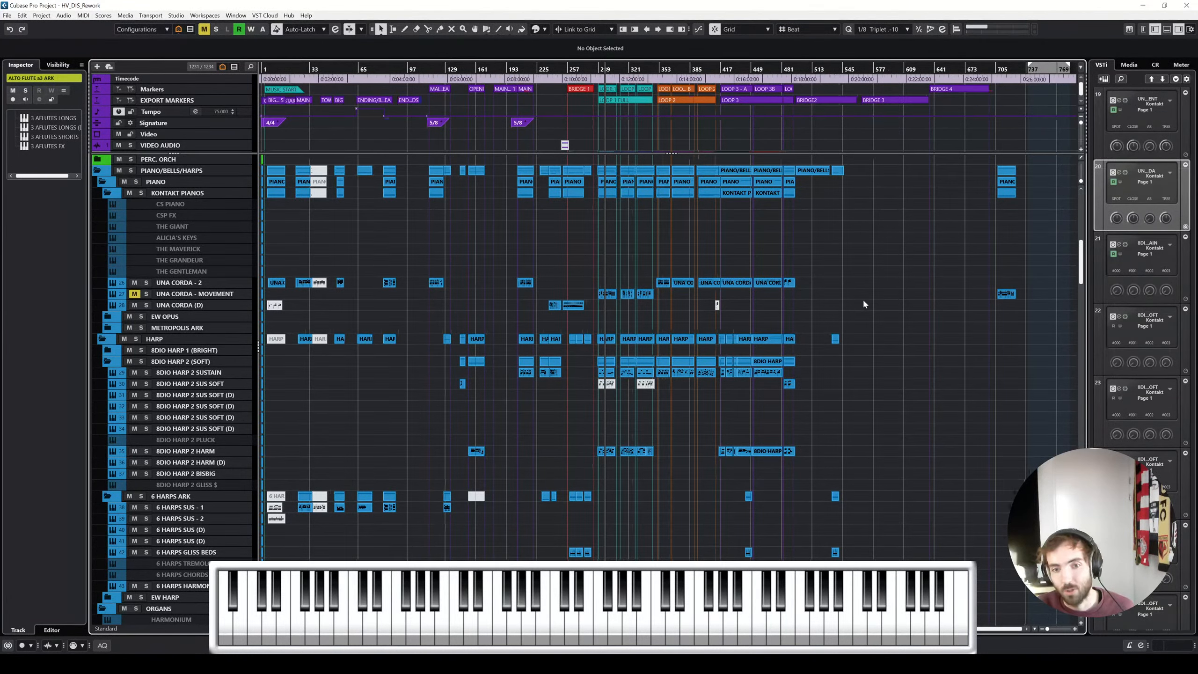
# Examine the arrangement from the loop sections through to the closing Una Corda part near the end of the project
pyautogui.press('h')
pyautogui.press('h')
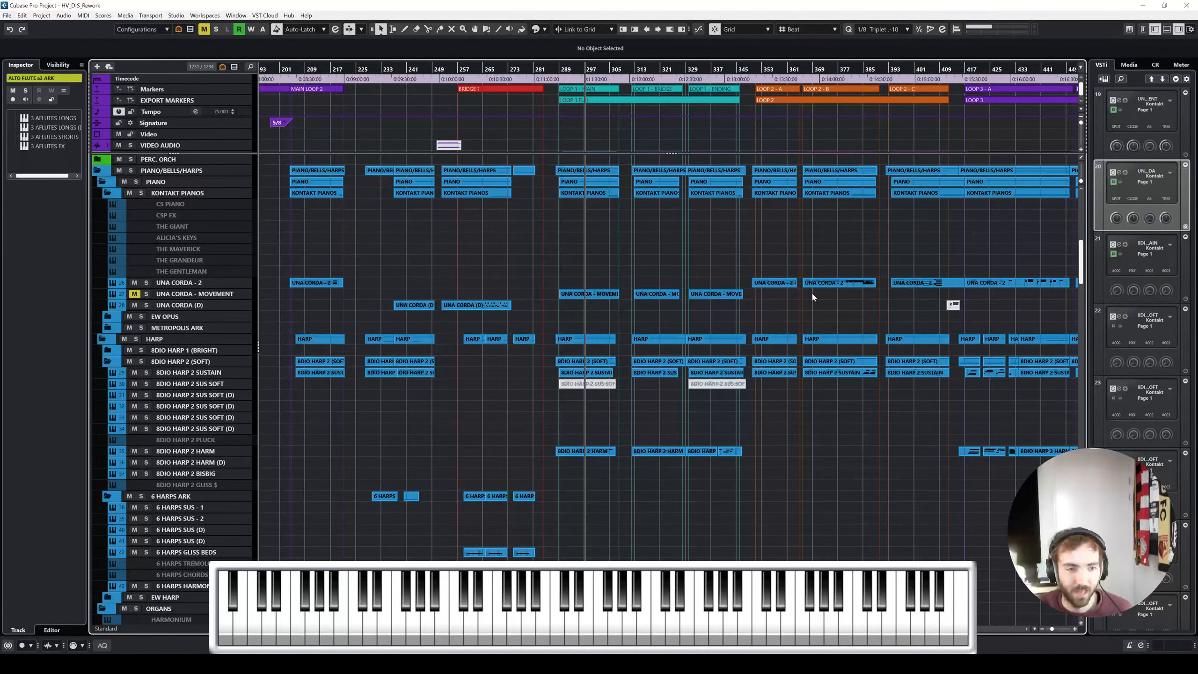
pyautogui.scroll(2, 790, 301)
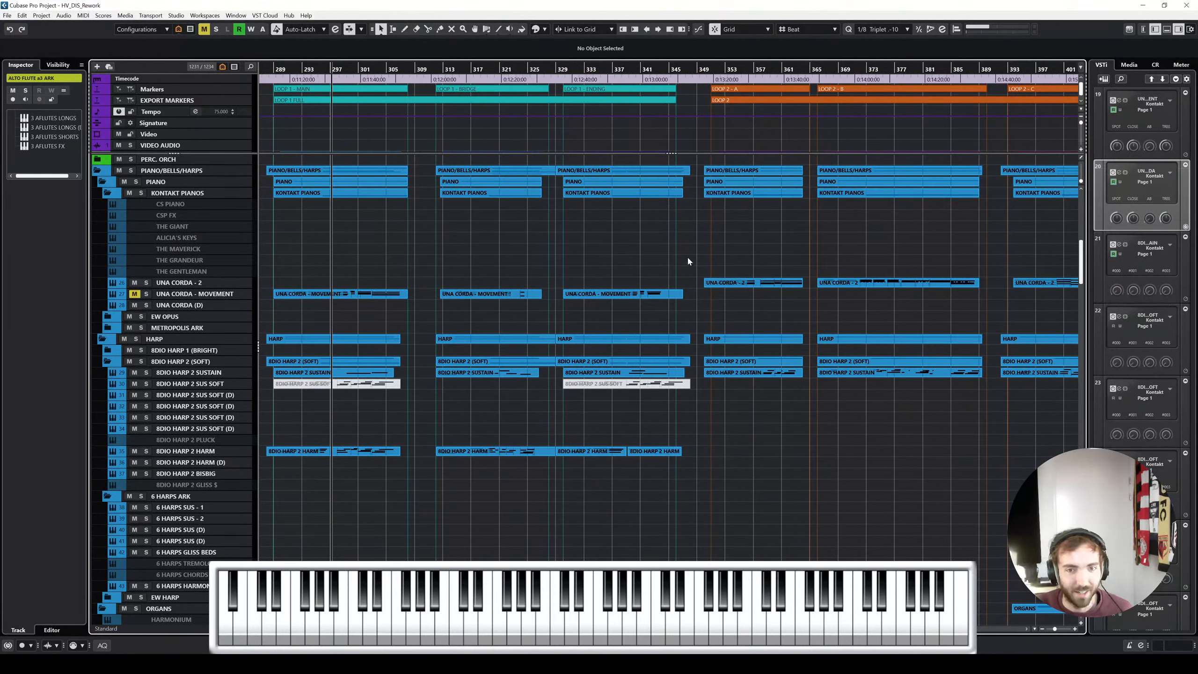
pyautogui.hscroll(-3, 688, 260)
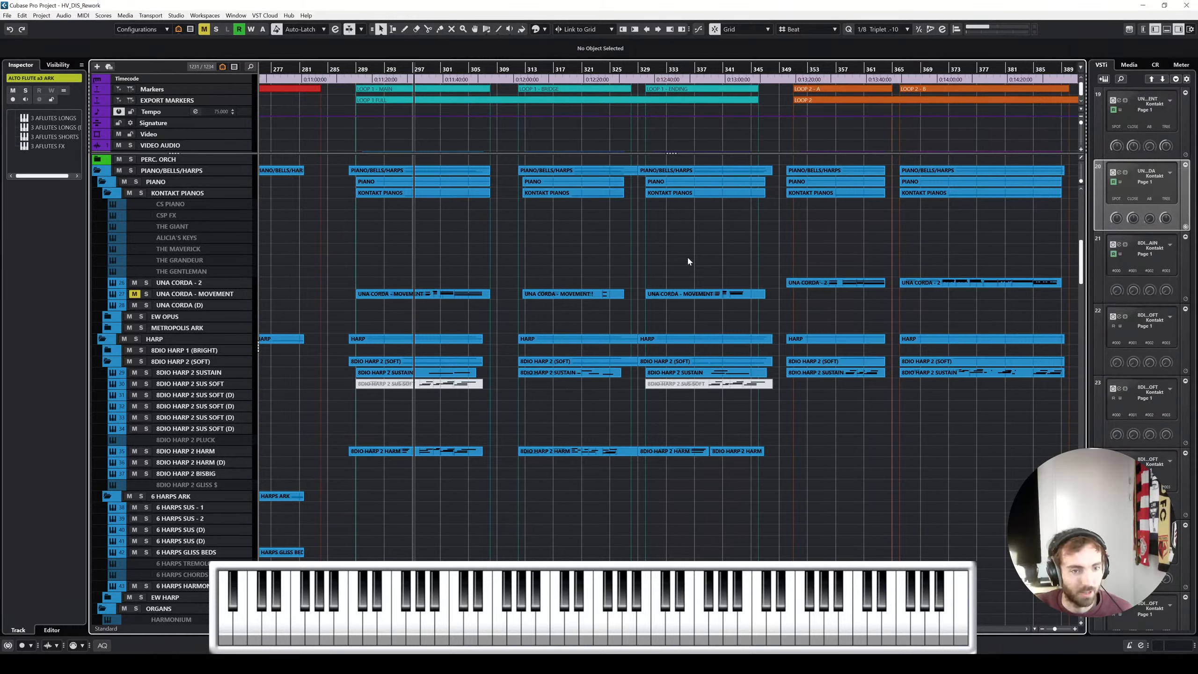
pyautogui.scroll(5, 687, 256)
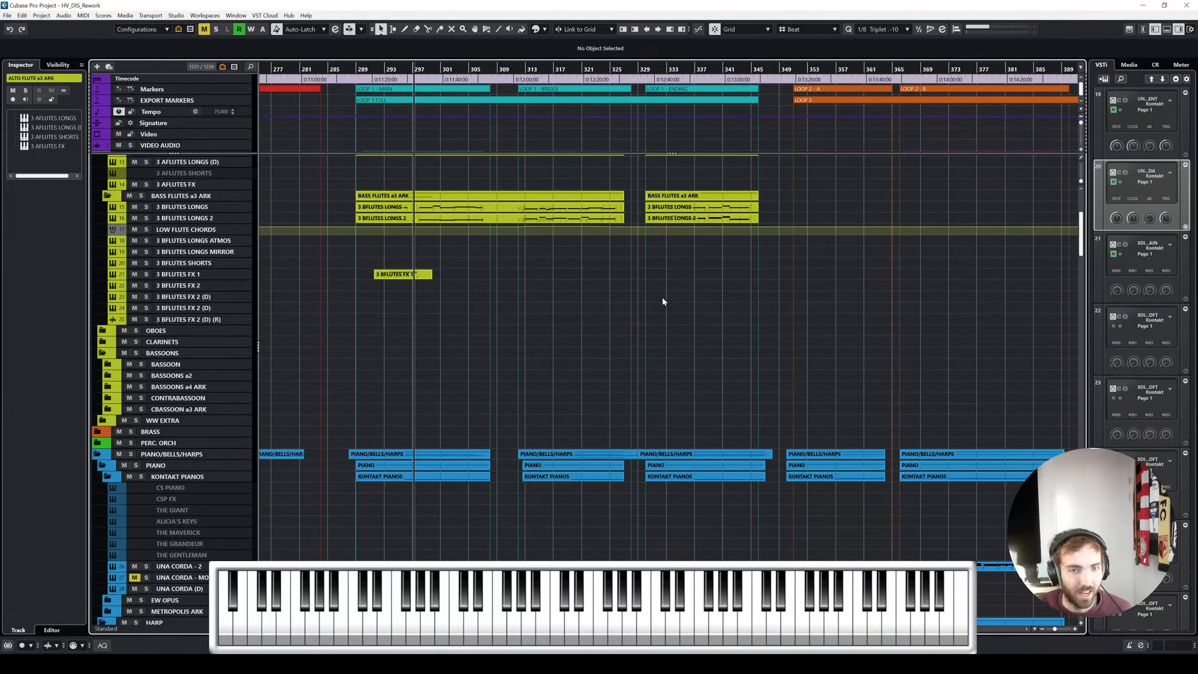
pyautogui.scroll(2, 663, 298)
pyautogui.hscroll(-2, 663, 298)
pyautogui.scroll(-1, 663, 298)
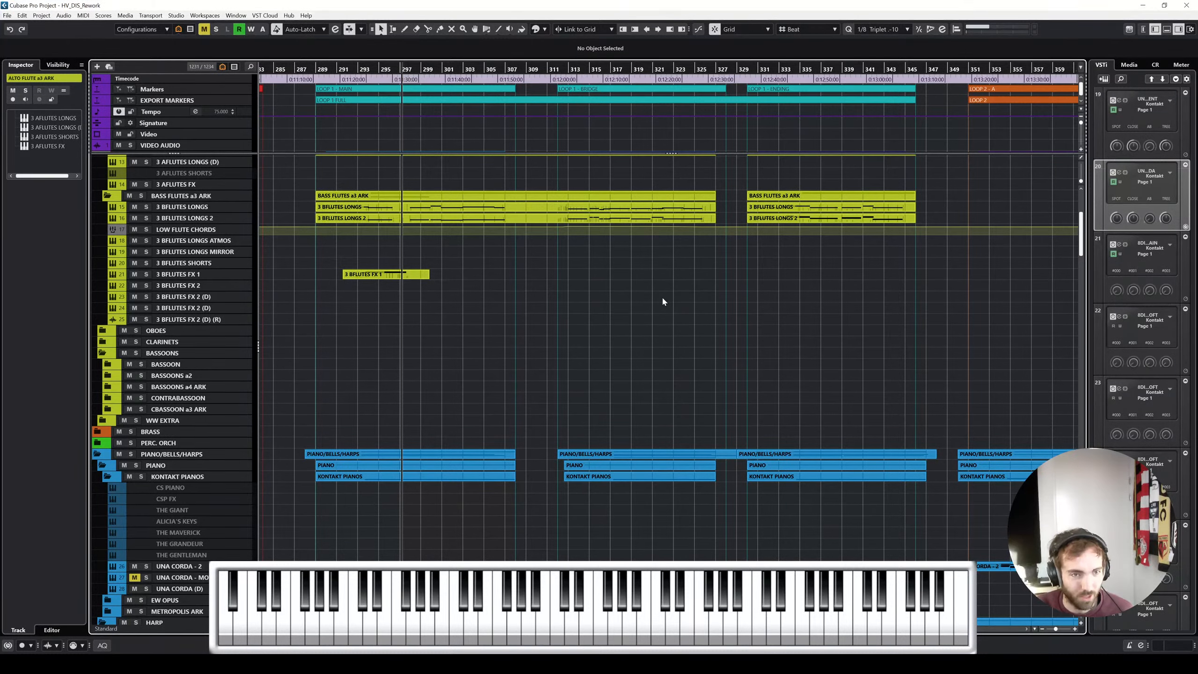
pyautogui.hscroll(20, 663, 302)
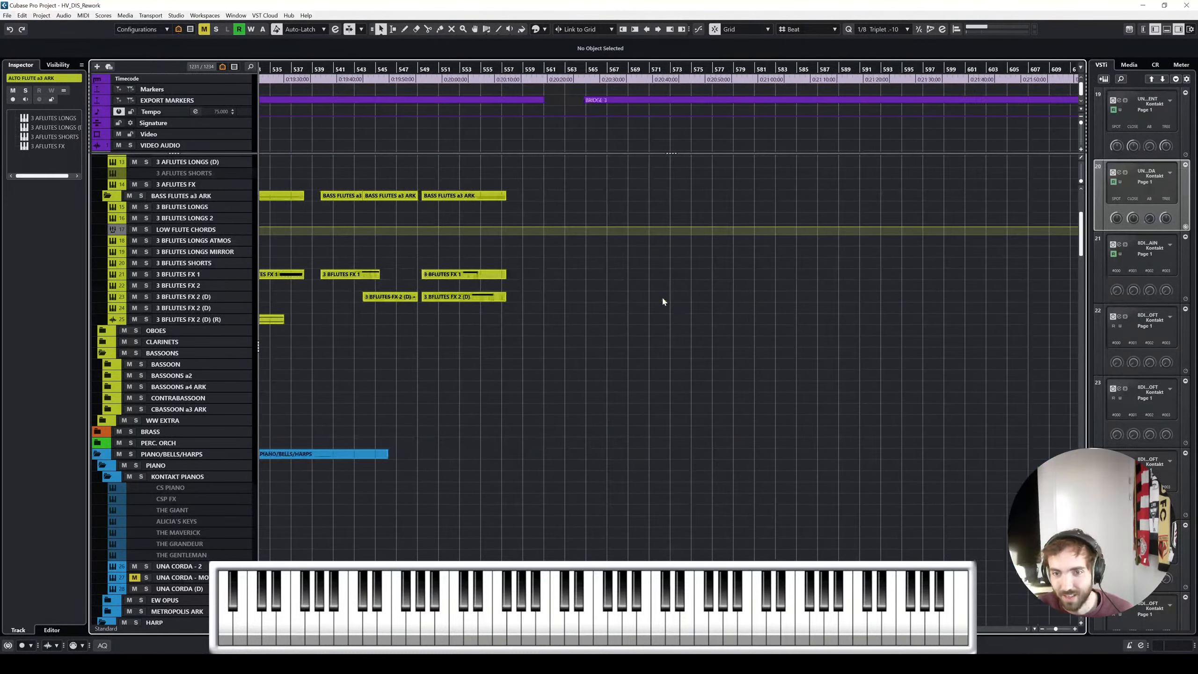
pyautogui.hscroll(20, 663, 302)
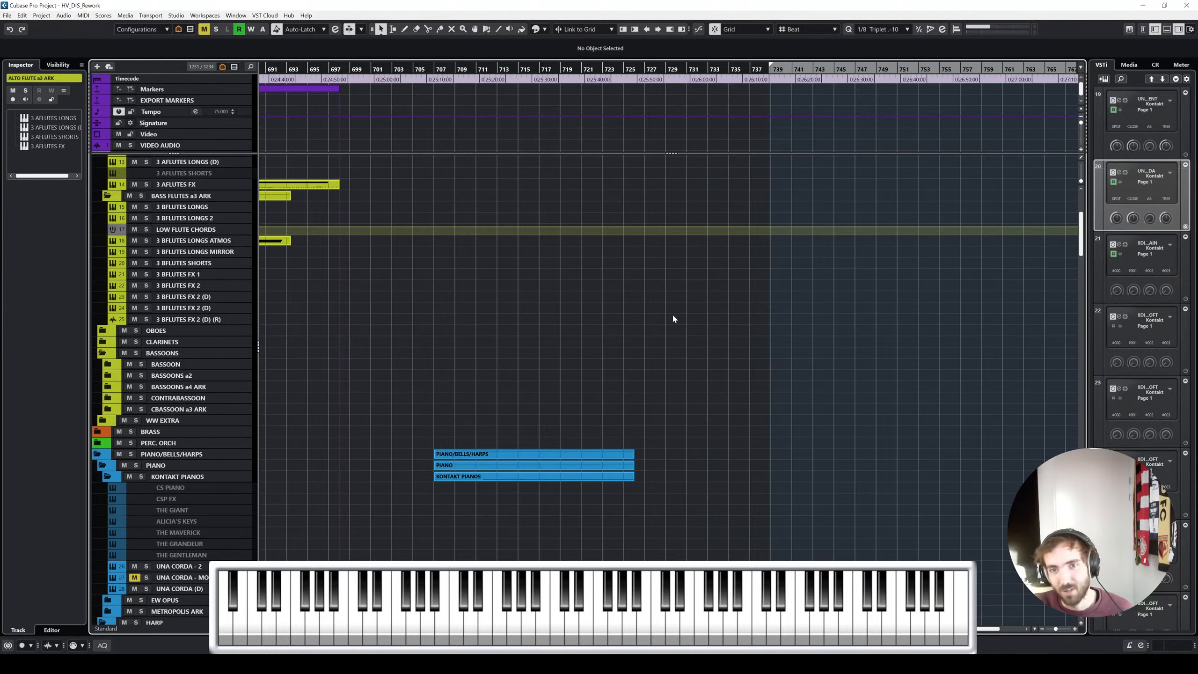
pyautogui.hscroll(4, 664, 317)
pyautogui.scroll(-3, 664, 321)
pyautogui.hscroll(-4, 664, 321)
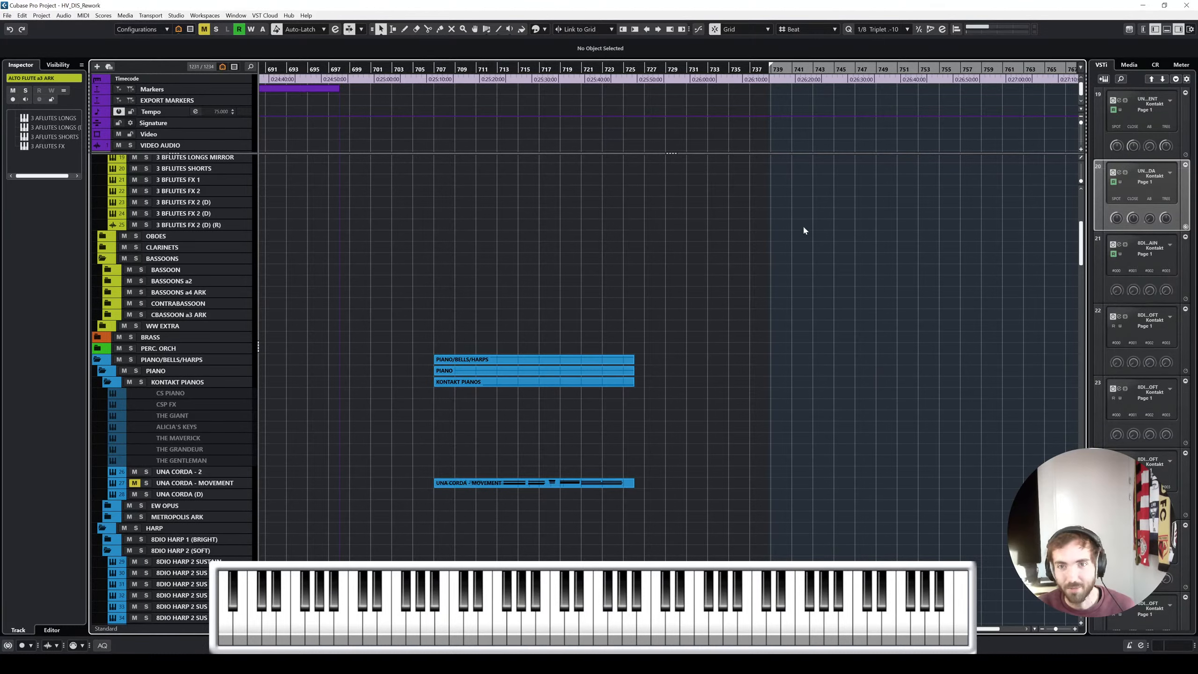
# Move the start of the locator range back to bar 720, inside the closing Una Corda part
pyautogui.scroll(3, 799, 231)
pyautogui.hscroll(-2, 792, 242)
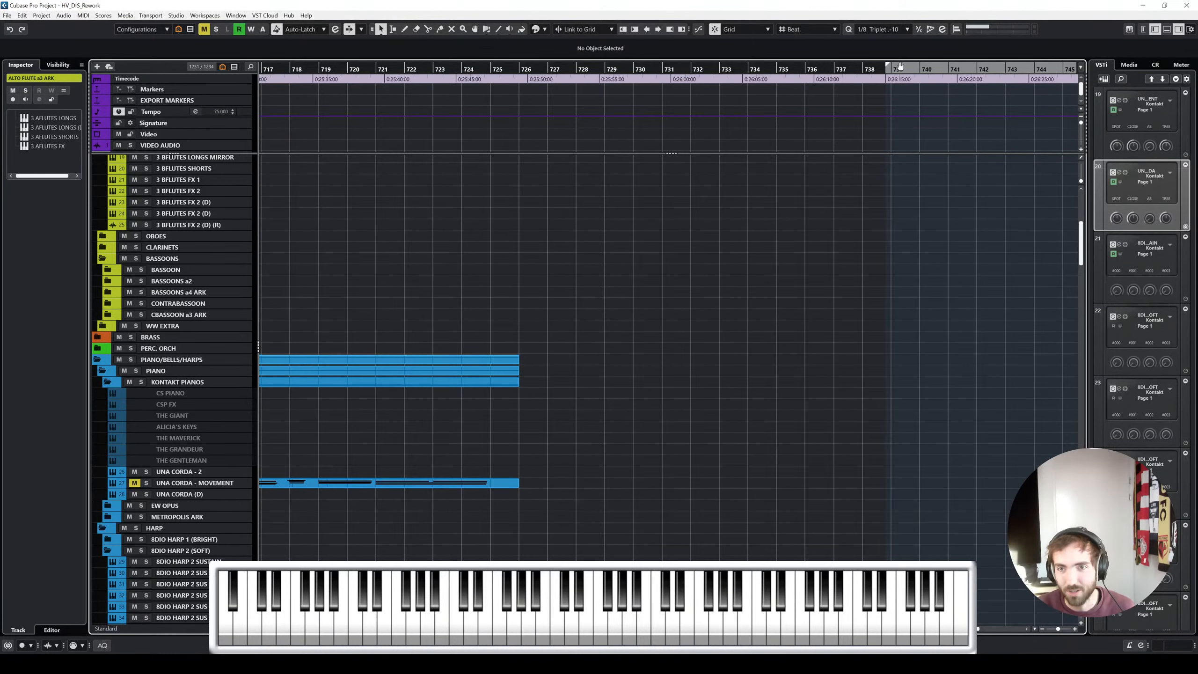
pyautogui.moveTo(900, 66); pyautogui.dragTo(503, 83)
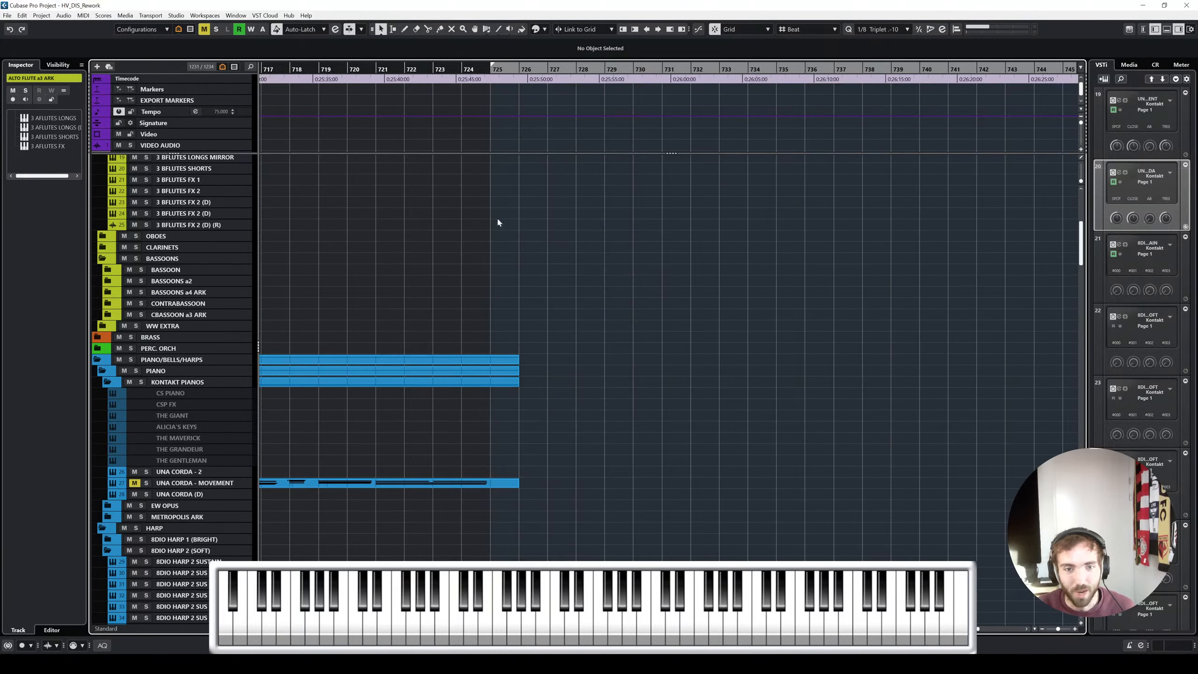
pyautogui.scroll(3, 498, 223)
pyautogui.hscroll(-2, 524, 239)
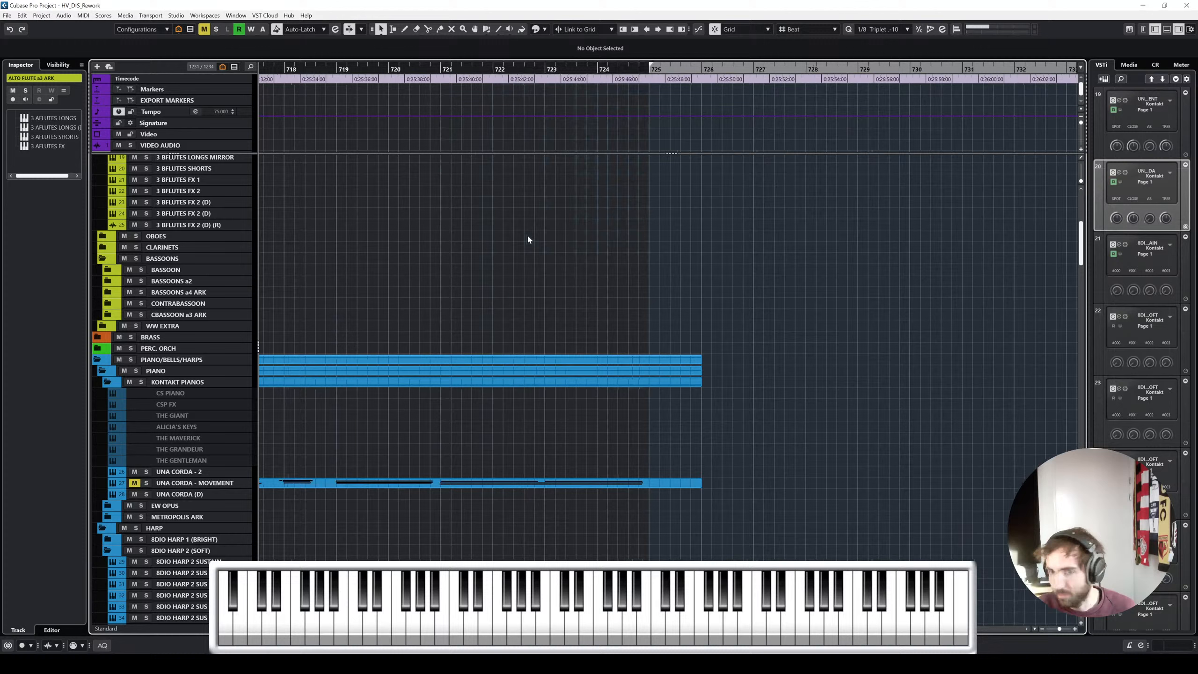
pyautogui.click(691, 69)
pyautogui.moveTo(697, 67); pyautogui.dragTo(602, 68)
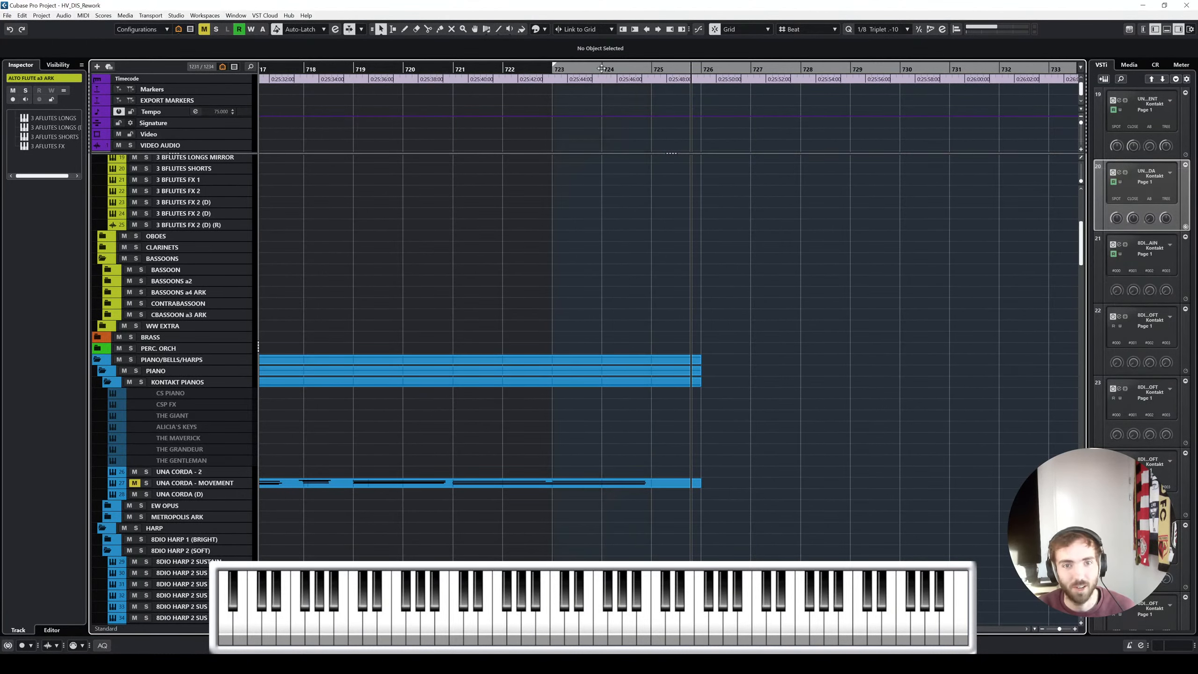
pyautogui.click(553, 70)
pyautogui.scroll(-2, 648, 261)
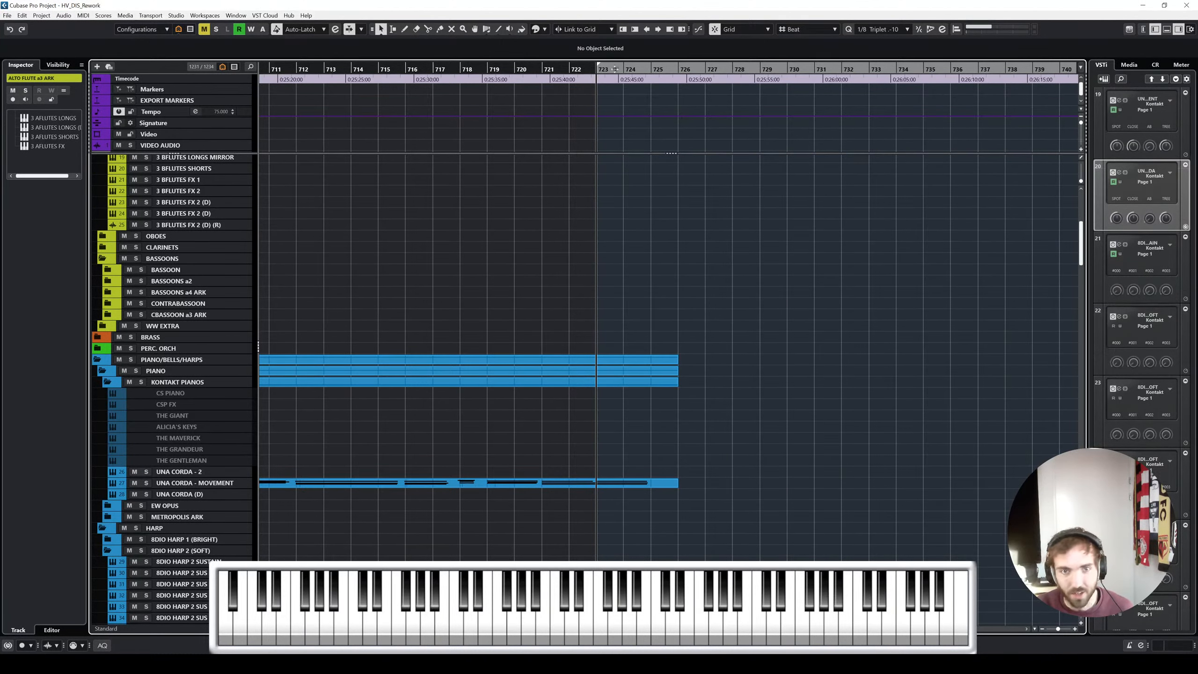
pyautogui.moveTo(615, 68); pyautogui.dragTo(512, 70)
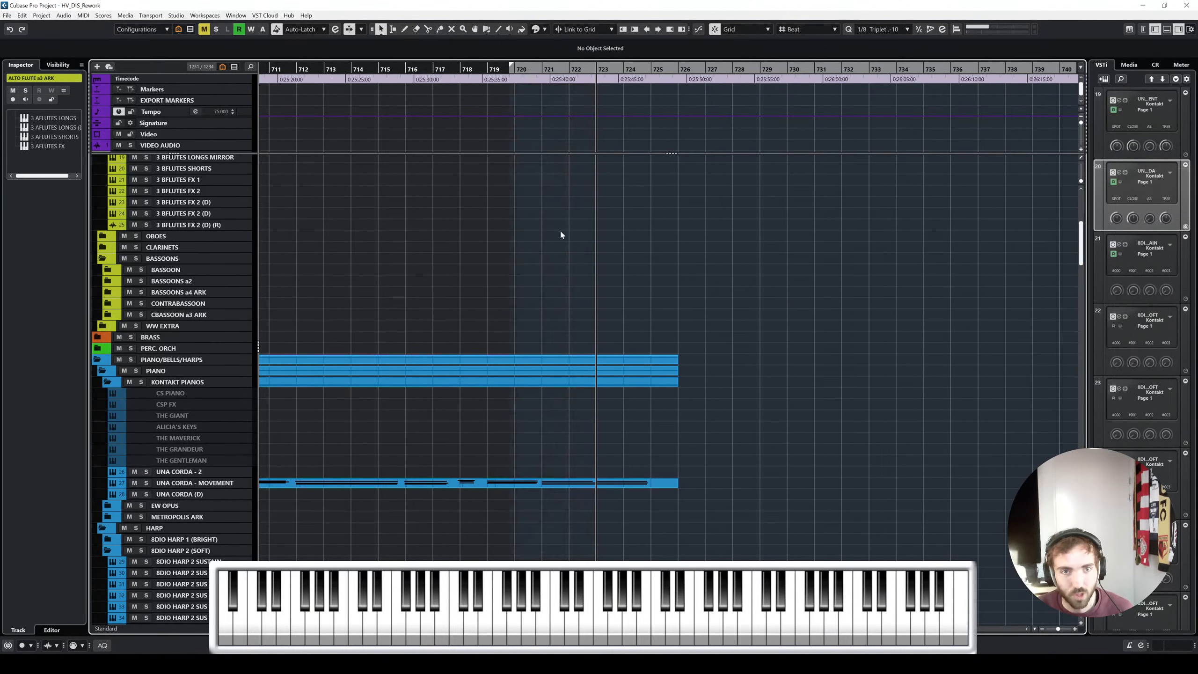
# Play back the closing Una Corda passage from about bar 707
pyautogui.scroll(-1, 561, 232)
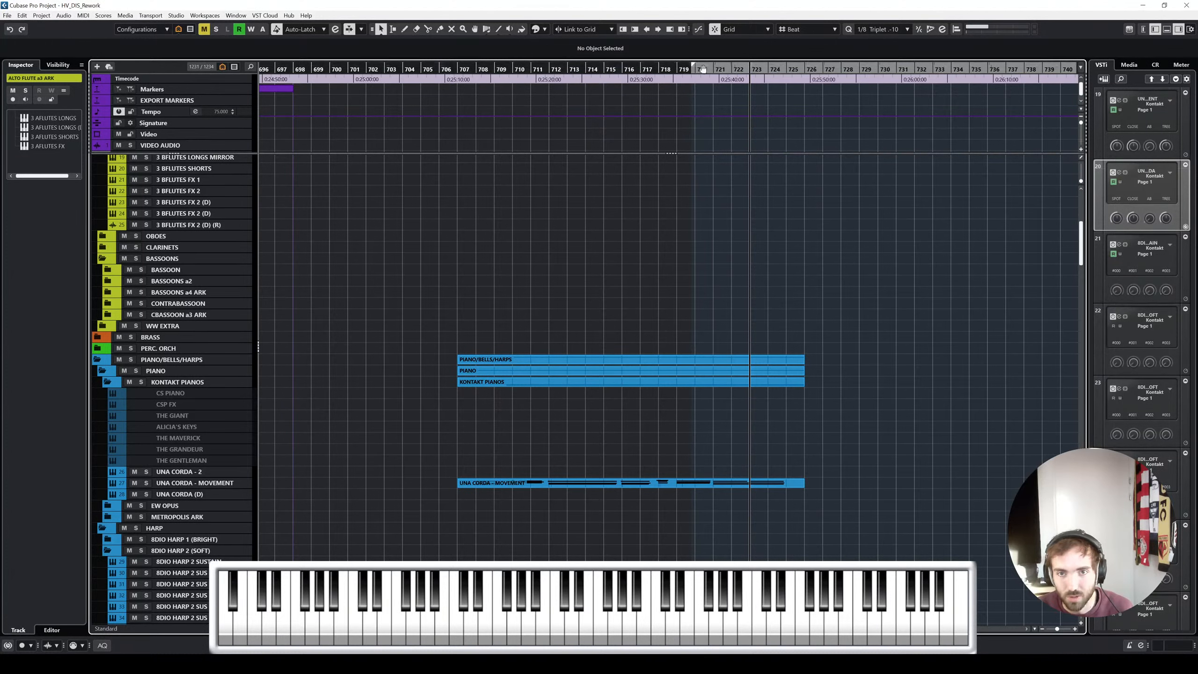
pyautogui.moveTo(482, 68); pyautogui.dragTo(482, 90)
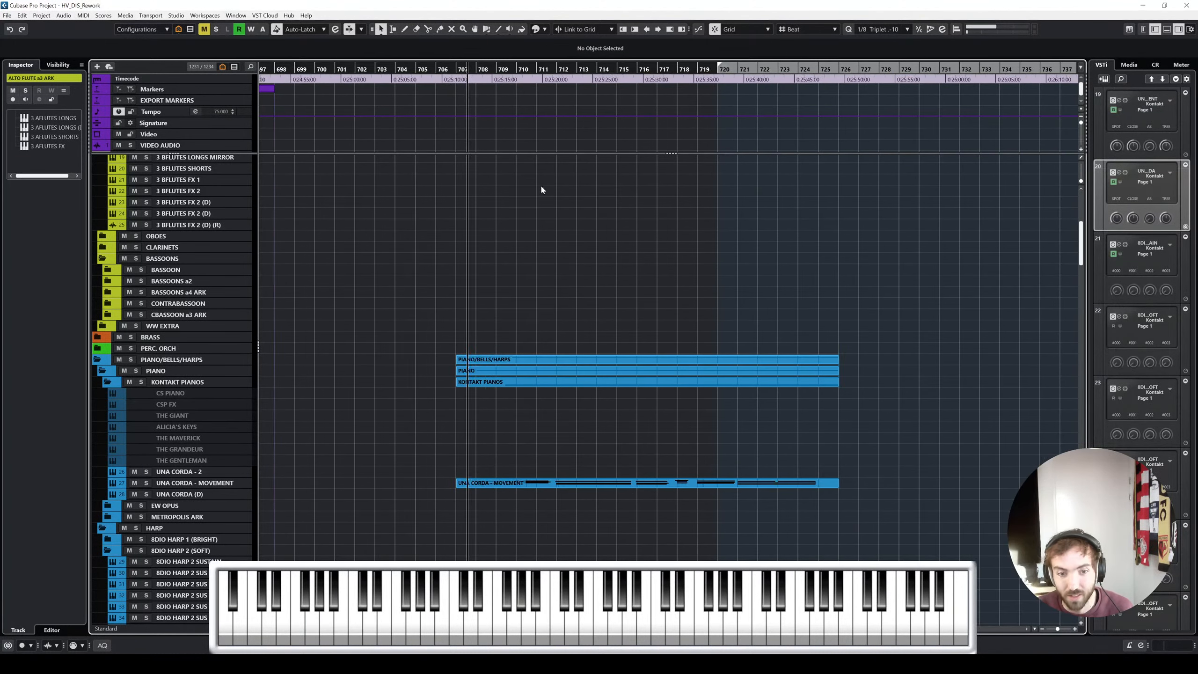
pyautogui.scroll(2, 540, 184)
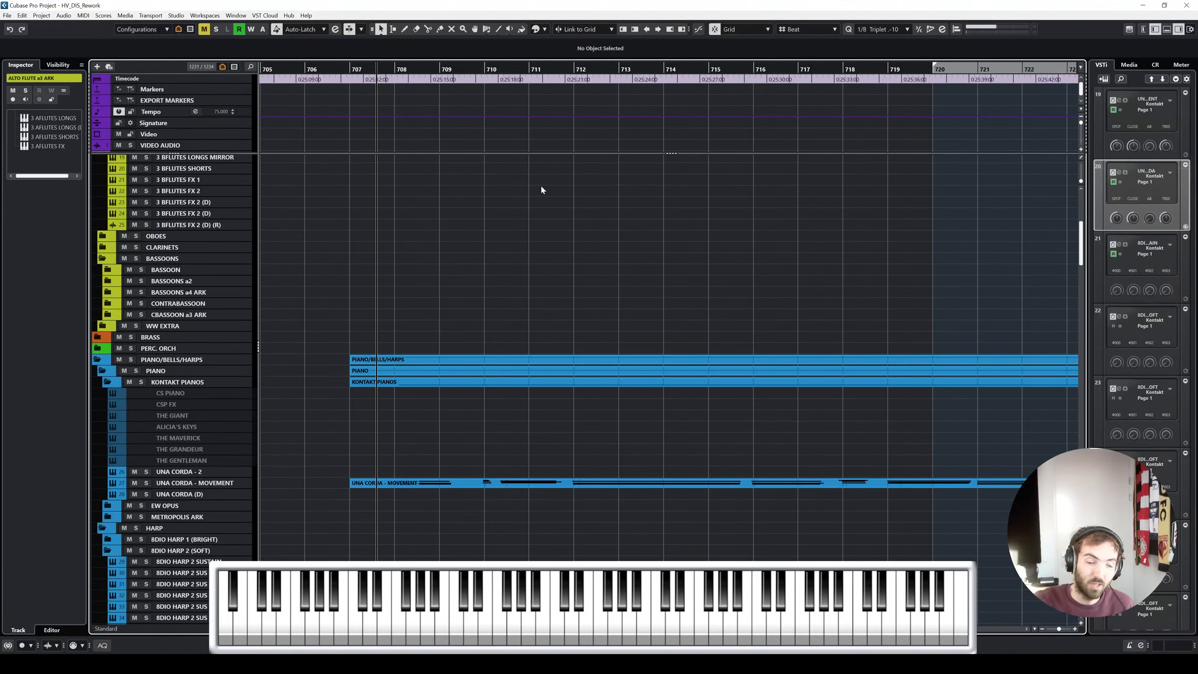
pyautogui.press('space')
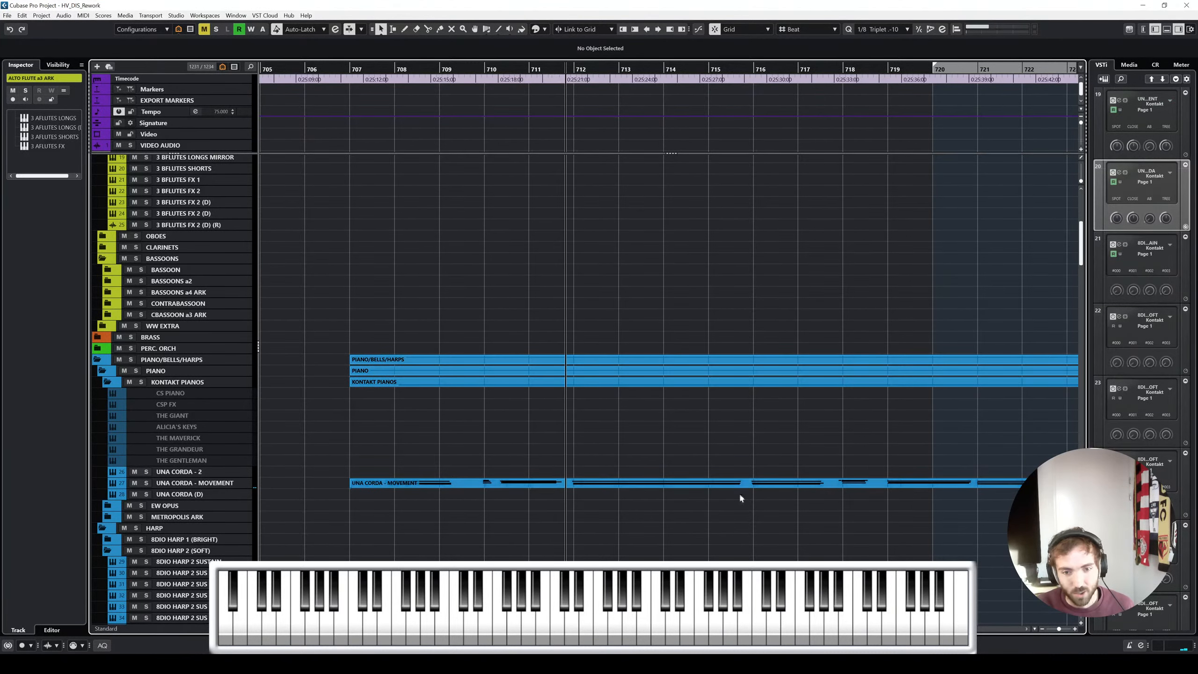
pyautogui.press('g')
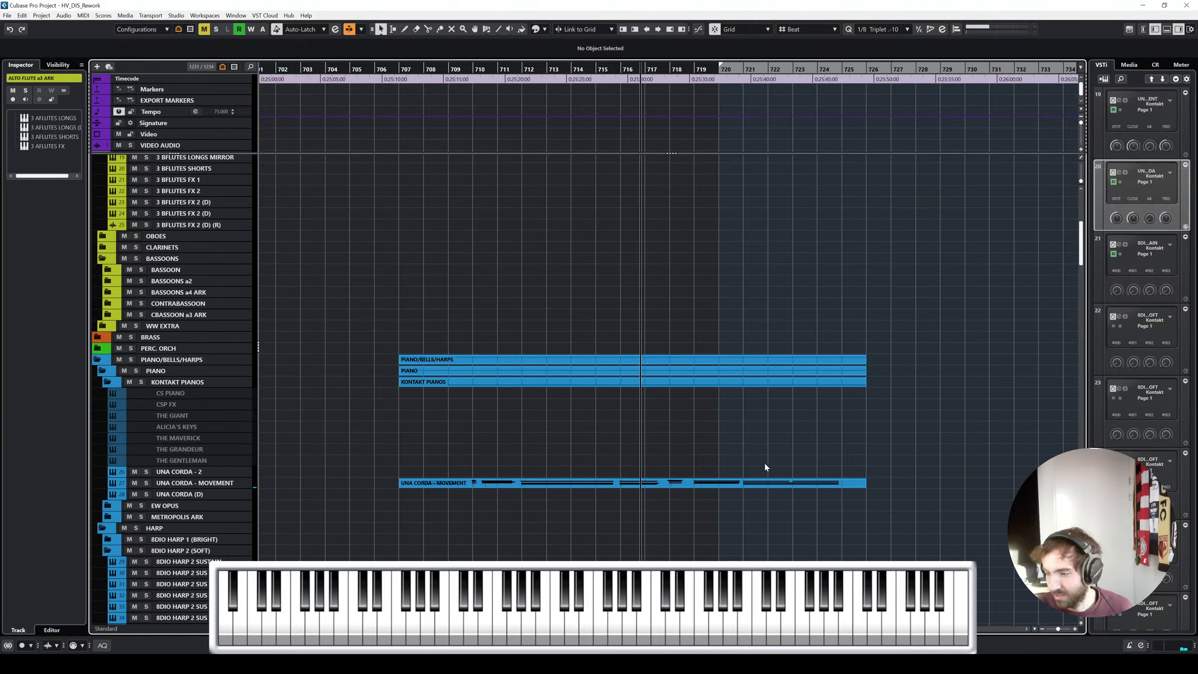
pyautogui.hscroll(2, 764, 461)
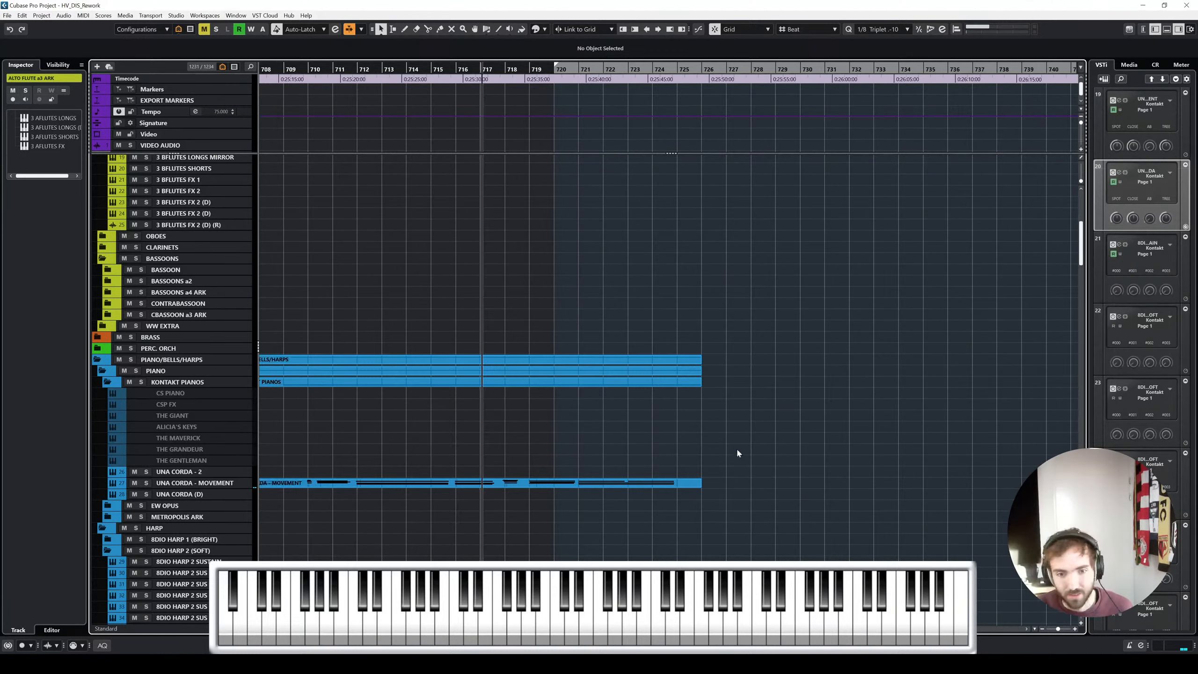
# Inspect the notes of the closing UNA CORDA - MOVEMENT part in the Key Editor, and select its track
pyautogui.click(546, 485)
pyautogui.doubleClick(545, 483)
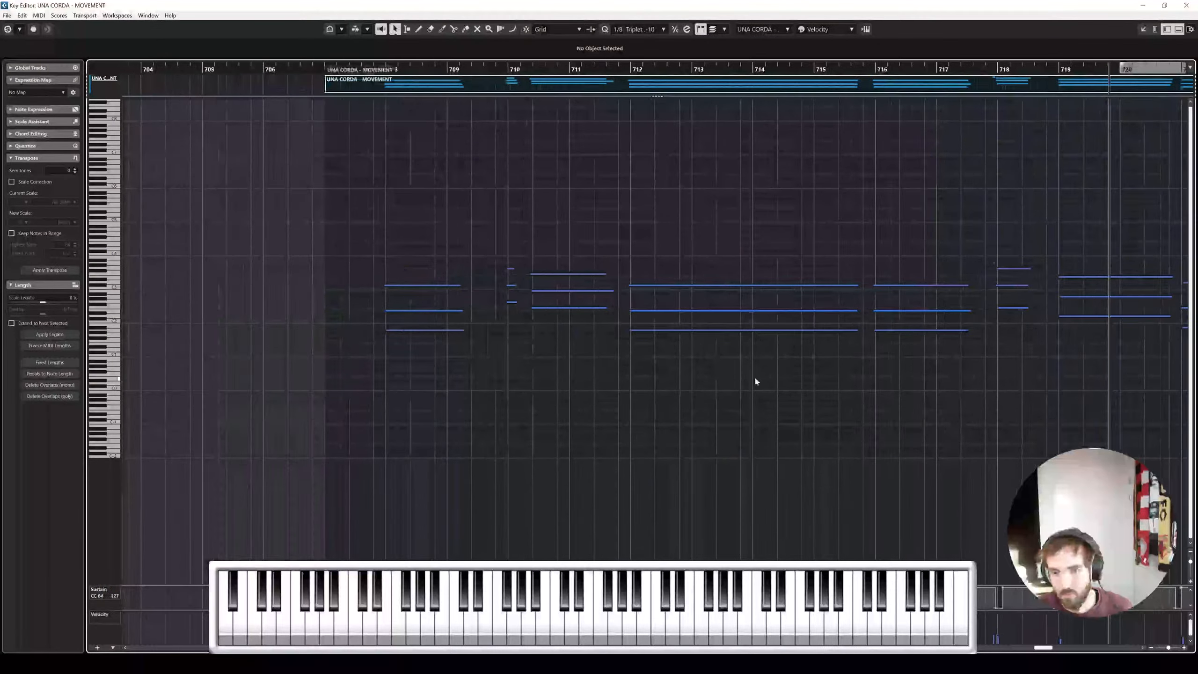
pyautogui.hscroll(-3, 792, 260)
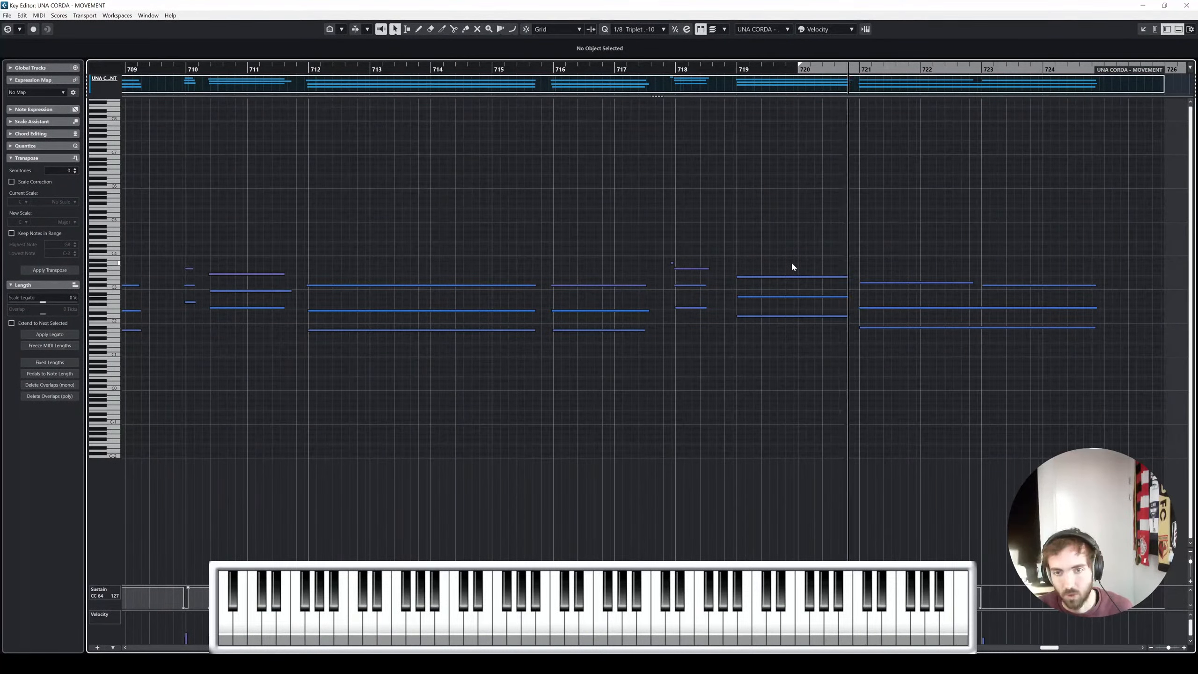
pyautogui.hscroll(-5, 791, 261)
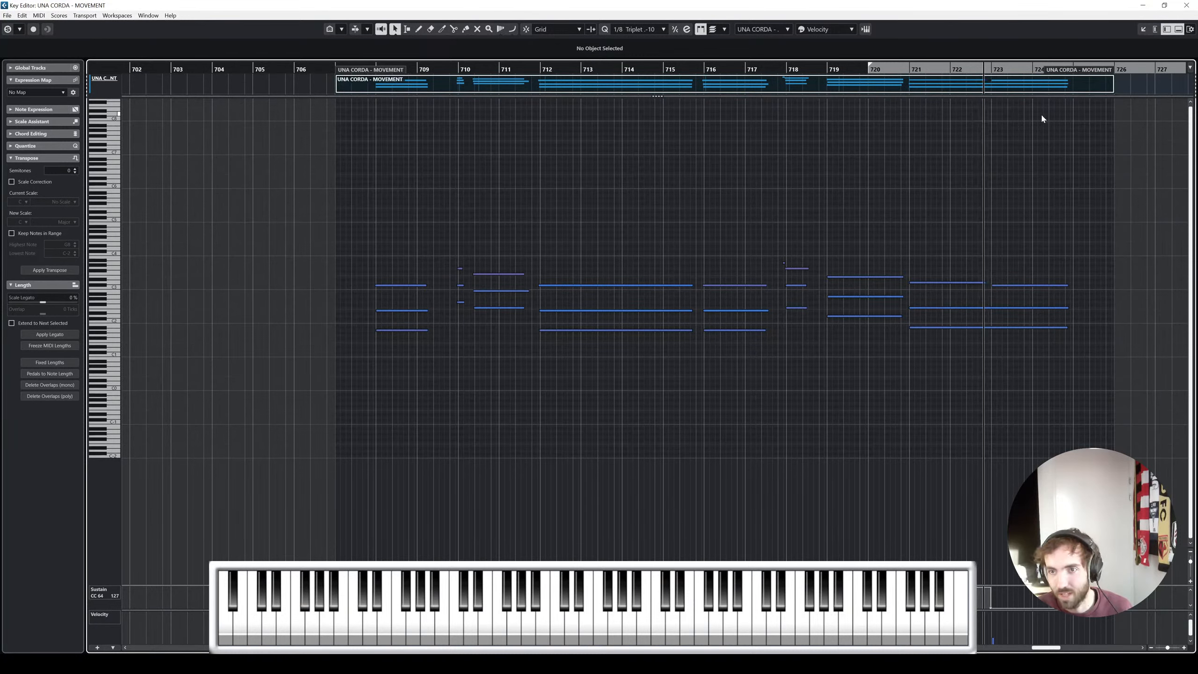
pyautogui.click(1186, 6)
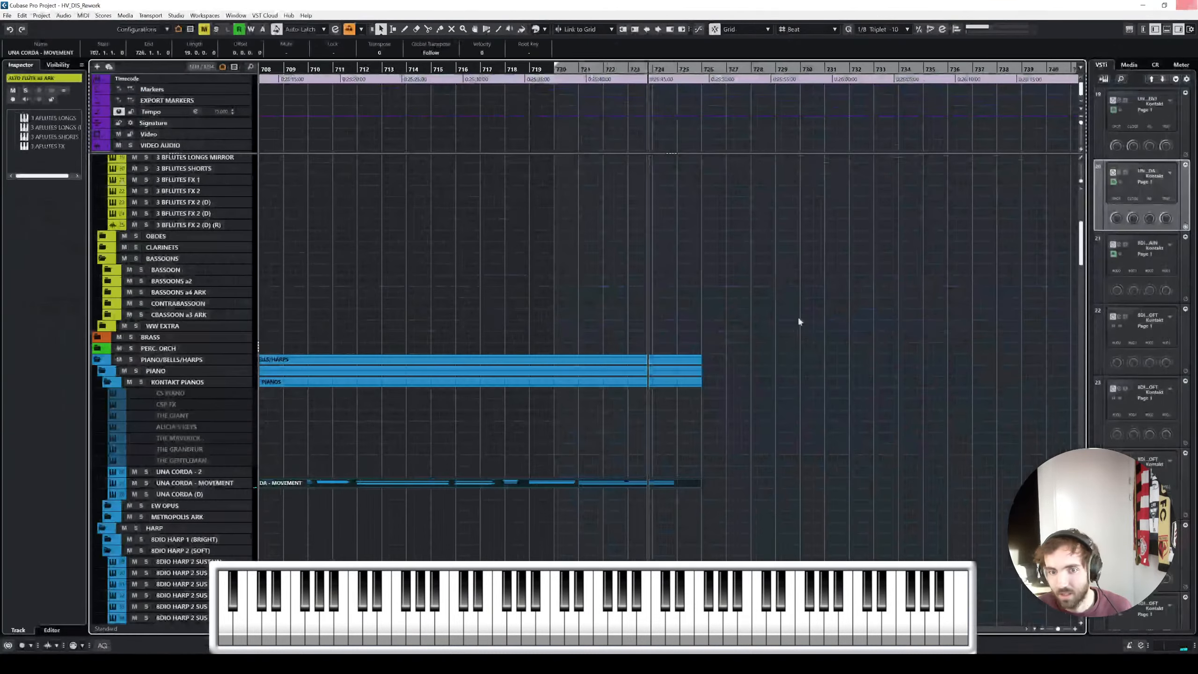
pyautogui.click(219, 482)
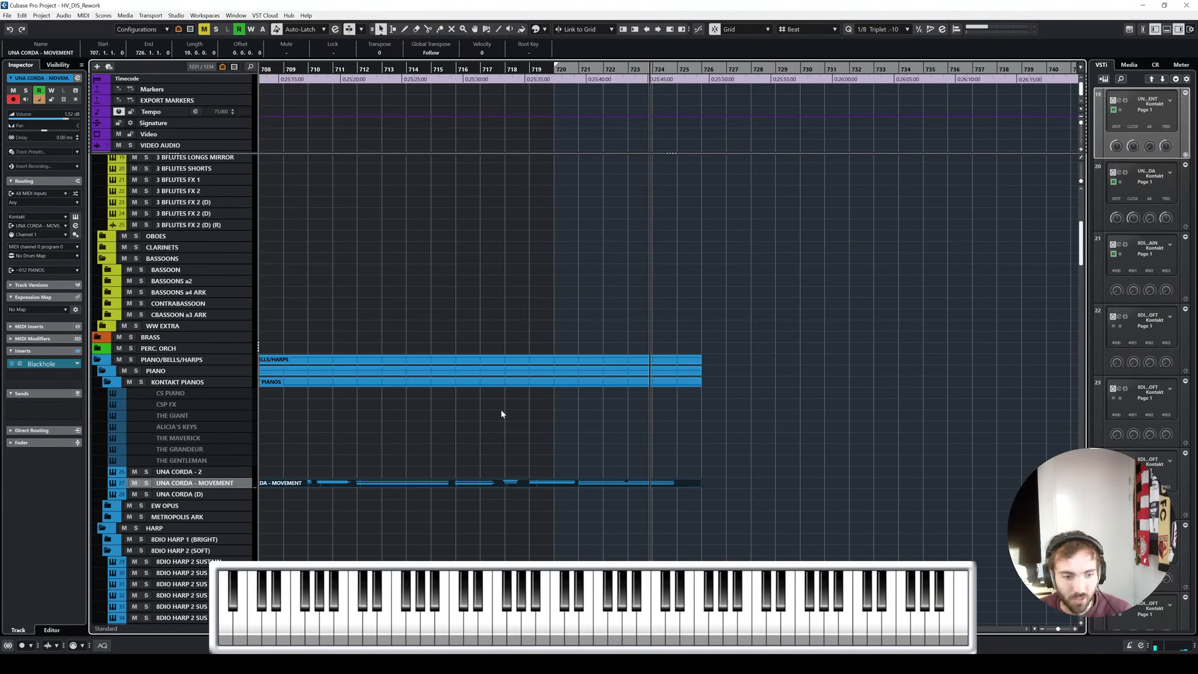
pyautogui.click(501, 413)
# Select the first ARK 2 BASSES HARM track in the LO STRINGS folder for live playing
pyautogui.scroll(-15, 513, 400)
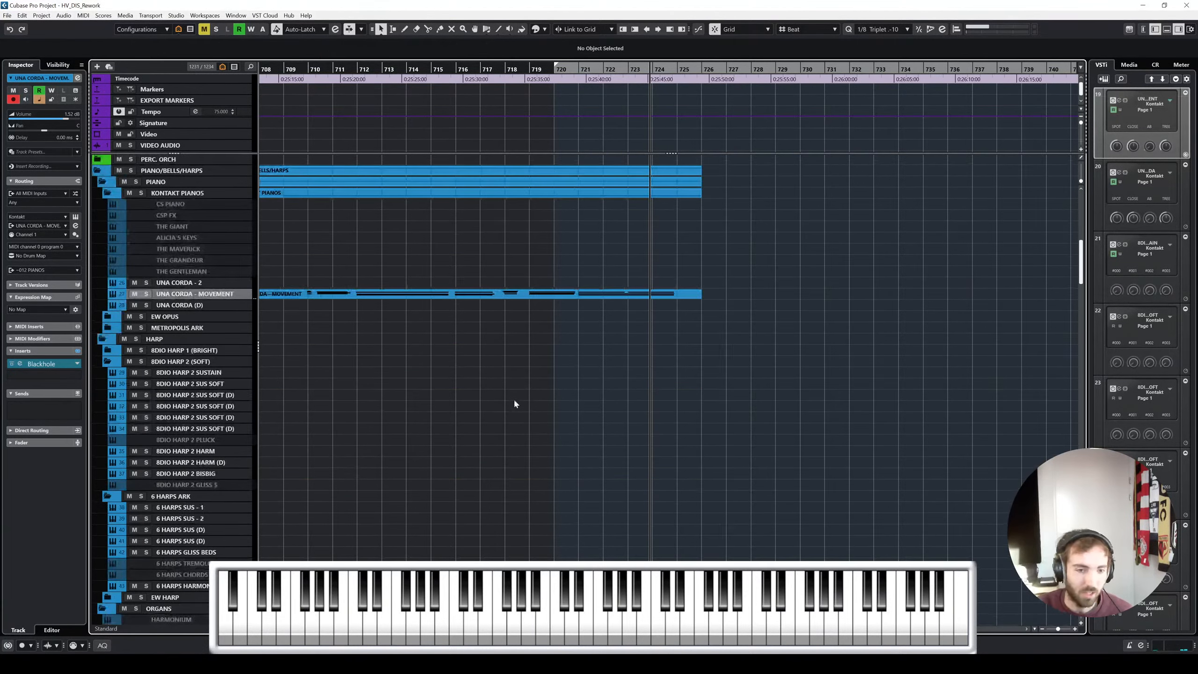
pyautogui.scroll(-5, 521, 405)
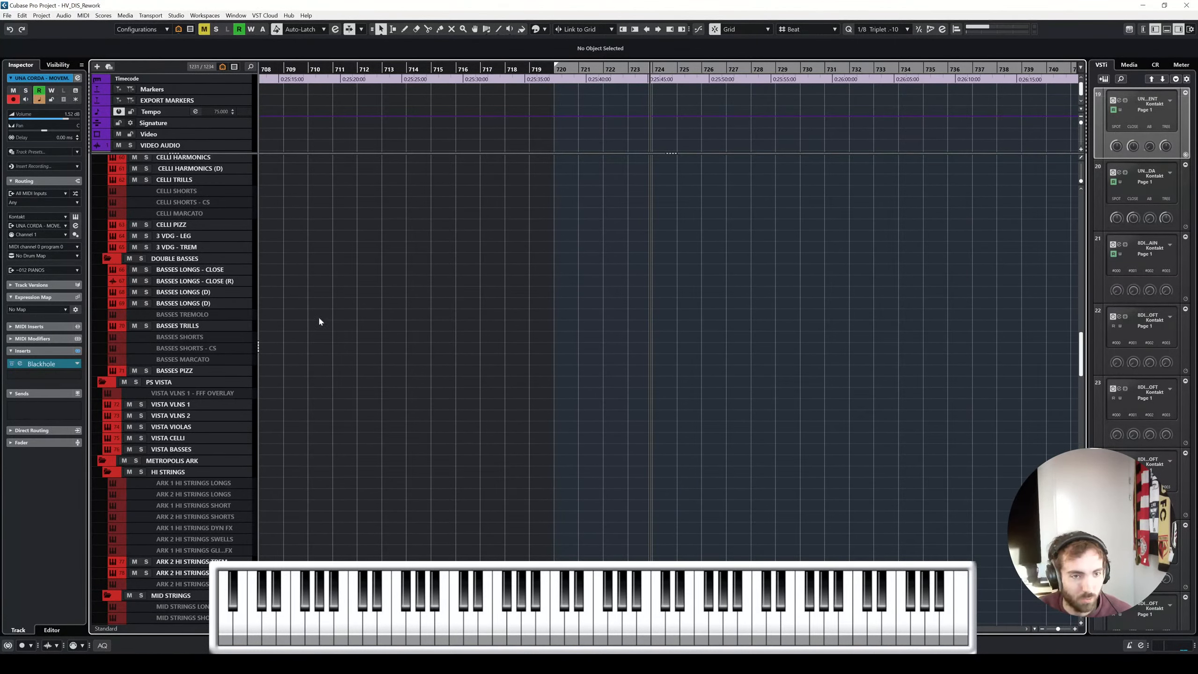
pyautogui.scroll(-2, 213, 343)
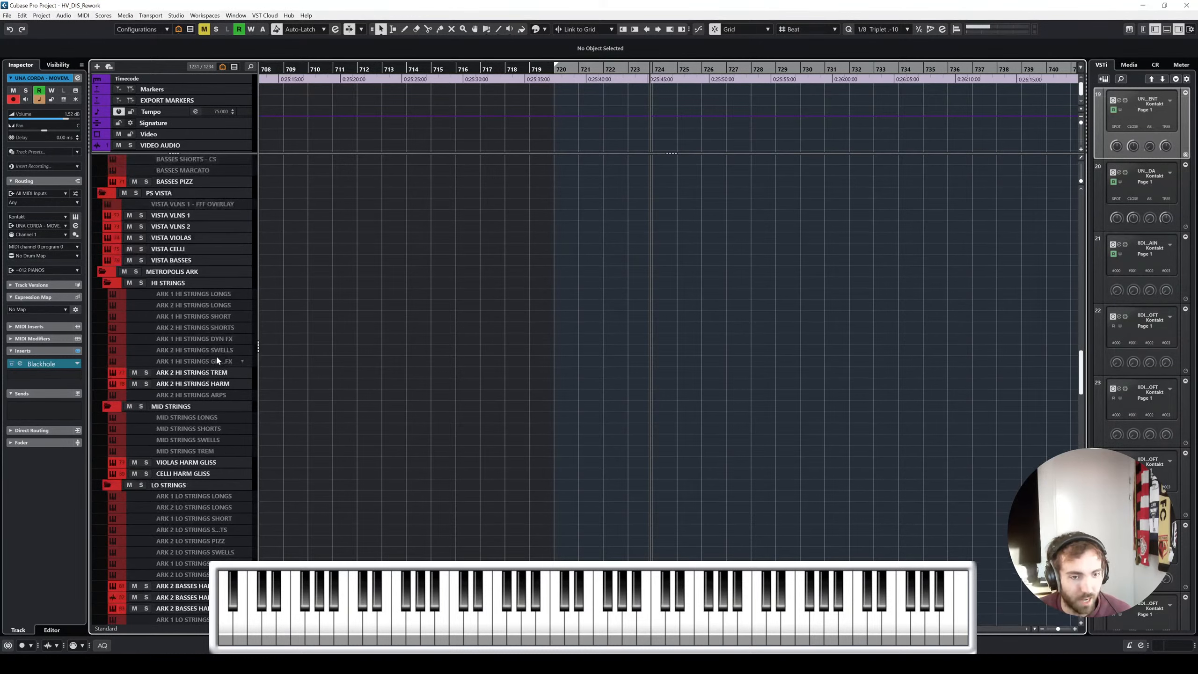
pyautogui.scroll(-3, 215, 355)
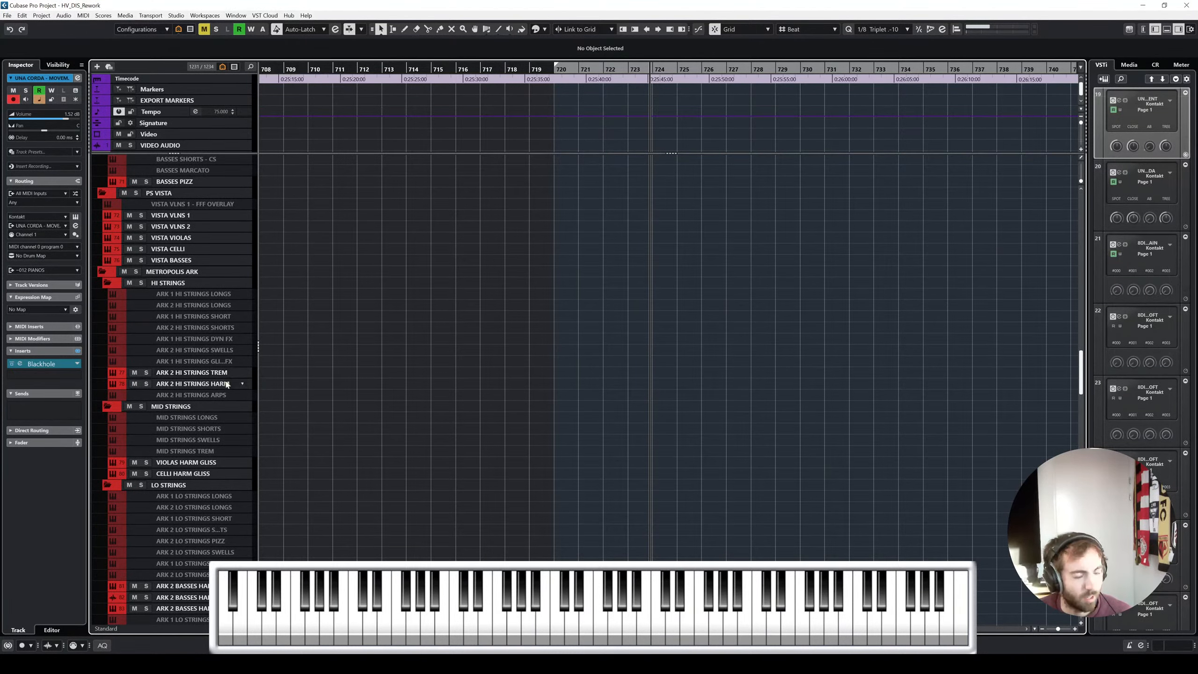
pyautogui.scroll(-2, 227, 385)
pyautogui.scroll(-2, 227, 386)
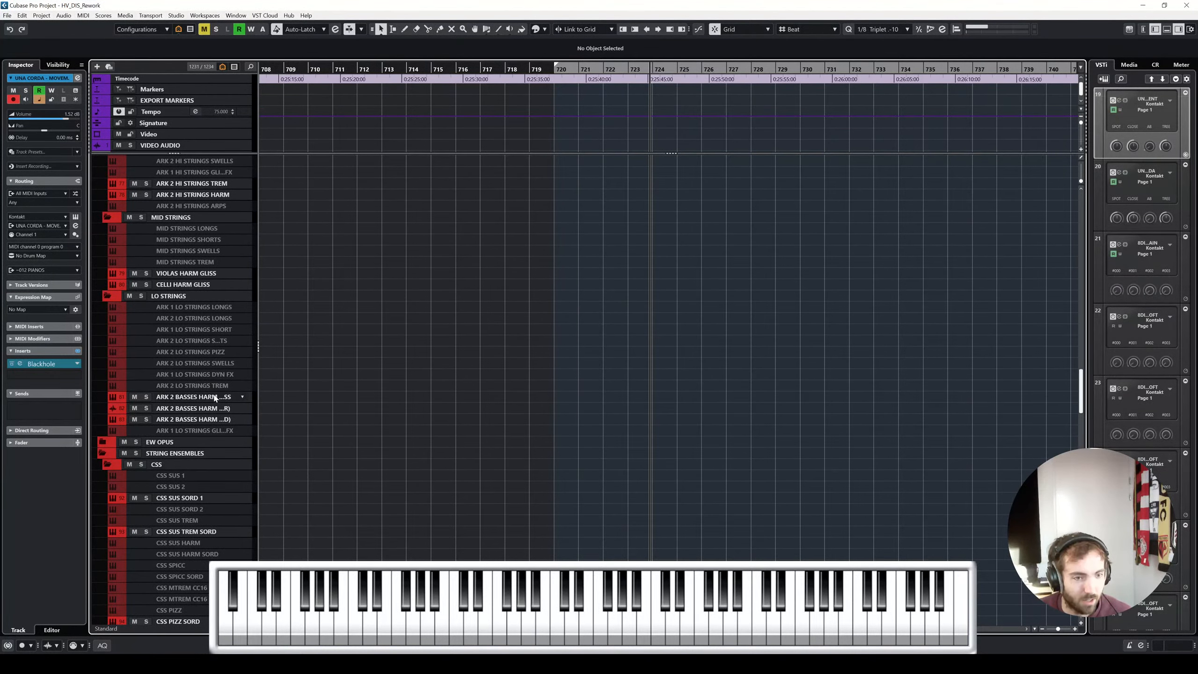
pyautogui.click(215, 398)
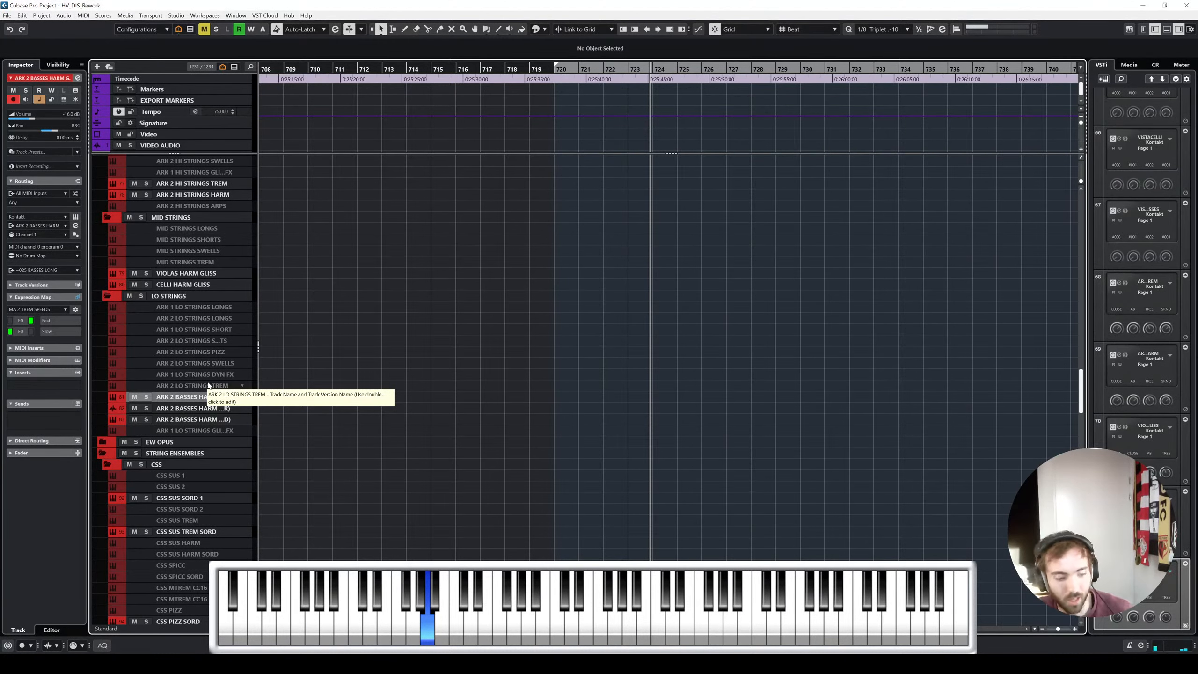
# Play back the Una Corda part from bar 720 with the basses track armed
pyautogui.scroll(15, 463, 359)
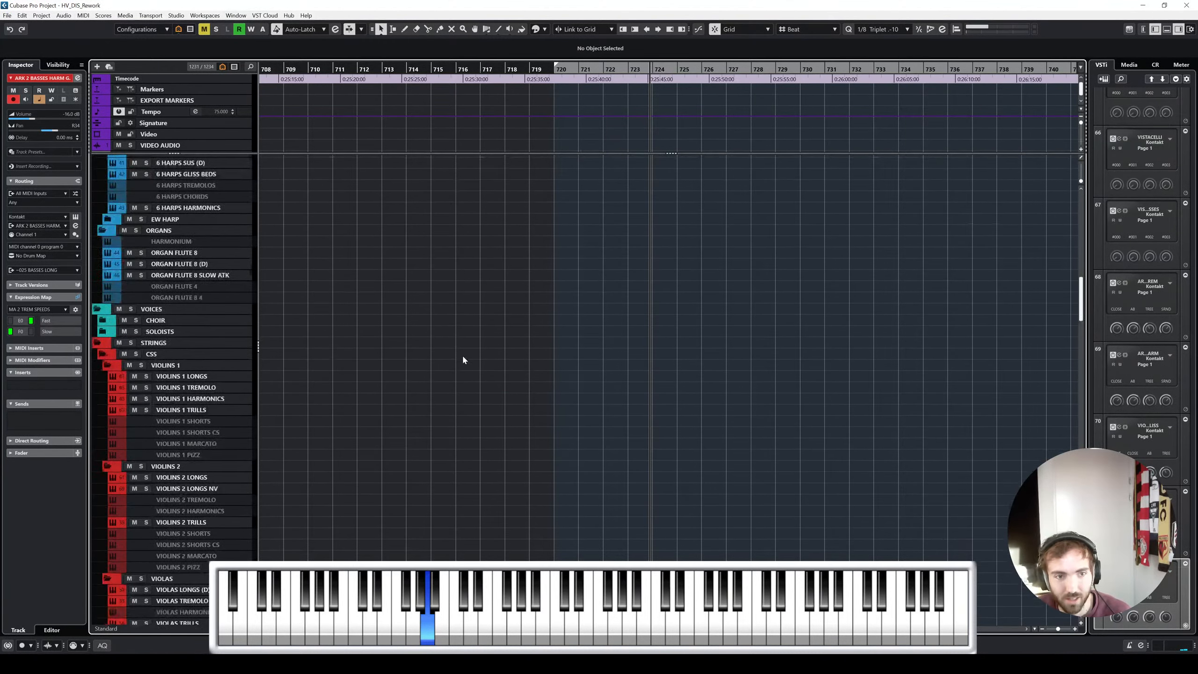
pyautogui.moveTo(568, 71); pyautogui.dragTo(554, 72)
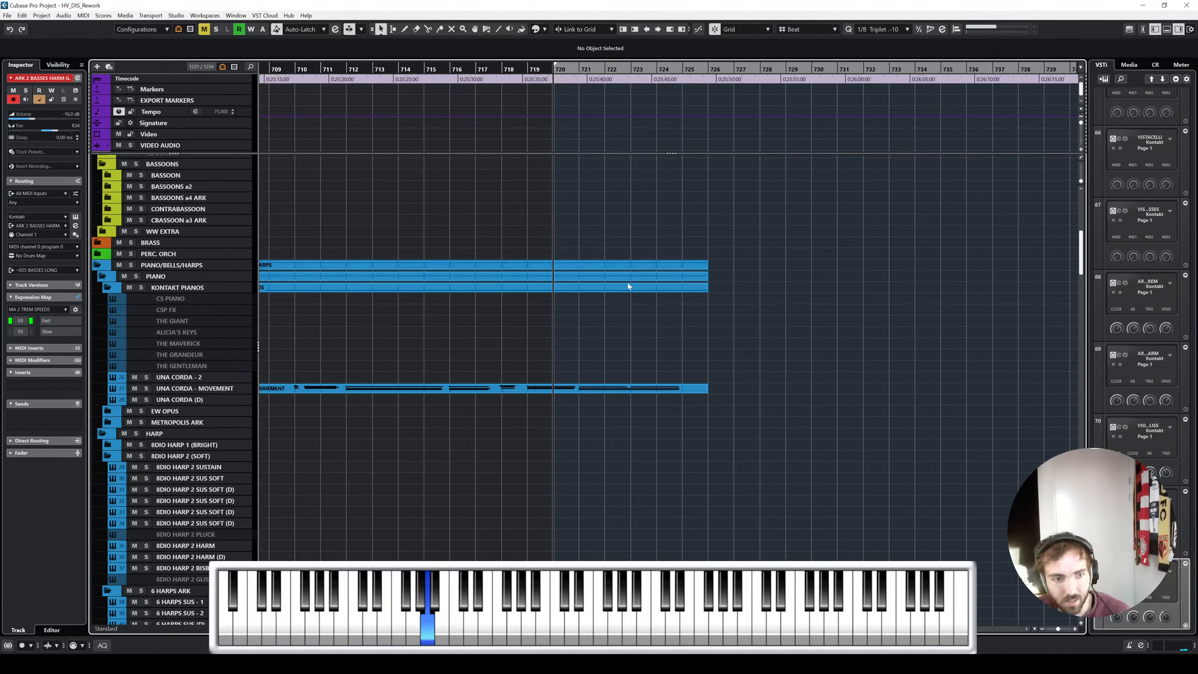
pyautogui.scroll(-3, 638, 274)
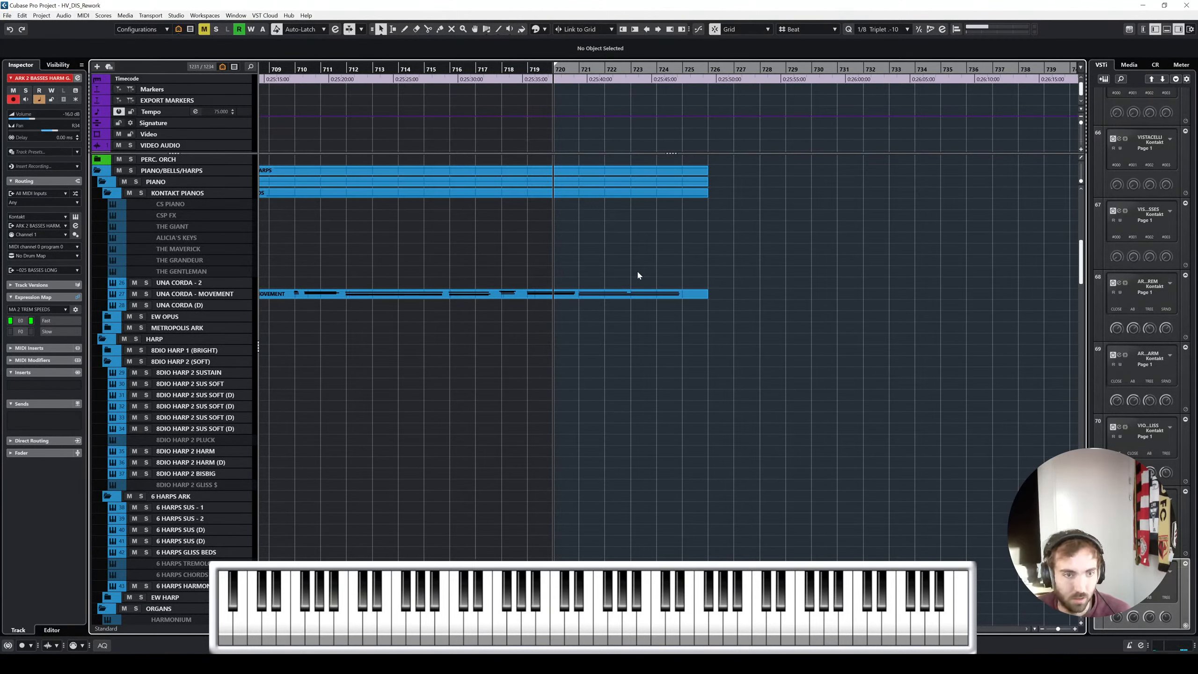
pyautogui.press('space')
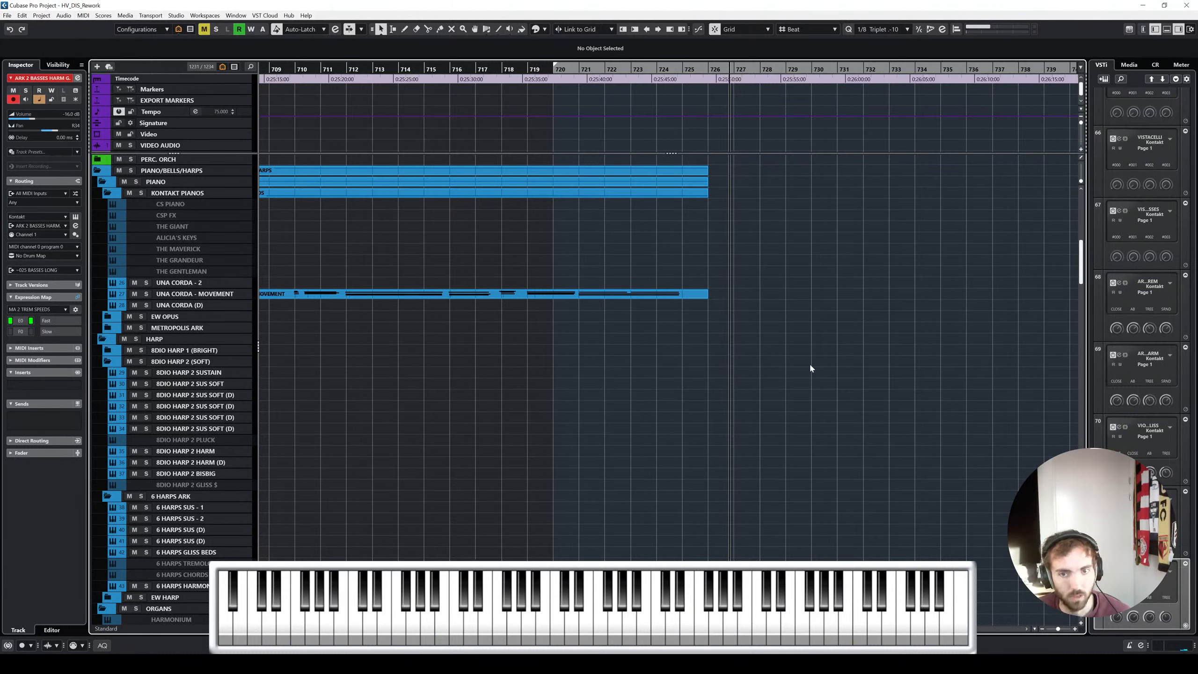
# Extend the recorded ARK 2 BASSES HARM GLISS part to bar 739 and open it in the Key Editor
pyautogui.scroll(-15, 754, 355)
pyautogui.scroll(-10, 480, 363)
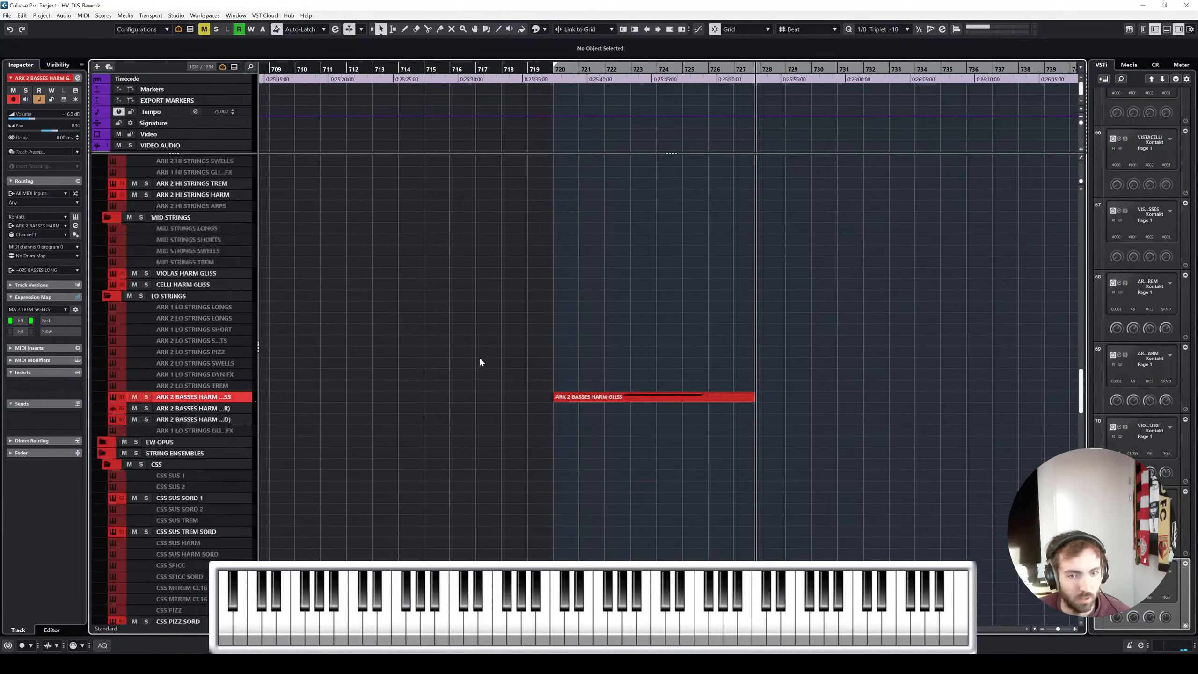
pyautogui.click(758, 398)
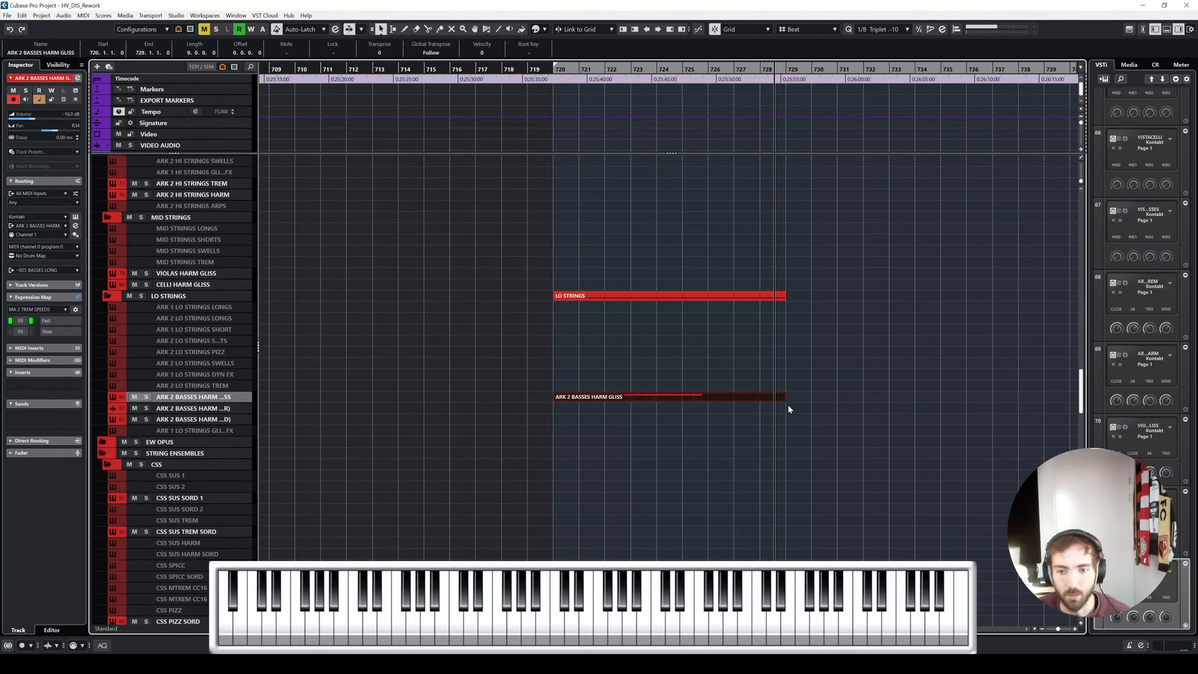
pyautogui.moveTo(785, 400); pyautogui.dragTo(1045, 400)
pyautogui.press('Return')
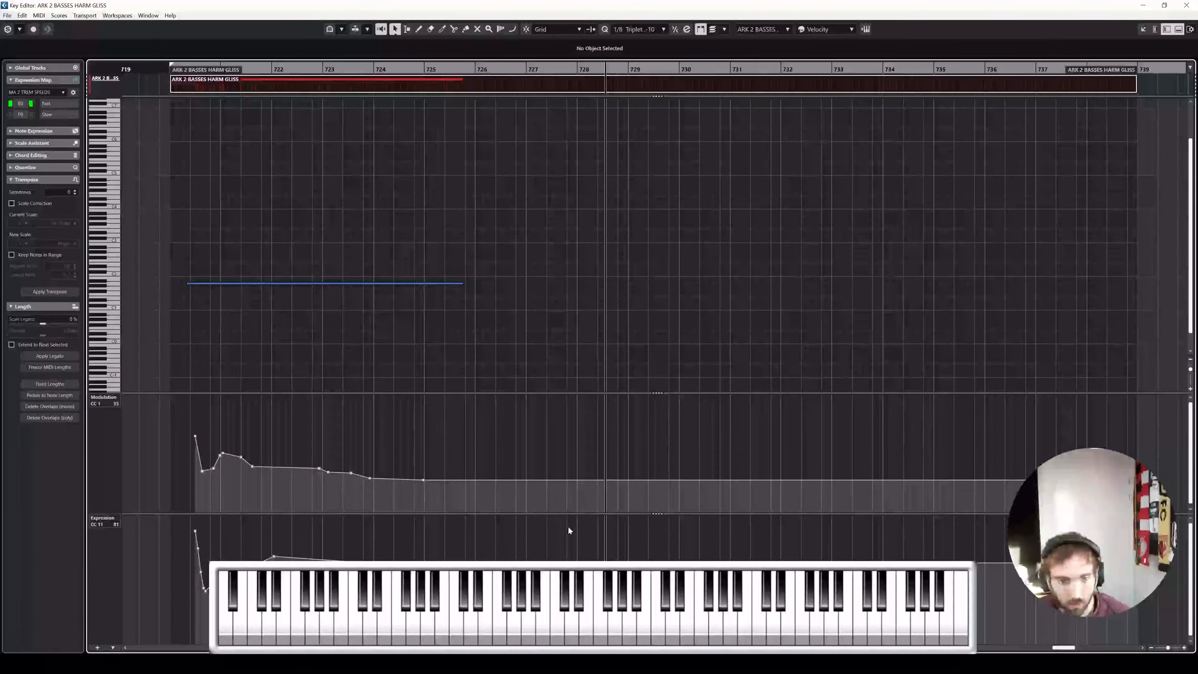
# Redraw the modulation (CC 1) and expression (CC 11) curves as smooth, gradual rises from the start of the bass note to about bar 725
pyautogui.rightClick(240, 480)
pyautogui.click(264, 480)
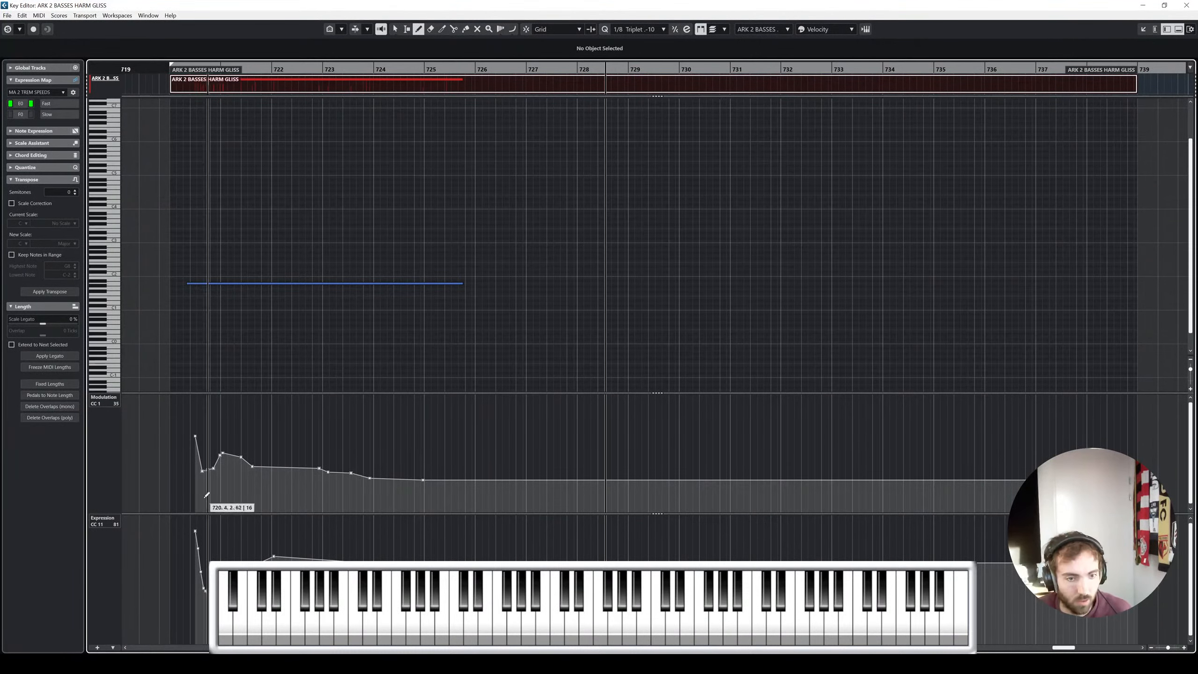
pyautogui.moveTo(188, 499); pyautogui.dragTo(429, 478)
pyautogui.rightClick(429, 479)
pyautogui.click(429, 480)
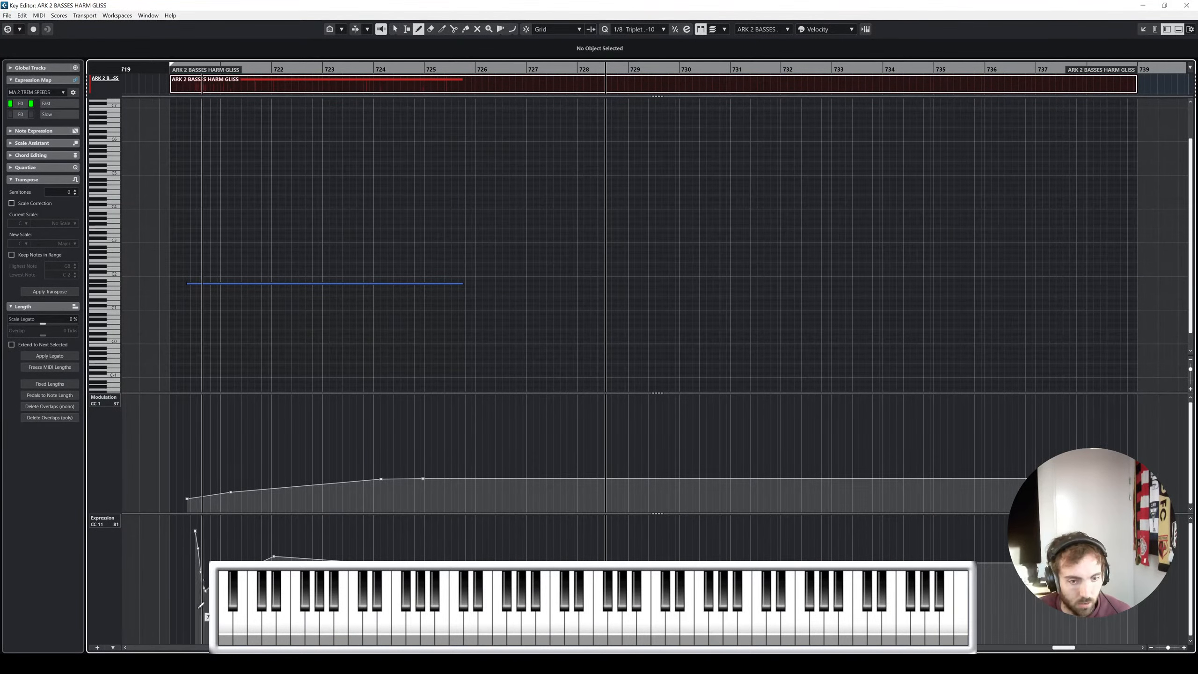
pyautogui.moveTo(180, 606); pyautogui.dragTo(443, 570)
# Delete the part's sustain (CC 64) events and lengthen the bass note to the end of the part, closing the editor
pyautogui.click(104, 401)
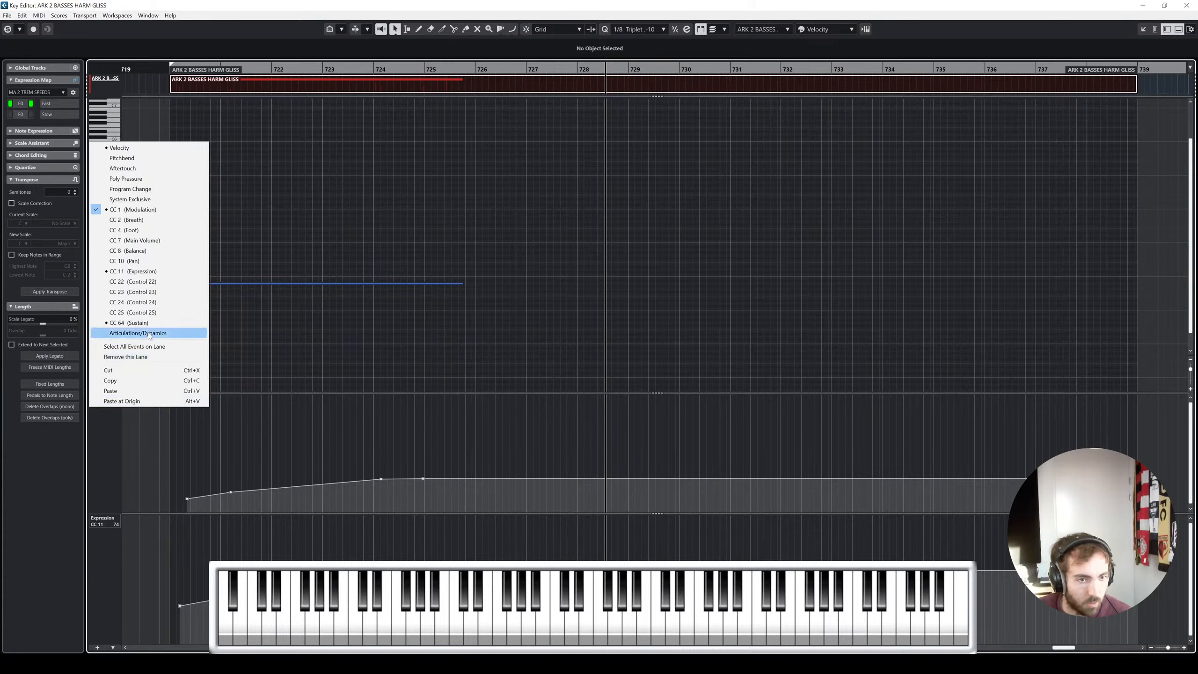
pyautogui.click(117, 330)
pyautogui.moveTo(451, 399); pyautogui.dragTo(372, 369)
pyautogui.press('Delete')
pyautogui.moveTo(609, 455); pyautogui.dragTo(522, 552)
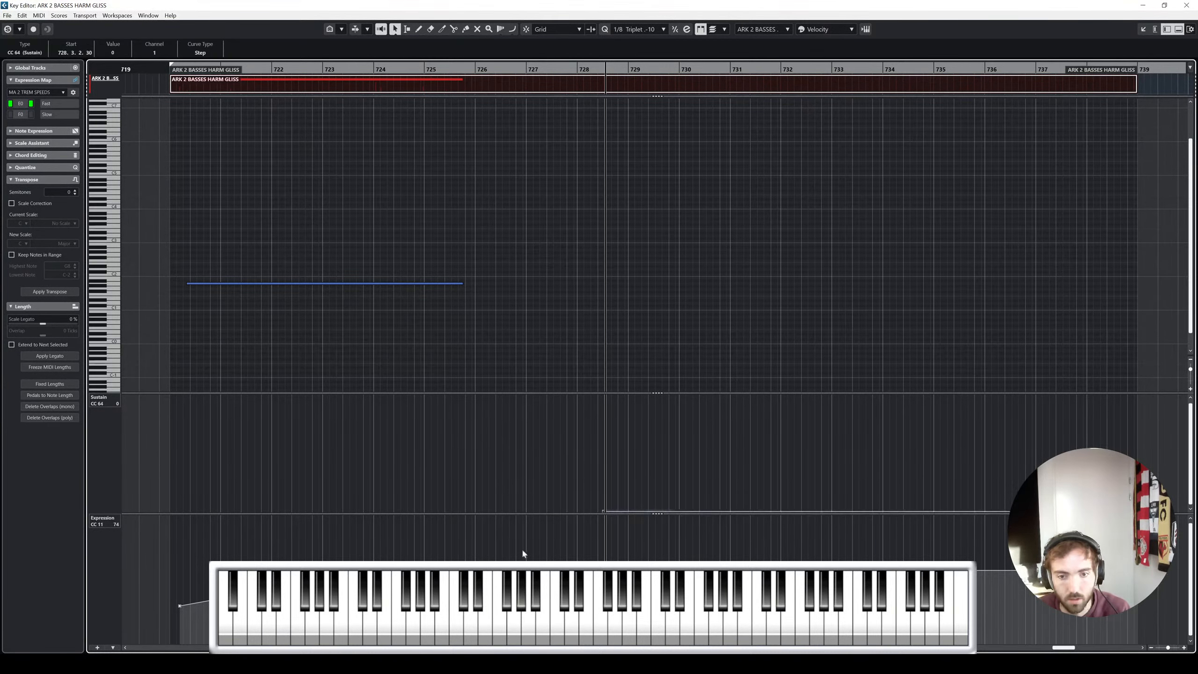
pyautogui.press('Delete')
pyautogui.moveTo(464, 283); pyautogui.dragTo(1146, 283)
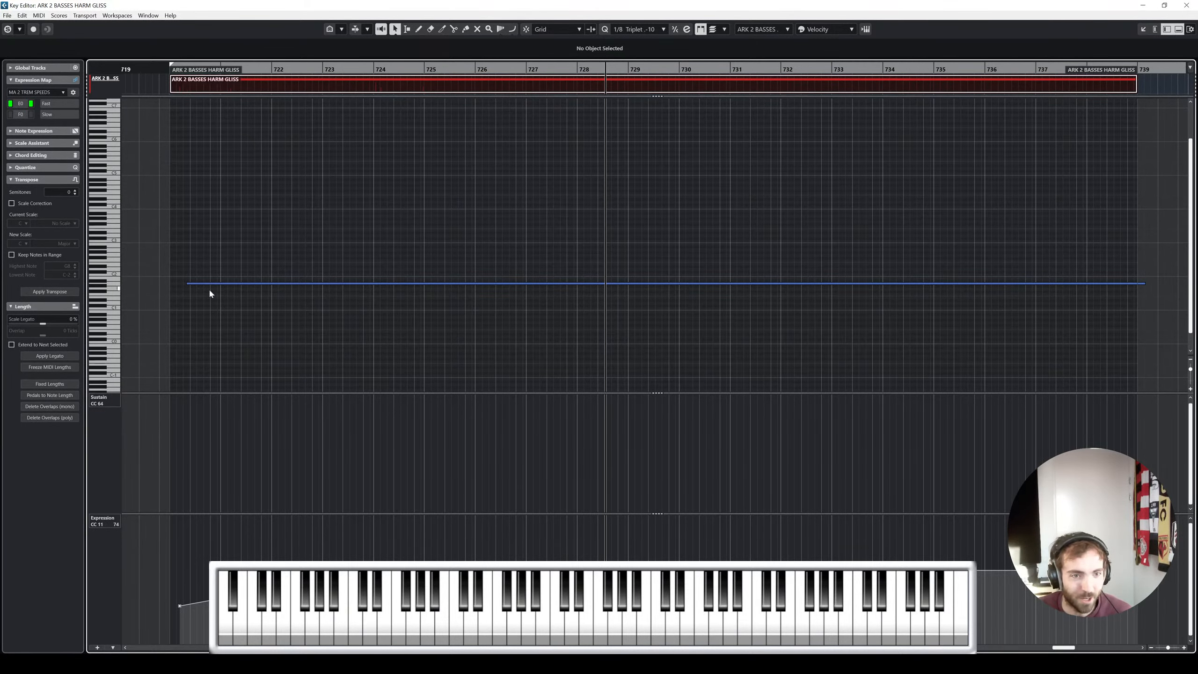
pyautogui.click(1188, 4)
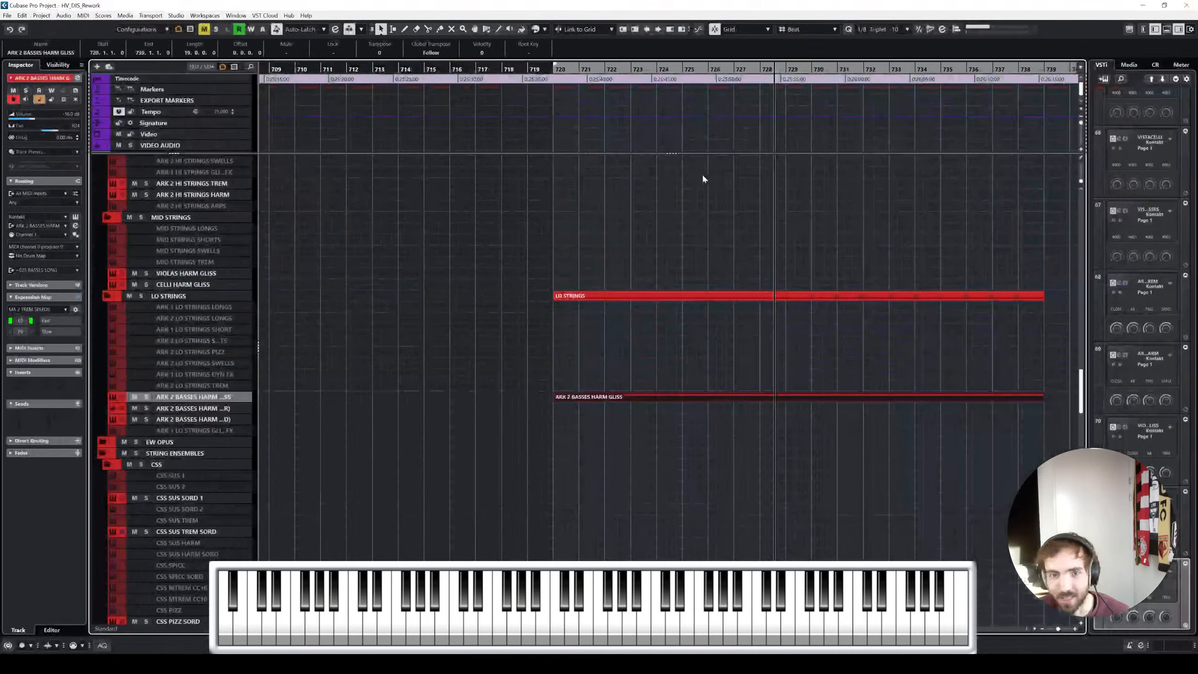
# Examine the string and harp parts of the LOOP 1 - MAIN section from bar 289, and select the UNA CORDA - MOVEMENT track
pyautogui.scroll(15, 347, 308)
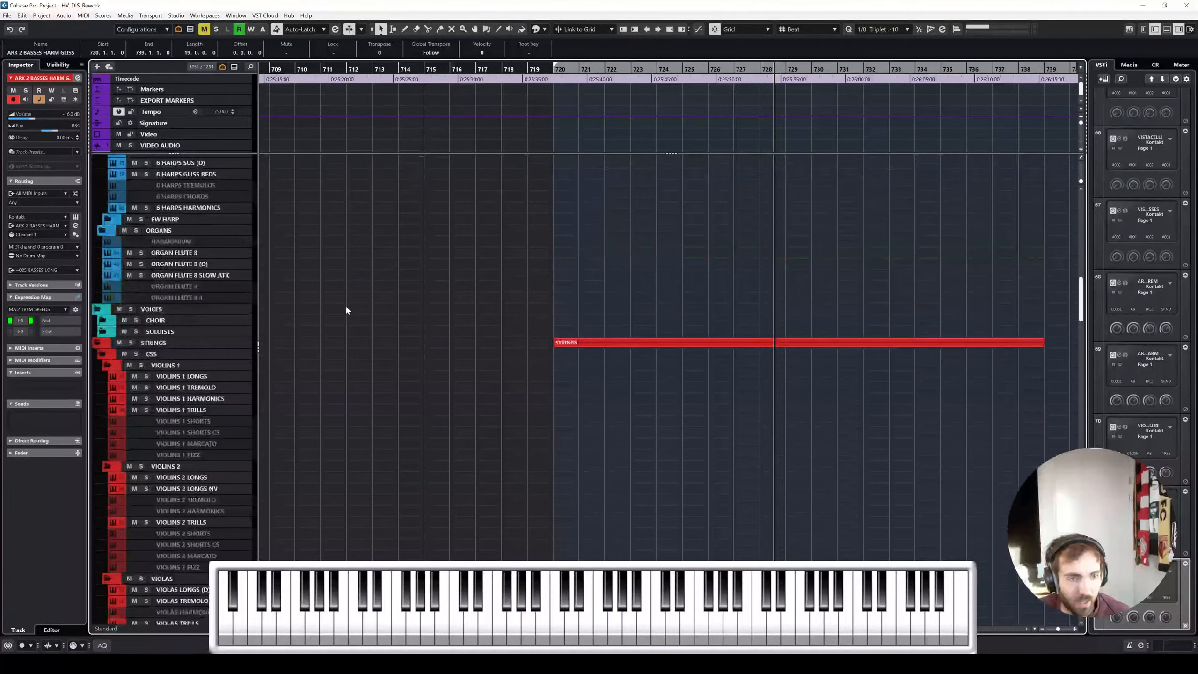
pyautogui.scroll(-4, 348, 311)
pyautogui.hscroll(-5, 471, 325)
pyautogui.scroll(-5, 566, 320)
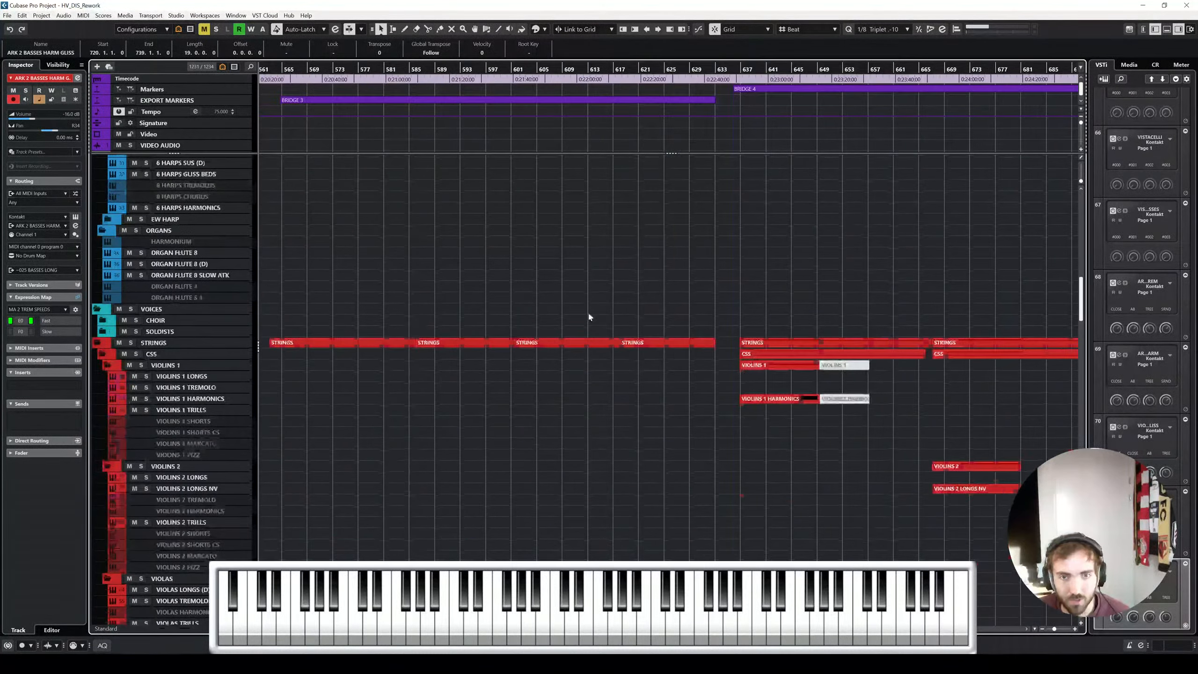
pyautogui.scroll(-5, 614, 302)
pyautogui.click(653, 272)
pyautogui.scroll(8, 653, 272)
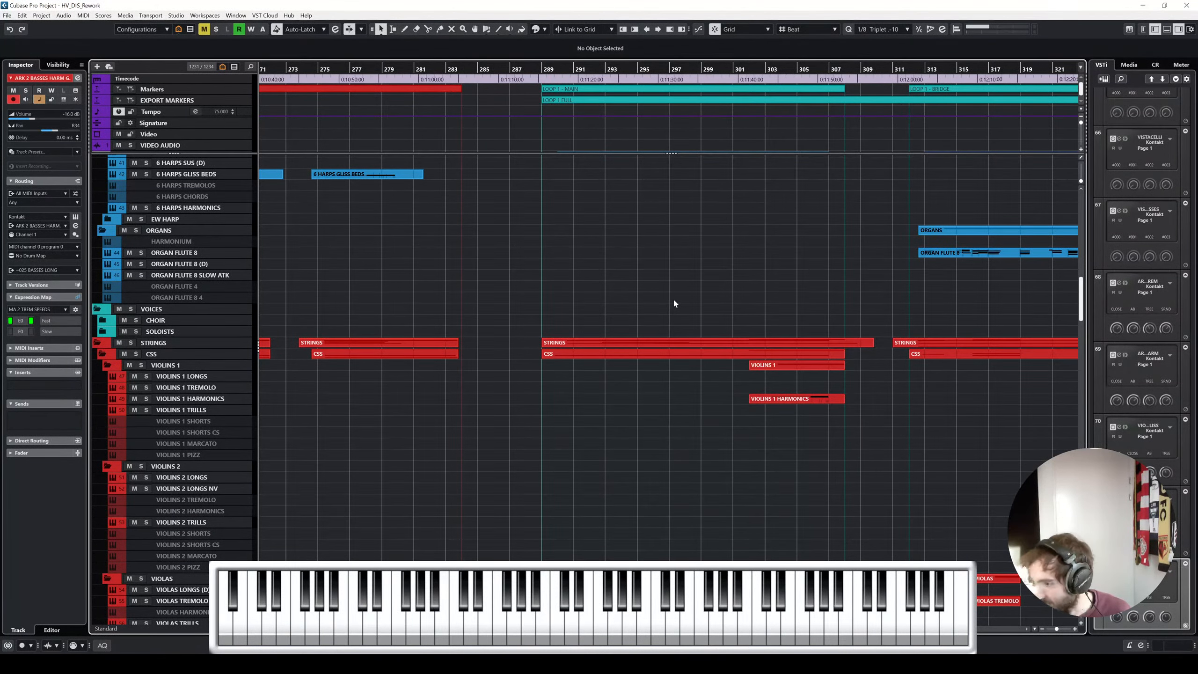
pyautogui.scroll(2, 675, 303)
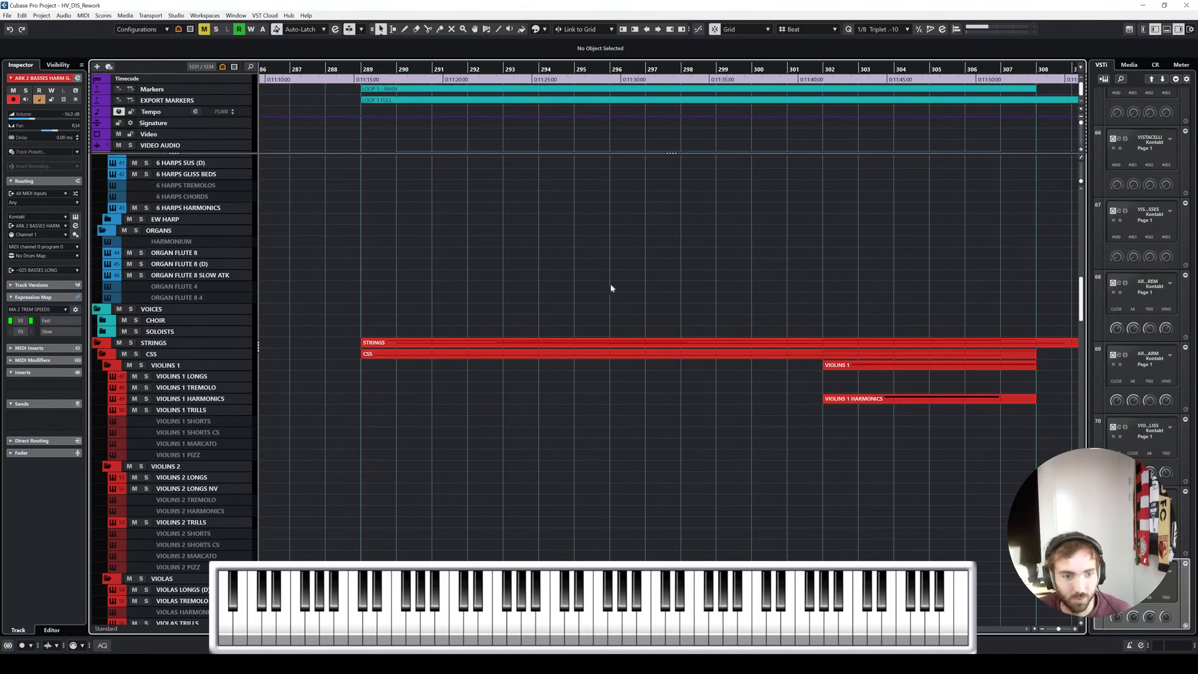
pyautogui.scroll(-10, 604, 277)
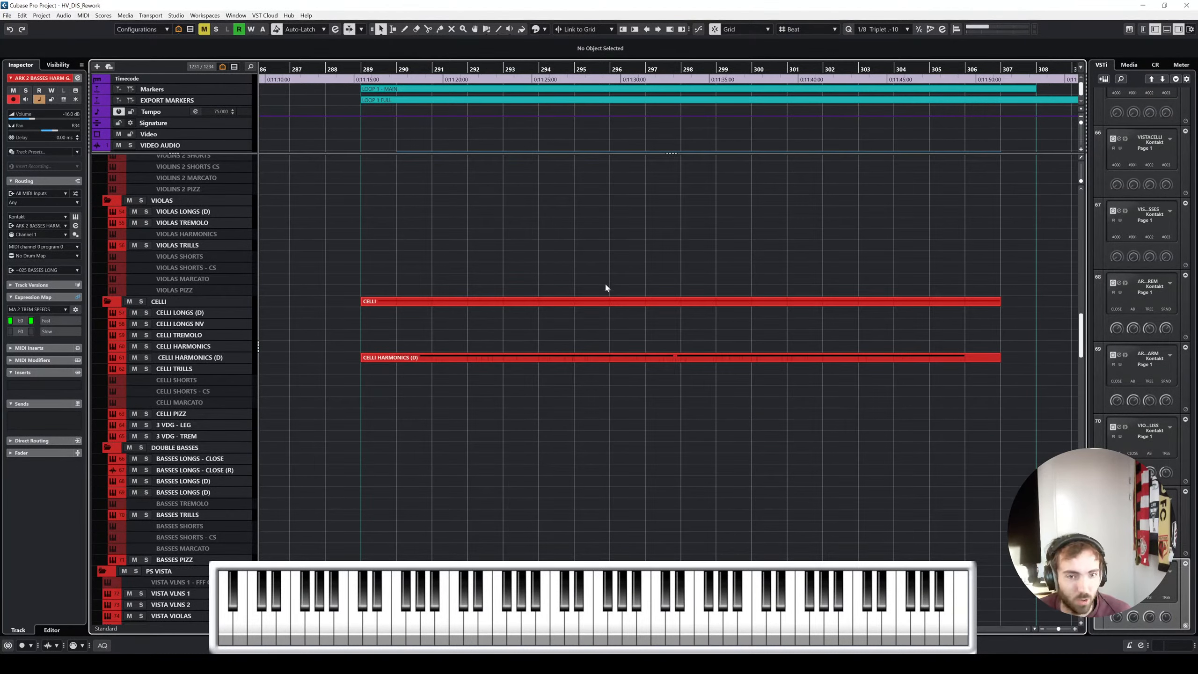
pyautogui.scroll(-1, 605, 283)
pyautogui.scroll(-3, 566, 320)
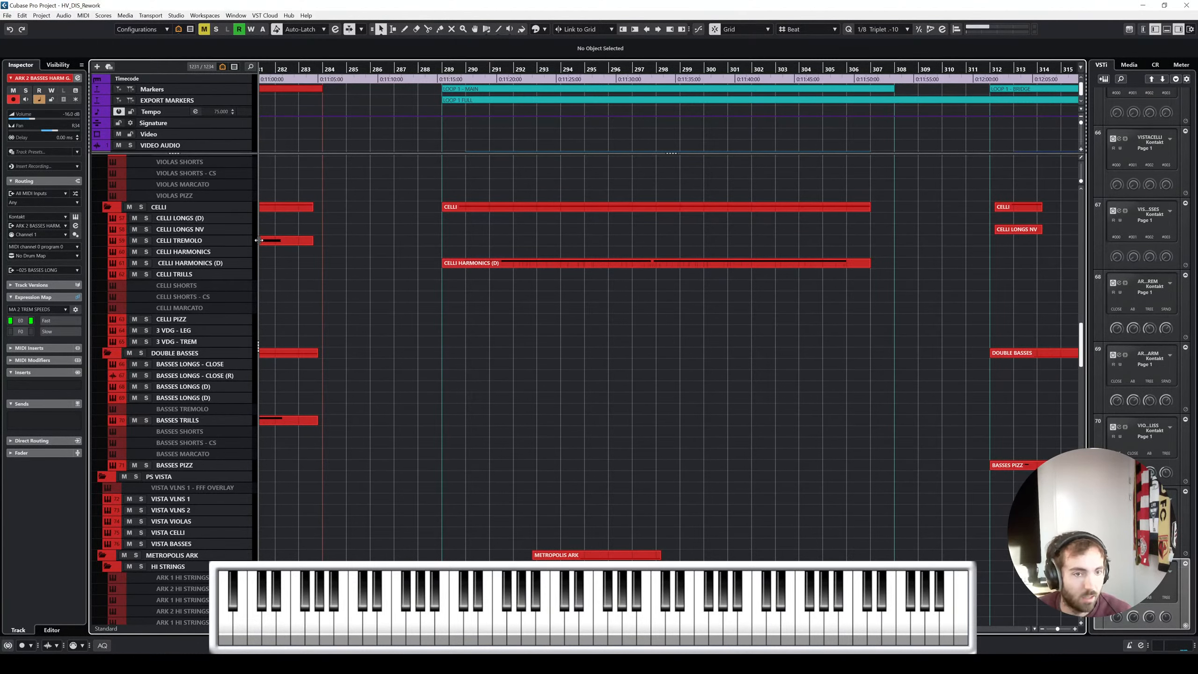
pyautogui.scroll(12, 214, 369)
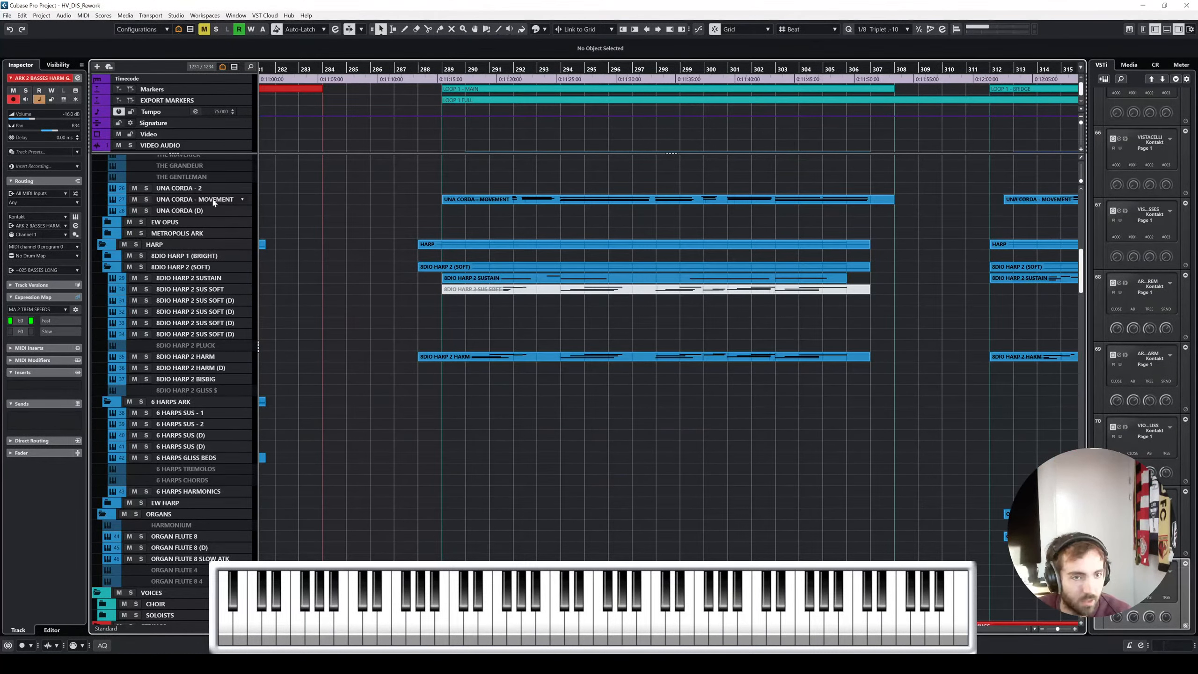
pyautogui.click(213, 202)
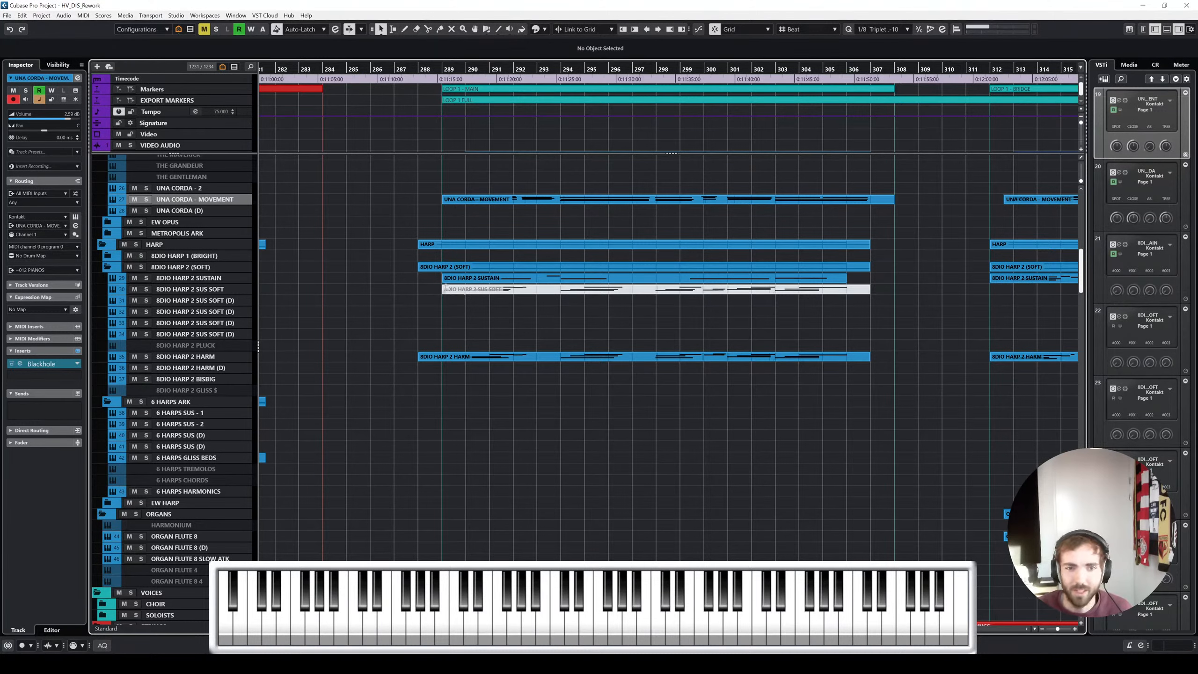
# Select the CELLI HARMONICS (D) part in the LOOP 1 - MAIN section
pyautogui.press('g')
pyautogui.press('g')
pyautogui.press('g')
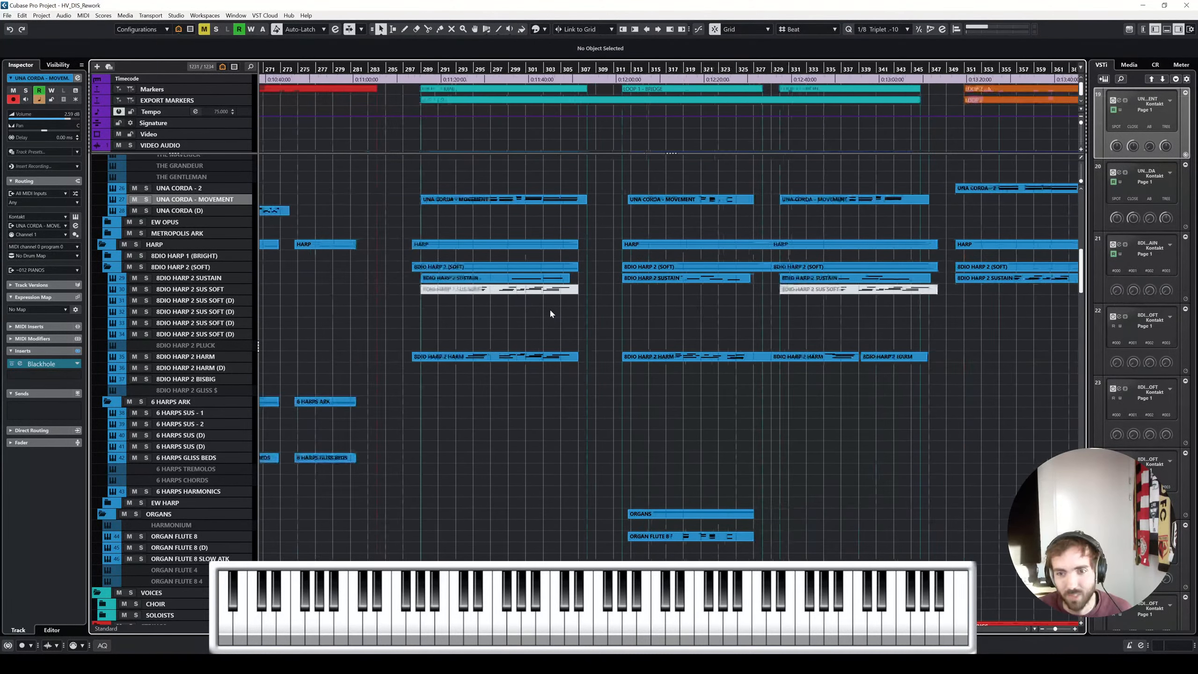
pyautogui.hscroll(3, 549, 308)
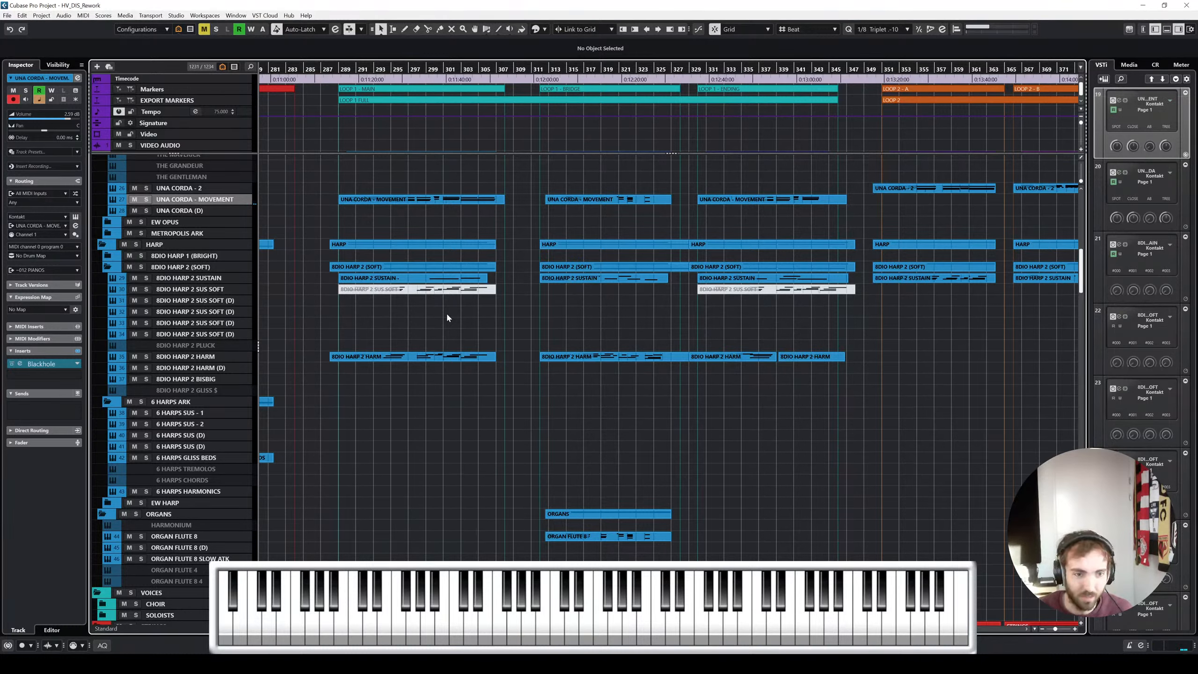
pyautogui.press('h')
pyautogui.press('h')
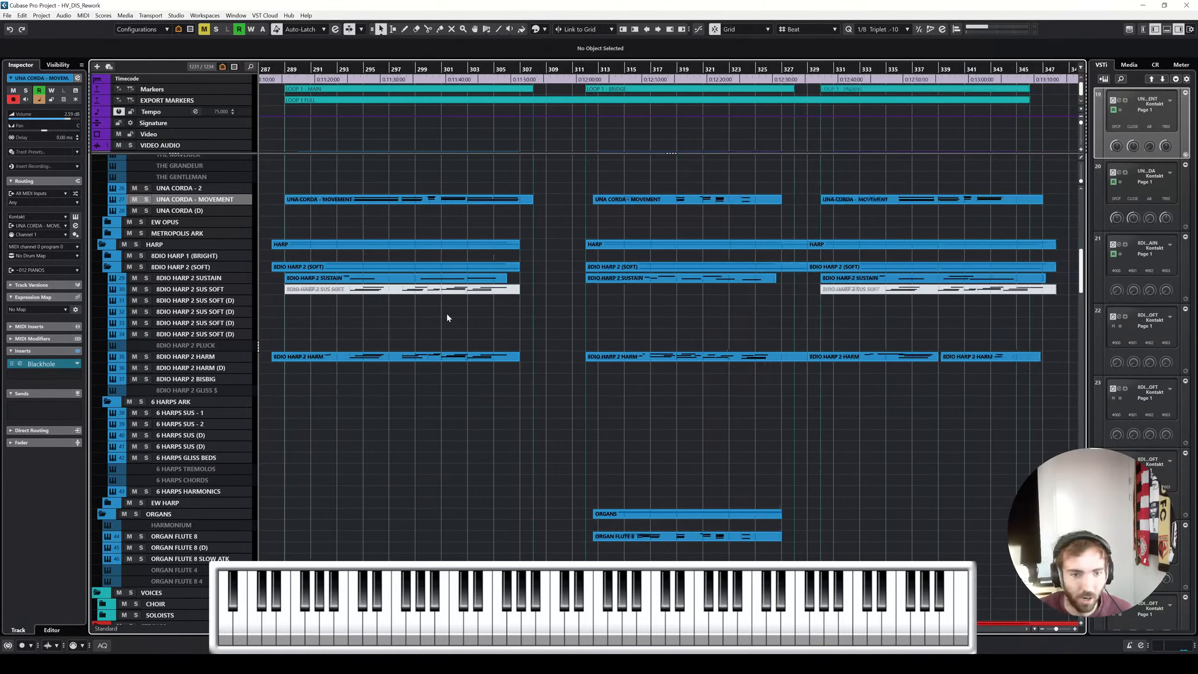
pyautogui.scroll(-15, 446, 312)
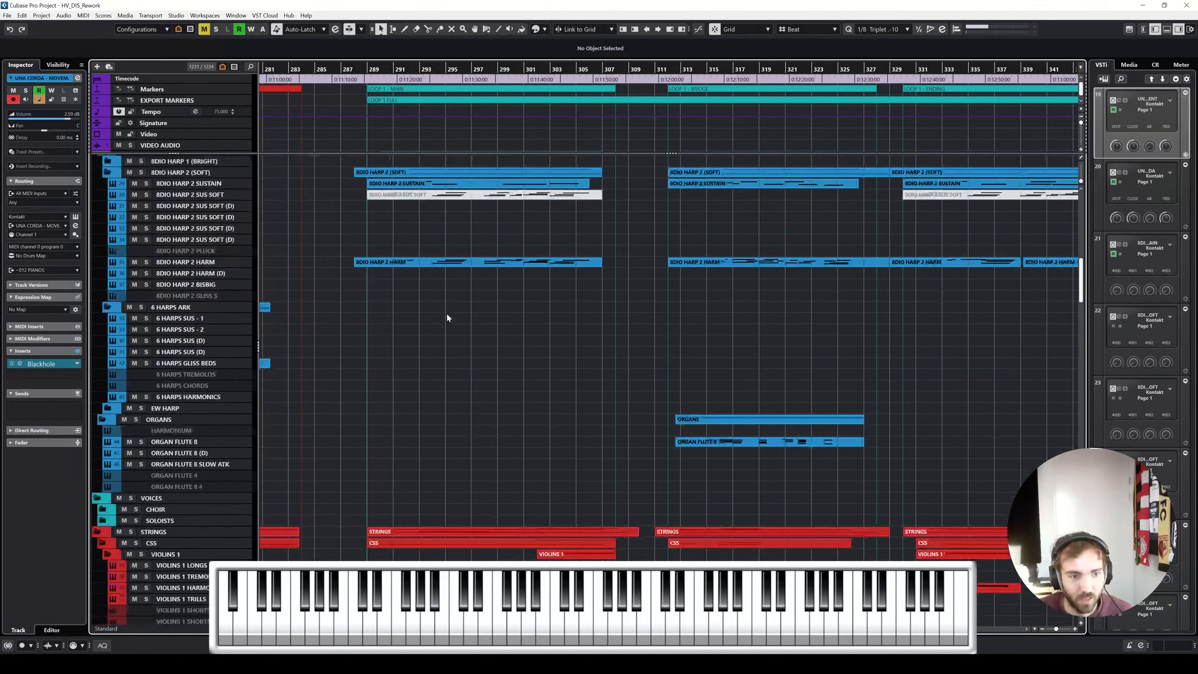
pyautogui.keyDown('ctrl'); pyautogui.scroll(2, 503, 350); pyautogui.keyUp('ctrl')
pyautogui.hscroll(-2, 493, 351)
pyautogui.click(492, 353)
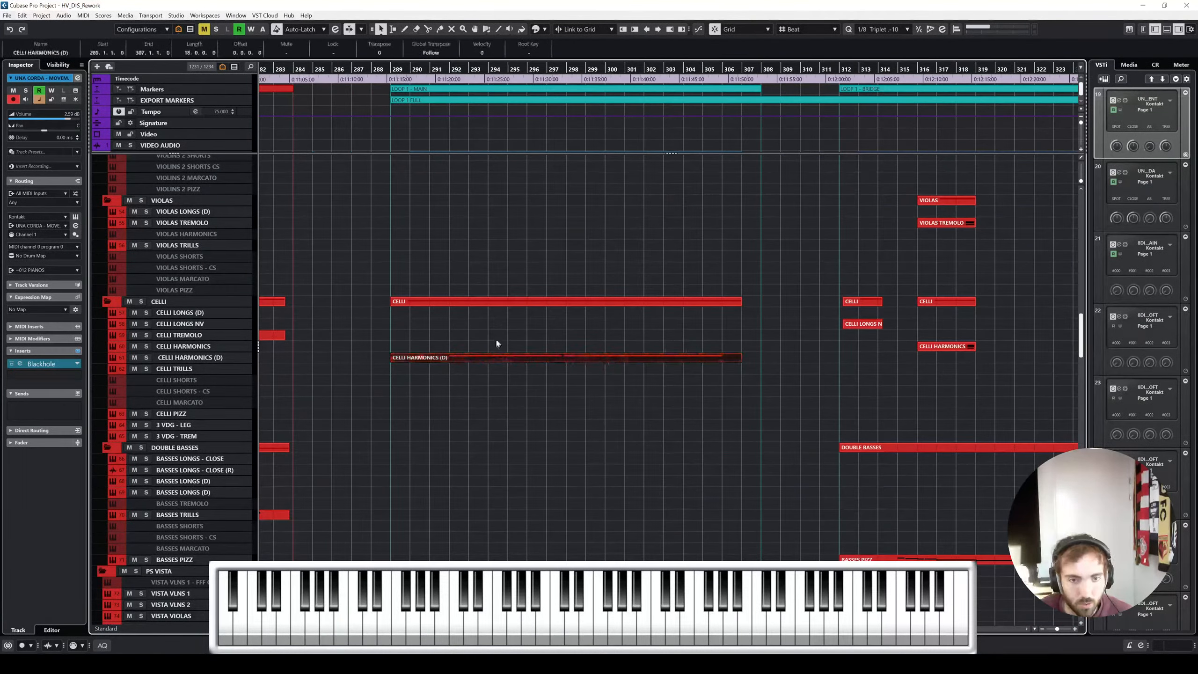
# Add the LOOP 1 - MAIN parts of 8DIO HARP 2 SUSTAIN and 8DIO HARP 2 HARM to the selection
pyautogui.scroll(-12, 495, 337)
pyautogui.keyDown('ctrl'); pyautogui.scroll(2, 542, 329); pyautogui.keyUp('ctrl')
pyautogui.scroll(-15, 579, 369)
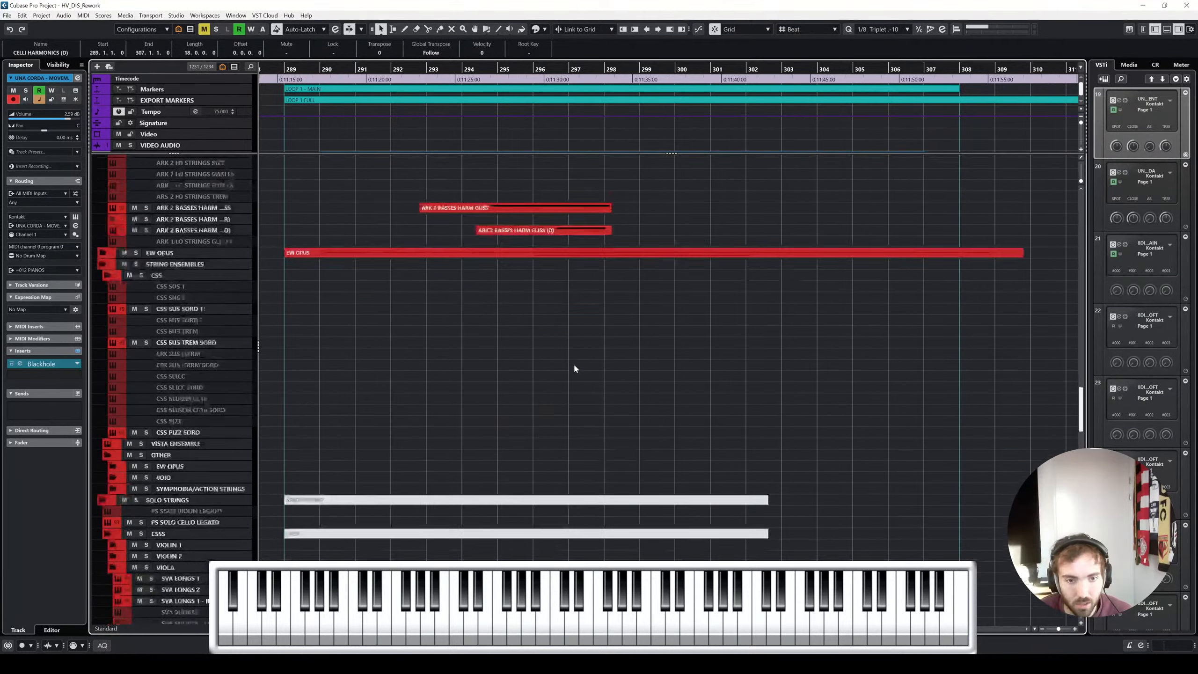
pyautogui.scroll(-10, 399, 449)
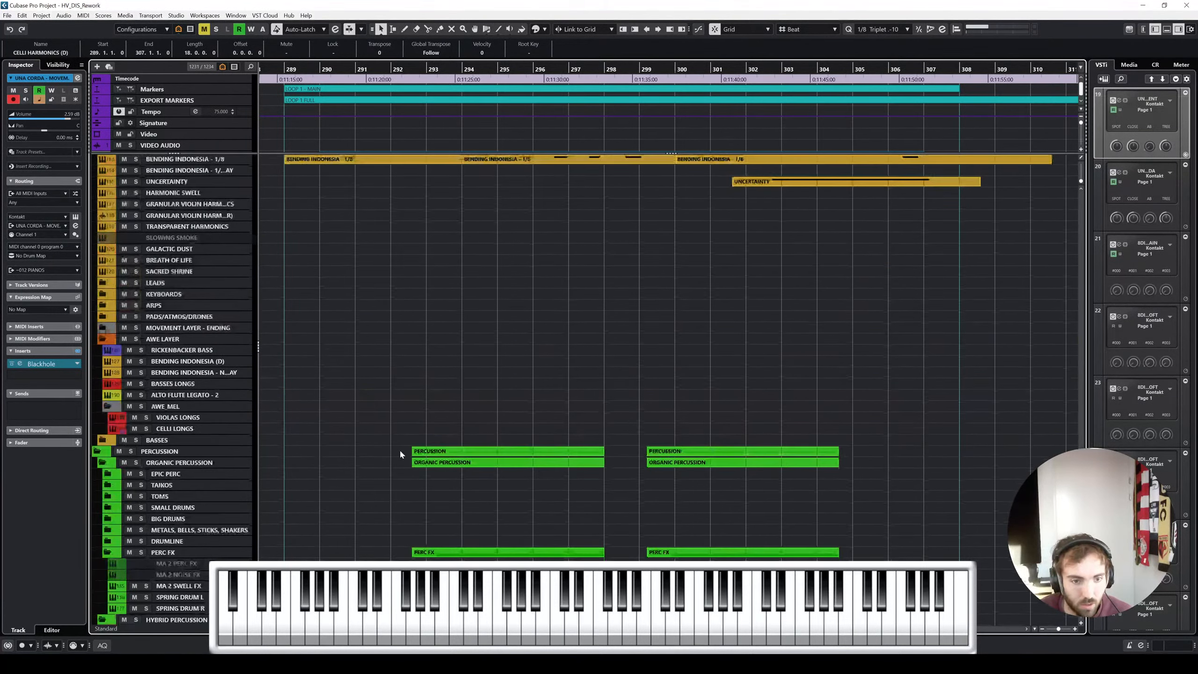
pyautogui.scroll(20, 437, 437)
pyautogui.scroll(20, 441, 439)
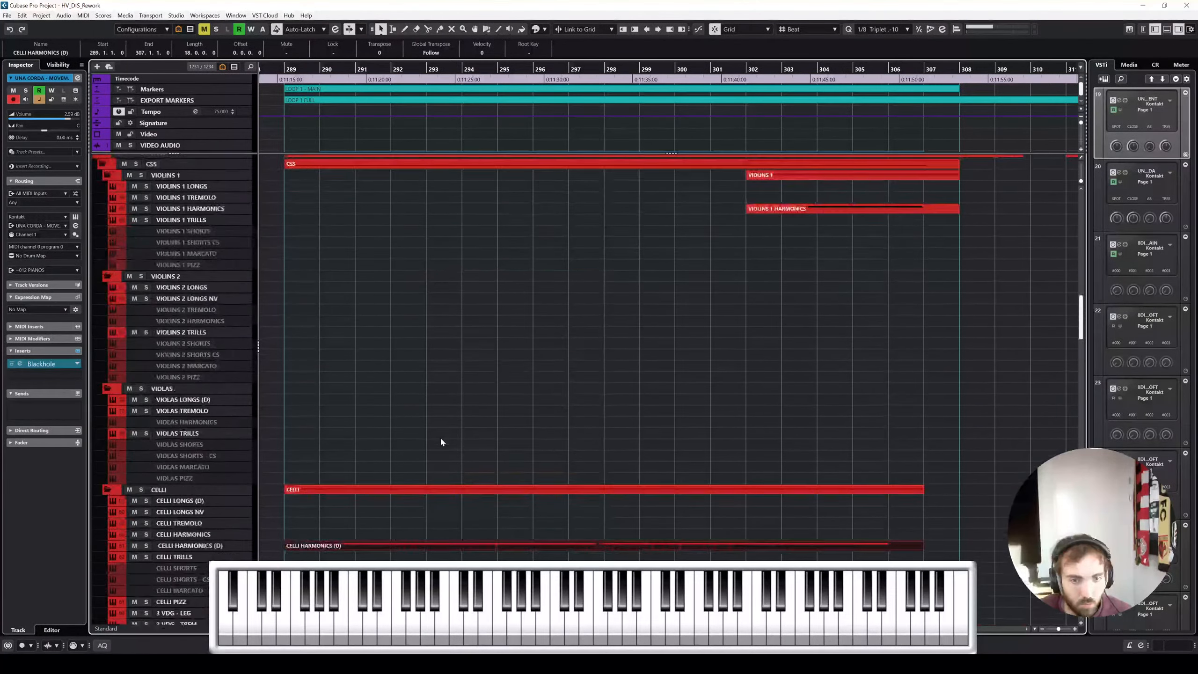
pyautogui.scroll(-5, 425, 430)
pyautogui.hscroll(-2, 429, 425)
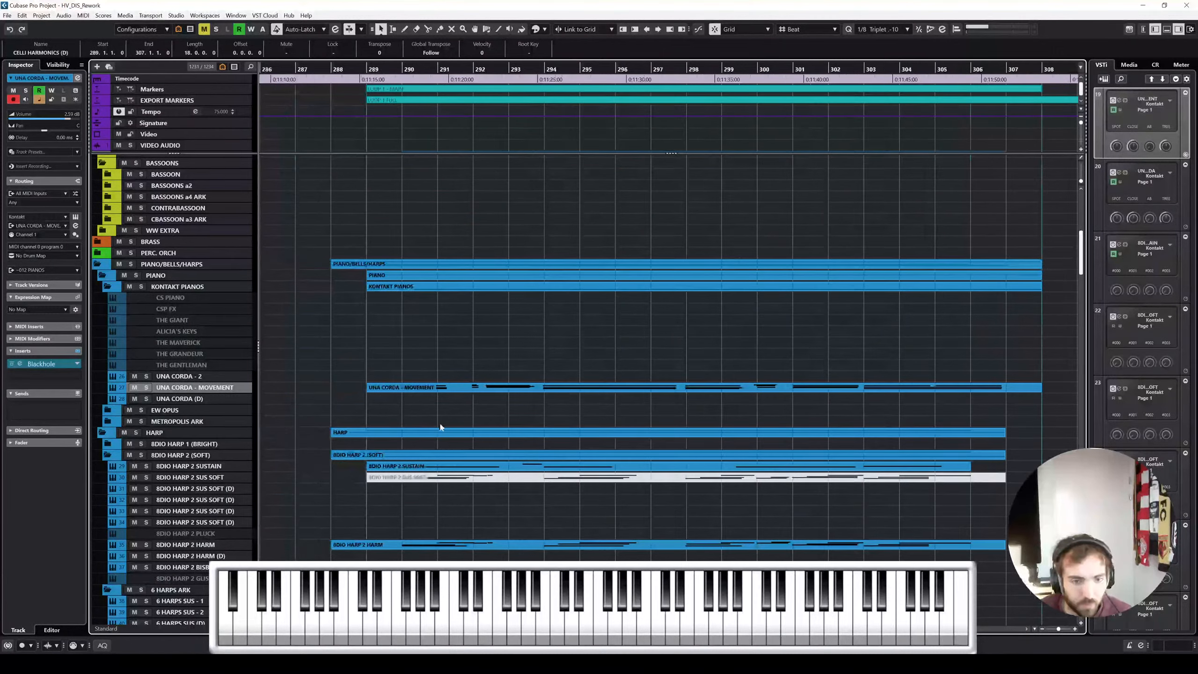
pyautogui.click(454, 467)
pyautogui.scroll(-3, 687, 433)
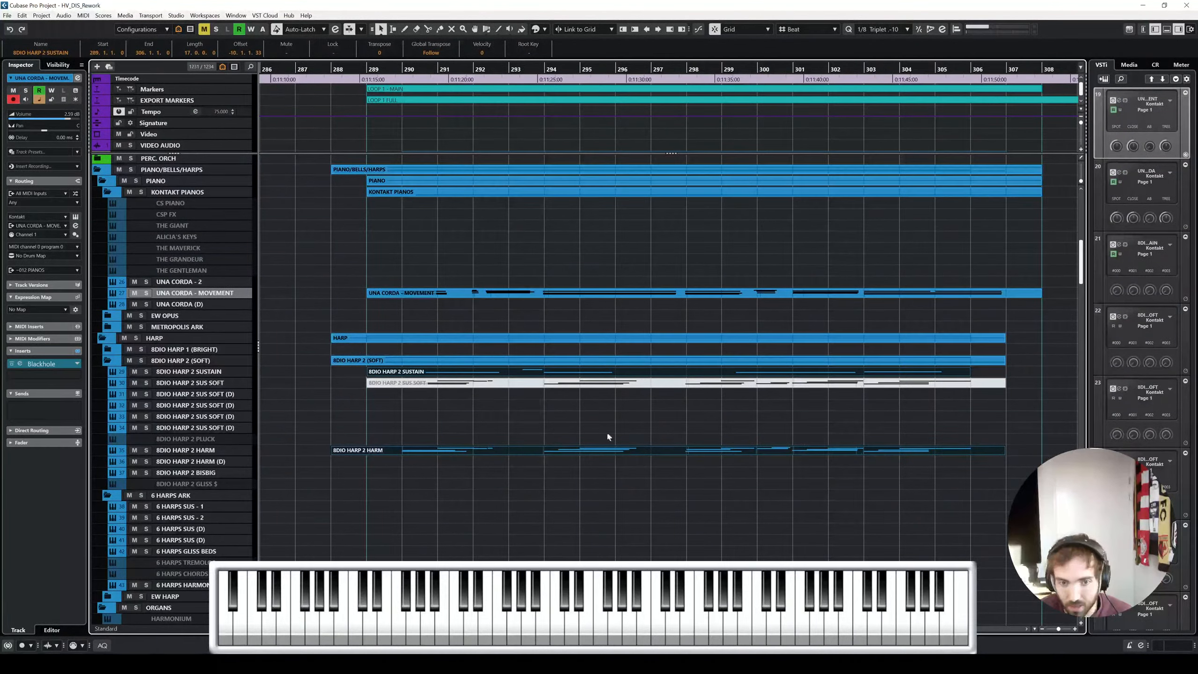
# Check the remaining string and synth parts of LOOP 1 - MAIN, and add the SPRING DRUM L and R parts to the selection
pyautogui.scroll(-15, 634, 335)
pyautogui.scroll(6, 714, 335)
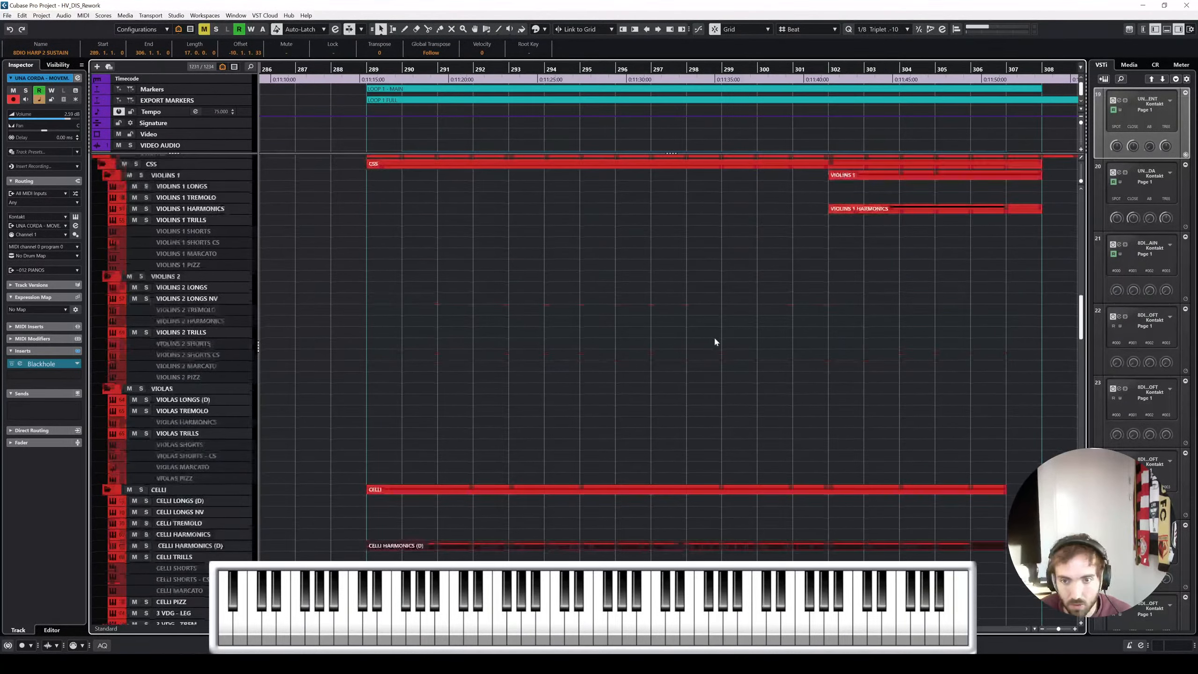
pyautogui.scroll(-1, 784, 346)
pyautogui.hscroll(4, 818, 315)
pyautogui.hscroll(-3, 786, 333)
pyautogui.scroll(-12, 701, 357)
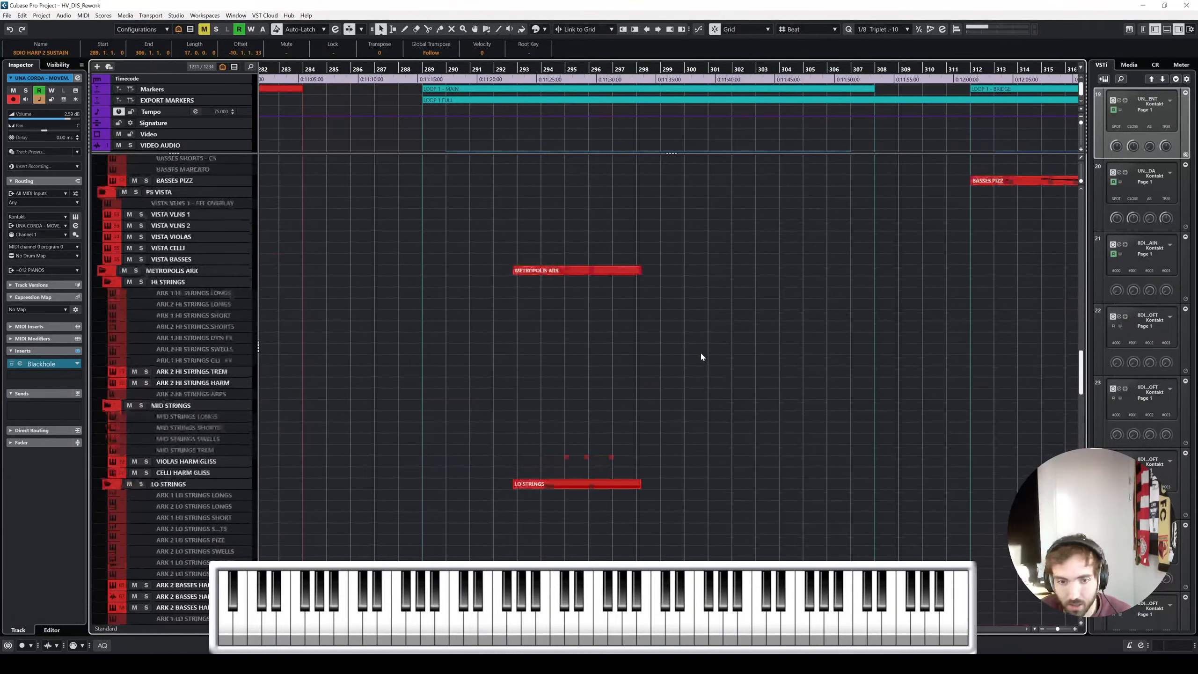
pyautogui.scroll(-6, 701, 351)
pyautogui.scroll(-6, 673, 353)
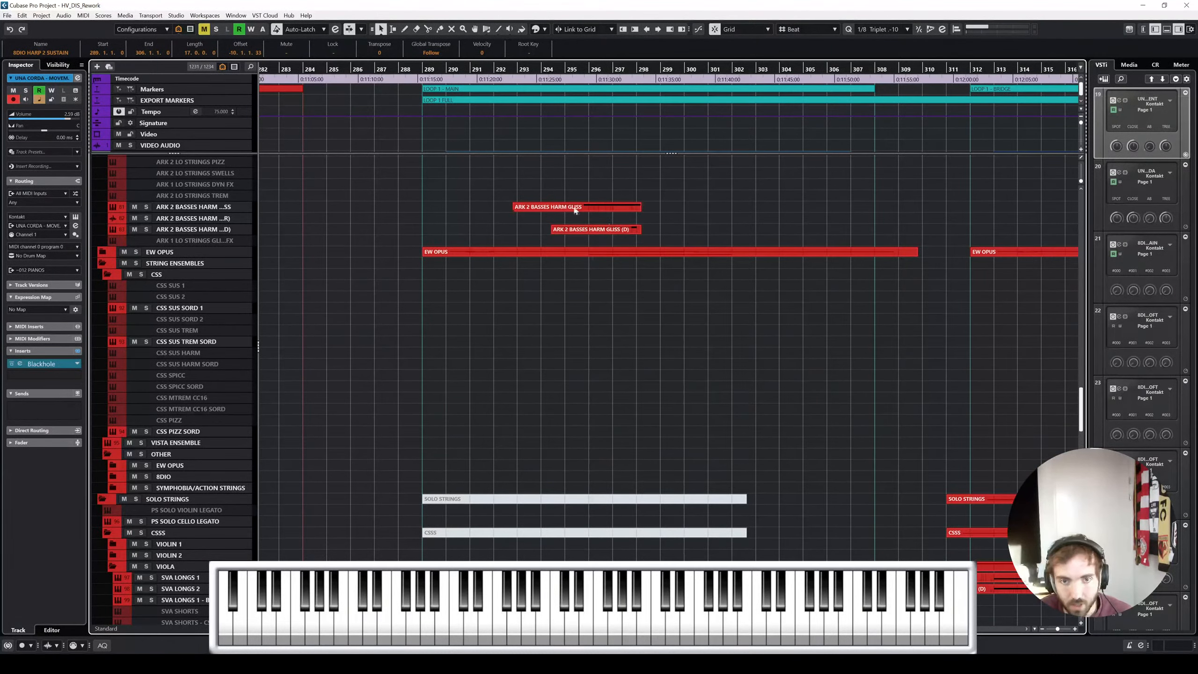
pyautogui.scroll(-6, 660, 352)
pyautogui.scroll(-6, 725, 460)
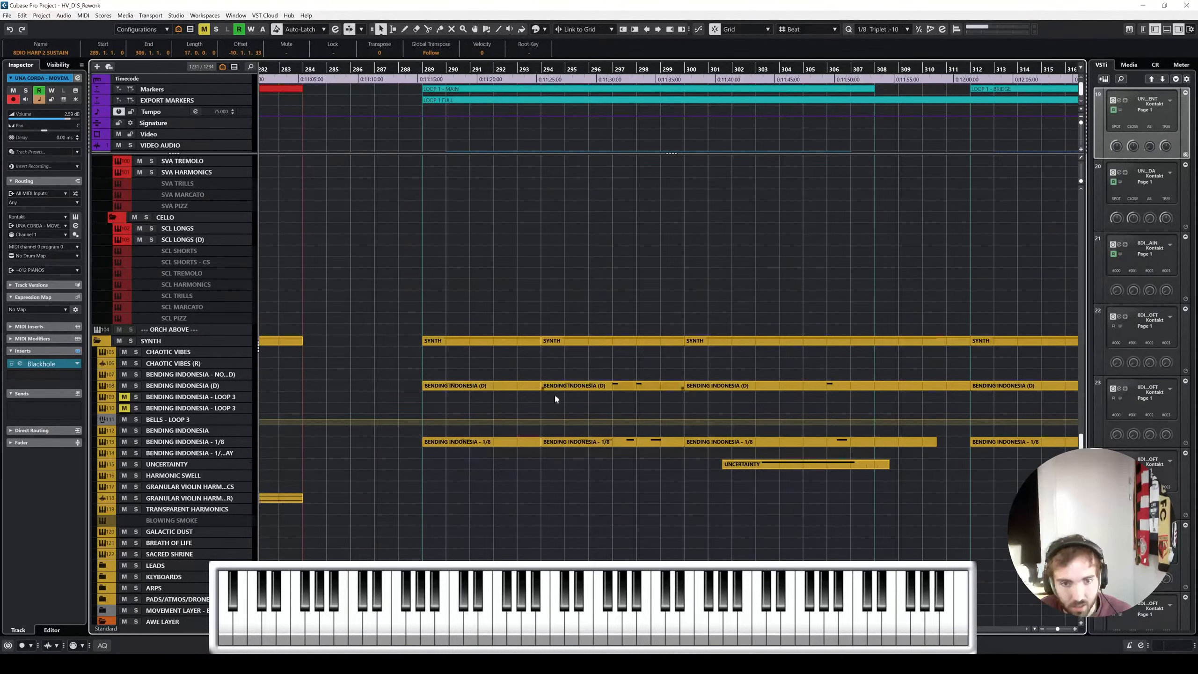
pyautogui.scroll(-6, 702, 531)
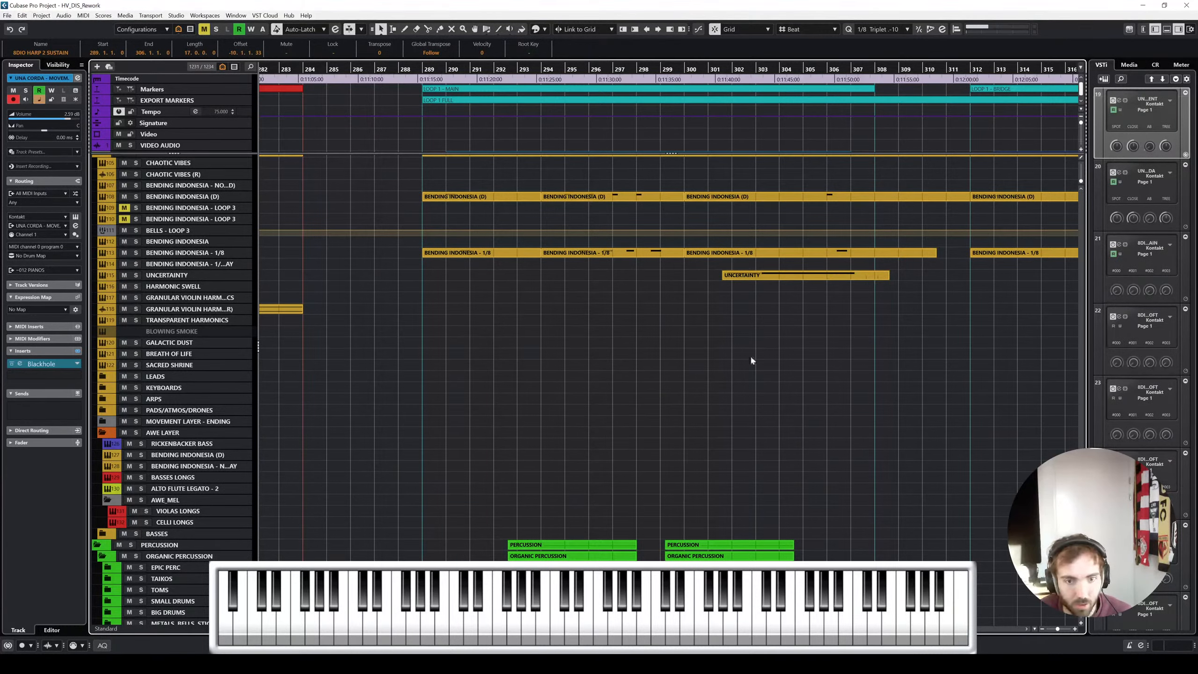
pyautogui.scroll(-12, 750, 354)
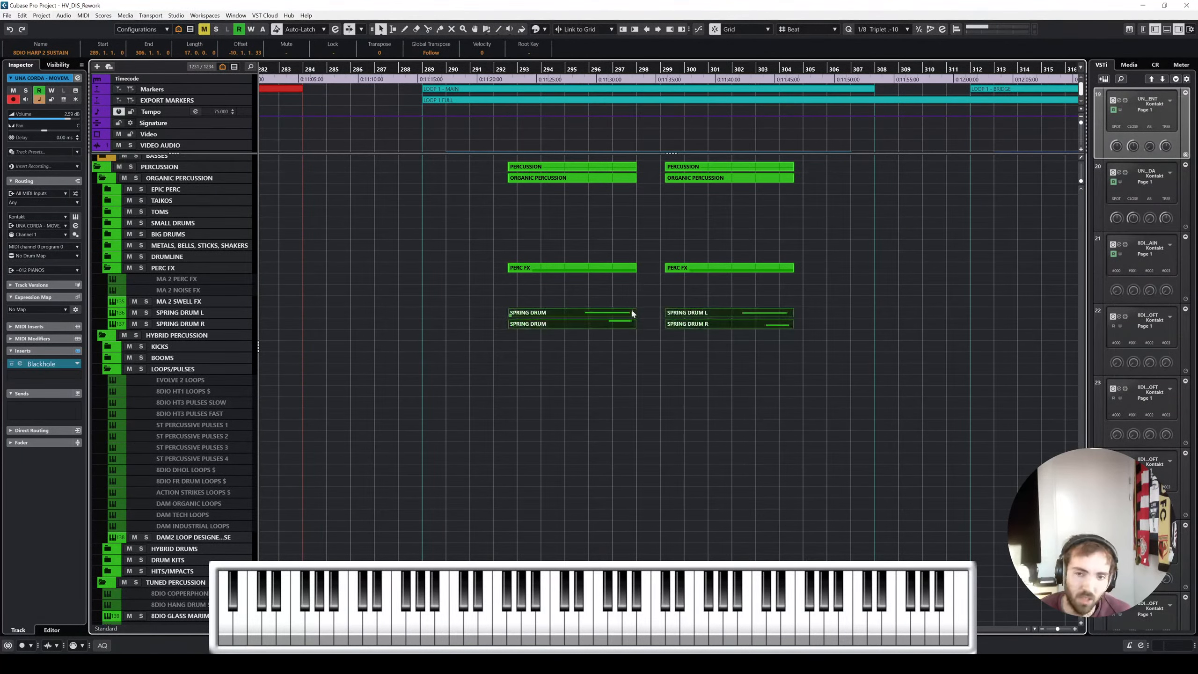
# Copy the selected harp, celli and spring drum parts to the closing passage, starting around bar 725
pyautogui.scroll(15, 632, 309)
pyautogui.scroll(-7, 641, 314)
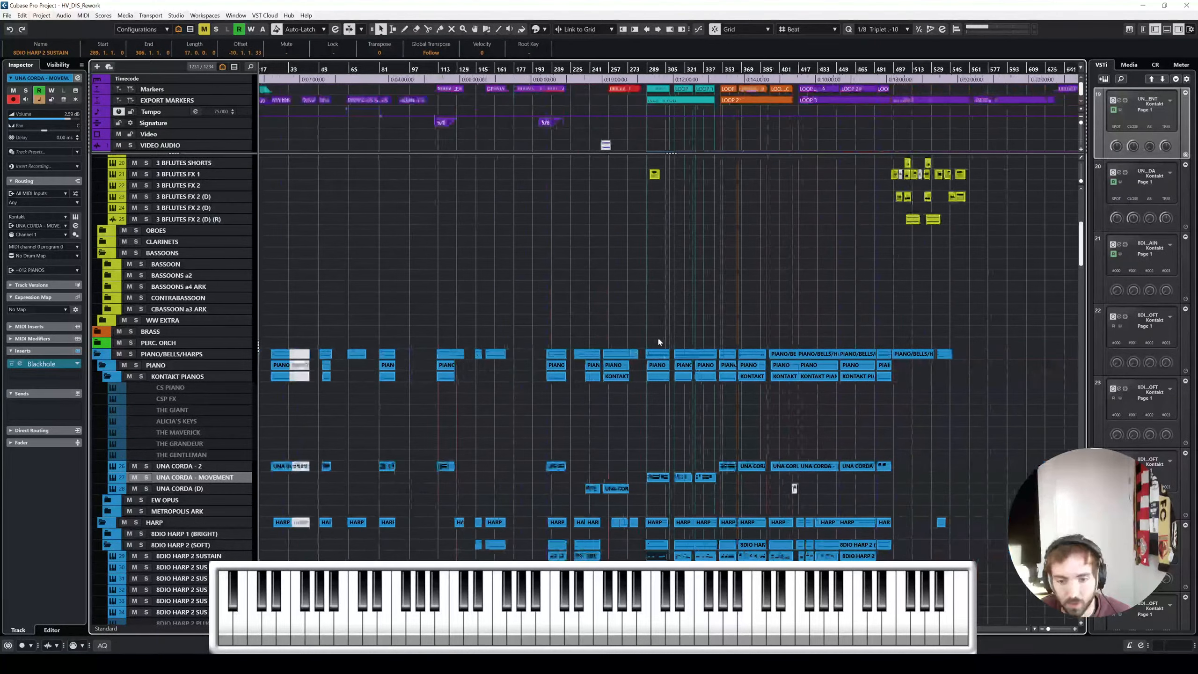
pyautogui.hscroll(3, 674, 391)
pyautogui.moveTo(494, 557); pyautogui.dragTo(1013, 557)
pyautogui.scroll(3, 1012, 557)
pyautogui.scroll(3, 1012, 557)
pyautogui.hscroll(2, 979, 562)
pyautogui.scroll(3, 875, 557)
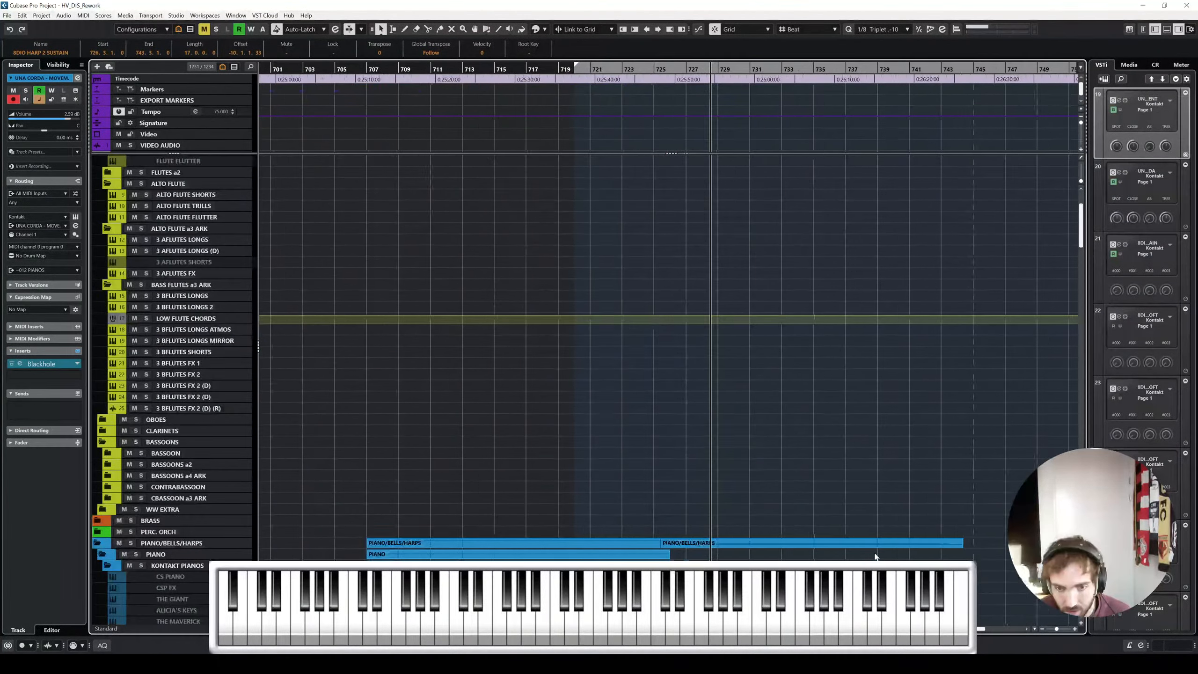
# Extend the end of the closing UNA CORDA - MOVEMENT part to just past bar 730
pyautogui.scroll(-2, 873, 555)
pyautogui.scroll(-3, 850, 543)
pyautogui.scroll(3, 843, 536)
pyautogui.scroll(-3, 843, 536)
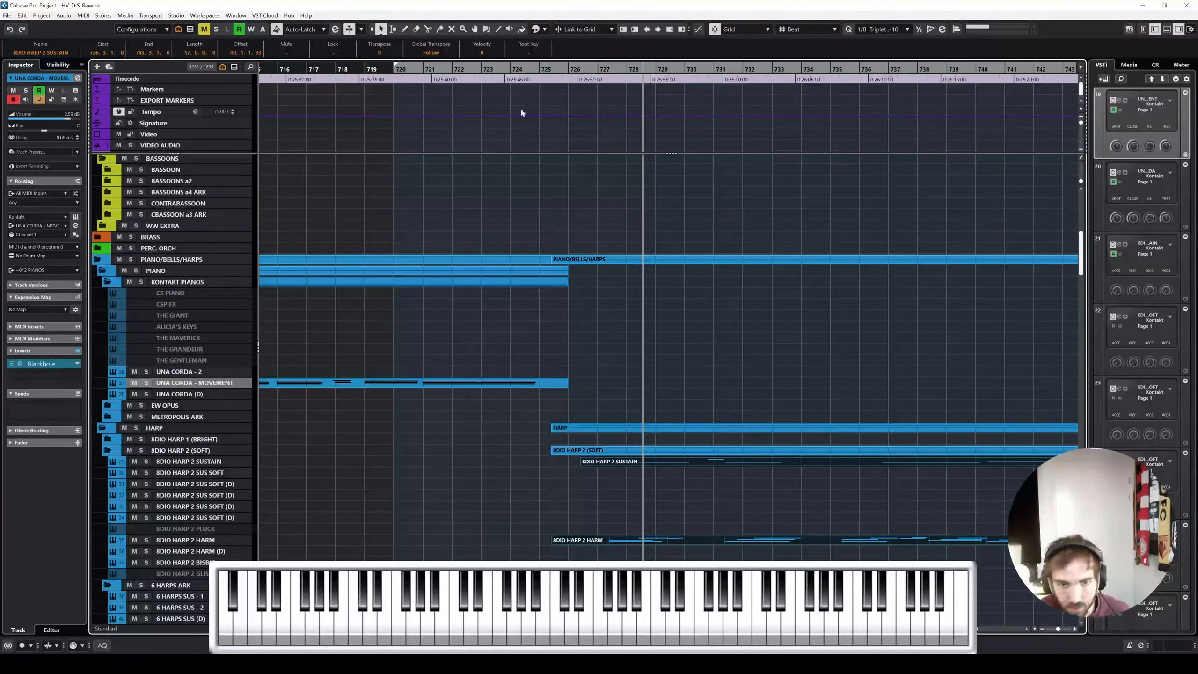
pyautogui.scroll(3, 649, 478)
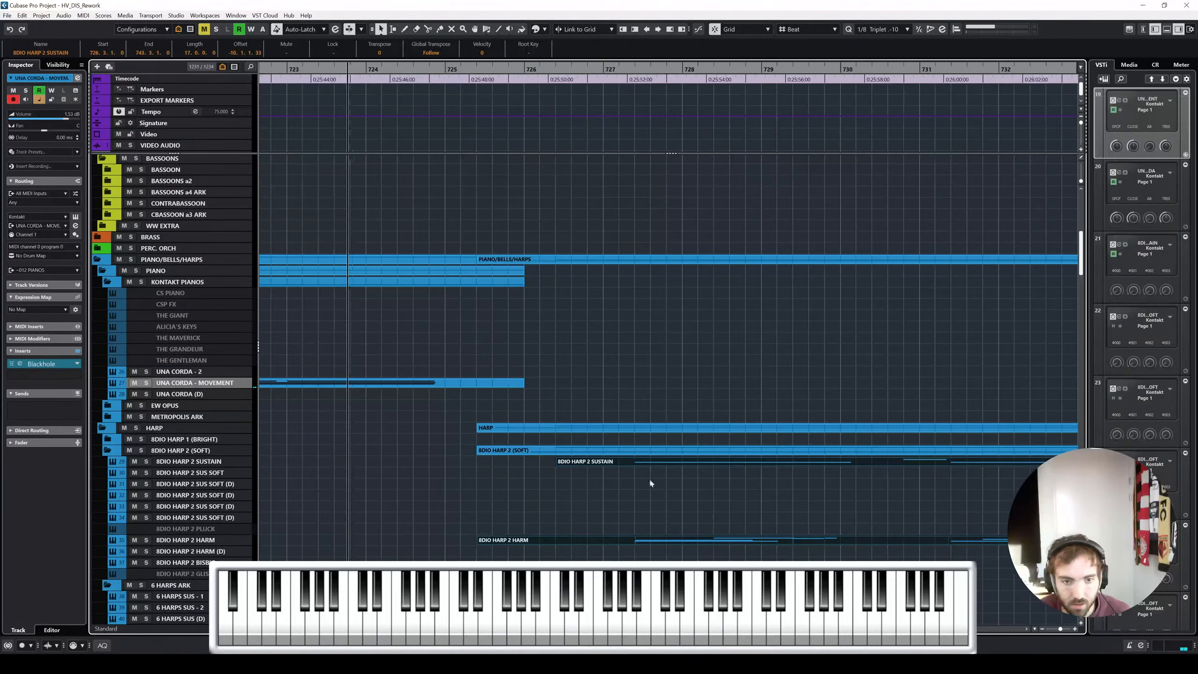
pyautogui.scroll(-6, 659, 476)
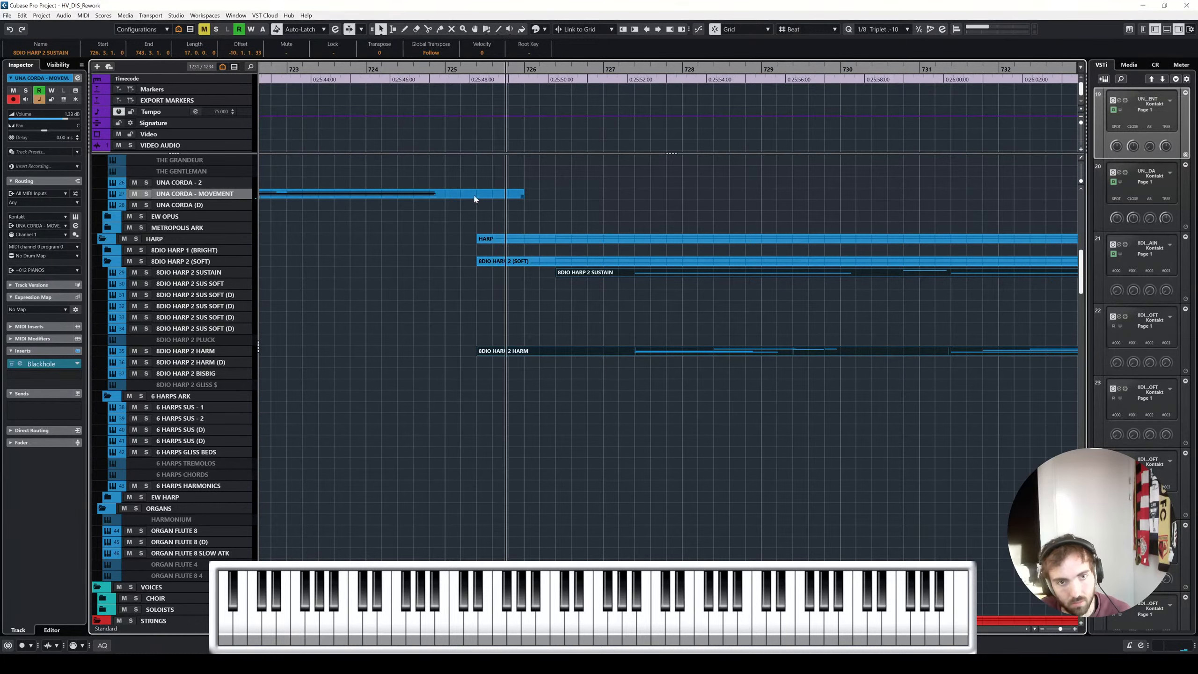
pyautogui.click(510, 193)
pyautogui.moveTo(523, 197); pyautogui.dragTo(872, 194)
# Lengthen the final chord's notes in the UNA CORDA - MOVEMENT part to about bar 727 in the Key Editor, and set the playhead to bar 723
pyautogui.doubleClick(587, 194)
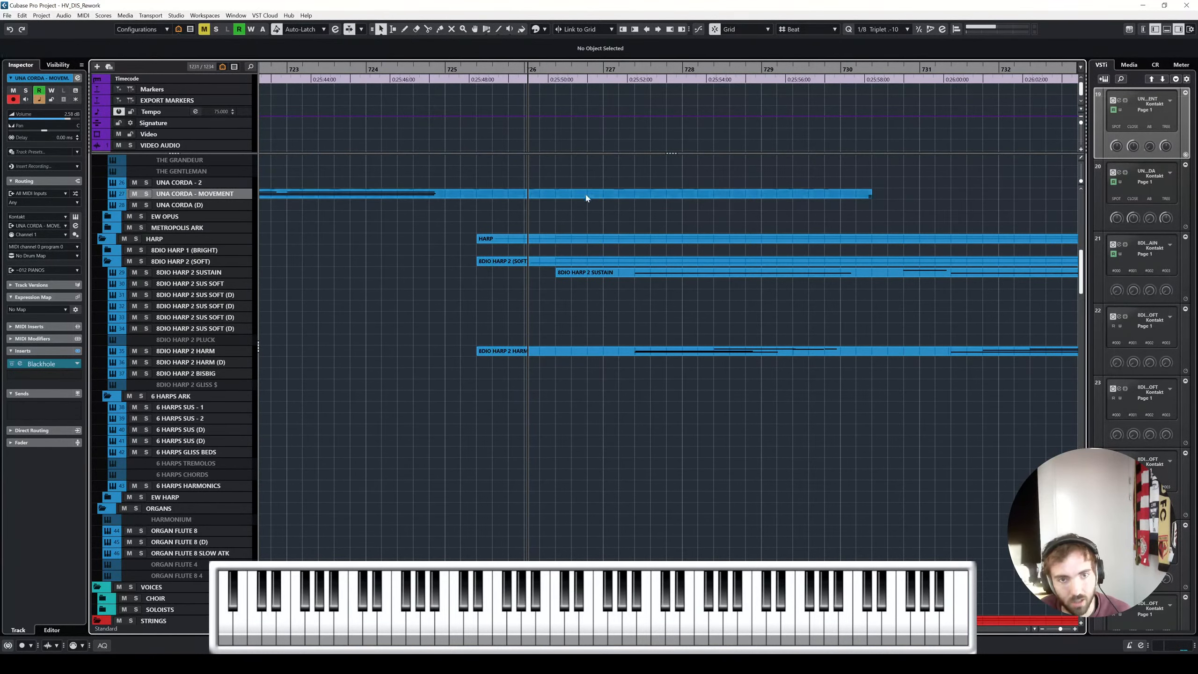
pyautogui.hscroll(4, 810, 359)
pyautogui.moveTo(715, 378); pyautogui.dragTo(822, 286)
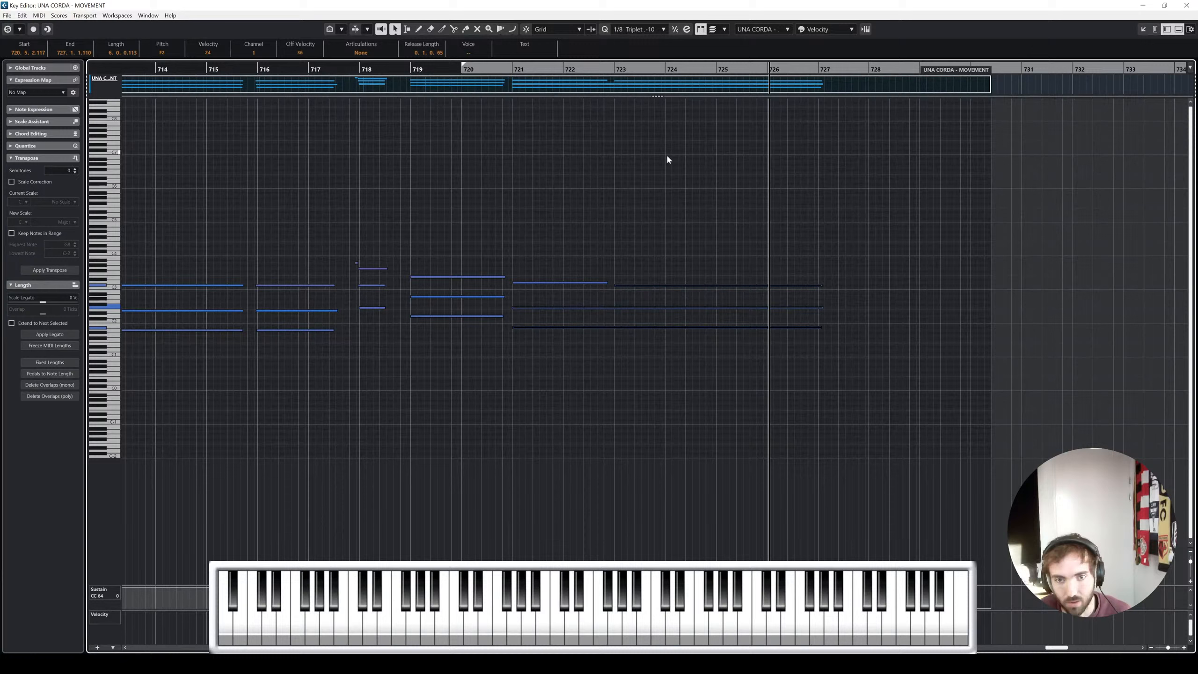
pyautogui.click(616, 68)
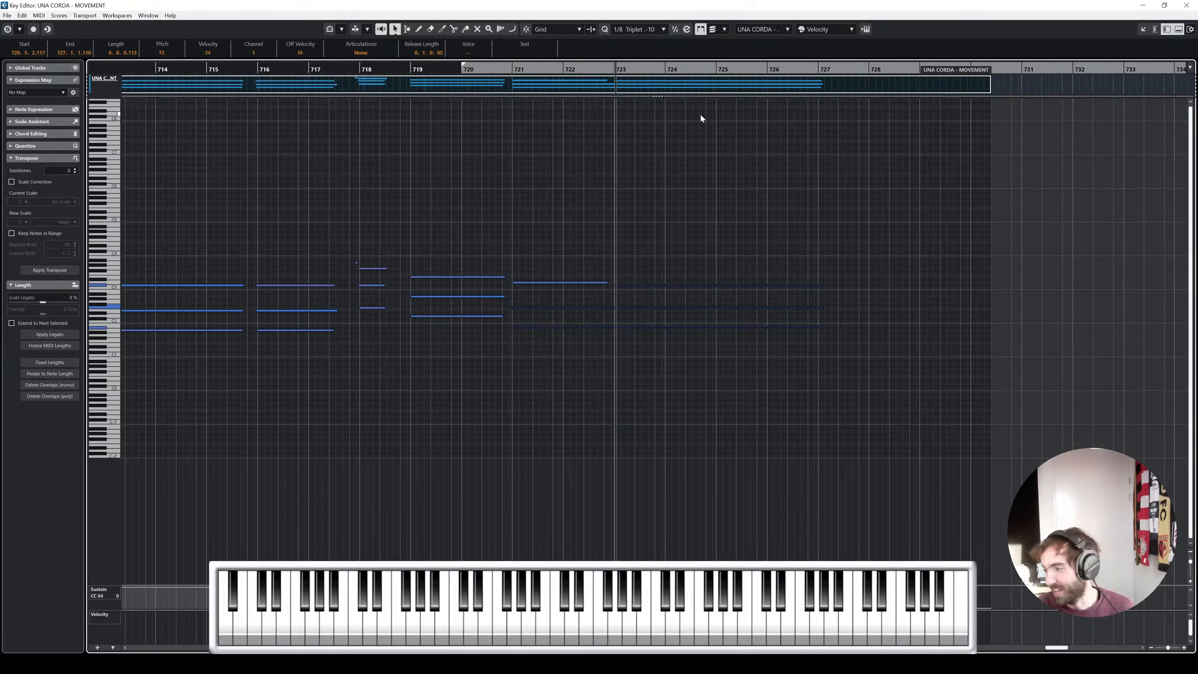
pyautogui.click(688, 159)
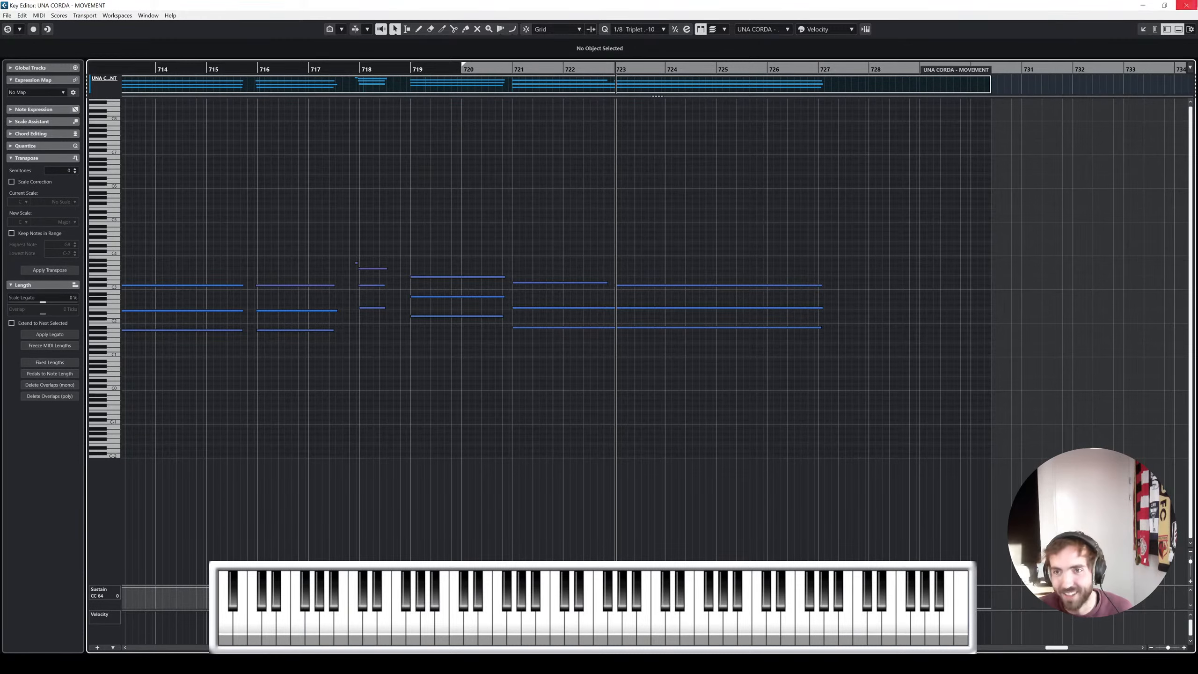
pyautogui.click(1188, 5)
pyautogui.click(642, 320)
# Look through the string tracks and the full project timeline, including the BRIDGE 4 flute parts, for sounds to add to the closing passage
pyautogui.scroll(-3, 718, 319)
pyautogui.hscroll(3, 717, 319)
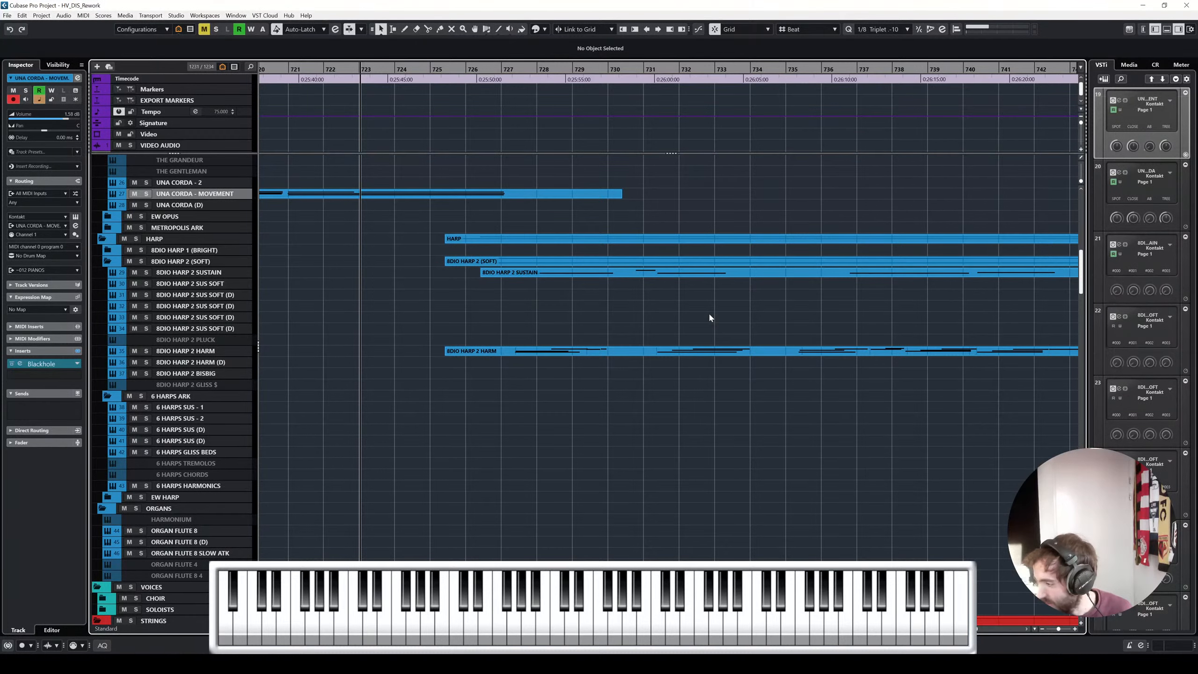
pyautogui.scroll(-15, 709, 317)
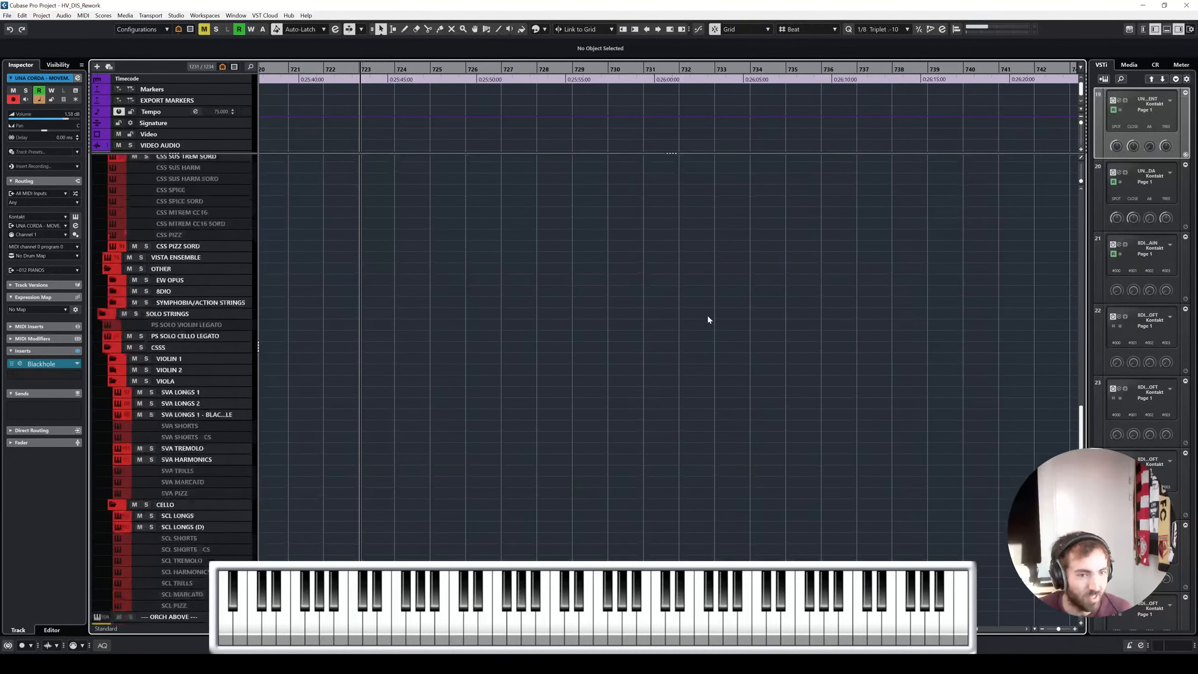
pyautogui.scroll(-15, 707, 316)
pyautogui.scroll(16, 706, 316)
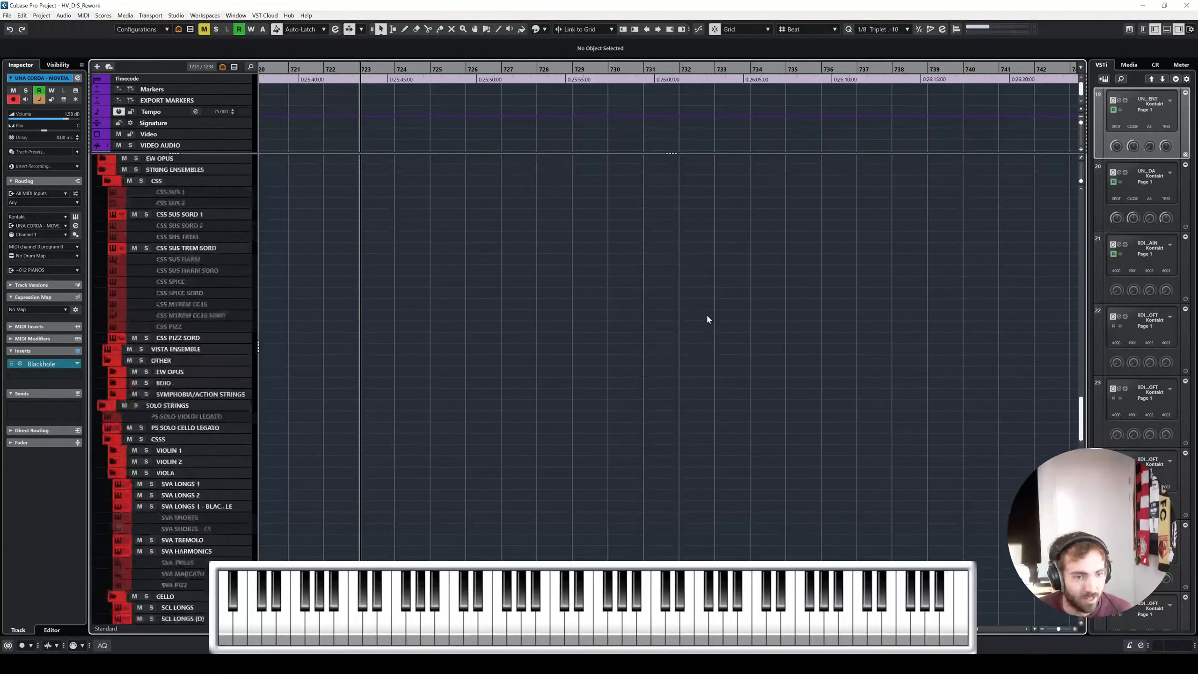
pyautogui.scroll(15, 706, 314)
pyautogui.hotkey('shift', 'f')
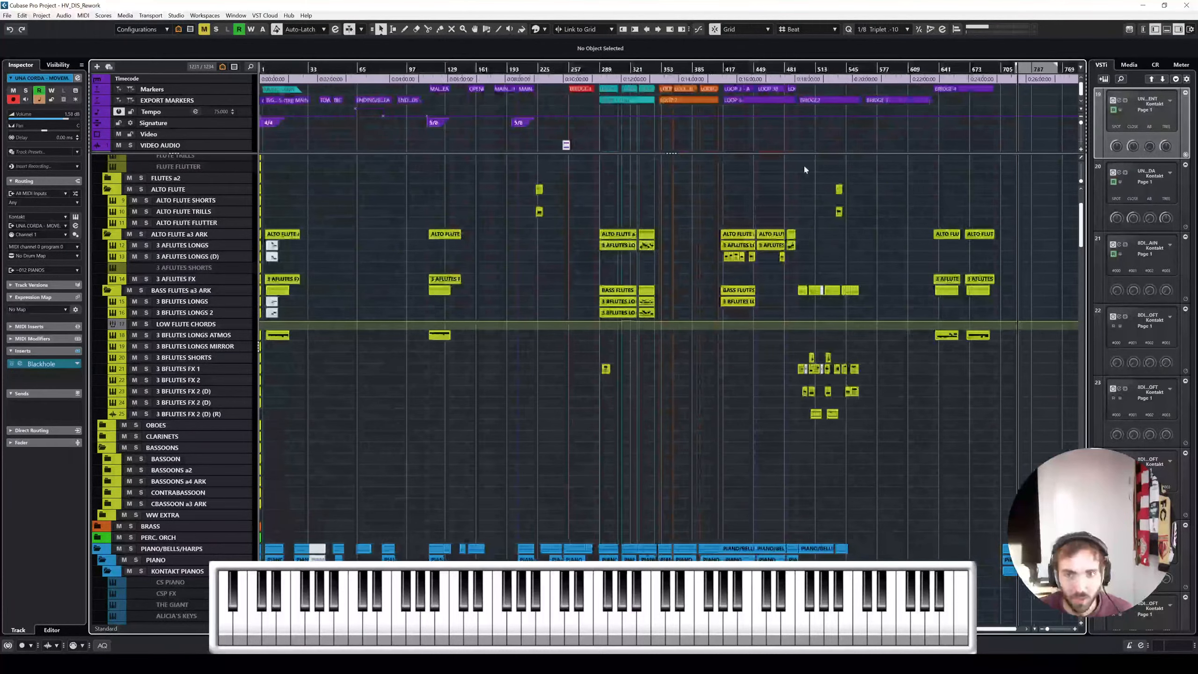
pyautogui.scroll(5, 1037, 235)
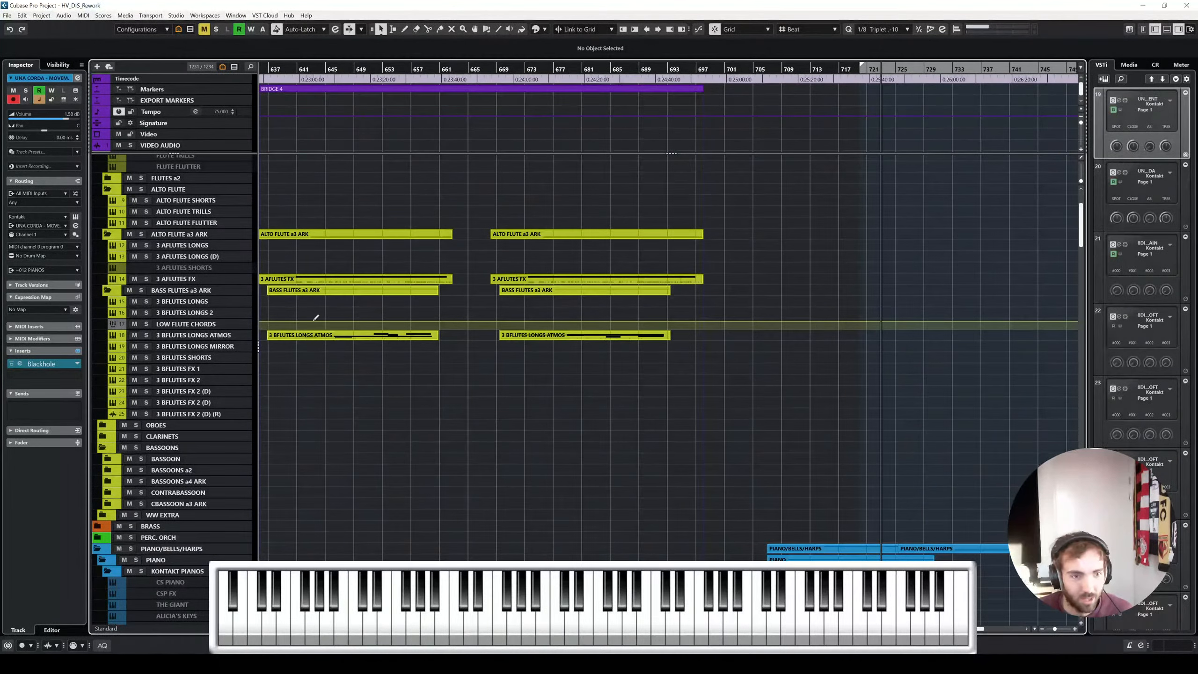
# Check the alto and bass flute tracks, including LOW FLUTE CHORDS and the group from 3 BFLUTES FX 1 to 3 BFLUTES FX 2 (D) (R)
pyautogui.click(207, 256)
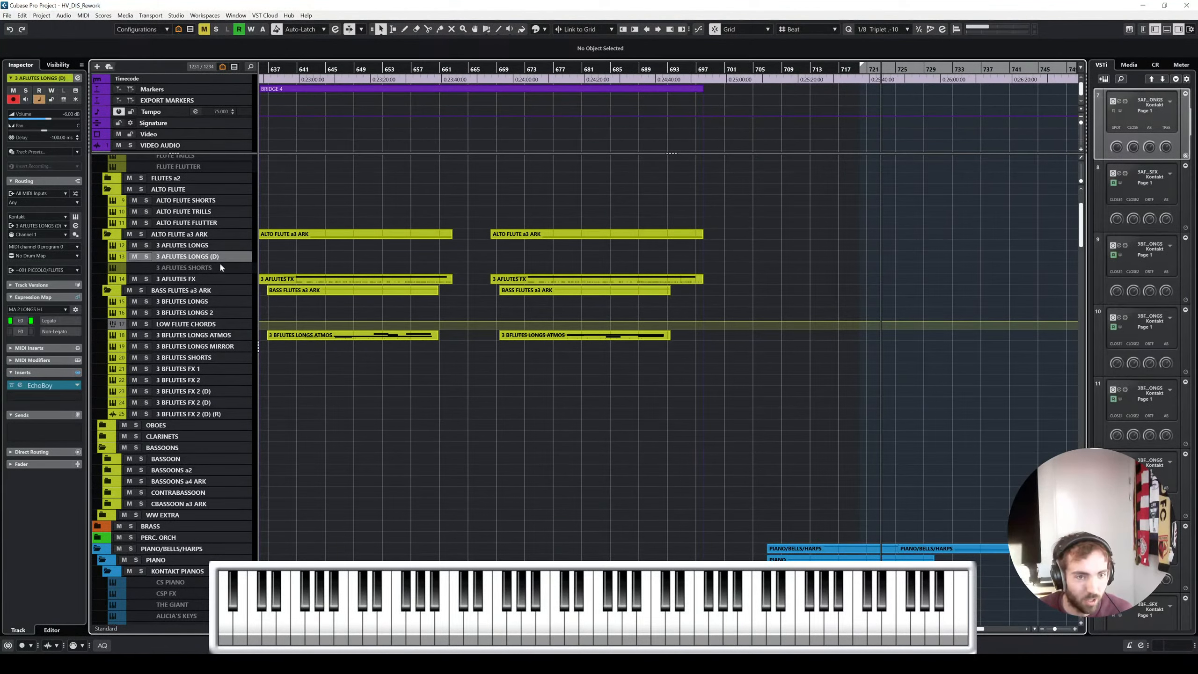
pyautogui.click(225, 312)
pyautogui.click(215, 324)
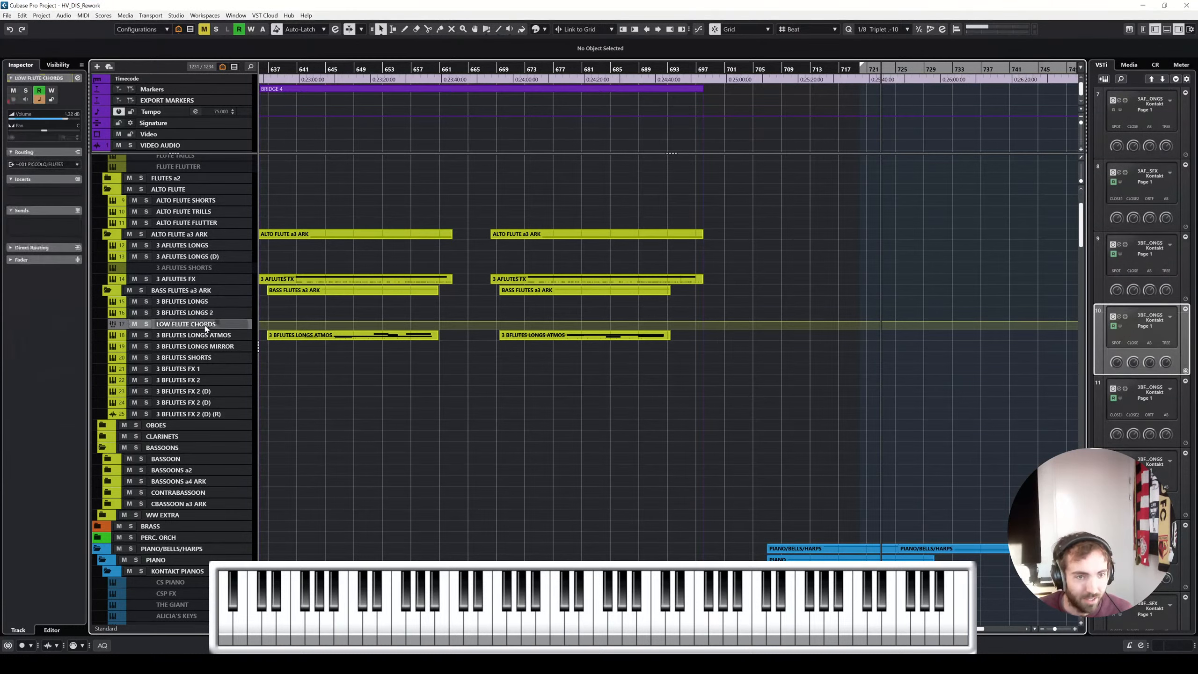
pyautogui.click(218, 371)
pyautogui.keyDown('shift'); pyautogui.click(214, 413); pyautogui.keyUp('shift')
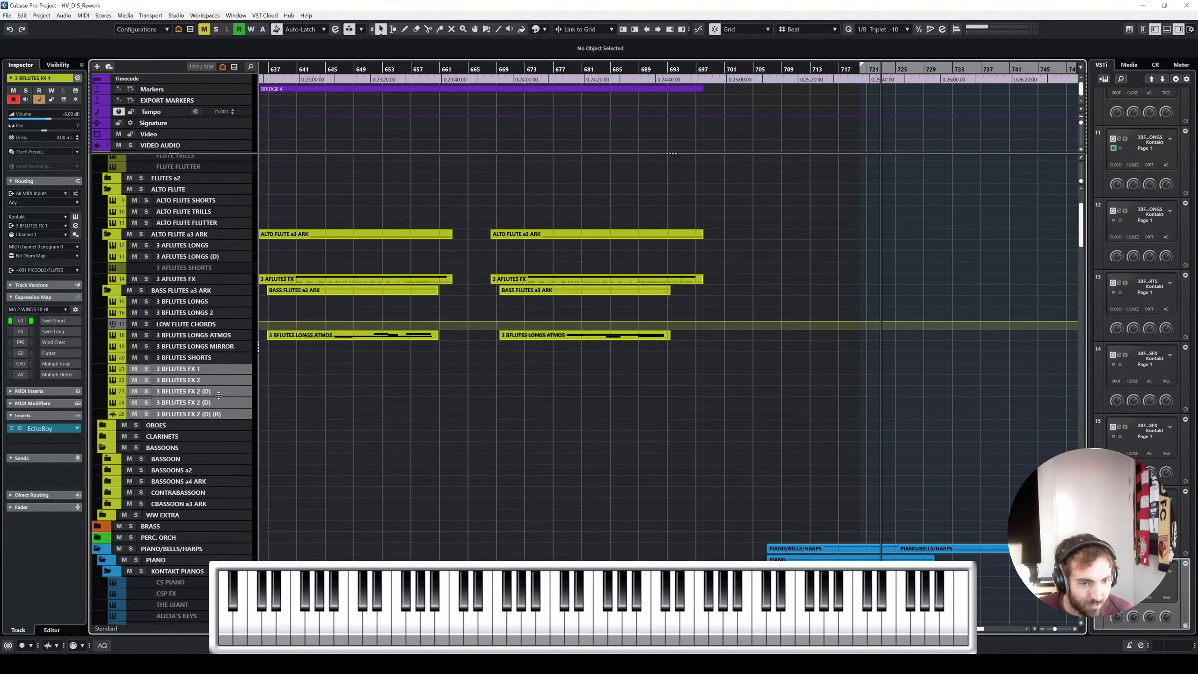
# Select the 8DIO HARP 2 SUS SOFT tracks together, and reduce the selection to the main 8DIO HARP 2 SUS SOFT track
pyautogui.scroll(-10, 219, 395)
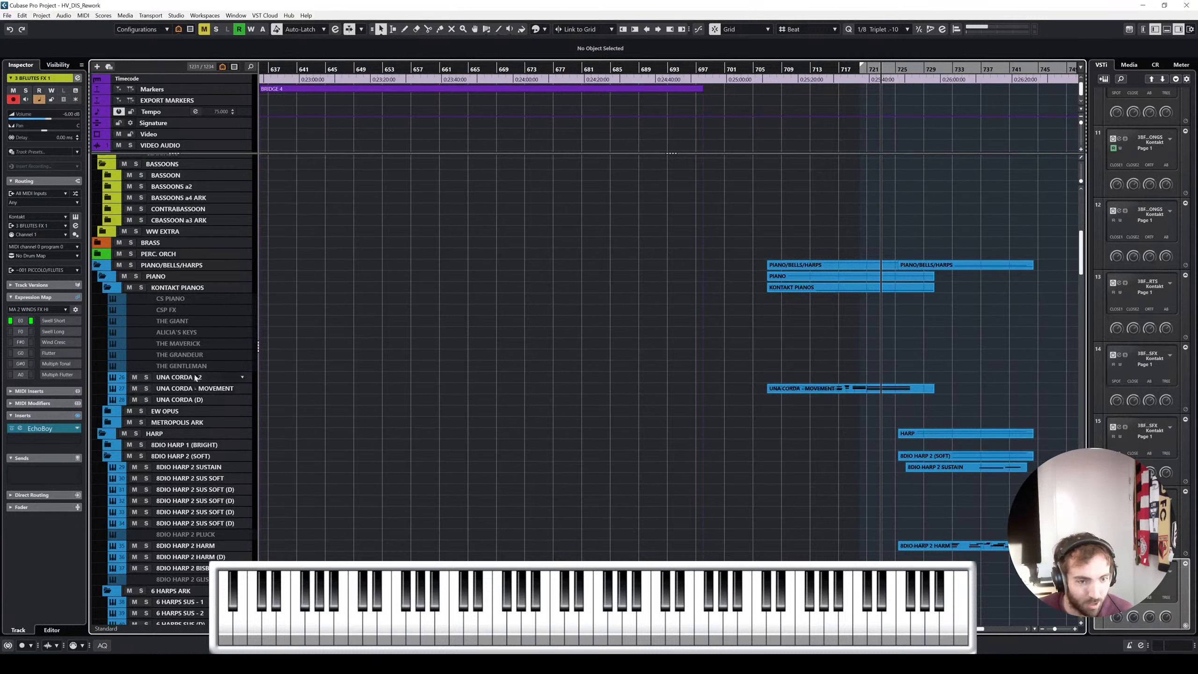
pyautogui.click(209, 477)
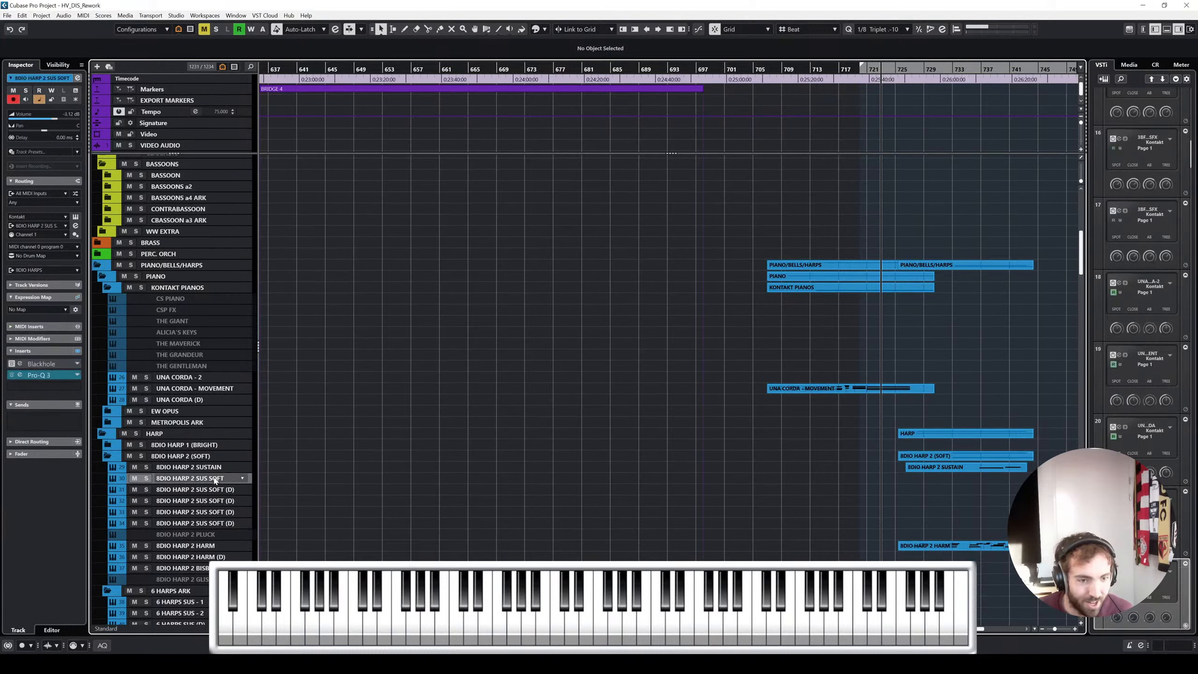
pyautogui.keyDown('shift'); pyautogui.click(225, 523); pyautogui.keyUp('shift')
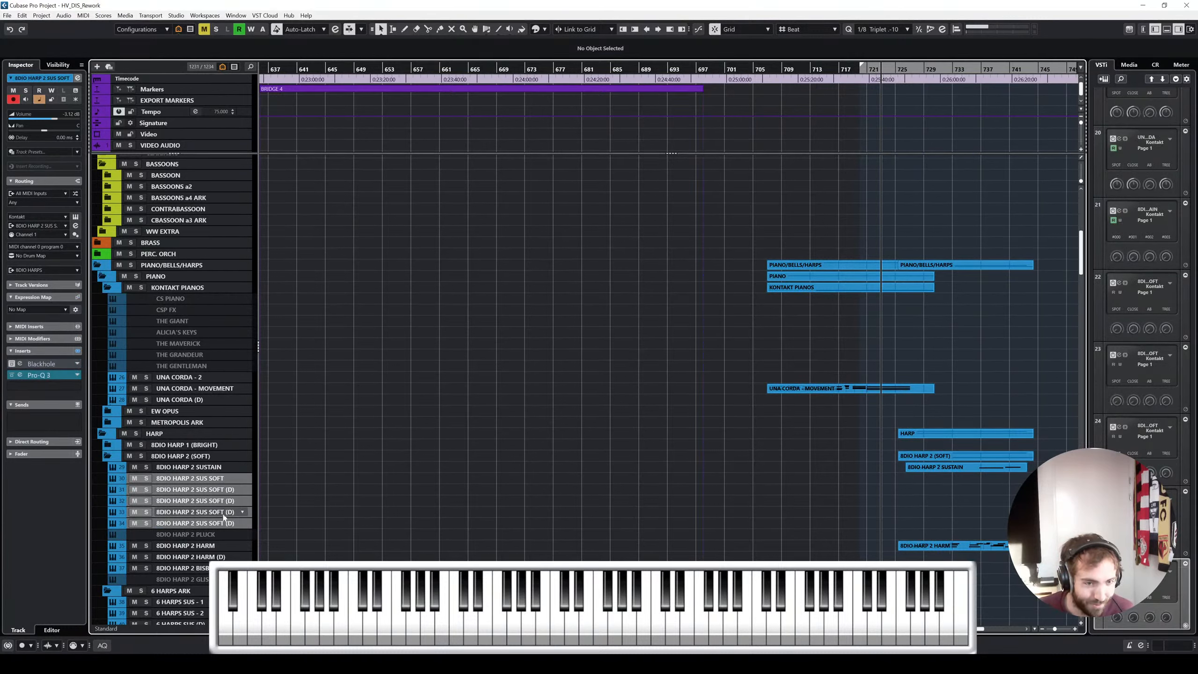
pyautogui.click(217, 480)
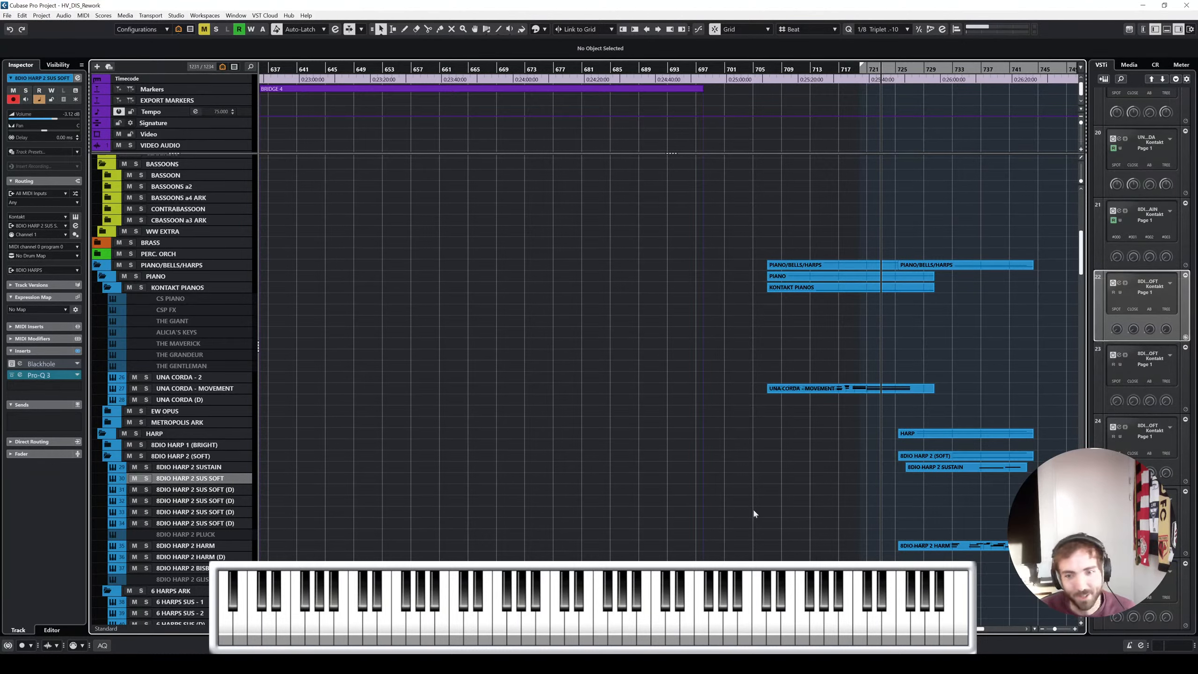
# Move the copied 8DIO HARP 2 SUSTAIN and HARM parts earlier together so that the HARM part starts at bar 725
pyautogui.hscroll(5, 779, 508)
pyautogui.scroll(3, 798, 508)
pyautogui.hscroll(-3, 684, 488)
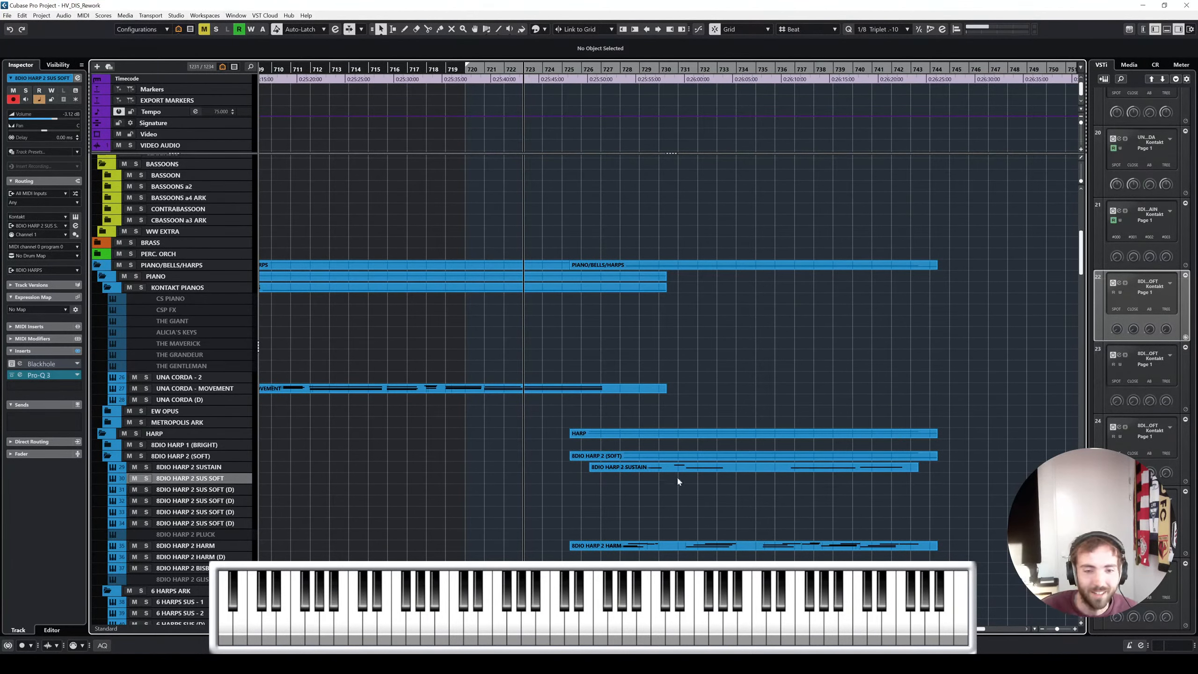
pyautogui.scroll(2, 622, 487)
pyautogui.moveTo(500, 410); pyautogui.dragTo(625, 518)
pyautogui.scroll(2, 622, 519)
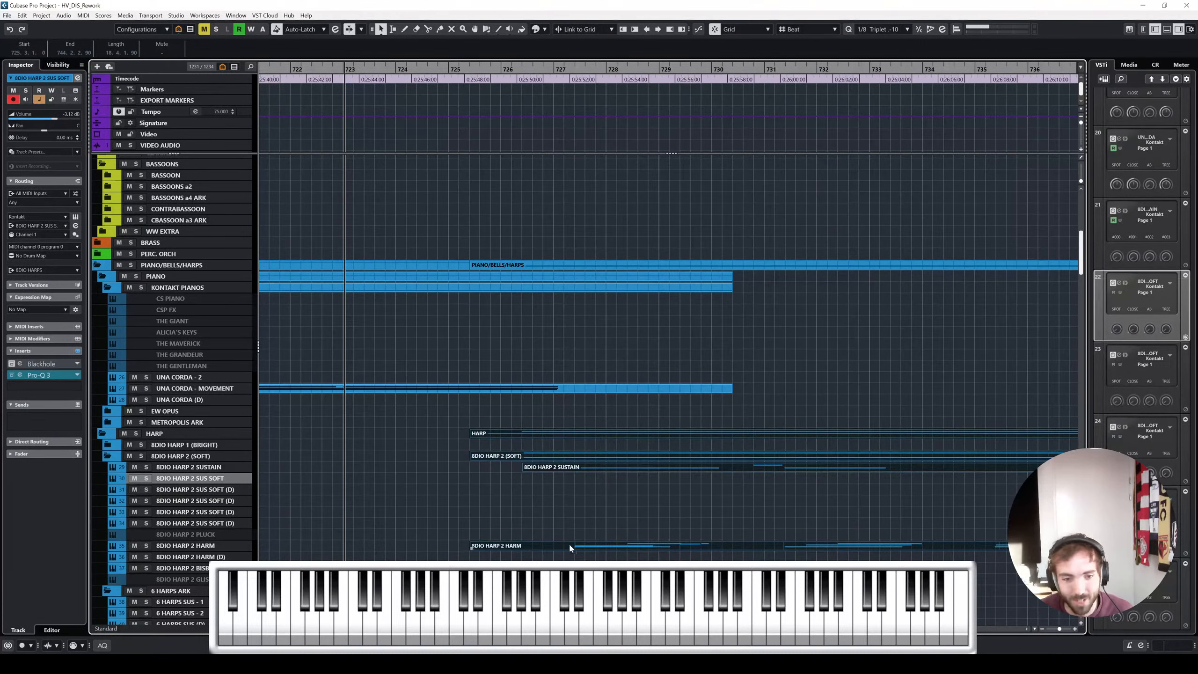
pyautogui.moveTo(569, 545); pyautogui.dragTo(549, 544)
pyautogui.click(482, 507)
# Compare the 8DIO HARP 2 SUSTAIN and SUS SOFT tracks, and select 8DIO HARP 2 SUSTAIN
pyautogui.click(205, 469)
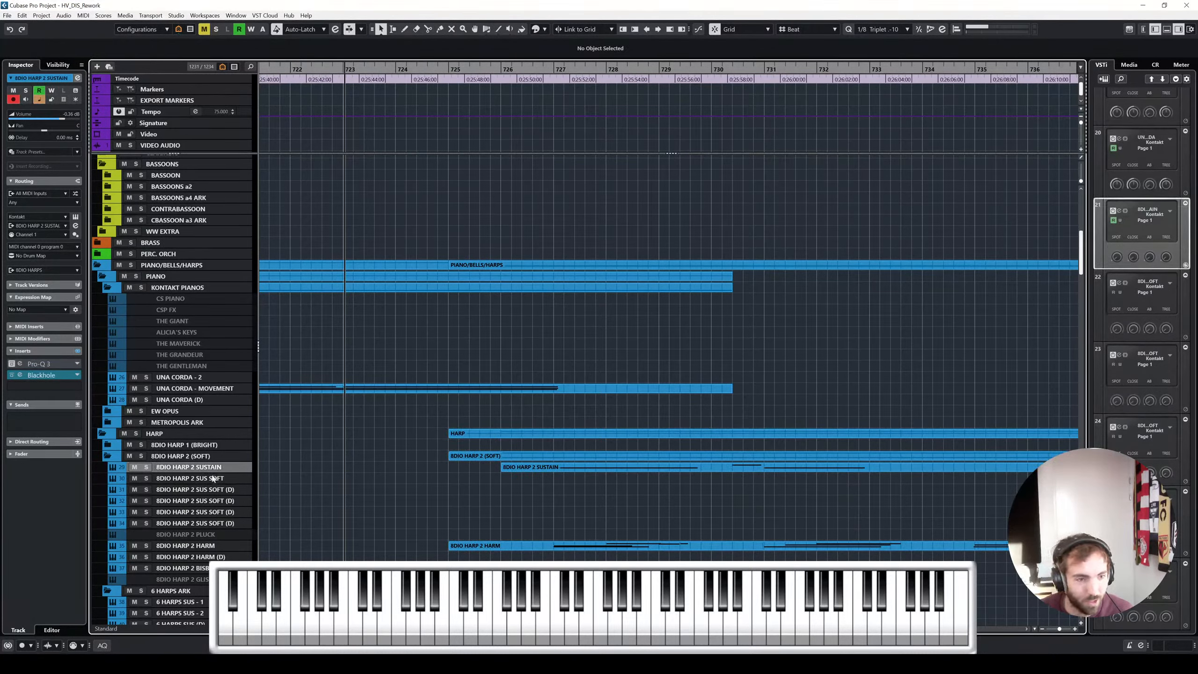
pyautogui.click(202, 480)
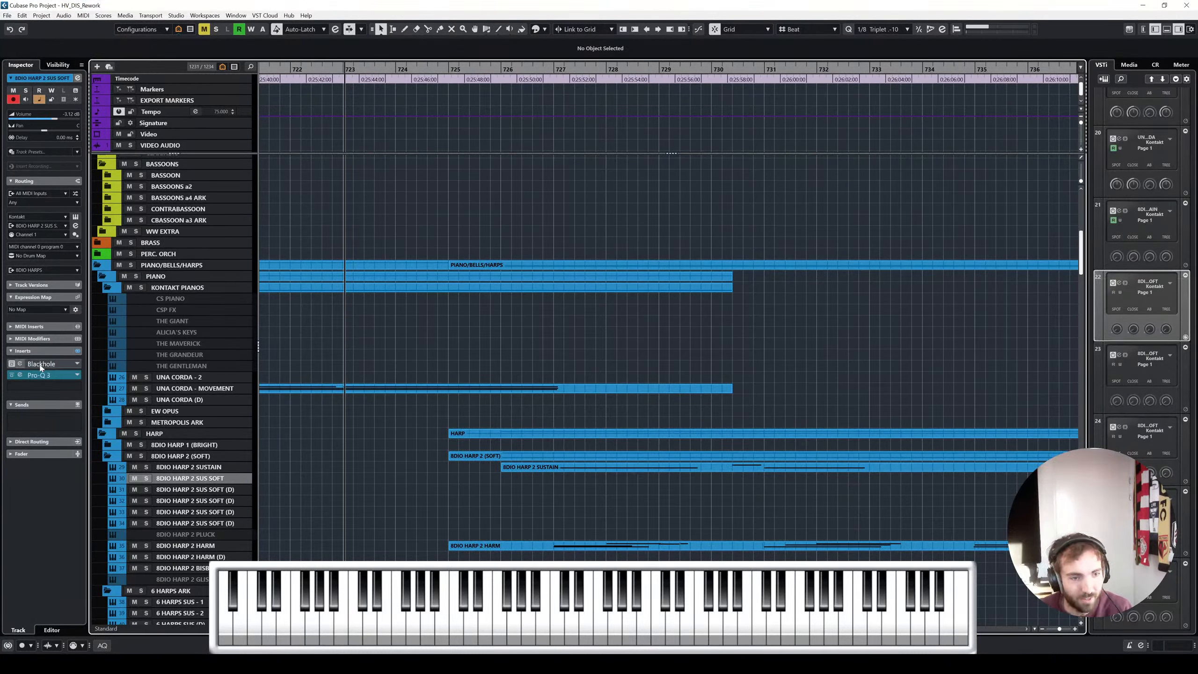
pyautogui.press('Down')
pyautogui.press('Down')
pyautogui.press('Down')
pyautogui.press('Up')
pyautogui.press('Up')
pyautogui.press('Up')
pyautogui.press('Up')
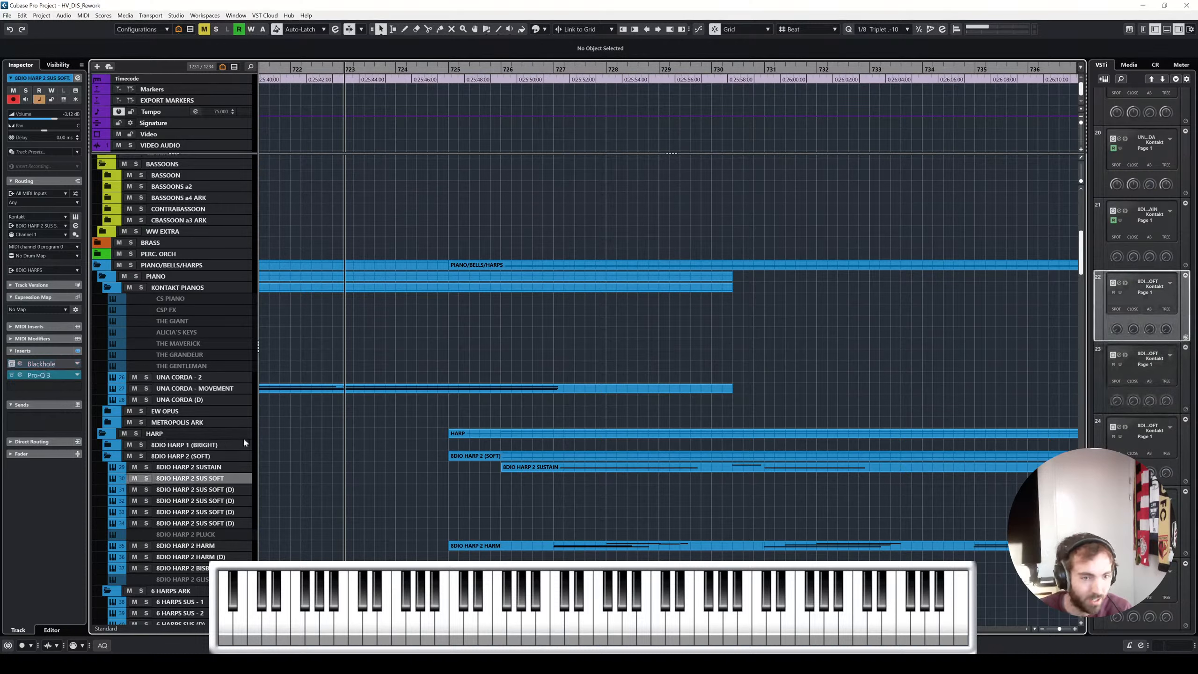
pyautogui.press('Down')
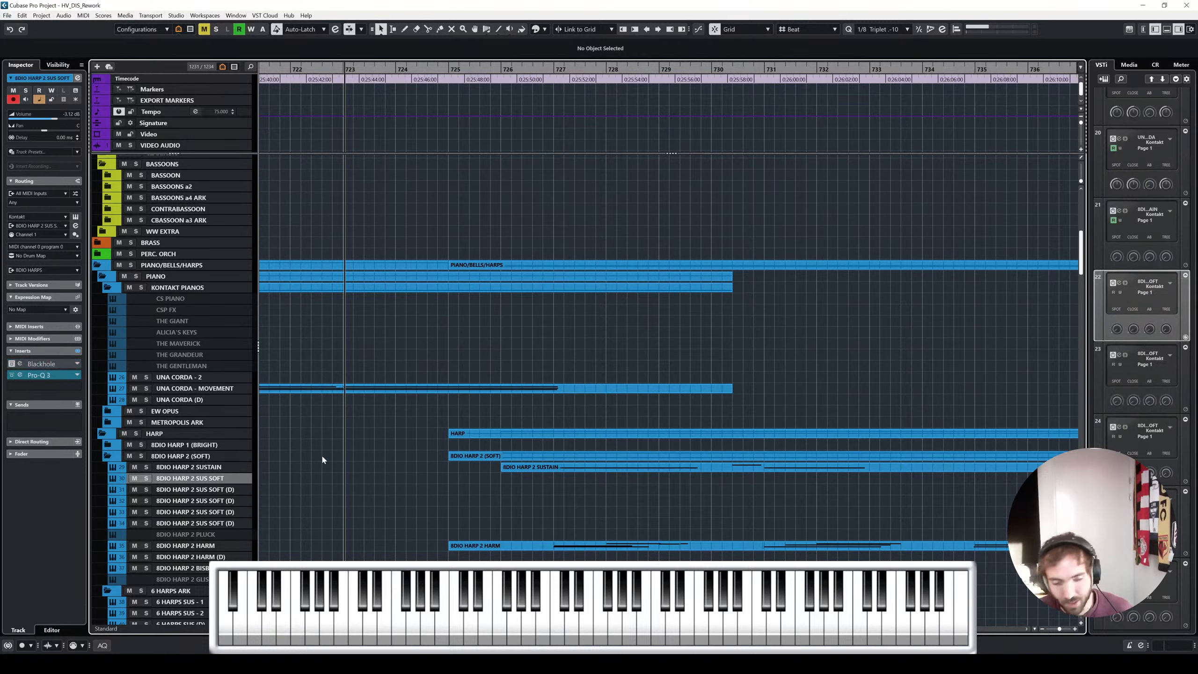
pyautogui.press('Up')
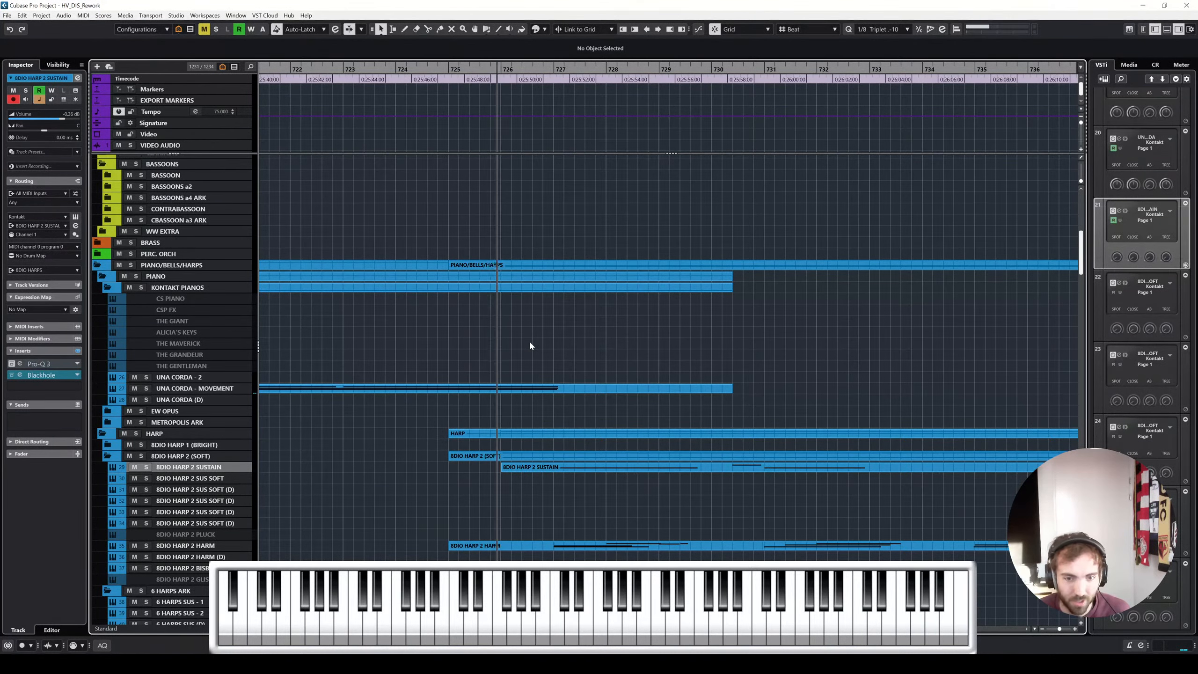
# Trim the end of the closing UNA CORDA - MOVEMENT part back to bar 730
pyautogui.scroll(-5, 529, 340)
pyautogui.scroll(-3, 324, 409)
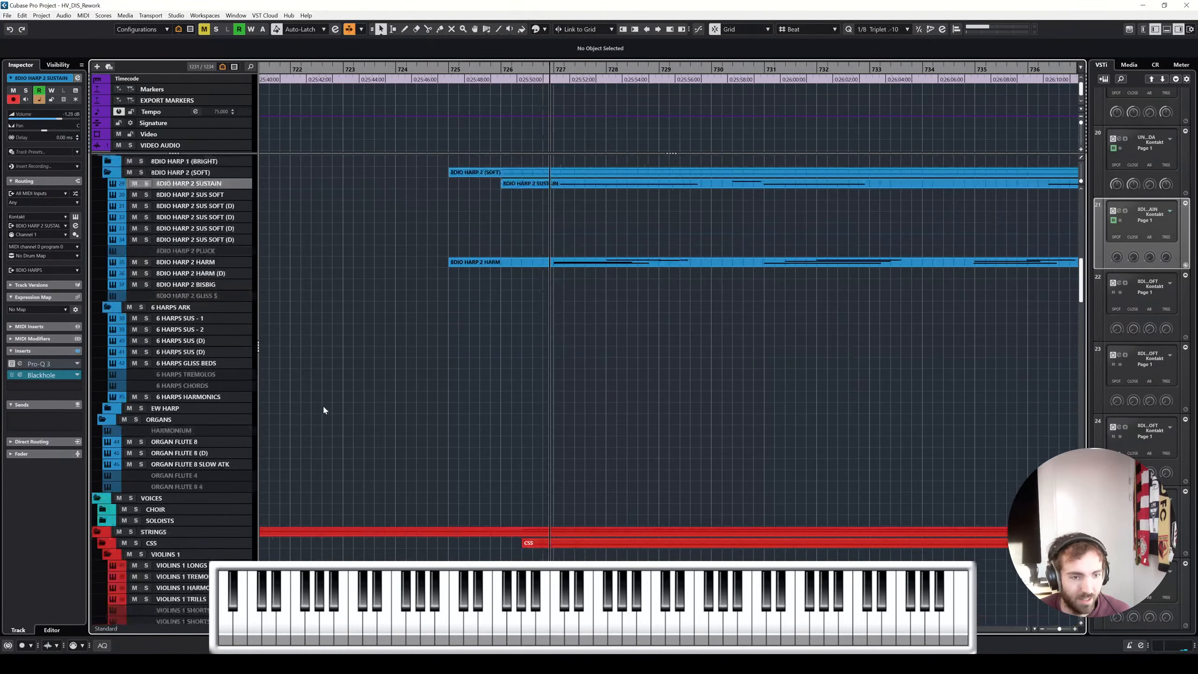
pyautogui.scroll(5, 562, 284)
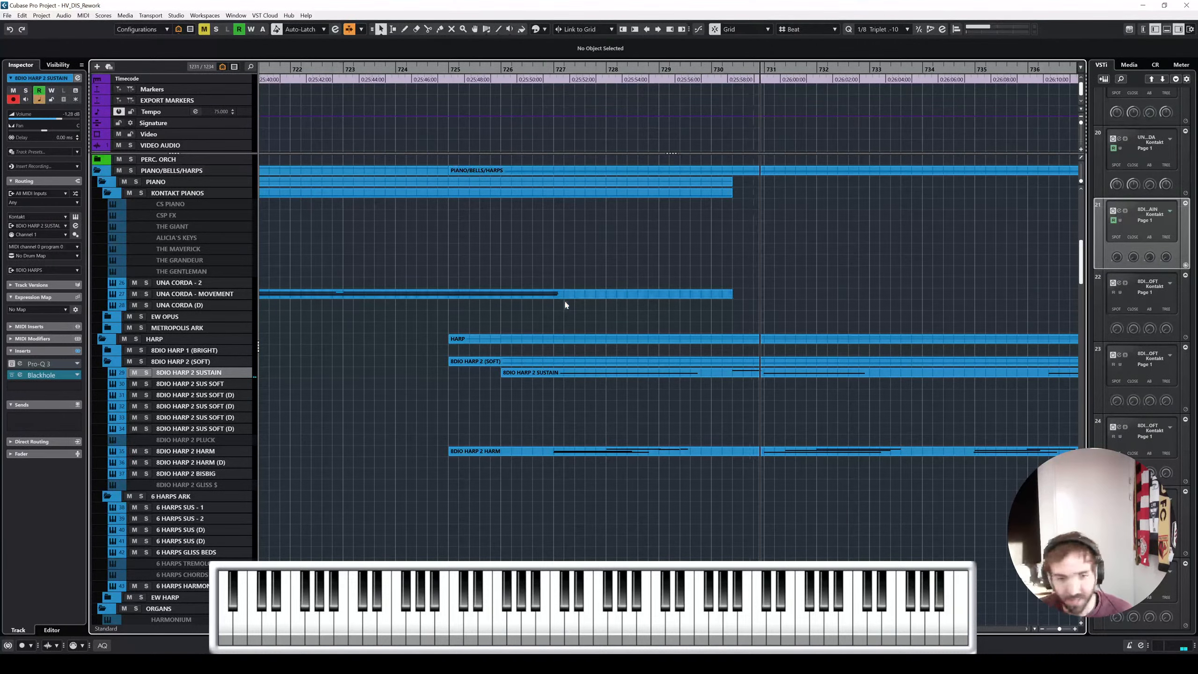
pyautogui.scroll(-1, 563, 297)
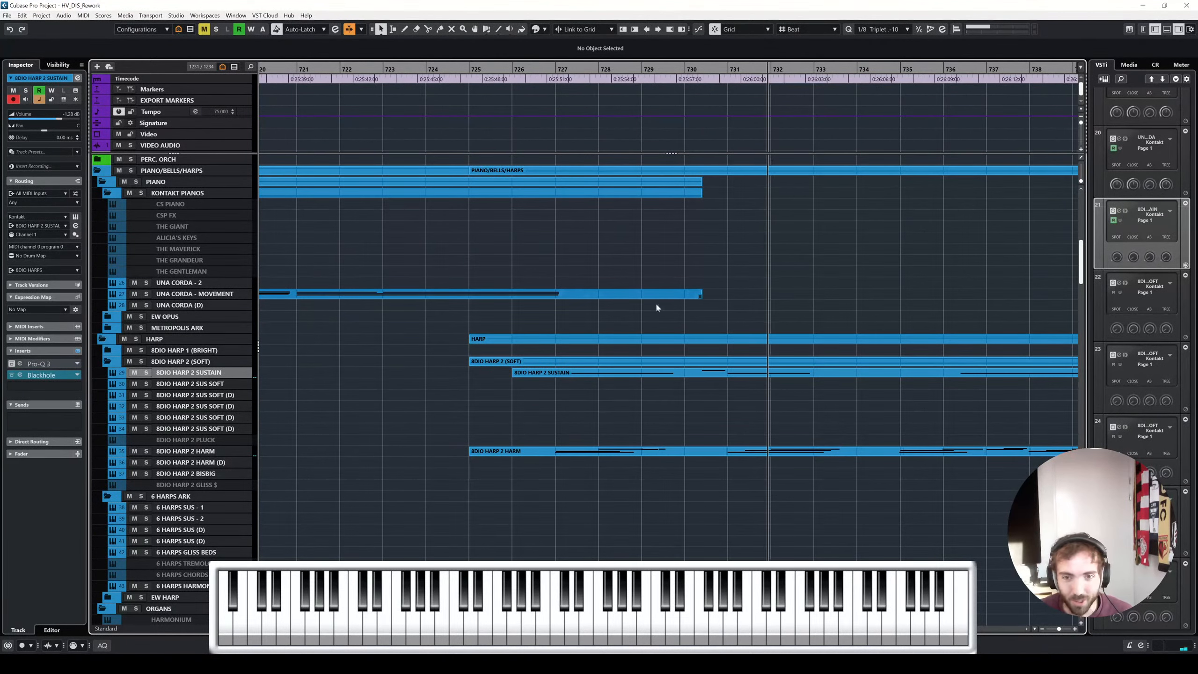
pyautogui.moveTo(702, 297); pyautogui.dragTo(684, 296)
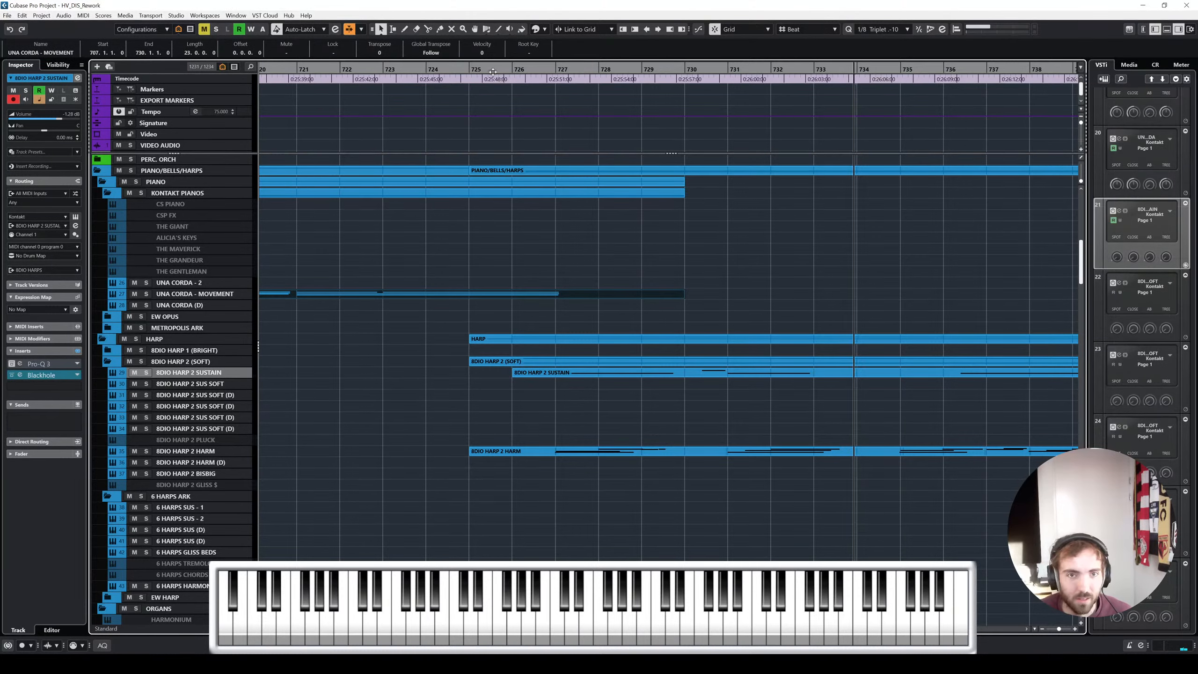
# Play back the end of the Una Corda passage leading towards the harp entry while checking the tracks below
pyautogui.press('space')
pyautogui.scroll(3, 491, 251)
pyautogui.hscroll(-2, 348, 137)
pyautogui.click(362, 75)
pyautogui.press('space')
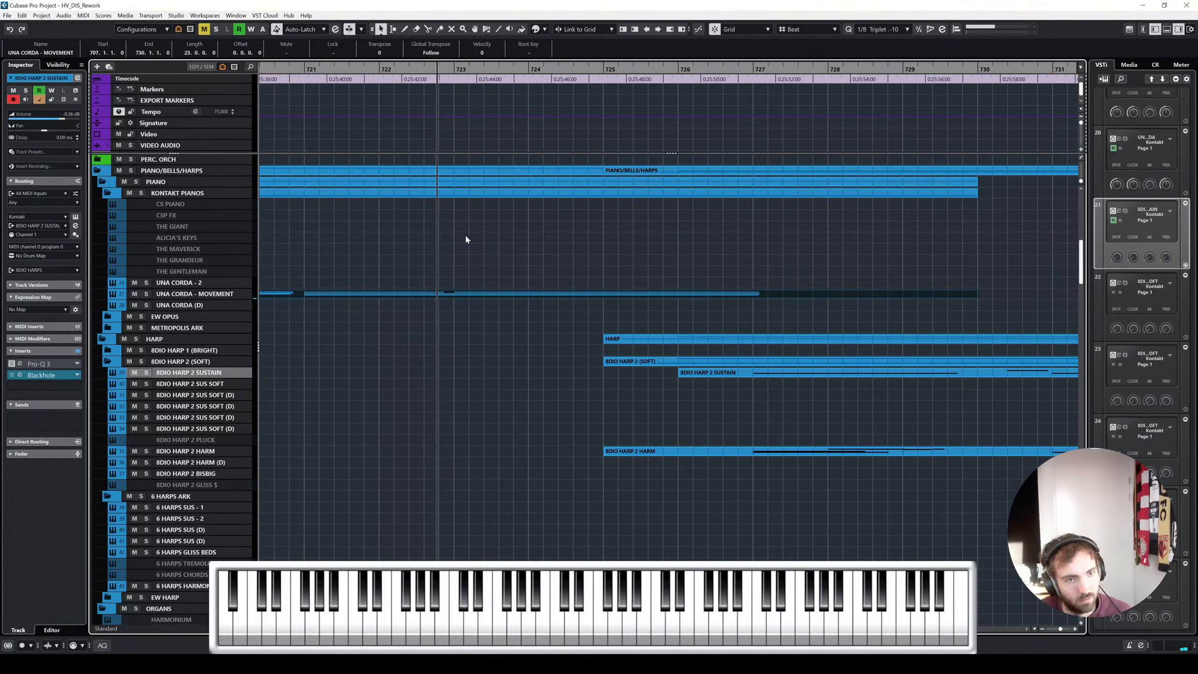
pyautogui.scroll(-10, 497, 294)
pyautogui.scroll(6, 500, 245)
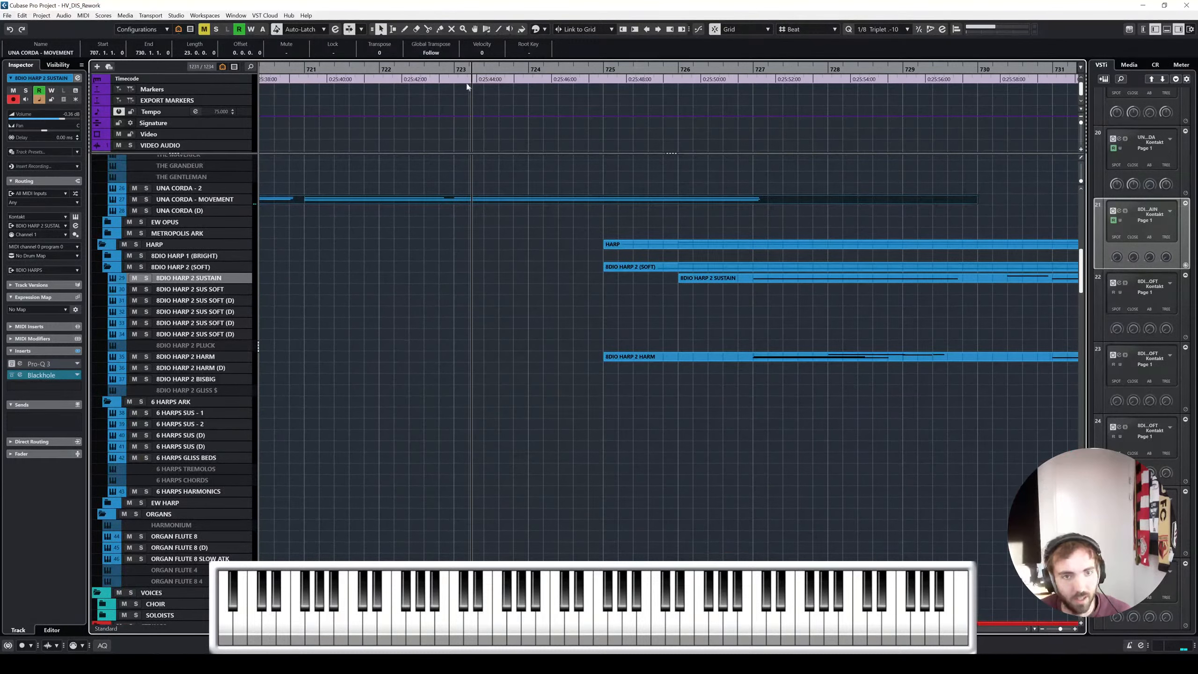
pyautogui.press('space')
# Record an organ flute layer on the ORGAN FLUTE 8 SLOW ATK track from bar 721 to bar 743
pyautogui.click(208, 199)
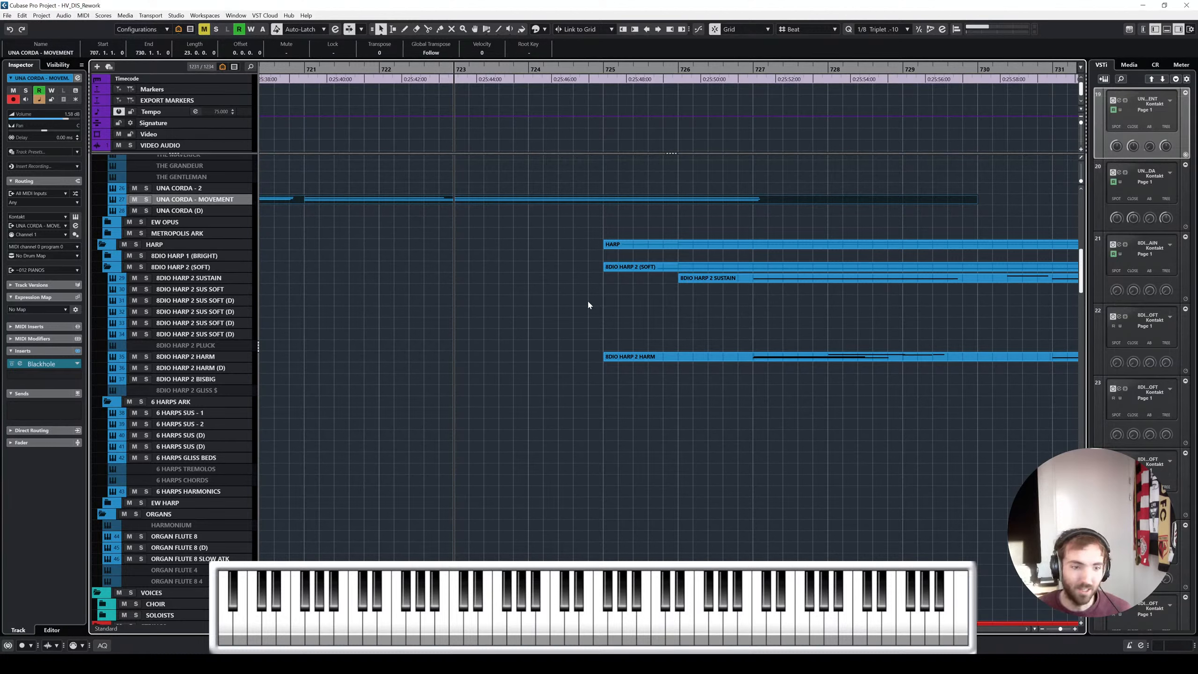
pyautogui.click(221, 557)
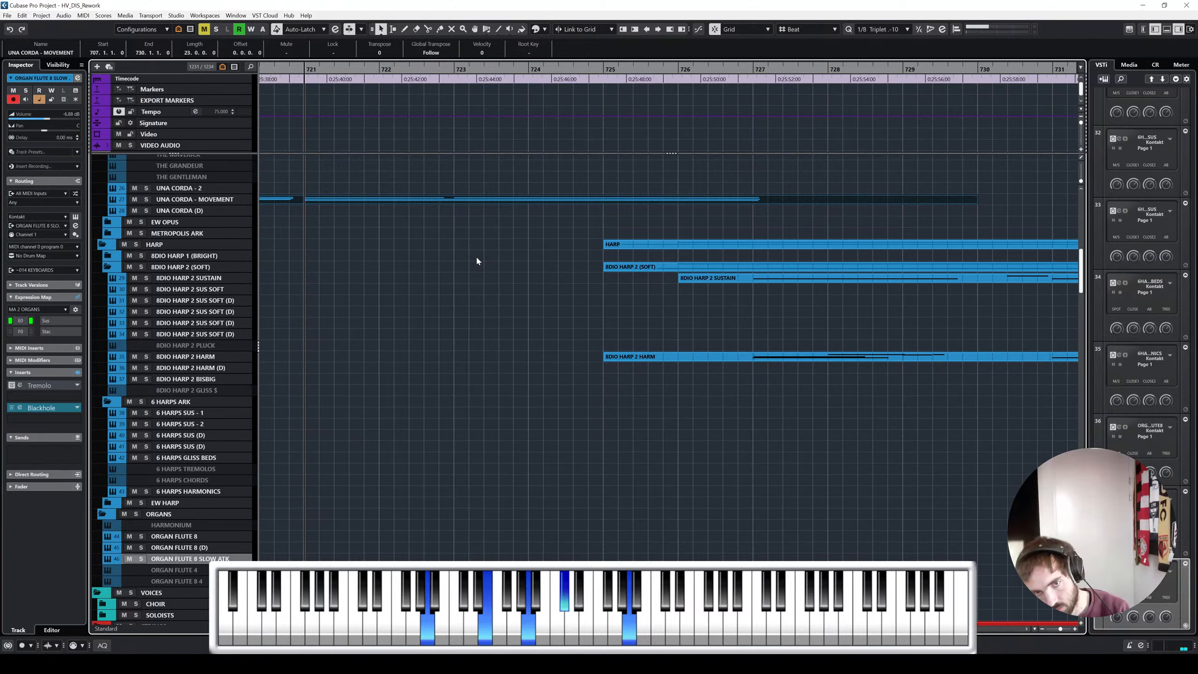
pyautogui.press('KP_Multiply')
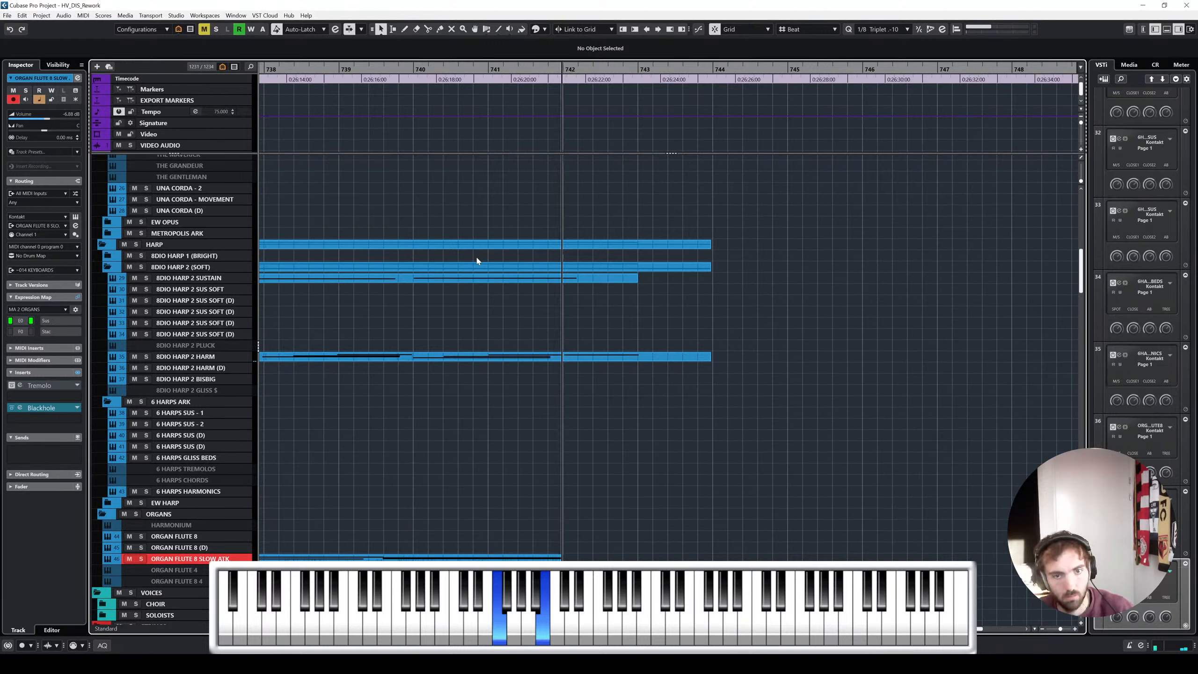
pyautogui.press('space')
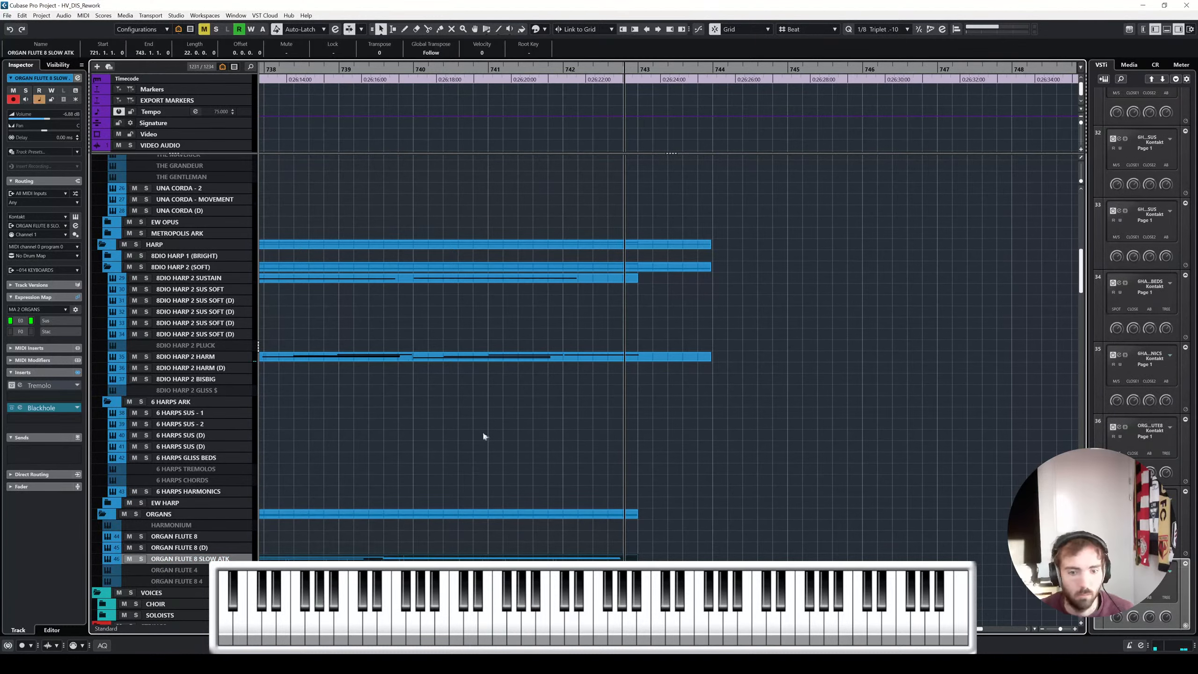
# Open the copied 8DIO HARP 2 SUSTAIN and HARM parts together in the Key Editor and examine their notes from bar 727
pyautogui.scroll(-2, 523, 445)
pyautogui.hscroll(-4, 613, 482)
pyautogui.hscroll(-5, 674, 540)
pyautogui.hscroll(-5, 674, 540)
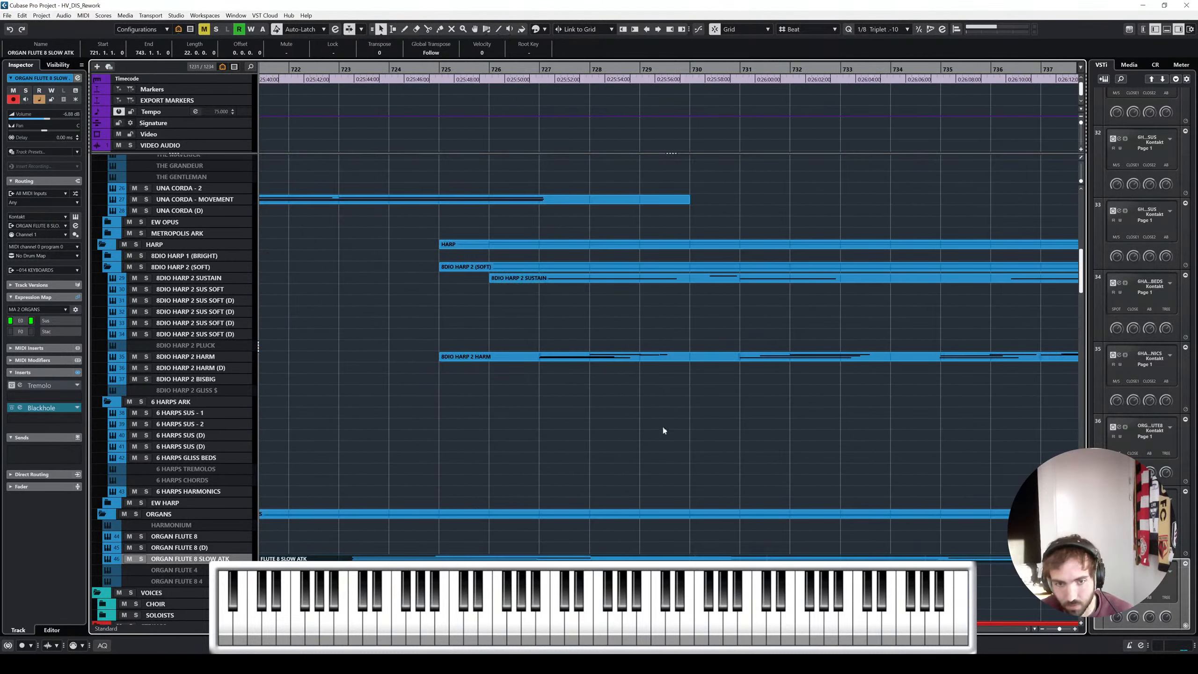
pyautogui.moveTo(638, 406); pyautogui.dragTo(738, 285)
pyautogui.click(739, 281)
pyautogui.hscroll(2, 749, 302)
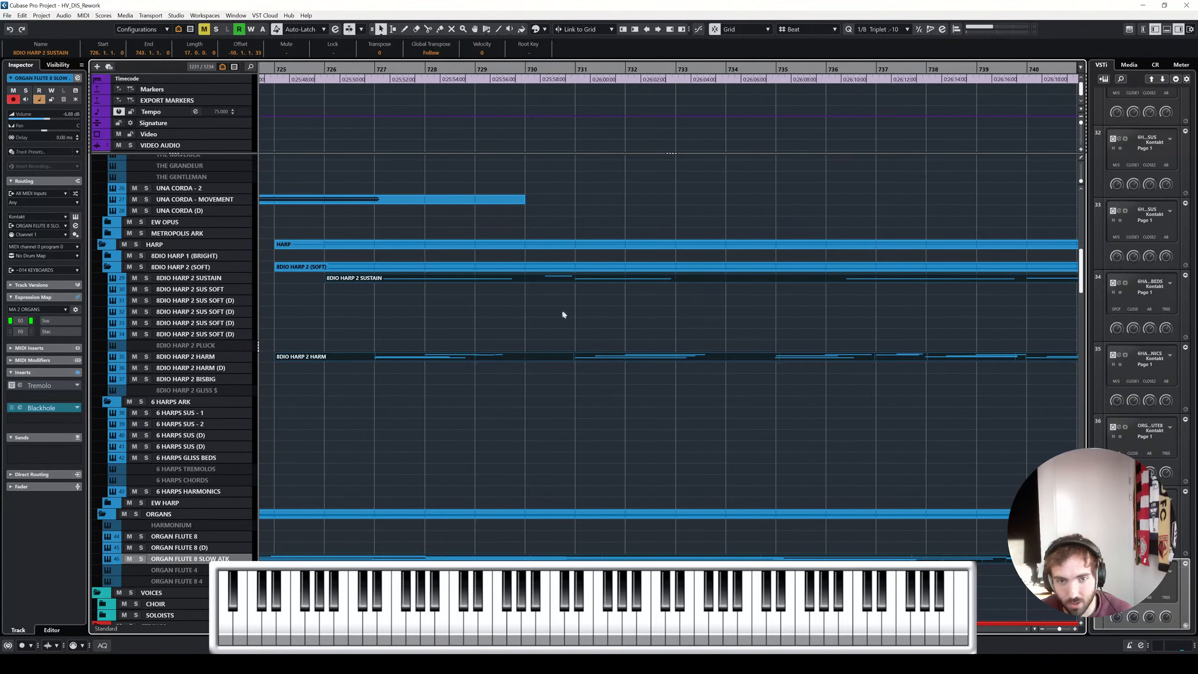
pyautogui.scroll(-6, 613, 406)
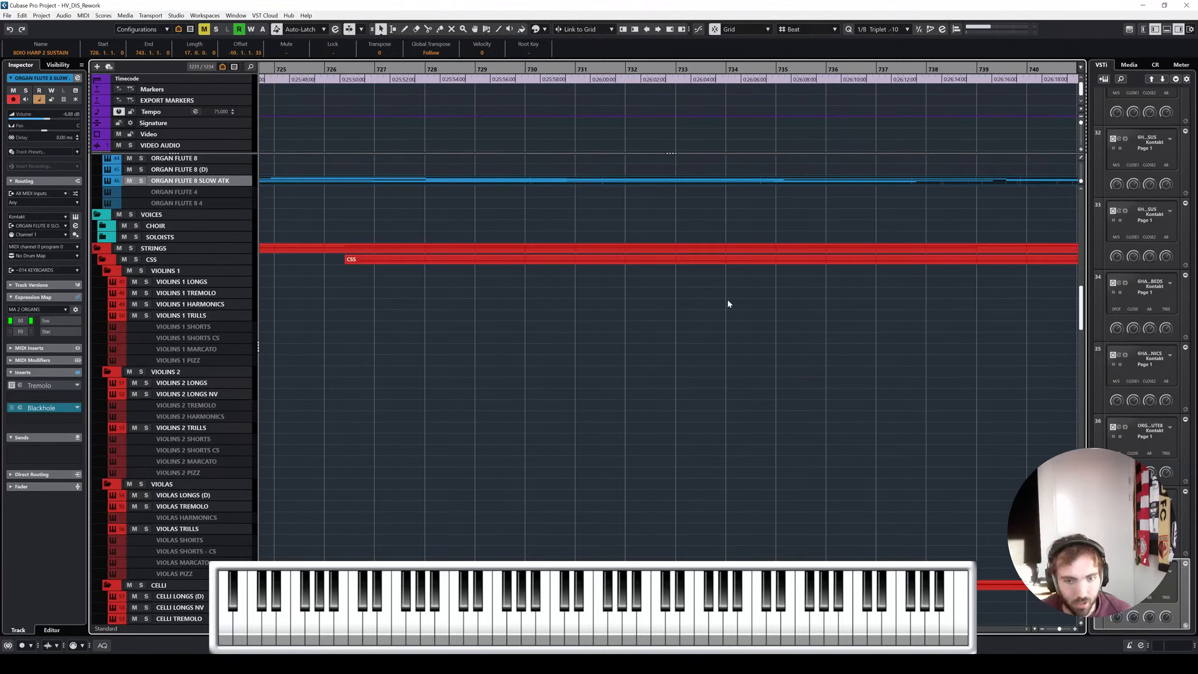
pyautogui.scroll(6, 684, 316)
pyautogui.moveTo(635, 294)
pyautogui.mouseDown()
pyautogui.moveTo(620, 258)
pyautogui.moveTo(645, 279)
pyautogui.mouseUp()
pyautogui.doubleClick(645, 280)
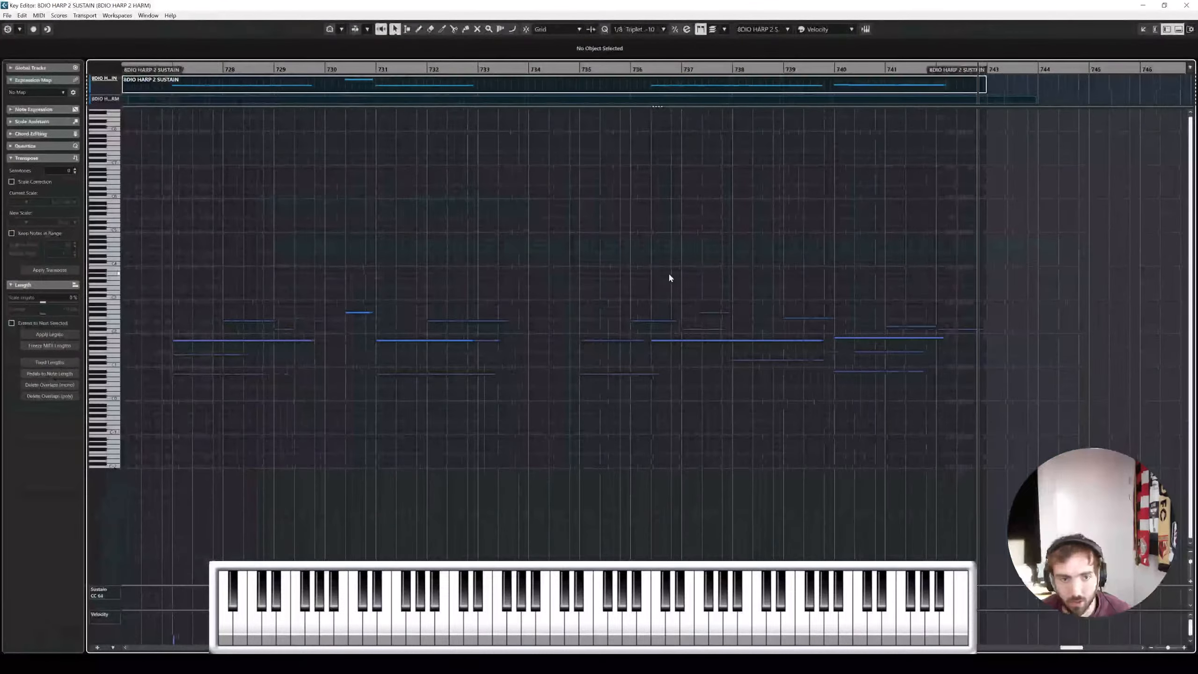
pyautogui.scroll(4, 545, 236)
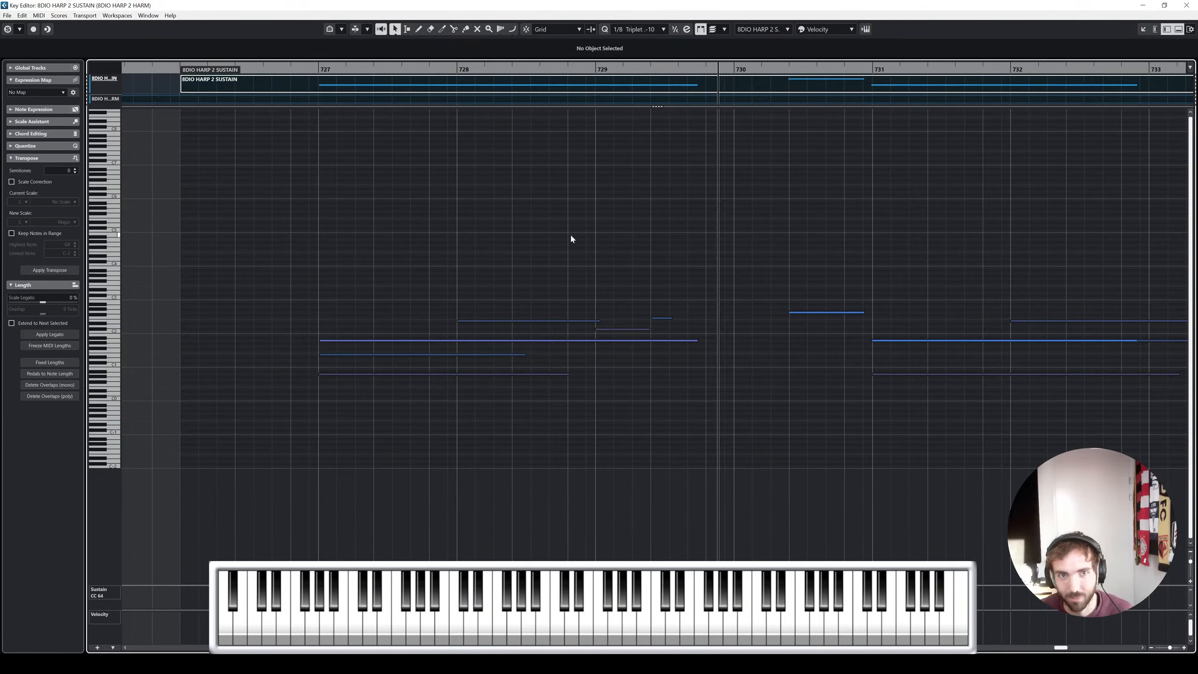
pyautogui.click(1187, 5)
# Check the Kontakt instrument of the ORGAN FLUTE 8 SLOW ATK track and close its window
pyautogui.scroll(-3, 626, 390)
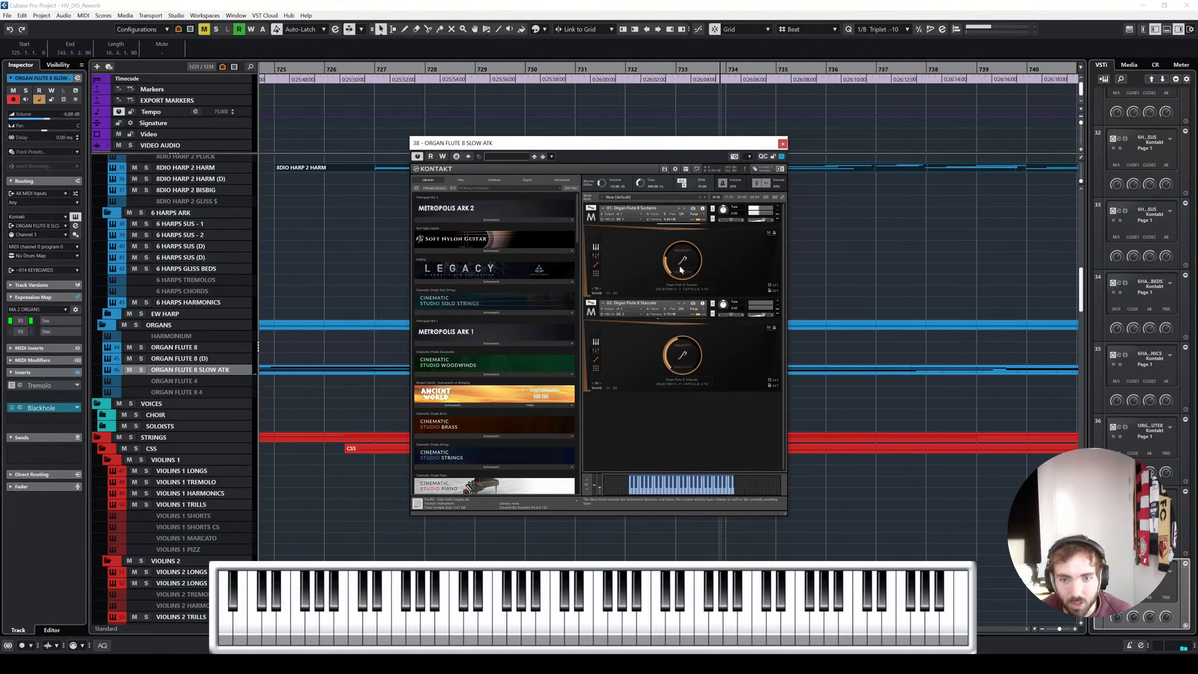
pyautogui.click(783, 144)
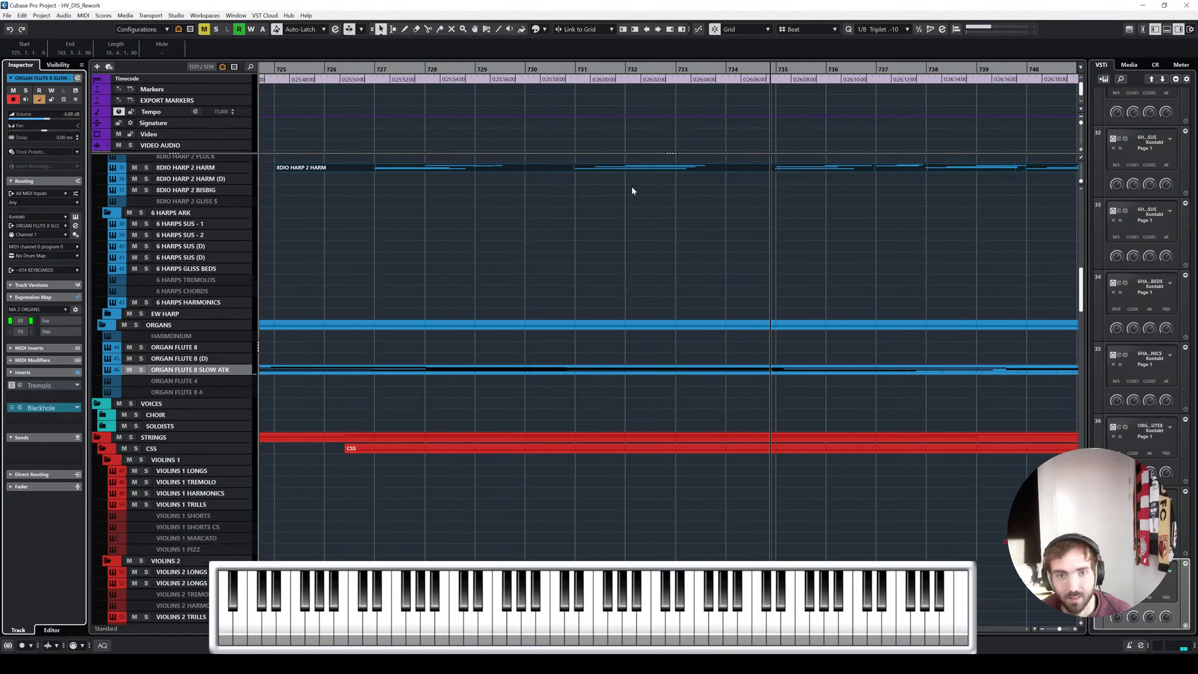
pyautogui.scroll(3, 632, 184)
pyautogui.scroll(6, 701, 315)
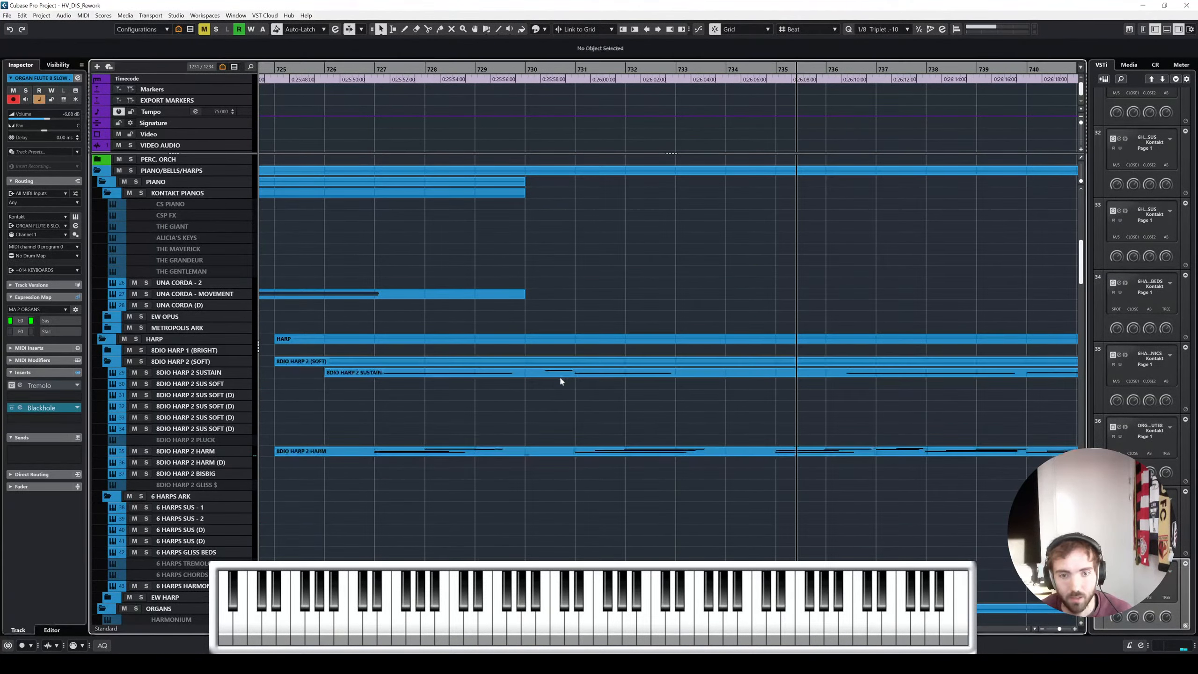
# Reopen both harp parts in the Key Editor, solo them and play them back from bar 727
pyautogui.doubleClick(554, 452)
pyautogui.hscroll(-2, 548, 356)
pyautogui.scroll(-2, 619, 302)
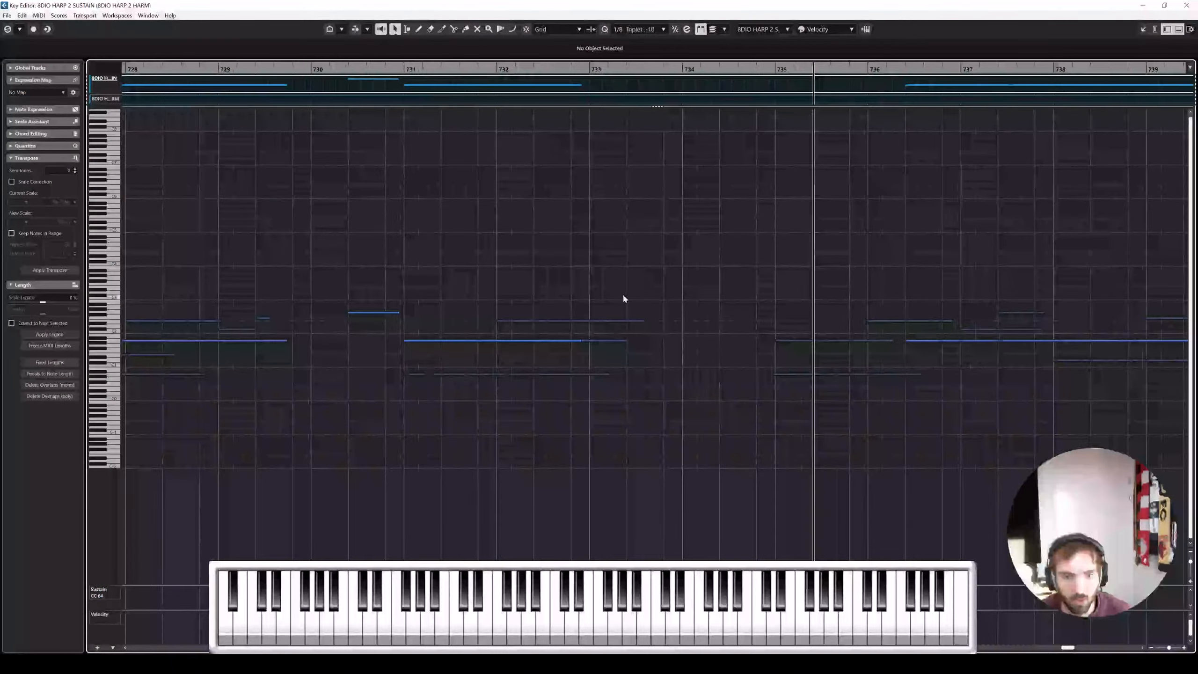
pyautogui.hscroll(-2, 638, 288)
pyautogui.moveTo(261, 68); pyautogui.dragTo(242, 69)
pyautogui.press('s')
pyautogui.press('space')
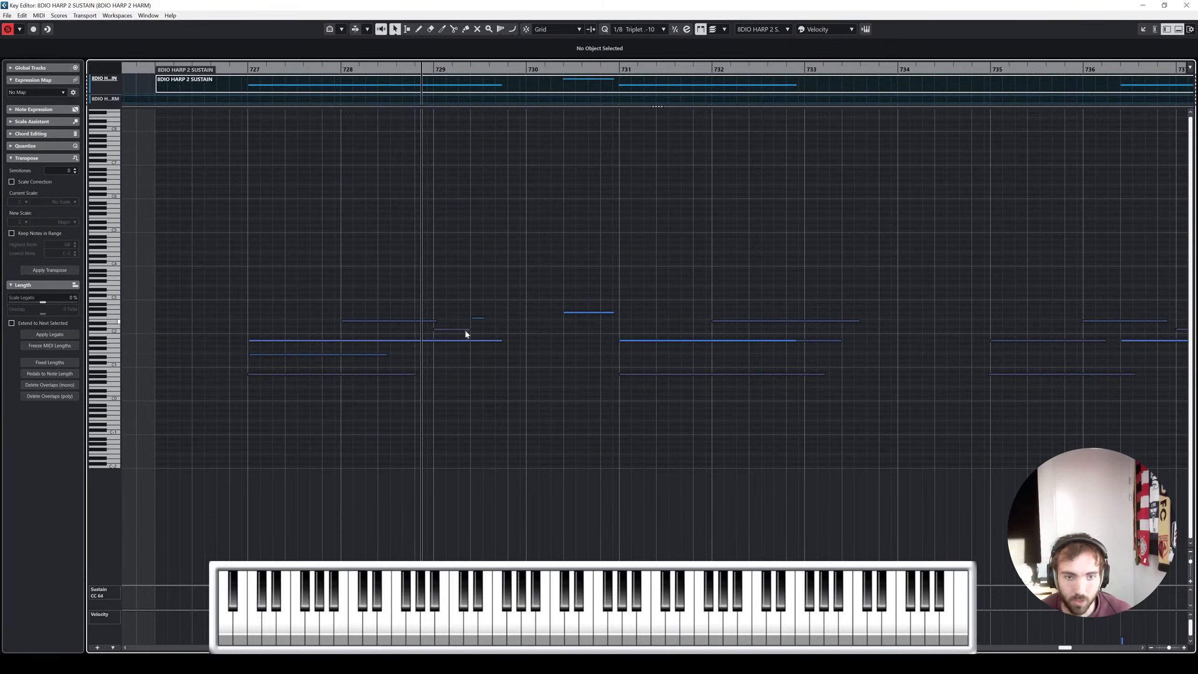
pyautogui.click(1187, 5)
pyautogui.scroll(3, 539, 420)
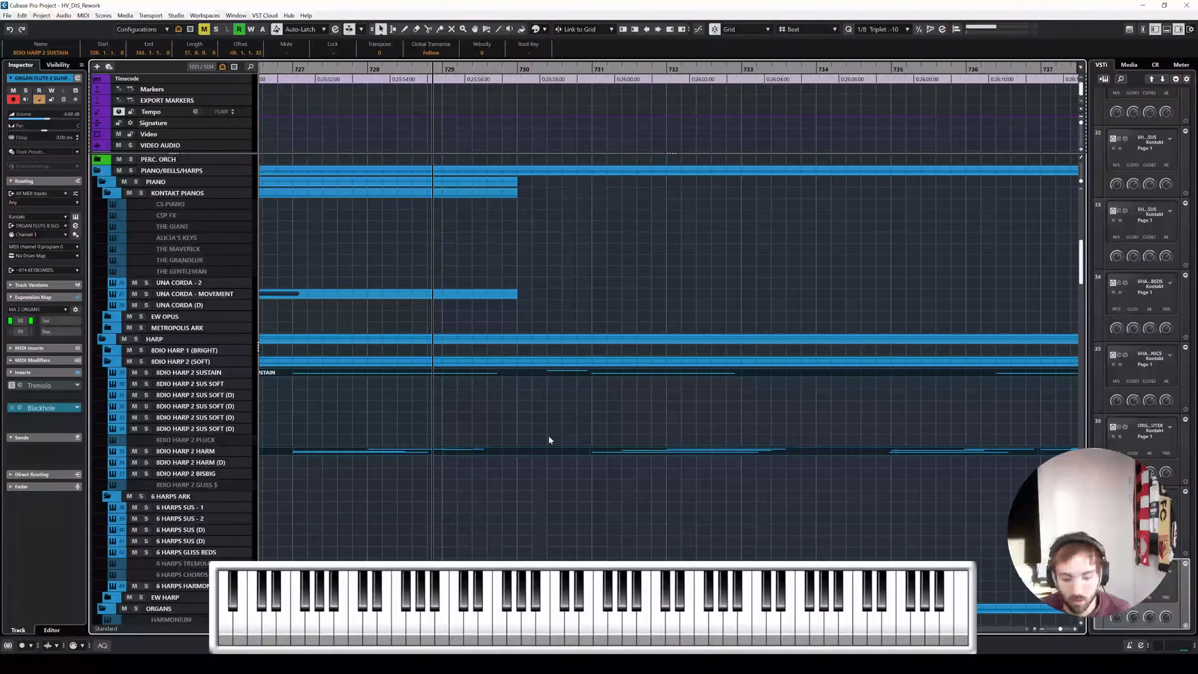
# Audition notes on the 8DIO HARP 2 SUS SOFT track and inspect the short HARM note just before bar 729
pyautogui.click(213, 385)
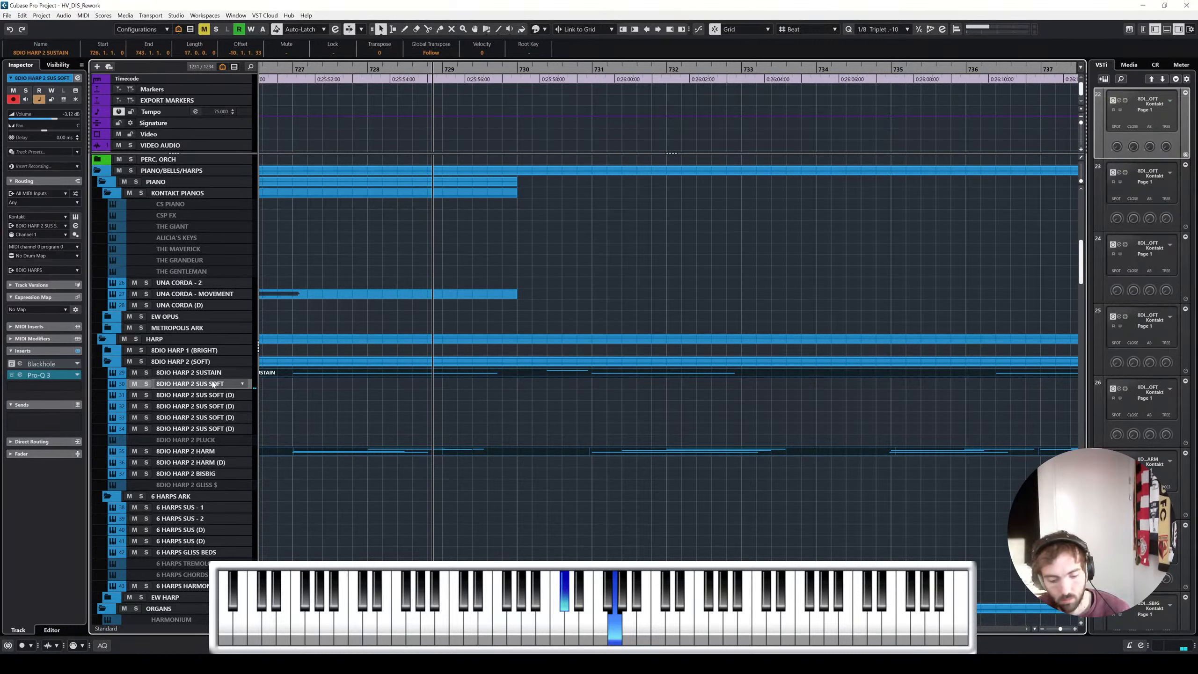
pyautogui.doubleClick(470, 450)
pyautogui.click(419, 330)
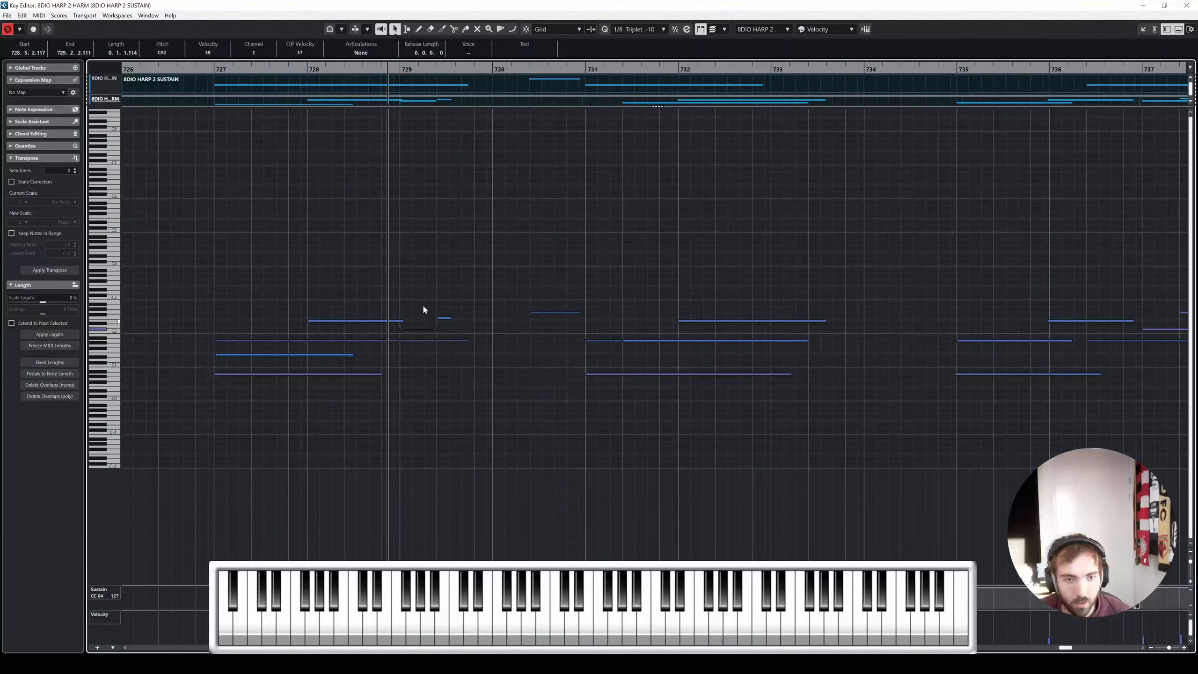
pyautogui.click(1187, 6)
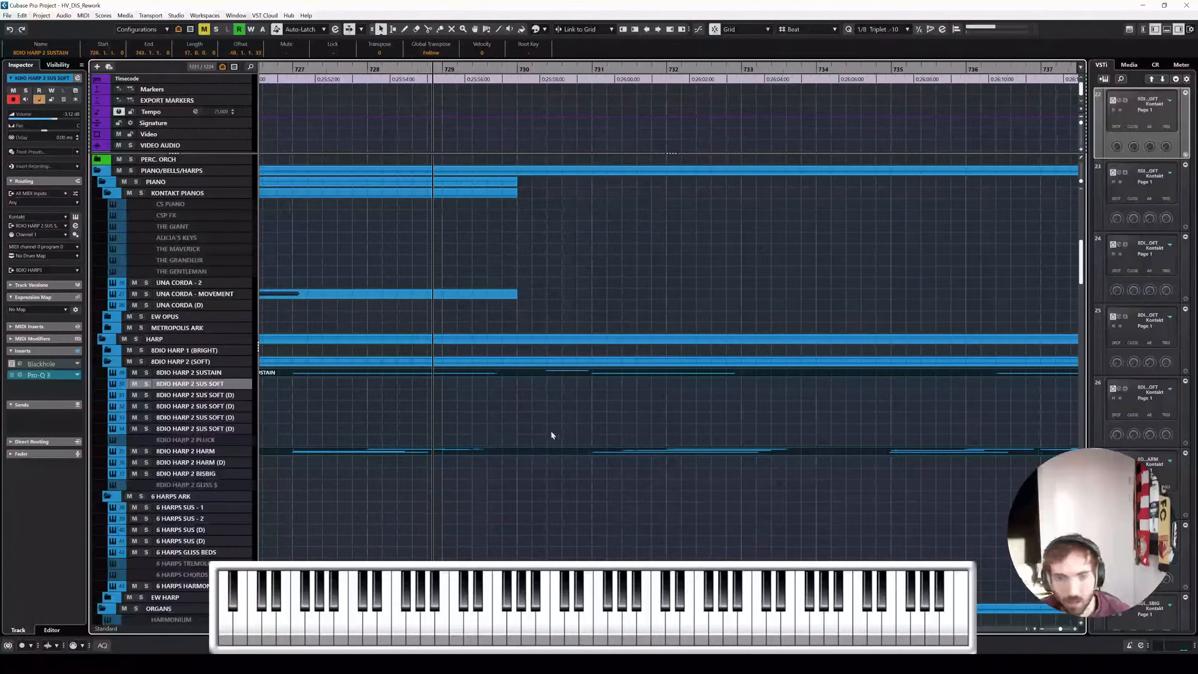
# Split the 8DIO HARP 2 HARM part at 728.5.1.0 and the SUSTAIN part at bar 730
pyautogui.press('h')
pyautogui.press('h')
pyautogui.click(511, 416)
pyautogui.rightClick(511, 416)
pyautogui.click(558, 420)
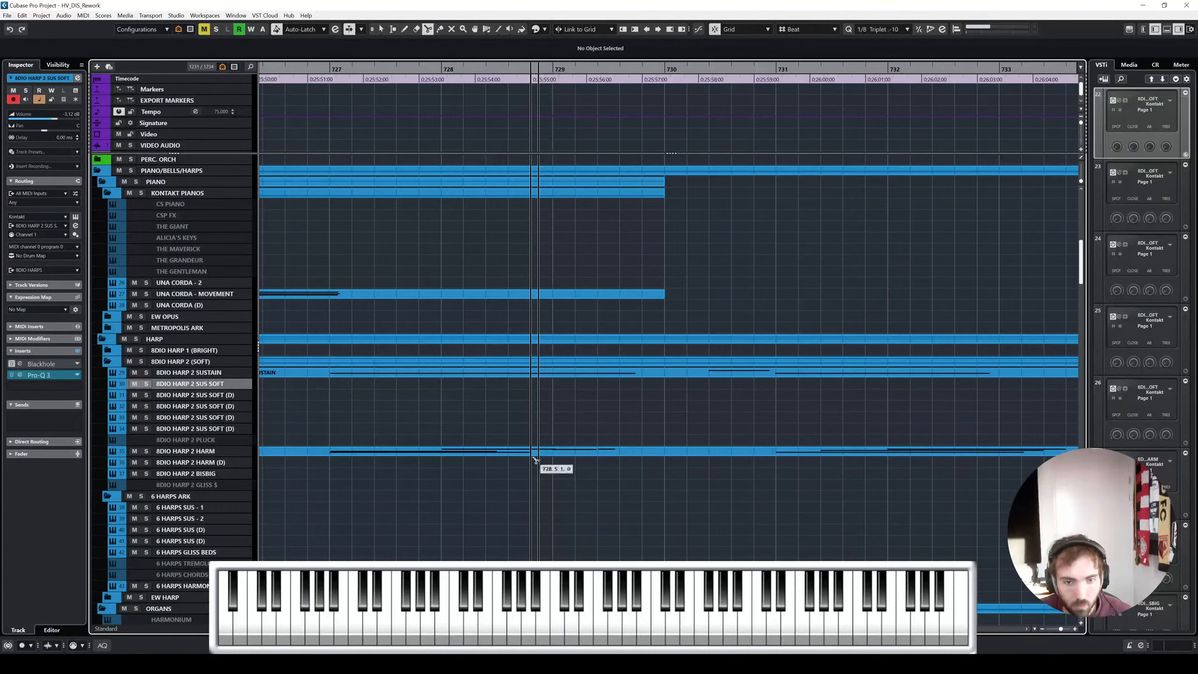
pyautogui.click(534, 453)
pyautogui.rightClick(664, 375)
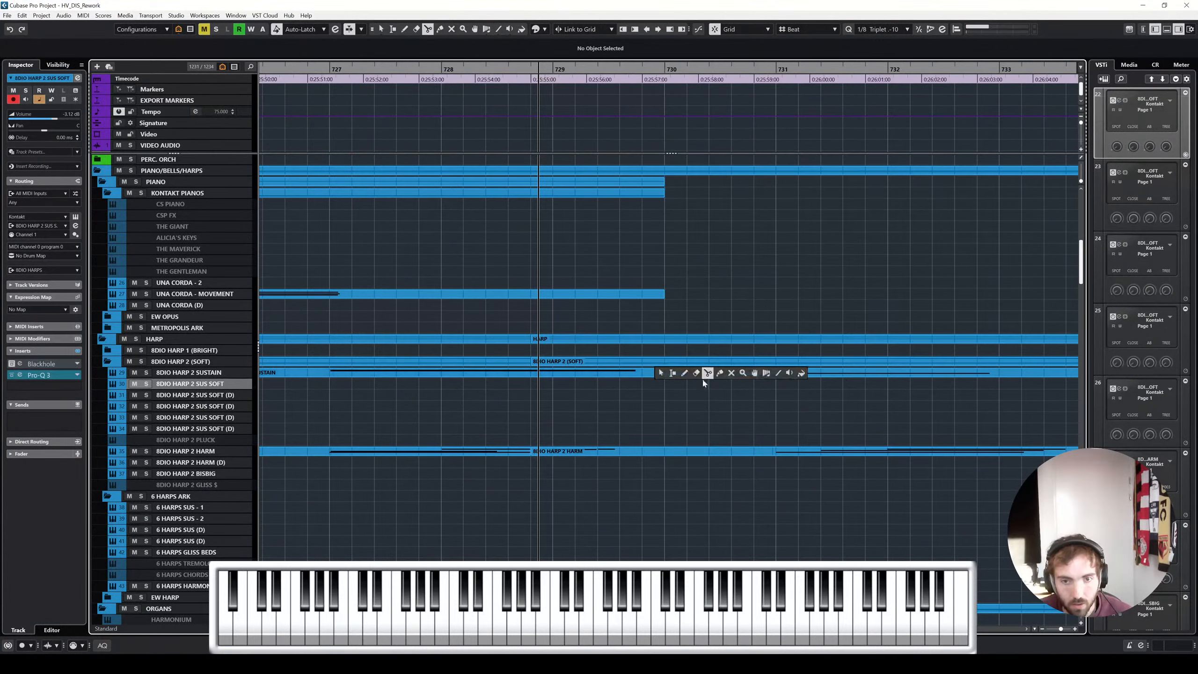
# Move the later halves of the SUSTAIN and HARM parts one bar later together, starting the SUSTAIN half at bar 731
pyautogui.click(661, 373)
pyautogui.click(704, 375)
pyautogui.keyDown('shift'); pyautogui.click(709, 451); pyautogui.keyUp('shift')
pyautogui.moveTo(704, 375); pyautogui.dragTo(815, 373)
# Play back from just before bar 727 to hear the shifted harp parts with the organ flute layer
pyautogui.click(286, 69)
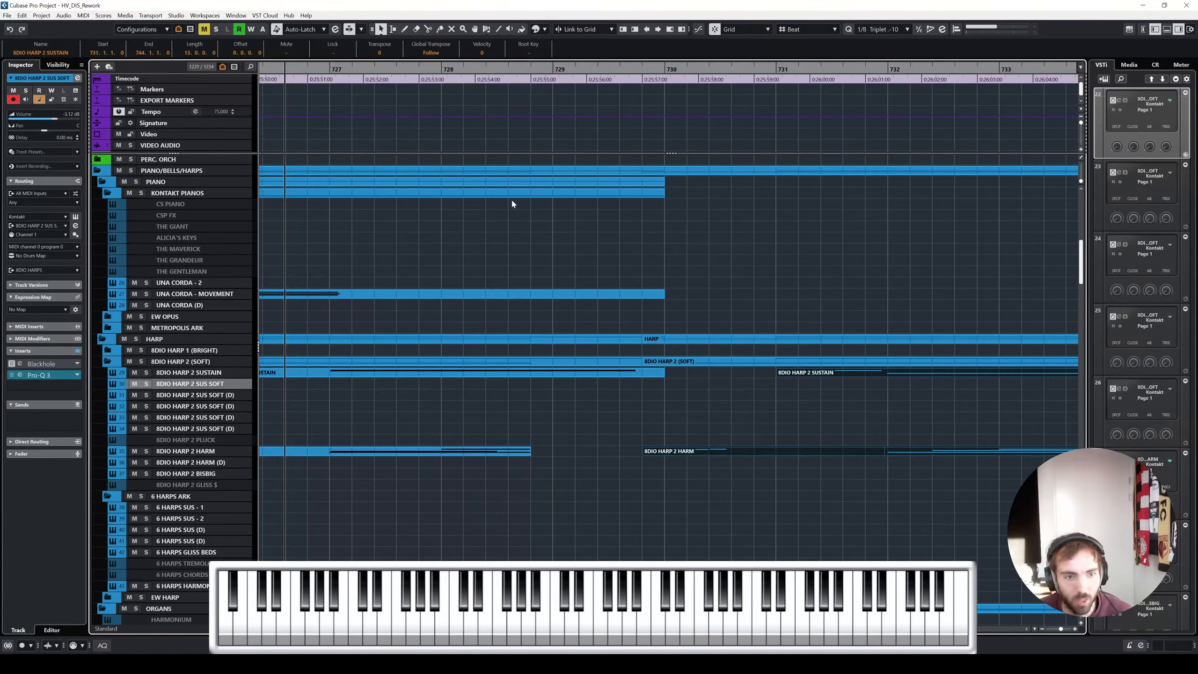
pyautogui.press('space')
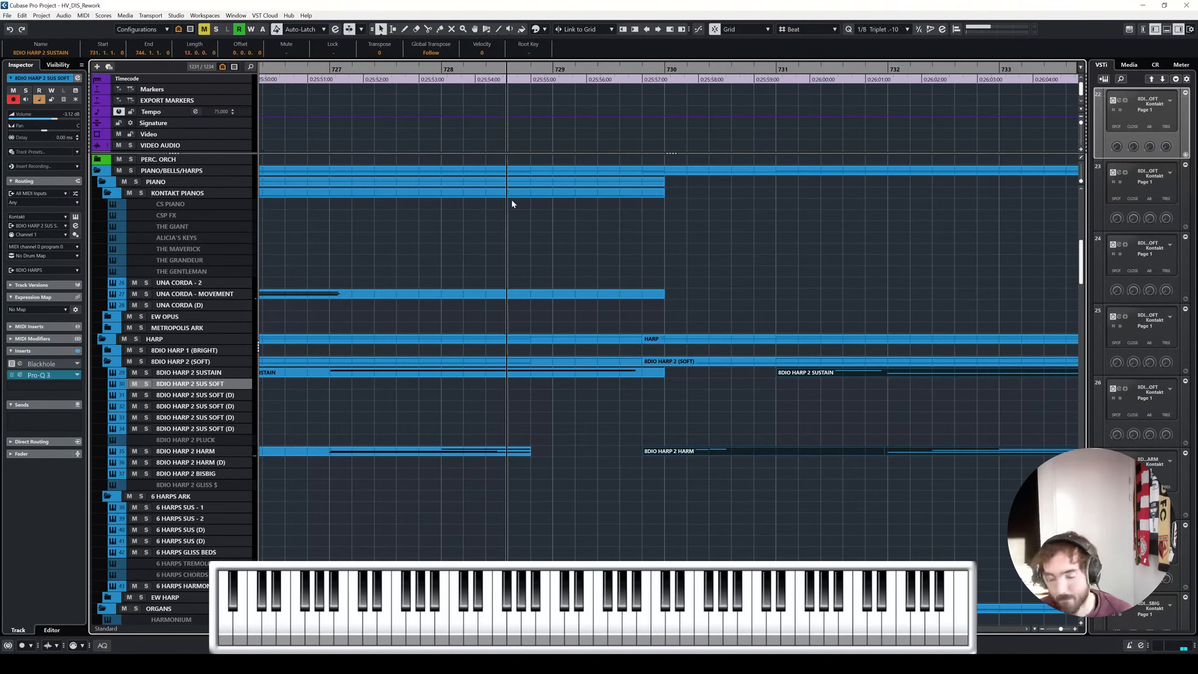
pyautogui.scroll(-2, 747, 381)
pyautogui.scroll(-5, 681, 391)
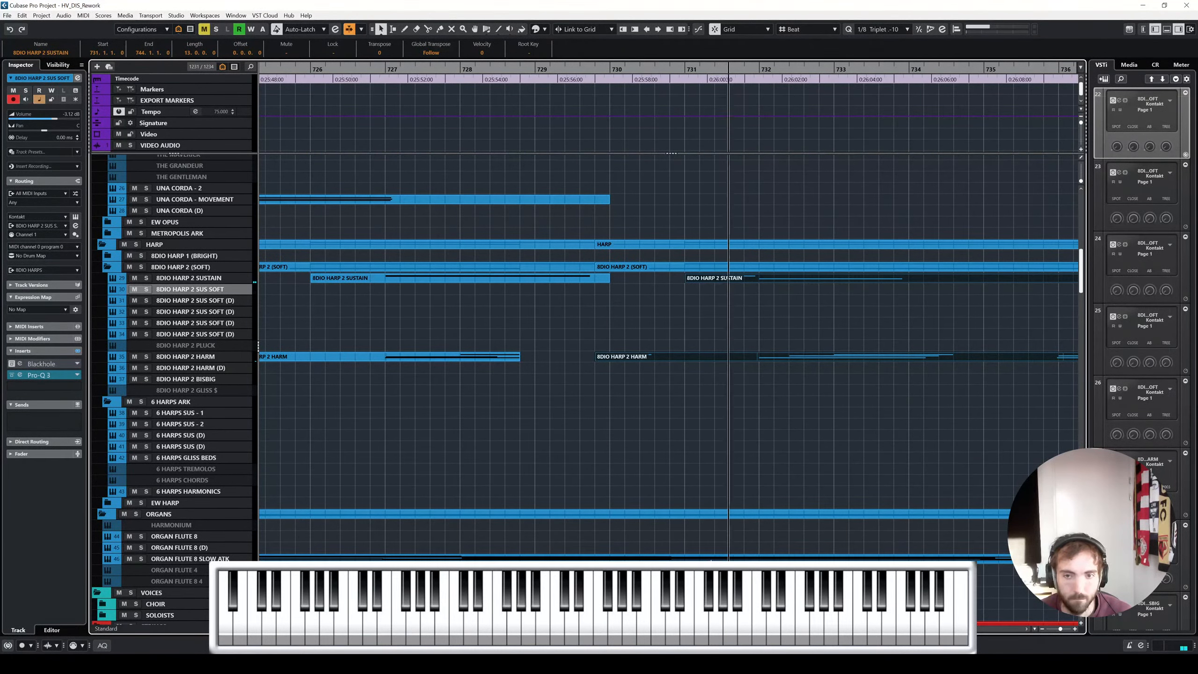
# Move the ORGAN FLUTE 8 SLOW ATK notes that start from bar 728 onwards about one bar later
pyautogui.doubleClick(687, 557)
pyautogui.moveTo(648, 266); pyautogui.dragTo(942, 293)
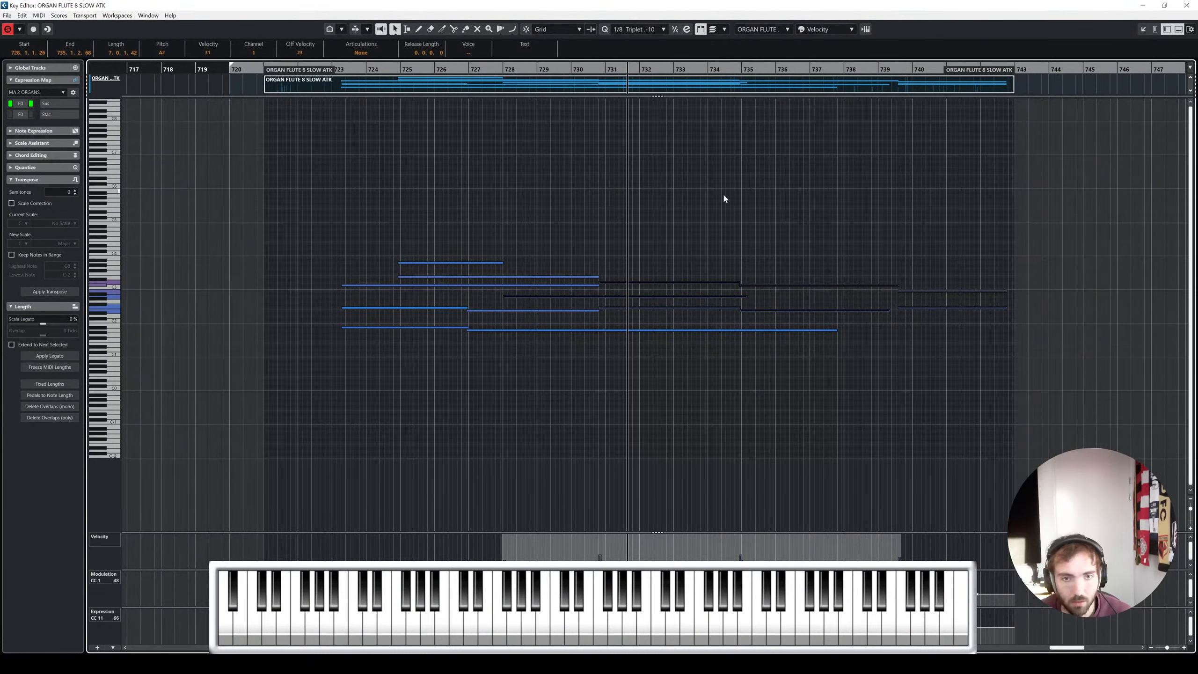
pyautogui.scroll(5, 607, 288)
pyautogui.moveTo(607, 281); pyautogui.dragTo(701, 283)
pyautogui.click(579, 353)
pyautogui.scroll(-4, 583, 246)
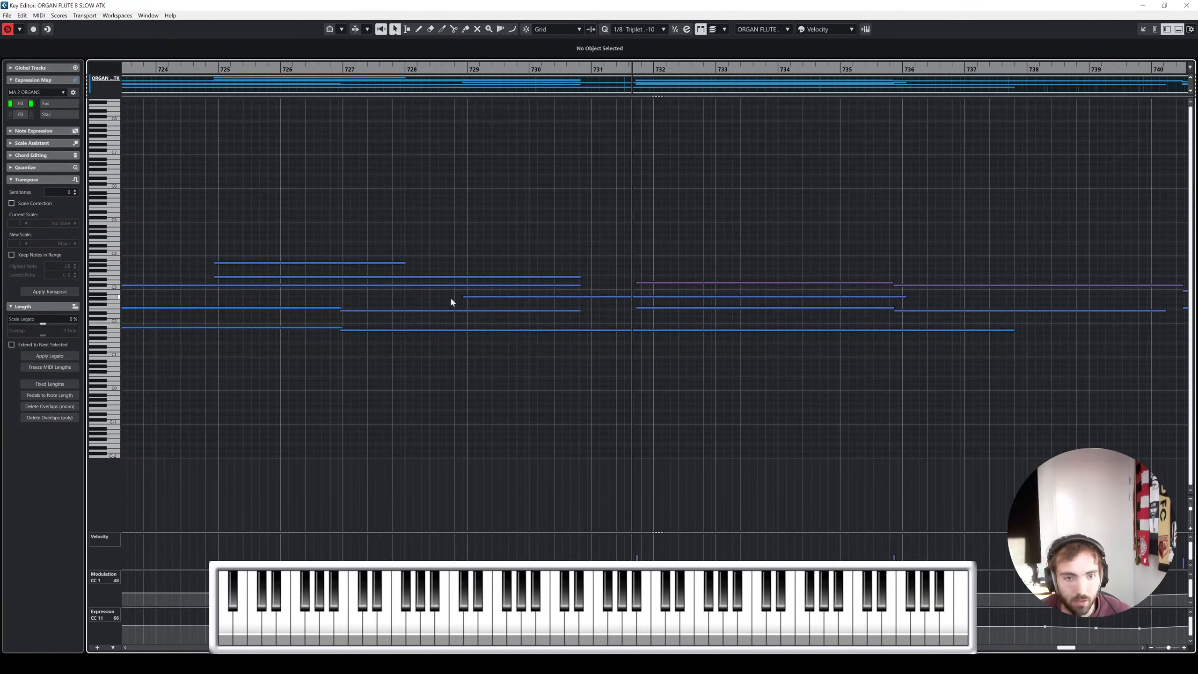
# Extend the start of the organ flute note near bar 729 back to about bar 727
pyautogui.moveTo(466, 297); pyautogui.dragTo(340, 297)
pyautogui.click(388, 358)
pyautogui.scroll(-4, 388, 425)
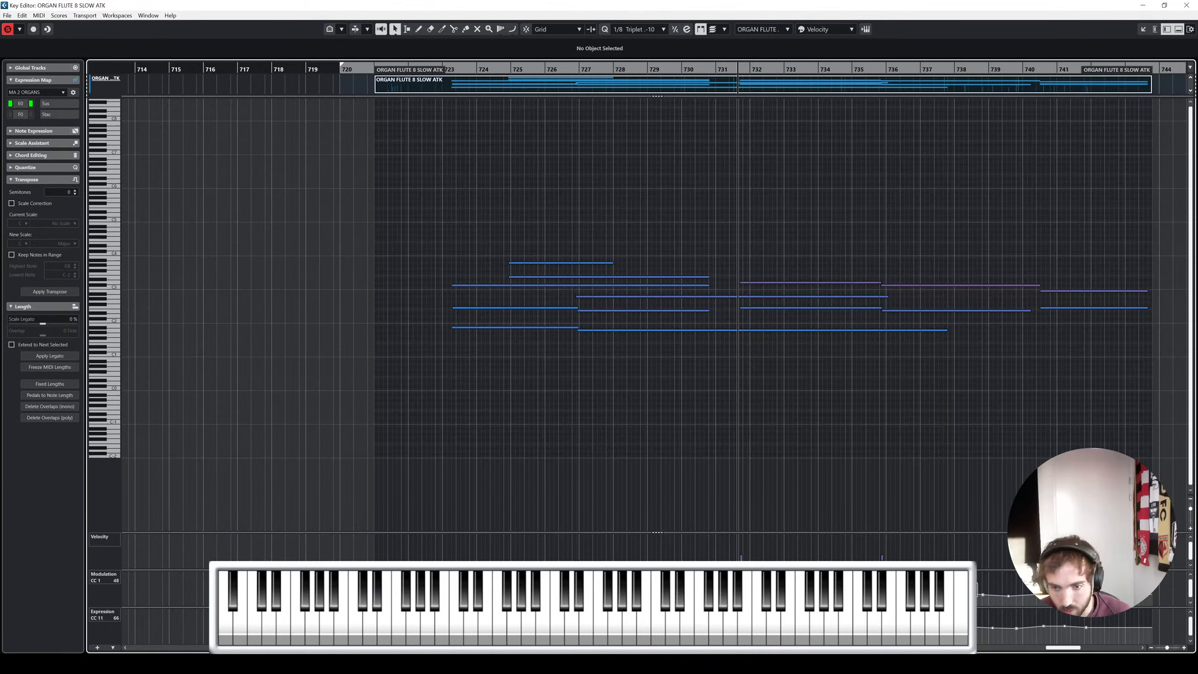
# Level the organ flute part's CC 1 modulation at 37 and play it back from just before bar 722
pyautogui.moveTo(978, 584); pyautogui.dragTo(384, 597)
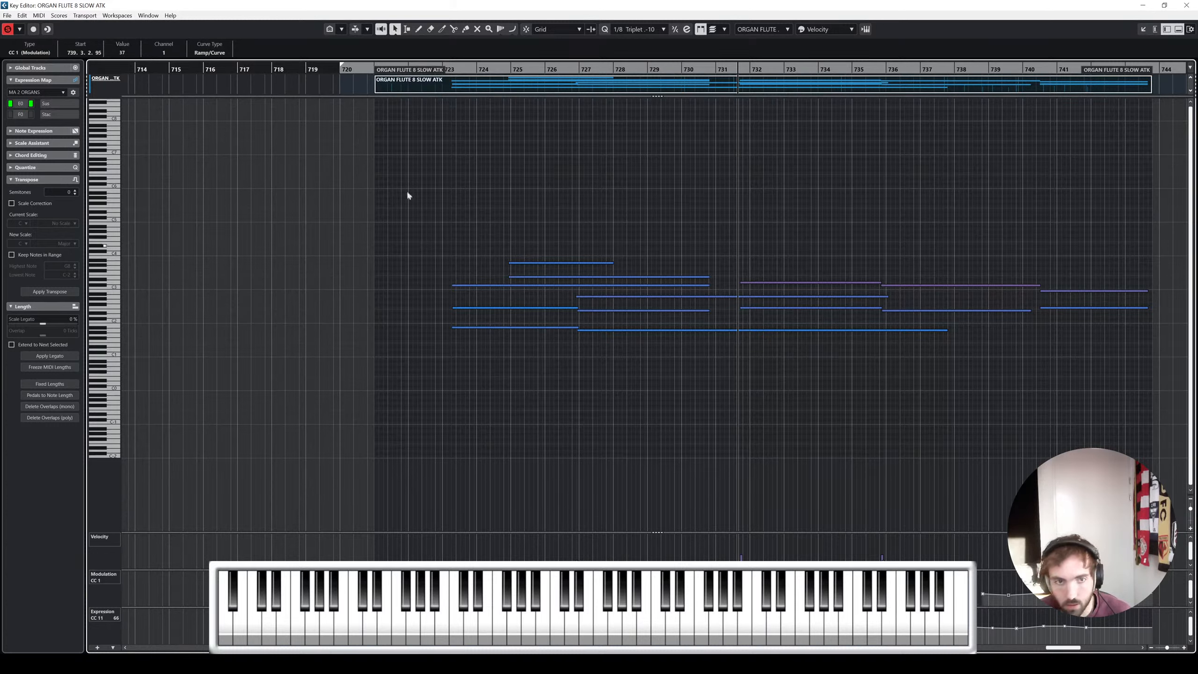
pyautogui.click(404, 69)
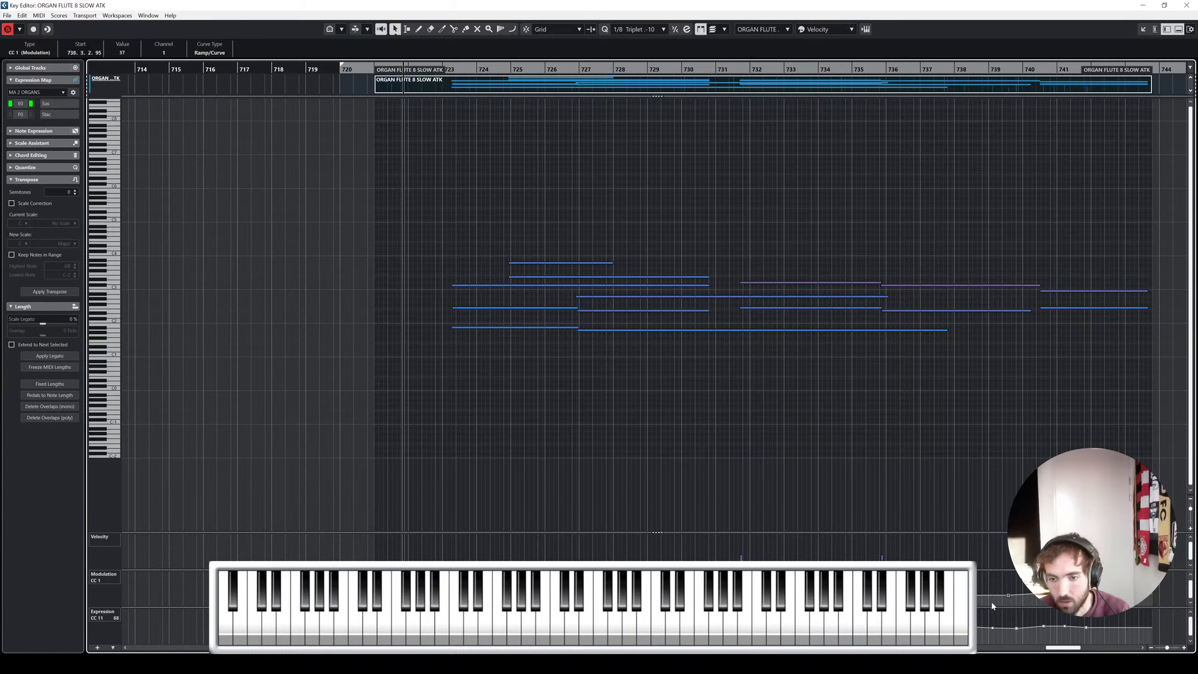
pyautogui.press('space')
# Play the organ flute part from bar 725 while looking over its notes, and close the Key Editor
pyautogui.click(518, 67)
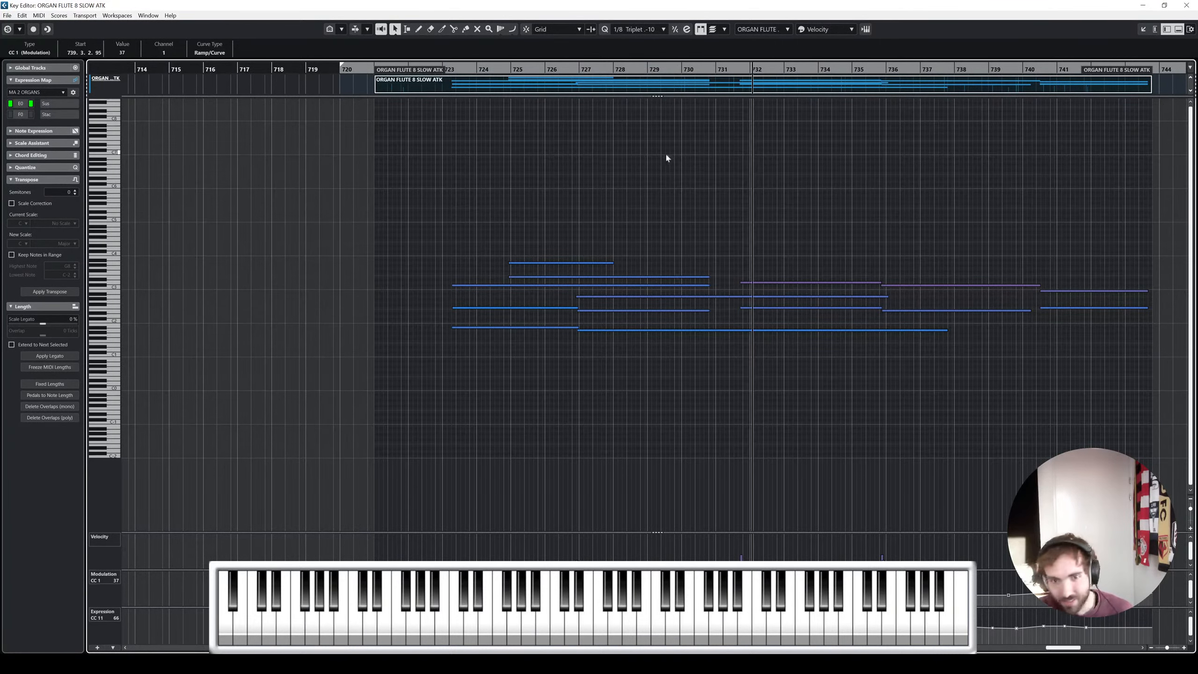
pyautogui.click(743, 177)
pyautogui.scroll(1, 742, 177)
pyautogui.scroll(1, 750, 180)
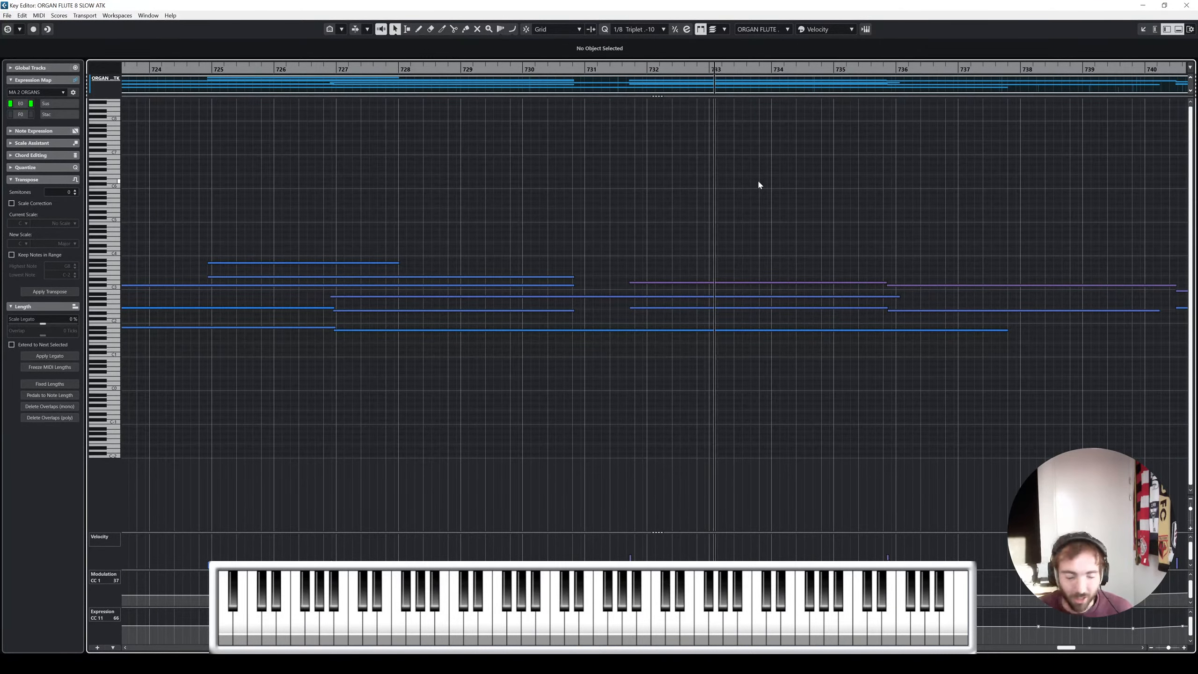
pyautogui.scroll(-1, 767, 179)
pyautogui.hscroll(-2, 768, 180)
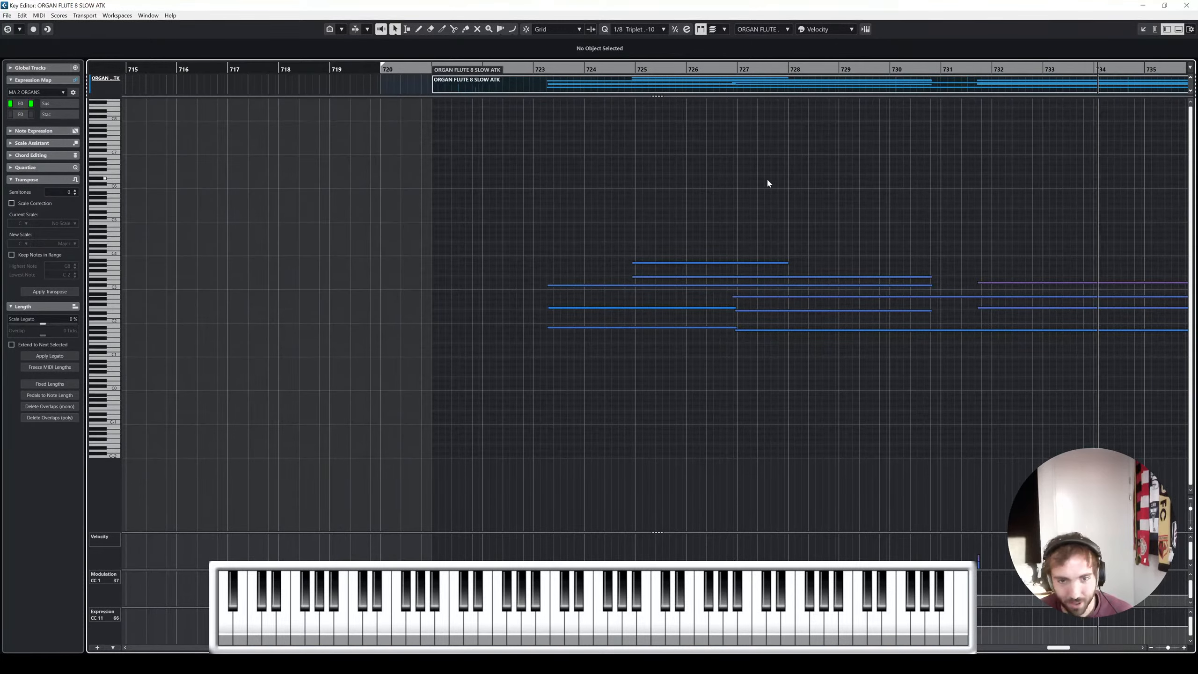
pyautogui.hscroll(2, 768, 182)
pyautogui.click(1187, 5)
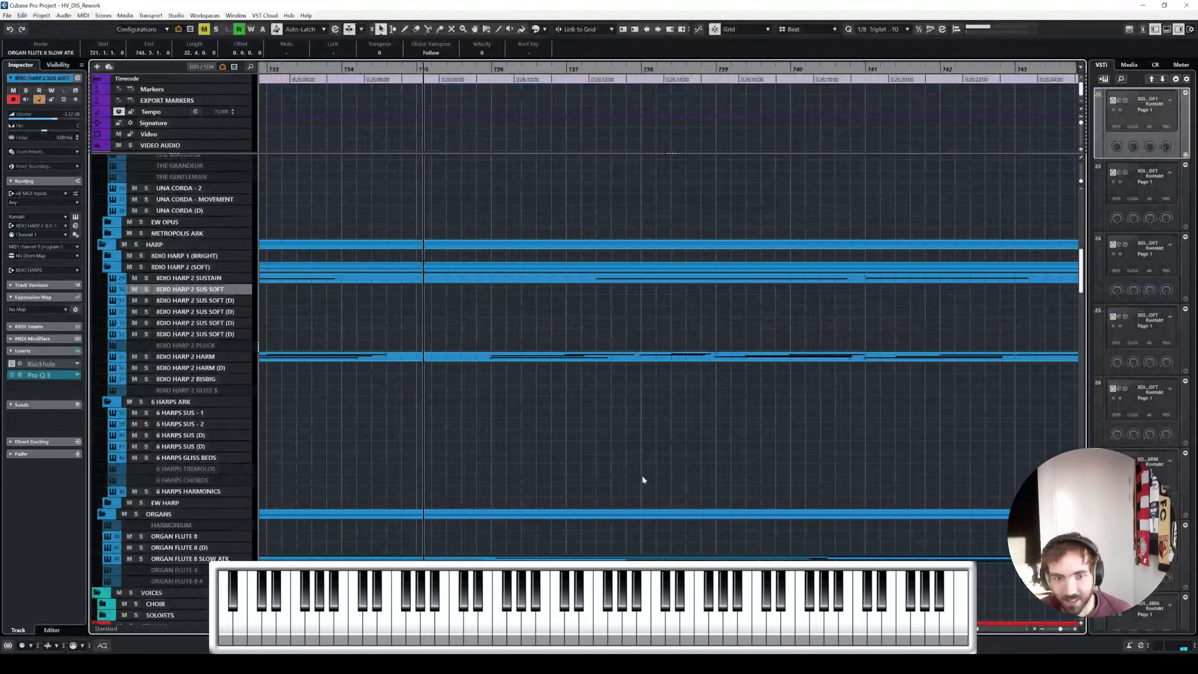
# Open the ORGAN FLUTE 8 SLOW ATK part, set its CC 11 expression point near bar 721 to 52, and close the Key Editor
pyautogui.scroll(-2, 639, 476)
pyautogui.hscroll(-3, 618, 477)
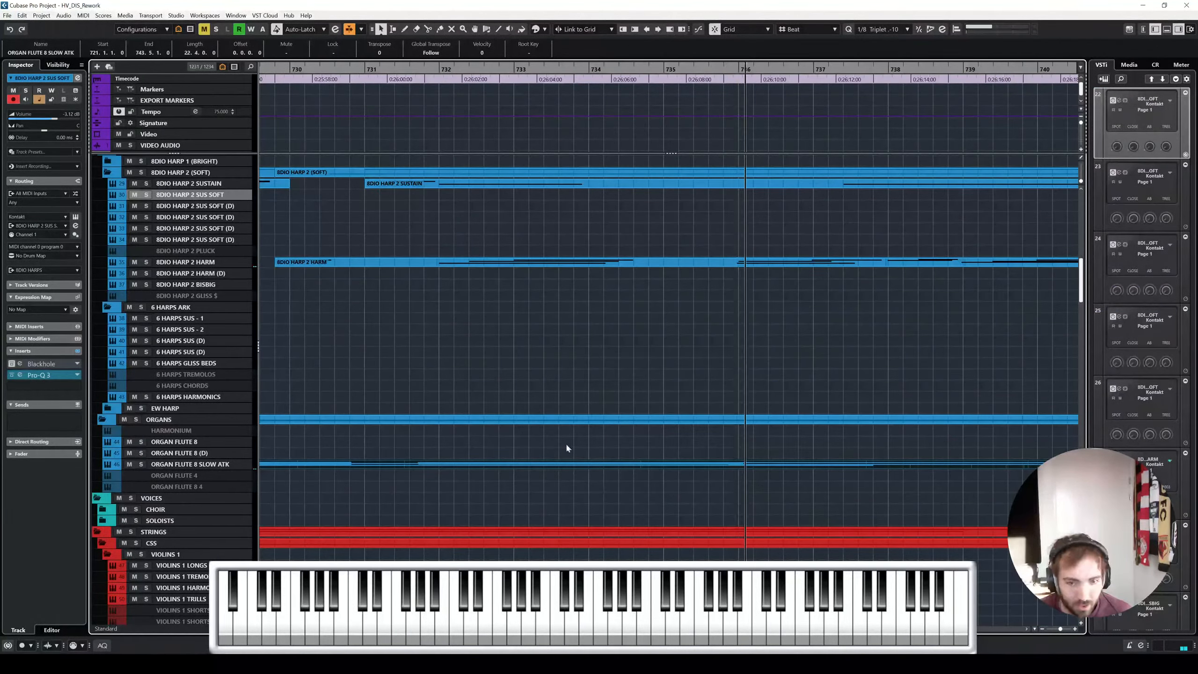
pyautogui.scroll(-2, 551, 465)
pyautogui.hscroll(-2, 522, 465)
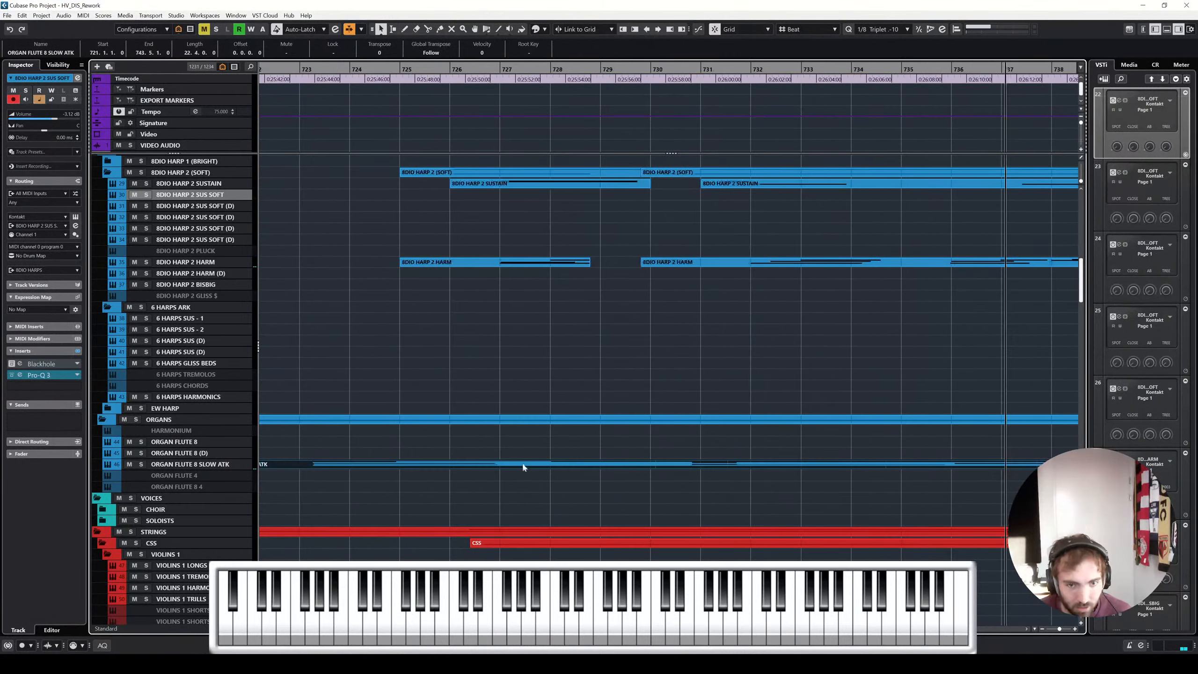
pyautogui.doubleClick(525, 465)
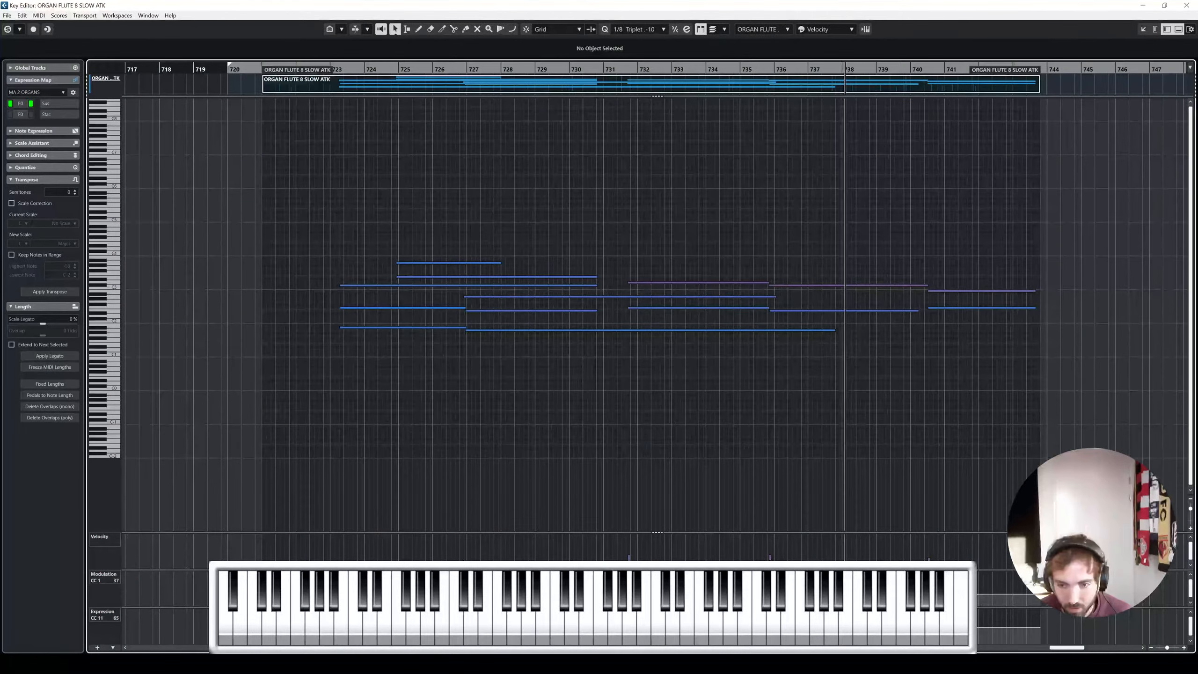
pyautogui.click(281, 628)
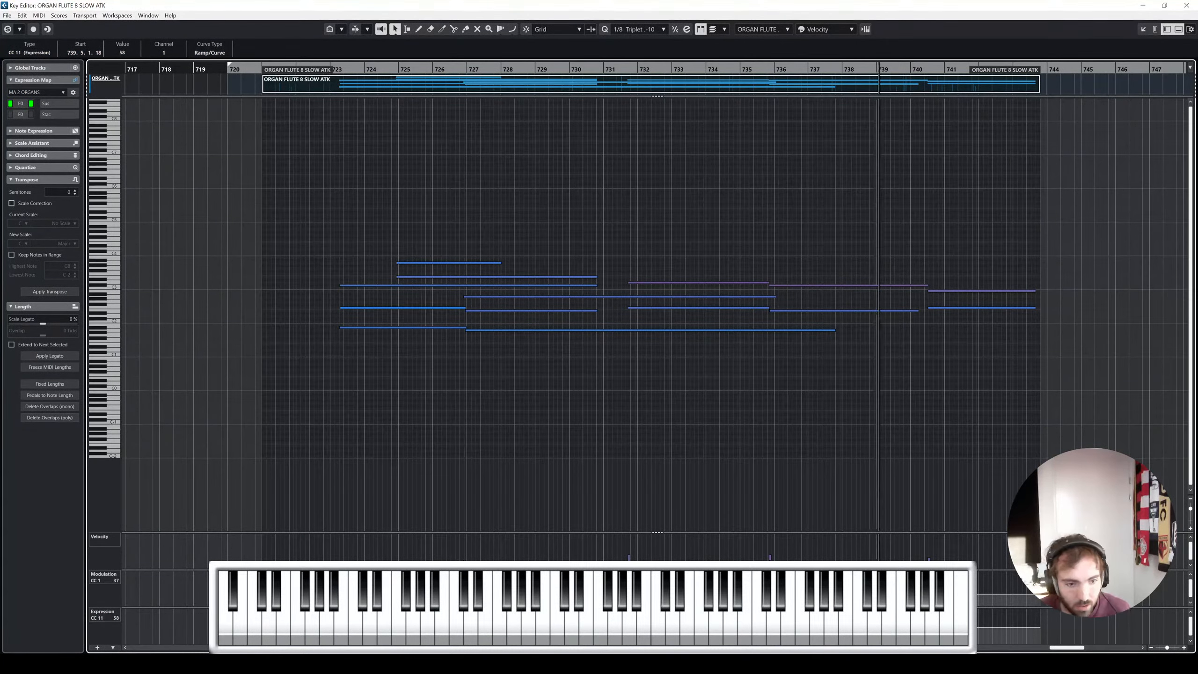
pyautogui.moveTo(281, 627); pyautogui.dragTo(281, 628)
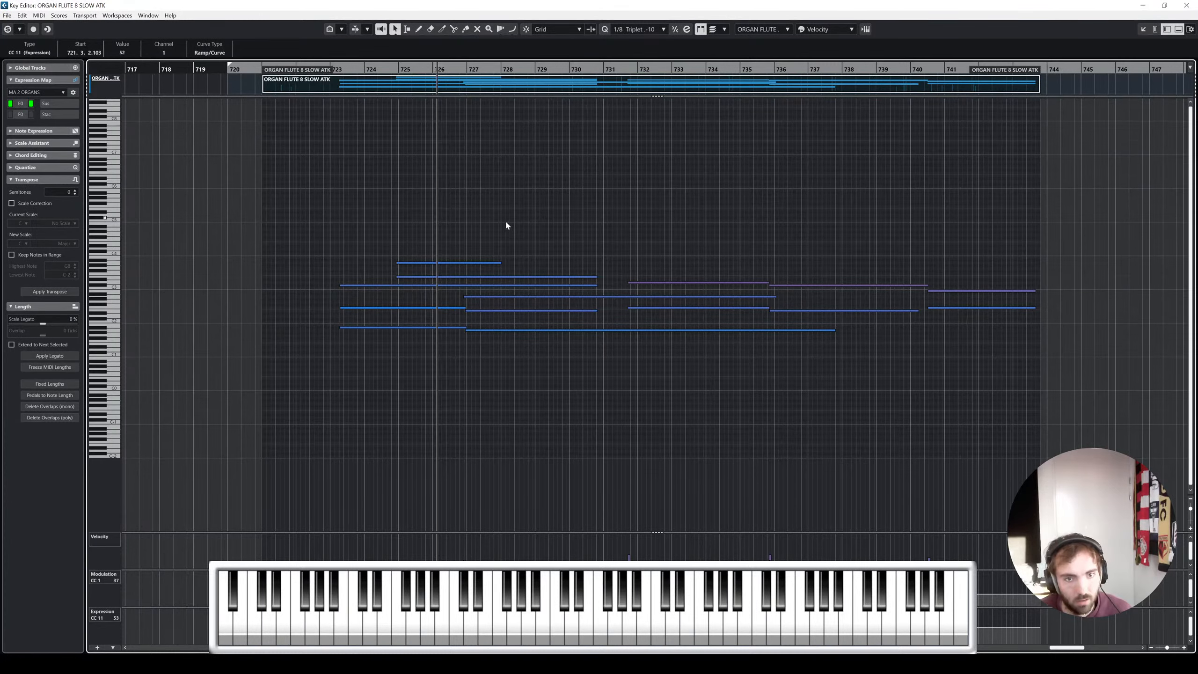
pyautogui.scroll(2, 510, 225)
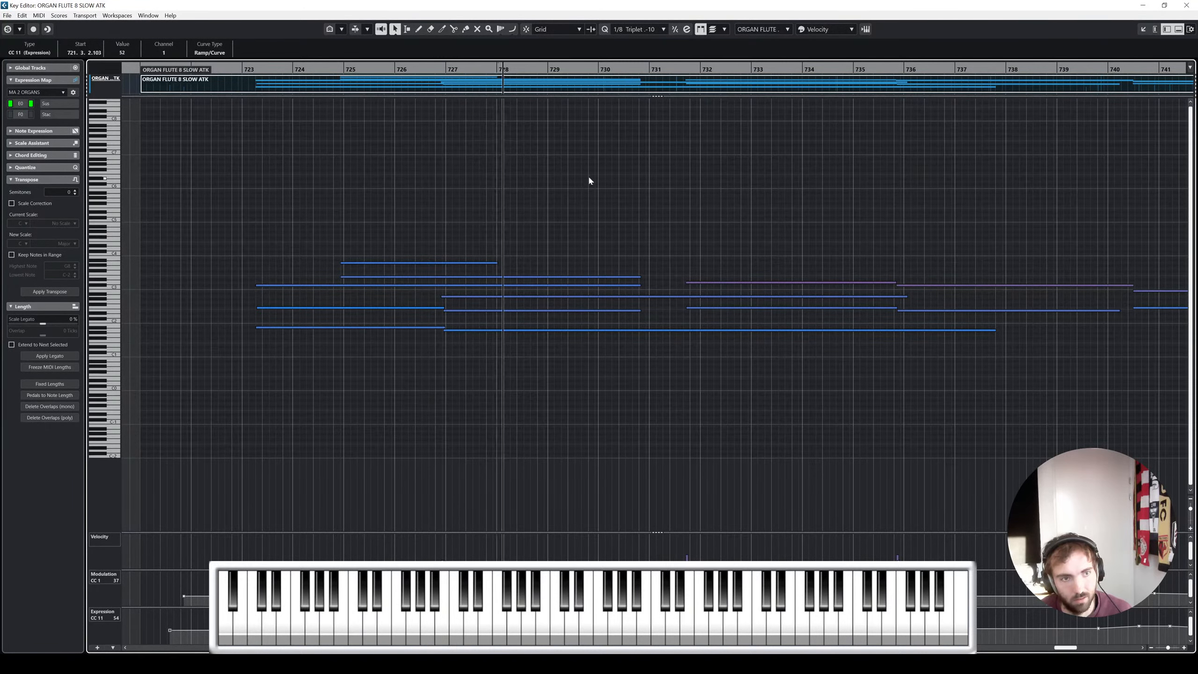
pyautogui.click(1188, 5)
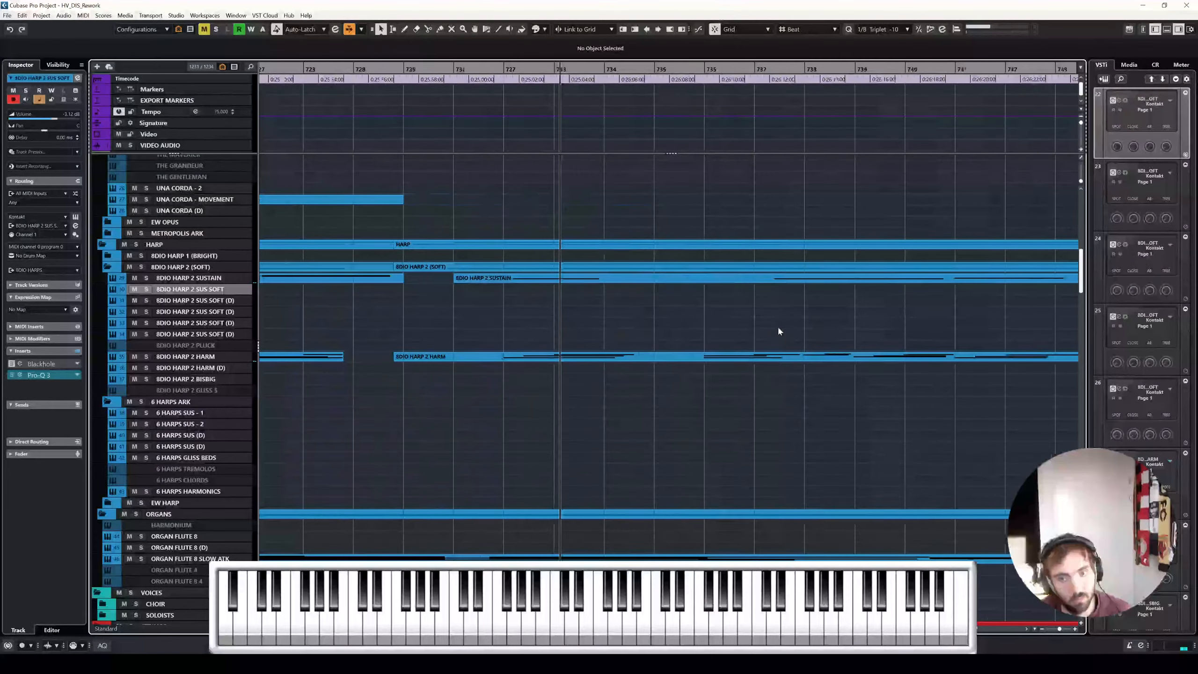
# Glue the two 8DIO HARP 2 HARM parts starting at bars 725 and 729 into one part
pyautogui.click(616, 357)
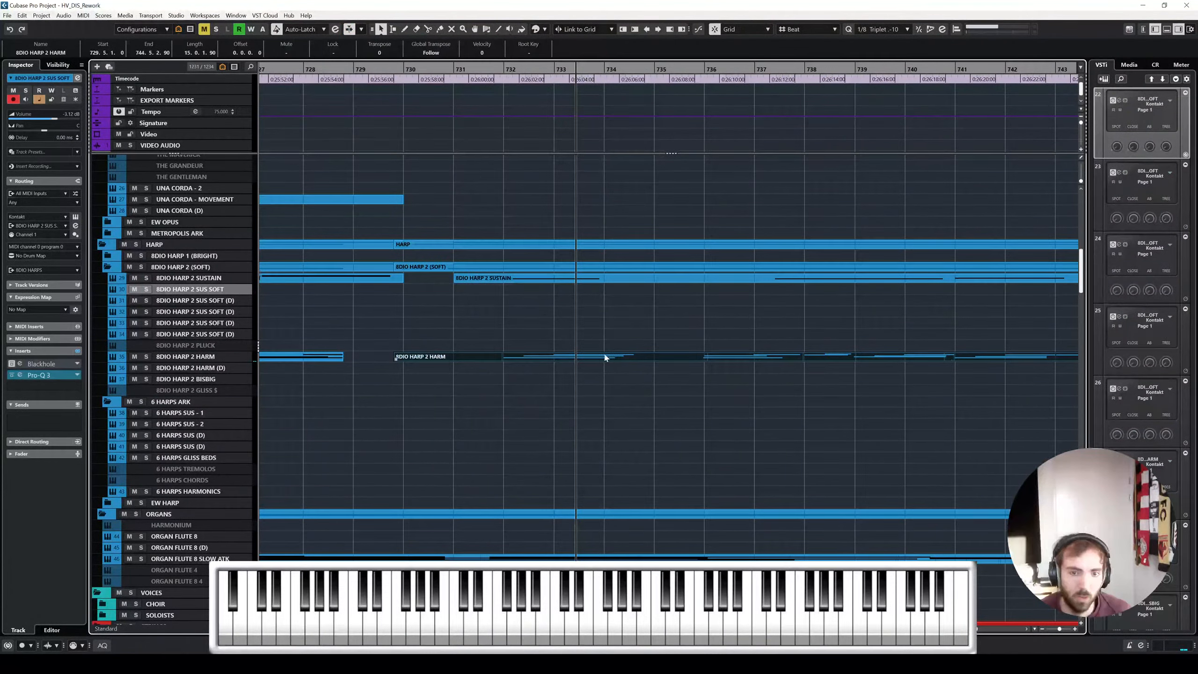
pyautogui.hscroll(-4, 606, 357)
pyautogui.click(498, 357)
pyautogui.rightClick(497, 358)
pyautogui.click(498, 358)
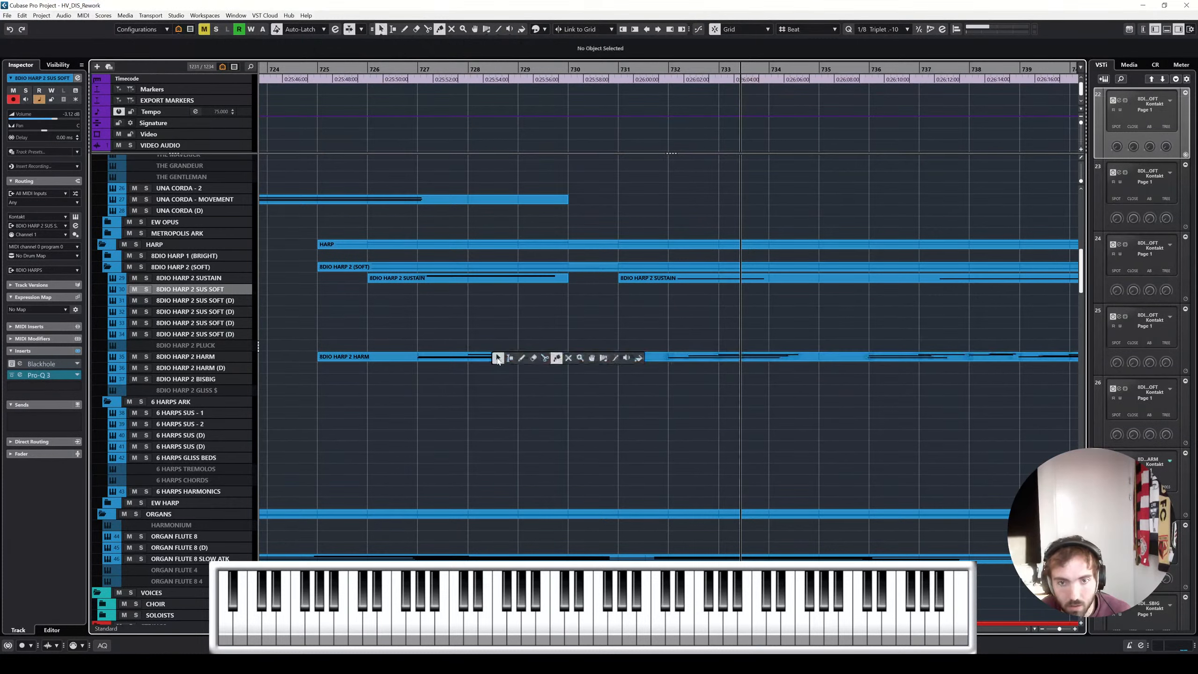
pyautogui.click(641, 279)
pyautogui.keyDown('shift'); pyautogui.click(669, 359); pyautogui.keyUp('shift')
pyautogui.click(712, 369)
pyautogui.click(717, 358)
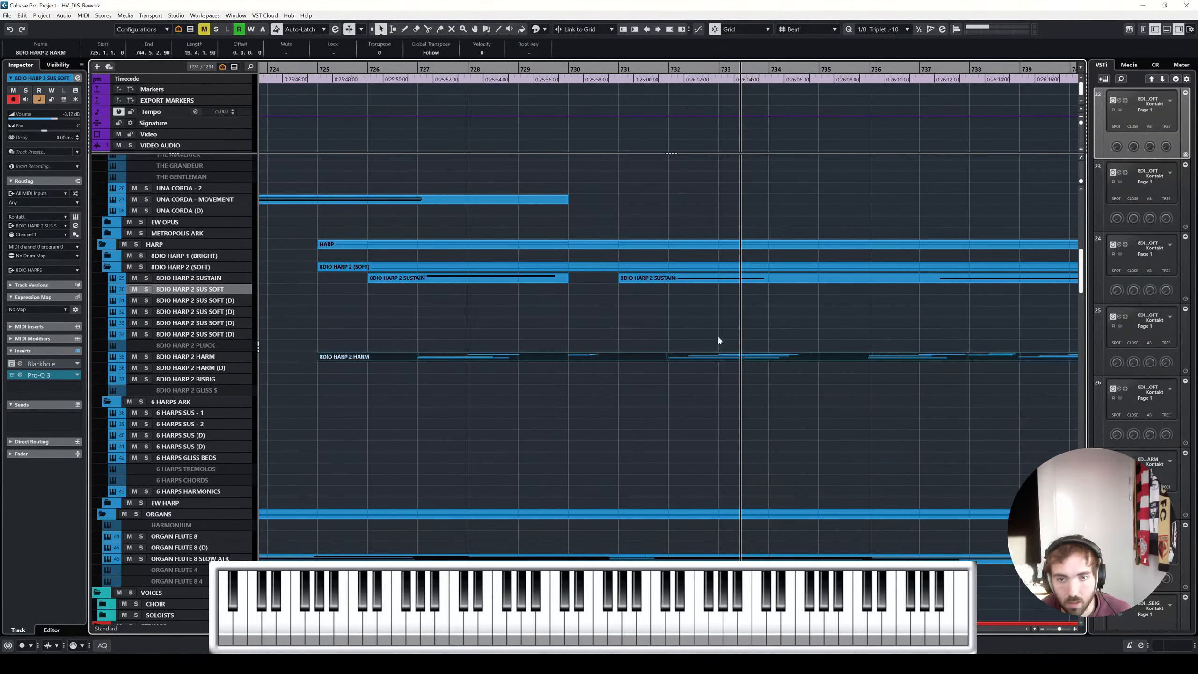
# Glue the two 8DIO HARP 2 SUSTAIN parts from bar 726 into one and open it together with the HARM part in the Key Editor
pyautogui.keyDown('shift'); pyautogui.click(709, 278); pyautogui.keyUp('shift')
pyautogui.click(563, 279)
pyautogui.rightClick(556, 281)
pyautogui.click(557, 281)
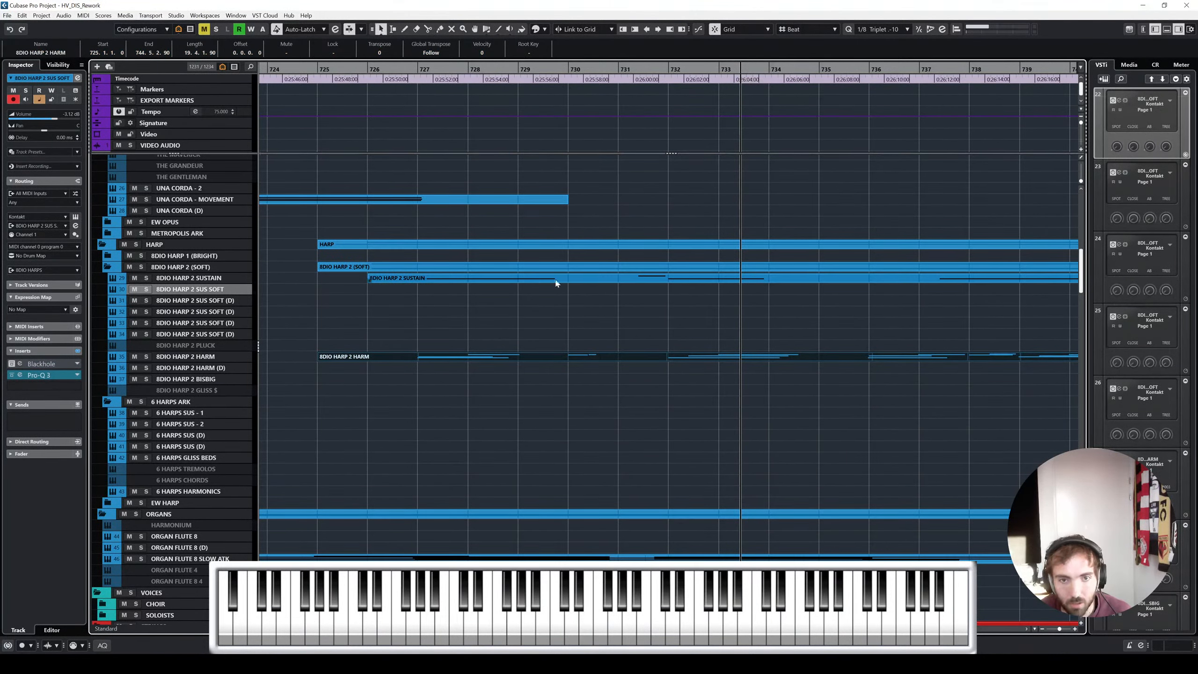
pyautogui.keyDown('shift'); pyautogui.click(604, 277); pyautogui.keyUp('shift')
pyautogui.press('Return')
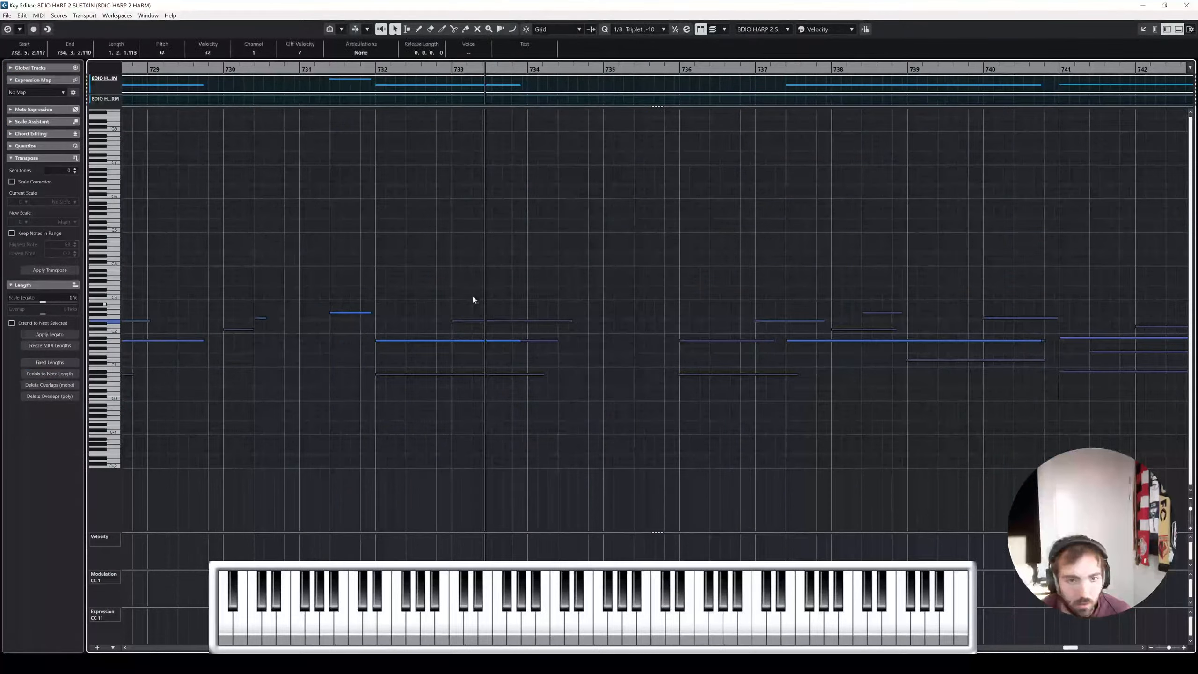
# Try the 8DIO HARP 2 HARM note that starts midway through bar 732 four semitones lower
pyautogui.click(528, 340)
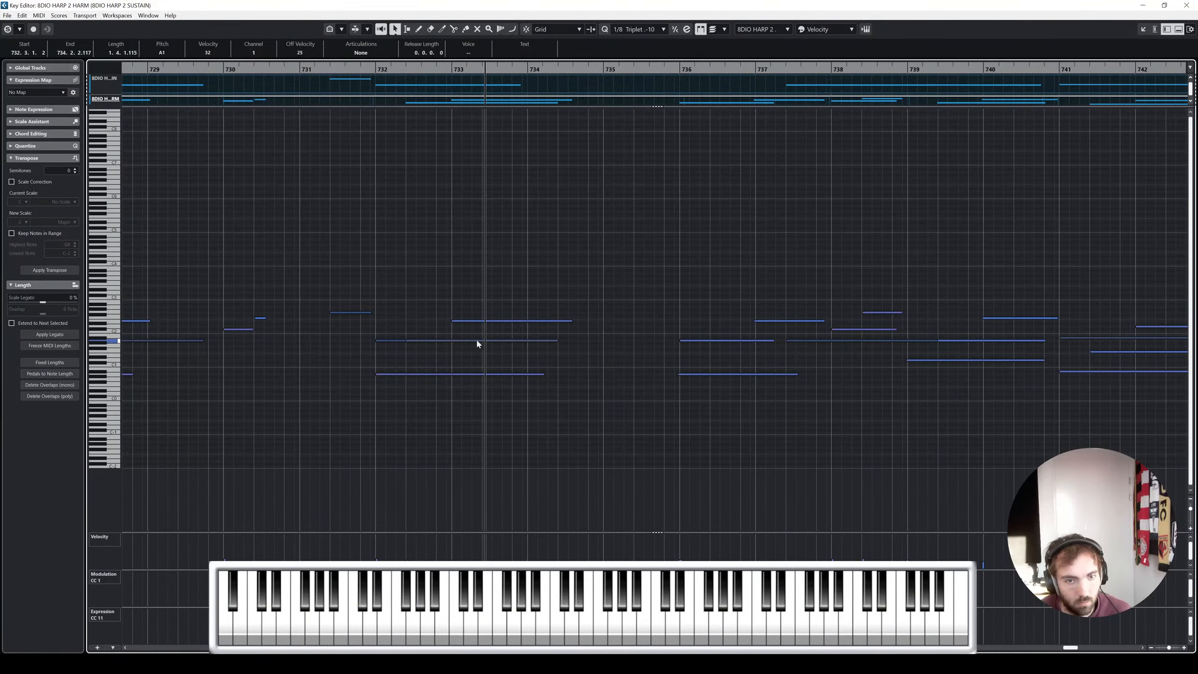
pyautogui.scroll(3, 387, 344)
pyautogui.click(388, 341)
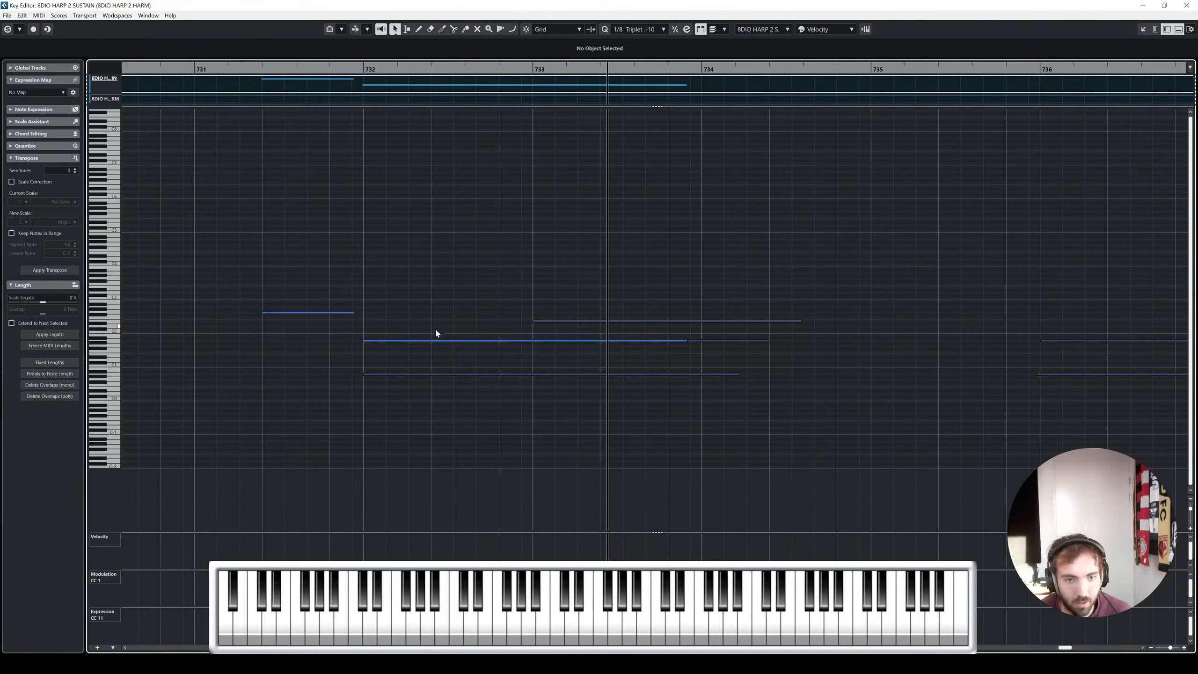
pyautogui.click(733, 341)
pyautogui.press('Down')
pyautogui.press('Down')
pyautogui.press('Down')
pyautogui.press('Down')
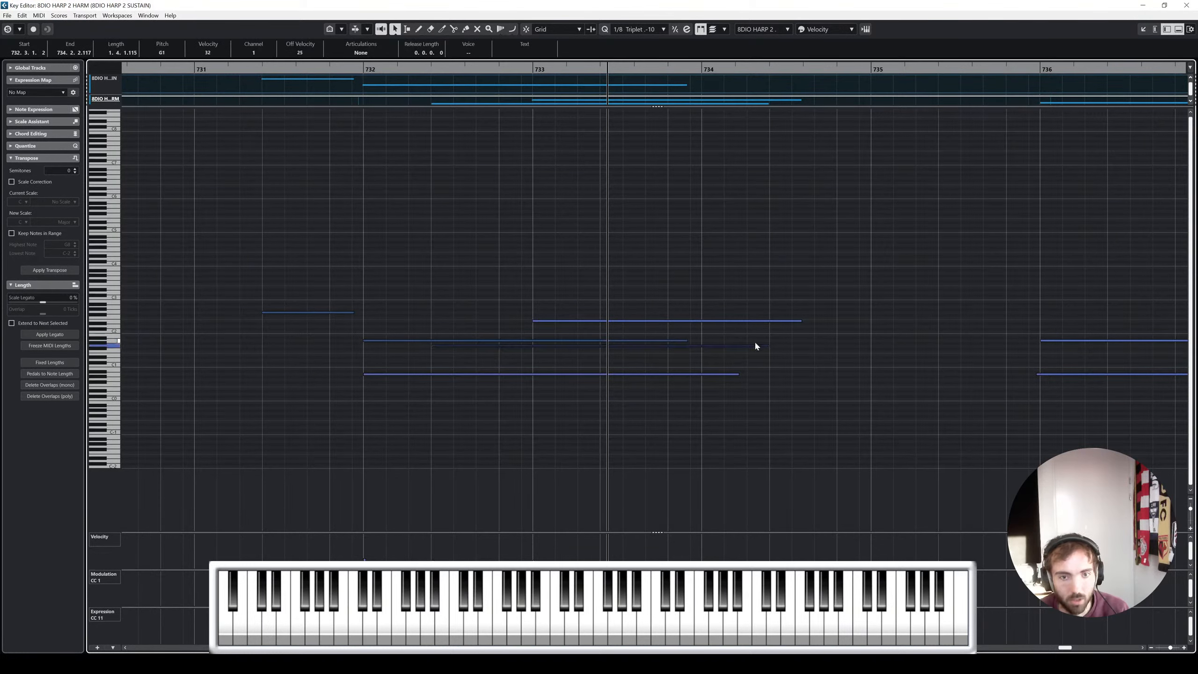
# Raise the 8DIO HARP 2 HARM note that starts midway through bar 732 by eight semitones to C#2
pyautogui.click(596, 321)
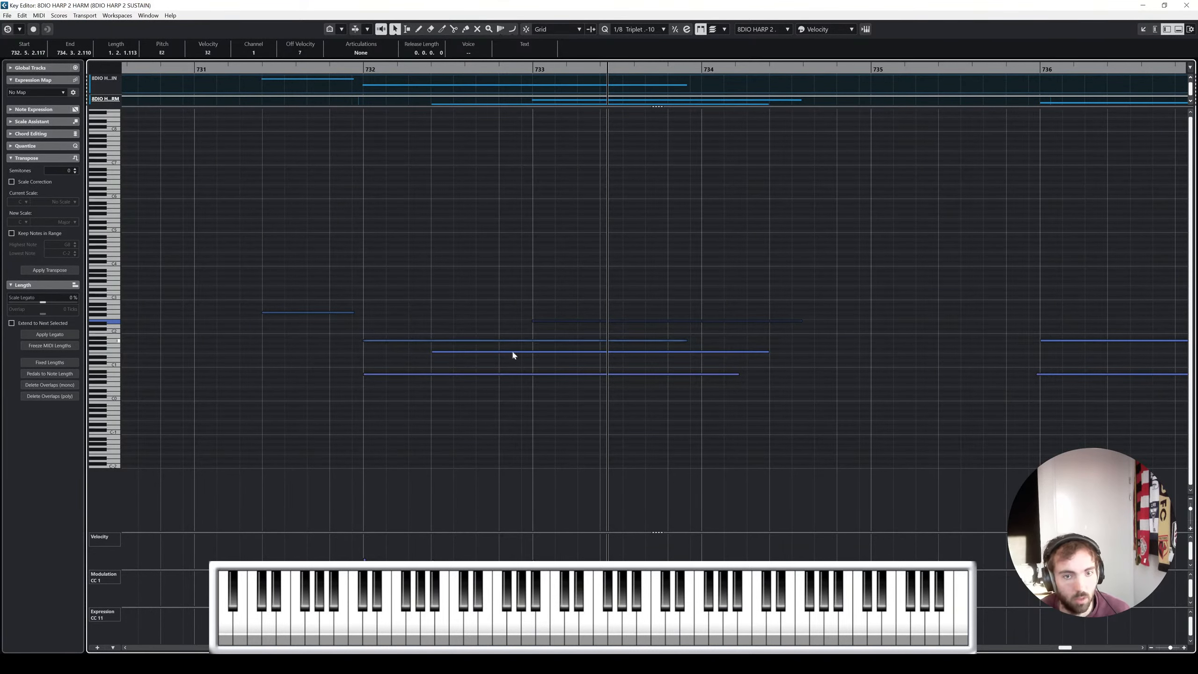
pyautogui.press('Up')
pyautogui.press('Up')
pyautogui.press('Up')
pyautogui.press('Up')
pyautogui.press('Up')
pyautogui.press('Up')
pyautogui.press('Up')
pyautogui.press('Up')
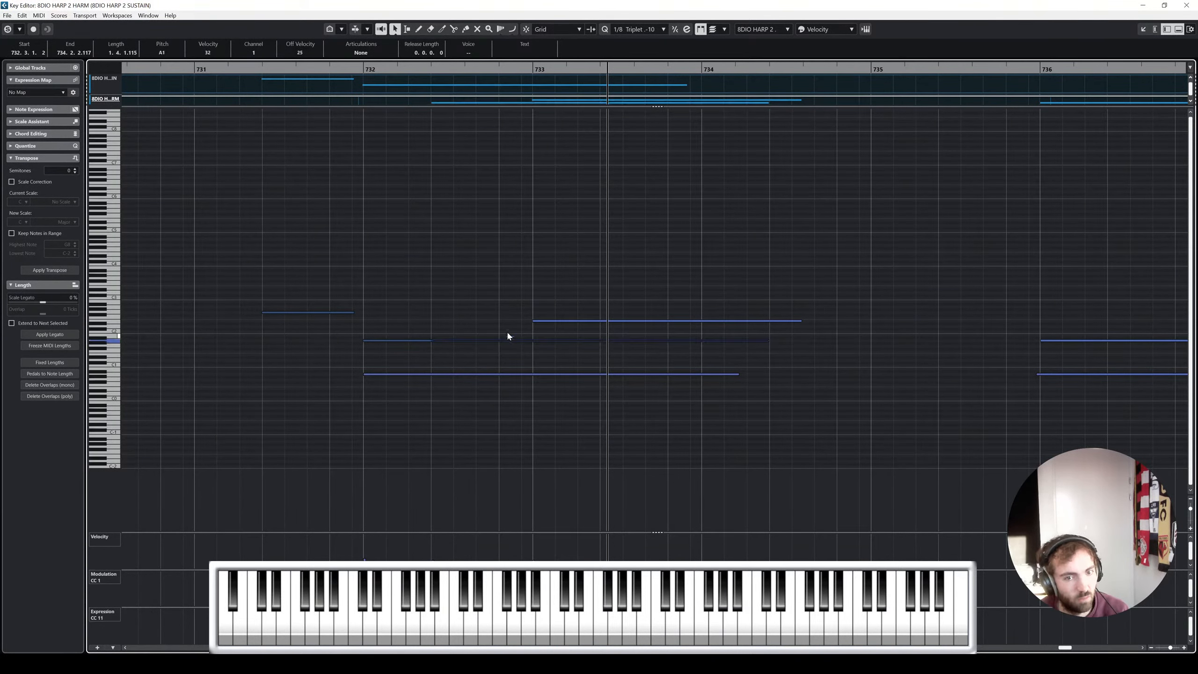
# Play the harp parts from about bar 731, set the harmonics note starting near bar 733 to D2, and close the Key Editor
pyautogui.scroll(-3, 535, 269)
pyautogui.hscroll(-3, 535, 269)
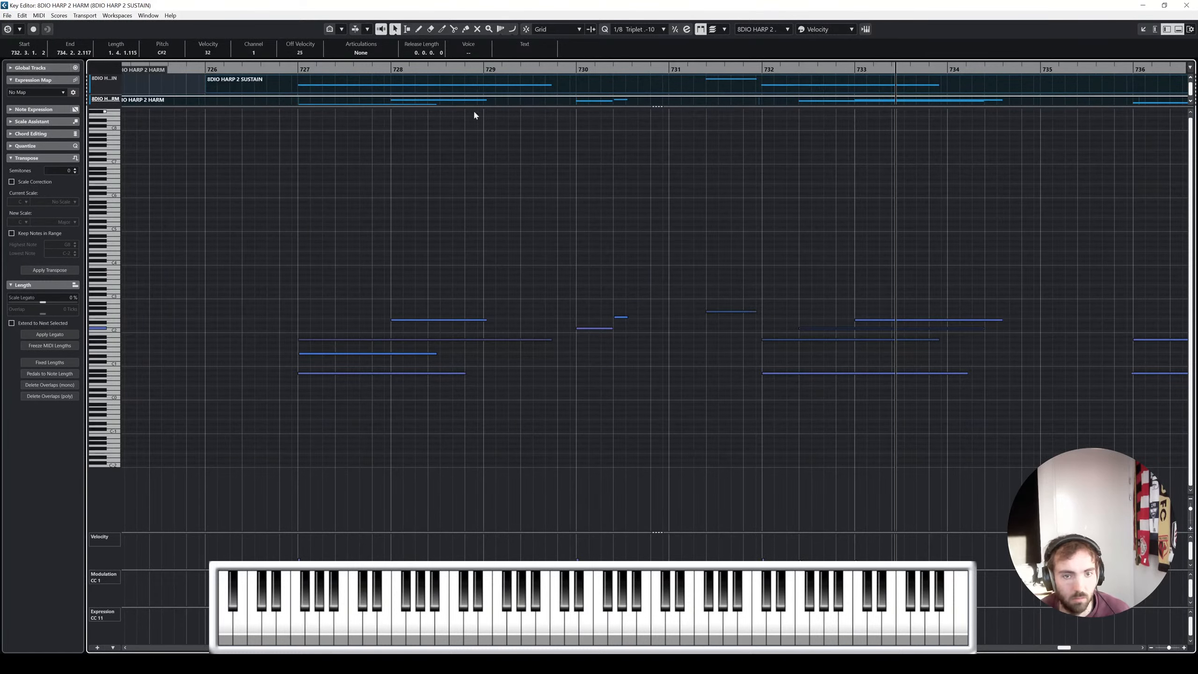
pyautogui.click(294, 78)
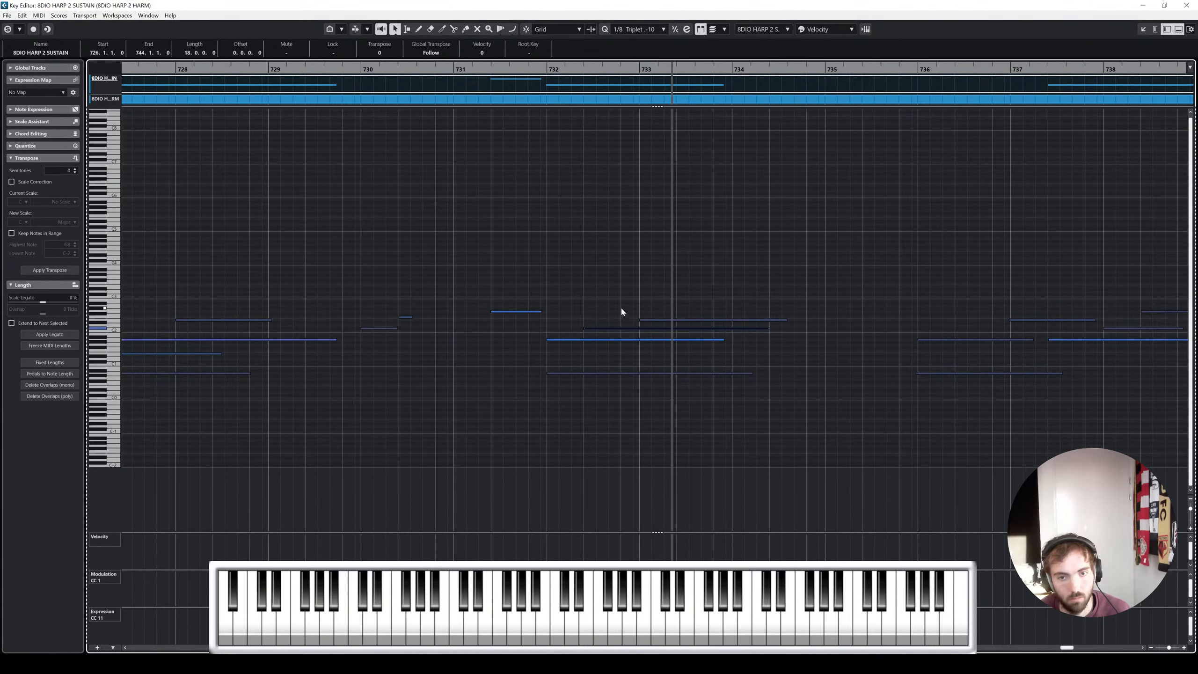
pyautogui.rightClick(639, 306)
pyautogui.click(697, 307)
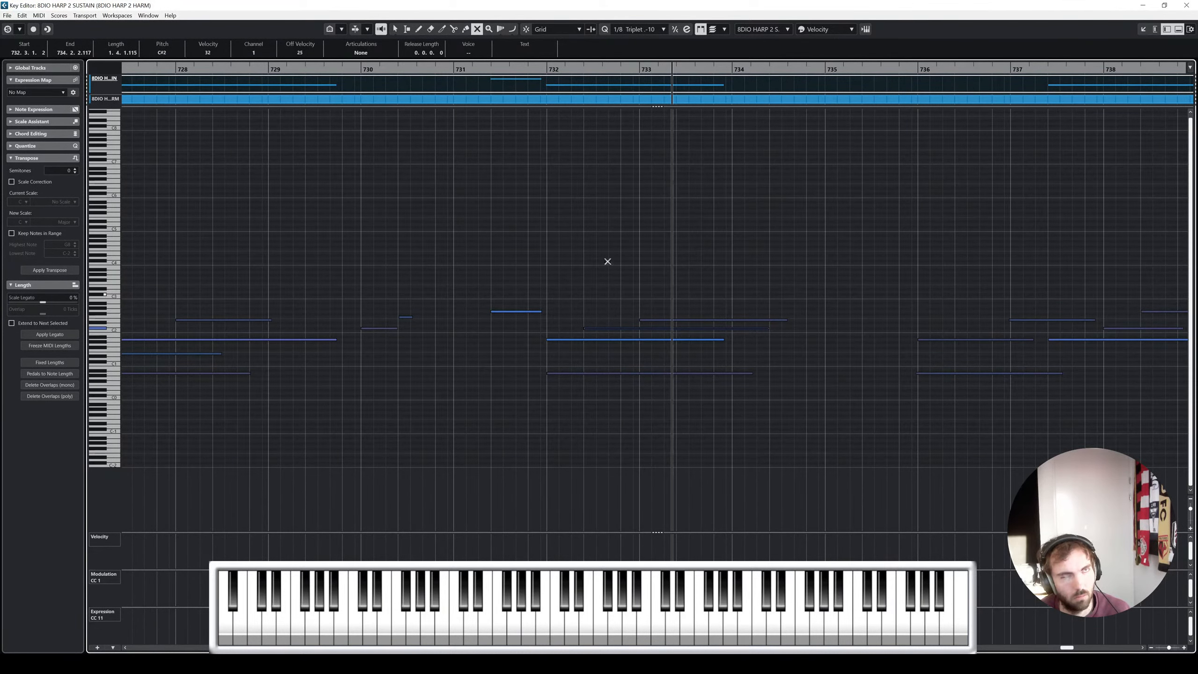
pyautogui.click(495, 70)
pyautogui.press('space')
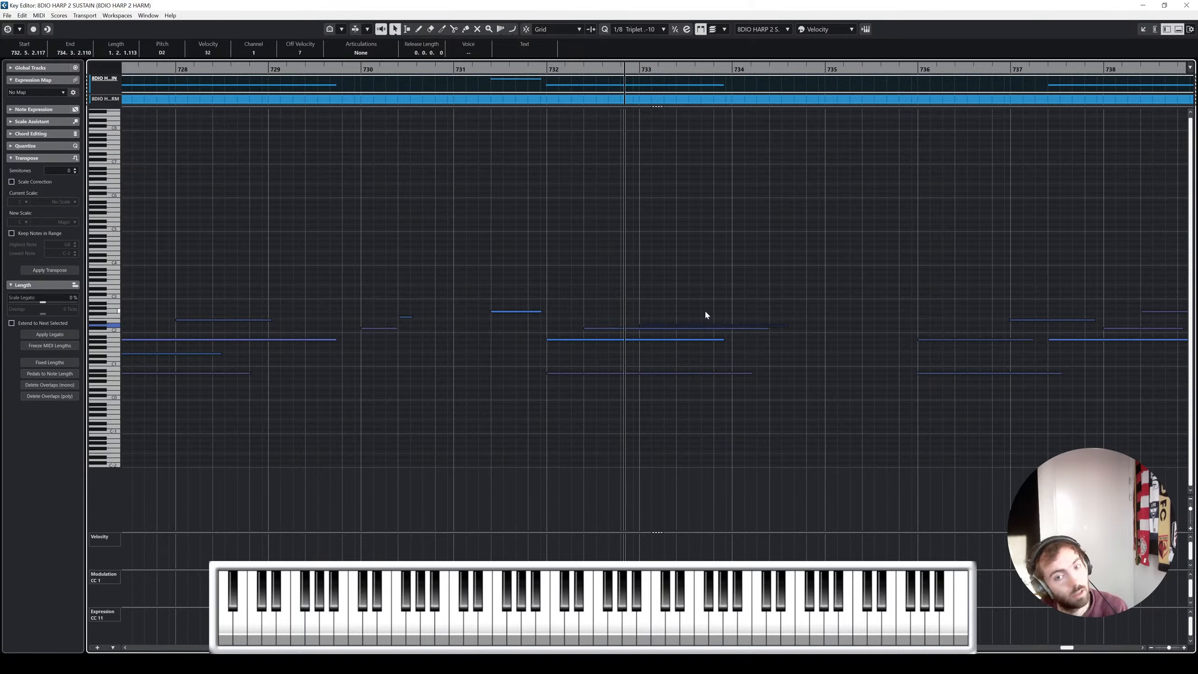
pyautogui.click(1187, 5)
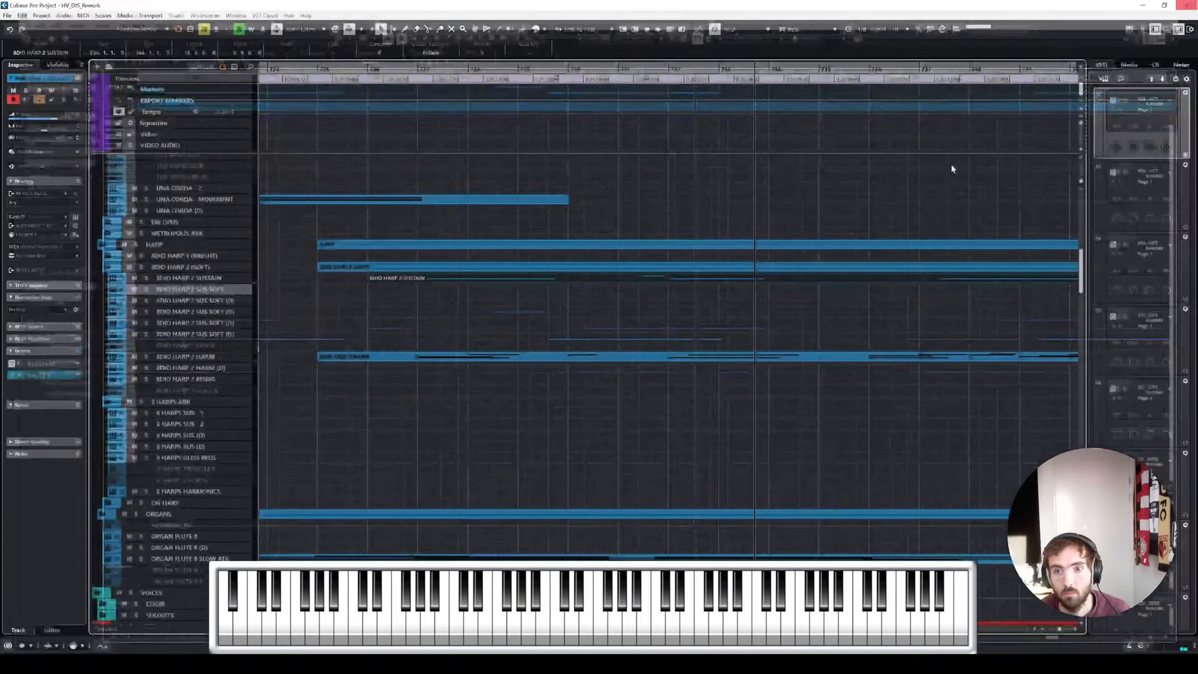
# Select the SVA LONGS 1 viola track with the Blackhole effect and audition a few notes on it
pyautogui.click(775, 346)
pyautogui.scroll(-15, 844, 329)
pyautogui.scroll(-3, 208, 411)
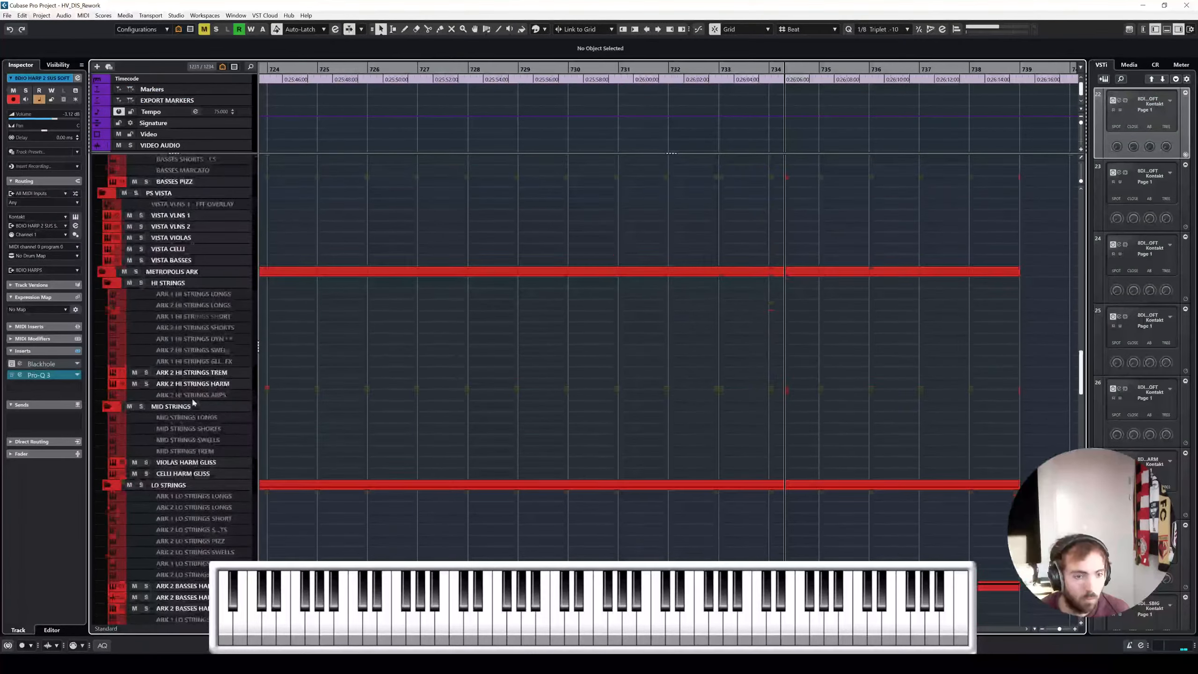
pyautogui.scroll(-10, 193, 392)
pyautogui.click(208, 223)
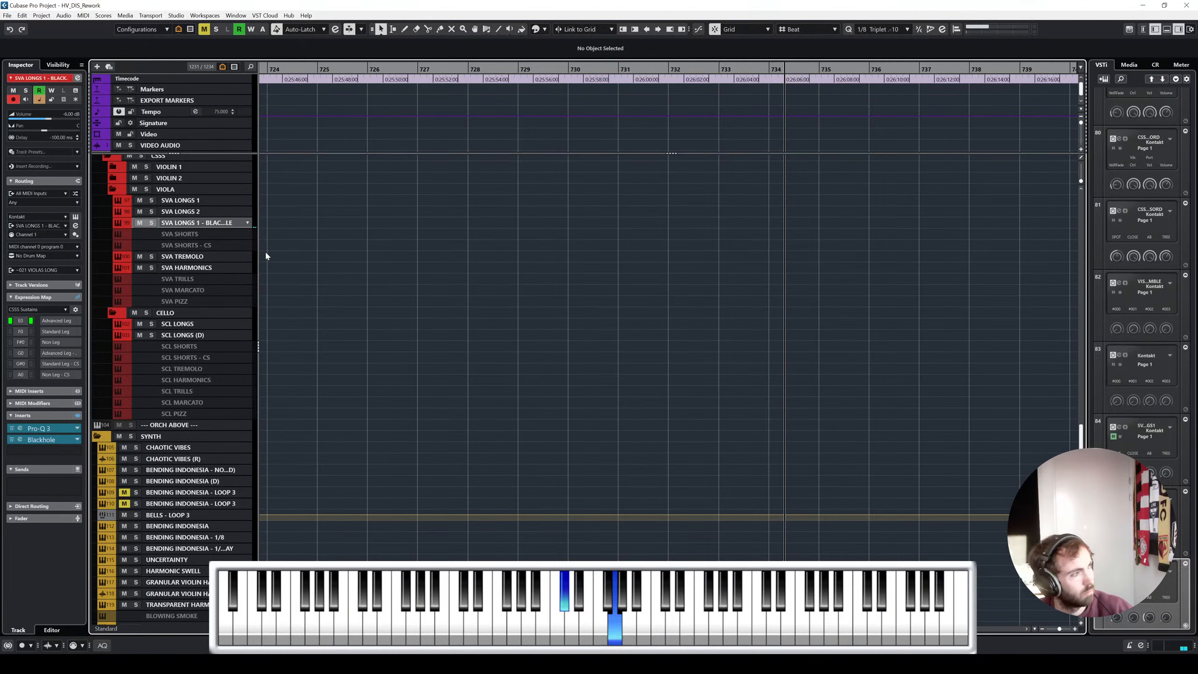
# Look over where the solo viola tracks are used in the earlier sections of the project
pyautogui.press('g')
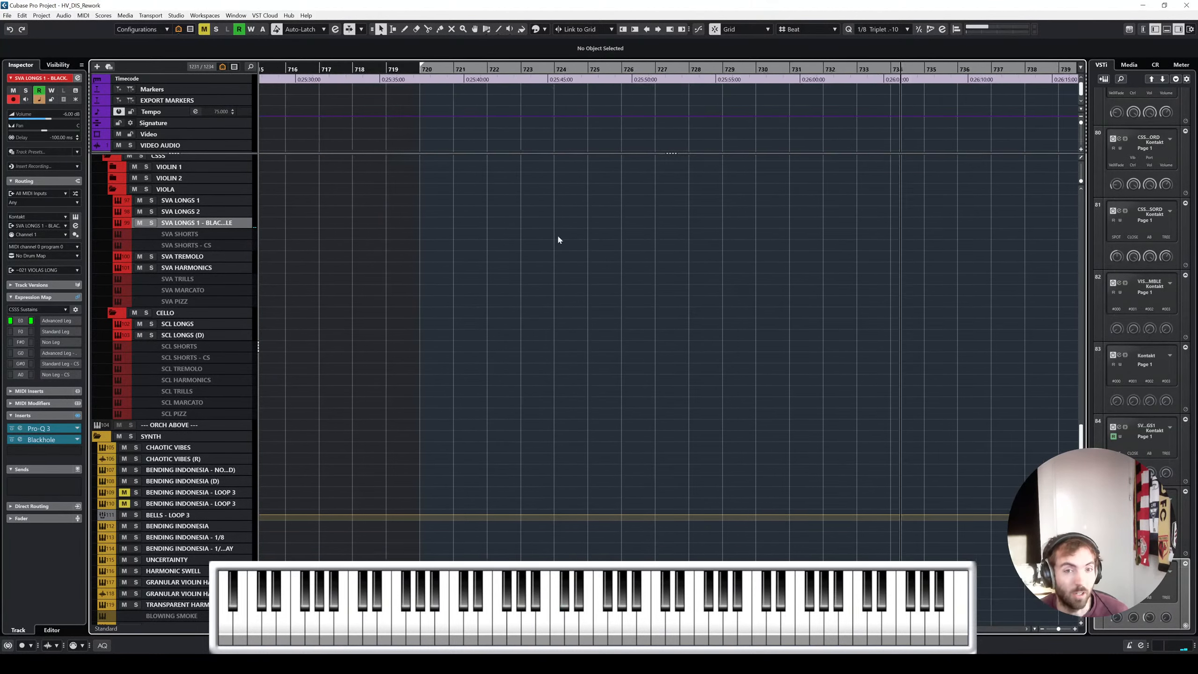
pyautogui.scroll(-2, 561, 236)
pyautogui.scroll(5, 602, 224)
pyautogui.scroll(-2, 604, 225)
pyautogui.hscroll(-5, 618, 224)
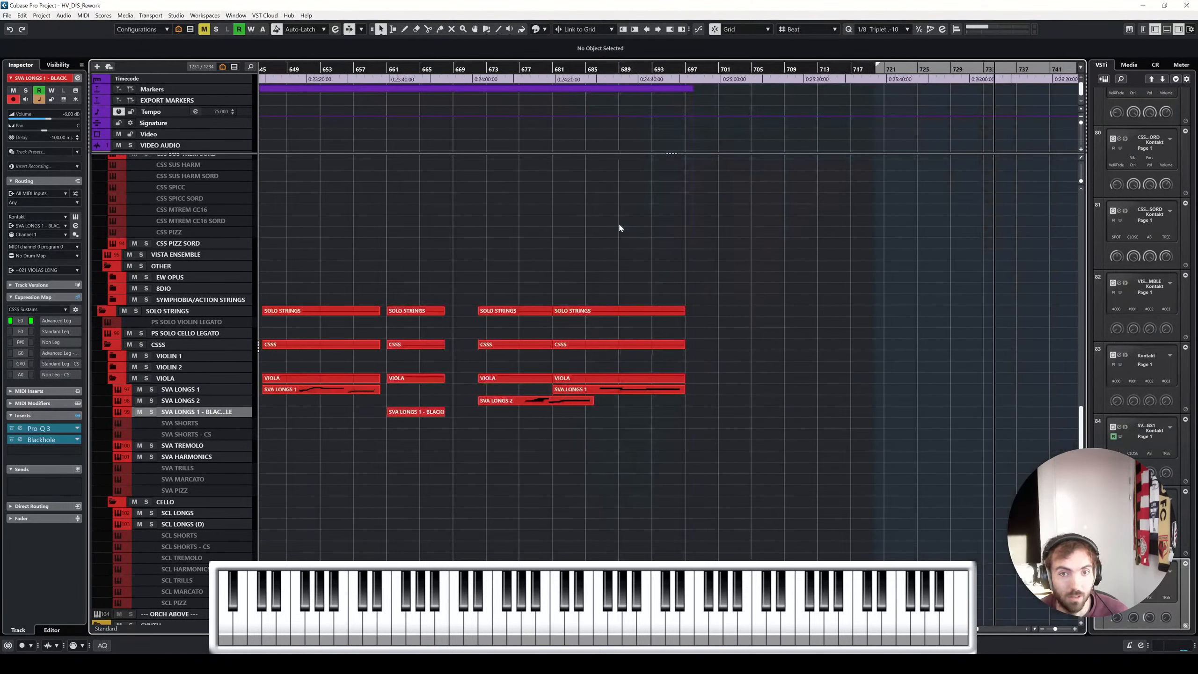
pyautogui.press('g')
pyautogui.press('g')
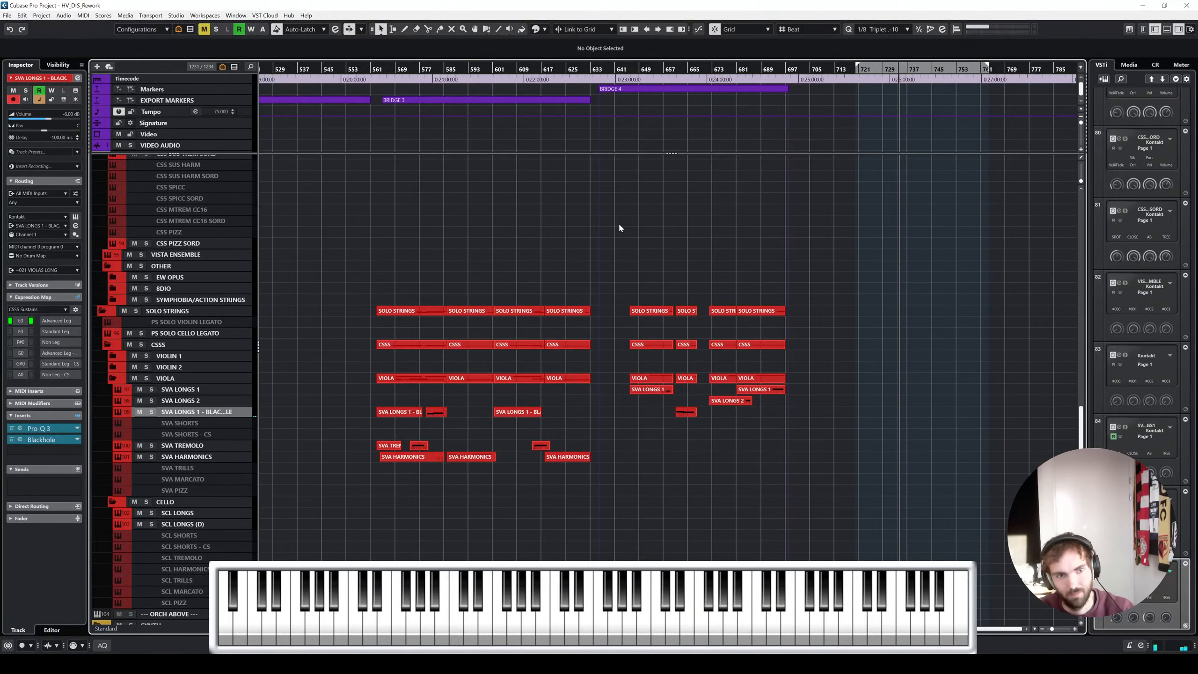
pyautogui.scroll(-2, 589, 208)
pyautogui.hscroll(-5, 591, 208)
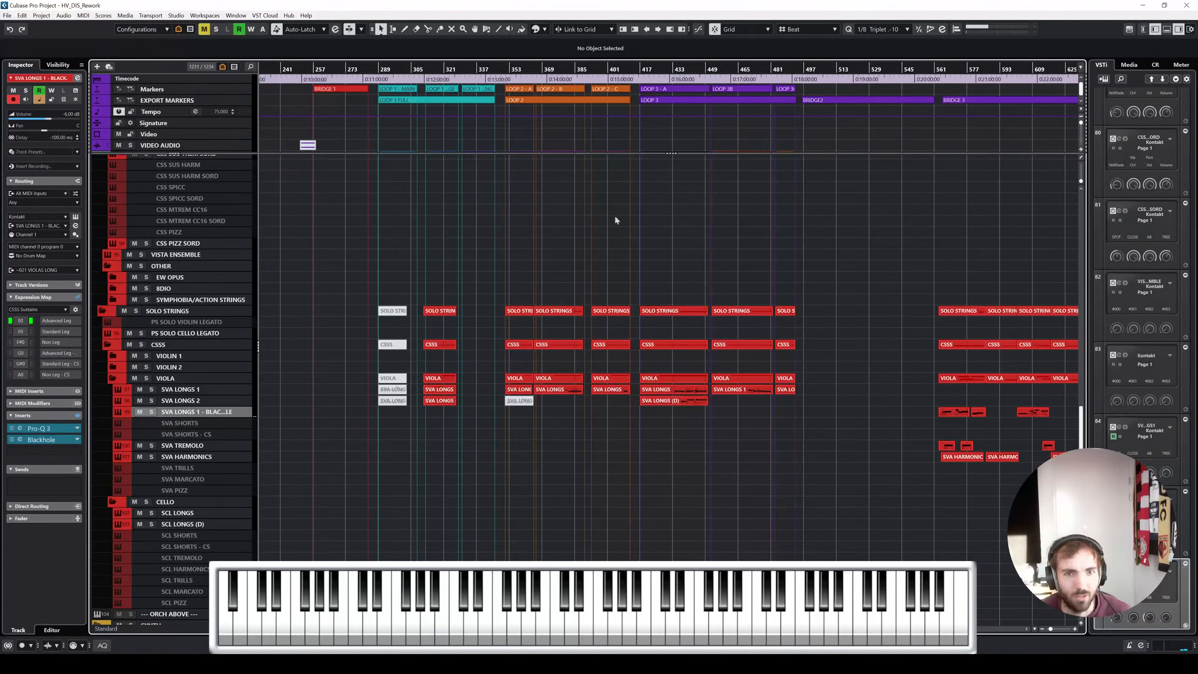
# Return to the closing passage and select the UNA CORDA - MOVEMENT track to audition notes on it
pyautogui.hscroll(5, 615, 216)
pyautogui.scroll(3, 974, 244)
pyautogui.hscroll(3, 896, 262)
pyautogui.scroll(4, 823, 276)
pyautogui.scroll(12, 736, 298)
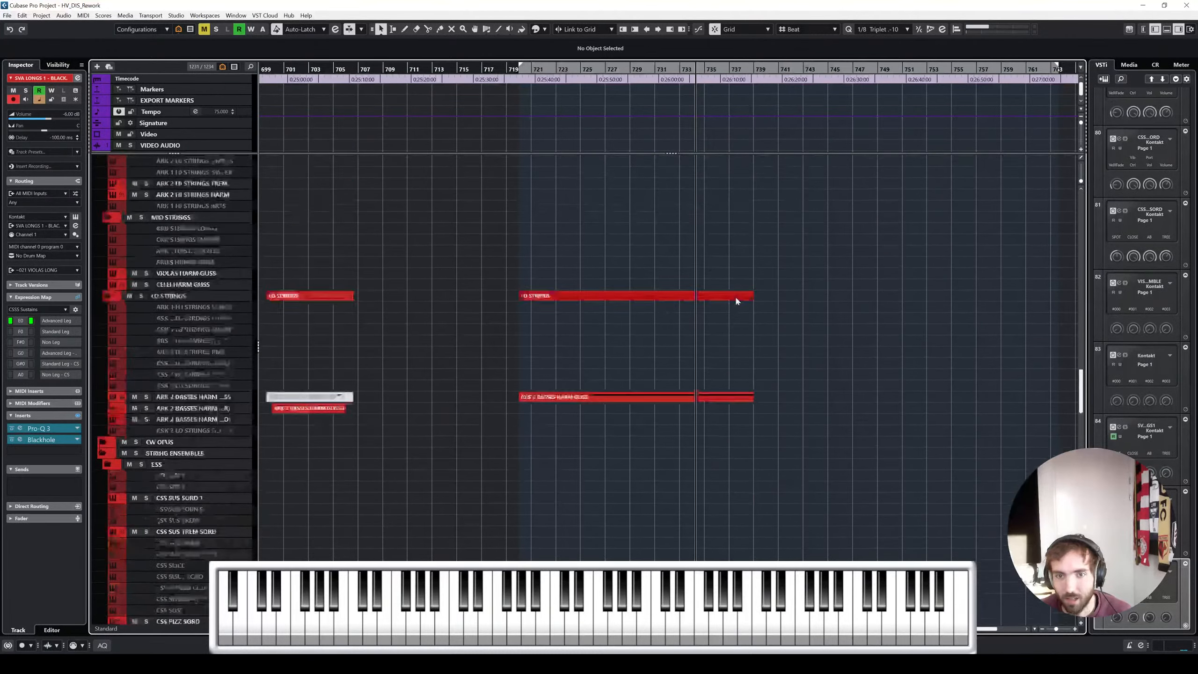
pyautogui.scroll(9, 737, 301)
pyautogui.scroll(-3, 730, 312)
pyautogui.click(676, 370)
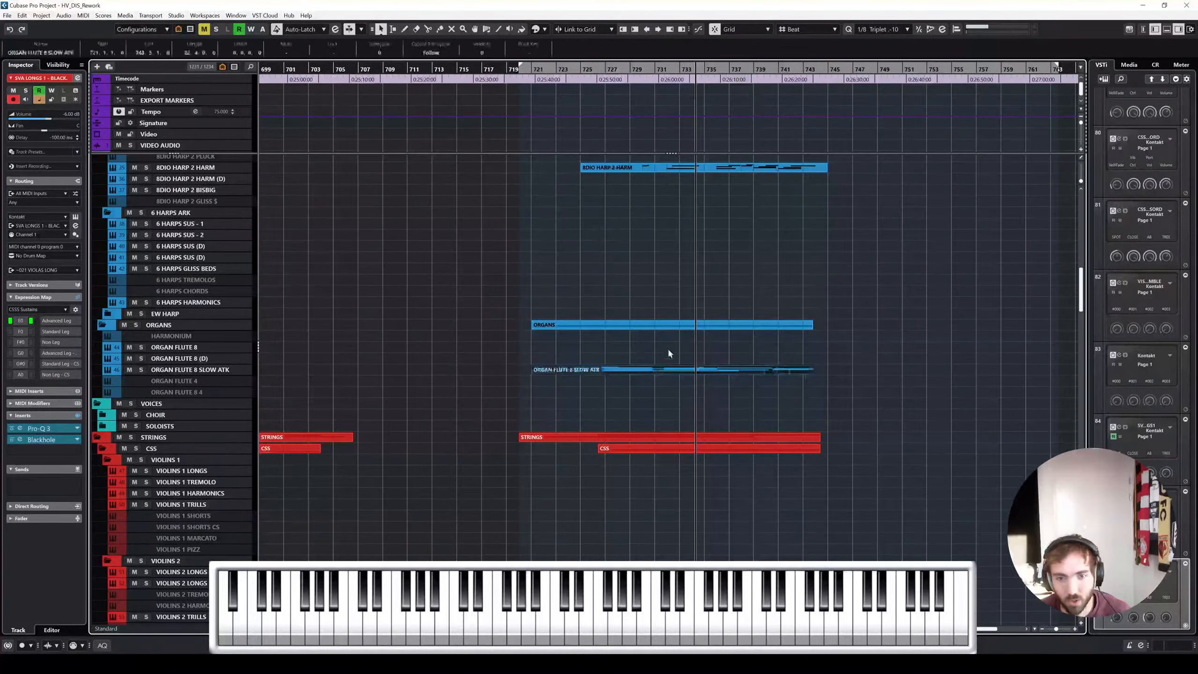
pyautogui.scroll(3, 672, 351)
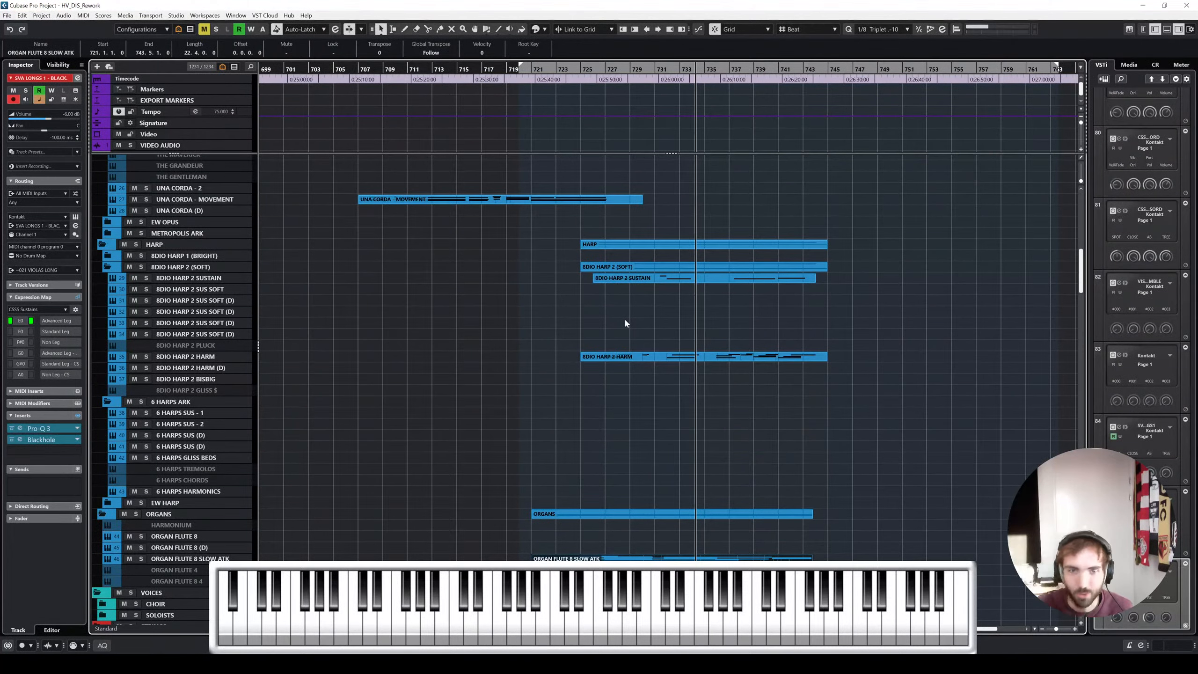
pyautogui.scroll(5, 199, 303)
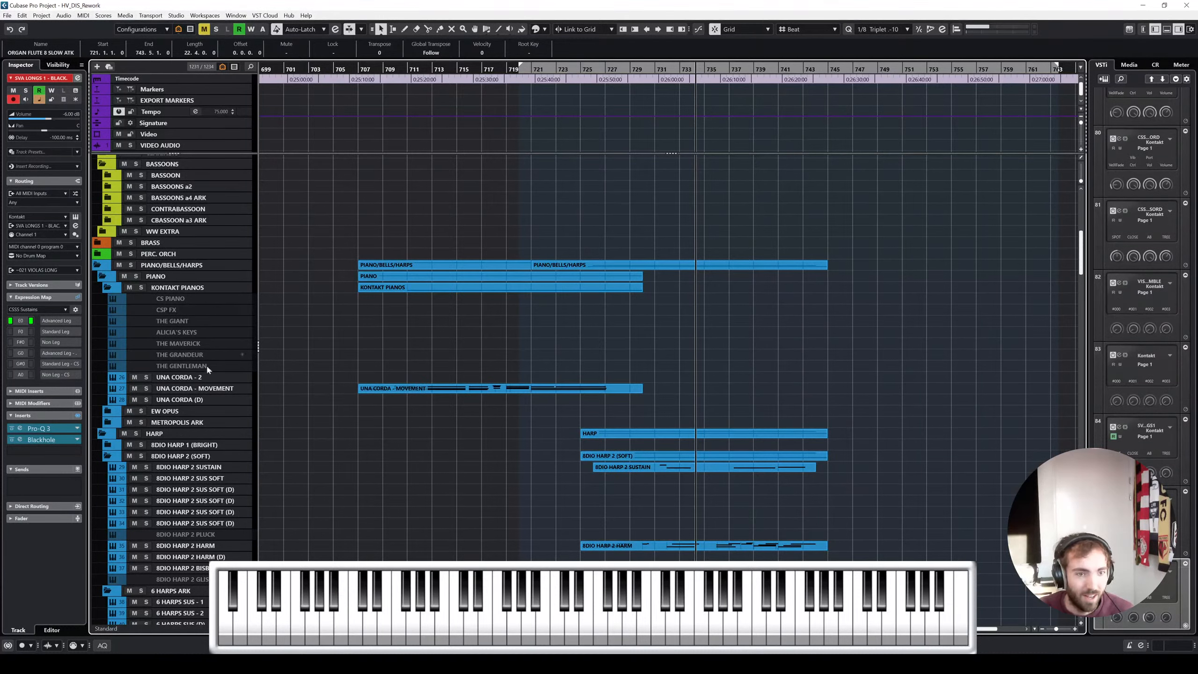
pyautogui.click(212, 388)
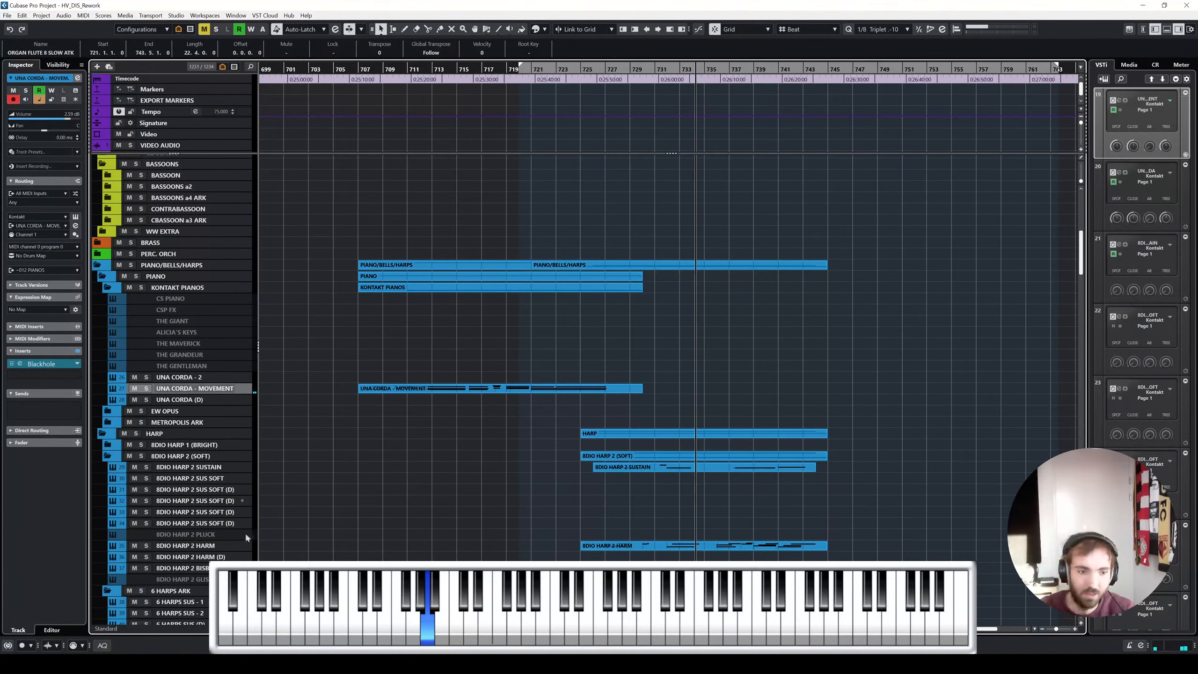
# Open the 8DIO HARP 2 SUSTAIN, 8DIO HARP 2 HARM and ORGAN FLUTE 8 SLOW ATK parts together in the Key Editor
pyautogui.scroll(-12, 246, 539)
pyautogui.scroll(-5, 350, 434)
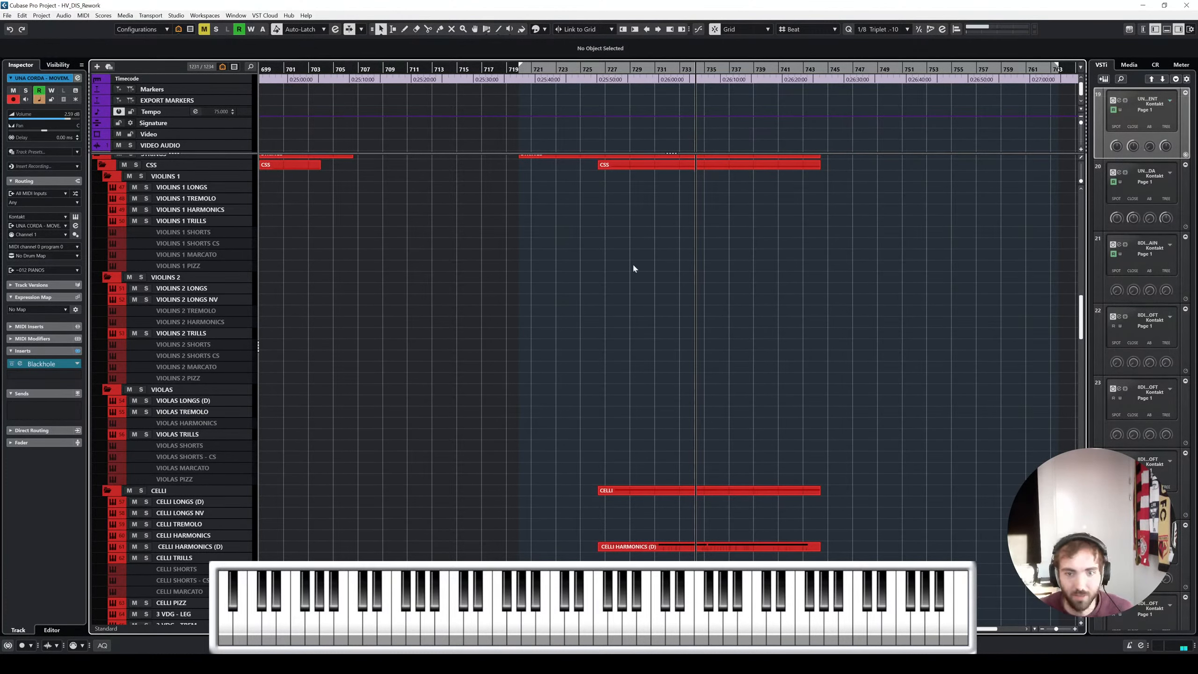
pyautogui.scroll(4, 645, 281)
pyautogui.scroll(10, 692, 368)
pyautogui.click(707, 469)
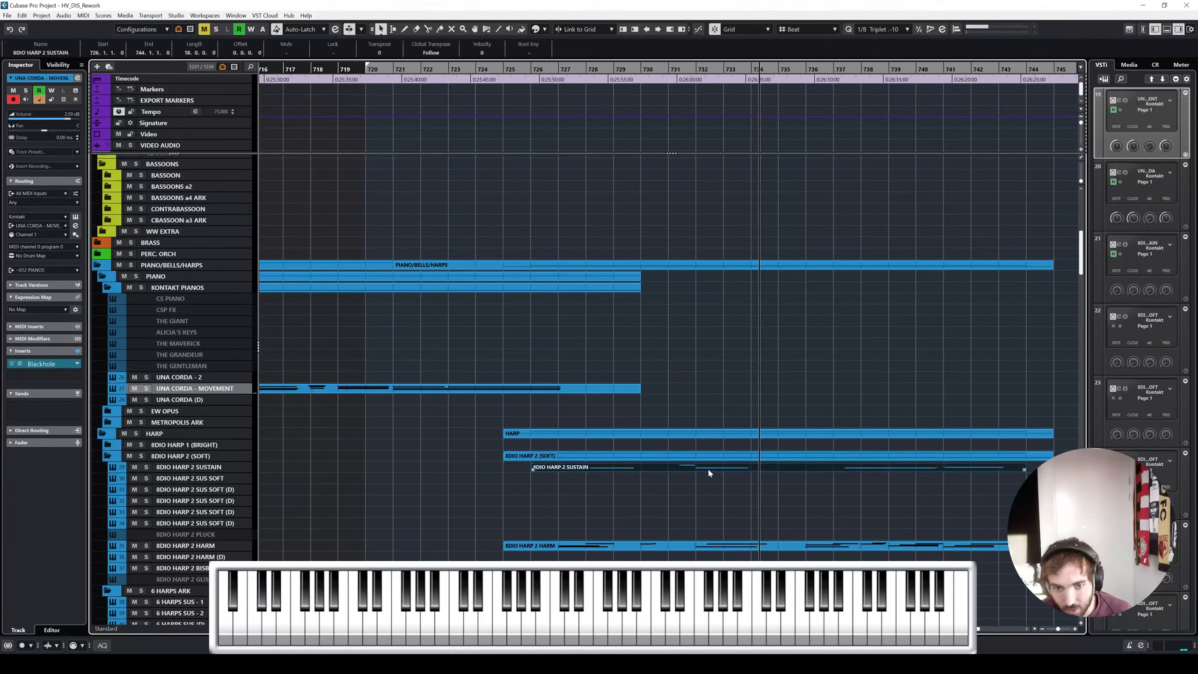
pyautogui.keyDown('shift'); pyautogui.click(732, 543); pyautogui.keyUp('shift')
pyautogui.doubleClick(729, 551)
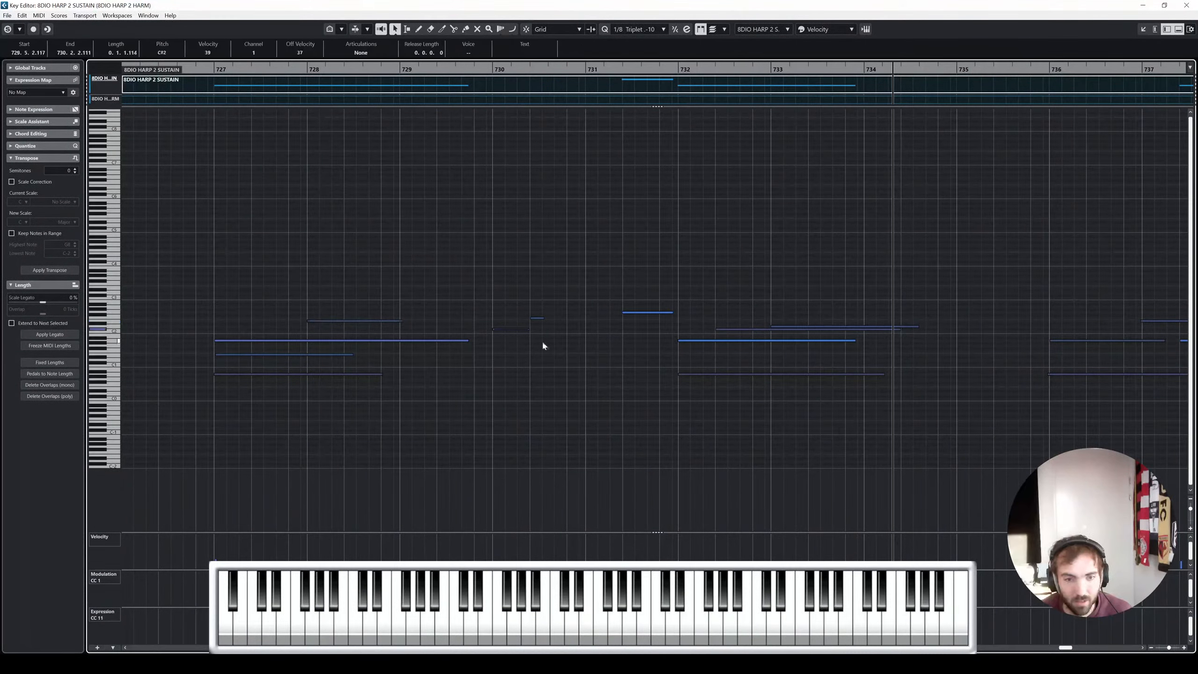
pyautogui.click(1187, 5)
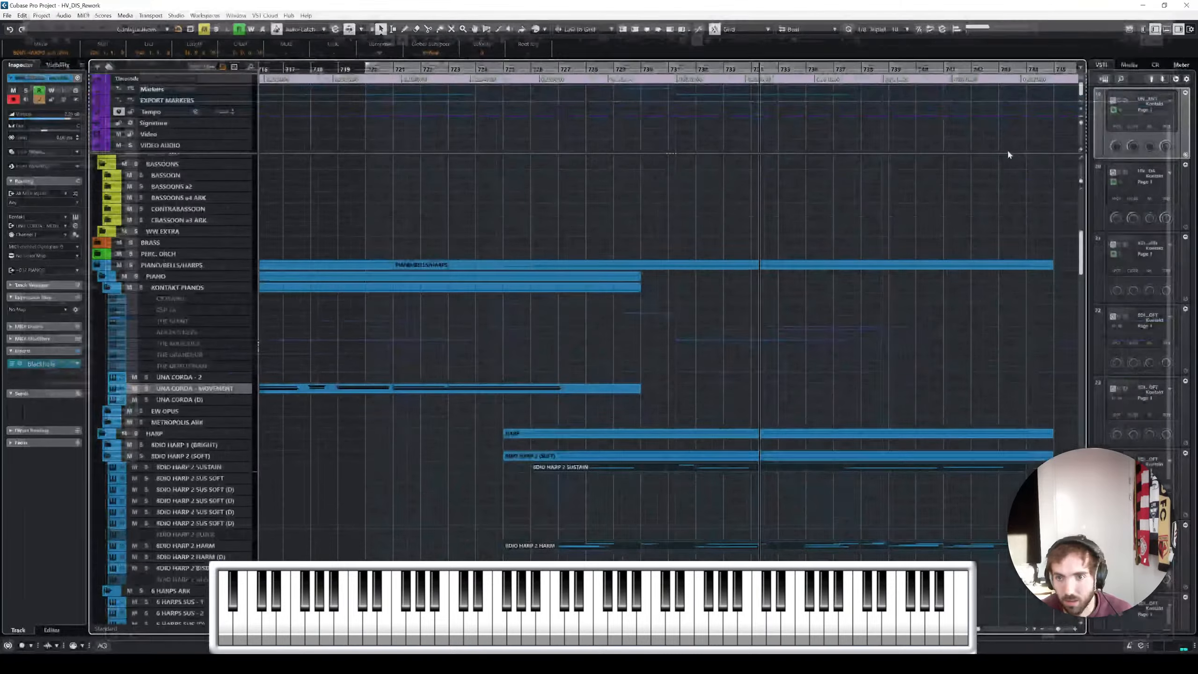
pyautogui.scroll(-8, 842, 341)
pyautogui.keyDown('shift'); pyautogui.click(797, 373); pyautogui.keyUp('shift')
pyautogui.press('Return')
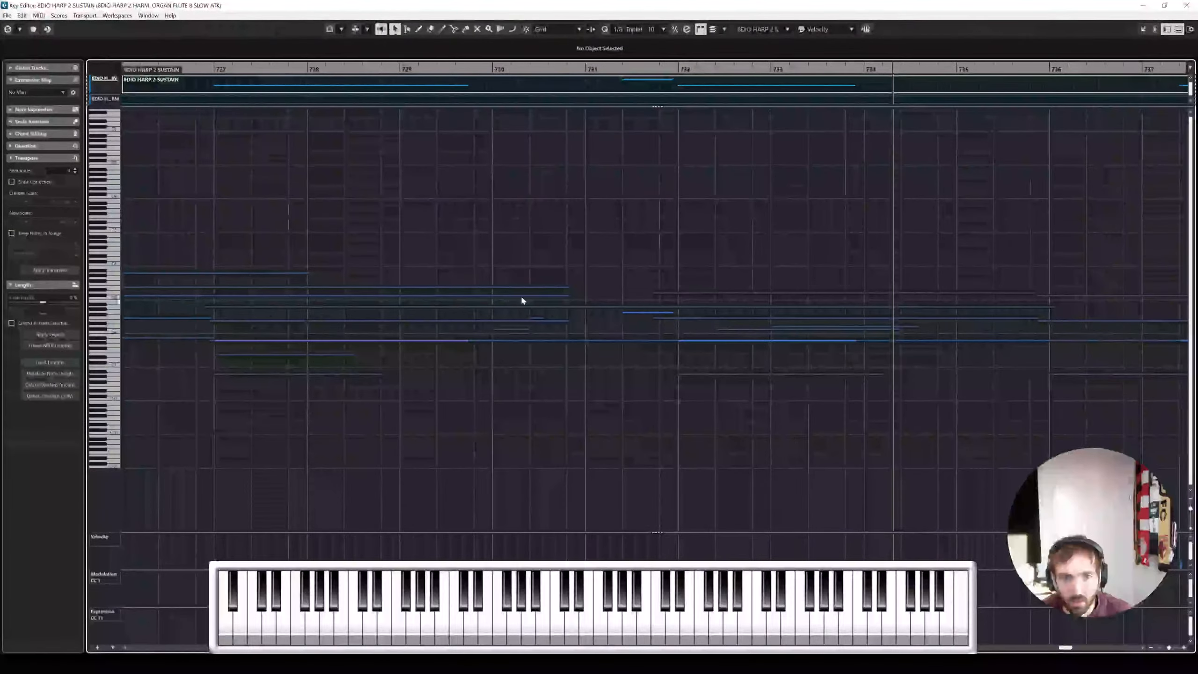
# Compare the organ flute and harp notes from about bar 723, play the passage, and close the Key Editor
pyautogui.click(528, 287)
pyautogui.click(575, 341)
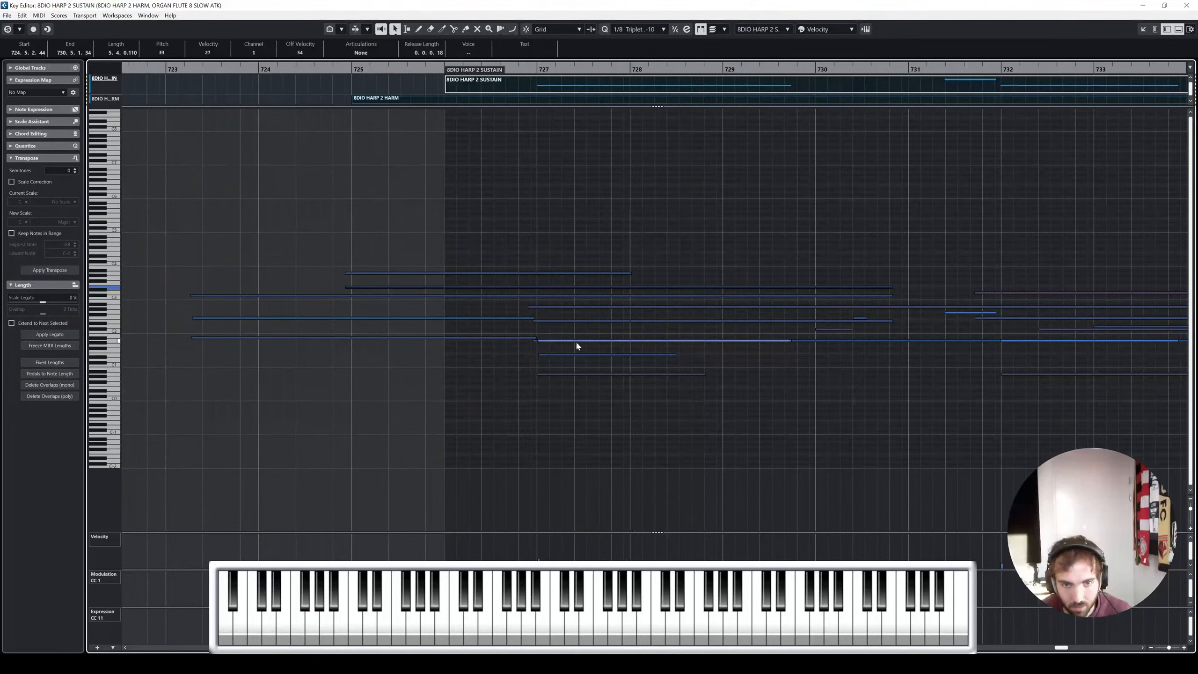
pyautogui.click(575, 321)
pyautogui.click(580, 306)
pyautogui.click(492, 240)
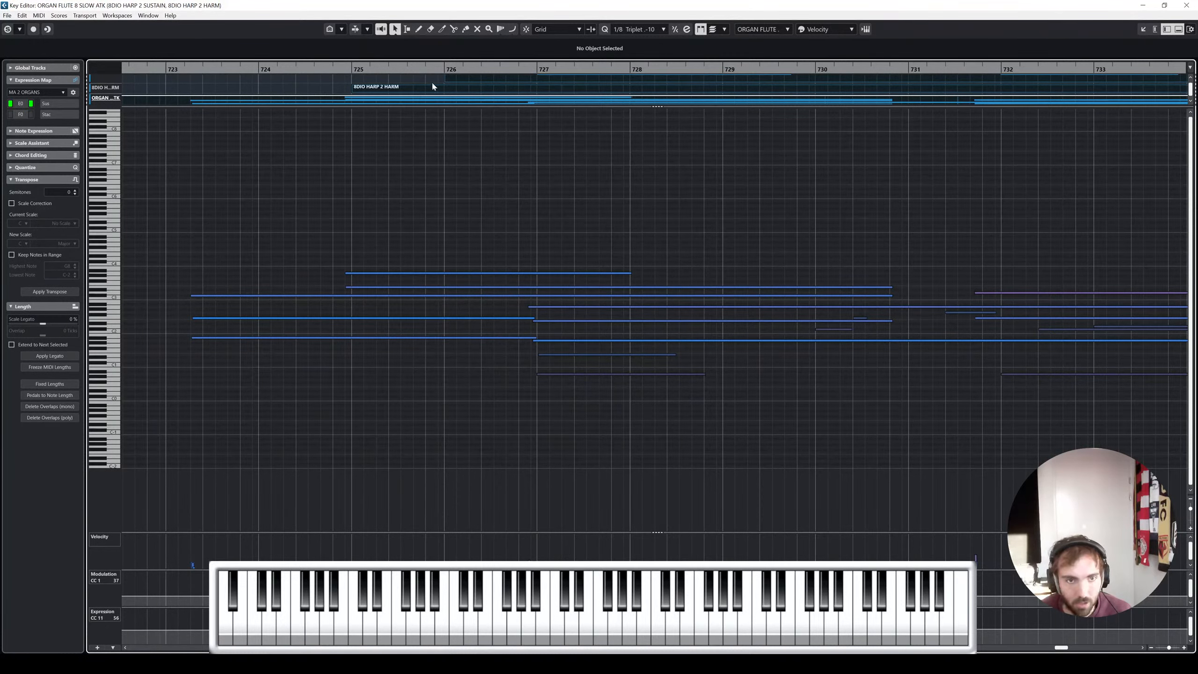
pyautogui.moveTo(442, 69); pyautogui.dragTo(936, 82)
pyautogui.press('space')
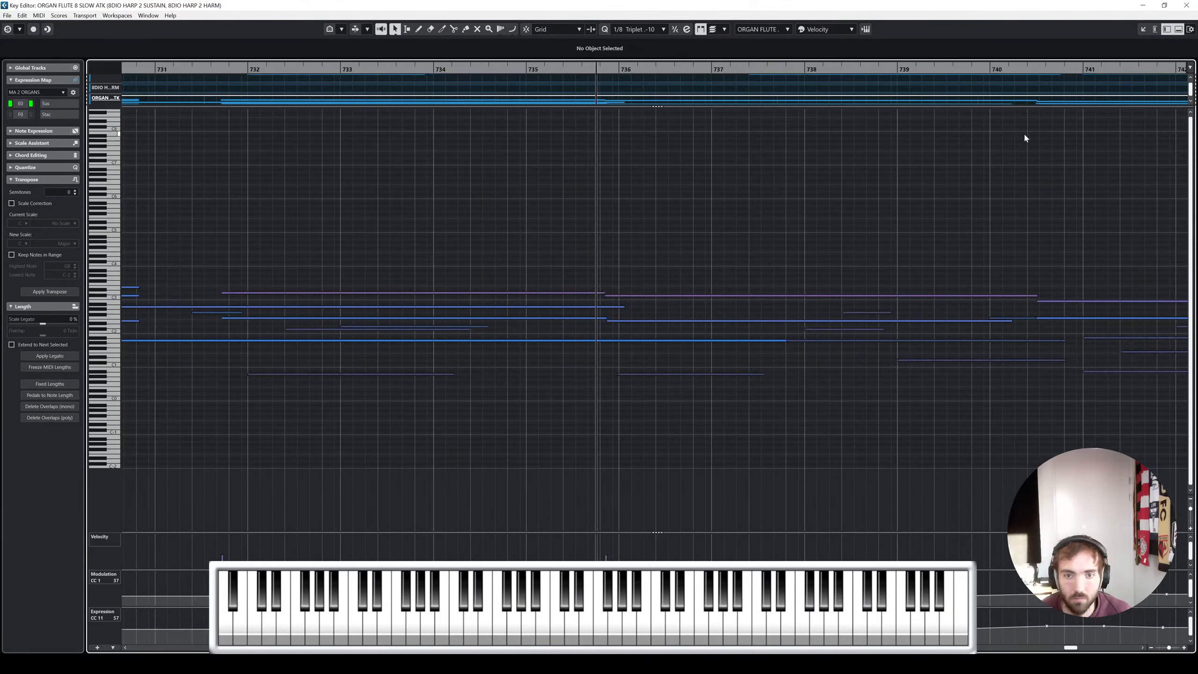
pyautogui.click(1185, 6)
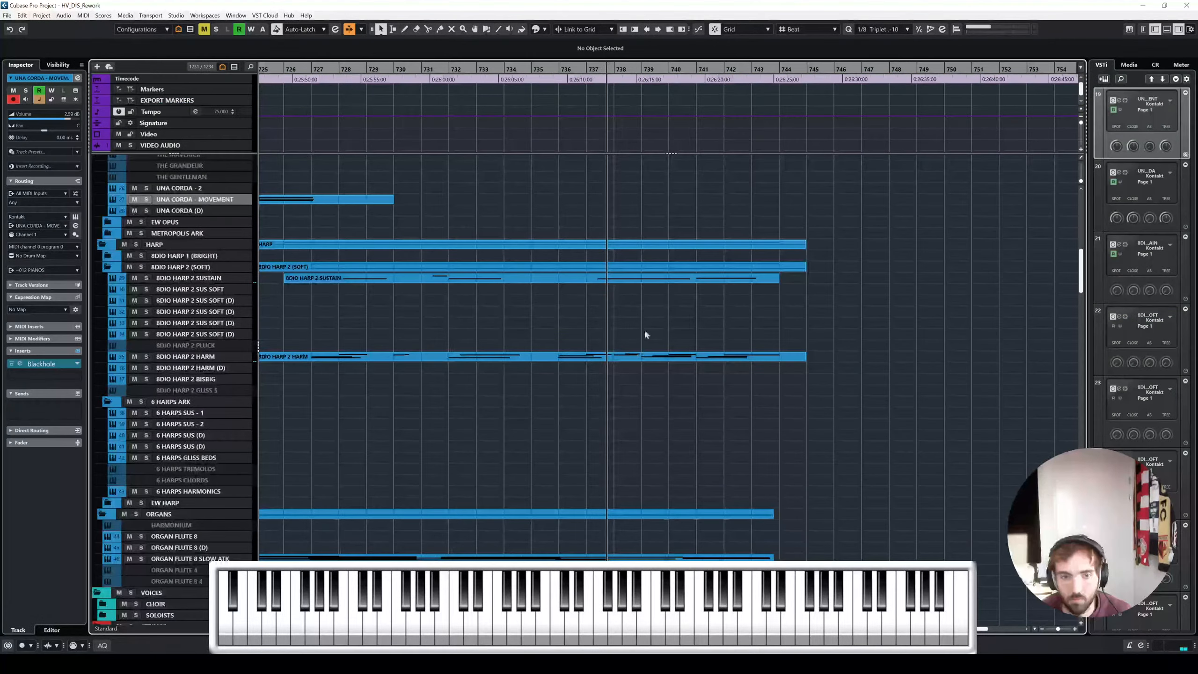
pyautogui.press('space')
# Split the 8DIO HARP 2 HARM part at 737.5.1 and the 8DIO HARP 2 SUSTAIN part at about 740.5
pyautogui.scroll(3, 645, 365)
pyautogui.click(638, 358)
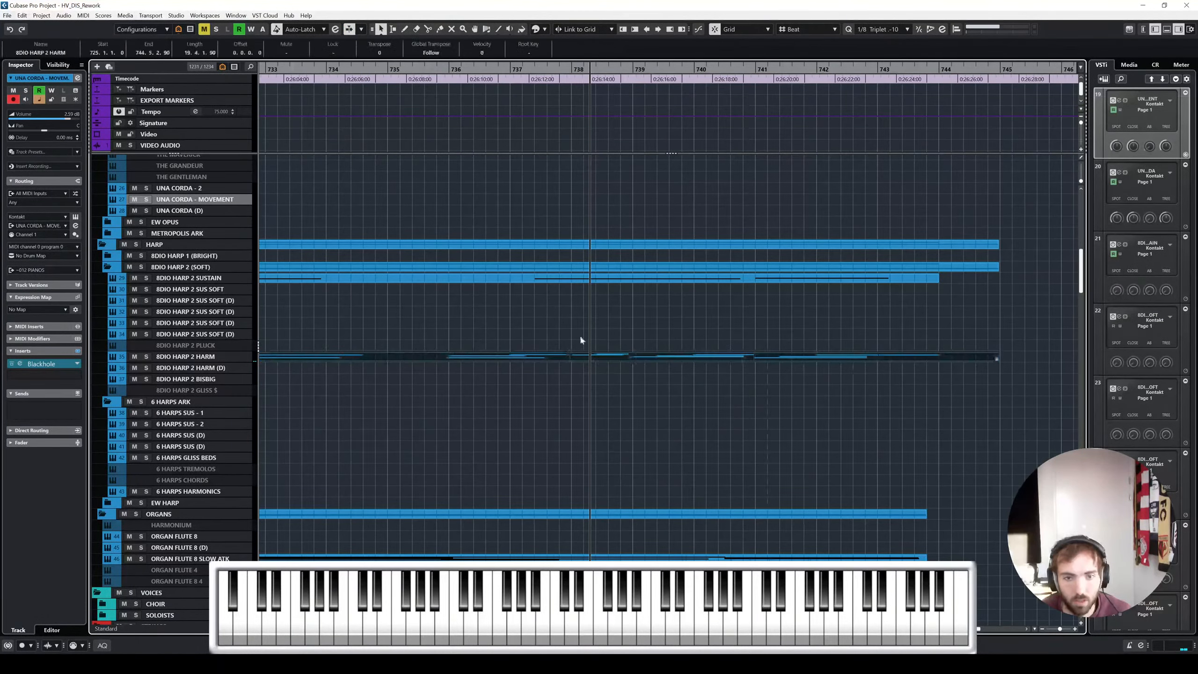
pyautogui.rightClick(581, 340)
pyautogui.click(622, 335)
pyautogui.click(558, 357)
pyautogui.rightClick(558, 361)
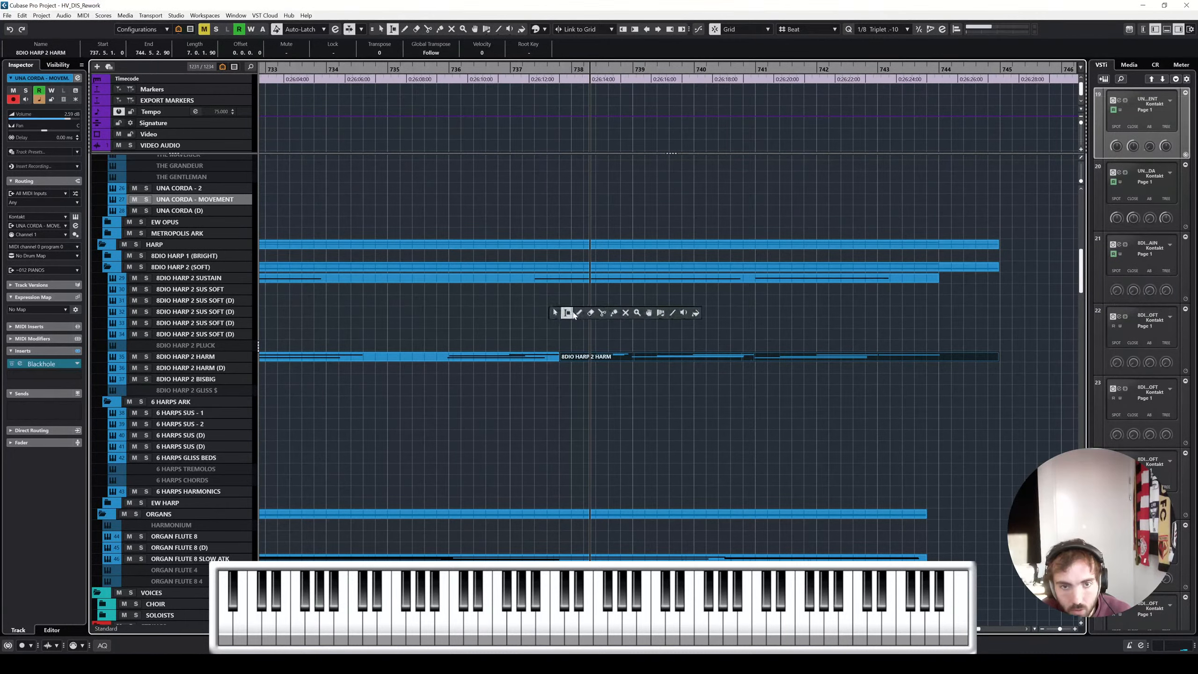
pyautogui.click(603, 313)
pyautogui.click(746, 283)
pyautogui.press('1')
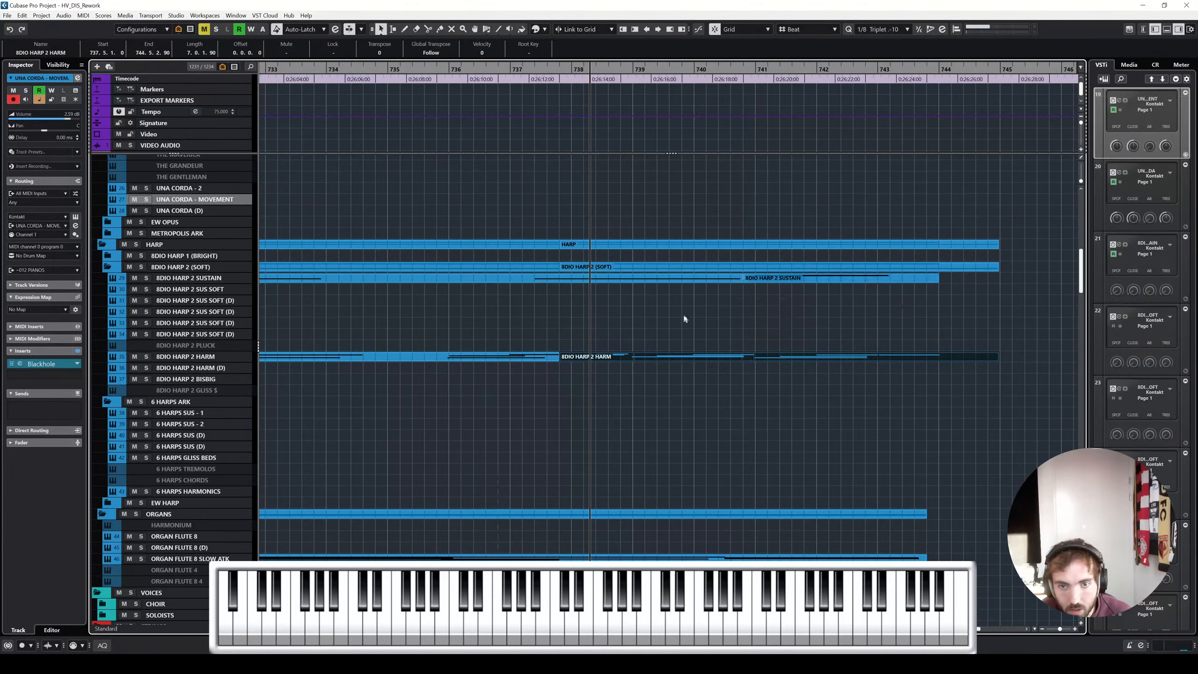
# Move the split-off end sections of both harp parts two bars later, with the sustain section starting at 742.5.1
pyautogui.moveTo(784, 376); pyautogui.dragTo(762, 282)
pyautogui.scroll(3, 638, 353)
pyautogui.moveTo(596, 356); pyautogui.dragTo(853, 356)
pyautogui.scroll(-3, 691, 339)
pyautogui.hscroll(-2, 705, 323)
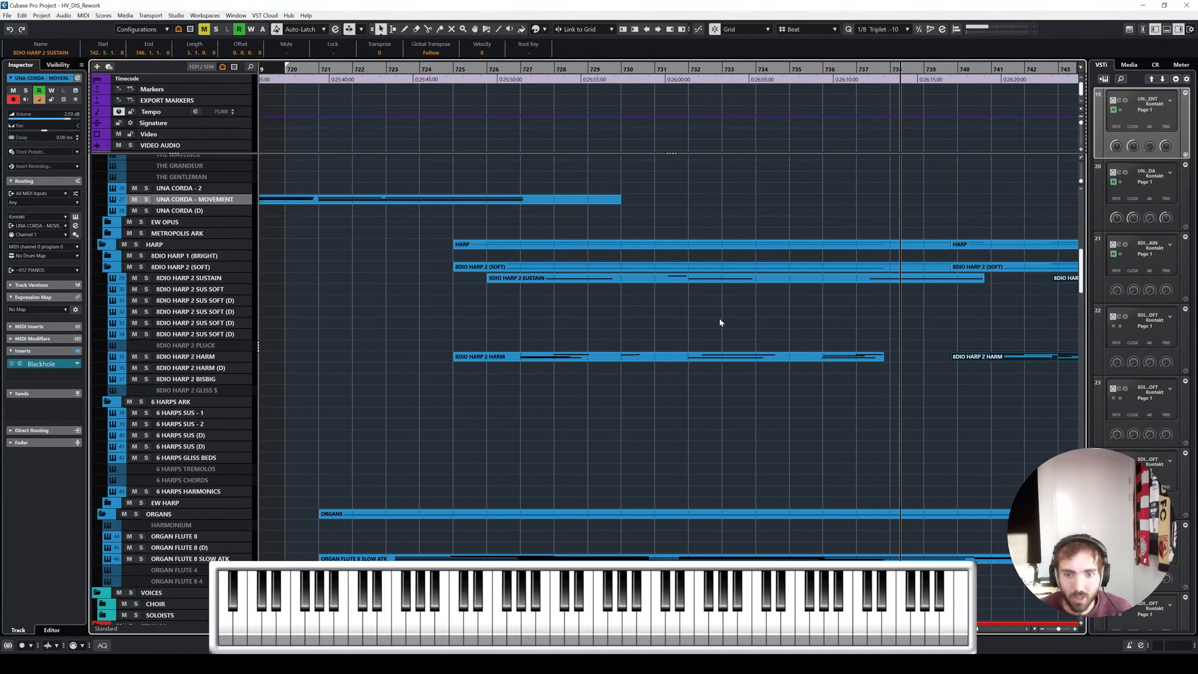
# Glue the two 8DIO HARP 2 HARM sections together, and glue the two 8DIO HARP 2 SUSTAIN sections together
pyautogui.rightClick(719, 319)
pyautogui.click(870, 356)
pyautogui.hscroll(4, 877, 335)
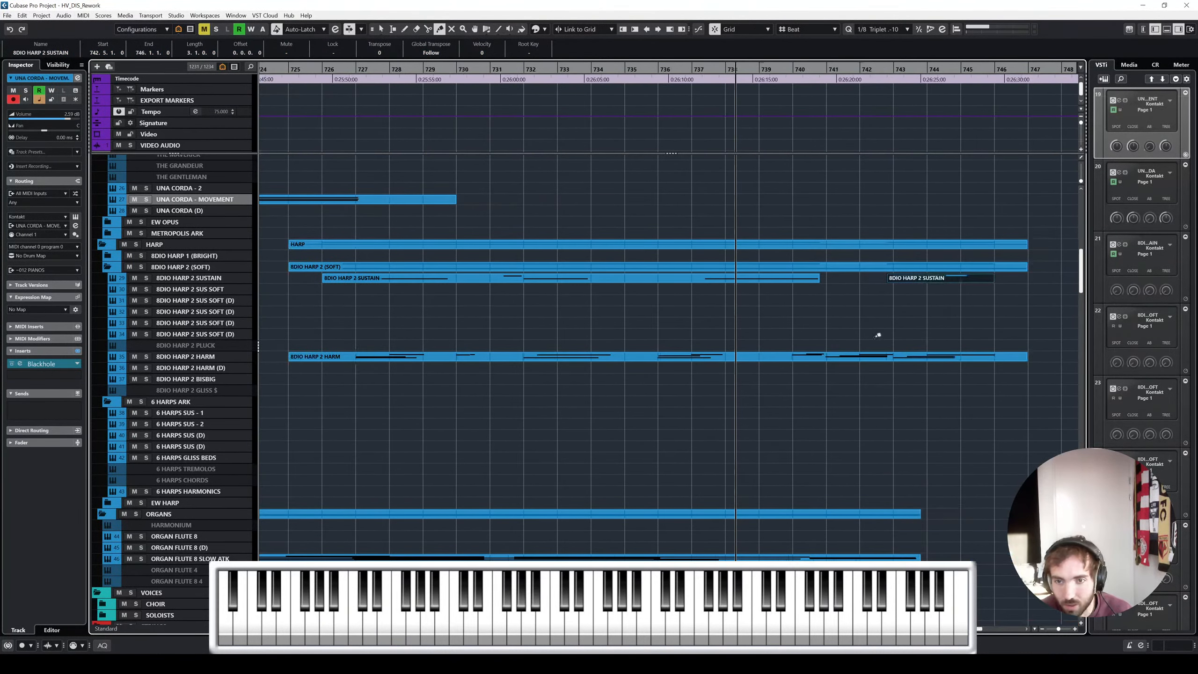
pyautogui.click(778, 277)
pyautogui.press('1')
# Look over where the string tracks are used around the closing passage and in the sections before it
pyautogui.scroll(-10, 715, 303)
pyautogui.hscroll(-6, 668, 275)
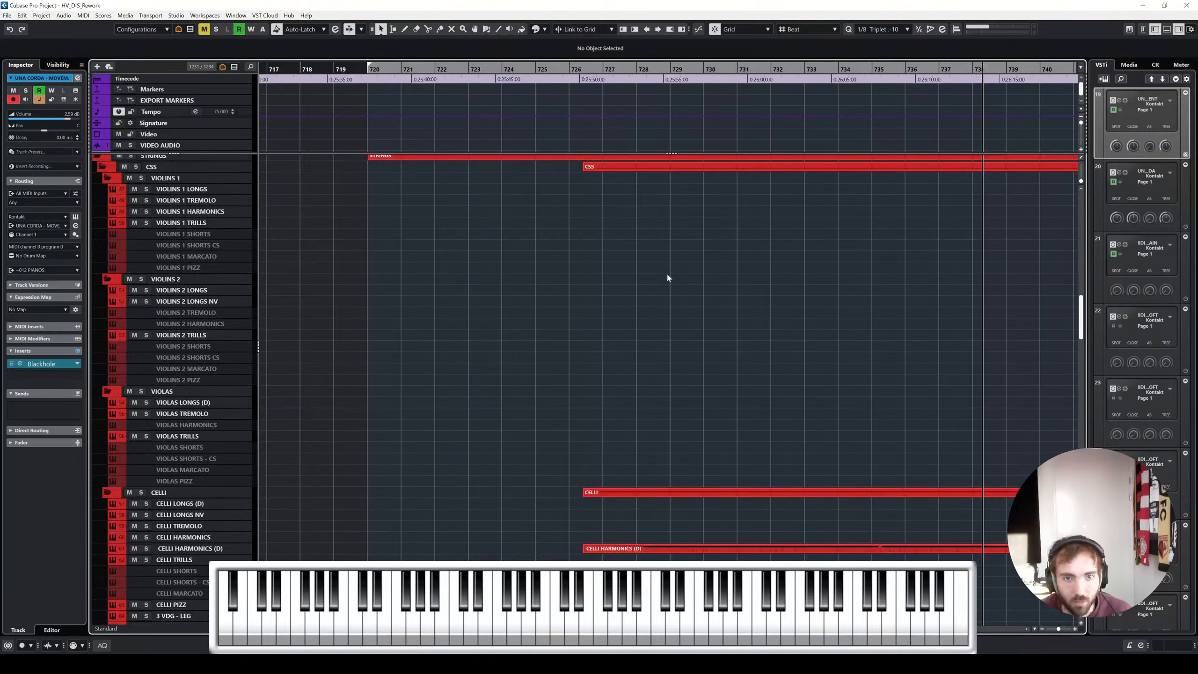
pyautogui.scroll(-10, 742, 218)
pyautogui.scroll(9, 1038, 268)
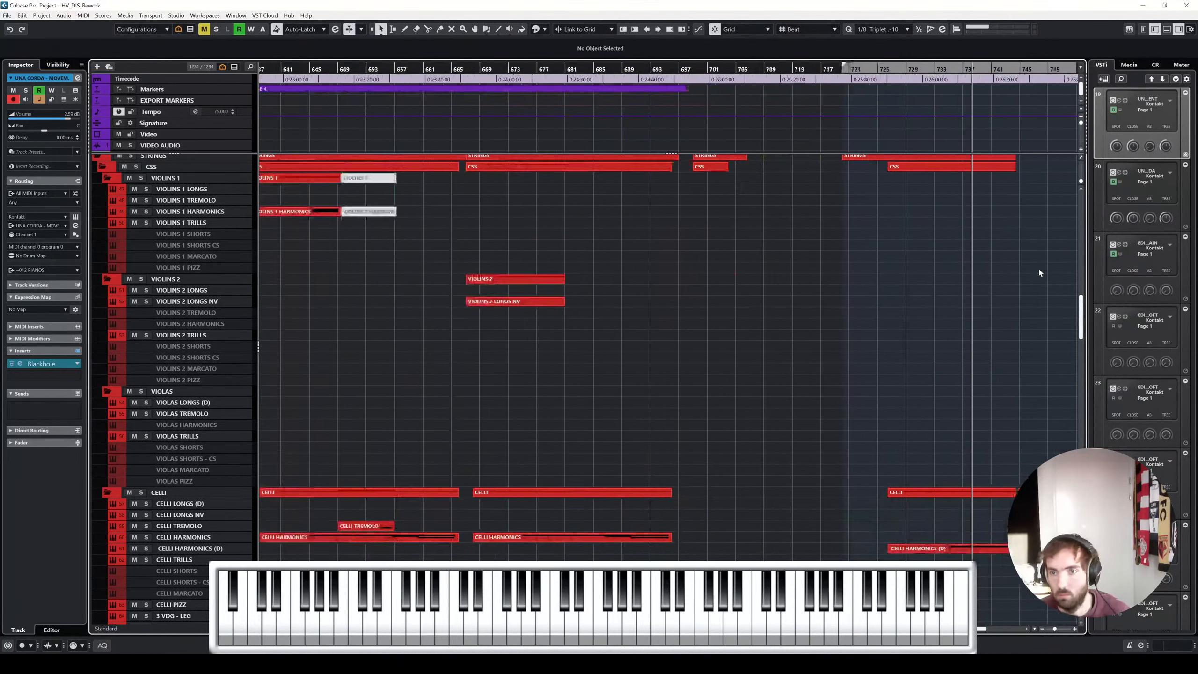
pyautogui.scroll(1, 930, 278)
pyautogui.scroll(-3, 708, 283)
pyautogui.scroll(5, 642, 284)
# Play from about bar 725, perform a line on the VIOLINS 1 HARMONICS track, and capture it with retrospective recording
pyautogui.click(338, 69)
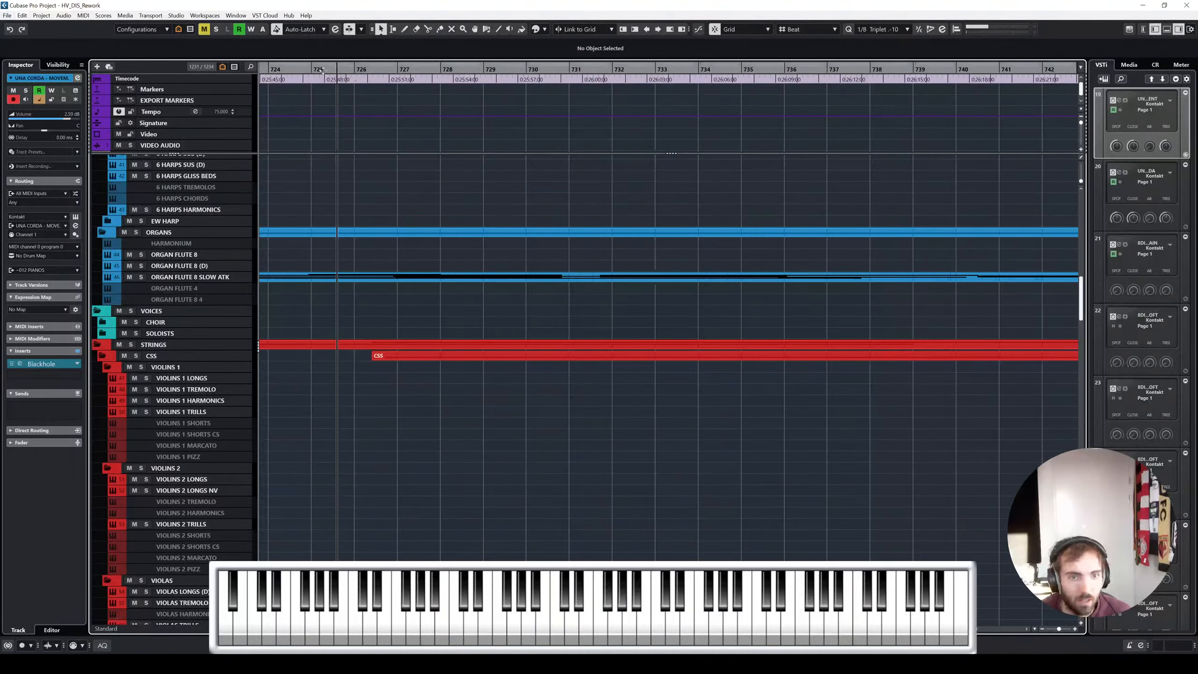
pyautogui.scroll(-4, 453, 326)
pyautogui.press('space')
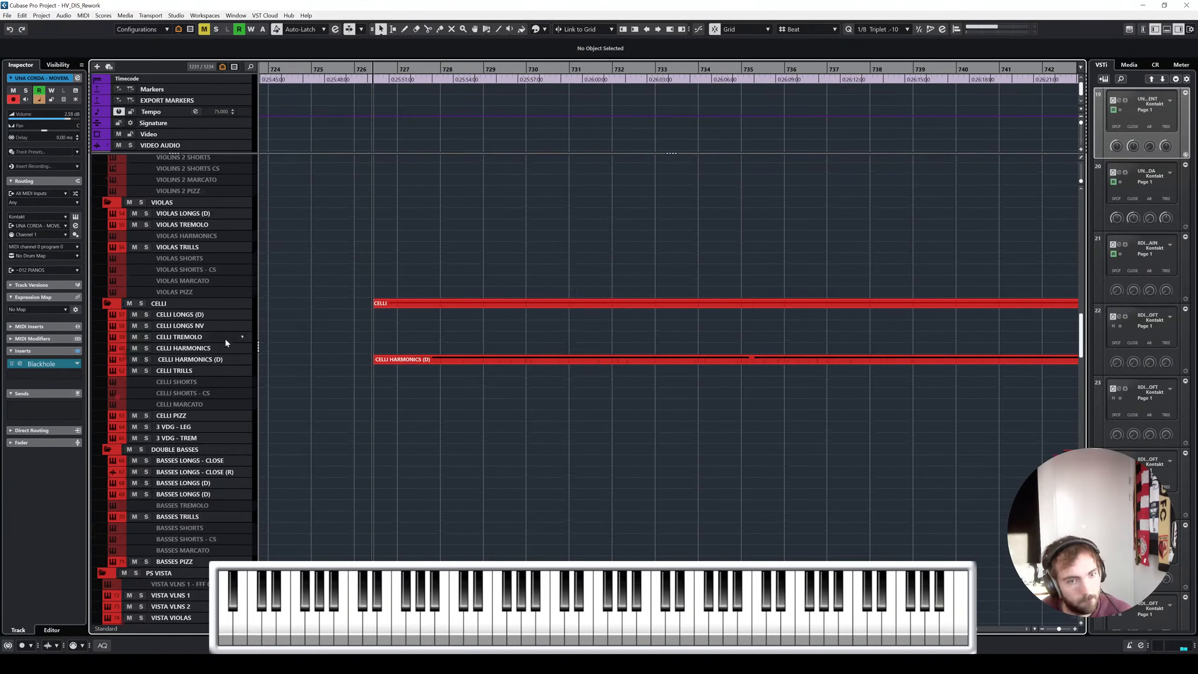
pyautogui.scroll(4, 226, 343)
pyautogui.scroll(8, 214, 230)
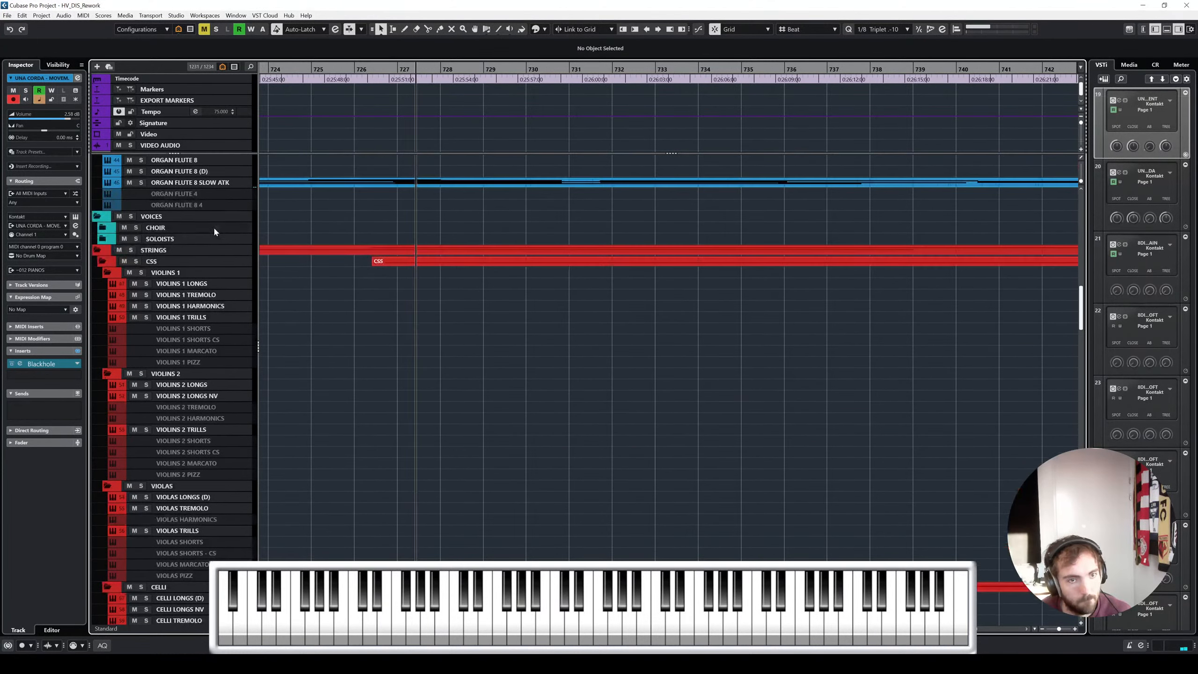
pyautogui.click(220, 305)
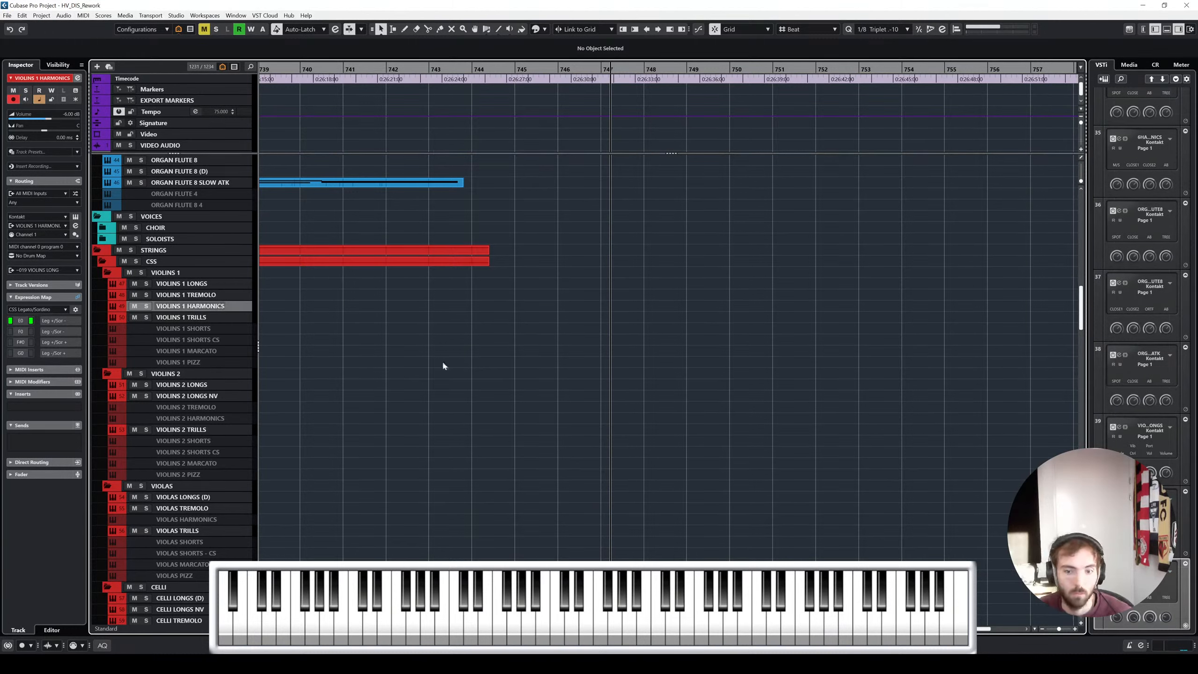
pyautogui.press('shift+KP_Multiply')
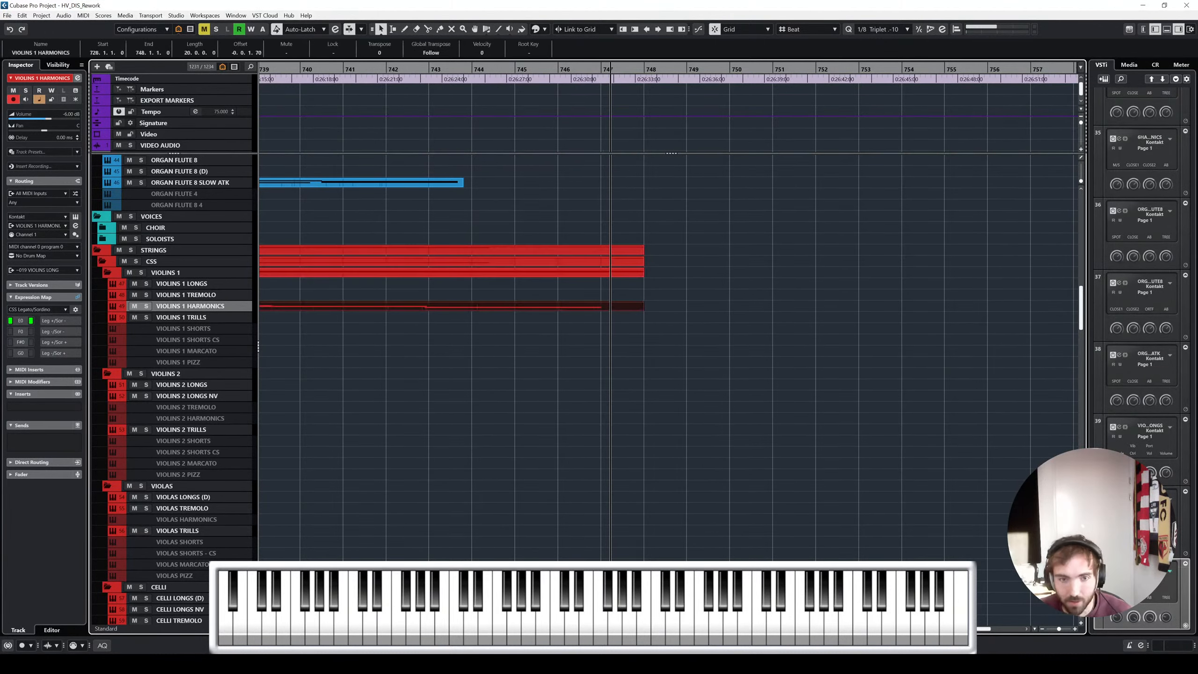
# Open the VIOLINS 1 HARMONICS part in the Key Editor and scale its entire CC 1 modulation curve down by about a third
pyautogui.click(623, 388)
pyautogui.hscroll(-5, 628, 385)
pyautogui.doubleClick(676, 308)
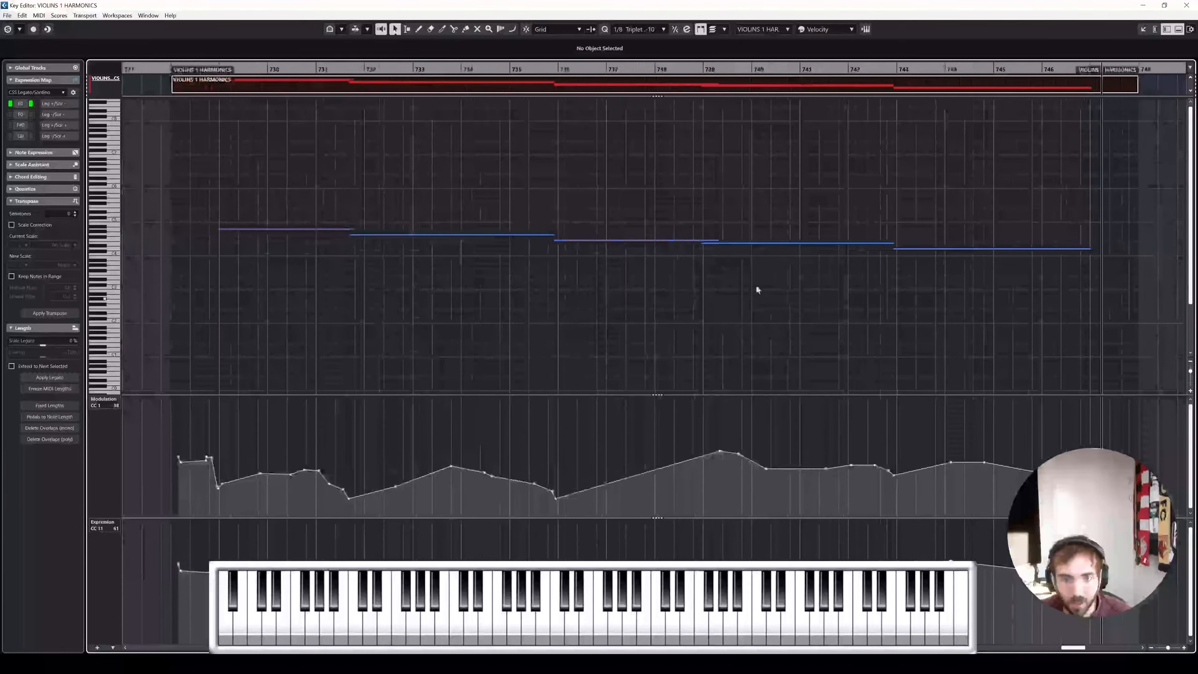
pyautogui.scroll(-5, 762, 273)
pyautogui.scroll(3, 761, 305)
pyautogui.scroll(3, 764, 305)
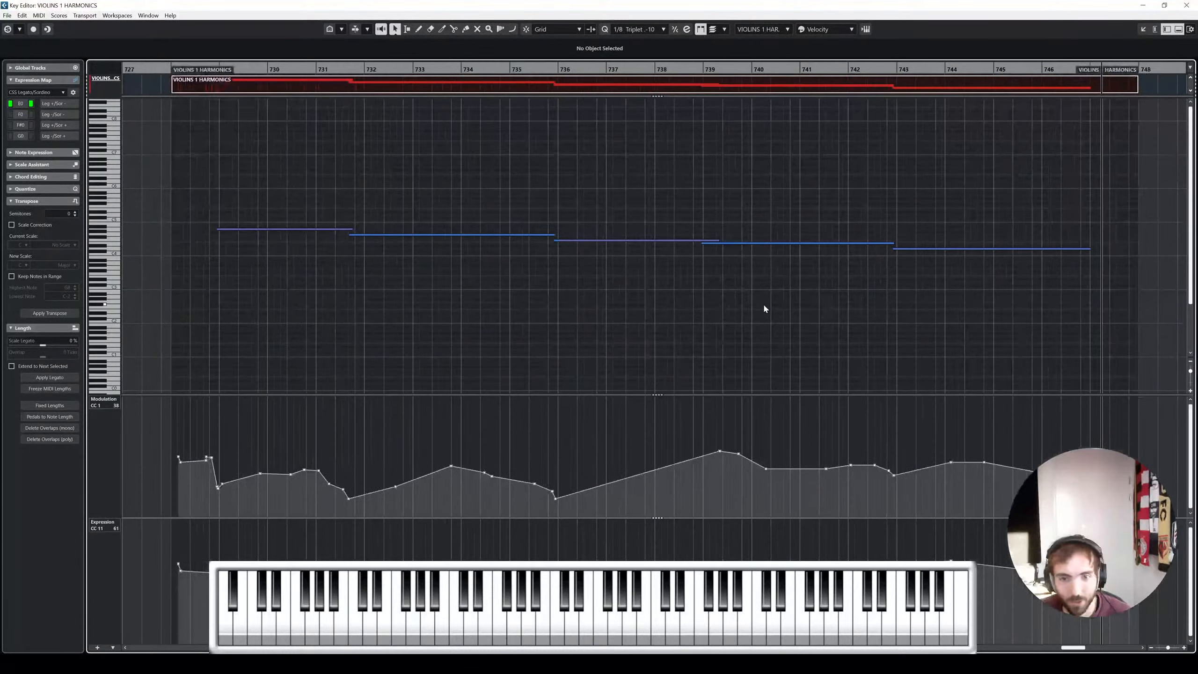
pyautogui.scroll(-1, 684, 310)
pyautogui.moveTo(657, 427); pyautogui.dragTo(1059, 514)
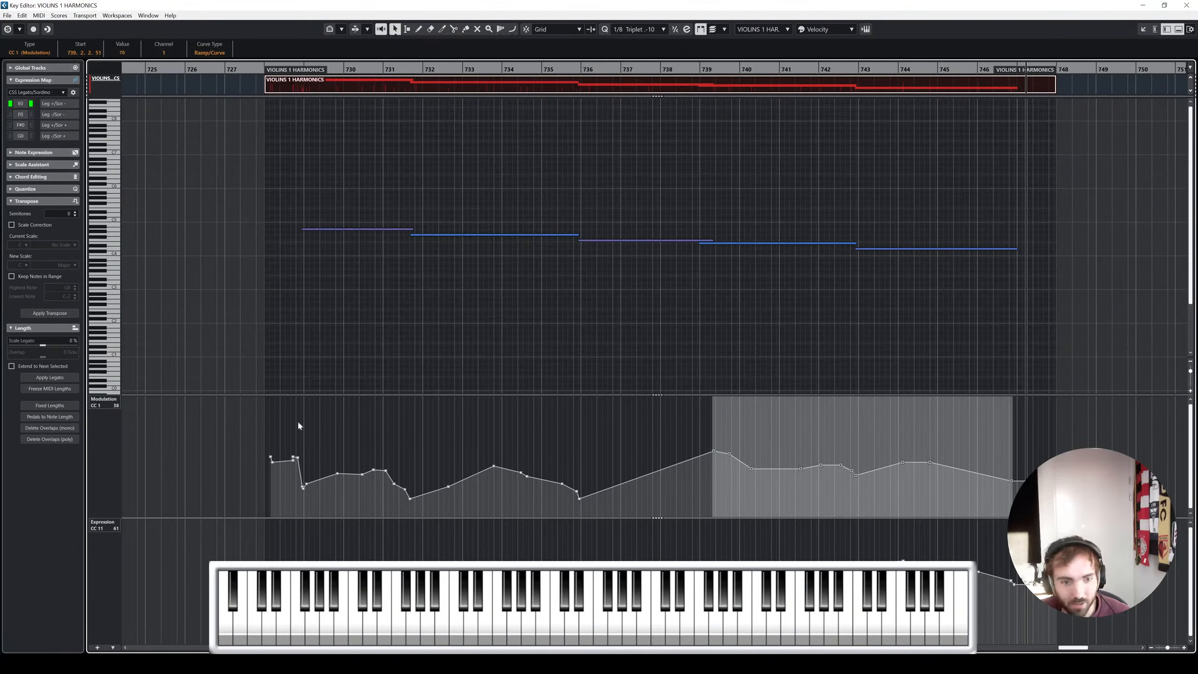
pyautogui.moveTo(223, 422); pyautogui.dragTo(631, 513)
pyautogui.moveTo(640, 409); pyautogui.dragTo(640, 427)
pyautogui.click(553, 310)
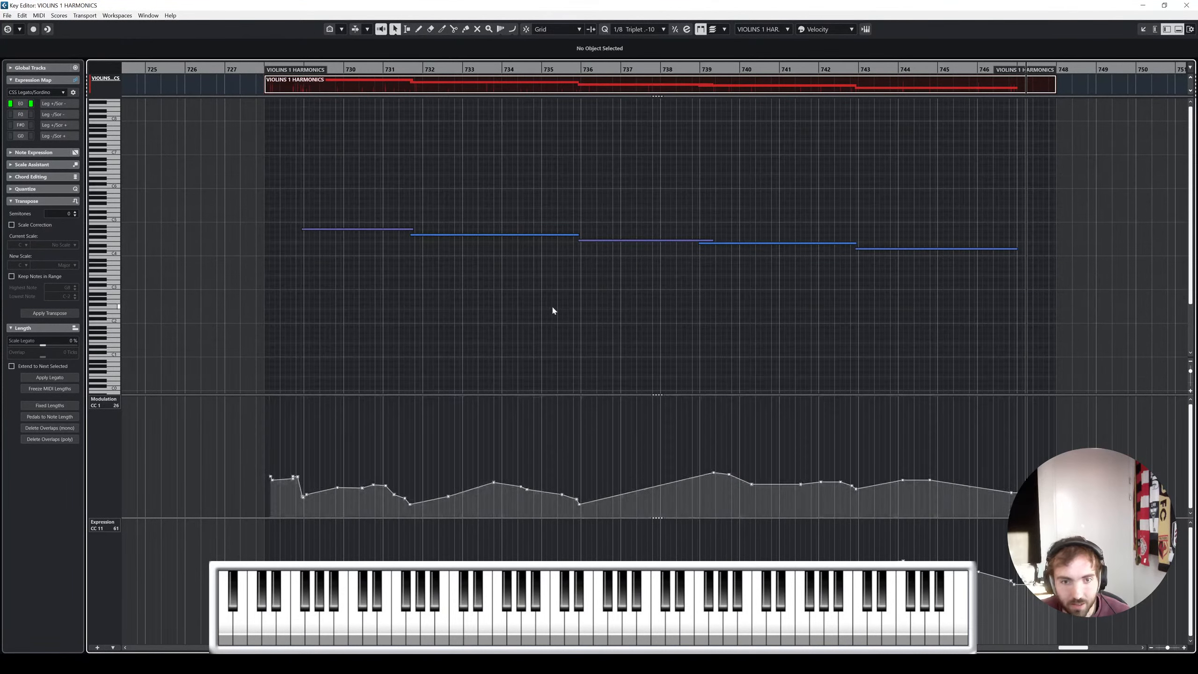
# Set the articulation of all VIOLINS 1 HARMONICS notes to L/S+, play from about bar 730, and close the Key Editor
pyautogui.hotkey('ctrl', 'a')
pyautogui.click(531, 54)
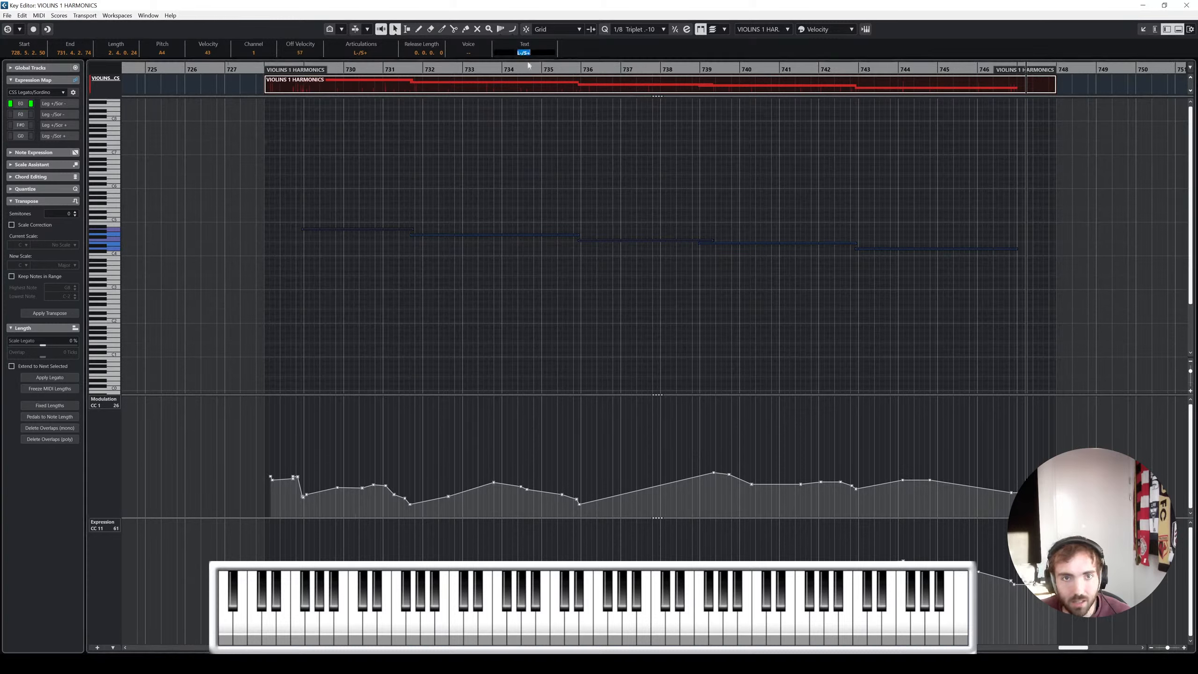
pyautogui.click(363, 55)
pyautogui.click(340, 71)
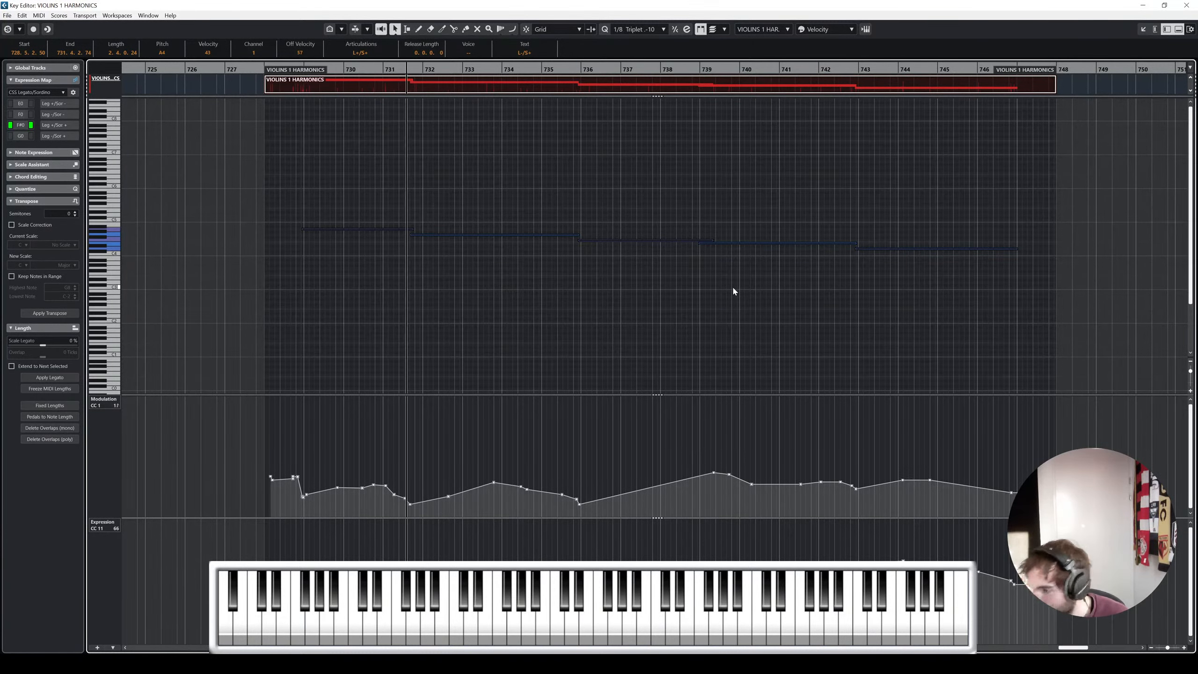
pyautogui.click(695, 186)
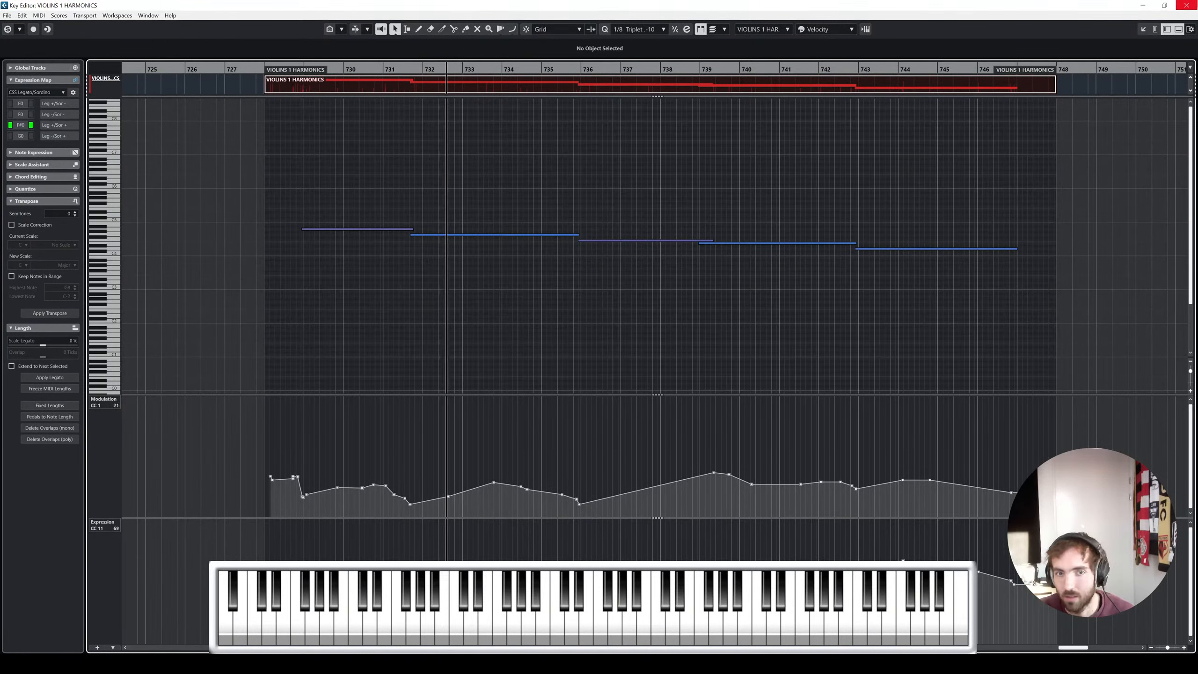
pyautogui.press('Return')
pyautogui.click(509, 354)
# Select the VIOLINS 2 LONGS NV track in the CSS strings folder
pyautogui.scroll(-1, 435, 337)
pyautogui.hscroll(-2, 440, 337)
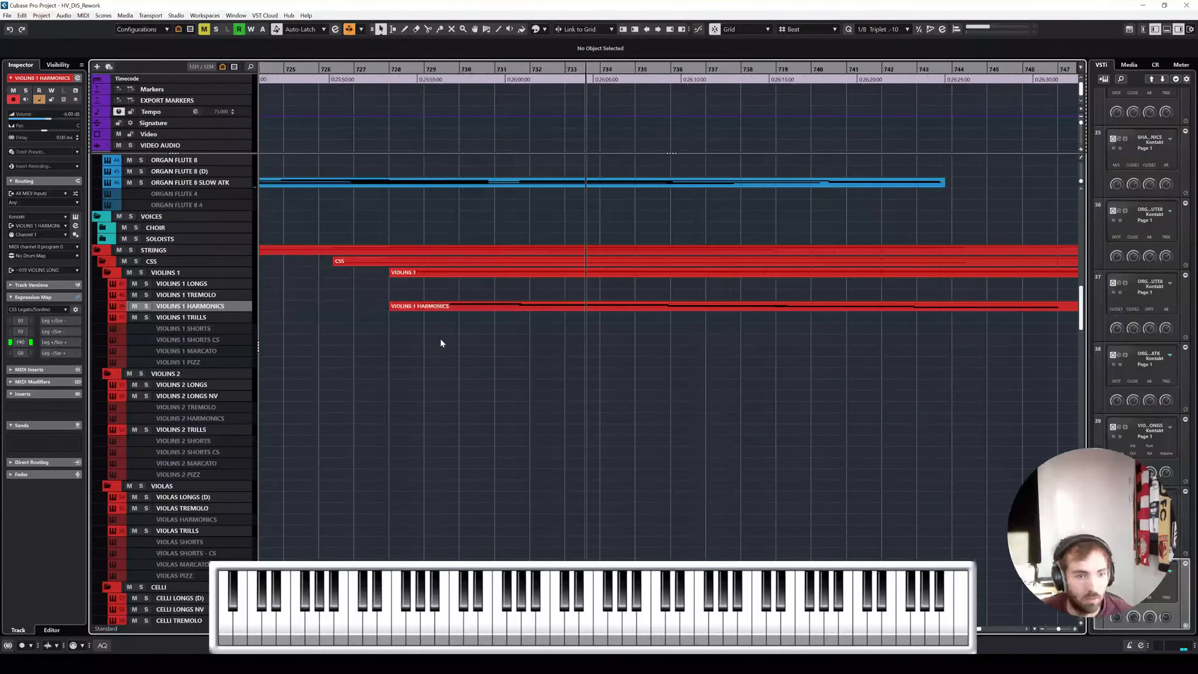
pyautogui.scroll(-3, 437, 335)
pyautogui.scroll(-1, 249, 273)
pyautogui.scroll(1, 234, 273)
pyautogui.scroll(-1, 403, 294)
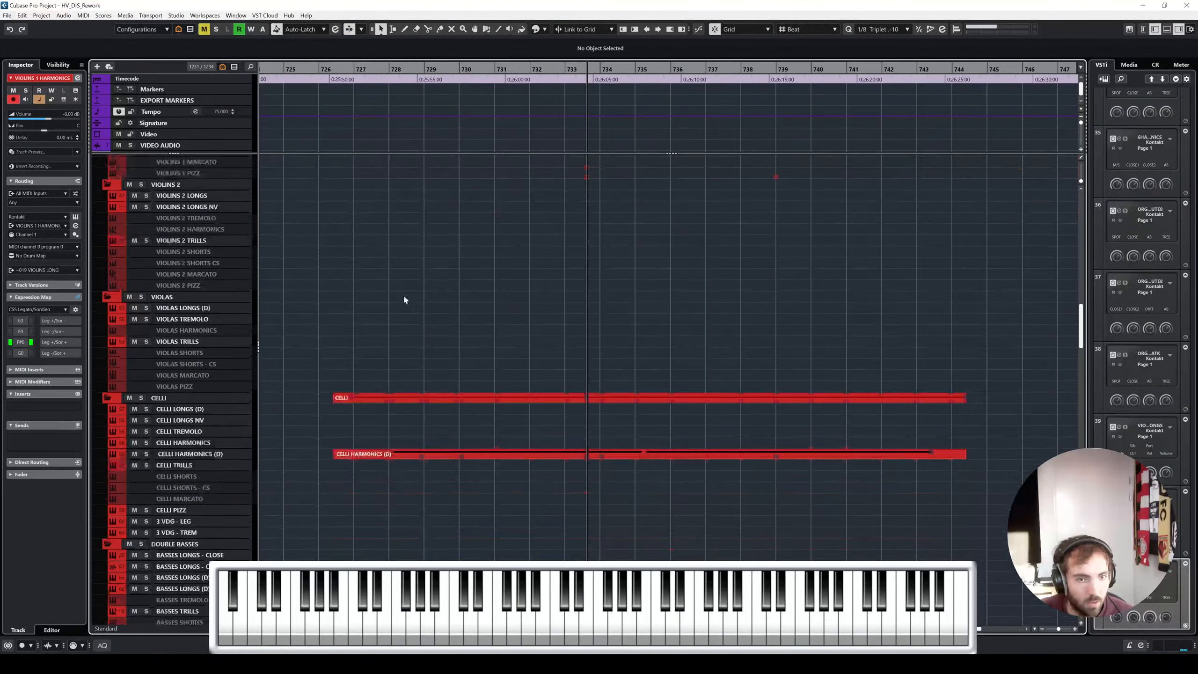
pyautogui.scroll(2, 408, 299)
pyautogui.scroll(2, 408, 300)
pyautogui.click(198, 491)
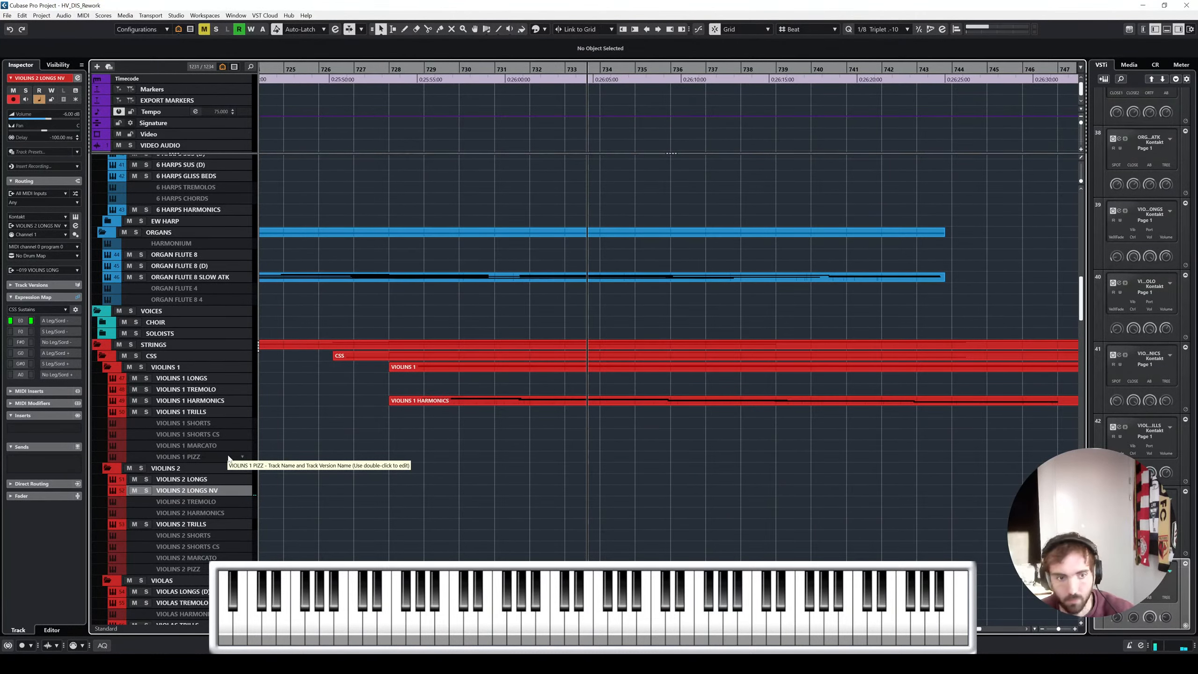
# Look over where the violin parts are used across the whole project and return to the closing passage
pyautogui.hotkey('shift', 'f')
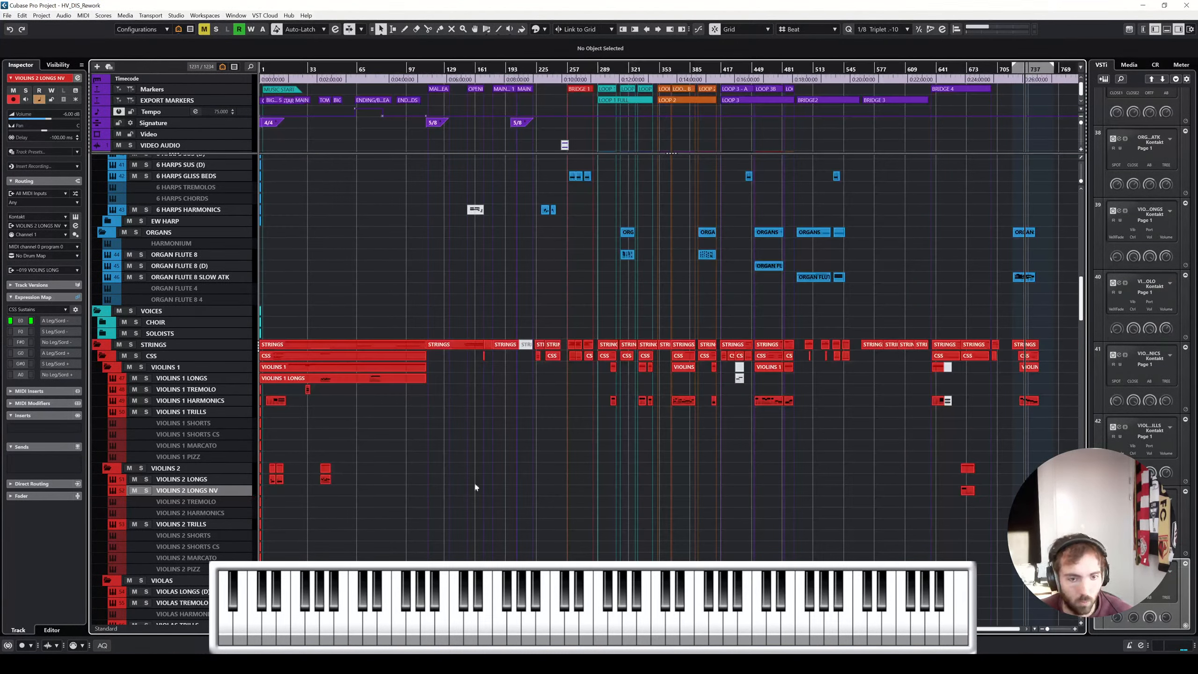
pyautogui.scroll(5, 972, 492)
pyautogui.hscroll(8, 971, 491)
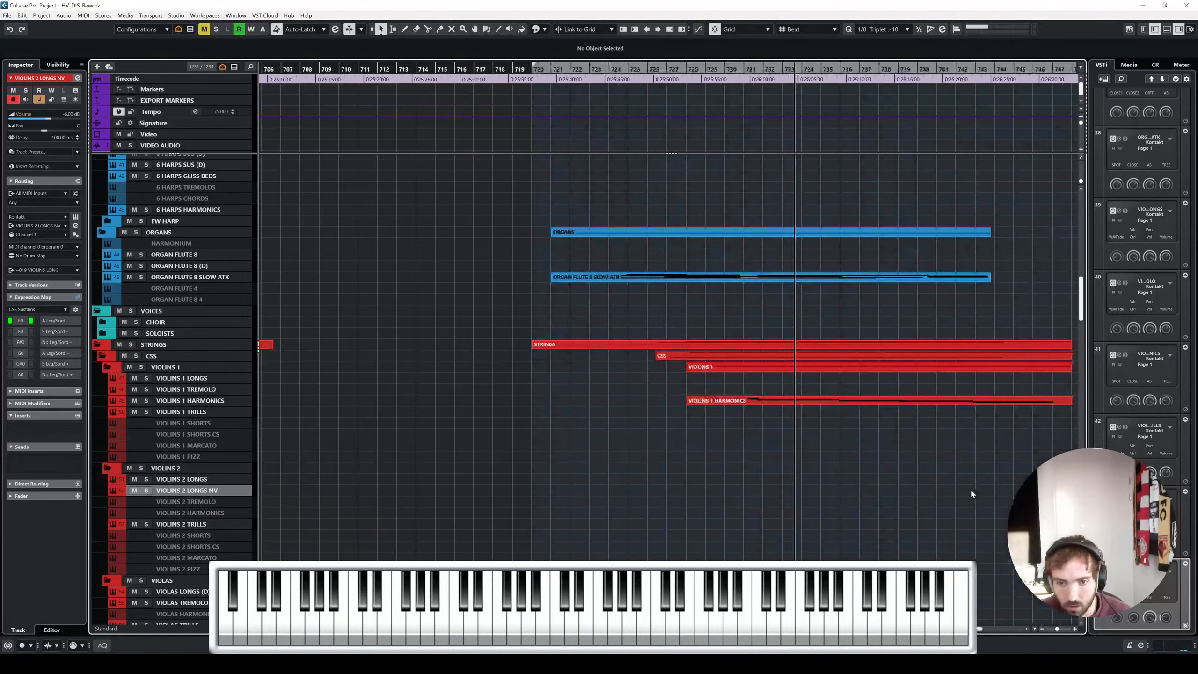
pyautogui.scroll(1, 623, 485)
pyautogui.hscroll(-2, 613, 482)
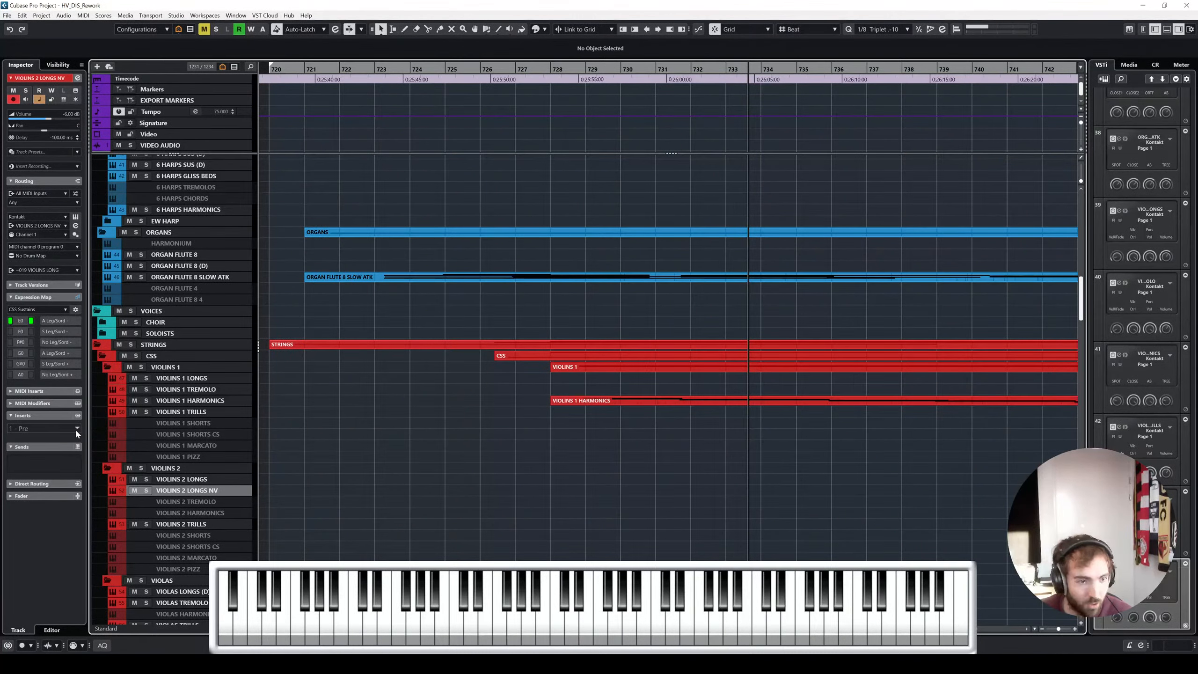
# Insert the Blackhole reverb on the VIOLINS 2 LONGS NV track and close the plug-in window
pyautogui.click(76, 430)
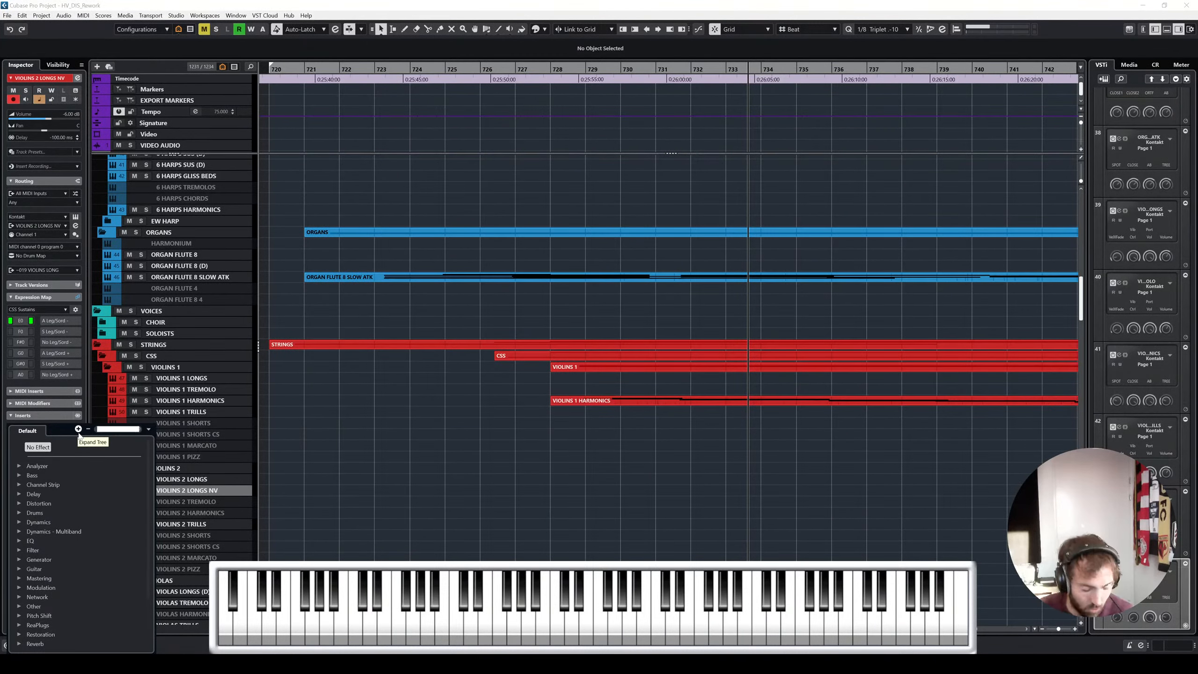
pyautogui.write('blac')
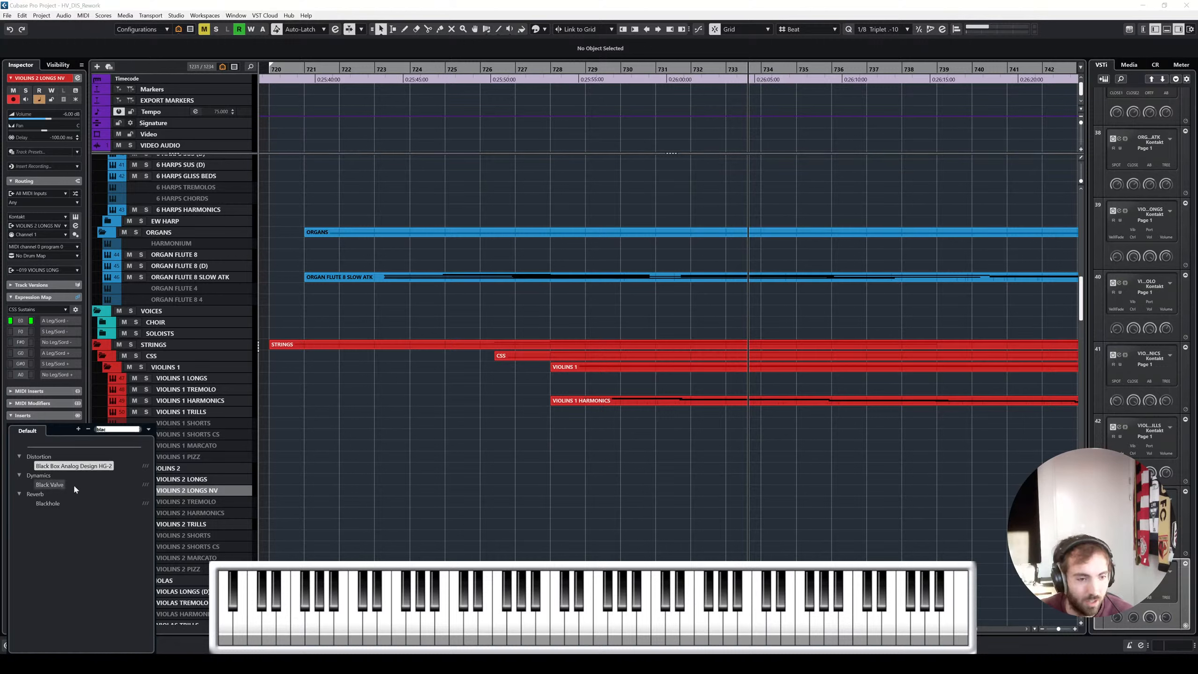
pyautogui.click(49, 503)
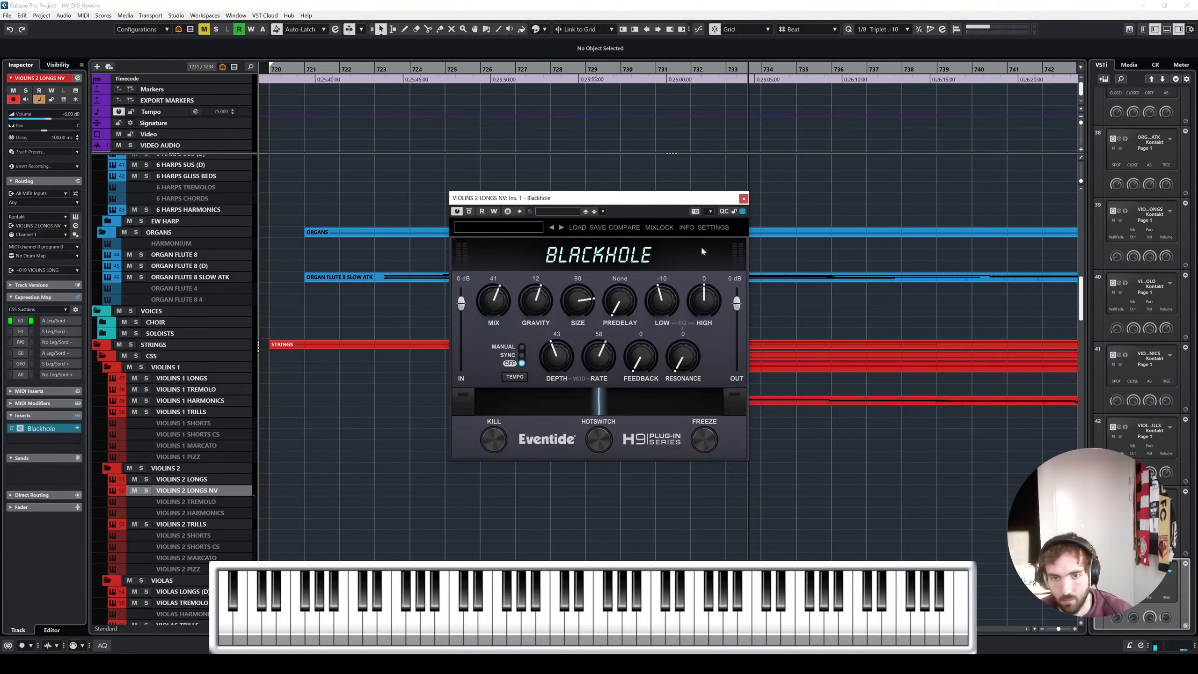
pyautogui.click(743, 198)
# Copy the VIOLINS 1 HARMONICS part from bar 728 onto the VIOLINS 2 LONGS NV track and open the copy in the Key Editor
pyautogui.moveTo(583, 400); pyautogui.dragTo(583, 484)
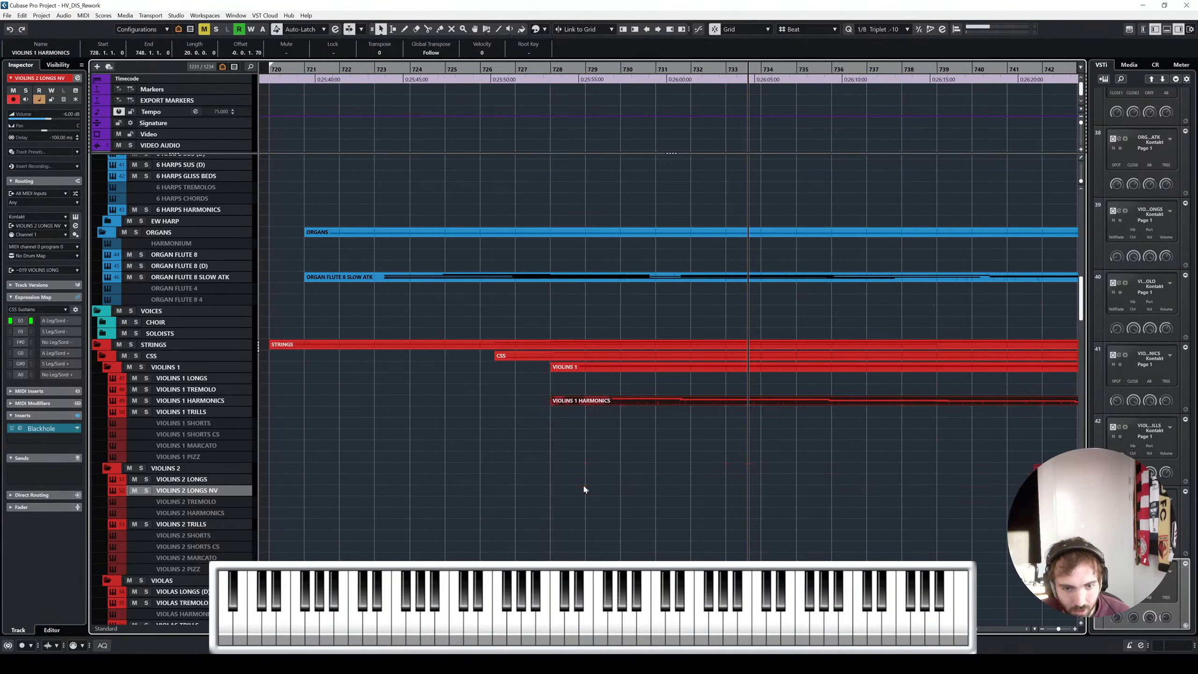
pyautogui.doubleClick(746, 402)
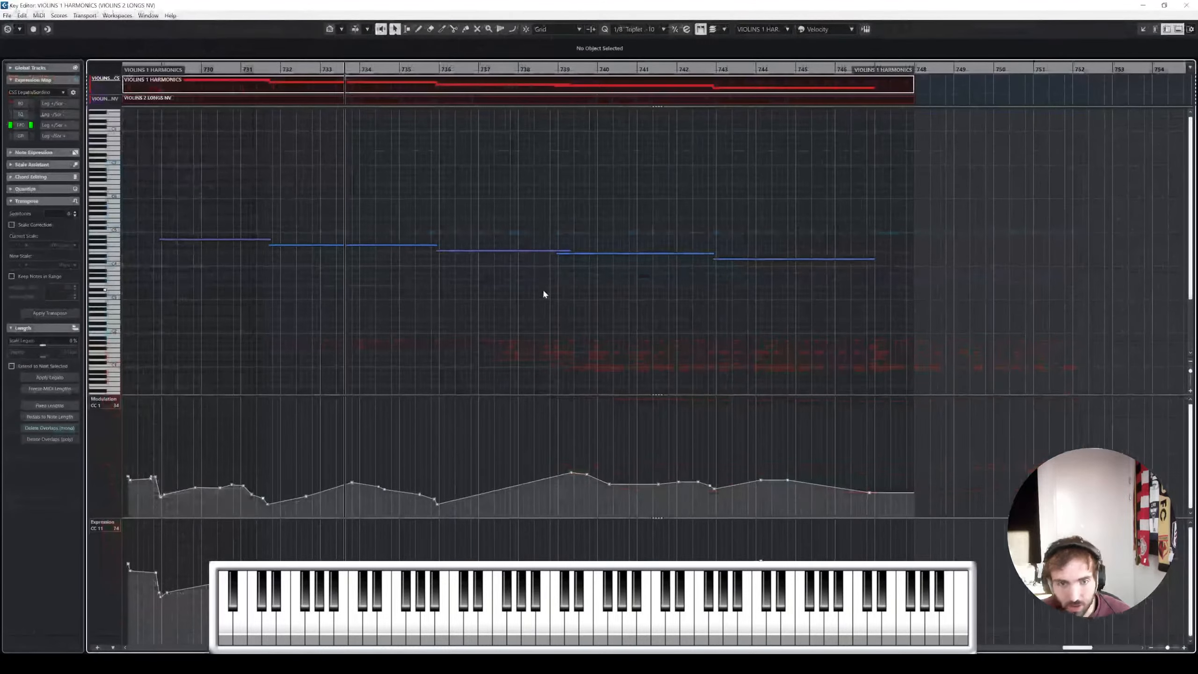
pyautogui.press('space')
pyautogui.scroll(2, 576, 141)
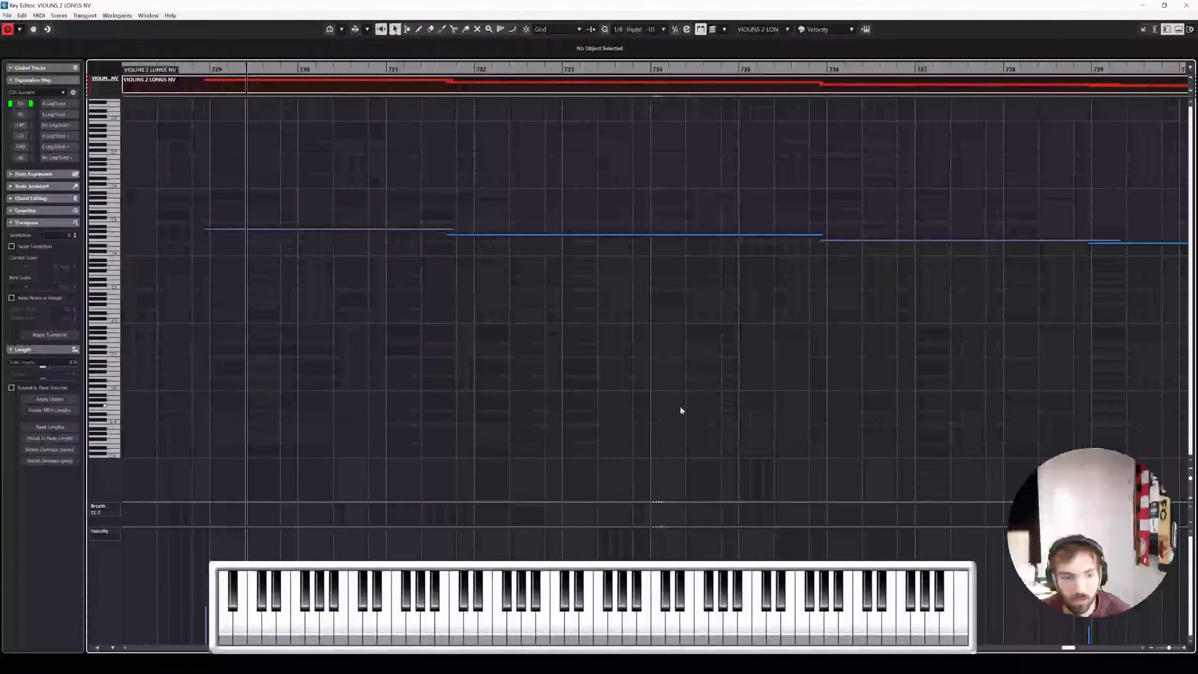
# Show and enlarge the CC 1 lane of the VIOLINS 2 LONGS NV part, scale its modulation curve down by about half, and close the editor
pyautogui.press('g')
pyautogui.click(101, 507)
pyautogui.click(132, 319)
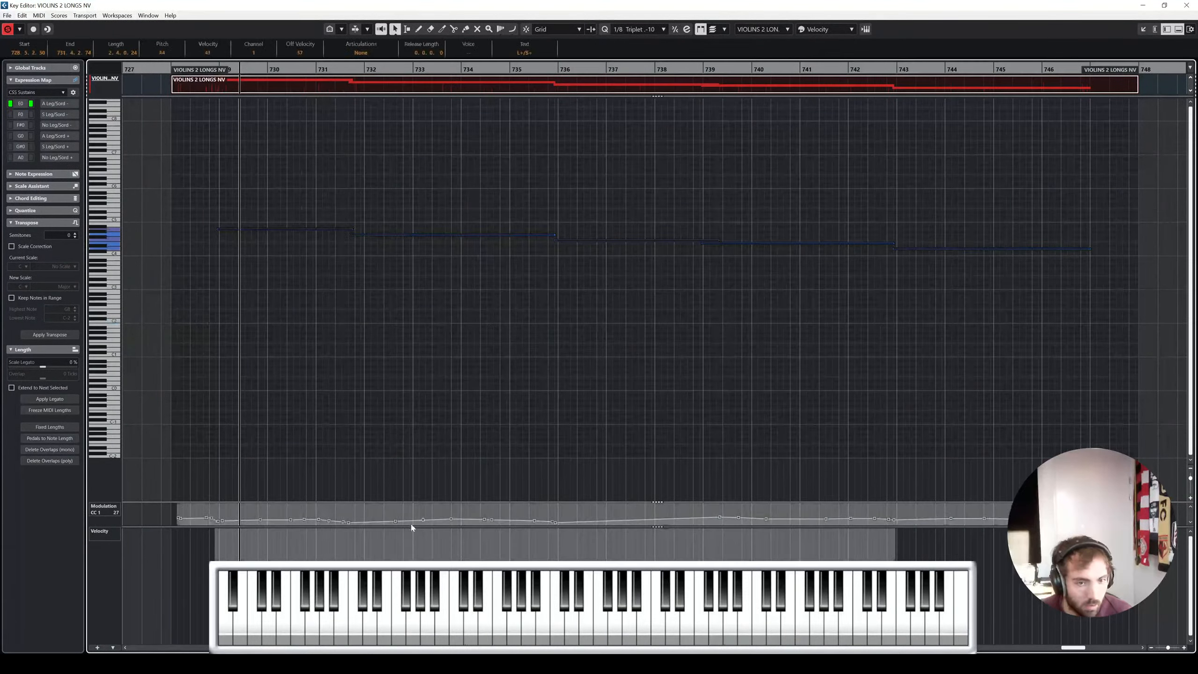
pyautogui.moveTo(571, 504); pyautogui.dragTo(632, 423)
pyautogui.press('space')
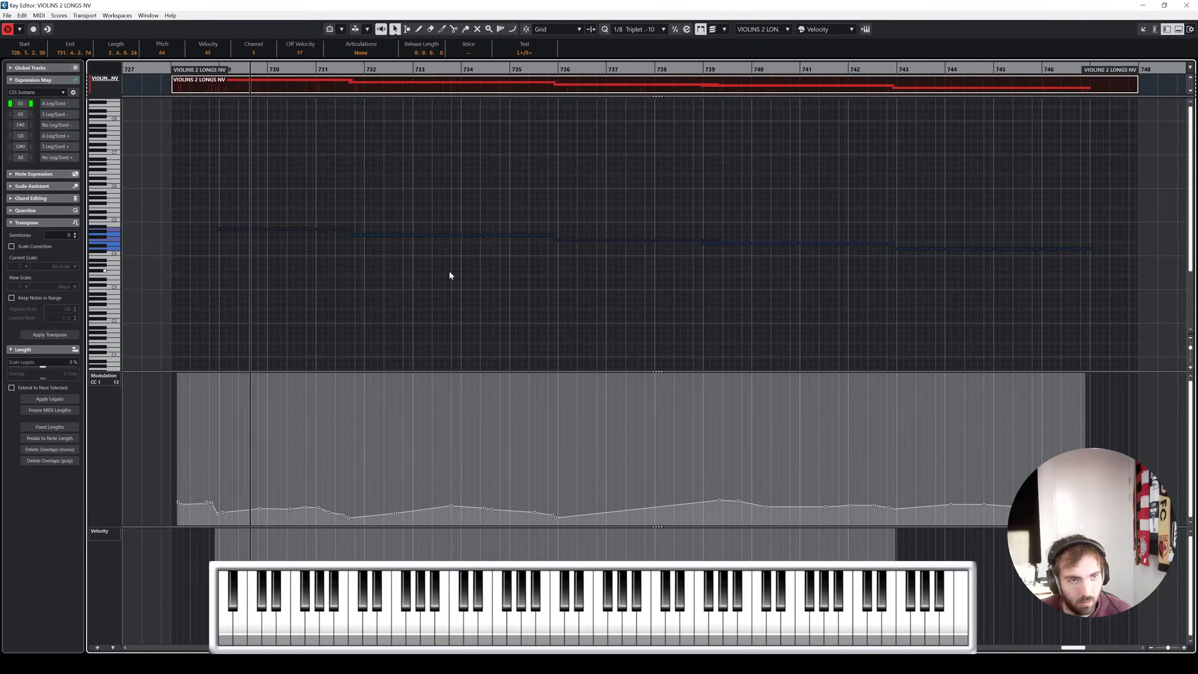
pyautogui.click(1188, 6)
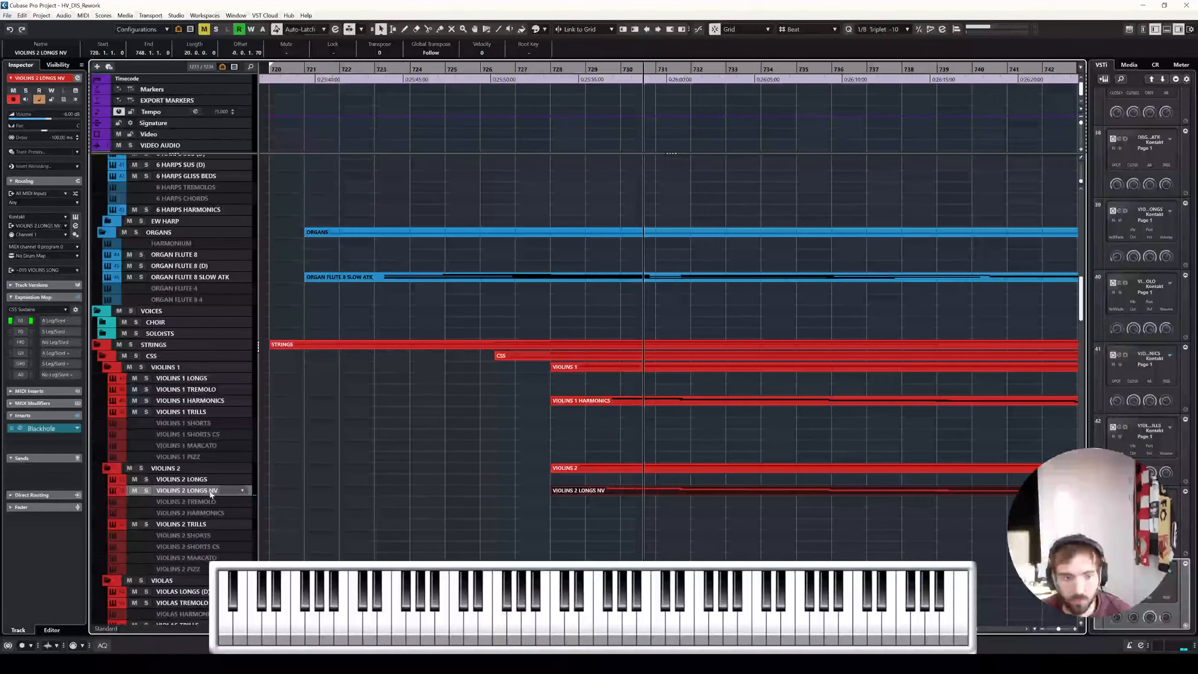
# Show the CC 11 lane of the VIOLINS 2 LONGS NV part, scale its expression curve down by over half, and play from about bar 728
pyautogui.doubleClick(598, 495)
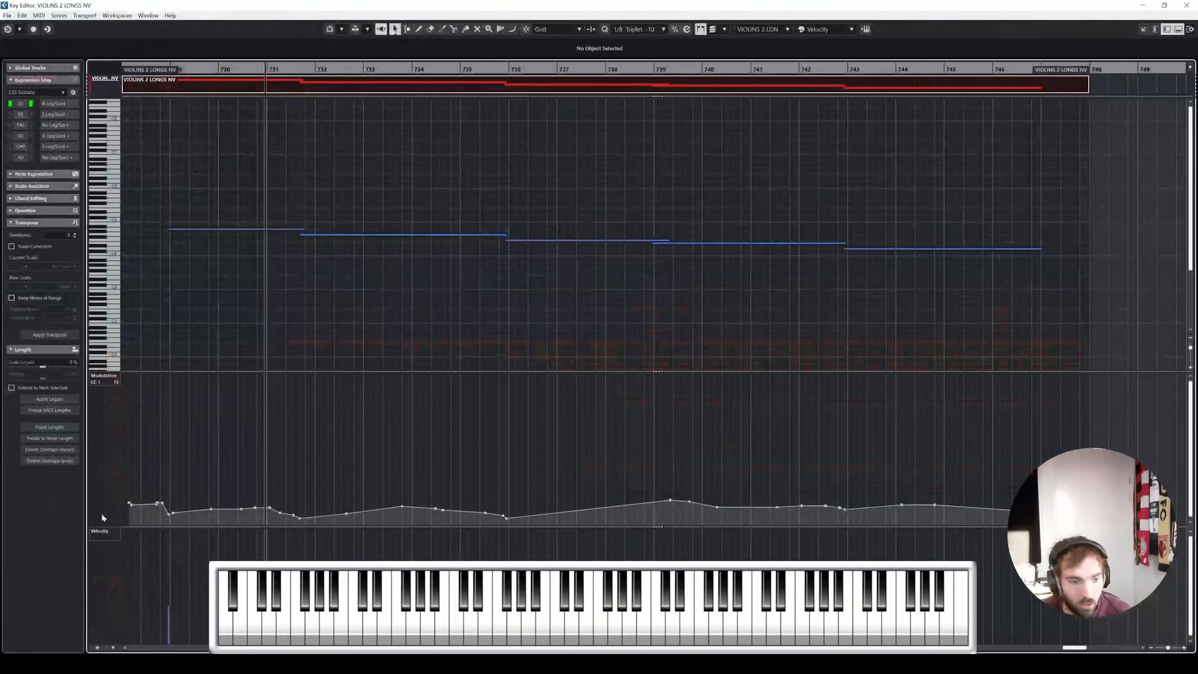
pyautogui.click(101, 519)
pyautogui.click(136, 405)
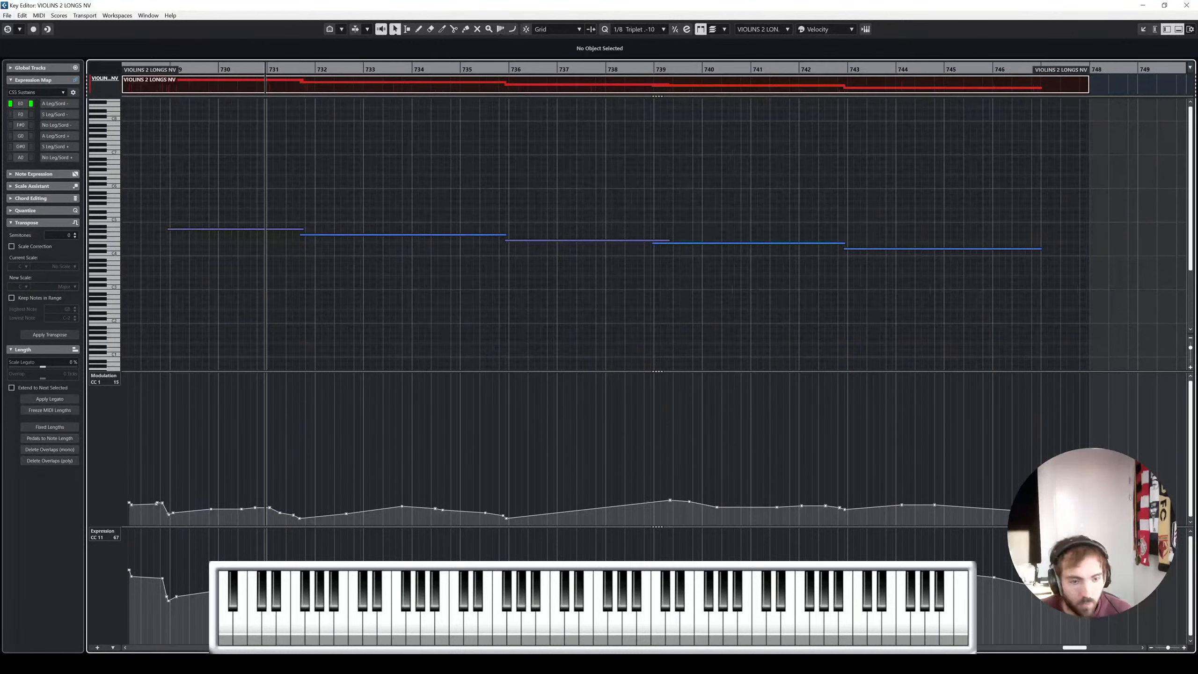
pyautogui.moveTo(1055, 550); pyautogui.dragTo(121, 638)
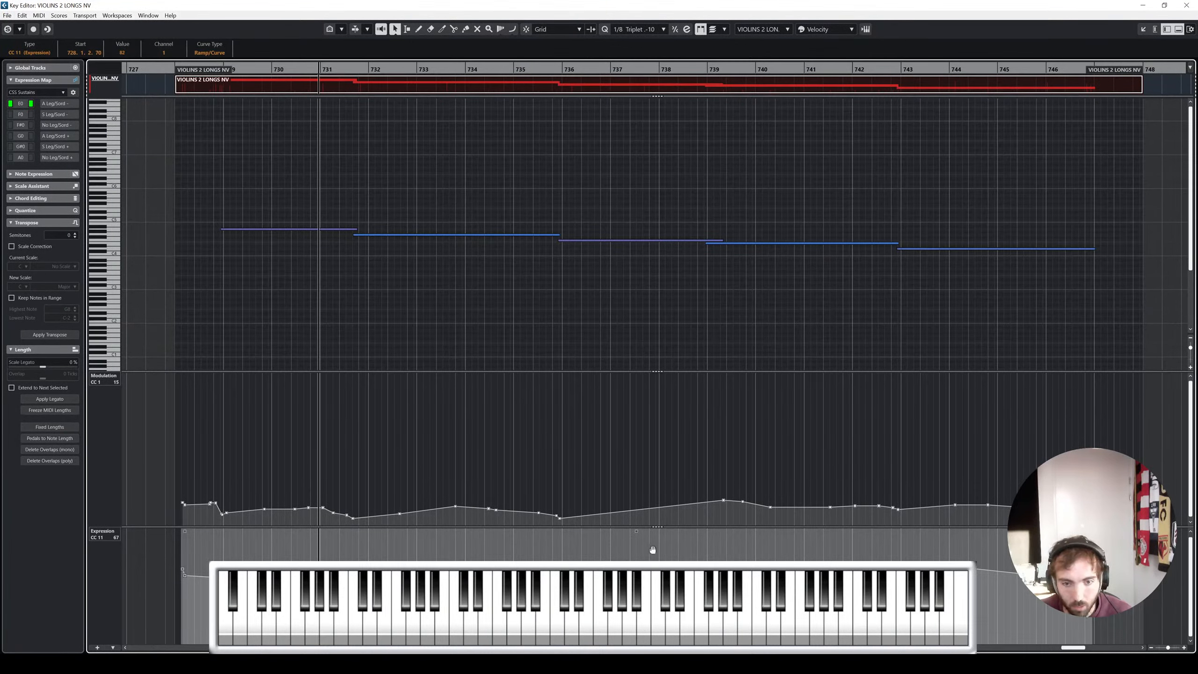
pyautogui.click(499, 256)
pyautogui.click(212, 66)
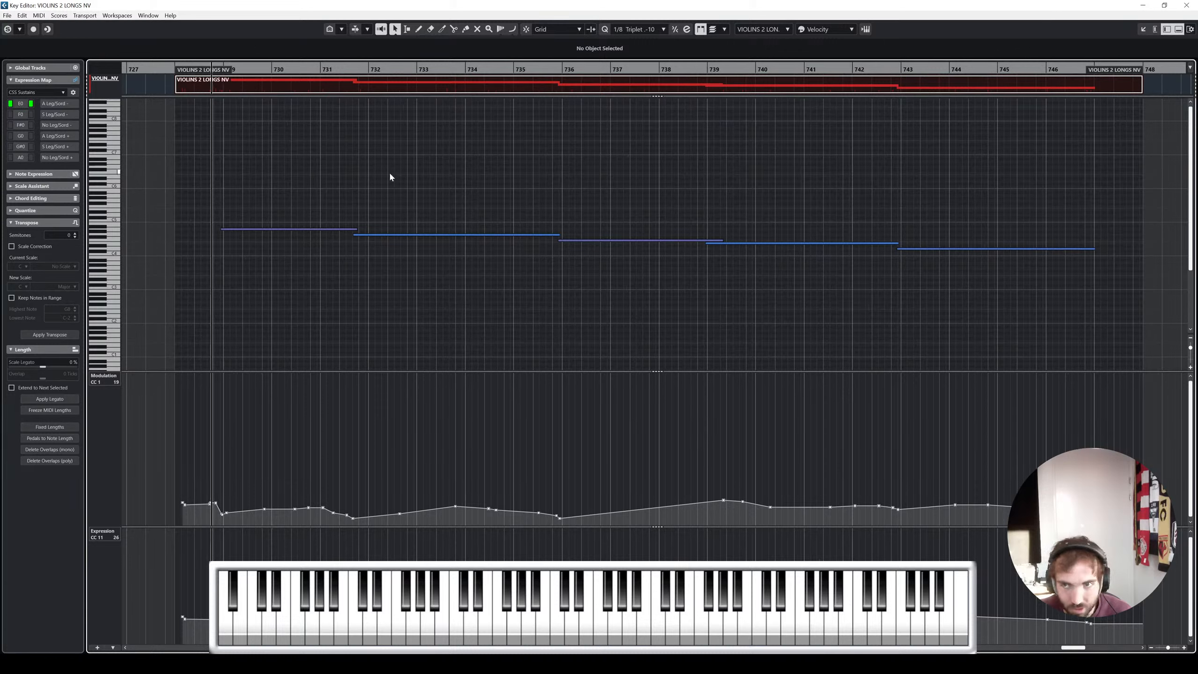
pyautogui.press('space')
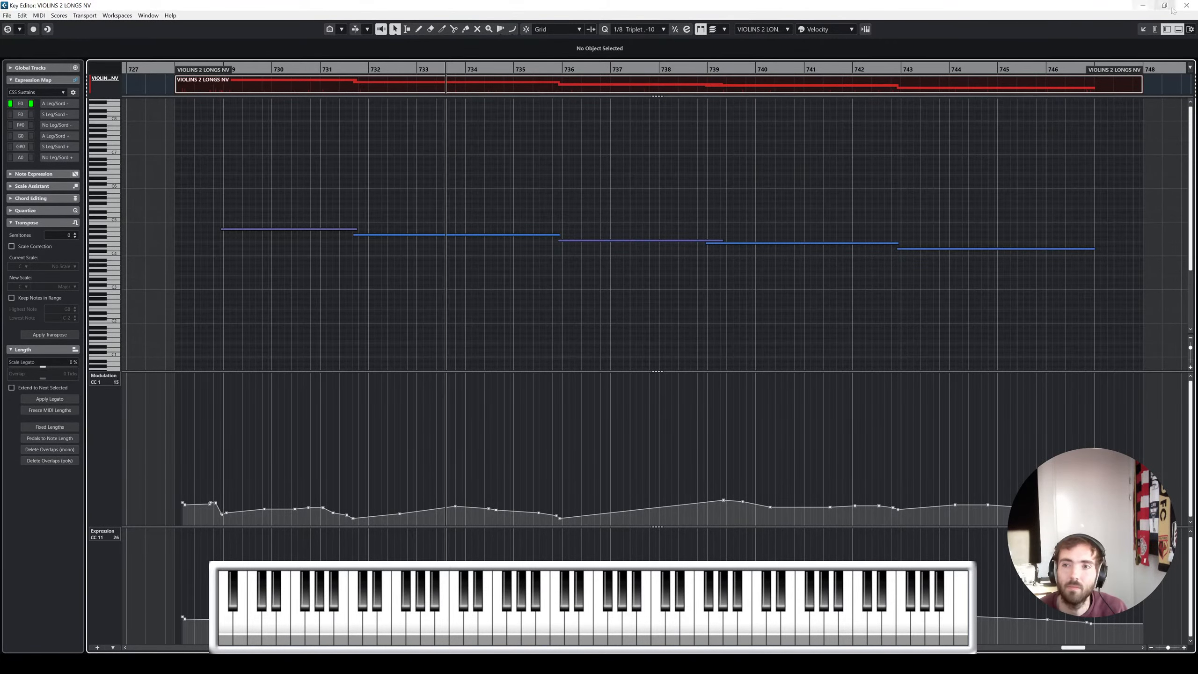
pyautogui.press('Escape')
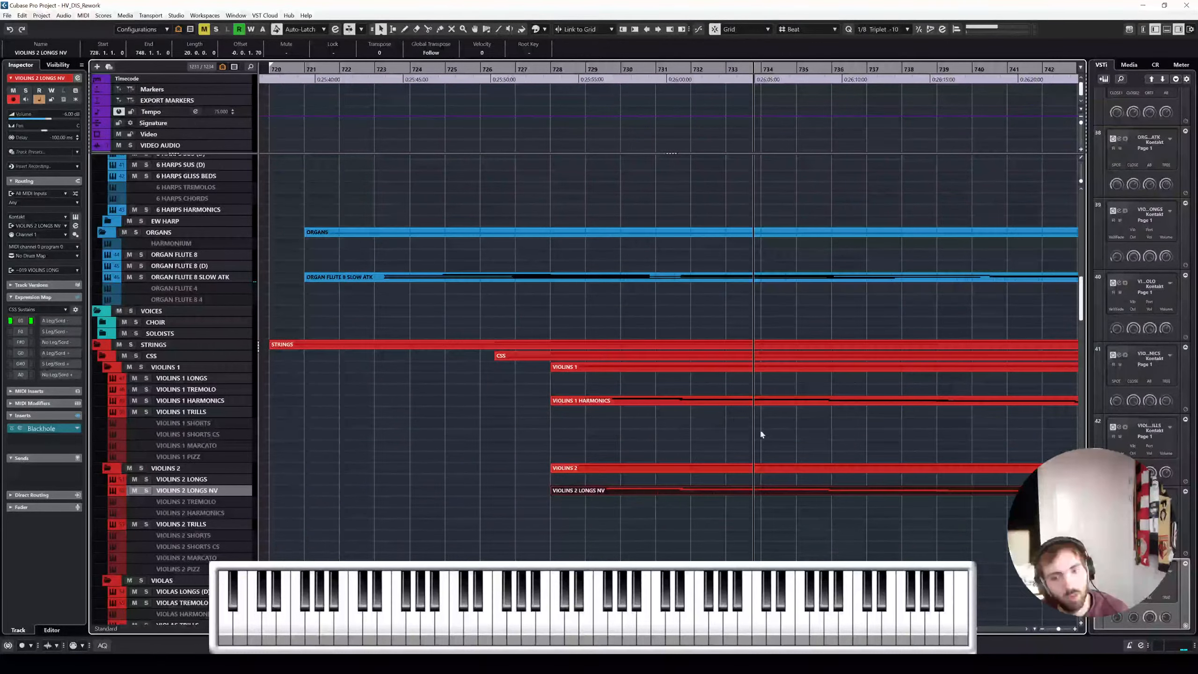
# Transpose all notes of the VIOLINS 2 LONGS NV part up one octave, play the passage, and close the Key Editor
pyautogui.click(770, 401)
pyautogui.click(789, 489)
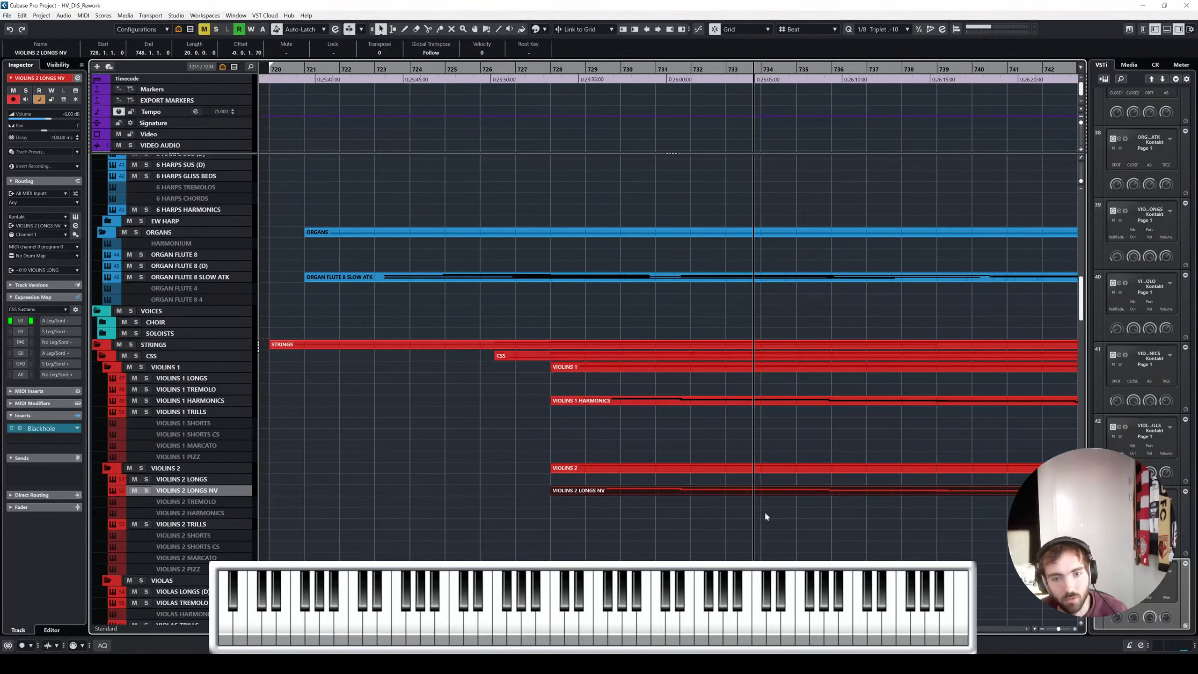
pyautogui.doubleClick(766, 492)
pyautogui.moveTo(972, 304); pyautogui.dragTo(233, 101)
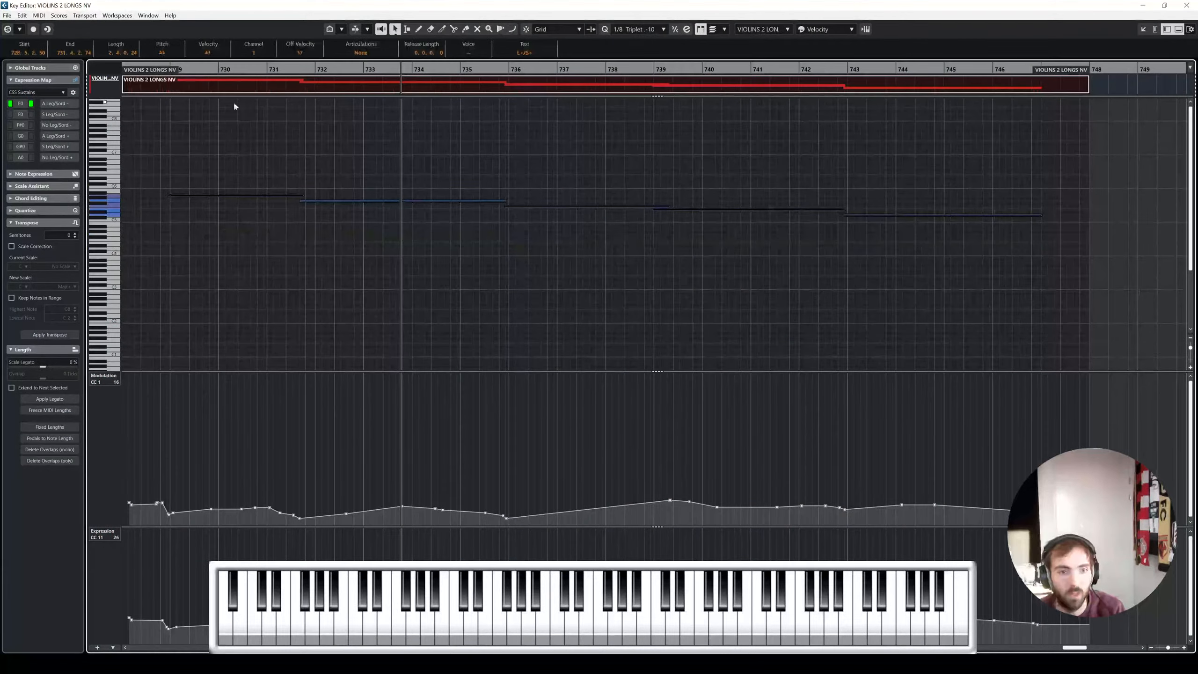
pyautogui.press('space')
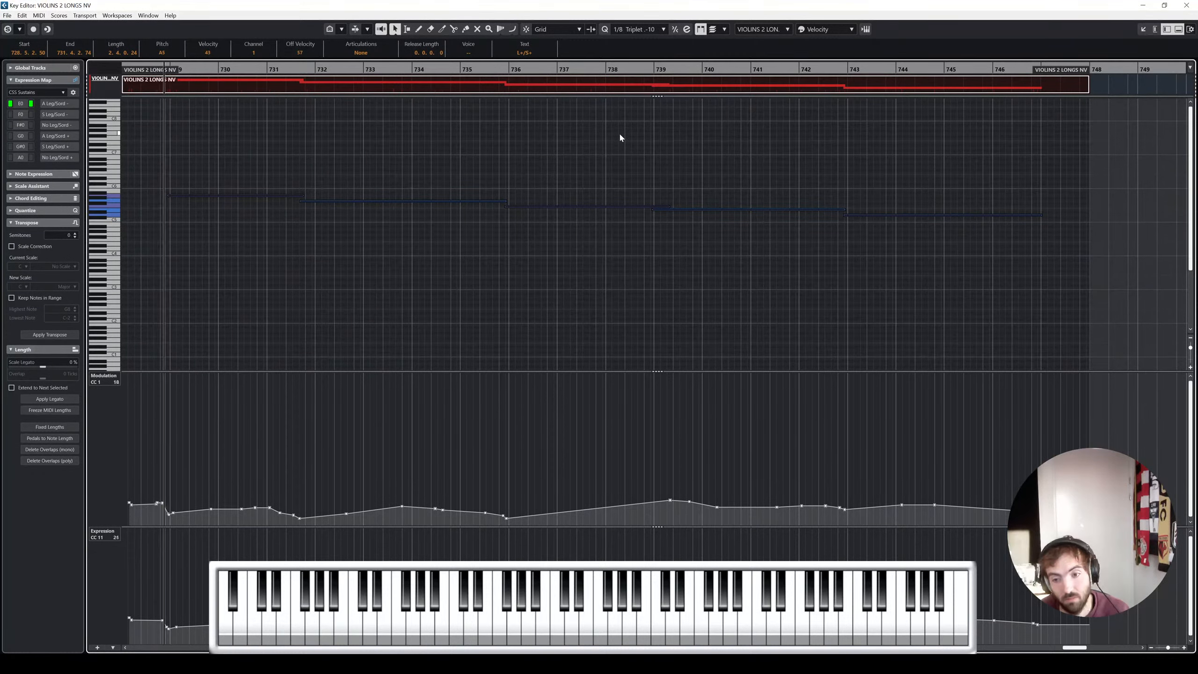
pyautogui.click(1186, 5)
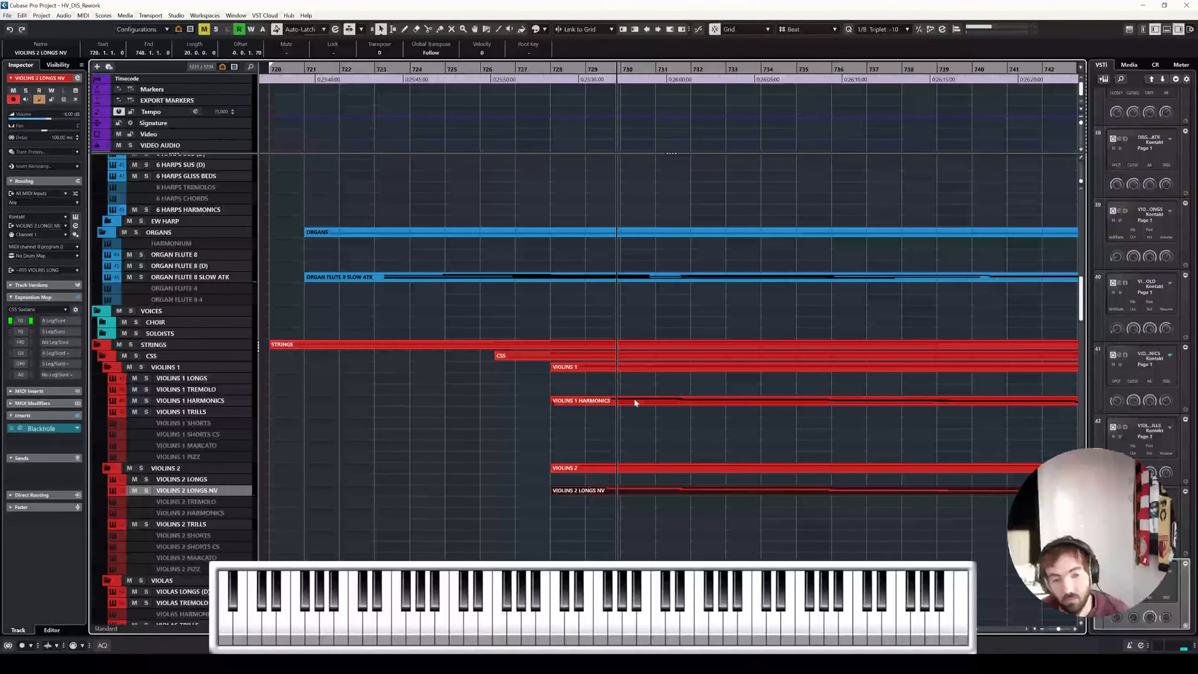
# Solo all tracks from VIOLINS 1 HARMONICS through VIOLINS 2 LONGS NV and select the VIOLINS 1 HARMONICS part
pyautogui.keyDown('shift'); pyautogui.click(226, 399); pyautogui.keyUp('shift')
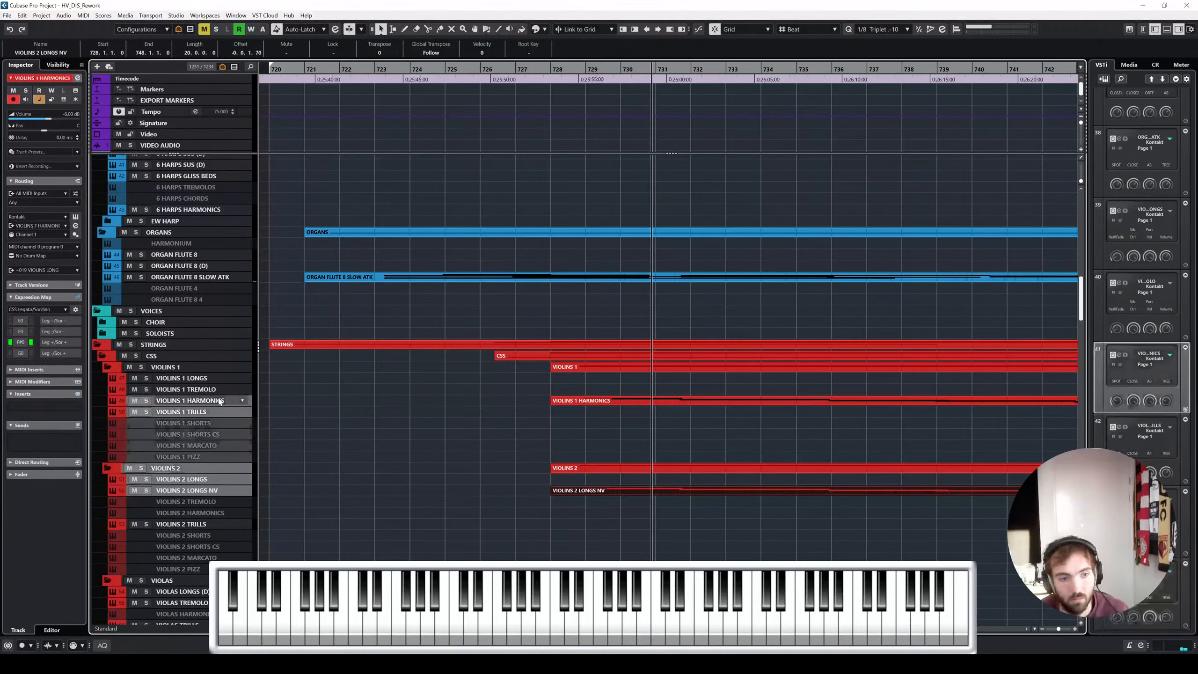
pyautogui.press('s')
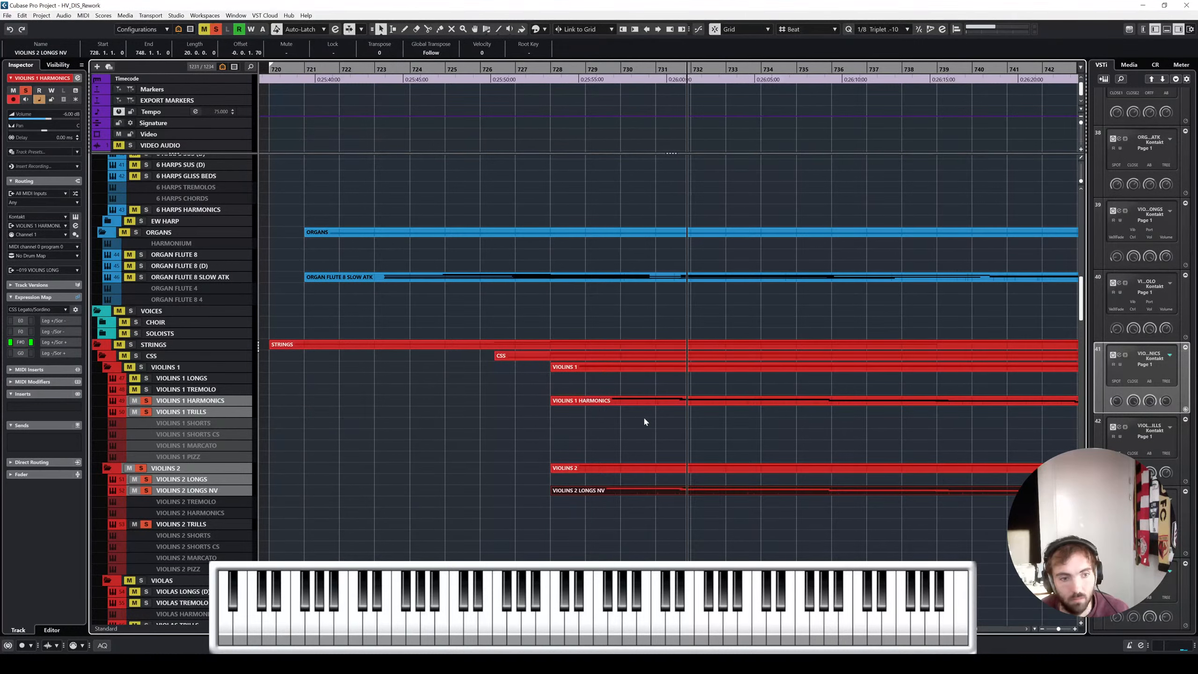
pyautogui.click(663, 402)
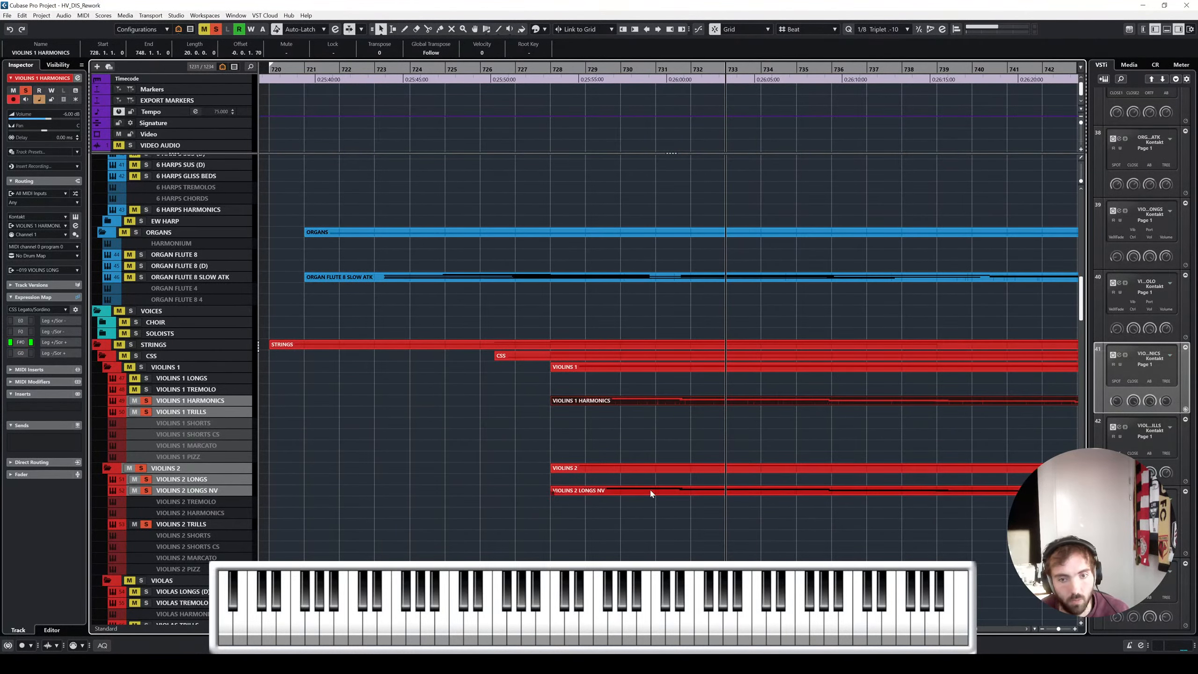
# In the VIOLINS 1 HARMONICS part, delay the second note to just before bar 732 and redraw the CC 1 swells from about bar 729 to 735
pyautogui.doubleClick(649, 400)
pyautogui.scroll(3, 348, 335)
pyautogui.hscroll(-3, 348, 335)
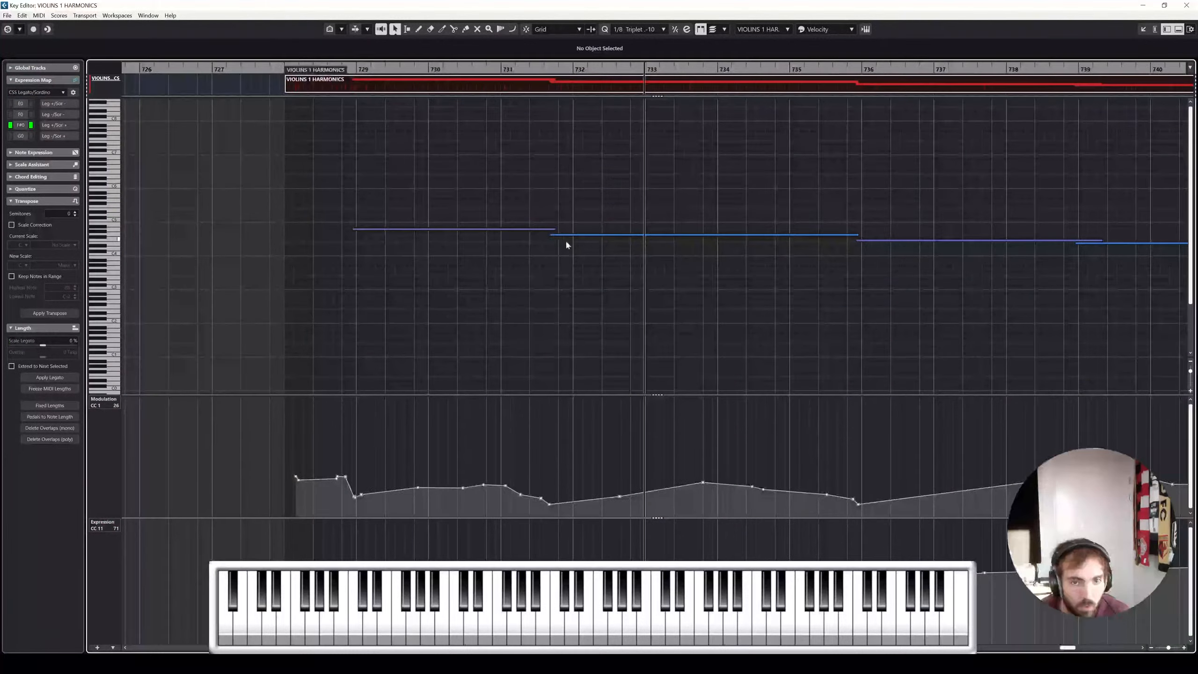
pyautogui.moveTo(553, 234); pyautogui.dragTo(568, 234)
pyautogui.rightClick(397, 337)
pyautogui.click(412, 338)
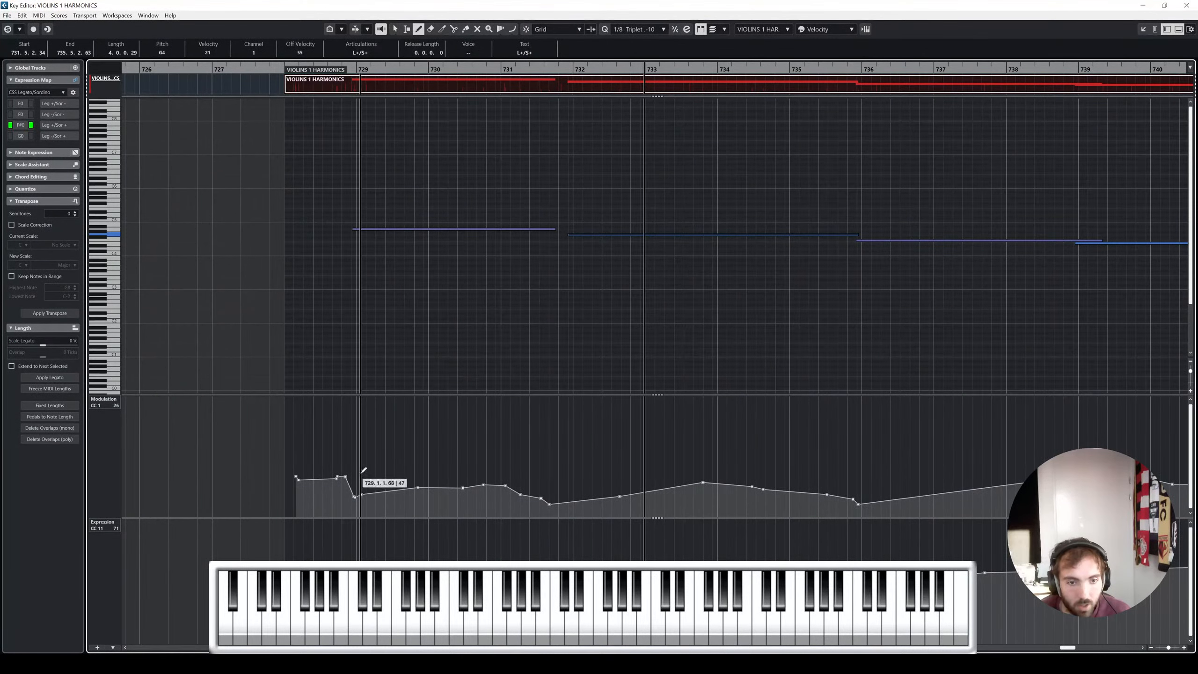
pyautogui.moveTo(349, 508)
pyautogui.mouseDown()
pyautogui.moveTo(420, 493)
pyautogui.moveTo(573, 511)
pyautogui.moveTo(714, 491)
pyautogui.moveTo(828, 507)
pyautogui.mouseUp()
pyautogui.press('1')
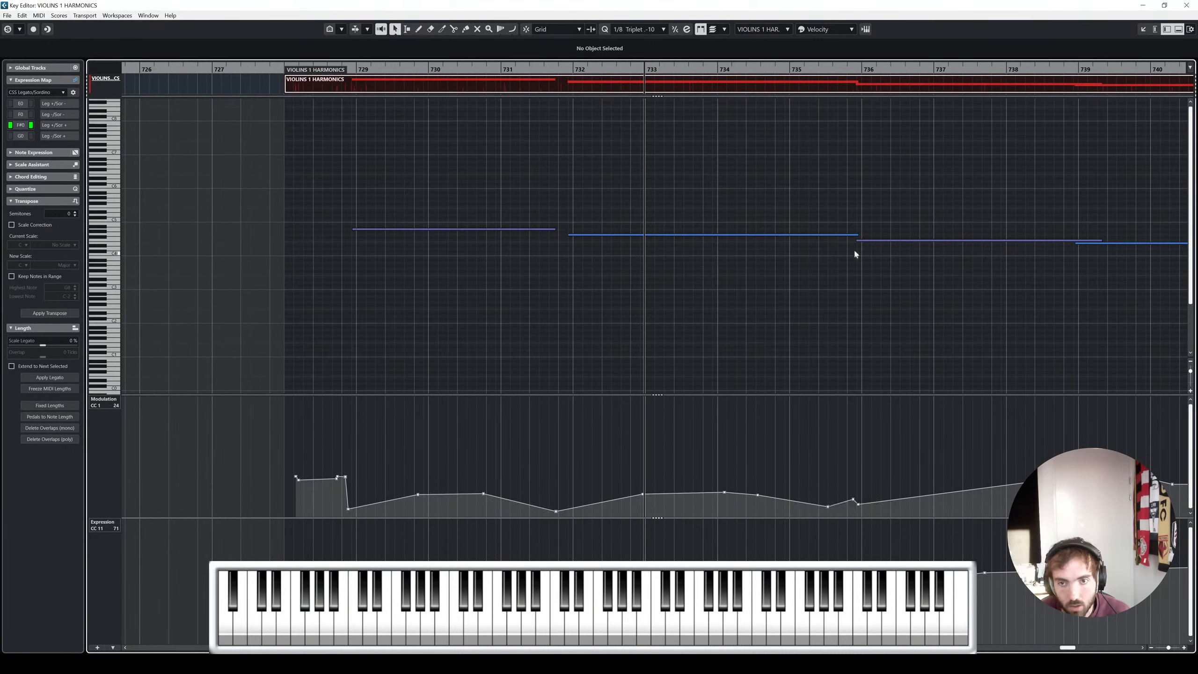
# Shorten the end of the second VIOLINS 1 HARMONICS note to about bar 735.4, extend the CC 1 dip after it, and play from about bar 728
pyautogui.moveTo(858, 235); pyautogui.dragTo(833, 234)
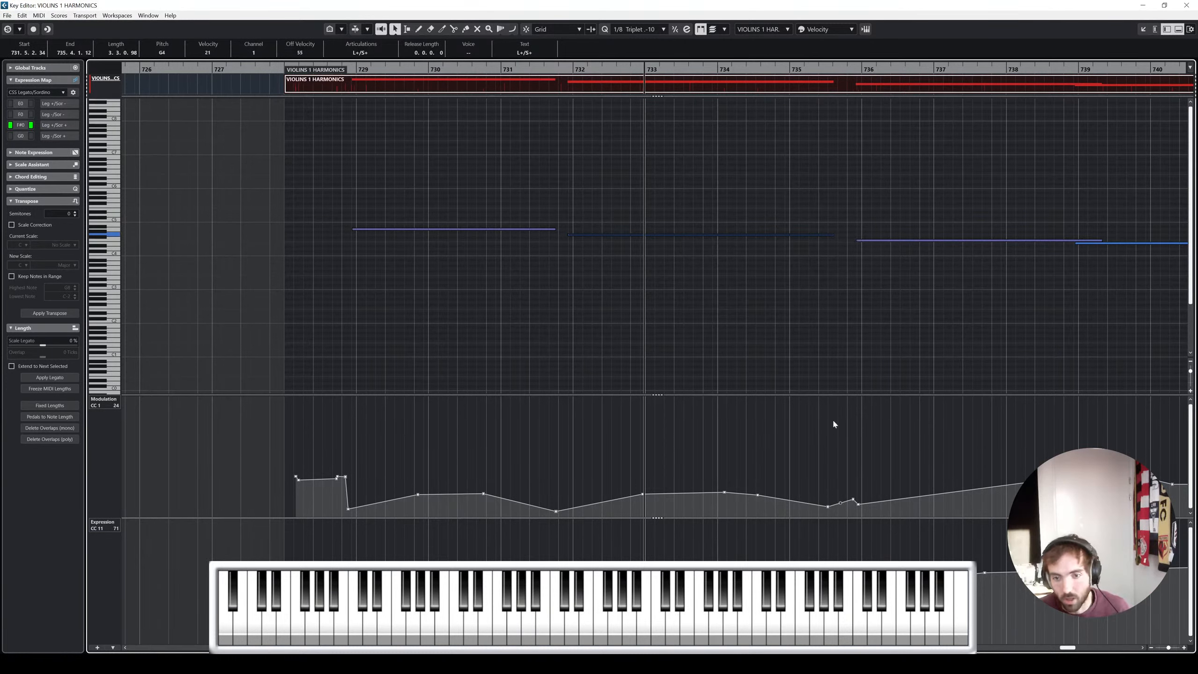
pyautogui.moveTo(822, 506); pyautogui.dragTo(848, 512)
pyautogui.rightClick(848, 511)
pyautogui.click(857, 515)
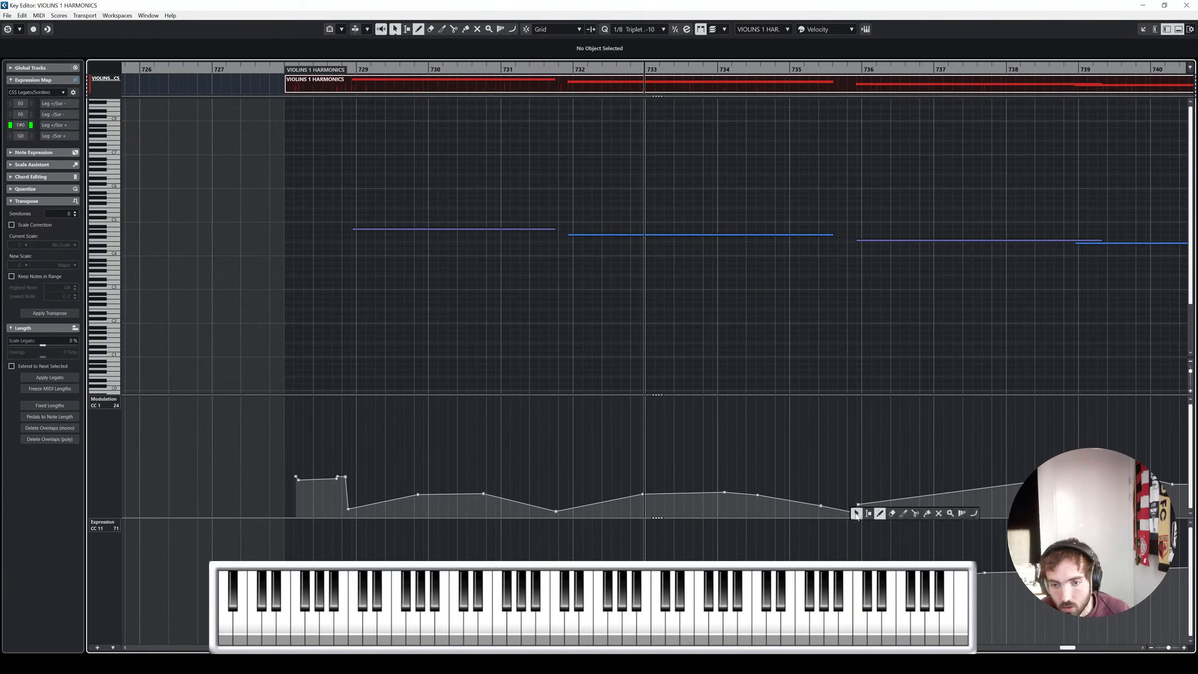
pyautogui.click(324, 69)
pyautogui.press('space')
pyautogui.click(1187, 5)
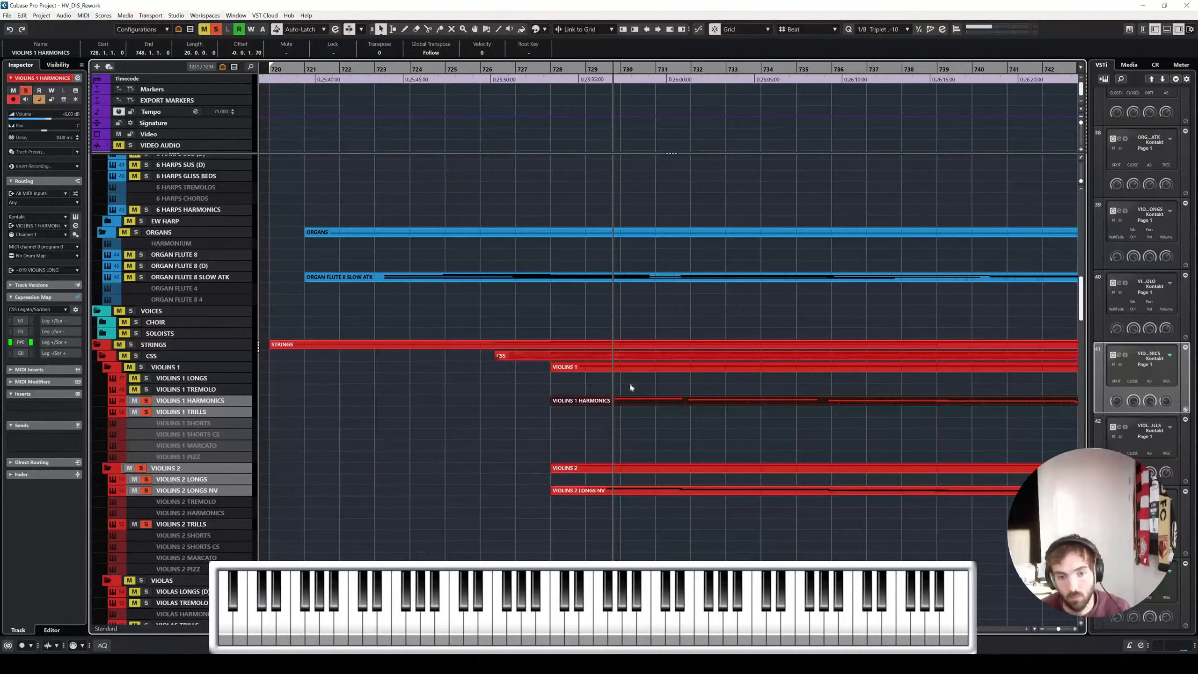
# Take VIOLINS 2 LONGS NV out of solo and select the entire CC 11 expression curve of the VIOLINS 1 HARMONICS part in the Key Editor
pyautogui.click(146, 491)
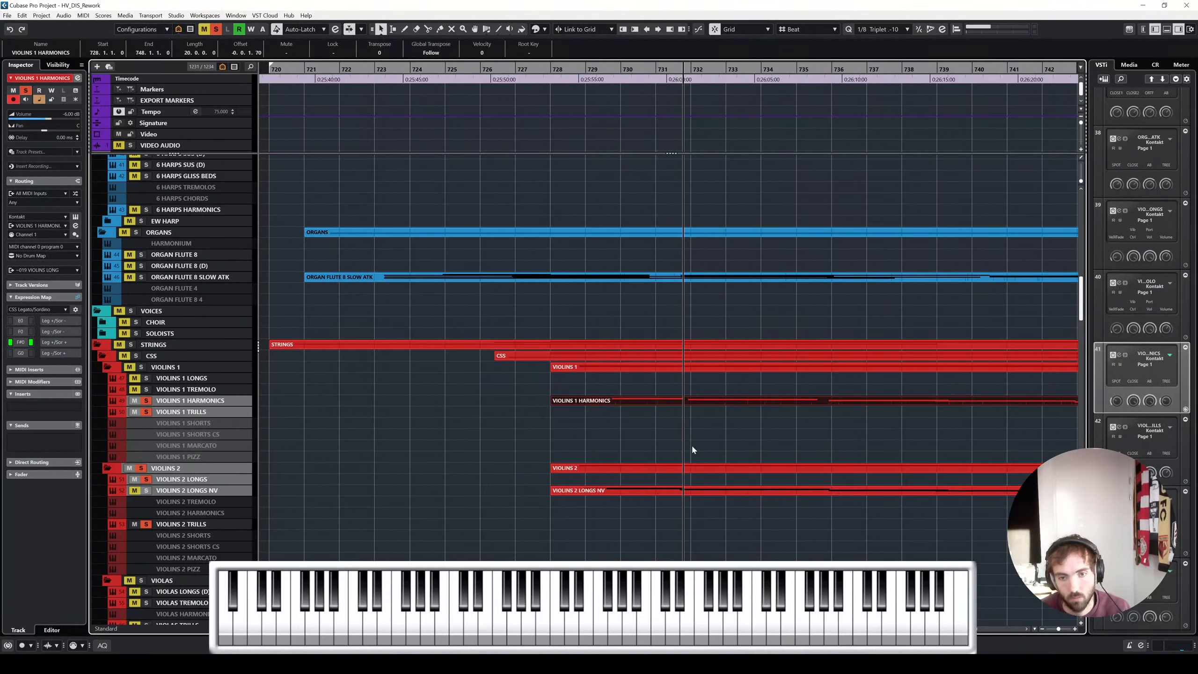
pyautogui.doubleClick(703, 402)
pyautogui.moveTo(233, 557); pyautogui.dragTo(1187, 634)
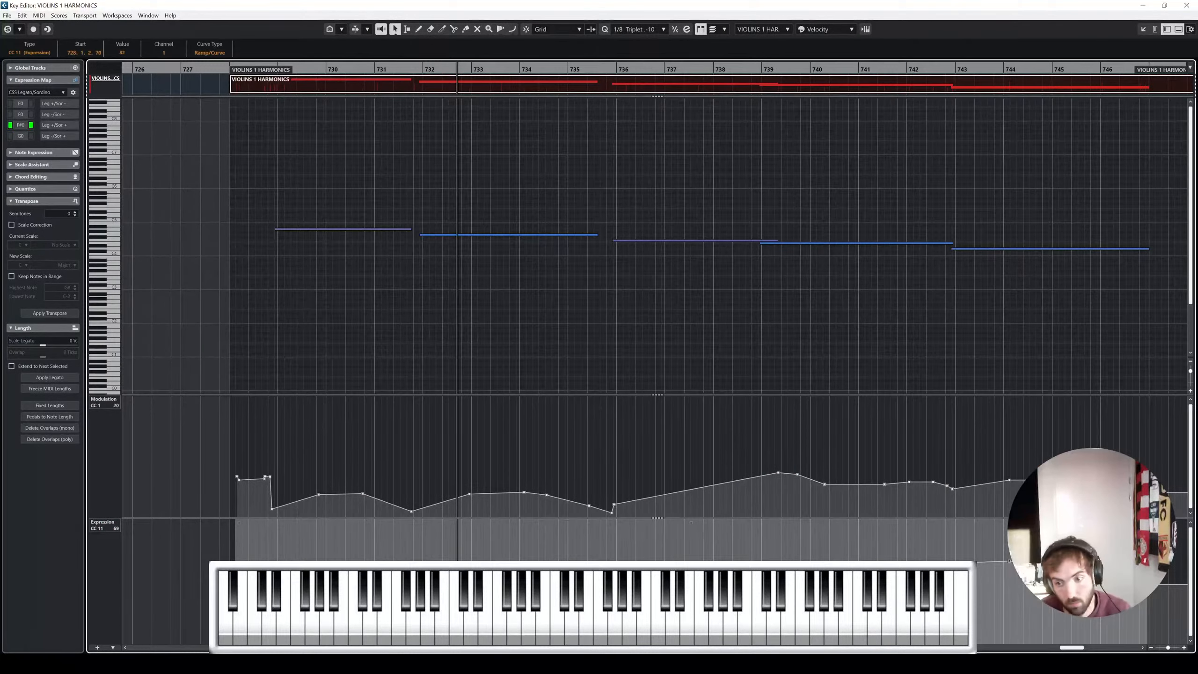
pyautogui.click(658, 435)
pyautogui.click(1187, 5)
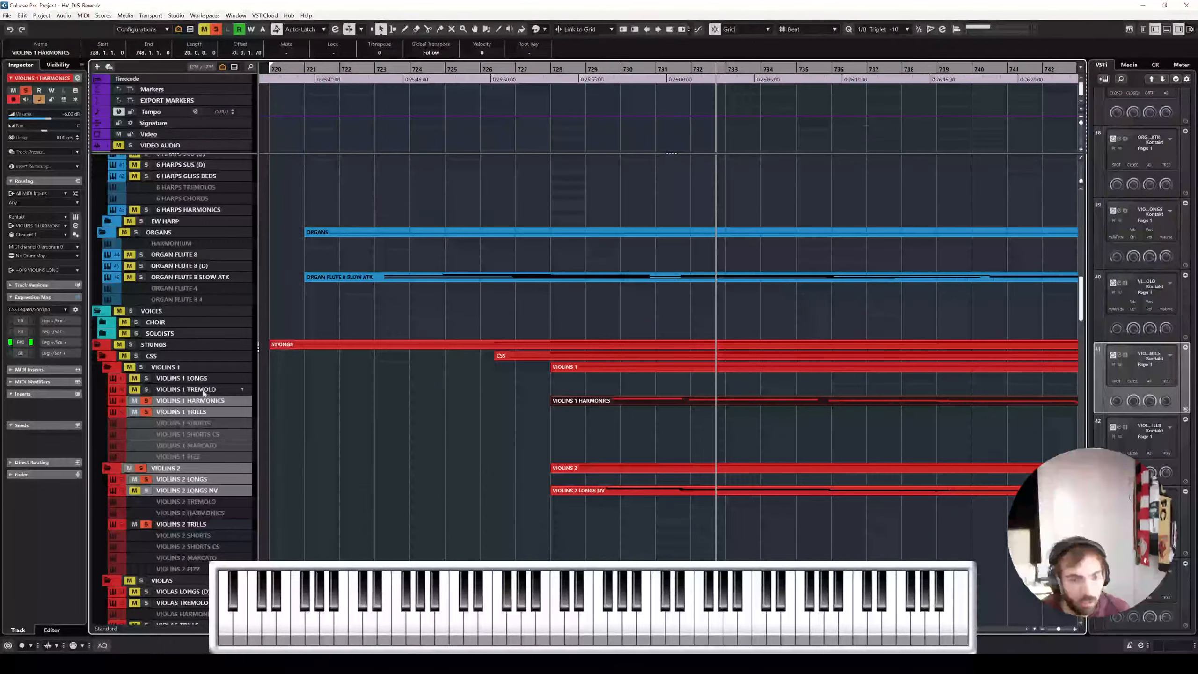
# Duplicate the VIOLINS 1 HARMONICS track together with its parts and deselect the events
pyautogui.click(208, 401)
pyautogui.hotkey('shift', 'f')
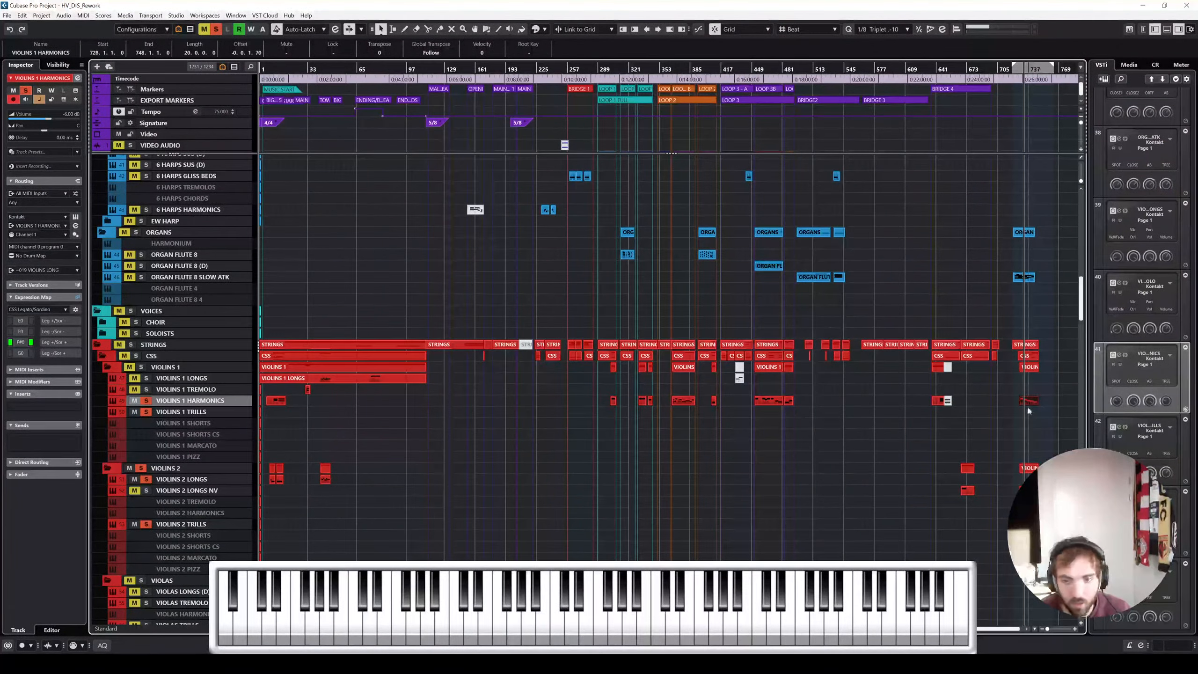
pyautogui.scroll(10, 1028, 405)
pyautogui.hscroll(5, 975, 403)
pyautogui.scroll(2, 973, 402)
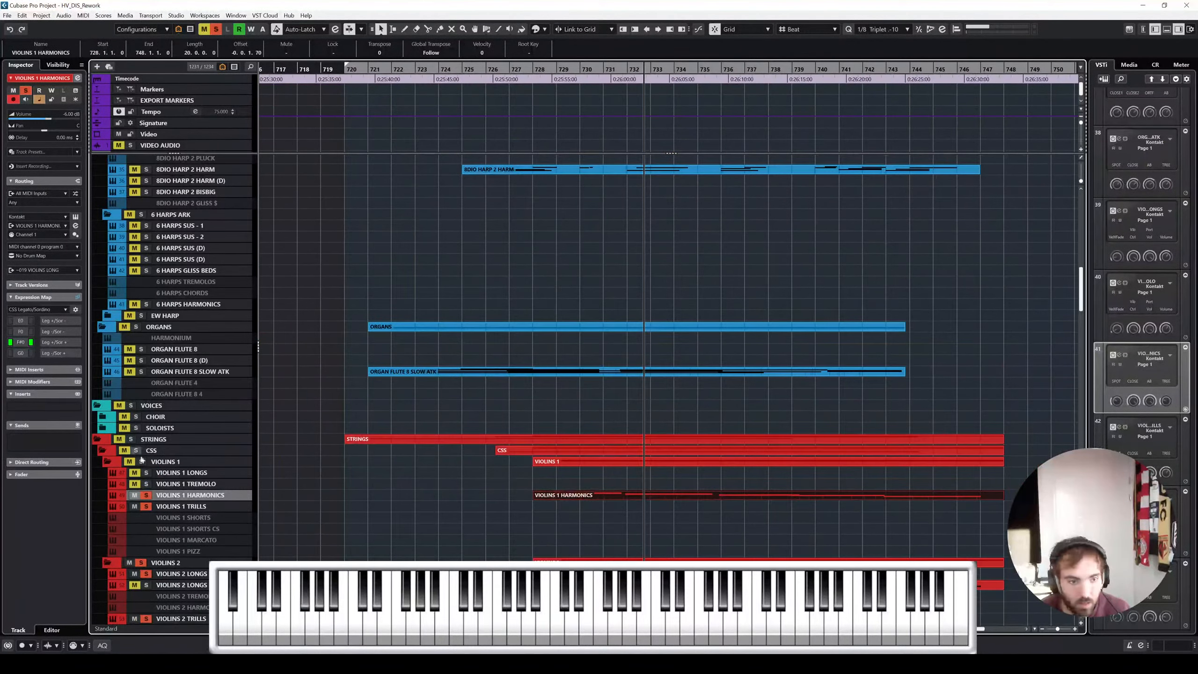
pyautogui.rightClick(207, 498)
pyautogui.click(292, 326)
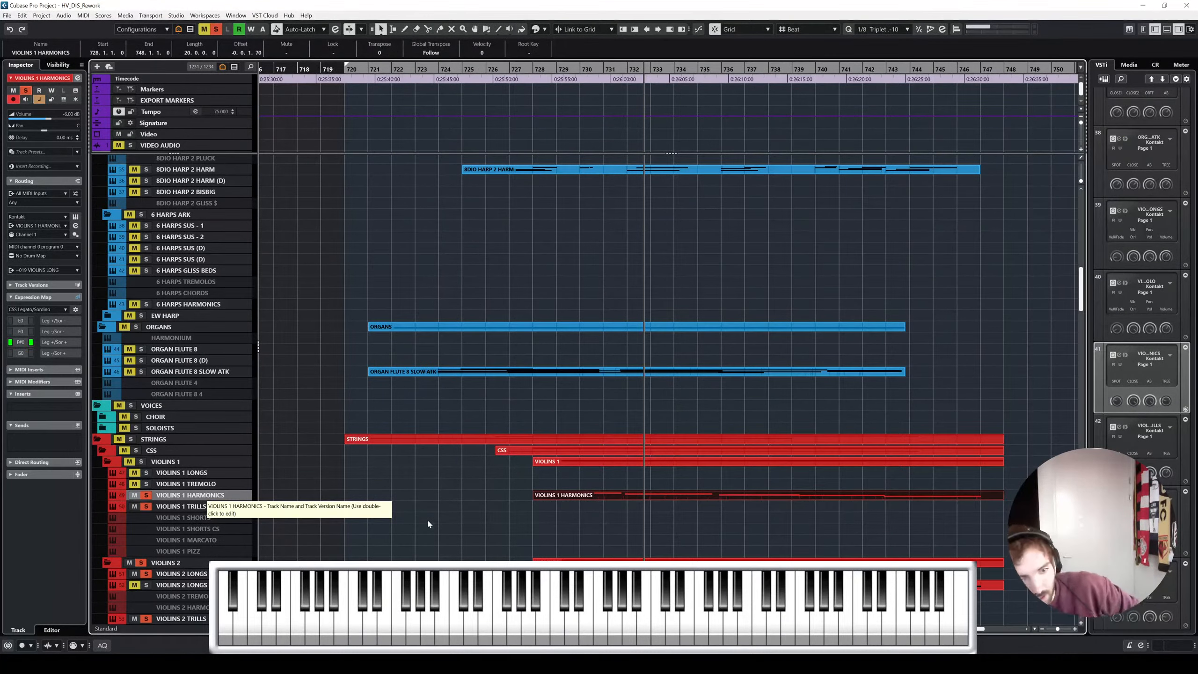
pyautogui.click(441, 511)
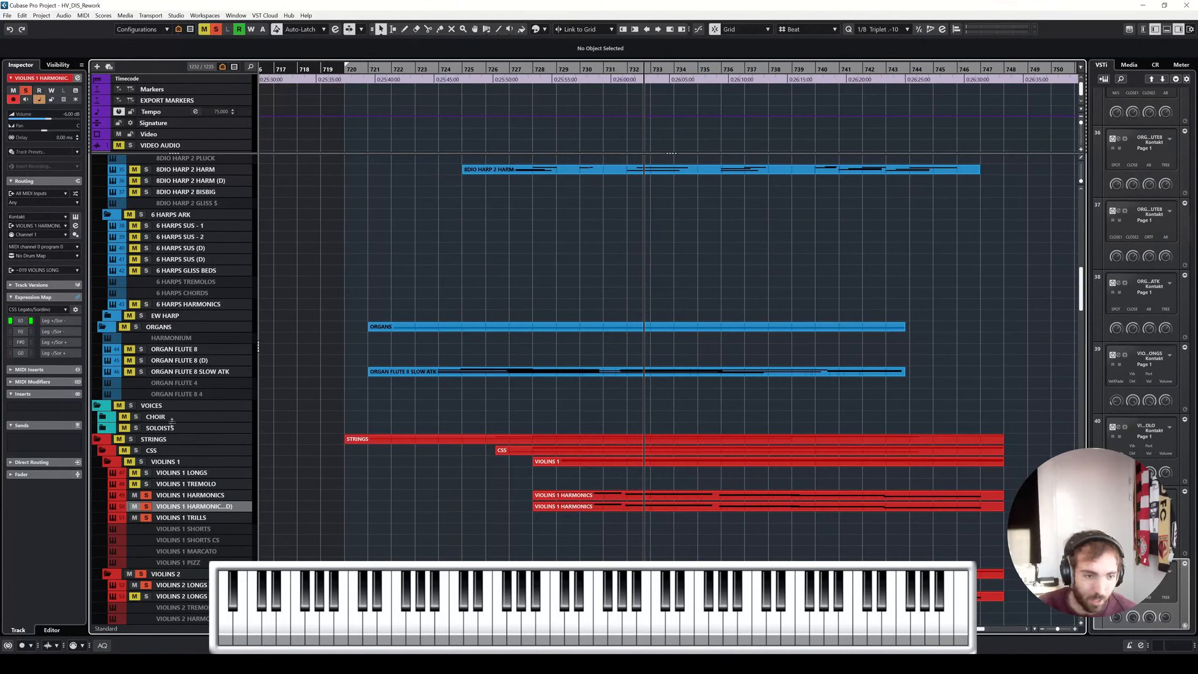
# Insert the Blackhole reverb on the duplicated VIOLINS 1 HARMONICS track with its default settings and close the plug-in window
pyautogui.click(80, 402)
pyautogui.write('black')
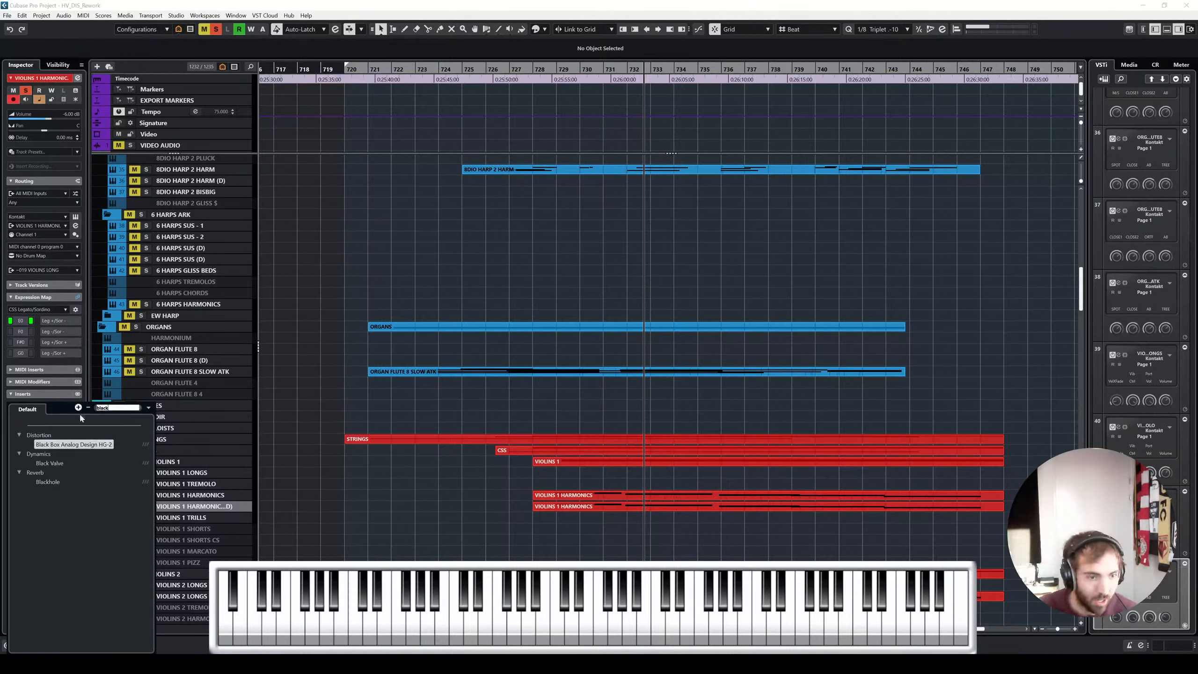
pyautogui.doubleClick(48, 482)
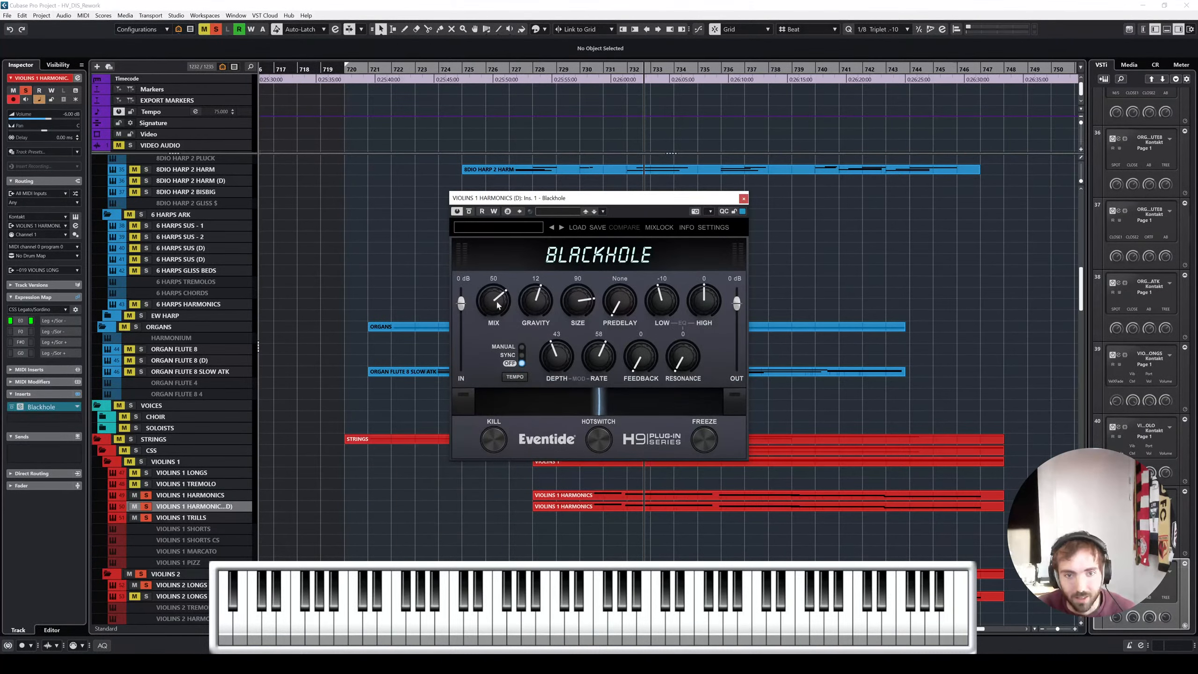
pyautogui.click(743, 198)
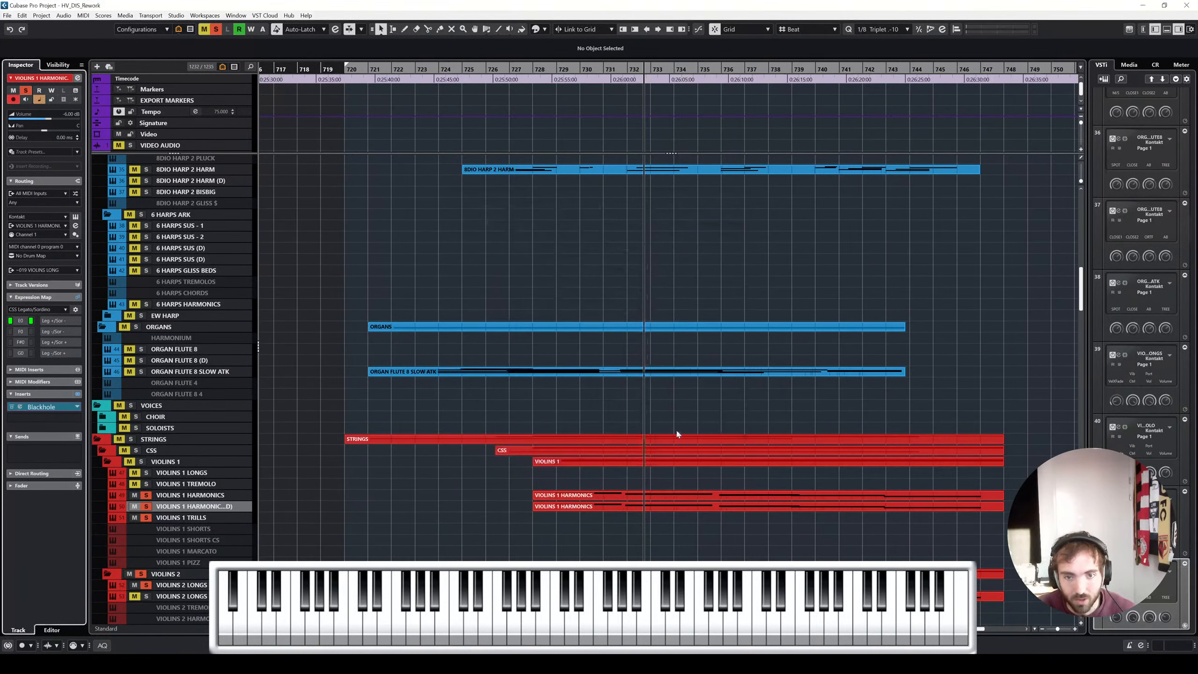
# Delete the duplicated harmonics track's earlier parts across the project, keeping its closing part at bar 728
pyautogui.hotkey('shift', 'f')
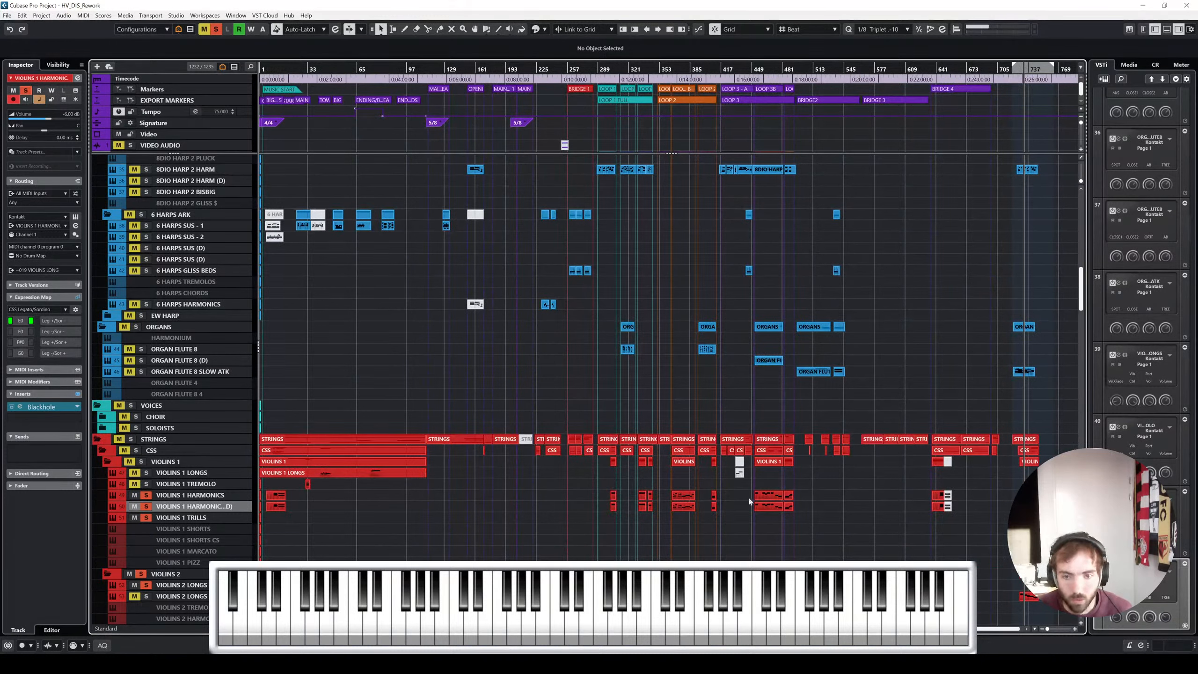
pyautogui.moveTo(271, 518); pyautogui.dragTo(979, 506)
pyautogui.press('Delete')
pyautogui.press('h')
pyautogui.press('h')
pyautogui.press('h')
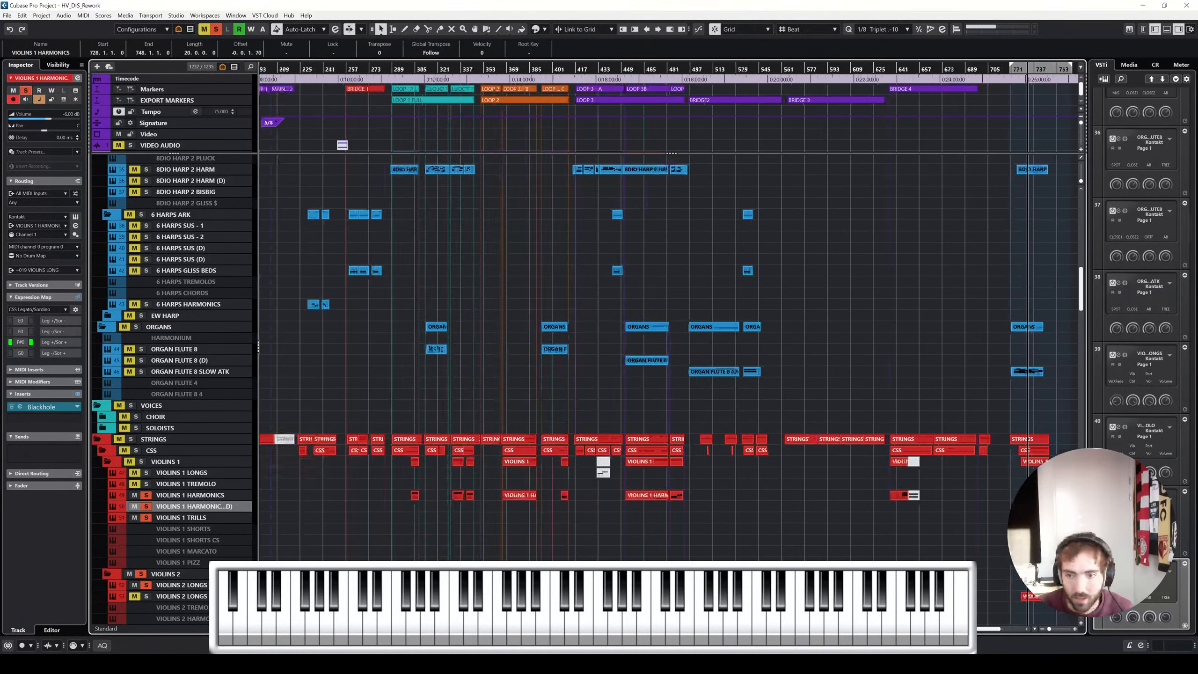
# Look at the group of 8DIO HARP 2 SUS SOFT duplicate tracks for comparison and return to the violin parts
pyautogui.scroll(4, 245, 368)
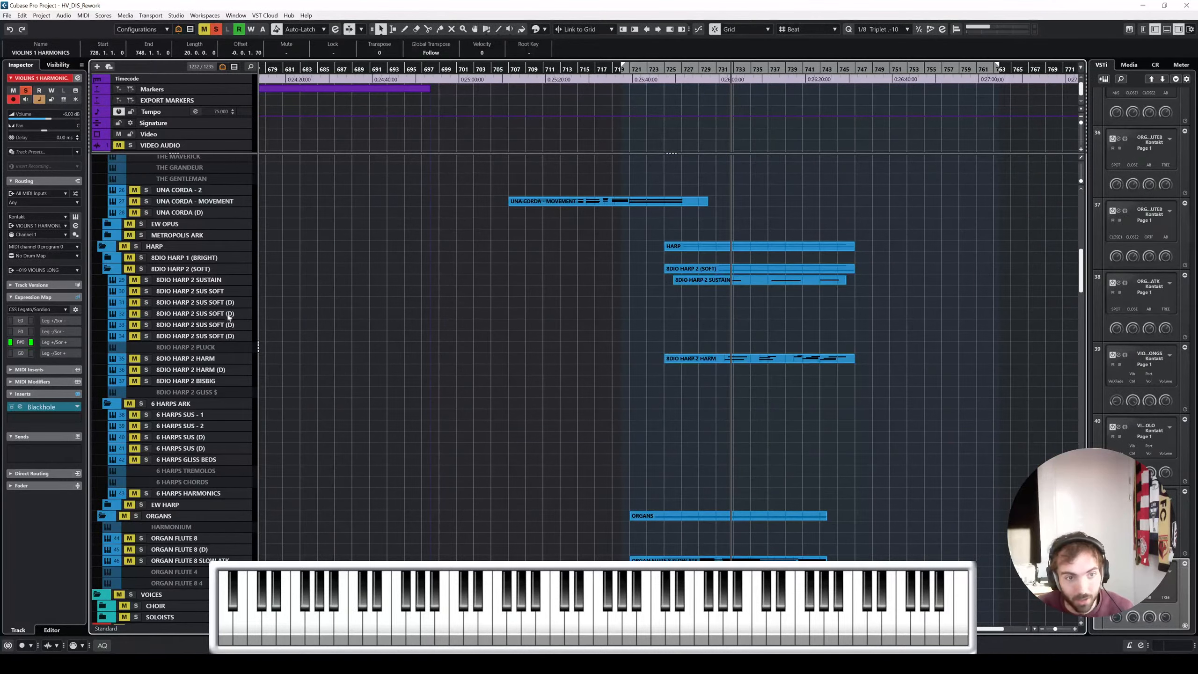
pyautogui.click(228, 293)
pyautogui.keyDown('shift'); pyautogui.click(229, 337); pyautogui.keyUp('shift')
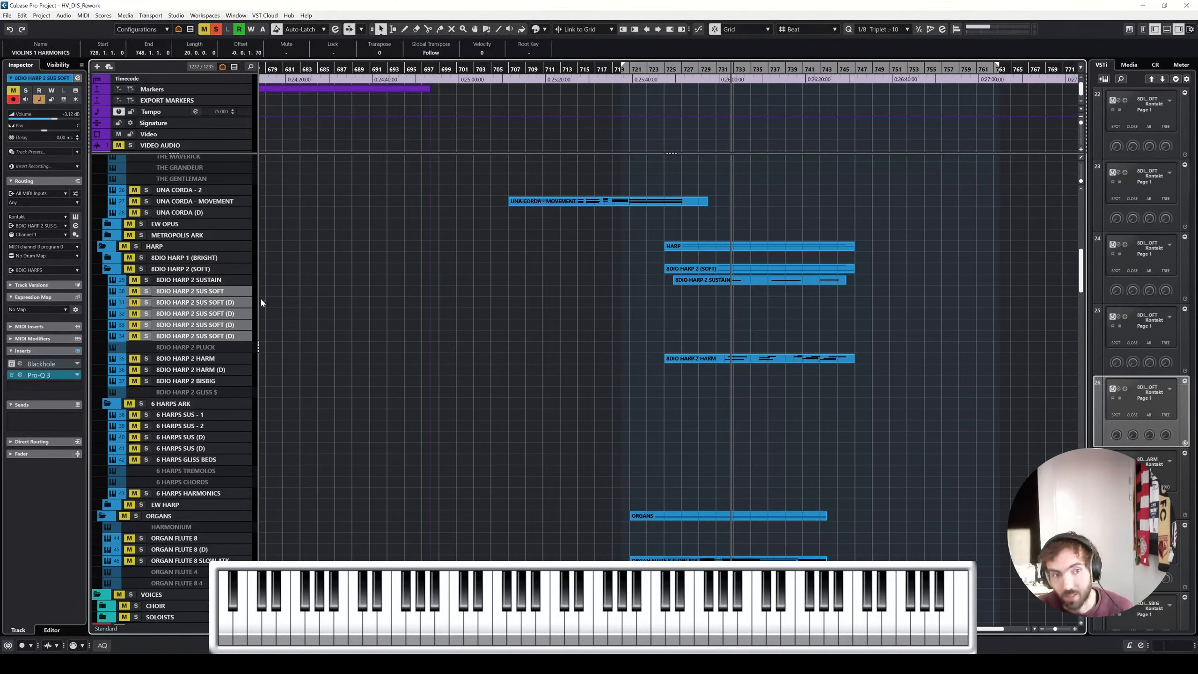
pyautogui.scroll(-10, 326, 332)
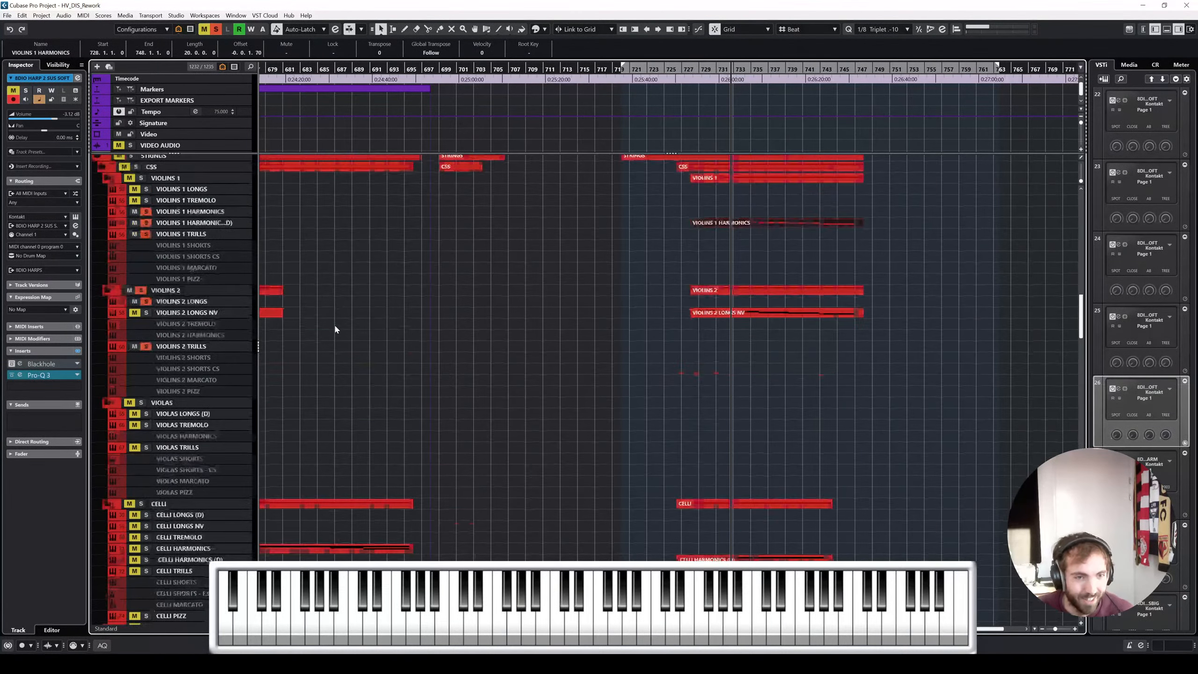
pyautogui.press('h')
pyautogui.press('h')
pyautogui.click(665, 267)
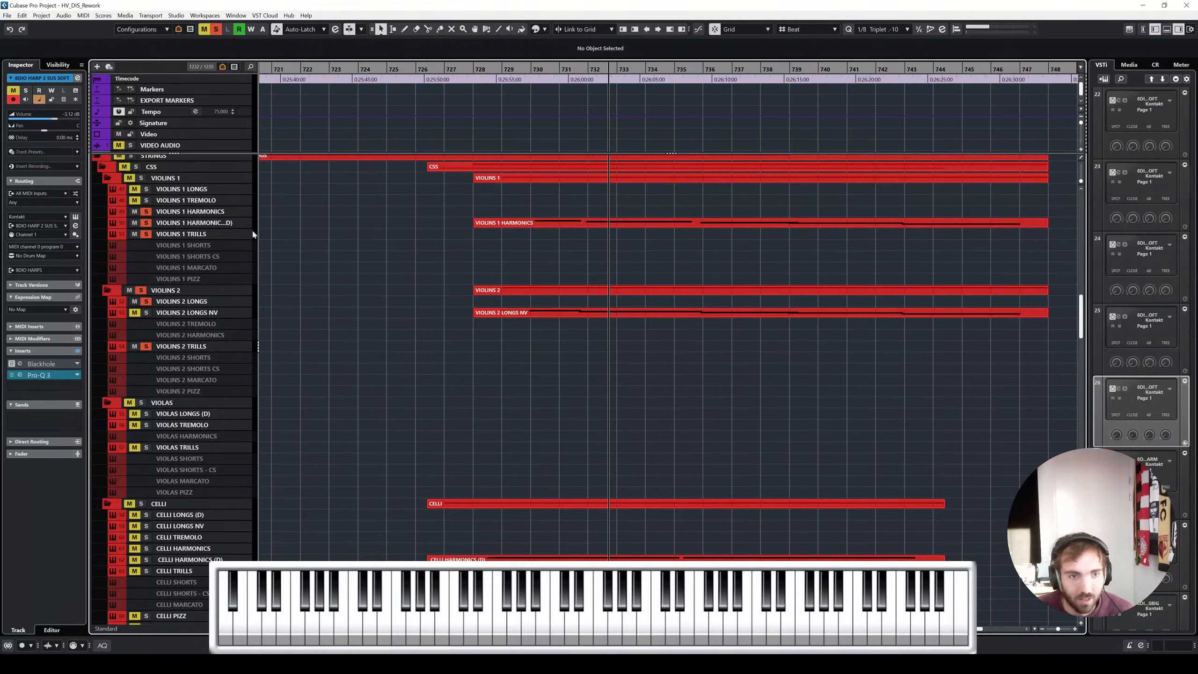
# Select the duplicated VIOLINS 1 HARMONICS track, play from about bar 728, and take the soloed violin tracks out of solo
pyautogui.click(204, 224)
pyautogui.click(506, 78)
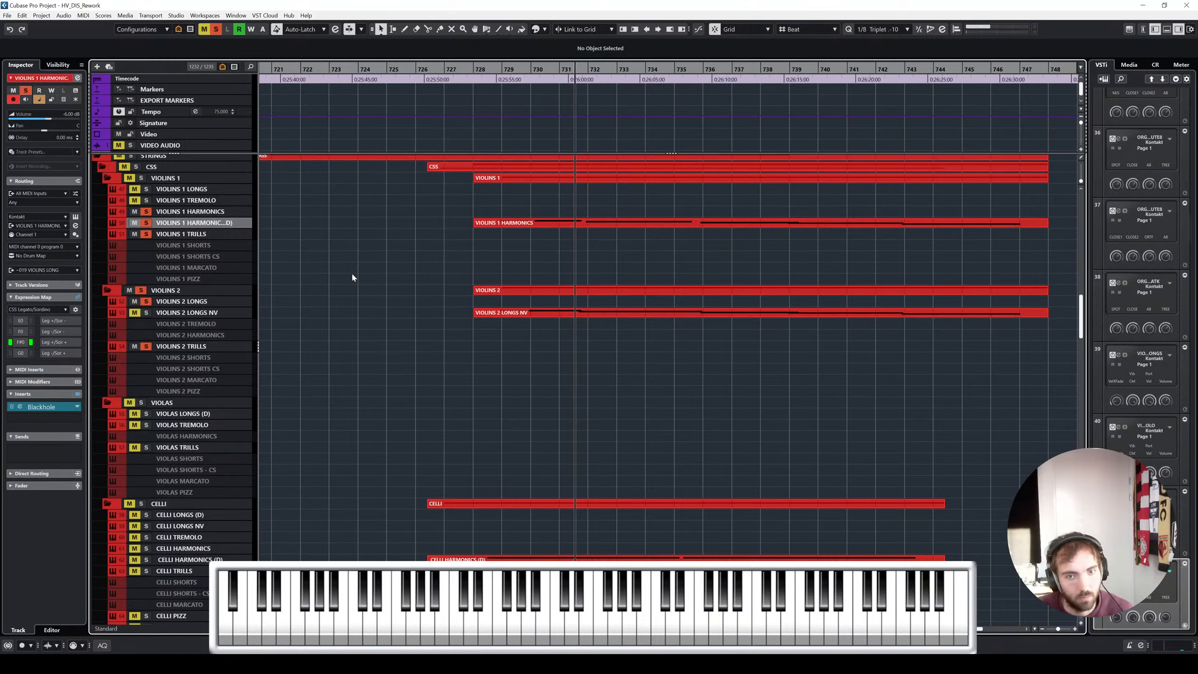
pyautogui.click(147, 213)
pyautogui.click(141, 291)
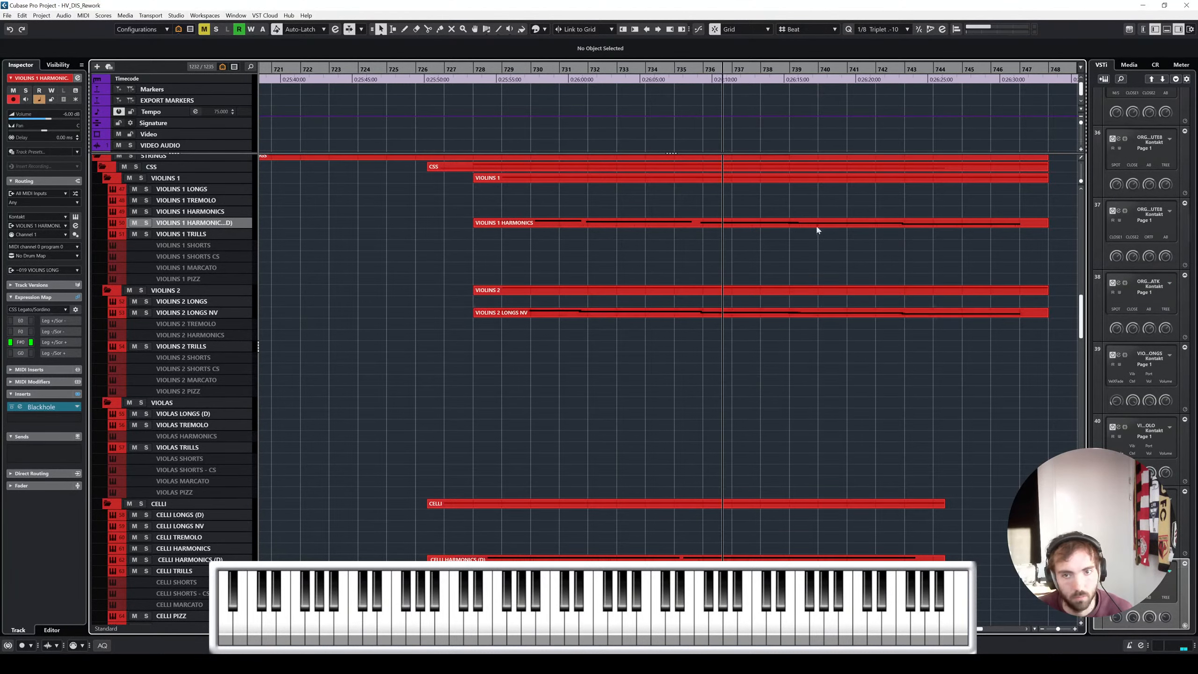
# Mute the closing VIOLINS 2 LONGS NV part with the Mute tool and return to the selection tool
pyautogui.rightClick(722, 317)
pyautogui.click(774, 312)
pyautogui.click(773, 312)
pyautogui.rightClick(781, 342)
pyautogui.click(768, 339)
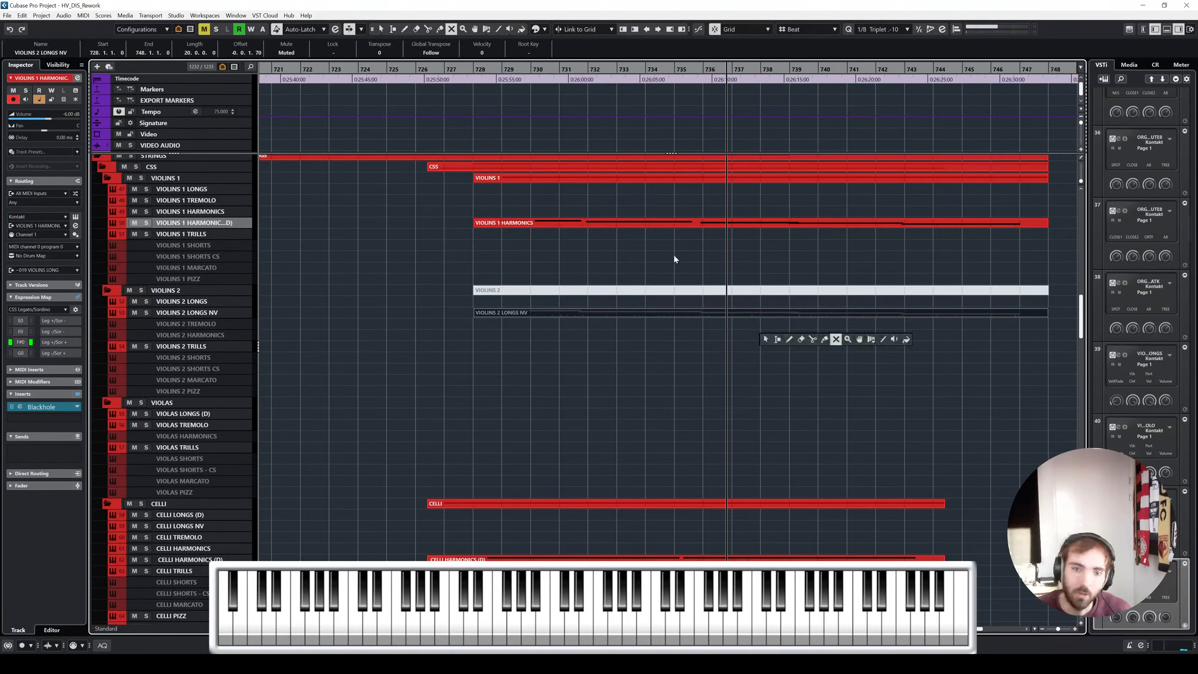
pyautogui.click(651, 256)
# Open the closing VIOLINS 1 HARMONICS (D) part in the Key Editor and play from about bar 736
pyautogui.scroll(2, 630, 406)
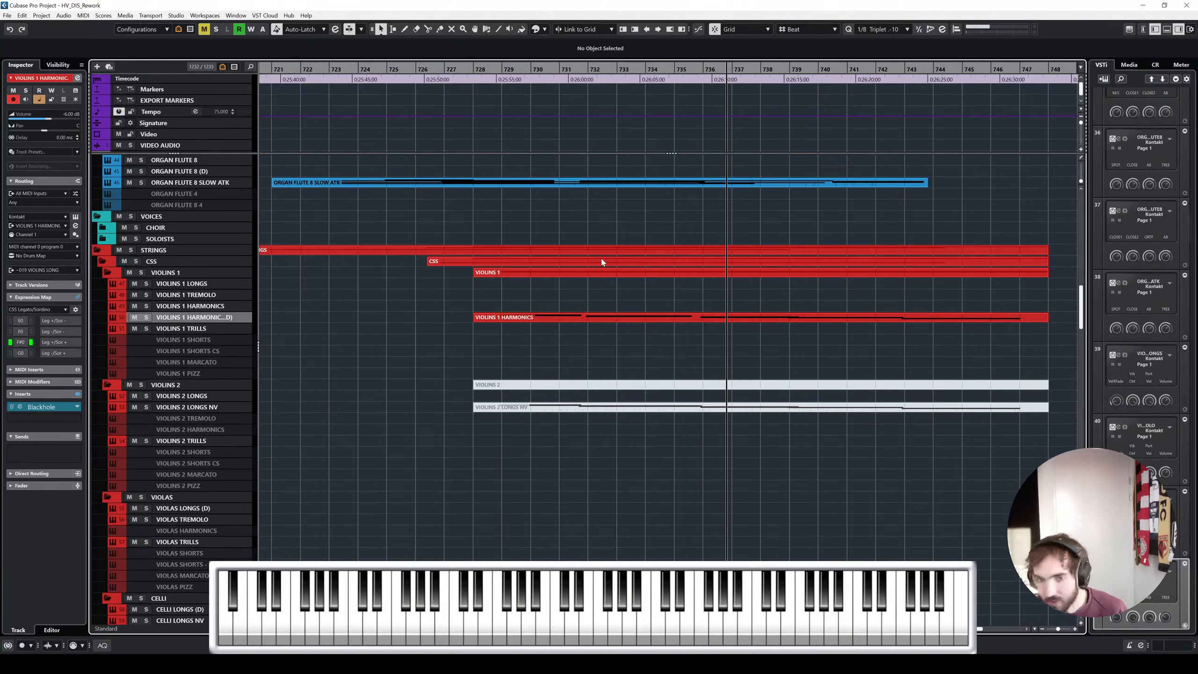
pyautogui.doubleClick(642, 317)
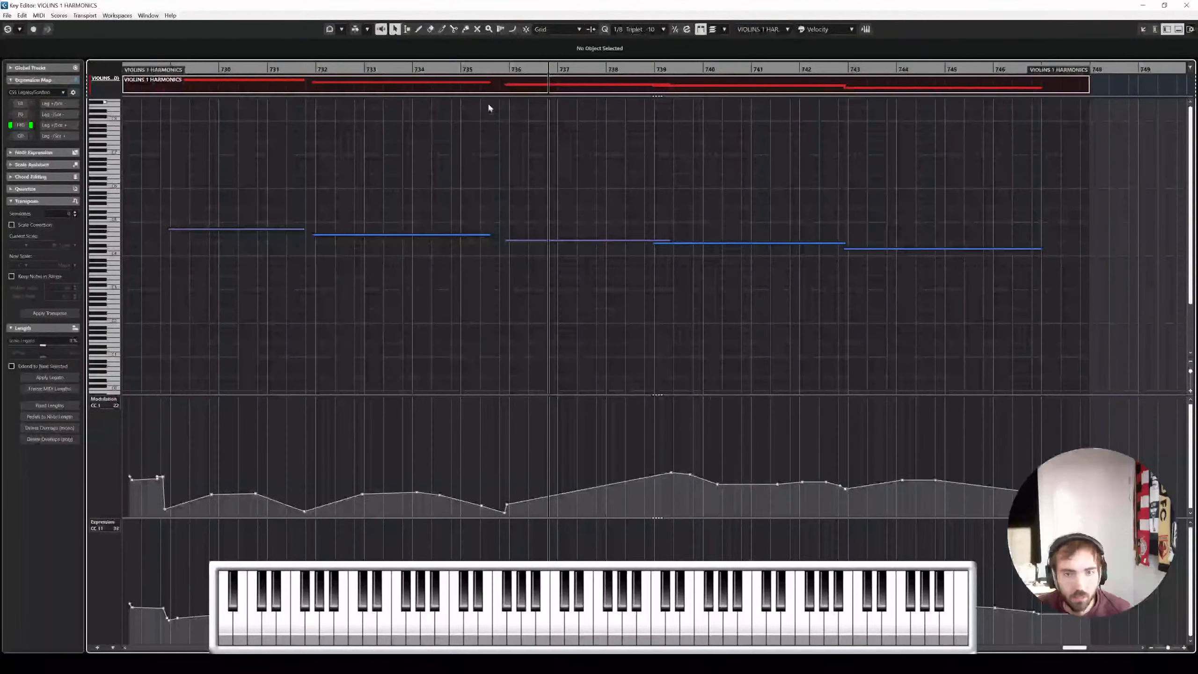
pyautogui.click(502, 69)
pyautogui.press('s')
pyautogui.press('space')
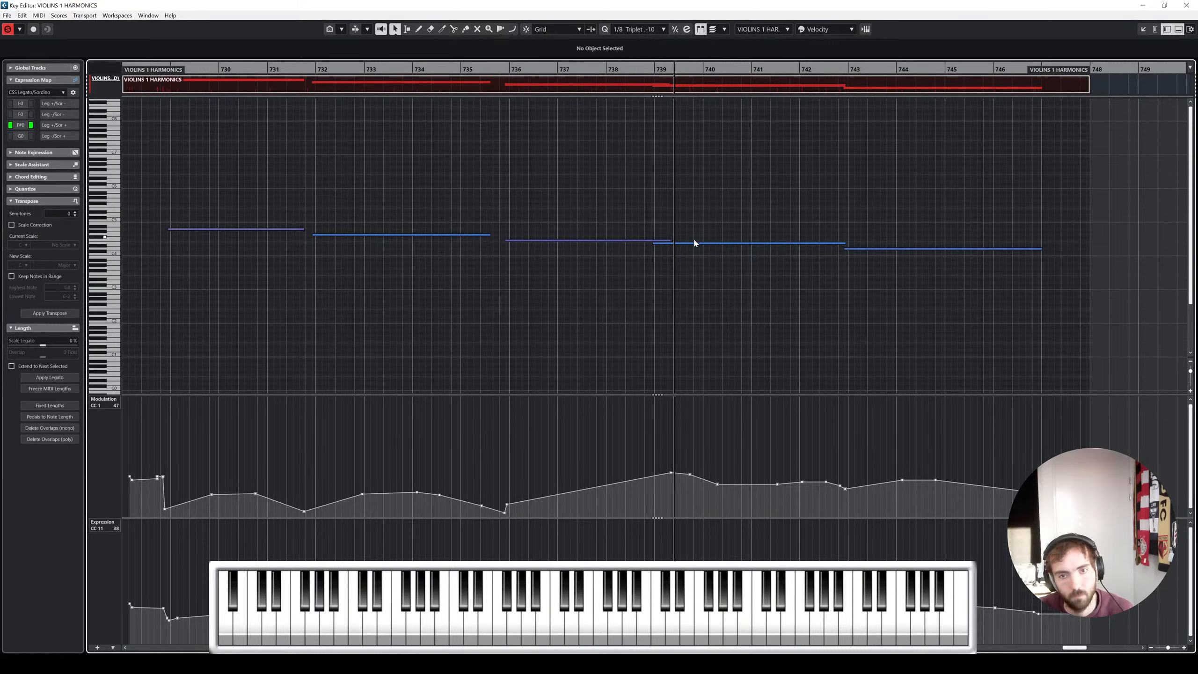
# Redraw the CC 1 curve of the VIOLINS 1 HARMONICS part from about bar 740 to 745 with a deeper dip near bar 743
pyautogui.press('8')
pyautogui.moveTo(705, 481)
pyautogui.mouseDown()
pyautogui.moveTo(845, 507)
pyautogui.moveTo(946, 484)
pyautogui.mouseUp()
pyautogui.press('1')
pyautogui.rightClick(857, 364)
pyautogui.click(881, 362)
pyautogui.press('1')
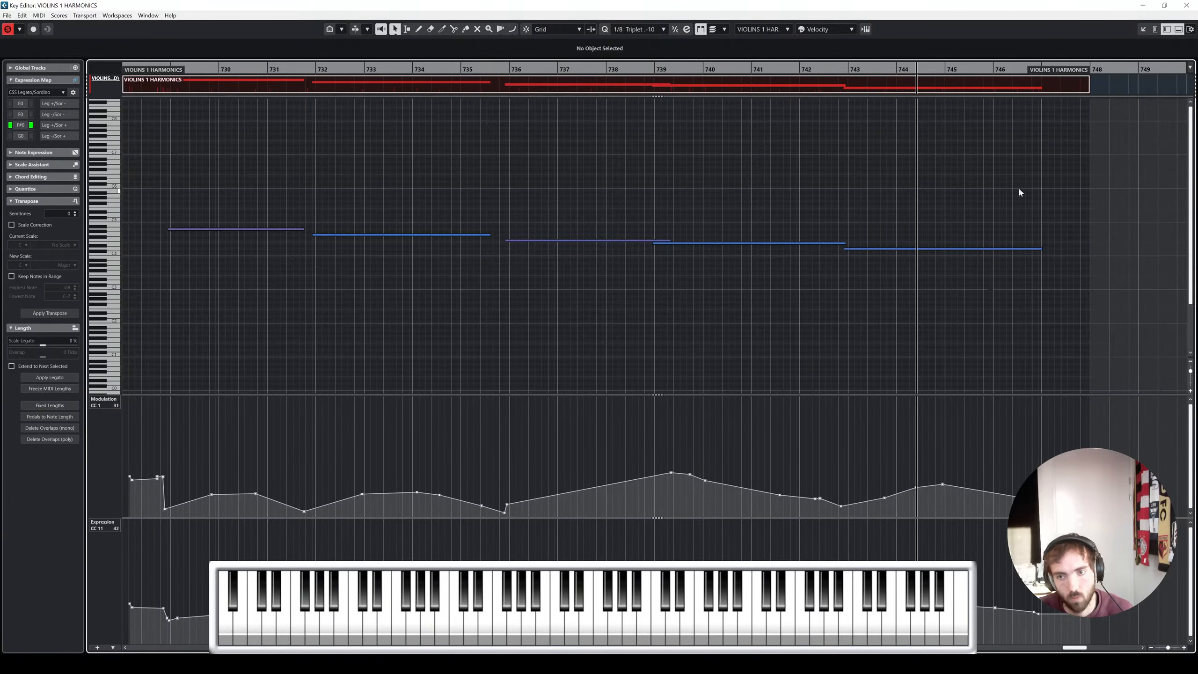
pyautogui.click(1187, 5)
# Delete the VIOLINS 2 LONGS NV part and replace it with a copy of the VIOLINS 1 HARMONICS part at bar 728
pyautogui.click(699, 334)
pyautogui.click(701, 319)
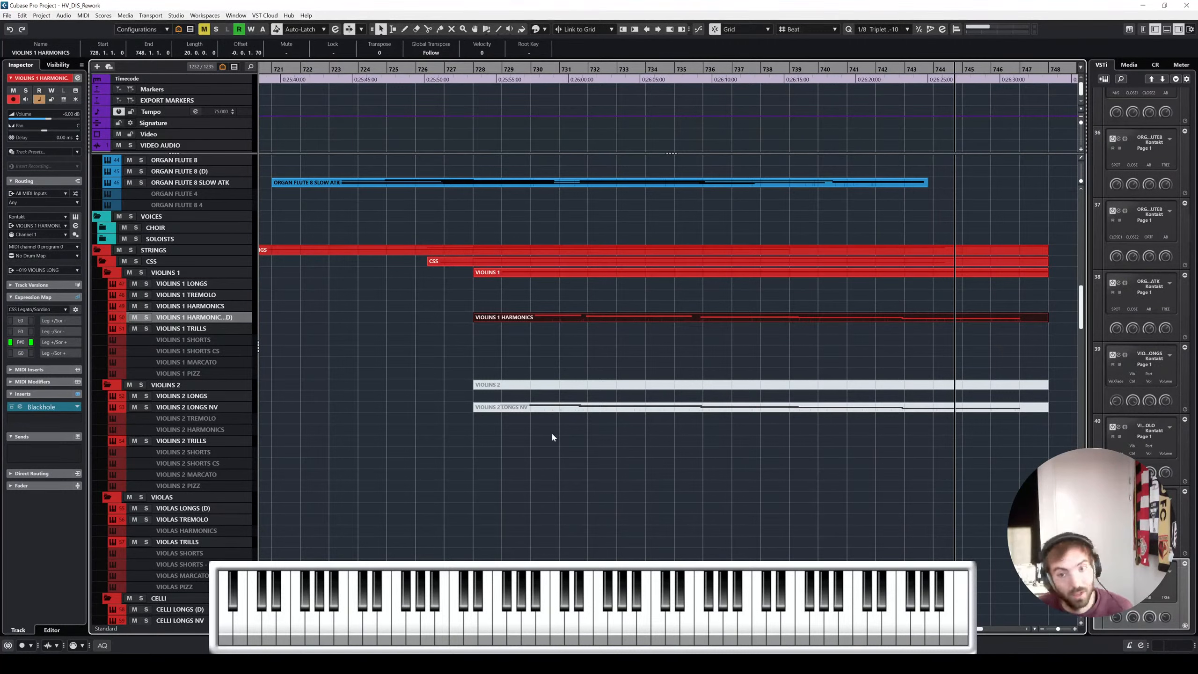
pyautogui.click(550, 426)
pyautogui.click(580, 409)
pyautogui.press('Delete')
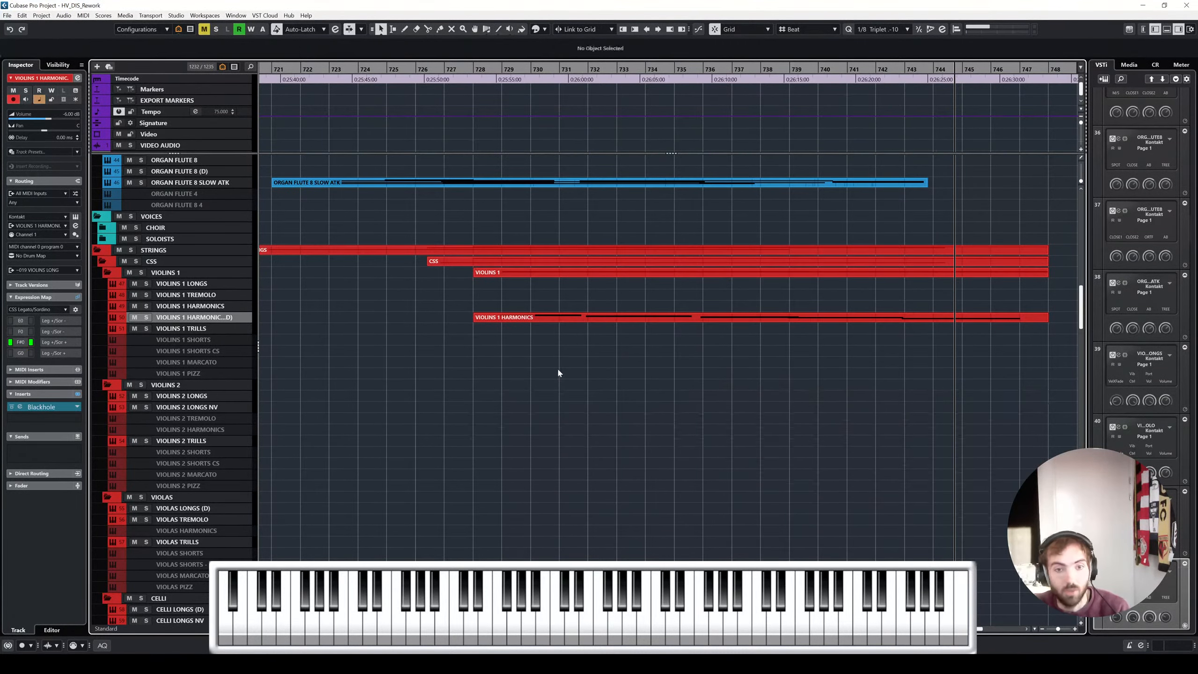
pyautogui.click(503, 320)
pyautogui.moveTo(502, 320); pyautogui.dragTo(500, 405)
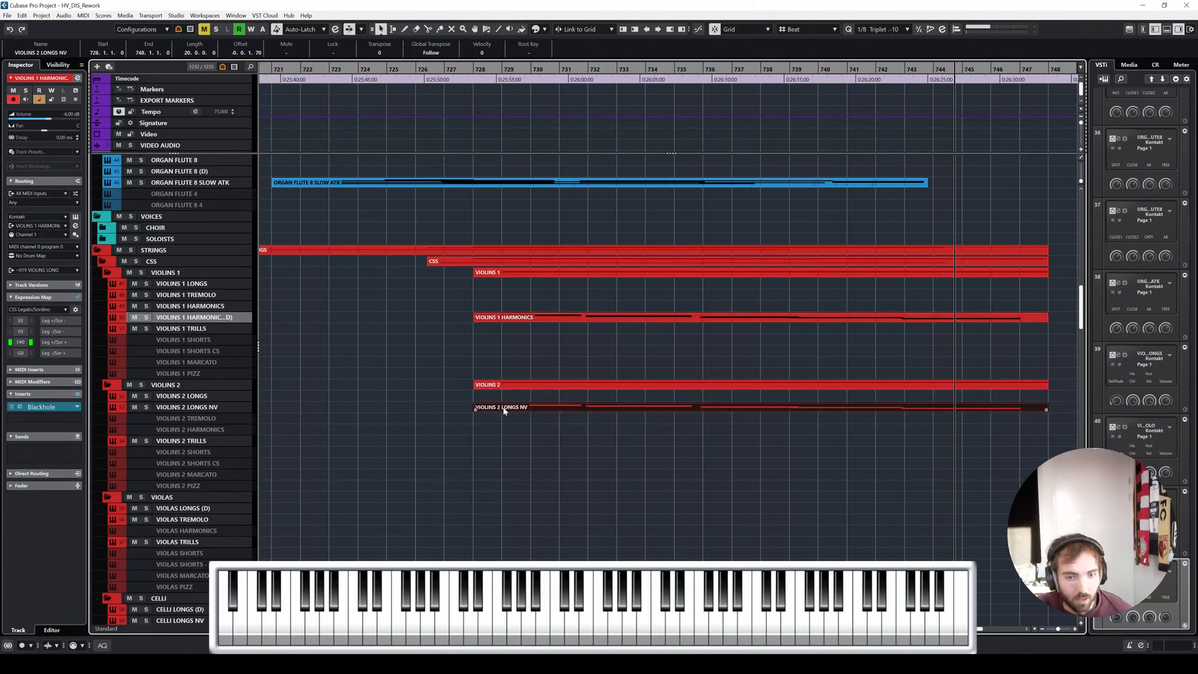
# In the new VIOLINS 2 LONGS NV part, lower the entire CC 11 expression curve to about 11 and close the Key Editor
pyautogui.doubleClick(500, 405)
pyautogui.moveTo(1152, 570); pyautogui.dragTo(139, 649)
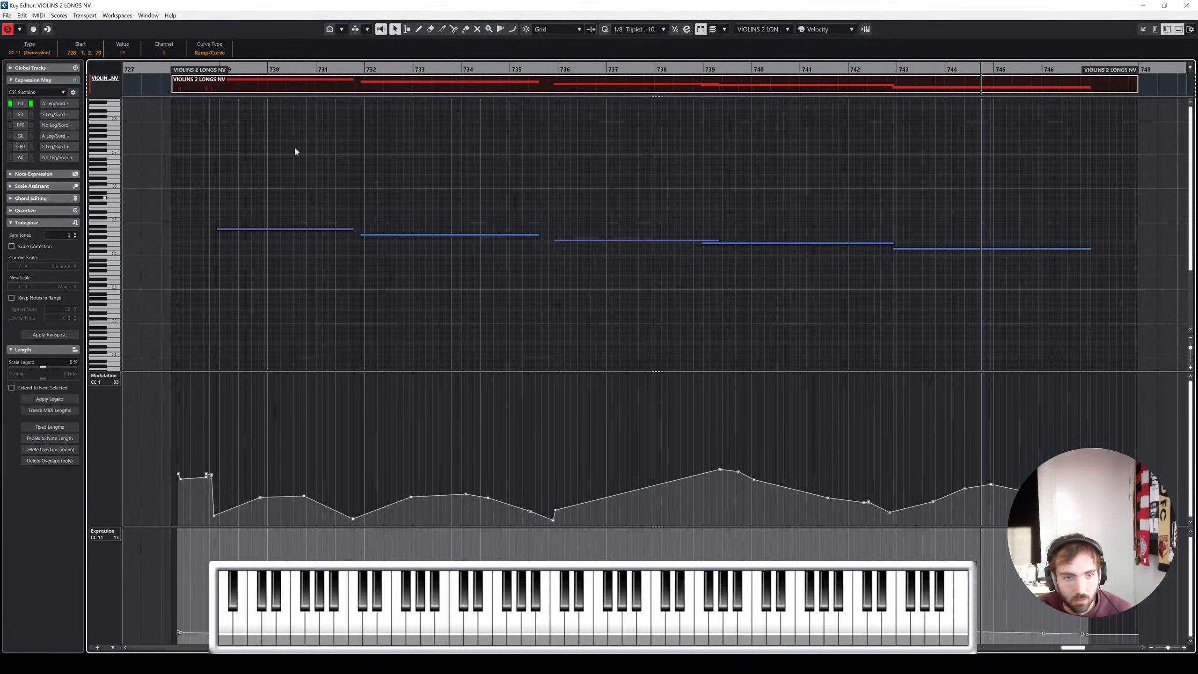
pyautogui.click(173, 69)
pyautogui.click(1187, 5)
# Play the closing passage from about bar 717 to 736, following the Una Corda, harp, organ and string parts
pyautogui.scroll(-3, 624, 197)
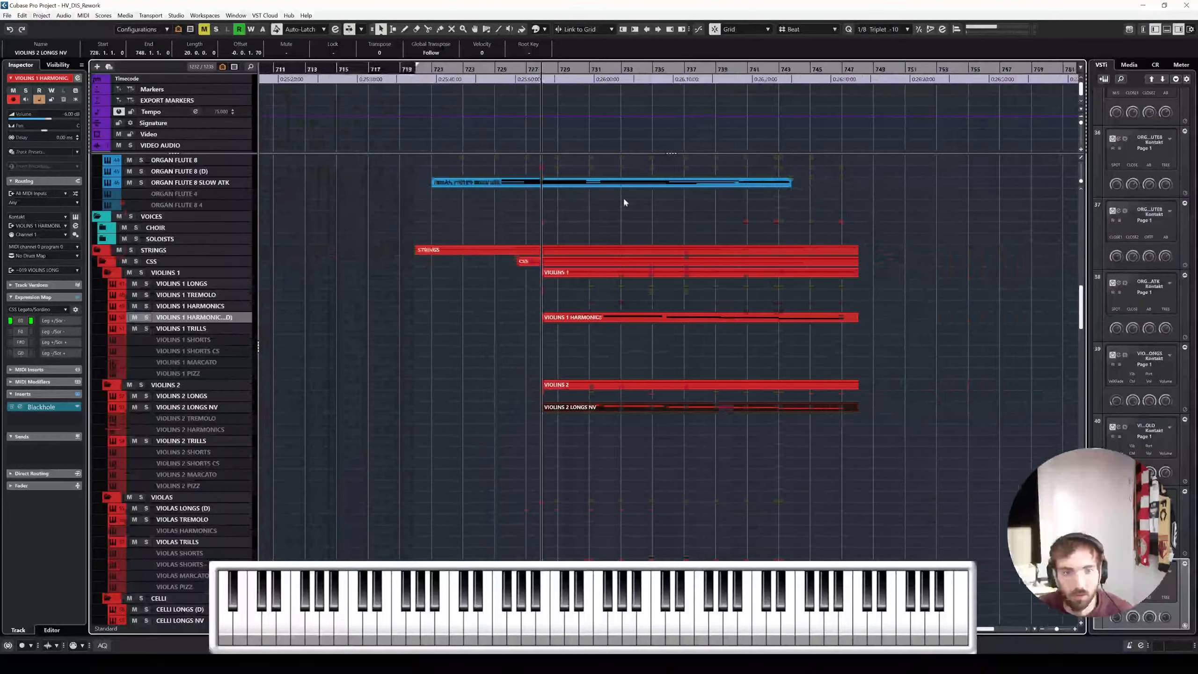
pyautogui.scroll(-3, 624, 197)
pyautogui.scroll(-5, 447, 213)
pyautogui.moveTo(402, 73); pyautogui.dragTo(369, 72)
pyautogui.press('space')
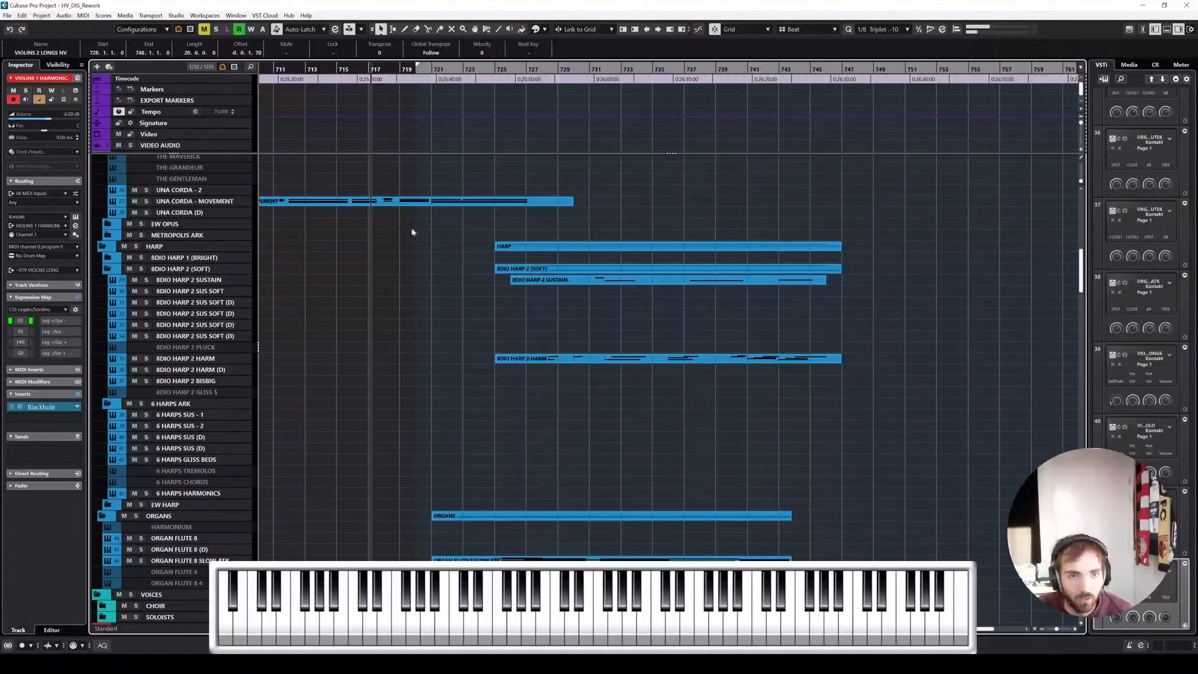
pyautogui.scroll(3, 410, 245)
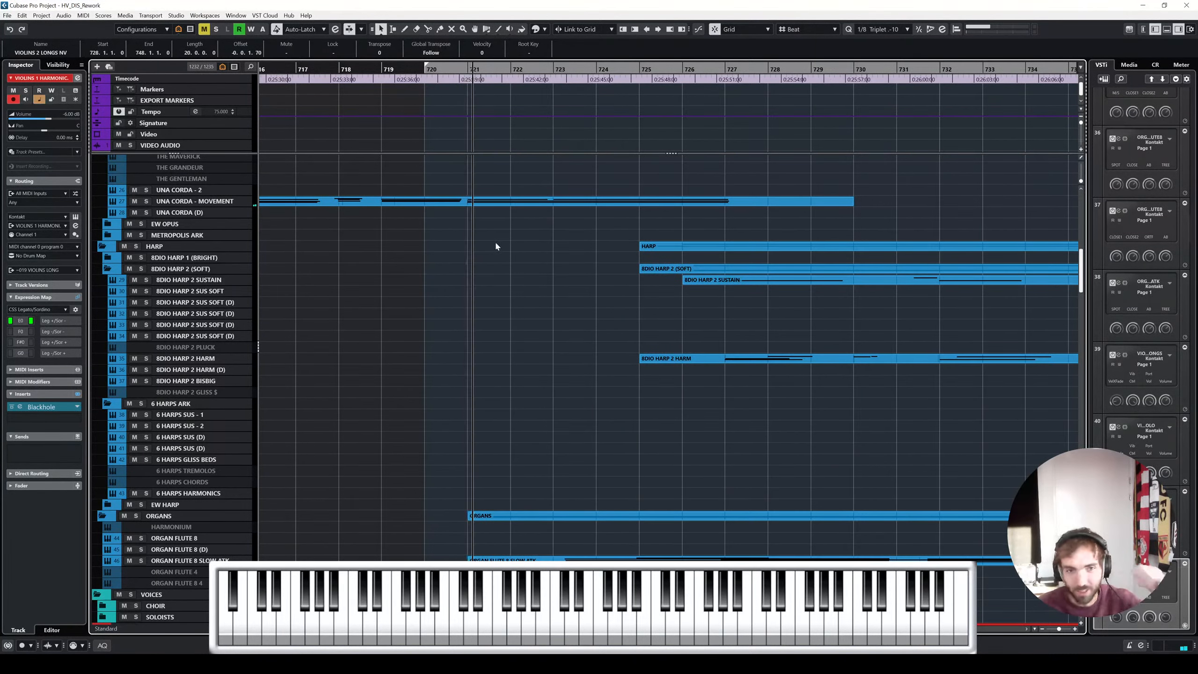
pyautogui.press('f')
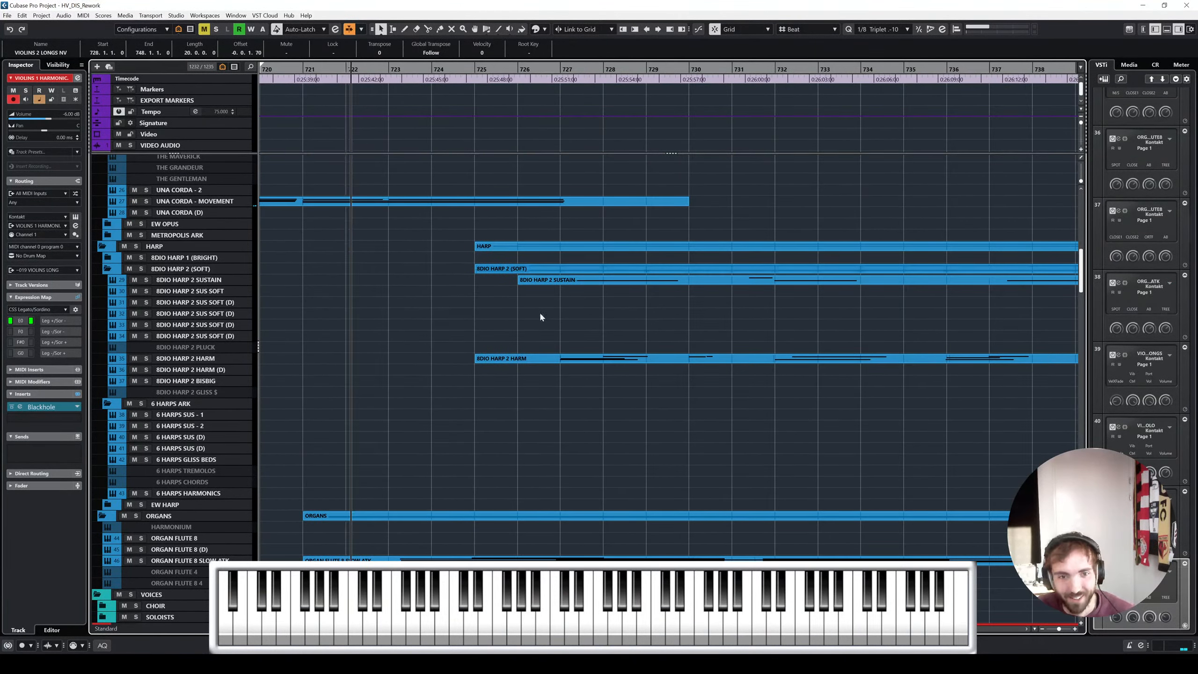
pyautogui.click(521, 329)
pyautogui.scroll(10, 521, 330)
pyautogui.scroll(-10, 519, 330)
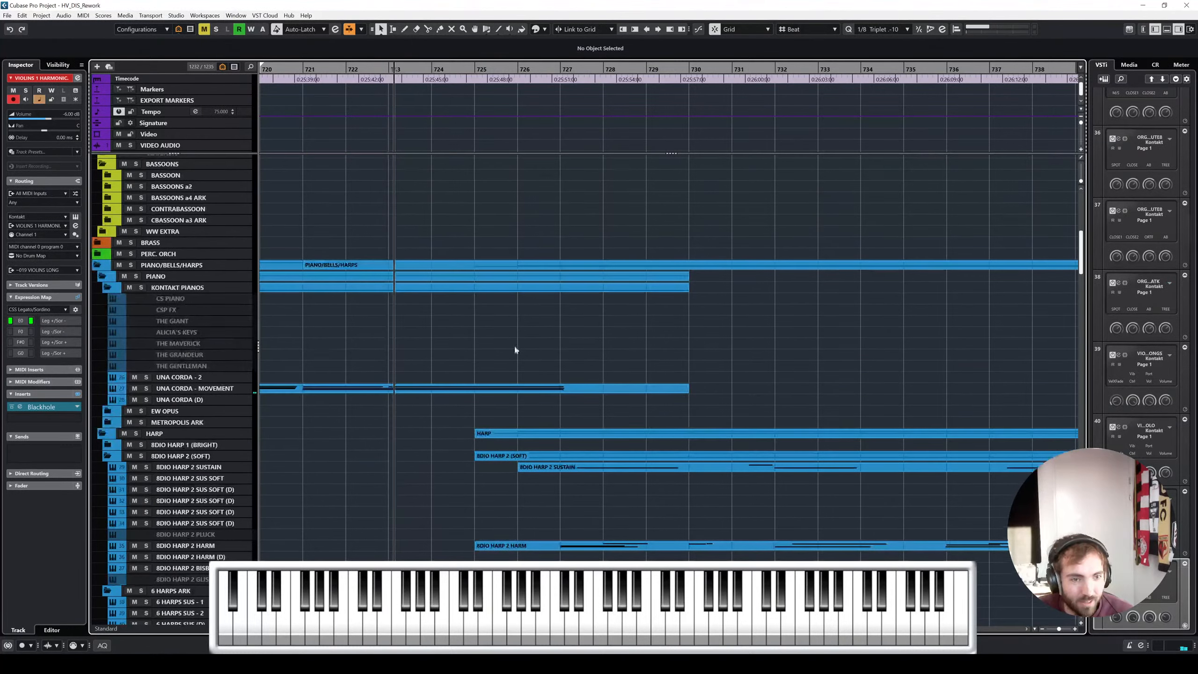
pyautogui.scroll(-2, 514, 336)
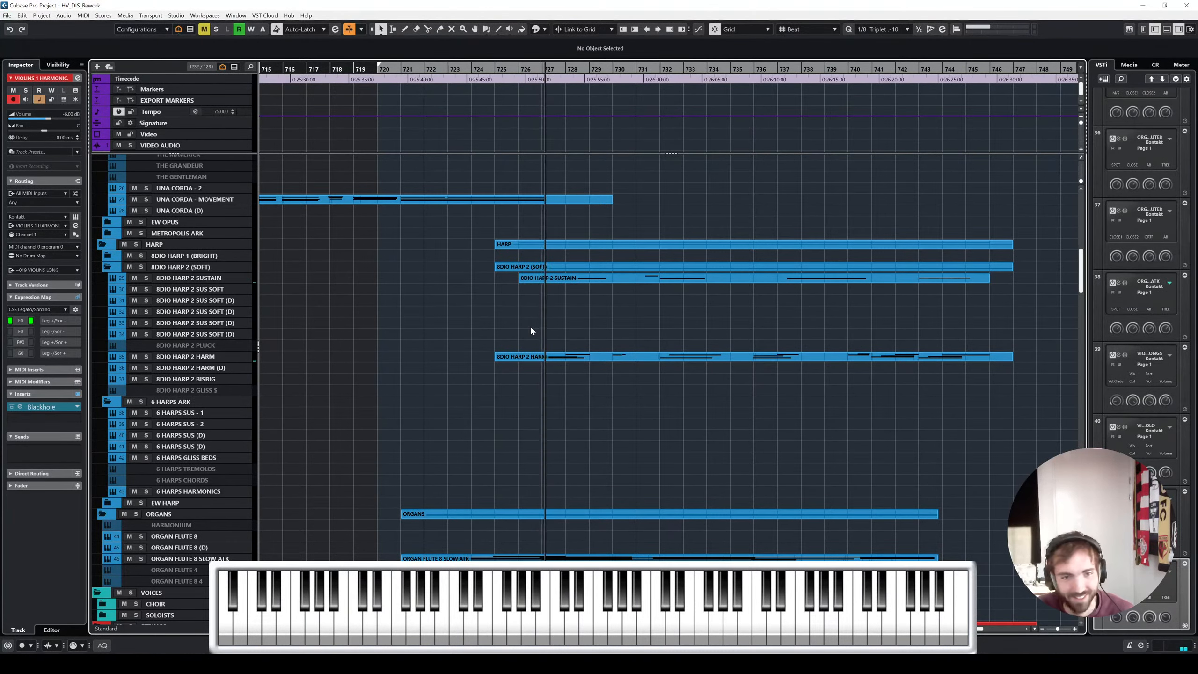
pyautogui.scroll(4, 532, 329)
pyautogui.hscroll(2, 532, 328)
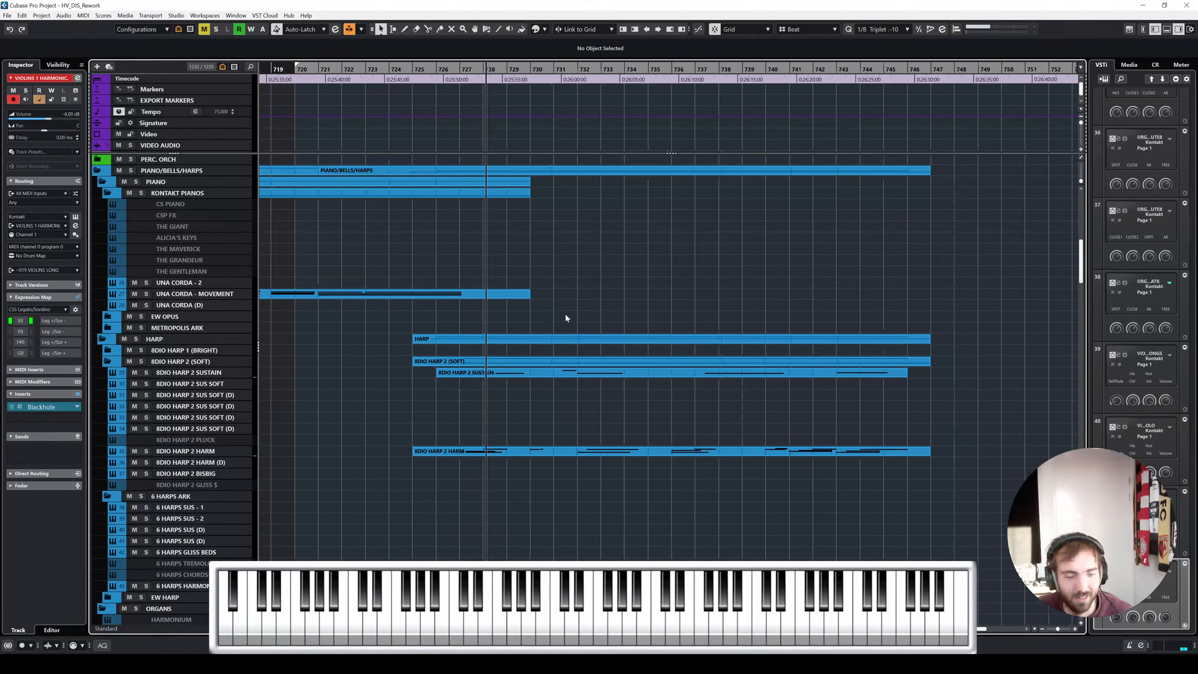
pyautogui.scroll(3, 565, 315)
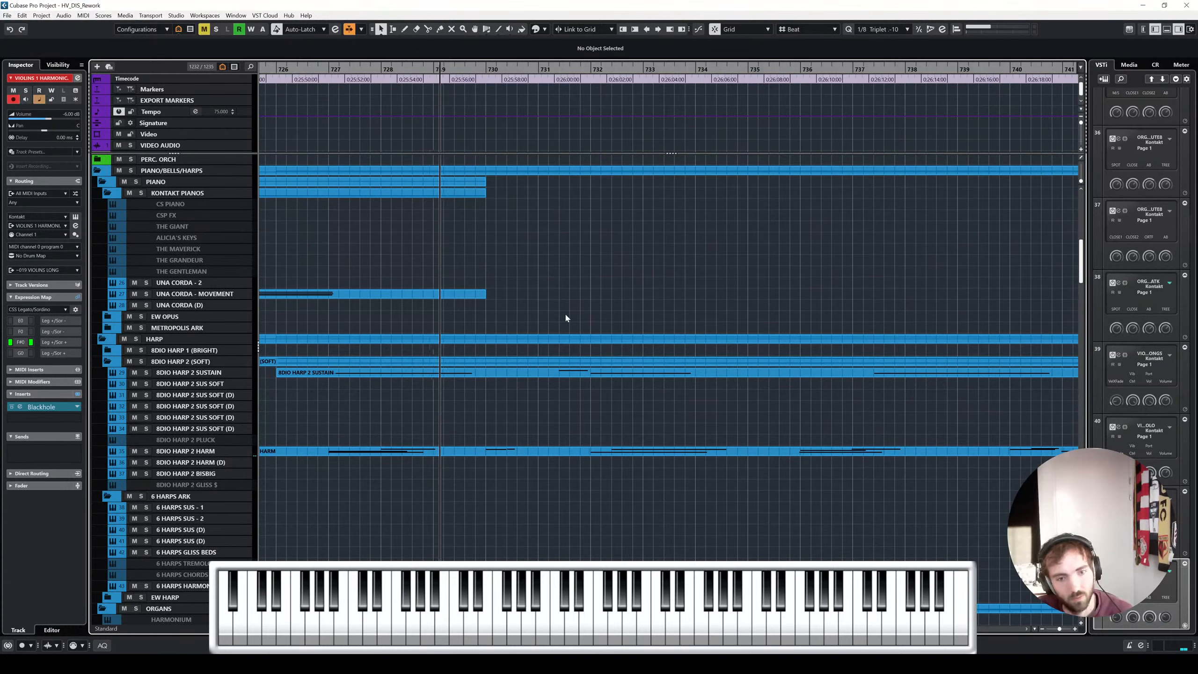
pyautogui.scroll(-5, 565, 318)
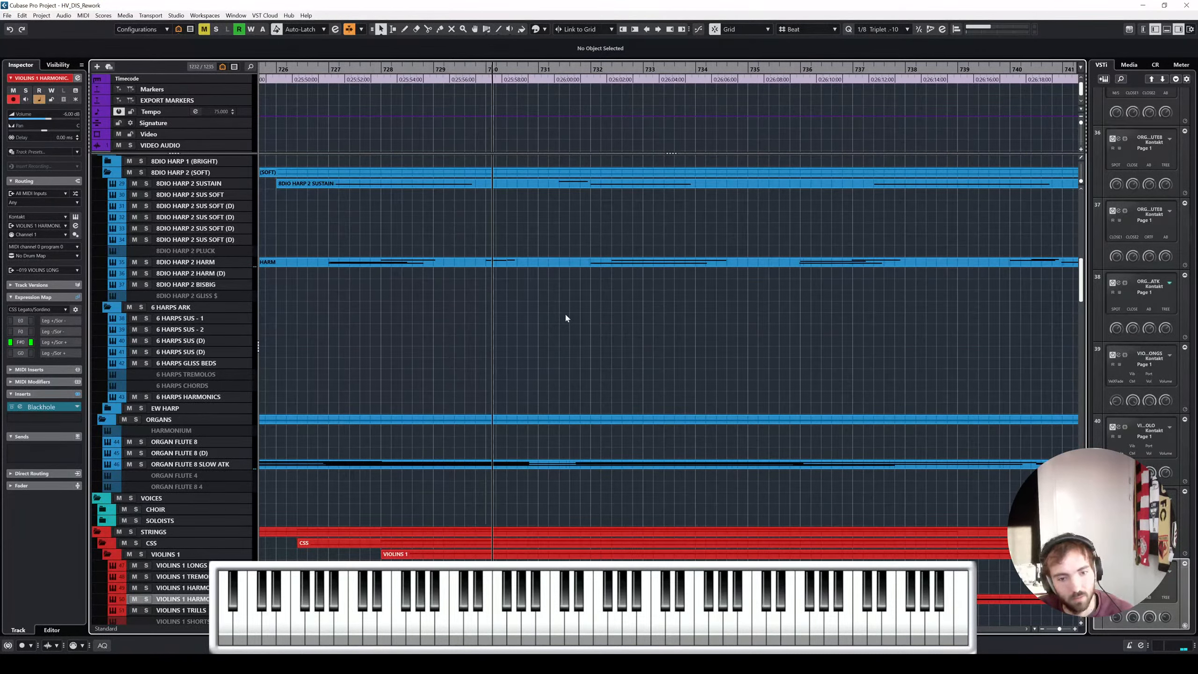
pyautogui.scroll(-5, 565, 315)
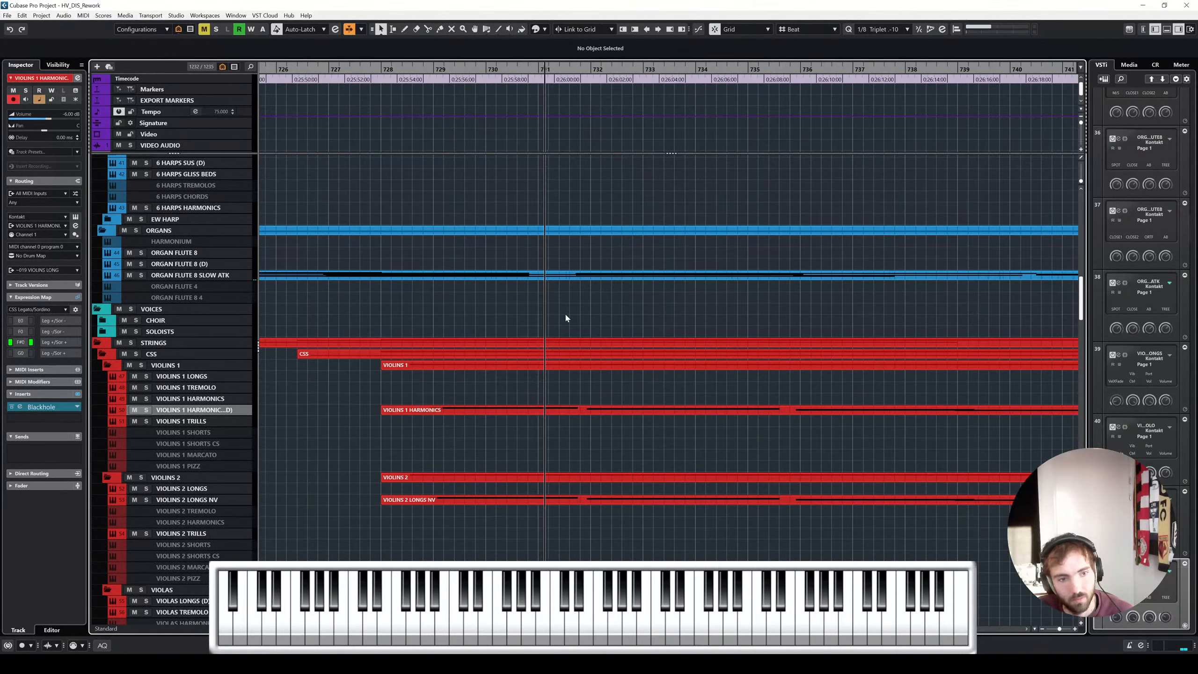
pyautogui.scroll(-5, 566, 317)
pyautogui.scroll(-2, 566, 317)
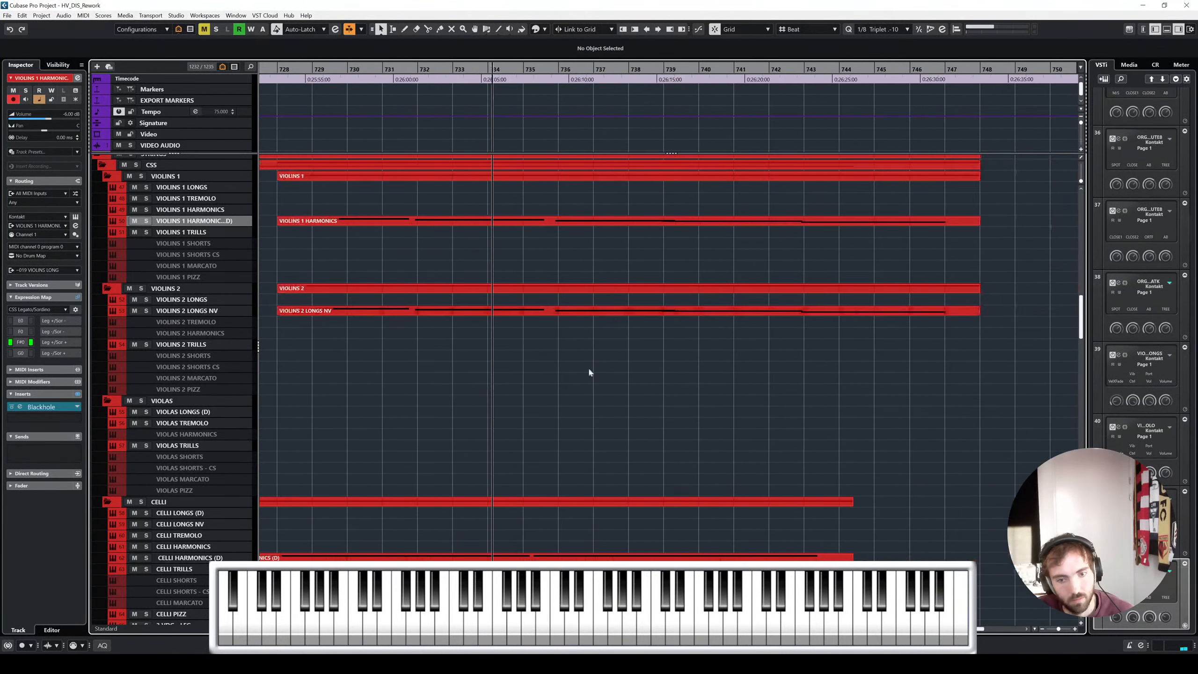
pyautogui.scroll(-13, 593, 383)
pyautogui.scroll(15, 531, 395)
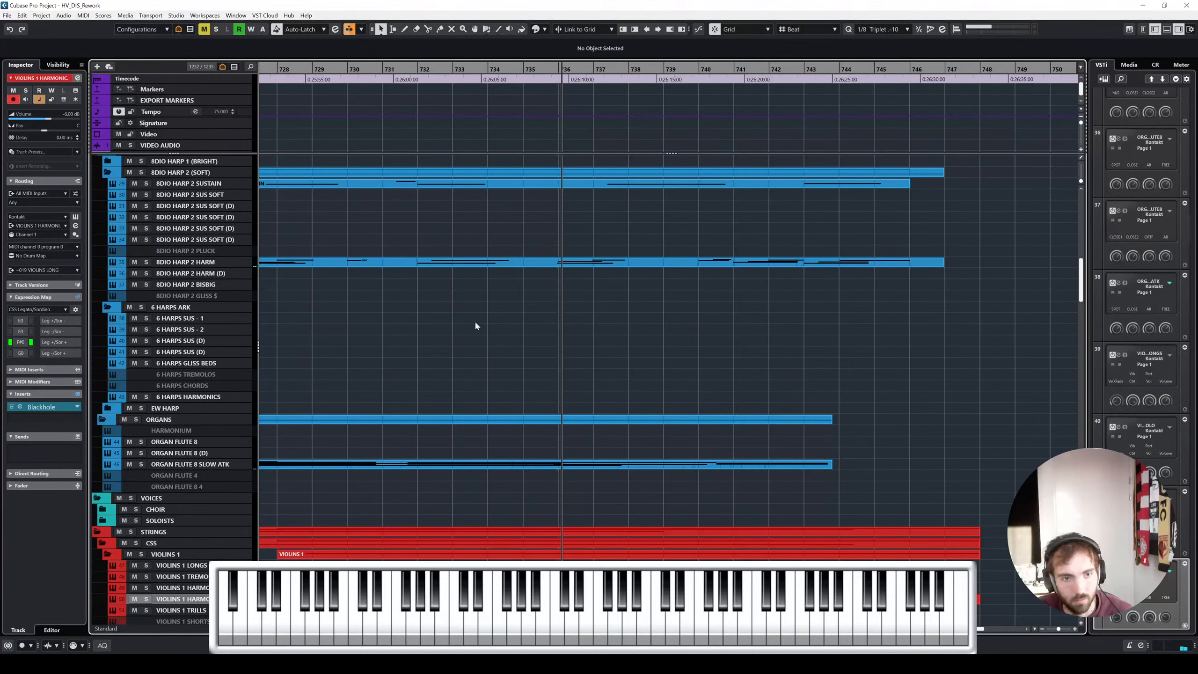
pyautogui.press('space')
# Look over the arrangement from the woodwinds down to the violins for bars 717 to 748
pyautogui.scroll(12, 511, 275)
pyautogui.scroll(-2, 553, 247)
pyautogui.scroll(-2, 562, 242)
pyautogui.hscroll(-2, 563, 241)
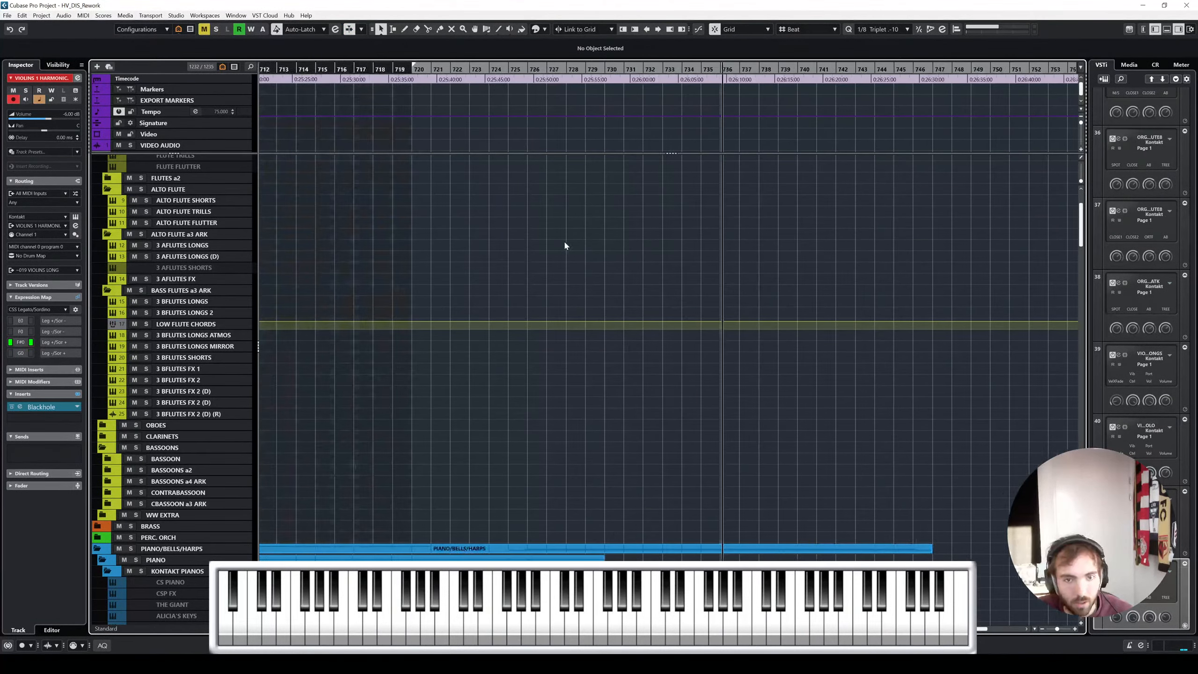
pyautogui.hscroll(1, 581, 248)
pyautogui.scroll(-12, 578, 395)
pyautogui.scroll(5, 579, 397)
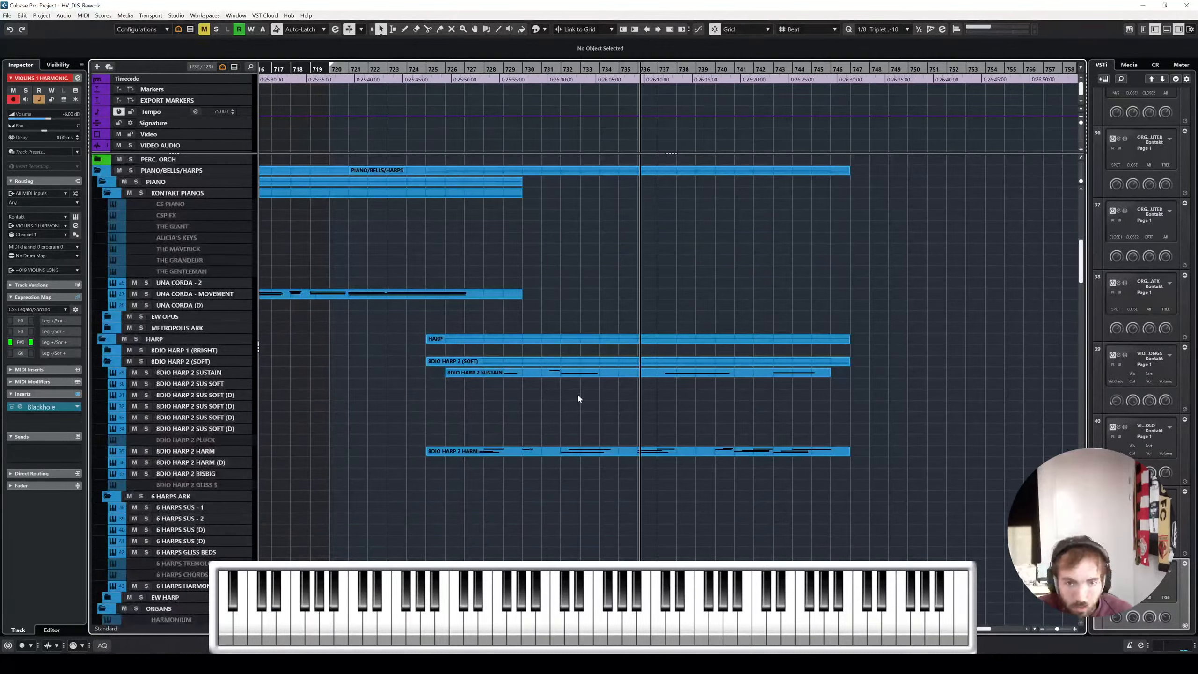
pyautogui.scroll(-10, 578, 396)
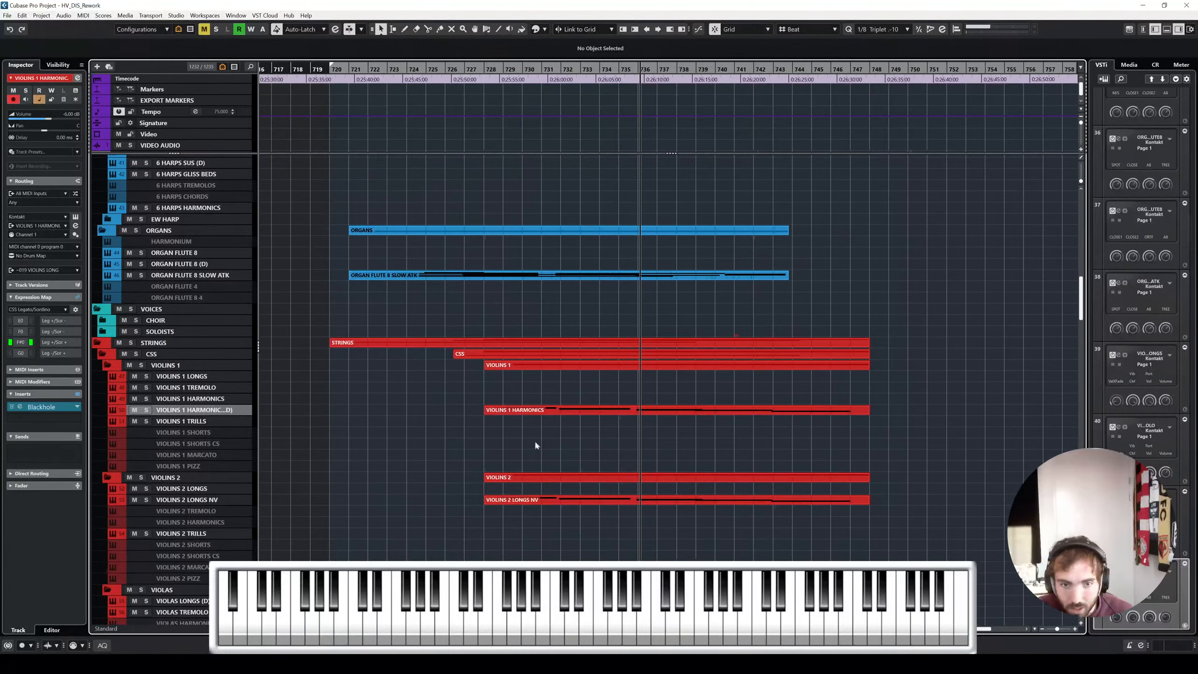
# Review the arrangement from the violins up through the organs and harps to the woodwinds, across bars 720 to 748
pyautogui.click(555, 412)
pyautogui.moveTo(548, 427); pyautogui.dragTo(548, 537)
pyautogui.scroll(8, 646, 494)
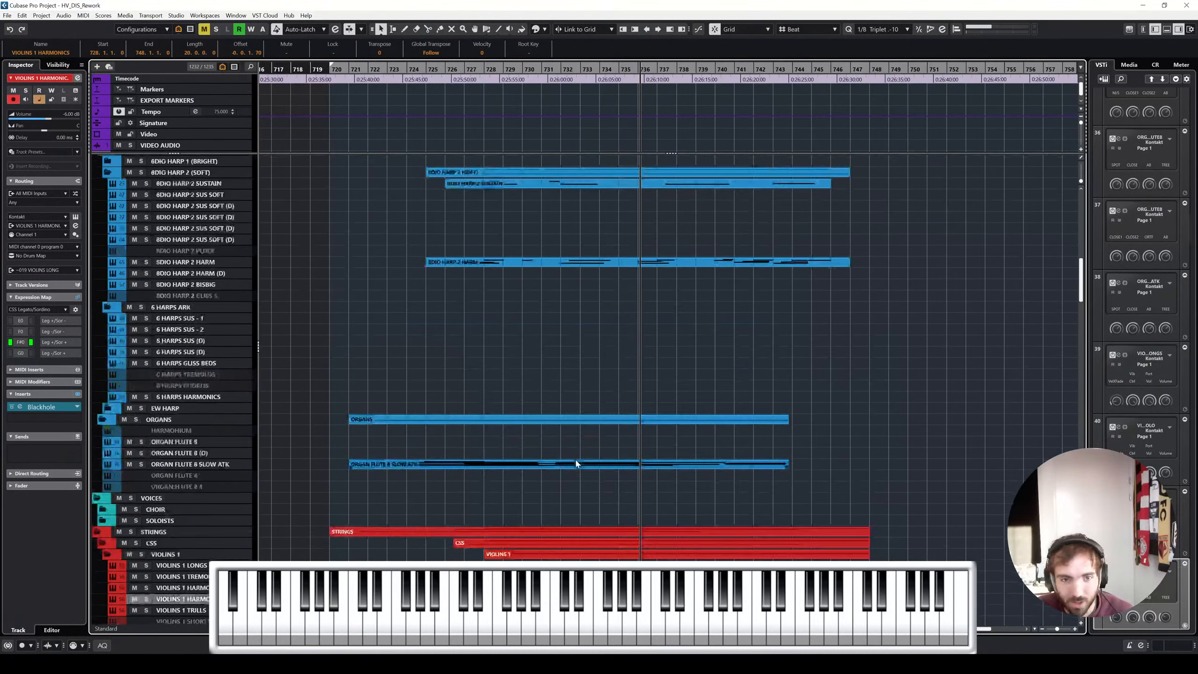
pyautogui.keyDown('ctrl'); pyautogui.scroll(3, 667, 364); pyautogui.keyUp('ctrl')
pyautogui.scroll(3, 580, 344)
pyautogui.scroll(6, 580, 343)
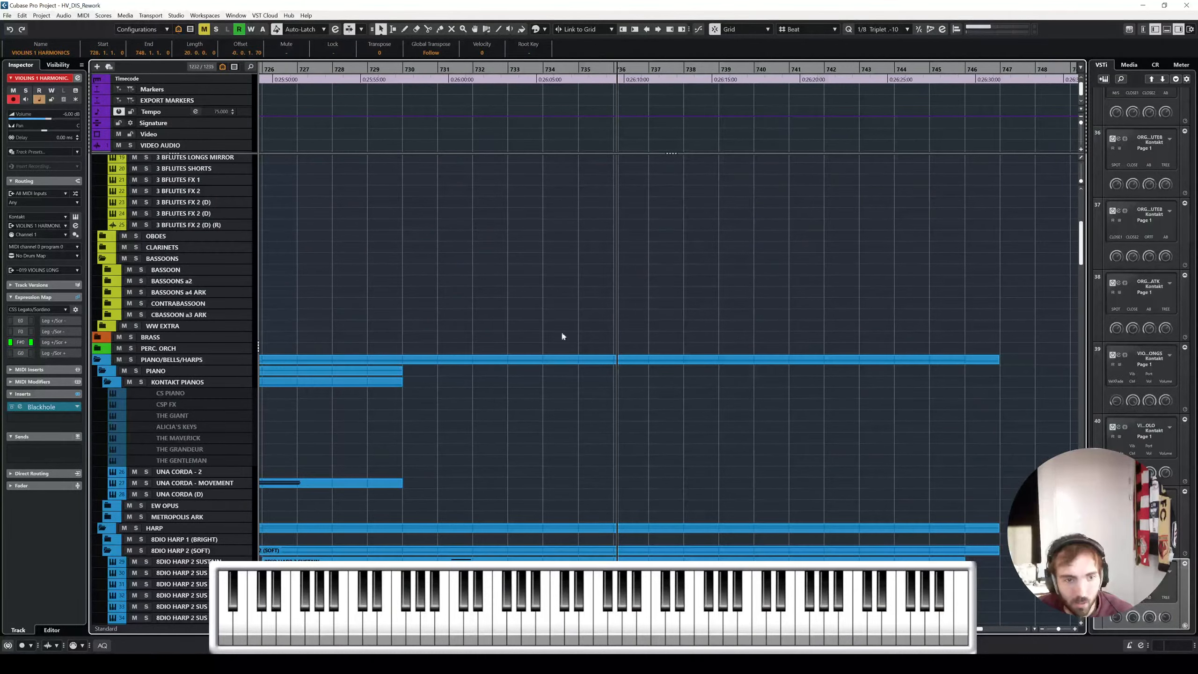
pyautogui.click(561, 331)
pyautogui.keyDown('ctrl'); pyautogui.scroll(-2, 561, 302); pyautogui.keyUp('ctrl')
pyautogui.scroll(3, 570, 491)
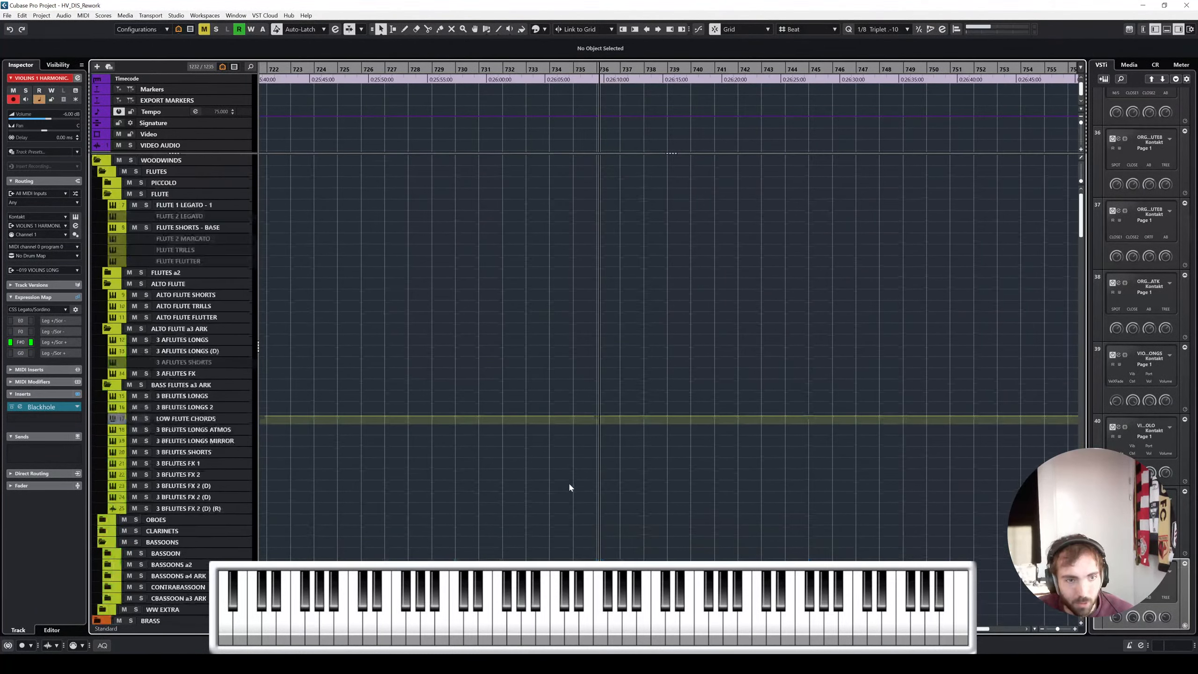
pyautogui.scroll(-1, 571, 482)
pyautogui.scroll(1, 588, 377)
pyautogui.scroll(-3, 580, 333)
pyautogui.scroll(-5, 561, 321)
pyautogui.hscroll(-2, 546, 317)
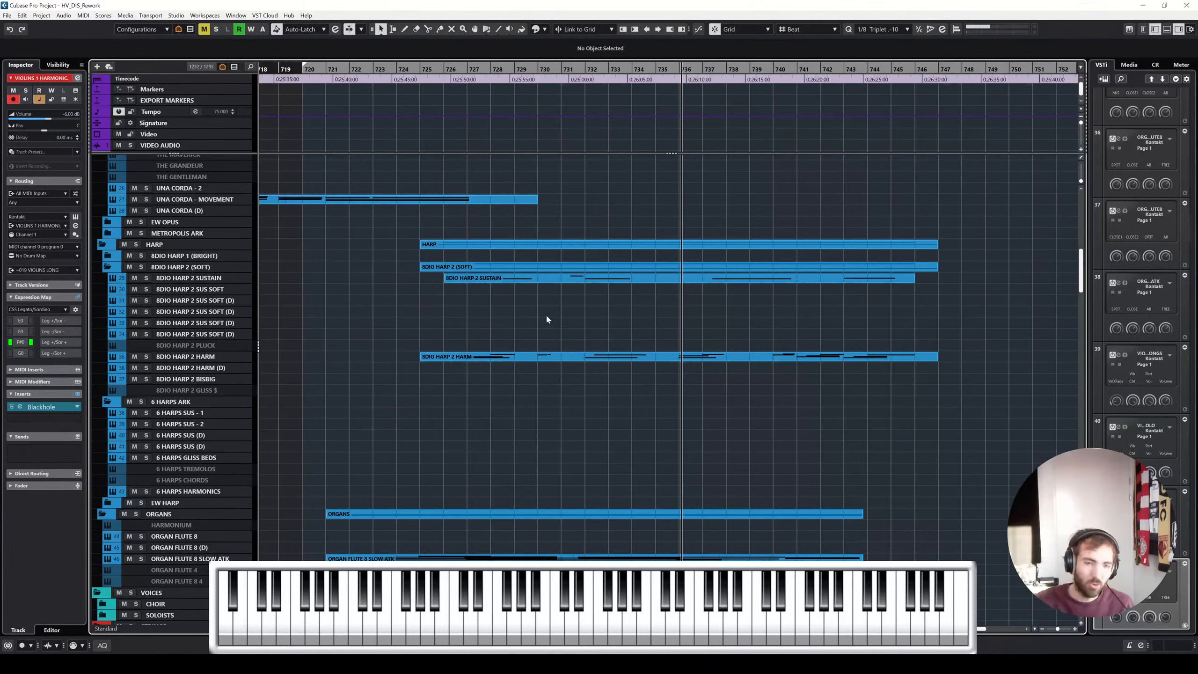
# Play the UNA CORDA - MOVEMENT part from about bar 708 to bar 712
pyautogui.hscroll(-8, 541, 314)
pyautogui.click(349, 66)
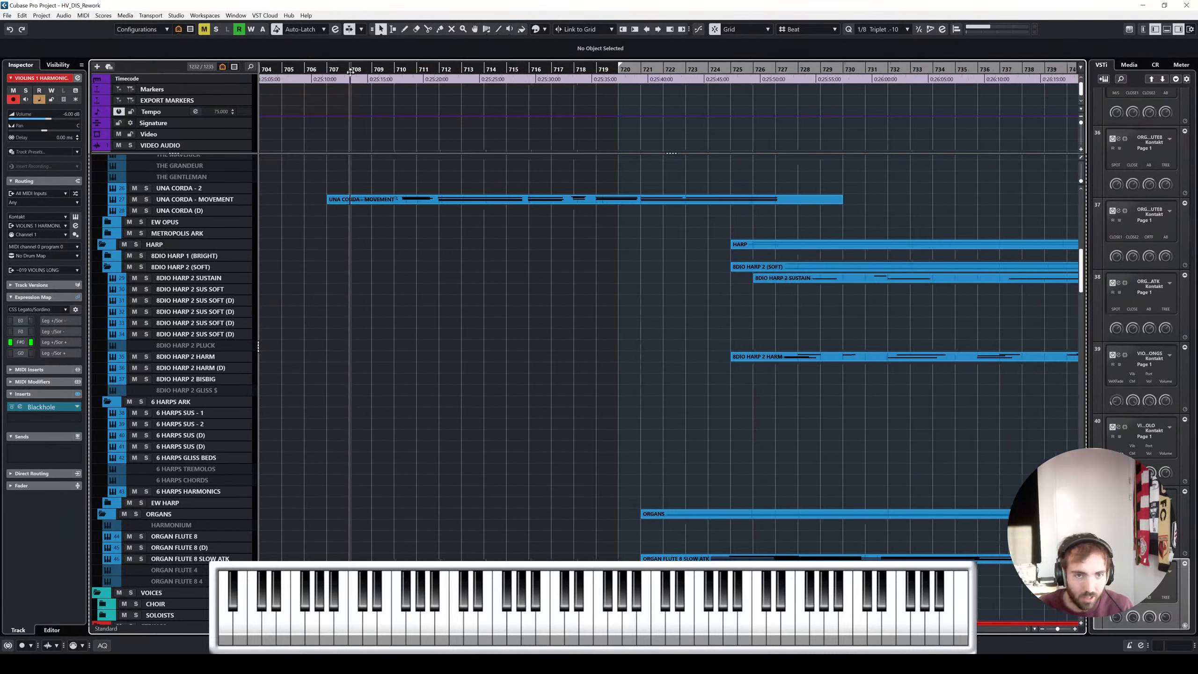
pyautogui.press('space')
pyautogui.scroll(3, 438, 222)
pyautogui.hscroll(-3, 440, 222)
pyautogui.hscroll(3, 550, 215)
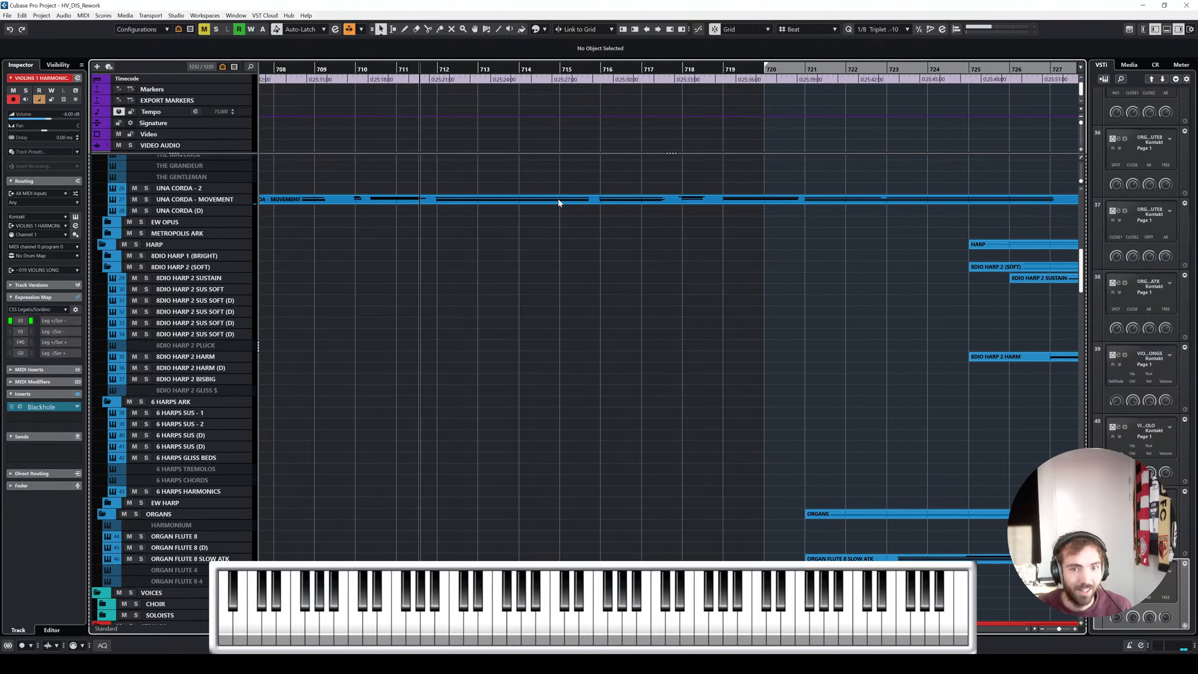
pyautogui.click(575, 203)
pyautogui.hscroll(3, 588, 270)
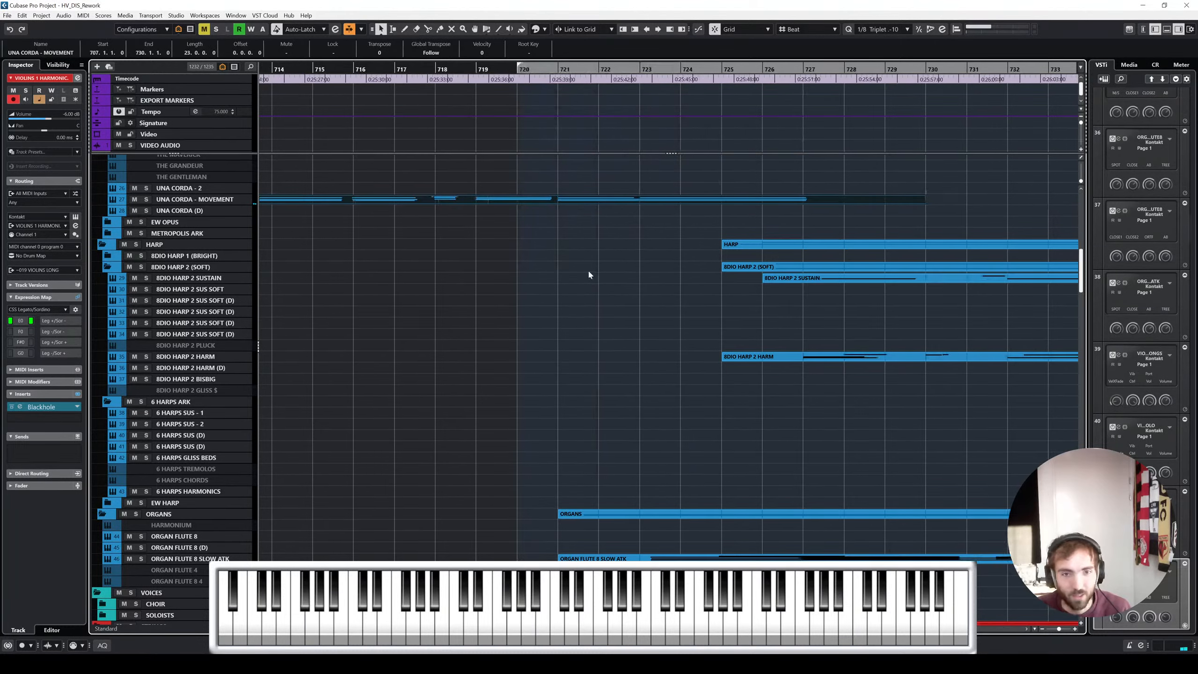
pyautogui.hscroll(-2, 588, 270)
pyautogui.press('space')
# Open the UNA CORDA - MOVEMENT part in the Key Editor, examine its chords from bar 708 to 727, and close the editor
pyautogui.doubleClick(360, 203)
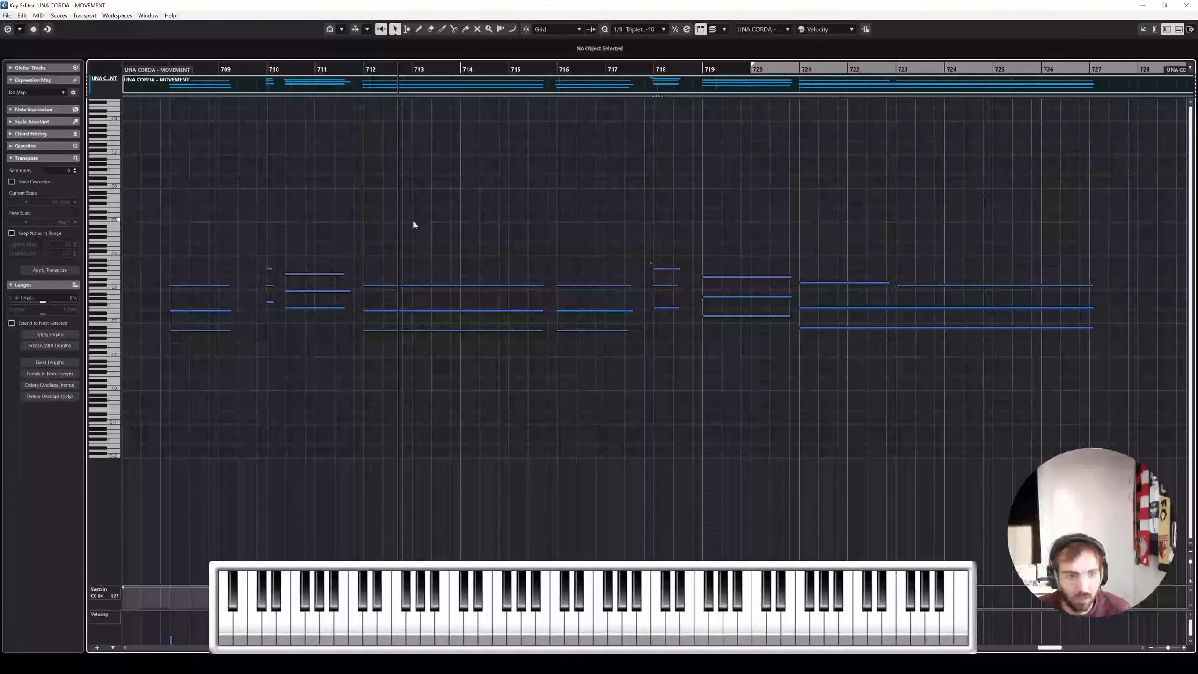
pyautogui.press('Return')
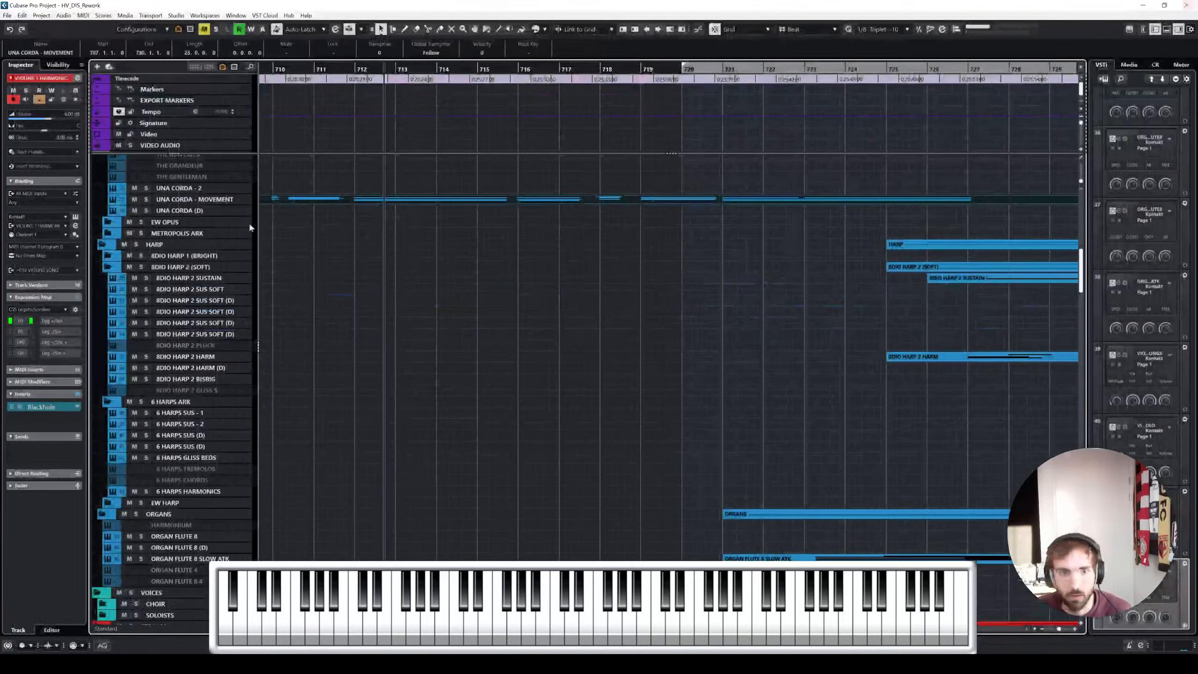
pyautogui.doubleClick(349, 200)
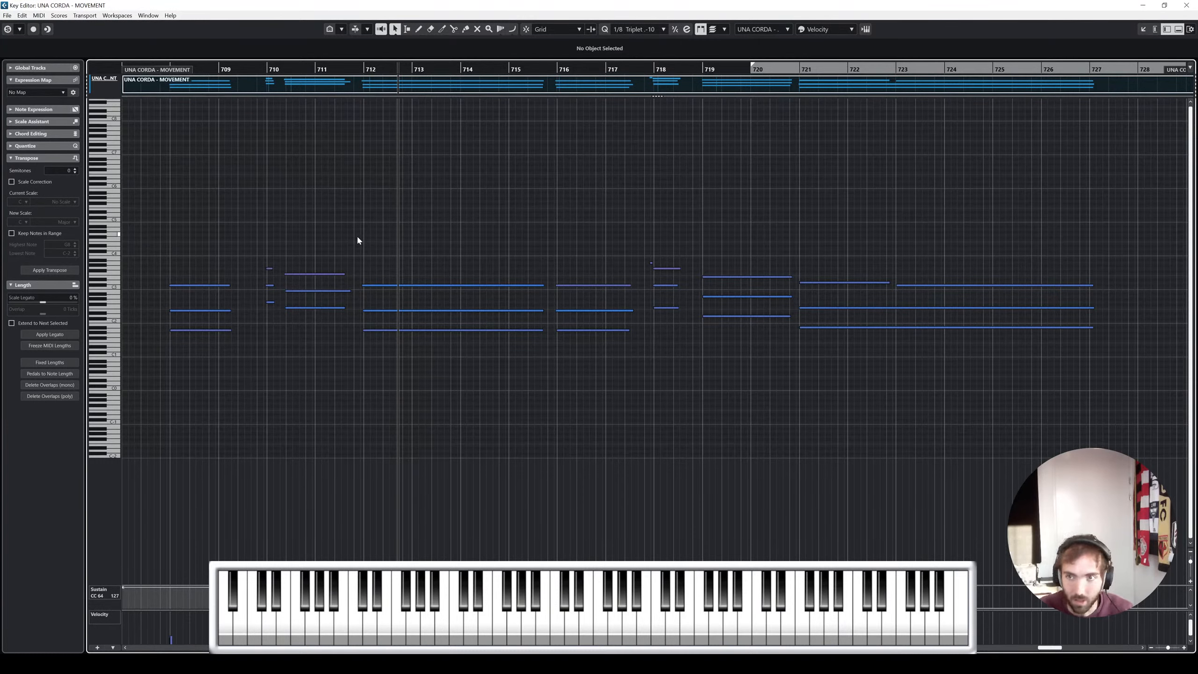
pyautogui.click(1187, 5)
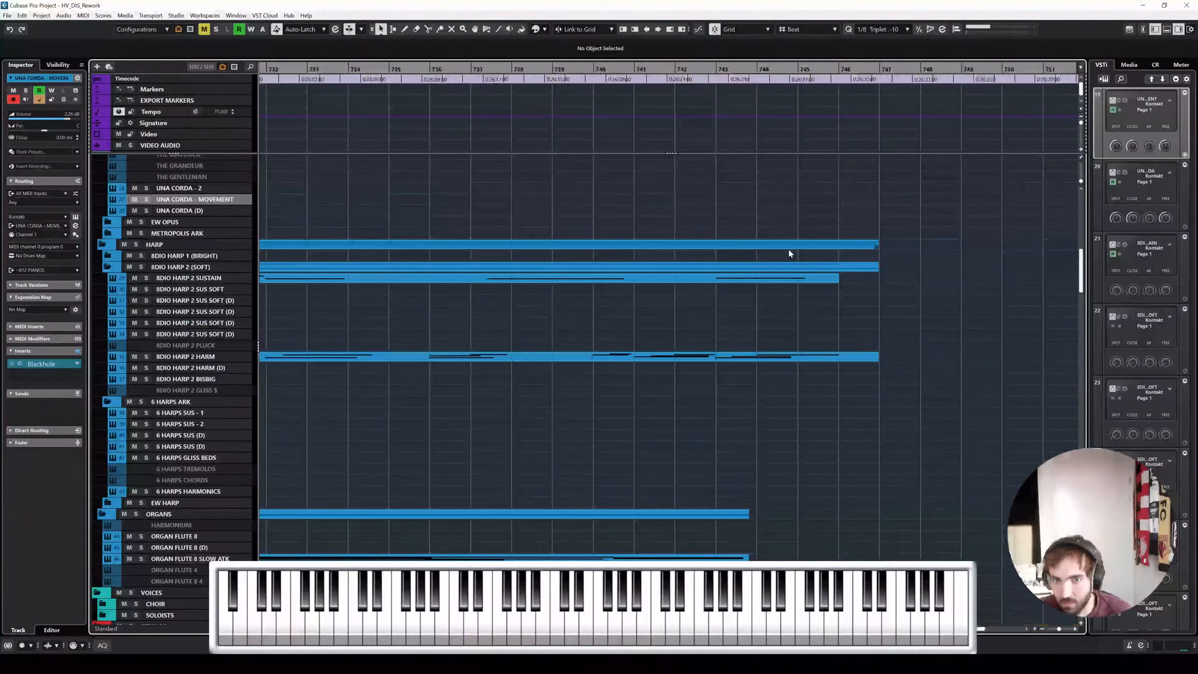
pyautogui.hscroll(-3, 791, 254)
pyautogui.scroll(-3, 790, 254)
pyautogui.scroll(3, 564, 228)
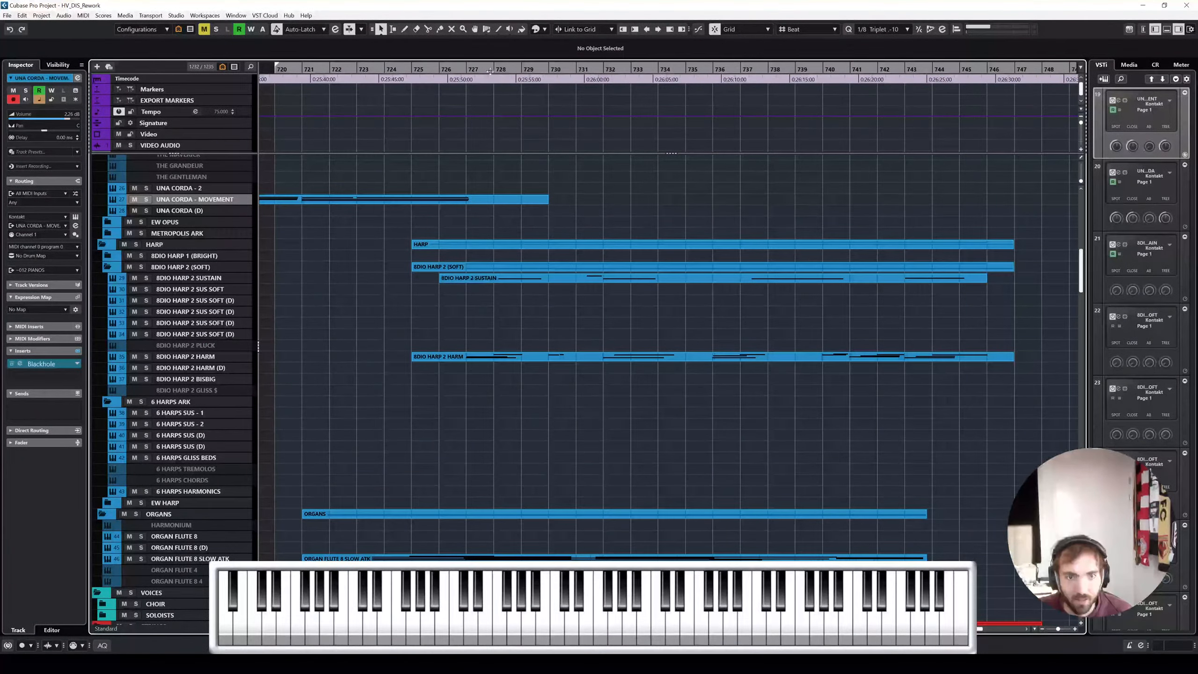
pyautogui.click(471, 71)
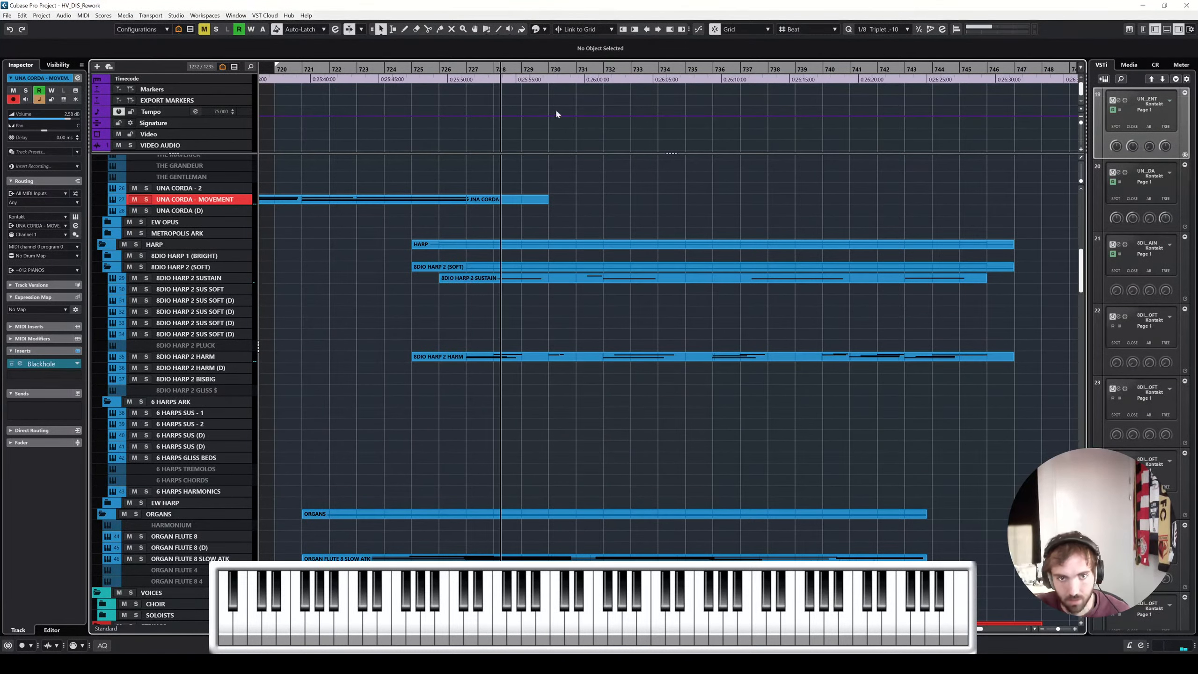
pyautogui.press('space')
pyautogui.scroll(2, 502, 118)
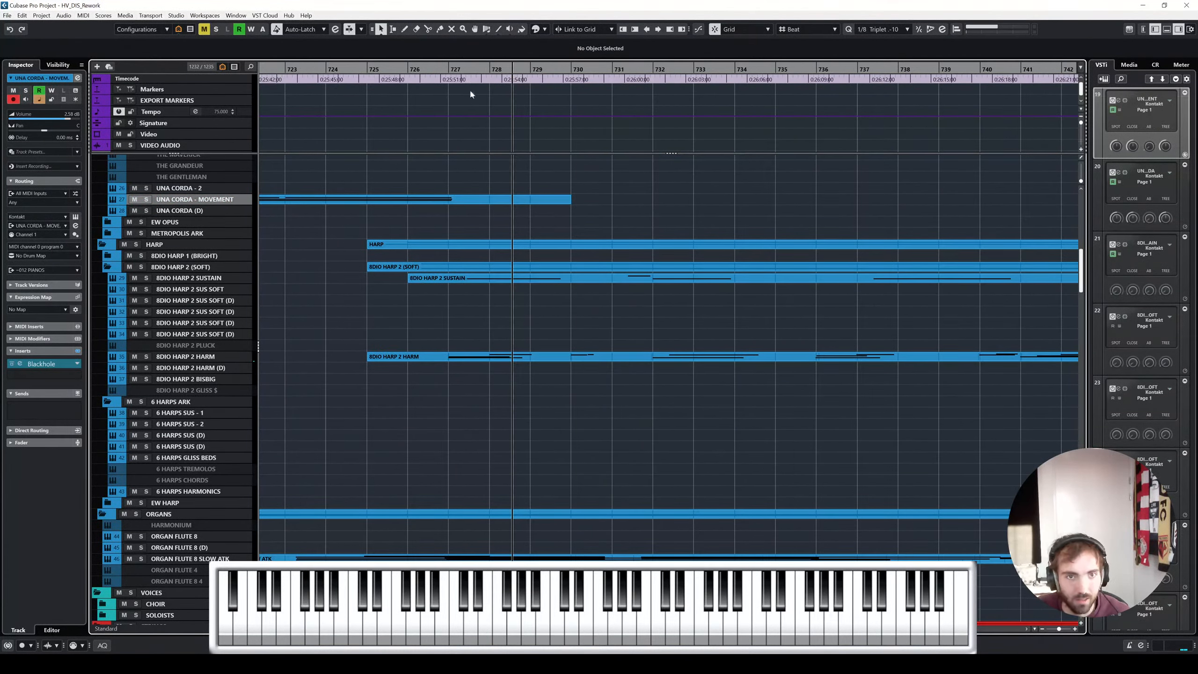
# Record a new UNA CORDA - MOVEMENT part from bar 727 to about bar 742 and deselect it
pyautogui.click(451, 71)
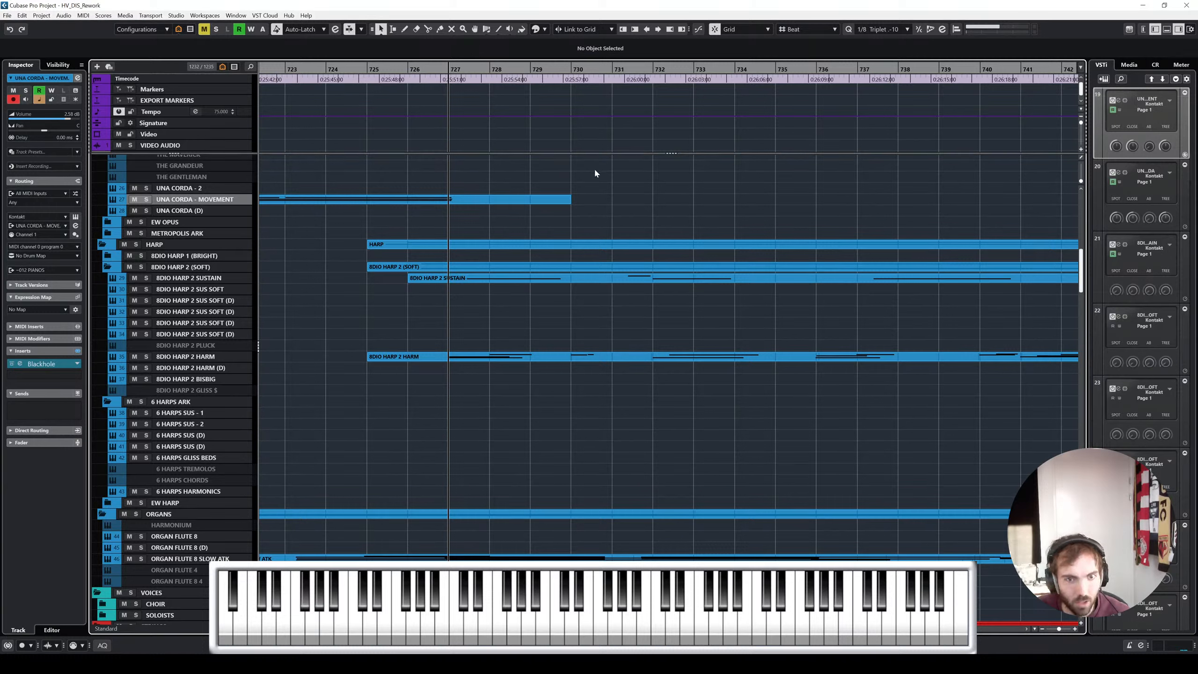
pyautogui.press('KP_Multiply')
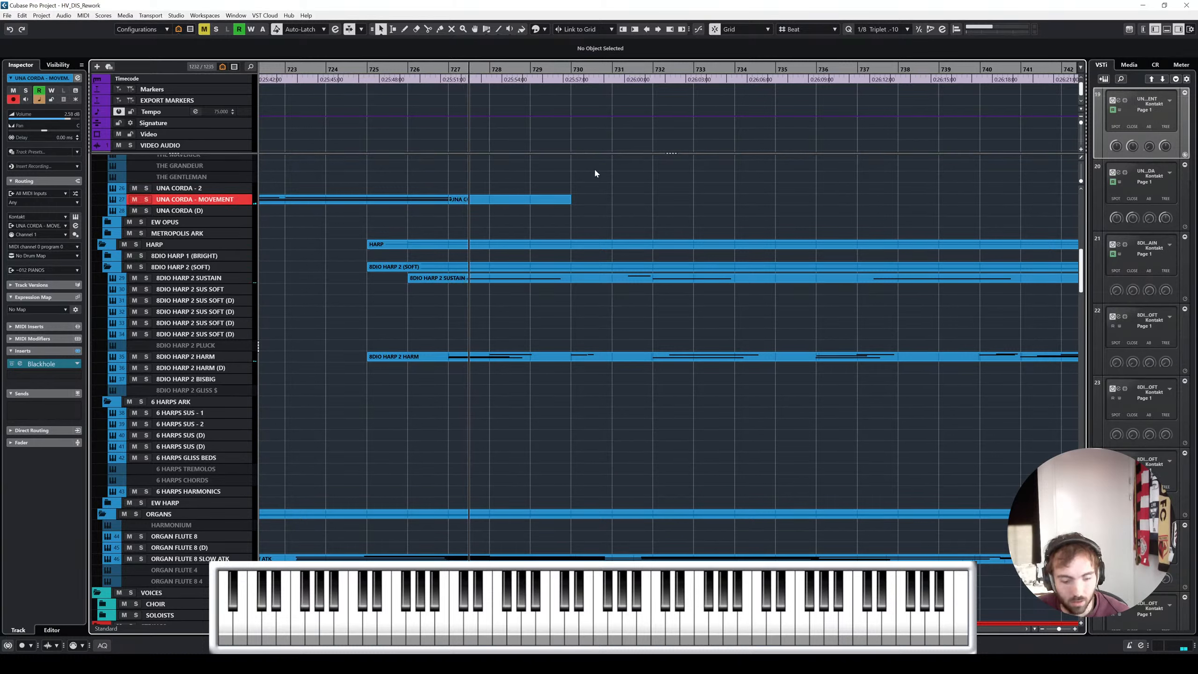
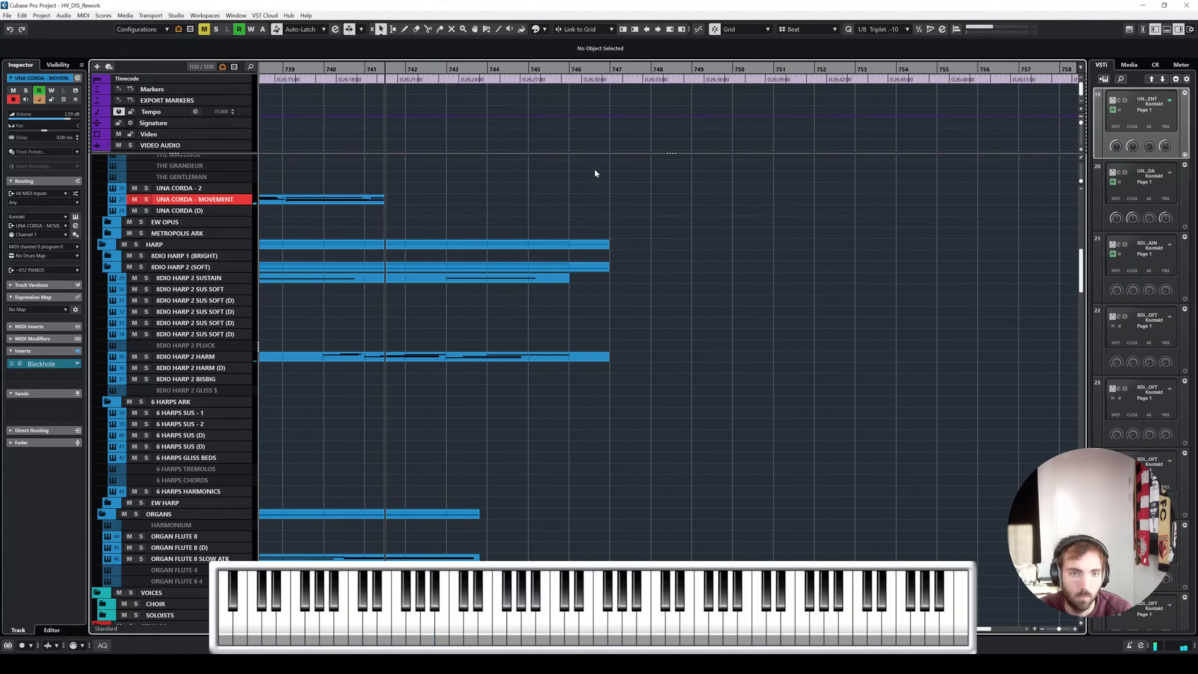
pyautogui.press('space')
pyautogui.press('g')
pyautogui.press('g')
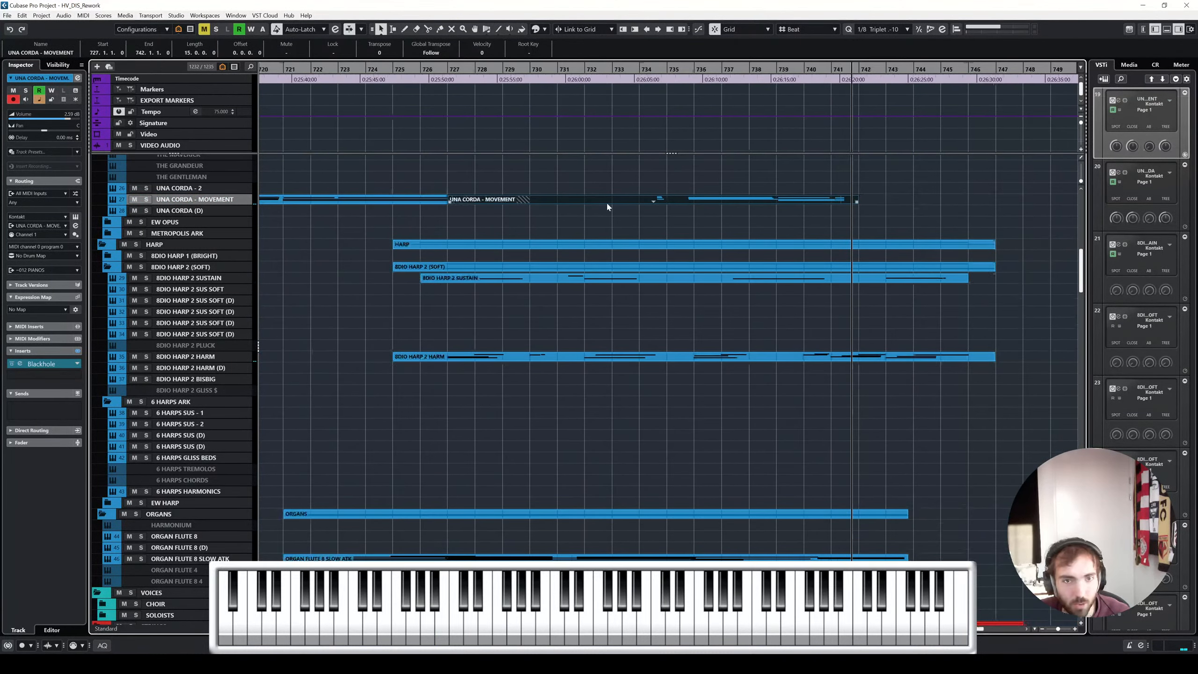
pyautogui.click(664, 221)
# Open the ORGAN FLUTE 8 SLOW ATK part in the Key Editor and play its notes from about bar 725
pyautogui.scroll(-10, 688, 339)
pyautogui.scroll(8, 785, 358)
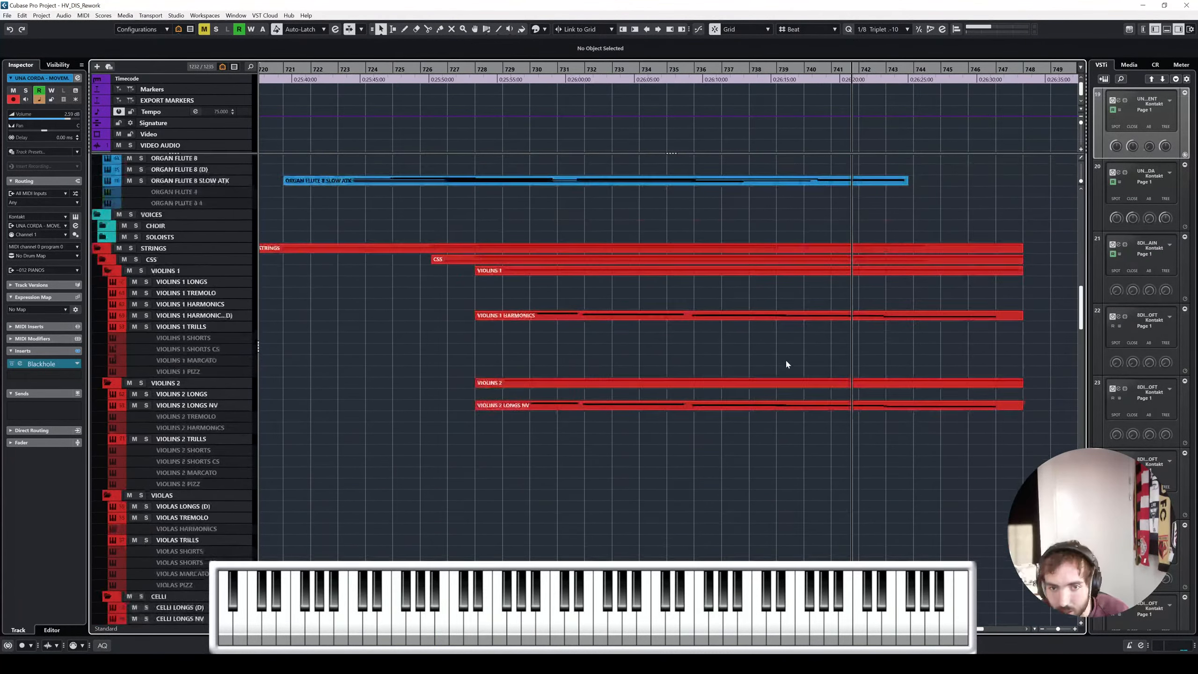
pyautogui.doubleClick(752, 374)
pyautogui.hscroll(2, 744, 326)
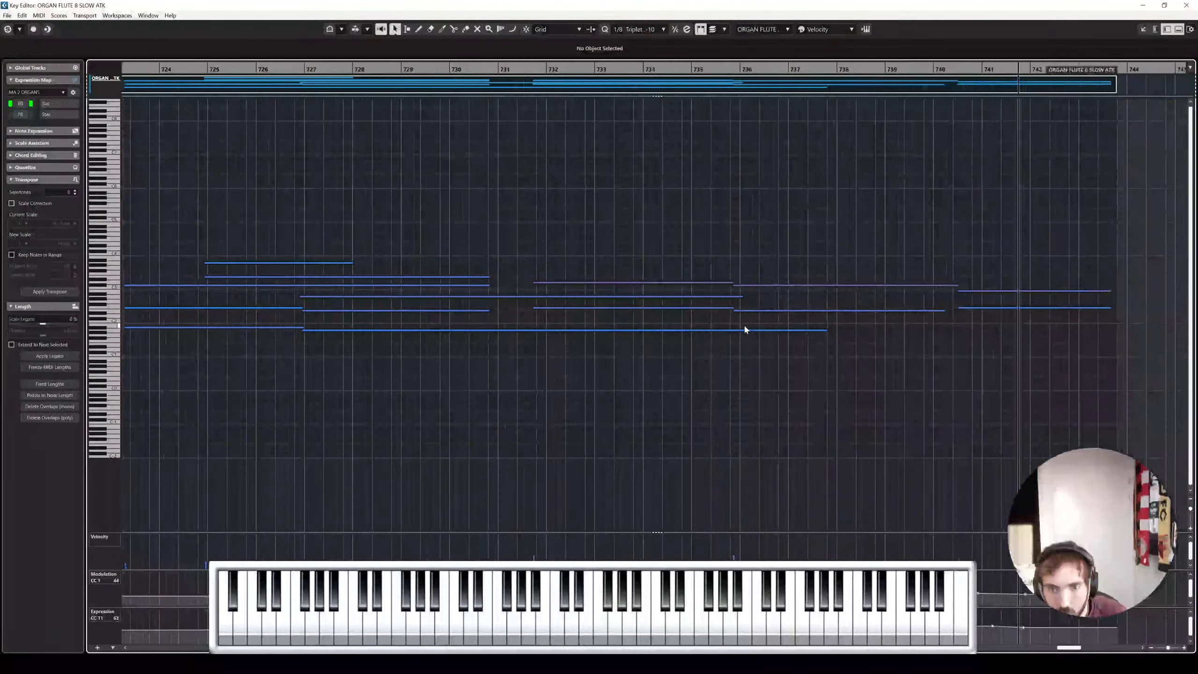
pyautogui.scroll(-3, 738, 259)
pyautogui.click(444, 71)
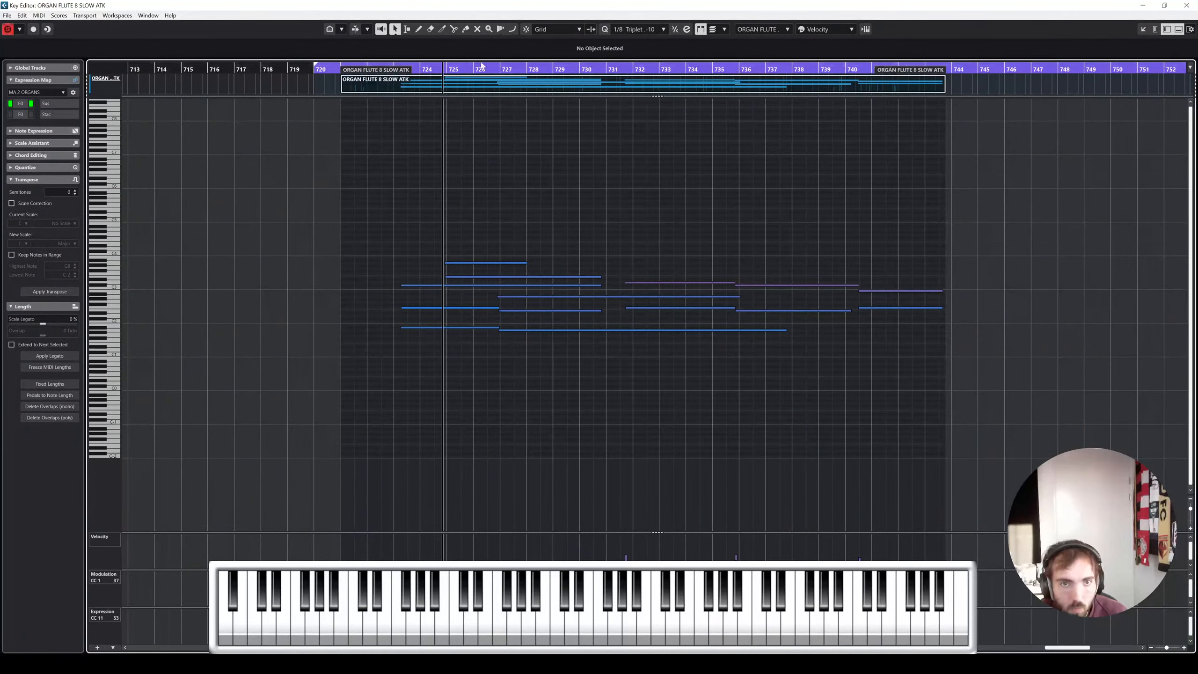
pyautogui.scroll(3, 484, 191)
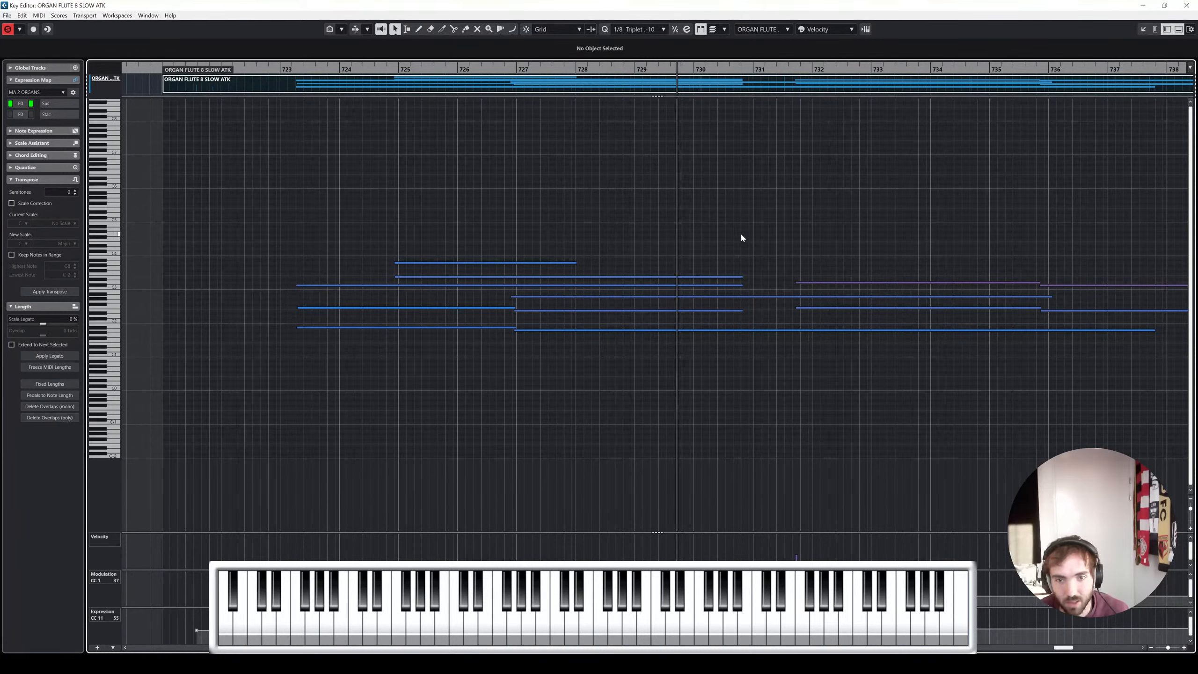
# Extend the three organ flute notes that end together after bar 730 so they end just before bar 732
pyautogui.hscroll(3, 742, 234)
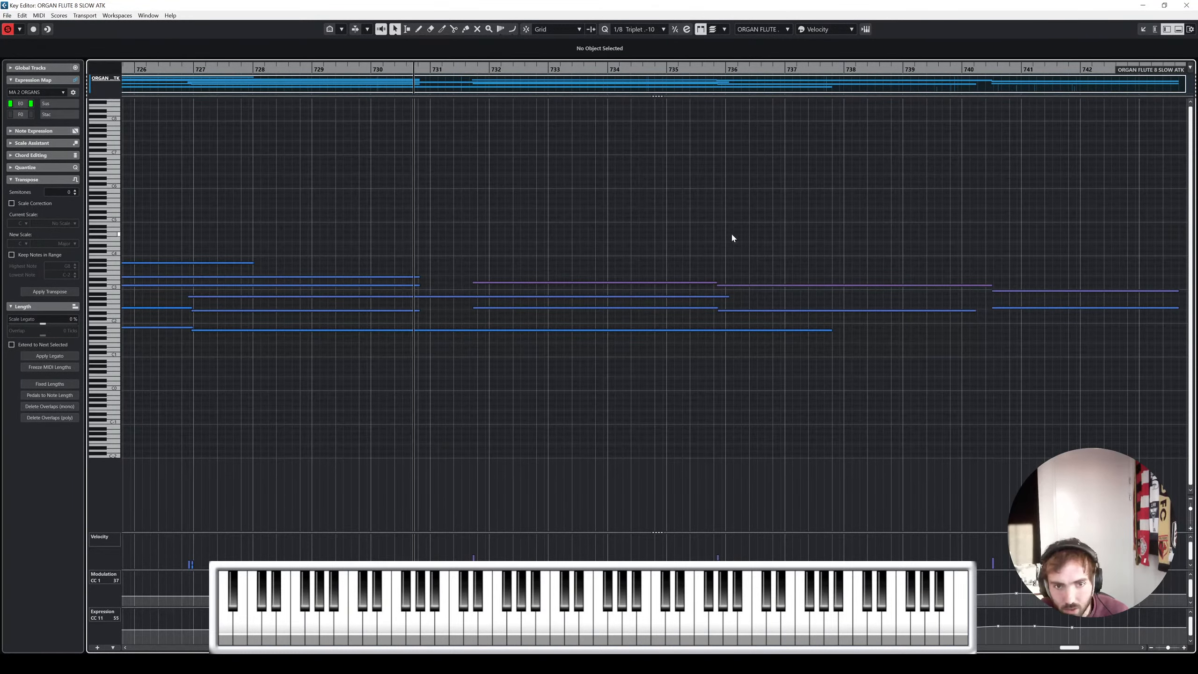
pyautogui.moveTo(414, 263); pyautogui.dragTo(406, 290)
pyautogui.moveTo(426, 306)
pyautogui.mouseDown()
pyautogui.moveTo(409, 318)
pyautogui.moveTo(479, 311)
pyautogui.mouseUp()
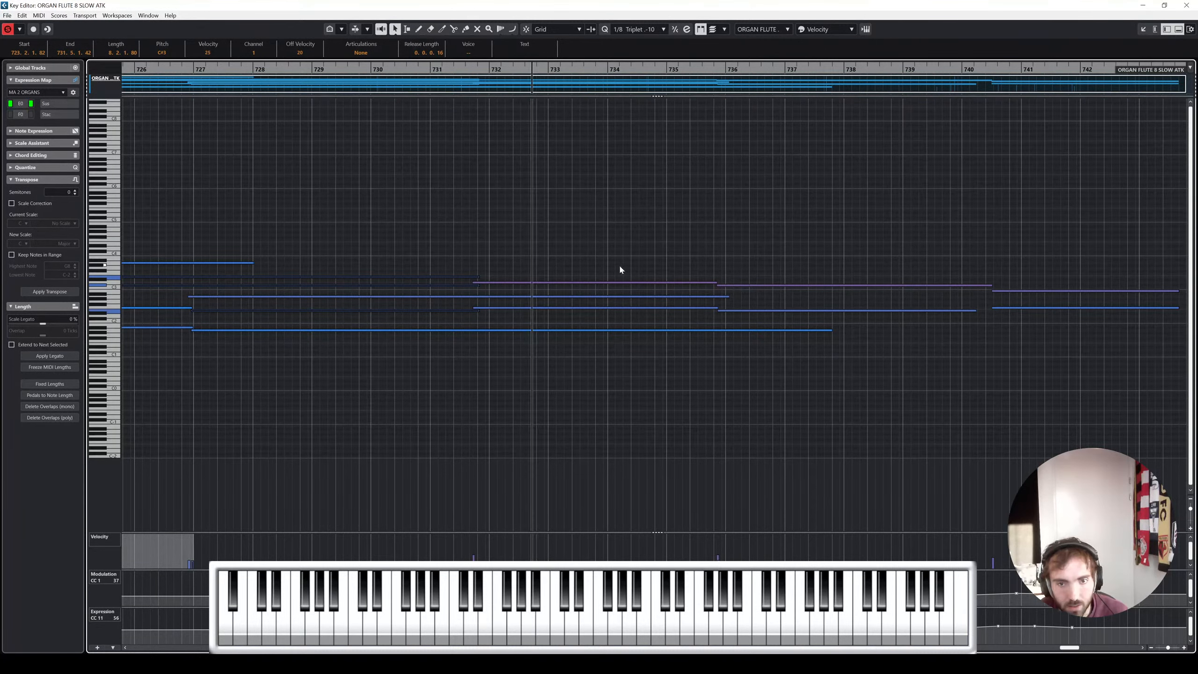
# Extend the lowest organ flute note, A1, to just after bar 740 and close the Key Editor
pyautogui.scroll(3, 757, 307)
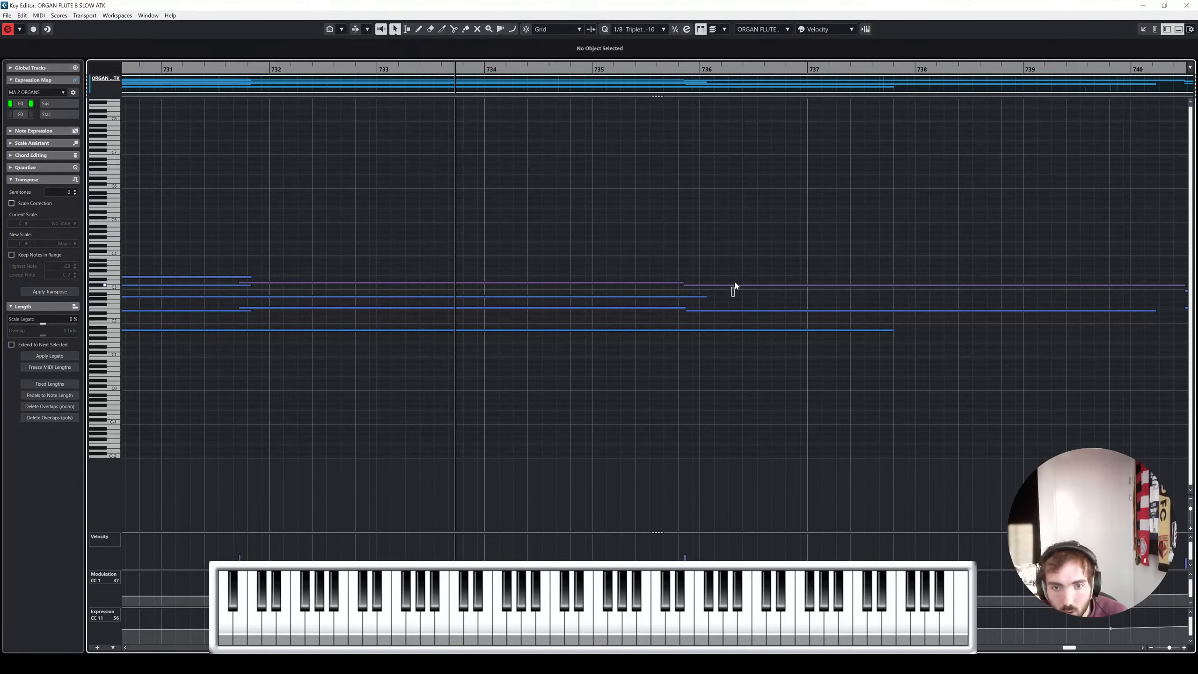
pyautogui.click(732, 310)
pyautogui.click(734, 329)
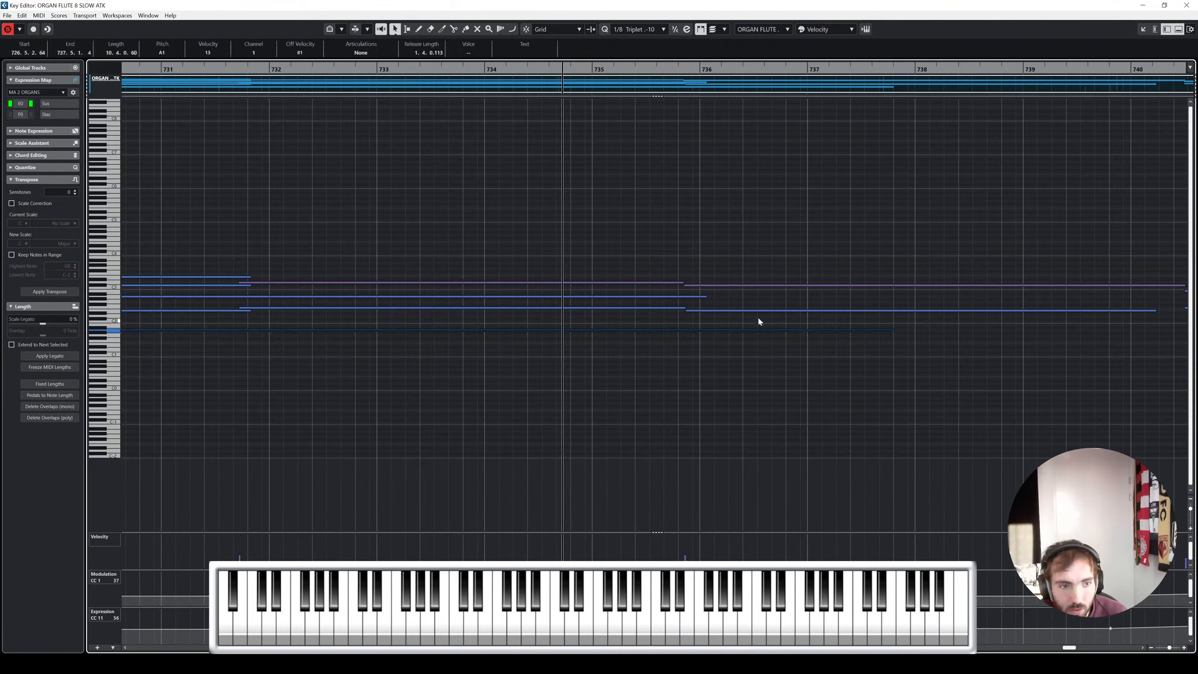
pyautogui.scroll(-2, 758, 316)
pyautogui.hscroll(3, 783, 160)
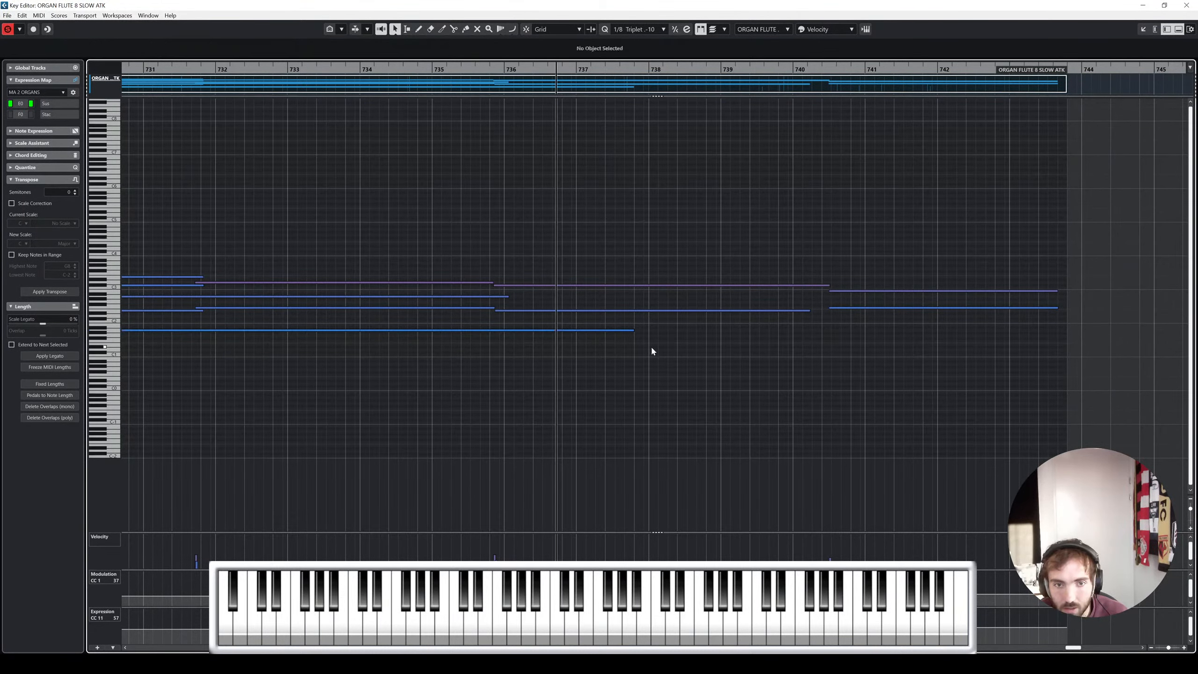
pyautogui.moveTo(632, 330); pyautogui.dragTo(809, 327)
pyautogui.click(844, 265)
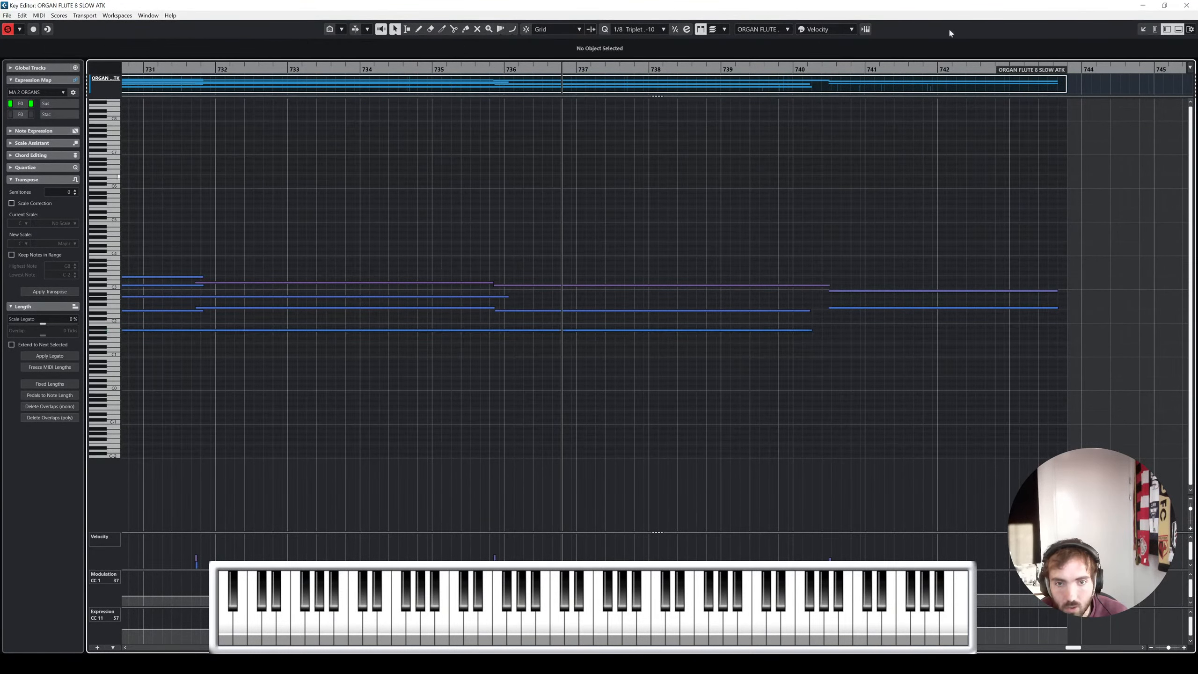
pyautogui.click(1188, 6)
# Check the 8DIO HARP 2 HARM notes around bar 736 in the Key Editor and add a marker at bar 736
pyautogui.scroll(5, 740, 312)
pyautogui.press('space')
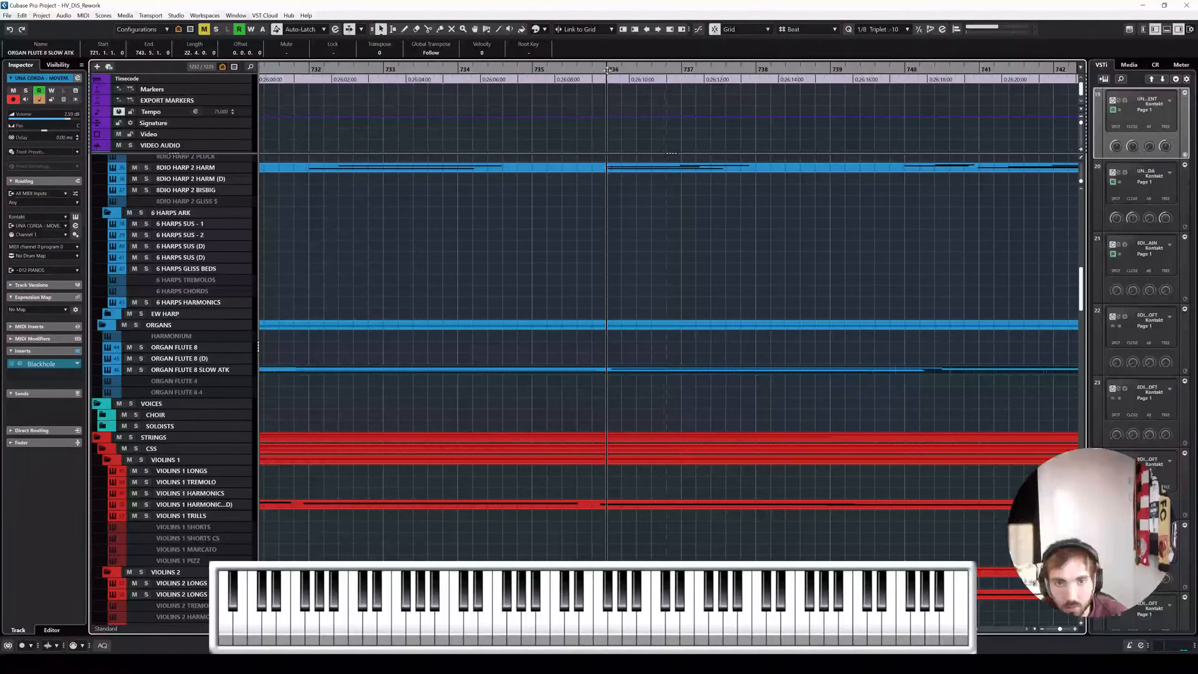
pyautogui.click(637, 168)
pyautogui.scroll(5, 676, 300)
pyautogui.doubleClick(688, 360)
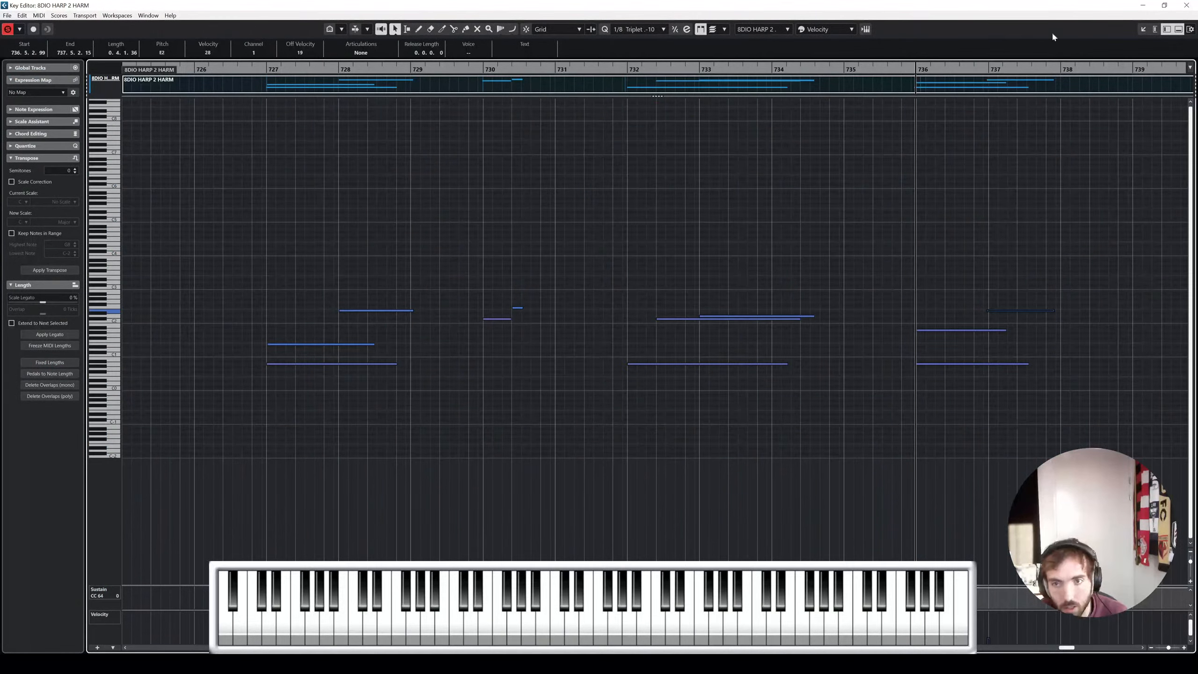
pyautogui.click(1187, 5)
pyautogui.click(643, 91)
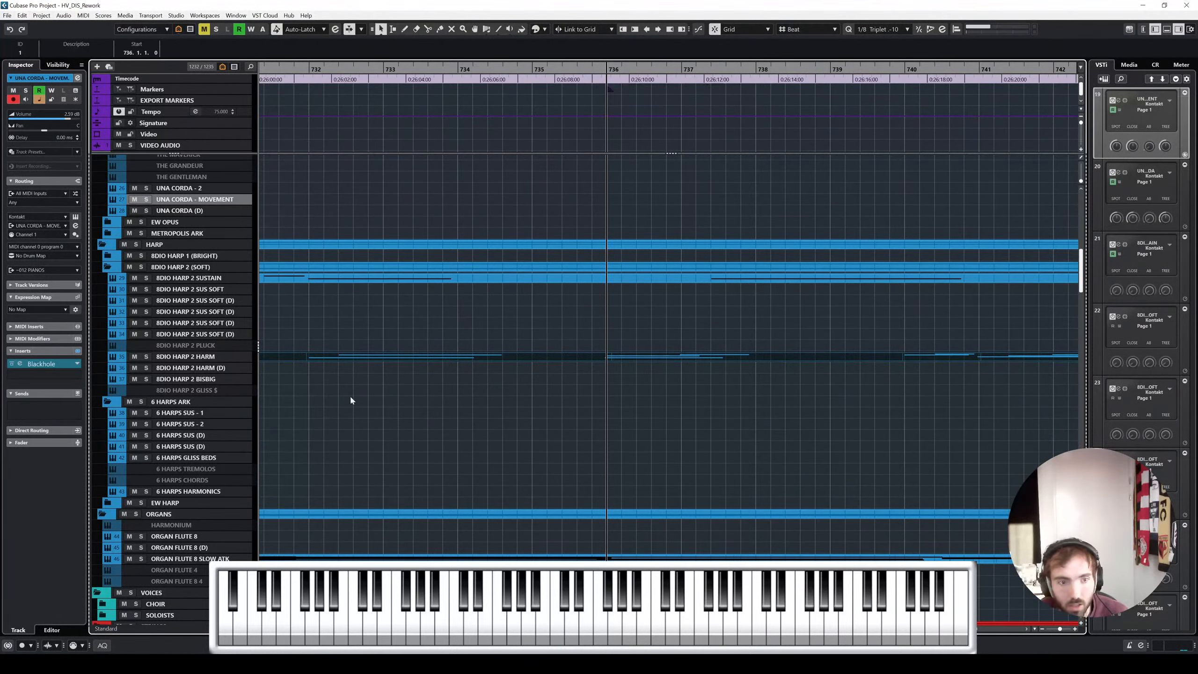
# Inspect the Red Wood Tree Perf FX fullmix instrument on SPRING DRUM L, close it, and view both pairs of spring drum parts
pyautogui.scroll(-15, 350, 400)
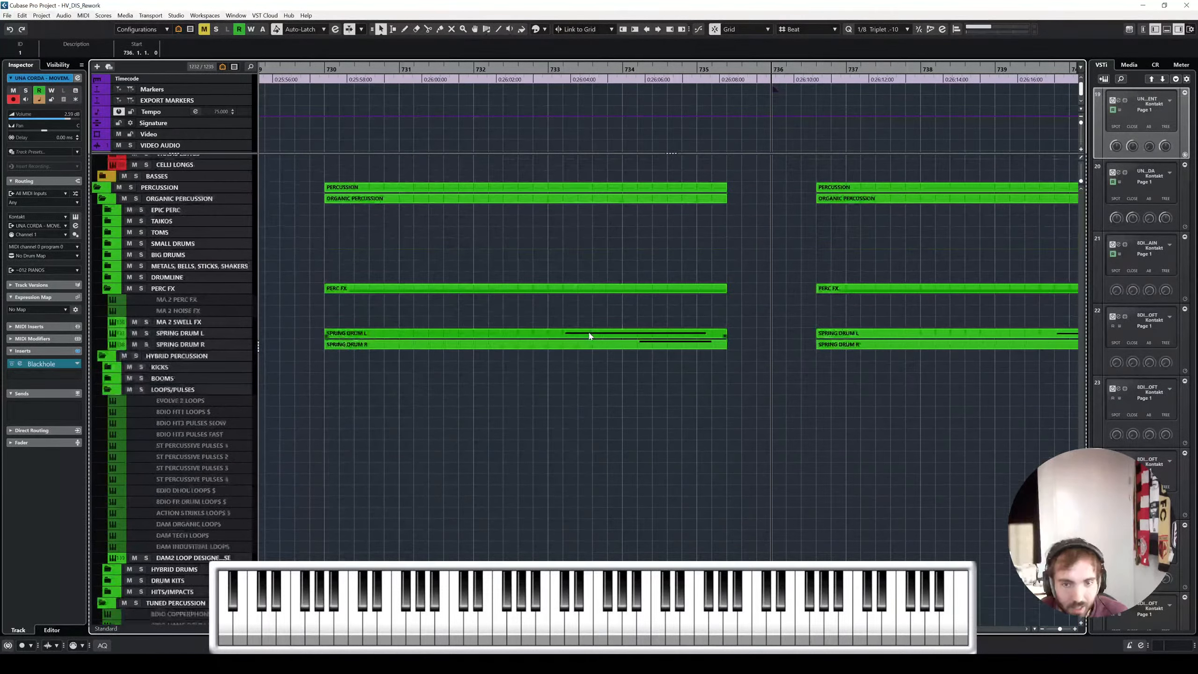
pyautogui.click(220, 336)
pyautogui.click(75, 216)
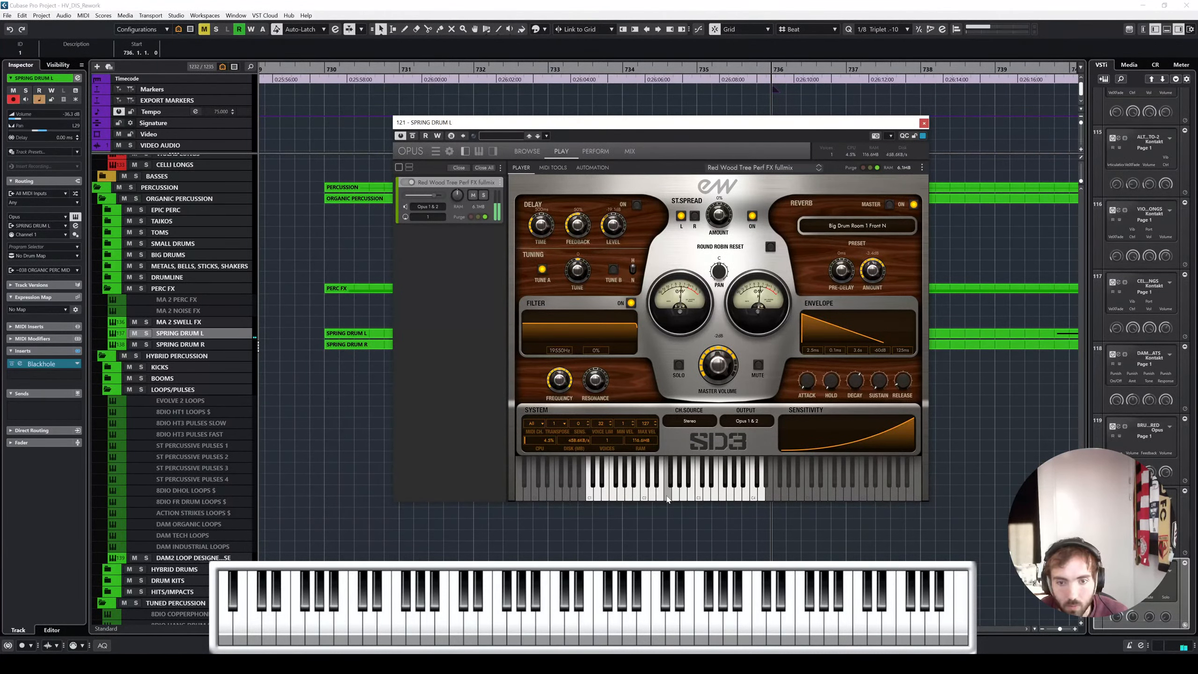
pyautogui.click(924, 123)
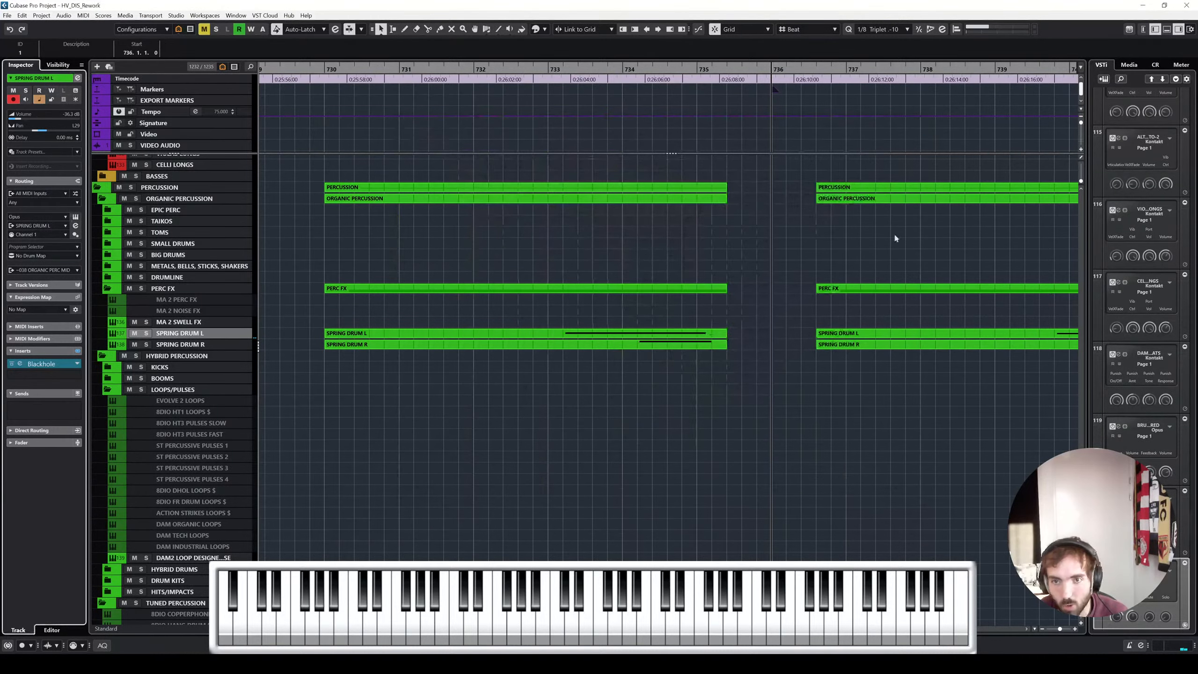
pyautogui.press('g')
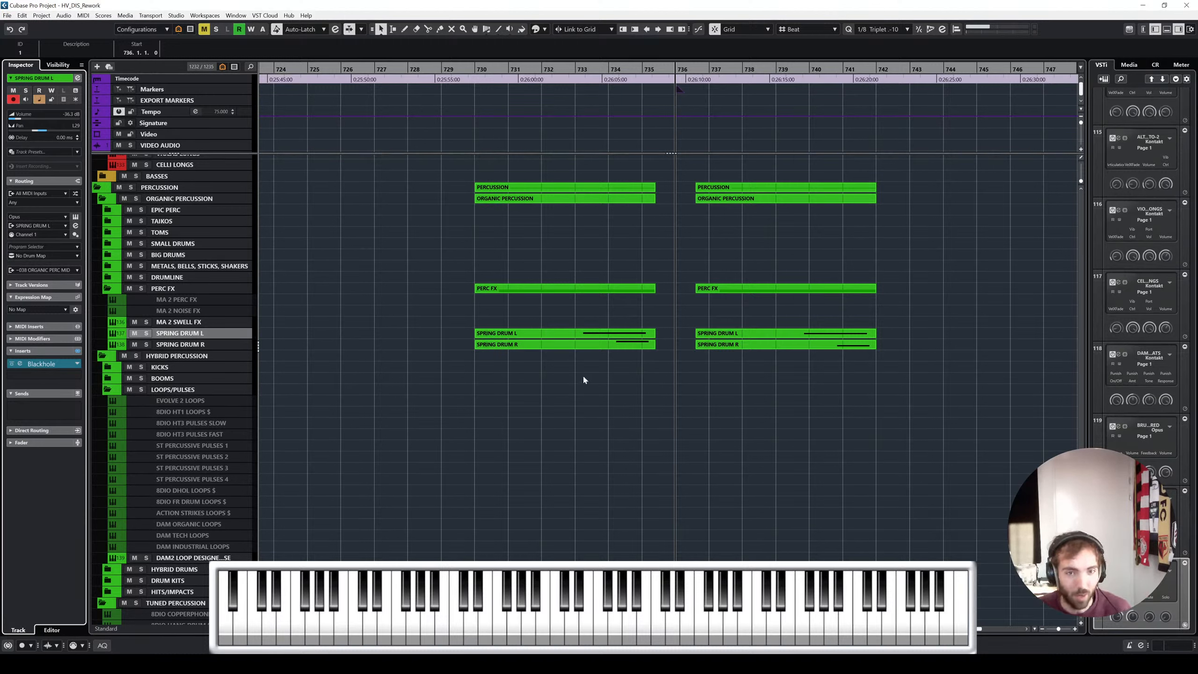
# Play back the passage from bar 735 while reviewing the spring drum, harp, organ flute and violin parts
pyautogui.moveTo(583, 378); pyautogui.dragTo(578, 340)
pyautogui.scroll(10, 650, 321)
pyautogui.scroll(-15, 718, 328)
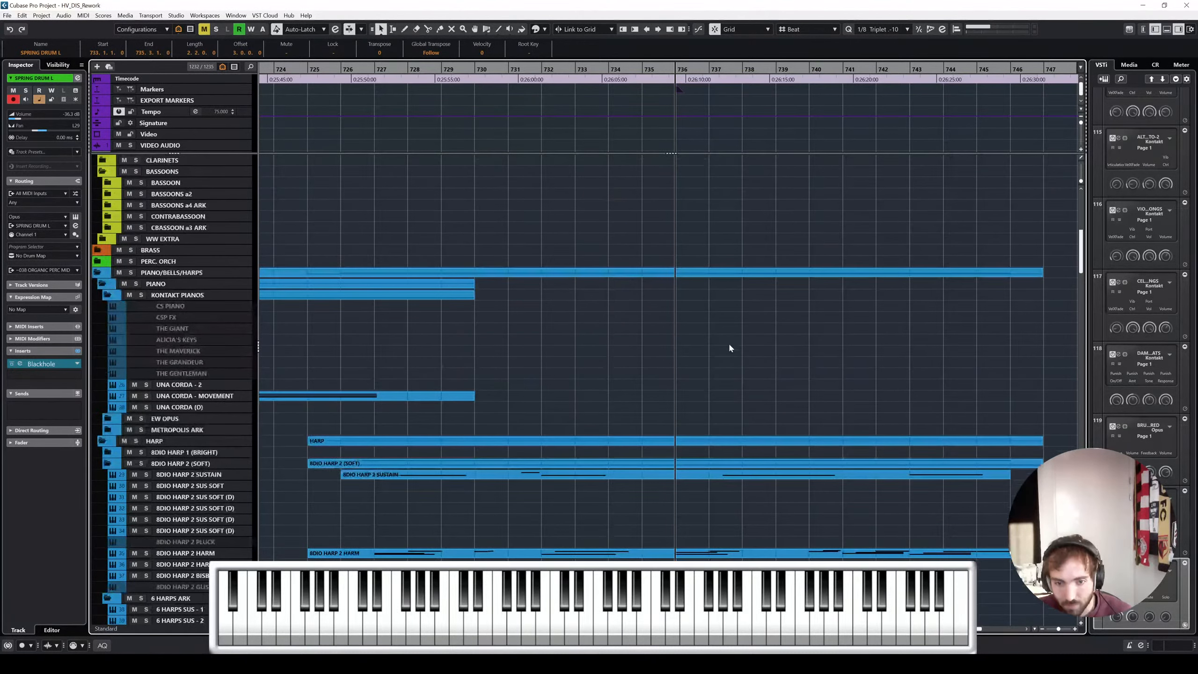
pyautogui.keyDown('ctrl'); pyautogui.scroll(2, 729, 342); pyautogui.keyUp('ctrl')
pyautogui.scroll(-6, 698, 332)
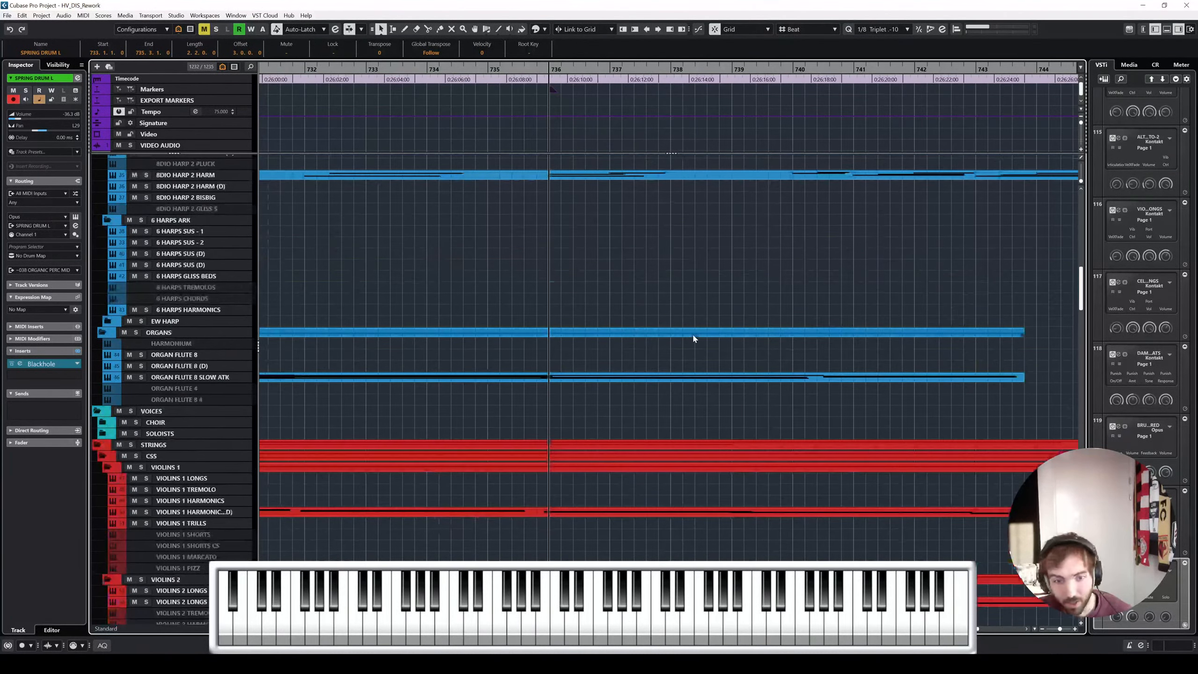
pyautogui.keyDown('ctrl'); pyautogui.scroll(-2, 665, 321); pyautogui.keyUp('ctrl')
pyautogui.click(575, 80)
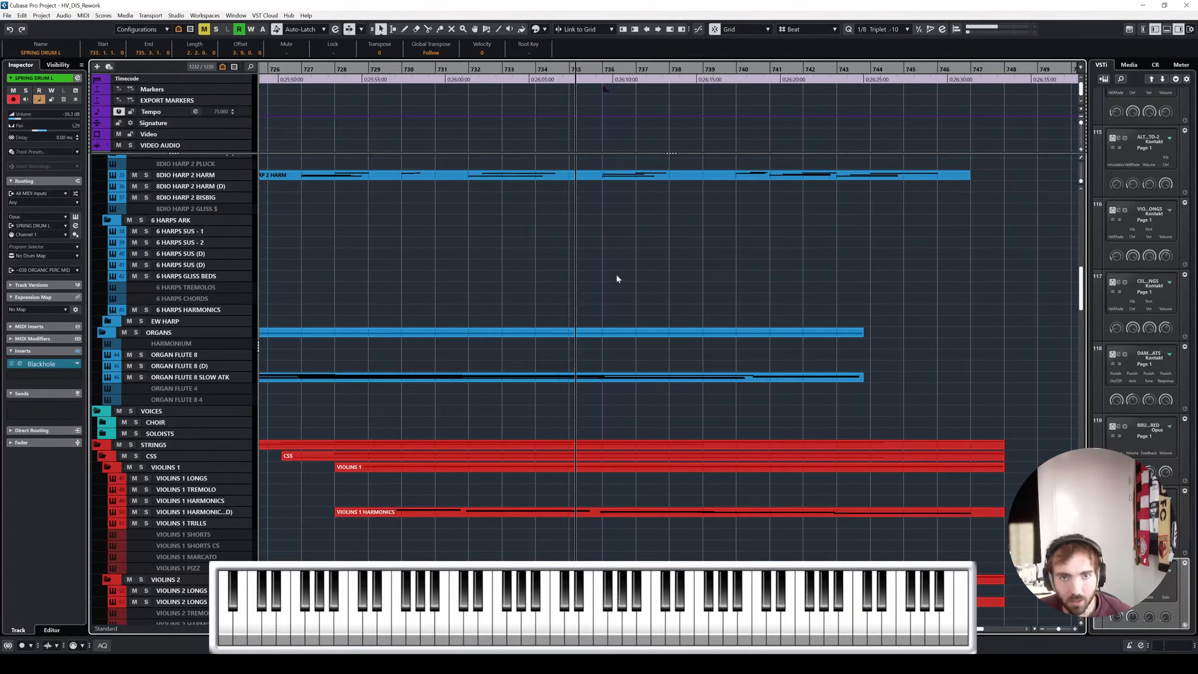
pyautogui.keyDown('ctrl'); pyautogui.scroll(2, 616, 274); pyautogui.keyUp('ctrl')
pyautogui.press('space')
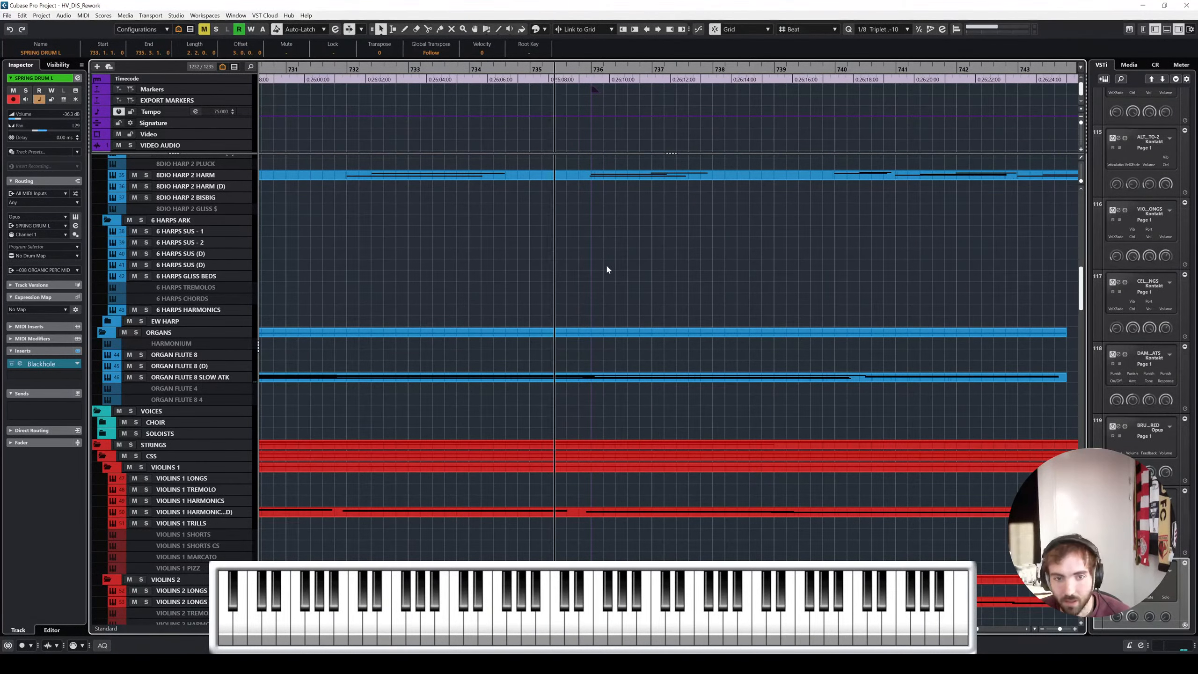
pyautogui.scroll(5, 616, 273)
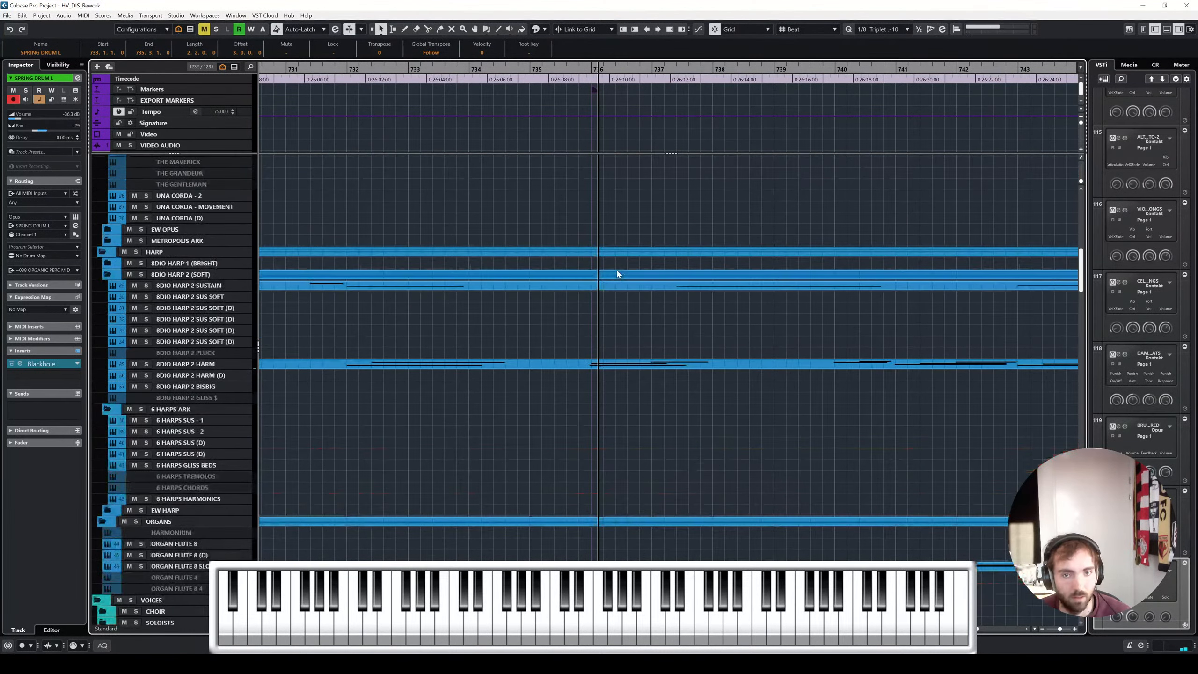
pyautogui.scroll(3, 206, 283)
# Record a chord part on the UNA CORDA - MOVEMENT track starting at bar 735
pyautogui.click(229, 302)
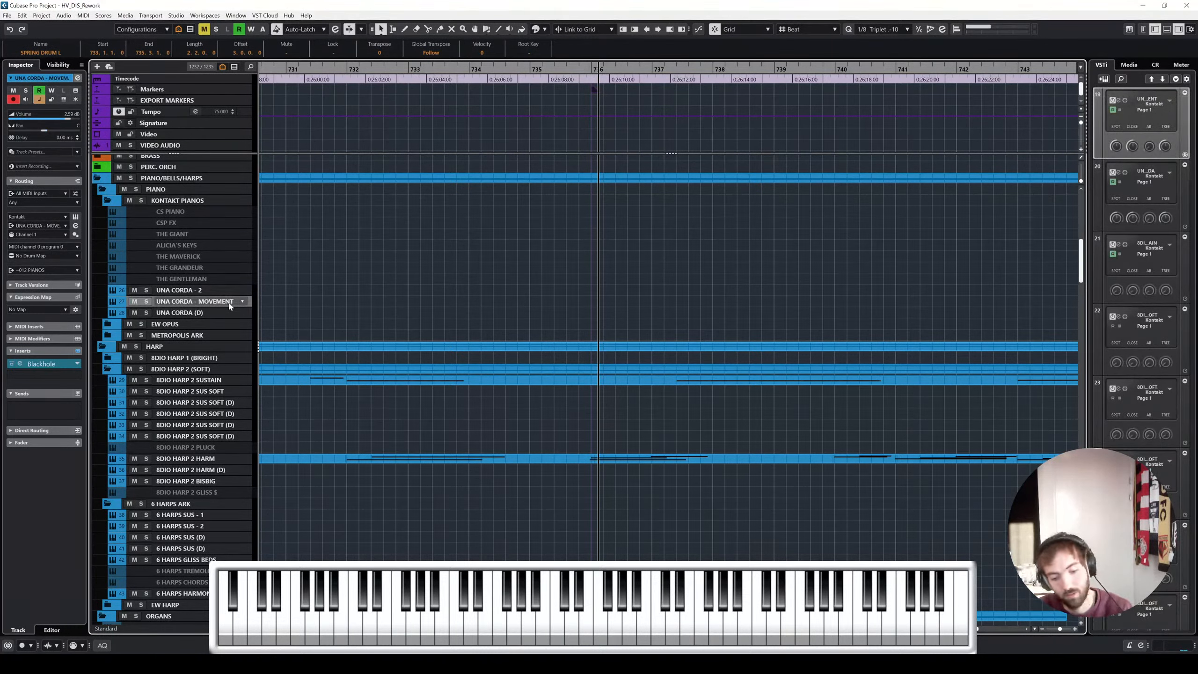
pyautogui.click(534, 70)
pyautogui.click(525, 70)
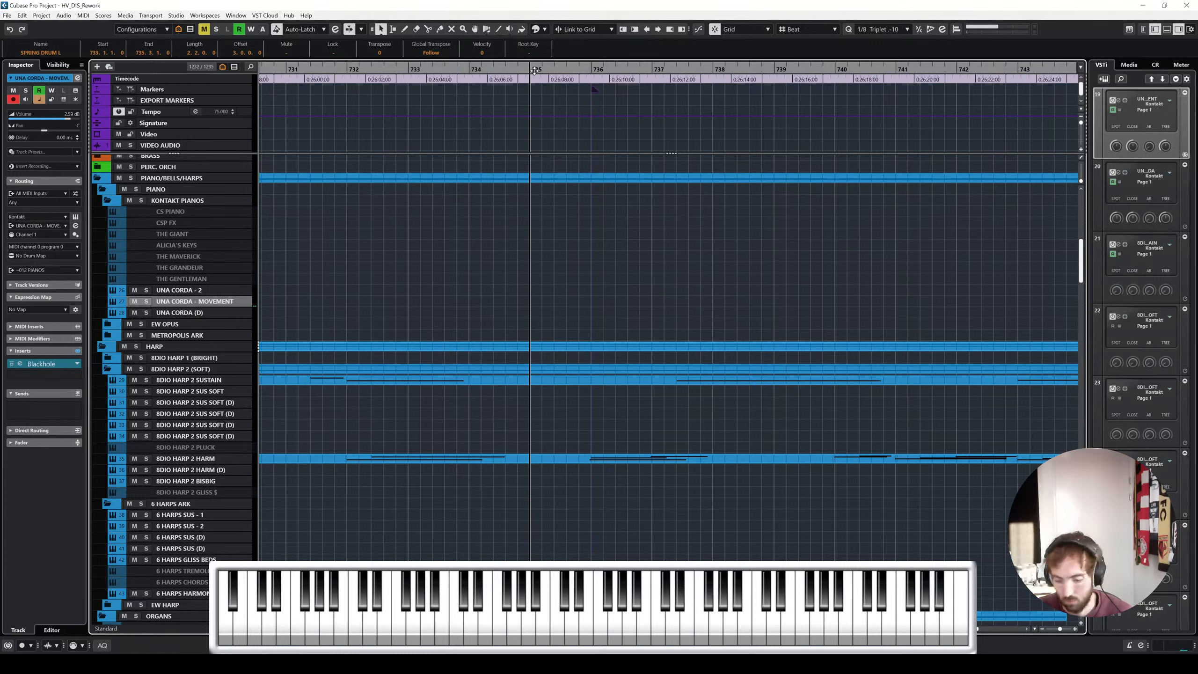
pyautogui.press('KP_Multiply')
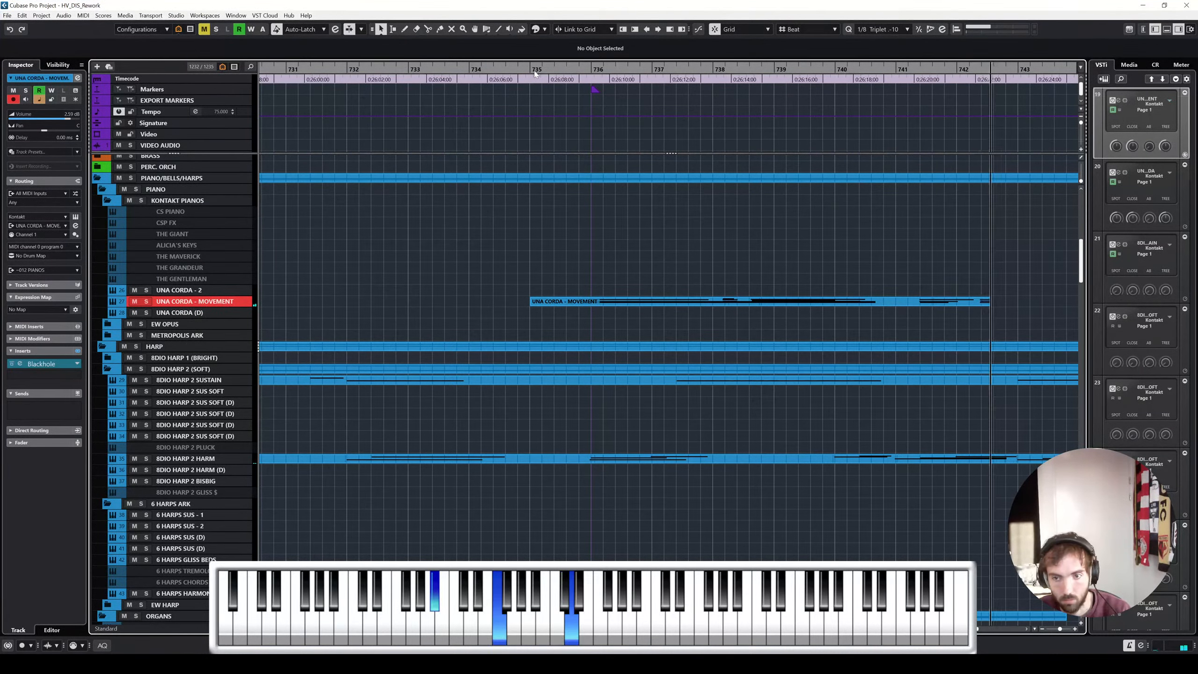
pyautogui.press('space')
pyautogui.hscroll(-5, 538, 294)
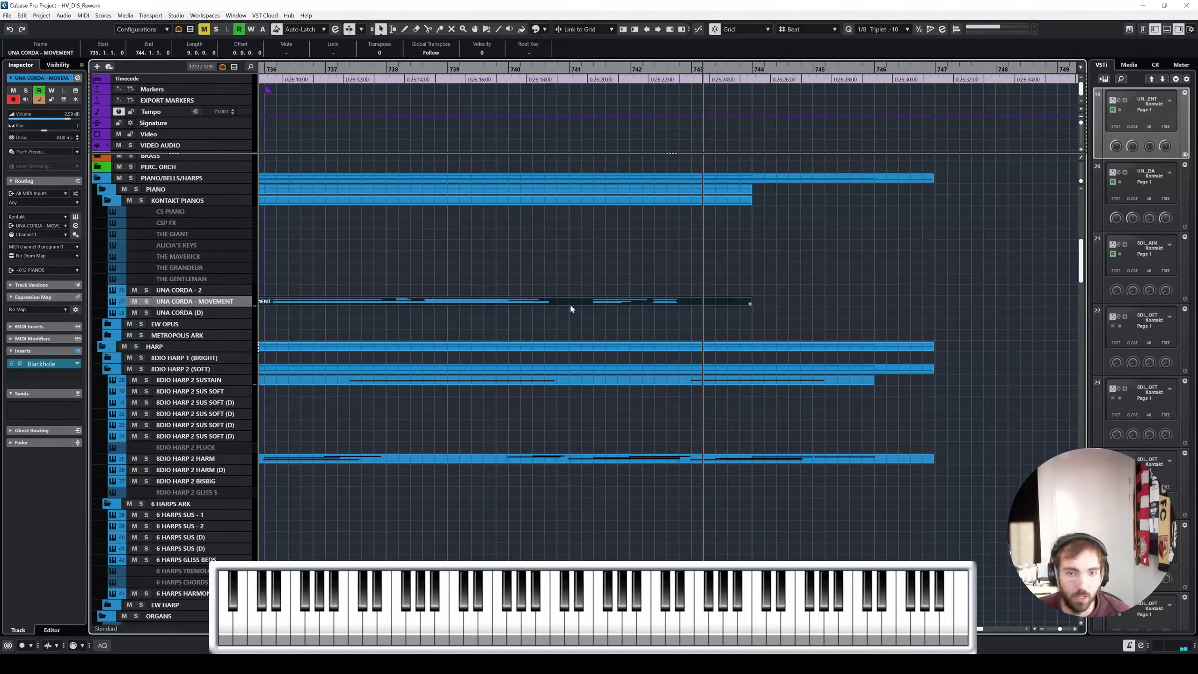
# Open the new UNA CORDA - MOVEMENT part in the Key Editor and play it back from just before bar 736
pyautogui.click(595, 426)
pyautogui.scroll(-5, 594, 423)
pyautogui.hscroll(-4, 594, 422)
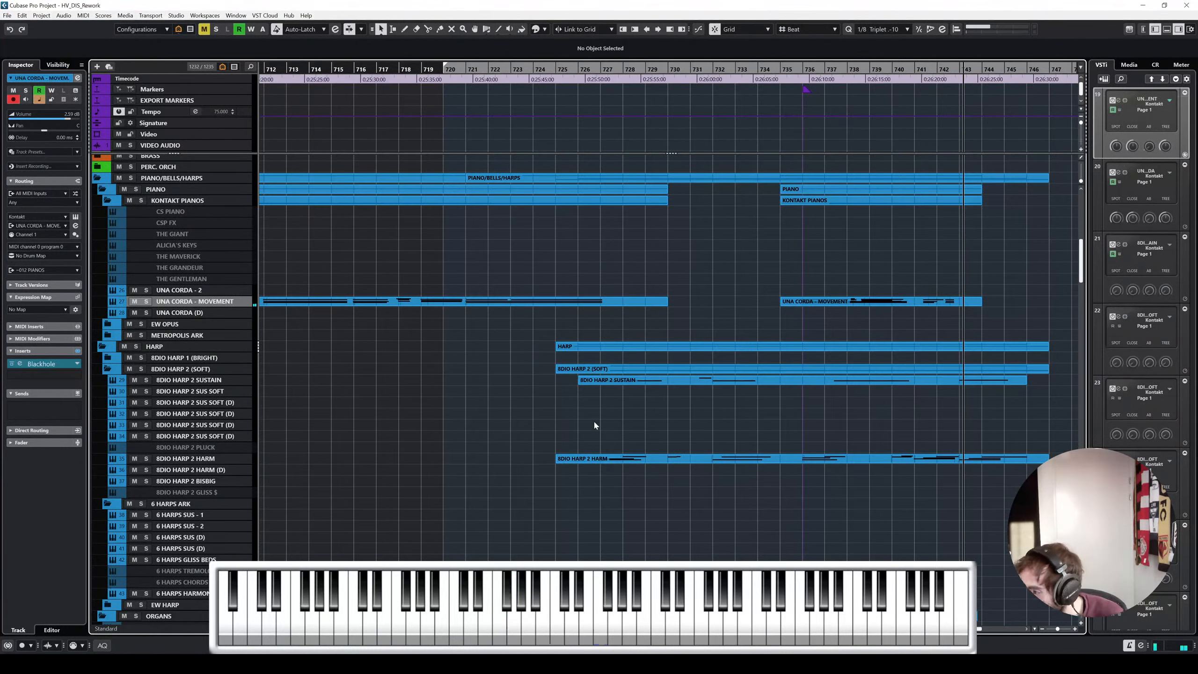
pyautogui.hscroll(3, 679, 401)
pyautogui.scroll(5, 635, 363)
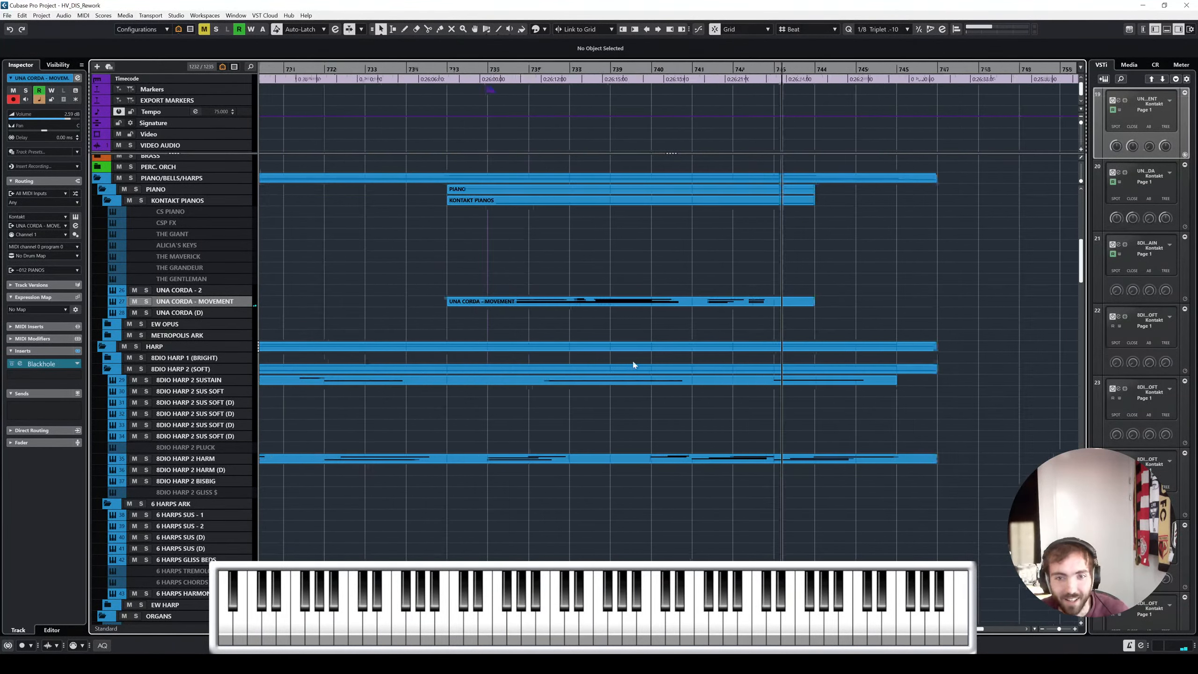
pyautogui.doubleClick(633, 301)
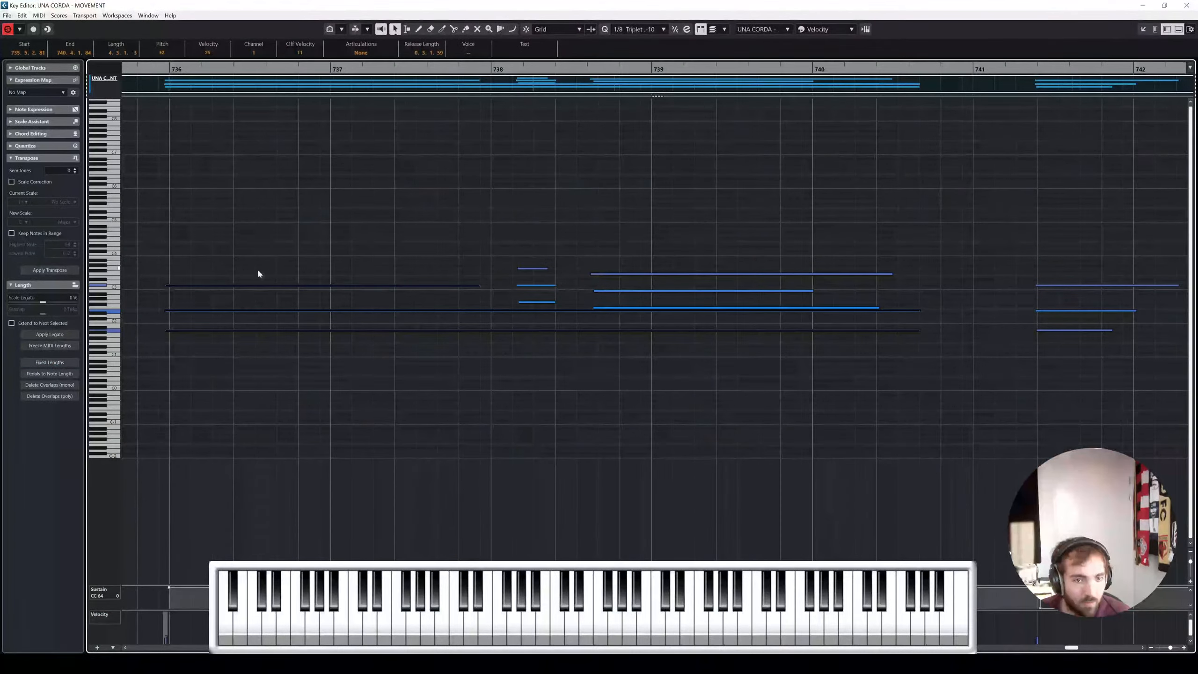
pyautogui.click(124, 70)
pyautogui.press('space')
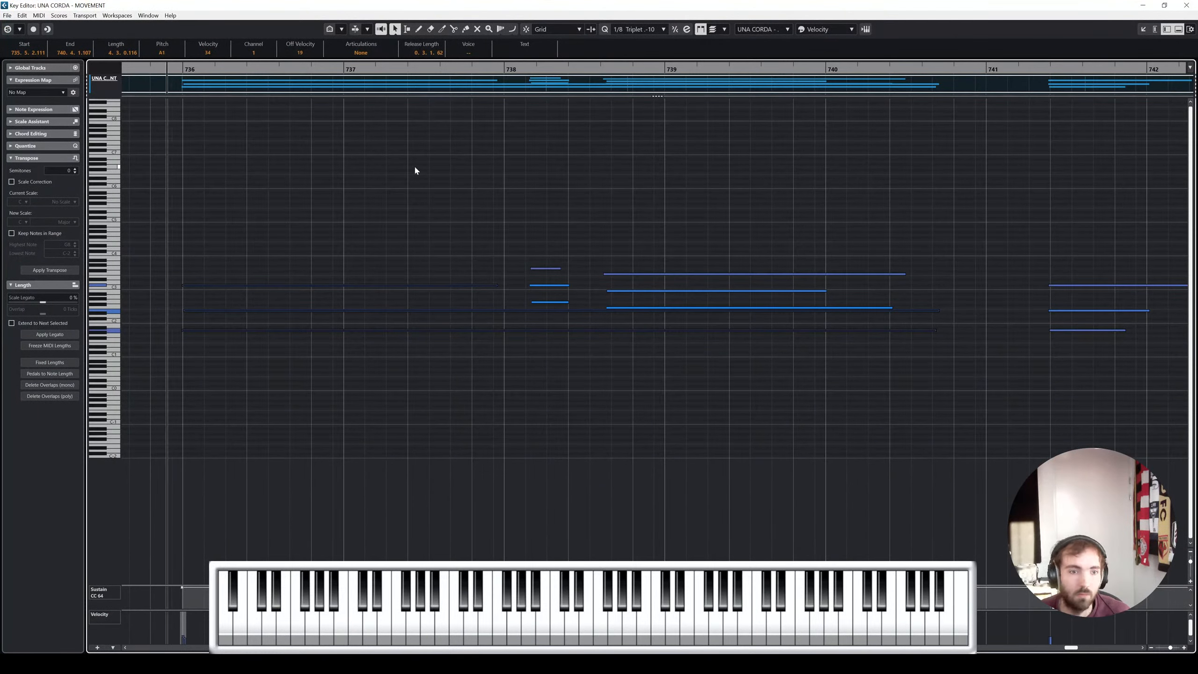
pyautogui.scroll(-1, 410, 224)
pyautogui.scroll(-1, 411, 225)
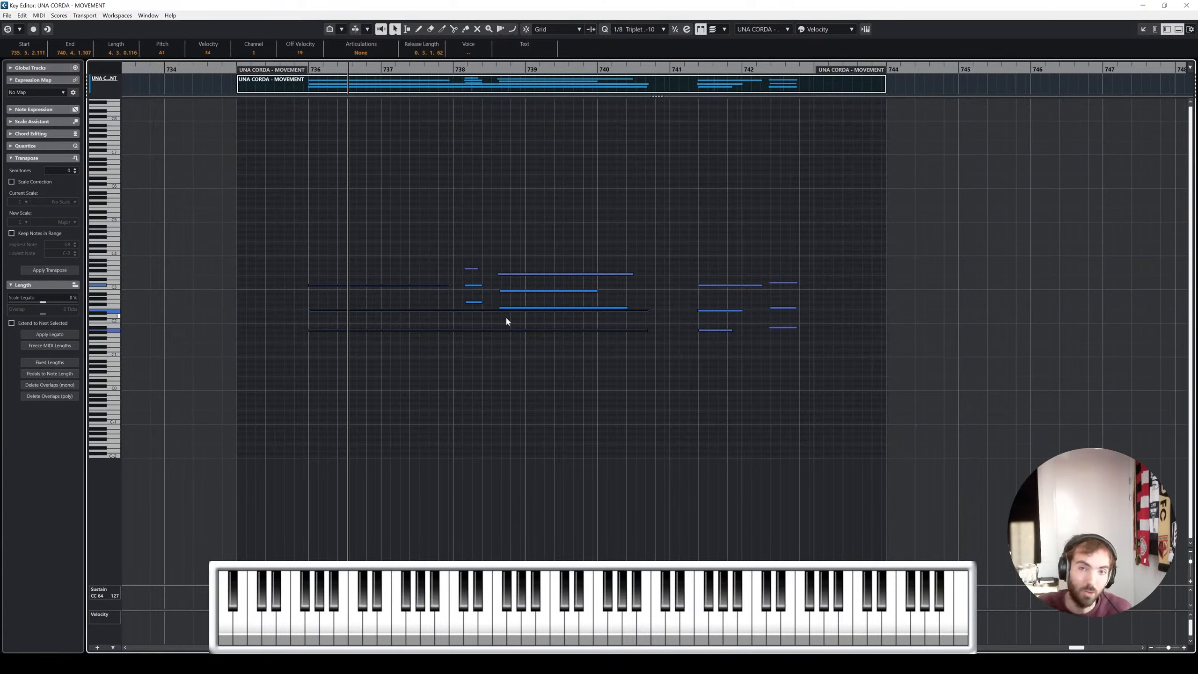
# Move the short Una Corda chord to just before beat 3 of bar 738 and the following long chord to bar 739, closing the Key Editor
pyautogui.moveTo(619, 343); pyautogui.dragTo(466, 264)
pyautogui.scroll(3, 482, 322)
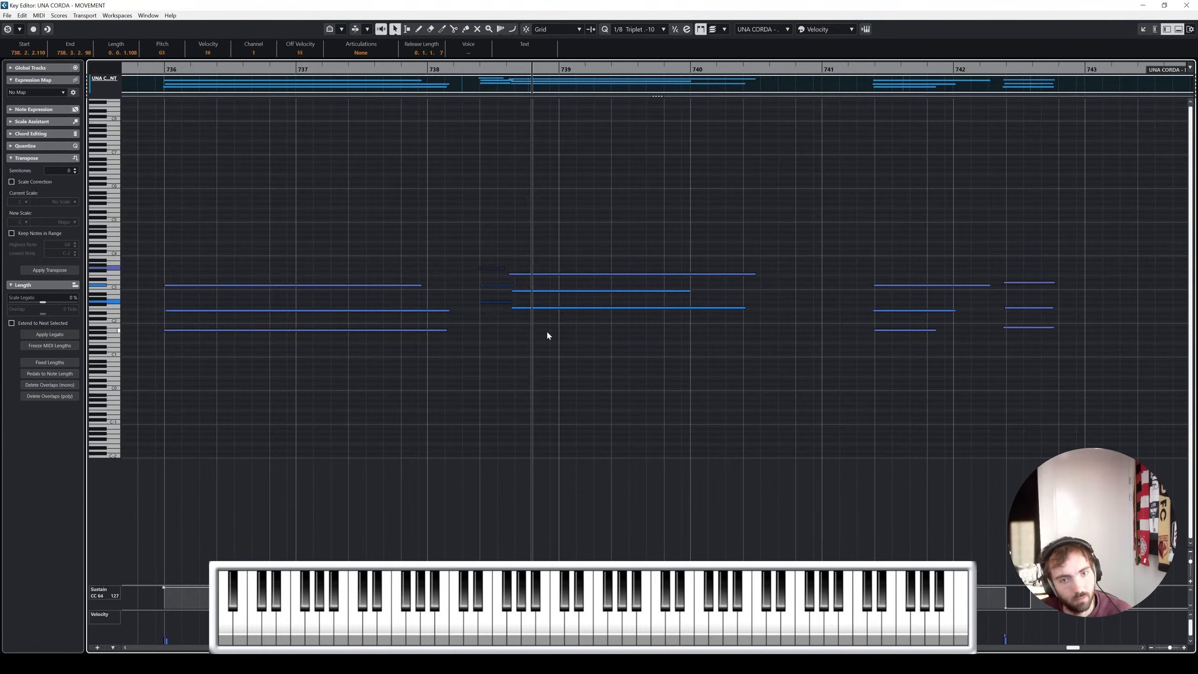
pyautogui.moveTo(547, 329); pyautogui.dragTo(563, 273)
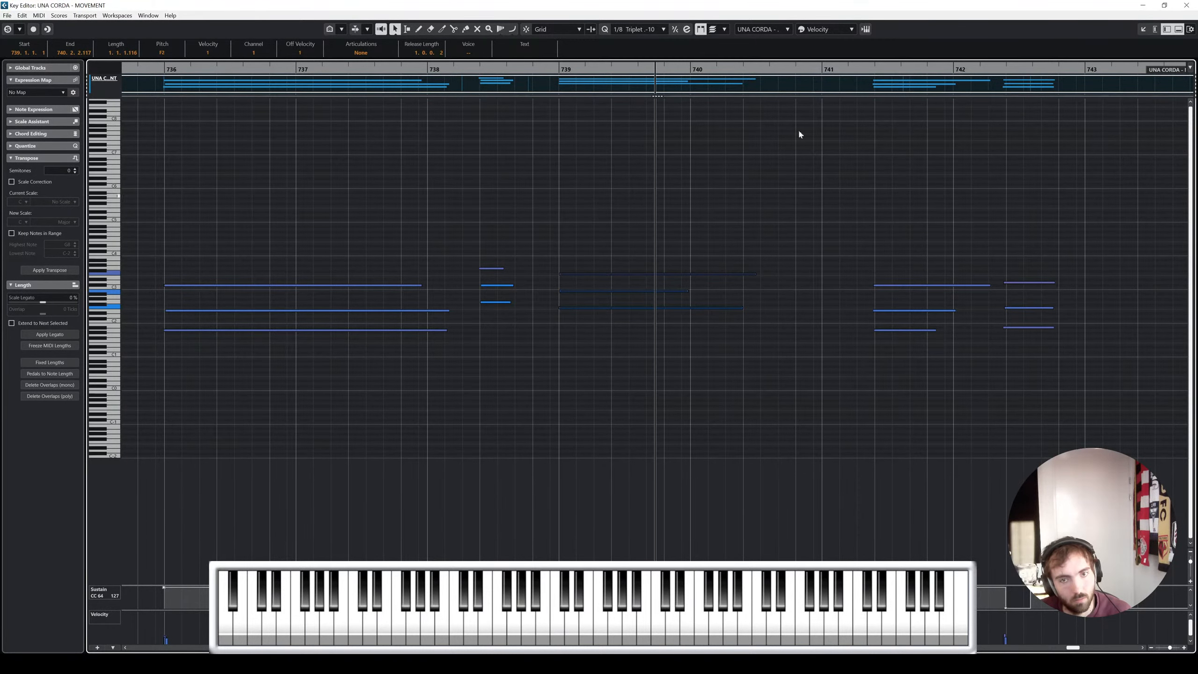
pyautogui.click(1187, 5)
# Extend the CELLI HARMONICS (D) part to end at beat 2 of bar 747
pyautogui.scroll(-7, 728, 296)
pyautogui.scroll(-8, 725, 291)
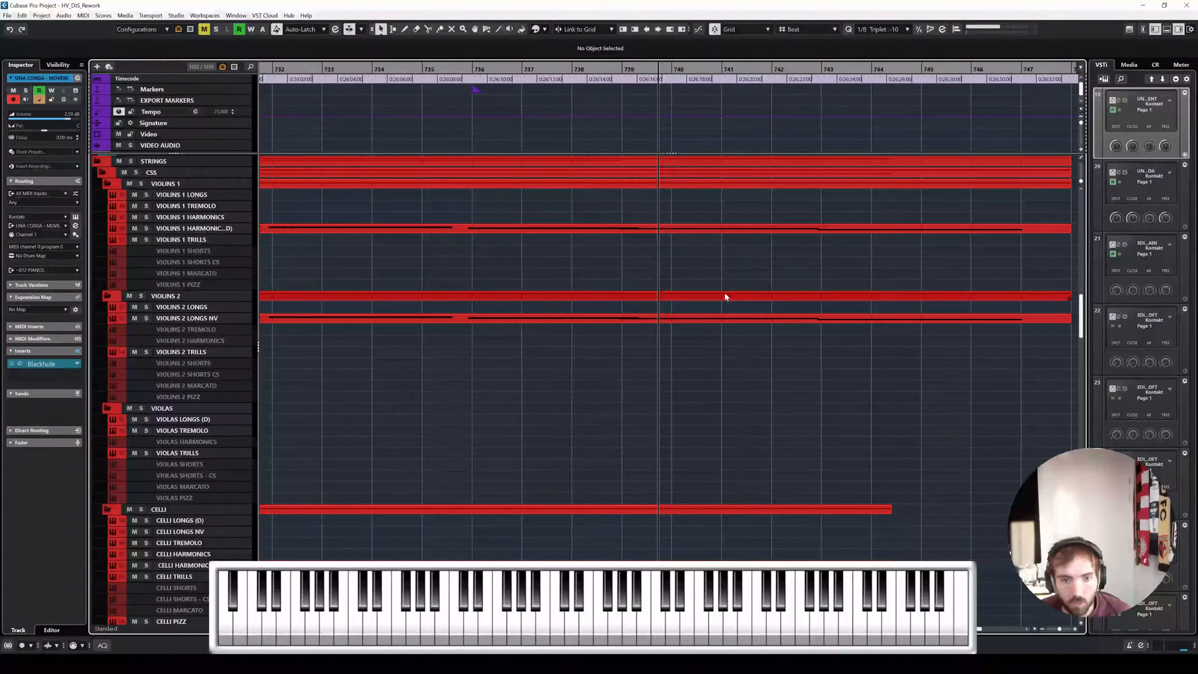
pyautogui.moveTo(891, 473); pyautogui.dragTo(1034, 473)
pyautogui.scroll(7, 702, 404)
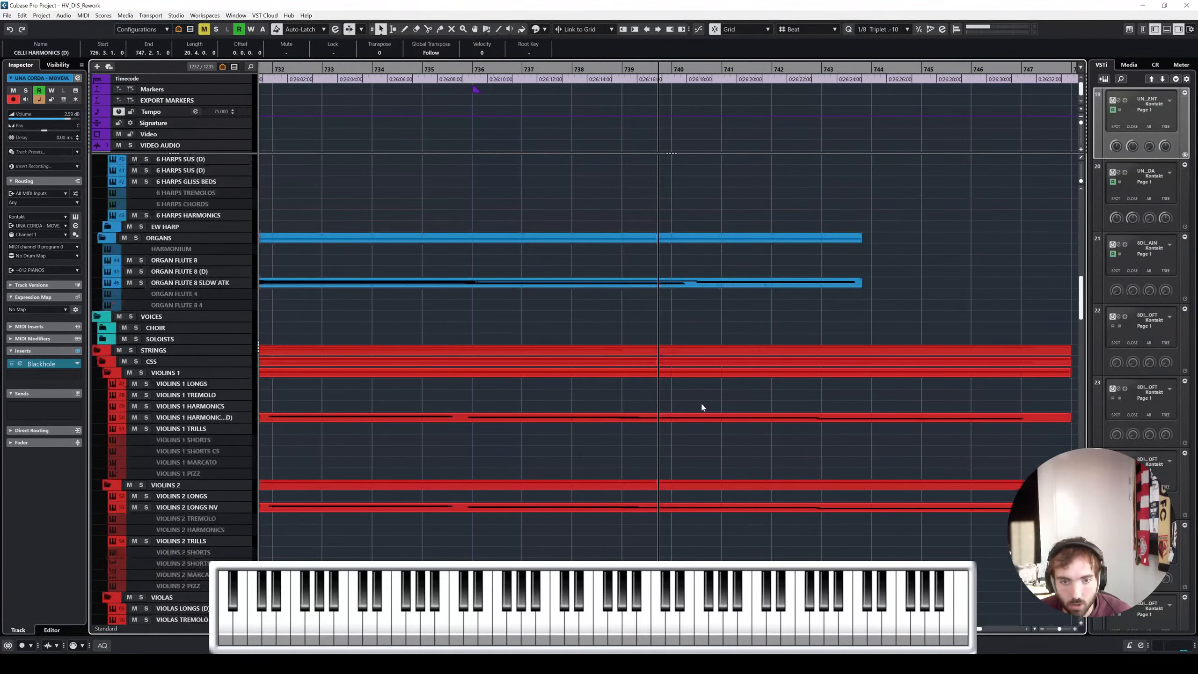
pyautogui.scroll(-7, 634, 505)
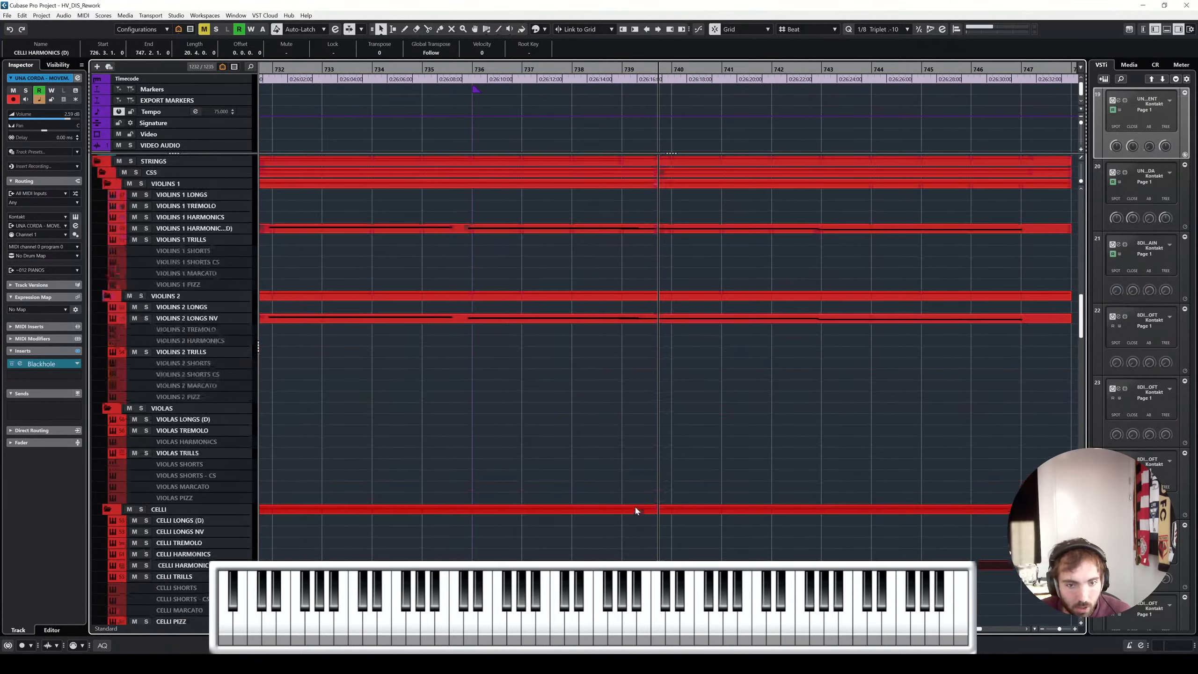
# Extend the ARK 2 BASSES HARM GLISS part to bar 748 and lengthen its A1 note to beat 5 of bar 746
pyautogui.scroll(-20, 618, 515)
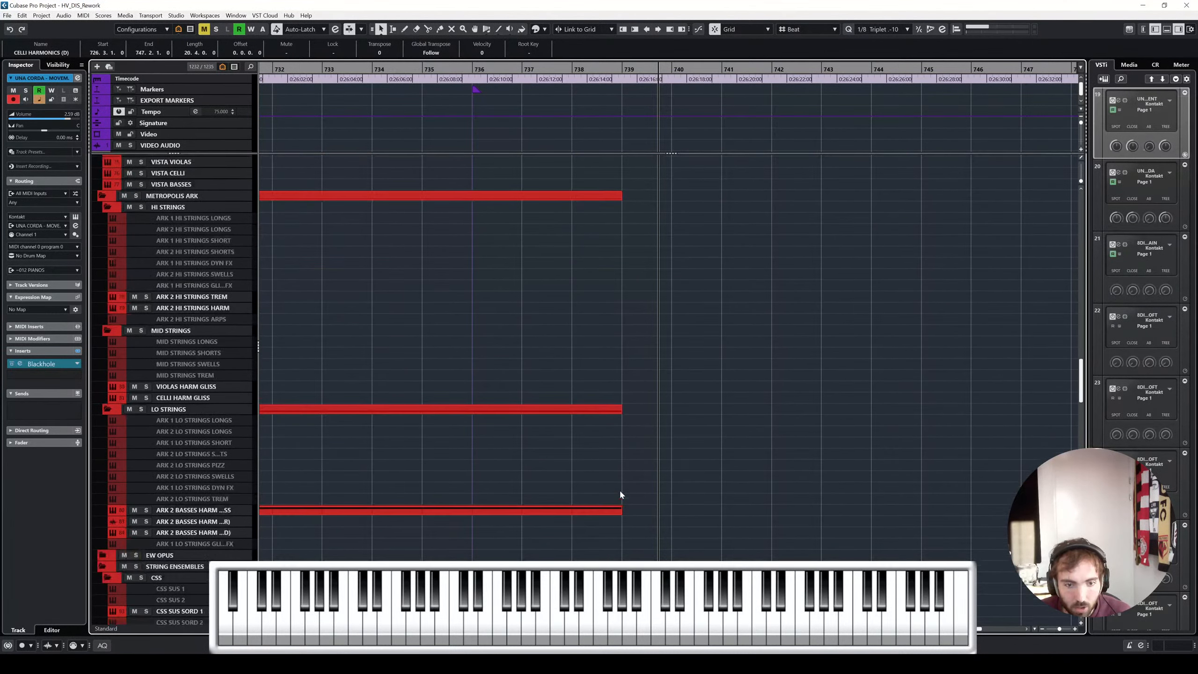
pyautogui.click(620, 531)
pyautogui.moveTo(621, 510); pyautogui.dragTo(962, 510)
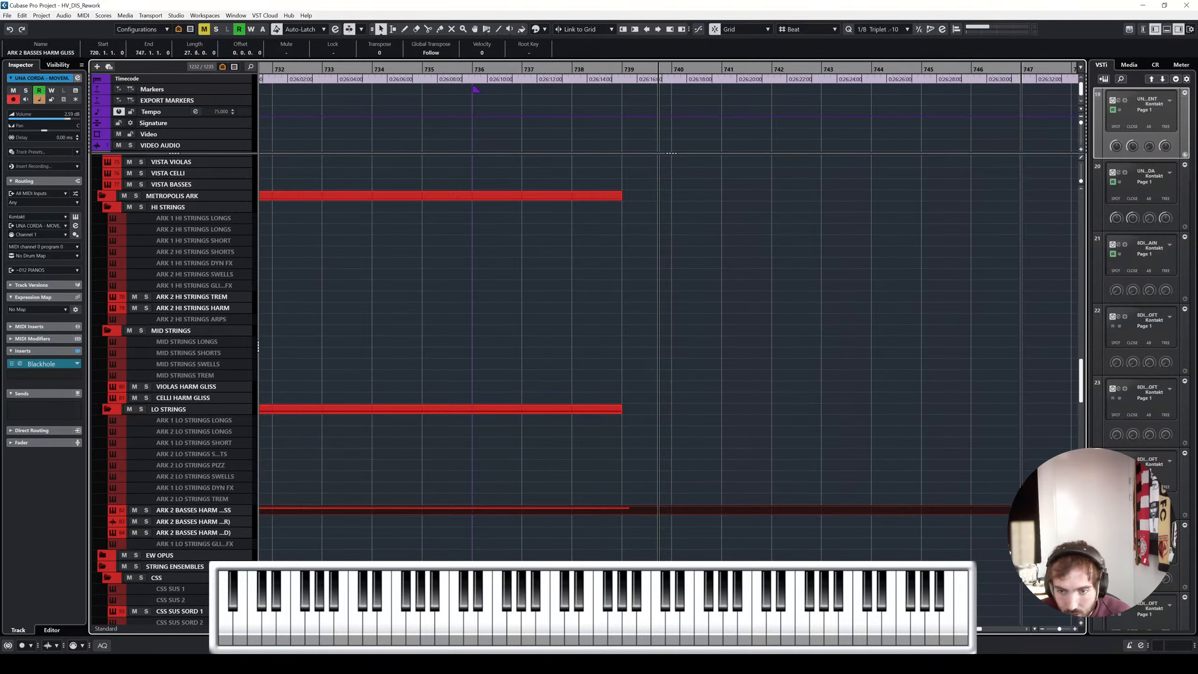
pyautogui.moveTo(1062, 510); pyautogui.dragTo(1072, 510)
pyautogui.doubleClick(820, 507)
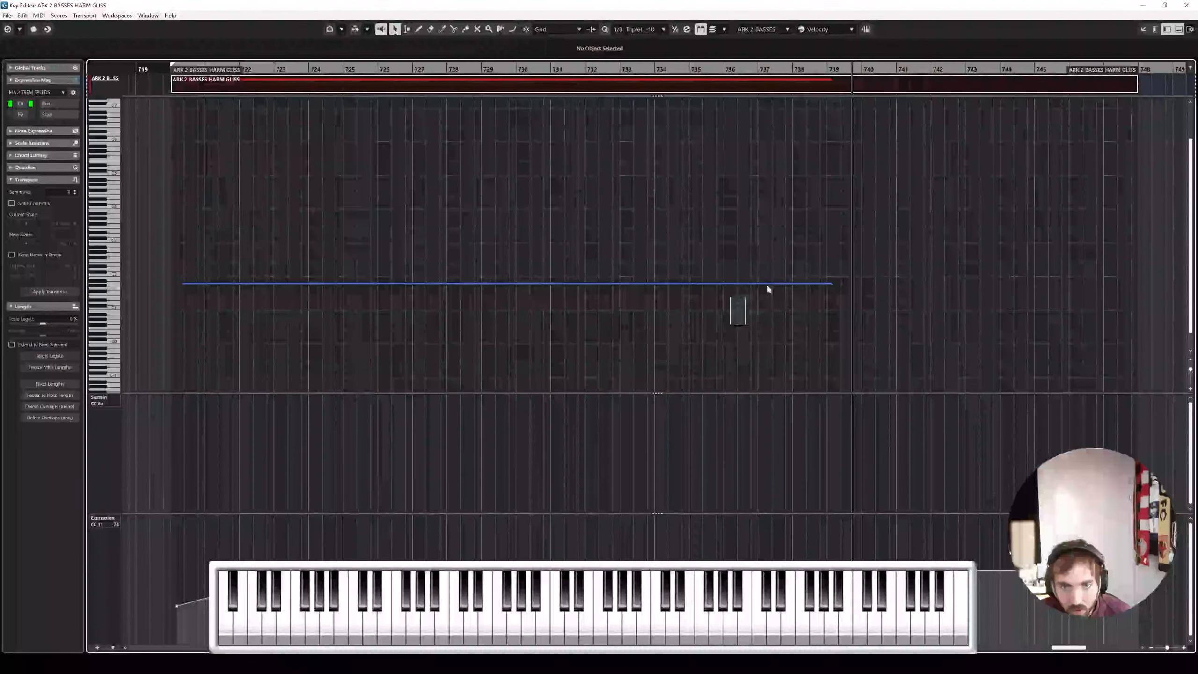
pyautogui.moveTo(833, 283); pyautogui.dragTo(1095, 287)
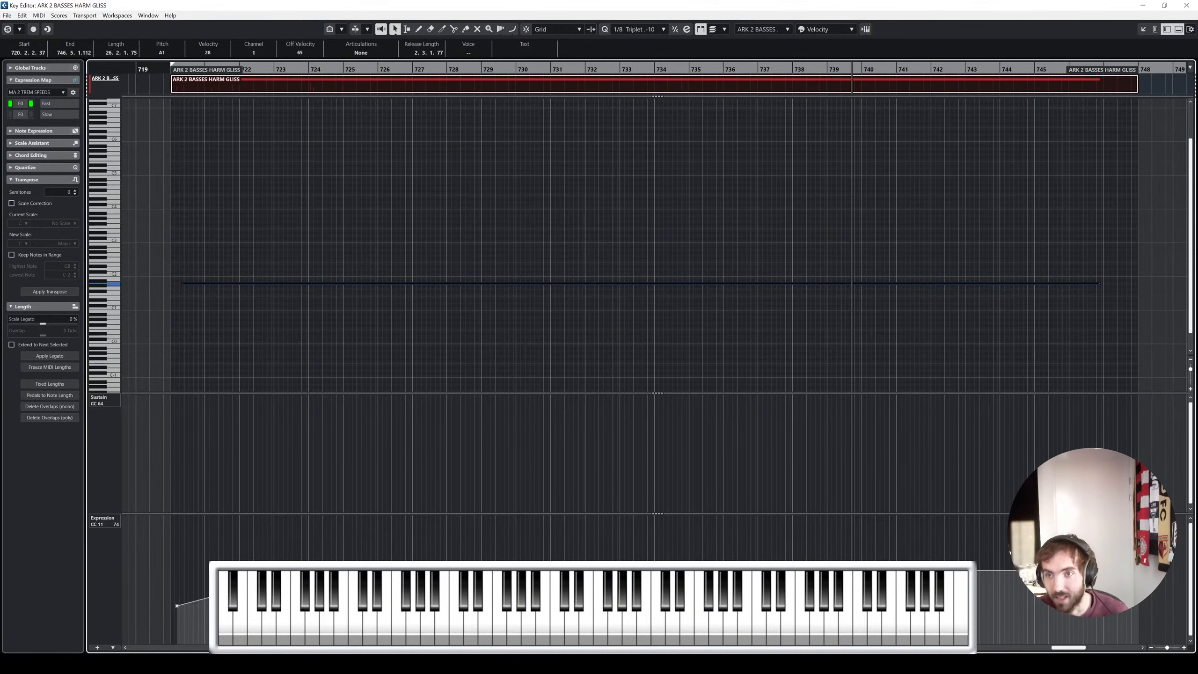
pyautogui.click(1187, 5)
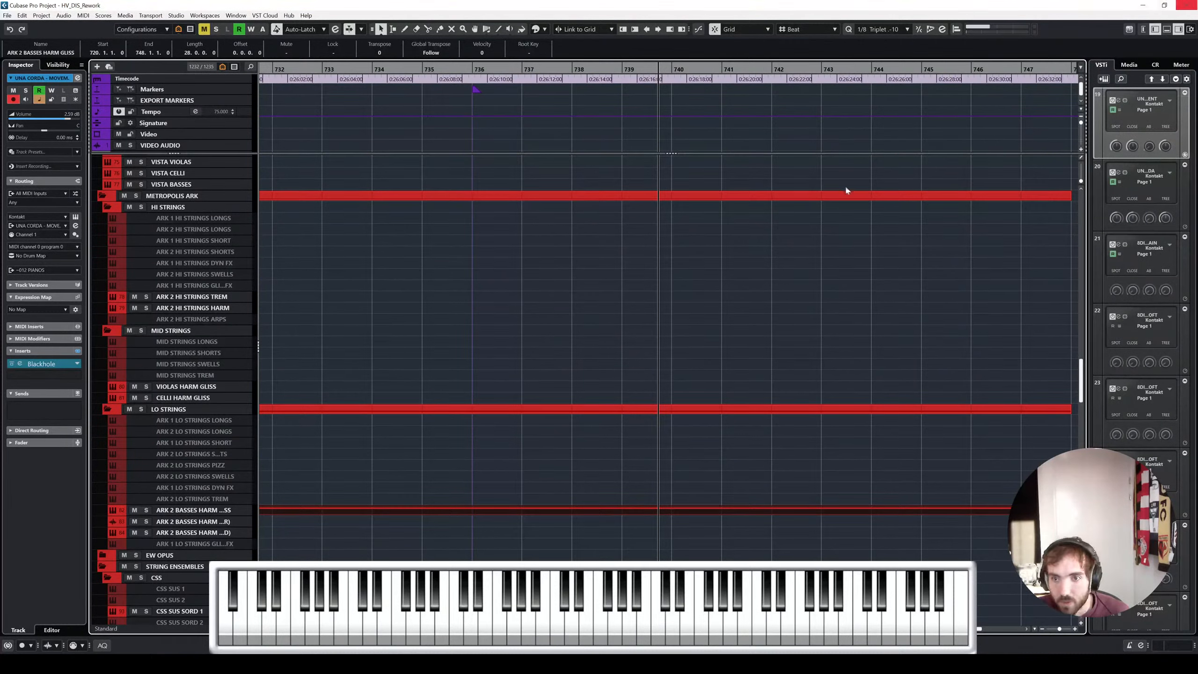
# Play back the passage from near the start of the basses part while auditioning the CELLI HARM GLISS Kontakt instrument
pyautogui.click(547, 304)
pyautogui.scroll(-4, 534, 298)
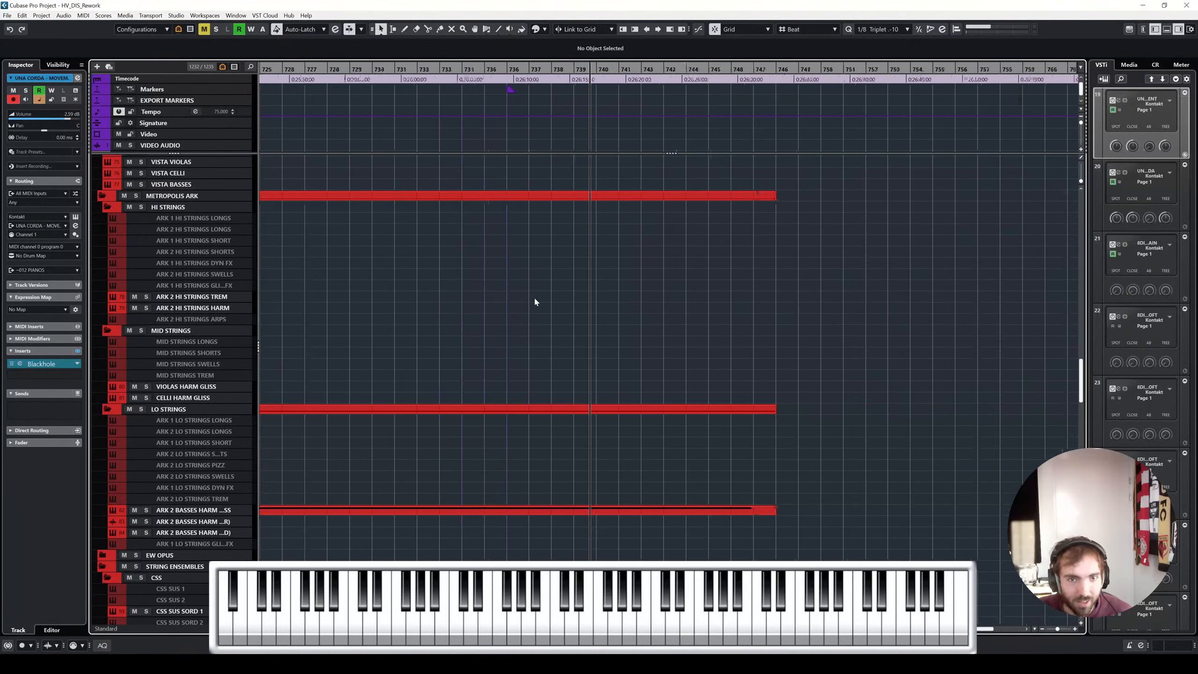
pyautogui.hscroll(-4, 556, 273)
pyautogui.click(550, 72)
pyautogui.press('space')
pyautogui.scroll(4, 619, 287)
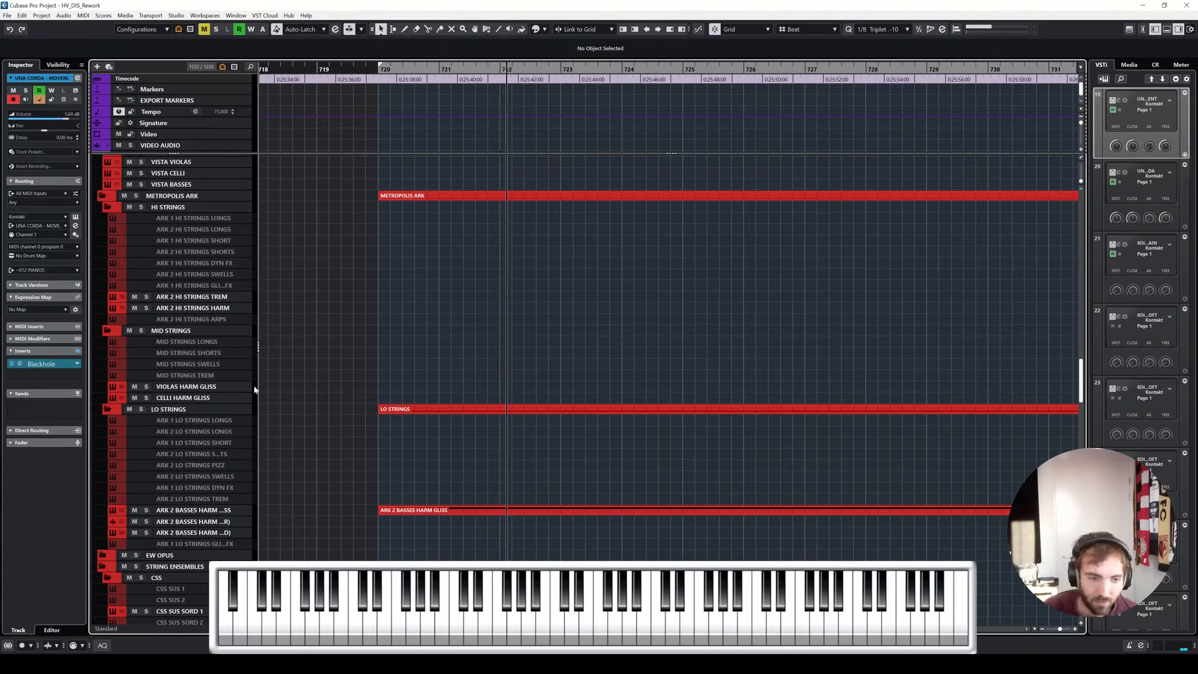
pyautogui.click(218, 402)
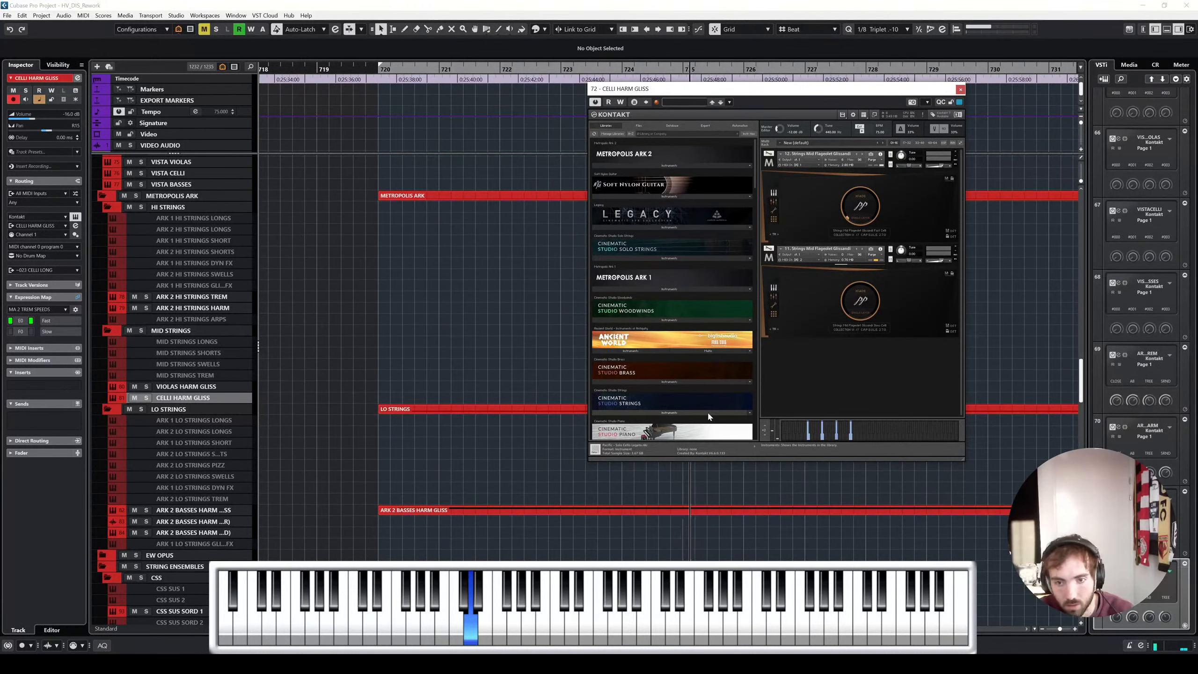
pyautogui.click(961, 90)
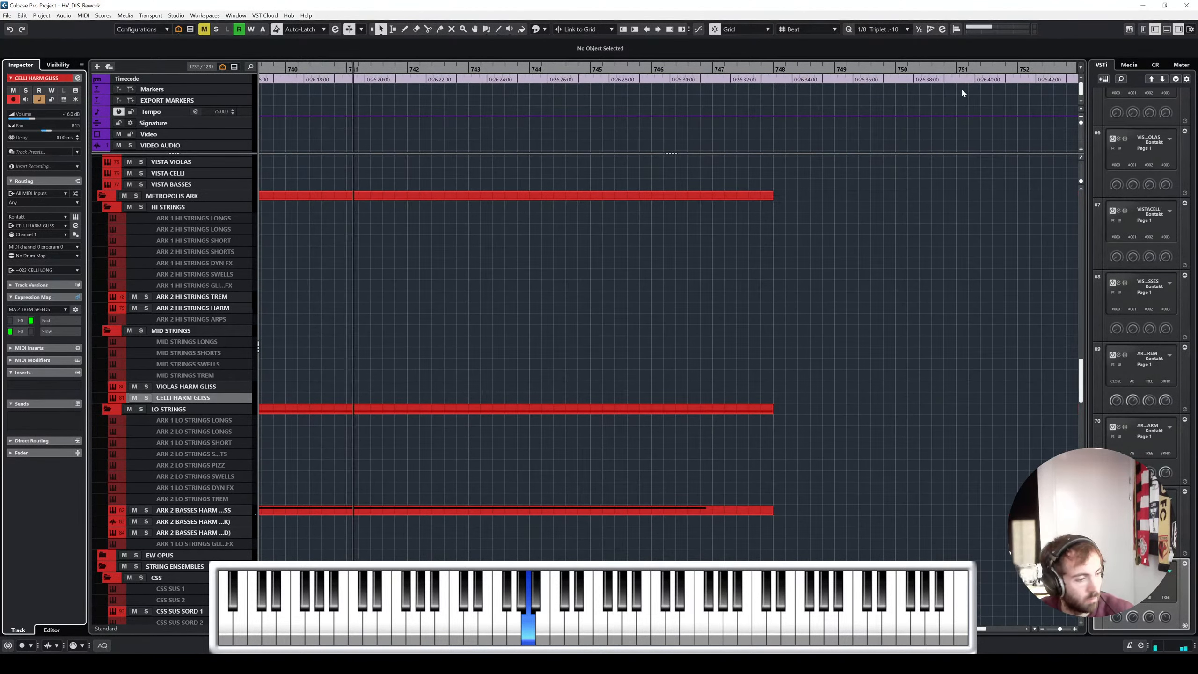
pyautogui.press('space')
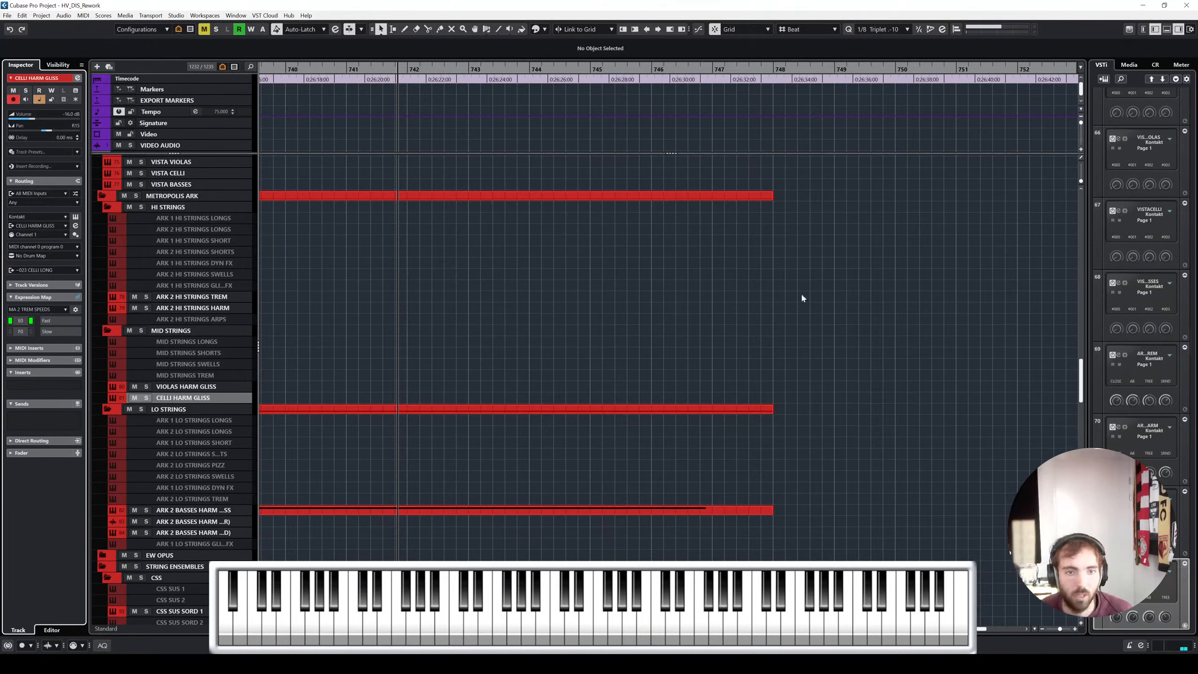
# Look through the organ, string and harp tracks across the project for the earlier Una Corda part
pyautogui.hscroll(-4, 797, 297)
pyautogui.scroll(15, 792, 299)
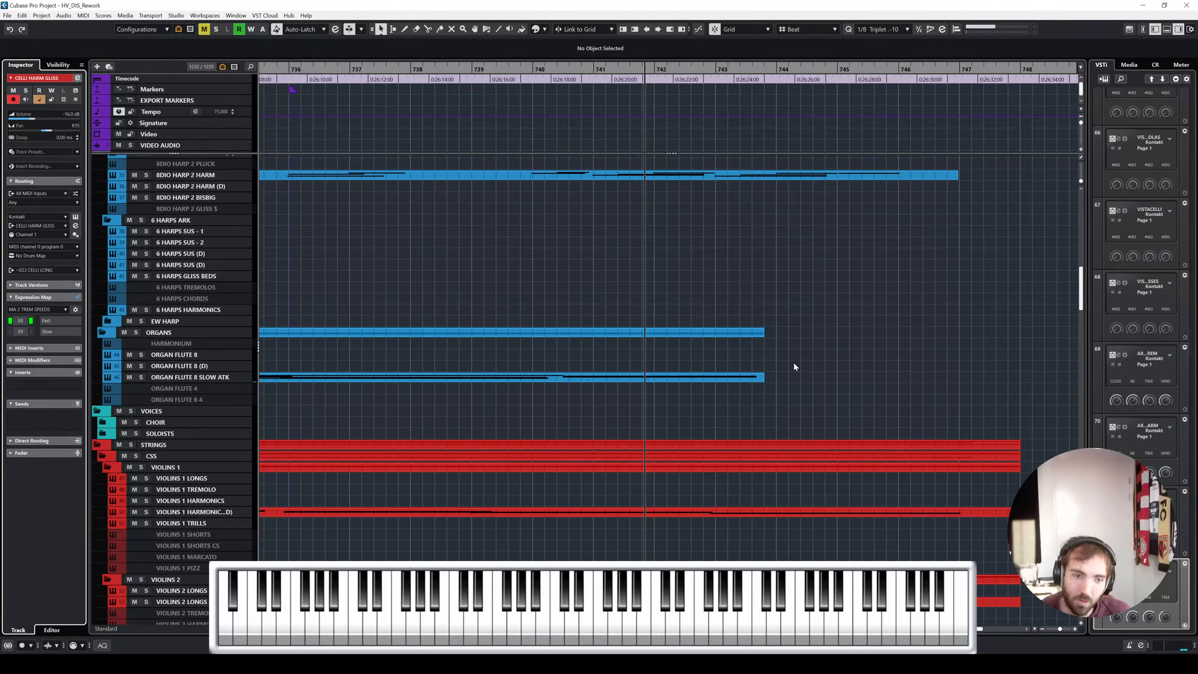
pyautogui.scroll(-5, 788, 360)
pyautogui.scroll(-10, 777, 357)
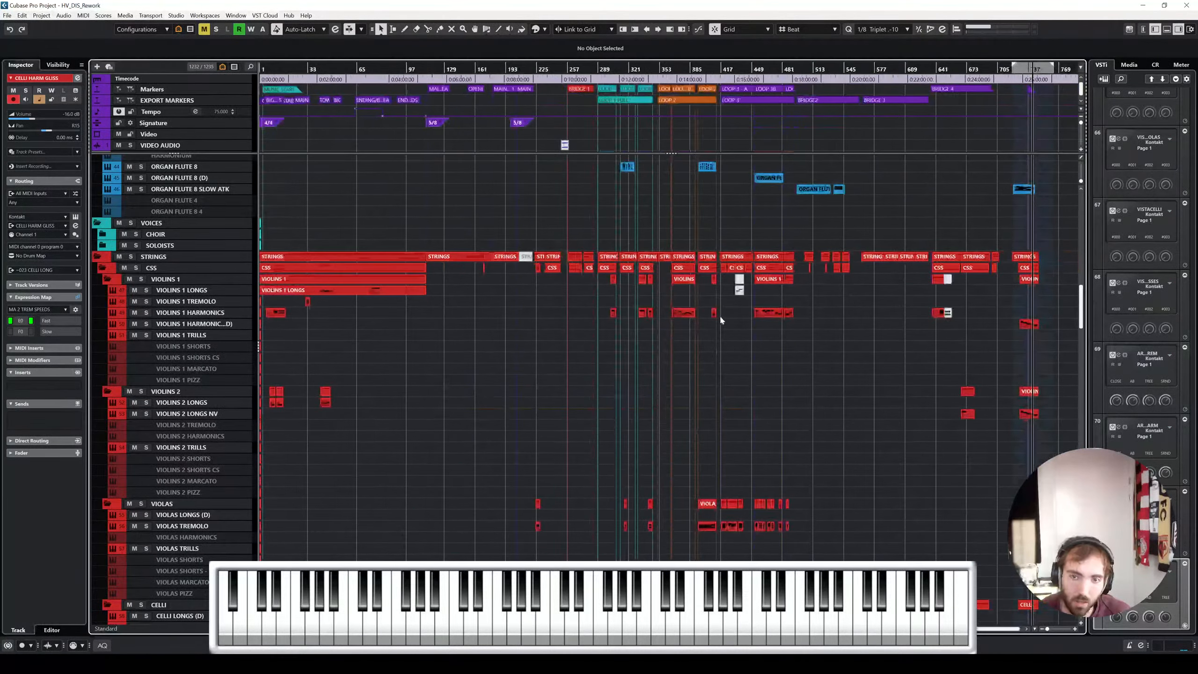
pyautogui.scroll(2, 715, 310)
pyautogui.scroll(6, 696, 285)
pyautogui.hscroll(4, 701, 305)
pyautogui.scroll(6, 994, 366)
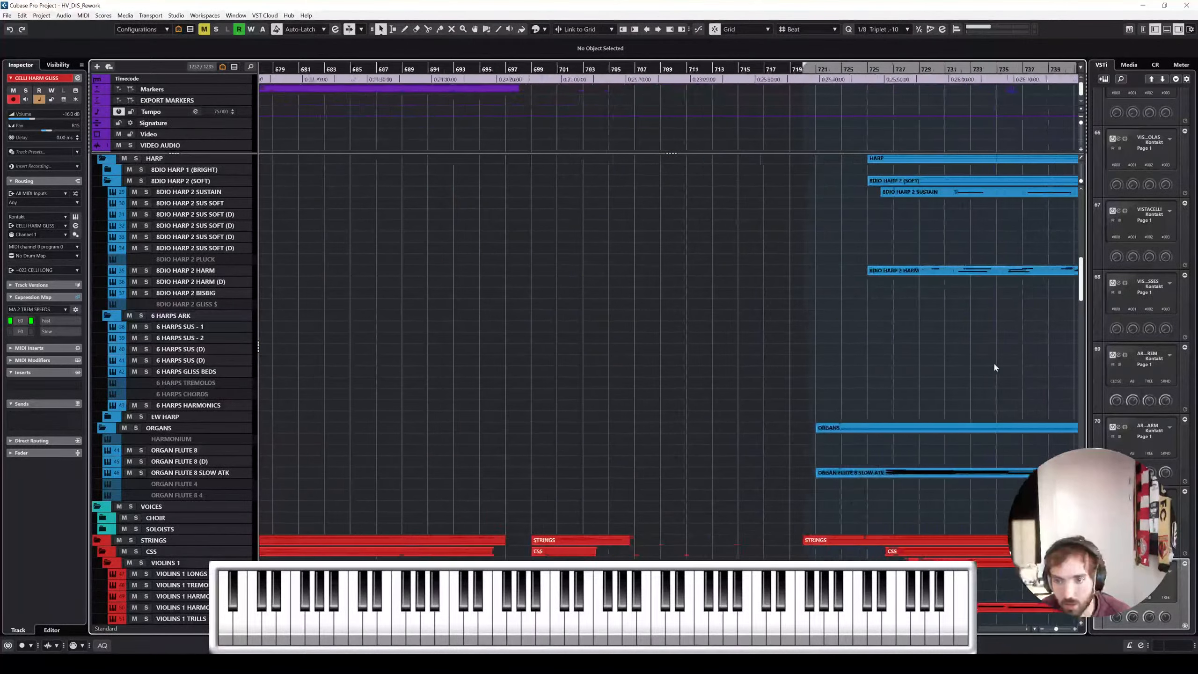
pyautogui.hscroll(5, 993, 365)
pyautogui.scroll(8, 738, 379)
pyautogui.scroll(-3, 735, 383)
# Select the UNA CORDA - MOVEMENT track and examine the chords of its part starting at bar 707 in the Key Editor
pyautogui.doubleClick(489, 295)
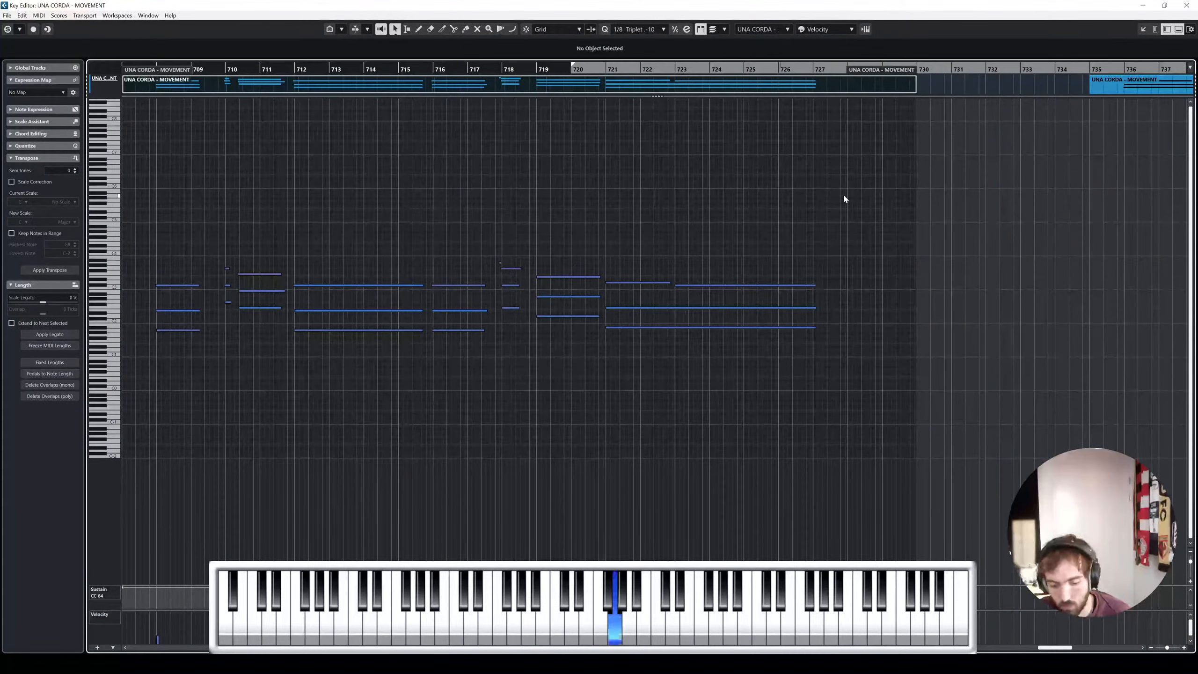
pyautogui.click(1187, 5)
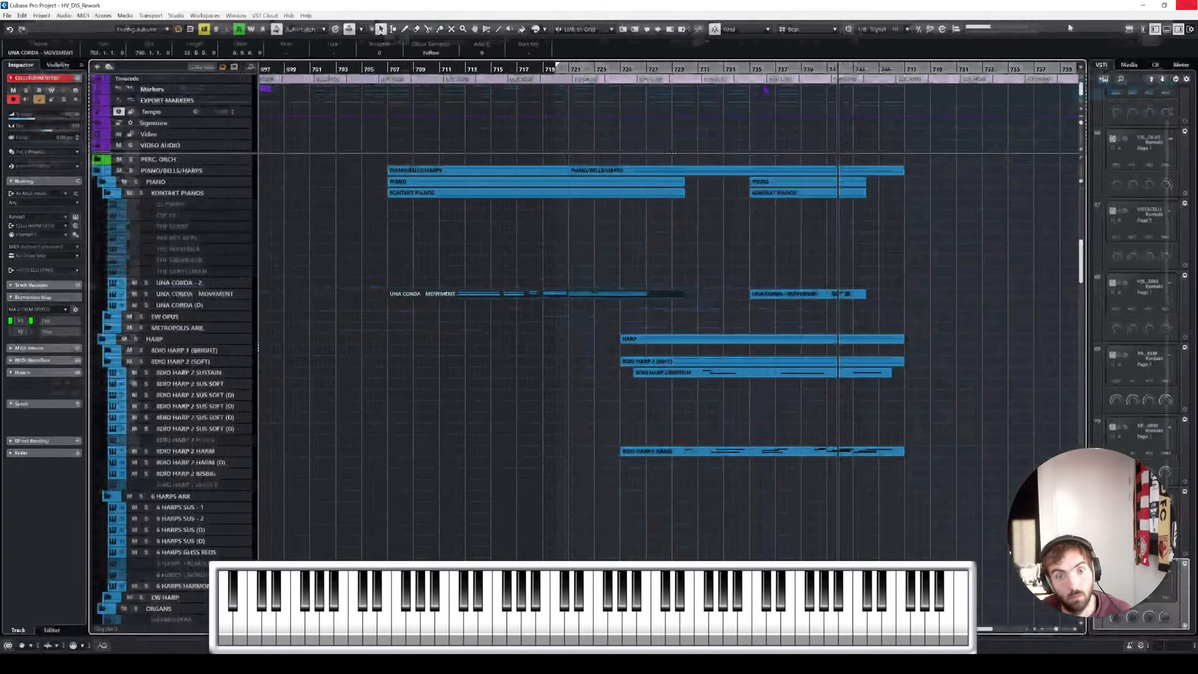
pyautogui.click(239, 294)
pyautogui.doubleClick(505, 292)
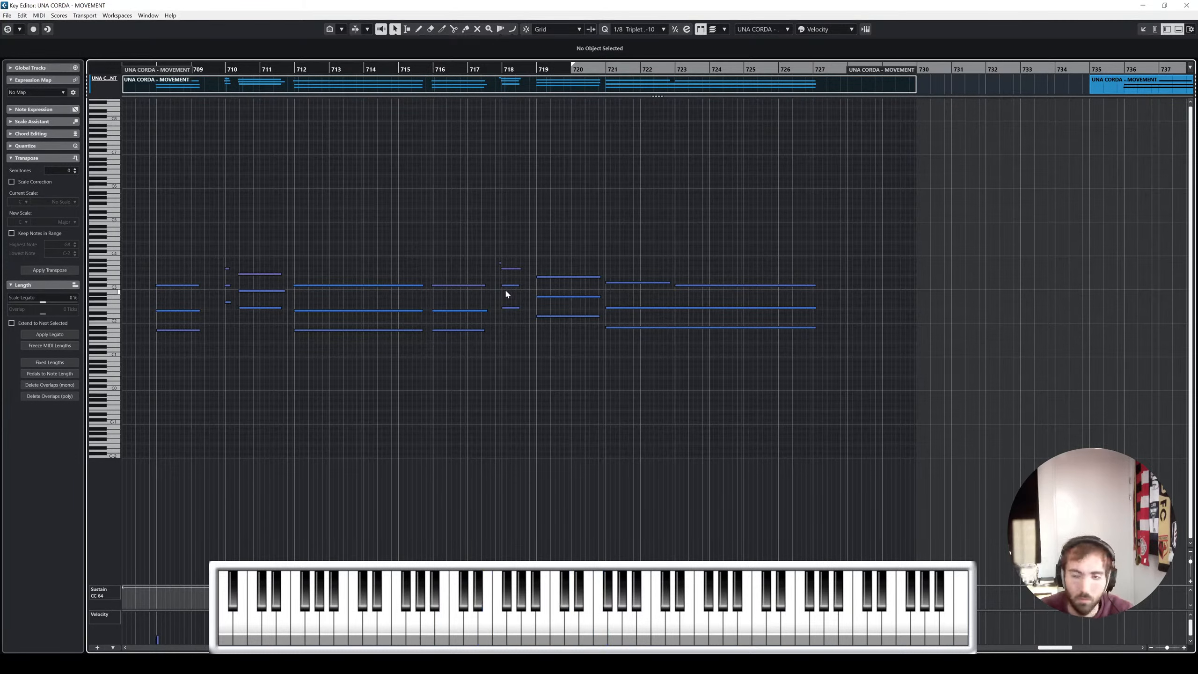
# Examine the 8DIO HARP 2 SUSTAIN and 8DIO HARP 2 HARM notes together in the Key Editor and play back the passage
pyautogui.click(1186, 4)
pyautogui.hscroll(5, 867, 307)
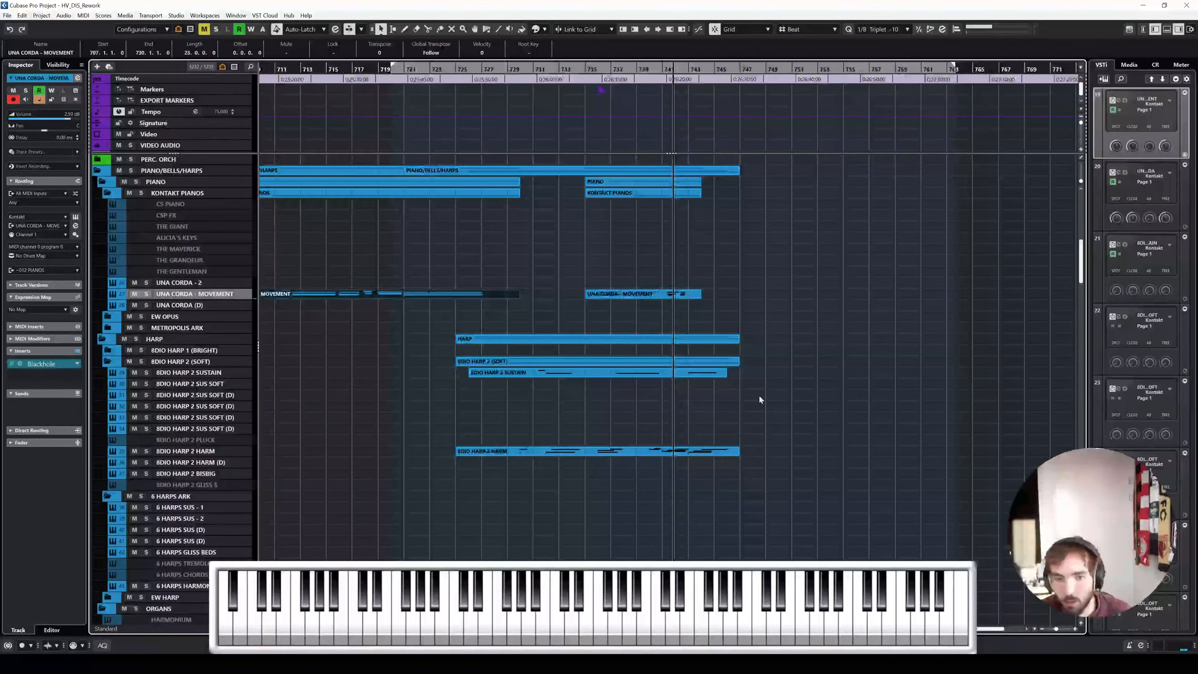
pyautogui.doubleClick(579, 371)
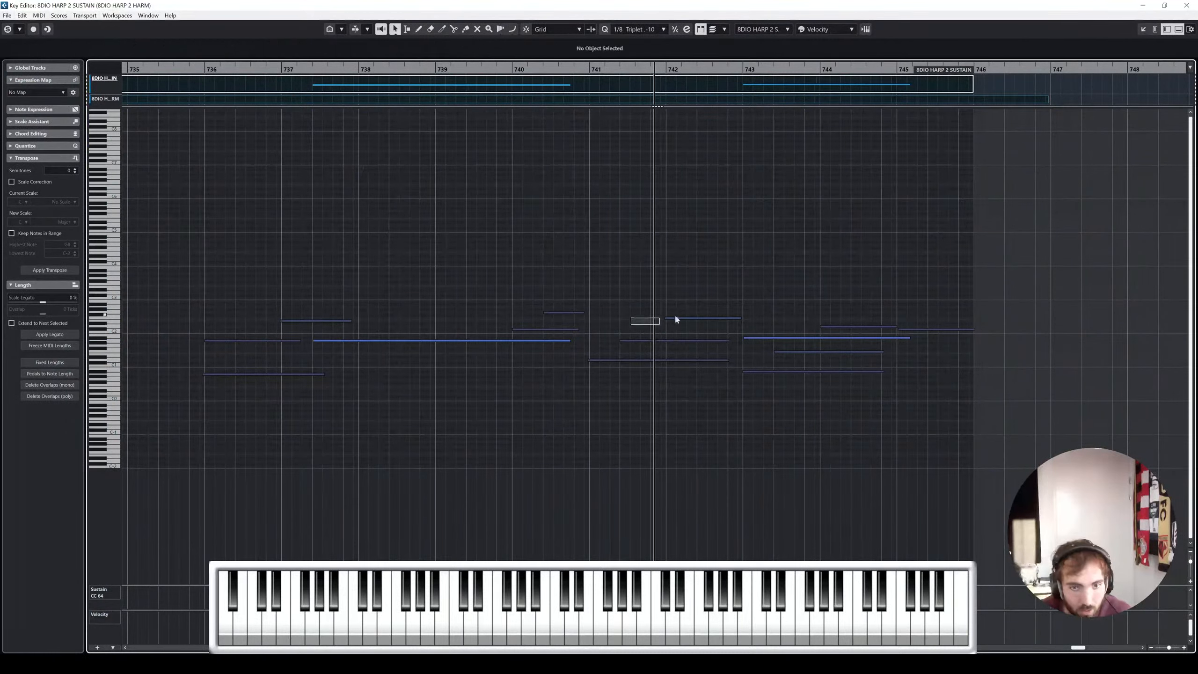
pyautogui.click(679, 318)
pyautogui.moveTo(761, 356); pyautogui.dragTo(760, 377)
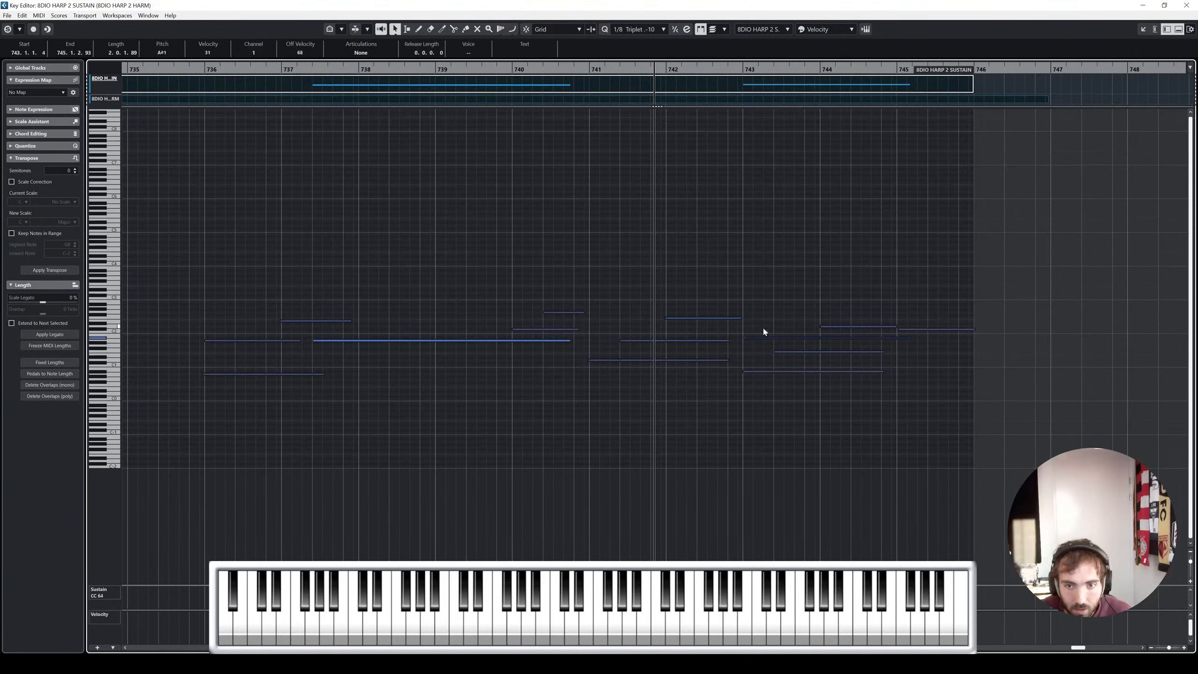
pyautogui.keyDown('ctrl'); pyautogui.scroll(-3, 765, 330); pyautogui.keyUp('ctrl')
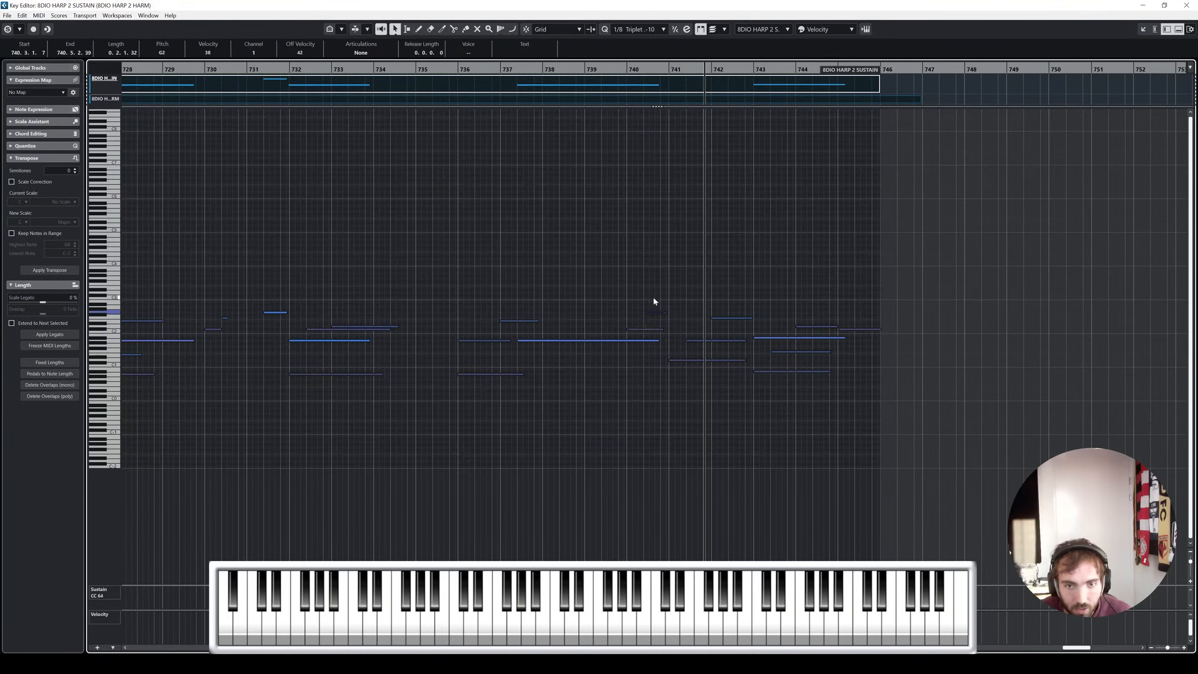
pyautogui.keyDown('ctrl'); pyautogui.scroll(3, 613, 269); pyautogui.keyUp('ctrl')
pyautogui.moveTo(280, 70); pyautogui.dragTo(267, 69)
pyautogui.press('space')
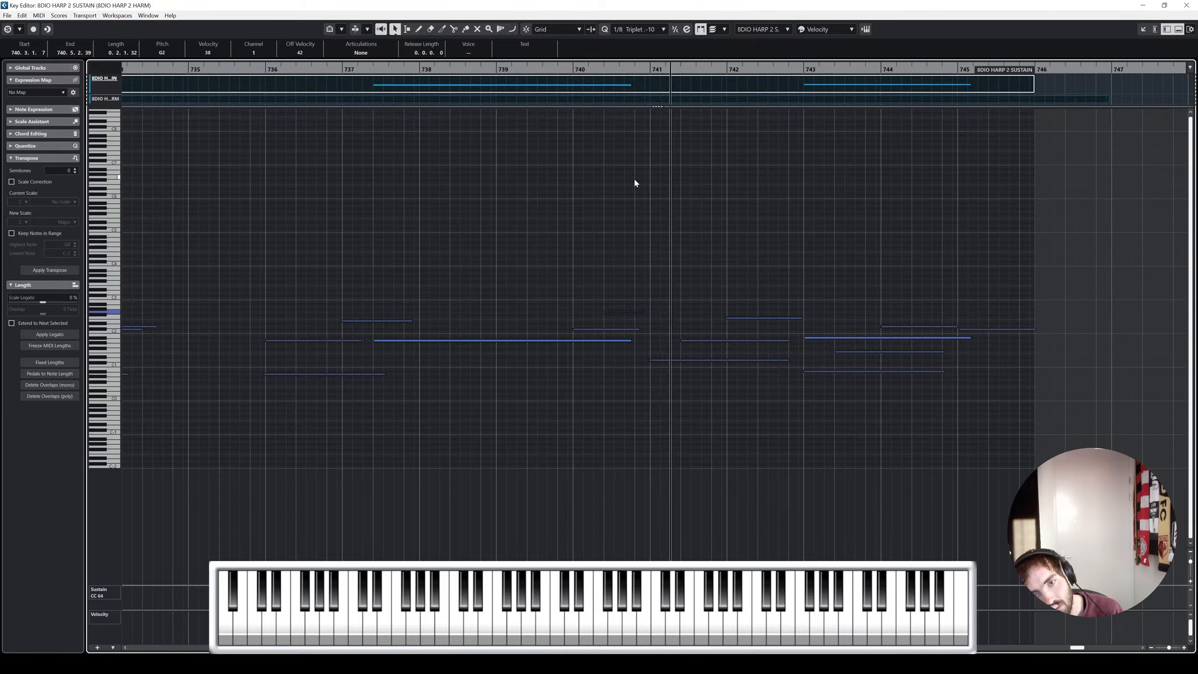
# Try to shift the harp notes from bar 741 onward about two bars later within their parts
pyautogui.moveTo(671, 260); pyautogui.dragTo(984, 399)
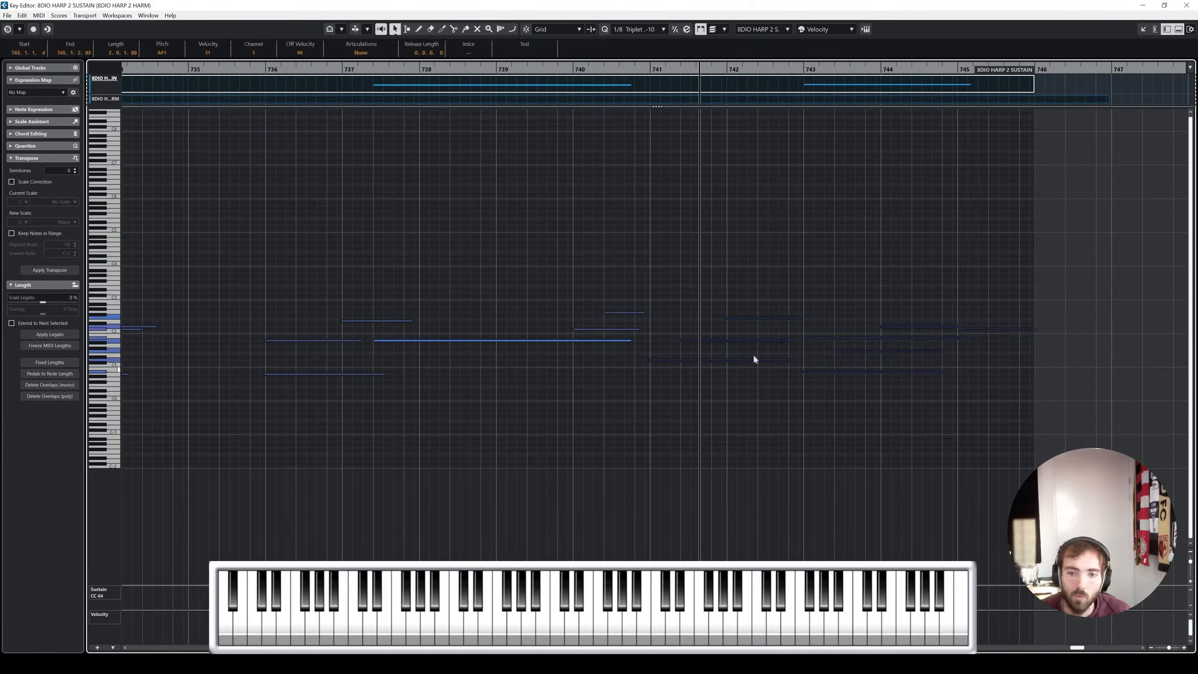
pyautogui.moveTo(664, 360); pyautogui.dragTo(820, 363)
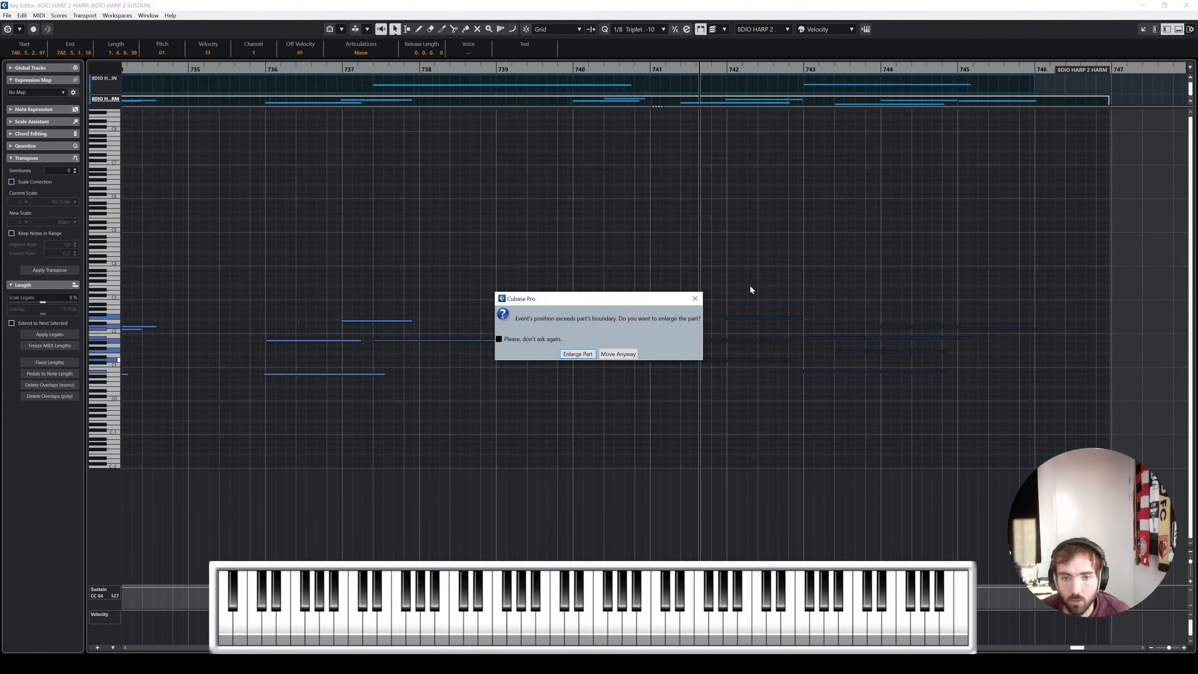
pyautogui.click(609, 355)
pyautogui.click(1187, 6)
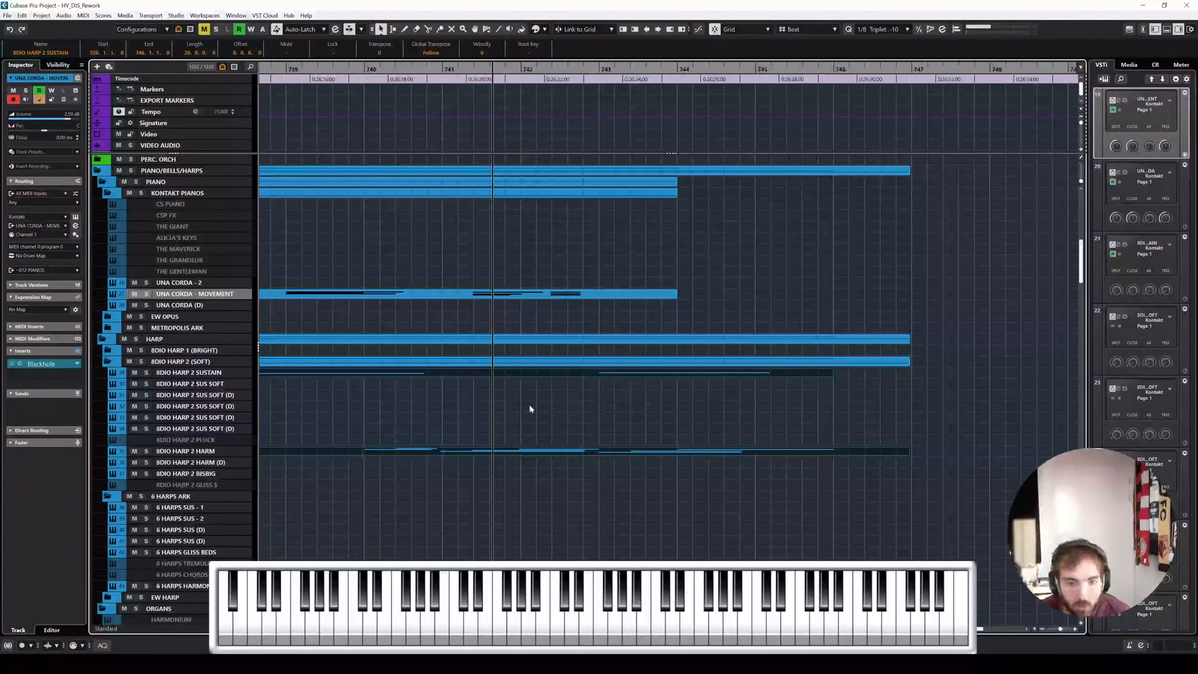
# Split the 8DIO HARP 2 SUSTAIN and HARM parts at 740.5.1 and move the later segments to start at 744.5.1
pyautogui.click(542, 406)
pyautogui.scroll(3, 523, 408)
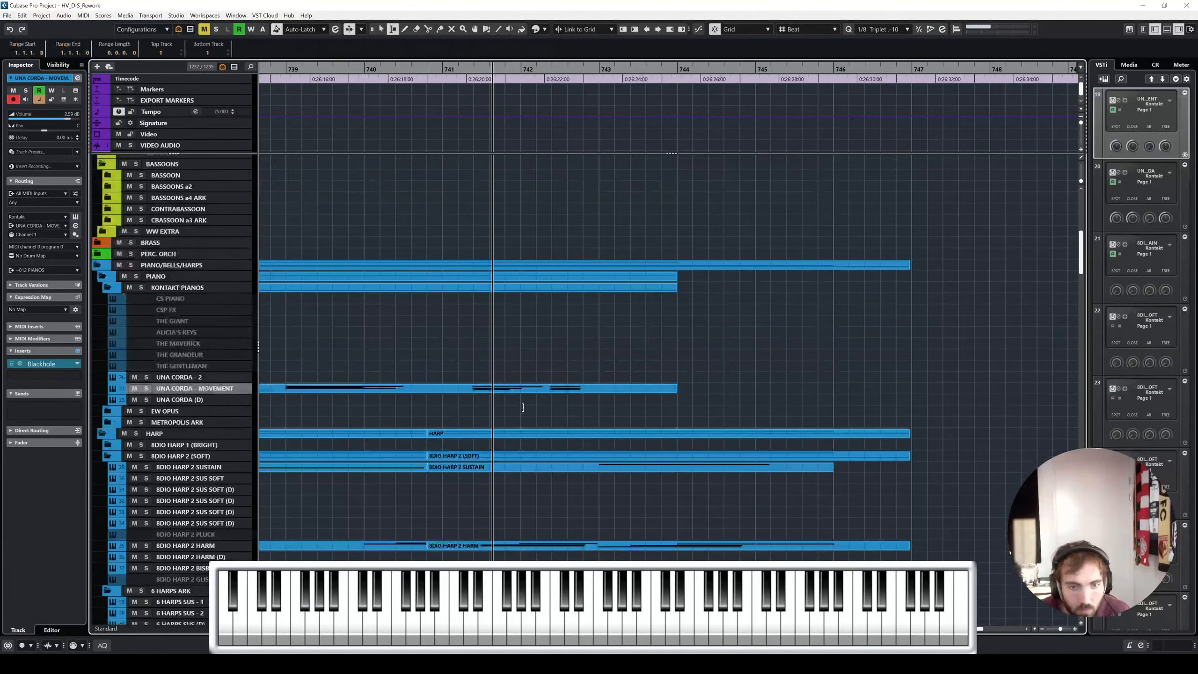
pyautogui.click(532, 480)
pyautogui.click(529, 470)
pyautogui.keyDown('shift'); pyautogui.click(585, 546); pyautogui.keyUp('shift')
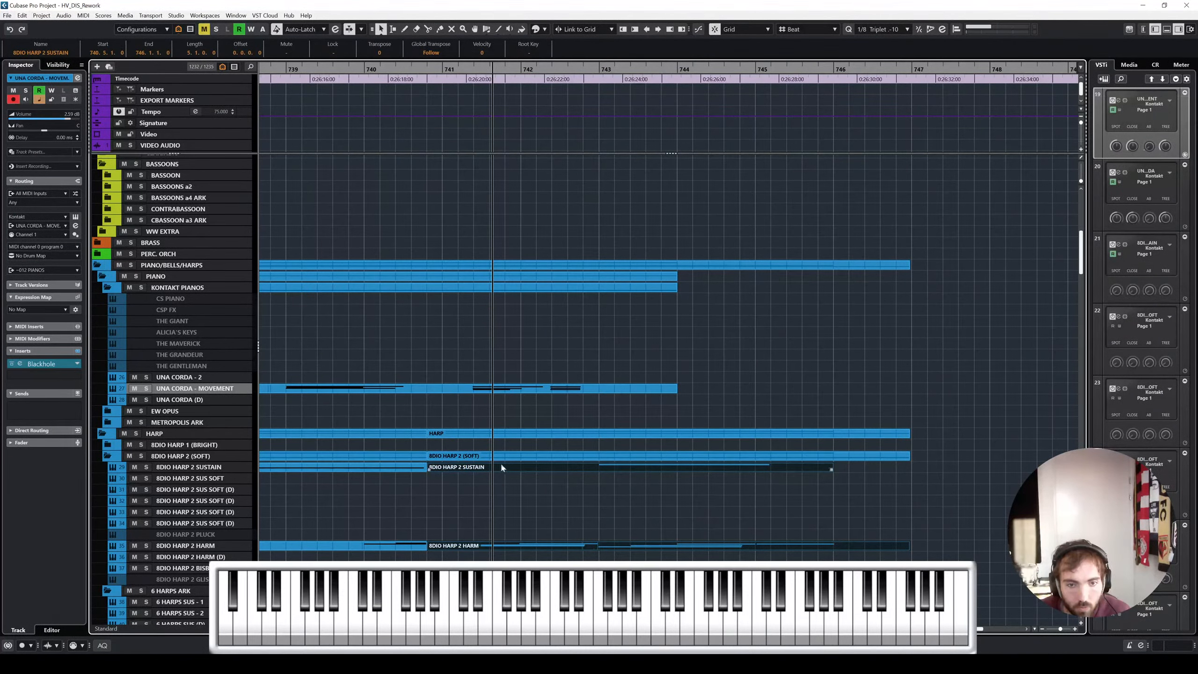
pyautogui.moveTo(501, 465); pyautogui.dragTo(805, 463)
pyautogui.scroll(-2, 623, 418)
# Examine the chords around bars 718 and 719 in the UNA CORDA - MOVEMENT part starting at bar 707, auditioning individual notes and playing back
pyautogui.hscroll(-8, 622, 418)
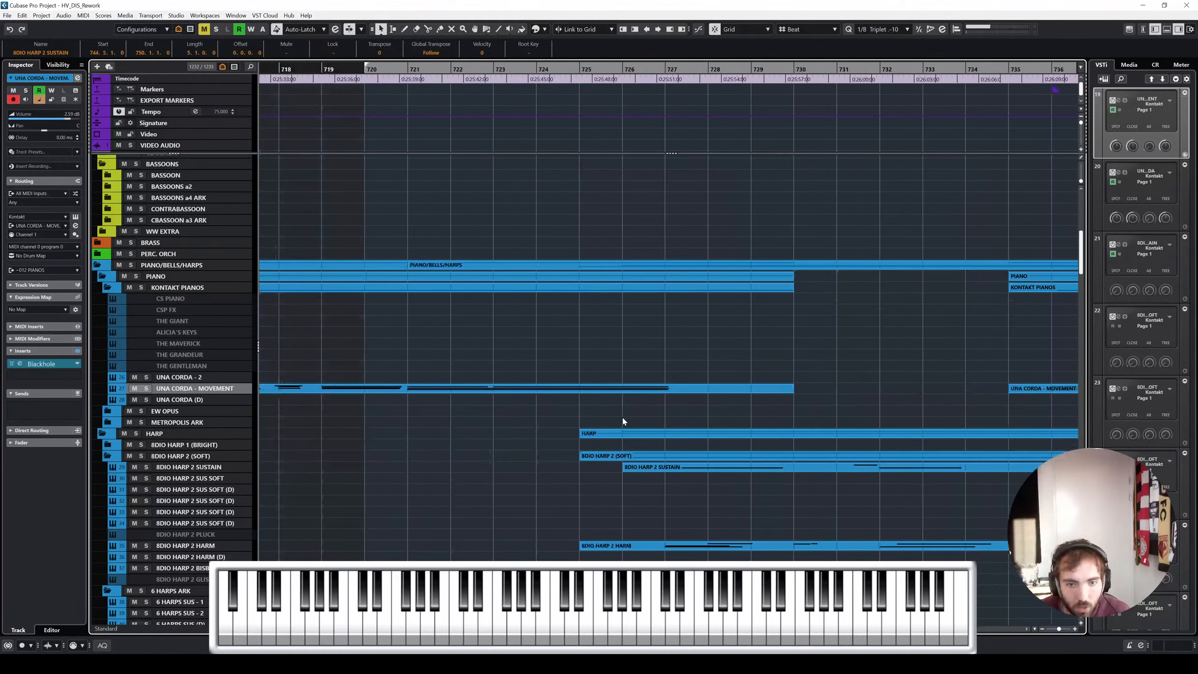
pyautogui.doubleClick(623, 389)
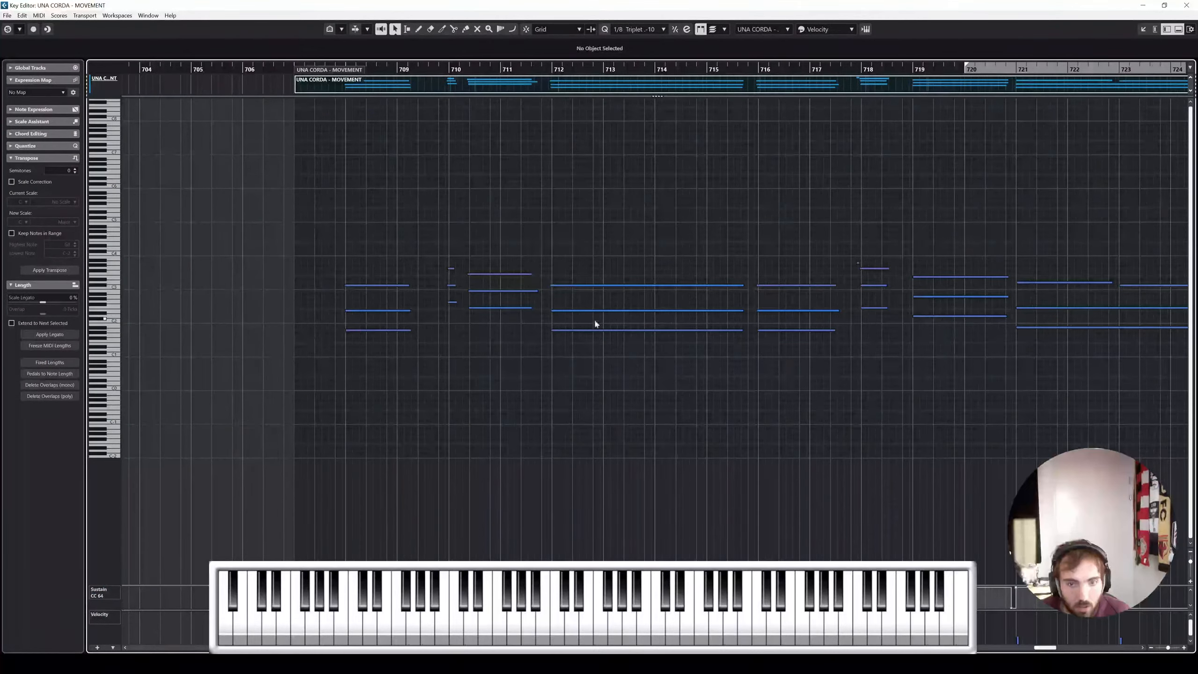
pyautogui.click(877, 308)
pyautogui.scroll(3, 895, 306)
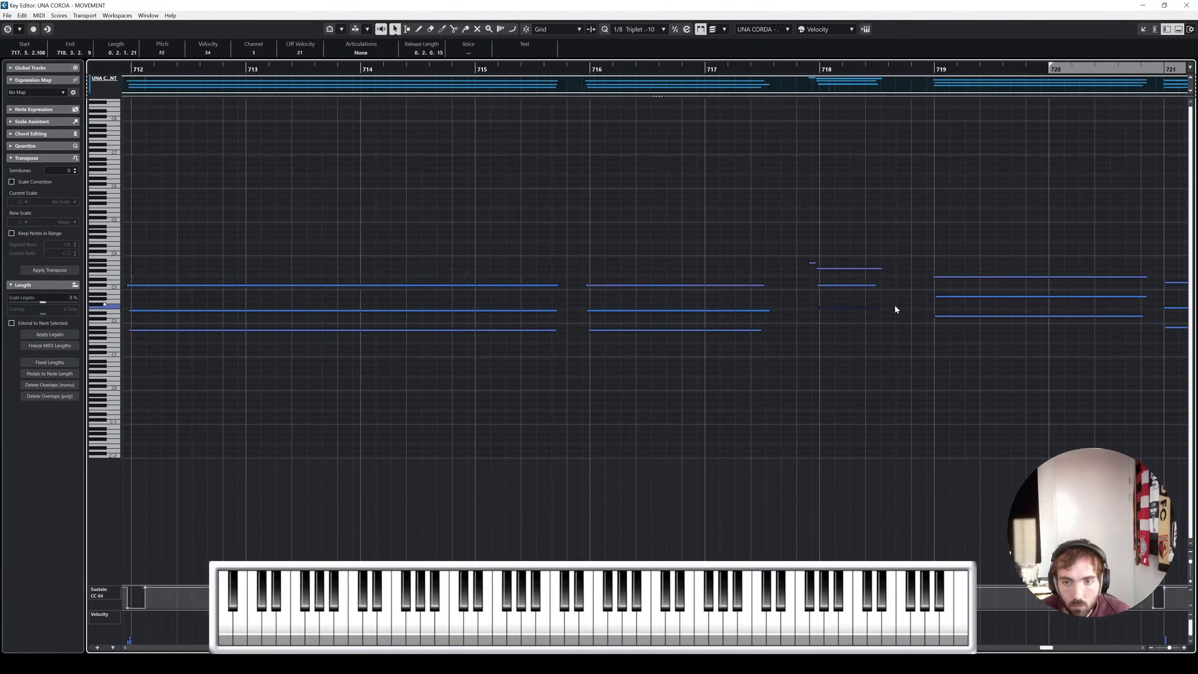
pyautogui.click(962, 277)
pyautogui.click(961, 297)
pyautogui.click(960, 328)
pyautogui.click(960, 316)
pyautogui.click(957, 297)
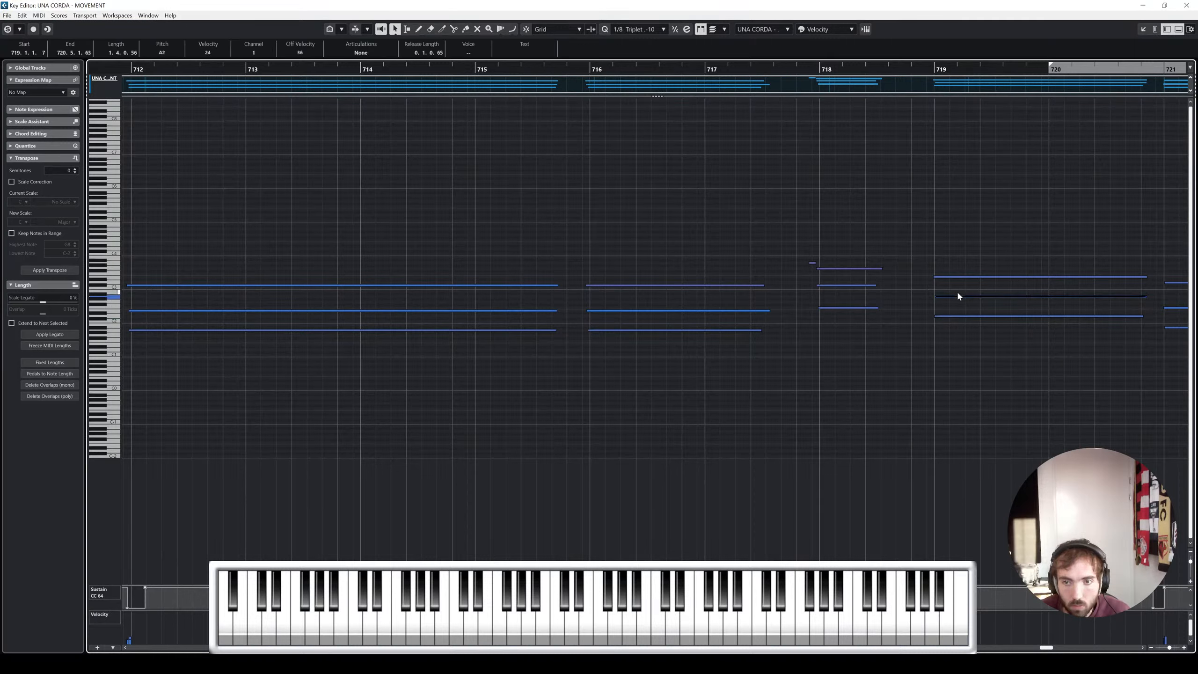
pyautogui.click(955, 277)
pyautogui.press('space')
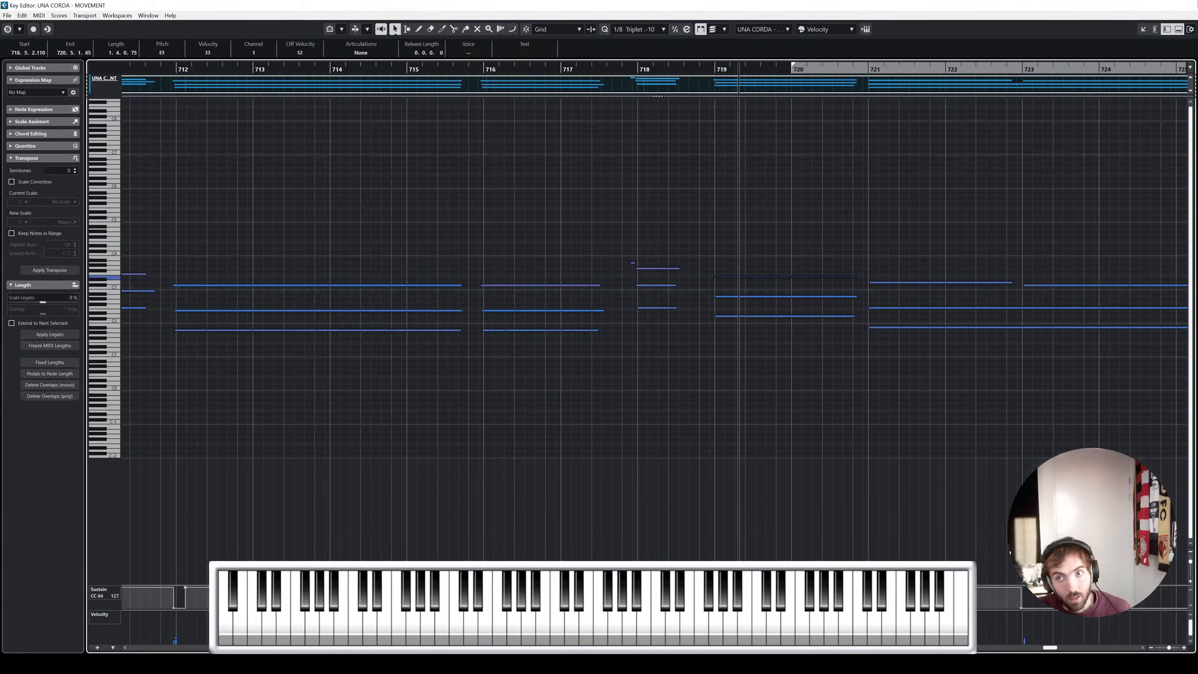
# Extend the UNA CORDA - MOVEMENT part that starts at bar 735 to end at 746.3.1
pyautogui.click(1187, 5)
pyautogui.click(854, 371)
pyautogui.hscroll(3, 854, 371)
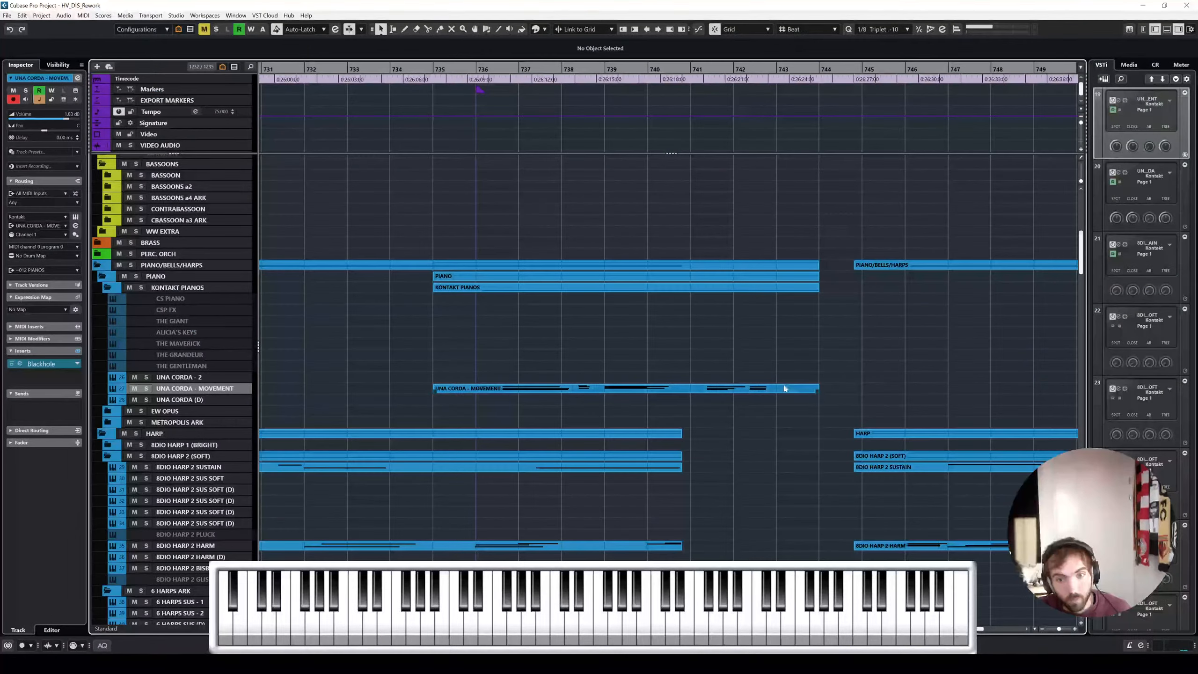
pyautogui.moveTo(818, 391); pyautogui.dragTo(920, 392)
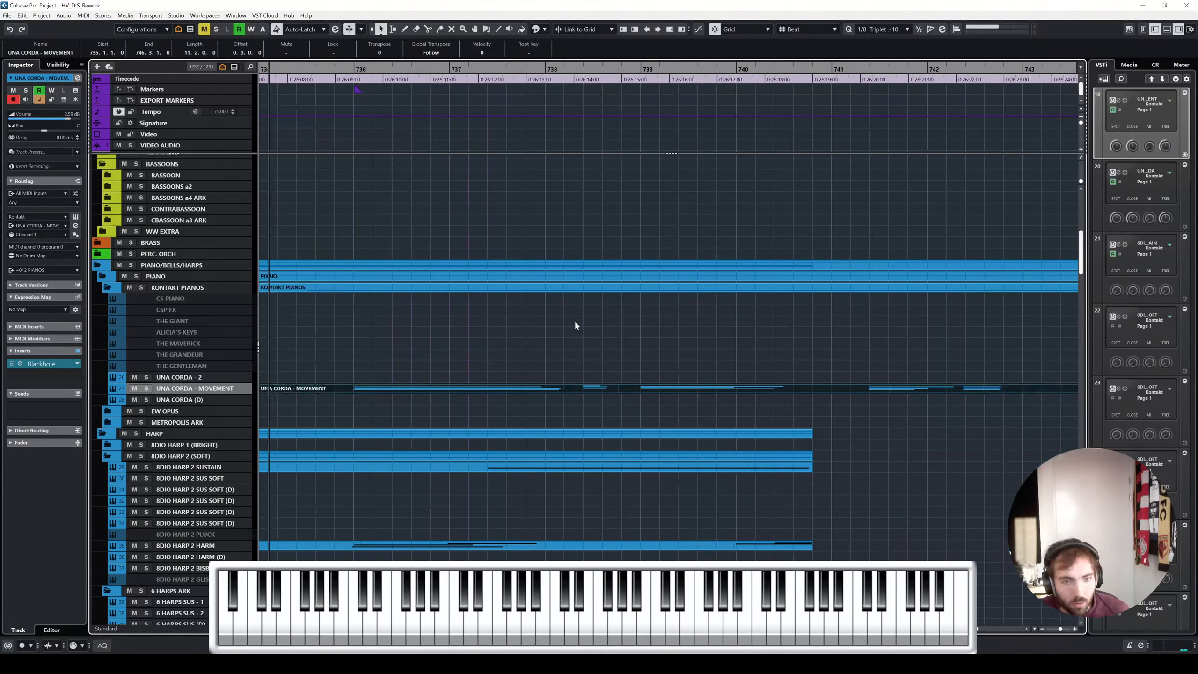
# Extend the first 8DIO HARP 2 HARM segment to end at 742.4.1 while playing back the passage
pyautogui.scroll(3, 575, 321)
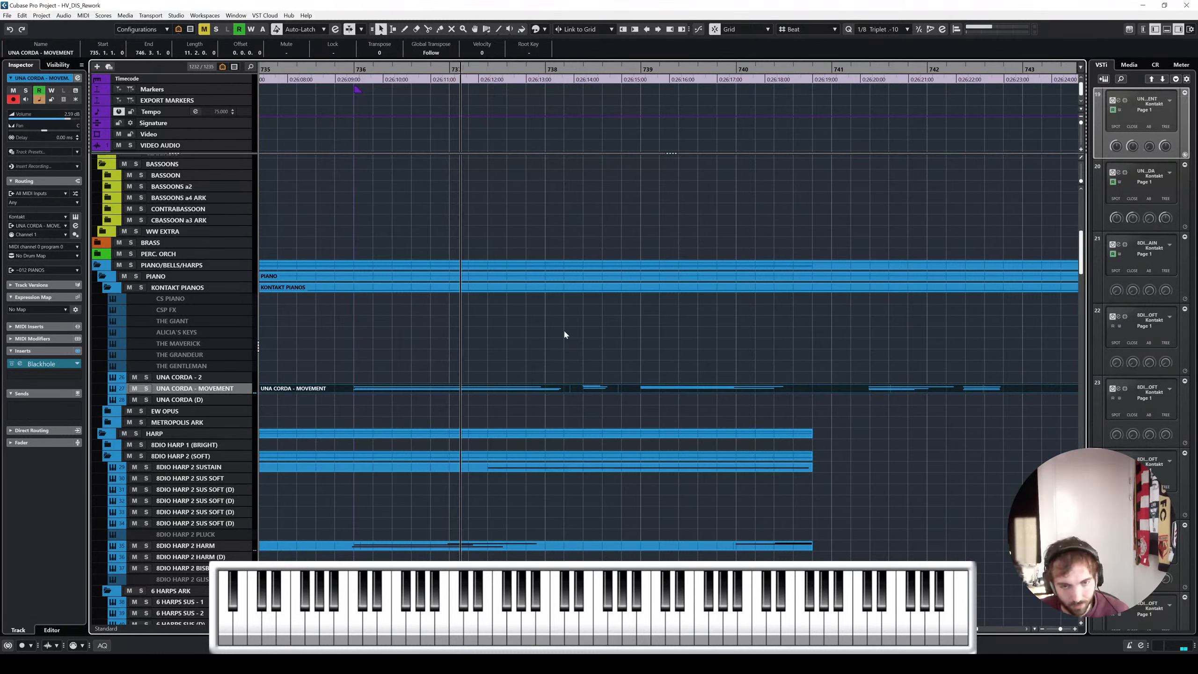
pyautogui.scroll(-4, 646, 340)
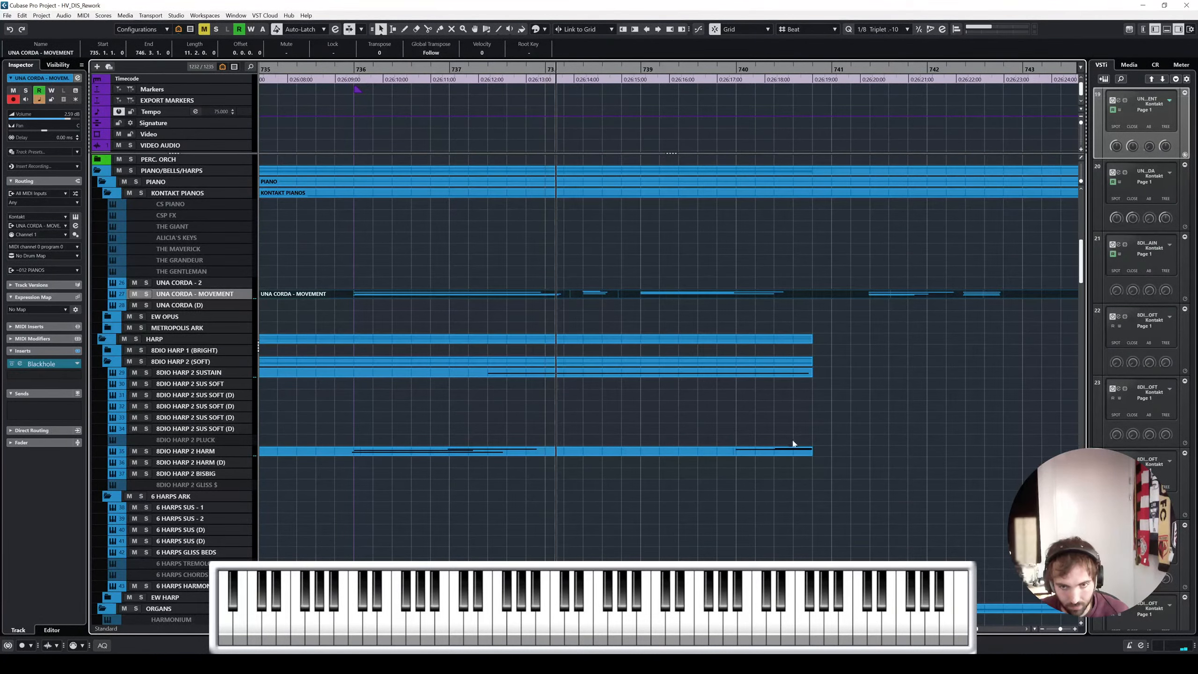
pyautogui.moveTo(810, 450); pyautogui.dragTo(1003, 456)
pyautogui.scroll(-8, 834, 405)
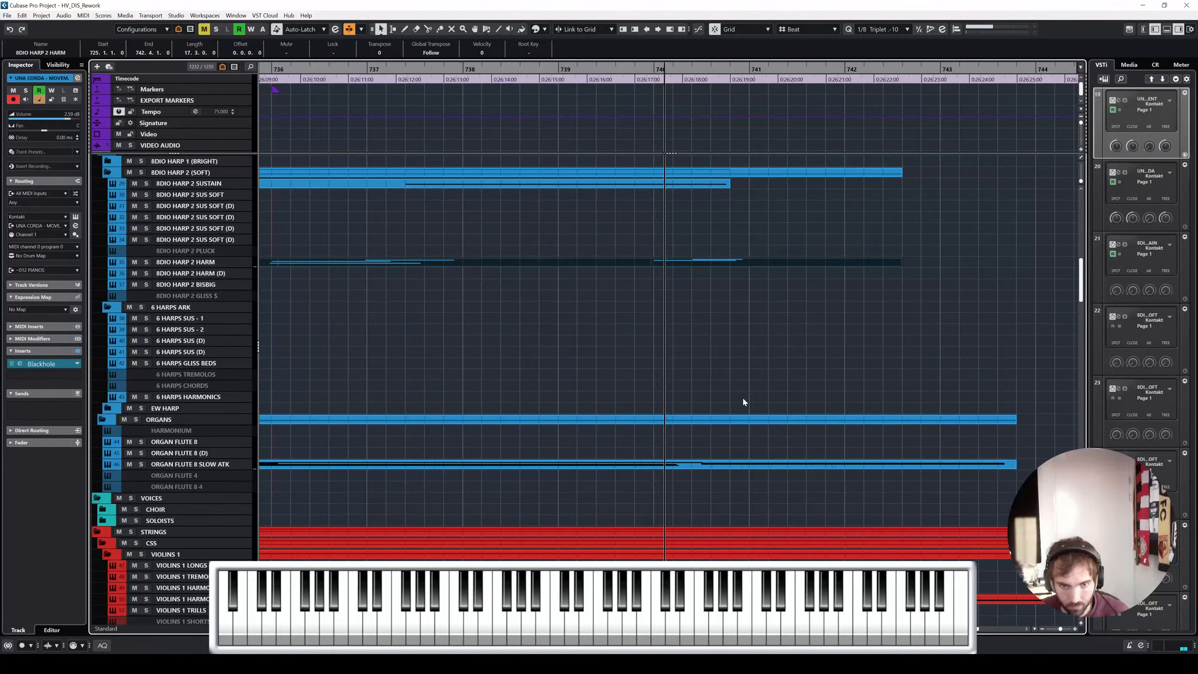
pyautogui.scroll(8, 708, 358)
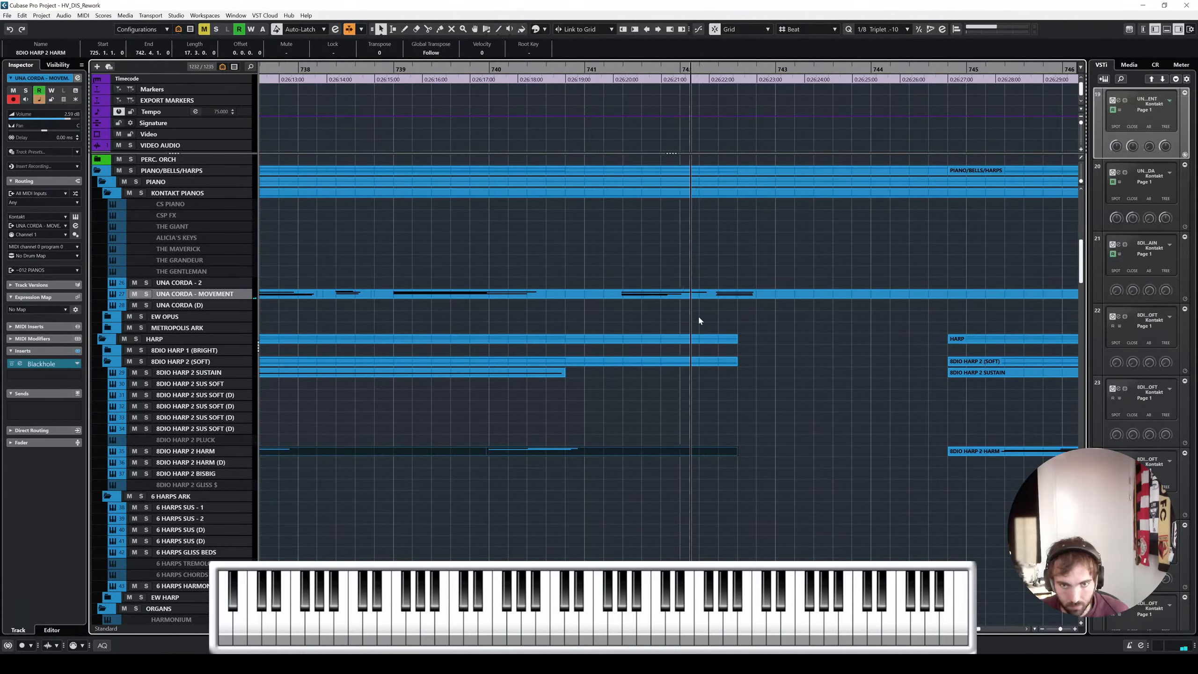
# Delete the last Una Corda chord after bar 742, move the chord before it to about 741.5.2, and play back from there
pyautogui.click(701, 294)
pyautogui.doubleClick(725, 294)
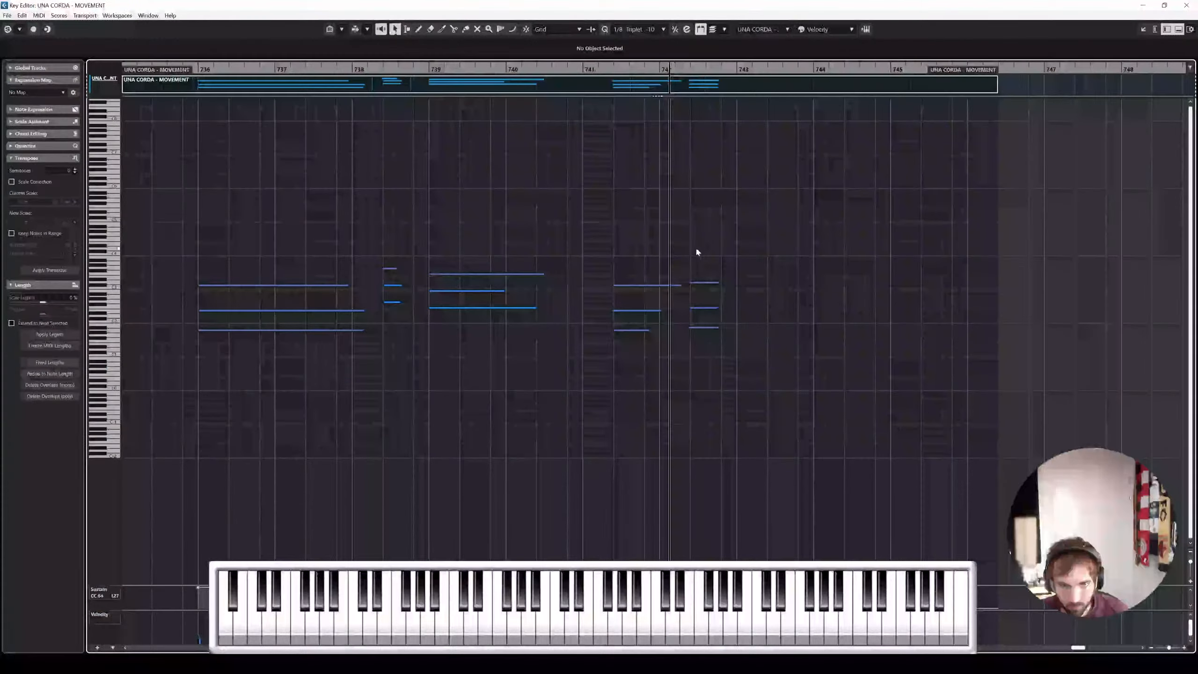
pyautogui.press('Delete')
pyautogui.moveTo(717, 263); pyautogui.dragTo(672, 285)
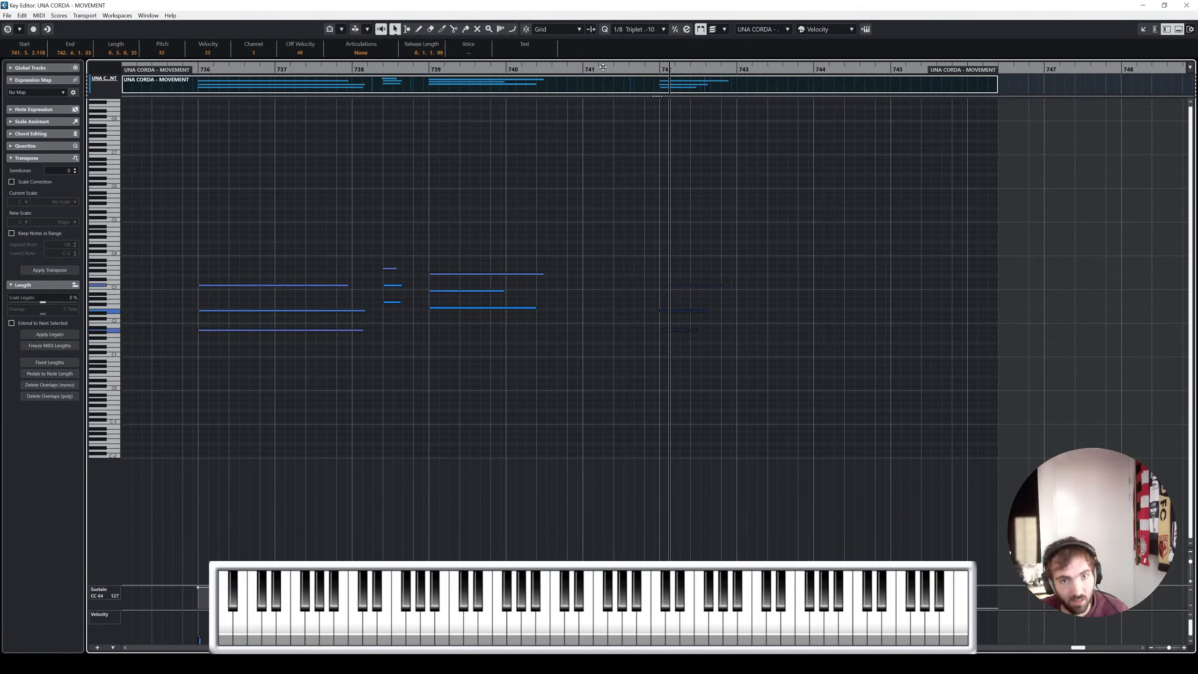
pyautogui.click(573, 69)
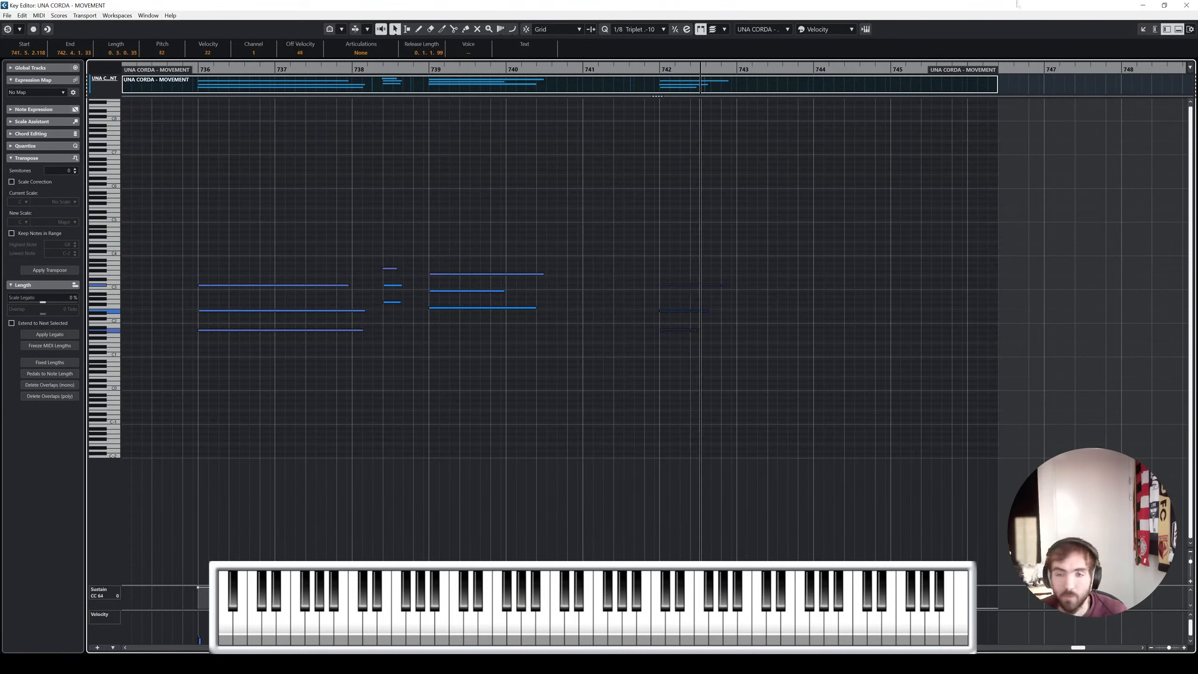
pyautogui.click(1187, 5)
# Try to move the final D4 note later in the VIOLINS 1 HARMONICS and VIOLINS 2 LONGS NV parts, and undo the move
pyautogui.scroll(-12, 810, 359)
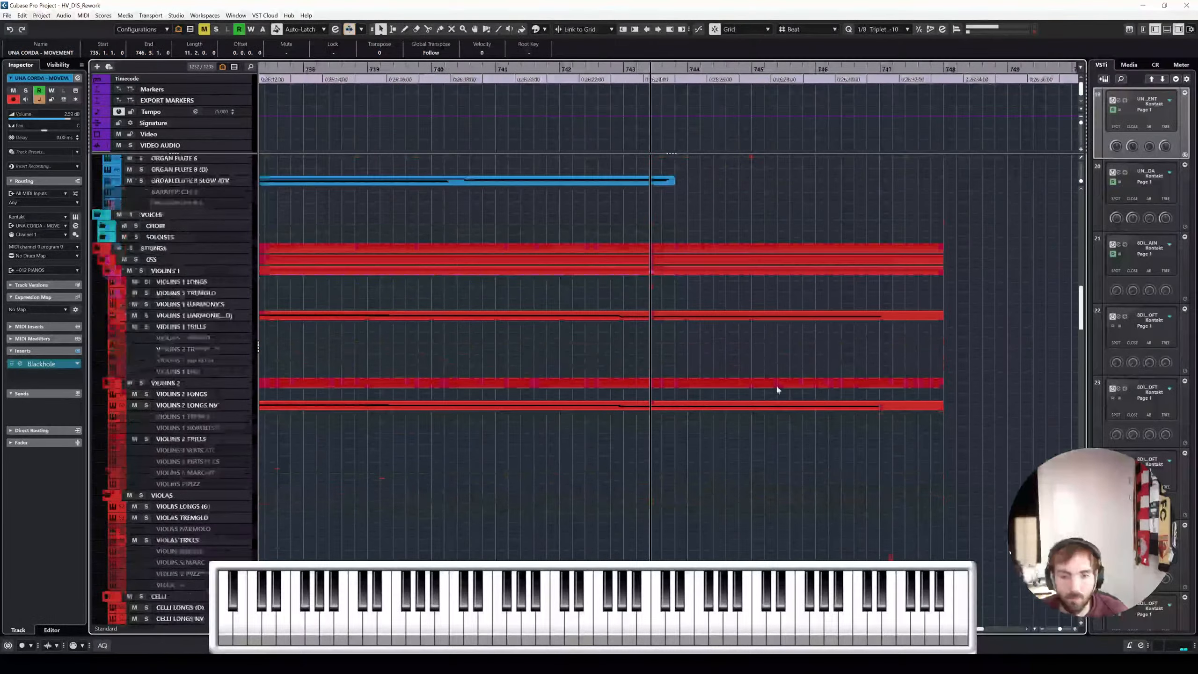
pyautogui.scroll(-3, 777, 390)
pyautogui.click(715, 221)
pyautogui.keyDown('shift'); pyautogui.click(715, 310); pyautogui.keyUp('shift')
pyautogui.press('Return')
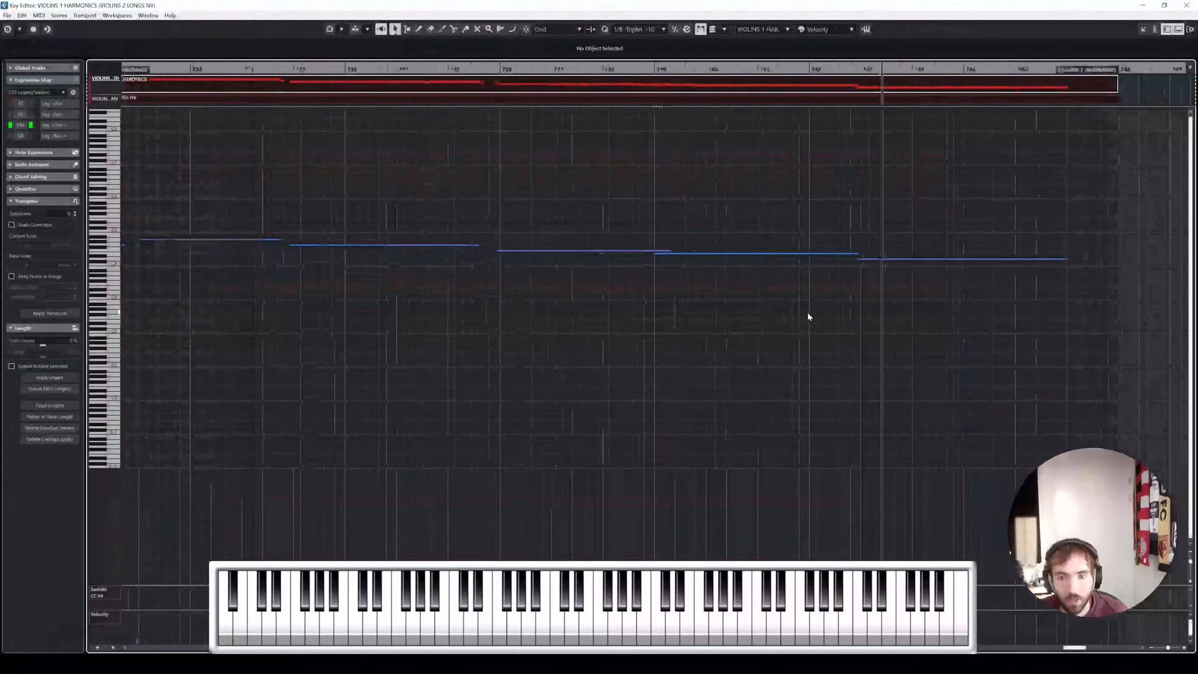
pyautogui.click(758, 260)
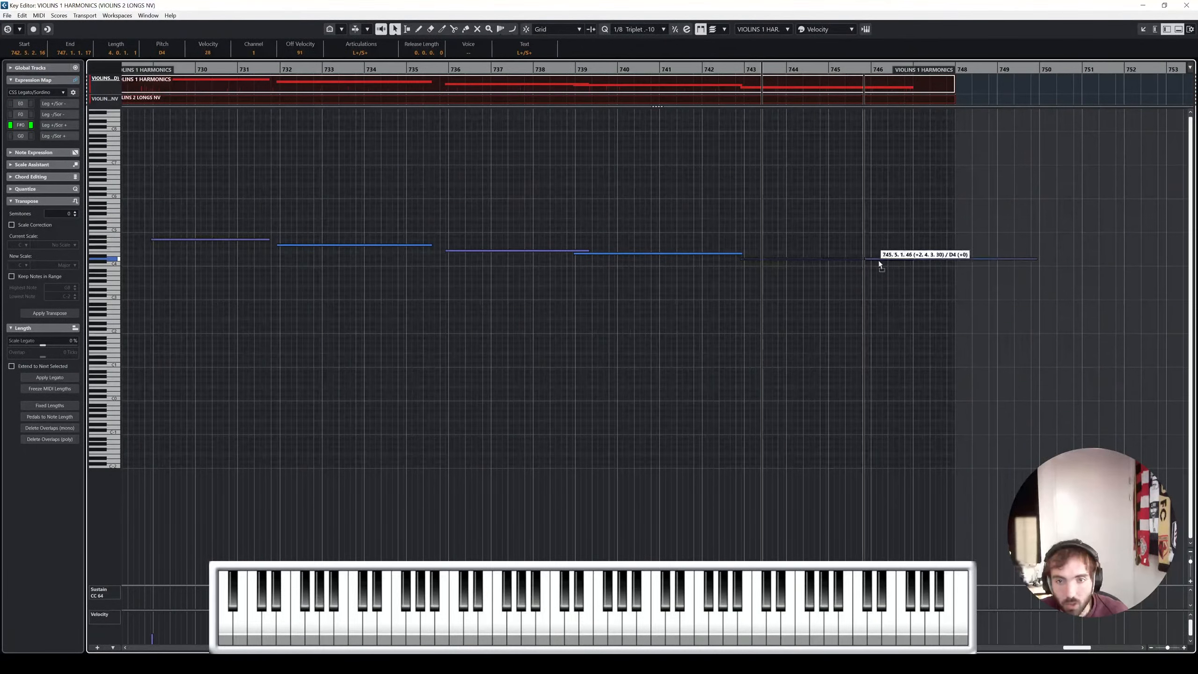
pyautogui.moveTo(880, 263); pyautogui.dragTo(852, 248)
pyautogui.hotkey('ctrl', 'z')
pyautogui.press('Return')
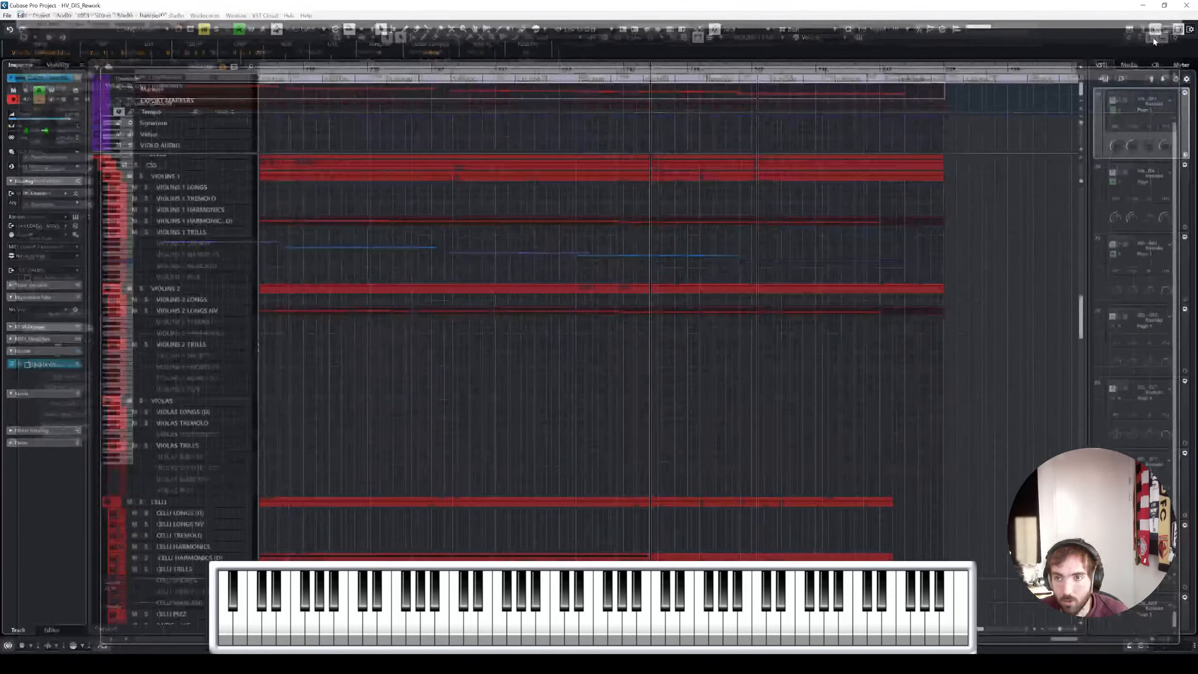
# Split the VIOLINS 1 HARMONICS and VIOLINS 2 LONGS NV parts at bar 742 and select both later segments
pyautogui.rightClick(677, 310)
pyautogui.click(727, 311)
pyautogui.click(562, 222)
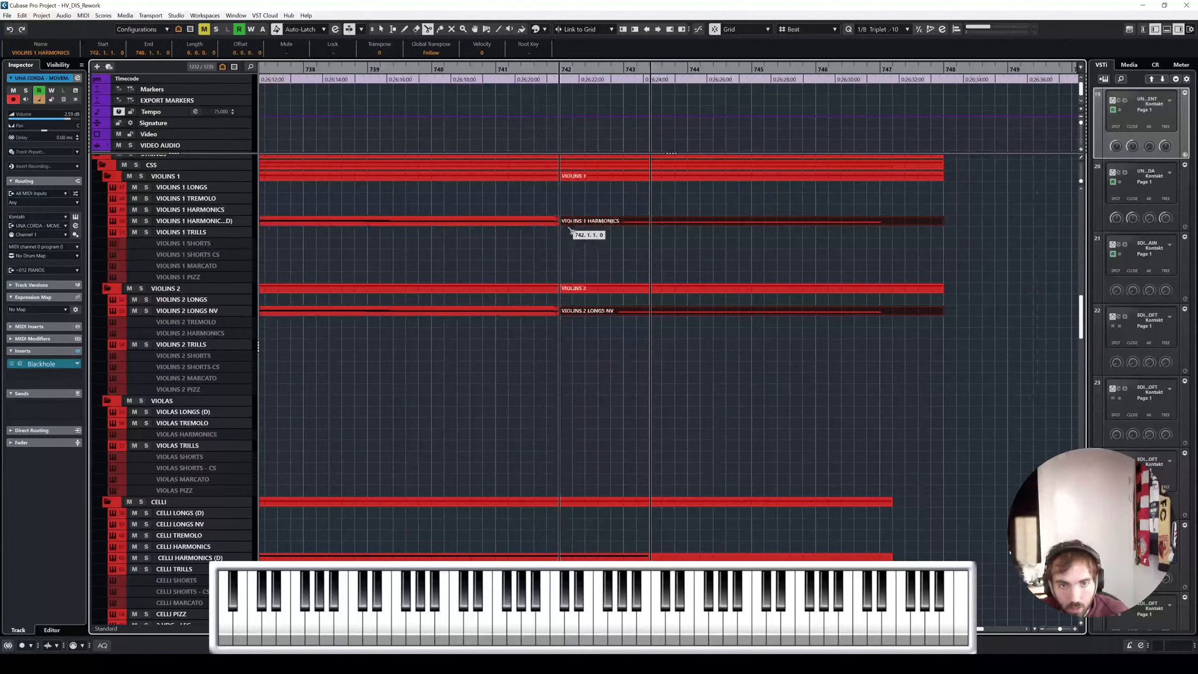
pyautogui.rightClick(578, 283)
pyautogui.click(580, 284)
pyautogui.click(647, 248)
pyautogui.click(679, 221)
pyautogui.keyDown('shift'); pyautogui.click(712, 311); pyautogui.keyUp('shift')
pyautogui.scroll(8, 774, 277)
pyautogui.scroll(-1, 806, 278)
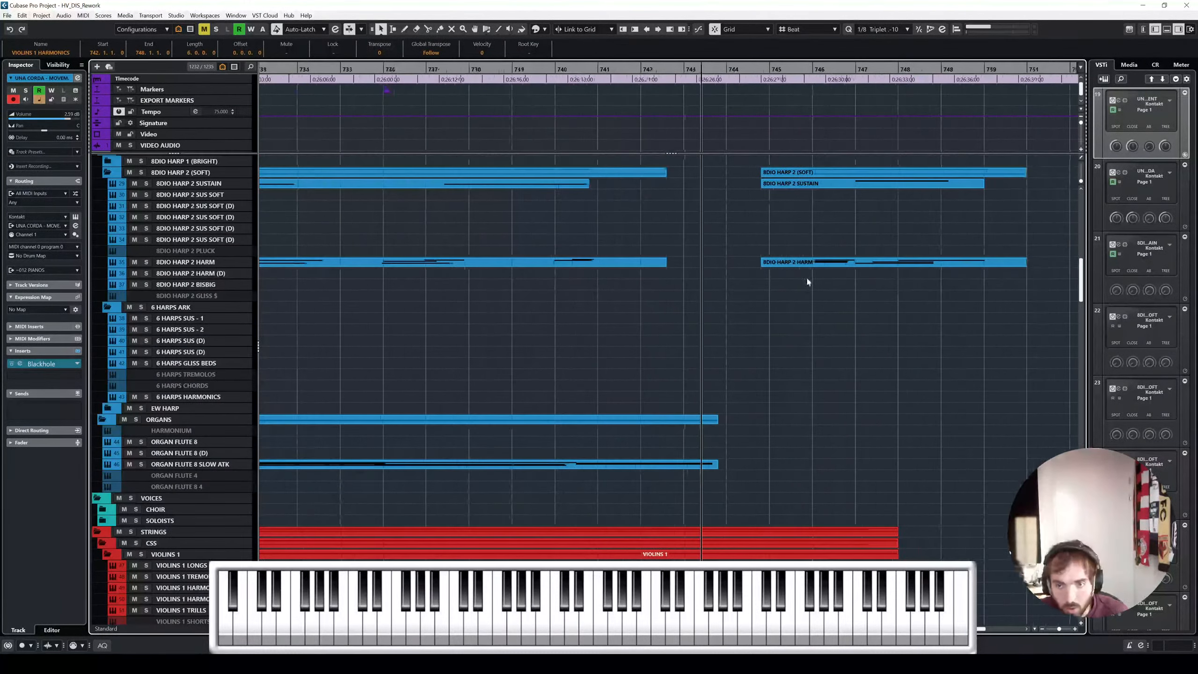
pyautogui.scroll(3, 713, 383)
pyautogui.scroll(-5, 574, 438)
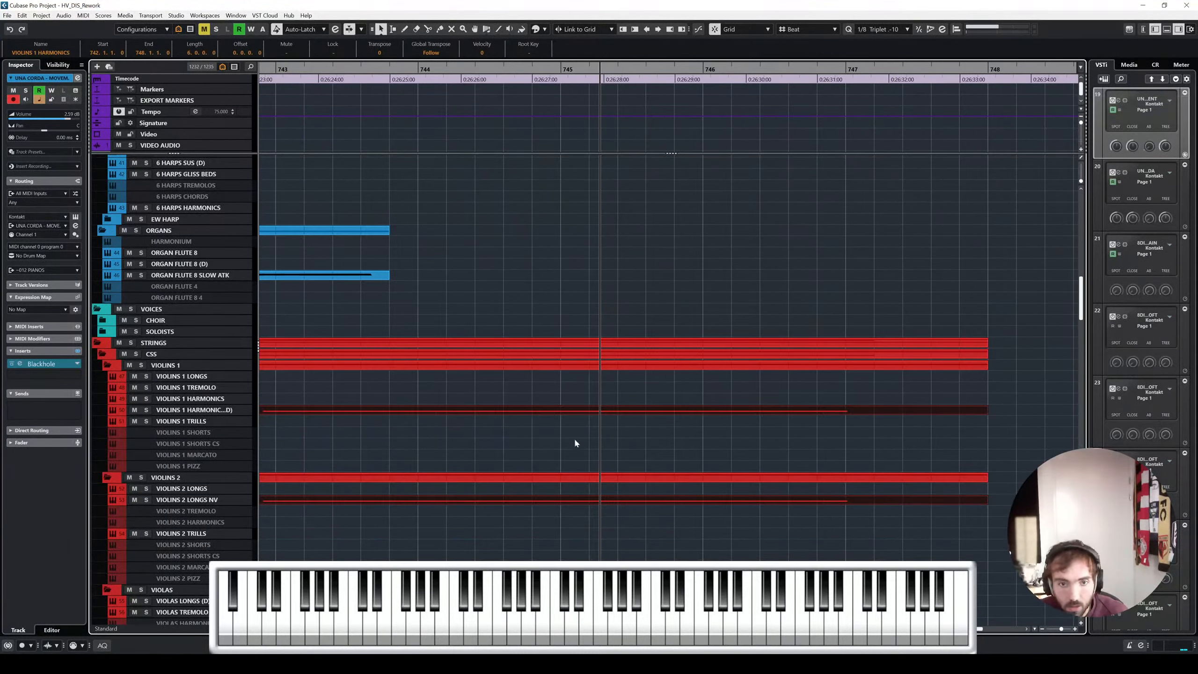
# Move the copied Violins 1 Harmonics and Violins 2 Longs NV parts to start at bar 744
pyautogui.scroll(-2, 573, 433)
pyautogui.moveTo(551, 410); pyautogui.dragTo(634, 411)
pyautogui.scroll(5, 559, 416)
pyautogui.scroll(-1, 623, 414)
pyautogui.scroll(-4, 622, 414)
pyautogui.hscroll(-3, 622, 416)
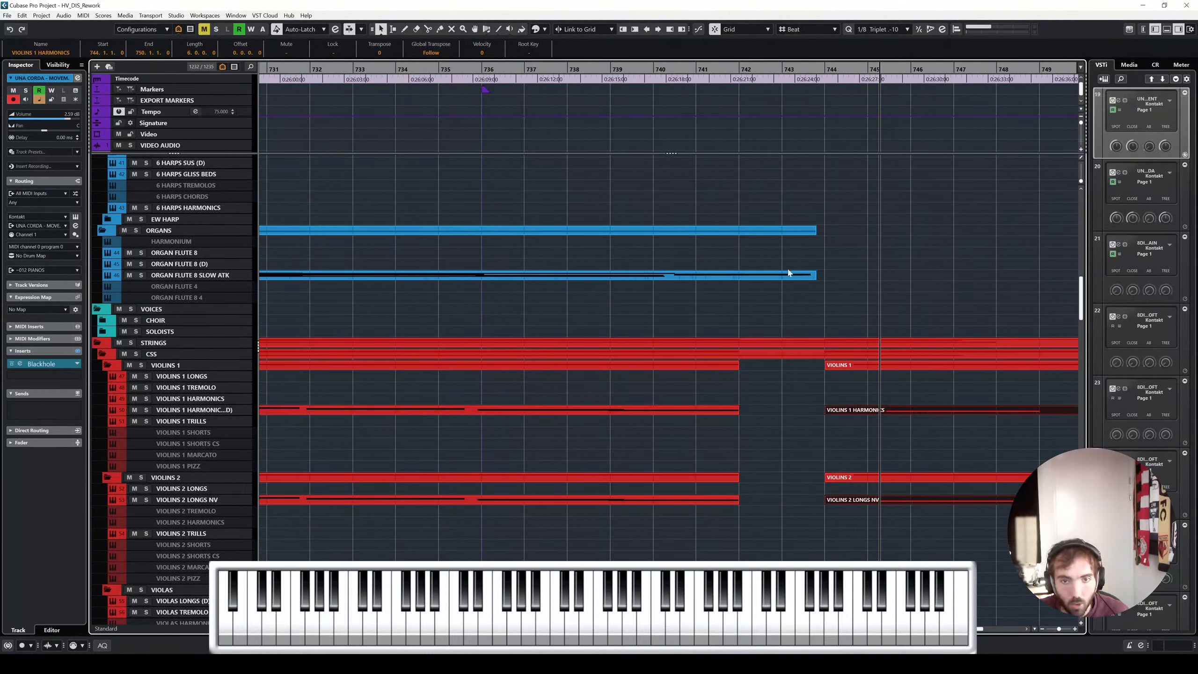
# Play back from bar 740 and extend the Organ Flute 8 Slow Atk part to end at bar 747
pyautogui.click(810, 279)
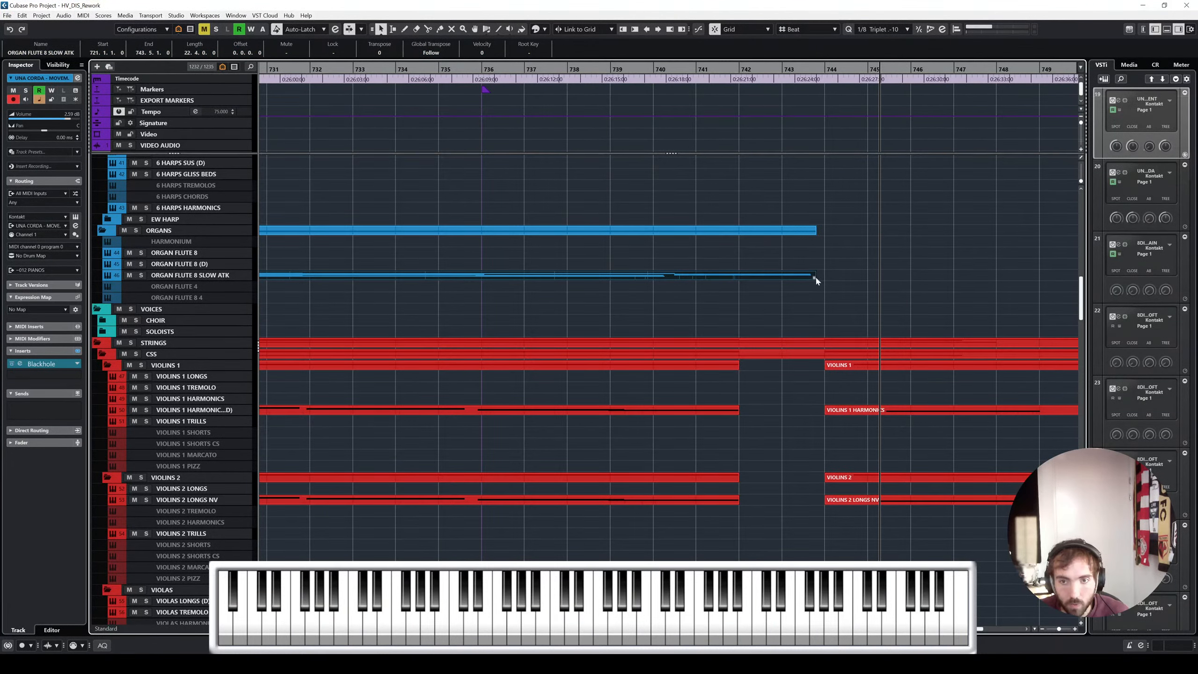
pyautogui.click(654, 69)
pyautogui.press('space')
pyautogui.scroll(4, 731, 251)
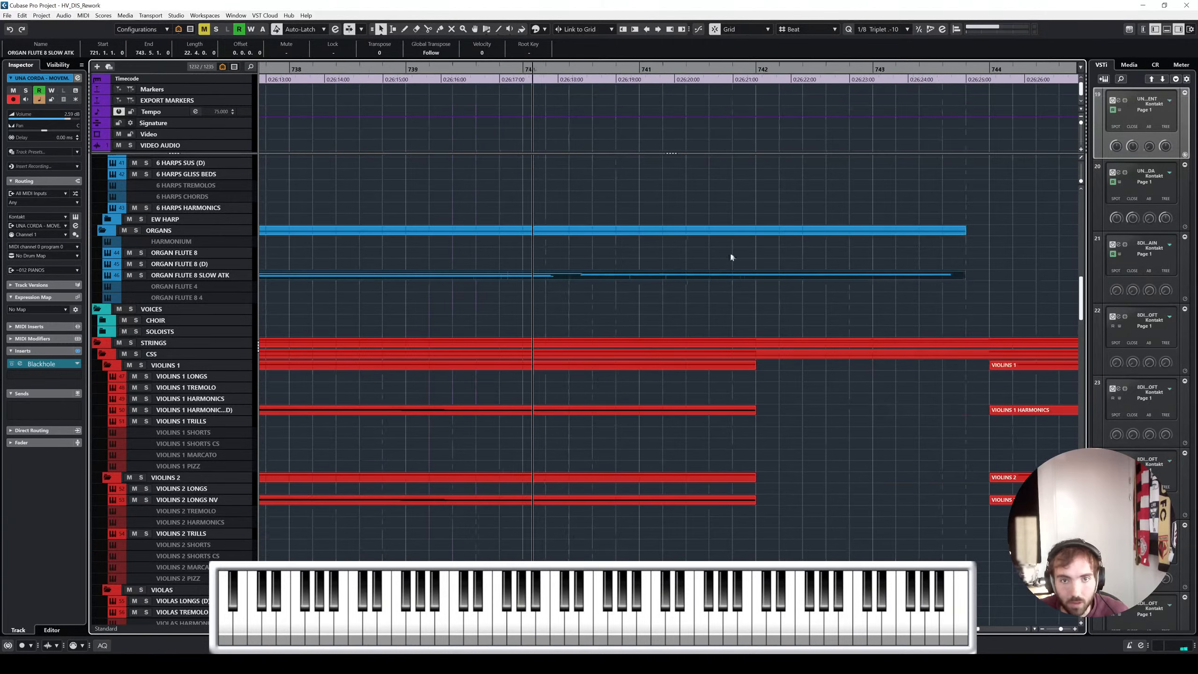
pyautogui.scroll(8, 731, 264)
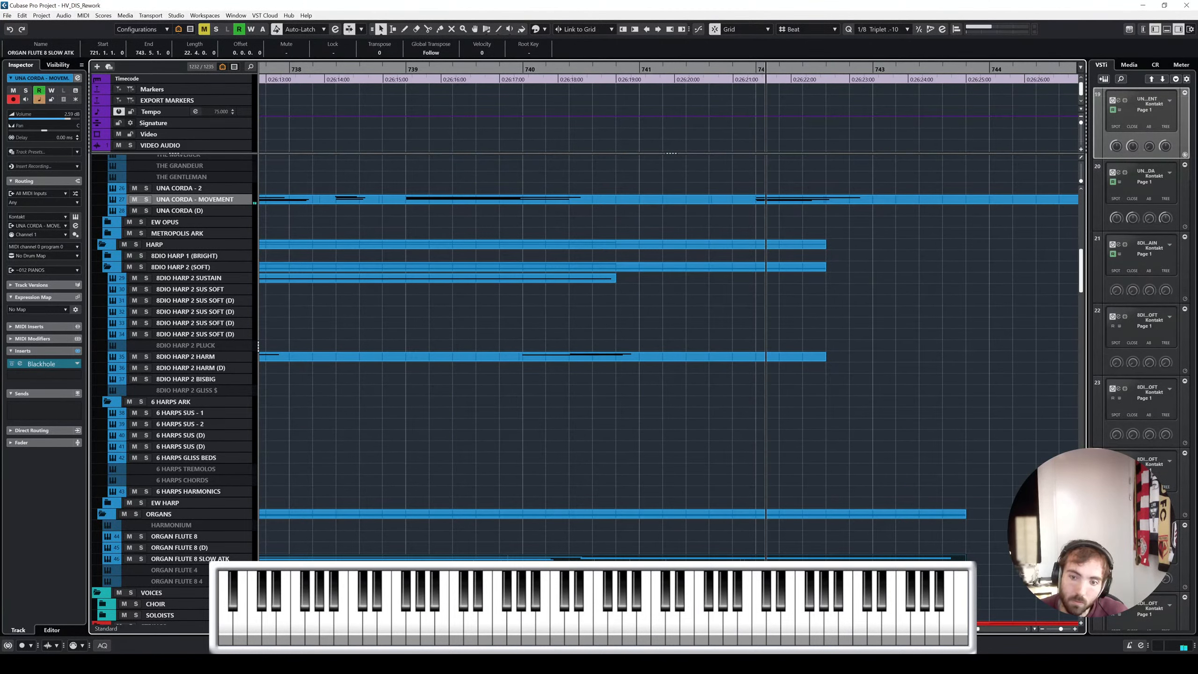
pyautogui.moveTo(965, 559)
pyautogui.mouseDown()
pyautogui.moveTo(1059, 559)
pyautogui.moveTo(953, 559)
pyautogui.mouseUp()
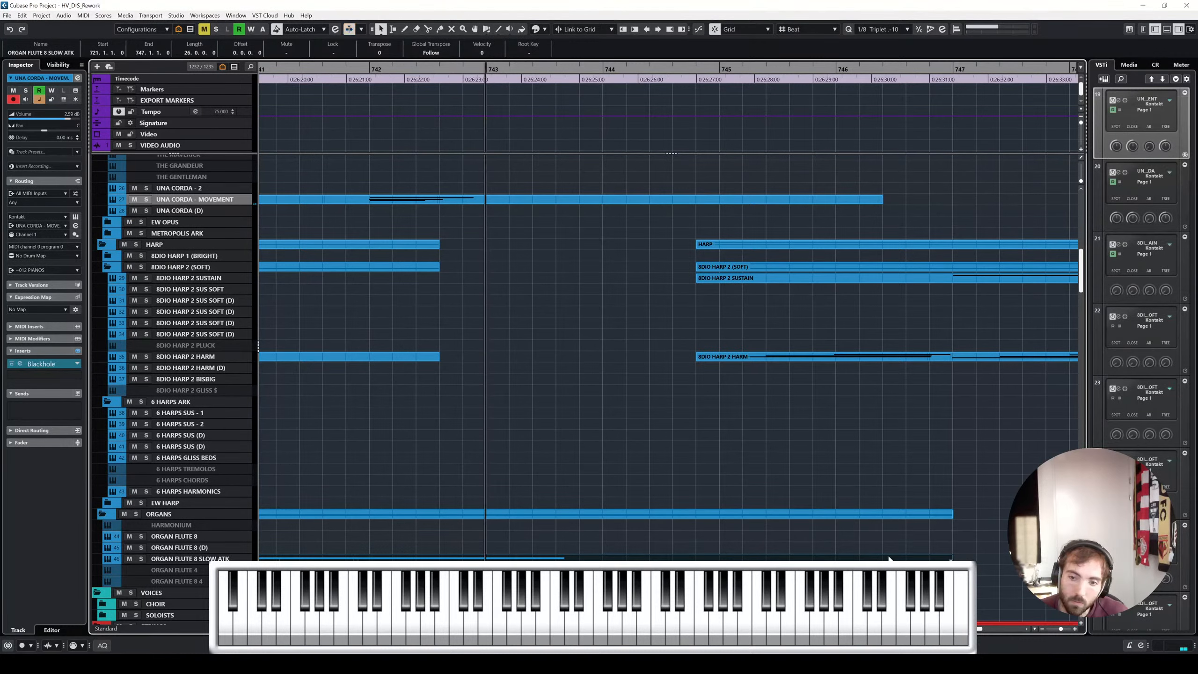
# Open the Organ Flute 8 Slow Atk part's notes and audition the final two-note chord from just before bar 740
pyautogui.doubleClick(886, 561)
pyautogui.hscroll(4, 931, 348)
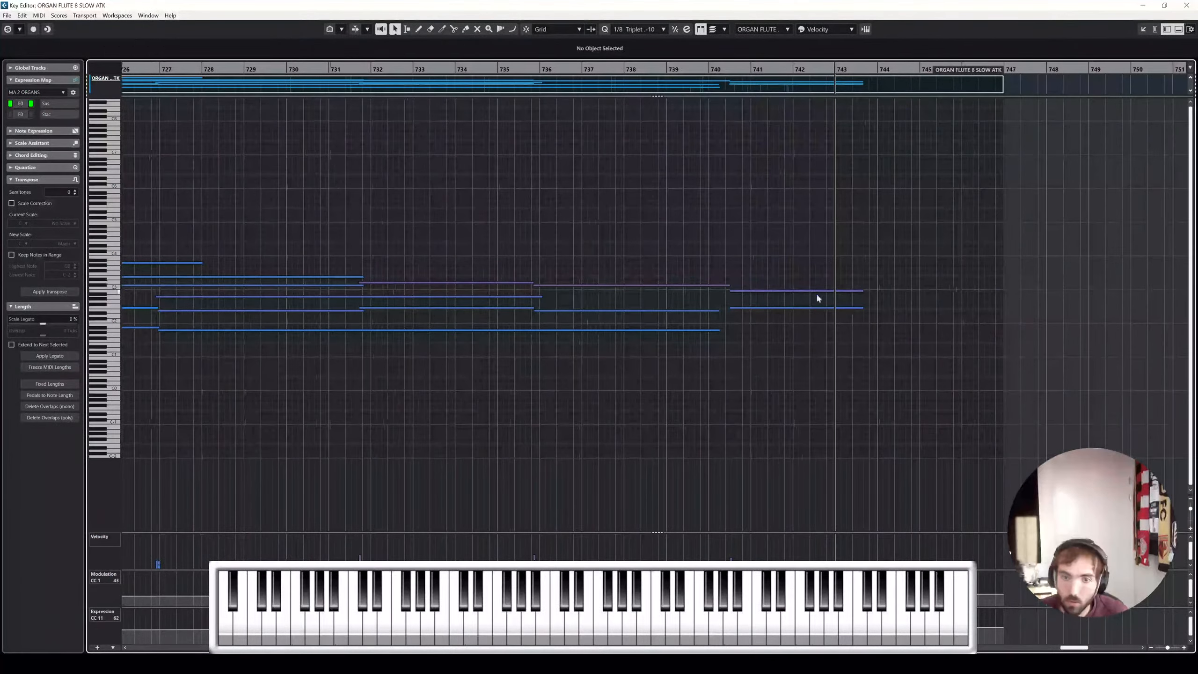
pyautogui.click(793, 301)
pyautogui.click(792, 291)
pyautogui.scroll(2, 791, 303)
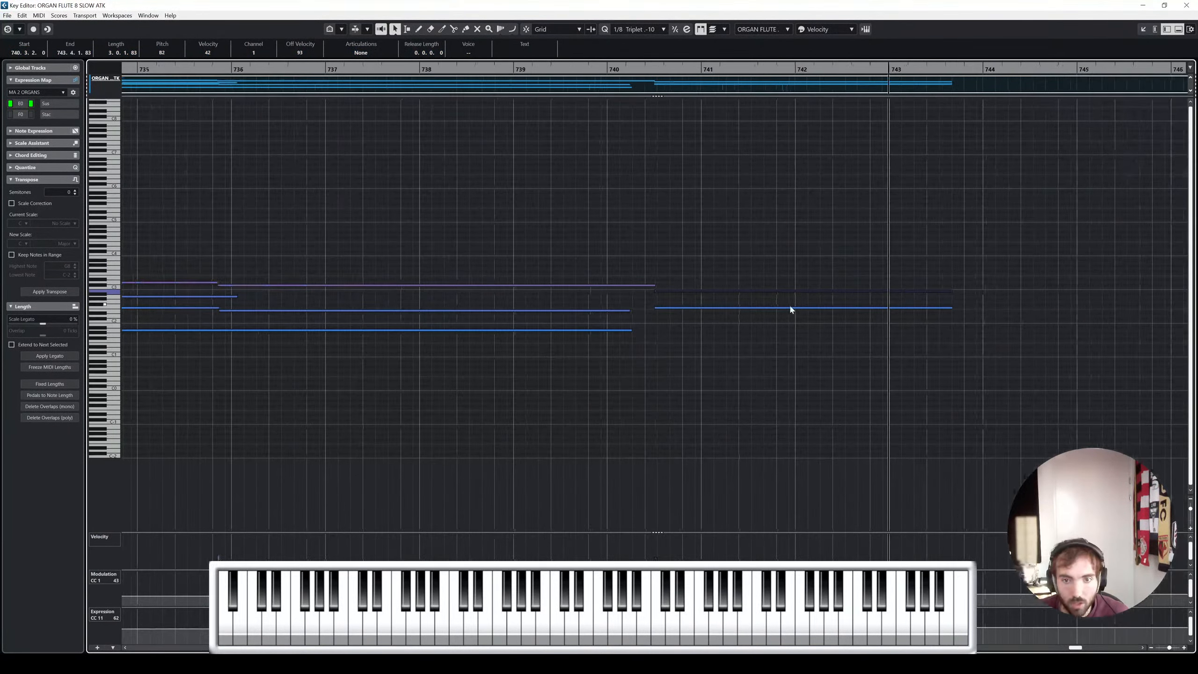
pyautogui.click(928, 301)
pyautogui.click(928, 308)
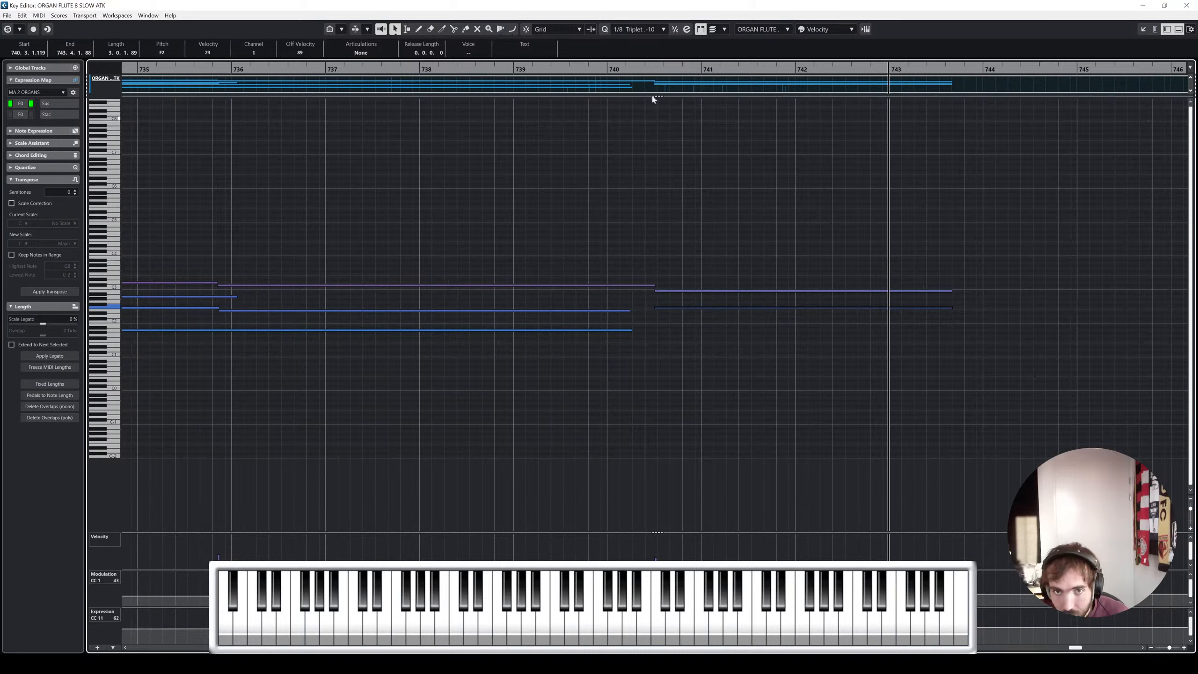
pyautogui.click(596, 73)
pyautogui.press('space')
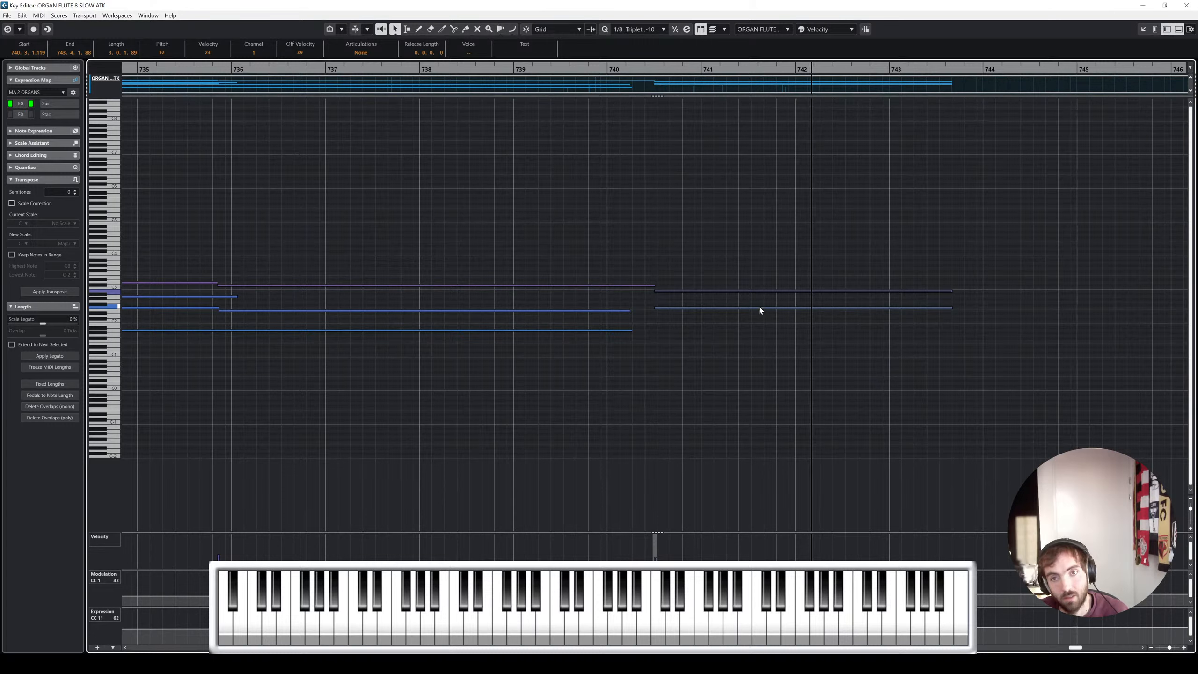
# Shorten the final two organ notes to end at bar 743 and copy the preceding chord's upper notes to bar 743
pyautogui.press('space')
pyautogui.moveTo(709, 291); pyautogui.dragTo(900, 302)
pyautogui.press('space')
pyautogui.press('space')
pyautogui.press('s')
pyautogui.click(852, 71)
pyautogui.press('space')
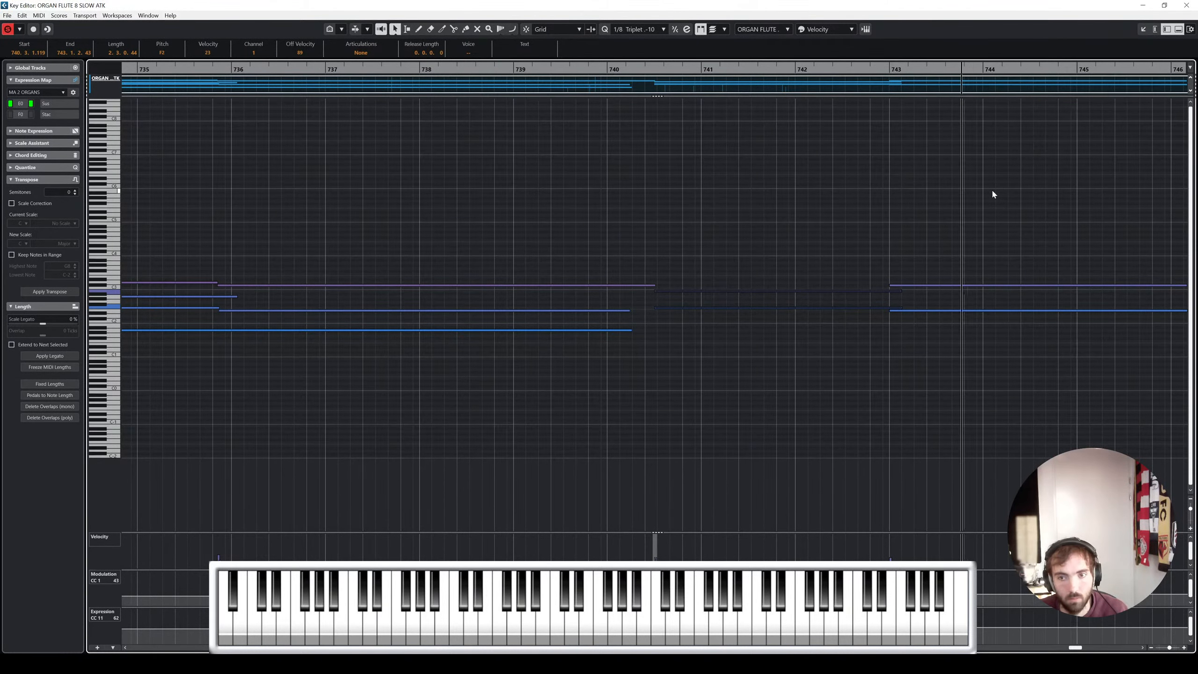
pyautogui.moveTo(992, 191); pyautogui.dragTo(781, 238)
pyautogui.moveTo(715, 310); pyautogui.dragTo(713, 332)
pyautogui.click(1187, 5)
# Extend the earlier Violins 1 Harmonics and Violins 2 Longs NV parts to end at bar 744, closing the gap
pyautogui.scroll(-8, 788, 314)
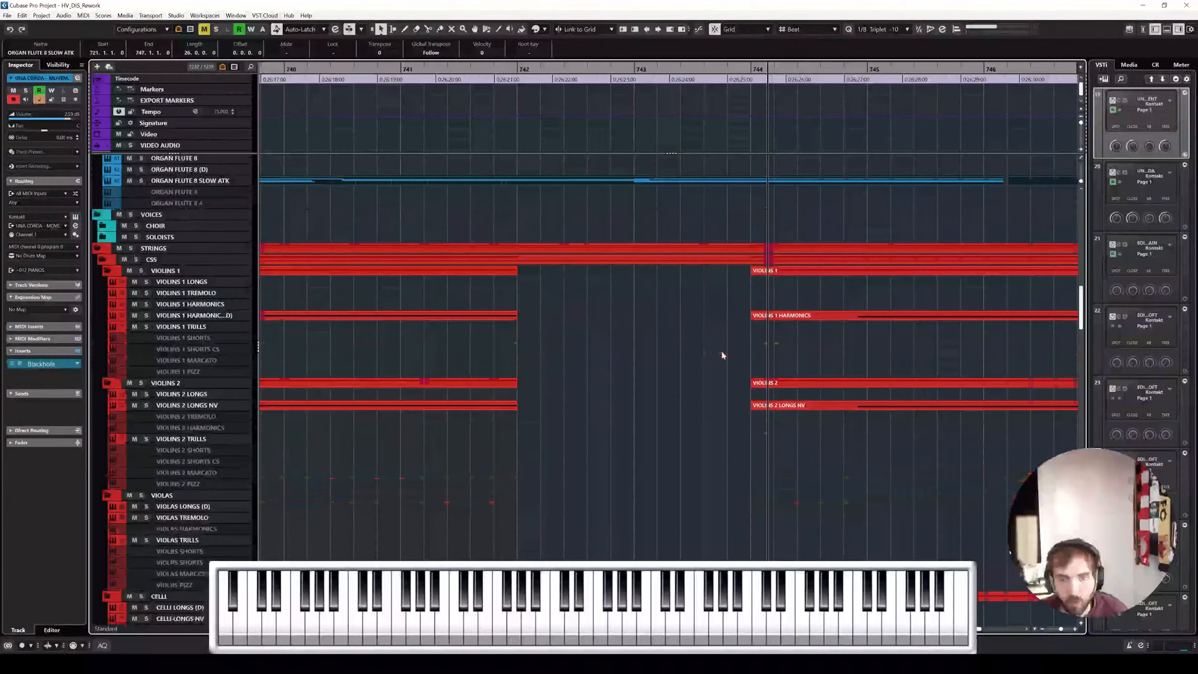
pyautogui.moveTo(562, 311); pyautogui.dragTo(752, 414)
pyautogui.scroll(-2, 689, 352)
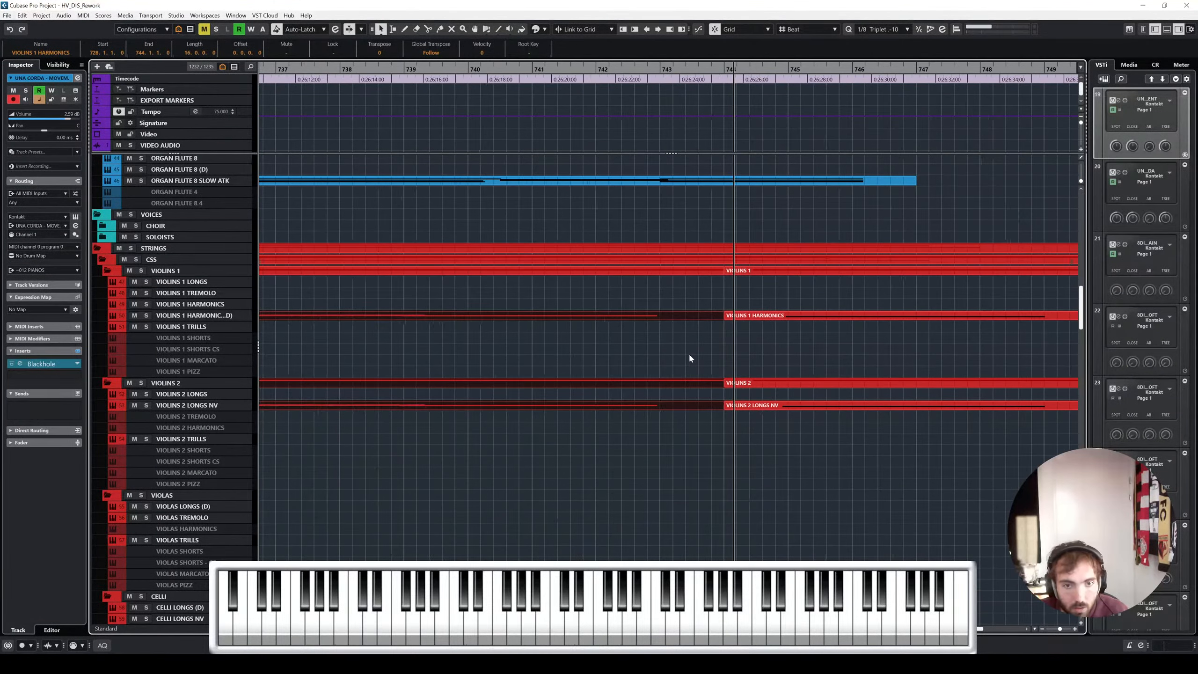
pyautogui.doubleClick(674, 404)
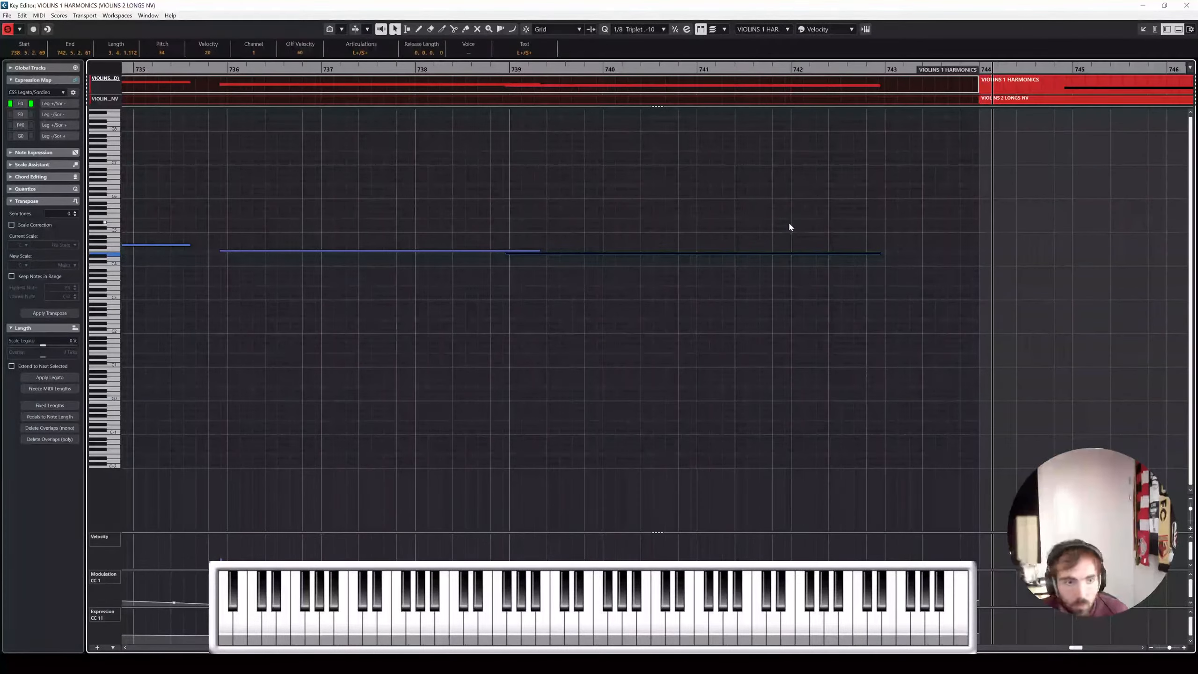
pyautogui.click(1187, 5)
pyautogui.scroll(-1, 614, 380)
pyautogui.hscroll(-2, 614, 381)
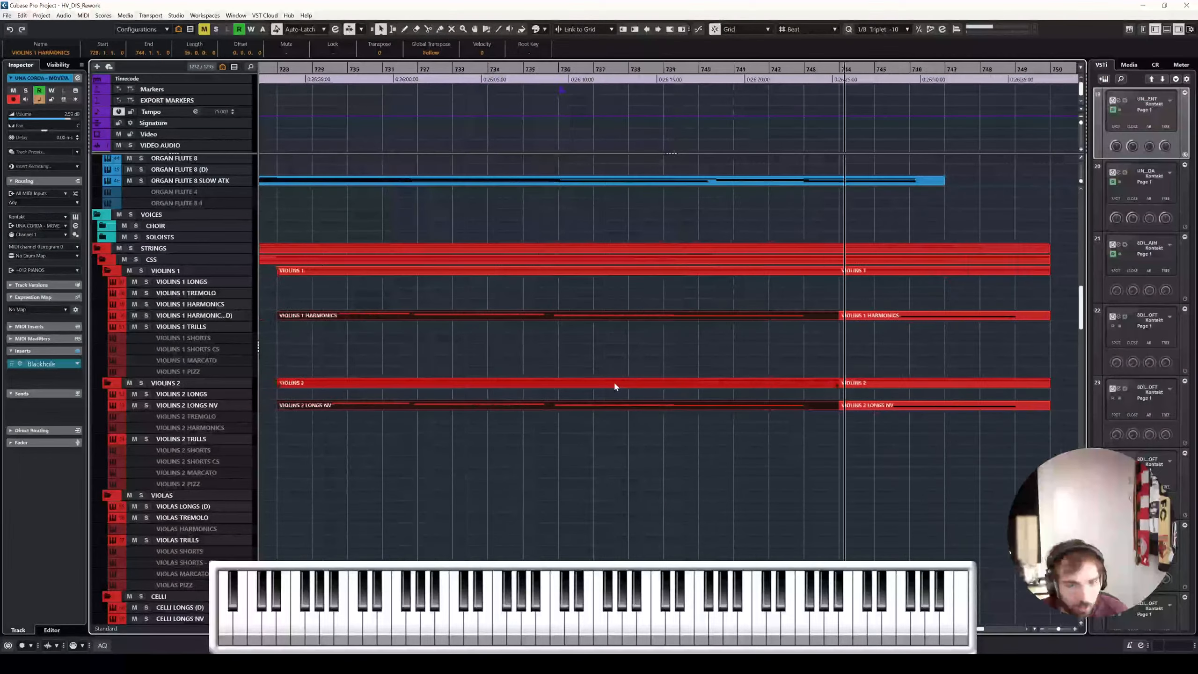
# Extend the Celli Harmonics (D) part to end at about bar 753 and check its second note
pyautogui.scroll(-5, 703, 382)
pyautogui.hscroll(3, 783, 359)
pyautogui.click(861, 274)
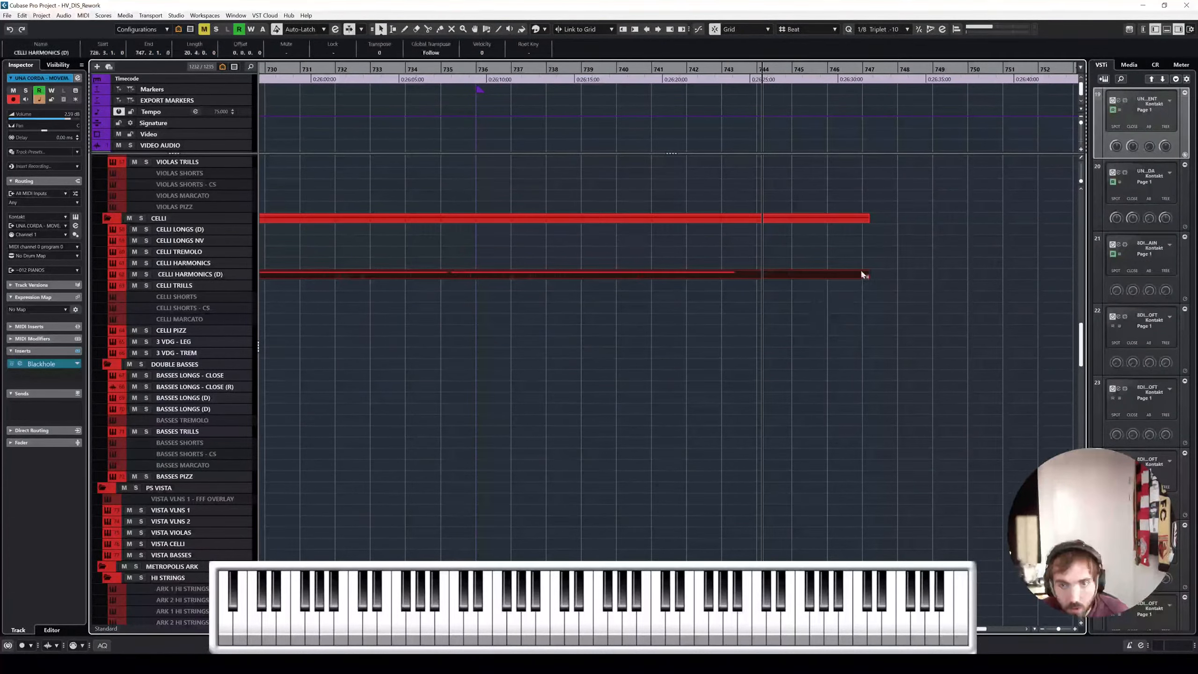
pyautogui.moveTo(868, 277); pyautogui.dragTo(1071, 276)
pyautogui.doubleClick(901, 274)
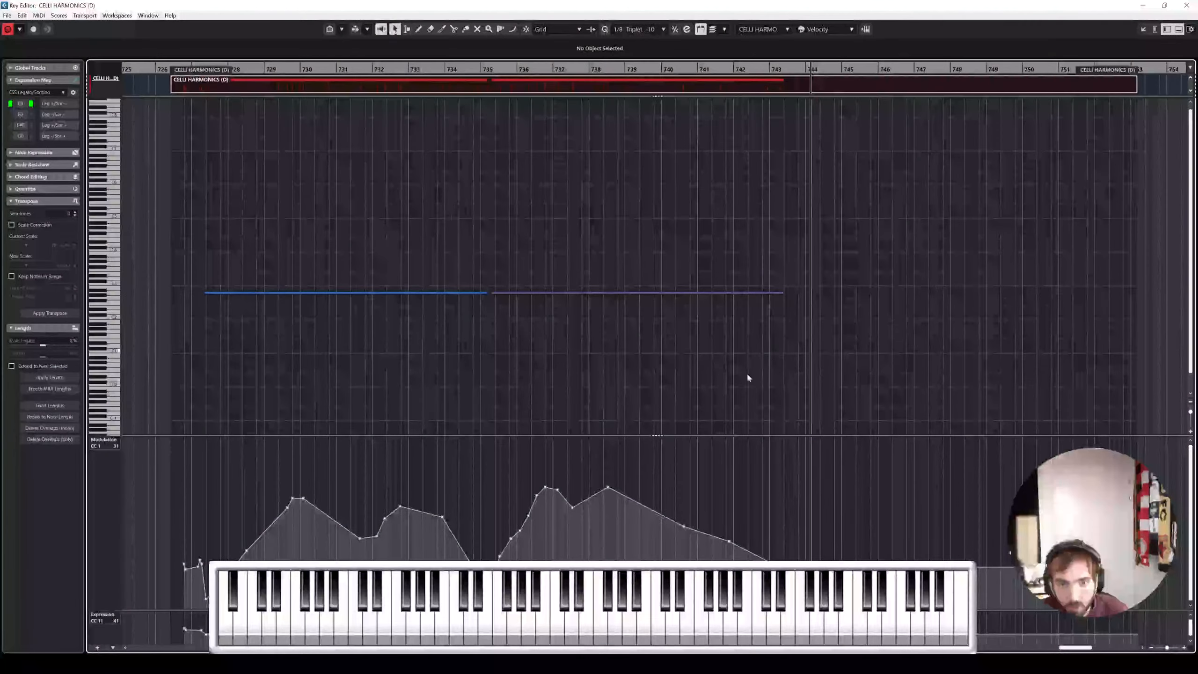
pyautogui.click(568, 293)
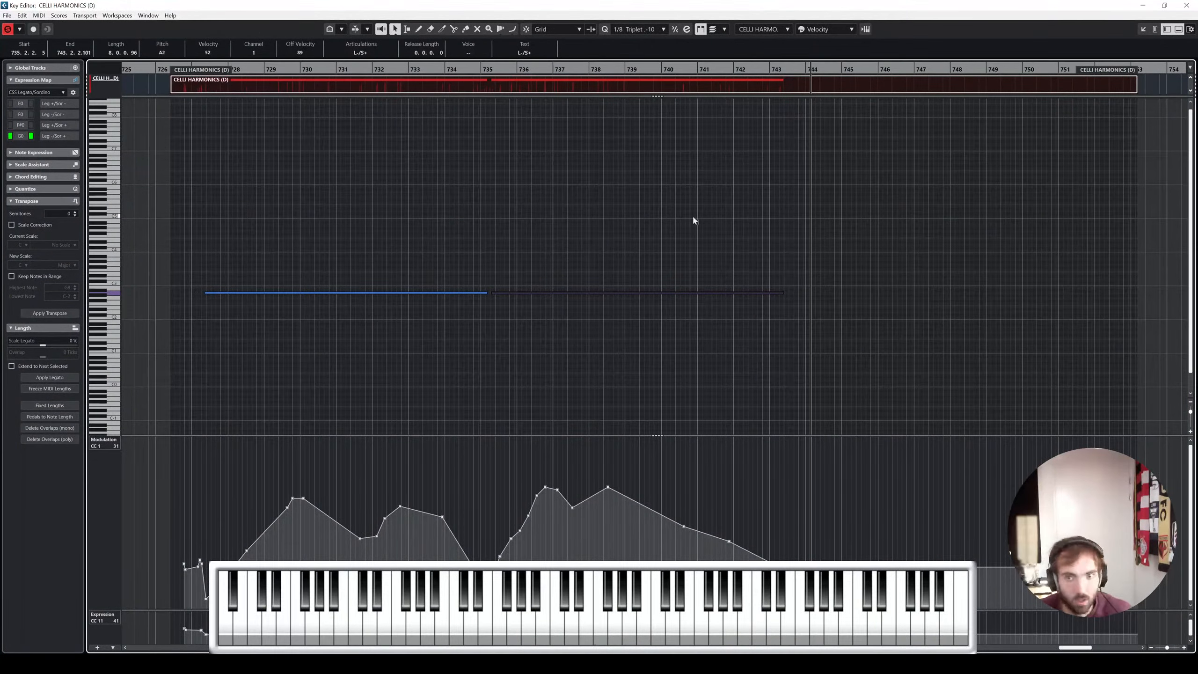
pyautogui.click(1187, 5)
# Select the Celli Harm Gliss track in the Mid Strings folder
pyautogui.click(213, 278)
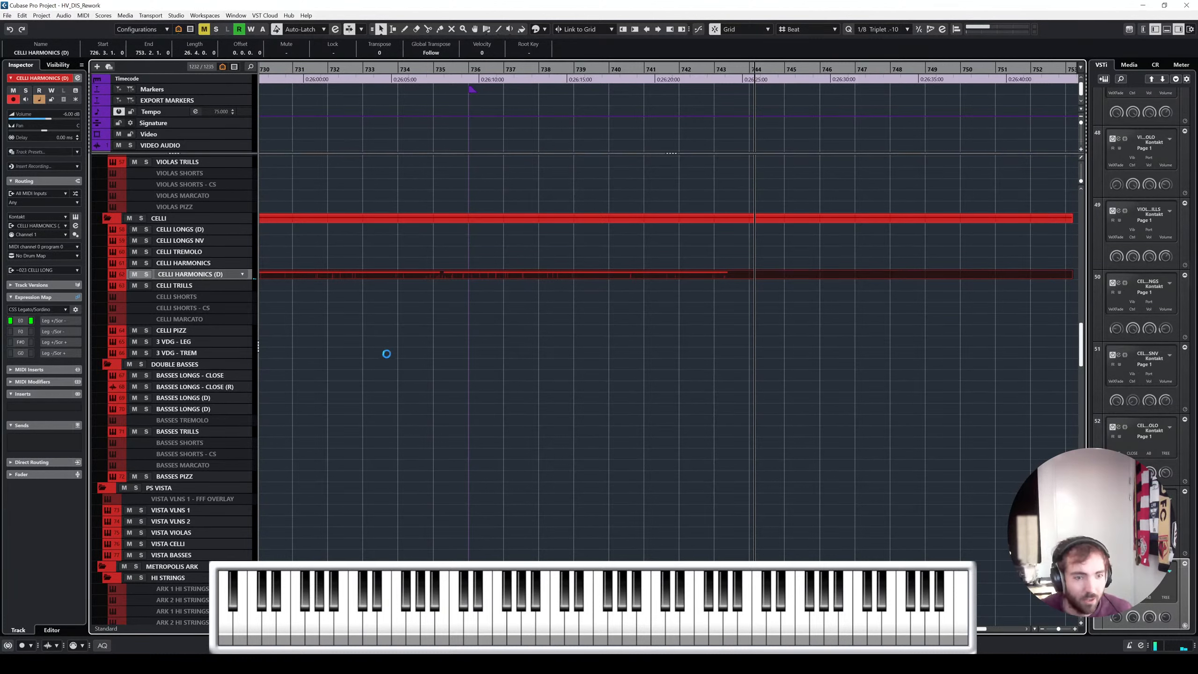
pyautogui.scroll(-4, 387, 363)
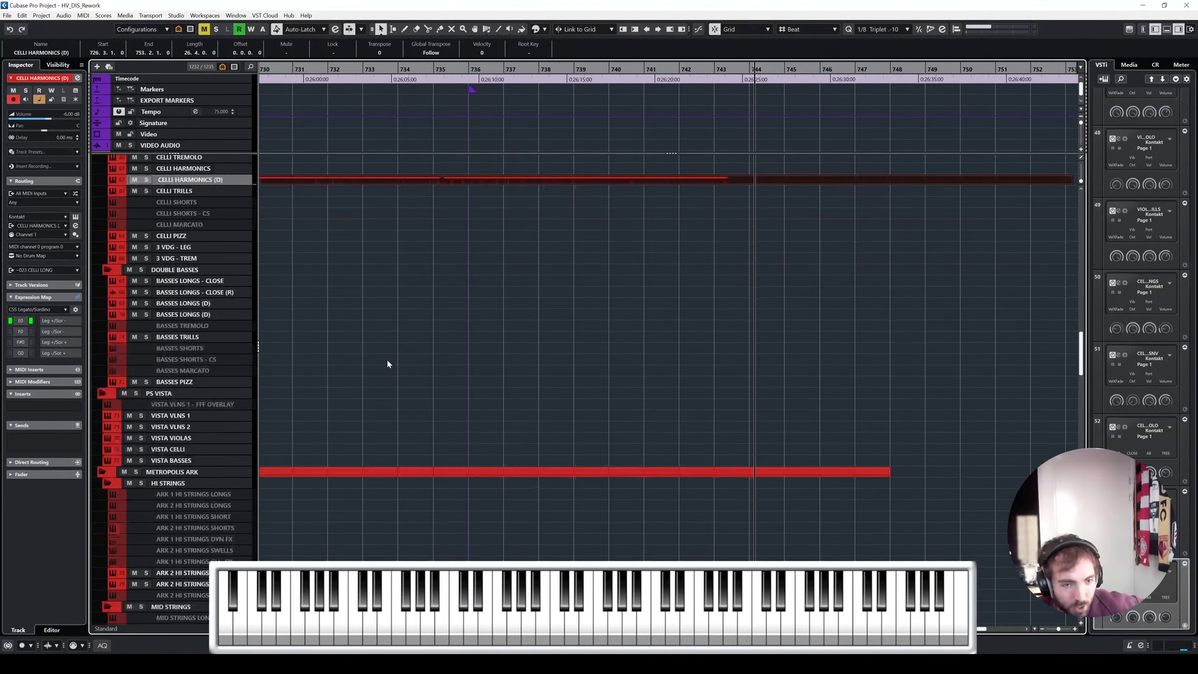
pyautogui.scroll(-12, 388, 363)
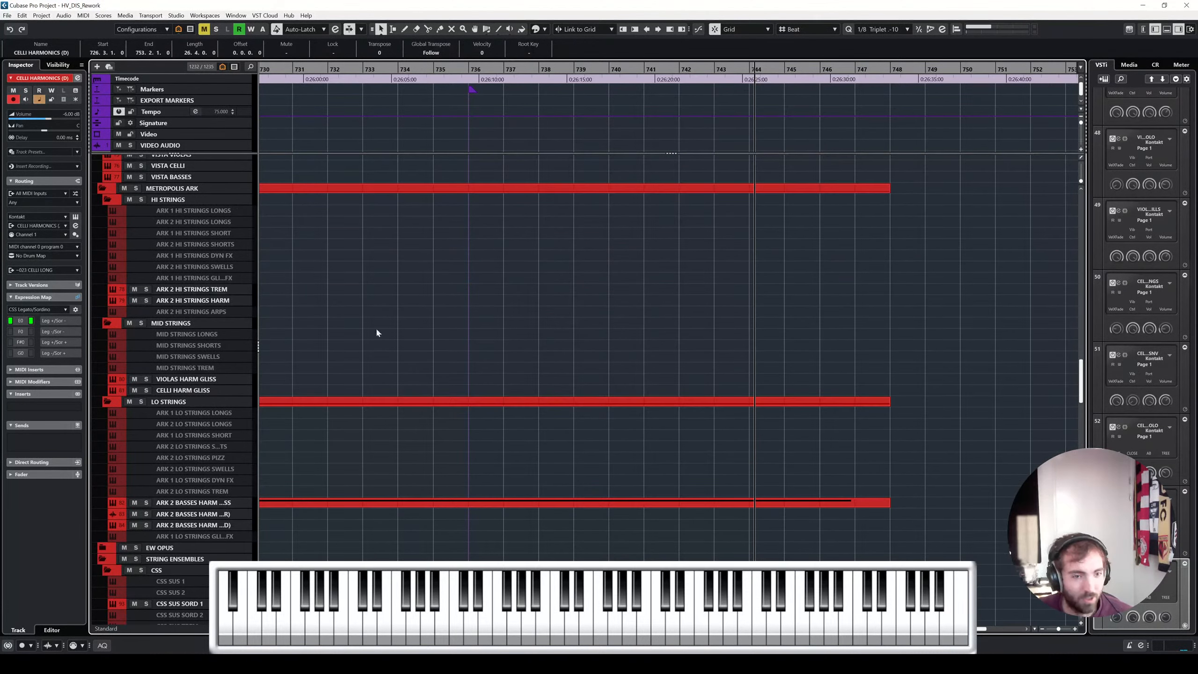
pyautogui.click(211, 389)
pyautogui.scroll(-4, 590, 377)
pyautogui.hscroll(-4, 589, 377)
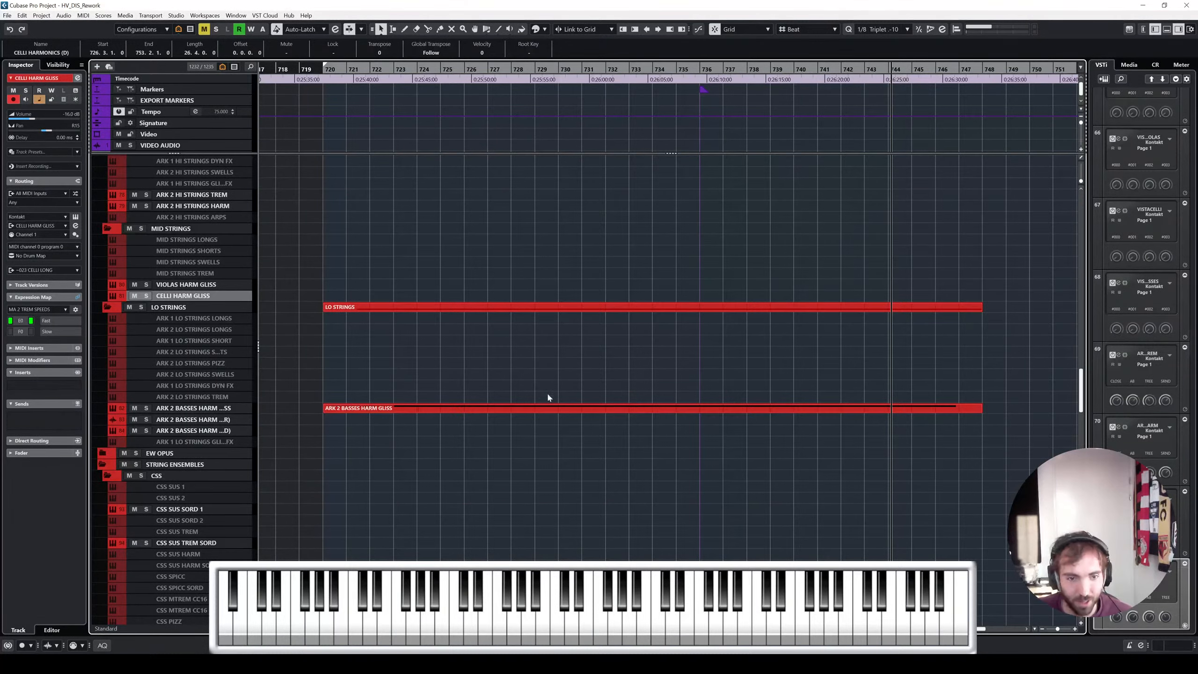
# Try copying the Ark 2 Basses Harm Gliss part onto the Celli Harm Gliss track at bar 720, and delete the copy
pyautogui.click(543, 408)
pyautogui.scroll(3, 520, 394)
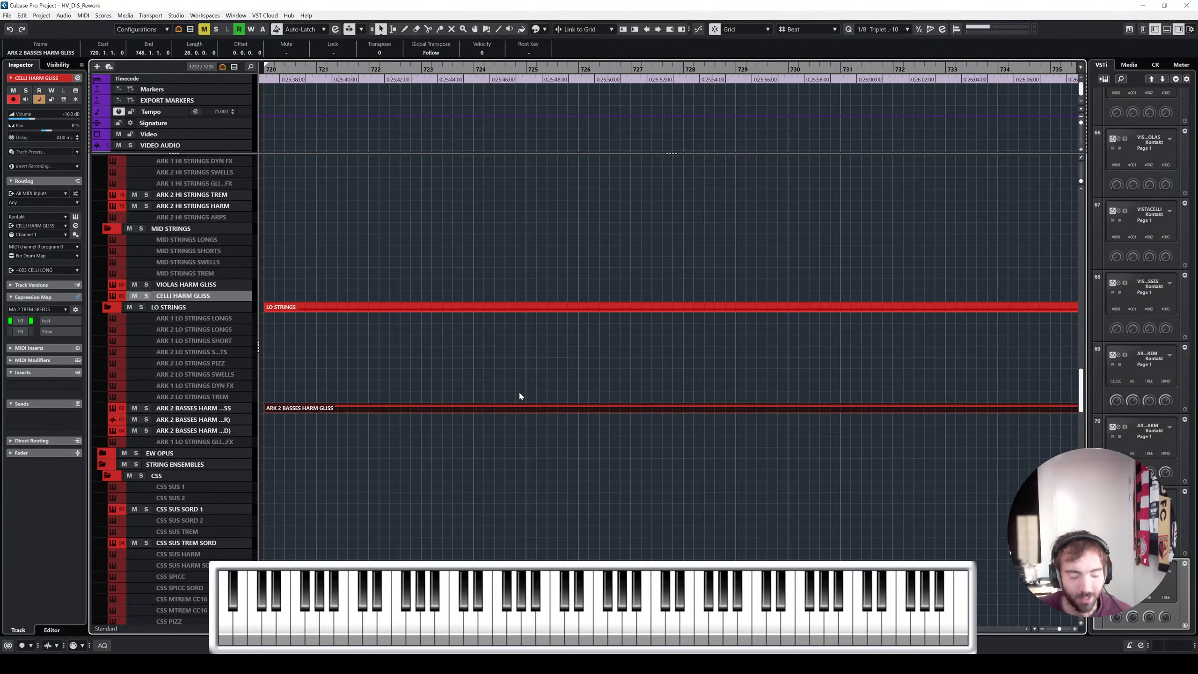
pyautogui.hscroll(-2, 520, 396)
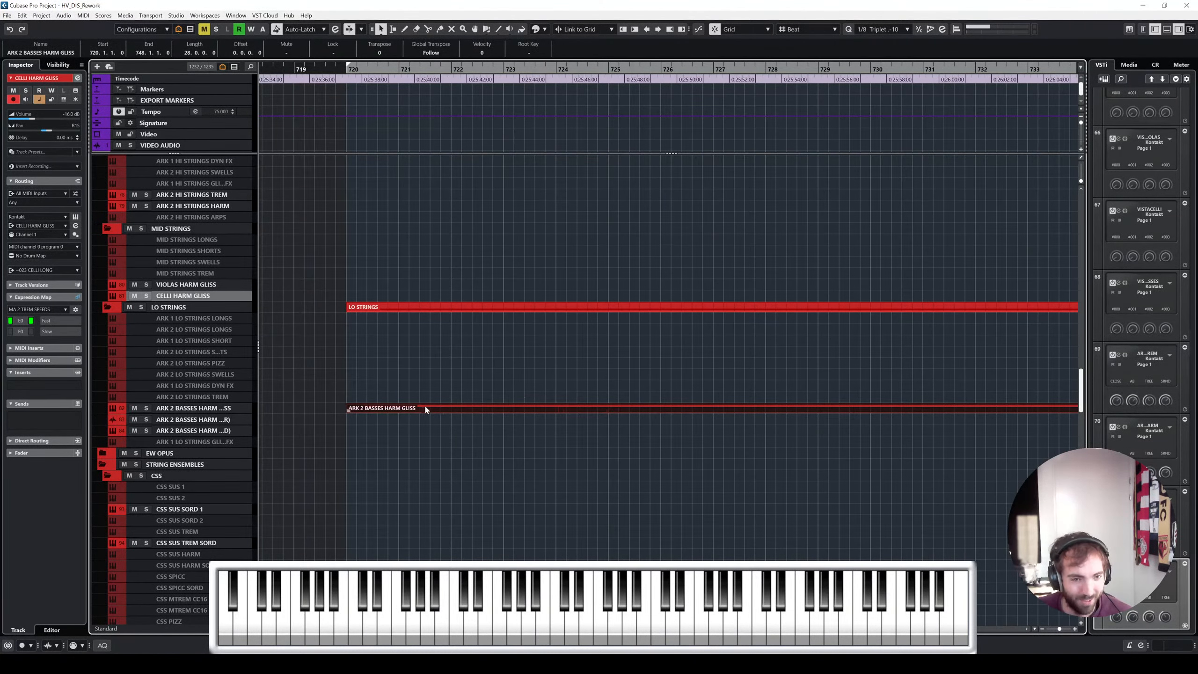
pyautogui.moveTo(425, 408); pyautogui.dragTo(433, 294)
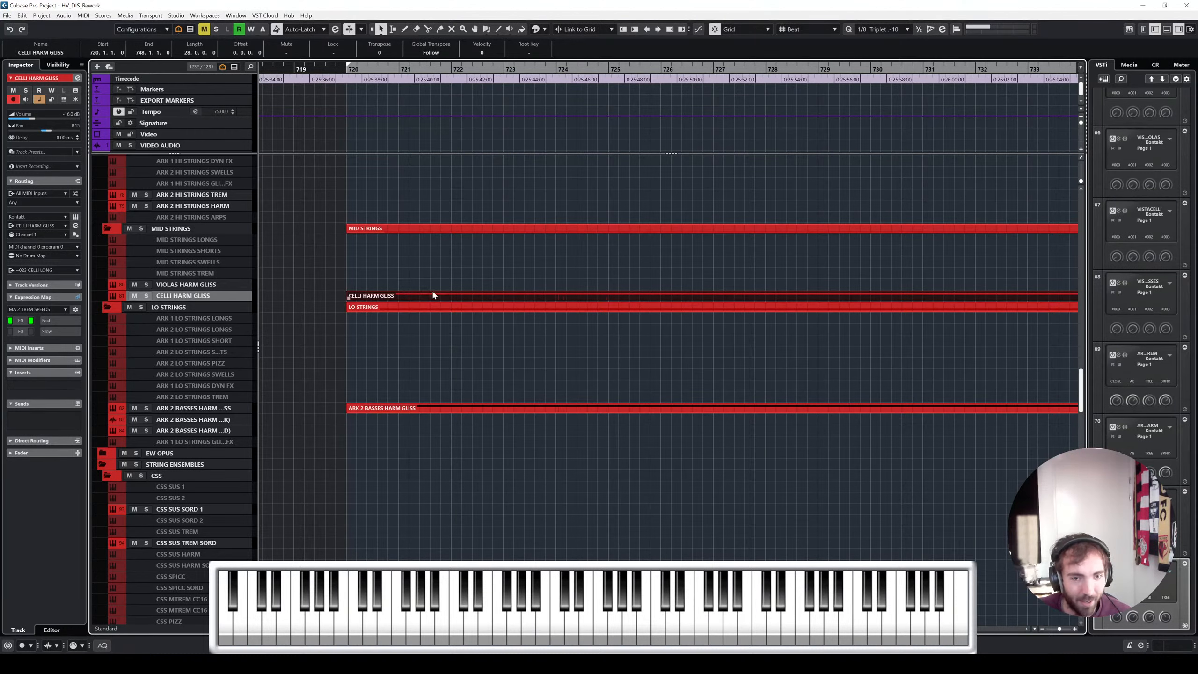
pyautogui.press('Delete')
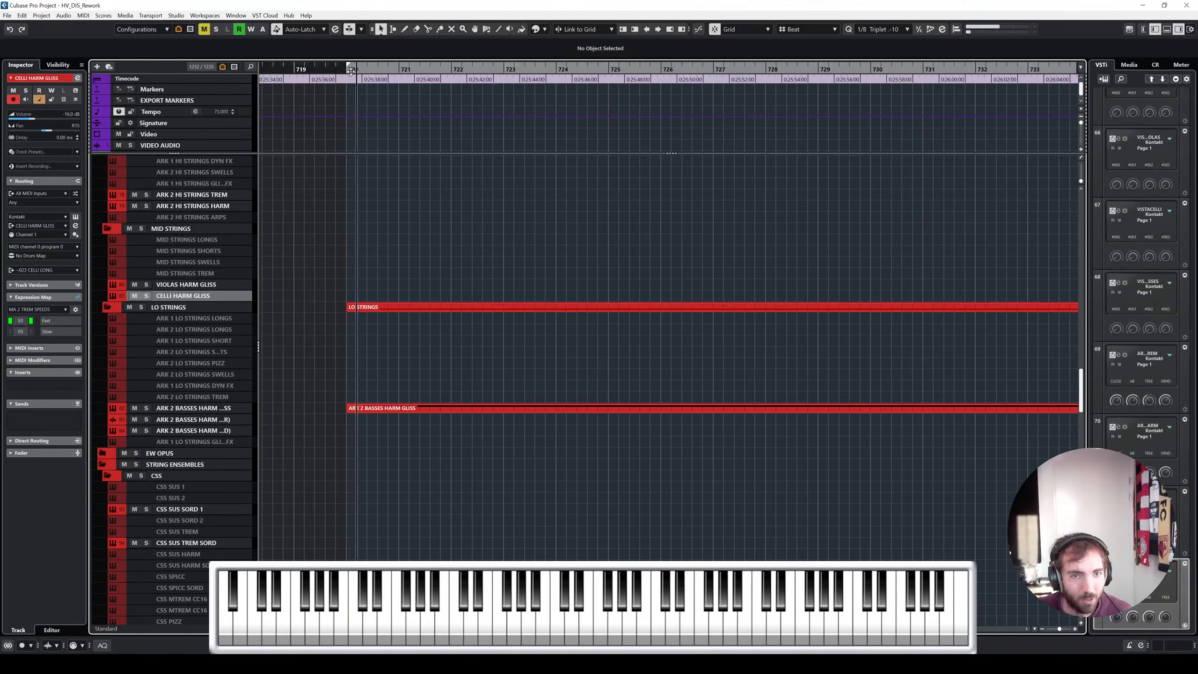
# Record a new MIDI part on the Celli Harm Gliss track from bar 720 to bar 744
pyautogui.click(351, 70)
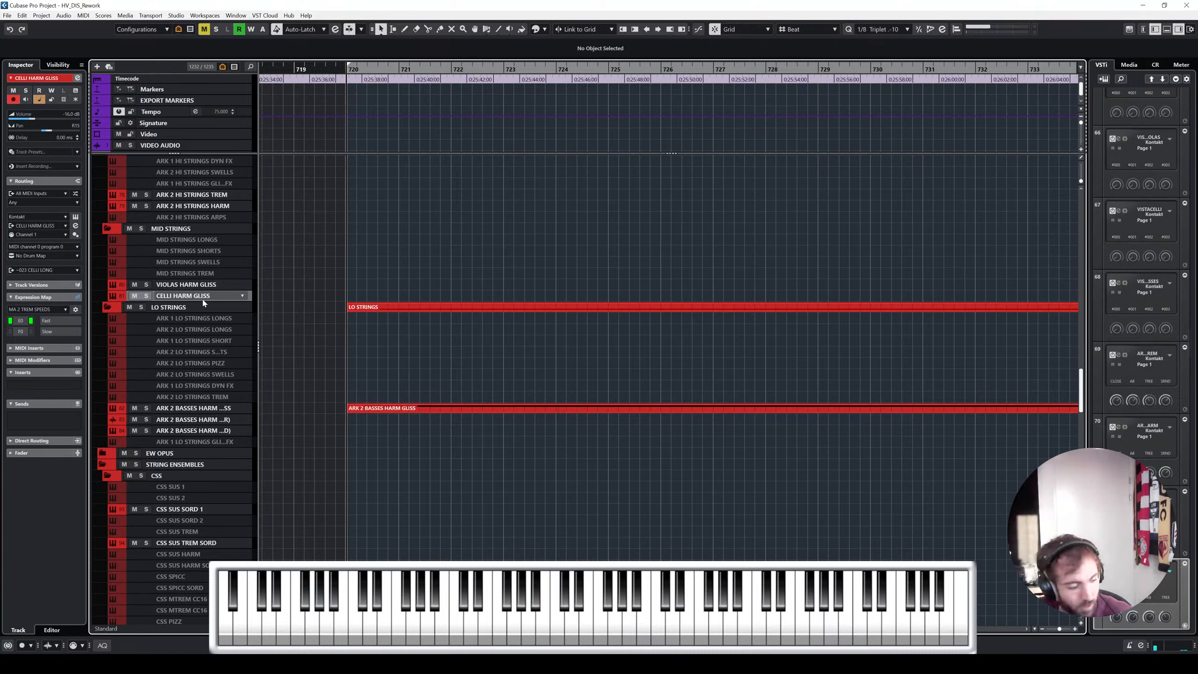
pyautogui.press('KP_Multiply')
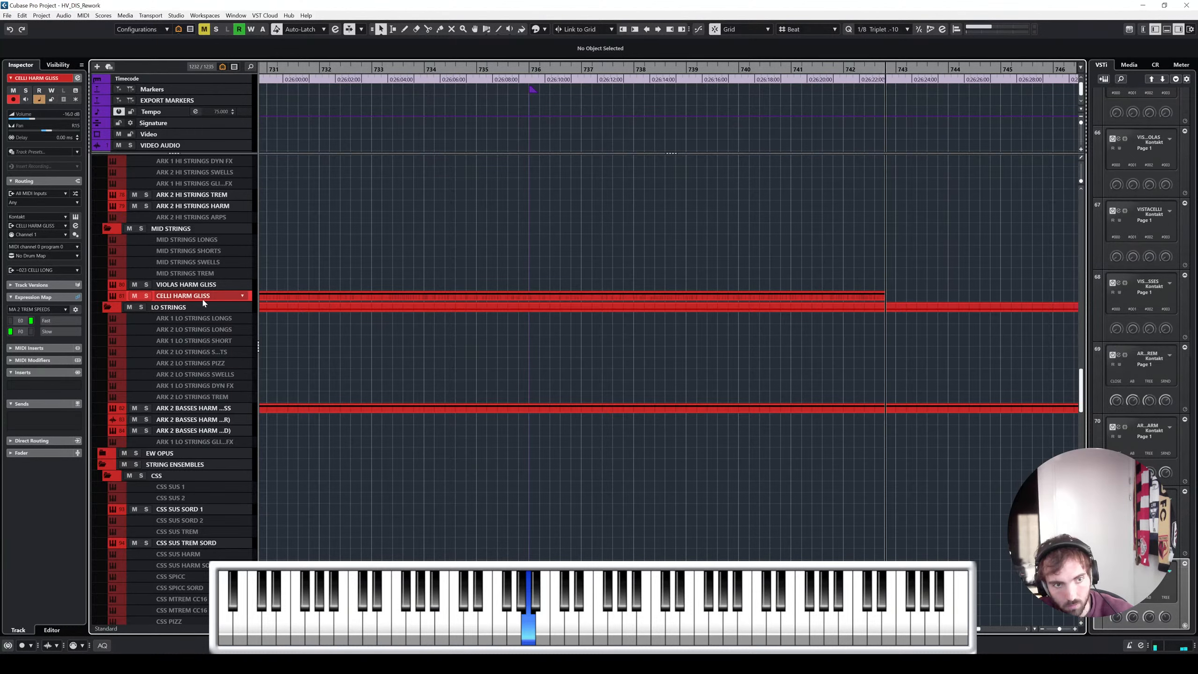
pyautogui.press('space')
# Play back the arrangement from about bar 725 to review the organ, strings and piano parts
pyautogui.scroll(-3, 590, 256)
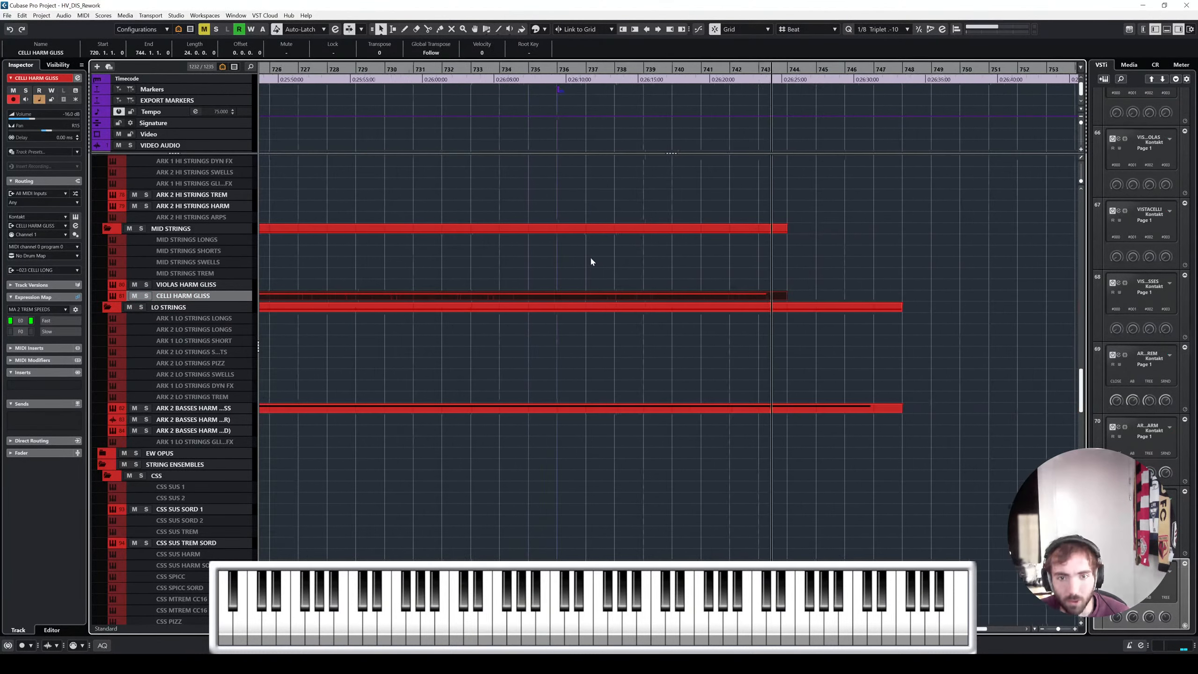
pyautogui.scroll(10, 631, 268)
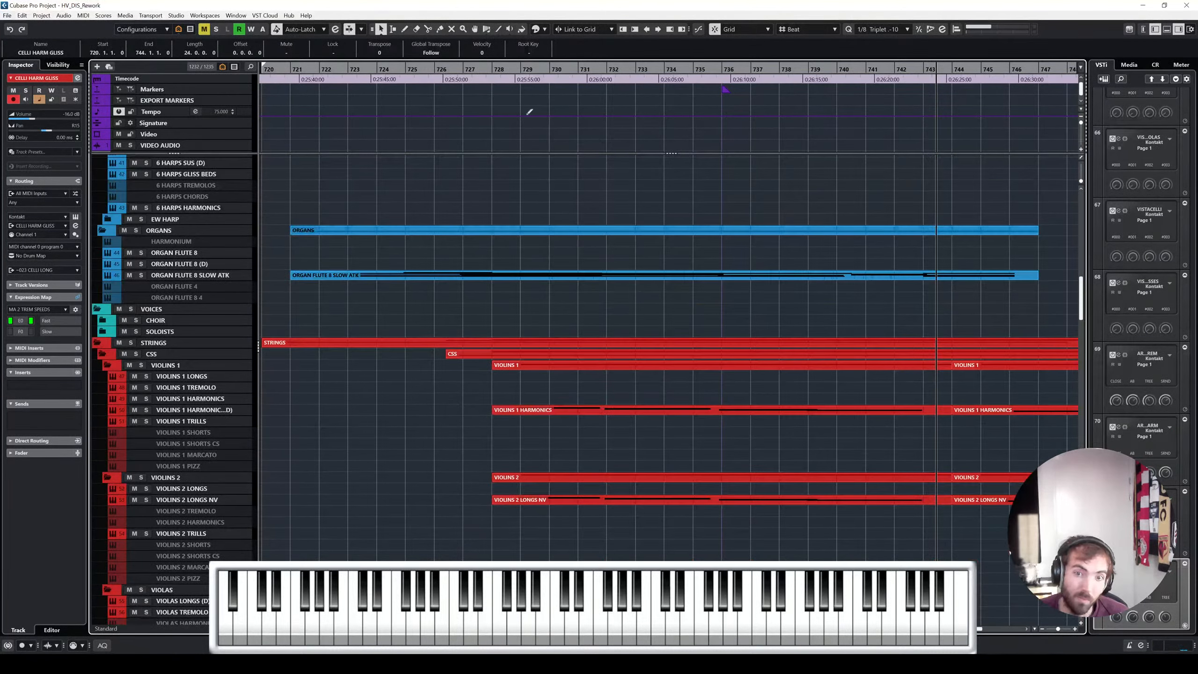
pyautogui.moveTo(511, 68); pyautogui.dragTo(411, 68)
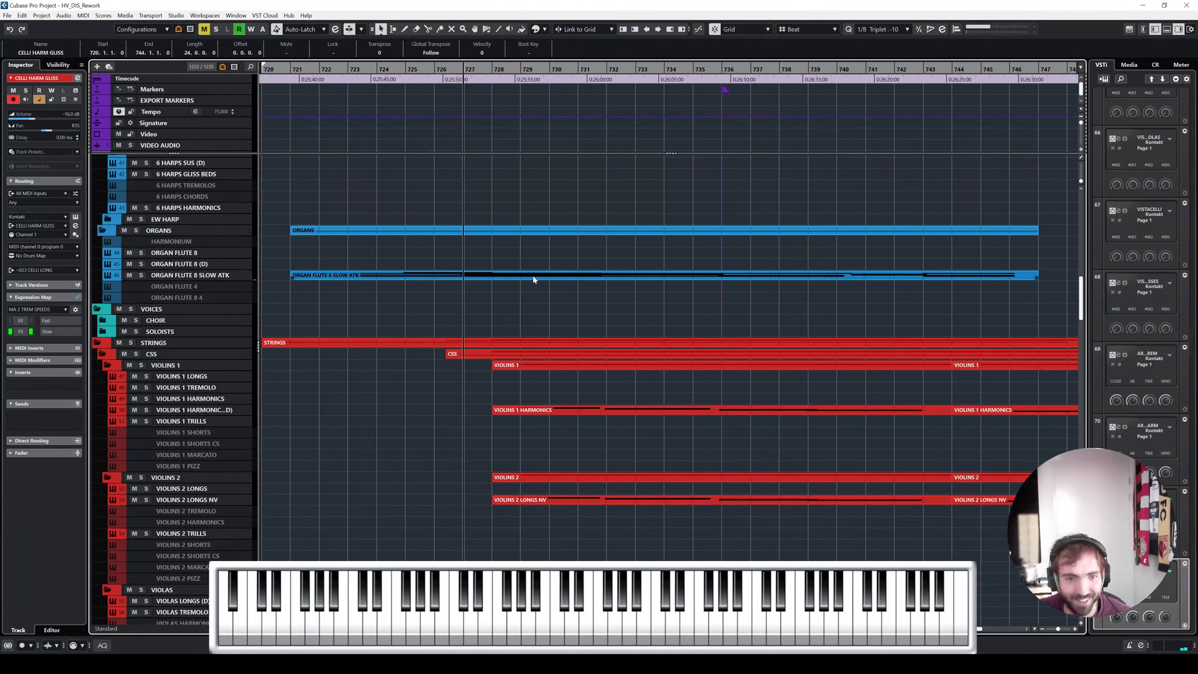
pyautogui.scroll(15, 514, 269)
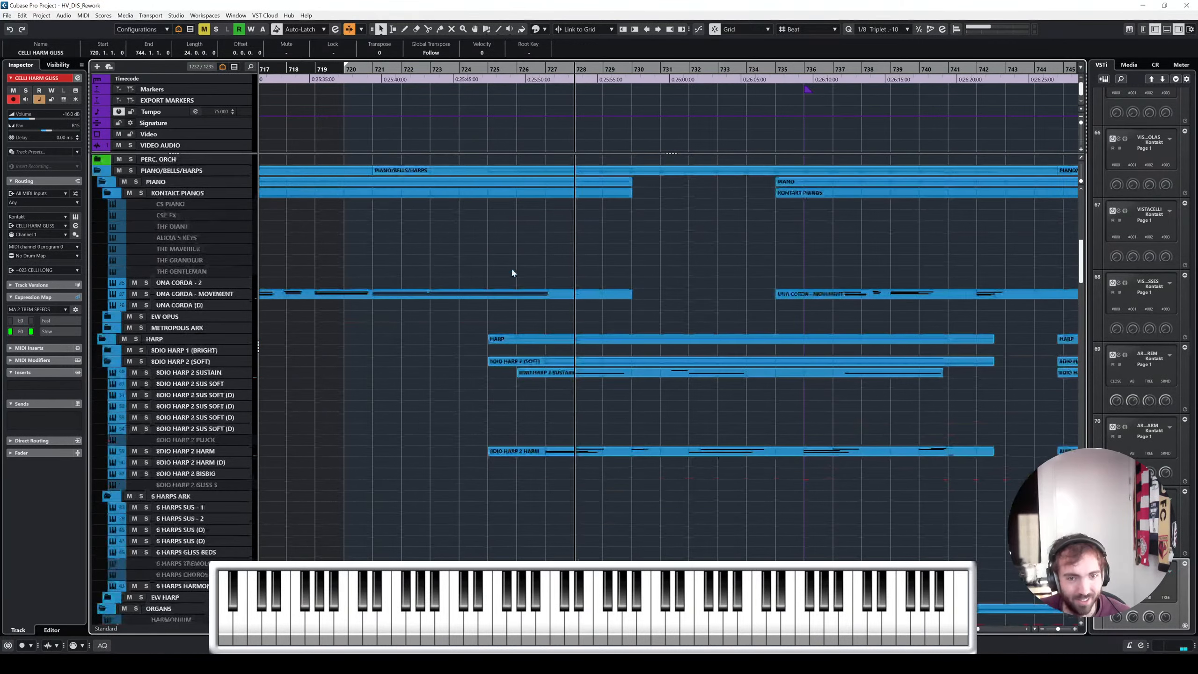
# Shorten the last chord's notes in the Una Corda - Movement part to end around beat 4 of bar 726, and audition them
pyautogui.doubleClick(567, 389)
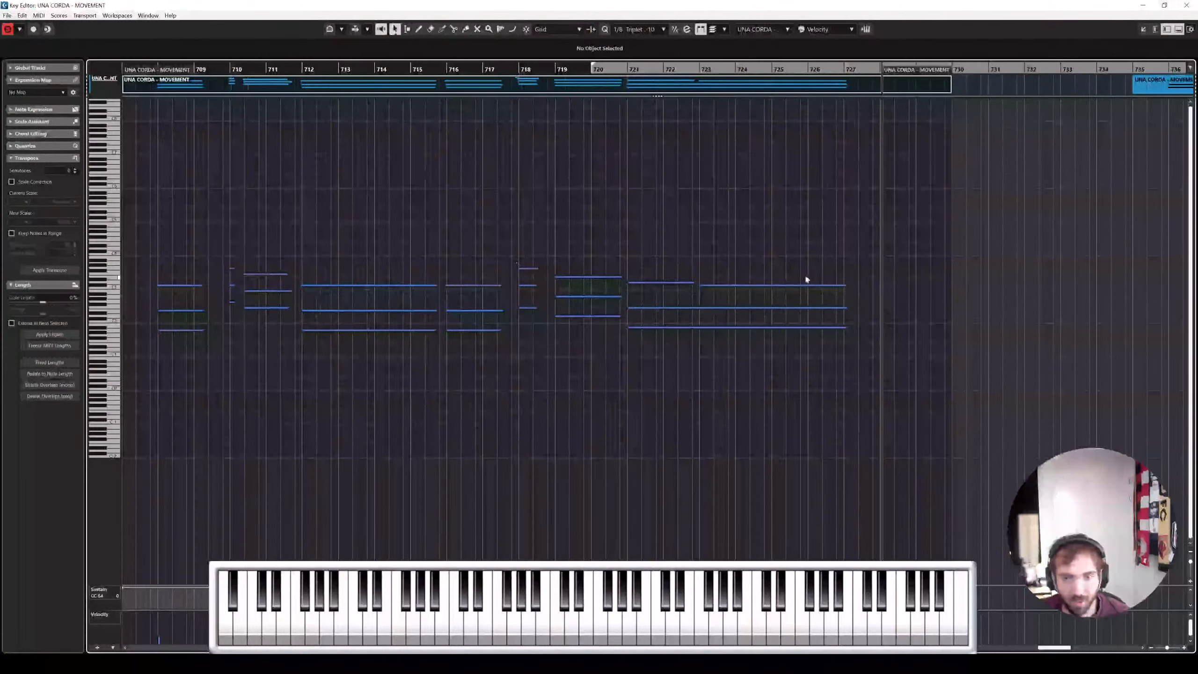
pyautogui.moveTo(738, 287); pyautogui.dragTo(724, 286)
pyautogui.moveTo(688, 69); pyautogui.dragTo(672, 68)
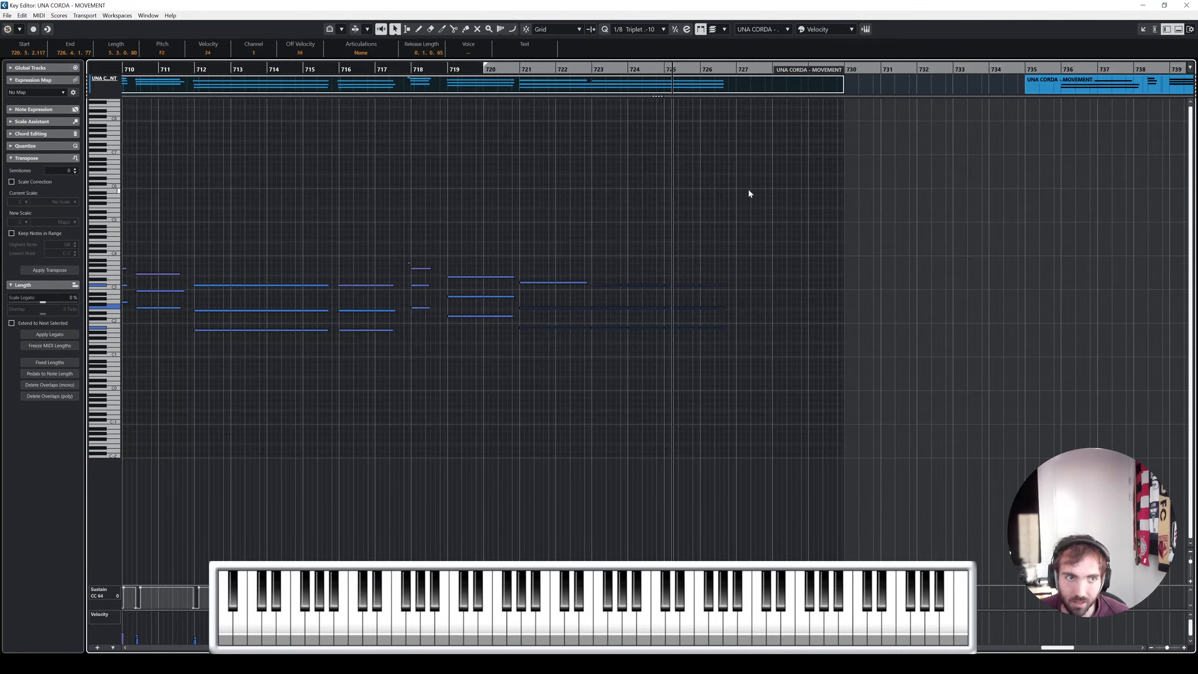
pyautogui.press('space')
pyautogui.scroll(3, 750, 191)
pyautogui.press('s')
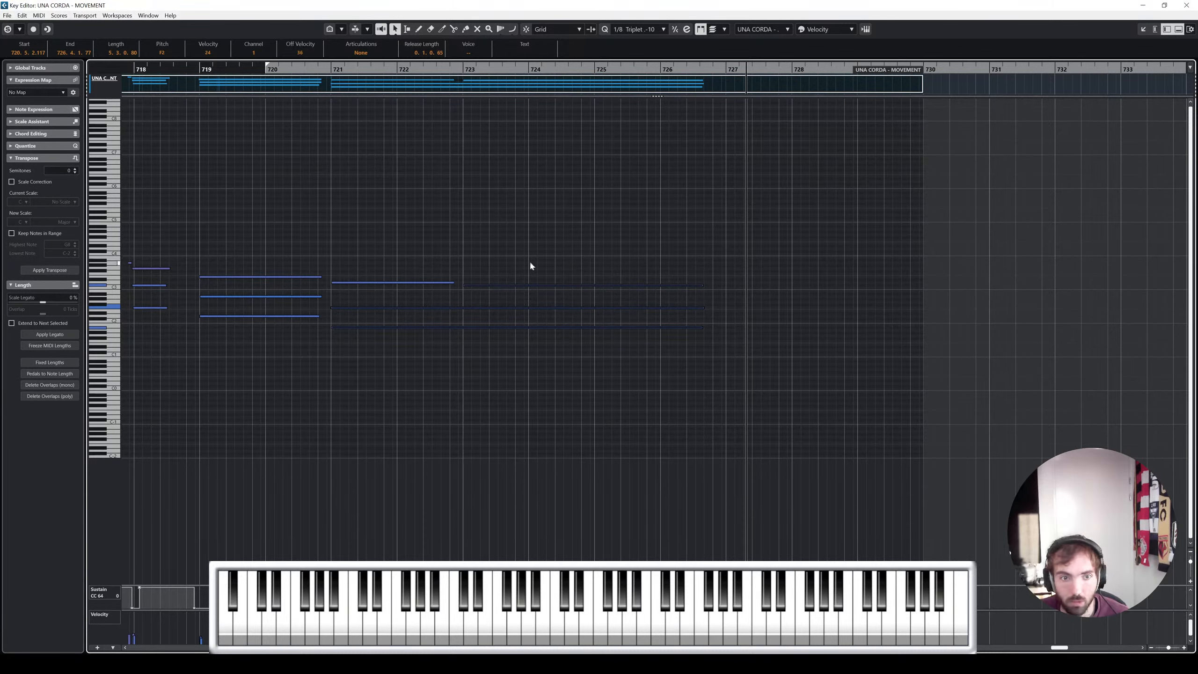
pyautogui.press('space')
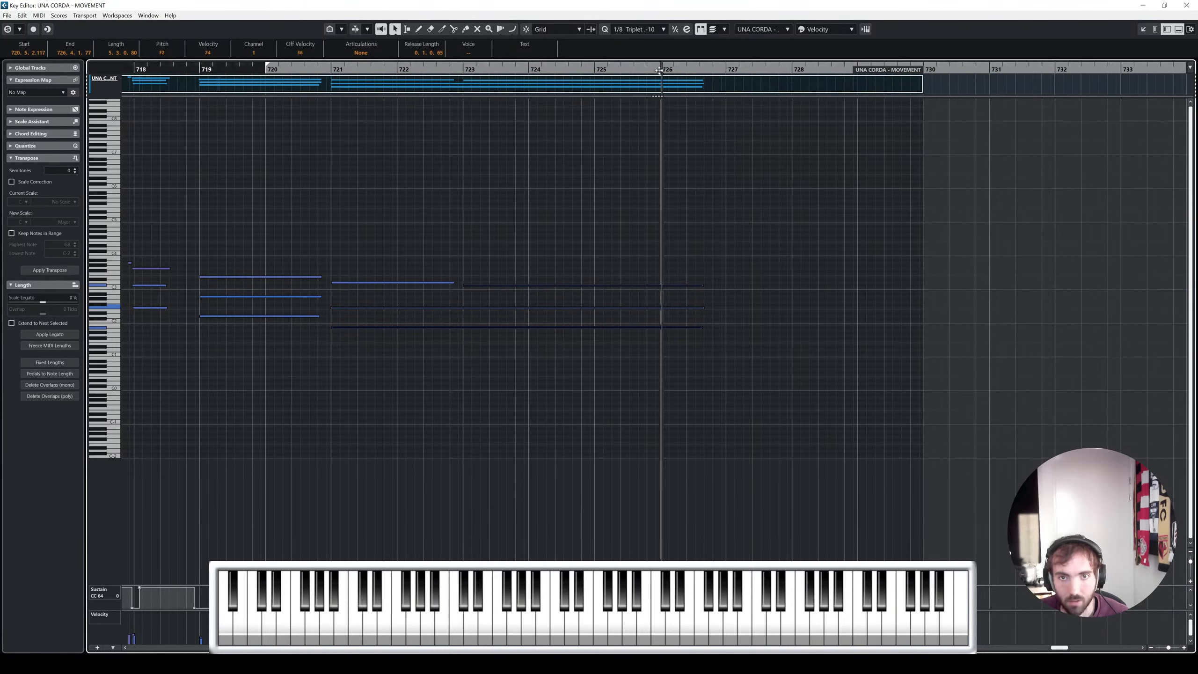
# Record a new MIDI part on the Una Corda - Movement track from bar 725 to bar 731
pyautogui.click(1187, 6)
pyautogui.click(212, 390)
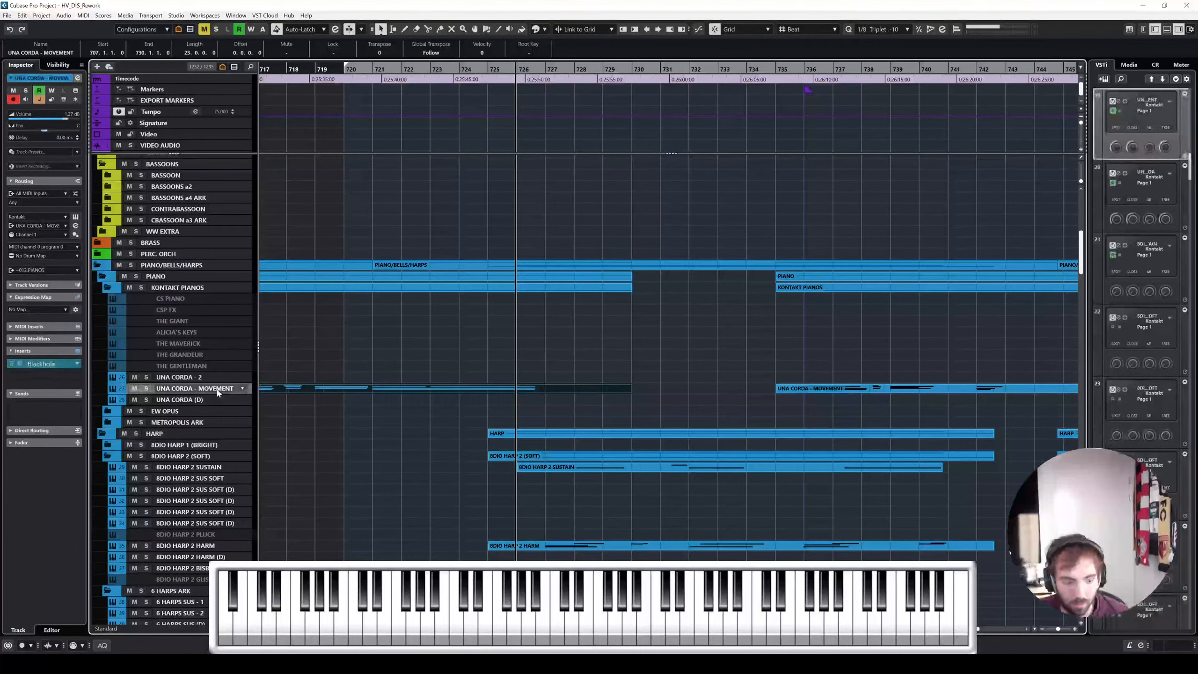
pyautogui.press('KP_Multiply')
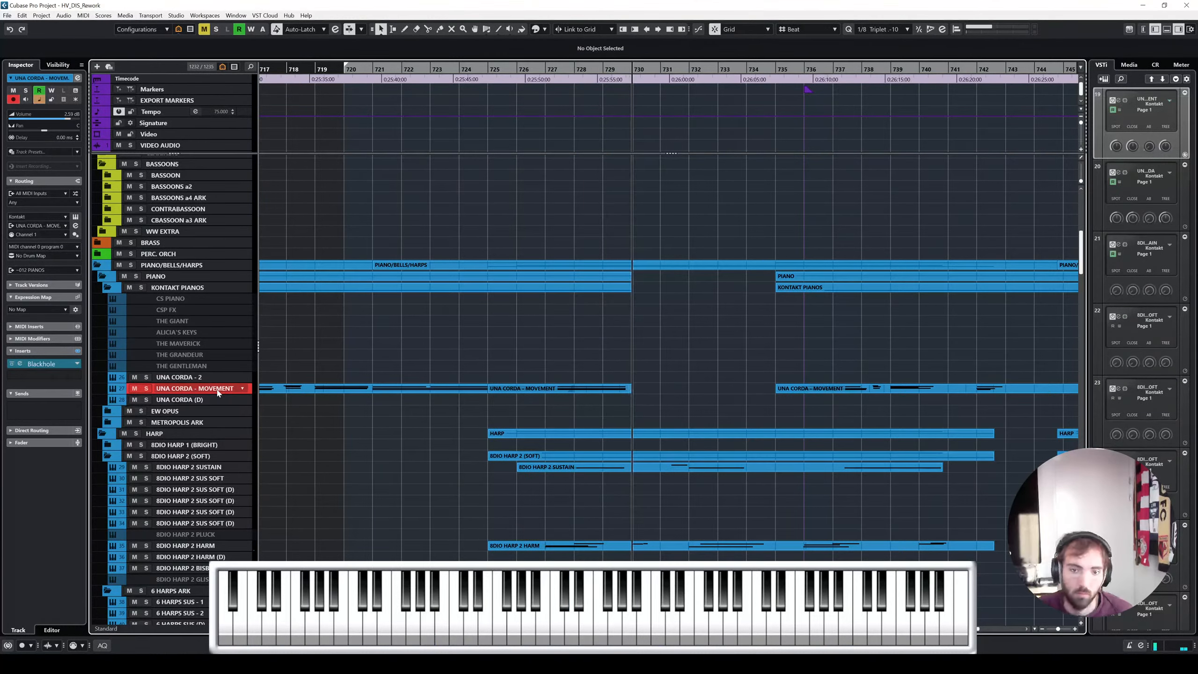
pyautogui.press('space')
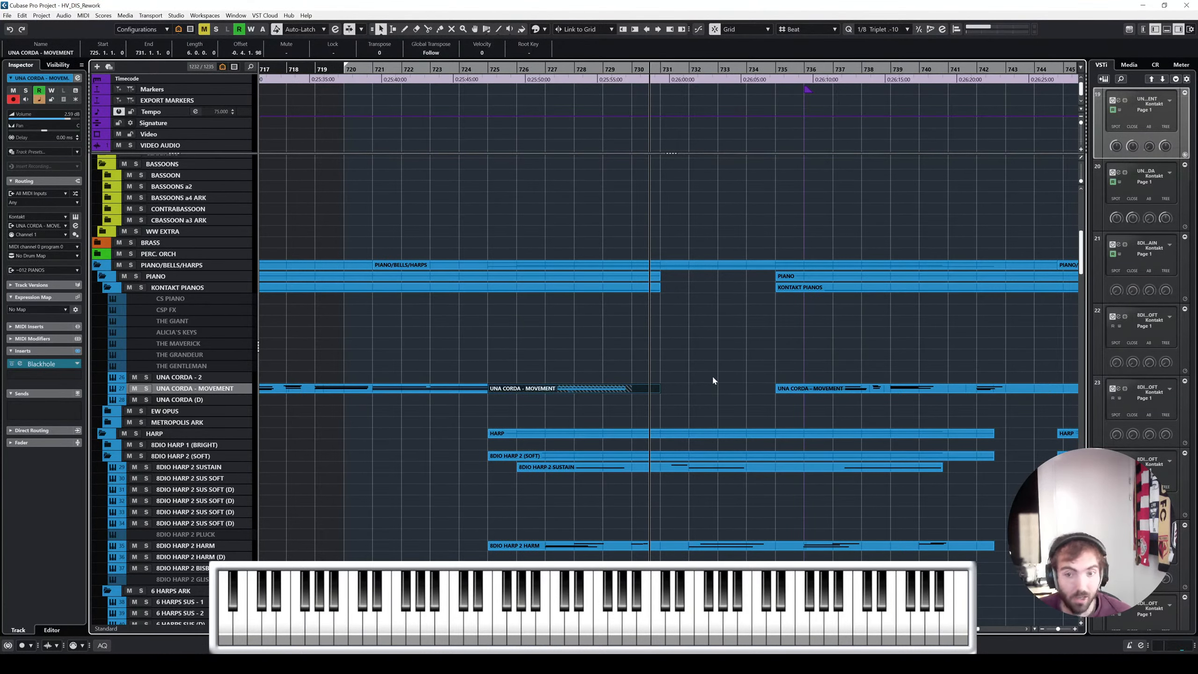
# Glue the newly recorded Una Corda - Movement part to the preceding part on the same track
pyautogui.scroll(3, 585, 390)
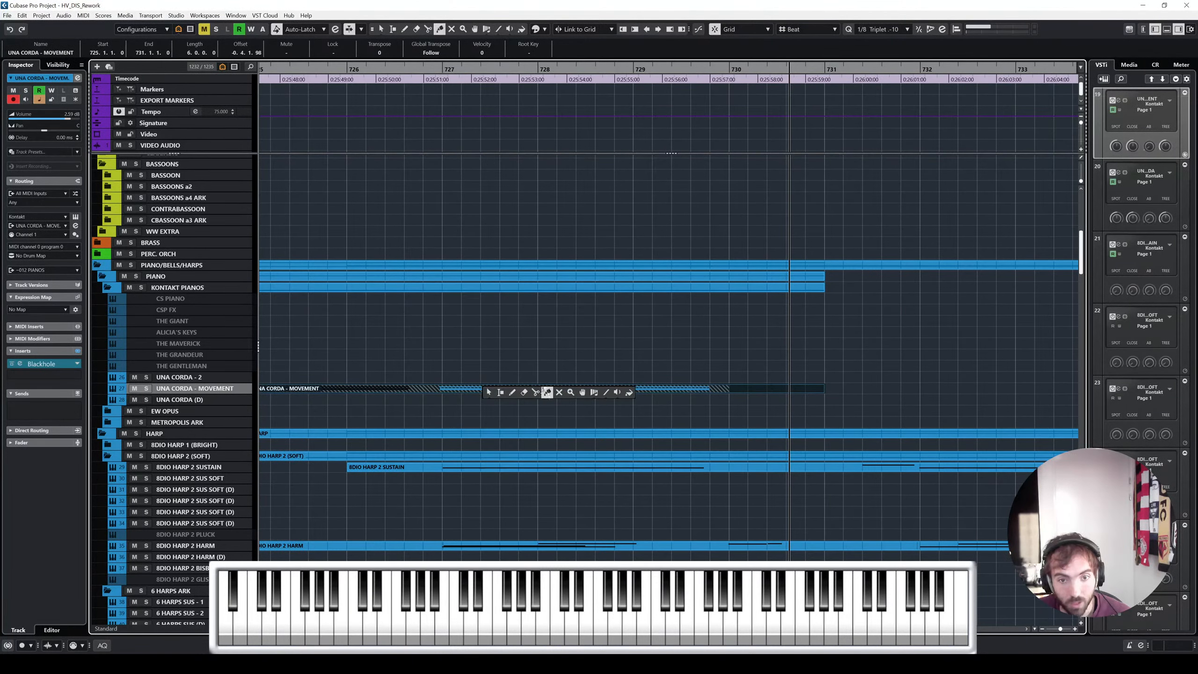
pyautogui.click(461, 388)
pyautogui.press('1')
pyautogui.click(464, 389)
# Play back the earlier loop from bar 289 and mute its solo viola parts in the Viola folder
pyautogui.scroll(-10, 489, 305)
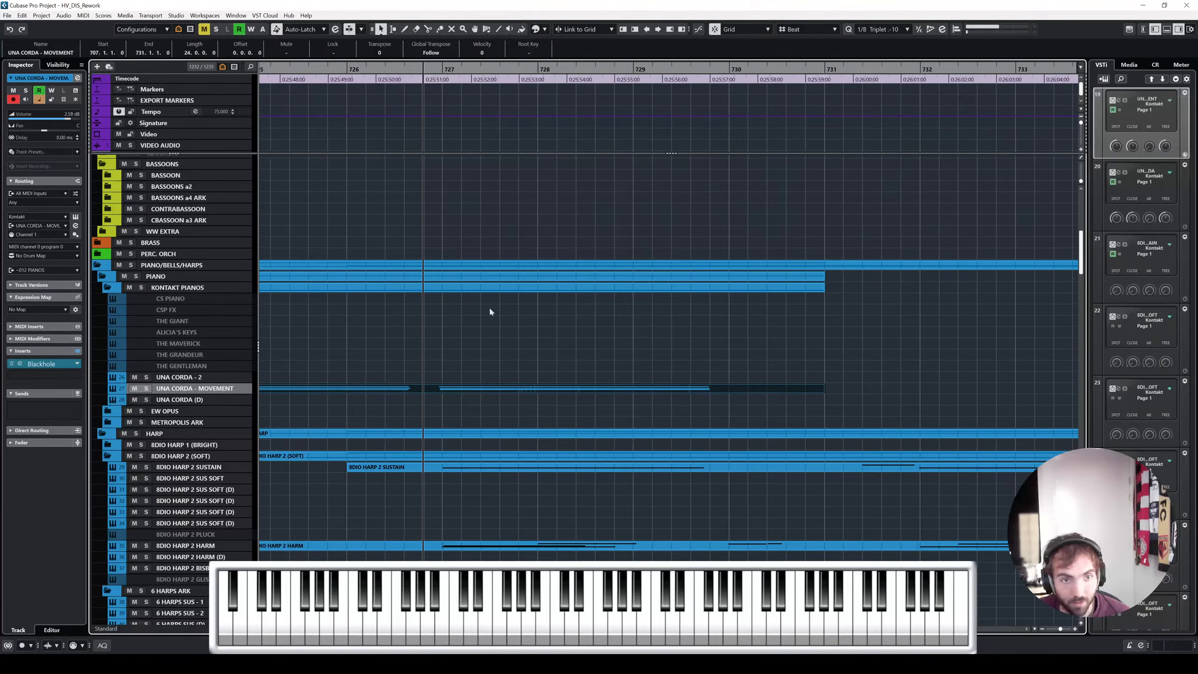
pyautogui.scroll(5, 608, 208)
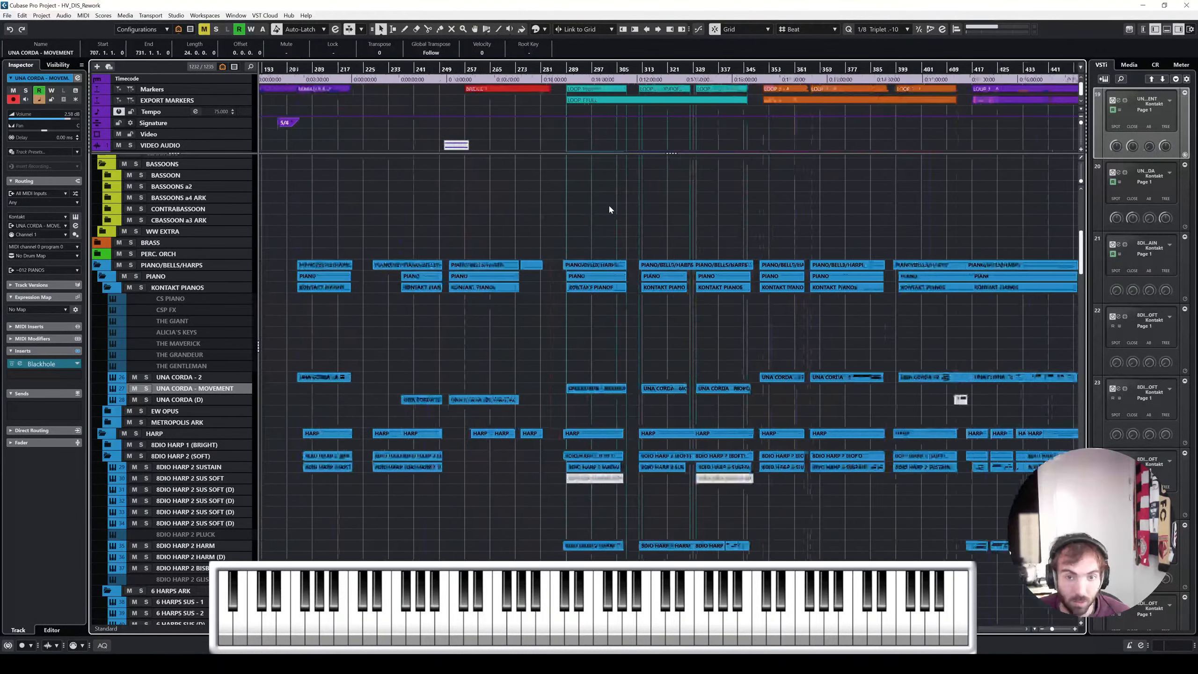
pyautogui.scroll(3, 494, 207)
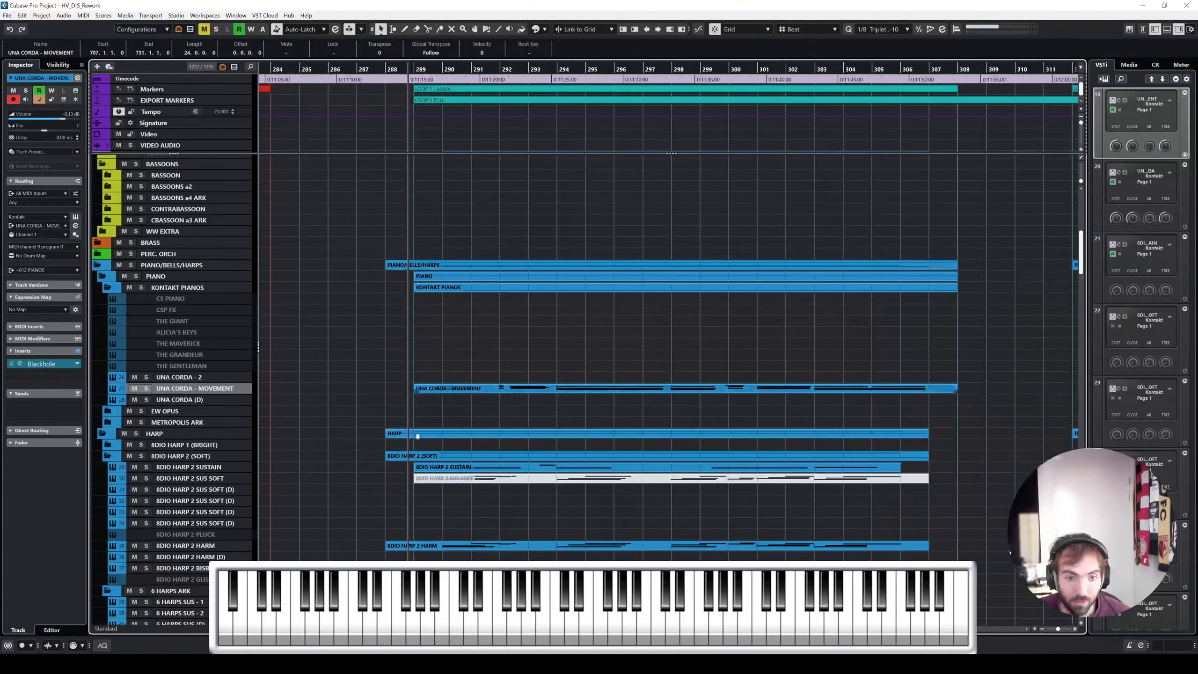
pyautogui.scroll(8, 159, 363)
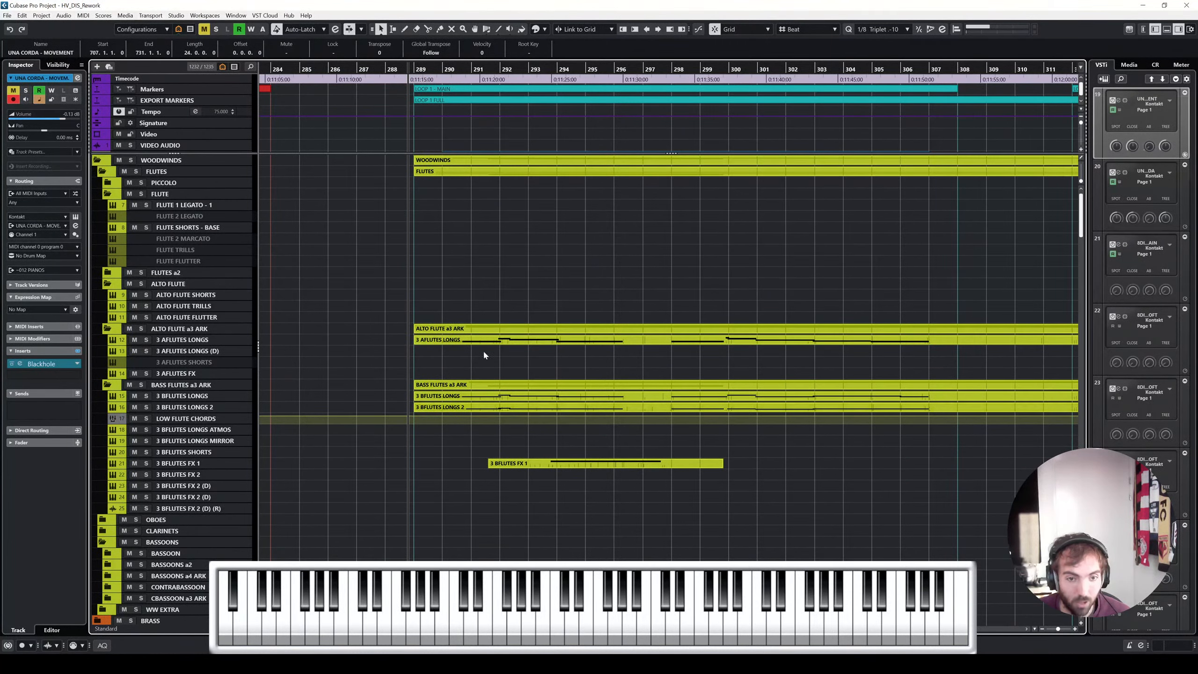
pyautogui.scroll(-10, 483, 350)
pyautogui.scroll(-15, 462, 319)
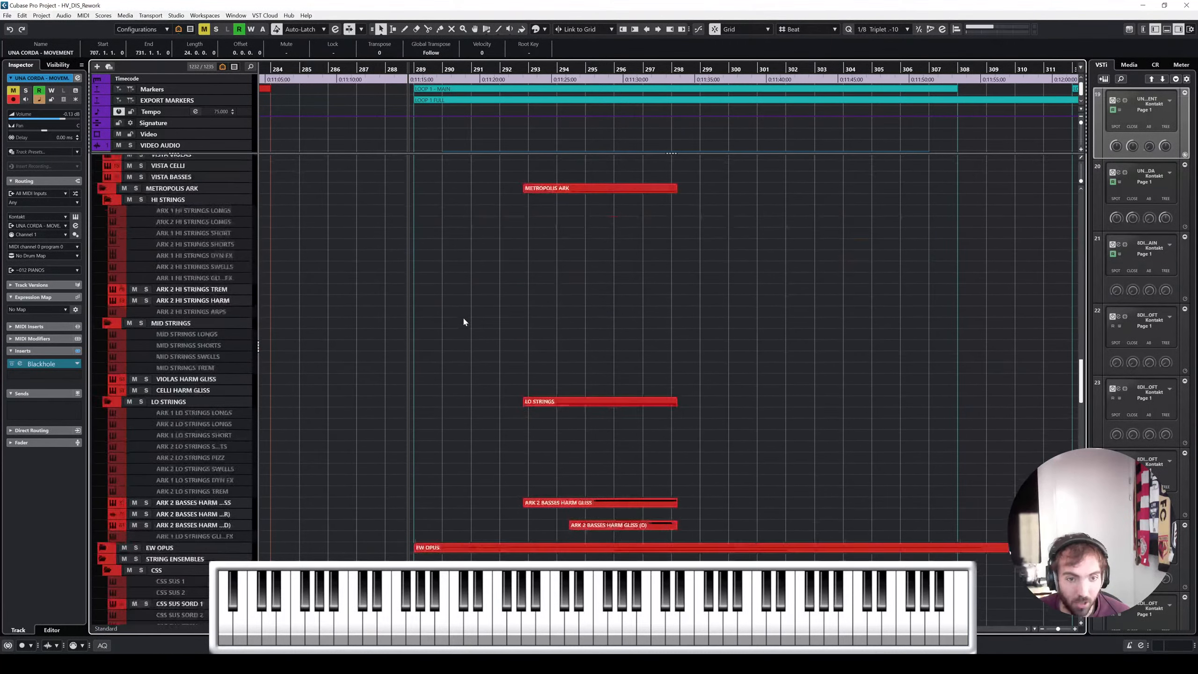
pyautogui.rightClick(455, 381)
pyautogui.click(502, 389)
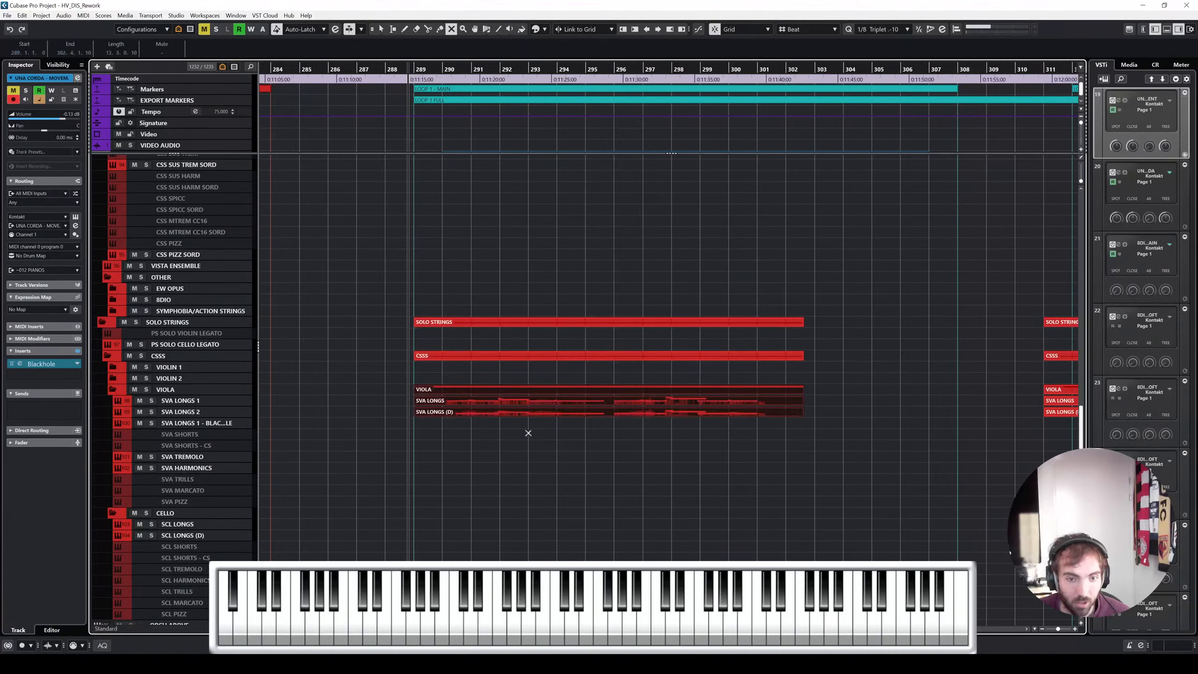
pyautogui.press('space')
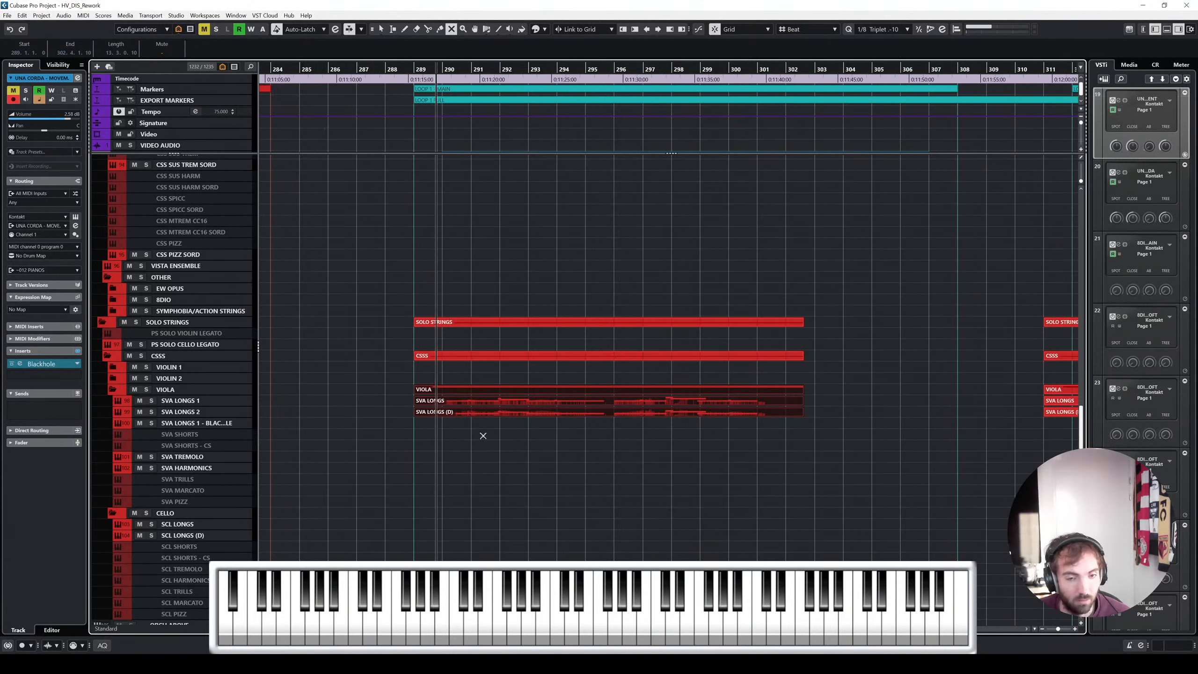
pyautogui.click(523, 391)
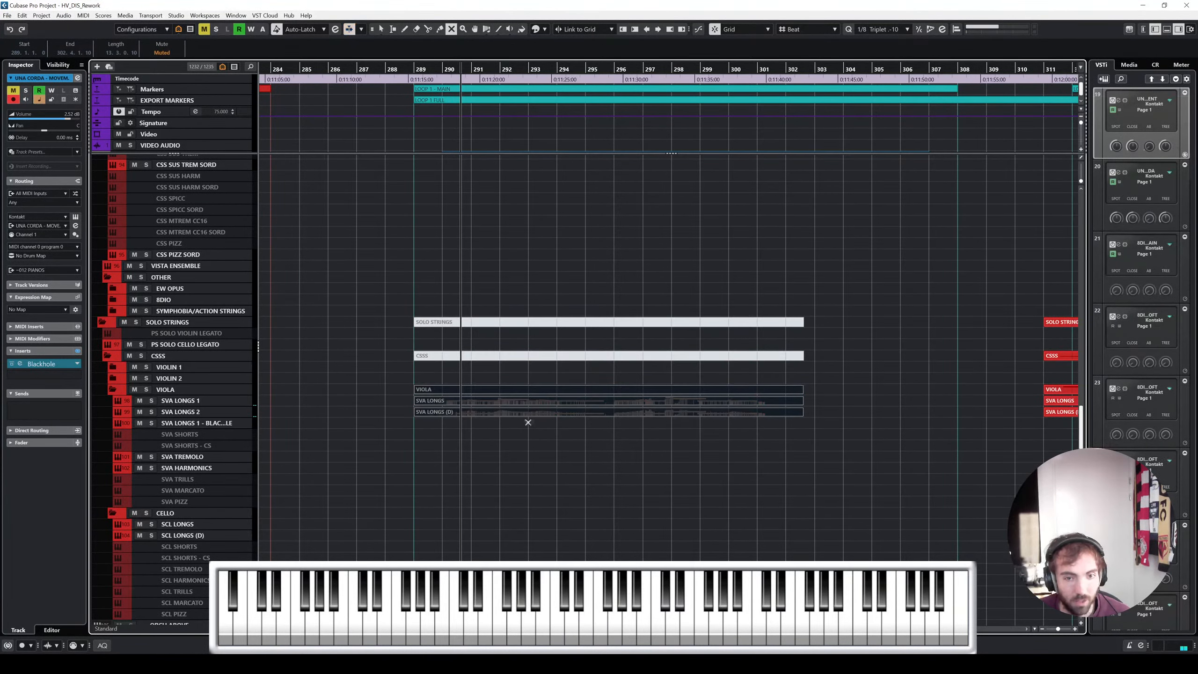
pyautogui.scroll(10, 524, 425)
pyautogui.rightClick(522, 423)
pyautogui.click(524, 425)
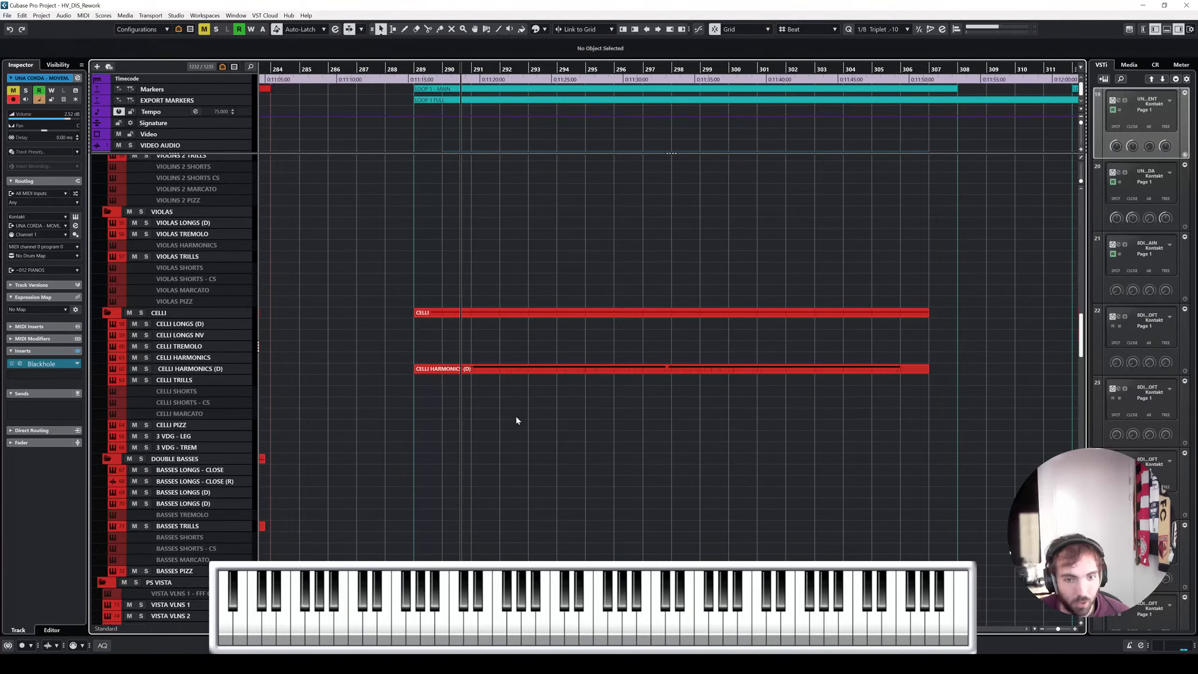
# Listen to the rest of the bar 289 passage and go back to the piano and harp parts around bar 735
pyautogui.scroll(10, 520, 415)
pyautogui.scroll(10, 521, 418)
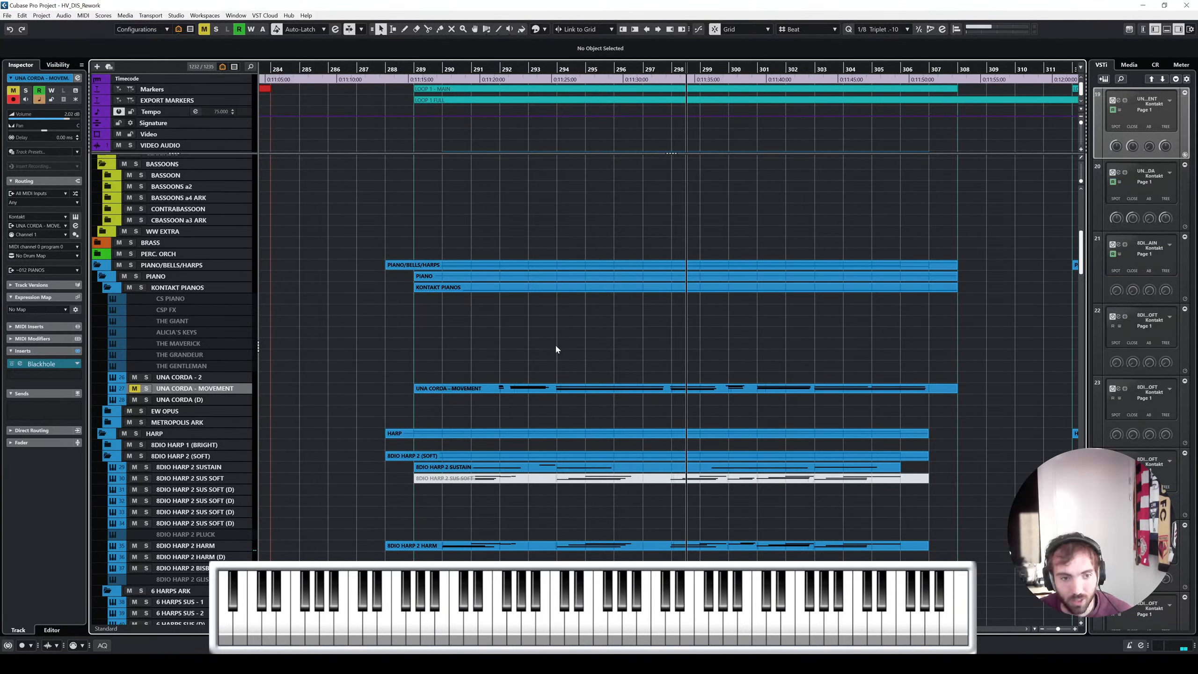
pyautogui.scroll(-2, 675, 340)
pyautogui.hscroll(20, 675, 340)
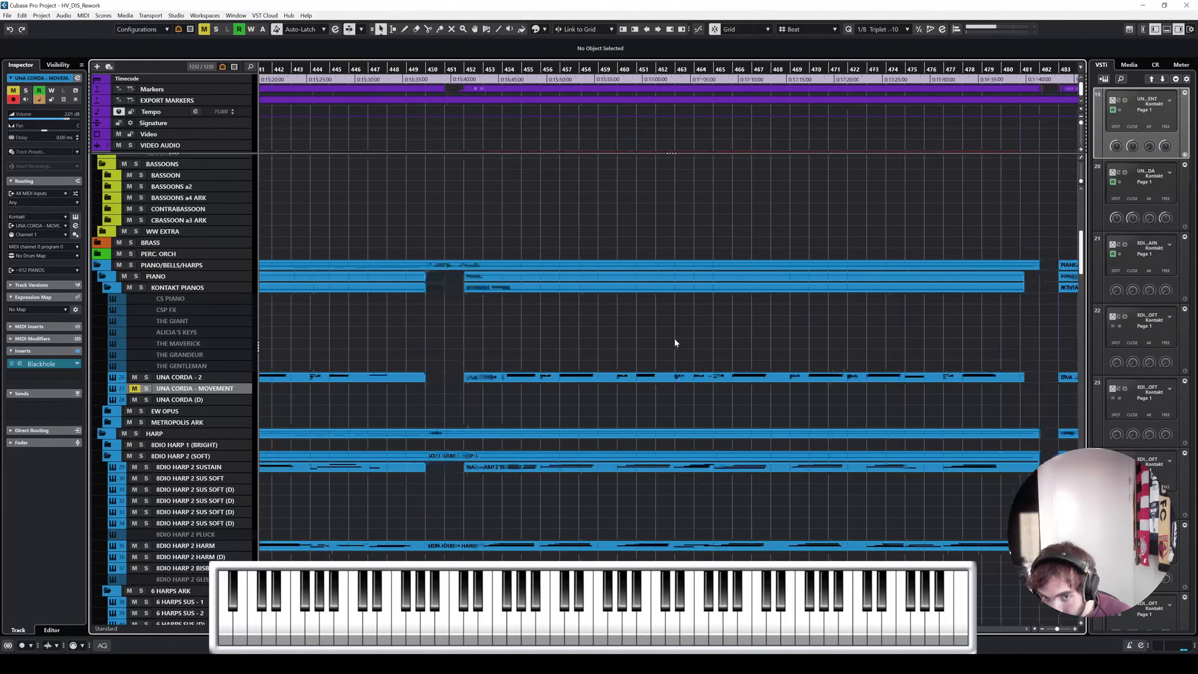
pyautogui.scroll(-2, 675, 343)
pyautogui.hscroll(20, 675, 343)
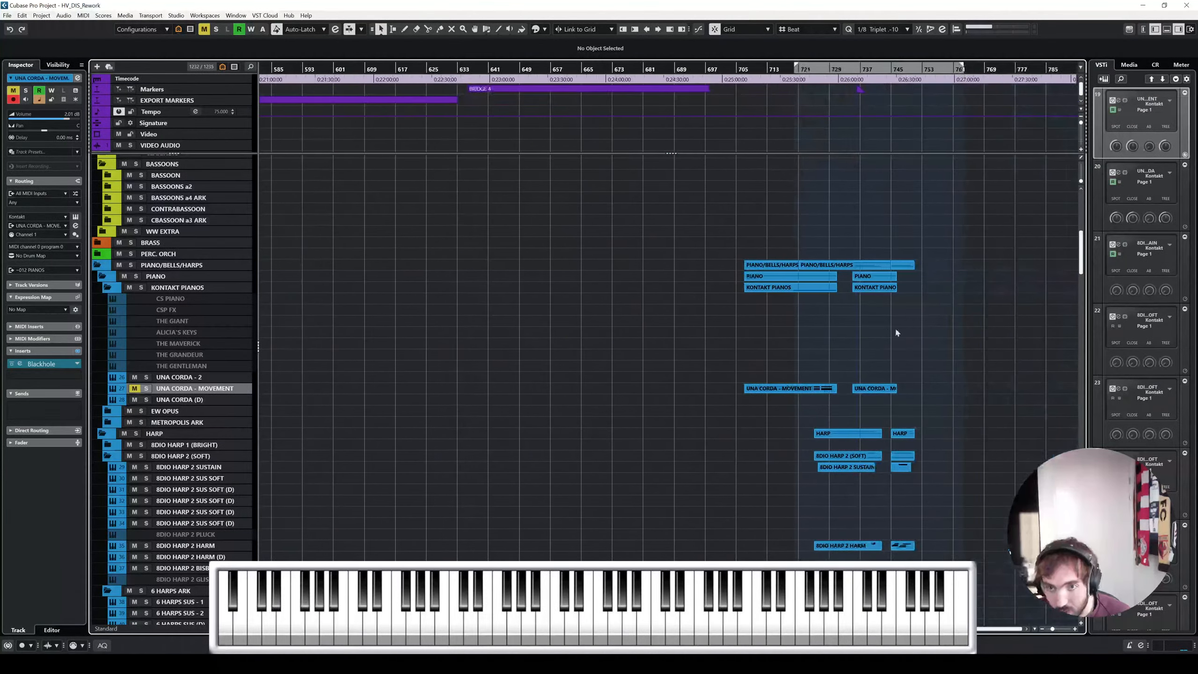
pyautogui.scroll(3, 720, 339)
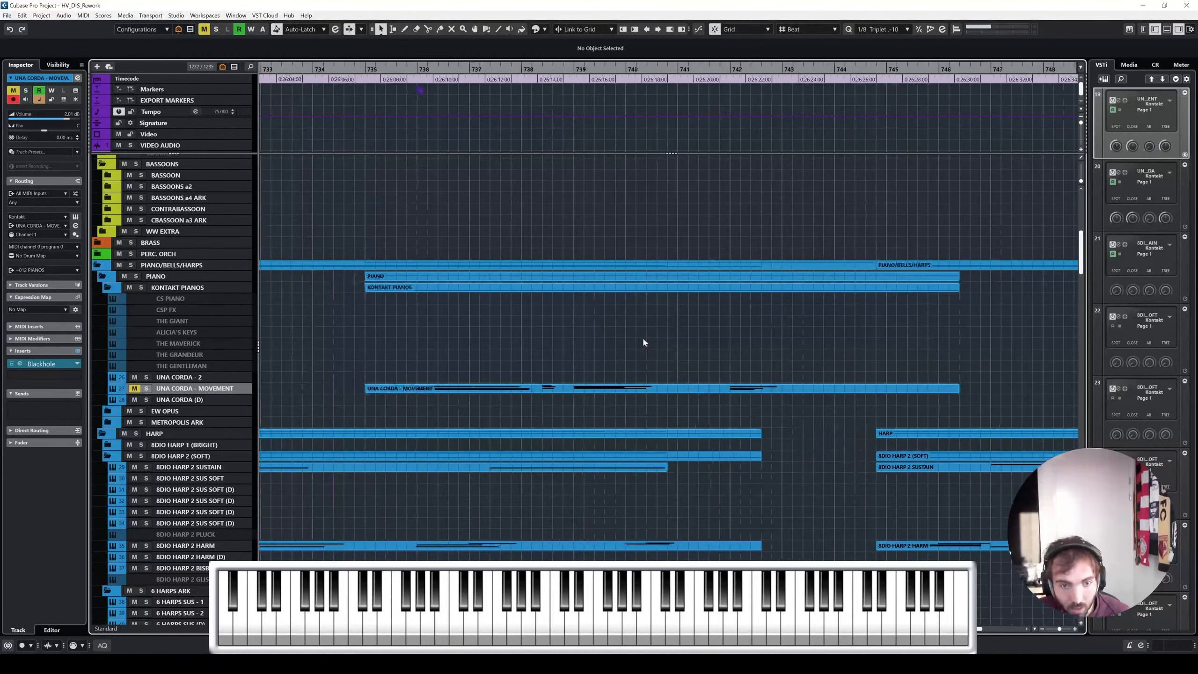
pyautogui.scroll(2, 392, 227)
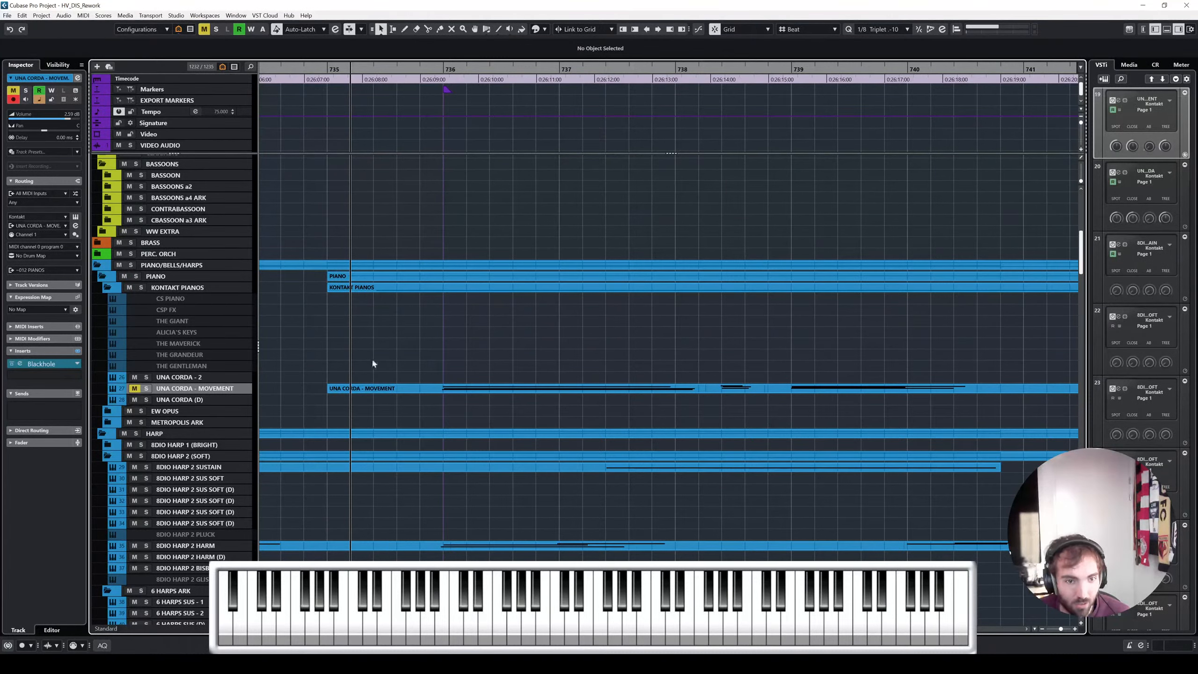
# Play back from about bar 735 and select the 3 AFLUTES LONGS track for recording
pyautogui.press('space')
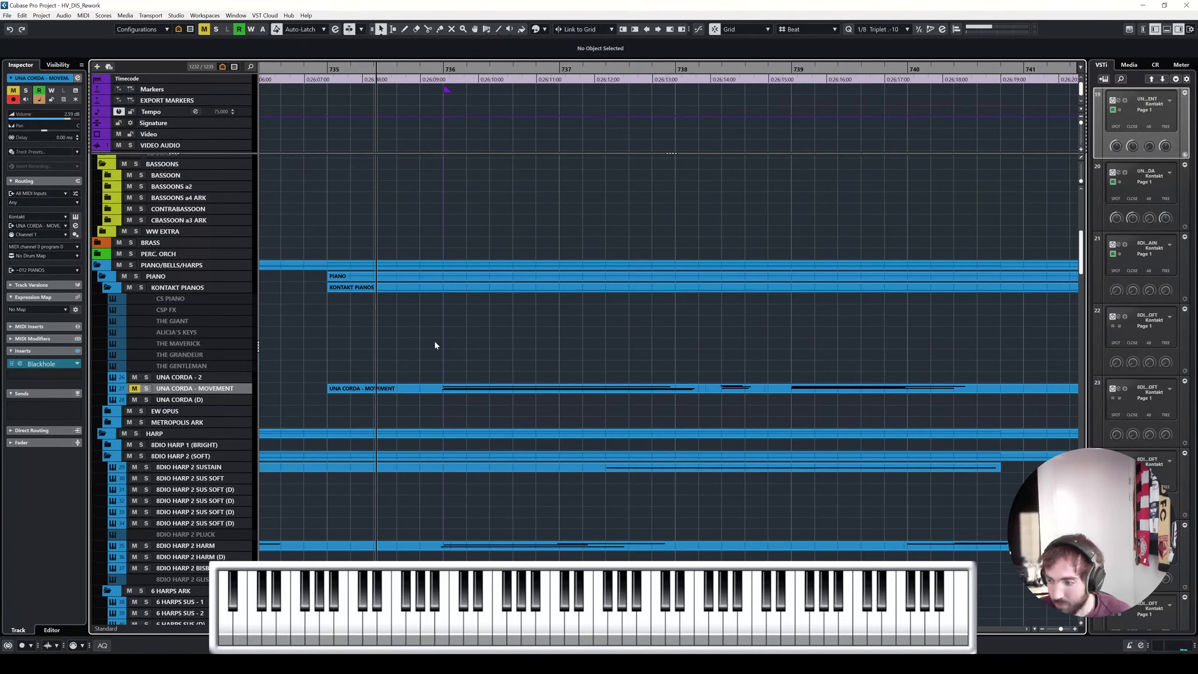
pyautogui.scroll(5, 435, 340)
pyautogui.scroll(2, 266, 306)
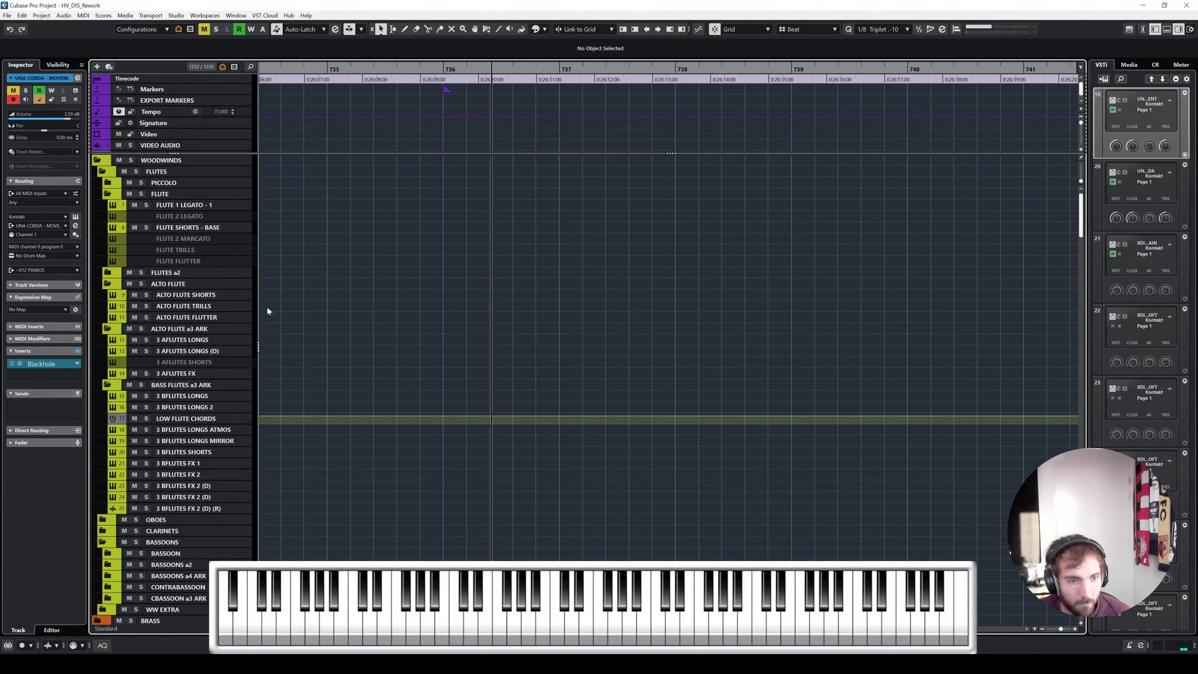
pyautogui.scroll(-6, 344, 304)
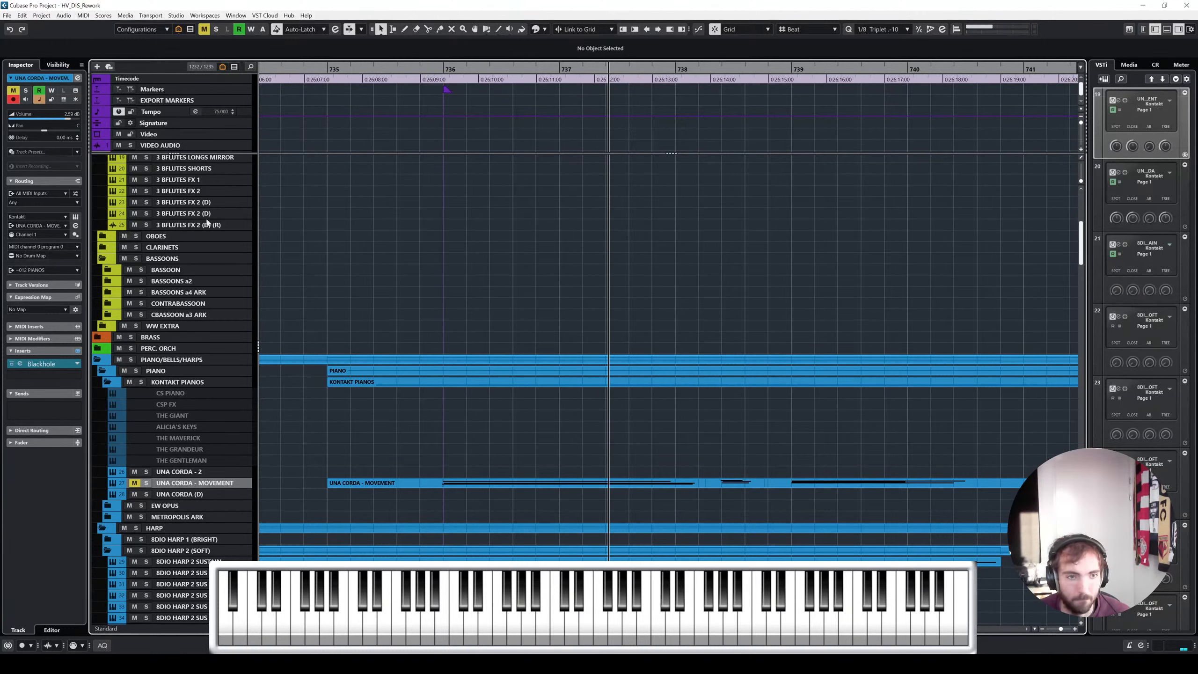
pyautogui.scroll(5, 417, 264)
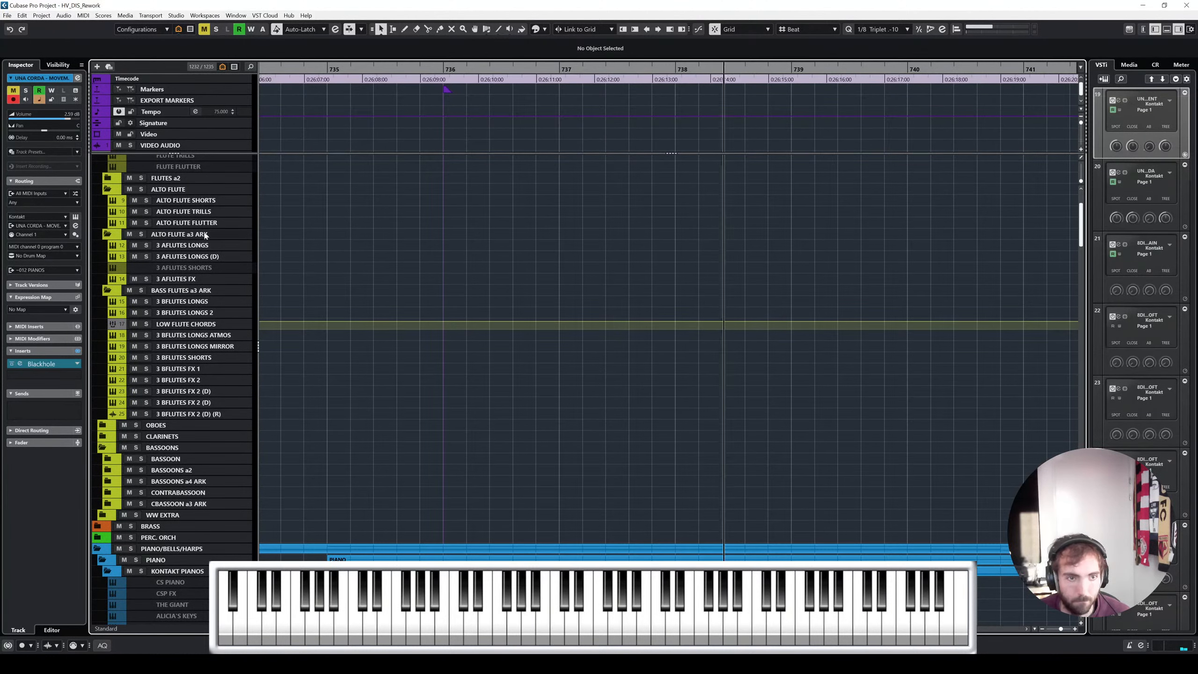
pyautogui.click(210, 248)
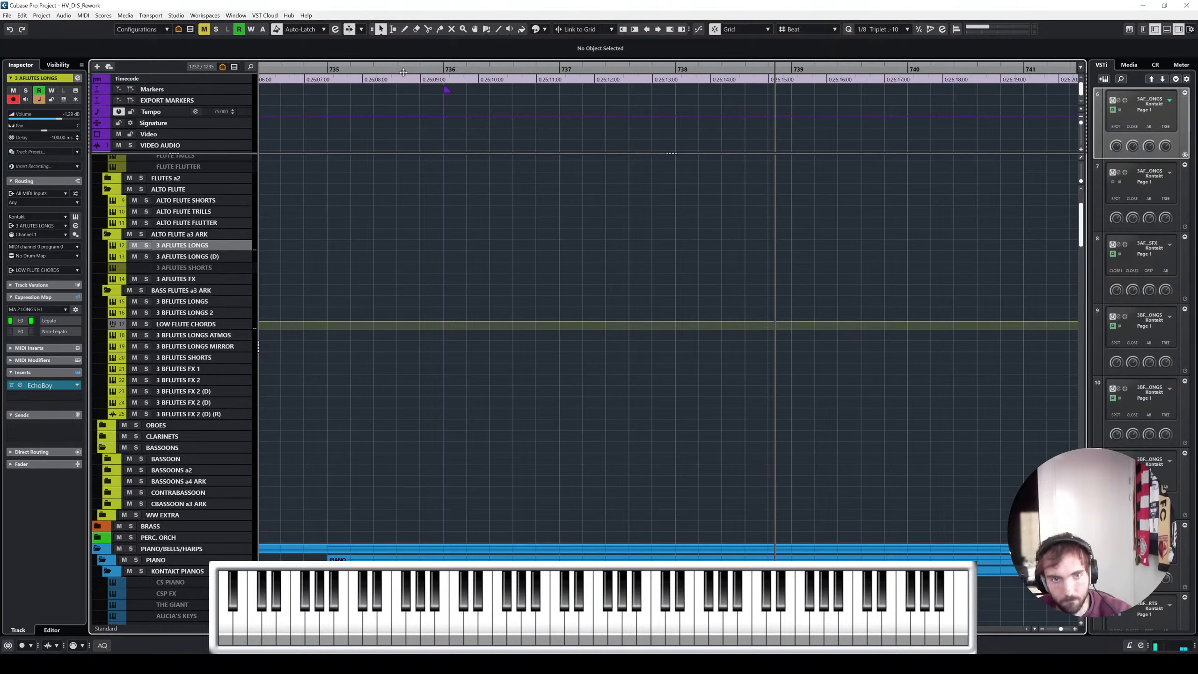
# Try recording a part on the 3 AFLUTES LONGS track from bar 735, and undo the take
pyautogui.moveTo(353, 71); pyautogui.dragTo(330, 70)
pyautogui.press('KP_Multiply')
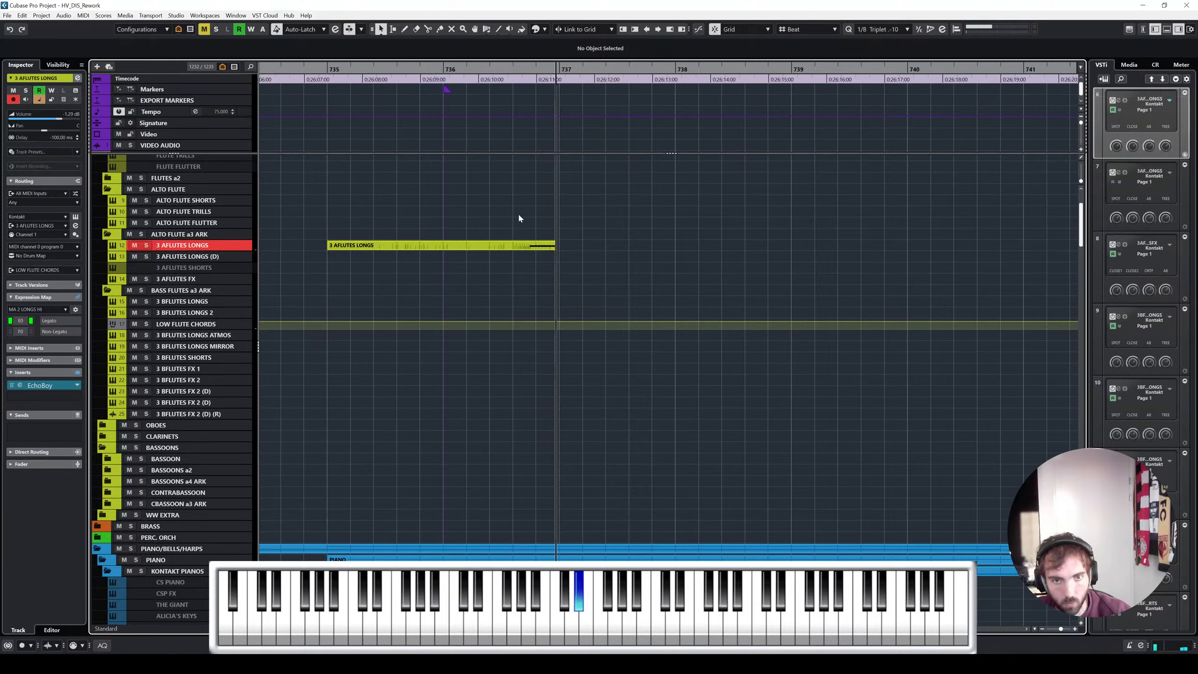
pyautogui.press('space')
pyautogui.hotkey('ctrl', 'z')
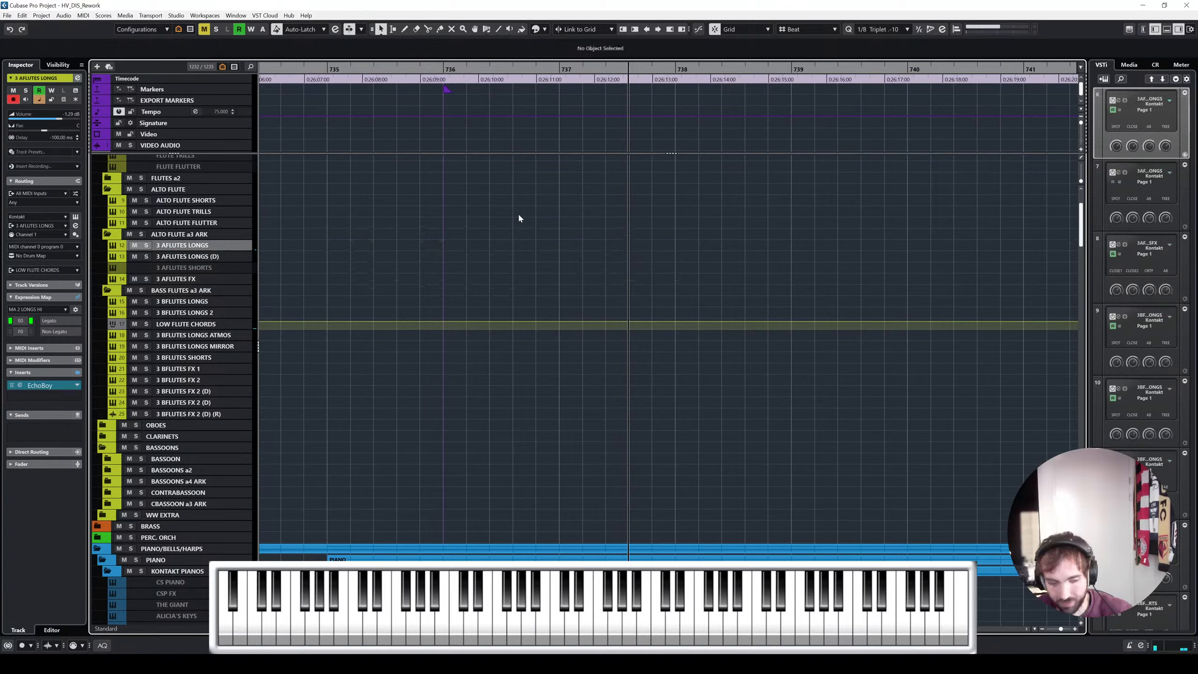
# Record a new MIDI part on the 3 AFLUTES LONGS track from bar 736 to bar 745
pyautogui.click(443, 70)
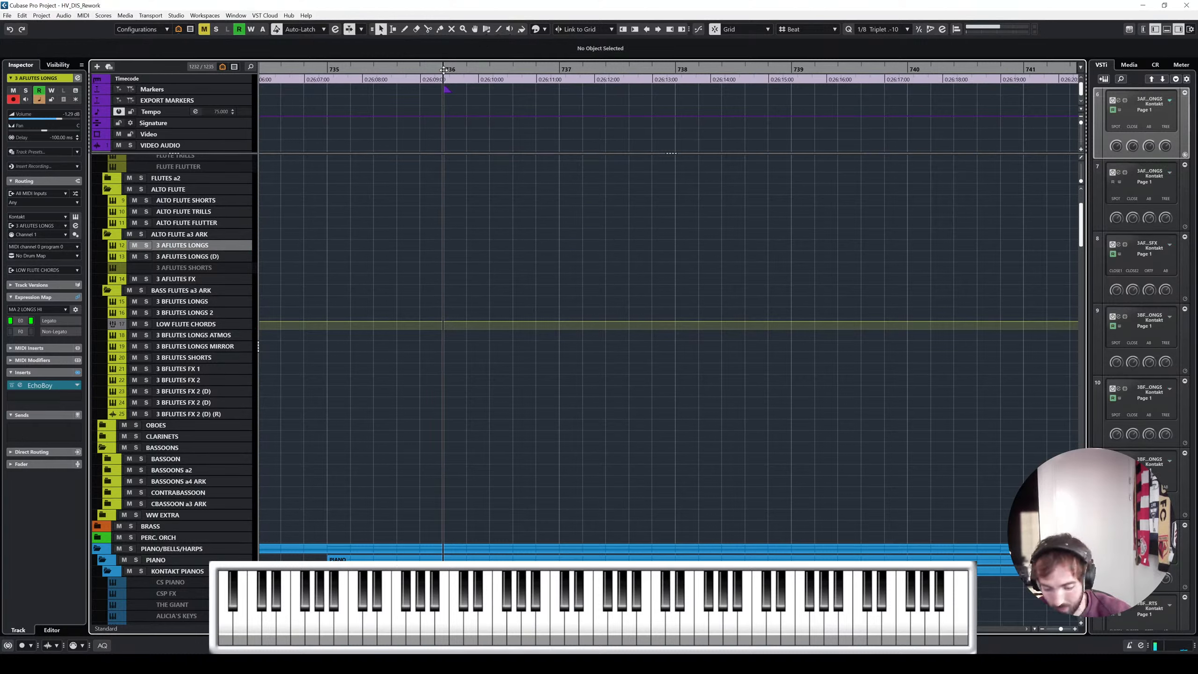
pyautogui.press('KP_Multiply')
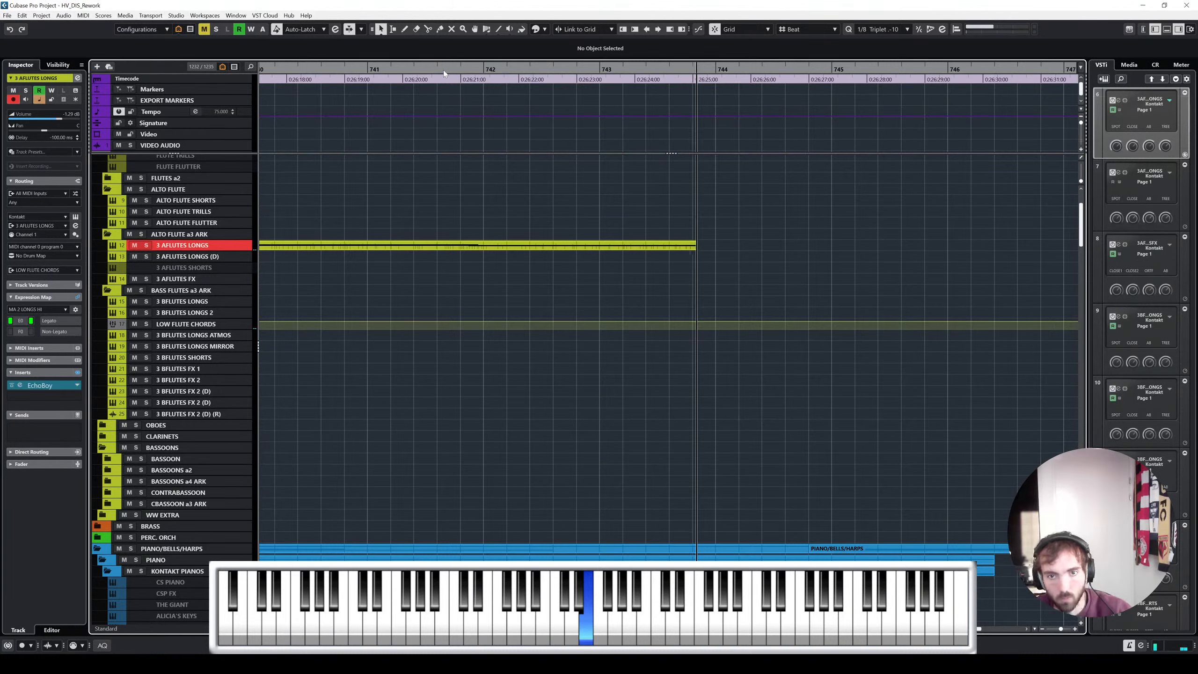
pyautogui.press('space')
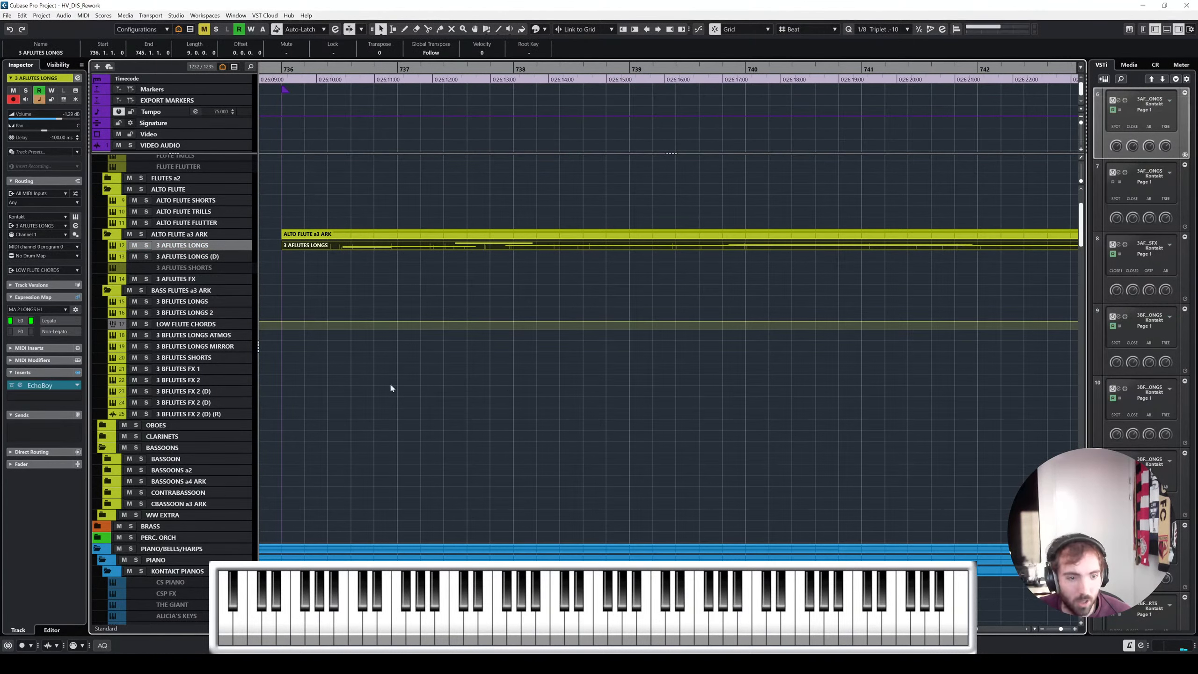
# Play back from about bar 735 to review the new alto flute part against the piano and harp parts
pyautogui.scroll(-3, 384, 383)
pyautogui.scroll(2, 375, 380)
pyautogui.scroll(-2, 467, 339)
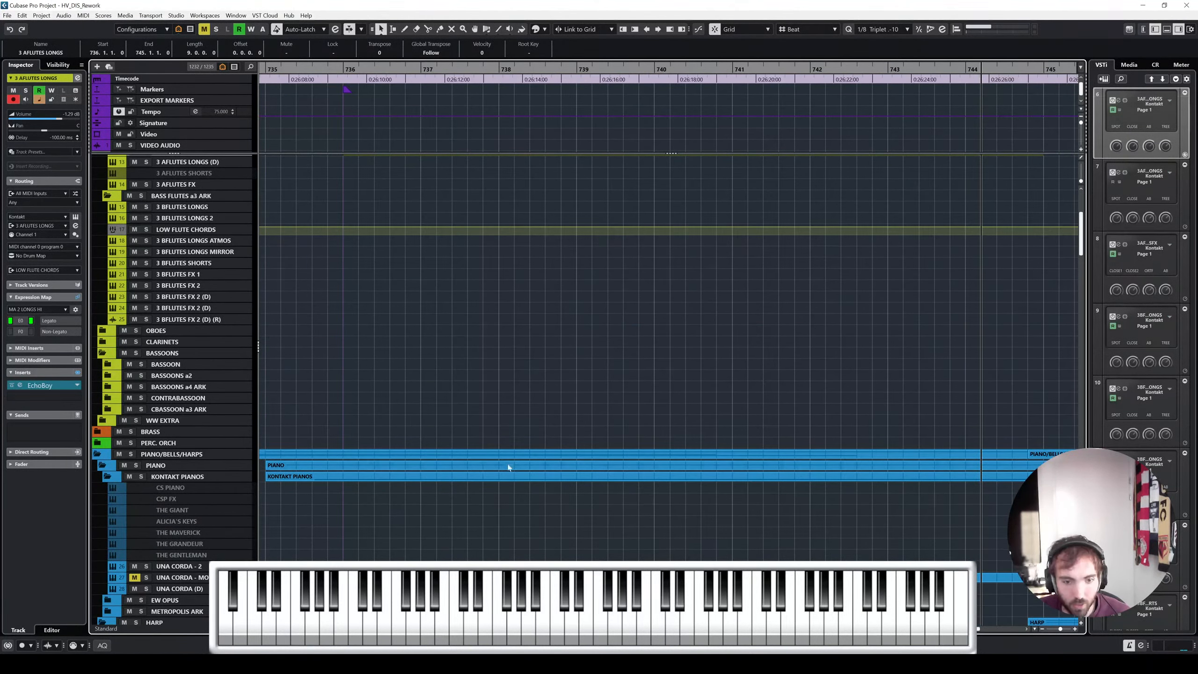
pyautogui.scroll(5, 508, 467)
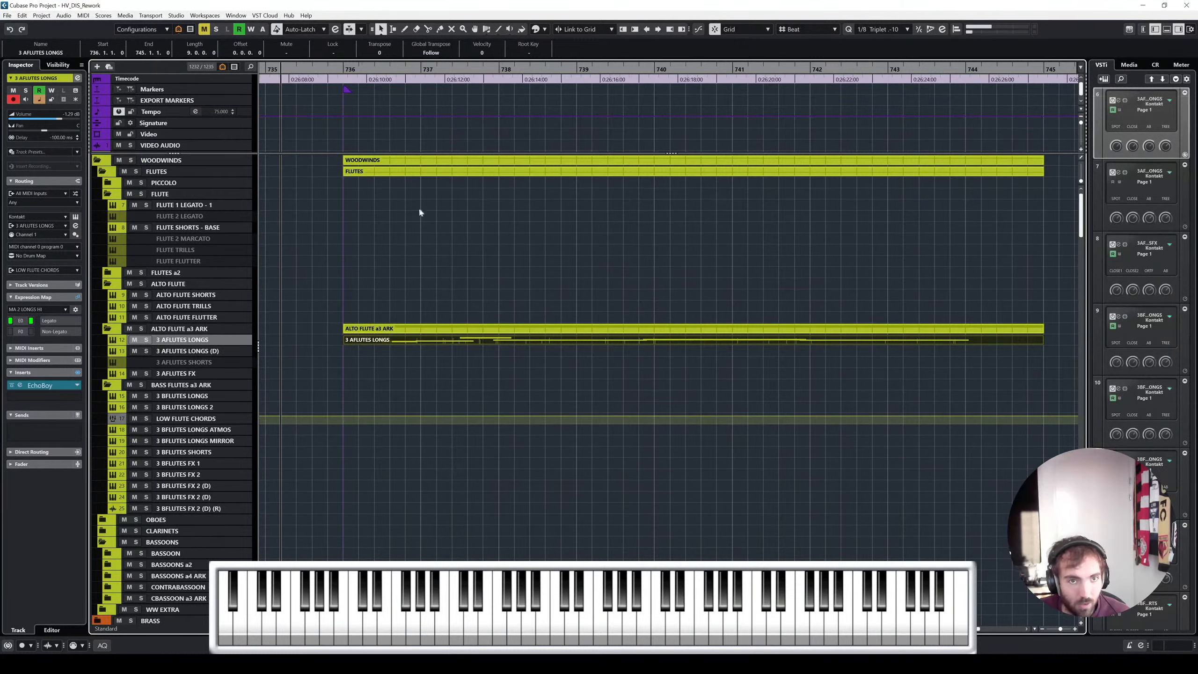
pyautogui.scroll(-2, 453, 231)
pyautogui.scroll(-7, 514, 272)
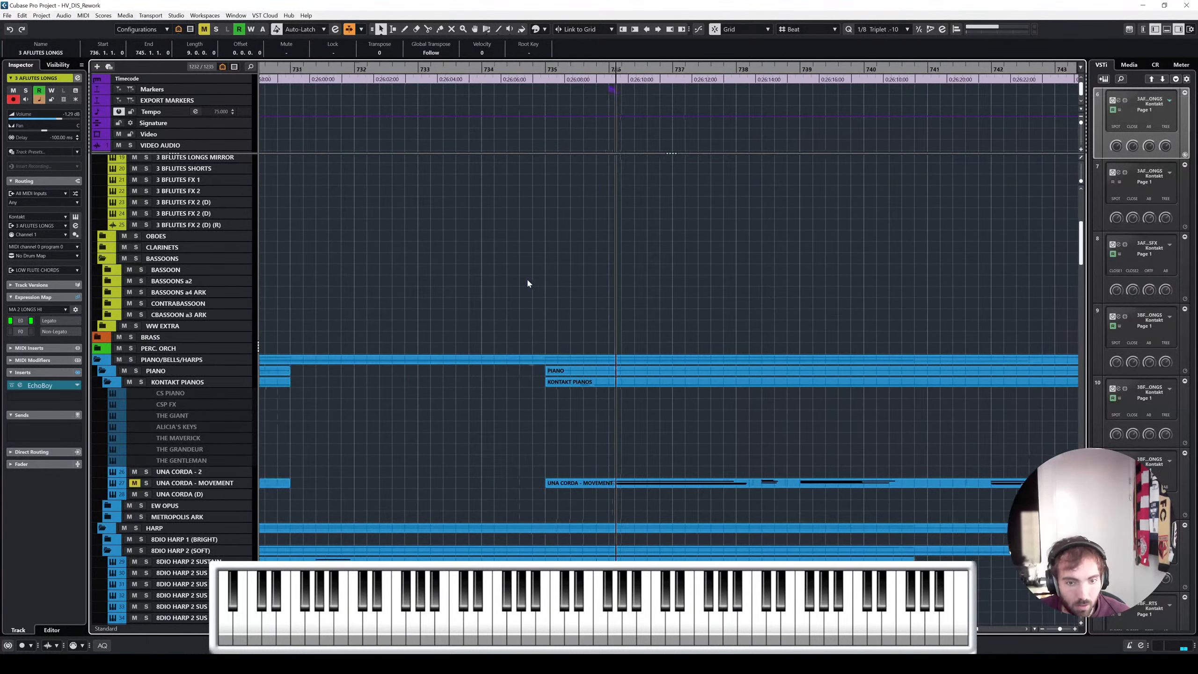
pyautogui.scroll(7, 594, 281)
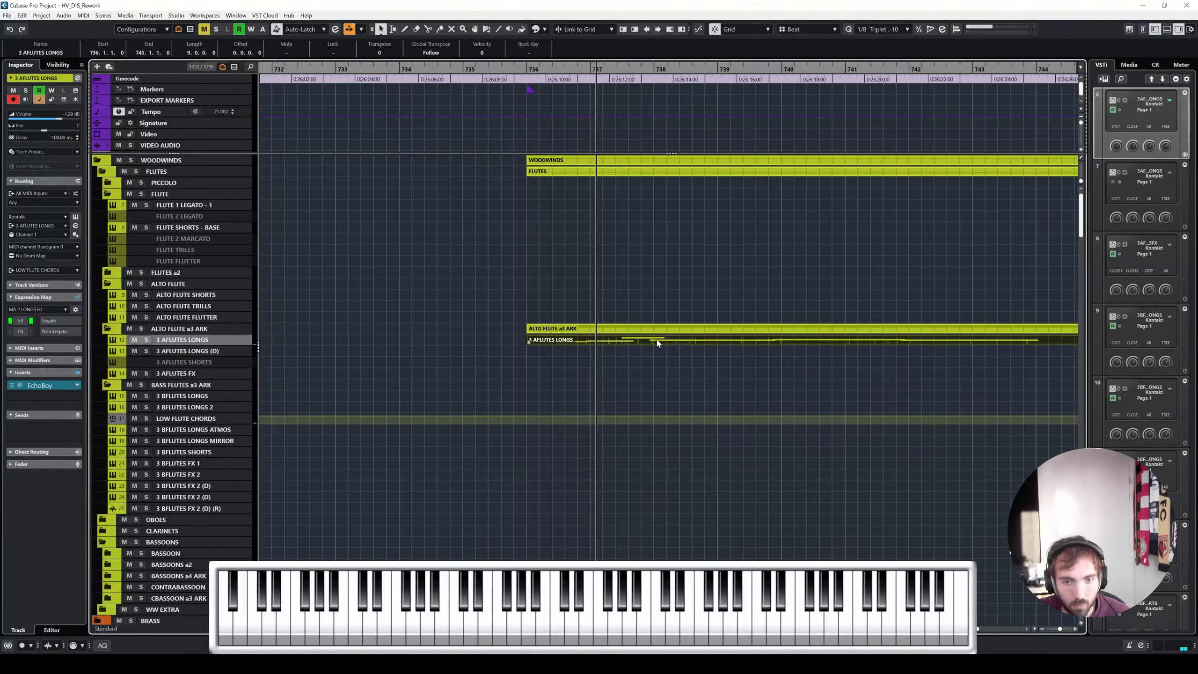
# Raise the long note between about bars 738 and 740 in the 3 AFLUTES LONGS part by one semitone, and audition it
pyautogui.doubleClick(583, 341)
pyautogui.press('space')
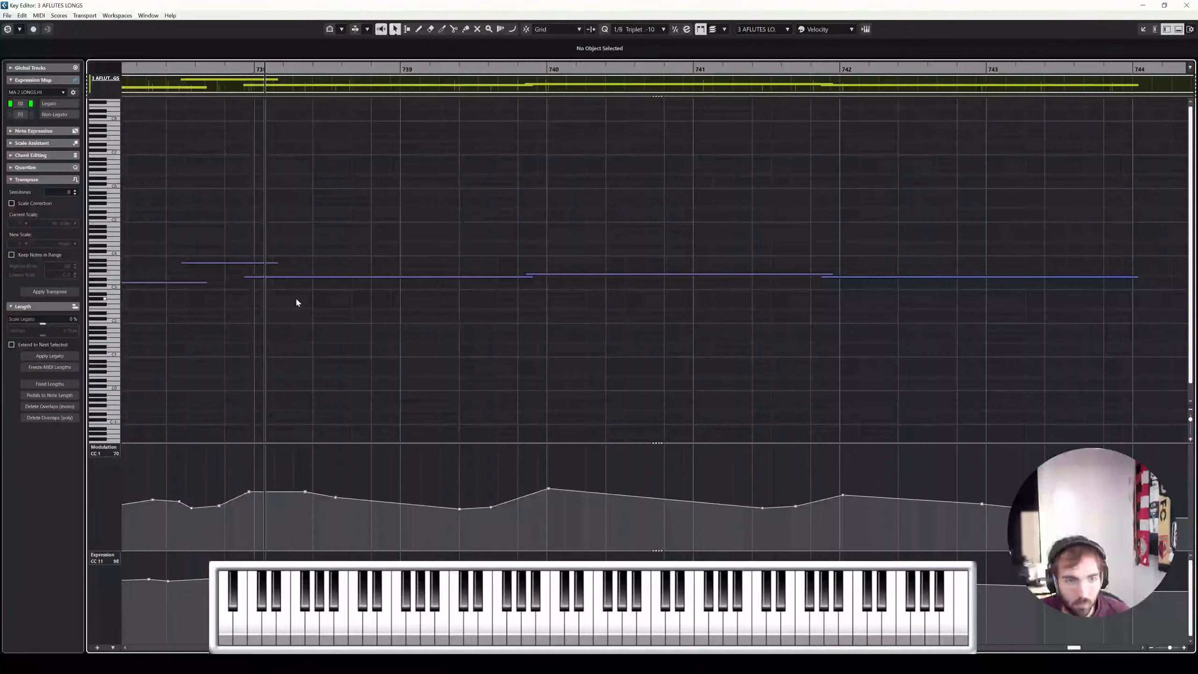
pyautogui.hscroll(-2, 297, 299)
pyautogui.click(422, 277)
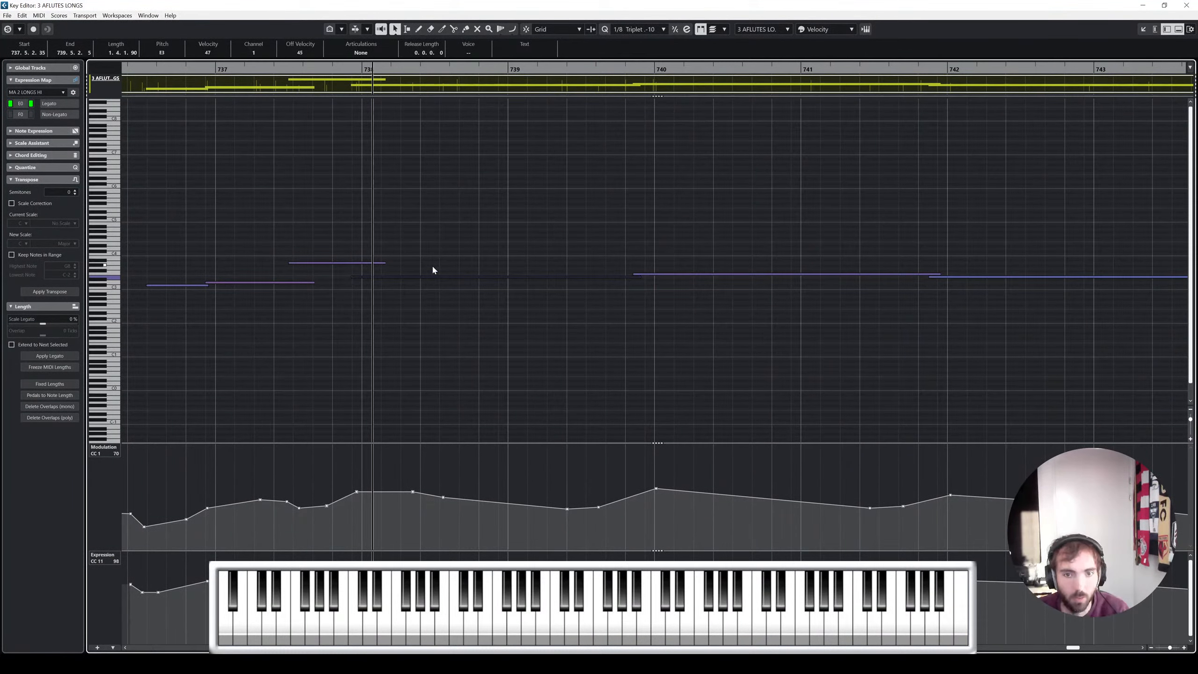
pyautogui.press('Up')
pyautogui.click(263, 76)
pyautogui.press('space')
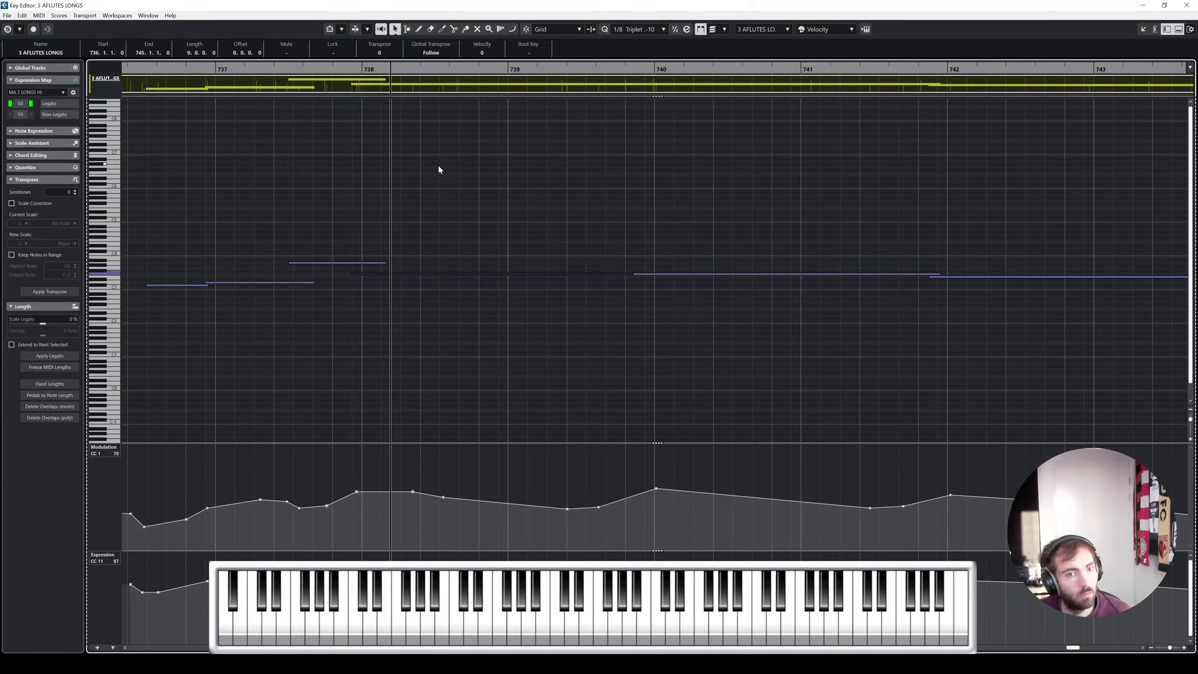
# Lower the long note starting just before bar 739 in the 3 AFLUTES LONGS part by one semitone
pyautogui.rightClick(635, 271)
pyautogui.click(616, 287)
pyautogui.moveTo(544, 275); pyautogui.dragTo(515, 274)
pyautogui.click(198, 285)
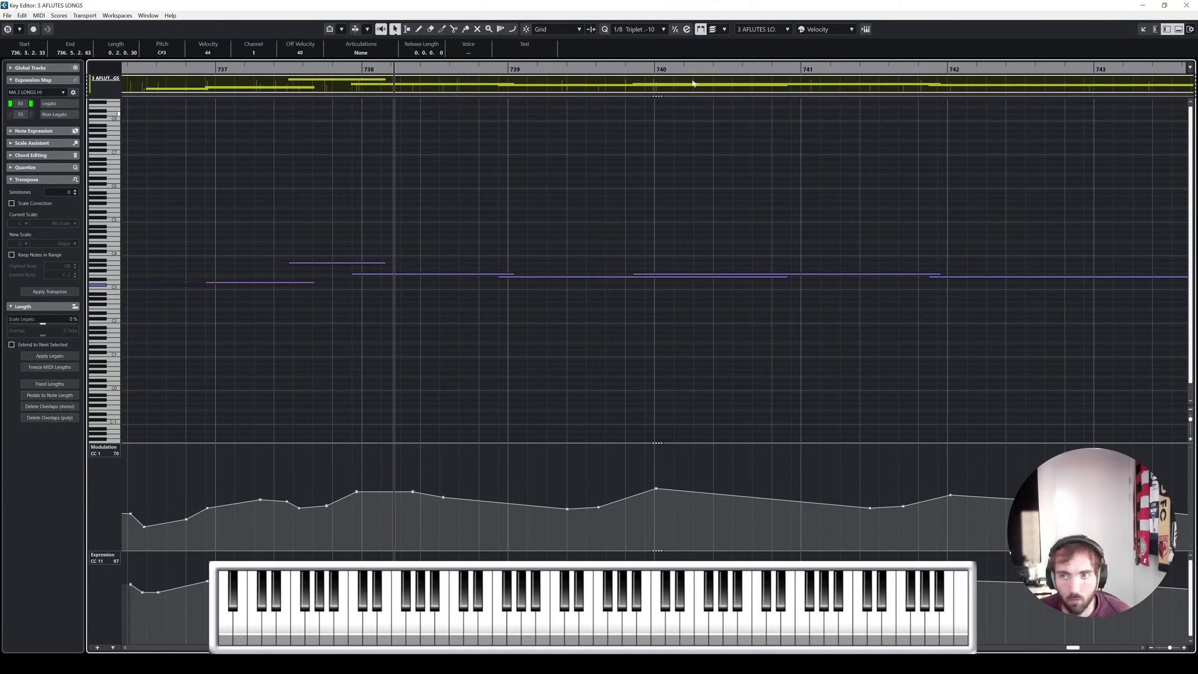
# Copy the 3 AFLUTES LONGS part onto the 3 BFLUTES LONGS track and open the copy for note editing
pyautogui.press('Escape')
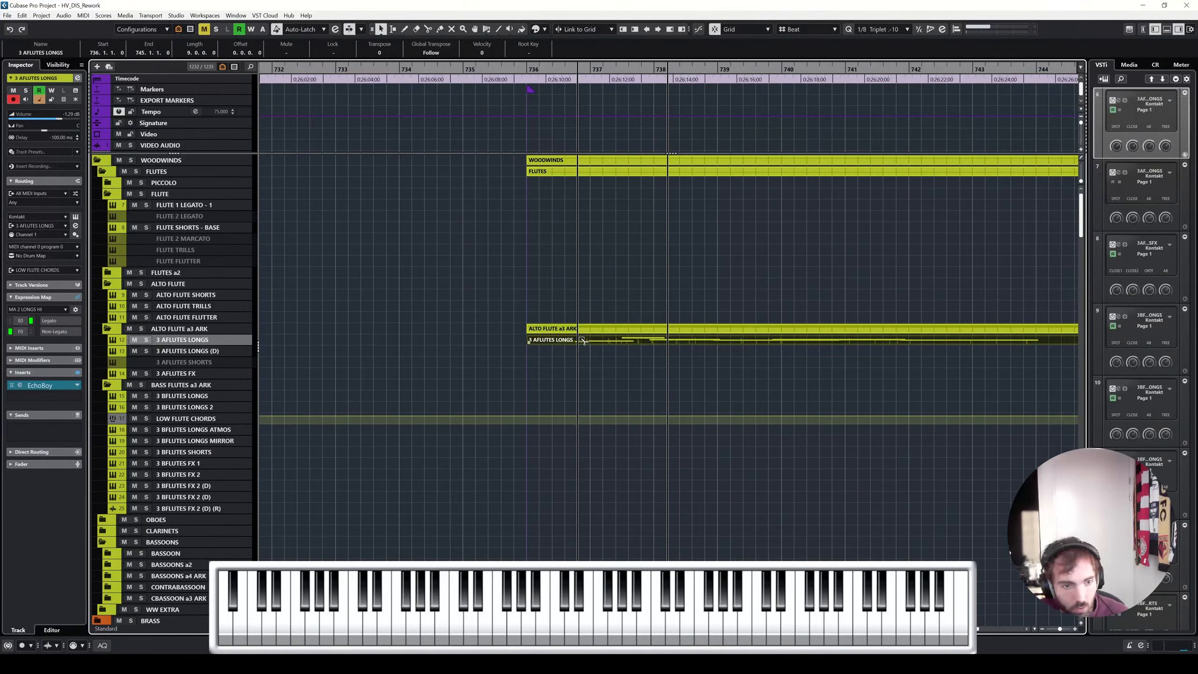
pyautogui.moveTo(582, 340); pyautogui.dragTo(582, 398)
pyautogui.doubleClick(583, 398)
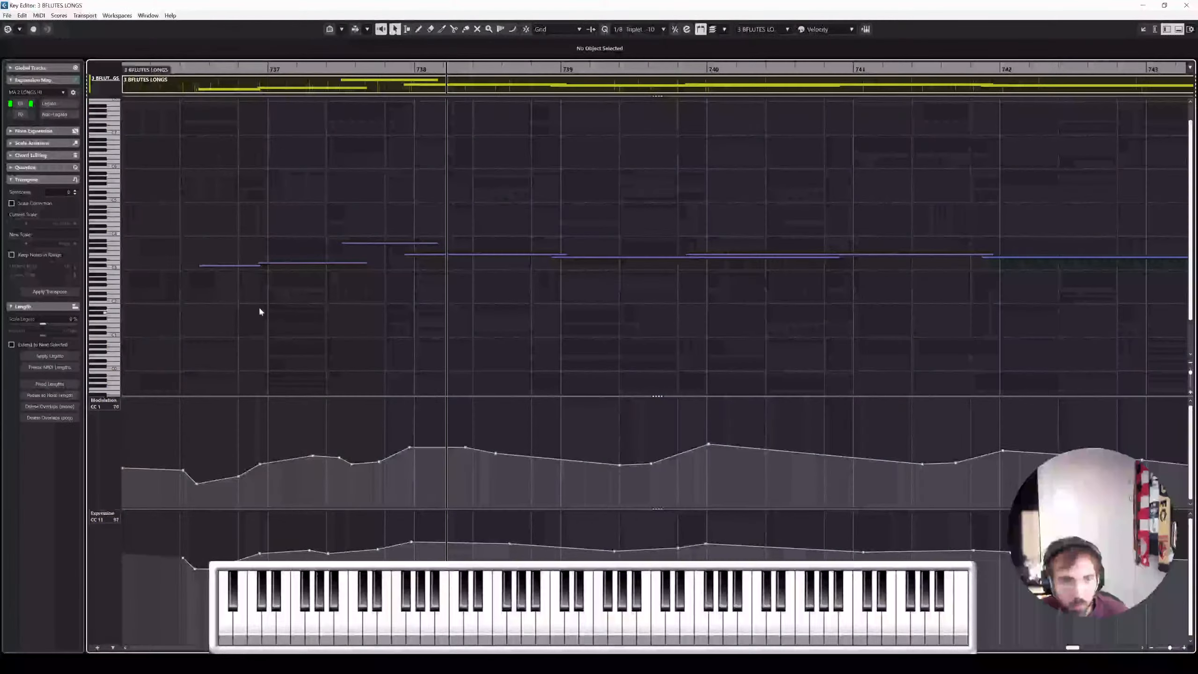
# Lower the first note of the 3 BFLUTES LONGS part to G2 and play the part from its start
pyautogui.moveTo(258, 304); pyautogui.dragTo(236, 229)
pyautogui.press('Down')
pyautogui.press('Down')
pyautogui.press('Down')
pyautogui.press('Down')
pyautogui.press('Down')
pyautogui.press('Down')
pyautogui.press('Down')
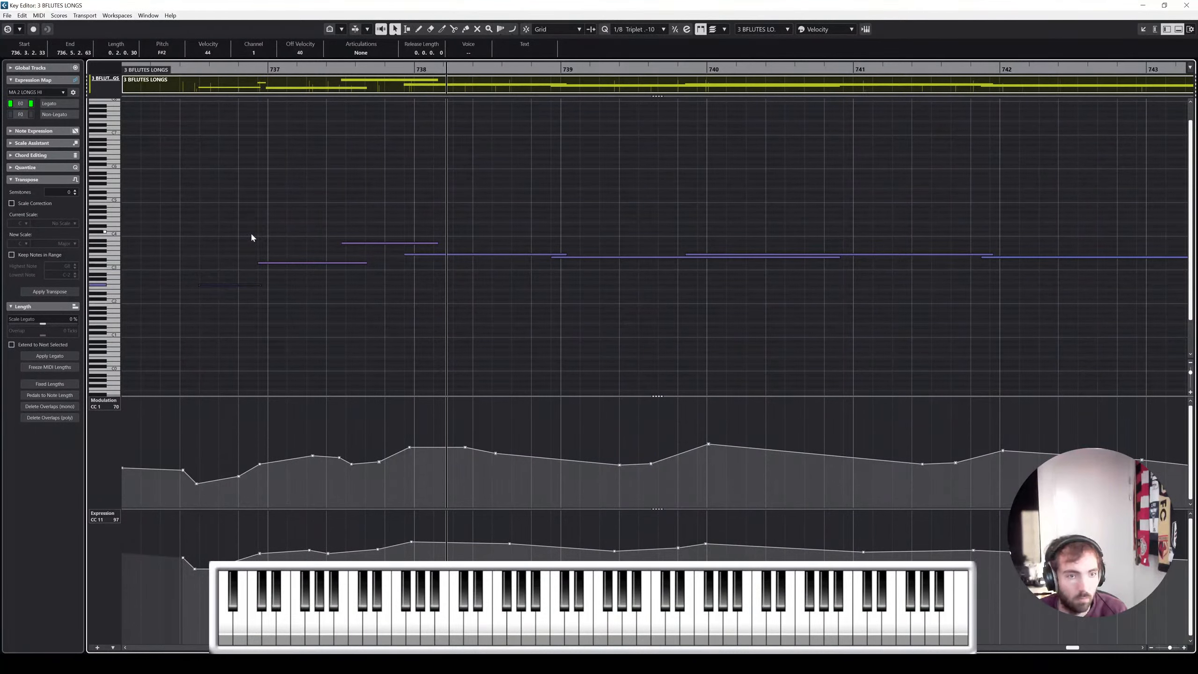
pyautogui.press('Up')
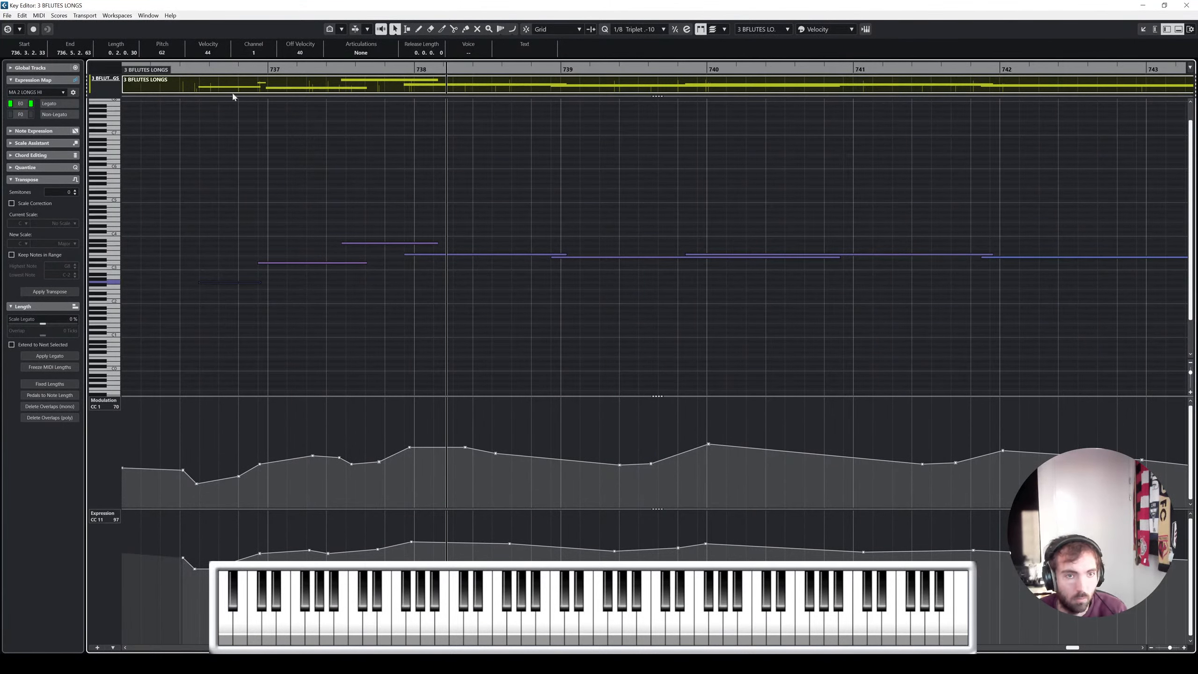
pyautogui.click(191, 66)
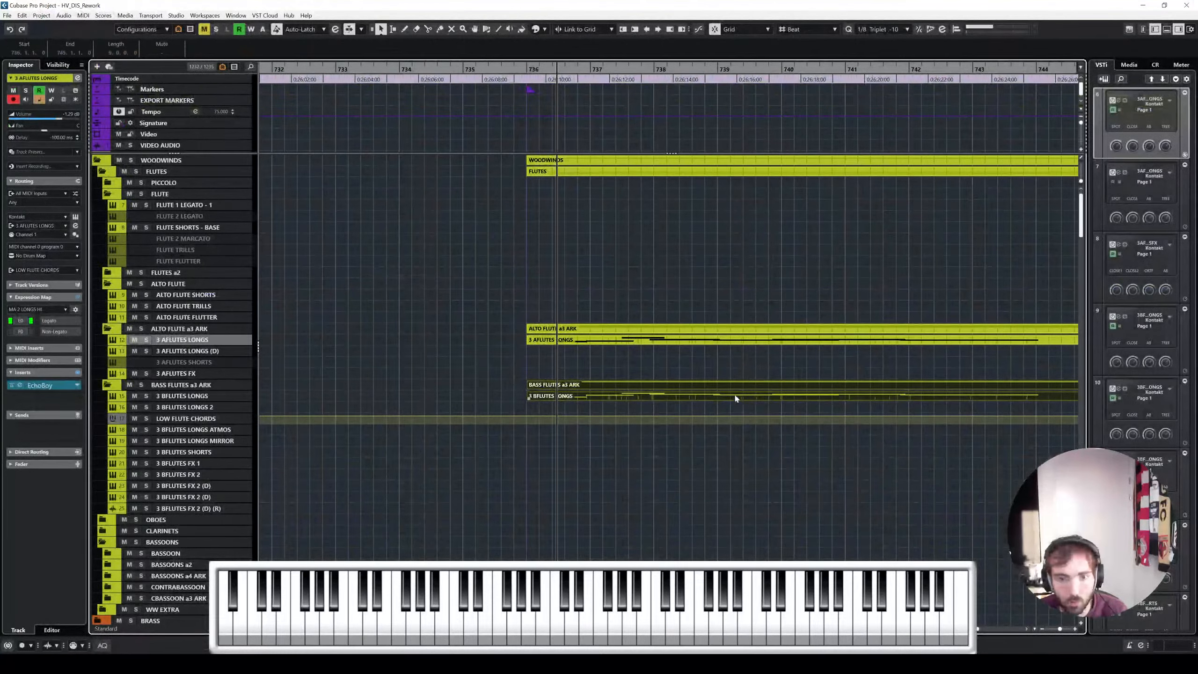
# Lower the remaining notes of the 3 BFLUTES LONGS part by five semitones, and set its second note to A#2
pyautogui.doubleClick(736, 396)
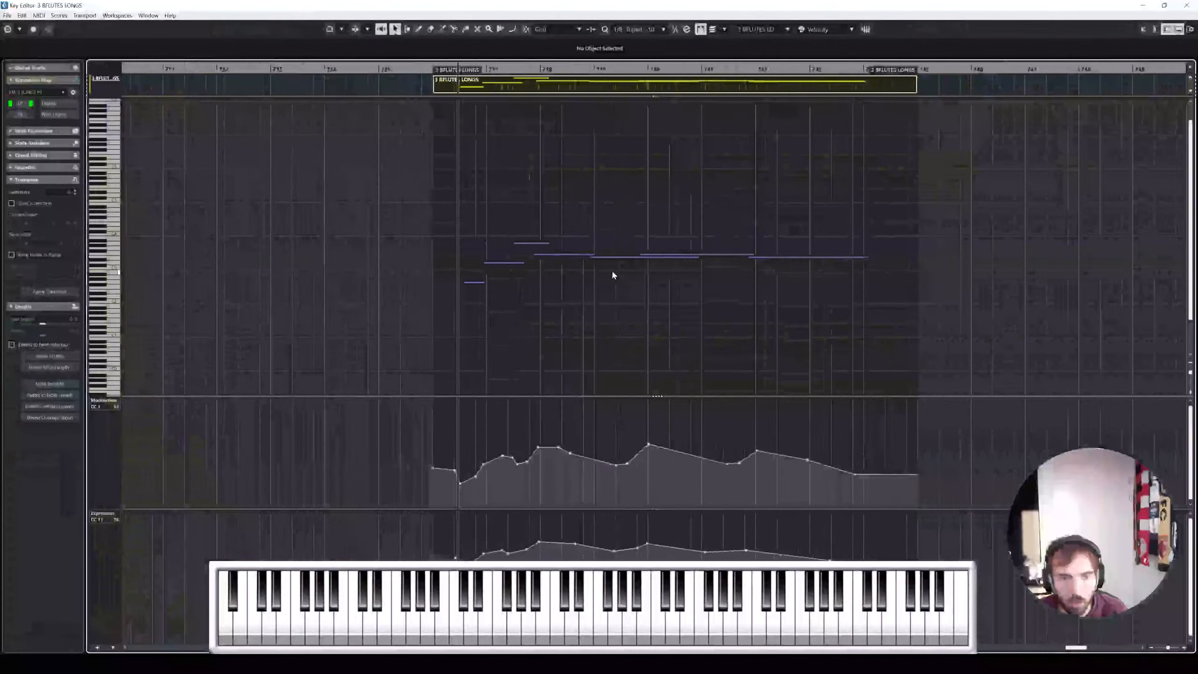
pyautogui.hscroll(2, 613, 271)
pyautogui.moveTo(842, 325); pyautogui.dragTo(405, 231)
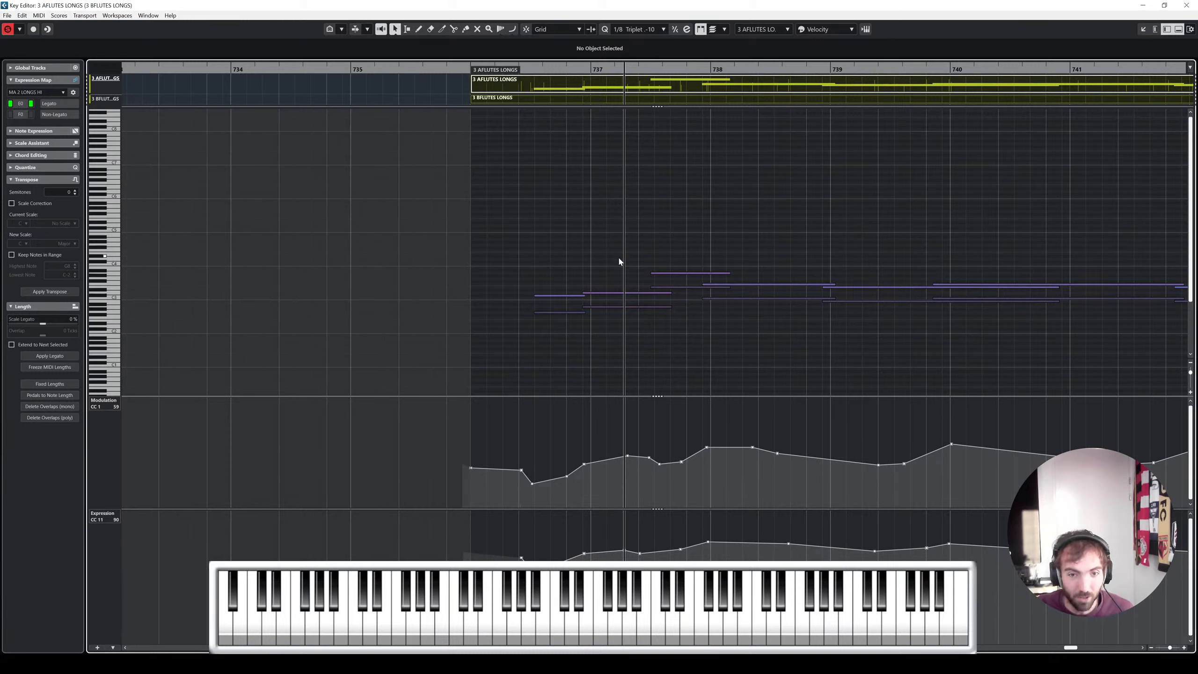
pyautogui.click(622, 307)
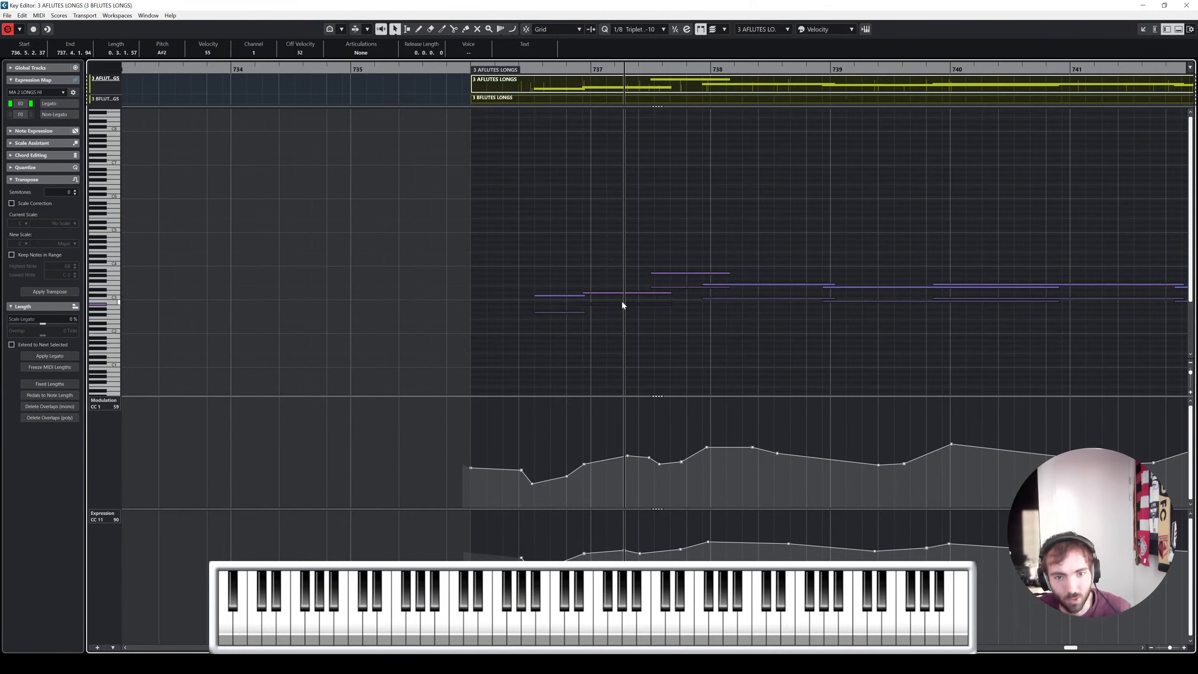
# In both flute parts, start the second note just before bar 737 and extend the first note slightly past bar 737 to overlap it
pyautogui.scroll(3, 616, 322)
pyautogui.click(534, 251)
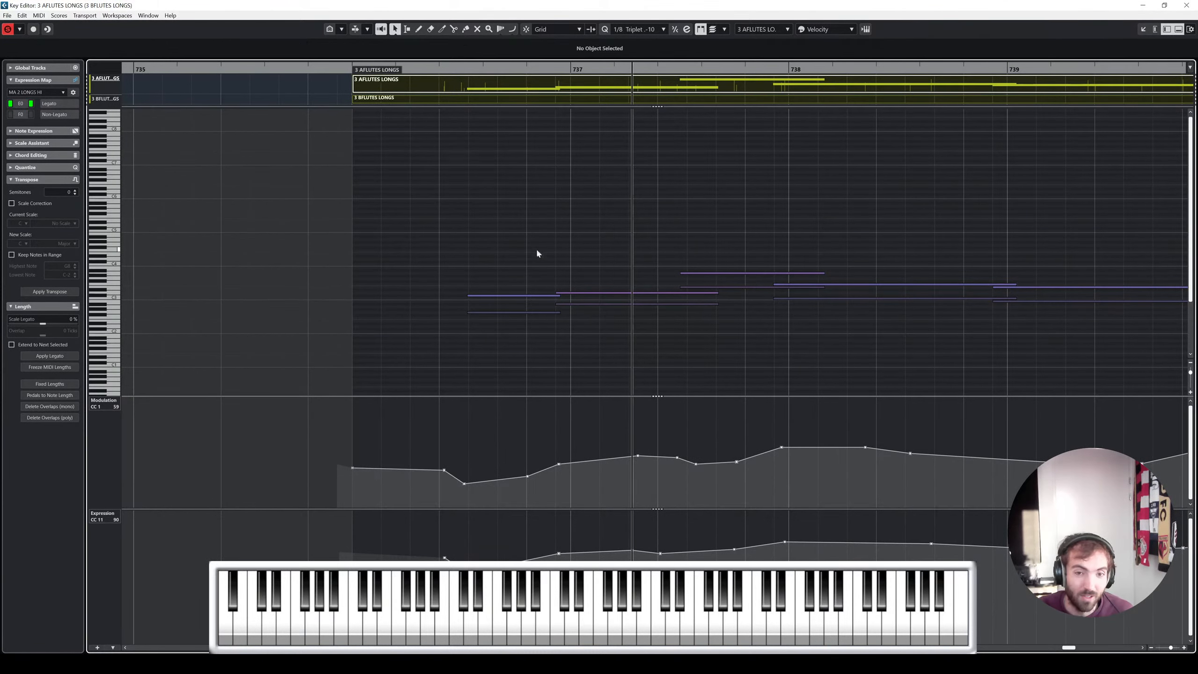
pyautogui.click(557, 312)
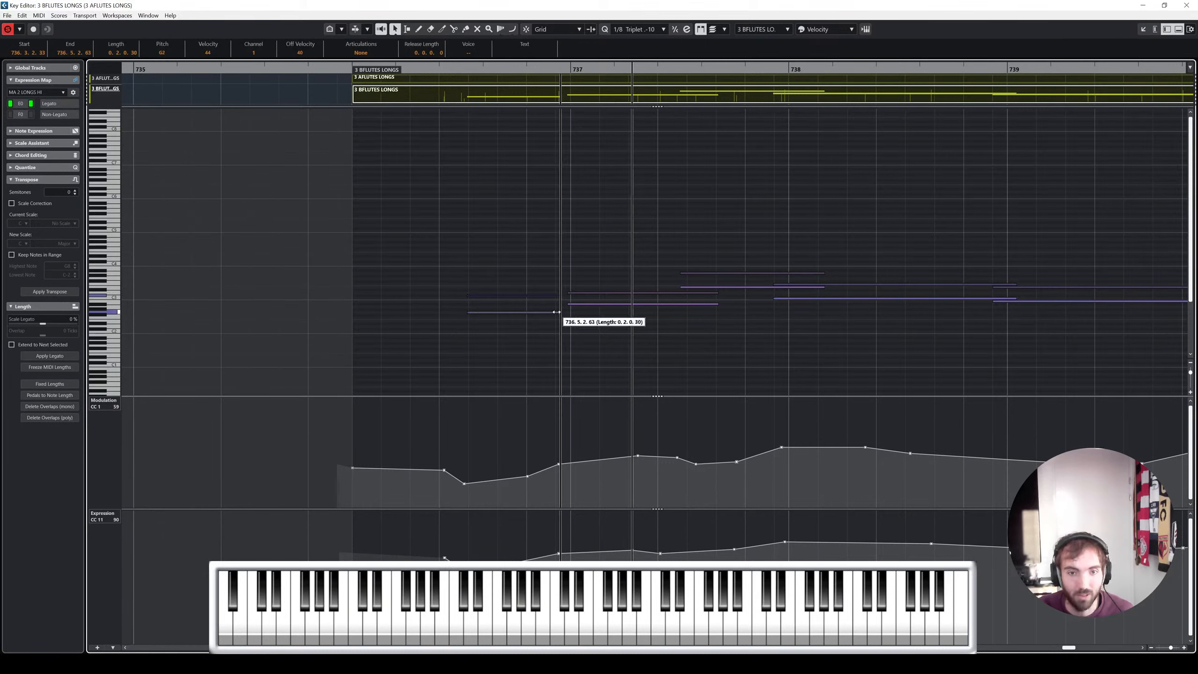
pyautogui.moveTo(557, 312); pyautogui.dragTo(593, 312)
pyautogui.click(505, 193)
# Play back both flute parts from about bar 736, check the third notes in bar 737, and close the note editor
pyautogui.click(427, 70)
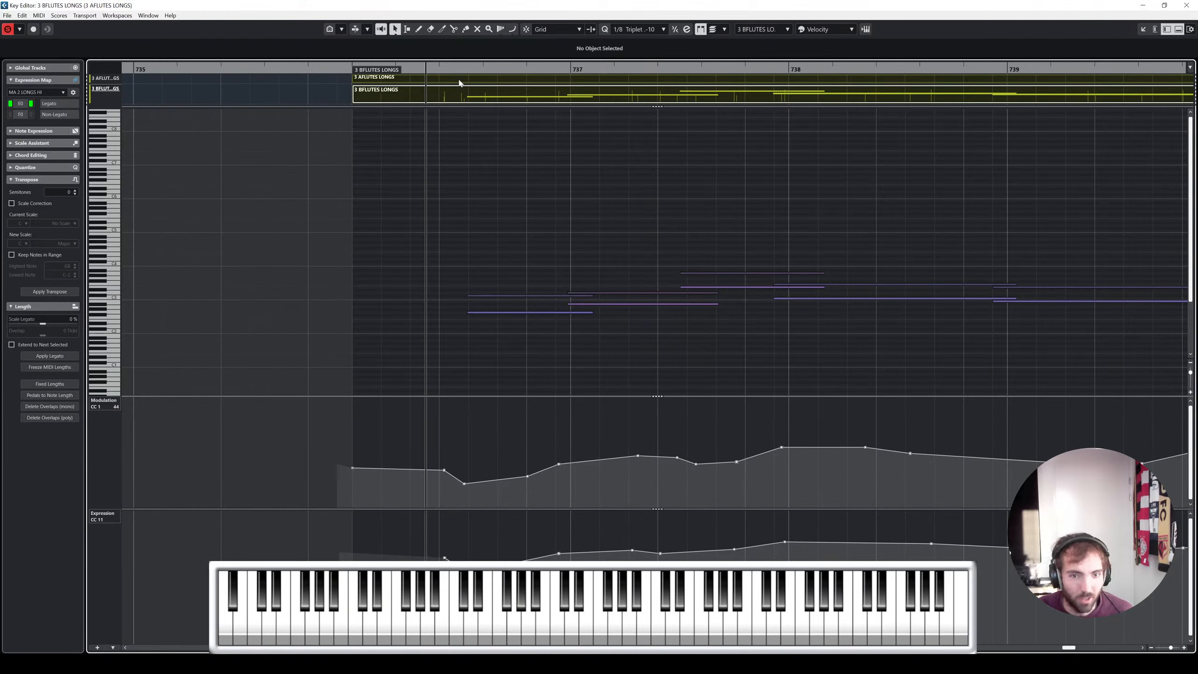
pyautogui.press('space')
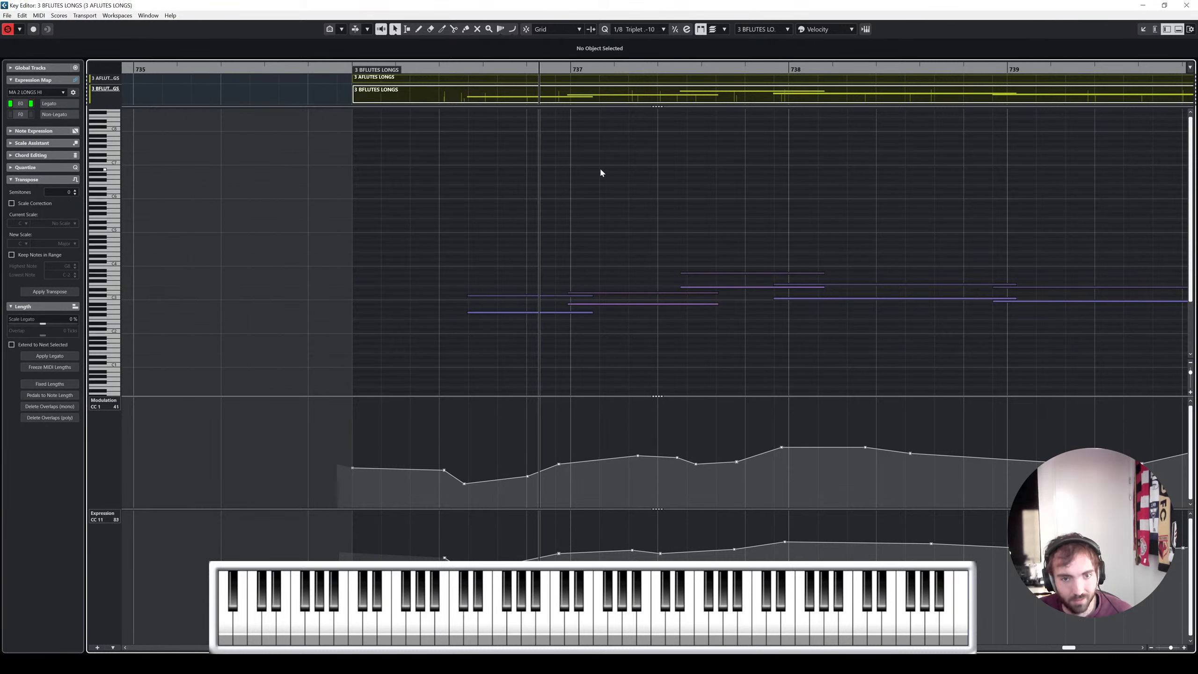
pyautogui.click(751, 285)
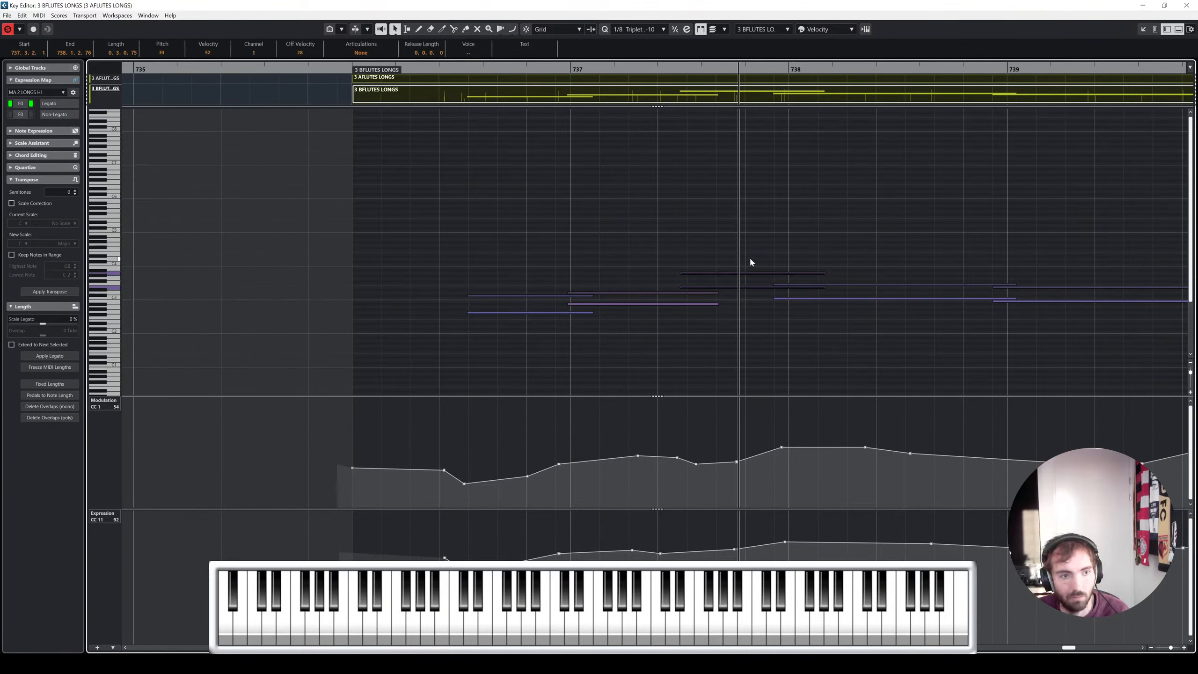
pyautogui.click(1187, 5)
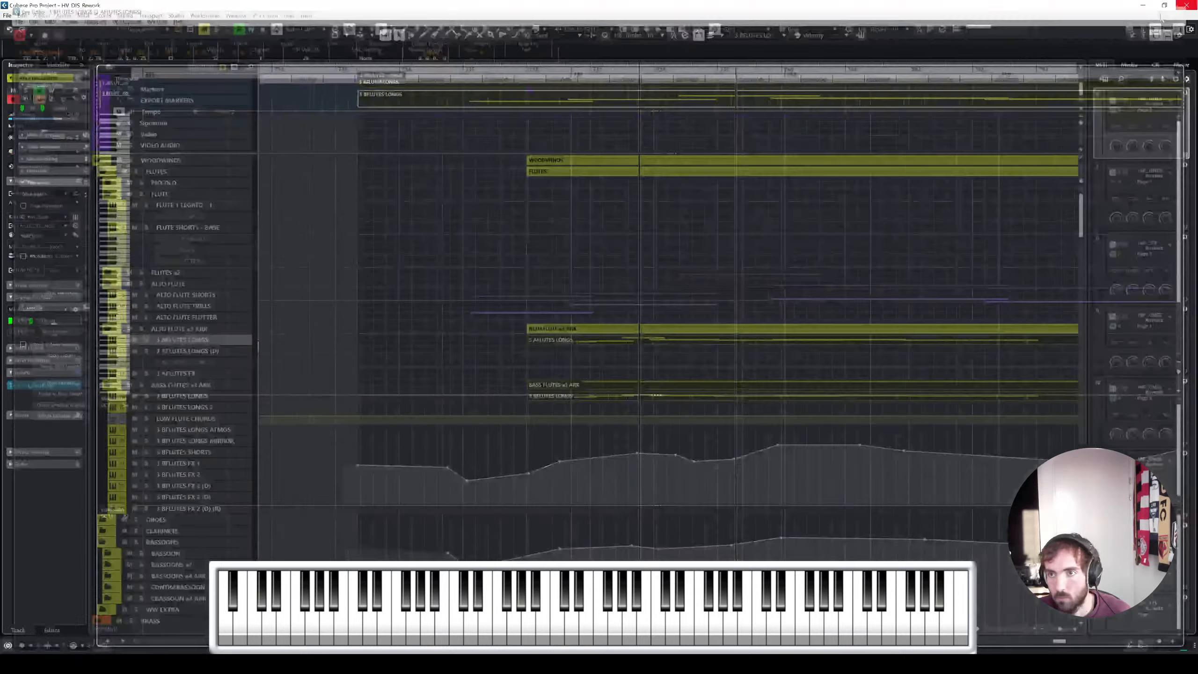
# Select the UNA CORDA - 2 track to try out harmonies, and return to the flute tracks
pyautogui.scroll(-15, 183, 397)
pyautogui.click(187, 380)
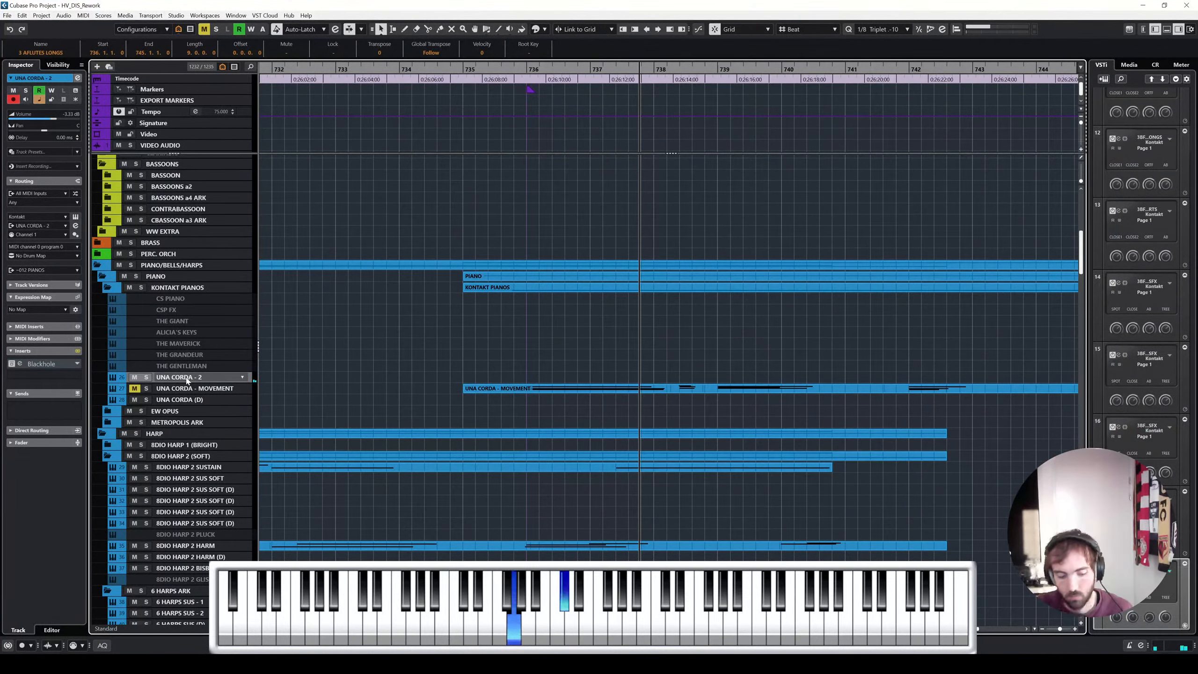
pyautogui.scroll(10, 500, 351)
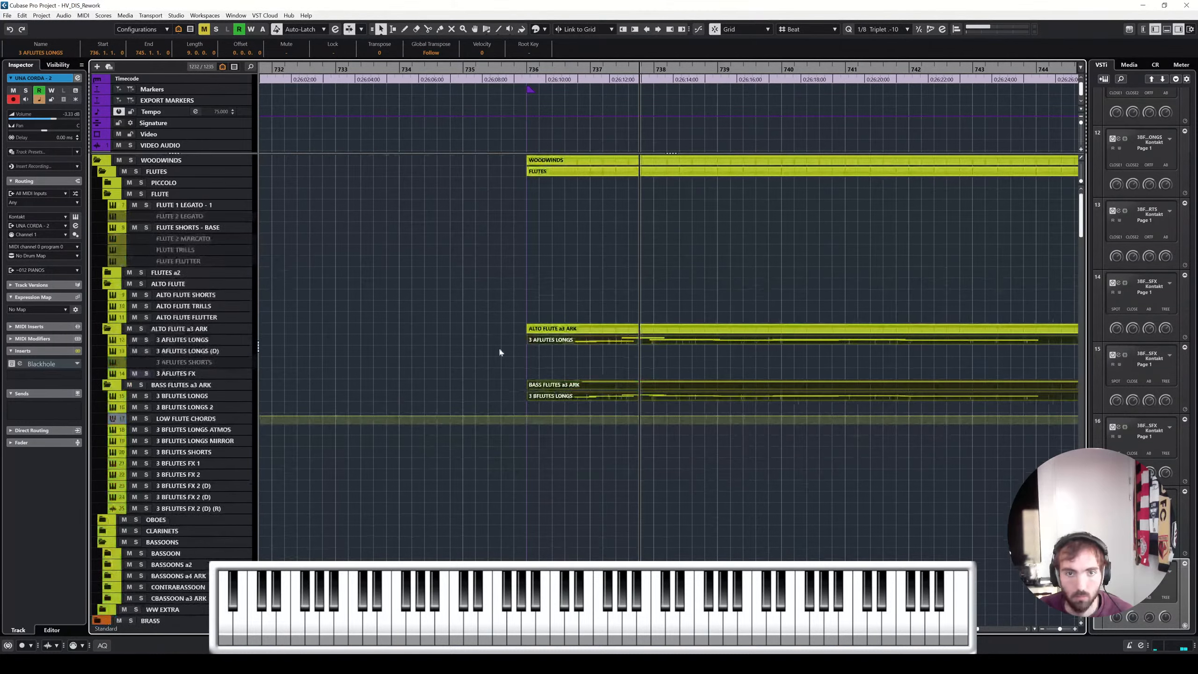
# In the 3 BFLUTES LONGS part, lower the long note starting before bar 738 to B2 and the following note to A#2
pyautogui.doubleClick(636, 342)
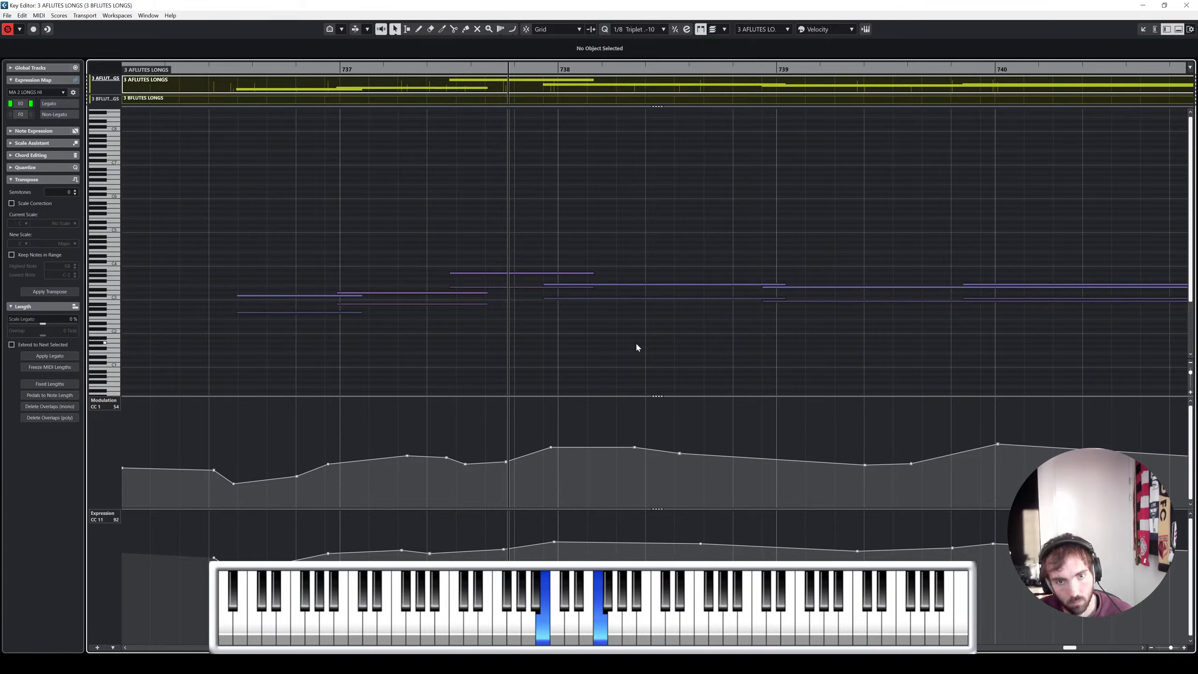
pyautogui.click(584, 298)
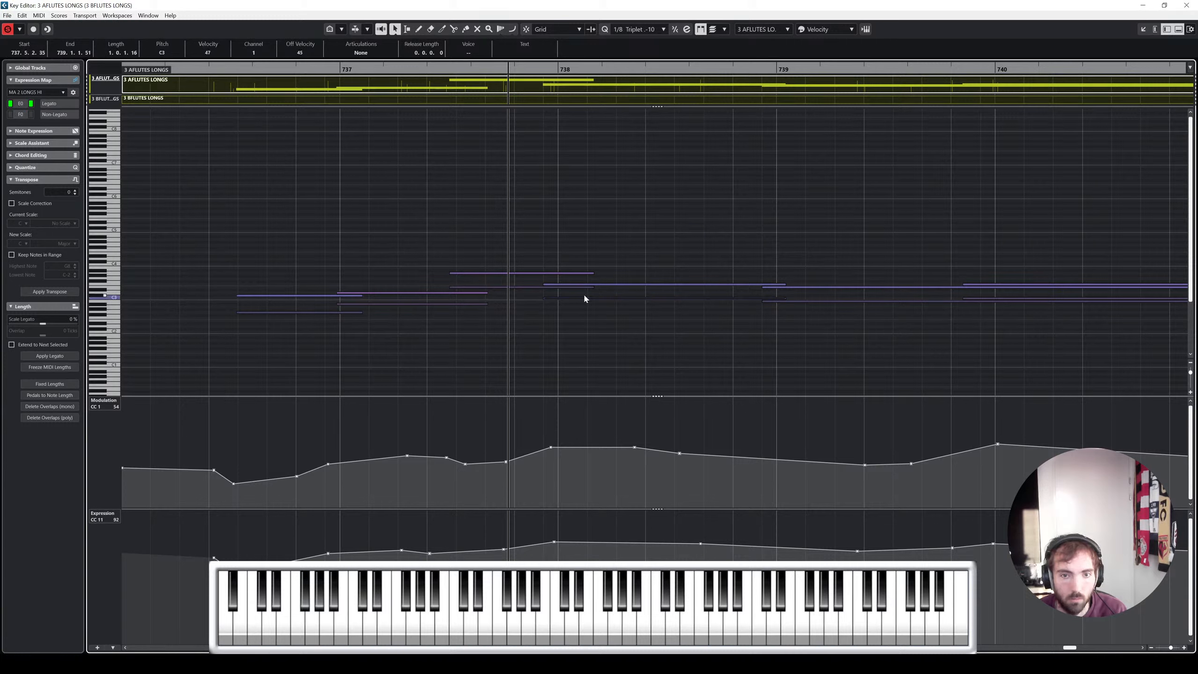
pyautogui.press('space')
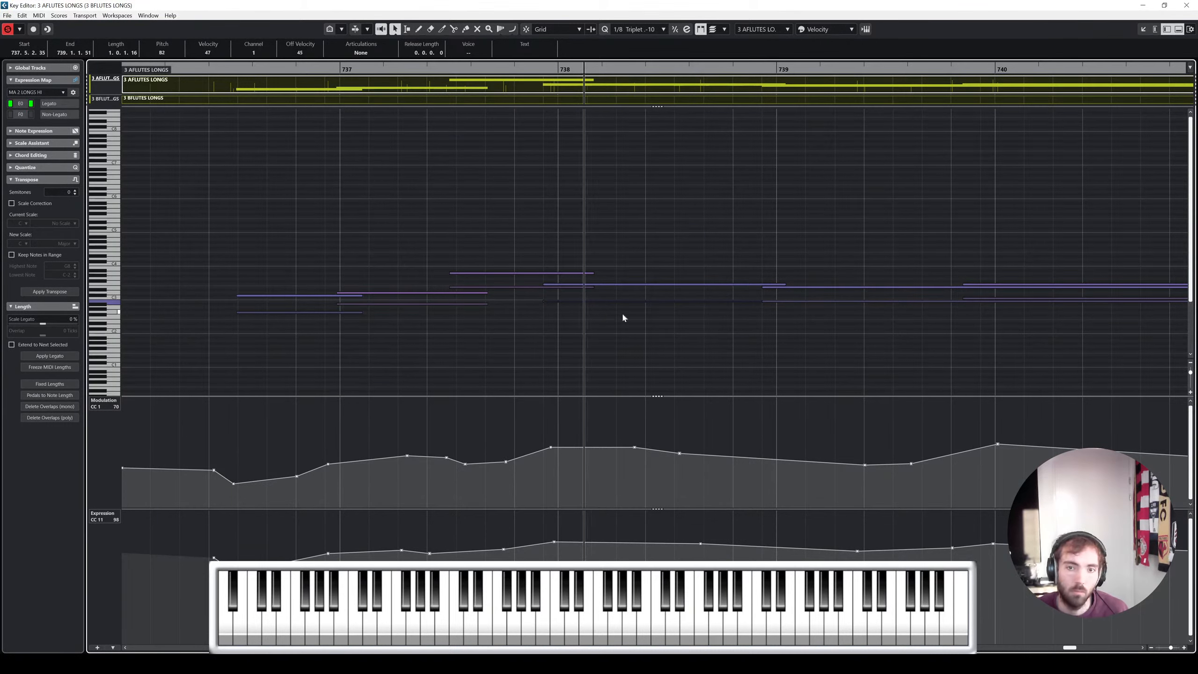
pyautogui.click(781, 302)
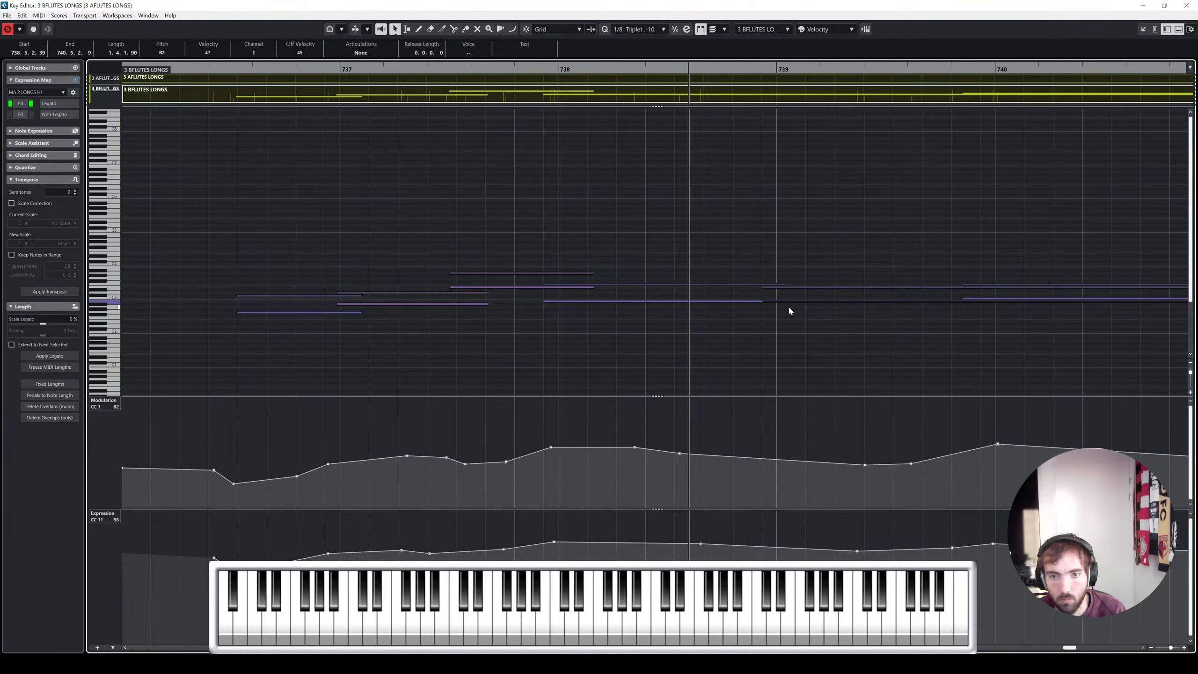
pyautogui.press('Down')
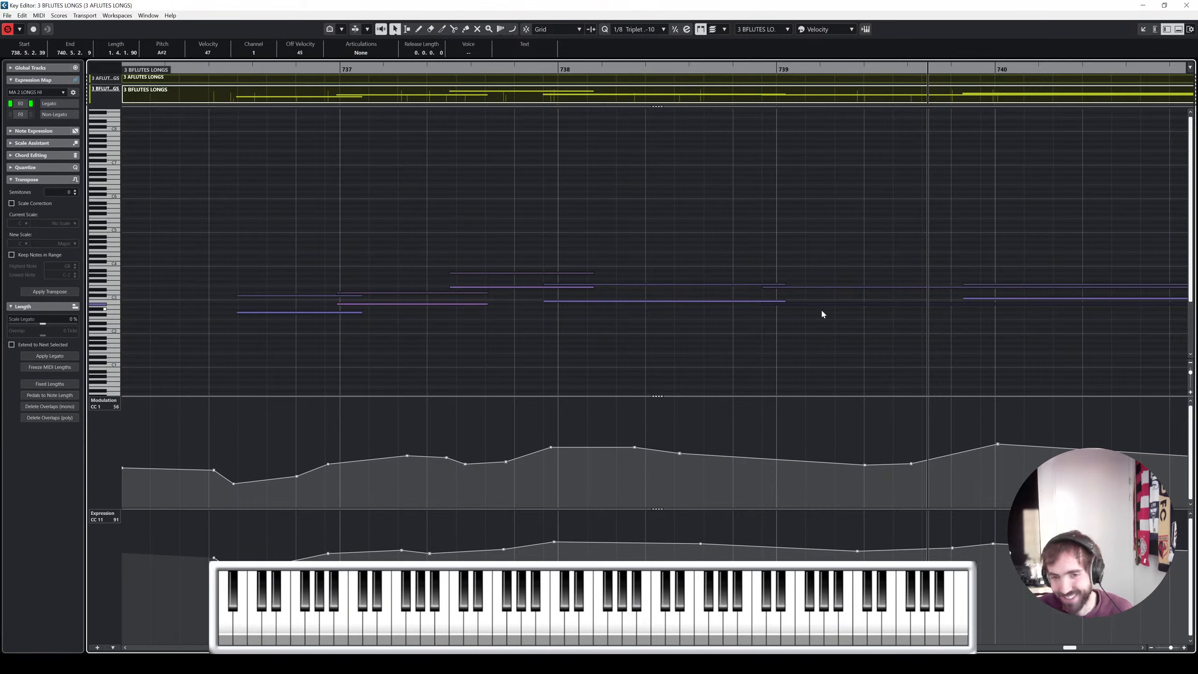
pyautogui.click(821, 309)
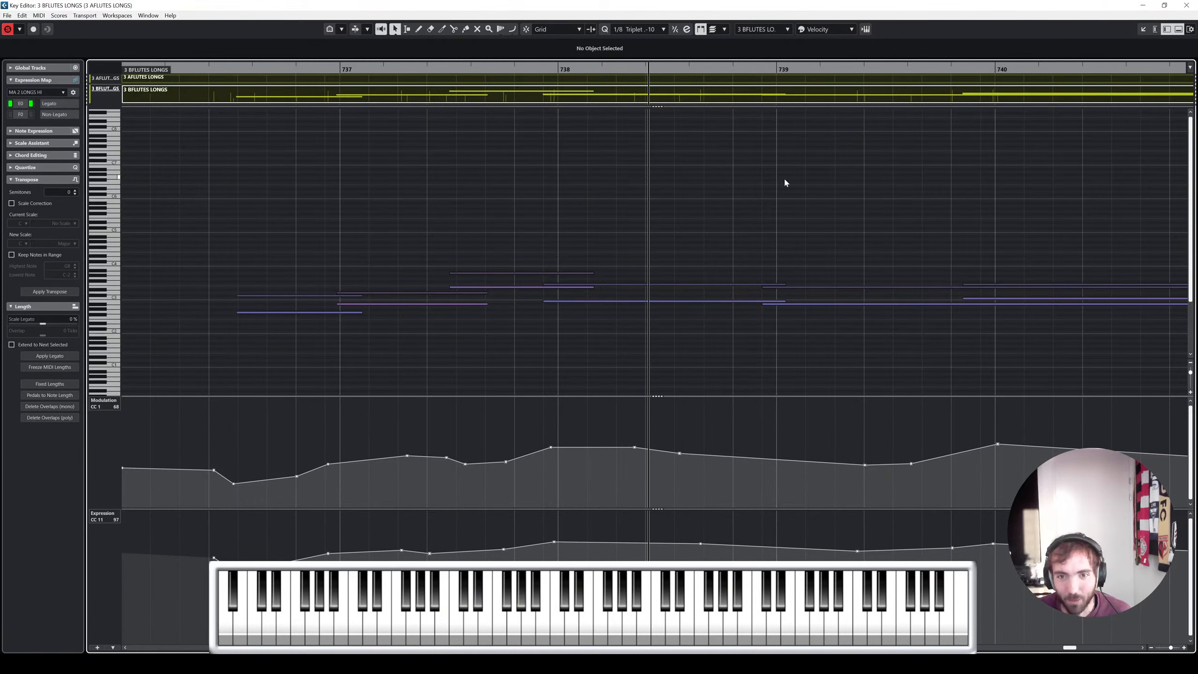
# Delete the A#2 bass flute note starting before bar 739, and extend the preceding B2 note to bar 740
pyautogui.press('g')
pyautogui.press('g')
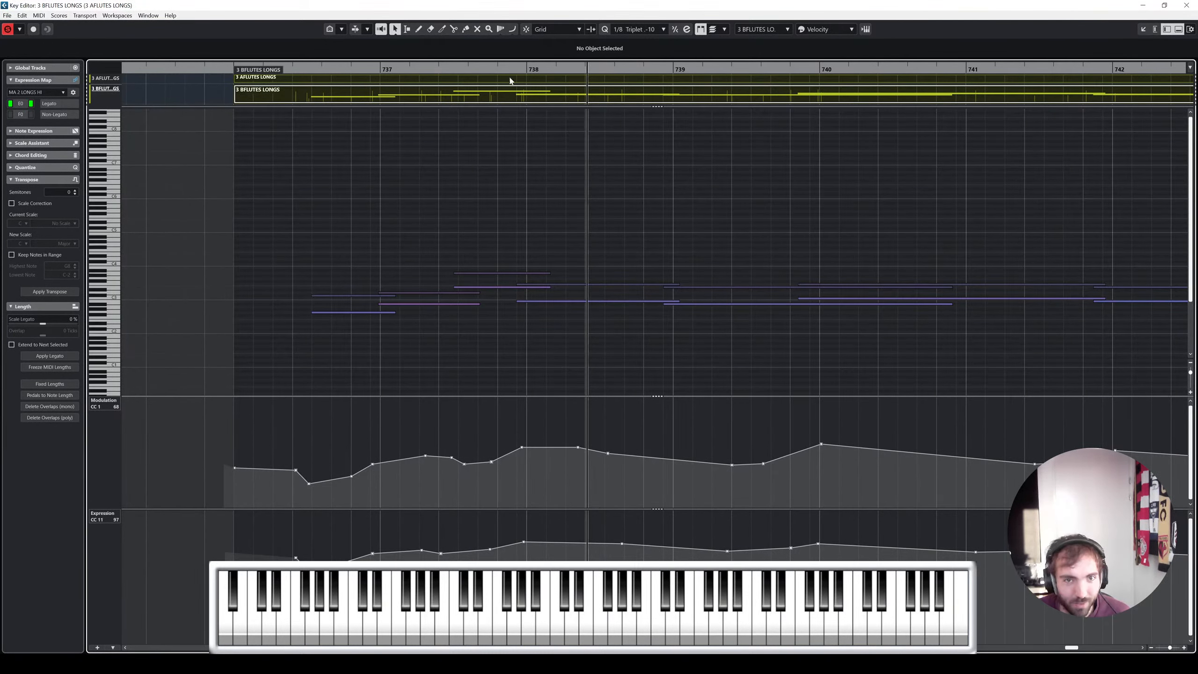
pyautogui.click(502, 70)
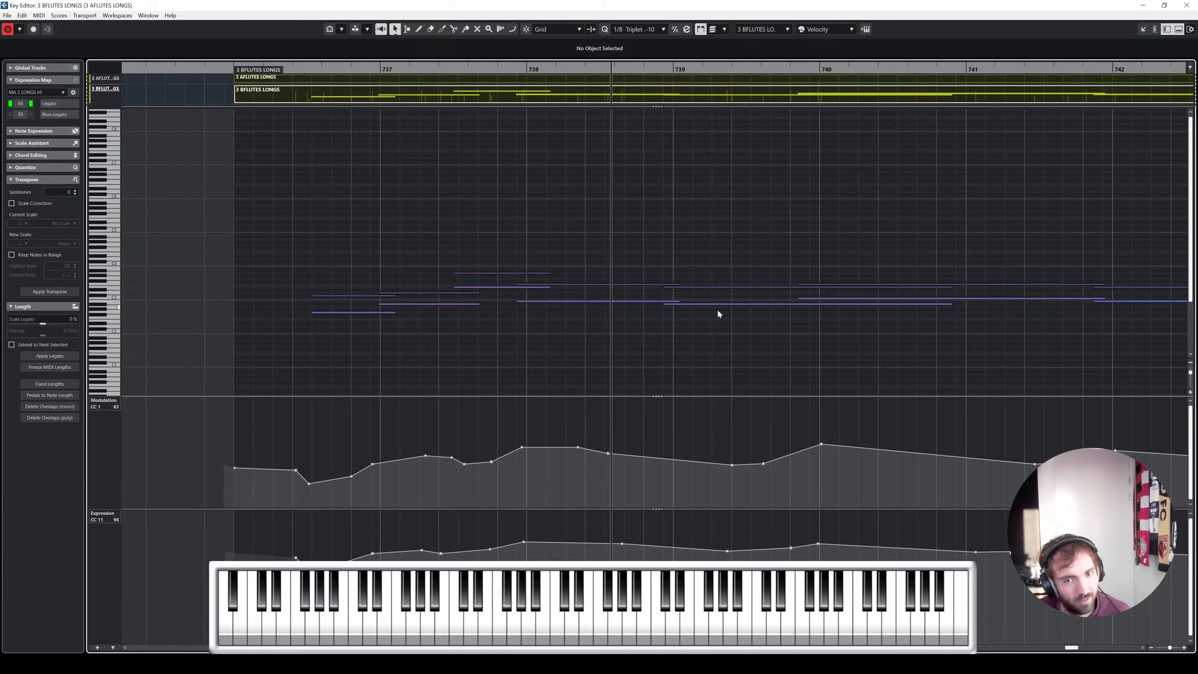
pyautogui.click(678, 304)
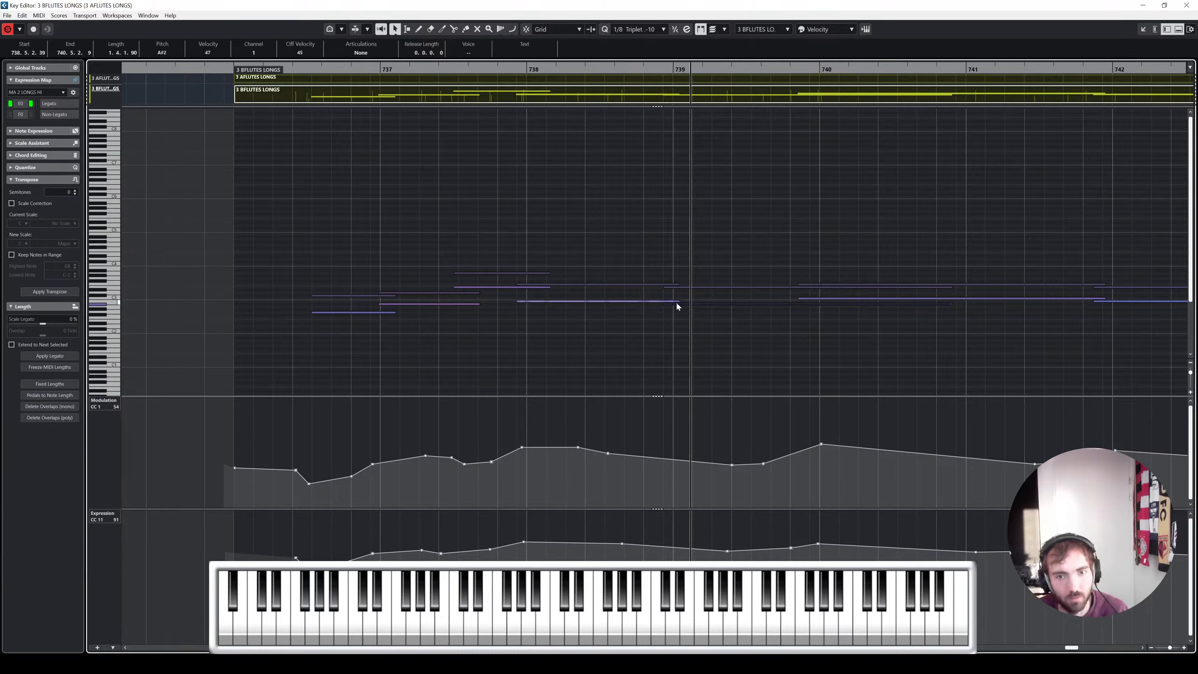
pyautogui.moveTo(677, 304); pyautogui.dragTo(824, 302)
# Set the long note starting just before bar 740 in the 3 BFLUTES LONGS part to C#3
pyautogui.click(792, 303)
pyautogui.press('Up')
pyautogui.press('Up')
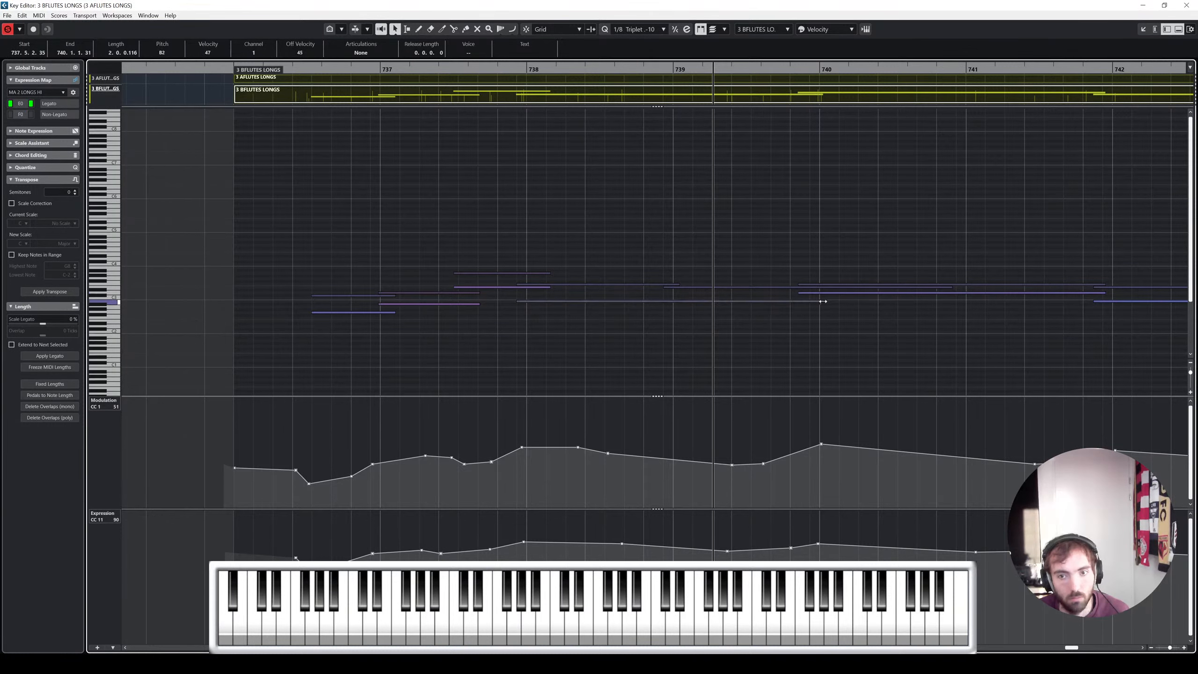
pyautogui.click(849, 297)
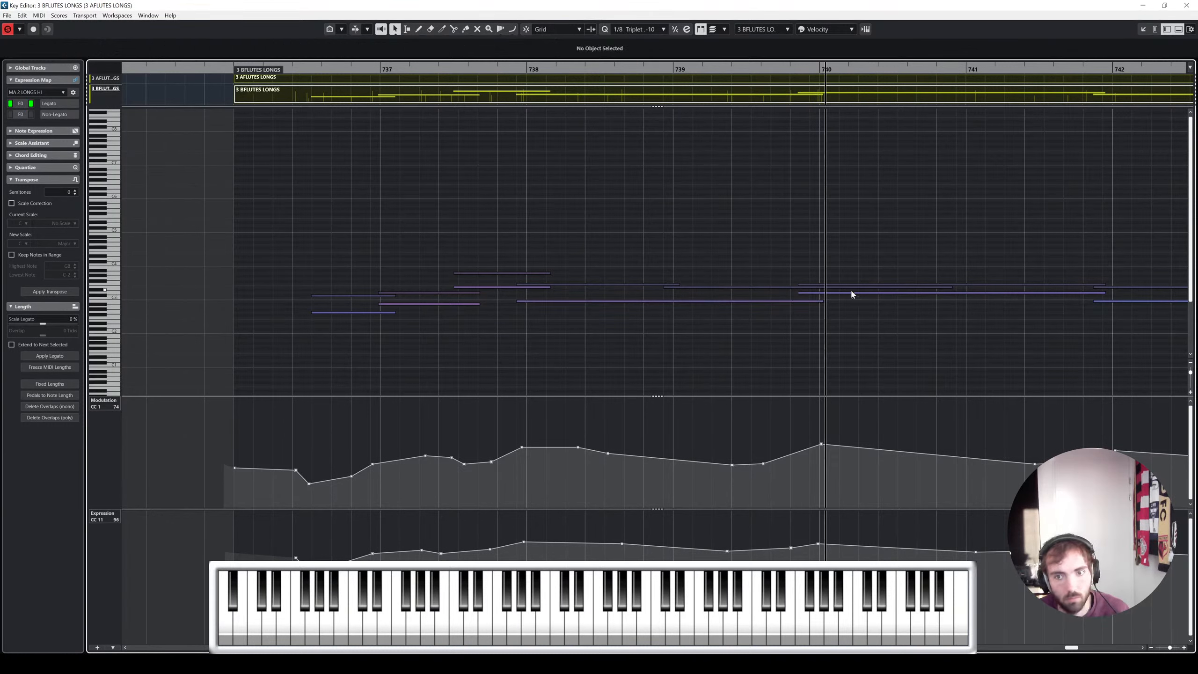
pyautogui.click(852, 294)
pyautogui.press('Down')
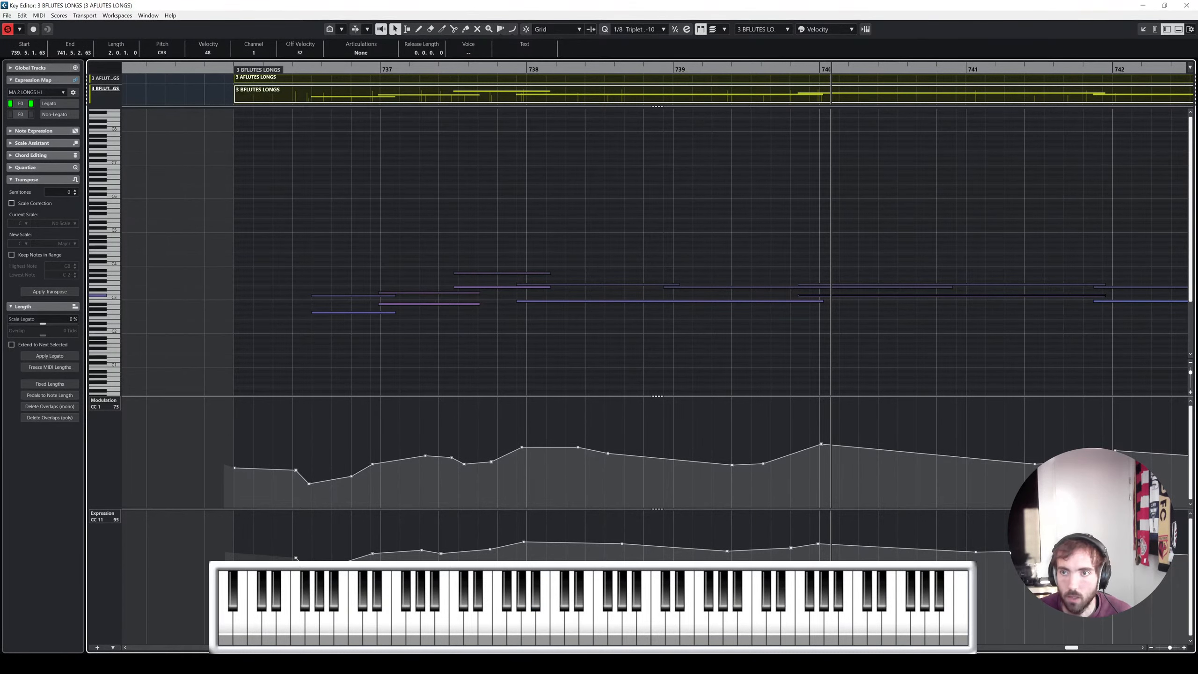
# Copy the 3 BFLUTES LONGS part onto the 3 BFLUTES LONGS 2 track, and lower the copy's B2 note between bars 738 and 740 to G2
pyautogui.click(1187, 5)
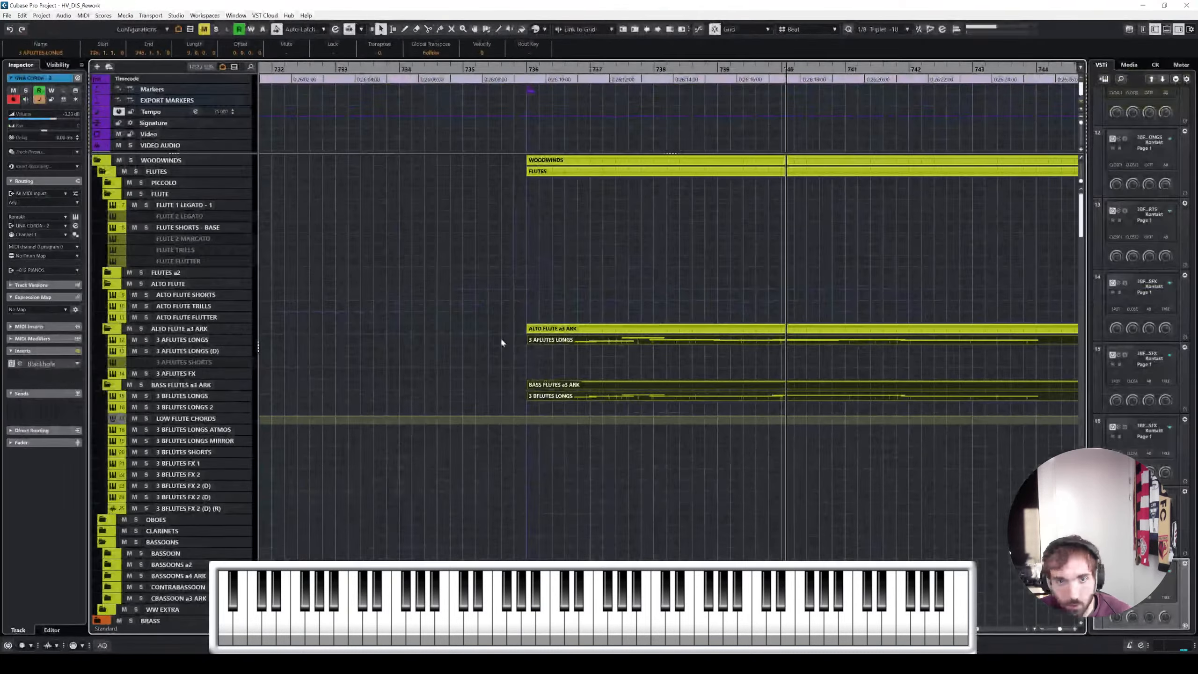
pyautogui.click(556, 398)
pyautogui.moveTo(556, 398); pyautogui.dragTo(557, 407)
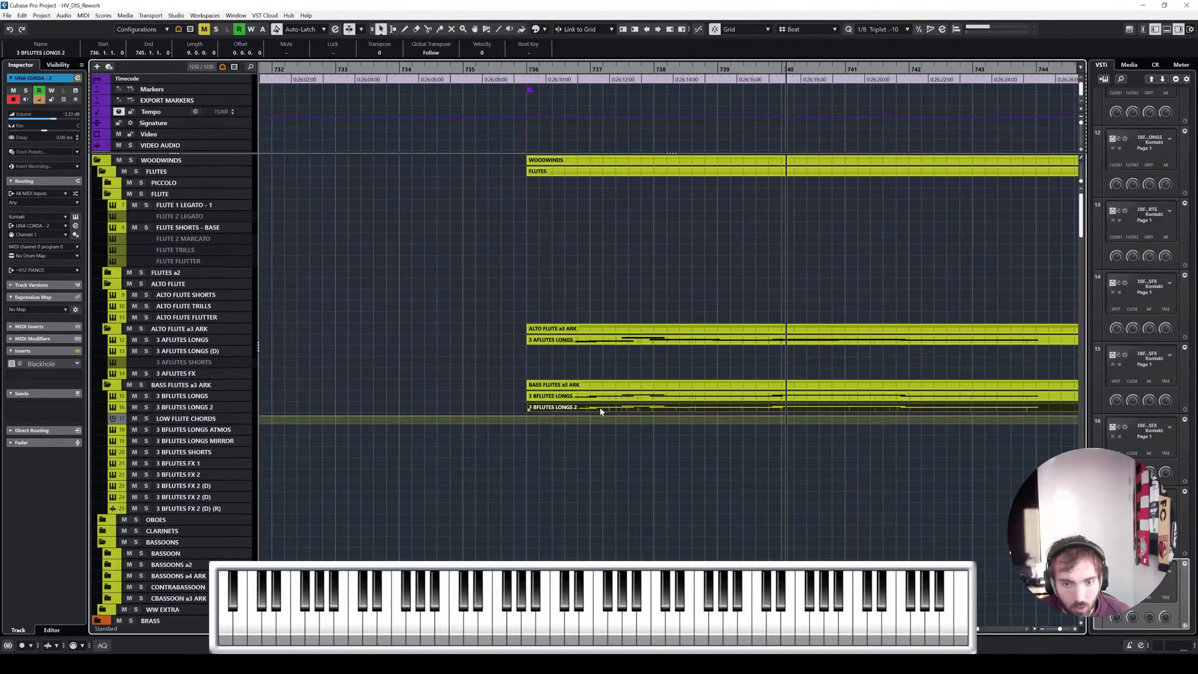
pyautogui.doubleClick(601, 409)
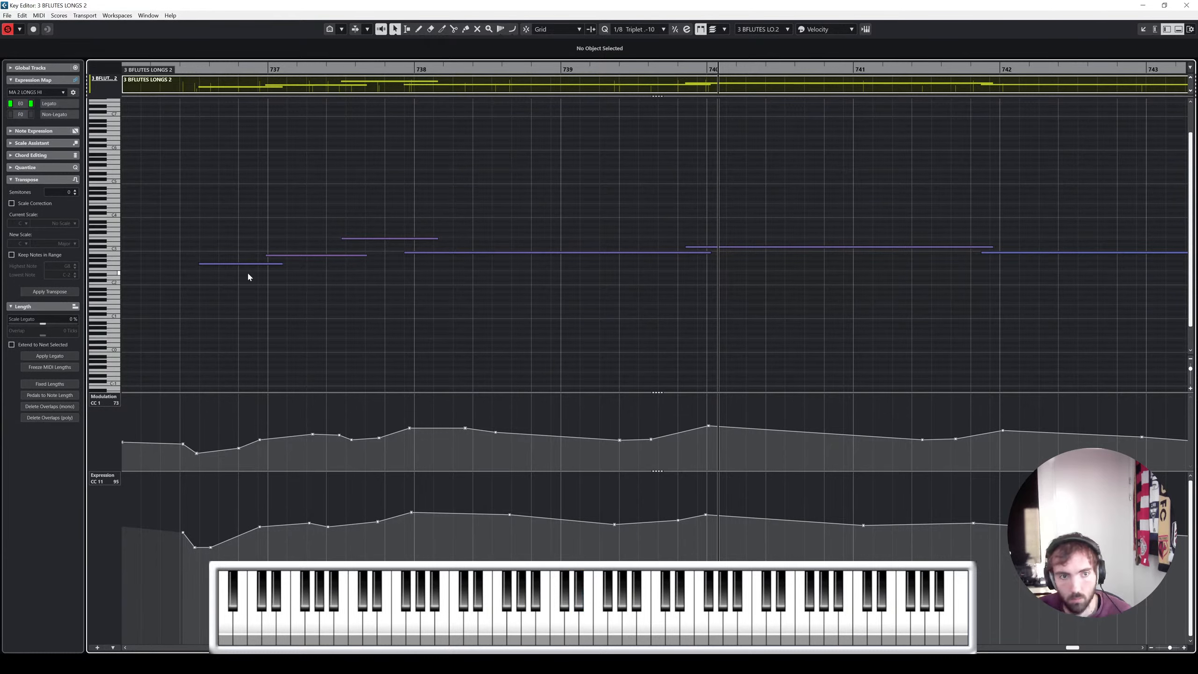
pyautogui.moveTo(467, 252); pyautogui.dragTo(474, 264)
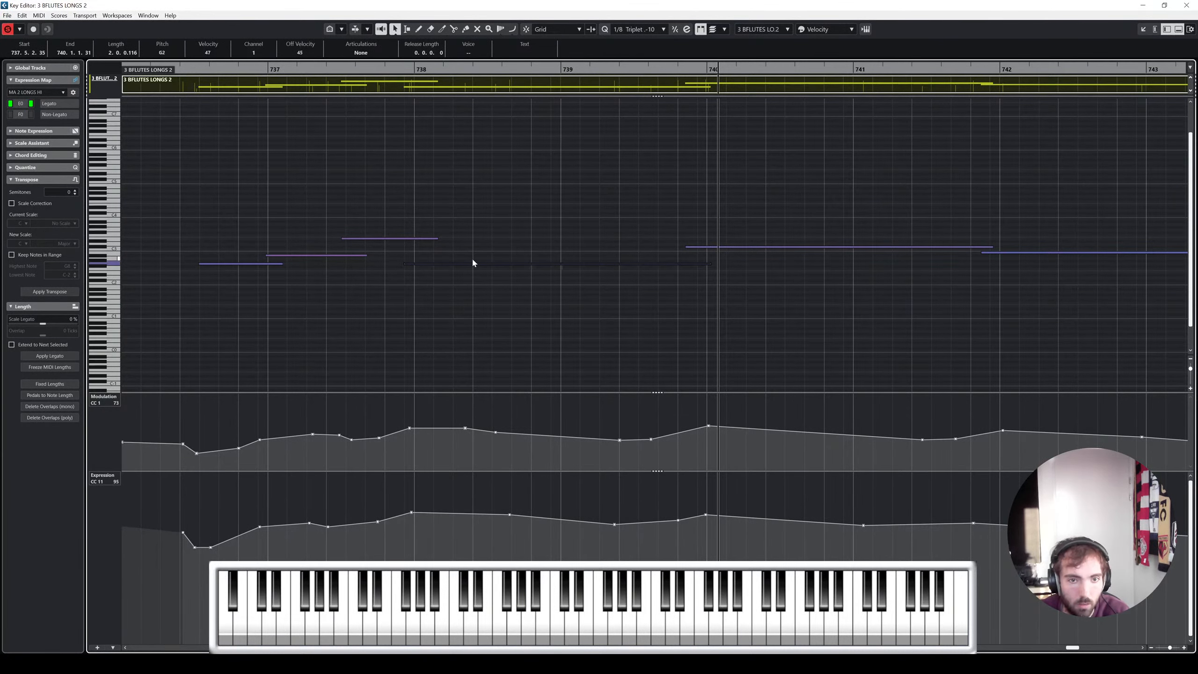
# Open both bass flute parts together and raise their long notes between about bars 738 and 740 by two semitones
pyautogui.click(1187, 5)
pyautogui.keyDown('shift'); pyautogui.click(728, 396); pyautogui.keyUp('shift')
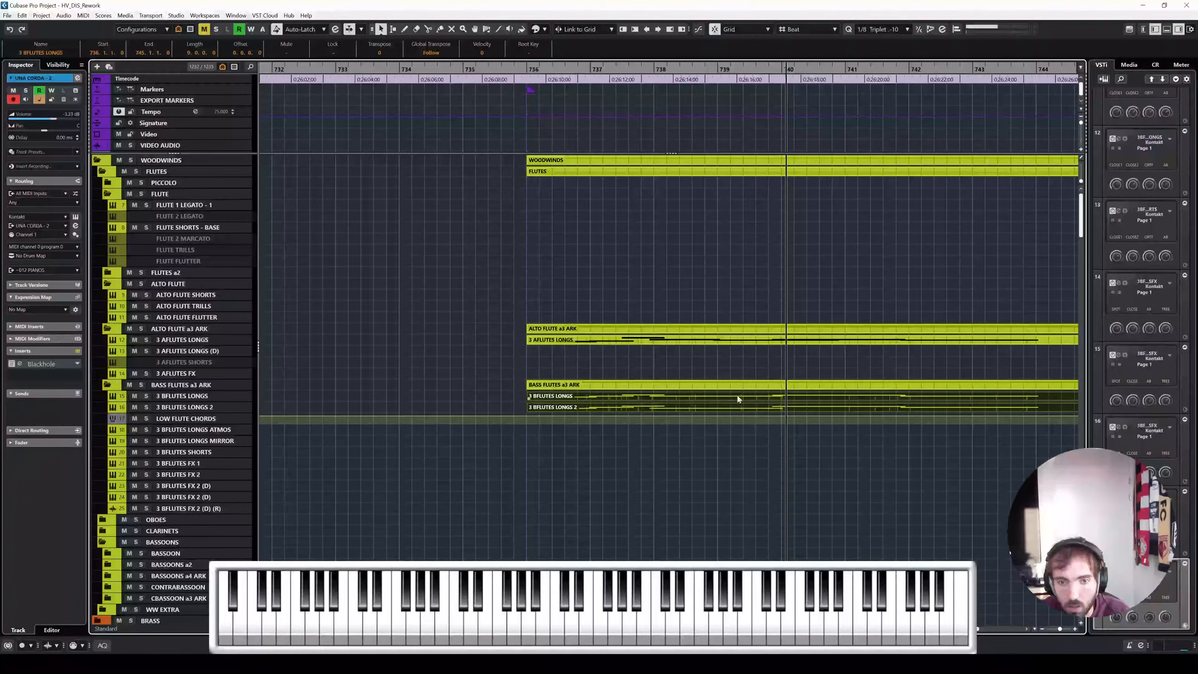
pyautogui.press('Return')
pyautogui.moveTo(553, 312); pyautogui.dragTo(555, 305)
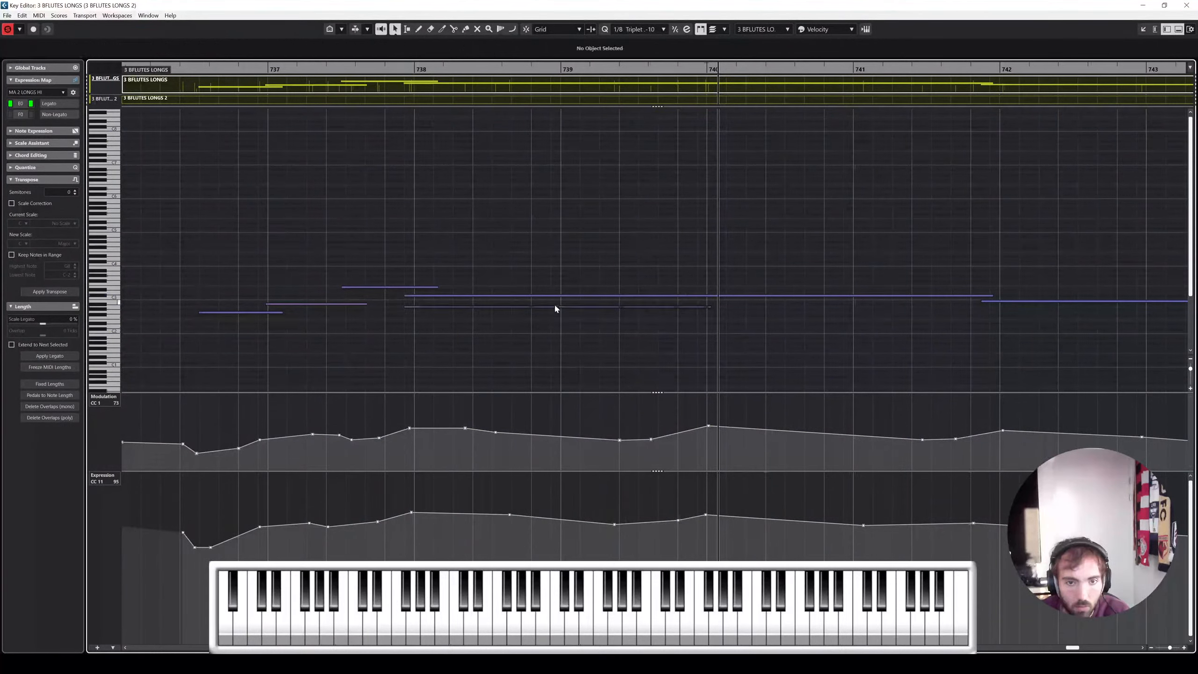
# Open the 3 AFLUTES LONGS, 3 BFLUTES LONGS and 3 BFLUTES LONGS 2 parts together for note editing
pyautogui.click(1187, 6)
pyautogui.click(709, 342)
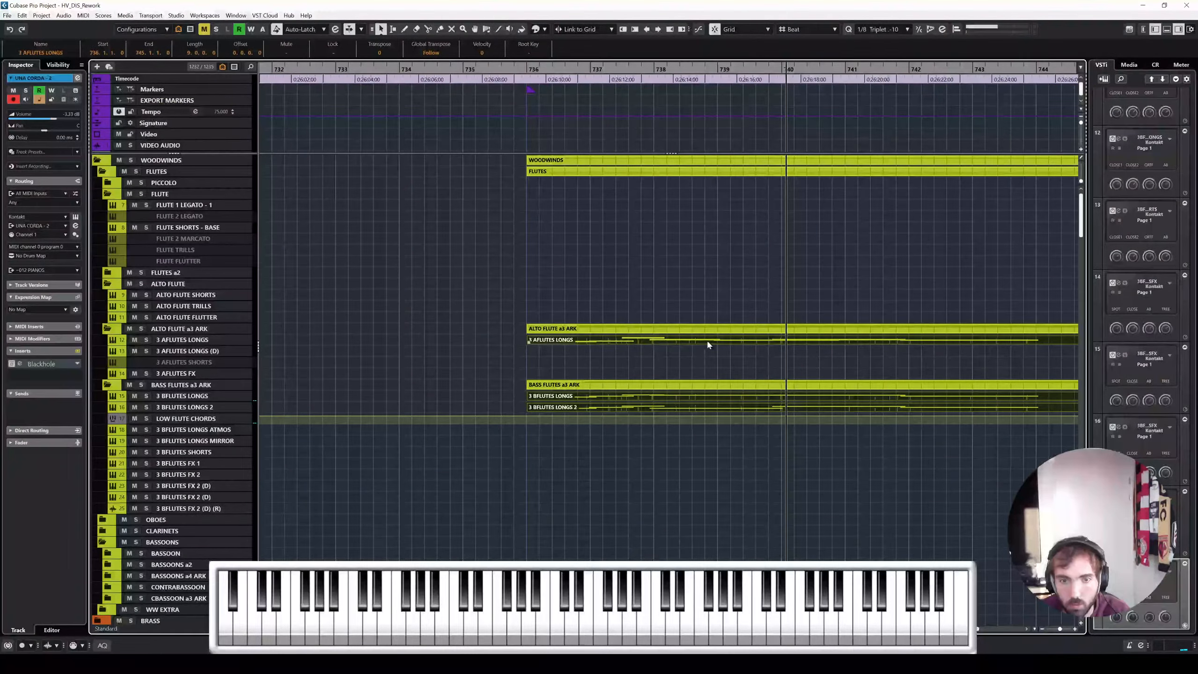
pyautogui.press('Return')
pyautogui.click(1187, 5)
pyautogui.keyDown('shift'); pyautogui.click(707, 397); pyautogui.keyUp('shift')
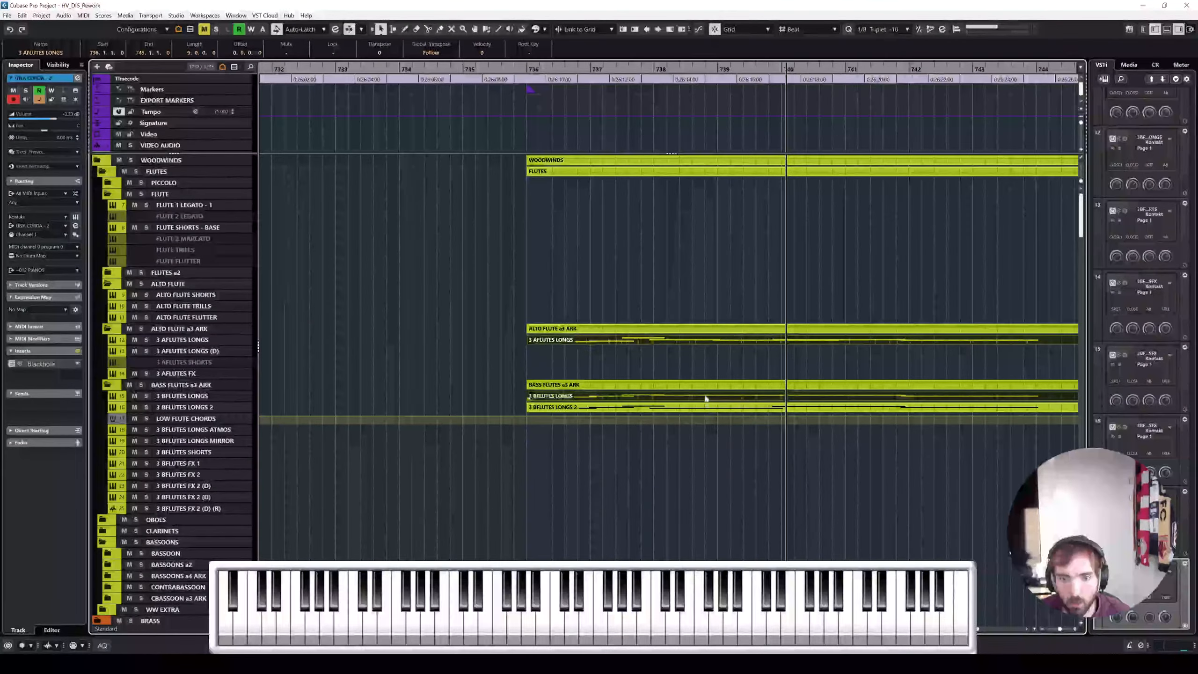
pyautogui.keyDown('shift'); pyautogui.click(713, 407); pyautogui.keyUp('shift')
pyautogui.press('Return')
# Play back the combined flute parts from about bar 738, and again from midway through bar 736
pyautogui.click(476, 70)
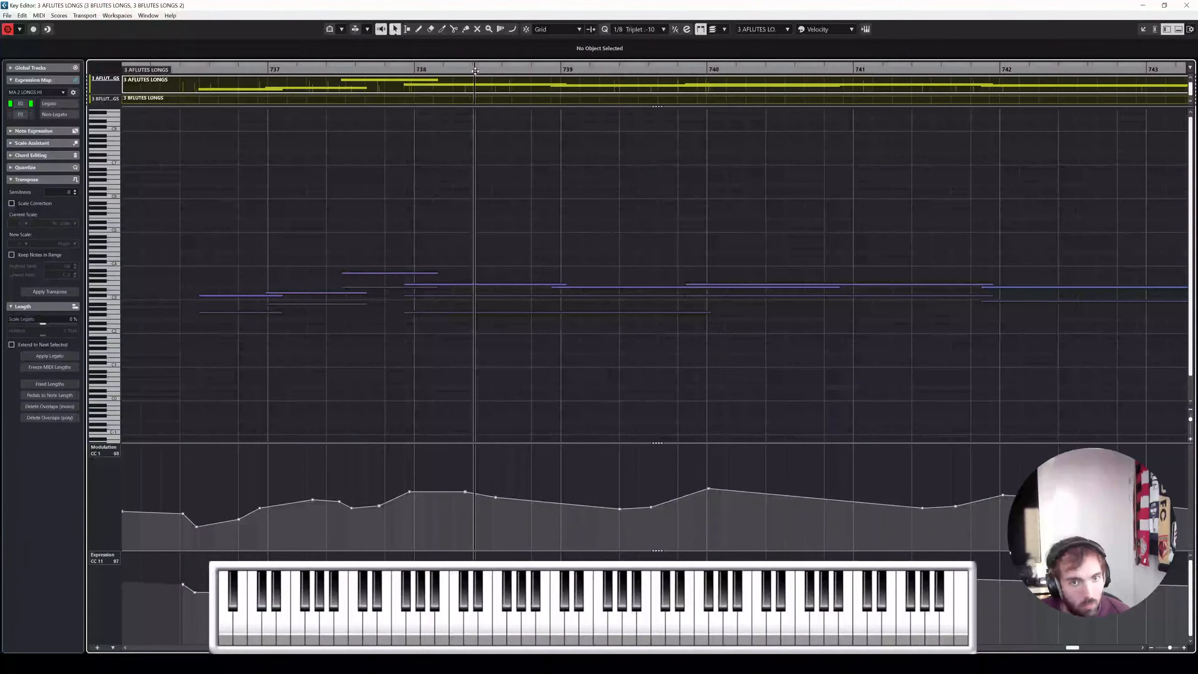
pyautogui.press('space')
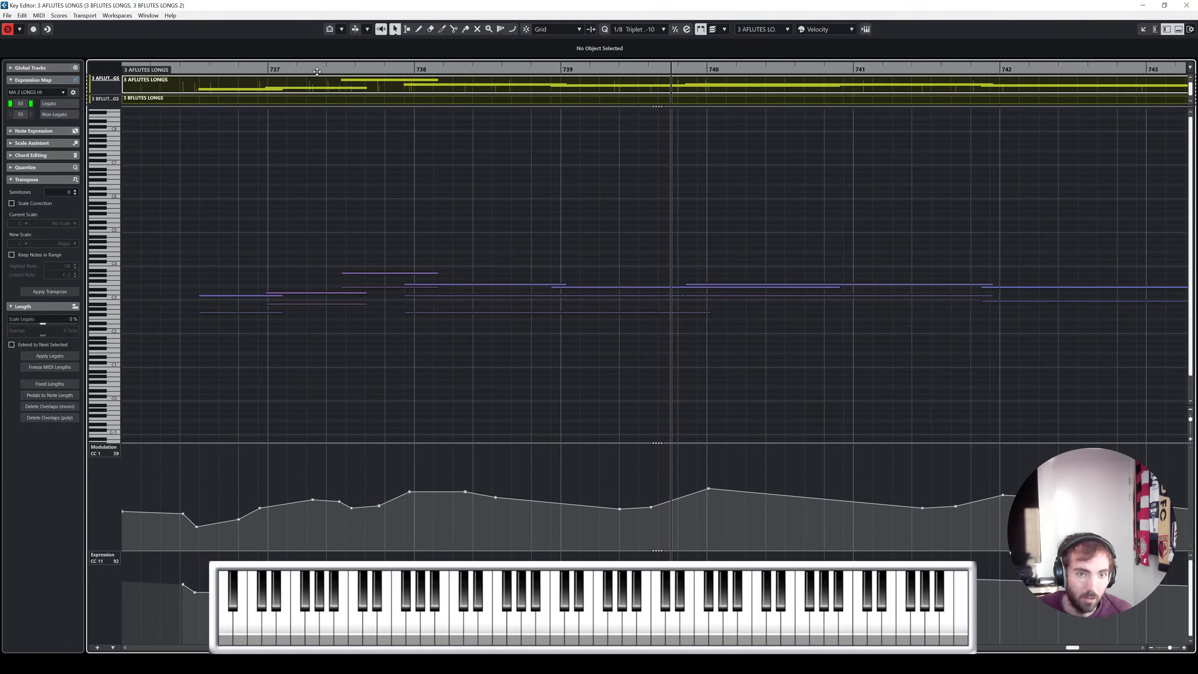
pyautogui.moveTo(303, 71); pyautogui.dragTo(197, 78)
pyautogui.press('space')
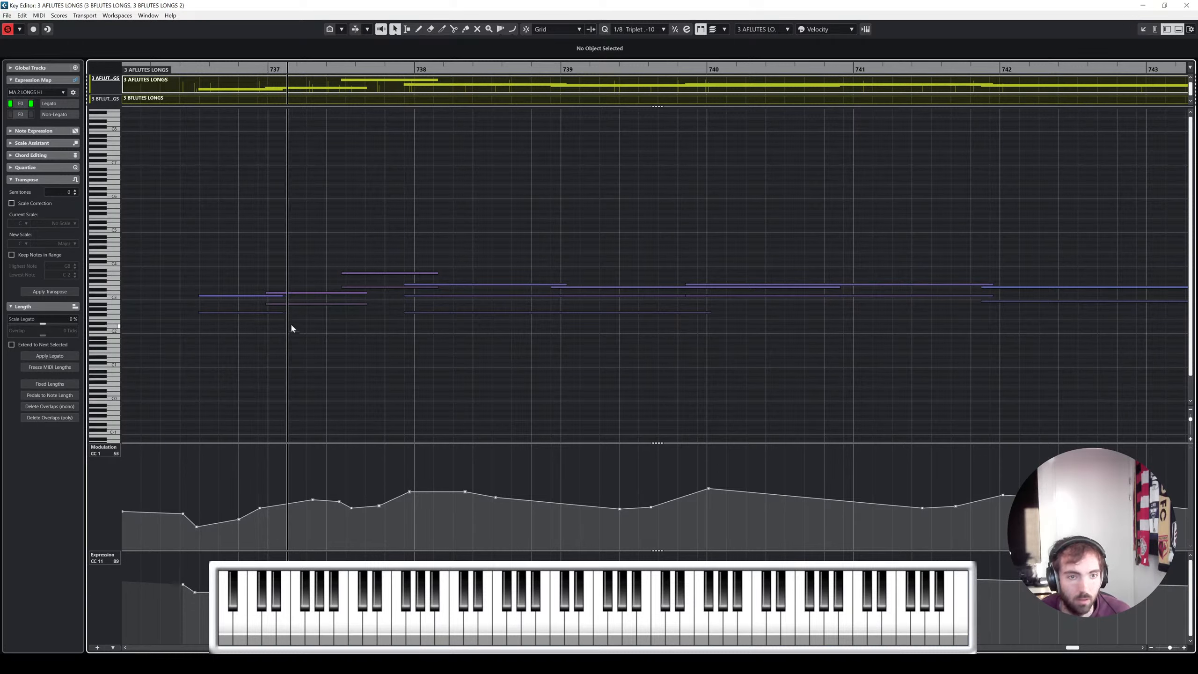
pyautogui.press('space')
# Lower the 3 BFLUTES LONGS 2 note that starts midway through bar 737 to C3
pyautogui.click(426, 312)
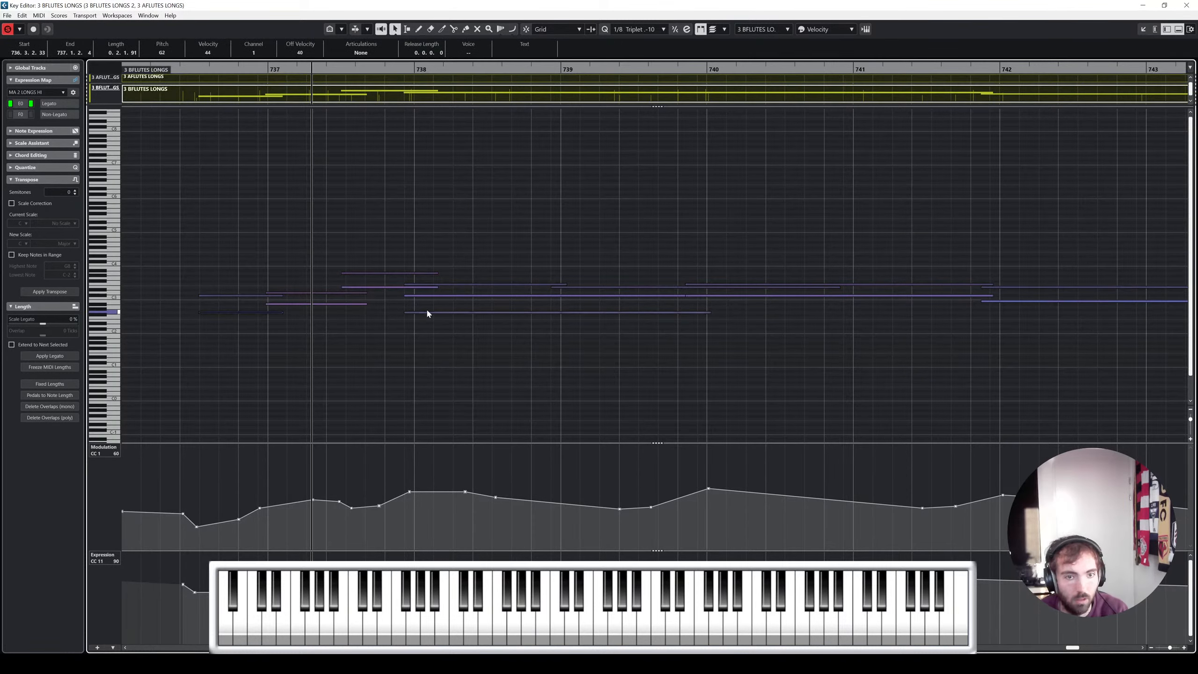
pyautogui.click(366, 287)
pyautogui.press('Down')
pyautogui.press('Down')
pyautogui.press('Down')
pyautogui.press('Down')
# Lower the opening note of the 3 BFLUTES LONGS 2 part to E2 and play the passage
pyautogui.click(247, 313)
pyautogui.press('Down')
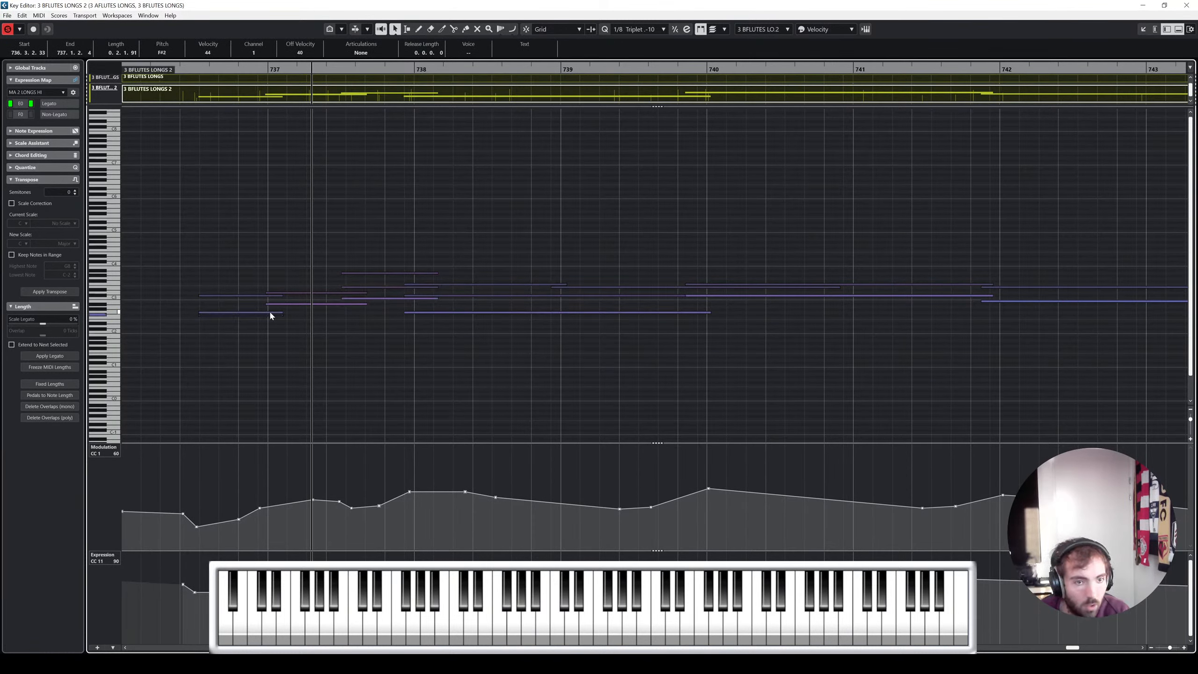
pyautogui.press('Down')
pyautogui.press('Down')
pyautogui.press('space')
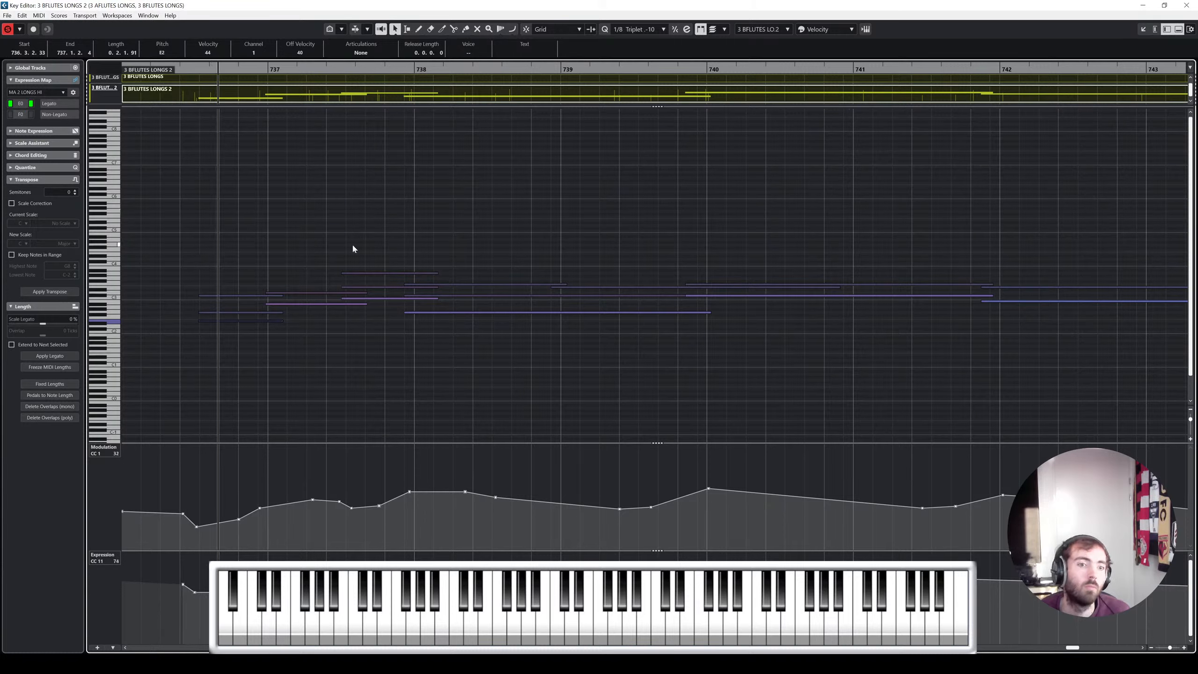
# Lower the 3 BFLUTES LONGS 2 note starting just before bar 737 to F2
pyautogui.click(315, 304)
pyautogui.press('Down')
pyautogui.press('Down')
pyautogui.press('Down')
pyautogui.press('Down')
pyautogui.press('Down')
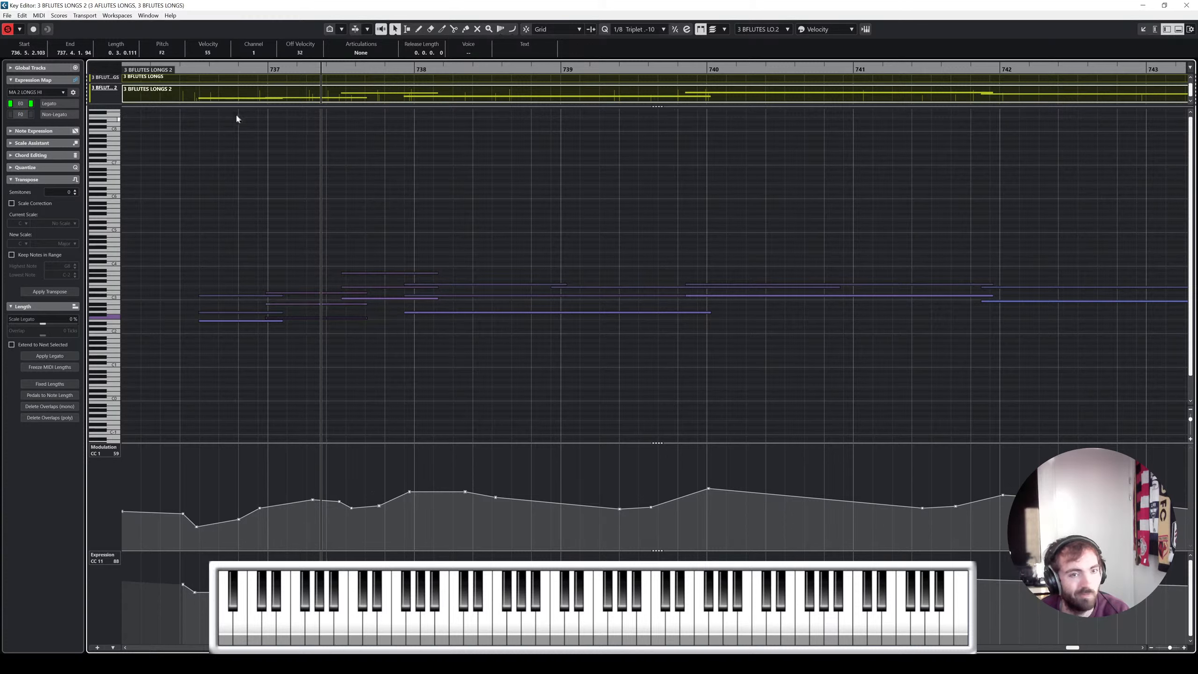
# Play the flute parts from midway through bar 736, and select the 3 BFLUTES LONGS 2 note leading into bar 738
pyautogui.press('space')
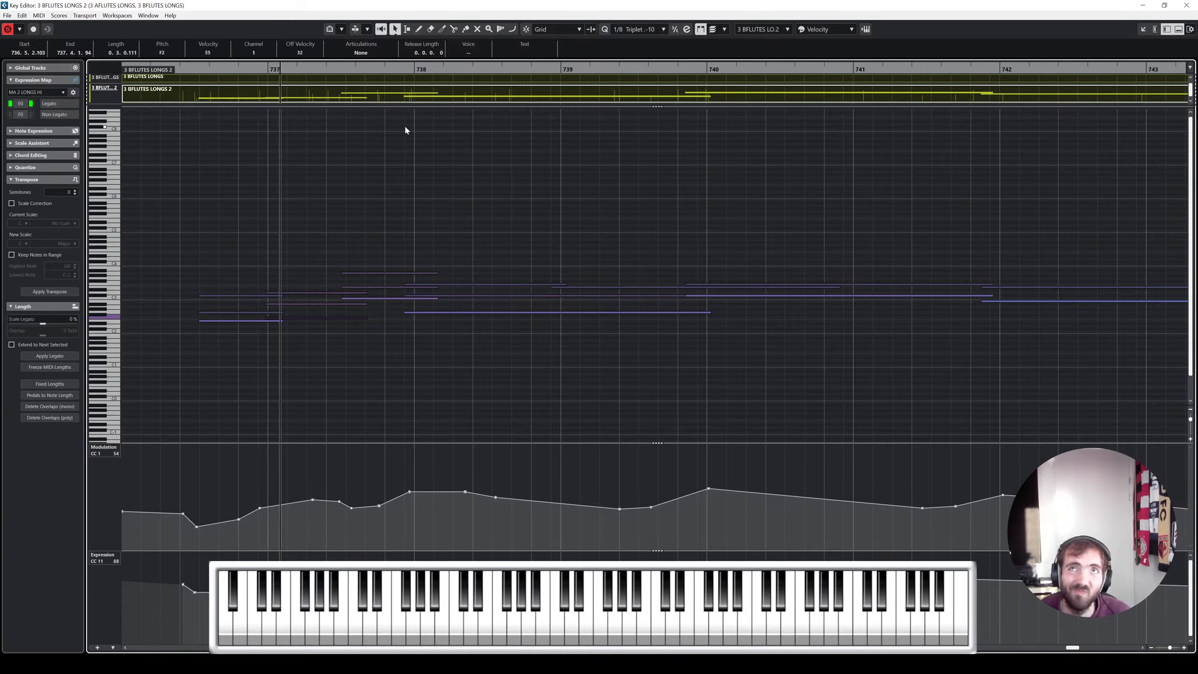
pyautogui.moveTo(203, 66); pyautogui.dragTo(180, 66)
pyautogui.press('space')
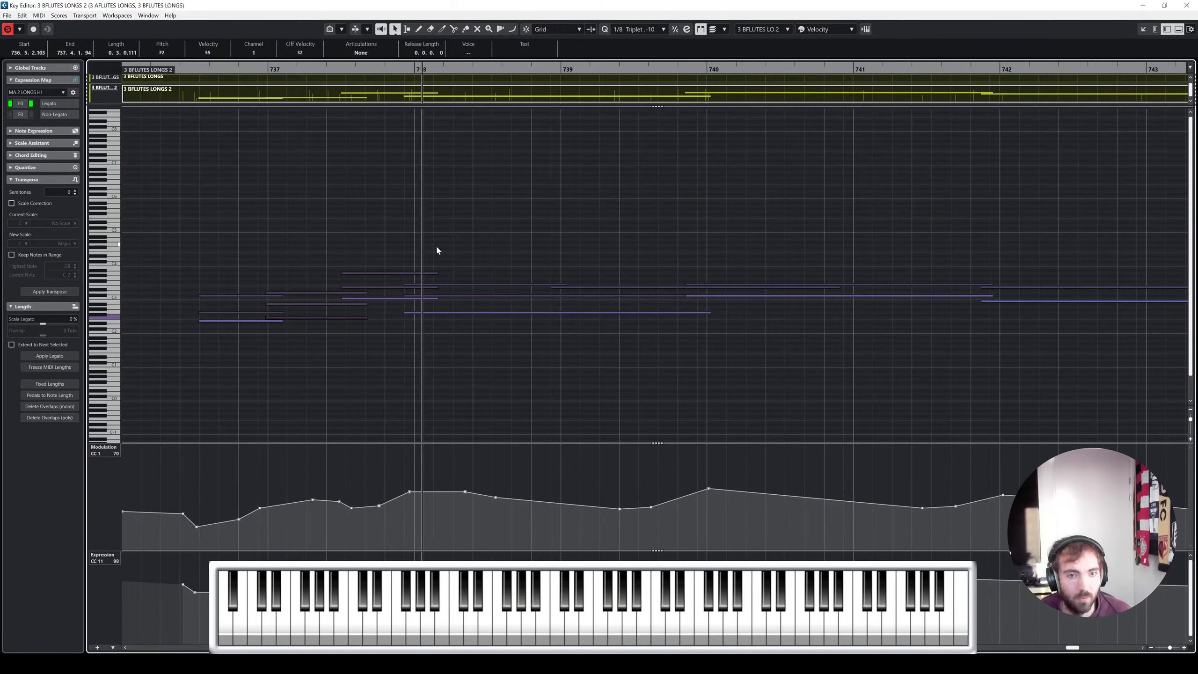
pyautogui.click(401, 297)
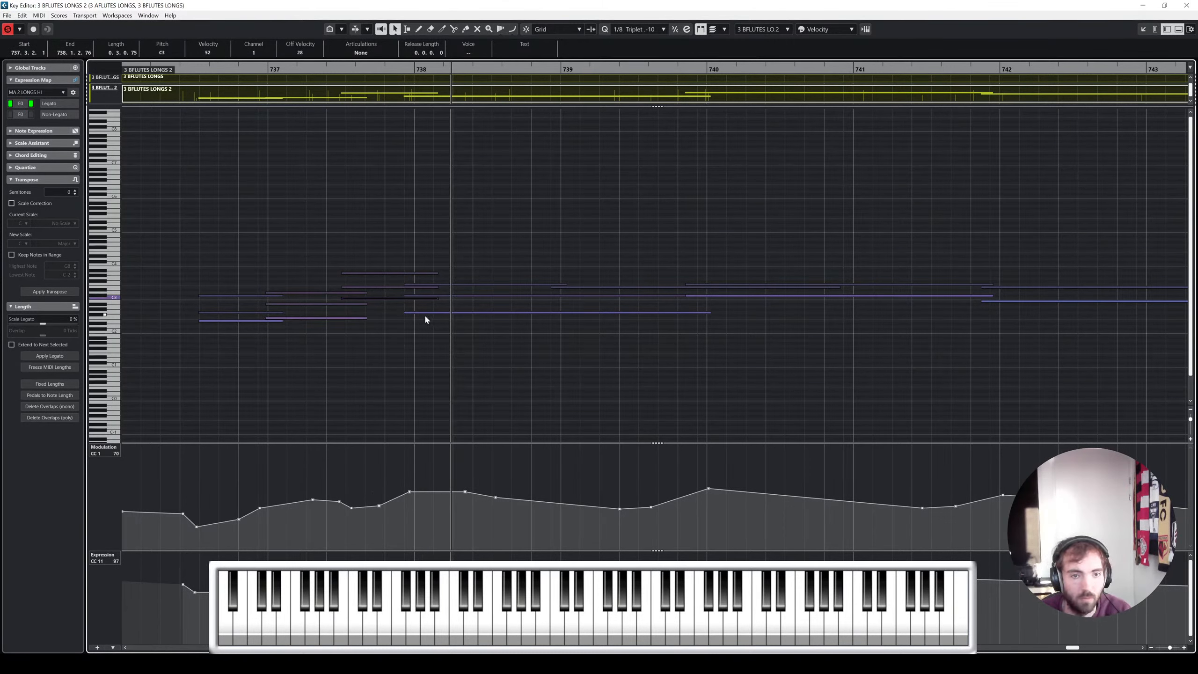
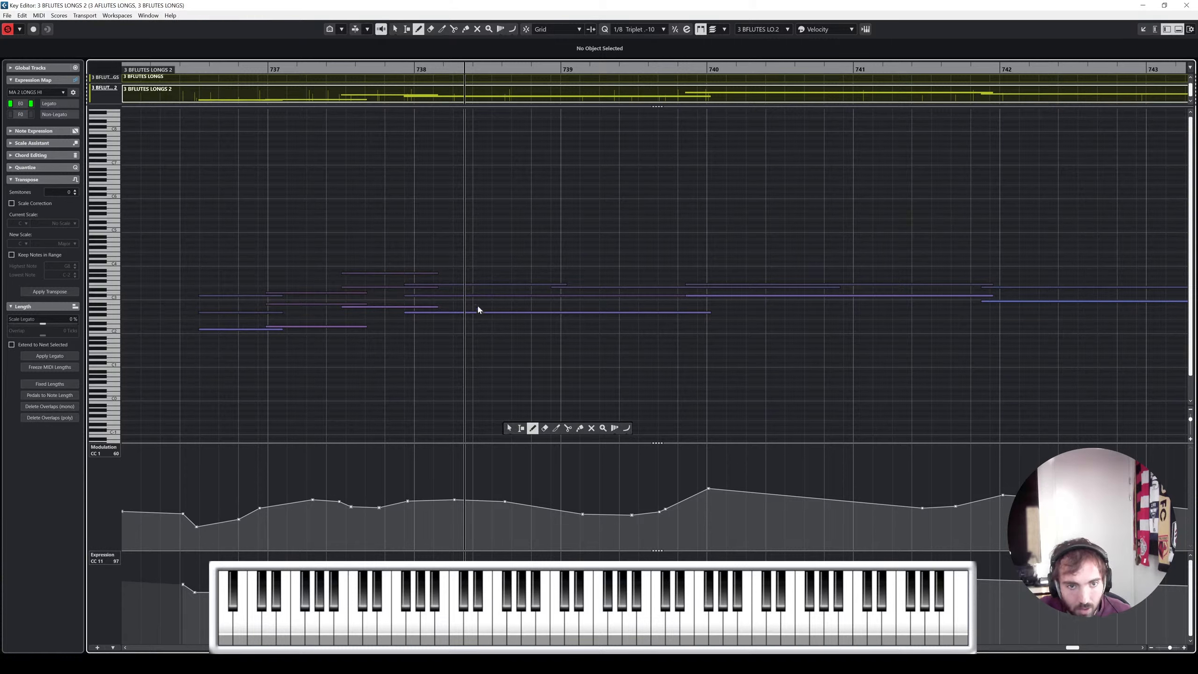
# Redraw the 3 BFLUTES LONGS modulation curve as a flatter line from just before bar 738 to mid-bar 739, and play it back
pyautogui.click(481, 296)
pyautogui.rightClick(482, 254)
pyautogui.click(508, 257)
pyautogui.moveTo(380, 497)
pyautogui.mouseDown()
pyautogui.moveTo(359, 503)
pyautogui.moveTo(474, 497)
pyautogui.moveTo(637, 515)
pyautogui.mouseUp()
pyautogui.rightClick(655, 518)
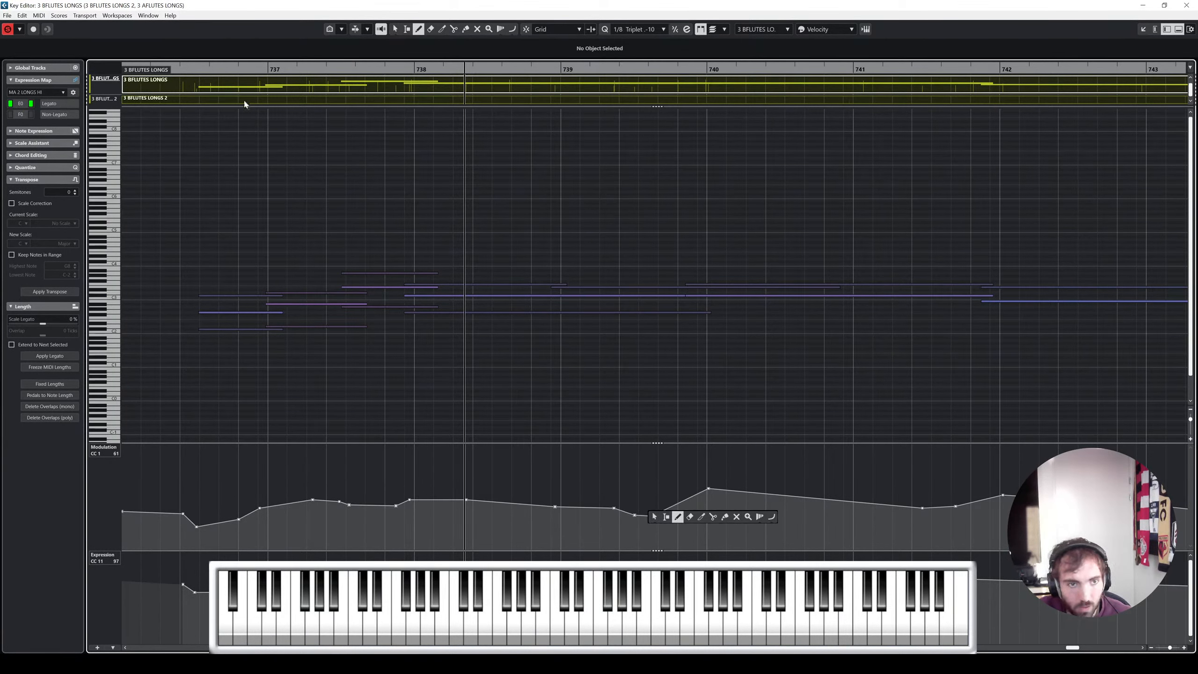
pyautogui.moveTo(230, 69); pyautogui.dragTo(196, 69)
pyautogui.press('space')
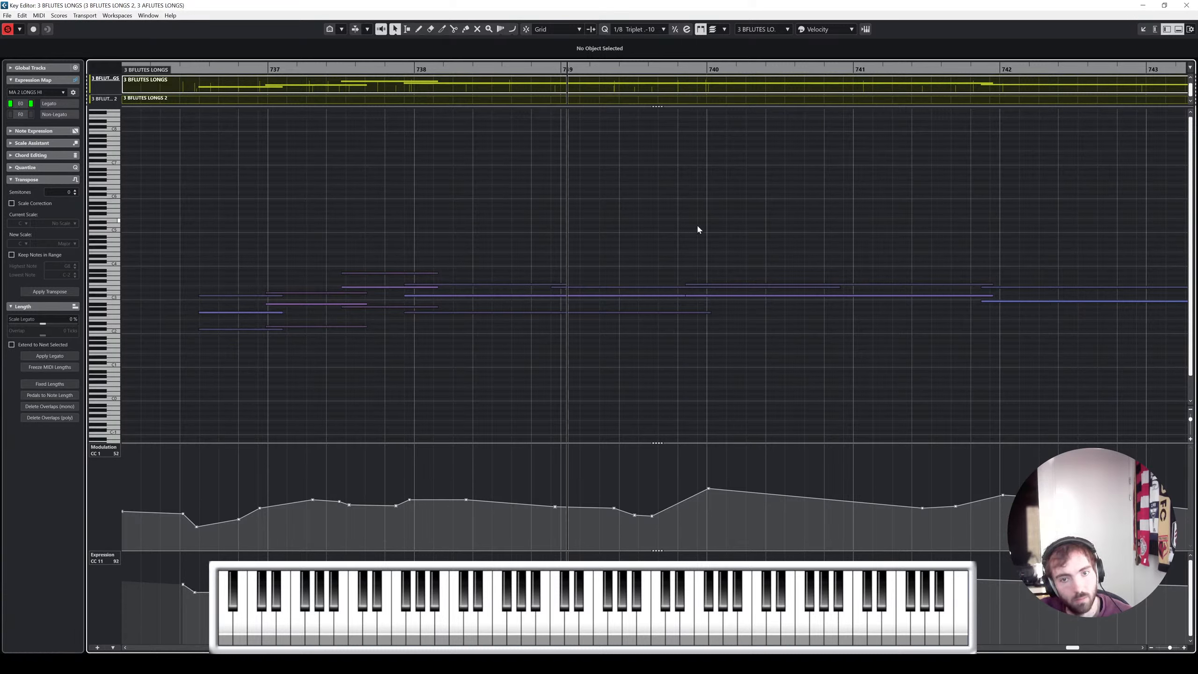
# Lower the notes starting just before bar 740 to F#2 in 3 BFLUTES LONGS and B2 in 3 BFLUTES LONGS 2
pyautogui.click(661, 296)
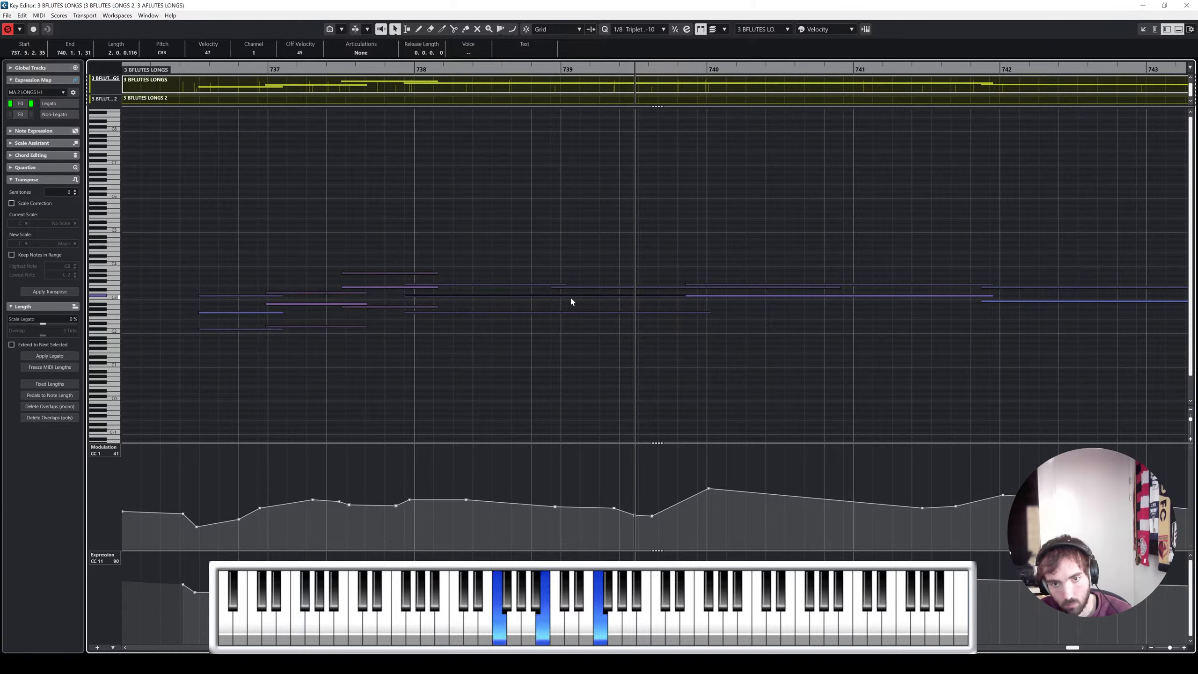
pyautogui.moveTo(789, 297); pyautogui.dragTo(753, 314)
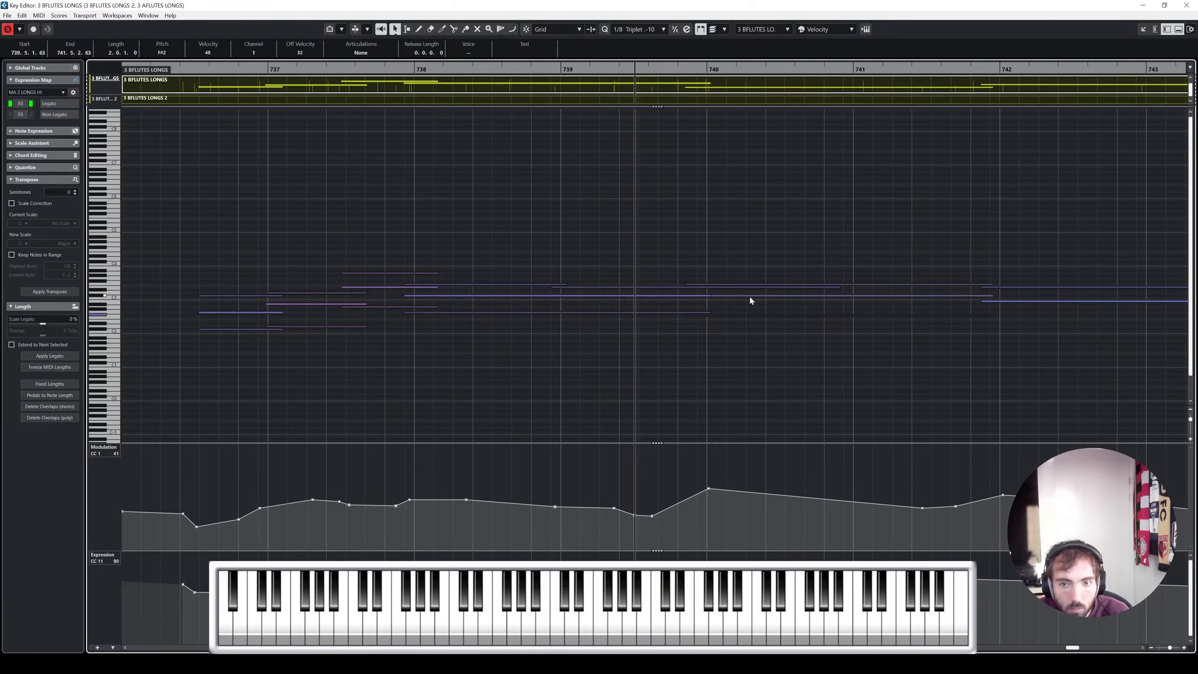
pyautogui.click(751, 296)
pyautogui.press('Down')
pyautogui.press('Down')
pyautogui.press('Down')
pyautogui.press('Up')
pyautogui.press('space')
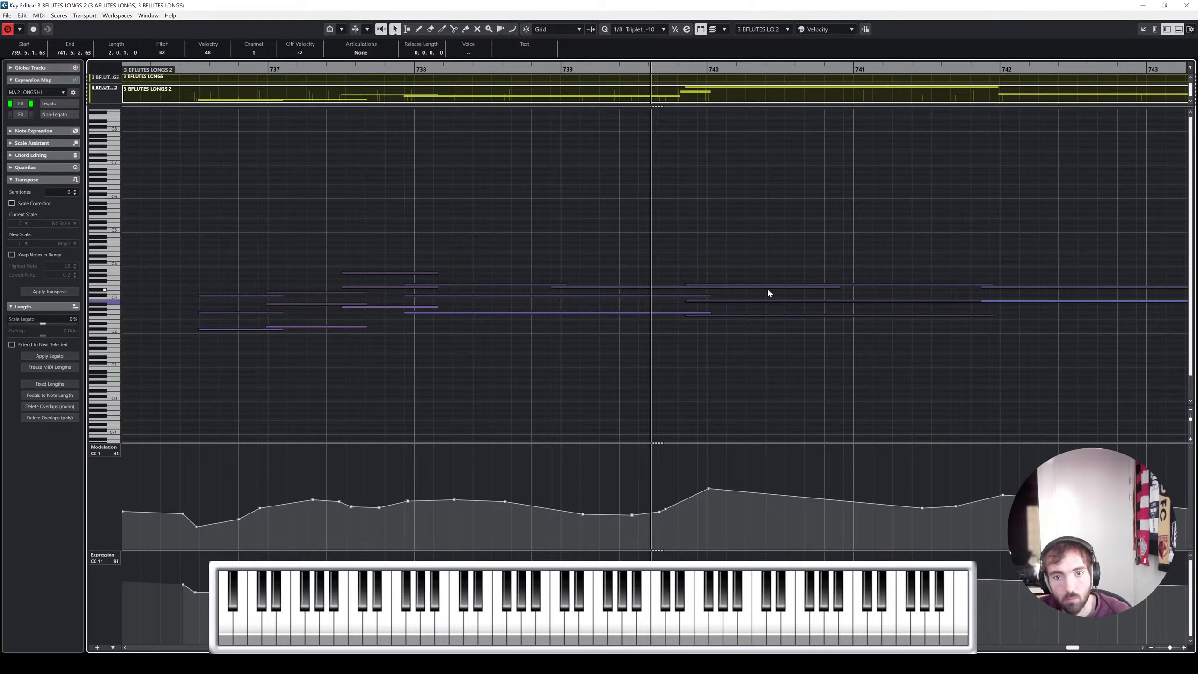
pyautogui.press('space')
# Shorten the alto flutes' E3 note to end at bar 740, and set the 3 BFLUTES LONGS note starting just before bar 740 to F2
pyautogui.click(771, 287)
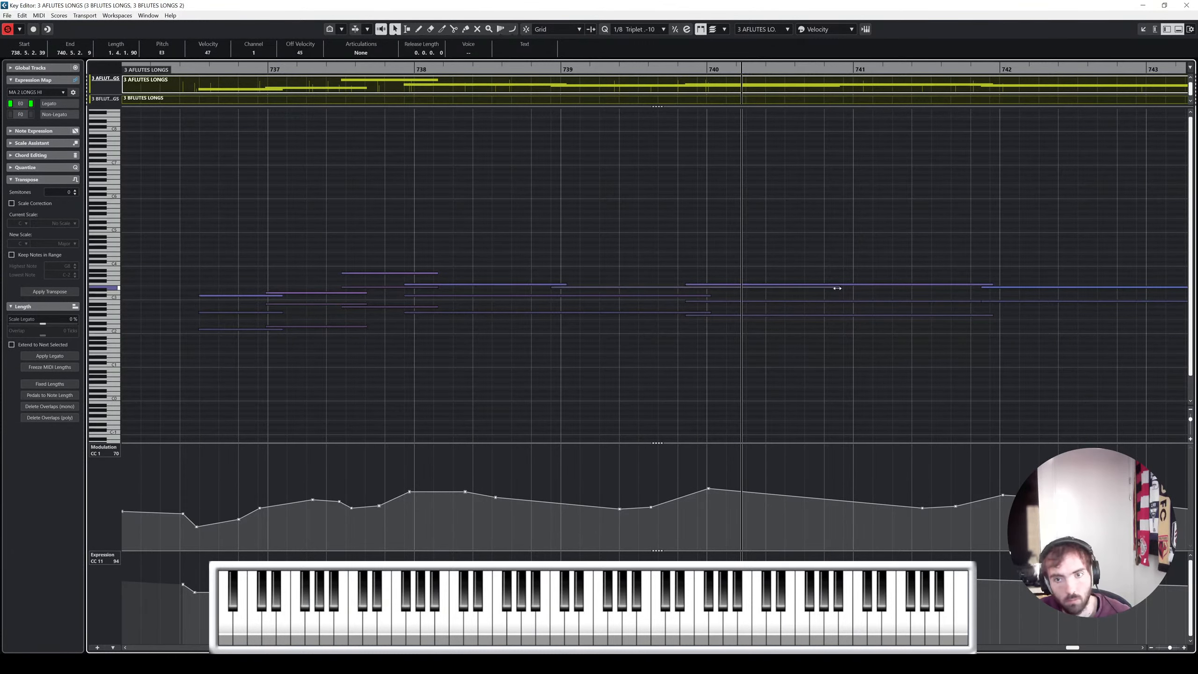
pyautogui.moveTo(839, 287); pyautogui.dragTo(707, 288)
pyautogui.click(739, 301)
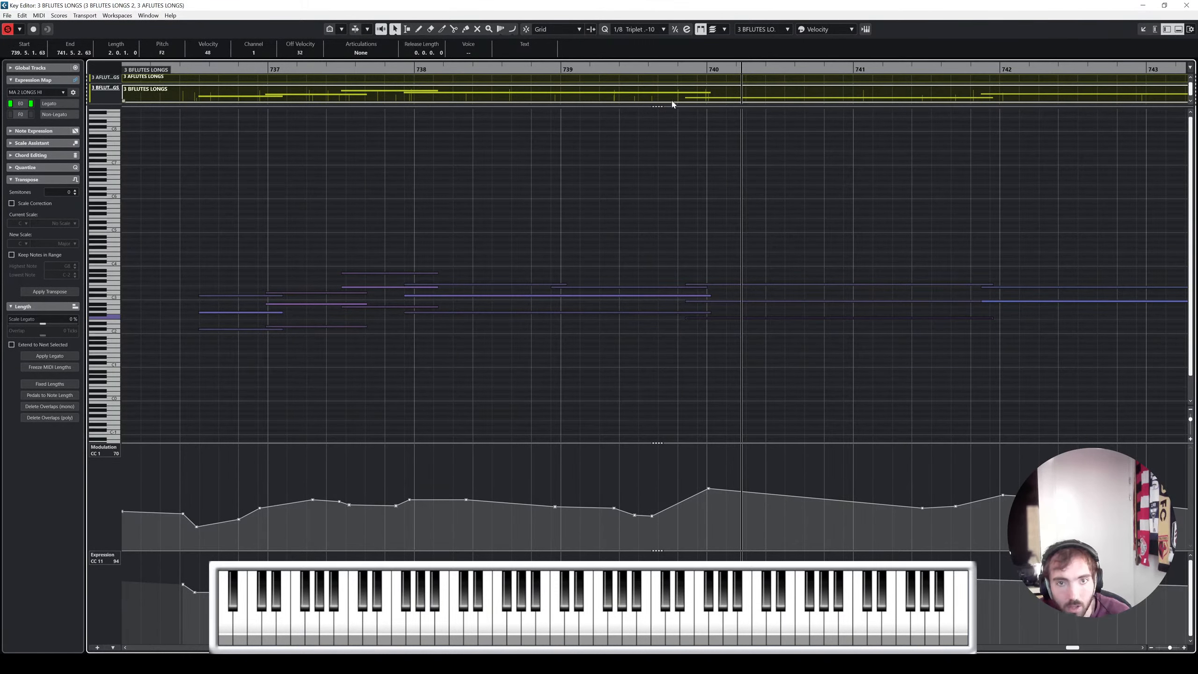
pyautogui.click(661, 69)
pyautogui.press('space')
pyautogui.hscroll(3, 861, 187)
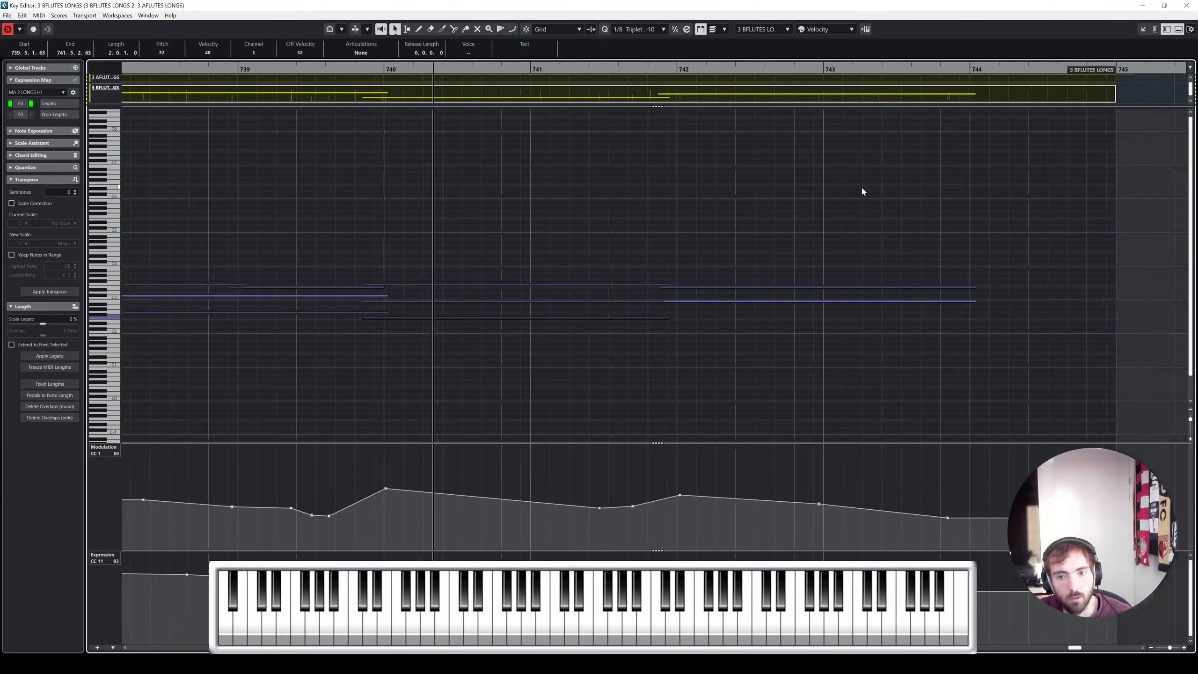
pyautogui.press('space')
# Raise the 3 BFLUTES LONGS note starting just before bar 742 to C#3
pyautogui.click(708, 302)
pyautogui.press('Up')
pyautogui.press('Up')
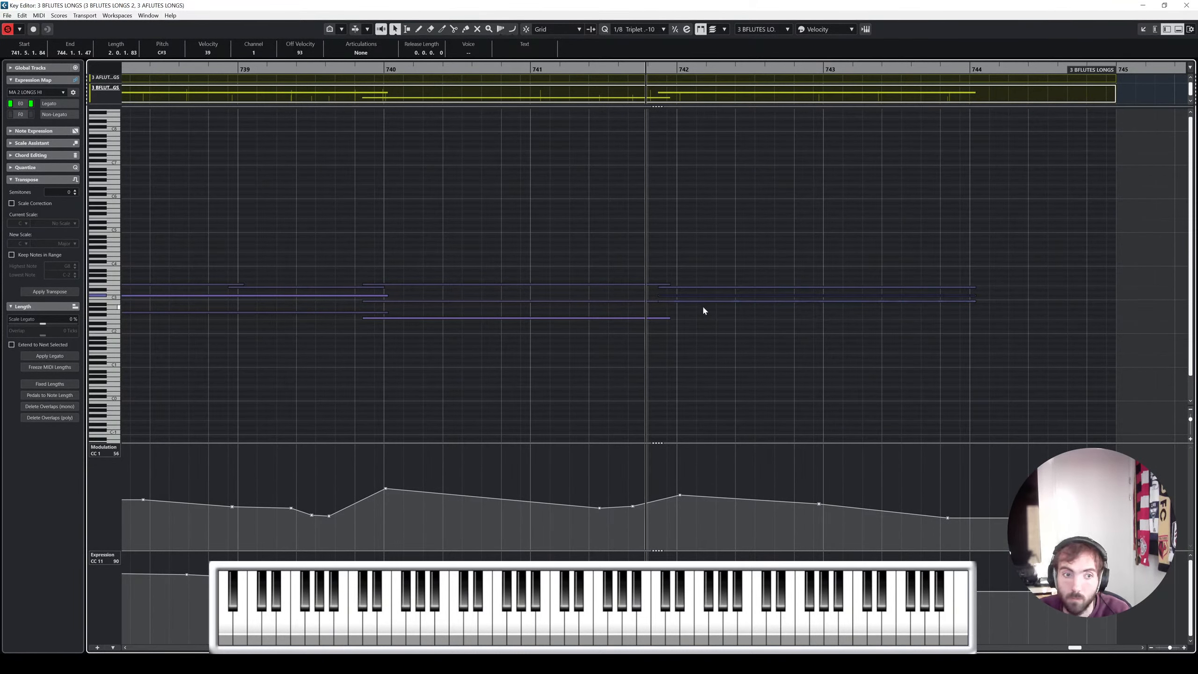
# Lower the 3 BFLUTES LONGS 2 note starting just before bar 742 to E2 and play the passage
pyautogui.click(745, 309)
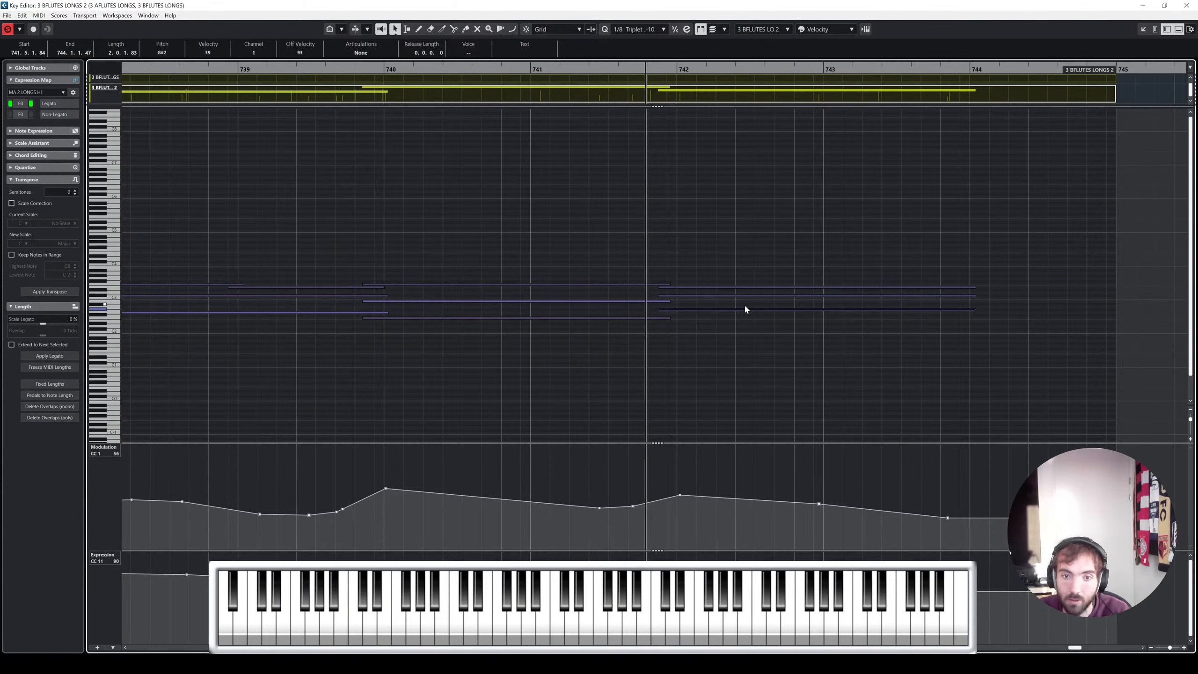
pyautogui.press('Down')
pyautogui.press('Down')
pyautogui.press('Down')
pyautogui.press('Down')
pyautogui.press('space')
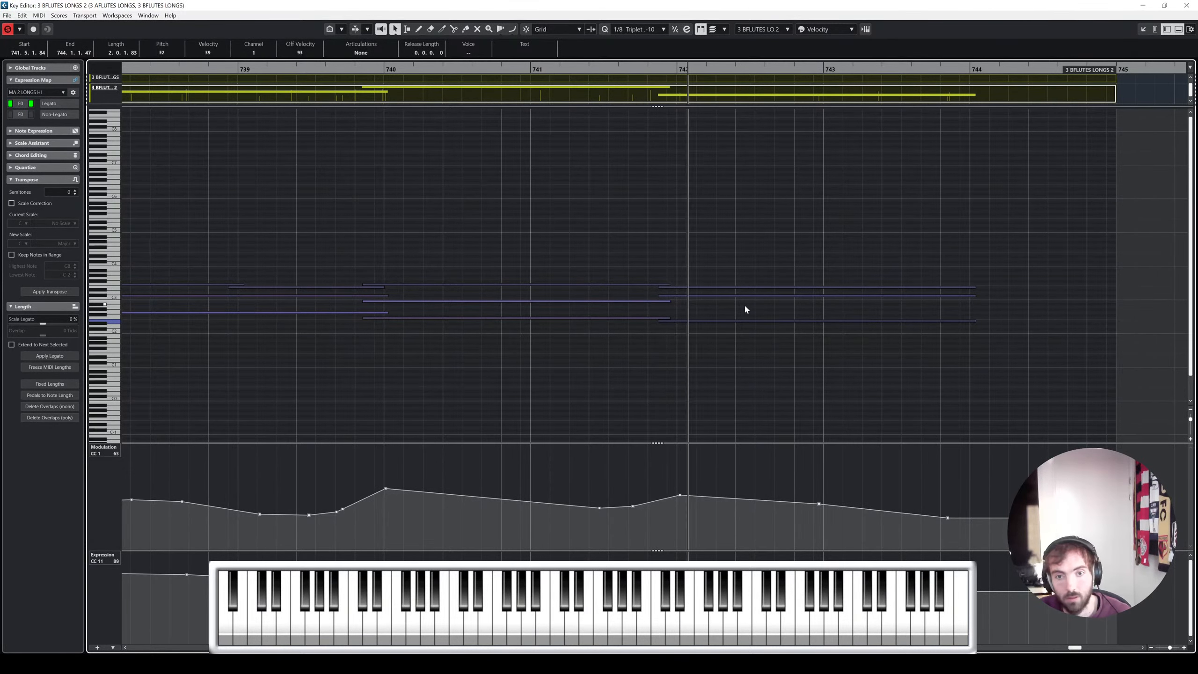
pyautogui.scroll(-3, 770, 249)
pyautogui.press('space')
# Return to the project arrangement and play the cue from about bar 733
pyautogui.click(1187, 5)
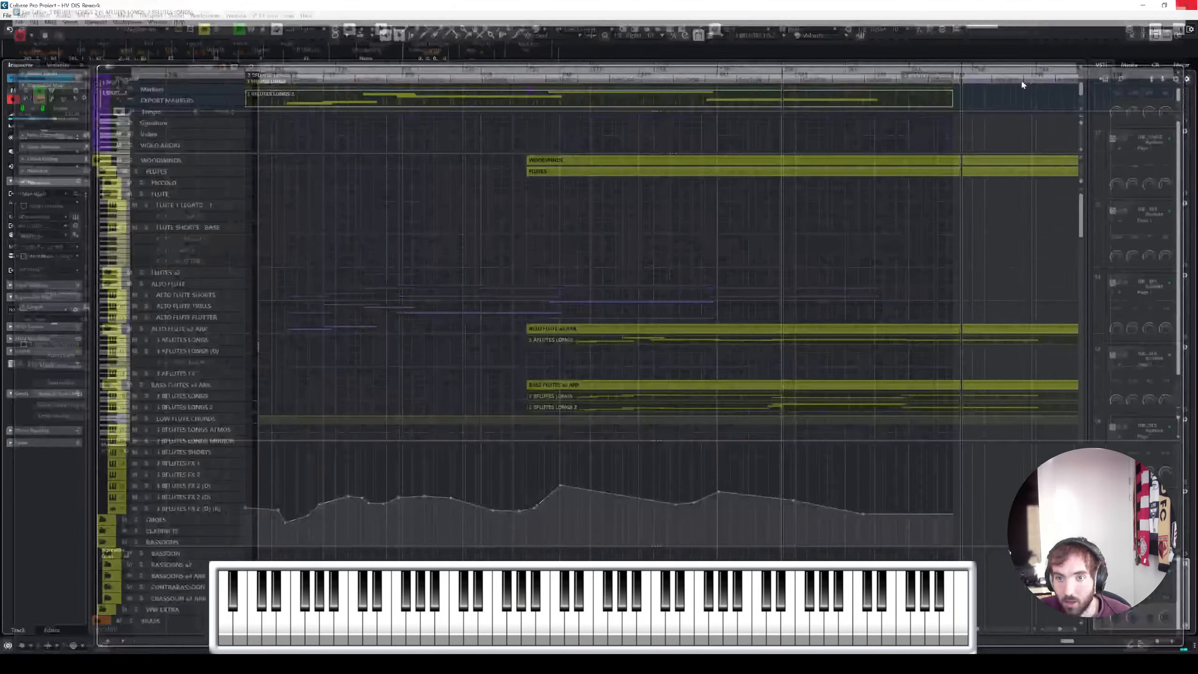
pyautogui.scroll(-2, 691, 280)
pyautogui.moveTo(596, 79); pyautogui.dragTo(461, 90)
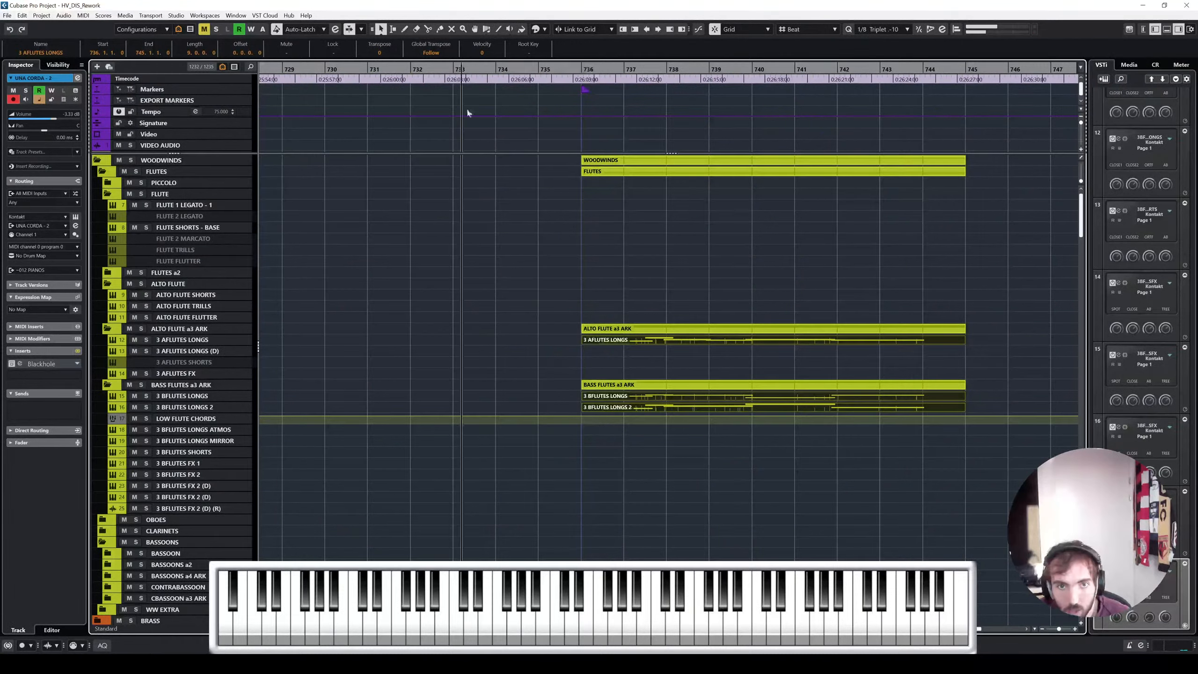
pyautogui.press('space')
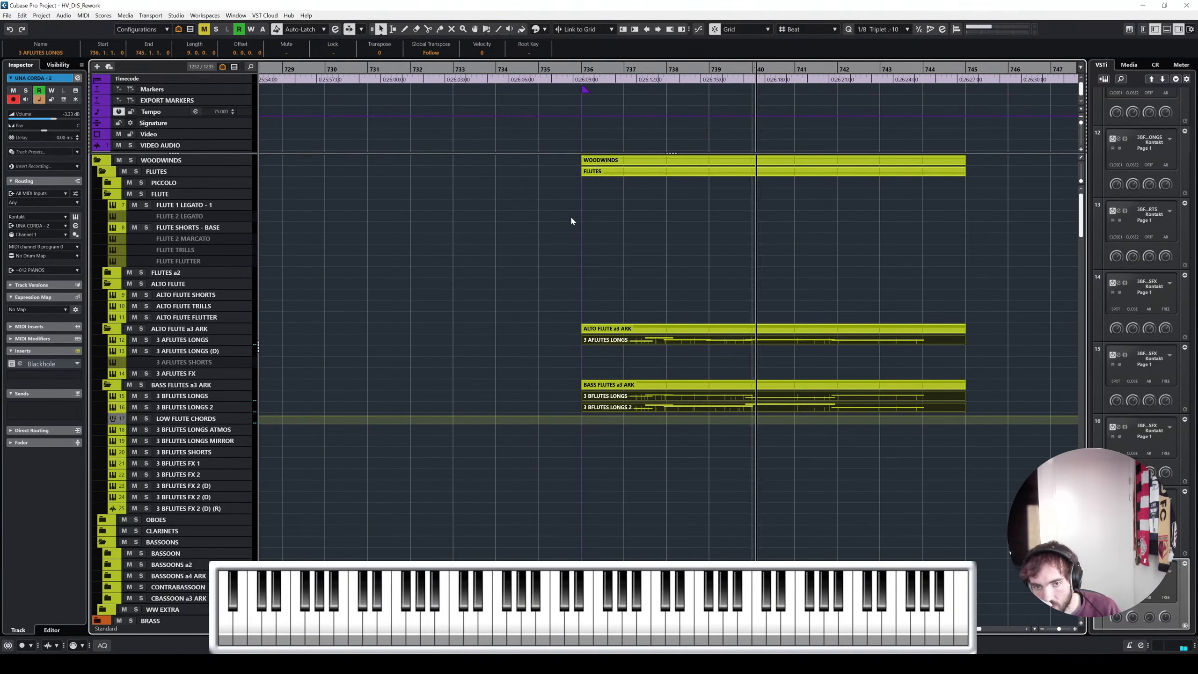
pyautogui.press('space')
# Reopen the flute parts and lower the alto flutes' modulation point at bar 740 to about 61, playing from mid-bar 739
pyautogui.hscroll(3, 790, 215)
pyautogui.scroll(3, 621, 321)
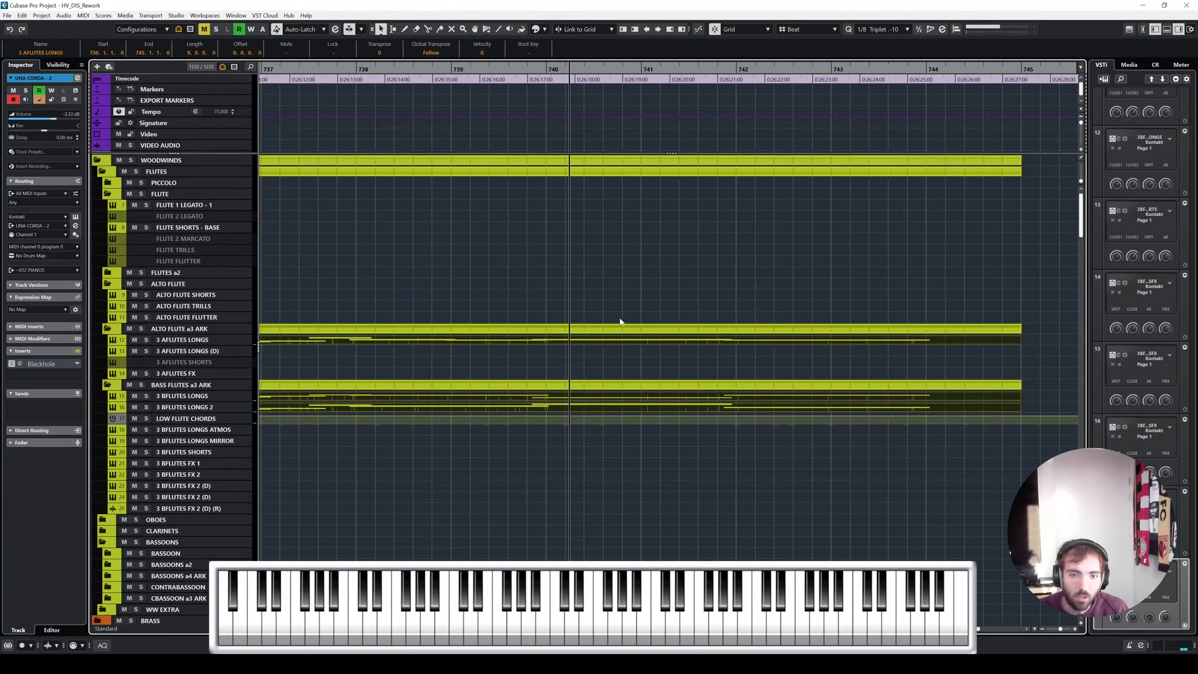
pyautogui.doubleClick(595, 344)
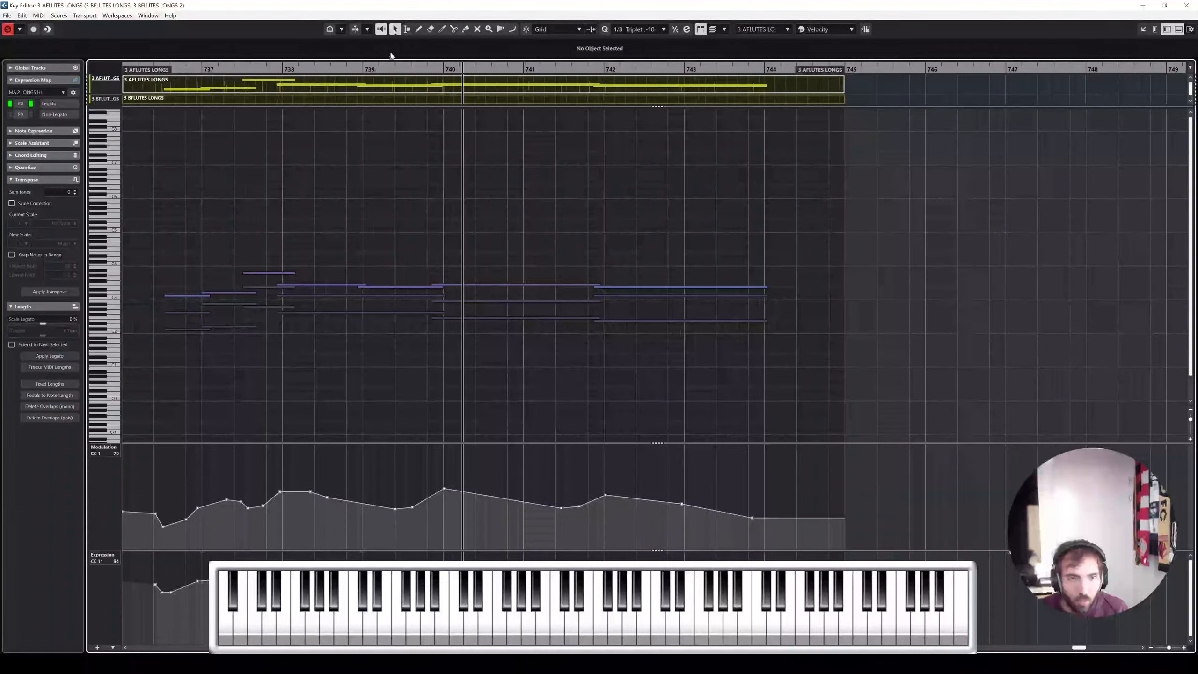
pyautogui.click(395, 69)
pyautogui.press('space')
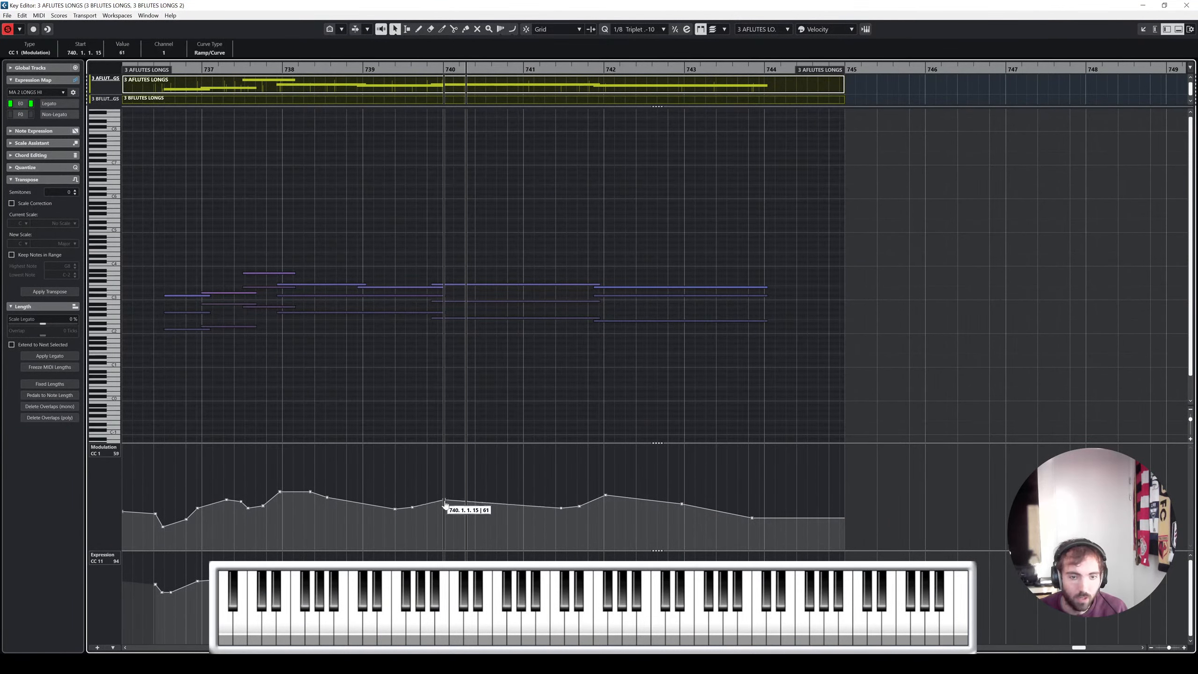
pyautogui.click(395, 68)
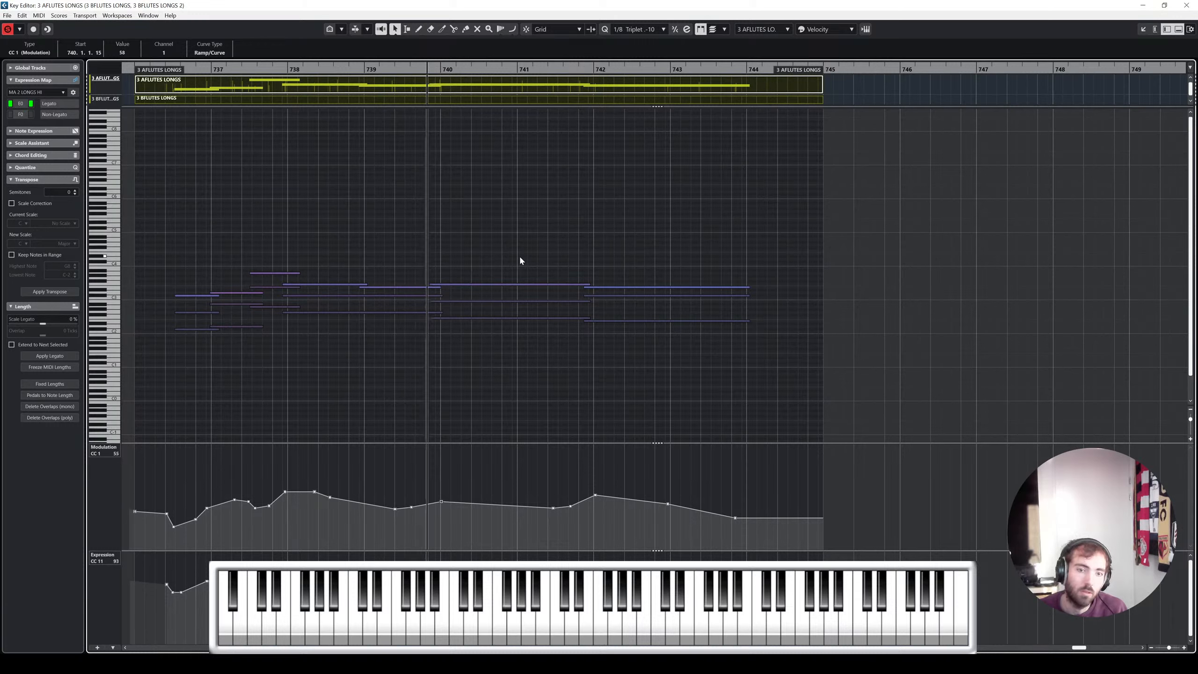
# Redraw the 3 AFLUTES LONGS modulation curve lower and smoother from about bar 739 to bar 744
pyautogui.rightClick(442, 246)
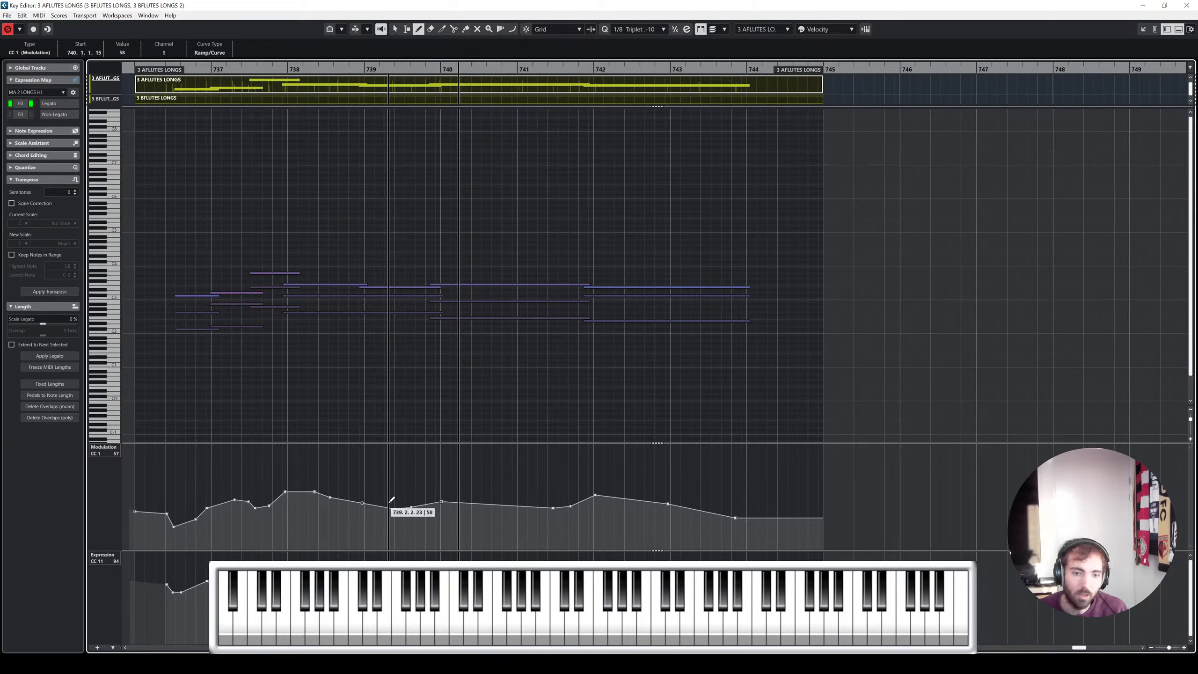
pyautogui.moveTo(391, 503)
pyautogui.mouseDown()
pyautogui.moveTo(443, 513)
pyautogui.moveTo(613, 495)
pyautogui.moveTo(755, 529)
pyautogui.mouseUp()
pyautogui.press('space')
pyautogui.press('1')
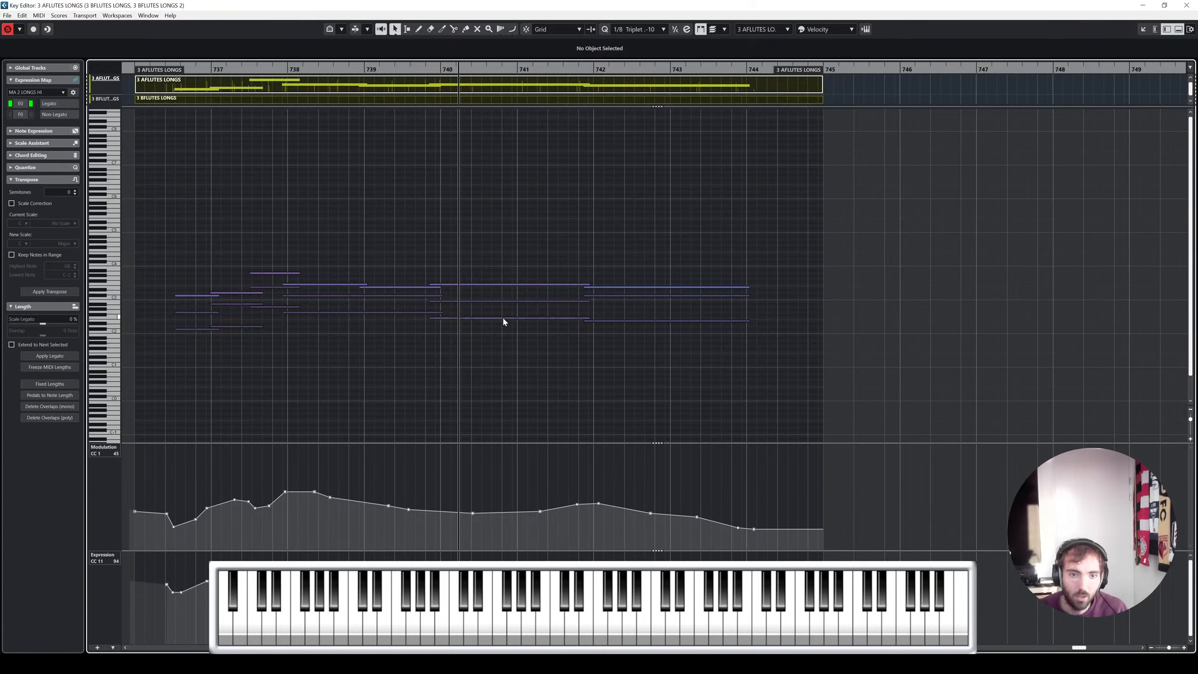
# Redraw the 3 BFLUTES LONGS modulation curve between about bars 739 and 741 to flatten the peak at bar 740
pyautogui.click(504, 320)
pyautogui.rightClick(517, 343)
pyautogui.click(530, 343)
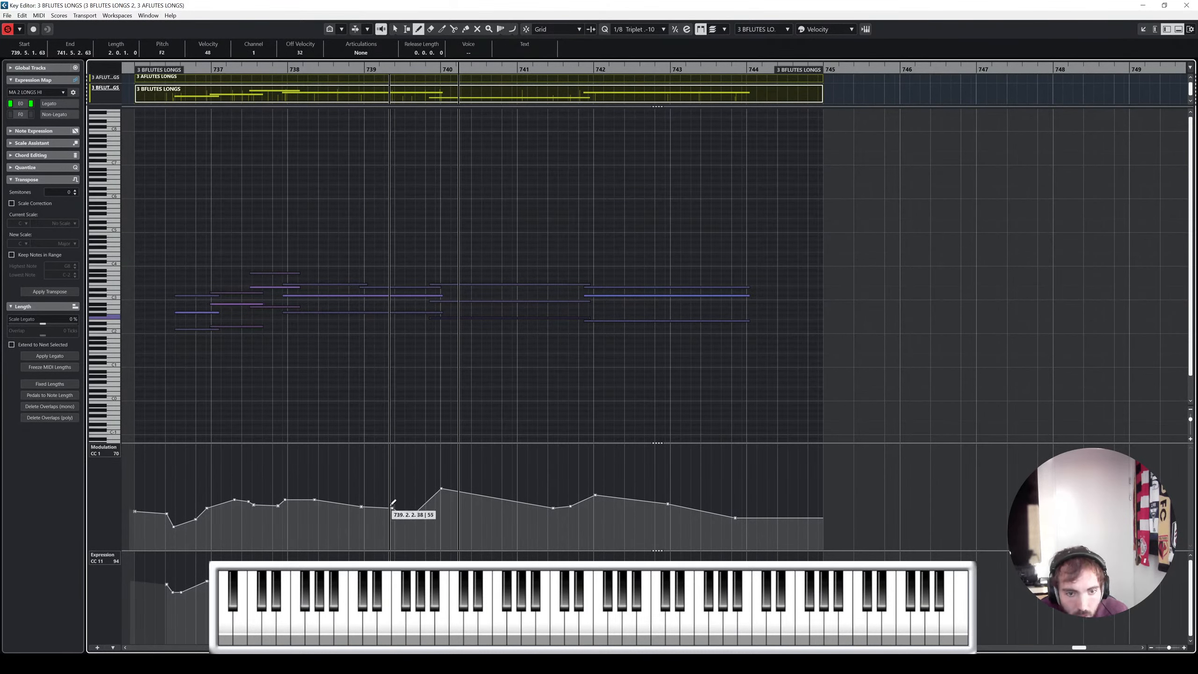
pyautogui.moveTo(393, 507); pyautogui.dragTo(540, 506)
pyautogui.rightClick(542, 502)
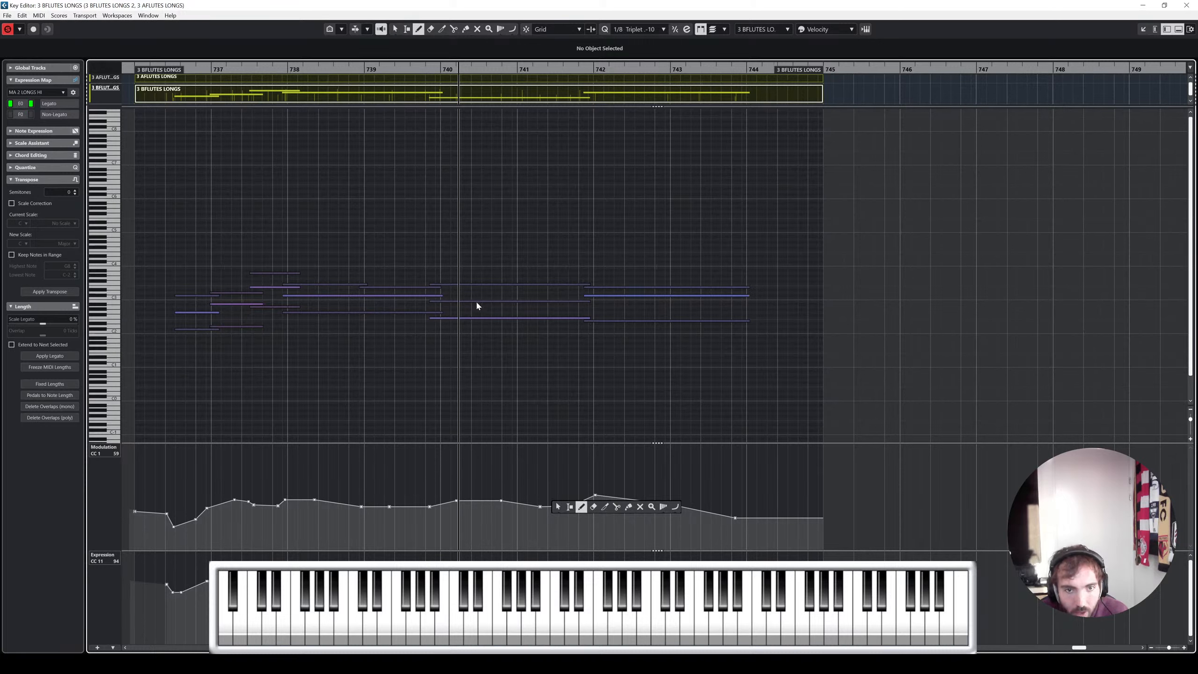
# Raise the 3 BFLUTES LONGS note across bars 740 and 741 by about half an octave, into the upper bass flute line
pyautogui.press('1')
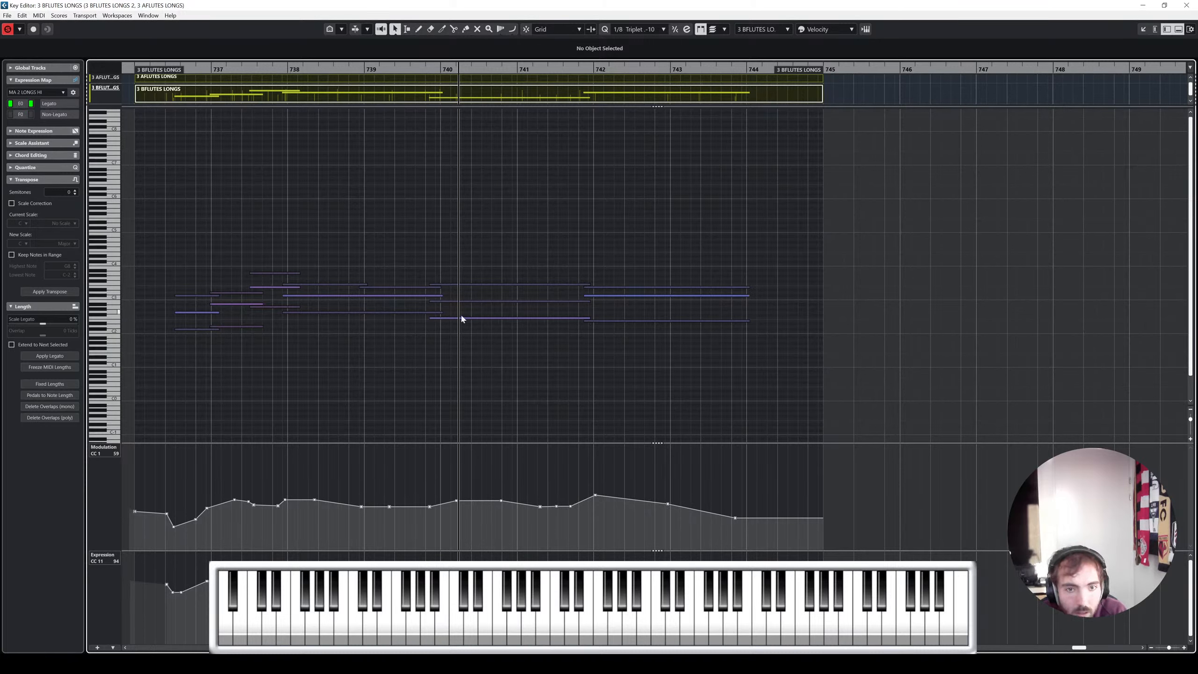
pyautogui.click(463, 319)
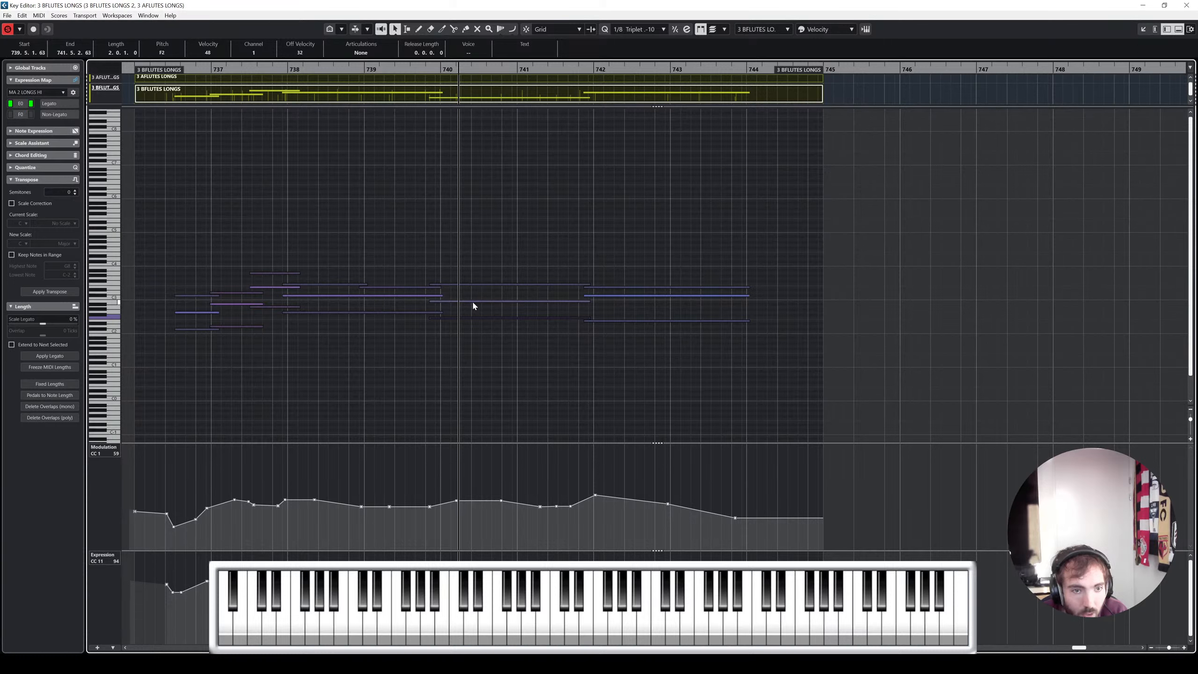
pyautogui.press('Up')
pyautogui.press('Up')
pyautogui.press('Up')
pyautogui.press('Up')
pyautogui.press('Up')
pyautogui.press('Up')
pyautogui.press('Up')
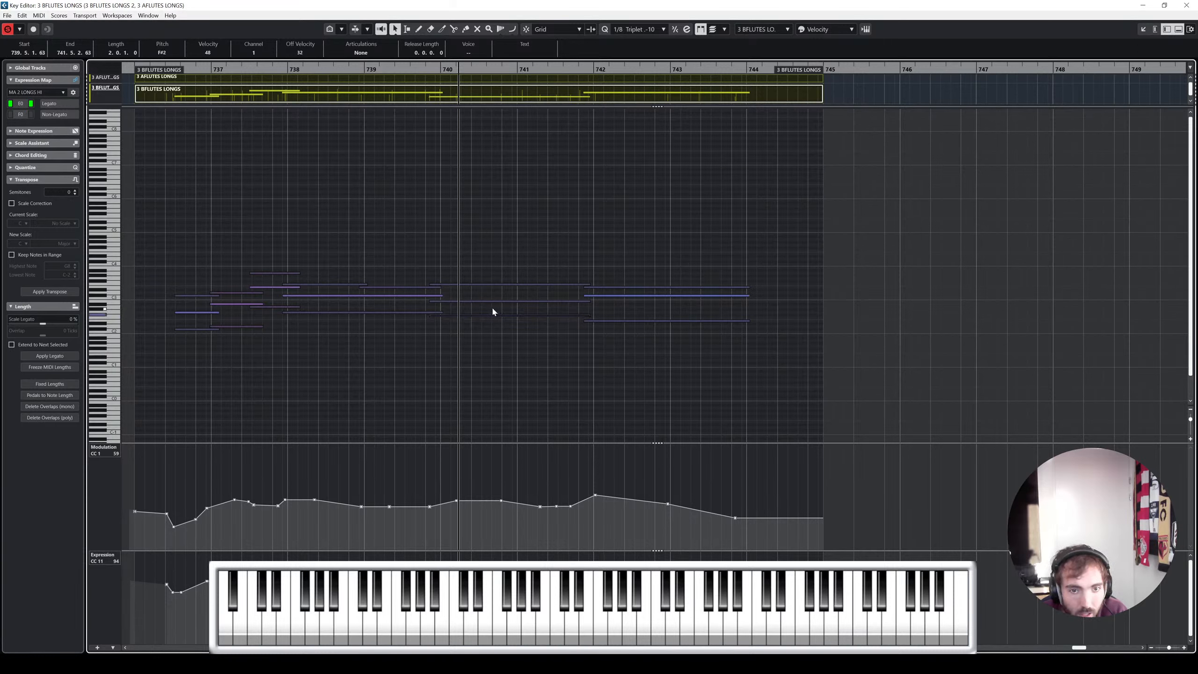
# Lower the 3 BFLUTES LONGS 2 note across bars 740 and 741 to F2 and settle the other bass flute note on B2
pyautogui.click(511, 302)
pyautogui.press('Down')
pyautogui.press('Down')
pyautogui.press('Down')
pyautogui.press('Down')
pyautogui.press('Down')
pyautogui.press('Down')
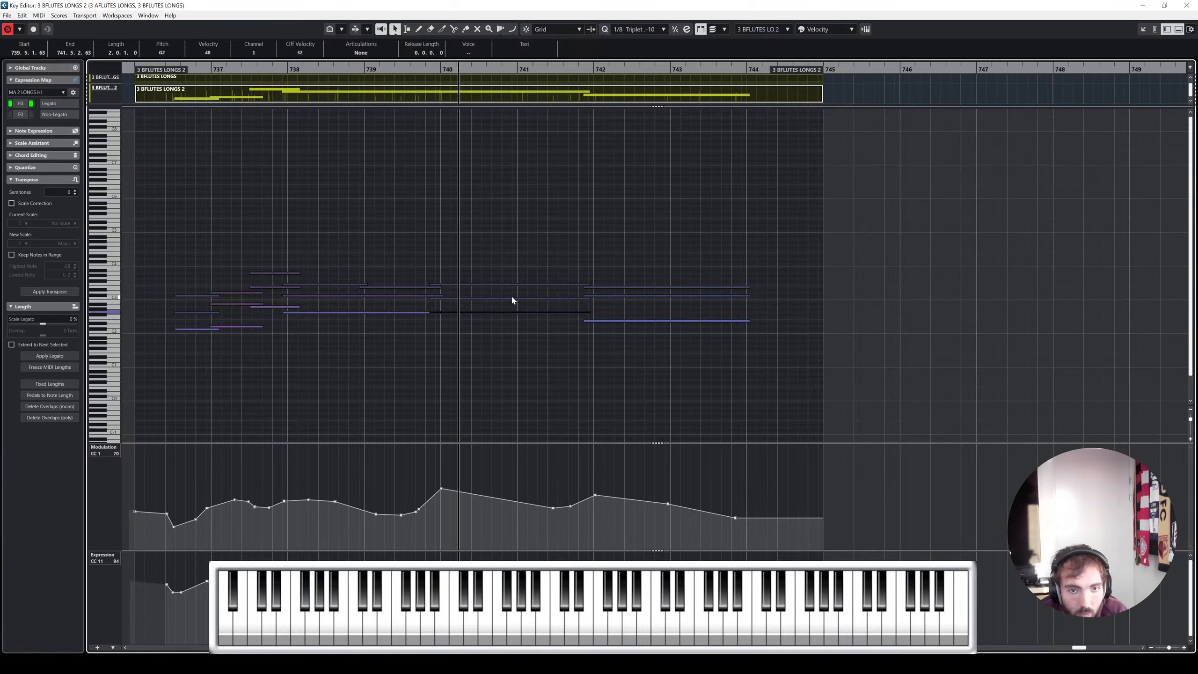
pyautogui.press('Up')
pyautogui.press('Down')
pyautogui.press('Up')
pyautogui.press('Up')
pyautogui.press('Up')
pyautogui.press('Up')
pyautogui.press('Up')
pyautogui.press('Up')
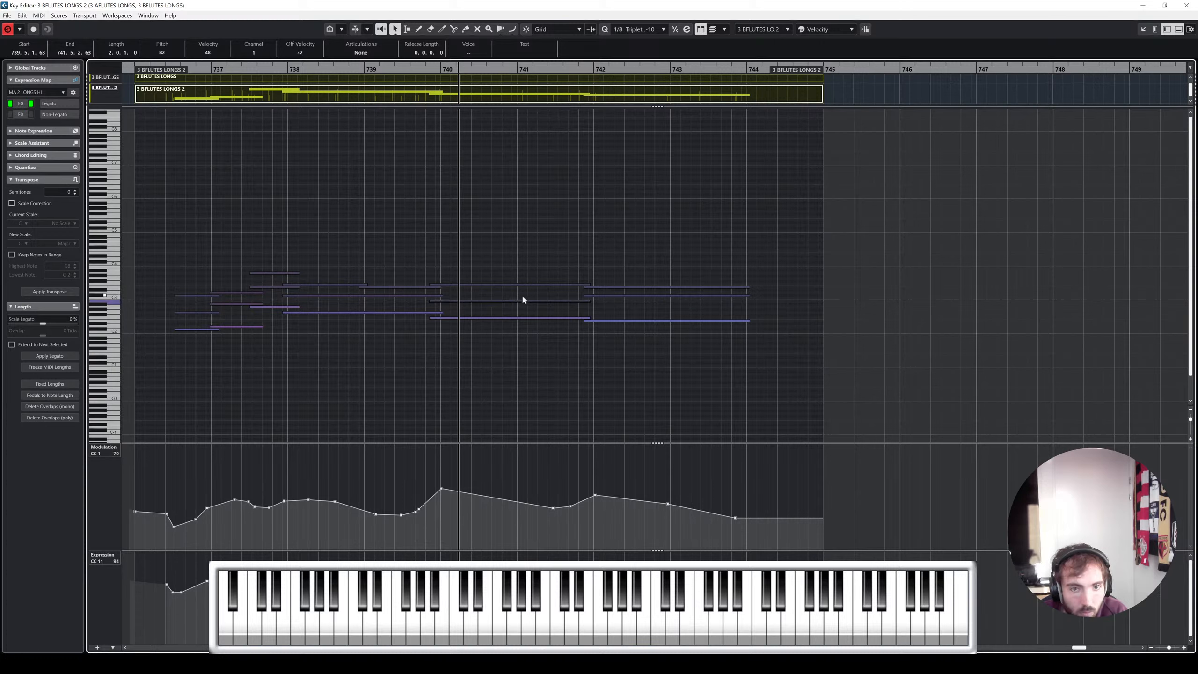
pyautogui.click(583, 306)
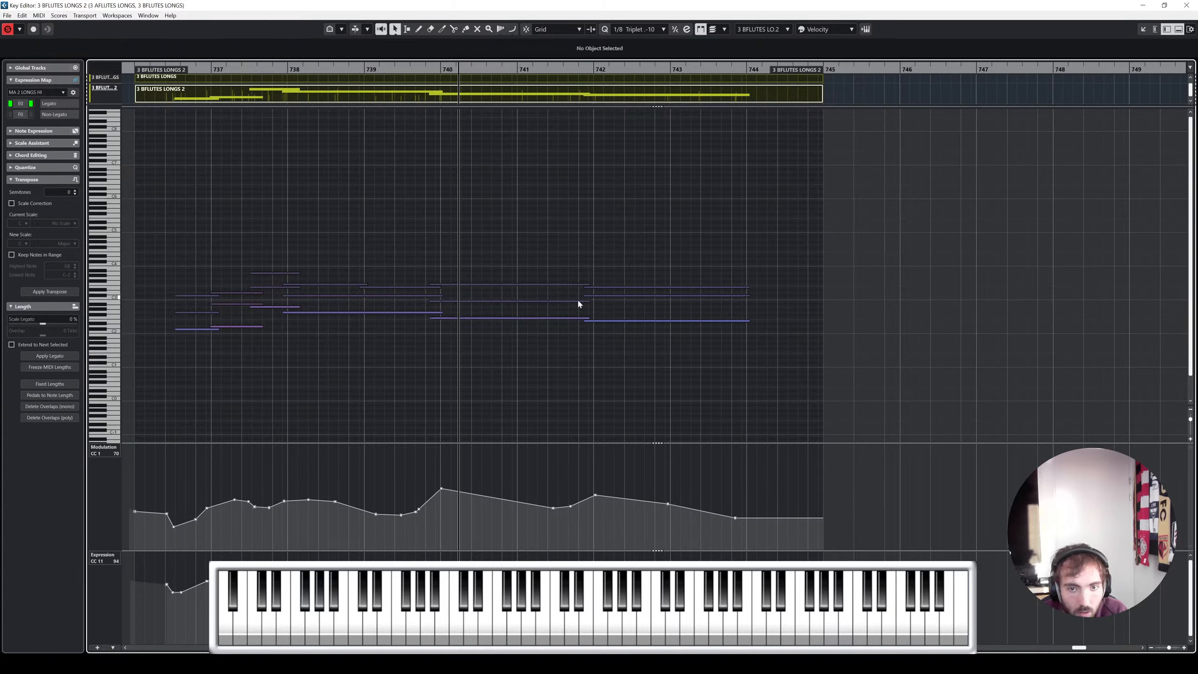
# Play from about bar 736 and redraw the 3 BFLUTES LONGS 2 modulation curve lower and smoother from about bar 739 to 744
pyautogui.click(167, 70)
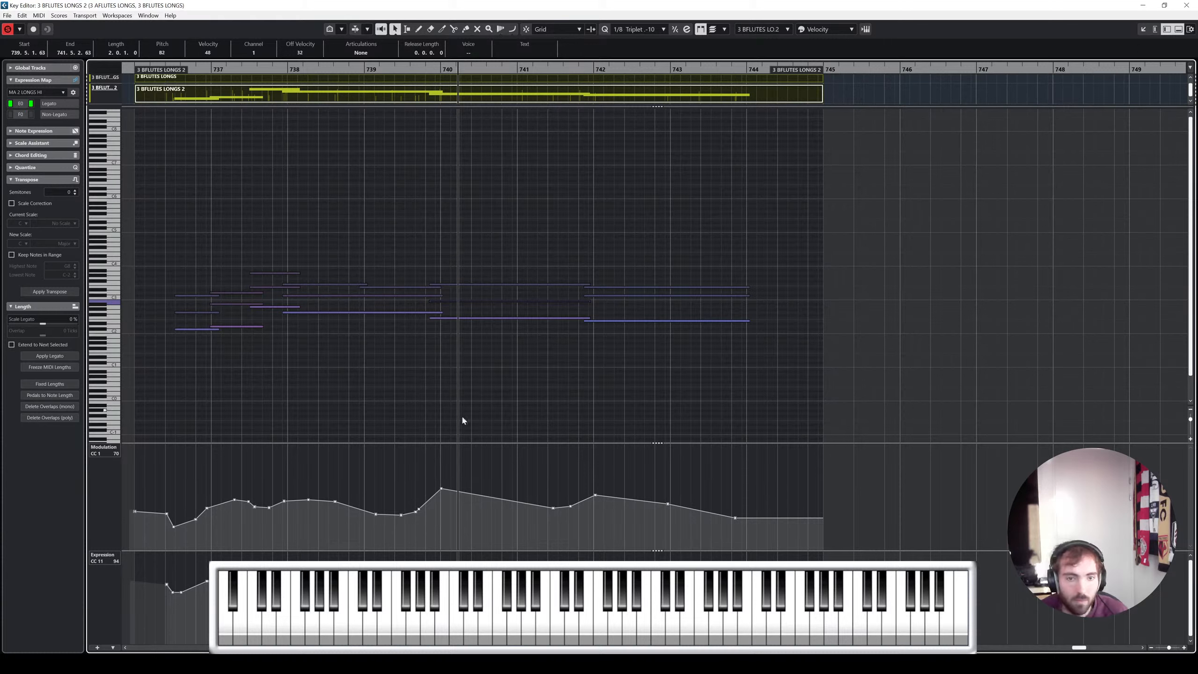
pyautogui.click(491, 418)
pyautogui.moveTo(445, 491)
pyautogui.mouseDown()
pyautogui.moveTo(387, 504)
pyautogui.moveTo(452, 495)
pyautogui.moveTo(403, 505)
pyautogui.moveTo(578, 503)
pyautogui.moveTo(745, 521)
pyautogui.mouseUp()
pyautogui.press('space')
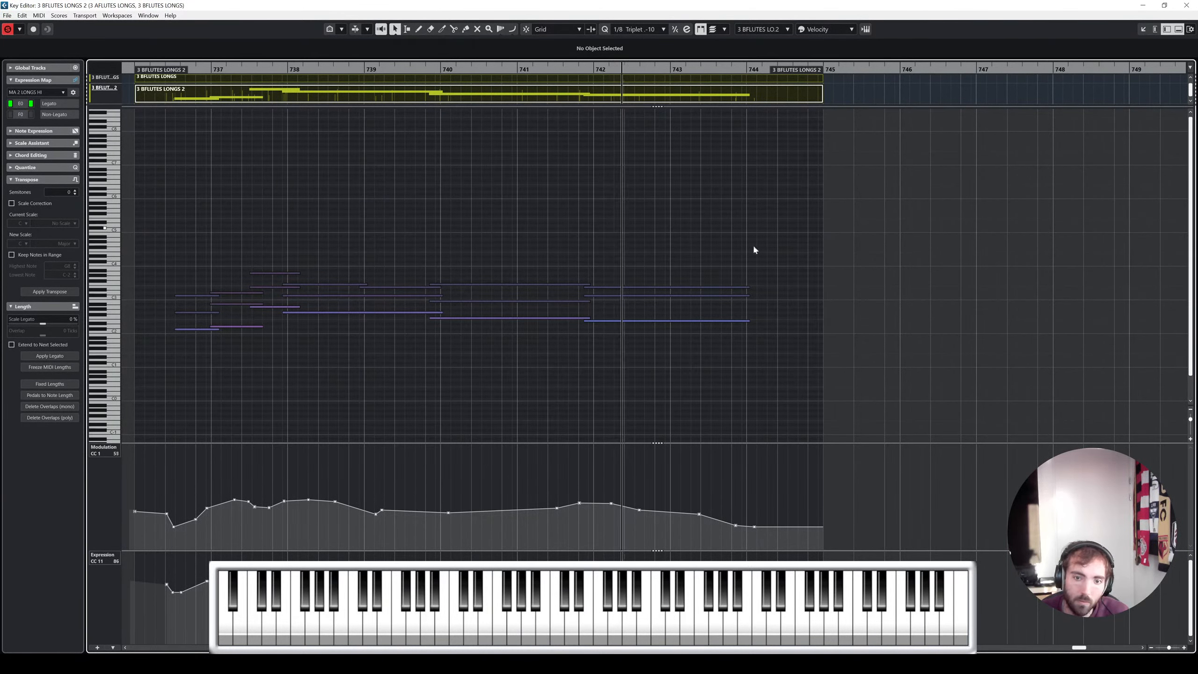
# Return to the project arrangement, unmute the UNA CORDA - MOVEMENT track and play the cue from about bar 720
pyautogui.press('Escape')
pyautogui.scroll(-6, 622, 286)
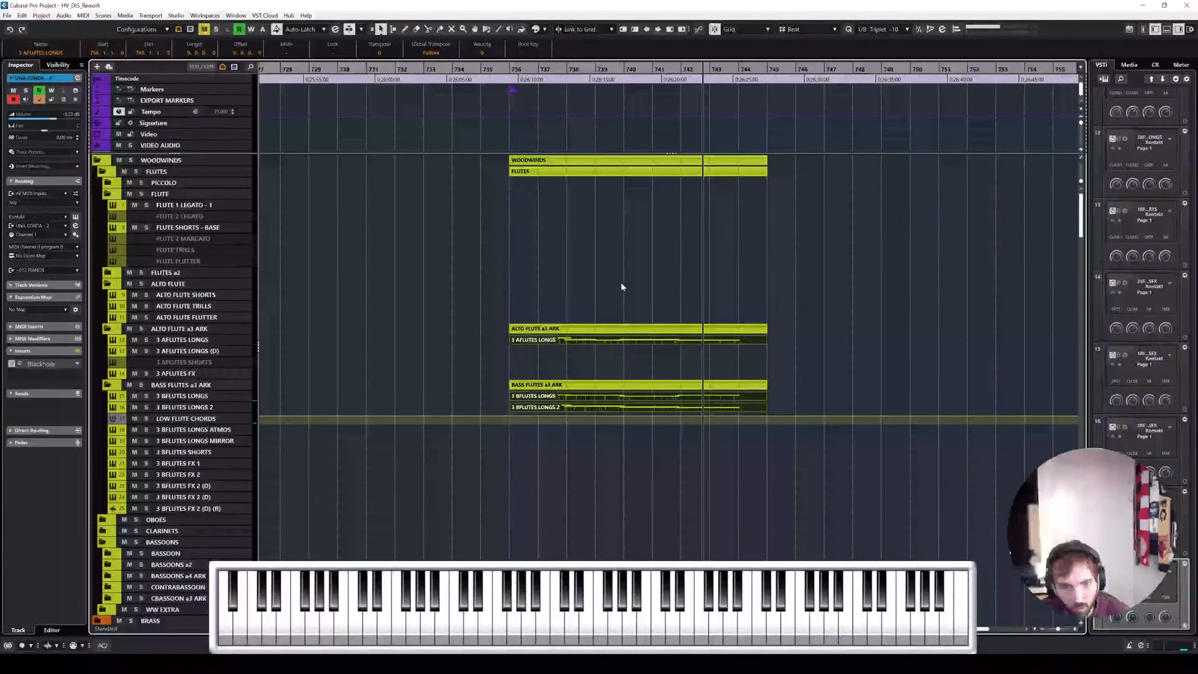
pyautogui.click(616, 266)
pyautogui.hscroll(-3, 615, 266)
pyautogui.scroll(-1, 681, 267)
pyautogui.scroll(-2, 680, 268)
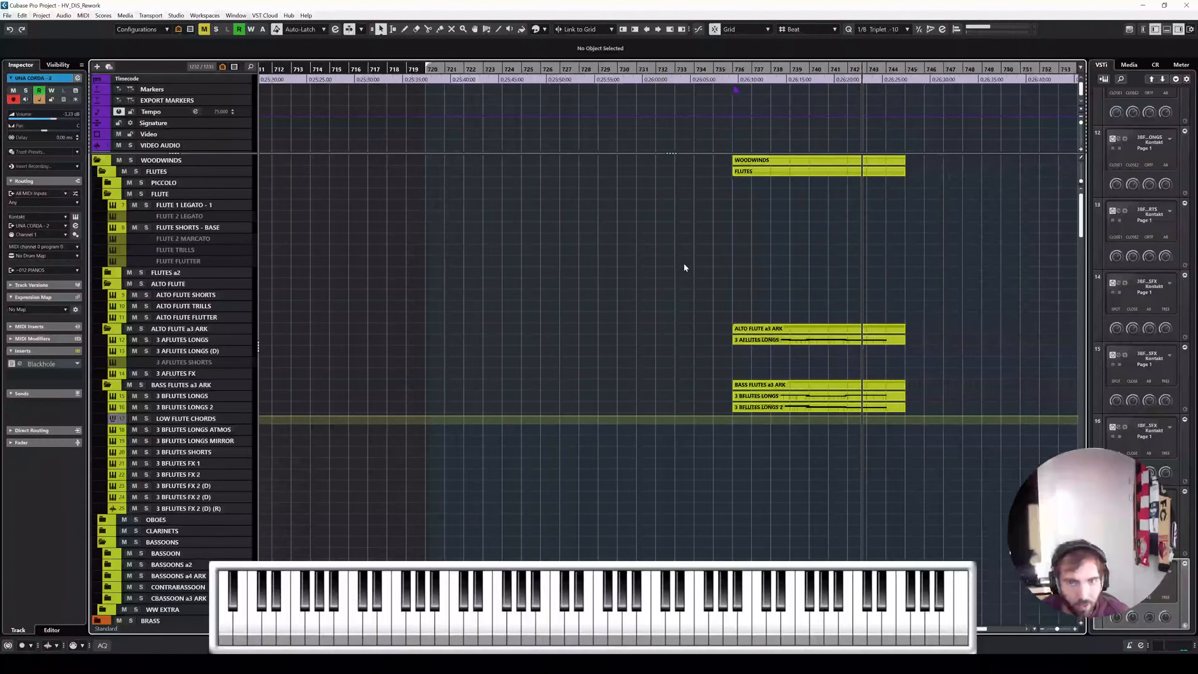
pyautogui.scroll(-15, 690, 263)
pyautogui.hscroll(3, 726, 263)
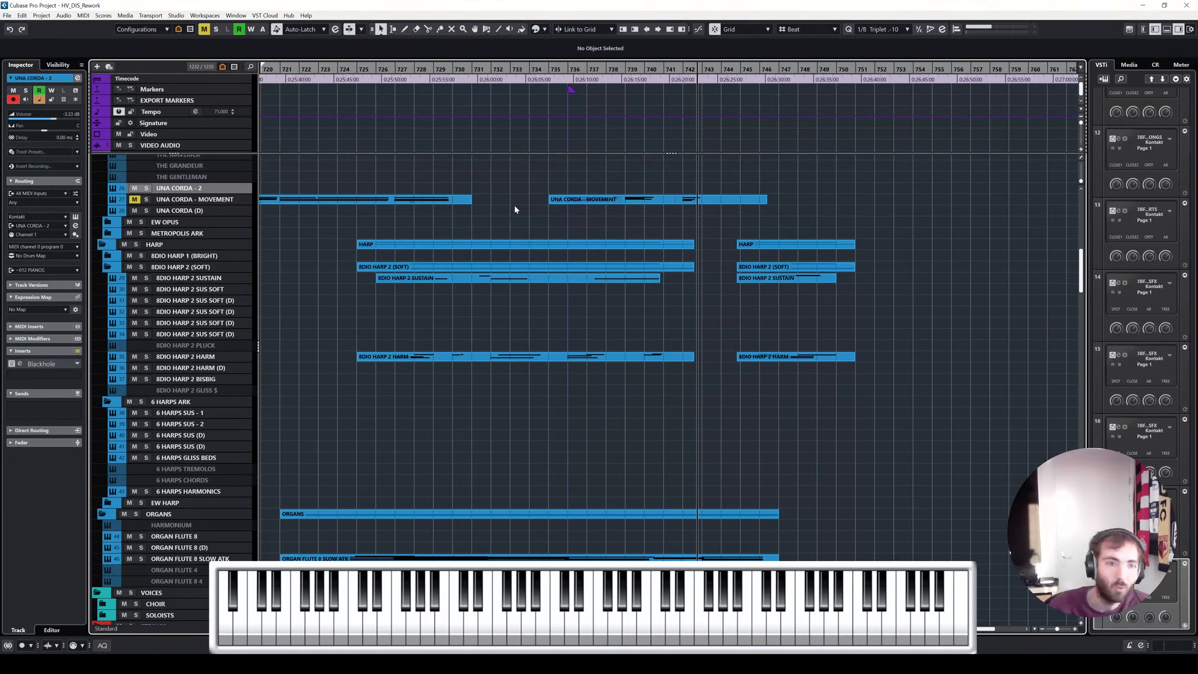
pyautogui.hscroll(-4, 514, 205)
pyautogui.hscroll(2, 546, 209)
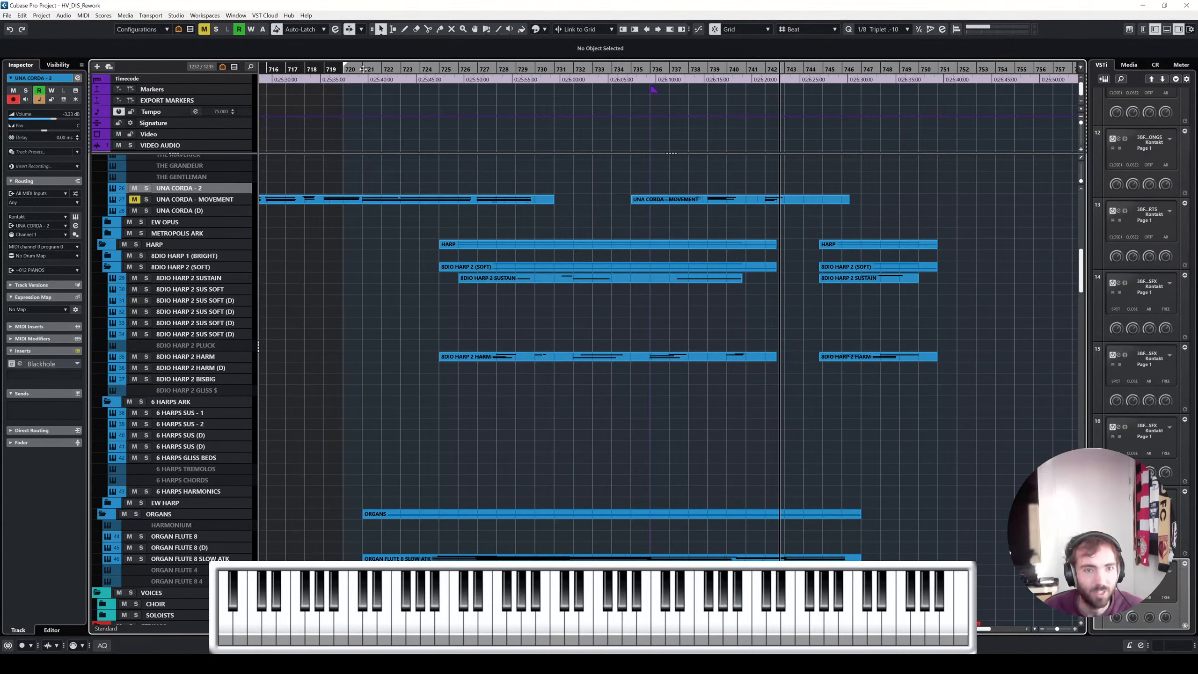
pyautogui.scroll(4, 581, 216)
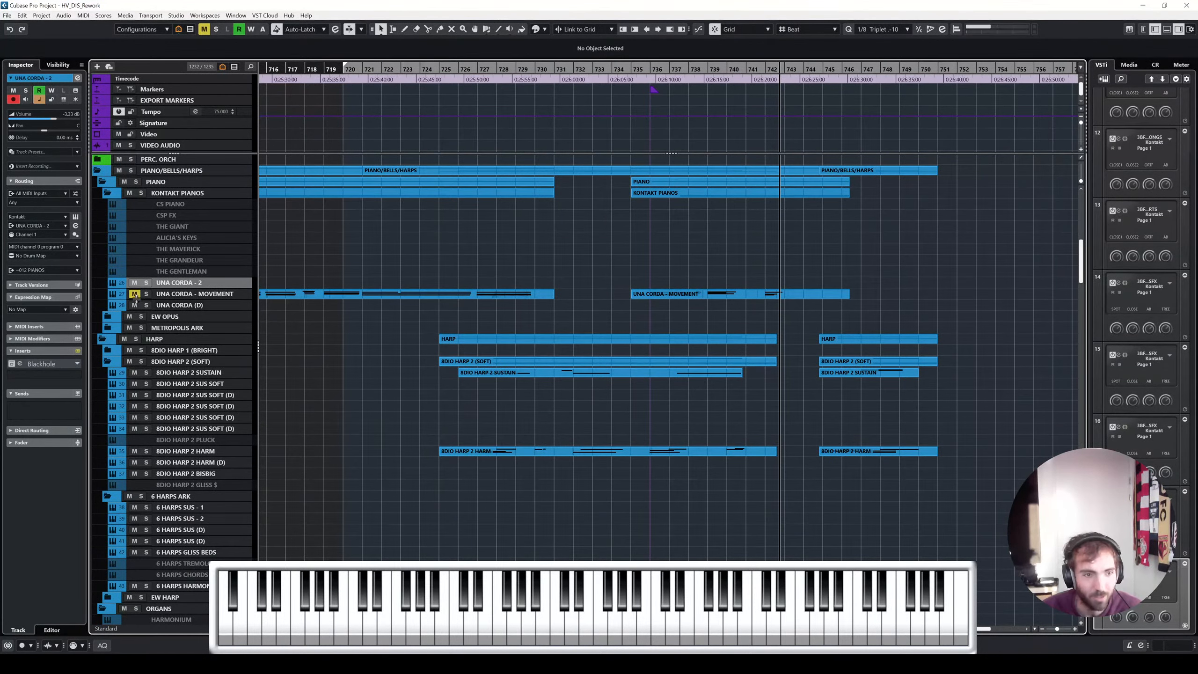
pyautogui.click(358, 81)
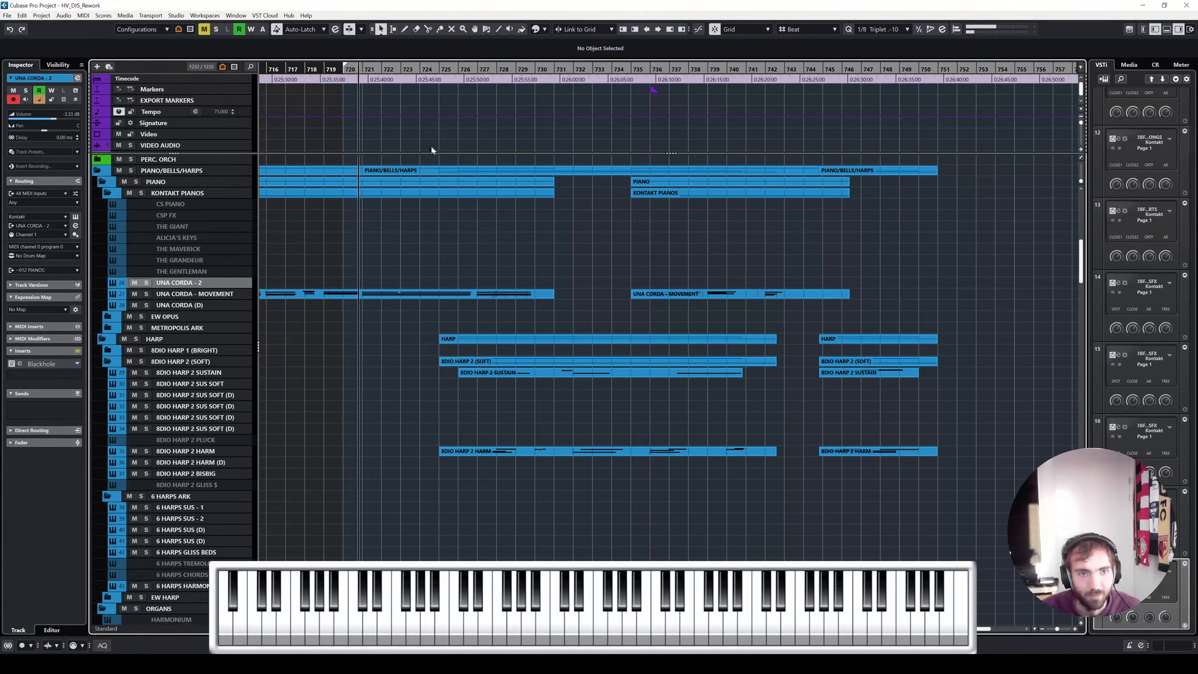
pyautogui.press('space')
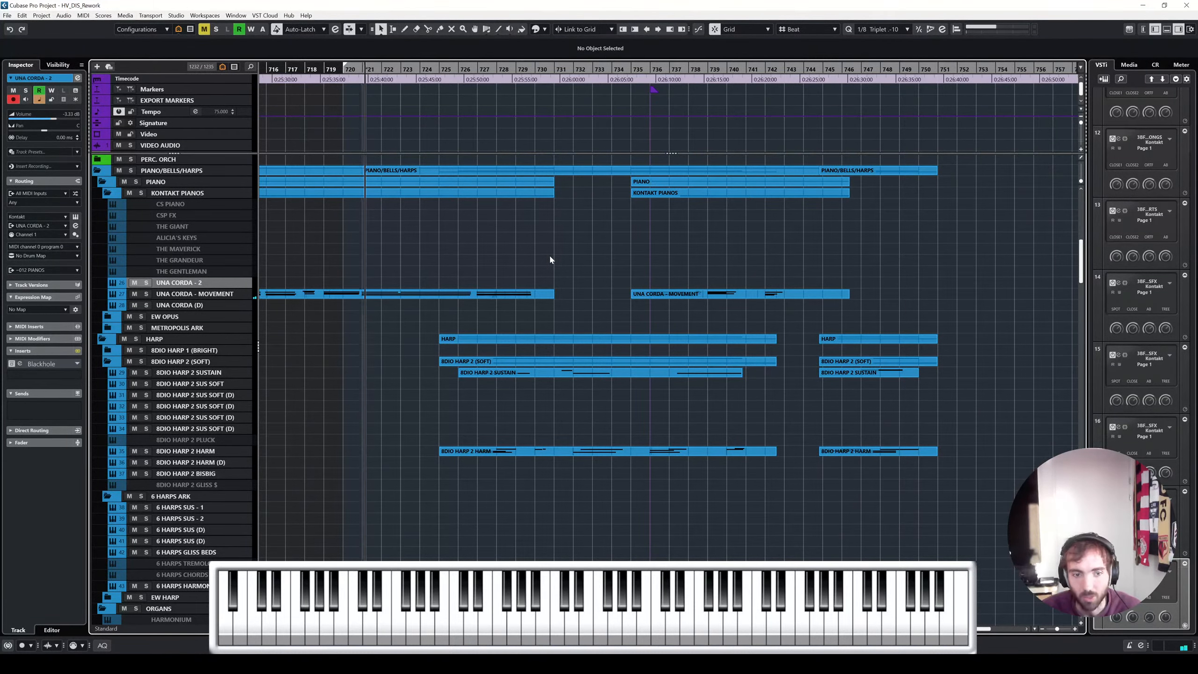
# Mute the UNA CORDA - MOVEMENT track during playback and listen through the flute passage to about bar 746
pyautogui.scroll(15, 569, 266)
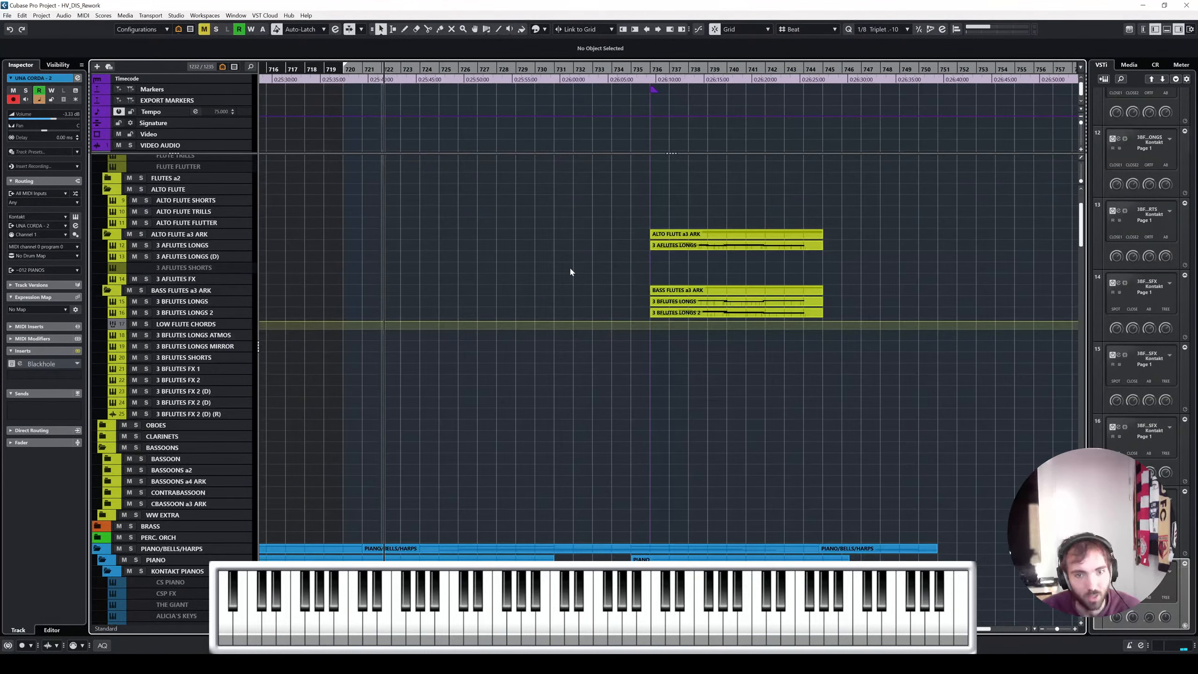
pyautogui.scroll(-4, 569, 266)
pyautogui.scroll(-4, 380, 340)
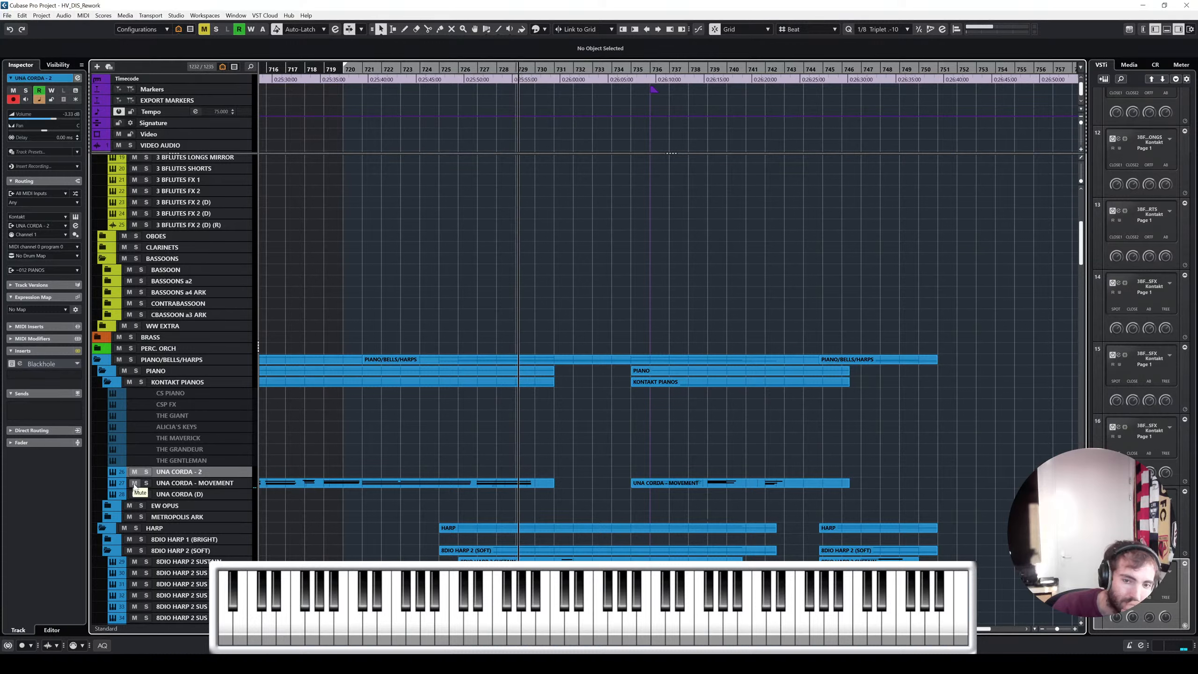
pyautogui.click(134, 483)
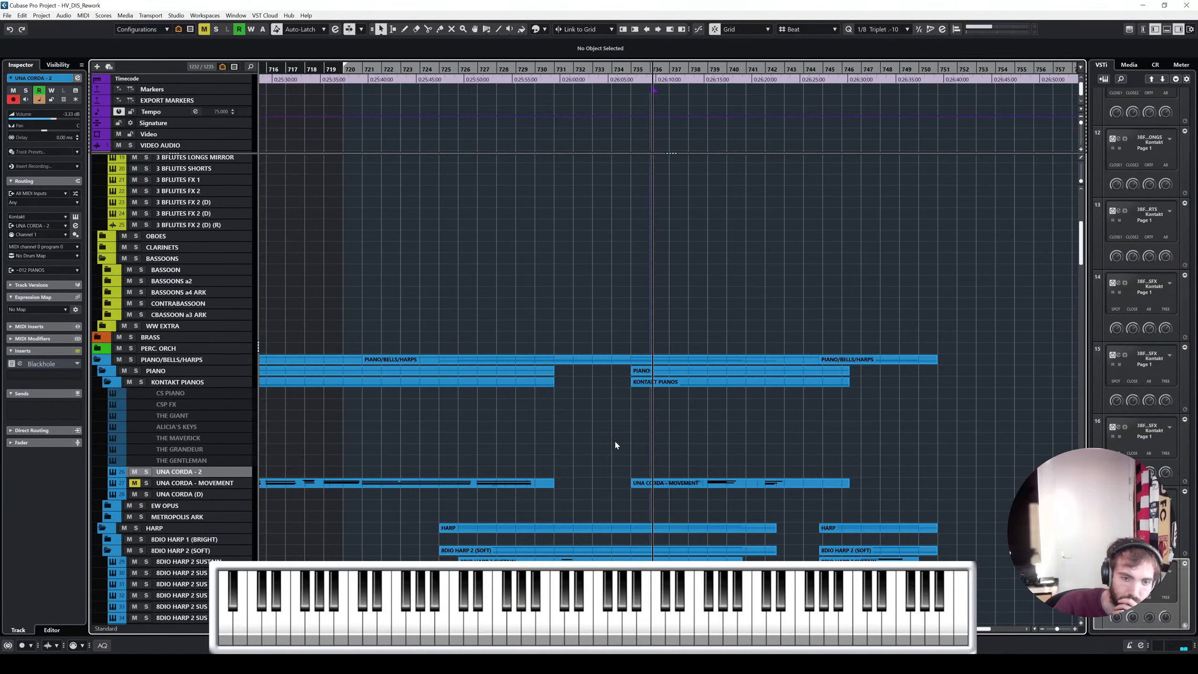
pyautogui.scroll(5, 614, 445)
pyautogui.scroll(3, 615, 445)
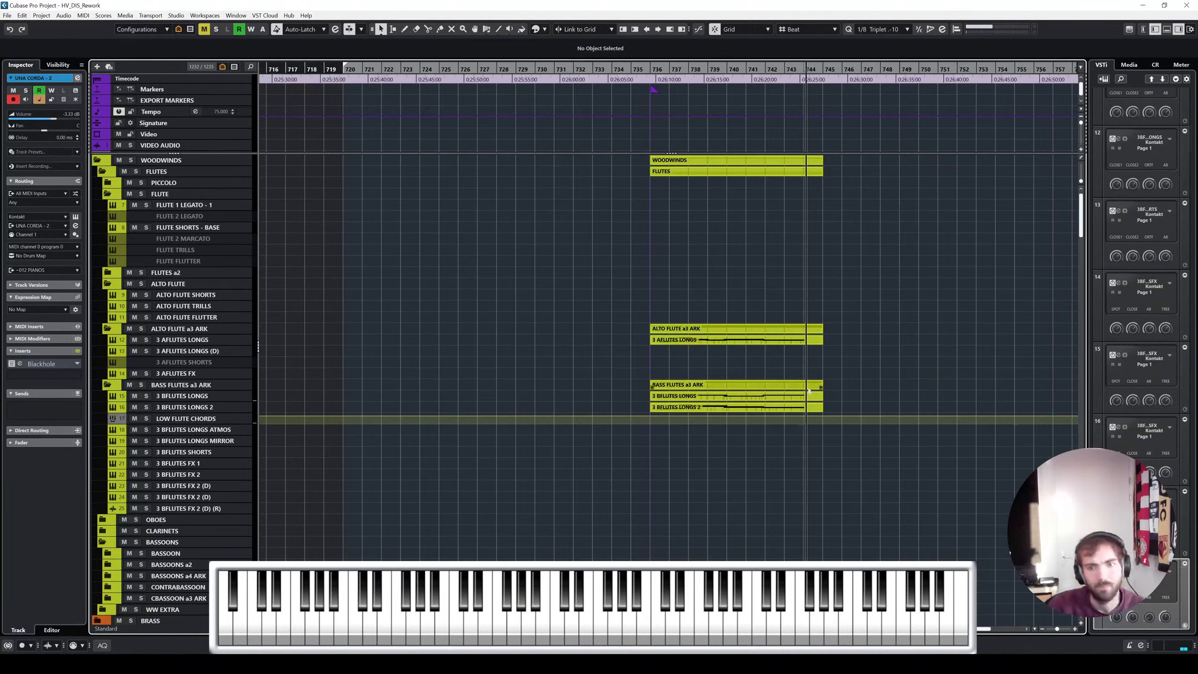
pyautogui.press('f')
pyautogui.scroll(-15, 802, 354)
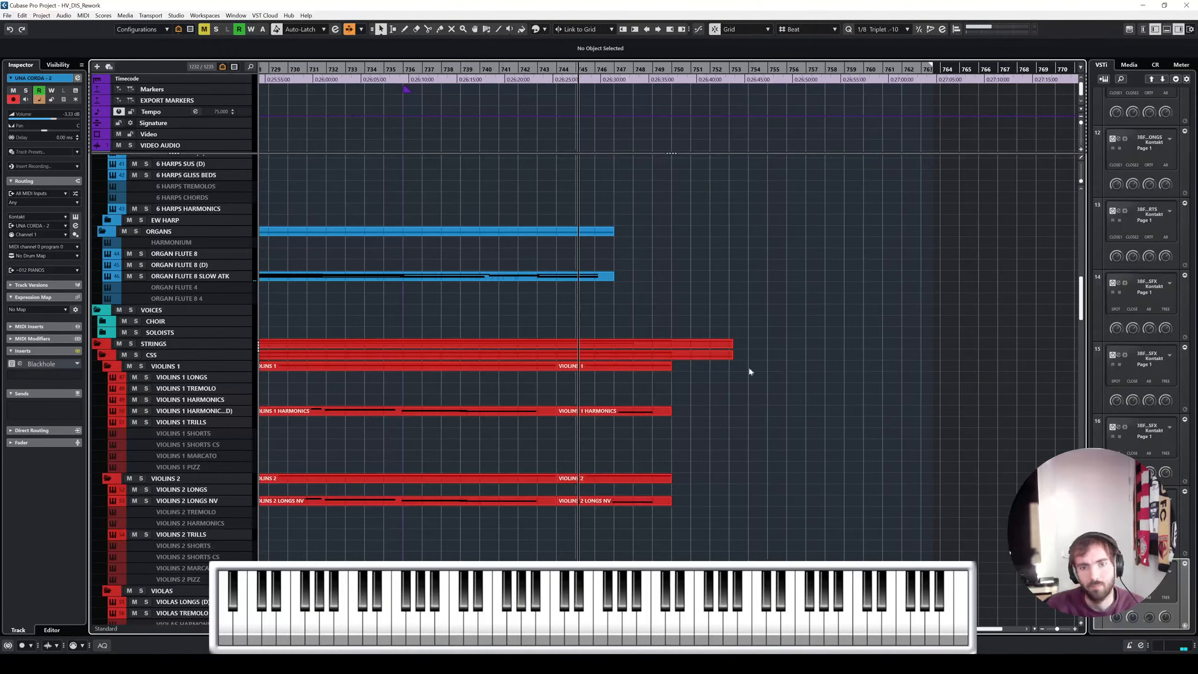
pyautogui.scroll(15, 751, 373)
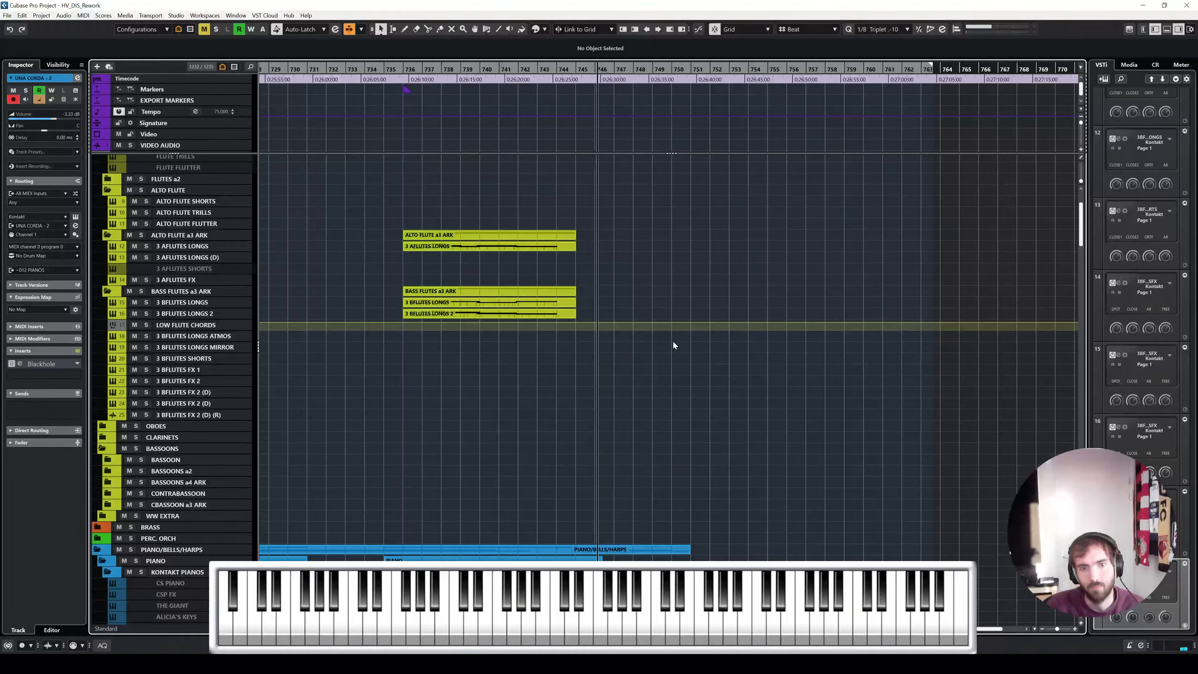
pyautogui.press('space')
# Select the alto and bass flute longs parts, open them together in the Key Editor and play from about bar 741
pyautogui.press('h')
pyautogui.press('h')
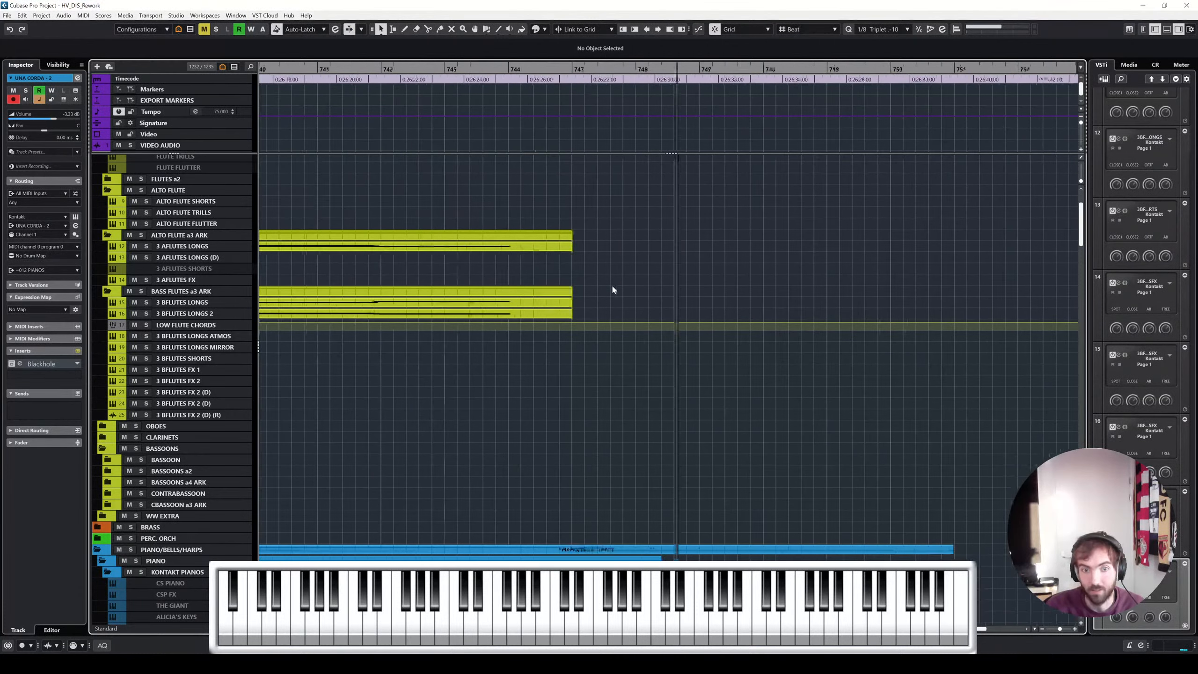
pyautogui.moveTo(708, 217); pyautogui.dragTo(592, 302)
pyautogui.hscroll(-3, 566, 293)
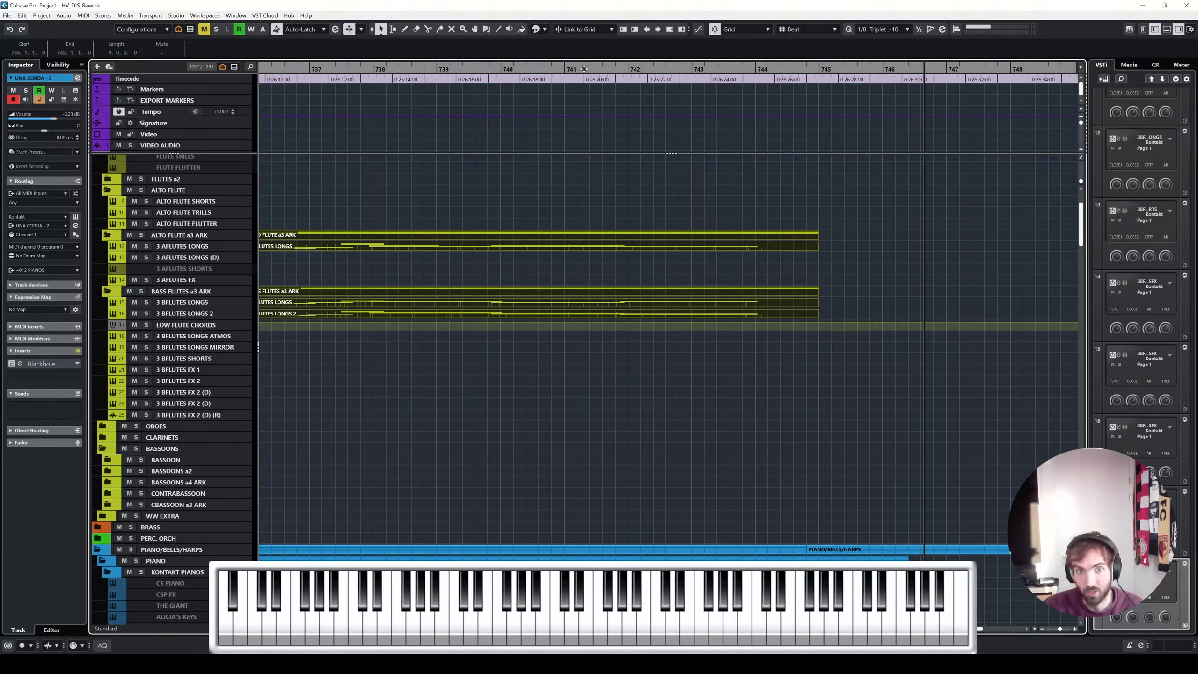
pyautogui.scroll(3, 653, 172)
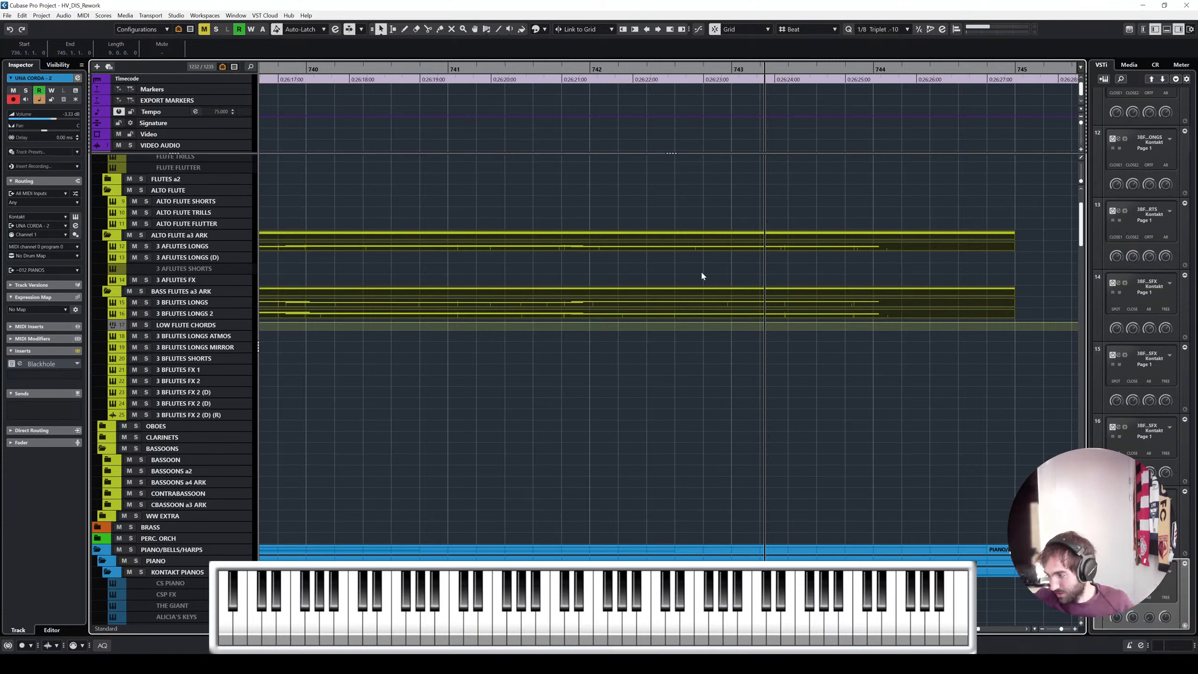
pyautogui.press('Return')
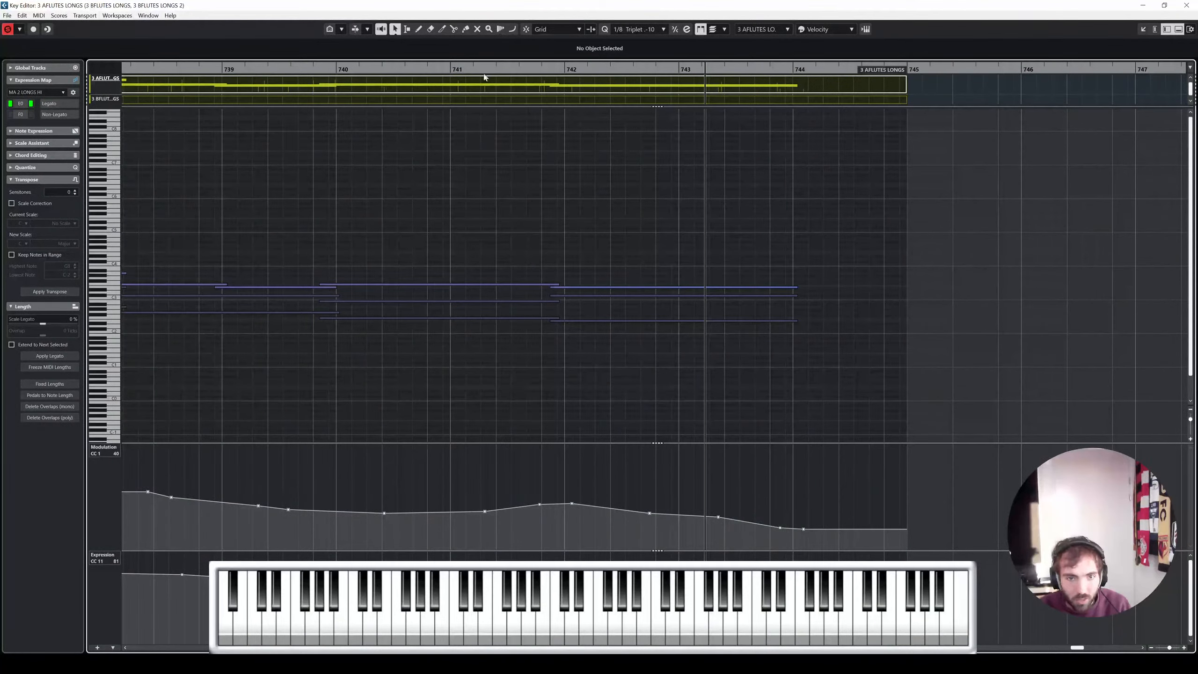
pyautogui.click(485, 77)
pyautogui.press('space')
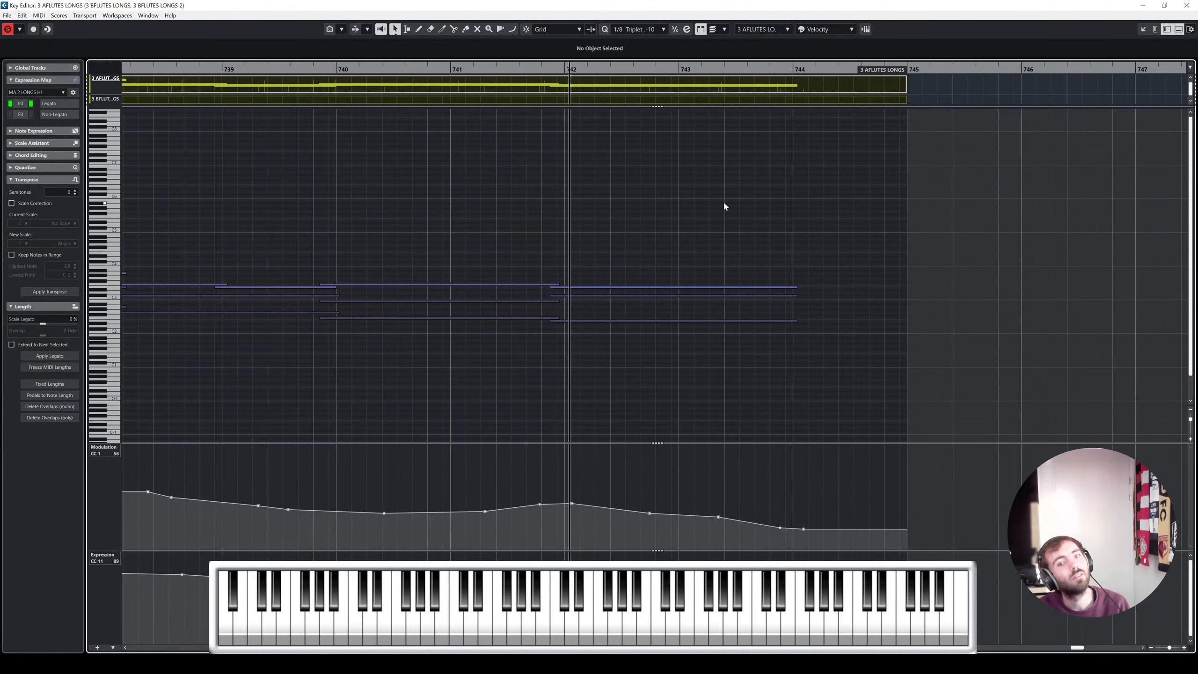
# Lower the 3 BFLUTES LONGS note across bars 742 and 743 to A2 and play from mid-bar 741
pyautogui.click(594, 296)
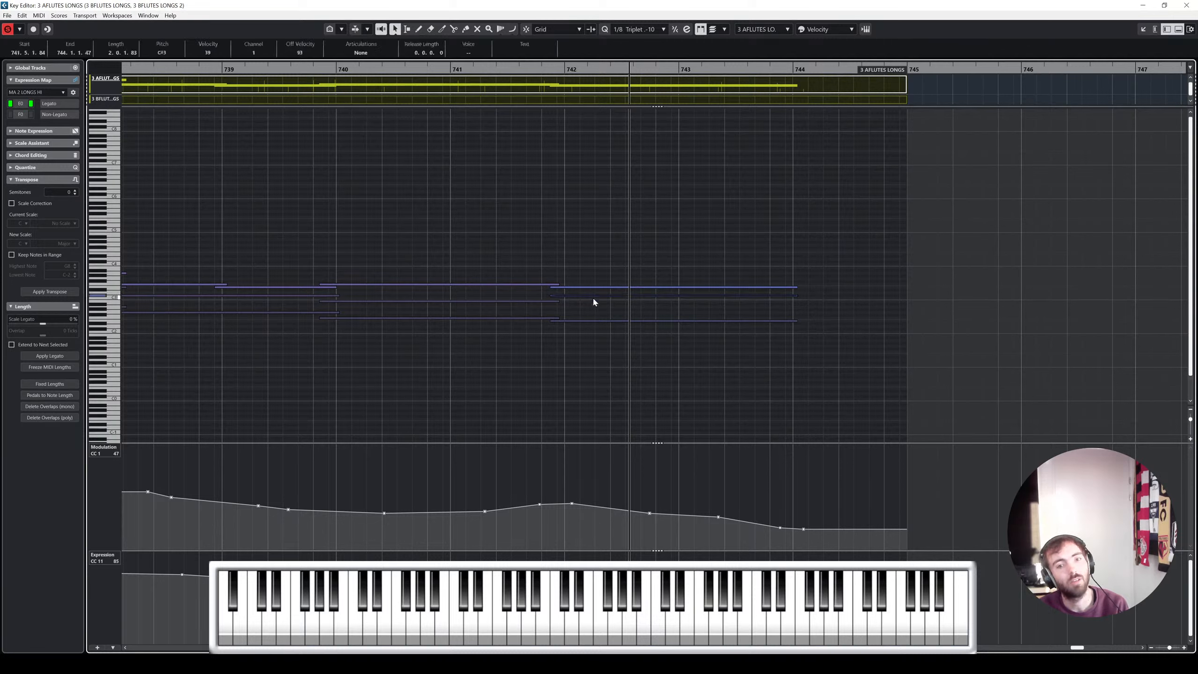
pyautogui.press('Down')
pyautogui.press('Down')
pyautogui.press('Down')
pyautogui.press('Down')
pyautogui.click(507, 67)
pyautogui.press('space')
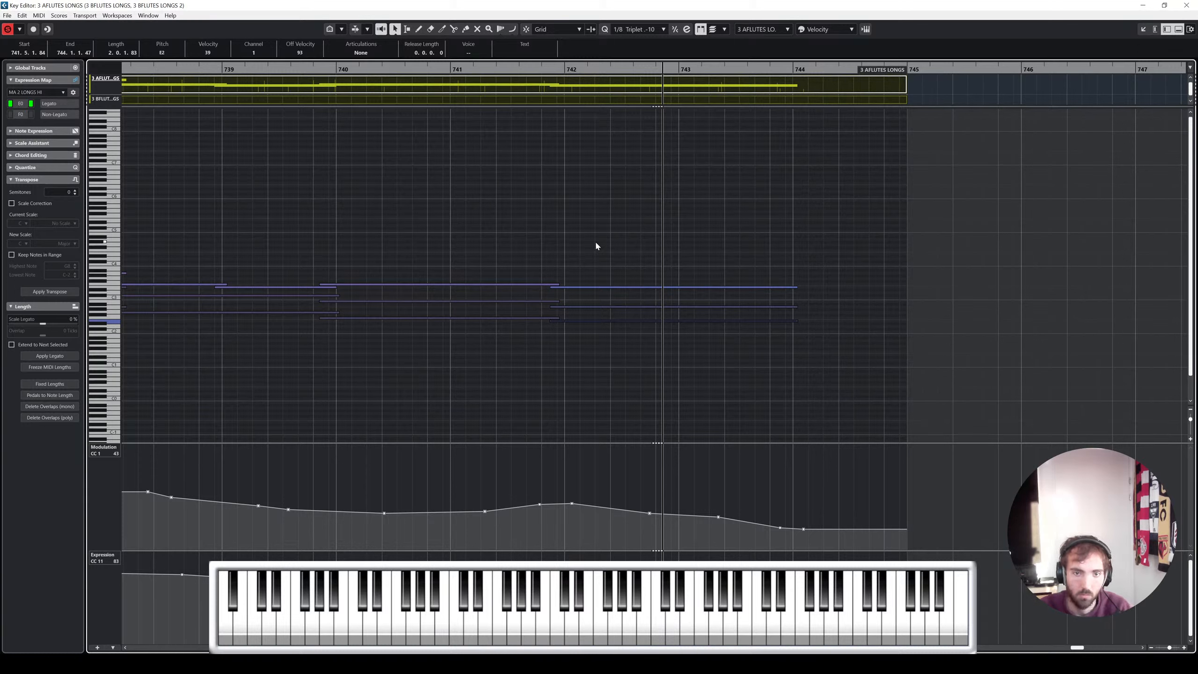
# Lower the 3 AFLUTES LONGS note across bars 742 and 743 to C#3 and play from mid-bar 741
pyautogui.moveTo(598, 287); pyautogui.dragTo(599, 296)
pyautogui.click(599, 307)
pyautogui.click(595, 322)
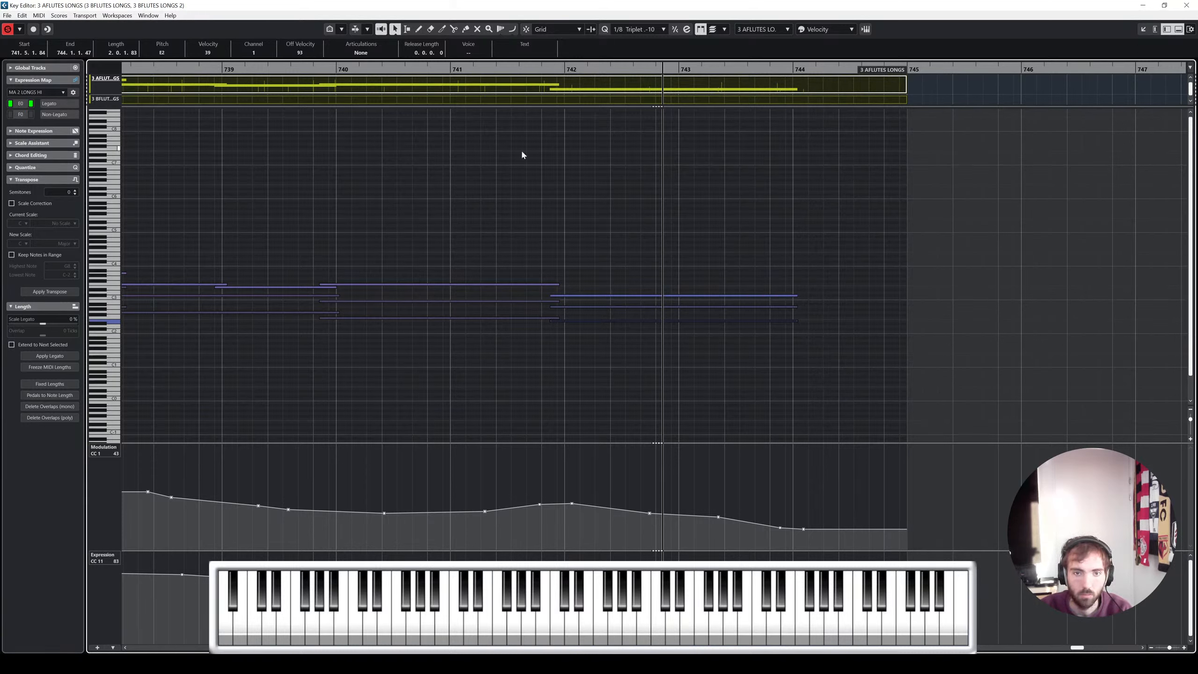
pyautogui.click(497, 69)
pyautogui.press('space')
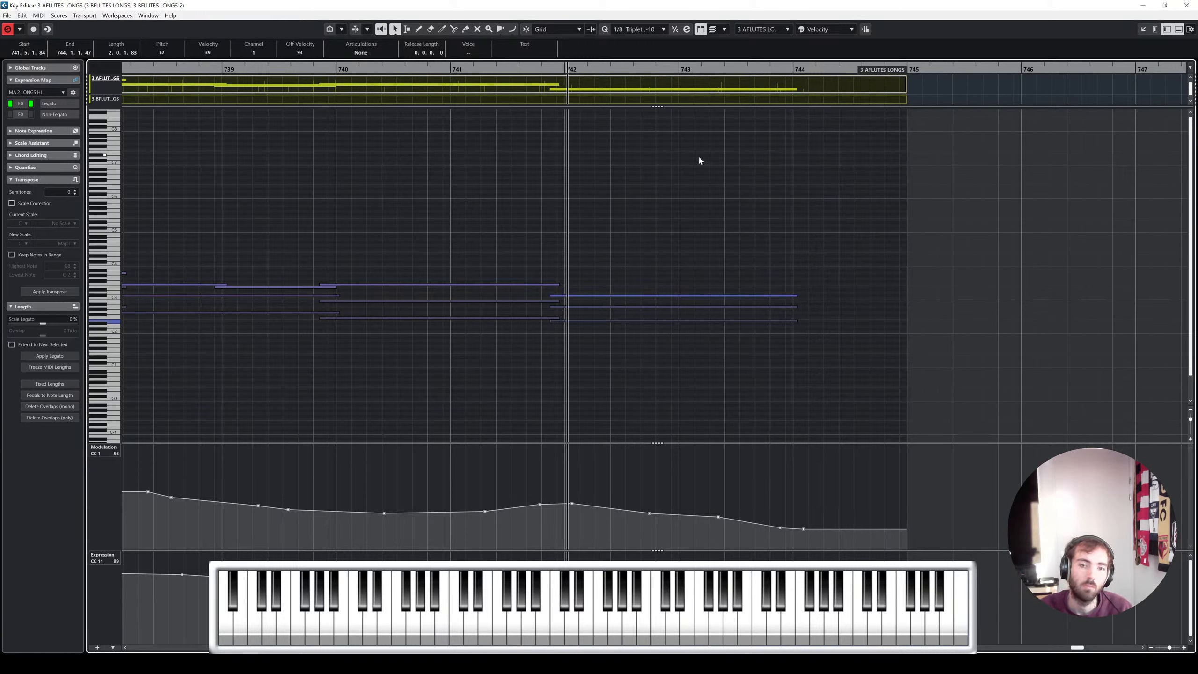
# Redraw the 3 AFLUTES LONGS modulation curve from about bar 741 to 744, flattening the peak at bar 742
pyautogui.rightClick(584, 208)
pyautogui.click(585, 203)
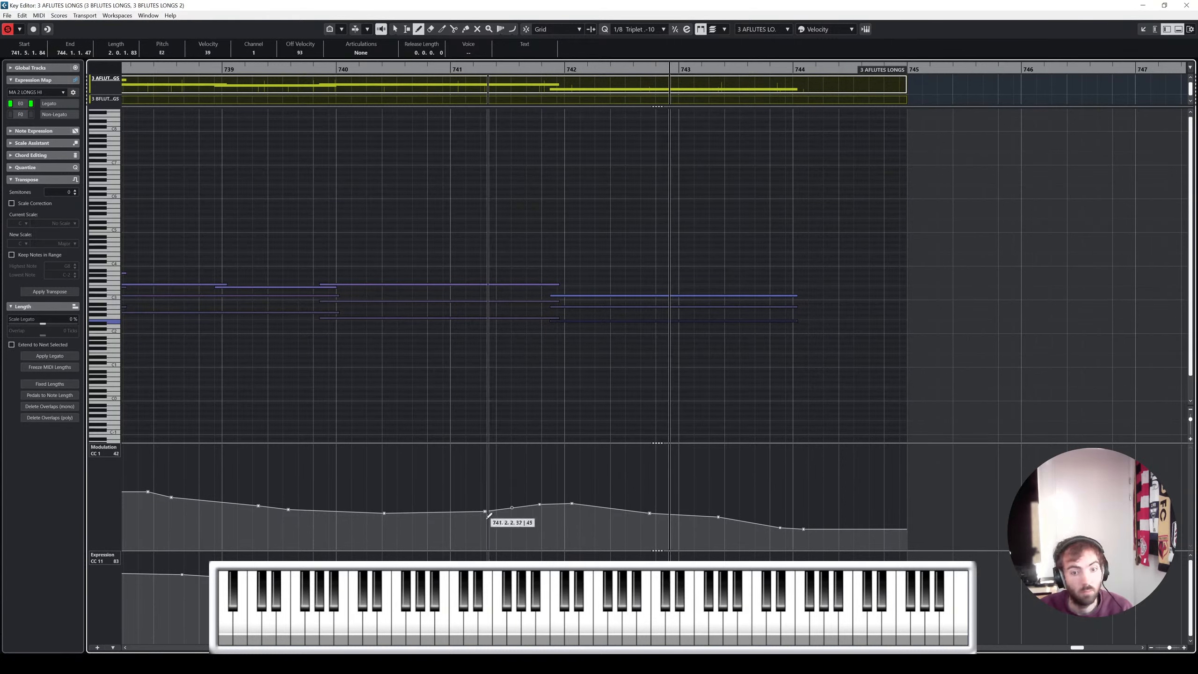
pyautogui.moveTo(485, 512); pyautogui.dragTo(797, 526)
pyautogui.rightClick(807, 527)
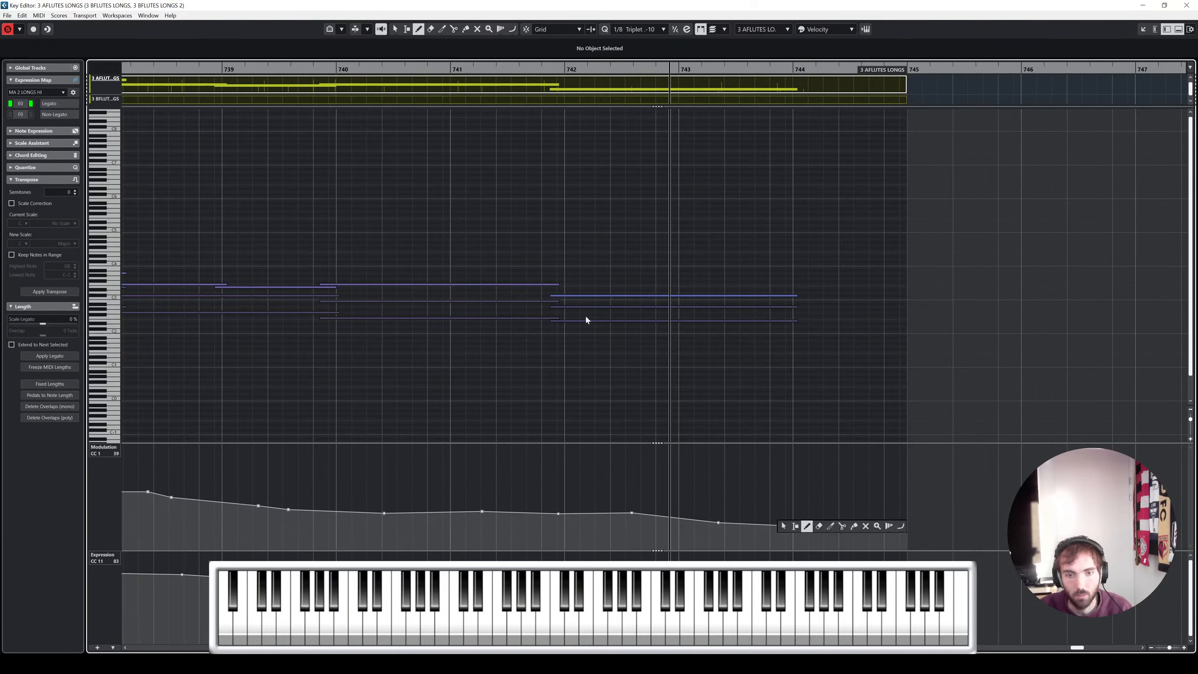
# Redraw the 3 BFLUTES LONGS modulation curve as a gentle decline from mid-bar 741 to just past bar 744
pyautogui.click(581, 308)
pyautogui.rightClick(595, 282)
pyautogui.click(604, 277)
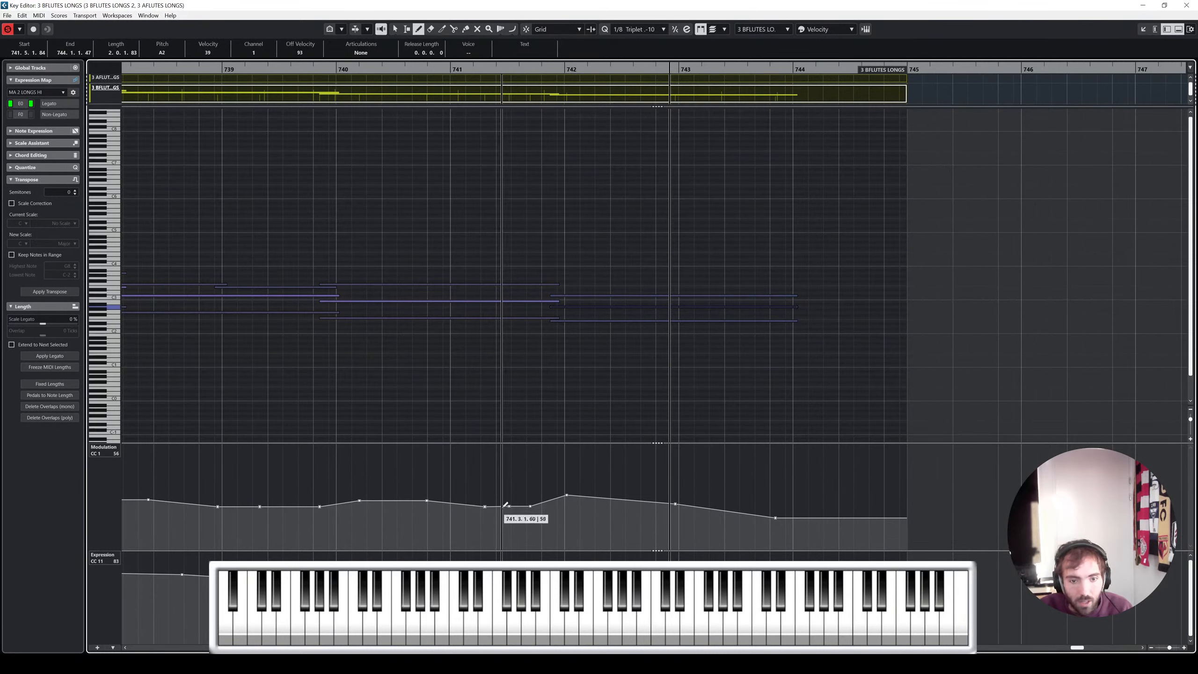
pyautogui.moveTo(500, 507); pyautogui.dragTo(822, 525)
pyautogui.rightClick(825, 528)
# Redraw the 3 BFLUTES LONGS 2 modulation curve as a steady decline from mid-bar 741 to bar 744
pyautogui.click(633, 322)
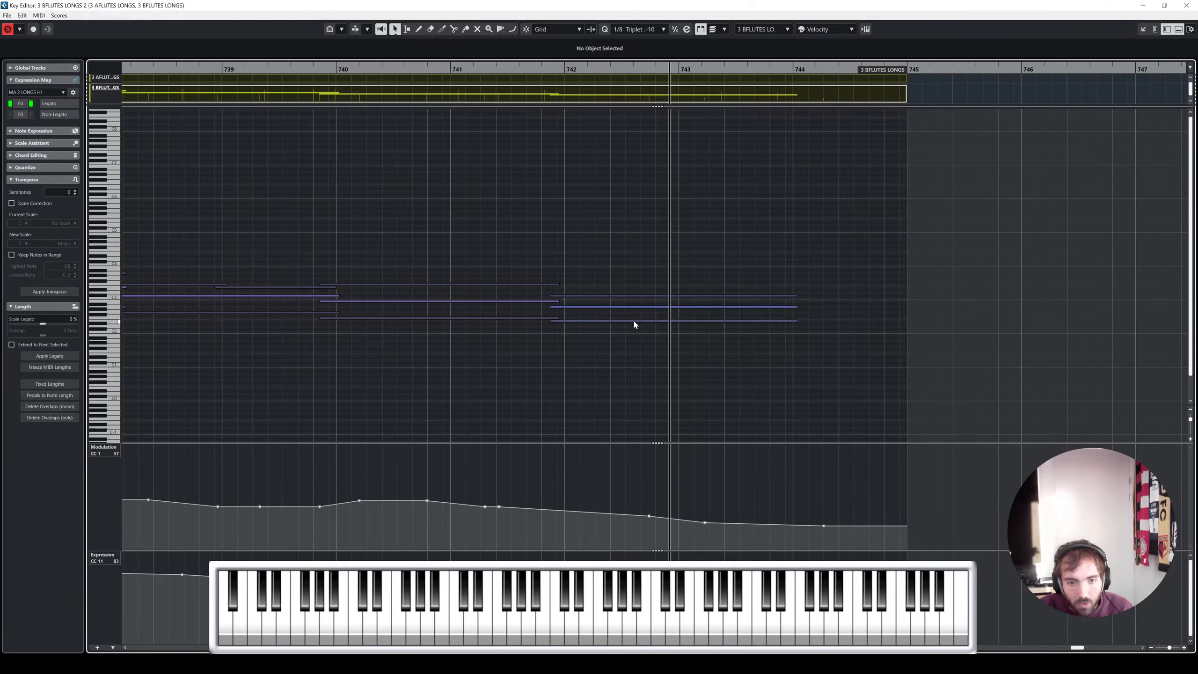
pyautogui.rightClick(621, 352)
pyautogui.click(640, 352)
pyautogui.moveTo(514, 504); pyautogui.dragTo(795, 522)
pyautogui.press('g')
pyautogui.press('g')
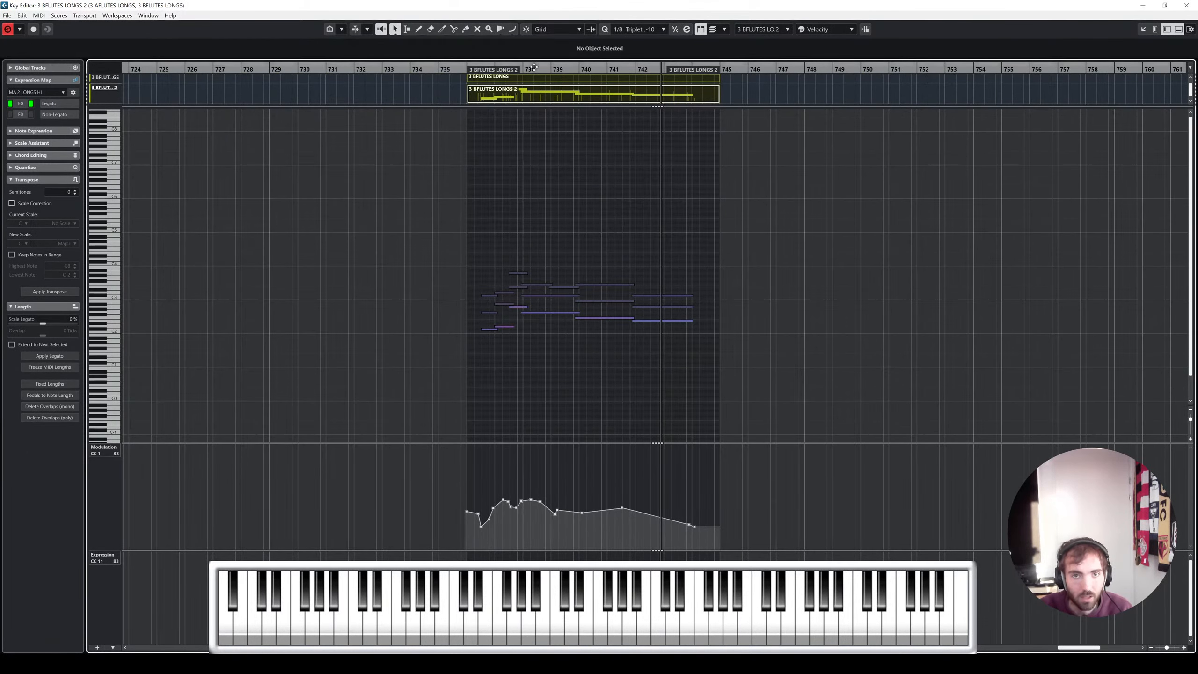
# Play the revised flute passage from just before bar 736 and return to the project arrangement
pyautogui.click(459, 68)
pyautogui.press('s')
pyautogui.press('space')
pyautogui.press('Return')
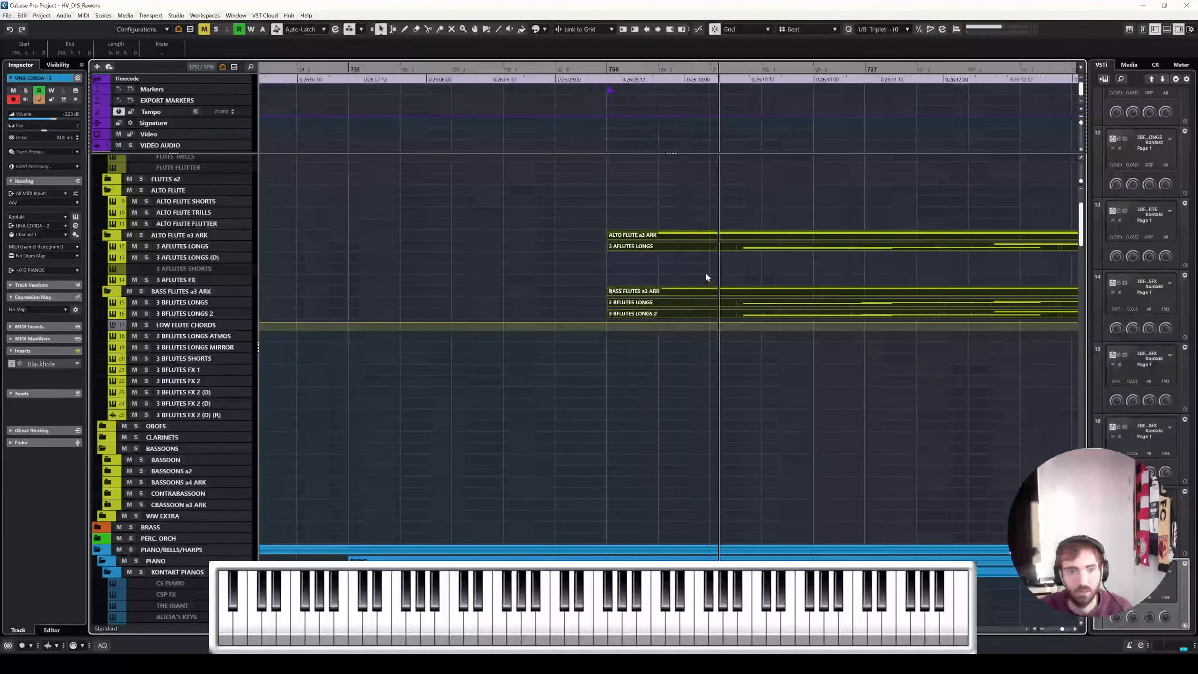
pyautogui.hscroll(2, 706, 274)
pyautogui.scroll(-3, 707, 275)
pyautogui.hscroll(2, 706, 275)
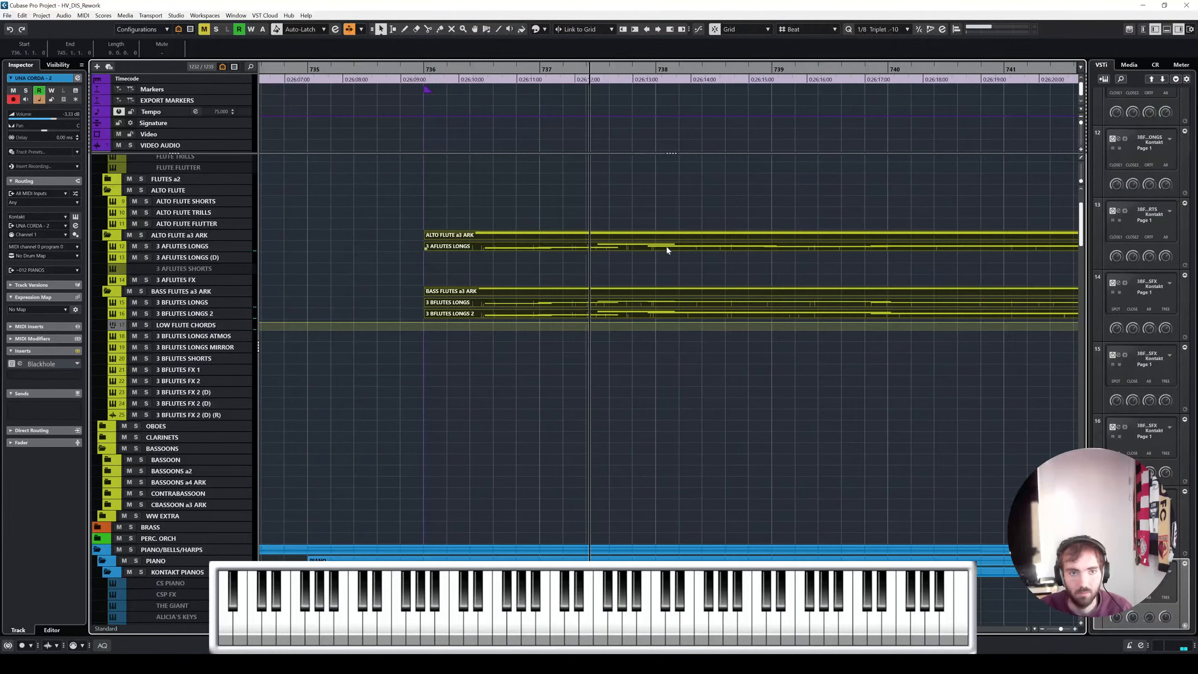
# Examine the string tracks around bars 720 to 745, from Metropolis Ark up through celli and violins 2
pyautogui.scroll(-15, 594, 227)
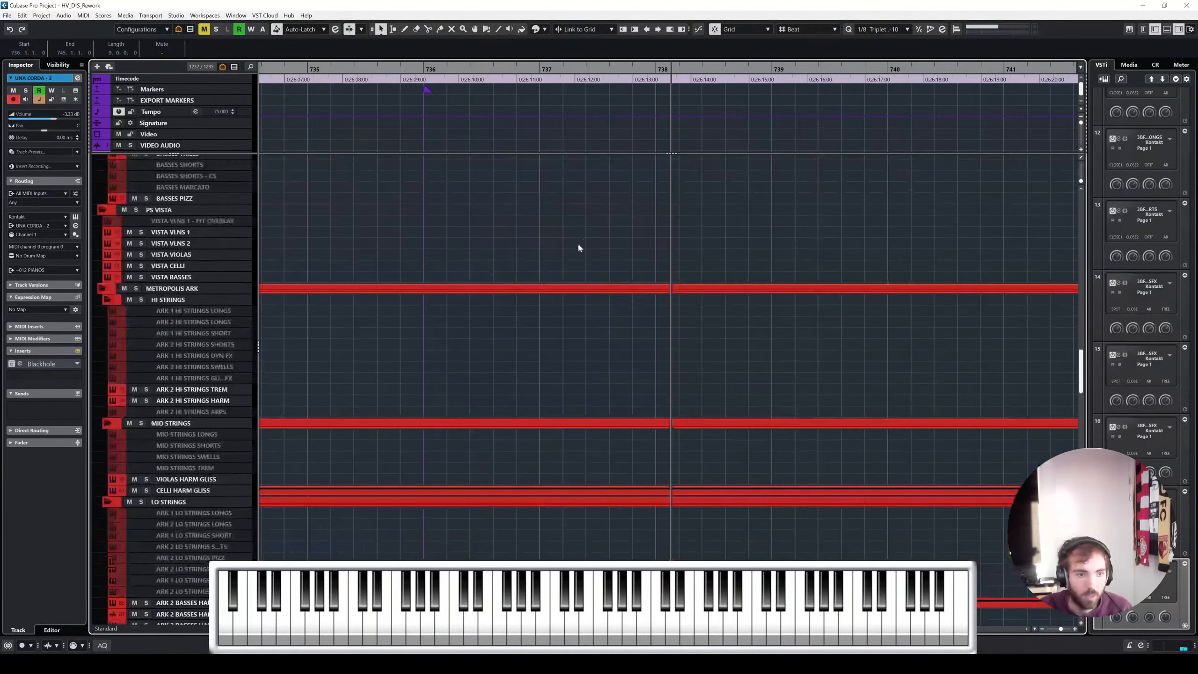
pyautogui.scroll(-5, 590, 245)
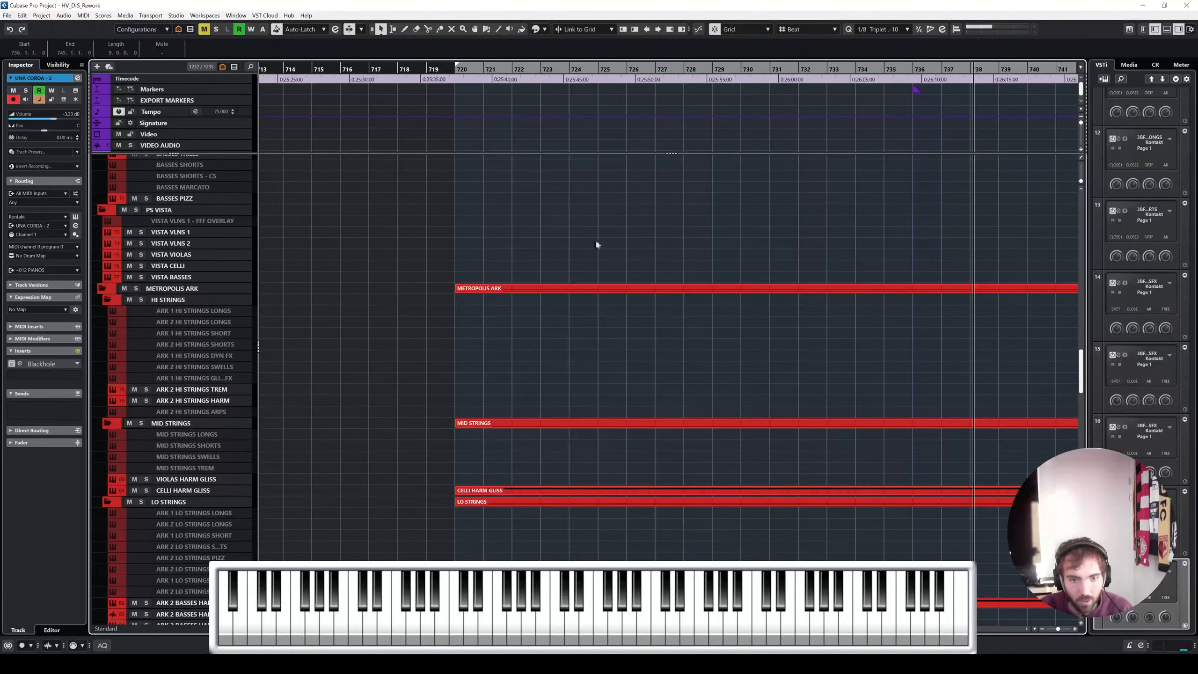
pyautogui.scroll(3, 558, 210)
pyautogui.scroll(-3, 556, 210)
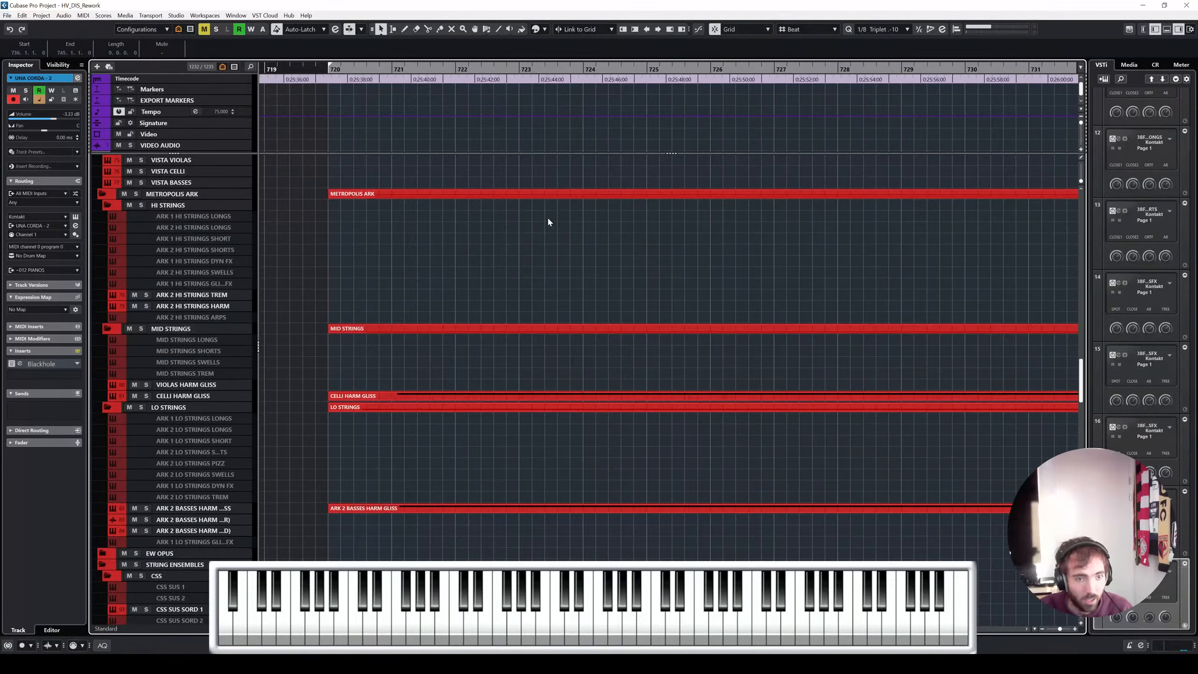
pyautogui.scroll(10, 546, 218)
pyautogui.scroll(-2, 721, 308)
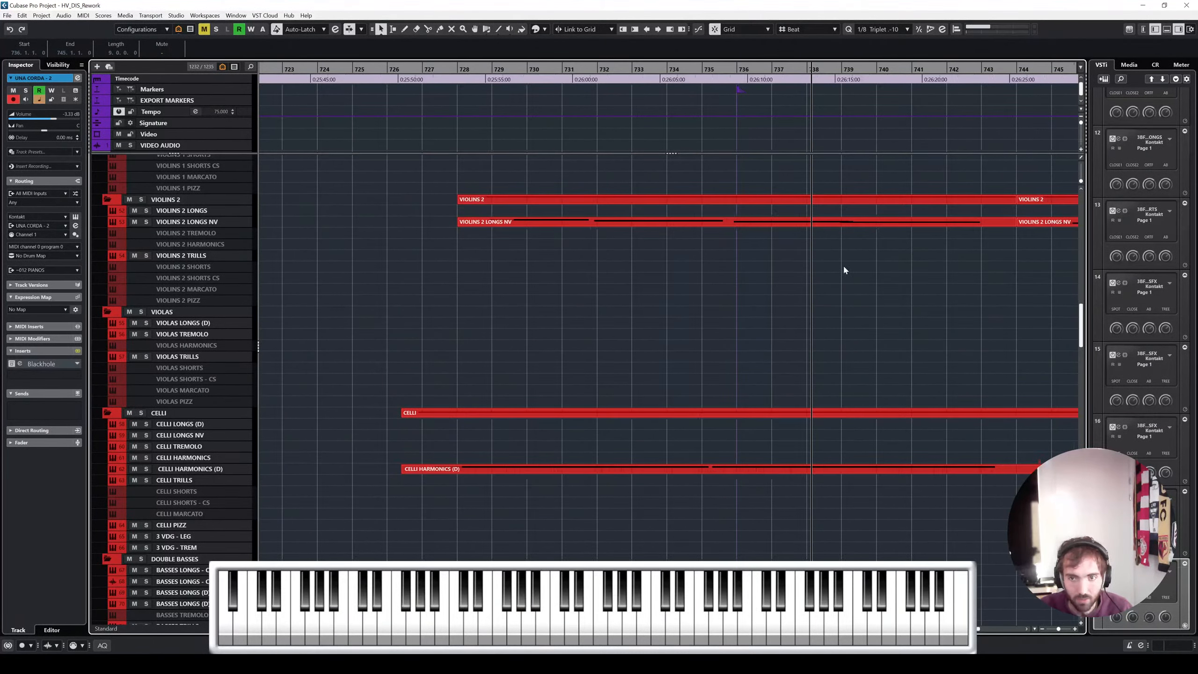
pyautogui.hscroll(3, 843, 270)
pyautogui.hscroll(-3, 622, 343)
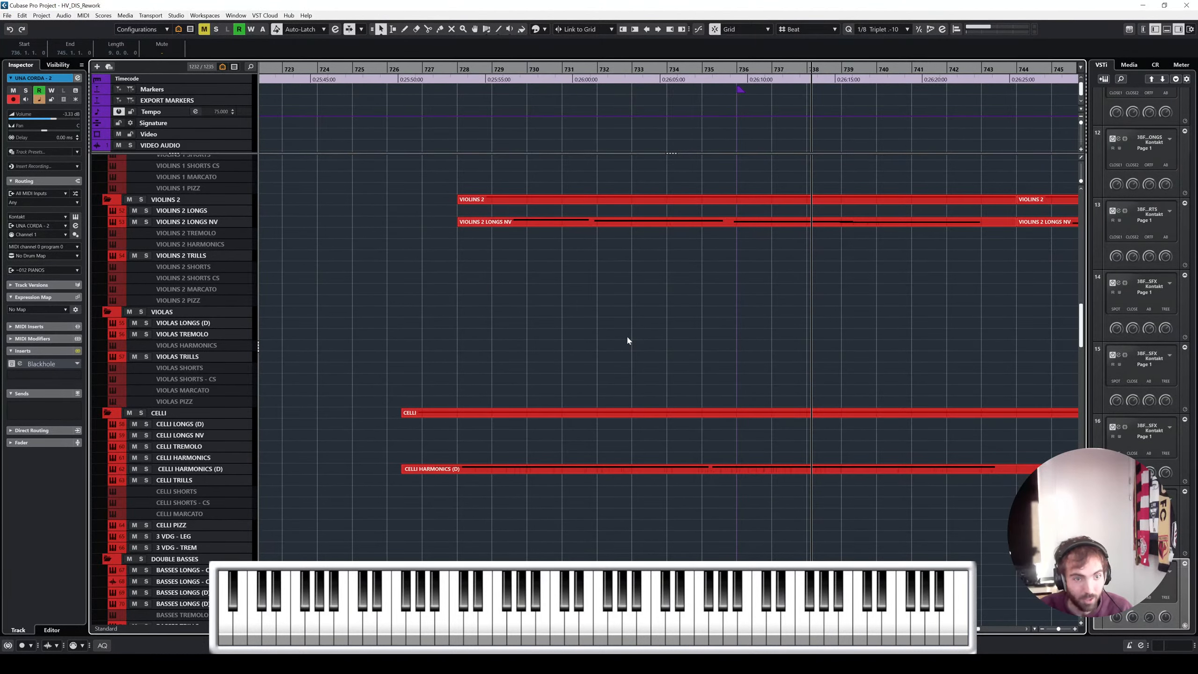
pyautogui.scroll(-3, 627, 340)
pyautogui.scroll(-5, 628, 340)
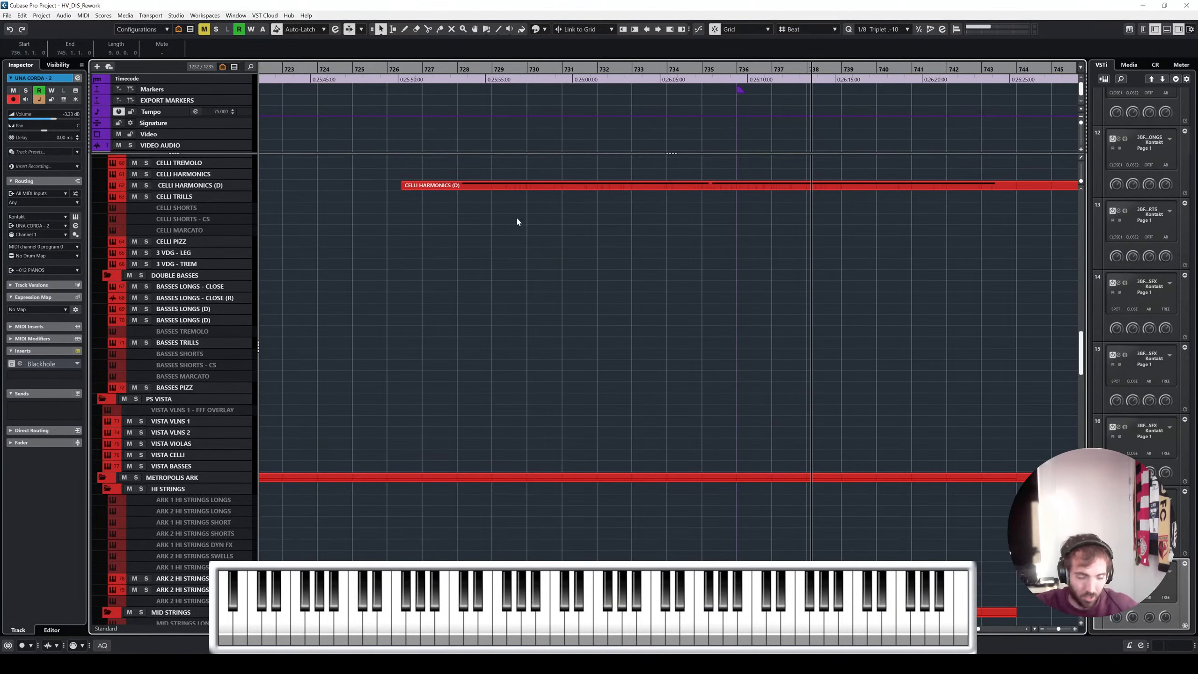
pyautogui.scroll(8, 556, 213)
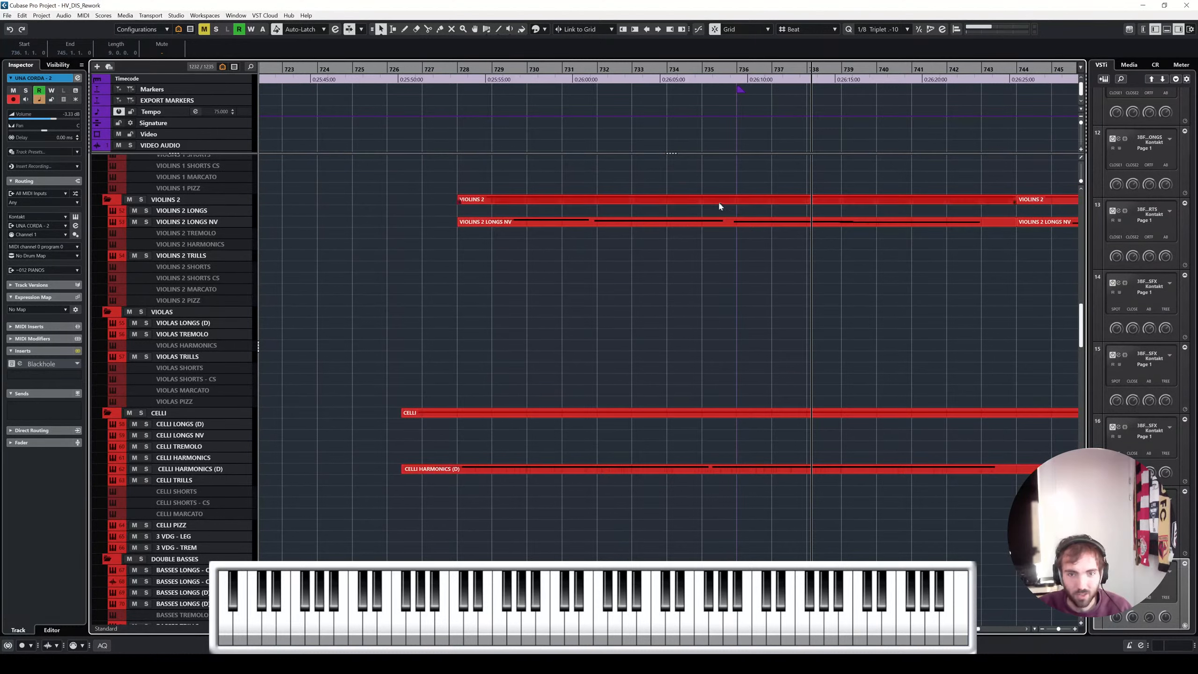
# Play the cue from about bar 728 while looking over the harp, organ, string and flute tracks
pyautogui.click(482, 76)
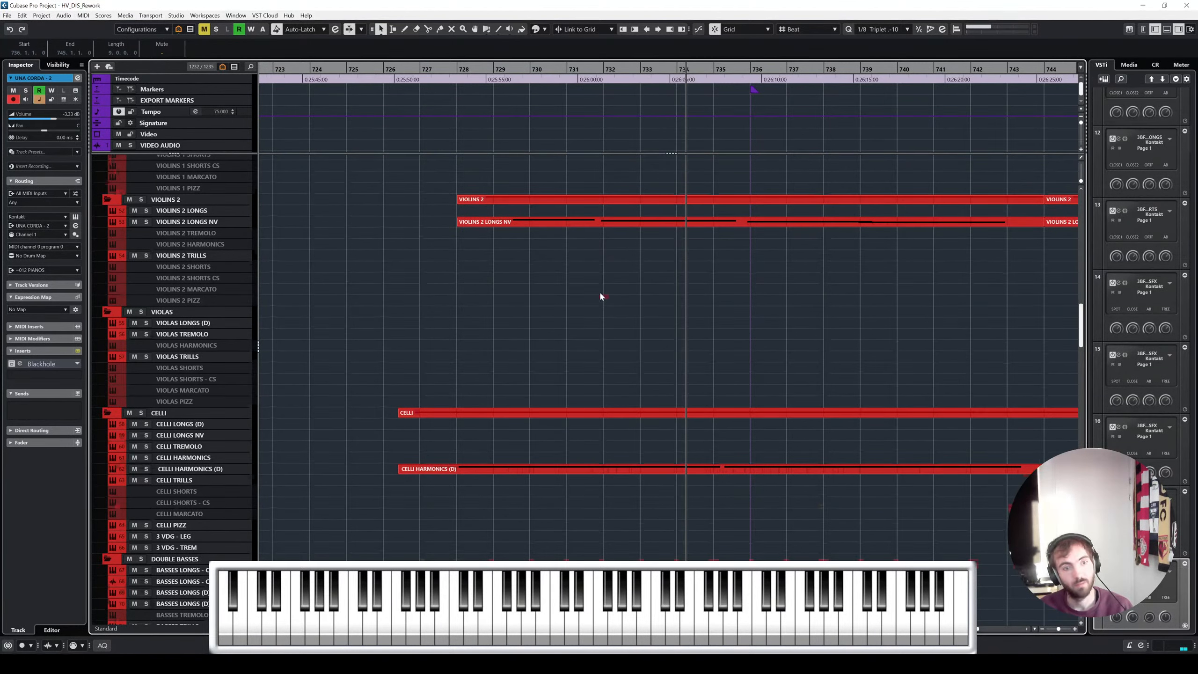
pyautogui.scroll(5, 599, 290)
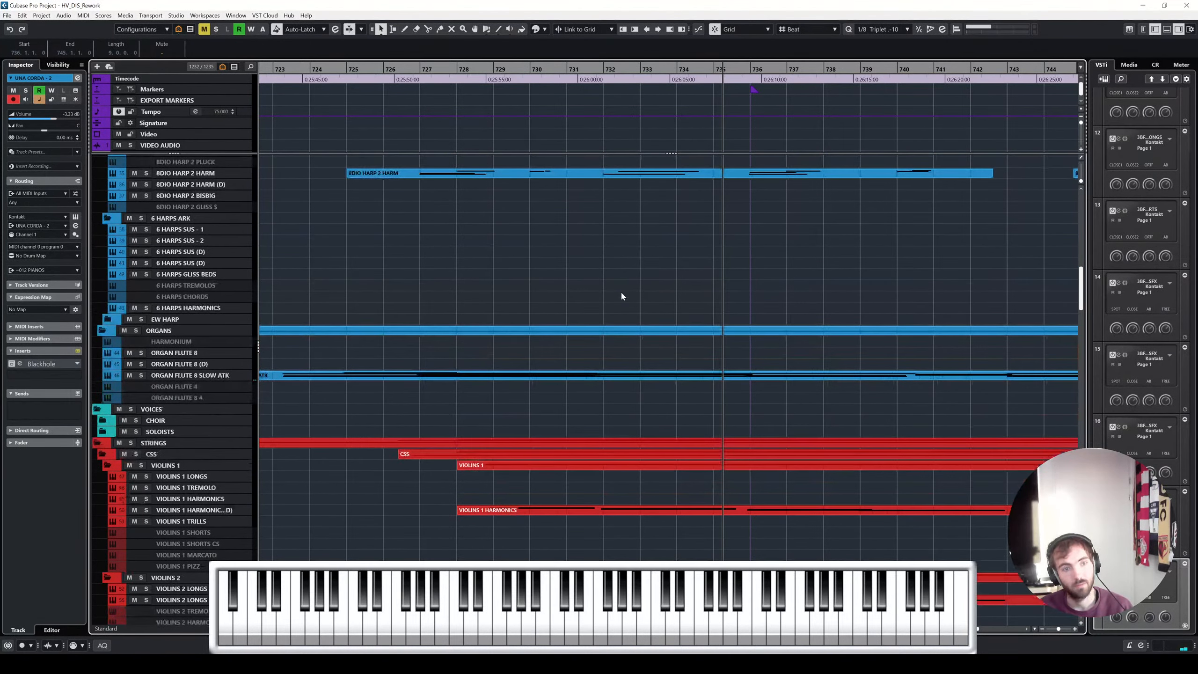
pyautogui.scroll(4, 621, 295)
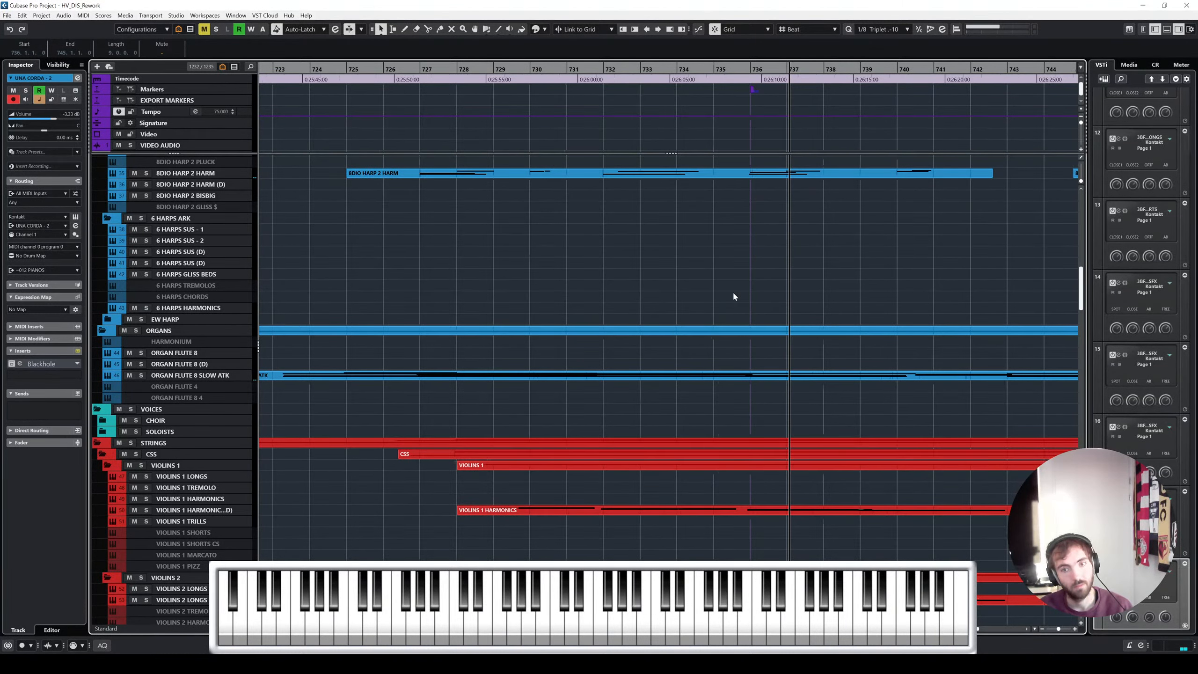
pyautogui.scroll(15, 732, 290)
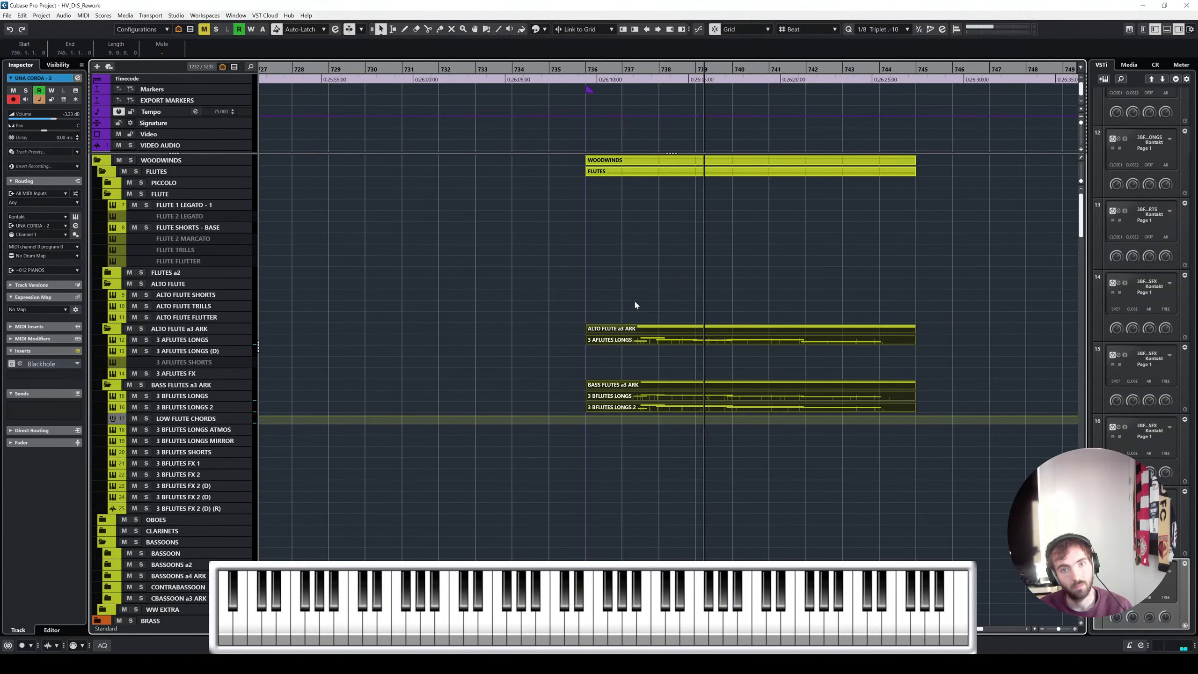
# Extend the 3 AFLUTES LONGS, 3 BFLUTES LONGS and 3 BFLUTES LONGS 2 parts to beat 3 of bar 750
pyautogui.press('f')
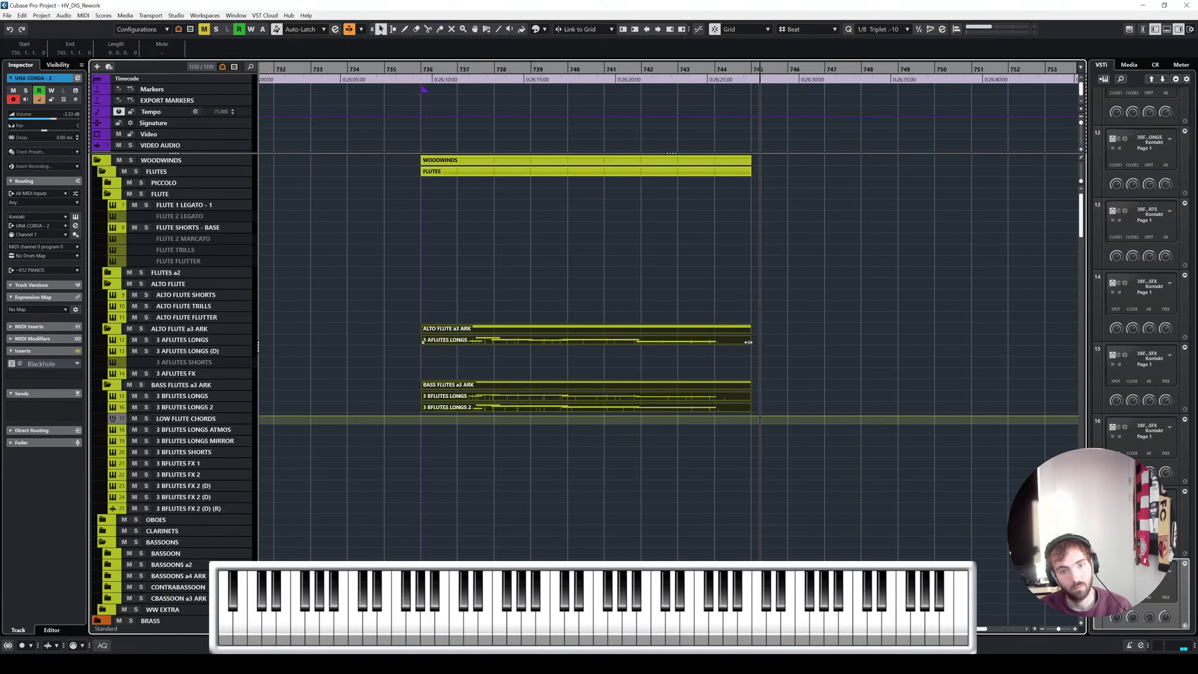
pyautogui.moveTo(748, 341); pyautogui.dragTo(963, 342)
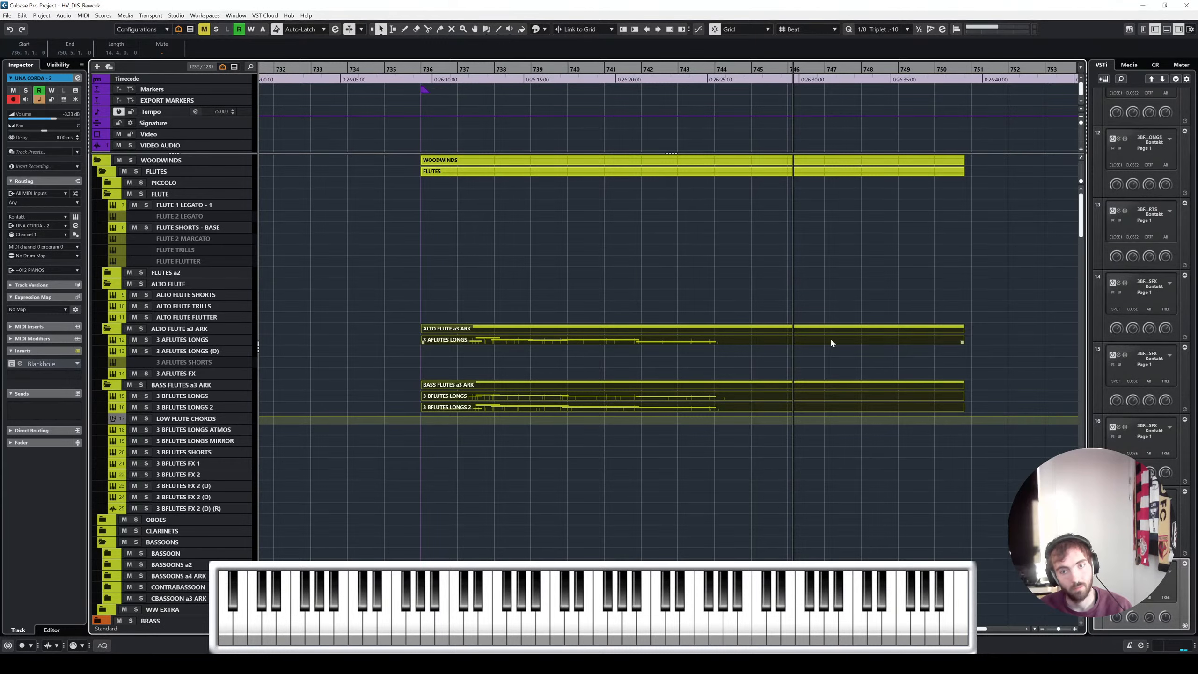
# Locate the earlier alto and bass flute parts in LOOP 1 - MAIN around bars 291 to 312 and listen to them
pyautogui.scroll(-3, 833, 343)
pyautogui.hscroll(-15, 790, 319)
pyautogui.hscroll(-7, 788, 315)
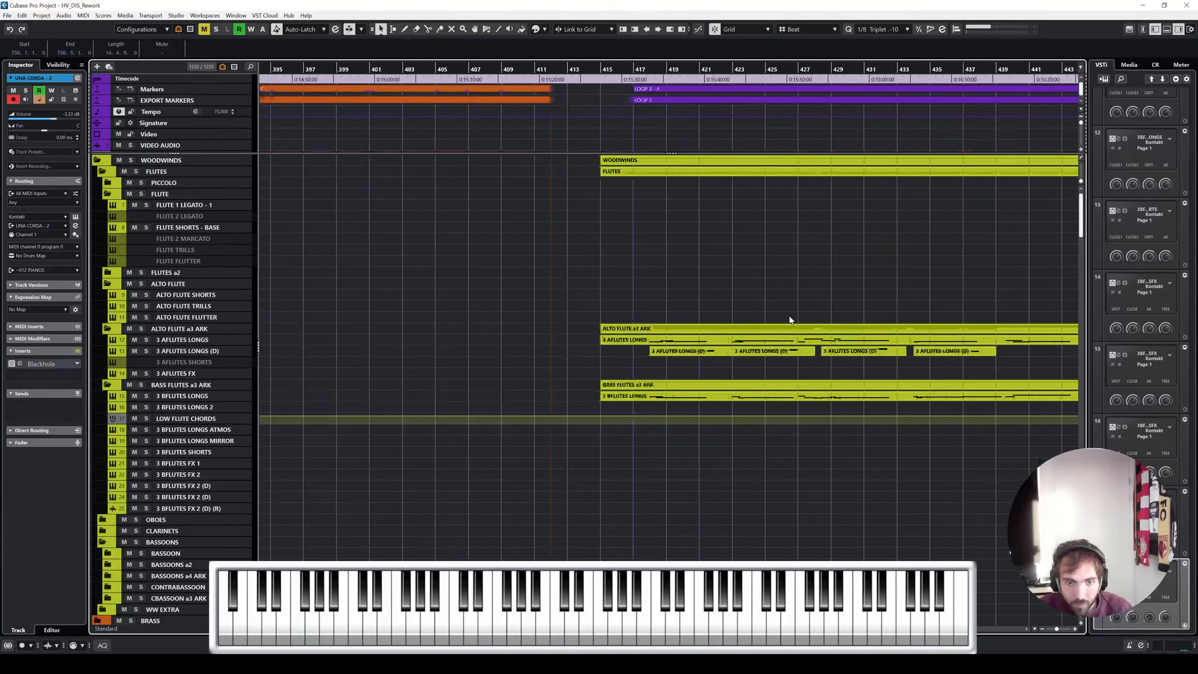
pyautogui.hscroll(2, 788, 316)
pyautogui.click(785, 313)
pyautogui.hotkey('shift', 'f')
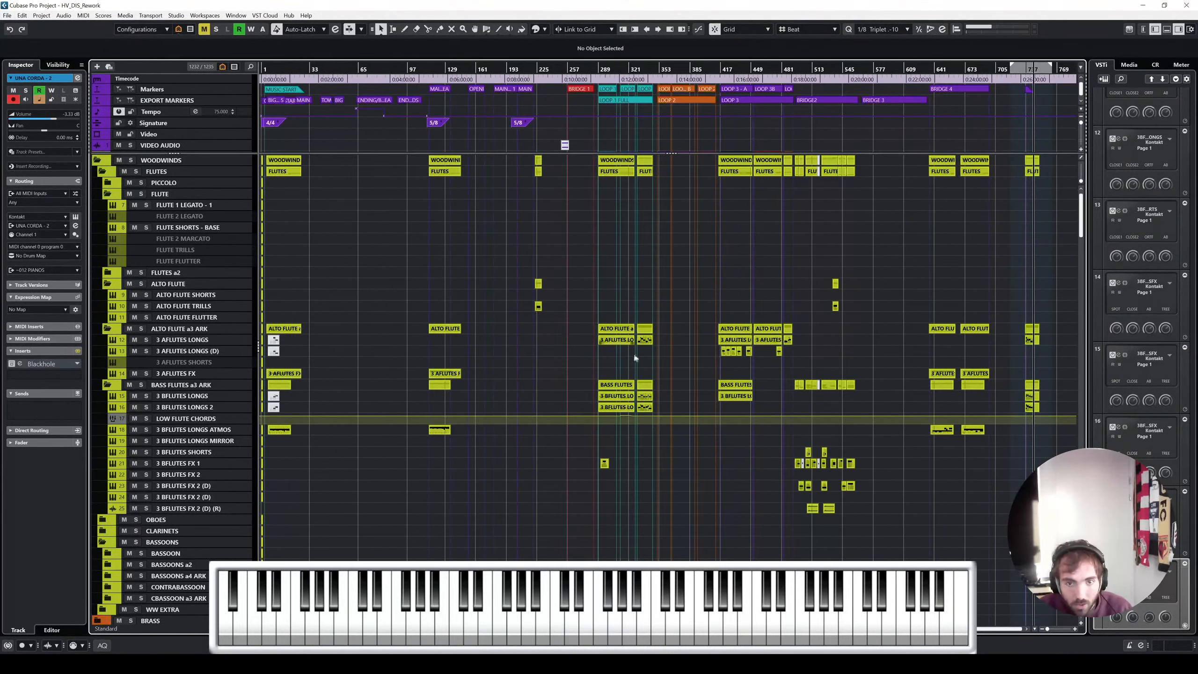
pyautogui.scroll(10, 633, 352)
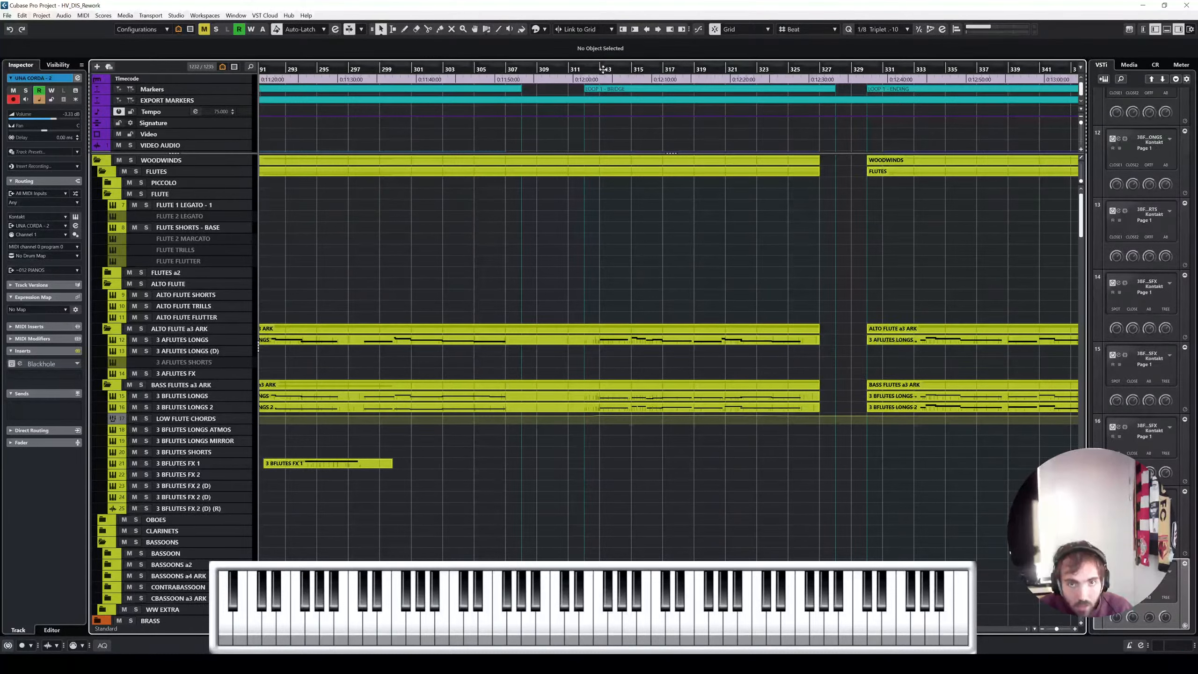
pyautogui.hscroll(-5, 673, 211)
pyautogui.moveTo(607, 69); pyautogui.dragTo(680, 240)
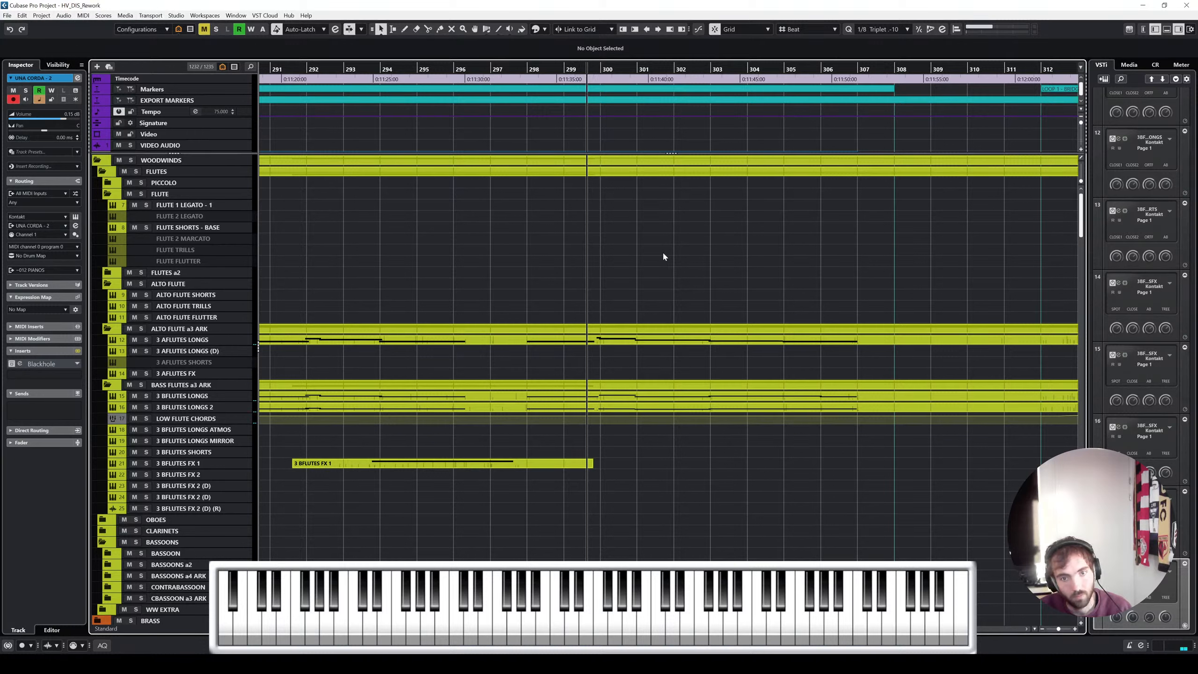
# Split the ALTO FLUTE a3 ARK and BASS FLUTES a3 ARK parts at bar 297
pyautogui.rightClick(533, 344)
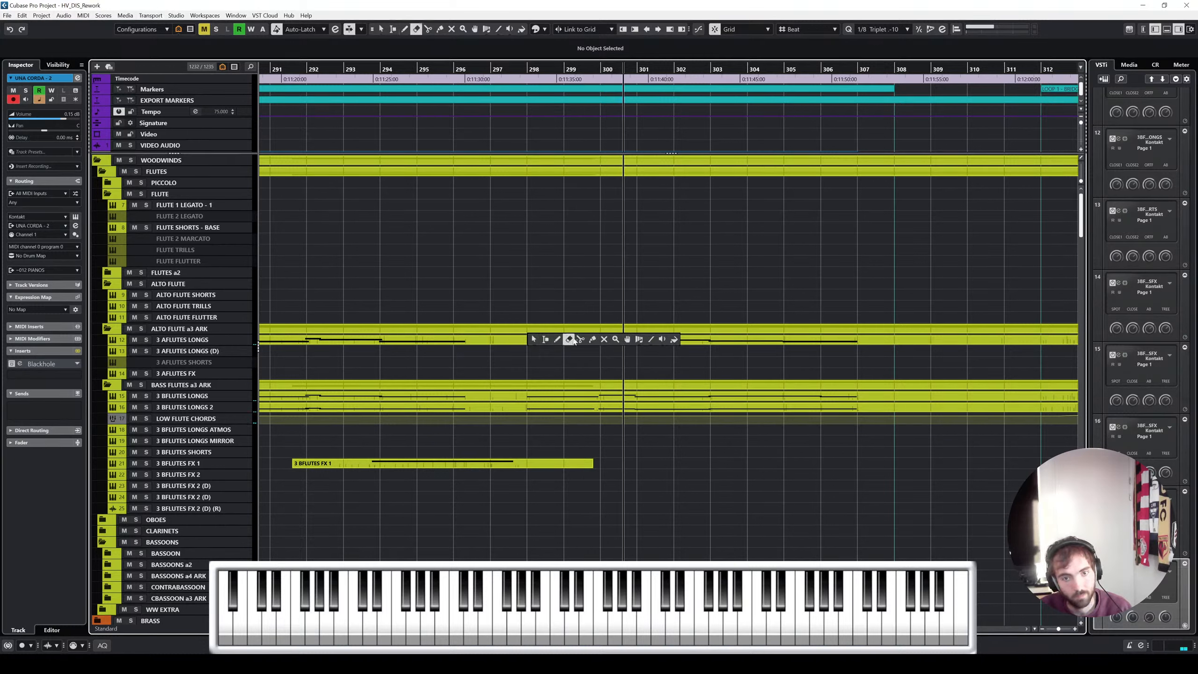
pyautogui.click(582, 340)
pyautogui.click(492, 341)
pyautogui.press('1')
pyautogui.rightClick(513, 372)
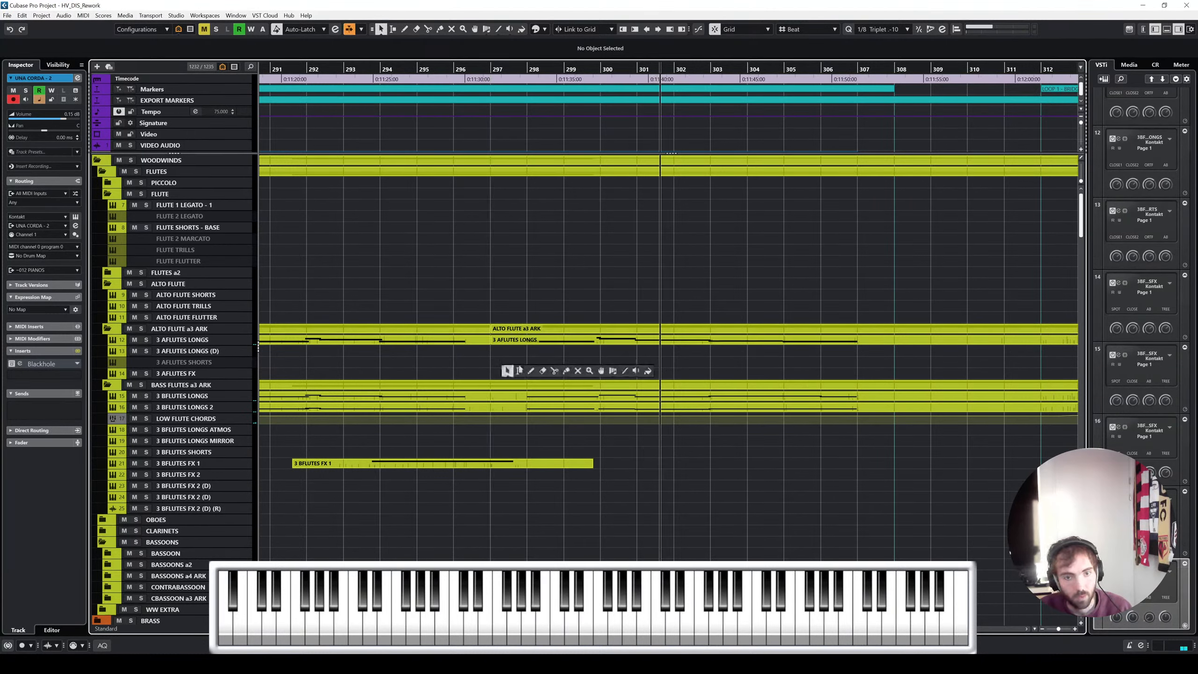
pyautogui.click(555, 372)
pyautogui.click(493, 386)
pyautogui.rightClick(498, 384)
pyautogui.click(493, 386)
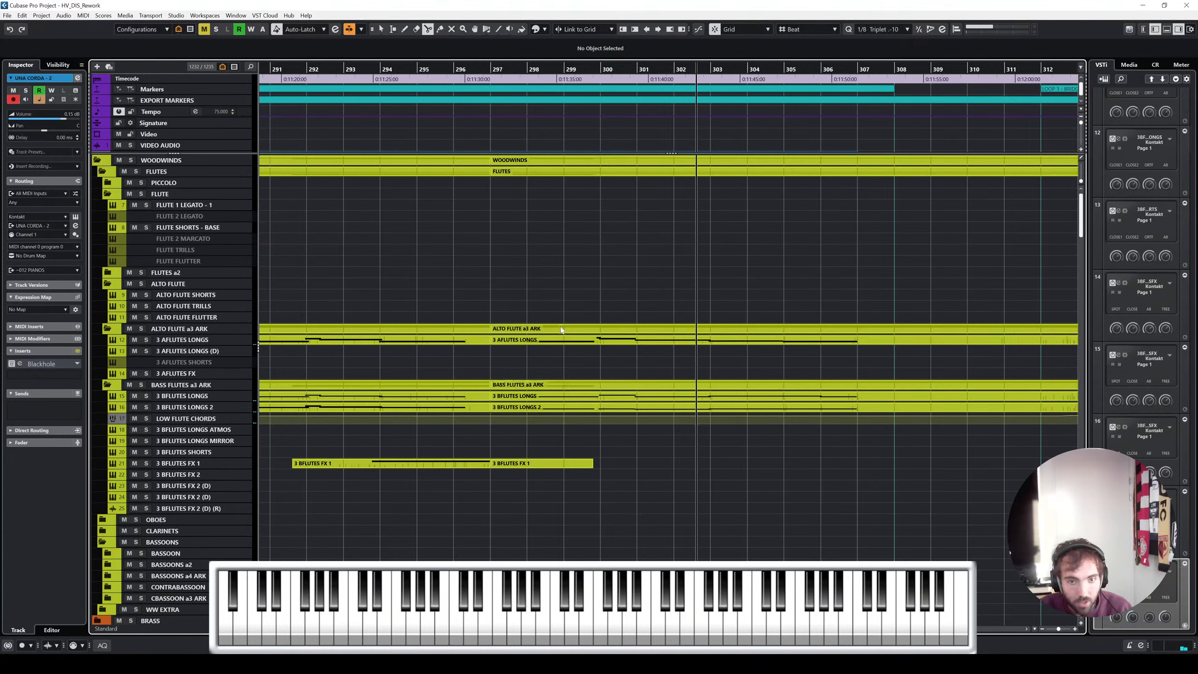
# Try splitting the alto and bass flute parts at bar 308
pyautogui.click(572, 330)
pyautogui.scroll(-3, 736, 347)
pyautogui.rightClick(817, 345)
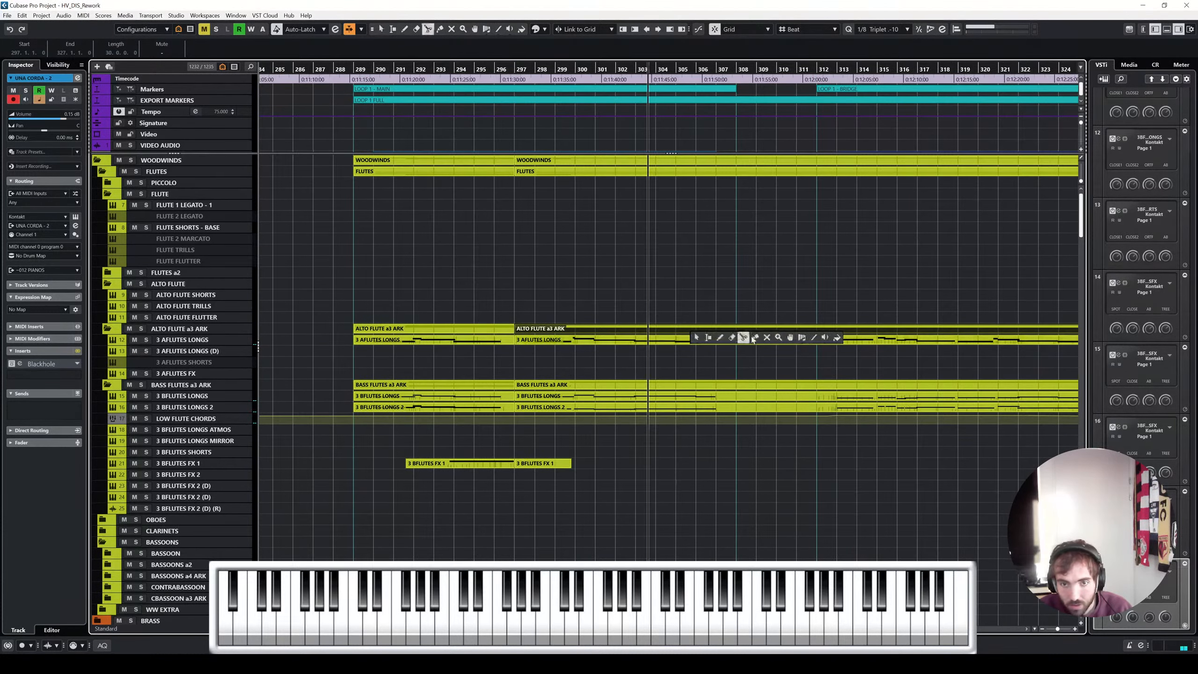
pyautogui.click(861, 342)
pyautogui.click(739, 342)
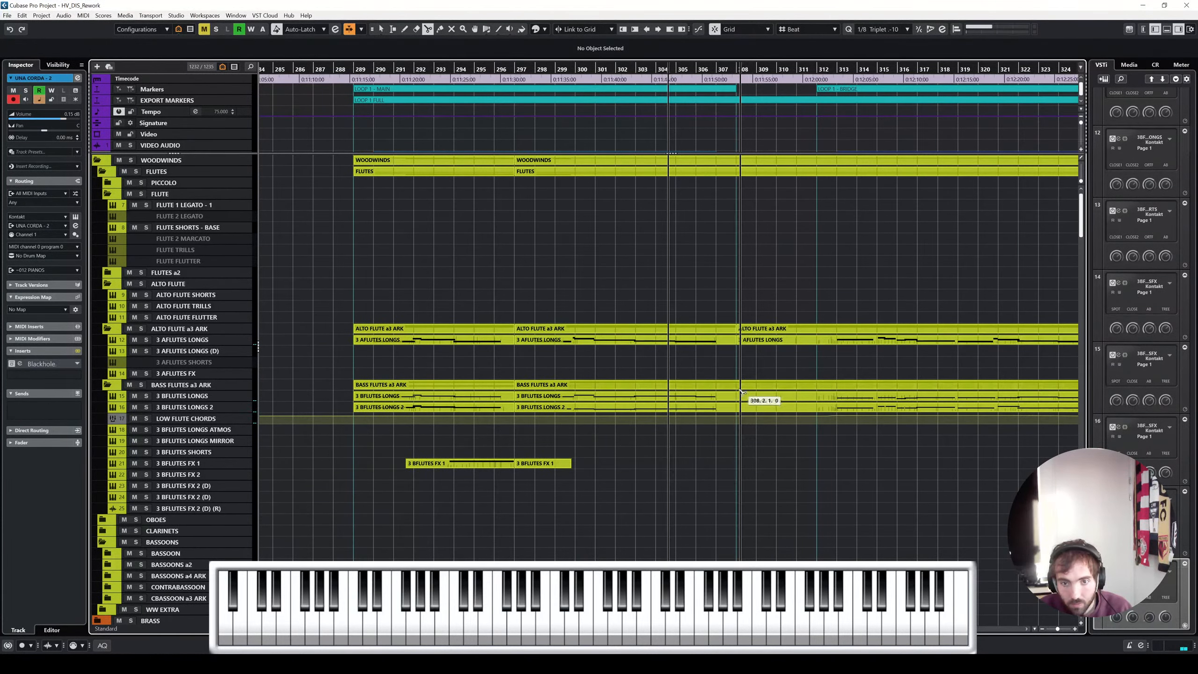
pyautogui.click(739, 388)
pyautogui.rightClick(739, 398)
pyautogui.click(740, 398)
# Glue the two pieces of the 3 BFLUTES FX 1 part back together at bar 297
pyautogui.click(682, 397)
pyautogui.keyDown('shift'); pyautogui.click(681, 407); pyautogui.keyUp('shift')
pyautogui.keyDown('shift'); pyautogui.click(673, 341); pyautogui.keyUp('shift')
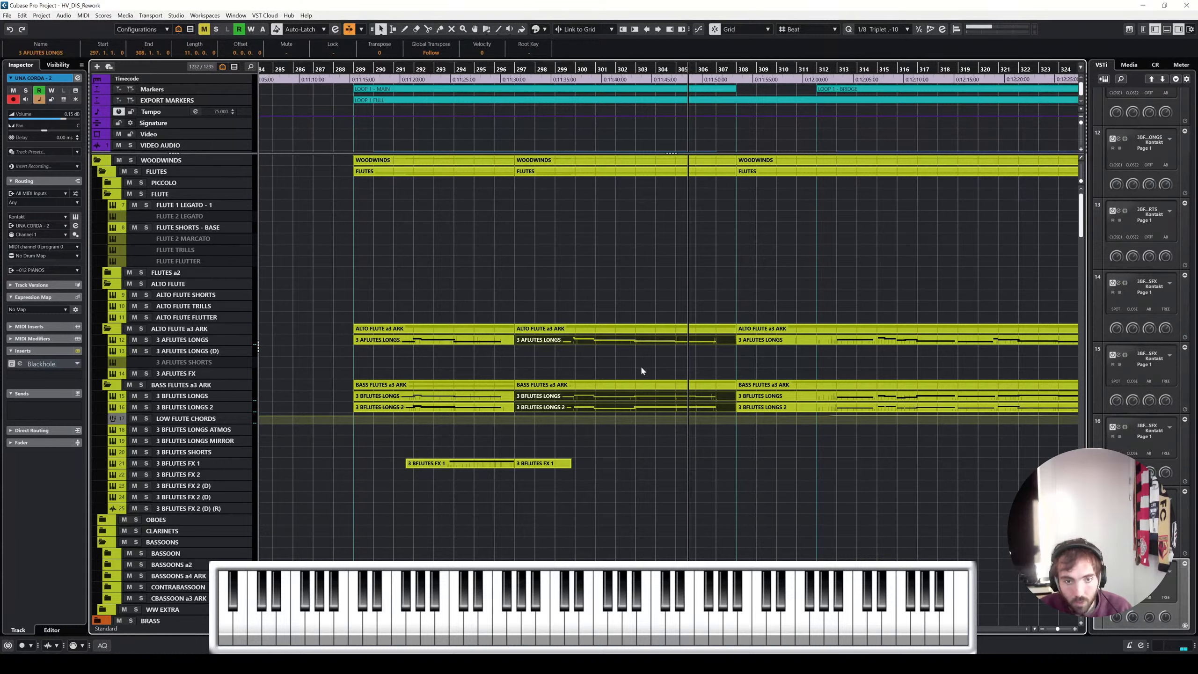
pyautogui.keyDown('shift'); pyautogui.click(507, 463); pyautogui.keyUp('shift')
pyautogui.rightClick(537, 453)
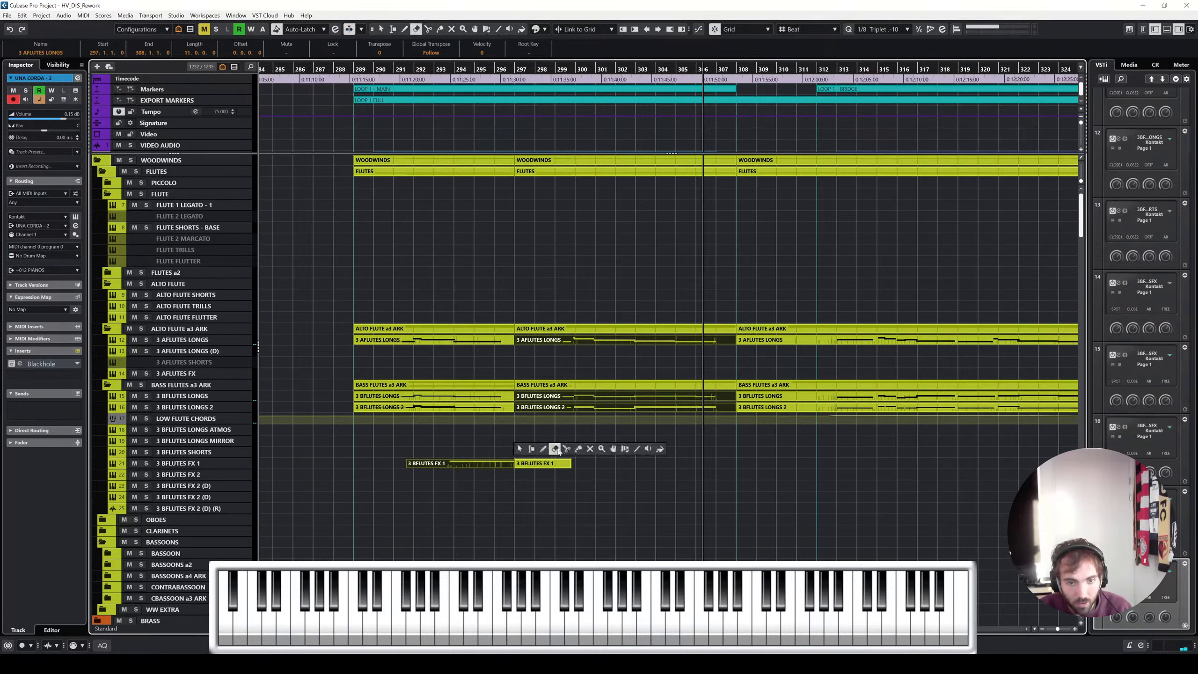
pyautogui.click(503, 462)
pyautogui.rightClick(501, 456)
pyautogui.click(500, 456)
# Split the BASS FLUTES a3 ARK and ALTO FLUTE a3 ARK parts at bar 308
pyautogui.click(518, 463)
pyautogui.keyDown('shift'); pyautogui.click(568, 409); pyautogui.keyUp('shift')
pyautogui.keyDown('shift'); pyautogui.click(574, 398); pyautogui.keyUp('shift')
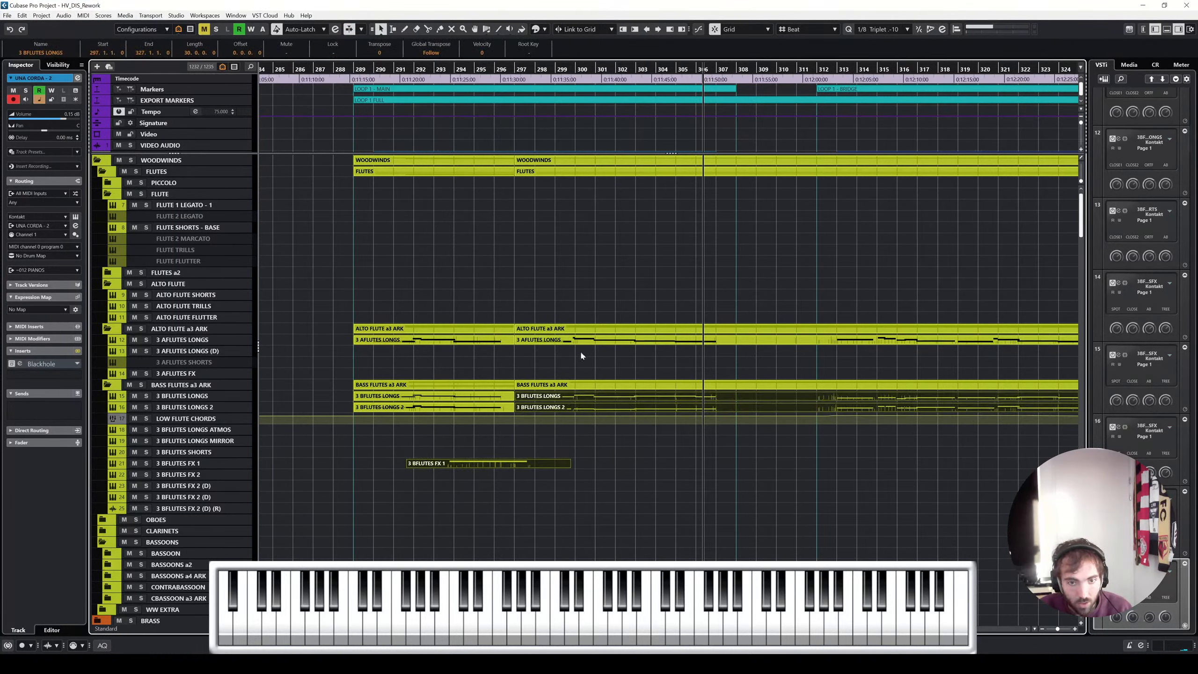
pyautogui.click(787, 406)
pyautogui.click(737, 401)
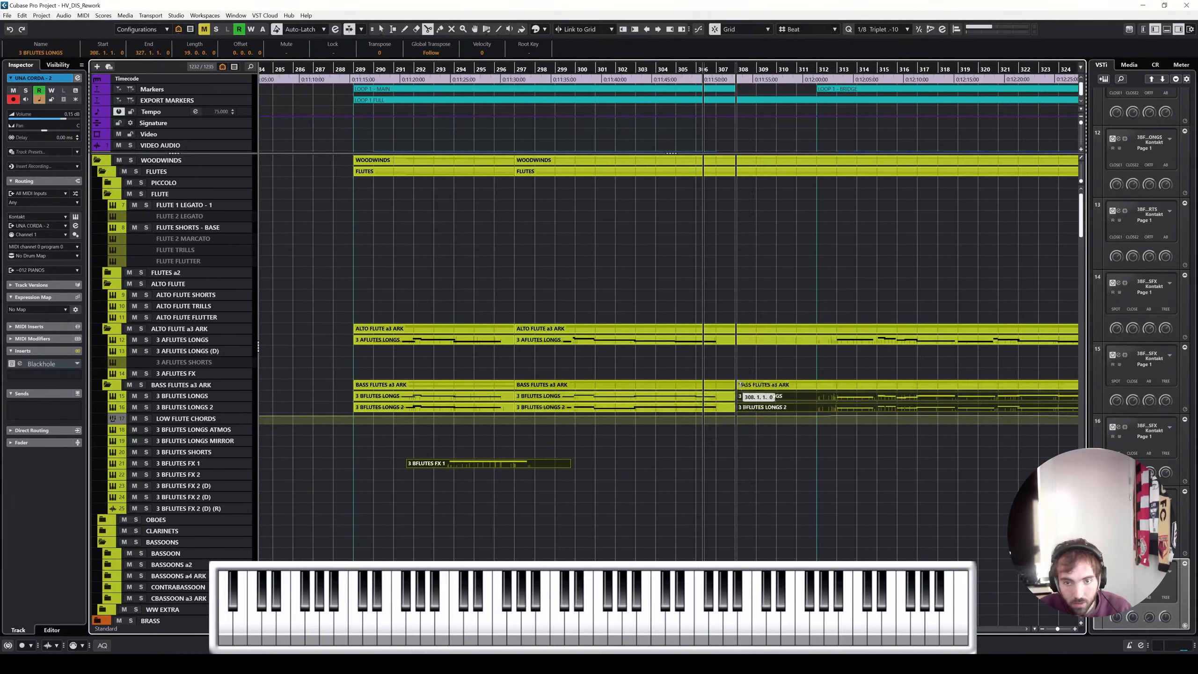
pyautogui.click(737, 340)
pyautogui.rightClick(736, 330)
pyautogui.click(737, 330)
# Copy the alto and bass flute parts of bars 297 to 308, including their folder parts, to beat 3 of bar 757
pyautogui.click(695, 331)
pyautogui.keyDown('shift'); pyautogui.click(690, 341); pyautogui.keyUp('shift')
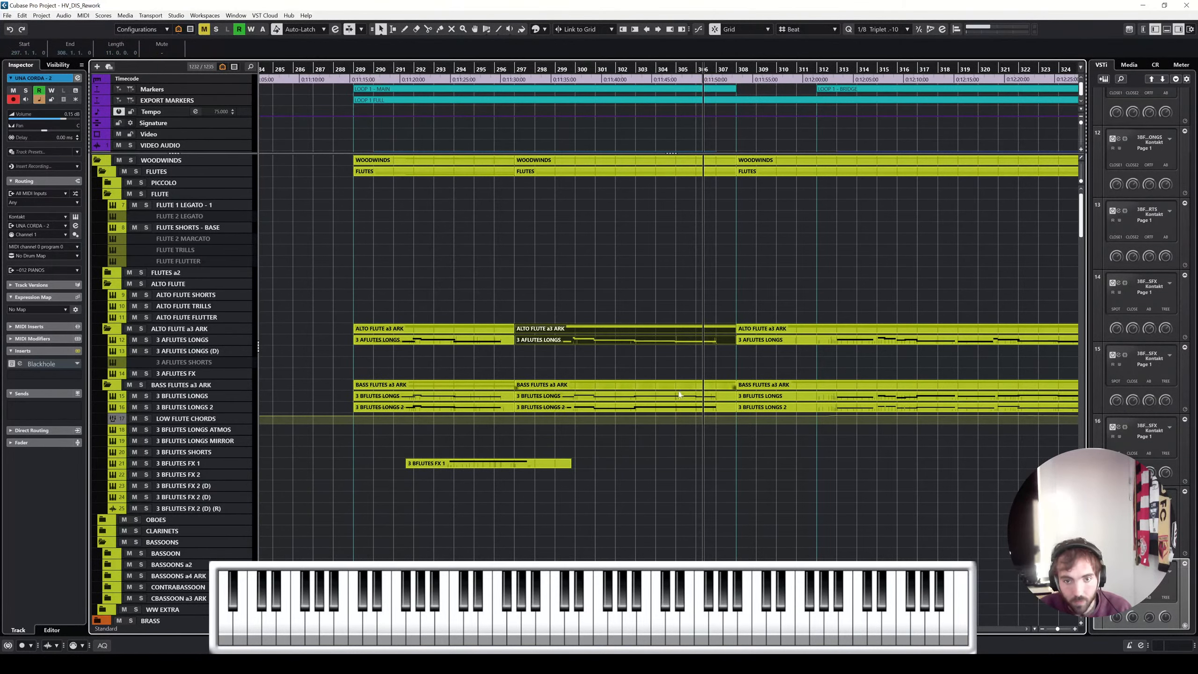
pyautogui.keyDown('shift'); pyautogui.click(681, 396); pyautogui.keyUp('shift')
pyautogui.keyDown('shift'); pyautogui.click(676, 408); pyautogui.keyUp('shift')
pyautogui.keyDown('shift'); pyautogui.click(665, 386); pyautogui.keyUp('shift')
pyautogui.scroll(-10, 651, 435)
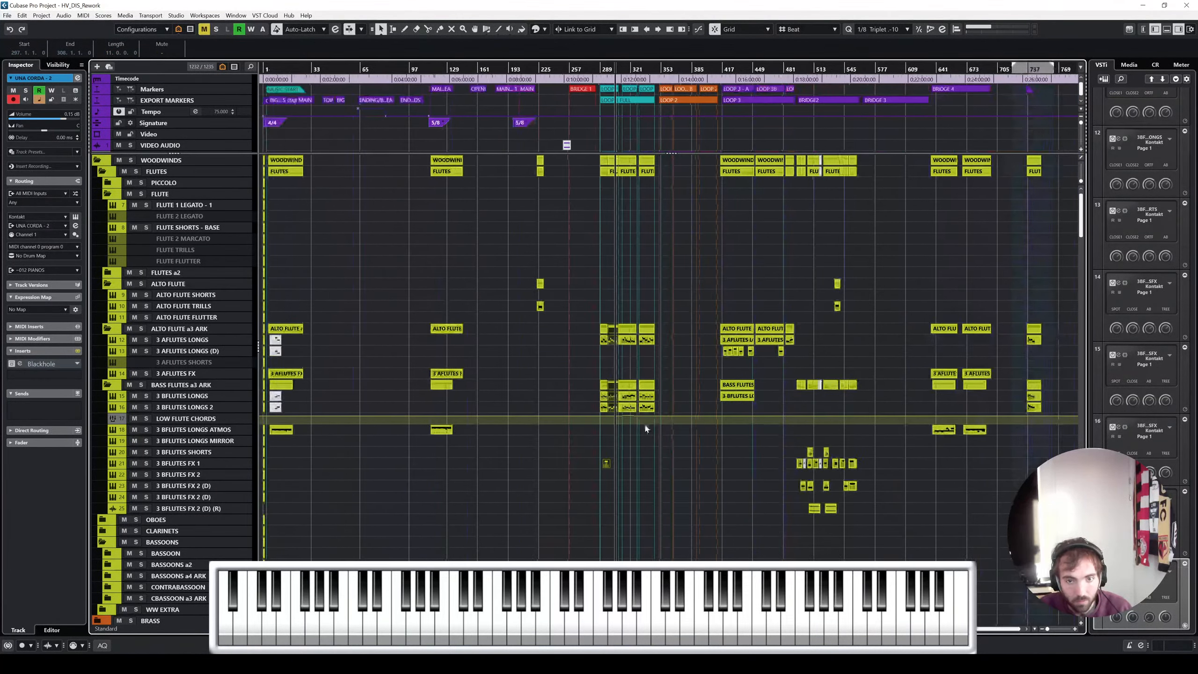
pyautogui.moveTo(633, 330); pyautogui.dragTo(1054, 331)
pyautogui.scroll(10, 1053, 328)
pyautogui.hscroll(3, 899, 293)
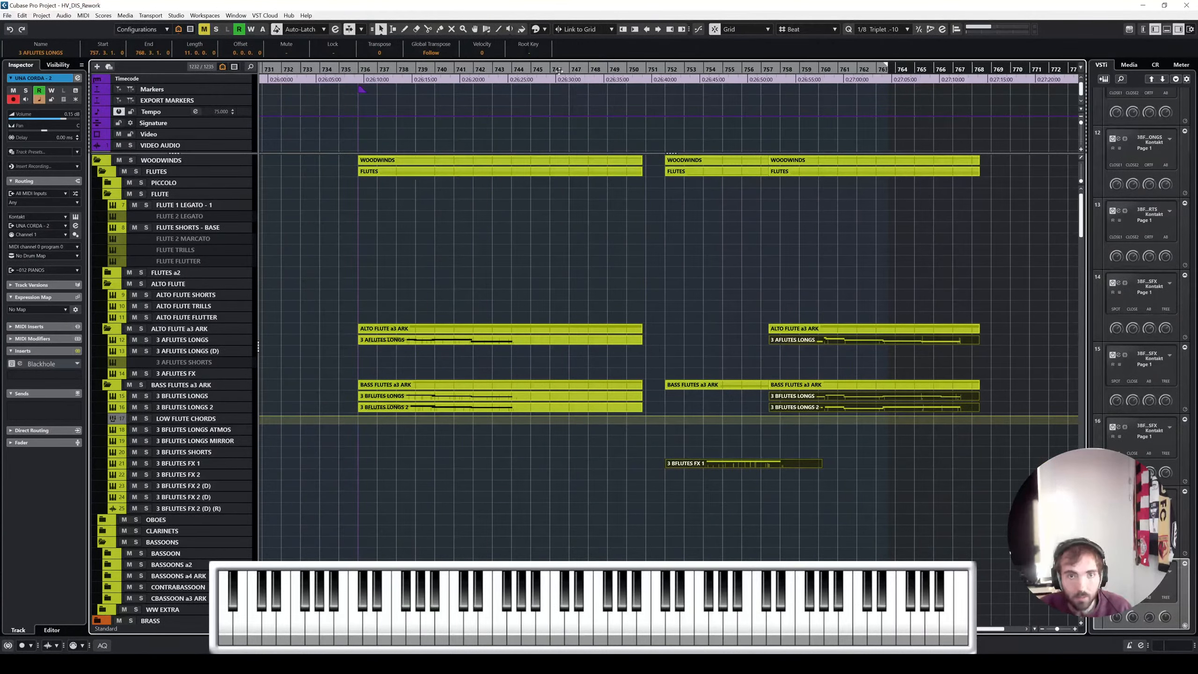
# Open the 3 AFLUTES LONGS, 3 BFLUTES LONGS and 3 BFLUTES LONGS 2 parts starting at bar 736 for note editing
pyautogui.scroll(2, 563, 240)
pyautogui.hscroll(-3, 590, 262)
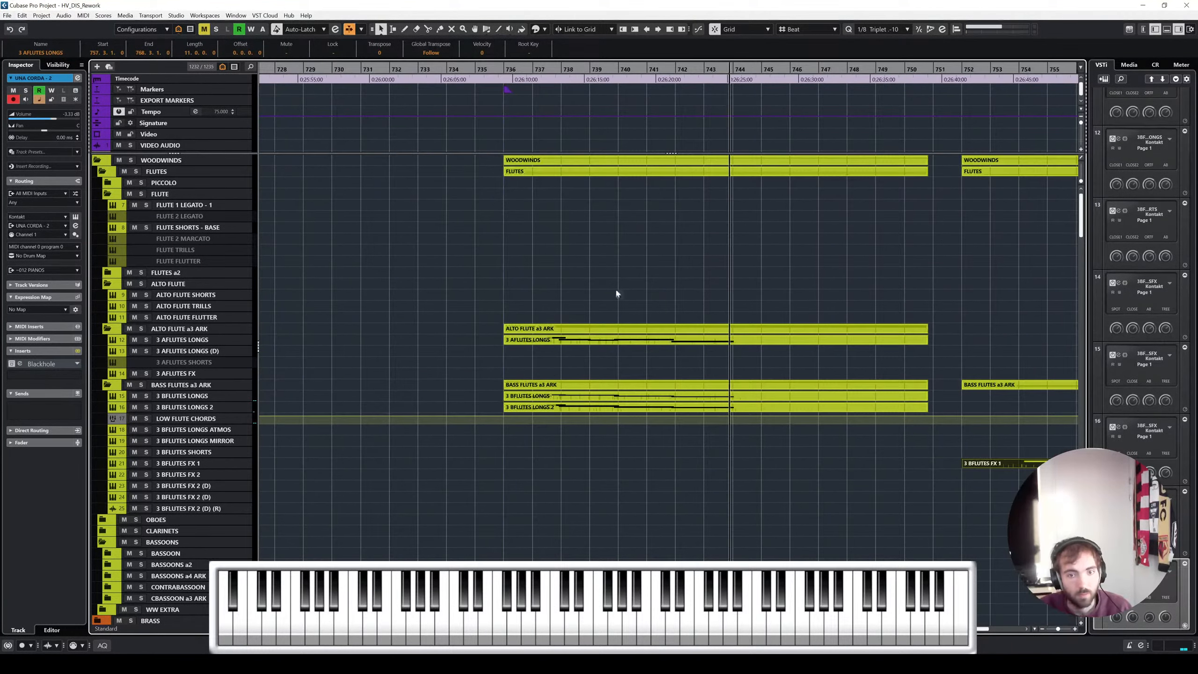
pyautogui.click(720, 343)
pyautogui.keyDown('shift'); pyautogui.click(726, 396); pyautogui.keyUp('shift')
pyautogui.keyDown('shift'); pyautogui.click(730, 406); pyautogui.keyUp('shift')
pyautogui.press('Return')
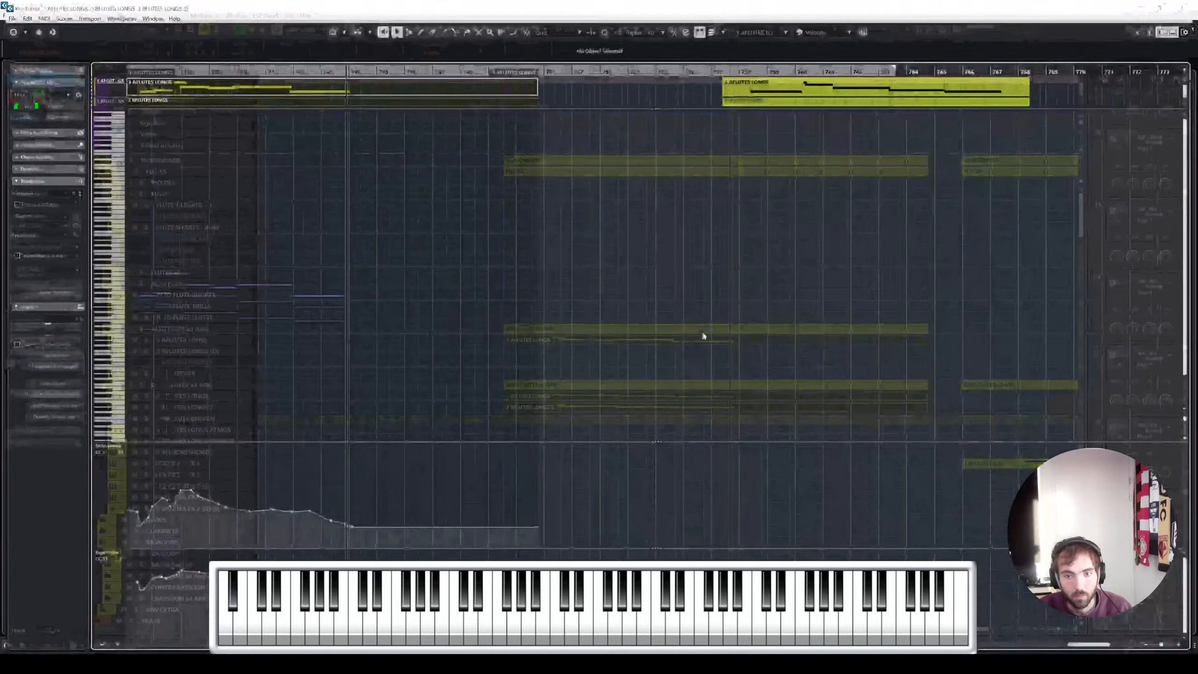
# Copy the held flute notes of bars 742 and 743 into bars 744 and 745, placing the alto flute note on B2
pyautogui.scroll(2, 375, 326)
pyautogui.hscroll(-3, 369, 325)
pyautogui.click(460, 296)
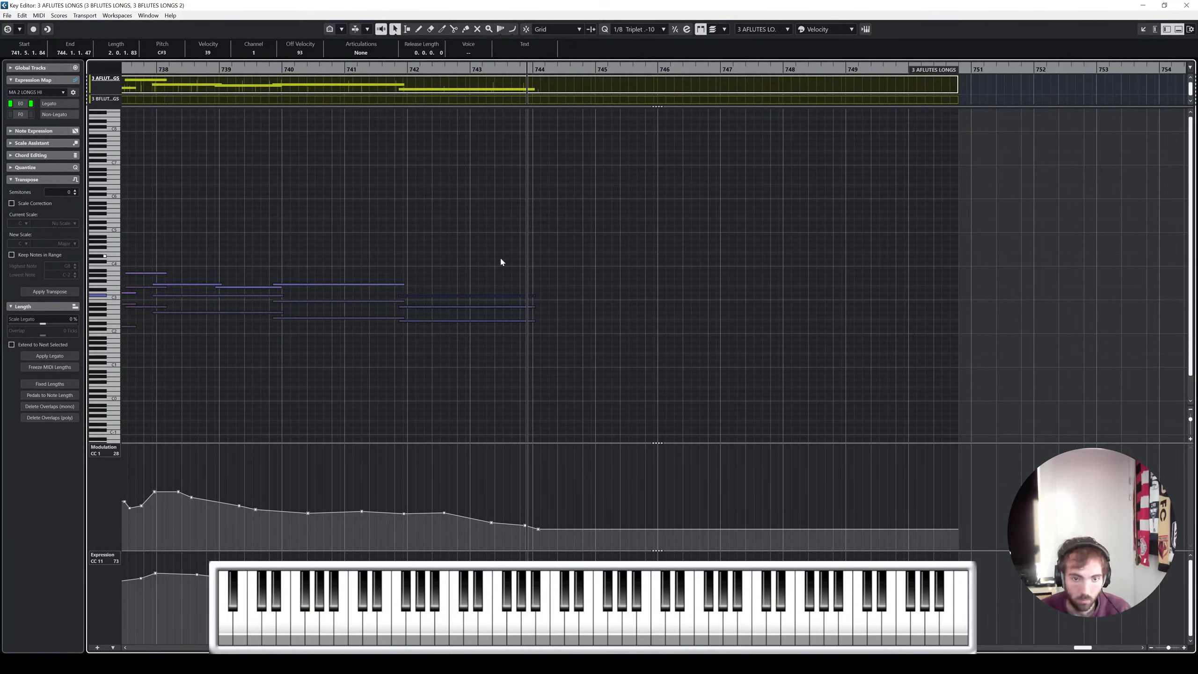
pyautogui.scroll(2, 460, 302)
pyautogui.moveTo(461, 296); pyautogui.dragTo(819, 302)
pyautogui.click(831, 319)
pyautogui.scroll(-4, 882, 319)
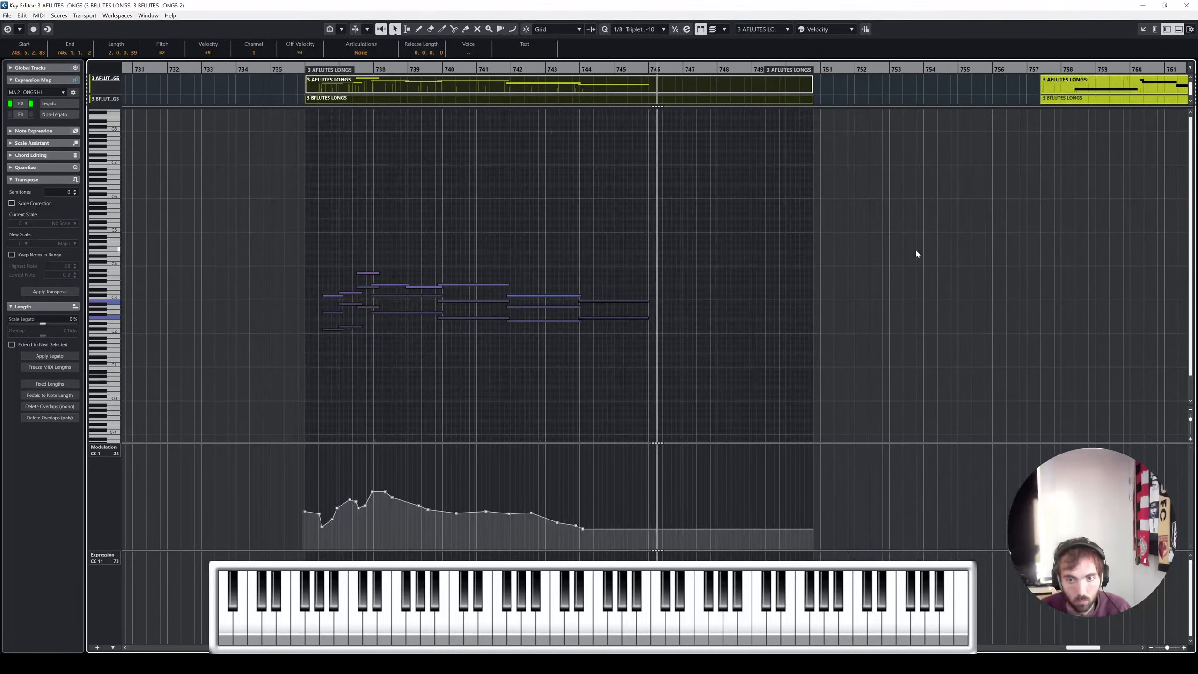
# Draw a gradual Modulation (CC 1) fade across bars 744 and 745 in the alto flutes part, ending at about 13
pyautogui.press('space')
pyautogui.press('8')
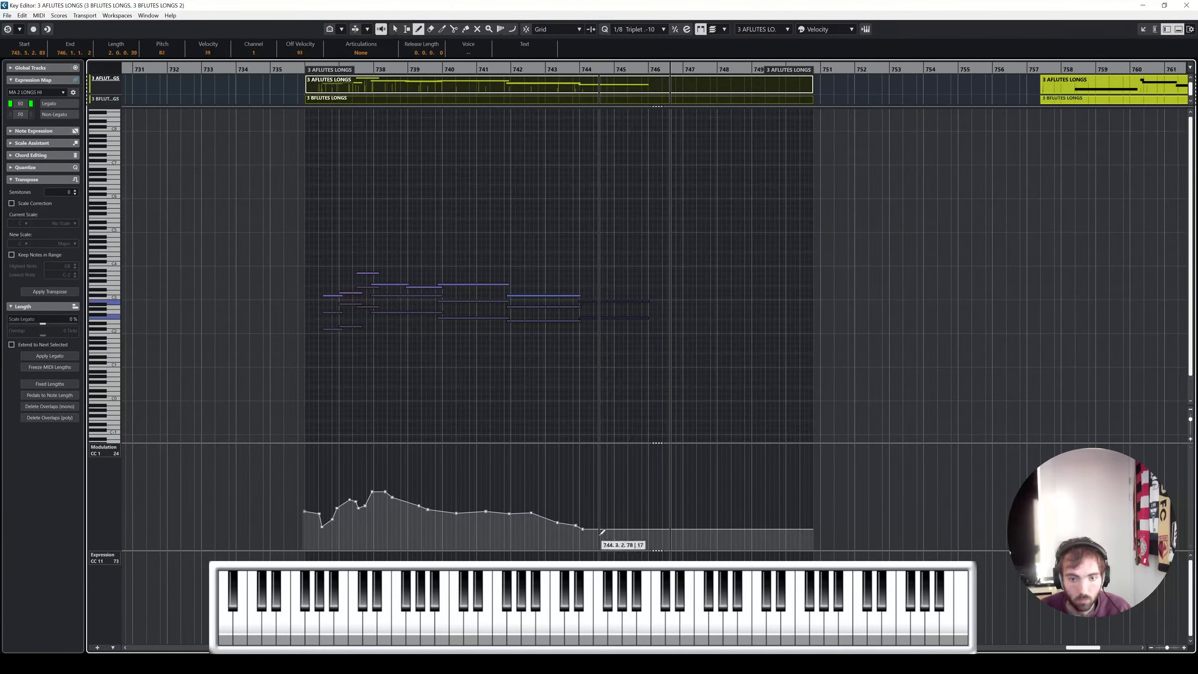
pyautogui.moveTo(585, 530); pyautogui.dragTo(653, 538)
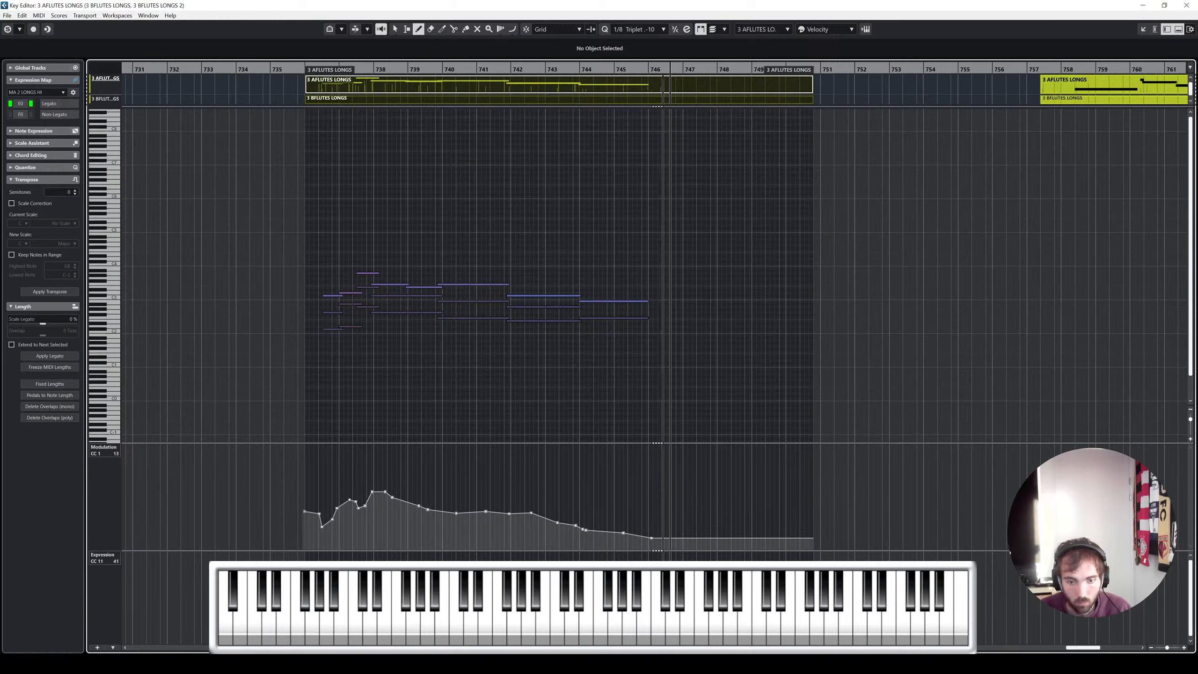
# Draw a gradual Modulation (CC 1) fade across bars 744 and 745 in the 3 BFLUTES LONGS 2 part, ending at about 13
pyautogui.click(618, 319)
pyautogui.rightClick(614, 353)
pyautogui.click(641, 359)
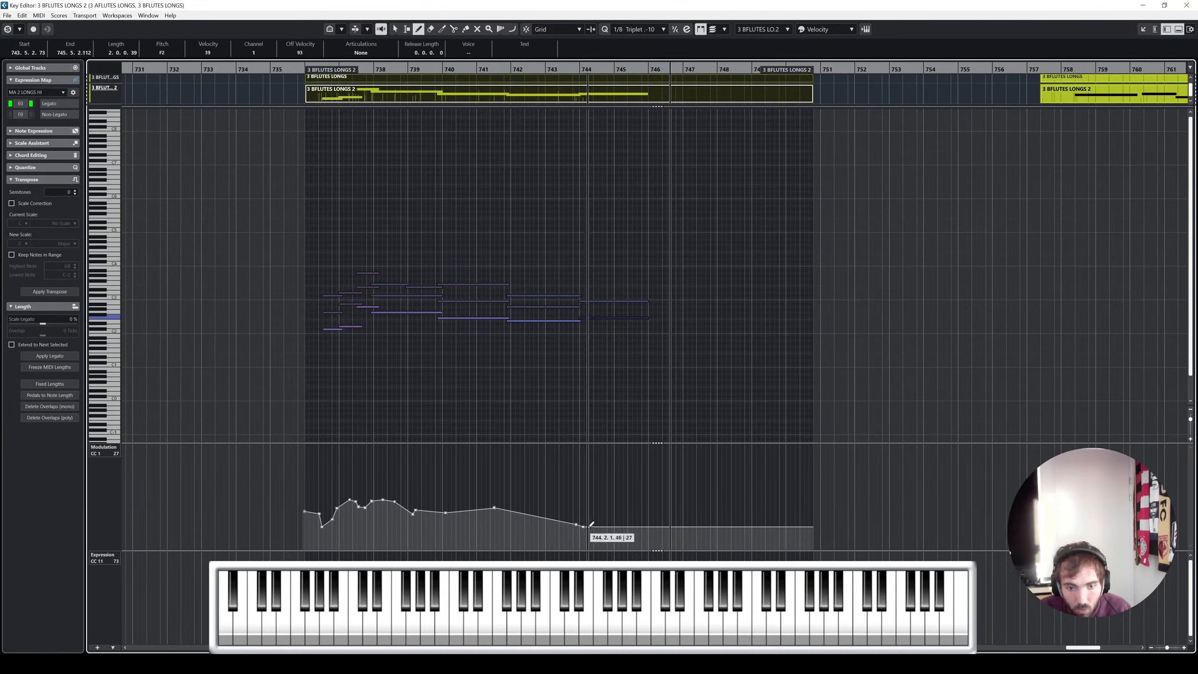
pyautogui.moveTo(584, 527); pyautogui.dragTo(647, 538)
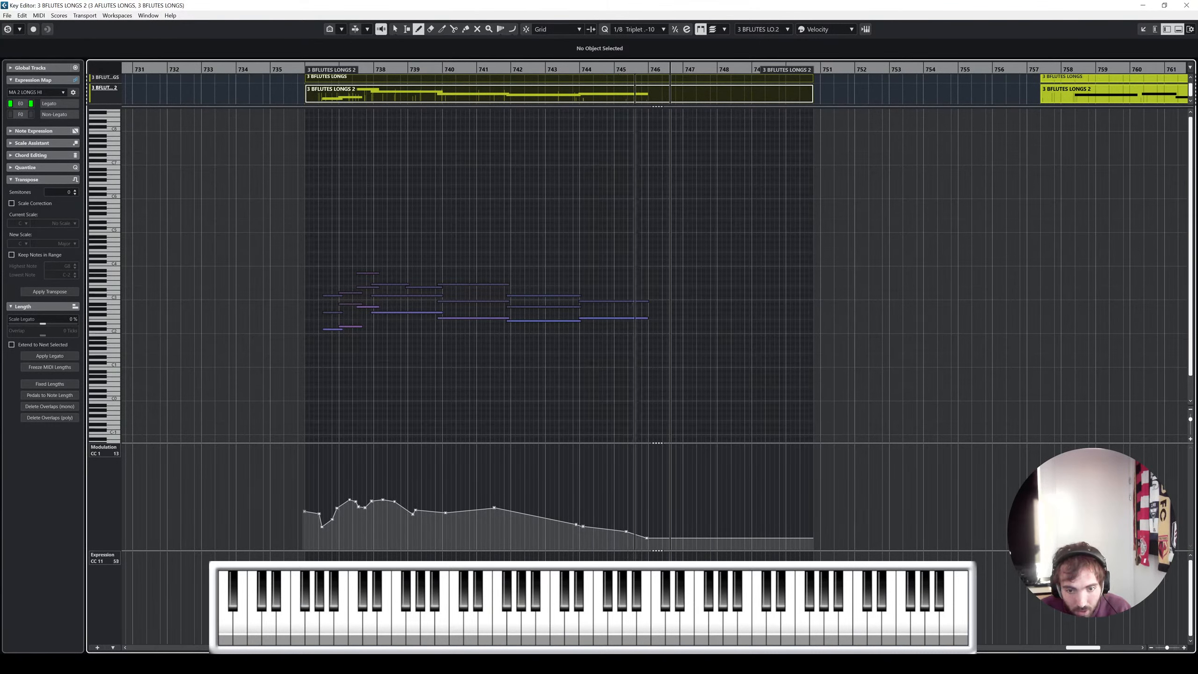
# Play back the extended flute ending from bar 743 and return to the project arrangement
pyautogui.scroll(3, 555, 348)
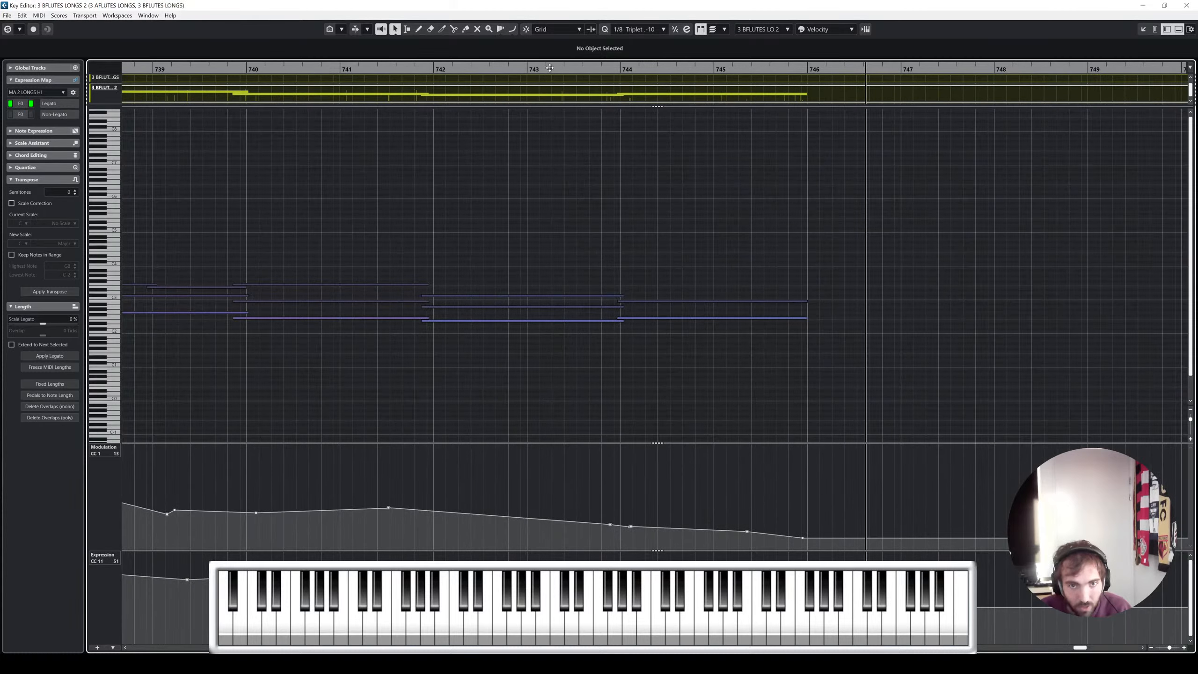
pyautogui.click(557, 72)
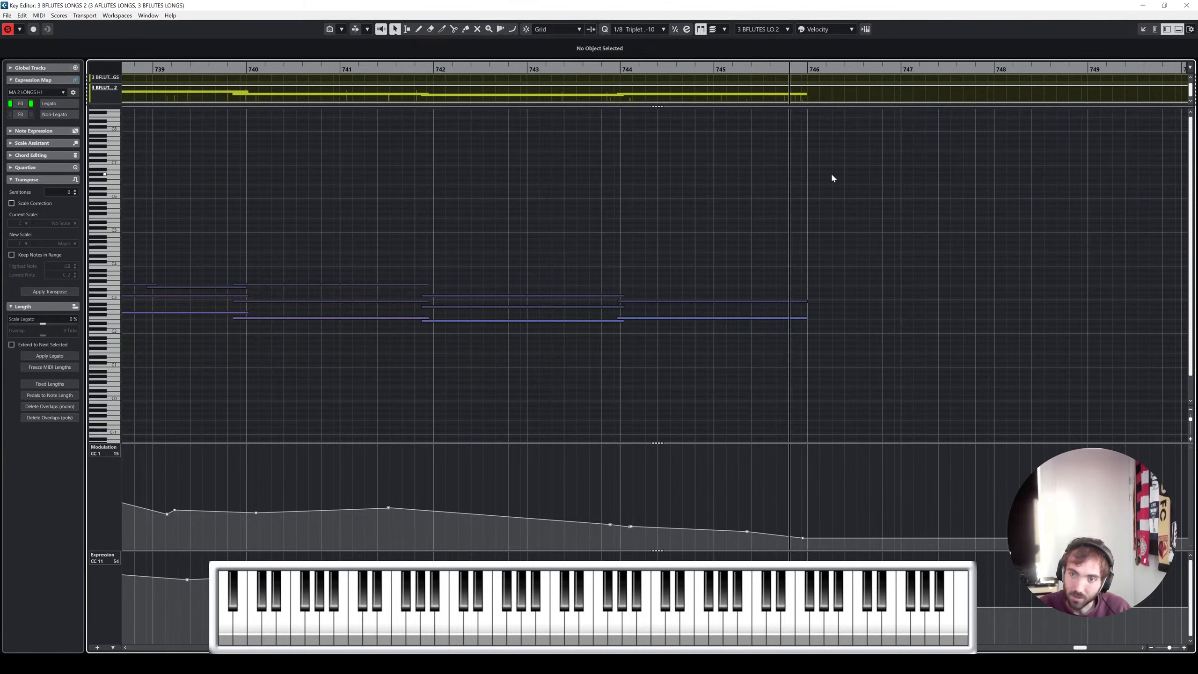
pyautogui.press('Escape')
pyautogui.click(802, 288)
pyautogui.scroll(-1, 653, 269)
pyautogui.hscroll(1, 652, 274)
pyautogui.scroll(-10, 652, 279)
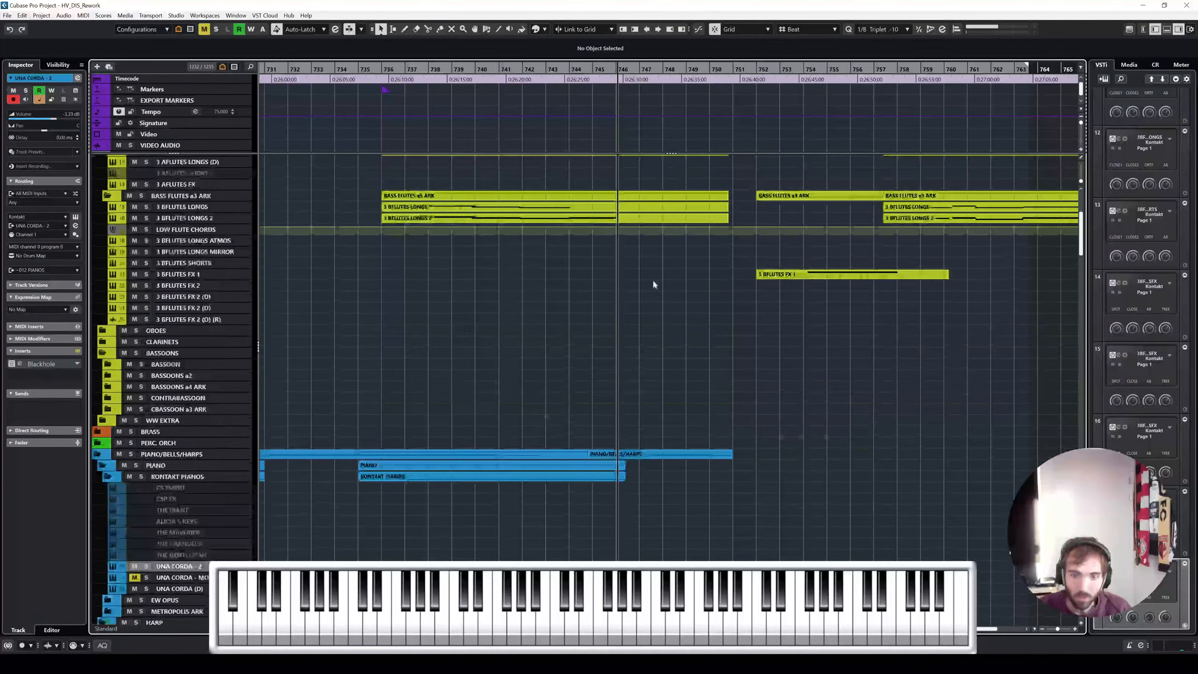
# Select the CELLI HARMONICS (D) track and open its part starting at bar 726 for note editing
pyautogui.scroll(5, 632, 359)
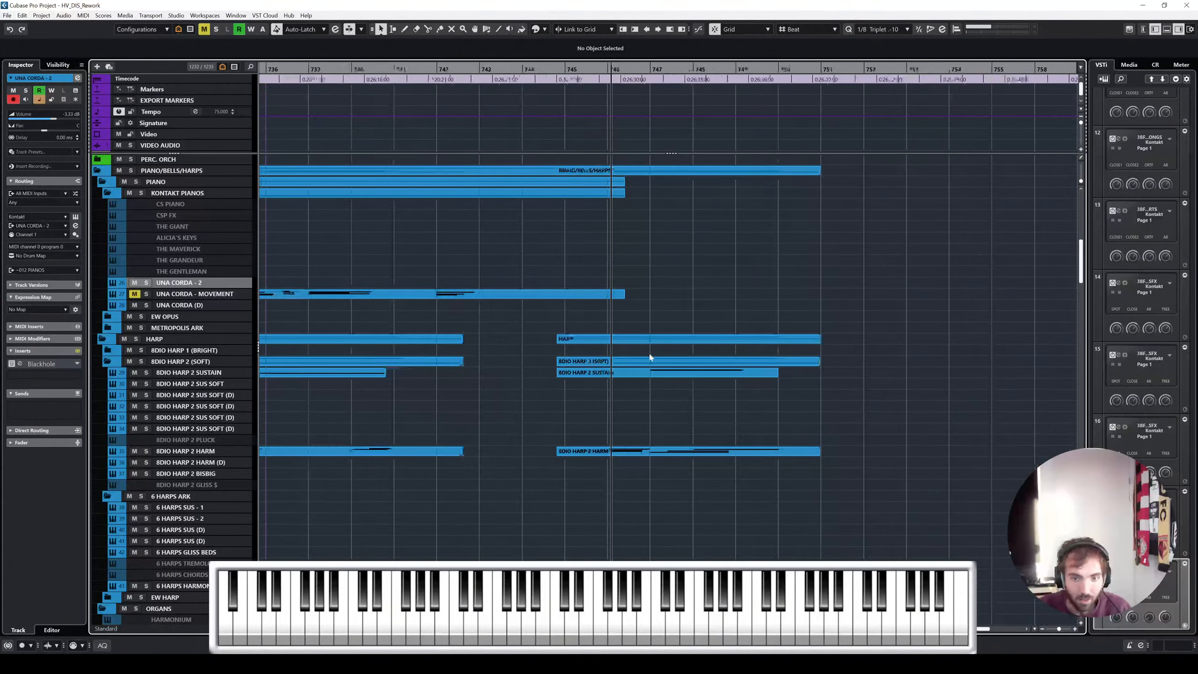
pyautogui.scroll(4, 614, 425)
pyautogui.scroll(5, 585, 429)
pyautogui.scroll(-15, 566, 406)
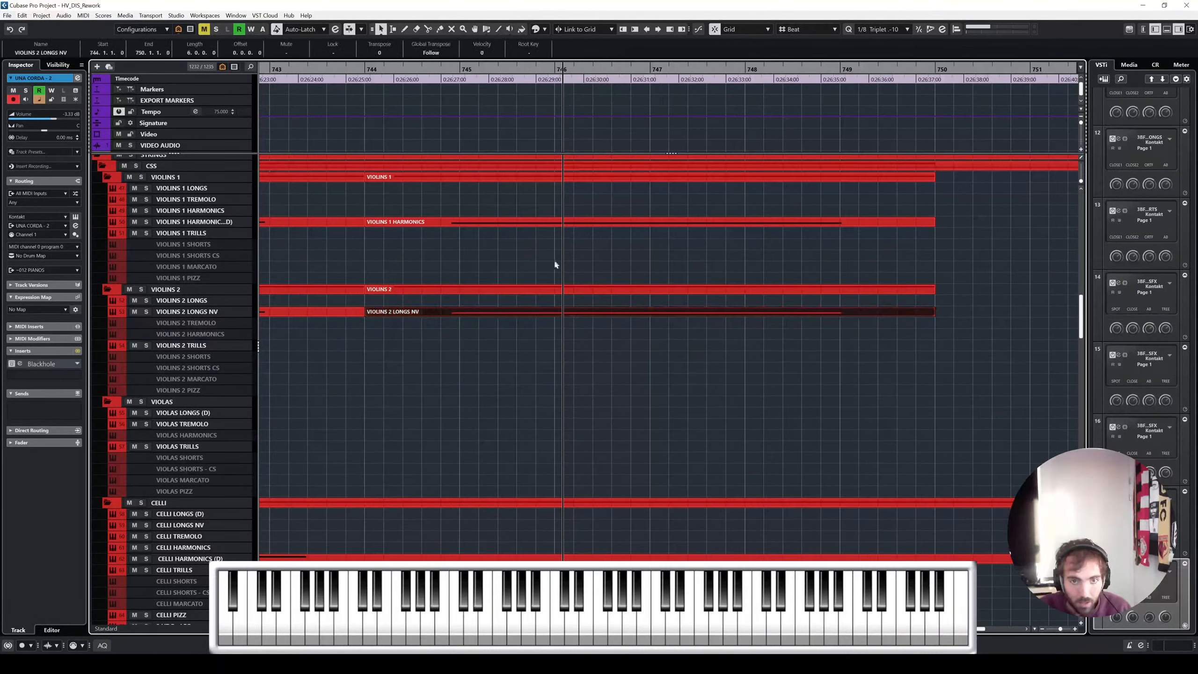
pyautogui.scroll(-5, 555, 263)
pyautogui.click(542, 369)
pyautogui.scroll(-5, 546, 375)
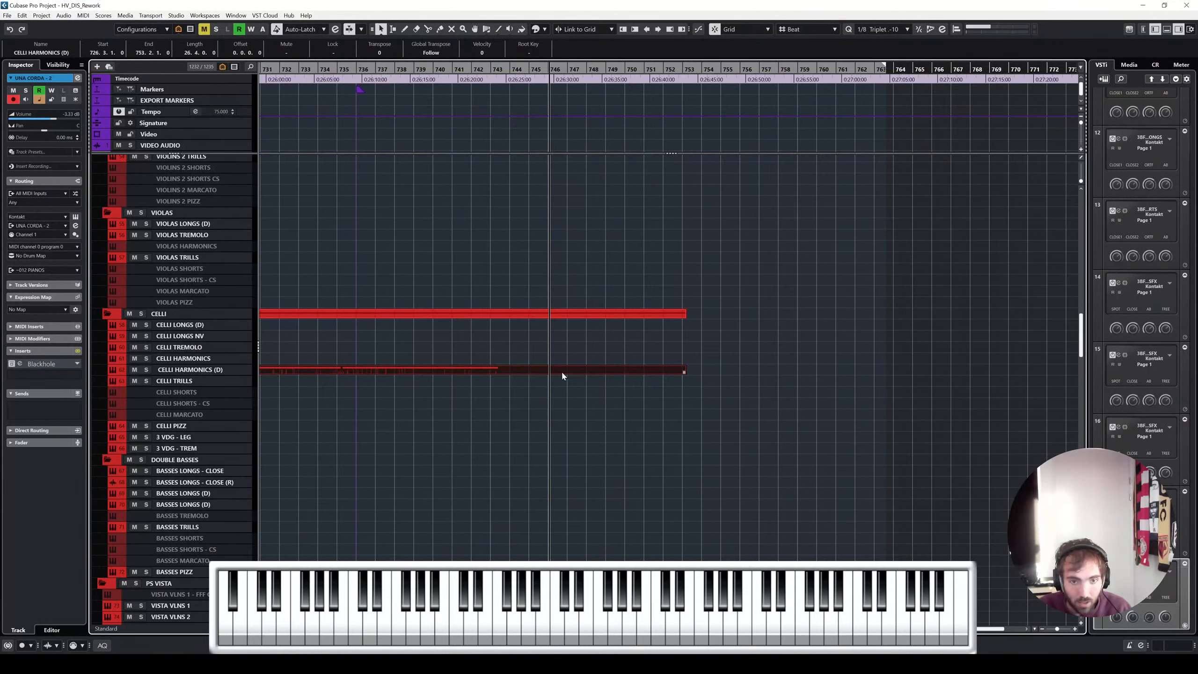
pyautogui.press('h')
pyautogui.press('h')
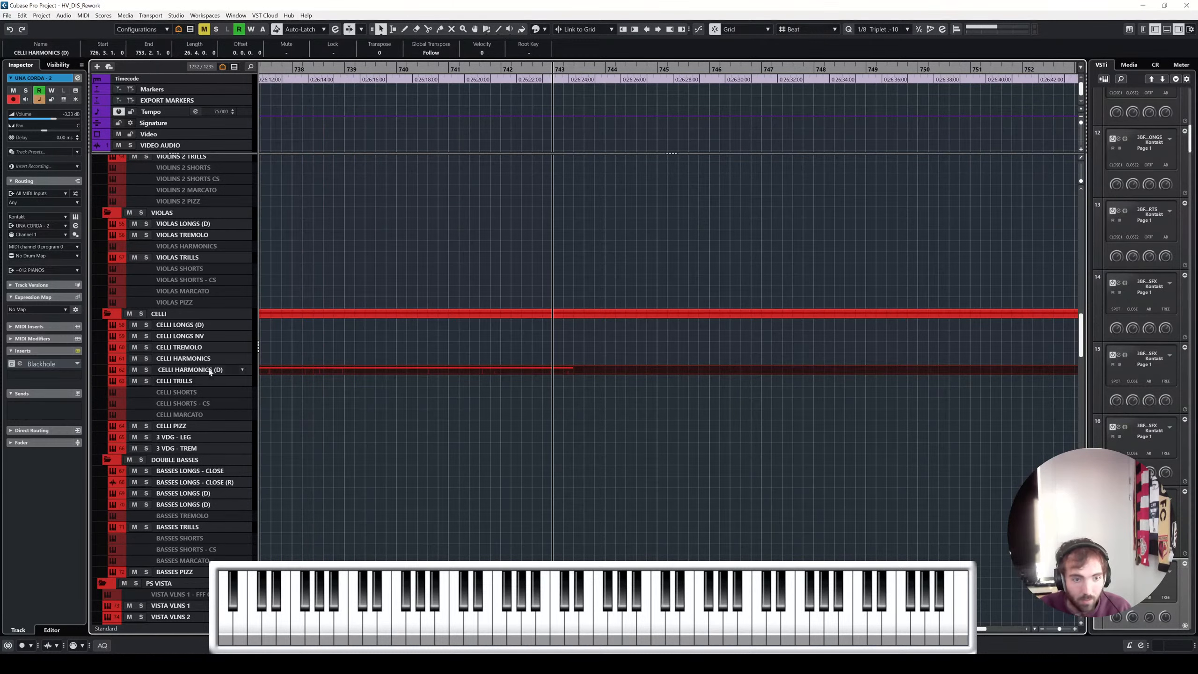
pyautogui.click(211, 371)
pyautogui.doubleClick(330, 372)
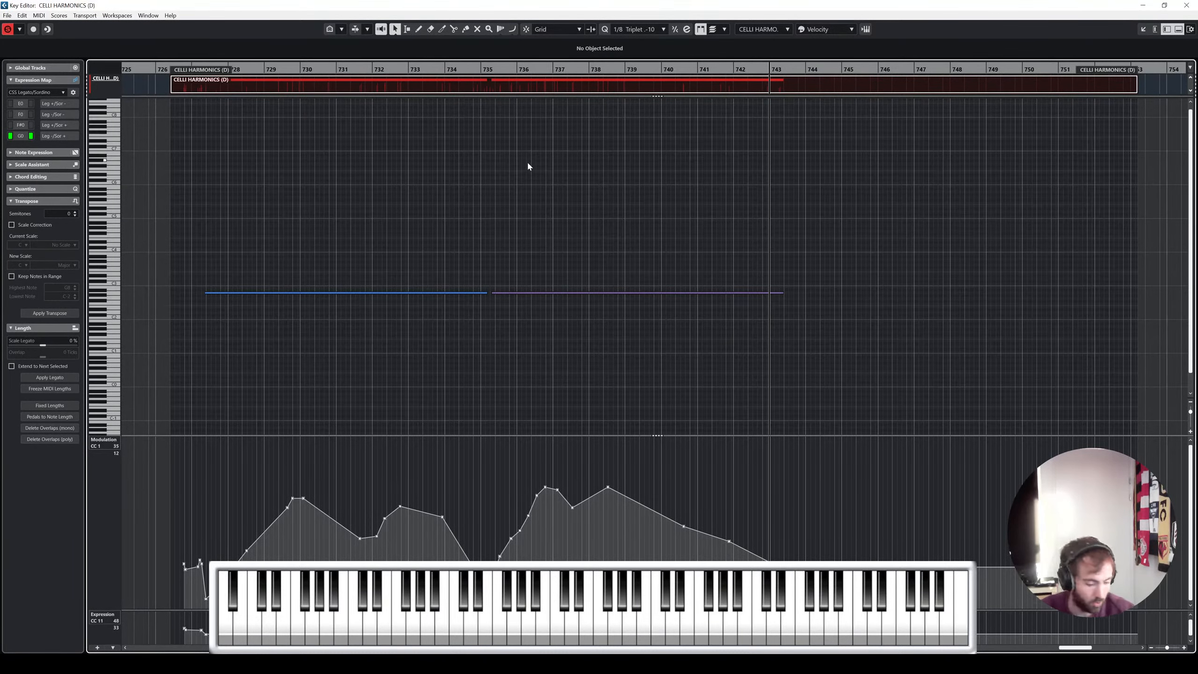
# Record a held note on CELLI HARMONICS (D) from bar 743, sustaining it to about bar 751
pyautogui.scroll(3, 741, 240)
pyautogui.hscroll(3, 741, 239)
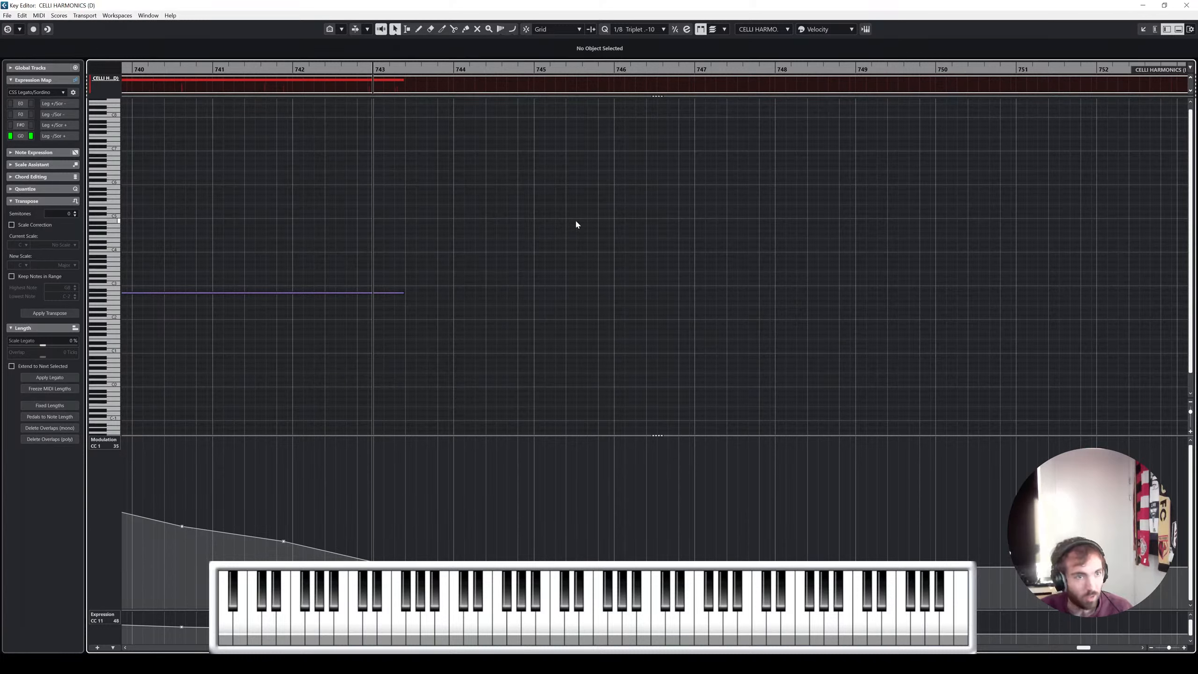
pyautogui.press('space')
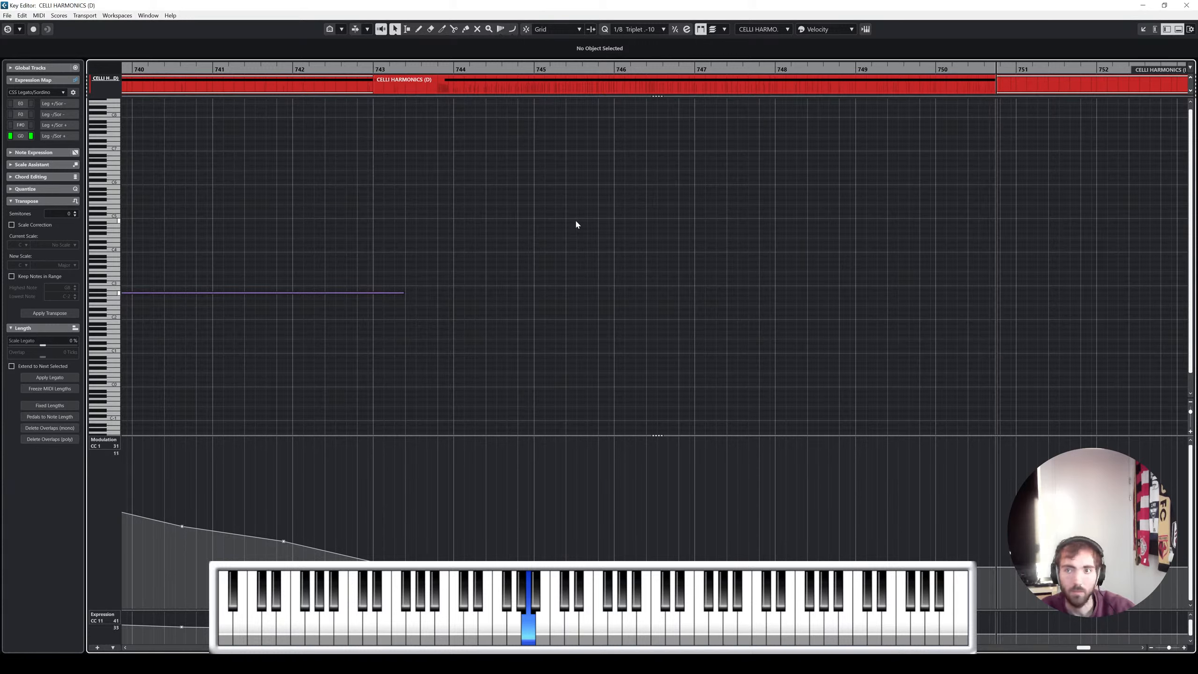
pyautogui.press('space')
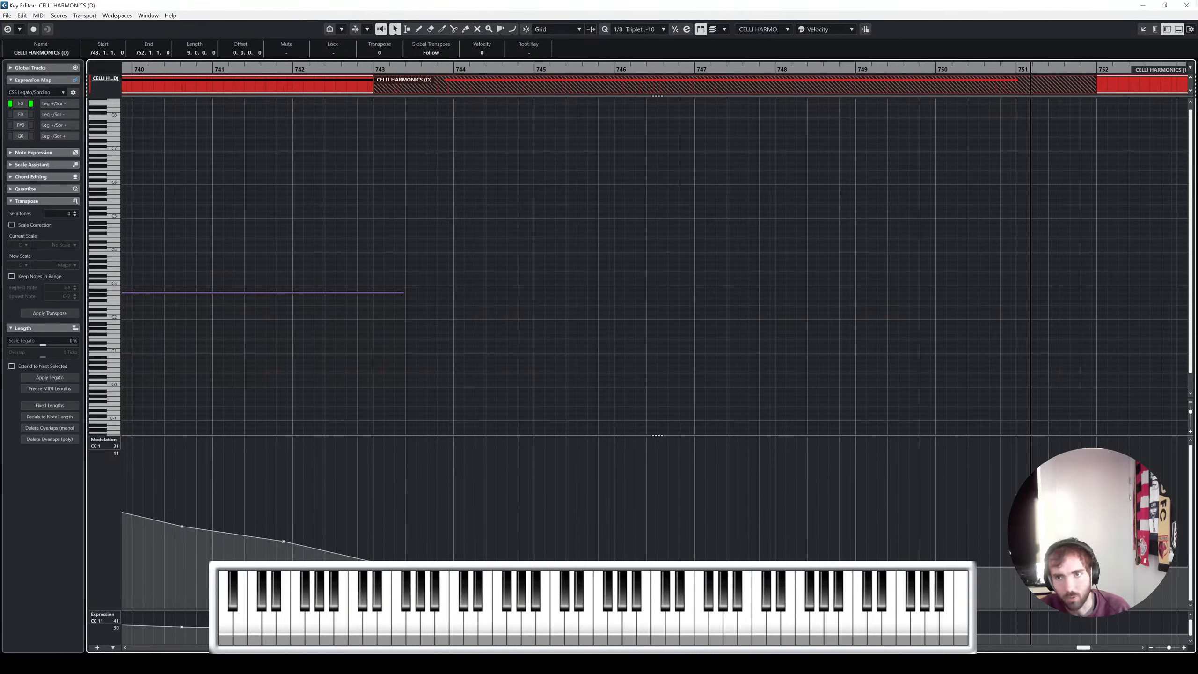
# Close the note editor and glue the new cello recording to the existing CELLI HARMONICS (D) part
pyautogui.press('Return')
pyautogui.click(801, 378)
pyautogui.click(867, 370)
pyautogui.rightClick(871, 376)
pyautogui.click(812, 377)
pyautogui.click(785, 370)
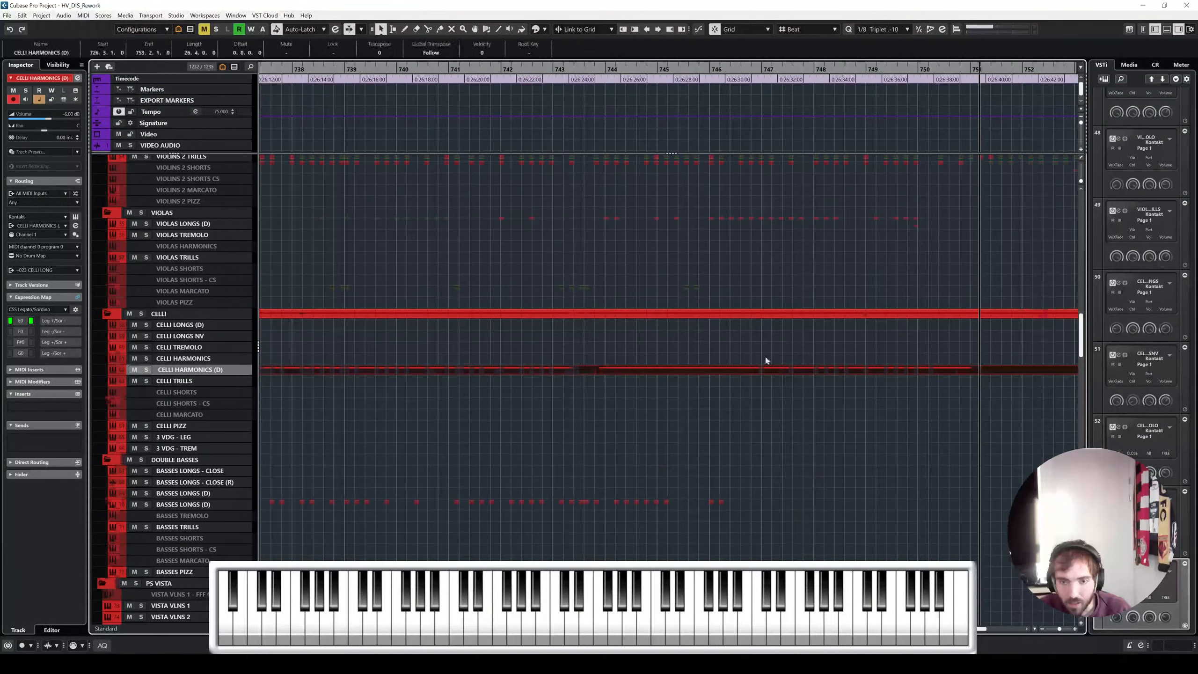
# Compare the VIOLINS 1 HARMONICS, VIOLINS 2 LONGS NV and CELLI HARMONICS (D) notes together in the note editor
pyautogui.scroll(6, 765, 355)
pyautogui.click(765, 318)
pyautogui.click(766, 405)
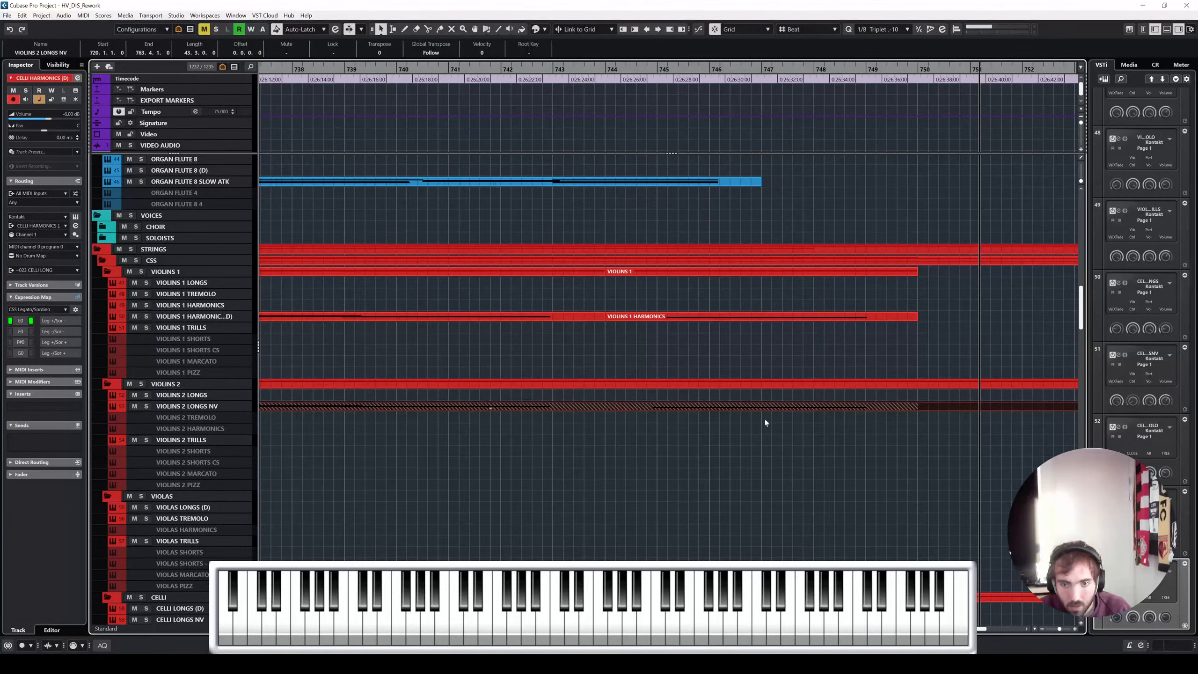
pyautogui.scroll(-4, 763, 447)
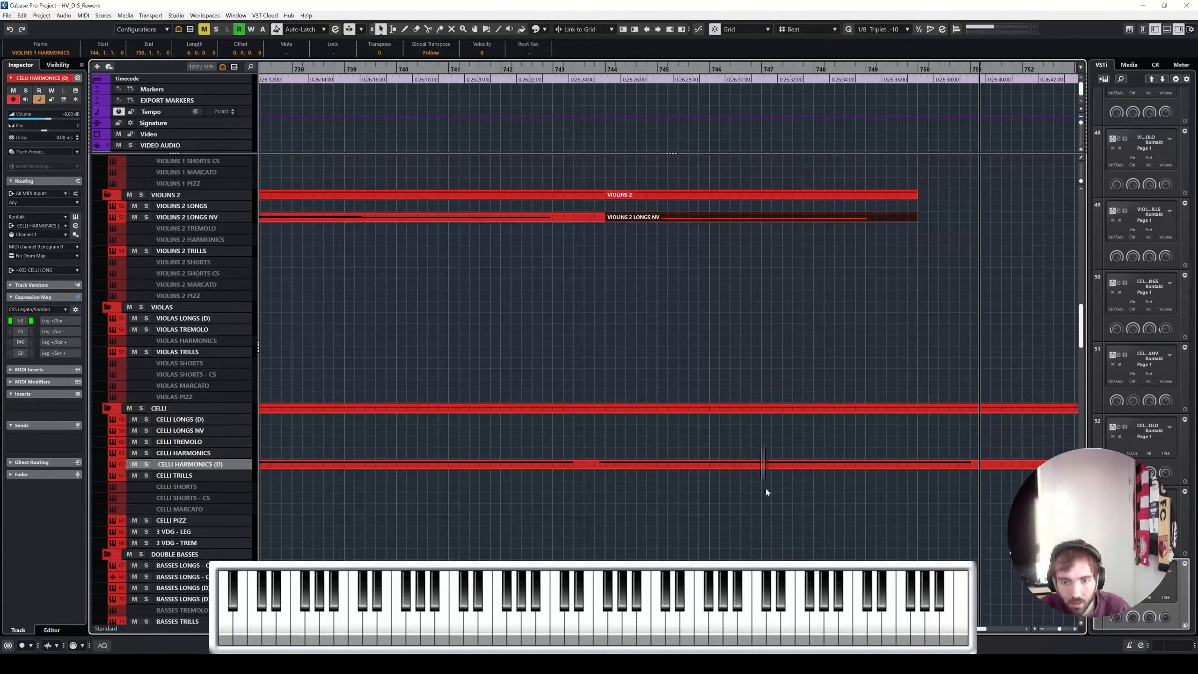
pyautogui.keyDown('ctrl'); pyautogui.click(767, 465); pyautogui.keyUp('ctrl')
pyautogui.press('Return')
pyautogui.click(288, 259)
pyautogui.scroll(-1, 290, 220)
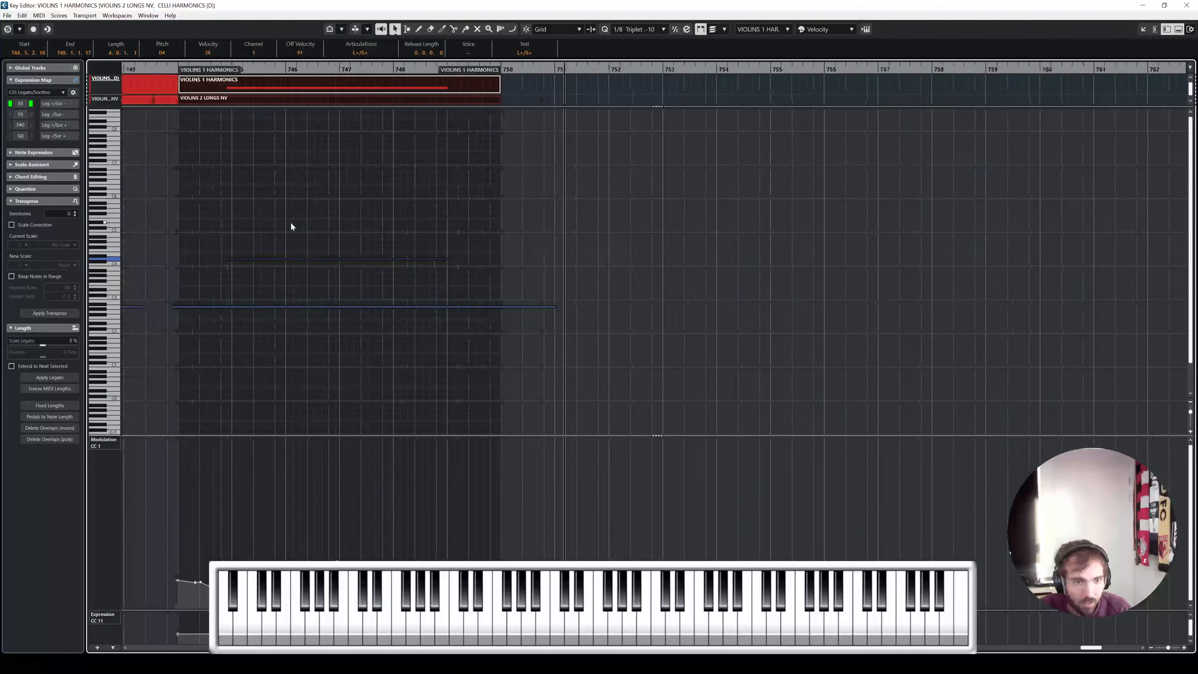
pyautogui.hscroll(-1, 289, 192)
pyautogui.hscroll(-1, 291, 189)
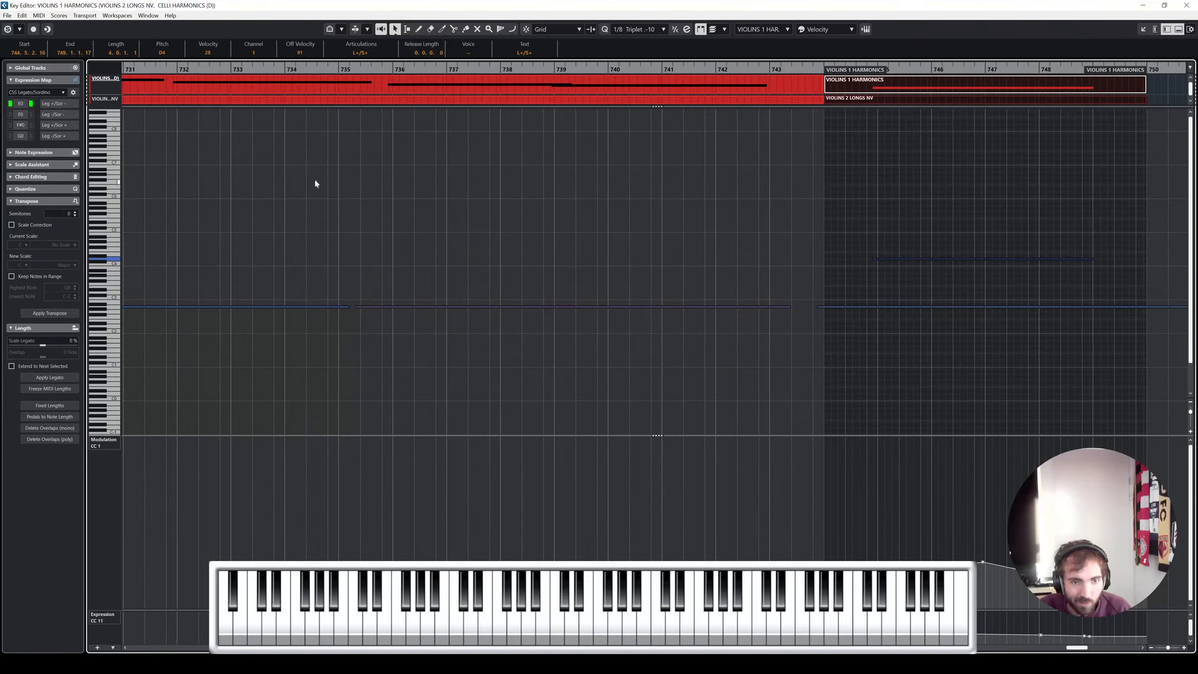
pyautogui.press('Return')
# Play back the end of the cue from bar 749
pyautogui.scroll(2, 800, 227)
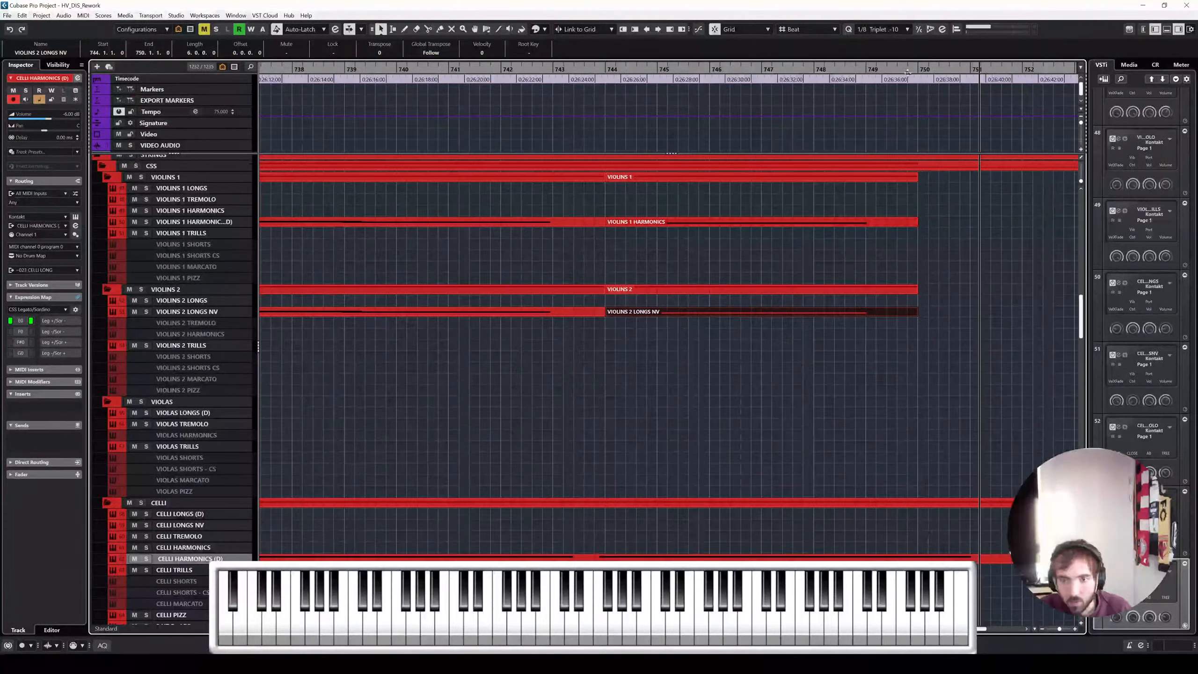
pyautogui.click(878, 71)
pyautogui.press('space')
pyautogui.press('h')
pyautogui.scroll(10, 981, 250)
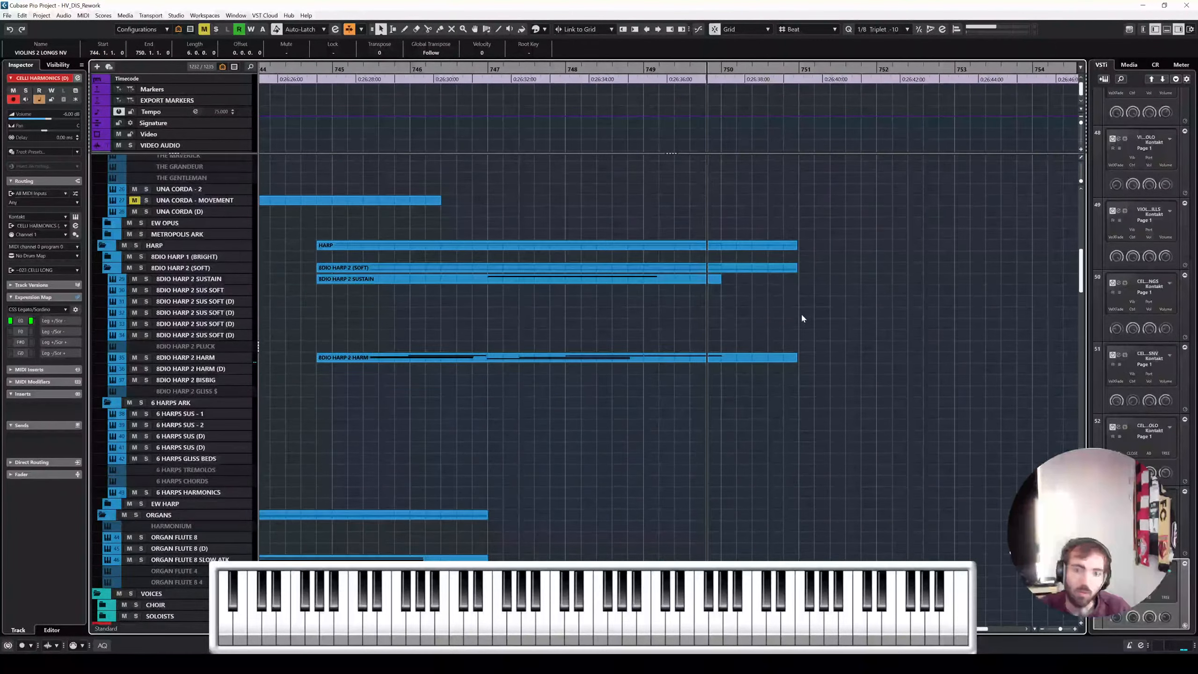
pyautogui.scroll(10, 802, 313)
# Play the cue from about bar 724 with the UNA CORDA - MOVEMENT track unmuted
pyautogui.hscroll(-5, 635, 108)
pyautogui.moveTo(633, 67); pyautogui.dragTo(506, 68)
pyautogui.scroll(-3, 592, 282)
pyautogui.hscroll(-5, 522, 291)
pyautogui.hscroll(-6, 438, 137)
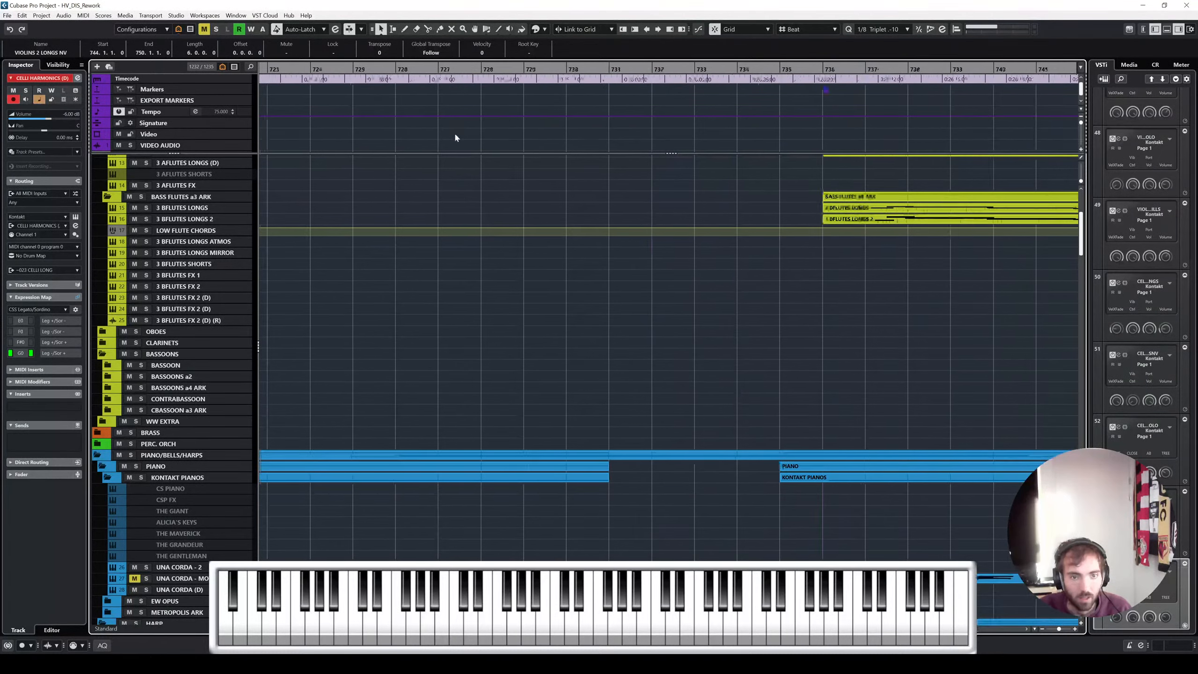
pyautogui.scroll(2, 502, 278)
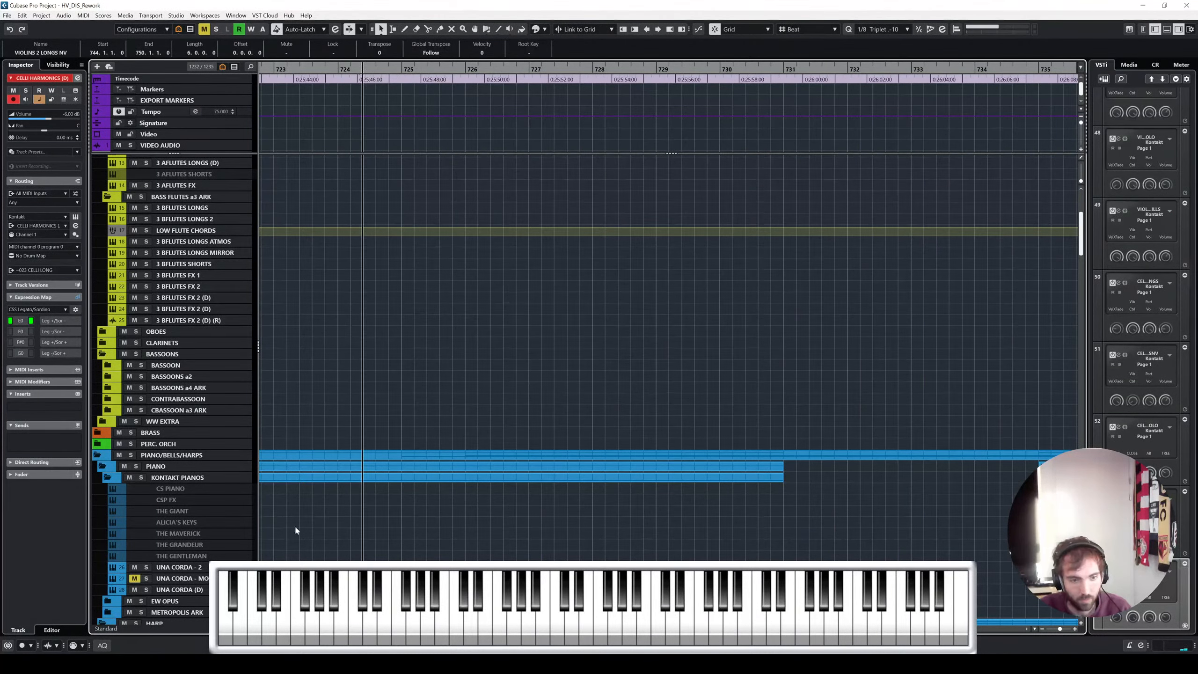
pyautogui.click(134, 579)
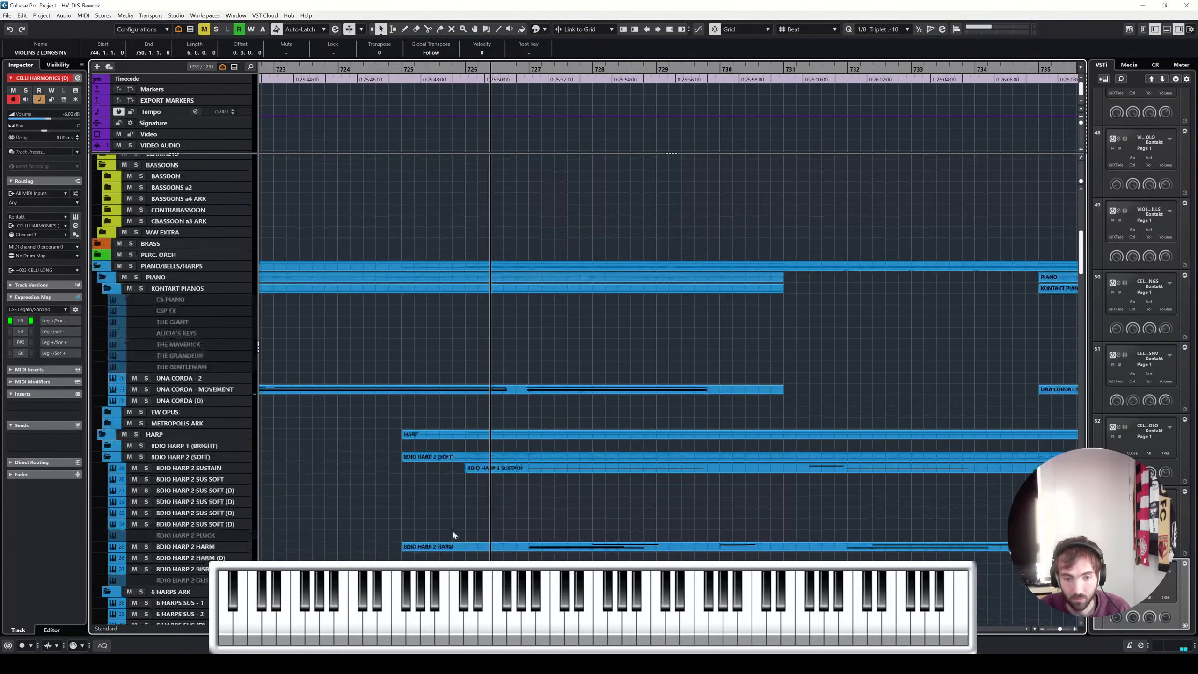
# Listen through bars 726 to 736, following the harp, organ and string parts in the arrangement
pyautogui.scroll(-5, 451, 529)
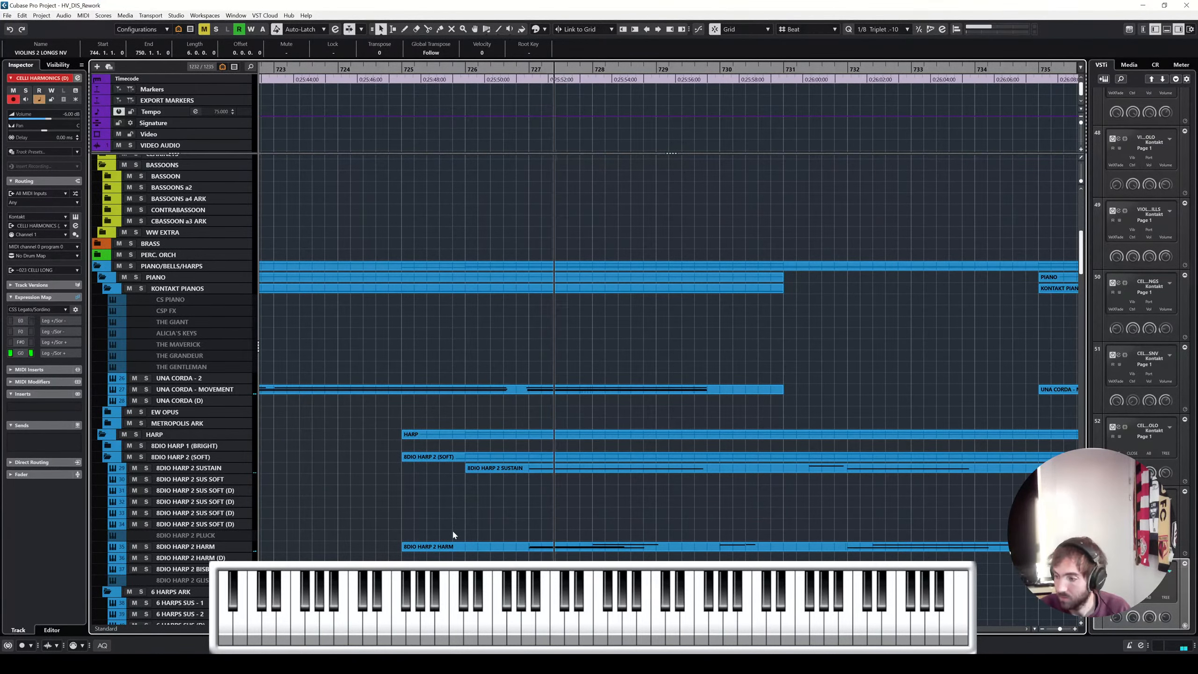
pyautogui.press('f')
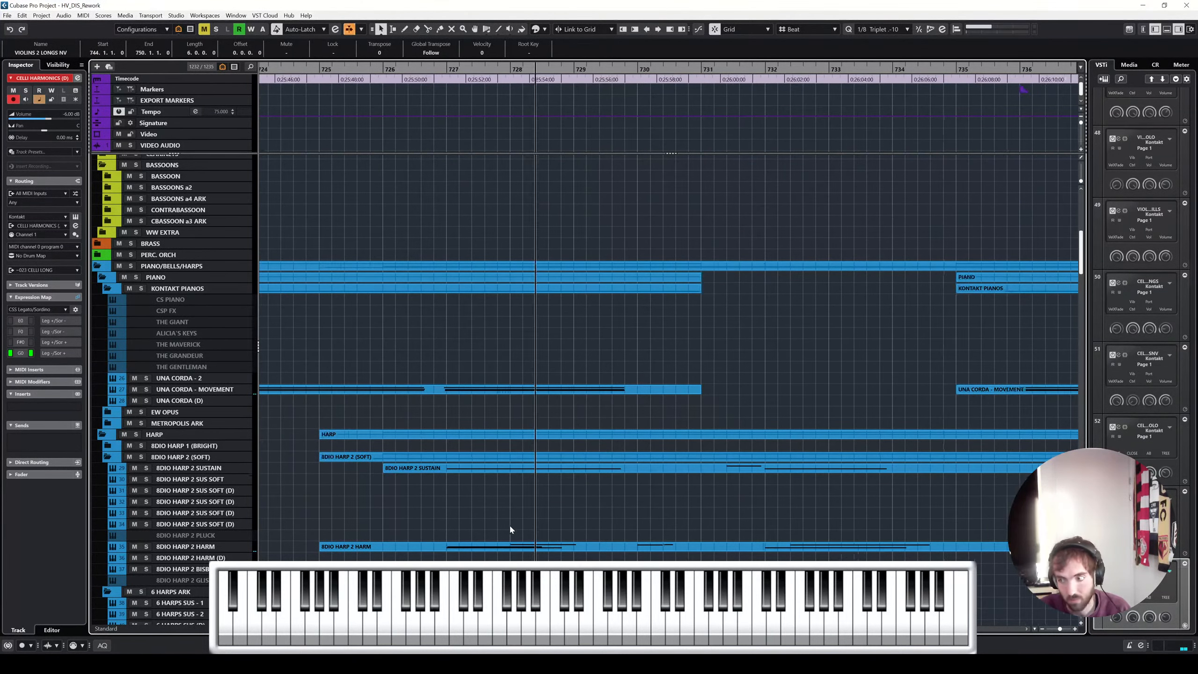
pyautogui.scroll(-5, 603, 511)
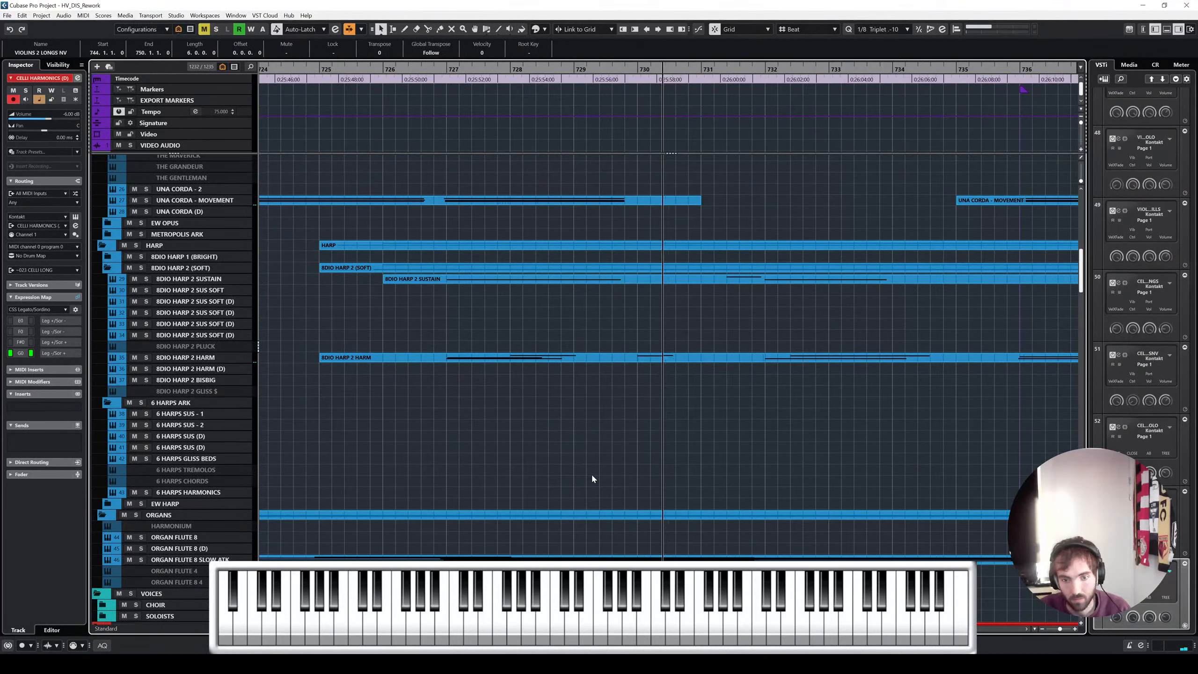
pyautogui.scroll(-3, 593, 477)
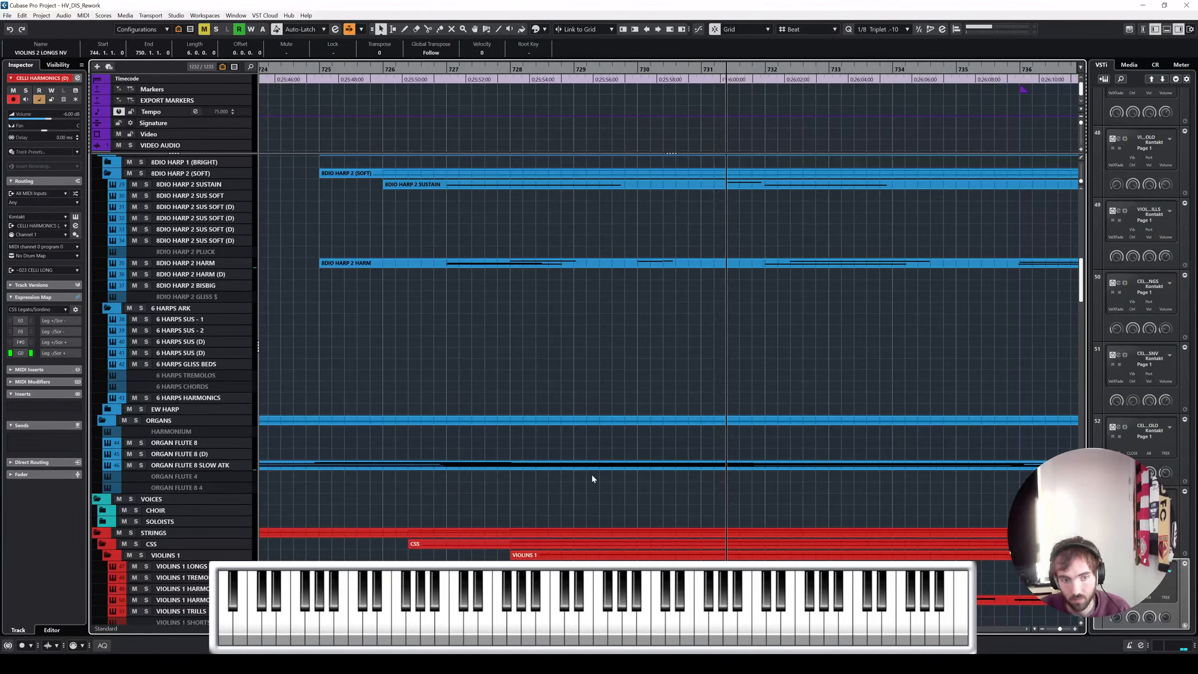
pyautogui.scroll(-3, 594, 478)
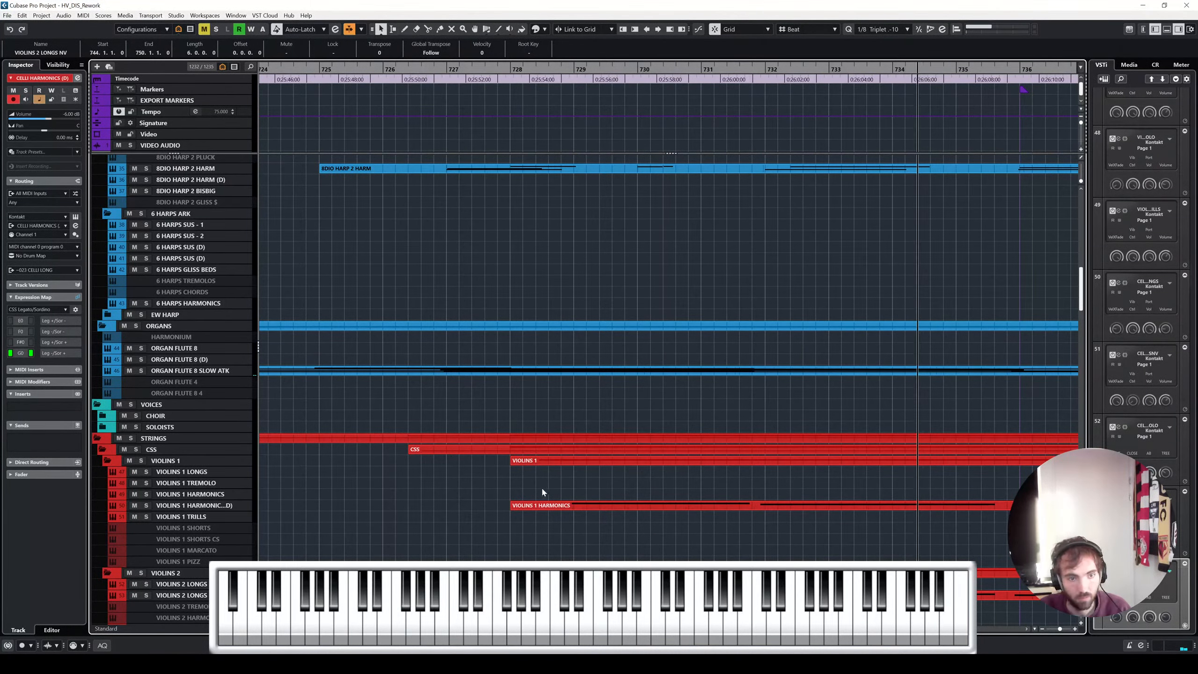
pyautogui.hscroll(3, 557, 486)
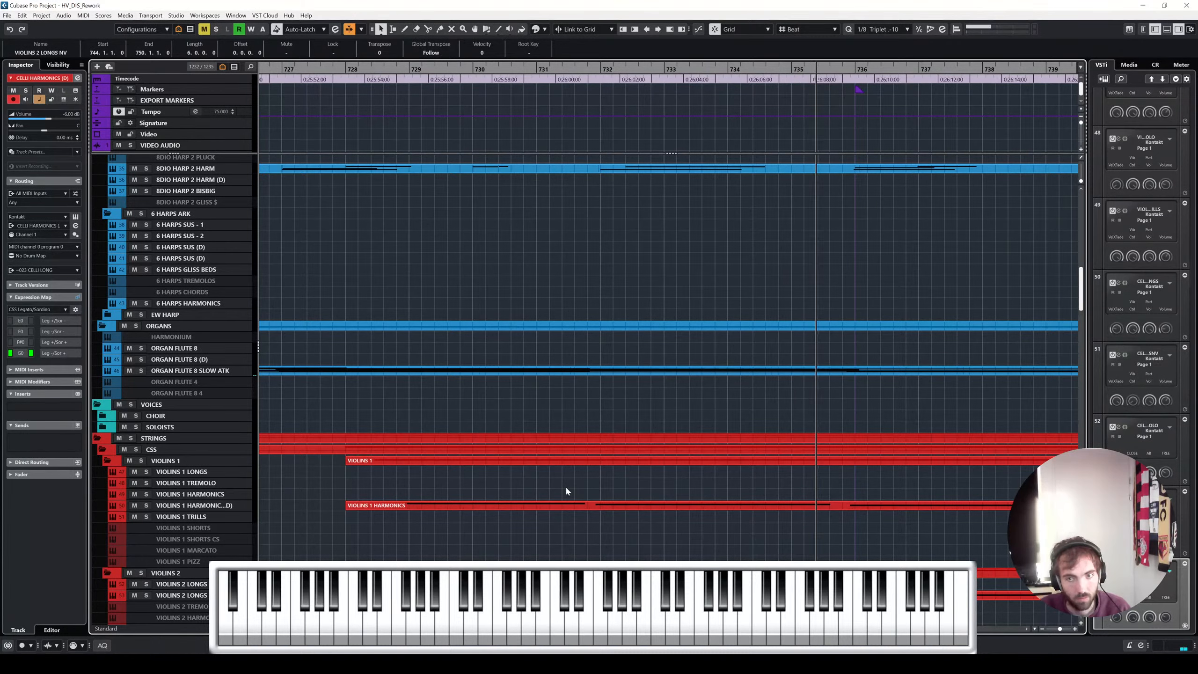
pyautogui.hscroll(3, 566, 485)
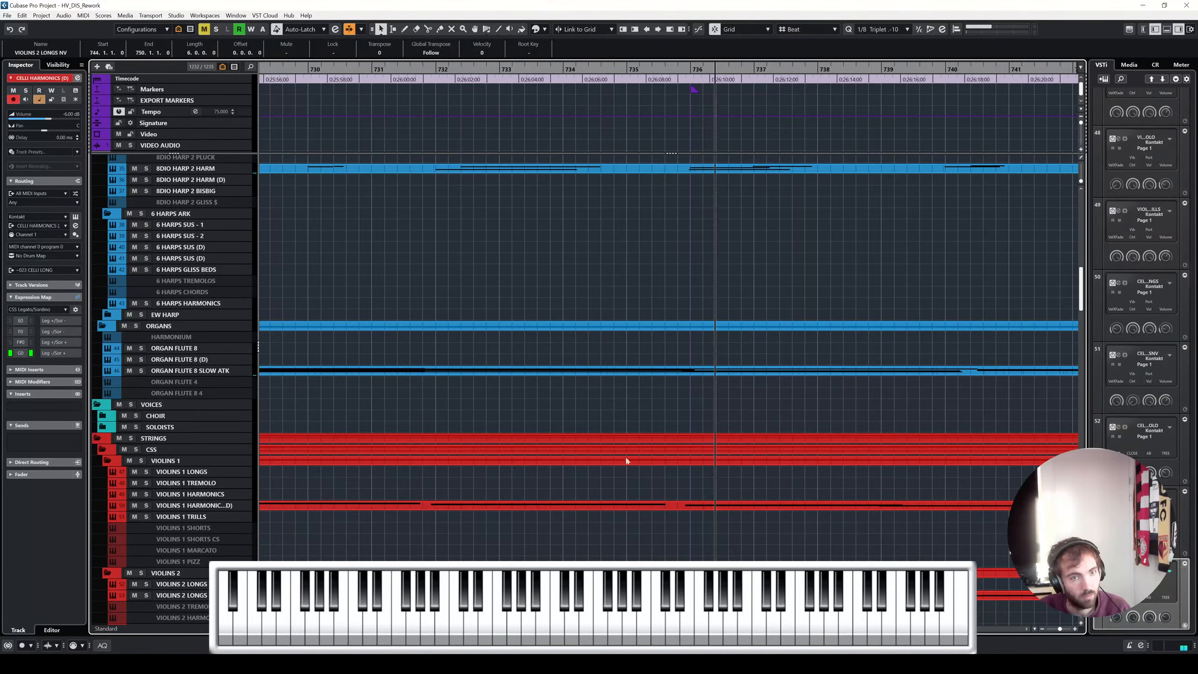
# Mute the UNA CORDA - MOVEMENT track again during playback
pyautogui.scroll(10, 652, 428)
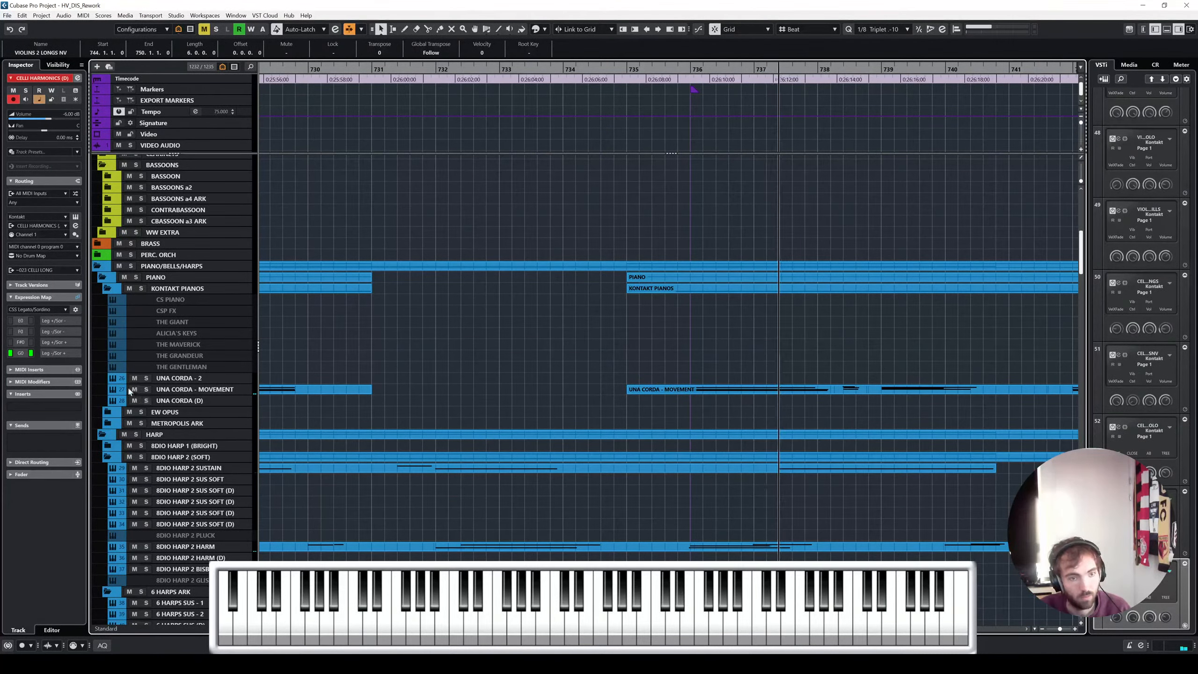
pyautogui.click(135, 389)
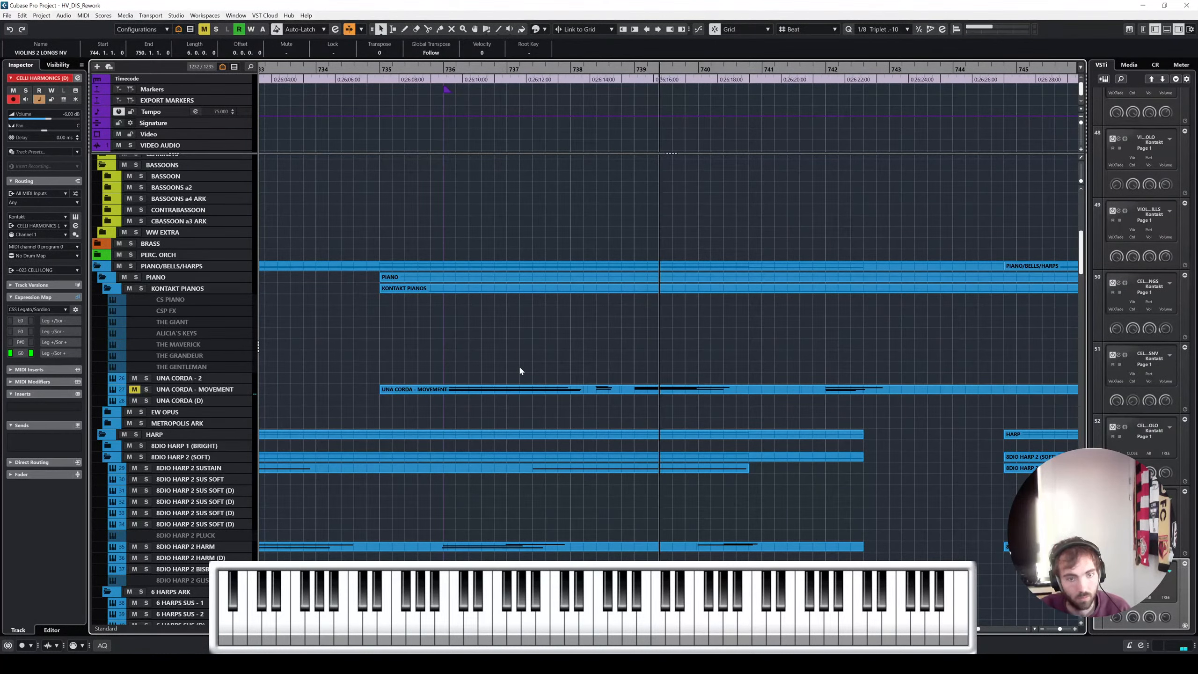
pyautogui.scroll(4, 527, 371)
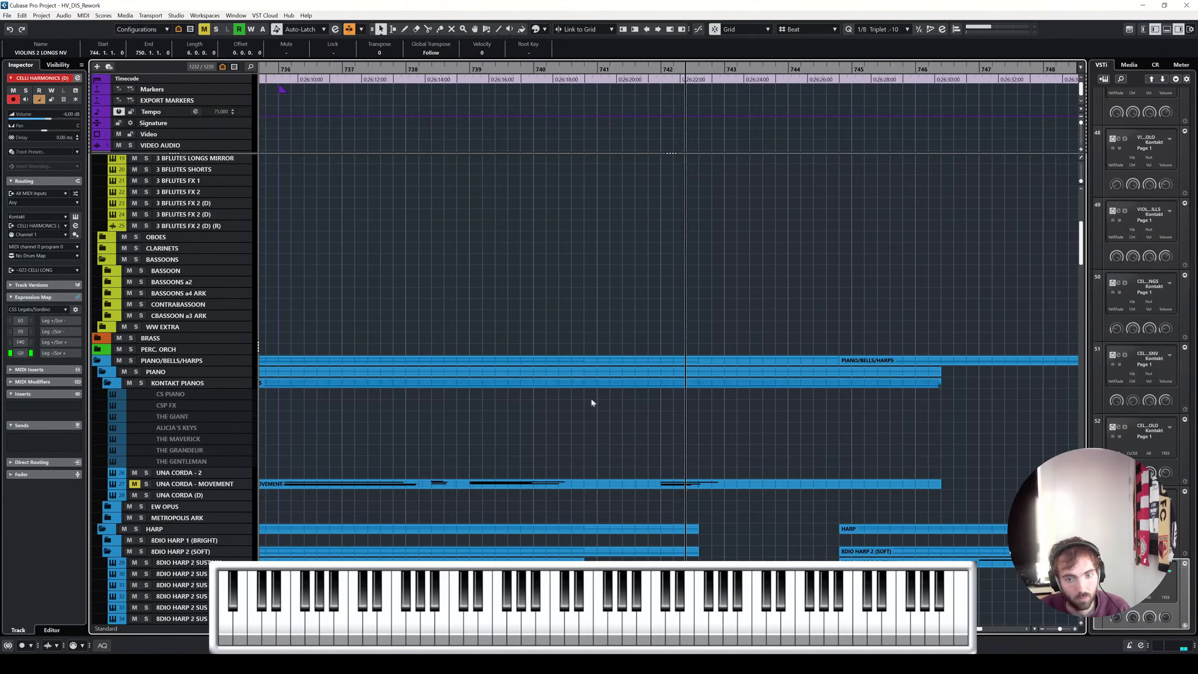
# Follow the harp, organ and string parts from about bar 742 to the cue's end during playback
pyautogui.hscroll(1, 698, 445)
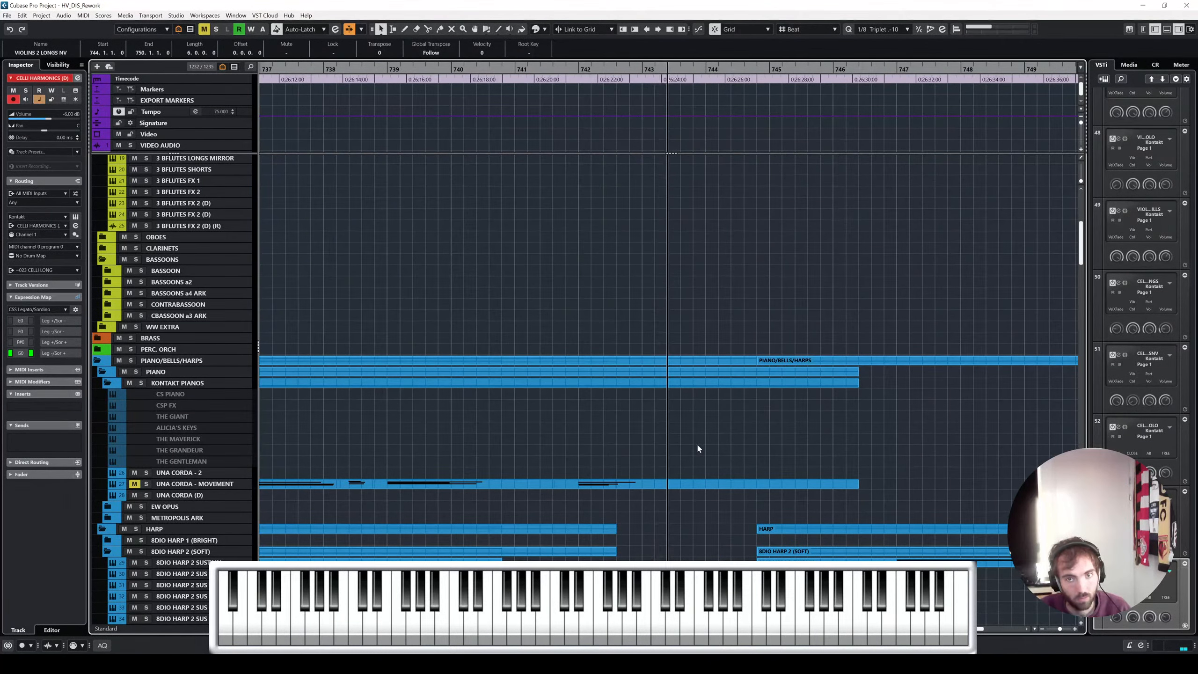
pyautogui.scroll(-4, 698, 448)
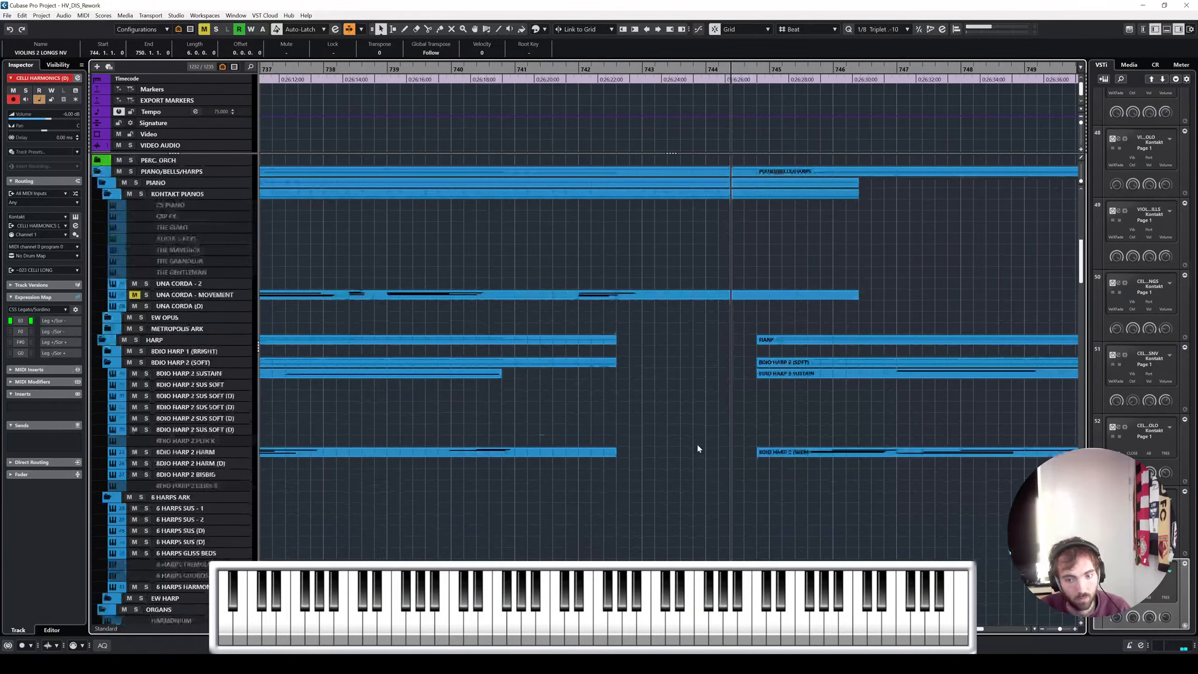
pyautogui.hscroll(2, 699, 448)
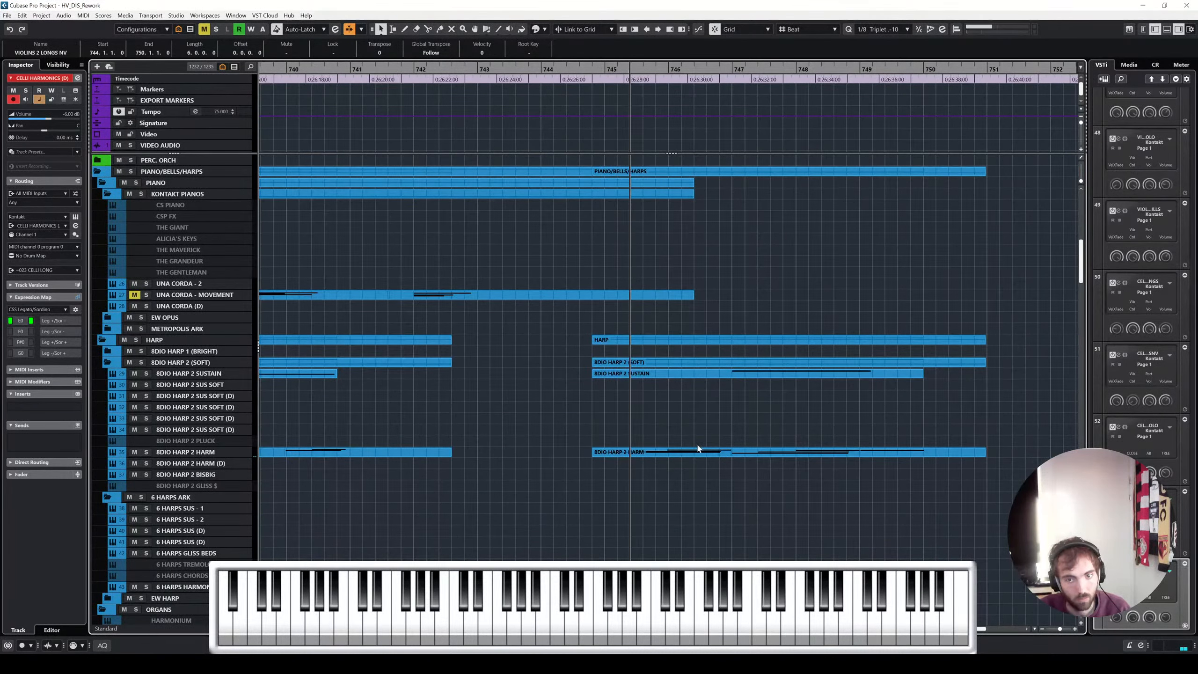
pyautogui.scroll(-8, 698, 448)
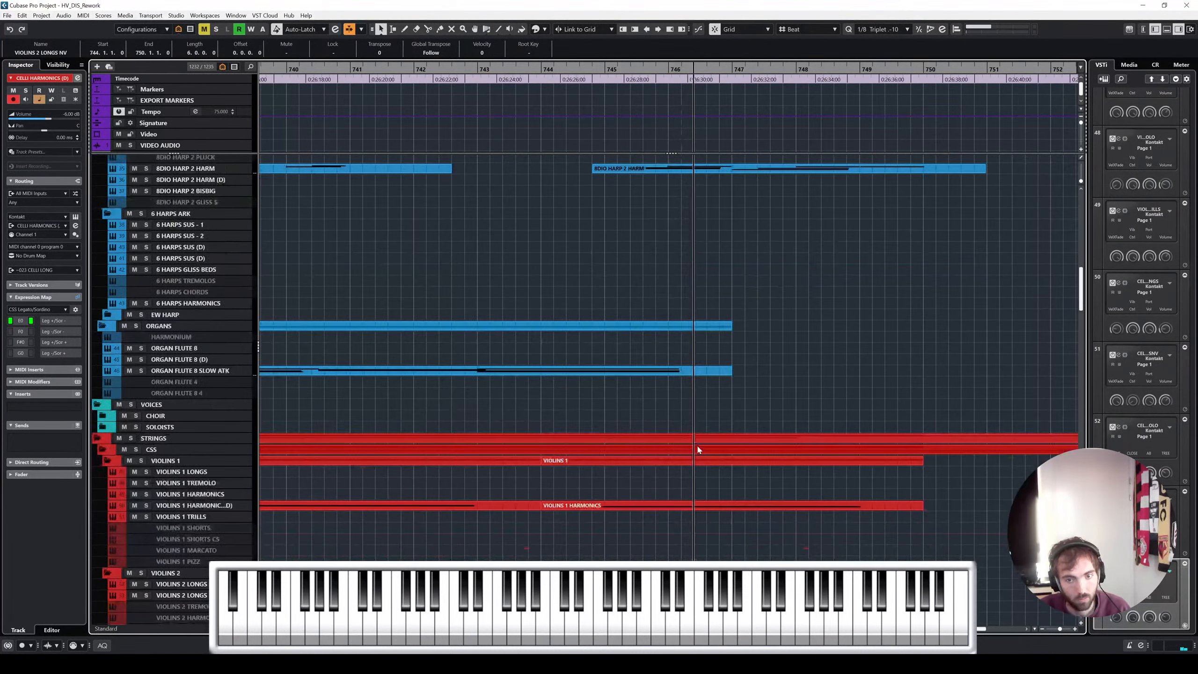
pyautogui.scroll(-9, 698, 449)
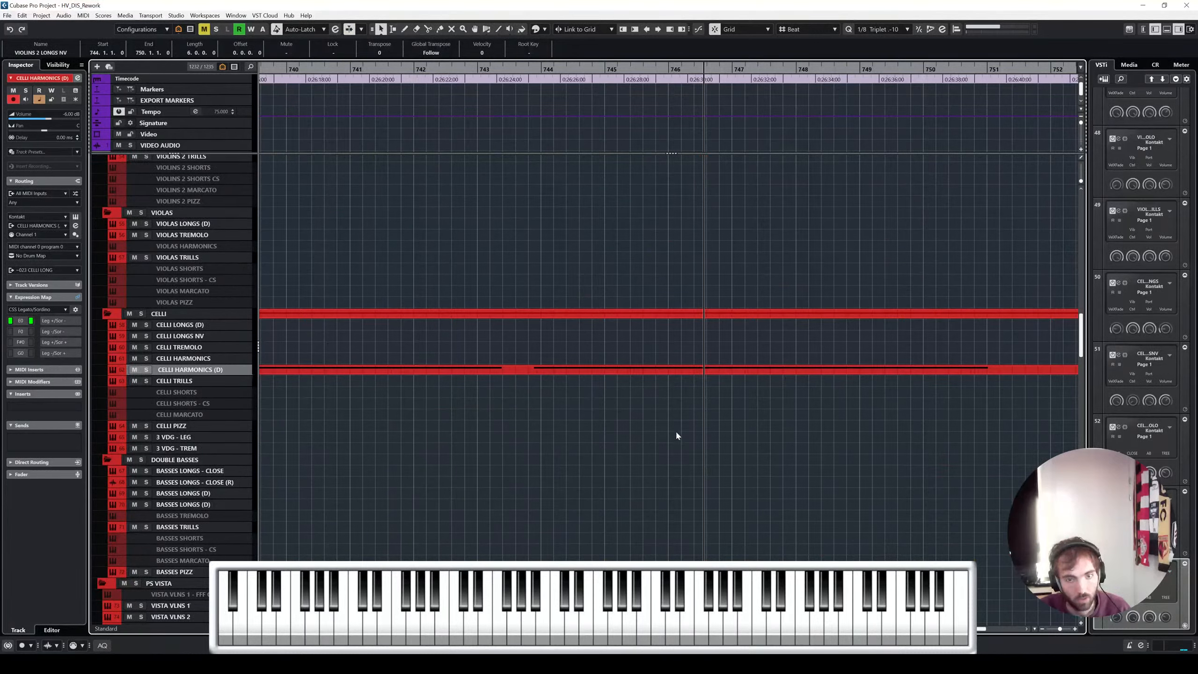
pyautogui.scroll(-3, 676, 430)
pyautogui.scroll(18, 665, 397)
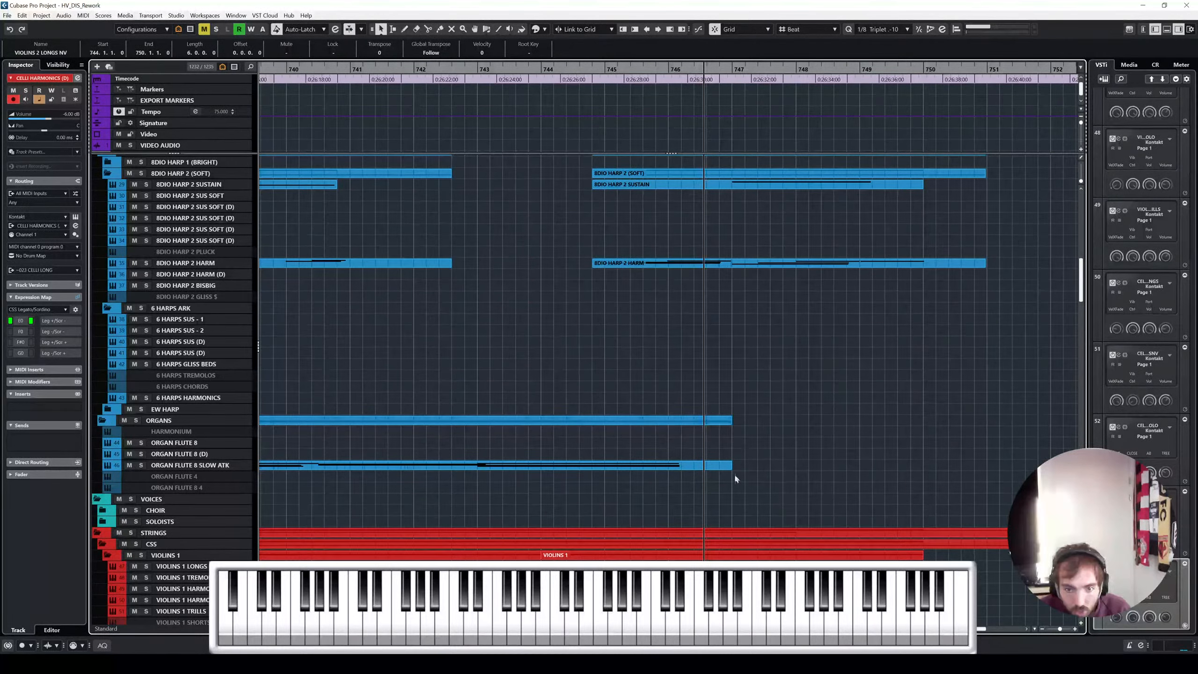
# Extend the end of the ORGAN FLUTE 8 SLOW ATK part to bar 755 and return the playback position to bar 745
pyautogui.click(733, 470)
pyautogui.moveTo(732, 468); pyautogui.dragTo(1078, 467)
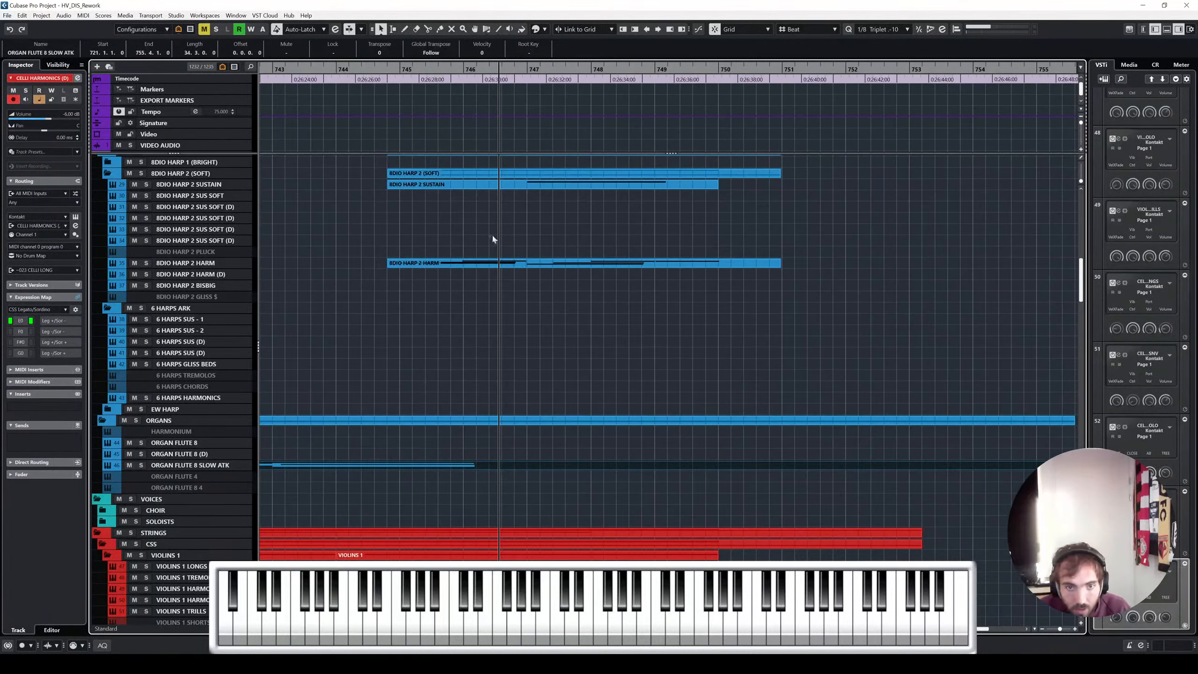
pyautogui.click(489, 263)
pyautogui.click(405, 70)
pyautogui.hscroll(-3, 520, 286)
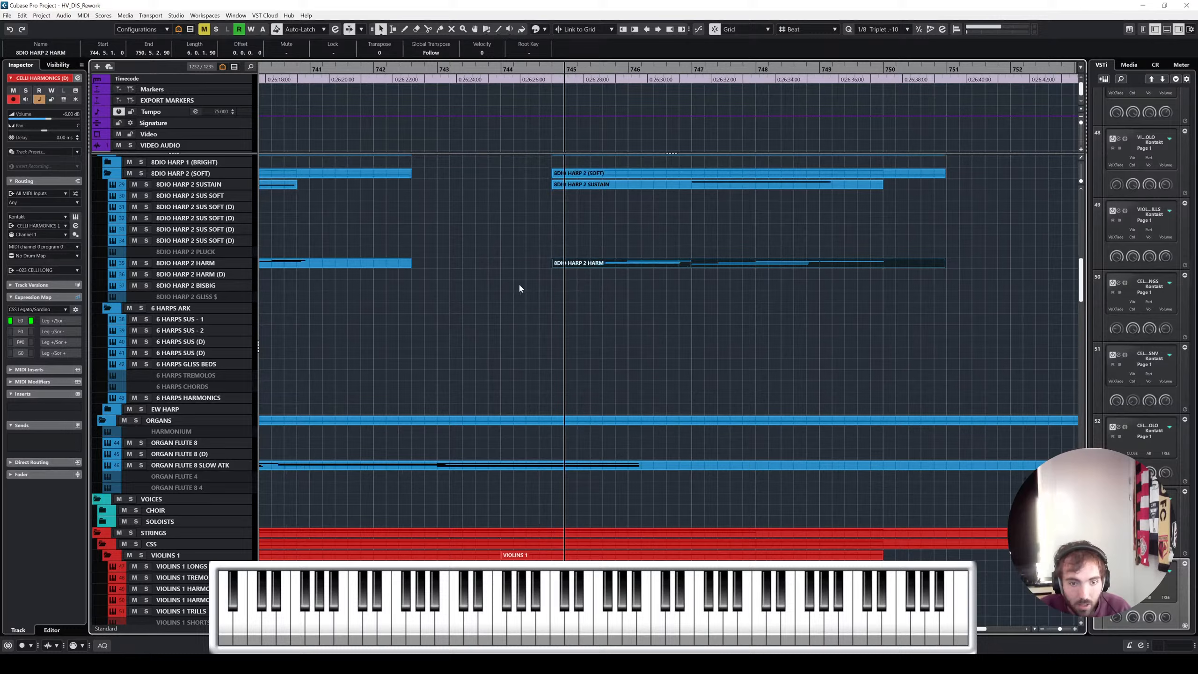
# Open the ORGAN FLUTE 8 SLOW ATK part's notes and play its final chord change from about bar 742
pyautogui.doubleClick(527, 465)
pyautogui.click(678, 330)
pyautogui.click(672, 311)
pyautogui.click(654, 285)
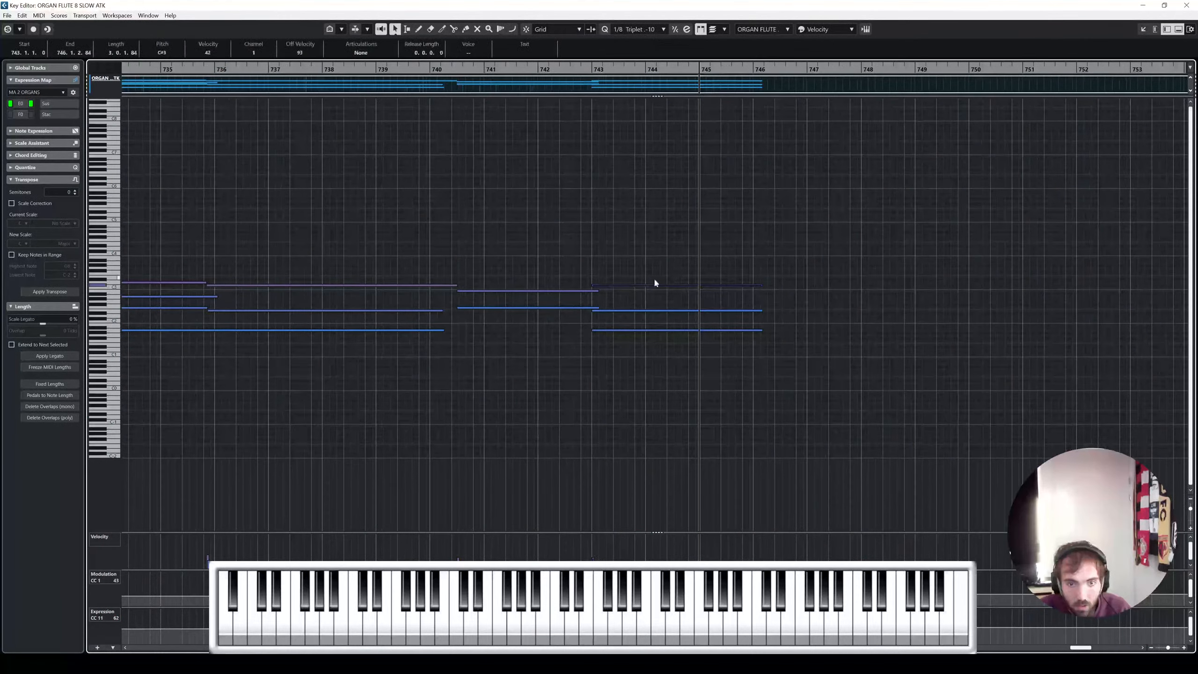
pyautogui.scroll(2, 643, 271)
pyautogui.click(465, 72)
pyautogui.press('space')
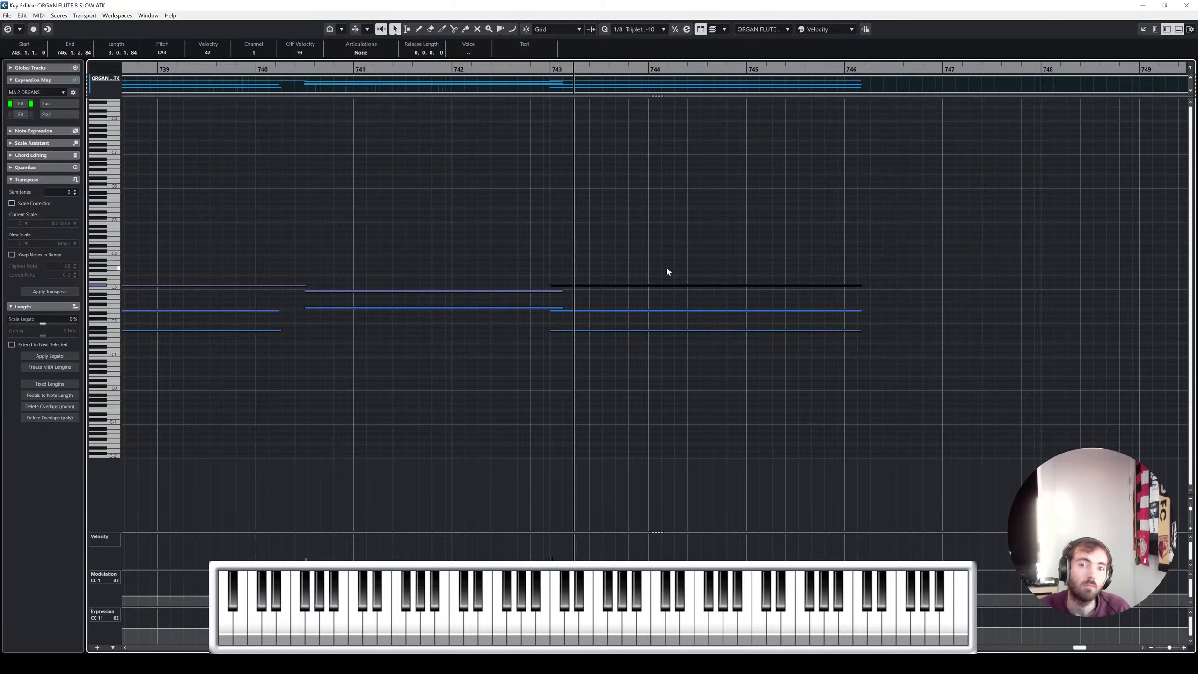
# Shorten the three notes of the organ's last chord so they end at bar 745
pyautogui.moveTo(668, 267); pyautogui.dragTo(662, 339)
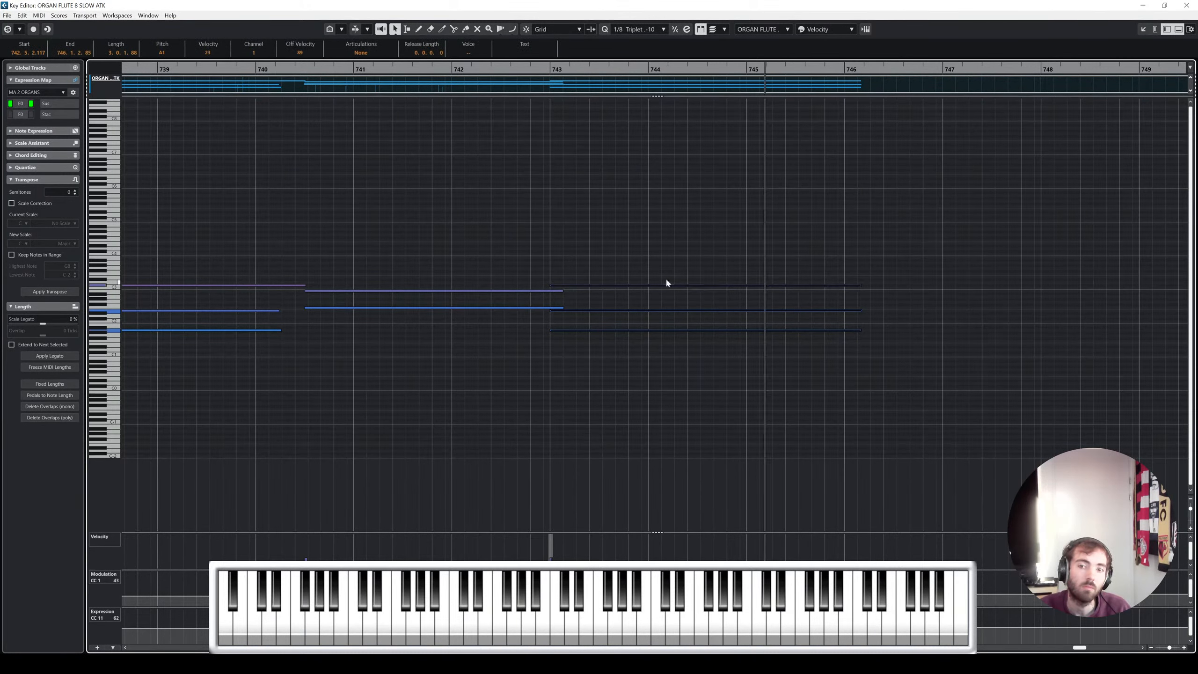
pyautogui.moveTo(861, 331); pyautogui.dragTo(748, 336)
pyautogui.click(722, 253)
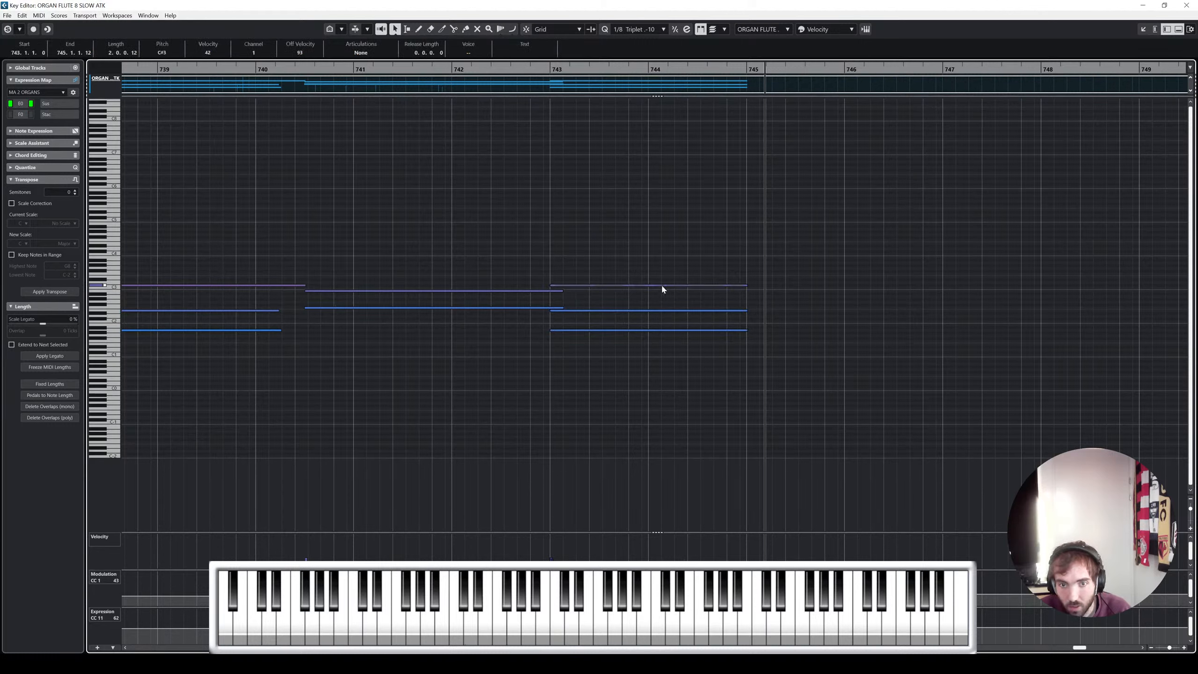
# Extend the organ's low note to about bar 748, continue both upper voices a semitone higher through bars 745–747, and play the change
pyautogui.moveTo(747, 330); pyautogui.dragTo(891, 287)
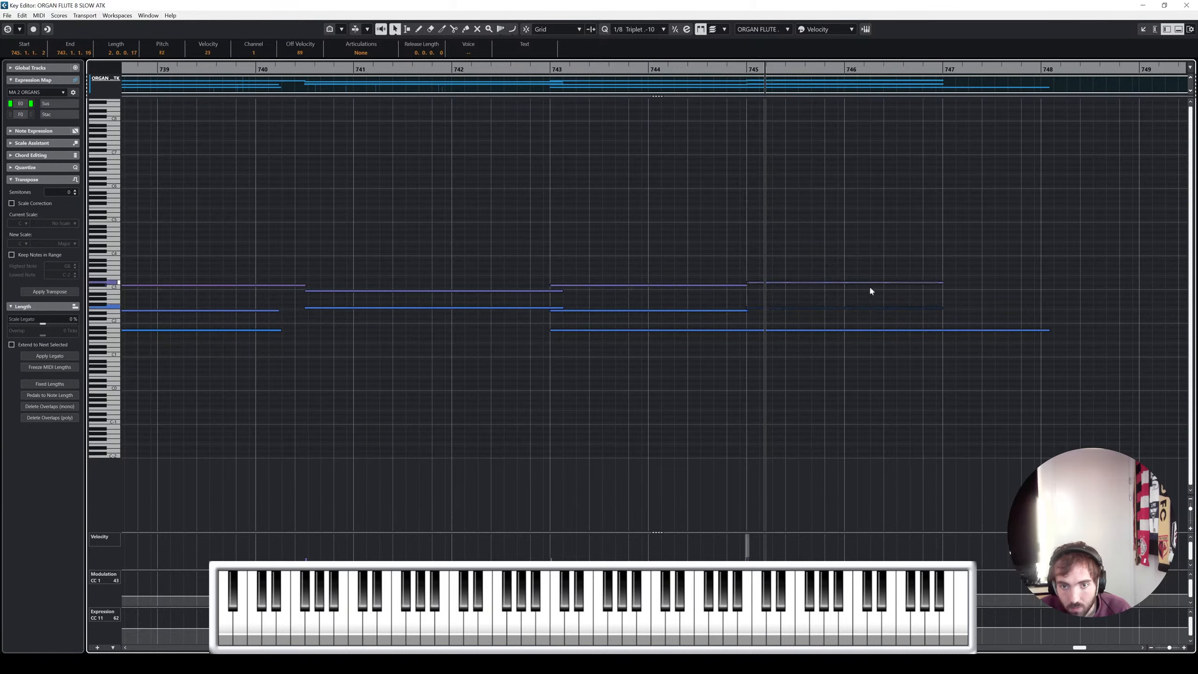
pyautogui.click(687, 69)
pyautogui.press('space')
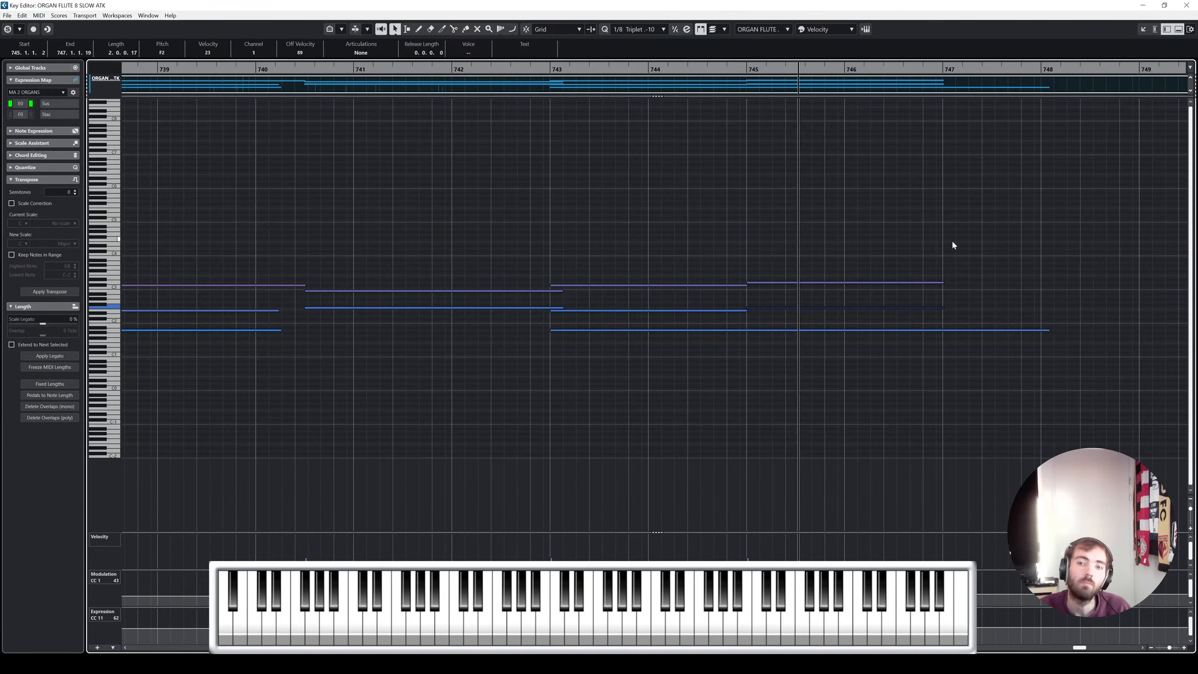
# Extend the CELLI HARM GLISS and ARK 2 BASSES HARM GLISS parts so they end in bar 762
pyautogui.click(1187, 5)
pyautogui.scroll(-10, 840, 331)
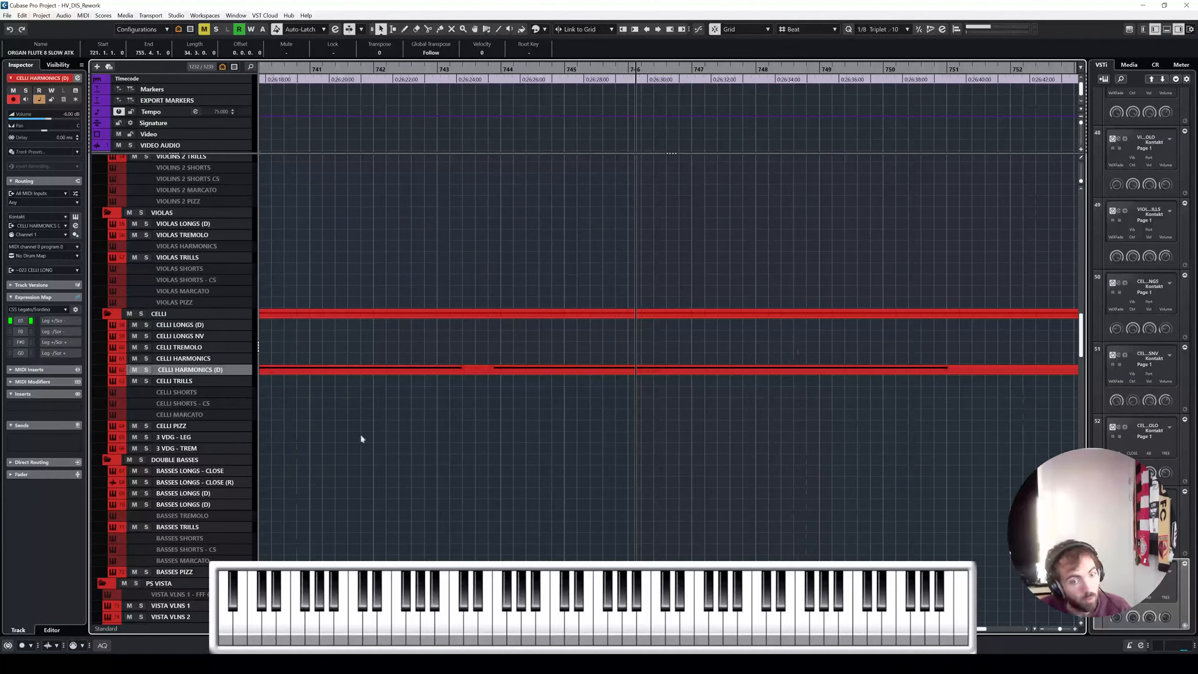
pyautogui.scroll(-6, 330, 462)
pyautogui.scroll(-8, 489, 499)
pyautogui.click(463, 391)
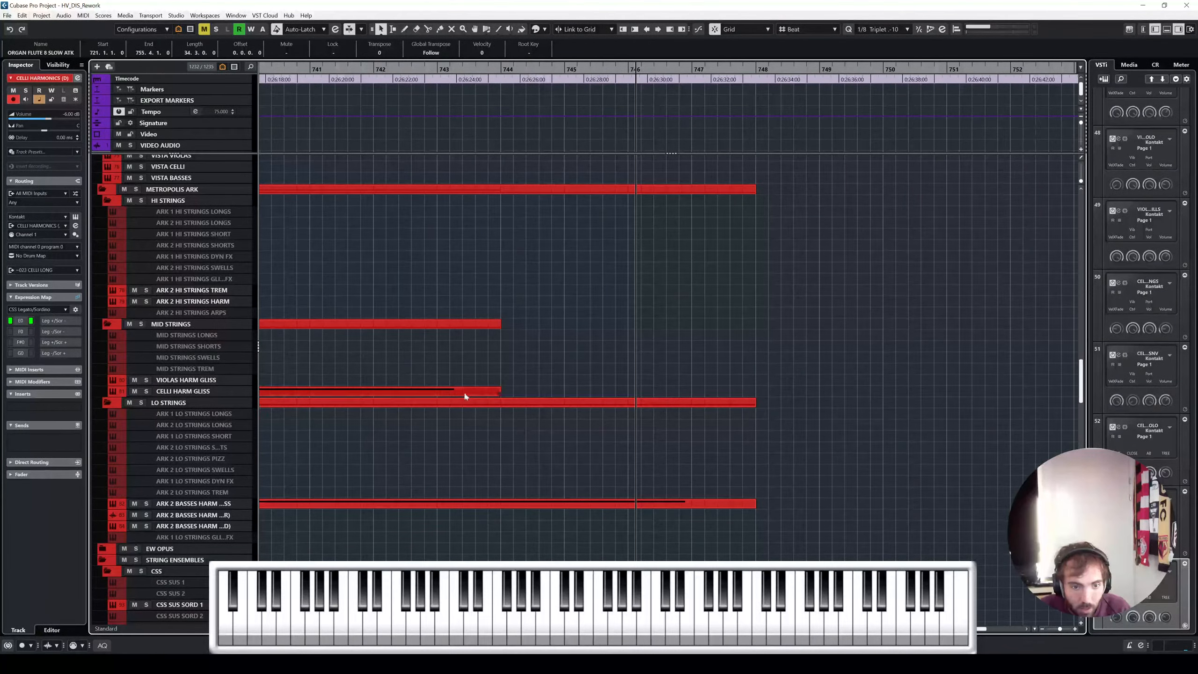
pyautogui.moveTo(501, 390); pyautogui.dragTo(933, 391)
pyautogui.keyDown('shift'); pyautogui.click(751, 505); pyautogui.keyUp('shift')
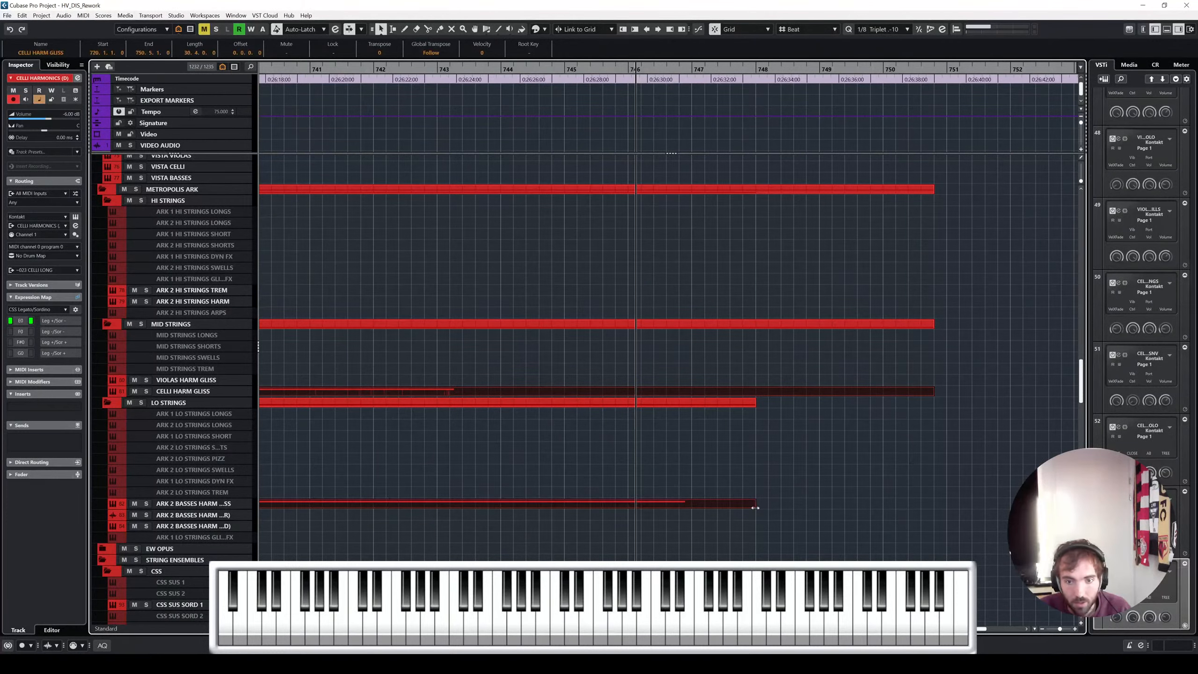
pyautogui.moveTo(756, 507); pyautogui.dragTo(1091, 507)
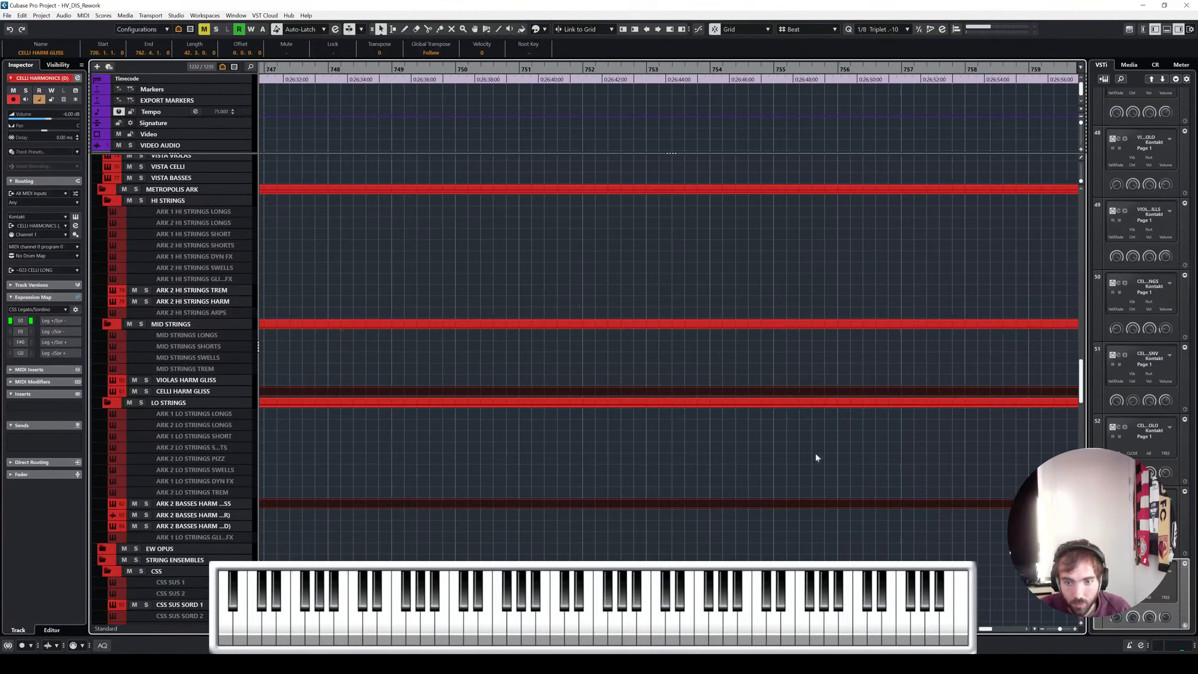
# Lengthen the sustained notes in both harmonic gliss parts, the basses' to about bar 760 and the celli's A2 to bar 762
pyautogui.doubleClick(799, 391)
pyautogui.moveTo(807, 395); pyautogui.dragTo(181, 279)
pyautogui.moveTo(698, 307); pyautogui.dragTo(987, 314)
pyautogui.click(952, 270)
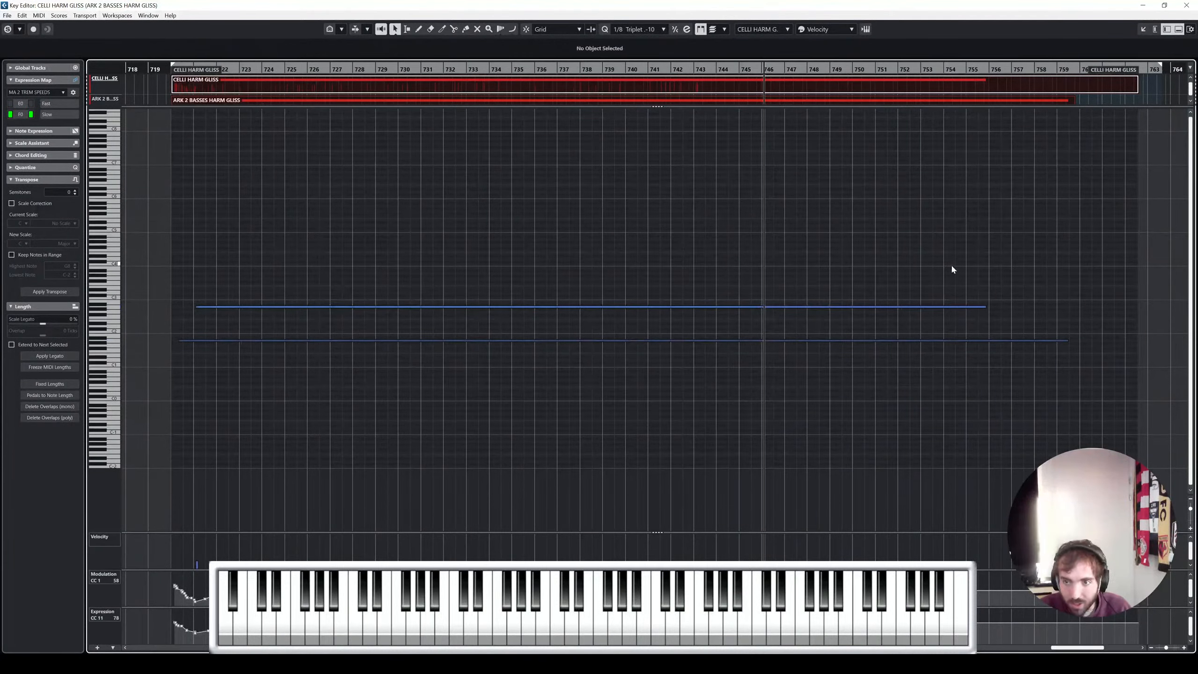
pyautogui.click(1187, 5)
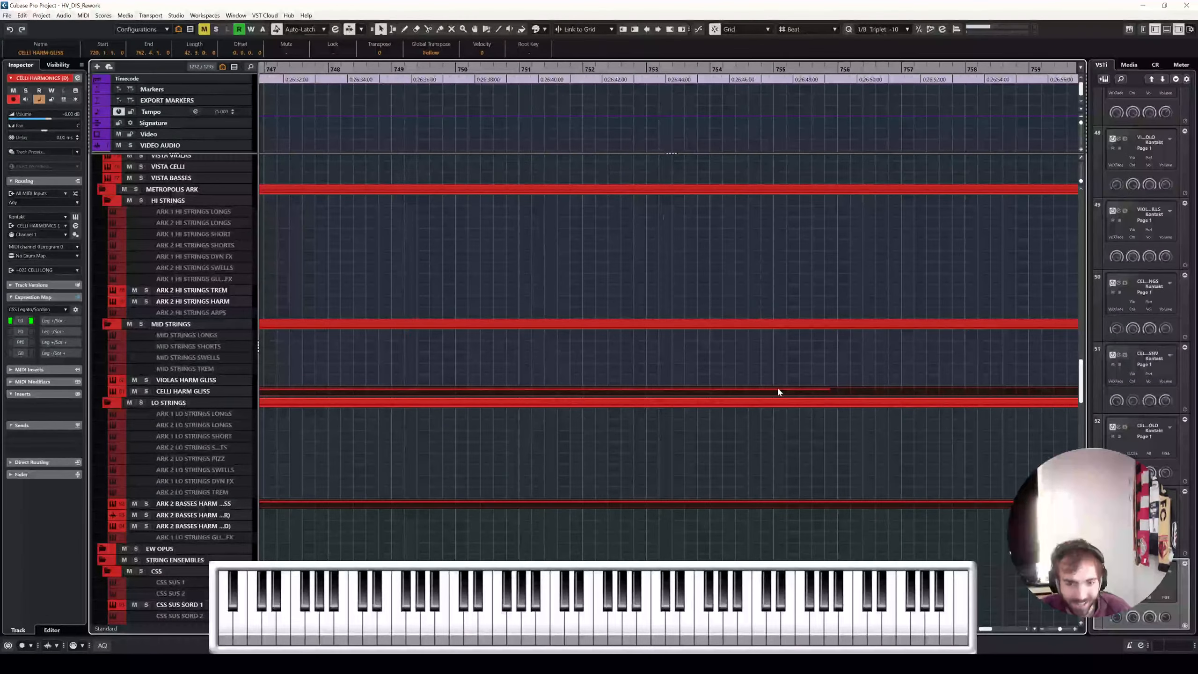
pyautogui.doubleClick(823, 392)
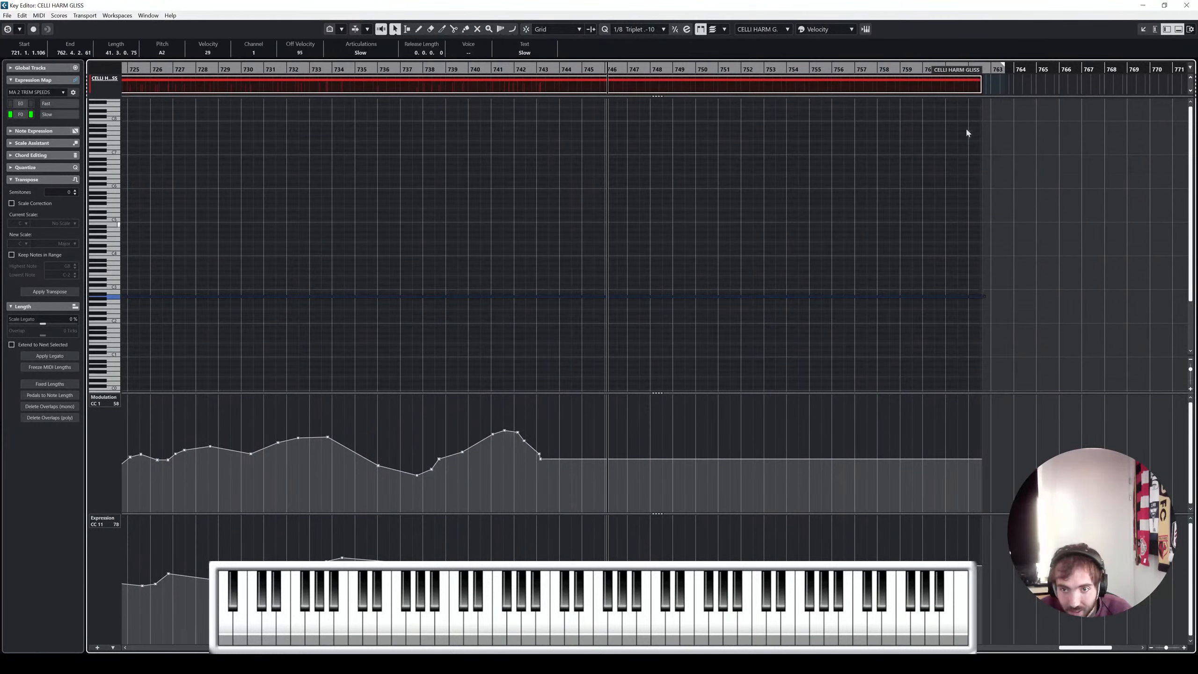
pyautogui.click(1187, 5)
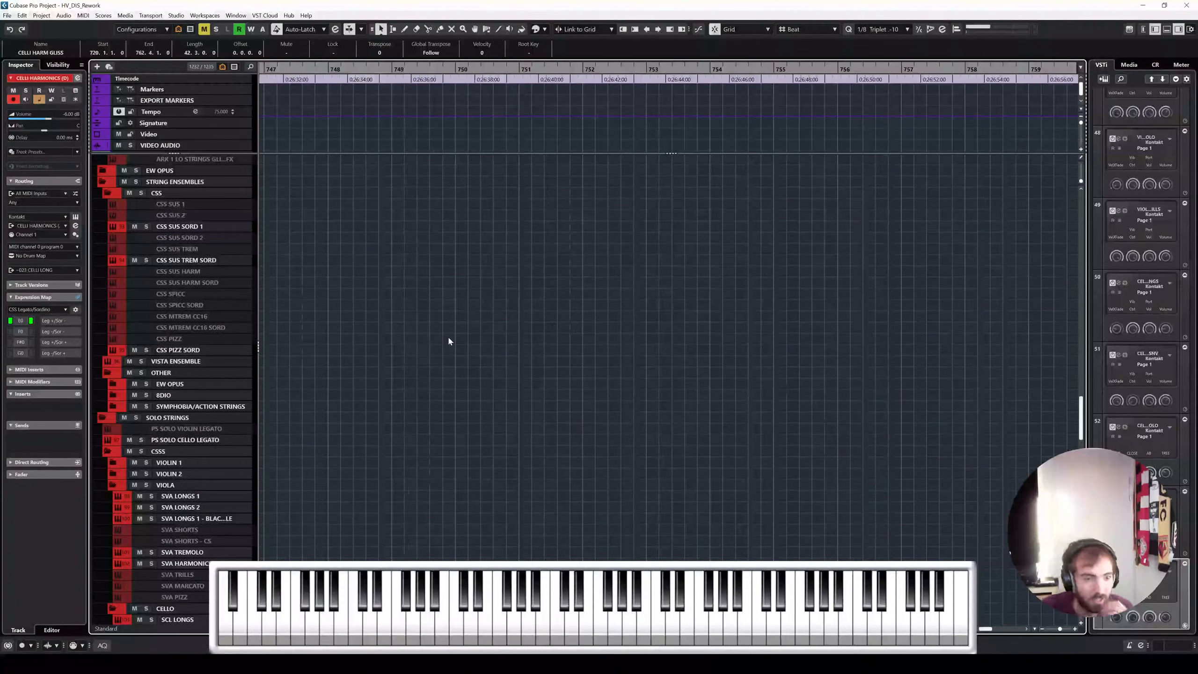
# Audition the TRANSPARENT HARMONICS and CHAOTIC VIBES synth tracks
pyautogui.scroll(-5, 448, 341)
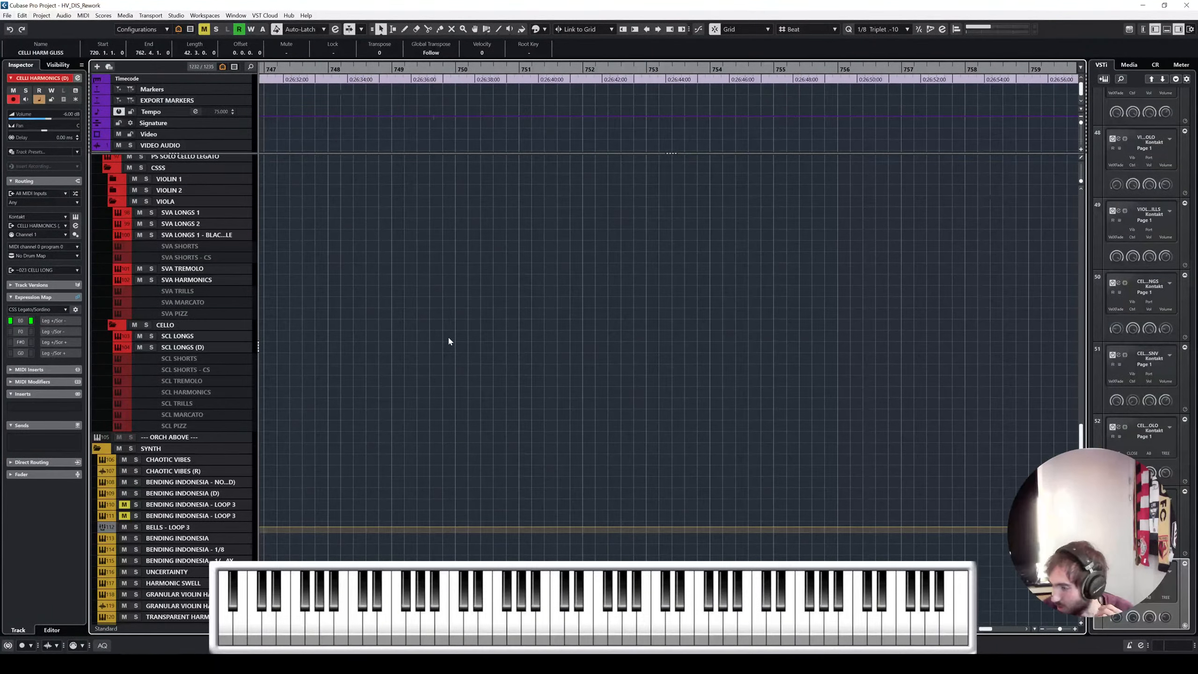
pyautogui.scroll(-5, 448, 336)
pyautogui.scroll(2, 329, 343)
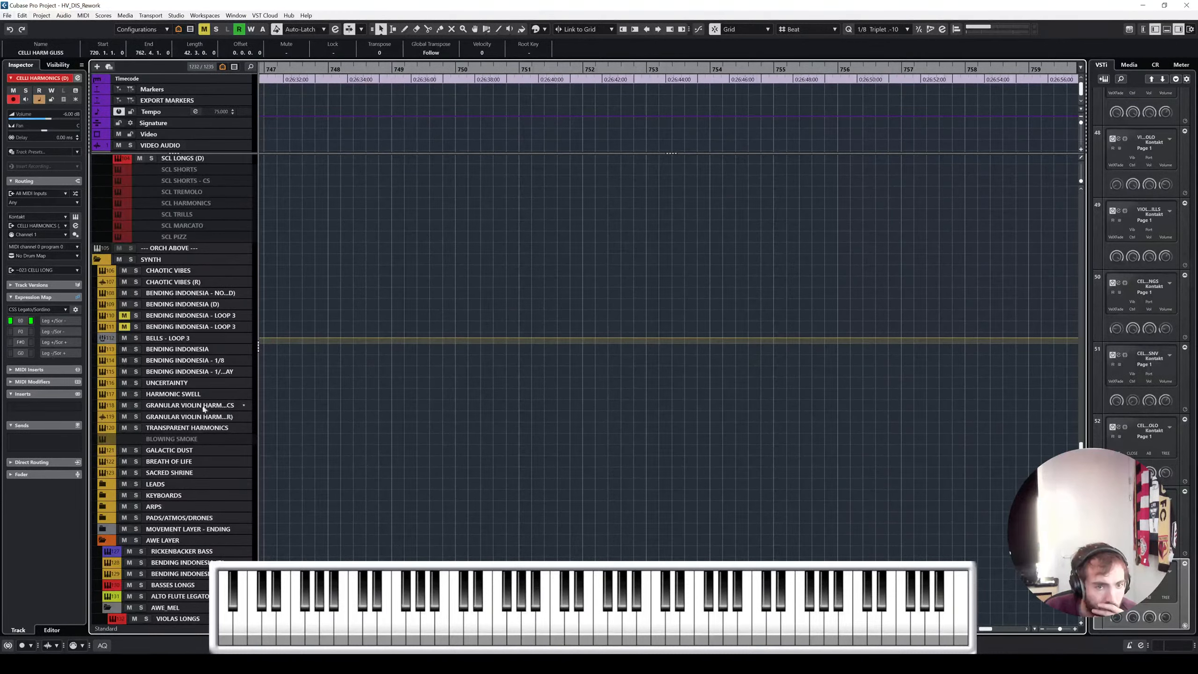
pyautogui.click(208, 427)
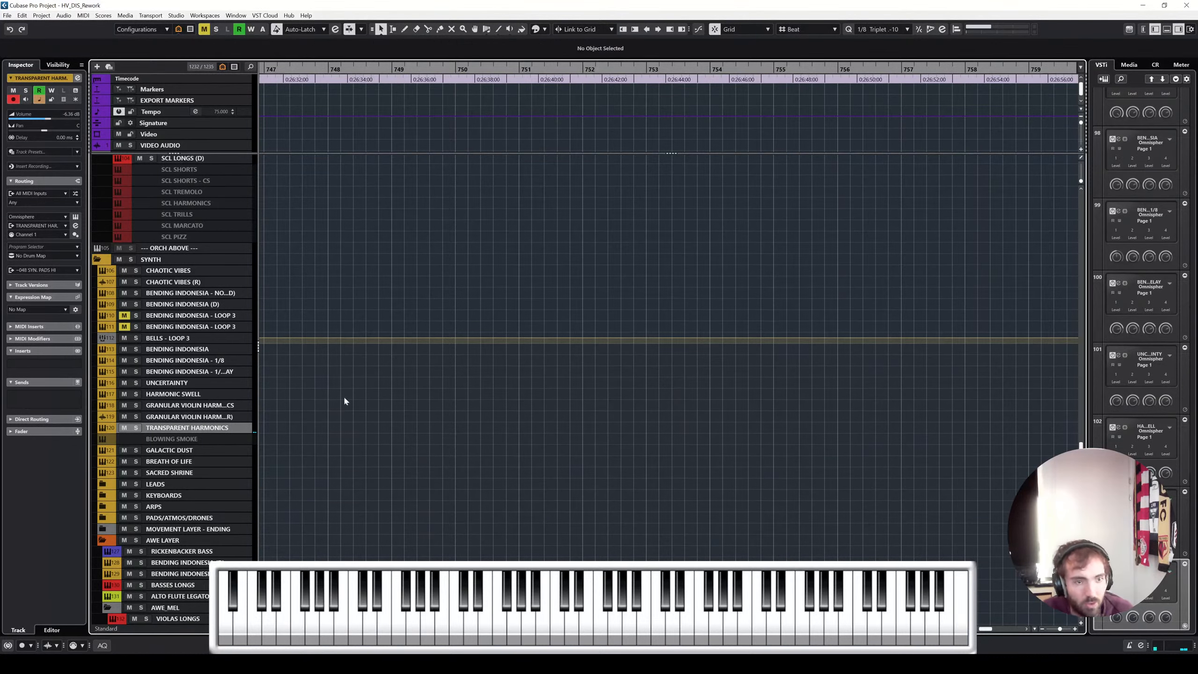
pyautogui.click(174, 270)
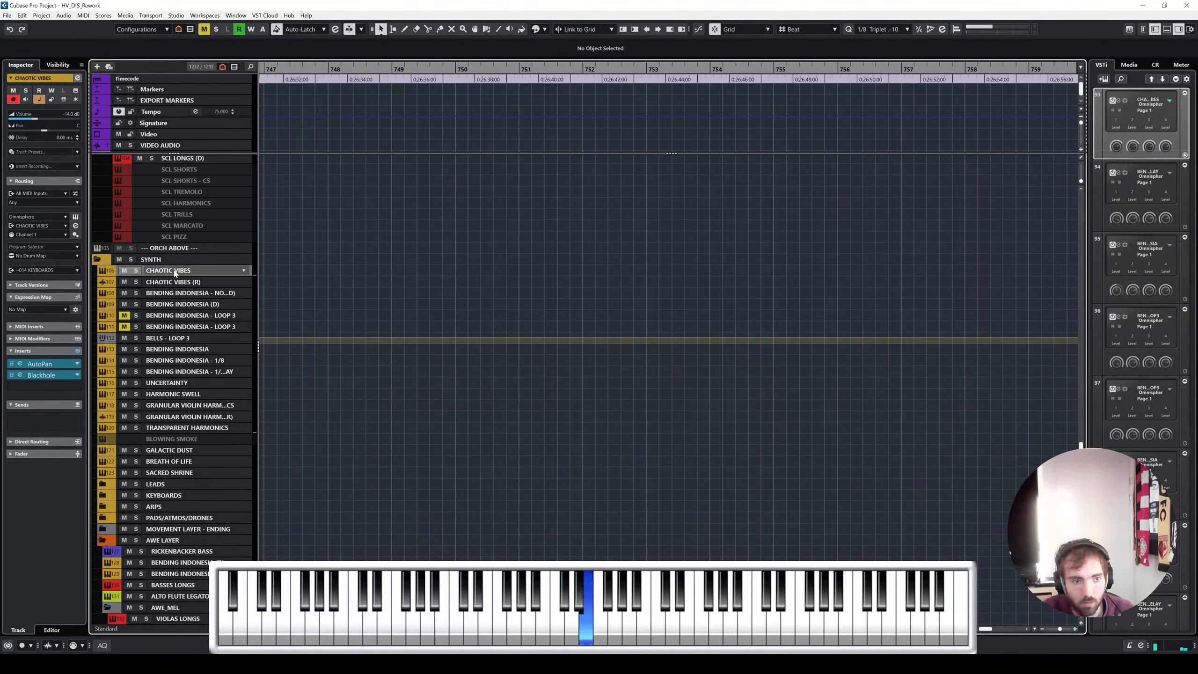
# Play back the LOOP 1 section from around bar 289 and examine its BENDING INDONESIA, string and woodwind parts
pyautogui.scroll(-12, 328, 413)
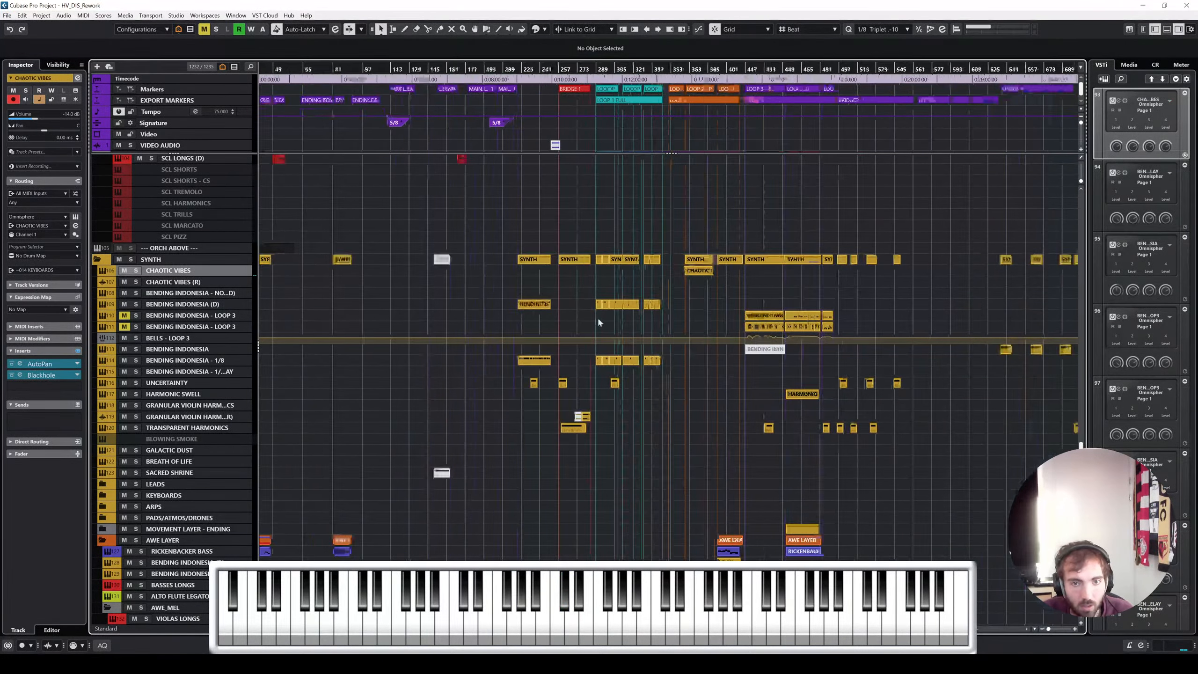
pyautogui.scroll(5, 613, 304)
pyautogui.scroll(5, 574, 199)
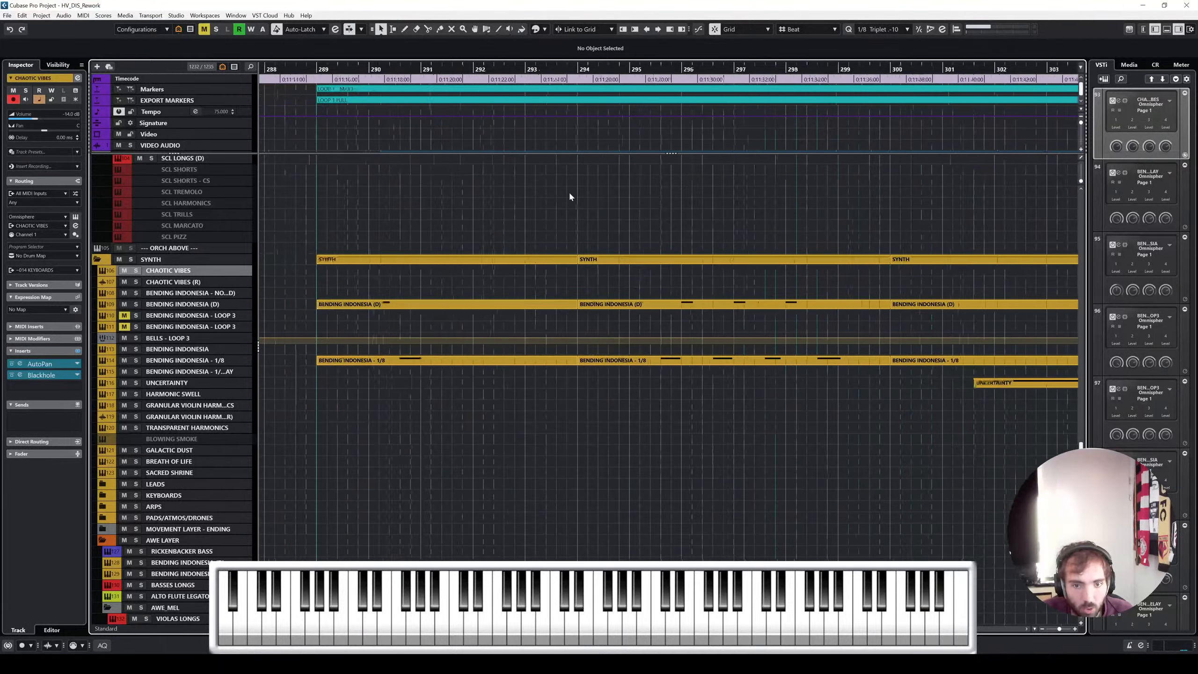
pyautogui.moveTo(446, 367); pyautogui.dragTo(424, 308)
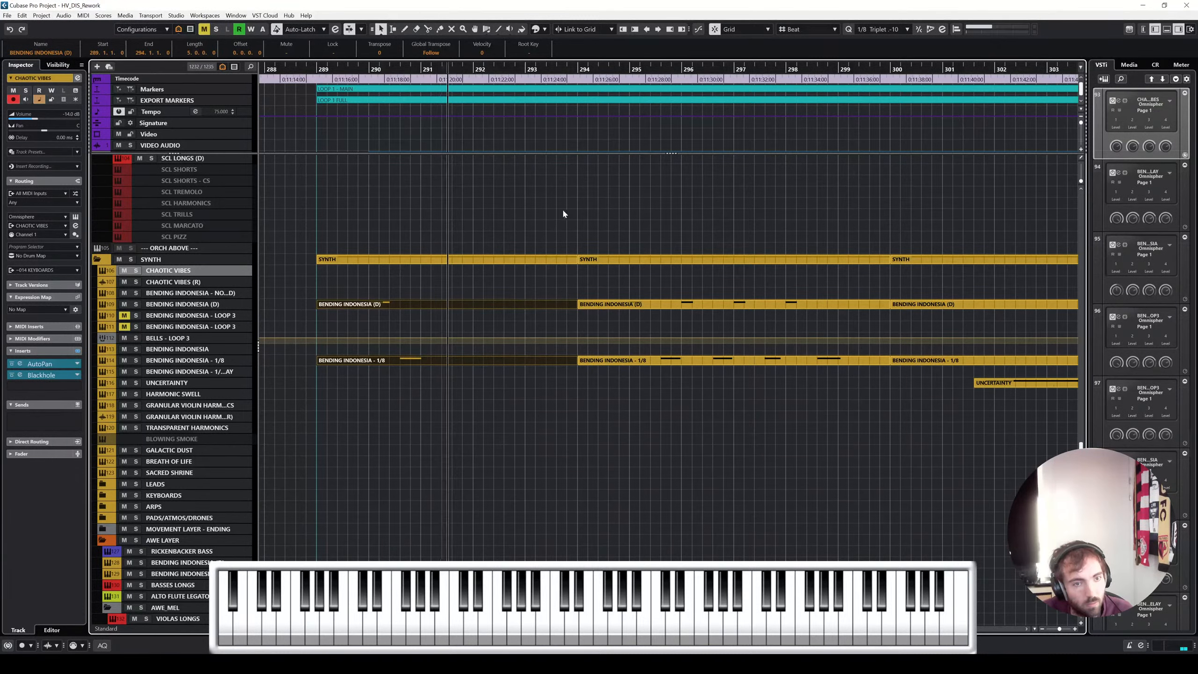
pyautogui.scroll(6, 561, 204)
pyautogui.scroll(8, 565, 222)
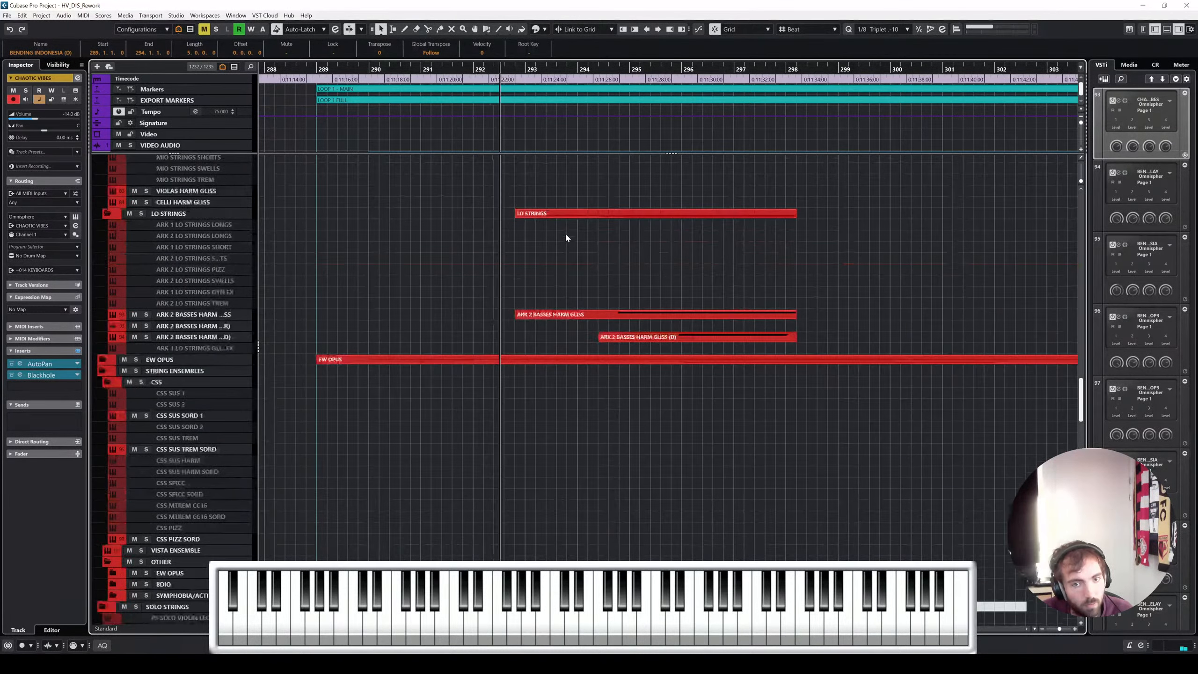
pyautogui.scroll(15, 603, 265)
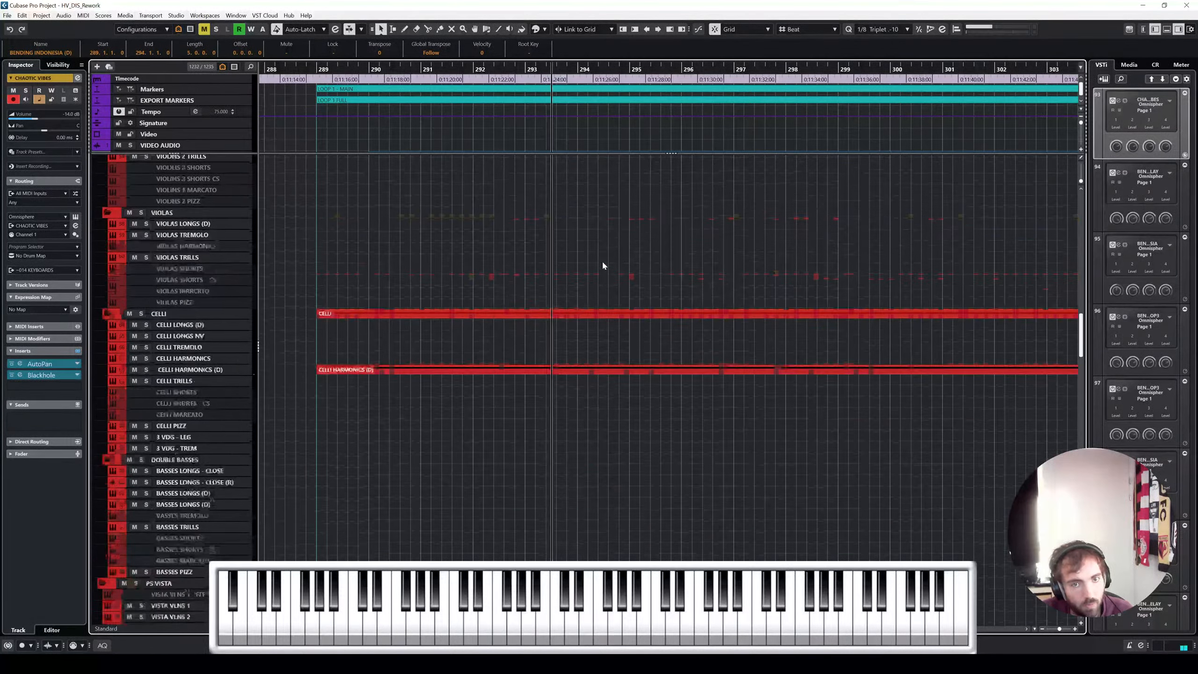
pyautogui.scroll(20, 603, 266)
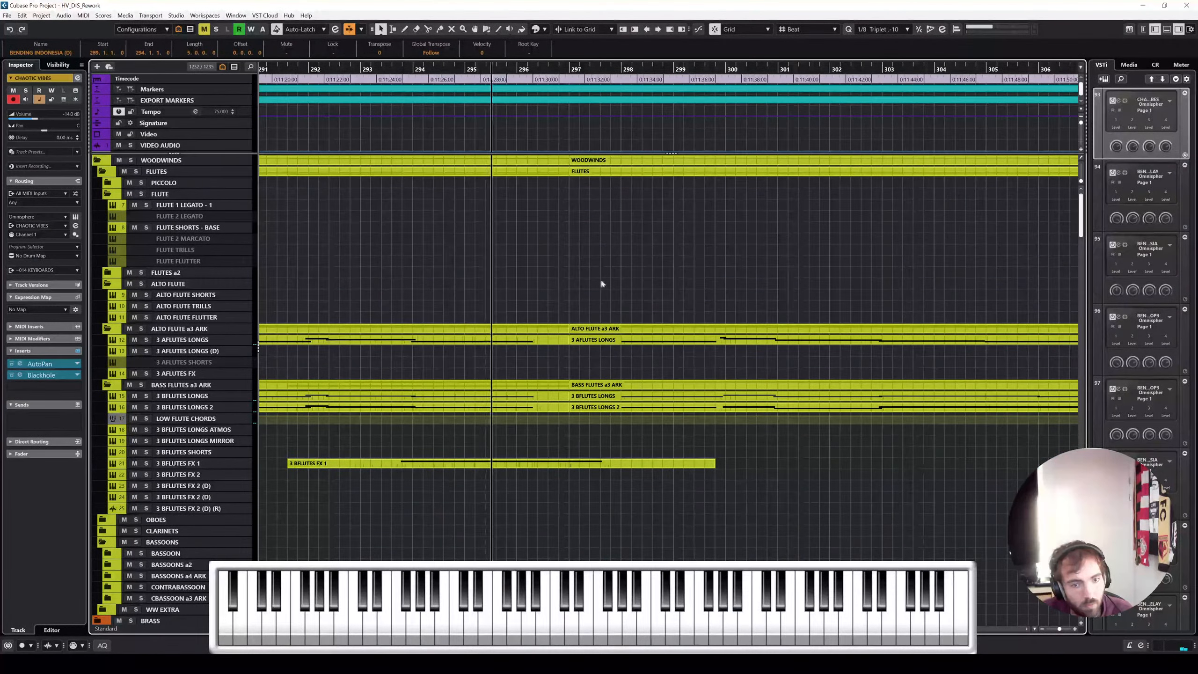
# Select the 3 BFLUTES FX 1 part in LOOP 1 and examine the solo string and synth parts sounding in the same section
pyautogui.click(546, 468)
pyautogui.press('s')
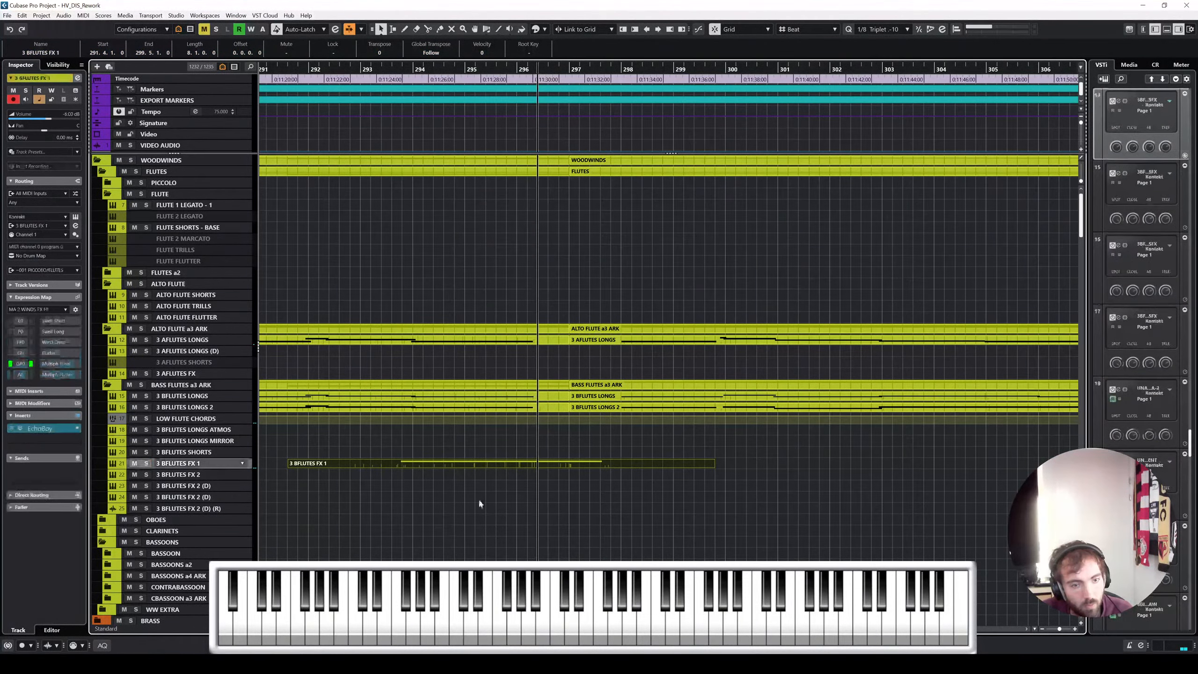
pyautogui.hscroll(-6, 613, 483)
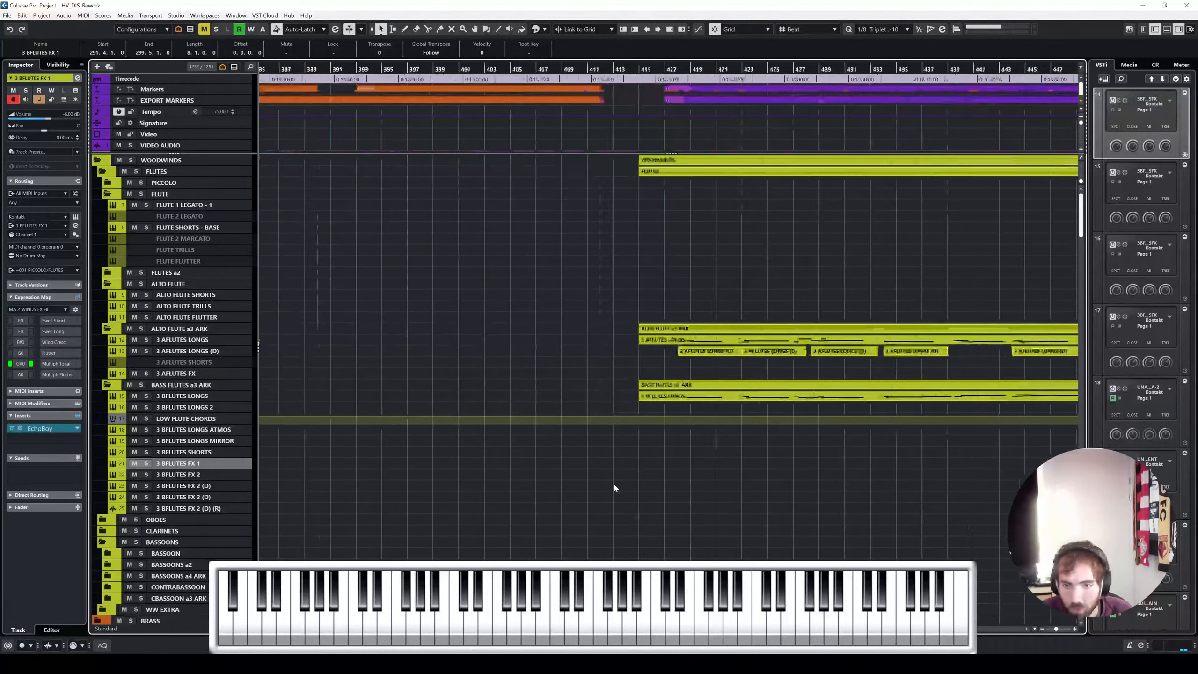
pyautogui.scroll(-15, 672, 486)
pyautogui.scroll(-15, 675, 492)
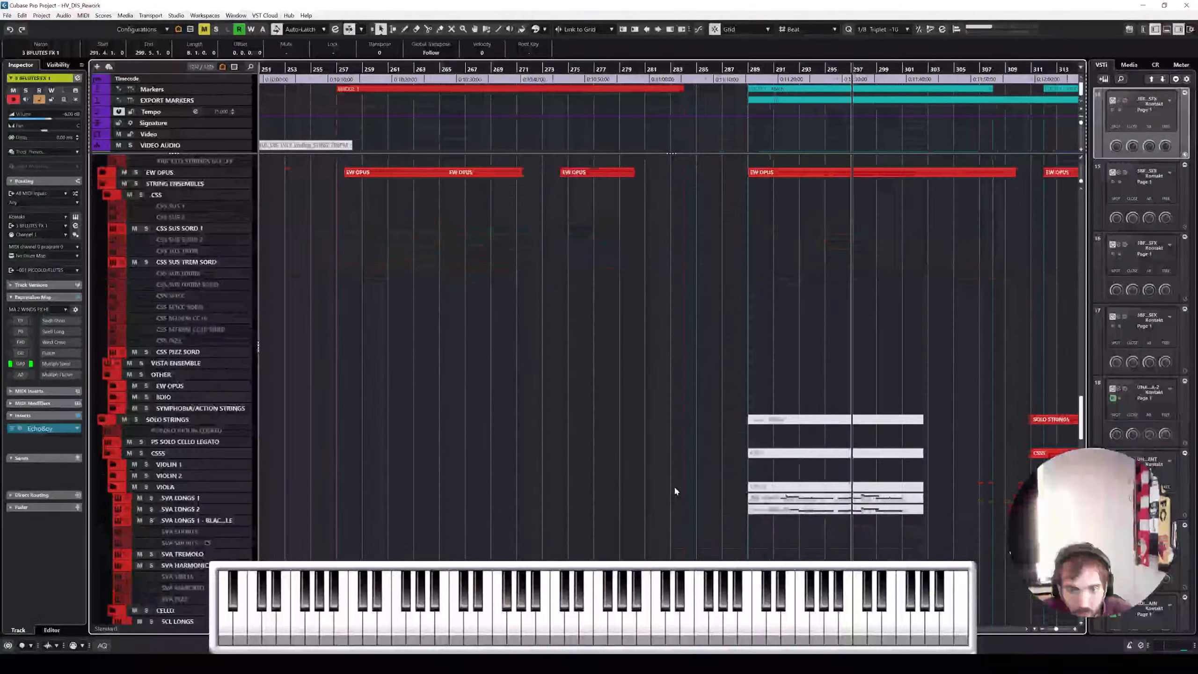
pyautogui.hscroll(5, 679, 491)
pyautogui.scroll(-10, 685, 490)
pyautogui.scroll(4, 573, 427)
pyautogui.scroll(-4, 574, 428)
pyautogui.scroll(-10, 572, 427)
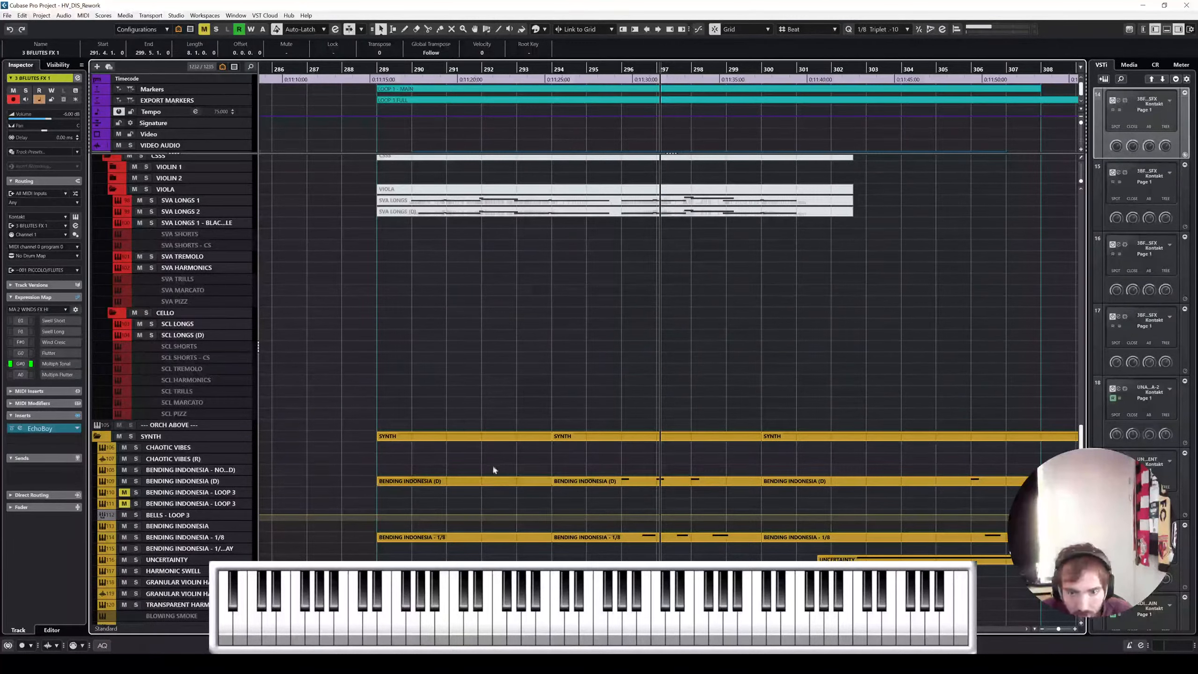
# Copy the BENDING INDONESIA (D) and BENDING INDONESIA - 1/8 parts from the start of LOOP 1 to about bar 735 in the ending
pyautogui.click(494, 481)
pyautogui.keyDown('shift'); pyautogui.click(501, 537); pyautogui.keyUp('shift')
pyautogui.scroll(-6, 660, 472)
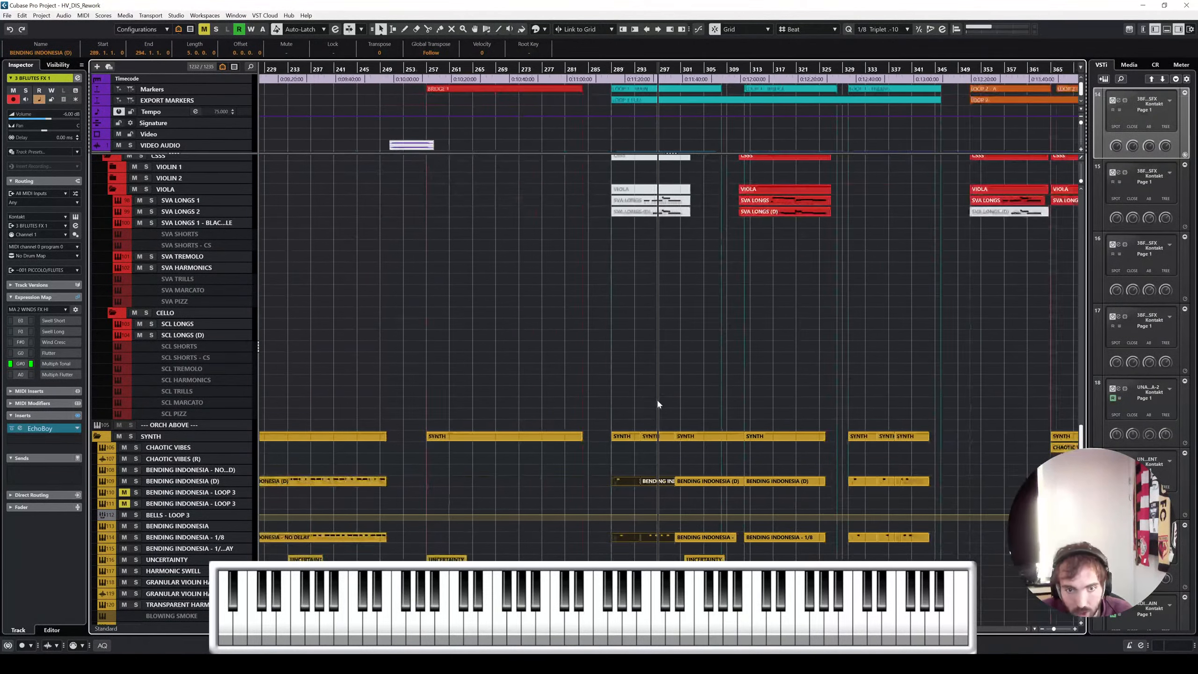
pyautogui.scroll(-5, 661, 382)
pyautogui.scroll(15, 755, 354)
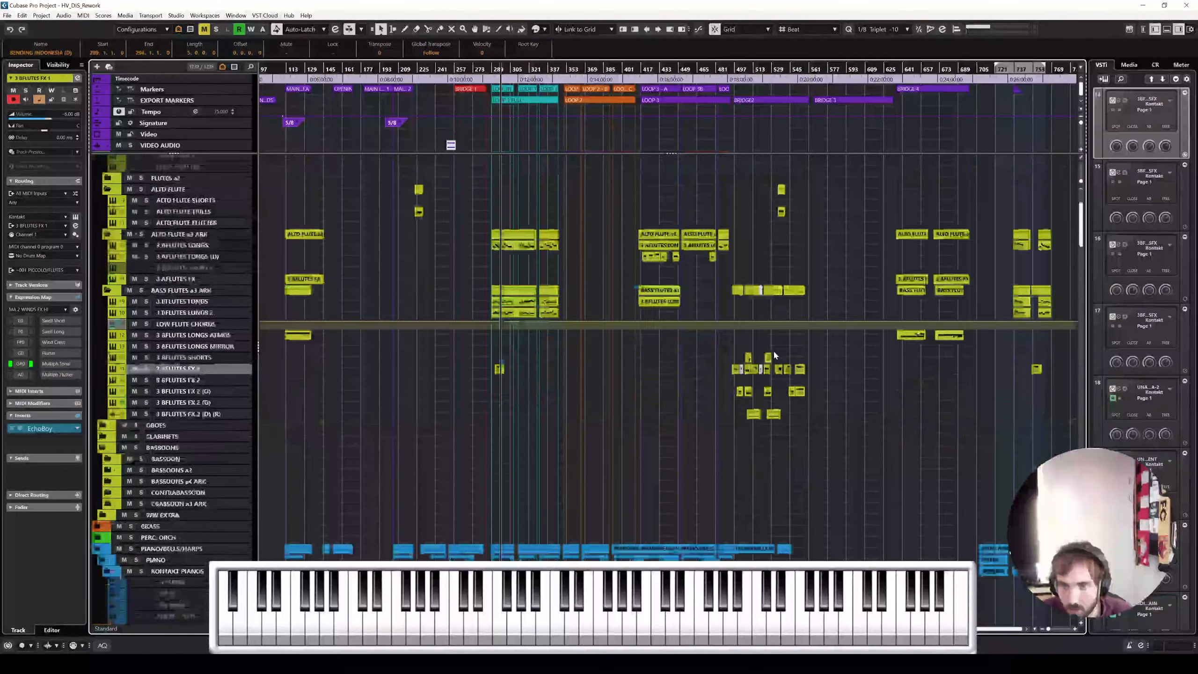
pyautogui.scroll(-15, 774, 355)
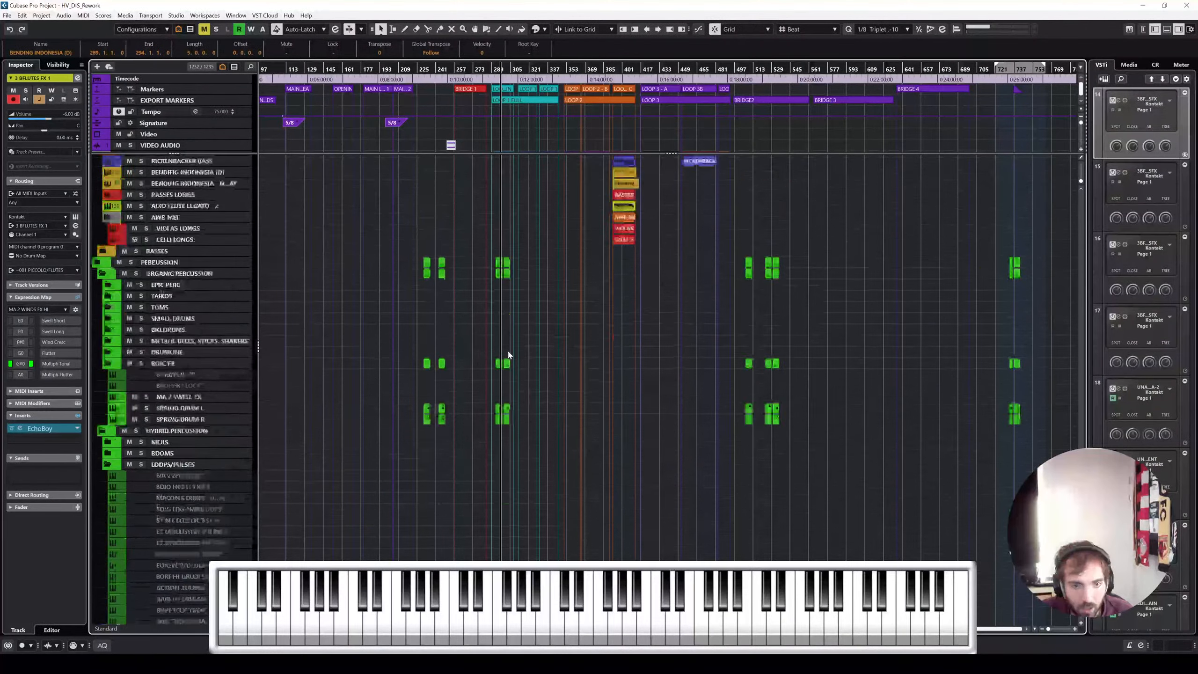
pyautogui.scroll(8, 509, 354)
pyautogui.scroll(4, 508, 337)
pyautogui.scroll(-5, 492, 310)
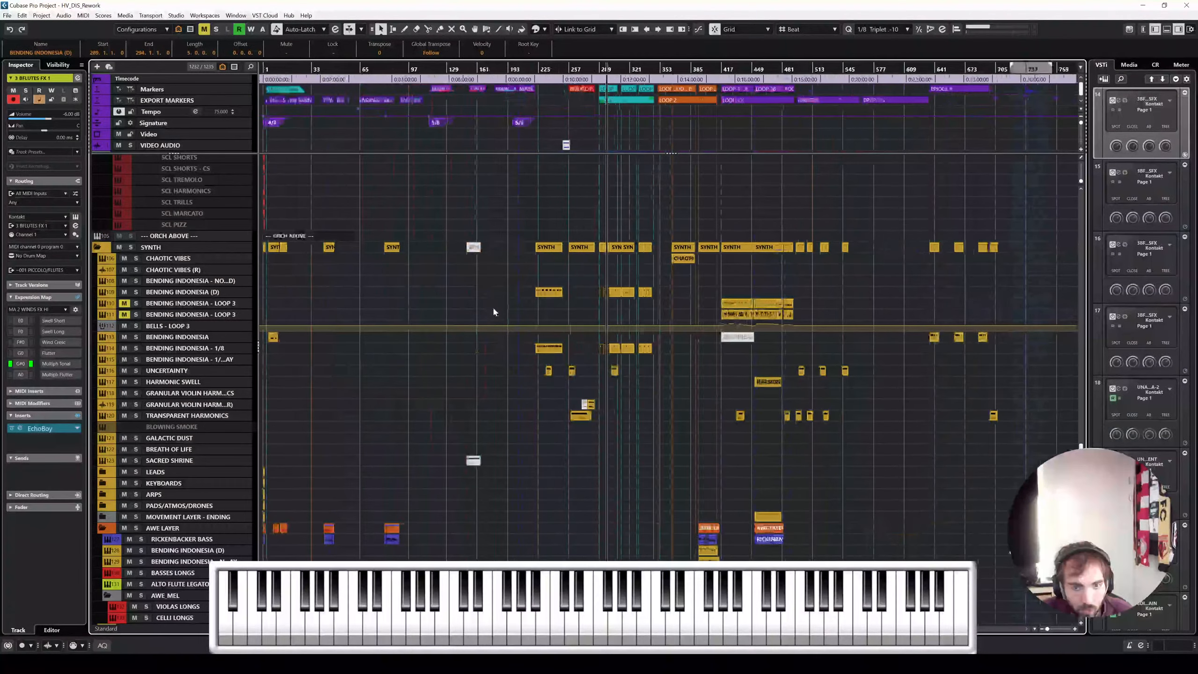
pyautogui.moveTo(610, 292); pyautogui.dragTo(1019, 291)
pyautogui.scroll(10, 1030, 292)
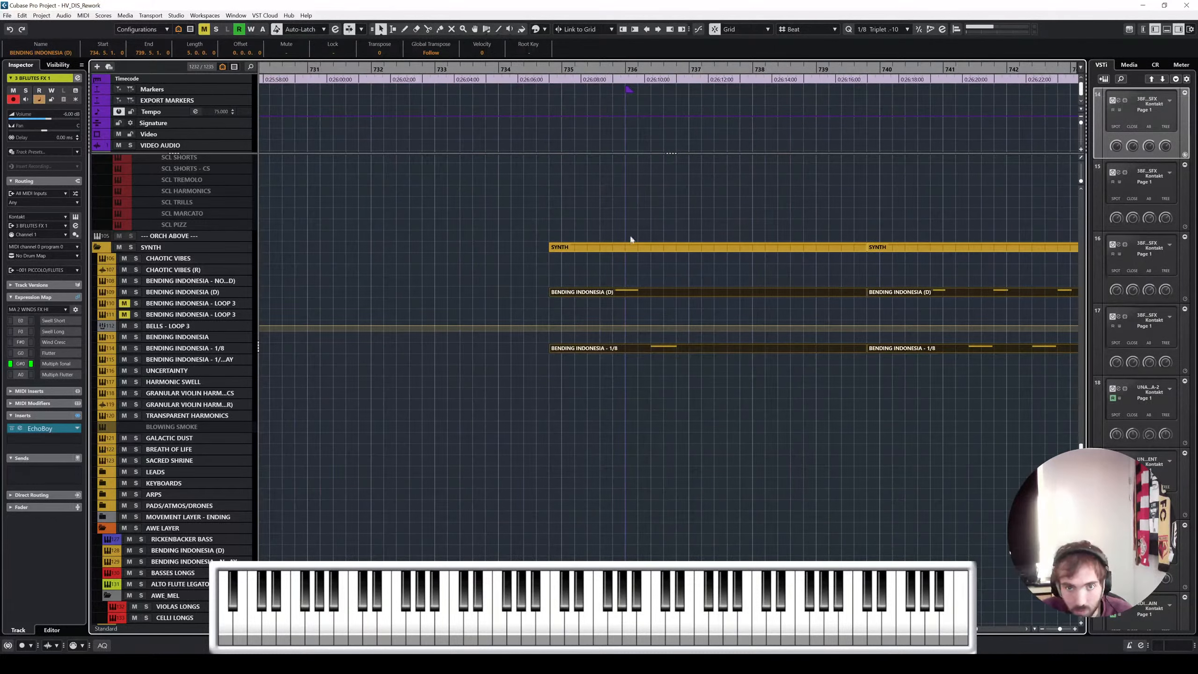
pyautogui.scroll(2, 505, 278)
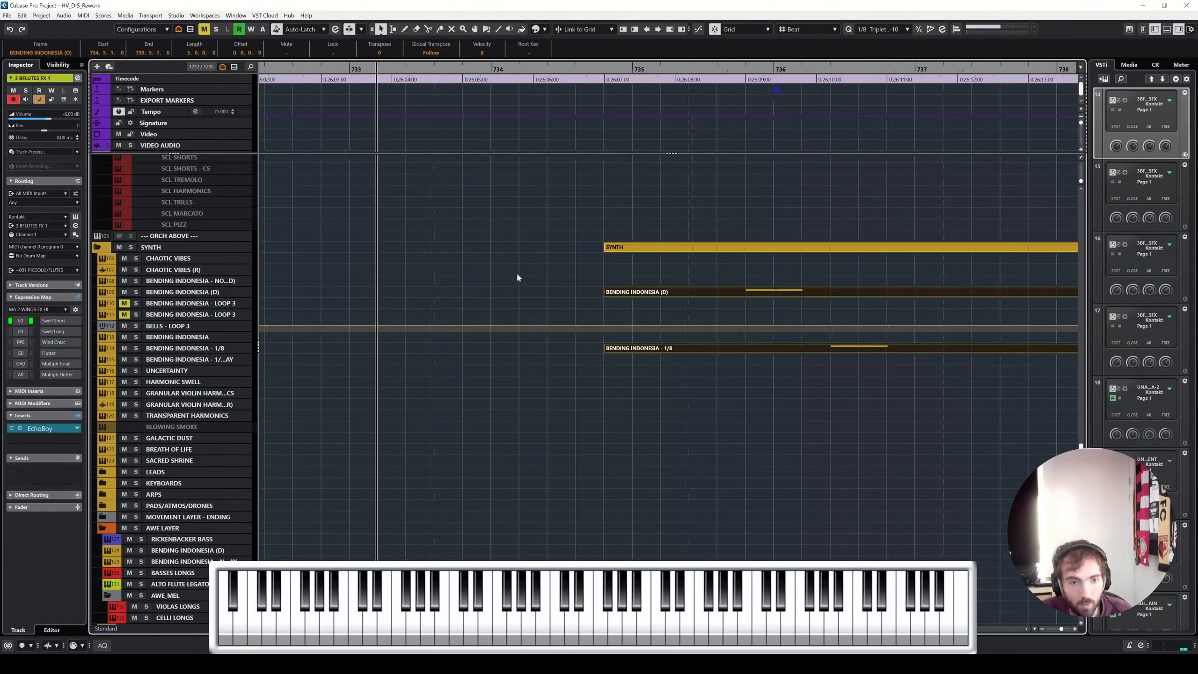
# Play the ending from about bar 719 and examine its string, organ, piano and harp parts for where the synth layer could enter
pyautogui.scroll(-8, 518, 276)
pyautogui.hscroll(-2, 599, 304)
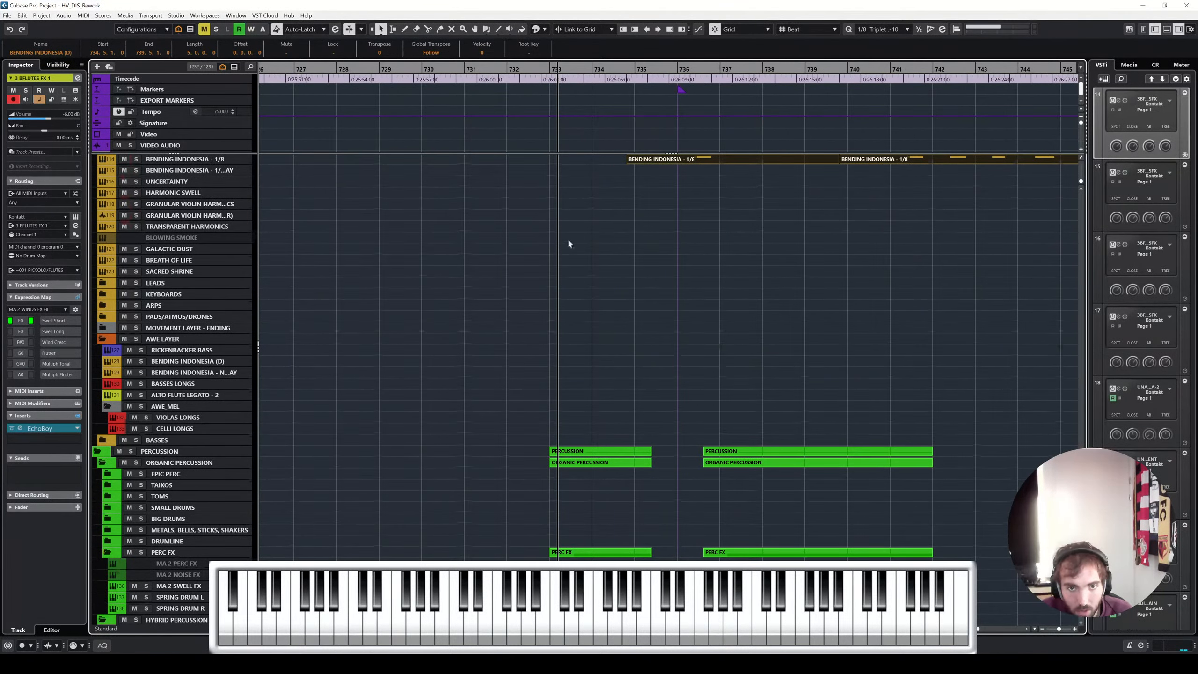
pyautogui.scroll(5, 567, 243)
pyautogui.scroll(5, 507, 218)
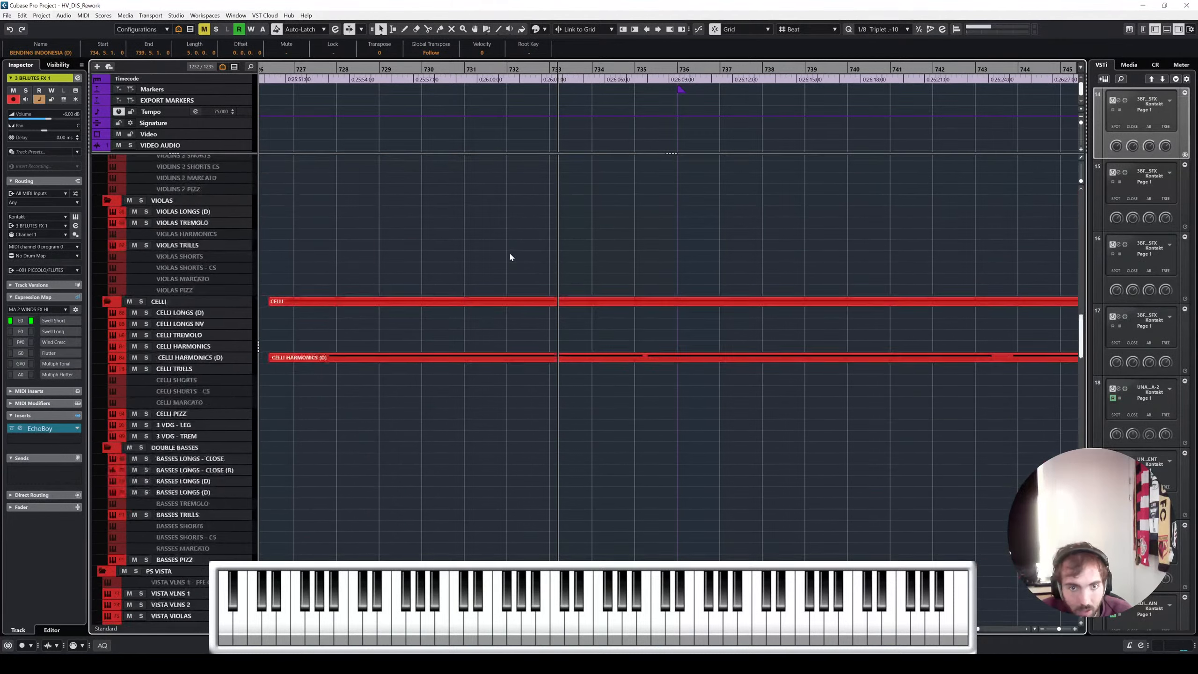
pyautogui.scroll(5, 510, 255)
pyautogui.scroll(-4, 520, 257)
pyautogui.scroll(-2, 573, 316)
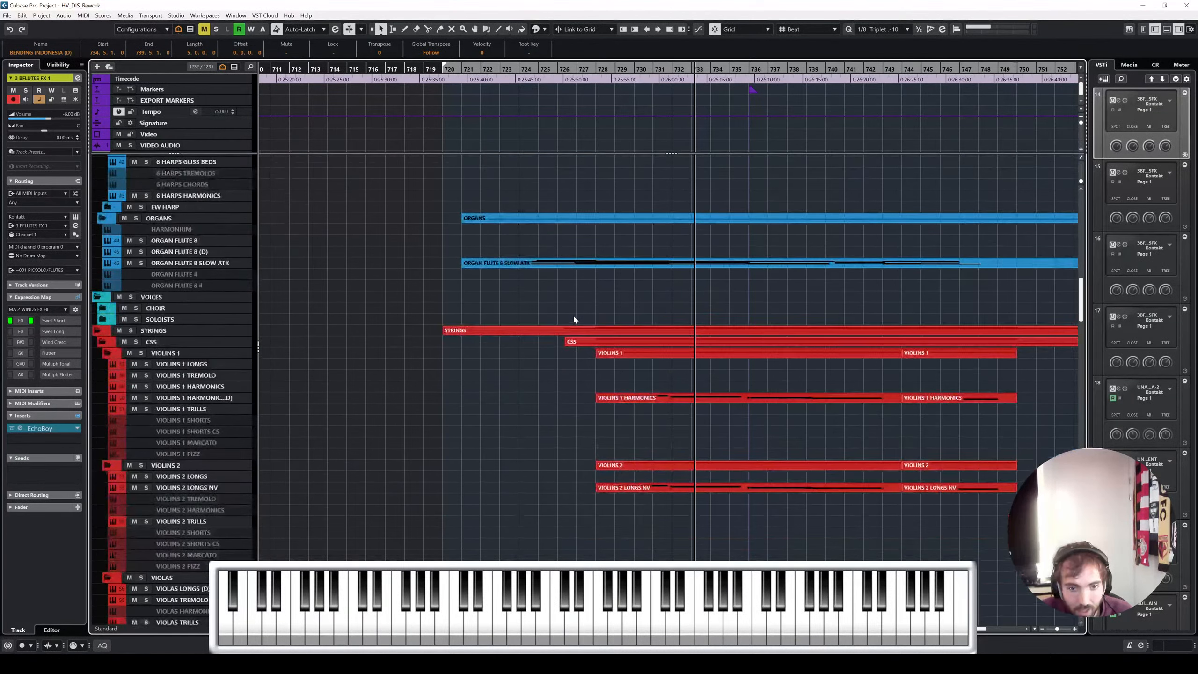
pyautogui.scroll(8, 573, 315)
pyautogui.click(422, 152)
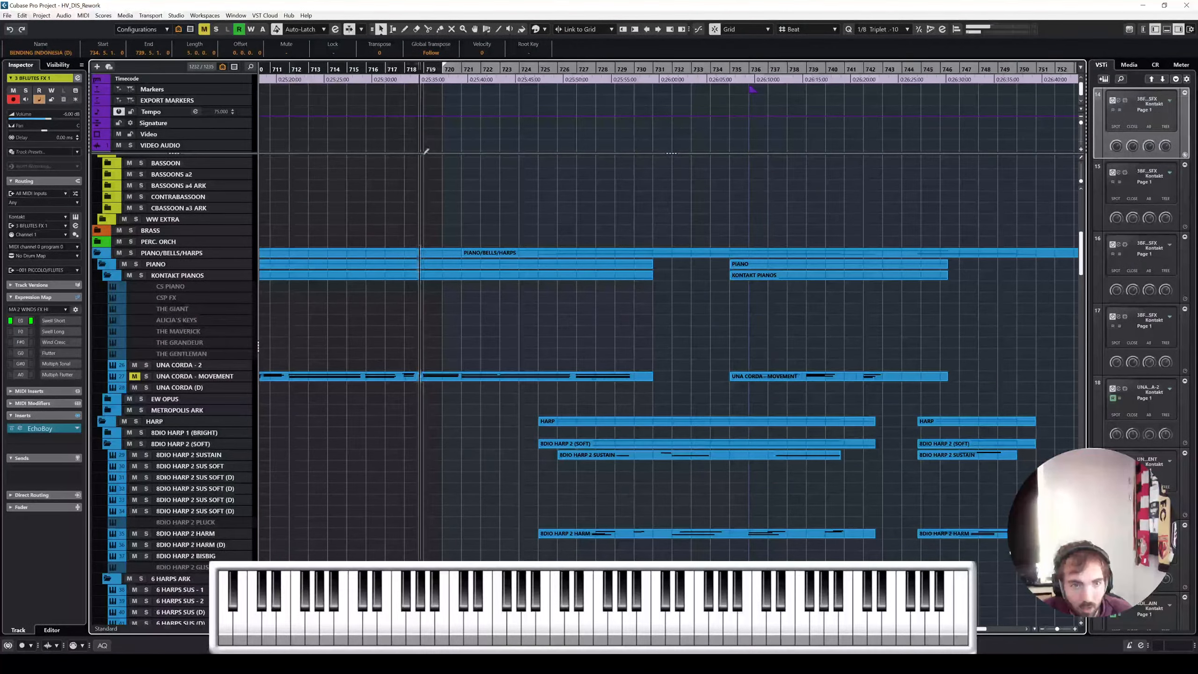
pyautogui.scroll(-10, 464, 406)
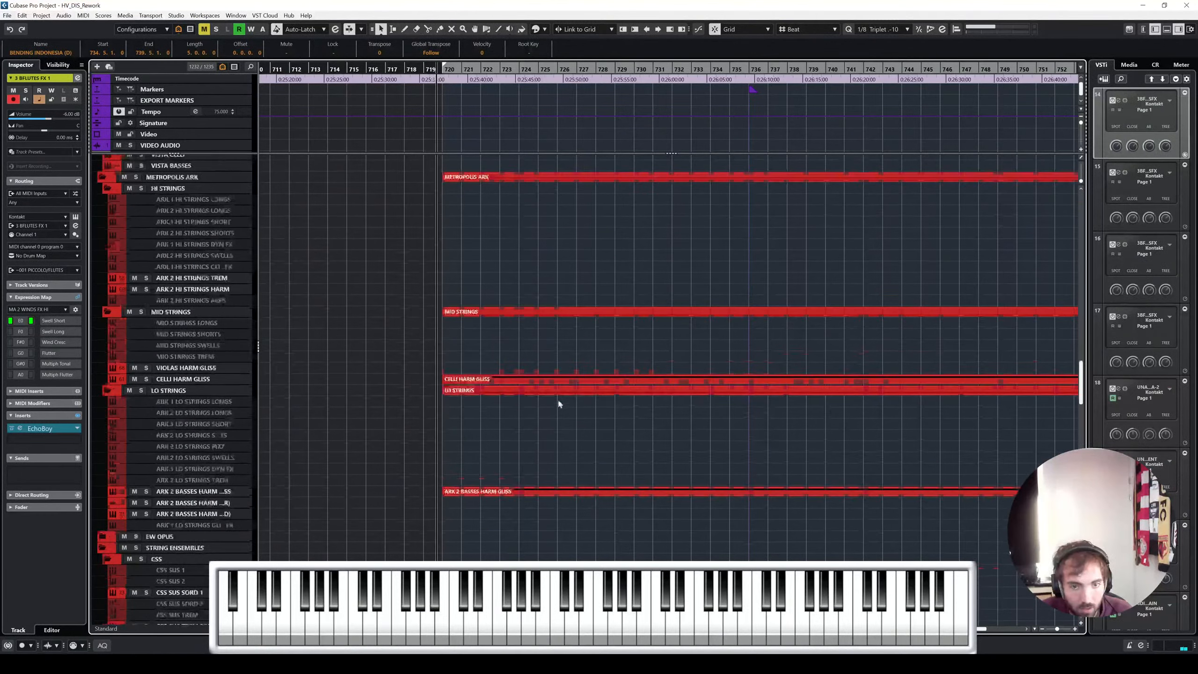
pyautogui.scroll(-10, 618, 385)
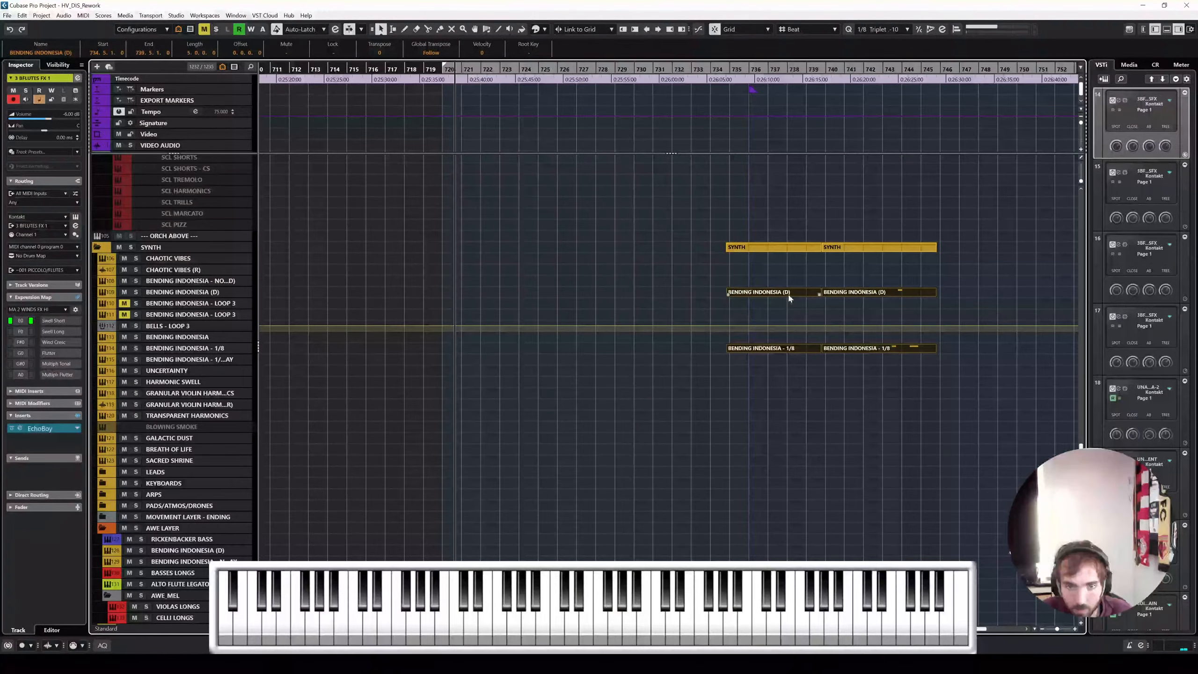
# Move the copied BENDING INDONESIA parts to start at bar 723, and delete the first pair of parts
pyautogui.moveTo(789, 298); pyautogui.dragTo(546, 292)
pyautogui.scroll(4, 533, 290)
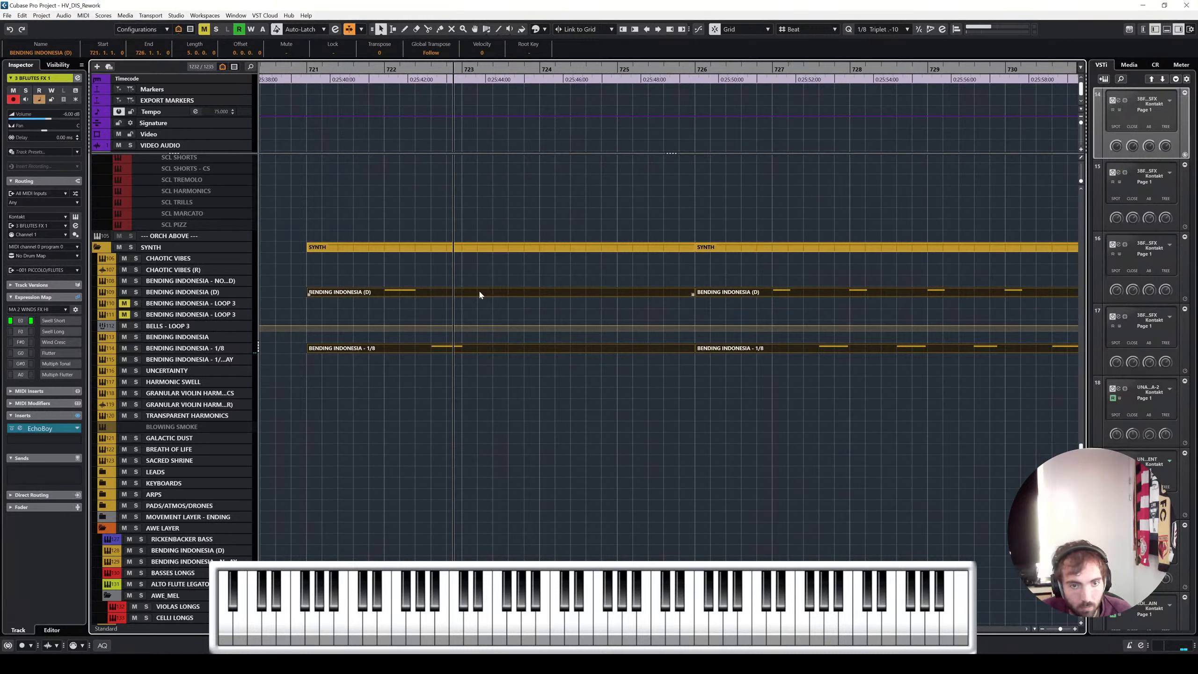
pyautogui.moveTo(477, 293); pyautogui.dragTo(630, 292)
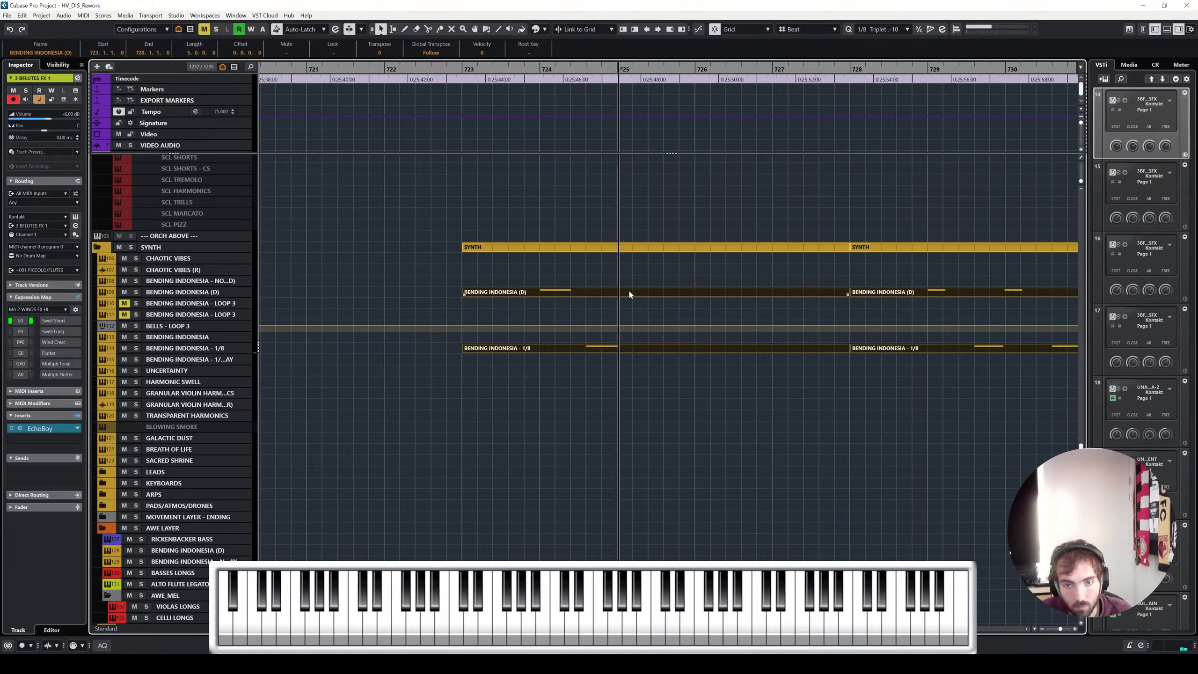
pyautogui.moveTo(712, 278); pyautogui.dragTo(734, 351)
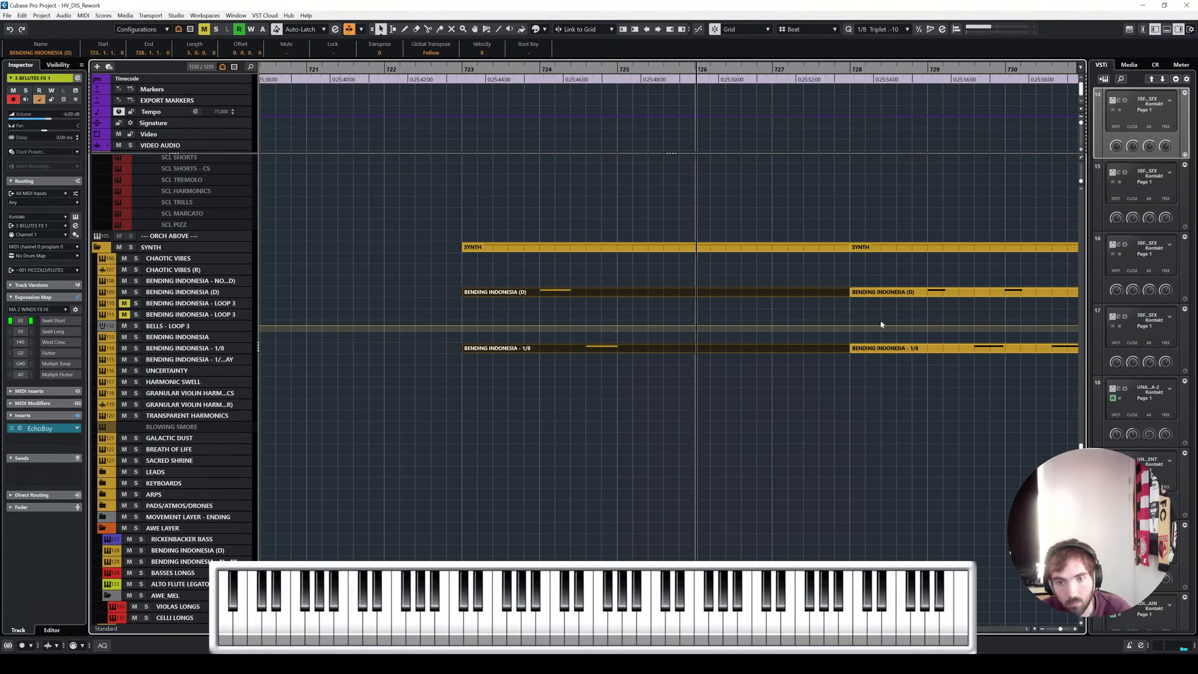
pyautogui.press('Delete')
# Move the remaining BENDING INDONESIA parts to start at bar 724, and delete the parts that follow bar 730
pyautogui.moveTo(863, 281); pyautogui.dragTo(957, 352)
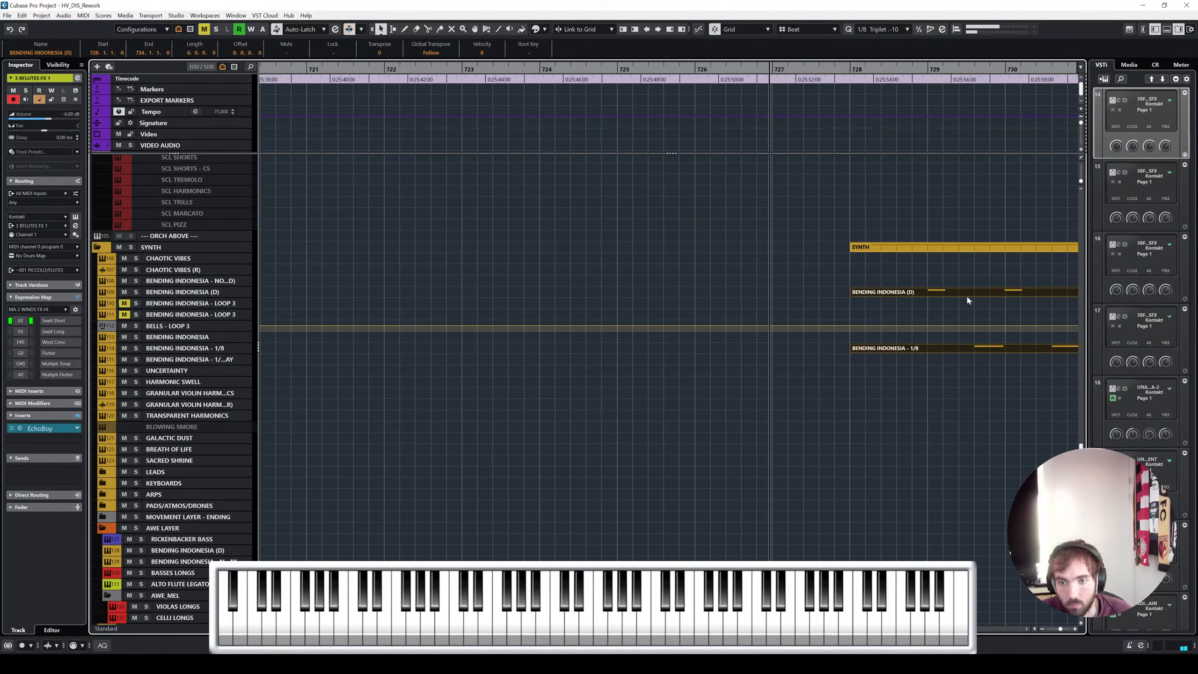
pyautogui.moveTo(967, 297); pyautogui.dragTo(754, 293)
pyautogui.press('f')
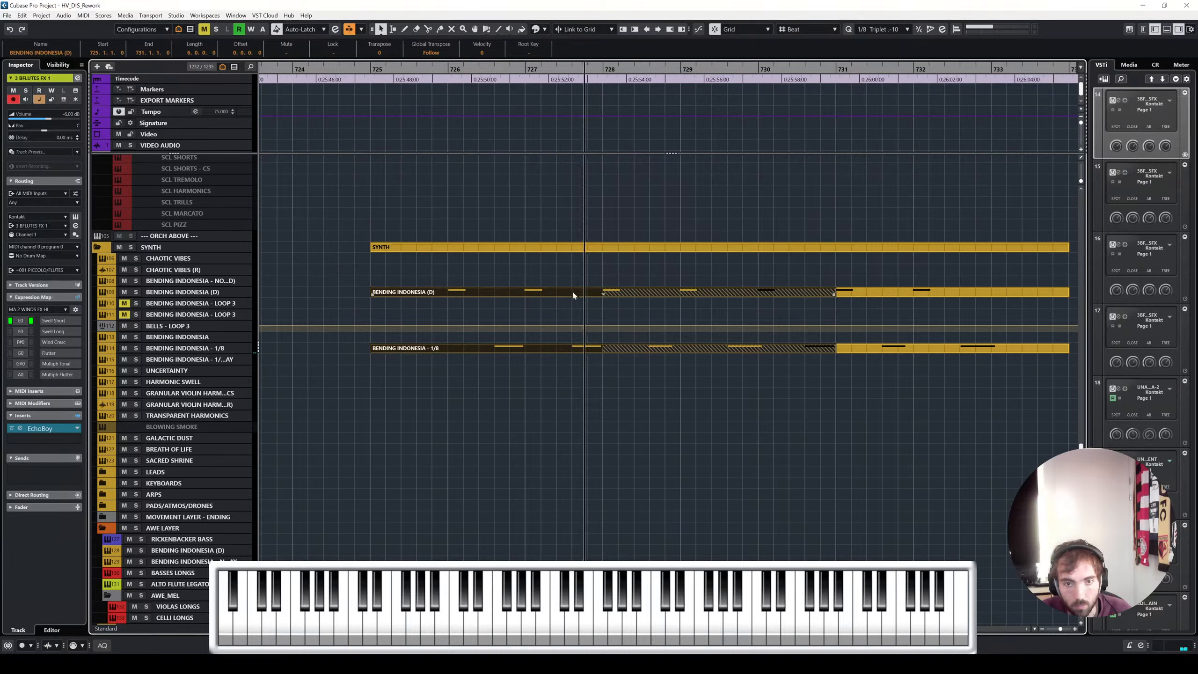
pyautogui.moveTo(572, 290); pyautogui.dragTo(494, 293)
pyautogui.moveTo(825, 270); pyautogui.dragTo(832, 350)
pyautogui.press('Delete')
# Open both BENDING INDONESIA parts together in the Key Editor, examine their notes during playback, and close the editor
pyautogui.click(409, 295)
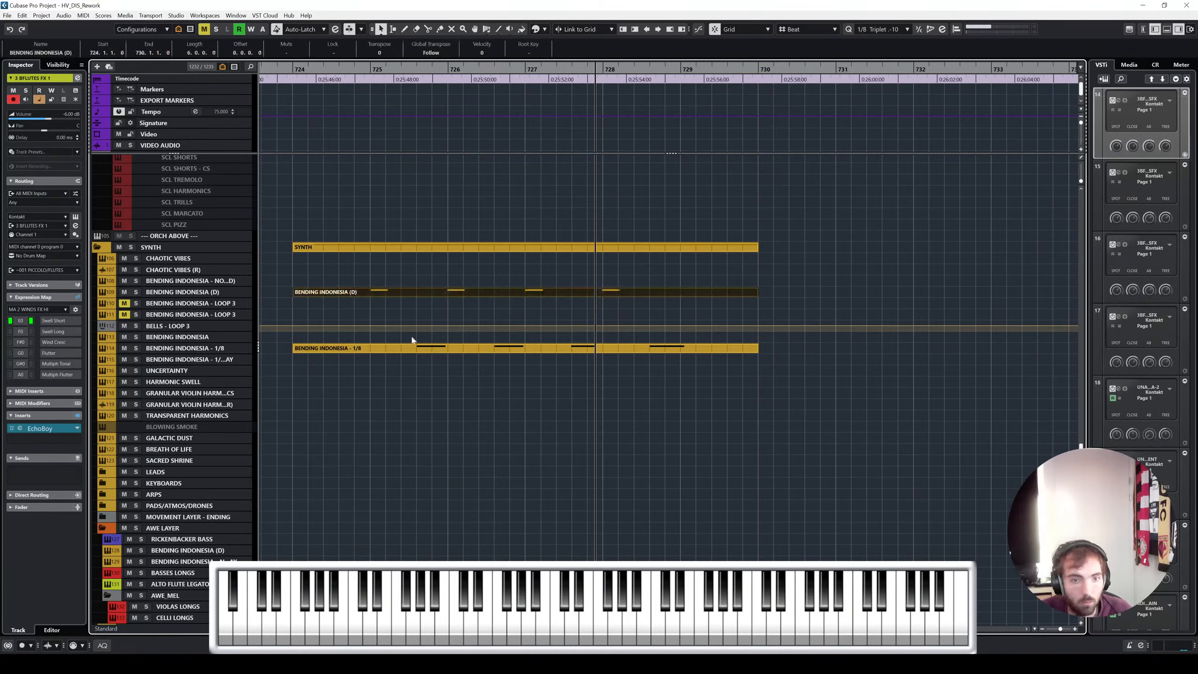
pyautogui.keyDown('shift'); pyautogui.click(428, 348); pyautogui.keyUp('shift')
pyautogui.doubleClick(428, 348)
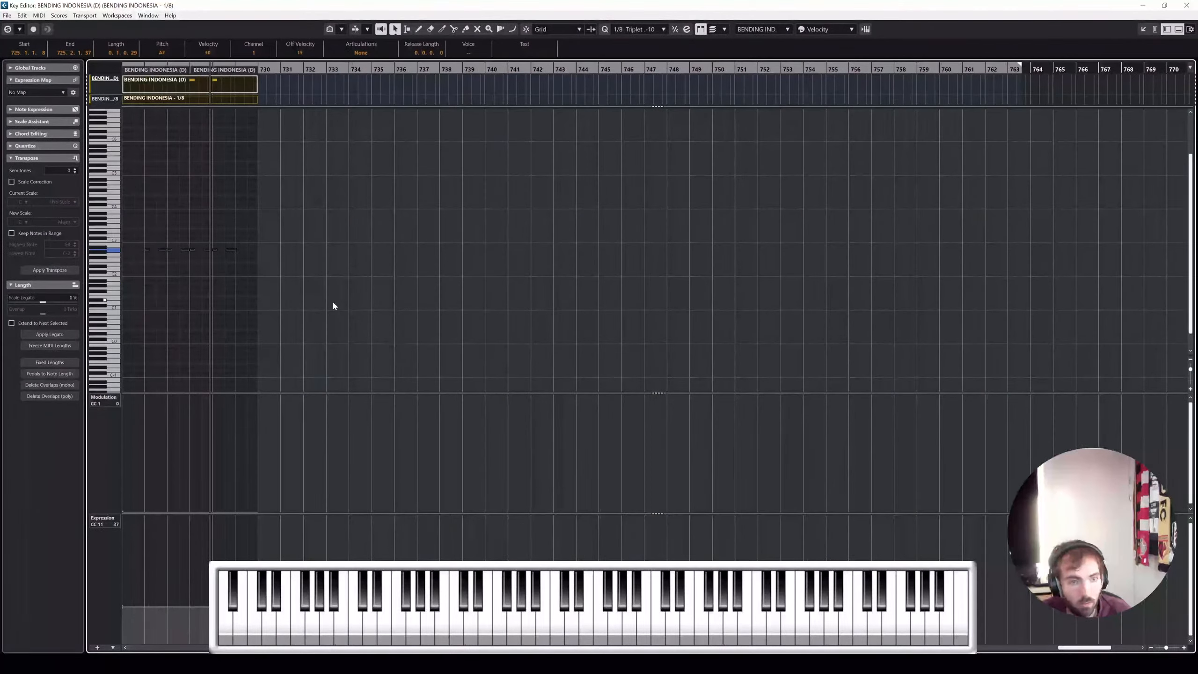
pyautogui.press('s')
pyautogui.moveTo(359, 71); pyautogui.dragTo(273, 95)
pyautogui.press('space')
pyautogui.scroll(1, 352, 207)
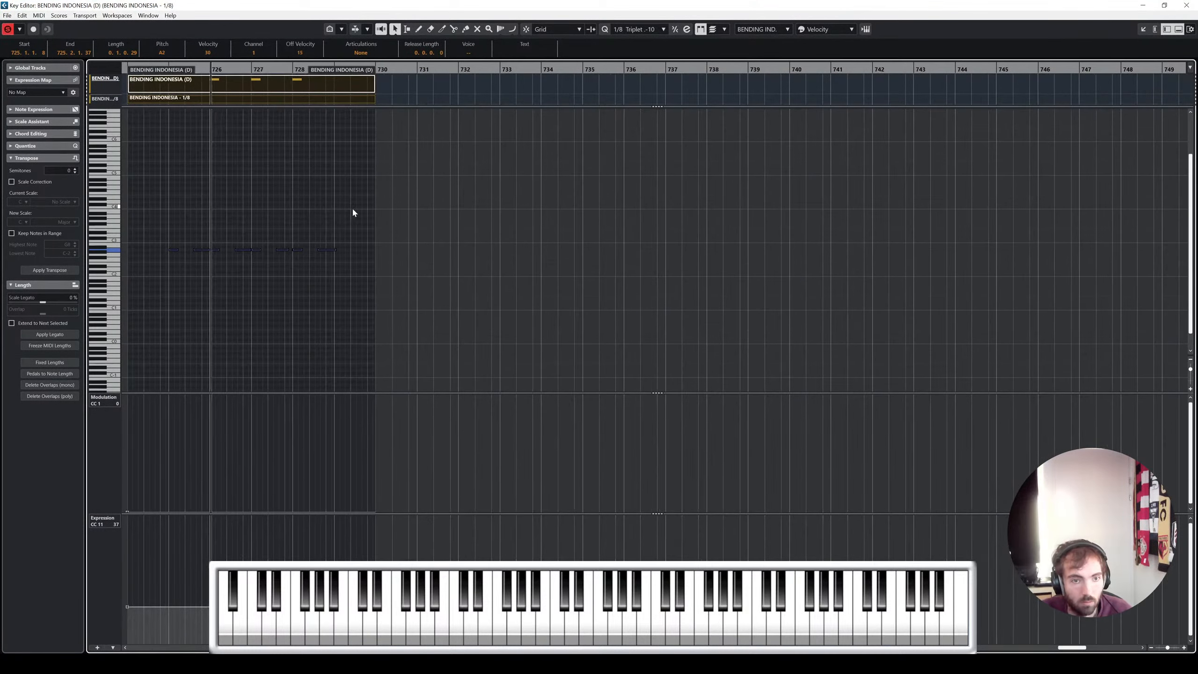
pyautogui.hscroll(-1, 353, 207)
pyautogui.scroll(1, 362, 190)
pyautogui.hscroll(-2, 361, 188)
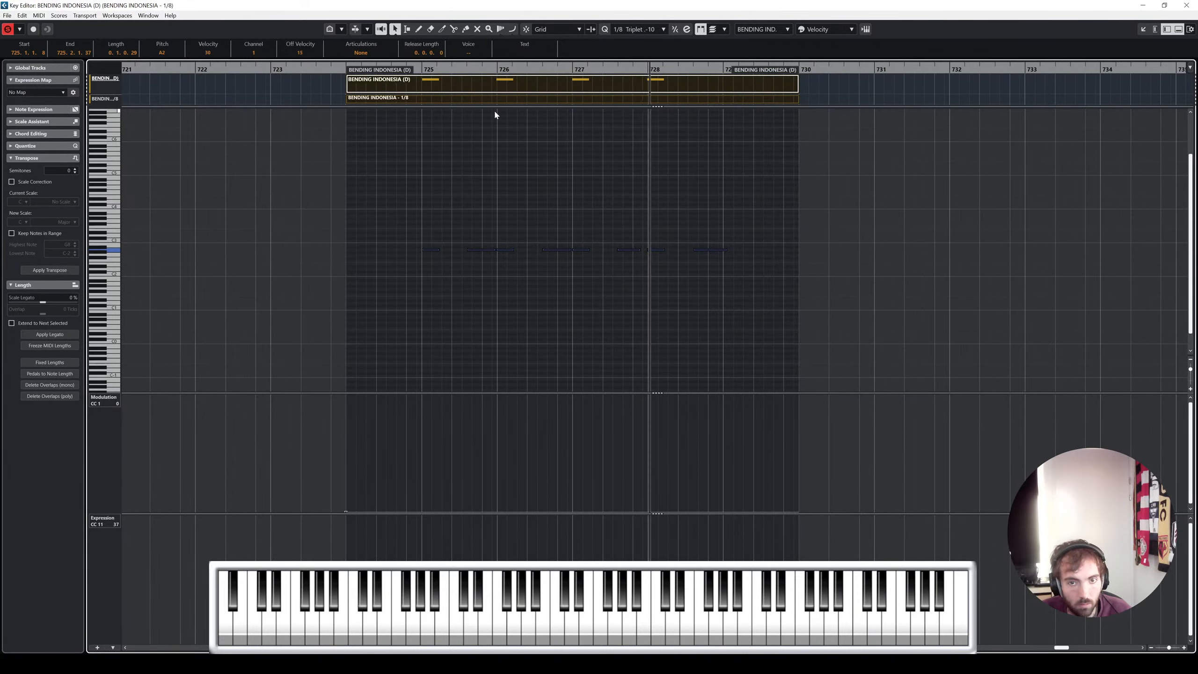
pyautogui.press('space')
pyautogui.click(1186, 5)
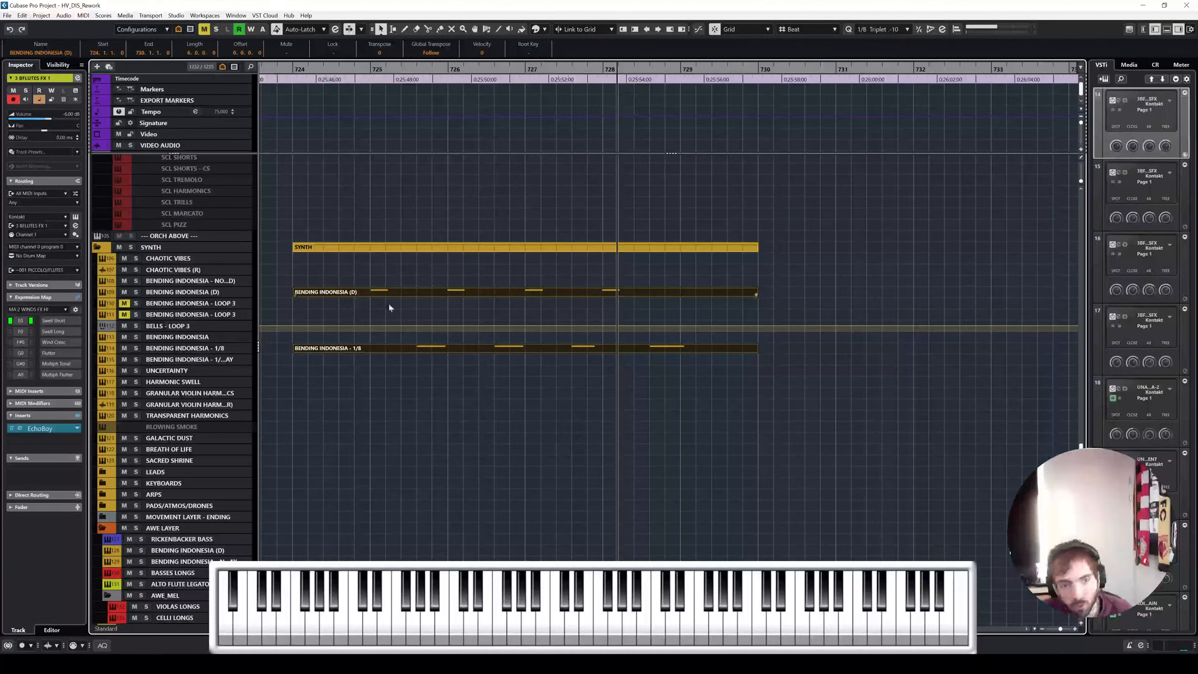
# Play back the ending from about bar 723 to hear the copied BENDING INDONESIA parts in context
pyautogui.hscroll(-2, 436, 129)
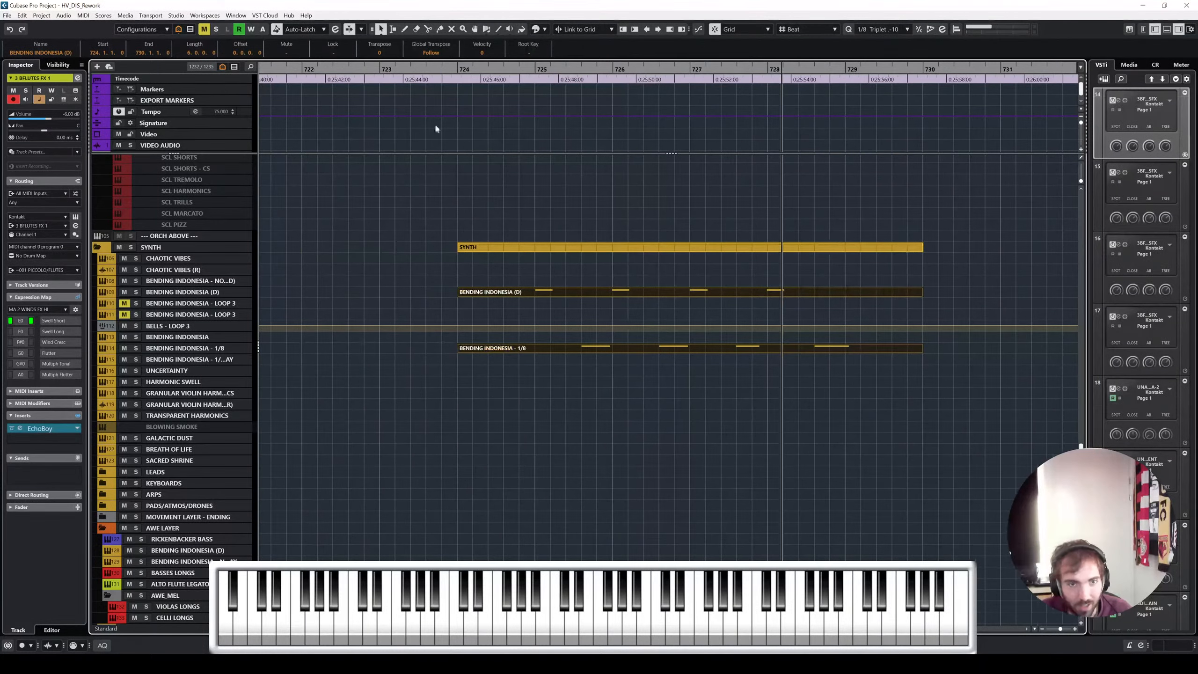
pyautogui.moveTo(421, 68); pyautogui.dragTo(380, 69)
pyautogui.press('space')
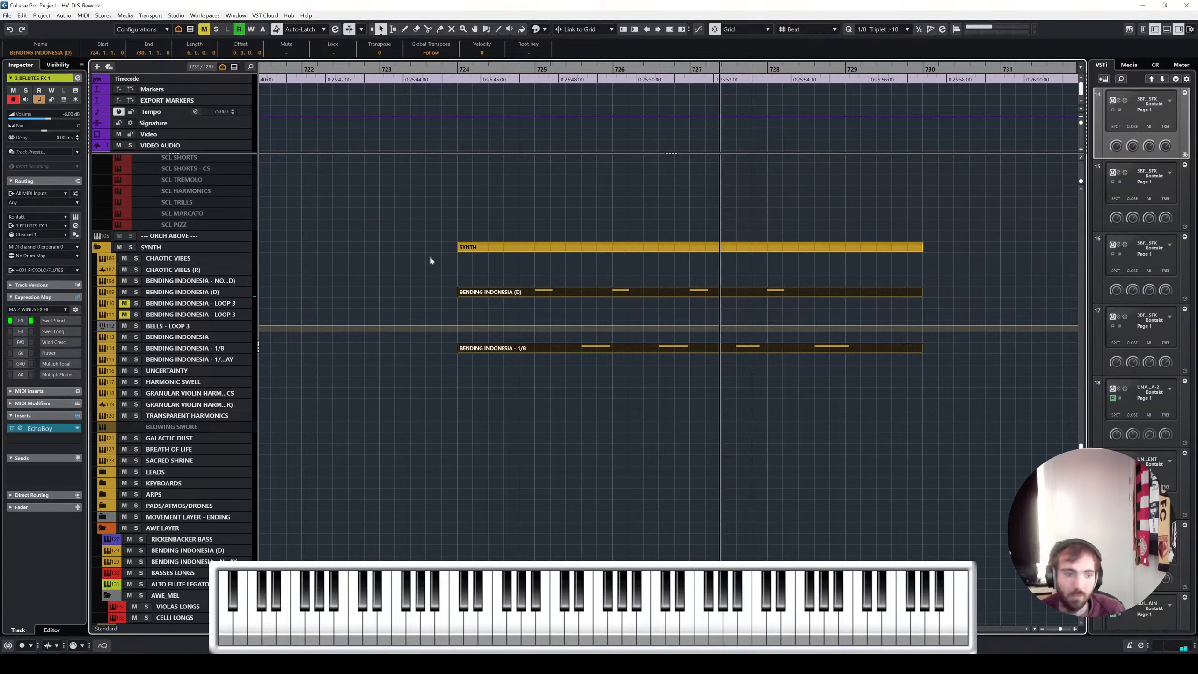
# Select the TRANSPARENT HARMONICS track and examine the string, organ, woodwind, piano and harp parts from bar 725 onward during playback
pyautogui.click(229, 417)
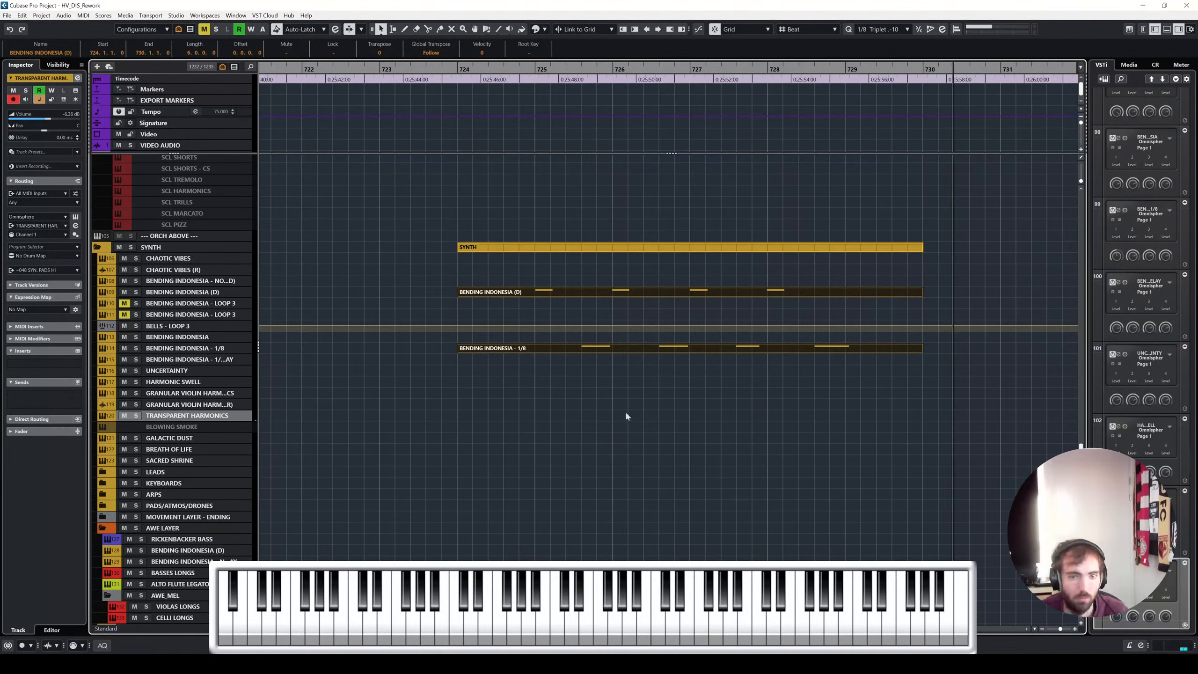
pyautogui.press('f')
pyautogui.press('g')
pyautogui.scroll(10, 676, 379)
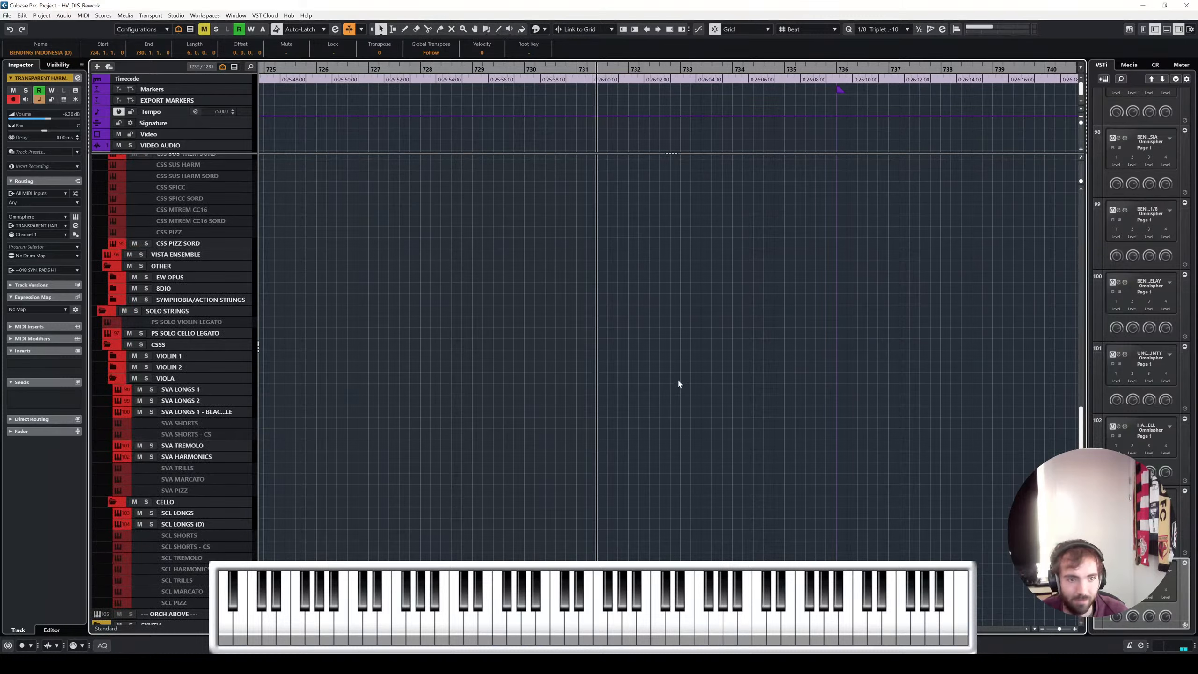
pyautogui.scroll(10, 667, 375)
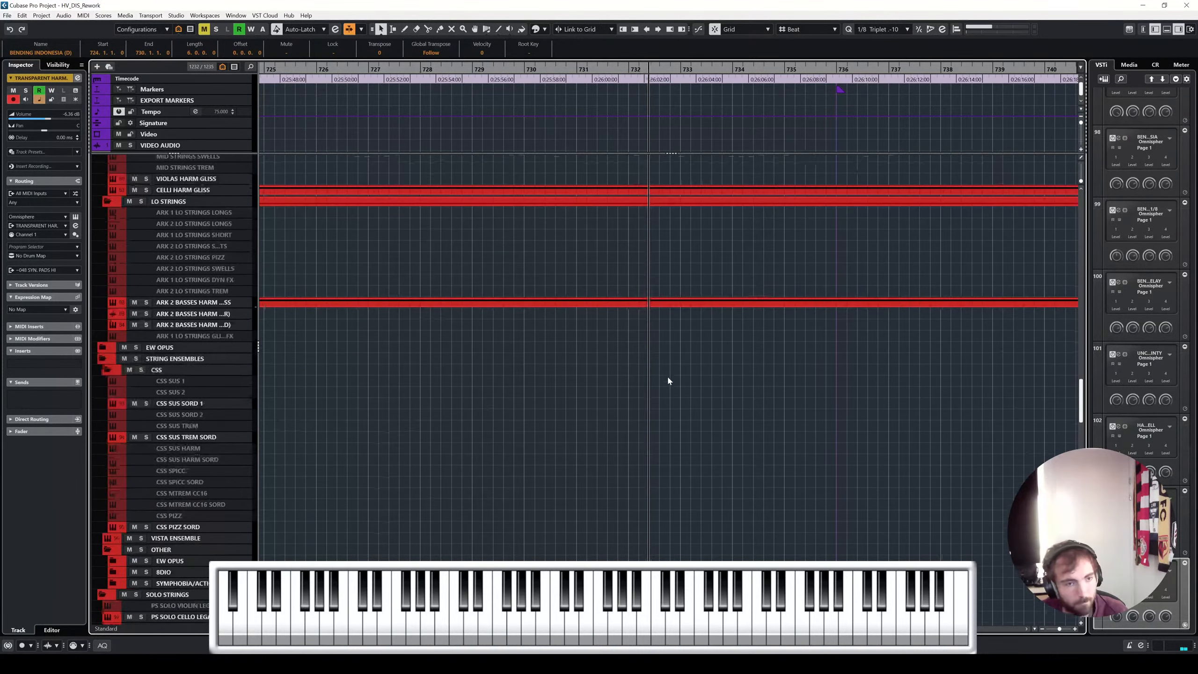
pyautogui.scroll(10, 666, 375)
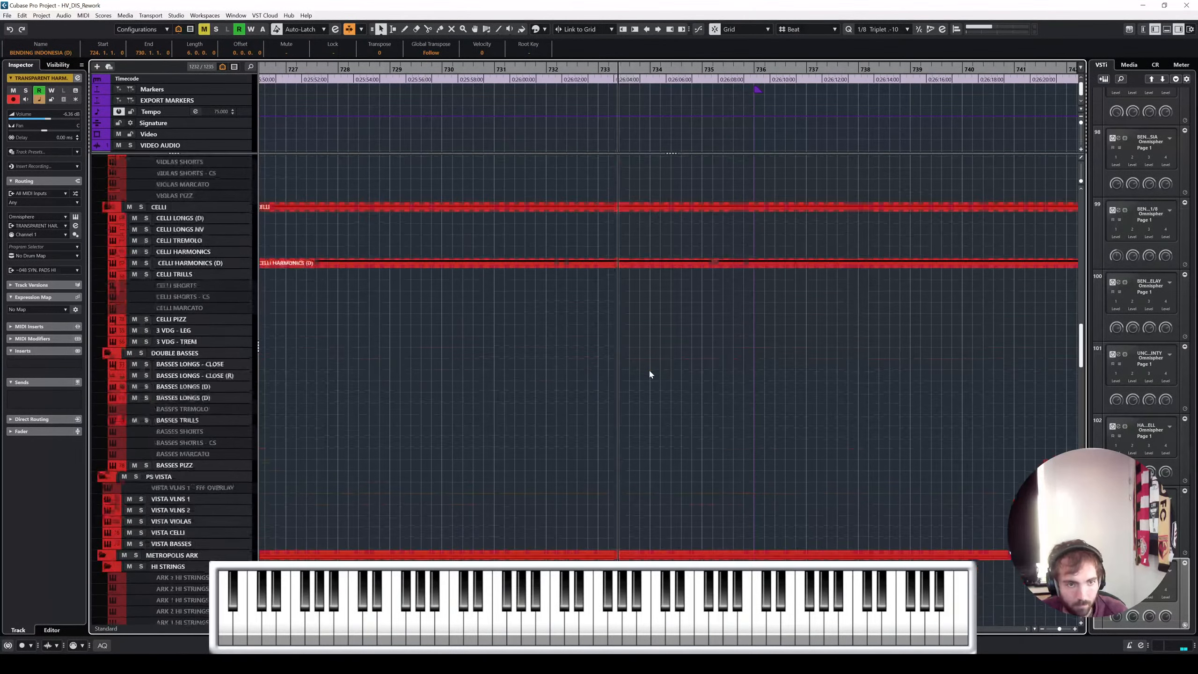
pyautogui.scroll(10, 650, 374)
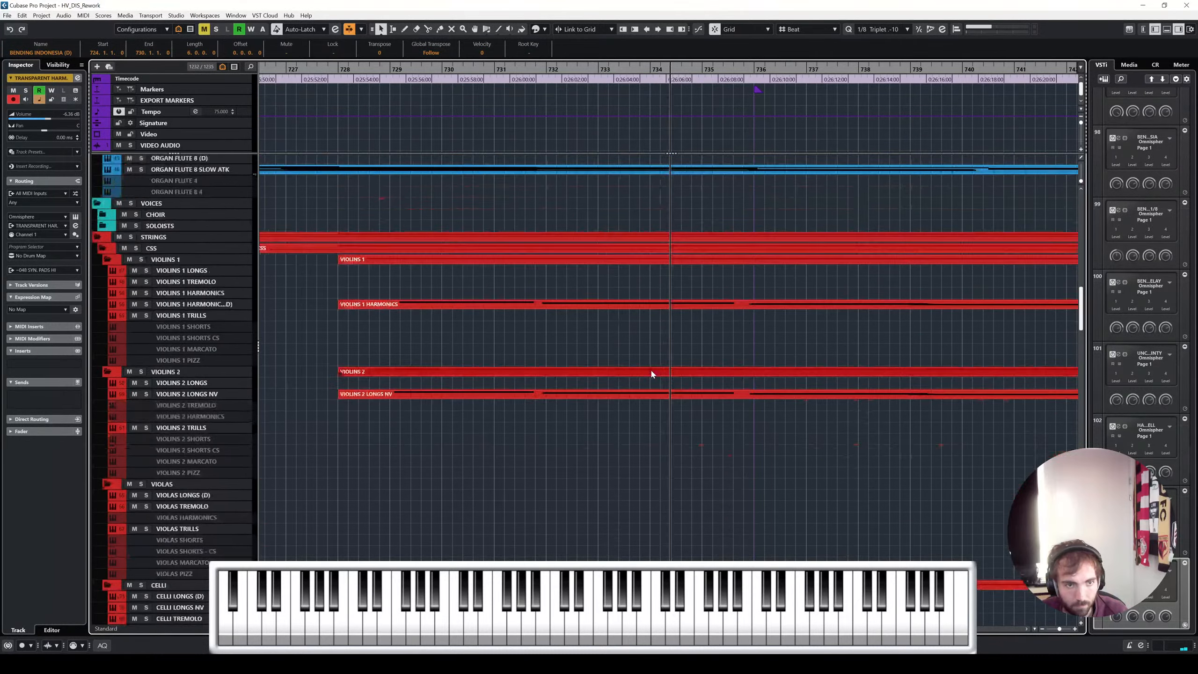
pyautogui.scroll(10, 652, 374)
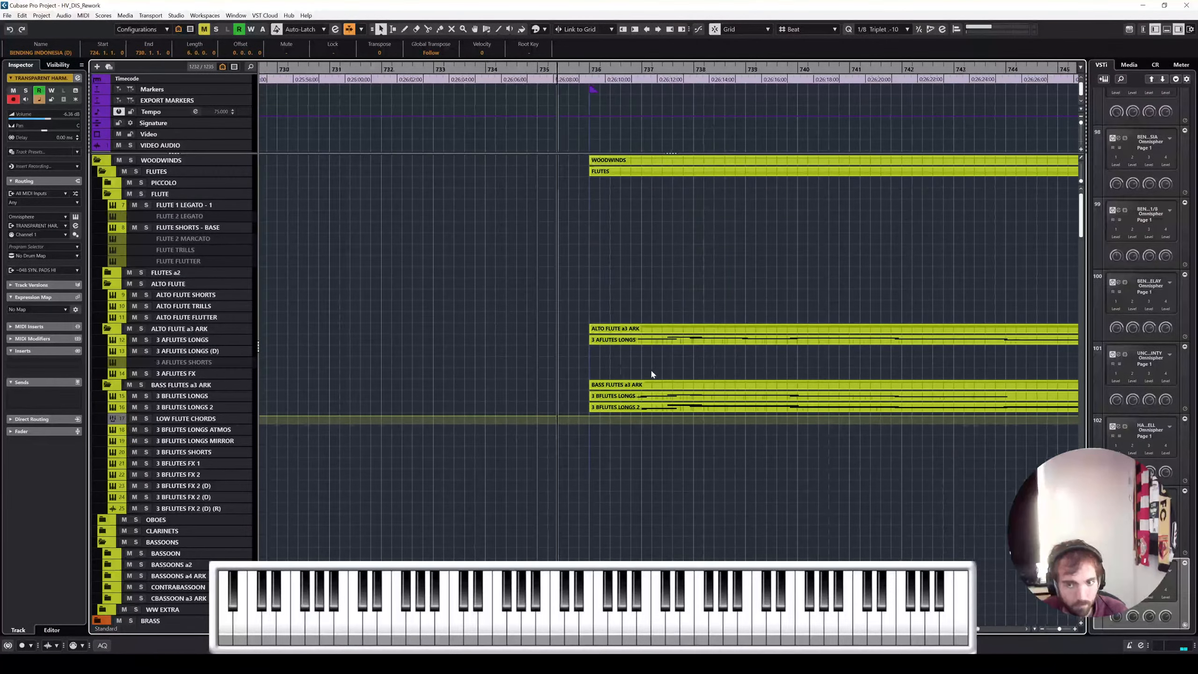
pyautogui.scroll(-10, 651, 374)
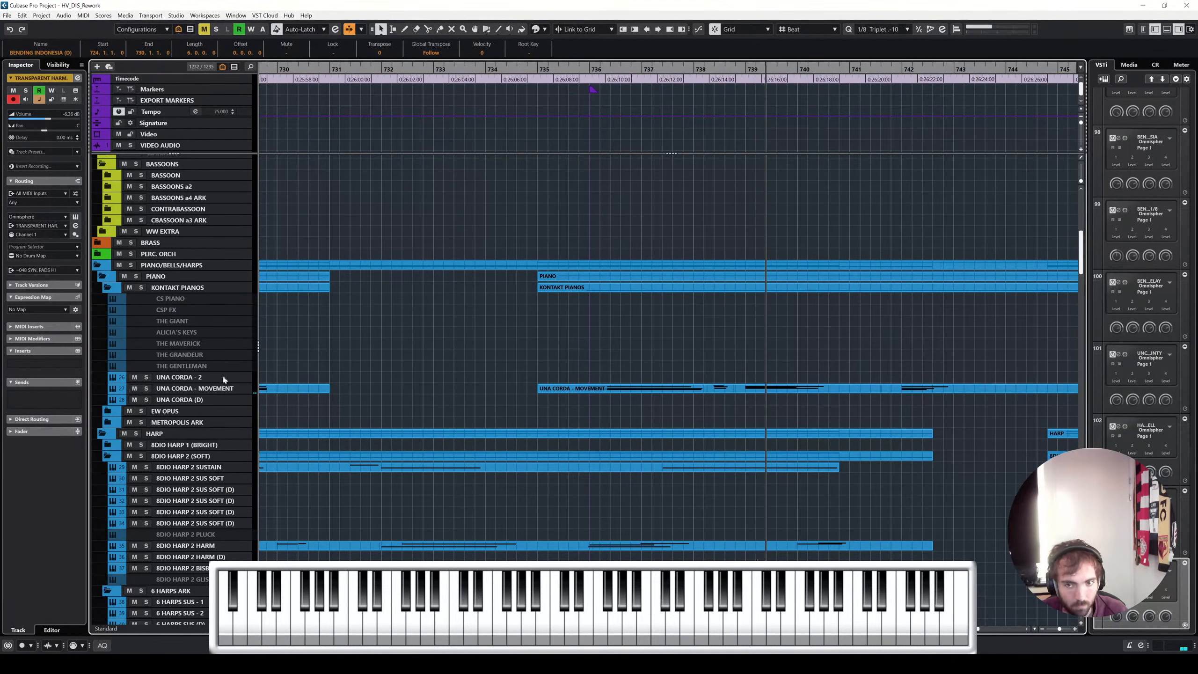
# Split the 8DIO HARP 2 SUSTAIN part that starts near bar 745 at bar 746, beat 4
pyautogui.hscroll(5, 455, 350)
pyautogui.scroll(3, 457, 355)
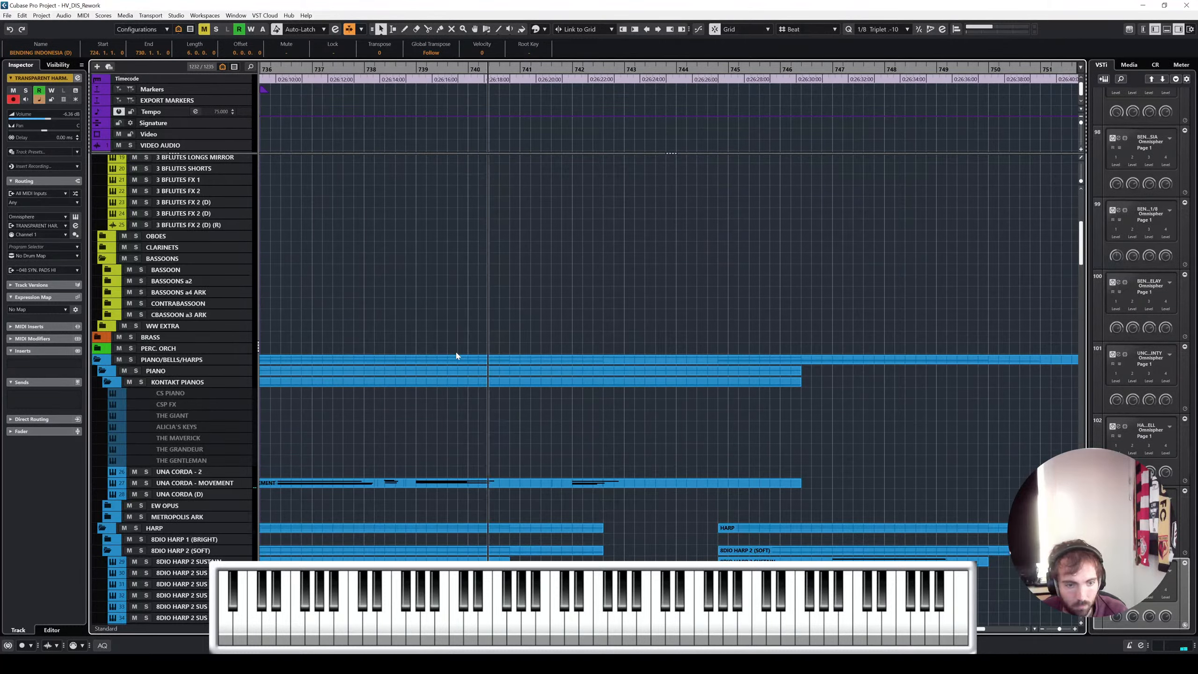
pyautogui.scroll(-3, 457, 355)
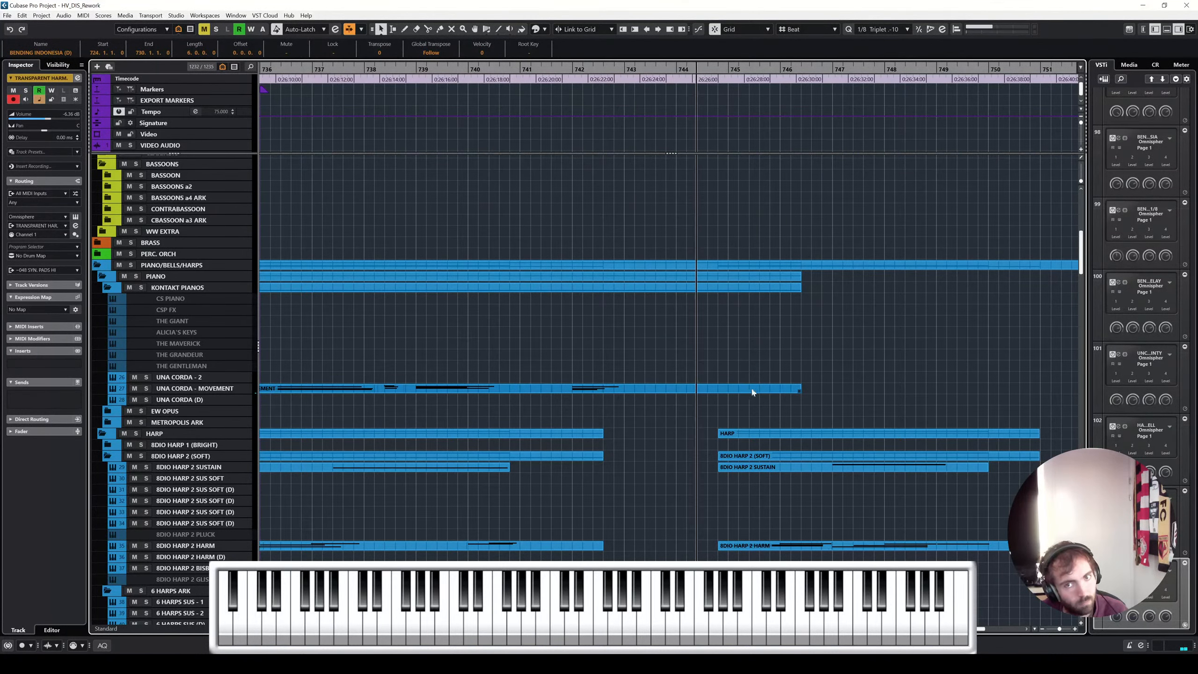
pyautogui.scroll(-3, 751, 390)
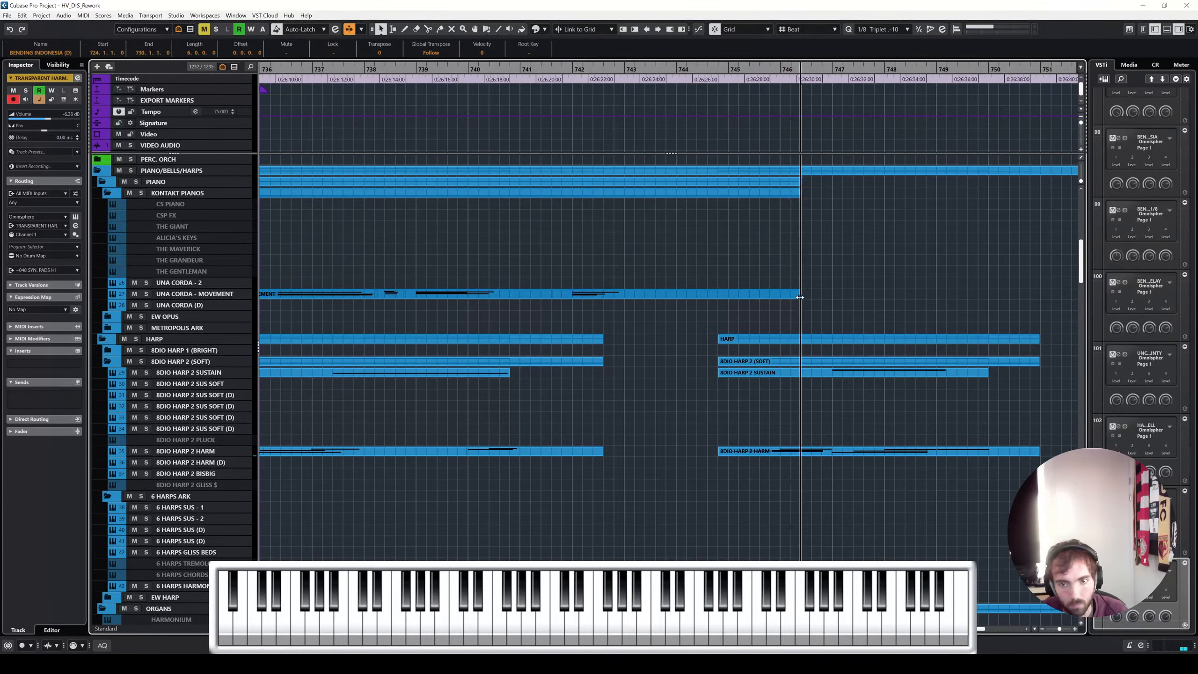
pyautogui.hscroll(3, 800, 297)
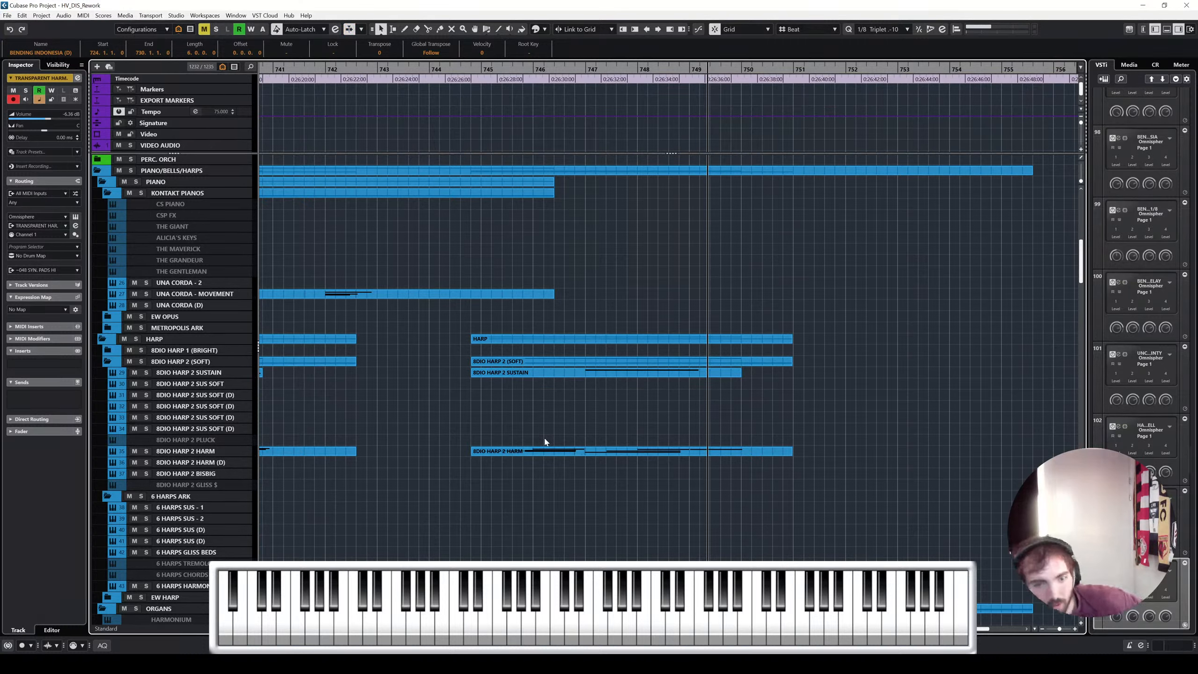
pyautogui.click(606, 451)
pyautogui.keyDown('shift'); pyautogui.click(617, 374); pyautogui.keyUp('shift')
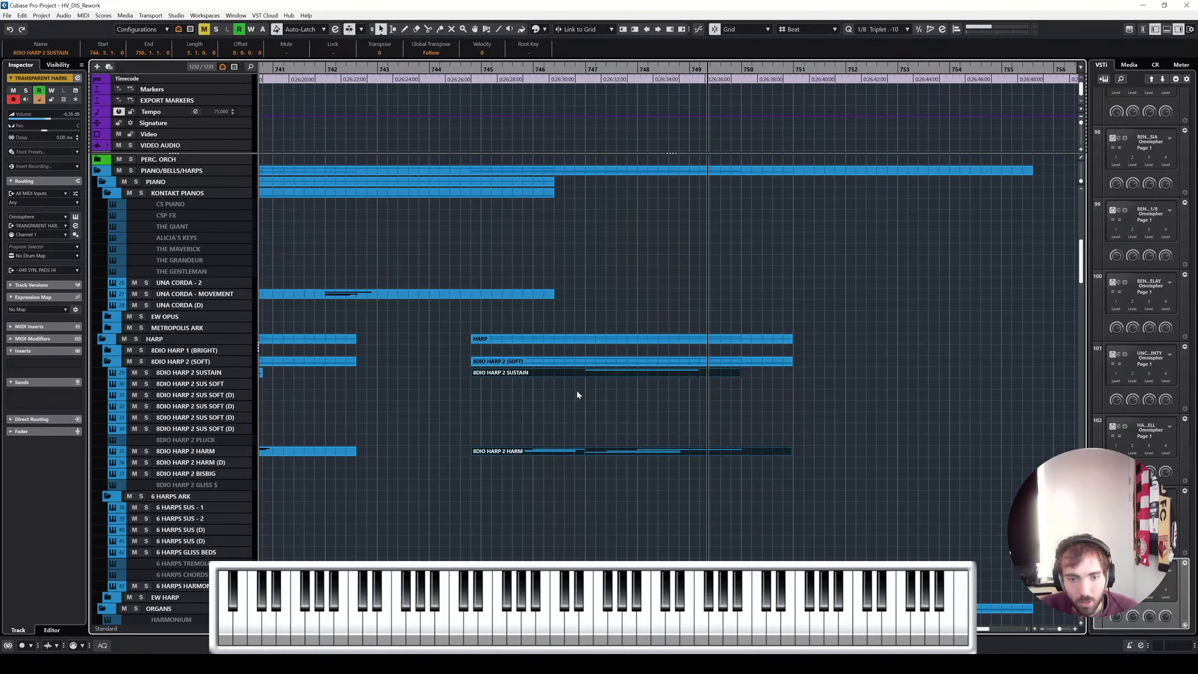
pyautogui.scroll(3, 577, 395)
pyautogui.press('3')
pyautogui.click(715, 408)
pyautogui.rightClick(680, 407)
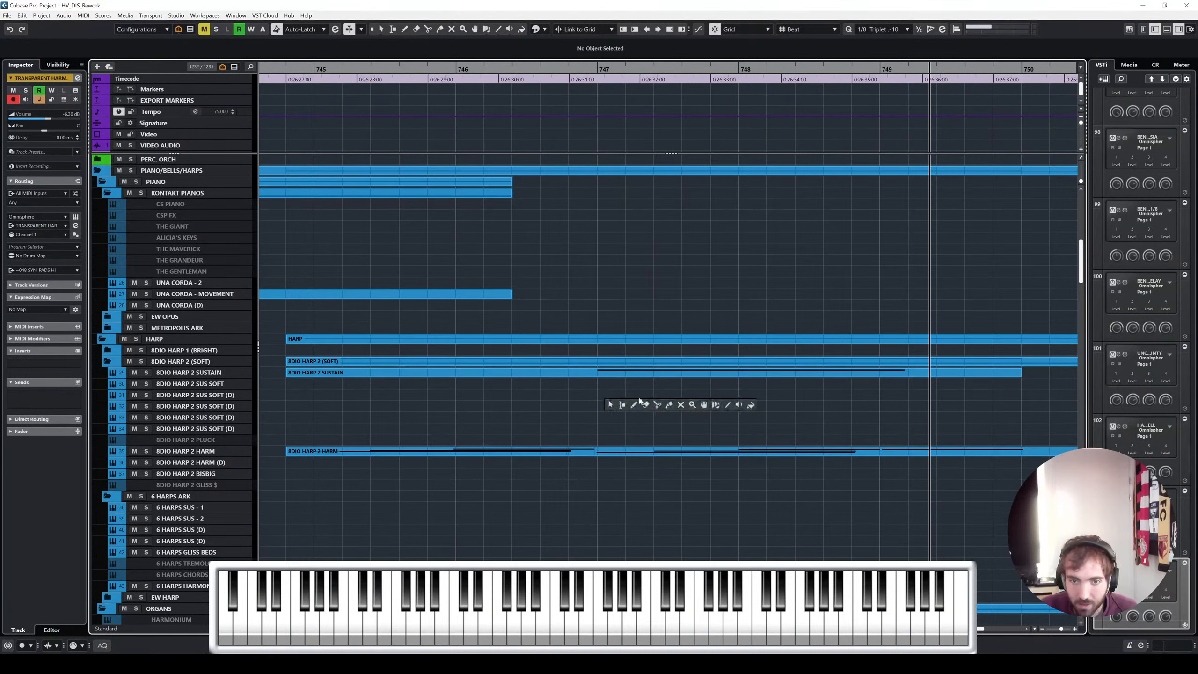
pyautogui.click(658, 404)
pyautogui.click(539, 372)
pyautogui.press('1')
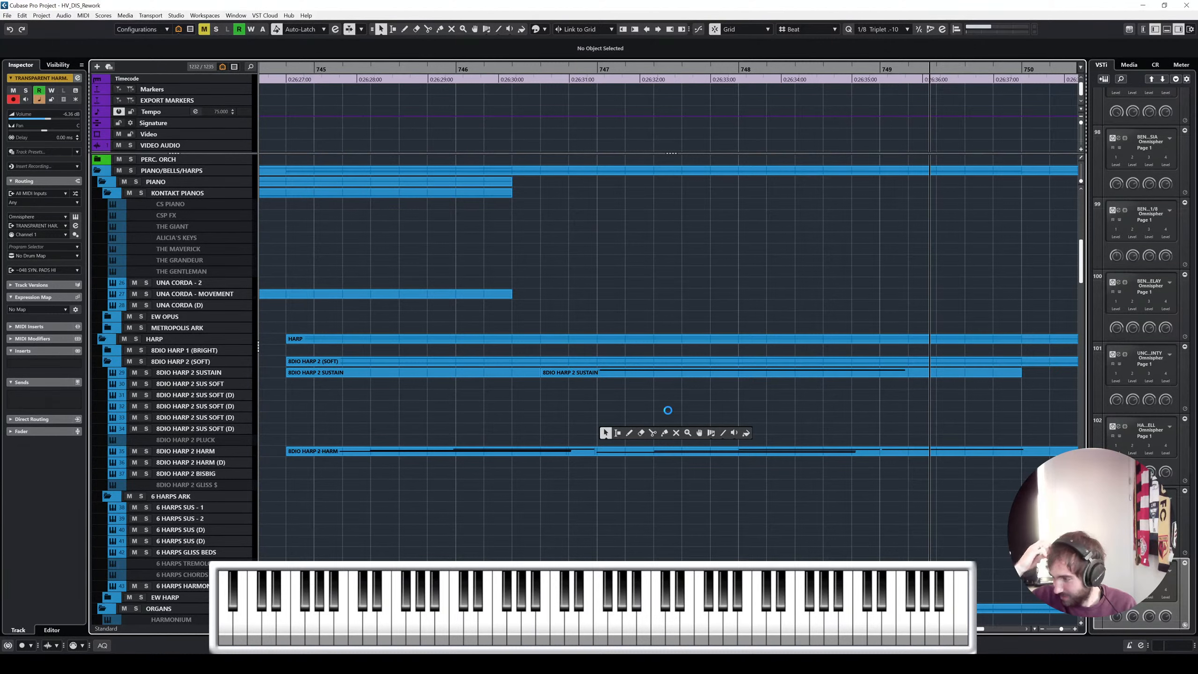
# Split the matching 8DIO HARP 2 HARM part at bar 746, beat 4
pyautogui.press('2')
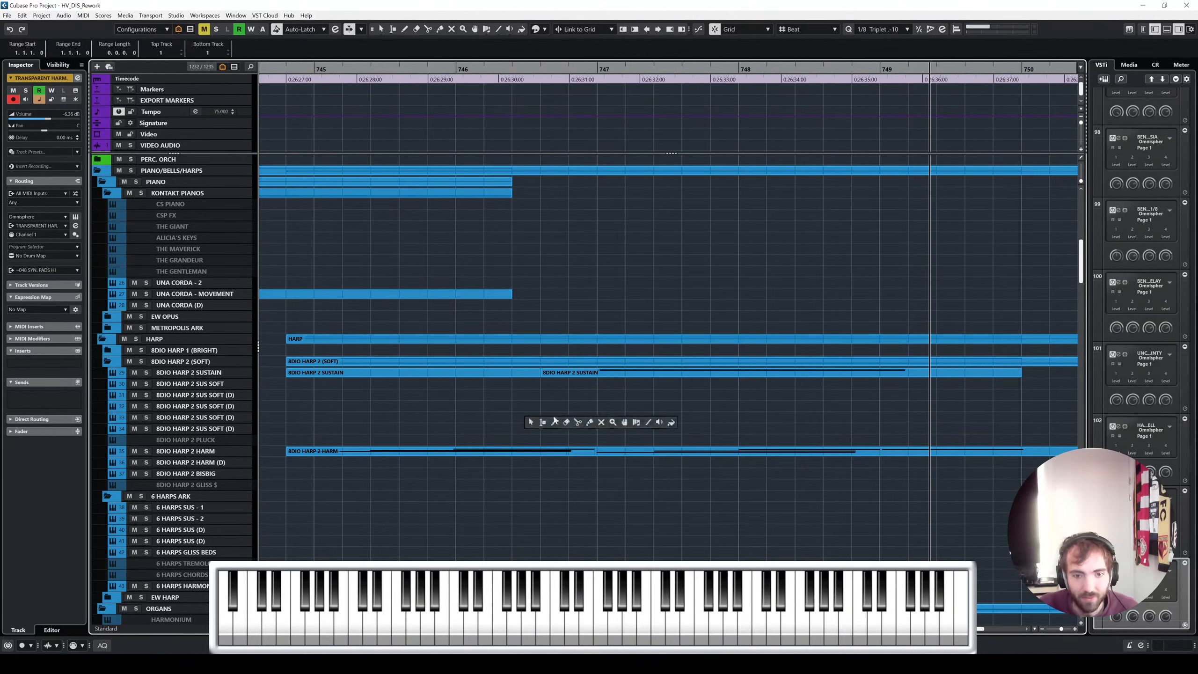
pyautogui.click(578, 423)
pyautogui.click(543, 452)
pyautogui.rightClick(543, 452)
pyautogui.click(546, 454)
# Move the second halves of the split harp sustain and harmonics parts to start at bar 750, beat 5
pyautogui.click(670, 452)
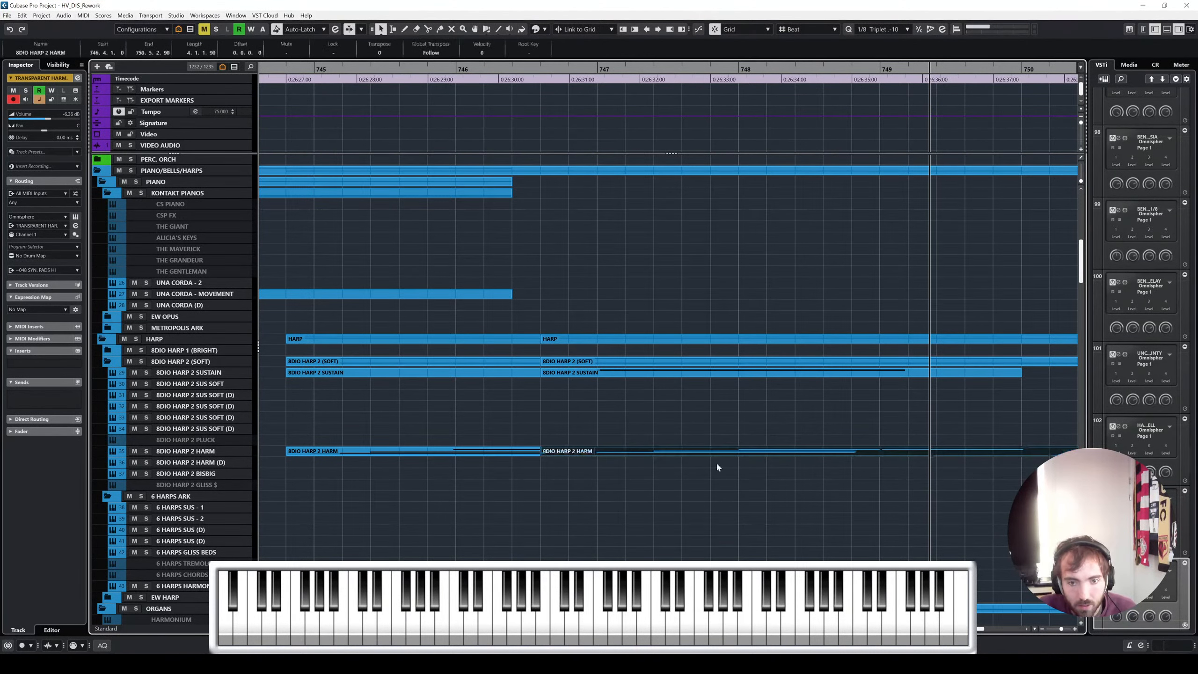
pyautogui.keyDown('shift'); pyautogui.click(707, 372); pyautogui.keyUp('shift')
pyautogui.scroll(-4, 706, 372)
pyautogui.moveTo(718, 374); pyautogui.dragTo(868, 375)
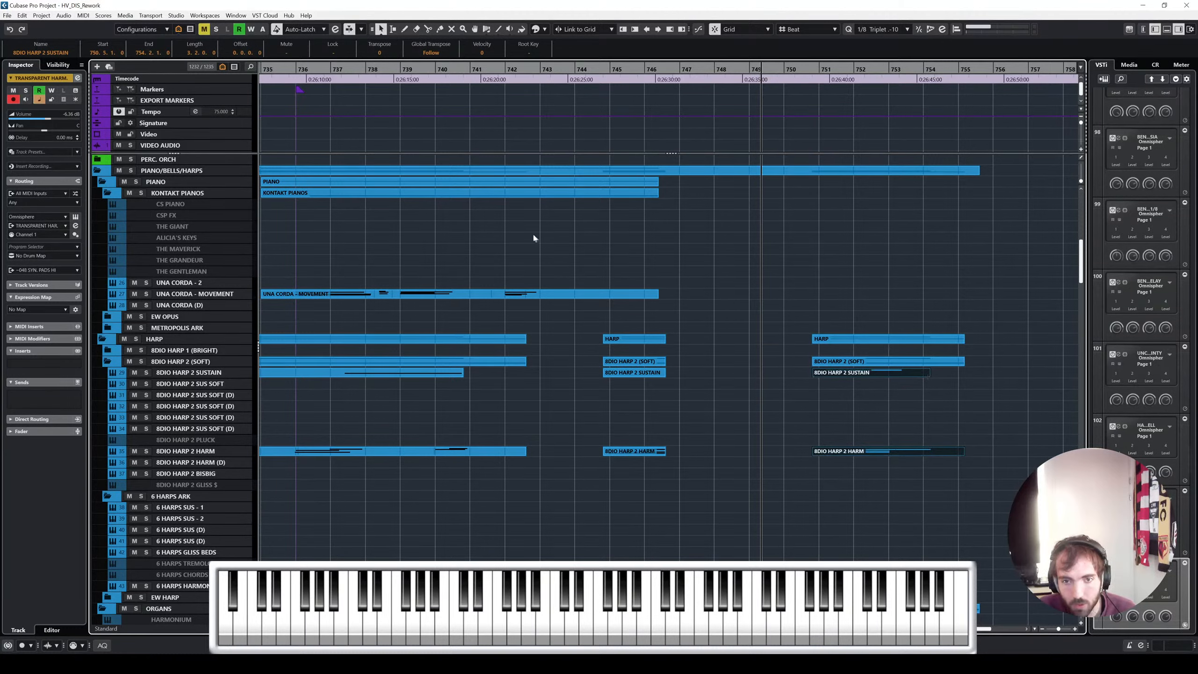
# Start playback around bar 725 and mute the ALTO FLUTE a3 ARK folder plus the 3 BFLUTES LONGS and 3 BFLUTES LONGS 2 tracks
pyautogui.hscroll(-4, 532, 234)
pyautogui.click(313, 69)
pyautogui.press('space')
pyautogui.hscroll(-1, 487, 301)
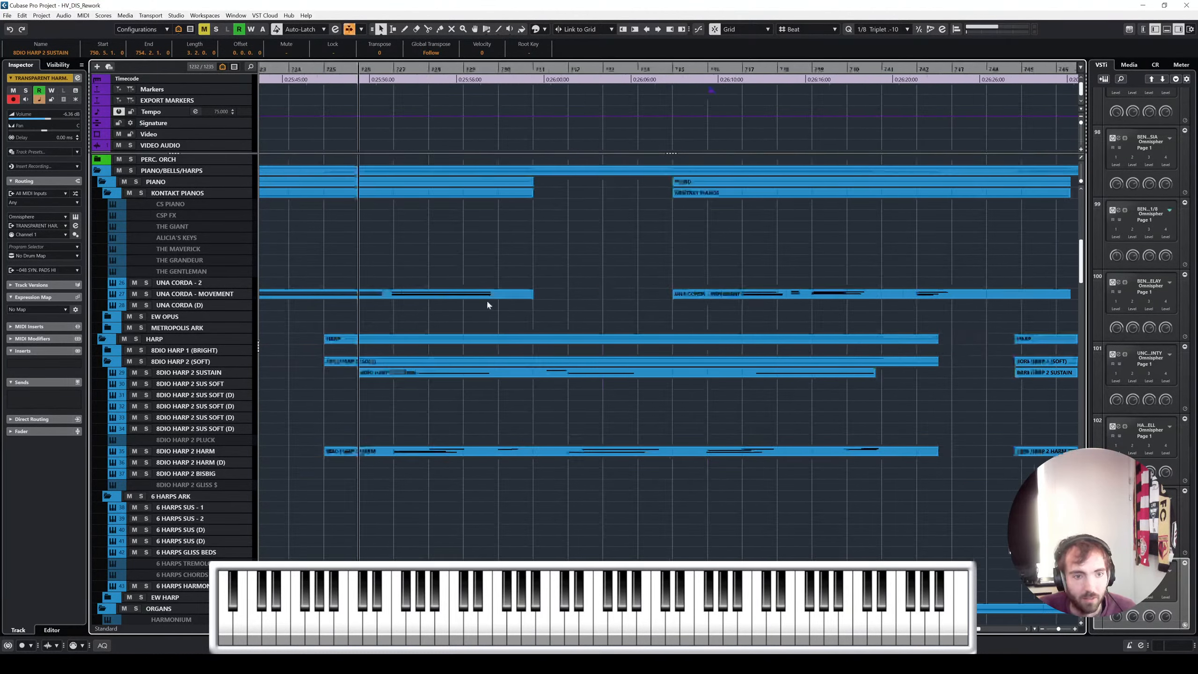
pyautogui.hscroll(-1, 489, 305)
pyautogui.scroll(10, 494, 305)
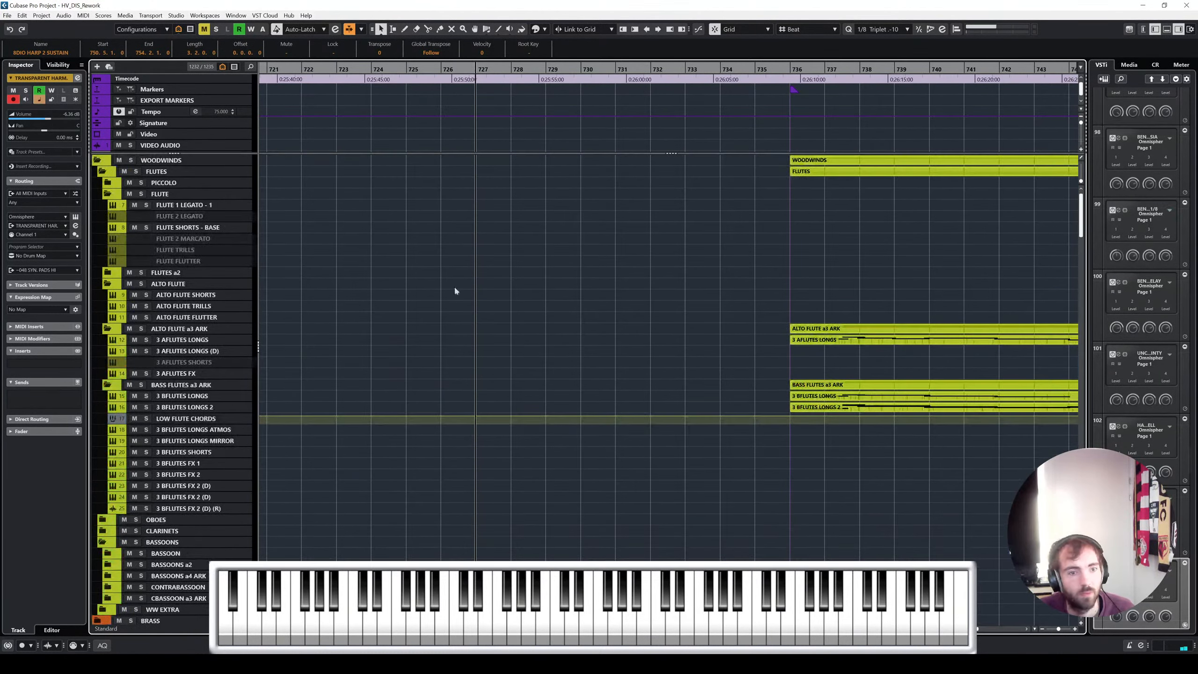
pyautogui.click(129, 328)
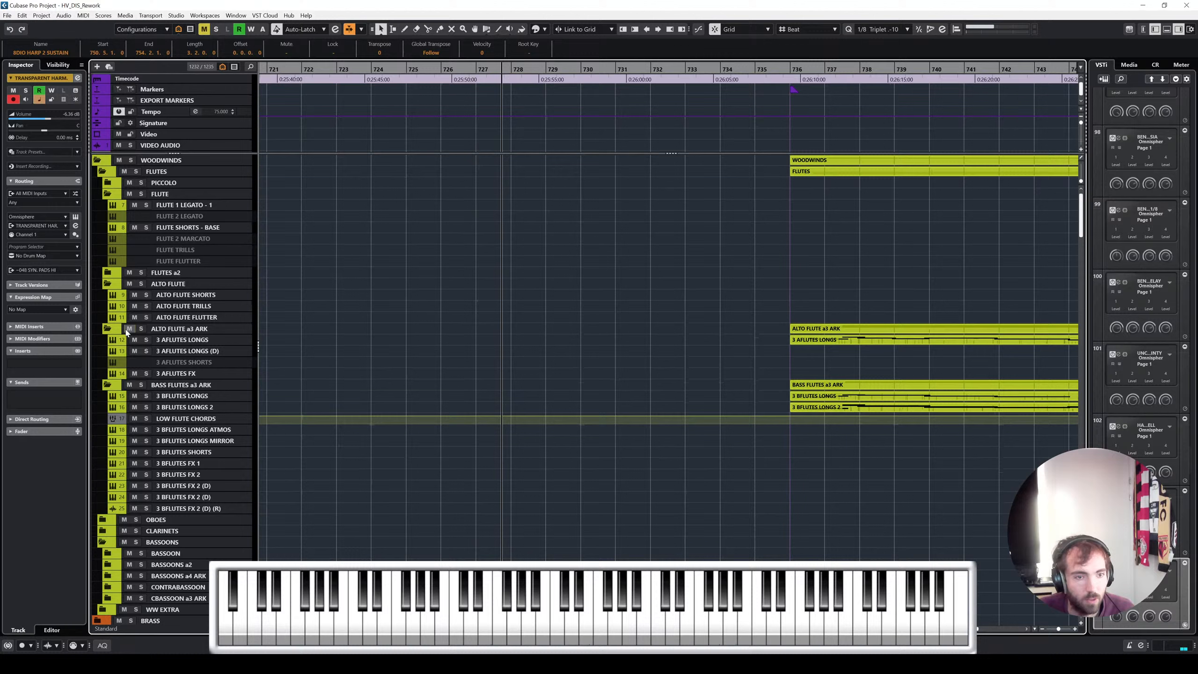
pyautogui.click(134, 396)
pyautogui.click(135, 407)
# Examine the woodwind, piano and harp parts through about bar 746 while listening to the playback
pyautogui.scroll(-2, 521, 380)
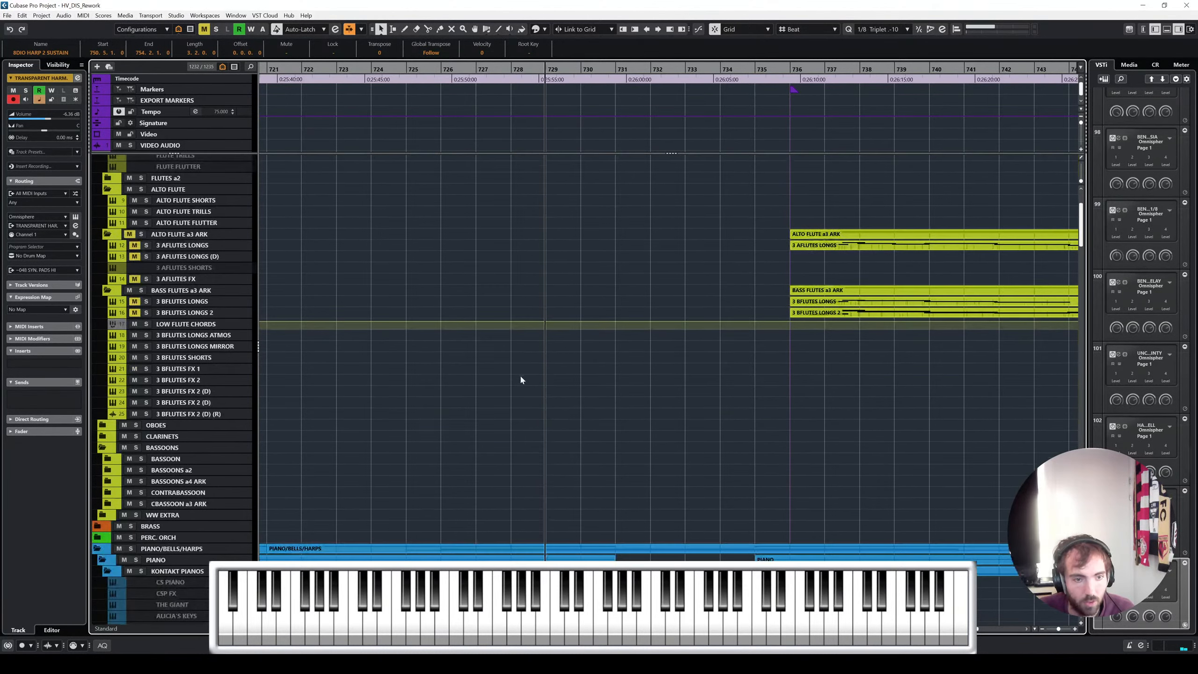
pyautogui.scroll(-3, 670, 408)
pyautogui.hscroll(5, 729, 401)
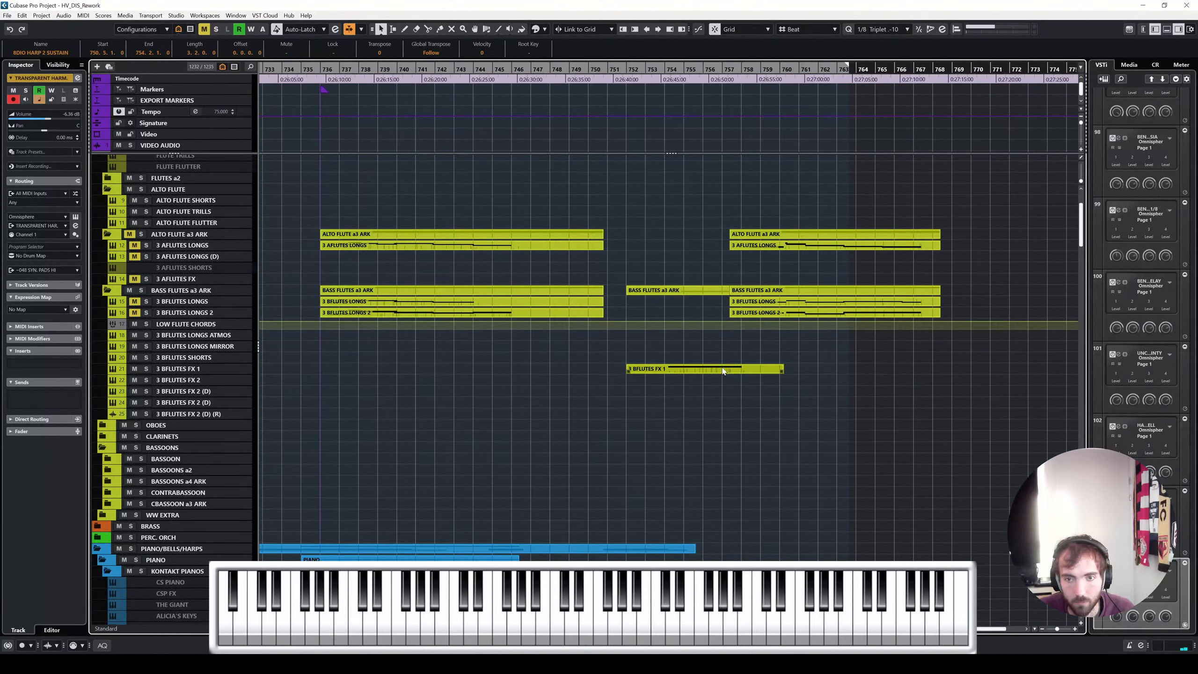
pyautogui.hscroll(-3, 724, 371)
pyautogui.scroll(-6, 721, 368)
pyautogui.scroll(3, 657, 374)
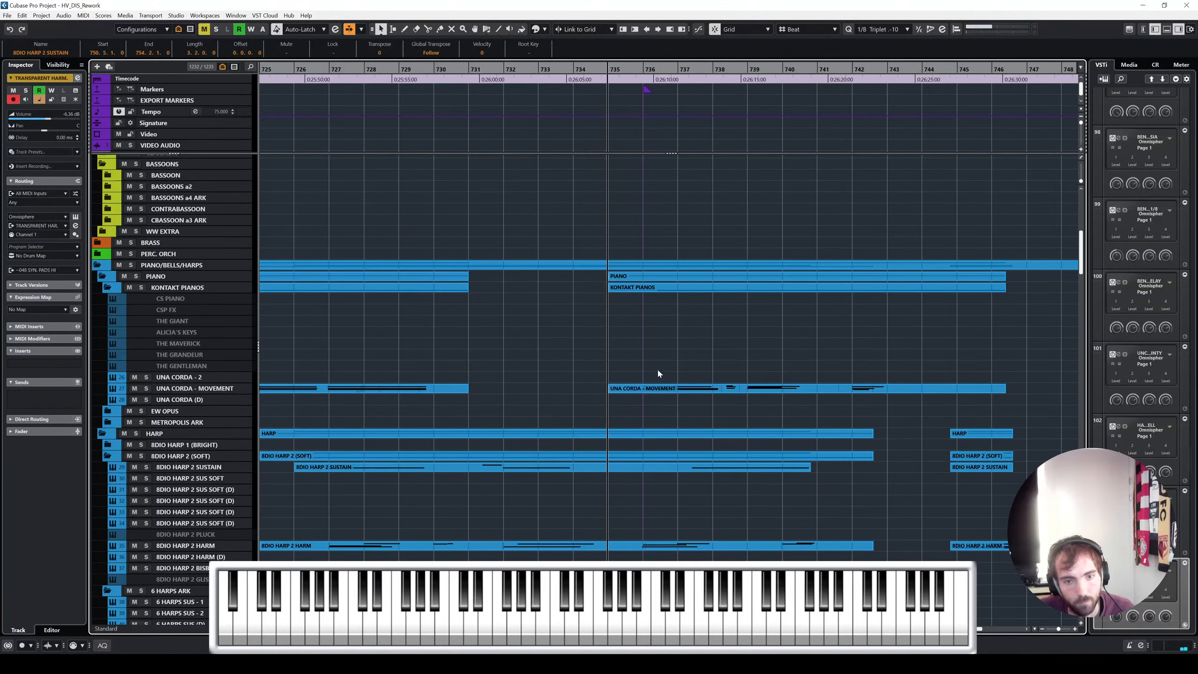
pyautogui.hscroll(1, 668, 368)
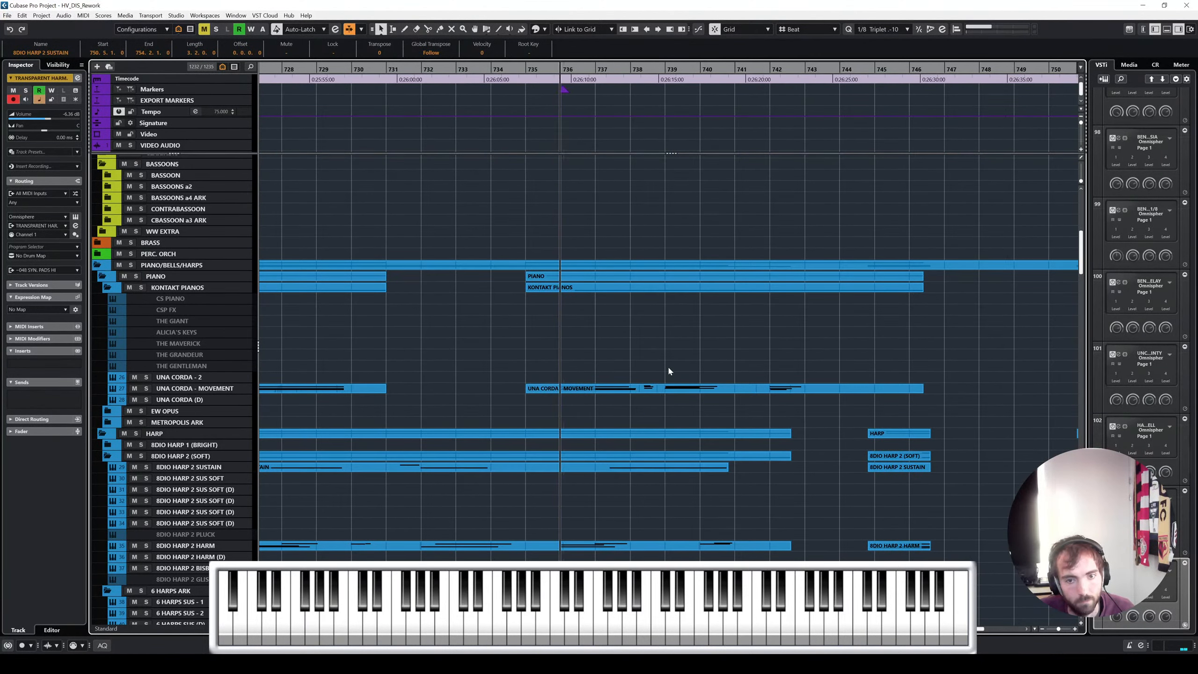
pyautogui.scroll(2, 668, 372)
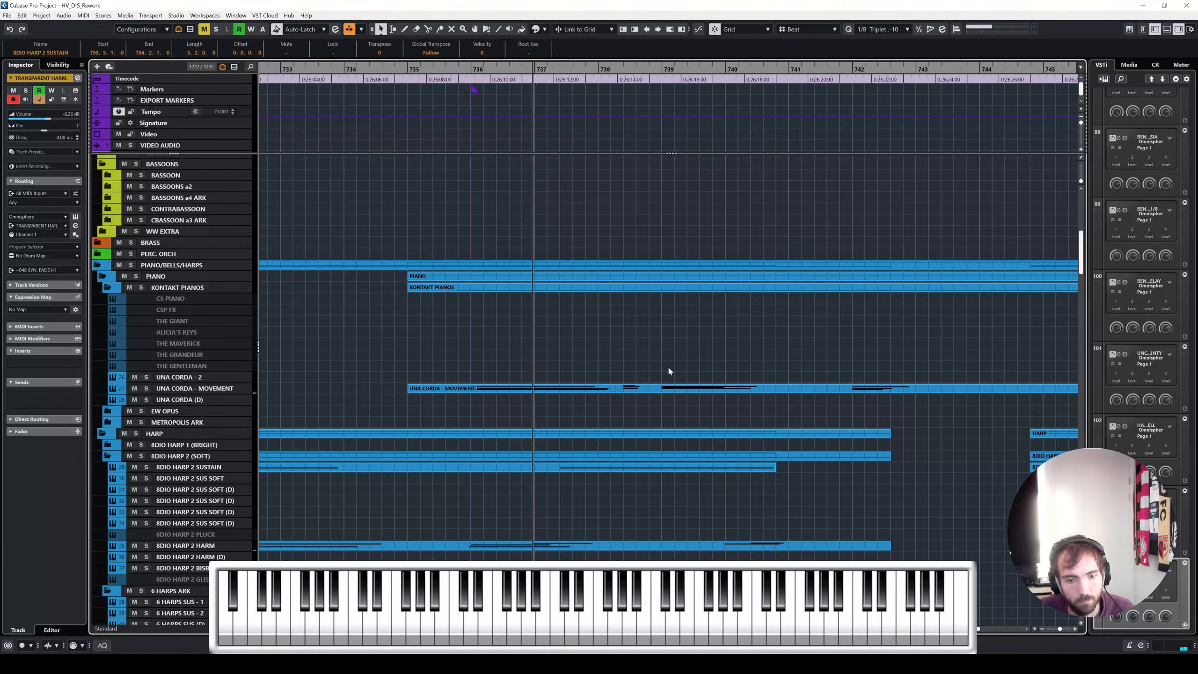
pyautogui.hscroll(2, 669, 368)
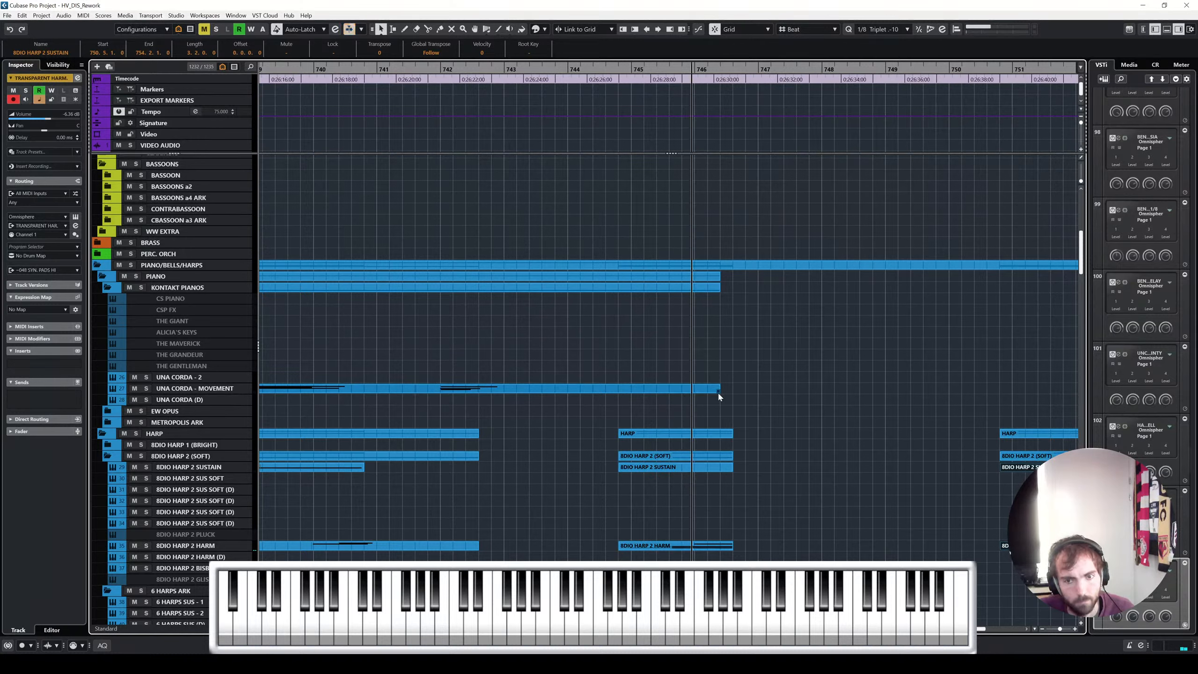
# Record a new chordal piano passage on the UNA CORDA - MOVEMENT track from bar 744 to about bar 753
pyautogui.click(715, 391)
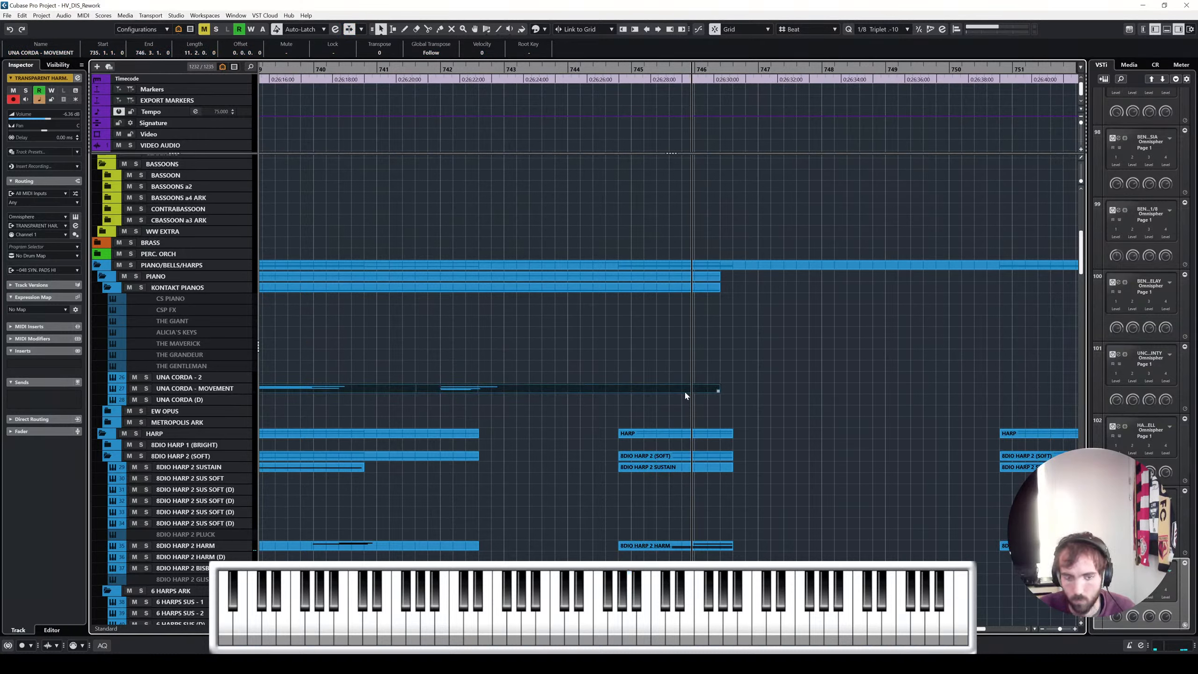
pyautogui.click(224, 390)
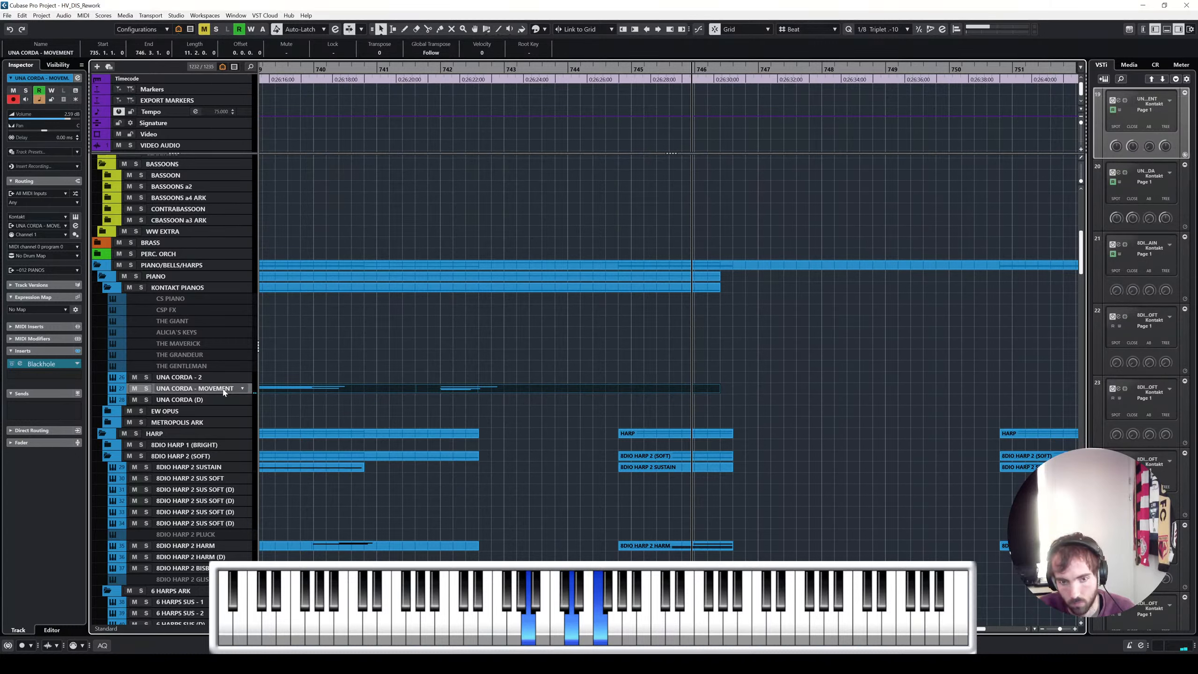
pyautogui.click(563, 69)
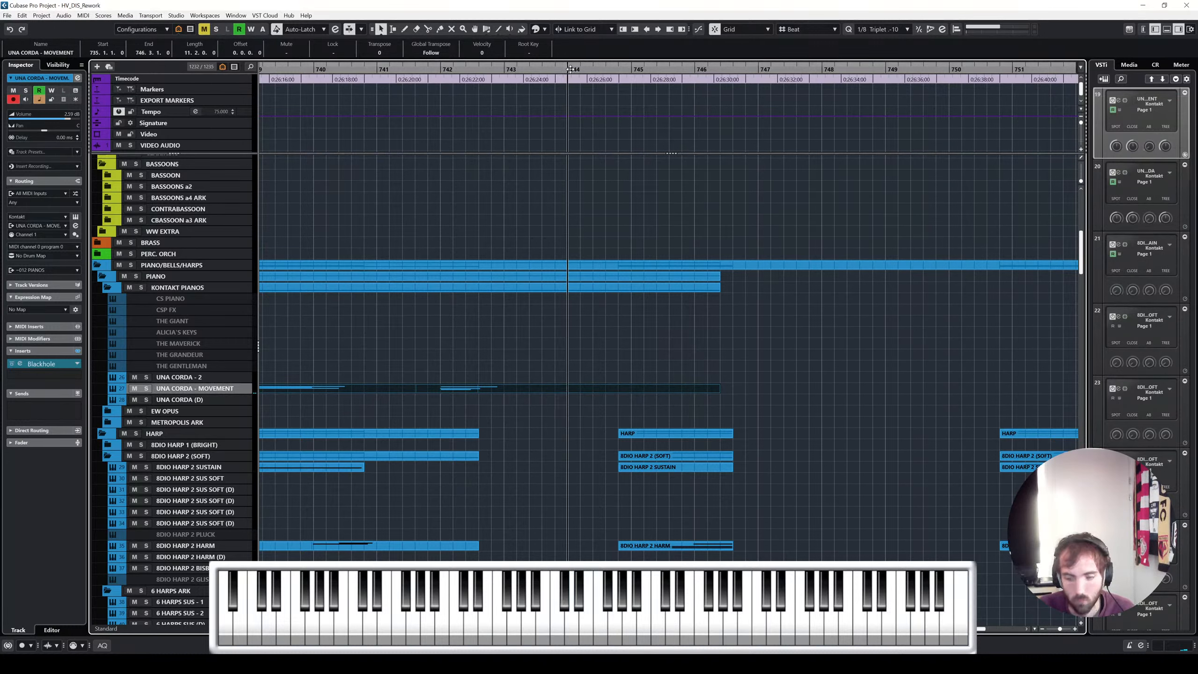
pyautogui.press('KP_Multiply')
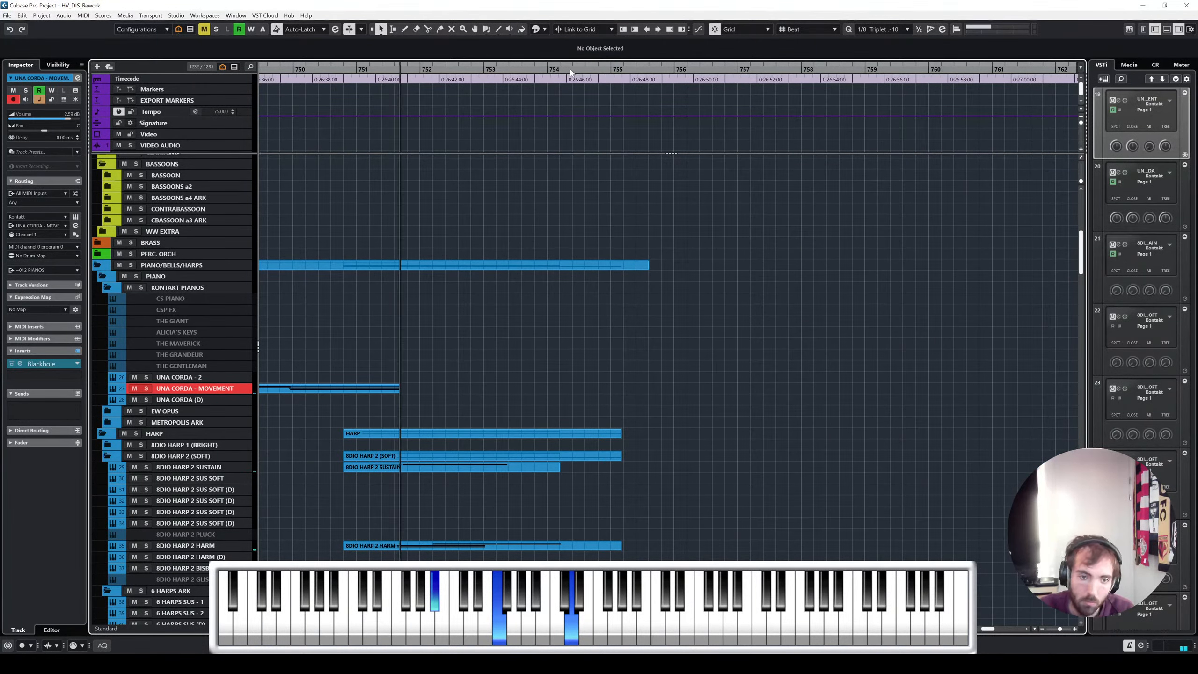
pyautogui.press('space')
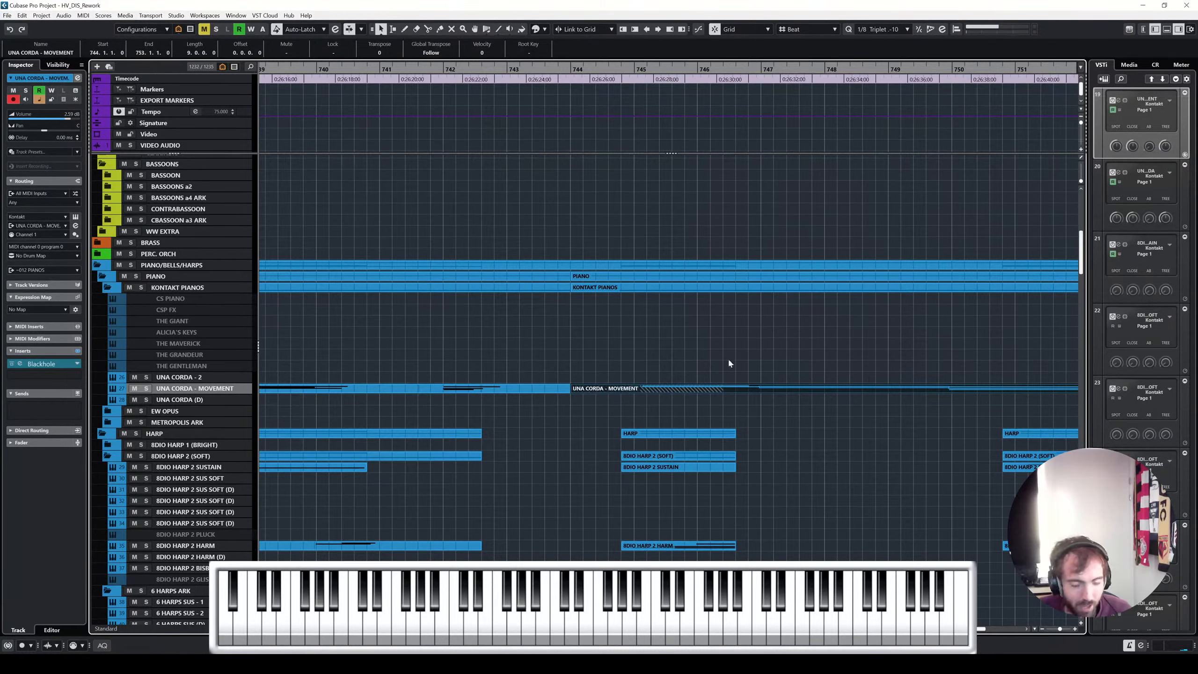
# Review the string, synth, percussion, harp and organ tracks to see which parts cover the ending
pyautogui.keyDown('ctrl'); pyautogui.scroll(-3, 728, 357); pyautogui.keyUp('ctrl')
pyautogui.scroll(-15, 736, 357)
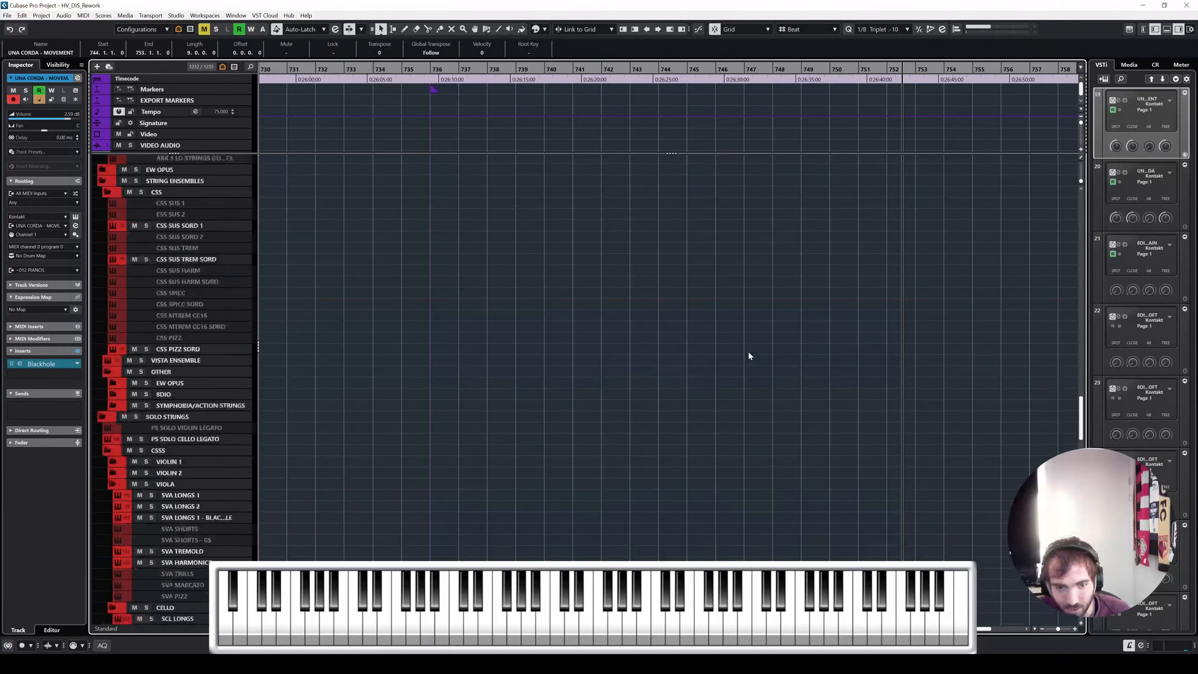
pyautogui.scroll(-10, 749, 356)
pyautogui.keyDown('ctrl'); pyautogui.scroll(-2, 750, 356); pyautogui.keyUp('ctrl')
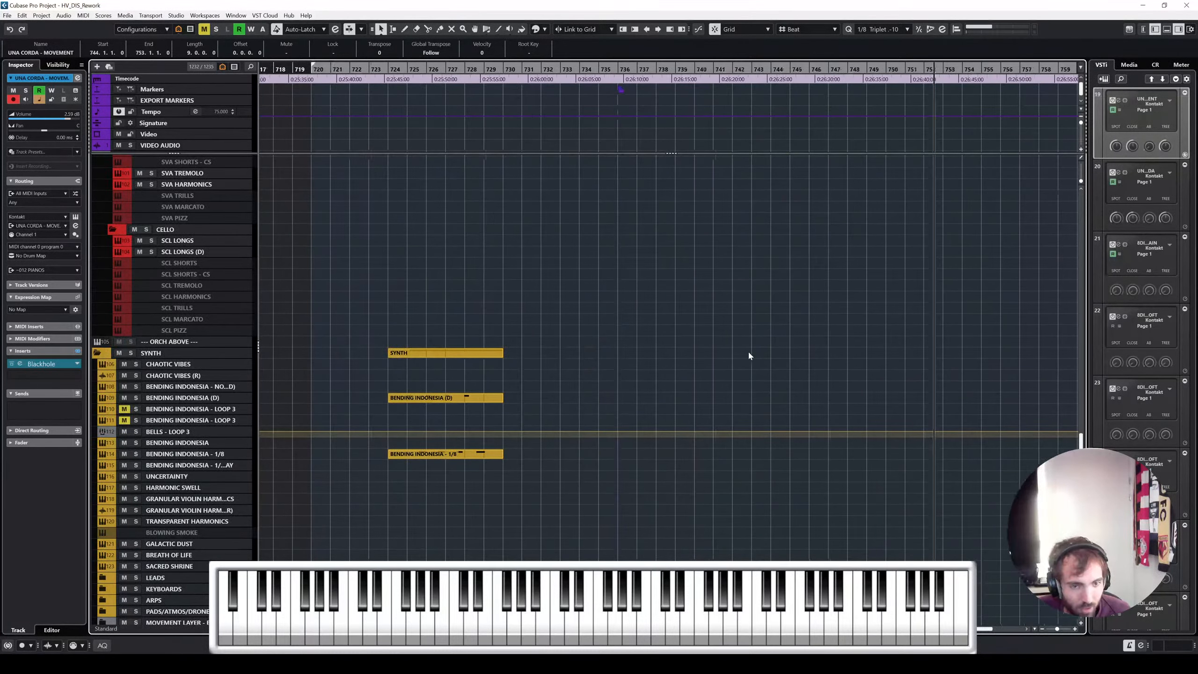
pyautogui.scroll(-12, 683, 350)
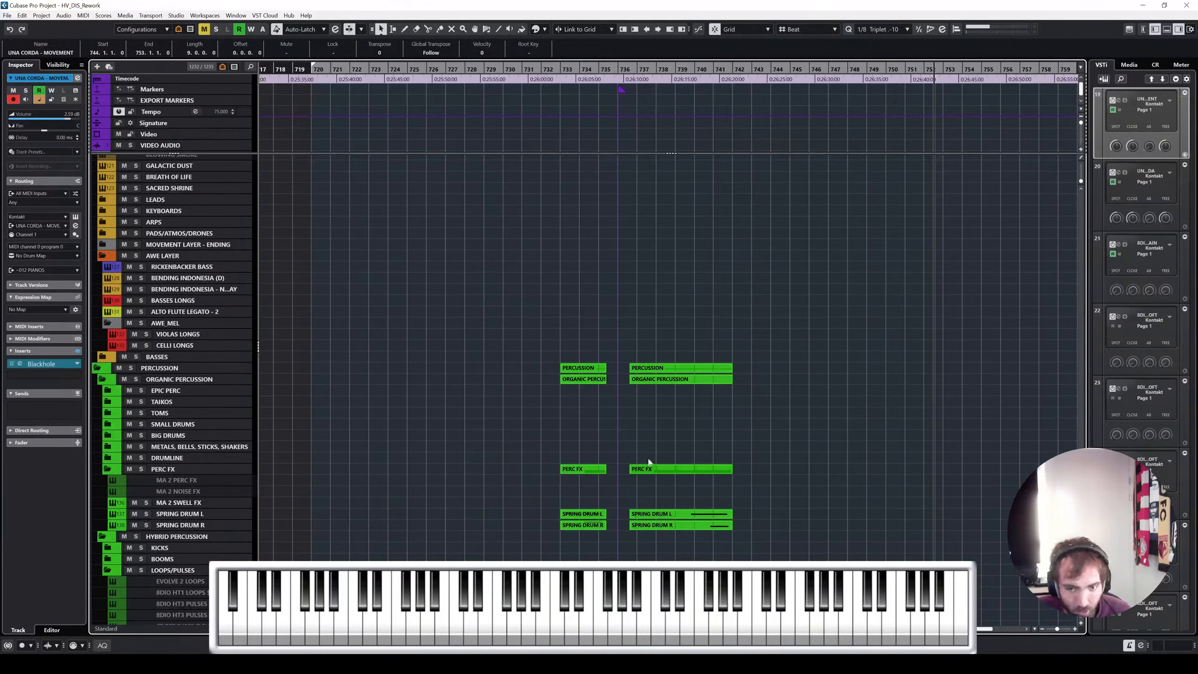
pyautogui.scroll(15, 653, 450)
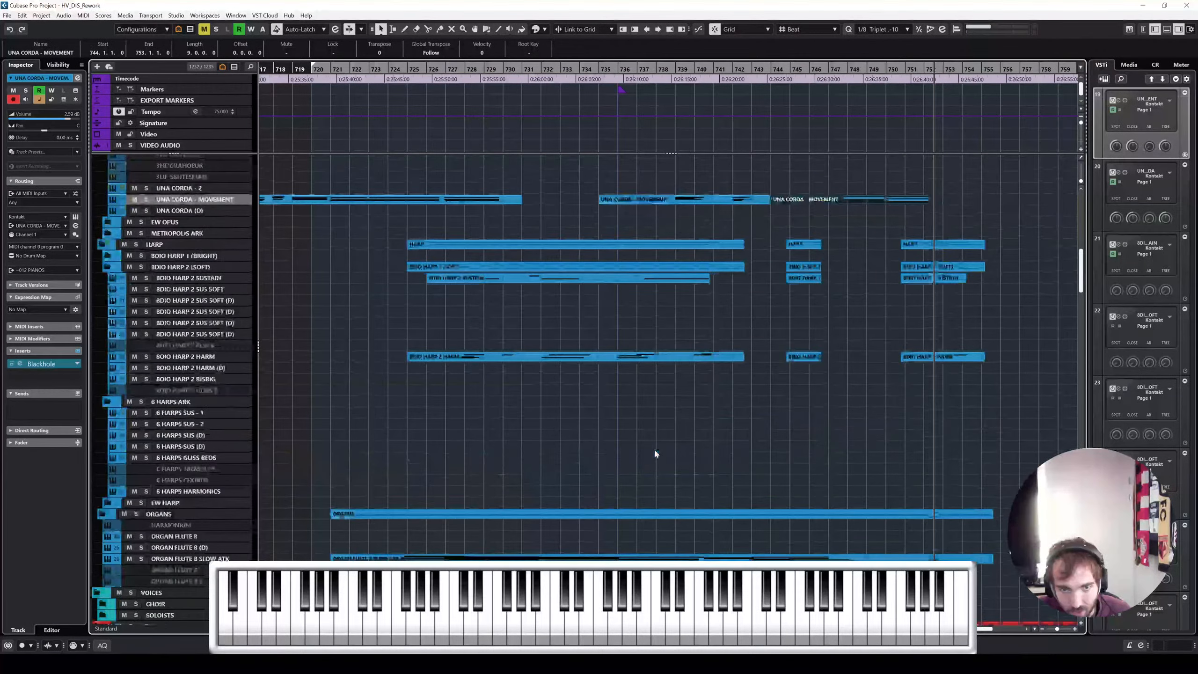
pyautogui.keyDown('ctrl'); pyautogui.scroll(2, 598, 425); pyautogui.keyUp('ctrl')
pyautogui.keyDown('ctrl'); pyautogui.scroll(2, 597, 419); pyautogui.keyUp('ctrl')
# Extend the end of the ORGAN FLUTE 8 SLOW ATK part to bar 759
pyautogui.scroll(-4, 604, 423)
pyautogui.click(611, 465)
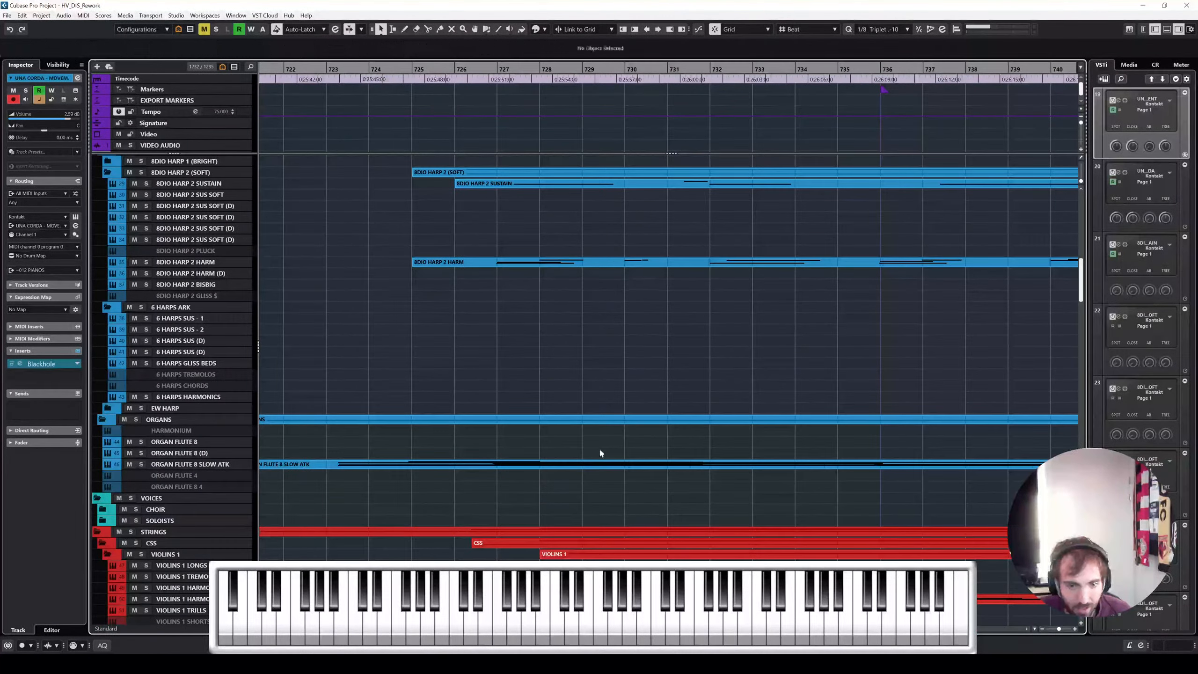
pyautogui.hscroll(6, 625, 466)
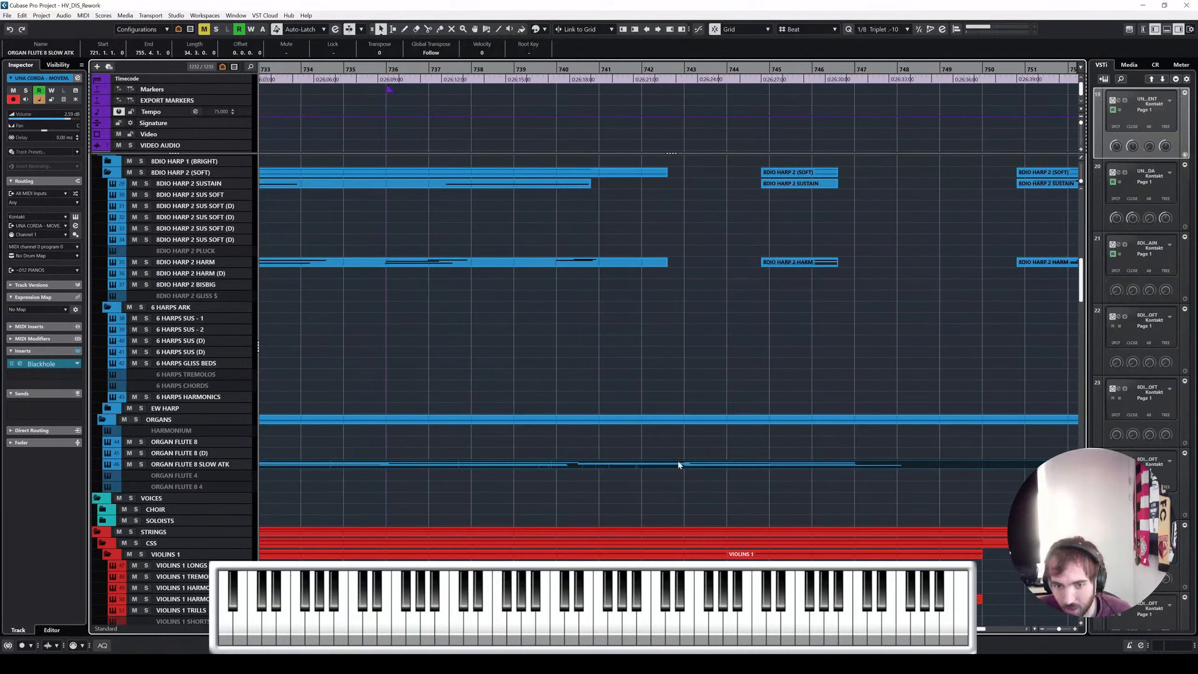
pyautogui.hscroll(-6, 679, 466)
pyautogui.hscroll(6, 678, 465)
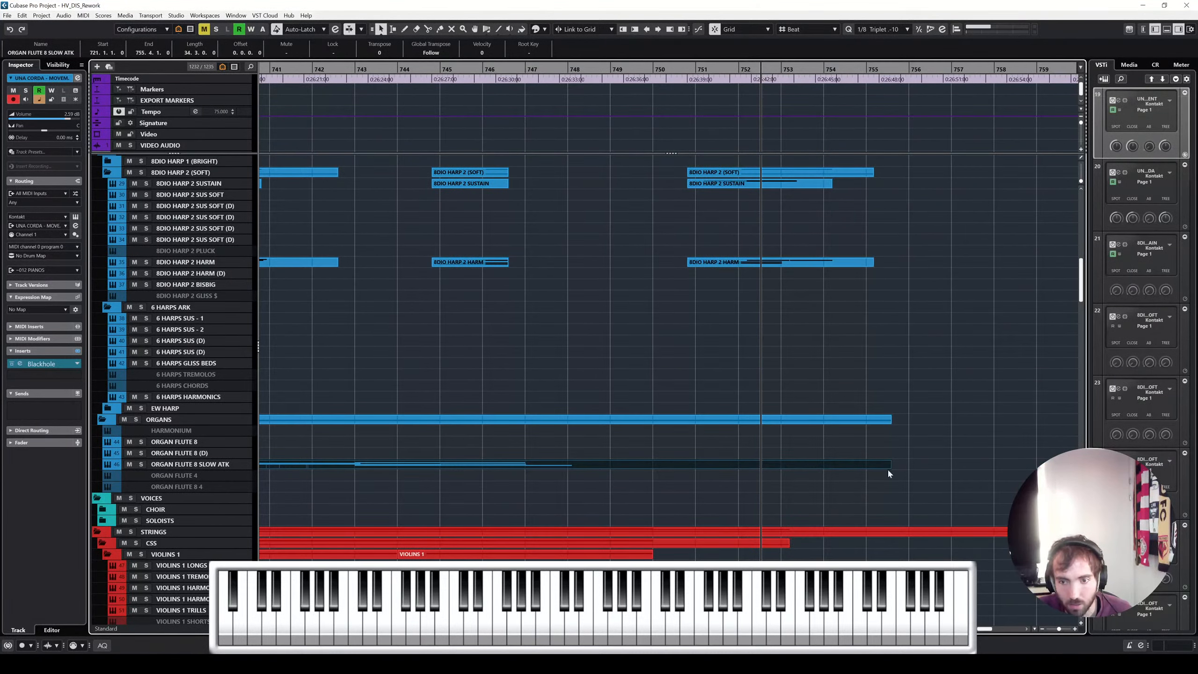
pyautogui.moveTo(890, 468); pyautogui.dragTo(1036, 466)
# Compare the organ part's span with the piano and harp parts, and open the ORGAN FLUTE 8 SLOW ATK part in the Key Editor
pyautogui.hscroll(-7, 900, 448)
pyautogui.scroll(-2, 819, 358)
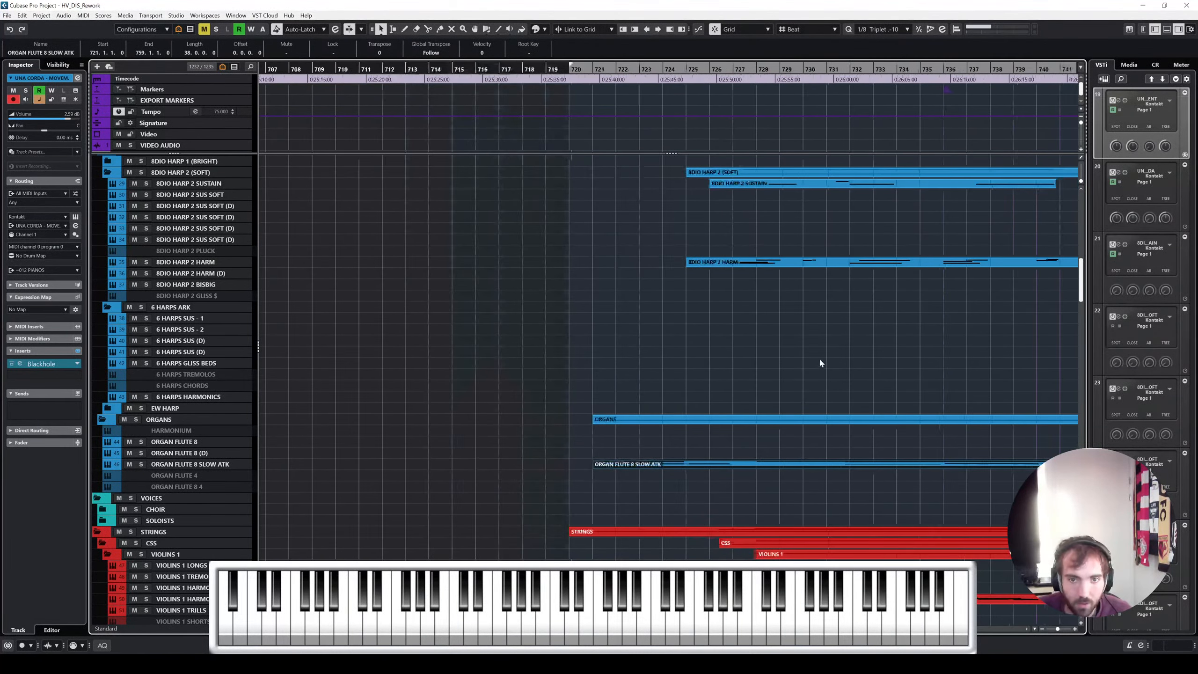
pyautogui.hscroll(2, 819, 356)
pyautogui.scroll(2, 759, 357)
pyautogui.hscroll(2, 759, 358)
pyautogui.scroll(3, 805, 347)
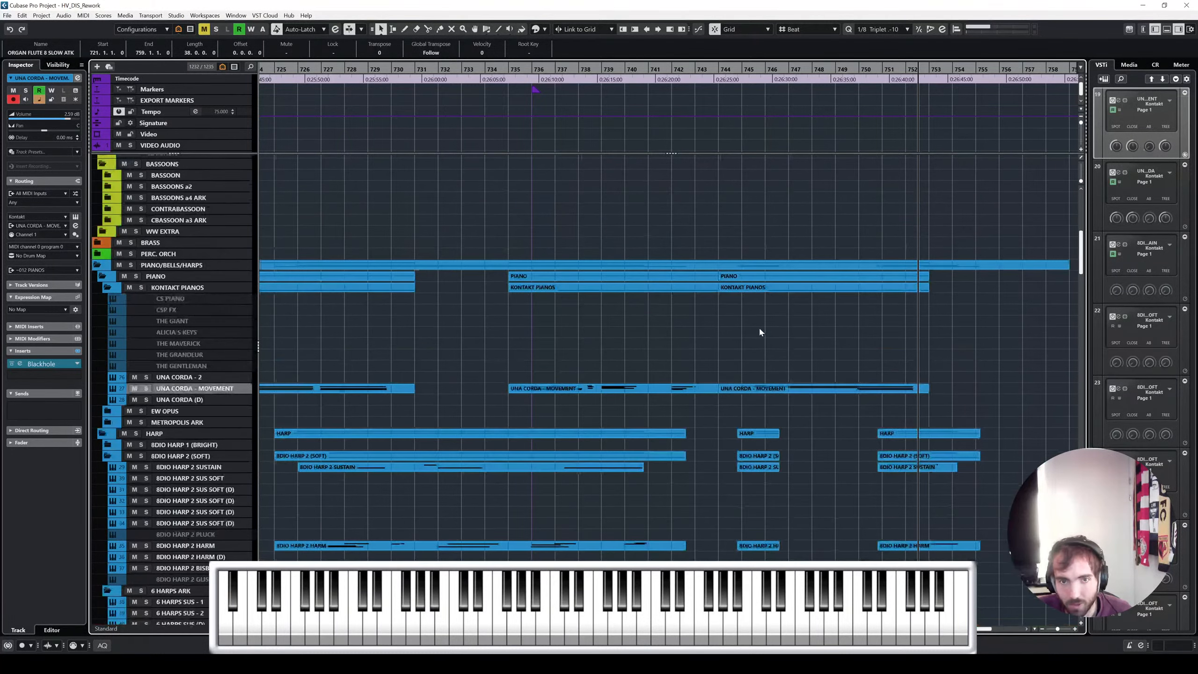
pyautogui.hscroll(-1, 500, 349)
pyautogui.scroll(-5, 486, 358)
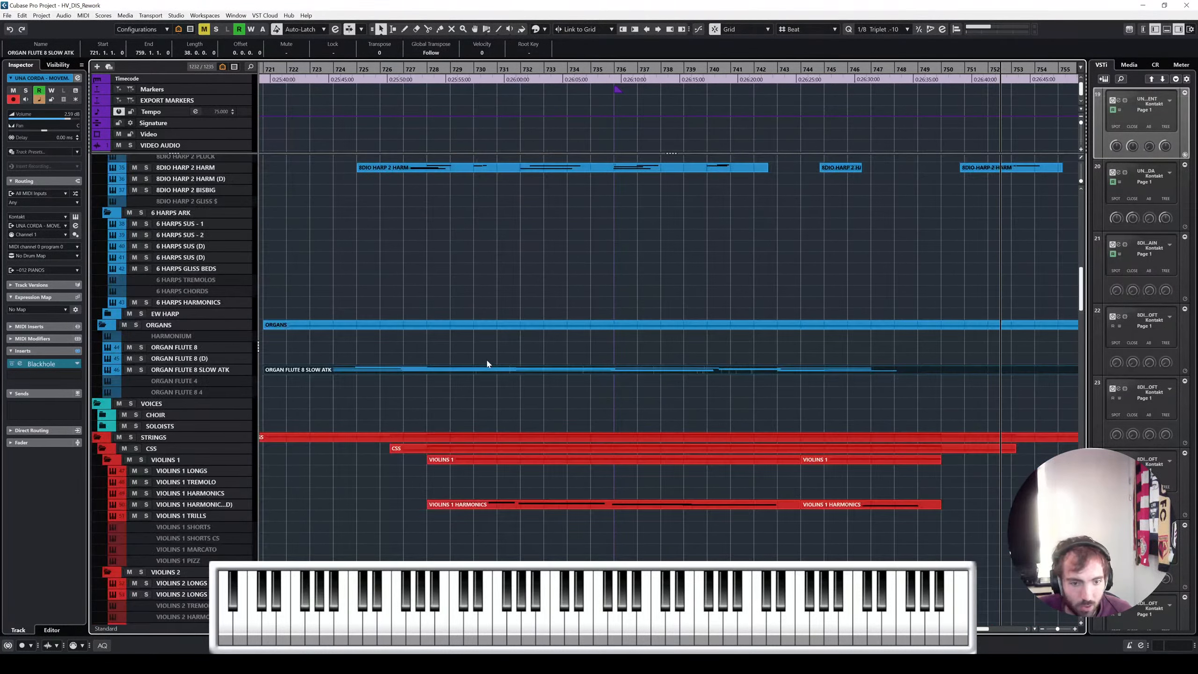
pyautogui.doubleClick(484, 370)
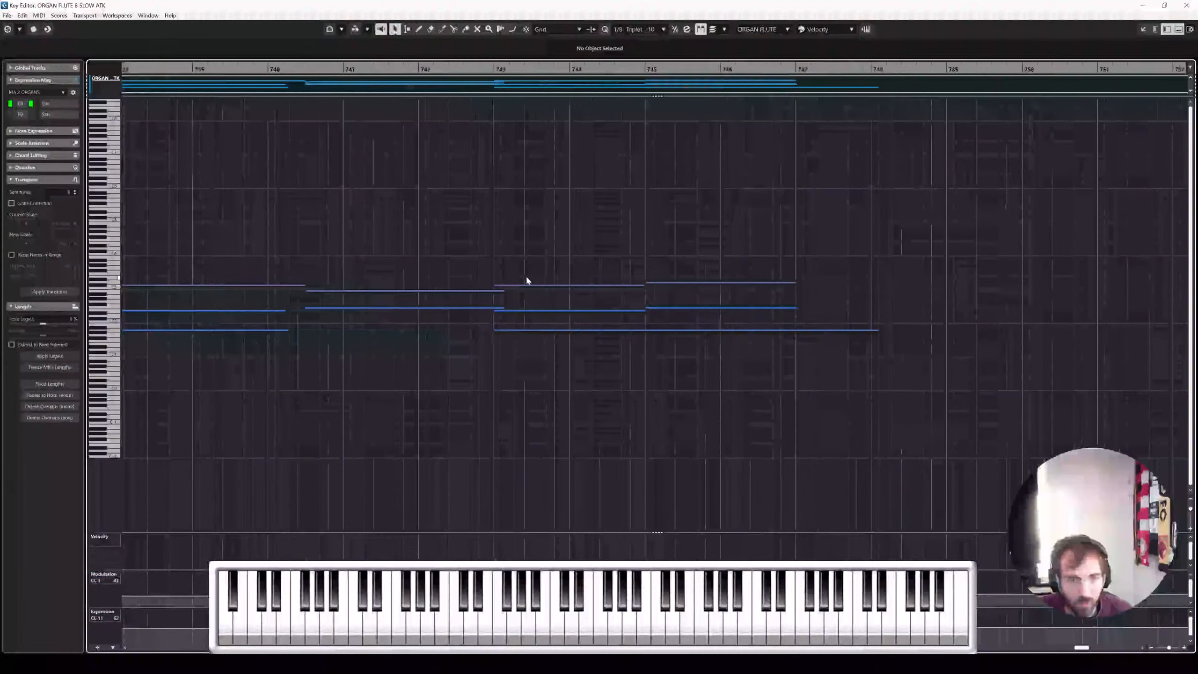
# Play the organ part from its early notes and add a marker named A at bar 727 on the Markers track
pyautogui.scroll(2, 520, 203)
pyautogui.hscroll(-2, 520, 204)
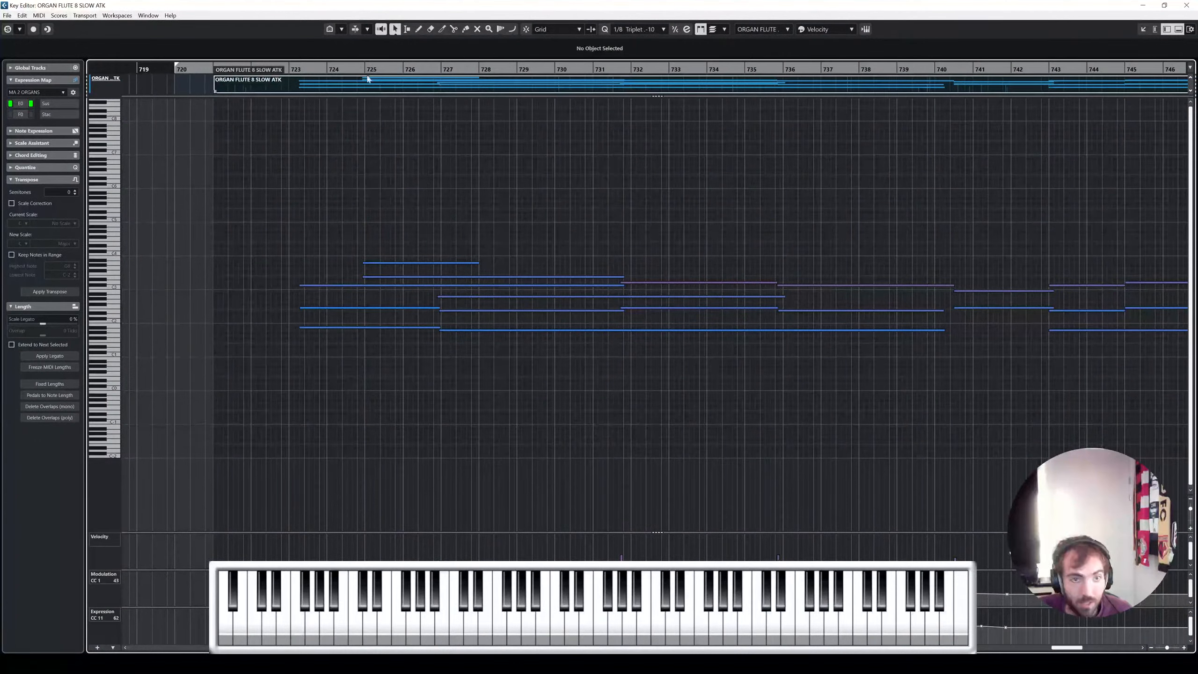
pyautogui.moveTo(365, 69); pyautogui.dragTo(401, 70)
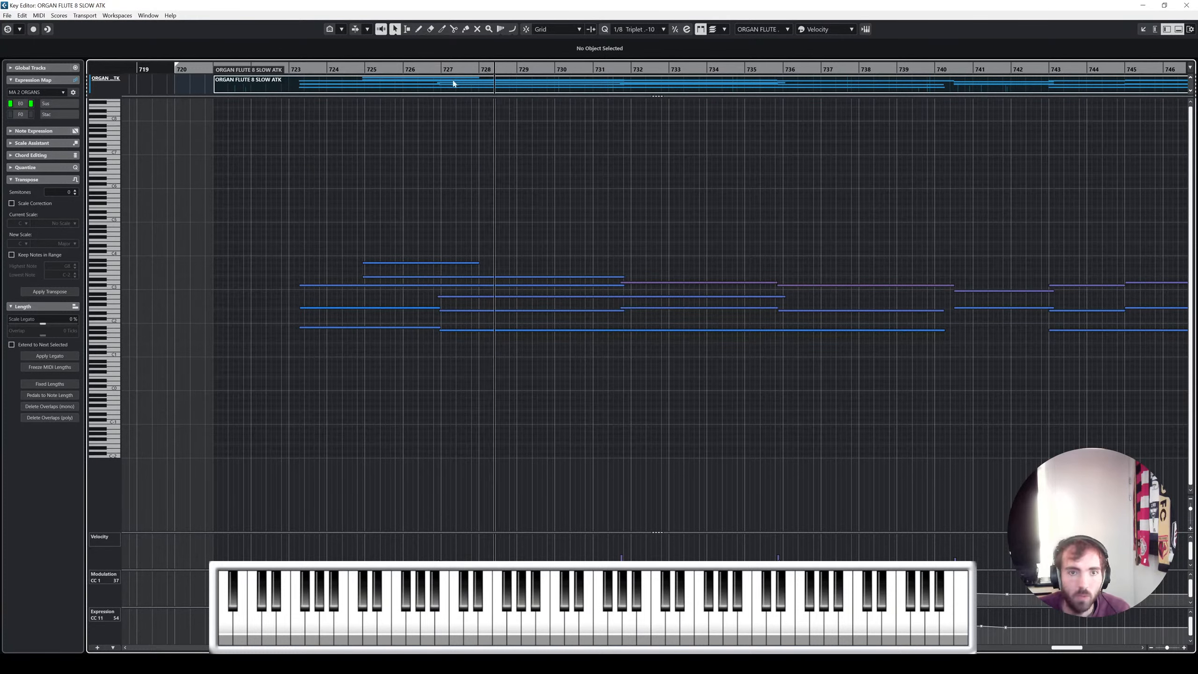
pyautogui.click(1187, 6)
pyautogui.rightClick(532, 93)
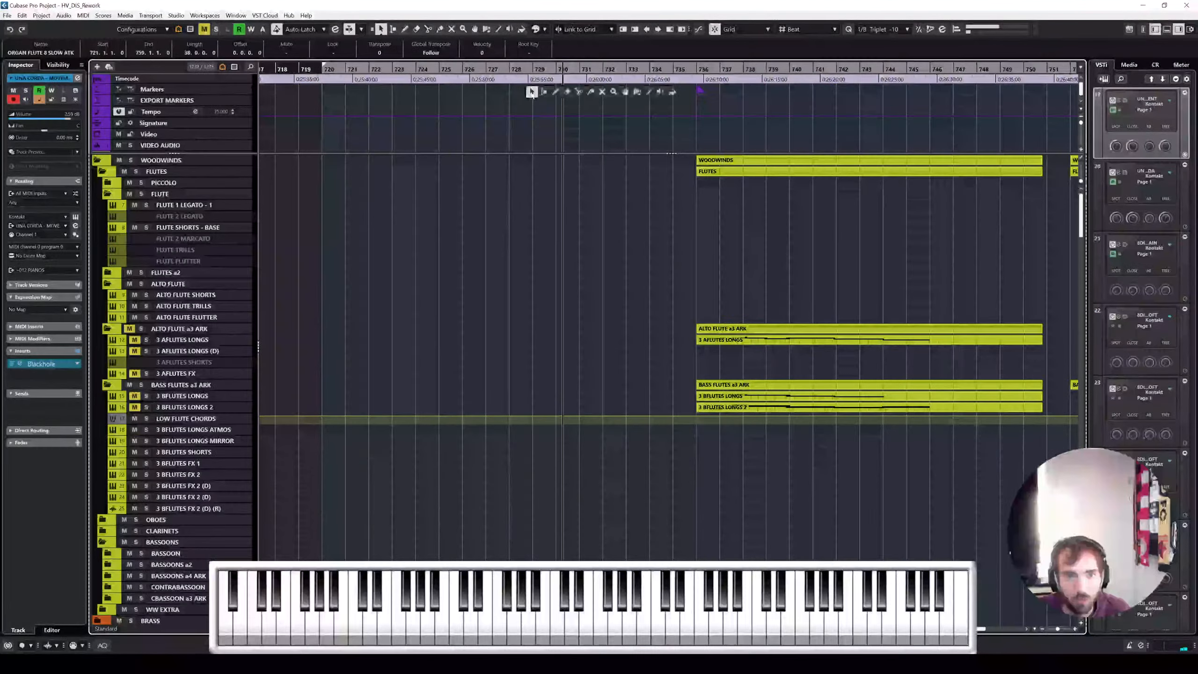
pyautogui.click(555, 92)
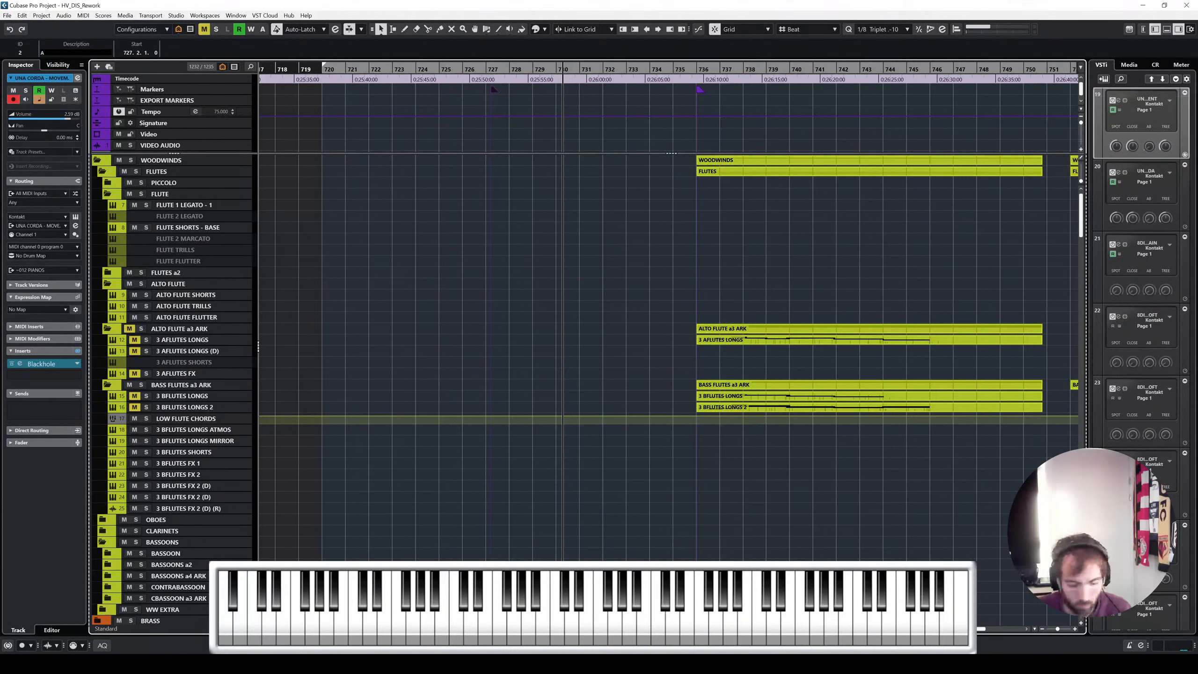
# Follow the organ's next chord change in the Key Editor and add a marker in bar 731 on the Markers track
pyautogui.scroll(-10, 613, 345)
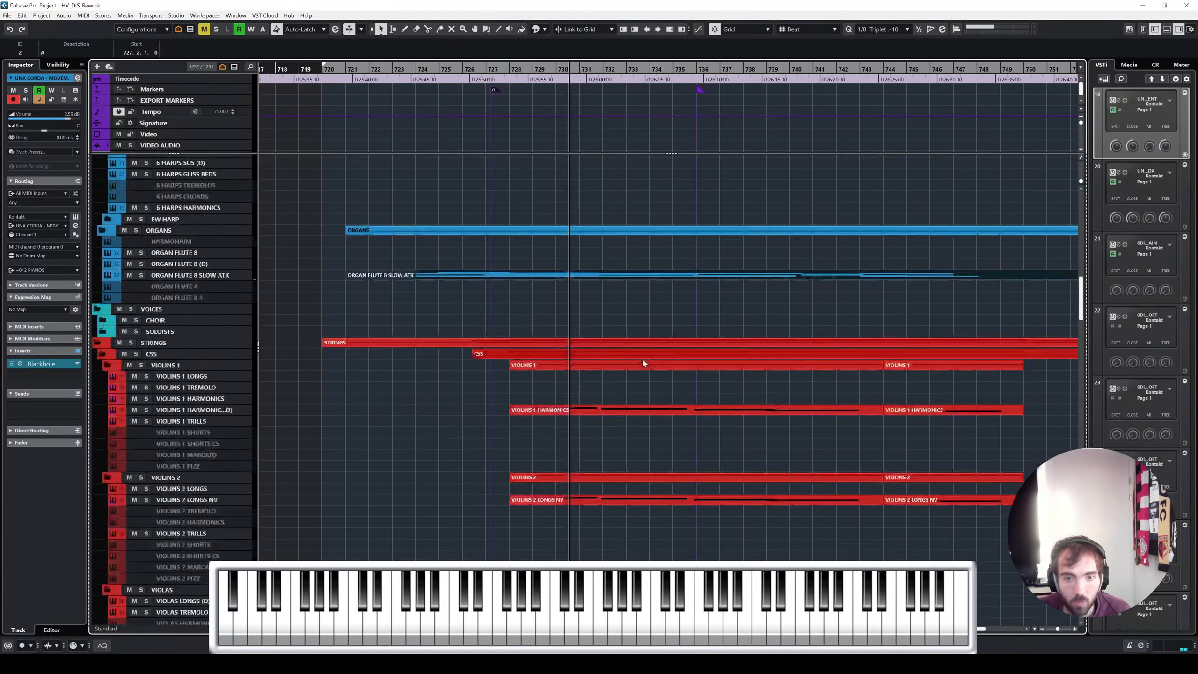
pyautogui.doubleClick(640, 276)
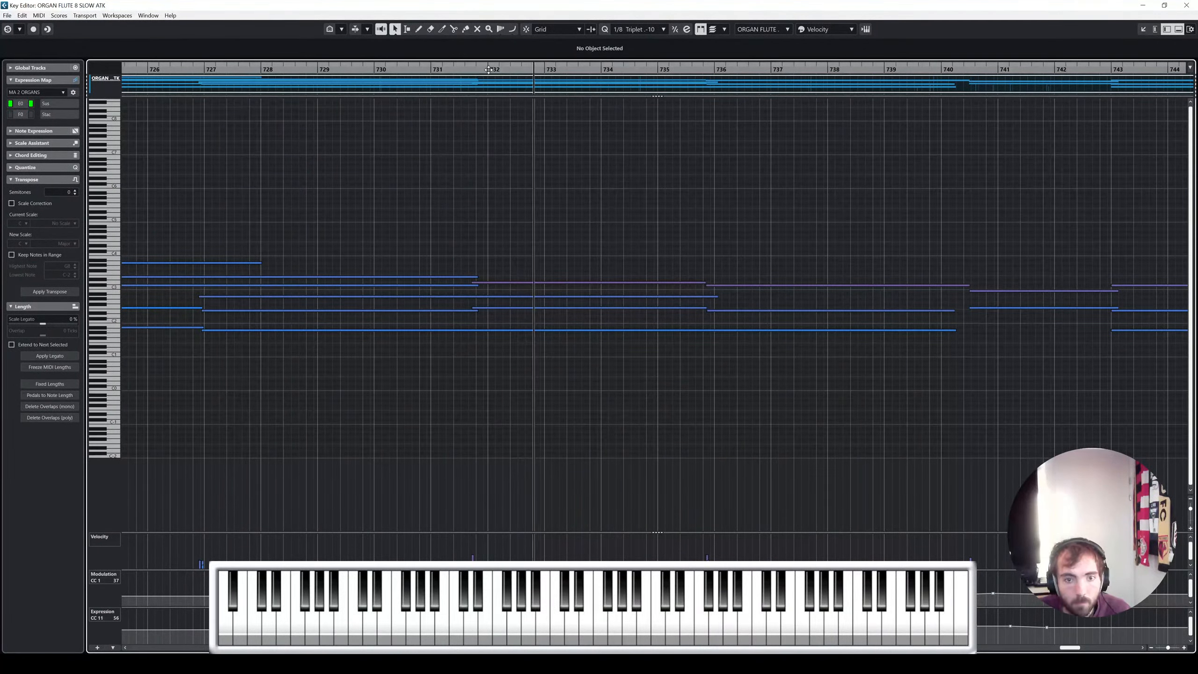
pyautogui.click(524, 296)
pyautogui.click(523, 301)
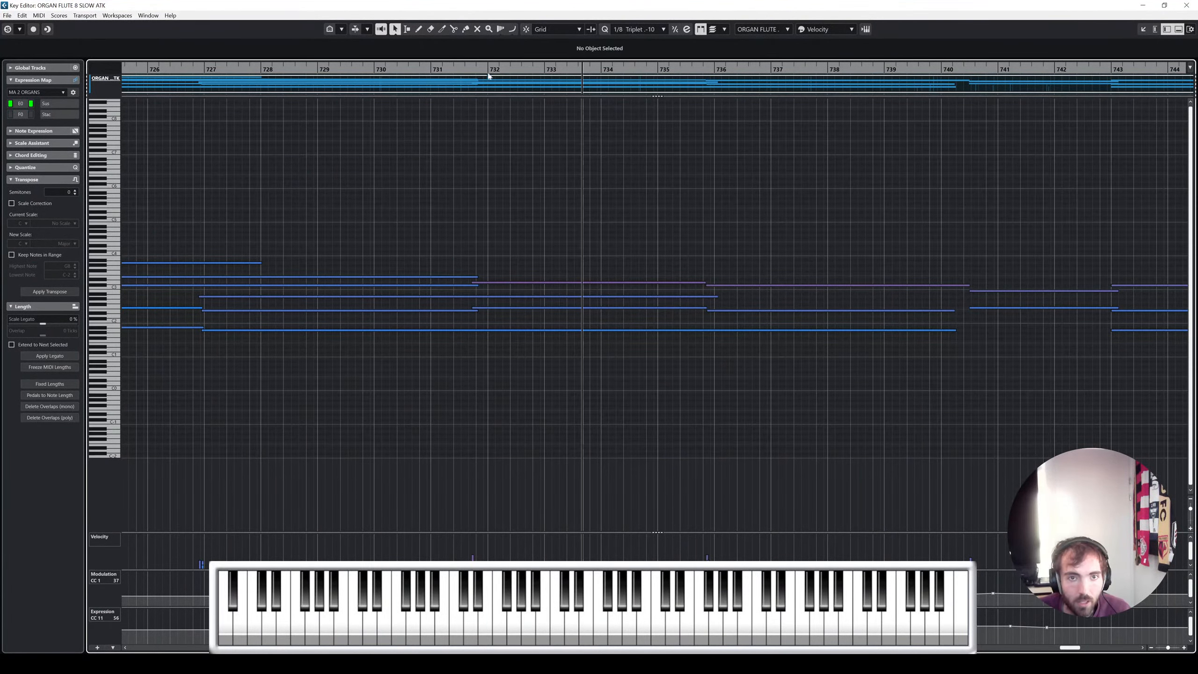
pyautogui.click(1195, 4)
pyautogui.scroll(10, 603, 310)
pyautogui.rightClick(600, 107)
pyautogui.click(622, 105)
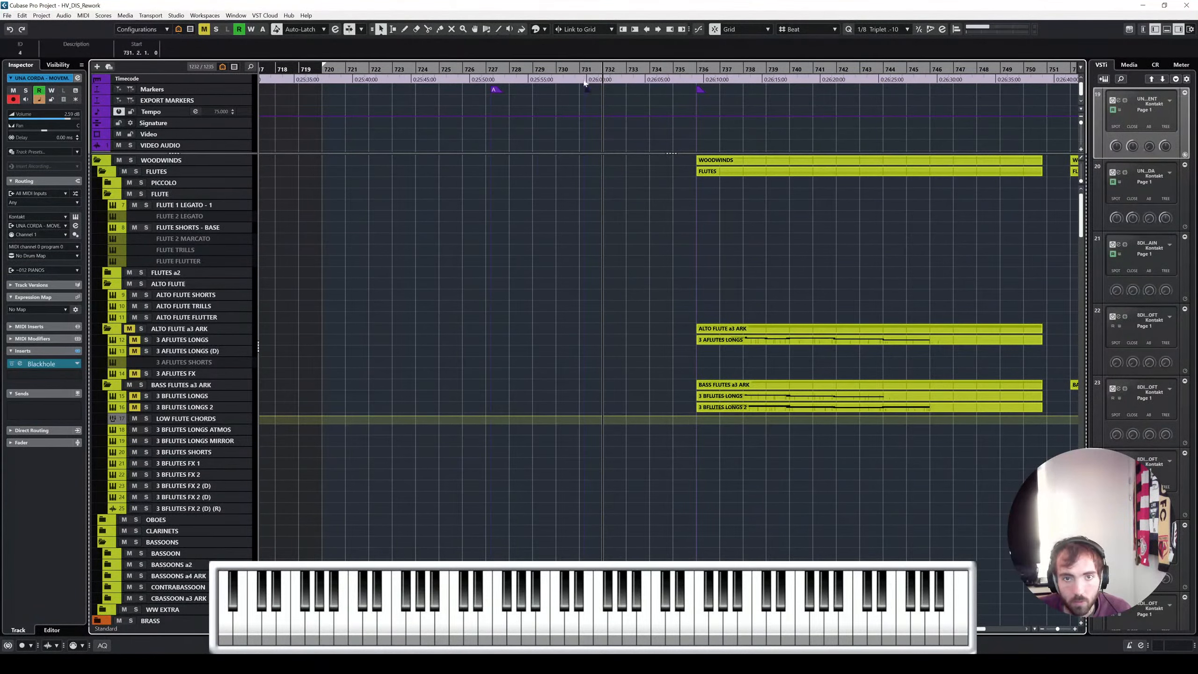
# Reopen the ORGAN FLUTE 8 SLOW ATK part and show the Markers track in the Key Editor
pyautogui.scroll(-15, 618, 298)
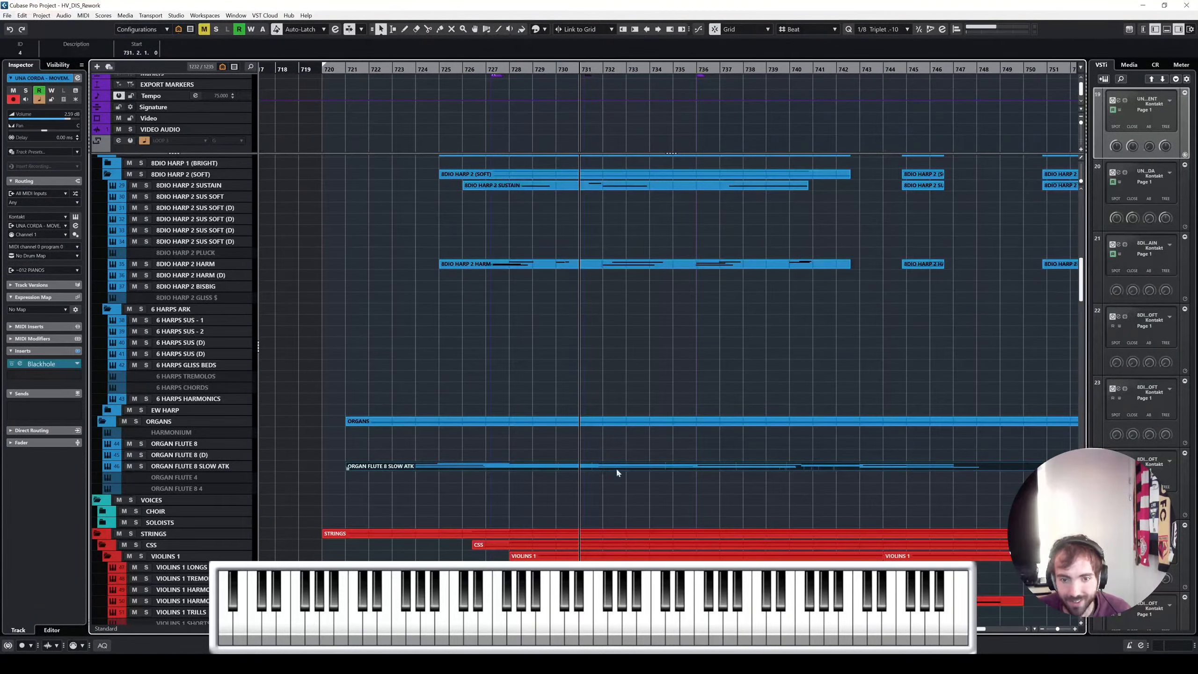
pyautogui.doubleClick(616, 467)
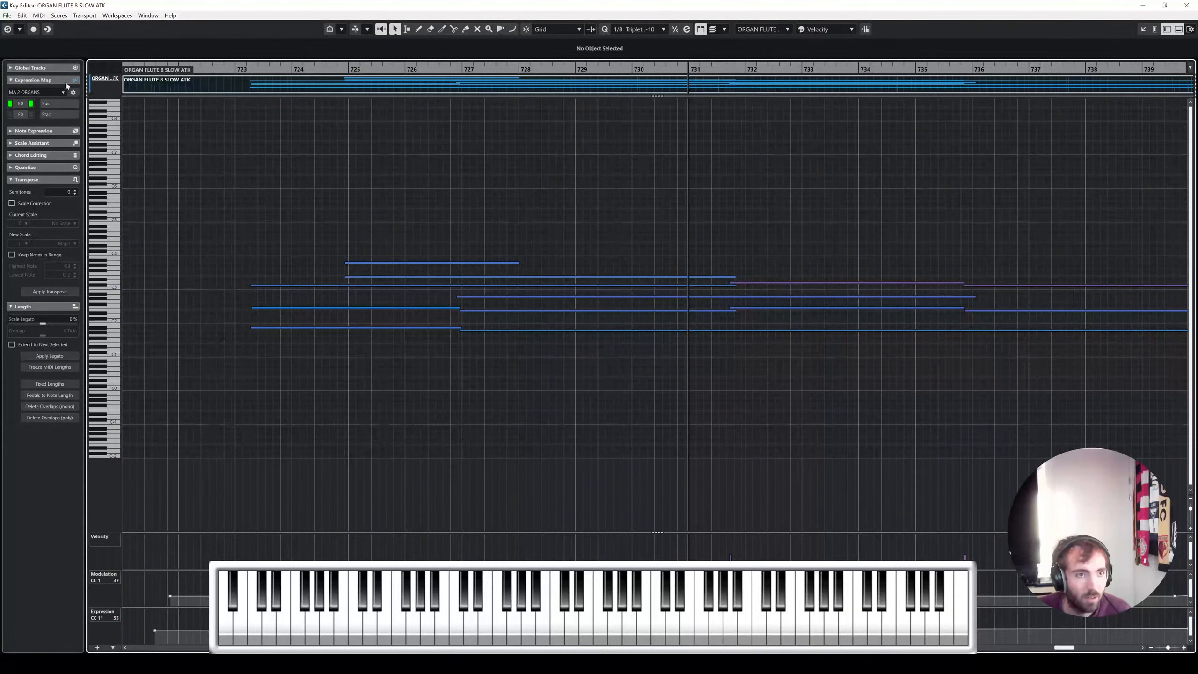
pyautogui.click(43, 68)
pyautogui.click(27, 94)
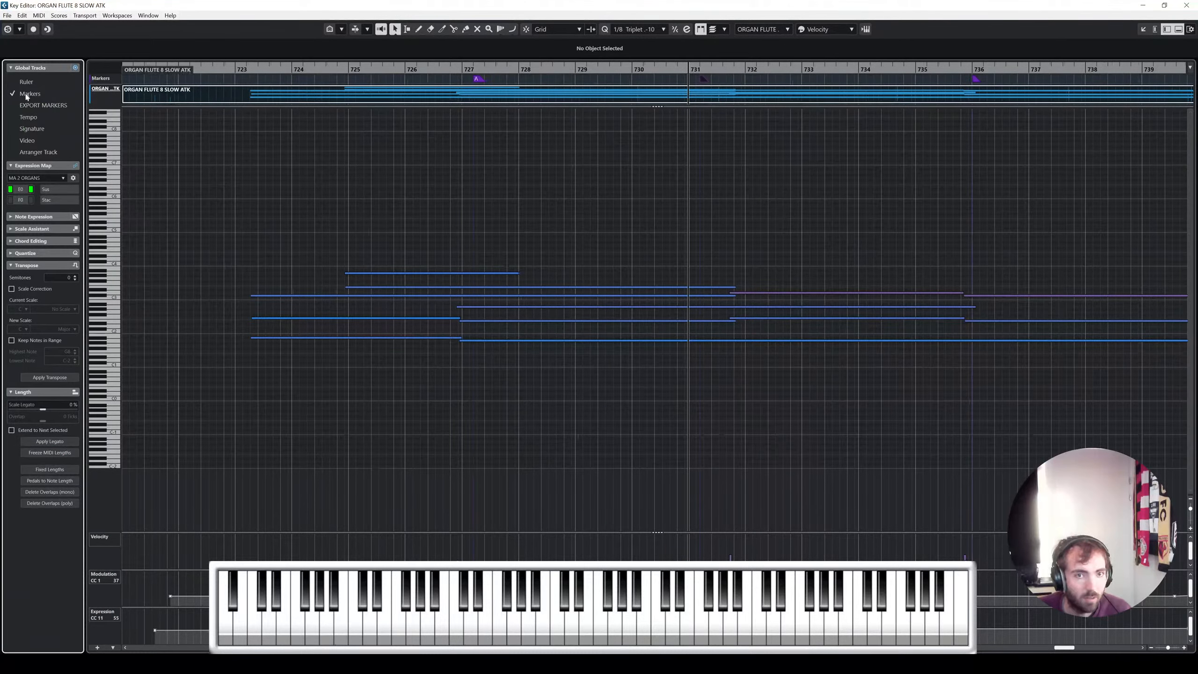
# Move the marker in bar 731 to bar 732 and name it Dm
pyautogui.moveTo(702, 82); pyautogui.dragTo(751, 83)
pyautogui.hotkey('ctrl', 'z')
pyautogui.click(729, 81)
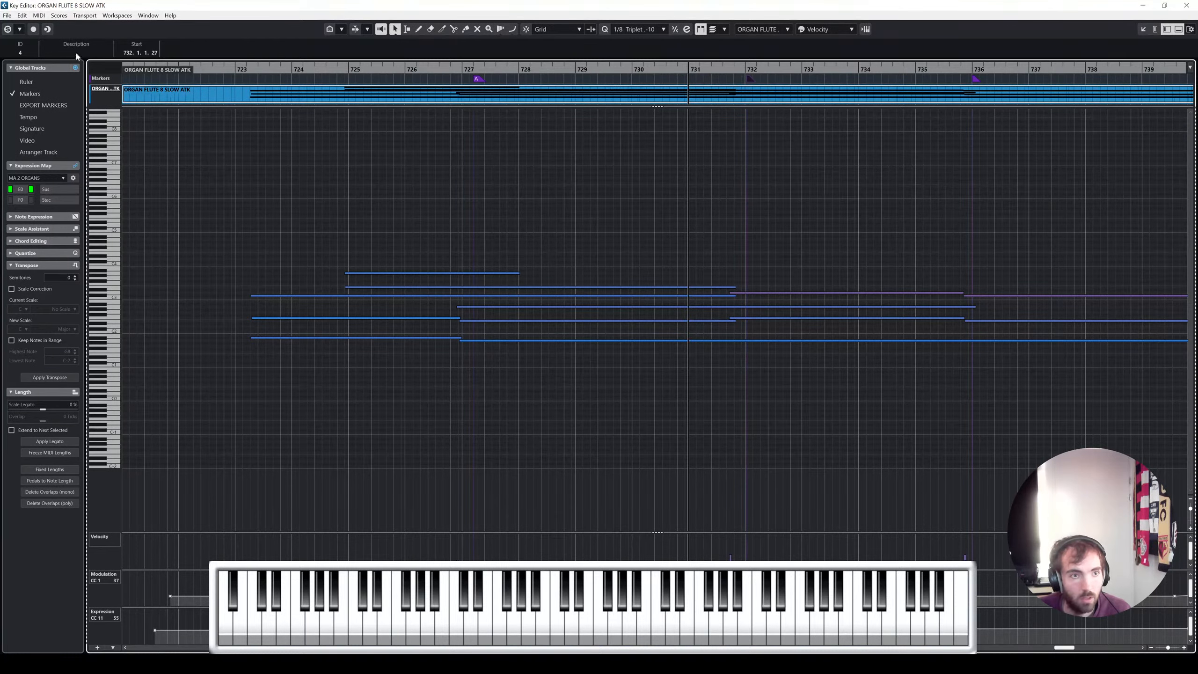
pyautogui.click(75, 52)
pyautogui.write('Dm')
pyautogui.press('space')
# Check the organ notes that follow the Dm chord and name the marker at bar 736 A
pyautogui.hscroll(8, 700, 230)
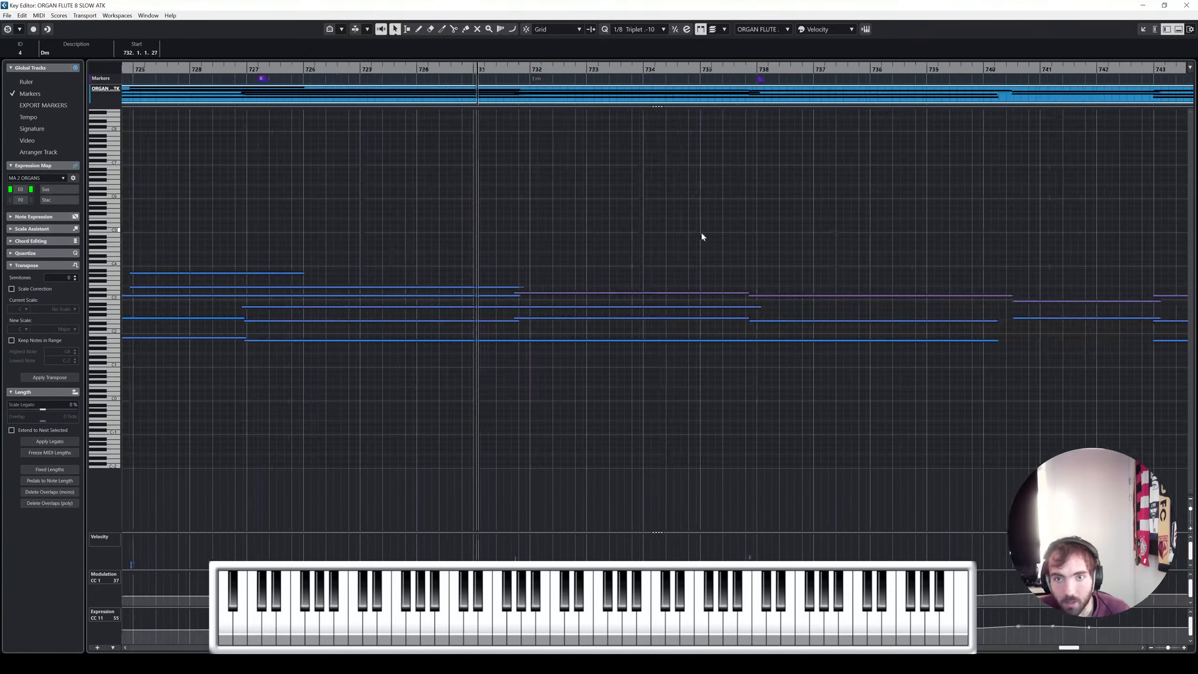
pyautogui.click(566, 286)
pyautogui.click(573, 321)
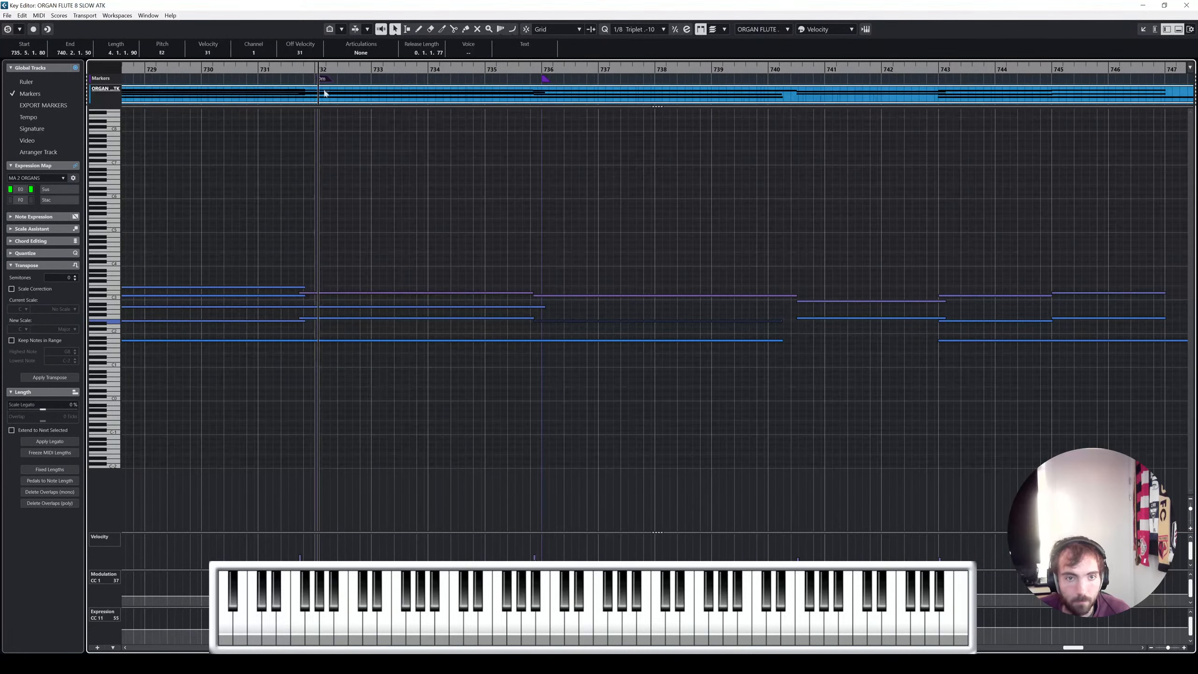
pyautogui.click(546, 81)
pyautogui.click(108, 52)
pyautogui.write('A')
pyautogui.click(501, 205)
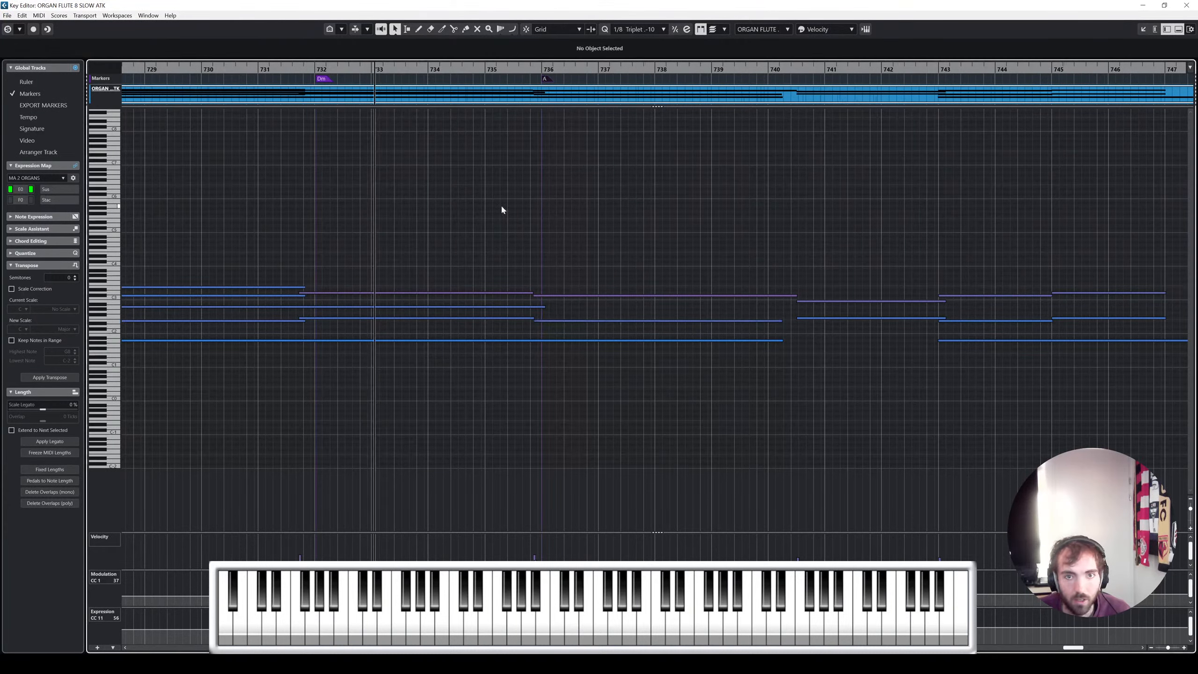
# Copy the bar 736 marker to the organ's next chord change, rename it Bdim and place it just before bar 741
pyautogui.click(827, 301)
pyautogui.hscroll(4, 825, 295)
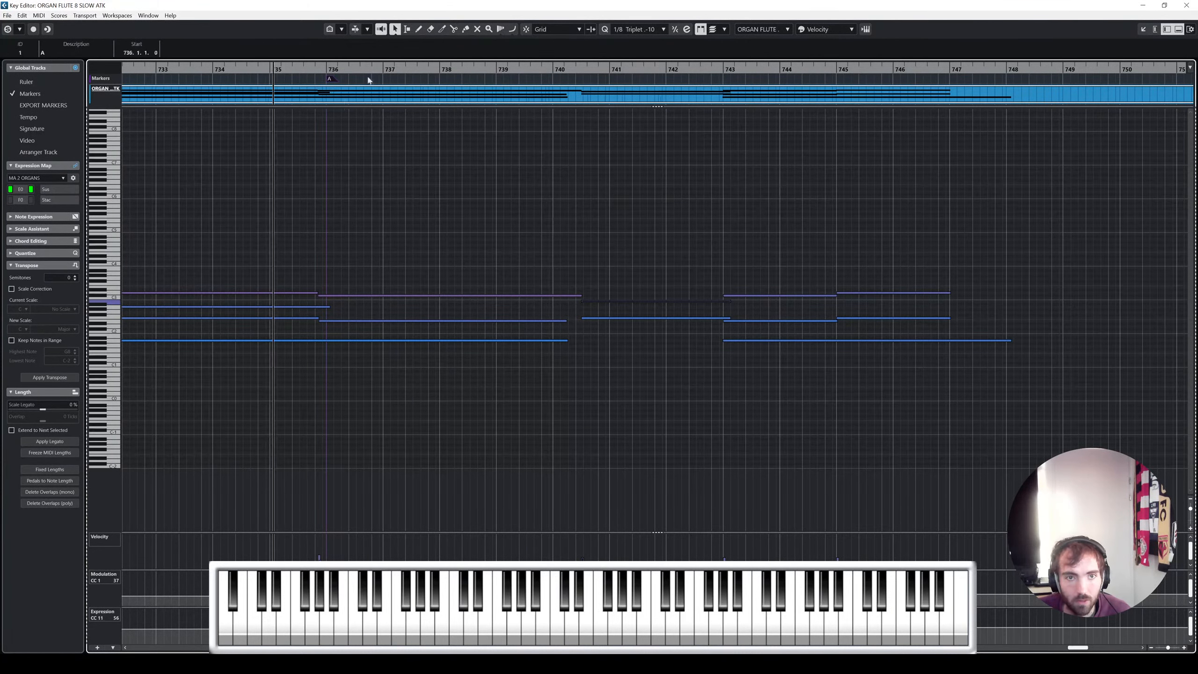
pyautogui.click(553, 78)
pyautogui.click(75, 52)
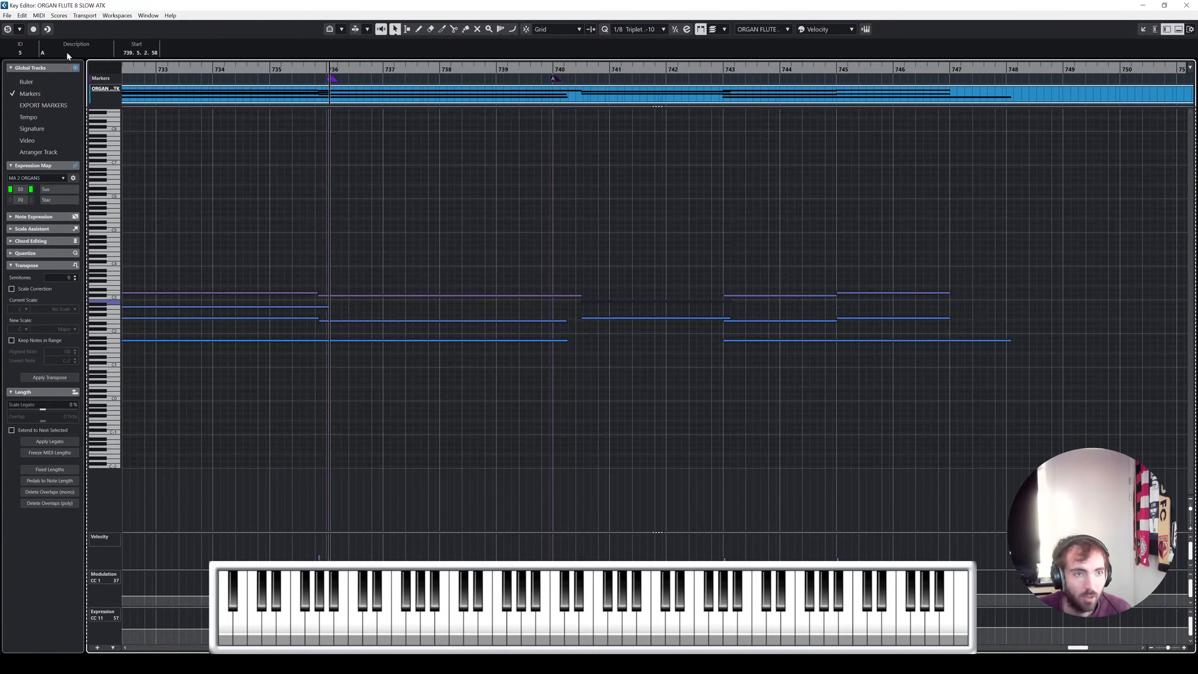
pyautogui.write('A')
pyautogui.press('Return')
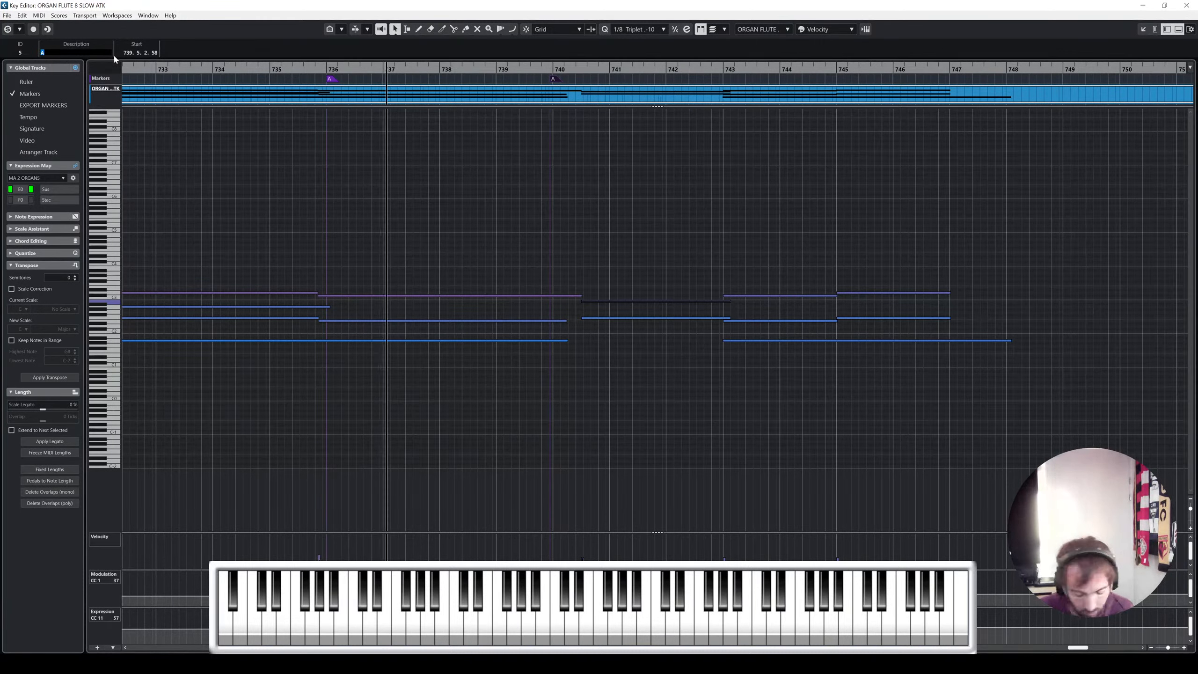
pyautogui.write('Bdim')
pyautogui.press('Return')
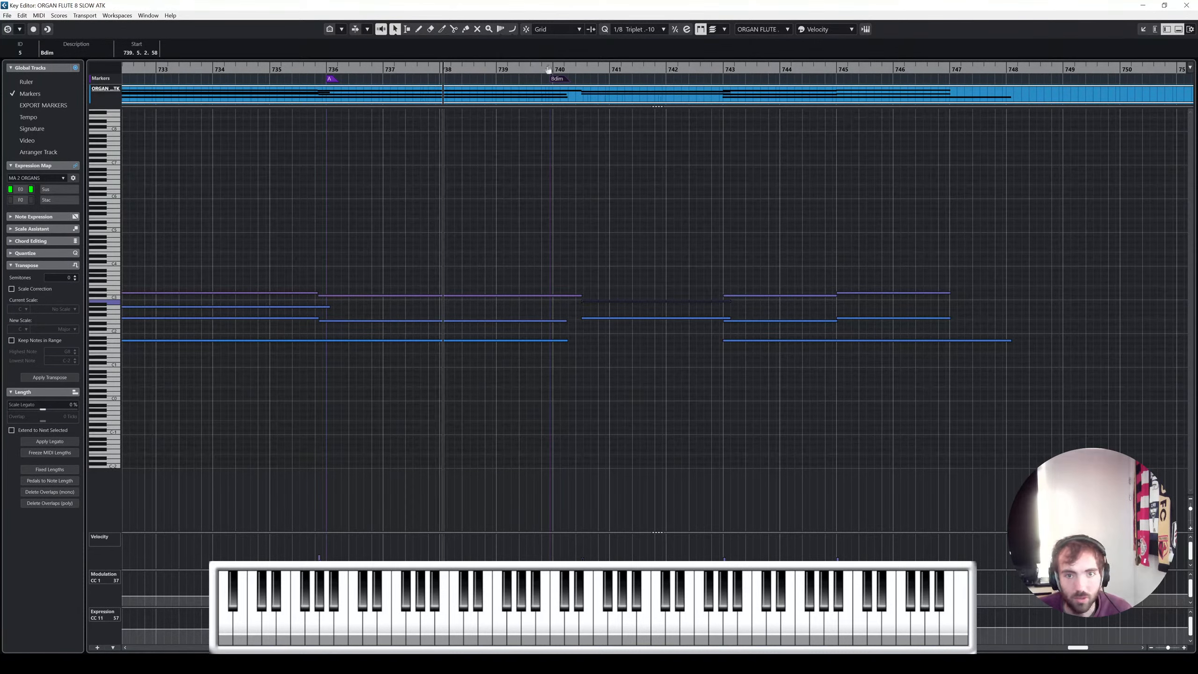
pyautogui.moveTo(559, 80); pyautogui.dragTo(606, 81)
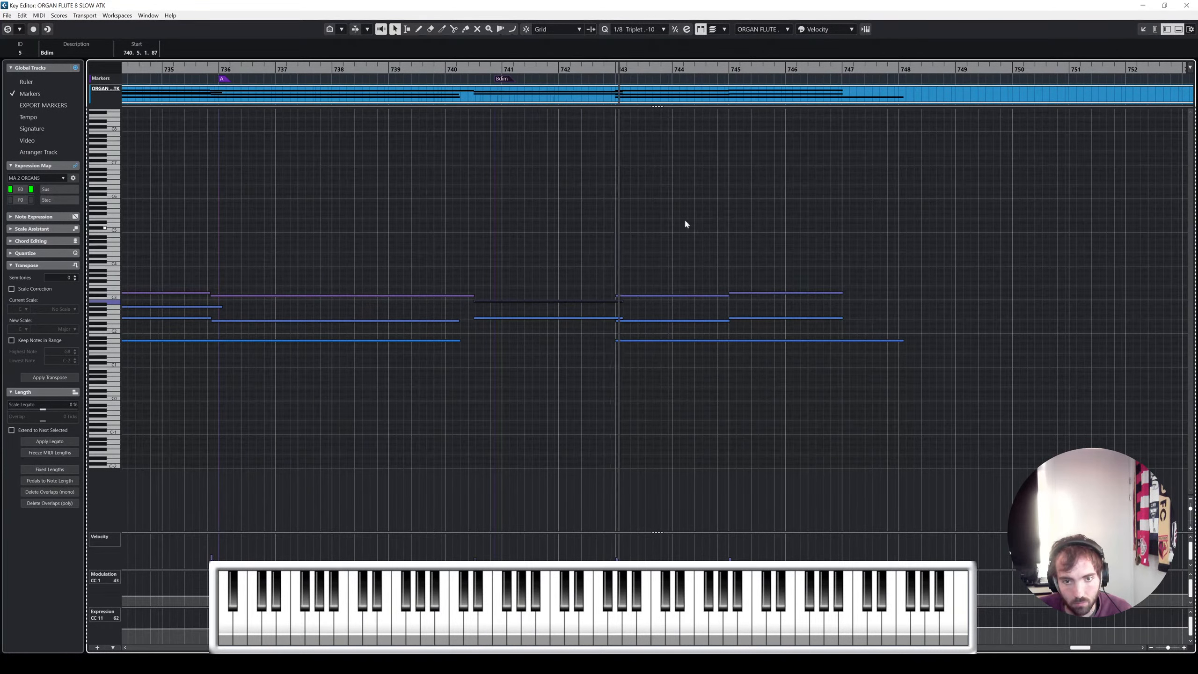
# Copy the Bdim marker to the organ chord change at bar 743 and rename the copy A
pyautogui.click(616, 70)
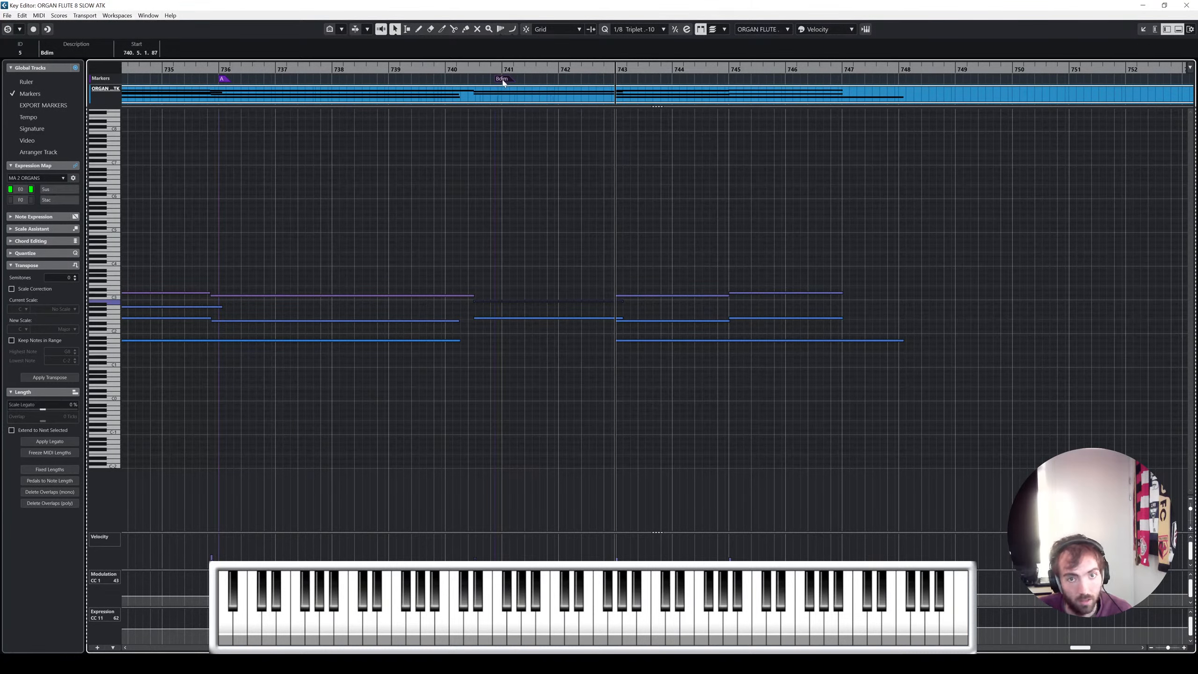
pyautogui.moveTo(503, 82); pyautogui.dragTo(632, 82)
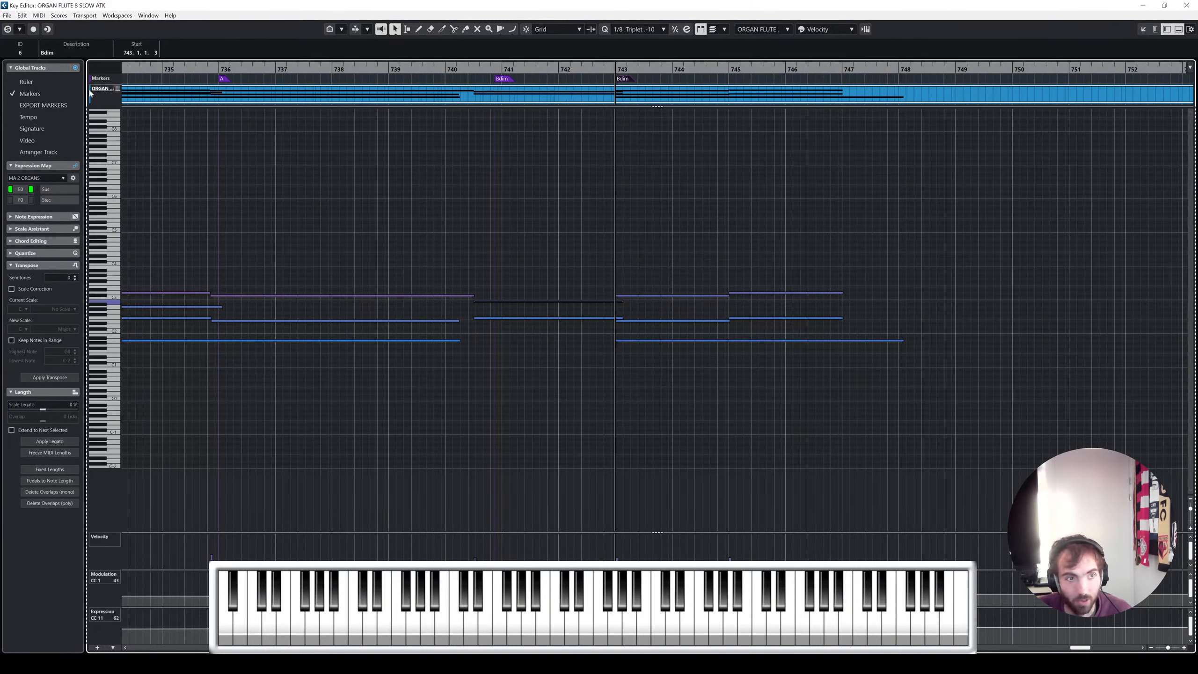
pyautogui.click(42, 54)
pyautogui.press('Return')
pyautogui.press('space')
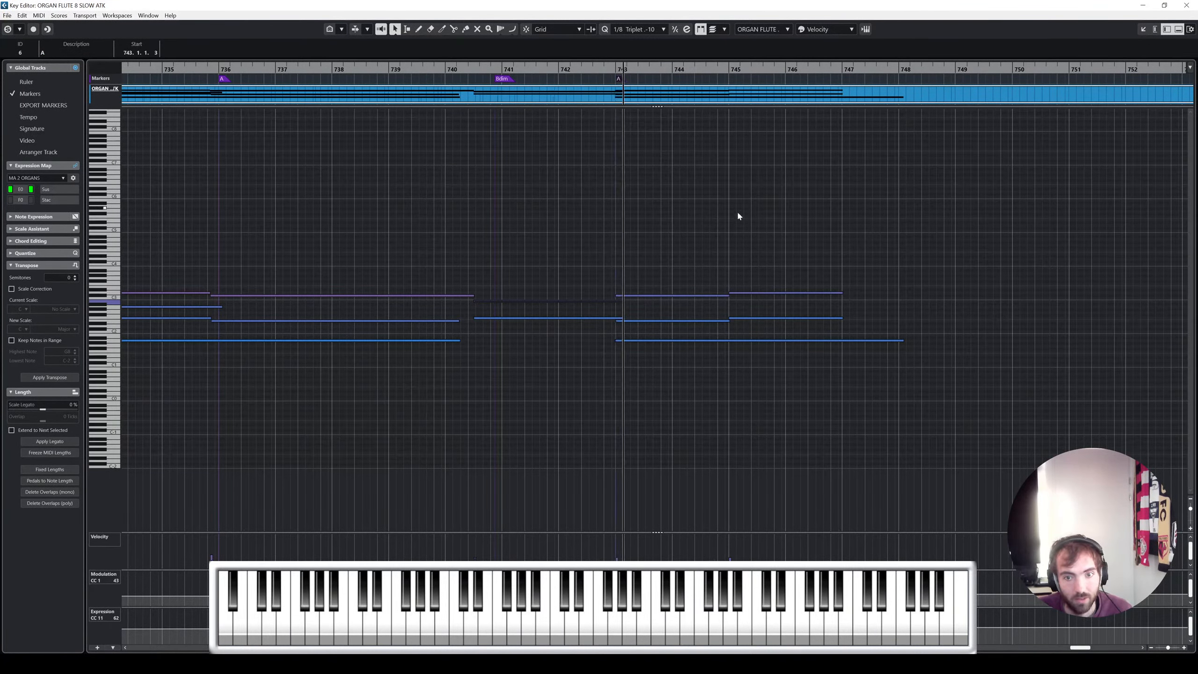
# Copy the bar 743 marker to bar 745, rename the copy Dm and return to the project window
pyautogui.hscroll(1, 736, 209)
pyautogui.moveTo(504, 82); pyautogui.dragTo(625, 79)
pyautogui.write('Dm')
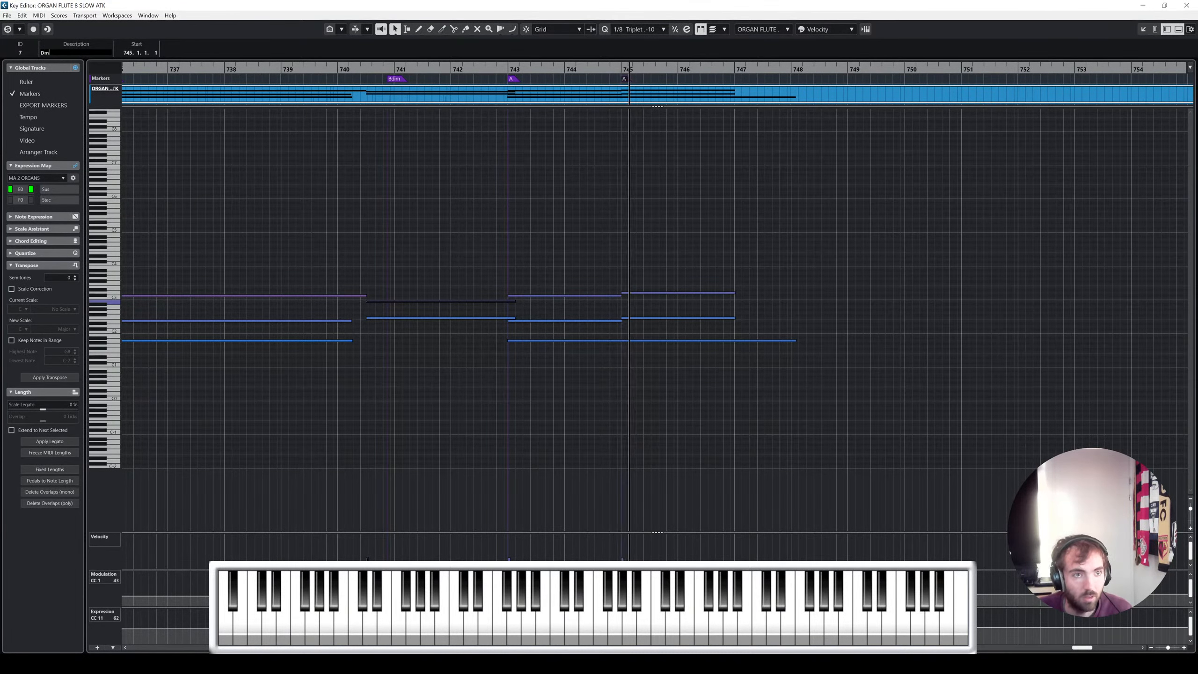
pyautogui.click(1187, 6)
pyautogui.scroll(12, 771, 363)
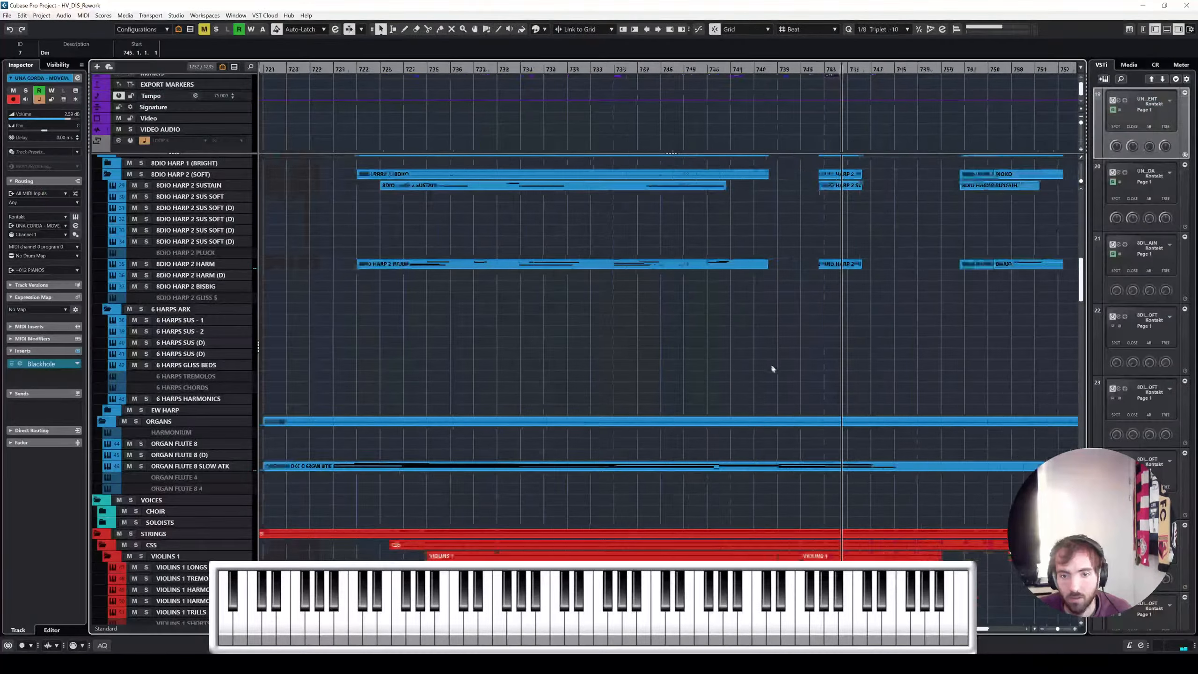
# Delete the UNA CORDA - MOVEMENT part that starts at bar 744
pyautogui.keyDown('ctrl'); pyautogui.scroll(3, 606, 320); pyautogui.keyUp('ctrl')
pyautogui.scroll(-15, 599, 350)
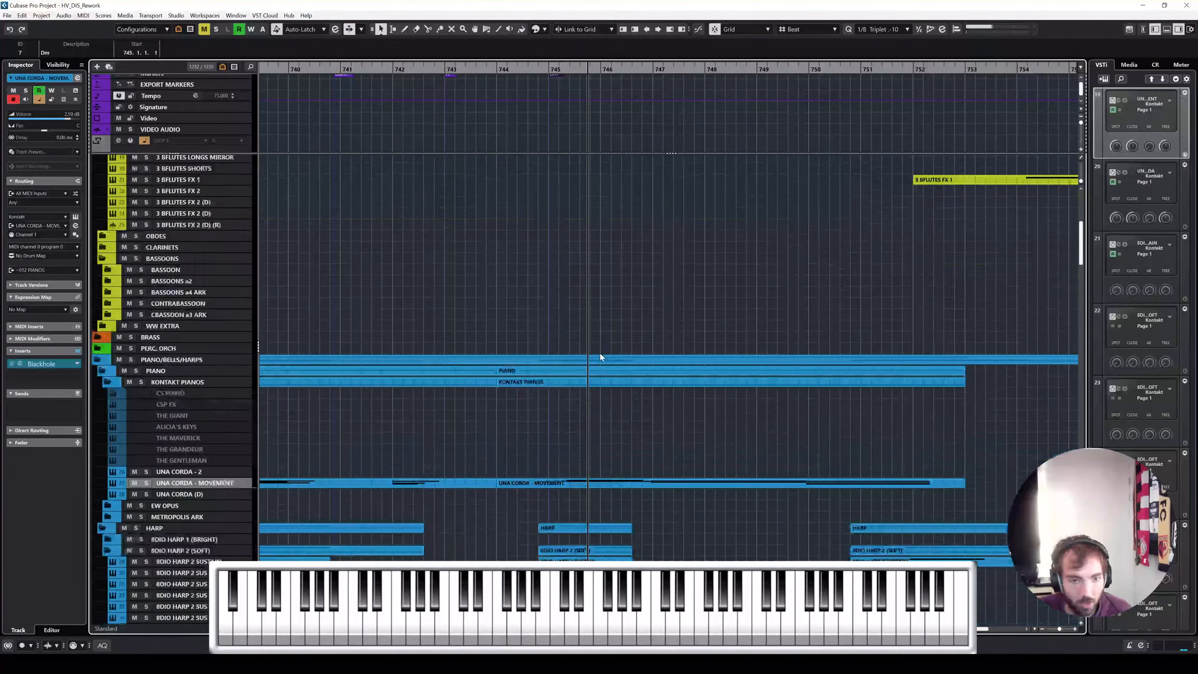
pyautogui.click(668, 295)
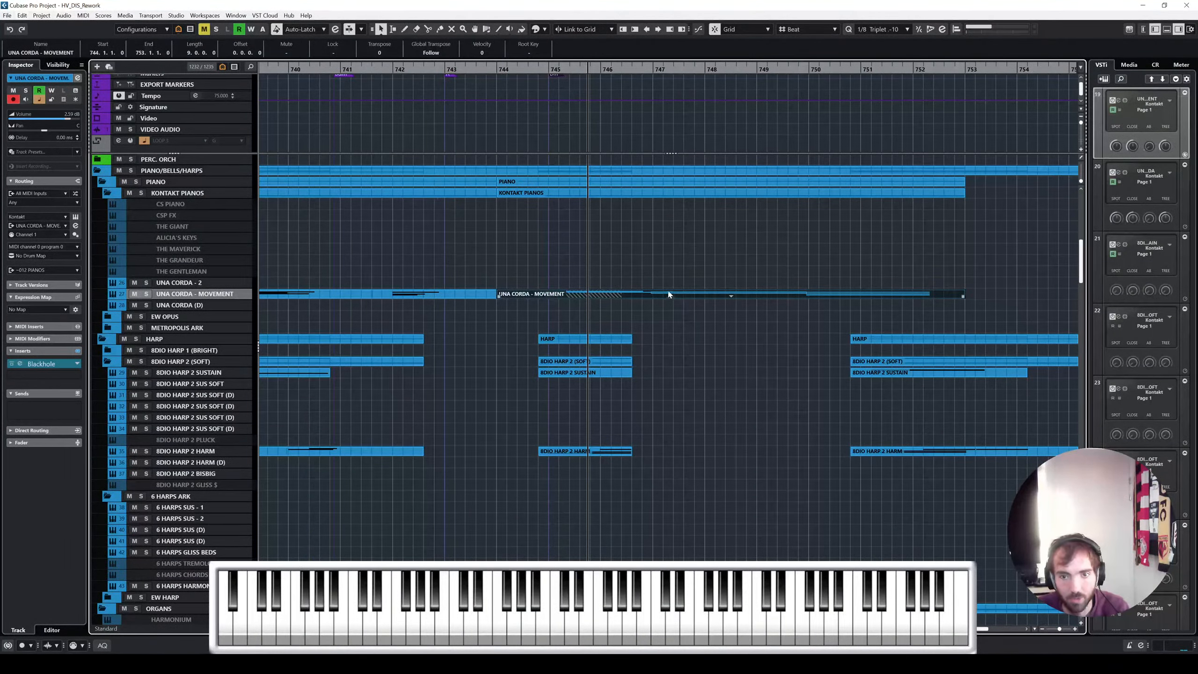
pyautogui.press('Delete')
# Examine the notes around bars 715 to 724 in the earlier UNA CORDA - MOVEMENT part in the Key Editor
pyautogui.keyDown('ctrl'); pyautogui.scroll(-3, 635, 294); pyautogui.keyUp('ctrl')
pyautogui.hscroll(-8, 645, 275)
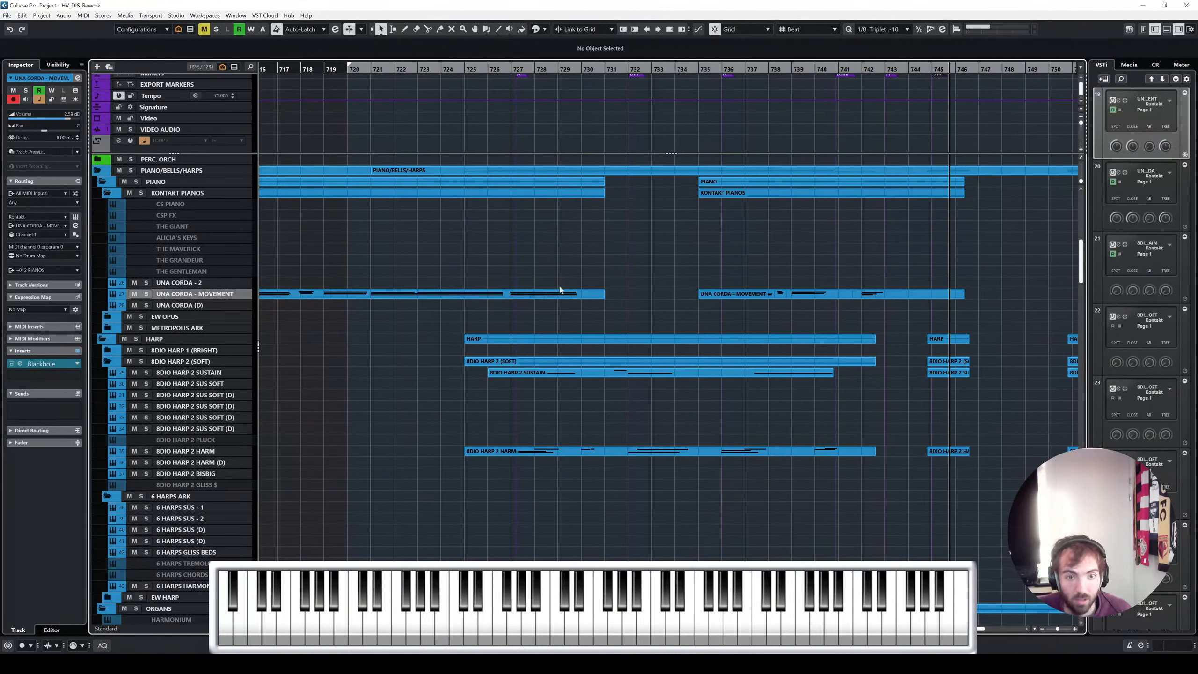
pyautogui.click(522, 292)
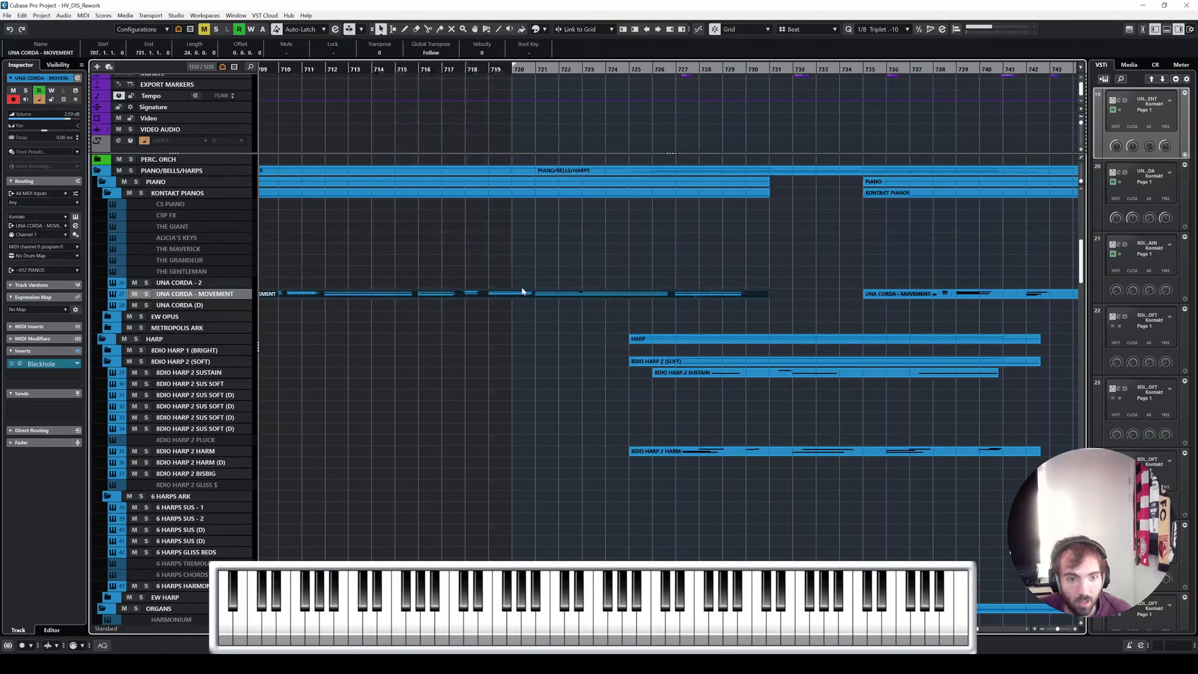
pyautogui.doubleClick(585, 295)
pyautogui.keyDown('ctrl'); pyautogui.scroll(2, 799, 174); pyautogui.keyUp('ctrl')
pyautogui.hscroll(2, 799, 175)
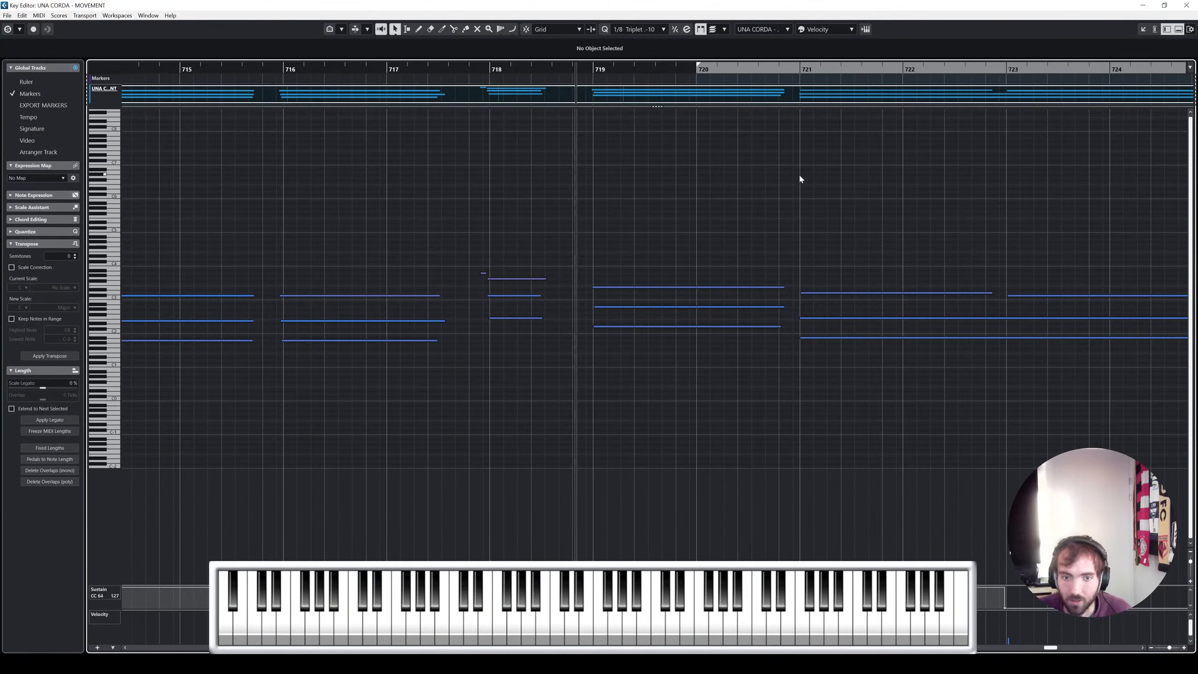
pyautogui.click(1187, 5)
# Split the earlier UNA CORDA - MOVEMENT part shortly before bar 718
pyautogui.keyDown('ctrl'); pyautogui.scroll(2, 547, 377); pyautogui.keyUp('ctrl')
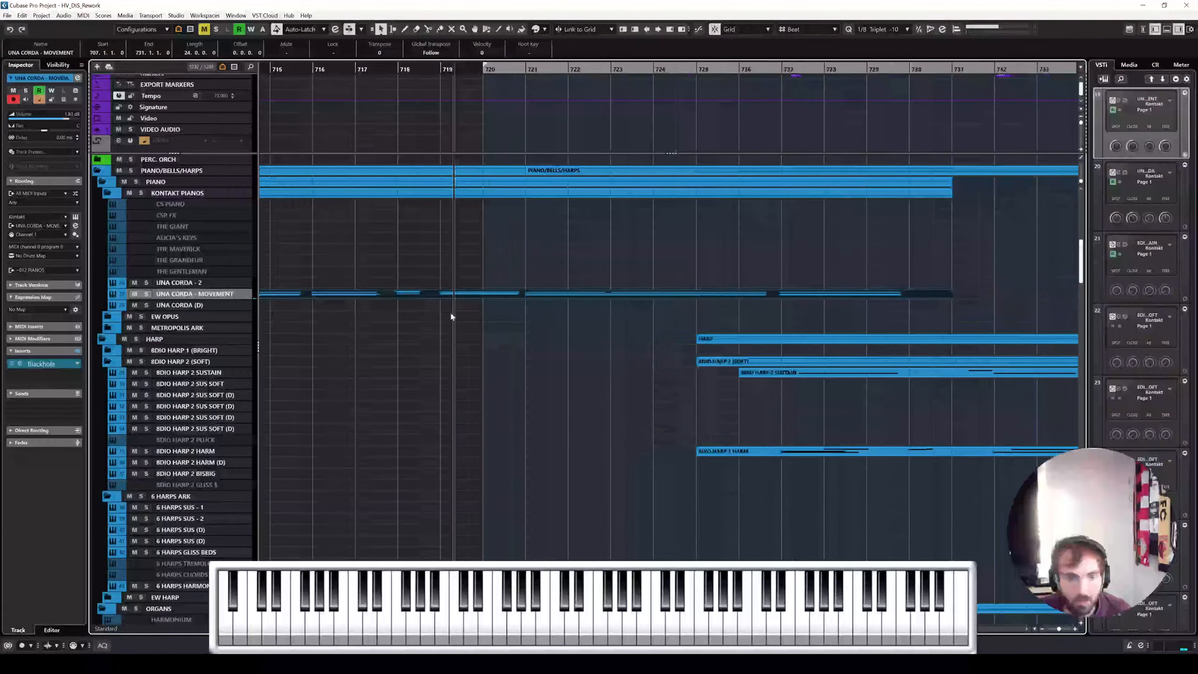
pyautogui.click(498, 314)
pyautogui.click(384, 294)
pyautogui.rightClick(383, 294)
pyautogui.click(385, 294)
pyautogui.click(431, 286)
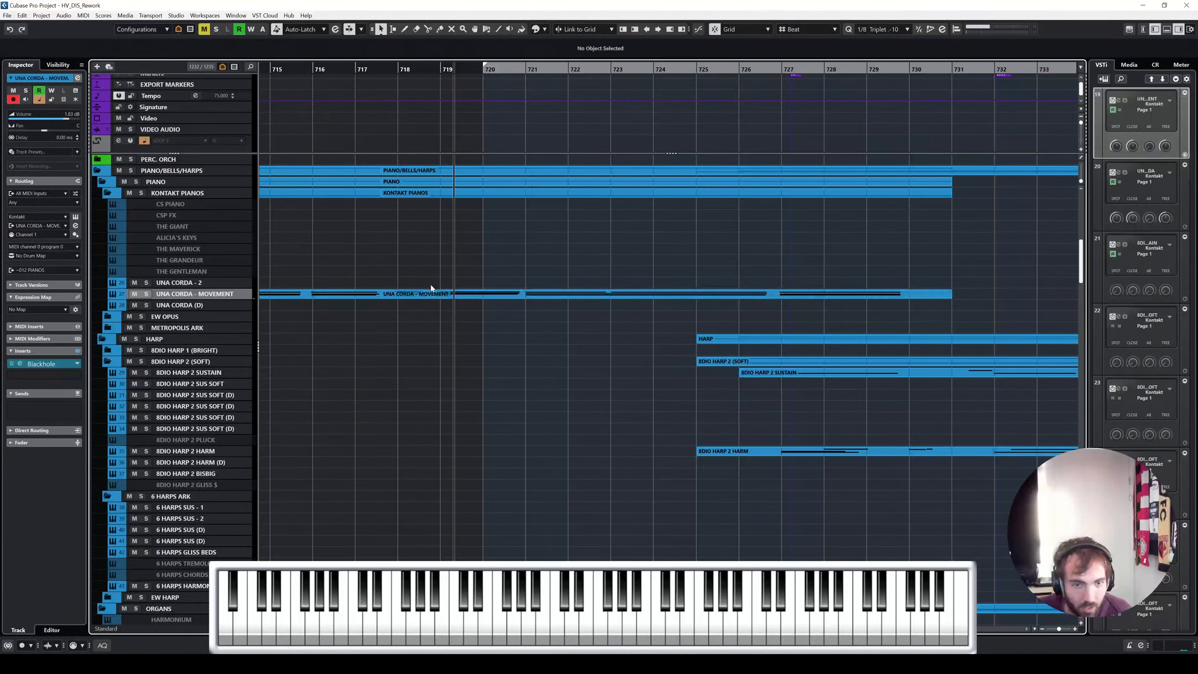
# Copy the second segment of the split UNA CORDA - MOVEMENT part so the copy starts at 744.5.1.0
pyautogui.click(486, 293)
pyautogui.keyDown('ctrl'); pyautogui.scroll(-4, 521, 298); pyautogui.keyUp('ctrl')
pyautogui.moveTo(549, 297); pyautogui.dragTo(899, 296)
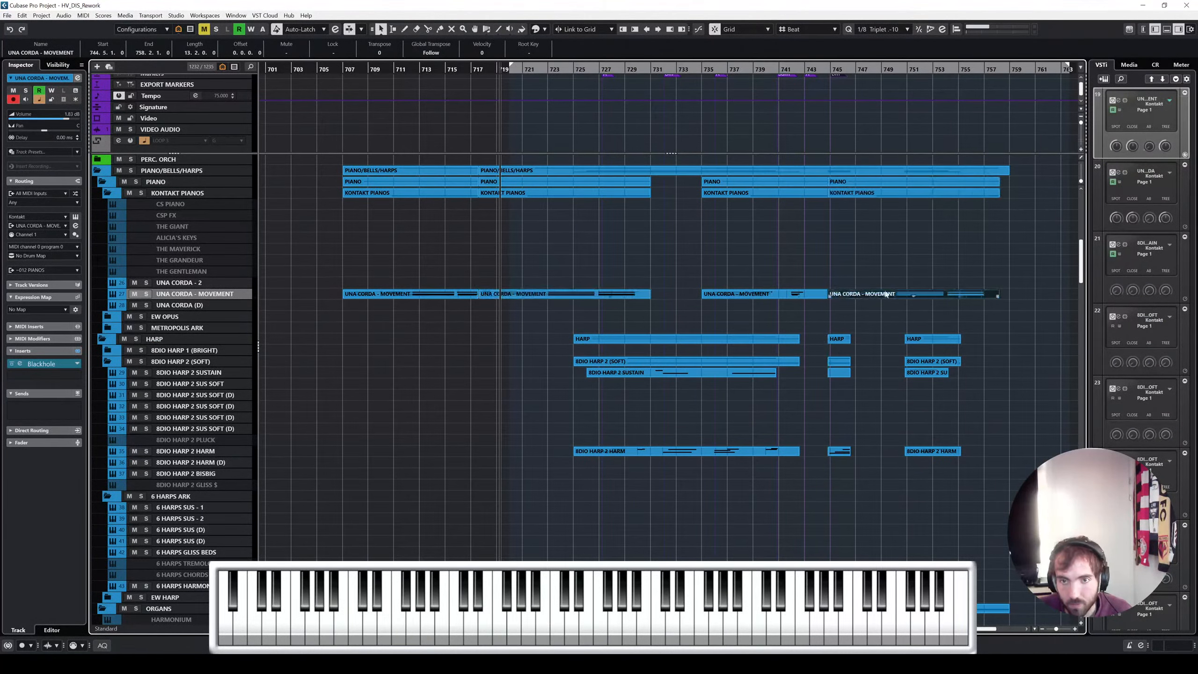
pyautogui.keyDown('ctrl'); pyautogui.scroll(5, 698, 236); pyautogui.keyUp('ctrl')
pyautogui.scroll(3, 699, 237)
pyautogui.scroll(2, 657, 141)
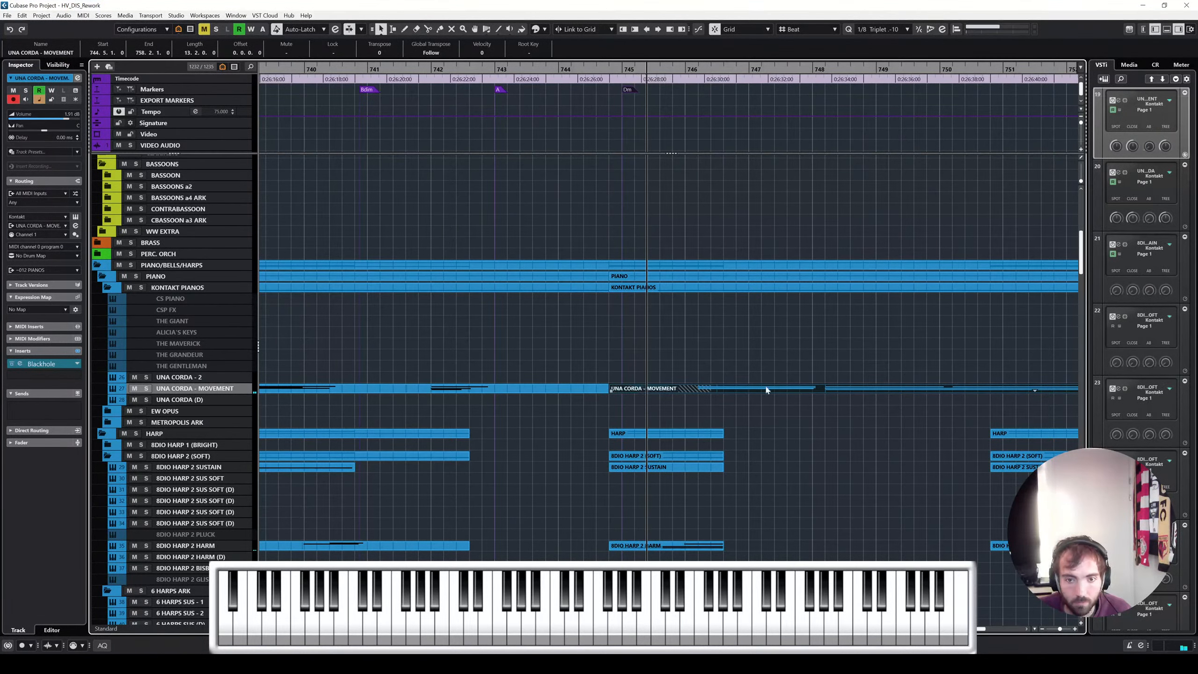
# Shift the copied UNA CORDA - MOVEMENT part earlier so it starts at 744.4.1.0
pyautogui.keyDown('ctrl'); pyautogui.scroll(2, 764, 388); pyautogui.keyUp('ctrl')
pyautogui.moveTo(759, 387); pyautogui.dragTo(738, 384)
pyautogui.keyDown('ctrl'); pyautogui.scroll(1, 547, 372); pyautogui.keyUp('ctrl')
pyautogui.hscroll(-2, 547, 372)
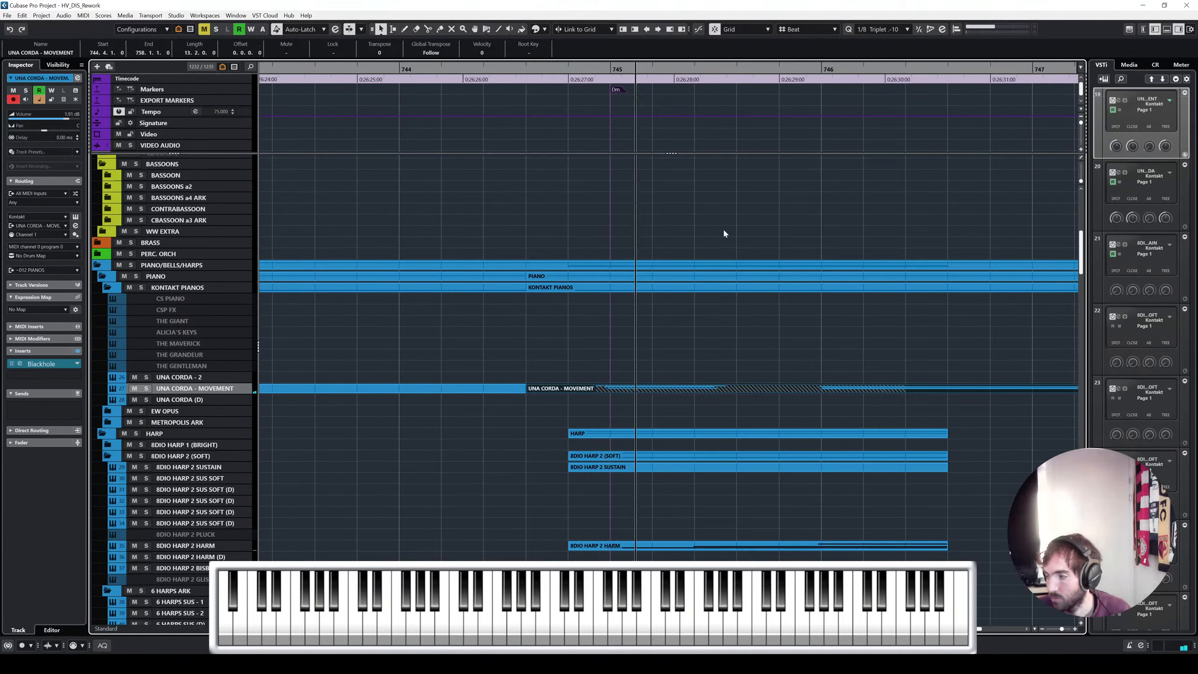
pyautogui.hscroll(2, 781, 317)
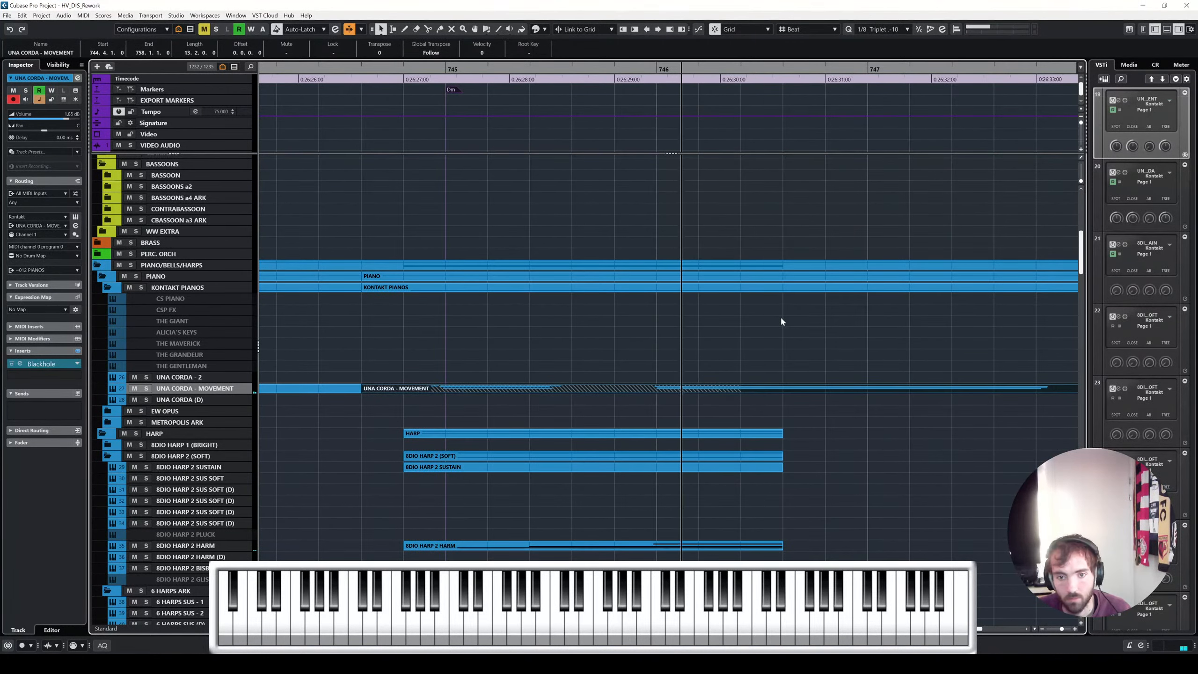
# Try F3 as the top note of the chord near bar 746 in the copied Una Corda part and play it back
pyautogui.moveTo(827, 402); pyautogui.dragTo(822, 388)
pyautogui.doubleClick(822, 388)
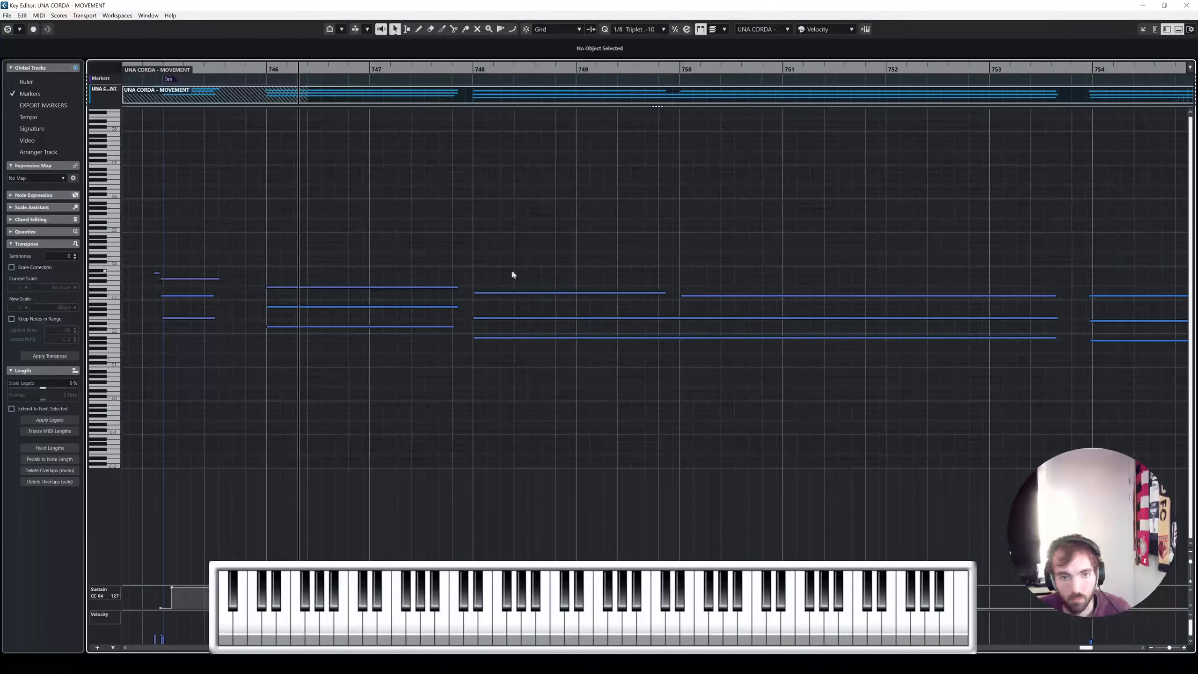
pyautogui.moveTo(181, 69); pyautogui.dragTo(131, 68)
pyautogui.press('space')
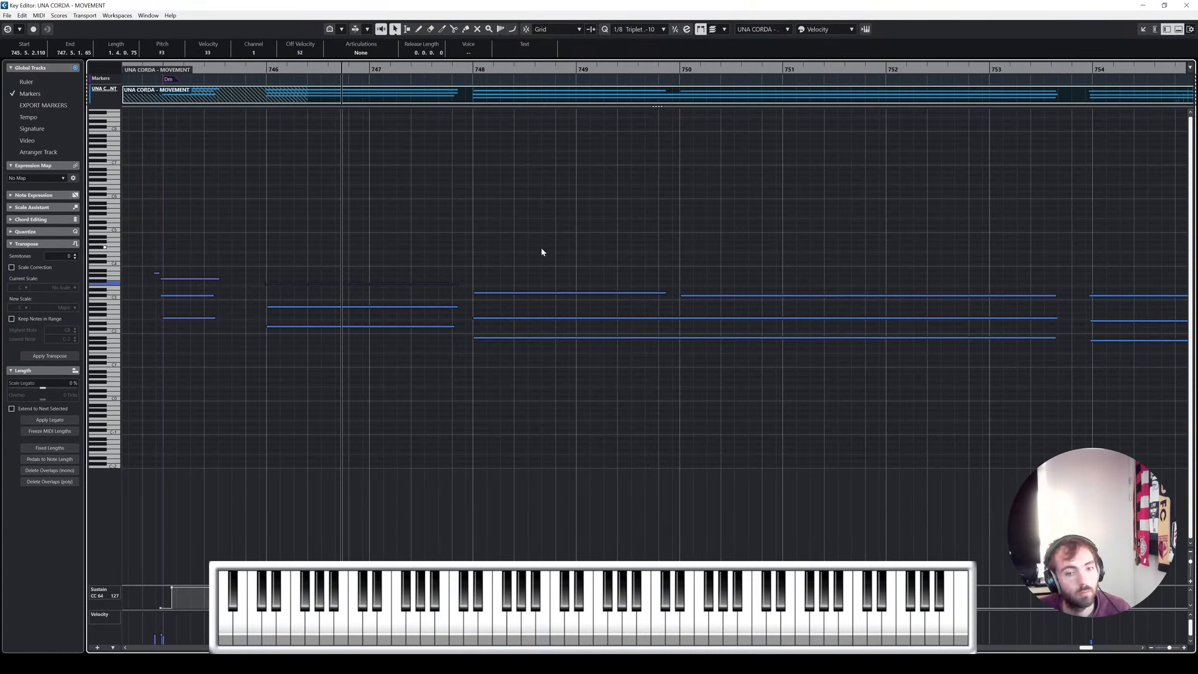
pyautogui.click(1187, 6)
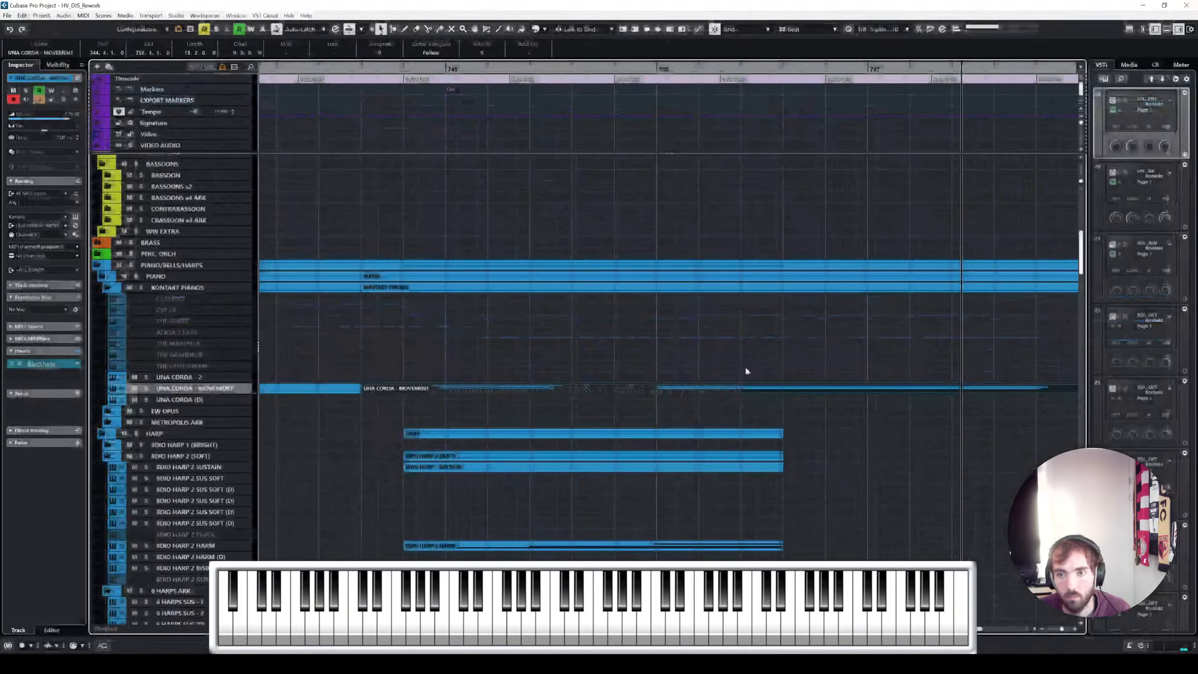
pyautogui.click(720, 357)
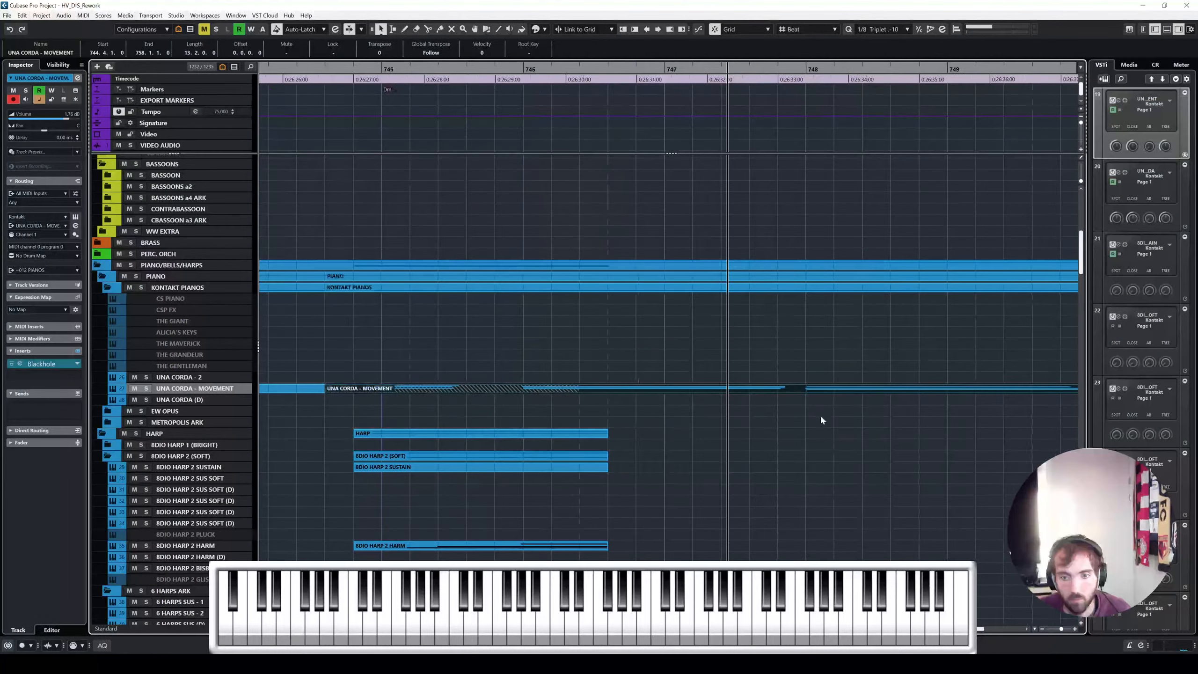
# Return the top note of the chord near bar 746 to E3 and play the passage from the part's beginning
pyautogui.doubleClick(659, 388)
pyautogui.click(451, 287)
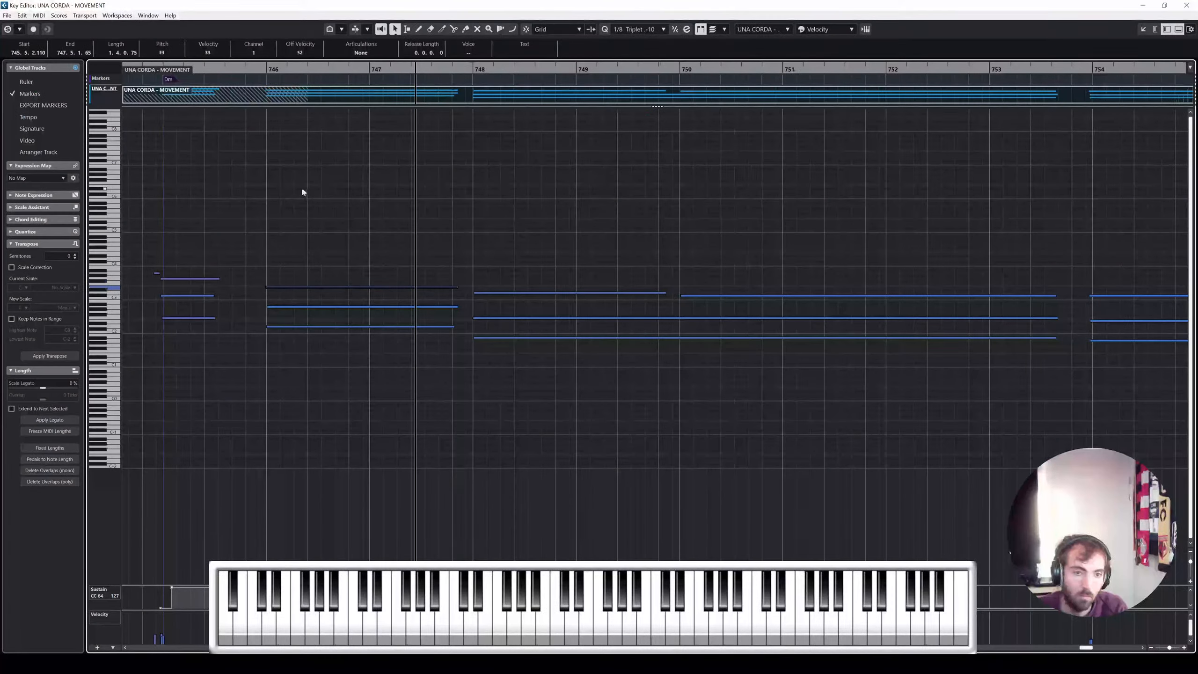
pyautogui.moveTo(175, 70); pyautogui.dragTo(124, 70)
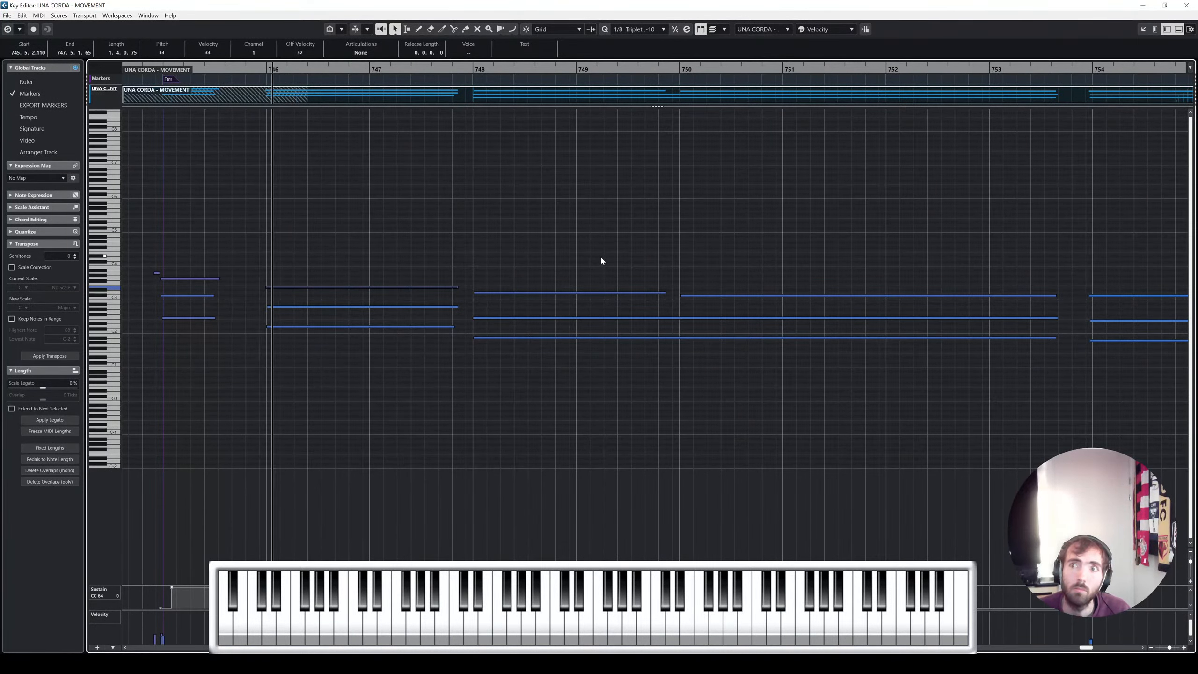
pyautogui.click(1188, 5)
# Select the VIOLINS 1 HARMONICS and VIOLINS 2 LONGS NV parts from bar 744 together with the CELLI HARMONICS (D) part
pyautogui.scroll(-10, 729, 366)
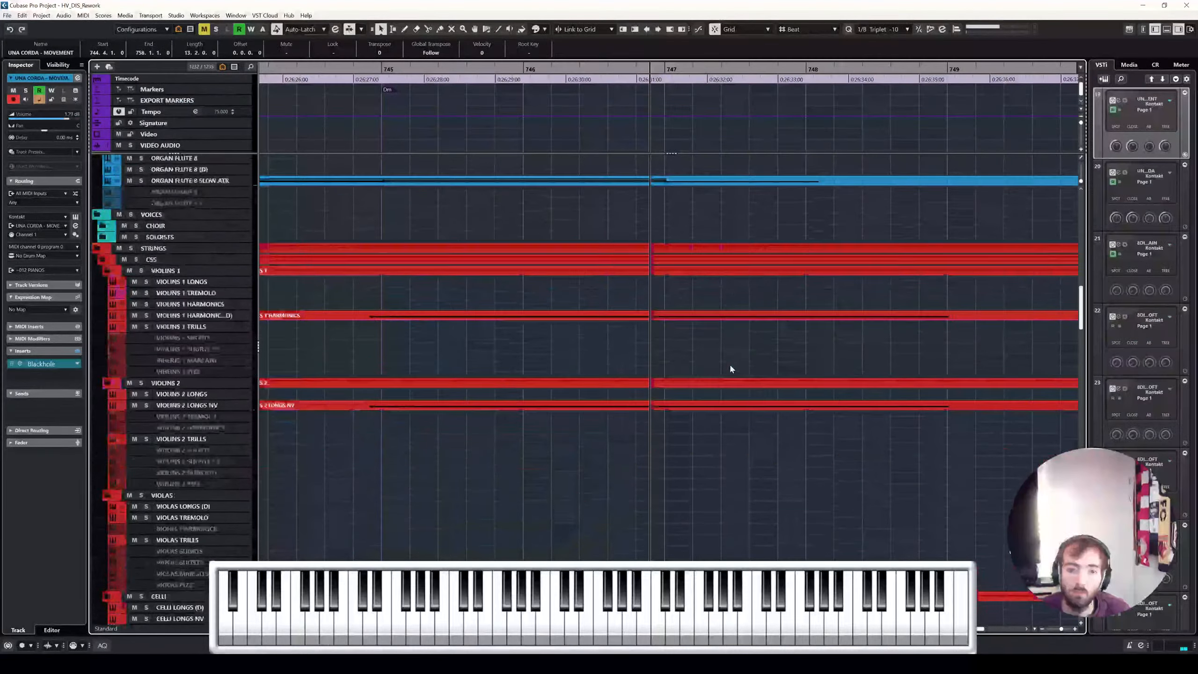
pyautogui.scroll(3, 722, 359)
pyautogui.click(651, 409)
pyautogui.keyDown('shift'); pyautogui.click(653, 499); pyautogui.keyUp('shift')
pyautogui.scroll(-4, 687, 497)
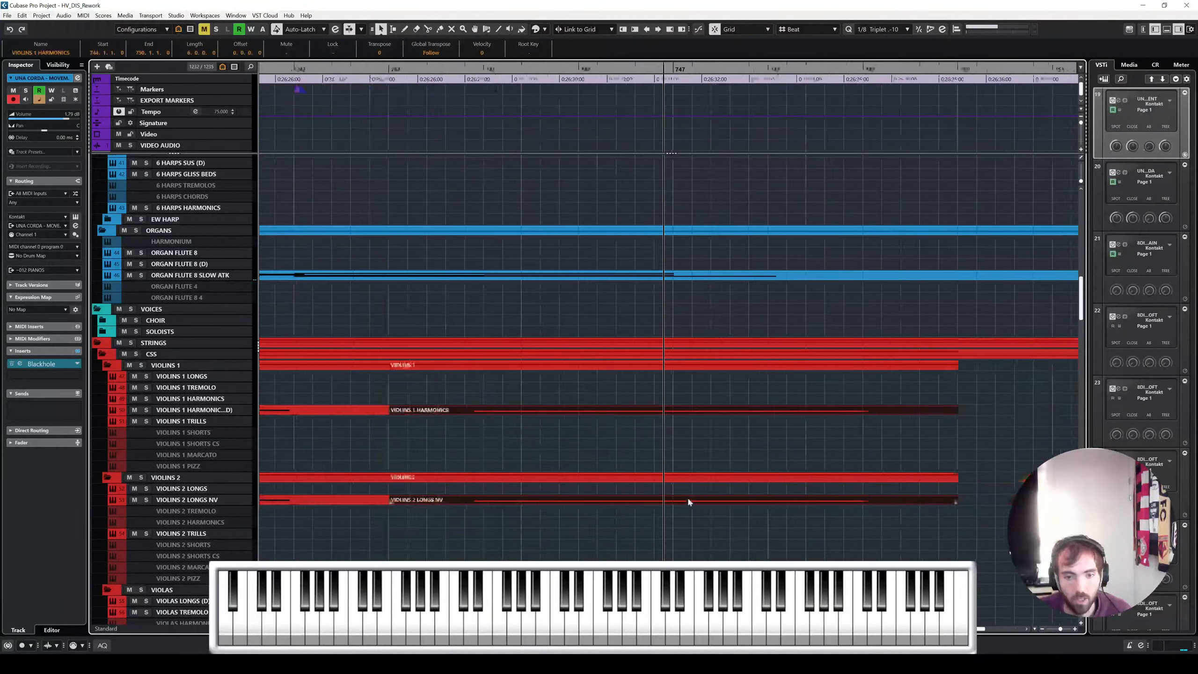
pyautogui.scroll(-8, 665, 447)
pyautogui.keyDown('shift'); pyautogui.click(650, 464); pyautogui.keyUp('shift')
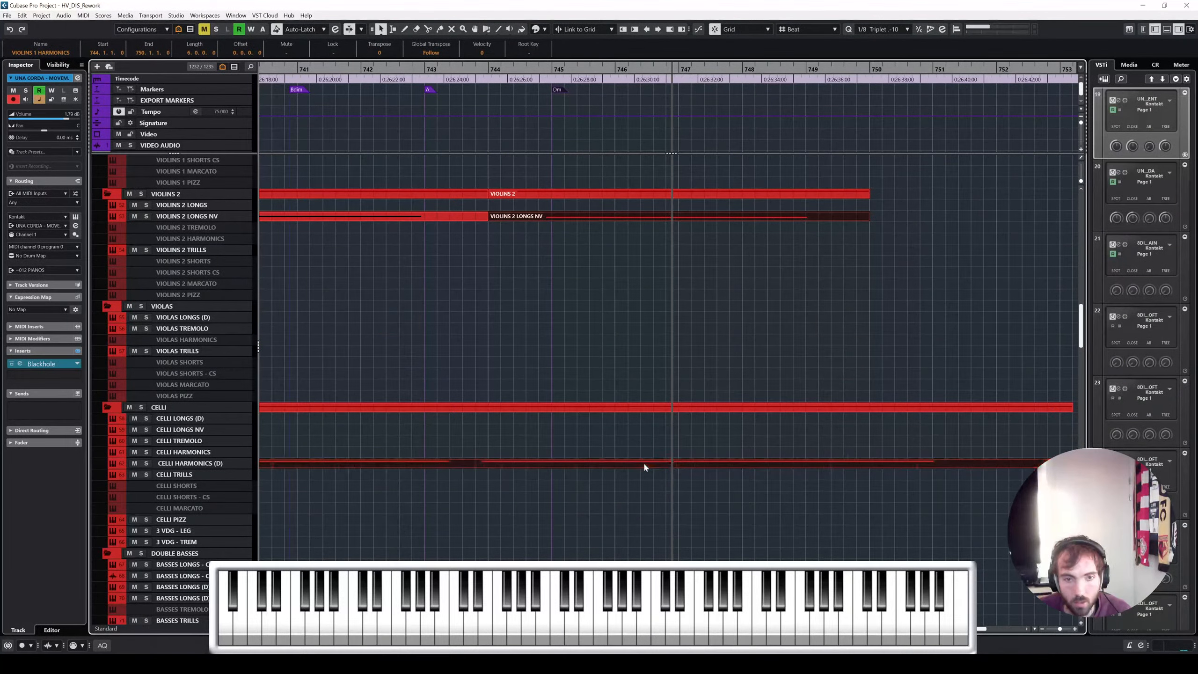
# Try splitting the CELLI HARMONICS (D) part shortly before bar 744, and undo the split
pyautogui.scroll(2, 614, 460)
pyautogui.scroll(2, 609, 460)
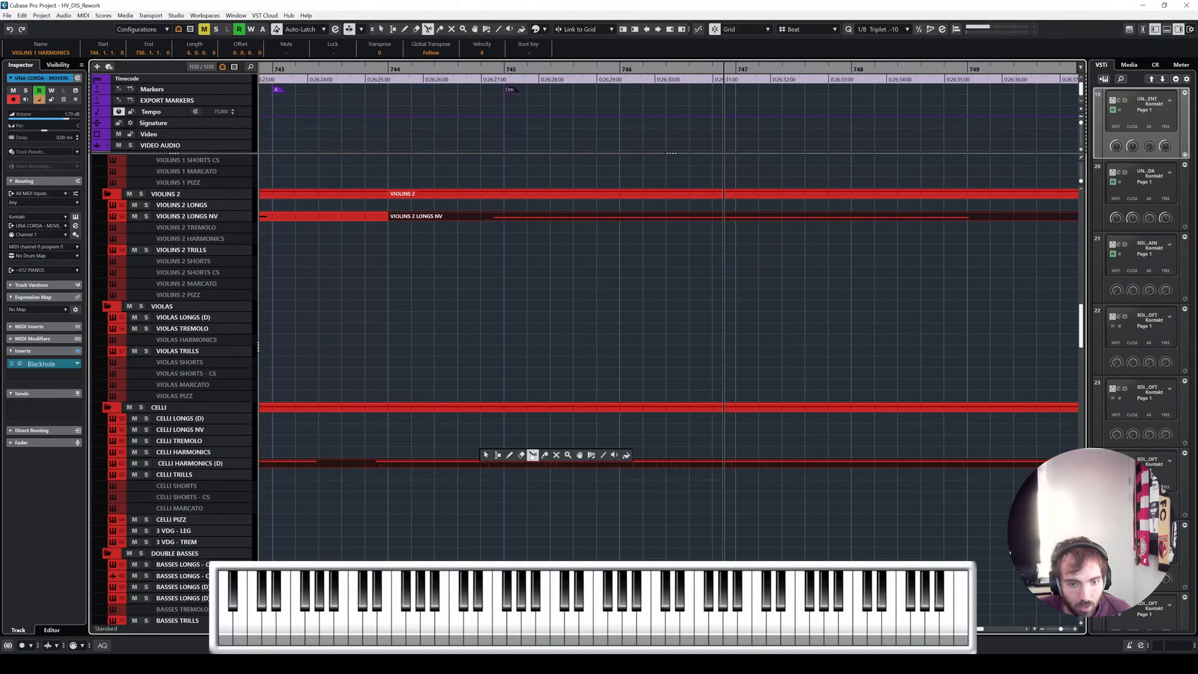
pyautogui.click(532, 455)
pyautogui.click(366, 463)
pyautogui.rightClick(451, 458)
pyautogui.click(397, 368)
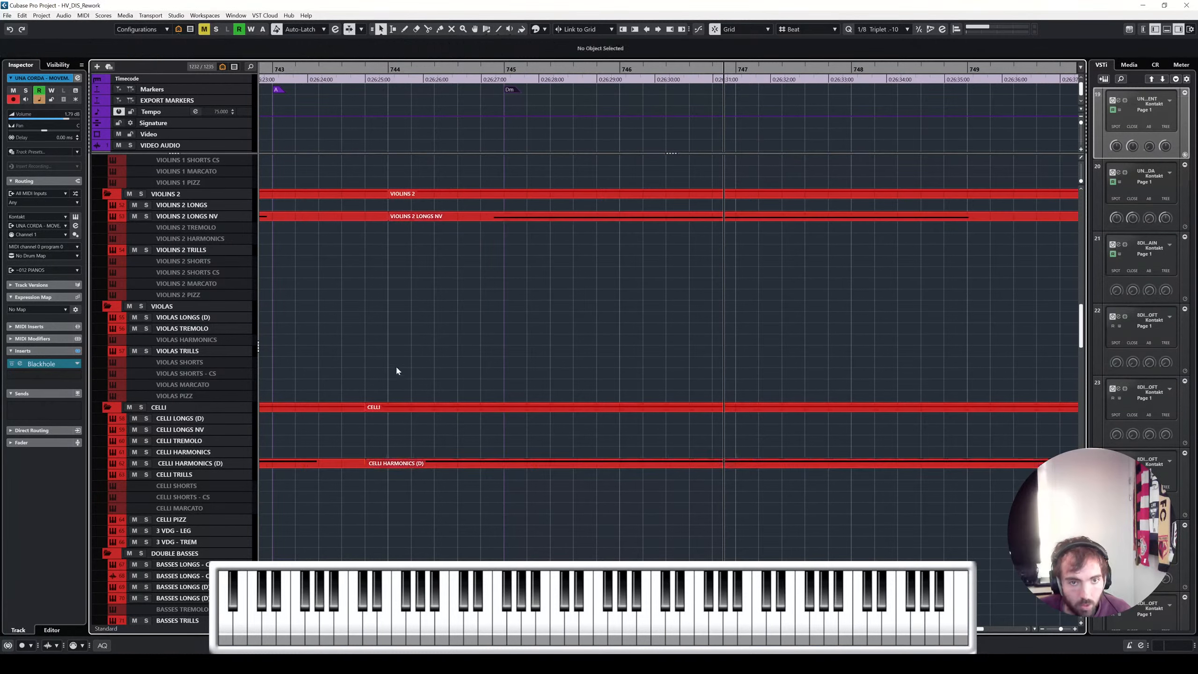
pyautogui.hotkey('ctrl', 'z')
# Split the CELLI HARMONICS (D) part at 743.5.1.0 and mute the segment after the cut
pyautogui.rightClick(383, 329)
pyautogui.click(395, 327)
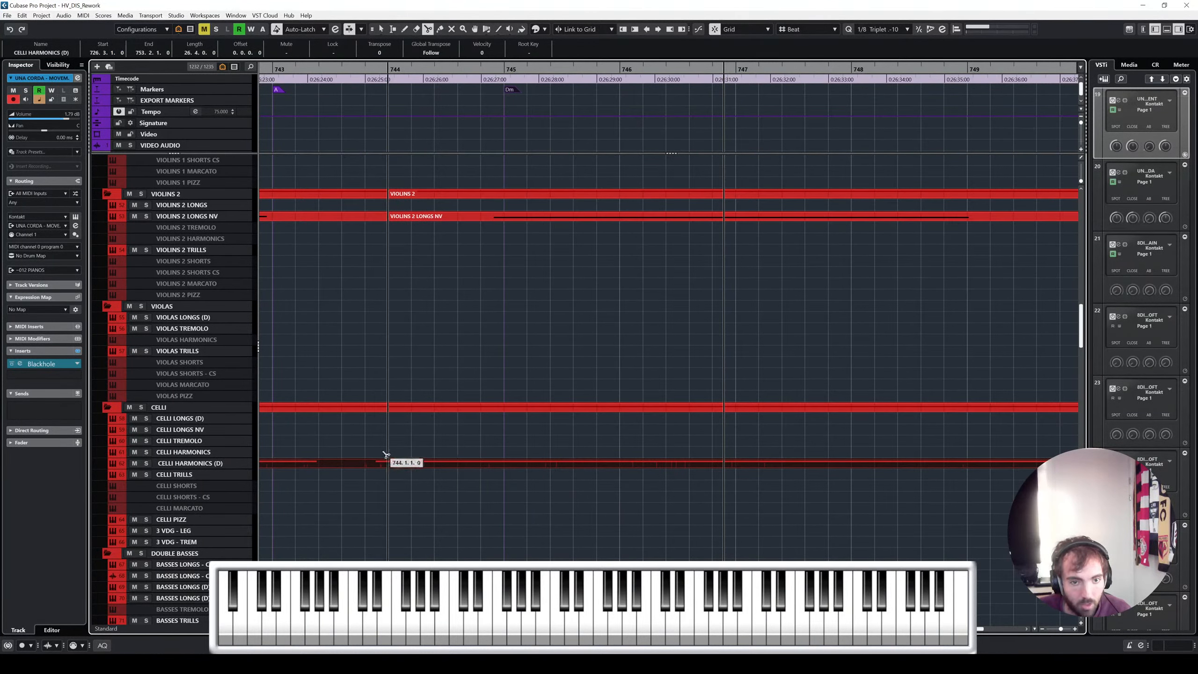
pyautogui.click(366, 461)
pyautogui.rightClick(402, 440)
pyautogui.click(409, 443)
pyautogui.click(478, 443)
pyautogui.click(480, 463)
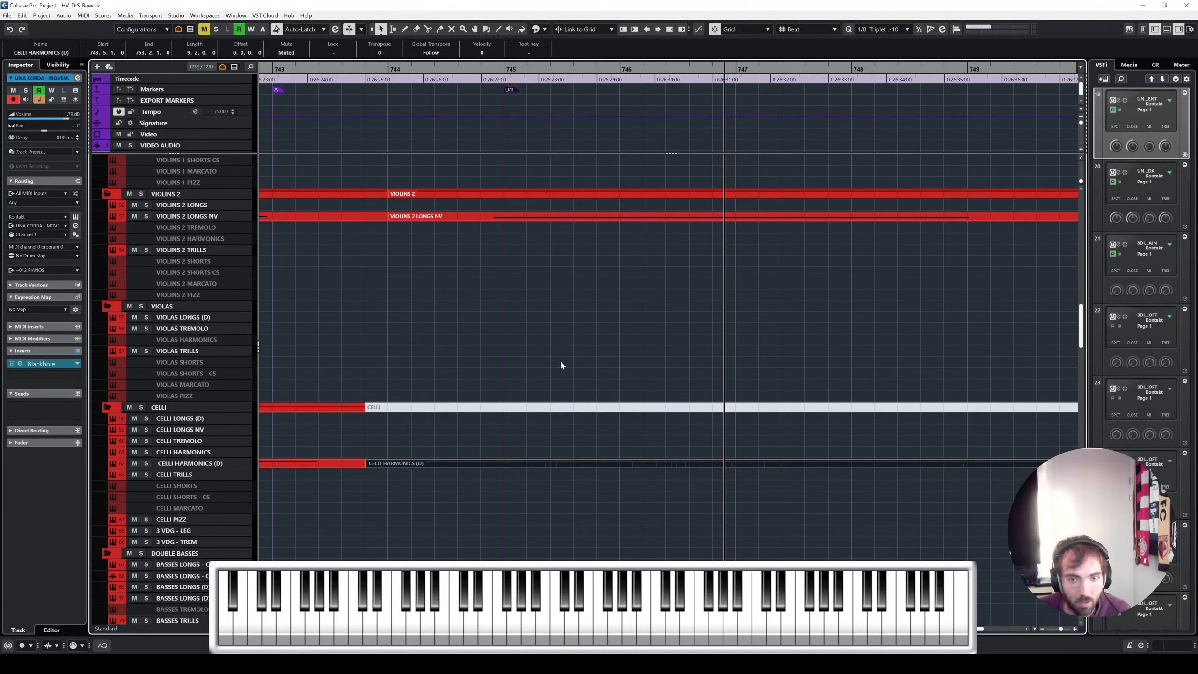
# Open the VIOLINS 1 HARMONICS and VIOLINS 2 LONGS NV parts from bar 744 together in the Key Editor
pyautogui.scroll(5, 556, 224)
pyautogui.click(599, 315)
pyautogui.click(607, 405)
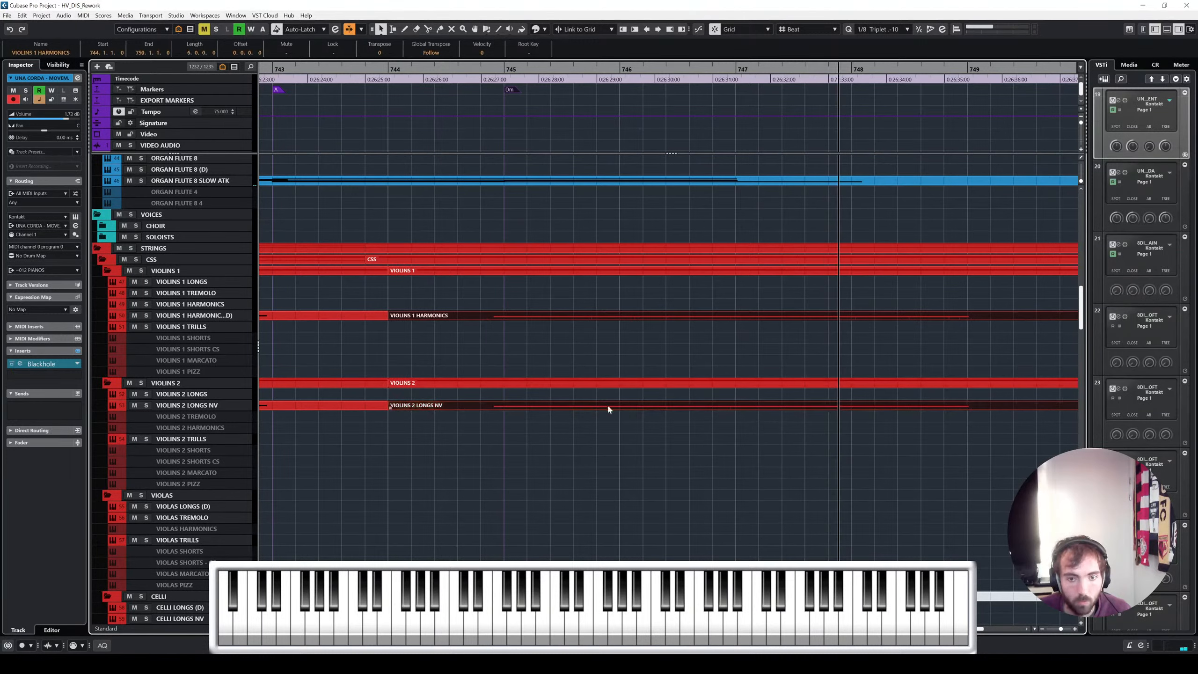
pyautogui.doubleClick(615, 405)
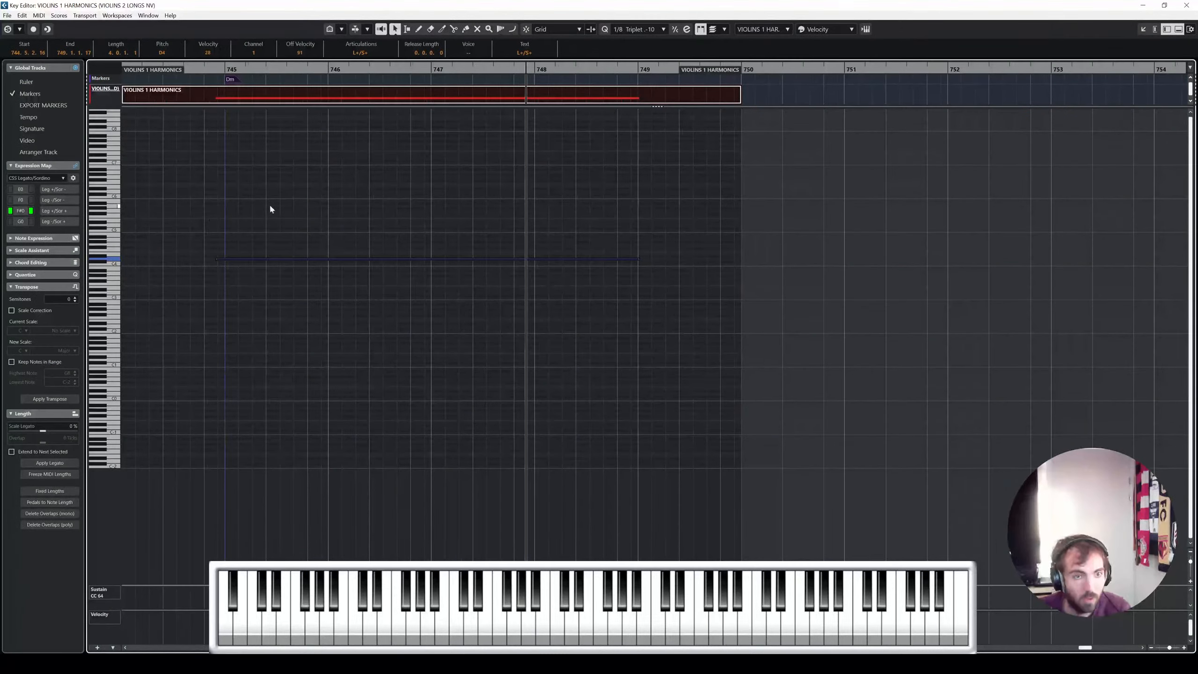
# Transpose the held note in both violin parts up to A4 and play the passage from just before bar 745
pyautogui.hscroll(-5, 270, 209)
pyautogui.press('Up')
pyautogui.press('Up')
pyautogui.press('Up')
pyautogui.press('Up')
pyautogui.press('Up')
pyautogui.press('Up')
pyautogui.press('Up')
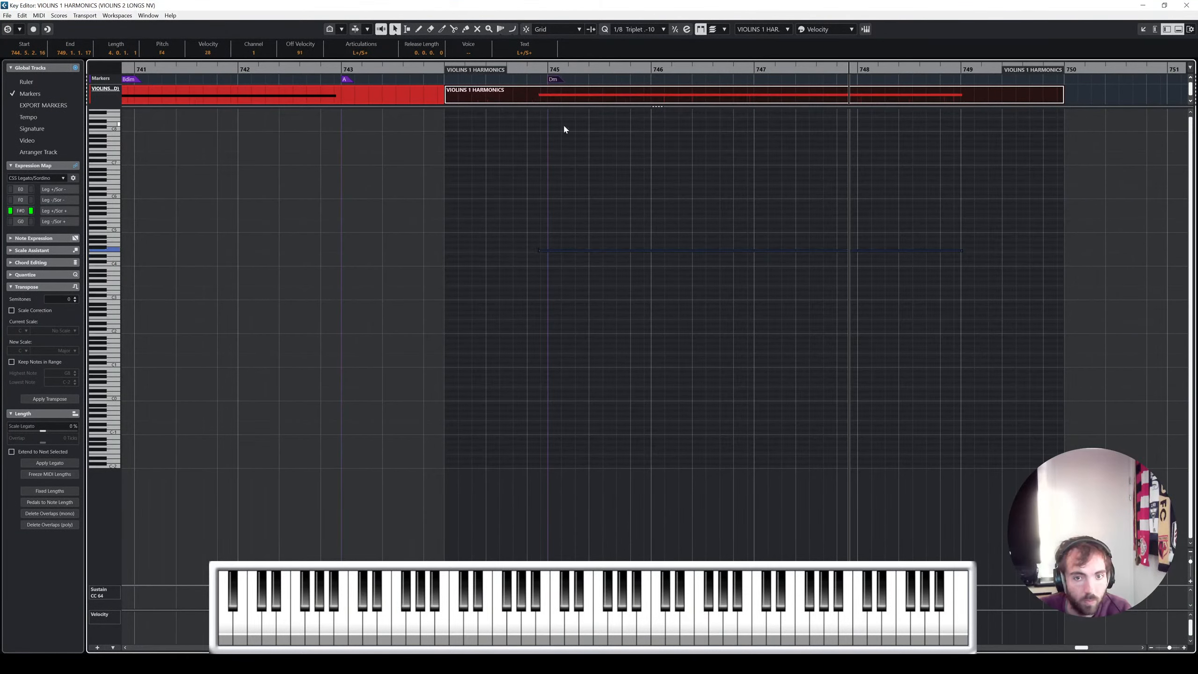
pyautogui.moveTo(550, 69); pyautogui.dragTo(499, 70)
pyautogui.press('space')
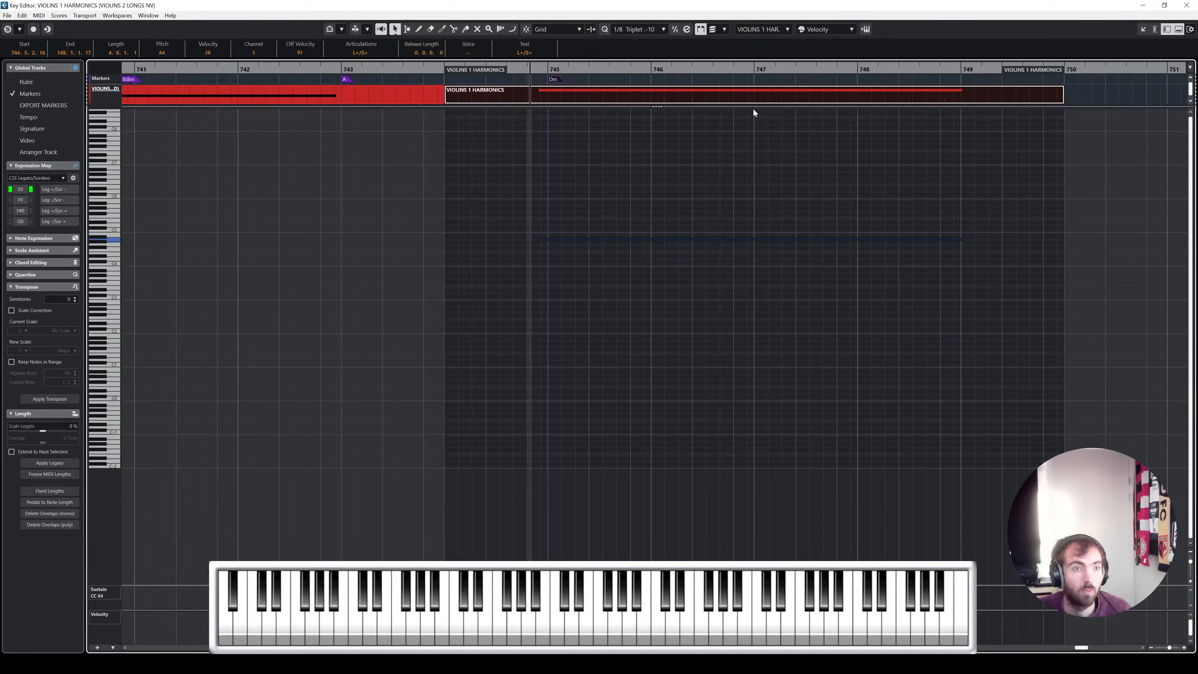
pyautogui.click(1187, 5)
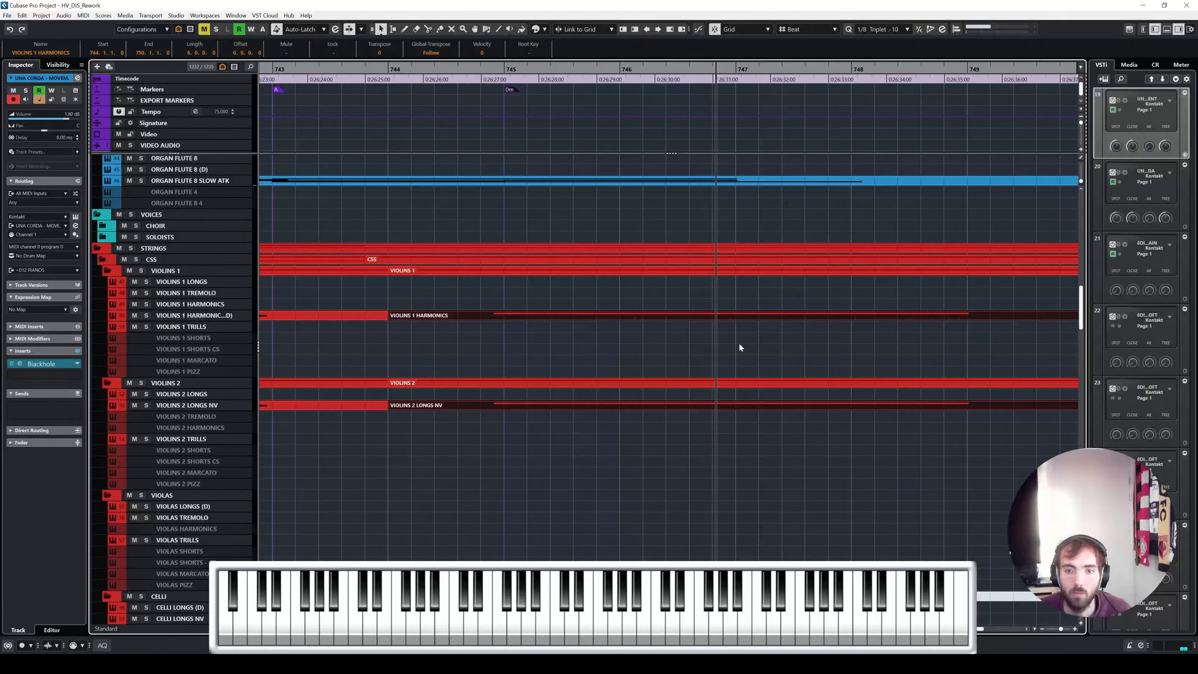
# Select the 3 VDG - TREM track to try it out, and switch to the VIOLAS HARM GLISS track in MID STRINGS
pyautogui.scroll(3, 771, 235)
pyautogui.scroll(-2, 770, 239)
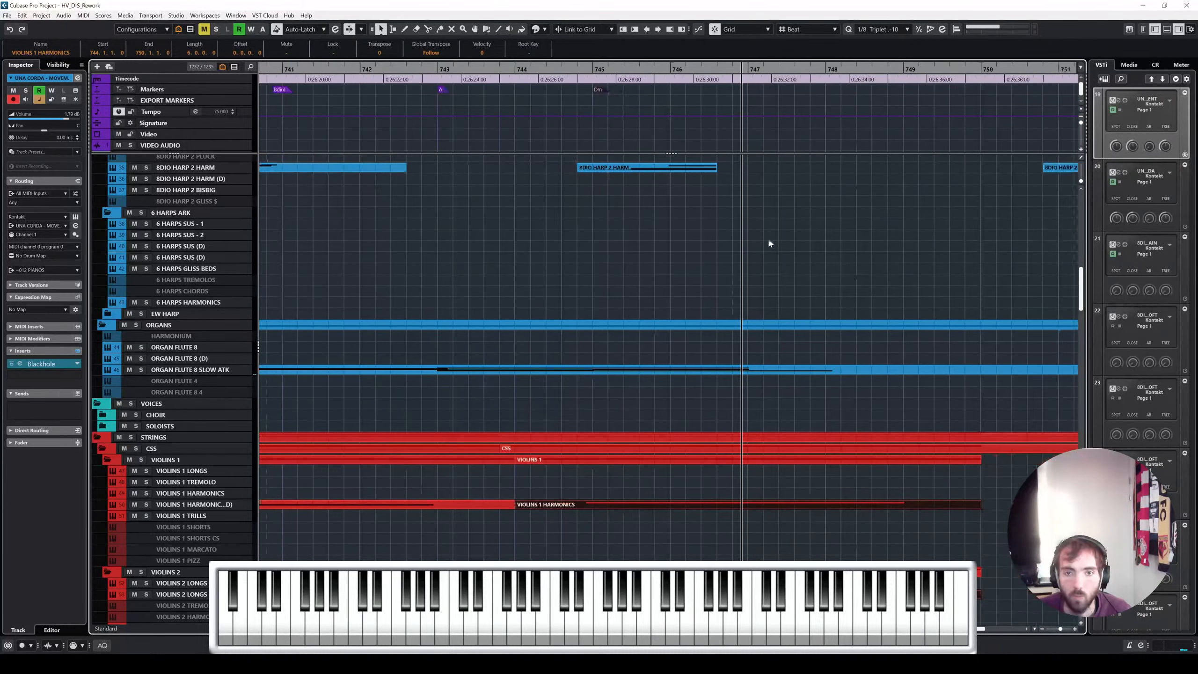
pyautogui.scroll(3, 767, 264)
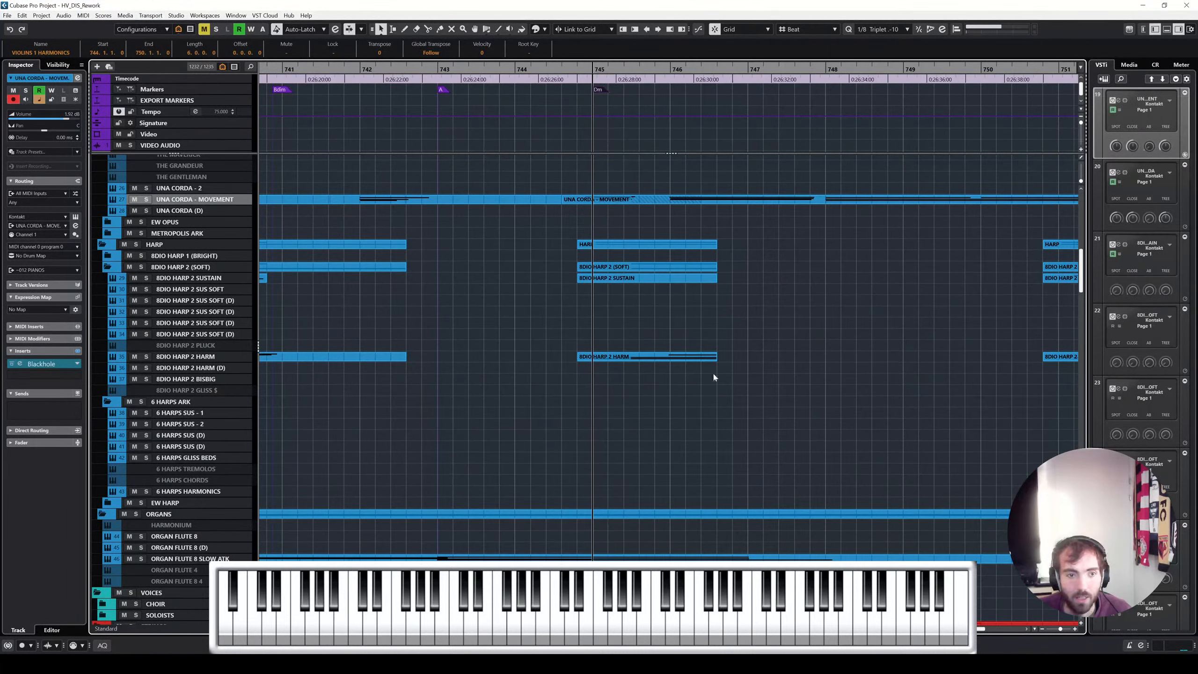
pyautogui.scroll(-5, 714, 376)
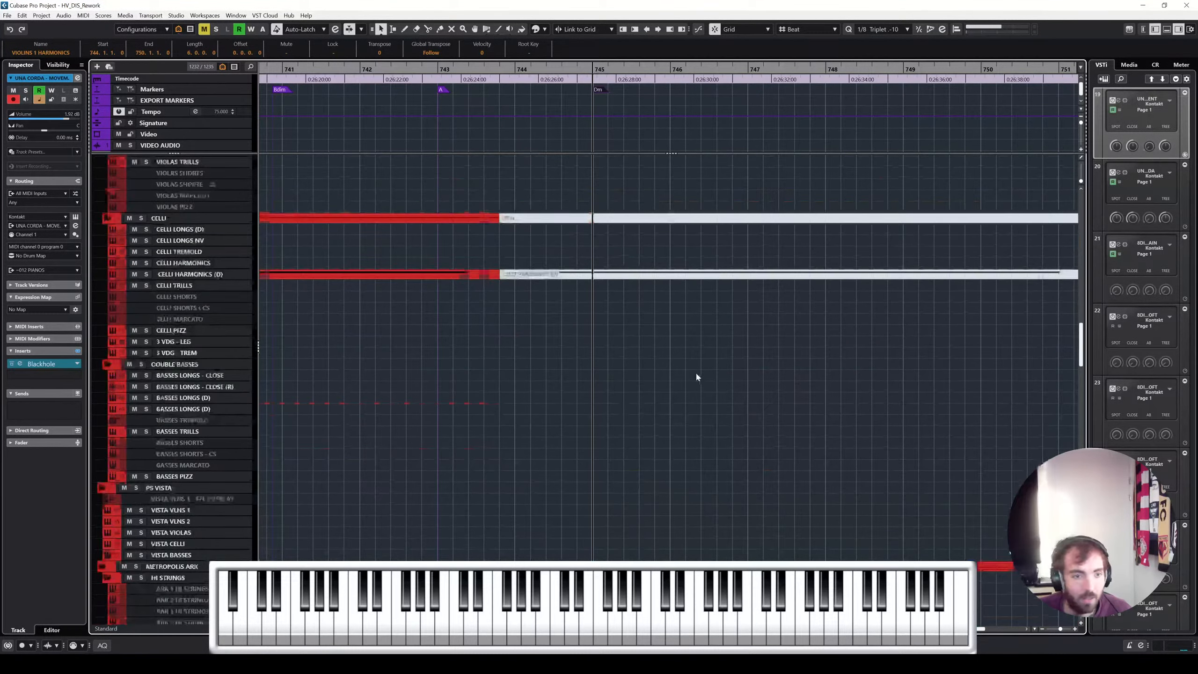
pyautogui.click(194, 355)
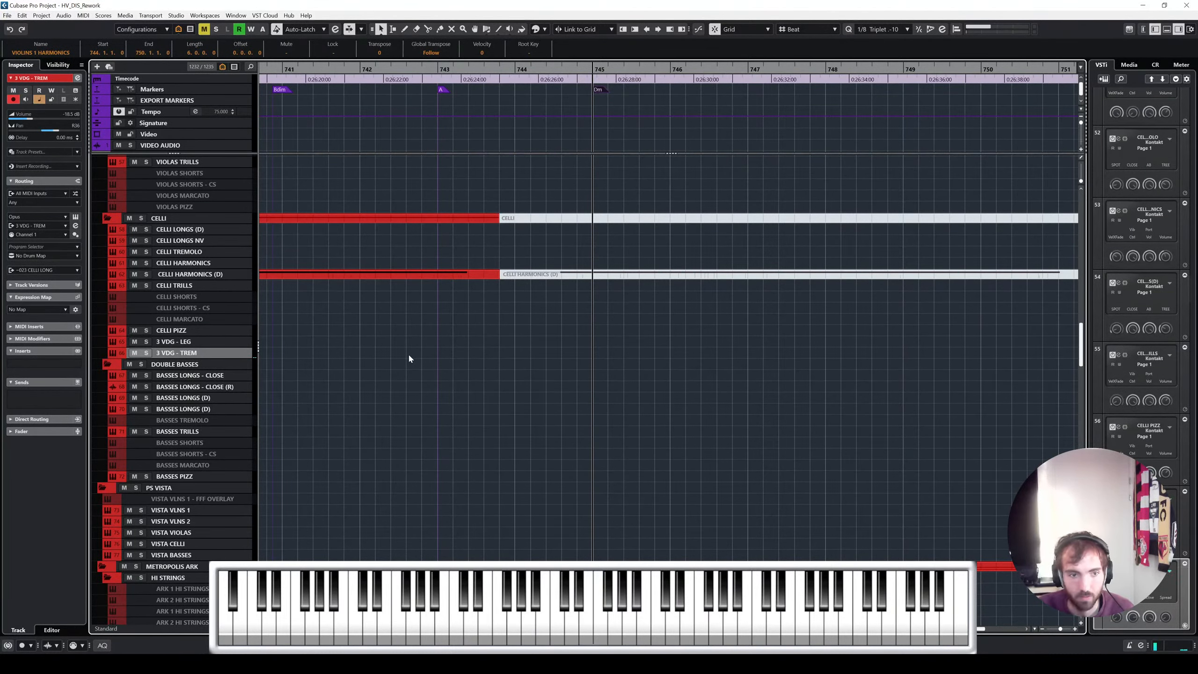
pyautogui.scroll(-10, 204, 454)
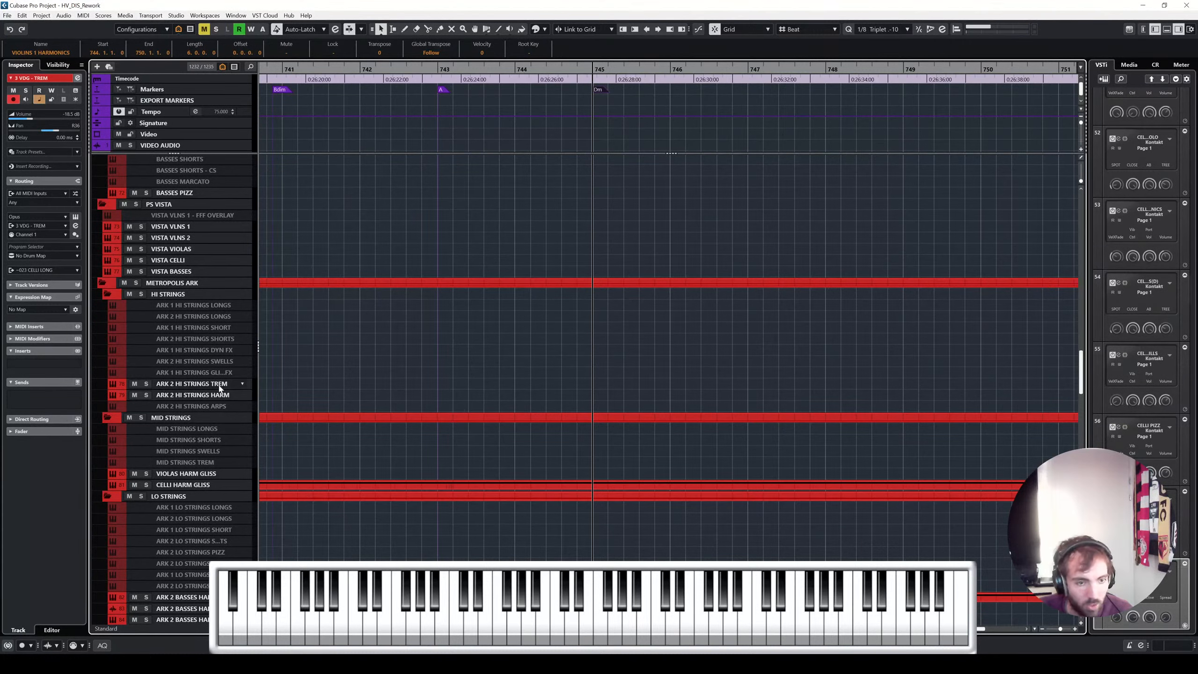
pyautogui.click(214, 471)
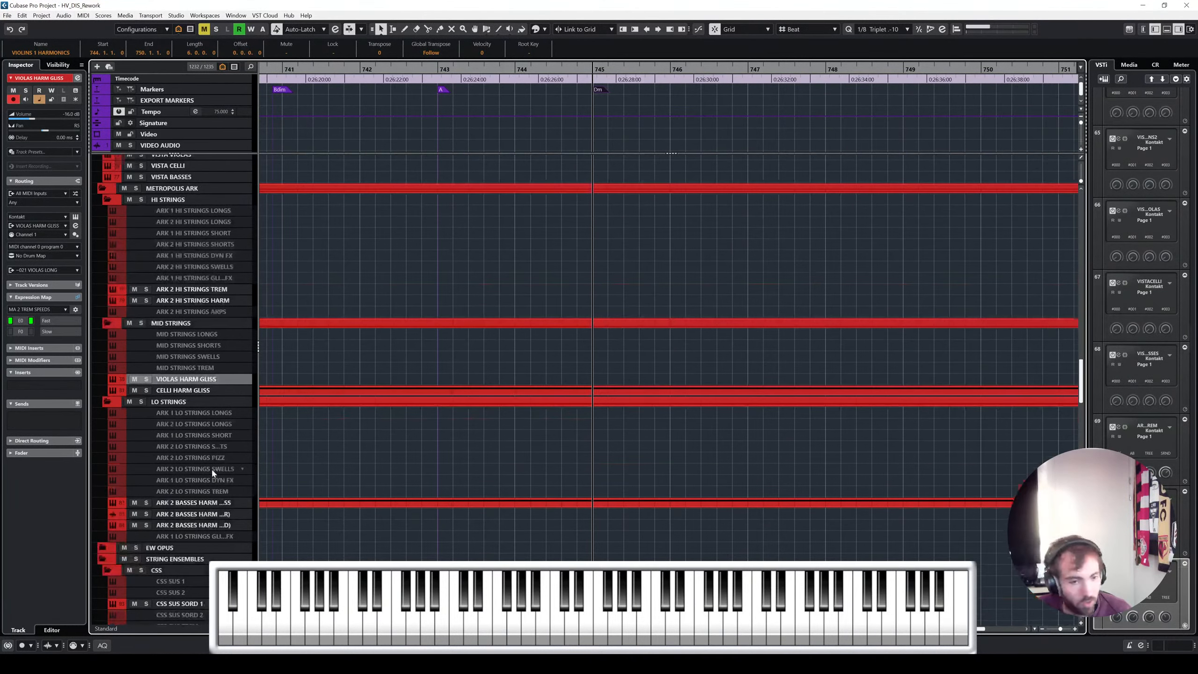
# Select the CSS SUS TREM SORD track to try out its sound with a held chord
pyautogui.scroll(-3, 214, 472)
pyautogui.scroll(-3, 211, 466)
pyautogui.scroll(-3, 212, 465)
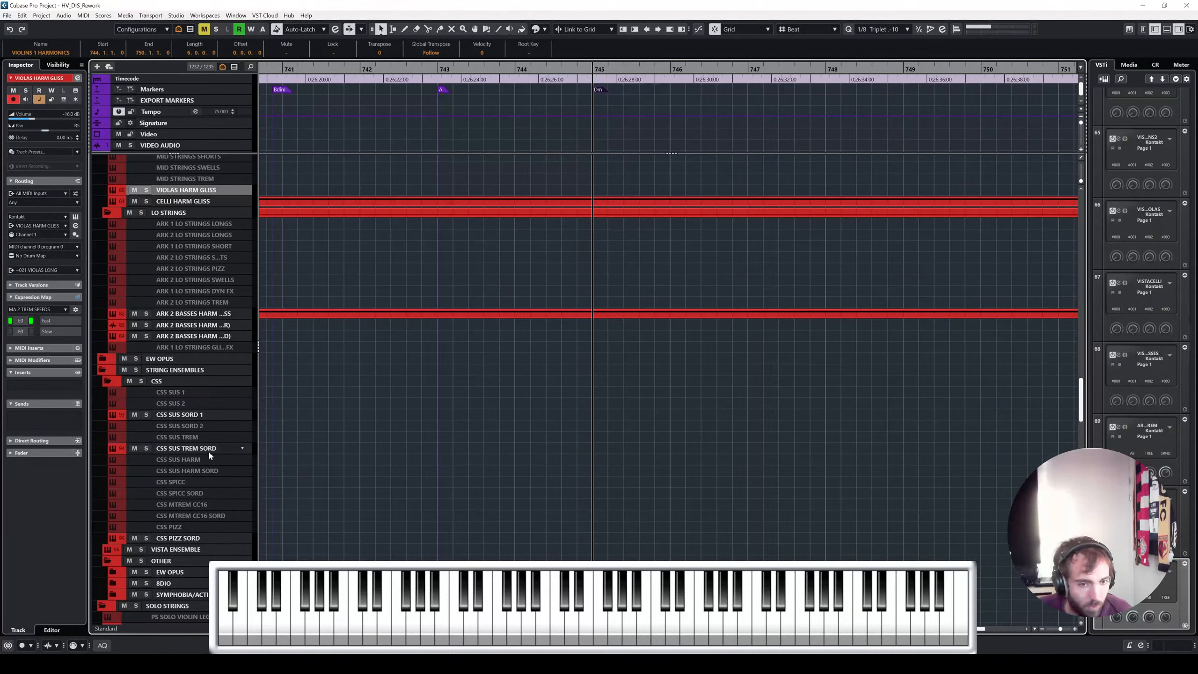
pyautogui.click(208, 449)
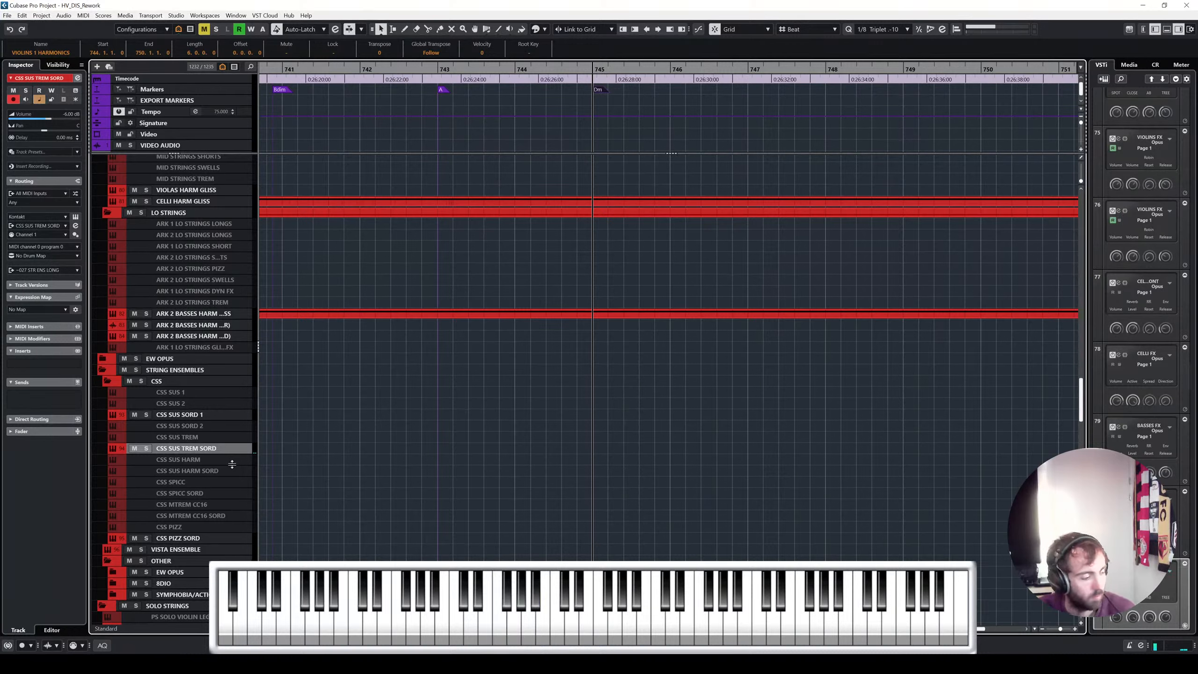
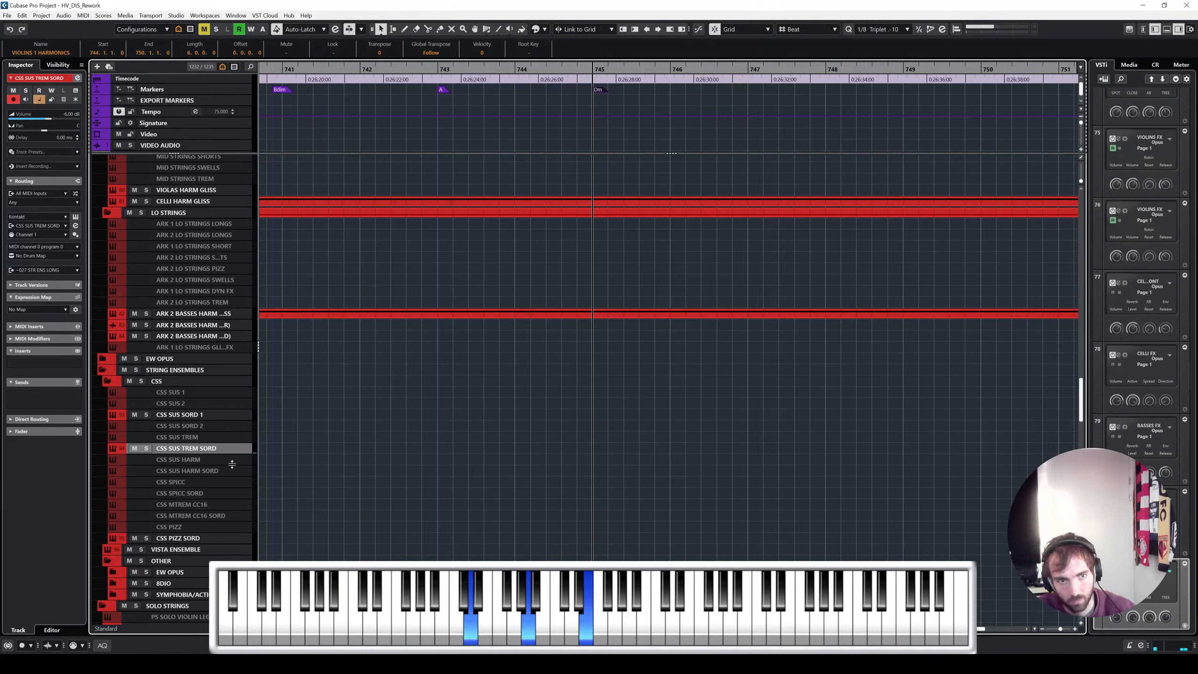
# Select the disabled MID STRINGS TREM track under MID STRINGS and enable it
pyautogui.scroll(5, 225, 449)
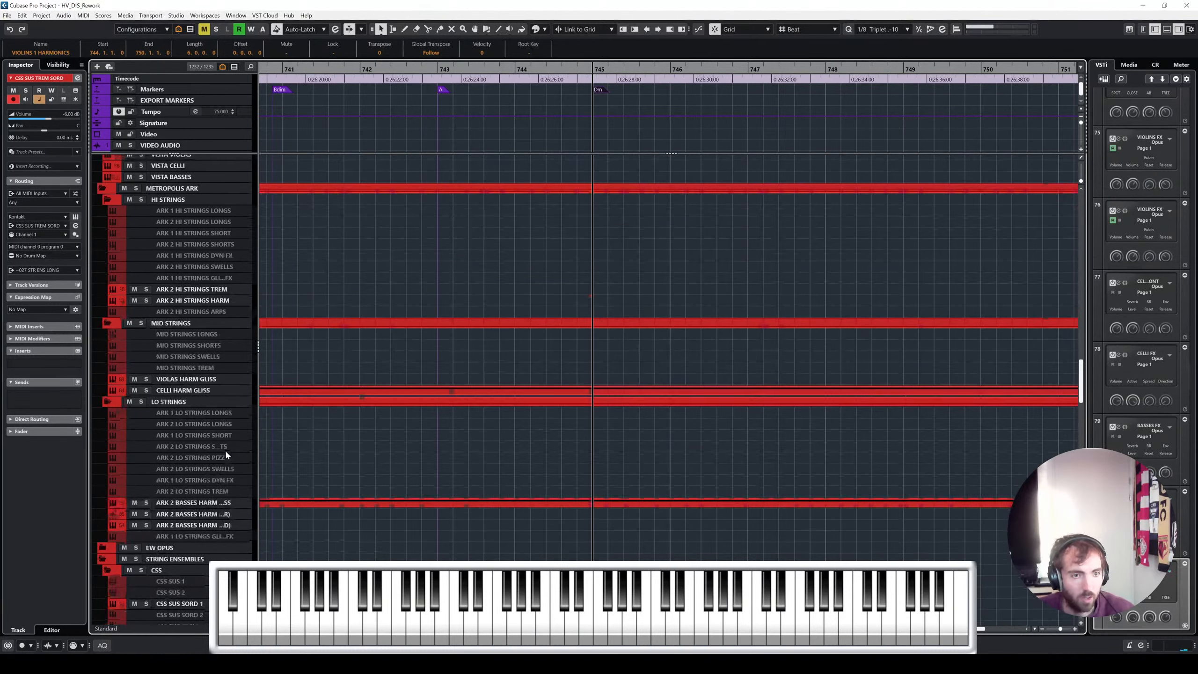
pyautogui.scroll(3, 214, 348)
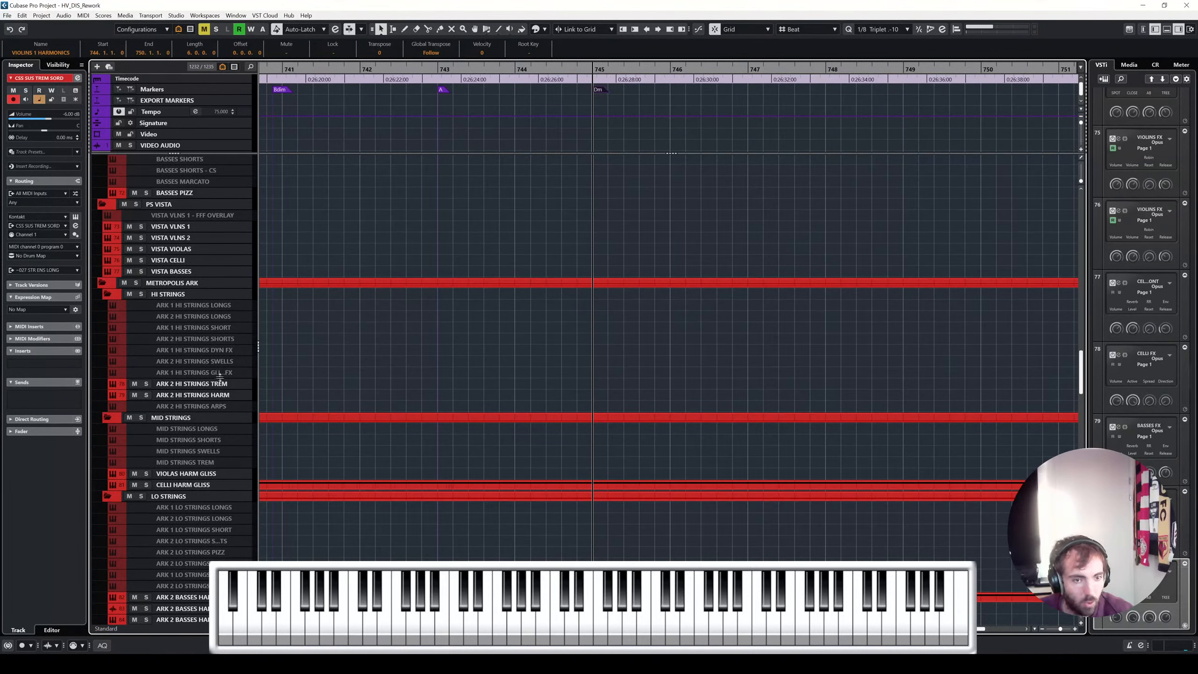
pyautogui.click(215, 463)
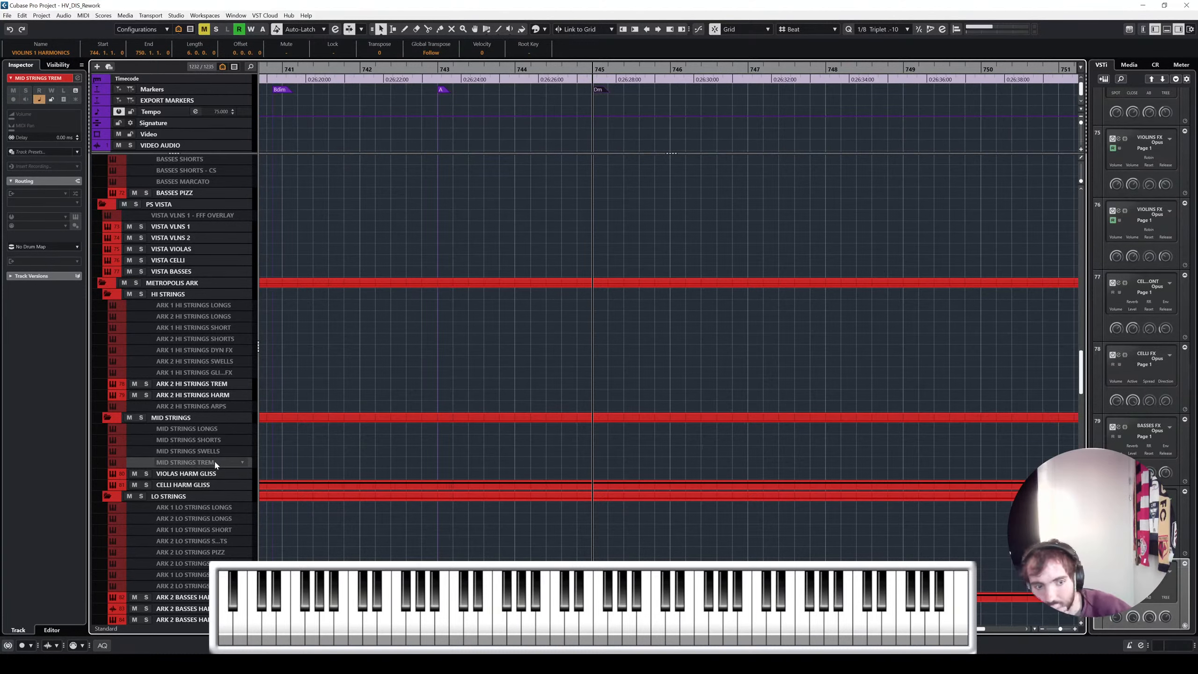
pyautogui.hotkey('shift', 'd')
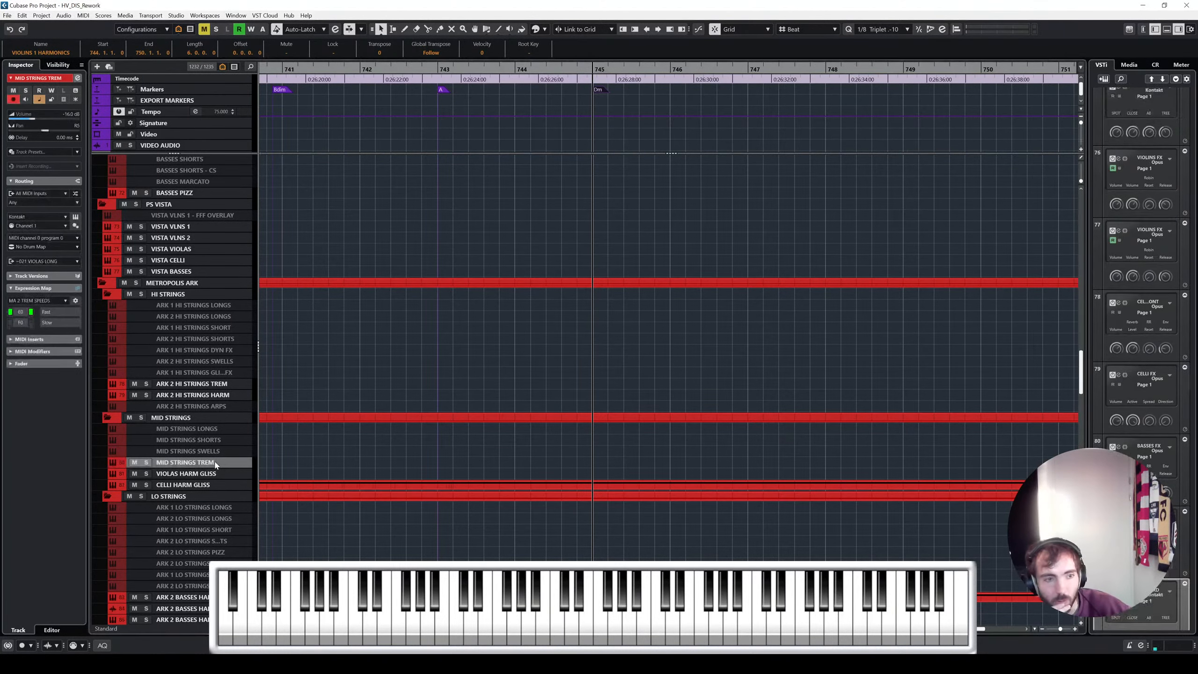
# Review the whole project timeline, return to the bars around 744 and play the passage there
pyautogui.click(393, 316)
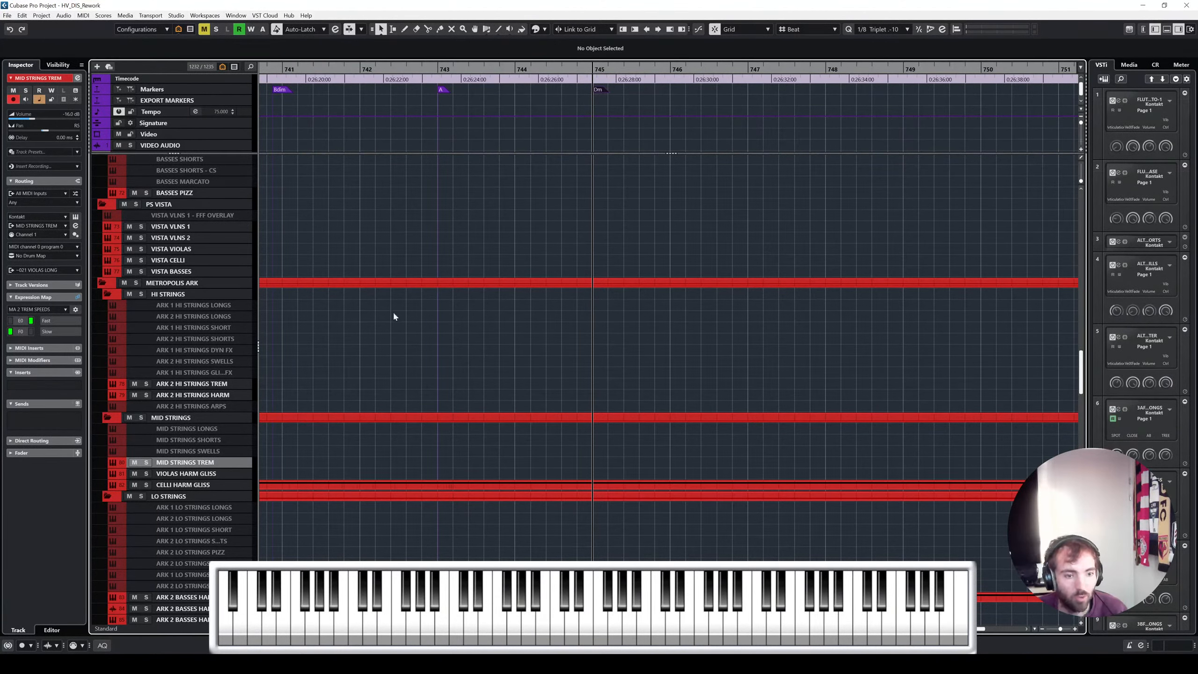
pyautogui.hotkey('shift', 'f')
pyautogui.press('h')
pyautogui.press('h')
pyautogui.press('h')
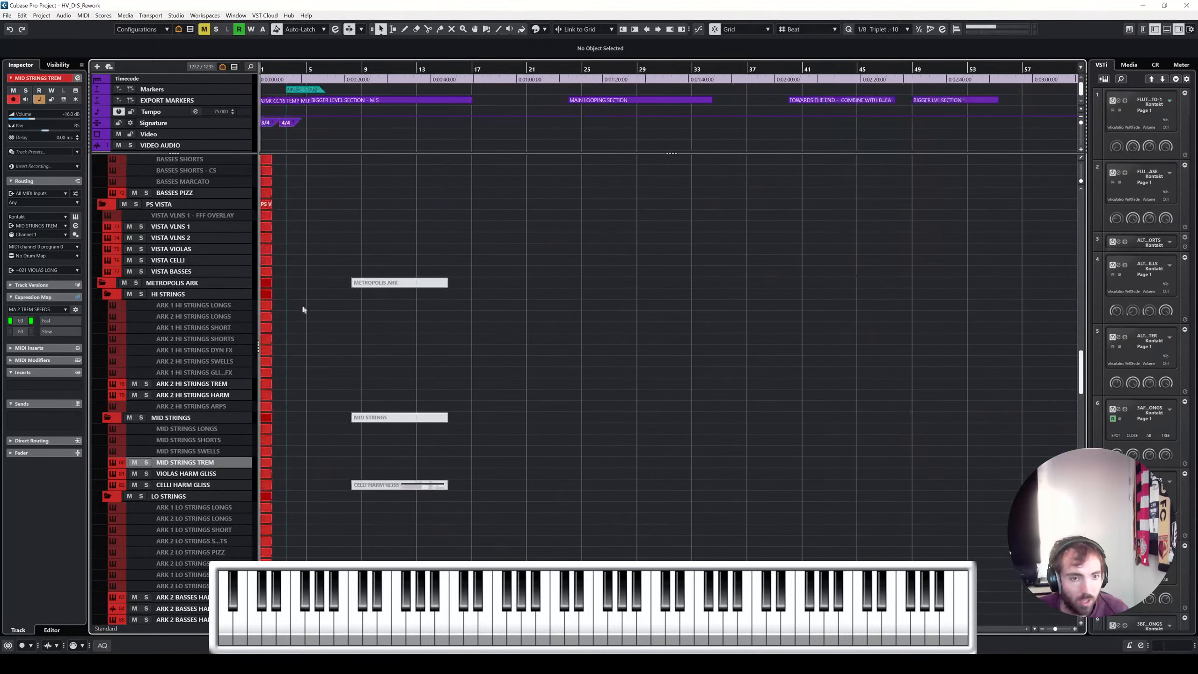
pyautogui.hotkey('shift', 'f')
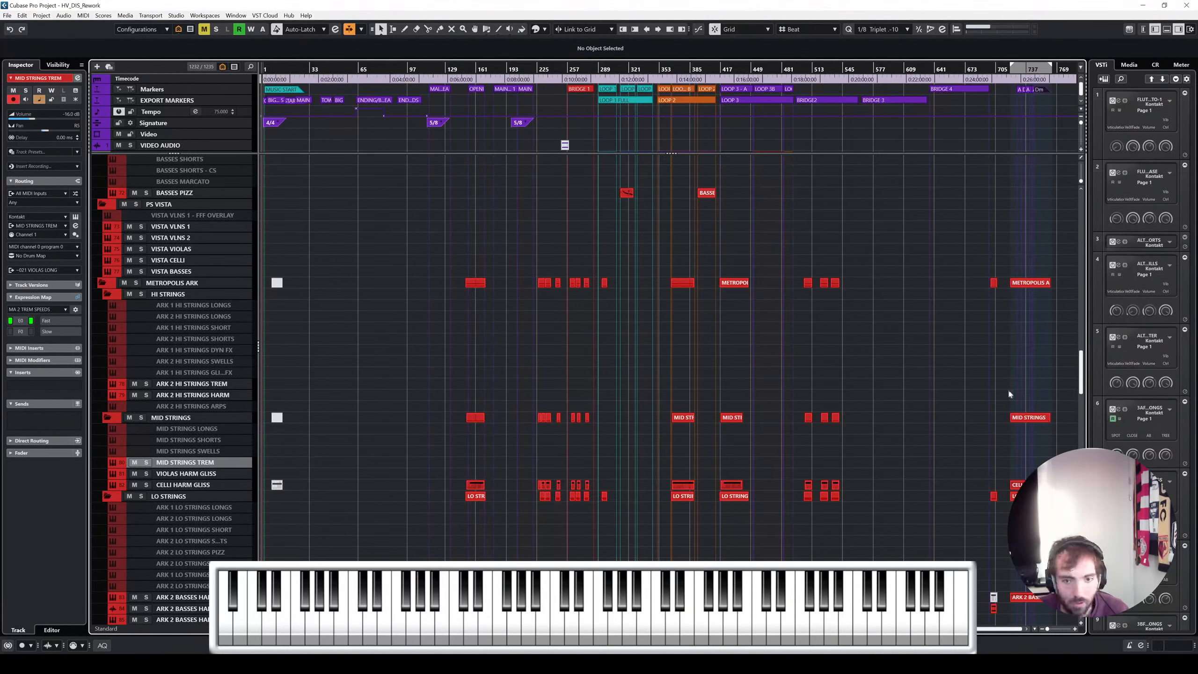
pyautogui.scroll(9, 1017, 395)
pyautogui.hscroll(5, 719, 405)
pyautogui.scroll(3, 573, 434)
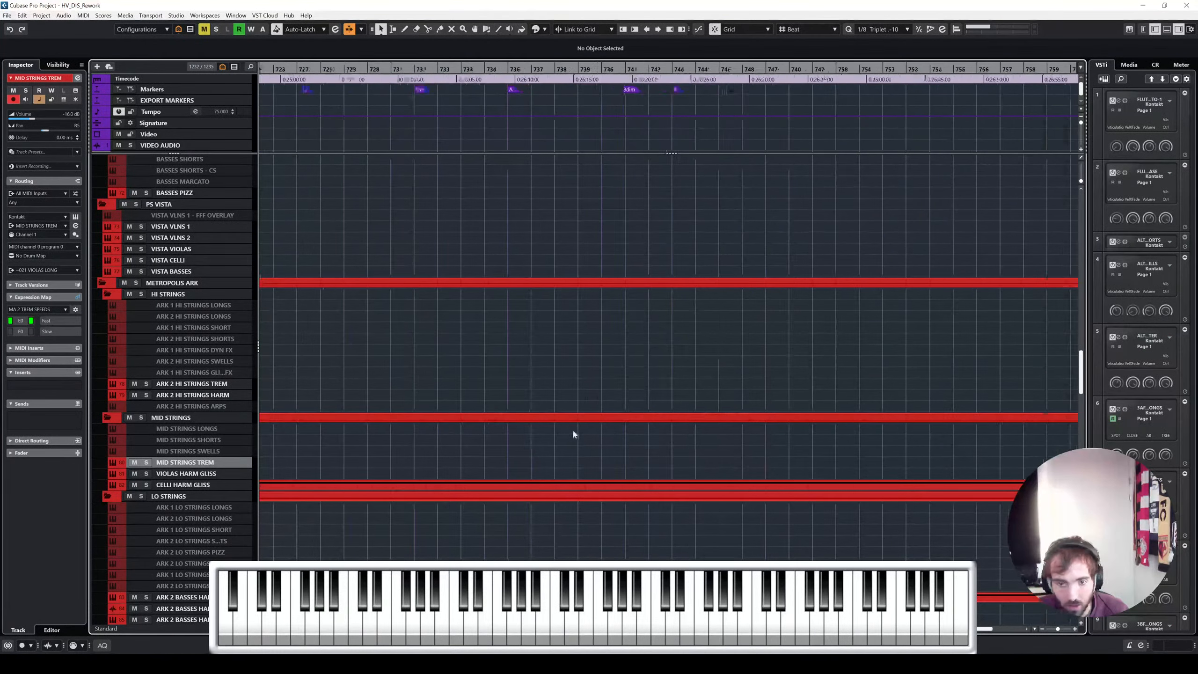
pyautogui.scroll(-2, 578, 435)
pyautogui.scroll(-2, 601, 436)
pyautogui.press('space')
pyautogui.moveTo(537, 71); pyautogui.dragTo(798, 69)
pyautogui.scroll(4, 835, 195)
pyautogui.hscroll(3, 843, 258)
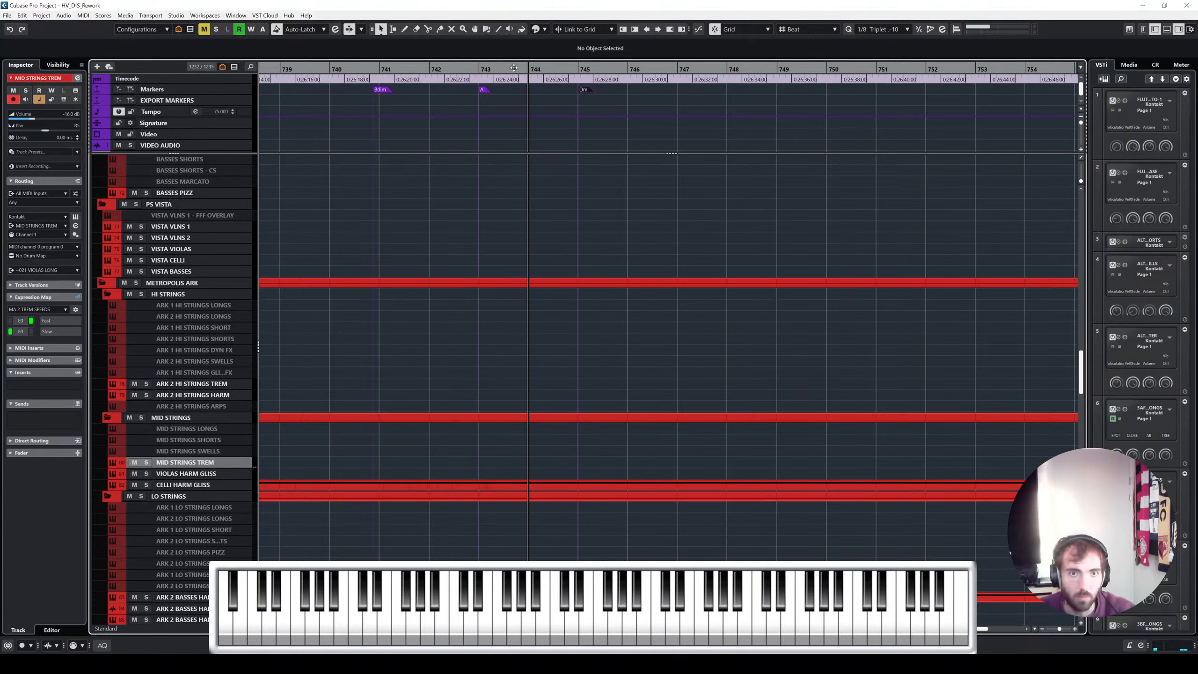
# Record a held three-note chord on the MID STRINGS TREM track across about bars 742 to 750
pyautogui.click(471, 68)
pyautogui.press('c')
pyautogui.press('KP_Multiply')
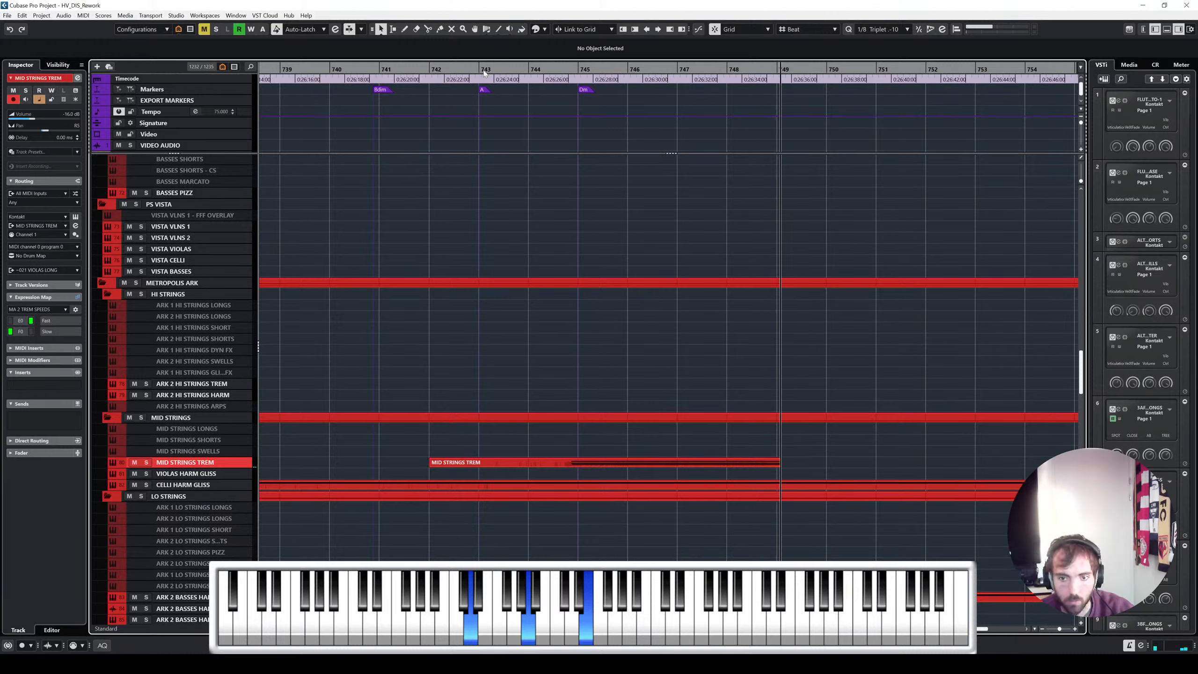
pyautogui.press('space')
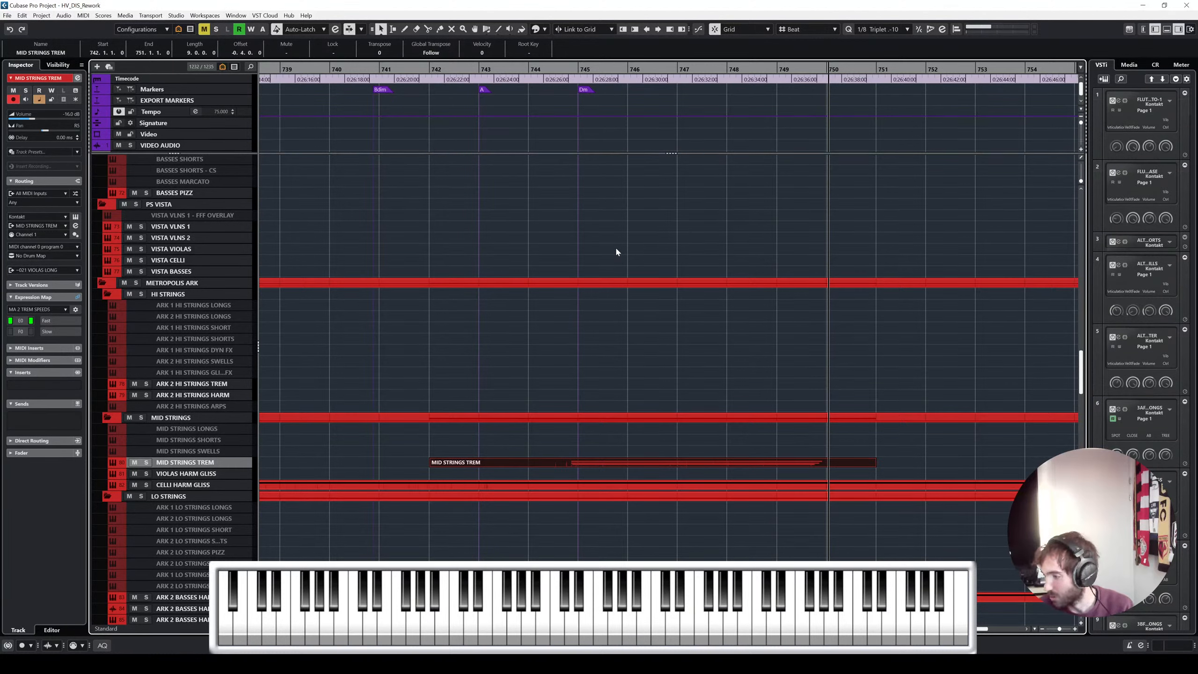
# Examine the newly recorded MID STRINGS TREM part and its position among the neighbouring string parts
pyautogui.click(734, 359)
pyautogui.scroll(3, 594, 461)
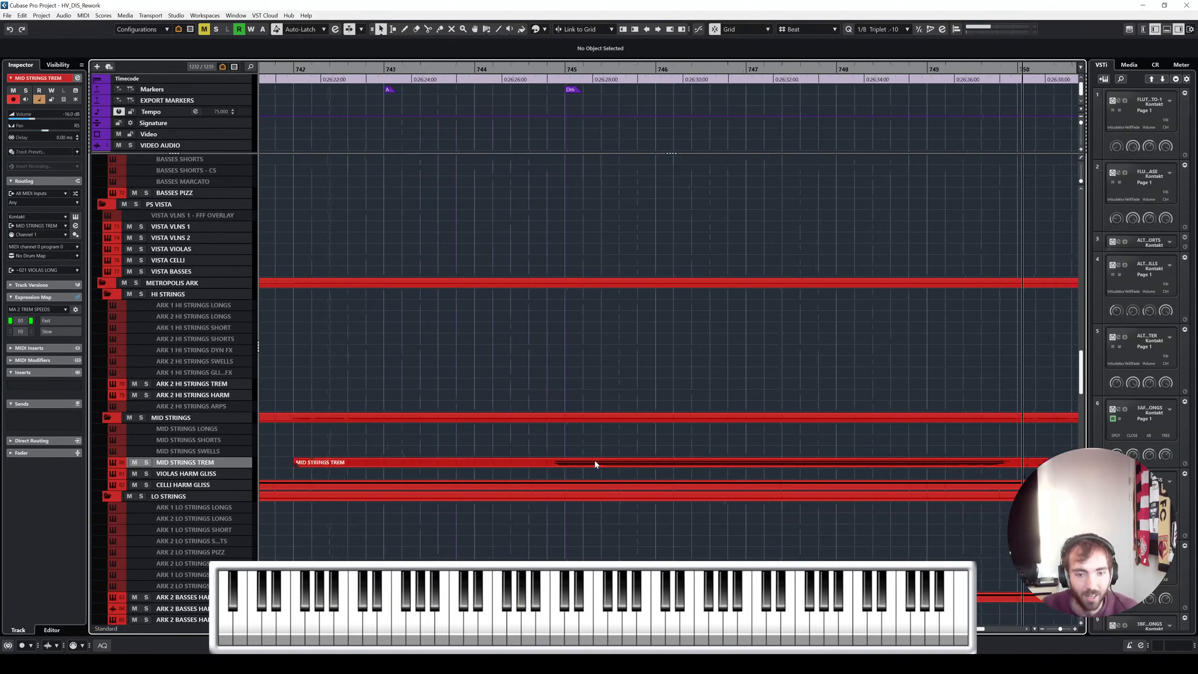
pyautogui.moveTo(592, 463); pyautogui.dragTo(592, 466)
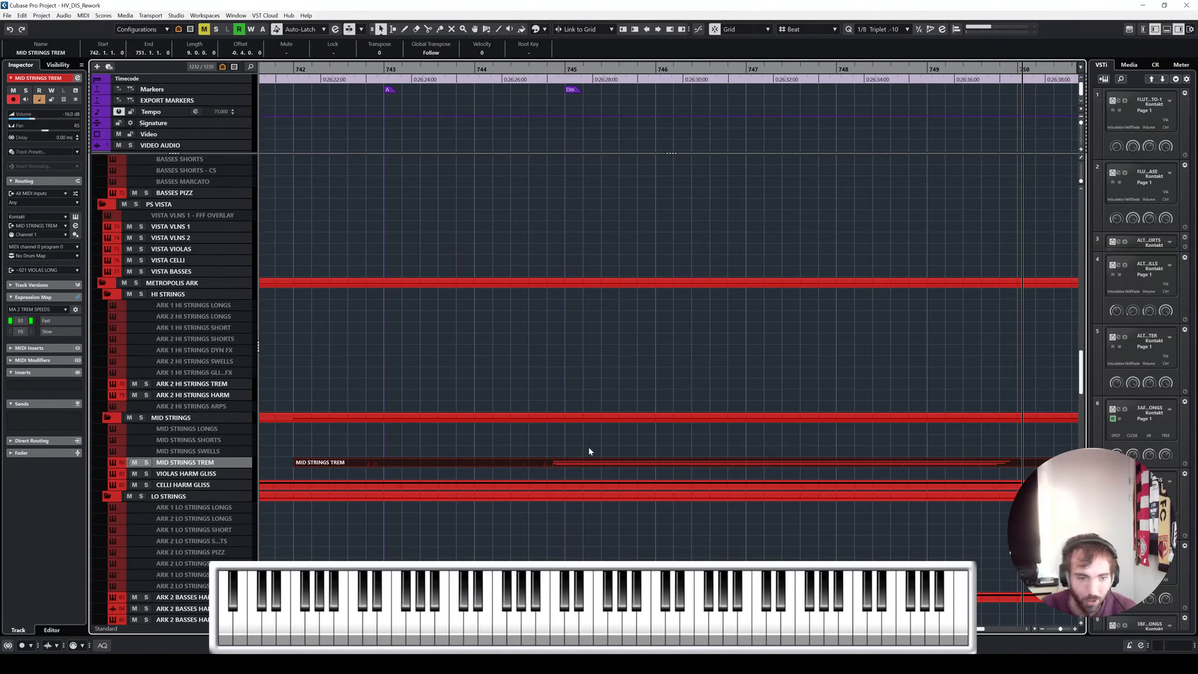
pyautogui.click(549, 388)
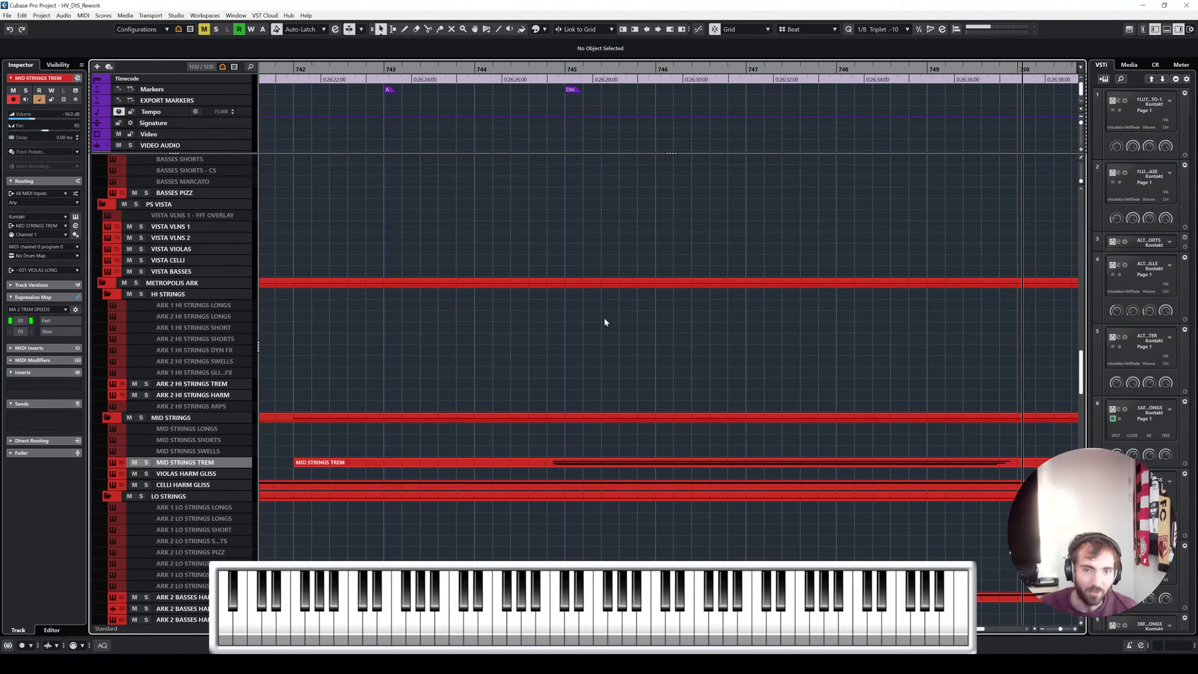
pyautogui.scroll(-3, 605, 322)
pyautogui.hscroll(-4, 605, 322)
pyautogui.hscroll(3, 606, 322)
pyautogui.scroll(-3, 605, 322)
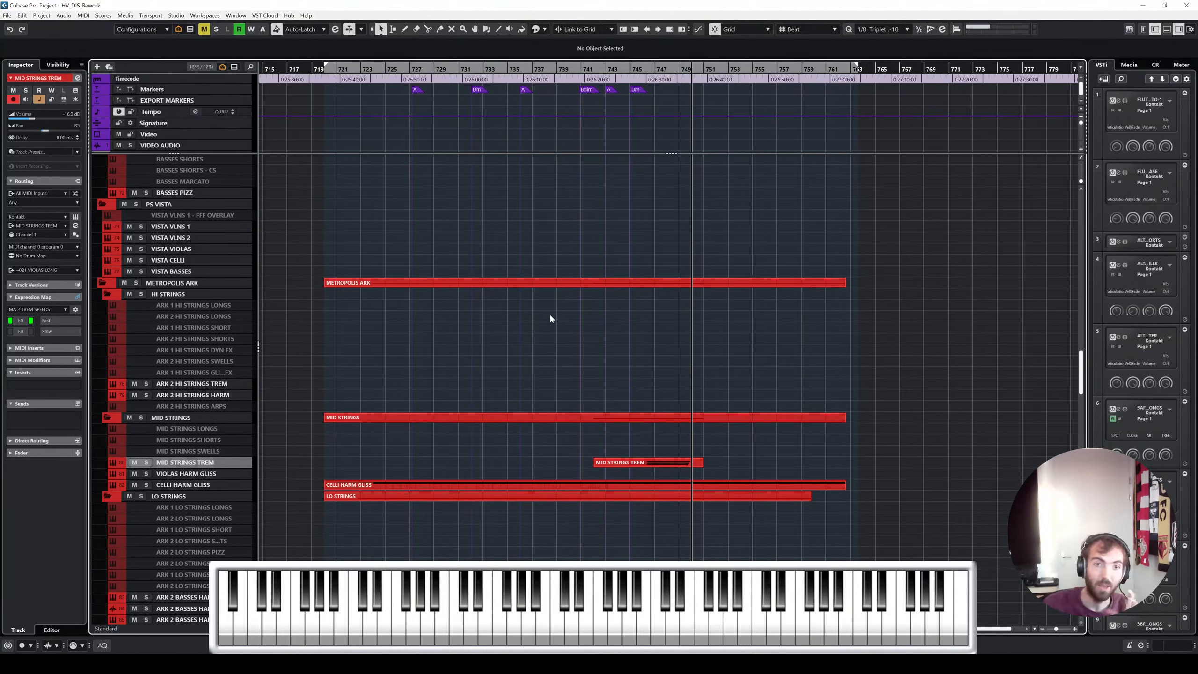
# Select the UNA CORDA - MOVEMENT track and play the cue from just before bar 727
pyautogui.scroll(10, 217, 358)
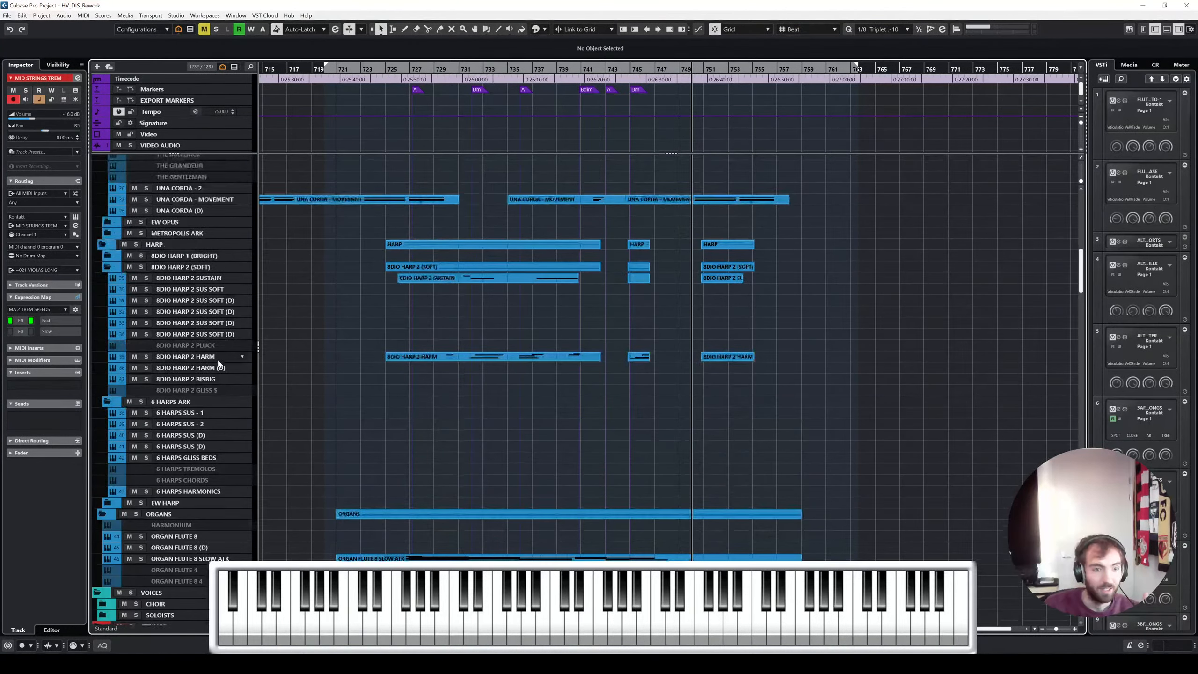
pyautogui.scroll(3, 206, 320)
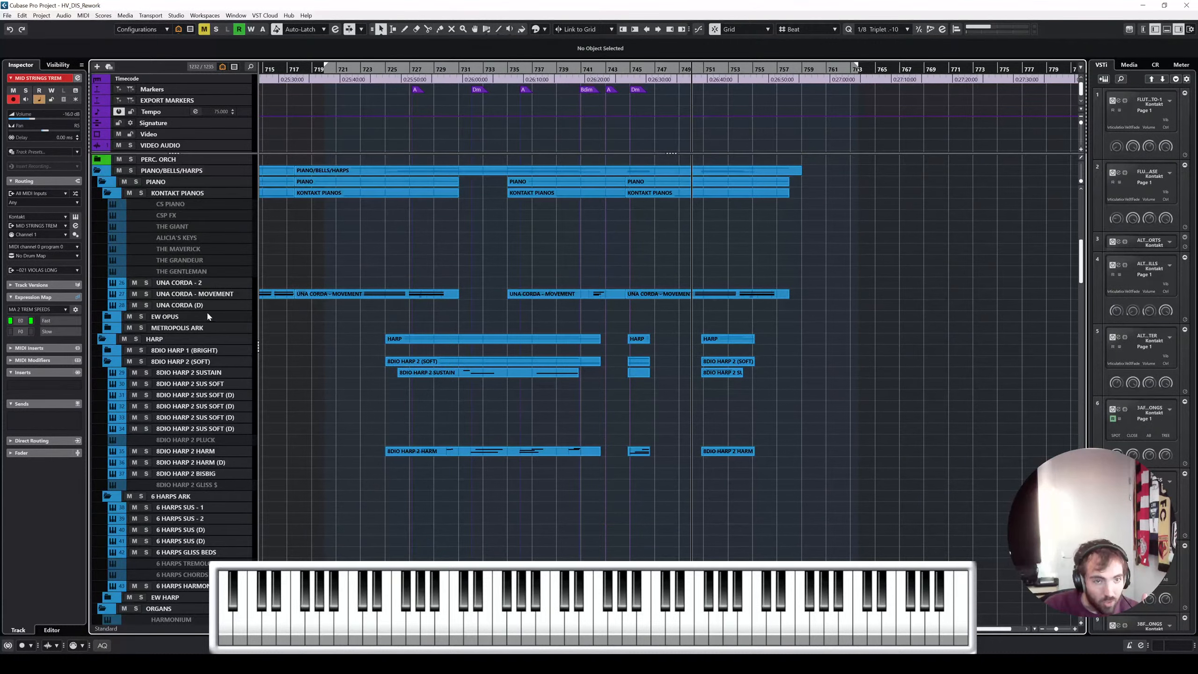
pyautogui.click(206, 295)
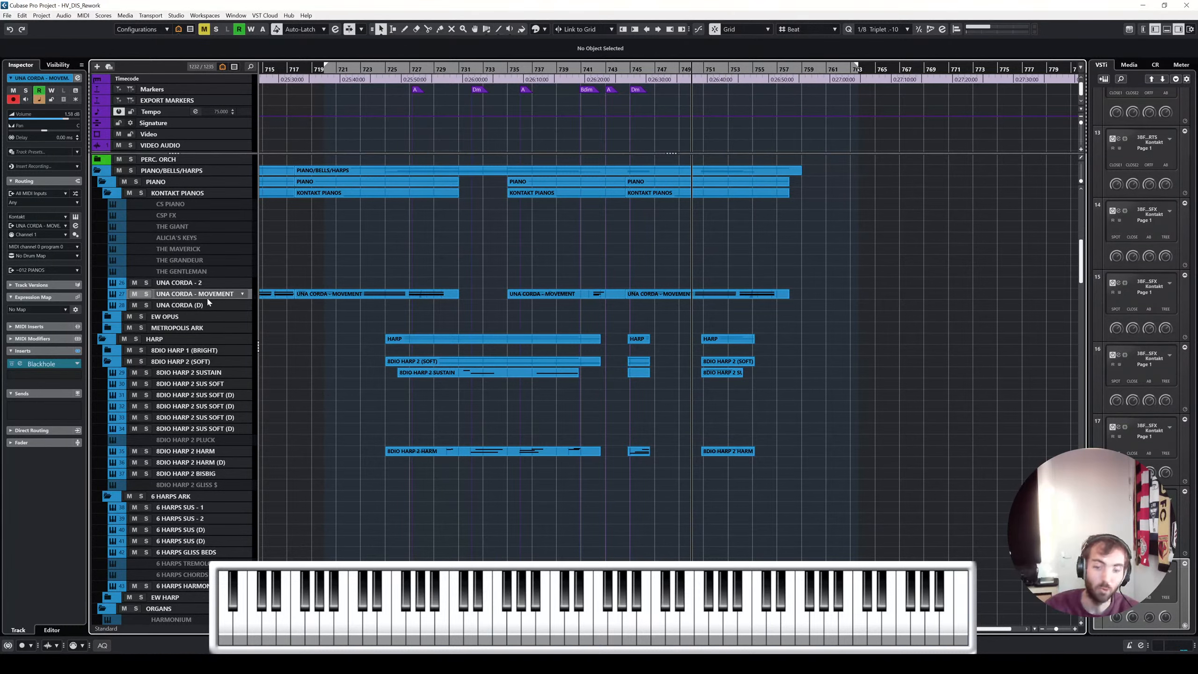
pyautogui.scroll(3, 499, 259)
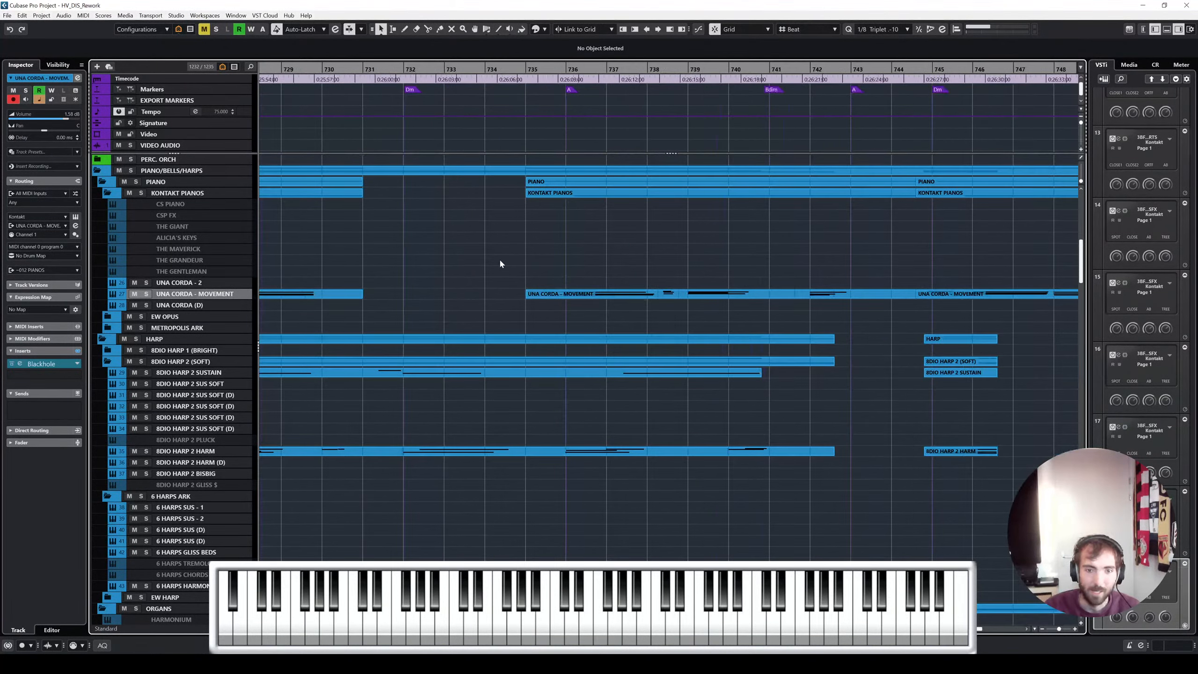
pyautogui.scroll(-2, 499, 259)
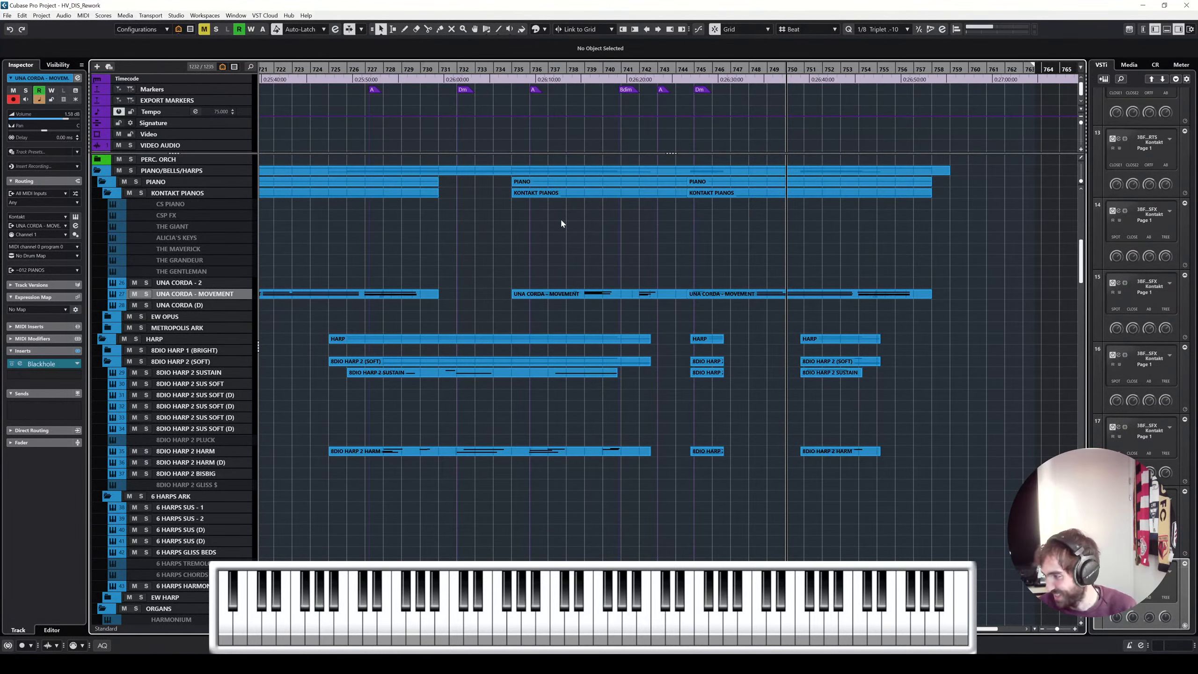
pyautogui.press('h')
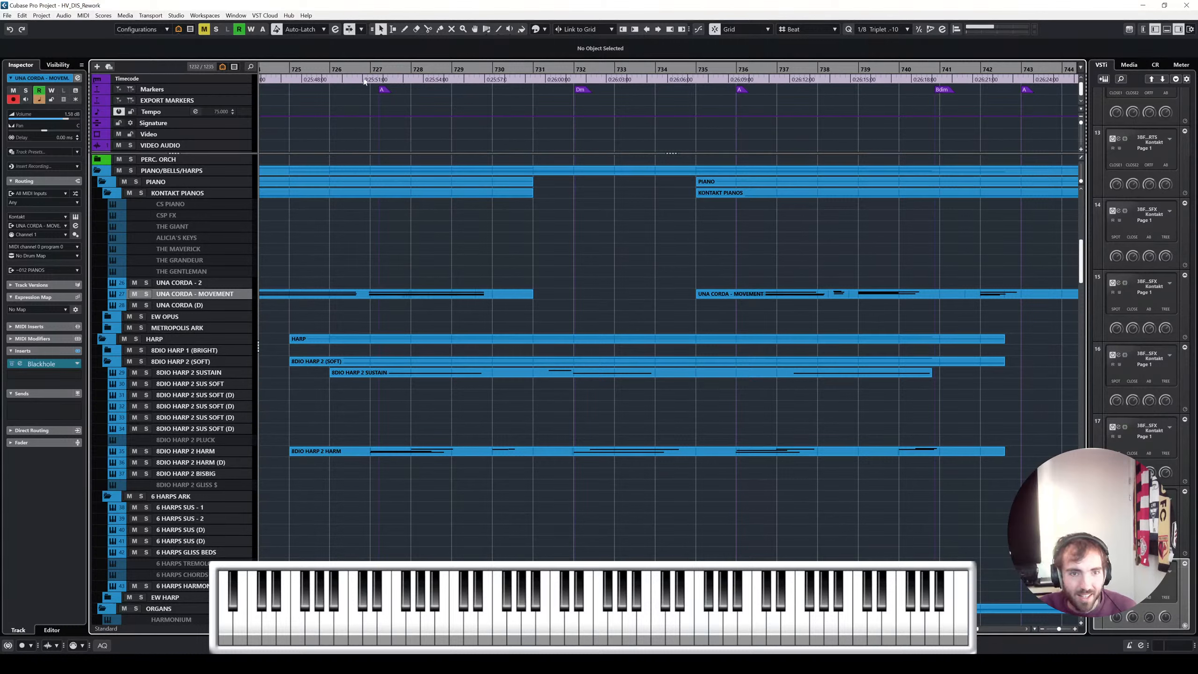
pyautogui.click(365, 80)
pyautogui.press('space')
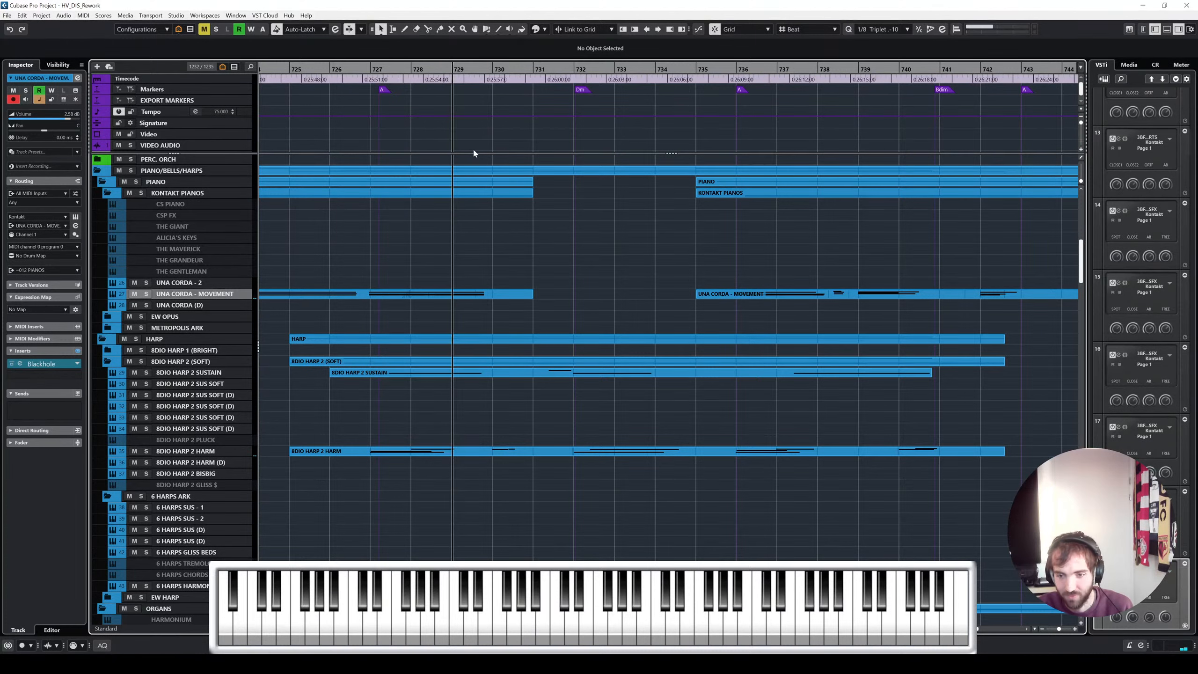
# Record sustained chords on the MID STRINGS TREM track from bar 727 to about bar 740
pyautogui.scroll(10, 513, 203)
pyautogui.scroll(-12, 534, 219)
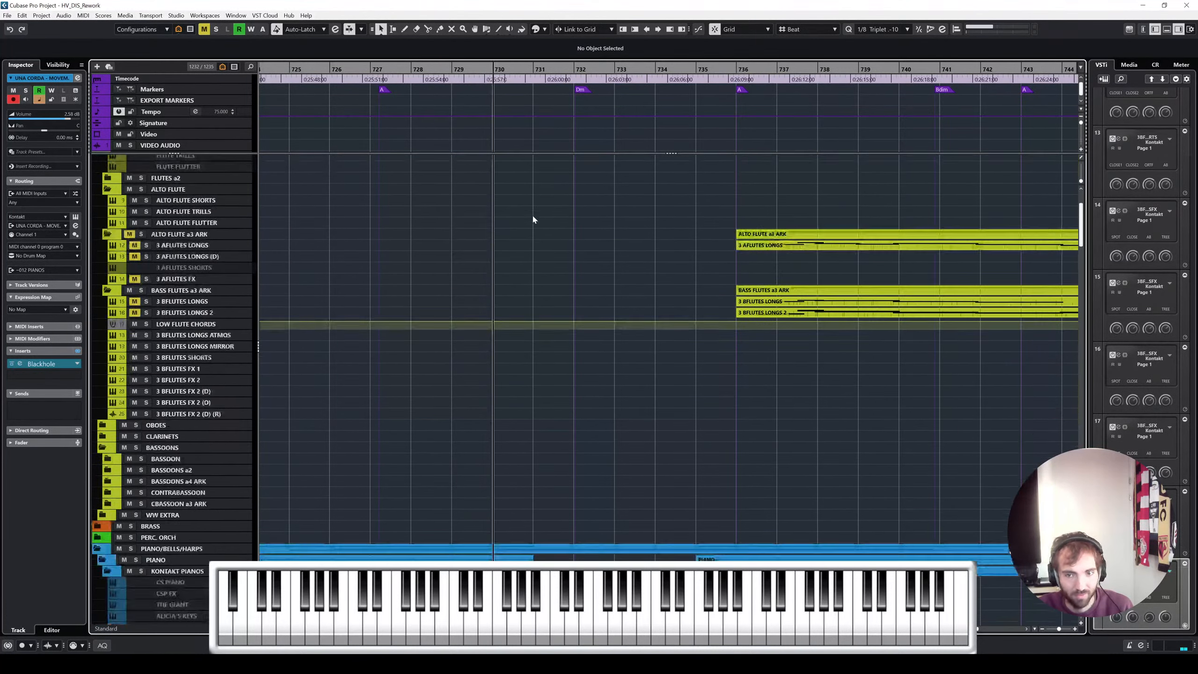
pyautogui.scroll(-4, 633, 248)
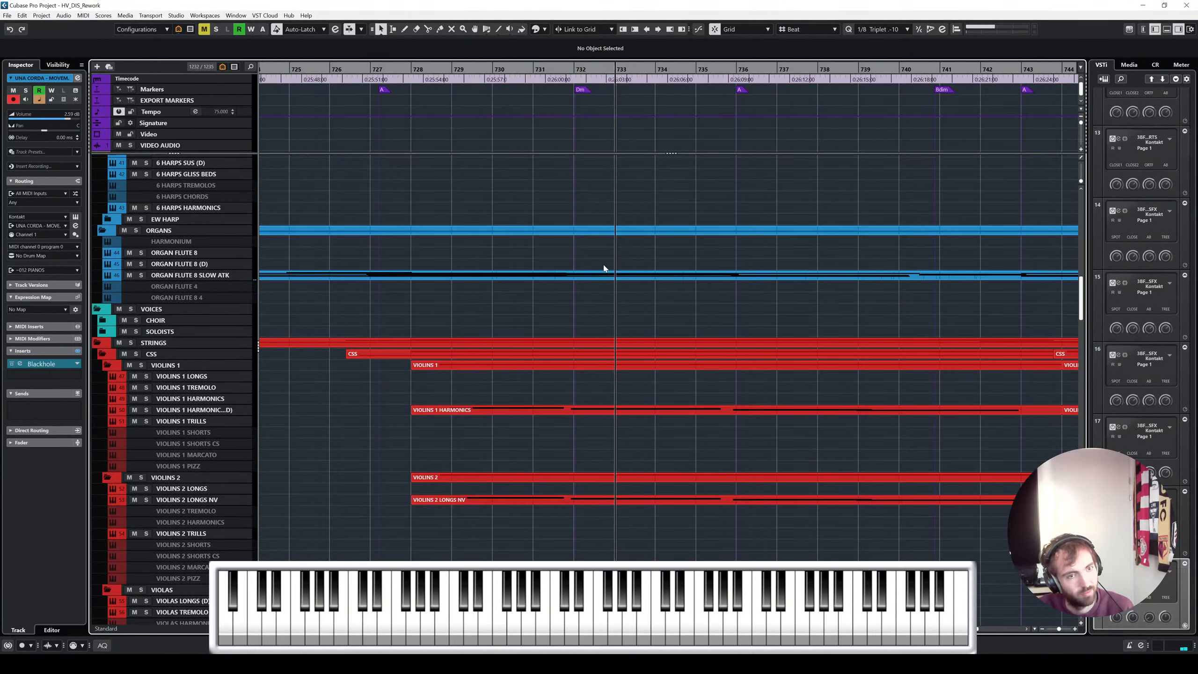
pyautogui.scroll(-20, 604, 268)
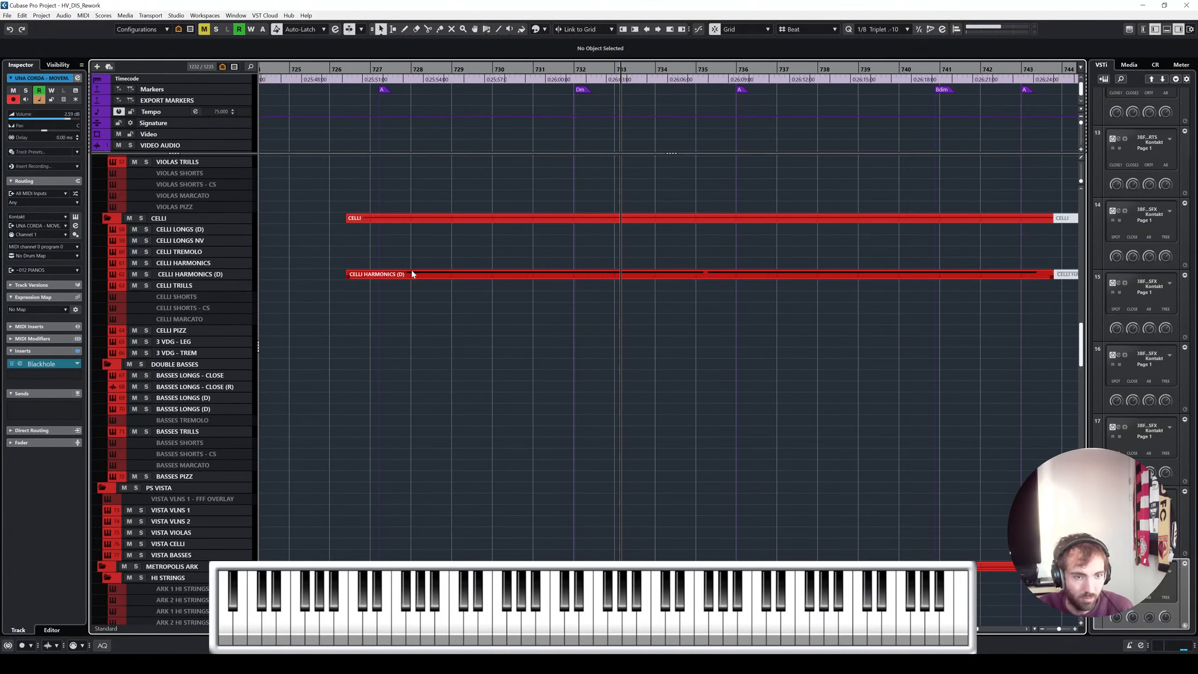
pyautogui.scroll(-20, 412, 275)
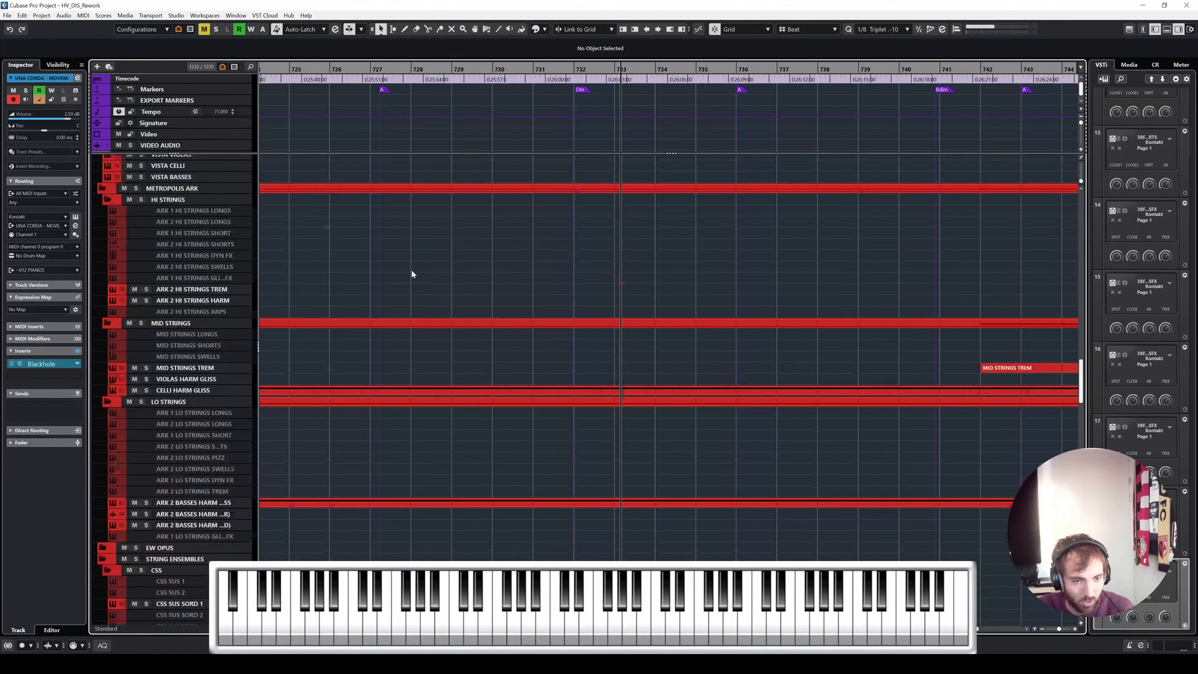
pyautogui.click(192, 273)
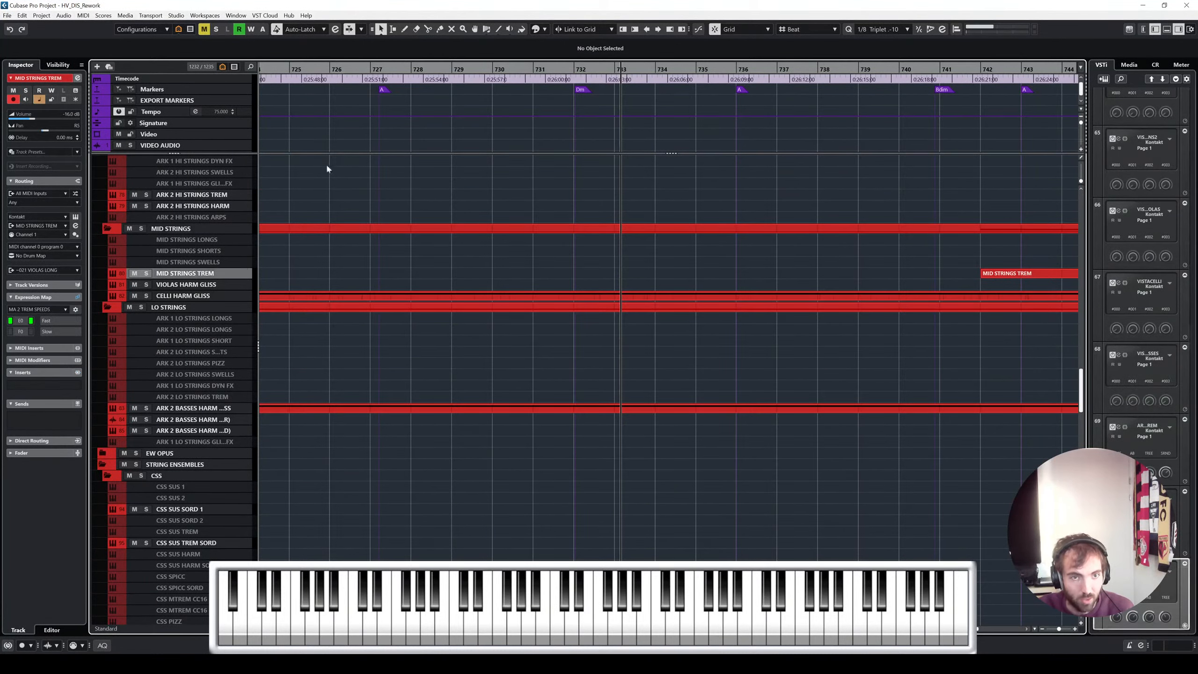
pyautogui.click(370, 71)
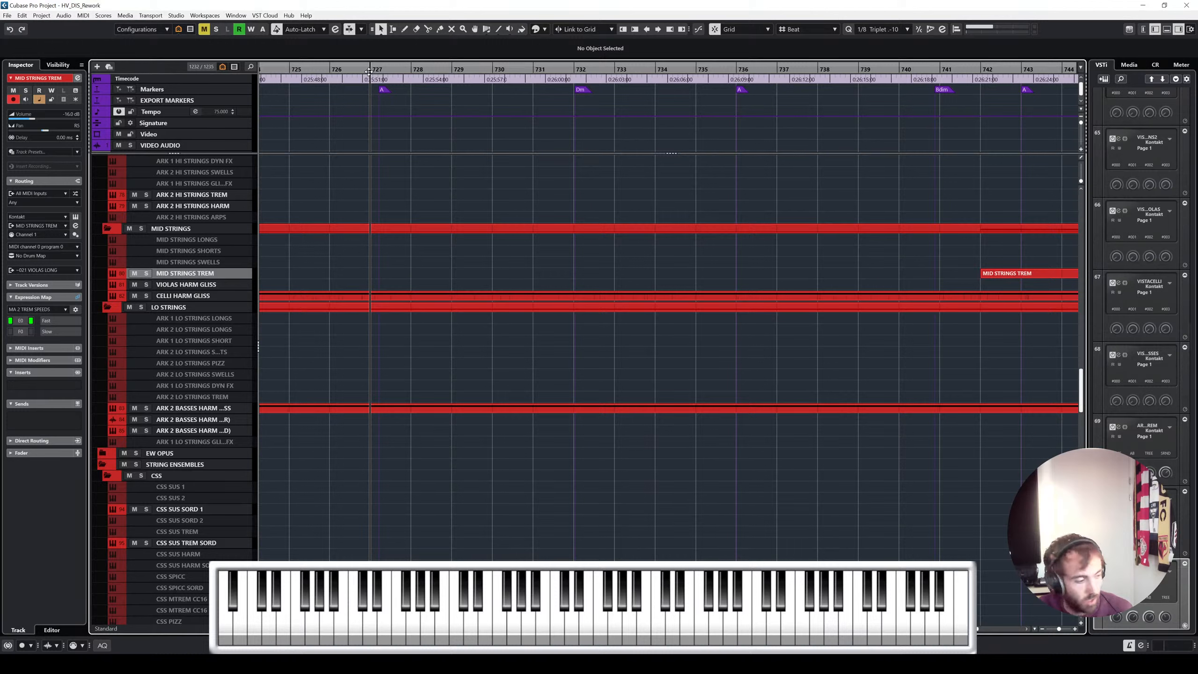
pyautogui.press('KP_Multiply')
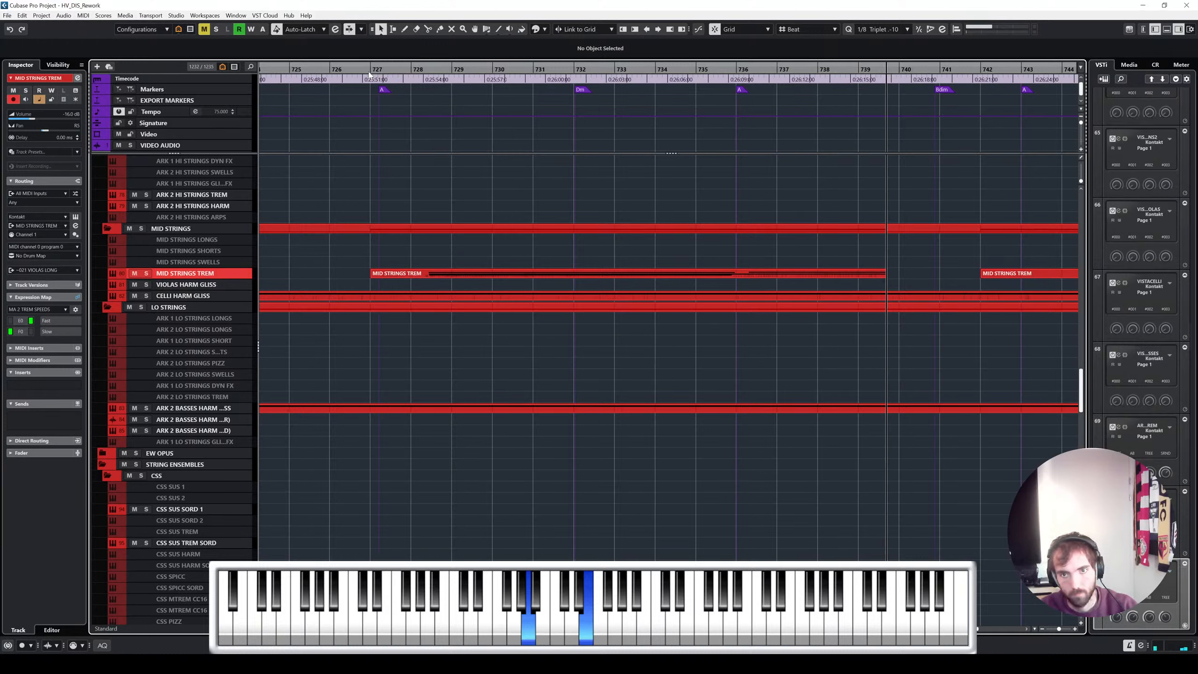
pyautogui.press('space')
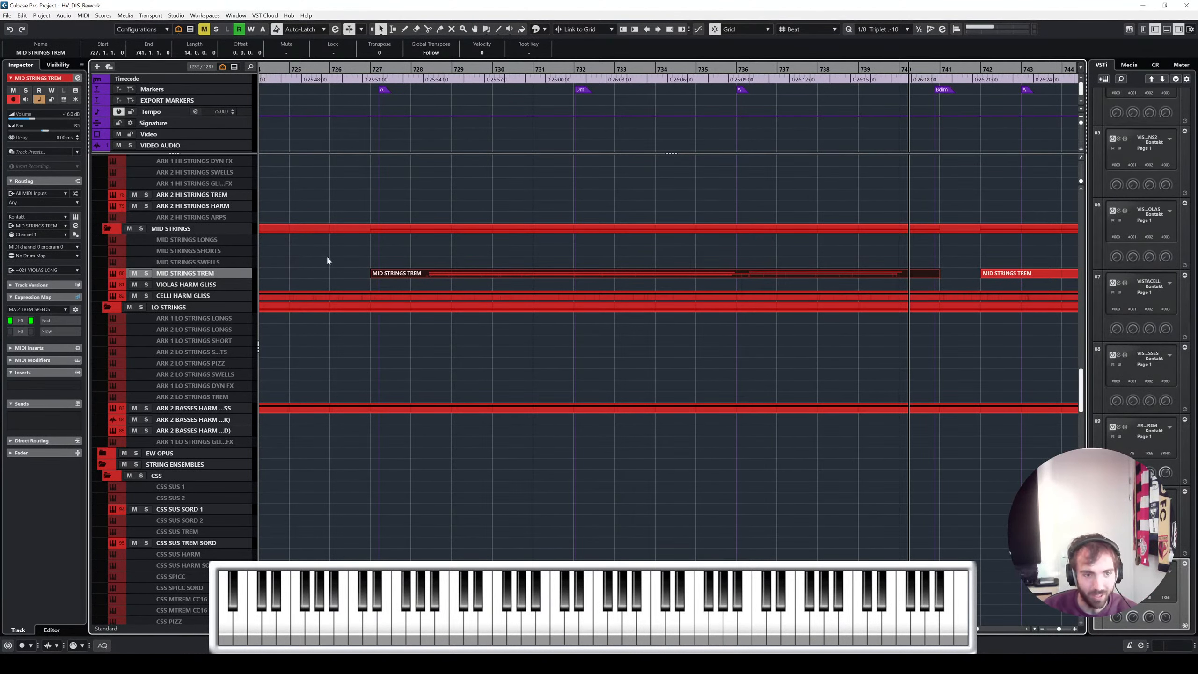
# Play back the new MID STRINGS TREM part from about bar 727
pyautogui.scroll(6, 328, 261)
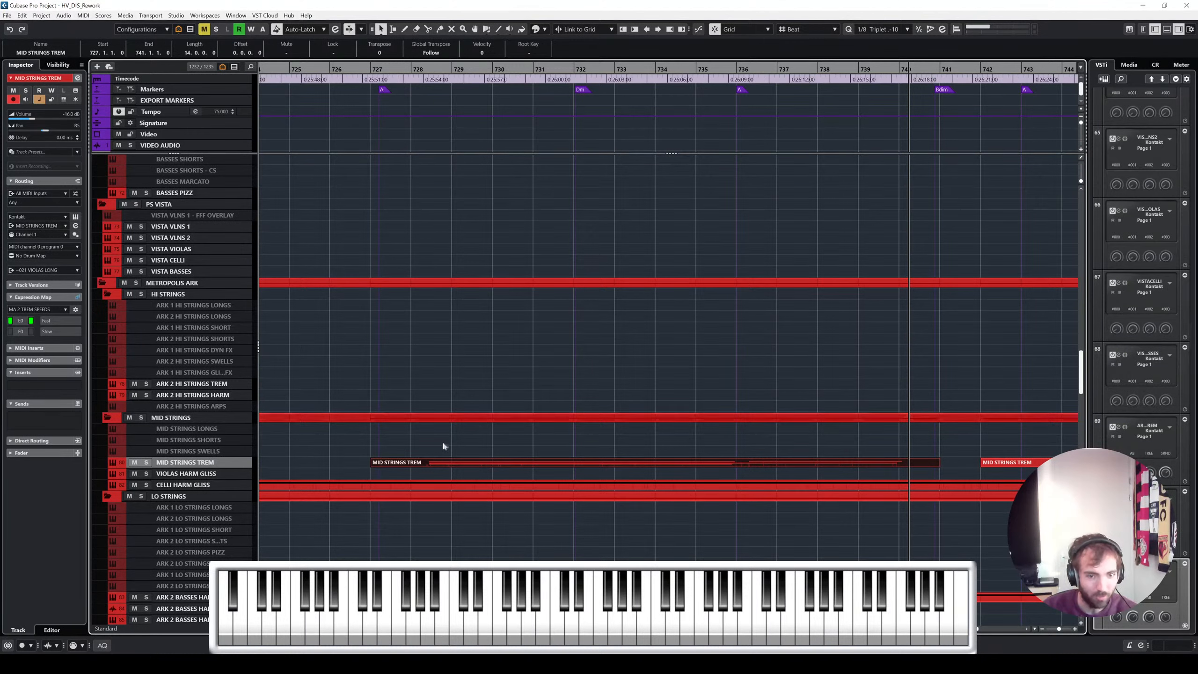
pyautogui.click(384, 79)
pyautogui.press('space')
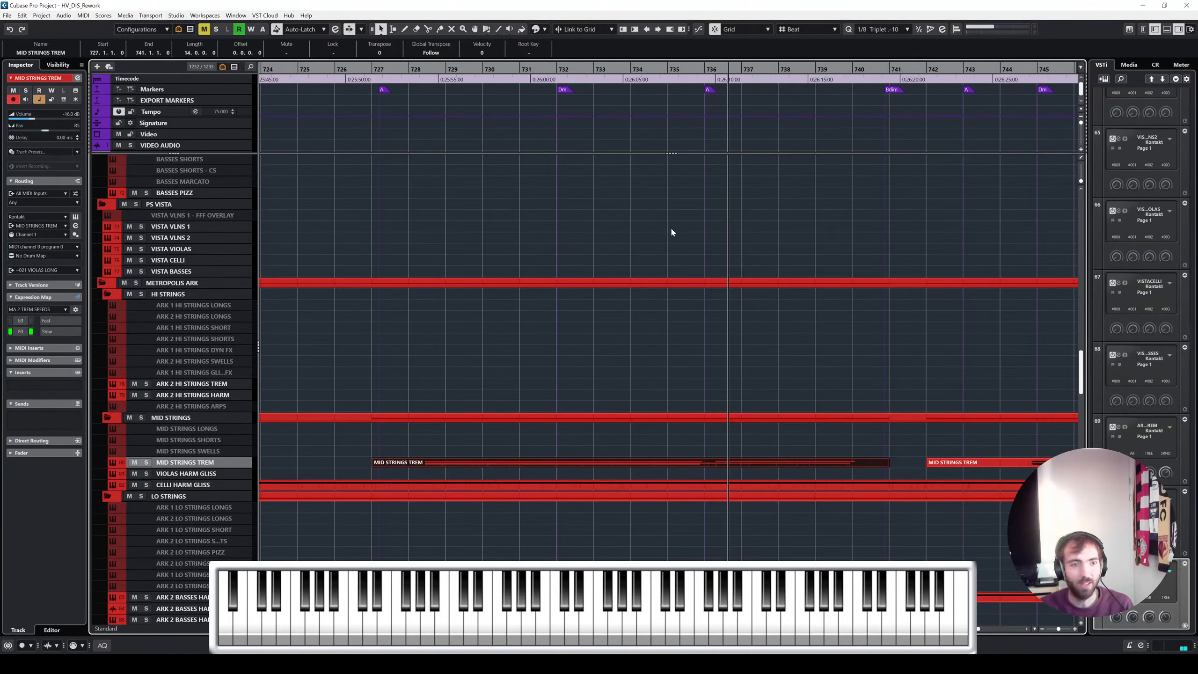
# Solo the VIOLINS 1 HARMONICS (D) and VIOLINS 2 LONGS NV tracks
pyautogui.scroll(10, 673, 210)
pyautogui.scroll(3, 618, 364)
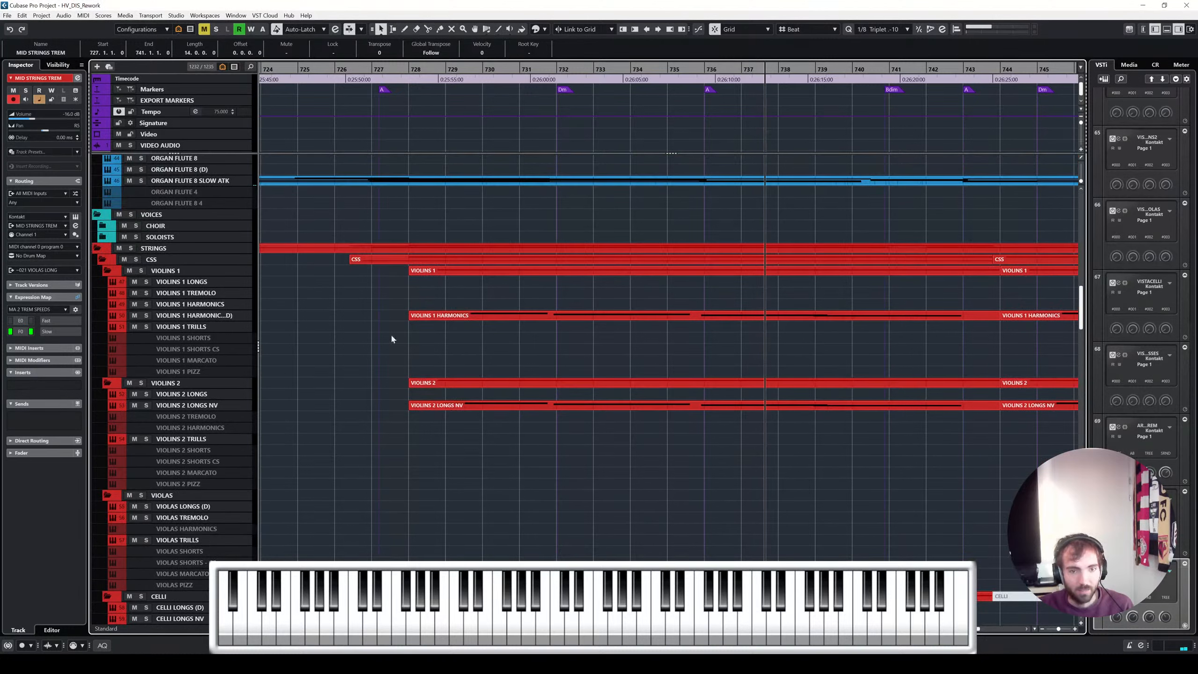
pyautogui.click(206, 318)
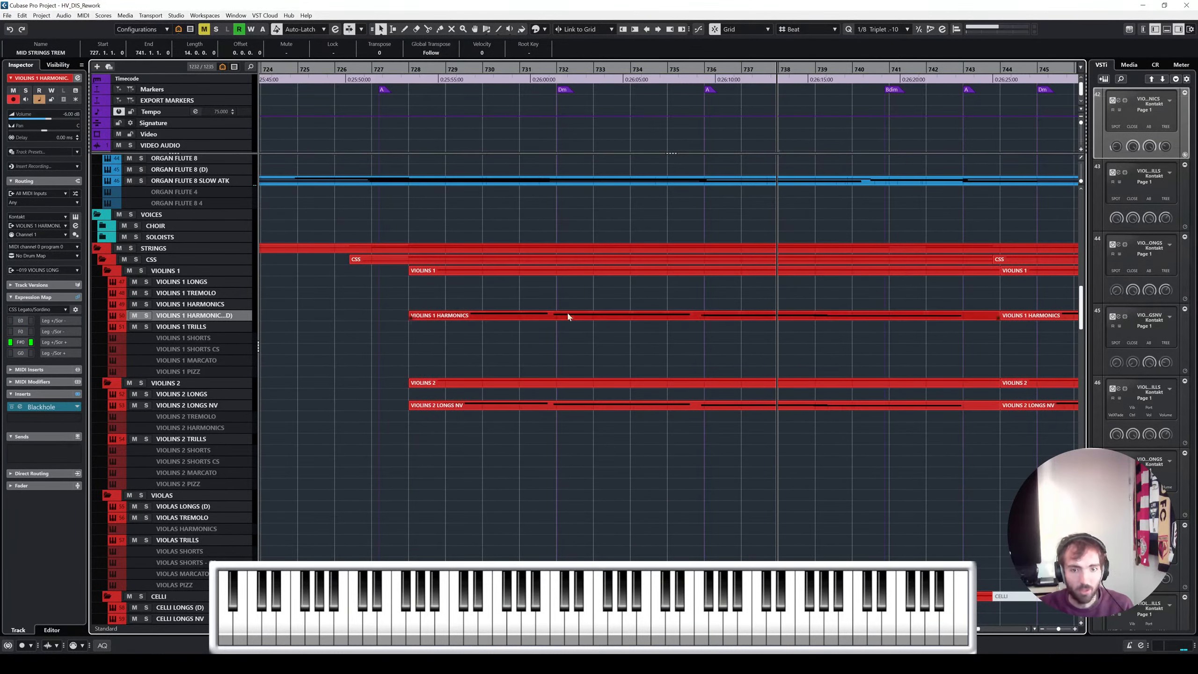
pyautogui.keyDown('ctrl'); pyautogui.click(188, 406); pyautogui.keyUp('ctrl')
pyautogui.press('s')
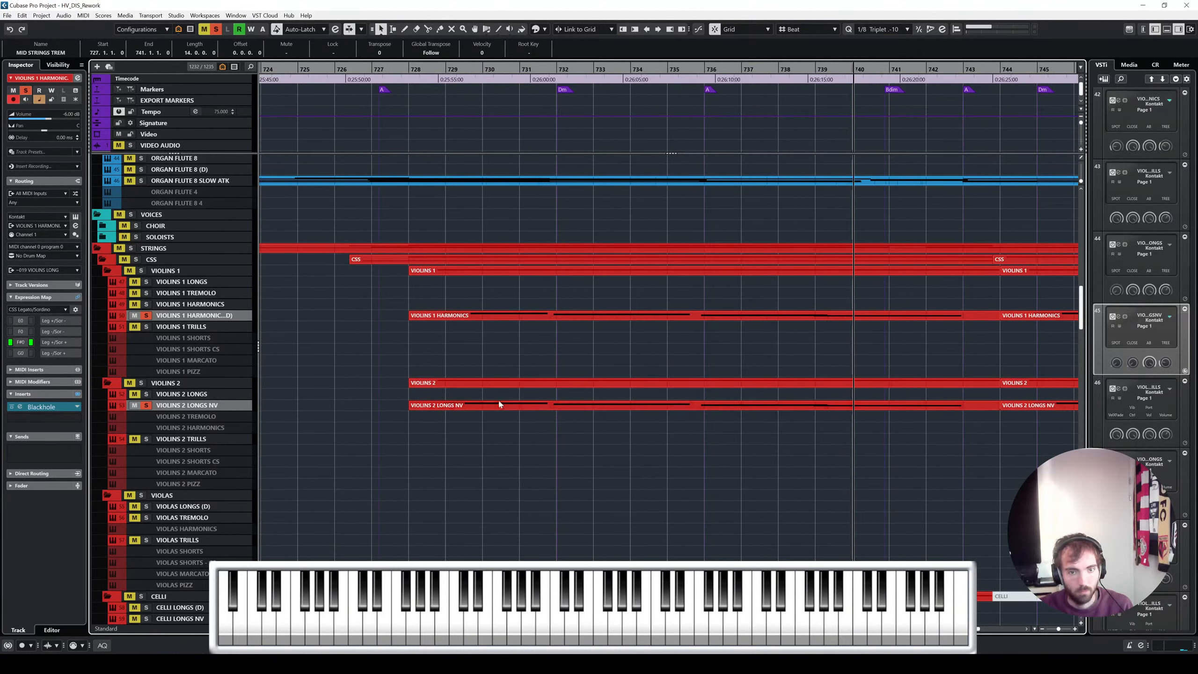
# Show an enlarged volume automation lane for VIOLINS 2 LONGS NV and enable automation reading on it
pyautogui.click(116, 407)
pyautogui.press('g')
pyautogui.press('g')
pyautogui.press('g')
pyautogui.press('g')
pyautogui.press('g')
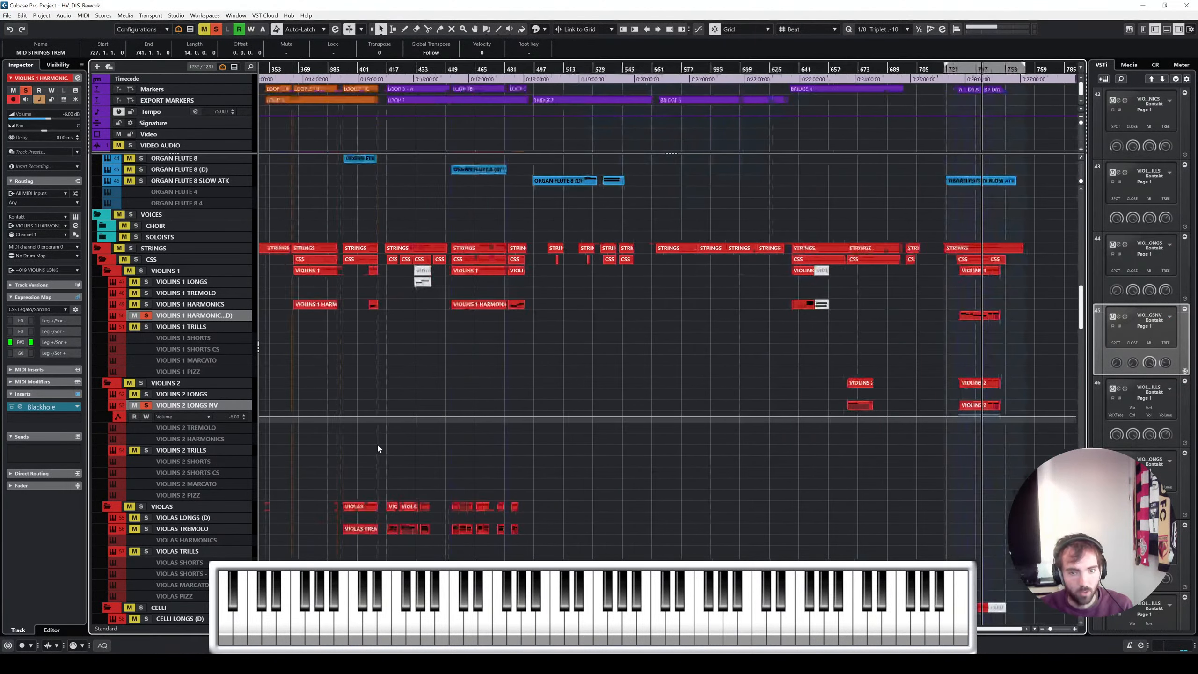
pyautogui.scroll(7, 903, 439)
pyautogui.hscroll(10, 912, 441)
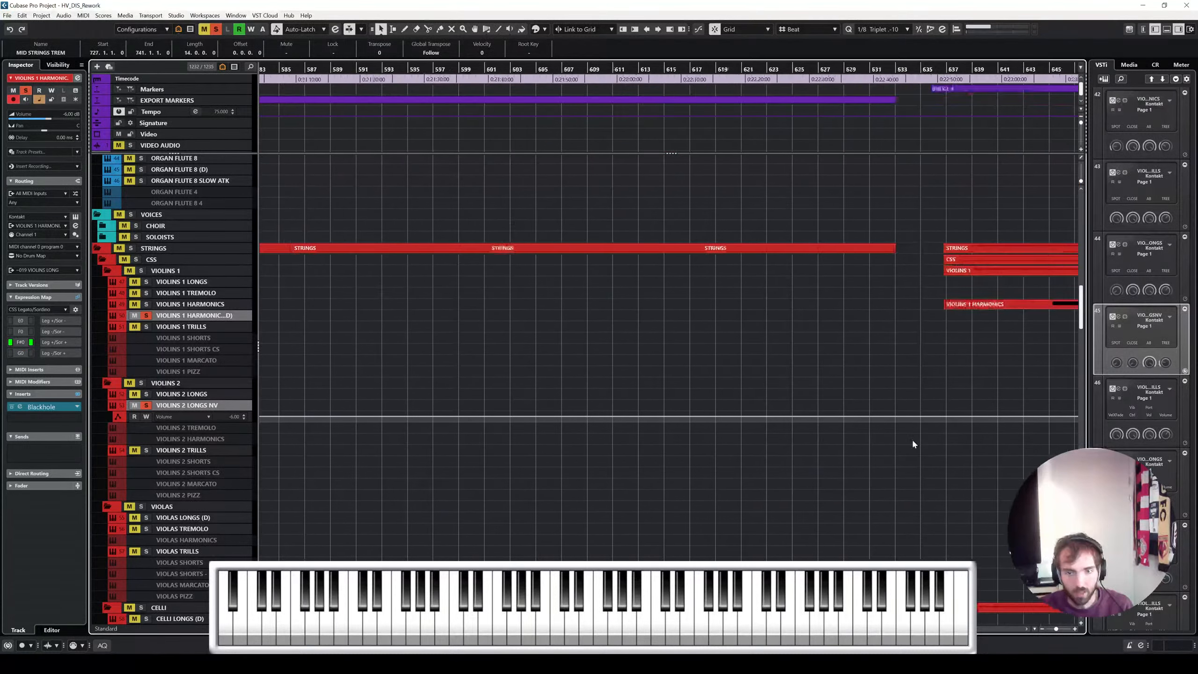
pyautogui.scroll(3, 778, 451)
pyautogui.hscroll(12, 779, 451)
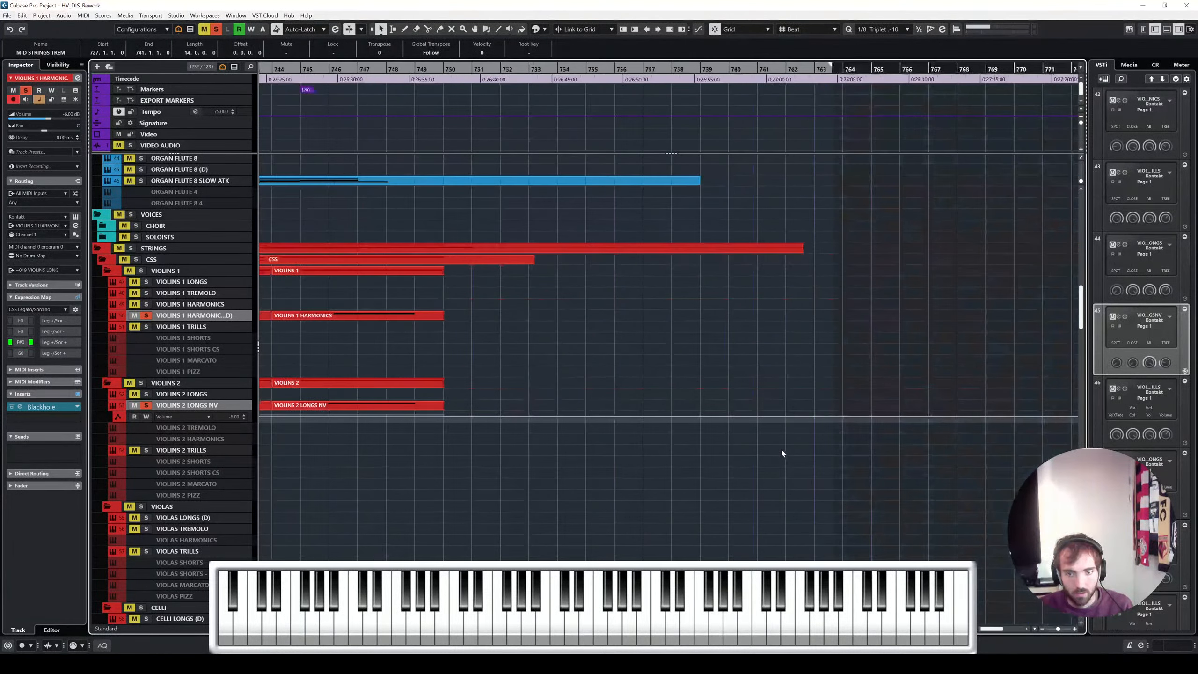
pyautogui.hscroll(-4, 782, 451)
pyautogui.click(243, 418)
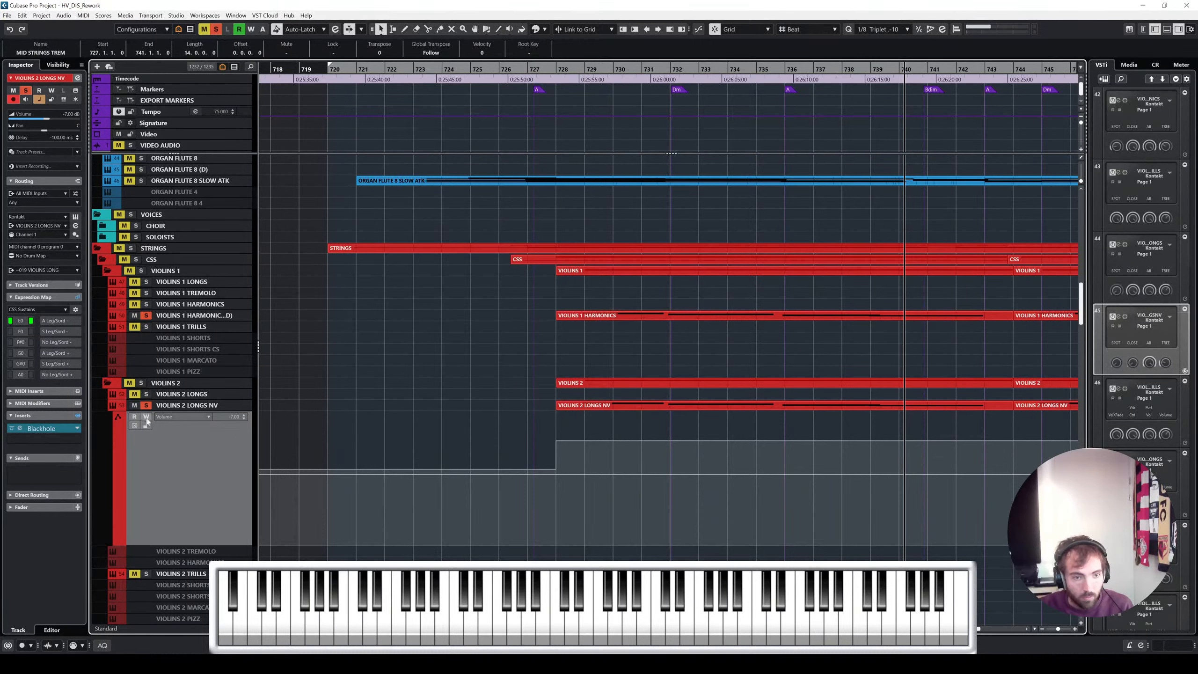
pyautogui.click(135, 417)
pyautogui.scroll(-5, 617, 450)
pyautogui.hscroll(-6, 514, 445)
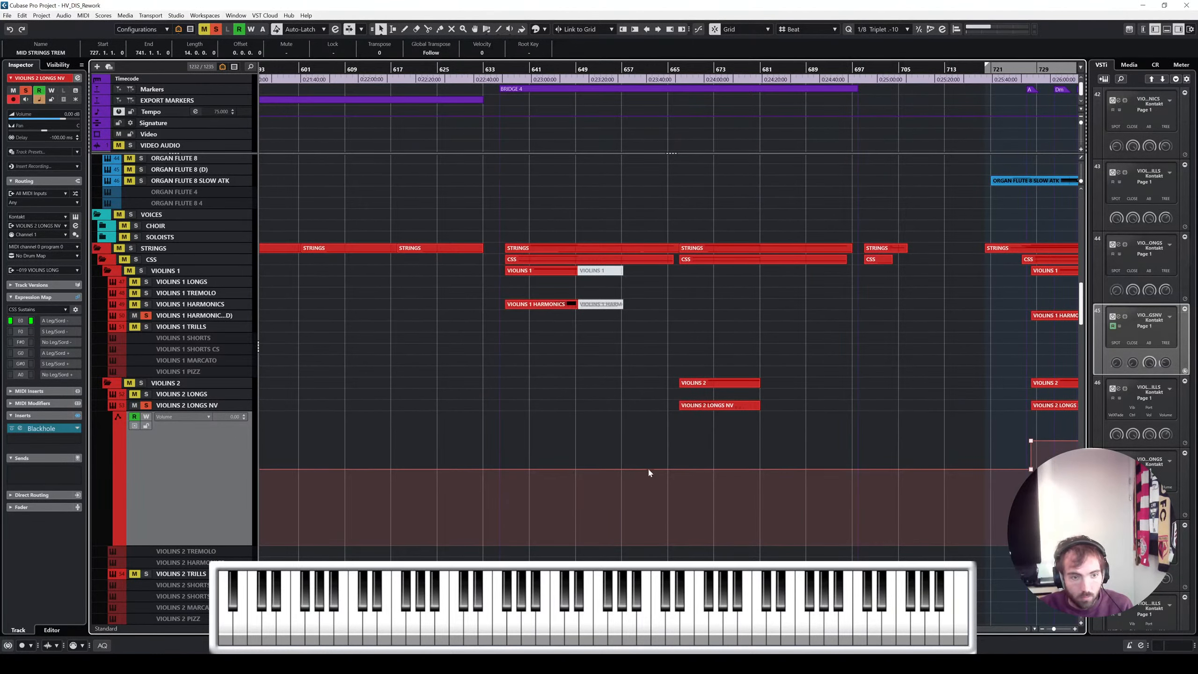
# Clear the raised volume points on VIOLINS 2 LONGS NV and lower its volume automation to -11 dB just after bar 728
pyautogui.hscroll(4, 755, 470)
pyautogui.click(783, 442)
pyautogui.press('Delete')
pyautogui.press('Delete')
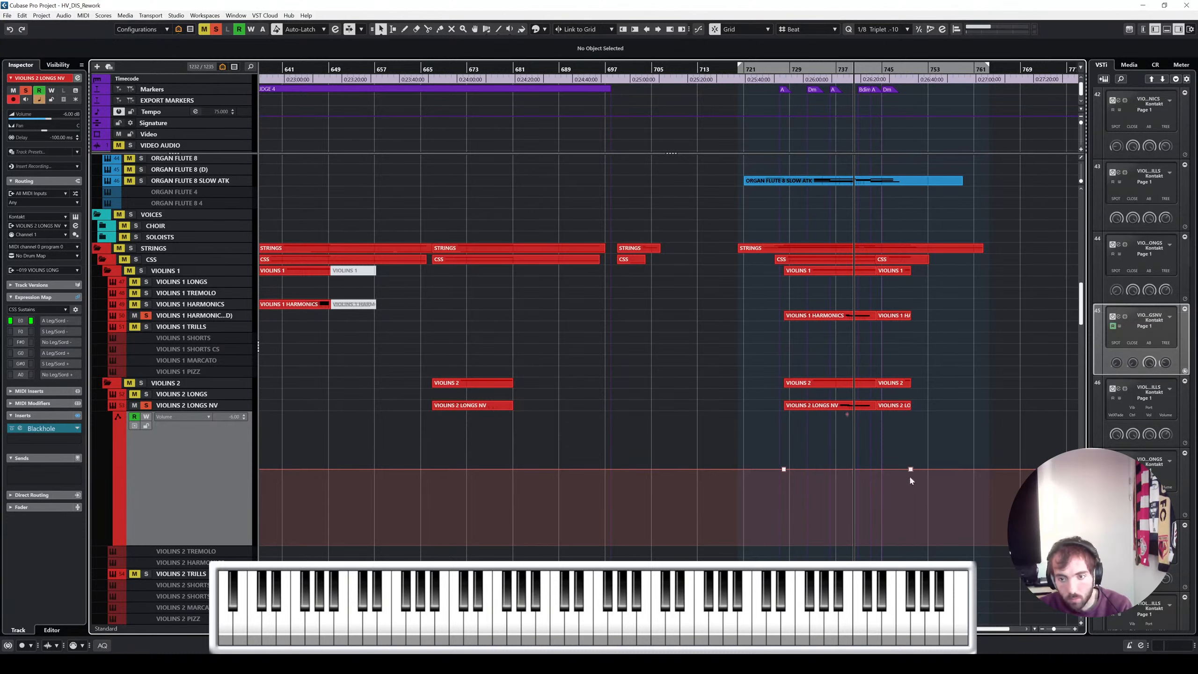
pyautogui.scroll(3, 789, 474)
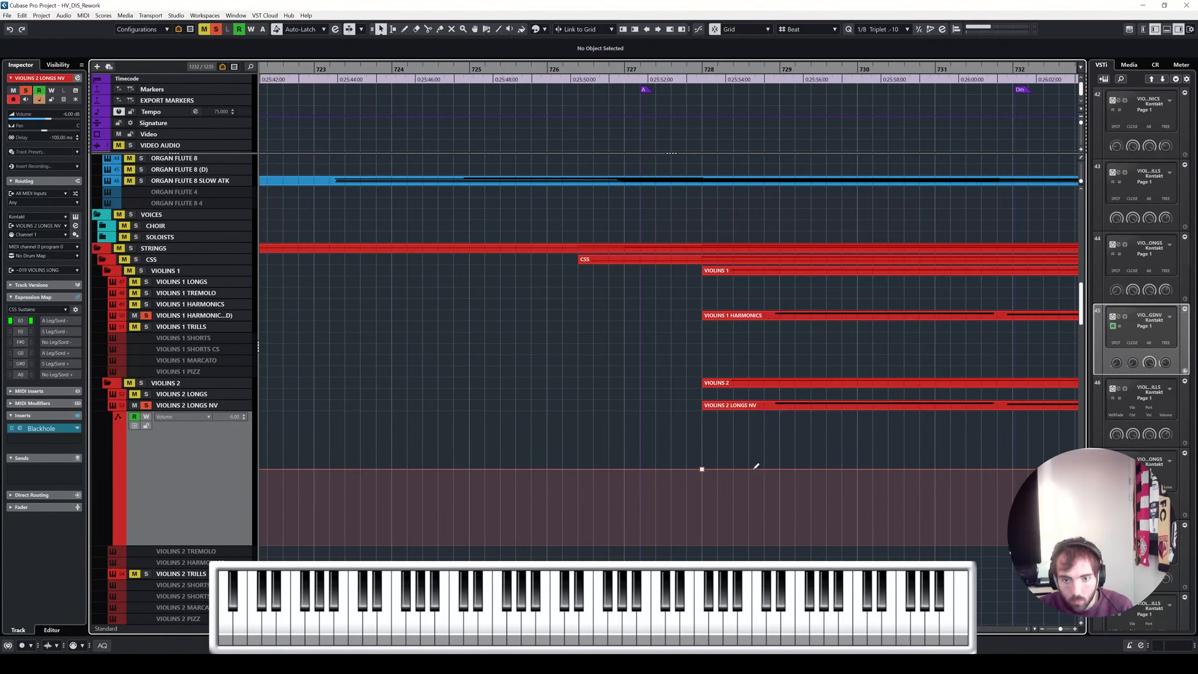
pyautogui.moveTo(755, 469); pyautogui.dragTo(749, 487)
pyautogui.press('space')
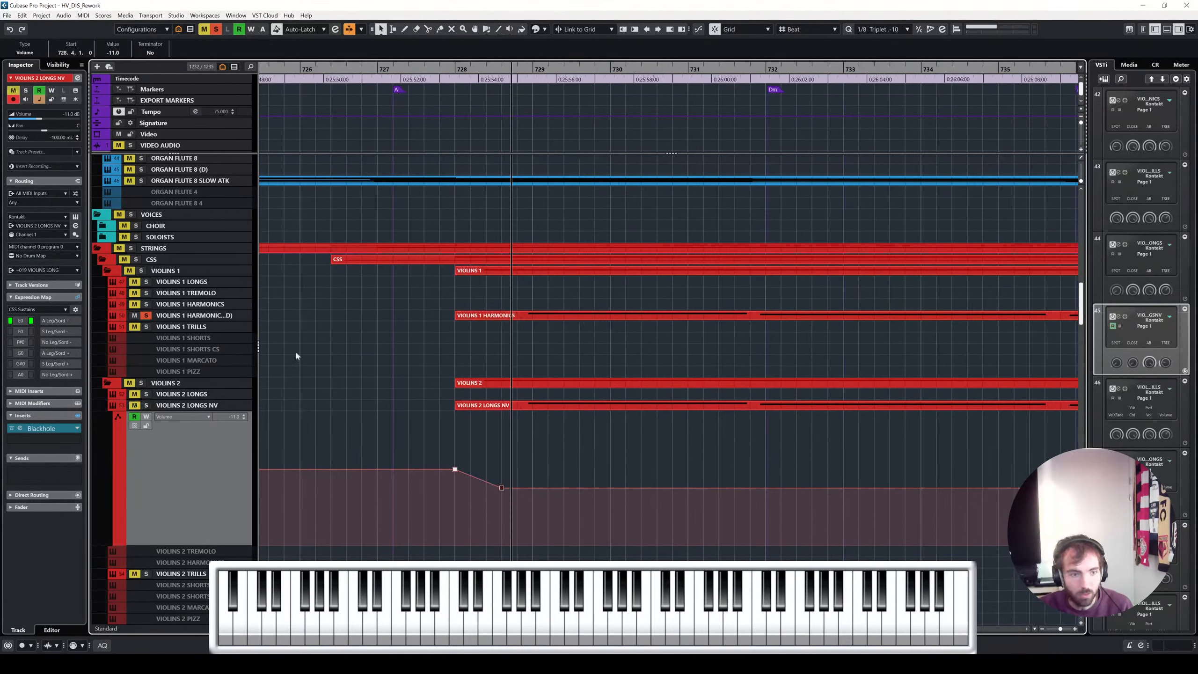
# Unsolo the two violin tracks and show an enlarged volume automation lane for VIOLINS 1 HARMONICS (D)
pyautogui.keyDown('ctrl'); pyautogui.click(147, 316); pyautogui.keyUp('ctrl')
pyautogui.click(114, 317)
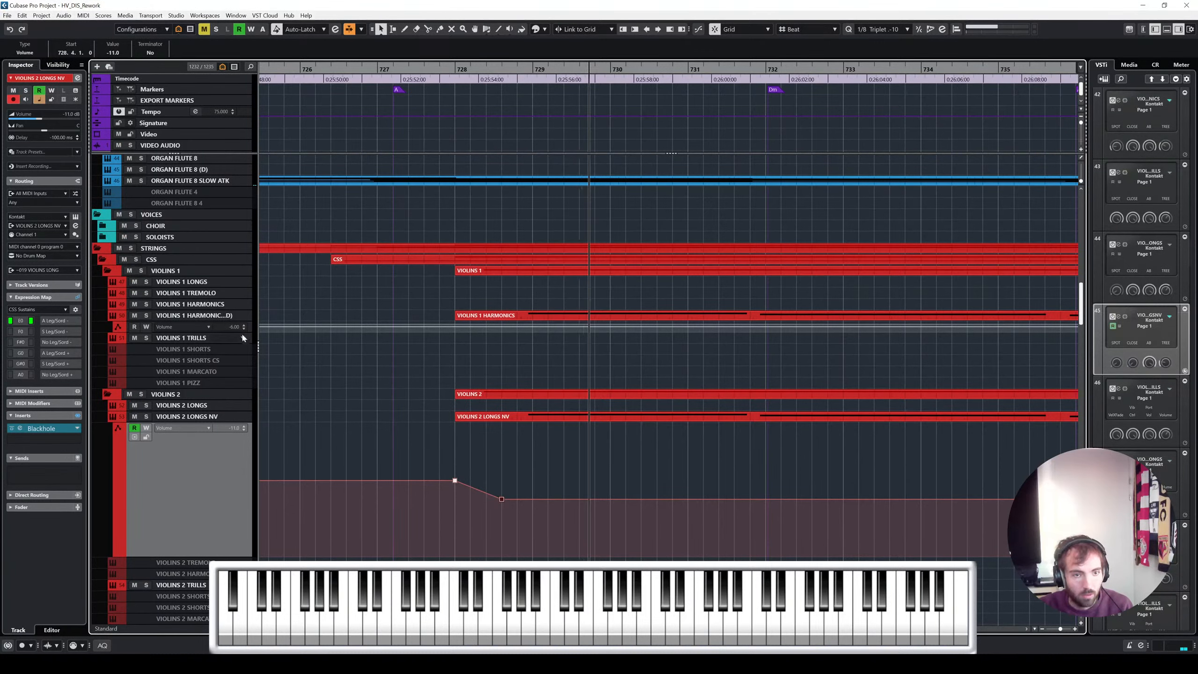
pyautogui.moveTo(247, 339); pyautogui.dragTo(247, 390)
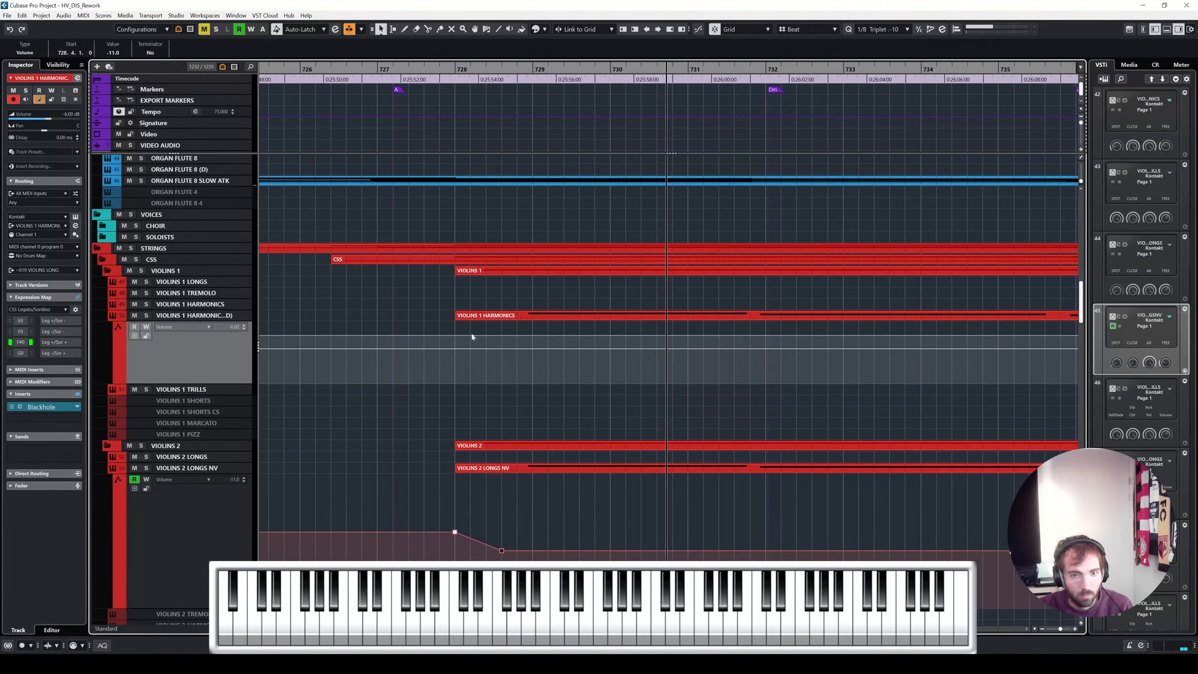
# Lower the VIOLINS 1 HARMONICS (D) volume automation to -7.25 dB from just after bar 728 onward, and hide both violin automation lanes
pyautogui.click(496, 333)
pyautogui.moveTo(493, 333); pyautogui.dragTo(517, 351)
pyautogui.scroll(-4, 641, 349)
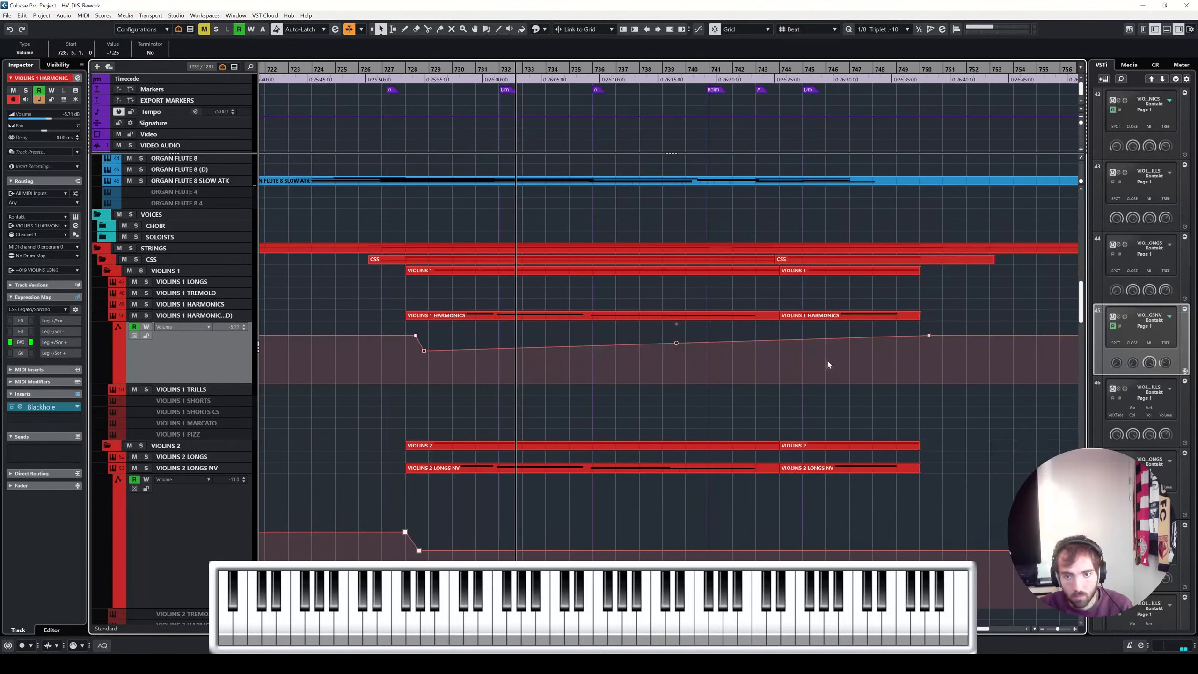
pyautogui.moveTo(947, 336); pyautogui.dragTo(914, 327)
pyautogui.press('Delete')
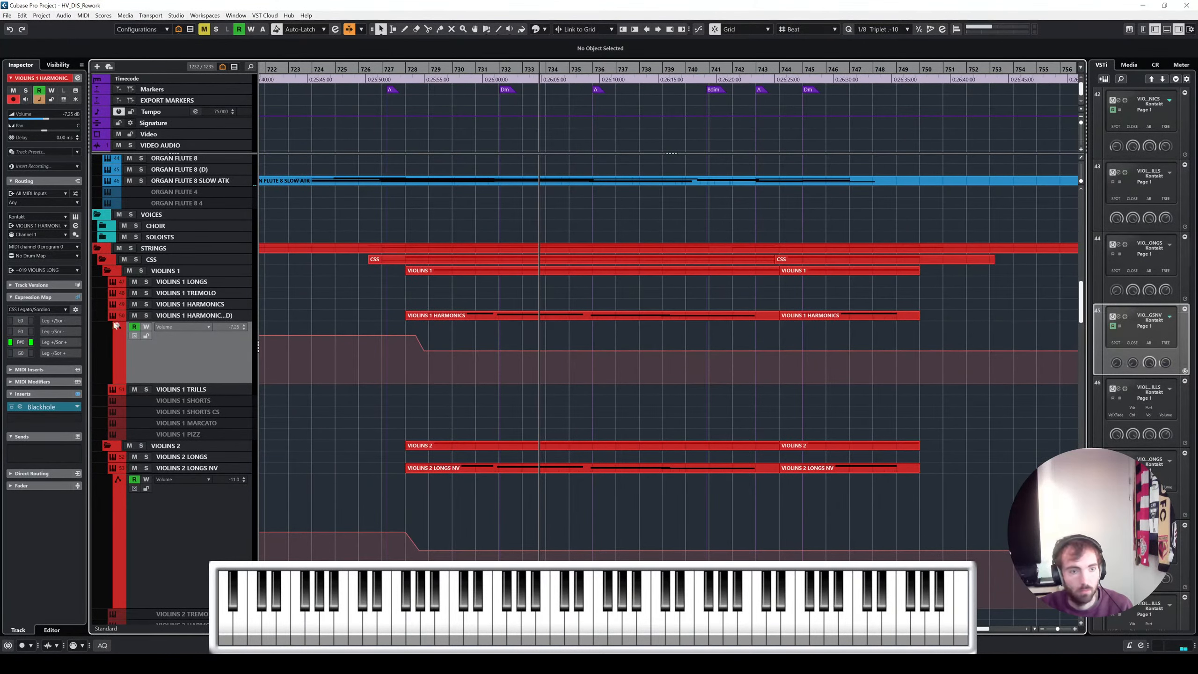
pyautogui.click(111, 320)
pyautogui.click(111, 408)
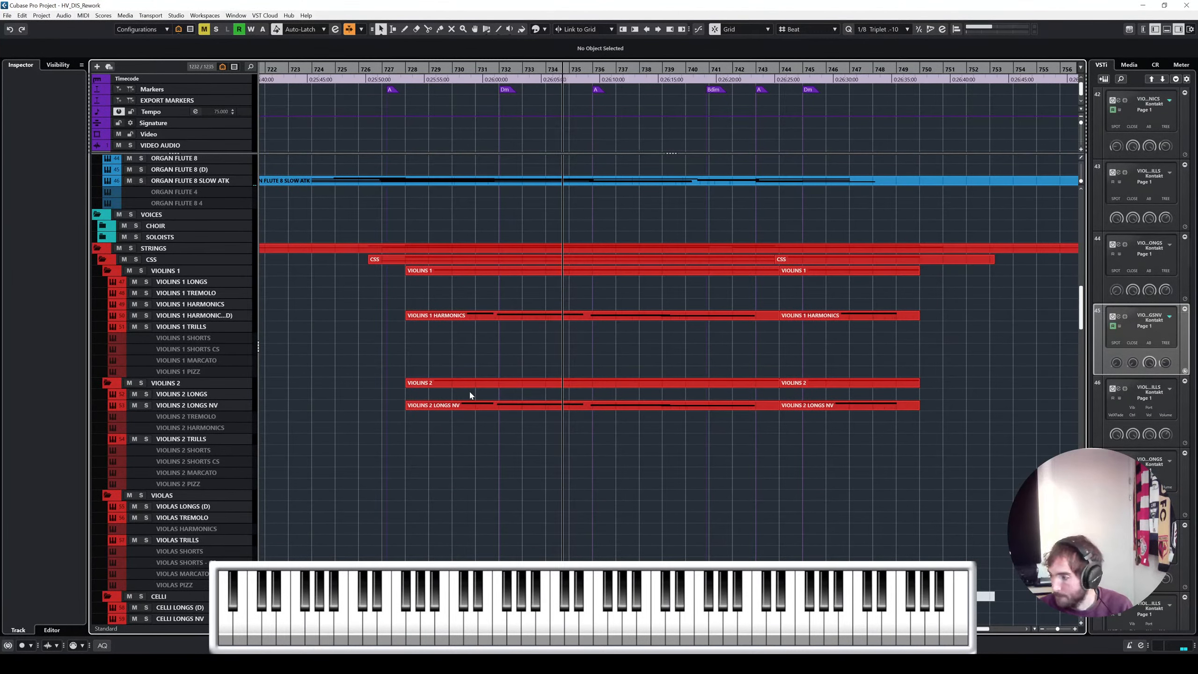
pyautogui.scroll(3, 583, 376)
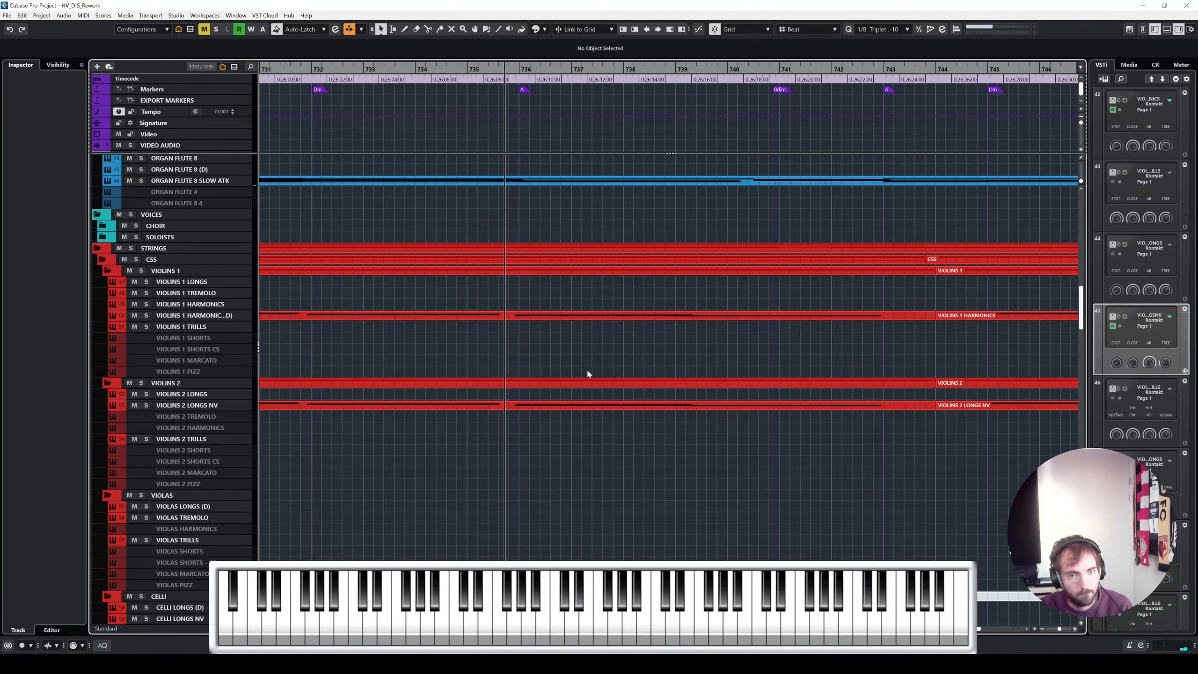
# Copy the 3 BFLUTES FX 1 part from about bar 752 to just before bar 734 on the same track
pyautogui.scroll(5, 586, 372)
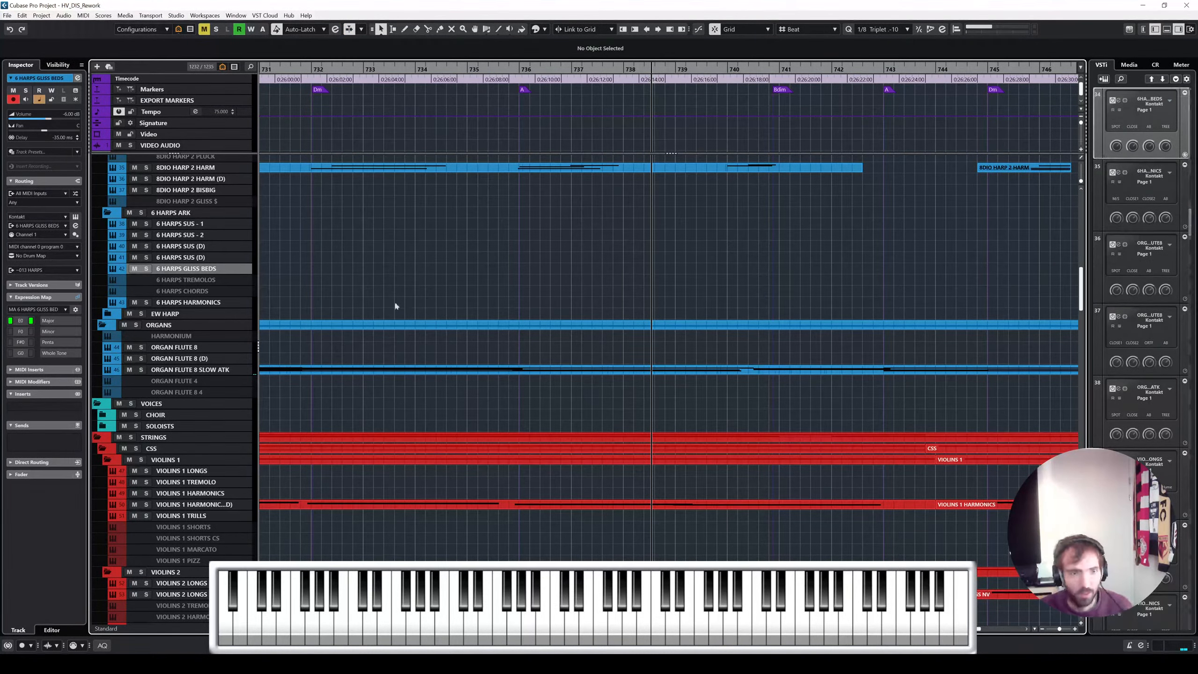
pyautogui.scroll(3, 476, 279)
pyautogui.scroll(-1, 471, 282)
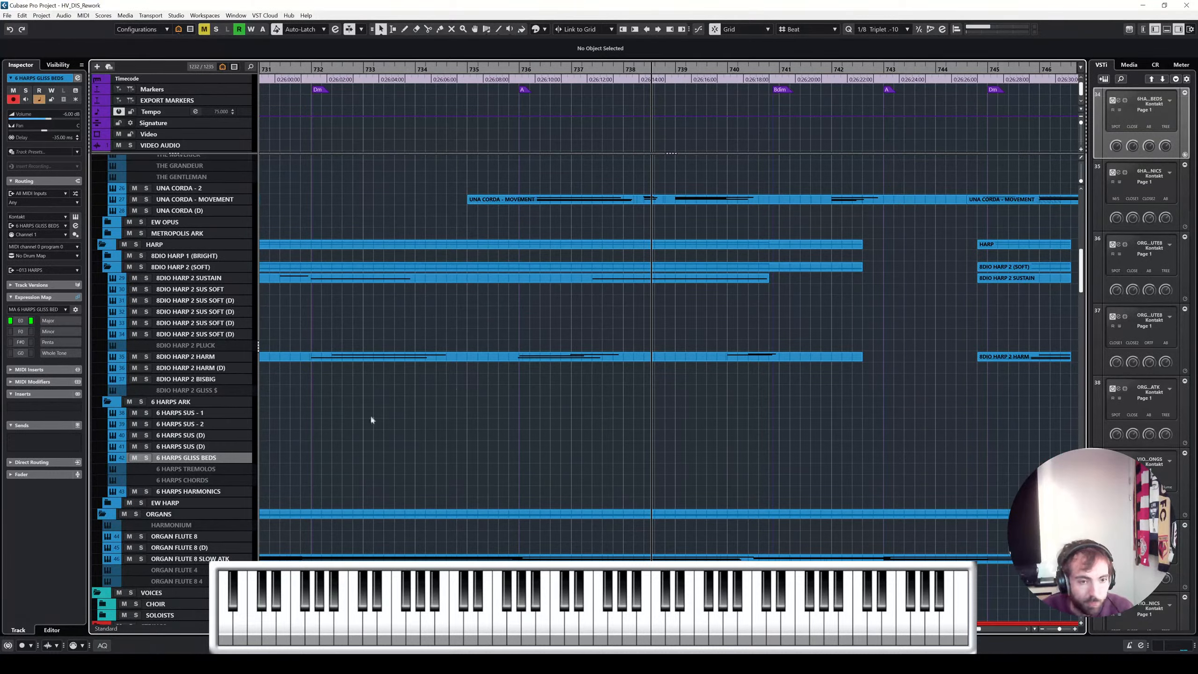
pyautogui.hotkey('shift', 'f')
pyautogui.moveTo(596, 73); pyautogui.dragTo(625, 286)
pyautogui.hscroll(20, 601, 278)
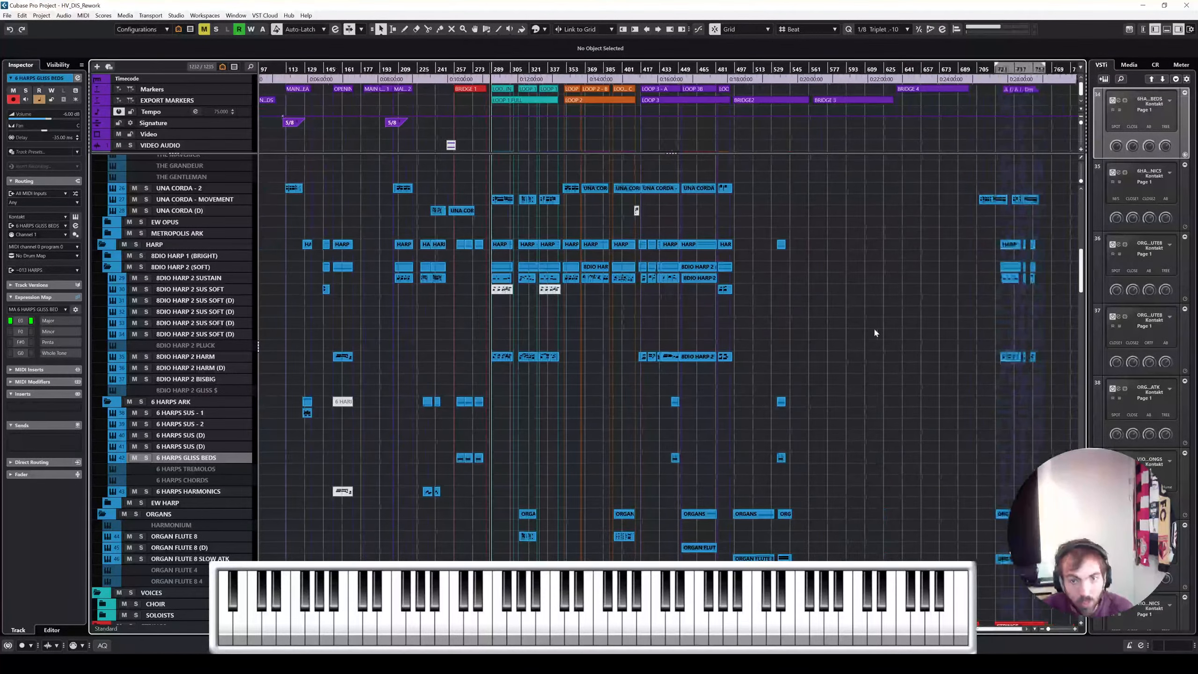
pyautogui.scroll(15, 980, 288)
pyautogui.hscroll(5, 874, 353)
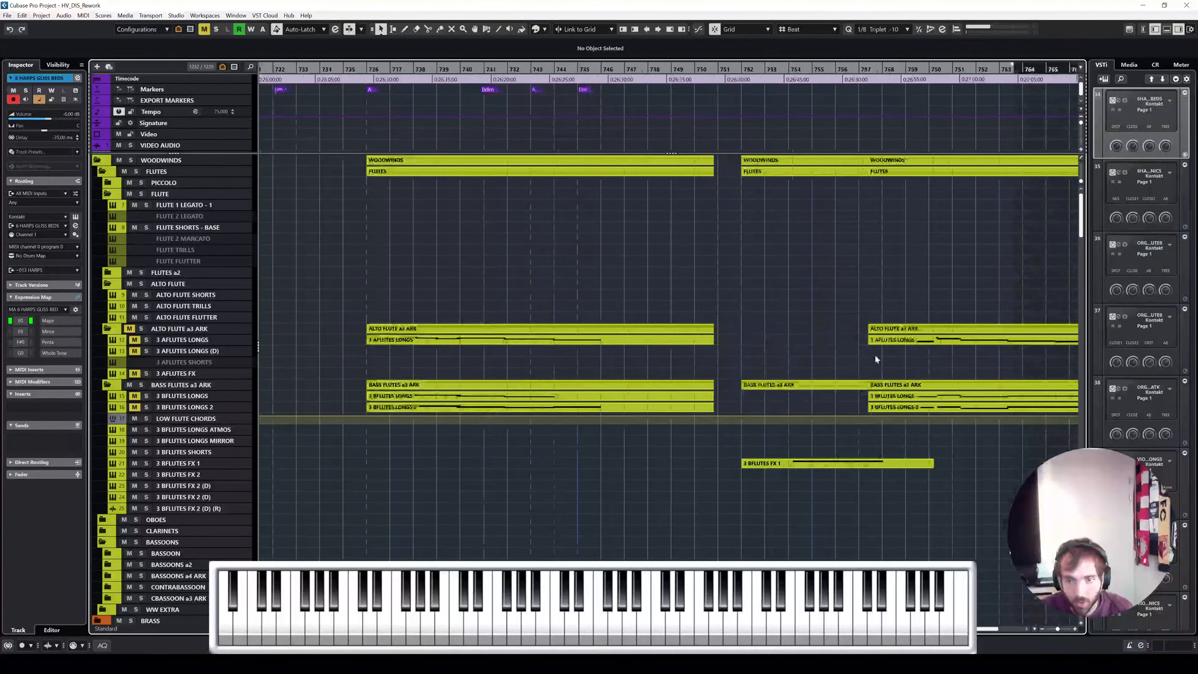
pyautogui.moveTo(894, 468); pyautogui.dragTo(468, 467)
pyautogui.hscroll(-5, 455, 468)
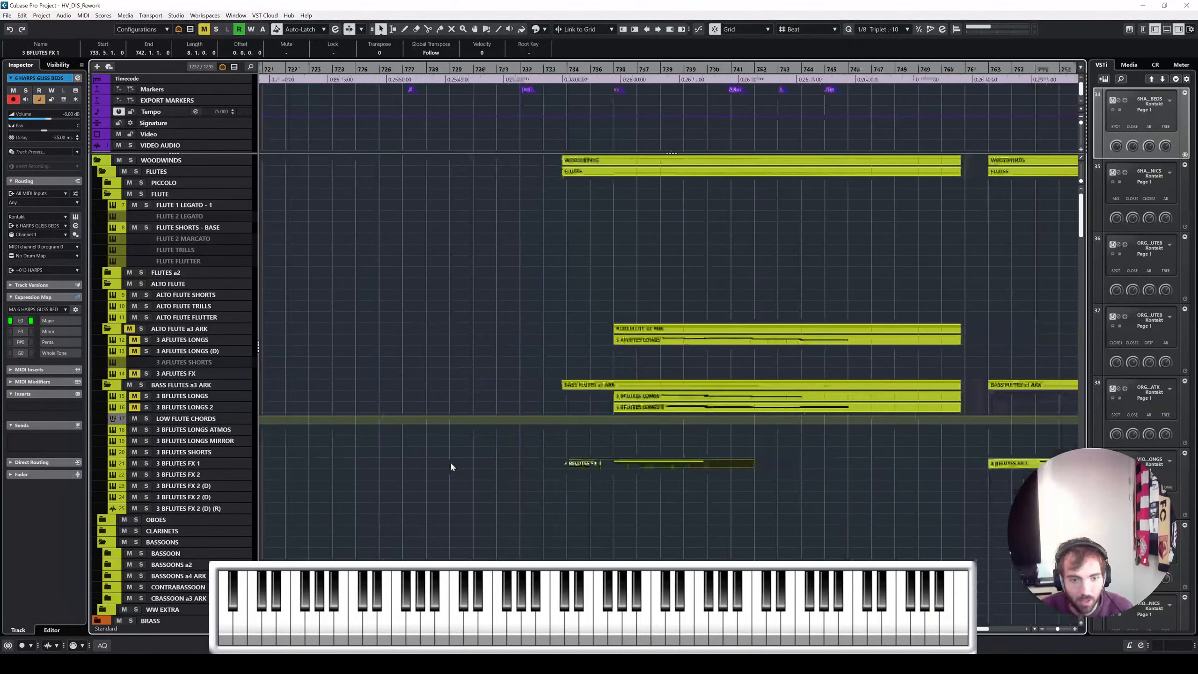
# Audition the copied 3 BFLUTES FX 1 part in context and in solo from bar 736
pyautogui.click(541, 71)
pyautogui.press('space')
pyautogui.keyDown('ctrl'); pyautogui.scroll(-1, 615, 343); pyautogui.keyUp('ctrl')
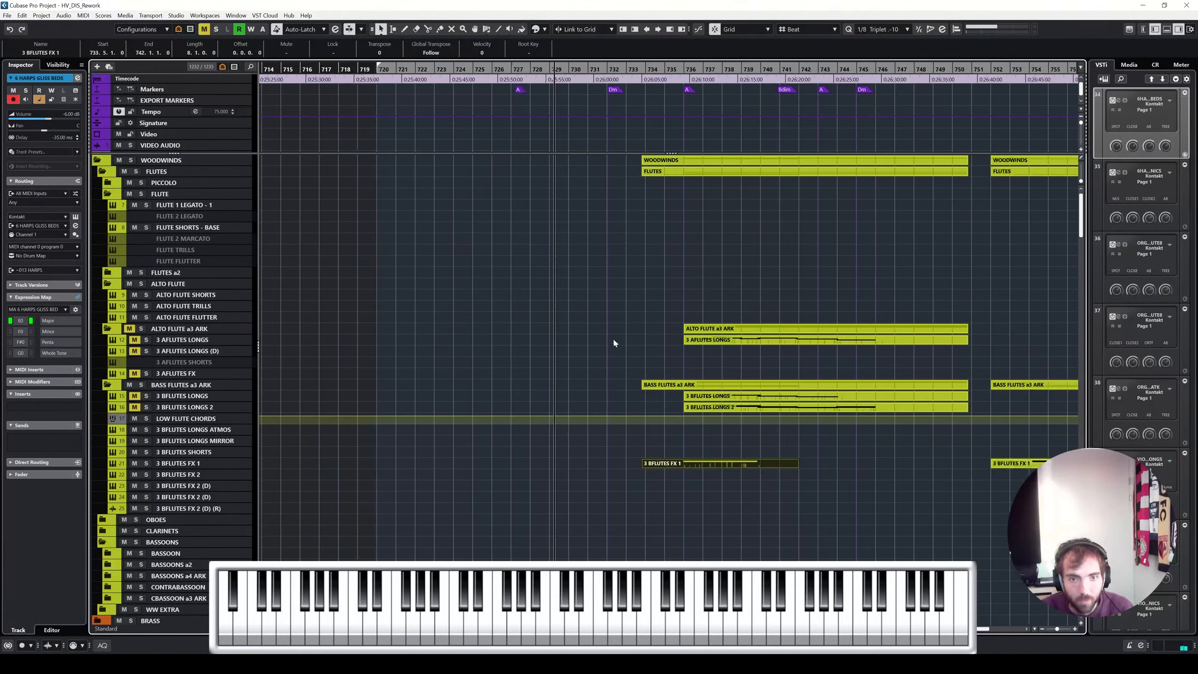
pyautogui.hscroll(3, 529, 353)
pyautogui.keyDown('ctrl'); pyautogui.scroll(3, 543, 350); pyautogui.keyUp('ctrl')
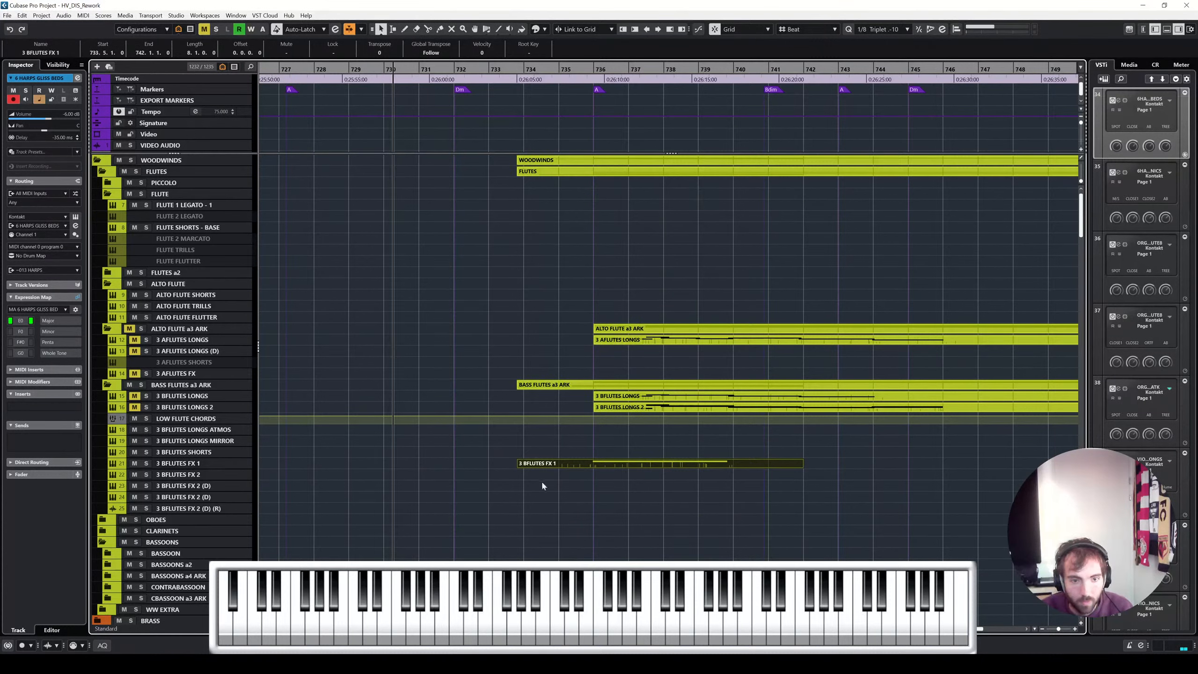
pyautogui.press('s')
pyautogui.click(590, 69)
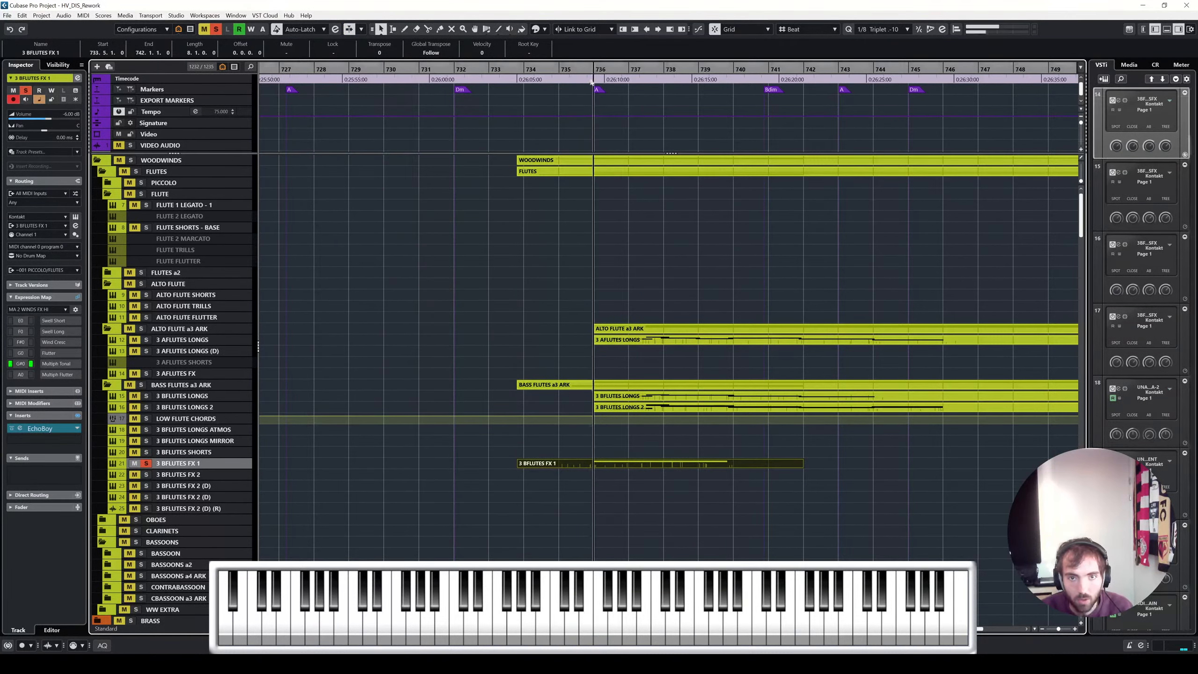
pyautogui.keyDown('ctrl'); pyautogui.scroll(2, 681, 286); pyautogui.keyUp('ctrl')
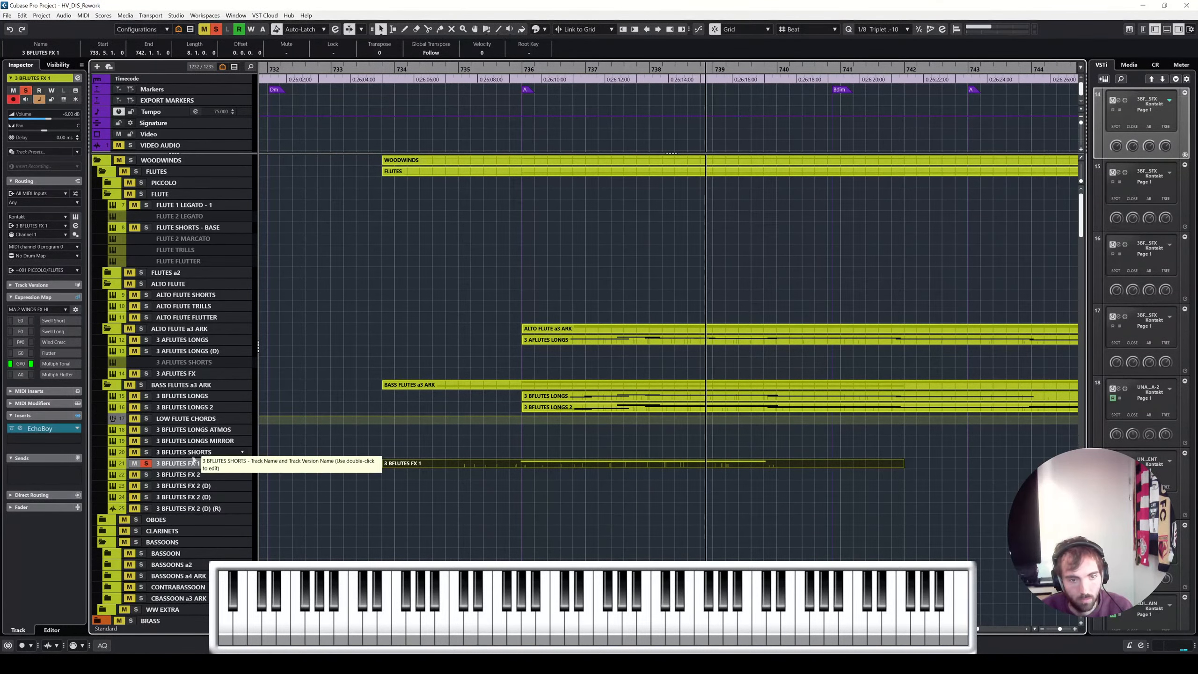
pyautogui.press('s')
pyautogui.keyDown('ctrl'); pyautogui.scroll(-1, 575, 467); pyautogui.keyUp('ctrl')
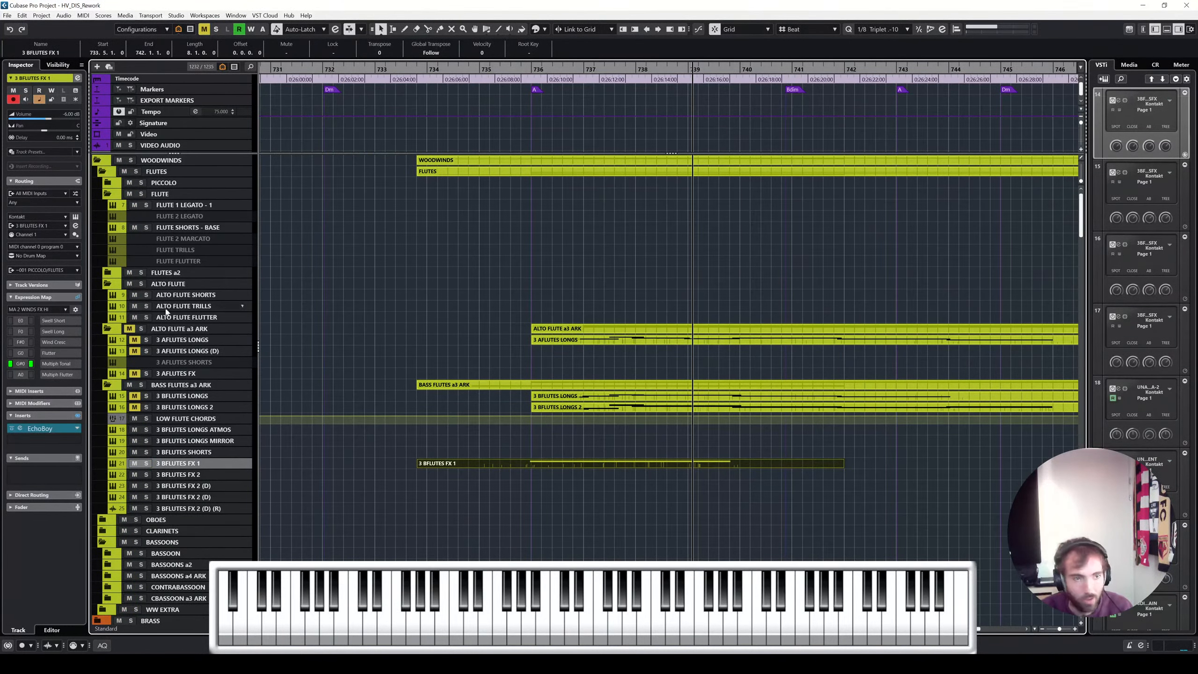
# Raise the modulation (CC 1) curve of the copied 3 BFLUTES FX 1 part between bars 735 and 740 to peak at 127
pyautogui.doubleClick(508, 464)
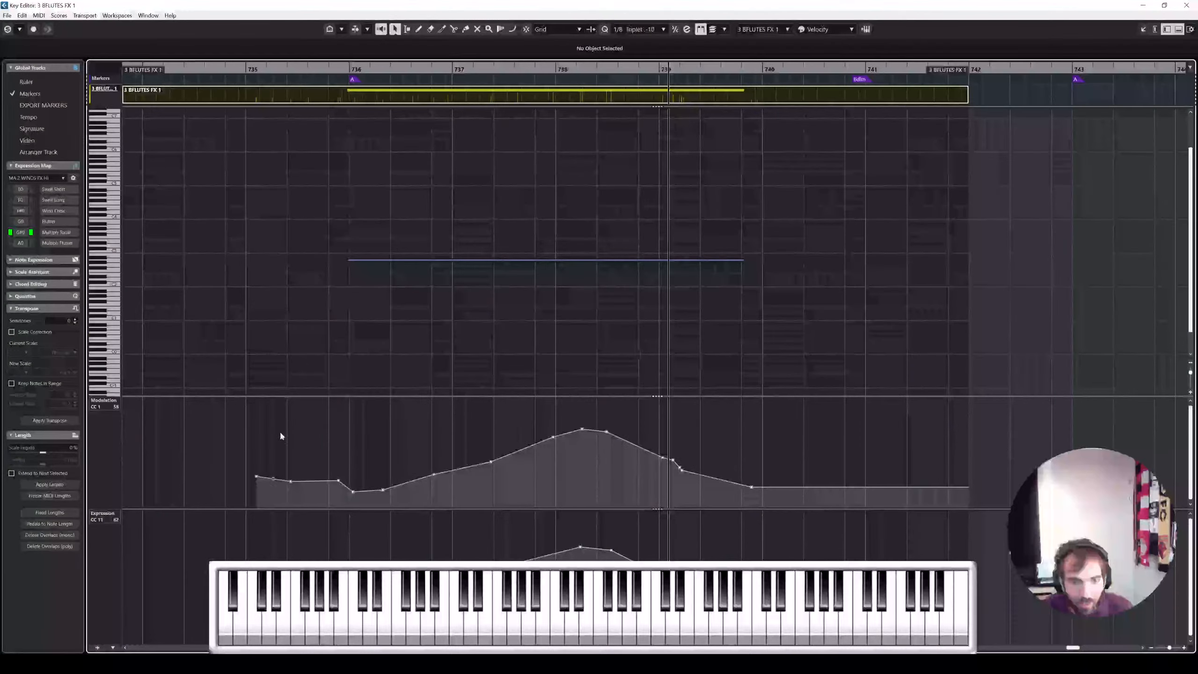
pyautogui.moveTo(502, 399); pyautogui.dragTo(505, 387)
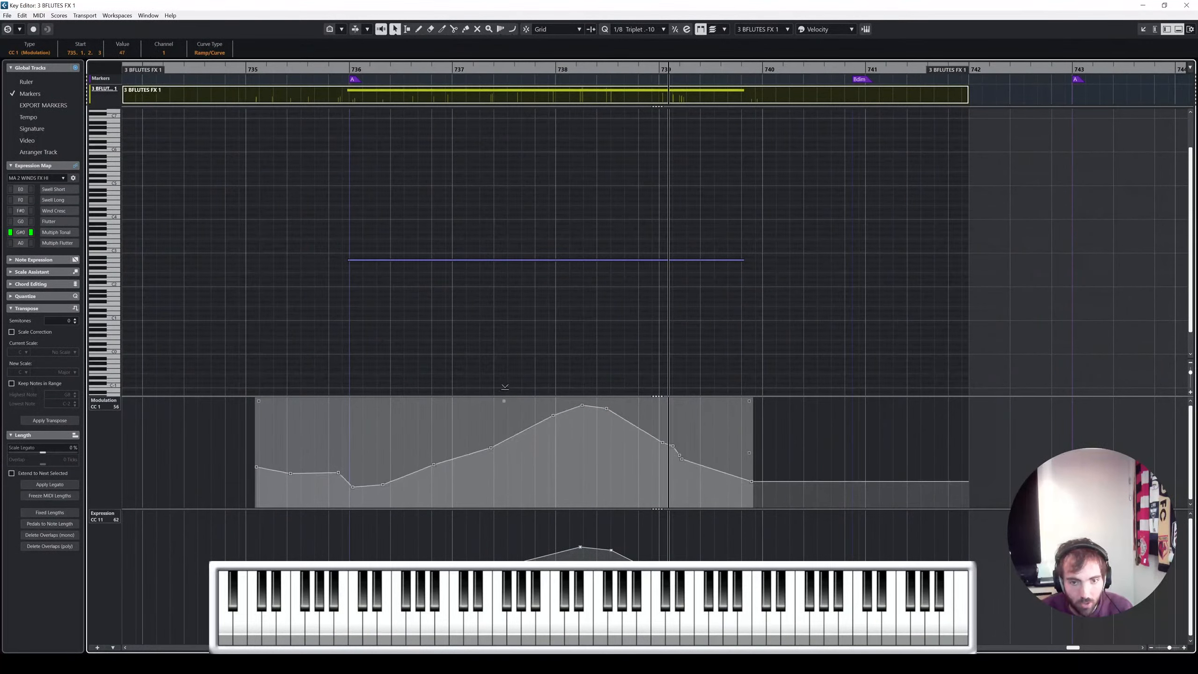
pyautogui.moveTo(253, 403); pyautogui.dragTo(257, 386)
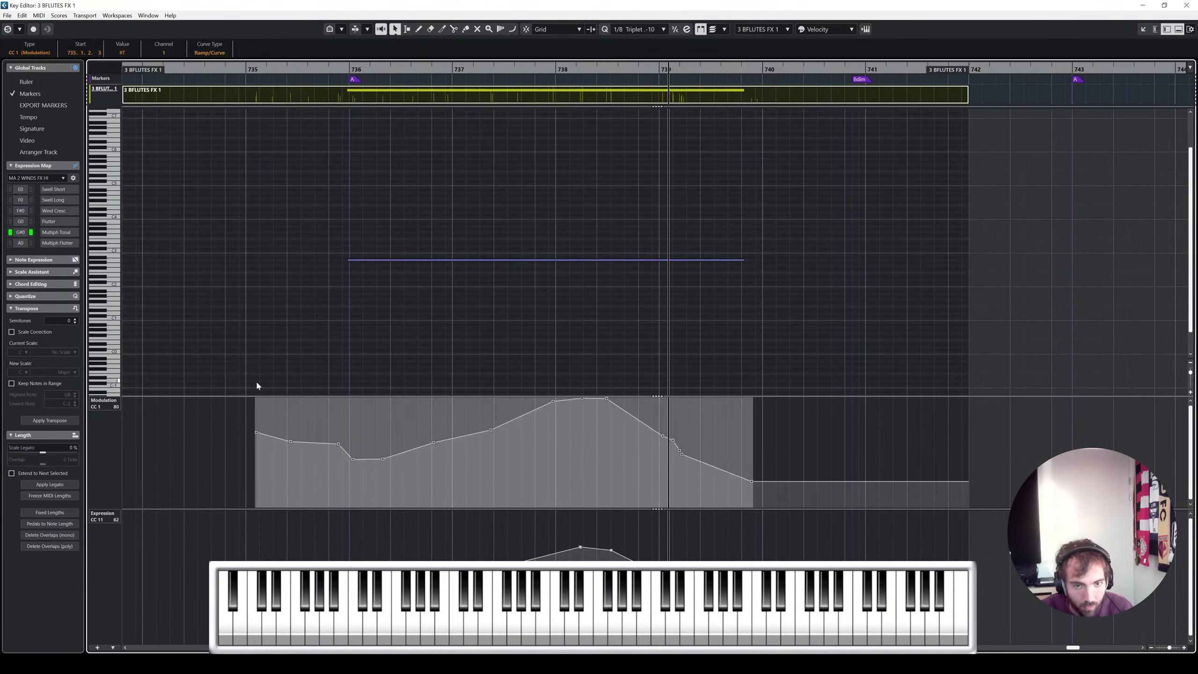
pyautogui.press('space')
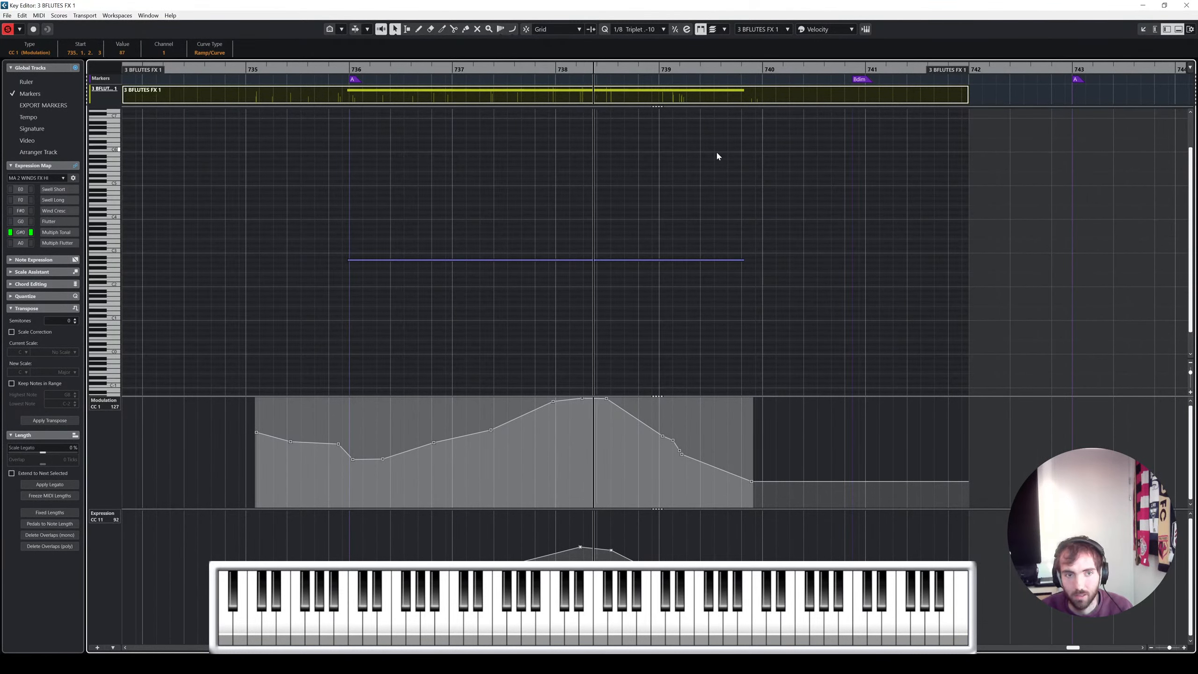
pyautogui.hotkey('ctrl', 'e')
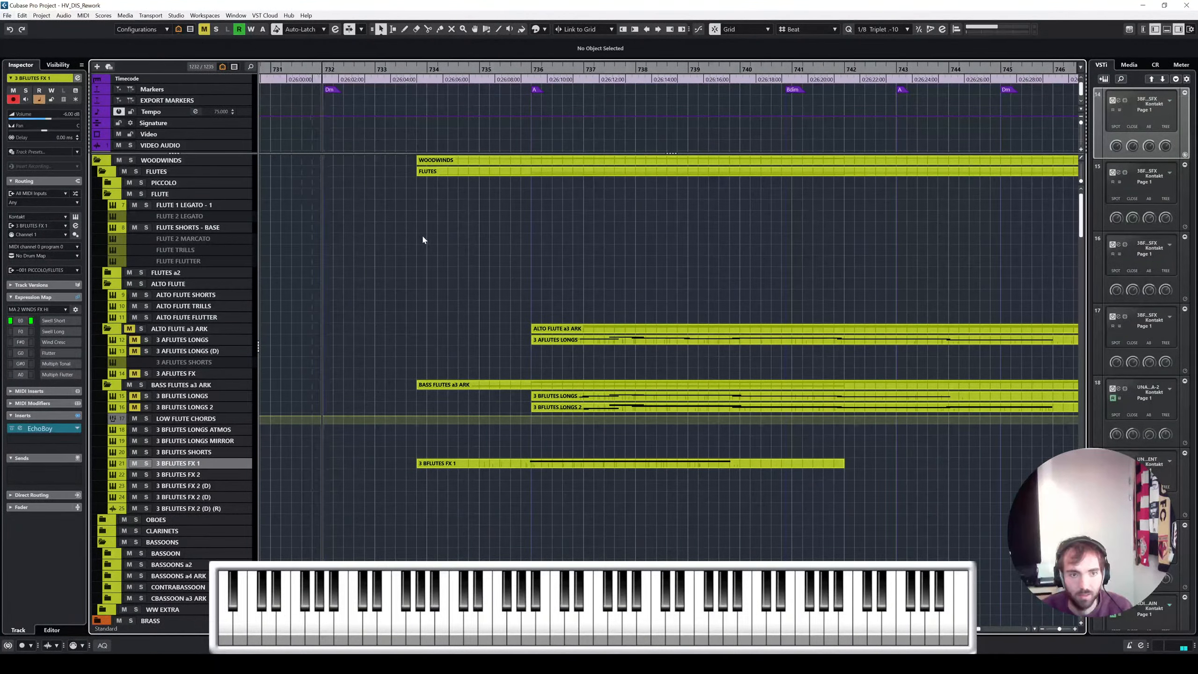
# Play the cue from about bar 732 and review the woodwind, piano and harp parts around the copied flute effect
pyautogui.scroll(-10, 377, 294)
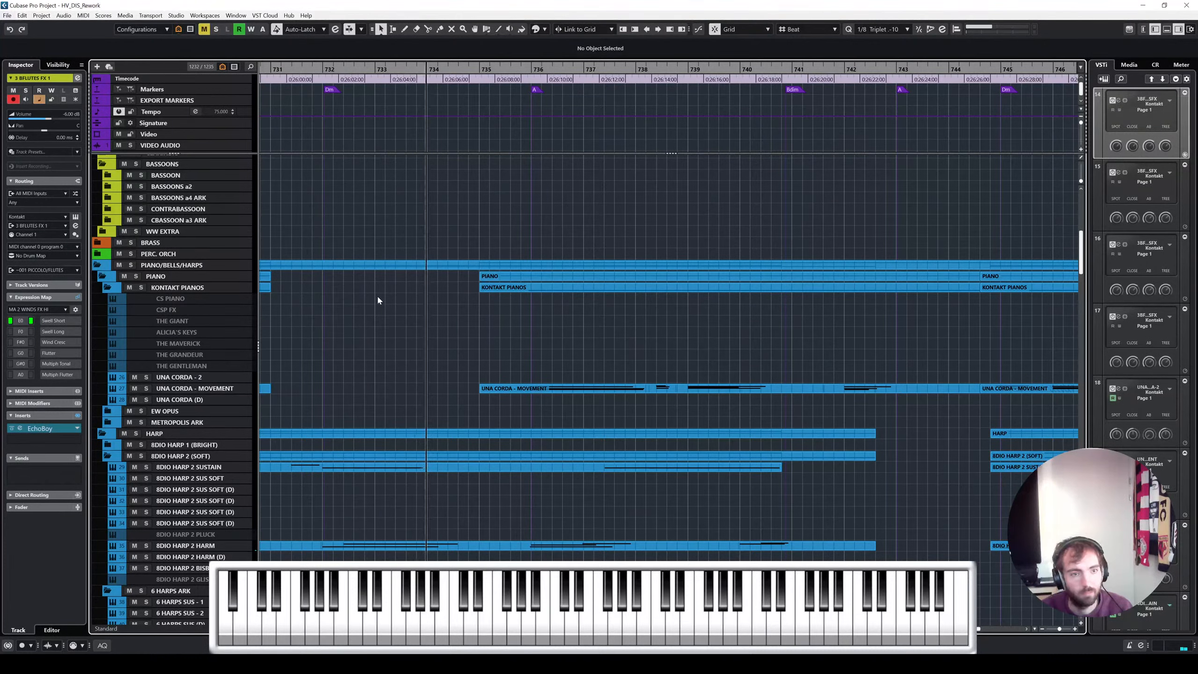
pyautogui.scroll(10, 573, 324)
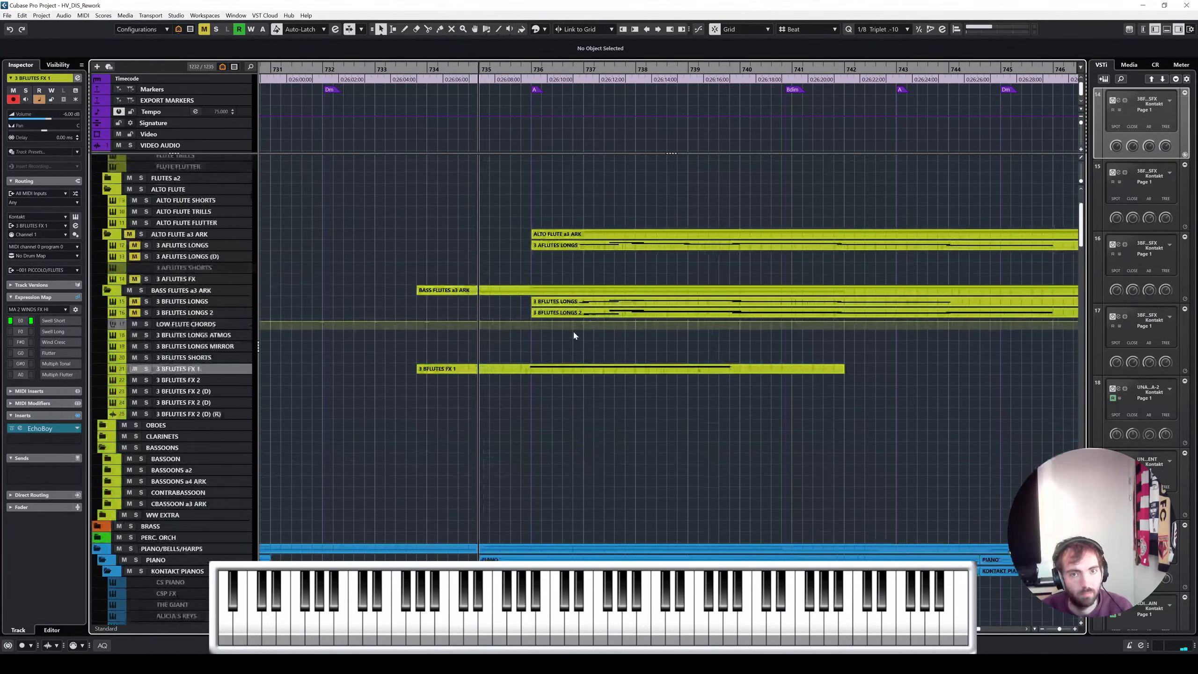
pyautogui.press('f')
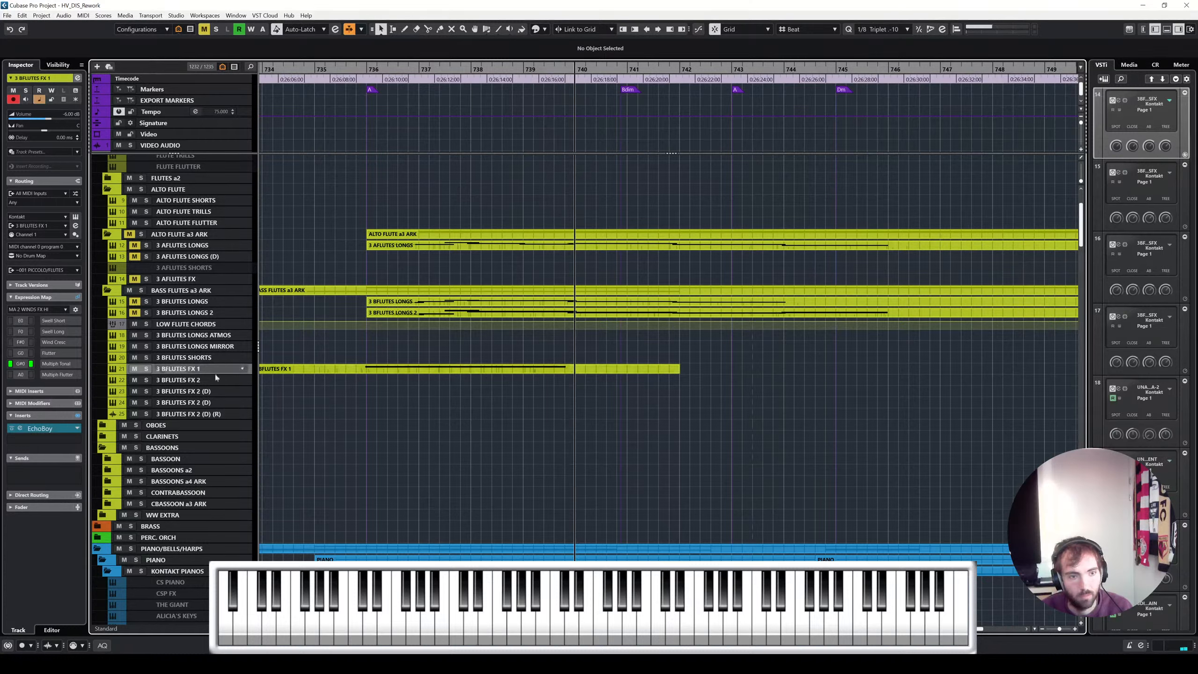
# Compare the bass flute articulation tracks and check the sustained note in the 3 BFLUTES FX 1 part from bar 736
pyautogui.click(215, 358)
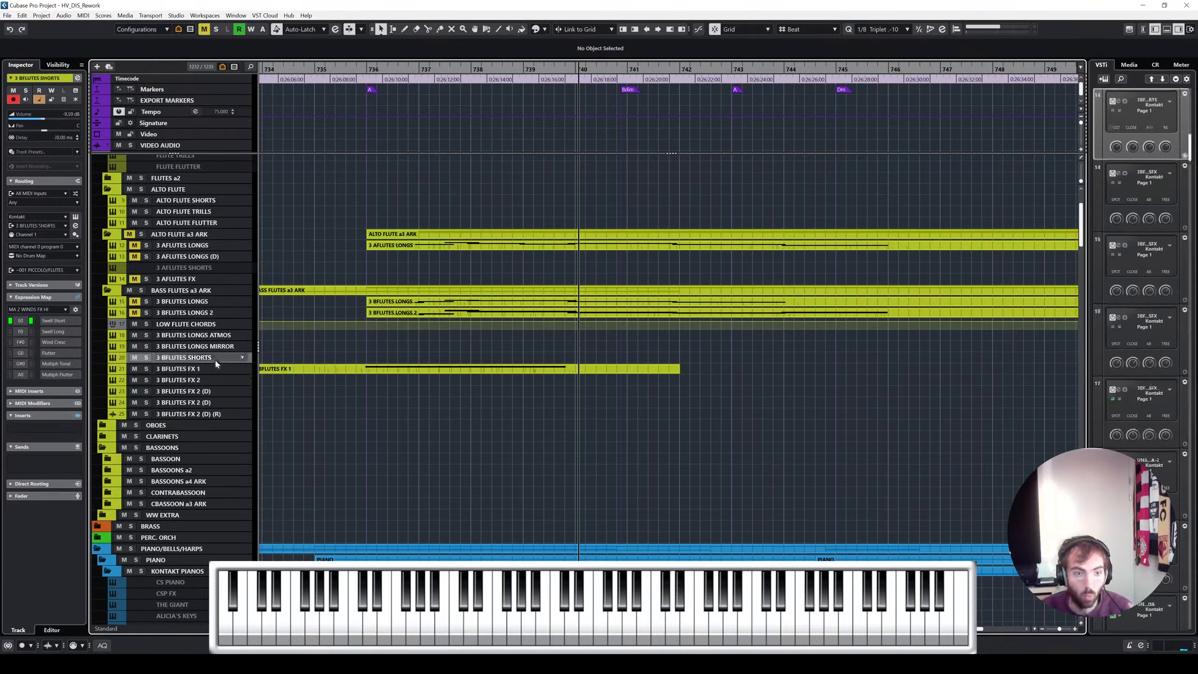
pyautogui.click(218, 335)
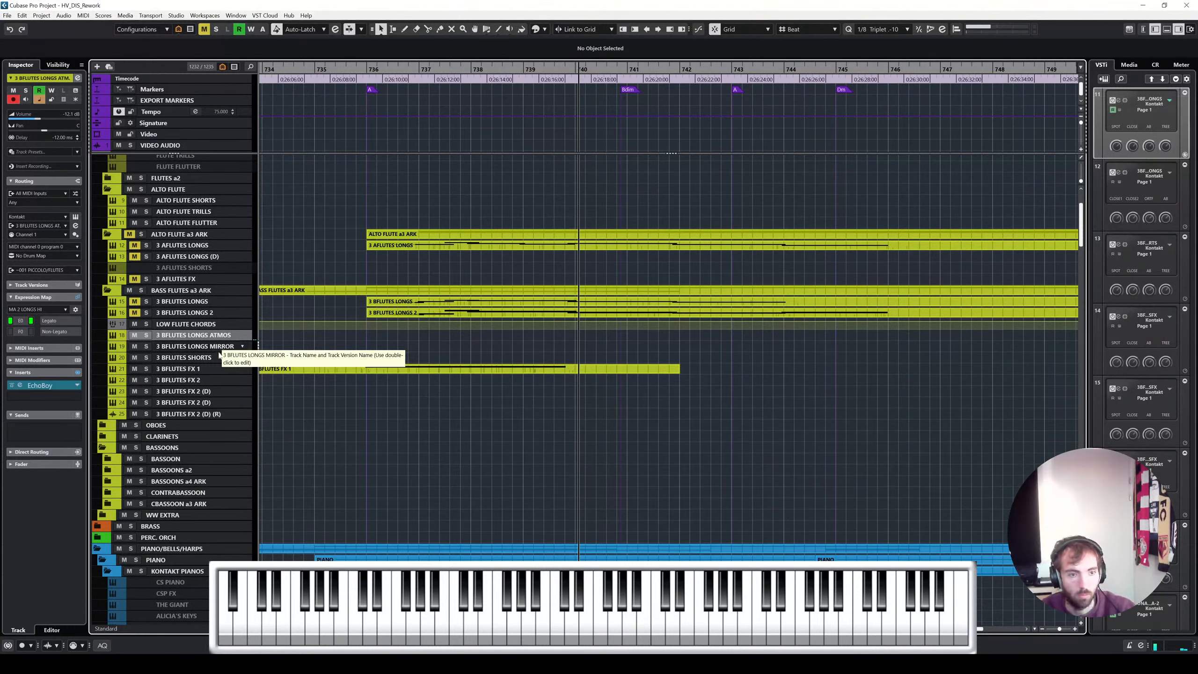
pyautogui.click(204, 371)
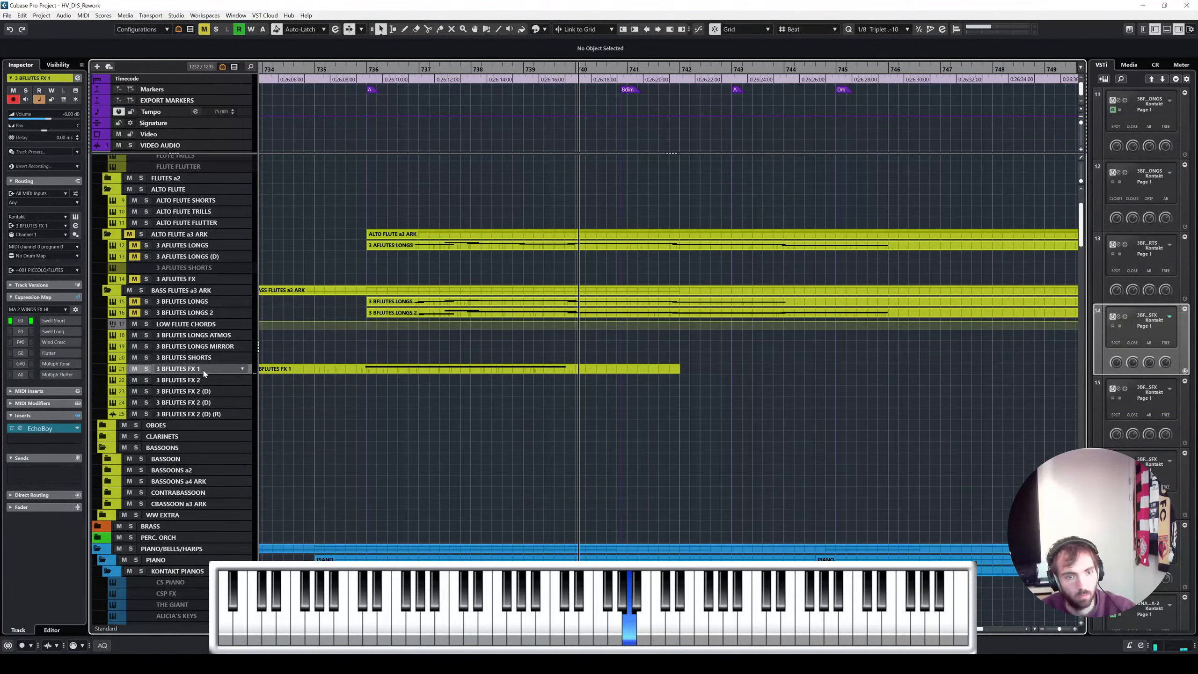
pyautogui.doubleClick(370, 371)
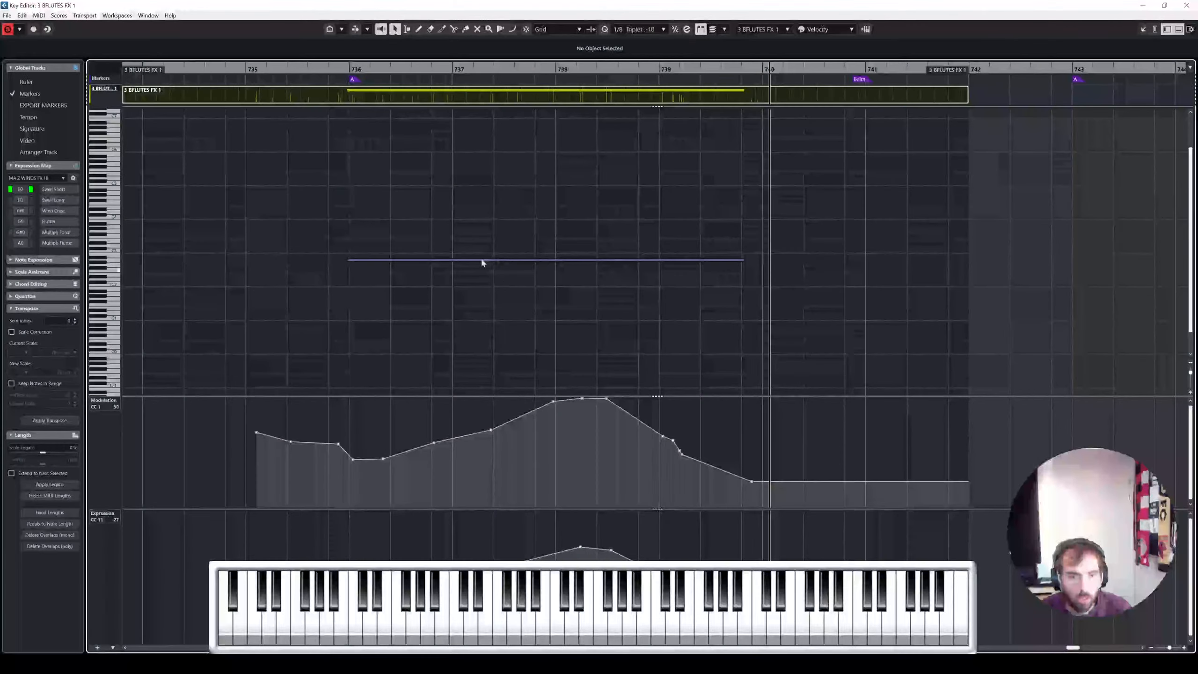
pyautogui.click(482, 260)
pyautogui.press('Escape')
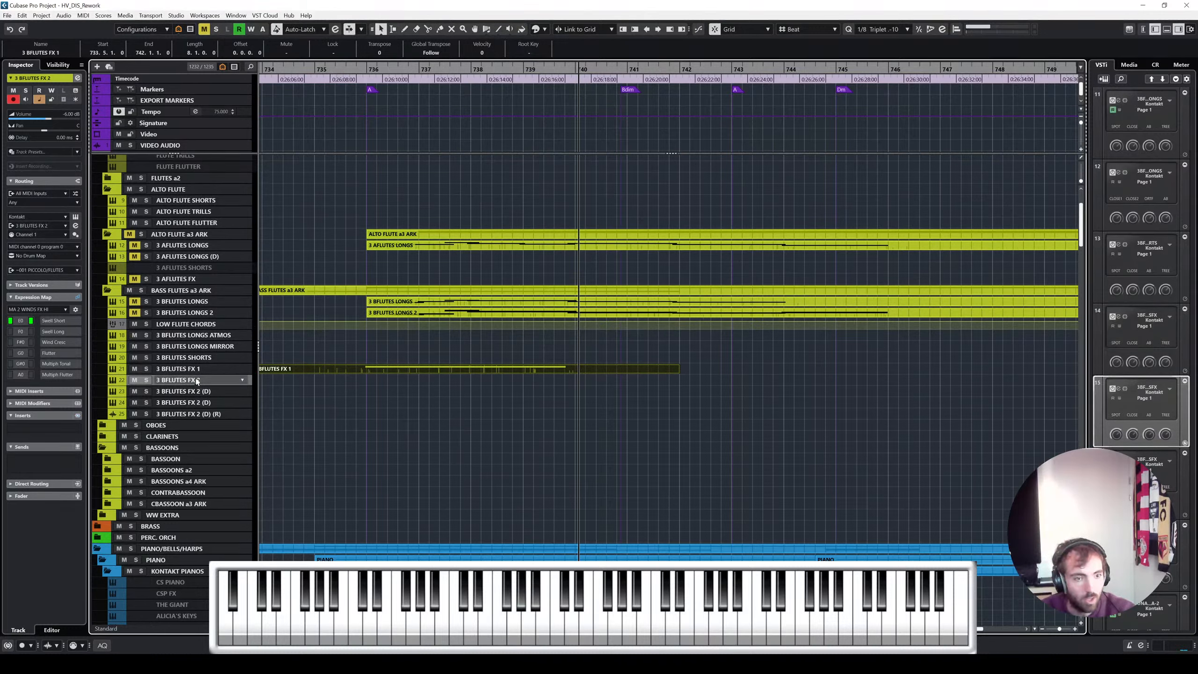
# Try recording a second 3 BFLUTES FX 1 part from about bar 739, and undo the take
pyautogui.moveTo(538, 79); pyautogui.dragTo(527, 77)
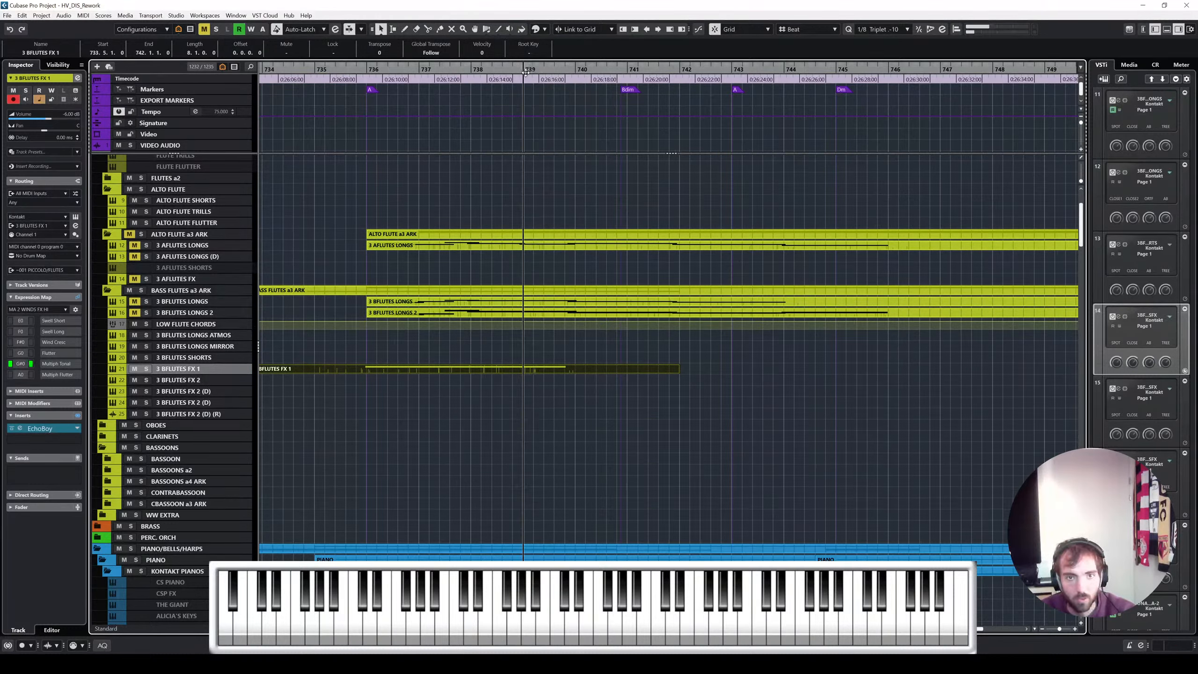
pyautogui.press('KP_Multiply')
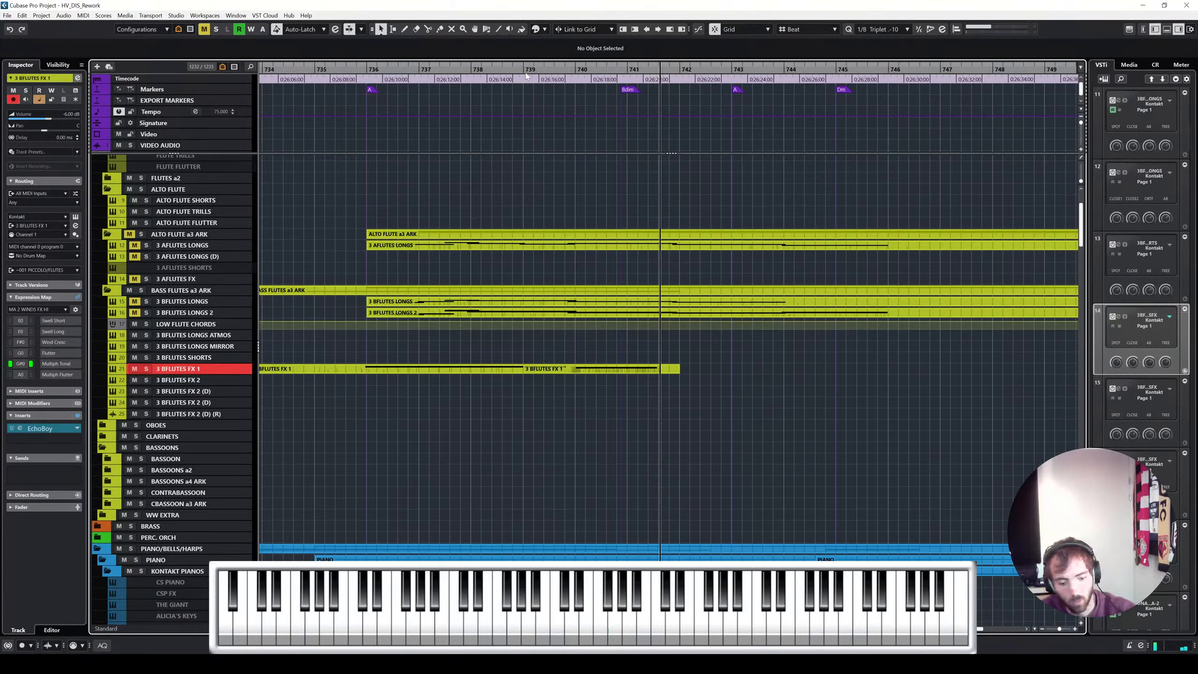
pyautogui.press('space')
pyautogui.hotkey('ctrl', 'z')
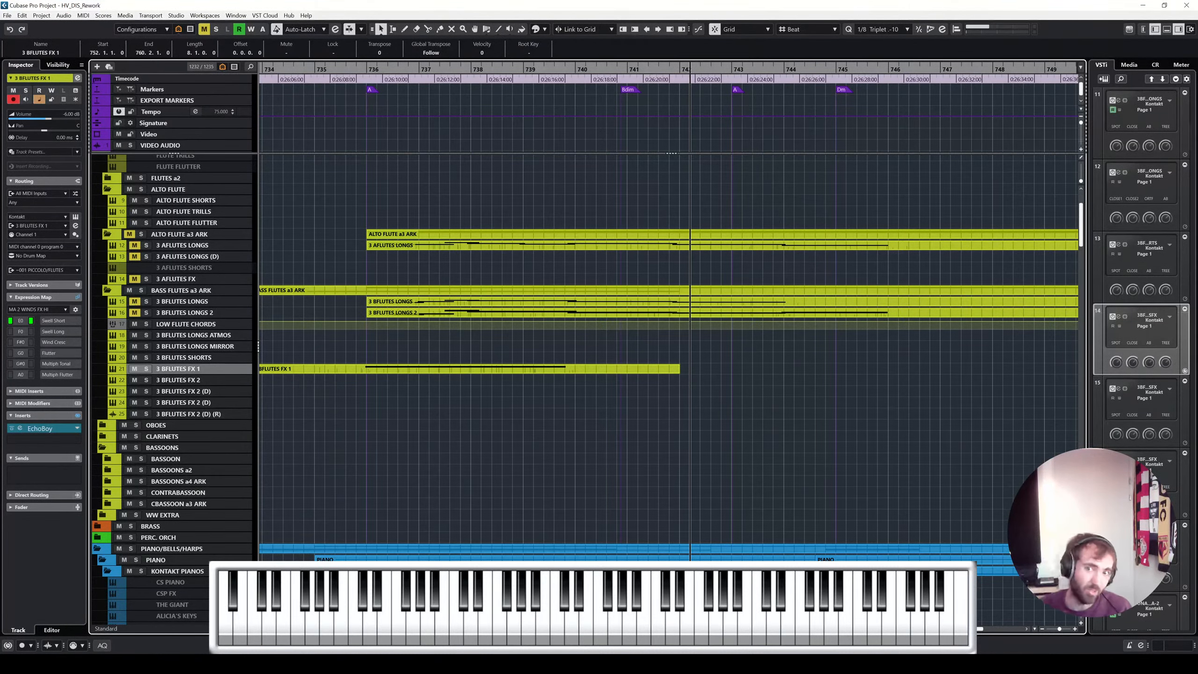
# Find the earlier 3 BFLUTES FX 1 part near bar 292 and play that section from about bar 289 for comparison
pyautogui.click(525, 395)
pyautogui.press('g')
pyautogui.press('g')
pyautogui.press('g')
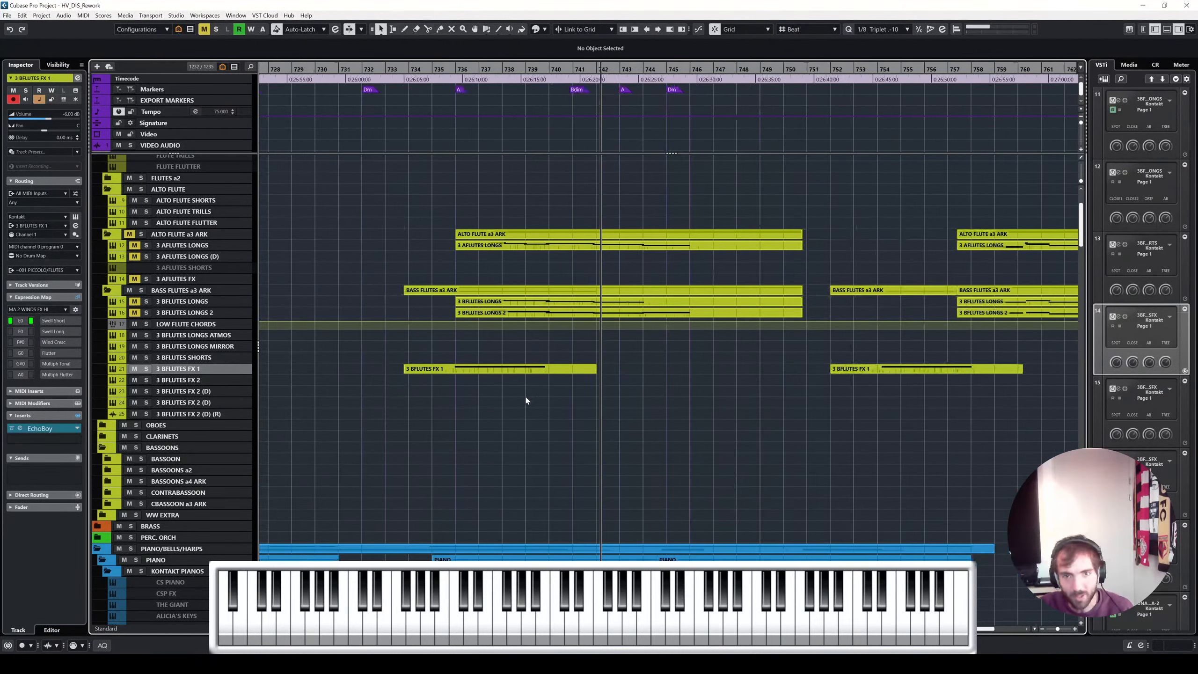
pyautogui.press('g')
pyautogui.press('g')
pyautogui.hscroll(-20, 531, 400)
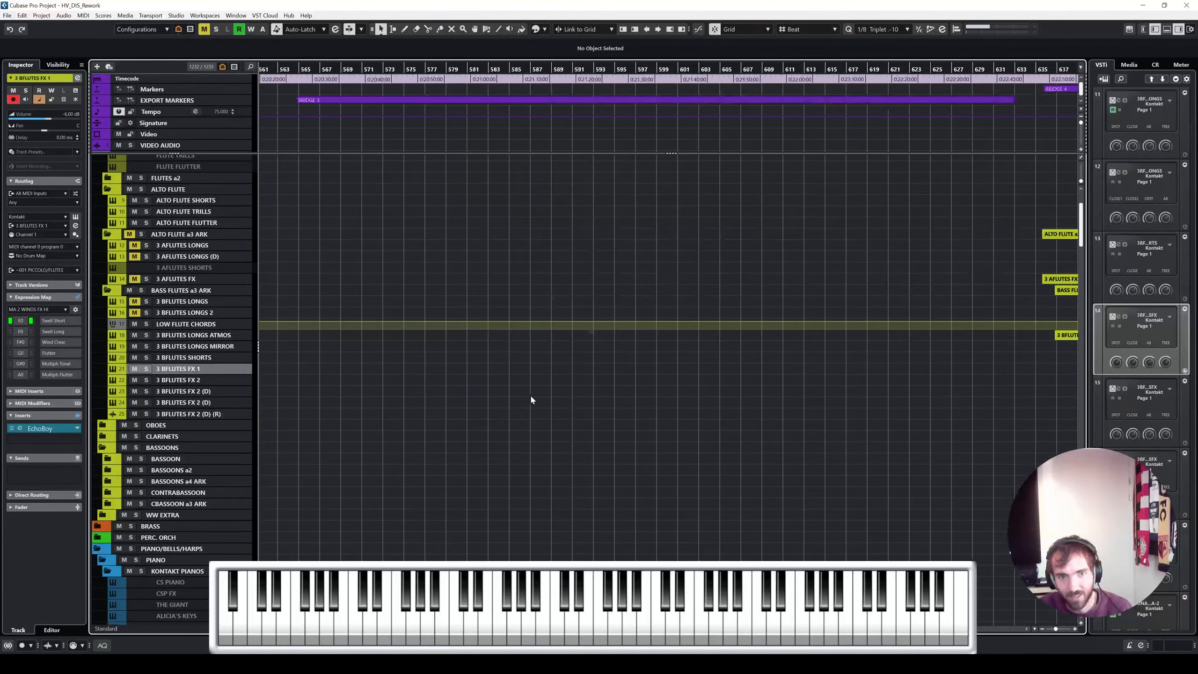
pyautogui.hscroll(-6, 531, 400)
pyautogui.hscroll(3, 531, 399)
pyautogui.press('h')
pyautogui.press('h')
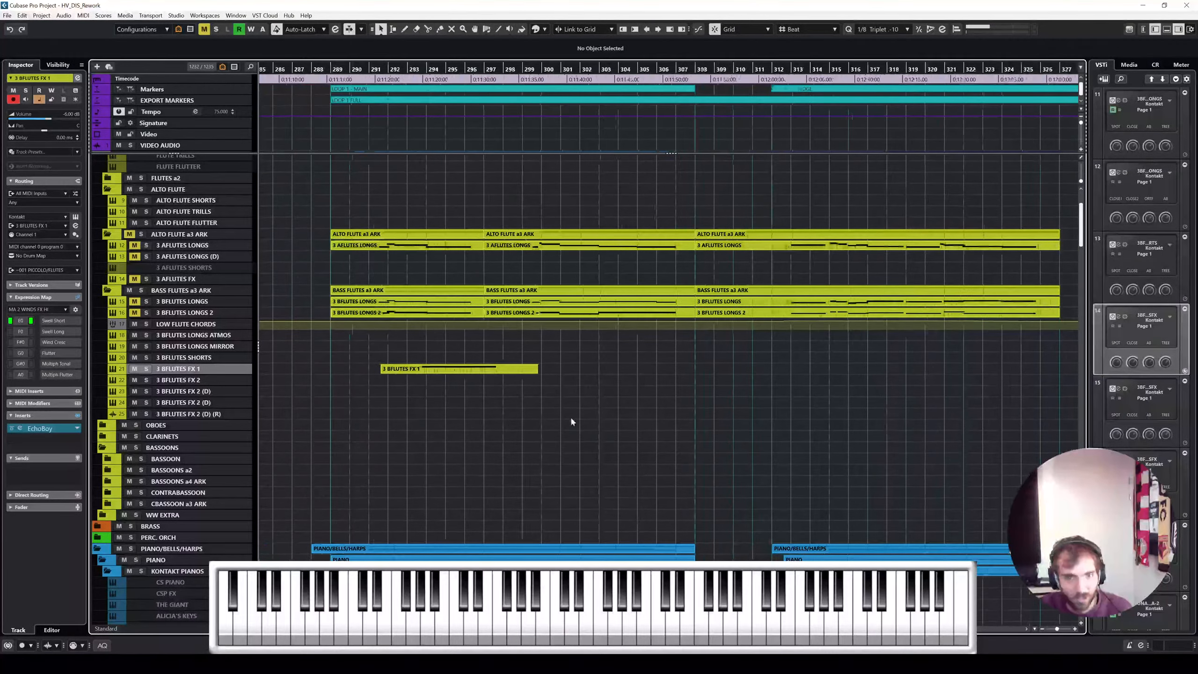
pyautogui.click(327, 71)
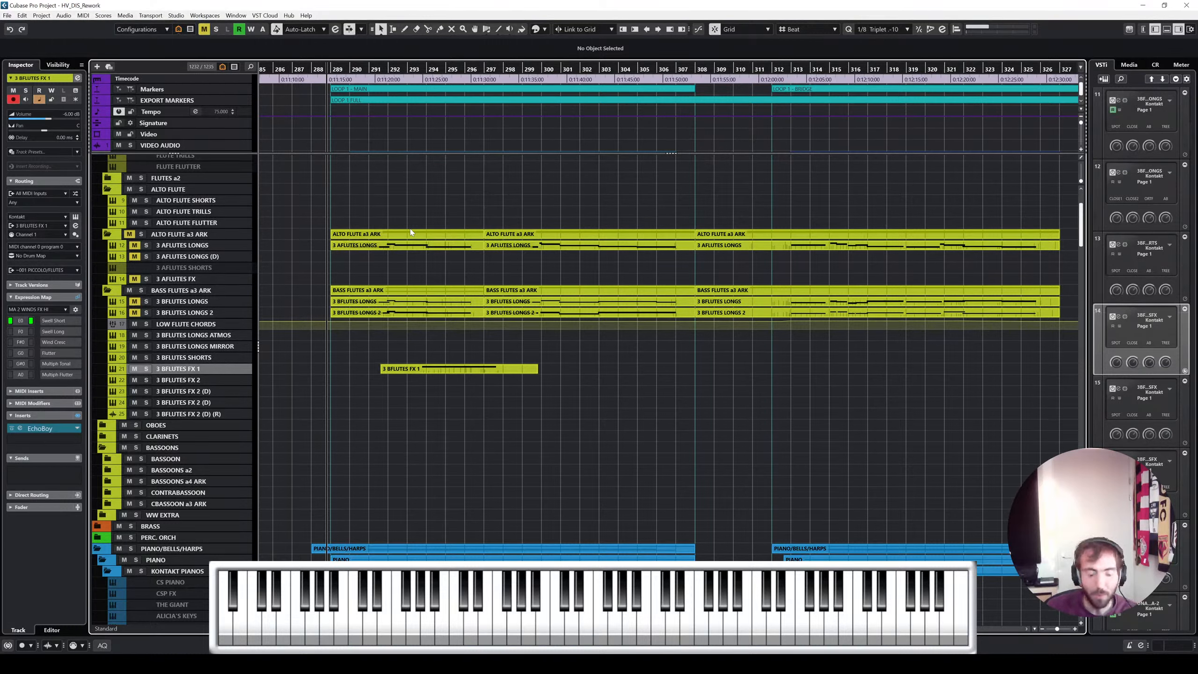
pyautogui.press('space')
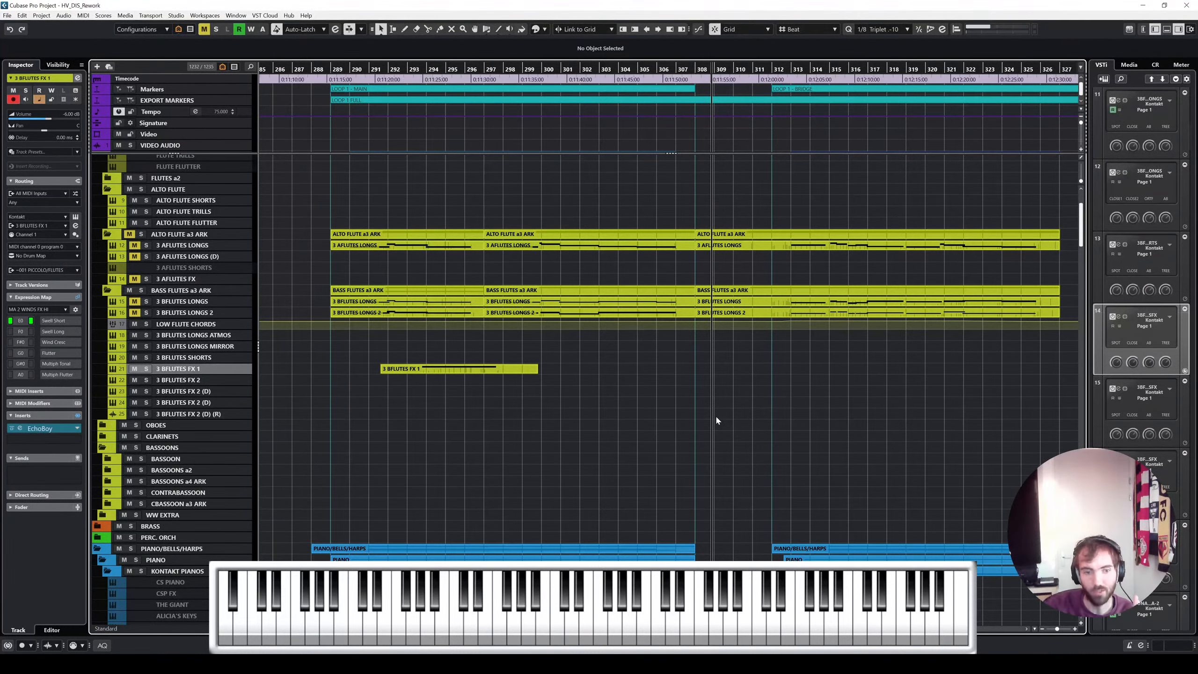
# Play the cue from about bar 720 and review its piano, harp, organ, string and woodwind parts
pyautogui.hscroll(5, 717, 418)
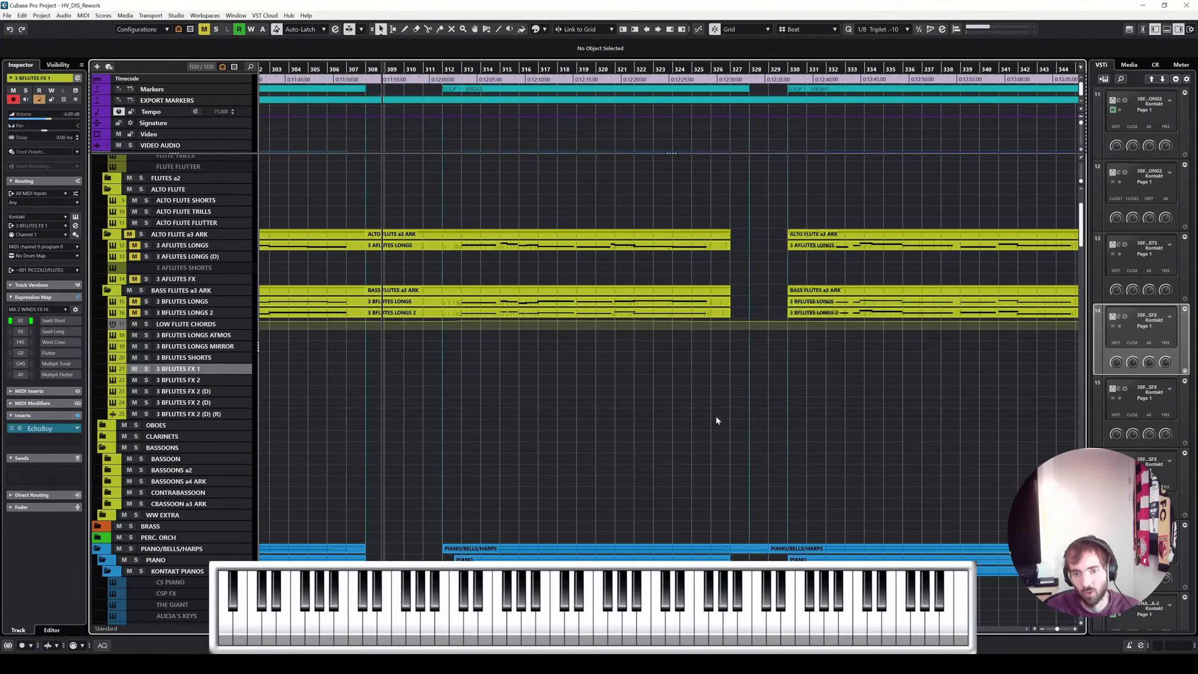
pyautogui.hscroll(20, 715, 414)
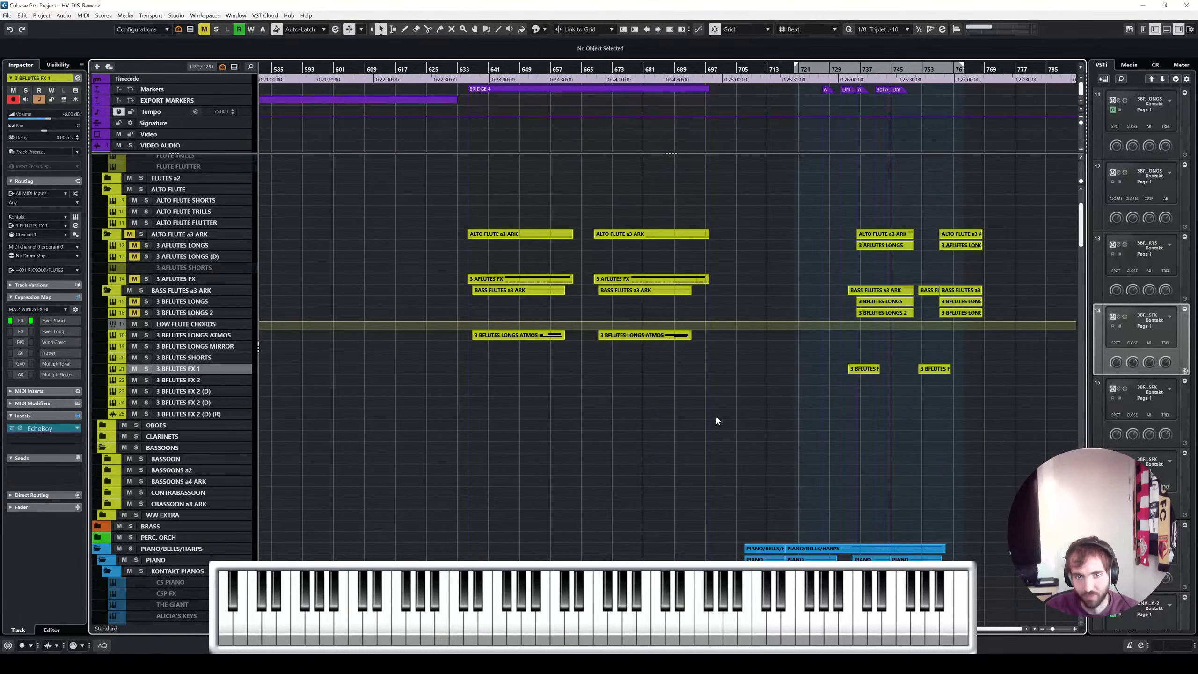
pyautogui.hscroll(5, 779, 439)
pyautogui.scroll(-10, 790, 435)
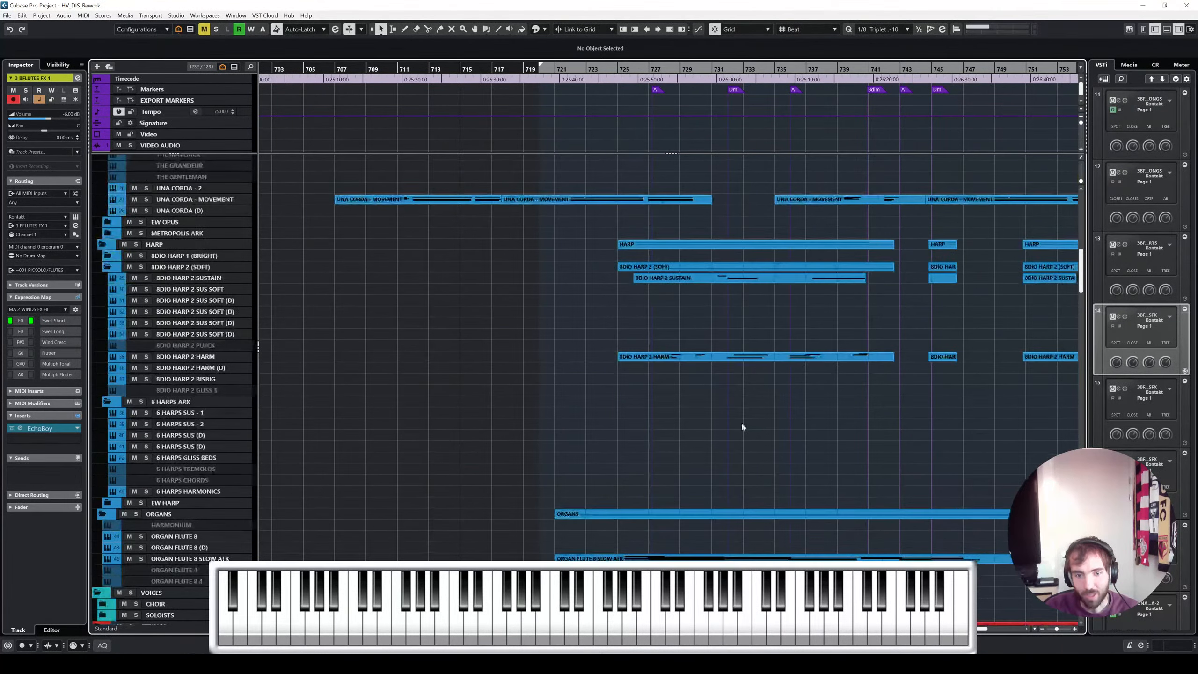
pyautogui.scroll(2, 736, 418)
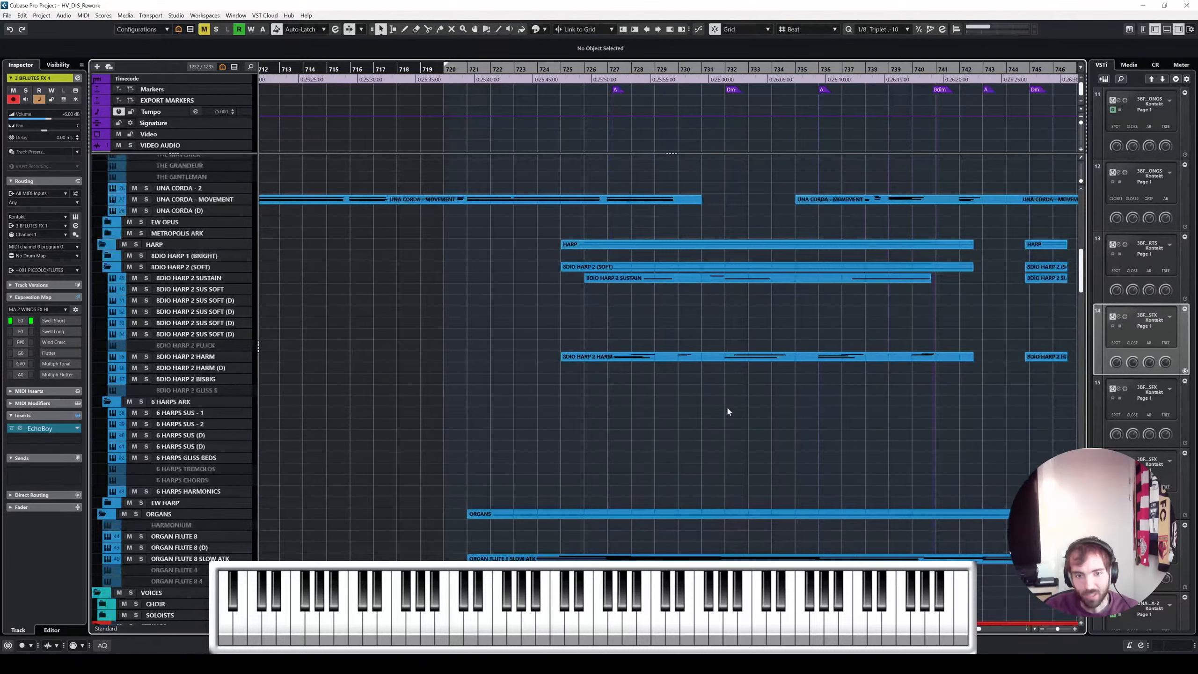
pyautogui.click(456, 71)
pyautogui.press('space')
pyautogui.hscroll(1, 570, 278)
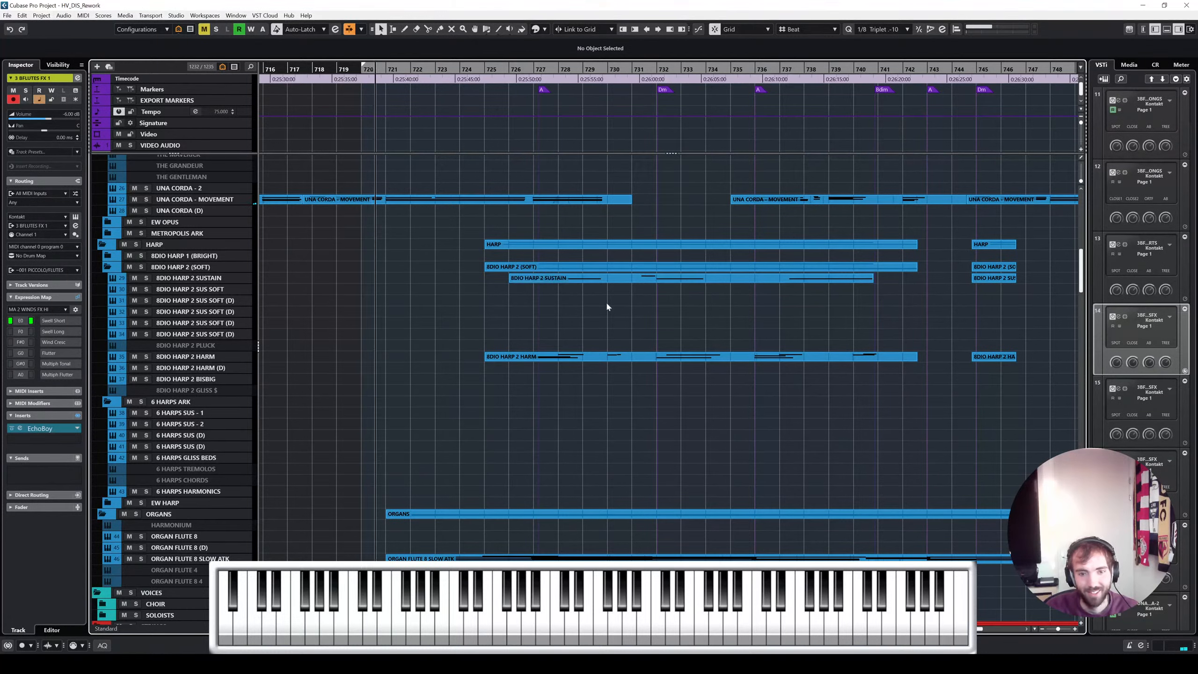
pyautogui.hscroll(6, 678, 307)
pyautogui.scroll(-10, 711, 310)
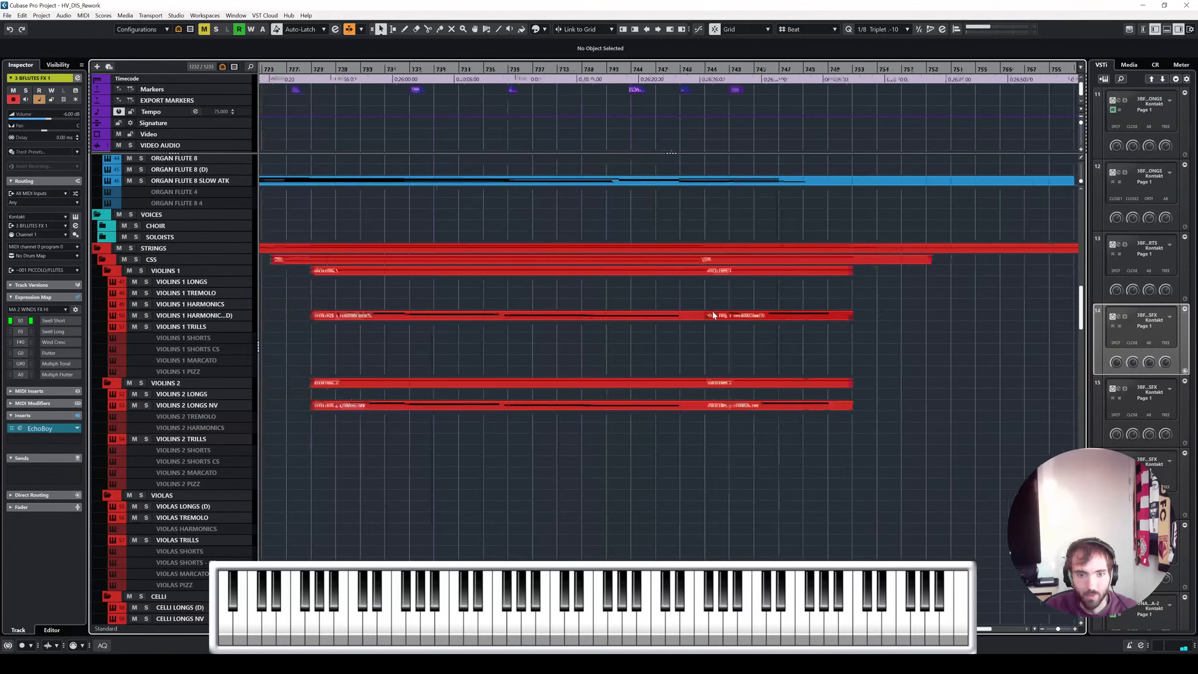
pyautogui.scroll(-10, 517, 338)
pyautogui.scroll(15, 518, 339)
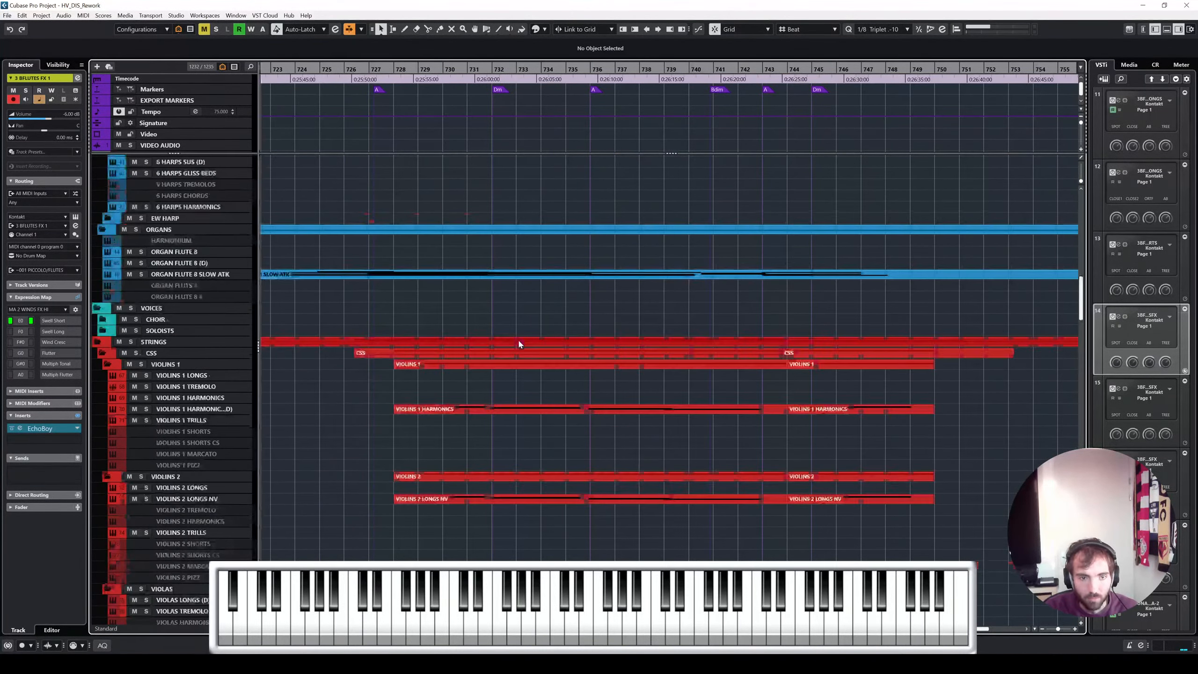
pyautogui.scroll(15, 519, 343)
pyautogui.scroll(3, 632, 481)
# Check the note in the 3 BFLUTES FX 1 part at bar 736 and survey the 3 BFLUTES FX 2 track across the project
pyautogui.doubleClick(679, 464)
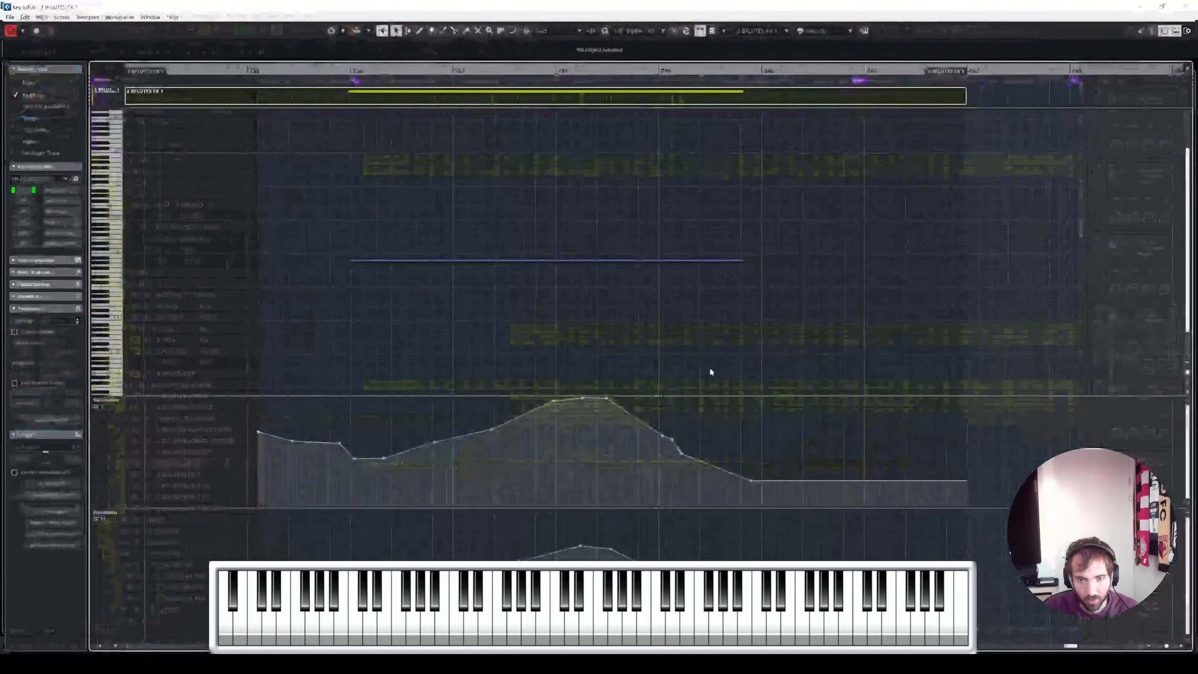
pyautogui.click(585, 261)
pyautogui.click(1187, 6)
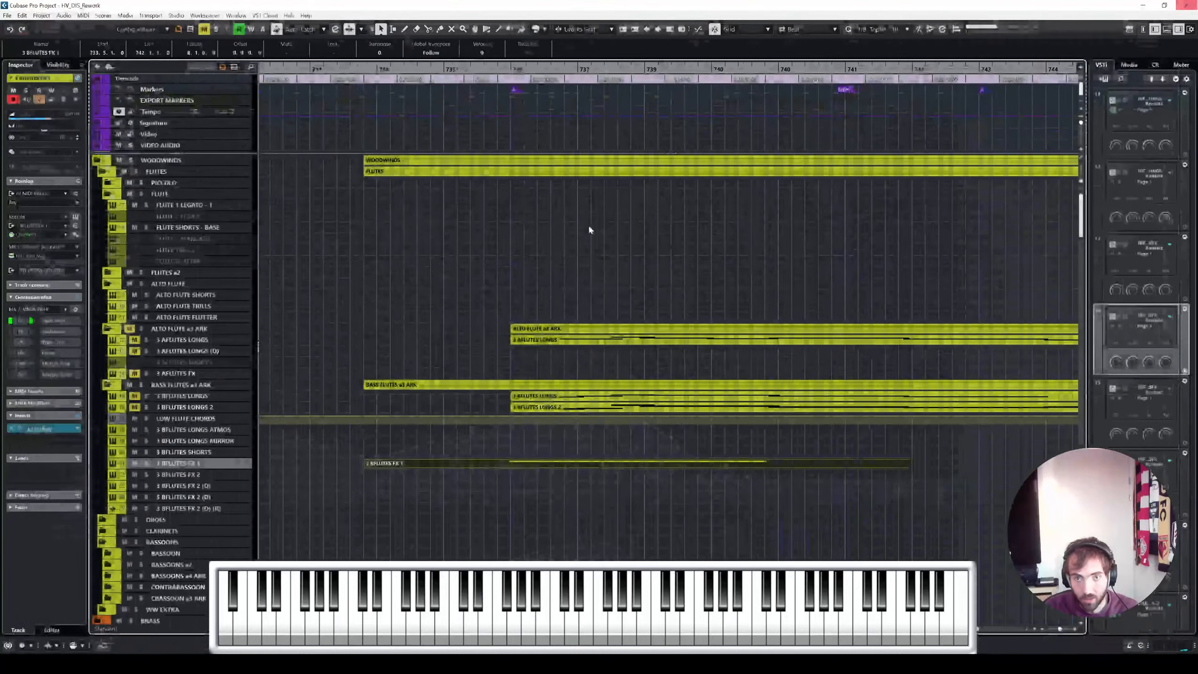
pyautogui.click(211, 472)
pyautogui.hotkey('shift', 'f')
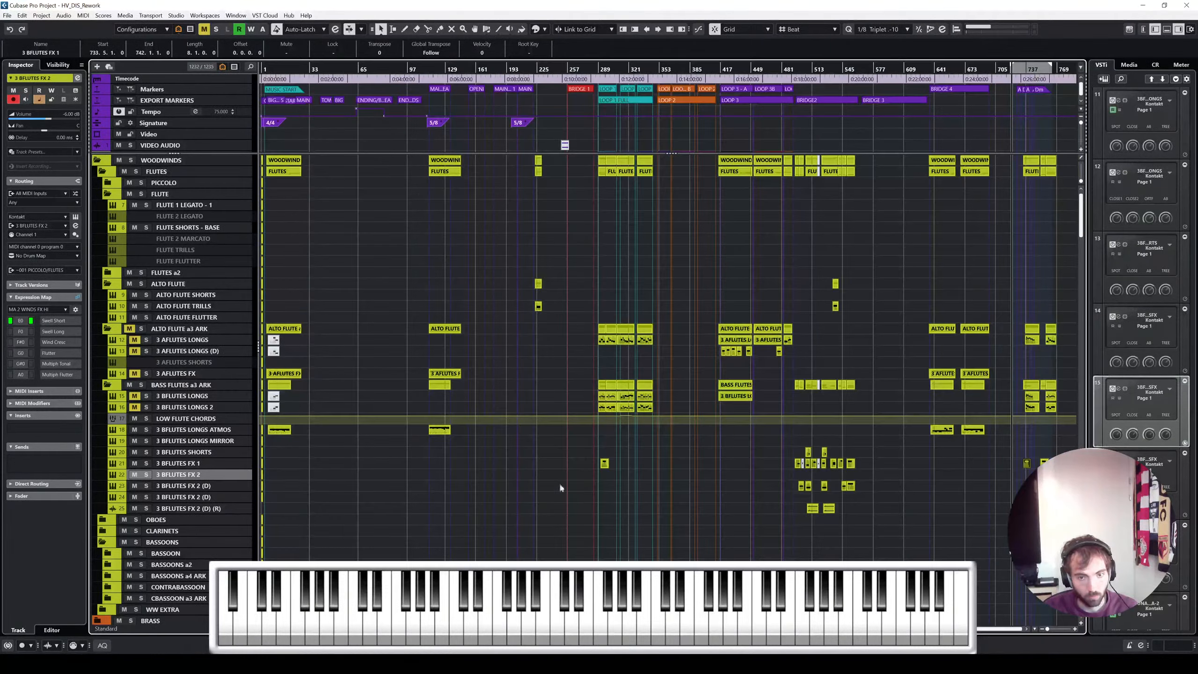
pyautogui.moveTo(582, 475); pyautogui.dragTo(1031, 476)
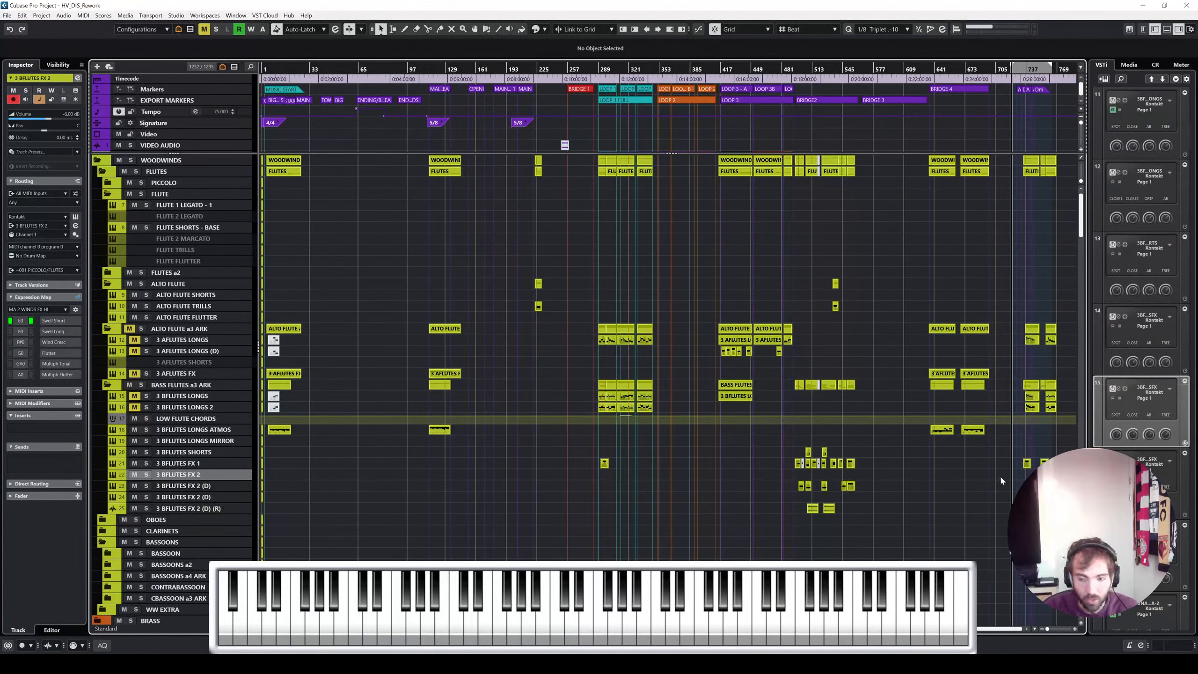
pyautogui.scroll(10, 1024, 476)
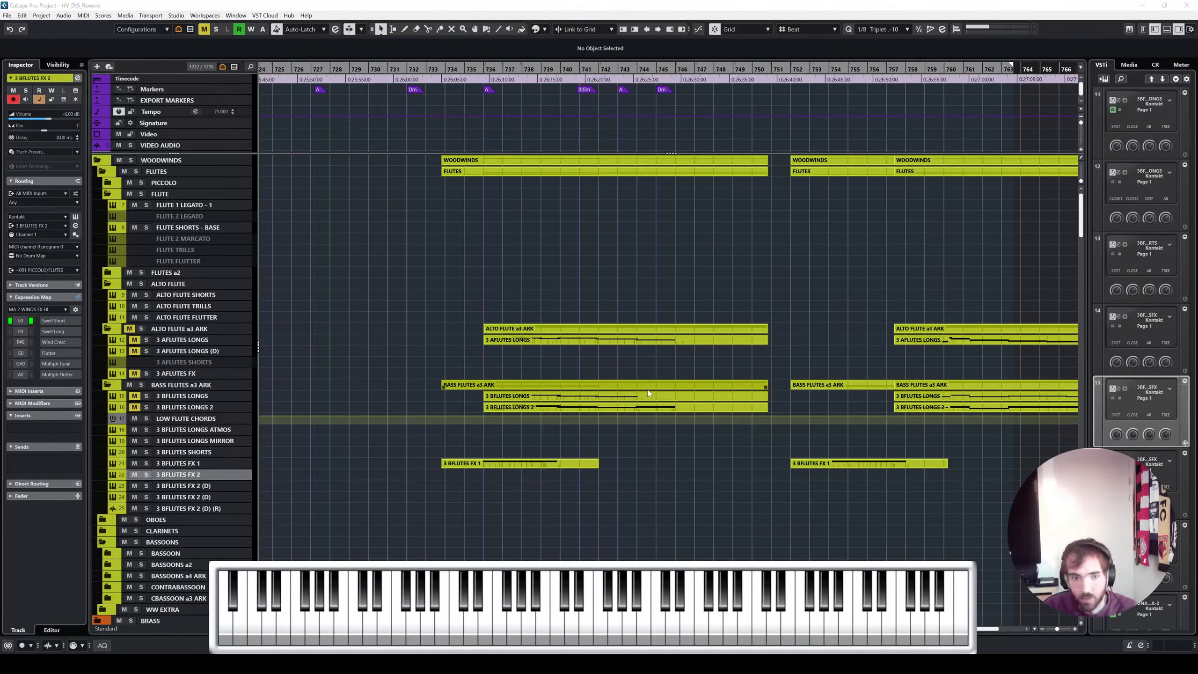
# Copy the EchoBoy insert from the 3 BFLUTES FX 1 channel to the 3 BFLUTES FX 2 channel
pyautogui.doubleClick(768, 40)
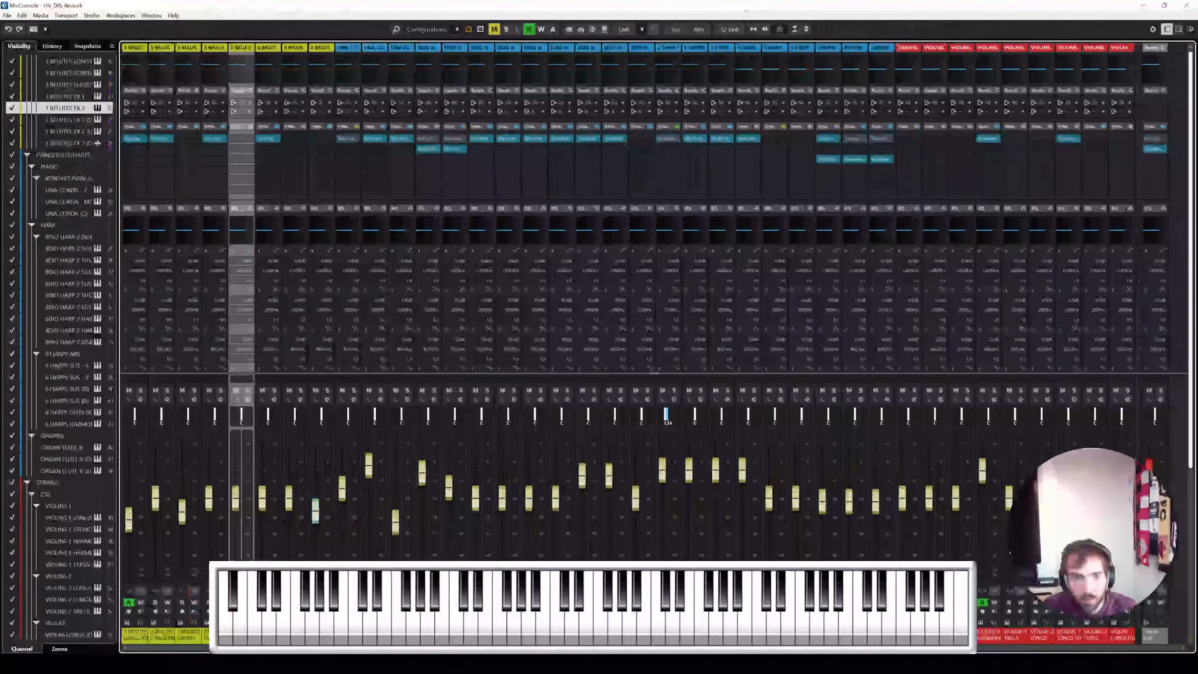
pyautogui.moveTo(215, 140); pyautogui.dragTo(242, 140)
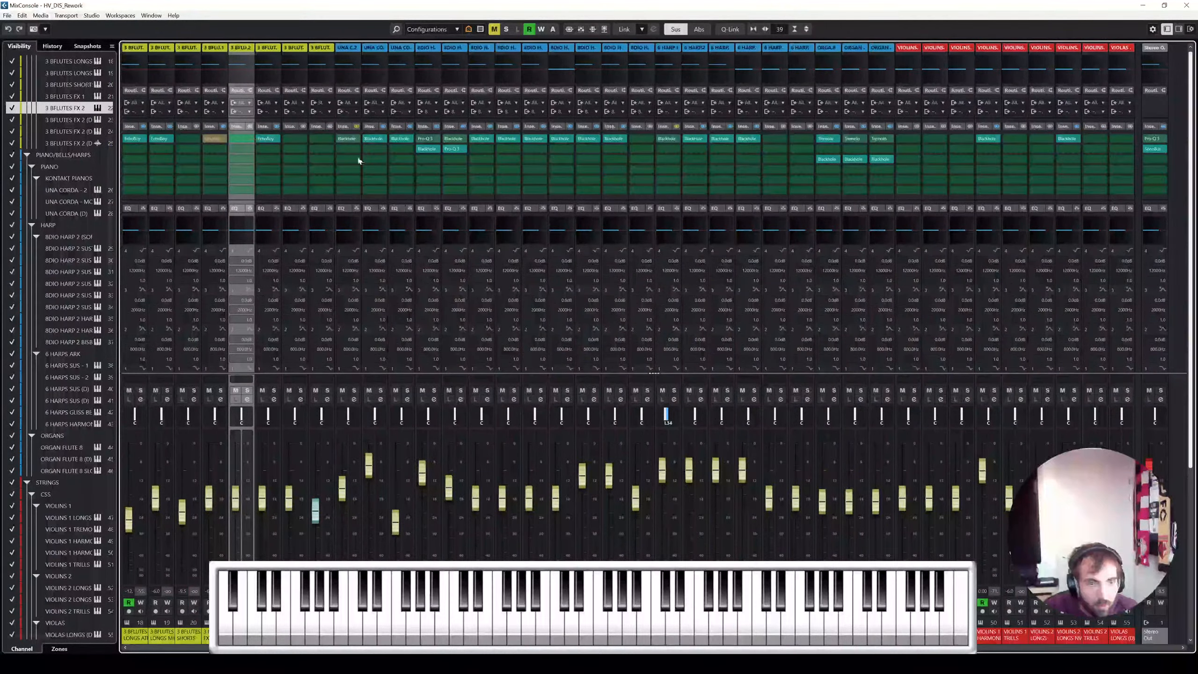
pyautogui.click(1193, 5)
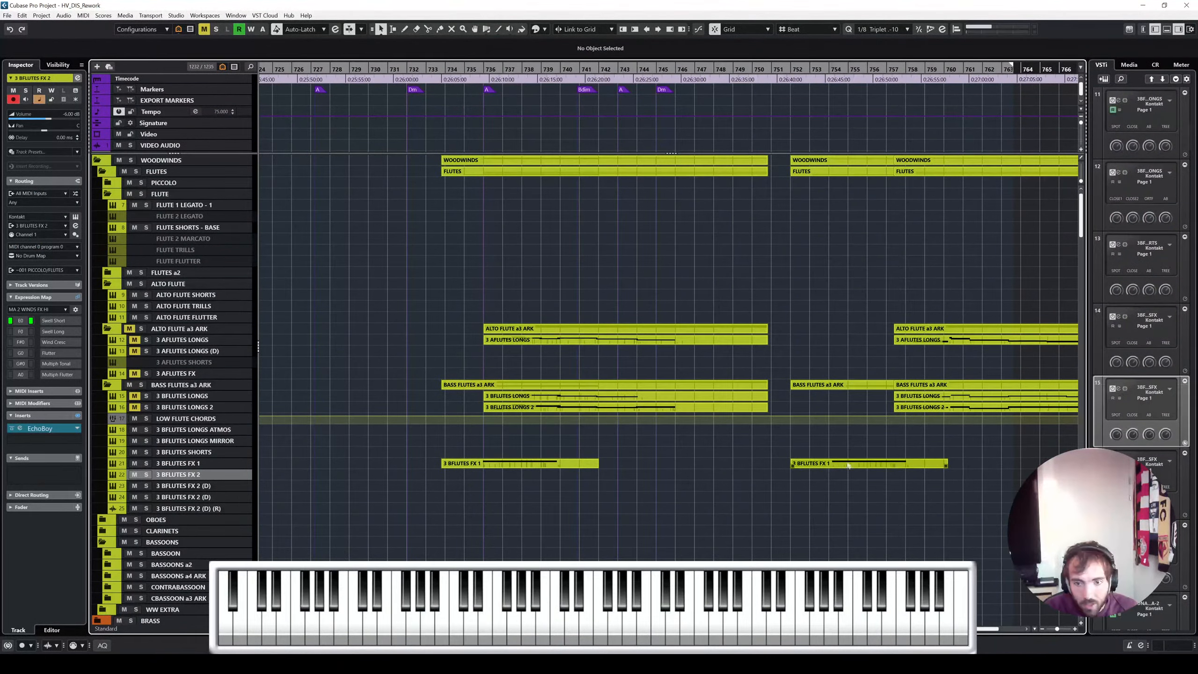
# Copy the first 3 BFLUTES FX 1 part onto the 3 BFLUTES FX 2 track three bars later and transpose its note down two semitones
pyautogui.moveTo(527, 464); pyautogui.dragTo(585, 474)
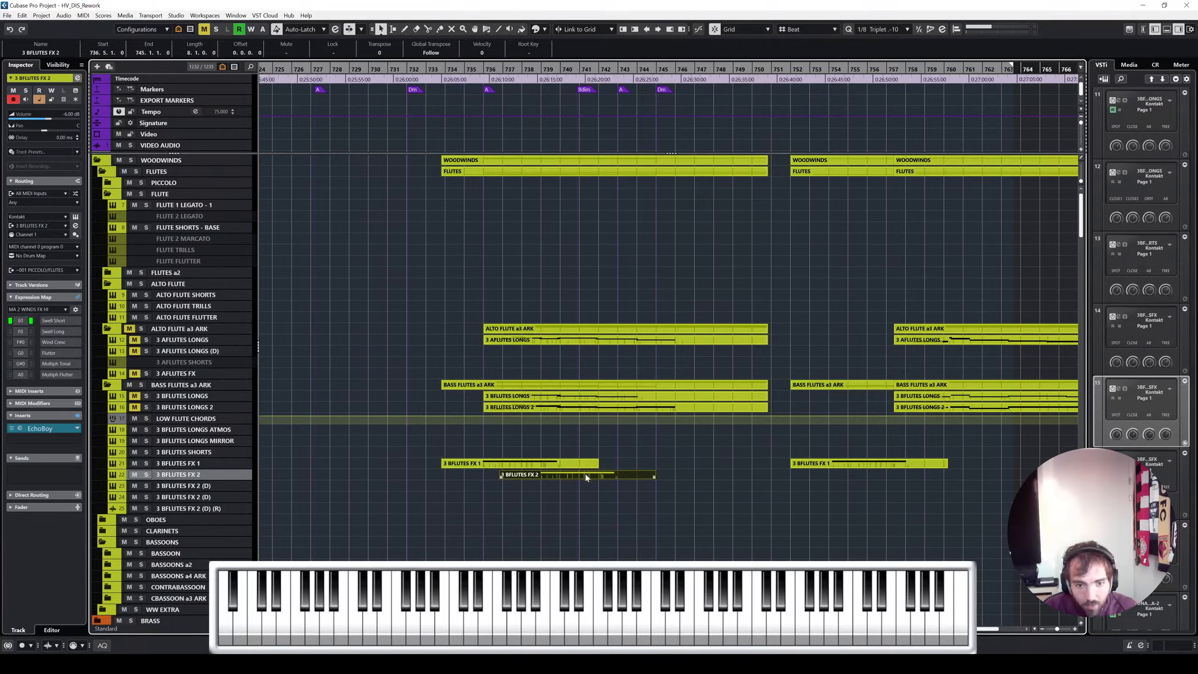
pyautogui.doubleClick(585, 473)
pyautogui.hotkey('ctrl', 'a')
pyautogui.press('Down')
pyautogui.press('Down')
pyautogui.press('Escape')
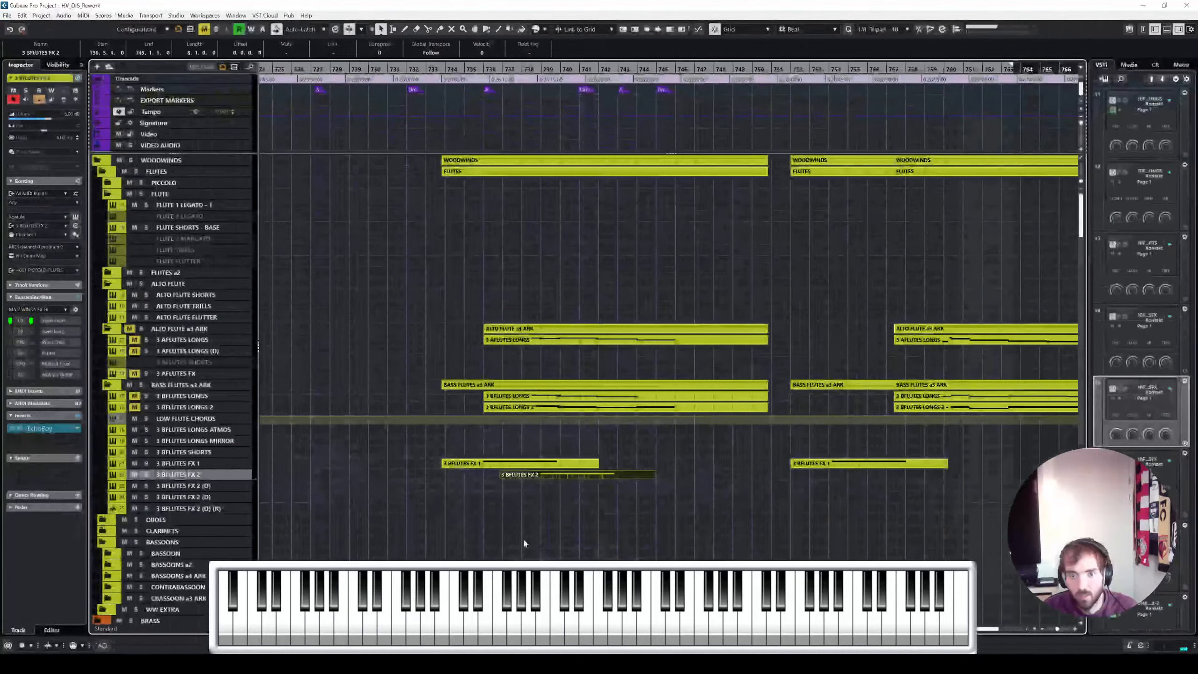
# Play both overlapping bass flute effect parts from about bar 734
pyautogui.scroll(4, 524, 543)
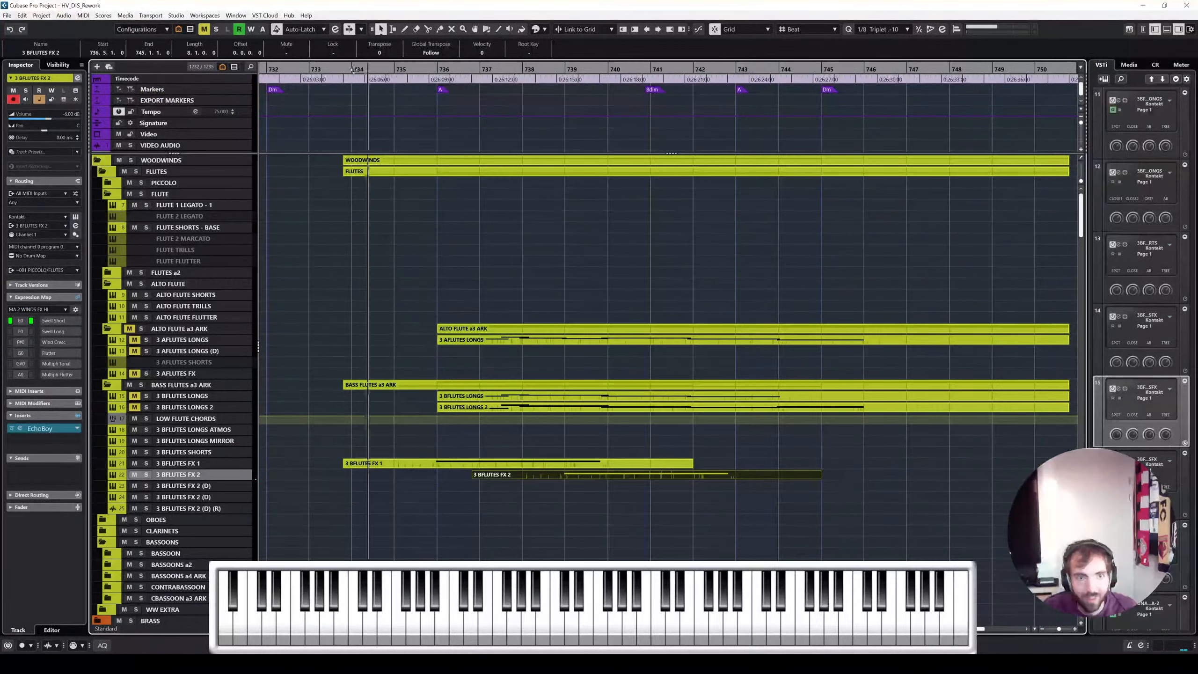
pyautogui.click(353, 70)
pyautogui.press('space')
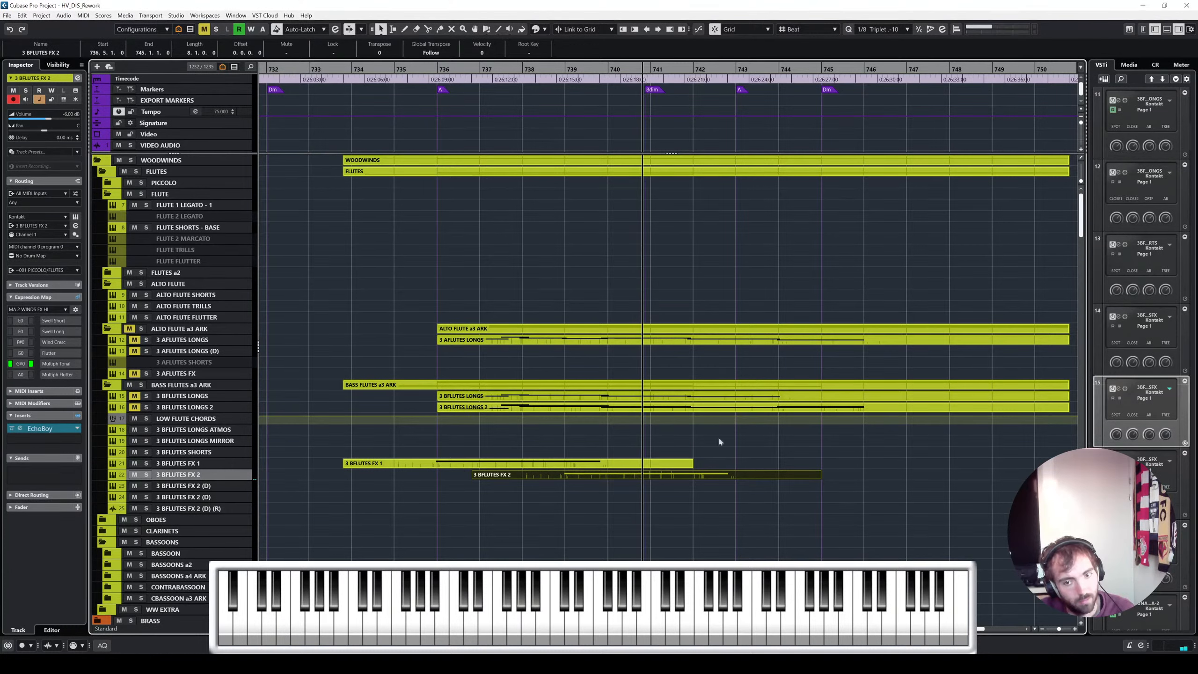
# Lower the 3 BFLUTES FX 2 part's modulation (CC 1) curve to peak at about 52, shorten its note to end in bar 741, and audition it
pyautogui.press('Return')
pyautogui.moveTo(631, 332); pyautogui.dragTo(492, 217)
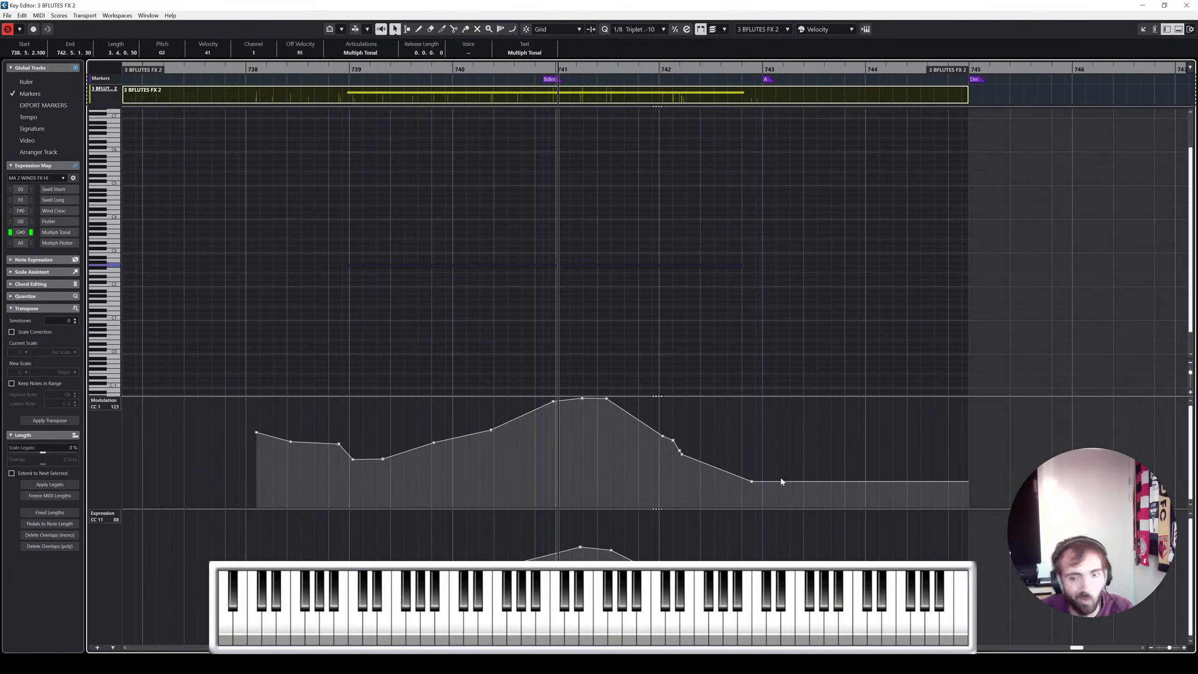
pyautogui.moveTo(809, 496); pyautogui.dragTo(253, 373)
pyautogui.moveTo(514, 404); pyautogui.dragTo(511, 461)
pyautogui.moveTo(743, 266); pyautogui.dragTo(588, 282)
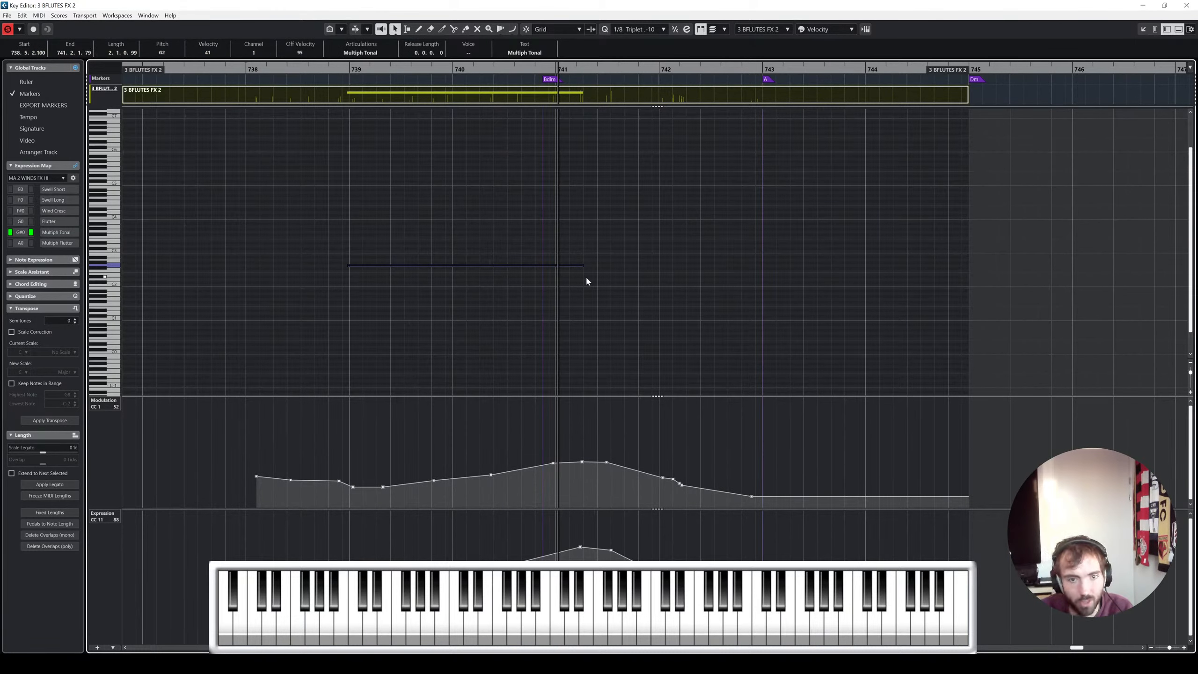
pyautogui.press('space')
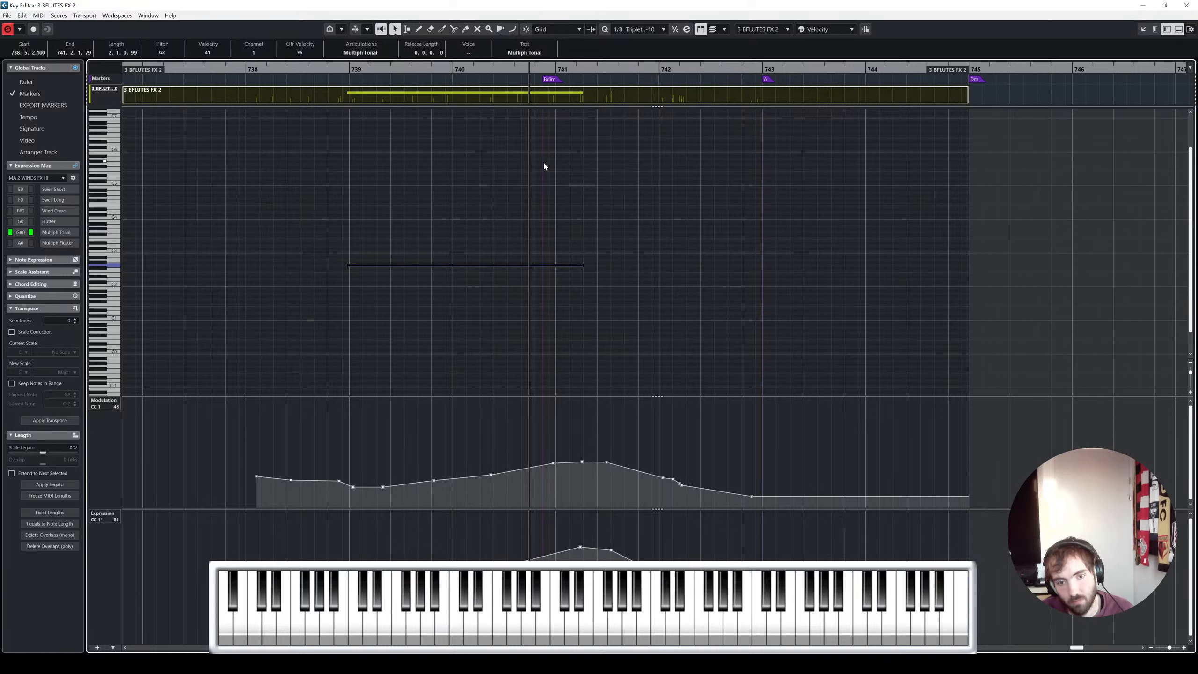
# Undo the last shortening of the 3 BFLUTES FX 2 note and shift its modulation (CC 1) curve about two-thirds of a bar earlier
pyautogui.press('space')
pyautogui.hotkey('ctrl', 'z')
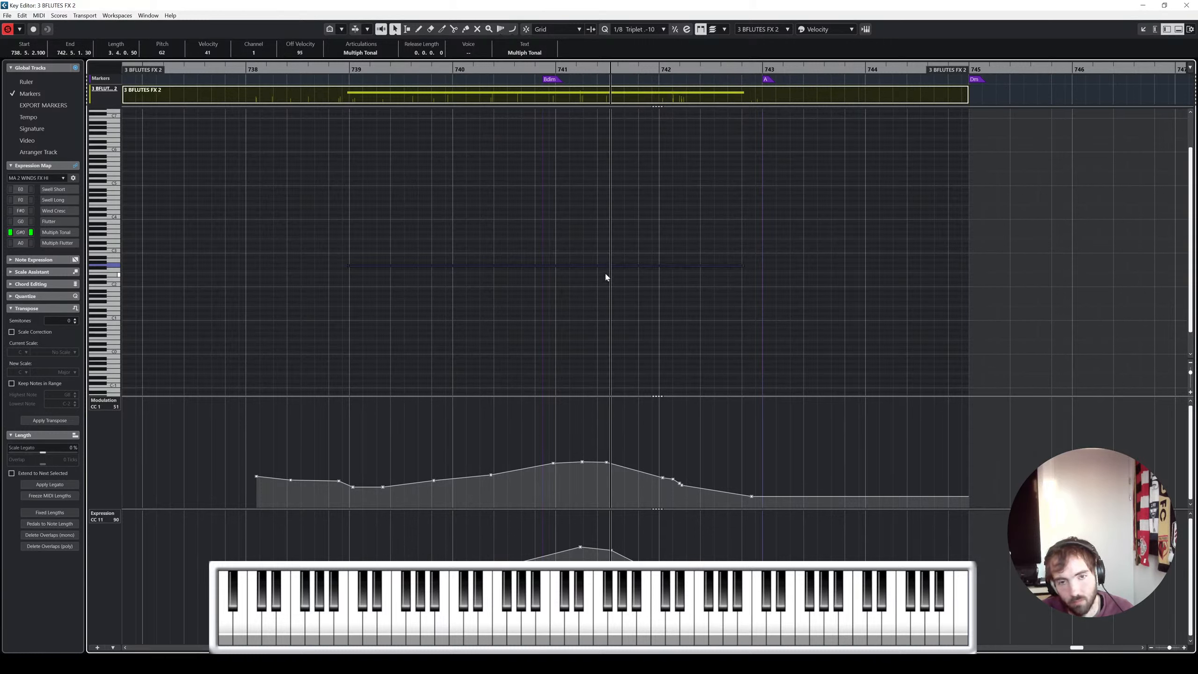
pyautogui.moveTo(309, 432); pyautogui.dragTo(808, 509)
pyautogui.moveTo(565, 427); pyautogui.dragTo(495, 420)
# Shorten the 3 BFLUTES FX 2 note to end late in bar 741 and scale its modulation (CC 1) curve up to peak at about 83
pyautogui.click(741, 266)
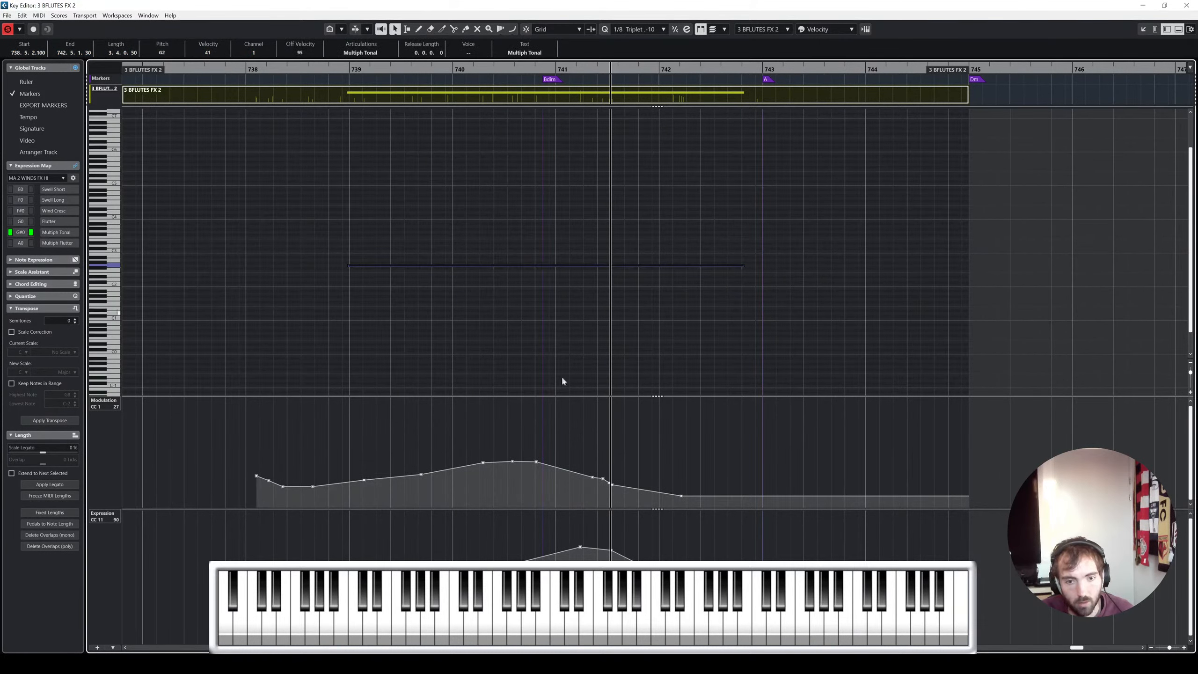
pyautogui.moveTo(745, 268); pyautogui.dragTo(632, 267)
pyautogui.moveTo(276, 450); pyautogui.dragTo(764, 510)
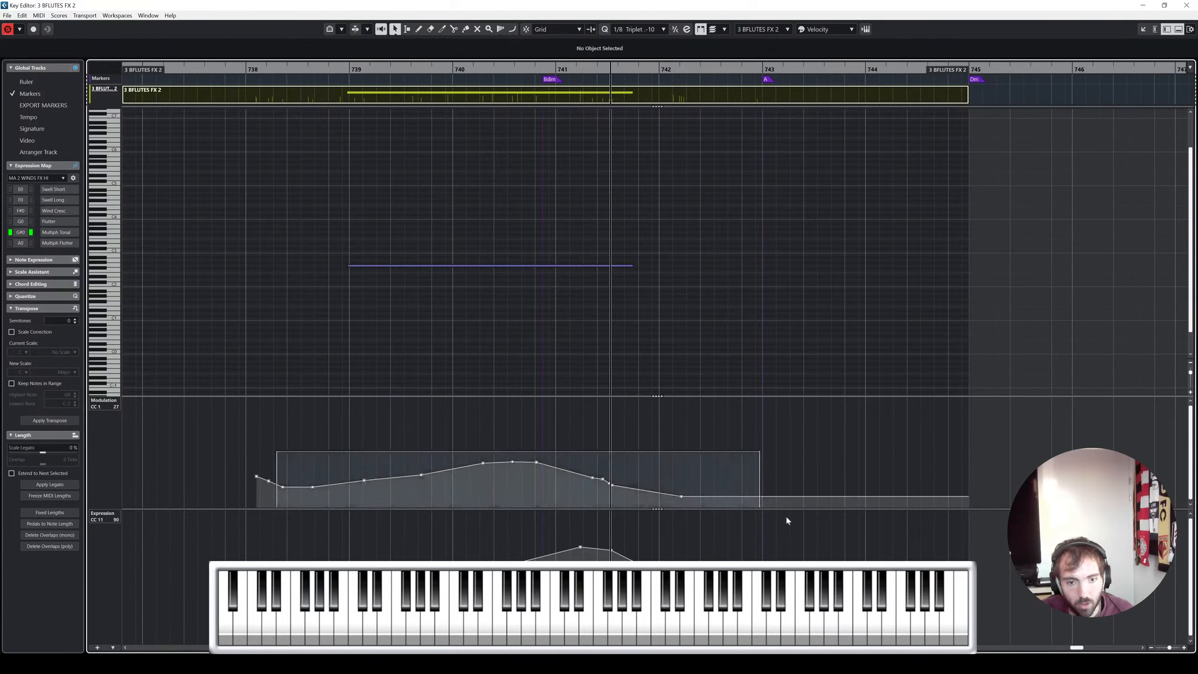
pyautogui.moveTo(484, 411); pyautogui.dragTo(483, 380)
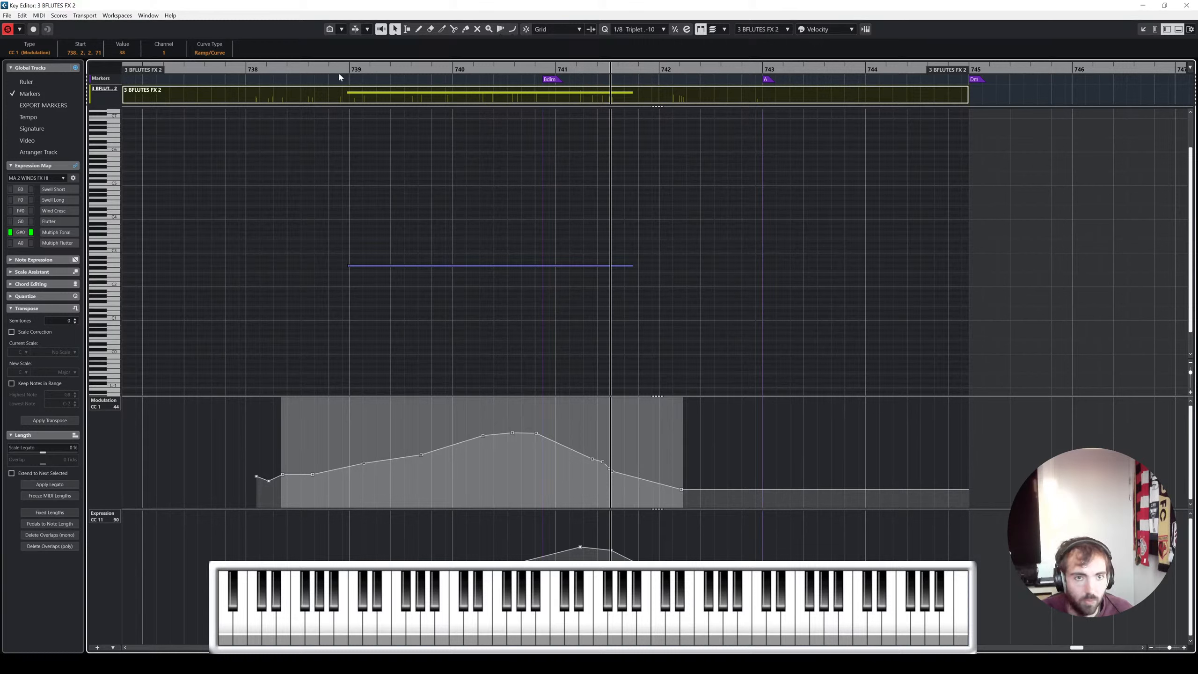
# Shorten the 3 BFLUTES FX 2 note further to end just after 741.2.1 and play the layered flute effects from about bar 734
pyautogui.click(325, 70)
pyautogui.press('space')
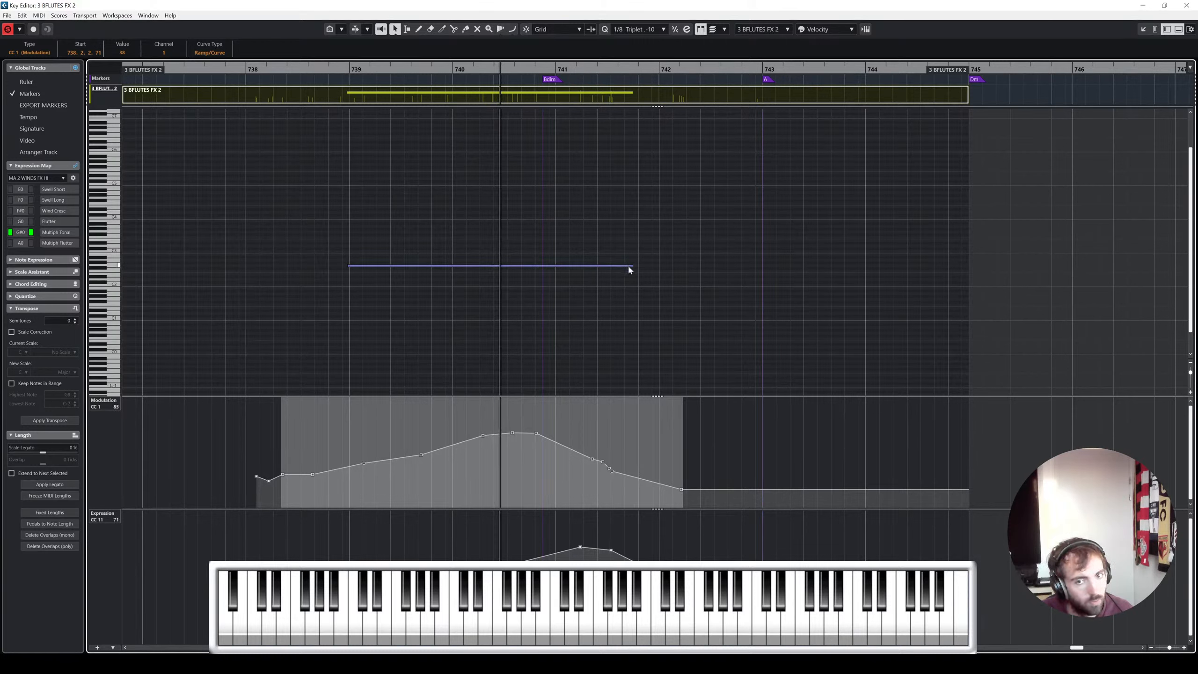
pyautogui.moveTo(629, 267); pyautogui.dragTo(582, 267)
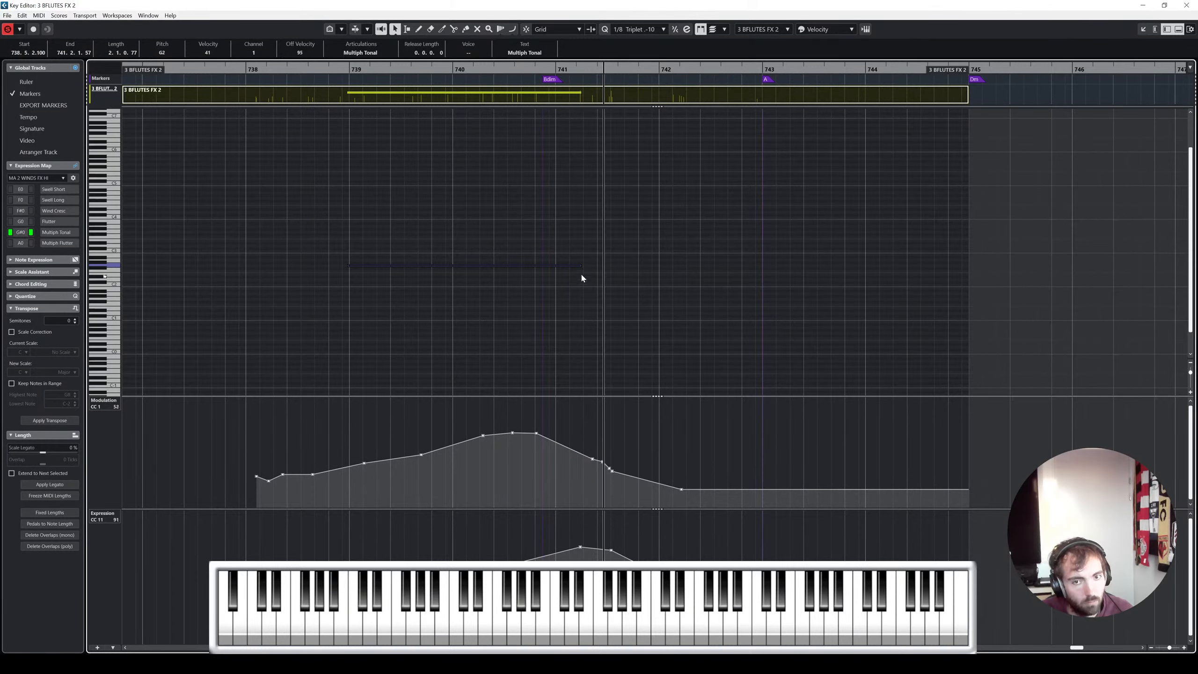
pyautogui.press('Return')
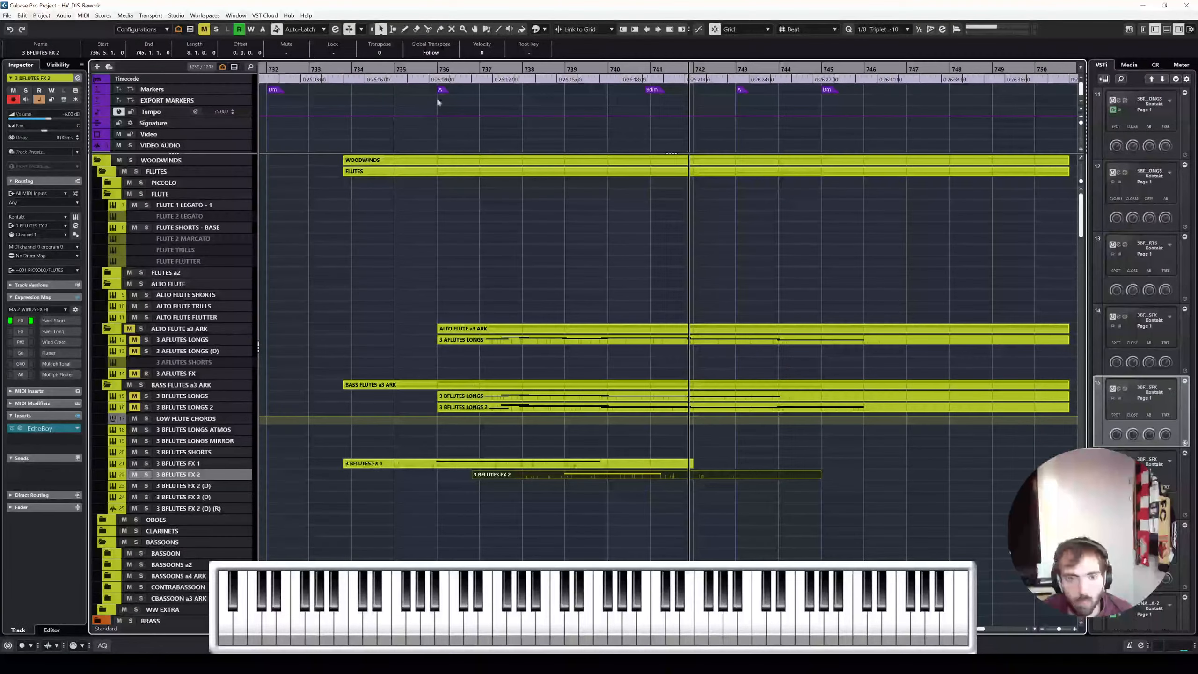
pyautogui.click(381, 69)
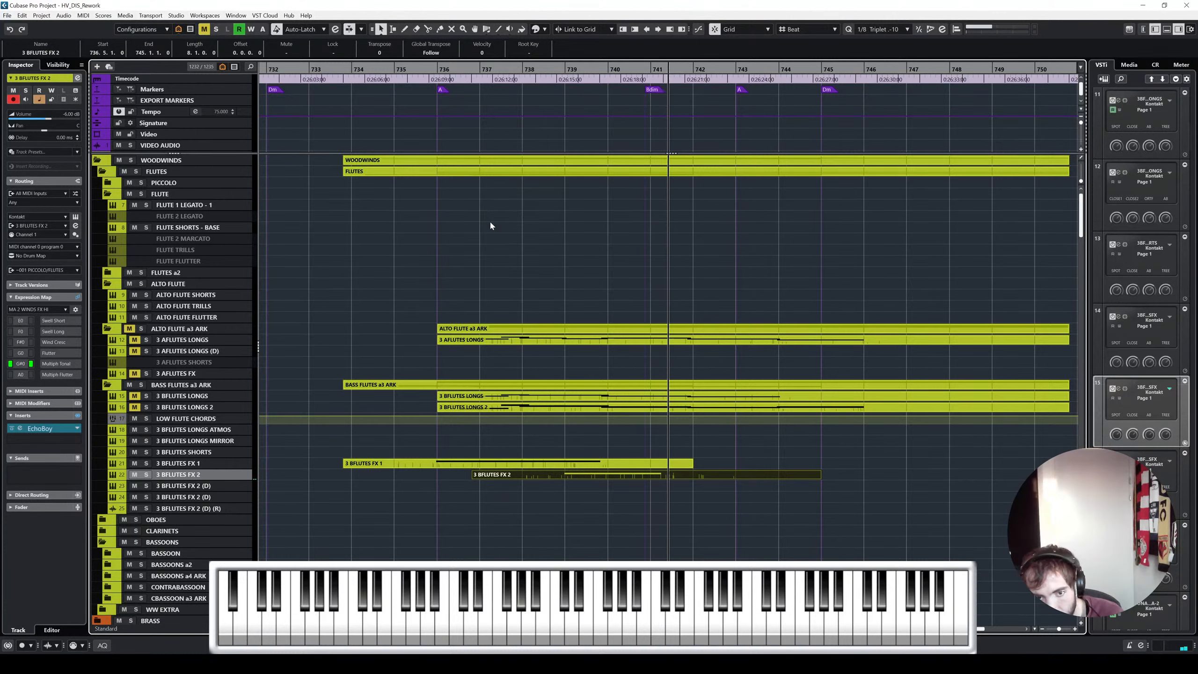
# Lower the expression (CC 11) curve of the 3 BFLUTES FX 2 part between about bars 738 and 743
pyautogui.doubleClick(642, 474)
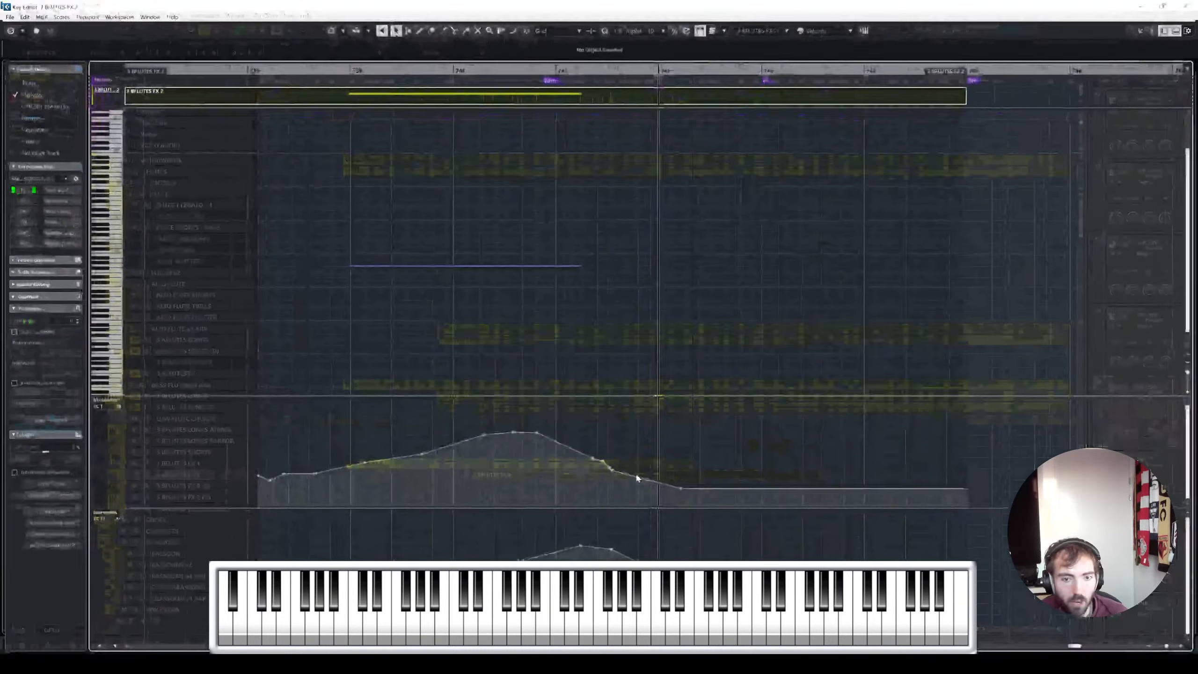
pyautogui.moveTo(240, 567); pyautogui.dragTo(767, 600)
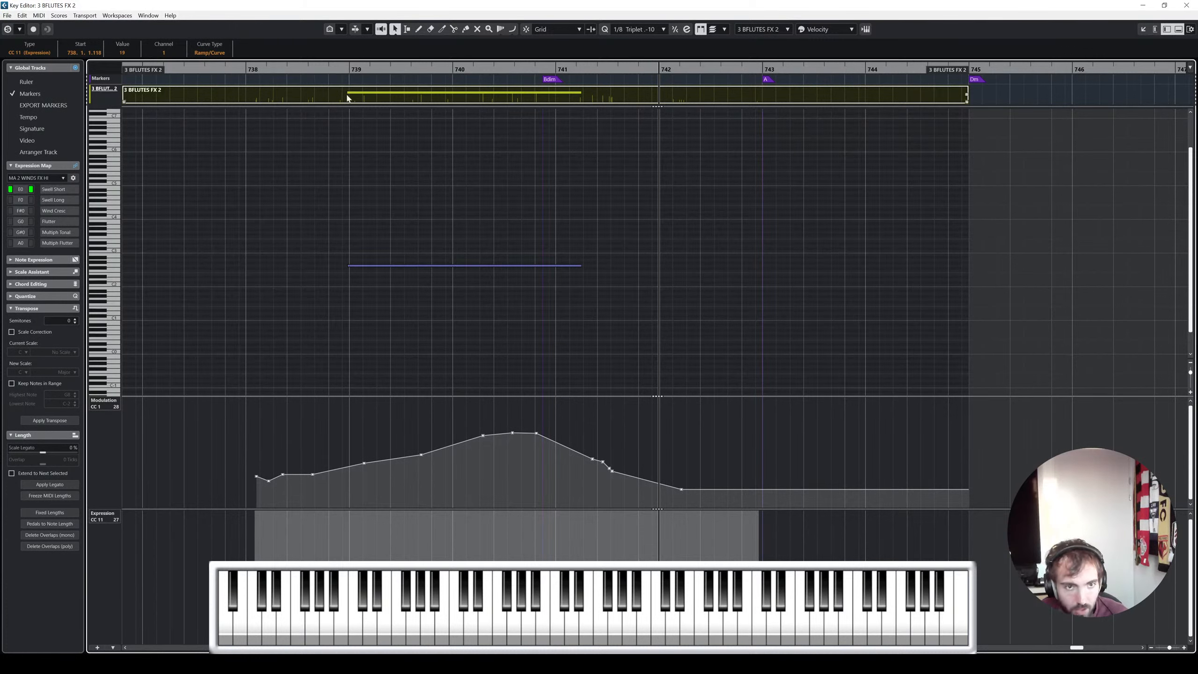
pyautogui.click(326, 73)
pyautogui.click(1188, 5)
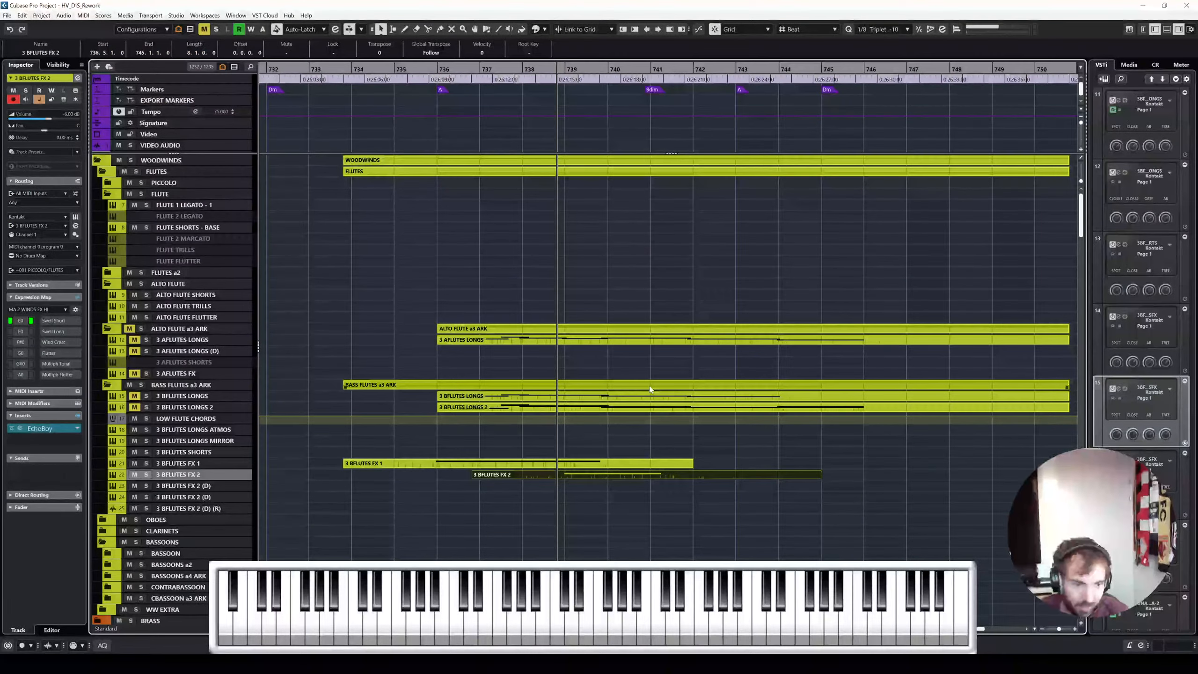
# Unmute the ALTO FLUTE a3 ARK folder and the bass flute longs, and play the cue from bar 735
pyautogui.click(122, 331)
pyautogui.click(129, 329)
pyautogui.scroll(-15, 132, 321)
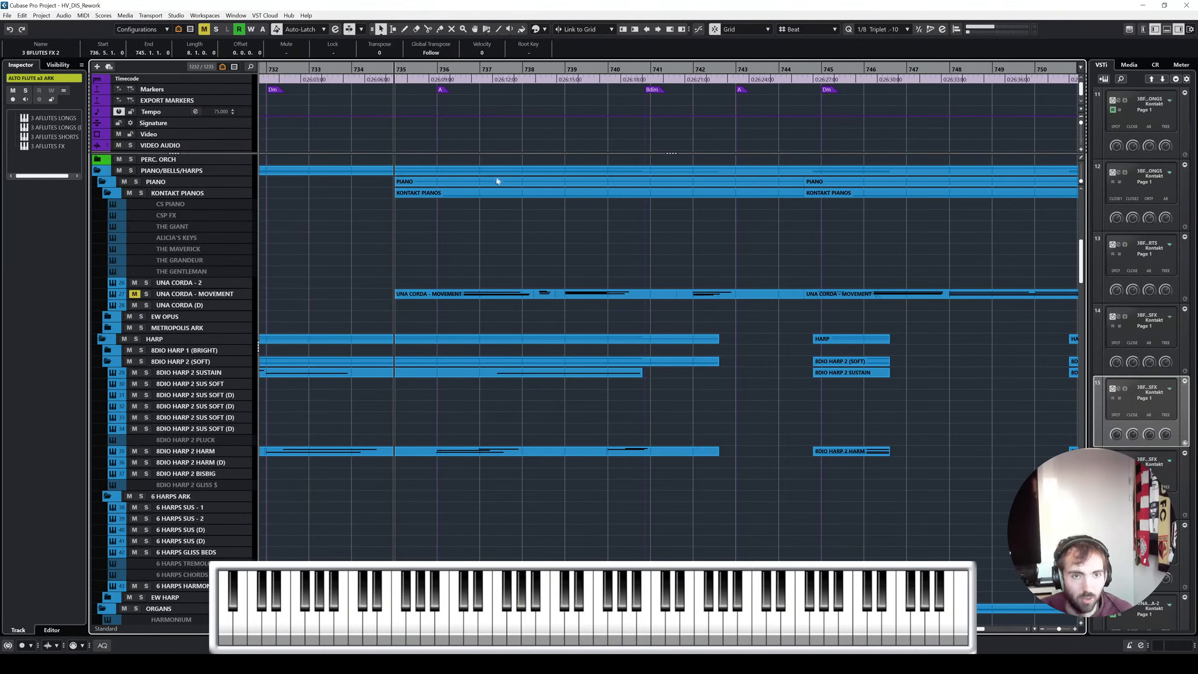
pyautogui.press('space')
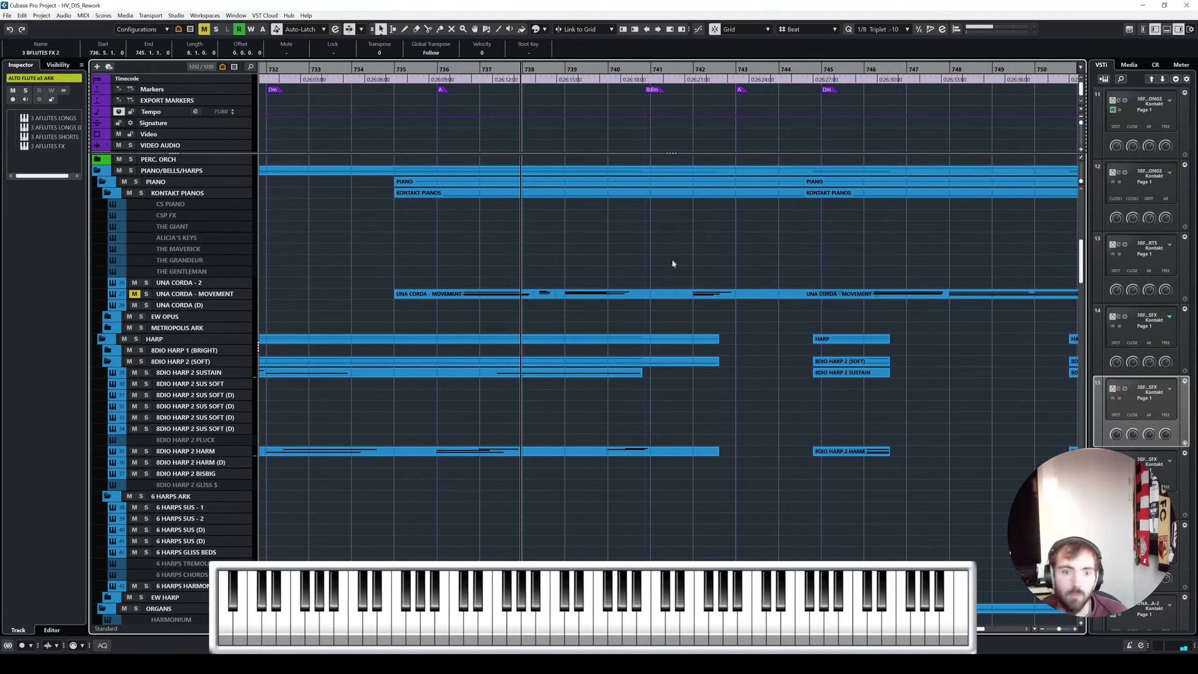
pyautogui.scroll(15, 689, 288)
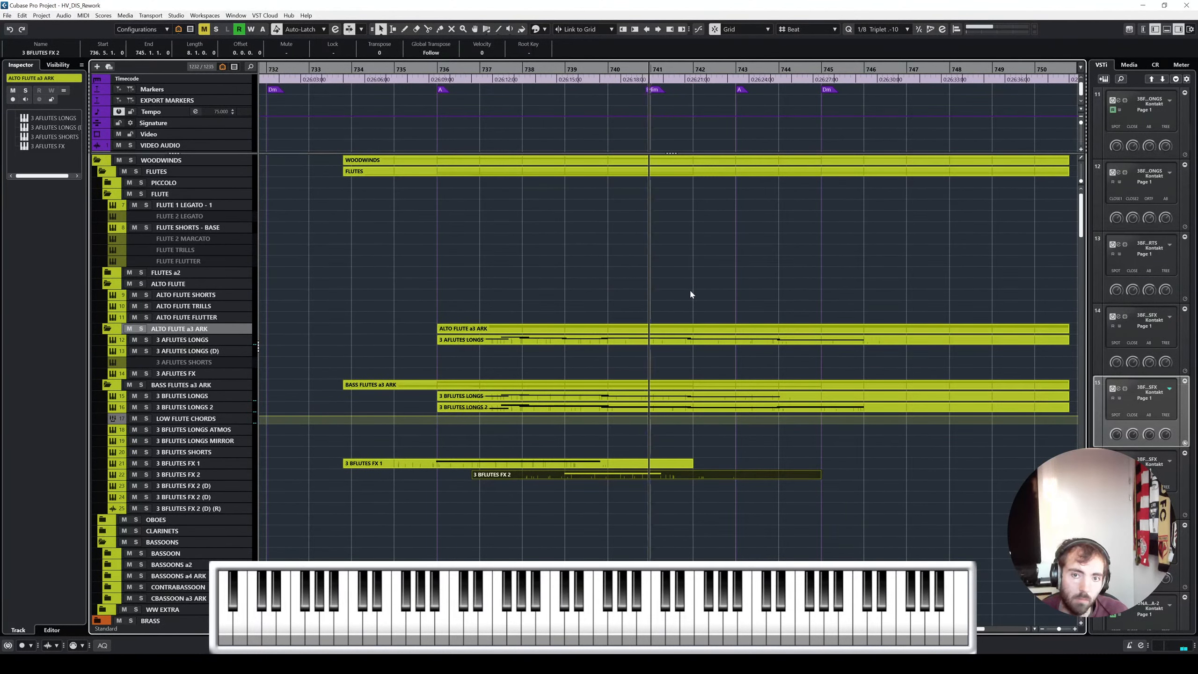
pyautogui.press('f')
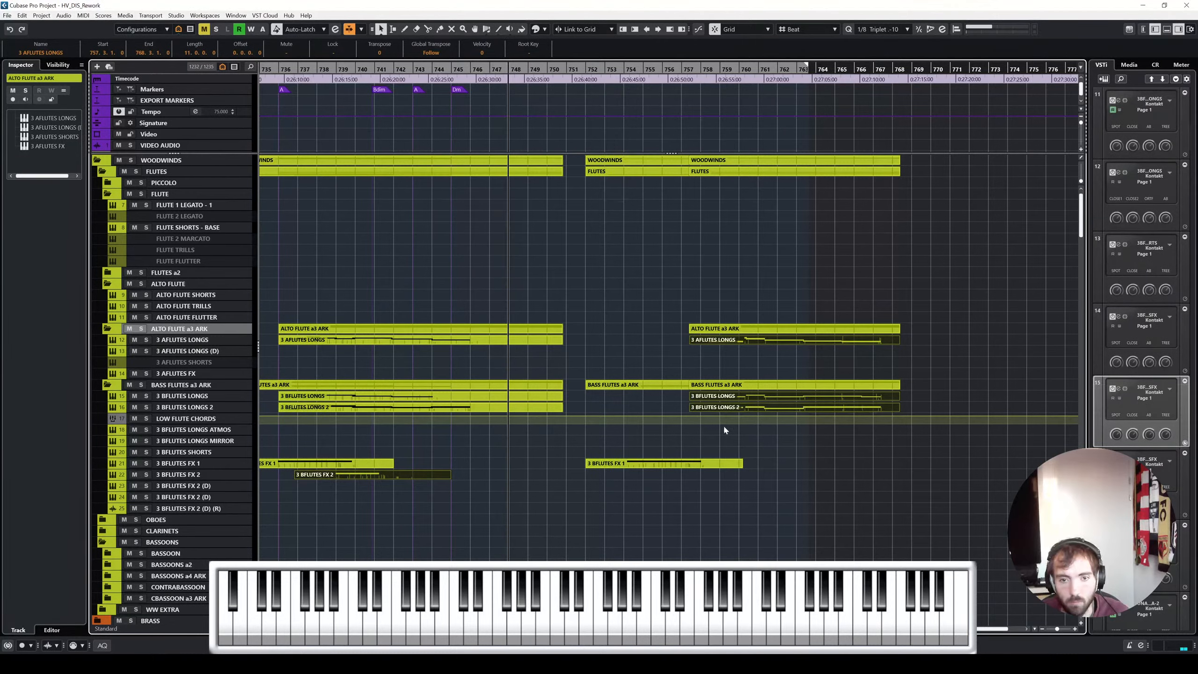
# Play the second UNA CORDA - MOVEMENT part from its start in bar 744
pyautogui.scroll(-15, 725, 429)
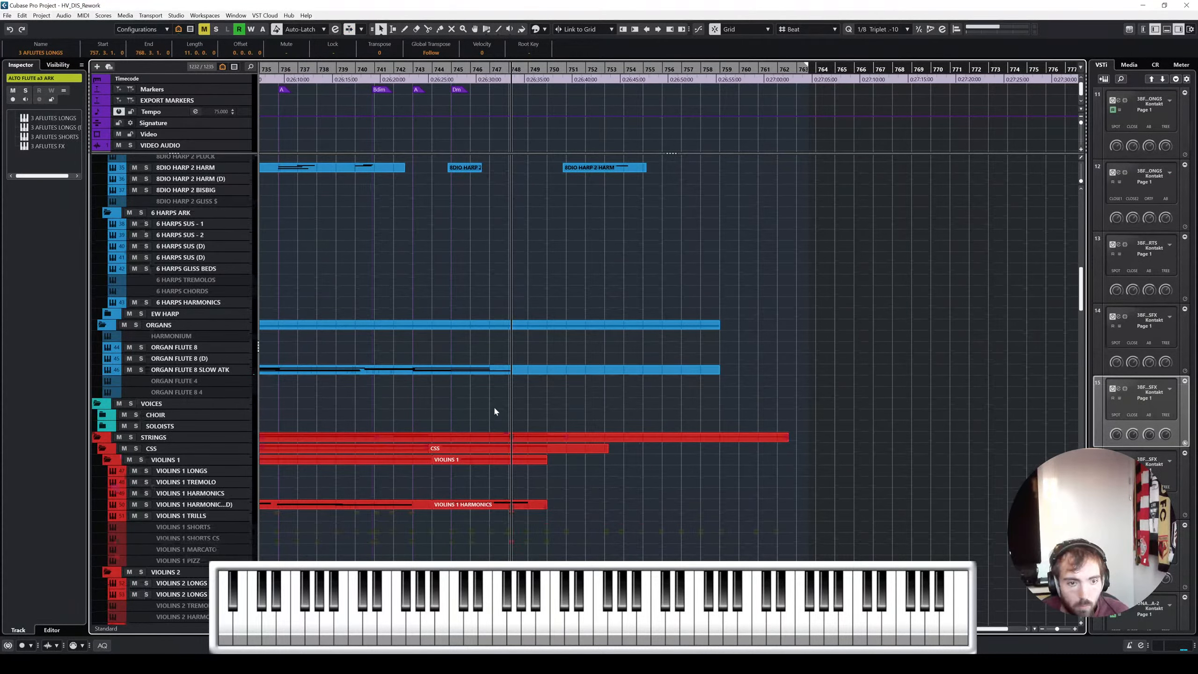
pyautogui.scroll(5, 494, 411)
pyautogui.press('h')
pyautogui.press('h')
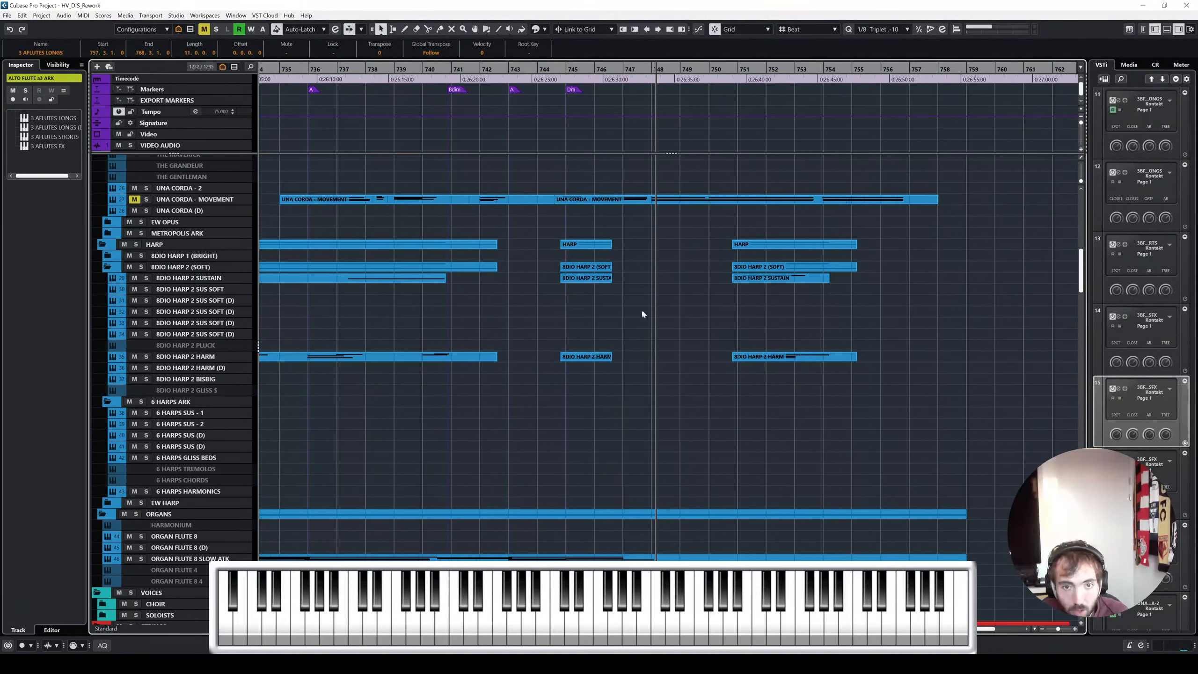
pyautogui.press('h')
pyautogui.press('h')
pyautogui.click(554, 204)
pyautogui.press('l')
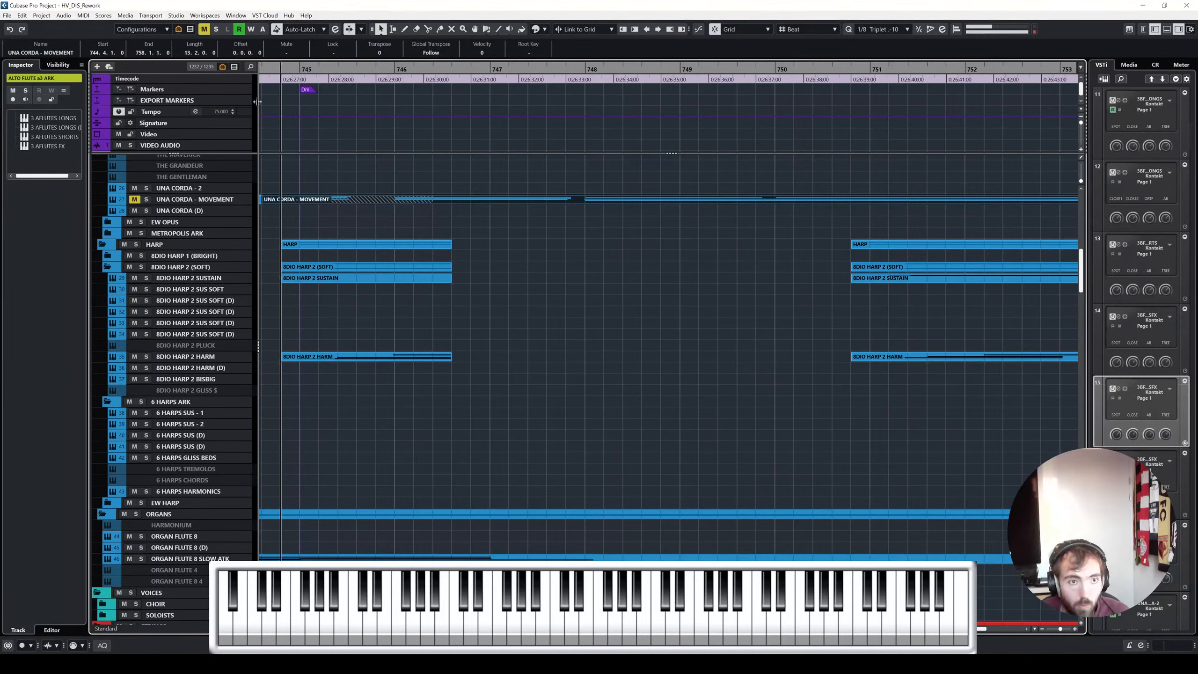
pyautogui.press('space')
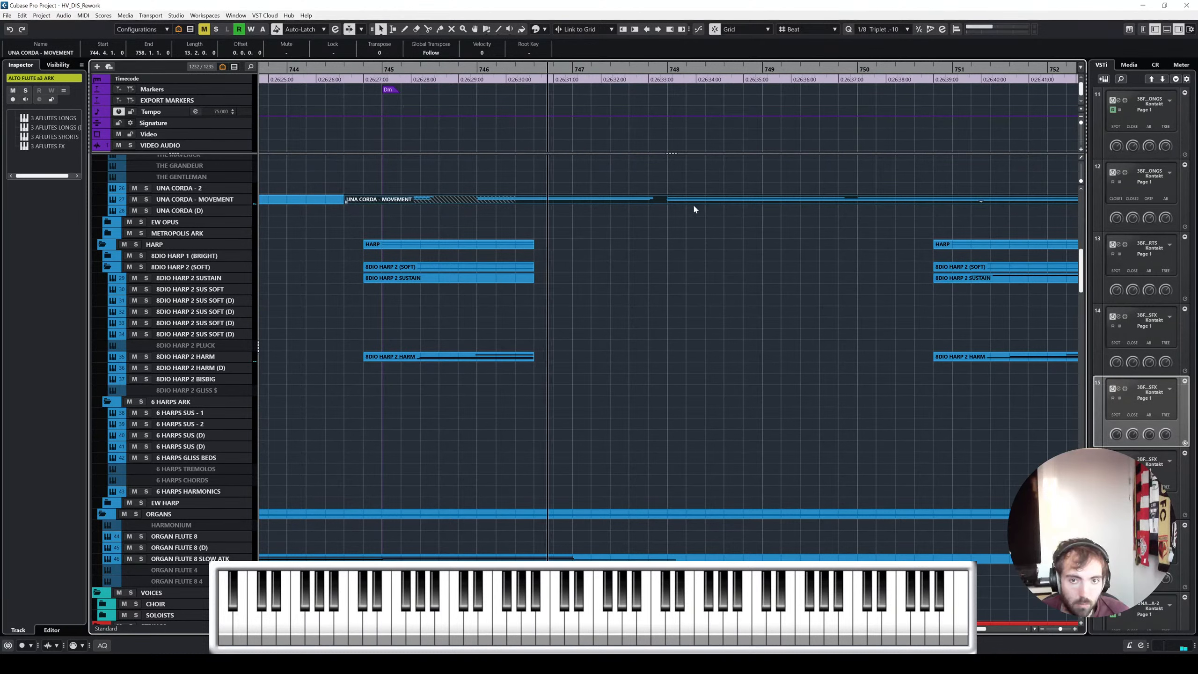
pyautogui.hscroll(1, 708, 203)
pyautogui.press('space')
# Split the second UNA CORDA - MOVEMENT part at 747.5.1 and move the later piece two bars later to 749.5.1
pyautogui.rightClick(581, 189)
pyautogui.click(629, 189)
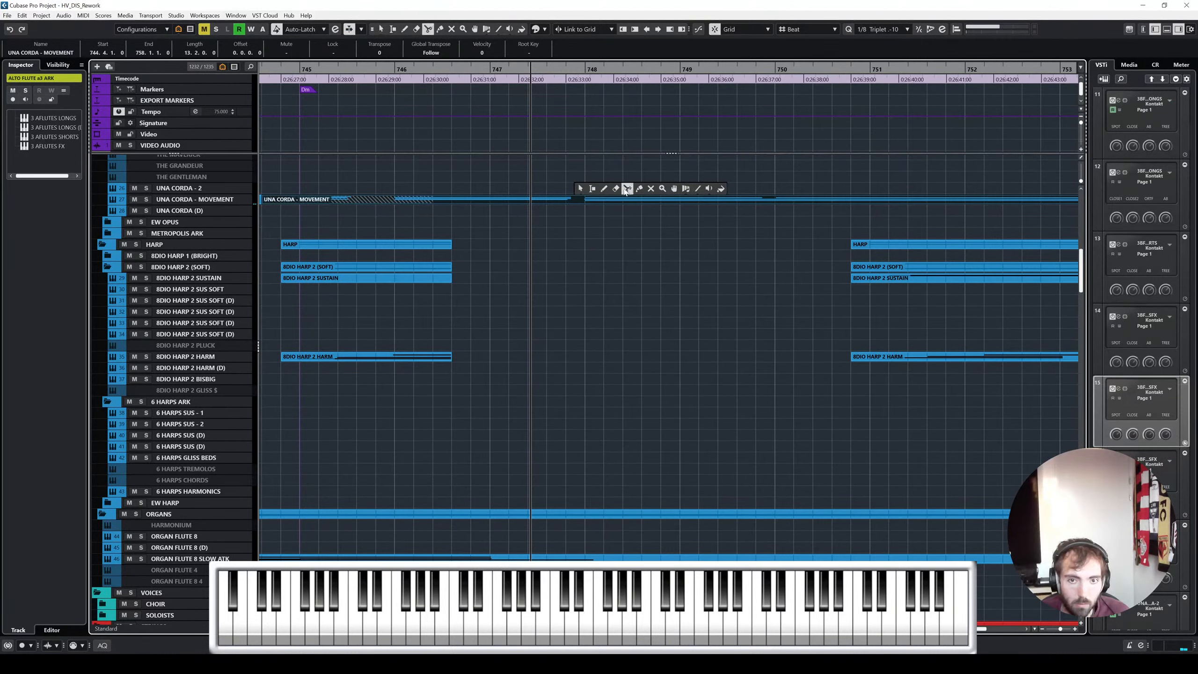
pyautogui.click(572, 201)
pyautogui.press('1')
pyautogui.moveTo(613, 198); pyautogui.dragTo(804, 199)
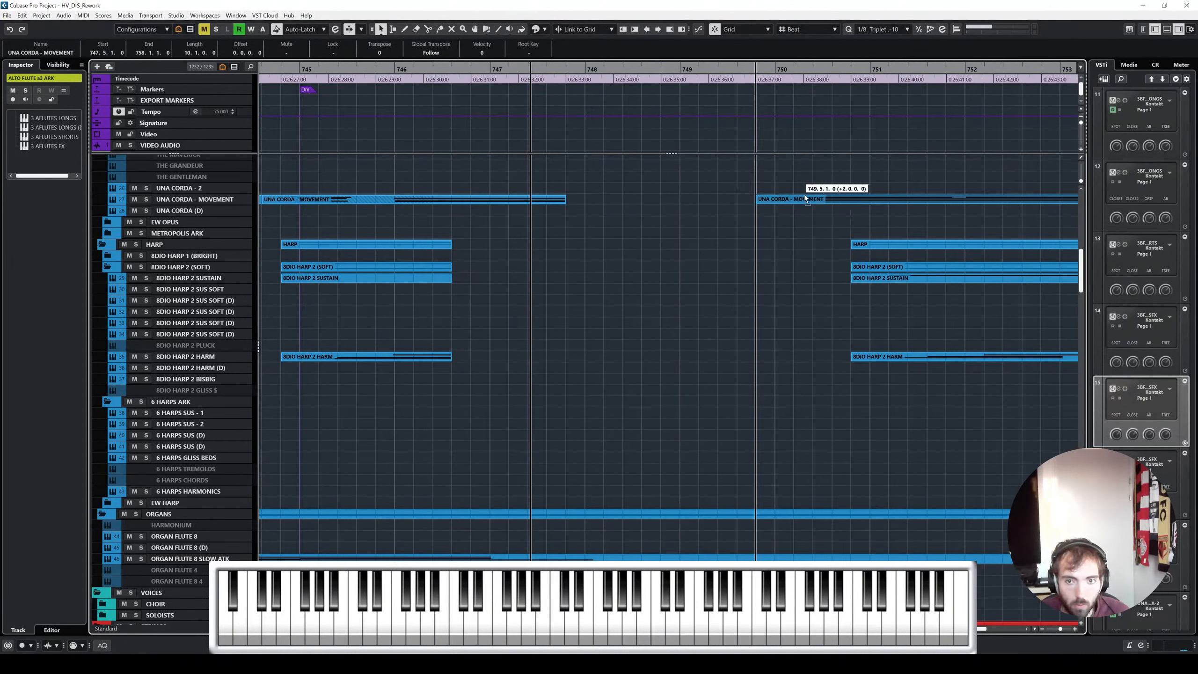
pyautogui.press('space')
# Extend the earlier UNA CORDA - MOVEMENT piece to end at 749.4.1 and play on through the transition
pyautogui.moveTo(564, 203); pyautogui.dragTo(737, 202)
pyautogui.hscroll(2, 757, 201)
pyautogui.scroll(4, 588, 192)
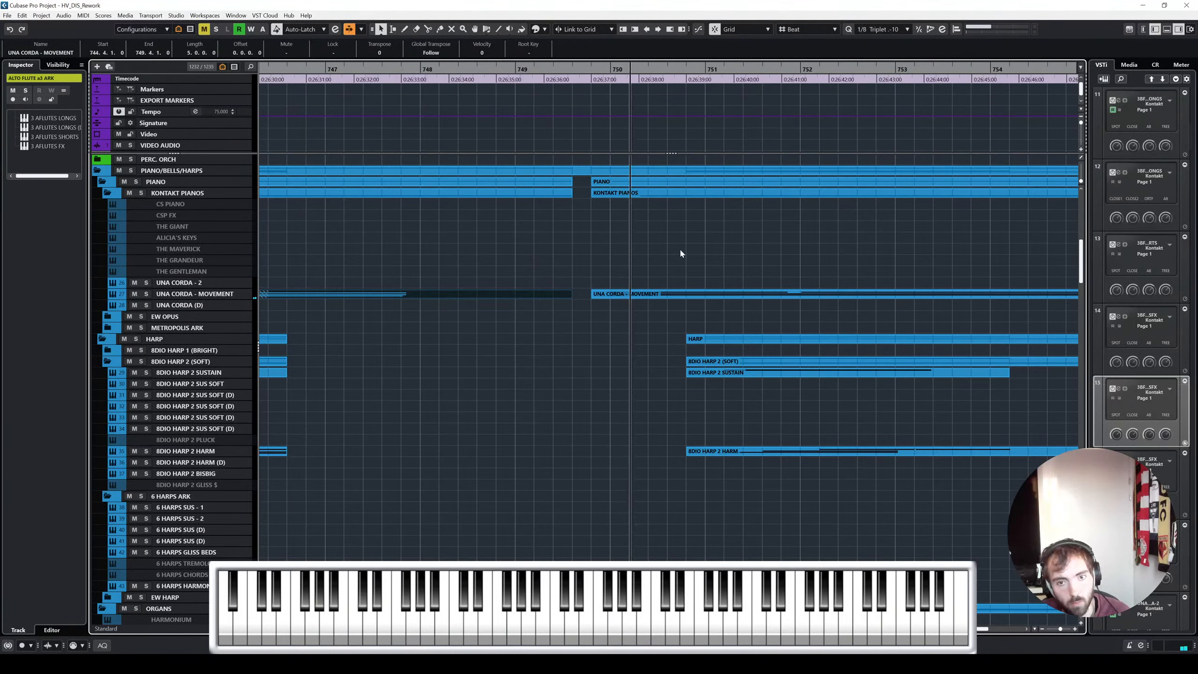
pyautogui.press('space')
# Move the last group of 8DIO HARP 2 sustain and harmonics parts earlier to start at 749.4.1, and play them
pyautogui.moveTo(658, 333); pyautogui.dragTo(808, 450)
pyautogui.scroll(7, 760, 453)
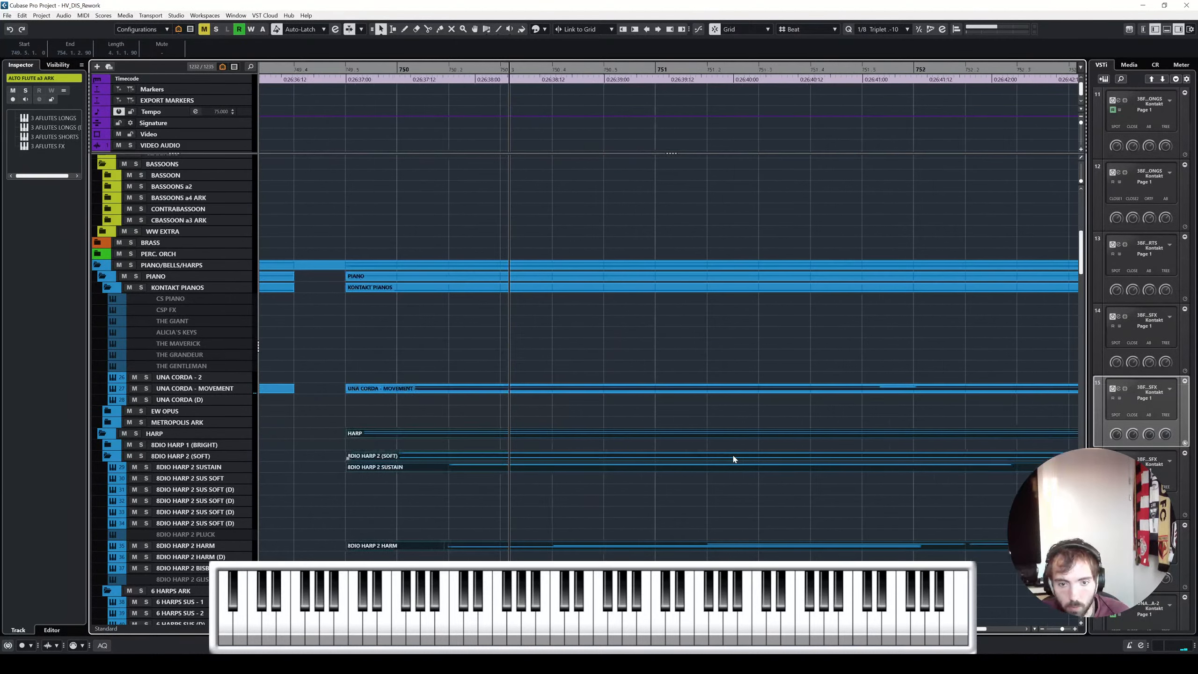
pyautogui.moveTo(532, 546); pyautogui.dragTo(491, 549)
pyautogui.press('space')
pyautogui.scroll(-3, 614, 528)
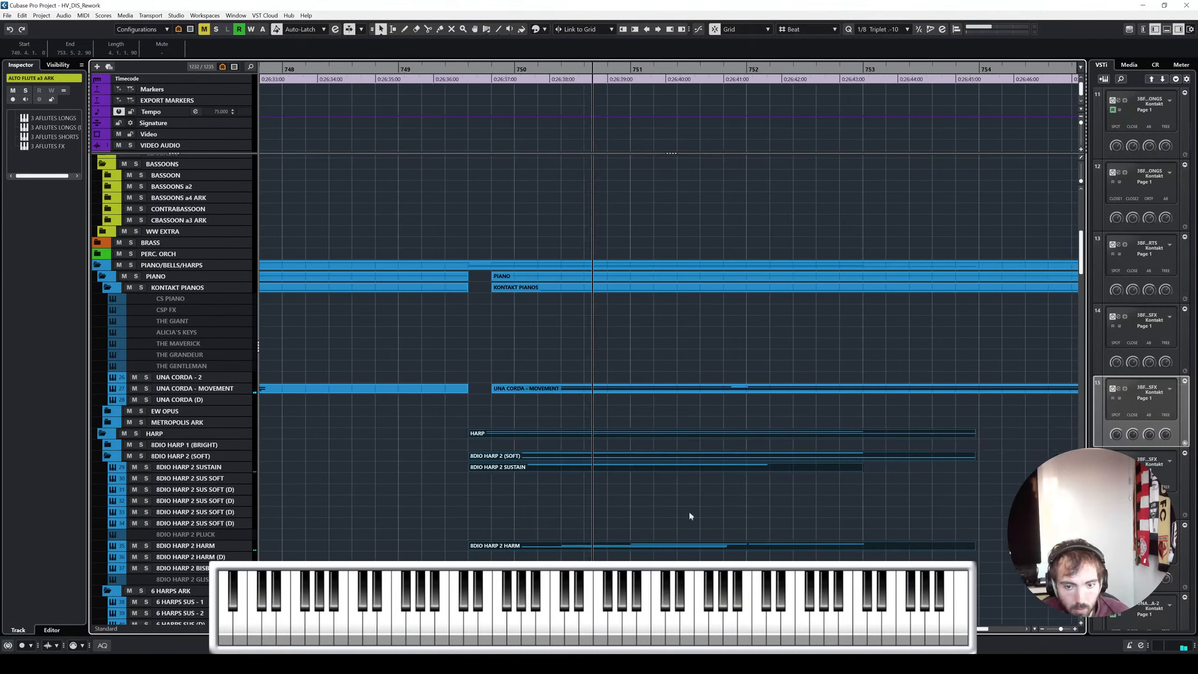
pyautogui.hscroll(3, 696, 509)
pyautogui.scroll(-4, 697, 508)
pyautogui.scroll(-4, 699, 505)
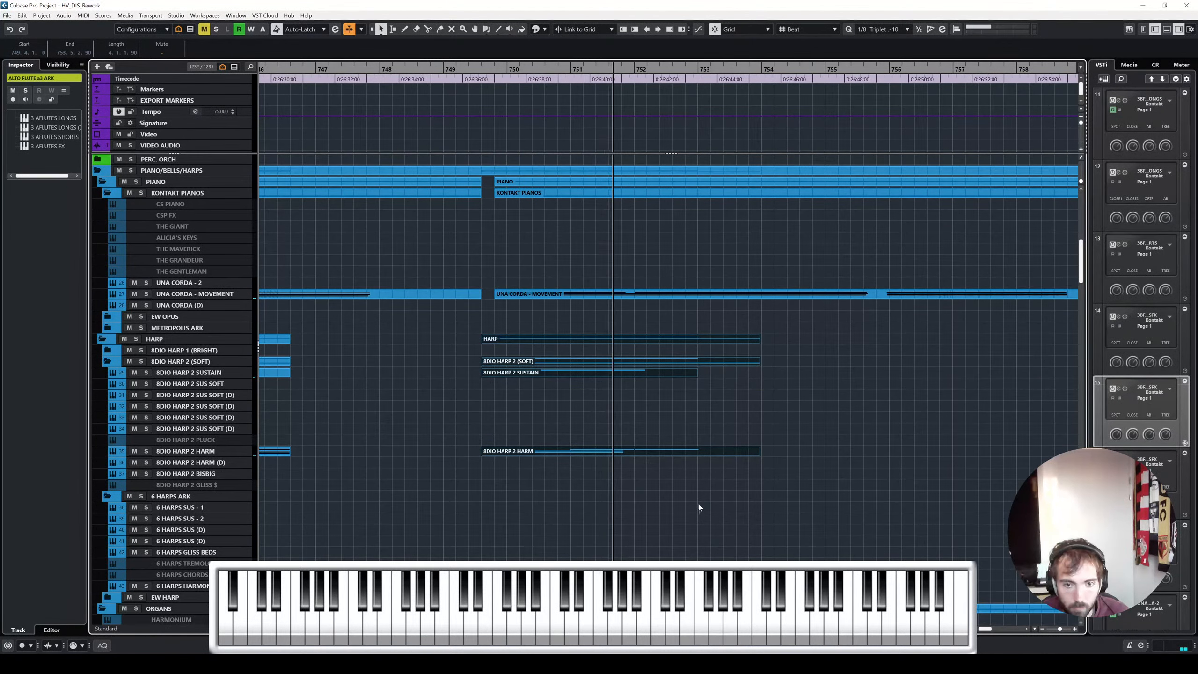
# In the last UNA CORDA - MOVEMENT part, delete the upper note starting in bar 752 and extend the preceding one into bar 755
pyautogui.doubleClick(786, 296)
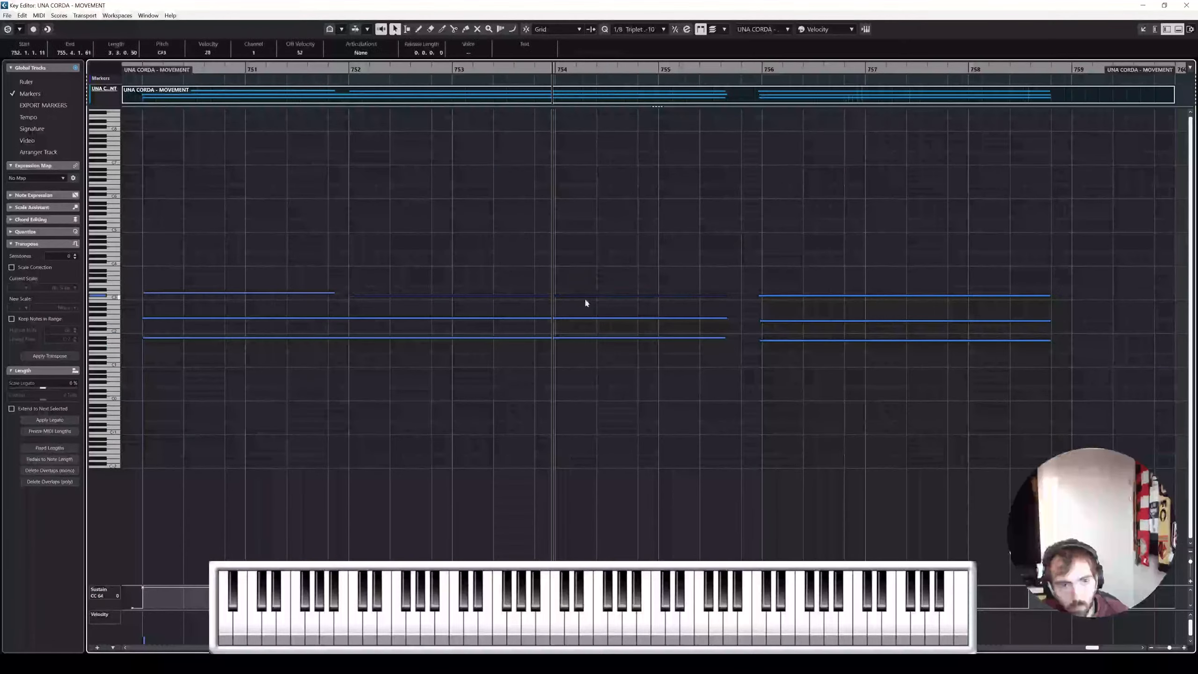
pyautogui.moveTo(278, 70); pyautogui.dragTo(160, 69)
pyautogui.press('space')
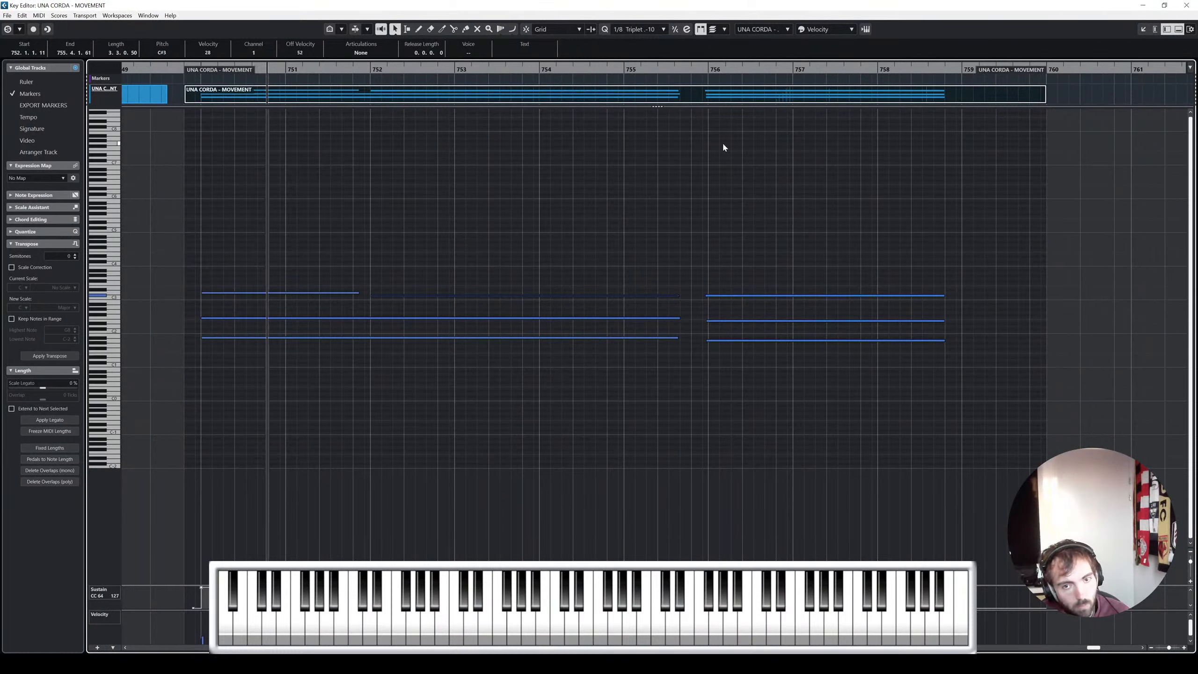
pyautogui.press('space')
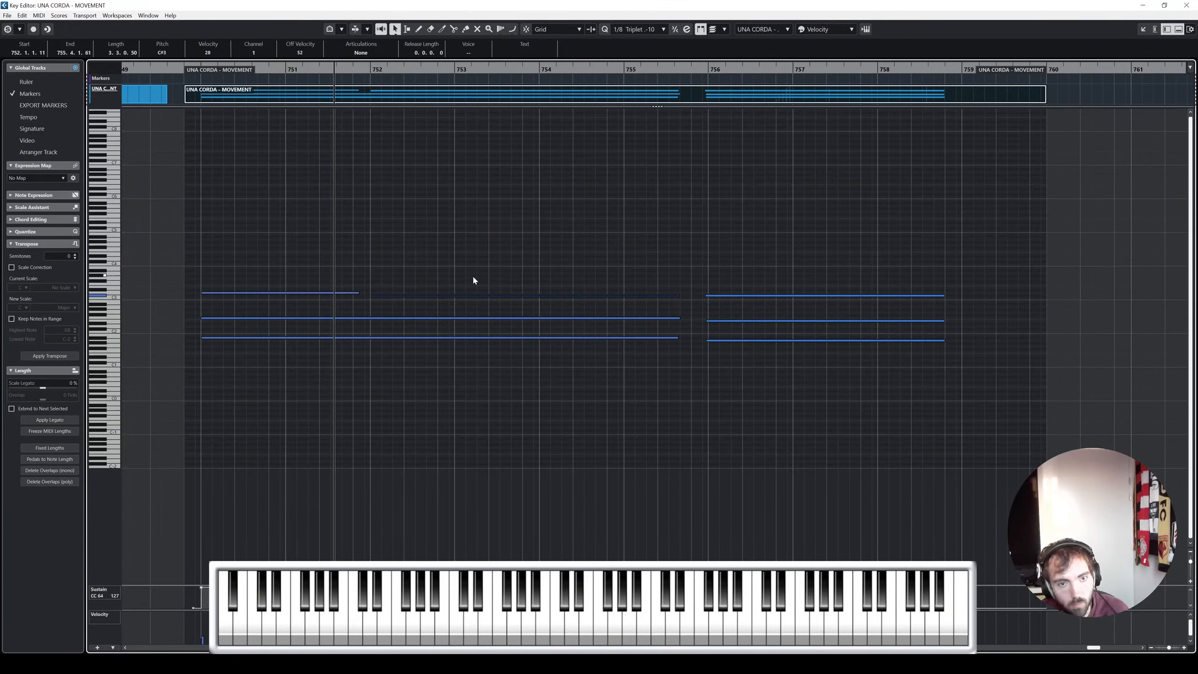
pyautogui.press('Delete')
pyautogui.press('space')
pyautogui.moveTo(359, 292); pyautogui.dragTo(672, 277)
pyautogui.click(662, 236)
pyautogui.click(1187, 5)
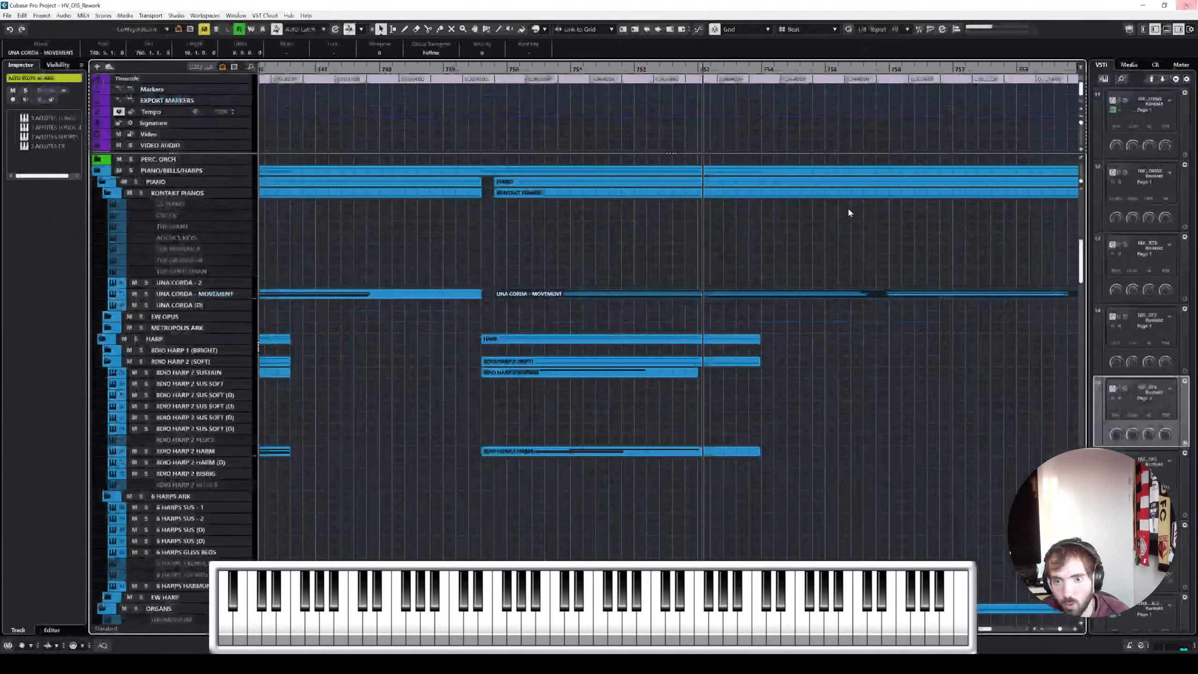
# Try out chords on the UNA CORDA - MOVEMENT track and examine the harp, organ and string parts from bar 734 on
pyautogui.click(194, 295)
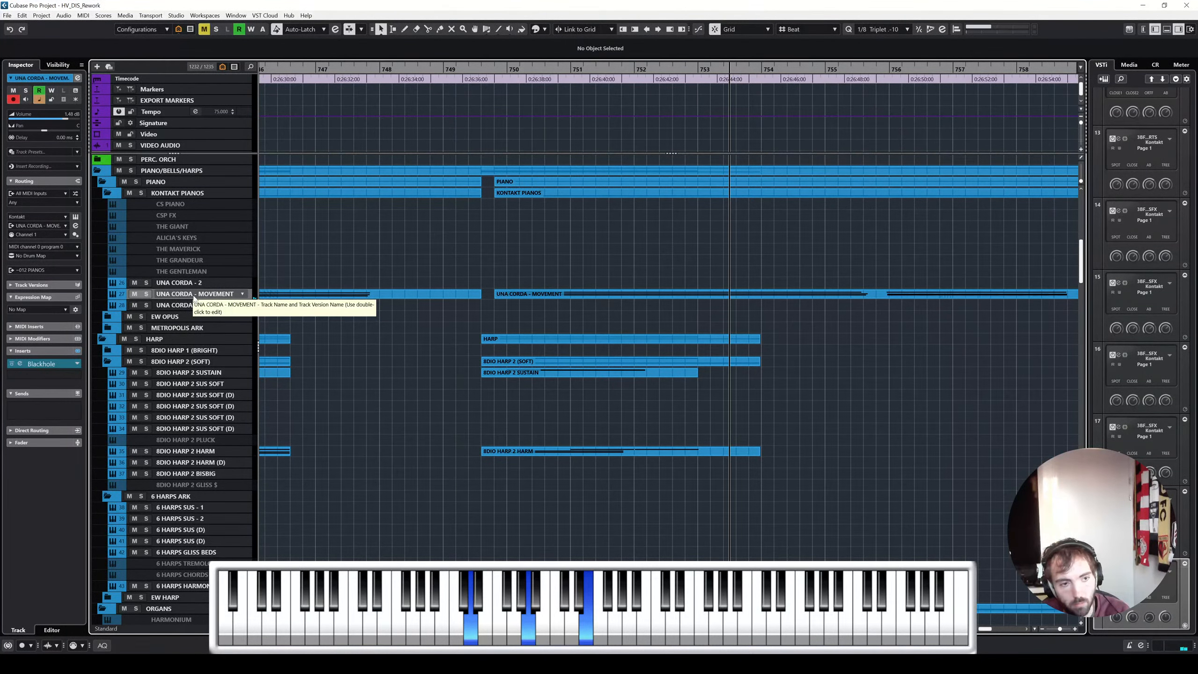
pyautogui.scroll(-3, 410, 323)
pyautogui.hscroll(-5, 412, 321)
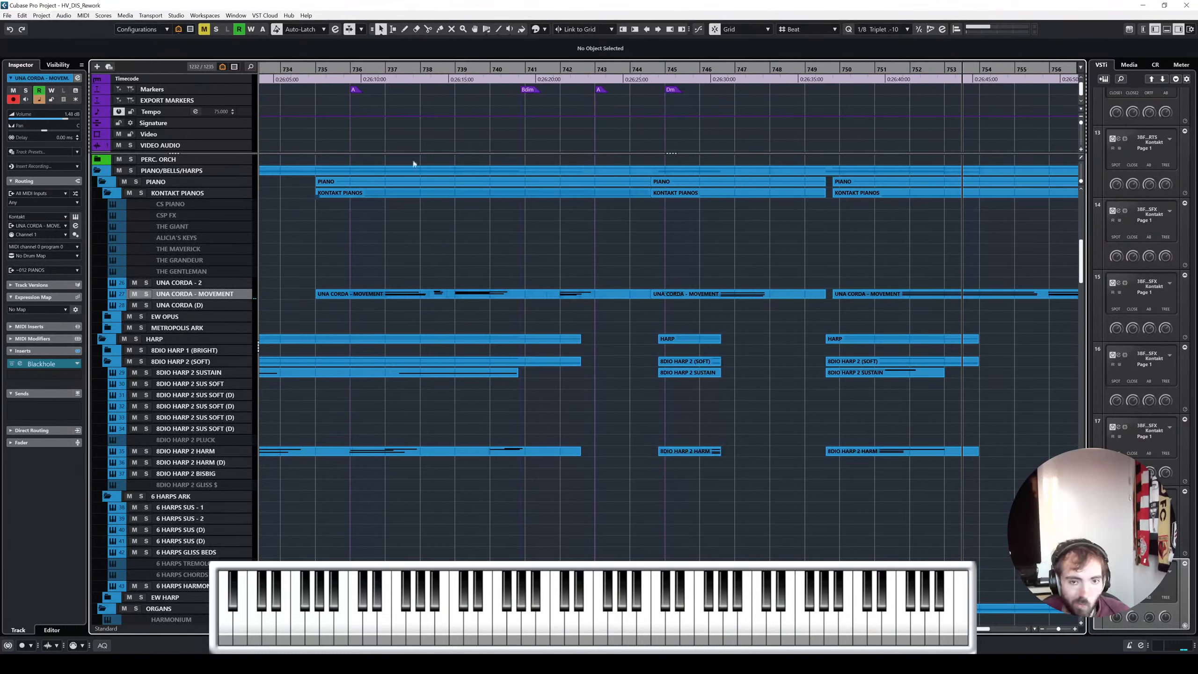
pyautogui.scroll(-15, 559, 268)
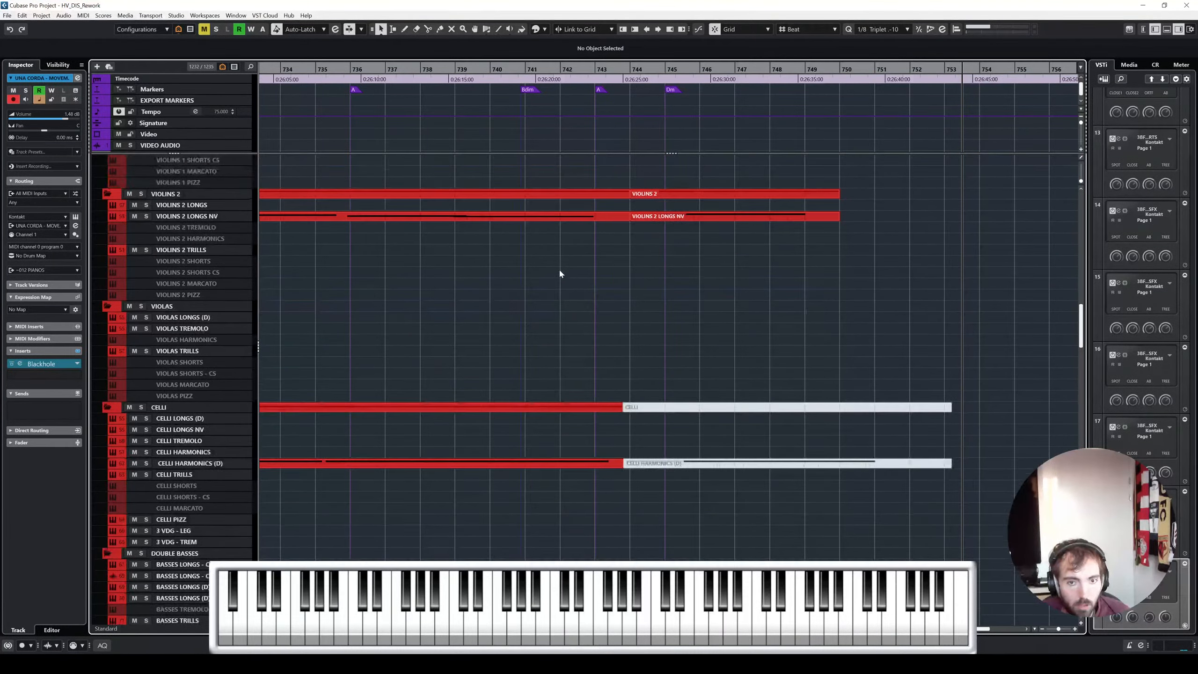
pyautogui.scroll(12, 863, 285)
pyautogui.hscroll(3, 826, 302)
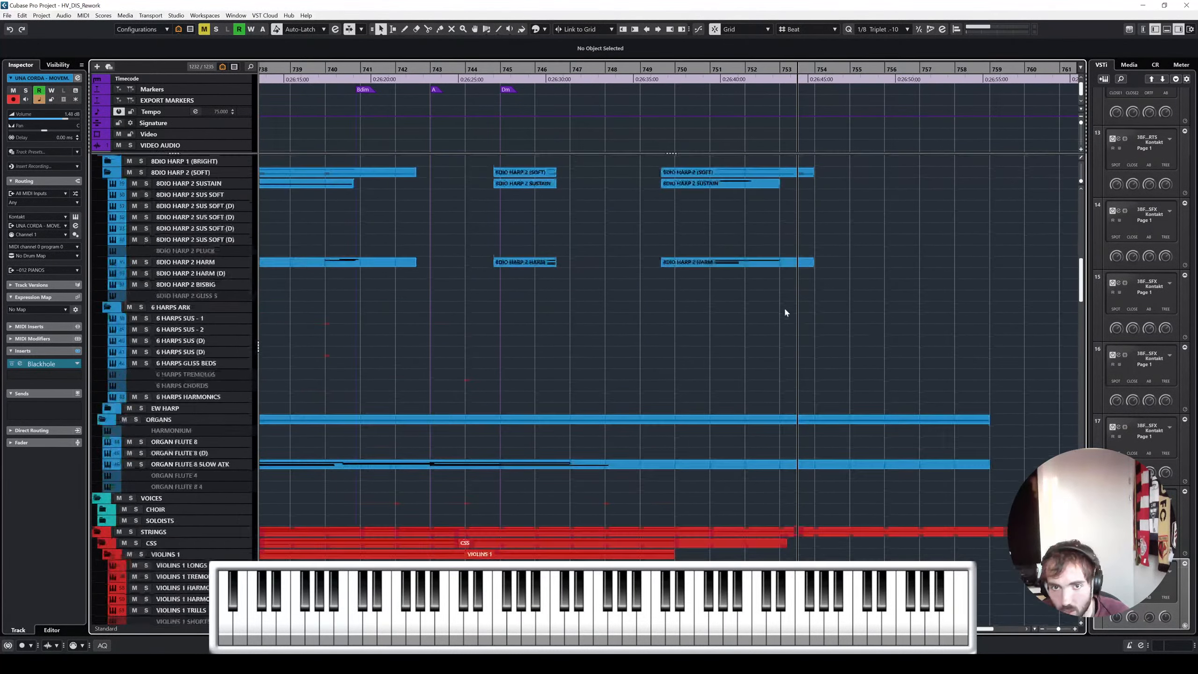
pyautogui.scroll(-11, 784, 310)
pyautogui.scroll(-1, 745, 322)
# Glue the two MID STRINGS TREM parts together across the gap at bar 741
pyautogui.moveTo(728, 317); pyautogui.dragTo(670, 412)
pyautogui.hscroll(-10, 728, 404)
pyautogui.scroll(-15, 729, 404)
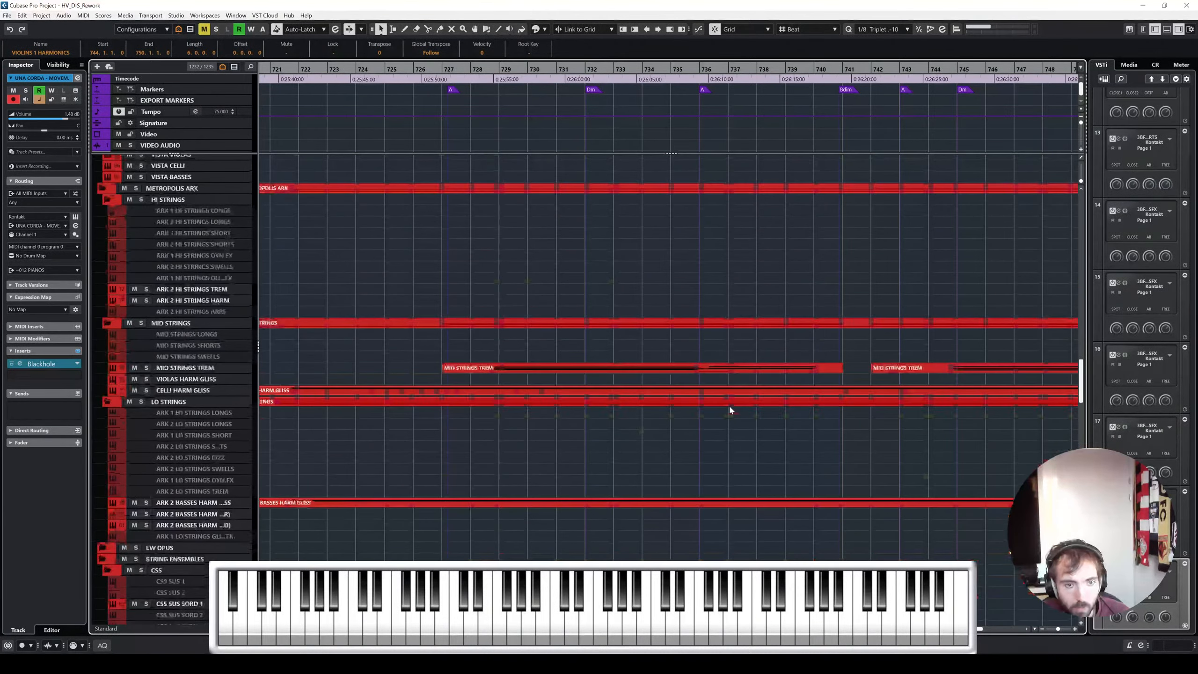
pyautogui.scroll(1, 915, 368)
pyautogui.rightClick(829, 360)
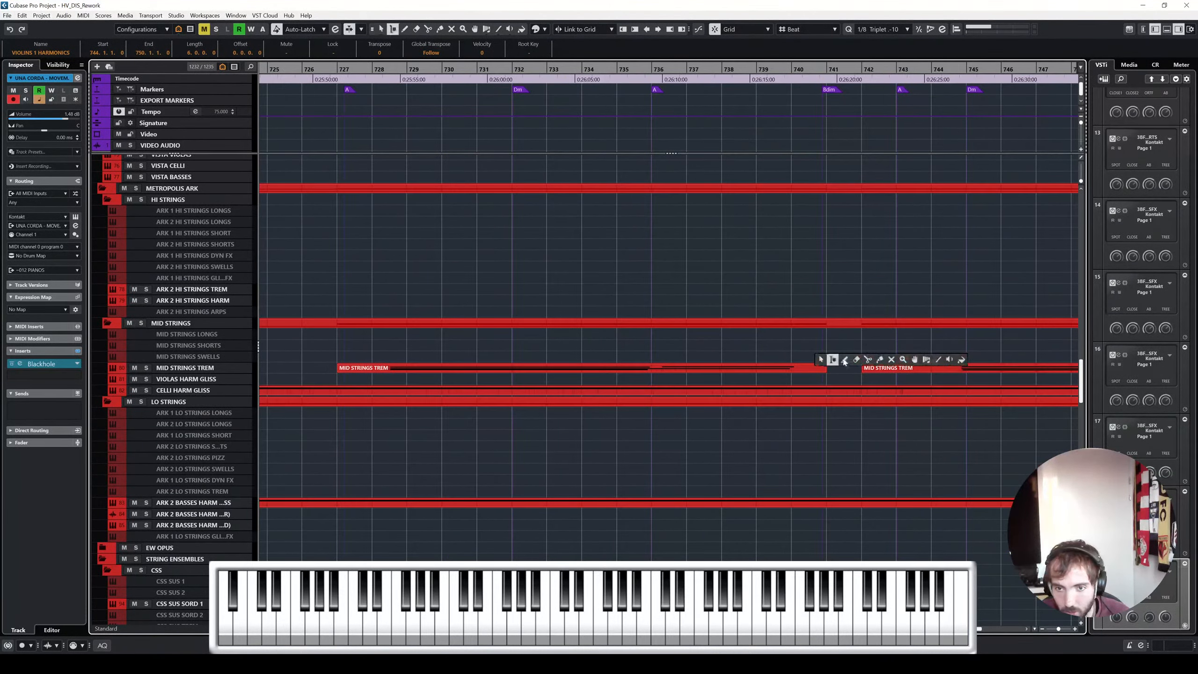
pyautogui.click(878, 360)
pyautogui.click(815, 367)
pyautogui.scroll(-2, 772, 367)
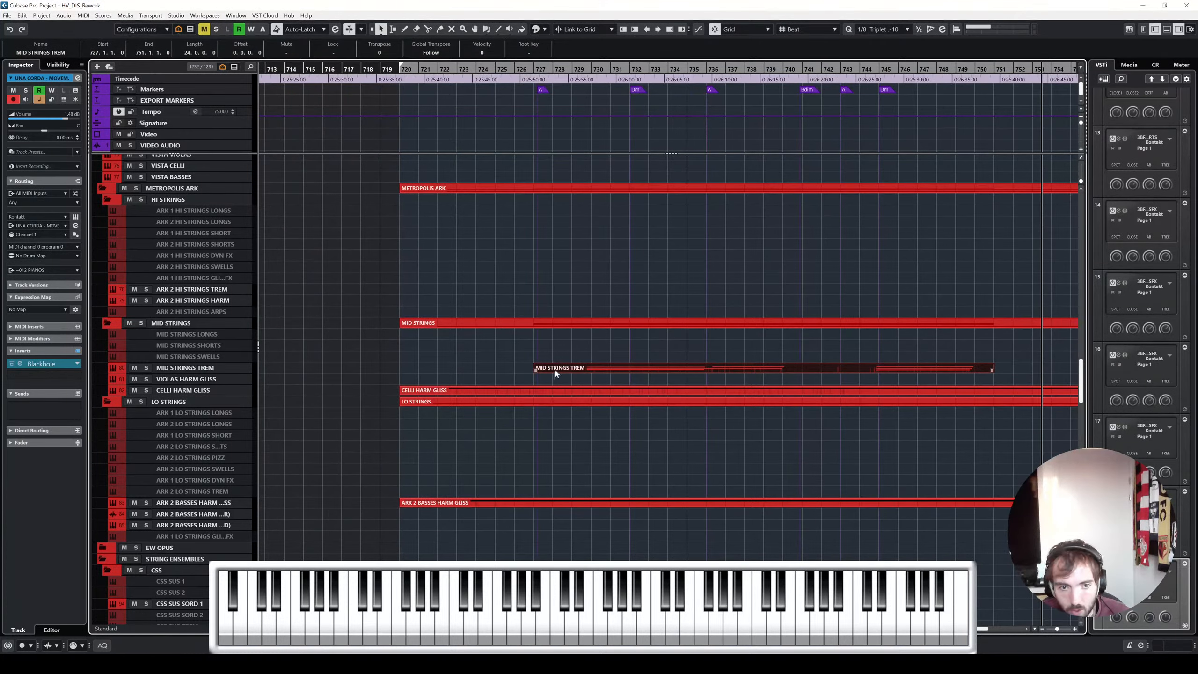
# Open the joined MID STRINGS TREM part, enlarge its modulation (CC 1) lane and reshape the curve from bar 728 towards bar 732
pyautogui.doubleClick(592, 368)
pyautogui.scroll(-2, 377, 409)
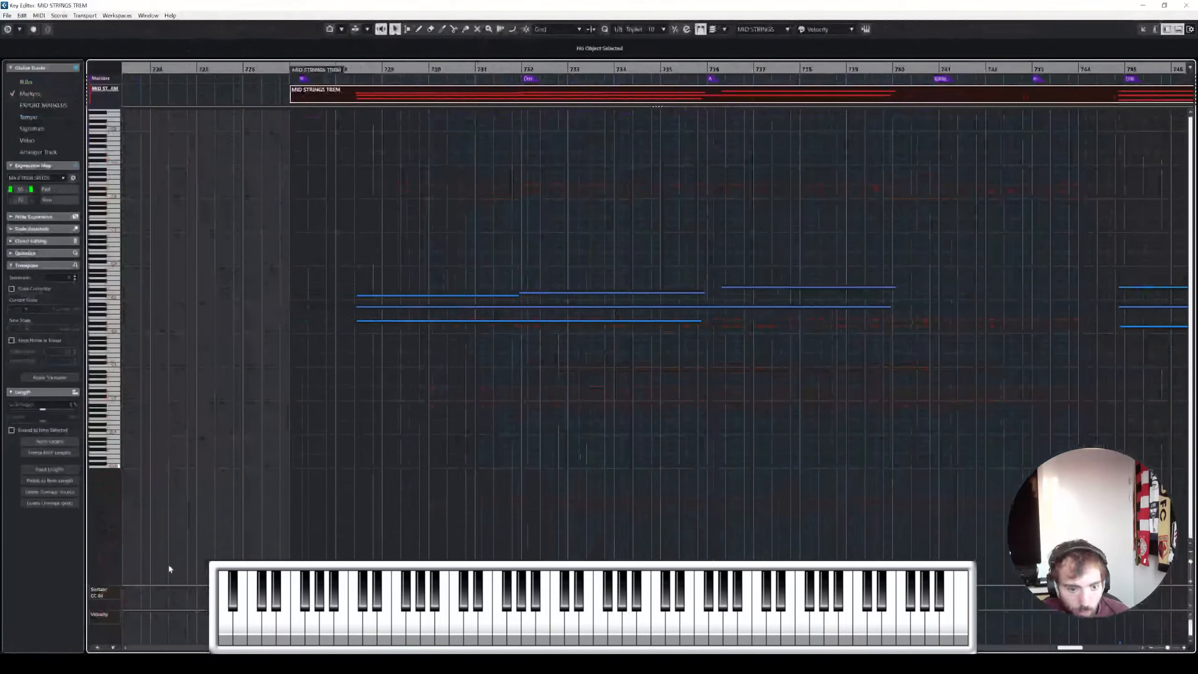
pyautogui.click(98, 647)
pyautogui.click(131, 644)
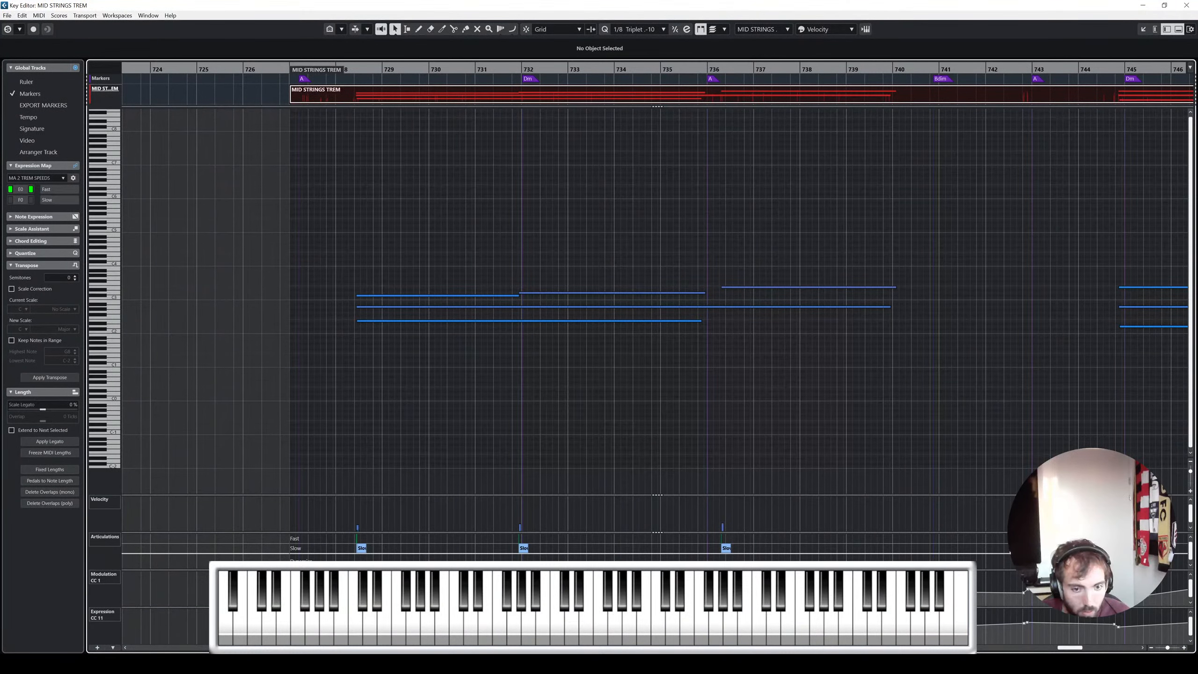
pyautogui.moveTo(445, 570); pyautogui.dragTo(445, 457)
pyautogui.rightClick(376, 487)
pyautogui.click(415, 494)
pyautogui.moveTo(337, 545); pyautogui.dragTo(506, 521)
pyautogui.press('1')
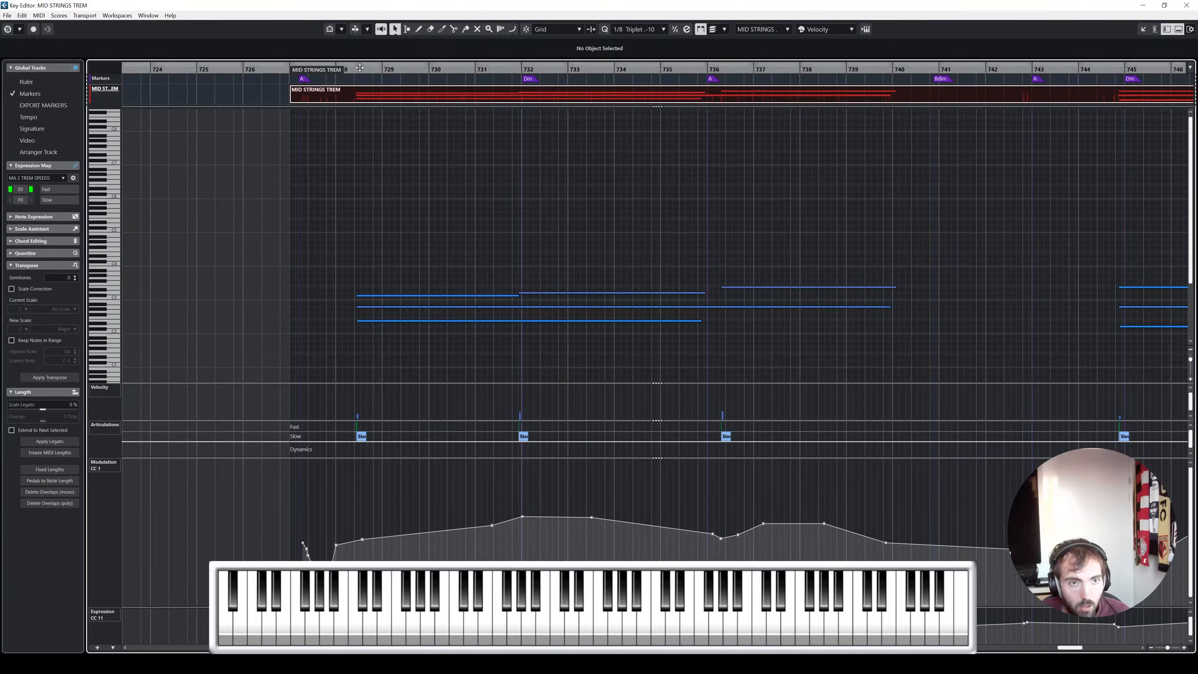
# Play the MID STRINGS TREM part from bar 727, examine its notes and modulation up to bar 751, and close the editor
pyautogui.press('space')
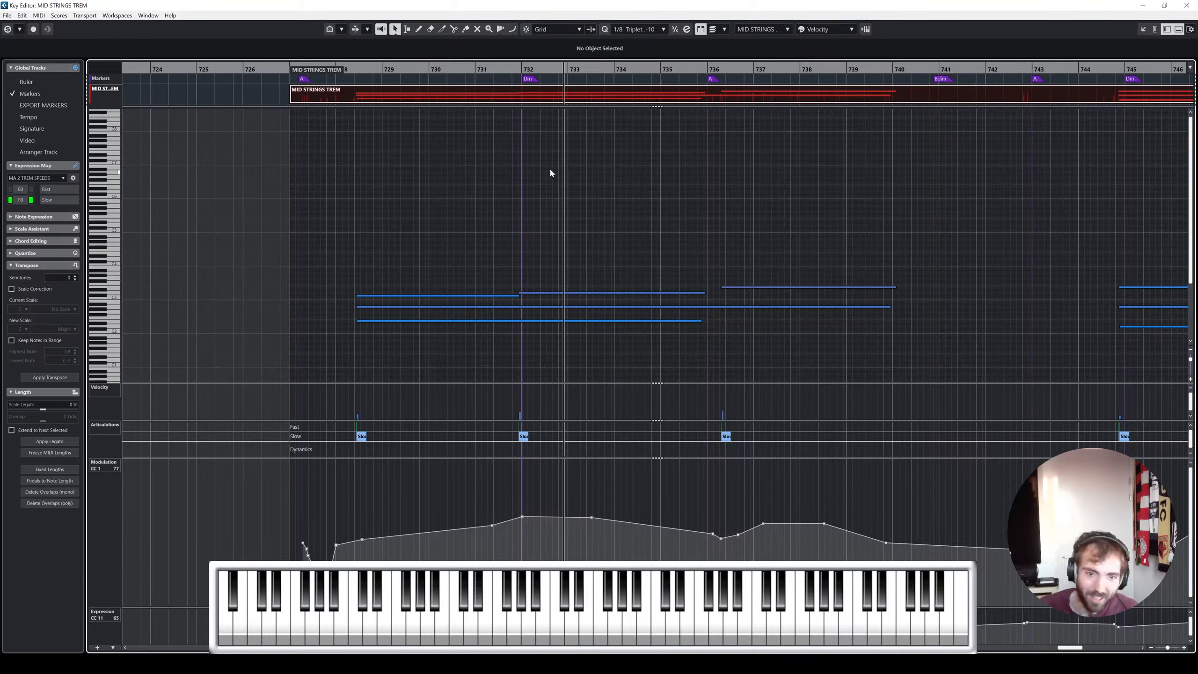
pyautogui.moveTo(304, 69); pyautogui.dragTo(292, 69)
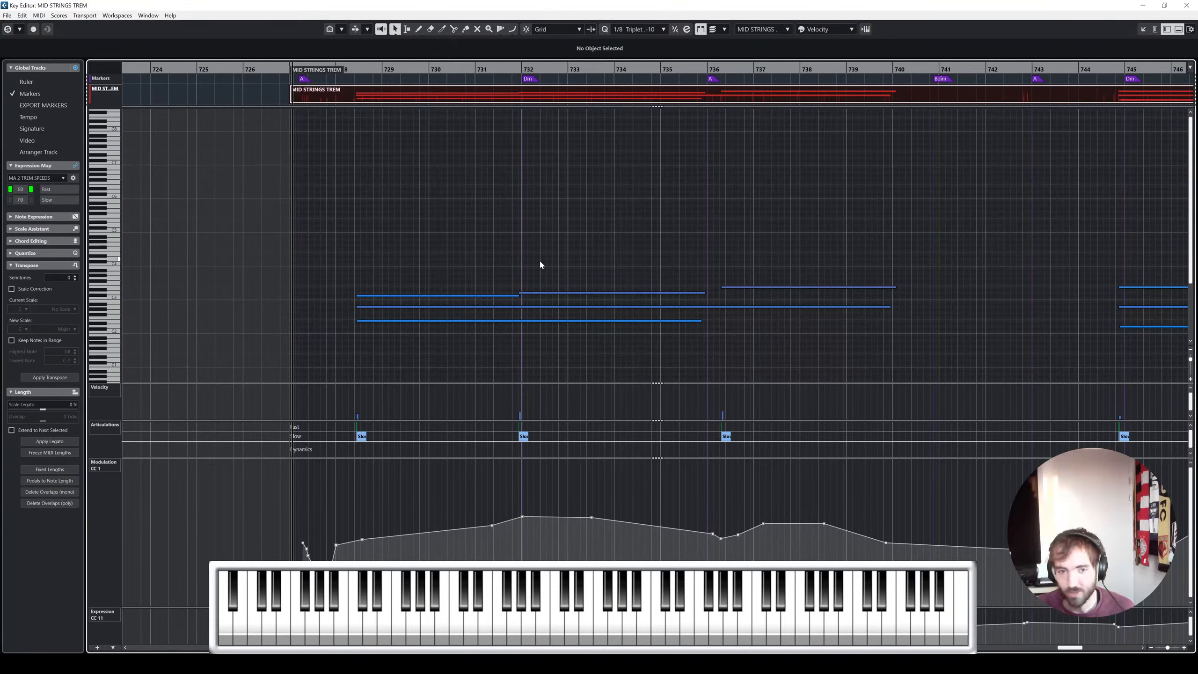
pyautogui.scroll(2, 547, 260)
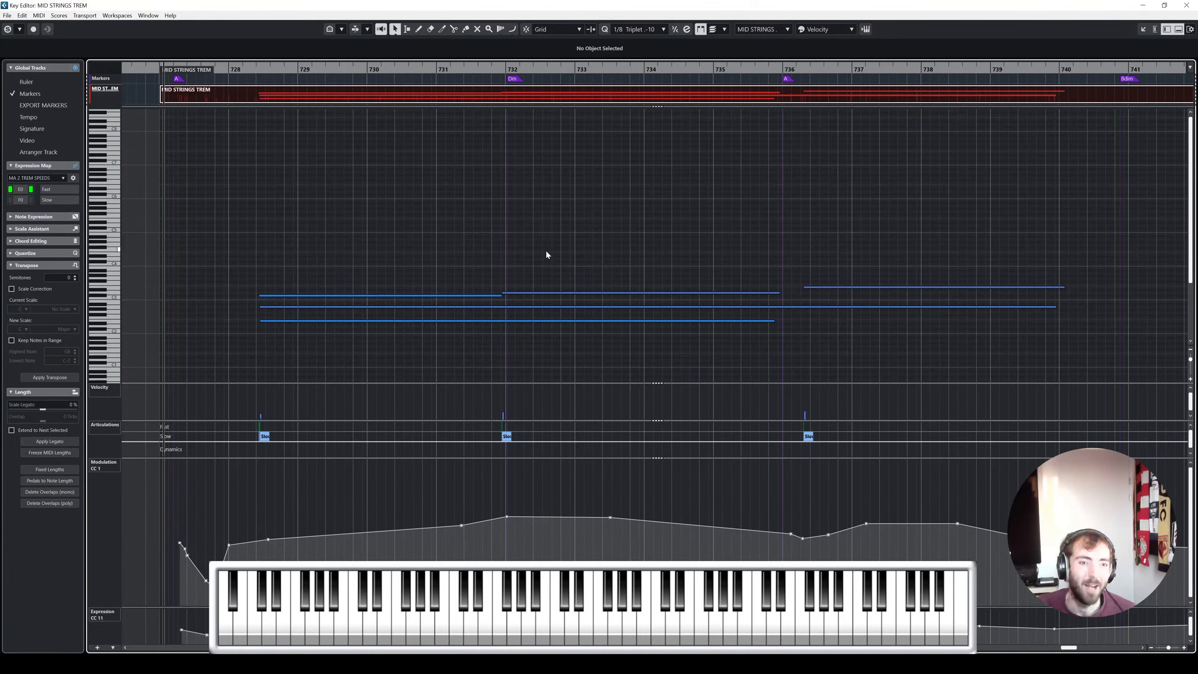
pyautogui.moveTo(319, 257); pyautogui.dragTo(265, 340)
pyautogui.click(360, 182)
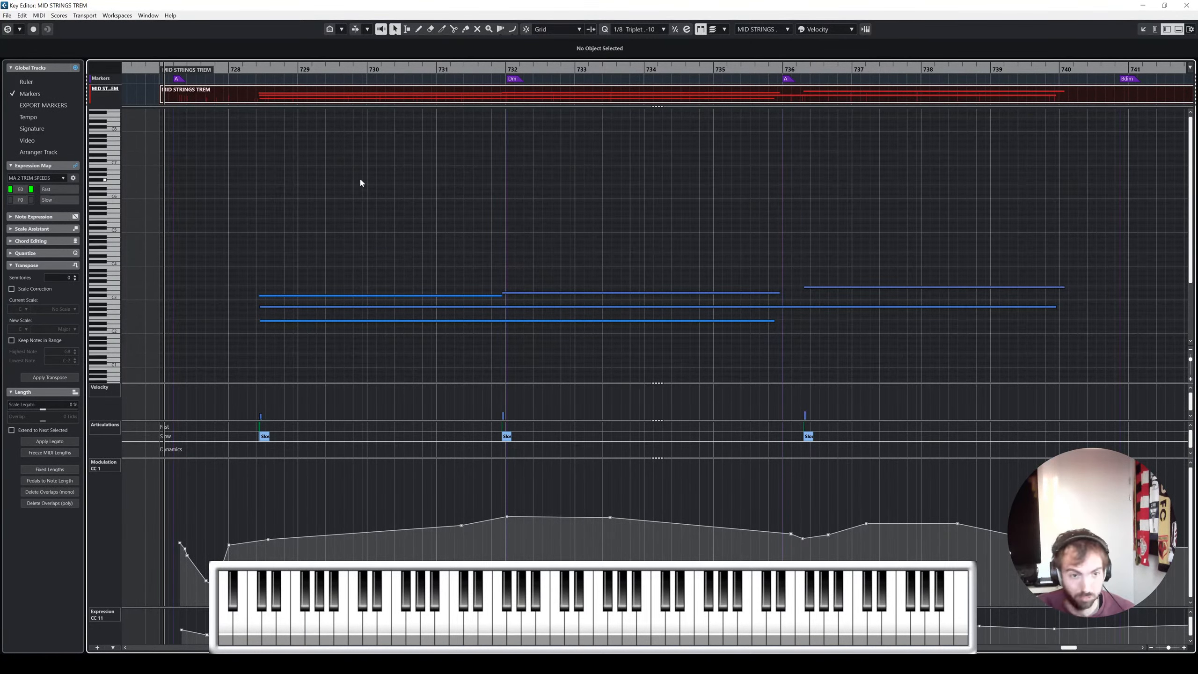
pyautogui.scroll(-1, 360, 181)
pyautogui.scroll(-1, 610, 178)
pyautogui.scroll(-1, 748, 184)
pyautogui.hscroll(2, 748, 185)
pyautogui.hscroll(-1, 748, 184)
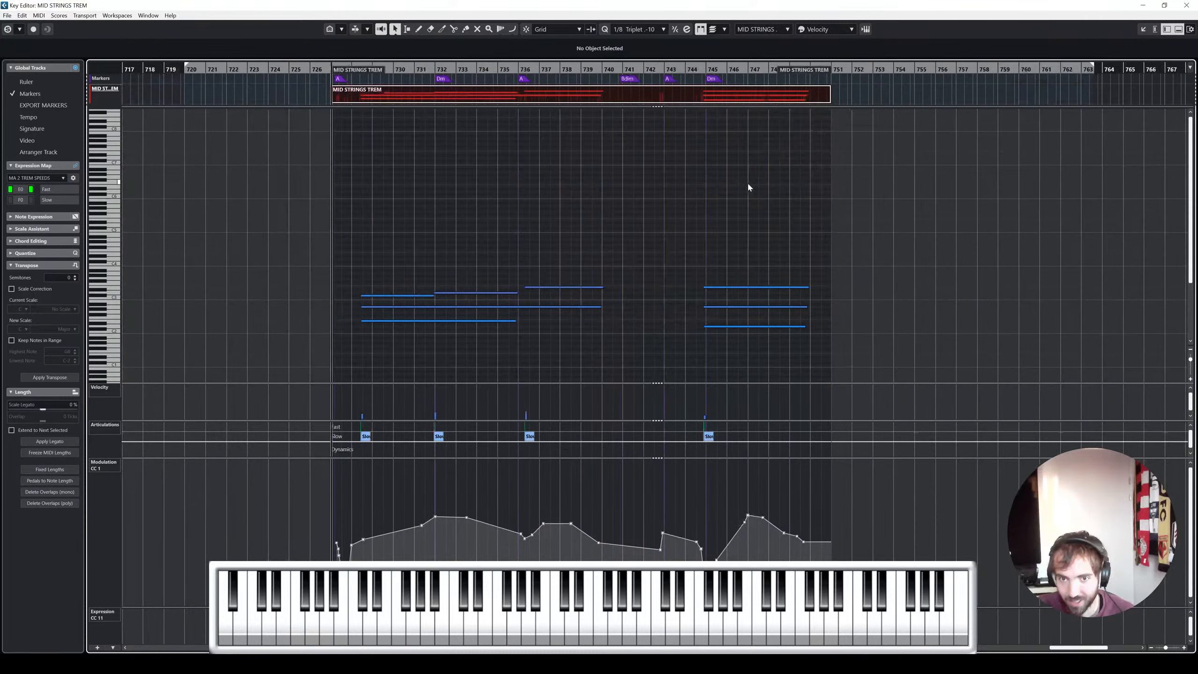
pyautogui.click(1187, 6)
# Examine how the mid strings tremolo, organ, violin harmonics, harp and Una Corda parts line up between bars 720 and 753
pyautogui.scroll(2, 698, 268)
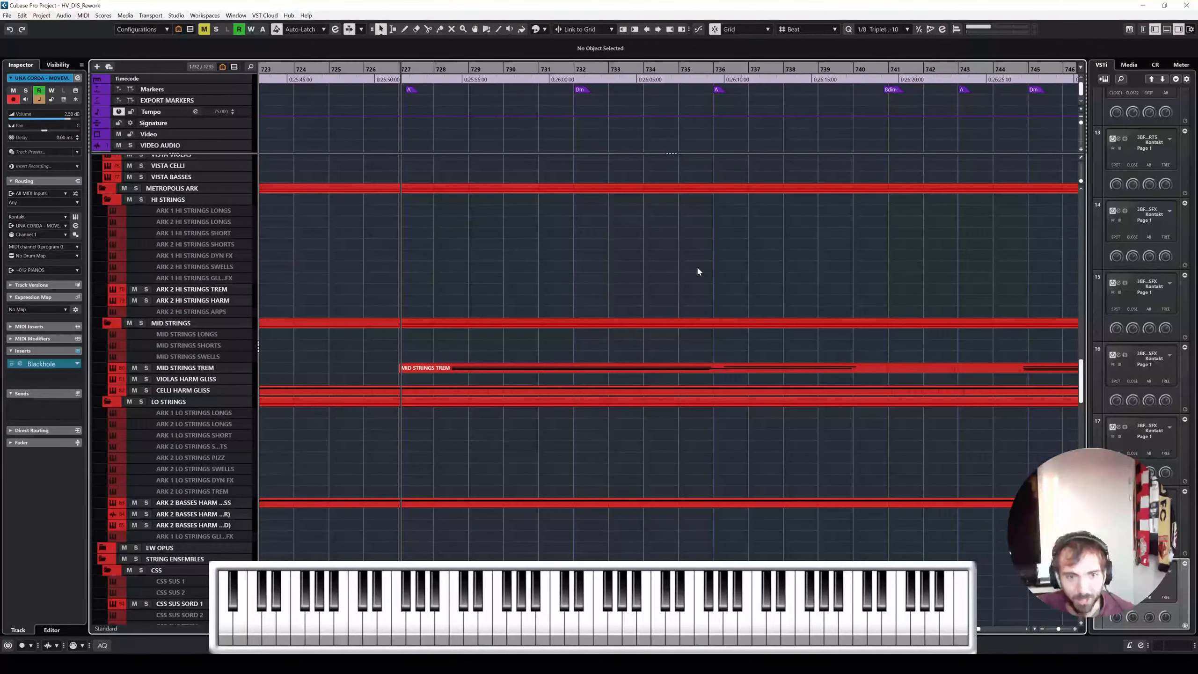
pyautogui.scroll(-2, 696, 269)
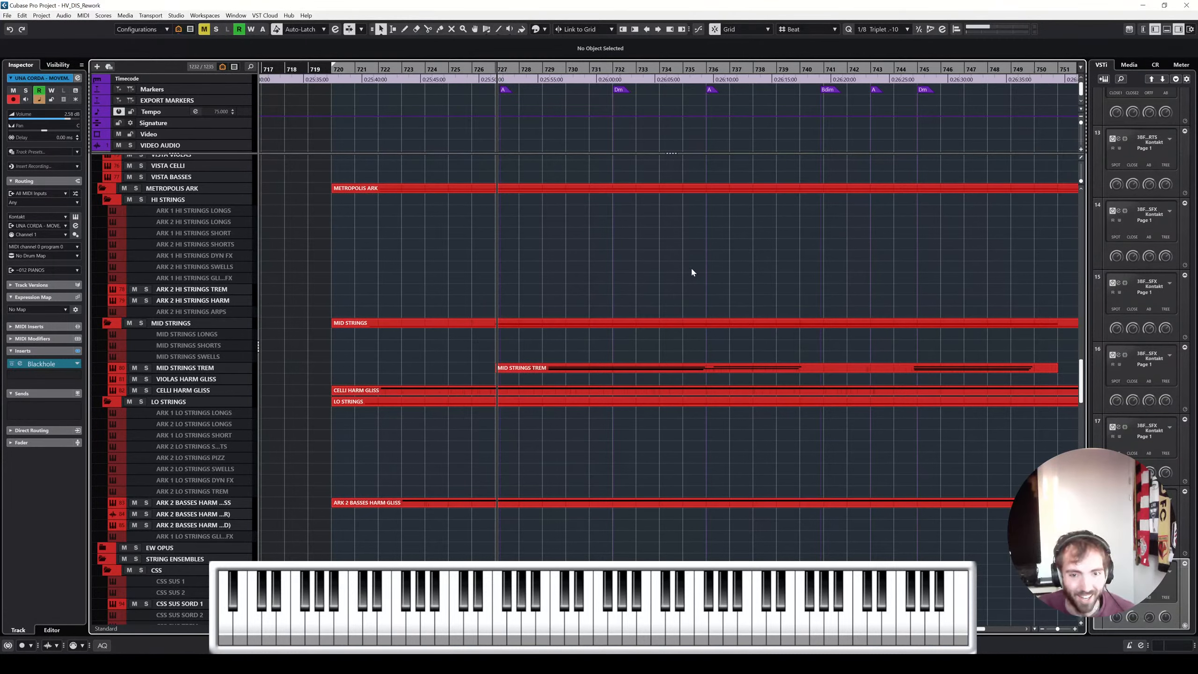
pyautogui.hscroll(2, 692, 270)
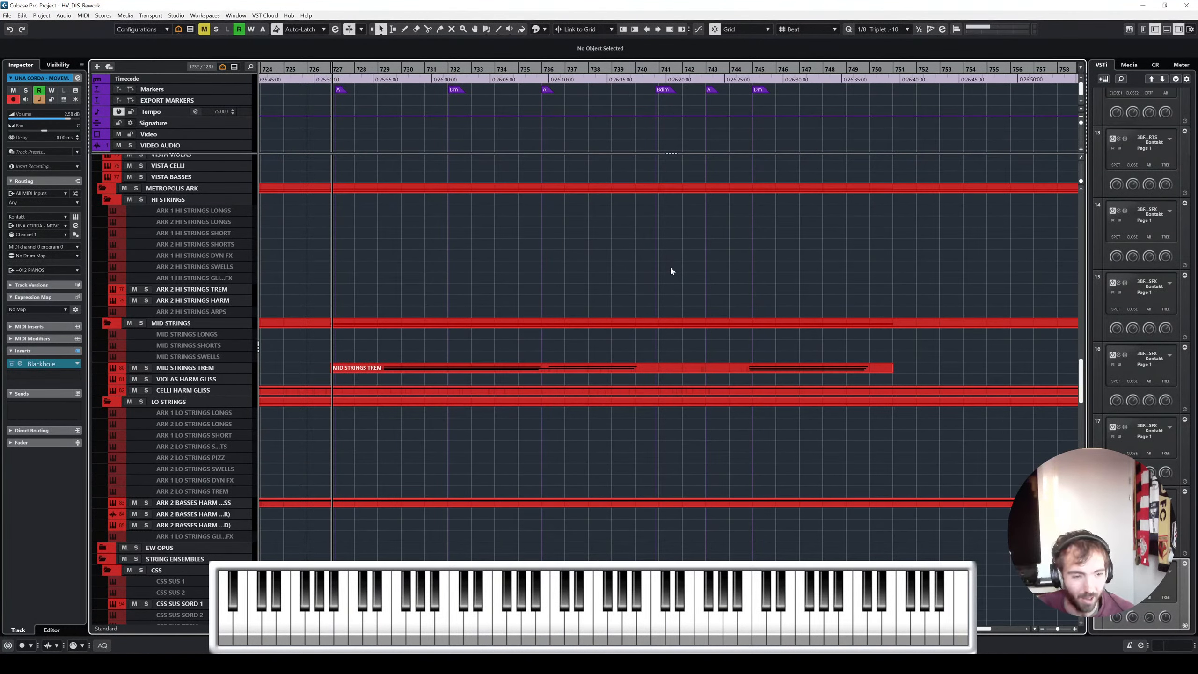
pyautogui.scroll(2, 670, 271)
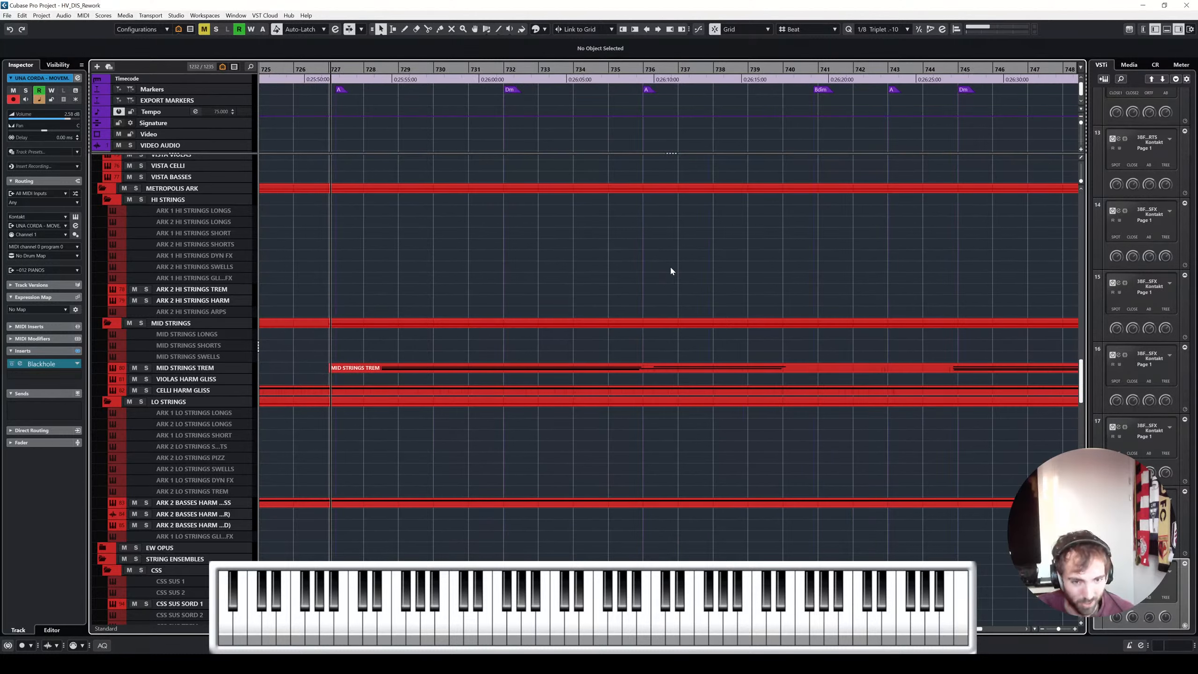
pyautogui.scroll(-2, 672, 271)
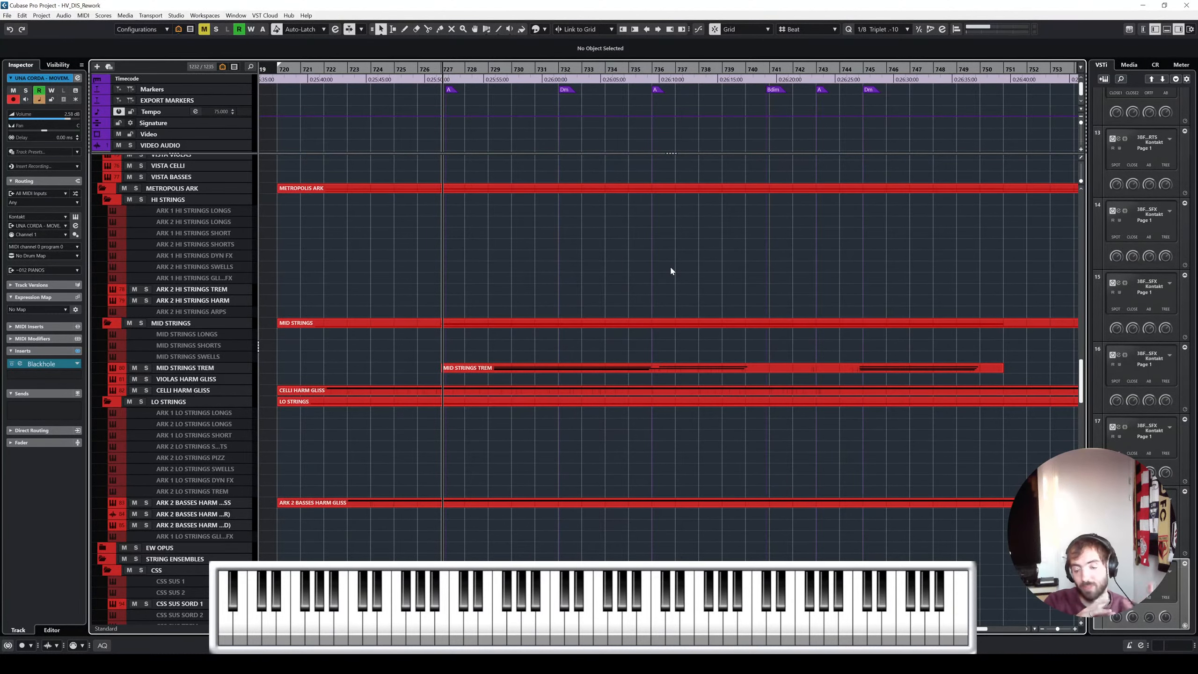
pyautogui.scroll(15, 672, 271)
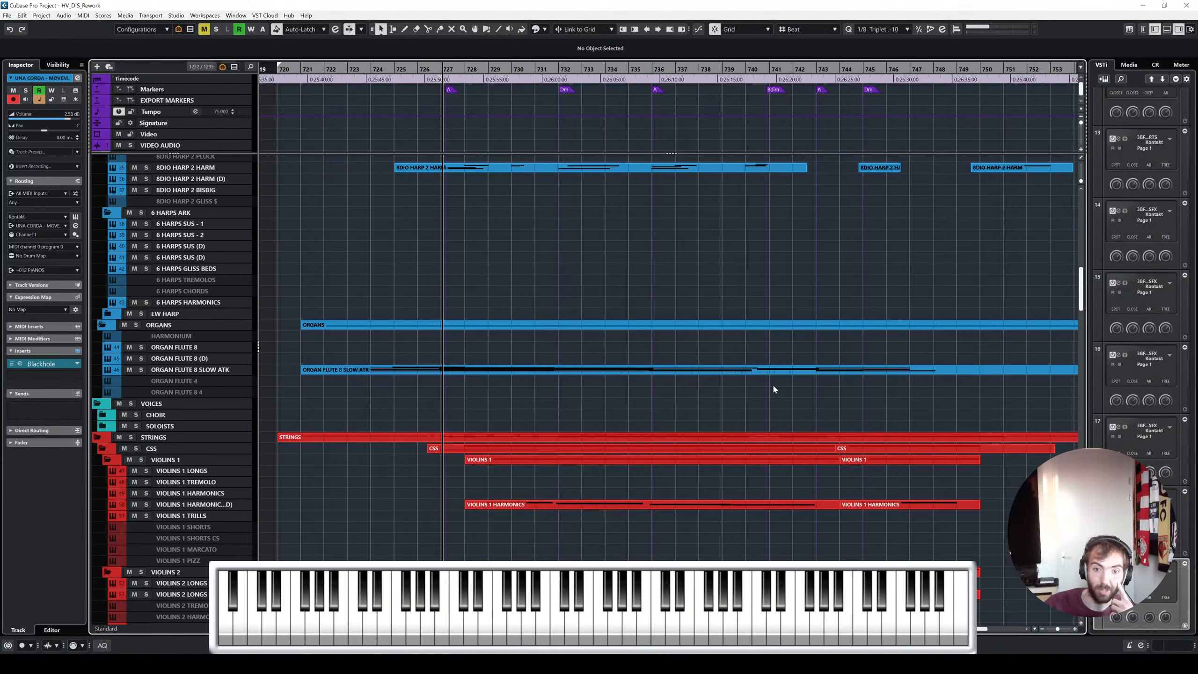
pyautogui.scroll(8, 772, 389)
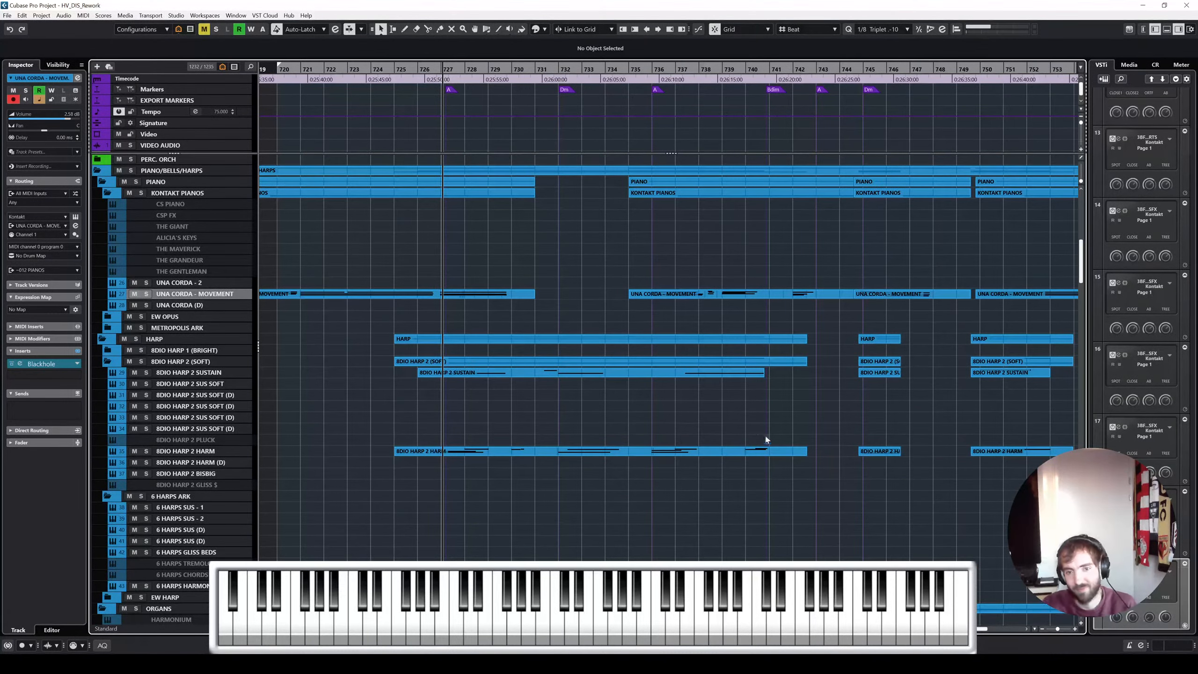
pyautogui.scroll(2, 751, 399)
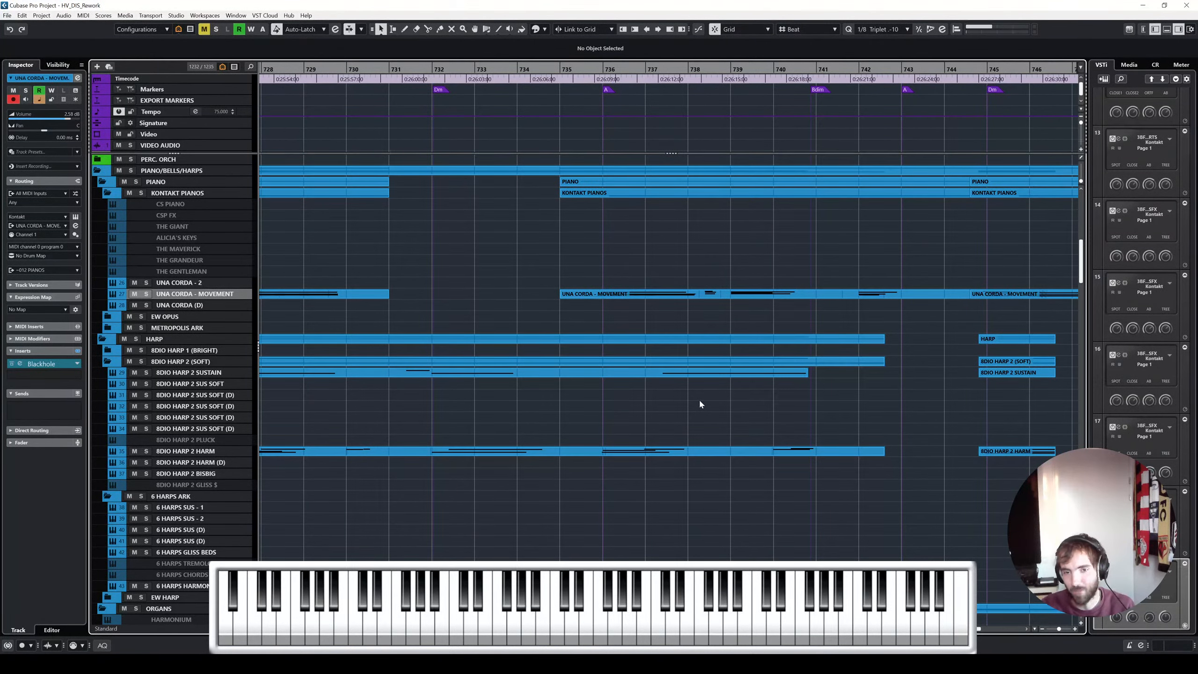
pyautogui.hscroll(-3, 701, 403)
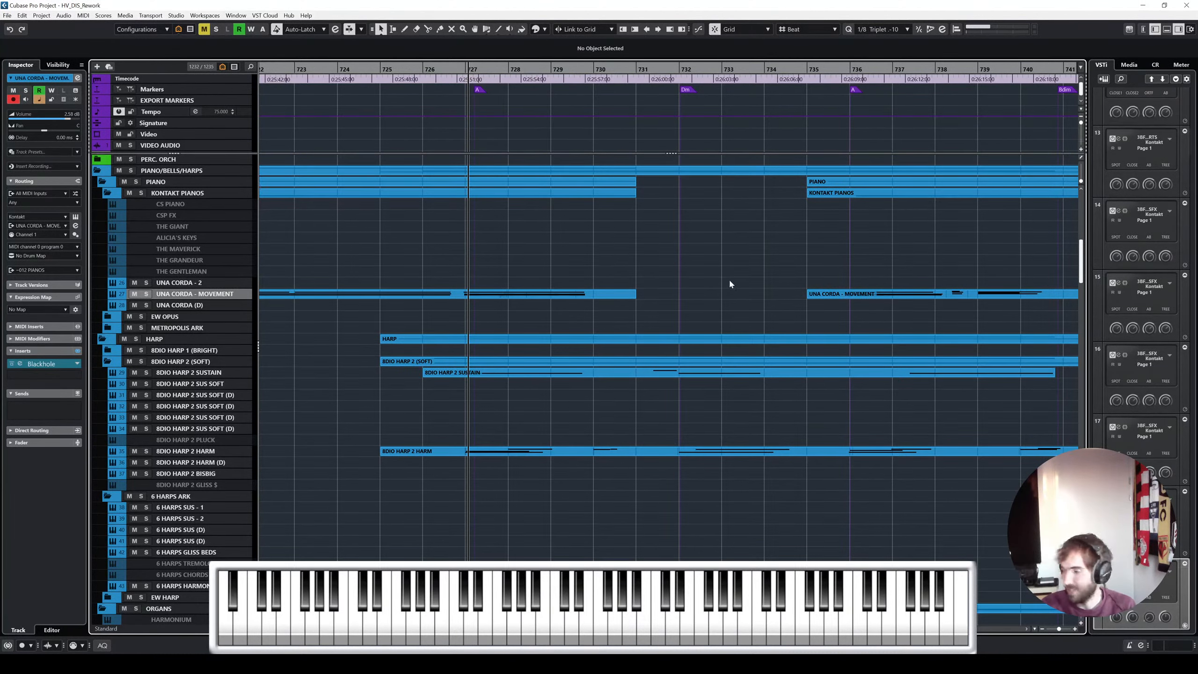
# Try out the granular violin harmonics, HARMONIC SWELL and TRANSPARENT HARMONICS synth tracks
pyautogui.keyDown('ctrl'); pyautogui.scroll(-3, 730, 277); pyautogui.keyUp('ctrl')
pyautogui.scroll(-10, 727, 272)
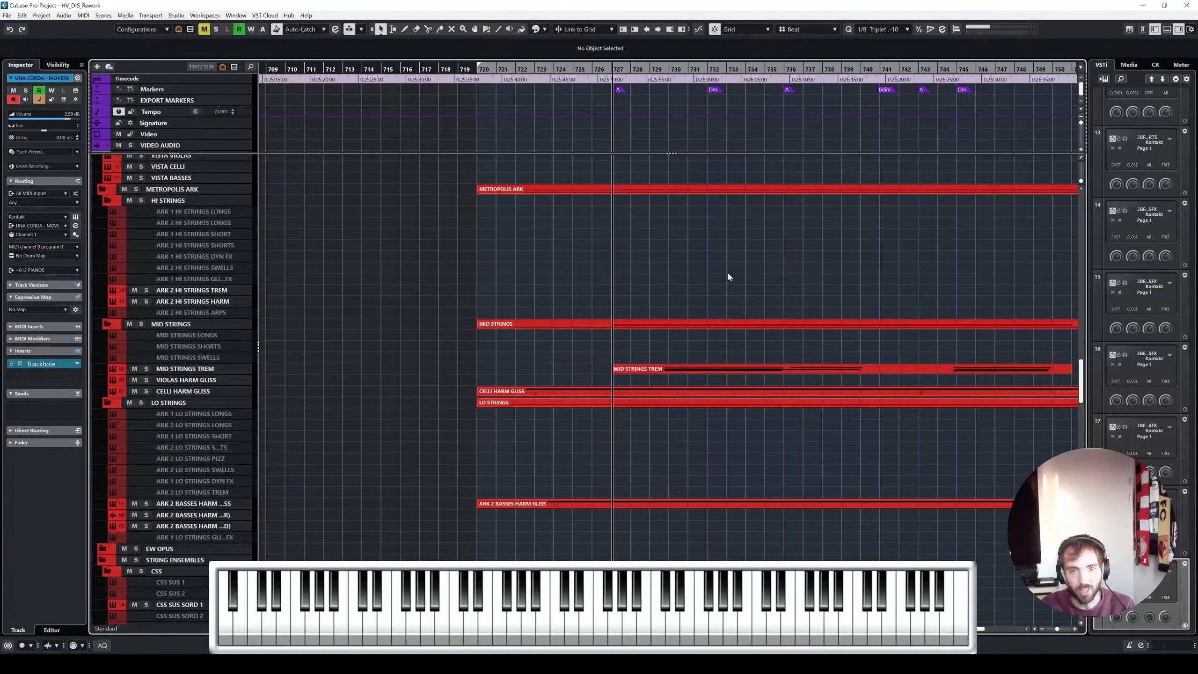
pyautogui.scroll(-8, 728, 271)
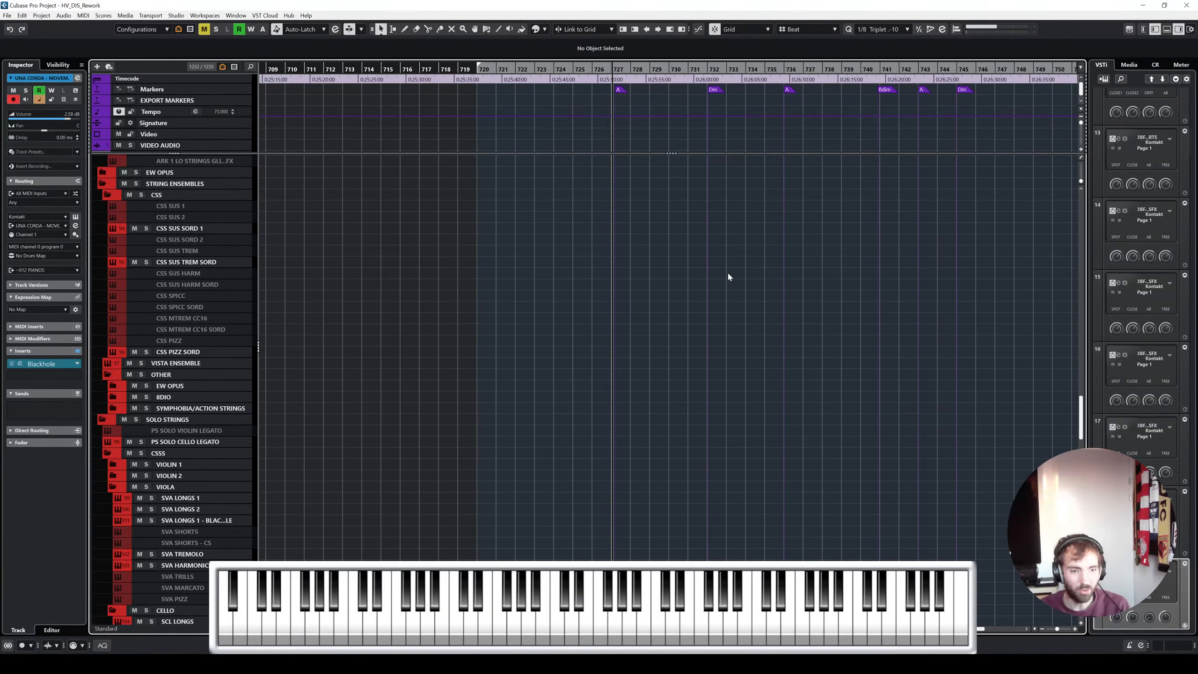
pyautogui.scroll(-8, 727, 271)
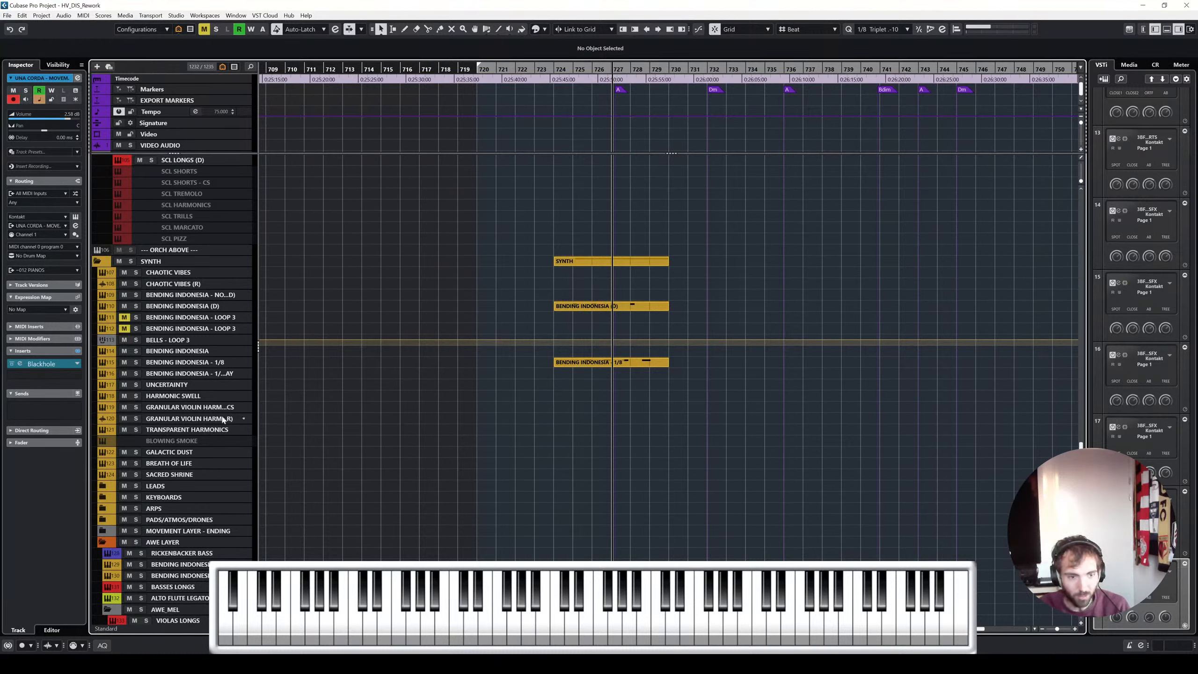
pyautogui.click(206, 408)
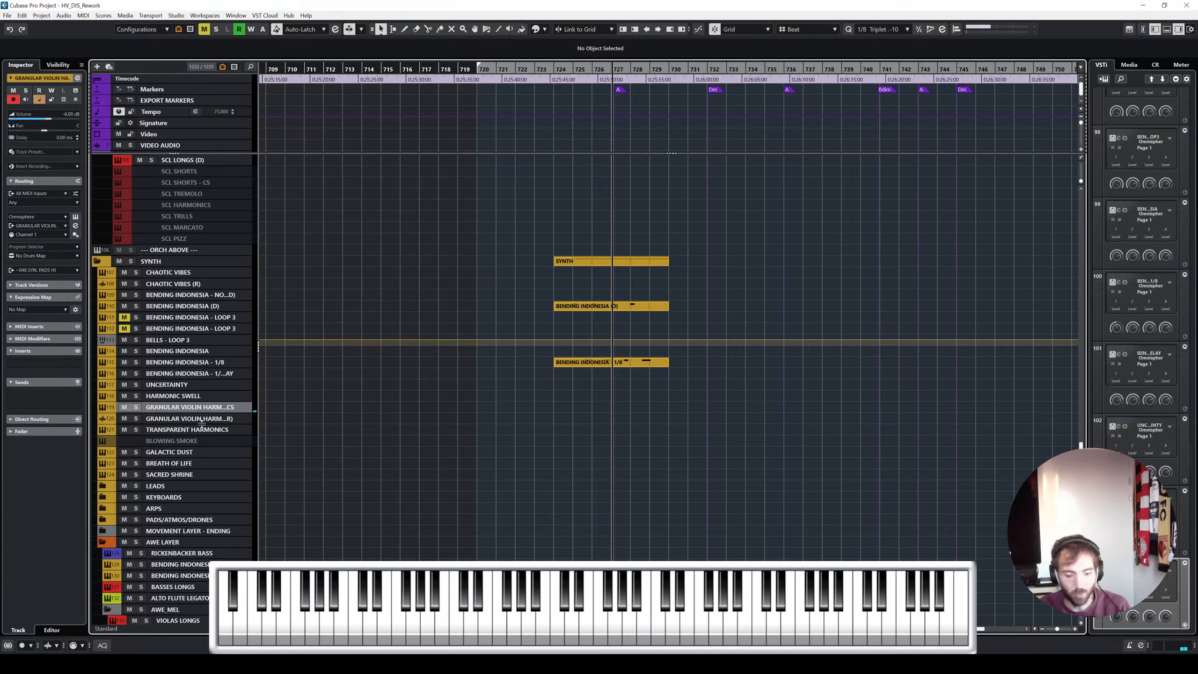
pyautogui.click(191, 394)
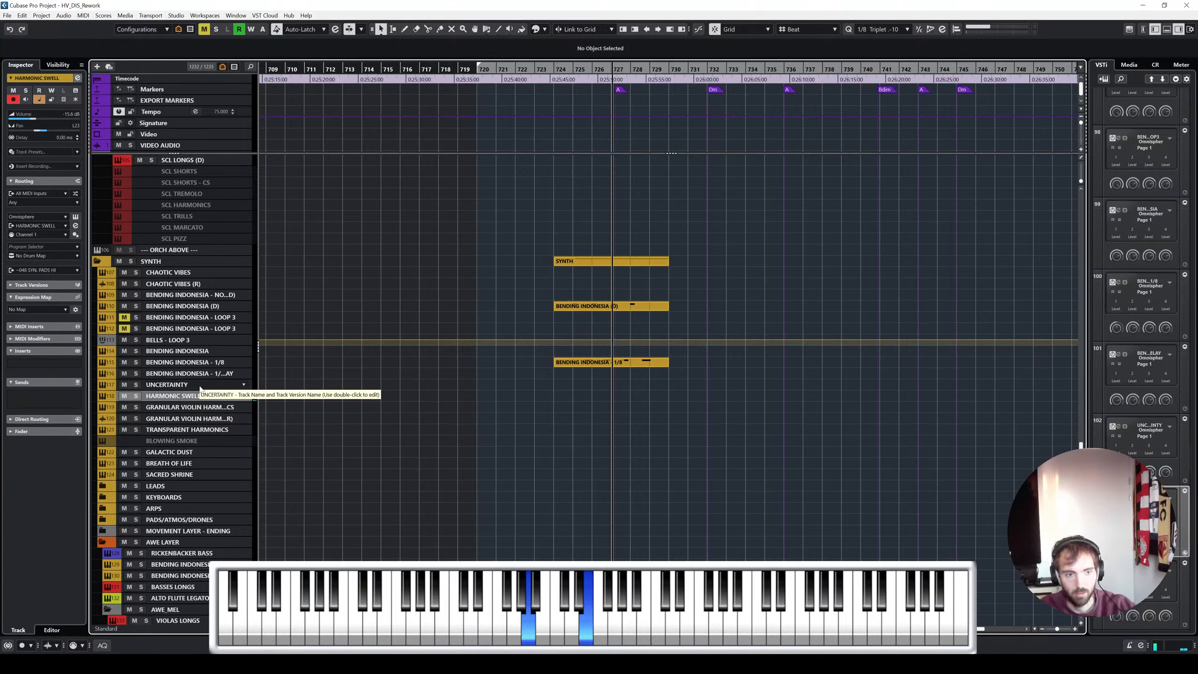
pyautogui.click(185, 430)
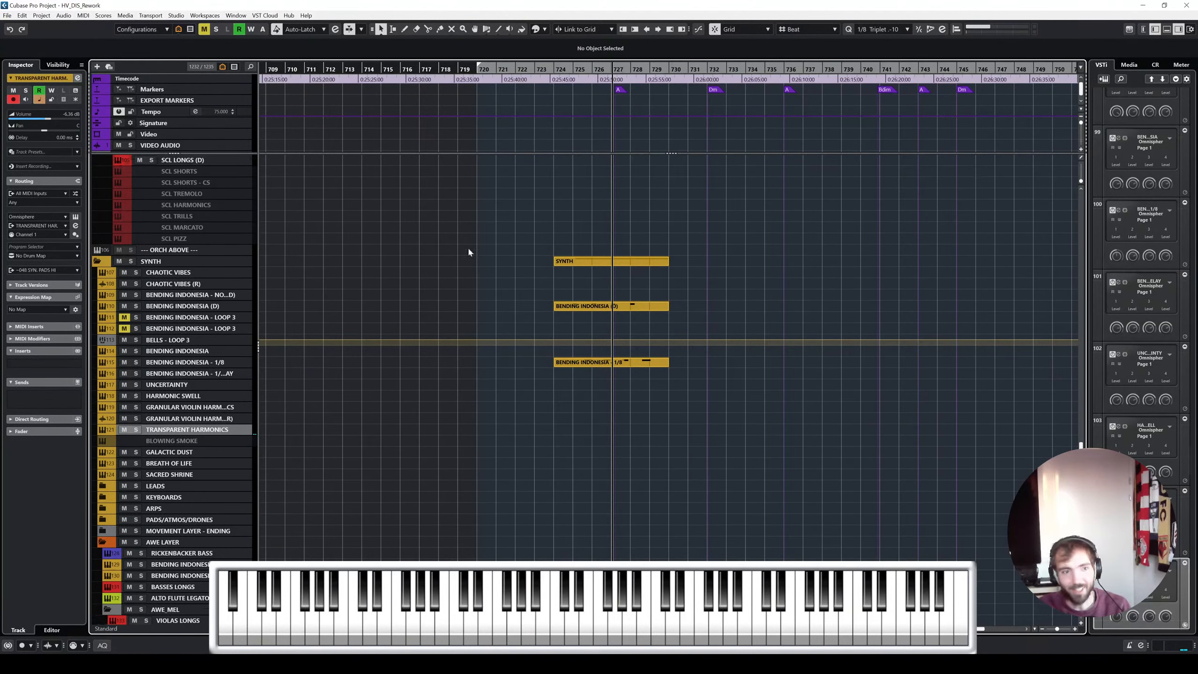
# Play the cue from bar 720 and follow the bass flute, UNA CORDA - MOVEMENT and 8DIO HARP 2 parts
pyautogui.scroll(10, 469, 246)
pyautogui.scroll(10, 619, 256)
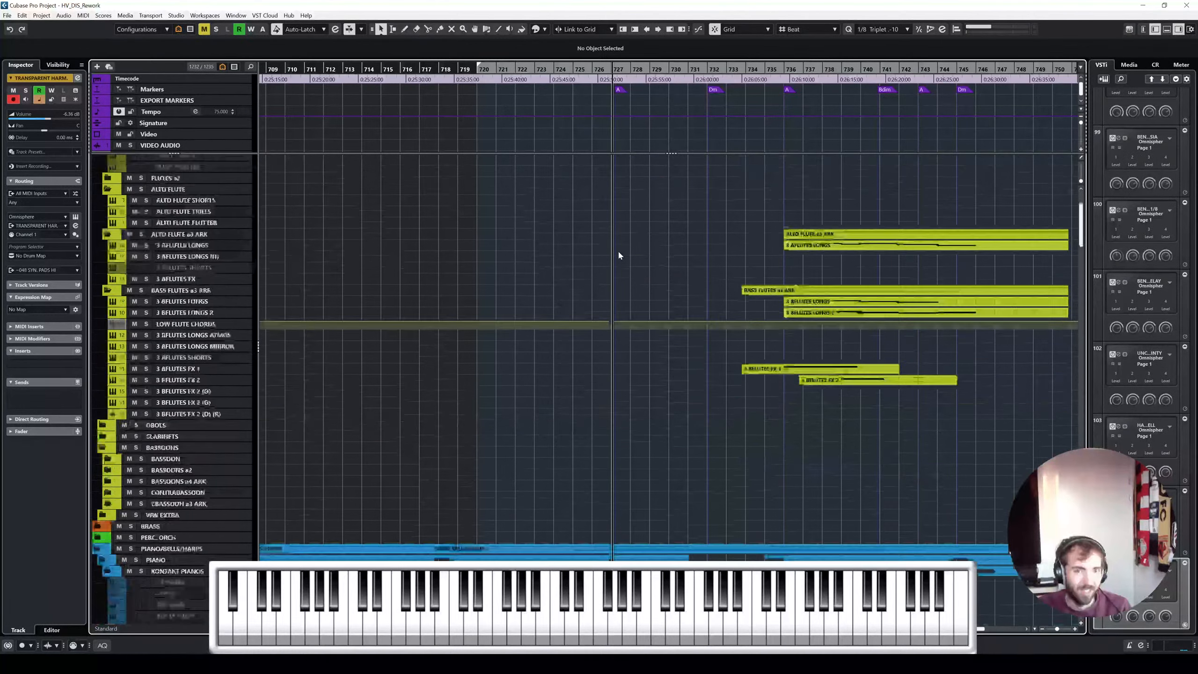
pyautogui.scroll(-4, 619, 256)
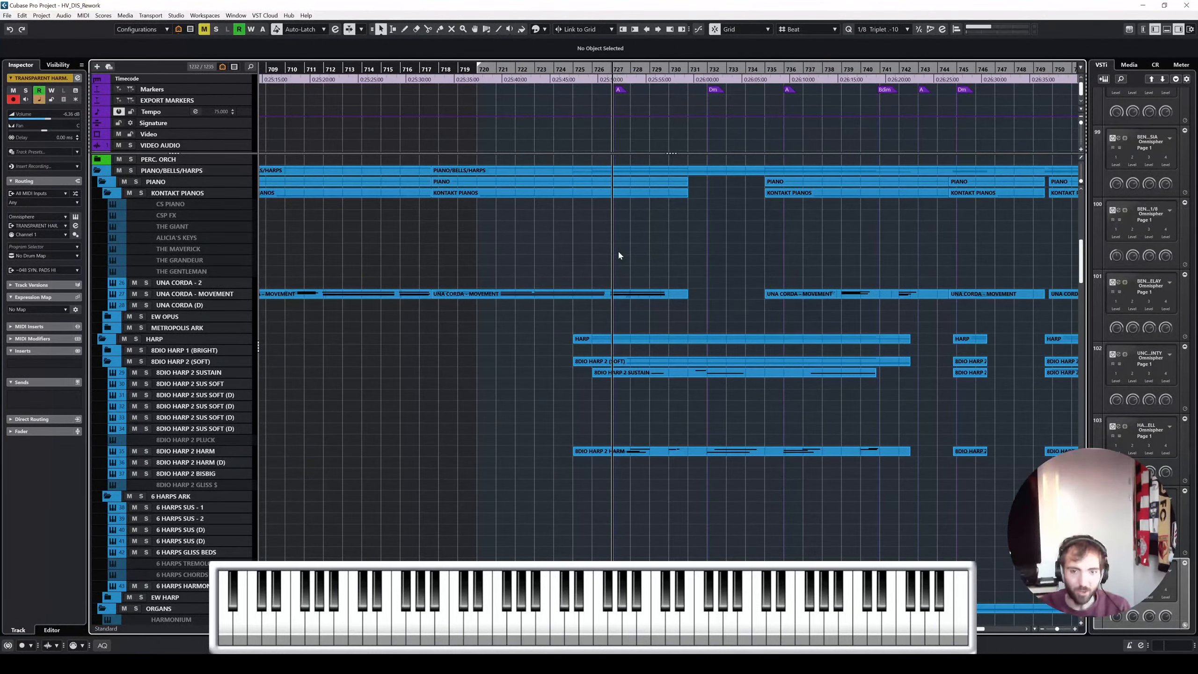
pyautogui.scroll(3, 618, 252)
pyautogui.click(359, 69)
pyautogui.press('space')
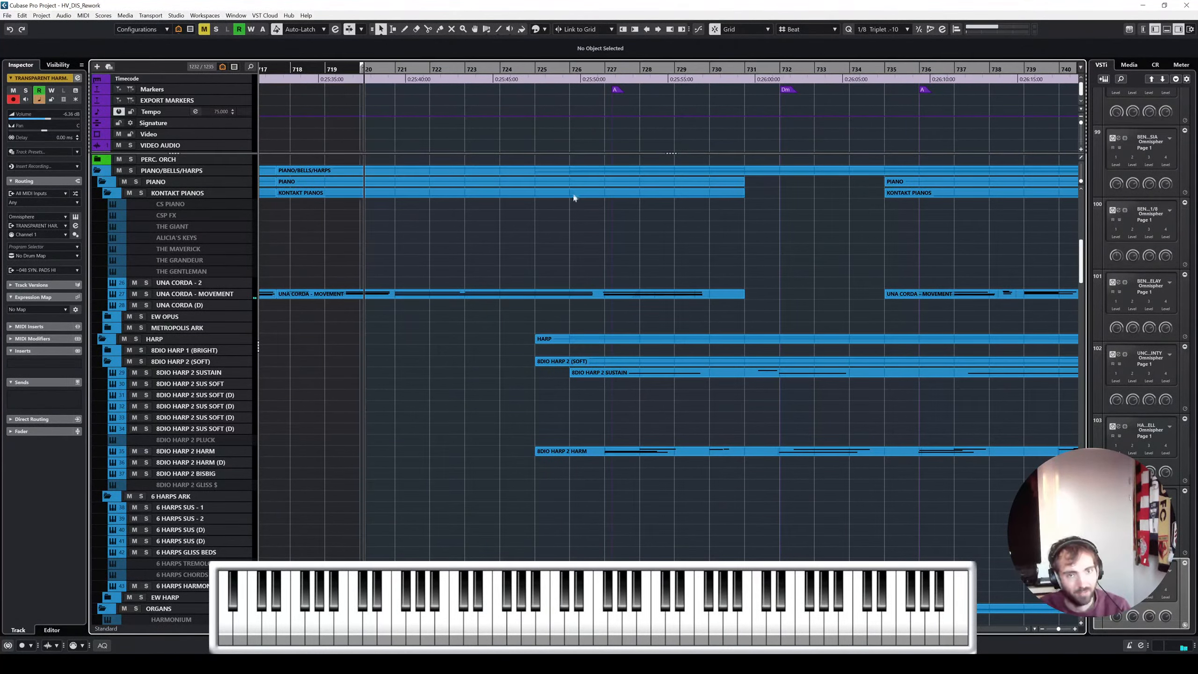
pyautogui.scroll(8, 600, 239)
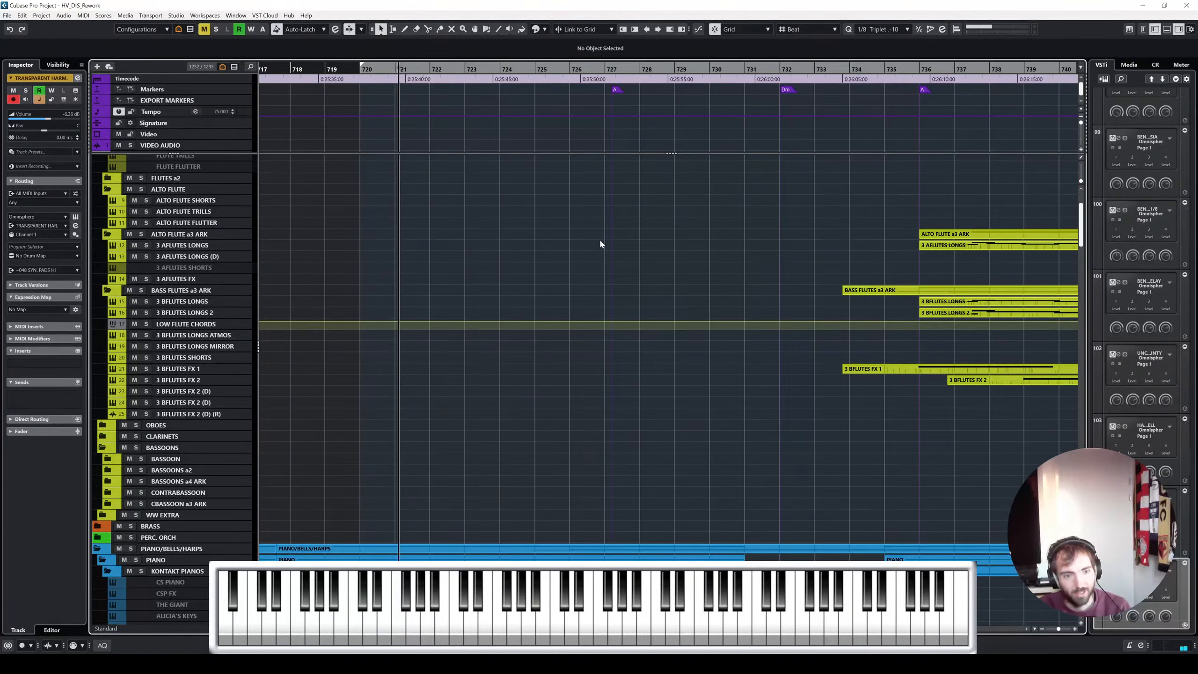
pyautogui.scroll(-8, 600, 242)
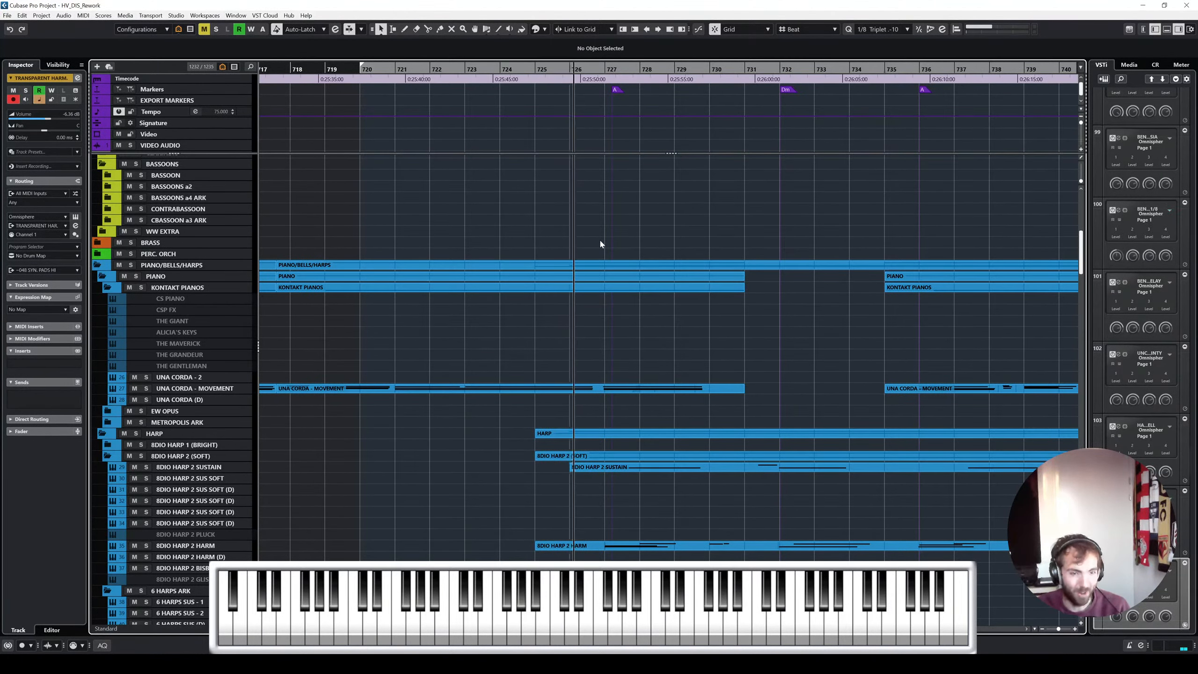
pyautogui.press('f')
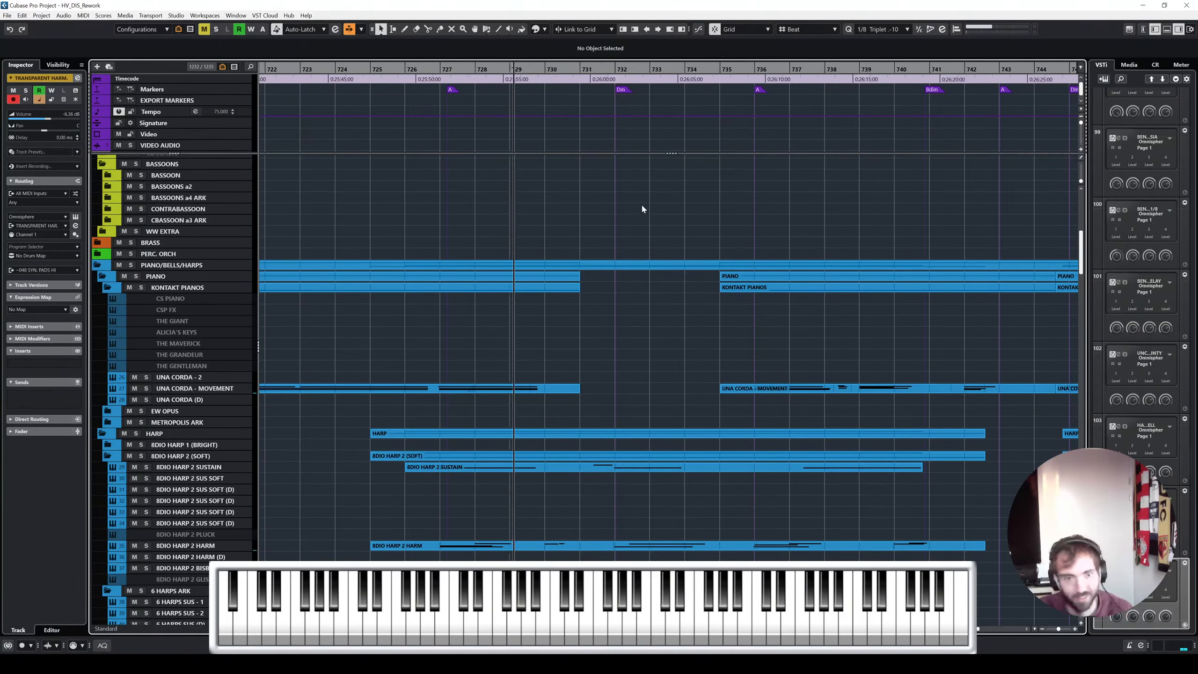
pyautogui.keyDown('ctrl'); pyautogui.scroll(2, 641, 213); pyautogui.keyUp('ctrl')
pyautogui.scroll(-4, 633, 284)
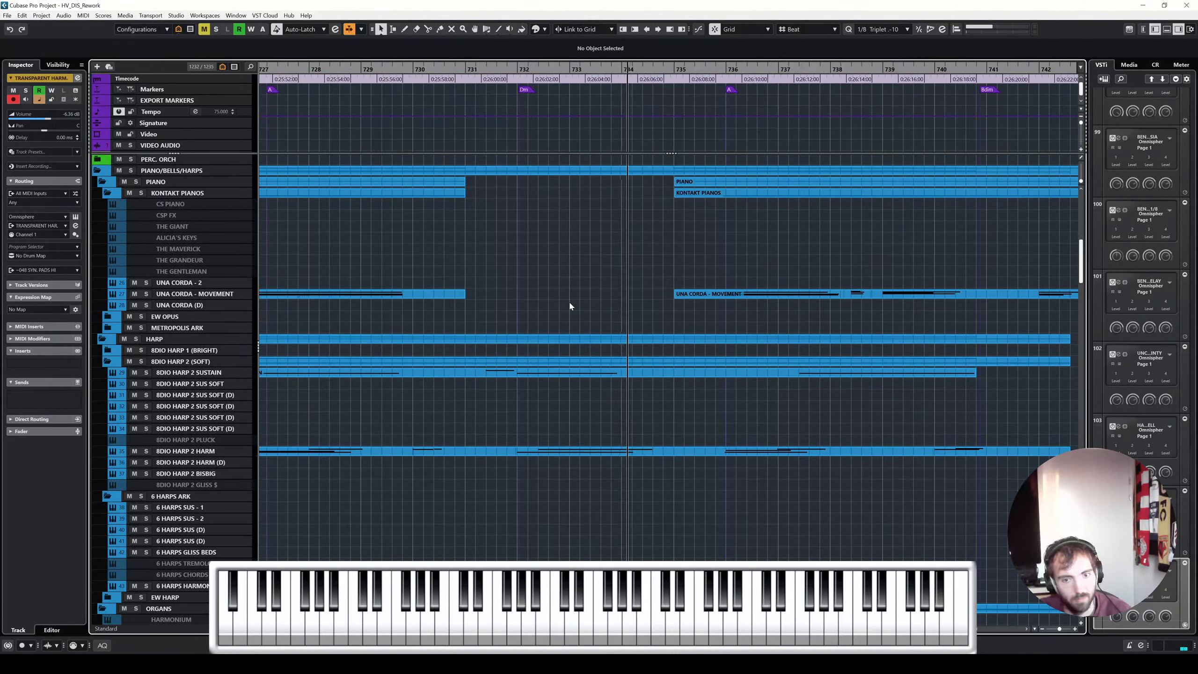
# Try out the 6 HARPS GLISS BEDS and 8DIO HARP 2 BISBIG tracks as added harp textures
pyautogui.scroll(-5, 572, 305)
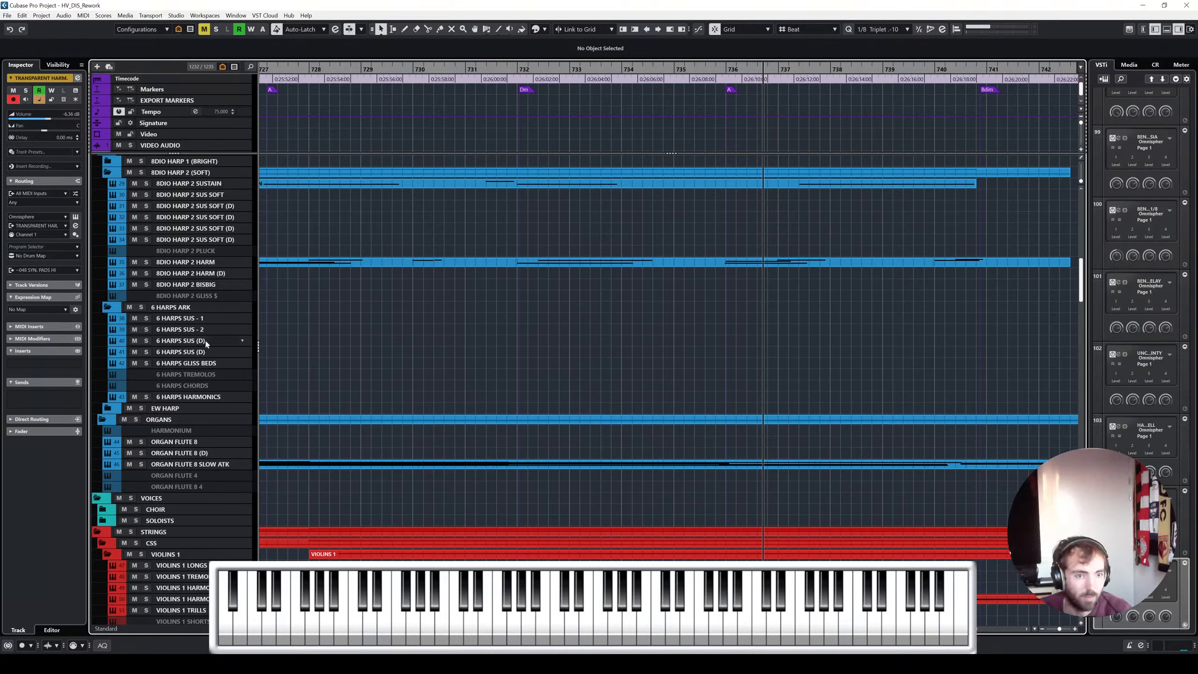
pyautogui.click(212, 365)
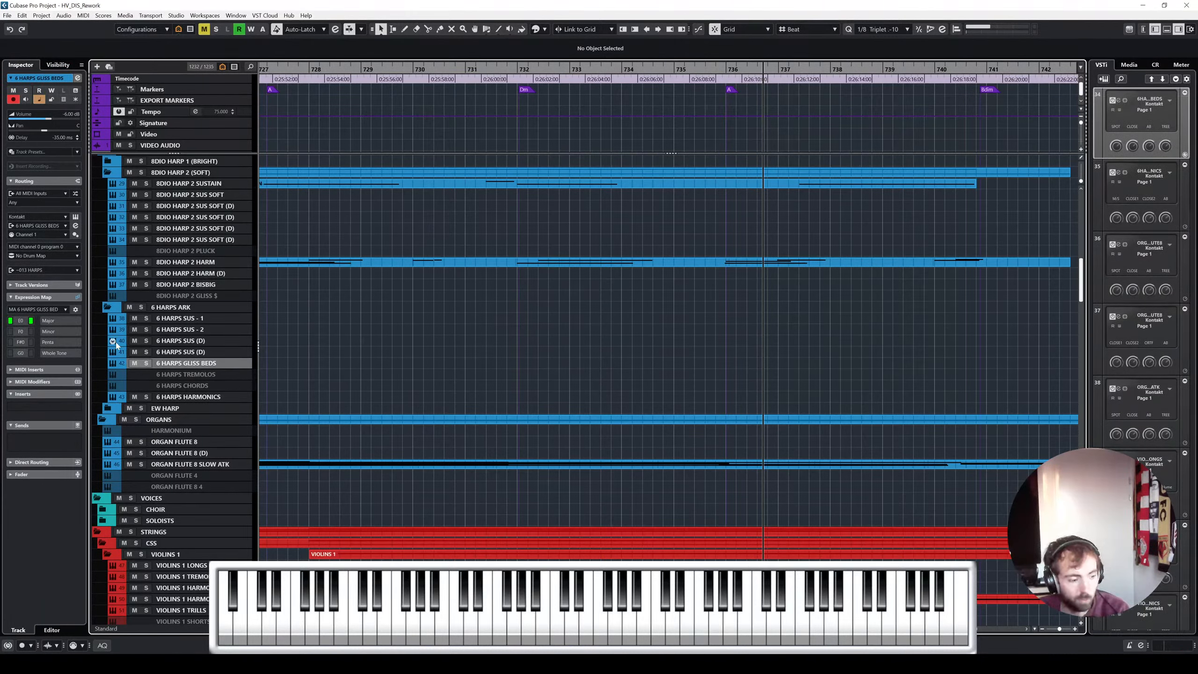
pyautogui.click(213, 375)
pyautogui.click(225, 288)
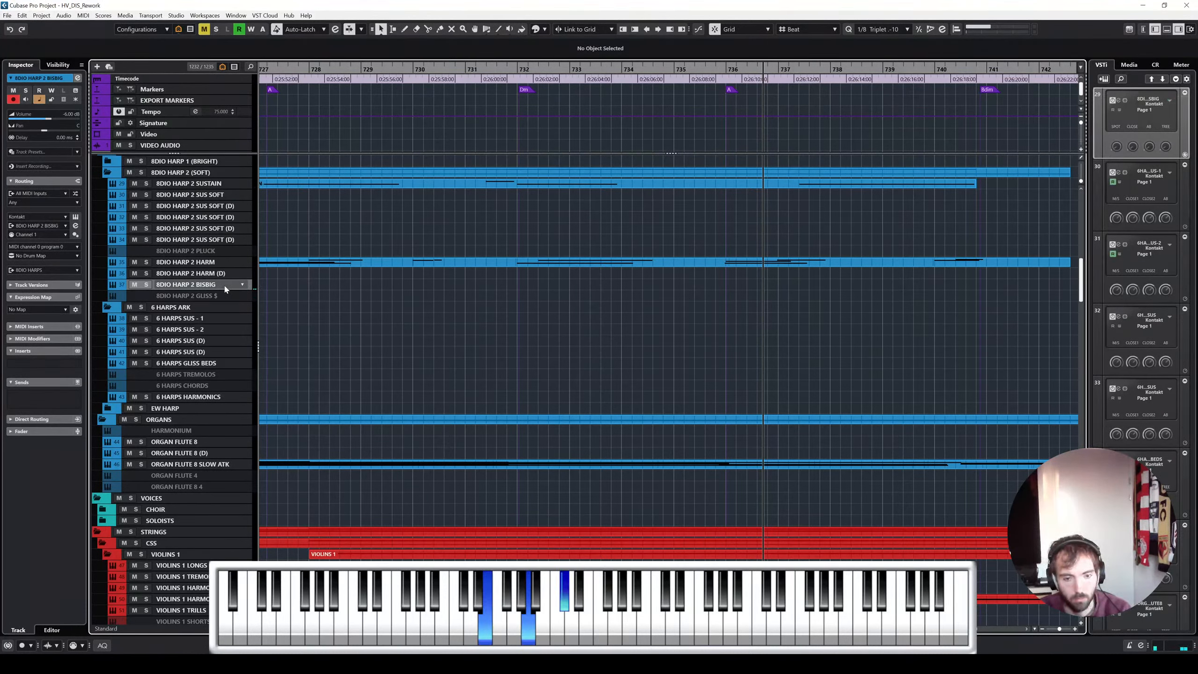
# Enable the 6 HARPS TREMOLOS track and insert the Blackhole reverb on it
pyautogui.click(215, 375)
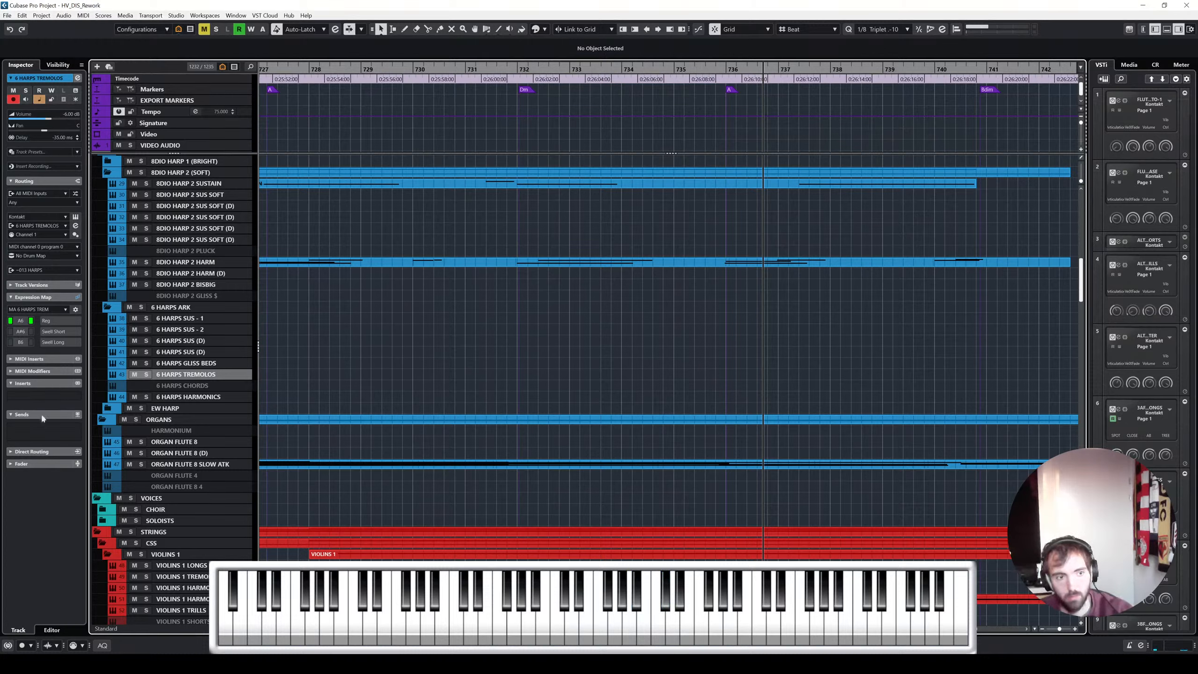
pyautogui.click(78, 396)
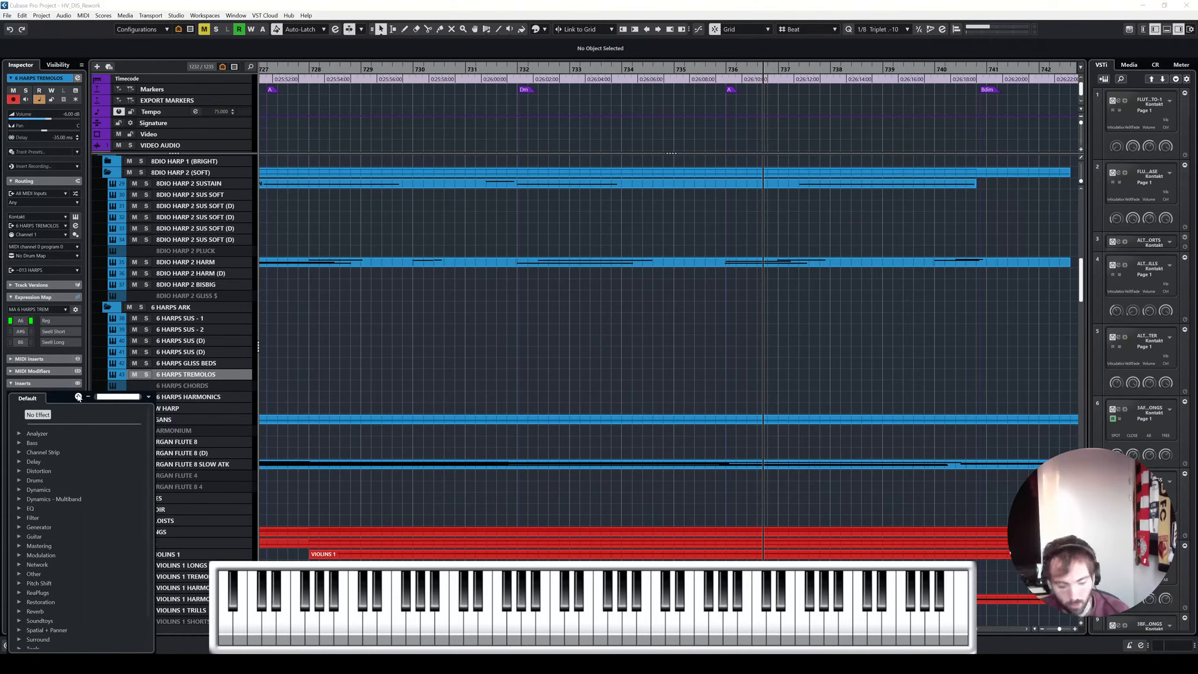
pyautogui.write('black')
pyautogui.click(48, 470)
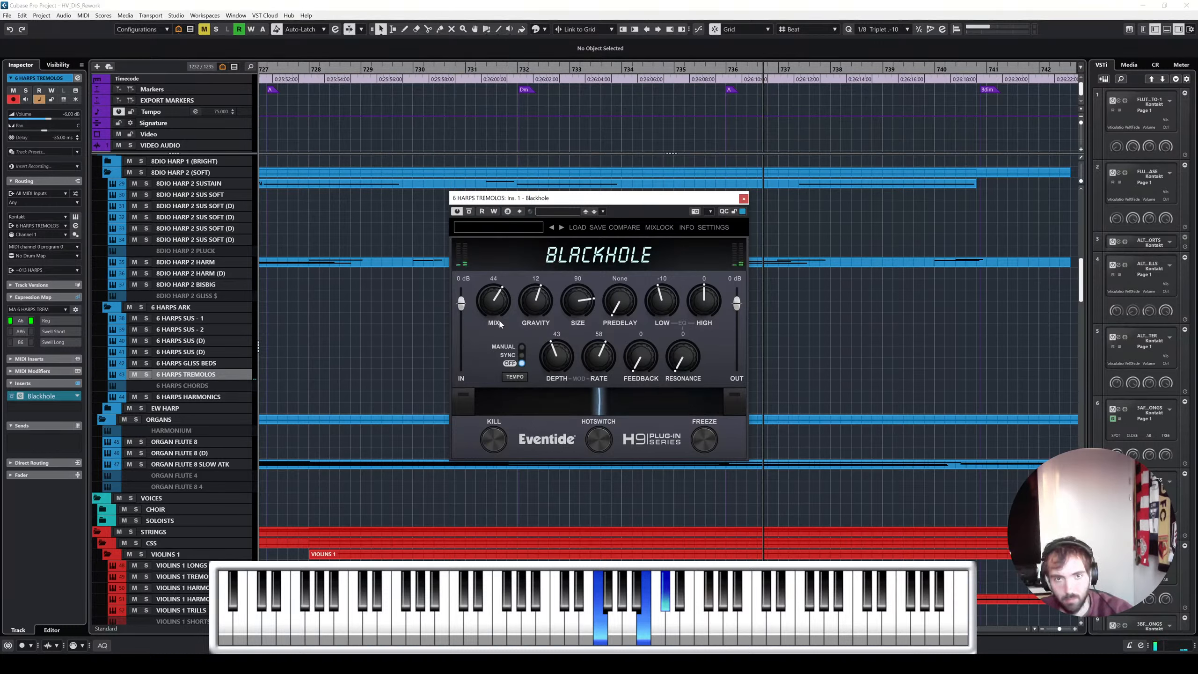
pyautogui.click(743, 199)
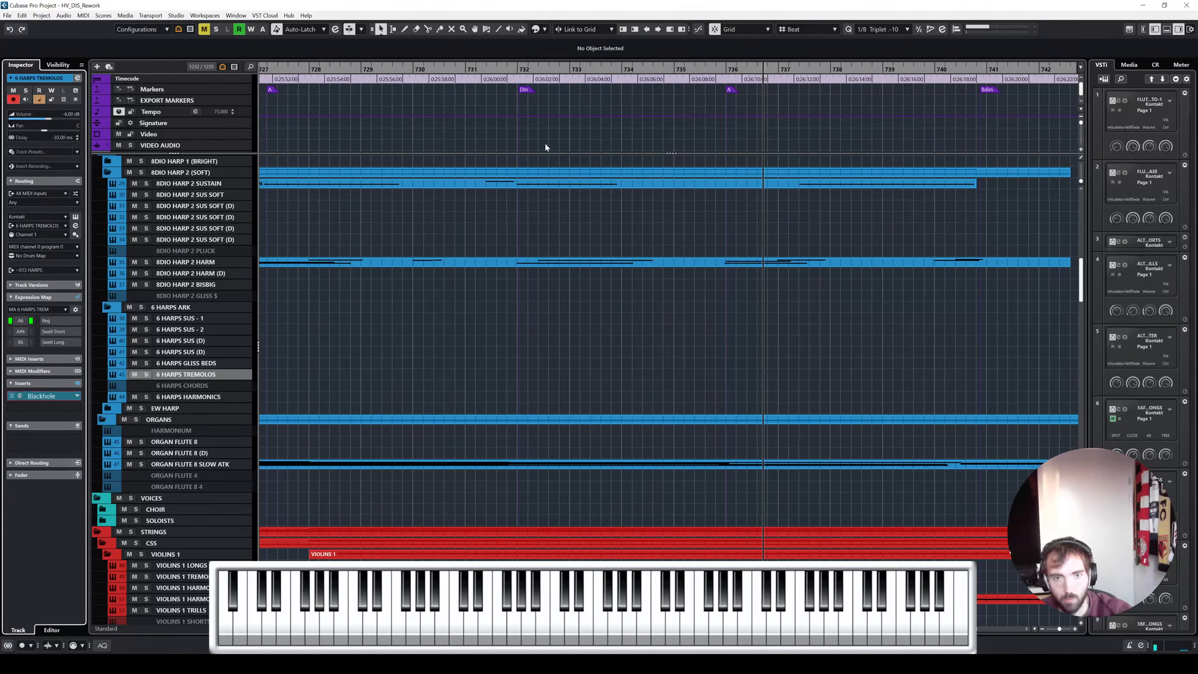
# Raise the 6 HARPS TREMOLOS volume to 0.44 dB and record a part from bar 731 to about bar 741, discarding the first take
pyautogui.click(454, 71)
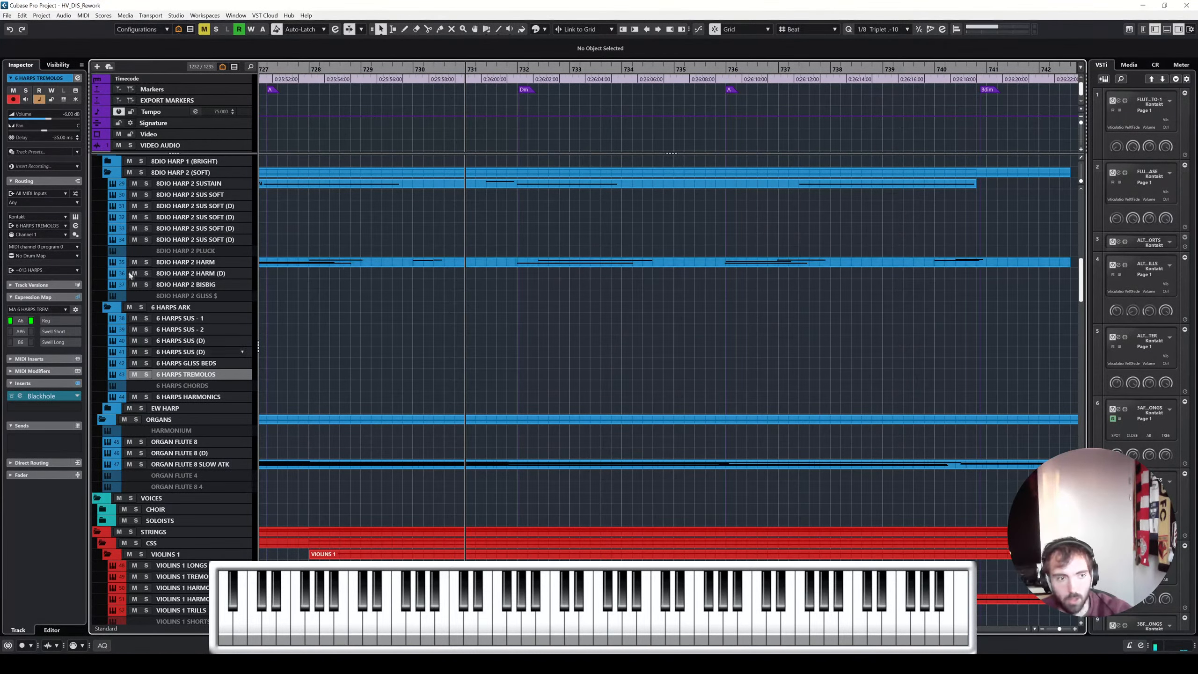
pyautogui.moveTo(54, 121); pyautogui.dragTo(57, 123)
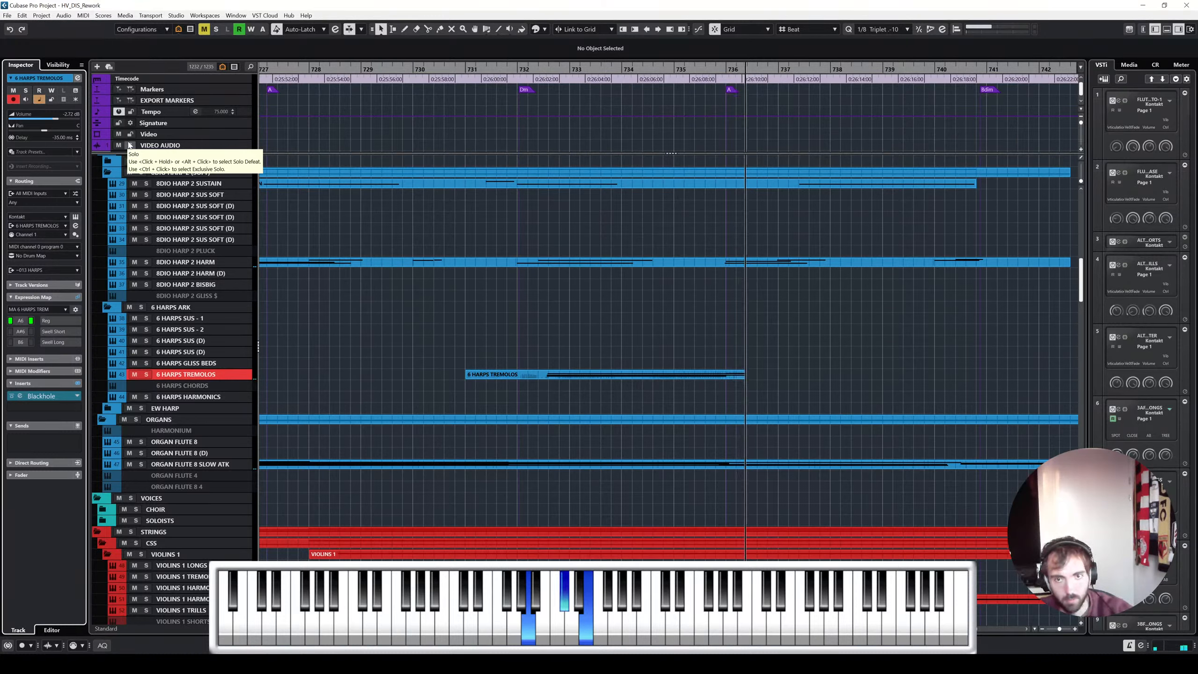
pyautogui.press('space')
pyautogui.press('Delete')
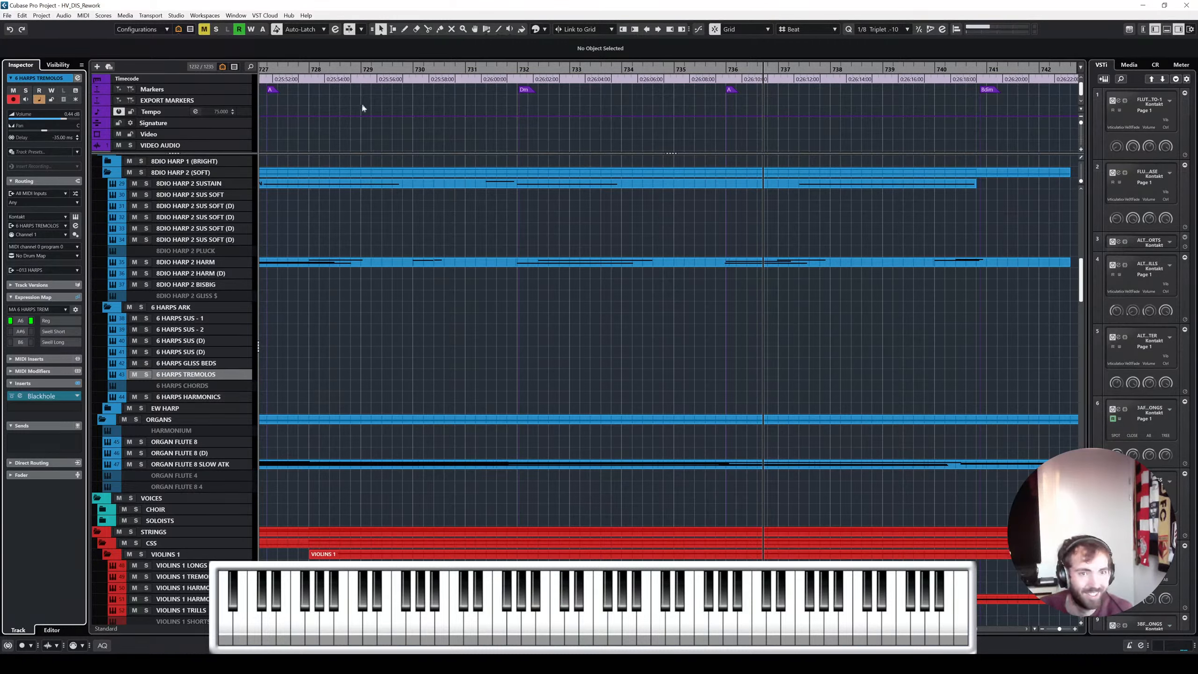
pyautogui.click(465, 70)
pyautogui.press('KP_Multiply')
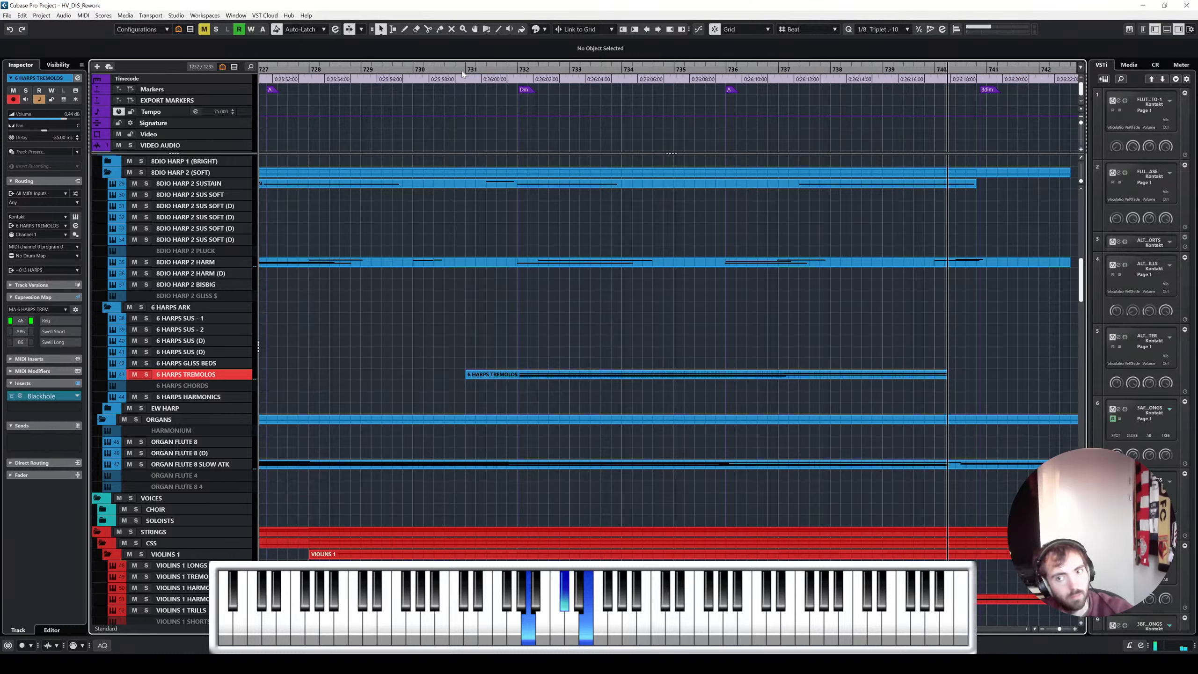
pyautogui.press('space')
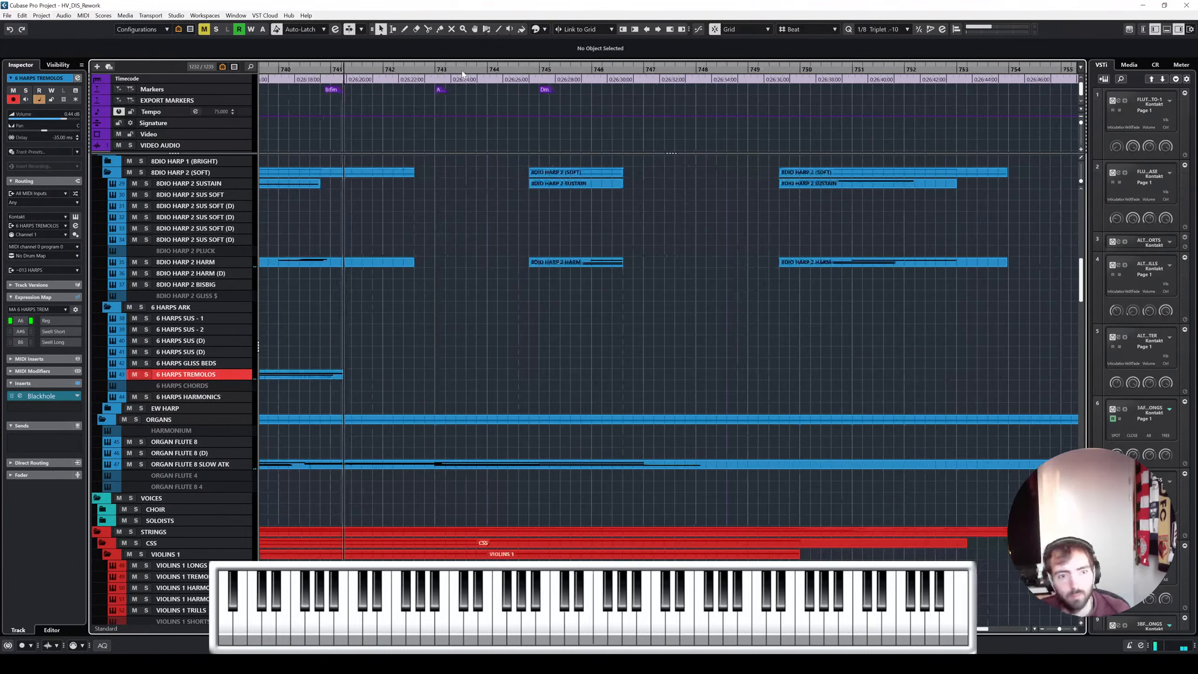
# Open the recorded 6 HARPS TREMOLOS part soloed in the Key Editor and transpose all its notes up an octave
pyautogui.doubleClick(552, 374)
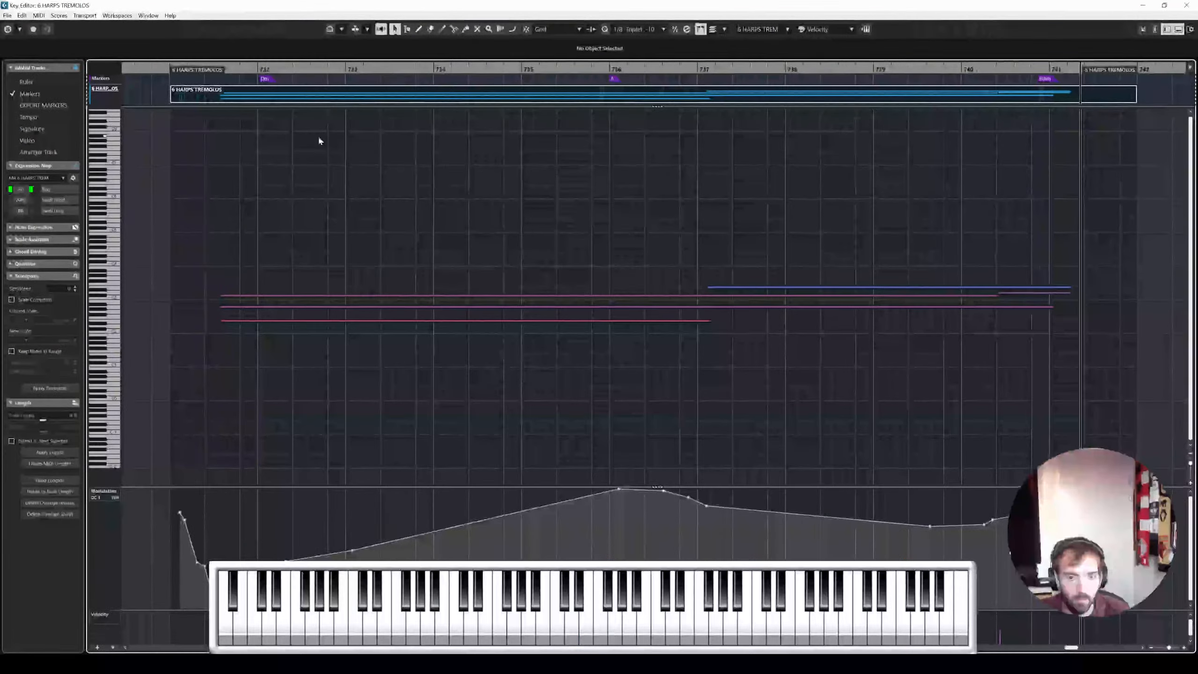
pyautogui.press('KP_Multiply')
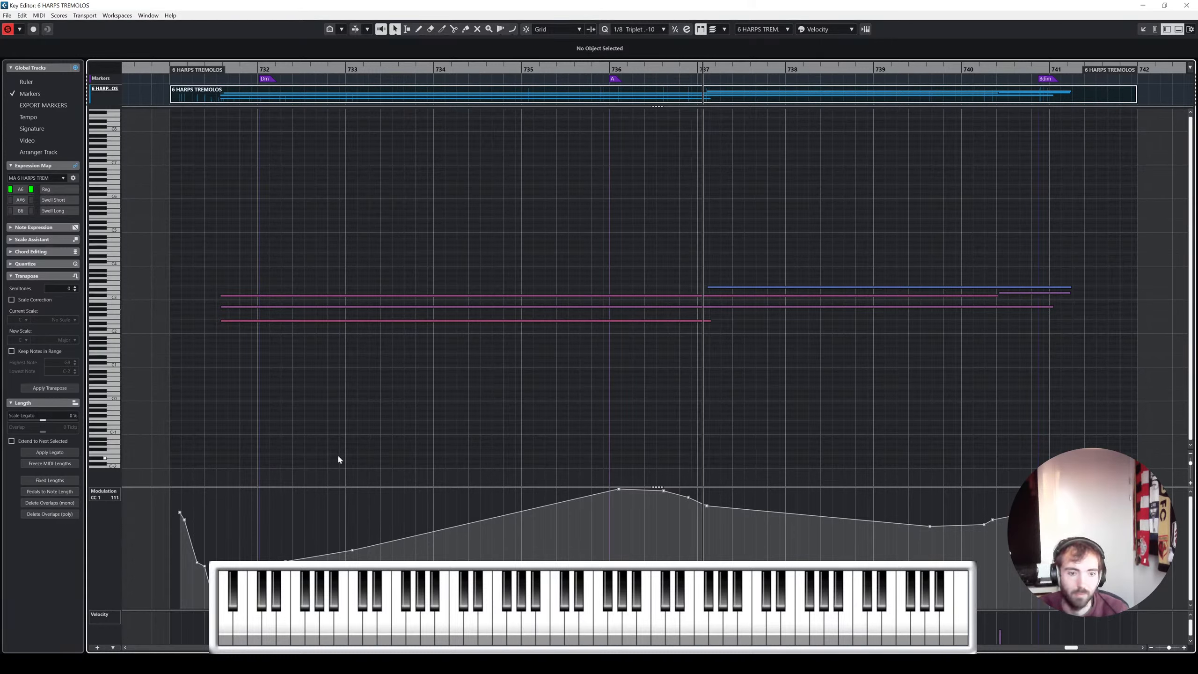
pyautogui.press('8')
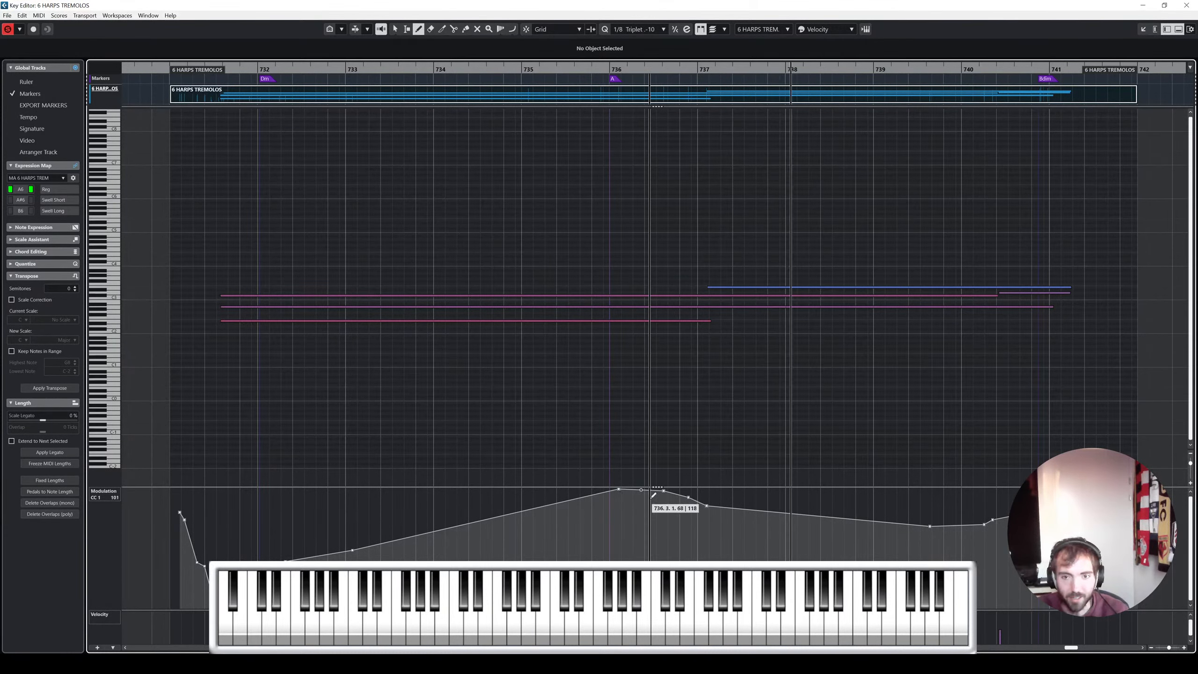
pyautogui.rightClick(567, 480)
pyautogui.moveTo(914, 379); pyautogui.dragTo(535, 259)
pyautogui.hotkey('shift', 'Up')
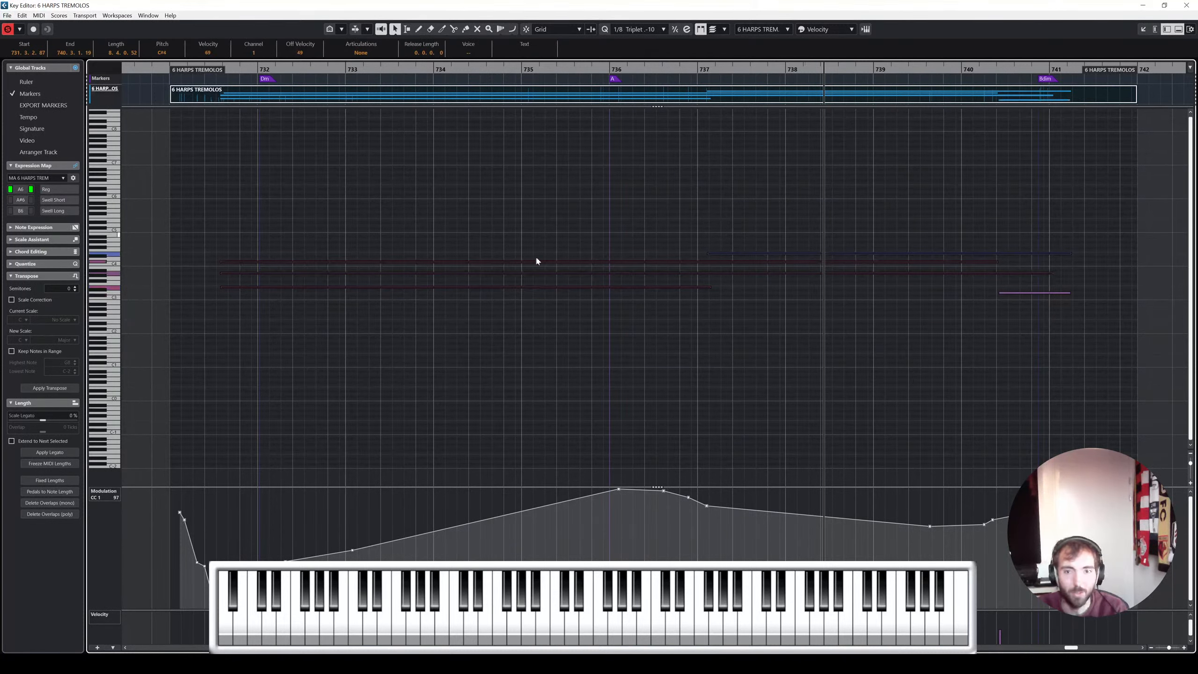
pyautogui.click(978, 317)
pyautogui.click(471, 327)
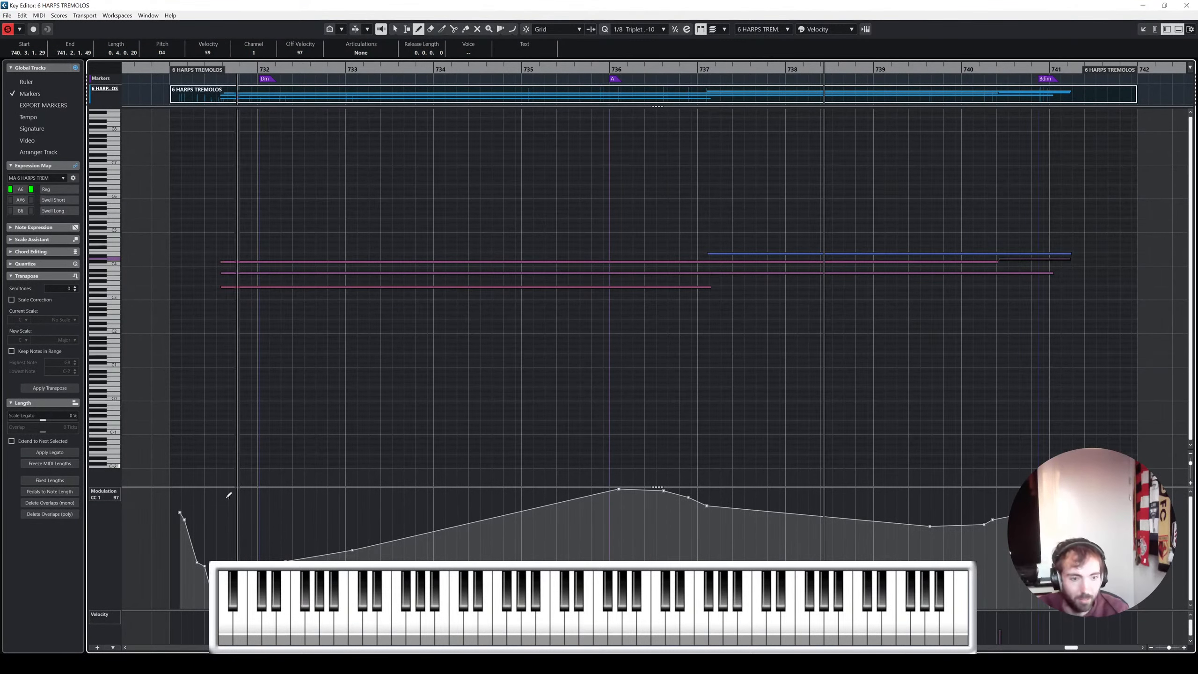
pyautogui.moveTo(221, 509)
pyautogui.mouseDown()
pyautogui.moveTo(548, 508)
pyautogui.moveTo(612, 494)
pyautogui.mouseUp()
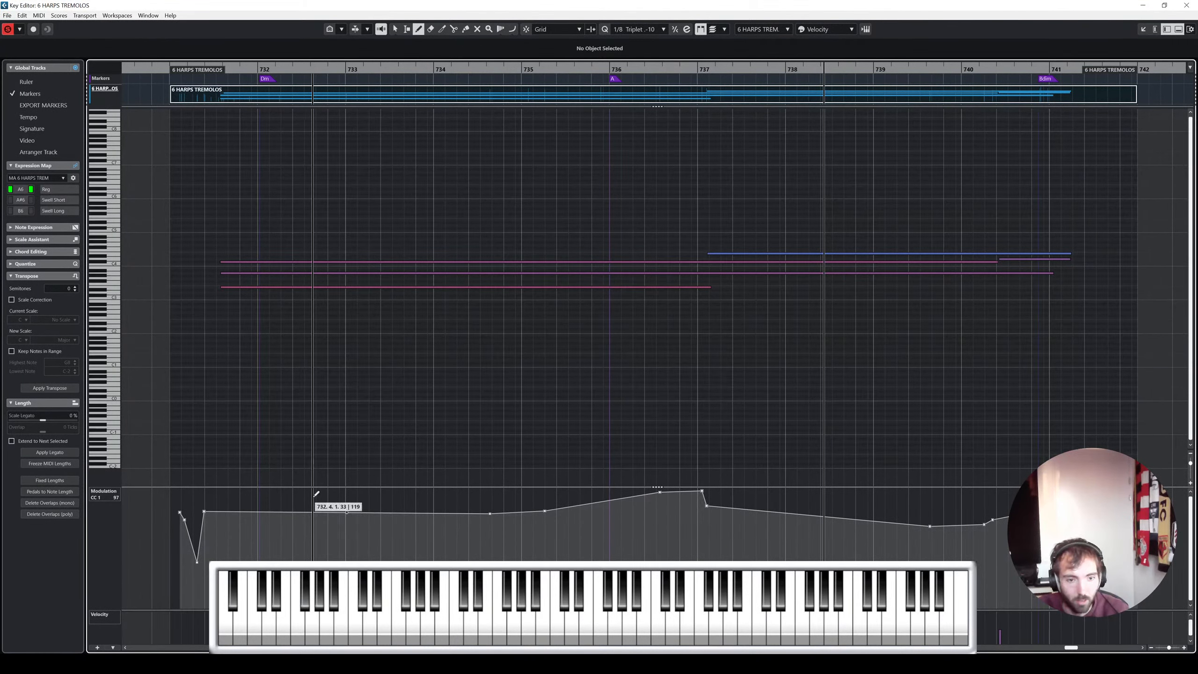
pyautogui.press('1')
pyautogui.hotkey('ctrl', 'z')
# Raise the modulation curve of the harp tremolos between bars 731 and 733, up to a maximum of 127
pyautogui.moveTo(354, 560); pyautogui.dragTo(259, 491)
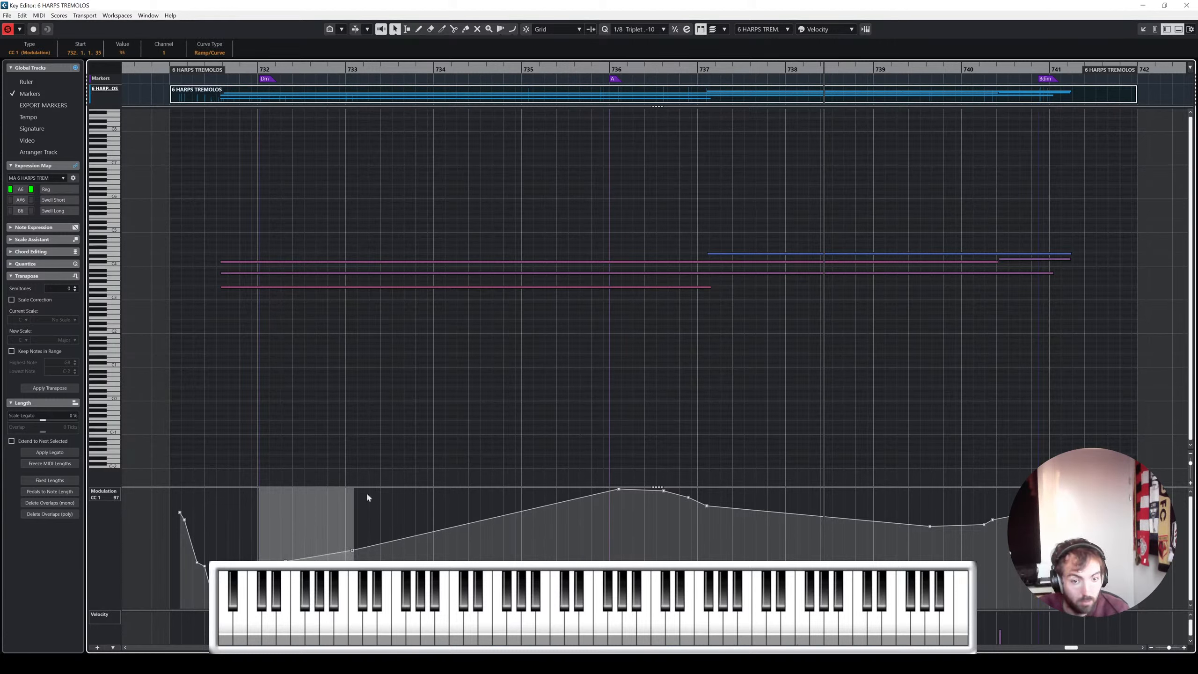
pyautogui.press('Delete')
pyautogui.moveTo(523, 502); pyautogui.dragTo(177, 566)
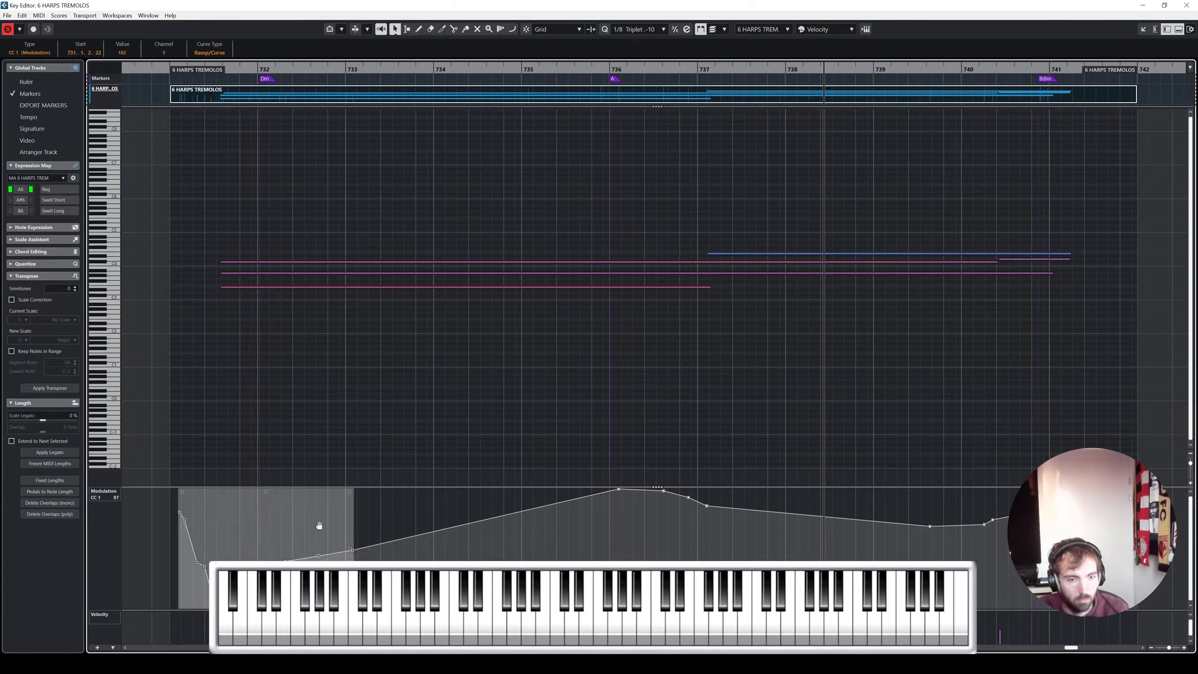
pyautogui.moveTo(322, 484); pyautogui.dragTo(320, 457)
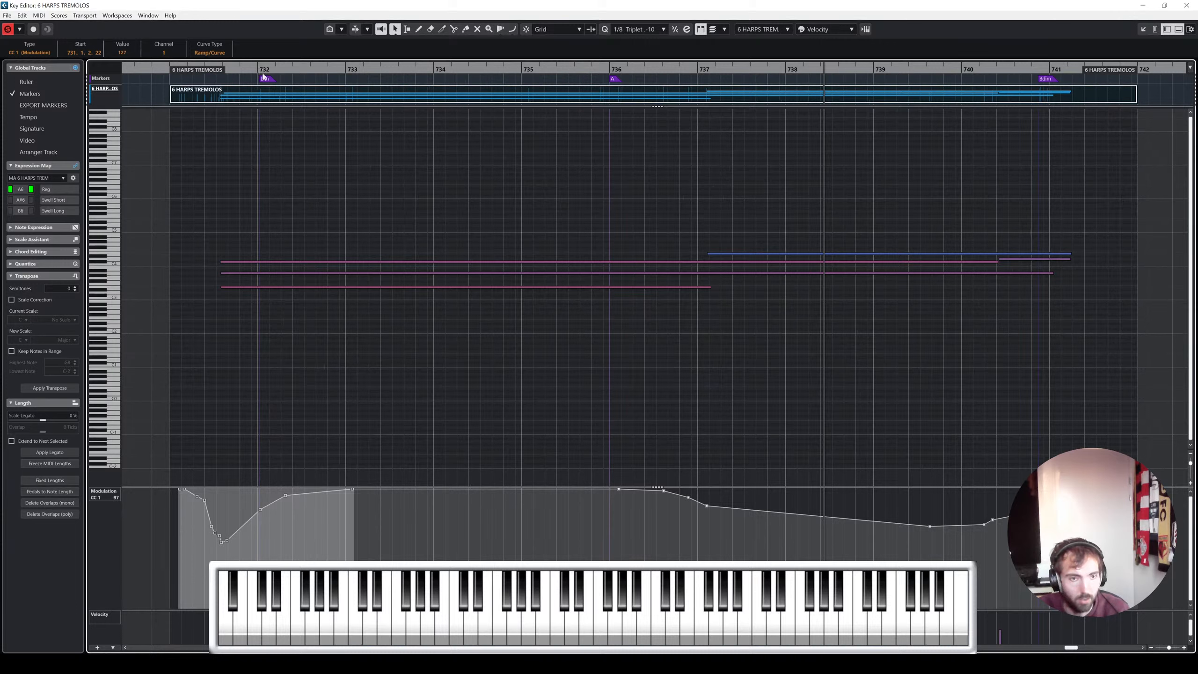
# Play the harp tremolos, swap the Velocity lane for Expression (CC 11) and enlarge the controller lanes
pyautogui.press('space')
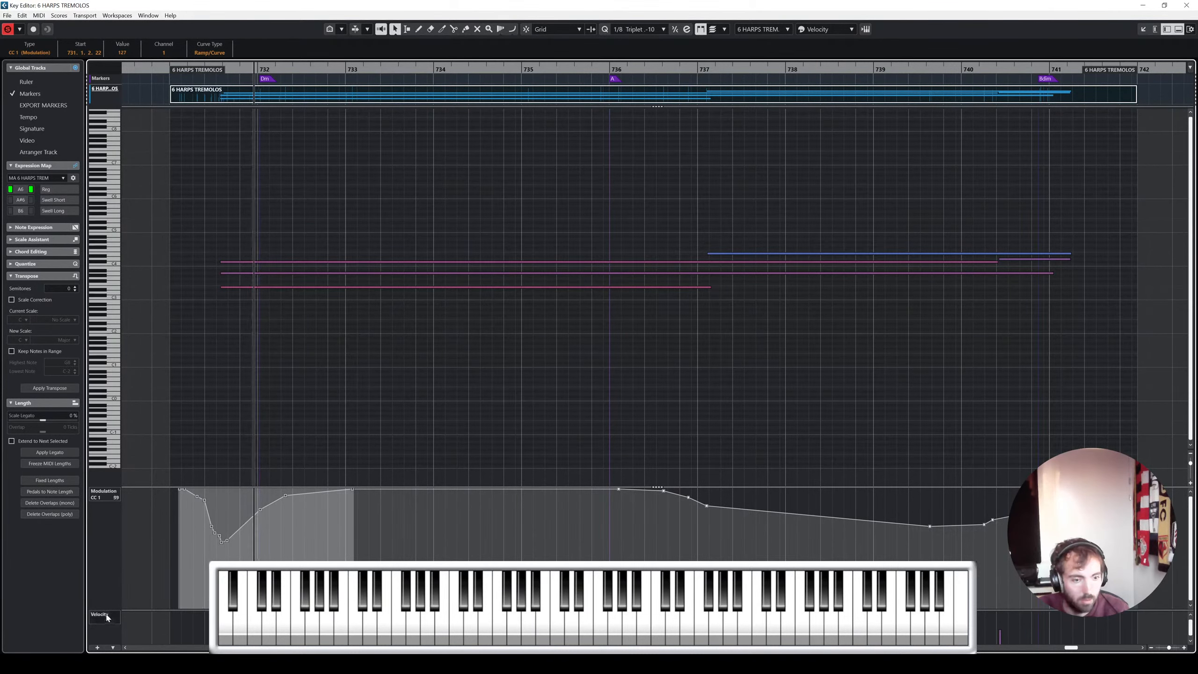
pyautogui.click(107, 615)
pyautogui.click(132, 490)
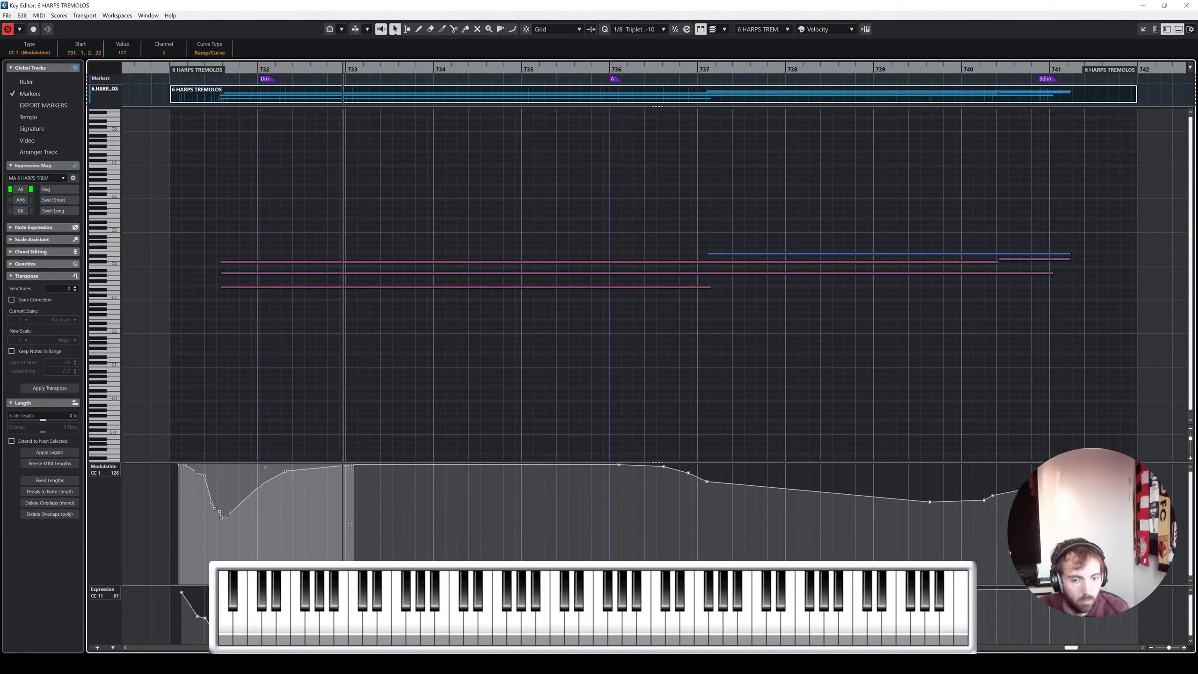
pyautogui.moveTo(328, 585); pyautogui.dragTo(329, 525)
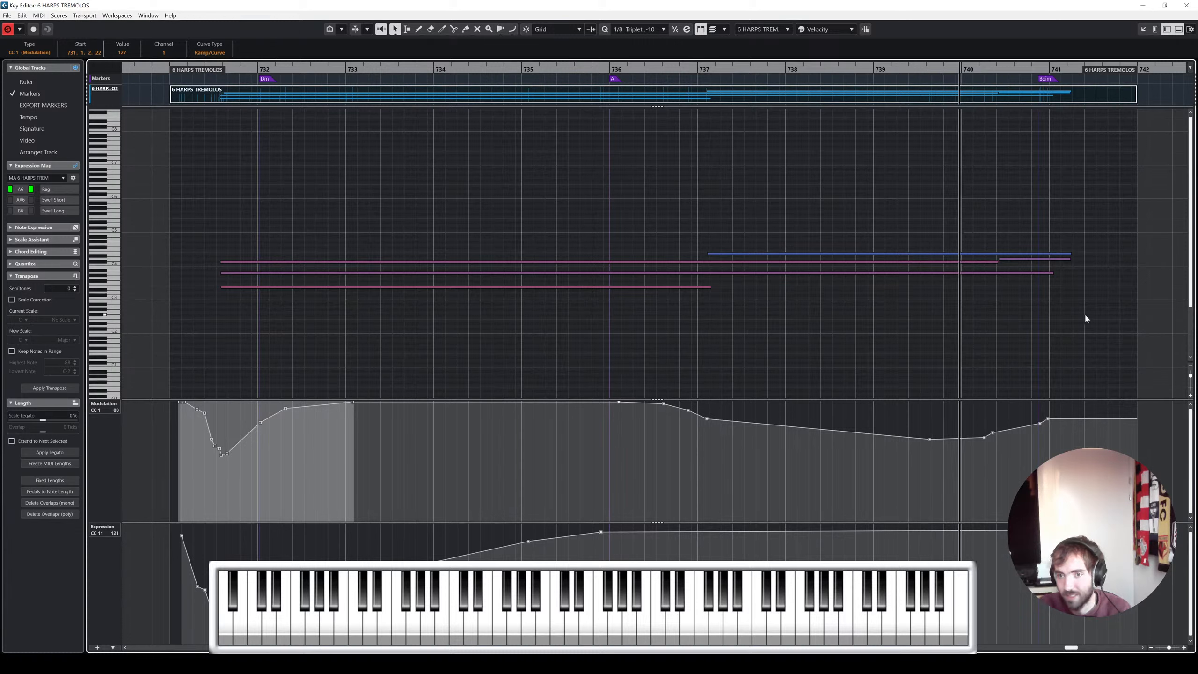
# Listen to the harp tremolos up to bar 741, checking the modulation curve, and close the editor
pyautogui.rightClick(1059, 342)
pyautogui.click(995, 348)
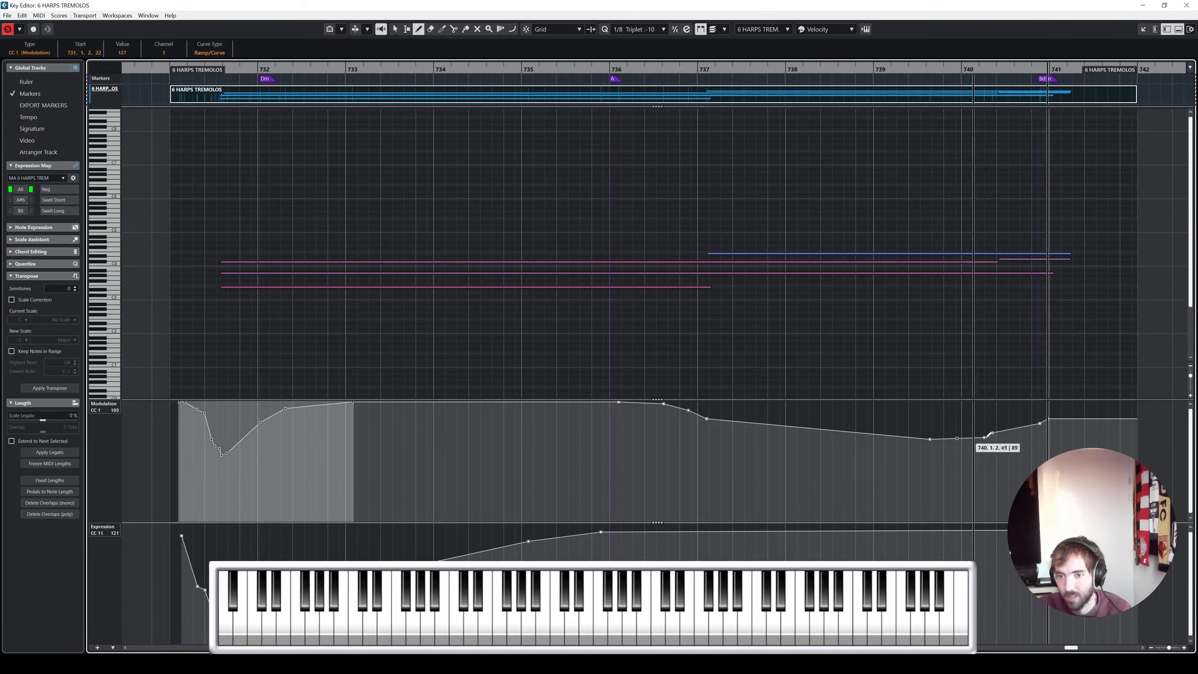
pyautogui.press('1')
pyautogui.click(1075, 360)
pyautogui.press('space')
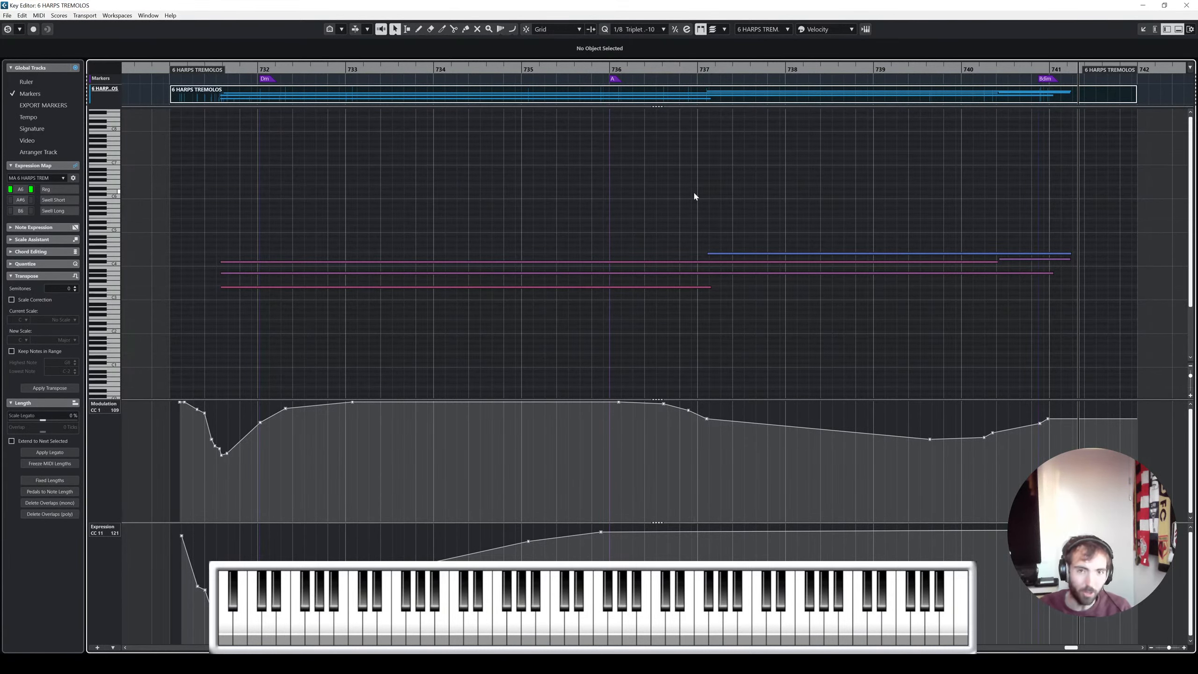
pyautogui.click(1187, 5)
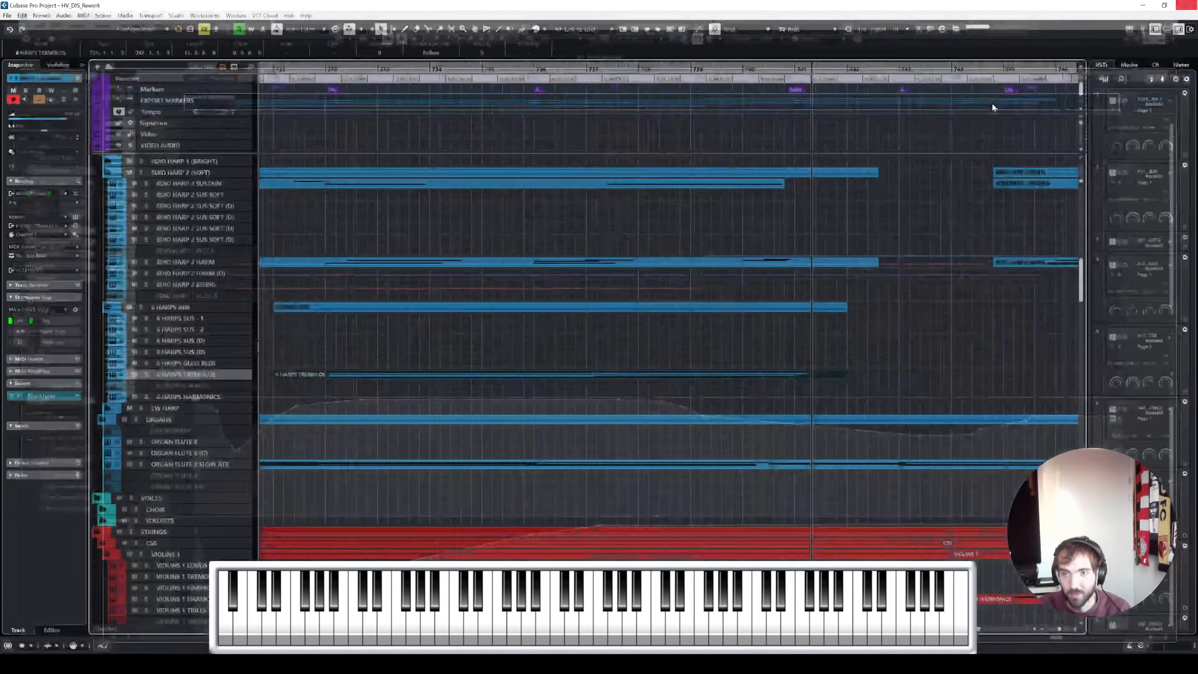
# Play the cue and examine how the 6 HARPS TREMOLOS part fits with the Una Corda and 8DIO HARP 2 parts between bars 727 and 745
pyautogui.scroll(-3, 774, 298)
pyautogui.hscroll(-3, 745, 267)
pyautogui.scroll(4, 723, 228)
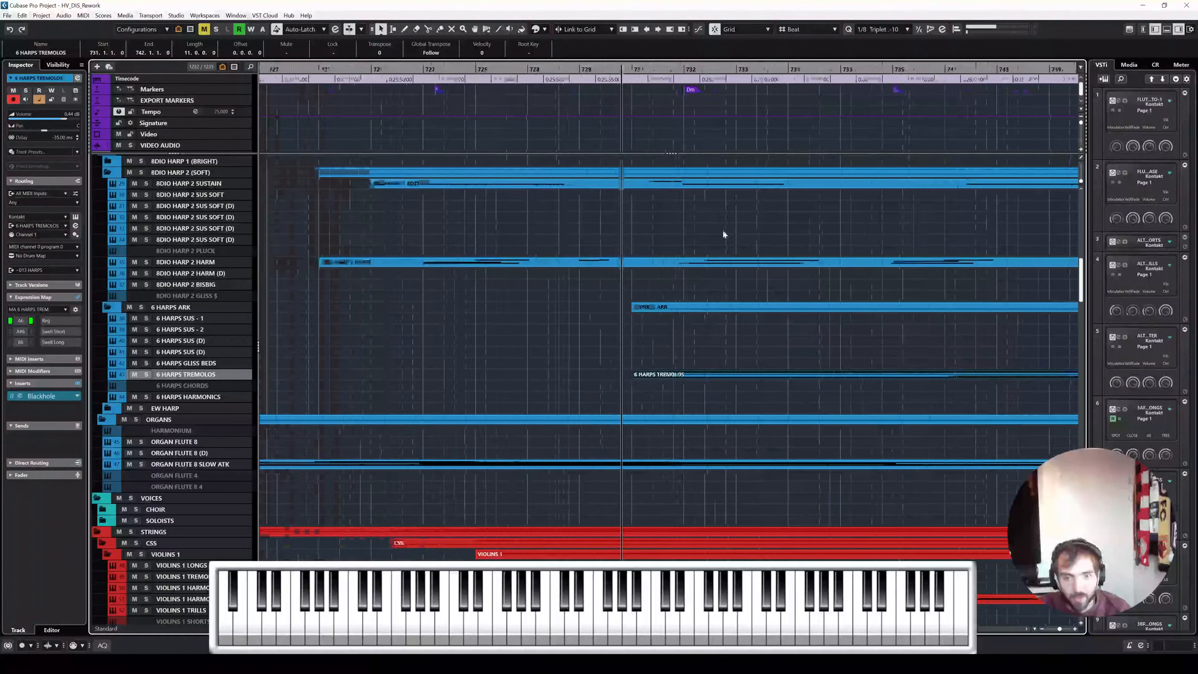
pyautogui.hscroll(2, 691, 315)
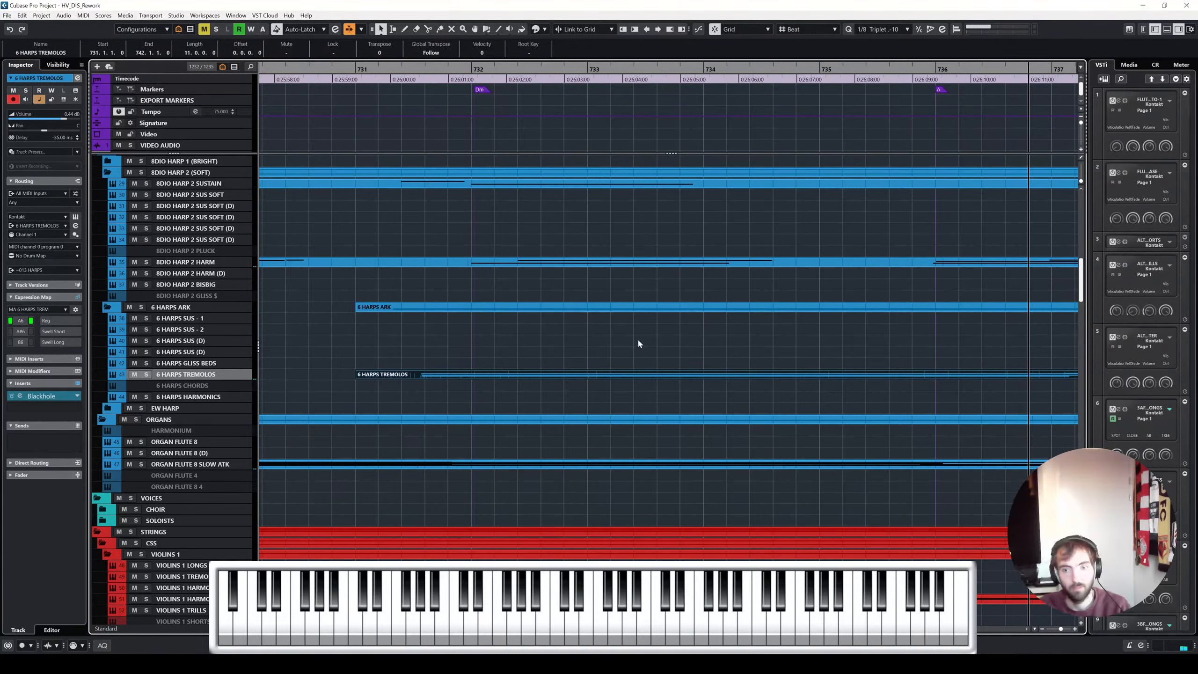
pyautogui.keyDown('ctrl'); pyautogui.scroll(-2, 682, 342); pyautogui.keyUp('ctrl')
pyautogui.scroll(-2, 682, 342)
pyautogui.scroll(4, 461, 378)
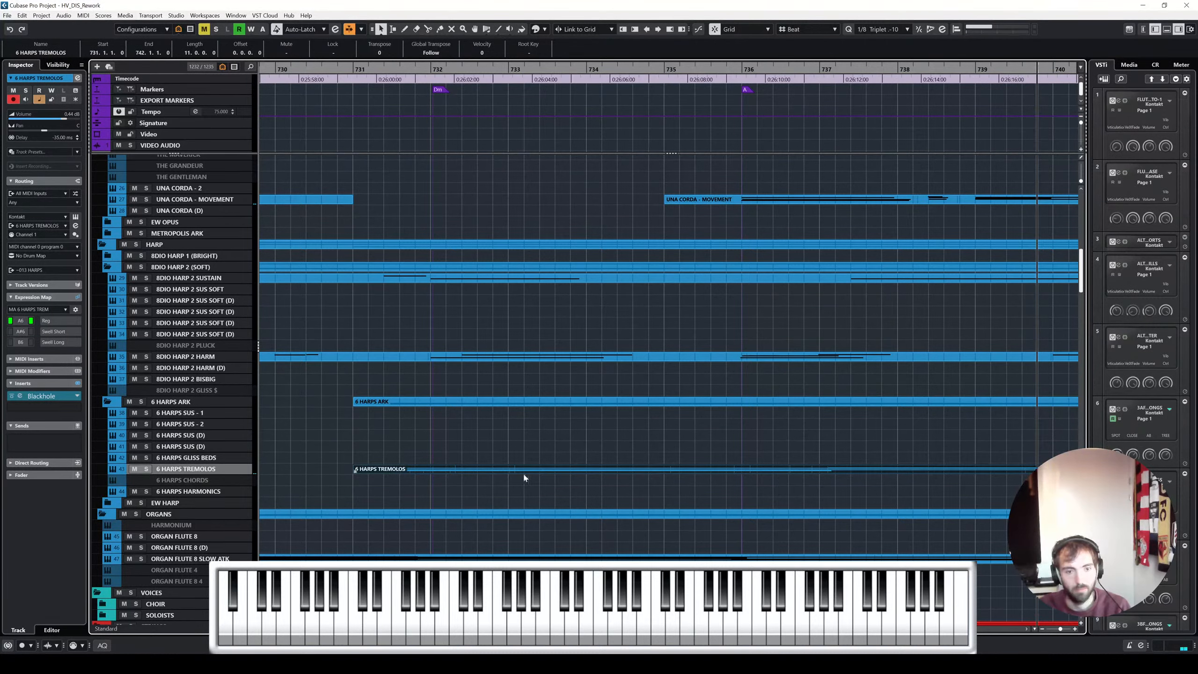
pyautogui.keyDown('ctrl'); pyautogui.scroll(-2, 529, 474); pyautogui.keyUp('ctrl')
pyautogui.scroll(2, 613, 496)
pyautogui.scroll(-2, 656, 507)
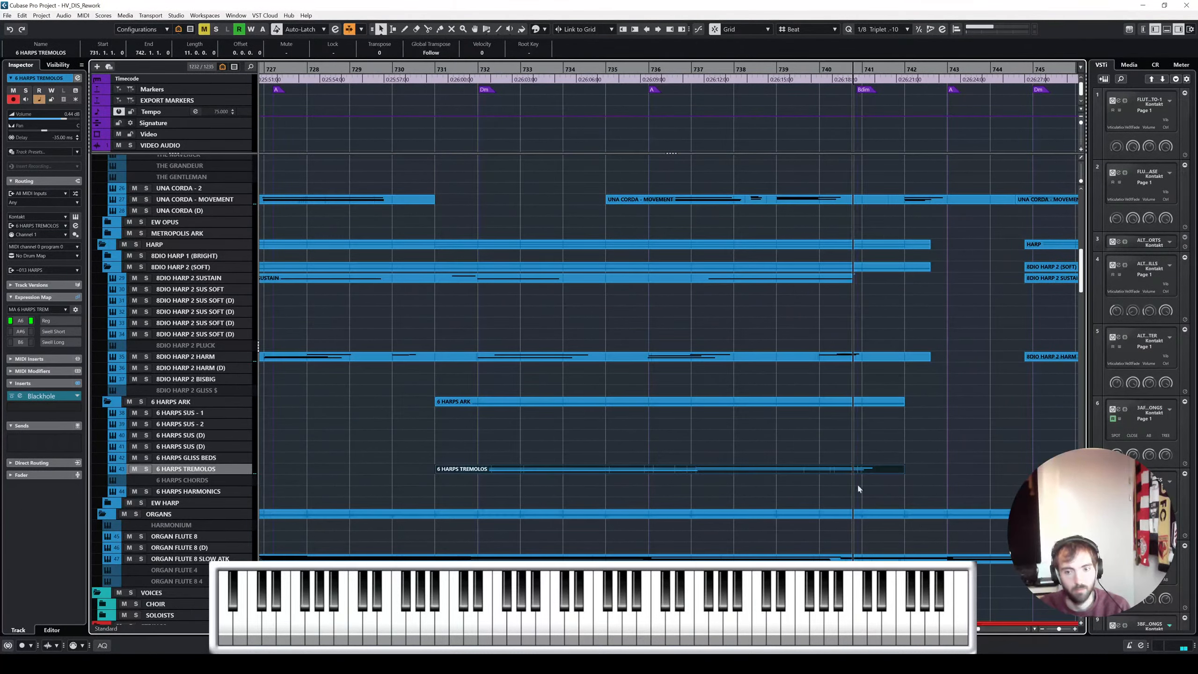
# Reopen the 6 HARPS TREMOLOS part, lower its short note in bar 740 to B3 and extend the A3 note to about 741.2
pyautogui.doubleClick(870, 469)
pyautogui.click(986, 258)
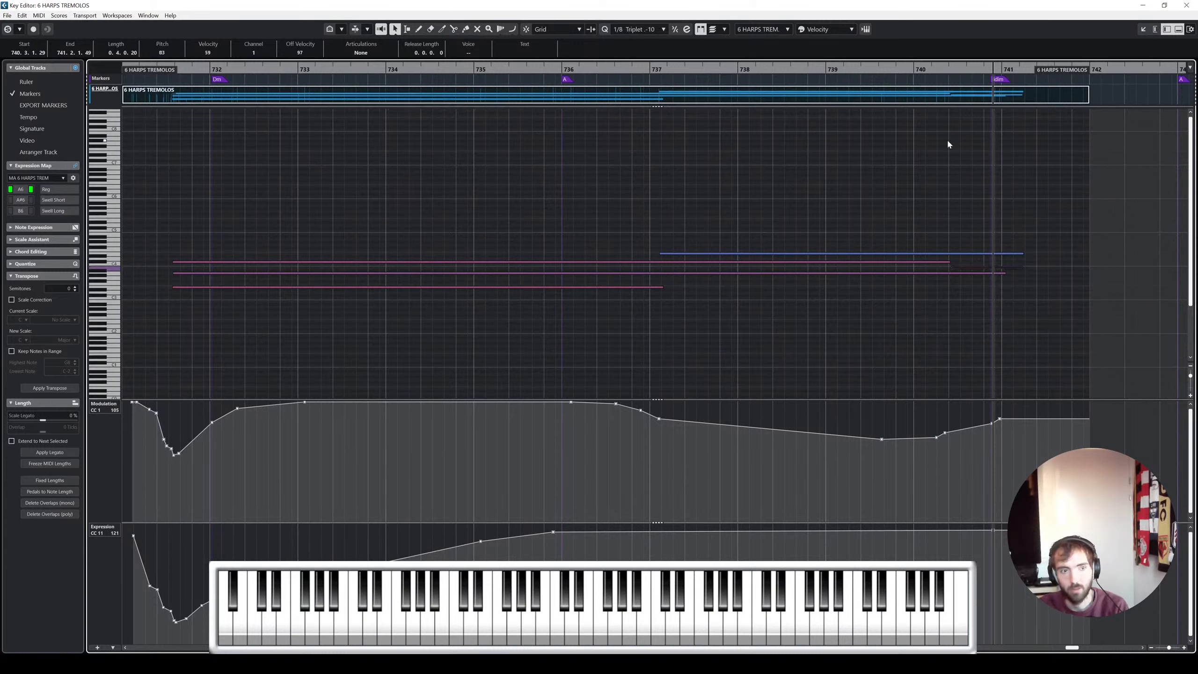
pyautogui.click(875, 70)
pyautogui.press('space')
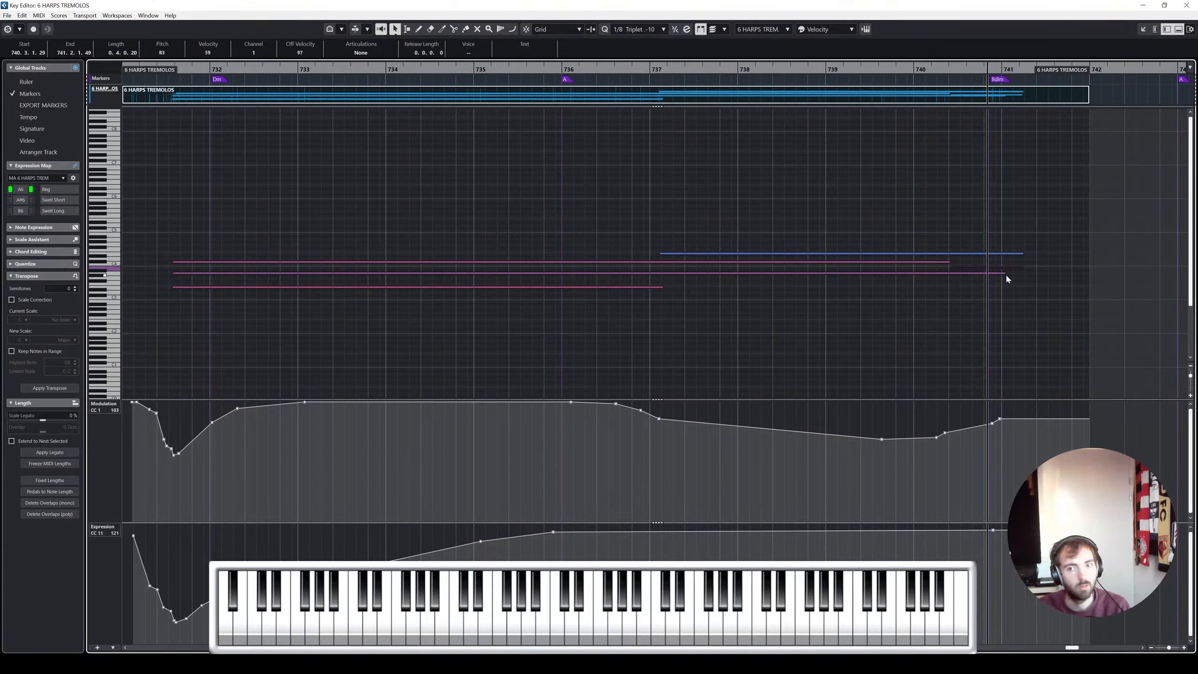
pyautogui.moveTo(1004, 273); pyautogui.dragTo(1024, 275)
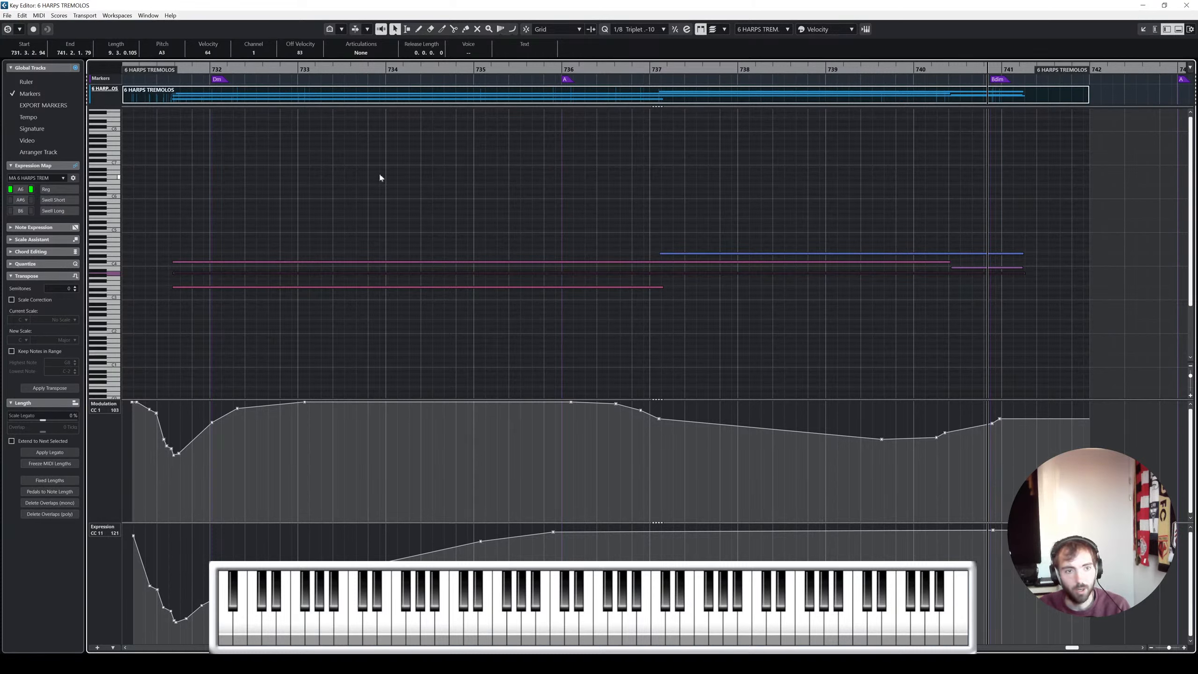
# Solo and play the harp tremolos, redraw the modulation from 731.3 to about 732.2 as a gentle rise starting near 113, and close the editor
pyautogui.click(165, 69)
pyautogui.press('s')
pyautogui.press('space')
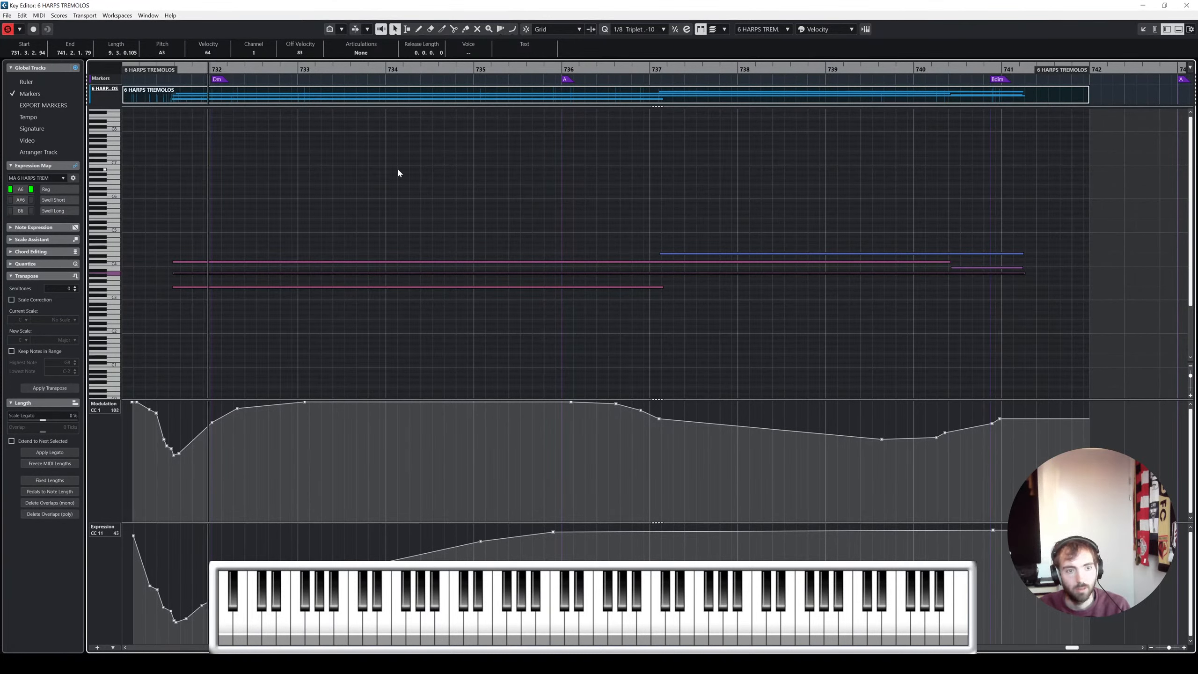
pyautogui.rightClick(208, 358)
pyautogui.click(234, 361)
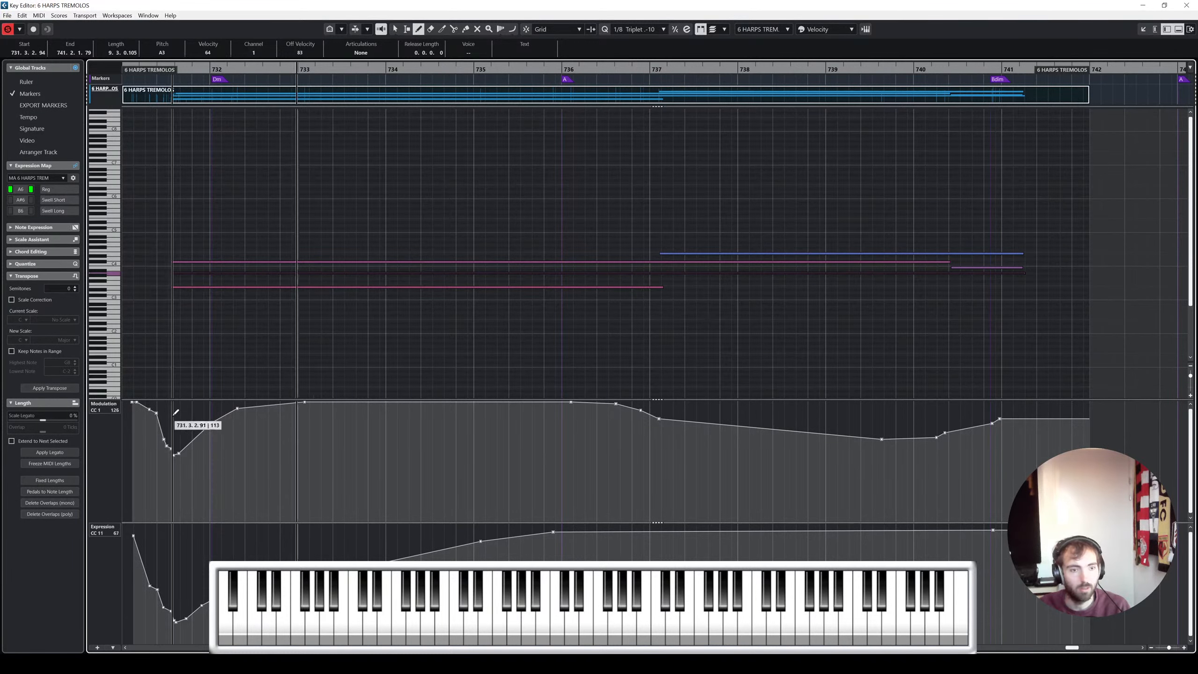
pyautogui.moveTo(172, 414); pyautogui.dragTo(233, 408)
pyautogui.press('1')
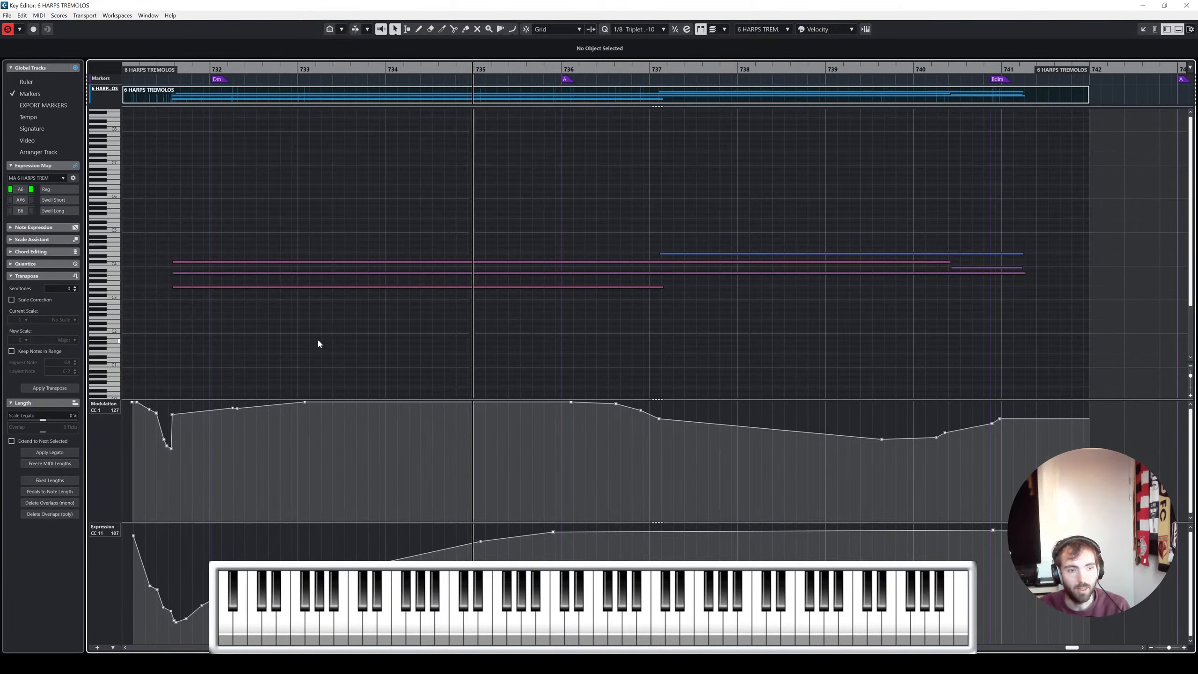
pyautogui.moveTo(318, 338)
pyautogui.mouseDown()
pyautogui.moveTo(504, 325)
pyautogui.moveTo(547, 261)
pyautogui.mouseUp()
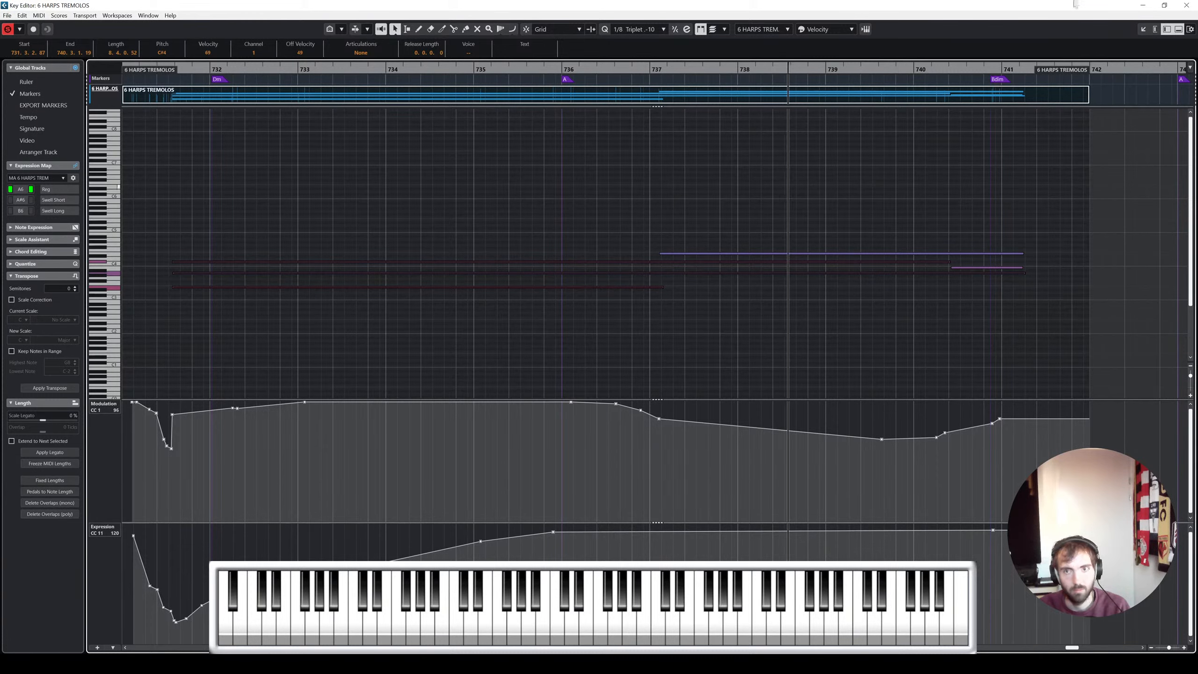
pyautogui.click(1187, 5)
# Raise the Blackhole mix on the 6 HARPS TREMOLOS track to 53 and lower the track volume to about -3.75 dB
pyautogui.press('s')
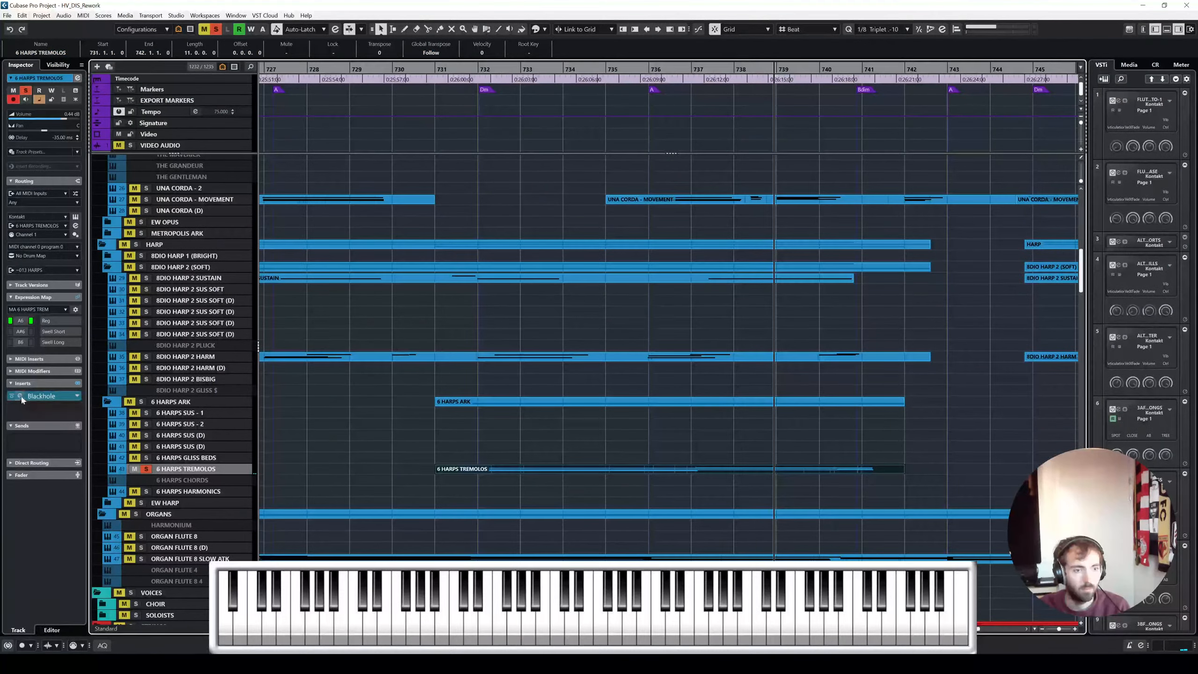
pyautogui.click(20, 397)
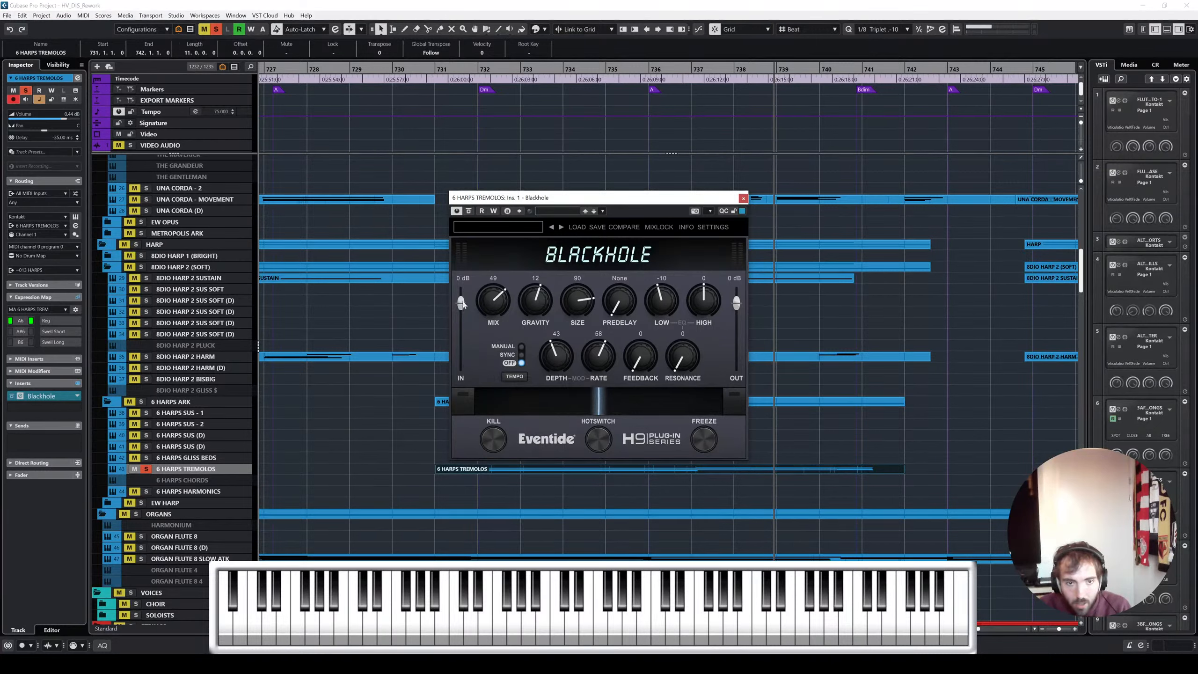
pyautogui.moveTo(497, 296); pyautogui.dragTo(498, 292)
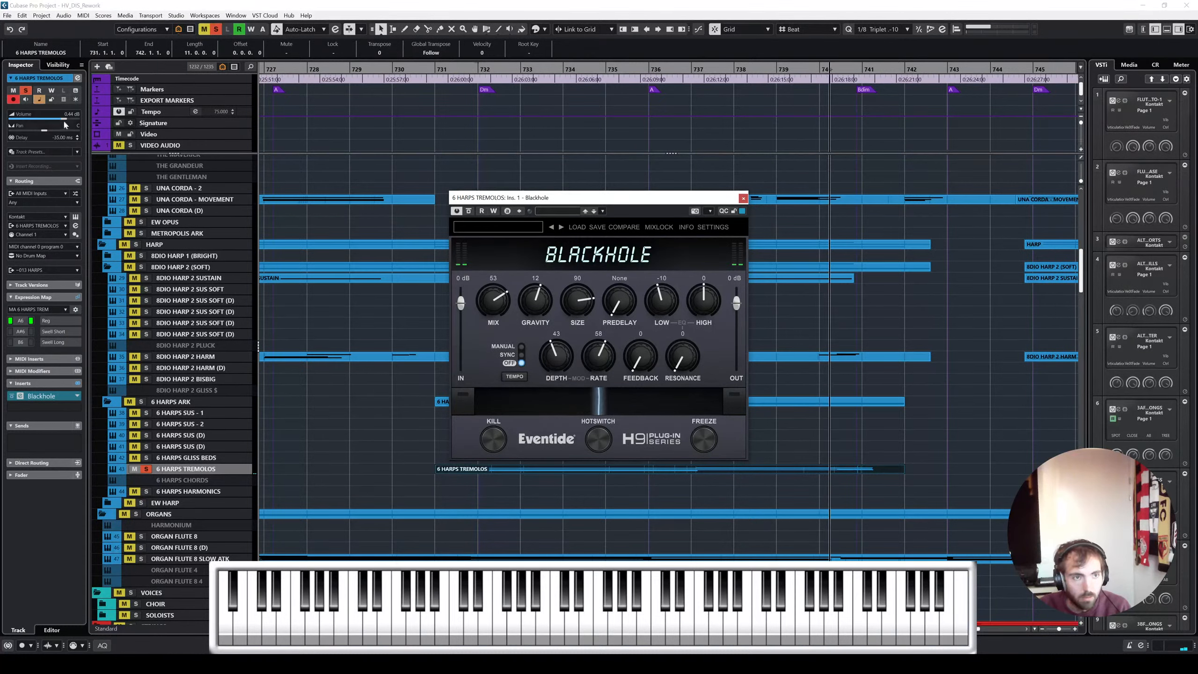
pyautogui.moveTo(63, 119); pyautogui.dragTo(54, 122)
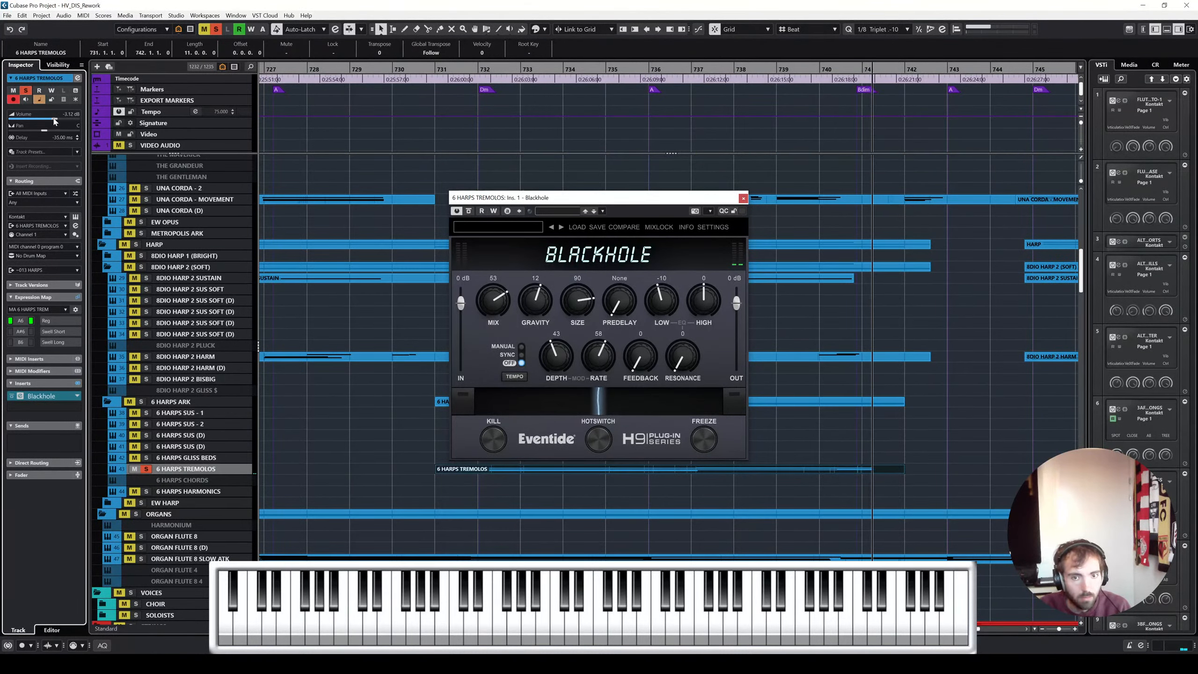
pyautogui.click(743, 198)
# Reopen the 6 HARPS TREMOLOS part and listen to it from bar 731 with the redrawn modulation
pyautogui.doubleClick(730, 468)
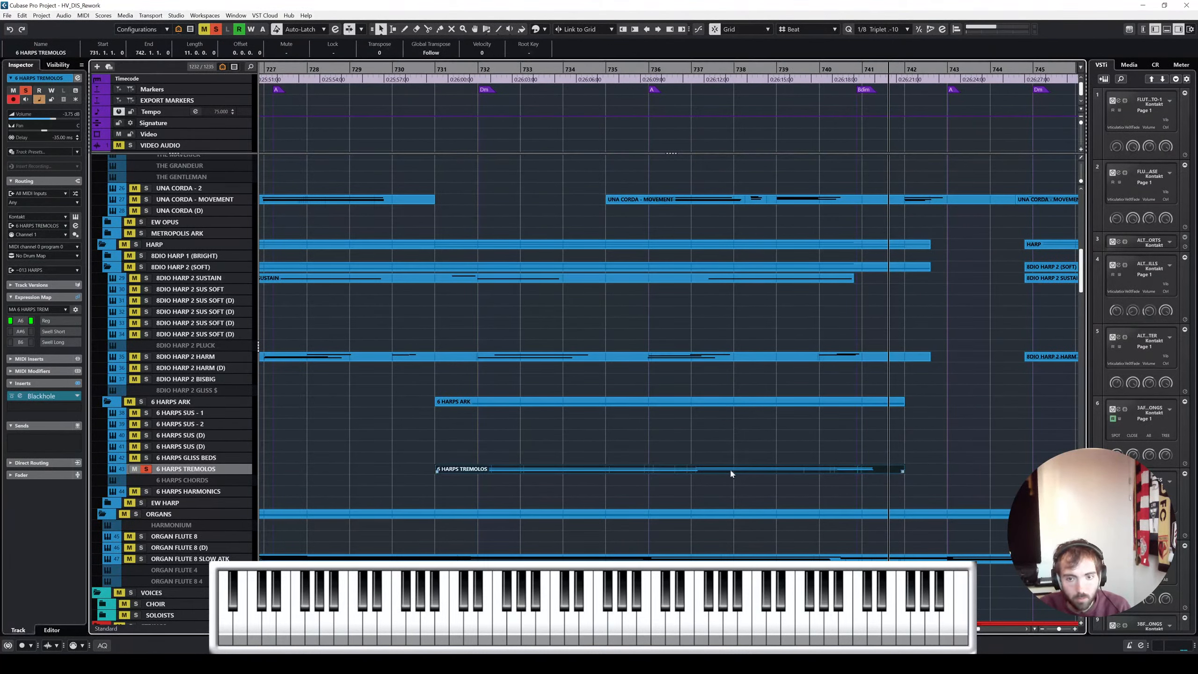
pyautogui.moveTo(522, 336); pyautogui.dragTo(784, 219)
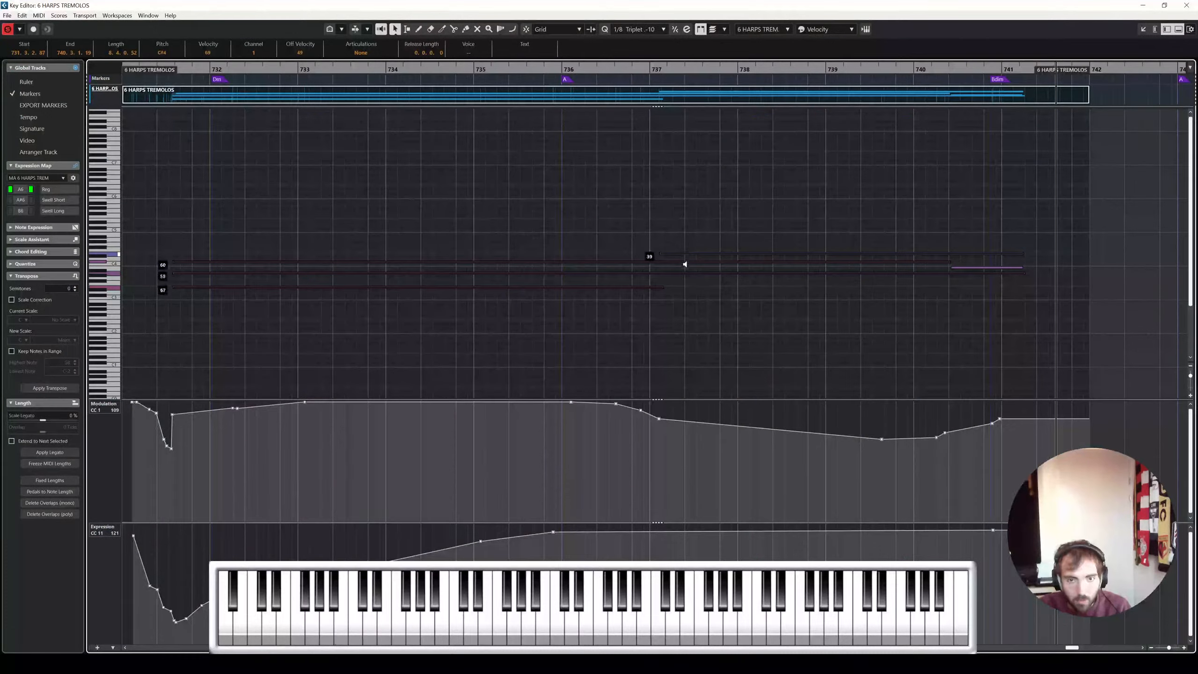
pyautogui.click(174, 68)
pyautogui.press('space')
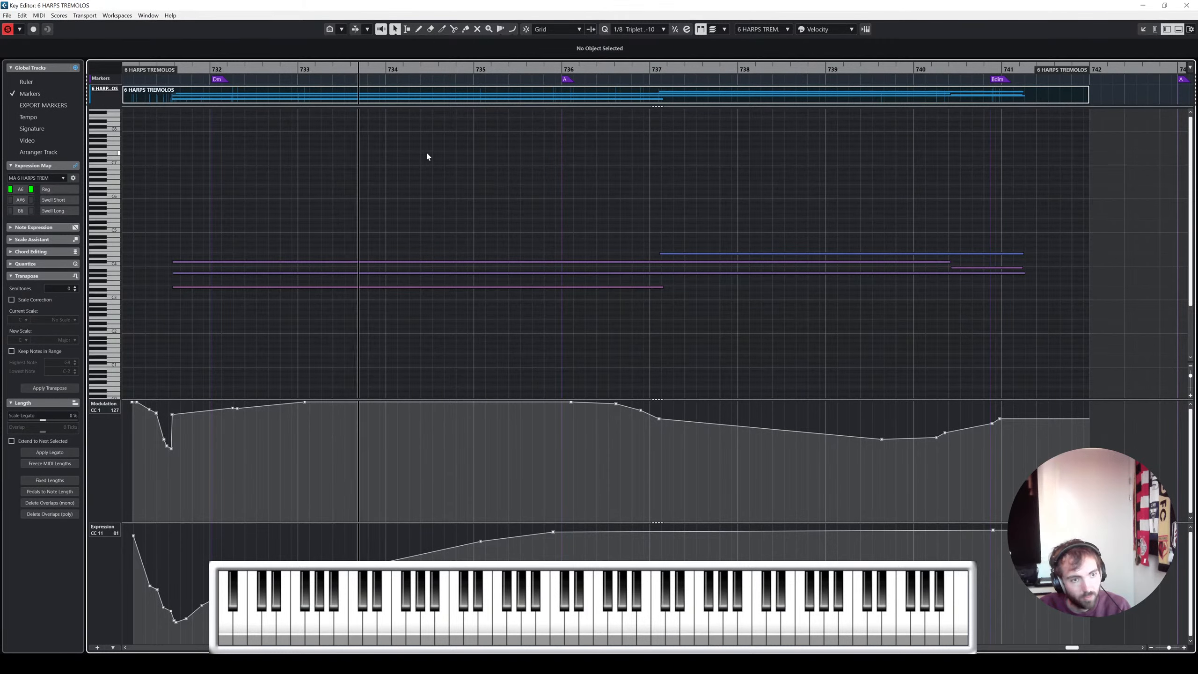
pyautogui.click(1187, 5)
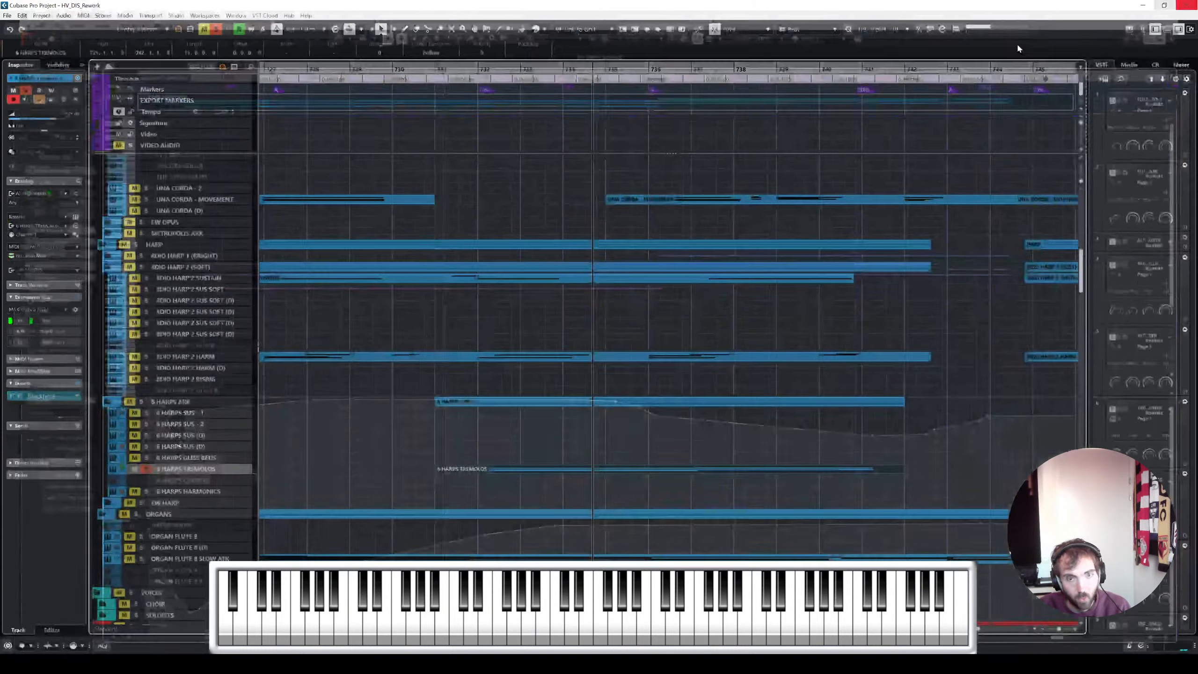
# Insert EchoBoy before Blackhole on the 6 HARPS TREMOLOS track and load the AM Woodwind Trick user preset
pyautogui.click(60, 405)
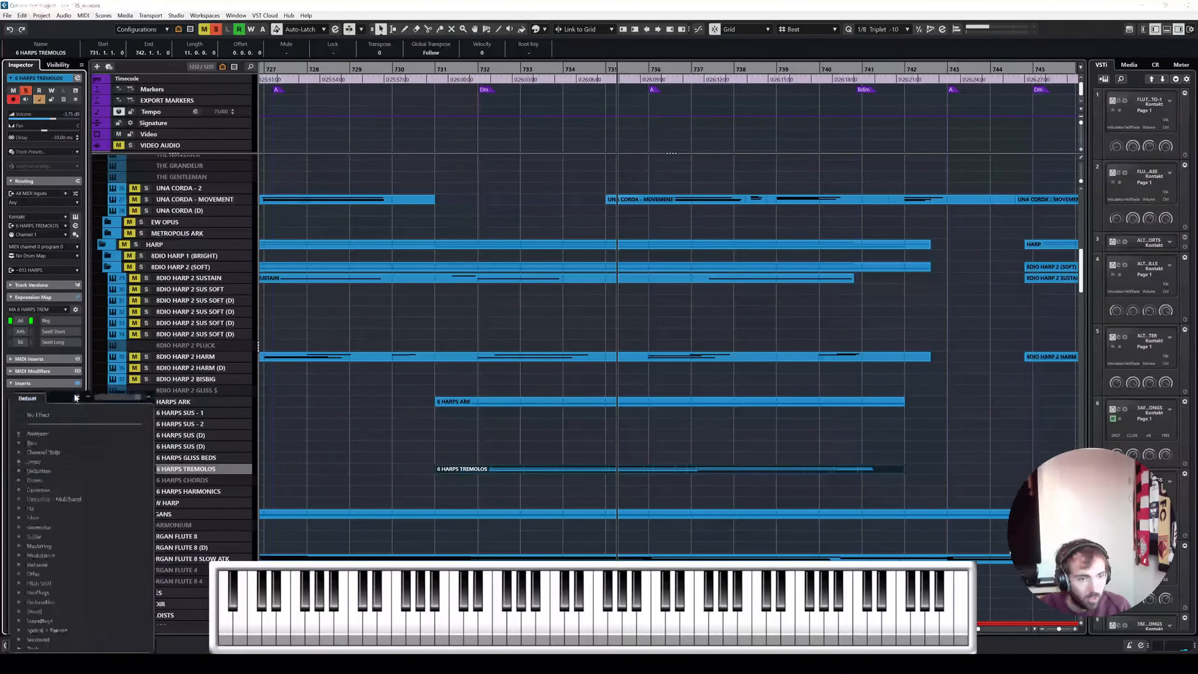
pyautogui.write('ecyh')
pyautogui.click(46, 434)
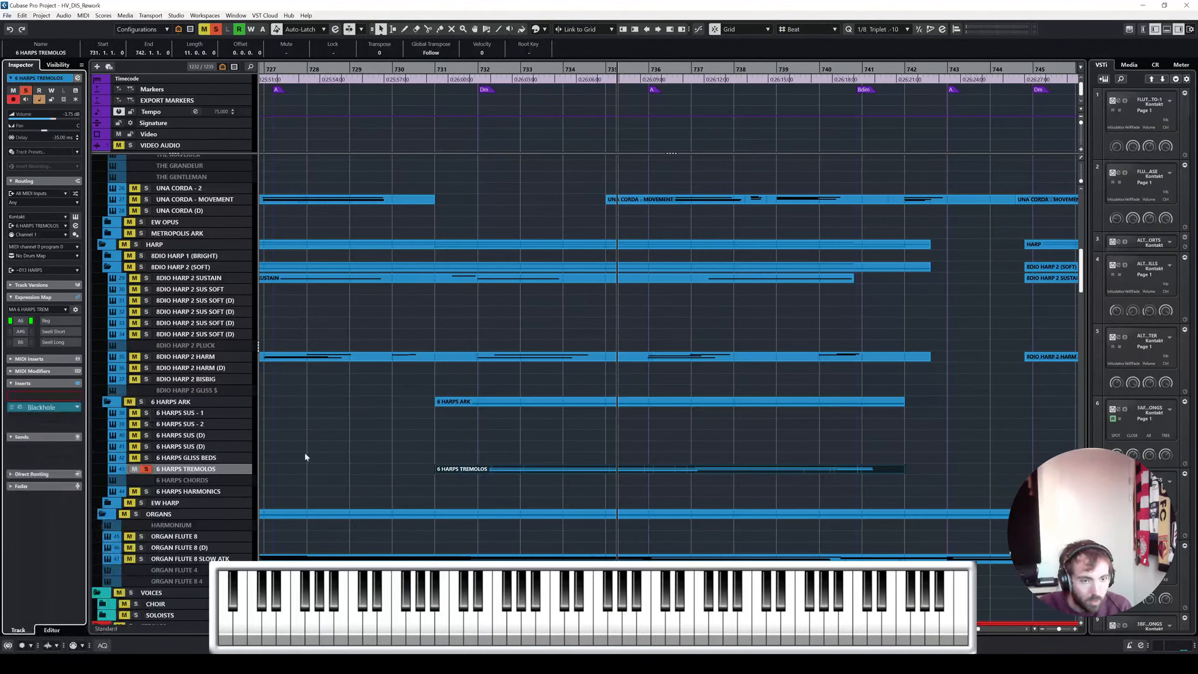
pyautogui.click(503, 241)
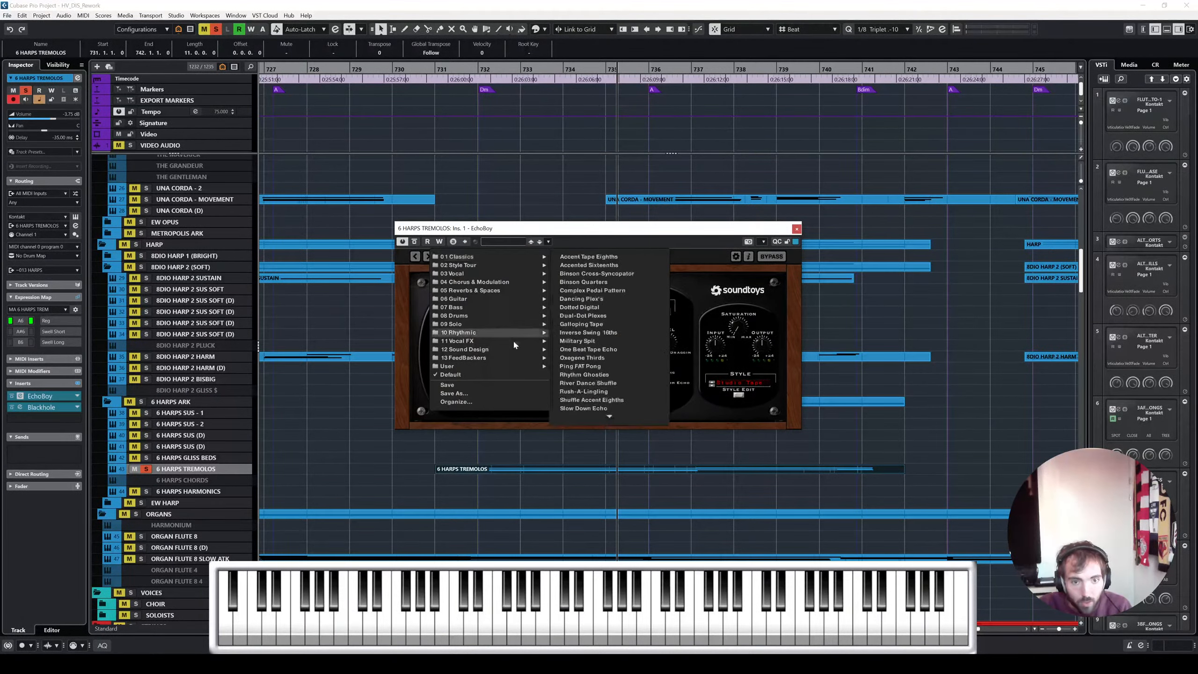
pyautogui.moveTo(512, 358)
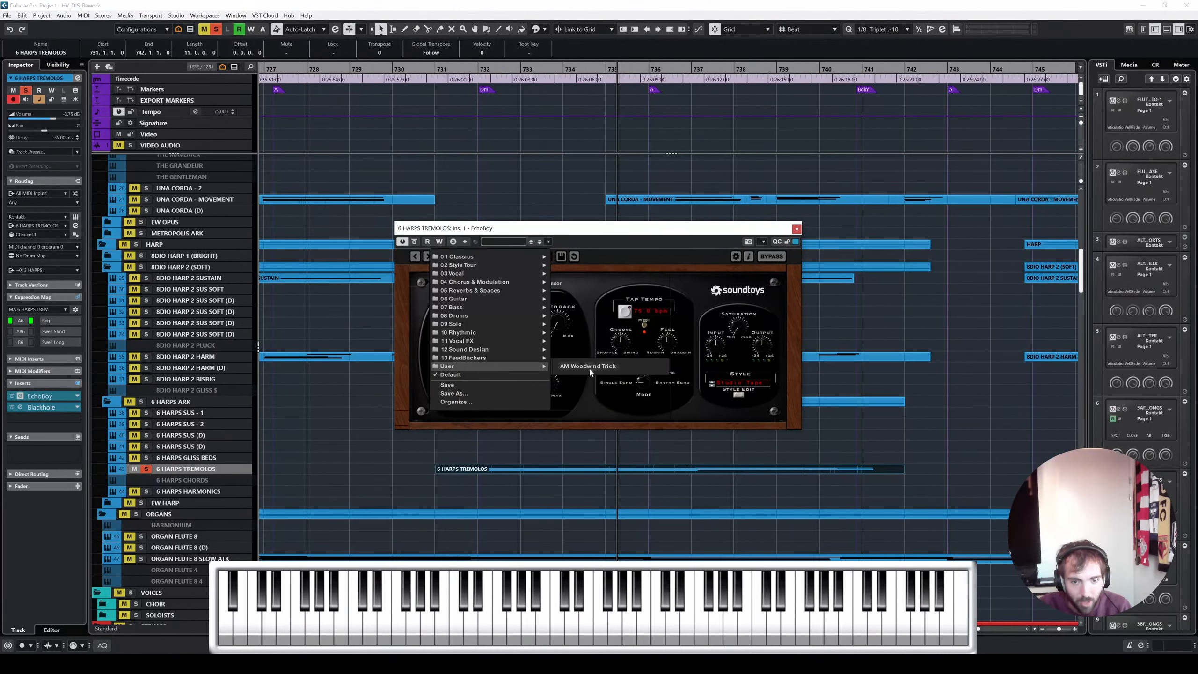
pyautogui.click(585, 366)
pyautogui.moveTo(626, 229); pyautogui.dragTo(585, 330)
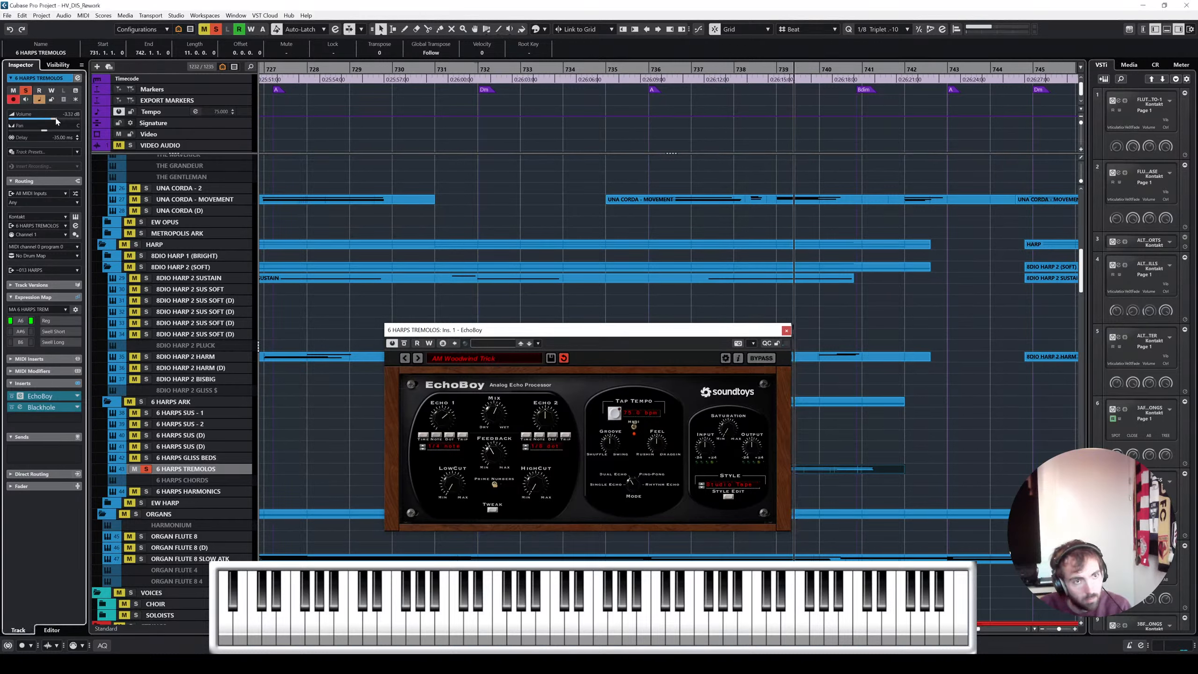
# Replay the tremolos through EchoBoy from bar 731 and raise the track volume to about 2.43 dB
pyautogui.moveTo(557, 69); pyautogui.dragTo(435, 69)
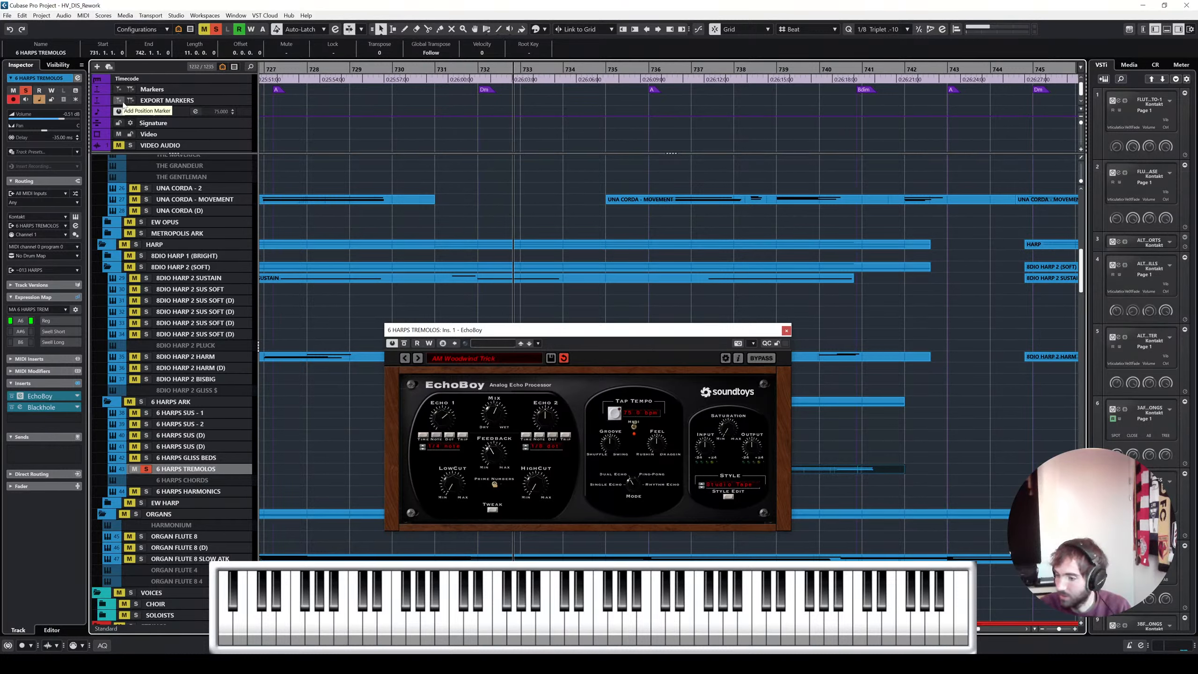
pyautogui.click(66, 121)
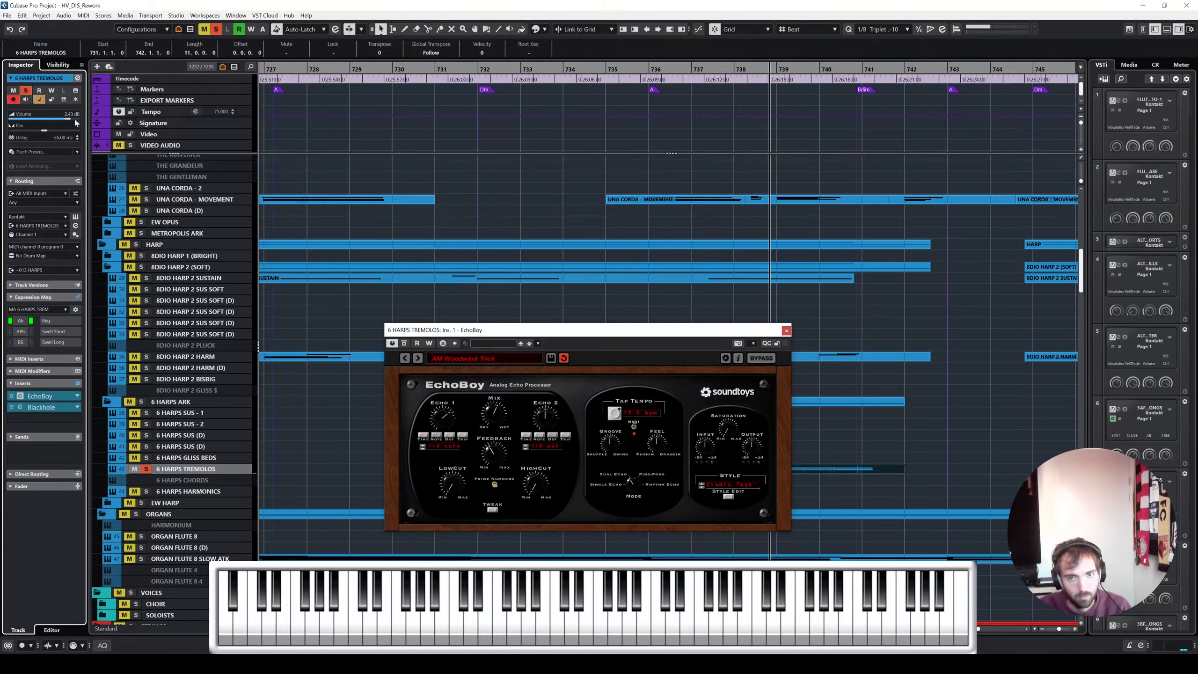
pyautogui.click(786, 333)
# Extend the 6 HARPS TREMOLOS part past bar 744 and lengthen its last sustained notes to about 742.4
pyautogui.click(956, 503)
pyautogui.moveTo(904, 473); pyautogui.dragTo(1009, 474)
pyautogui.doubleClick(946, 470)
pyautogui.moveTo(732, 338); pyautogui.dragTo(720, 271)
pyautogui.click(617, 213)
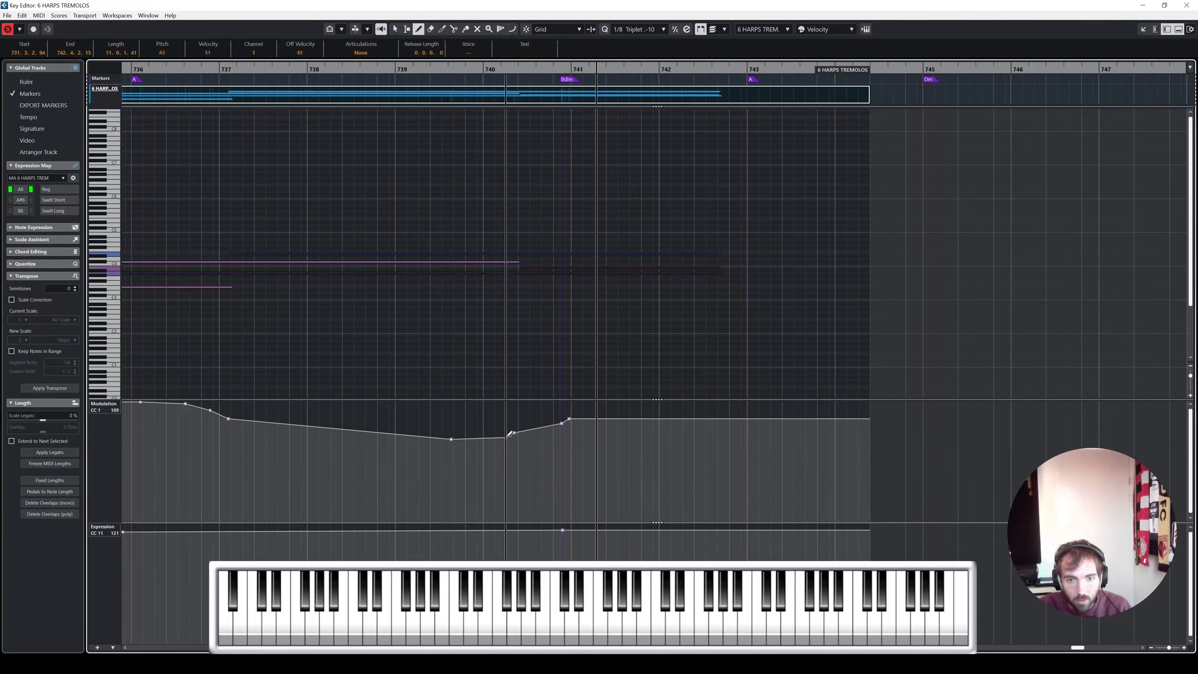
# Draw a falling modulation line from about bar 740 to the end of the lengthened notes
pyautogui.moveTo(507, 437); pyautogui.dragTo(735, 478)
pyautogui.press('1')
pyautogui.scroll(-3, 591, 302)
pyautogui.hscroll(-3, 590, 302)
pyautogui.scroll(2, 409, 235)
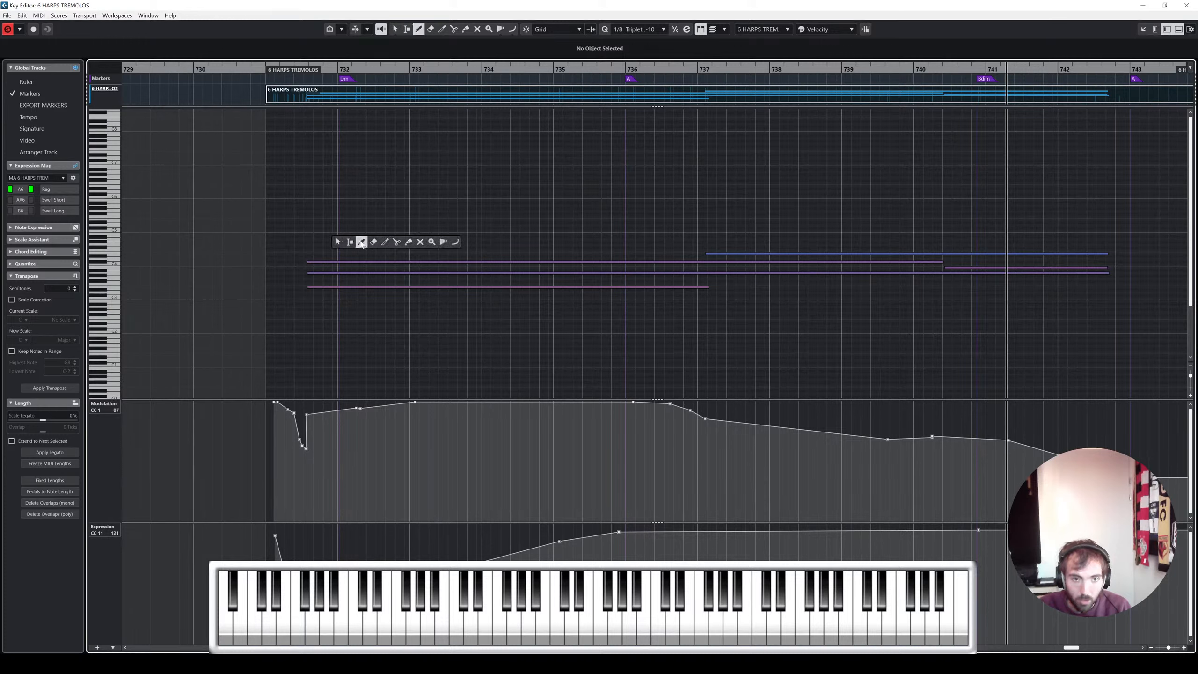
# Divide the long C#4 tremolo note just before bar 736 and raise its earlier portion by a semitone
pyautogui.press('1')
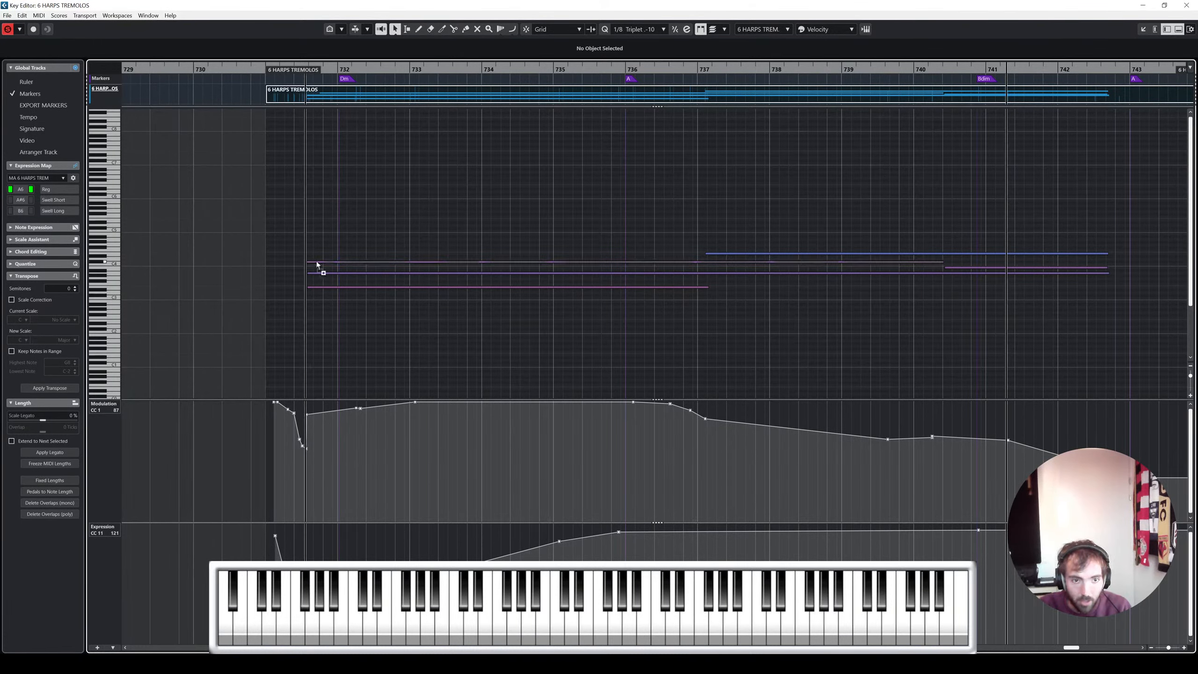
pyautogui.click(314, 261)
pyautogui.click(319, 268)
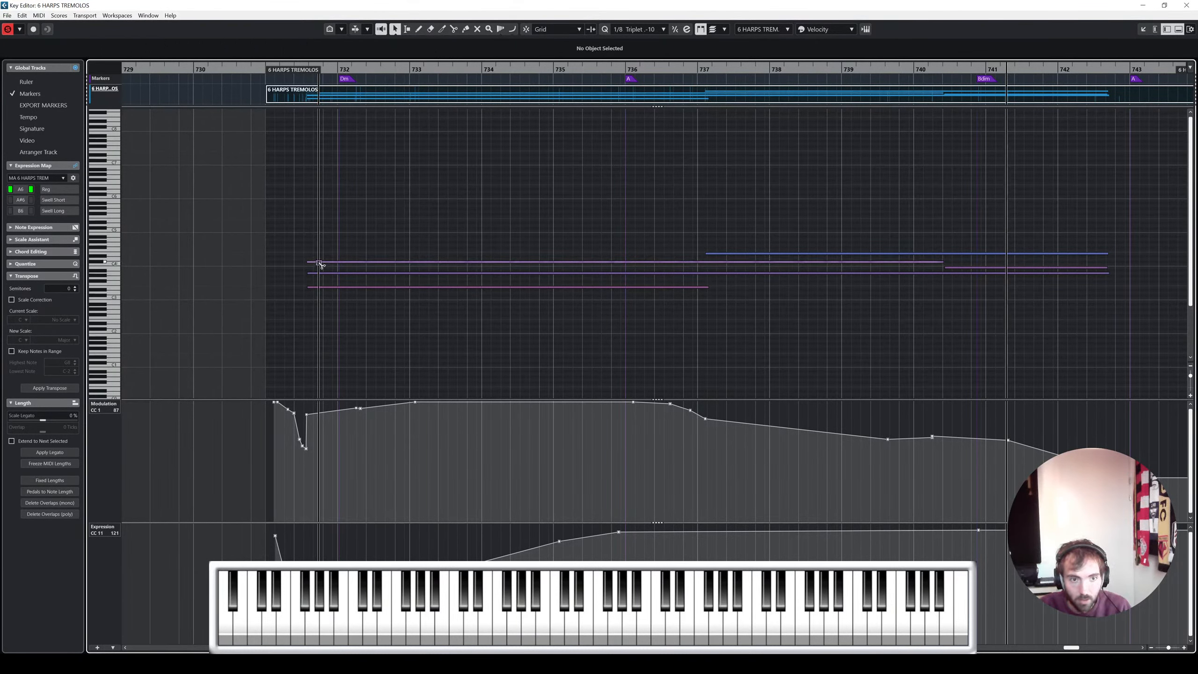
pyautogui.click(319, 261)
pyautogui.moveTo(944, 260); pyautogui.dragTo(626, 261)
pyautogui.moveTo(308, 263); pyautogui.dragTo(624, 263)
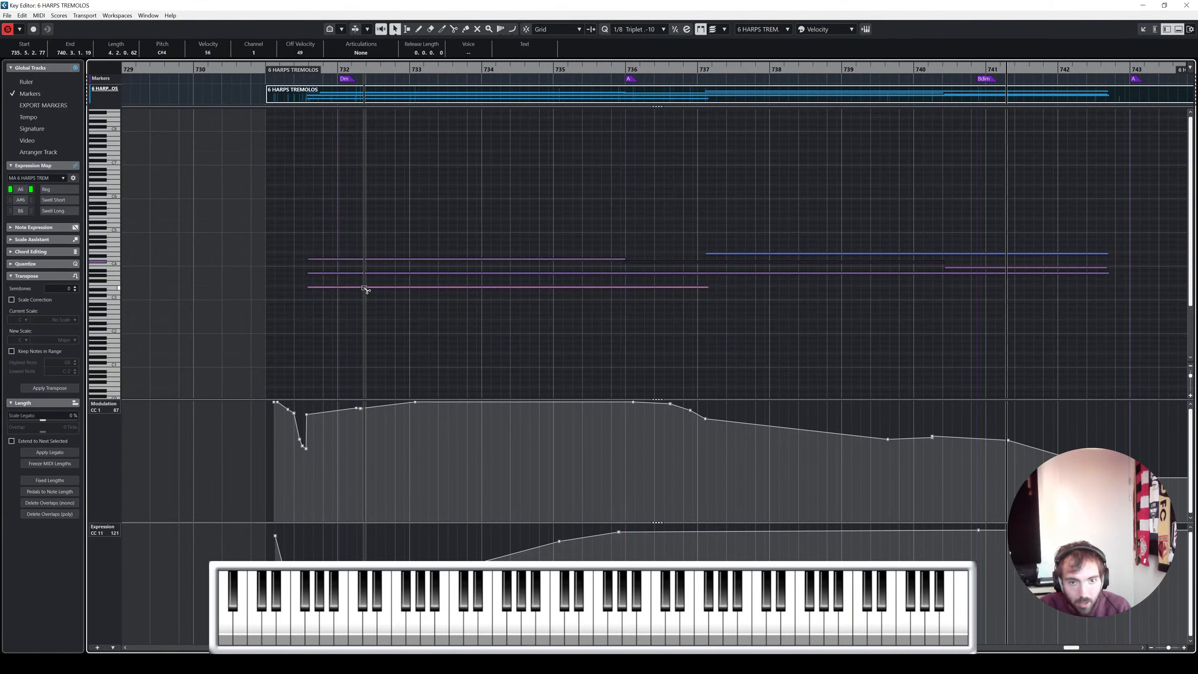
# Raise the low tremolo note between 731.3 and 737.1 to F3, undoing the trial deletions of its segments
pyautogui.moveTo(365, 287); pyautogui.dragTo(620, 275)
pyautogui.click(605, 290)
pyautogui.press('Delete')
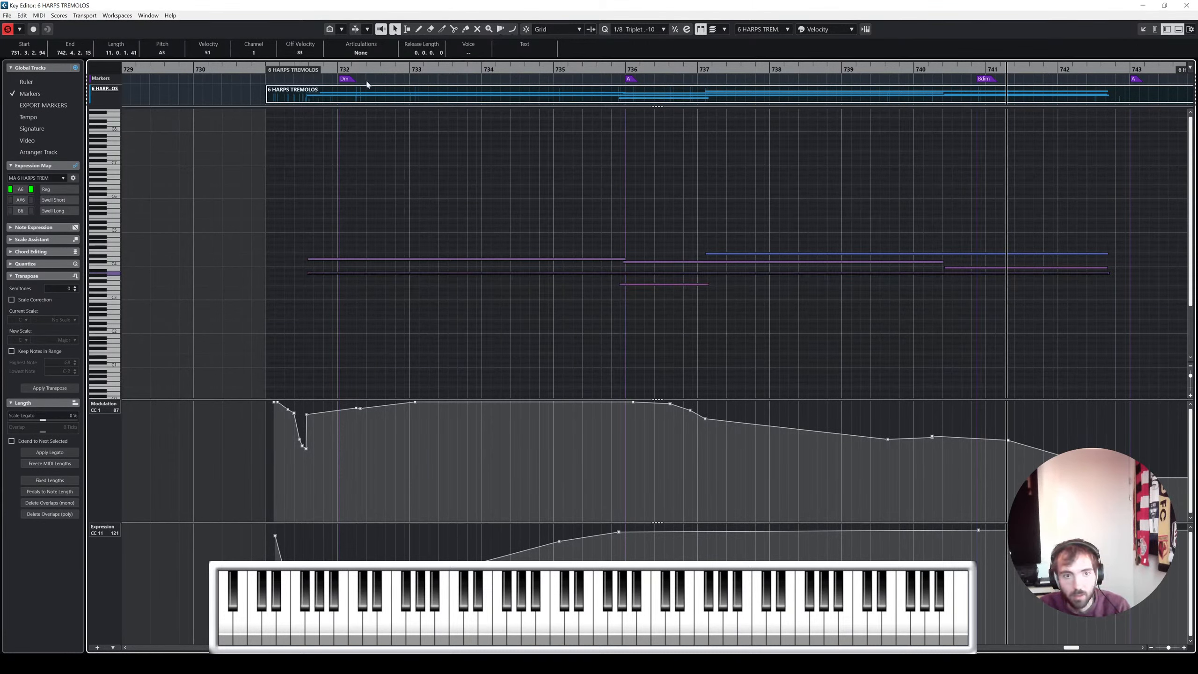
pyautogui.press('space')
pyautogui.moveTo(692, 290); pyautogui.dragTo(671, 281)
pyautogui.press('Delete')
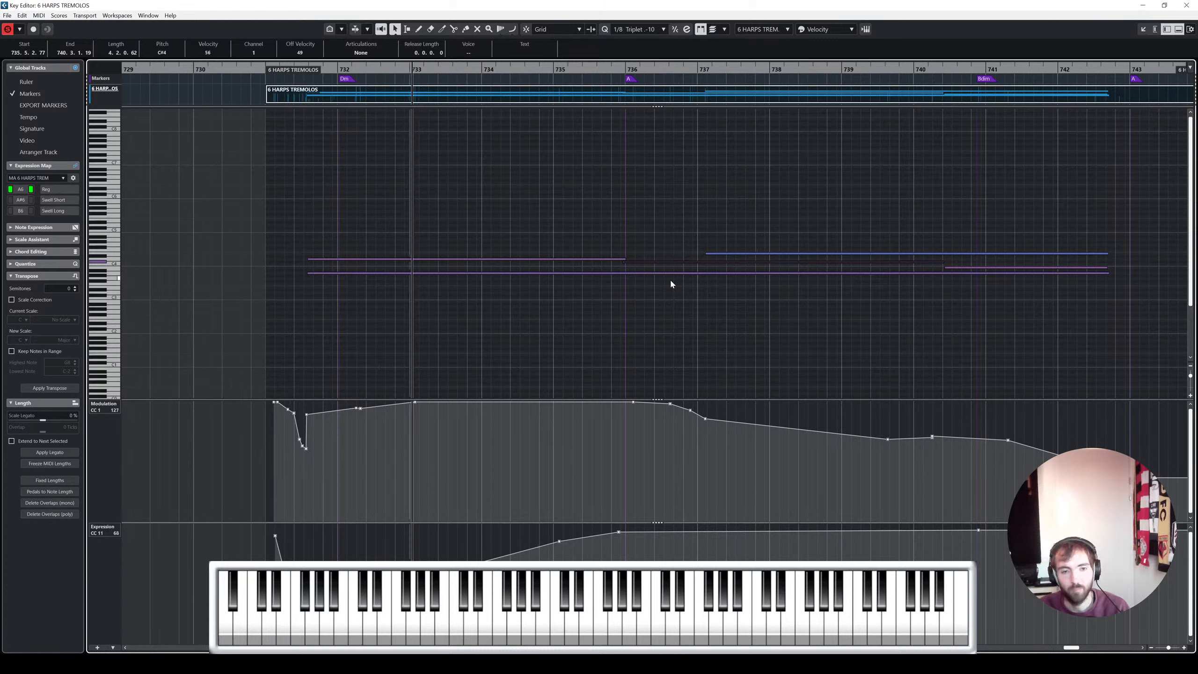
pyautogui.hotkey('ctrl', 'z')
pyautogui.hotkey('ctrl', 'z')
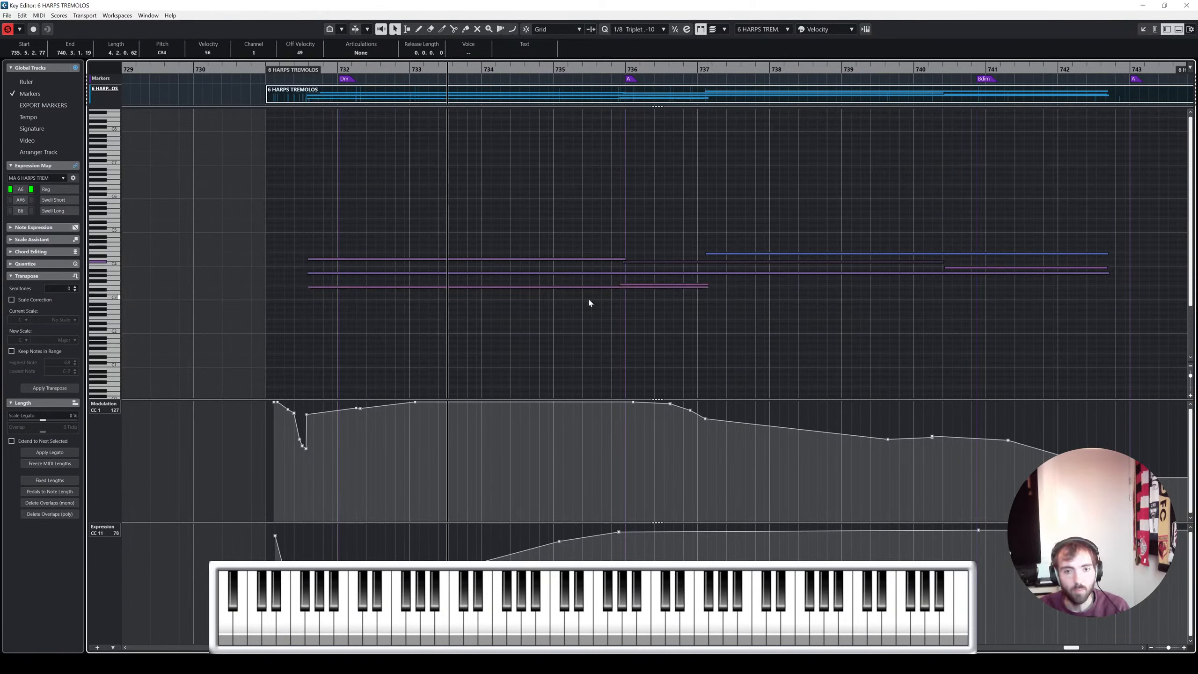
pyautogui.hotkey('ctrl', 'z')
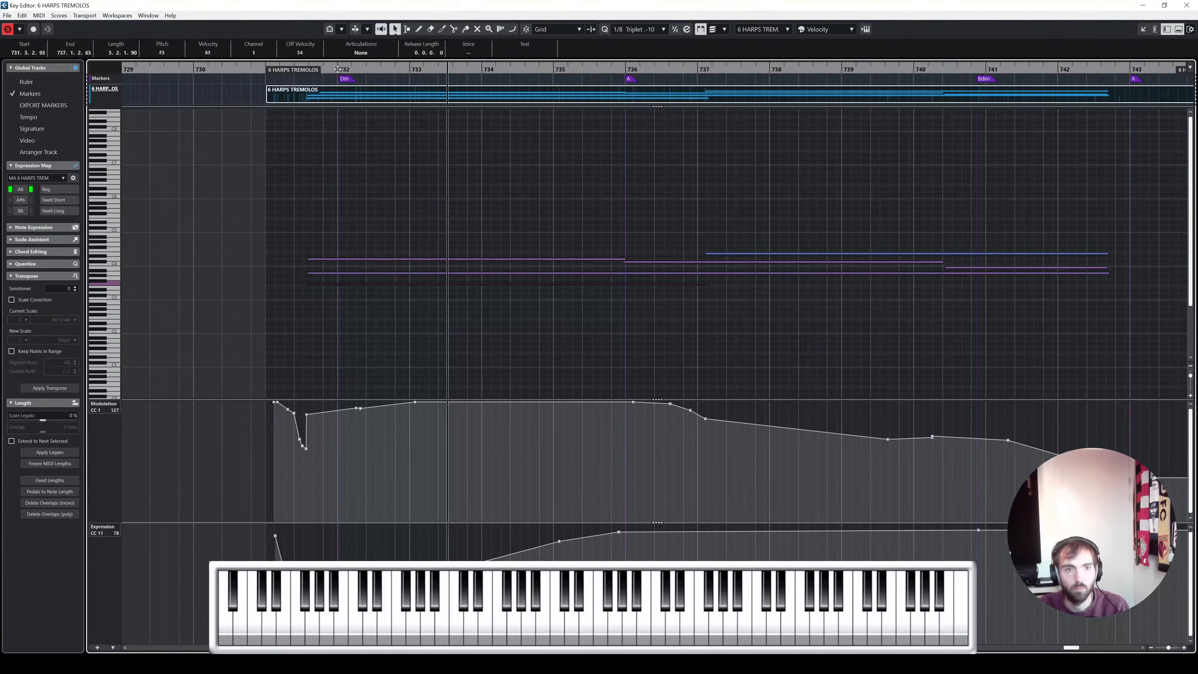
# Play the revised harp tremolos from bar 731, turn solo off and close the editor
pyautogui.click(281, 69)
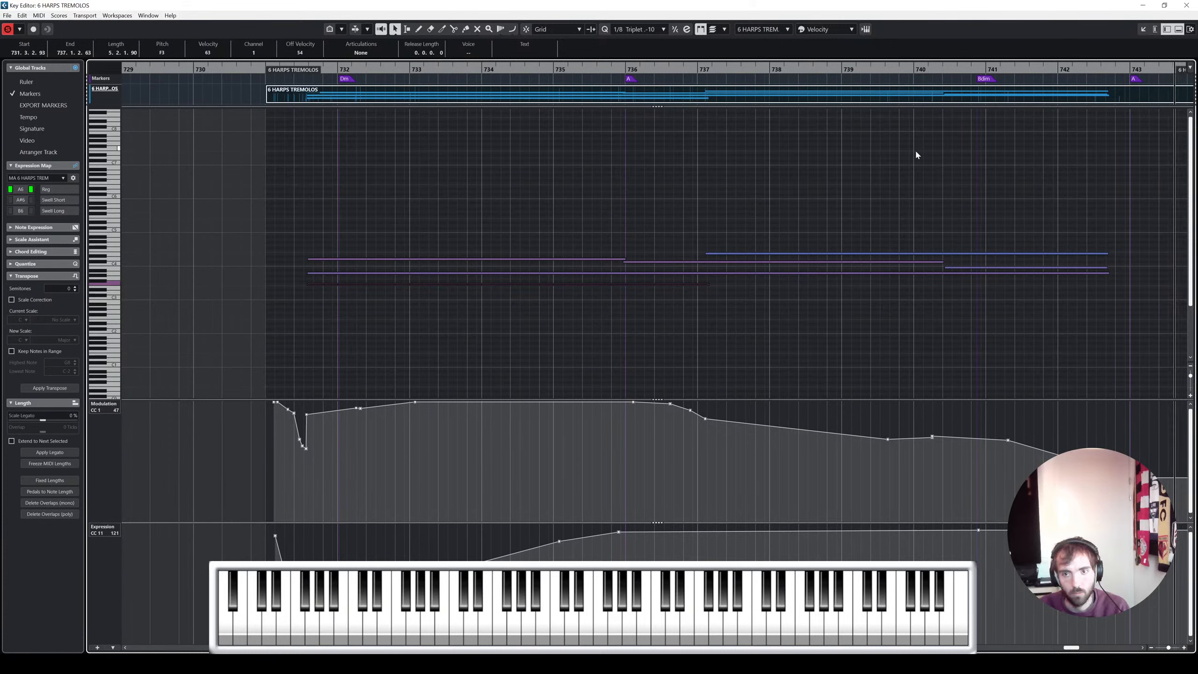
pyautogui.press('s')
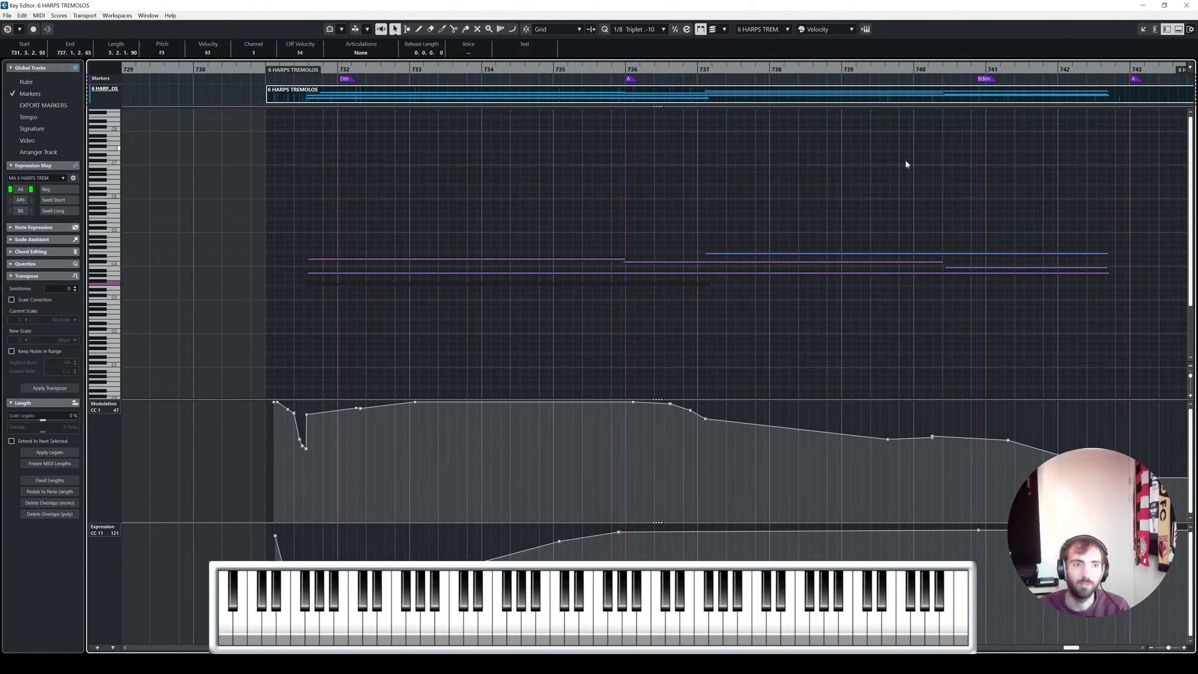
pyautogui.click(1187, 5)
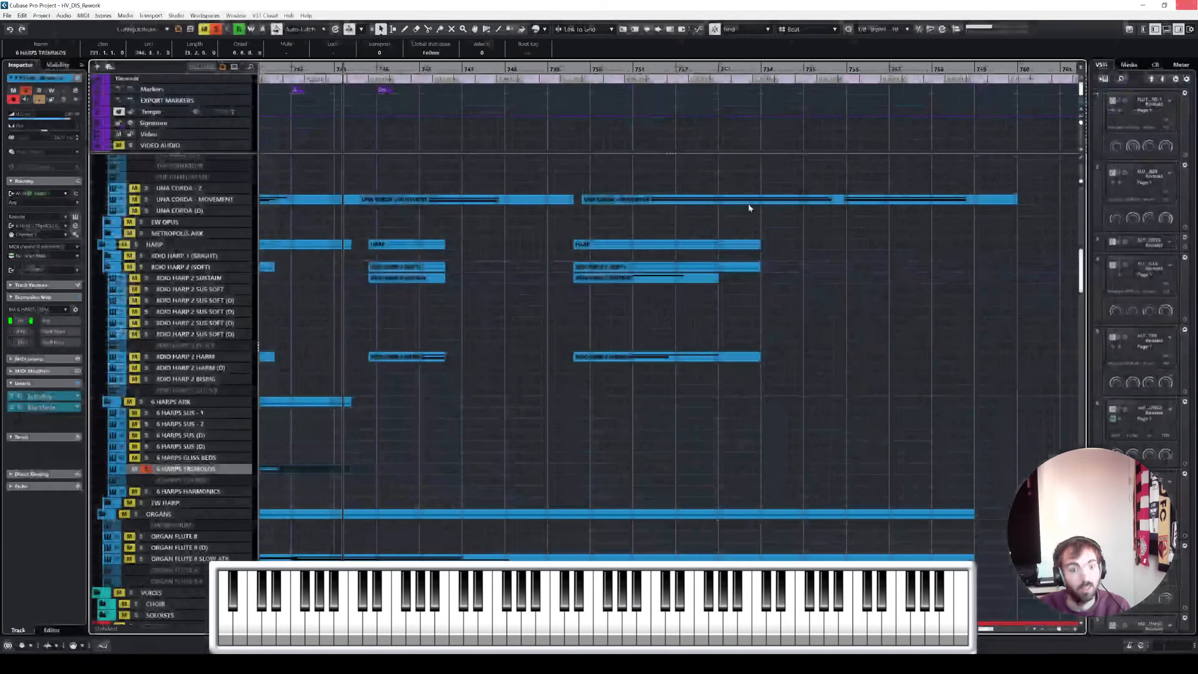
# Play the full cue from the harp entry and mute the 3 BFLUTES LONGS and 3 BFLUTES LONGS 2 tracks
pyautogui.hscroll(-3, 521, 309)
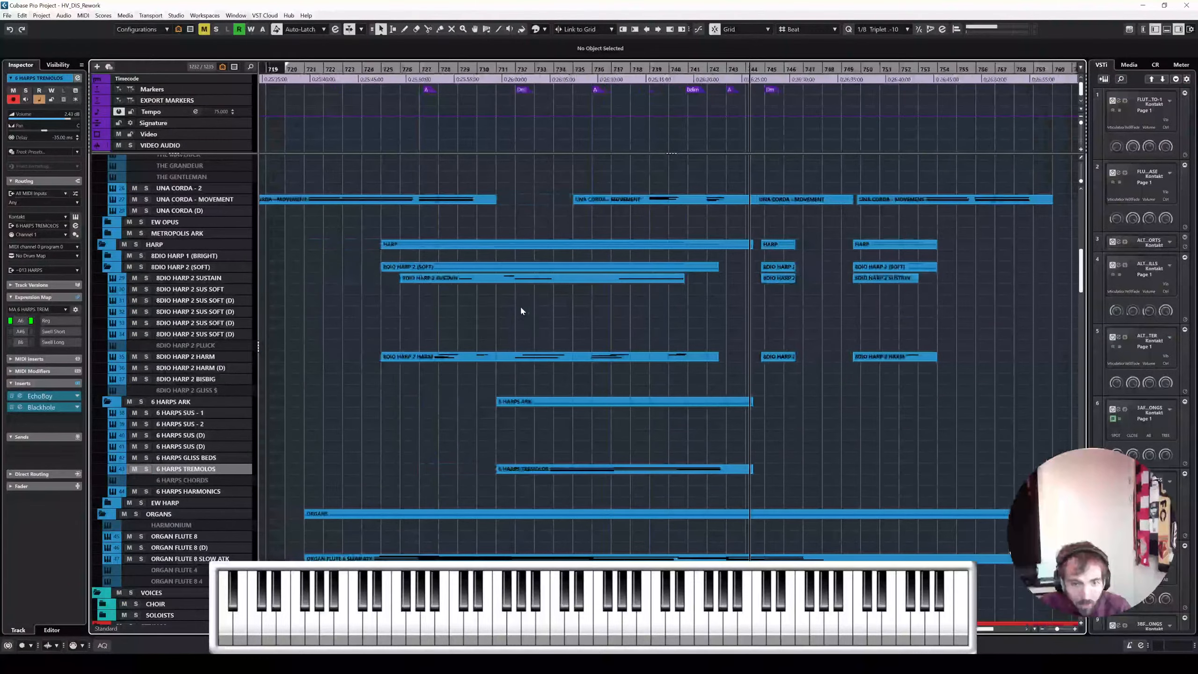
pyautogui.moveTo(420, 71); pyautogui.dragTo(398, 71)
pyautogui.press('space')
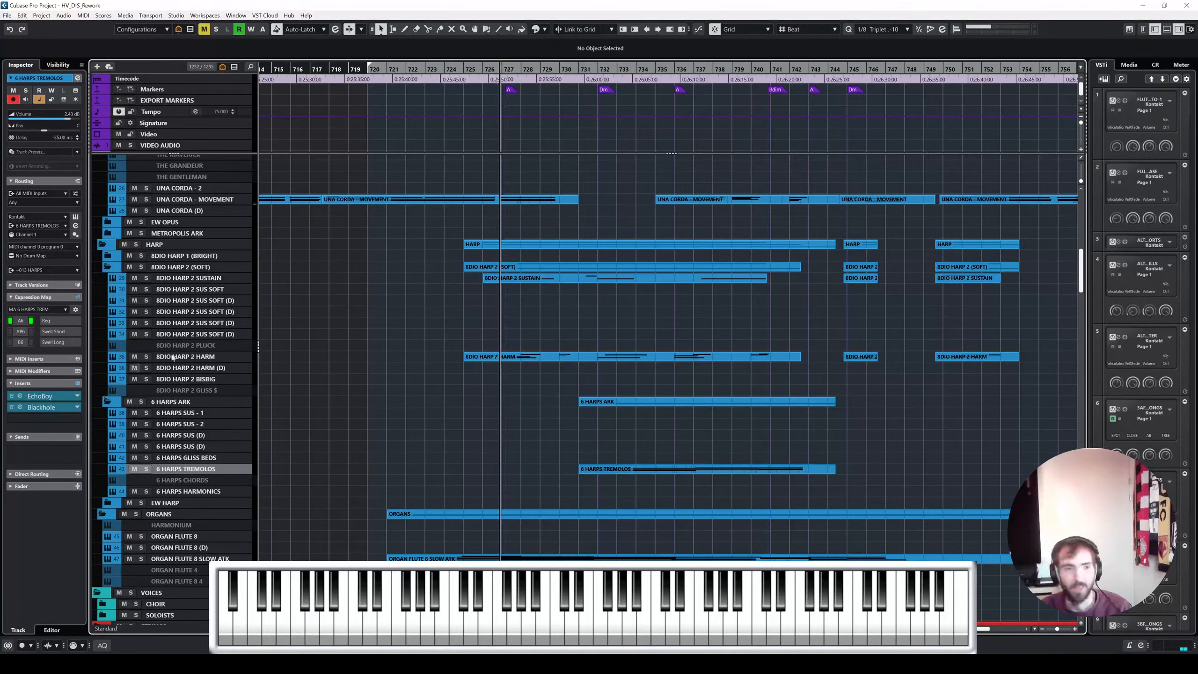
pyautogui.scroll(15, 233, 326)
pyautogui.scroll(-4, 205, 348)
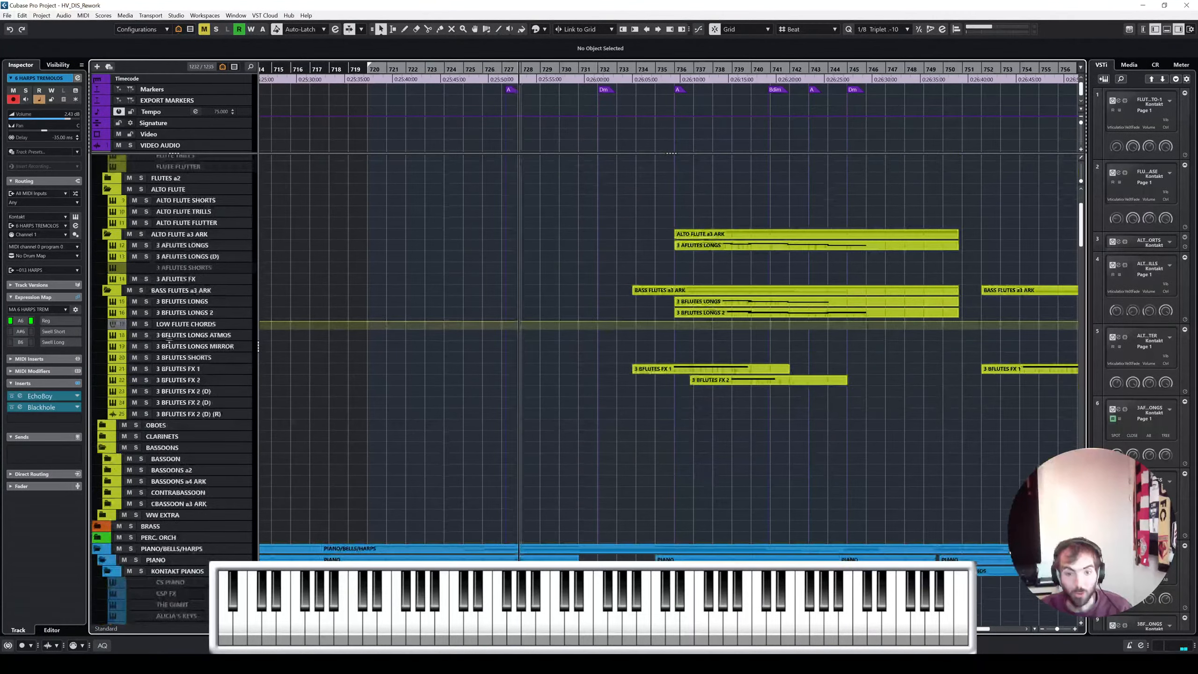
pyautogui.click(134, 301)
pyautogui.click(134, 313)
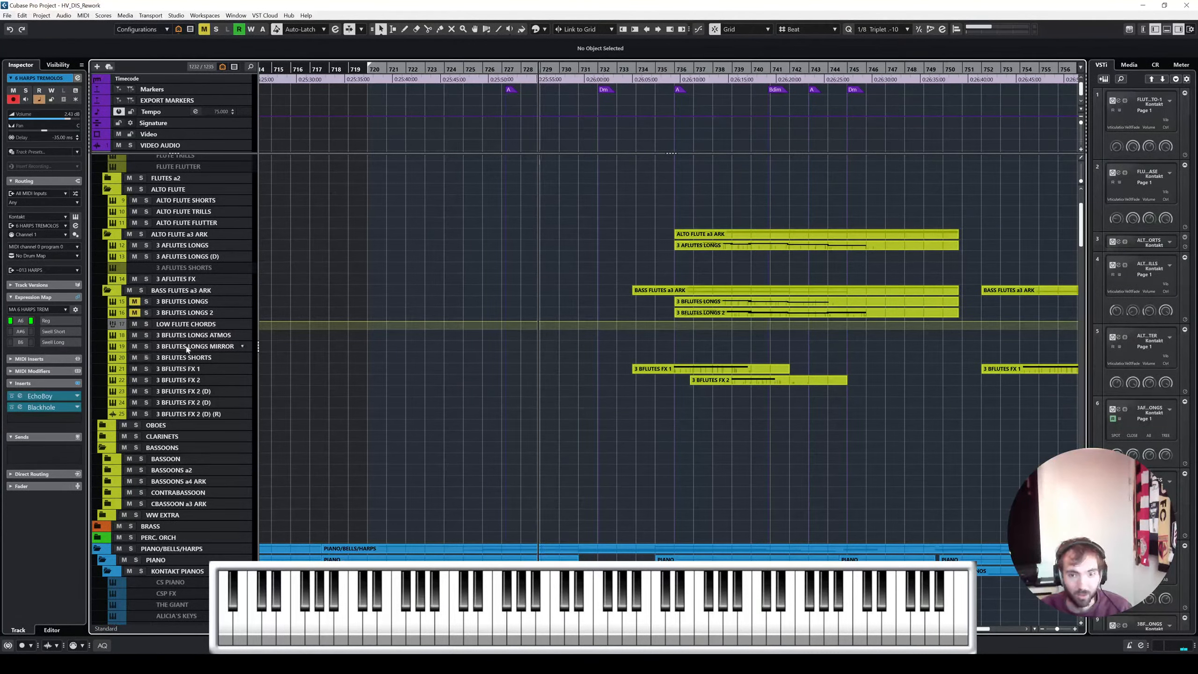
# Play the cue and review the flute, harp, organ and string parts between bars 725 and 748
pyautogui.scroll(-15, 680, 478)
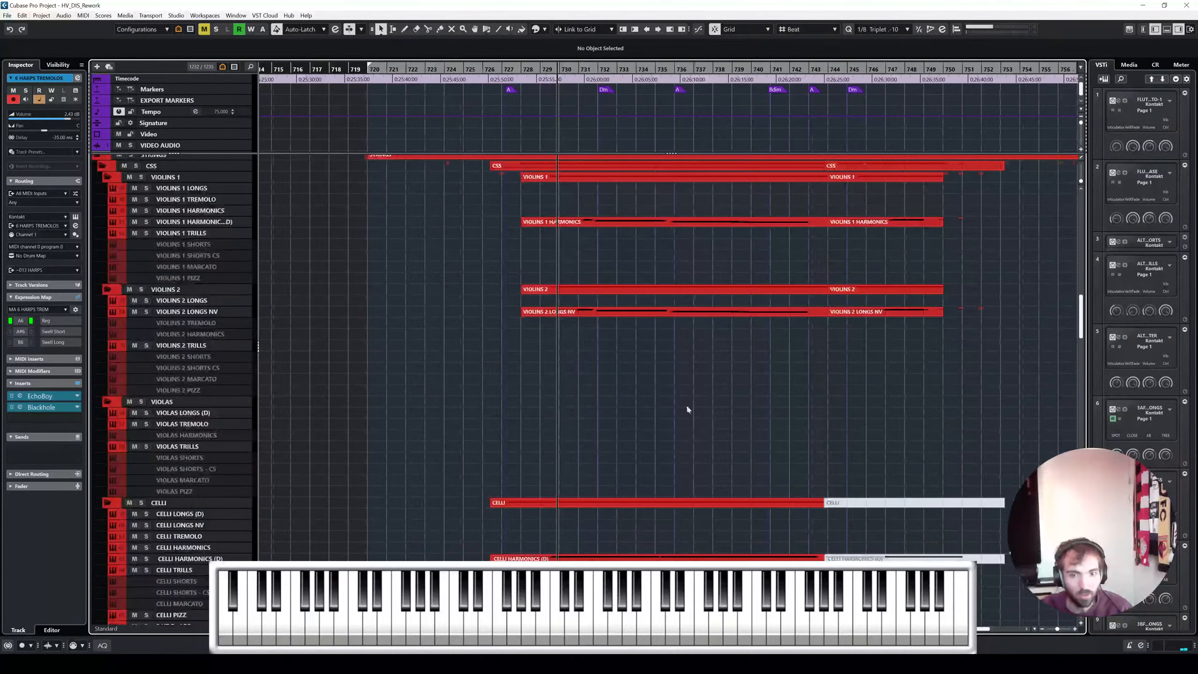
pyautogui.scroll(2, 687, 408)
pyautogui.scroll(4, 660, 394)
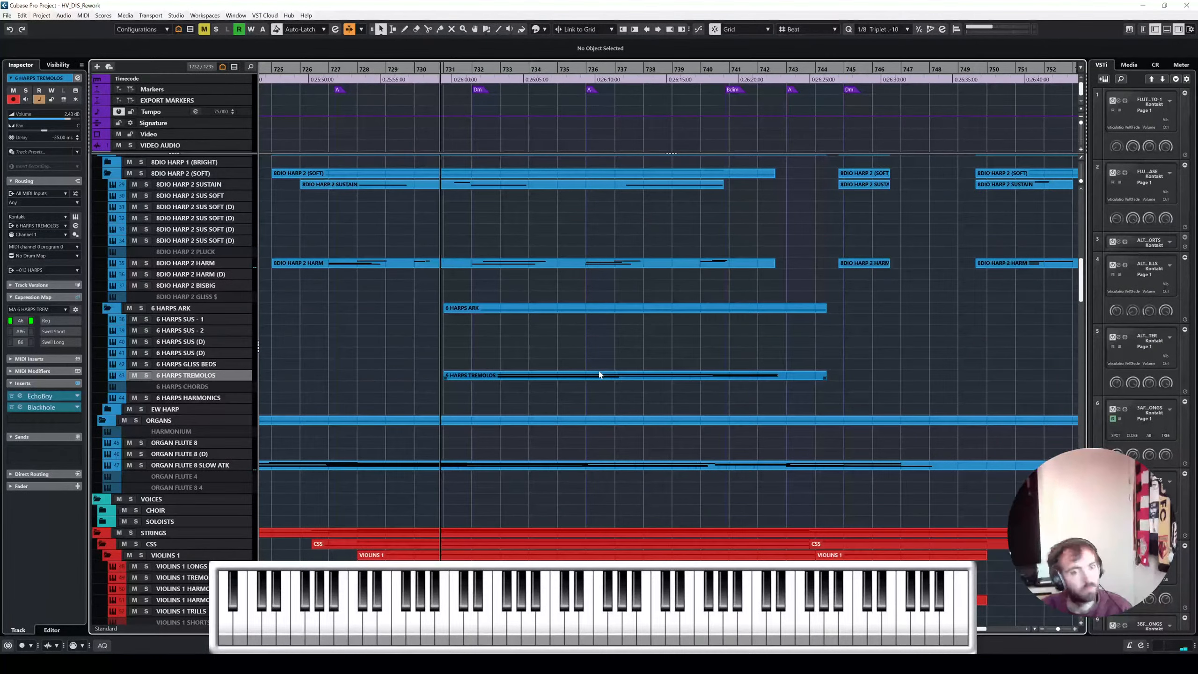
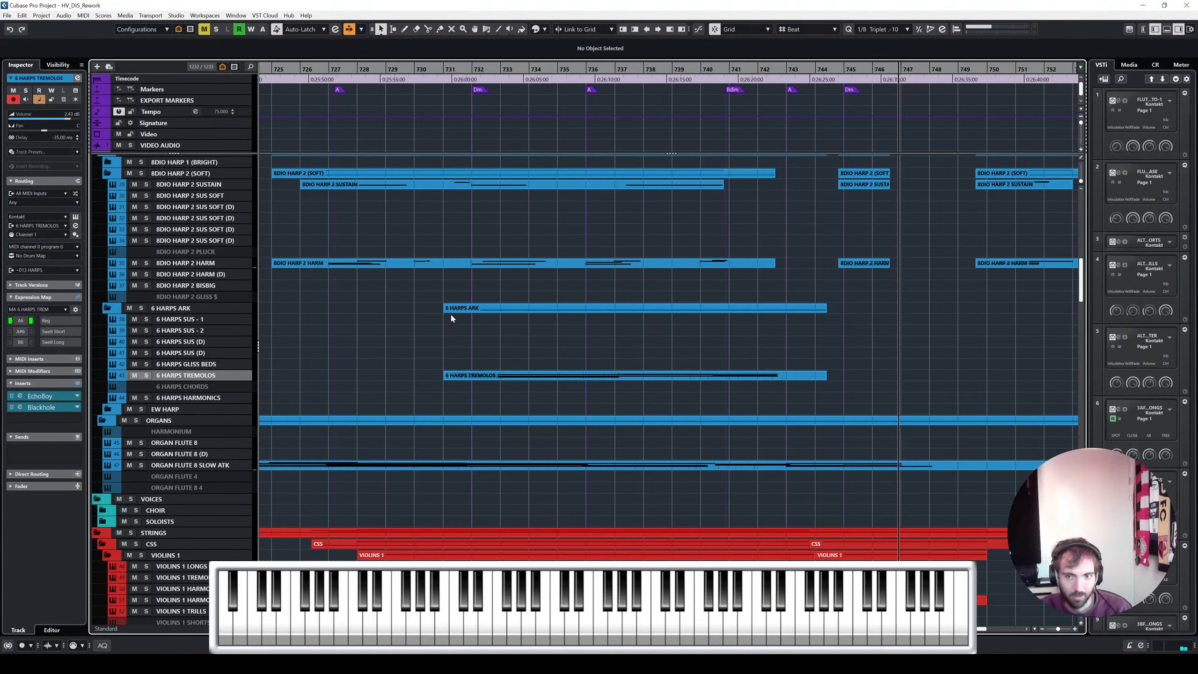
pyautogui.scroll(15, 631, 326)
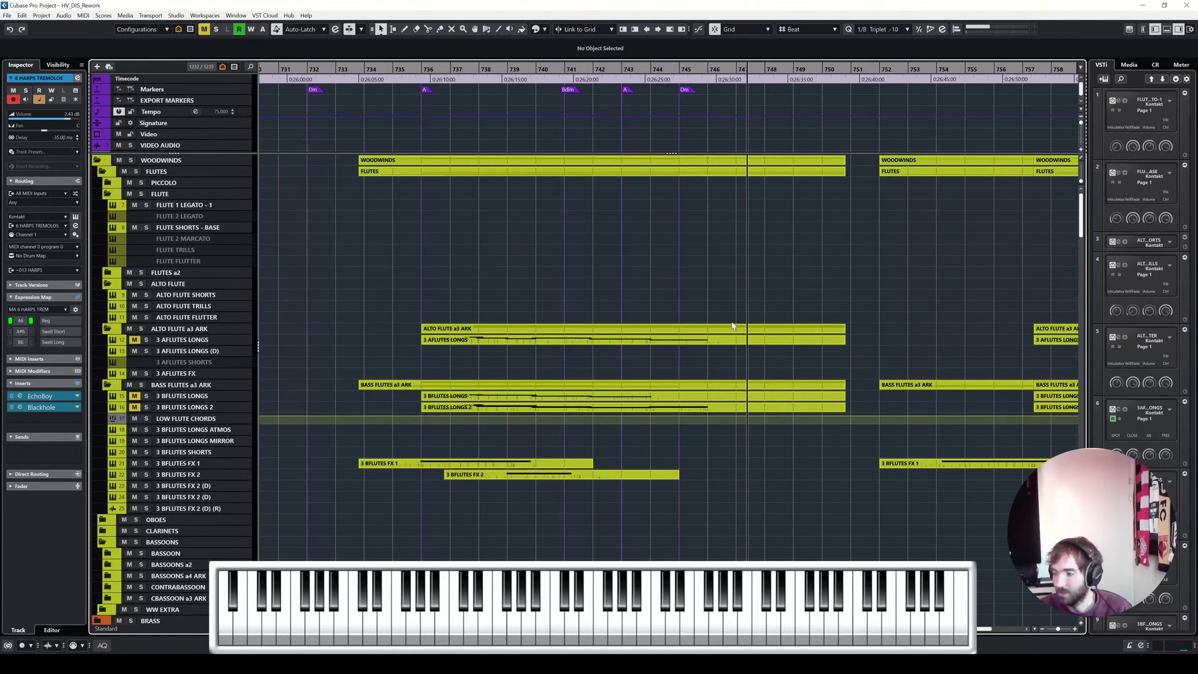
pyautogui.scroll(-15, 740, 319)
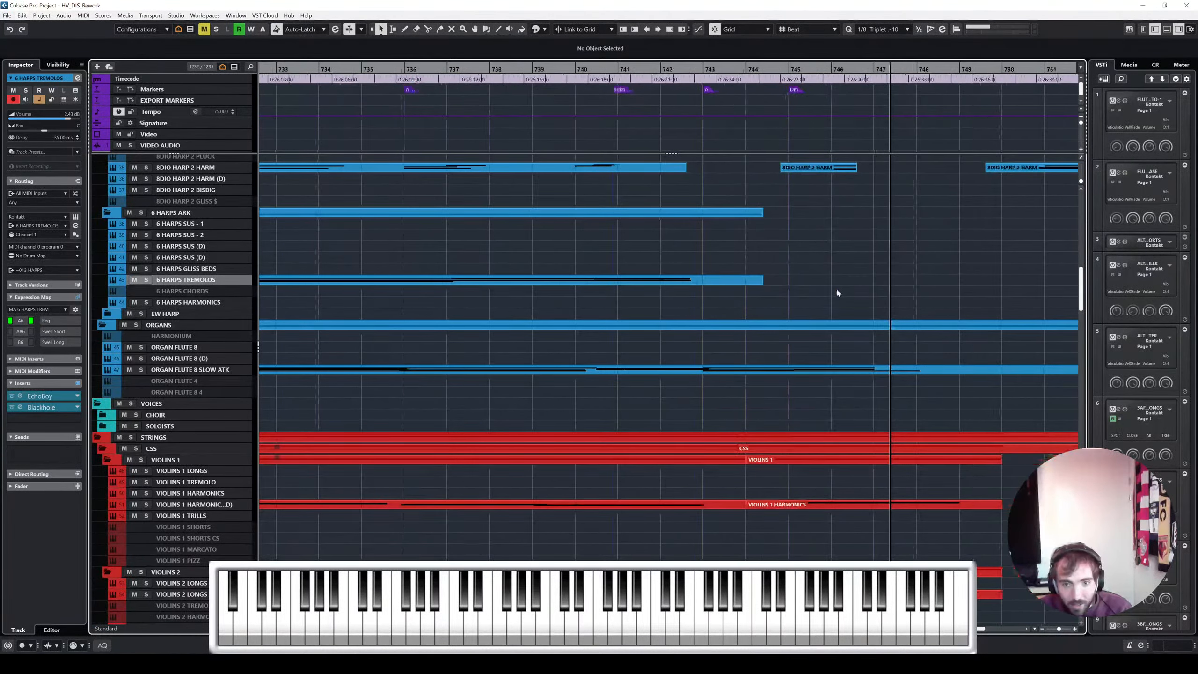
pyautogui.scroll(6, 809, 241)
pyautogui.scroll(3, 743, 262)
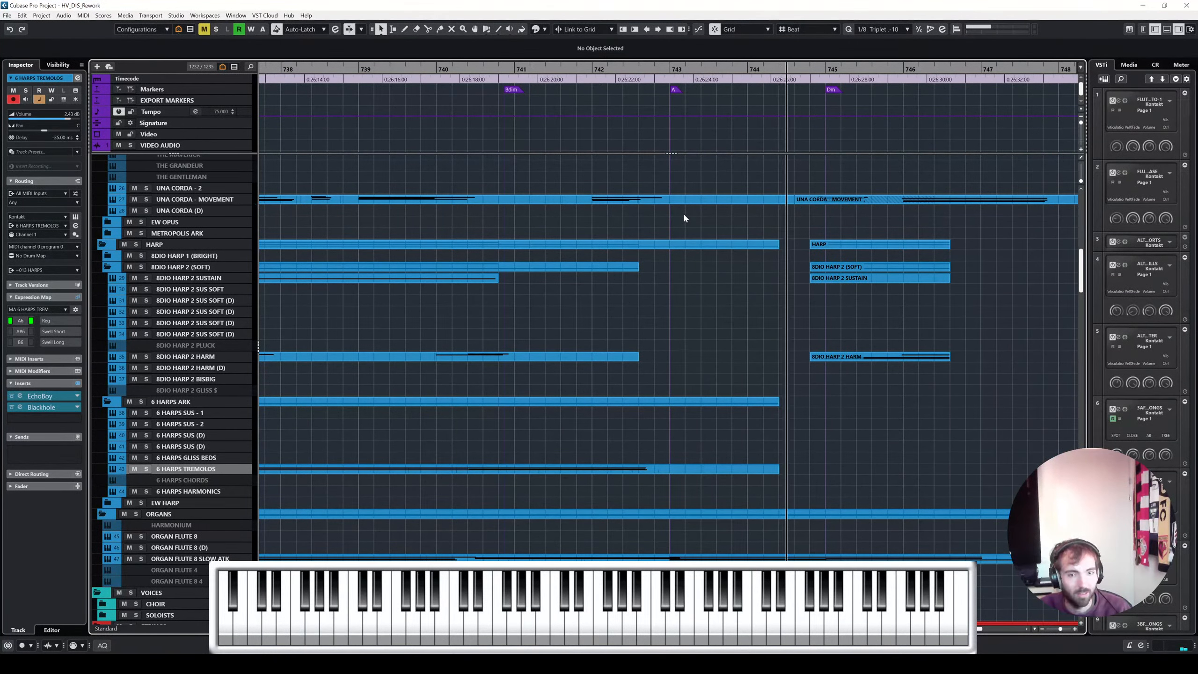
# Open the VIOLINS 1 HARMONICS and VIOLINS 2 LONGS NV events ending at bar 744 together and lengthen their last note to nearly bar 744
pyautogui.scroll(-10, 684, 218)
pyautogui.click(701, 317)
pyautogui.keyDown('shift'); pyautogui.click(717, 407); pyautogui.keyUp('shift')
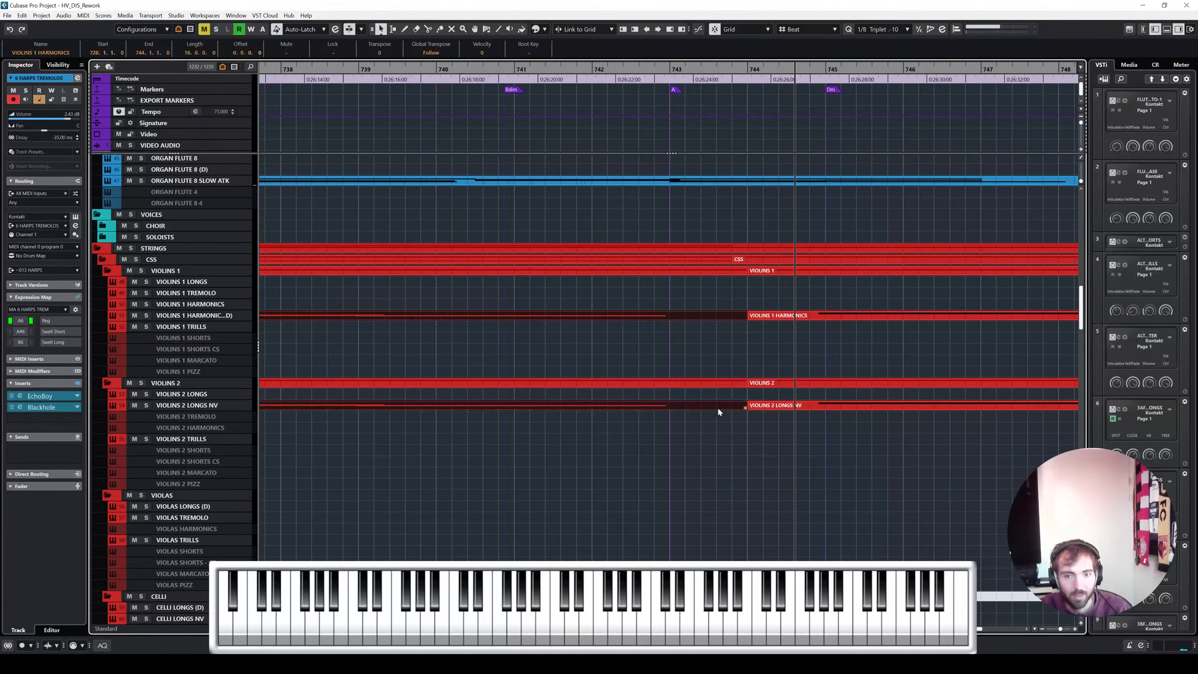
pyautogui.press('Return')
pyautogui.hscroll(5, 802, 340)
pyautogui.moveTo(660, 254); pyautogui.dragTo(726, 253)
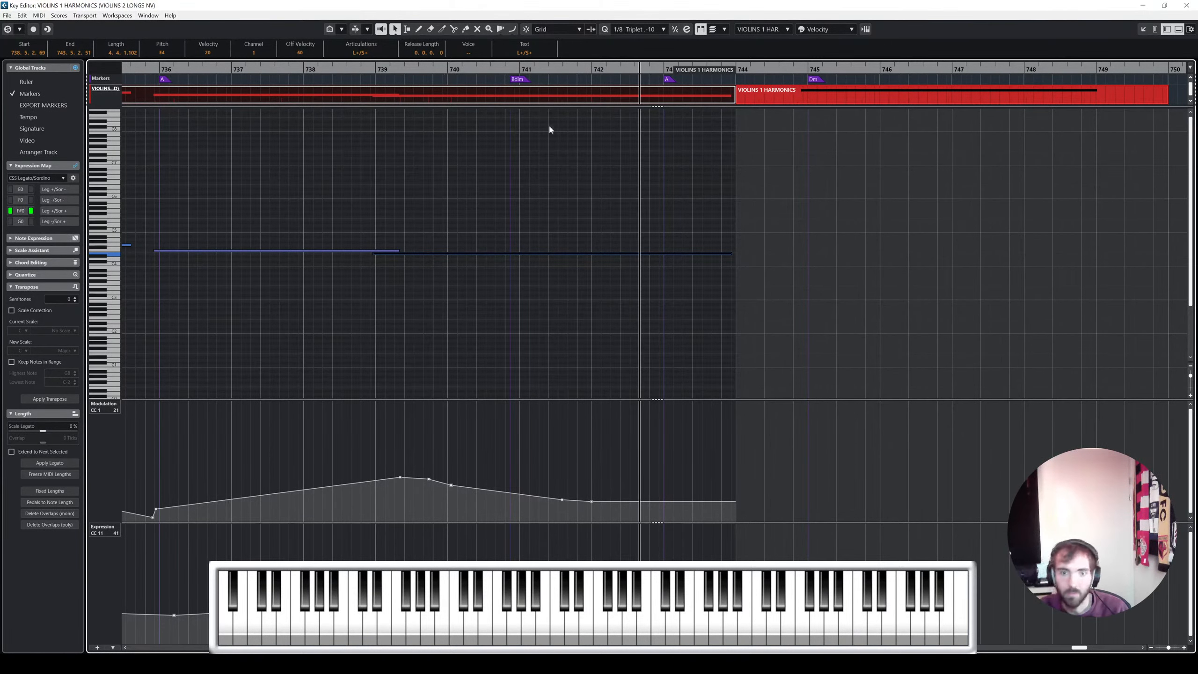
pyautogui.press('Return')
# Split the UNA CORDA - MOVEMENT event between bars 741 and 742 and move the following portion about half a bar later
pyautogui.scroll(10, 717, 326)
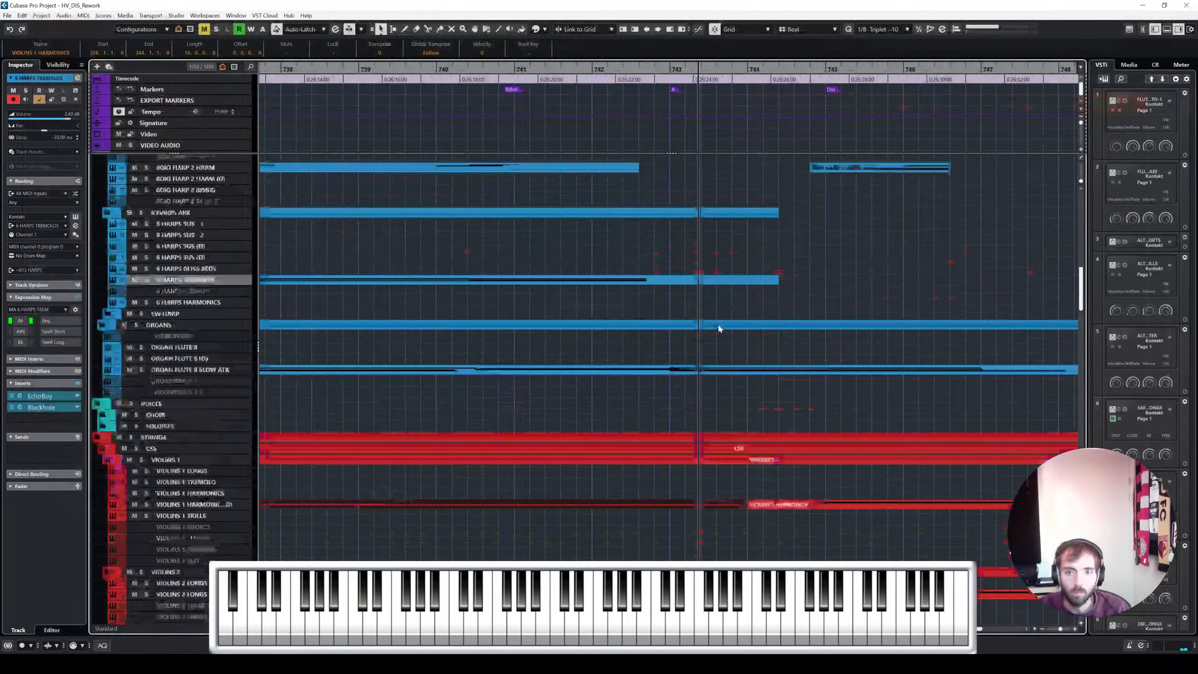
pyautogui.rightClick(638, 297)
pyautogui.click(664, 294)
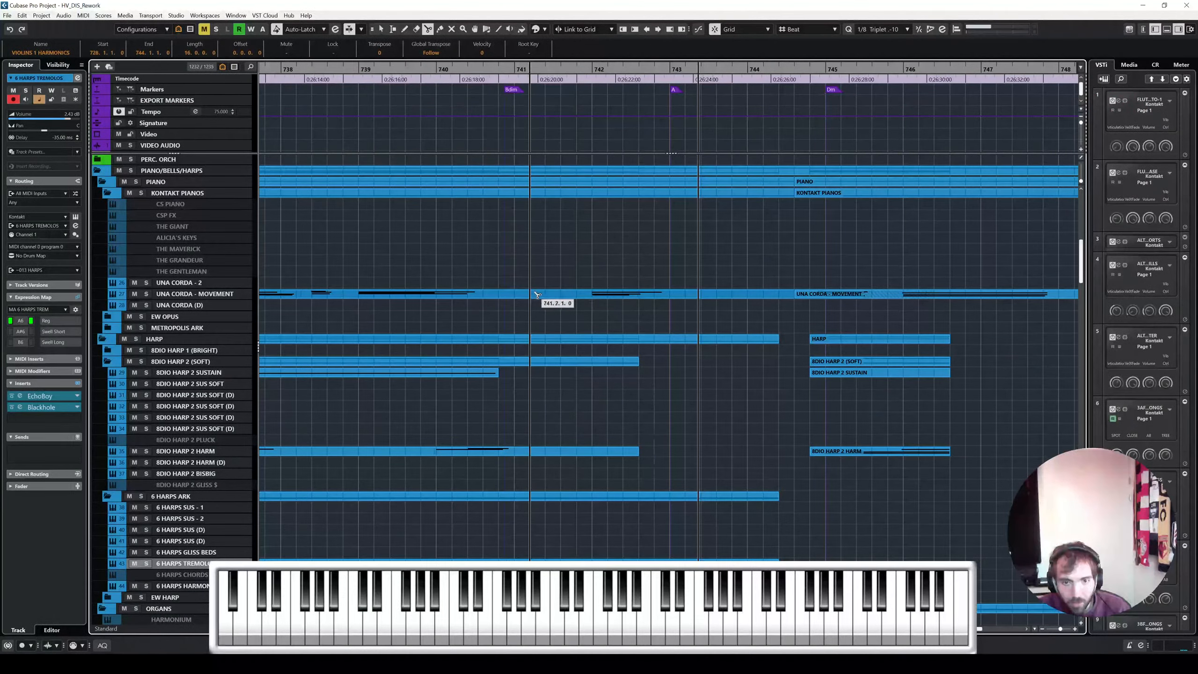
pyautogui.click(561, 294)
pyautogui.rightClick(561, 294)
pyautogui.click(565, 294)
pyautogui.rightClick(652, 294)
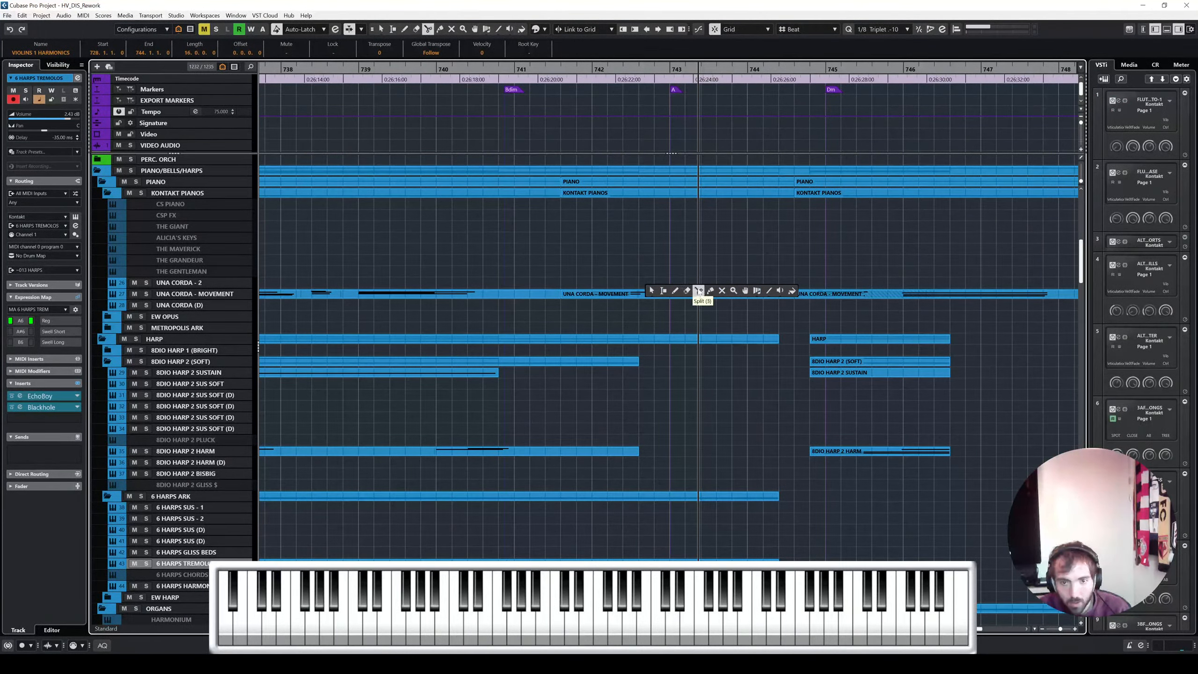
pyautogui.rightClick(701, 292)
pyautogui.press('1')
pyautogui.moveTo(670, 294); pyautogui.dragTo(712, 293)
# Play the cue from its opening and follow the violin, celli and Metropolis Ark string parts through bar 738
pyautogui.press('h')
pyautogui.press('h')
pyautogui.scroll(-5, 680, 296)
pyautogui.hscroll(-4, 683, 296)
pyautogui.scroll(8, 736, 300)
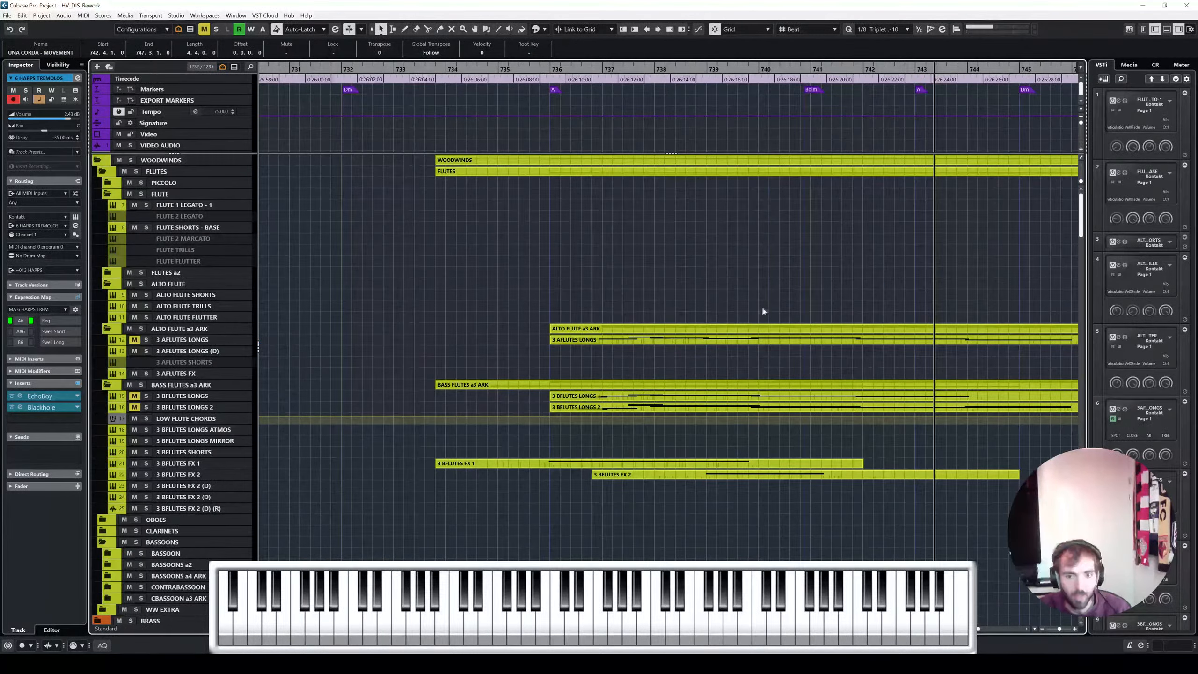
pyautogui.hscroll(-5, 615, 303)
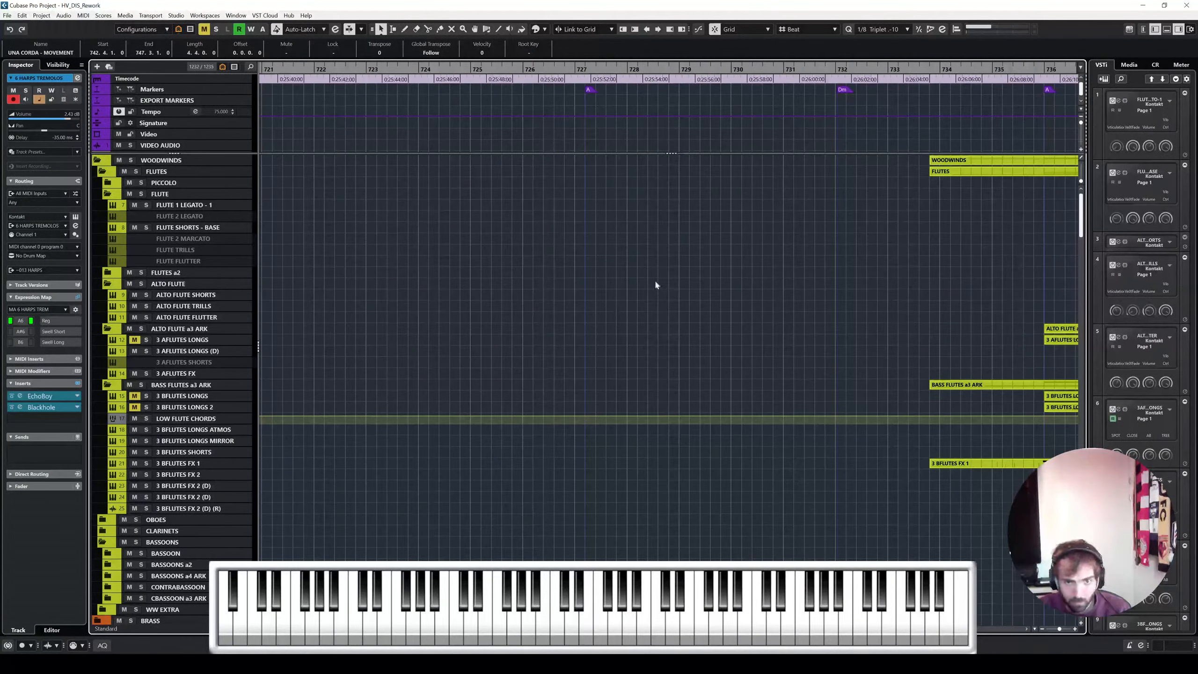
pyautogui.press('g')
pyautogui.press('g')
pyautogui.scroll(-10, 650, 279)
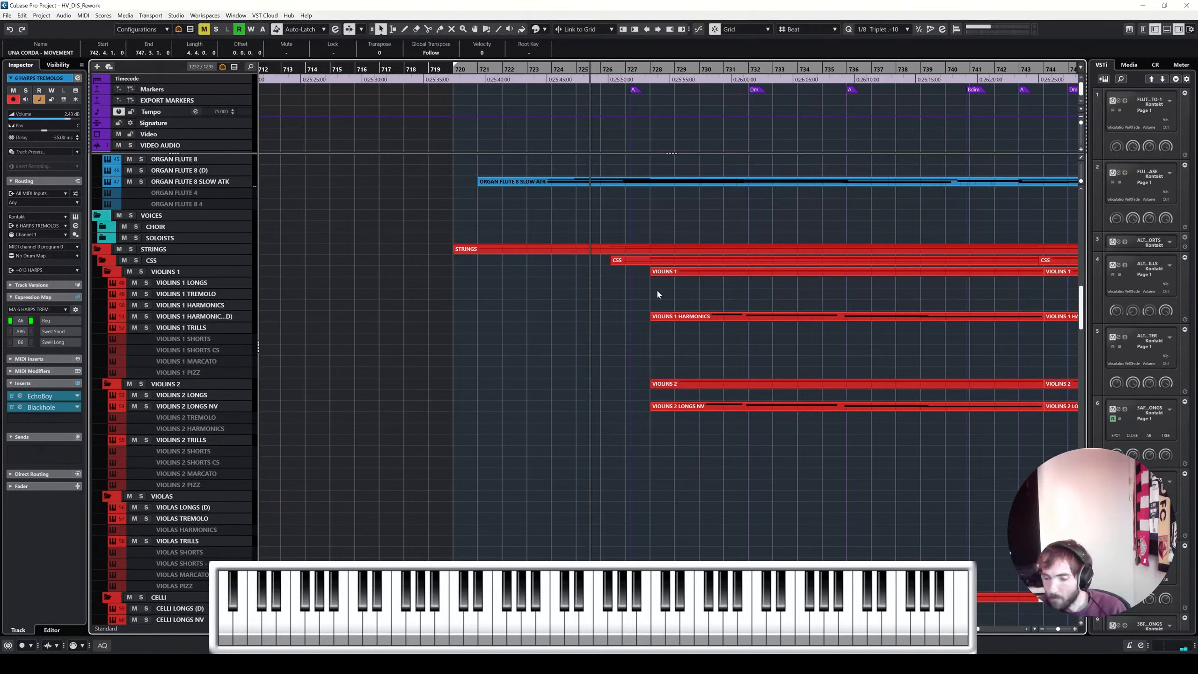
pyautogui.press('f')
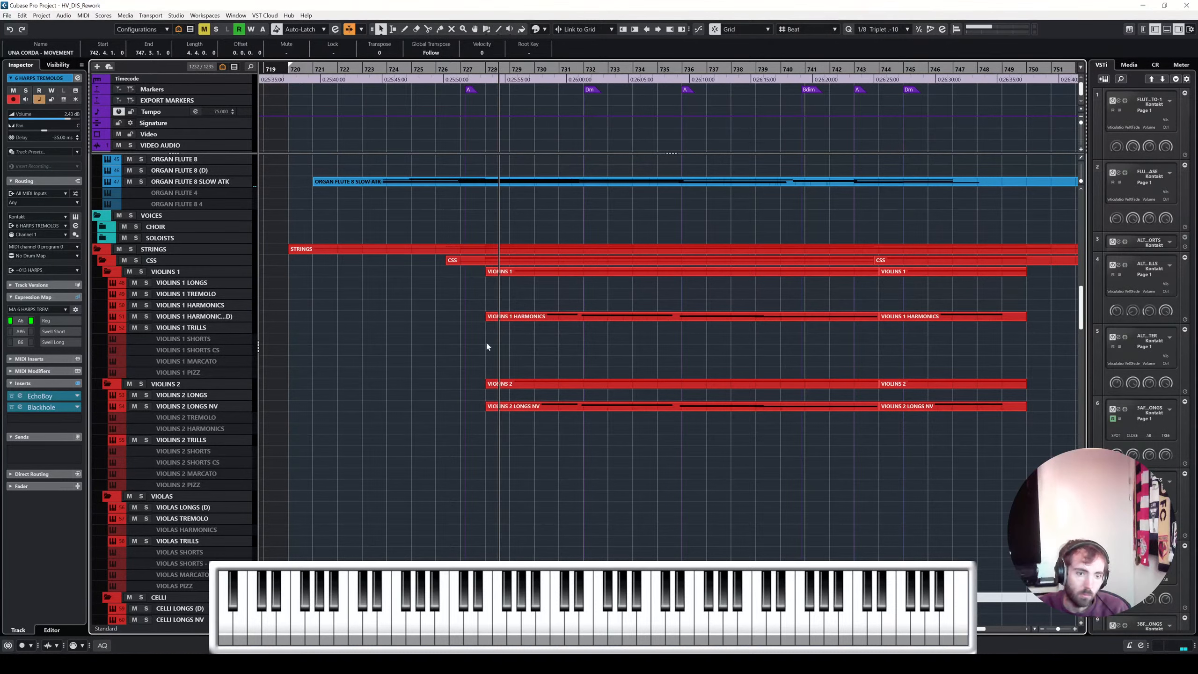
pyautogui.scroll(-2, 469, 383)
pyautogui.scroll(-2, 469, 386)
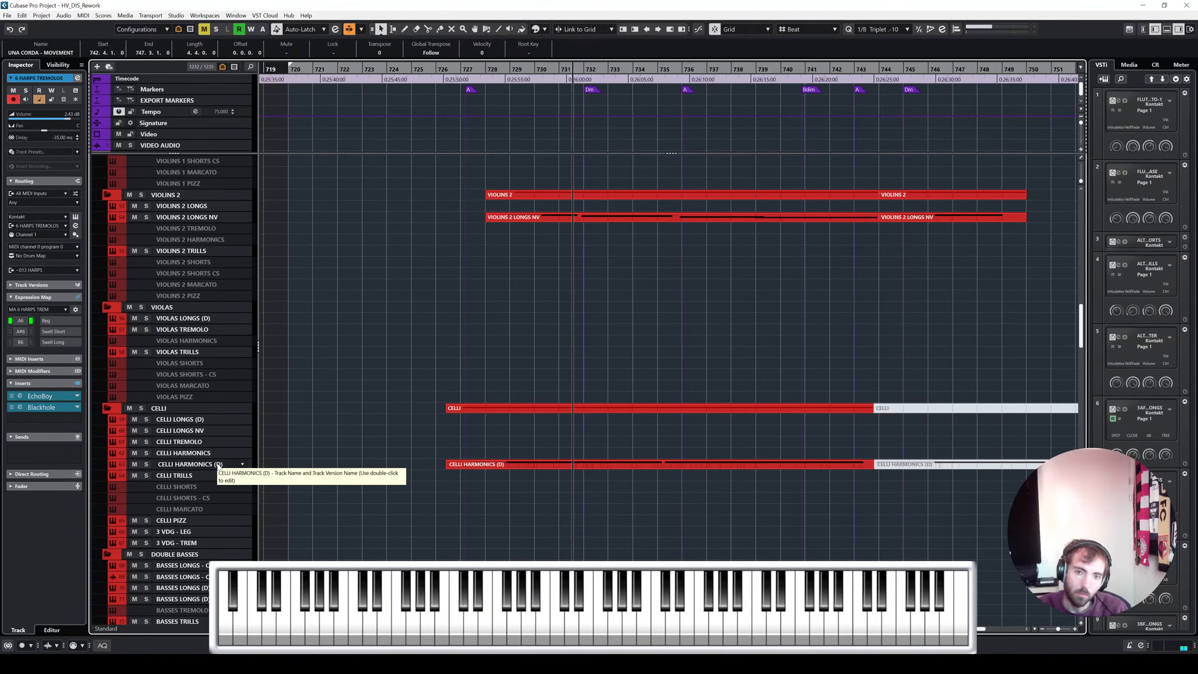
pyautogui.scroll(-6, 385, 454)
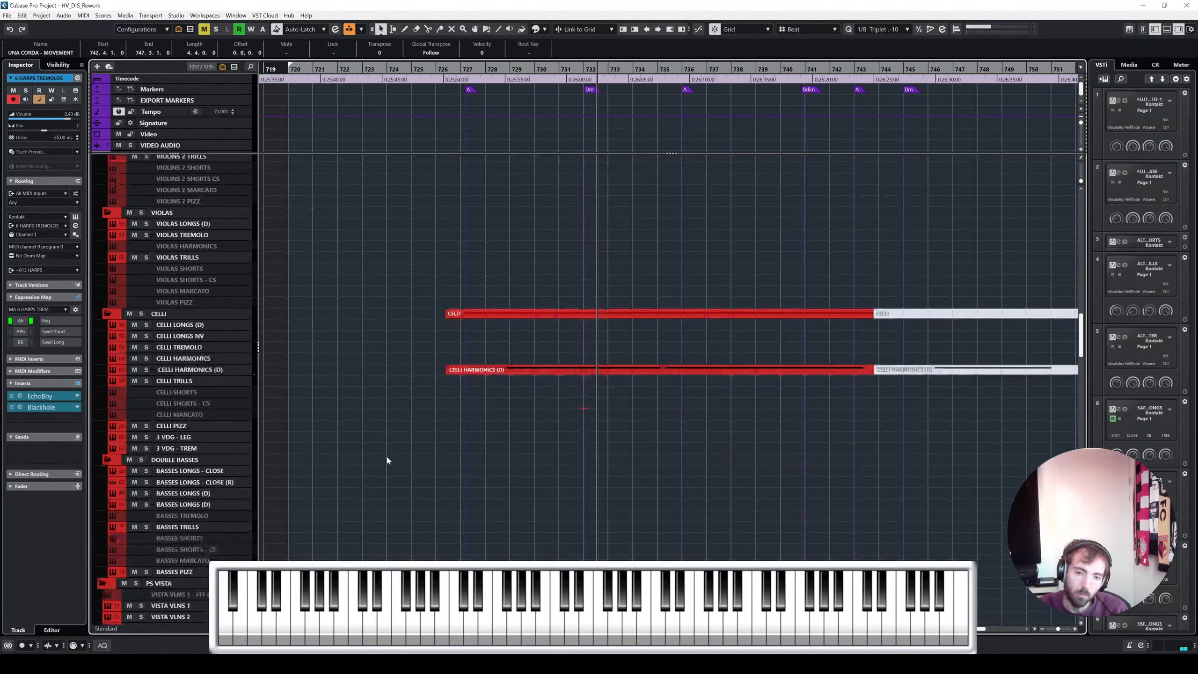
pyautogui.scroll(-2, 401, 451)
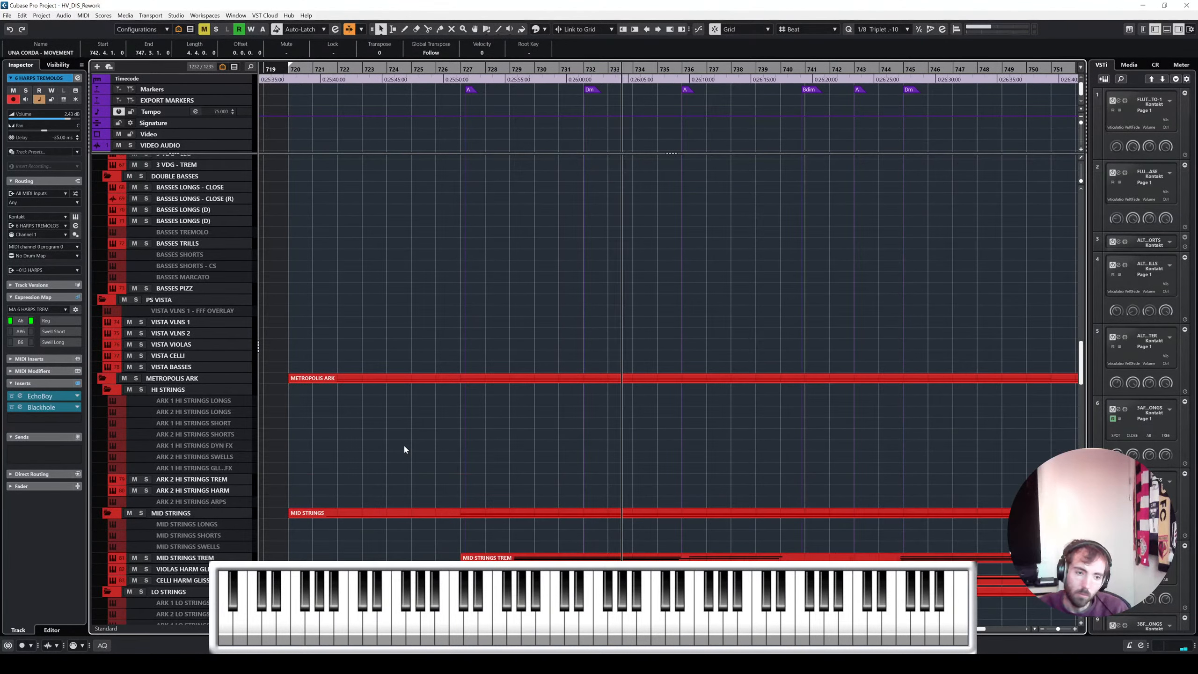
pyautogui.scroll(-2, 404, 448)
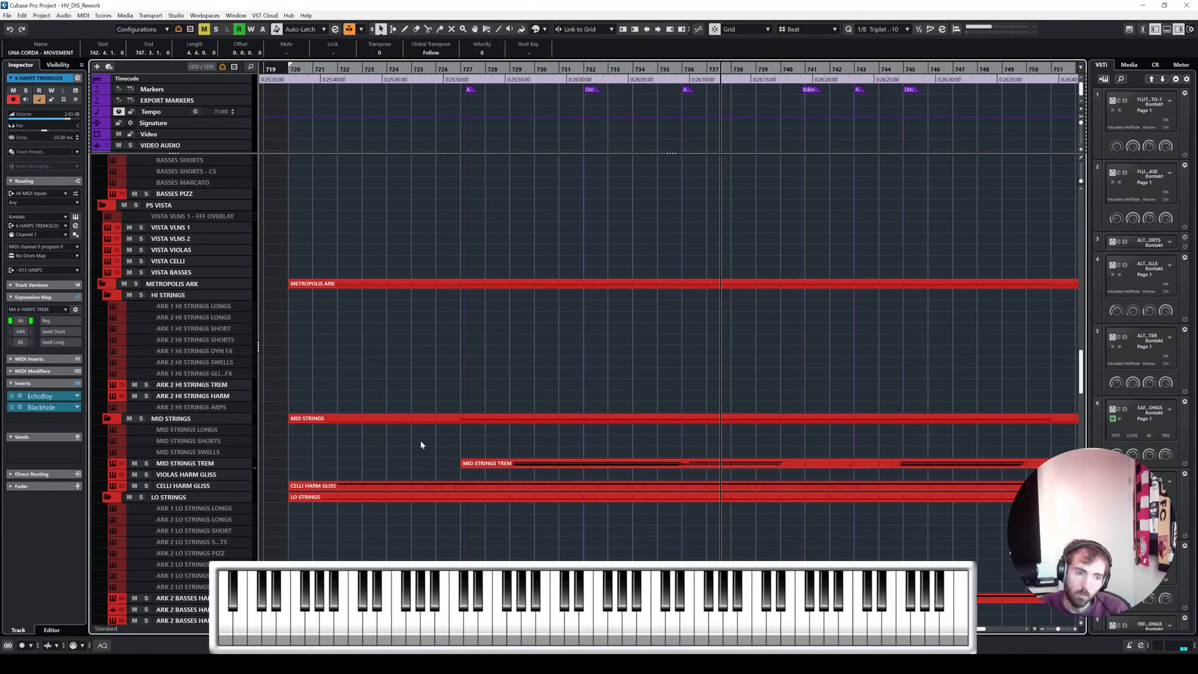
pyautogui.hscroll(3, 421, 442)
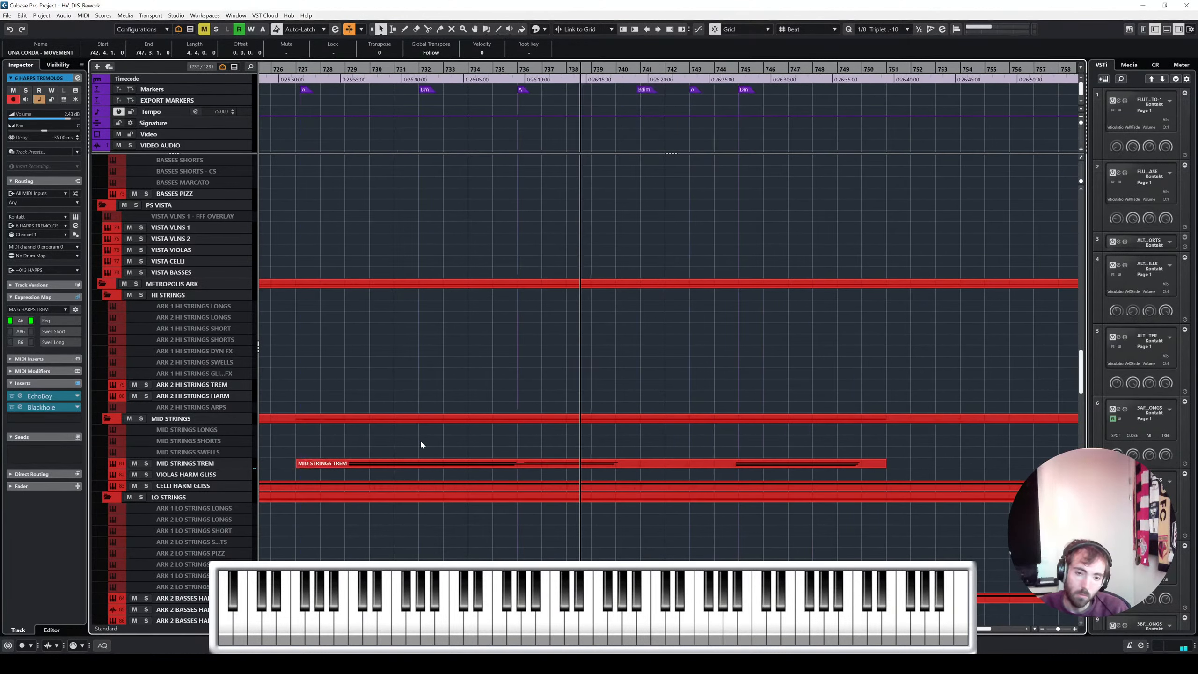
# Continue playback through bar 749, comparing the flute parts with the violin and celli parts
pyautogui.scroll(15, 545, 406)
pyautogui.scroll(5, 549, 395)
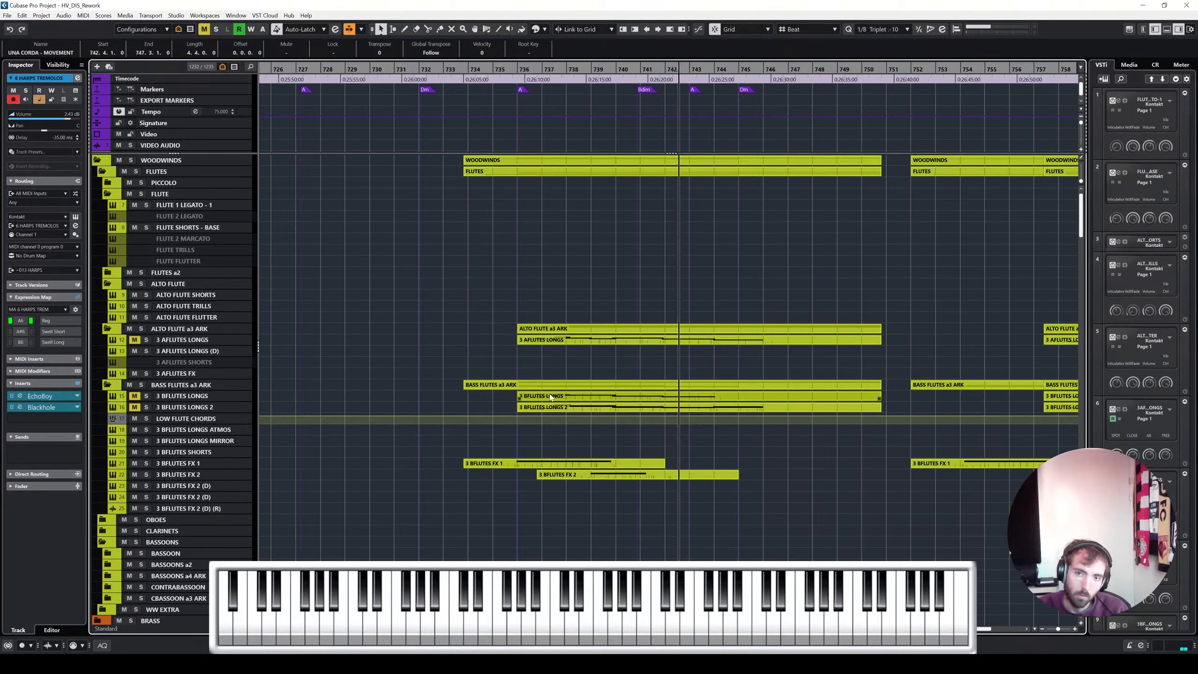
pyautogui.hscroll(3, 551, 397)
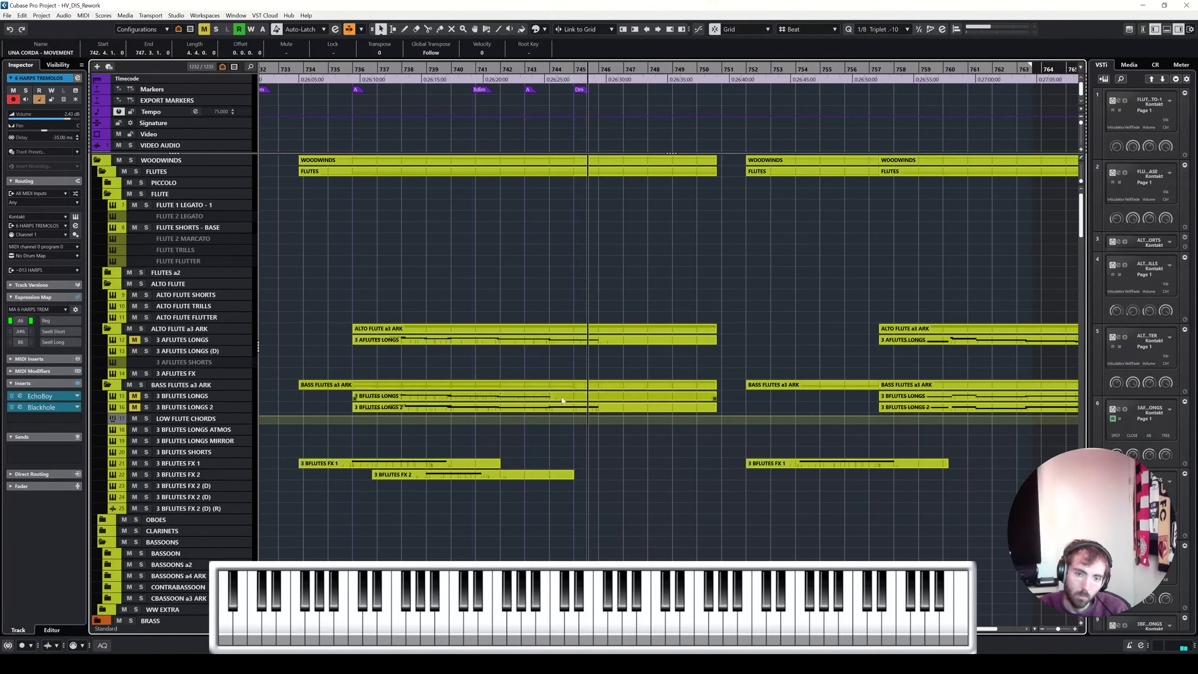
pyautogui.scroll(-15, 580, 443)
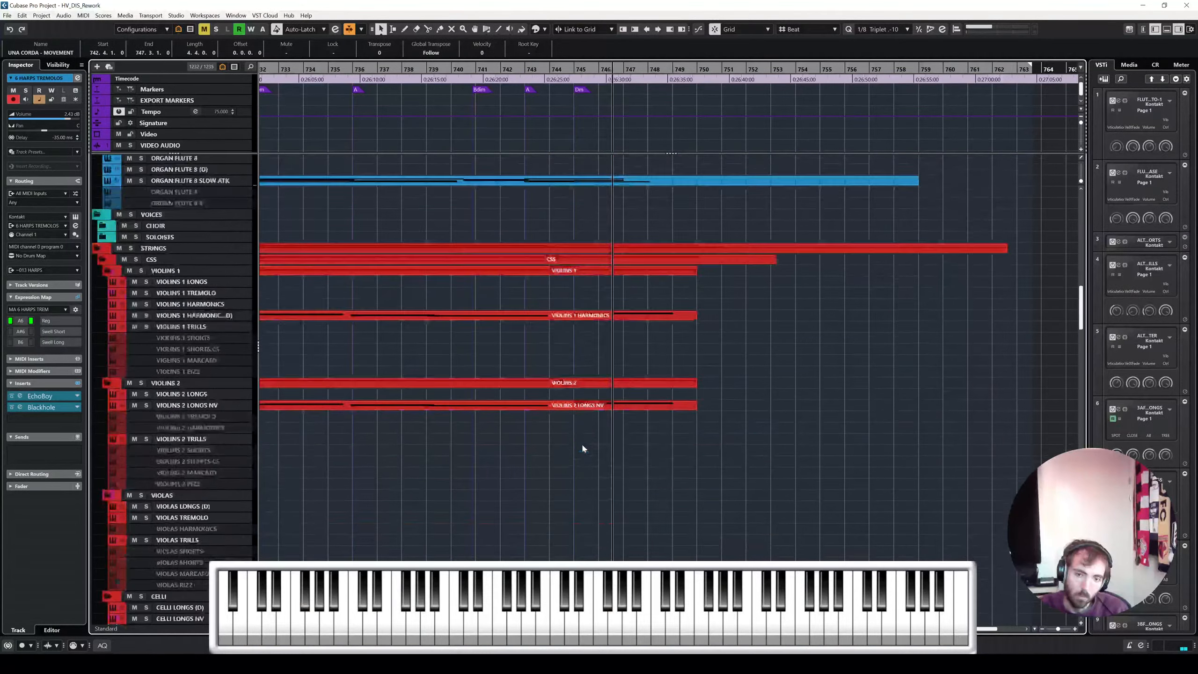
pyautogui.scroll(2, 558, 417)
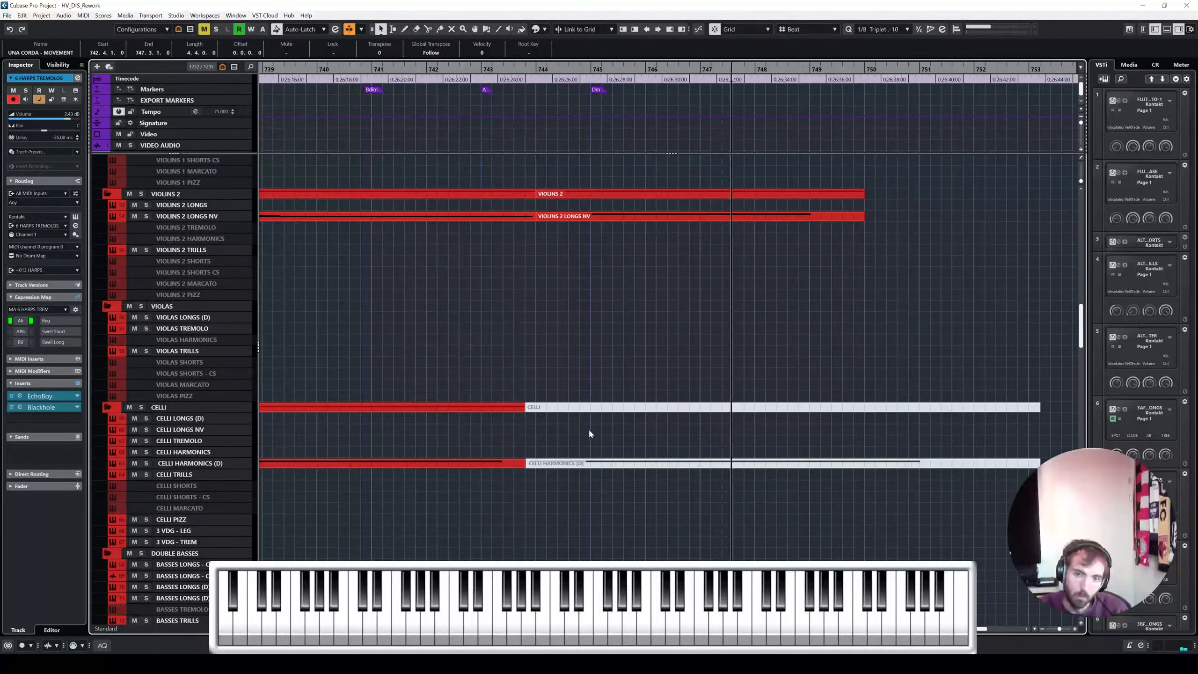
pyautogui.scroll(8, 588, 428)
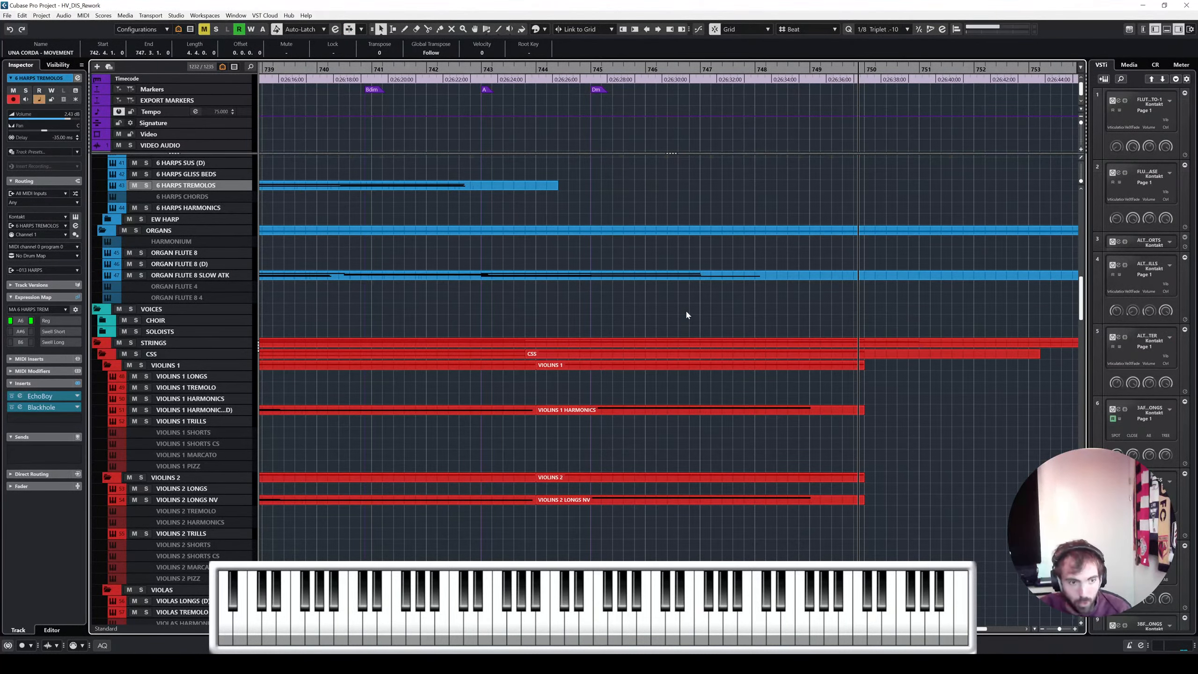
# Place the playhead just before bar 744 and examine the celli, mid strings and string ensemble tracks around it
pyautogui.scroll(-10, 687, 315)
pyautogui.press('g')
pyautogui.hscroll(-2, 687, 315)
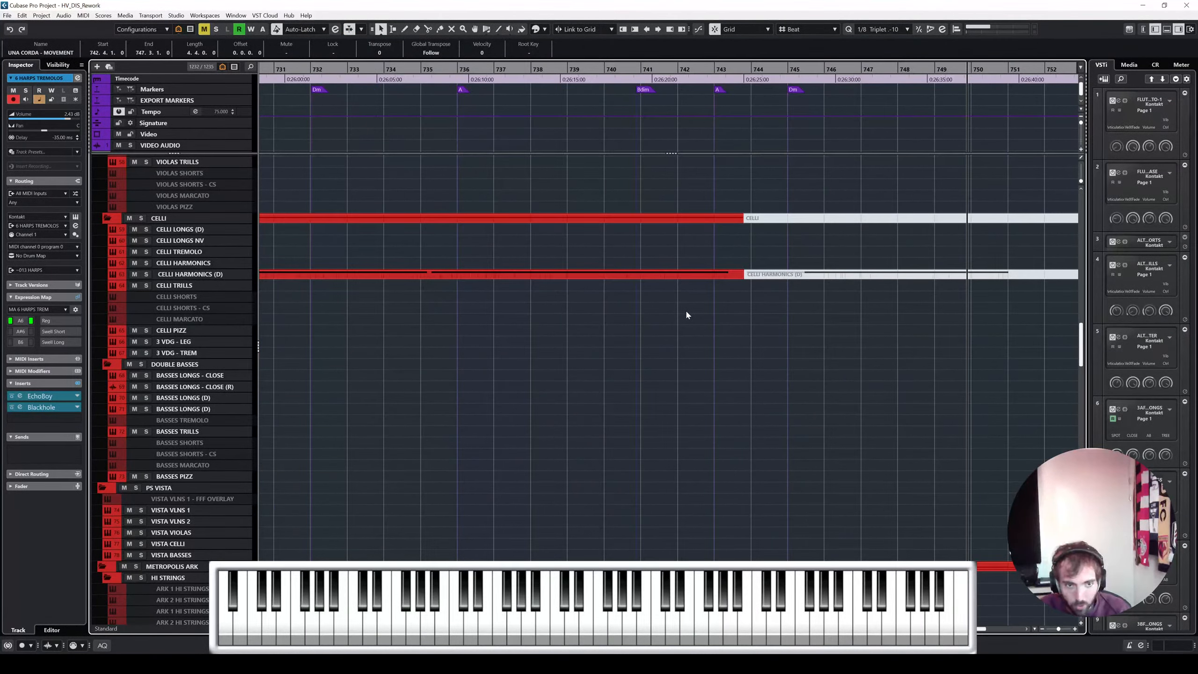
pyautogui.scroll(-8, 687, 315)
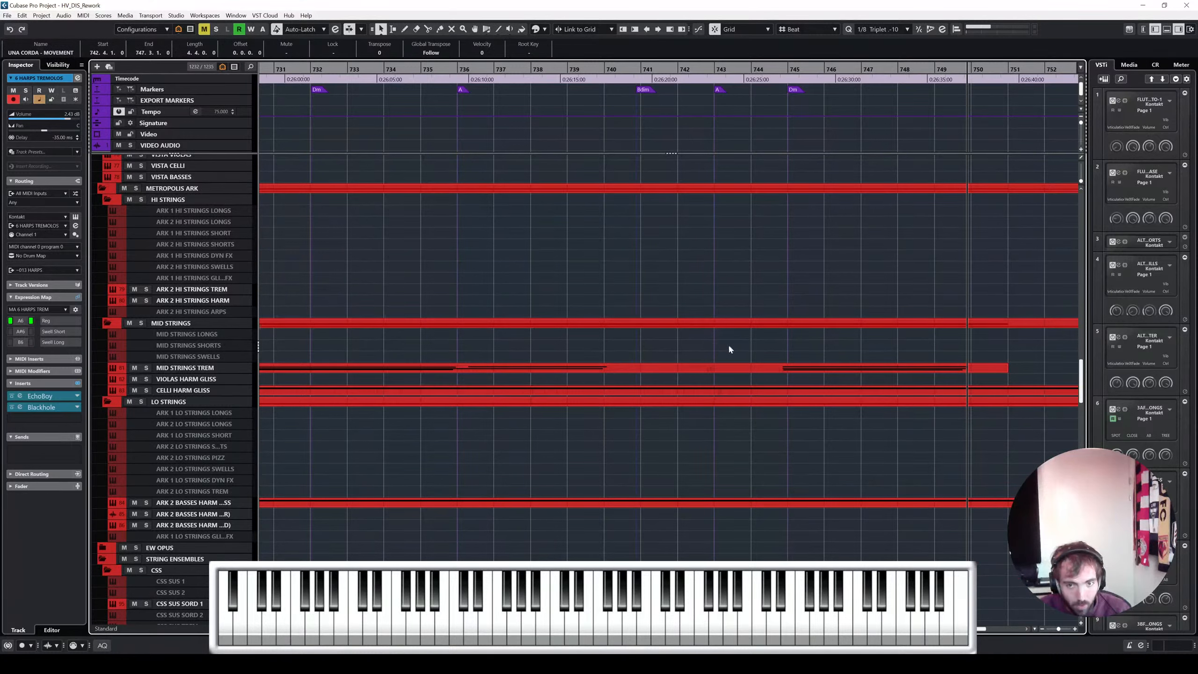
pyautogui.moveTo(661, 70); pyautogui.dragTo(626, 69)
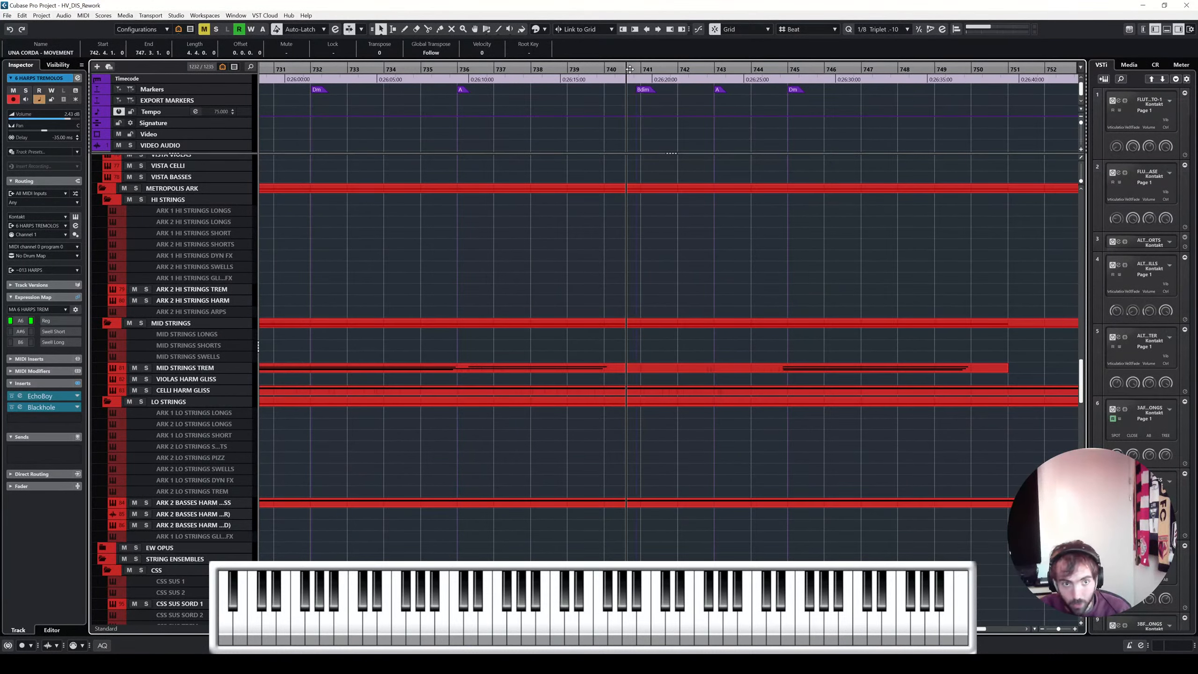
pyautogui.scroll(-8, 661, 232)
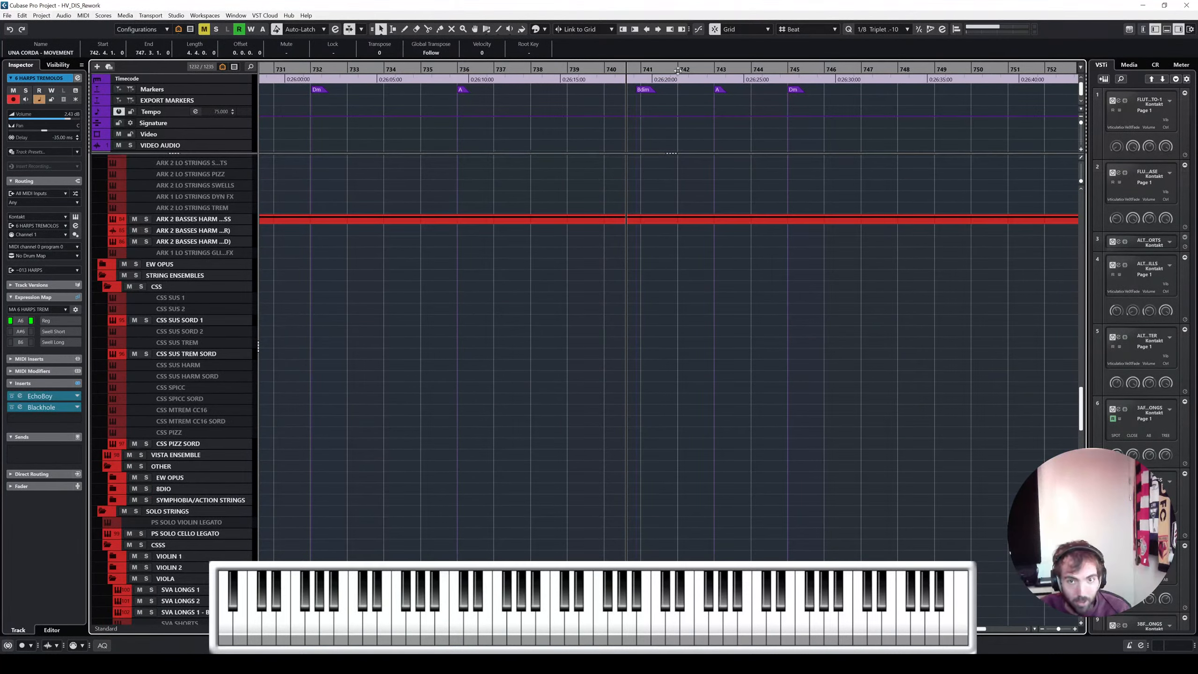
pyautogui.moveTo(639, 68); pyautogui.dragTo(756, 74)
# Look through the synth, percussion and texture tracks, trying STRING BOW TEXTURES (D), BREATH OF LIFE and GALACTIC DUST as additional layers
pyautogui.scroll(-14, 612, 371)
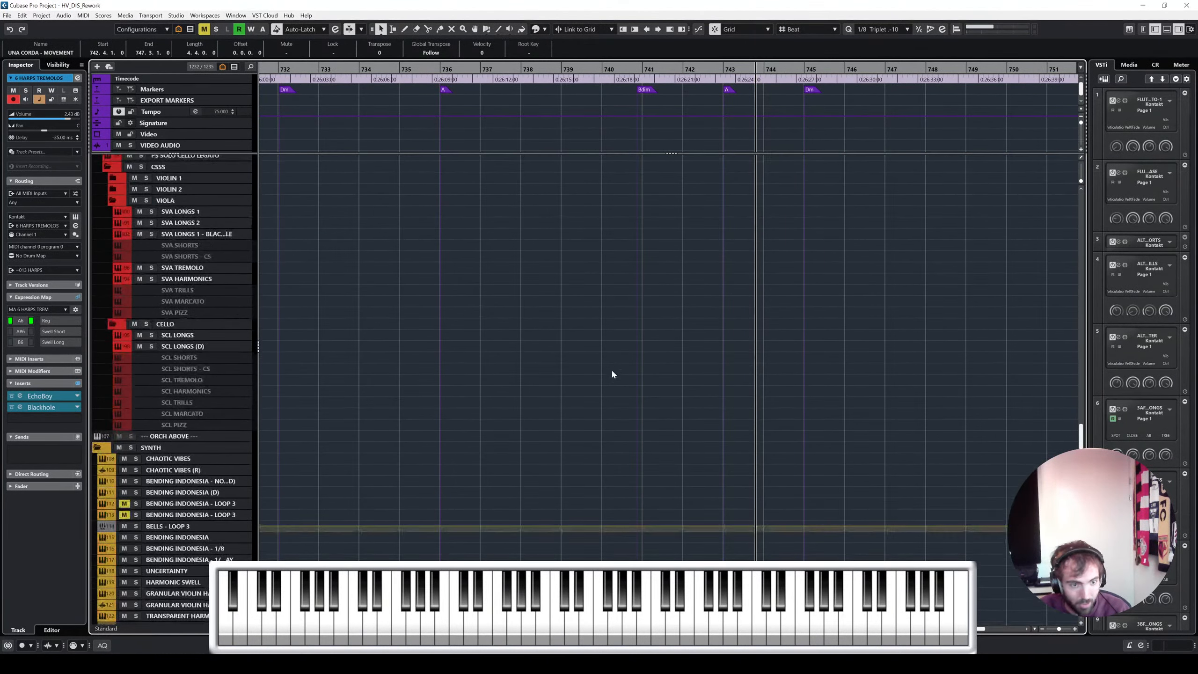
pyautogui.scroll(-5, 612, 373)
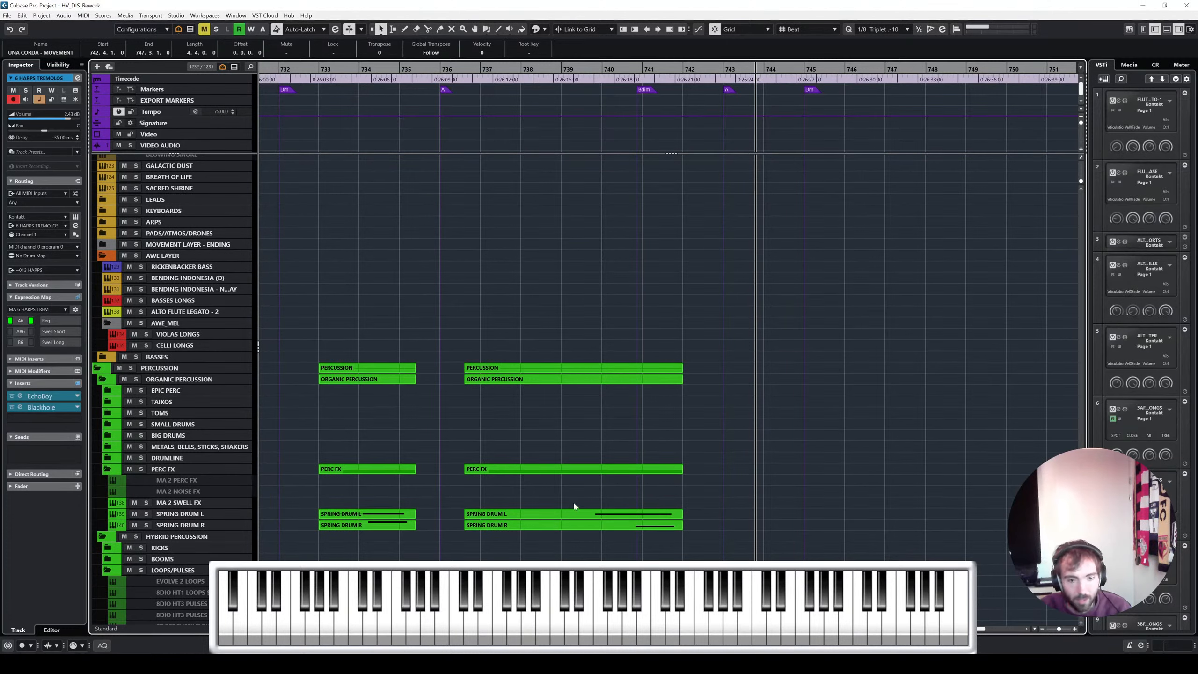
pyautogui.scroll(3, 543, 493)
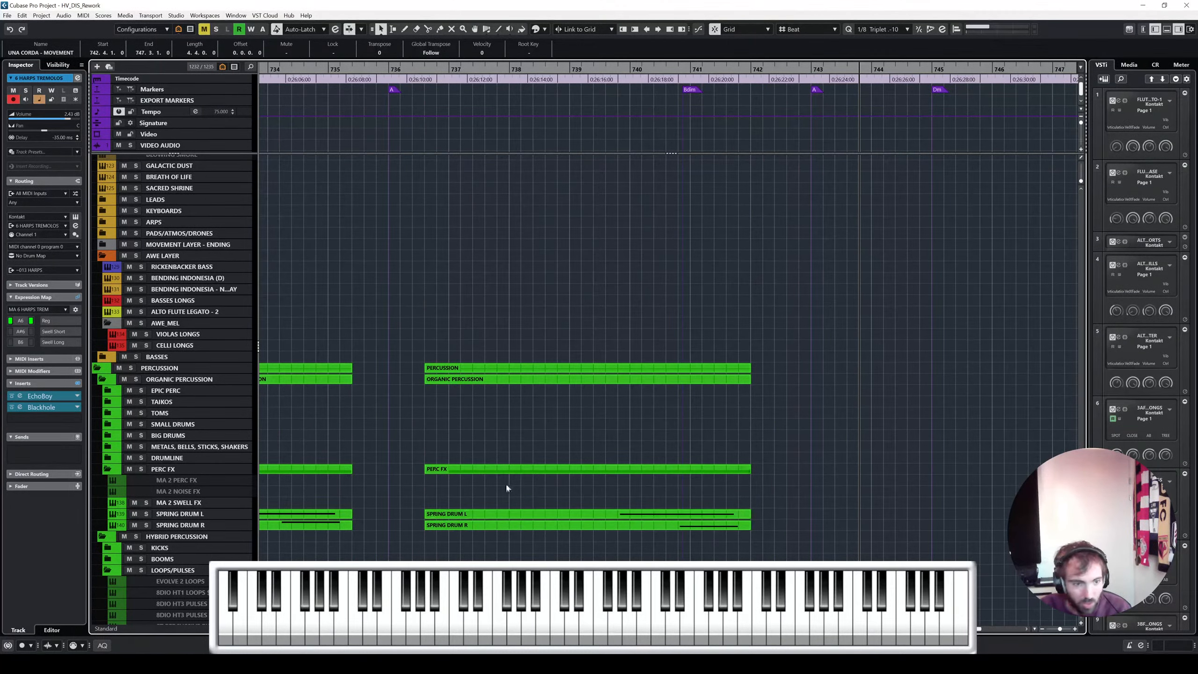
pyautogui.scroll(-12, 305, 444)
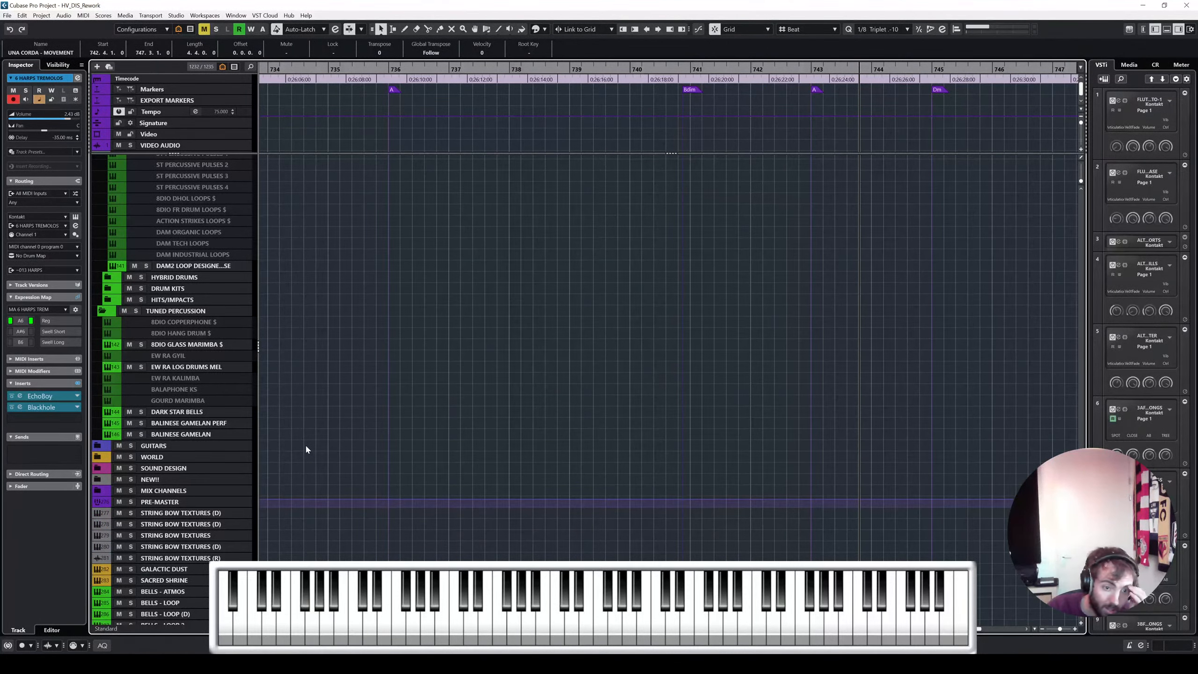
pyautogui.click(272, 513)
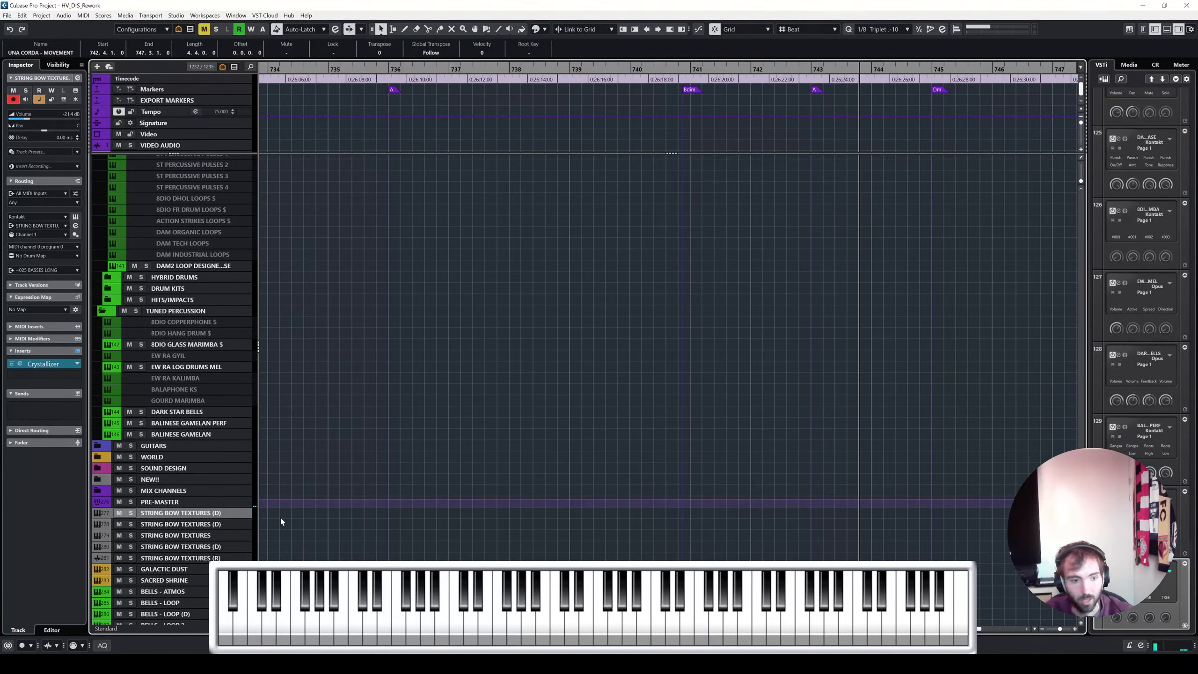
pyautogui.scroll(15, 192, 541)
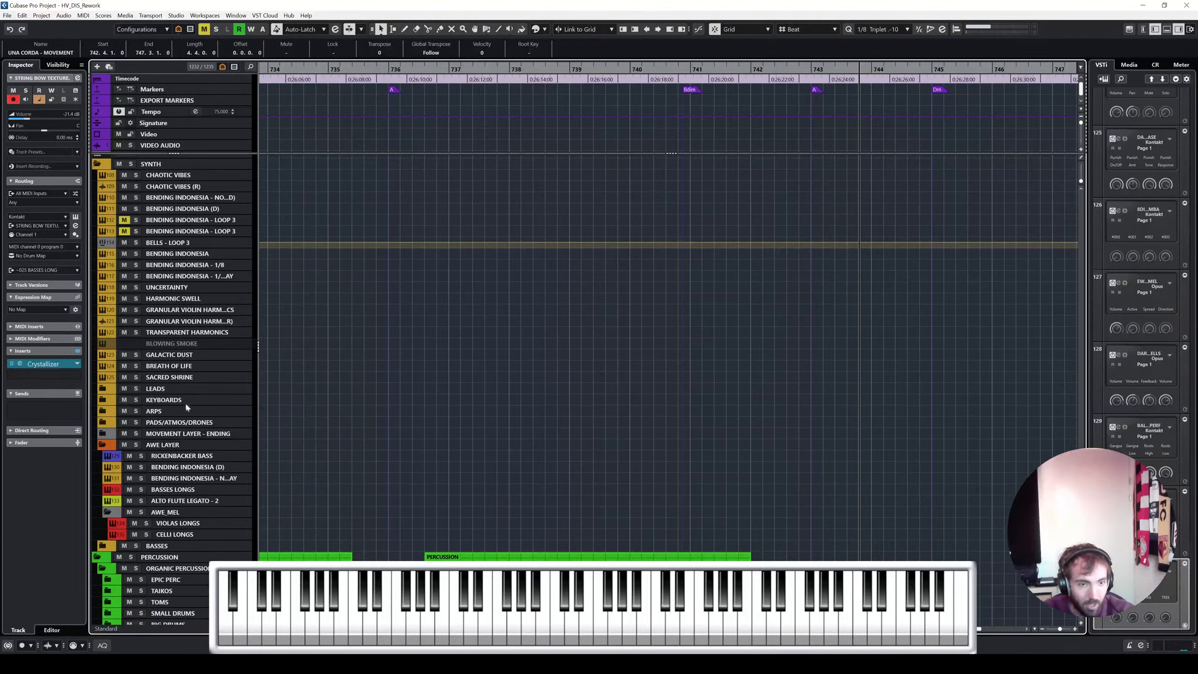
pyautogui.click(187, 368)
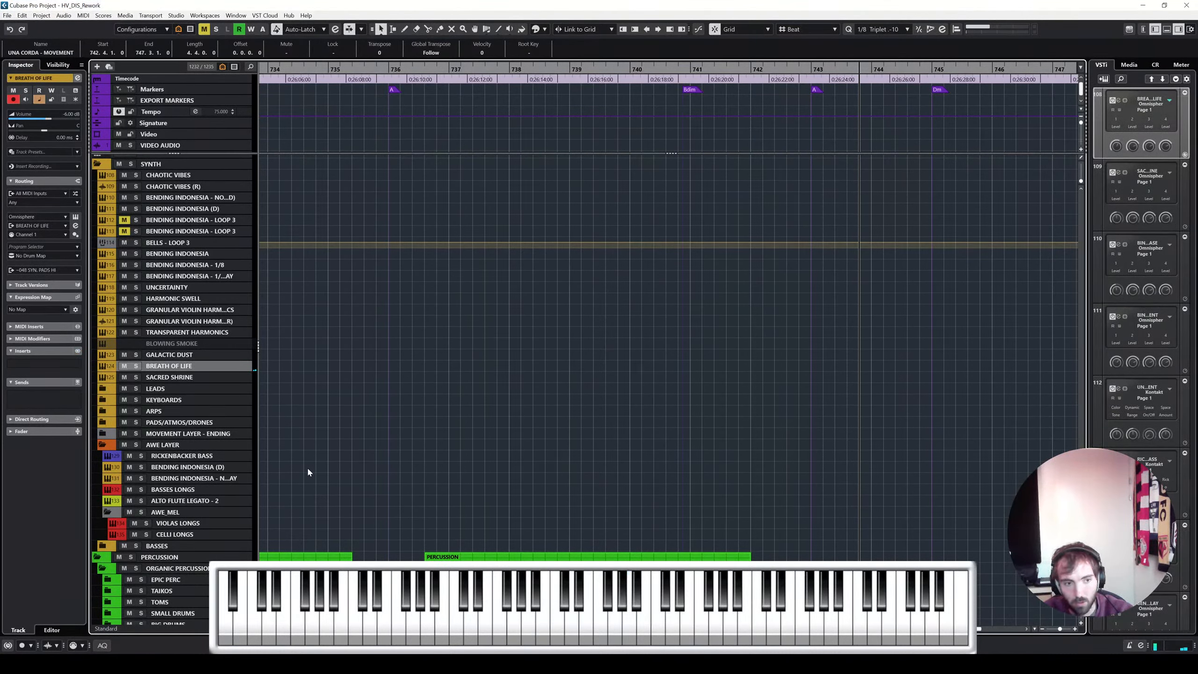
pyautogui.press('Up')
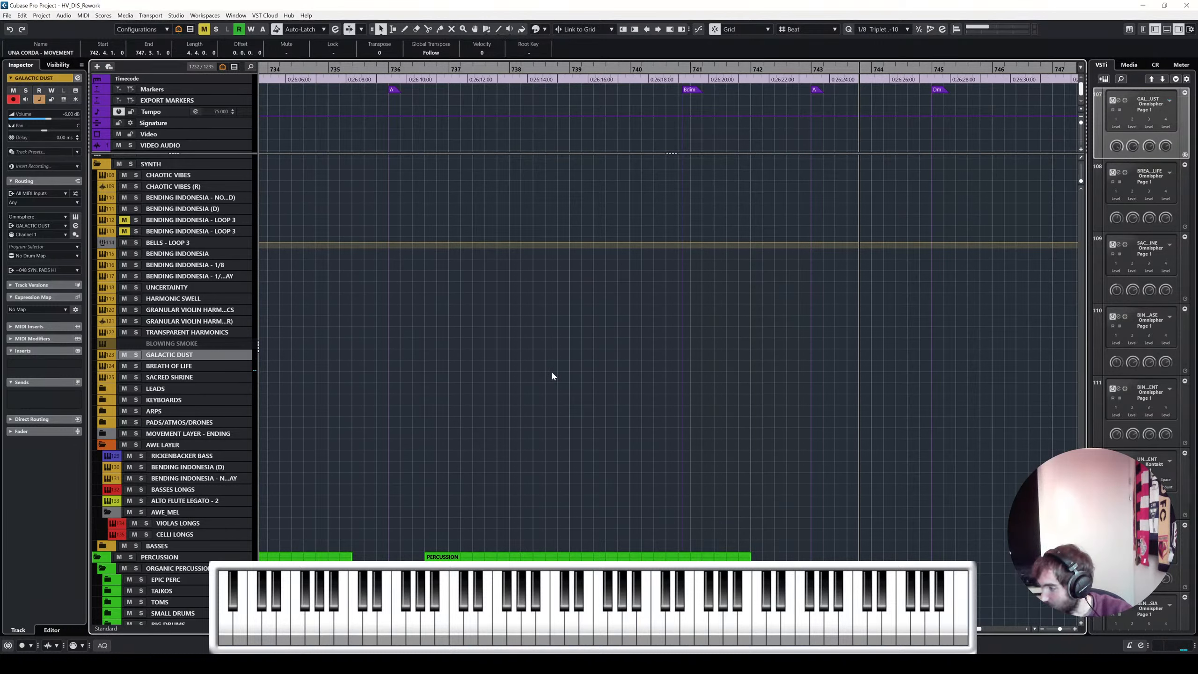
pyautogui.scroll(-6, 552, 372)
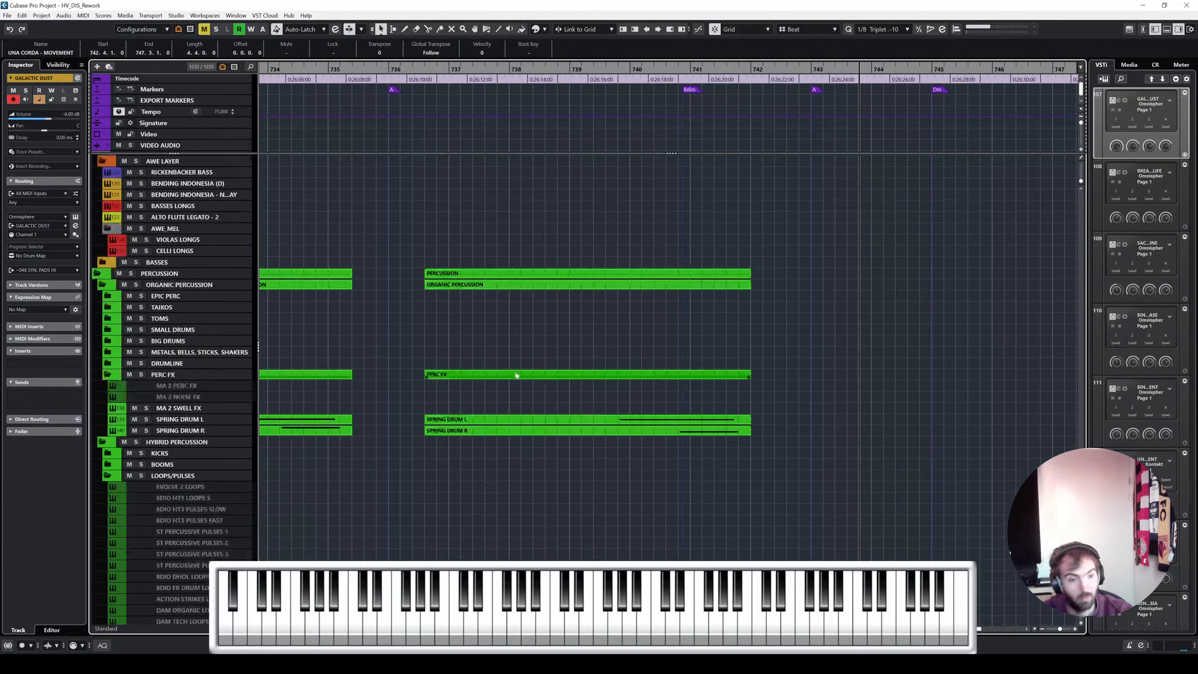
# Copy the BENDING INDONESIA (D) and BENDING INDONESIA - 1/8 events from bar 724 to bar 740
pyautogui.scroll(4, 335, 344)
pyautogui.click(407, 307)
pyautogui.scroll(-3, 433, 282)
pyautogui.hscroll(-3, 493, 257)
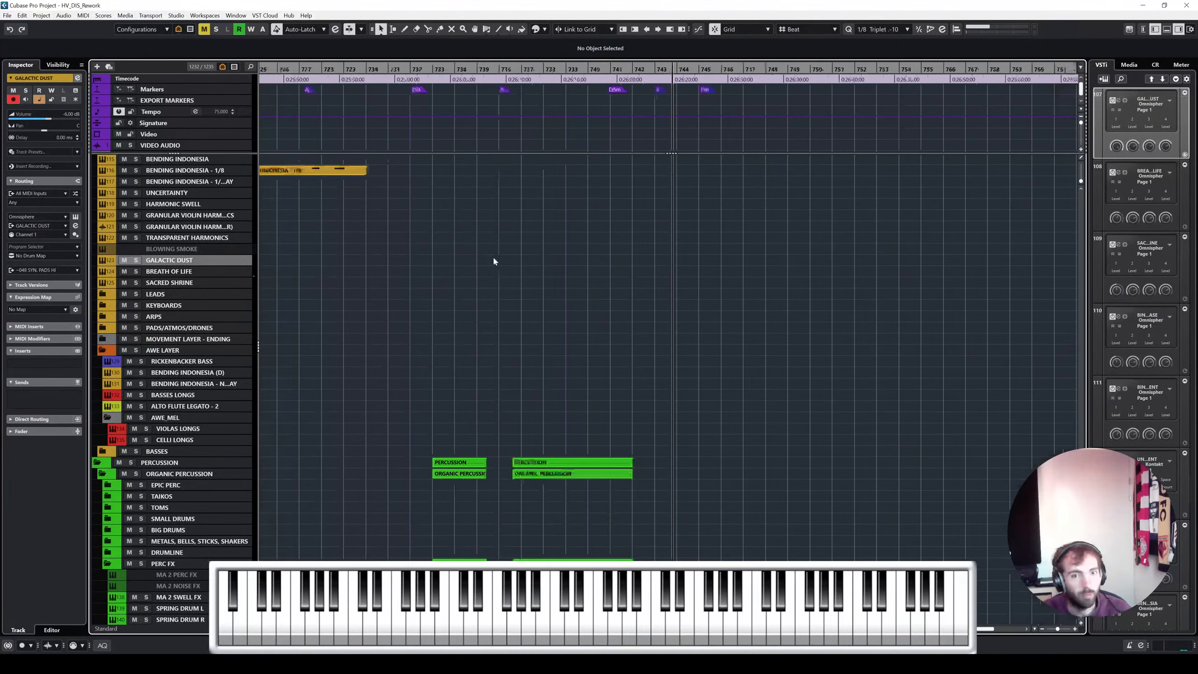
pyautogui.scroll(3, 500, 258)
pyautogui.click(495, 262)
pyautogui.scroll(2, 506, 212)
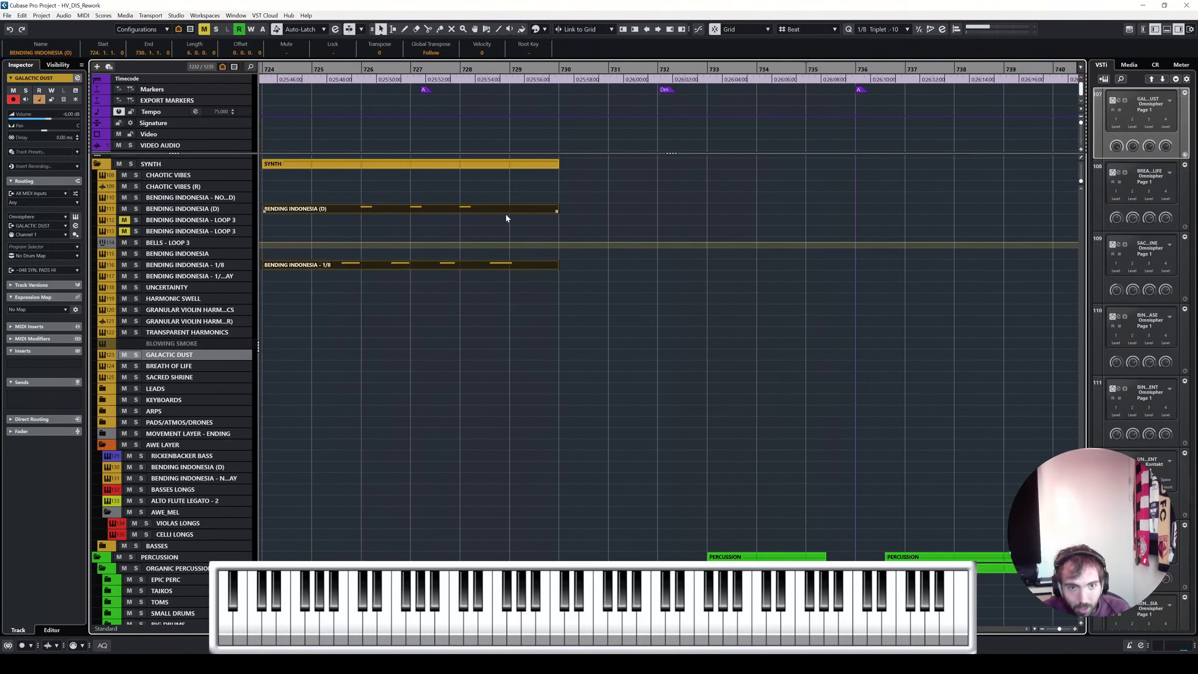
pyautogui.scroll(-2, 505, 213)
pyautogui.moveTo(485, 212); pyautogui.dragTo(775, 209)
pyautogui.scroll(4, 827, 208)
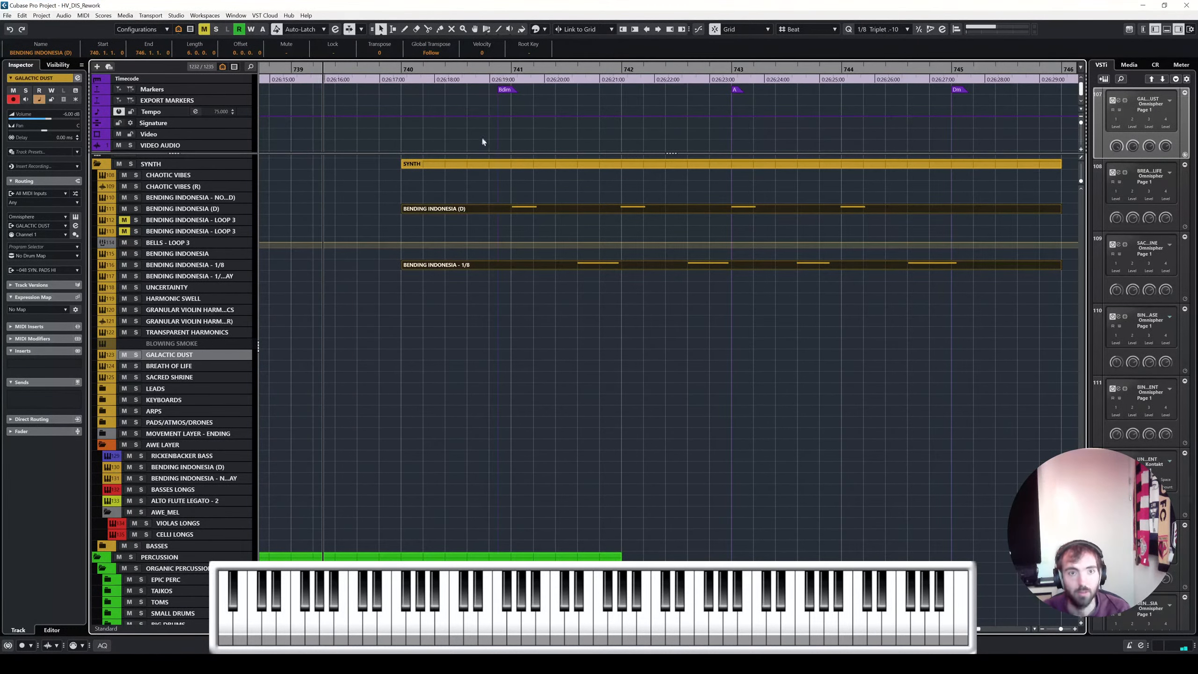
# Search the solo and Metropolis Ark strings for a layer, trying the black-hole SVA LONGS 1 track and playing the cue around bar 741
pyautogui.scroll(3, 529, 161)
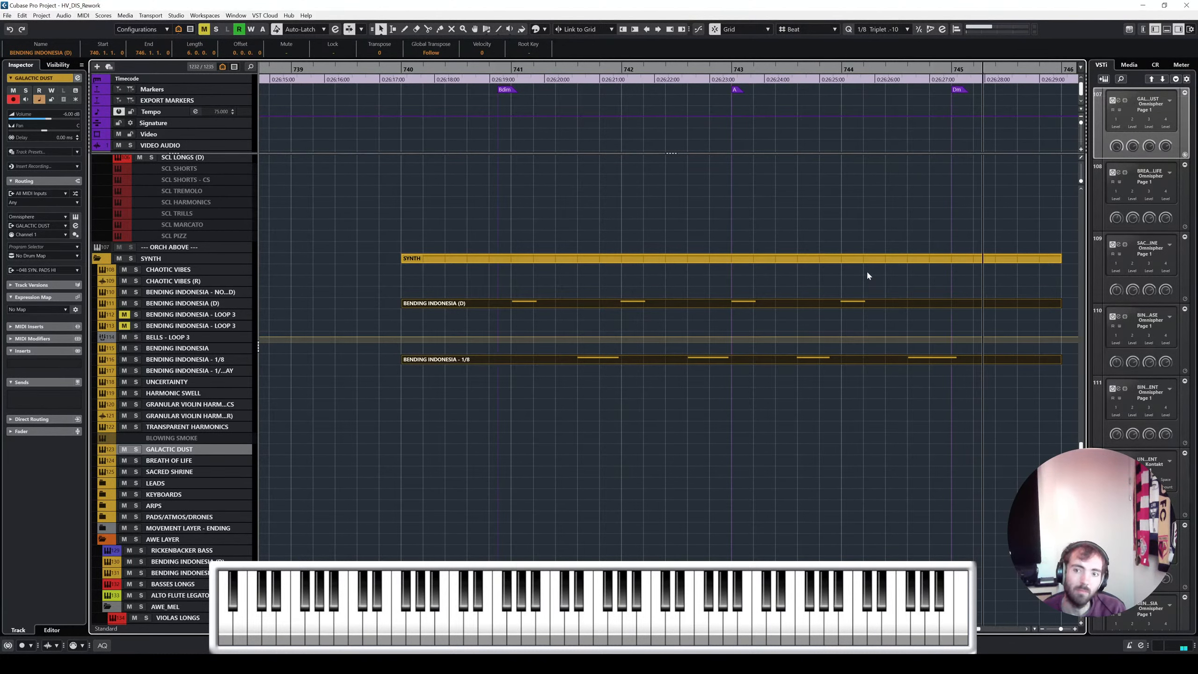
pyautogui.scroll(5, 826, 219)
pyautogui.hscroll(-3, 587, 481)
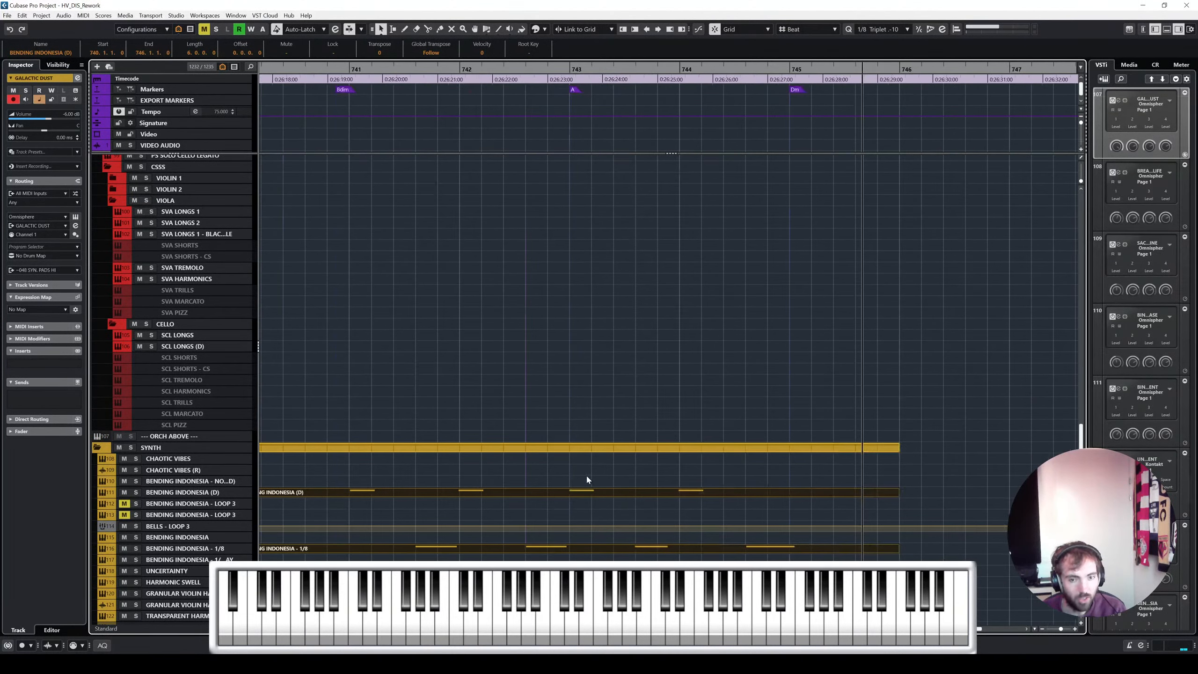
pyautogui.scroll(2, 606, 376)
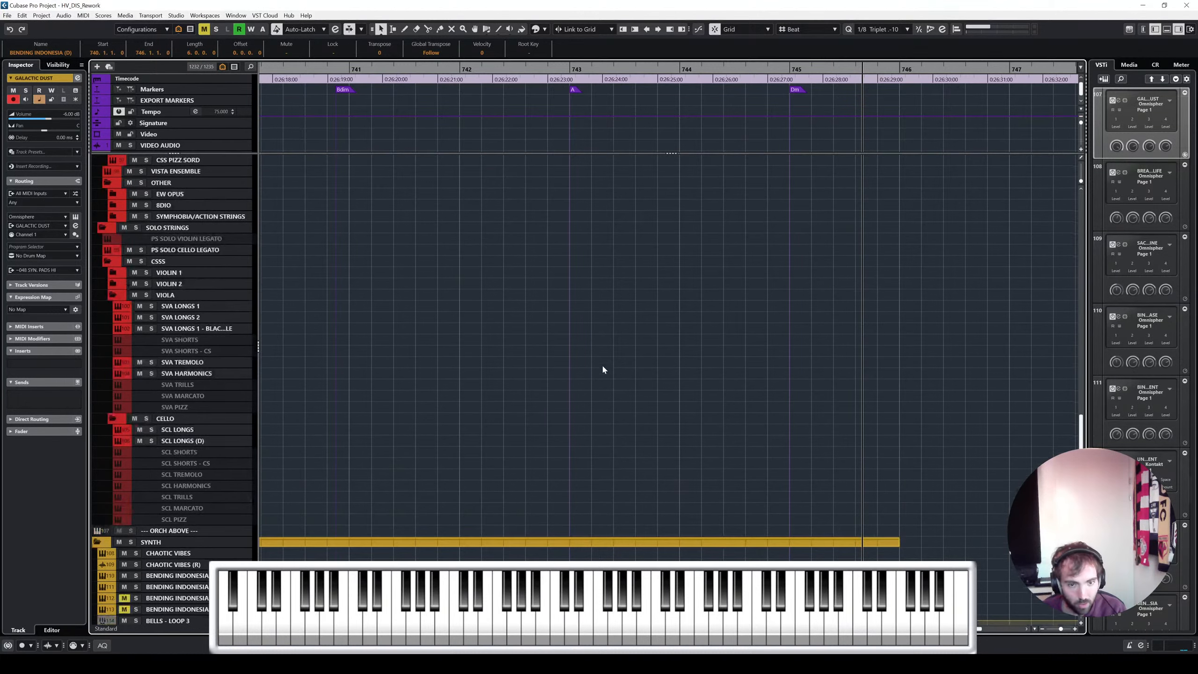
pyautogui.scroll(-5, 602, 367)
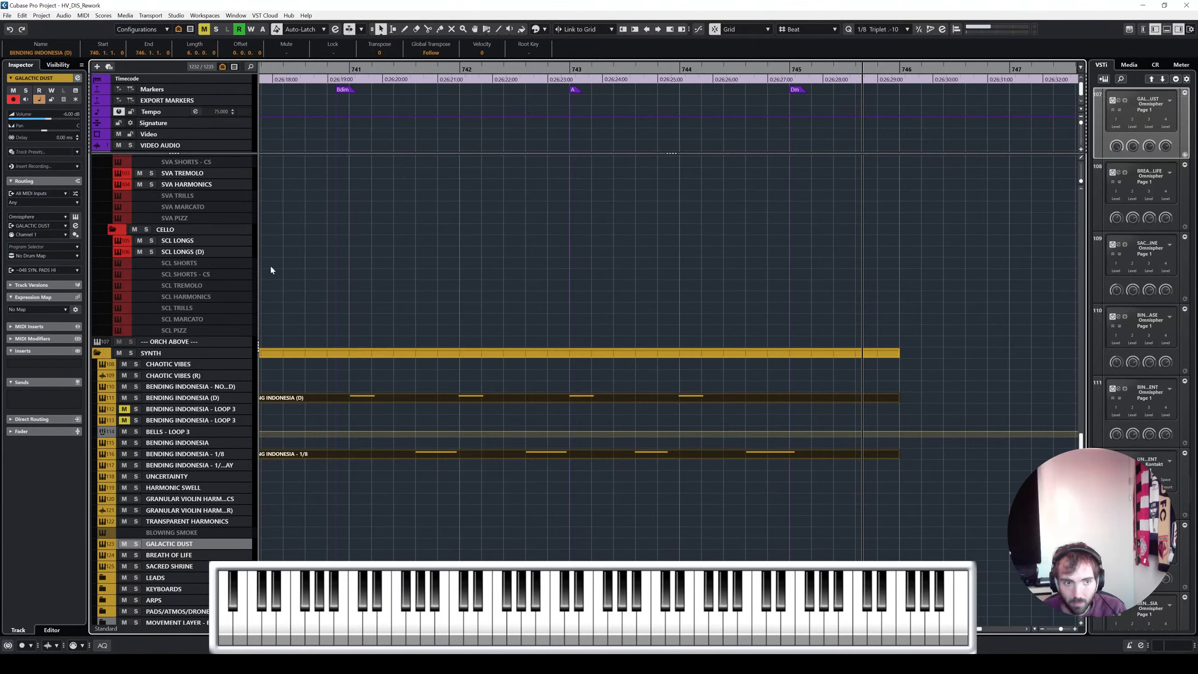
pyautogui.scroll(3, 197, 269)
pyautogui.click(217, 235)
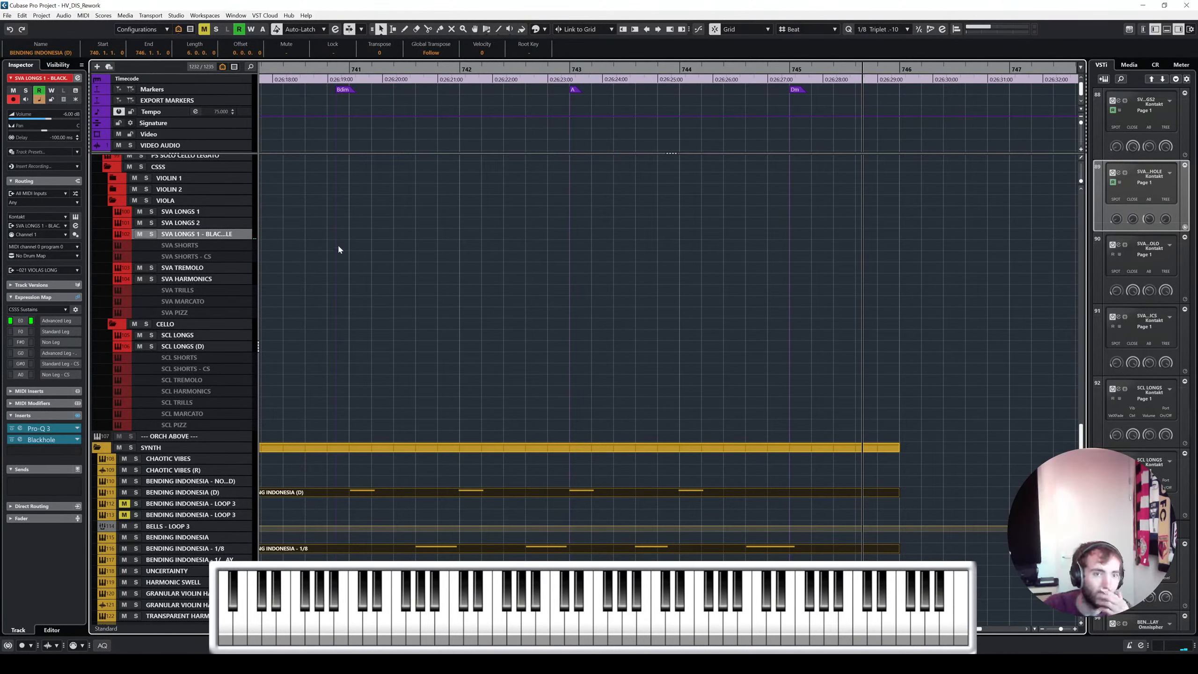
pyautogui.scroll(10, 339, 248)
pyautogui.scroll(8, 340, 248)
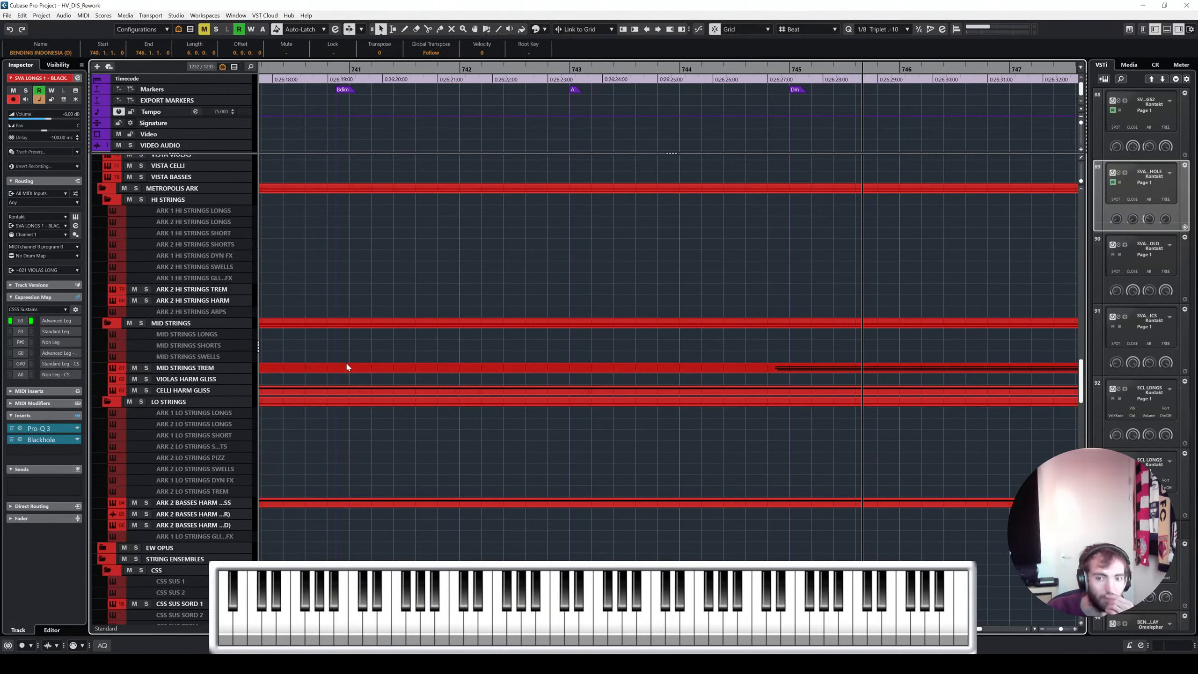
pyautogui.press('space')
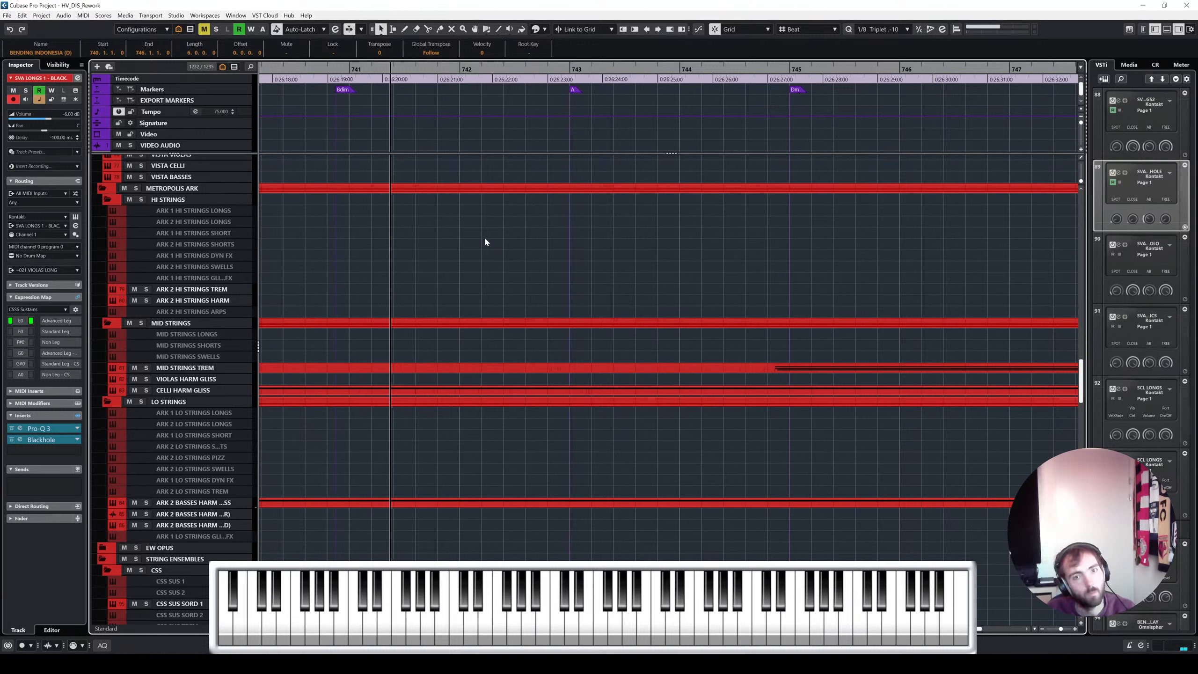
# In the MID STRINGS TREM part, trim the starts of the three sustained notes before bar 745 to about bar 746
pyautogui.click(457, 370)
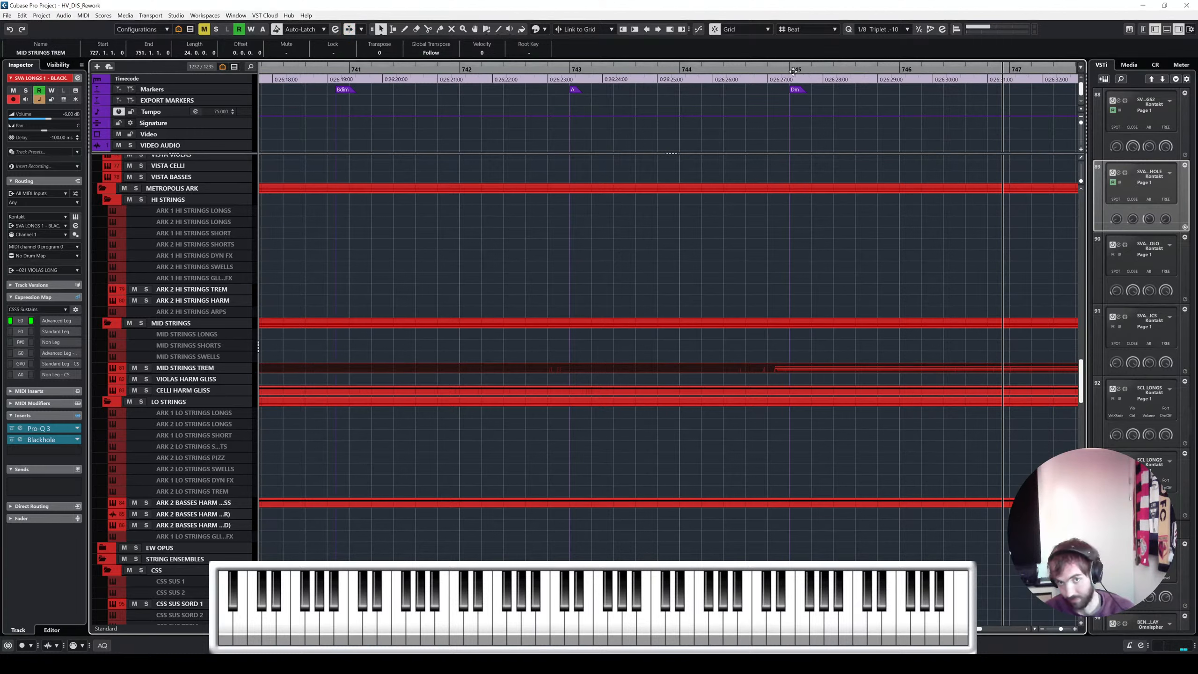
pyautogui.doubleClick(904, 369)
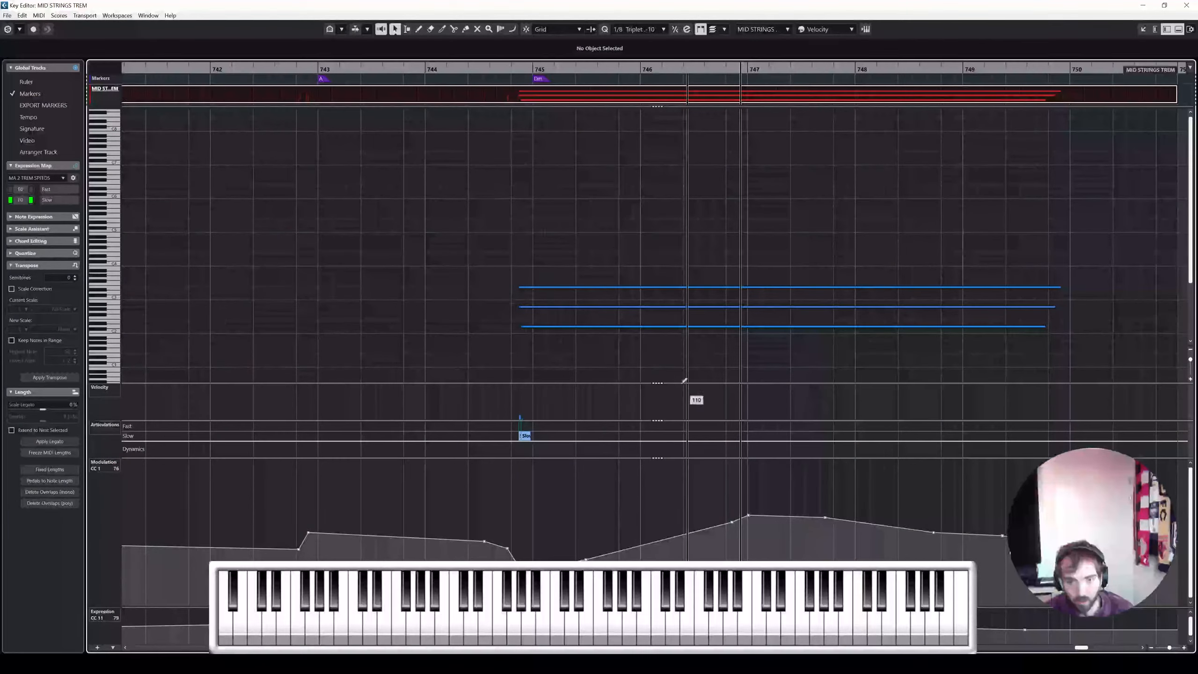
pyautogui.hotkey('ctrl', 'a')
pyautogui.moveTo(519, 289); pyautogui.dragTo(645, 286)
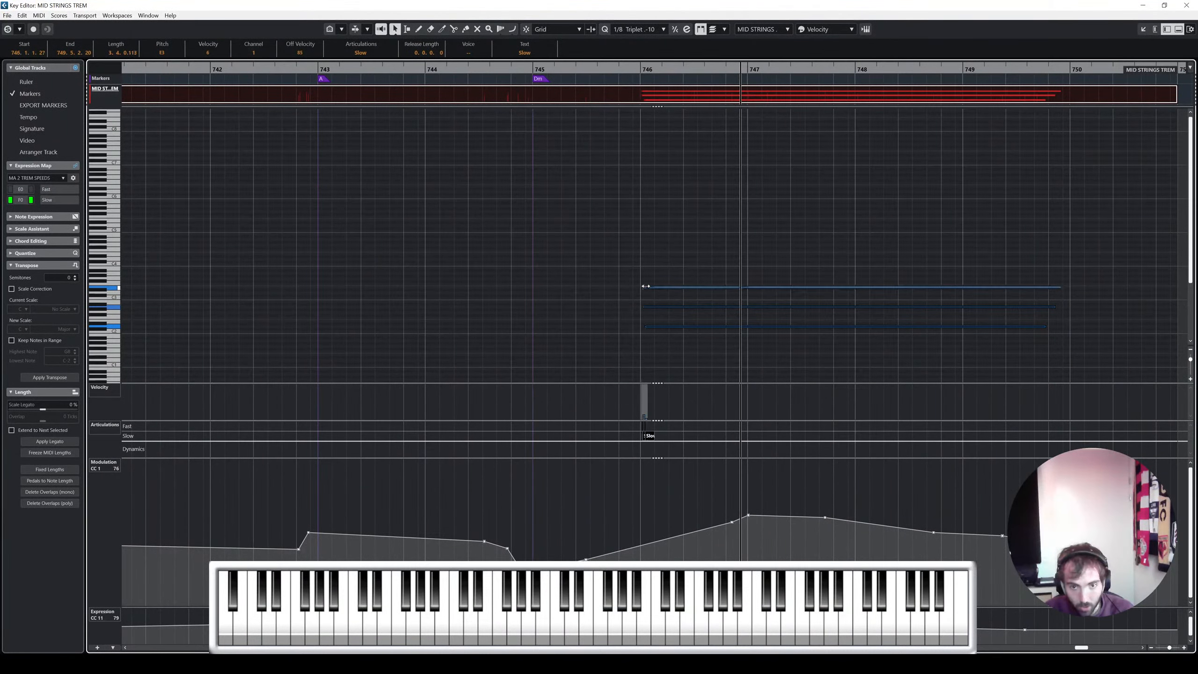
# Play the trimmed tremolo soloed from just before bar 746, check the earlier notes around bar 740 and close the Key Editor
pyautogui.click(621, 69)
pyautogui.press('s')
pyautogui.press('space')
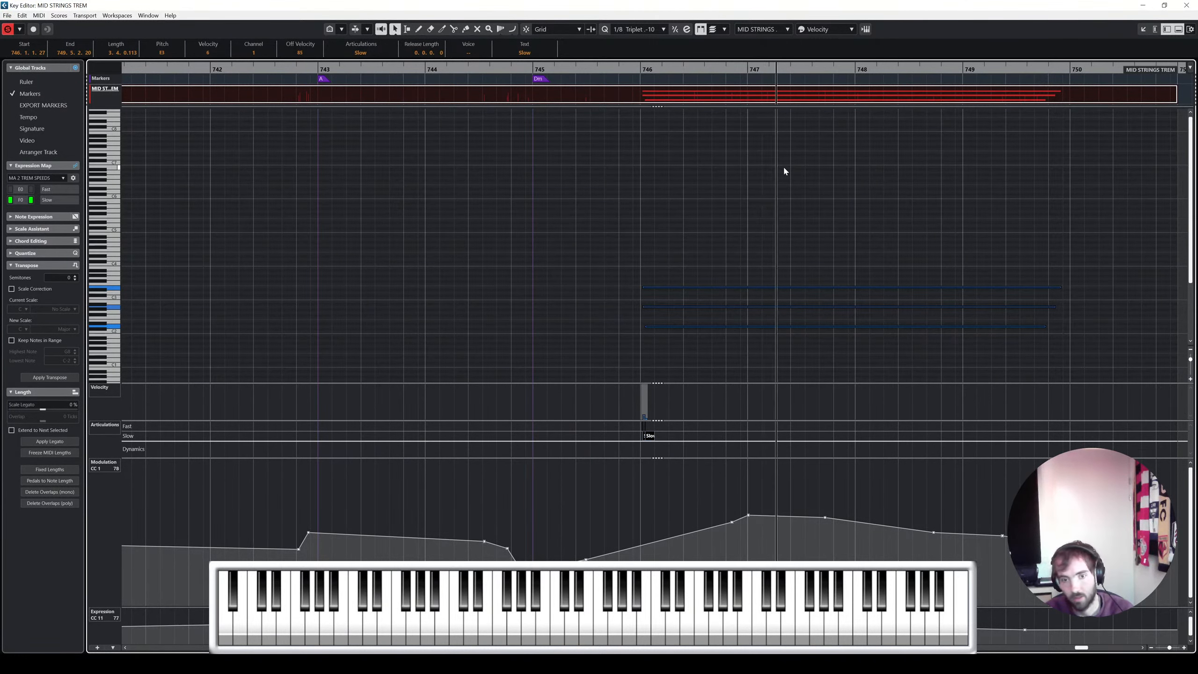
pyautogui.press('space')
pyautogui.hscroll(-3, 720, 192)
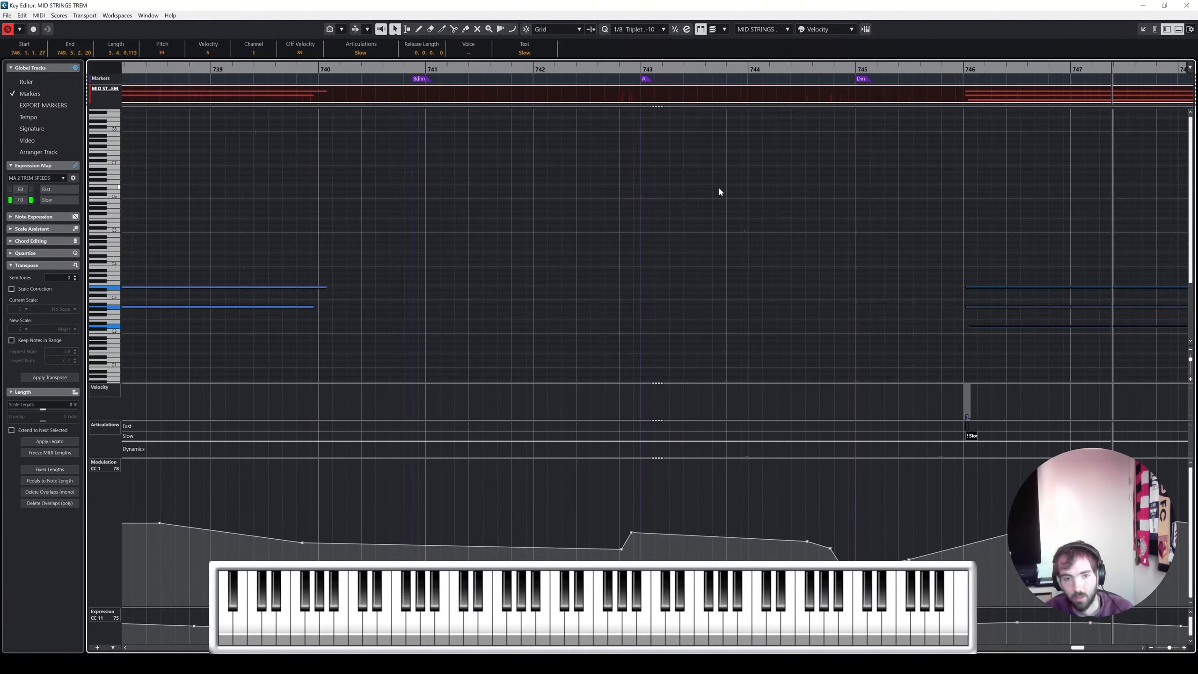
pyautogui.rightClick(379, 248)
pyautogui.click(369, 246)
pyautogui.click(1186, 5)
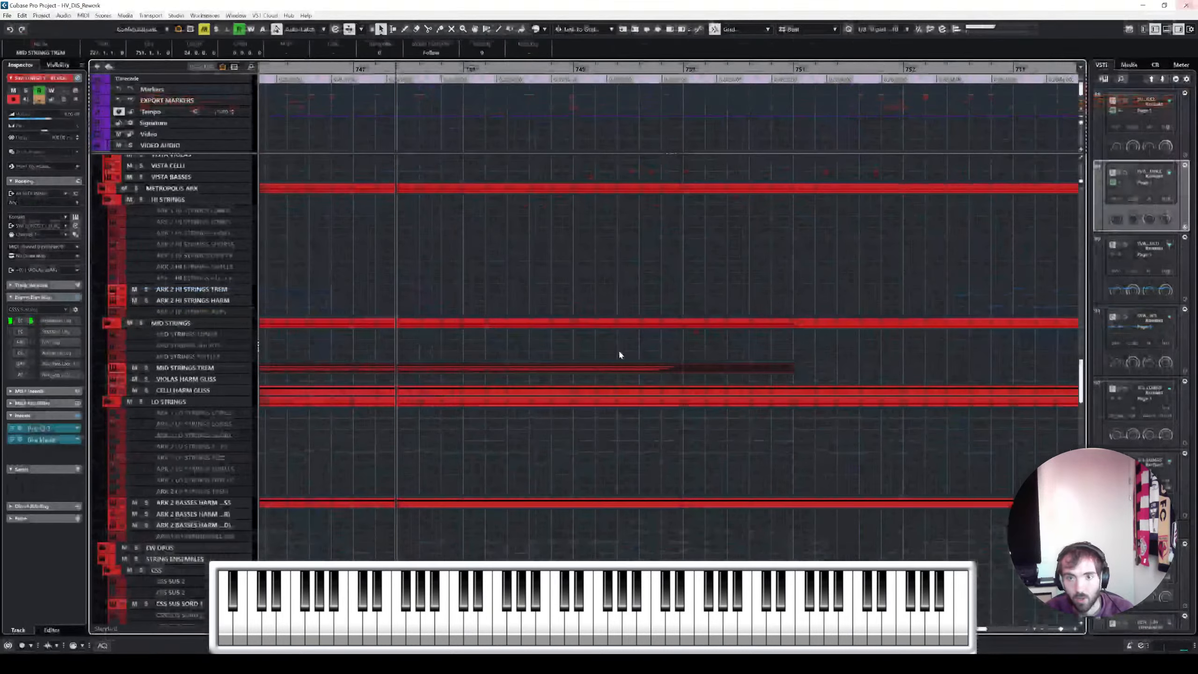
# Split the MID STRINGS TREM event just before bar 746 and shorten the preceding portion to end at 740.2.1
pyautogui.hscroll(-6, 543, 360)
pyautogui.rightClick(630, 381)
pyautogui.click(681, 381)
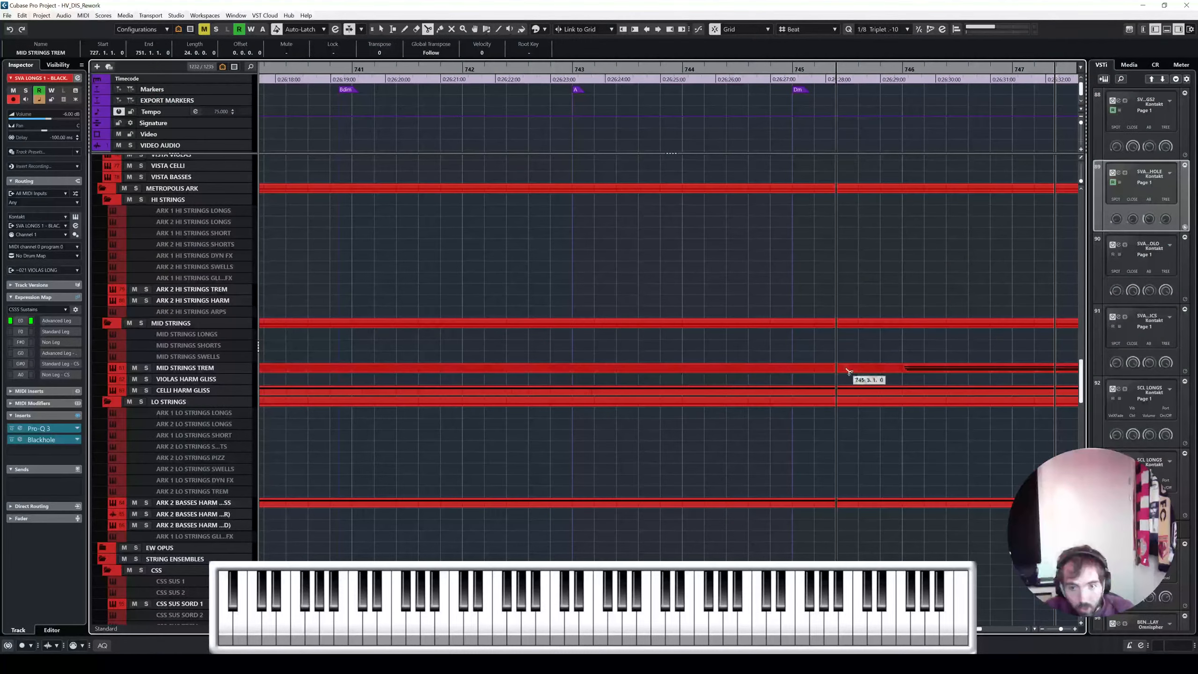
pyautogui.click(882, 369)
pyautogui.press('1')
pyautogui.click(877, 373)
pyautogui.moveTo(542, 374); pyautogui.dragTo(460, 373)
pyautogui.hscroll(-1, 410, 374)
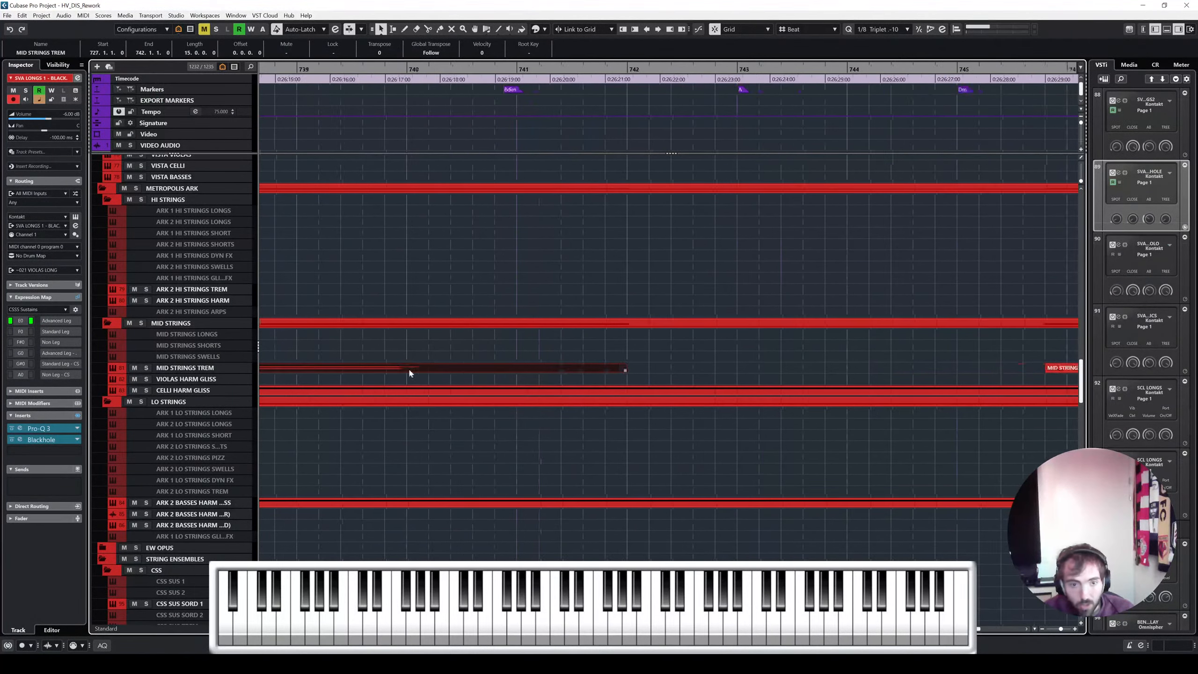
pyautogui.moveTo(625, 371); pyautogui.dragTo(428, 372)
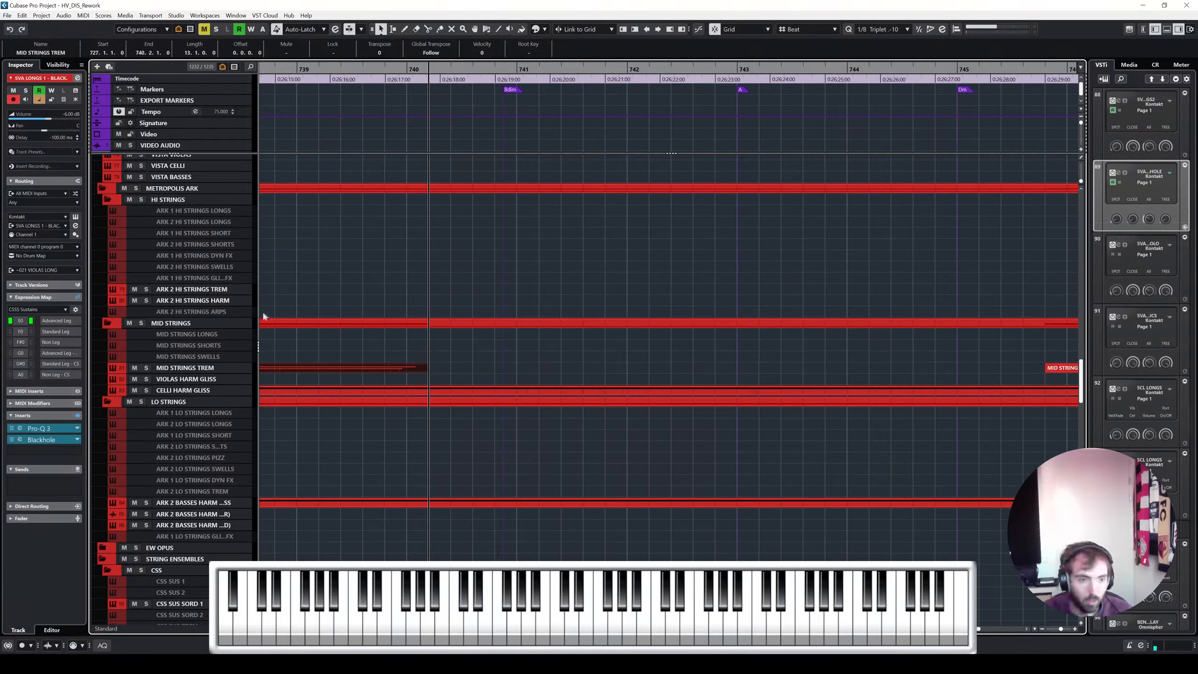
# Record a tremolo chord passage on the MID STRINGS TREM track from bar 740 and trim the recorded event to end at 745.4.1
pyautogui.click(180, 369)
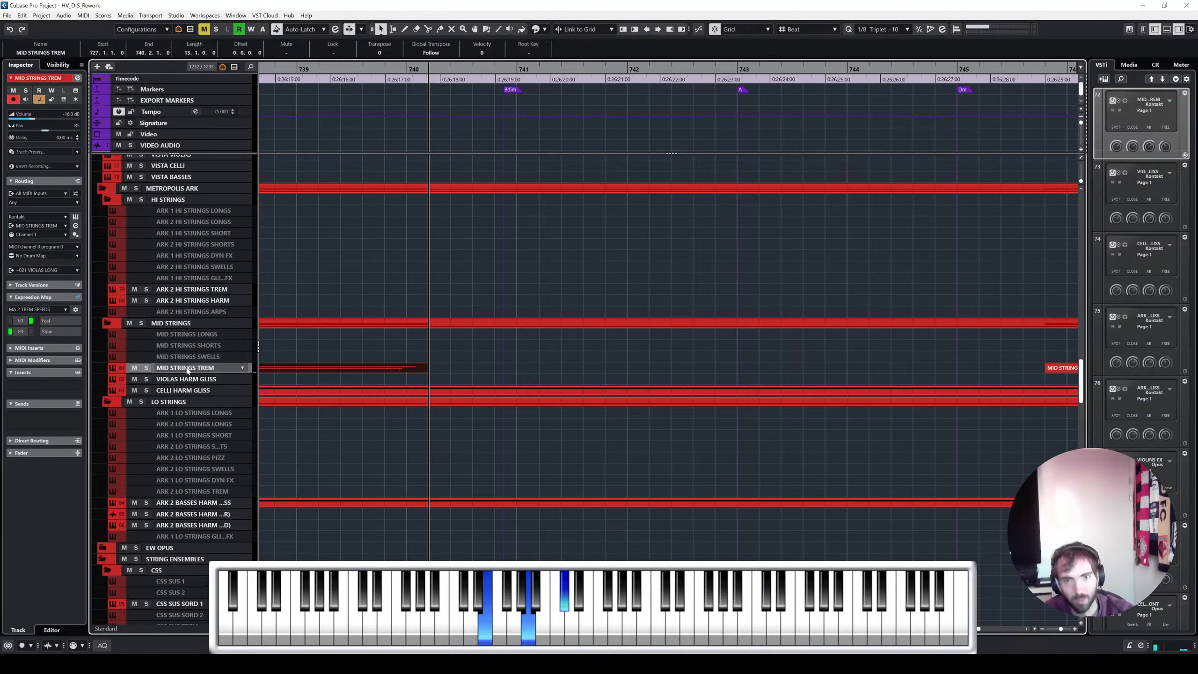
pyautogui.press('KP_Multiply')
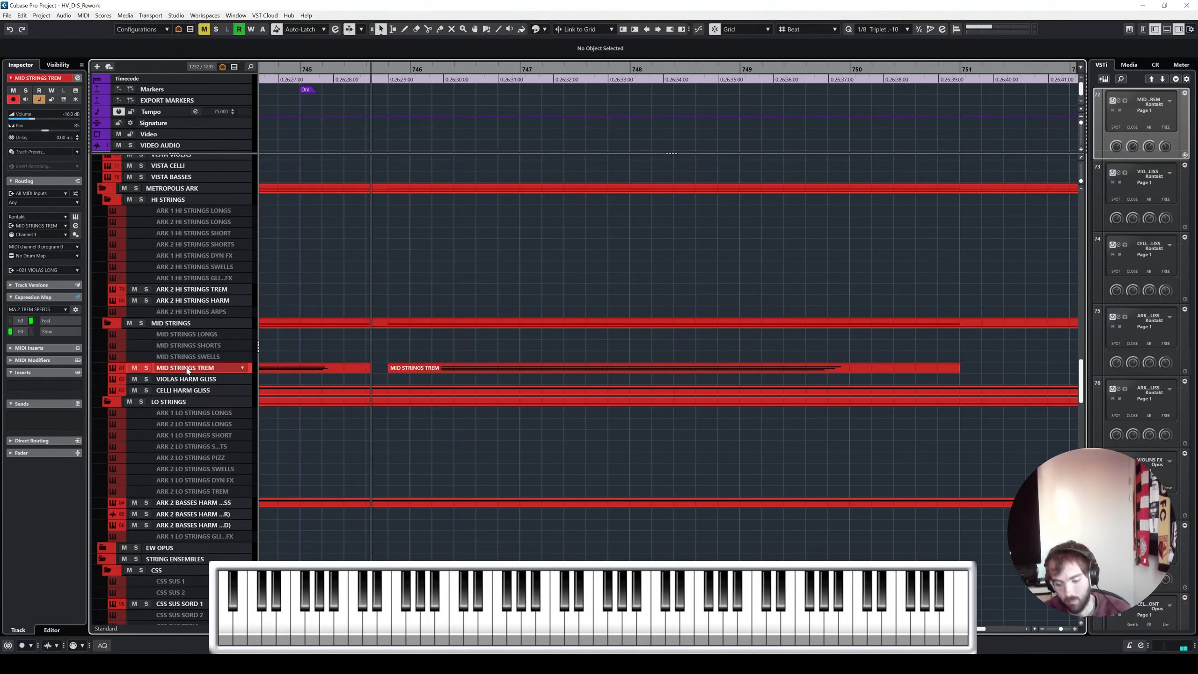
pyautogui.press('space')
pyautogui.press('space')
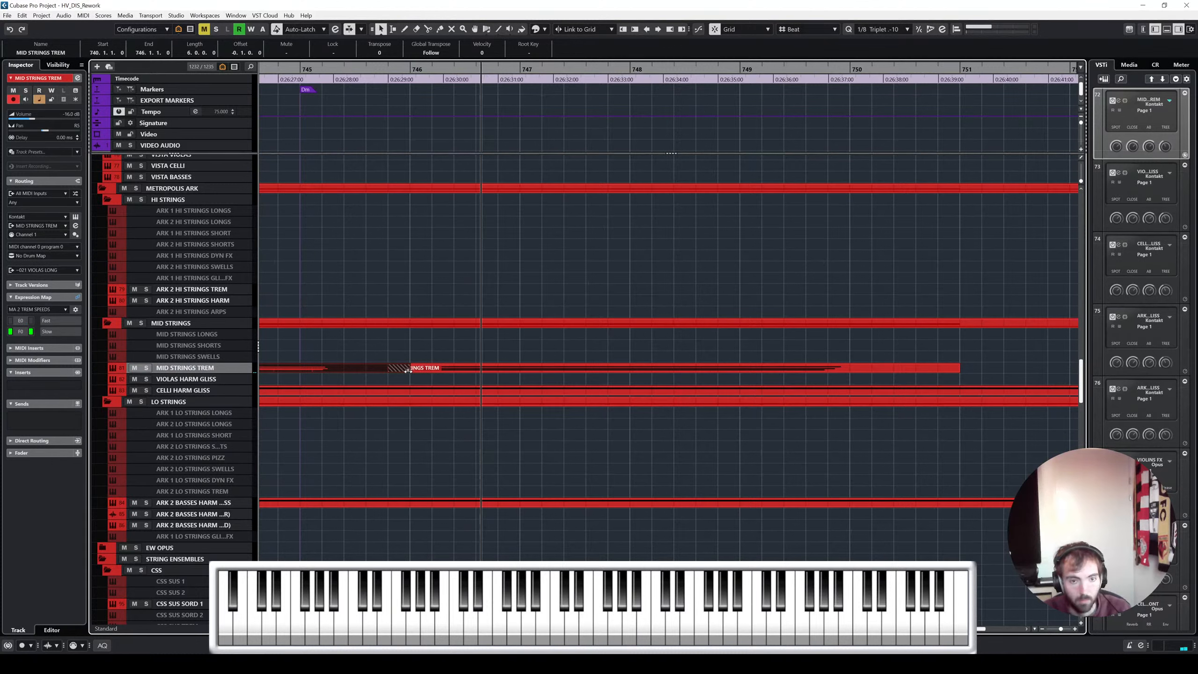
pyautogui.moveTo(409, 372); pyautogui.dragTo(367, 371)
pyautogui.press('space')
pyautogui.press('g')
# Play the cue from bar 740 through bar 745 to review the recorded mid strings tremolo alongside the other strings
pyautogui.hscroll(-3, 502, 301)
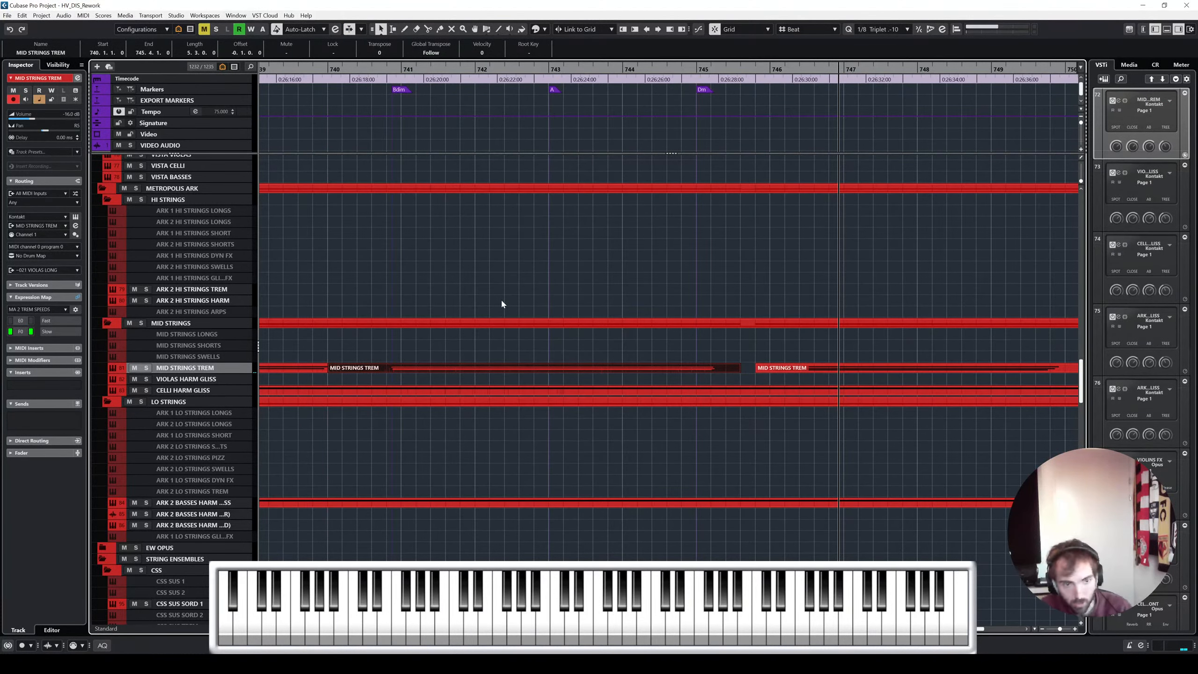
pyautogui.scroll(4, 503, 301)
pyautogui.click(334, 69)
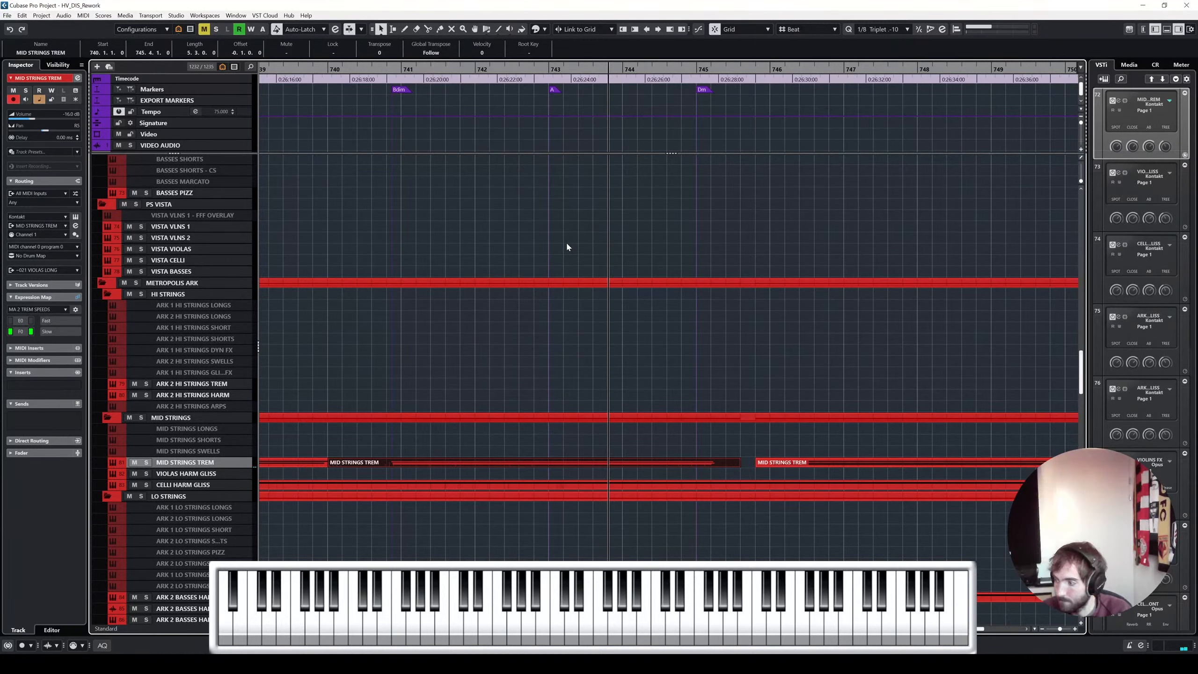
pyautogui.click(599, 338)
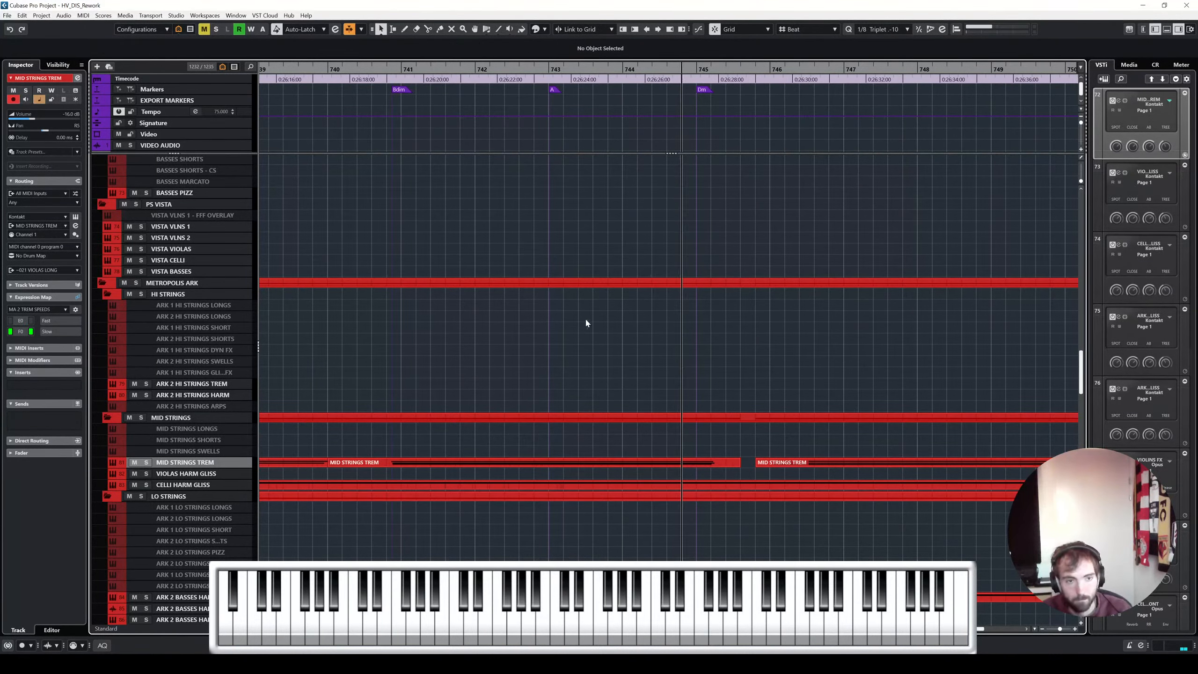
pyautogui.scroll(-4, 586, 323)
pyautogui.press('space')
pyautogui.scroll(4, 633, 355)
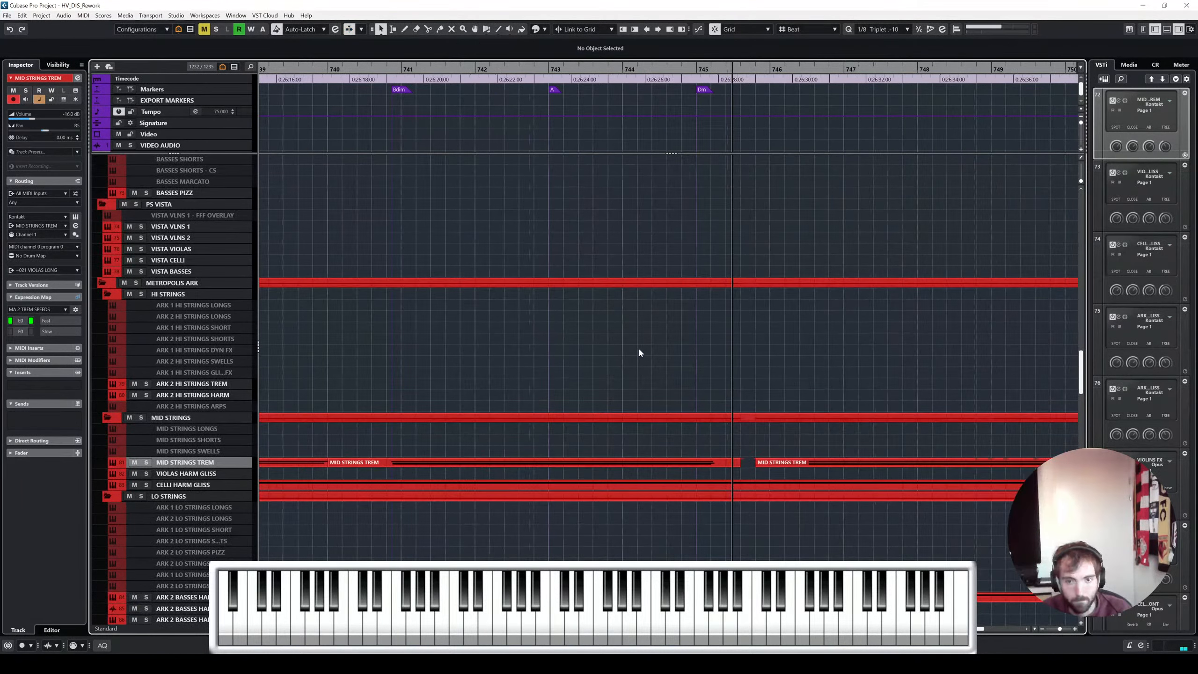
# Play the cue from about bar 745 to bar 751 while checking the violin, organ, harp and piano parts
pyautogui.scroll(-5, 640, 353)
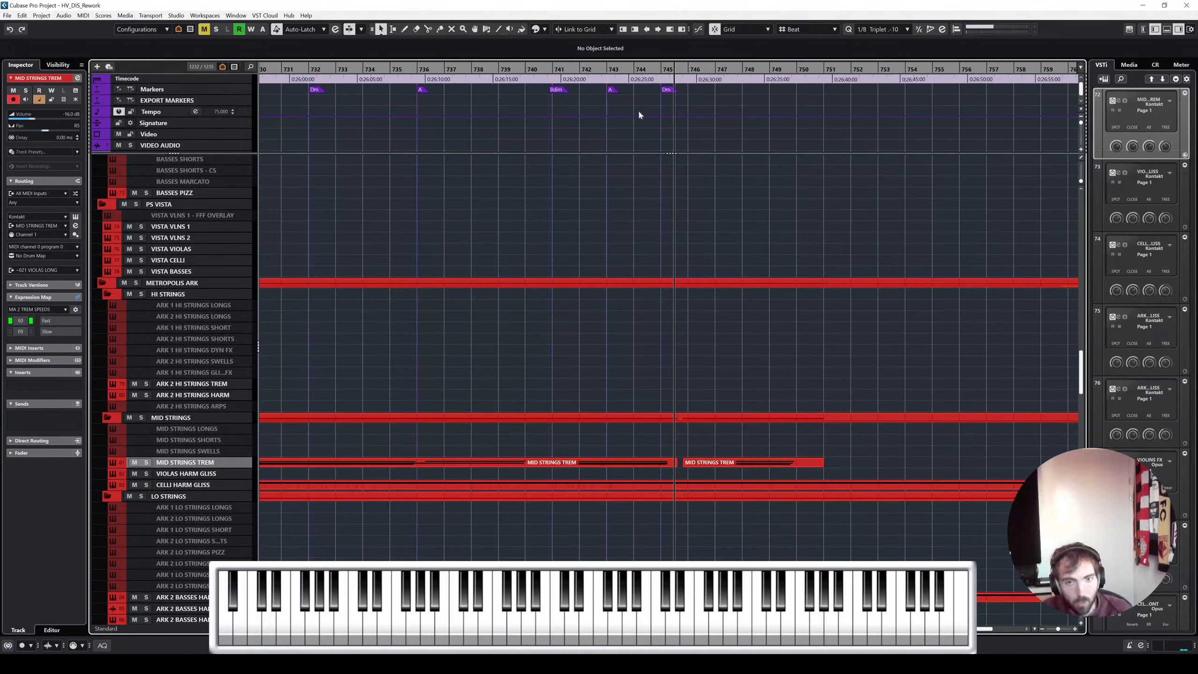
pyautogui.scroll(5, 734, 262)
pyautogui.press('space')
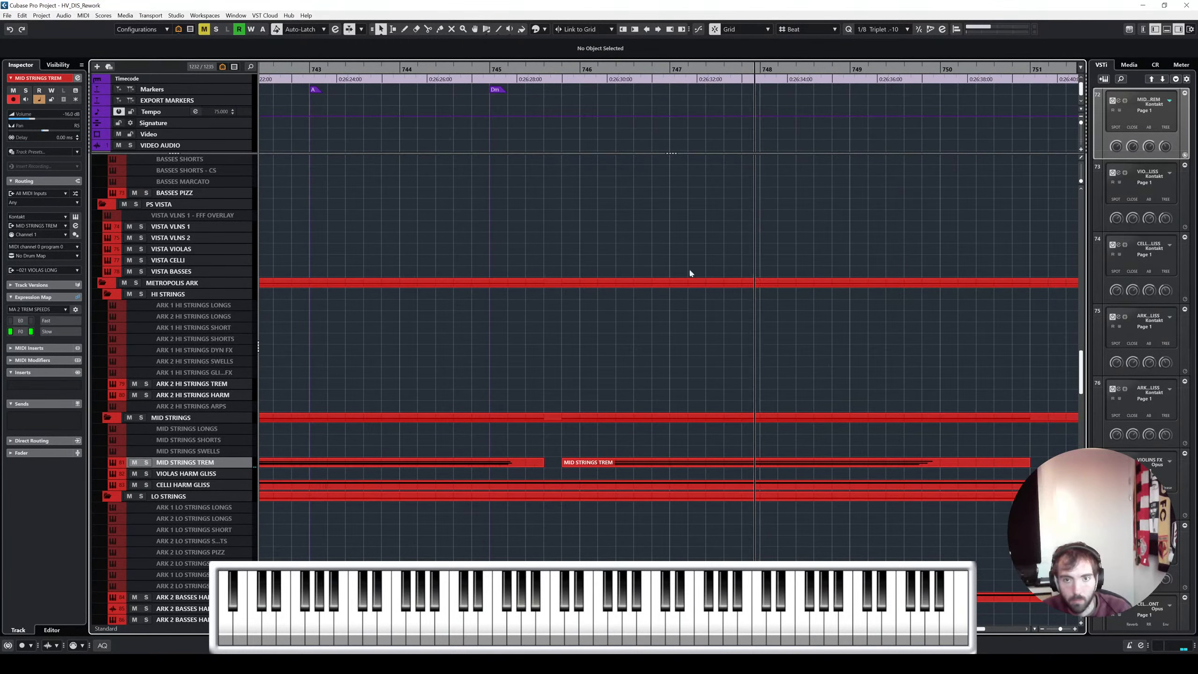
pyautogui.scroll(10, 688, 268)
pyautogui.press('f')
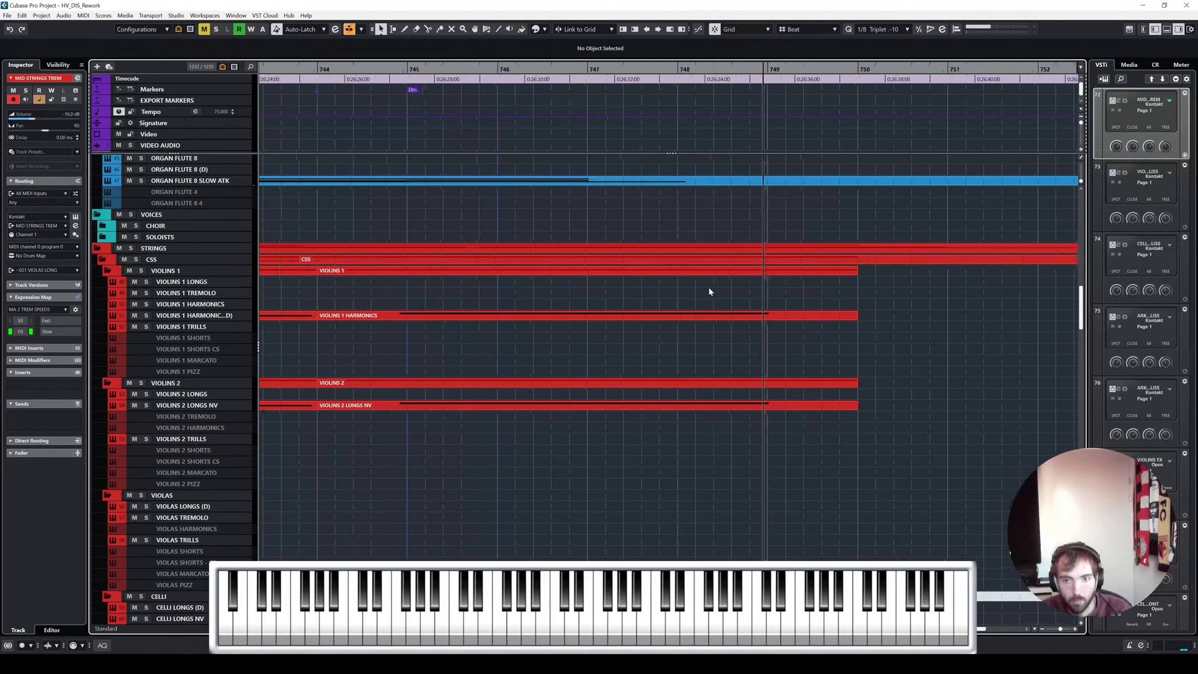
pyautogui.scroll(8, 709, 292)
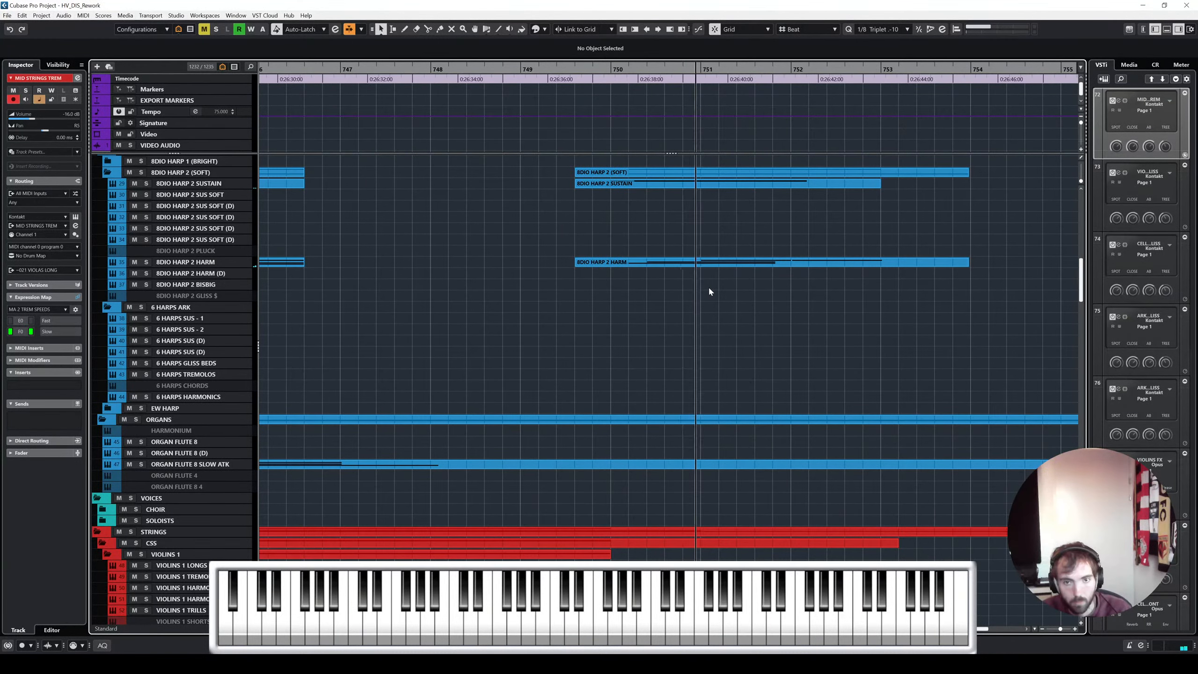
pyautogui.scroll(5, 710, 288)
pyautogui.press('space')
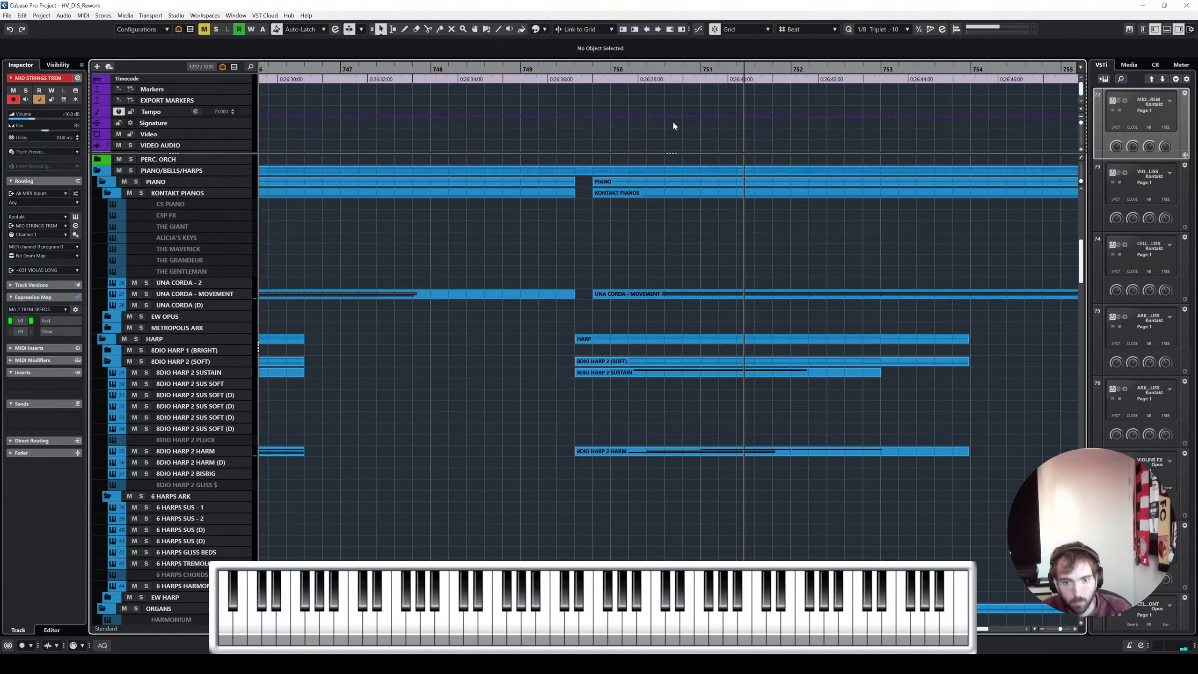
# Check the notes of the 8DIO HARP 2 HARM event between bars 750 and 753 in the Key Editor
pyautogui.click(665, 69)
pyautogui.doubleClick(777, 452)
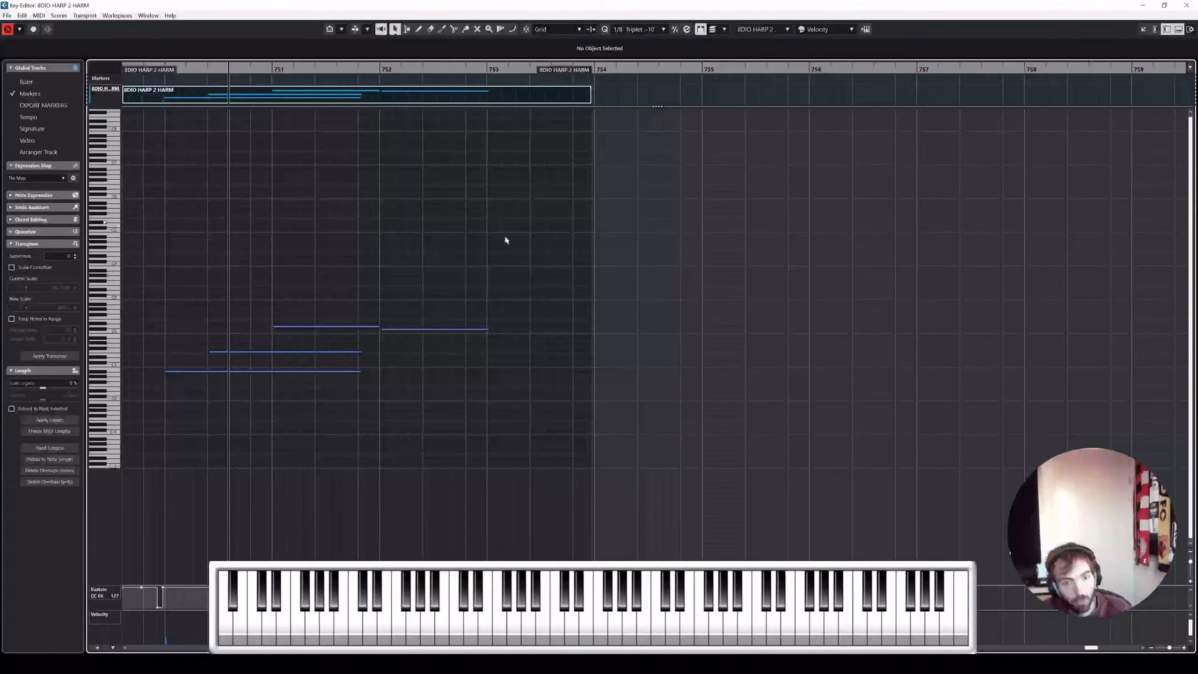
pyautogui.click(1187, 5)
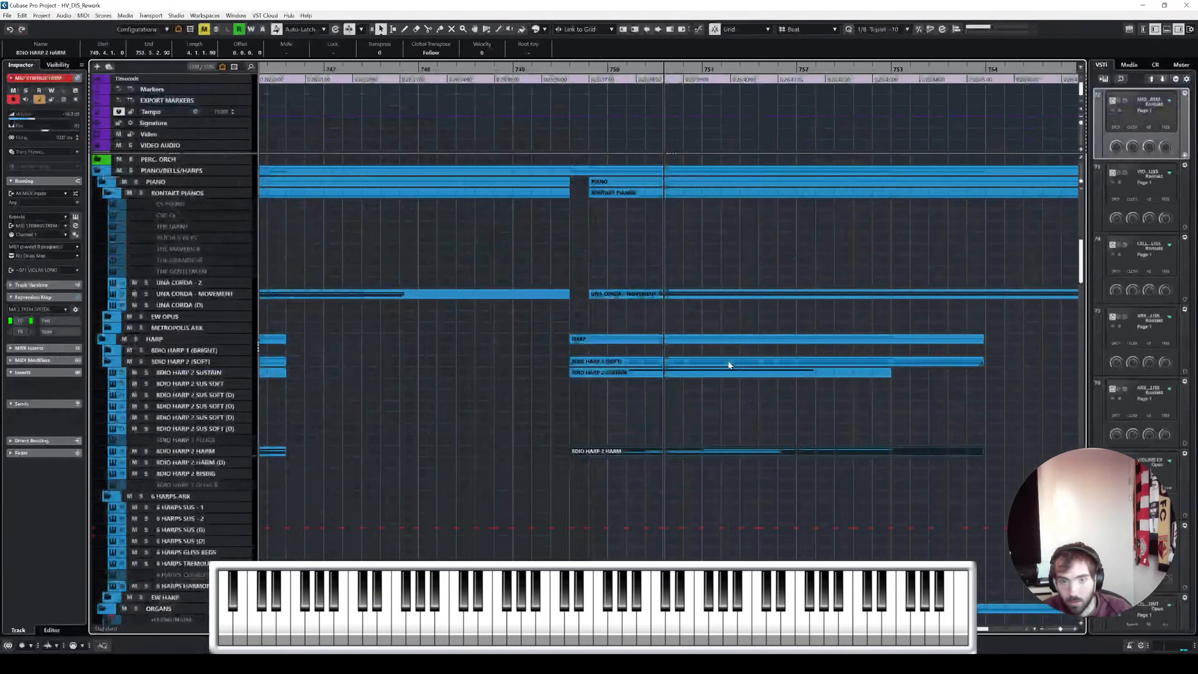
# Copy the VIOLINS 1 HARMONICS and VIOLINS 2 LONGS NV events from bar 744 to just before bar 750 and raise the copied note to D5
pyautogui.scroll(-6, 728, 364)
pyautogui.moveTo(503, 411); pyautogui.dragTo(1037, 413)
pyautogui.doubleClick(955, 414)
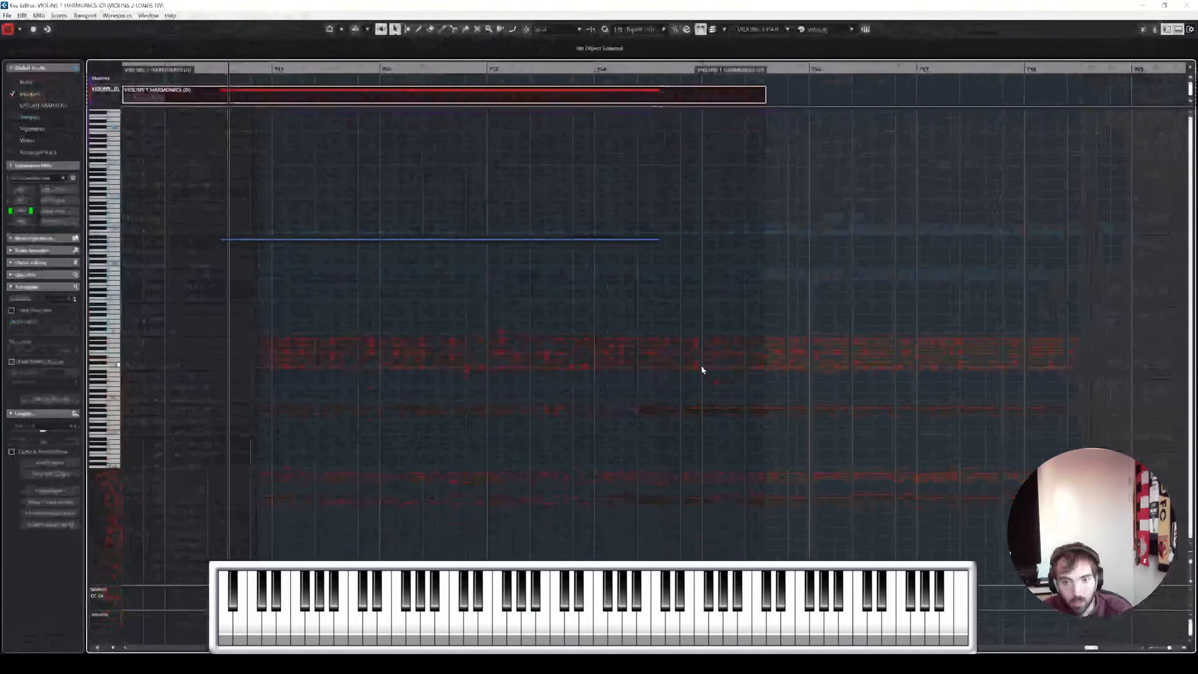
pyautogui.press('space')
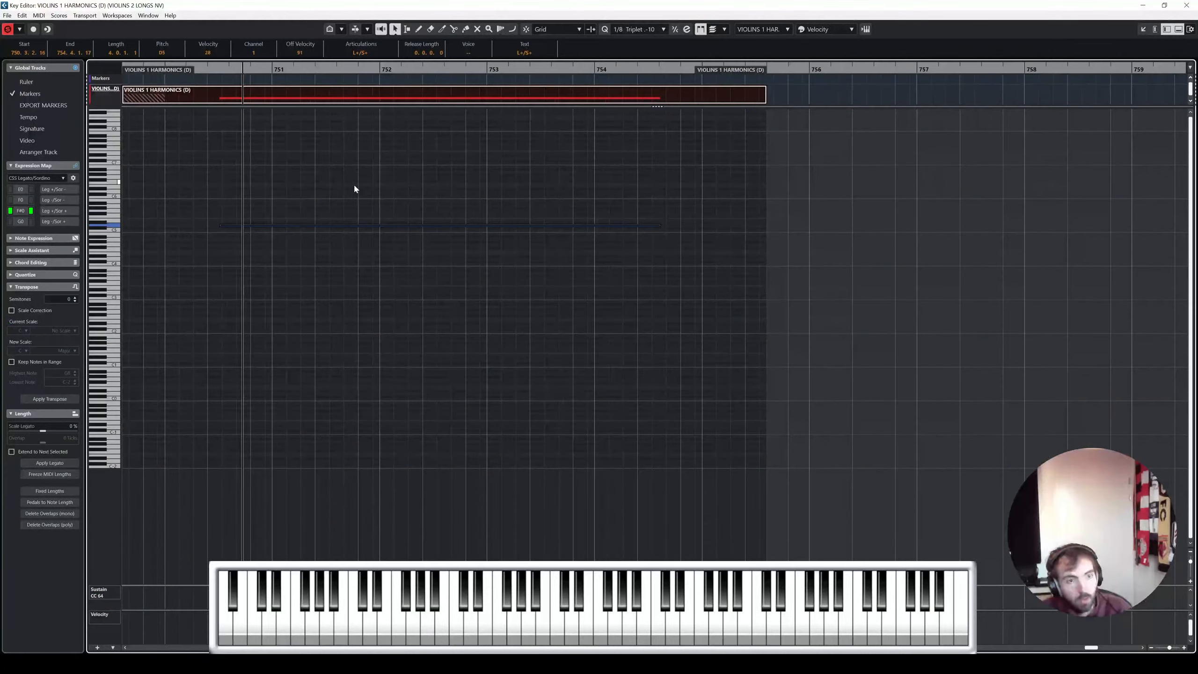
pyautogui.press('space')
pyautogui.click(1187, 5)
# Play the cue from about bar 727 and again from about bar 740 to review the violins with the other parts
pyautogui.scroll(-2, 769, 310)
pyautogui.hscroll(-3, 769, 310)
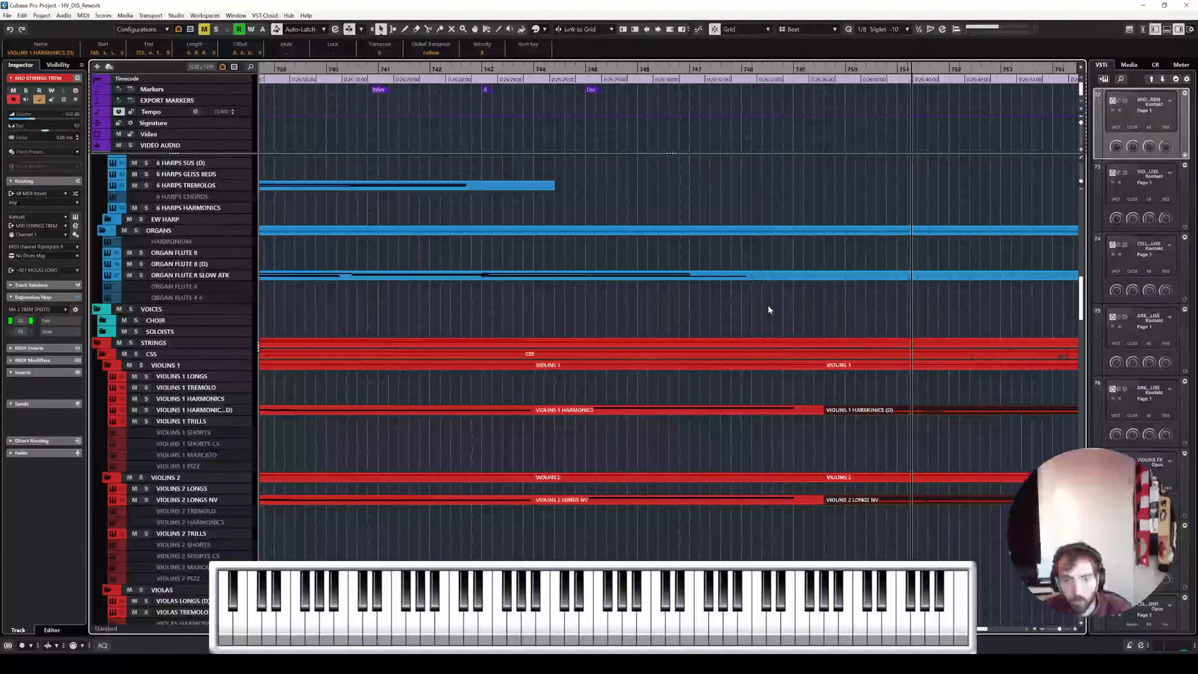
pyautogui.click(769, 310)
pyautogui.moveTo(583, 70); pyautogui.dragTo(405, 73)
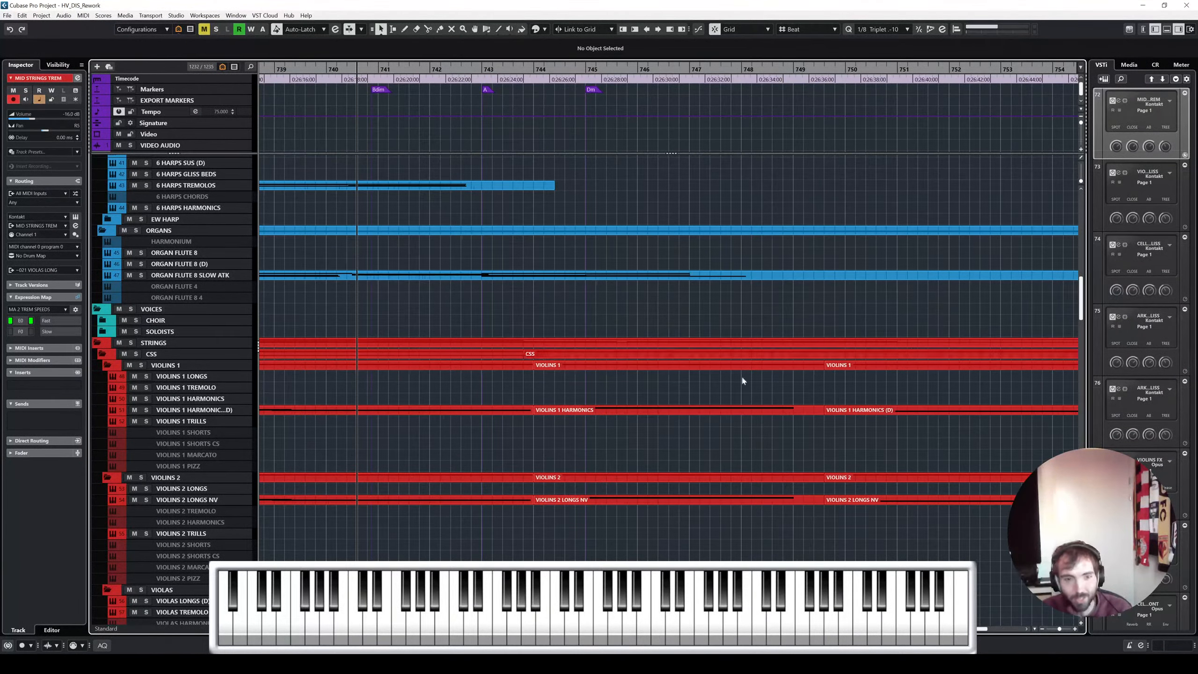
pyautogui.scroll(-2, 742, 378)
pyautogui.hscroll(-3, 742, 378)
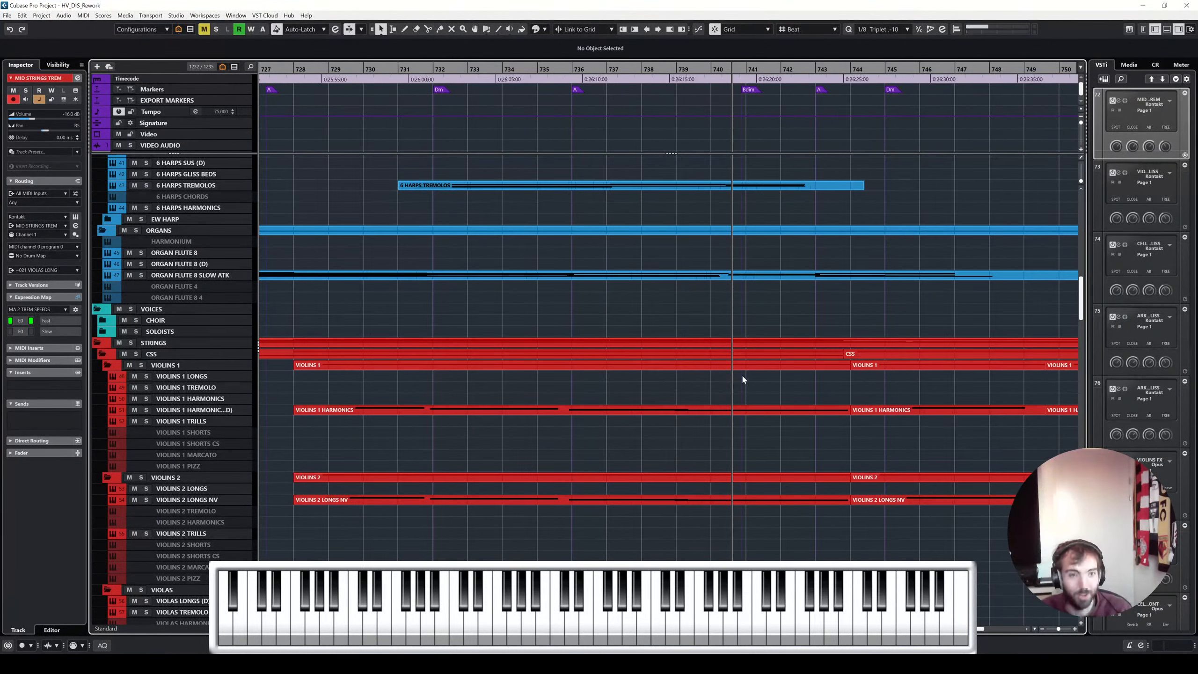
pyautogui.hscroll(-4, 736, 343)
pyautogui.click(507, 71)
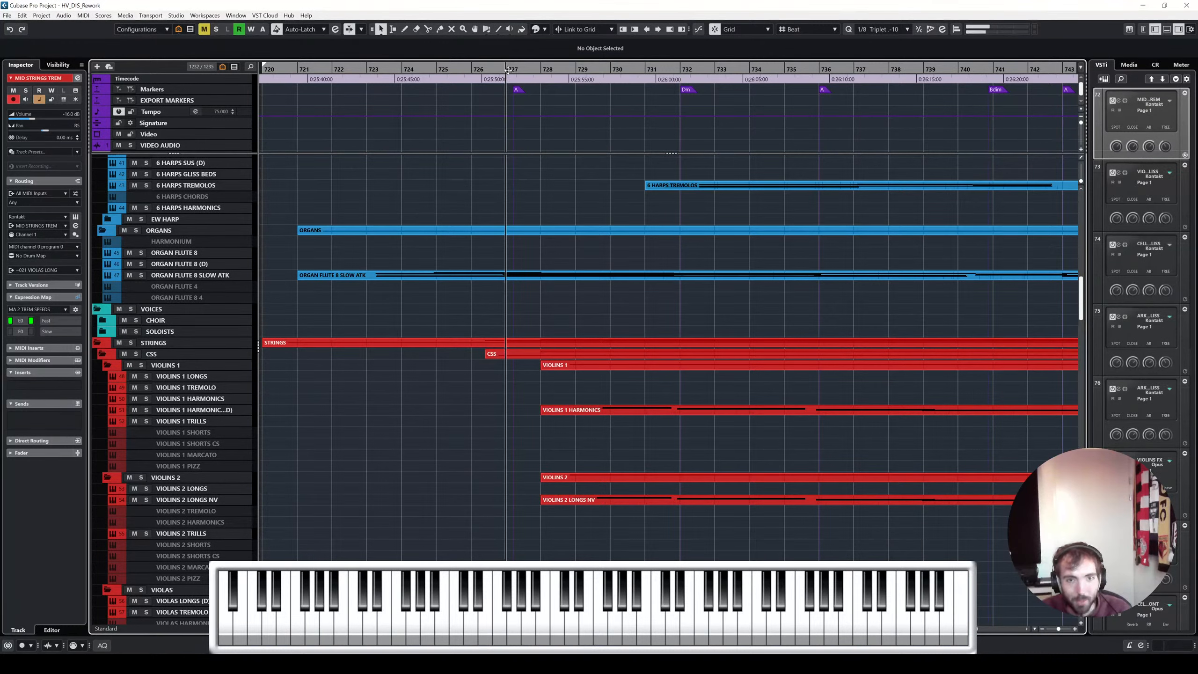
pyautogui.press('space')
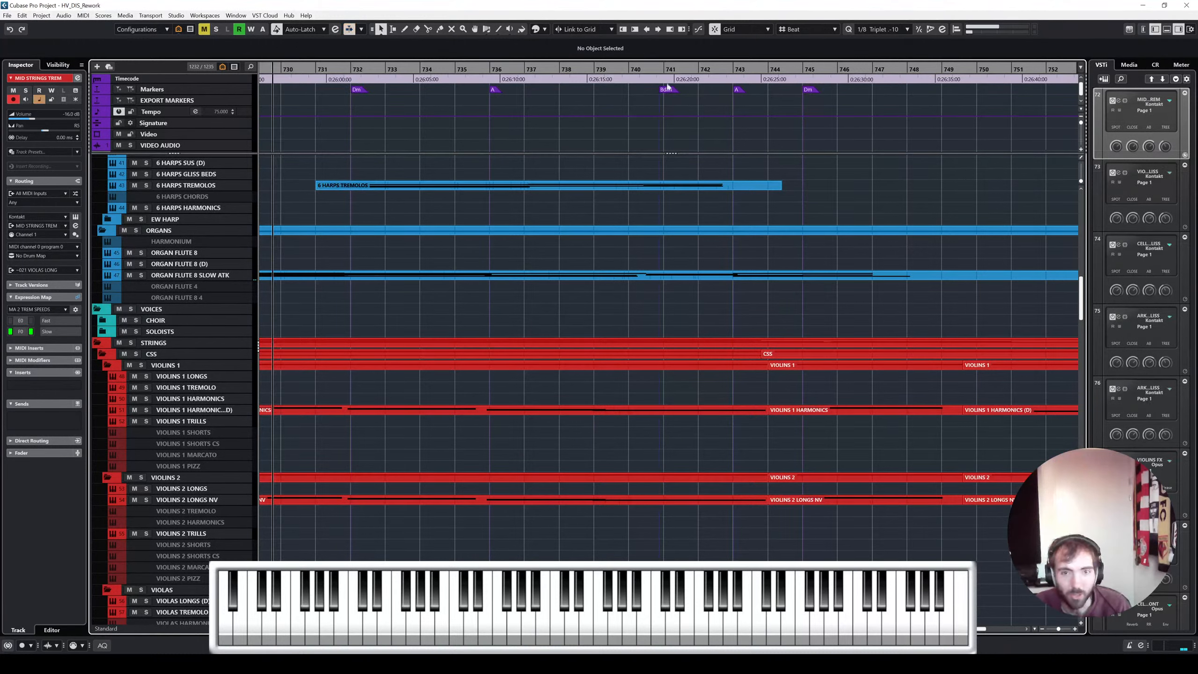
pyautogui.click(656, 69)
pyautogui.scroll(3, 758, 195)
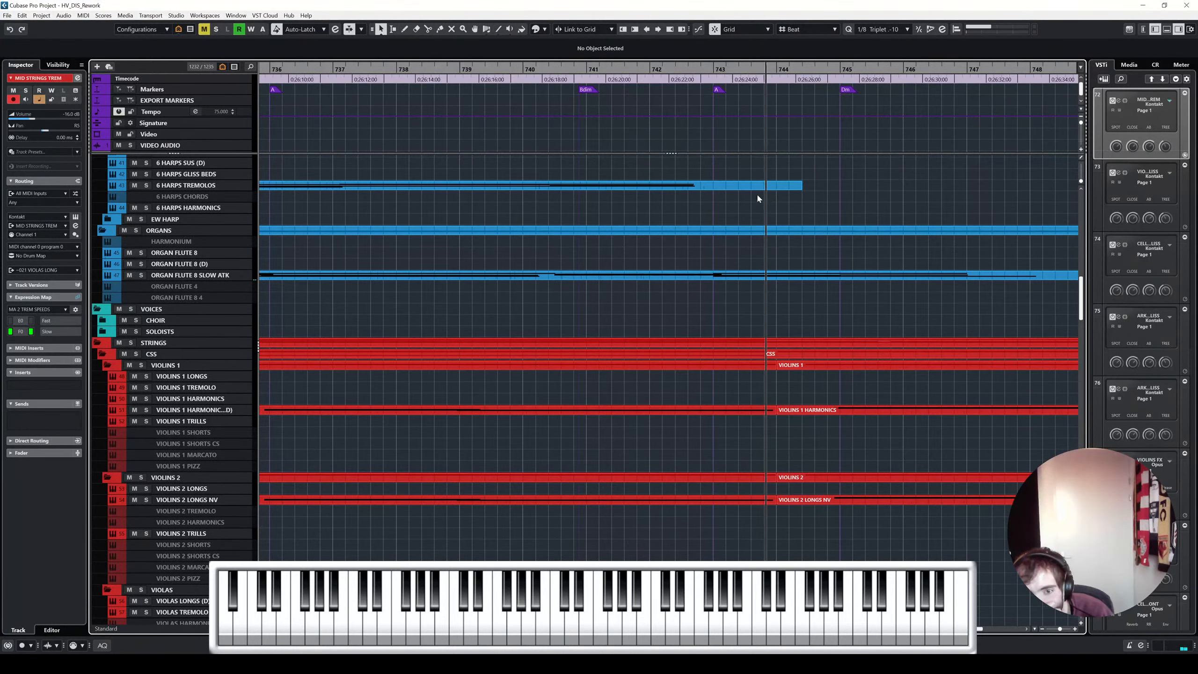
pyautogui.press('f')
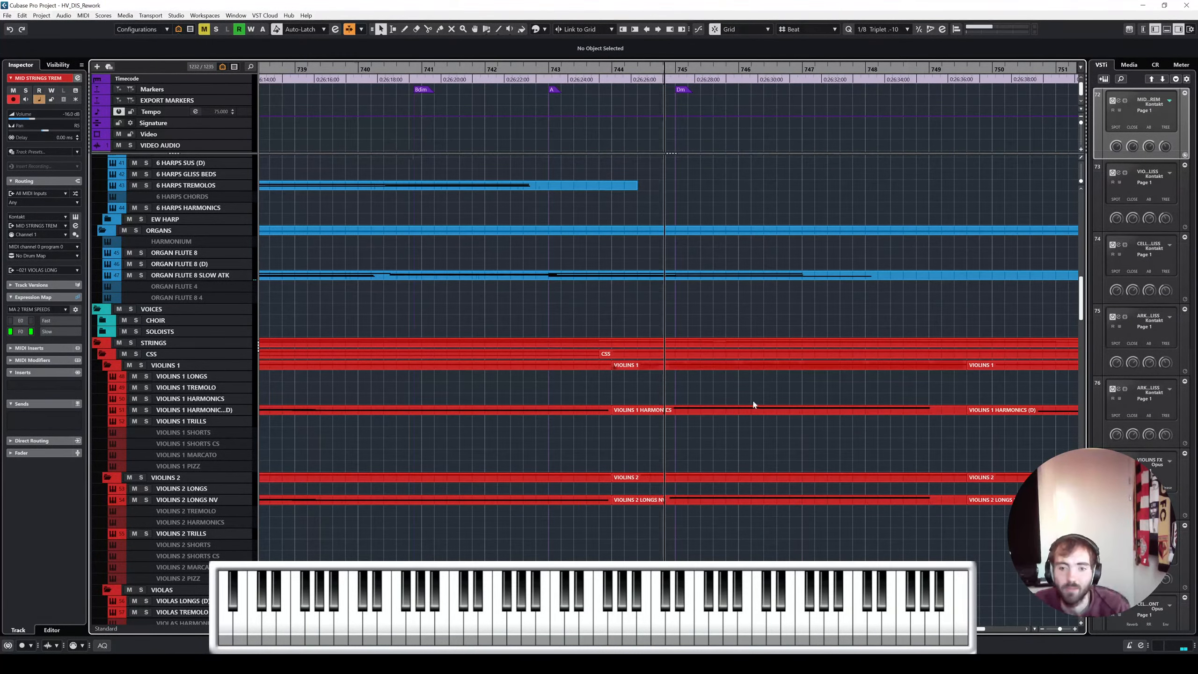
# Glue the VIOLINS 1 HARMONICS and VIOLINS 2 LONGS NV events that meet near bar 744 into one continuous event per track
pyautogui.rightClick(619, 412)
pyautogui.click(629, 415)
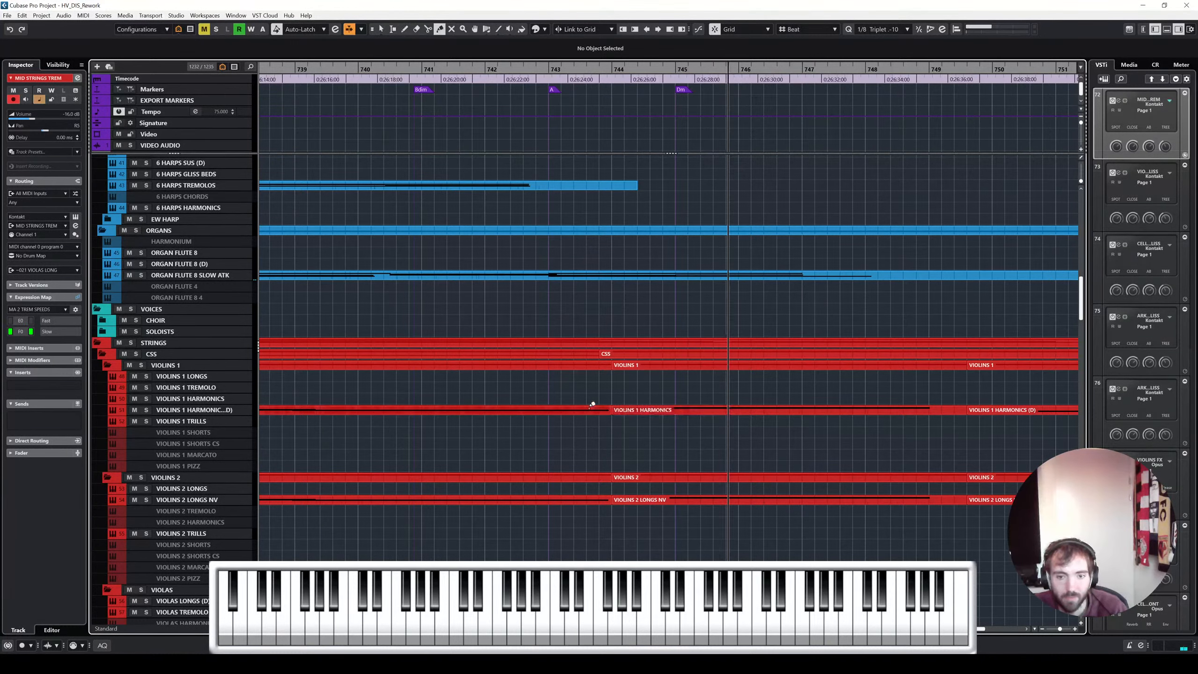
pyautogui.click(590, 409)
pyautogui.click(595, 499)
pyautogui.press('1')
# Select the VIOLINS 1 HARMONICS (D) track and open its glued event in the Key Editor around bar 745
pyautogui.hscroll(3, 683, 444)
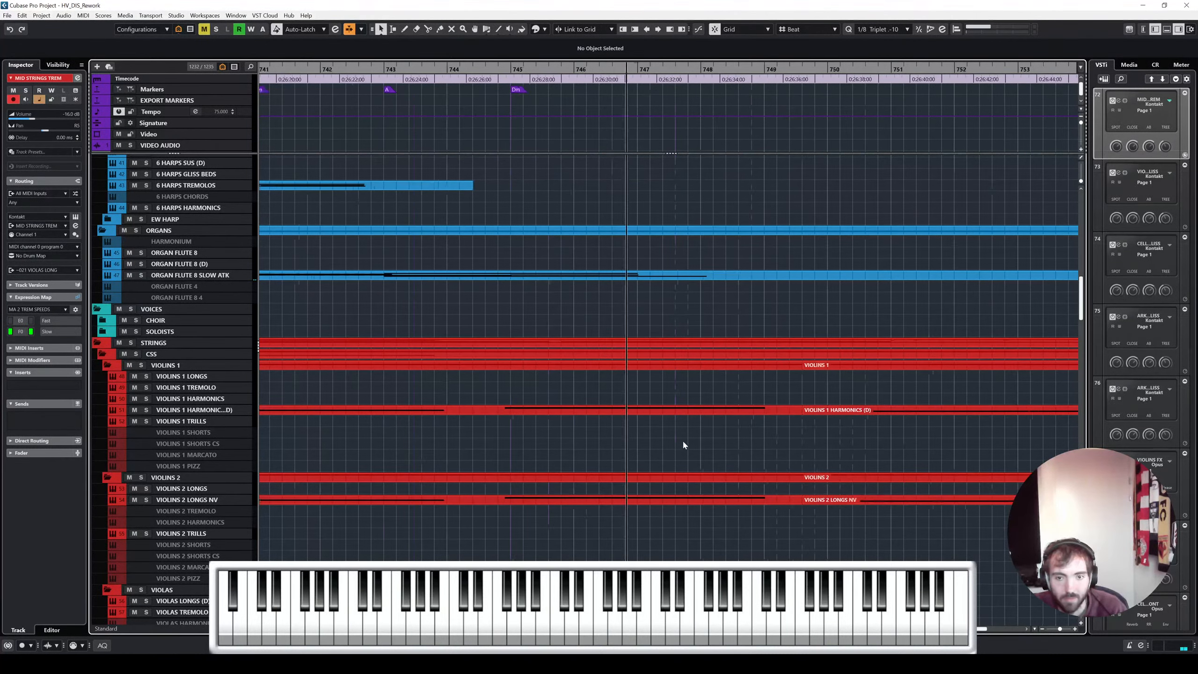
pyautogui.click(219, 413)
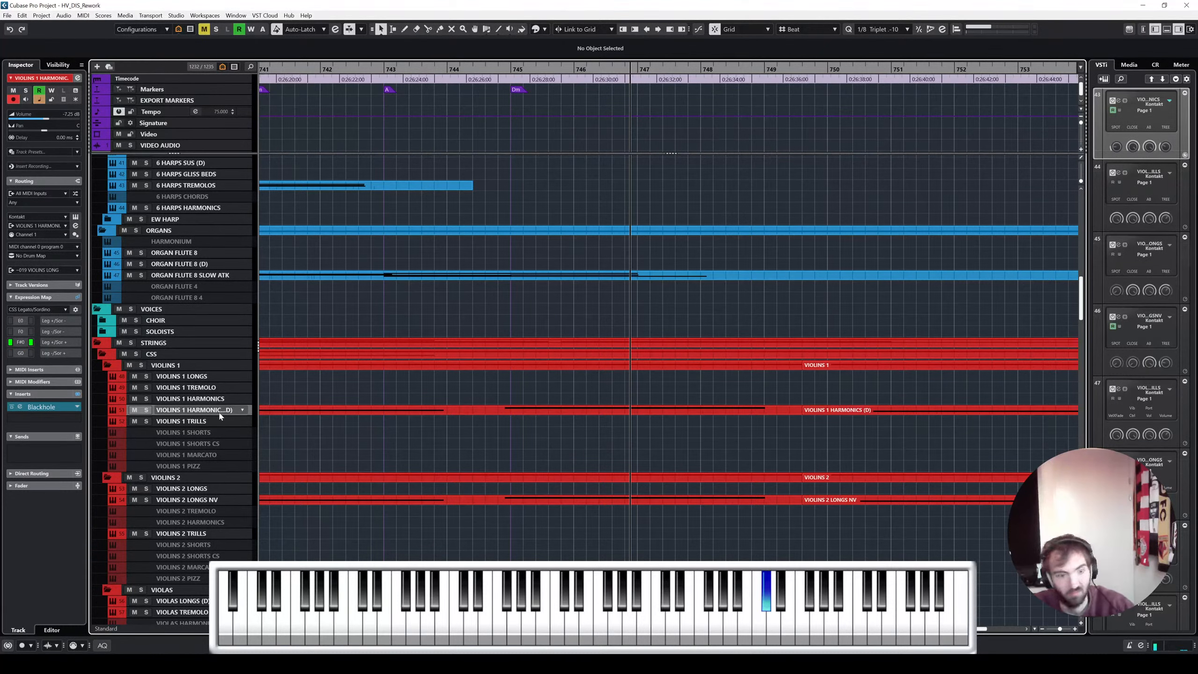
pyautogui.doubleClick(609, 408)
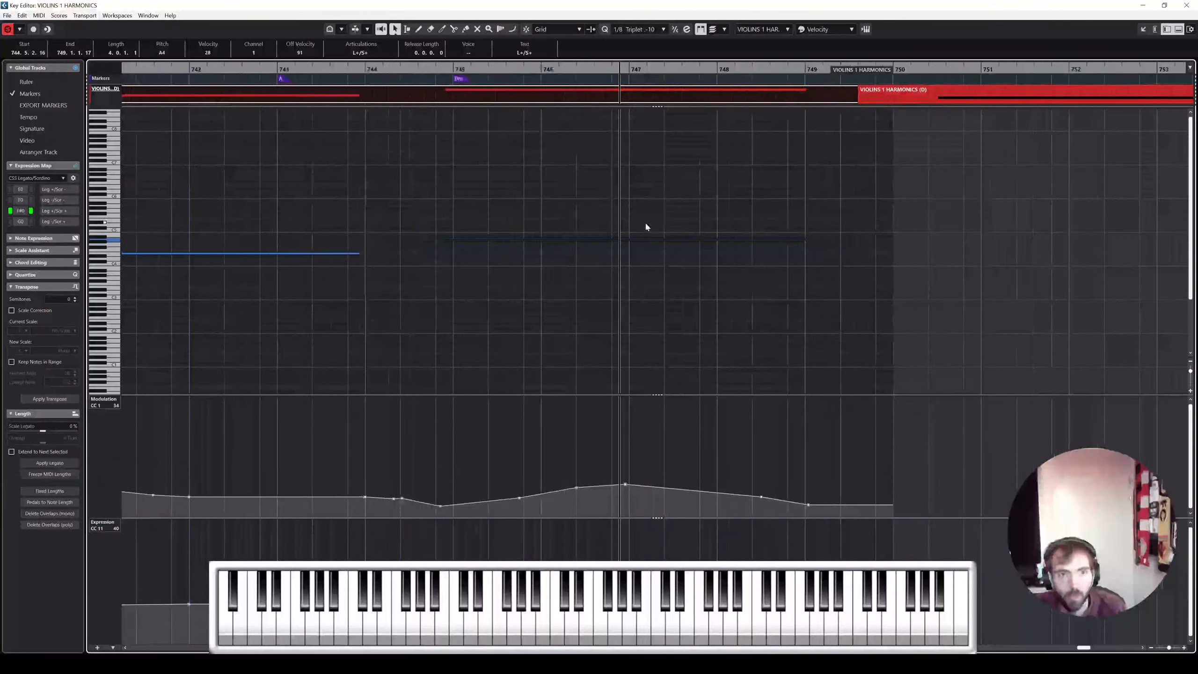
pyautogui.scroll(-1, 647, 227)
pyautogui.click(361, 52)
pyautogui.click(376, 94)
pyautogui.click(543, 235)
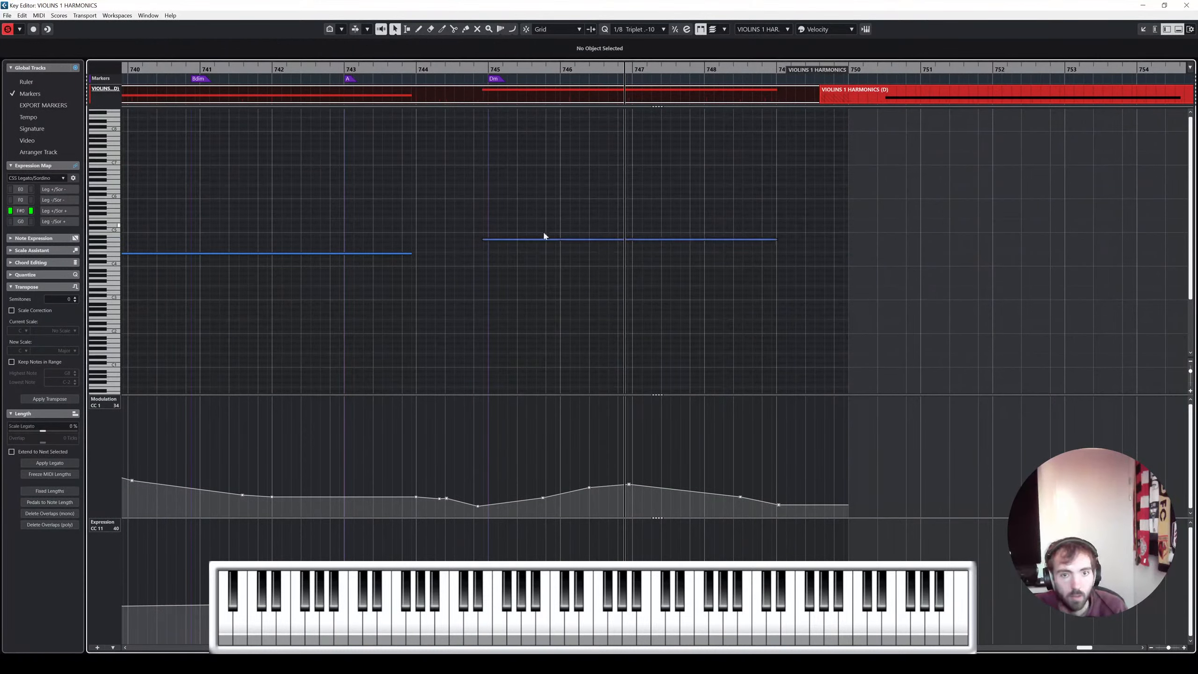
pyautogui.moveTo(532, 243); pyautogui.dragTo(667, 231)
pyautogui.press('Return')
pyautogui.hotkey('ctrl', 'z')
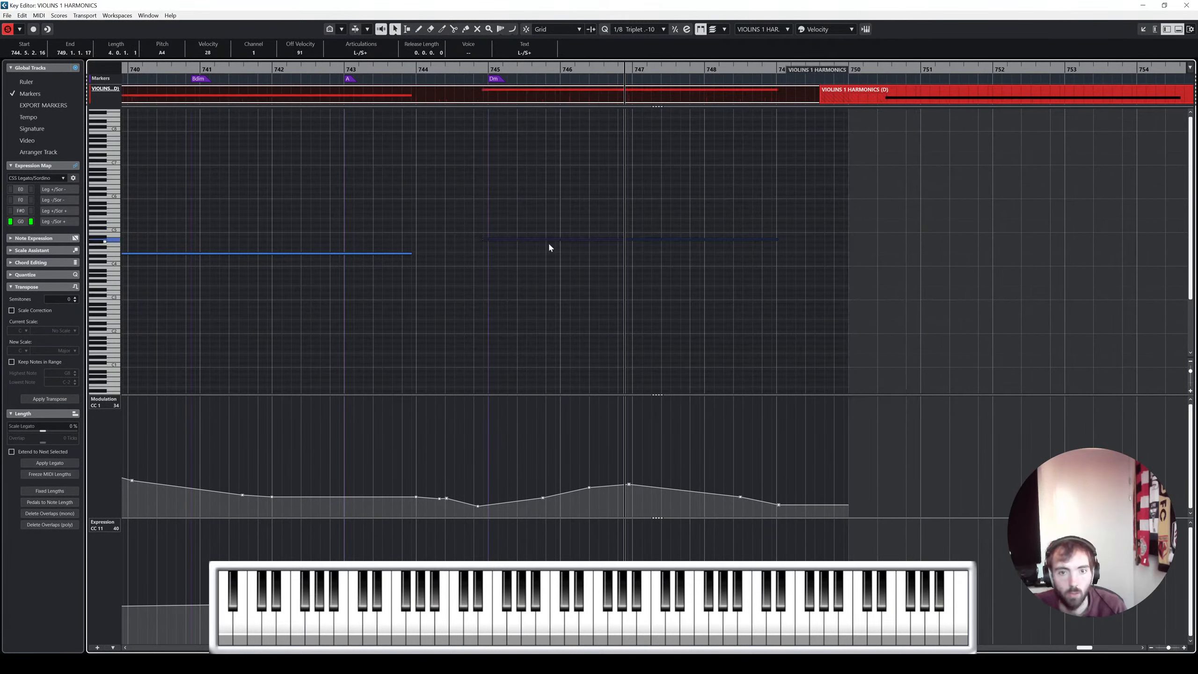
# Copy the A4 note to C#5 starting just before bar 747, enlarging the part, and extend the preceding E4 note to just before bar 745
pyautogui.moveTo(541, 241); pyautogui.dragTo(676, 227)
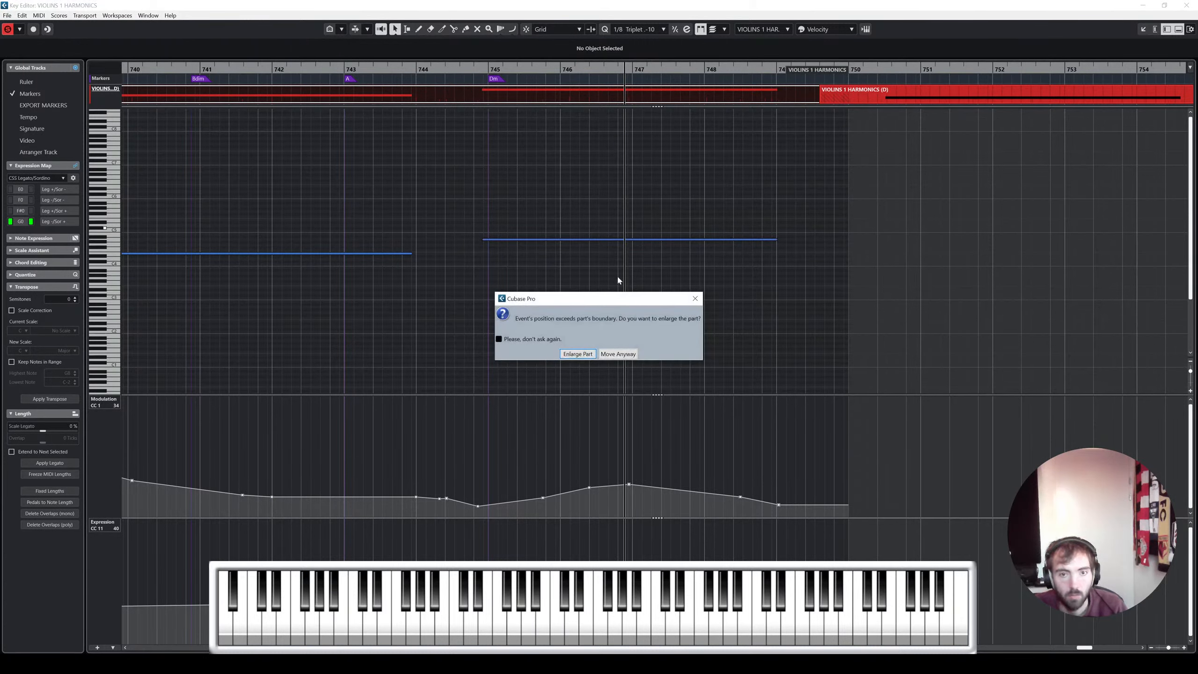
pyautogui.press('Return')
pyautogui.scroll(2, 415, 195)
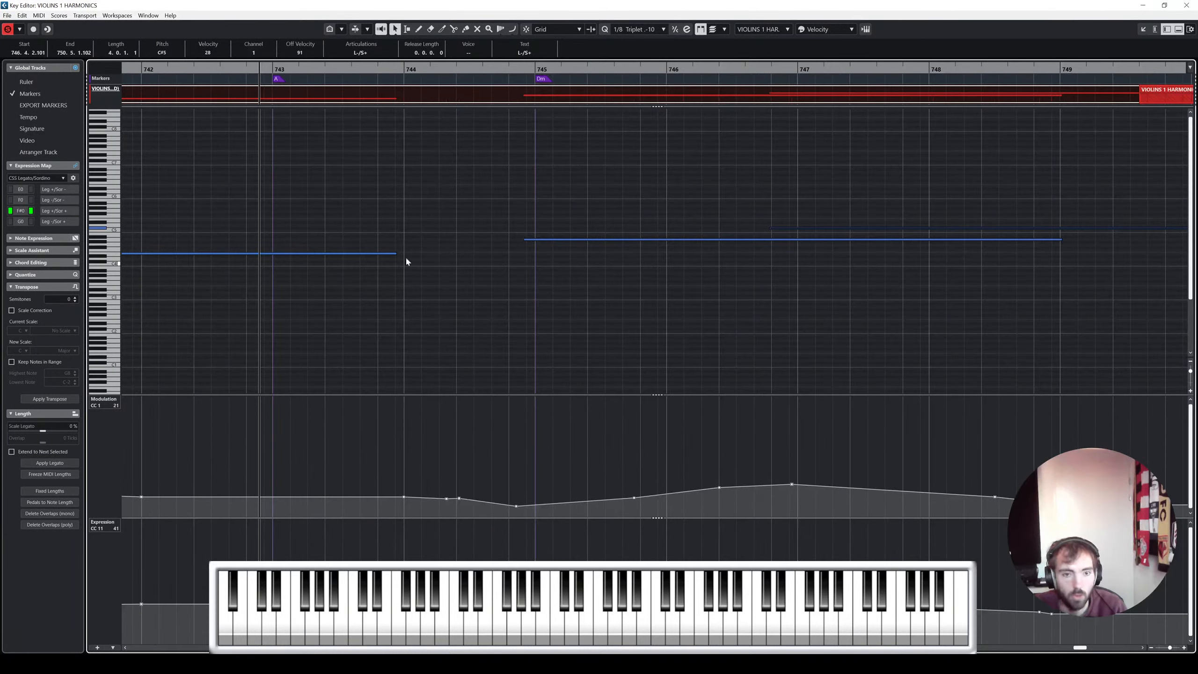
pyautogui.moveTo(401, 256); pyautogui.dragTo(516, 261)
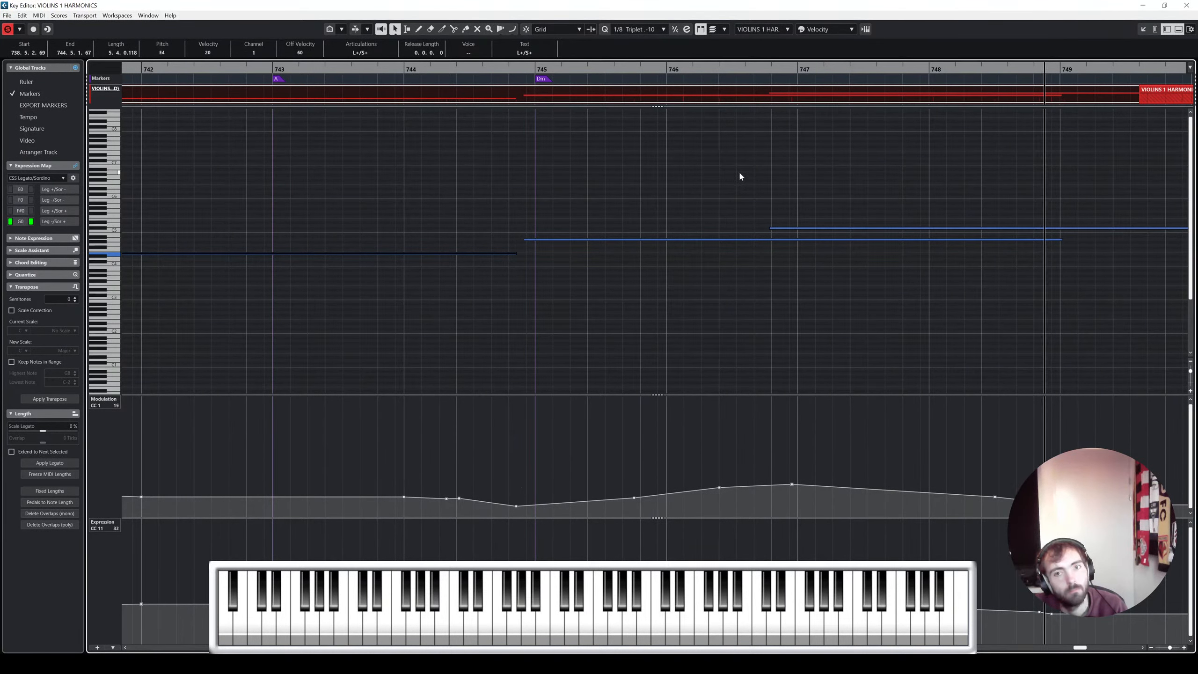
# Play the edited violin harmonics from about bar 744 with the editor solo off and close the Key Editor
pyautogui.press('s')
pyautogui.moveTo(442, 69); pyautogui.dragTo(397, 69)
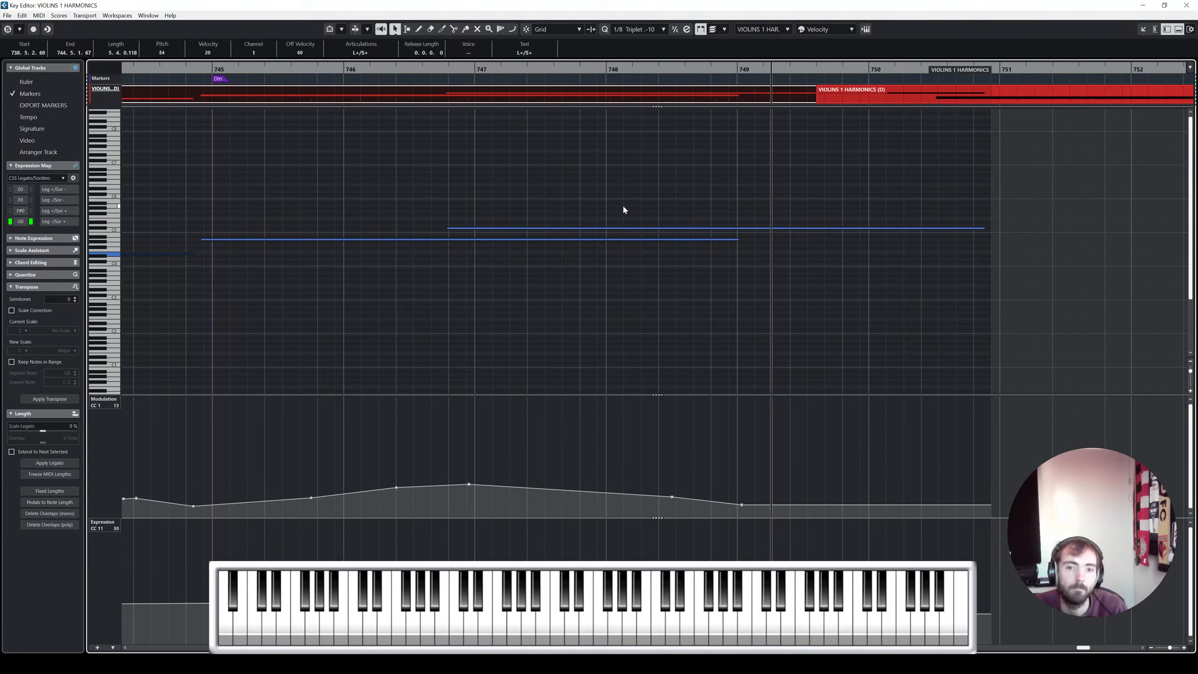
pyautogui.press('Return')
pyautogui.click(708, 499)
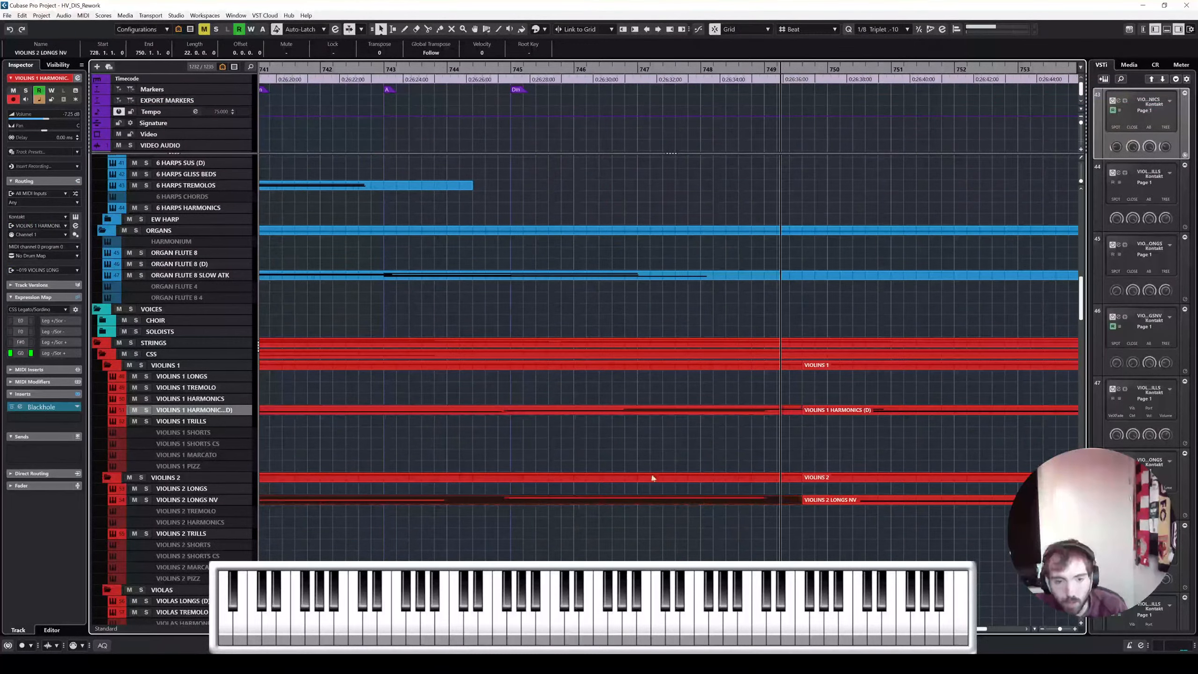
pyautogui.rightClick(496, 424)
pyautogui.click(544, 427)
pyautogui.hscroll(-3, 463, 459)
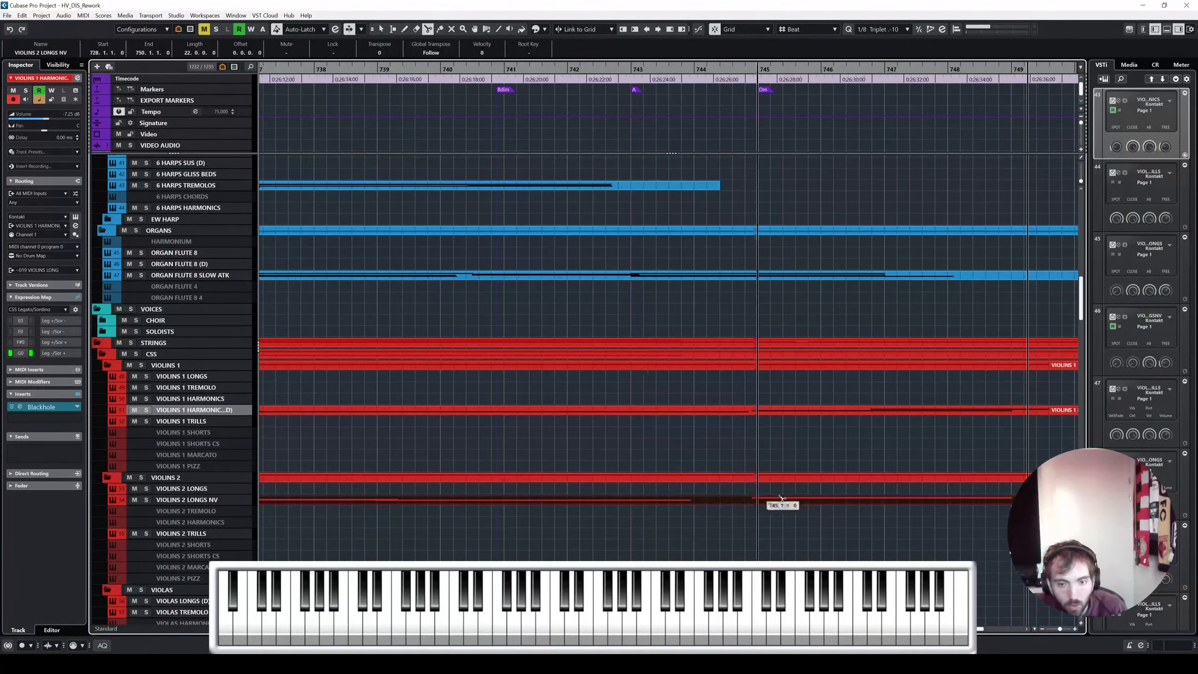
pyautogui.scroll(3, 784, 475)
pyautogui.hscroll(4, 780, 488)
pyautogui.scroll(-6, 778, 490)
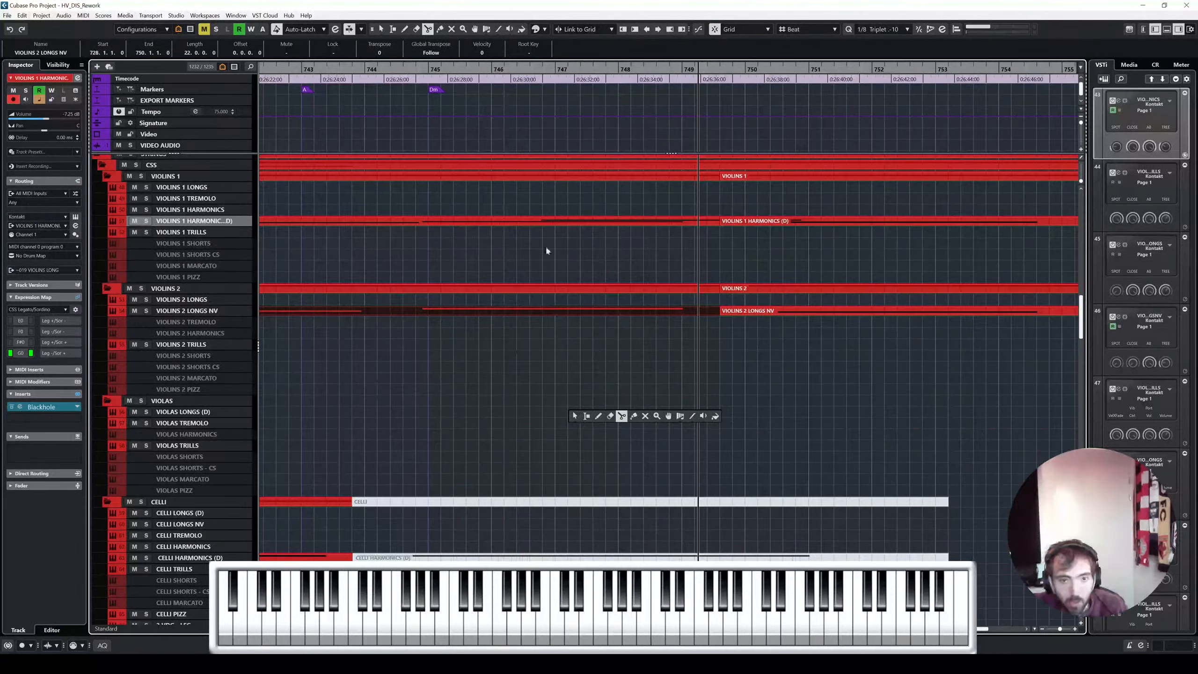
pyautogui.press('1')
# Select the VIOLINS 1 HARMONICS notes around bars 742 to 748 and open the VIOLINS 2 LONGS NV event for editing
pyautogui.click(547, 221)
pyautogui.doubleClick(553, 219)
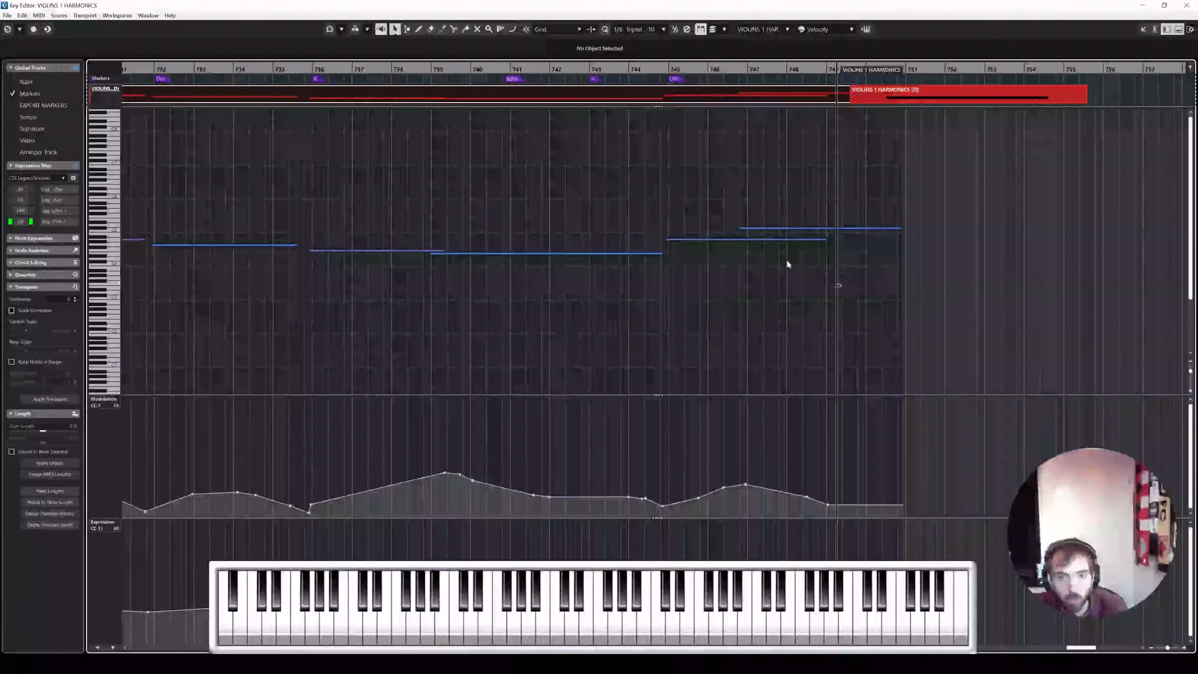
pyautogui.moveTo(787, 260); pyautogui.dragTo(538, 156)
pyautogui.click(1187, 5)
pyautogui.click(634, 309)
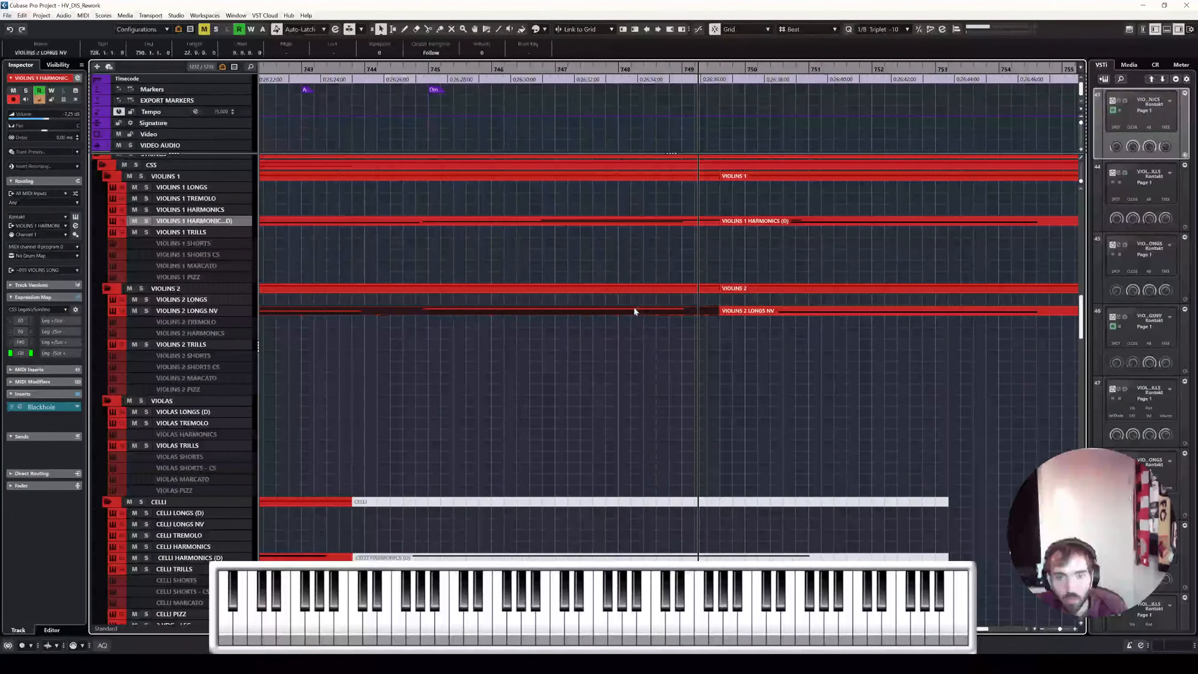
pyautogui.doubleClick(635, 312)
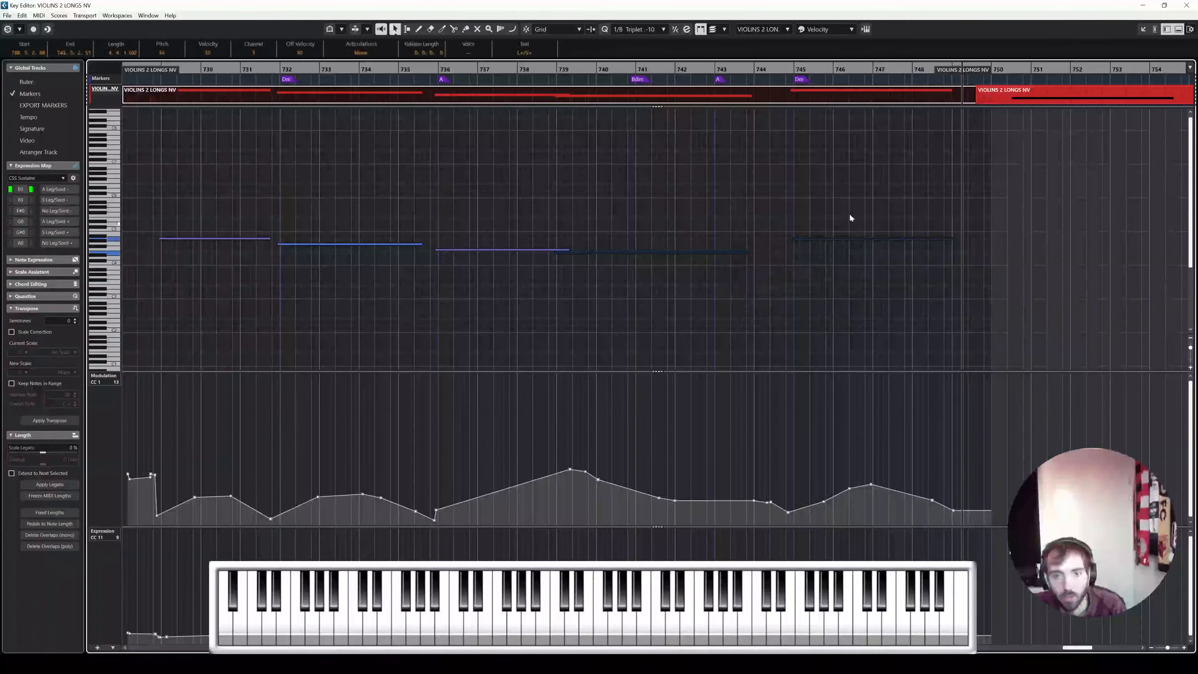
# Step back and forward through the recent edits to restore the overlapping notes in the VIOLINS 2 LONGS NV part
pyautogui.hotkey('ctrl', 'z')
pyautogui.hotkey('ctrl', 'z')
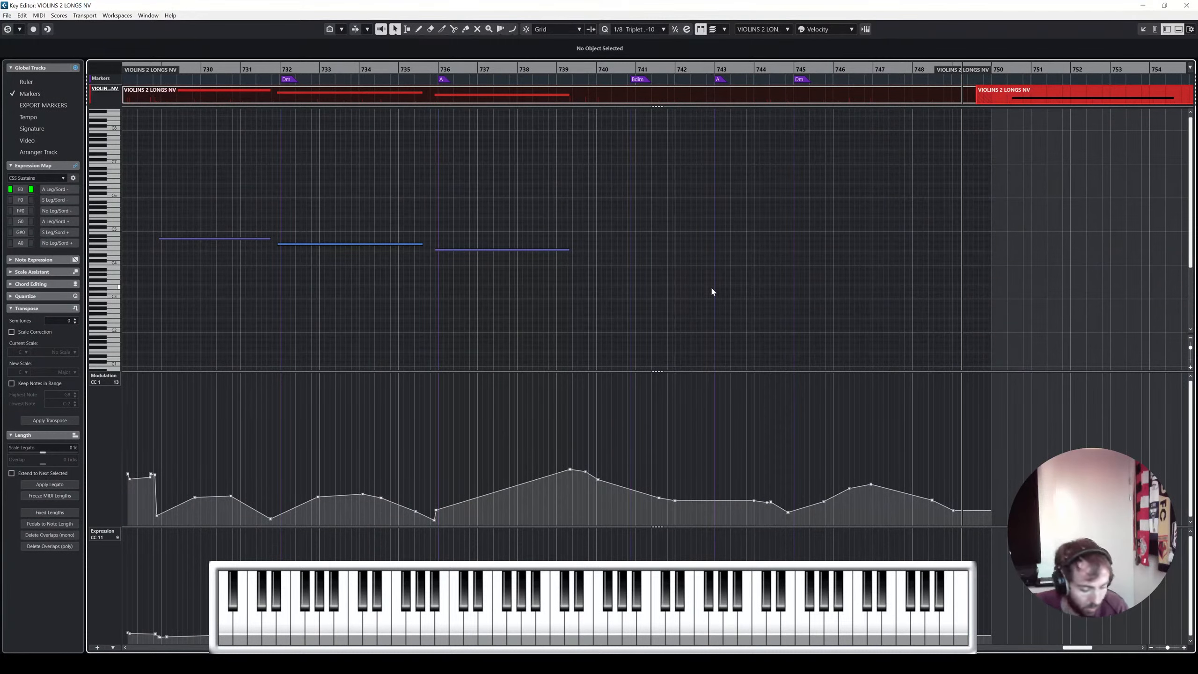
pyautogui.hotkey('ctrl', 'shift', 'z')
pyautogui.hotkey('ctrl', 'shift', 'z')
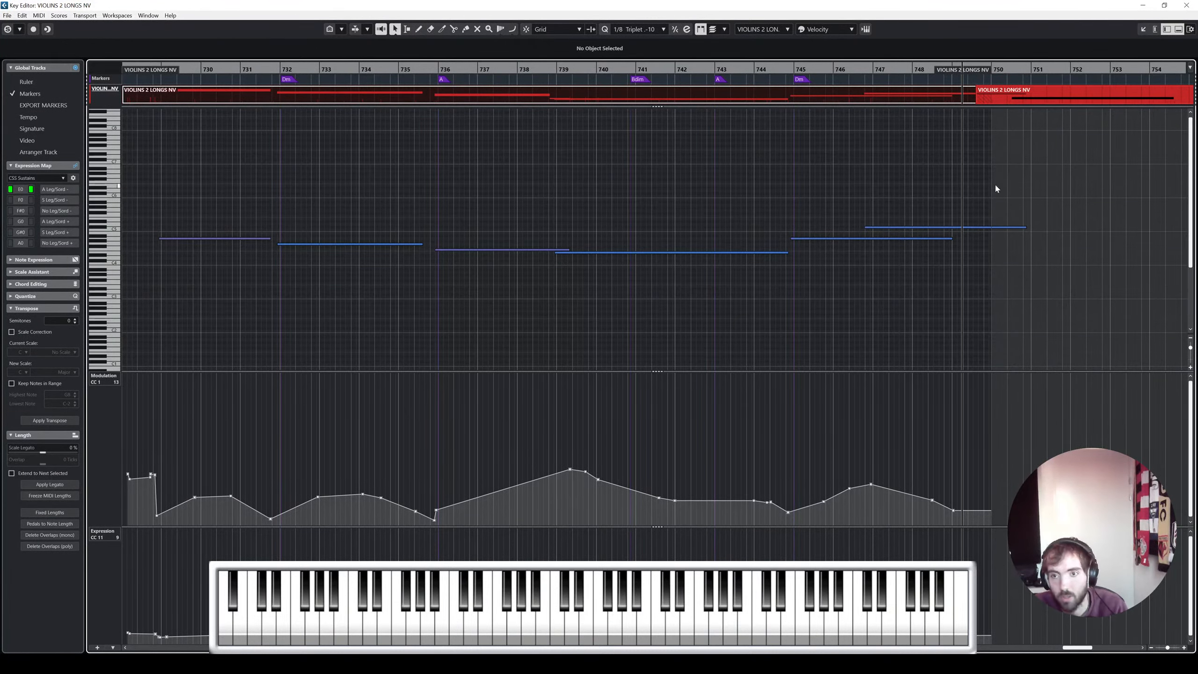
# Close the note editor and glue the two adjoining VIOLINS 2 LONGS NV parts into one
pyautogui.click(1187, 5)
pyautogui.rightClick(678, 346)
pyautogui.click(747, 346)
pyautogui.rightClick(709, 346)
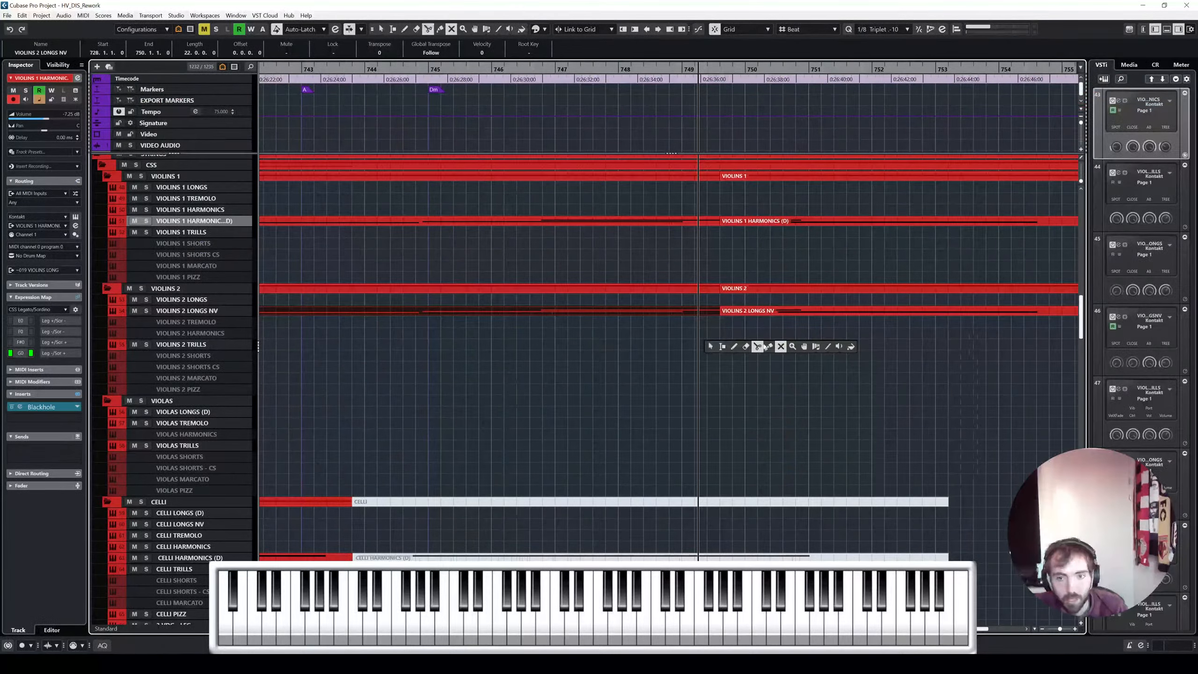
pyautogui.click(767, 347)
pyautogui.click(707, 309)
pyautogui.rightClick(705, 311)
pyautogui.click(707, 312)
pyautogui.click(706, 312)
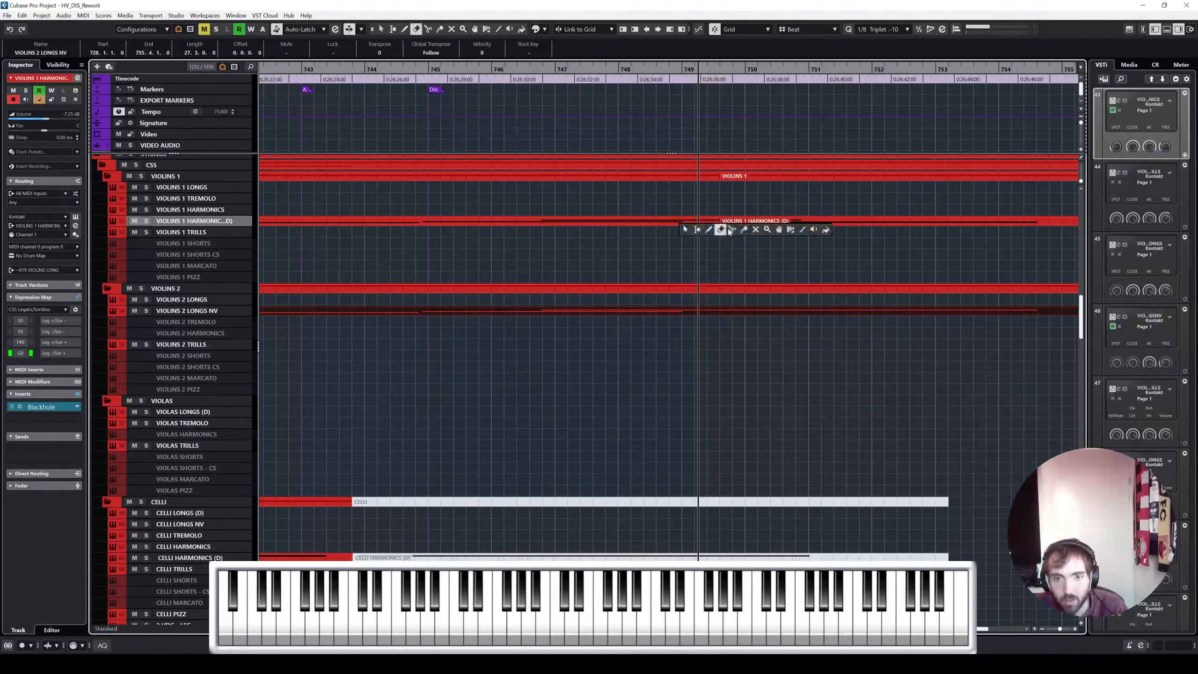
# Glue the VIOLINS 1 HARMONICS part to the adjoining VIOLINS 1 HARMONICS (D) part and return to the selection tool
pyautogui.click(744, 230)
pyautogui.click(714, 220)
pyautogui.rightClick(713, 221)
pyautogui.click(714, 222)
pyautogui.click(715, 222)
# Open the glued VIOLINS 1 HARMONICS part for note editing and set its last note to the L/S+ articulation
pyautogui.doubleClick(822, 221)
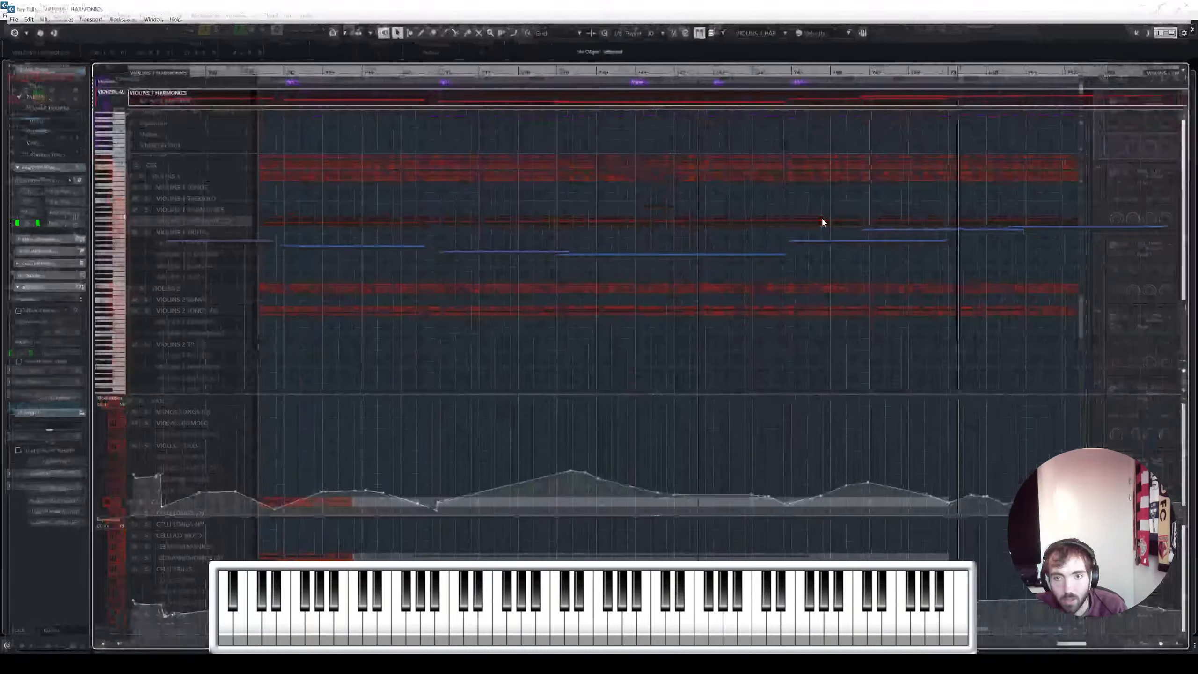
pyautogui.moveTo(835, 269); pyautogui.dragTo(768, 160)
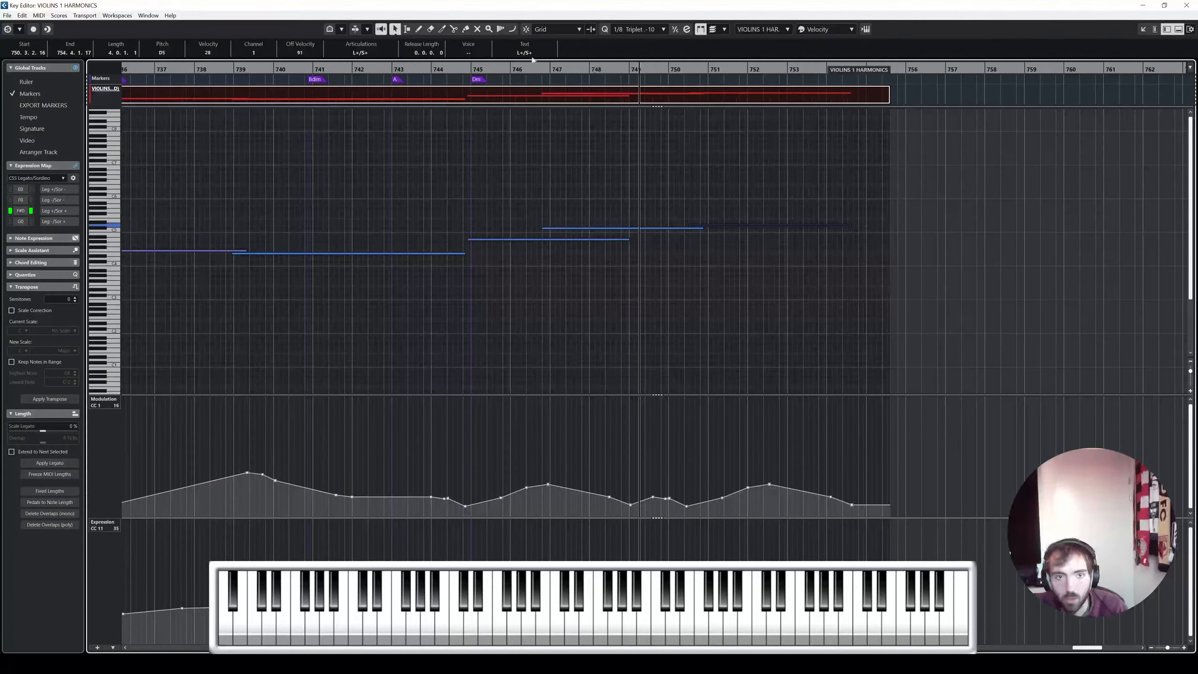
pyautogui.click(365, 55)
pyautogui.click(360, 93)
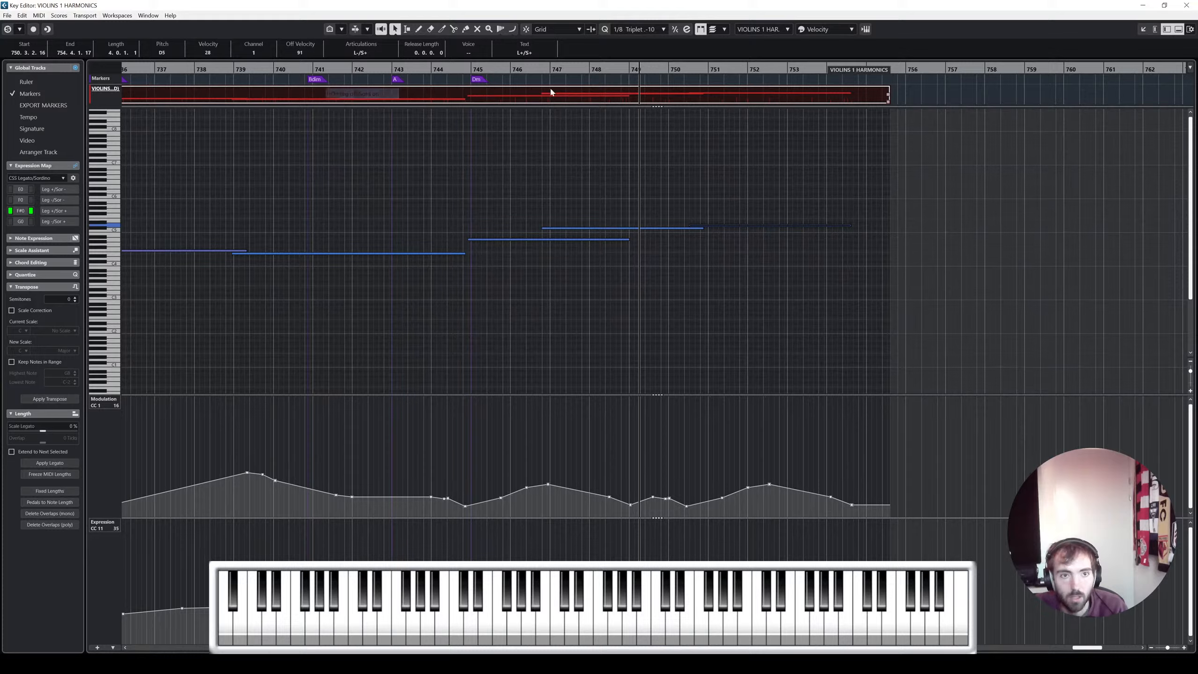
# Open the glued VIOLINS 2 LONGS NV part instead and set its last note's articulation to No Leg/Sord +
pyautogui.click(1188, 4)
pyautogui.doubleClick(816, 313)
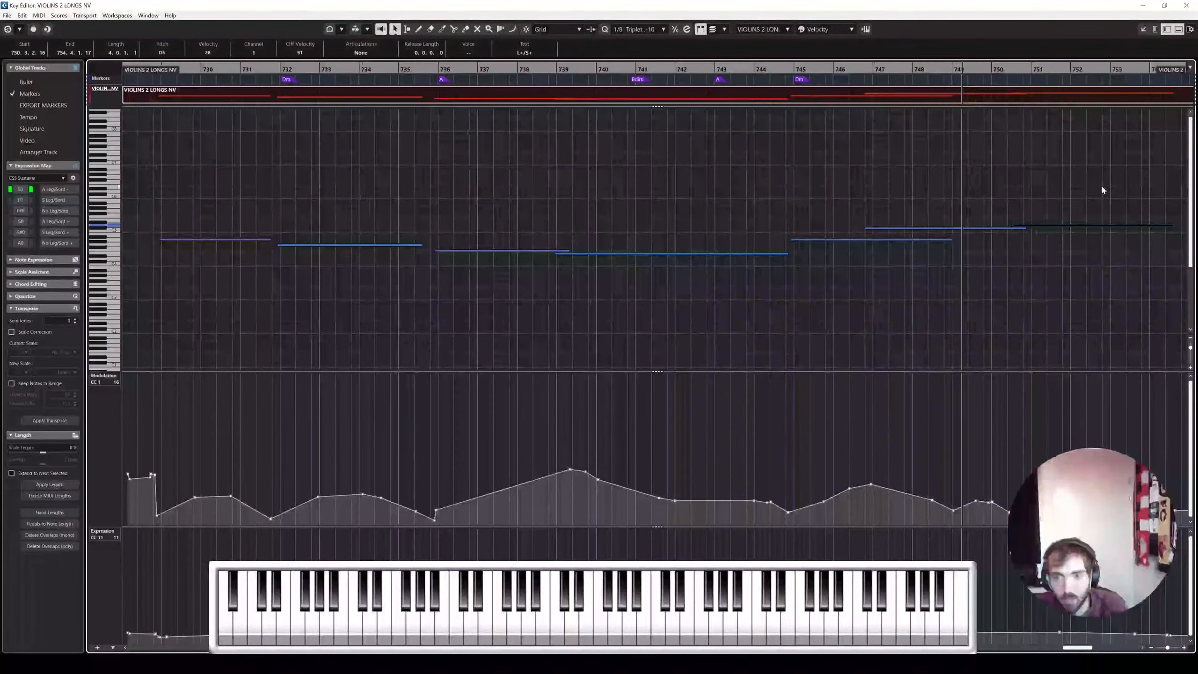
pyautogui.click(374, 53)
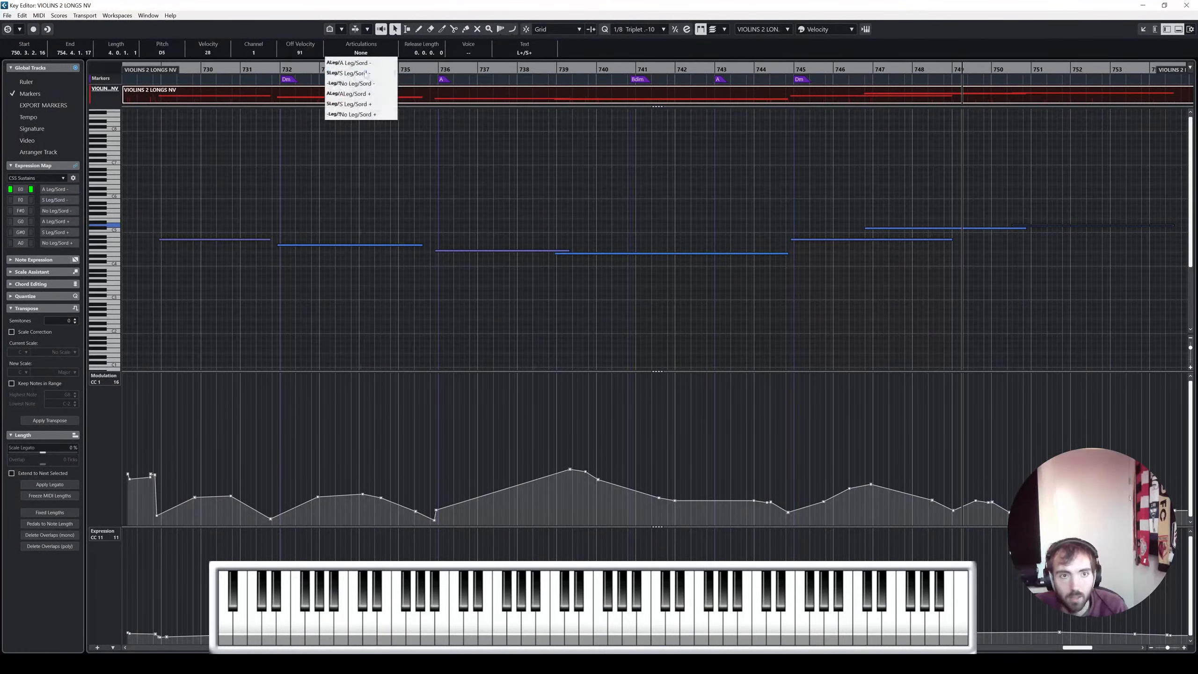
pyautogui.click(375, 115)
# Apply the No Leg/Sord + articulation to all notes in the VIOLINS 2 LONGS NV part and close the editor
pyautogui.moveTo(210, 173); pyautogui.dragTo(1065, 345)
pyautogui.click(371, 53)
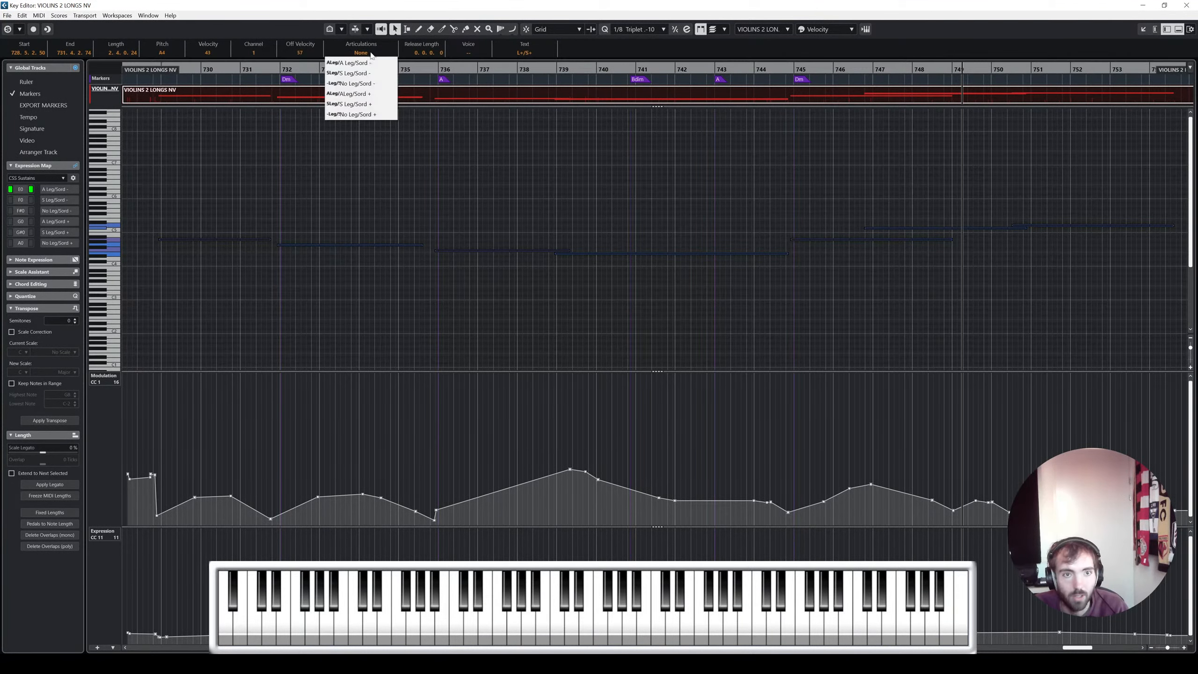
pyautogui.click(364, 115)
pyautogui.click(1188, 5)
# Play the arrangement from around bar 741 to audition the edited violin parts
pyautogui.scroll(-4, 684, 302)
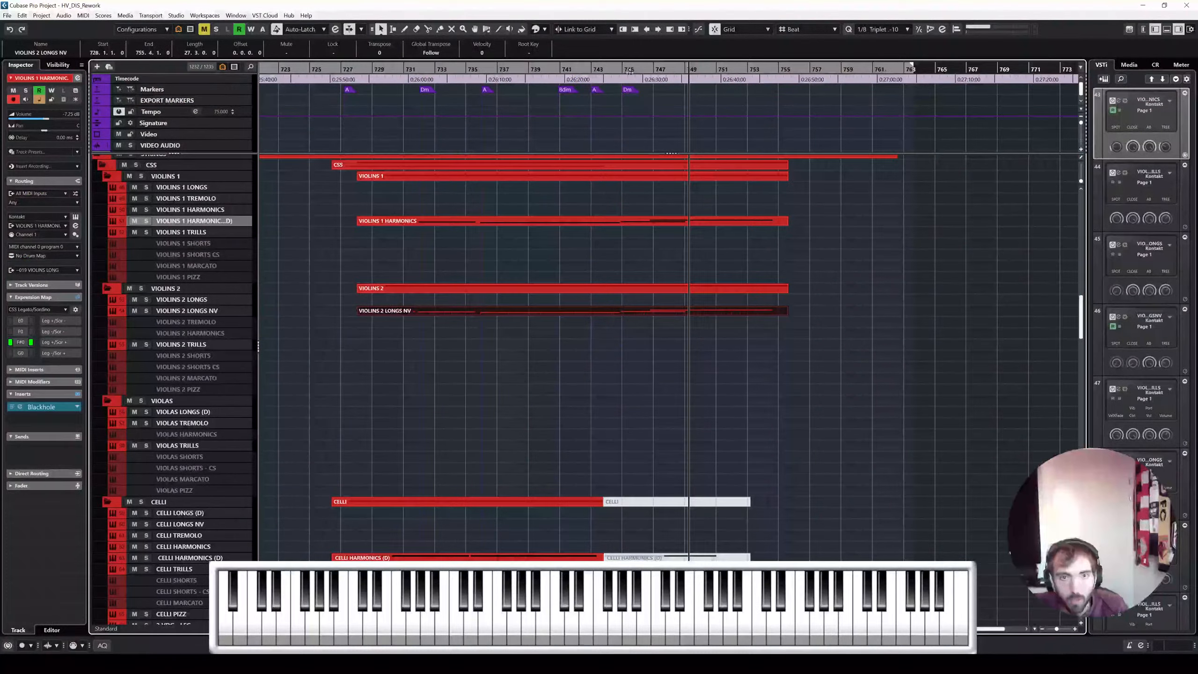
pyautogui.moveTo(613, 69); pyautogui.dragTo(560, 68)
pyautogui.press('space')
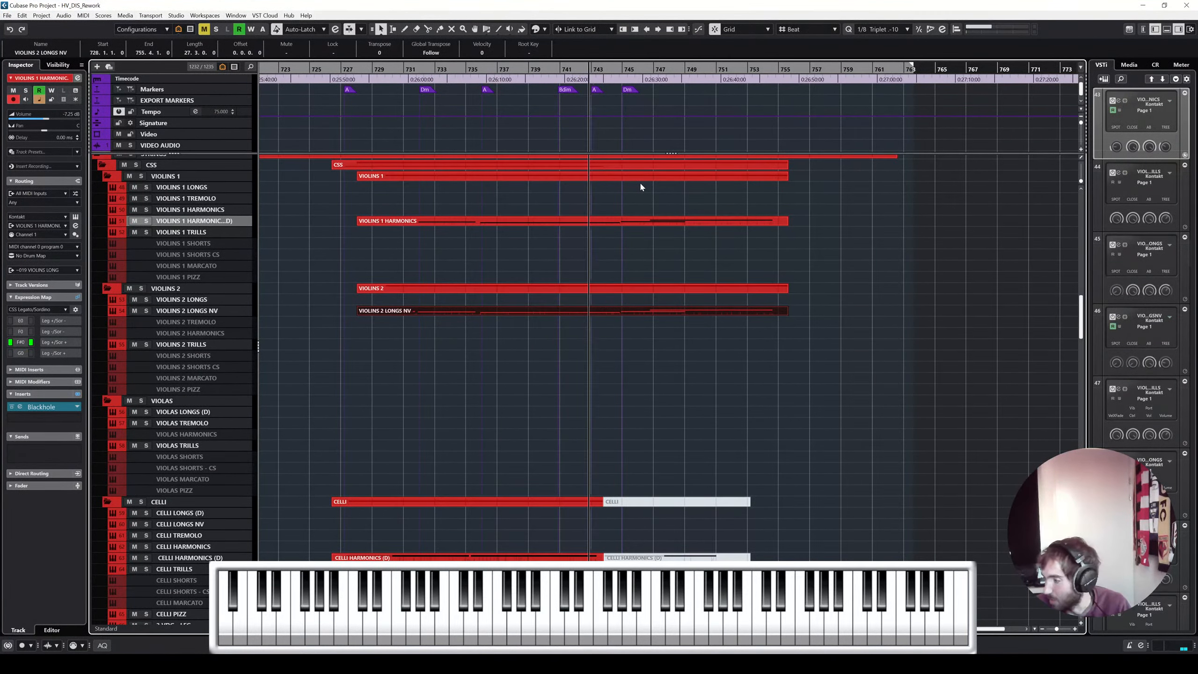
# Select the UNA CORDA - MOVEMENT track, view its Kontakt instrument, and close the instrument window
pyautogui.scroll(10, 207, 369)
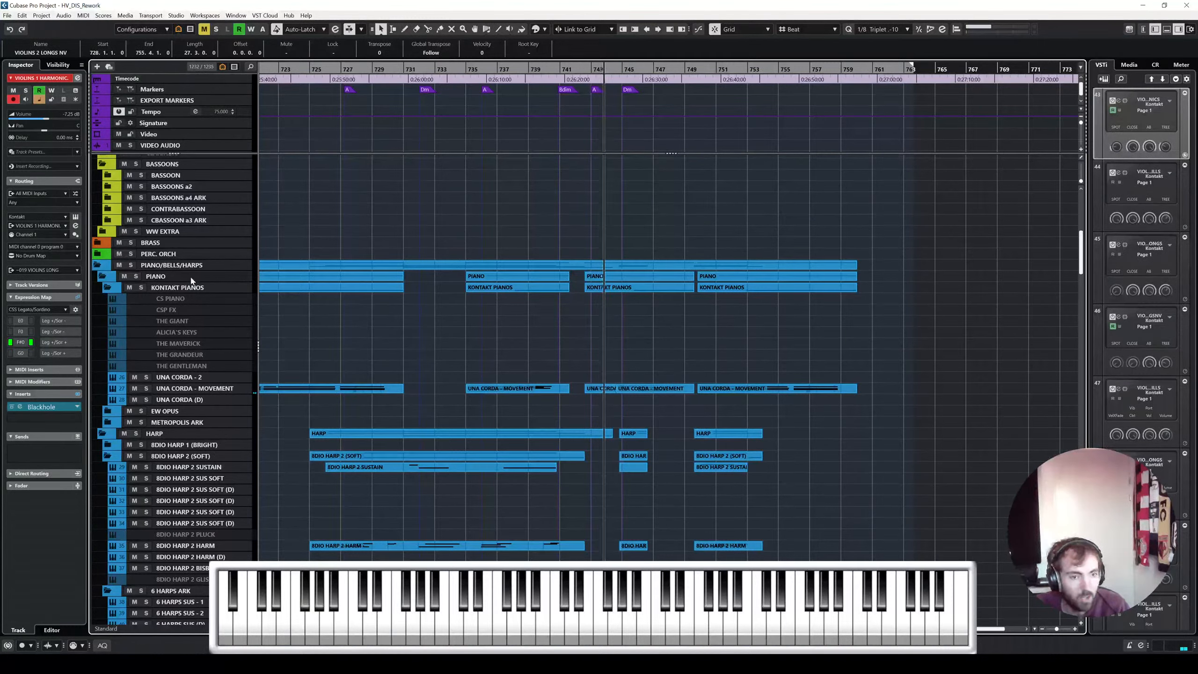
pyautogui.click(206, 388)
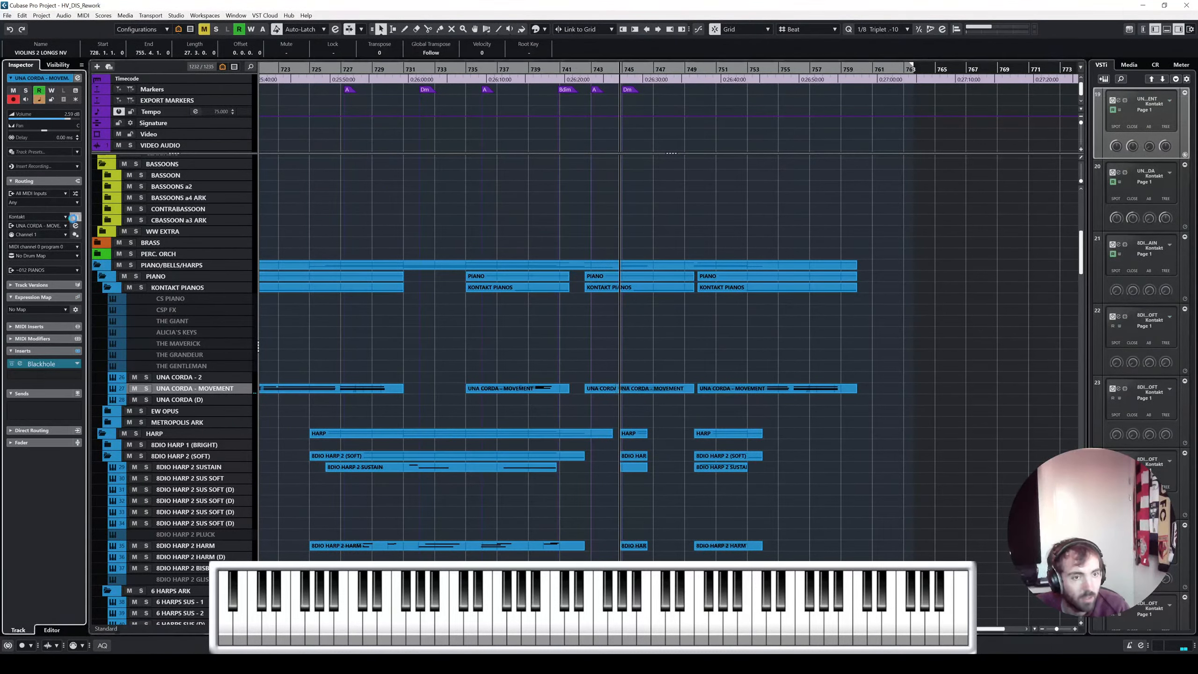
pyautogui.click(75, 216)
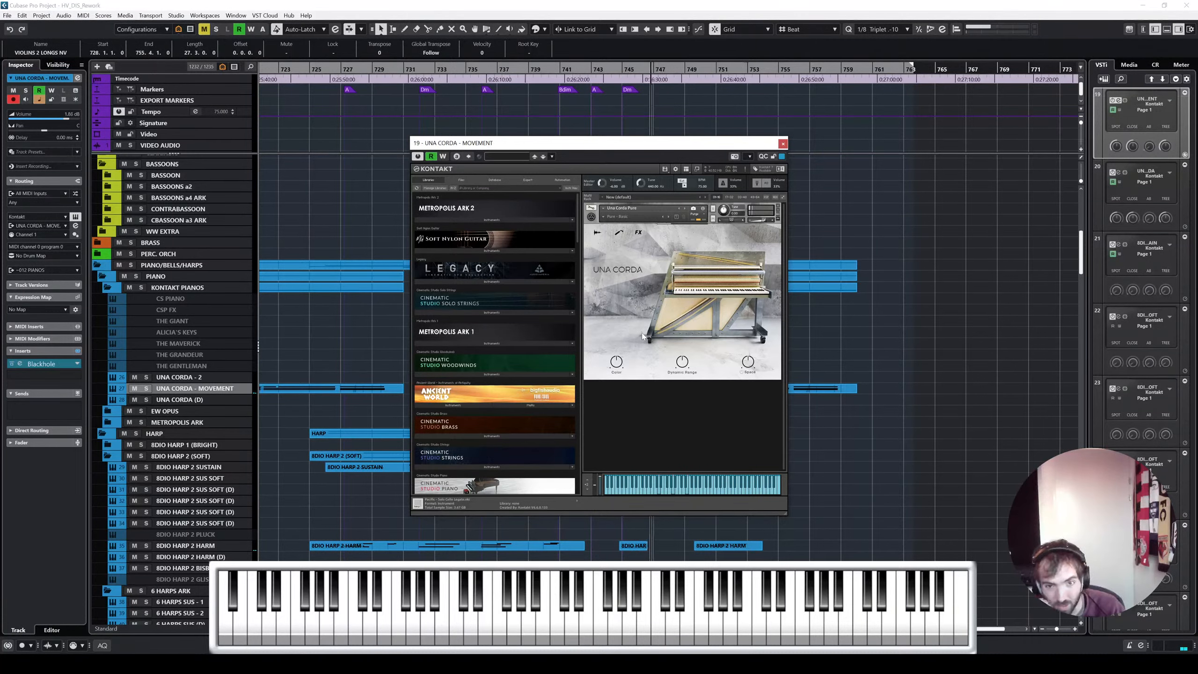
pyautogui.click(783, 145)
# Replay the passage from around bar 741 and look over the piano, harp, organ and woodwind parts
pyautogui.scroll(2, 777, 206)
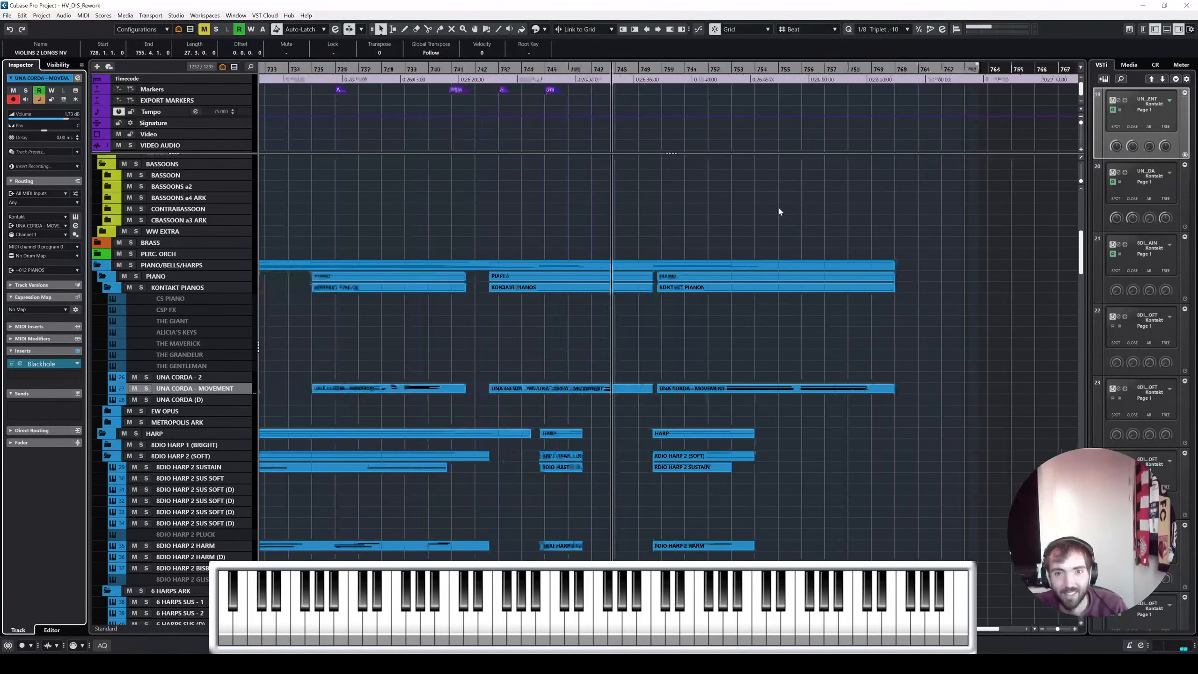
pyautogui.hscroll(-1, 592, 204)
pyautogui.click(380, 72)
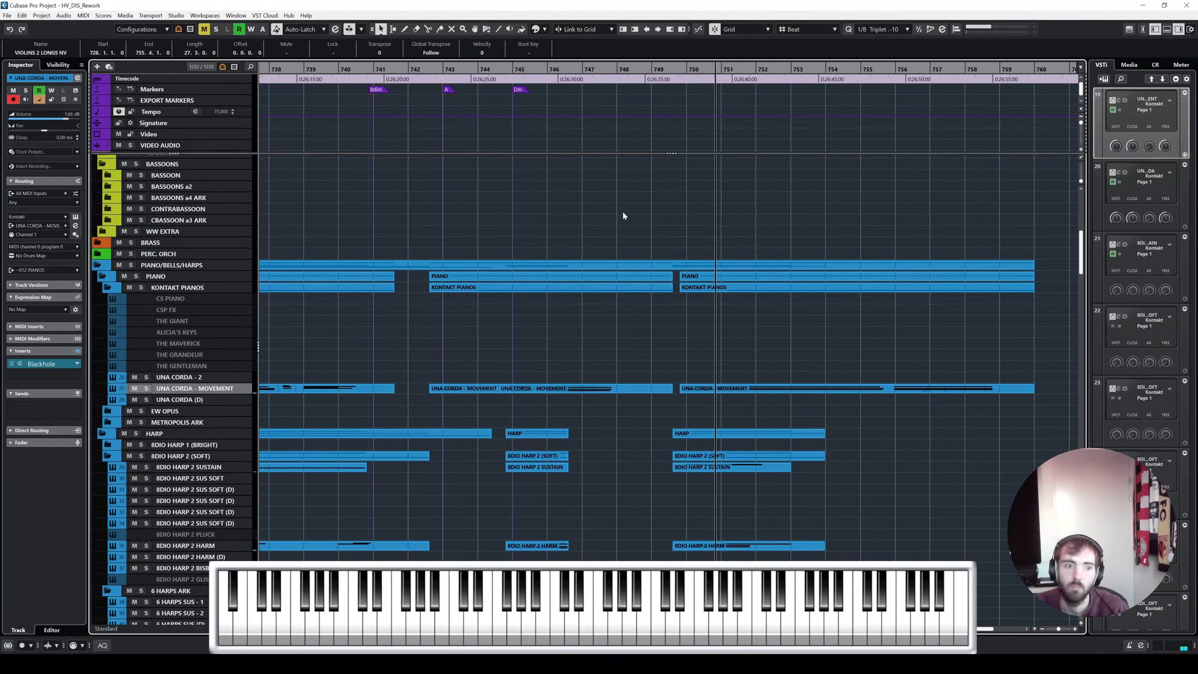
pyautogui.press('f')
pyautogui.scroll(-10, 753, 342)
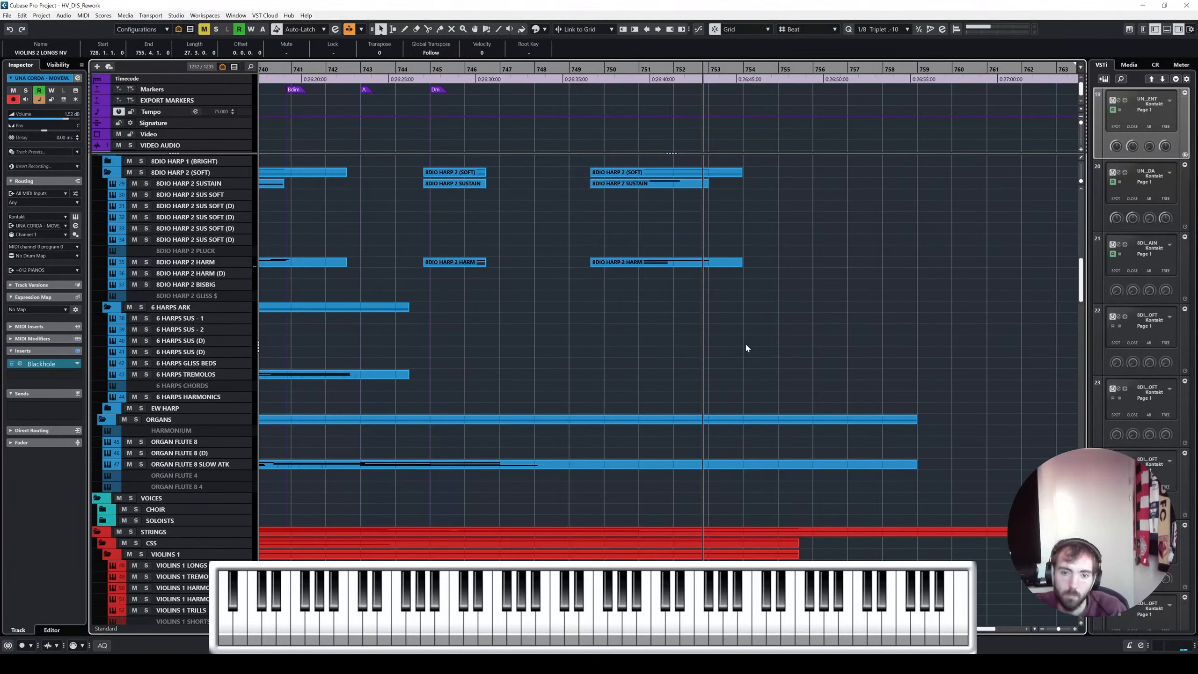
pyautogui.scroll(7, 746, 342)
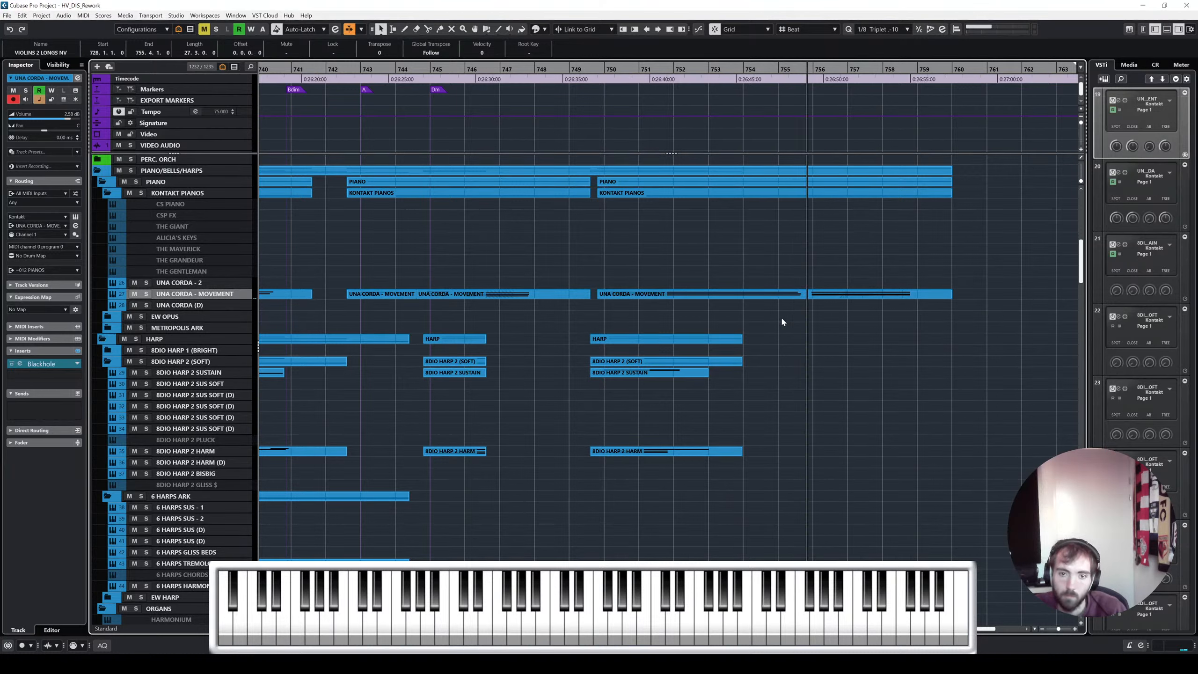
pyautogui.scroll(10, 837, 316)
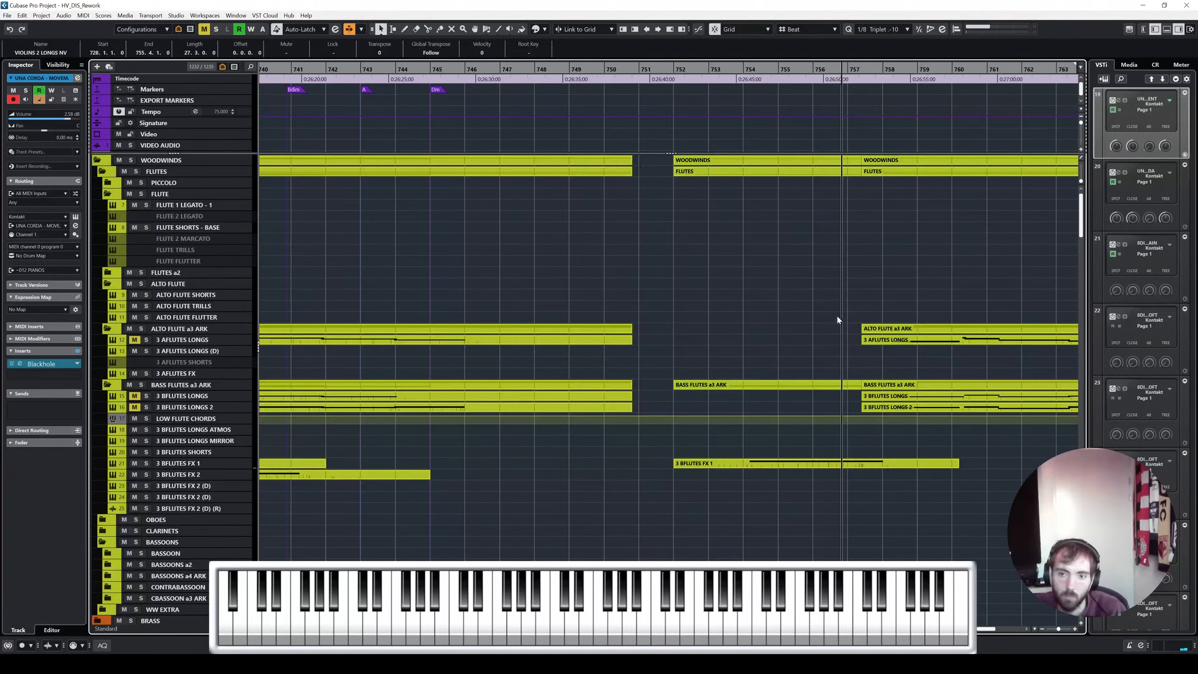
pyautogui.hscroll(3, 837, 317)
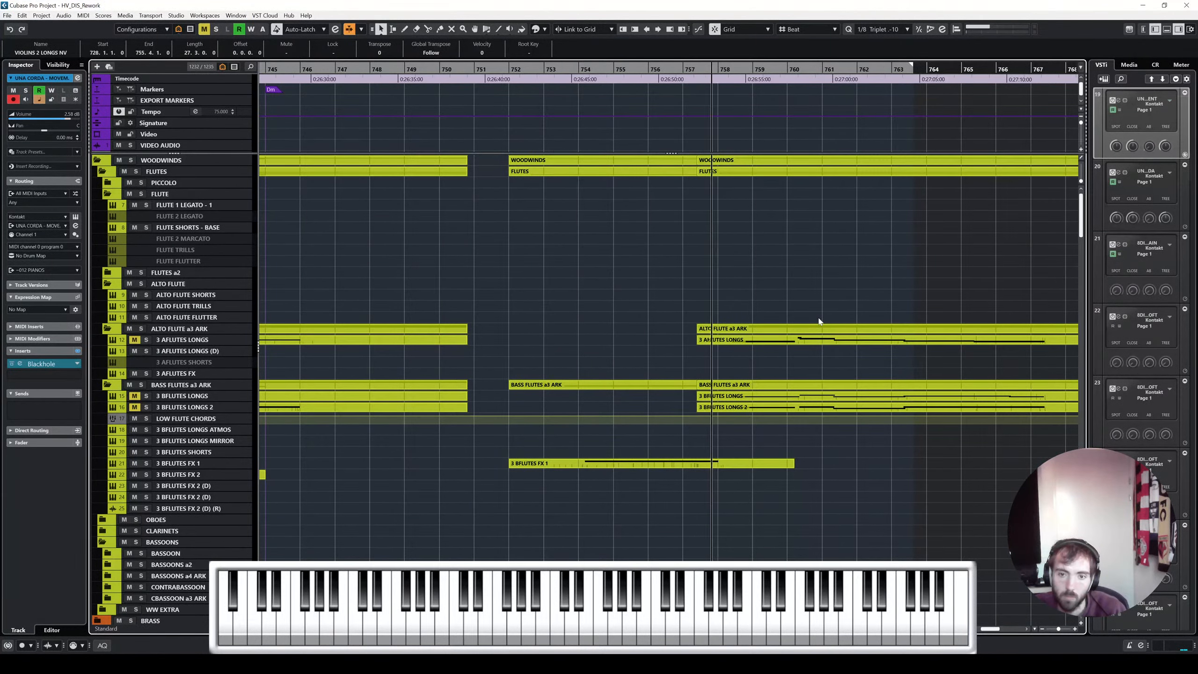
# Look over the whole passage's flute parts and the SPRING DRUM L and R parts in the percussion folder
pyautogui.scroll(-3, 760, 301)
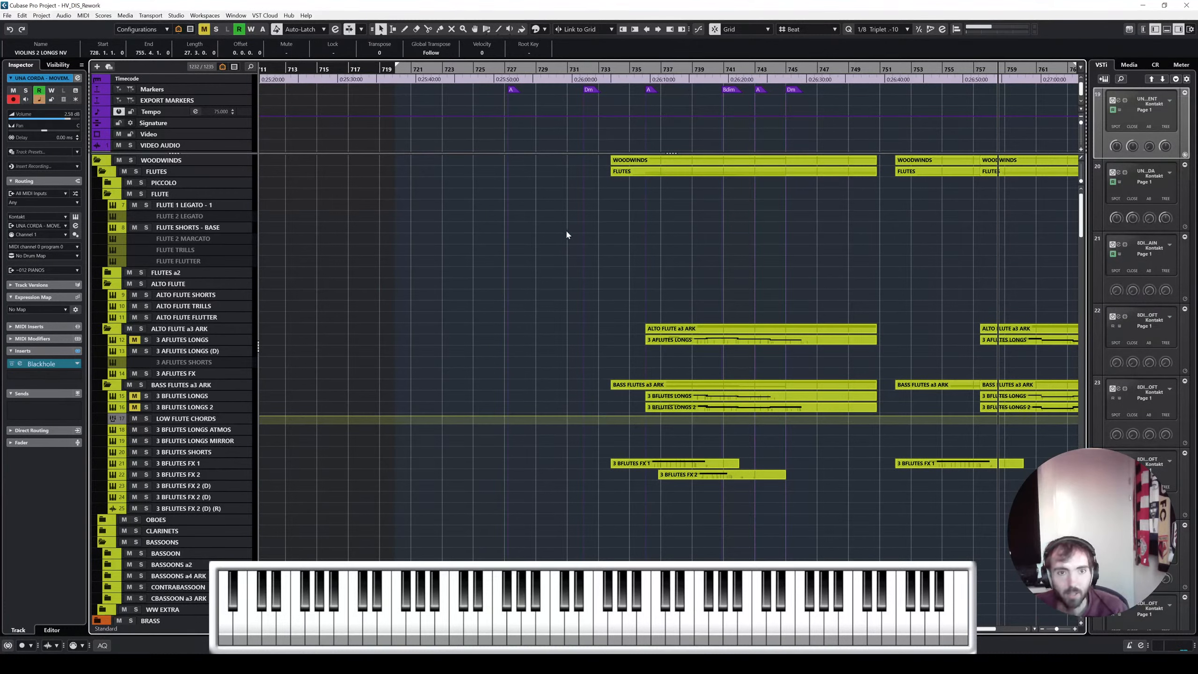
pyautogui.hscroll(6, 627, 241)
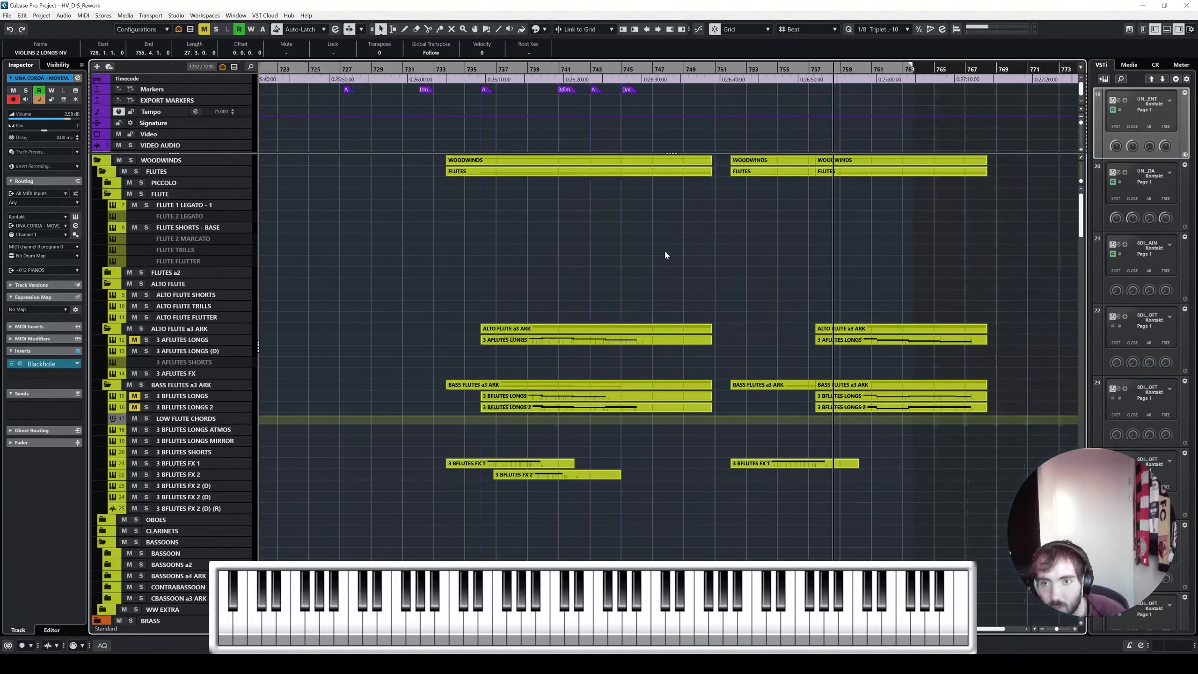
pyautogui.hscroll(-6, 665, 253)
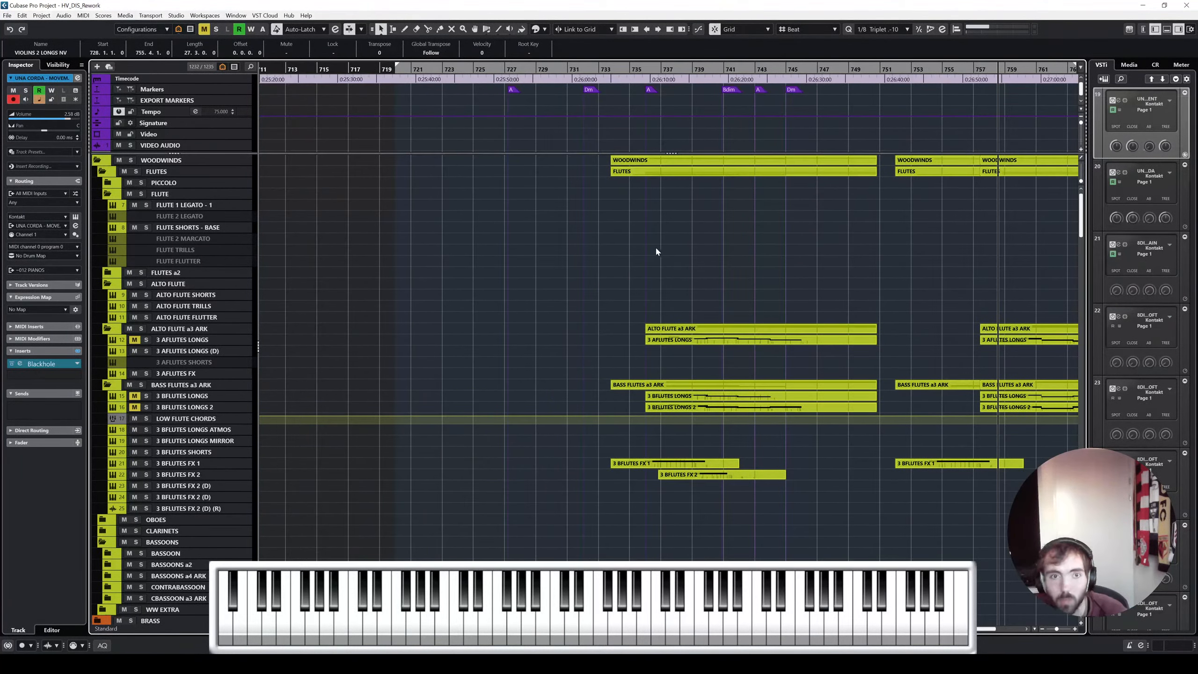
pyautogui.scroll(-15, 540, 240)
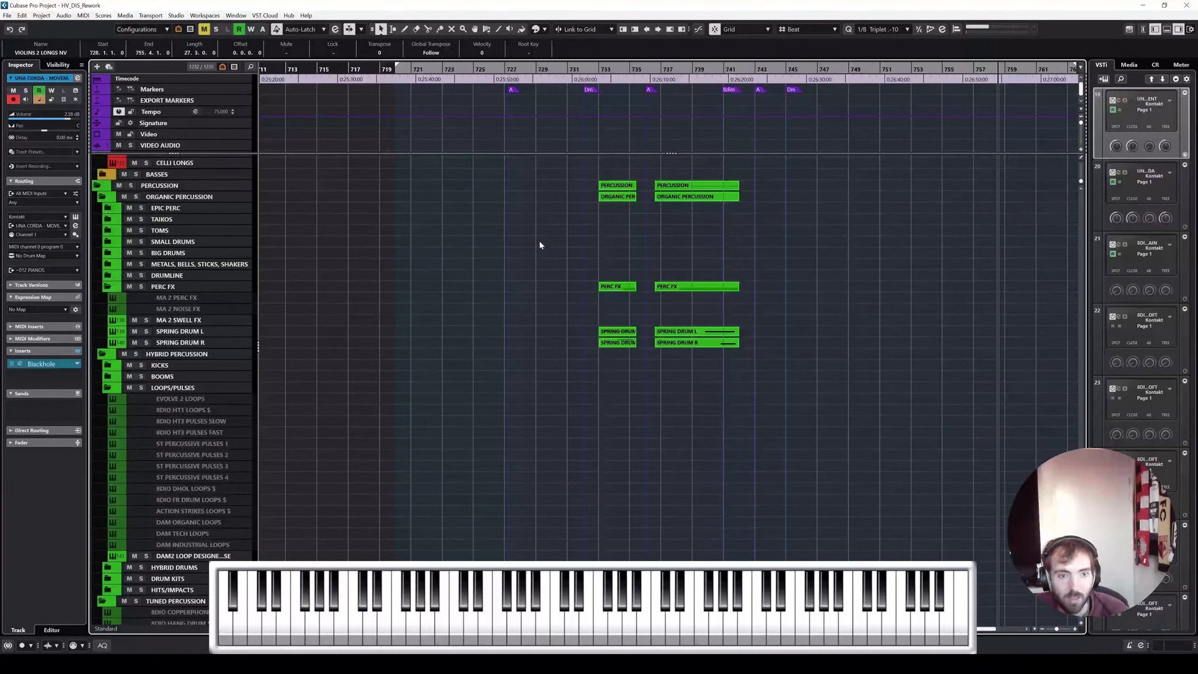
pyautogui.moveTo(727, 278); pyautogui.dragTo(760, 339)
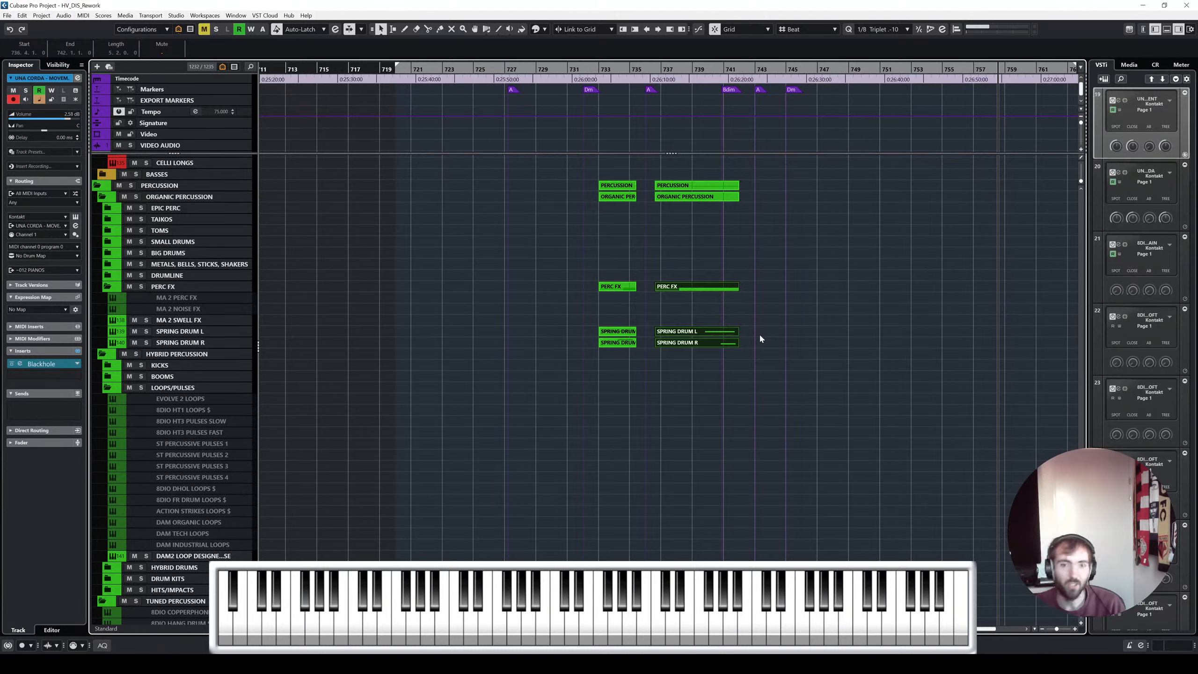
pyautogui.click(761, 337)
# Go back to the start of the LOOP 1 - MAIN section at bar 289 and view its percussion parts
pyautogui.scroll(-5, 791, 322)
pyautogui.hscroll(-10, 791, 322)
pyautogui.hscroll(-6, 792, 322)
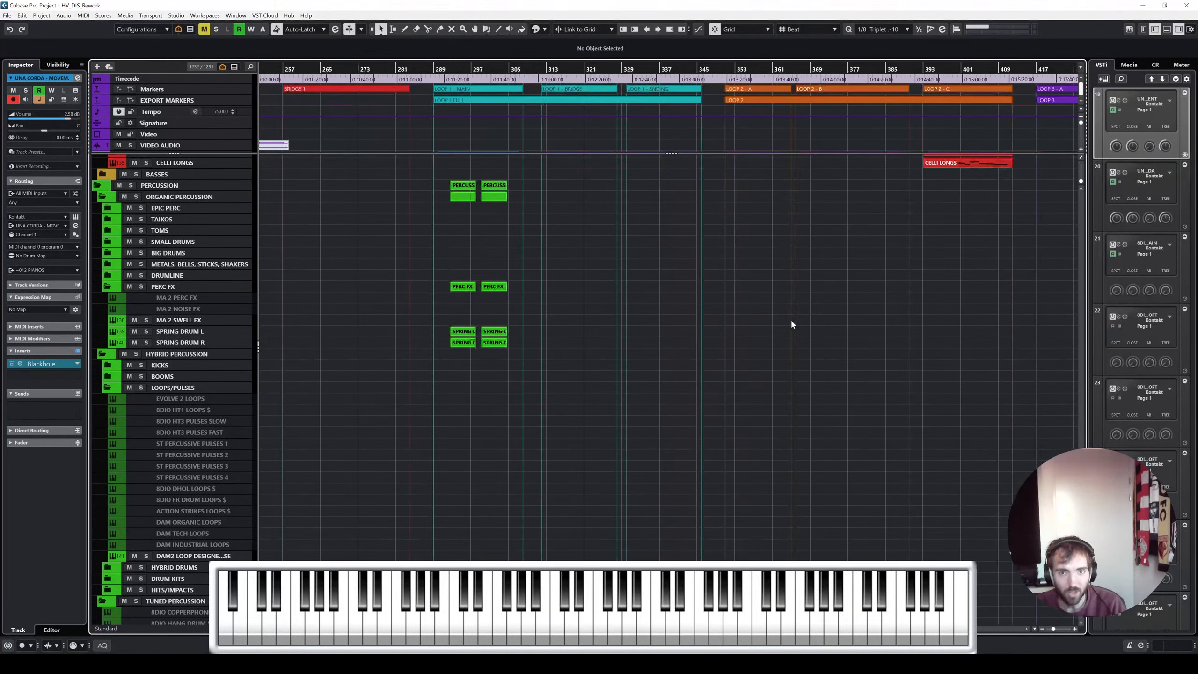
pyautogui.click(433, 69)
pyautogui.scroll(5, 466, 142)
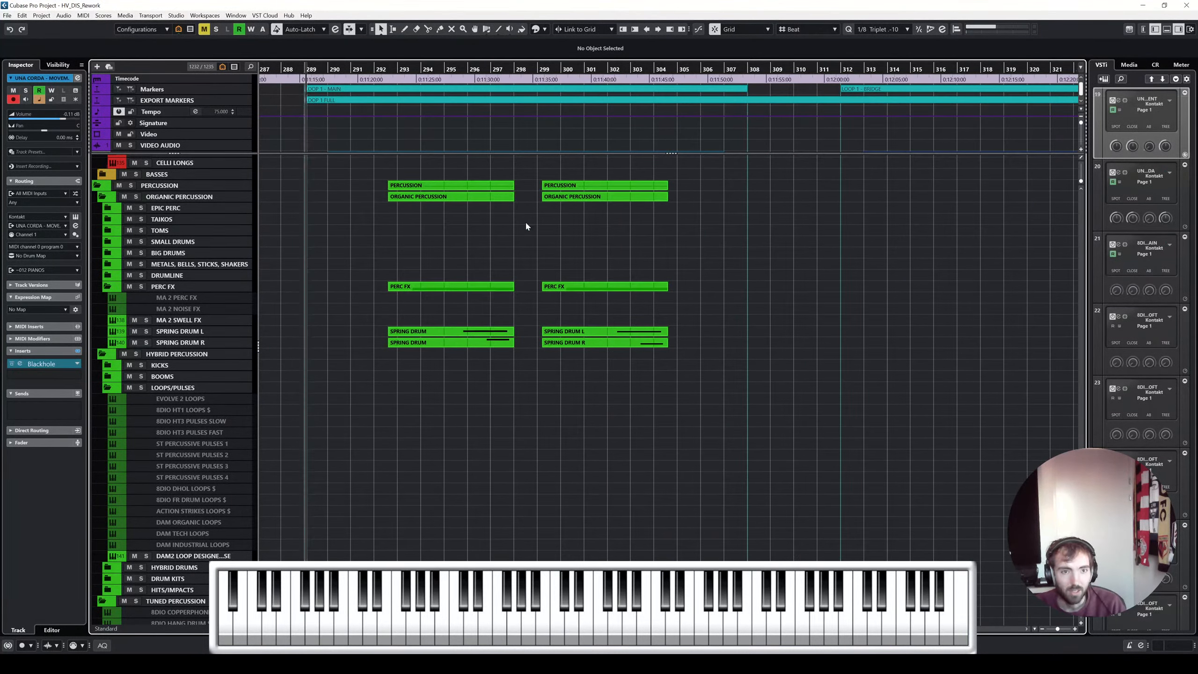
# Listen to the LOOP 1 - MAIN section while examining the VIOLINS 1 HARMONICS part and the other string tracks
pyautogui.scroll(10, 396, 219)
pyautogui.scroll(10, 396, 222)
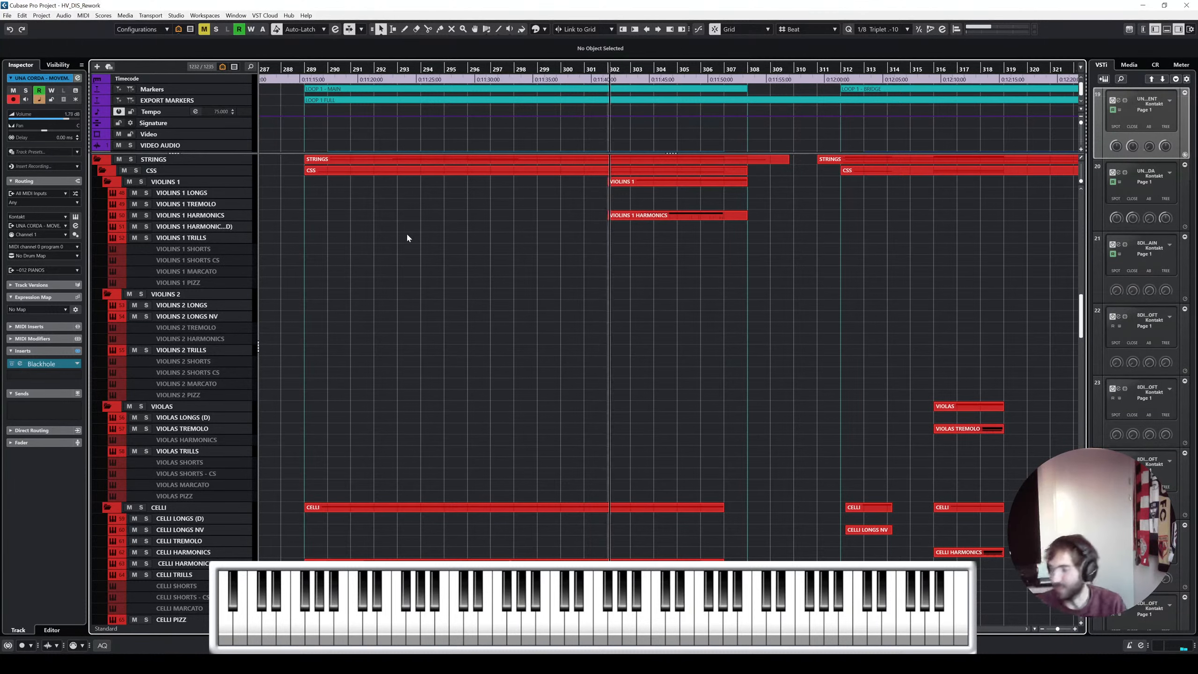
pyautogui.click(599, 272)
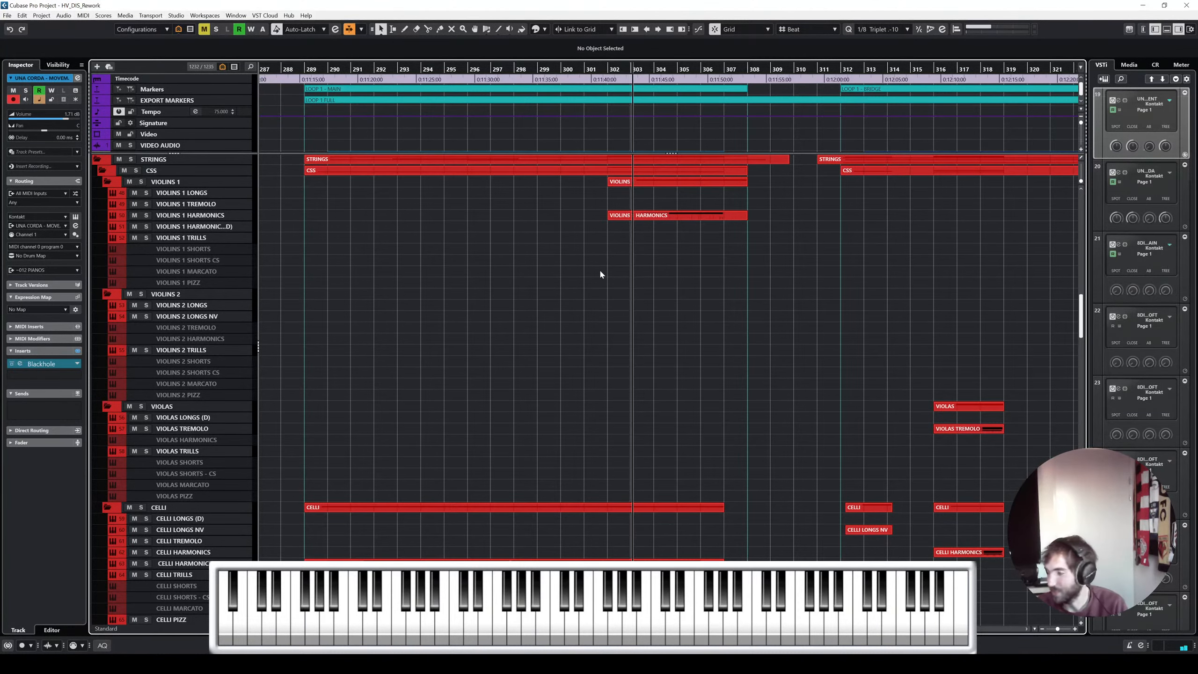
pyautogui.hscroll(3, 601, 272)
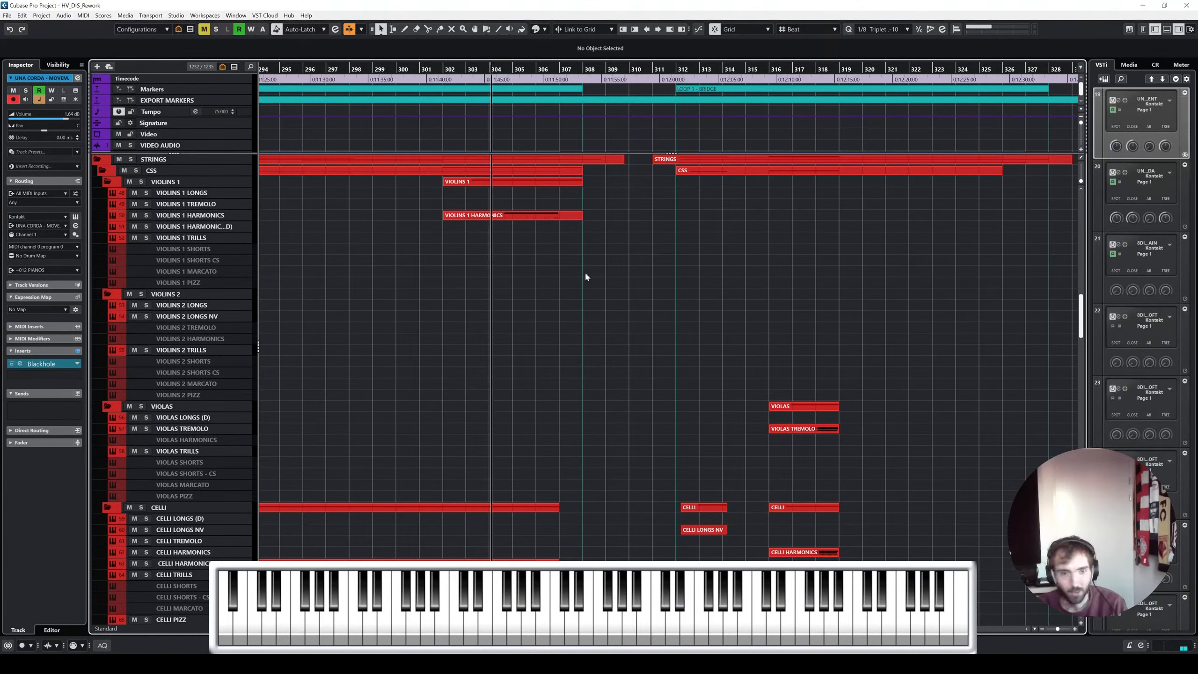
pyautogui.scroll(2, 540, 267)
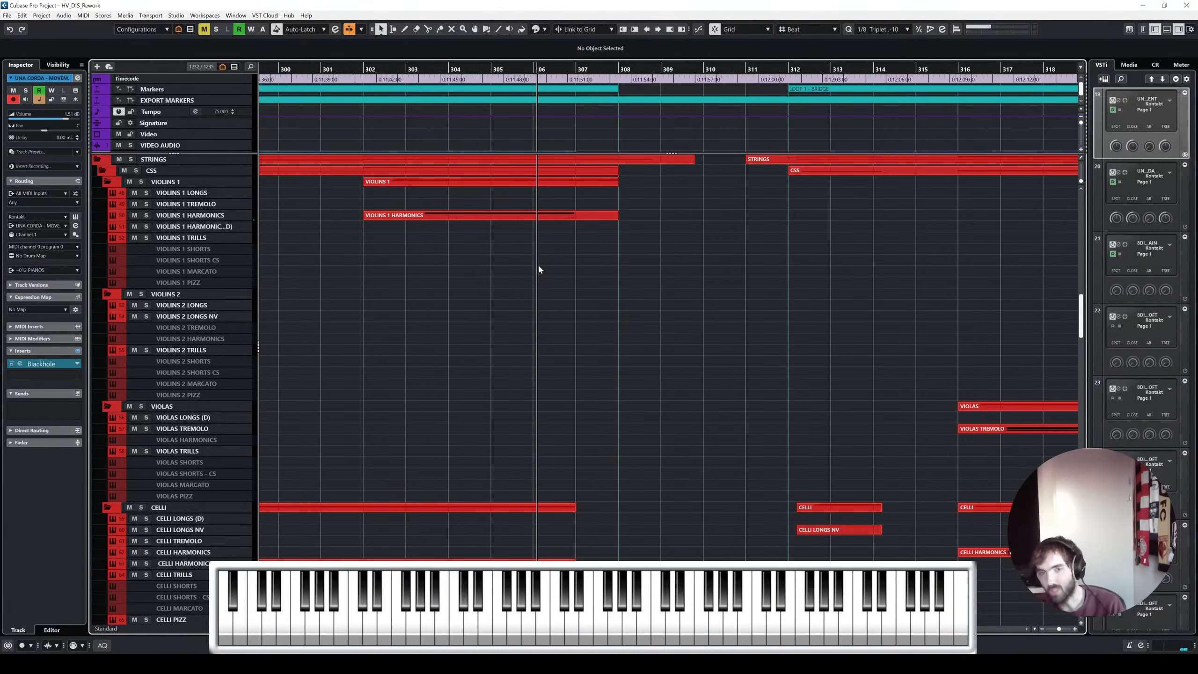
# Play the LOOP 1 - BRIDGE section from bar 312 and examine its string, harp and organ parts
pyautogui.click(788, 71)
pyautogui.hscroll(3, 886, 330)
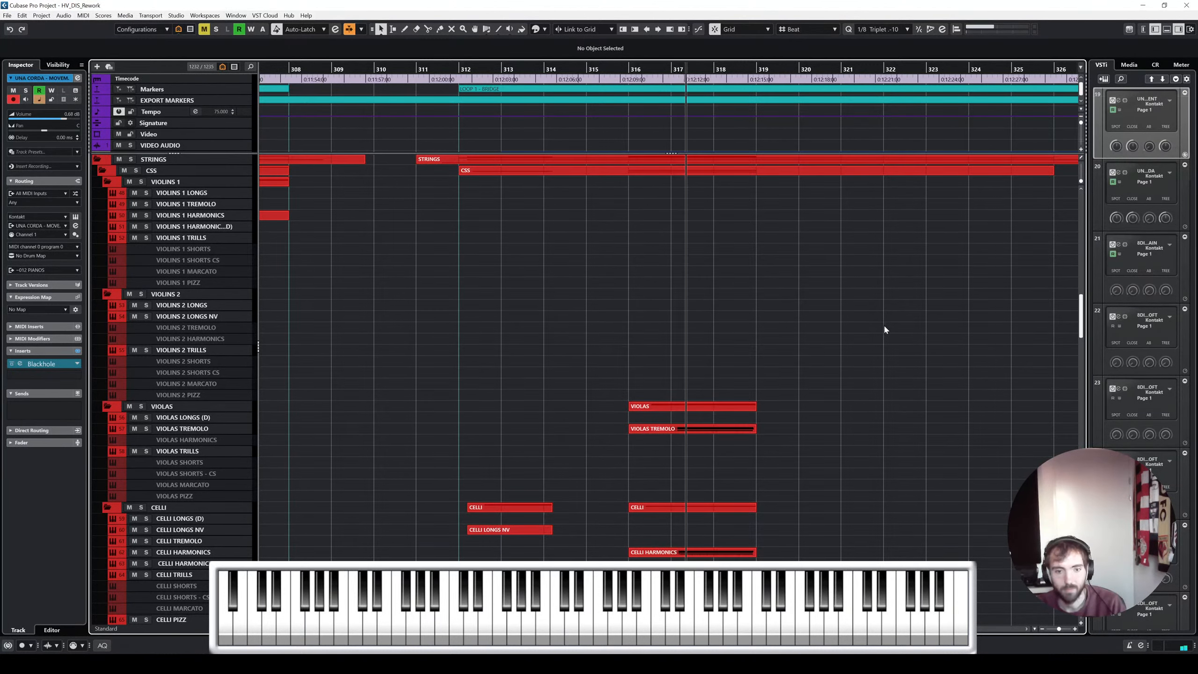
pyautogui.hscroll(-2, 876, 331)
pyautogui.scroll(10, 810, 341)
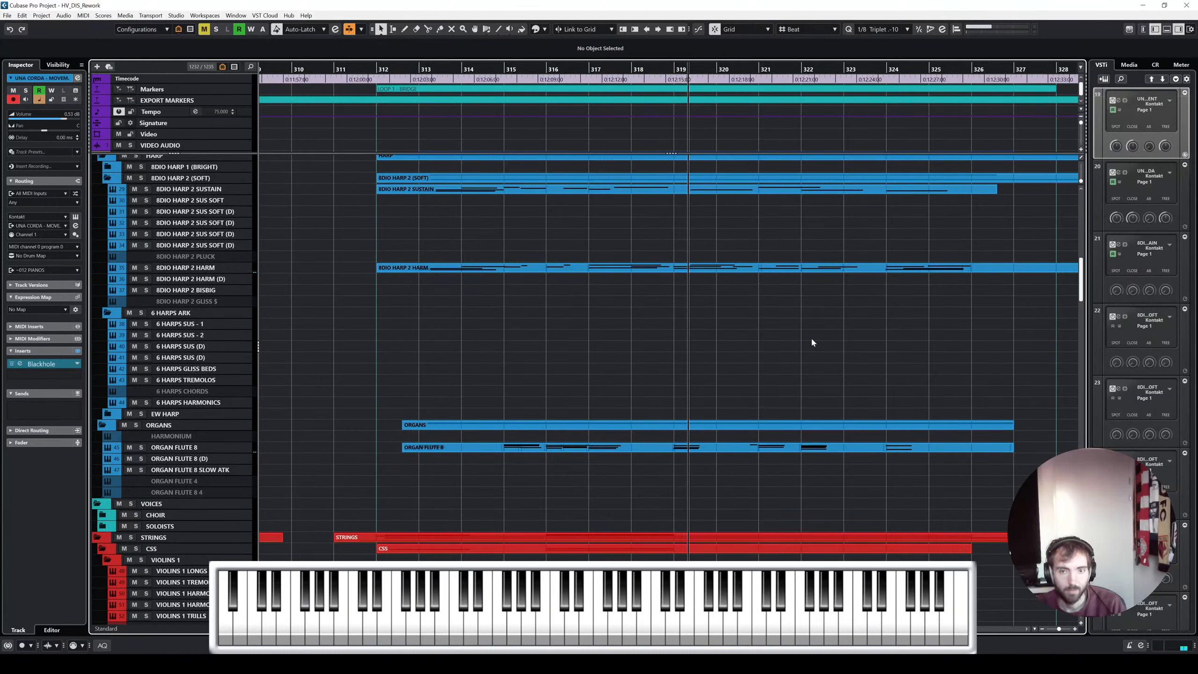
pyautogui.hscroll(4, 813, 343)
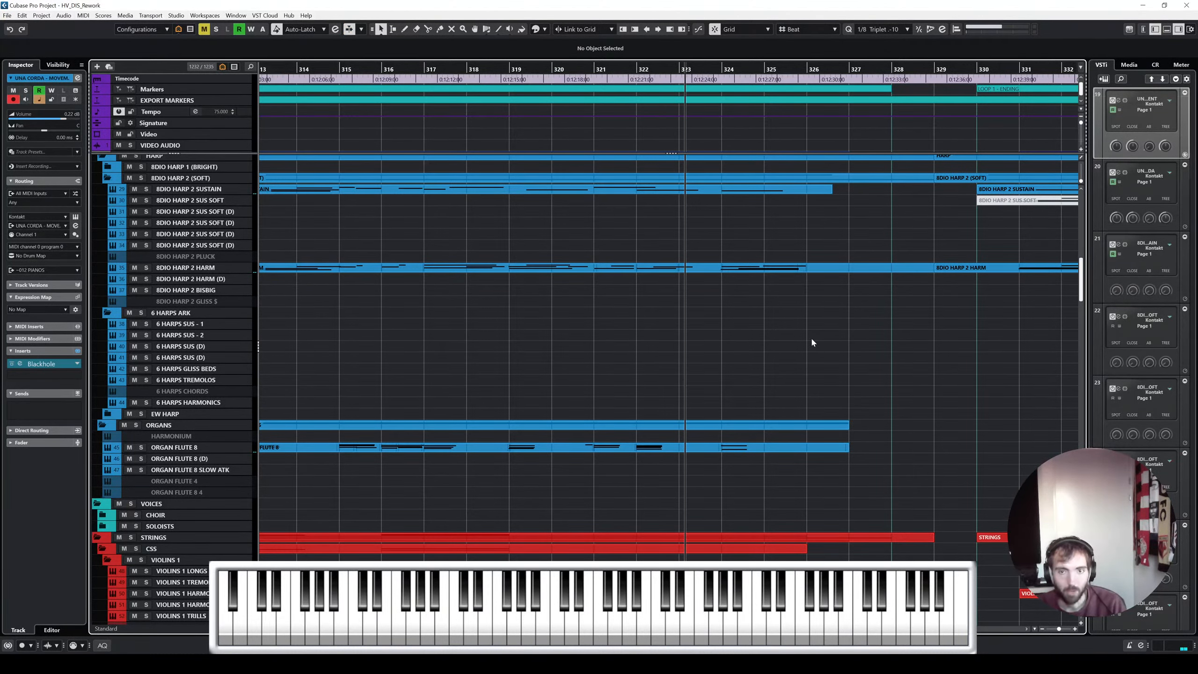
# Move from the LOOP 1 sections to the passage past bar 720 and view its piano, harp and organ parts
pyautogui.scroll(-4, 812, 343)
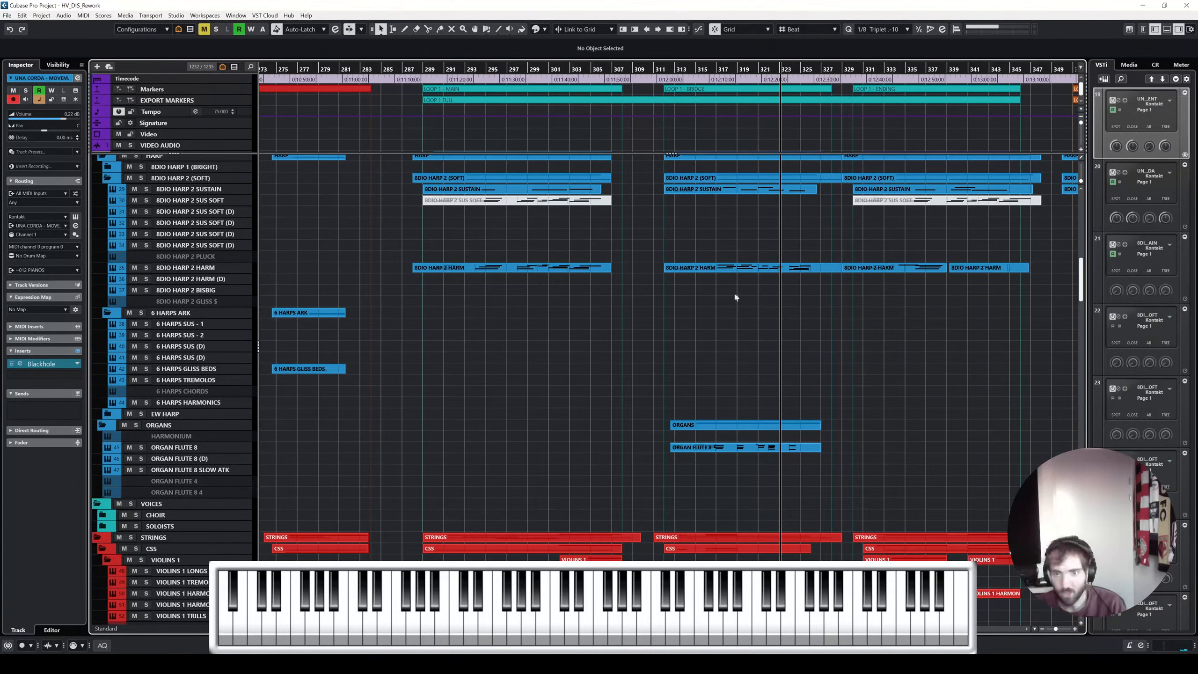
pyautogui.hscroll(15, 866, 388)
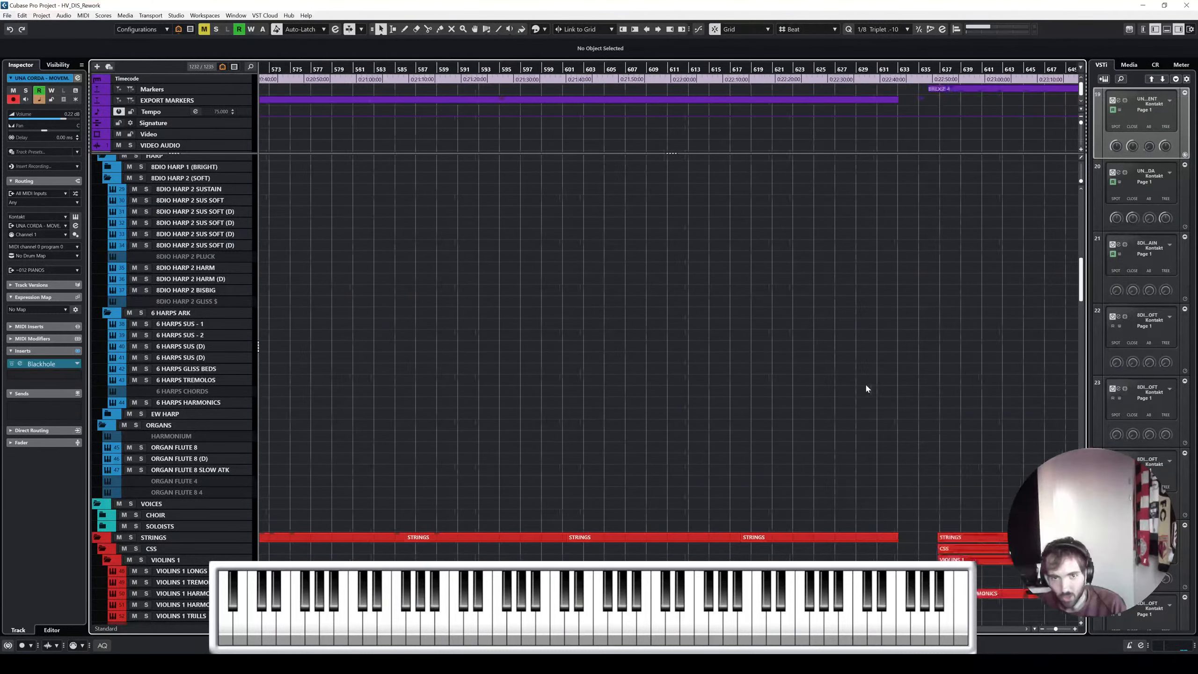
pyautogui.hscroll(5, 866, 388)
pyautogui.hscroll(-2, 866, 388)
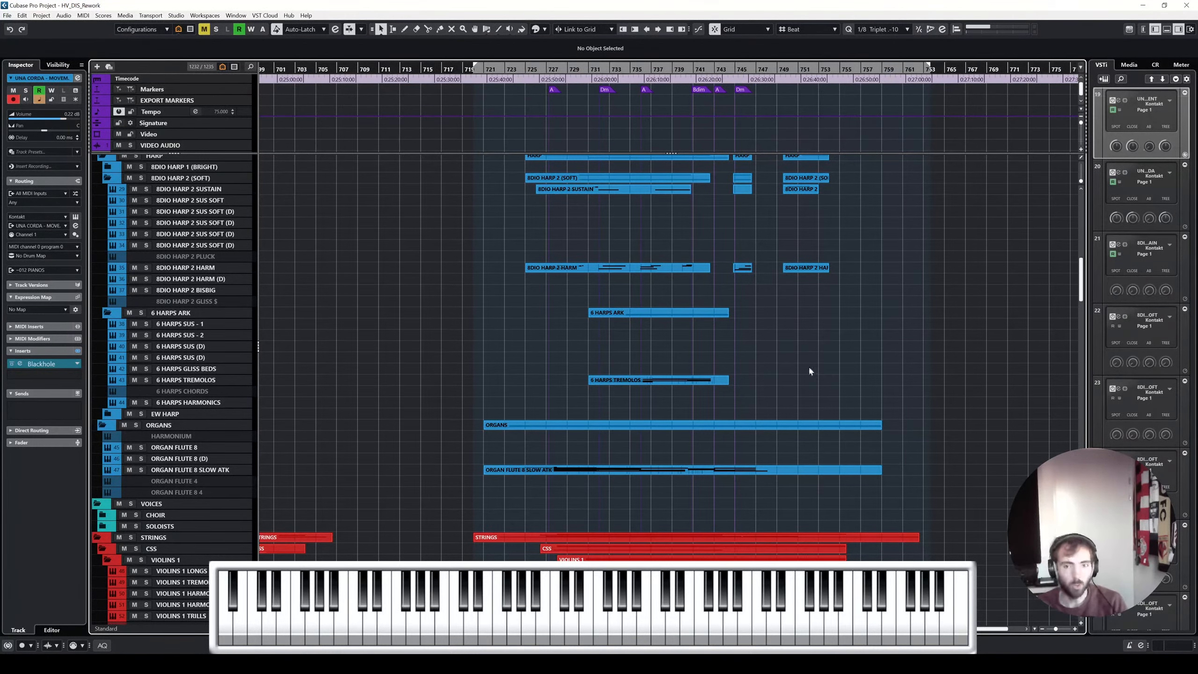
pyautogui.keyDown('ctrl'); pyautogui.scroll(6, 809, 366); pyautogui.keyUp('ctrl')
pyautogui.scroll(6, 579, 326)
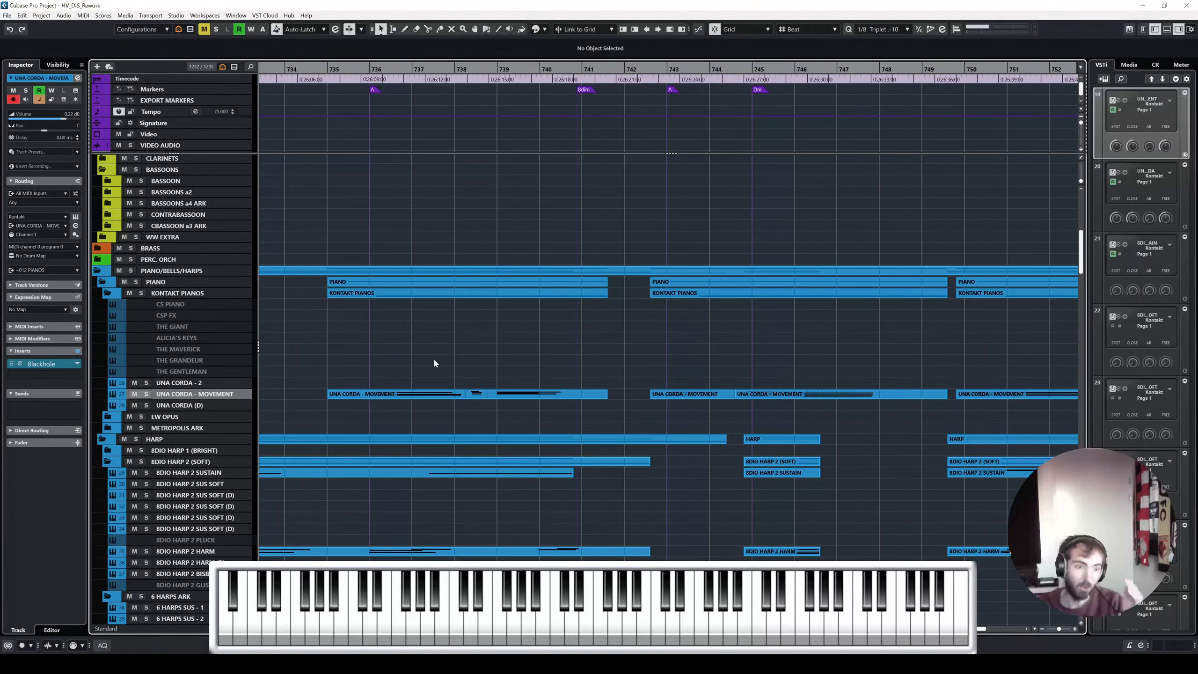
# Examine the UNA CORDA - MOVEMENT, harp, organ, violin harmonics and celli harmonics parts around bars 718 to 744
pyautogui.keyDown('shift'); pyautogui.hscroll(-2, 432, 368); pyautogui.keyUp('shift')
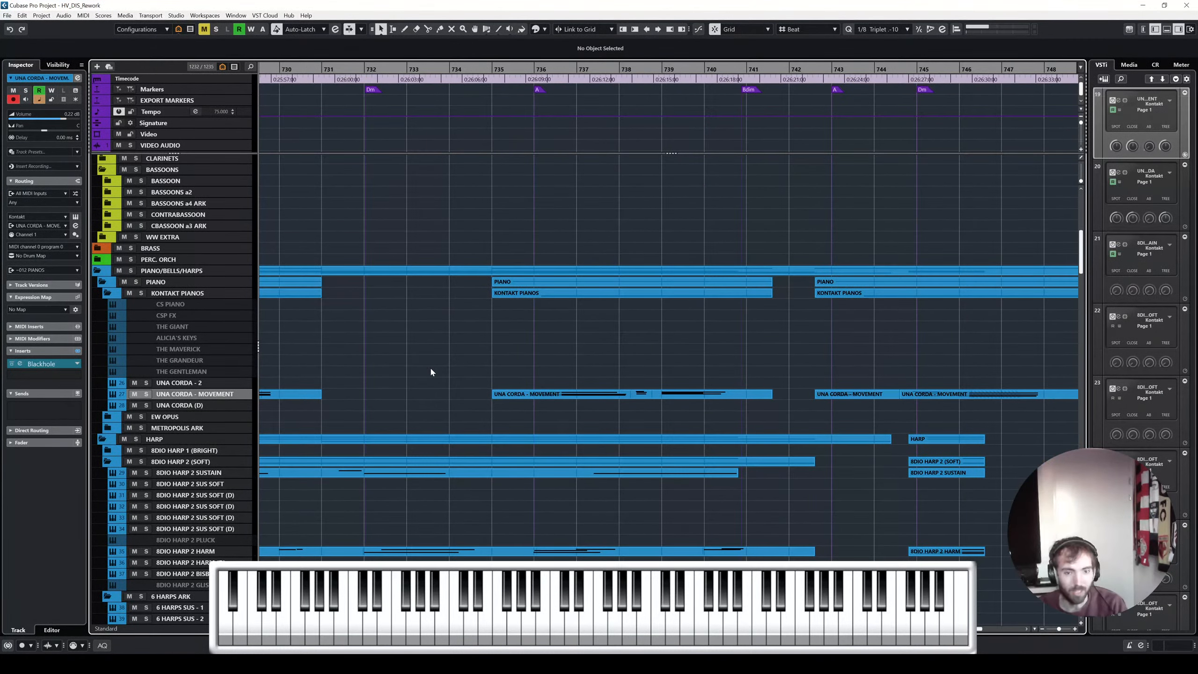
pyautogui.hscroll(-3, 476, 335)
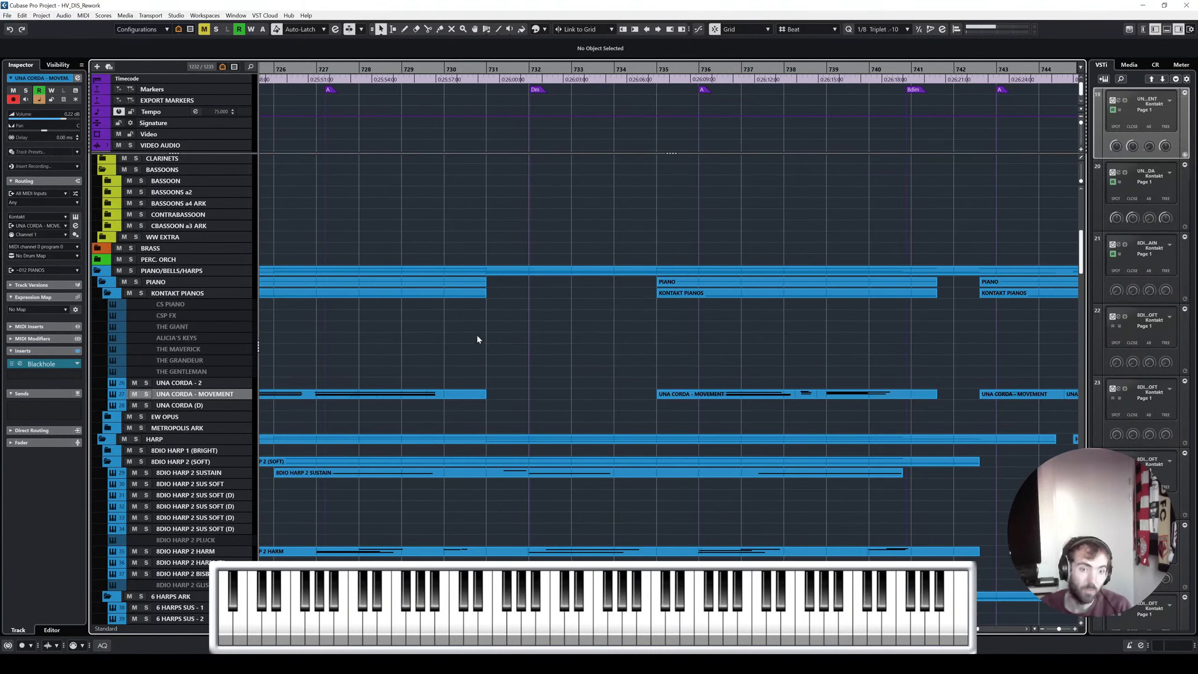
pyautogui.scroll(-10, 473, 463)
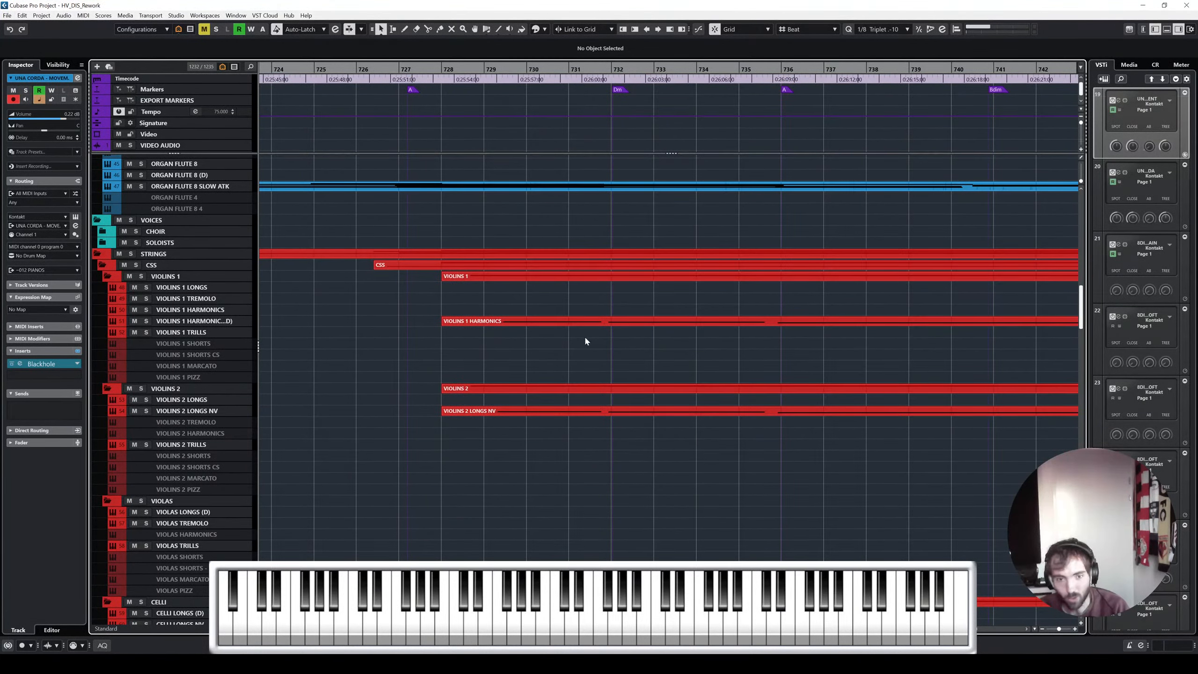
pyautogui.scroll(-8, 586, 339)
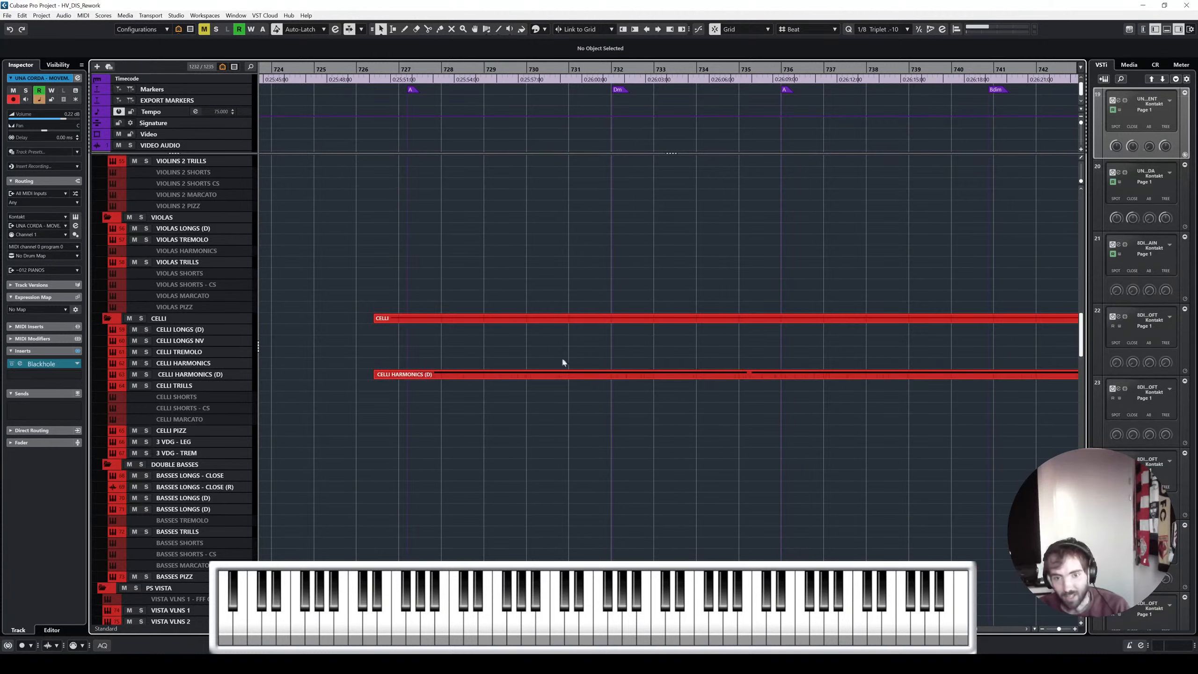
pyautogui.scroll(18, 563, 363)
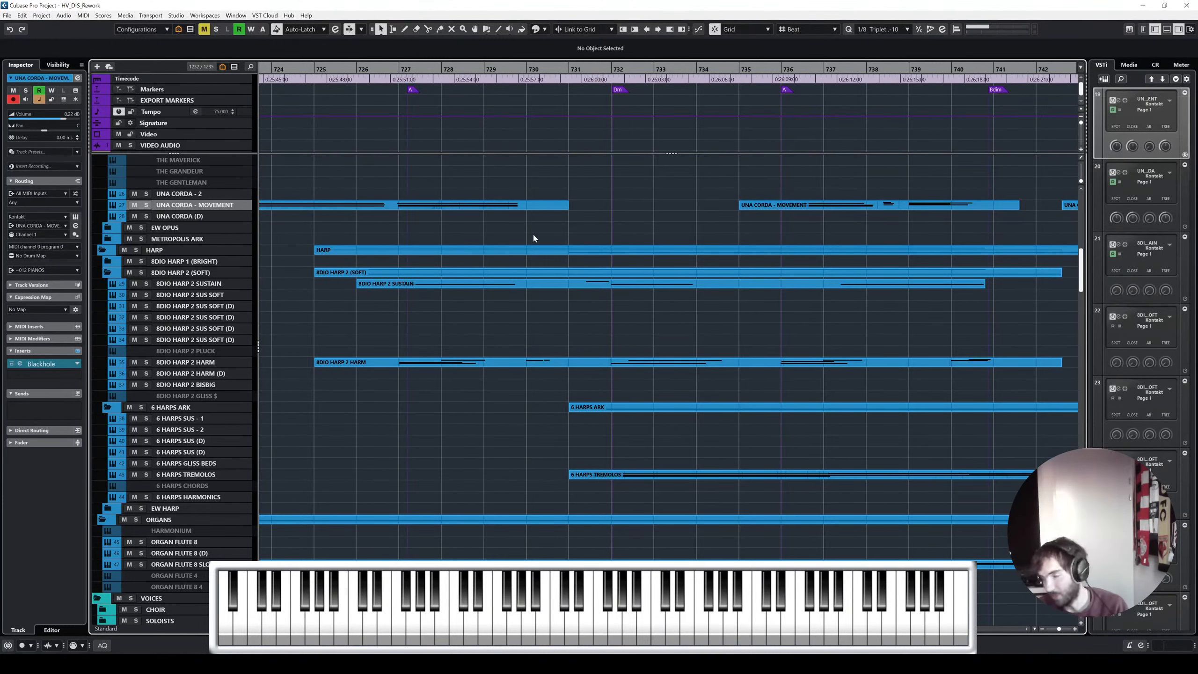
pyautogui.hscroll(-3, 533, 232)
pyautogui.scroll(5, 426, 214)
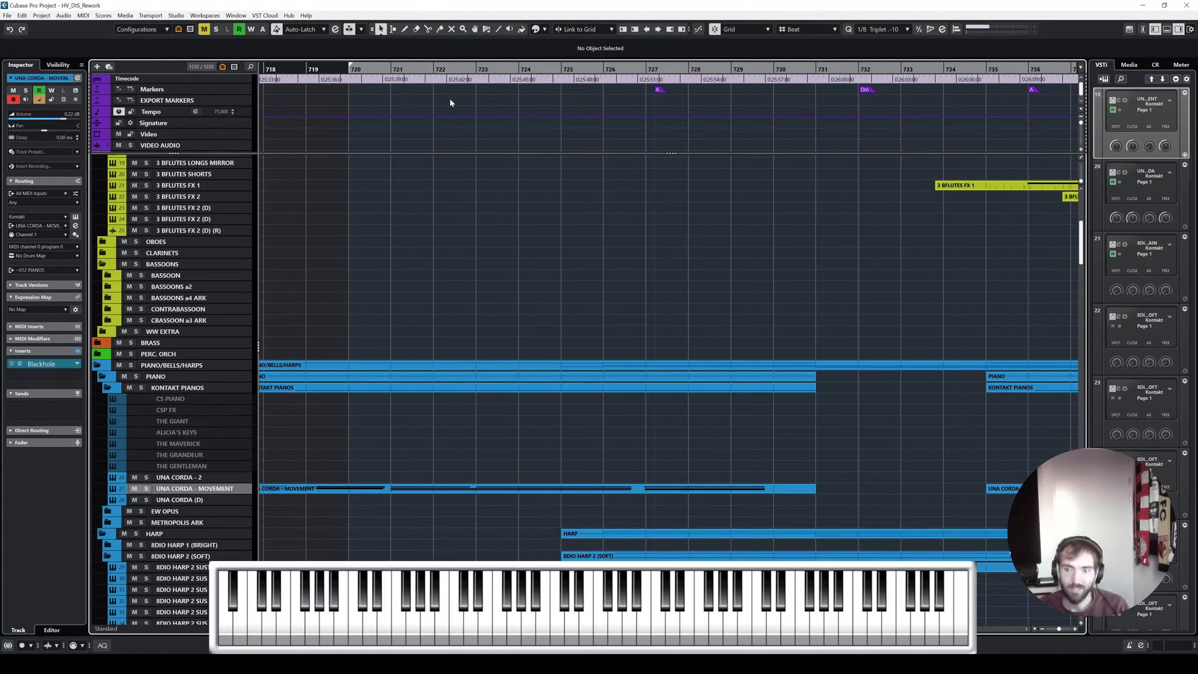
# Play the passage from about bar 723 with the view following the playback, and examine its flute and BENDING INDONESIA synth parts
pyautogui.moveTo(466, 71); pyautogui.dragTo(484, 71)
pyautogui.press('space')
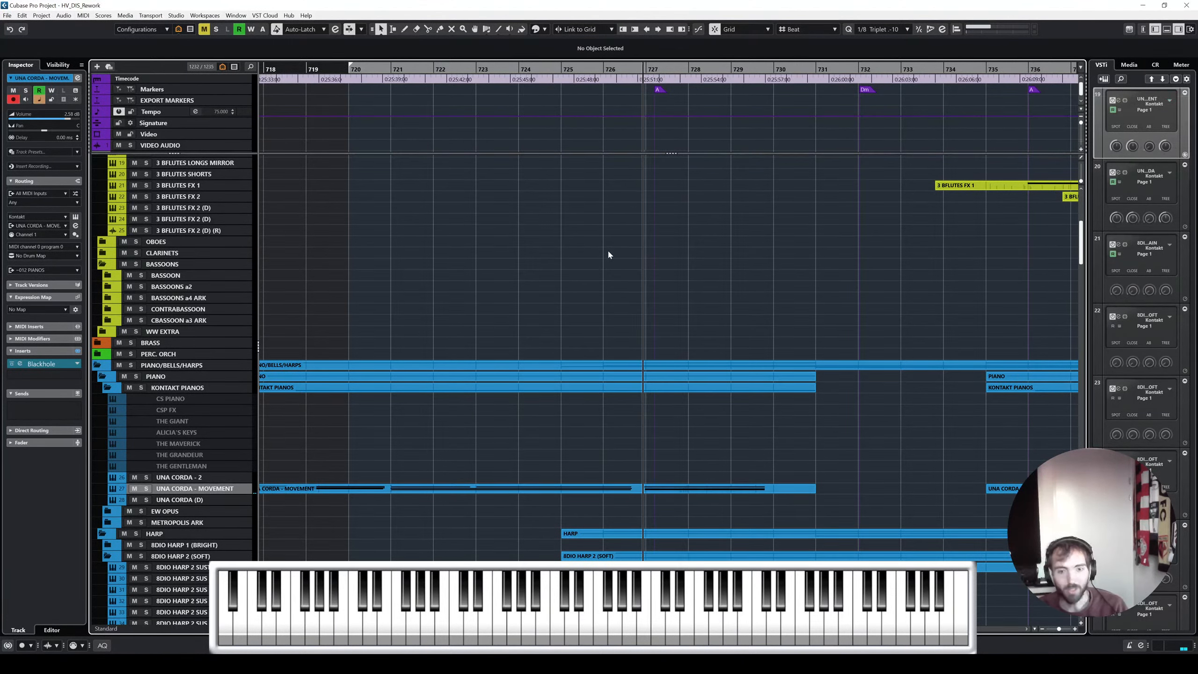
pyautogui.press('f')
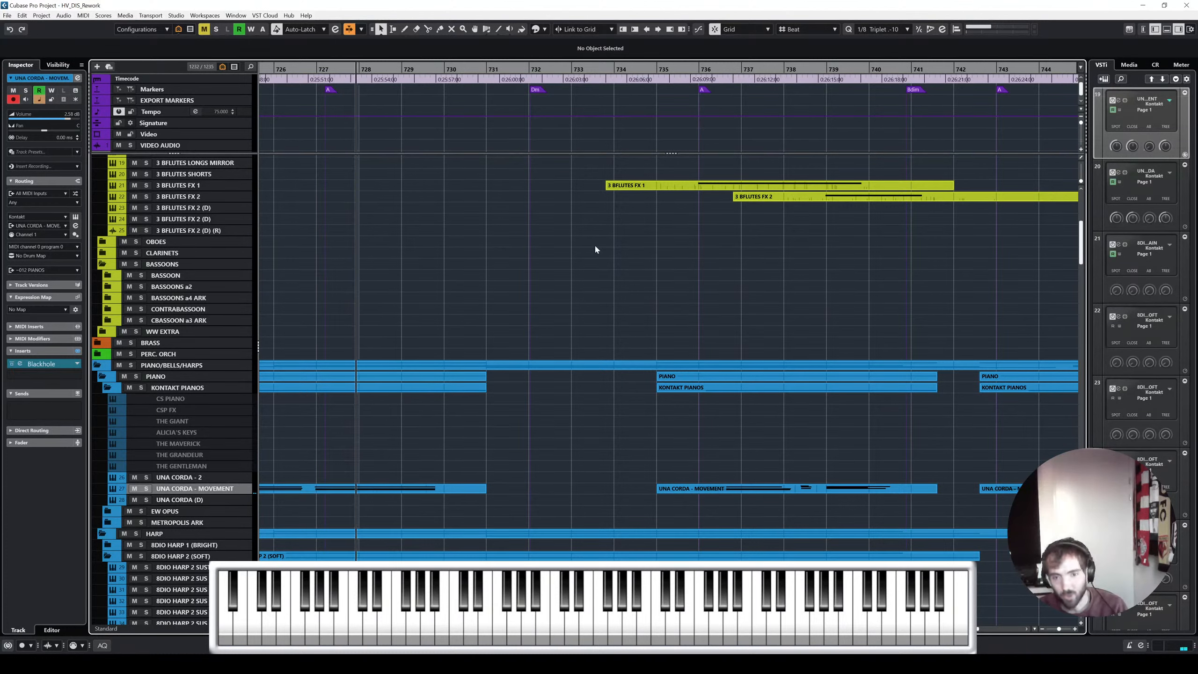
pyautogui.scroll(-20, 596, 250)
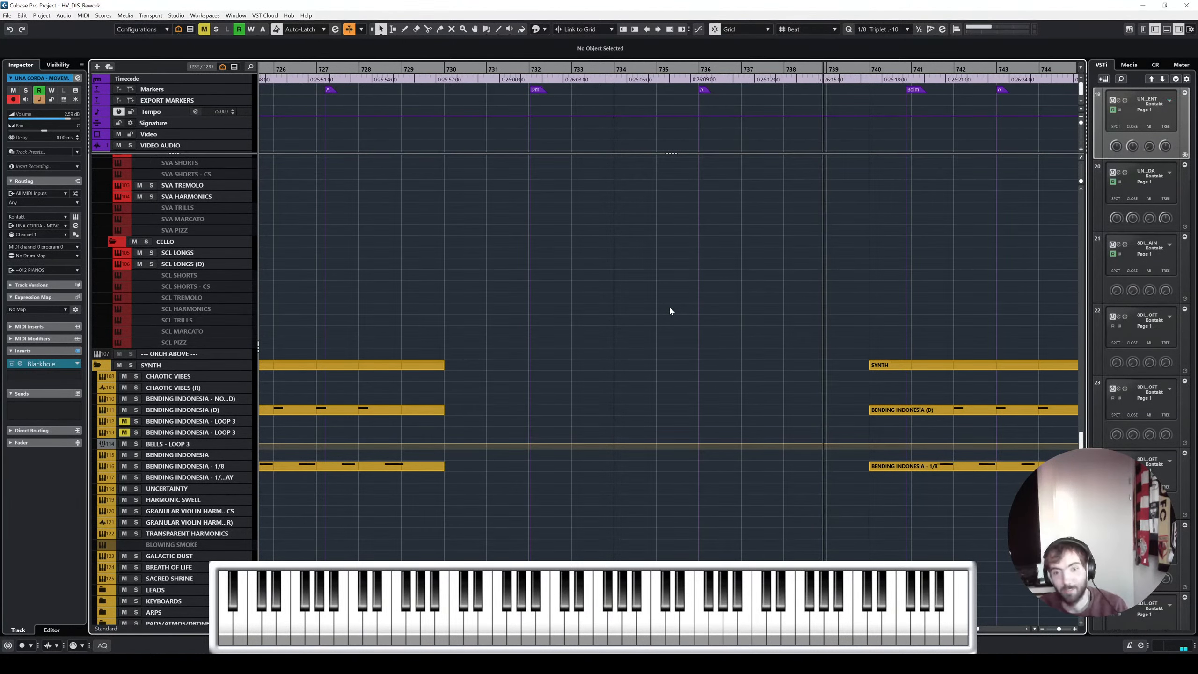
pyautogui.hscroll(3, 675, 298)
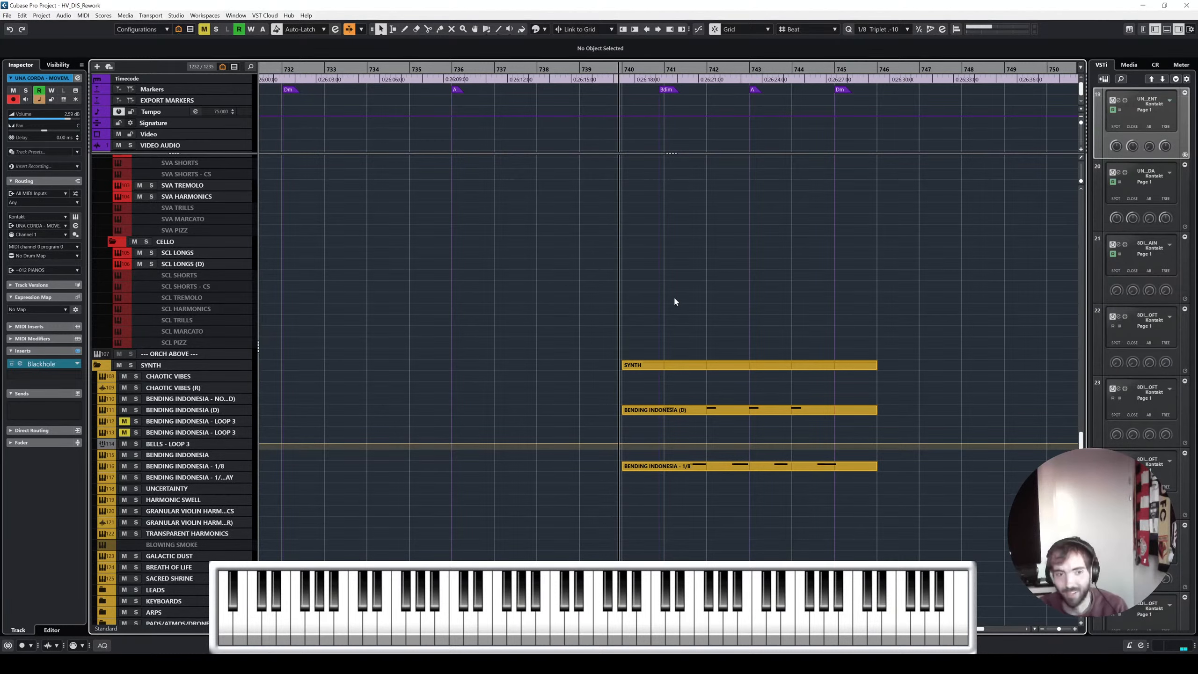
# Follow the harp, organ and violin parts from bar 741 onward and point out the 6 HARPS TREMOLOS part
pyautogui.scroll(10, 675, 302)
pyautogui.scroll(8, 674, 300)
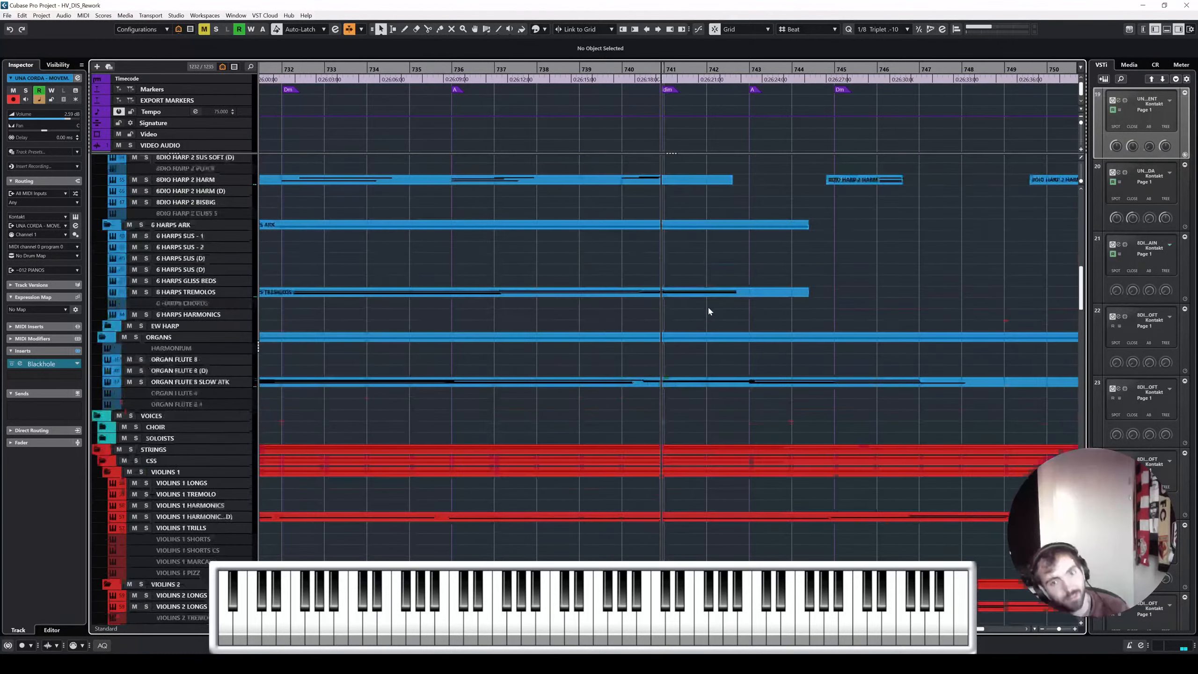
pyautogui.hscroll(2, 703, 307)
pyautogui.click(609, 291)
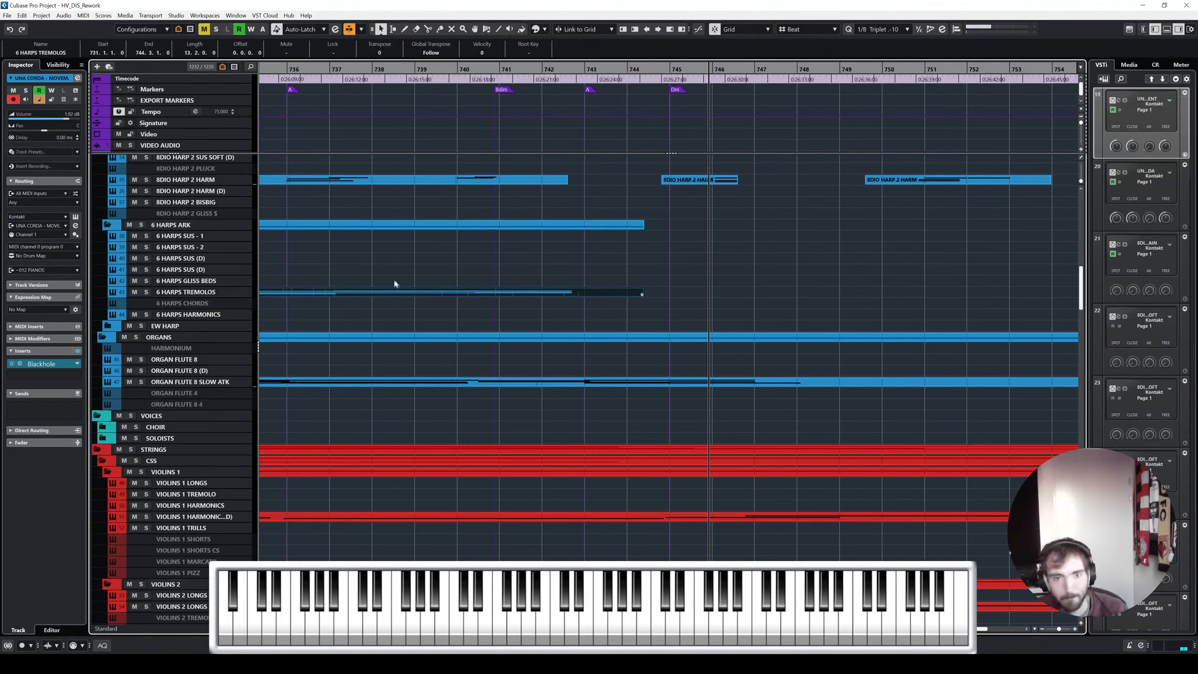
pyautogui.click(798, 248)
pyautogui.hscroll(2, 799, 248)
pyautogui.hscroll(3, 799, 250)
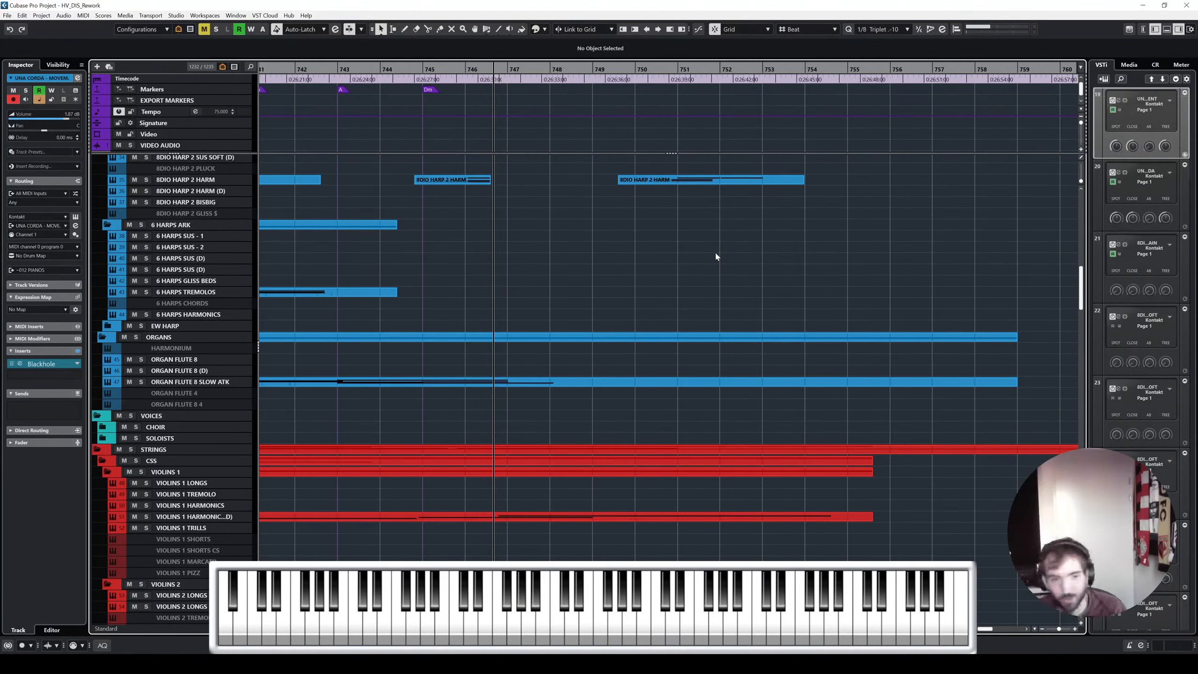
# Compare the passage's piano, harp, organ and string layers with its woodwinds, focusing on the 3 BFLUTES FX 1 and FX 2 parts
pyautogui.scroll(15, 694, 250)
pyautogui.scroll(-11, 687, 250)
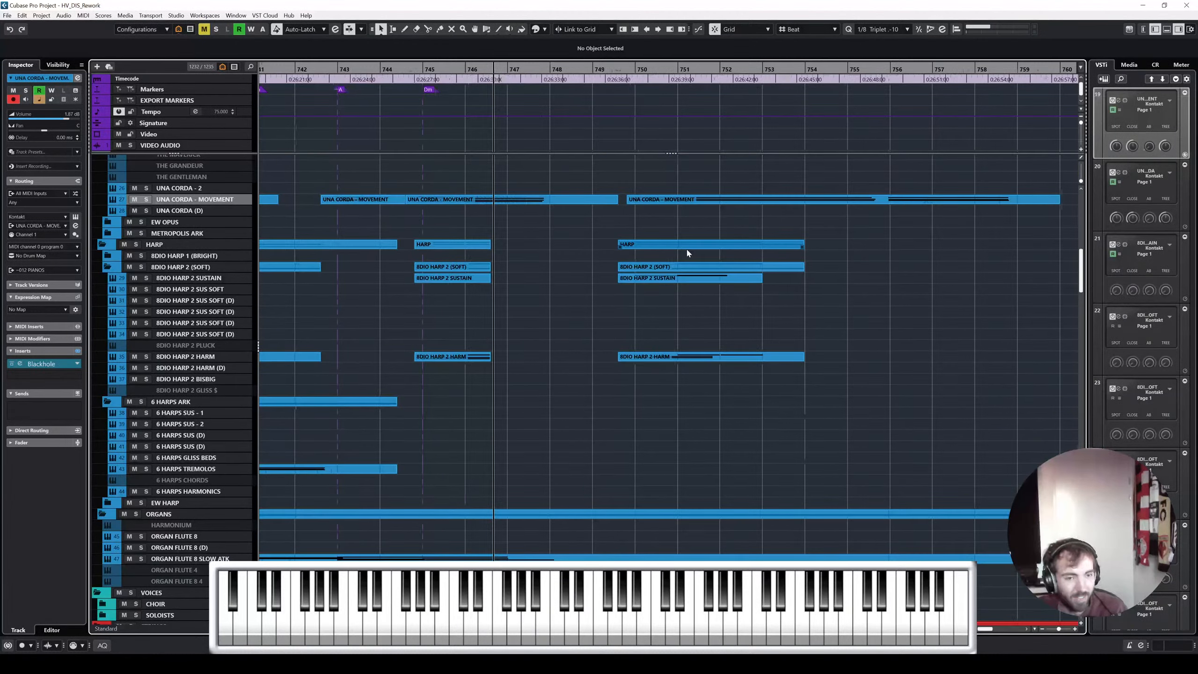
pyautogui.scroll(-2, 686, 250)
pyautogui.hscroll(-4, 679, 300)
pyautogui.scroll(-4, 678, 300)
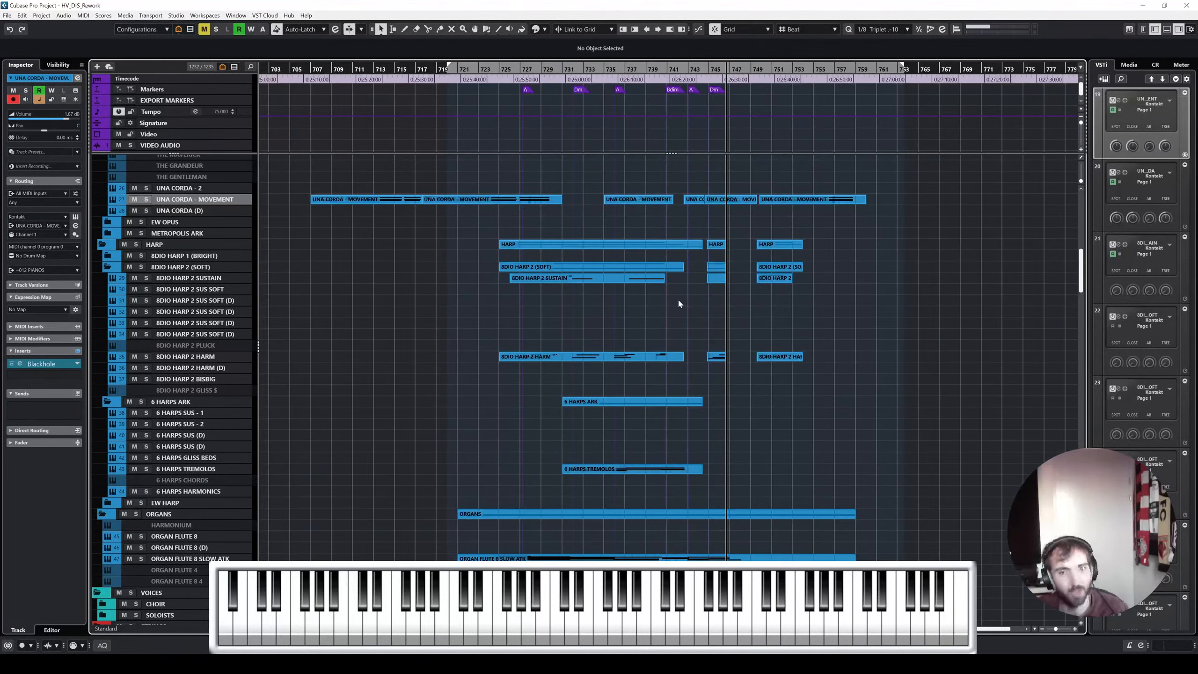
pyautogui.scroll(10, 680, 303)
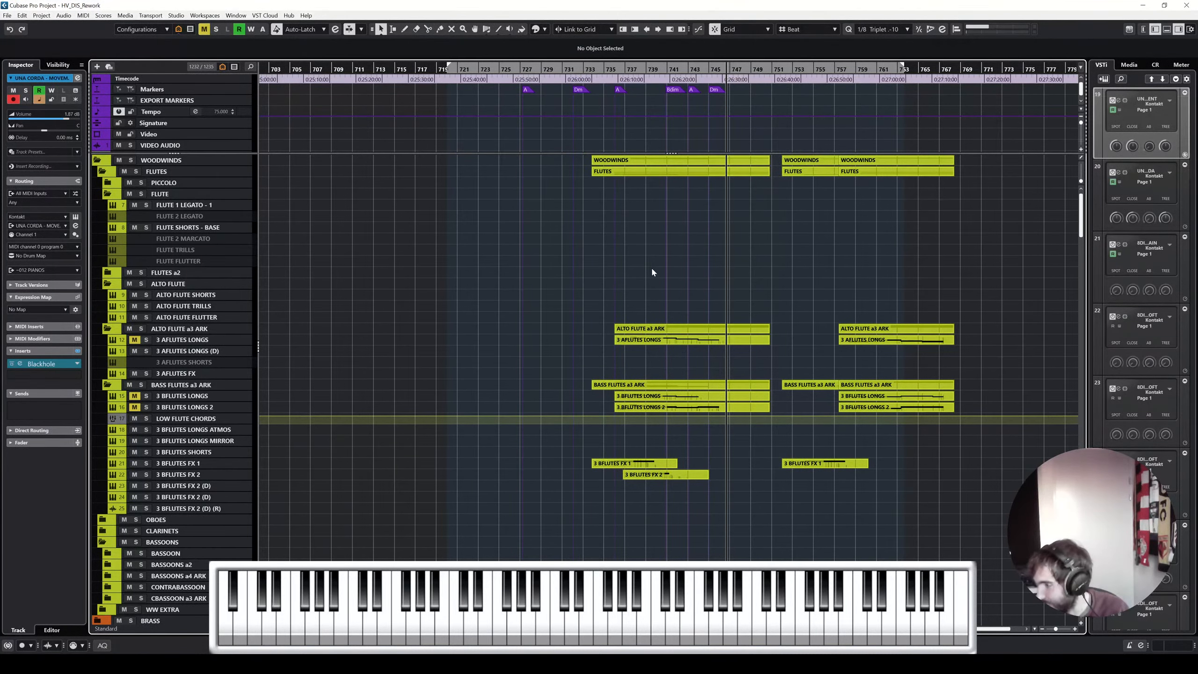
pyautogui.scroll(-15, 652, 272)
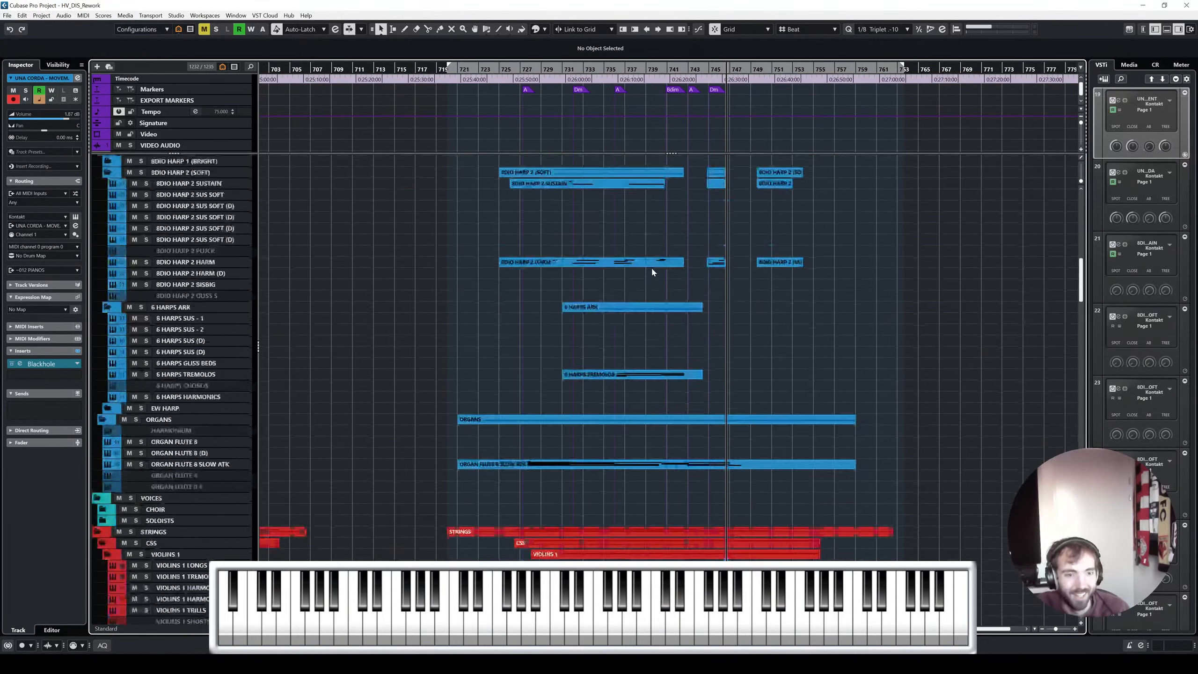
pyautogui.scroll(15, 652, 273)
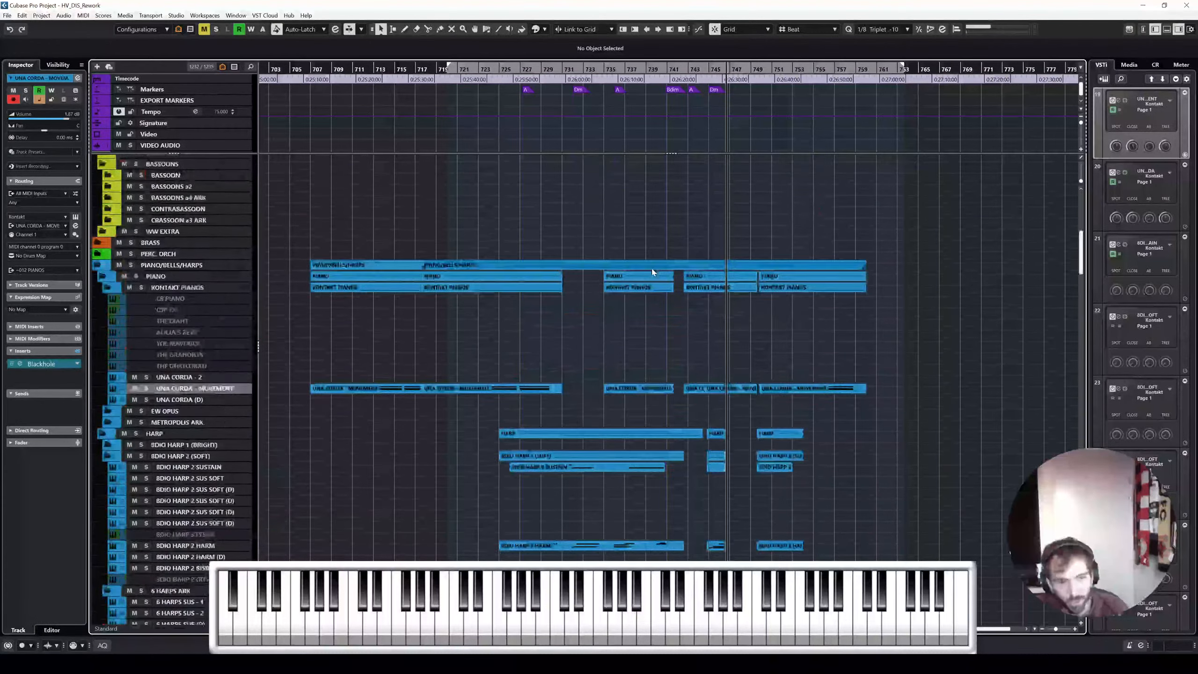
pyautogui.scroll(-5, 652, 272)
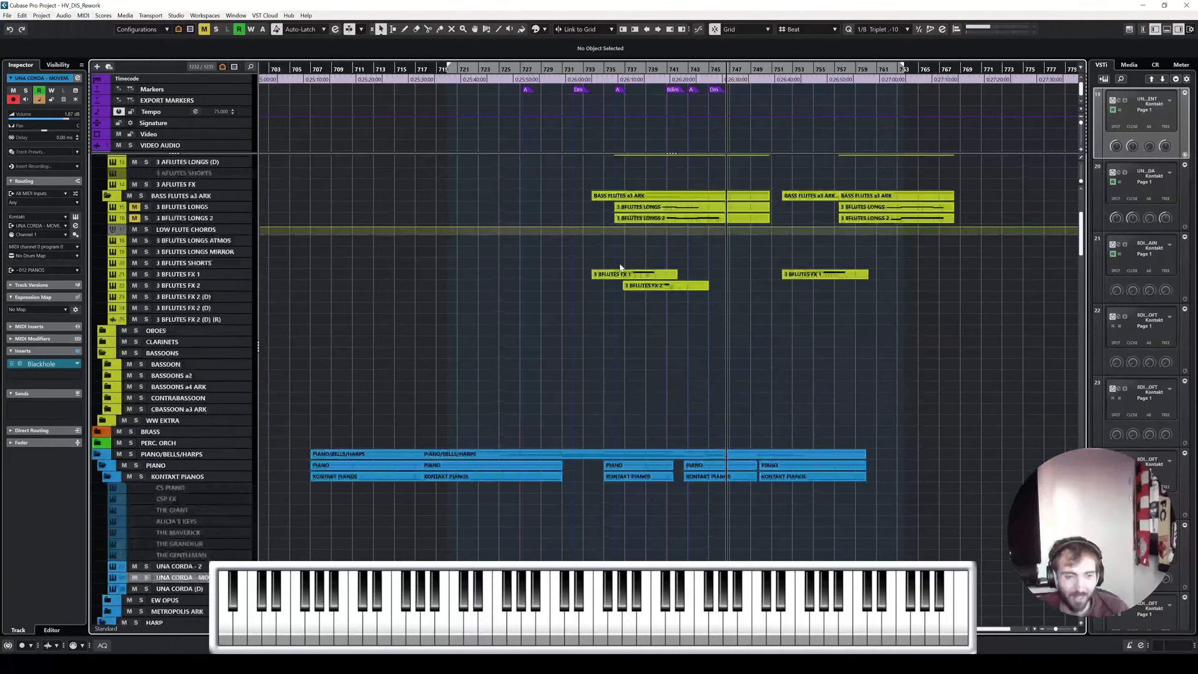
pyautogui.scroll(5, 530, 294)
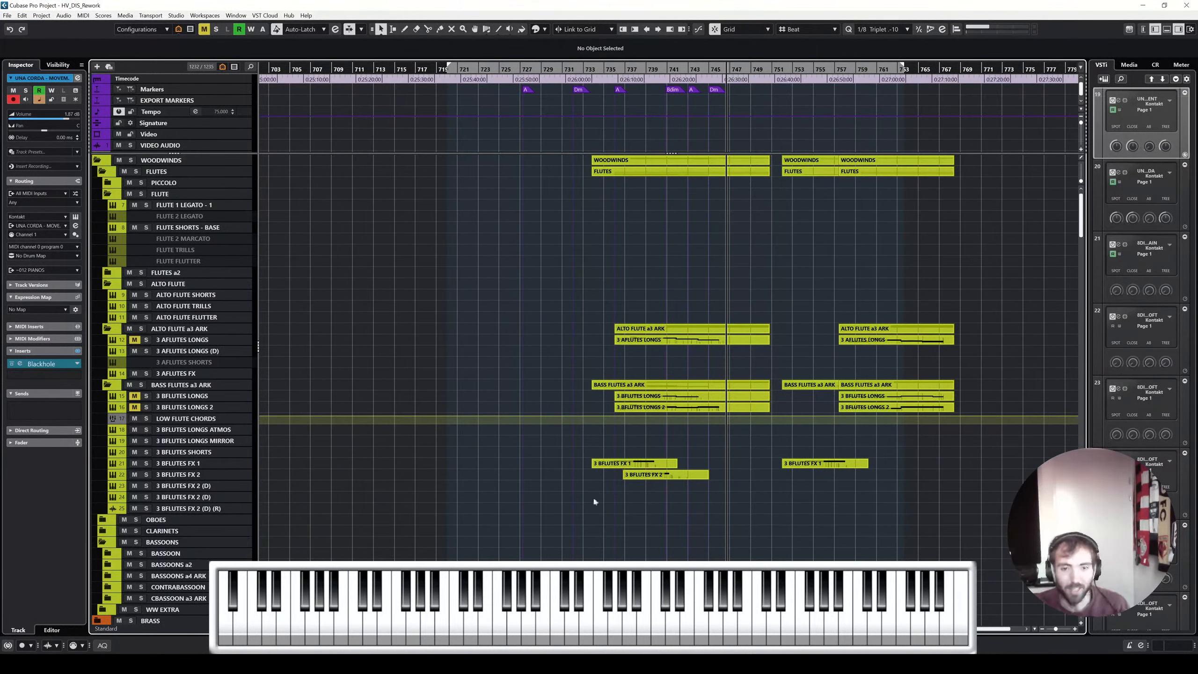
pyautogui.scroll(6, 662, 489)
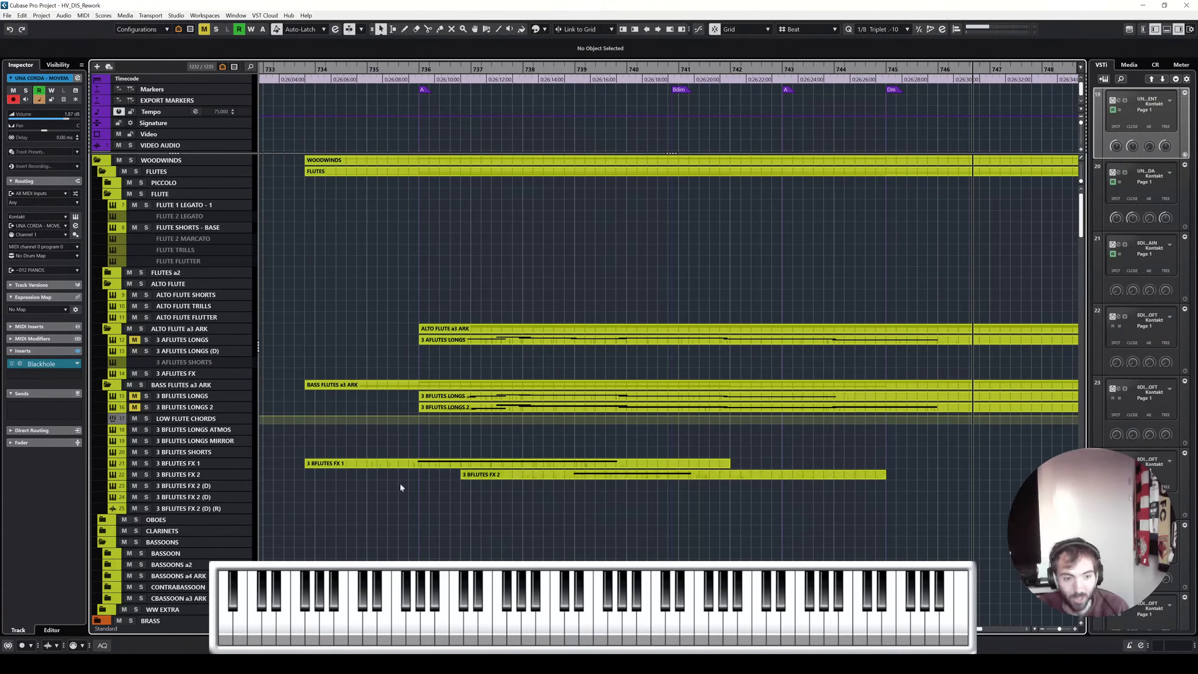
# Look through the passage's piano and harp parts, the SPRING DRUM L and R parts and the remaining tracks at the end of the list
pyautogui.scroll(-10, 222, 463)
pyautogui.scroll(-3, 348, 375)
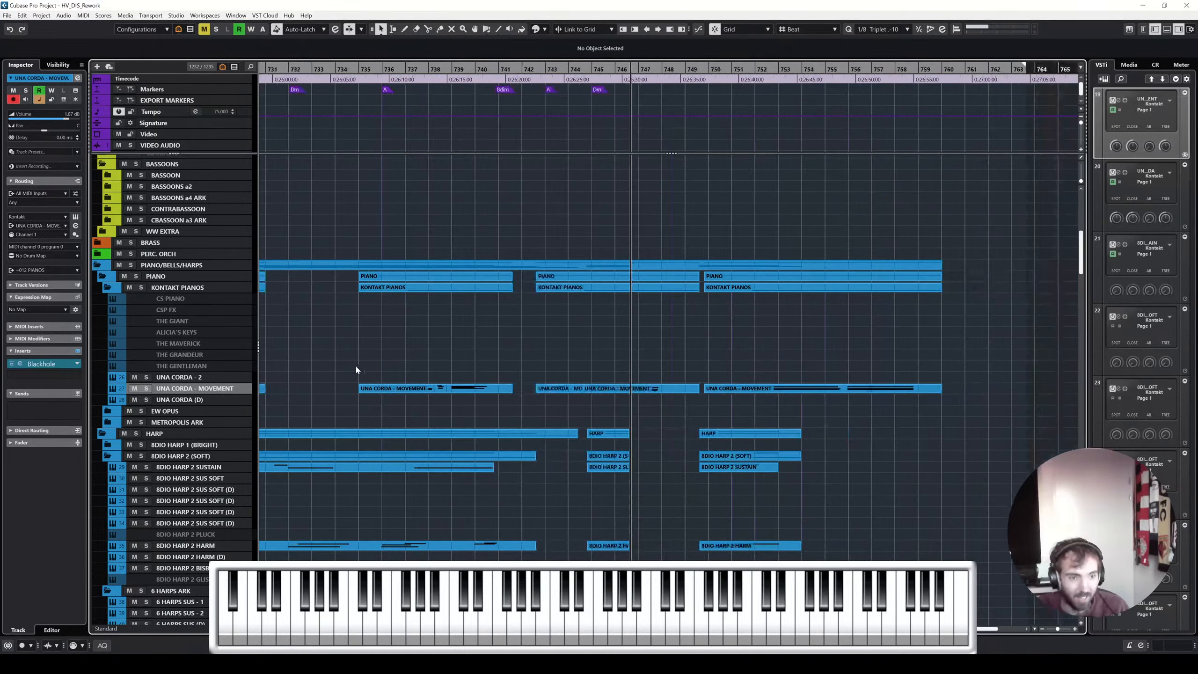
pyautogui.hscroll(-2, 459, 374)
pyautogui.scroll(-20, 473, 352)
pyautogui.hscroll(-2, 462, 354)
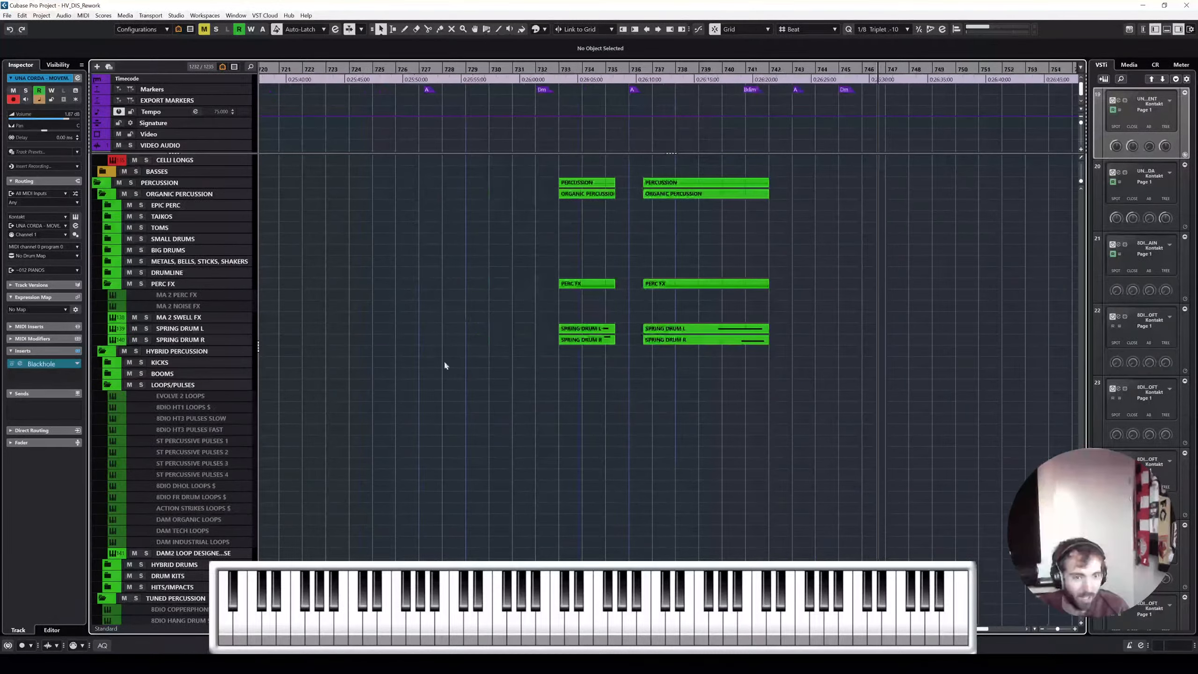
pyautogui.scroll(-10, 190, 385)
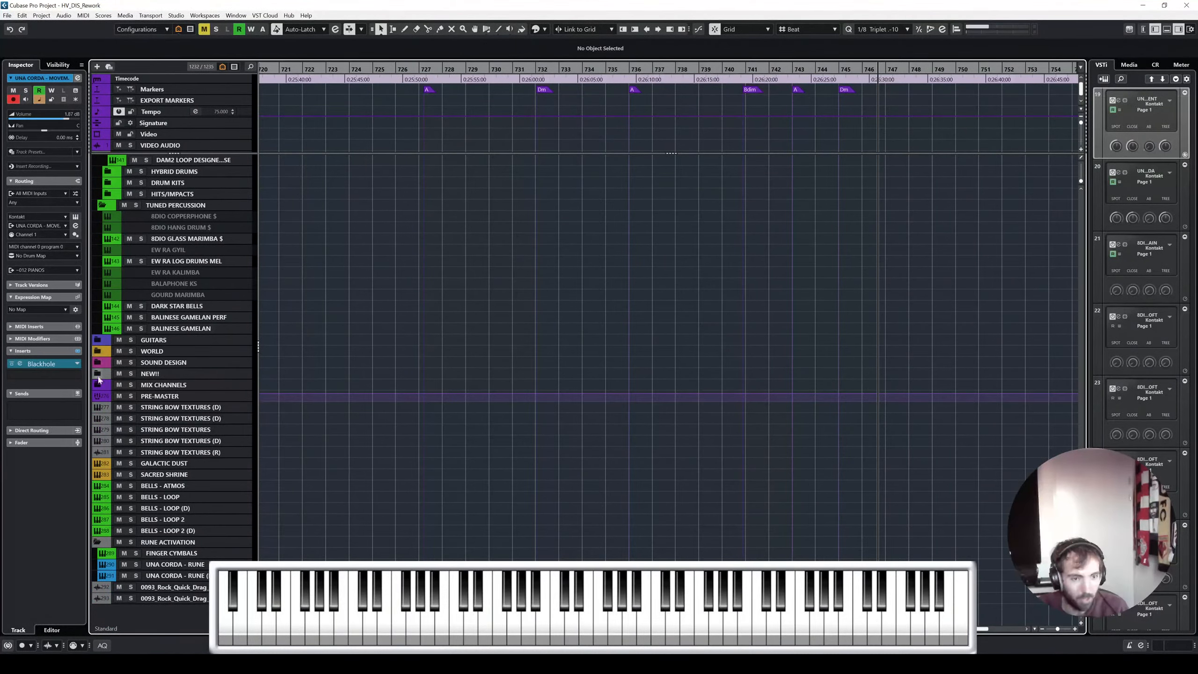
# Collapse the RUNE ACTIVATION folder and return to the AWE LAYER folder among the synth tracks
pyautogui.click(98, 543)
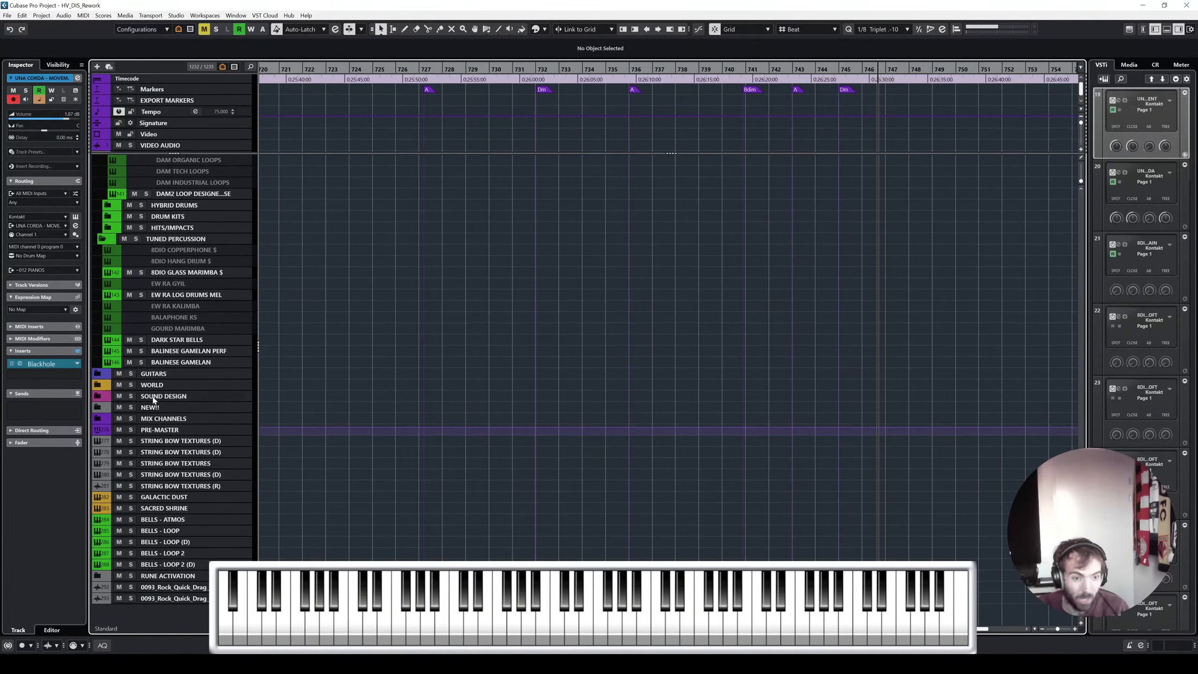
pyautogui.scroll(5, 163, 401)
pyautogui.scroll(-5, 181, 418)
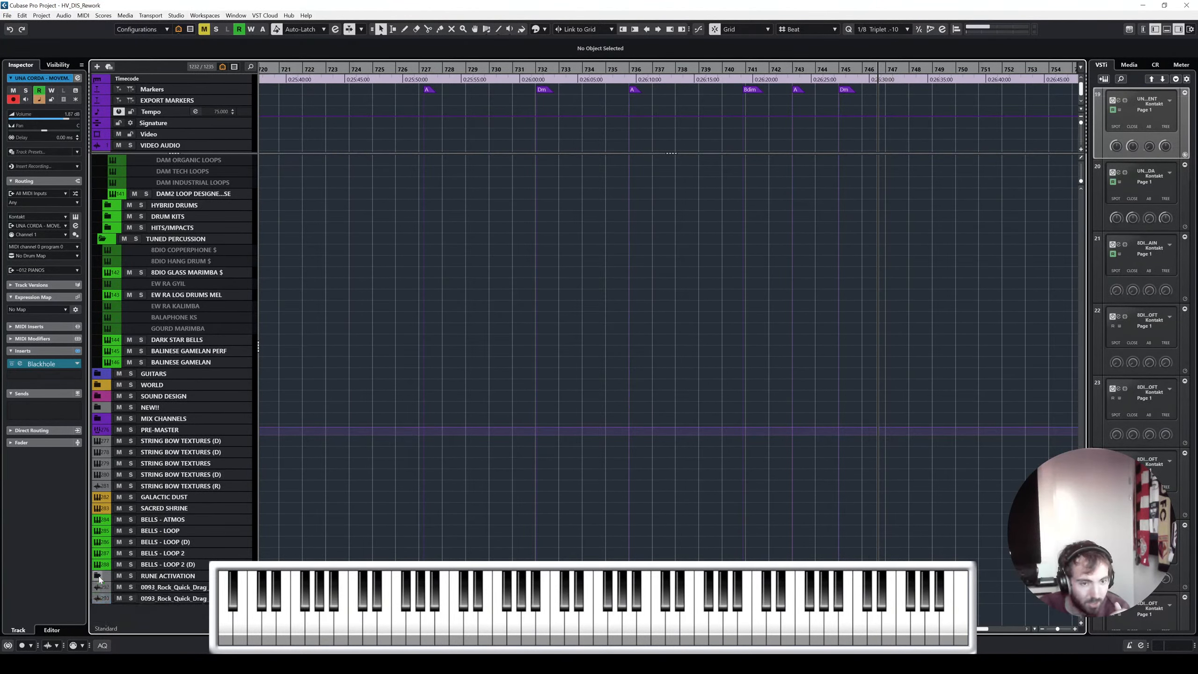
pyautogui.scroll(10, 161, 437)
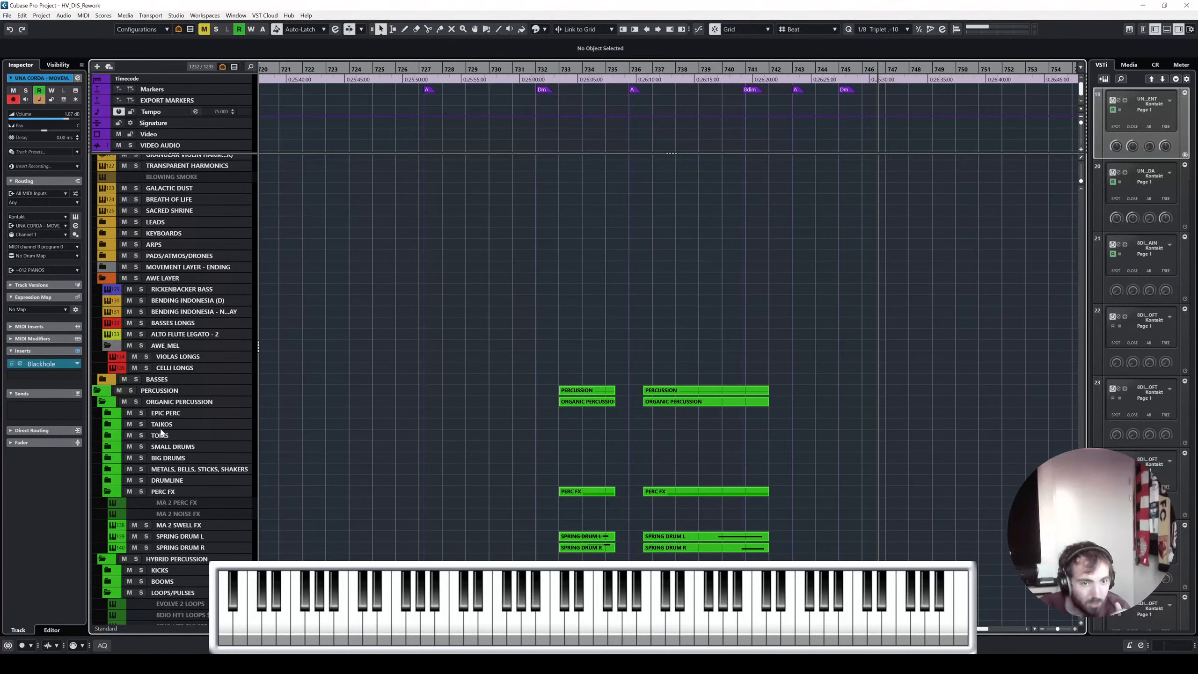
# Locate the AWE LAYER folder's parts in the LOOP 2 - C section, keeping the folder expanded
pyautogui.click(102, 279)
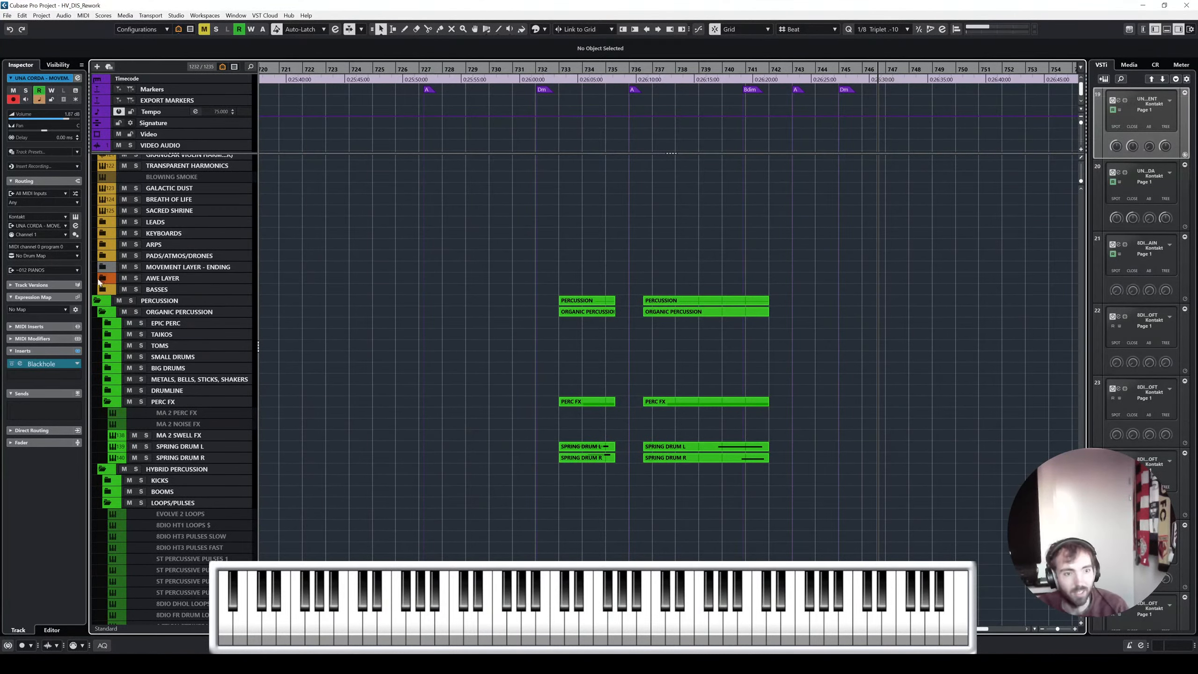
pyautogui.click(101, 280)
pyautogui.hotkey('shift', 'f')
pyautogui.scroll(4, 778, 307)
pyautogui.hscroll(-2, 585, 313)
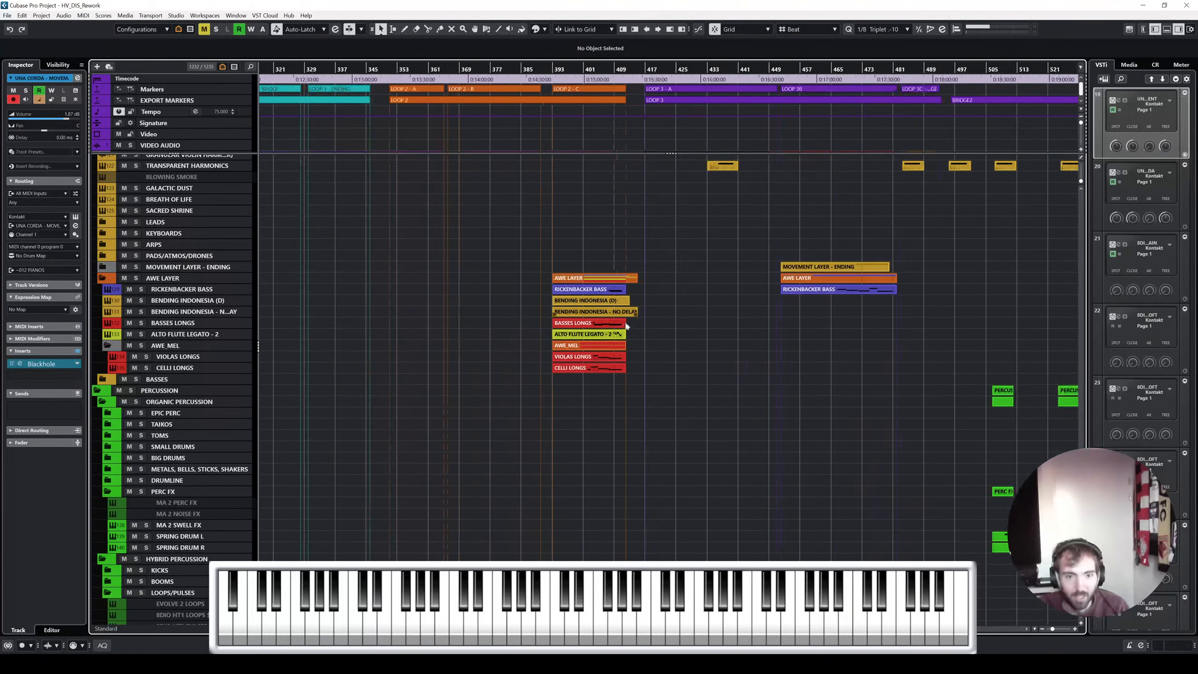
pyautogui.scroll(3, 626, 323)
# Solo the AWE LAYER folder and play the LOOP 2 - C section from bar 393
pyautogui.click(135, 278)
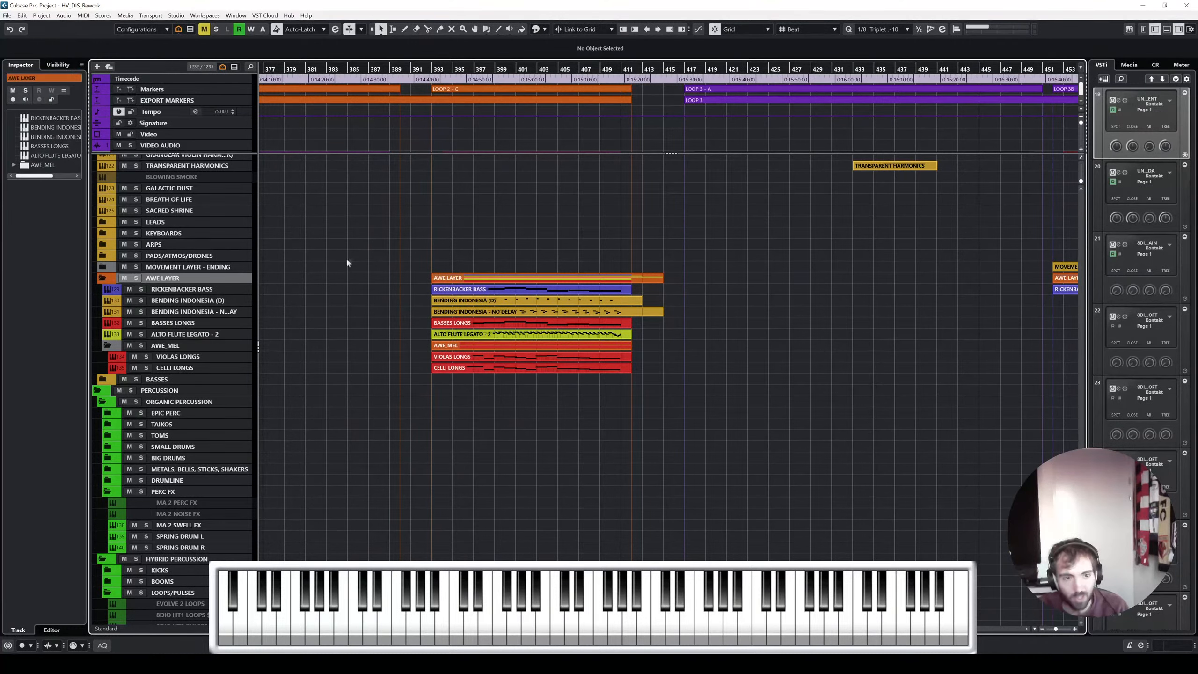
pyautogui.click(435, 78)
pyautogui.press('space')
pyautogui.scroll(3, 494, 245)
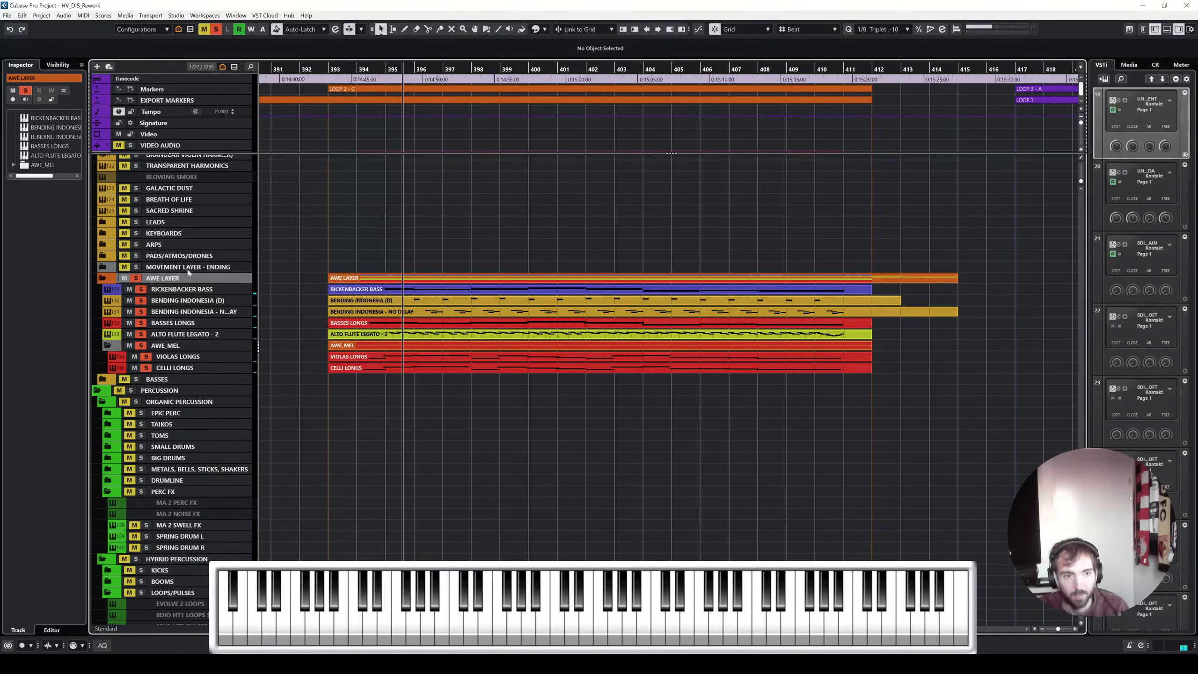
# Unsolo the AWE LAYER folder, mute it and listen to the LOOP 2 - C section without that layer
pyautogui.click(136, 279)
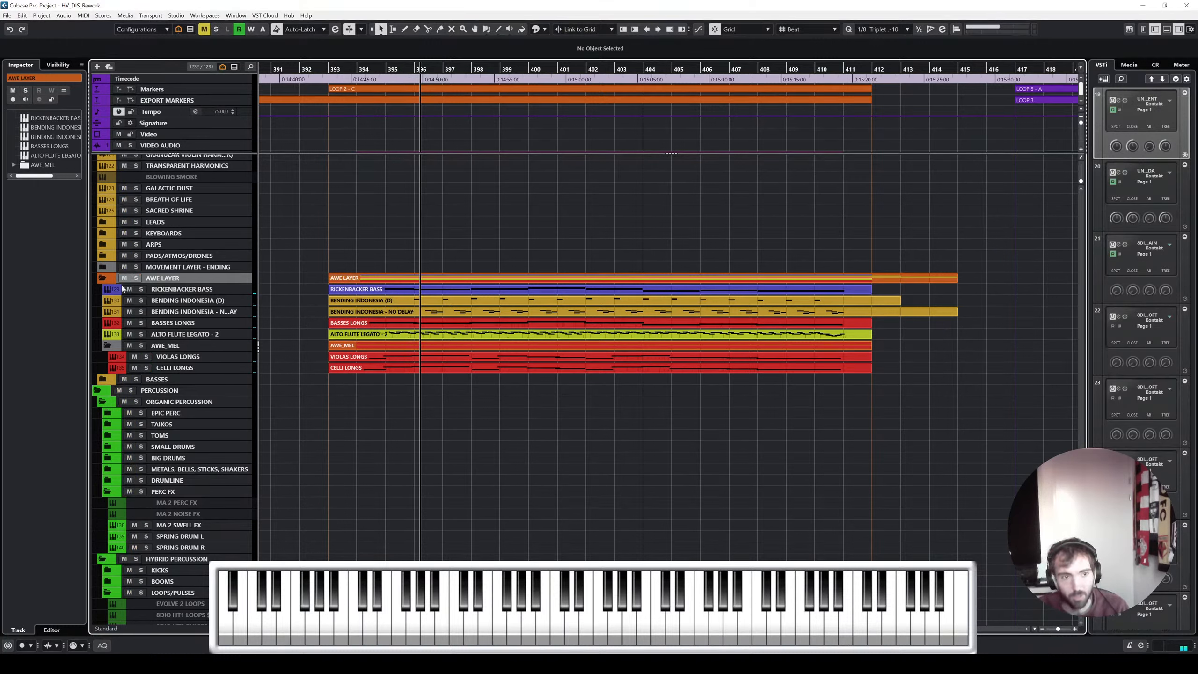
pyautogui.click(124, 278)
pyautogui.click(355, 77)
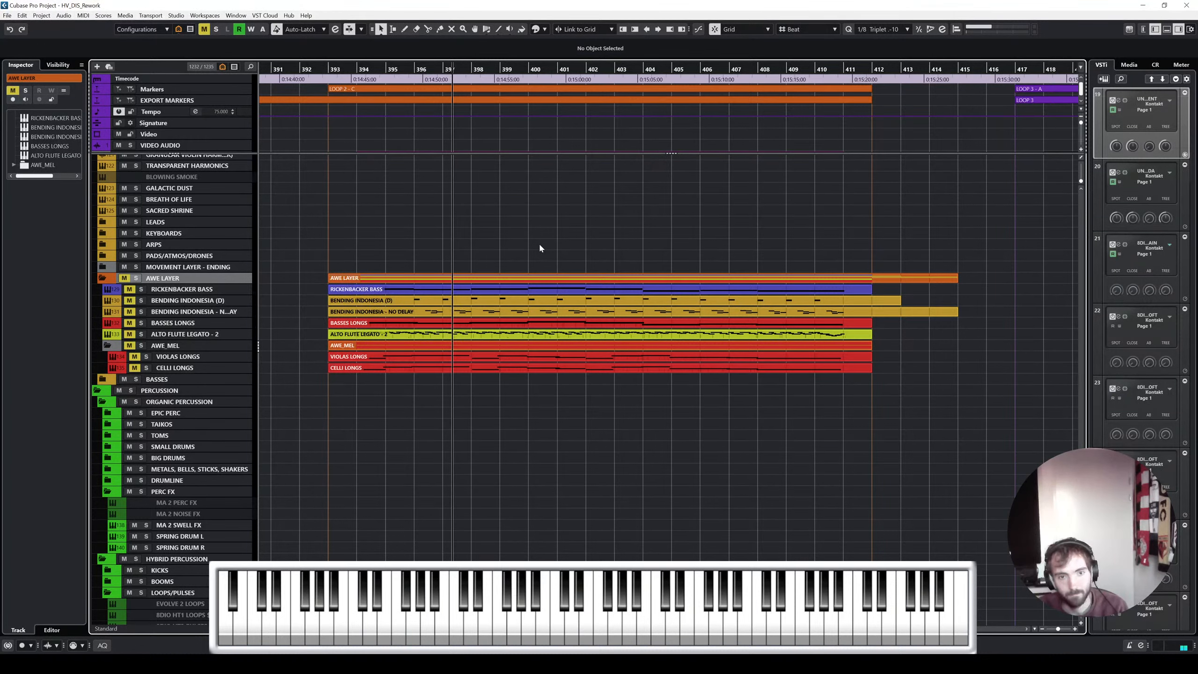
pyautogui.scroll(3, 539, 242)
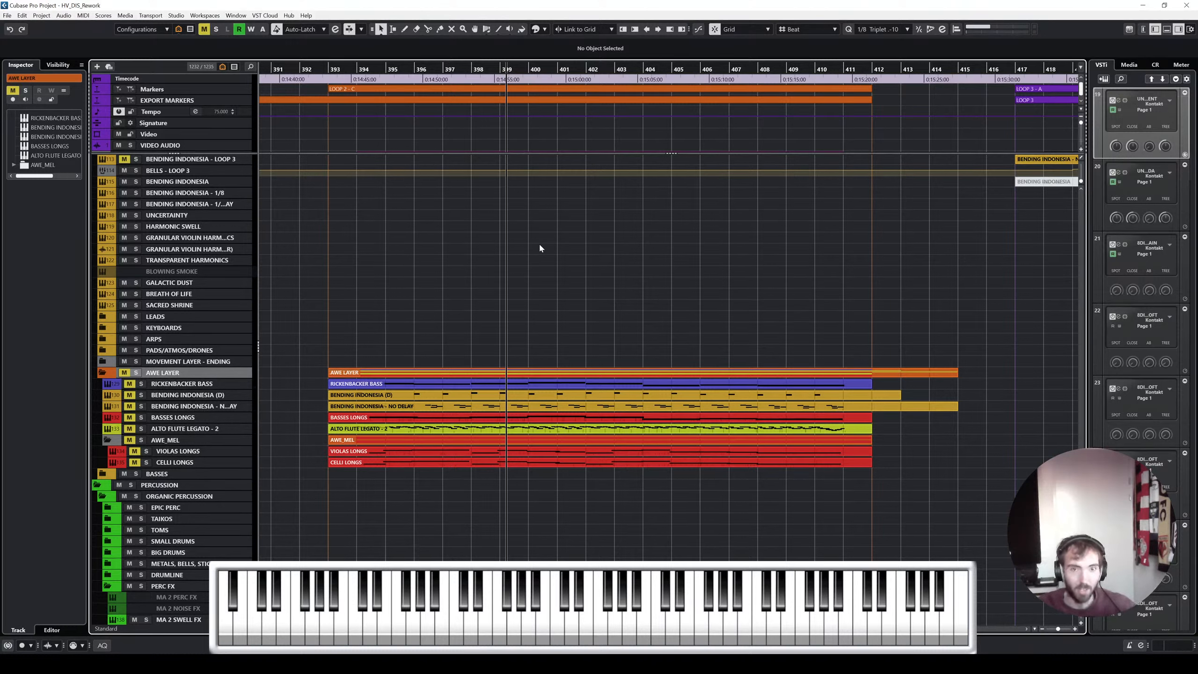
# Unmute the AWE LAYER folder and replay the LOOP 2 - C section from just after bar 393
pyautogui.click(126, 373)
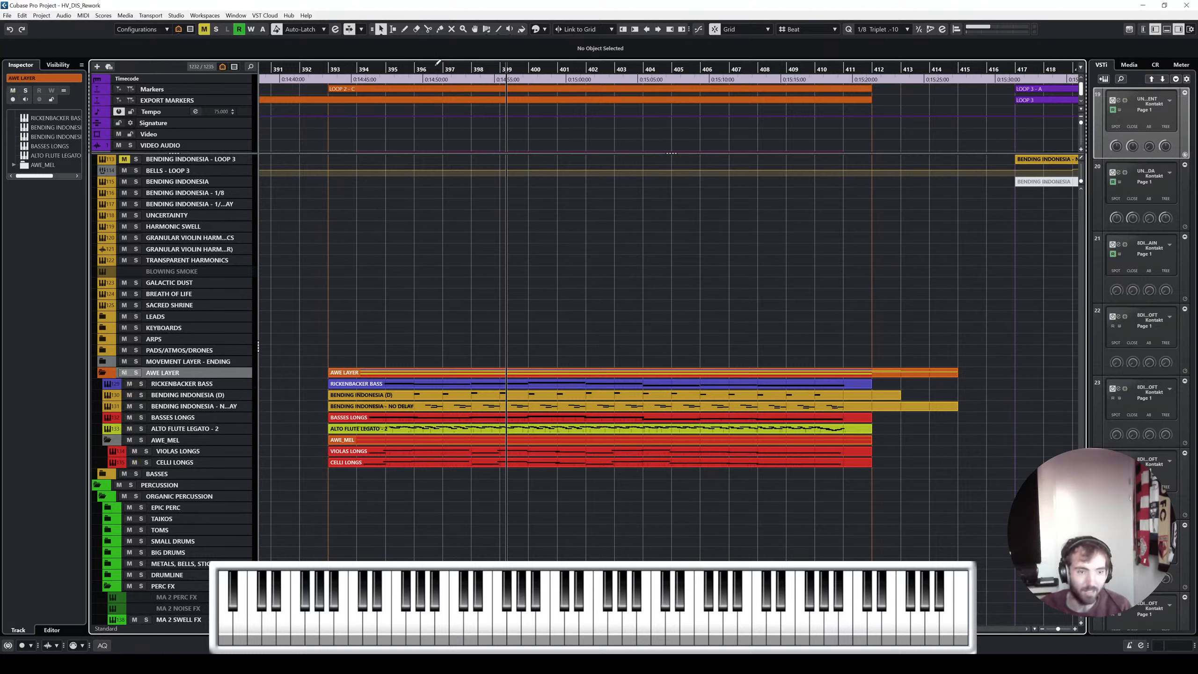
pyautogui.click(347, 69)
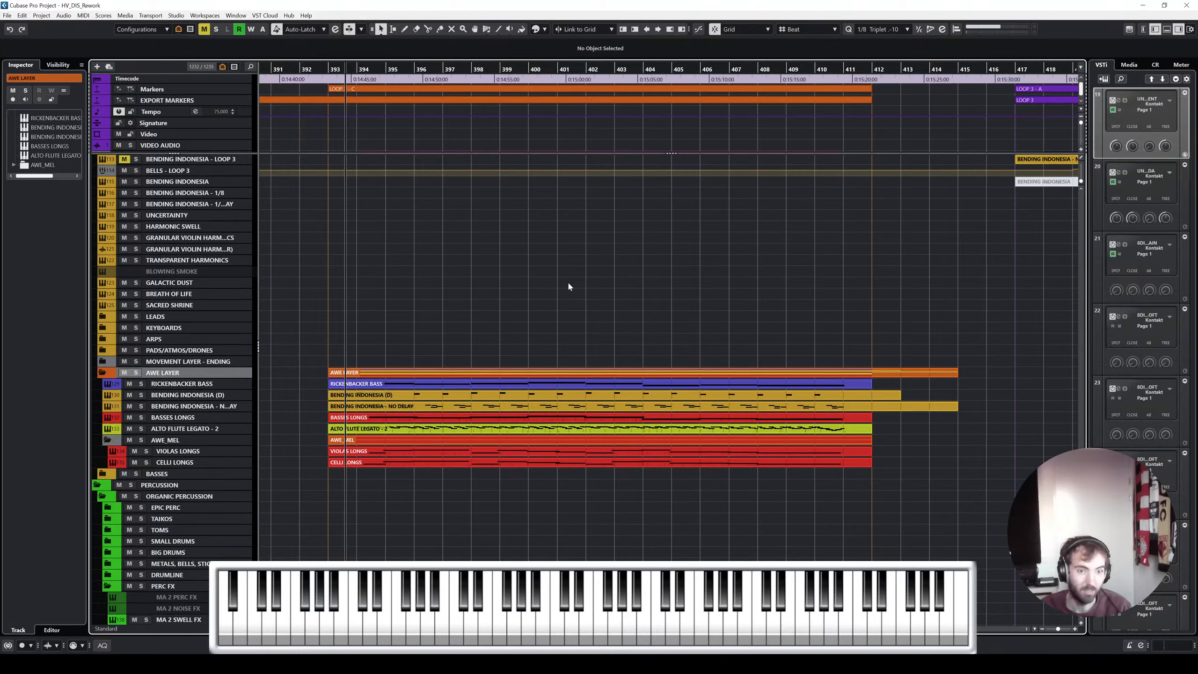
pyautogui.press('space')
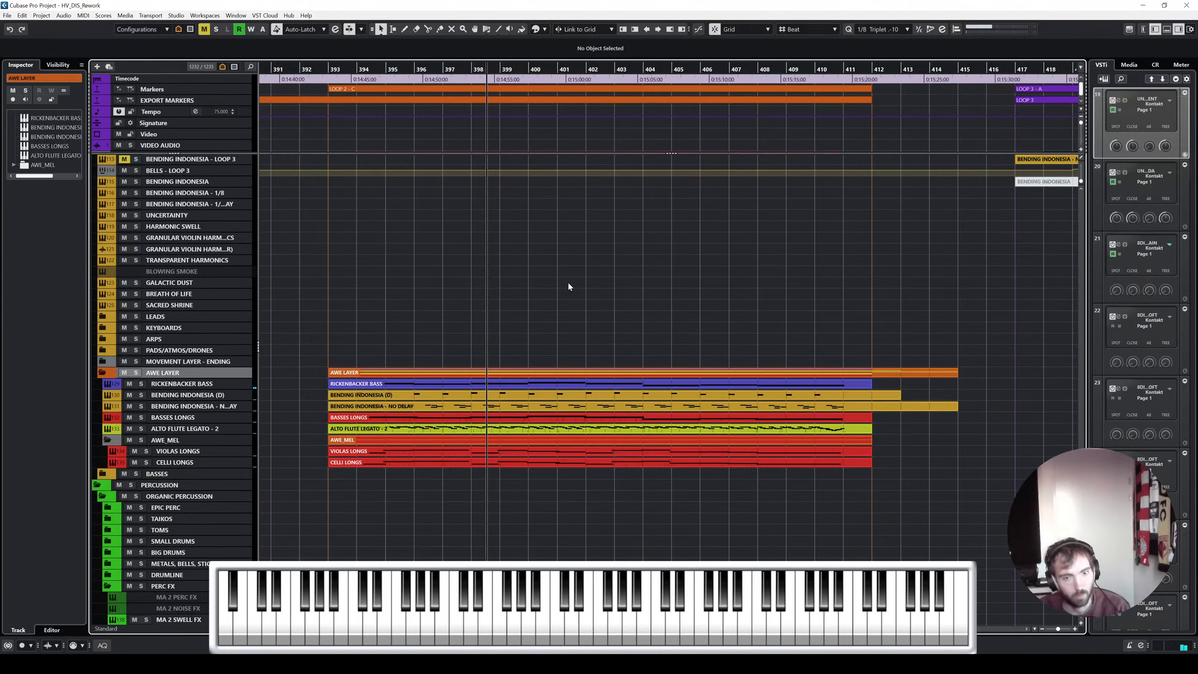
# Examine how the SYNTH folder's parts are arranged across LOOP 2 - C and LOOP 3 - A
pyautogui.scroll(6, 568, 285)
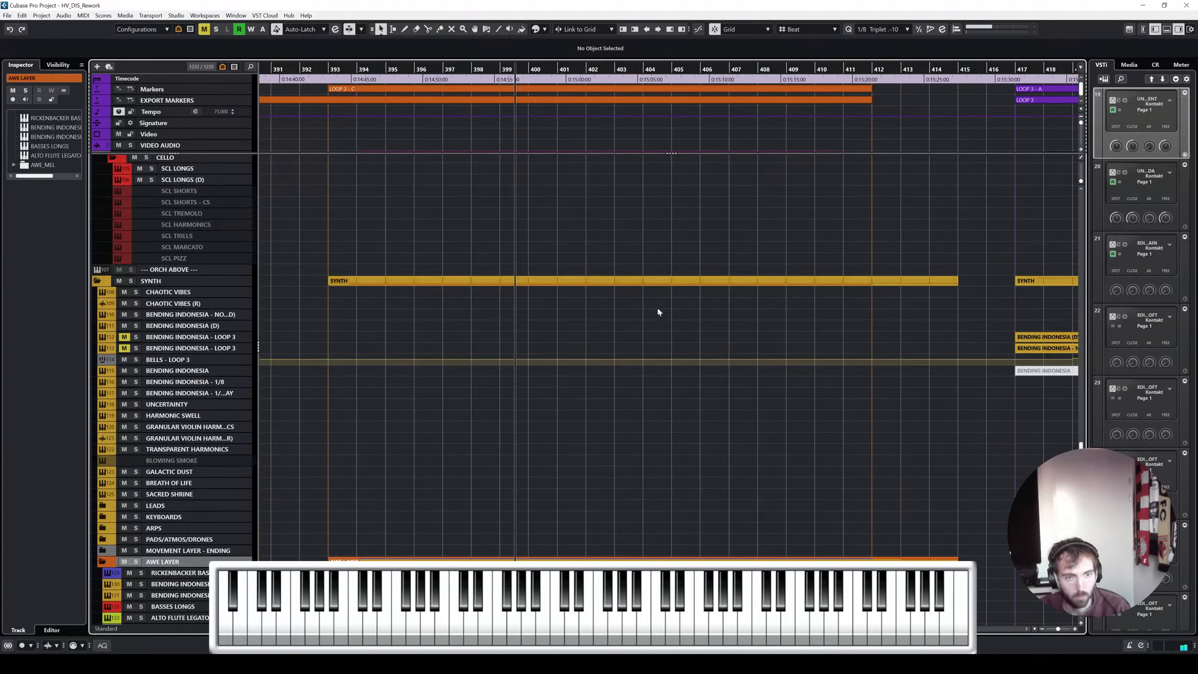
pyautogui.scroll(-3, 657, 305)
pyautogui.hscroll(2, 616, 442)
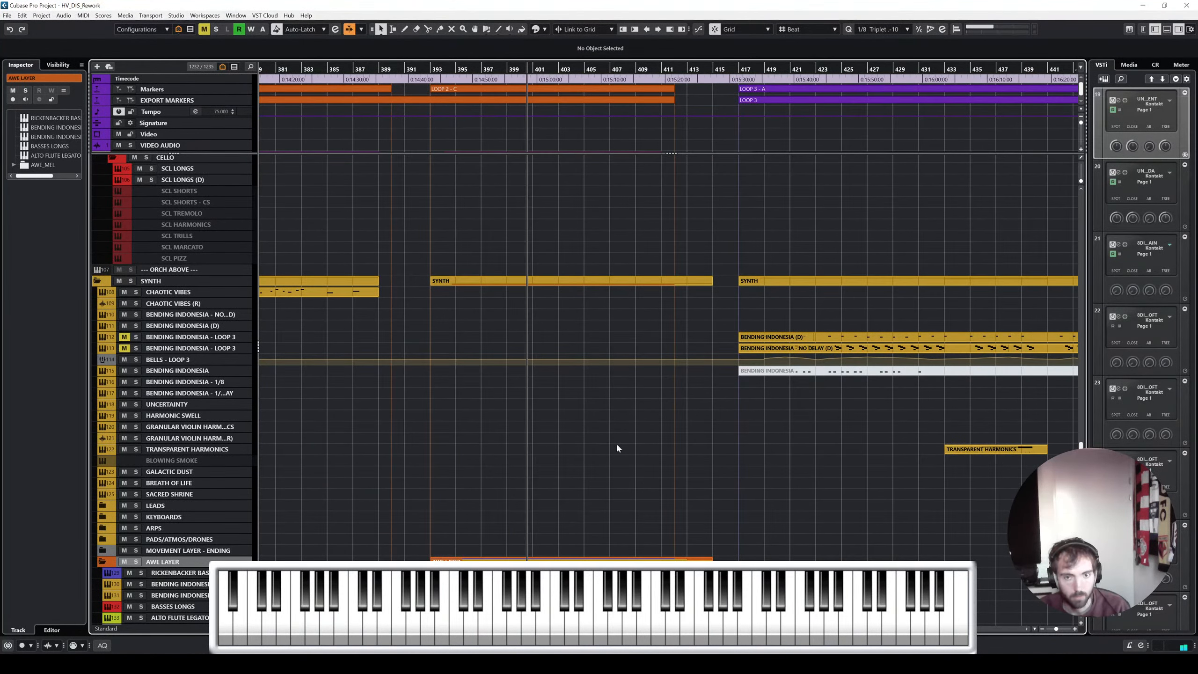
pyautogui.scroll(-4, 611, 427)
pyautogui.scroll(3, 604, 404)
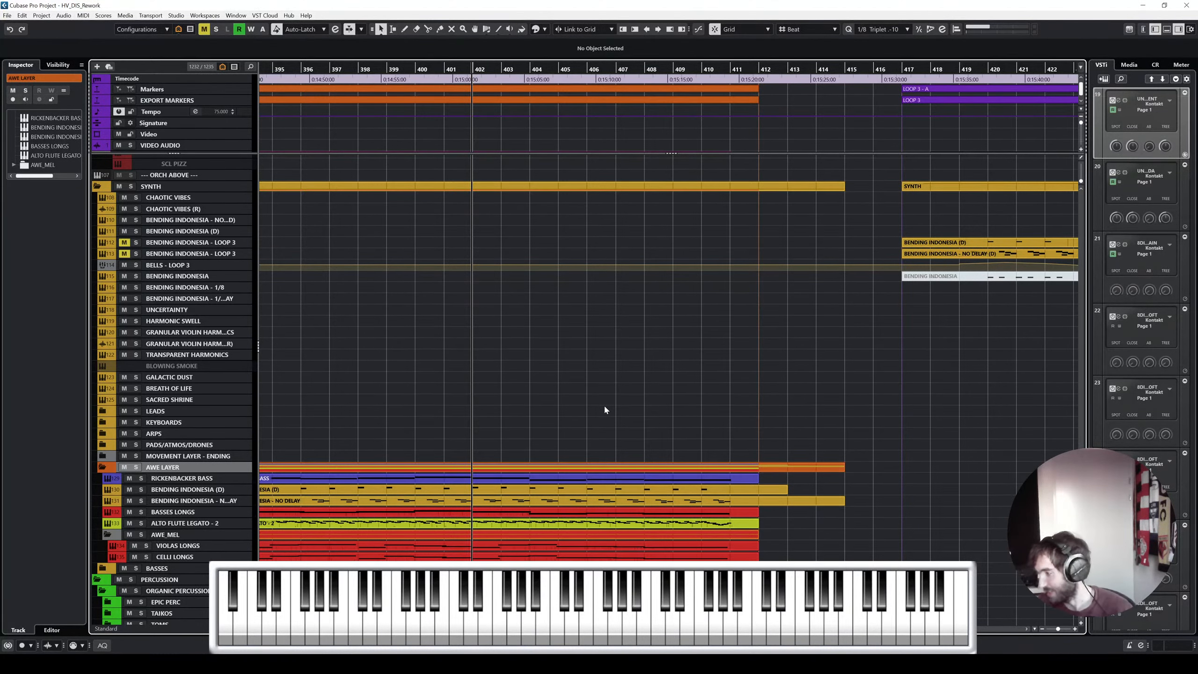
pyautogui.scroll(-2, 607, 388)
pyautogui.hscroll(2, 656, 376)
pyautogui.scroll(-3, 736, 364)
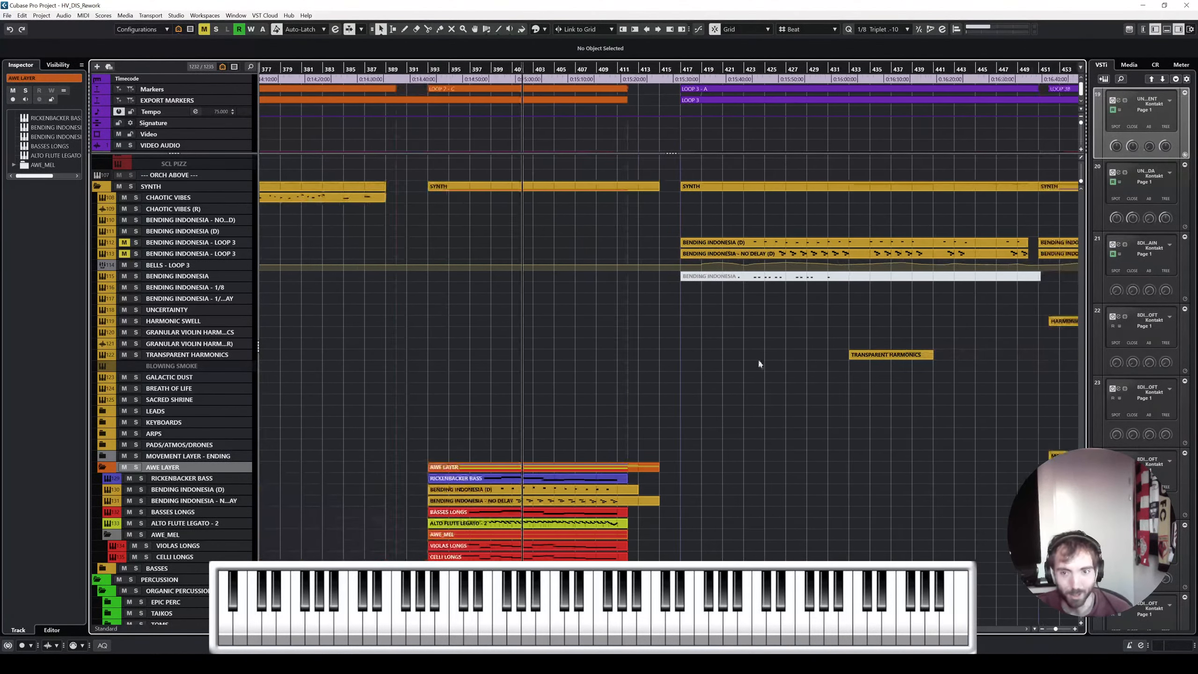
# Go to the string passage starting at bar 720 and select the MID STRINGS TREM track
pyautogui.hscroll(8, 798, 359)
pyautogui.hscroll(10, 802, 361)
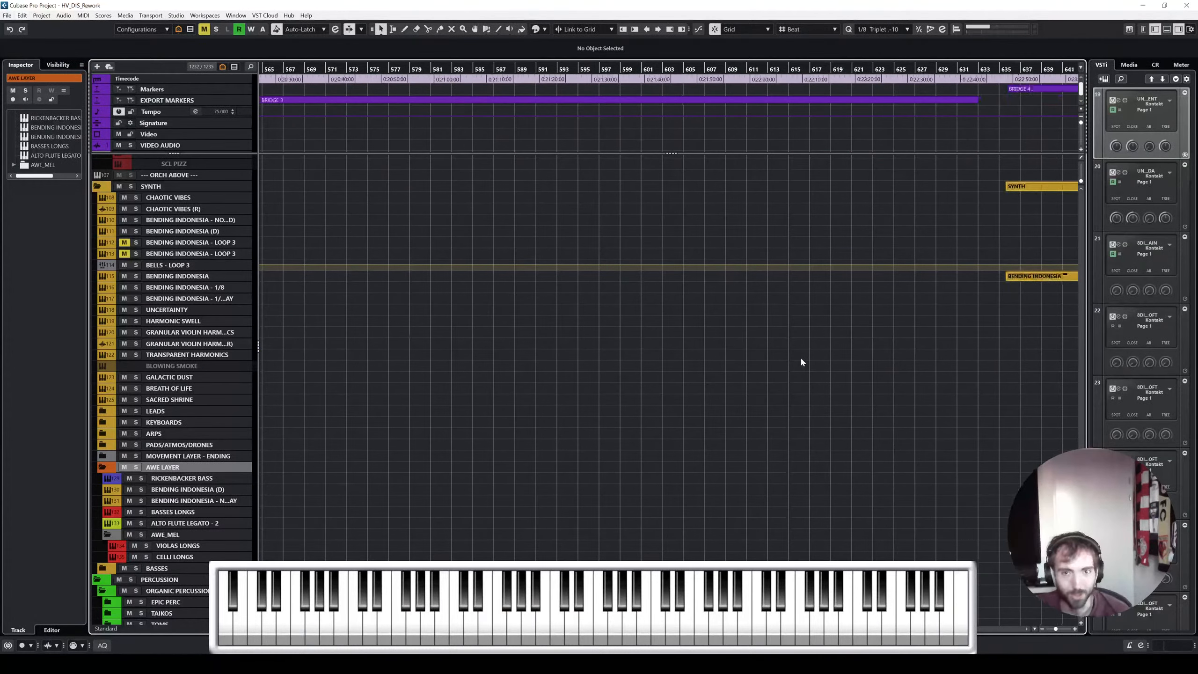
pyautogui.hscroll(8, 802, 362)
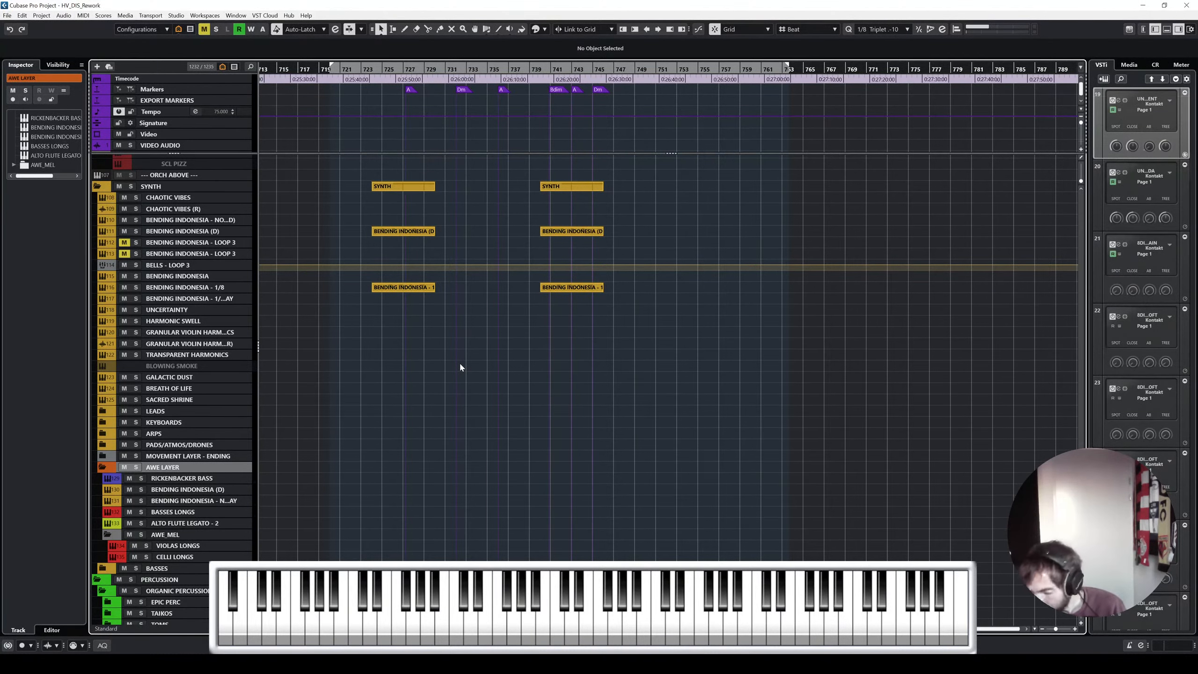
pyautogui.scroll(15, 475, 300)
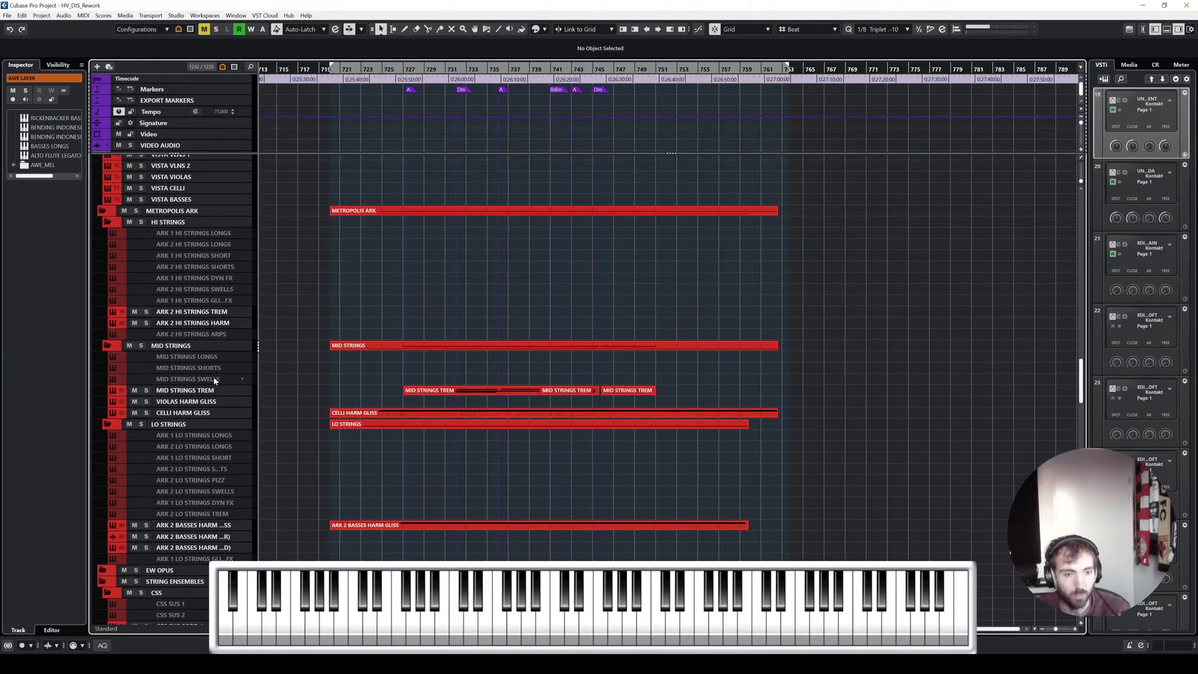
pyautogui.click(213, 390)
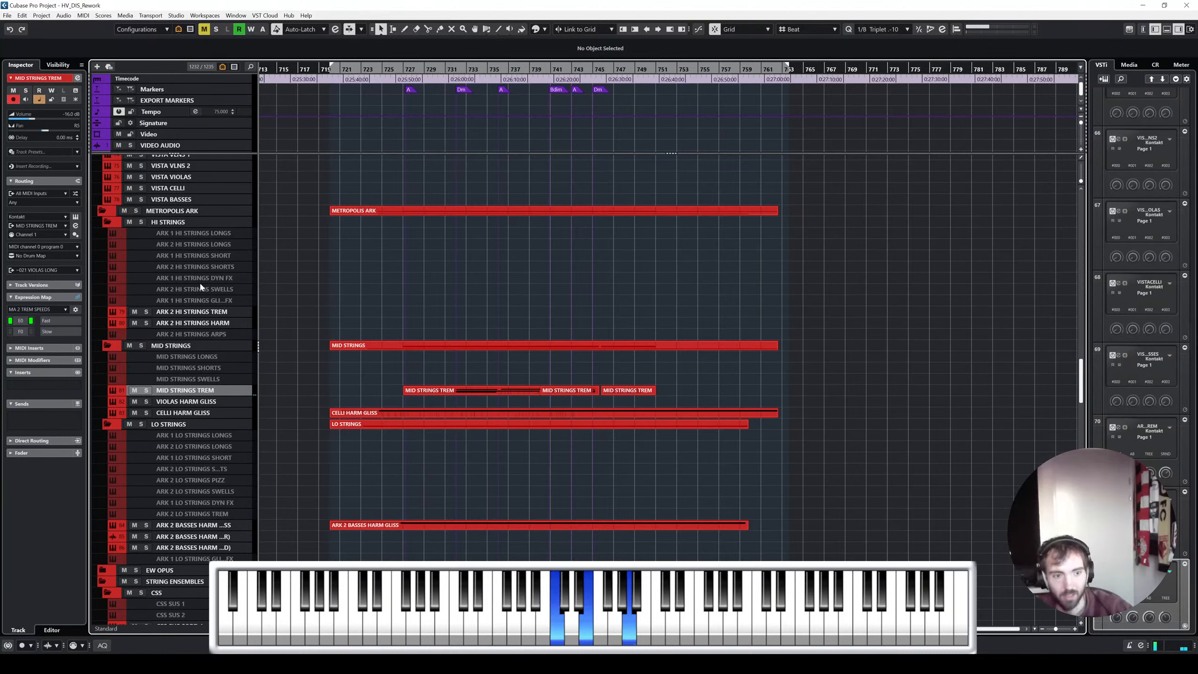
# Play the passage and examine its Metropolis Ark and celli parts up to about bar 747
pyautogui.scroll(4, 389, 287)
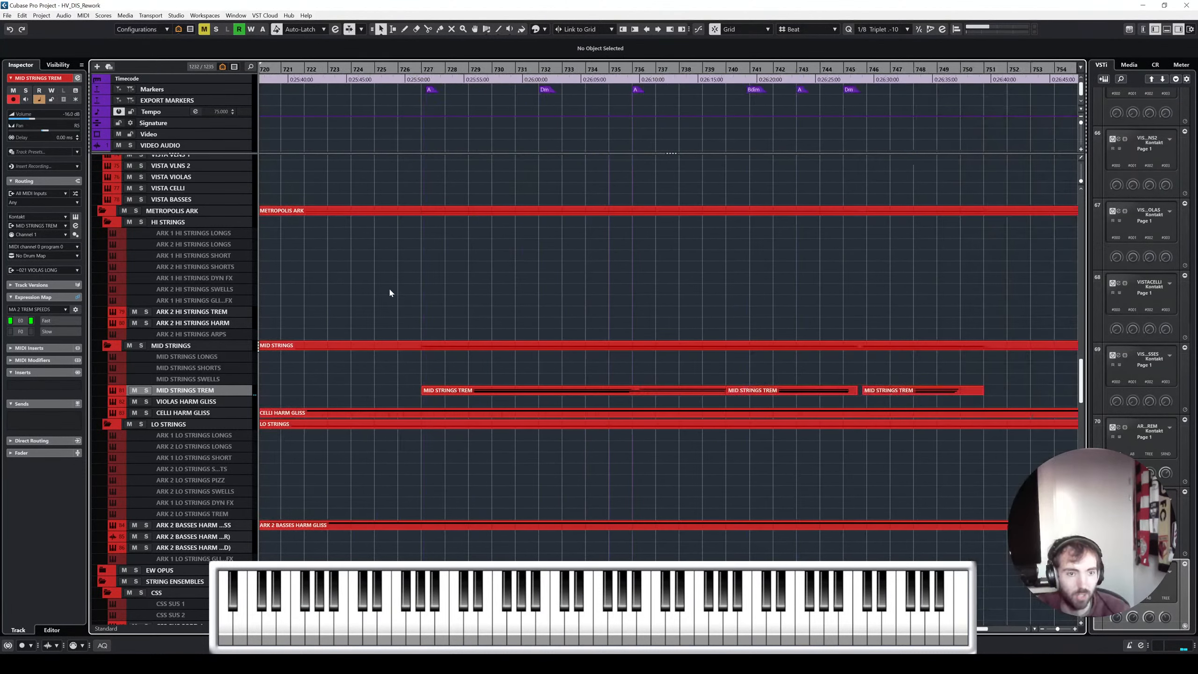
pyautogui.hscroll(-3, 388, 287)
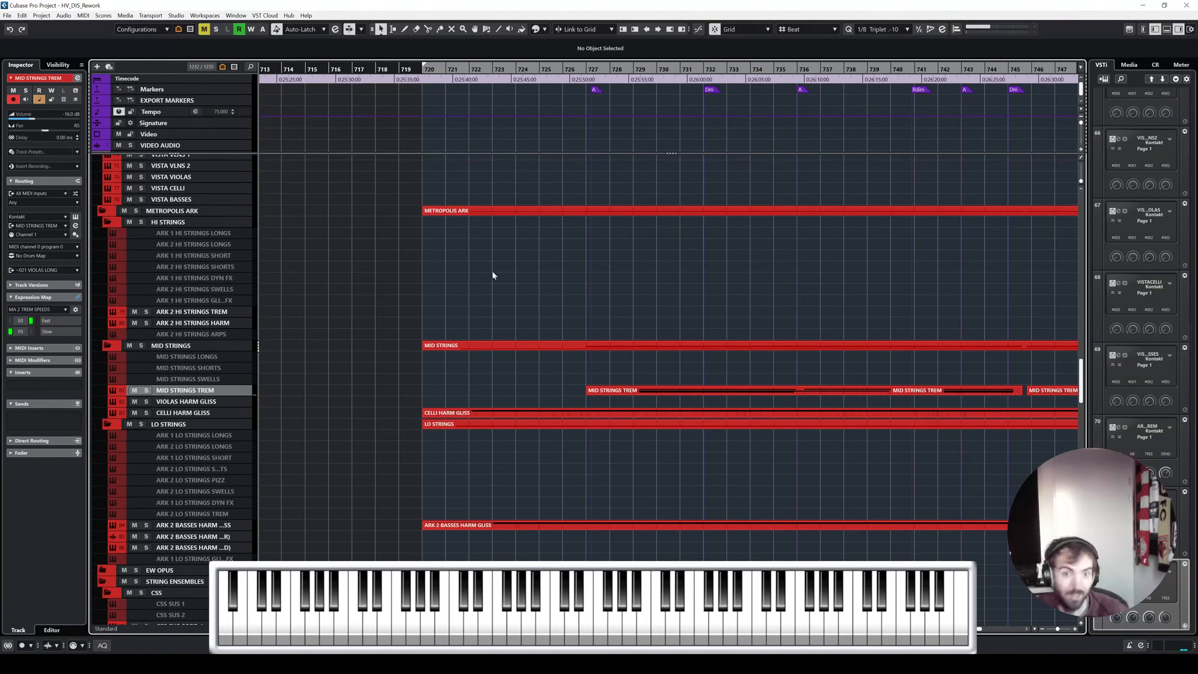
pyautogui.hscroll(5, 535, 301)
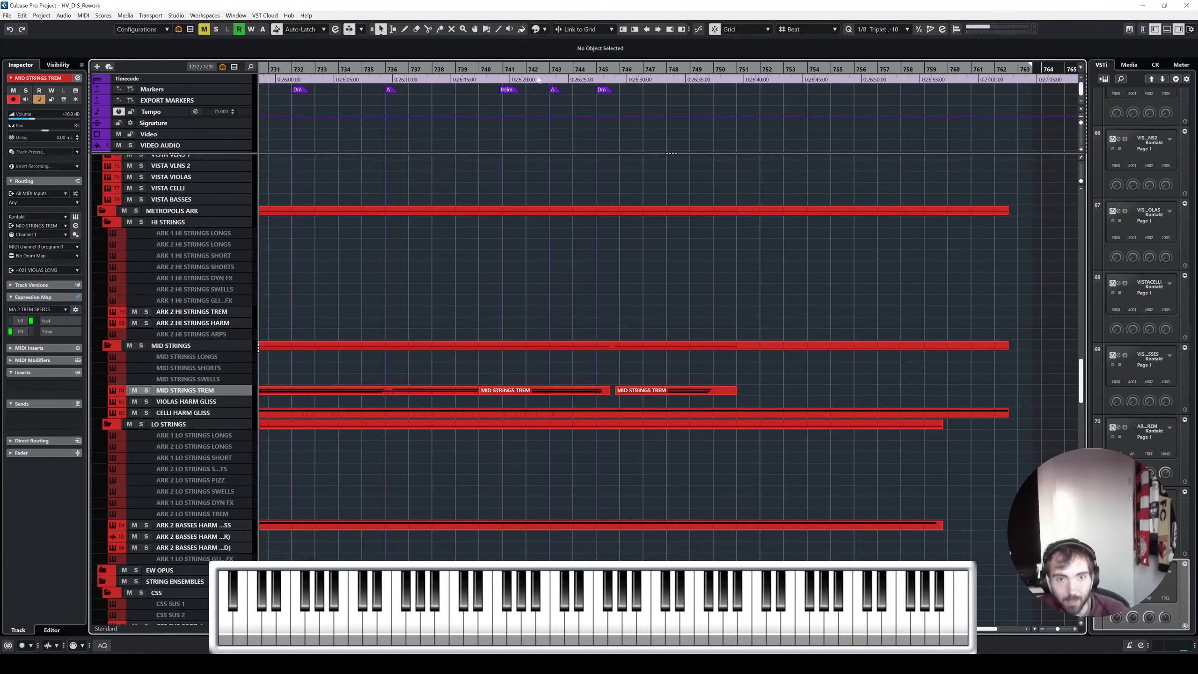
pyautogui.scroll(3, 613, 233)
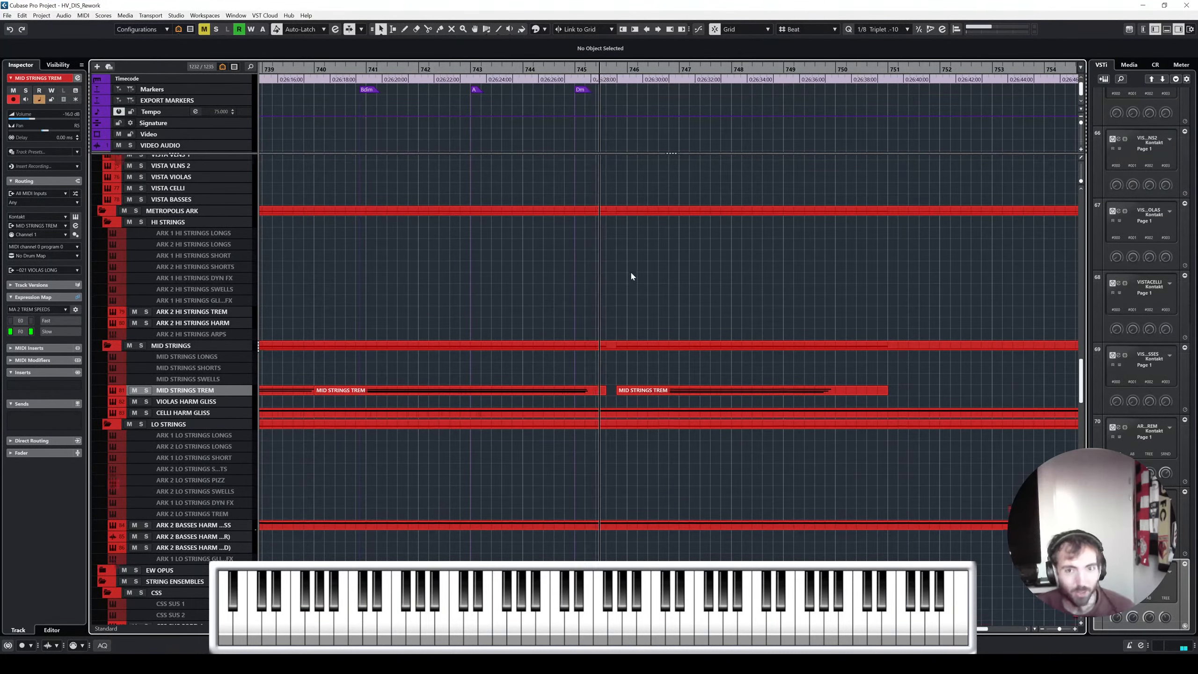
pyautogui.scroll(8, 630, 270)
pyautogui.scroll(6, 645, 265)
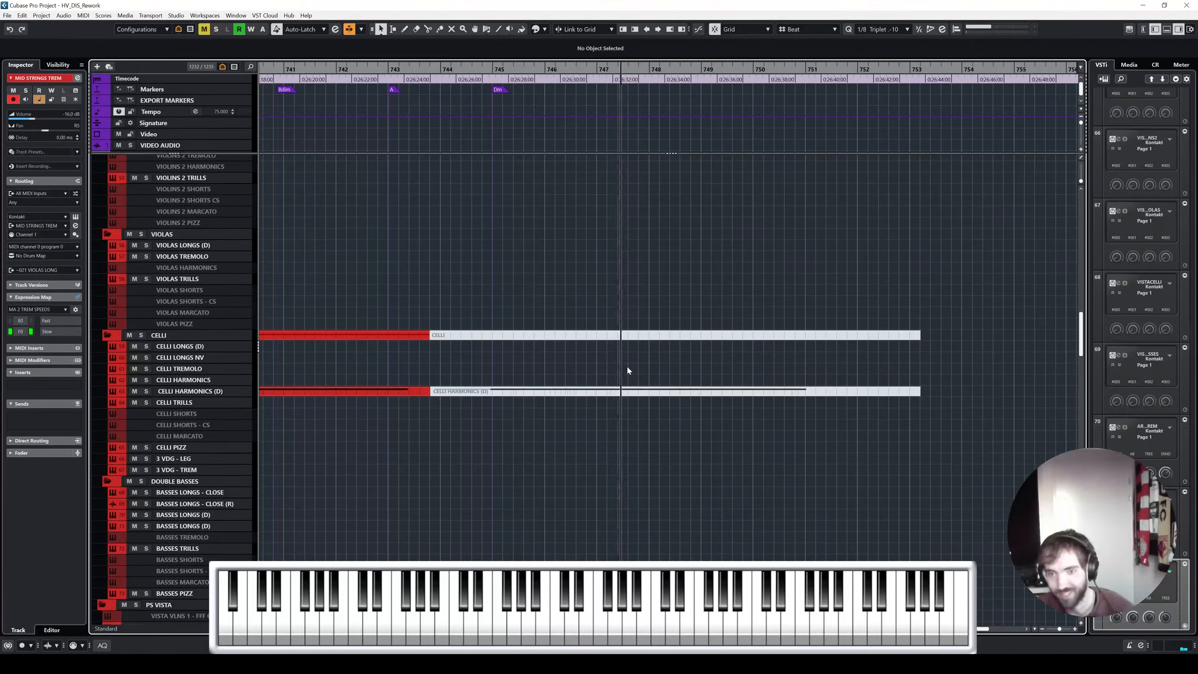
# Follow the violin, organ, harp, piano and flute parts between about bars 739 and 757 during playback
pyautogui.scroll(14, 628, 368)
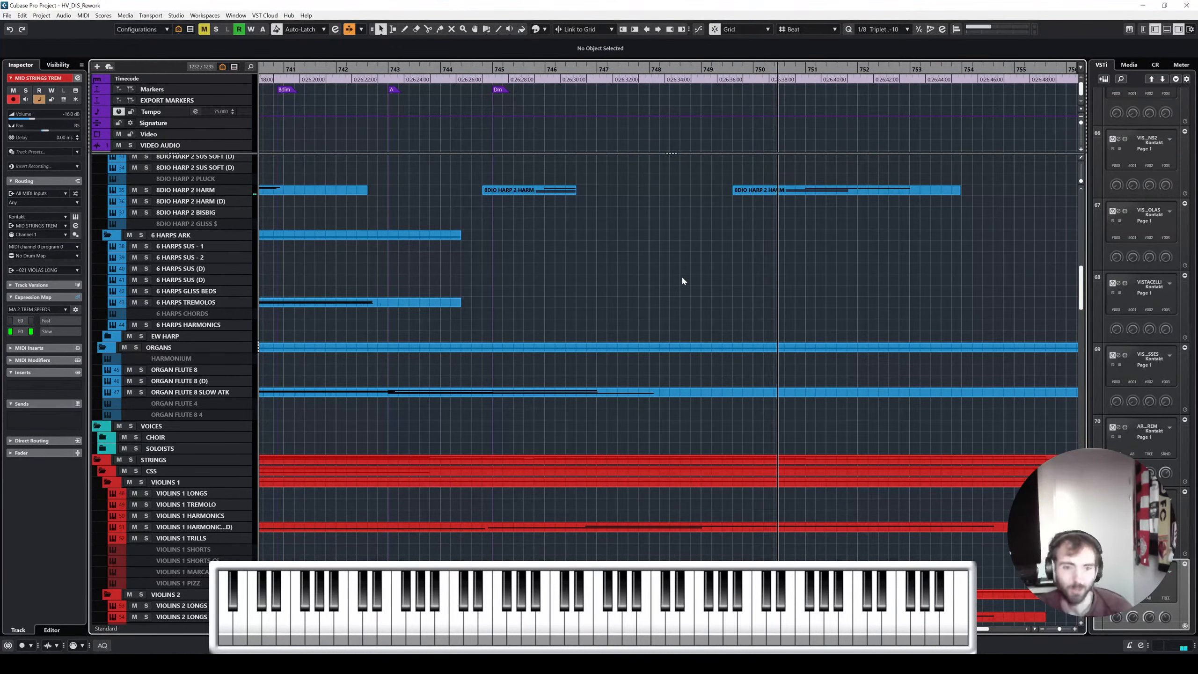
pyautogui.press('g')
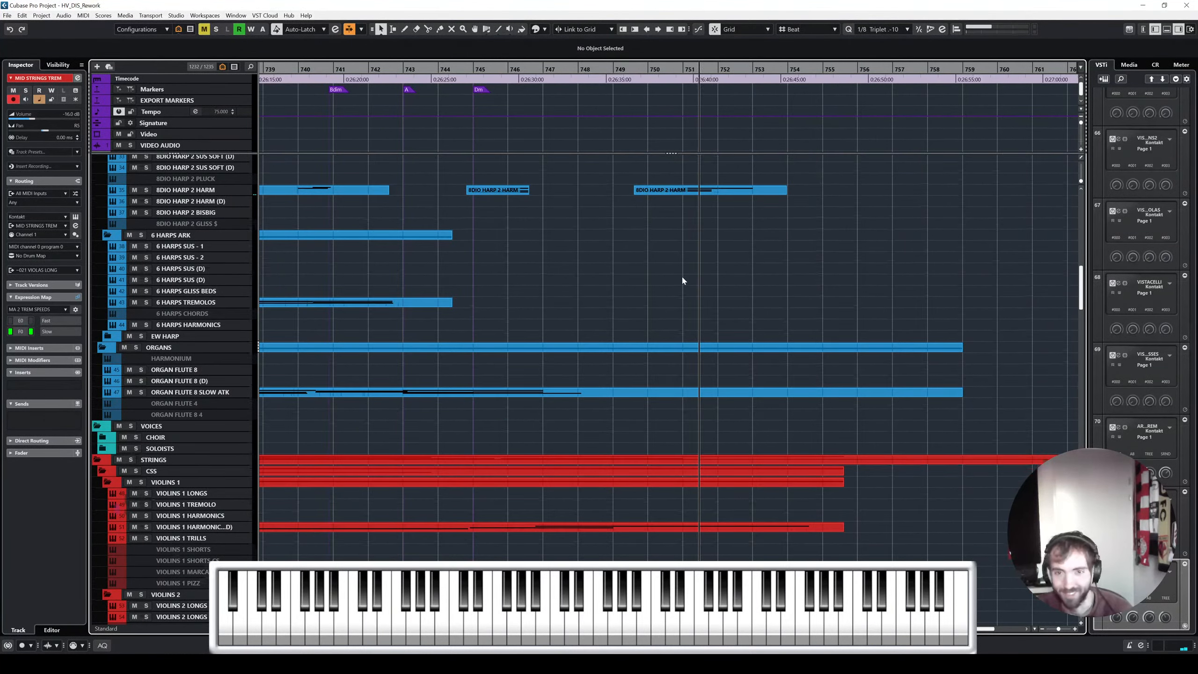
pyautogui.scroll(5, 683, 279)
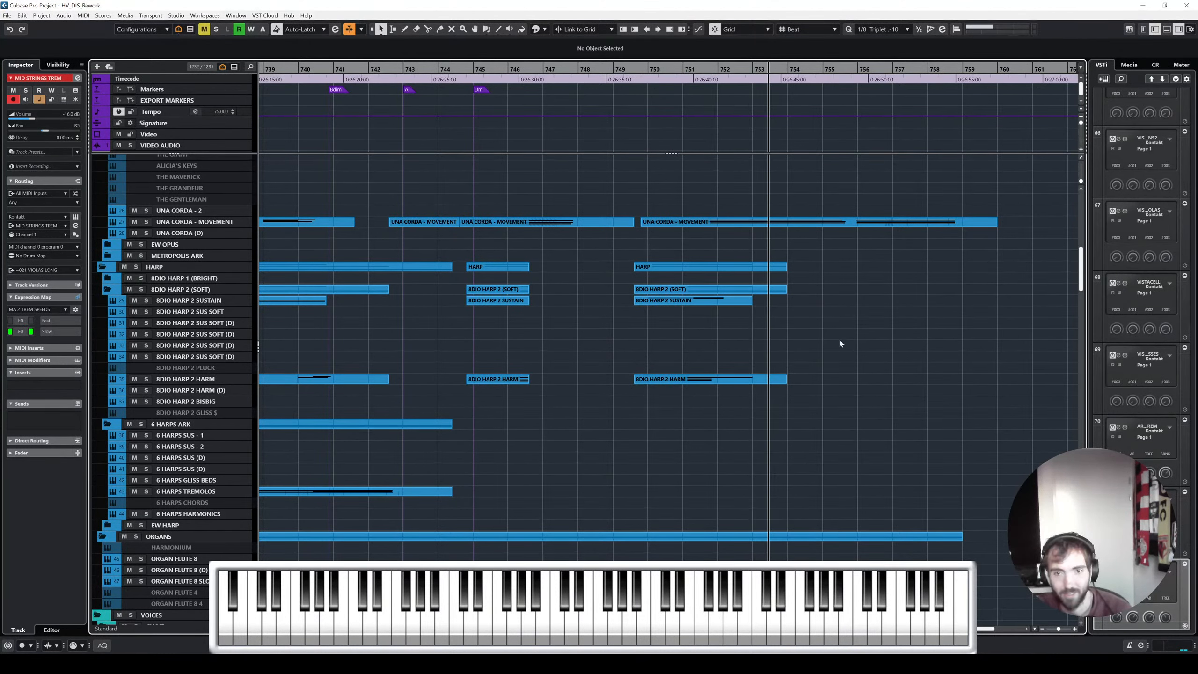
pyautogui.scroll(6, 839, 337)
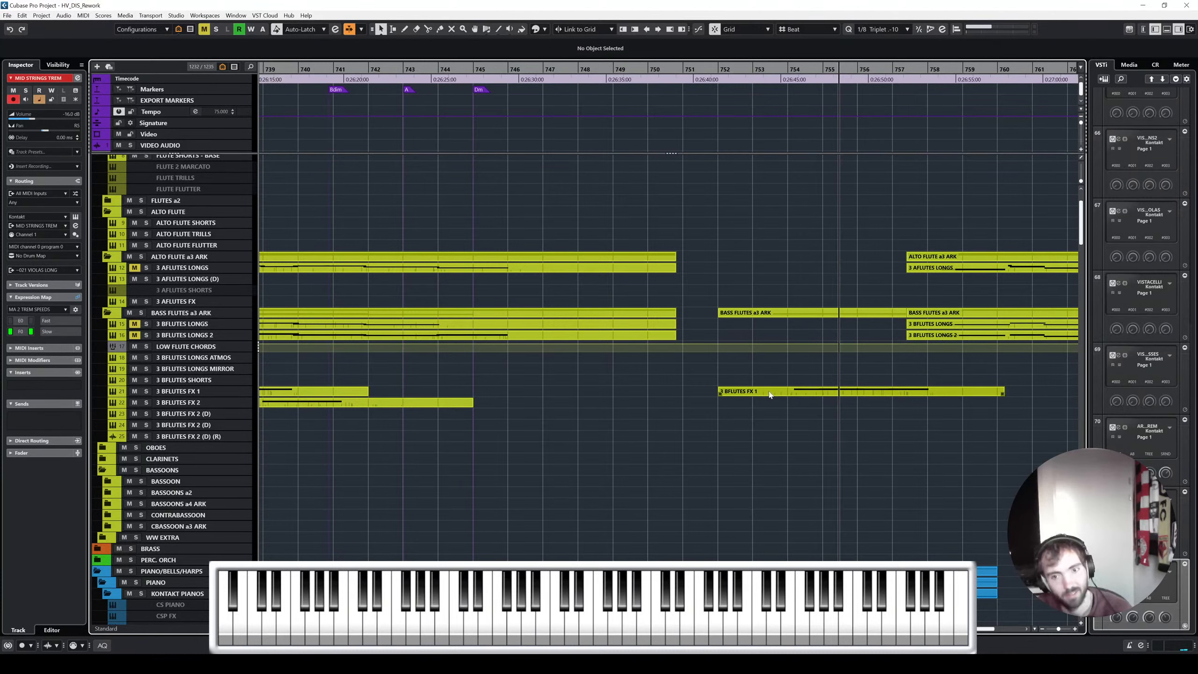
pyautogui.hscroll(3, 769, 393)
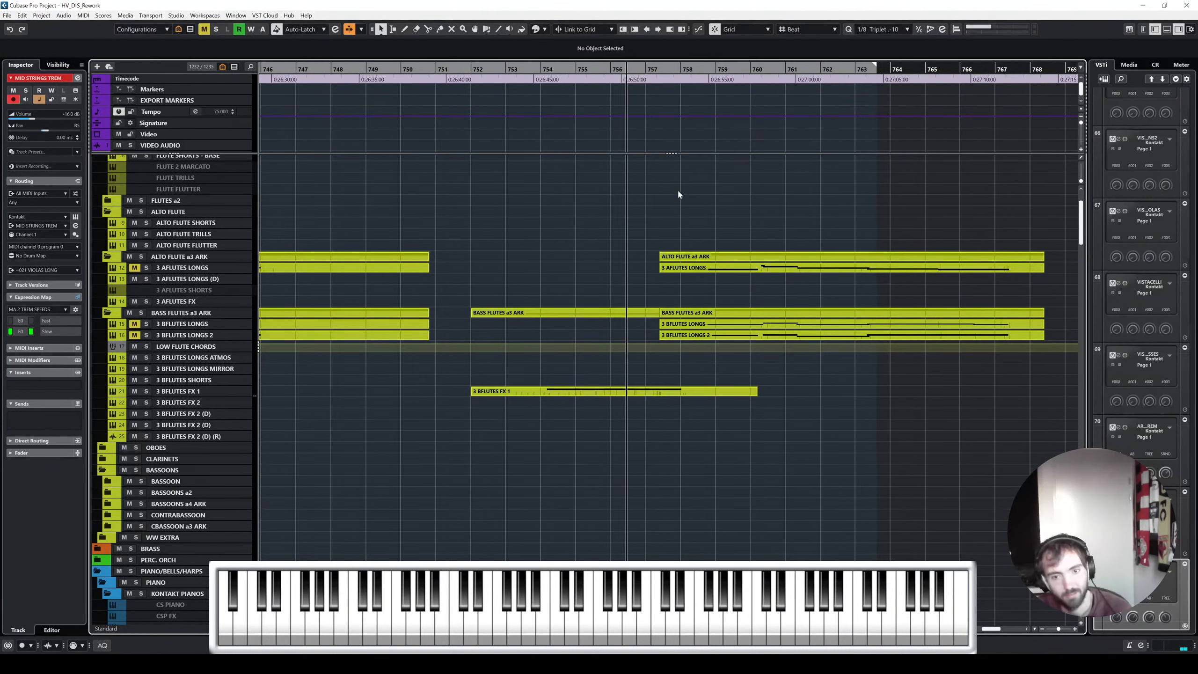
pyautogui.hscroll(-3, 618, 217)
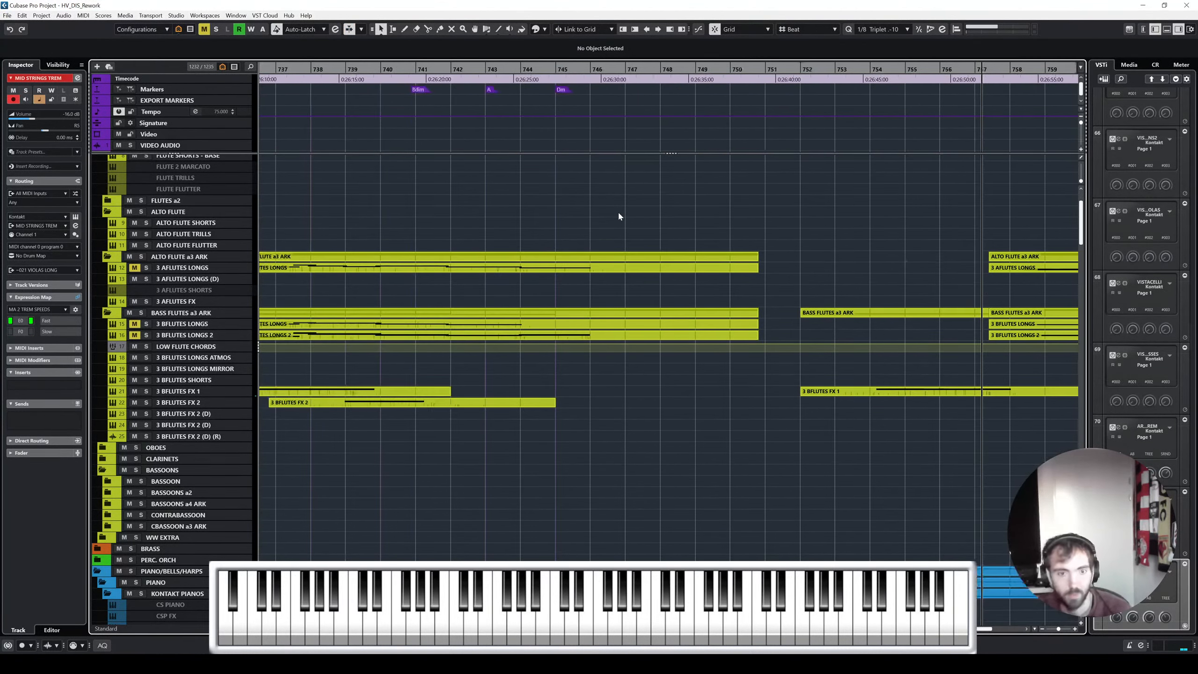
# Replay the passage from bar 745, following the harp, organ and piano parts toward bar 750
pyautogui.scroll(-5, 586, 315)
pyautogui.scroll(-5, 604, 315)
pyautogui.scroll(2, 613, 321)
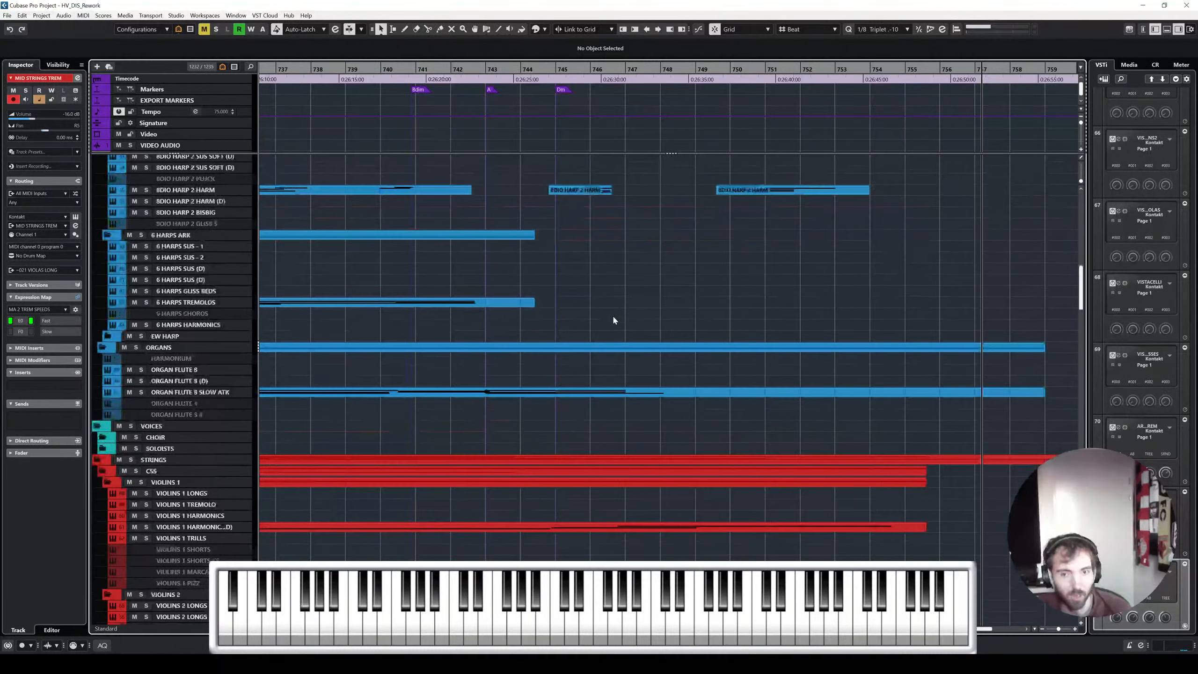
pyautogui.click(556, 69)
pyautogui.scroll(2, 730, 289)
pyautogui.scroll(1, 676, 294)
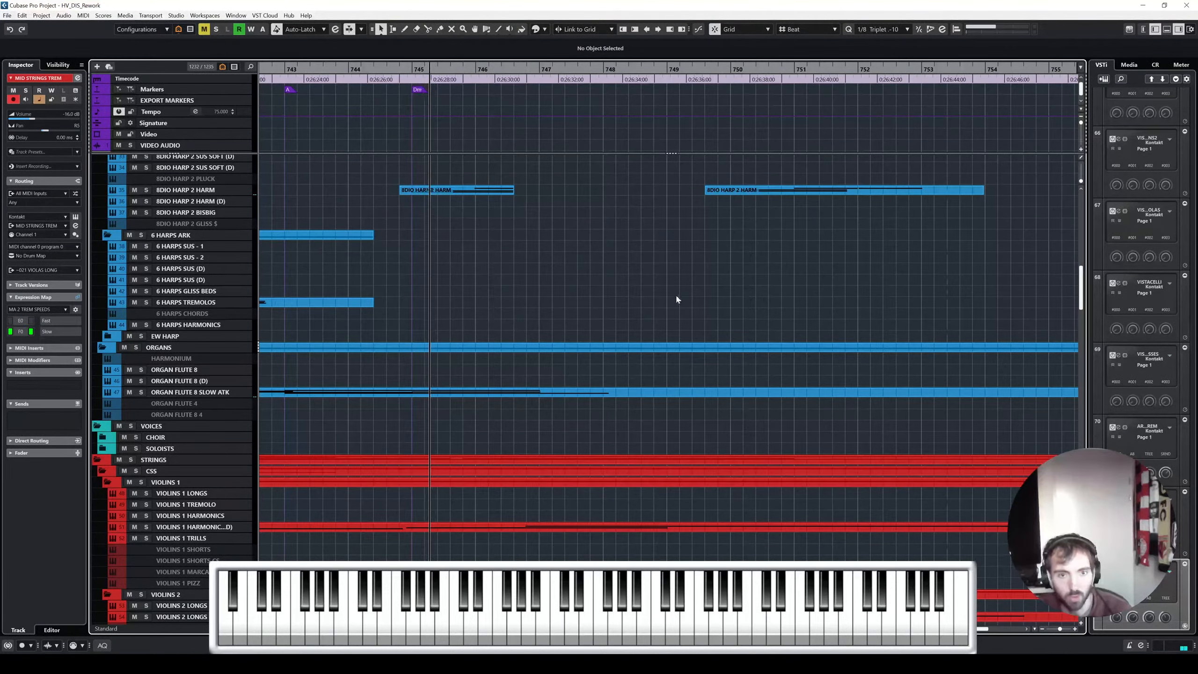
pyautogui.scroll(3, 661, 204)
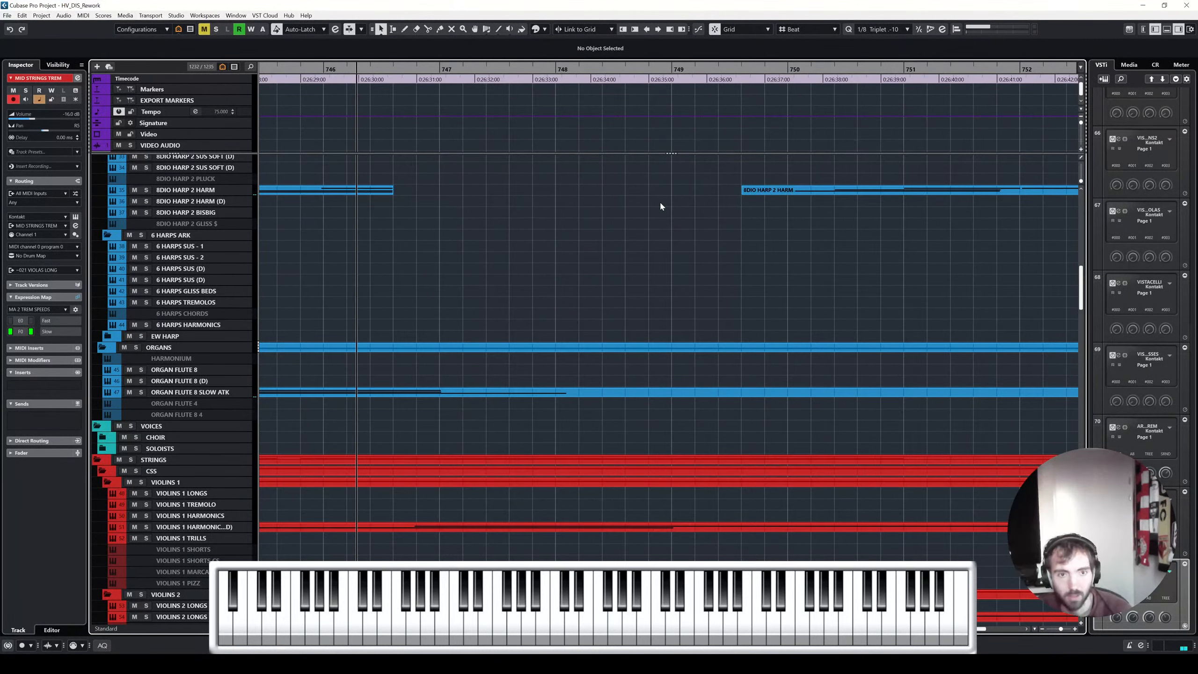
pyautogui.scroll(2, 659, 201)
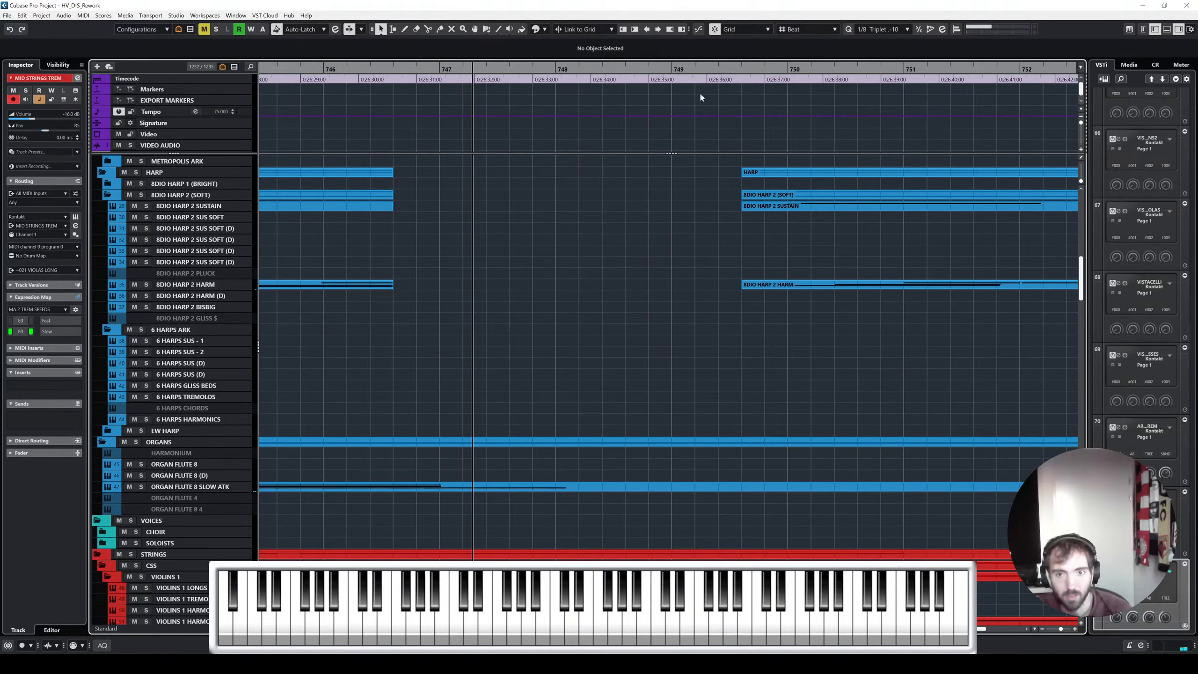
pyautogui.scroll(6, 688, 230)
pyautogui.hscroll(3, 741, 372)
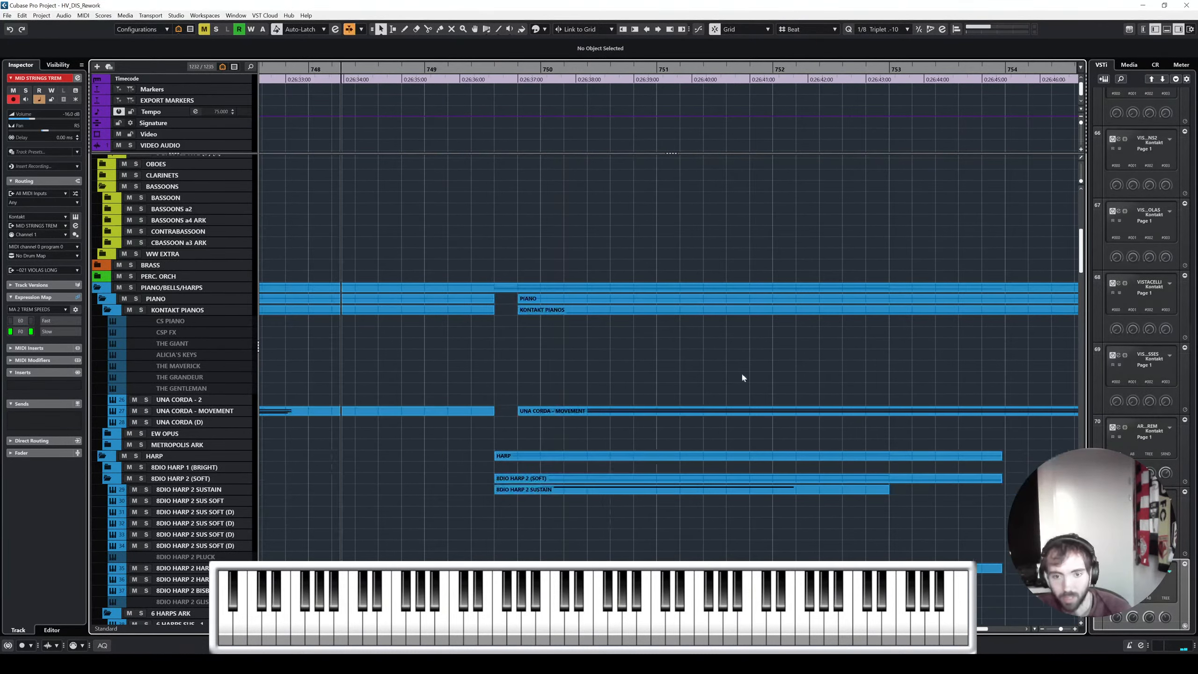
# Add a marker at bar 750 on the Markers track and set its description to Bb
pyautogui.scroll(-2, 742, 373)
pyautogui.scroll(3, 566, 410)
pyautogui.rightClick(486, 146)
pyautogui.click(516, 153)
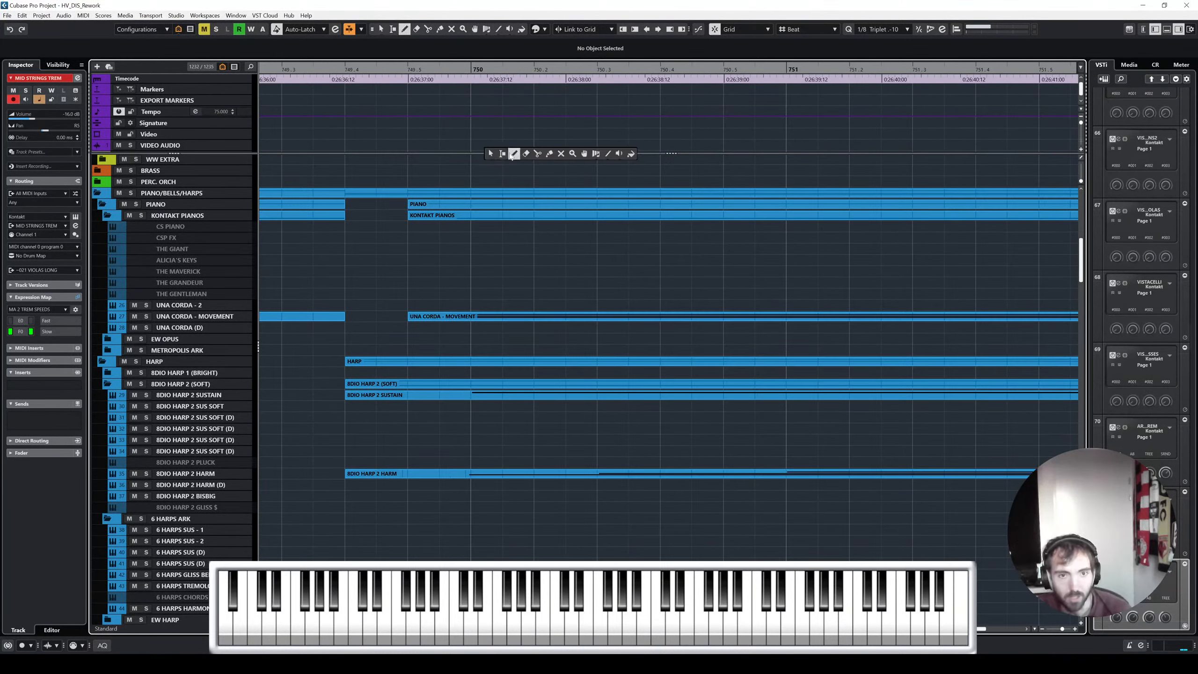
pyautogui.click(478, 88)
pyautogui.rightClick(485, 91)
pyautogui.click(490, 98)
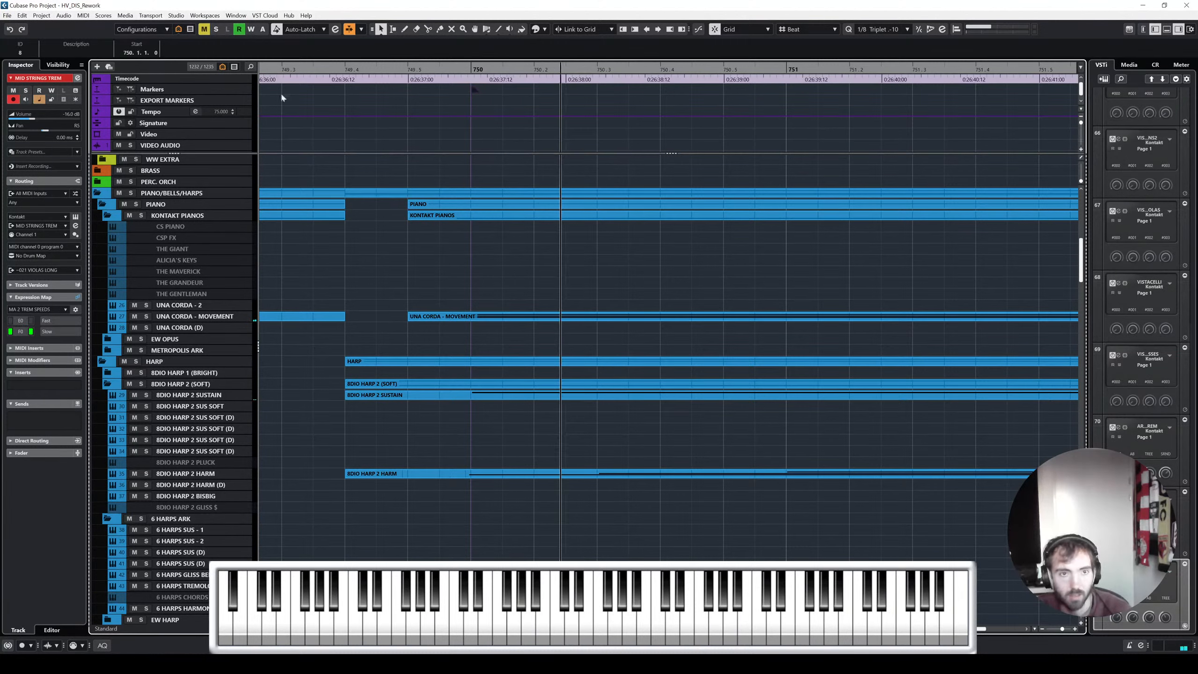
pyautogui.press('space')
pyautogui.click(76, 53)
pyautogui.write('Bb')
pyautogui.press('Return')
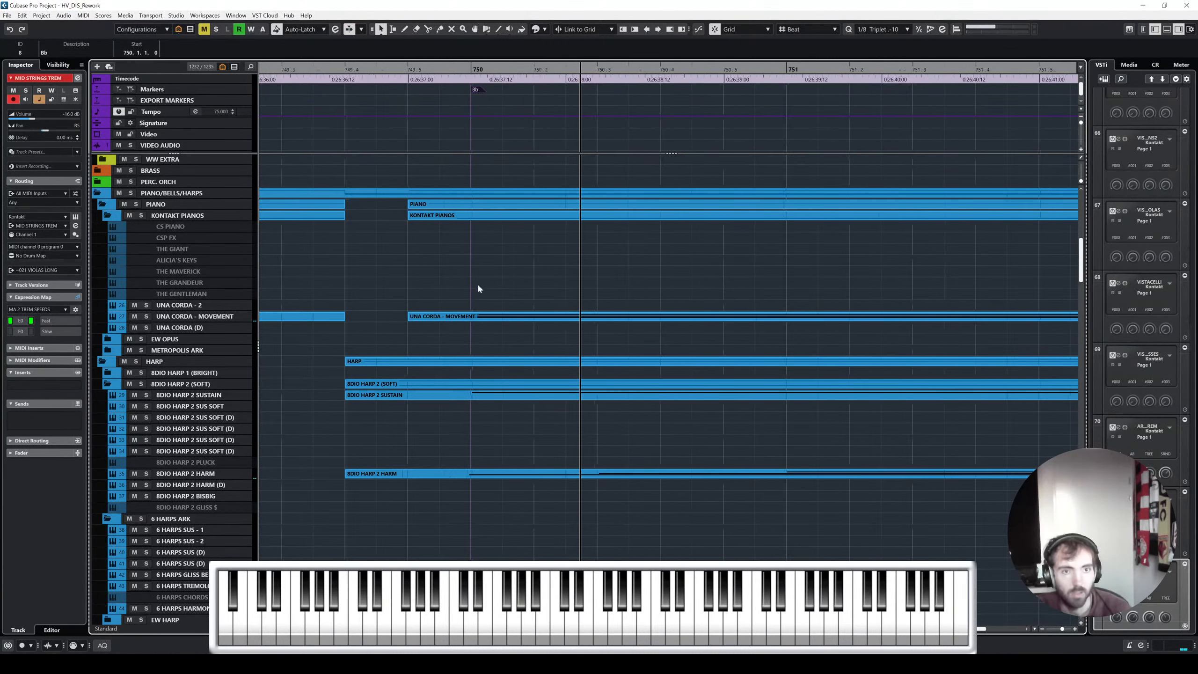
# Open the ORGAN FLUTE 8 SLOW ATK part around bar 745 in the Key Editor
pyautogui.scroll(-3, 481, 289)
pyautogui.scroll(-10, 576, 289)
pyautogui.scroll(6, 661, 277)
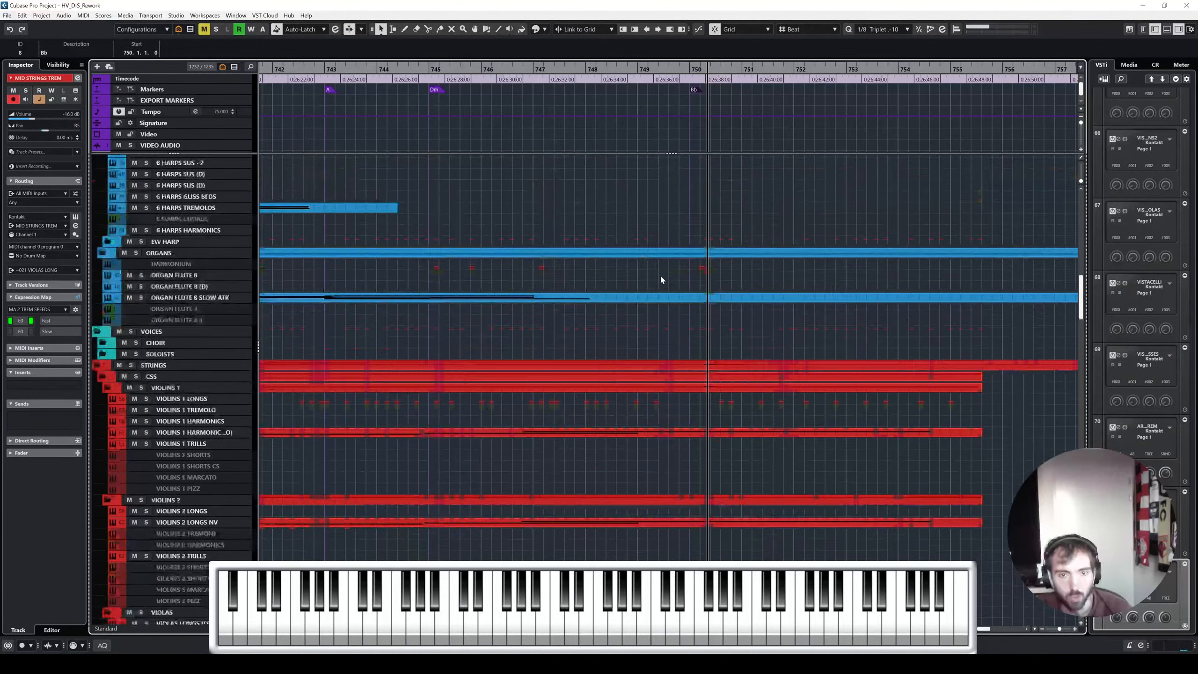
pyautogui.scroll(-12, 662, 278)
pyautogui.scroll(10, 661, 277)
pyautogui.doubleClick(393, 209)
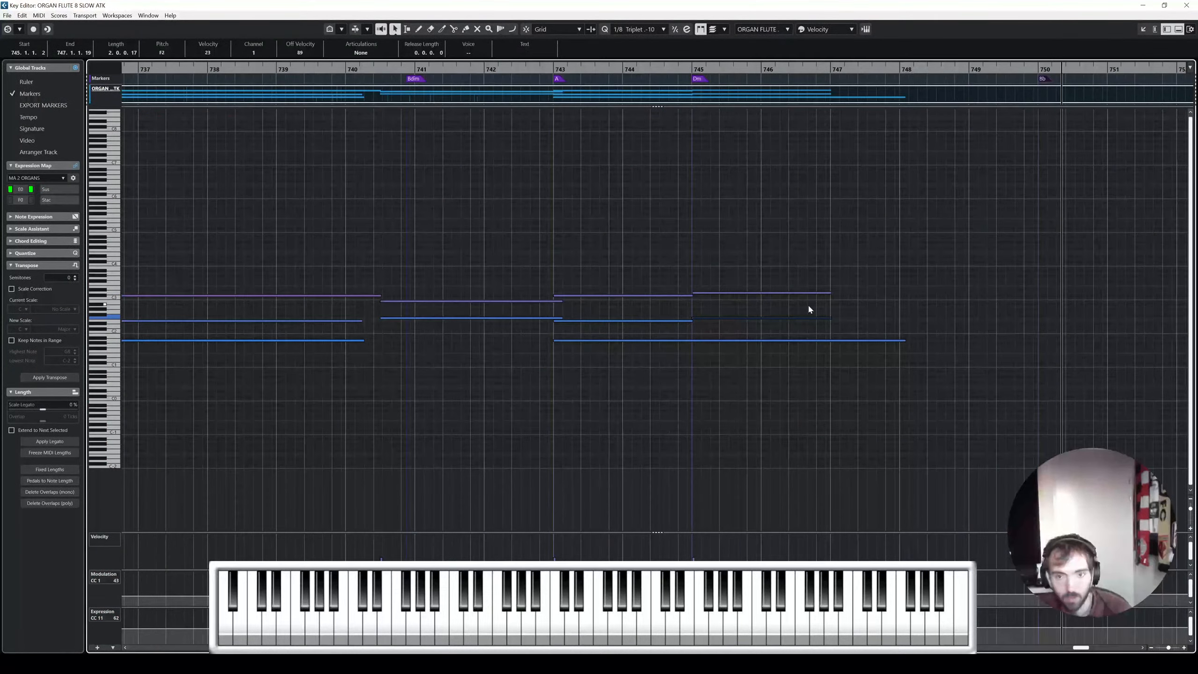
# Reopen the ORGAN FLUTE 8 SLOW ATK part in the Key Editor and extend the three chord notes sounding at bar 745 to bar 750
pyautogui.click(1187, 4)
pyautogui.click(202, 204)
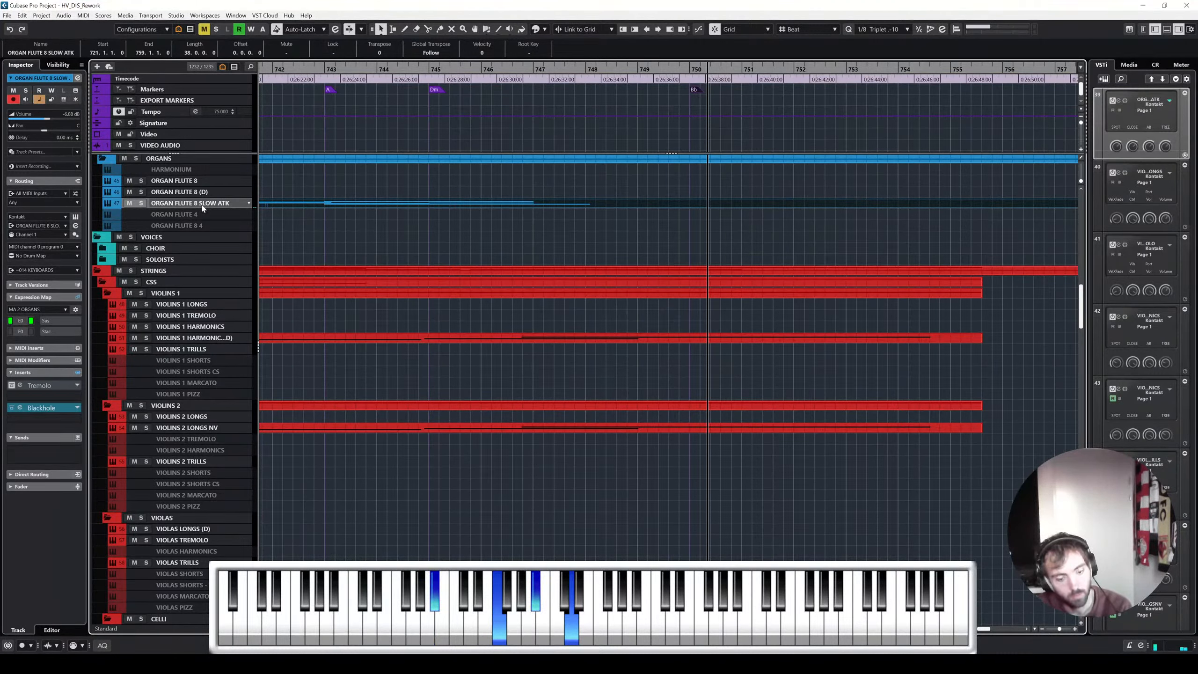
pyautogui.doubleClick(619, 206)
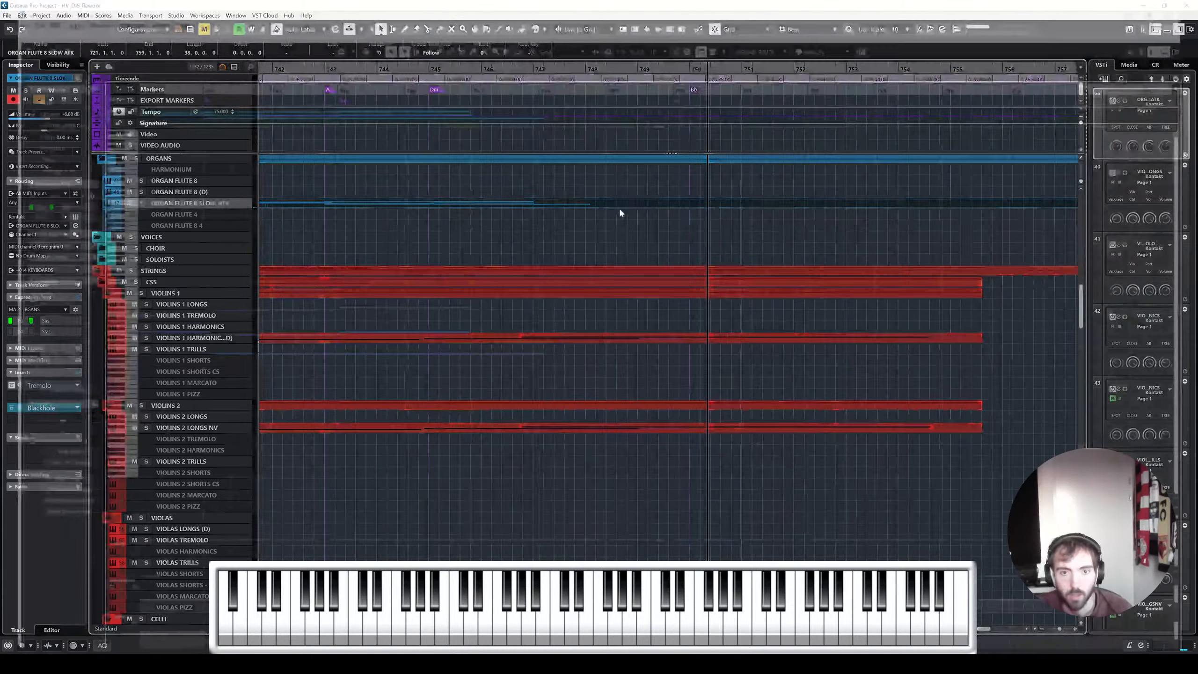
pyautogui.moveTo(521, 329); pyautogui.dragTo(542, 293)
pyautogui.hotkey('ctrl', 'z')
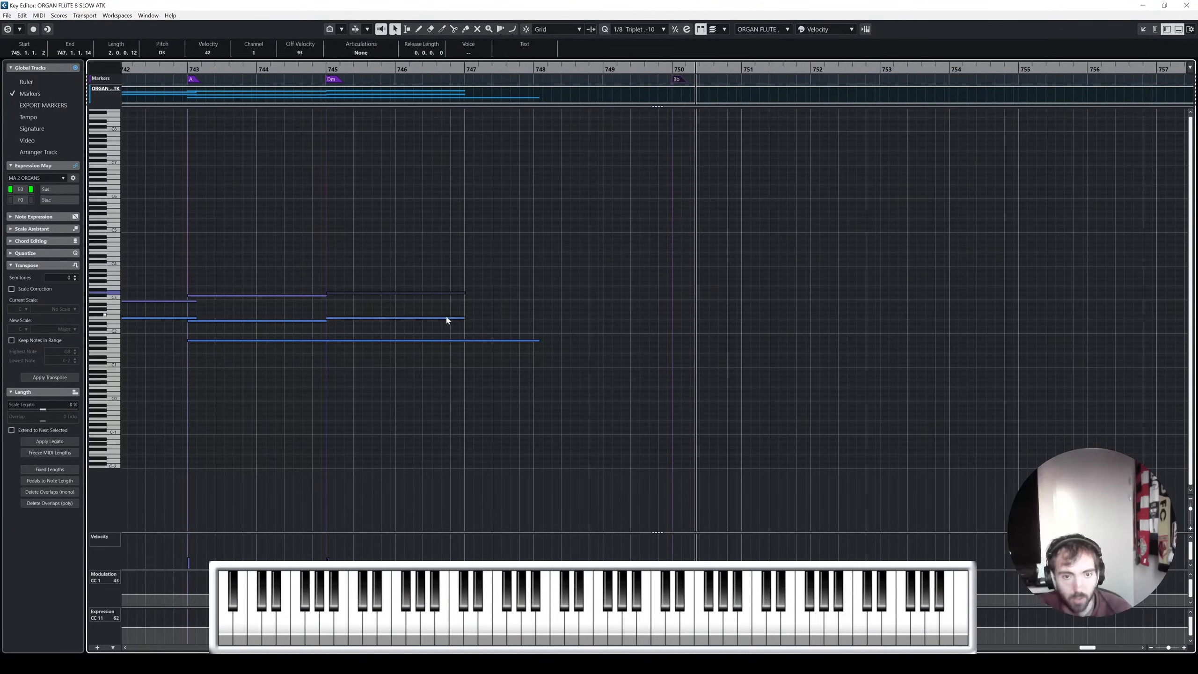
pyautogui.moveTo(464, 319); pyautogui.dragTo(661, 318)
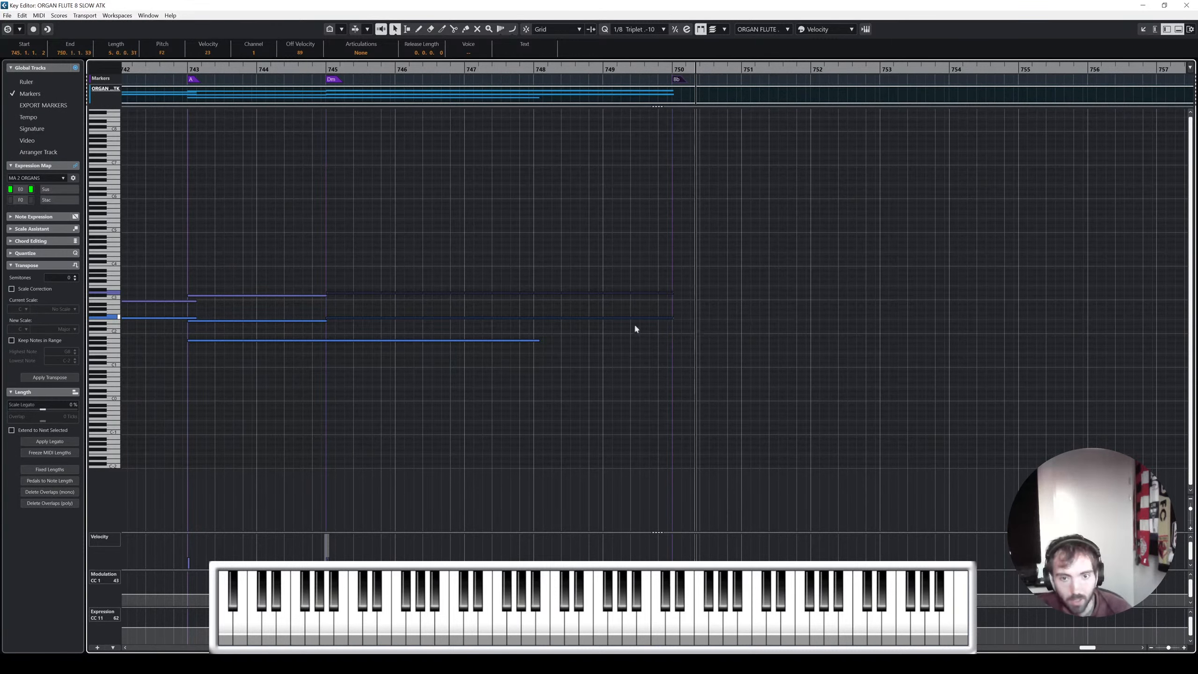
pyautogui.moveTo(537, 340); pyautogui.dragTo(671, 340)
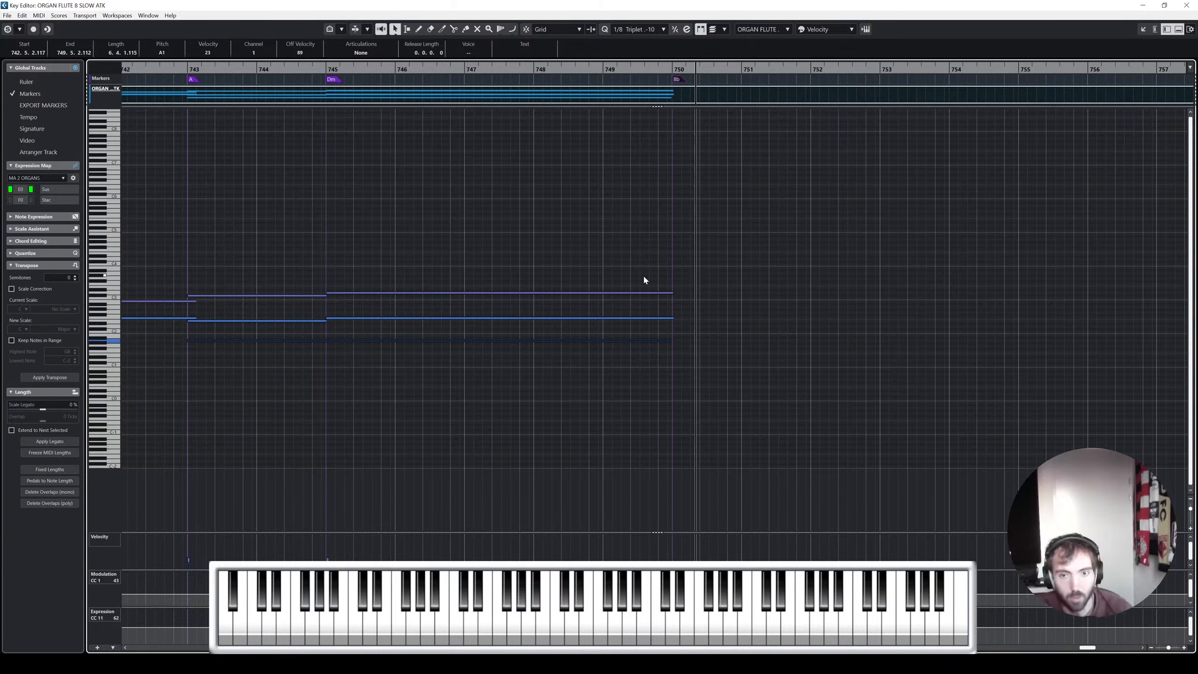
# Extend the two upper organ notes to about bar 754 and draw an A#1 bass note from bar 750 to just past bar 754
pyautogui.moveTo(668, 323); pyautogui.dragTo(981, 293)
pyautogui.click(735, 350)
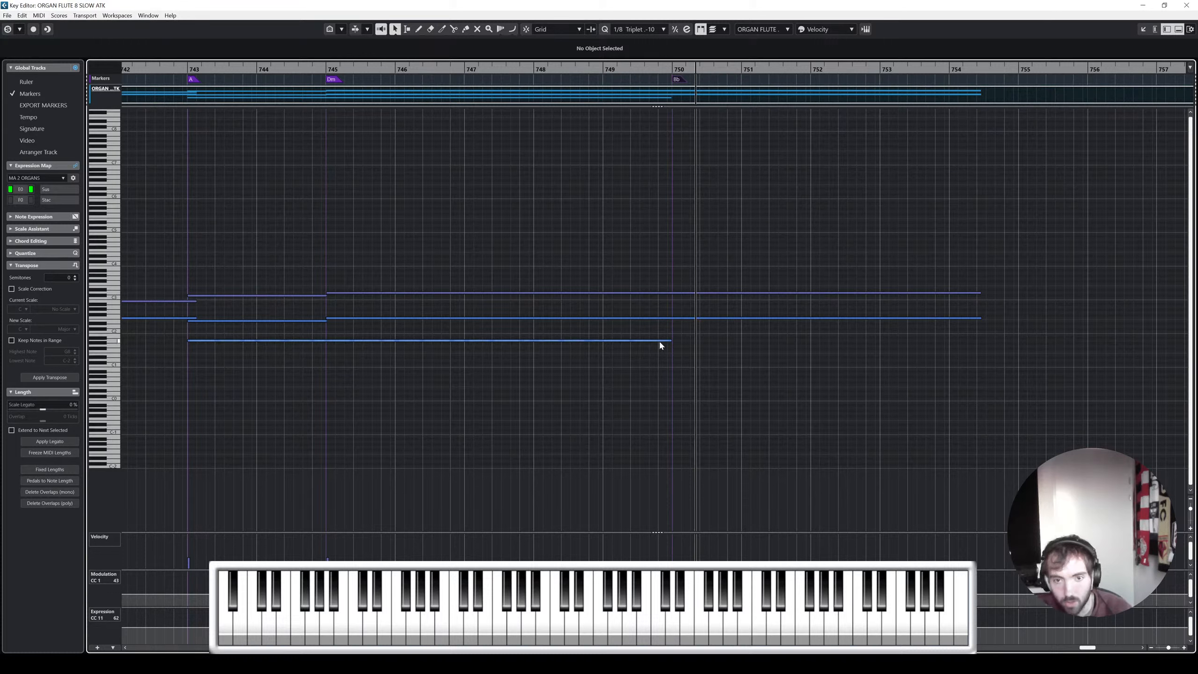
pyautogui.rightClick(690, 342)
pyautogui.click(715, 347)
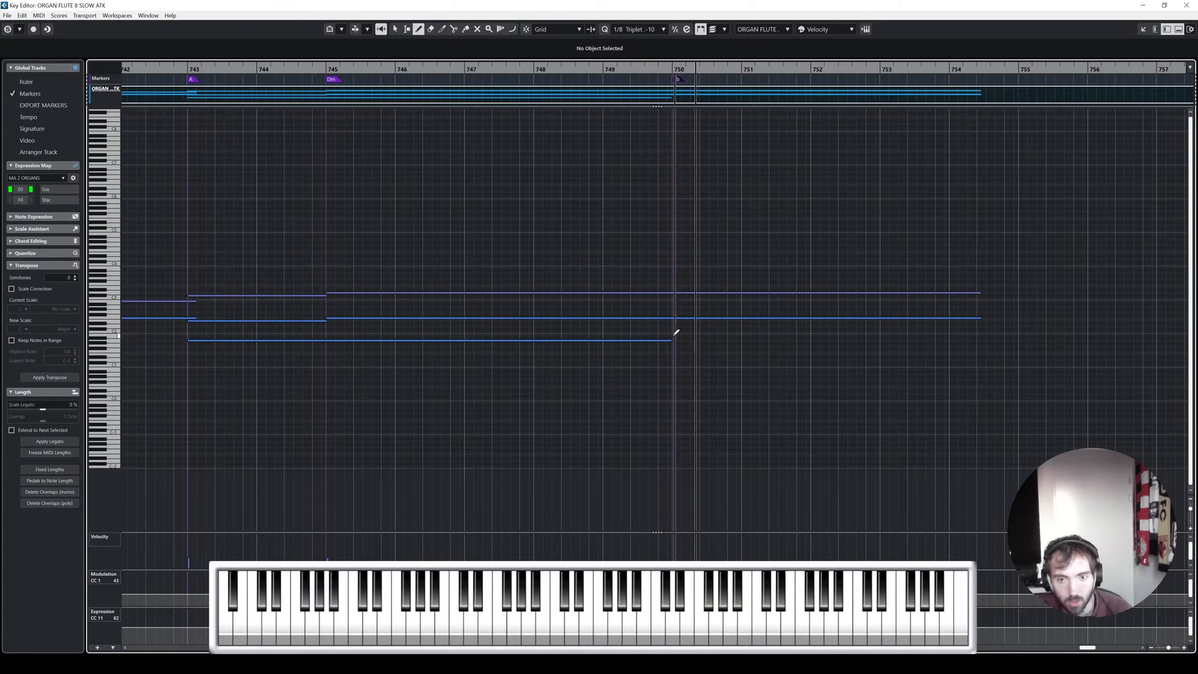
pyautogui.moveTo(668, 338); pyautogui.dragTo(1001, 338)
pyautogui.press('1')
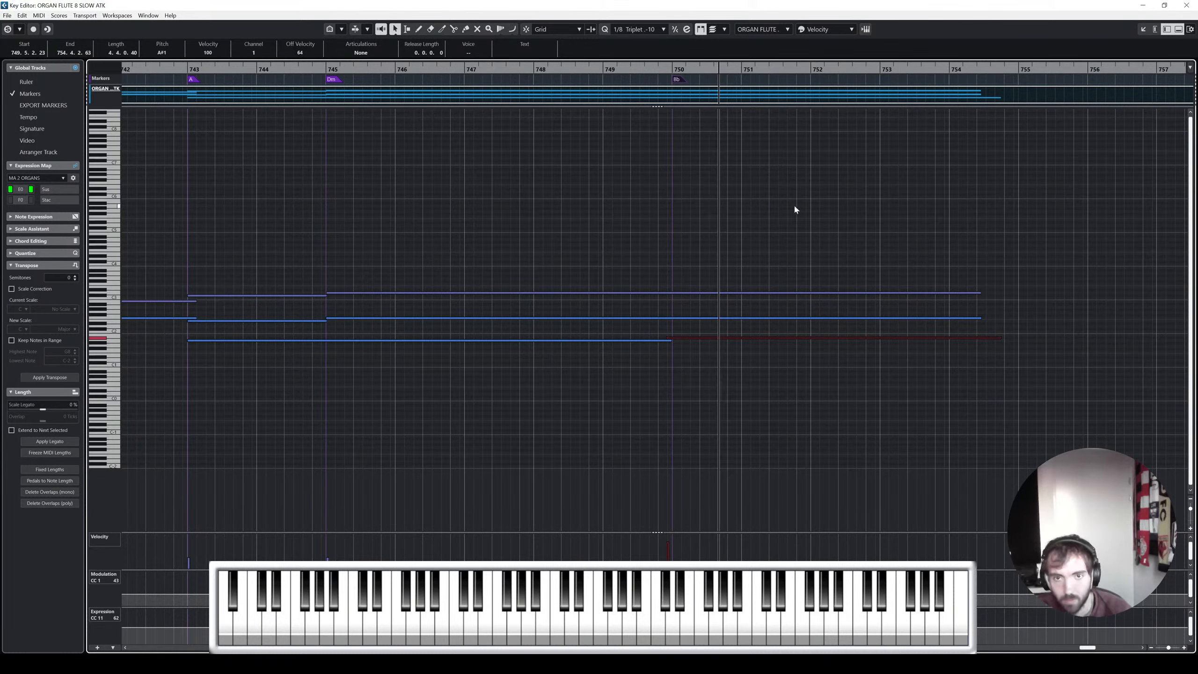
pyautogui.click(1188, 5)
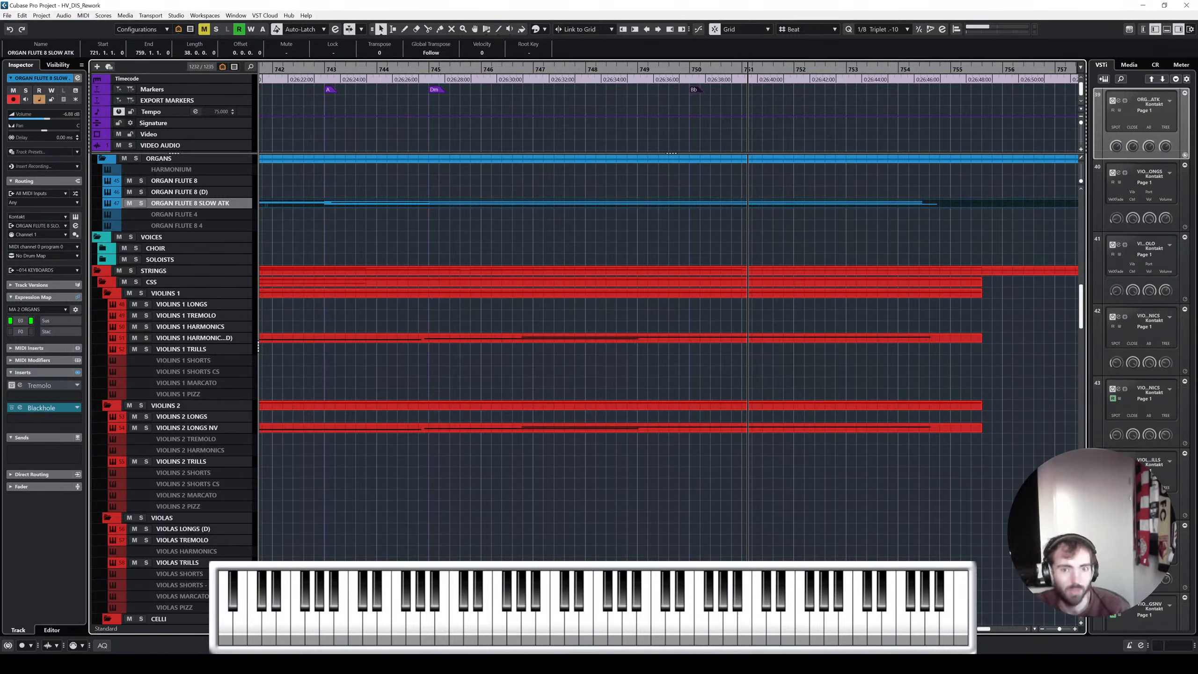
pyautogui.click(683, 237)
pyautogui.scroll(-3, 595, 228)
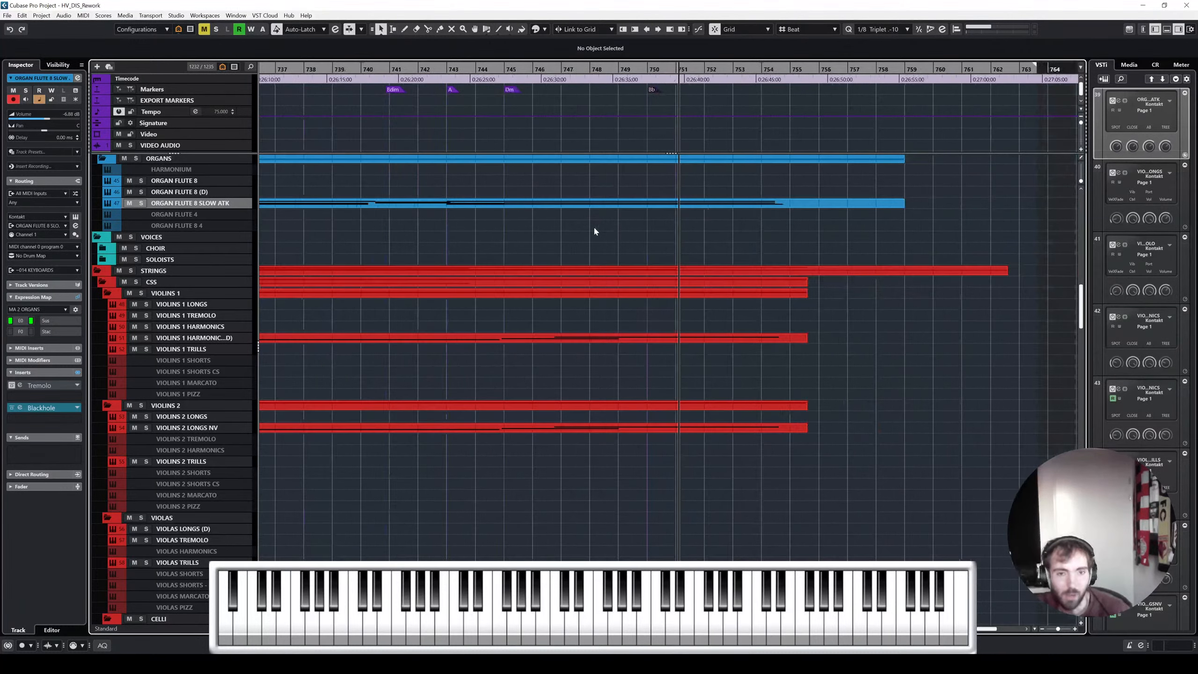
pyautogui.hscroll(-1, 595, 228)
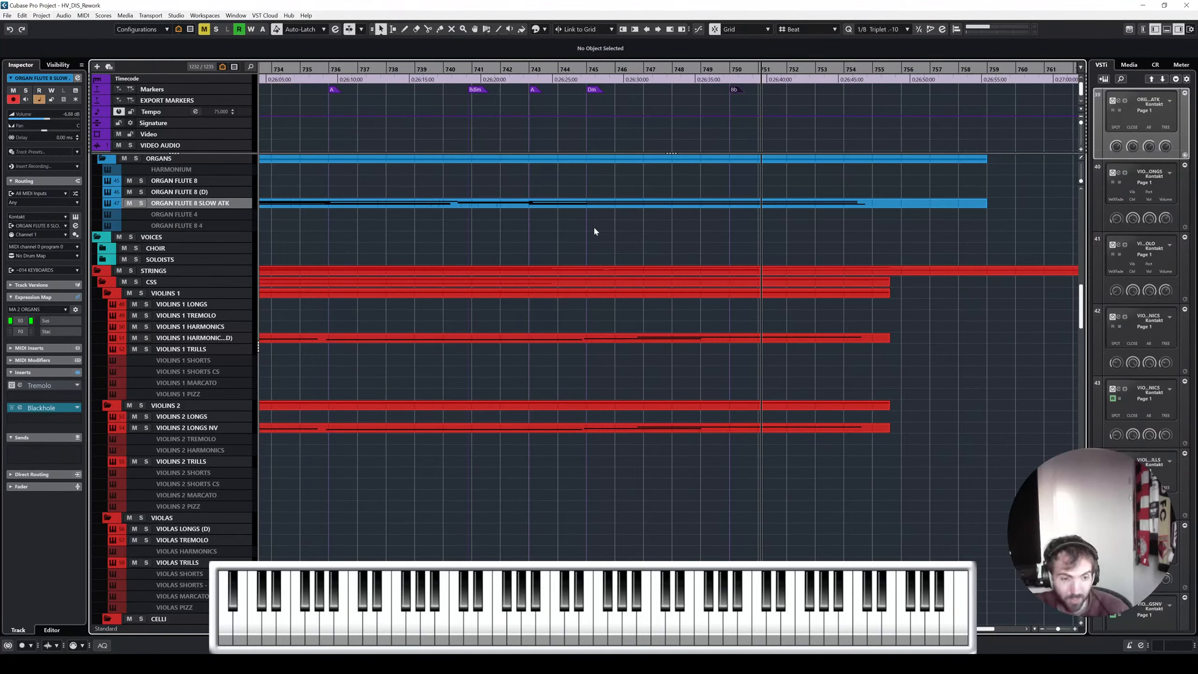
pyautogui.scroll(-2, 594, 230)
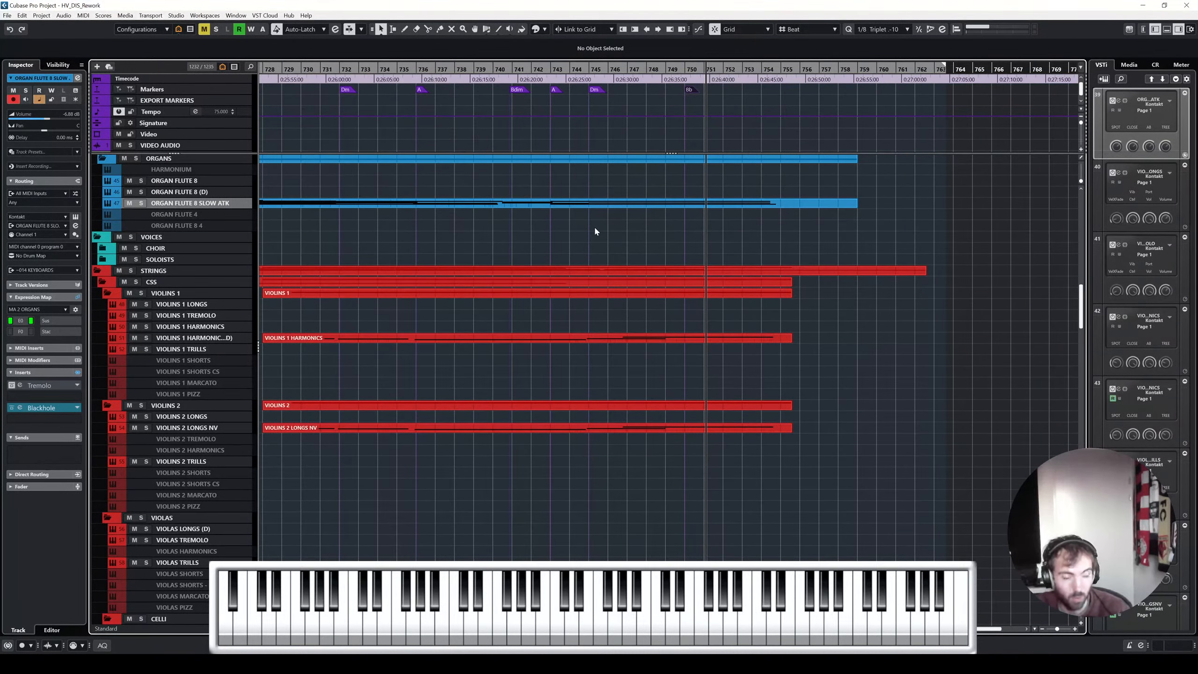
pyautogui.hscroll(-3, 595, 230)
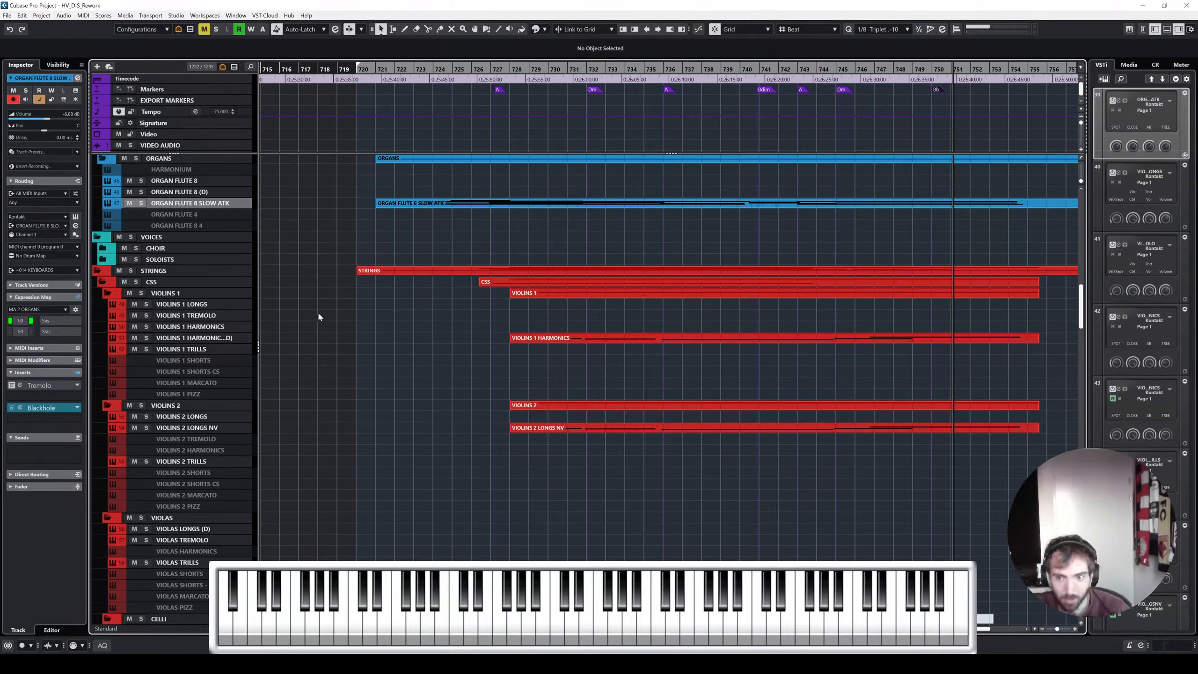
# Enable the VIOLINS 1 MARCATO track, inspect its Kontakt instrument and sample purge options, and disable the track again
pyautogui.click(217, 360)
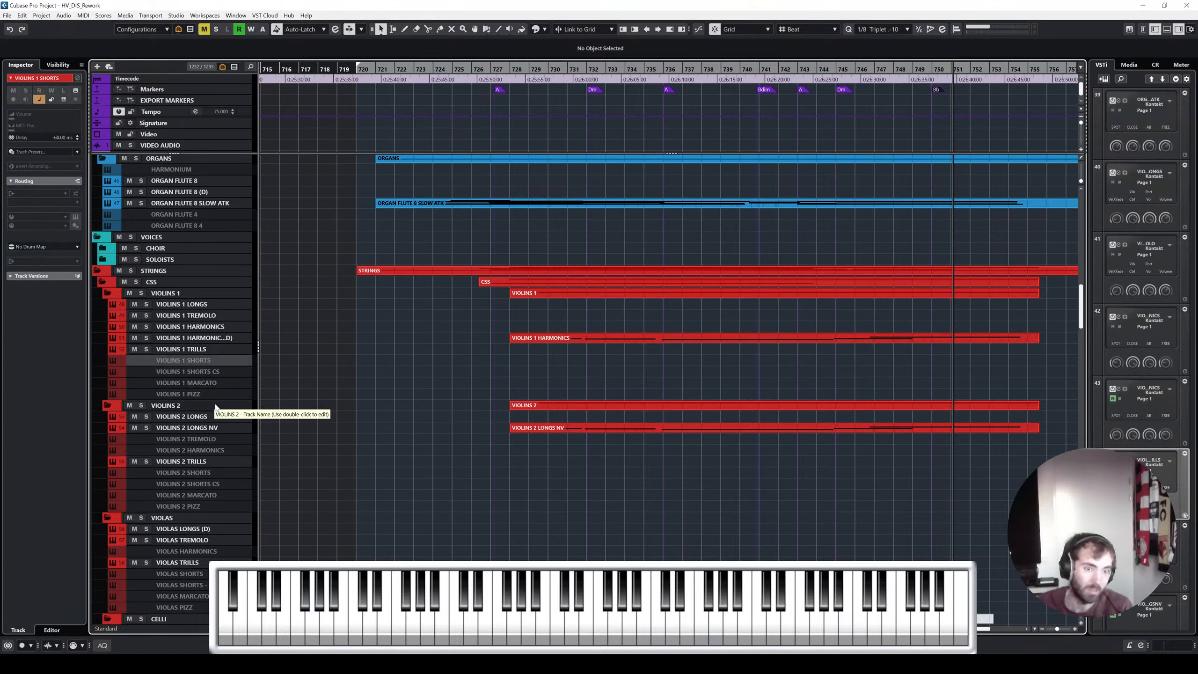
pyautogui.click(196, 383)
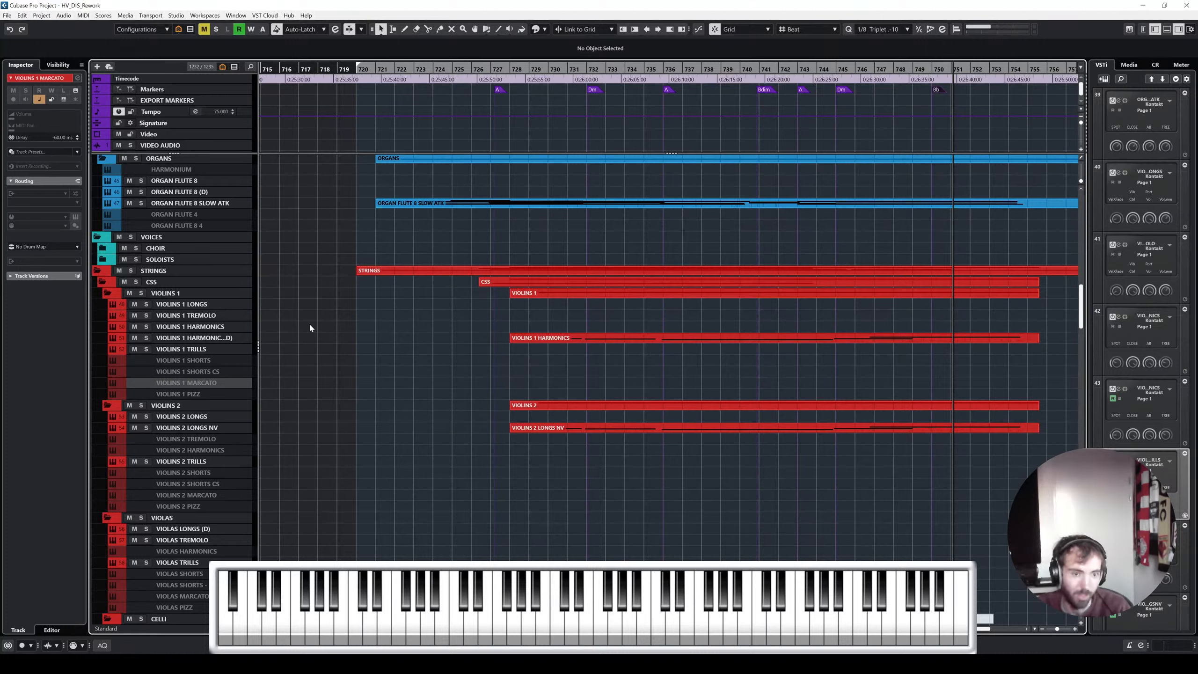
pyautogui.hotkey('shift', 'd')
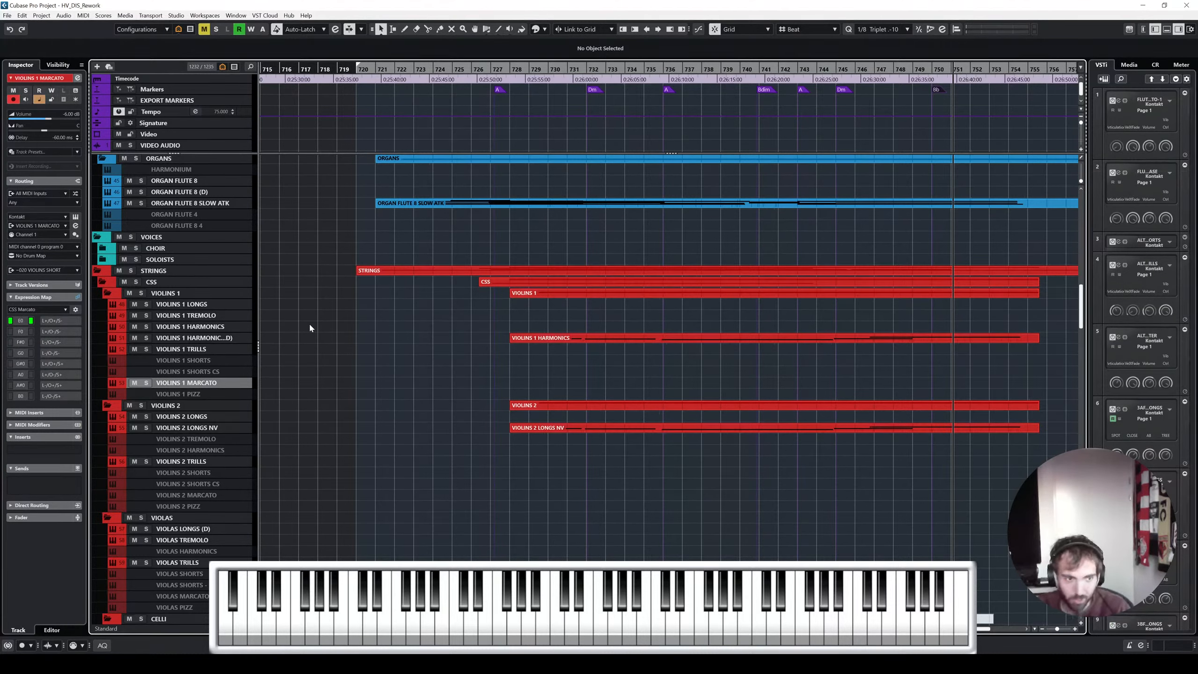
pyautogui.click(76, 217)
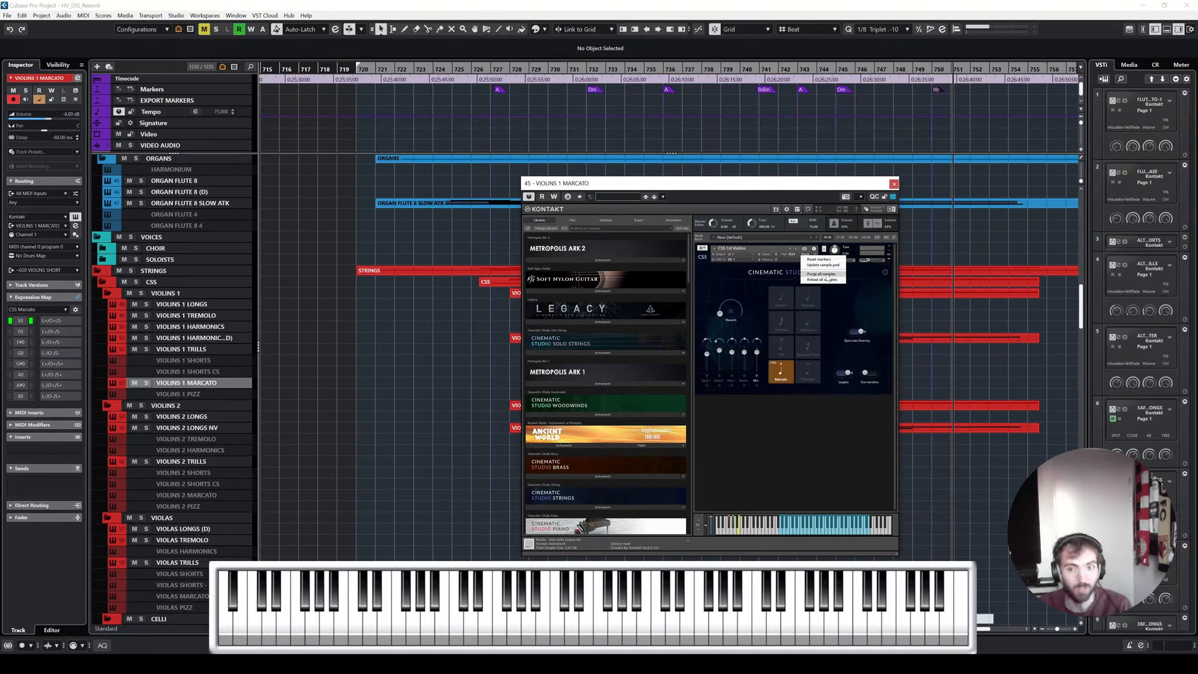
pyautogui.click(894, 184)
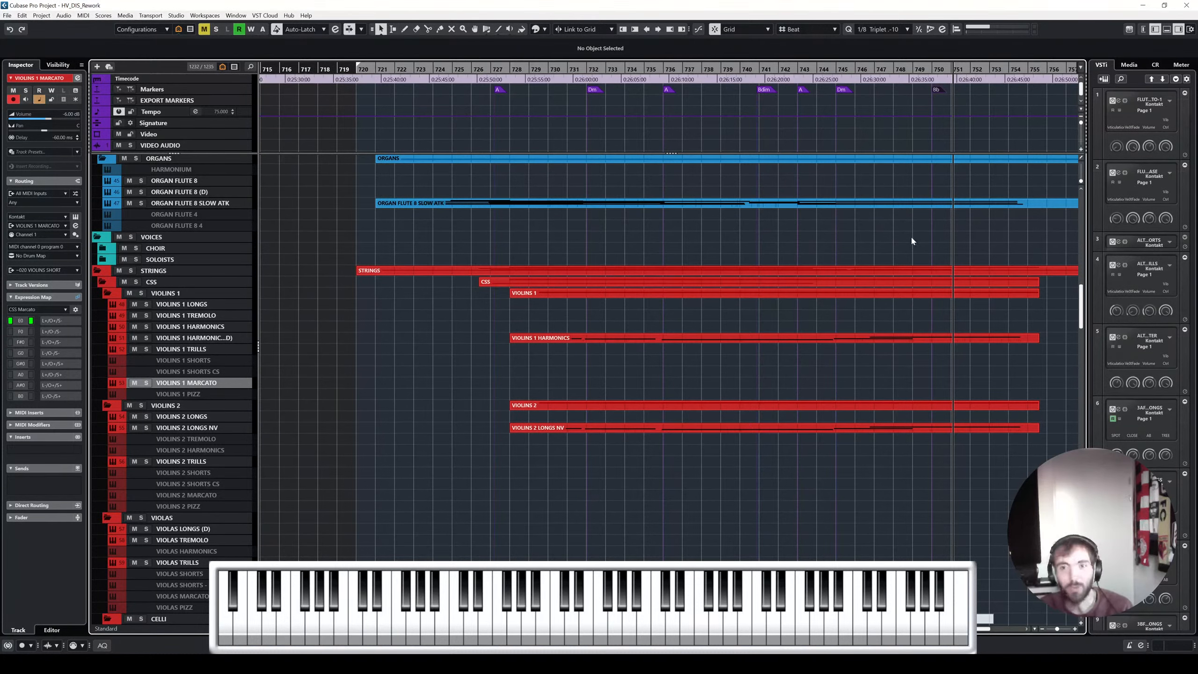
pyautogui.press('h')
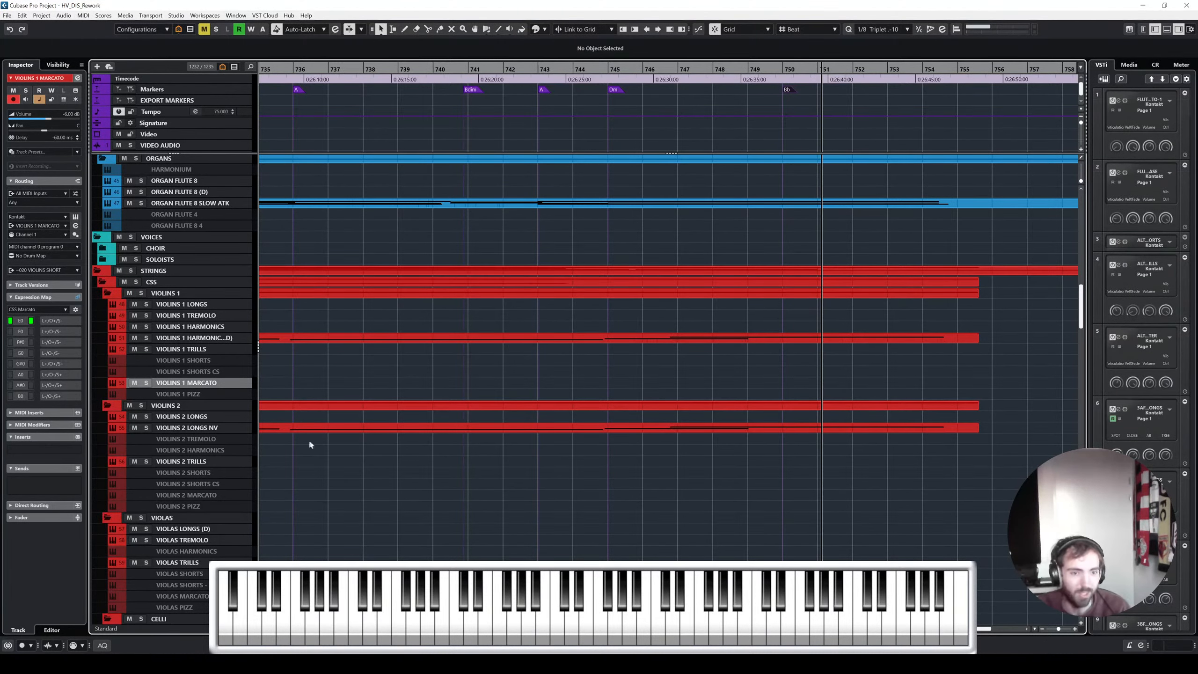
pyautogui.hotkey('shift', 'd')
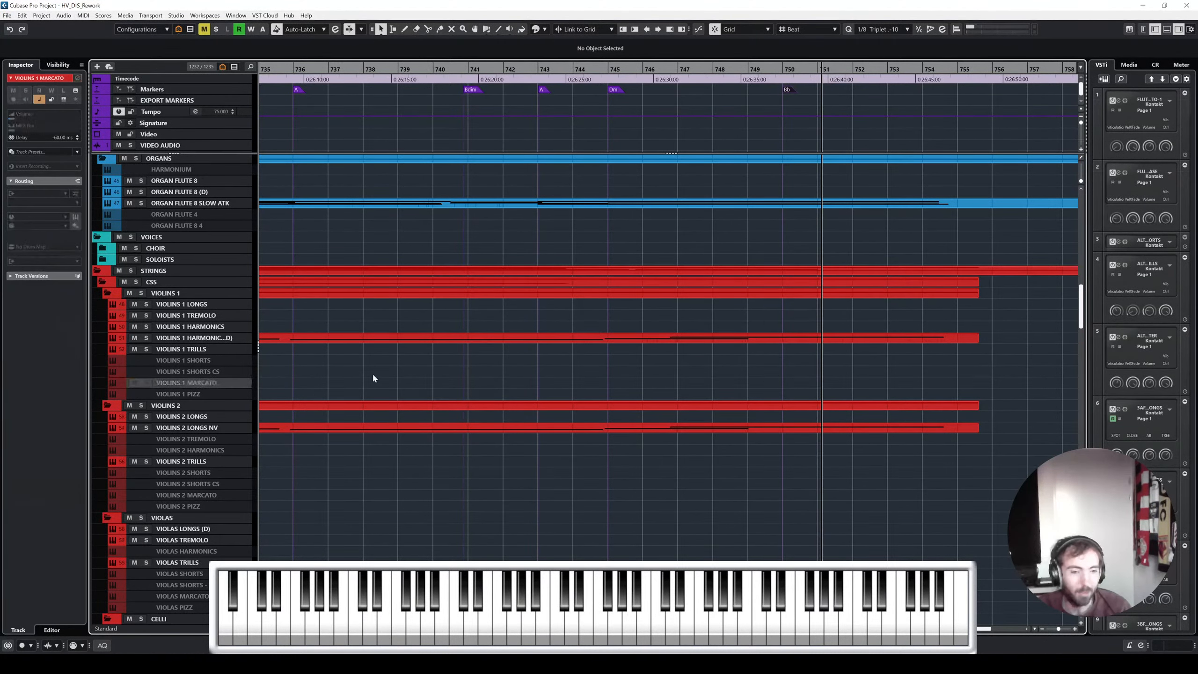
# Play the passage from about bar 723, following the organ, harp, piano and flute parts and checking the A marker at bar 727
pyautogui.press('g')
pyautogui.hscroll(-3, 503, 376)
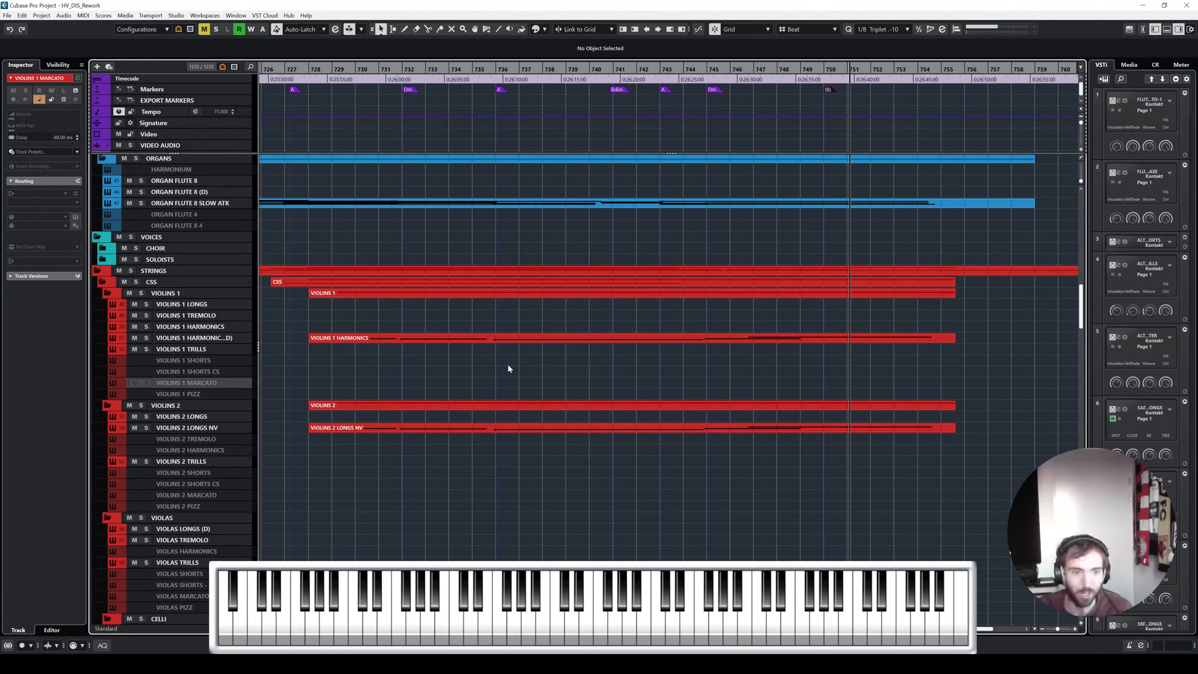
pyautogui.hscroll(-2, 508, 363)
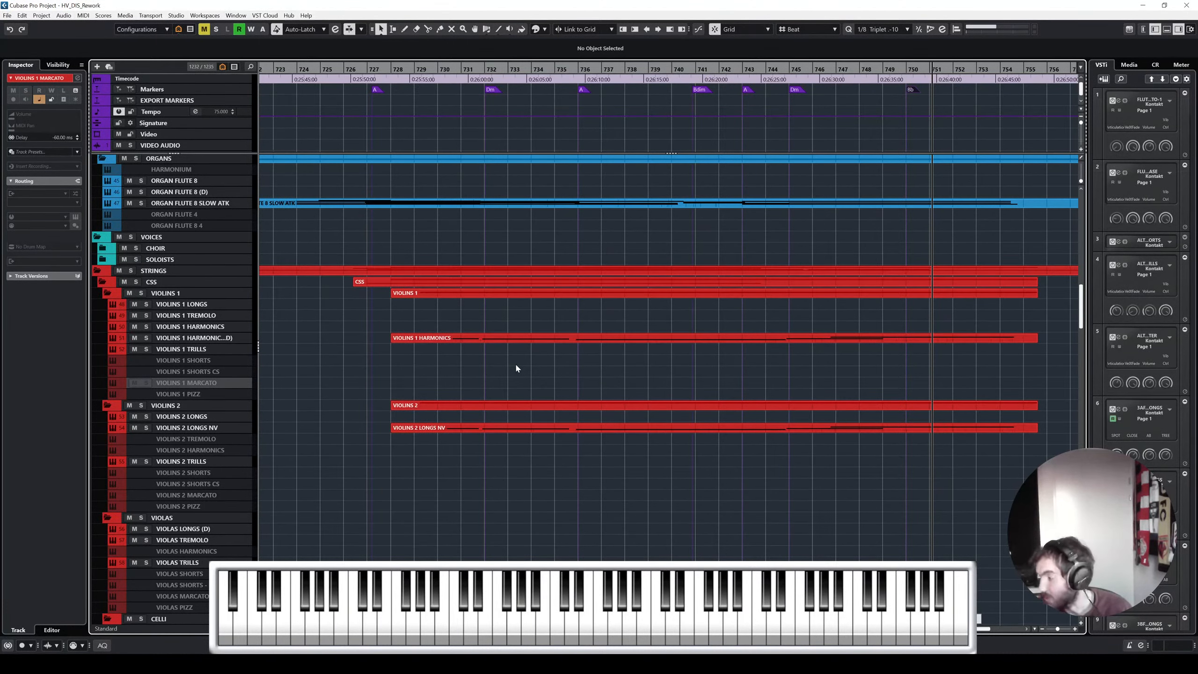
pyautogui.scroll(-1, 516, 367)
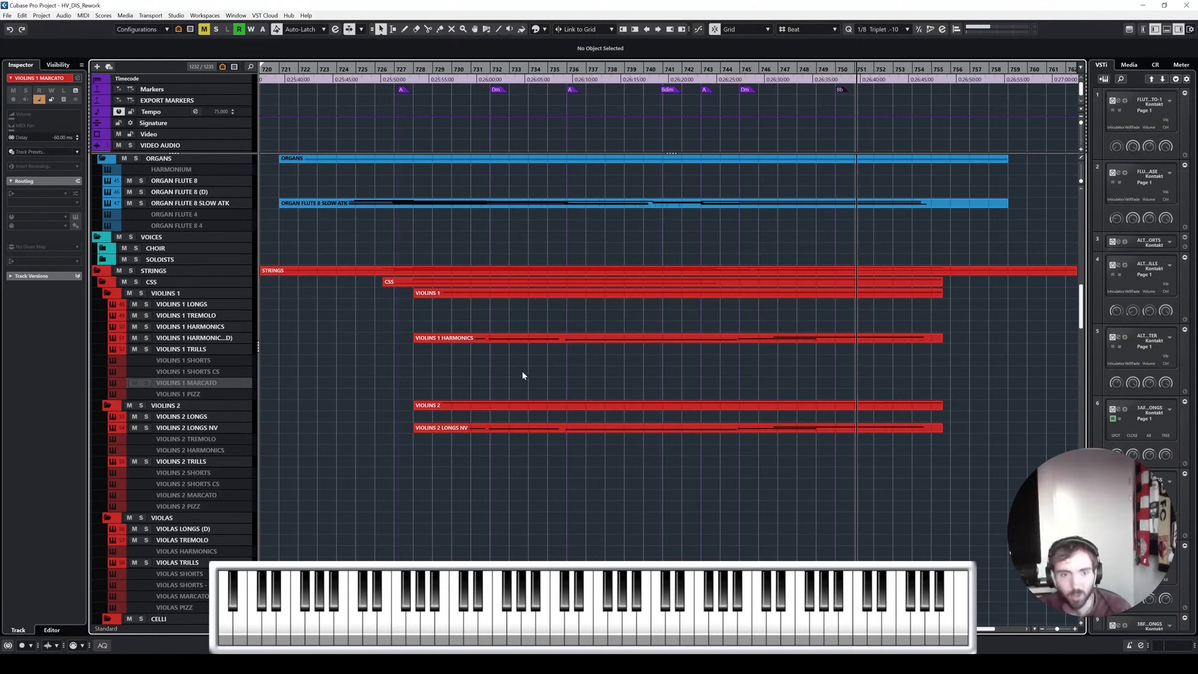
pyautogui.hscroll(-2, 523, 375)
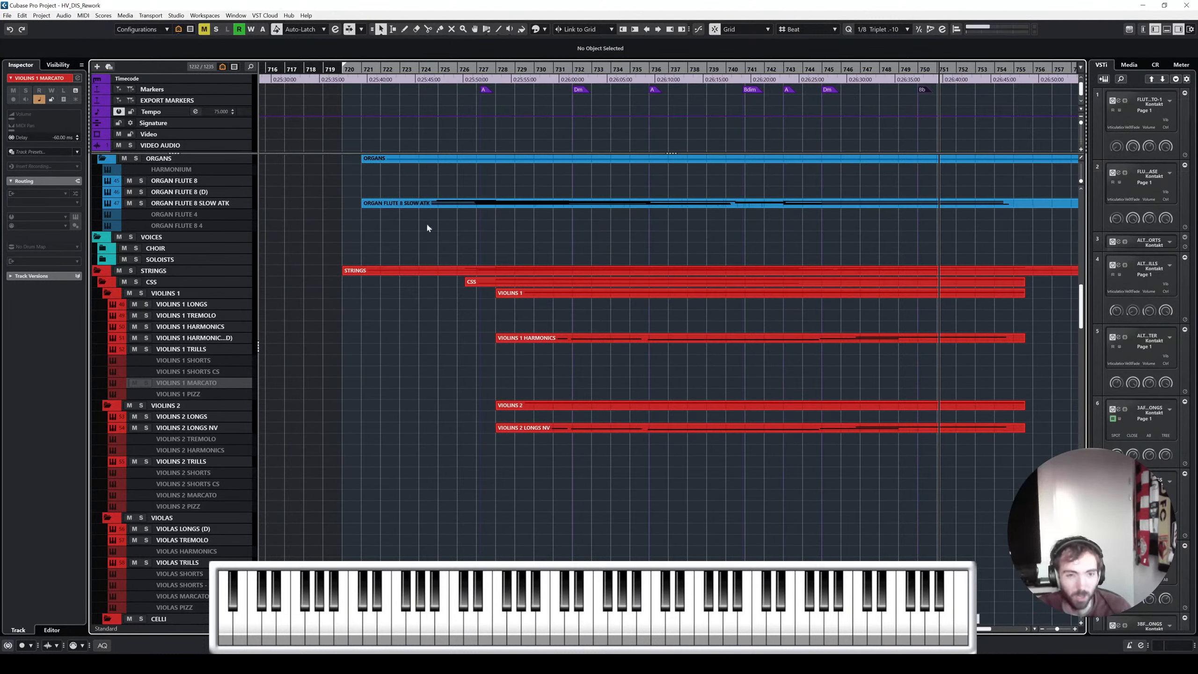
pyautogui.scroll(3, 426, 222)
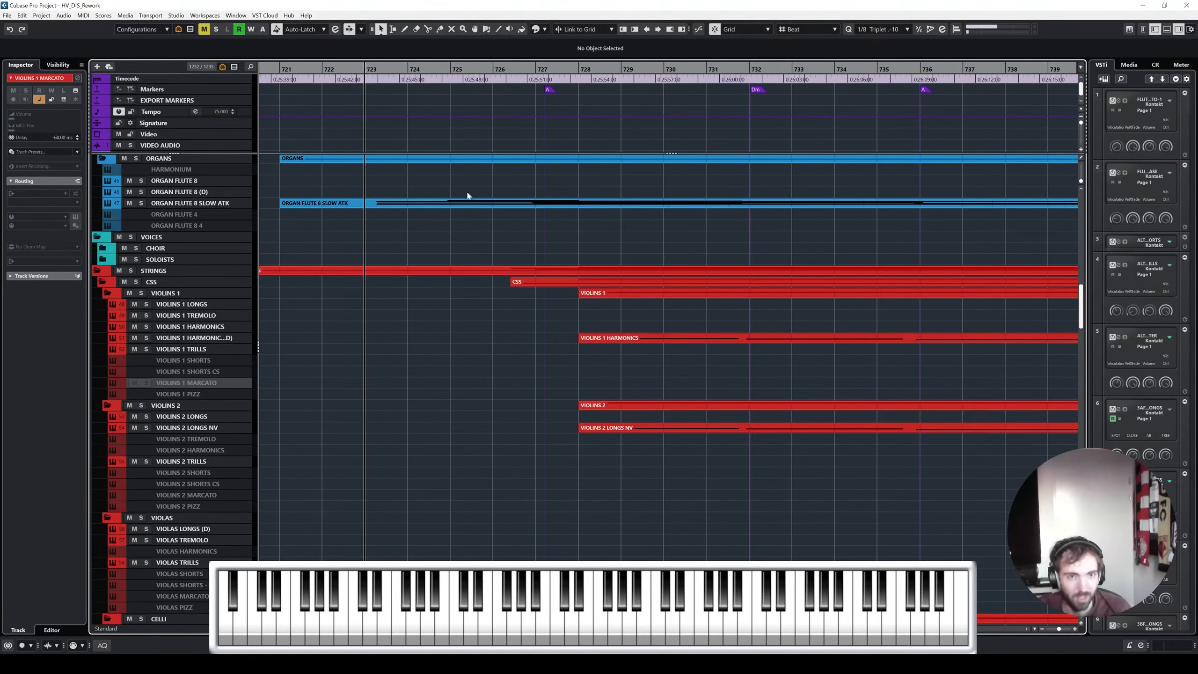
pyautogui.scroll(5, 493, 253)
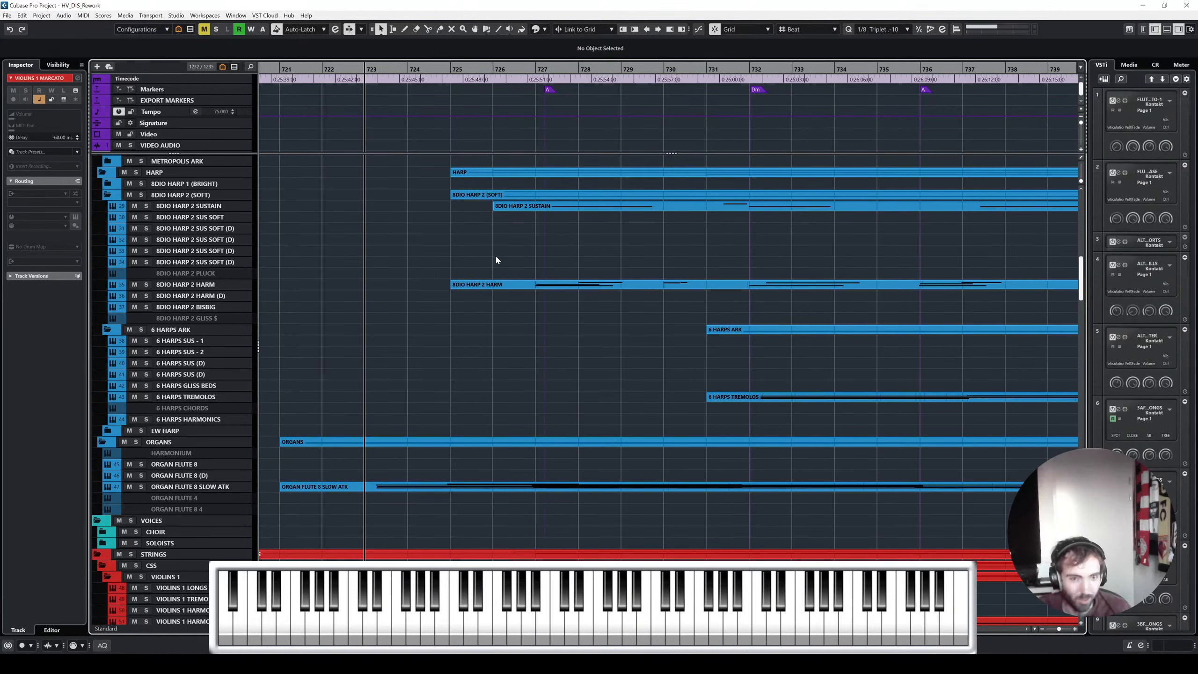
pyautogui.scroll(-1, 496, 258)
pyautogui.press('space')
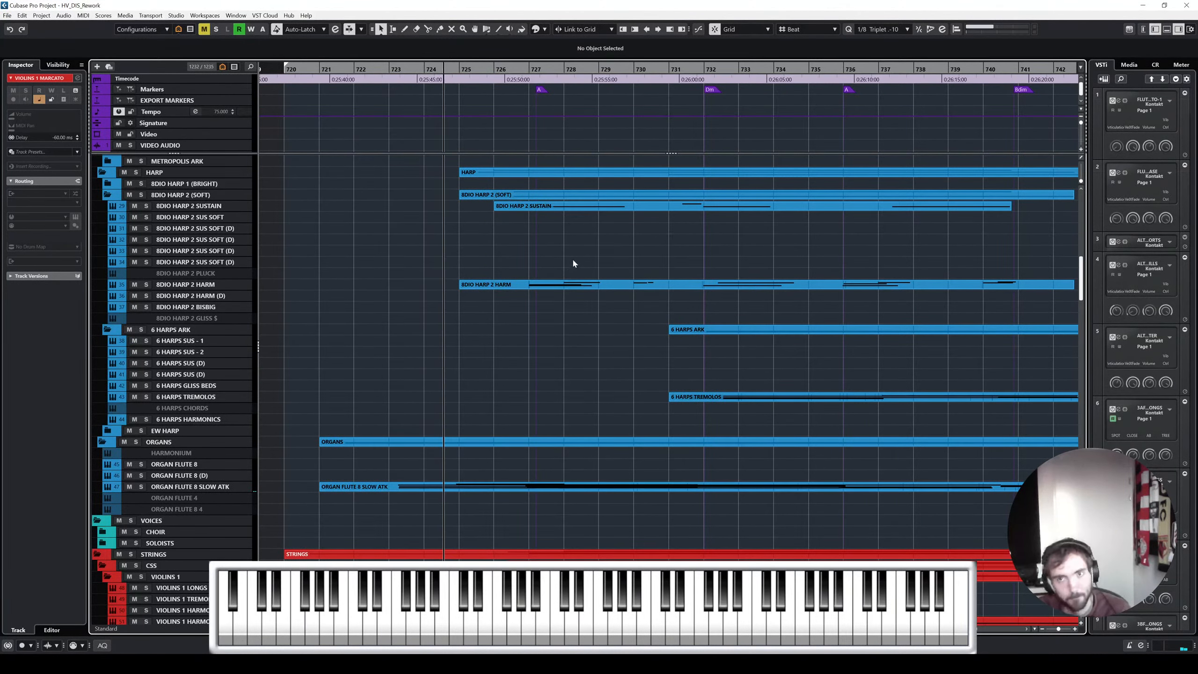
pyautogui.scroll(8, 582, 252)
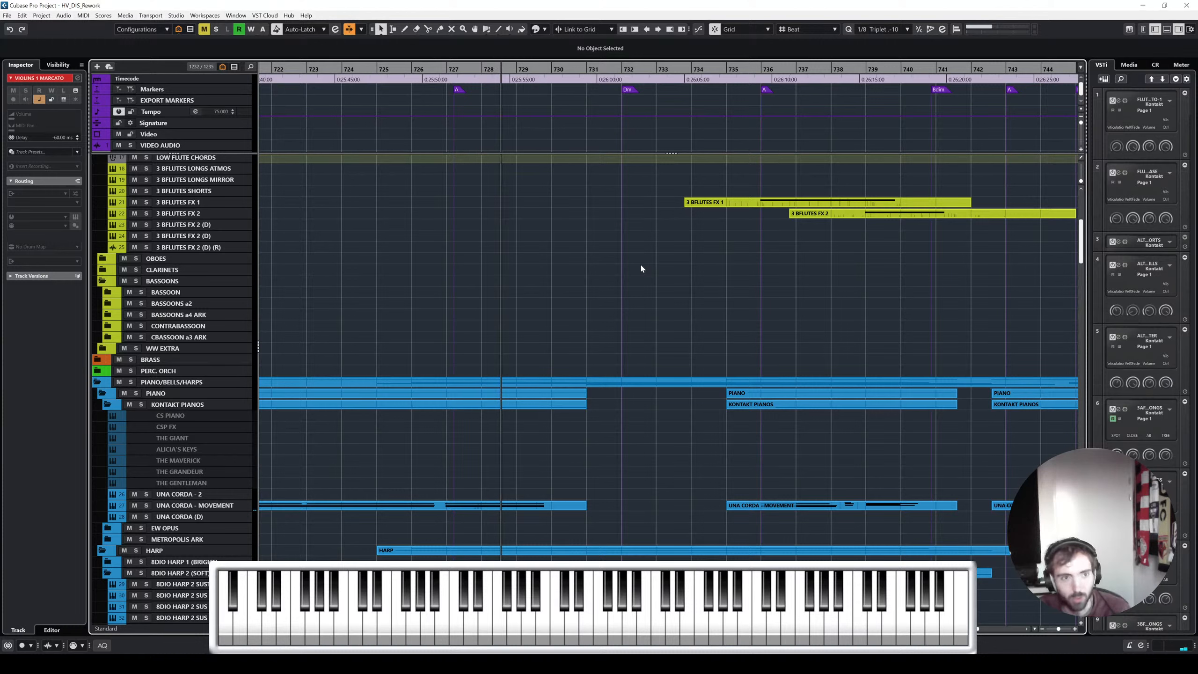
pyautogui.moveTo(457, 89); pyautogui.dragTo(456, 93)
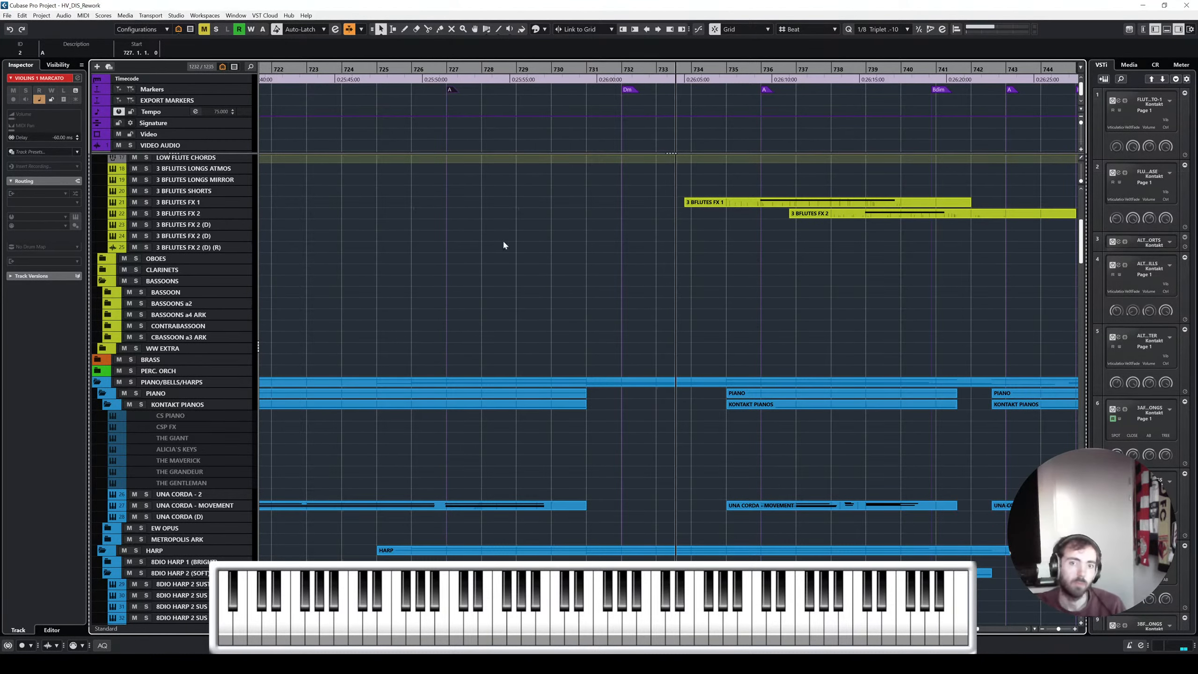
pyautogui.hscroll(1, 504, 243)
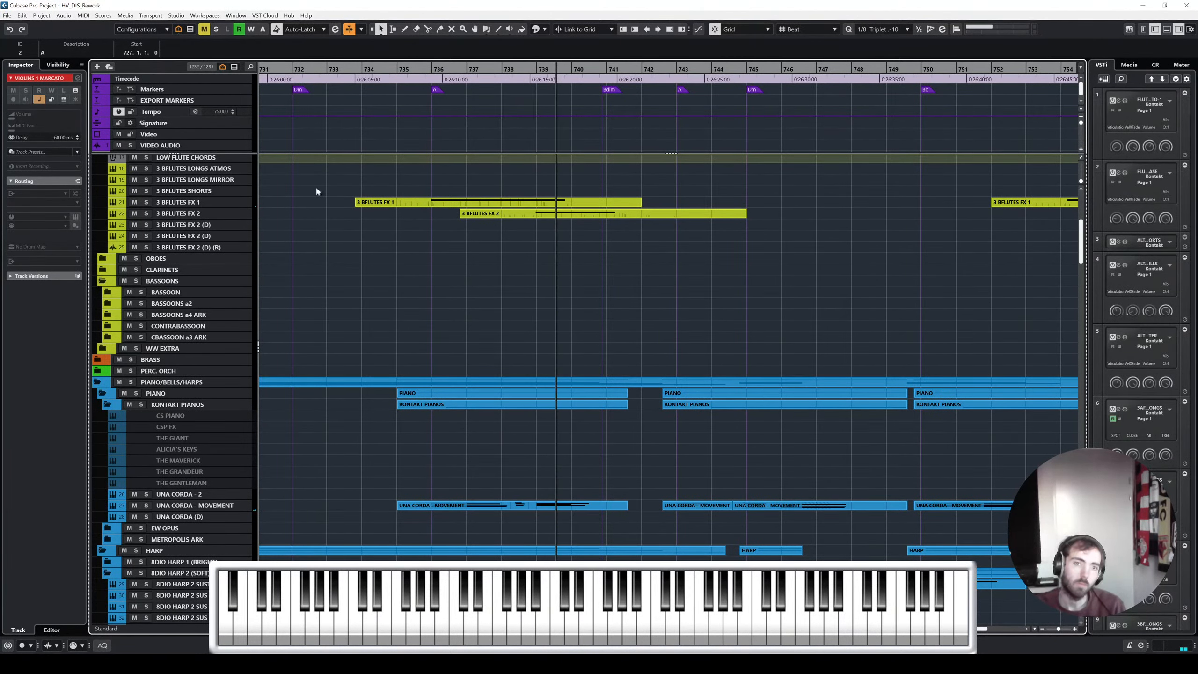
# Open the 3 BFLUTES FX 1 part around bar 735 and scale down its Expression (CC 11) curve
pyautogui.doubleClick(372, 202)
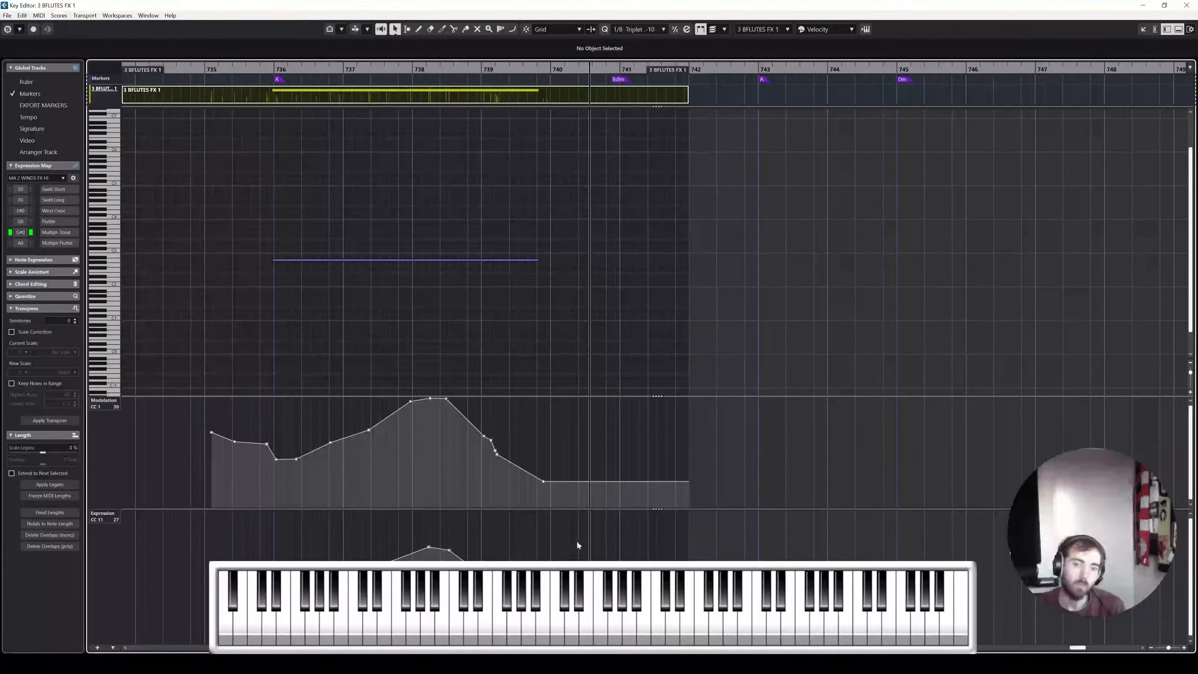
pyautogui.moveTo(577, 539); pyautogui.dragTo(213, 641)
pyautogui.moveTo(379, 514); pyautogui.dragTo(378, 533)
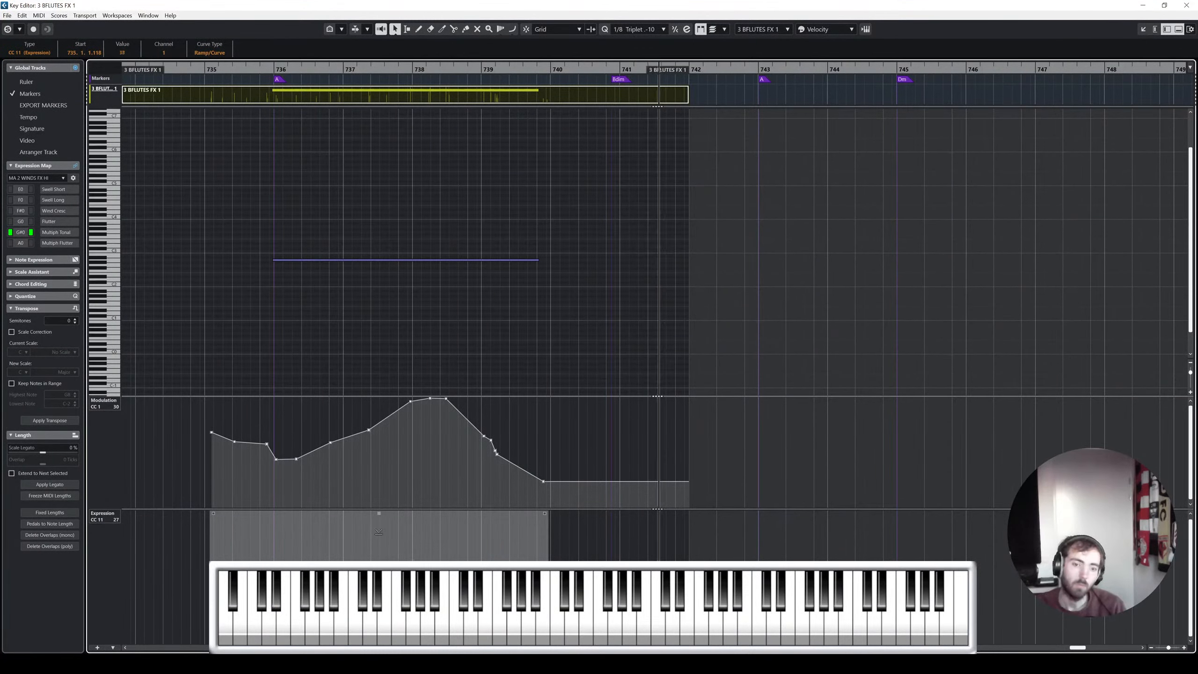
pyautogui.click(537, 331)
pyautogui.click(1187, 6)
# Try to shift the later part of the UNA CORDA - MOVEMENT phrase around bar 746 further back in time
pyautogui.hscroll(2, 744, 268)
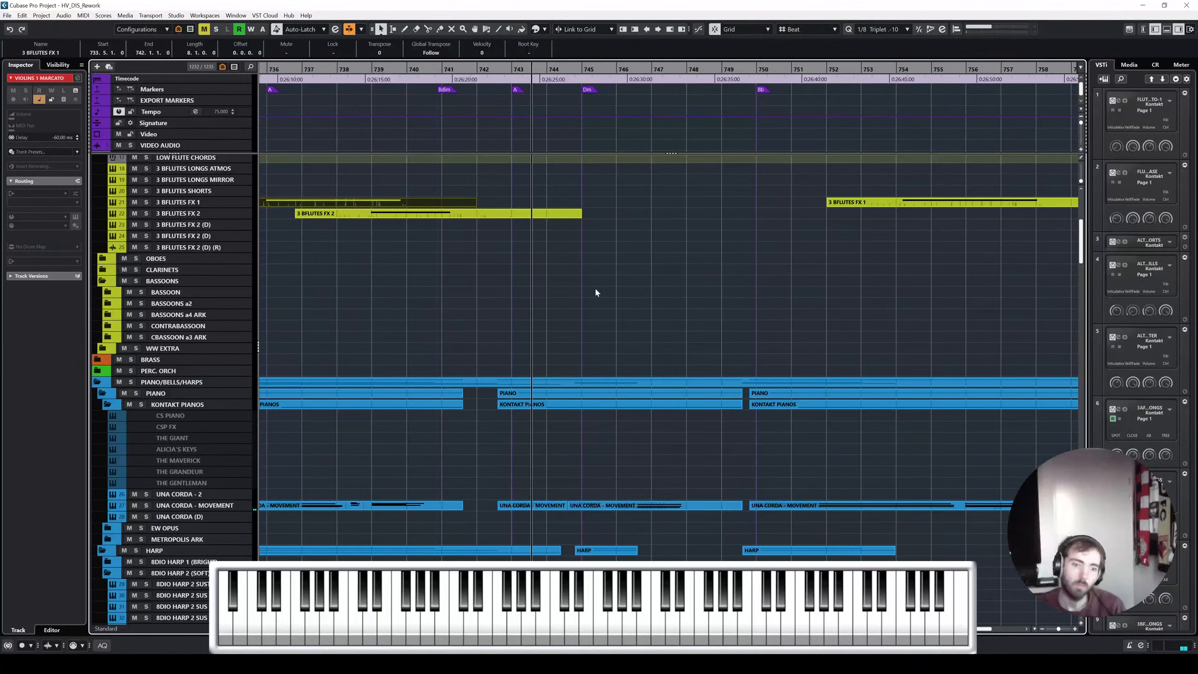
pyautogui.scroll(-5, 546, 296)
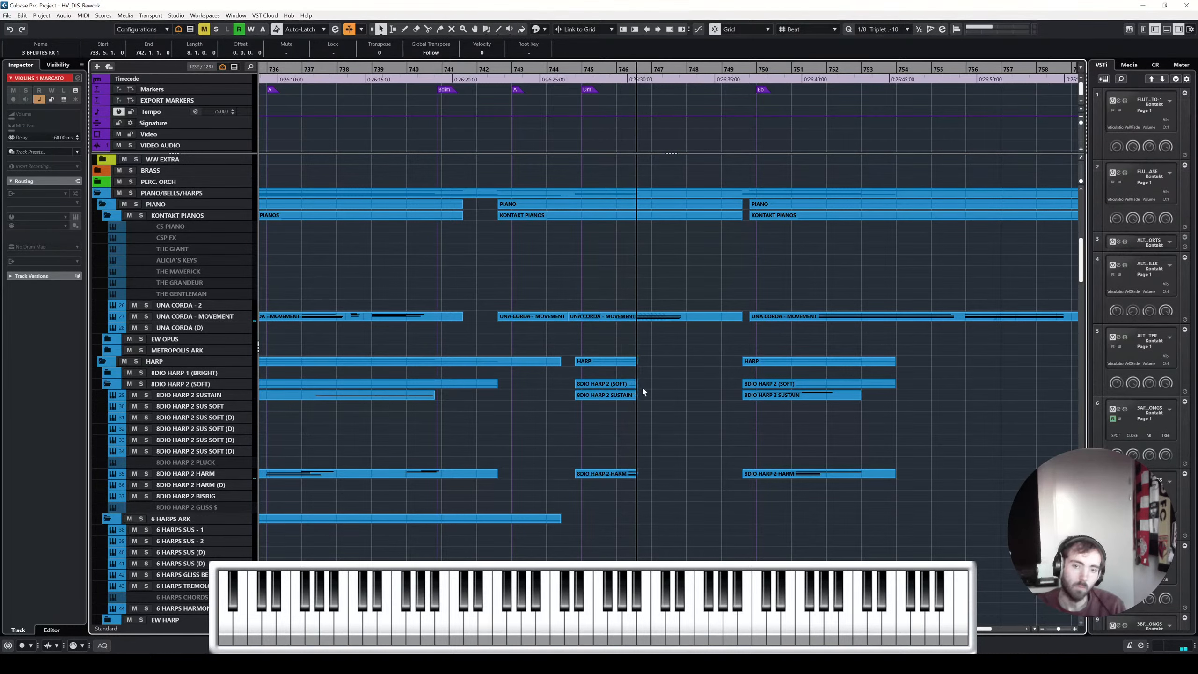
pyautogui.scroll(4, 627, 385)
pyautogui.rightClick(623, 320)
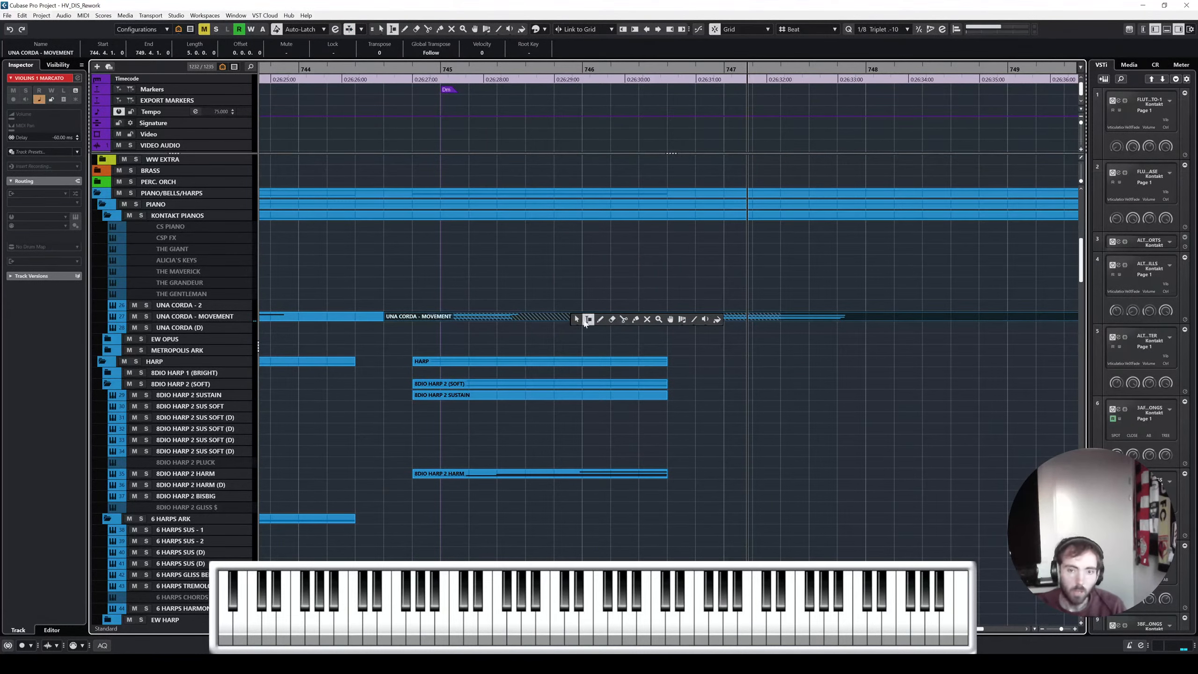
pyautogui.click(579, 319)
pyautogui.scroll(-1, 581, 320)
pyautogui.moveTo(622, 319); pyautogui.dragTo(702, 323)
pyautogui.hotkey('ctrl', 'z')
# Split the UNA CORDA - MOVEMENT part near the end of bar 745 and place its closing phrase at 746.5.1.0
pyautogui.rightClick(579, 317)
pyautogui.click(622, 317)
pyautogui.click(570, 317)
pyautogui.press('1')
pyautogui.click(610, 299)
pyautogui.scroll(3, 688, 319)
pyautogui.scroll(2, 702, 322)
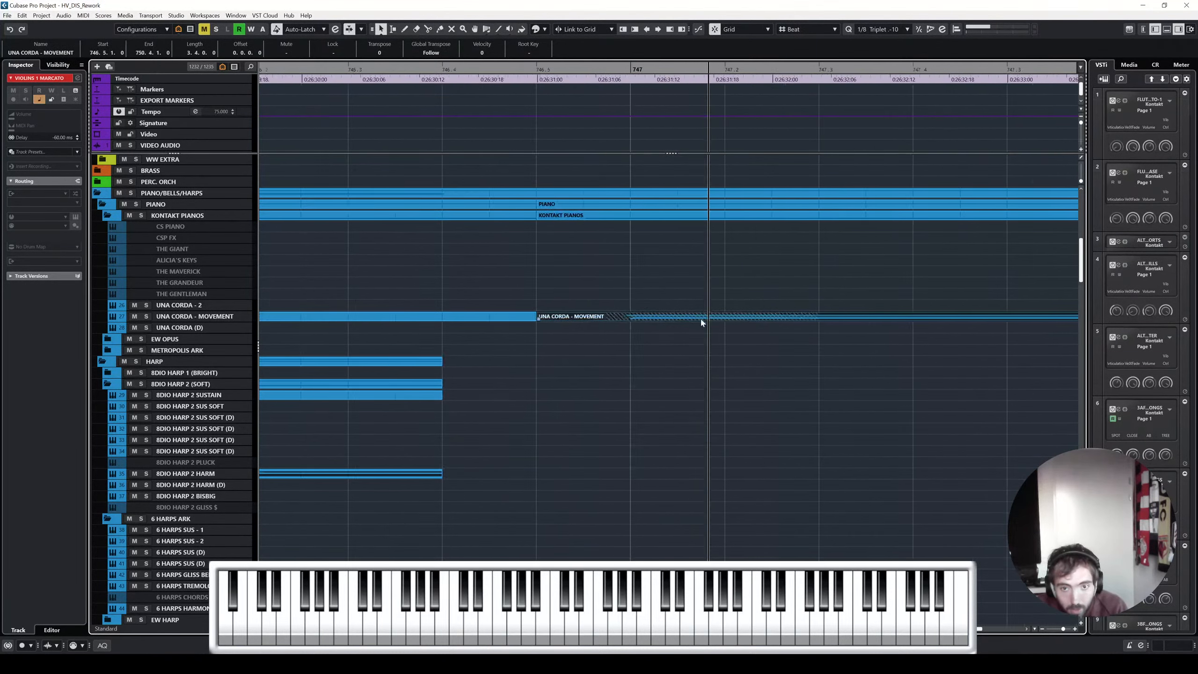
pyautogui.scroll(-4, 701, 323)
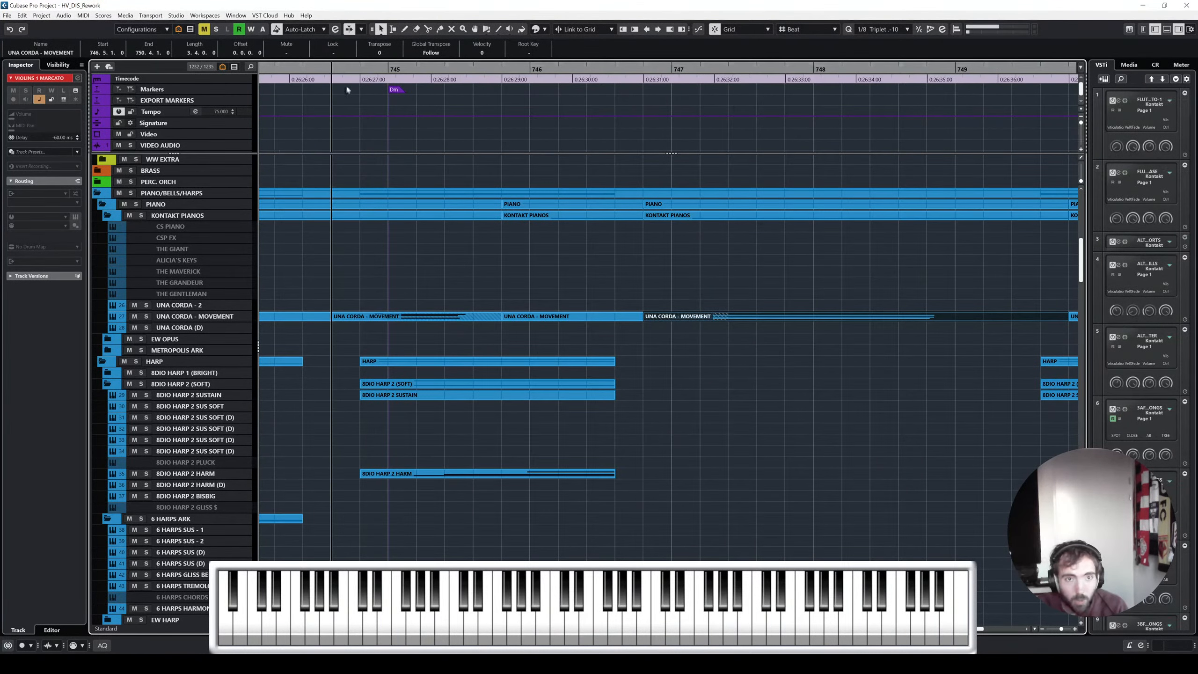
# Play the passage from about bar 744 and review the UNA CORDA - MOVEMENT, harp, organ and string parts up to bar 751
pyautogui.press('space')
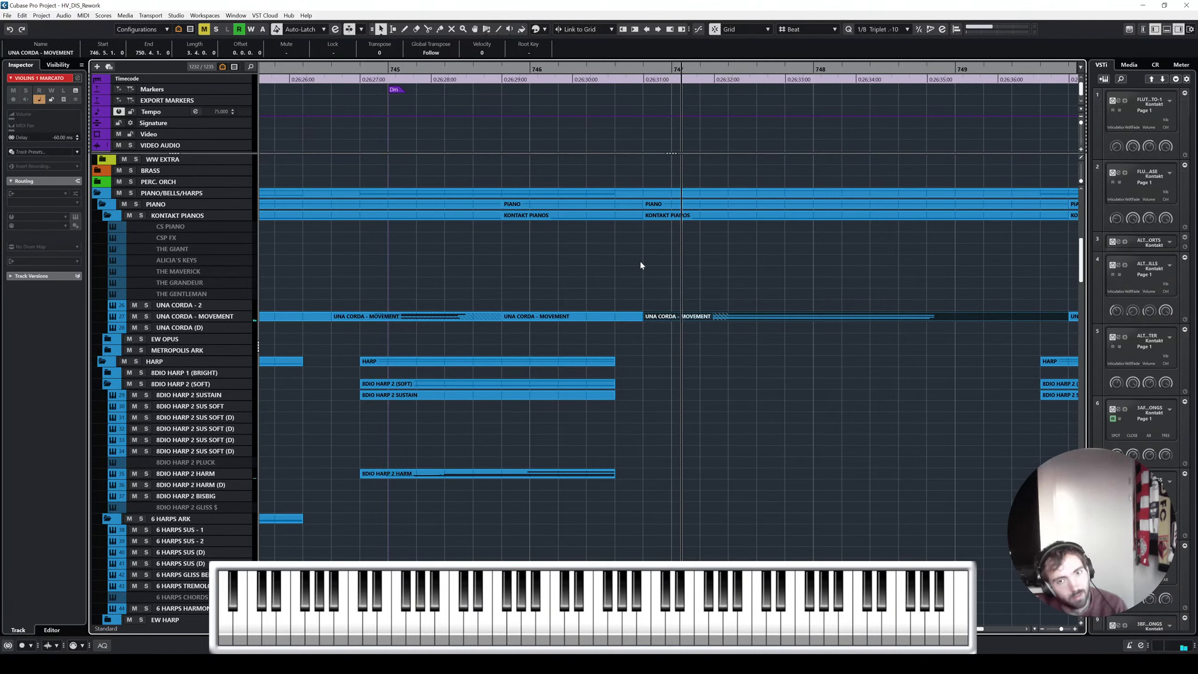
pyautogui.scroll(-3, 641, 265)
pyautogui.press('f')
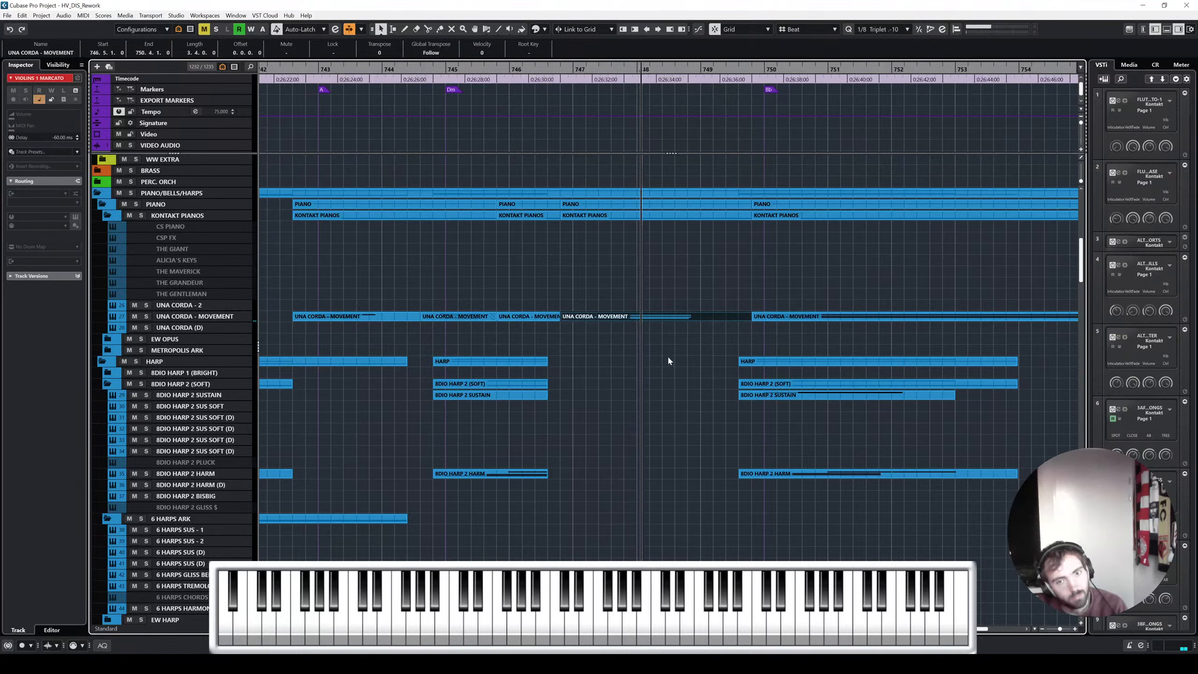
pyautogui.click(792, 317)
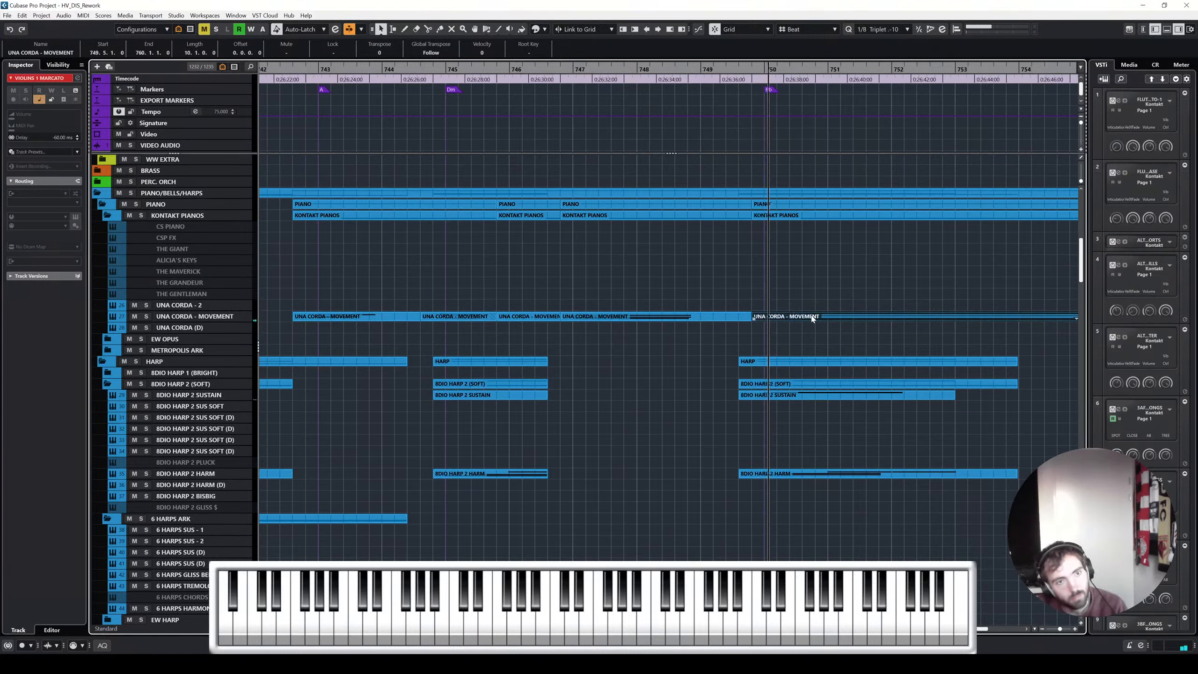
pyautogui.scroll(-5, 787, 276)
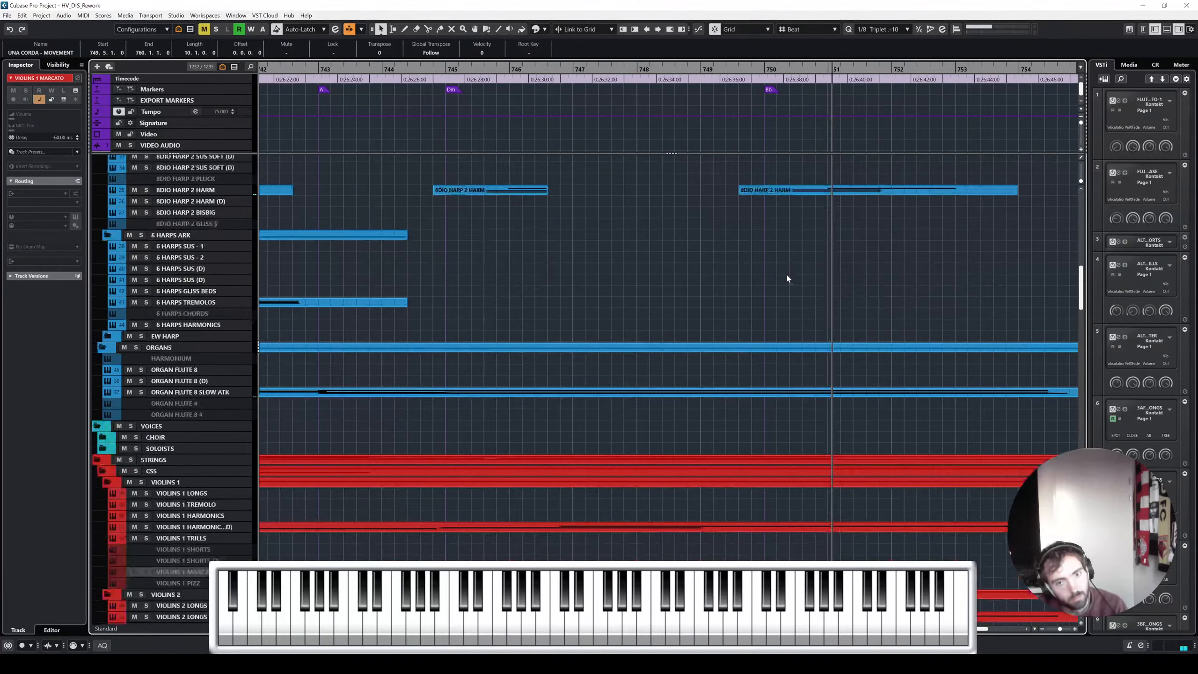
pyautogui.scroll(-8, 787, 277)
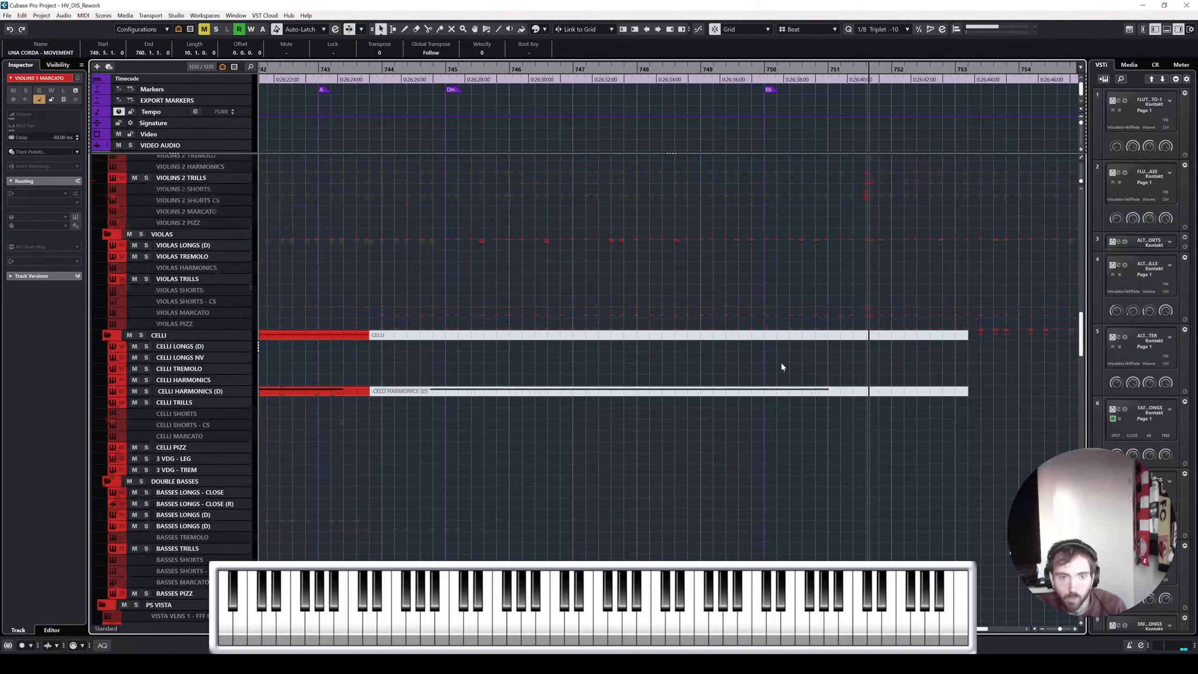
# Copy the 6 HARPS TREMOLOS part from bar 731 to 745.4.1.0 and play the copy with its notes open for editing
pyautogui.scroll(8, 781, 367)
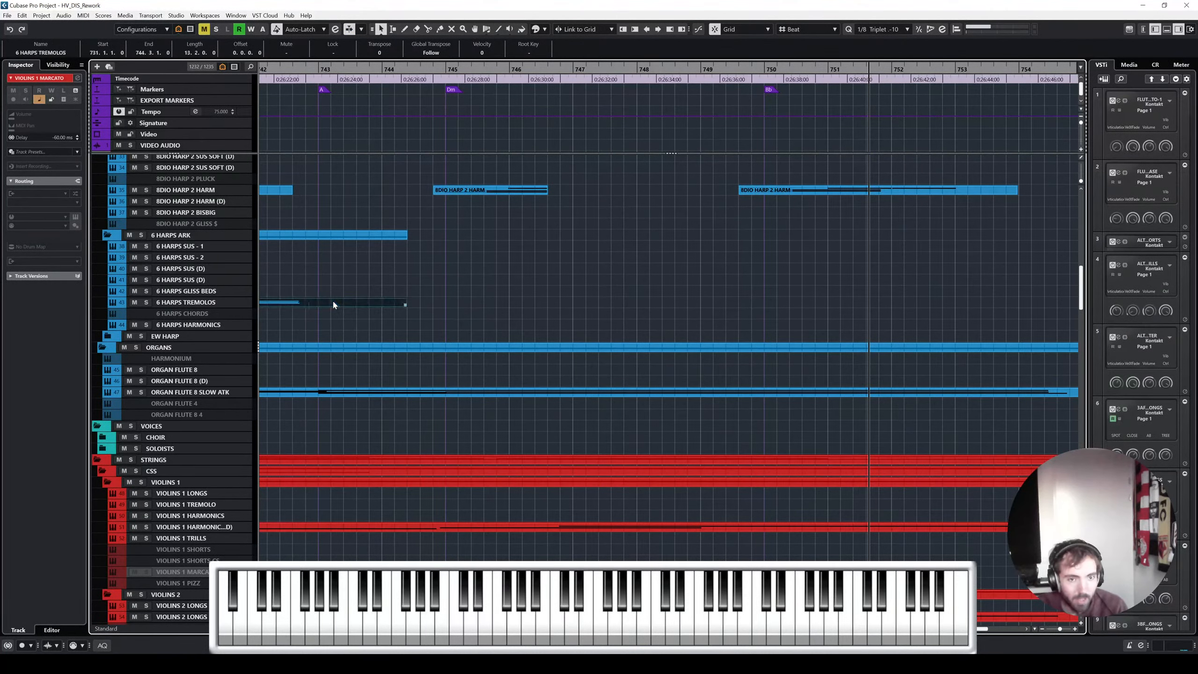
pyautogui.scroll(-5, 333, 304)
pyautogui.hscroll(-4, 343, 305)
pyautogui.moveTo(461, 305); pyautogui.dragTo(735, 308)
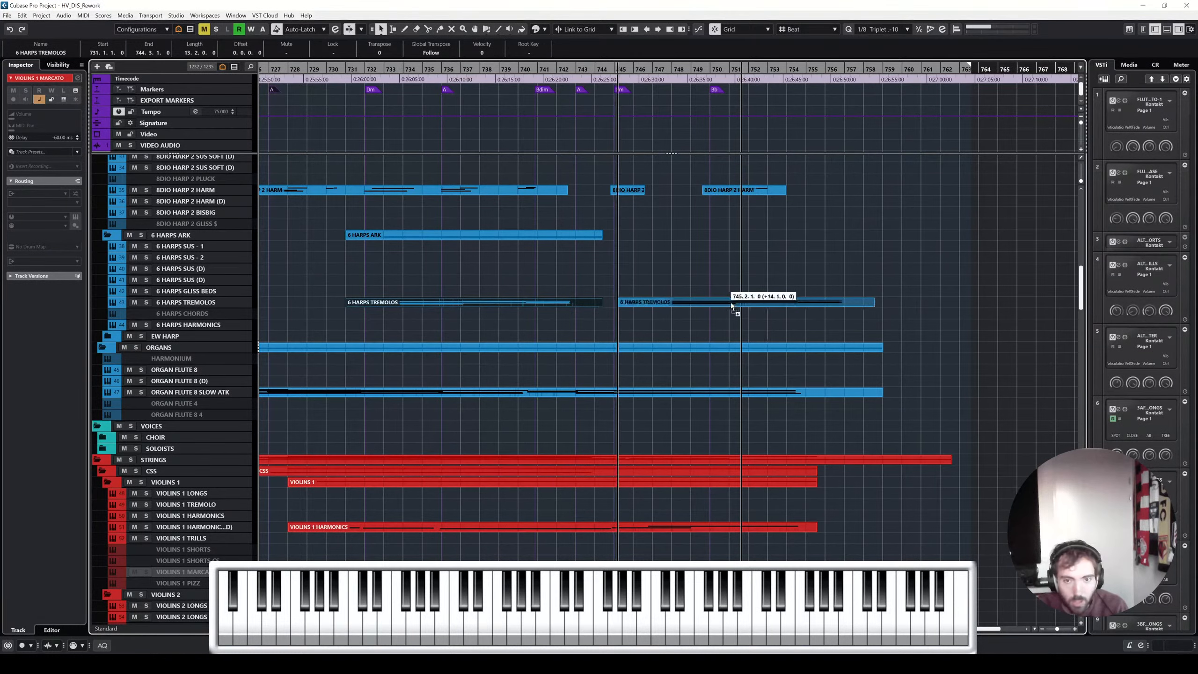
pyautogui.scroll(4, 685, 303)
pyautogui.doubleClick(590, 307)
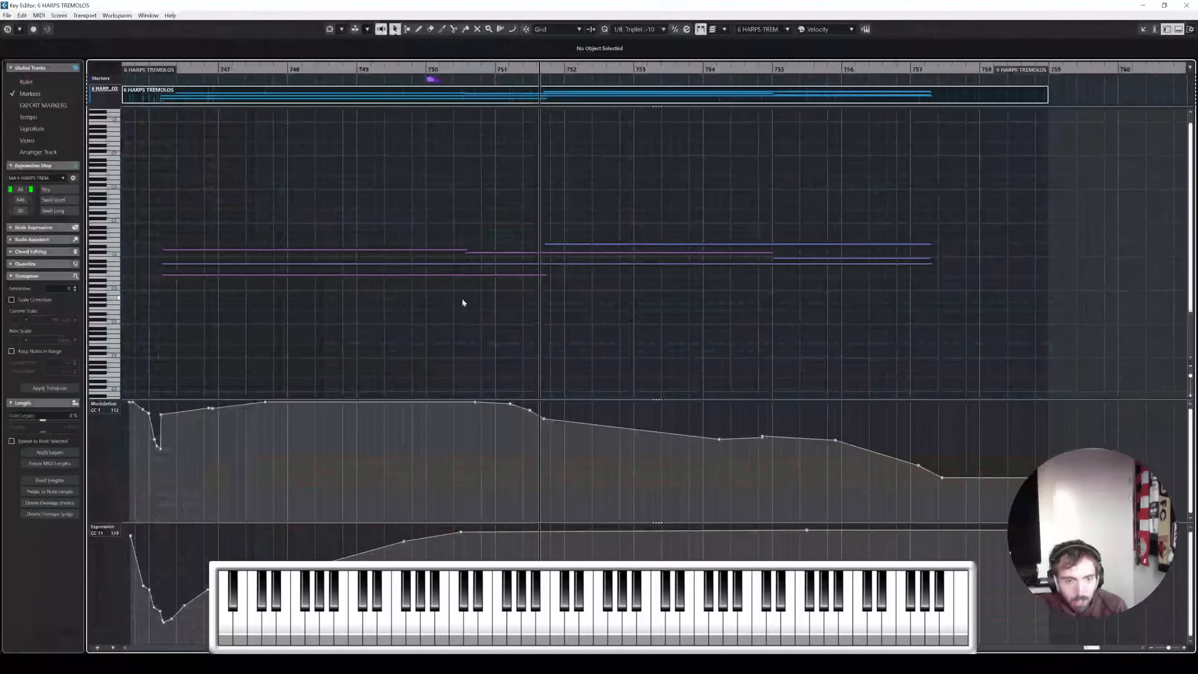
pyautogui.press('space')
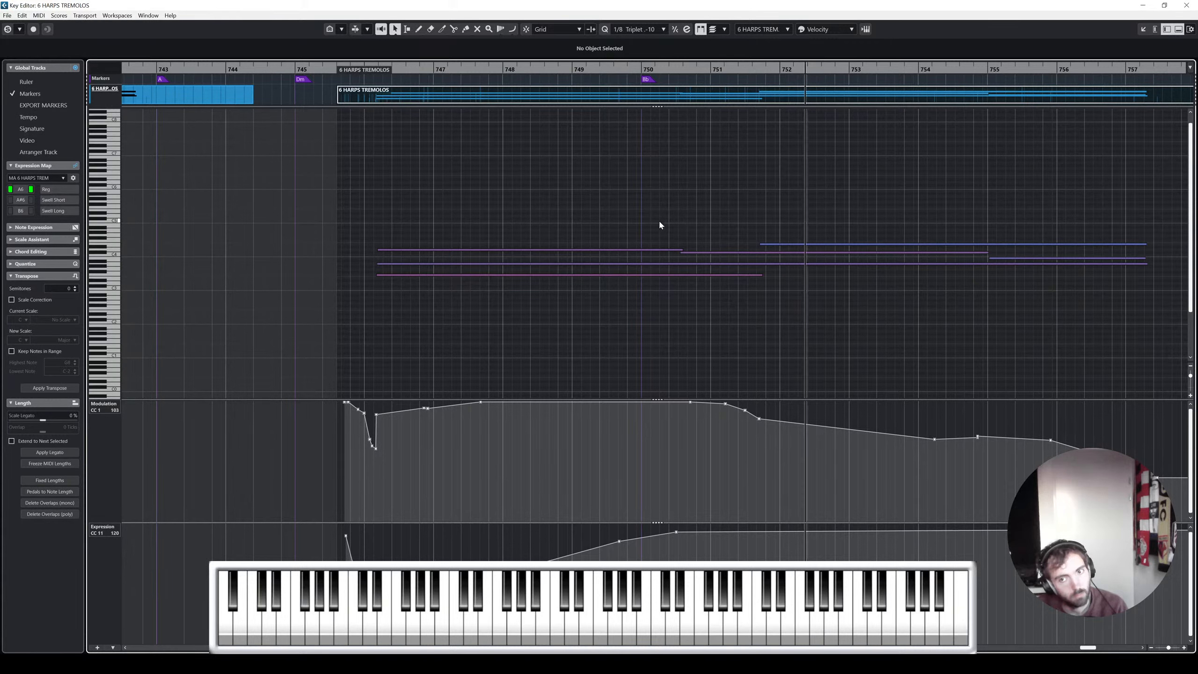
# Remove the highest tremolo note starting in bar 751, extend the low F3 note to 755.2.1.14, and play the result
pyautogui.hscroll(3, 661, 222)
pyautogui.click(650, 245)
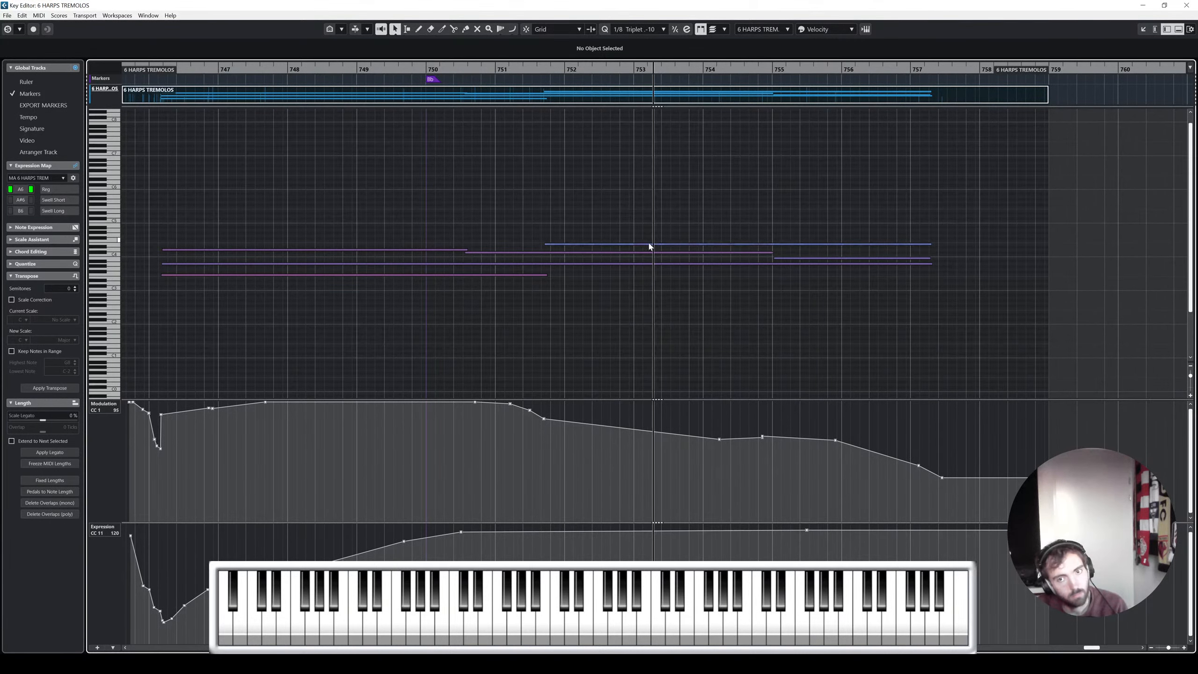
pyautogui.press('Delete')
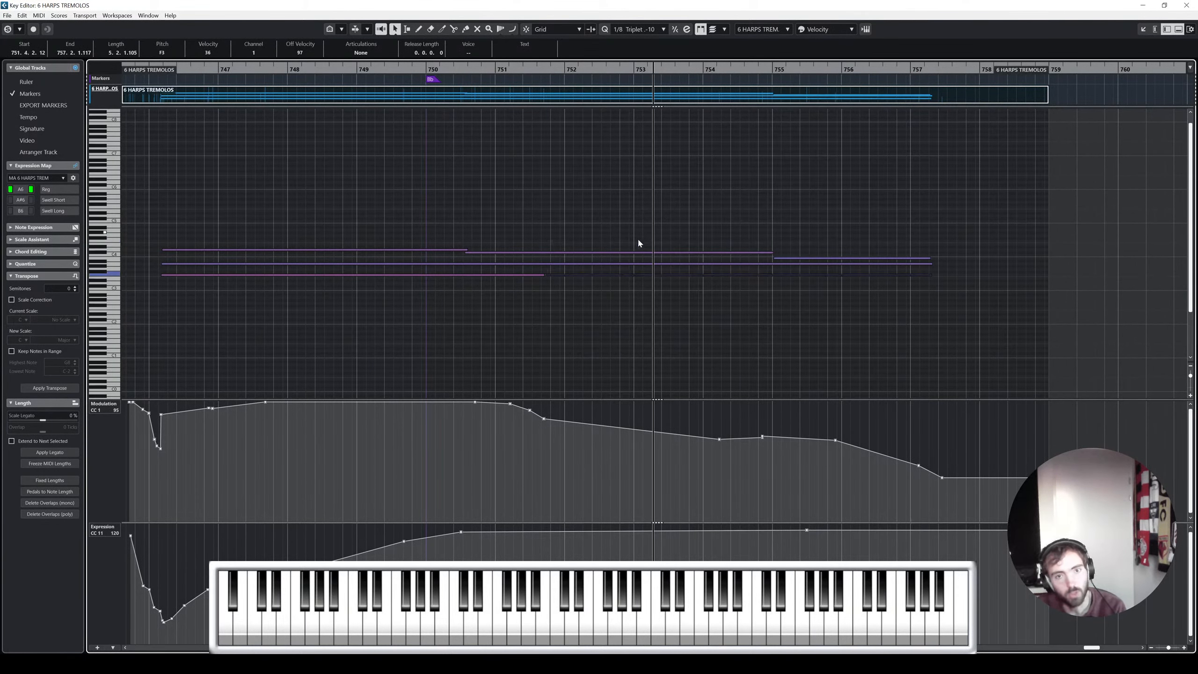
pyautogui.press('Right')
pyautogui.moveTo(545, 276); pyautogui.dragTo(784, 276)
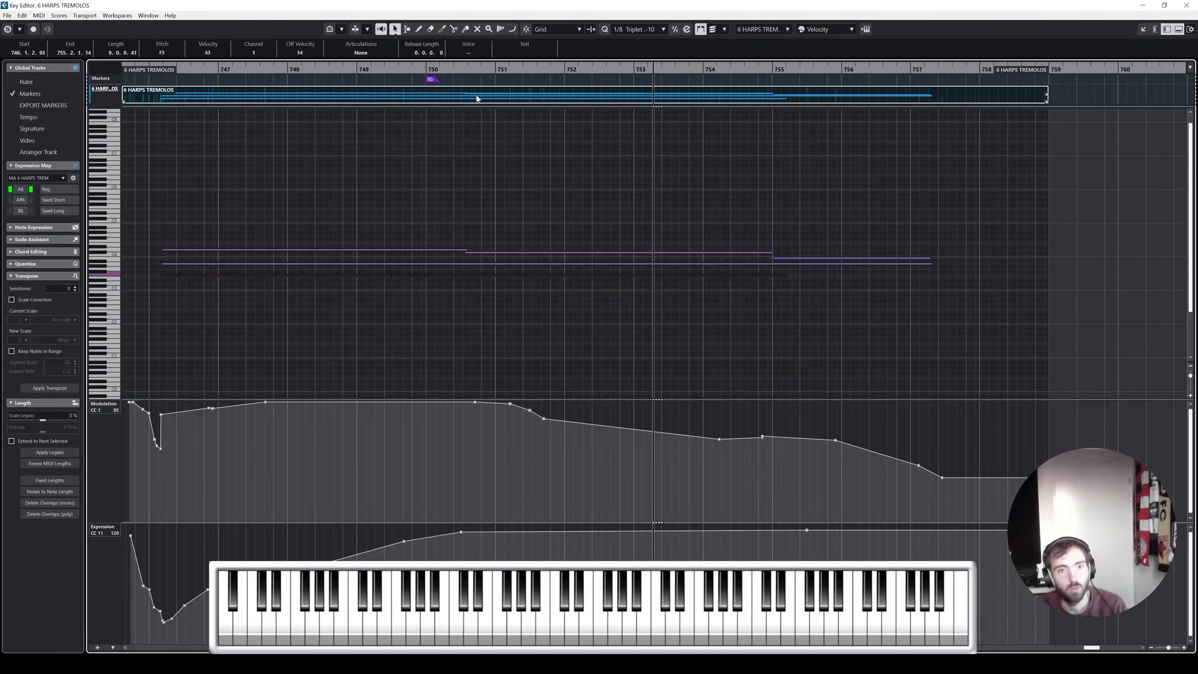
pyautogui.moveTo(383, 69); pyautogui.dragTo(134, 97)
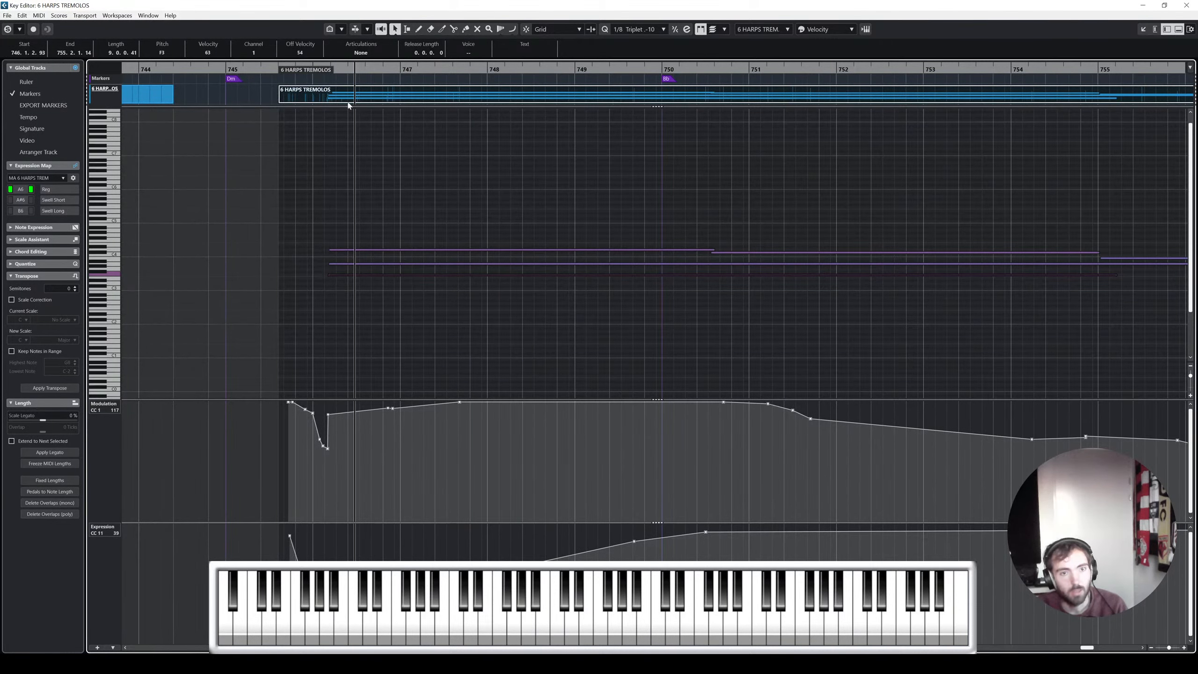
pyautogui.press('space')
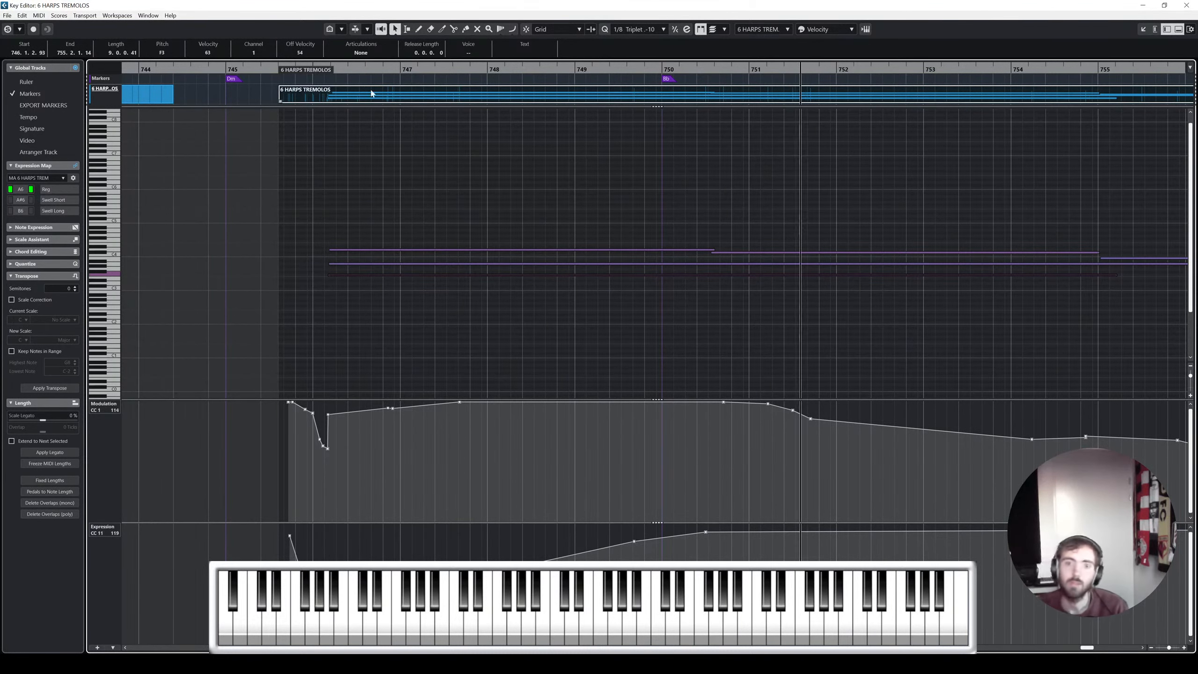
# Move the tremolo note at bar 755 to about bar 753 and shorten the C#4 note to end at 753.1.1.36
pyautogui.hscroll(3, 576, 174)
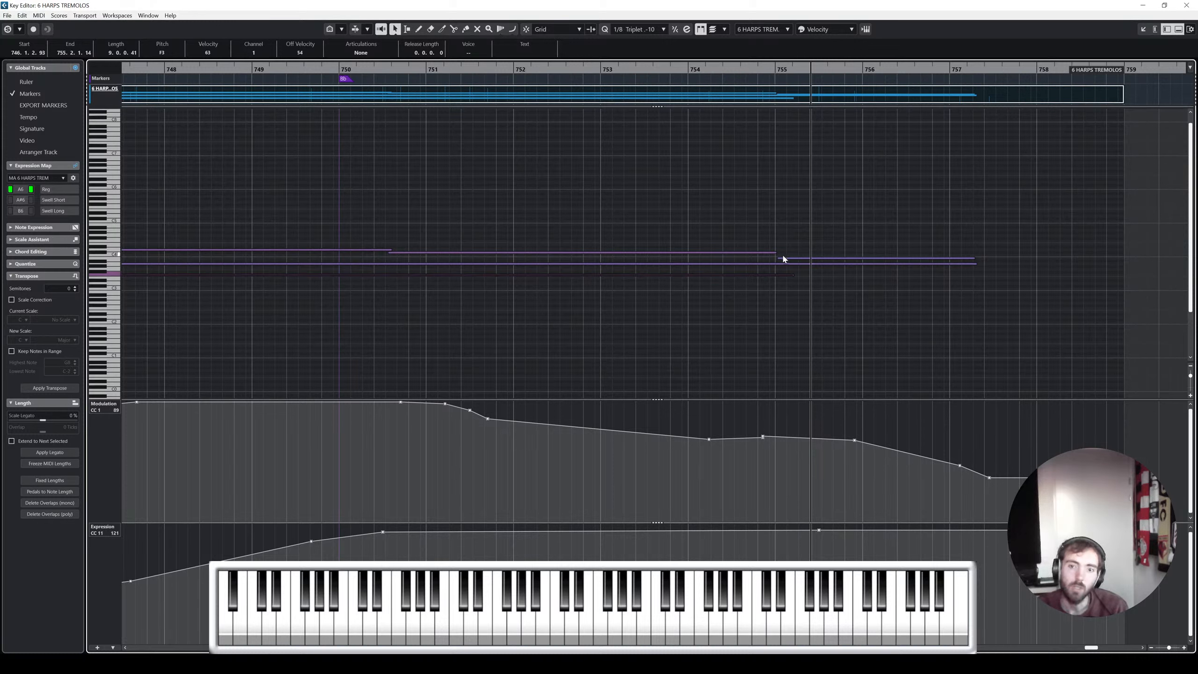
pyautogui.moveTo(786, 260); pyautogui.dragTo(608, 259)
pyautogui.click(744, 253)
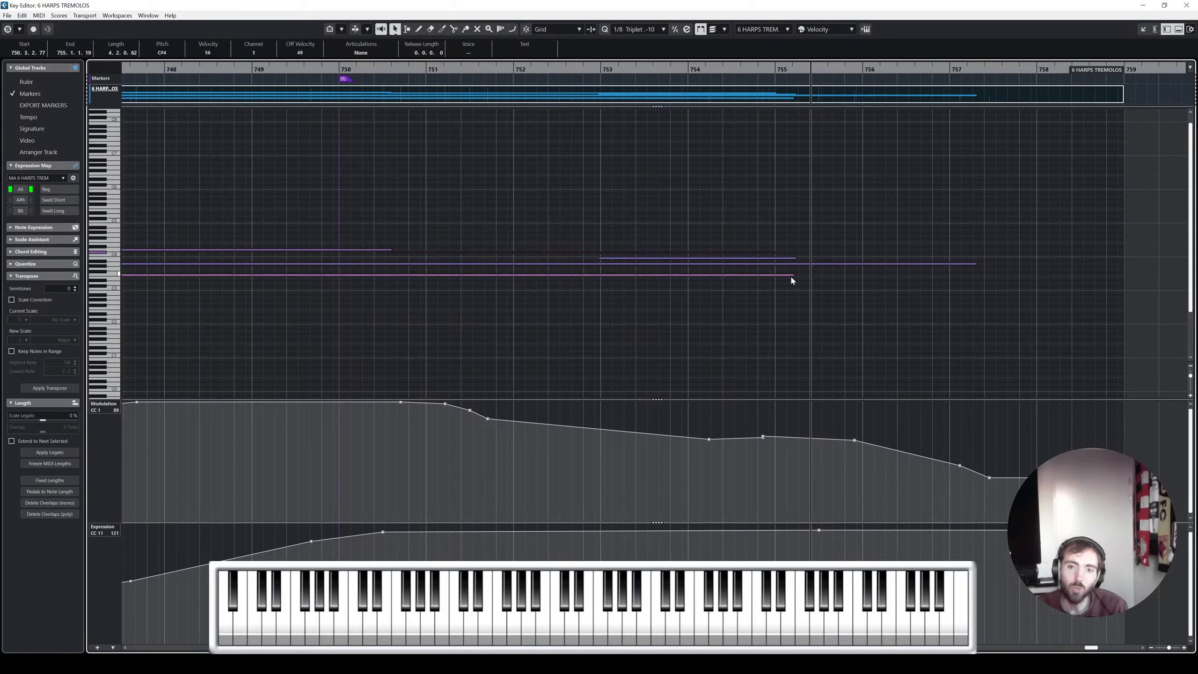
pyautogui.keyDown('shift'); pyautogui.click(792, 275); pyautogui.keyUp('shift')
pyautogui.moveTo(794, 276); pyautogui.dragTo(613, 275)
pyautogui.click(599, 255)
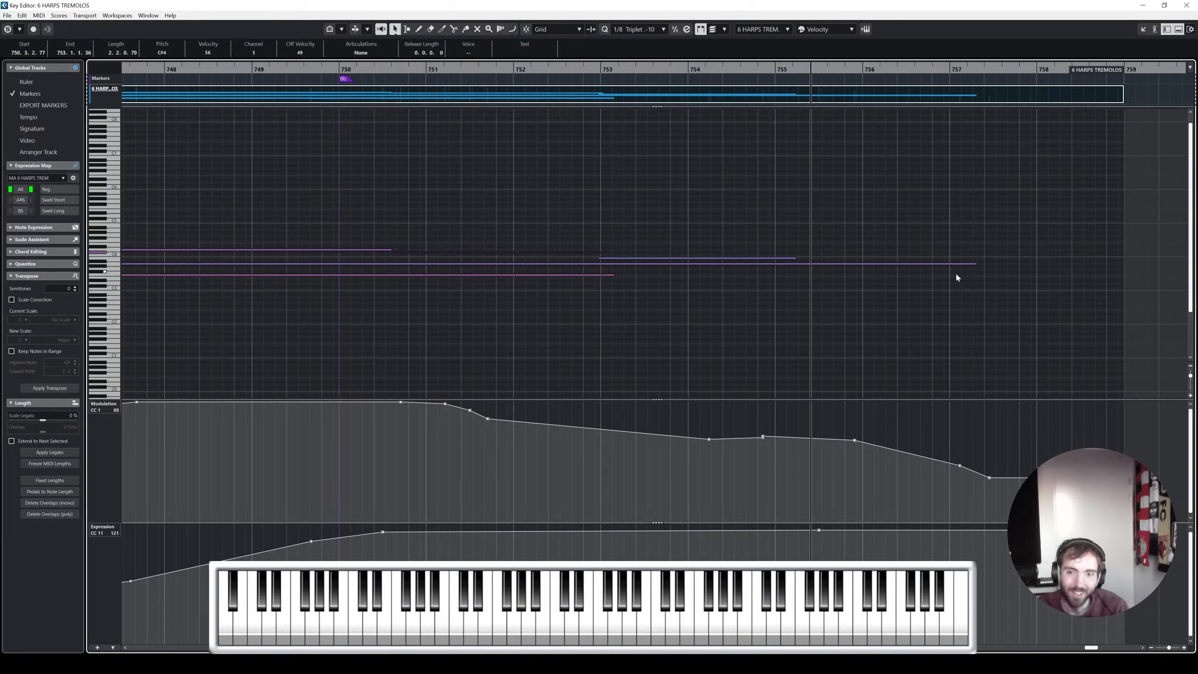
# Shorten the A3 tremolo note to about 755.2.2.96 and set the F3 note's end to 755.1.2.72
pyautogui.moveTo(975, 264); pyautogui.dragTo(806, 266)
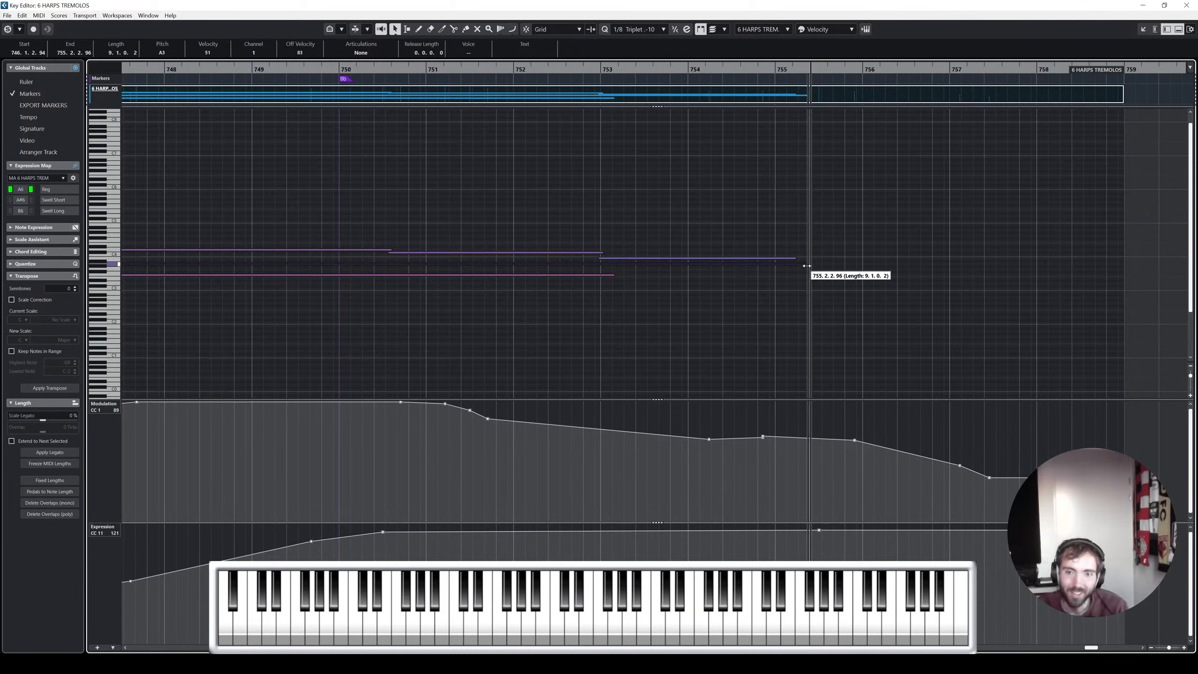
pyautogui.click(608, 275)
pyautogui.moveTo(614, 276); pyautogui.dragTo(789, 276)
pyautogui.hscroll(-3, 717, 254)
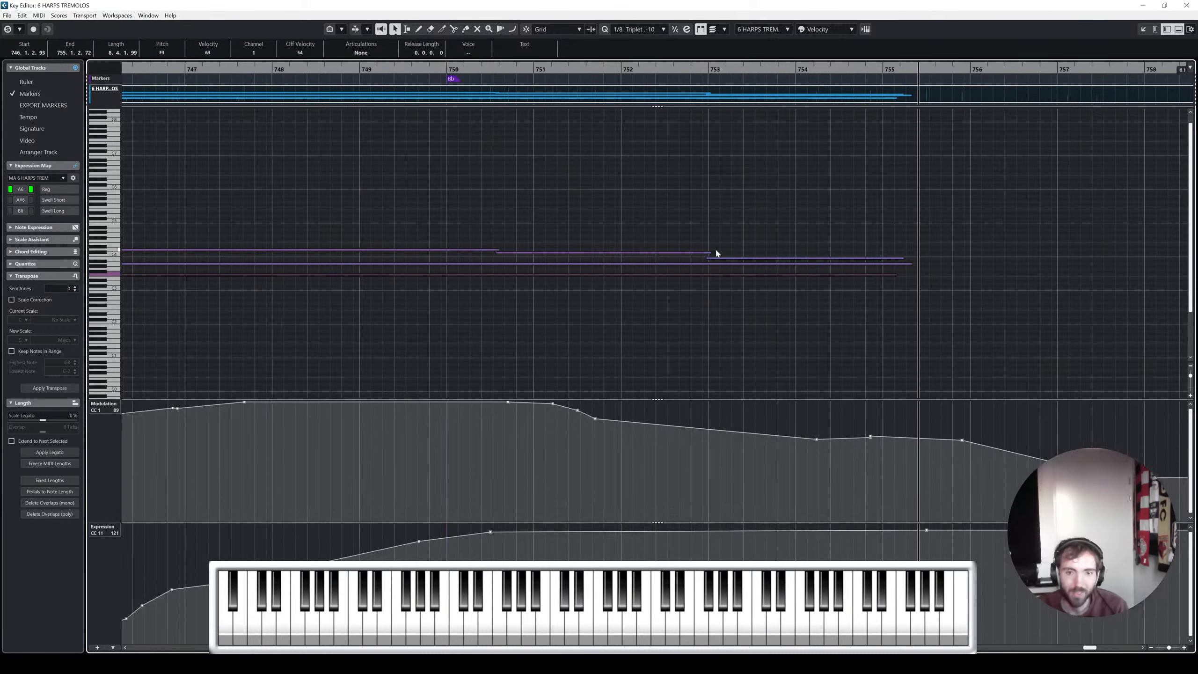
pyautogui.click(1188, 5)
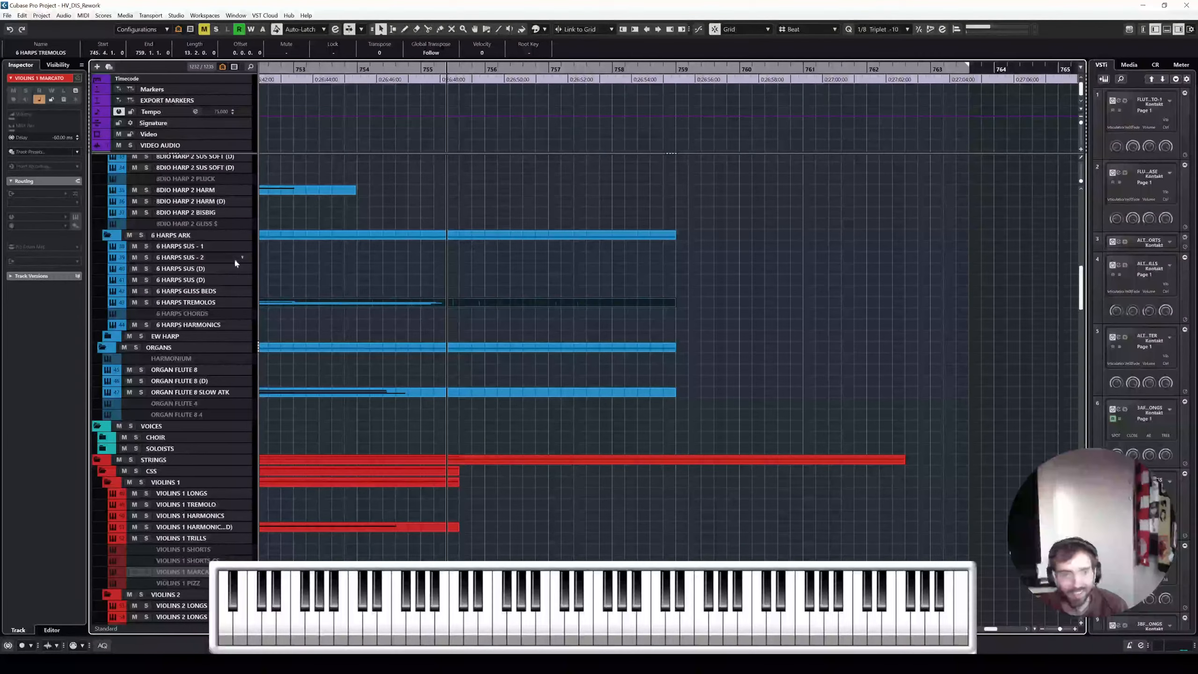
# Select the UNA CORDA - MOVEMENT track, play from about bar 754, and inspect the notes of its last part
pyautogui.scroll(4, 191, 306)
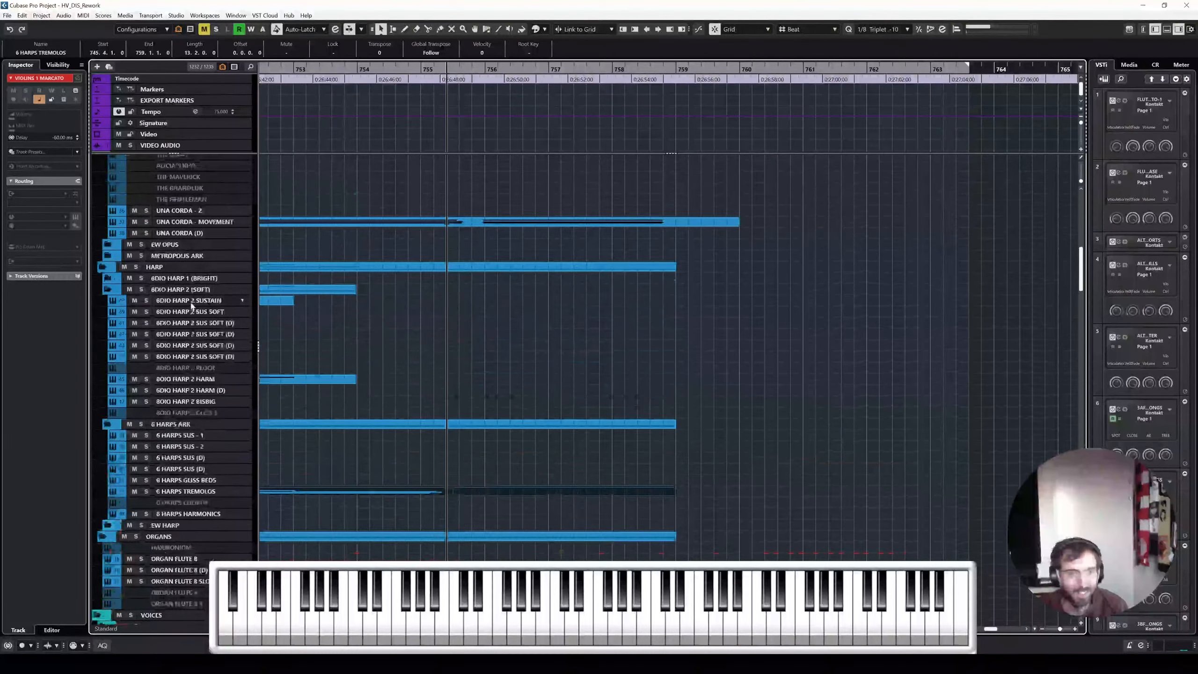
pyautogui.click(208, 226)
pyautogui.click(416, 68)
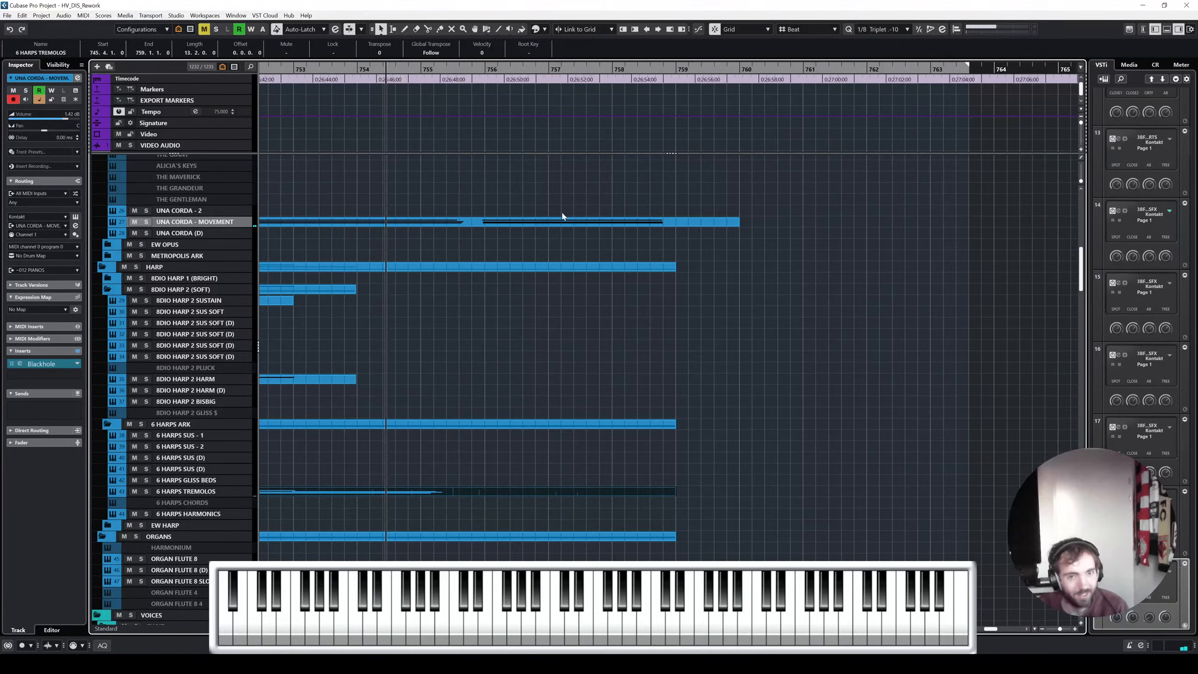
pyautogui.click(522, 227)
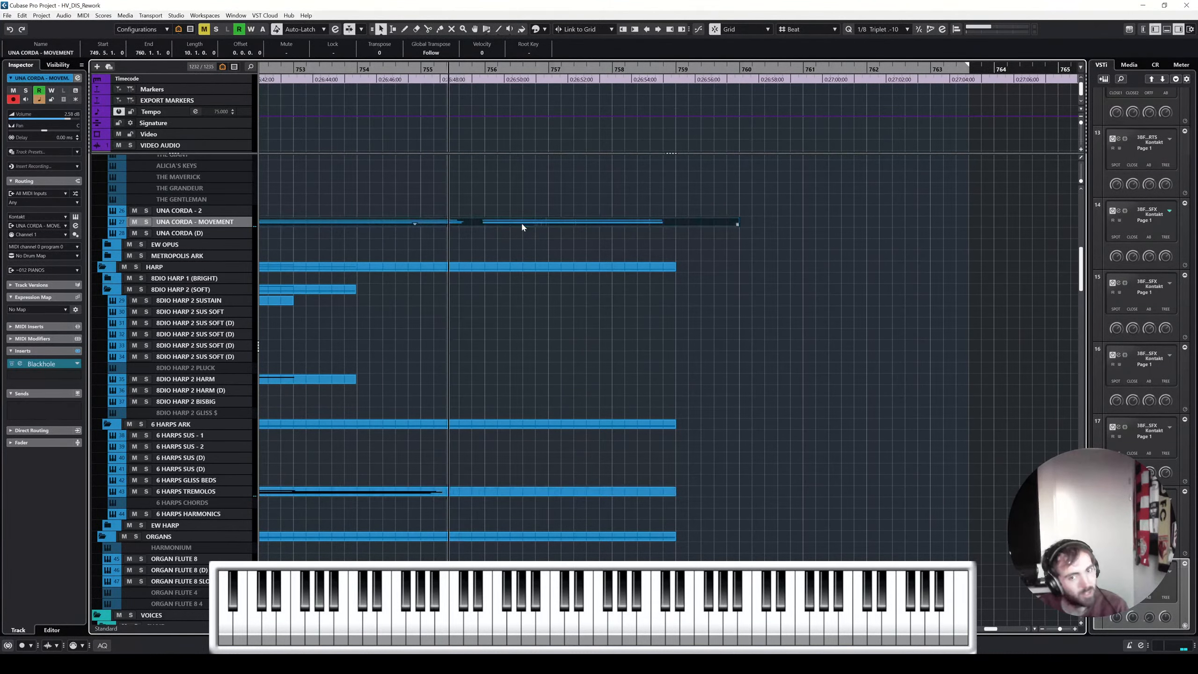
pyautogui.doubleClick(522, 226)
pyautogui.click(1187, 6)
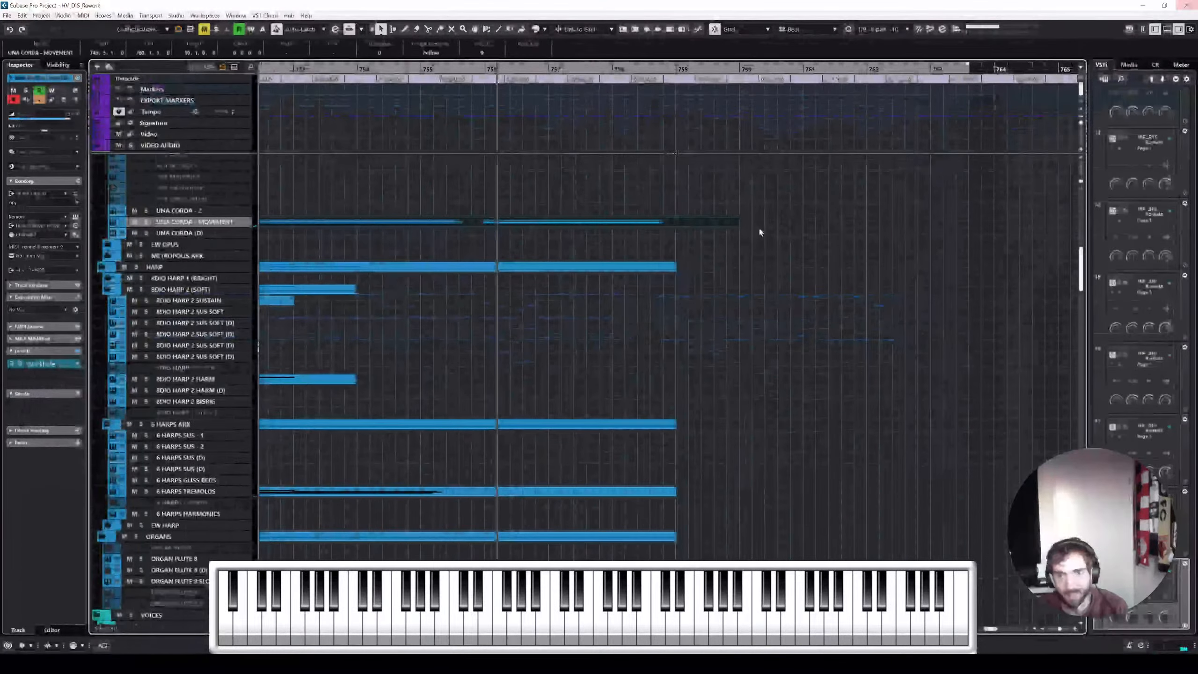
pyautogui.click(760, 233)
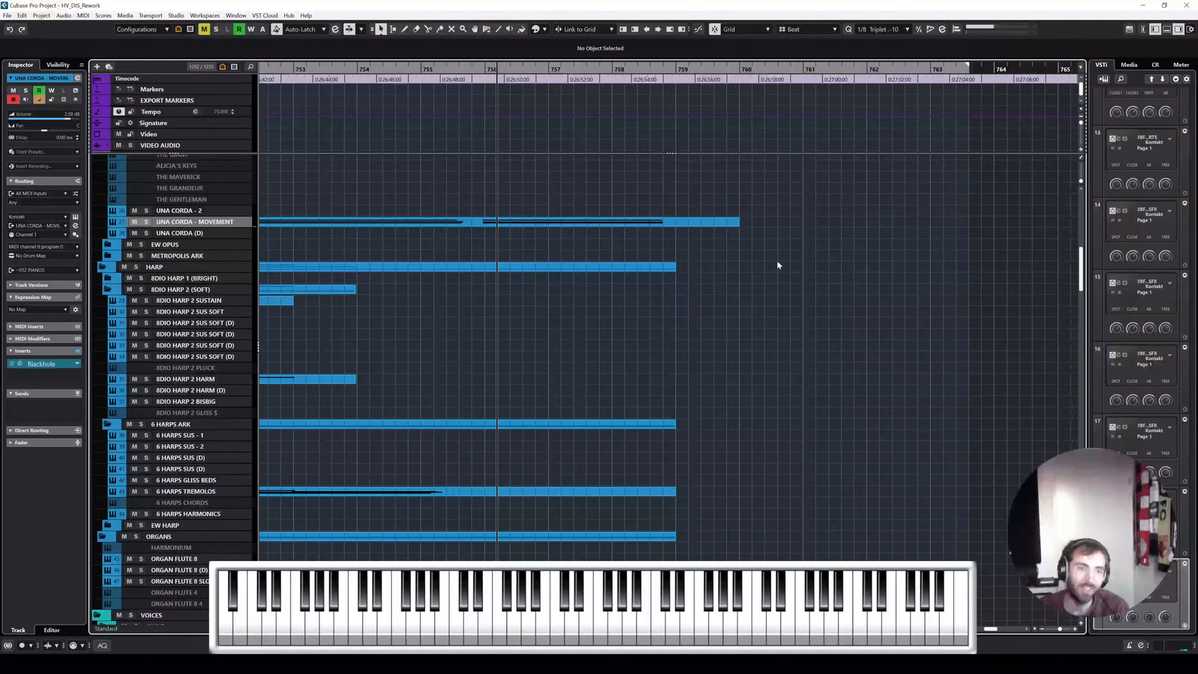
# Play the section from about bar 749, checking the 8DIO HARP 2 HARM part and the flute and piano parts through bar 757
pyautogui.press('g')
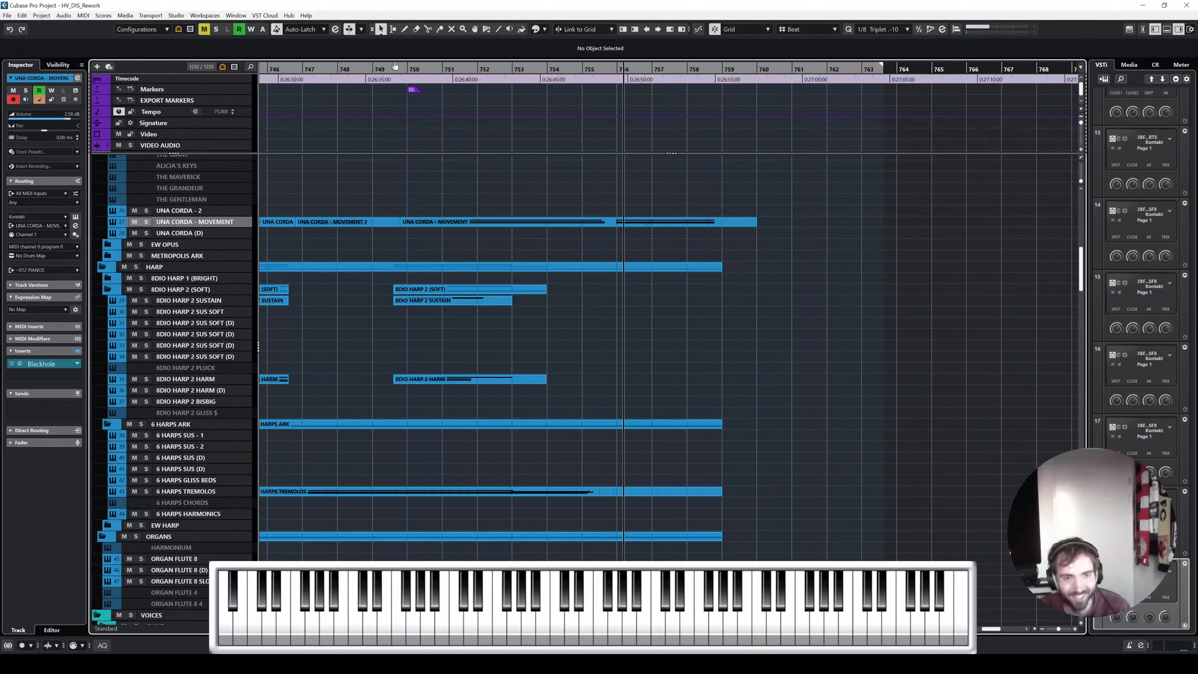
pyautogui.click(366, 68)
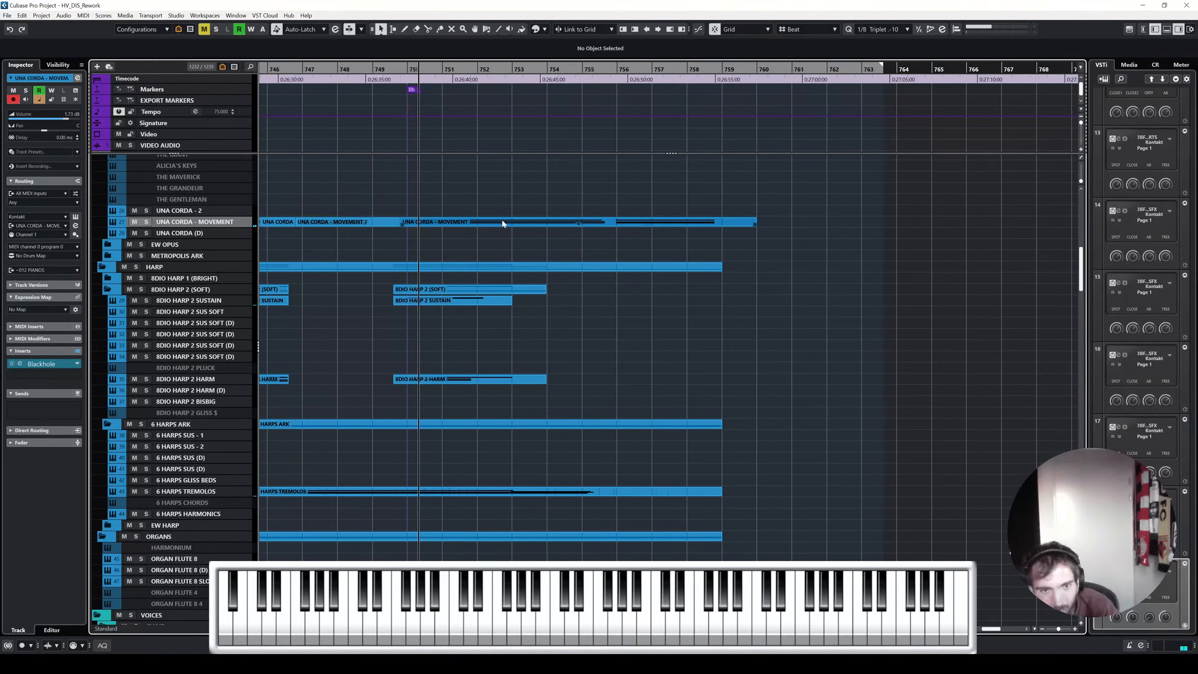
pyautogui.scroll(2, 503, 223)
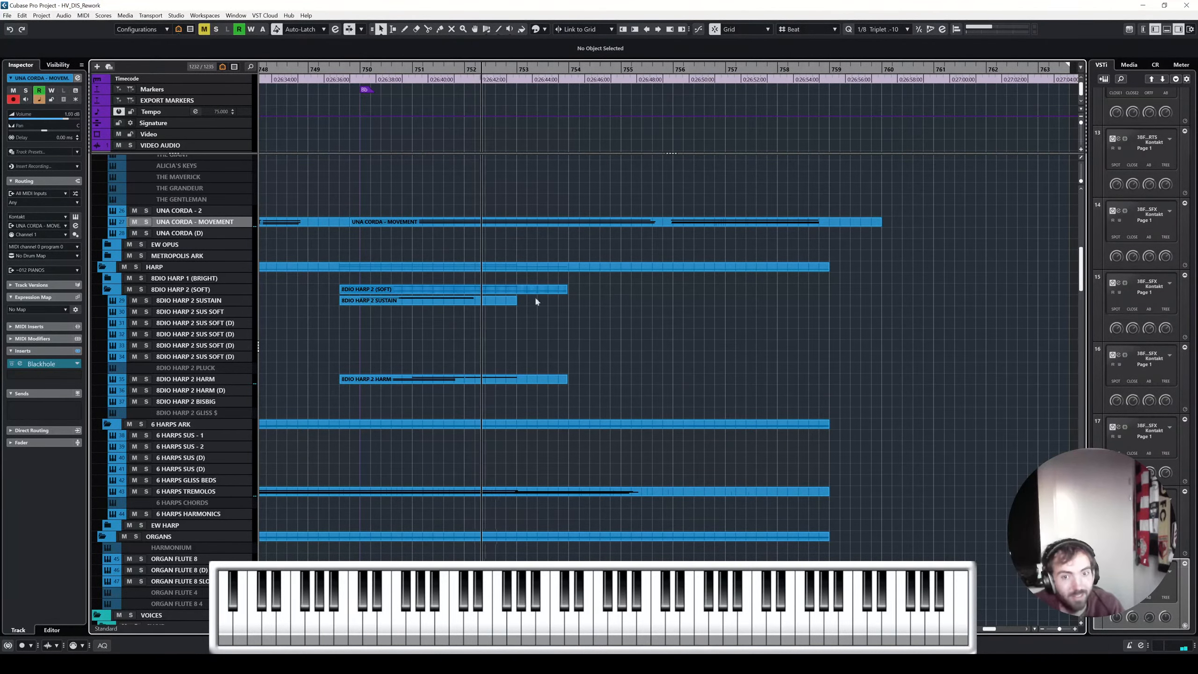
pyautogui.click(486, 380)
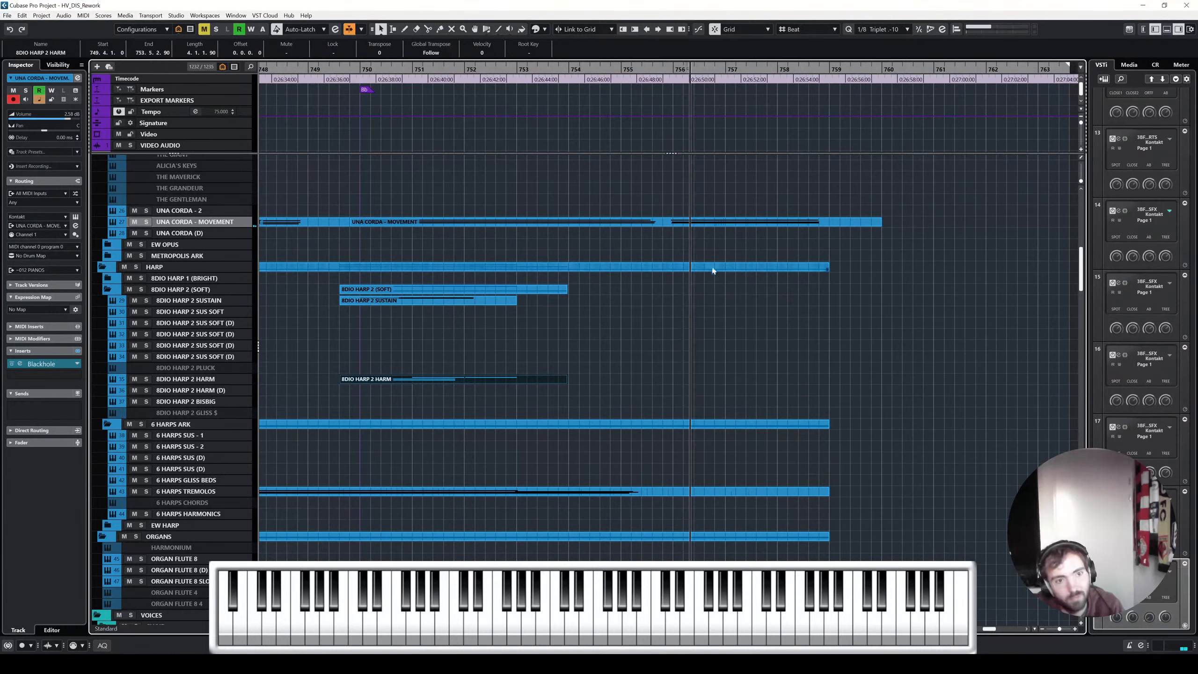
pyautogui.scroll(5, 712, 256)
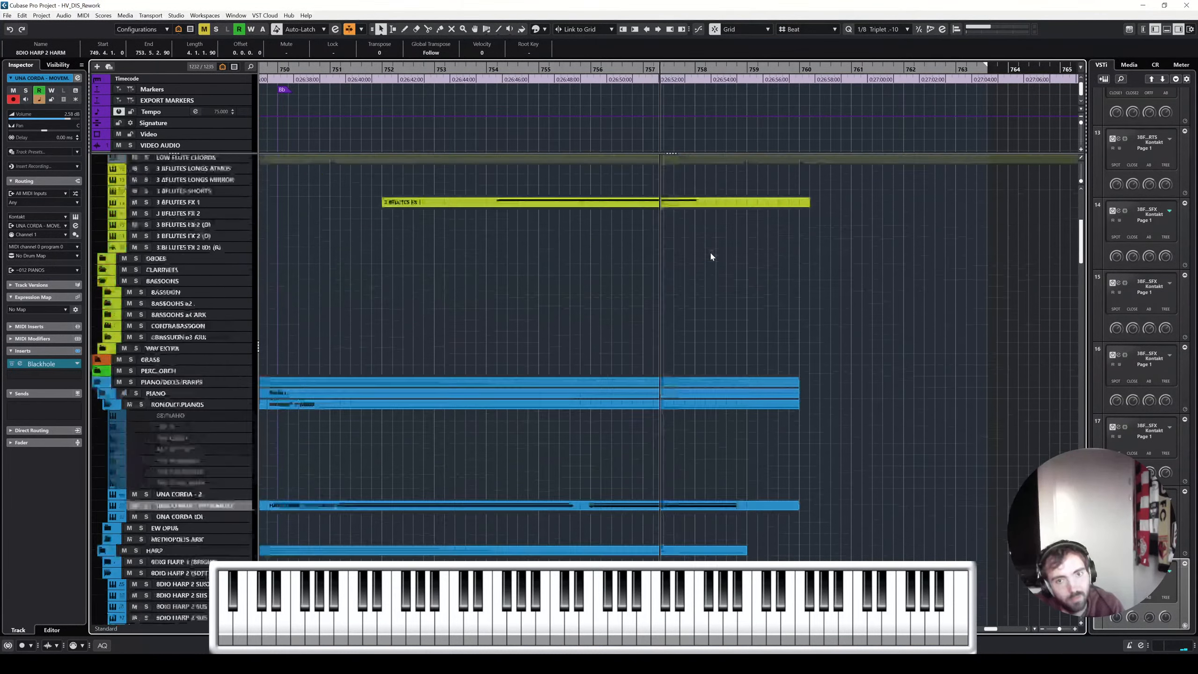
# Unmute the 3 AFLUTES LONGS, 3 BFLUTES LONGS and 3 BFLUTES LONGS 2 tracks and check their parts around bars 758–763
pyautogui.scroll(3, 711, 257)
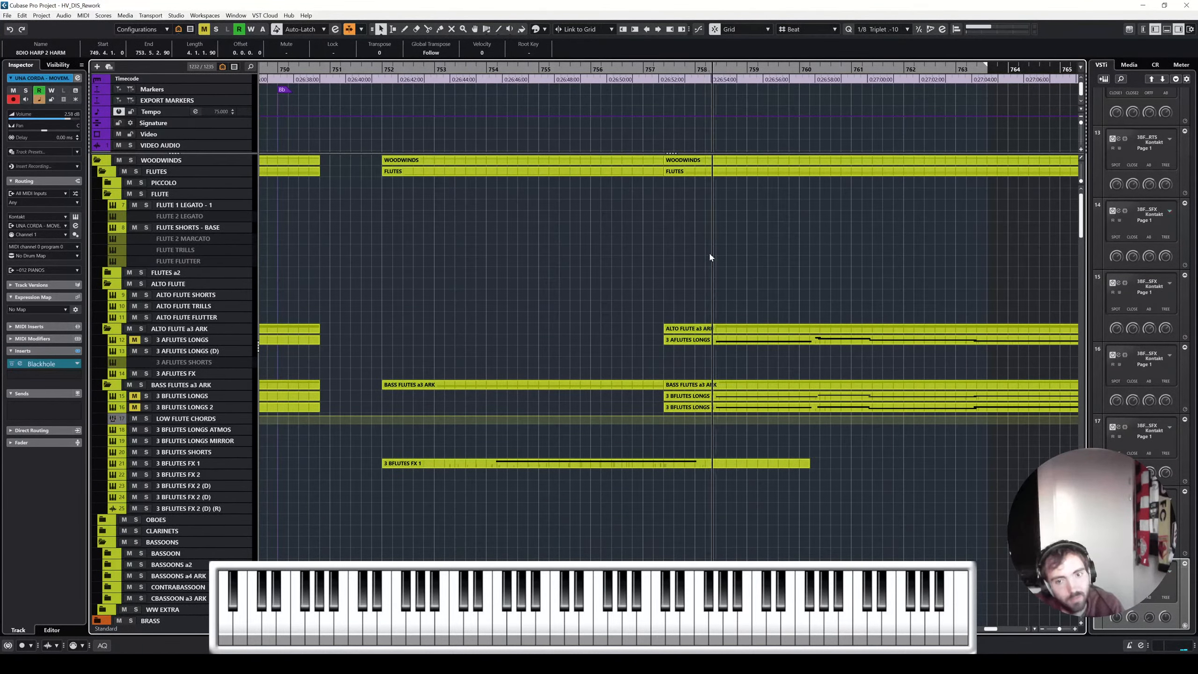
pyautogui.click(135, 406)
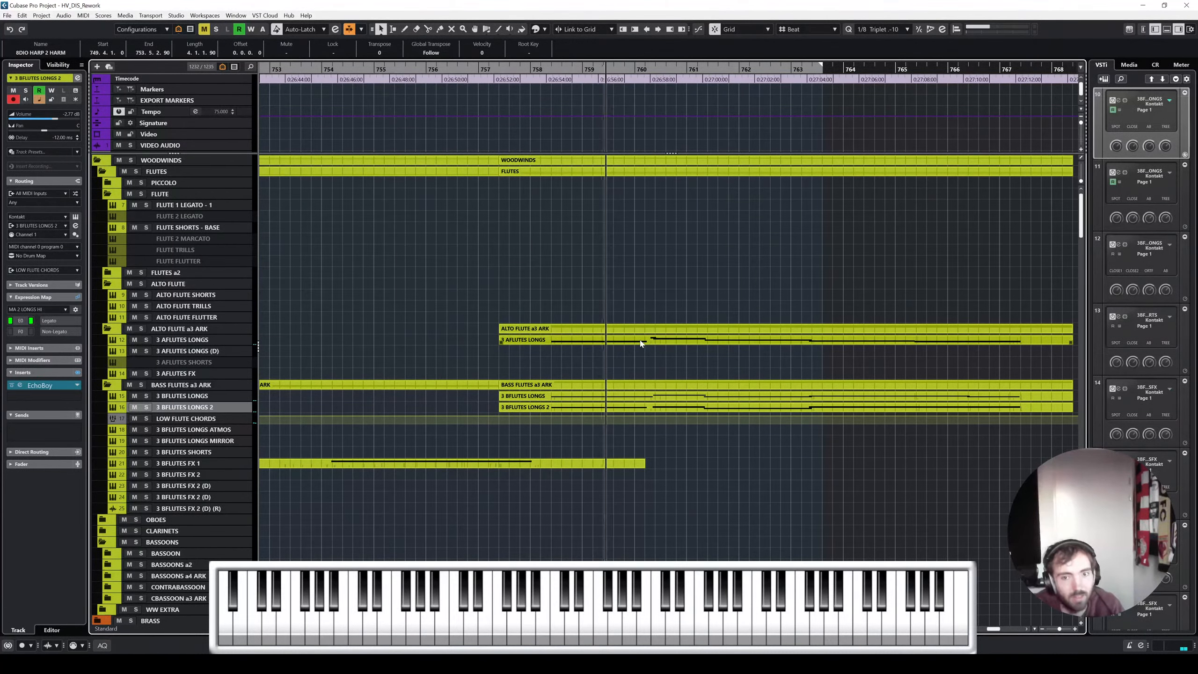
pyautogui.keyDown('ctrl'); pyautogui.scroll(-3, 642, 343); pyautogui.keyUp('ctrl')
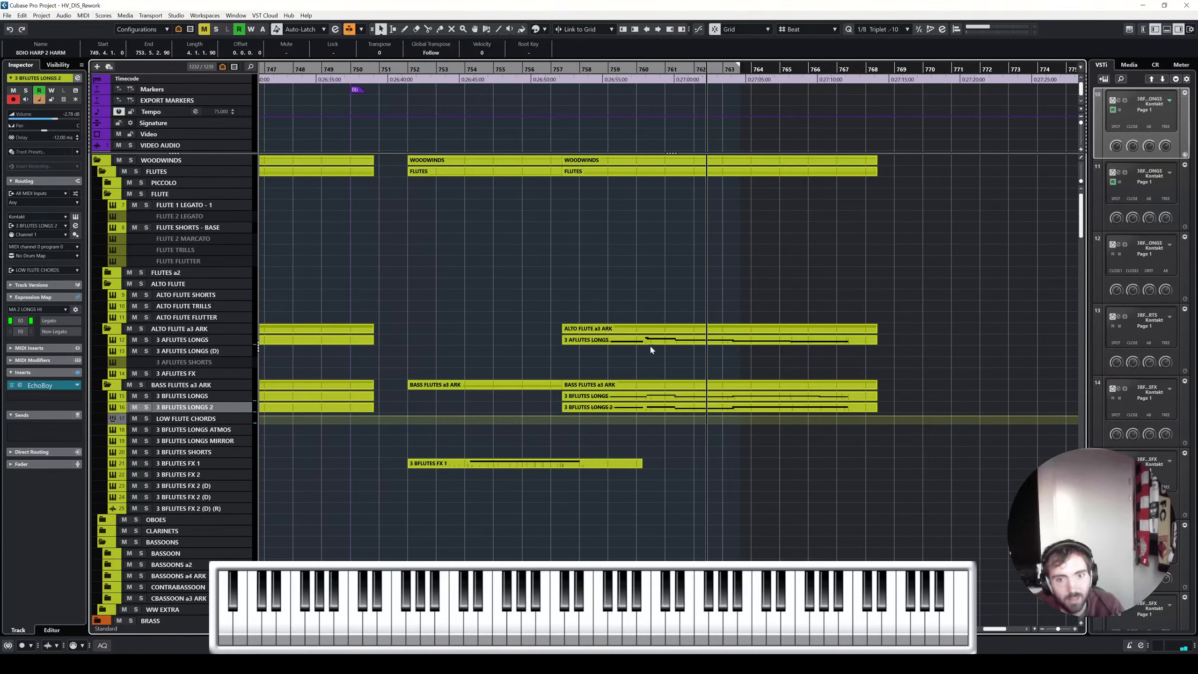
# Shorten the 3 AFLUTES LONGS, 3 BFLUTES LONGS and 3 BFLUTES LONGS 2 parts starting at bar 736 to end at bar 747
pyautogui.hscroll(-3, 686, 335)
pyautogui.click(672, 339)
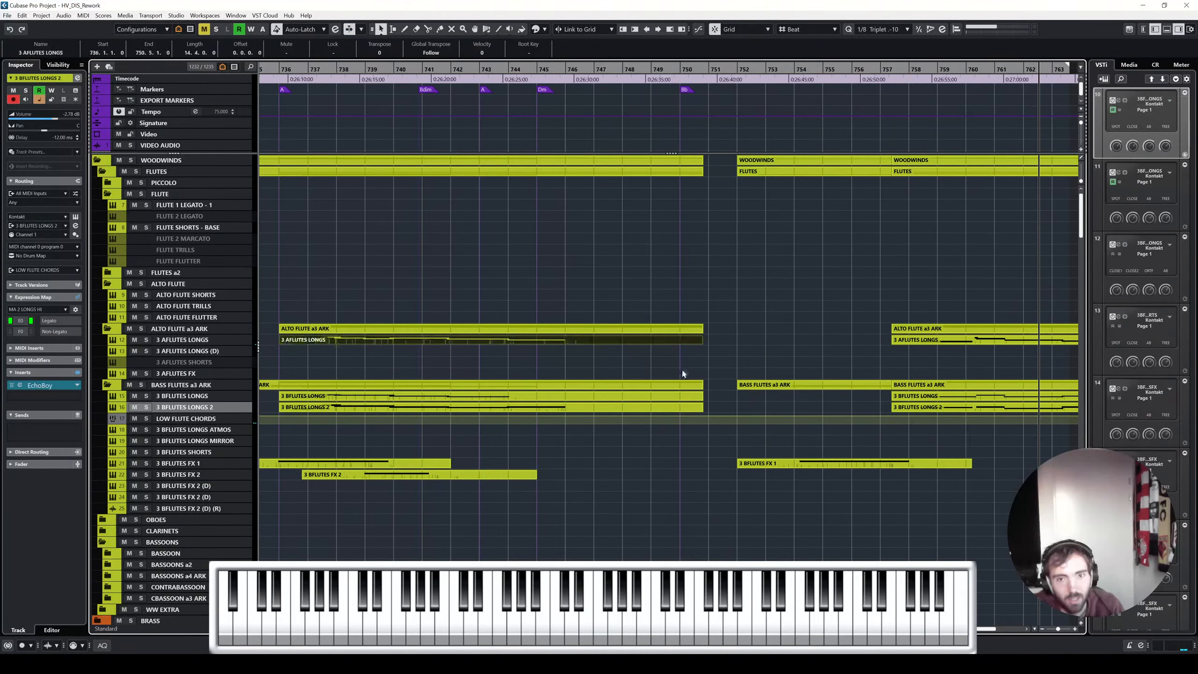
pyautogui.keyDown('shift'); pyautogui.click(683, 399); pyautogui.keyUp('shift')
pyautogui.keyDown('shift'); pyautogui.click(687, 407); pyautogui.keyUp('shift')
pyautogui.moveTo(702, 410); pyautogui.dragTo(593, 409)
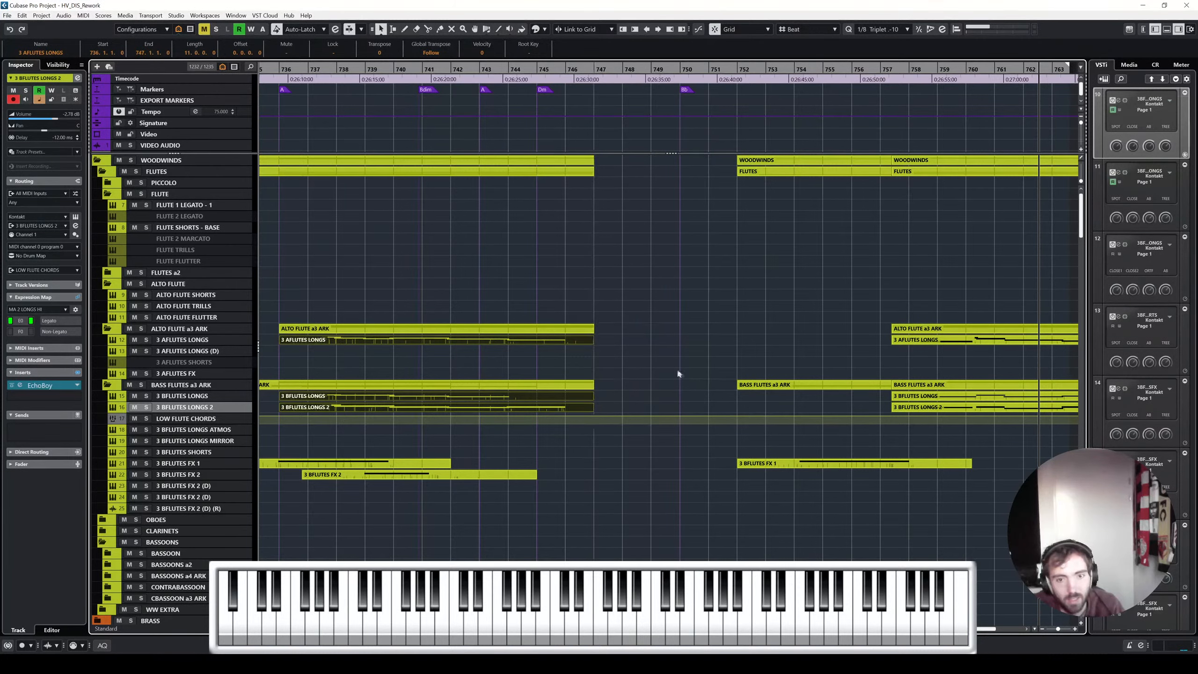
# Select the ORGAN FLUTE 8 SLOW ATK part and play it from about bar 723
pyautogui.hscroll(-3, 707, 311)
pyautogui.scroll(-15, 639, 270)
pyautogui.hscroll(-3, 660, 274)
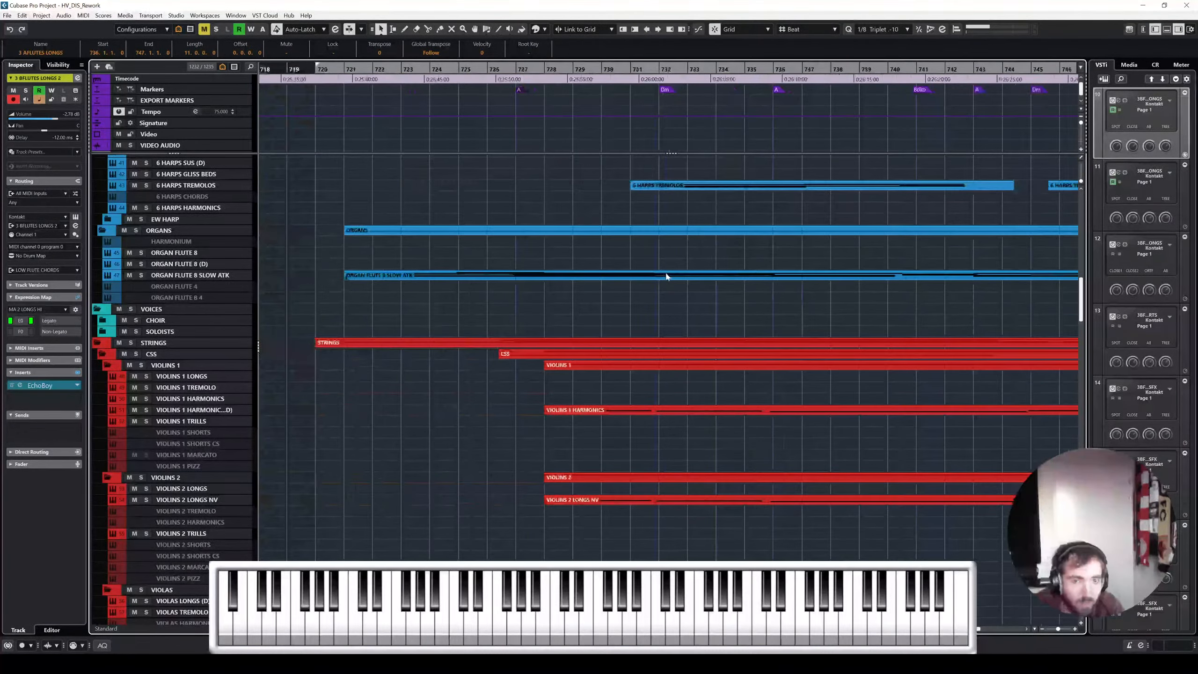
pyautogui.click(650, 277)
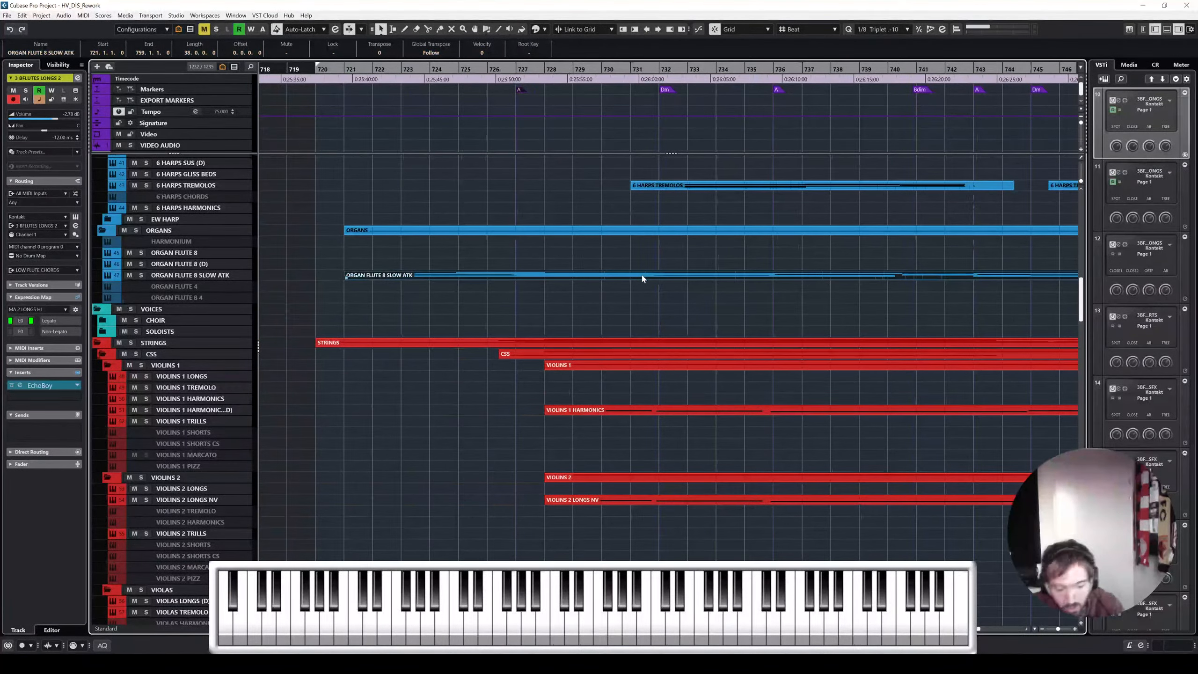
pyautogui.click(379, 70)
pyautogui.press('space')
pyautogui.scroll(3, 418, 180)
pyautogui.click(400, 70)
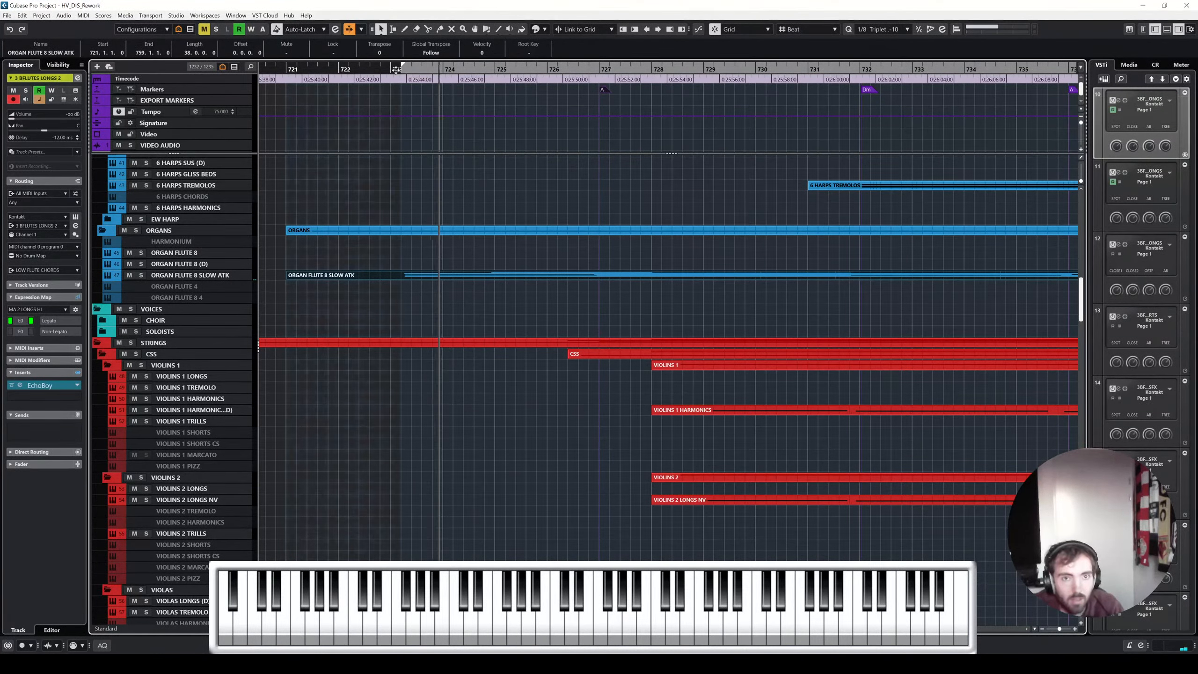
# Examine the Una Corda, harp and organ parts from bar 721 onwards during playback
pyautogui.scroll(10, 470, 188)
pyautogui.scroll(-4, 495, 265)
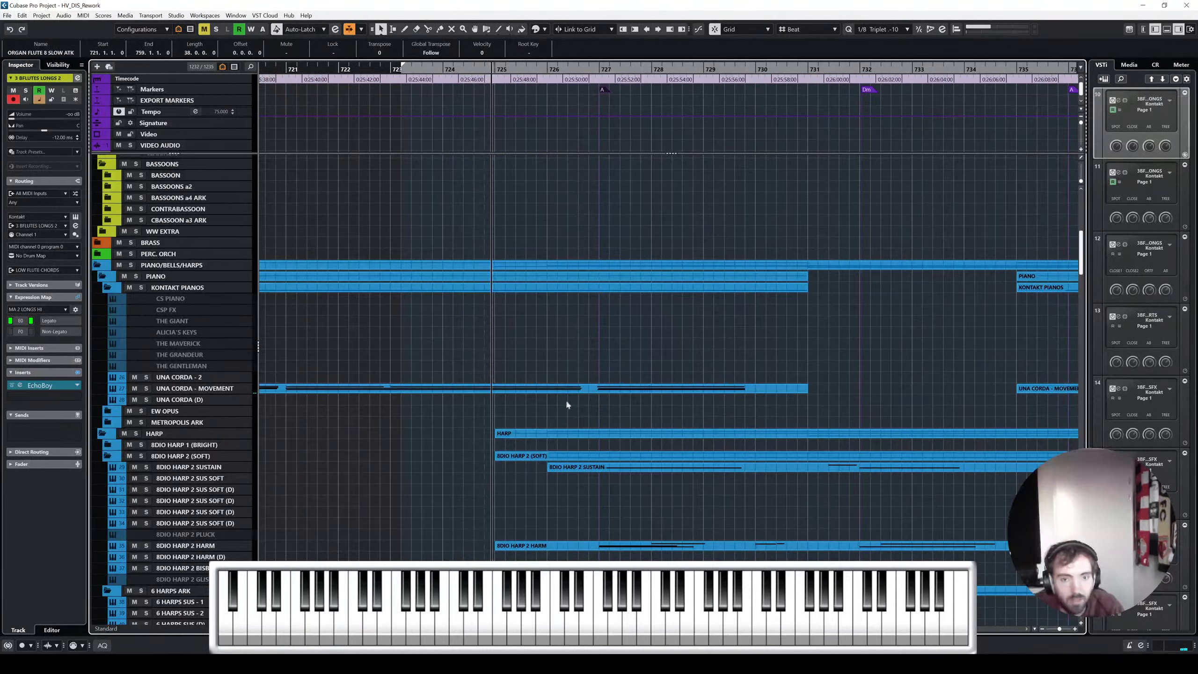
pyautogui.hscroll(1, 551, 391)
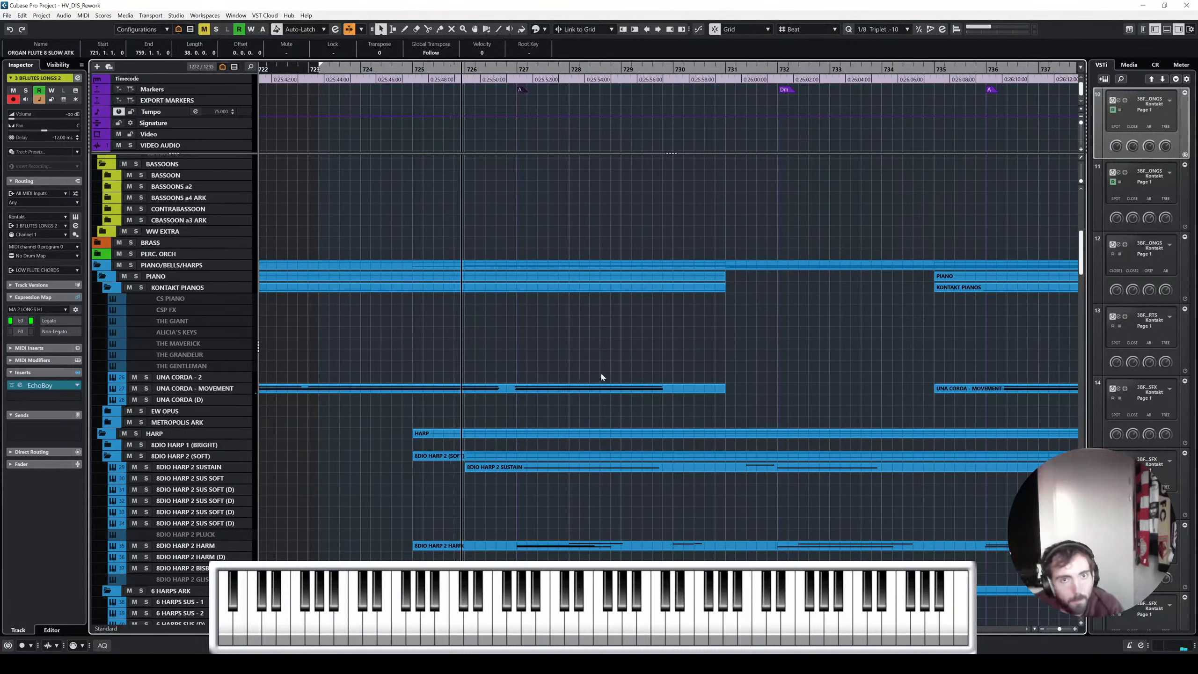
pyautogui.scroll(-2, 617, 364)
pyautogui.scroll(-8, 584, 371)
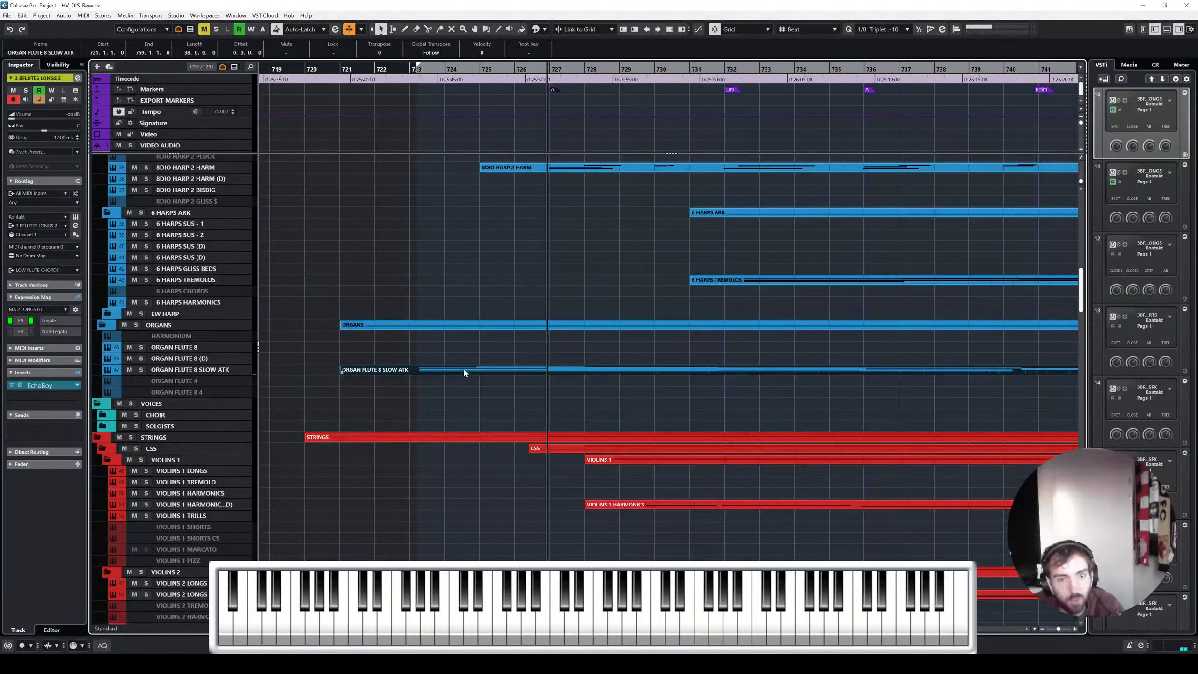
pyautogui.scroll(10, 460, 371)
pyautogui.hscroll(3, 500, 367)
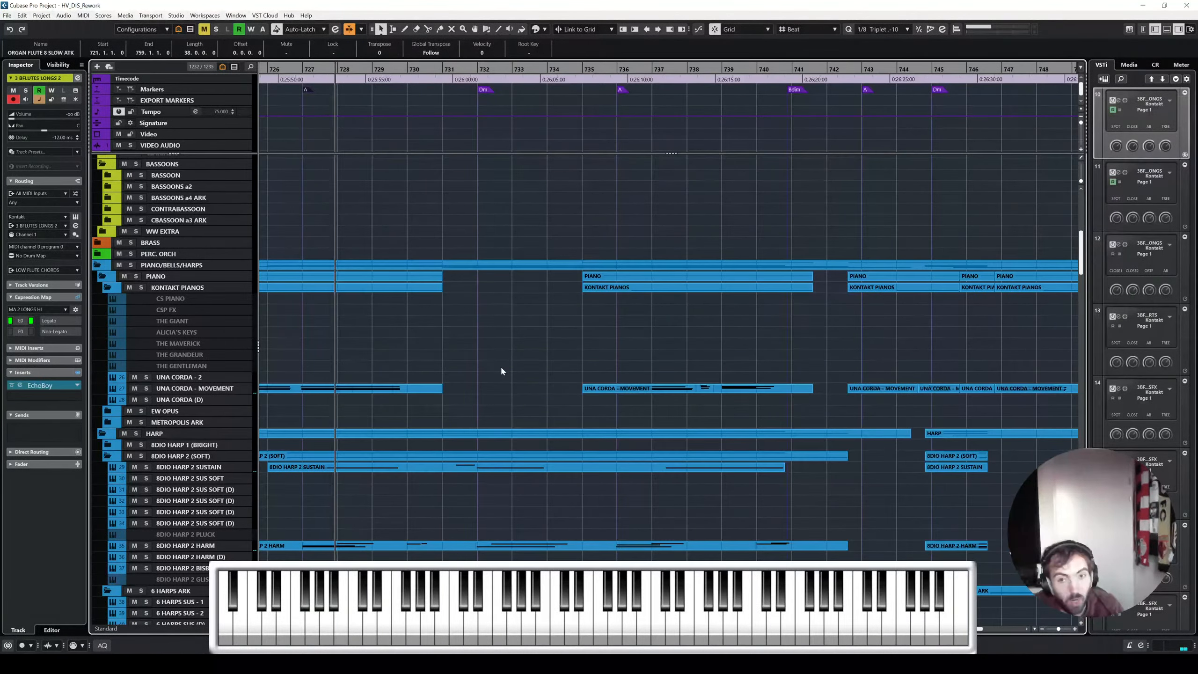
pyautogui.hscroll(4, 502, 371)
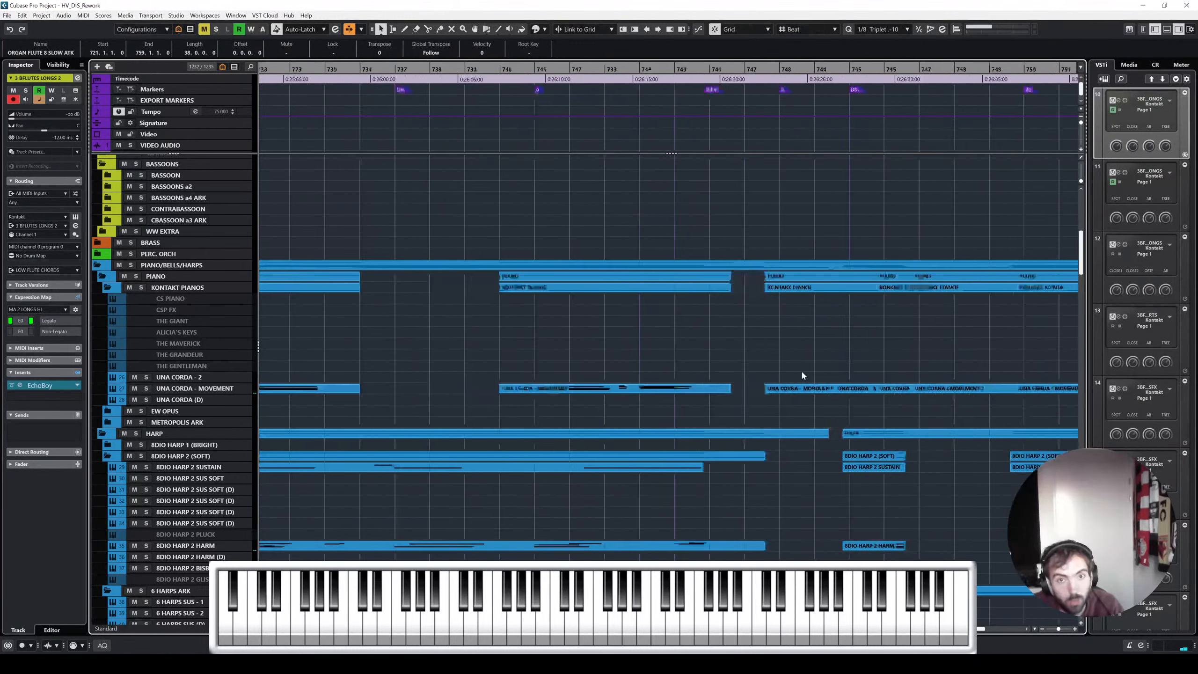
pyautogui.scroll(-5, 453, 395)
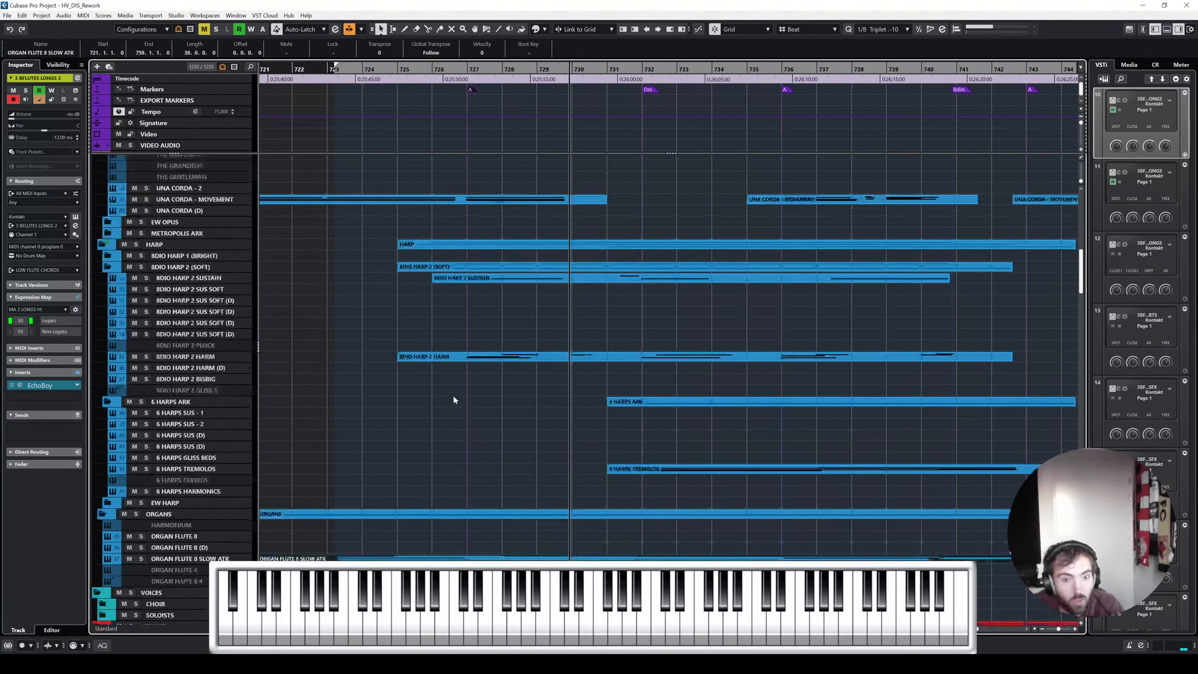
pyautogui.scroll(-5, 453, 400)
pyautogui.scroll(10, 429, 243)
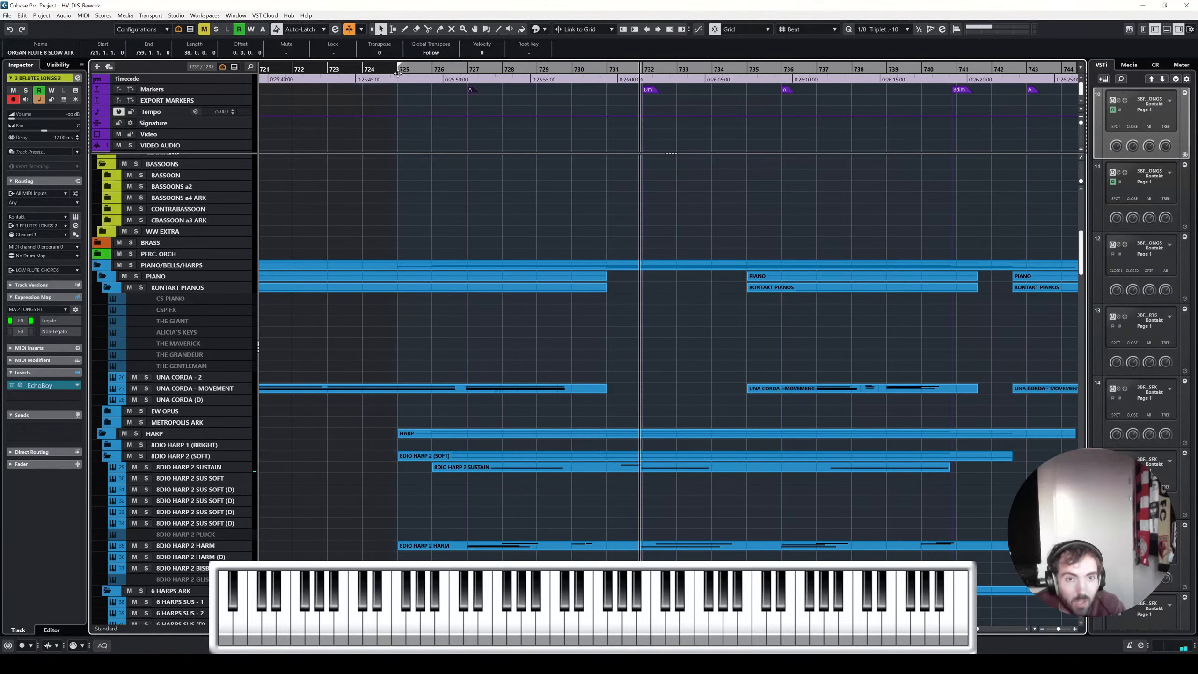
# Set the locator range to run from bar 725 to bar 759, covering the harp section
pyautogui.scroll(4, 397, 74)
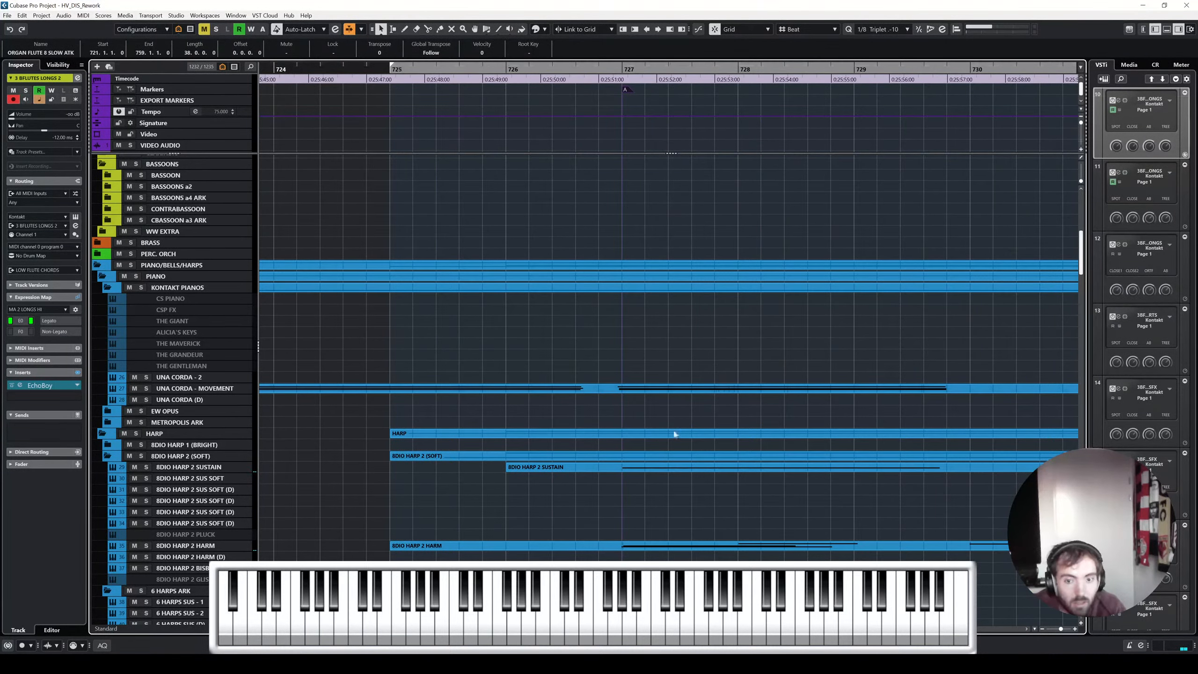
pyautogui.click(392, 72)
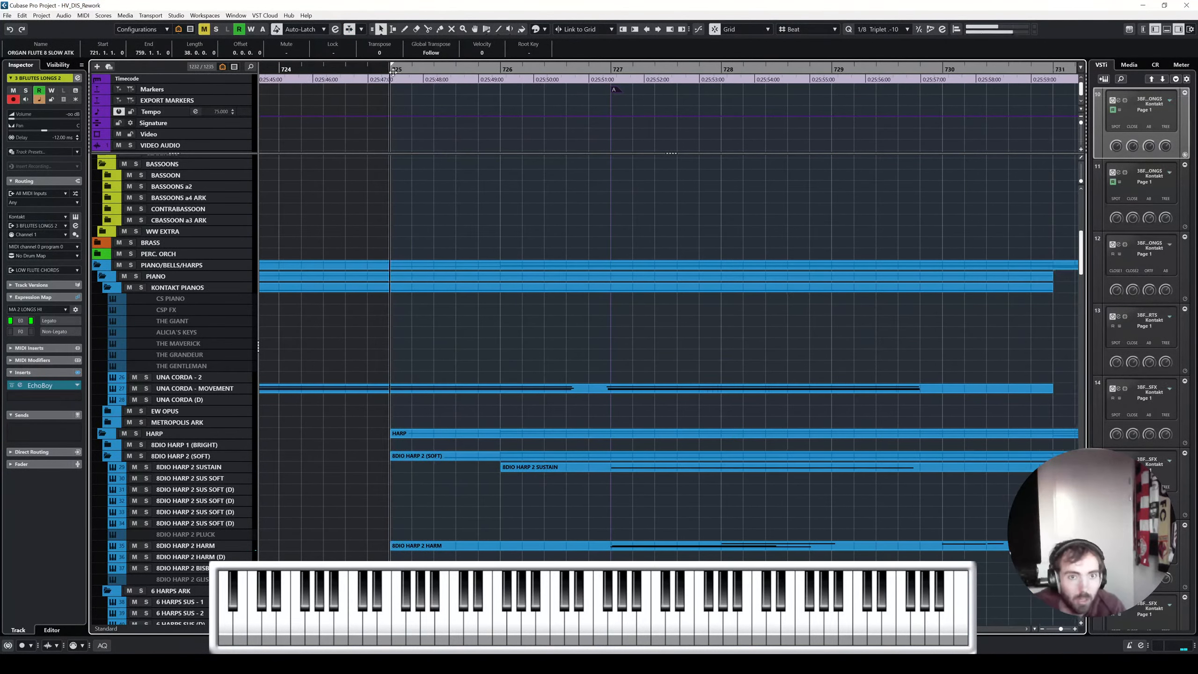
pyautogui.scroll(-5, 820, 480)
pyautogui.hscroll(5, 820, 480)
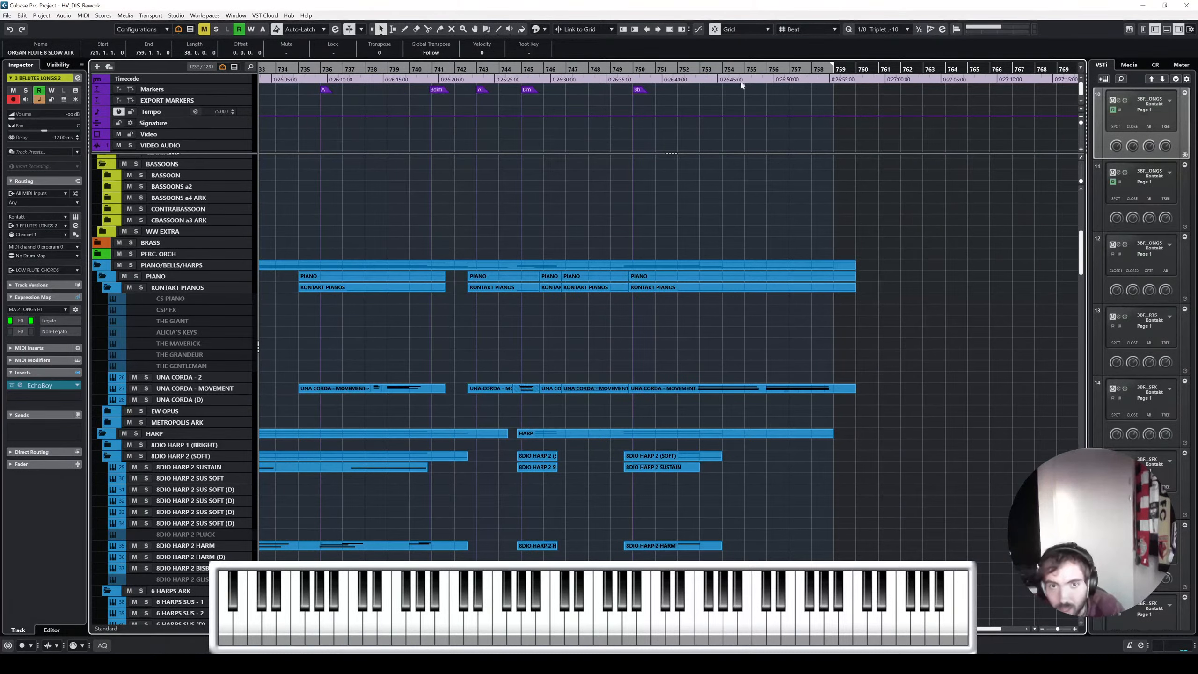
pyautogui.scroll(5, 781, 261)
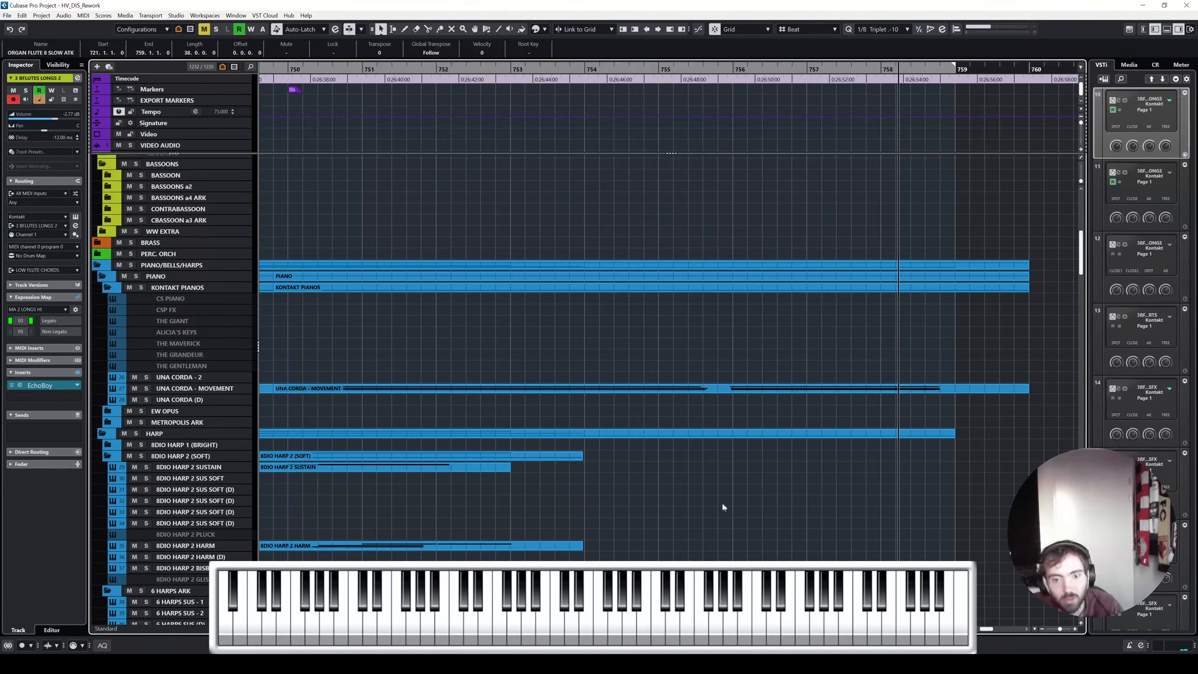
# Check the section in timecode, return the time display to bars and beats, and look over the piano and harp parts
pyautogui.press('.')
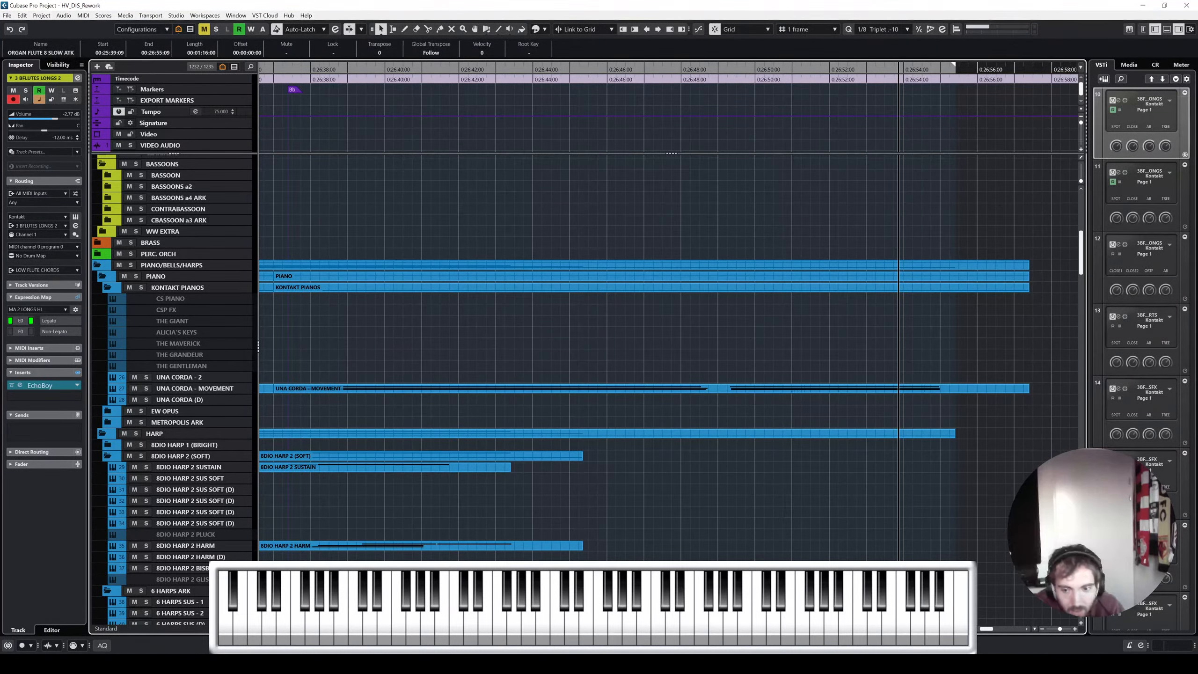
pyautogui.press('.')
pyautogui.click(784, 505)
pyautogui.scroll(-3, 785, 505)
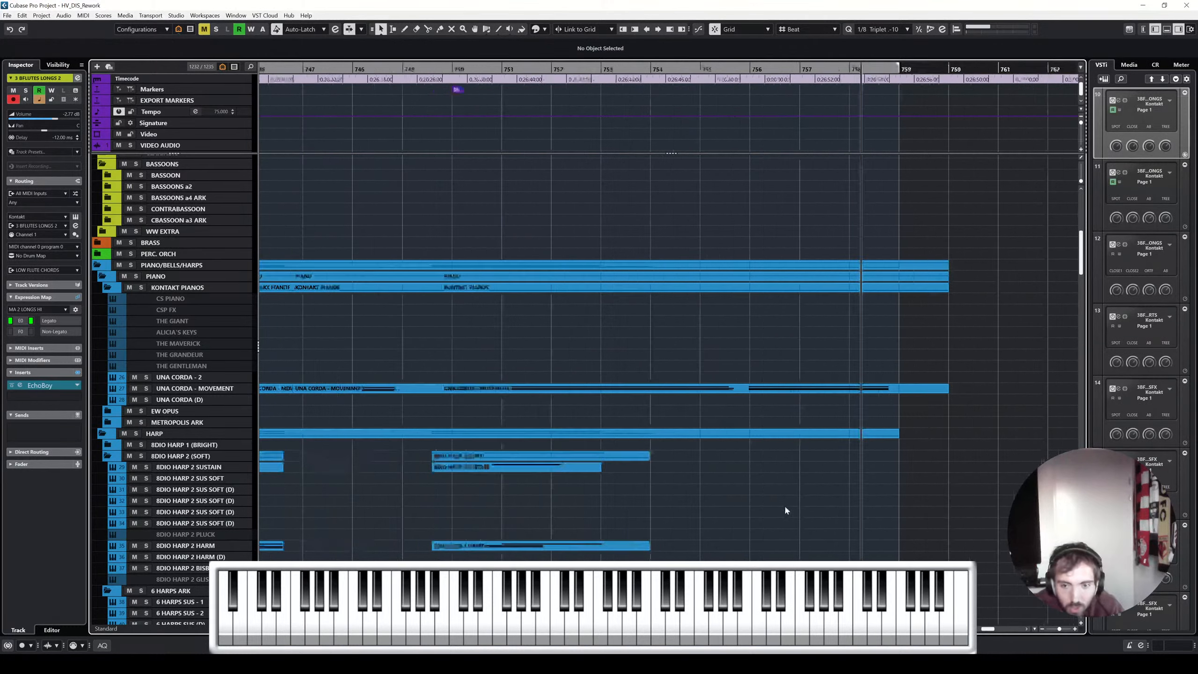
pyautogui.hscroll(-5, 794, 497)
pyautogui.hscroll(5, 797, 473)
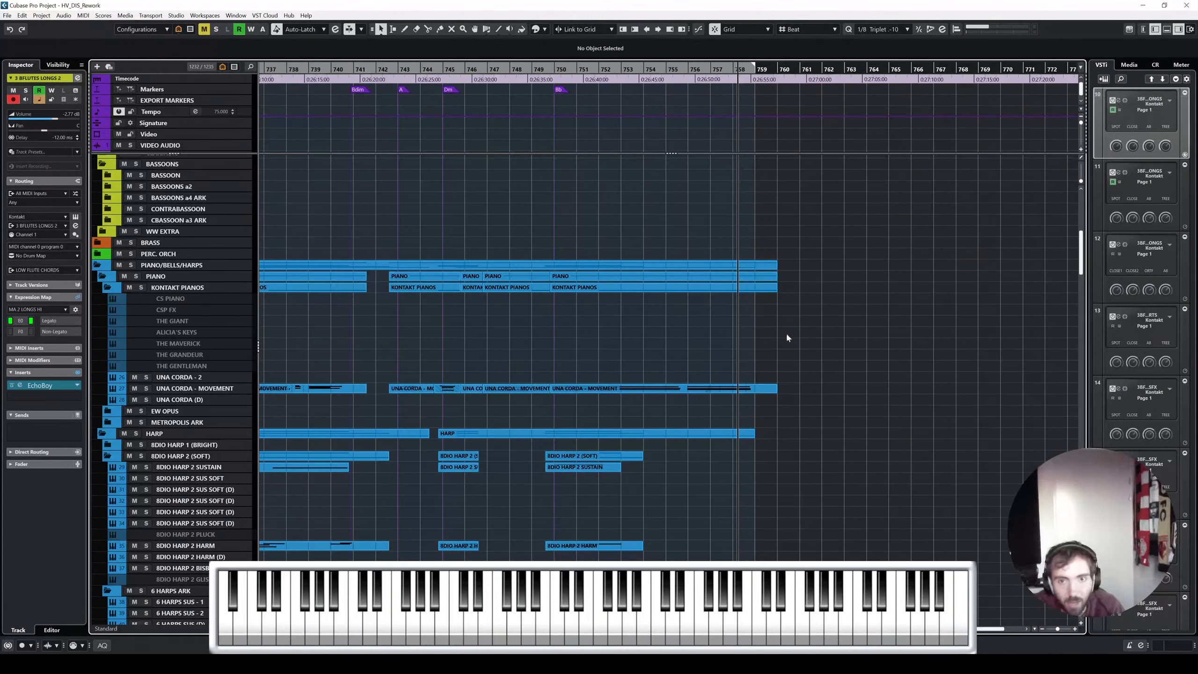
pyautogui.hscroll(-3, 765, 334)
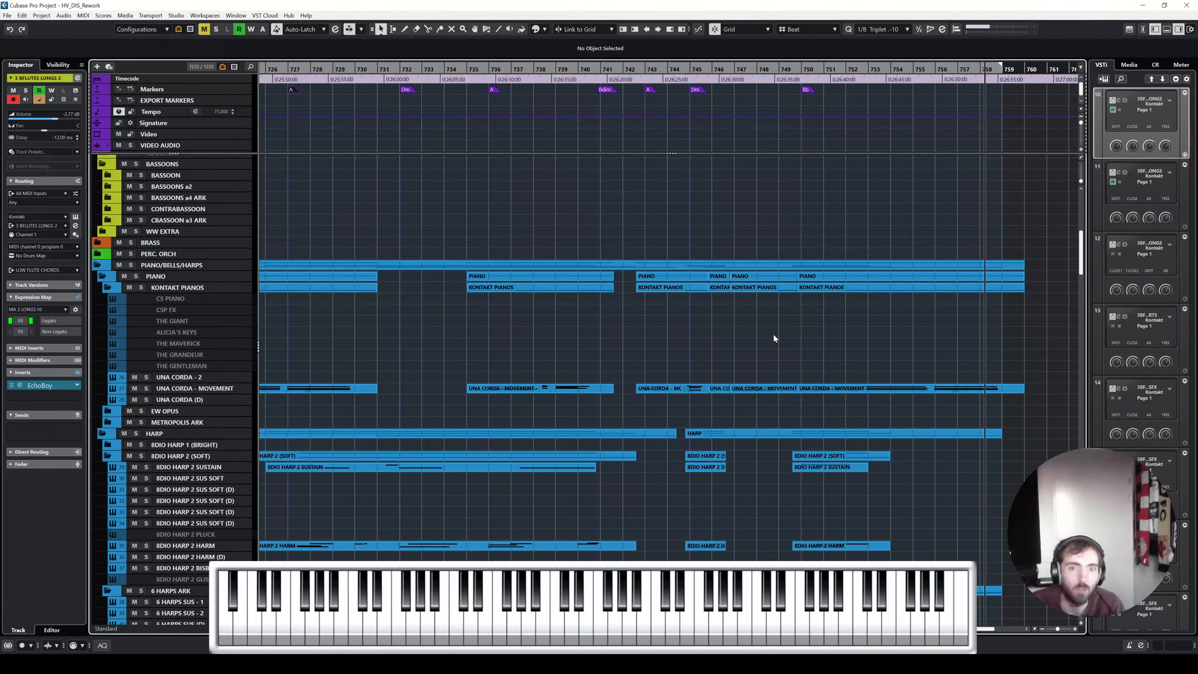
pyautogui.scroll(-2, 774, 337)
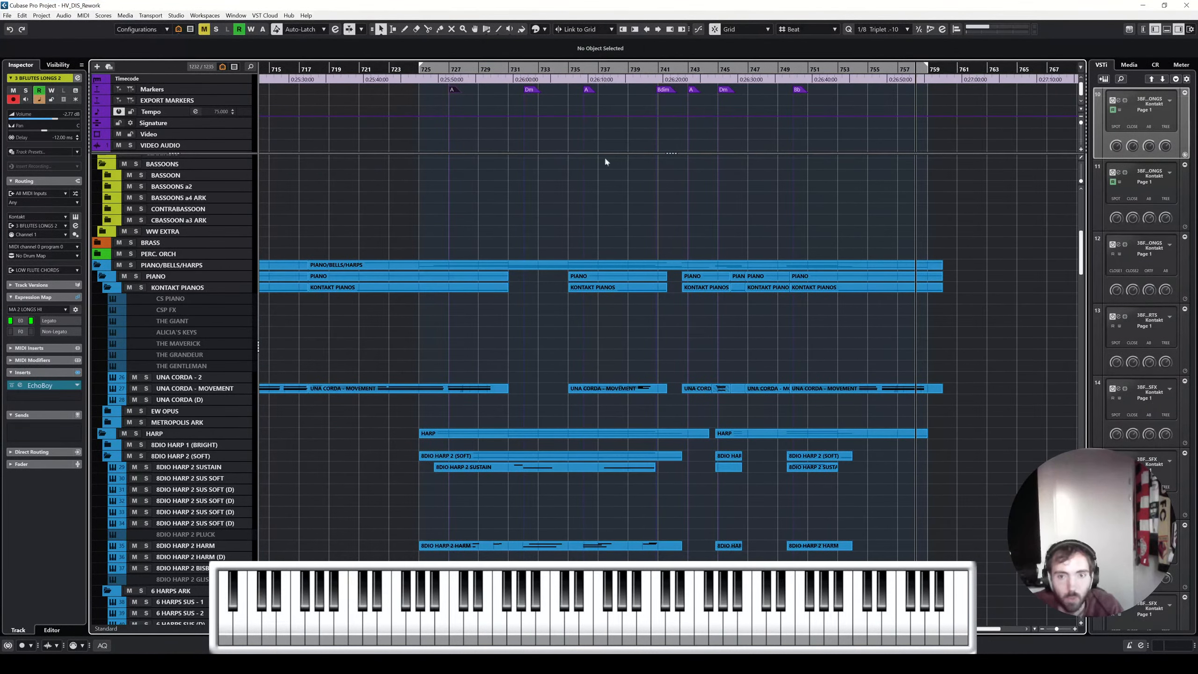
# Draw a new arranger event on the arranger track from bar 725 to 758.5.1
pyautogui.scroll(-2, 461, 134)
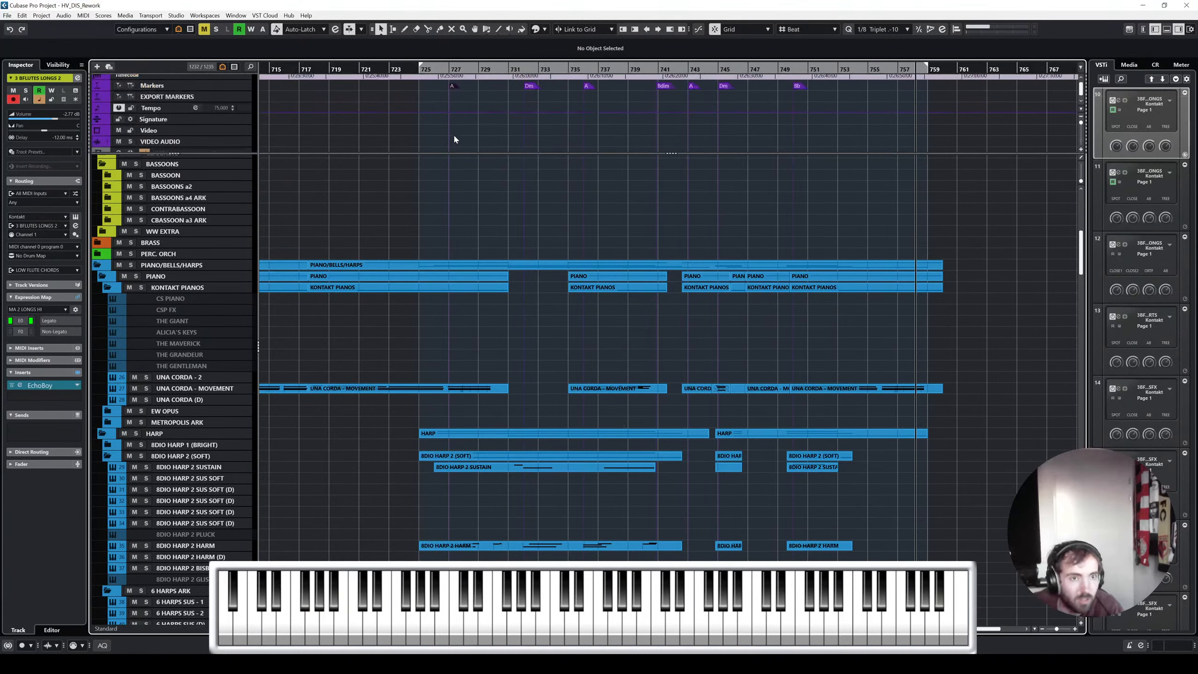
pyautogui.scroll(-5, 208, 125)
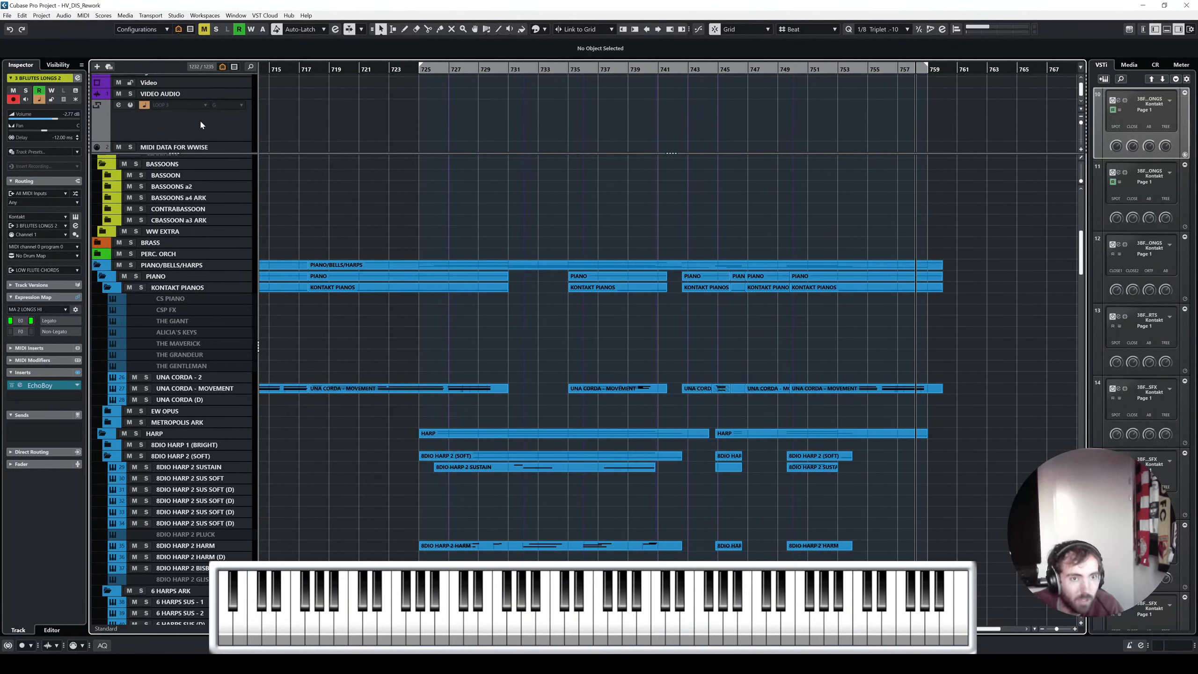
pyautogui.click(200, 123)
pyautogui.hotkey('shift', 'f')
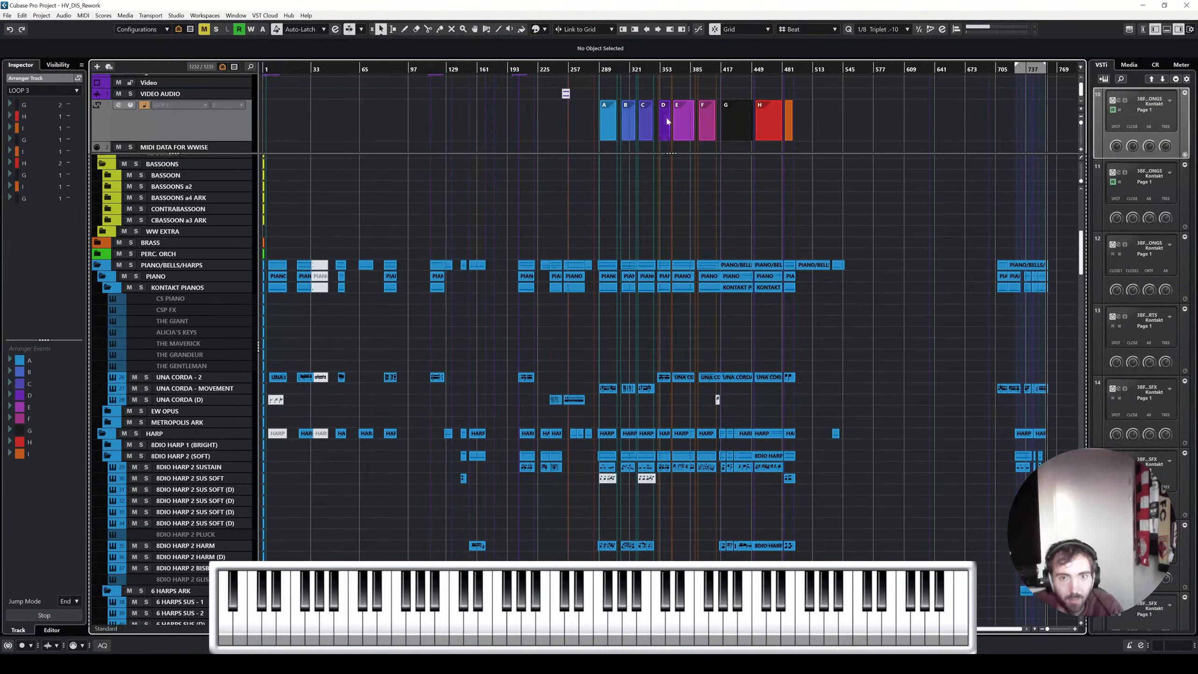
pyautogui.scroll(5, 934, 121)
pyautogui.hscroll(4, 985, 134)
pyautogui.scroll(3, 772, 126)
pyautogui.hscroll(4, 788, 123)
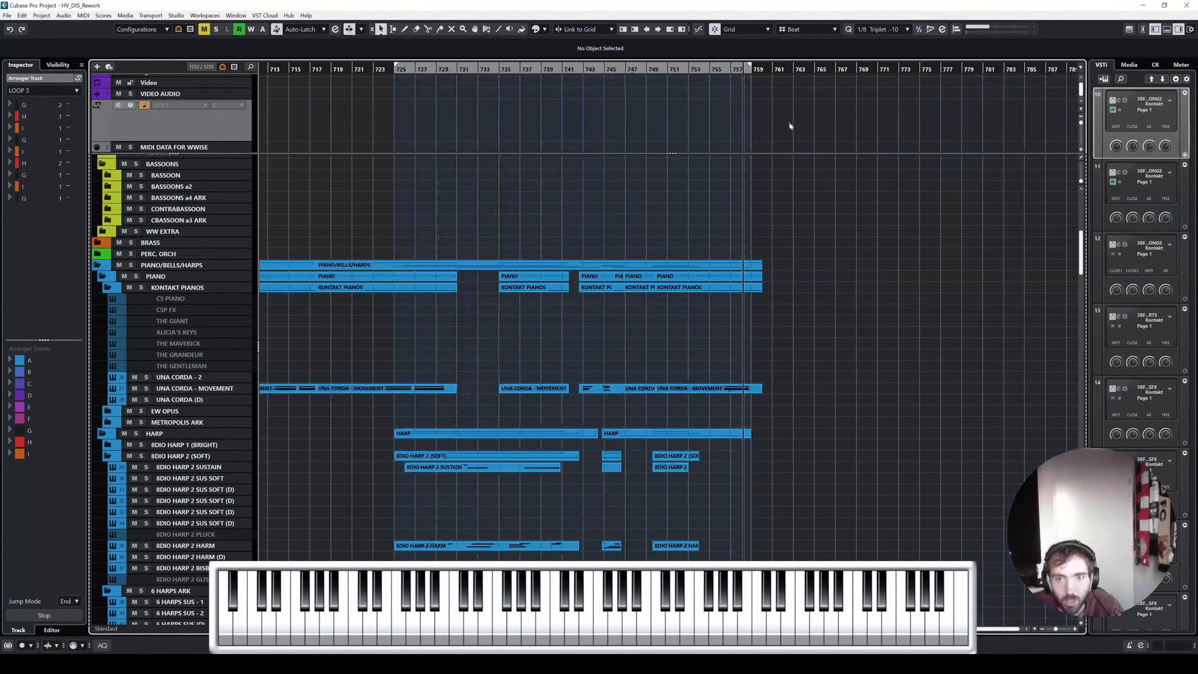
pyautogui.click(631, 124)
pyautogui.moveTo(399, 112)
pyautogui.mouseDown()
pyautogui.moveTo(800, 117)
pyautogui.moveTo(741, 120)
pyautogui.moveTo(751, 123)
pyautogui.mouseUp()
pyautogui.press('1')
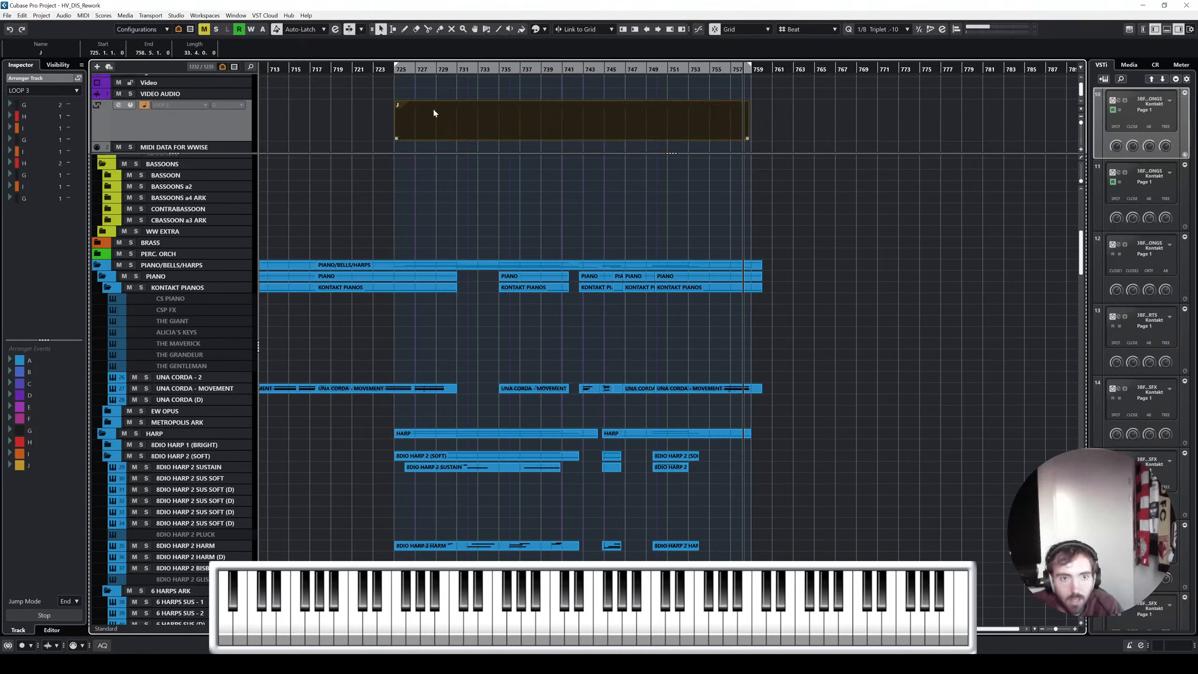
# Create a new arranger chain containing events J and A, and play it from event J
pyautogui.click(42, 92)
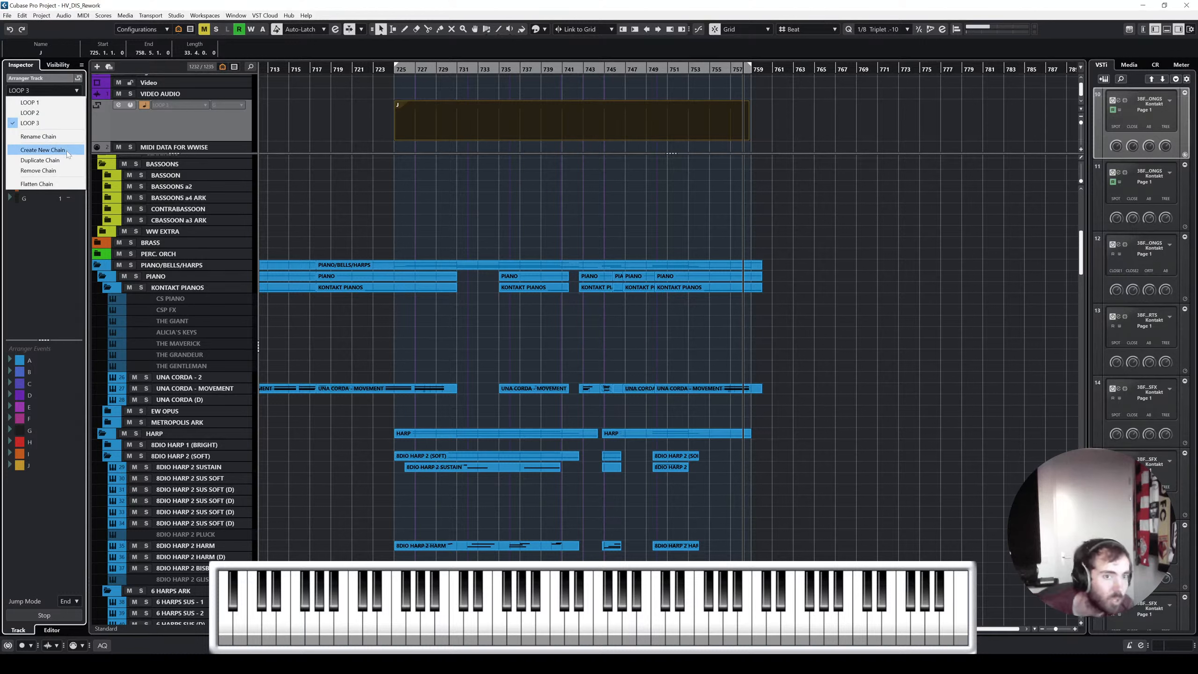
pyautogui.click(44, 150)
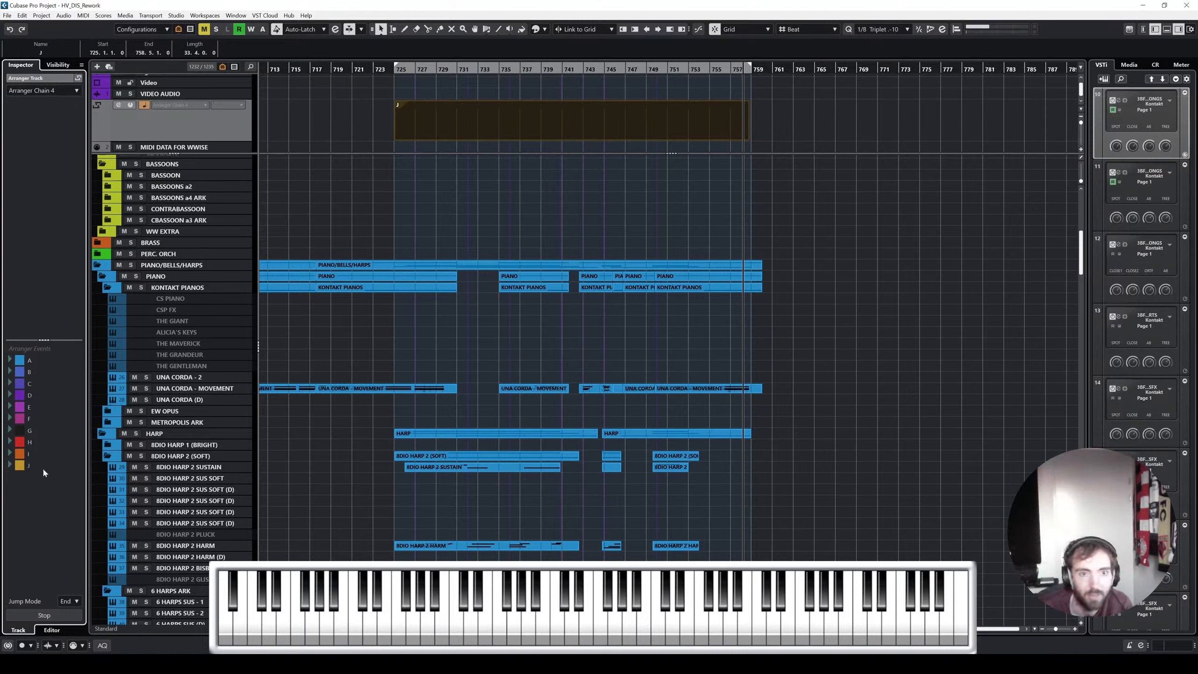
pyautogui.click(15, 468)
pyautogui.press('space')
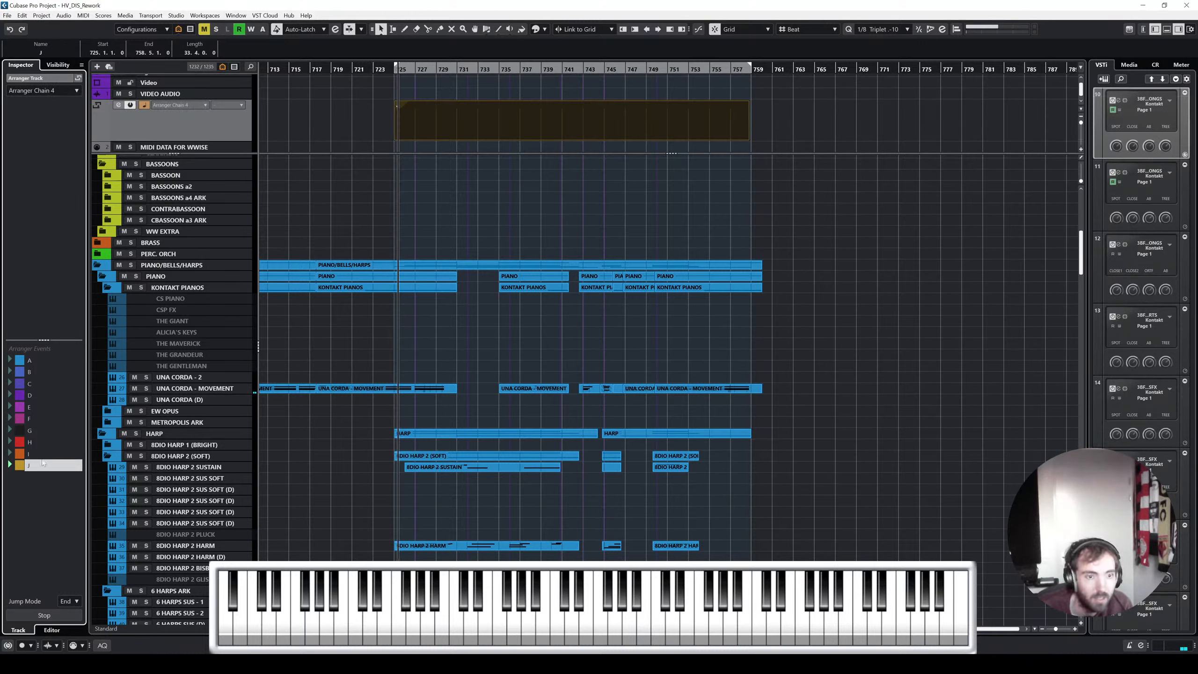
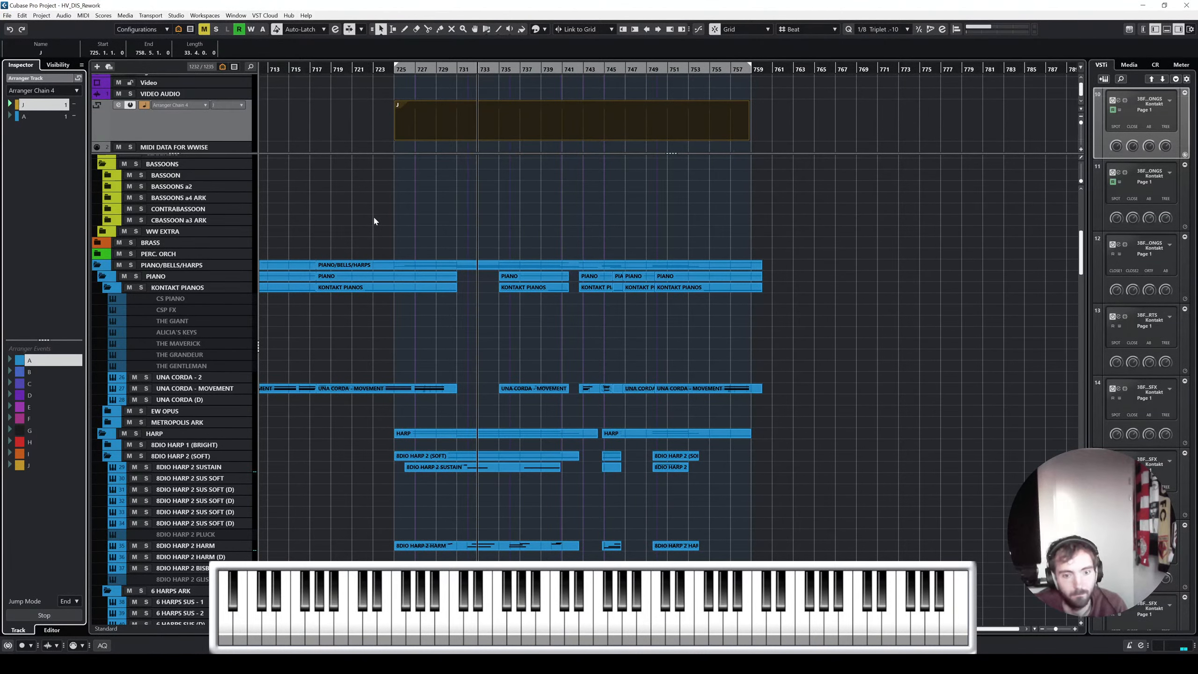
# Check the harp, organ and flute parts under event J while the arranger chain plays
pyautogui.scroll(-3, 373, 221)
pyautogui.scroll(-3, 373, 216)
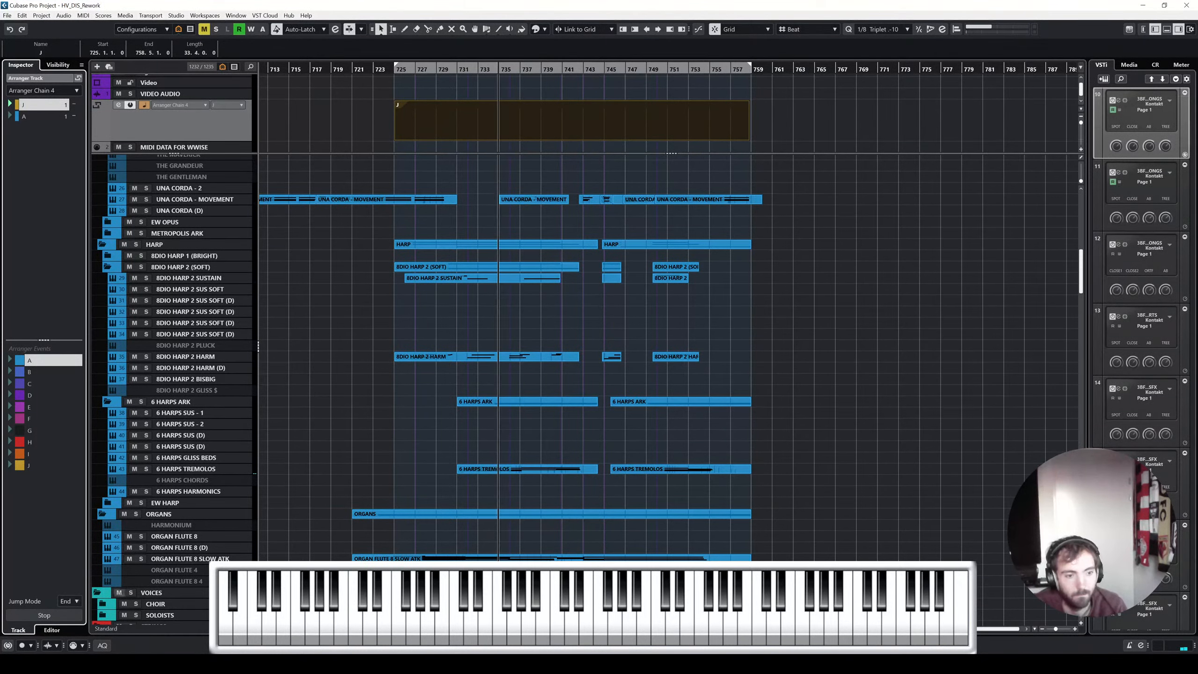
pyautogui.scroll(15, 428, 465)
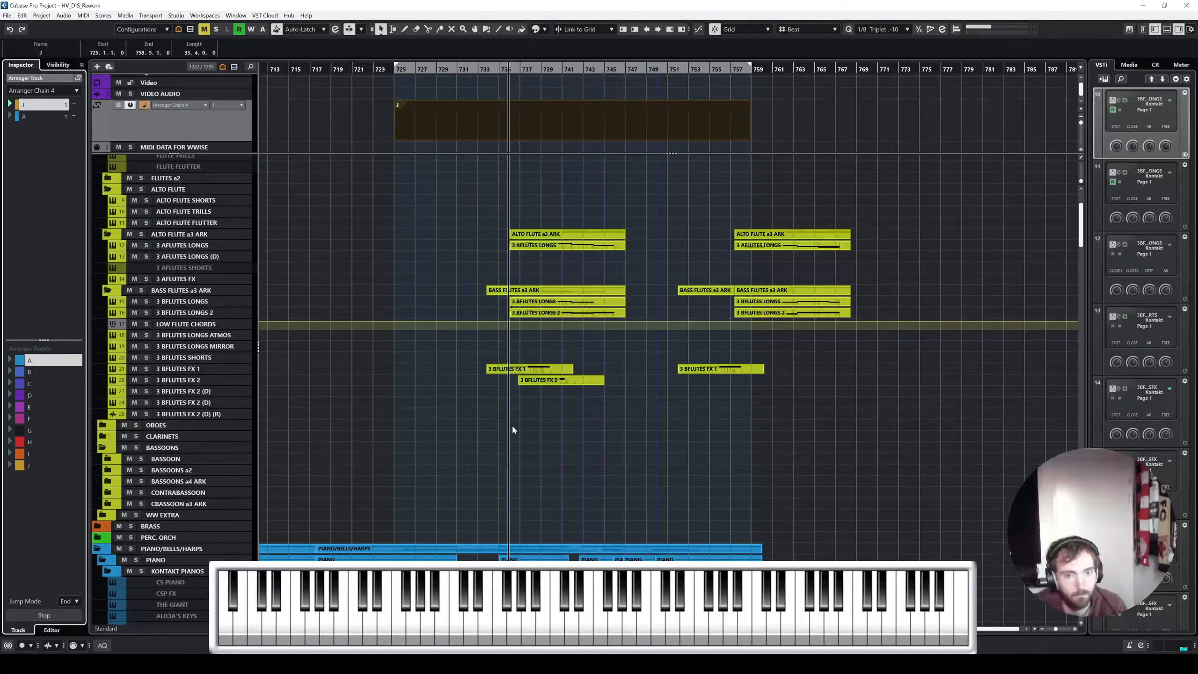
# Follow the alto and bass flute parts under event J while the arranger chain plays from about bar 741 to 758
pyautogui.scroll(3, 514, 427)
pyautogui.keyDown('ctrl'); pyautogui.scroll(3, 527, 388); pyautogui.keyUp('ctrl')
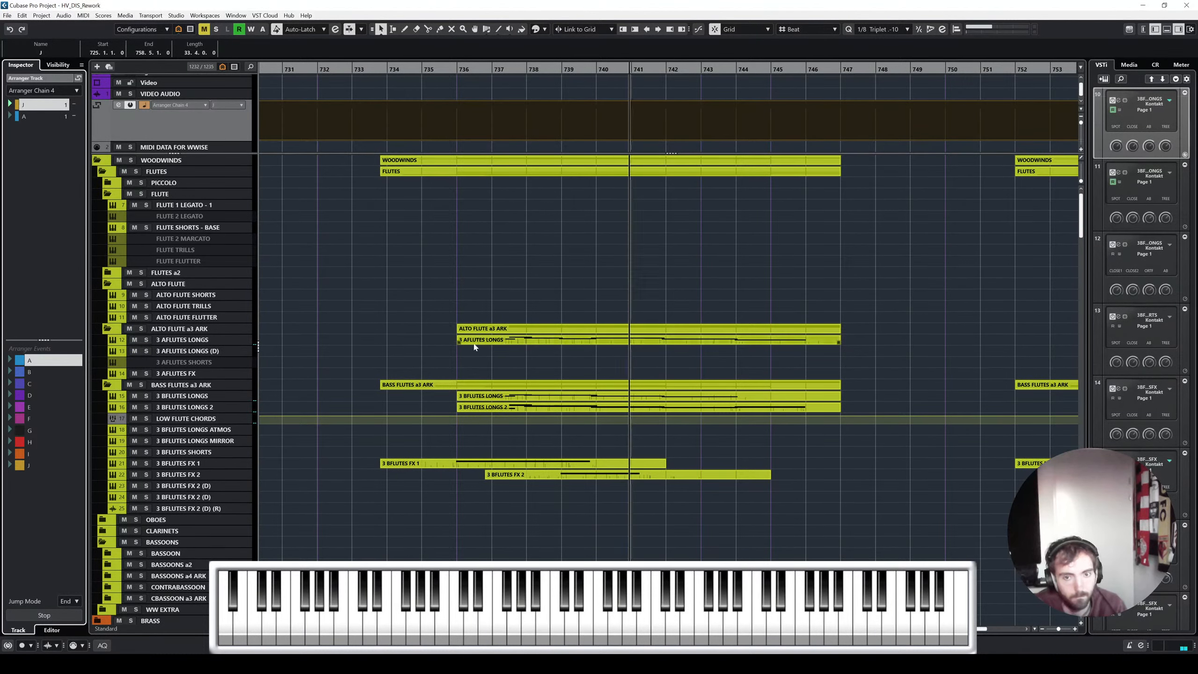
pyautogui.press('f')
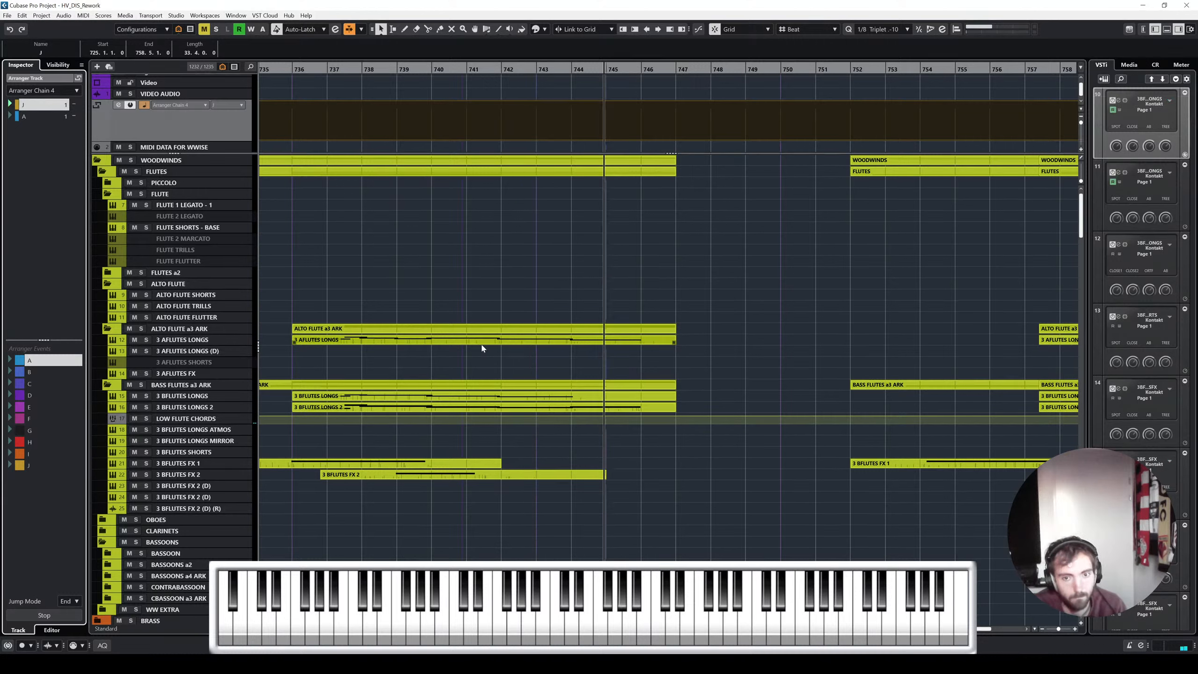
pyautogui.hscroll(2, 716, 232)
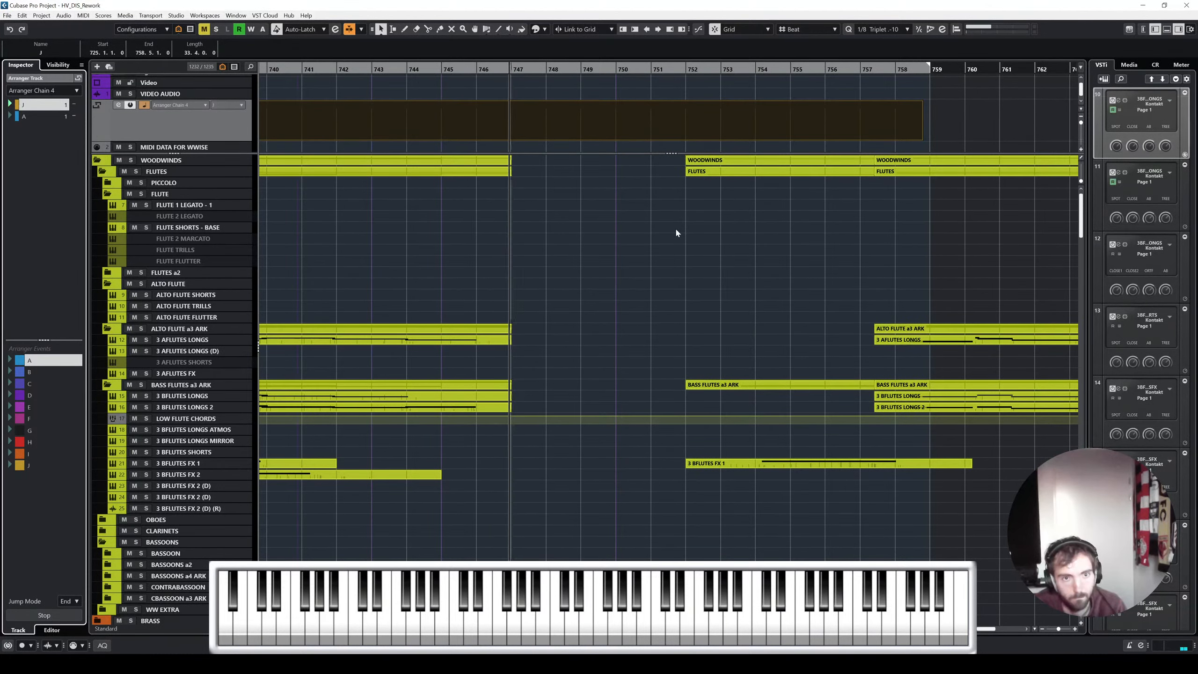
pyautogui.scroll(3, 594, 125)
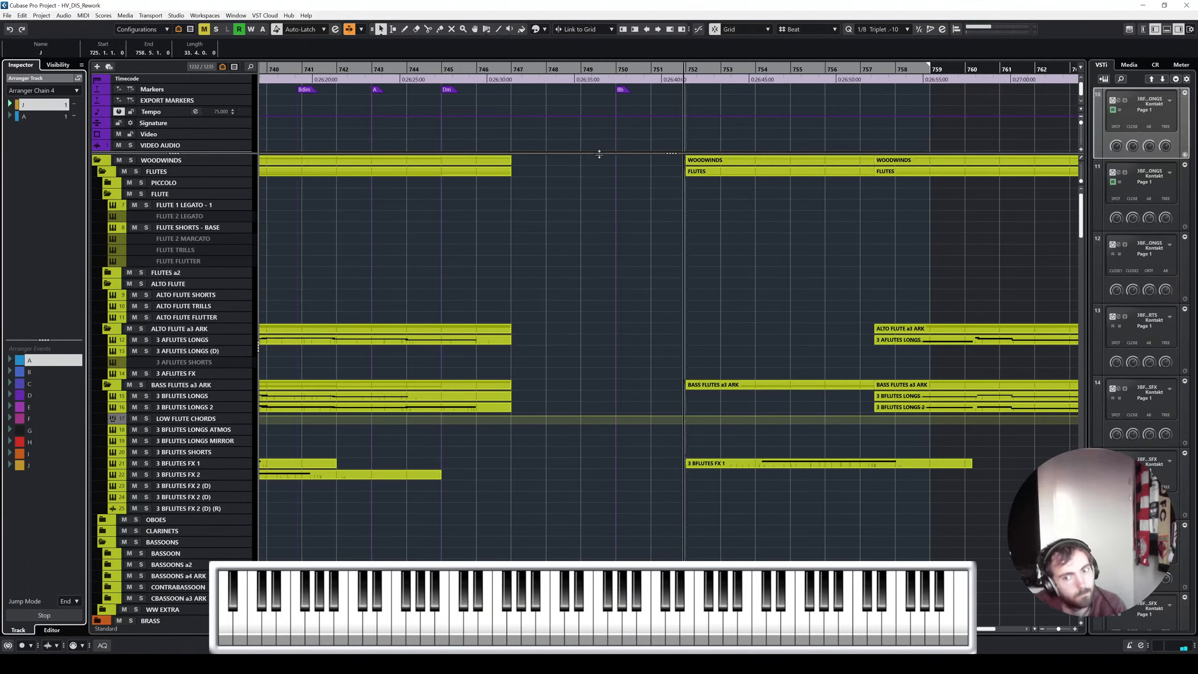
pyautogui.hscroll(1, 623, 207)
pyautogui.hscroll(2, 621, 207)
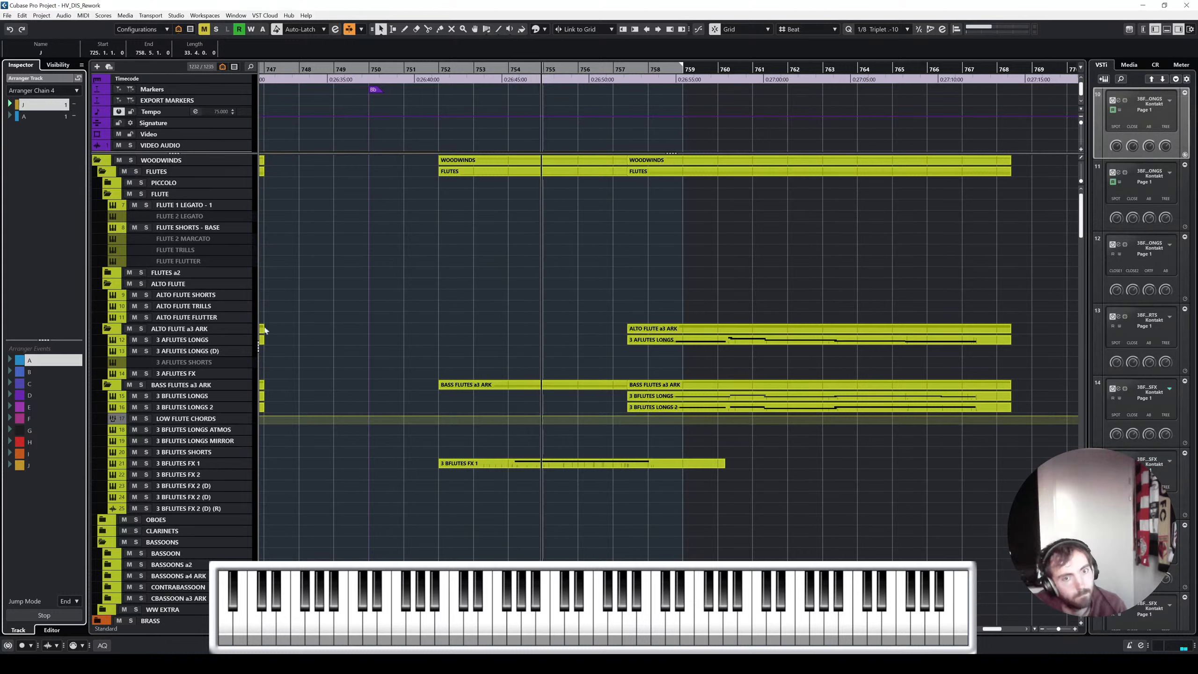
# Mute the 3 AFLUTES LONGS, 3 BFLUTES LONGS and 3 BFLUTES LONGS 2 tracks and continue playback from event A in the chain
pyautogui.click(134, 340)
pyautogui.click(134, 405)
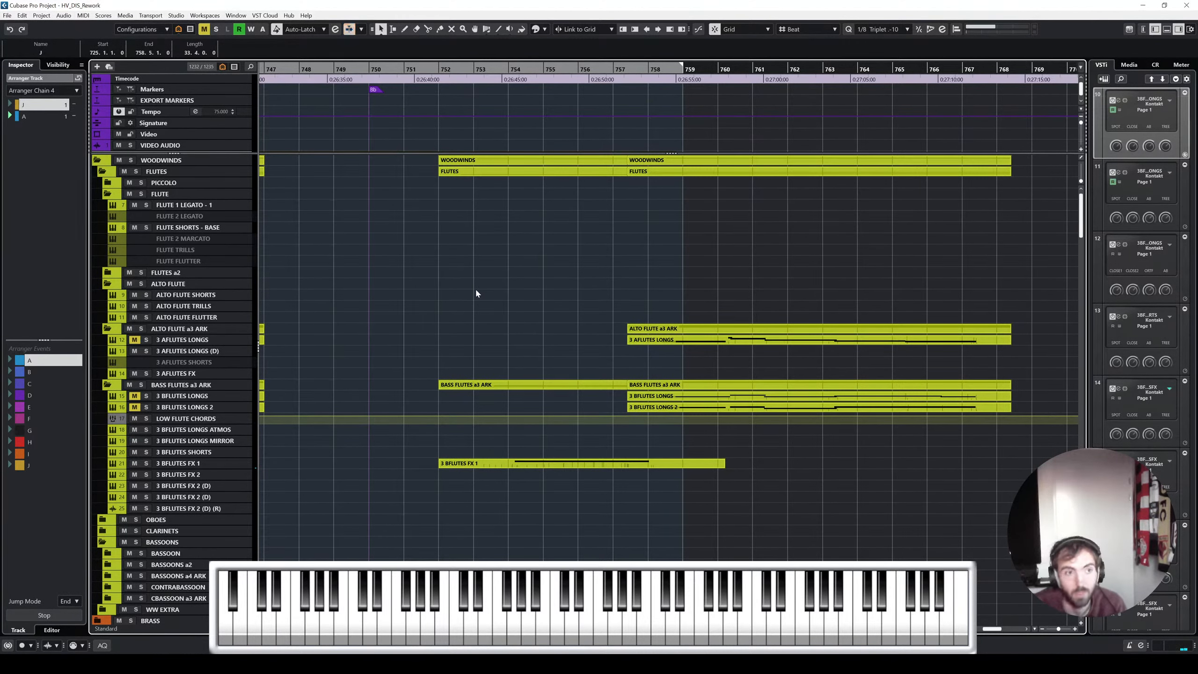
pyautogui.click(42, 117)
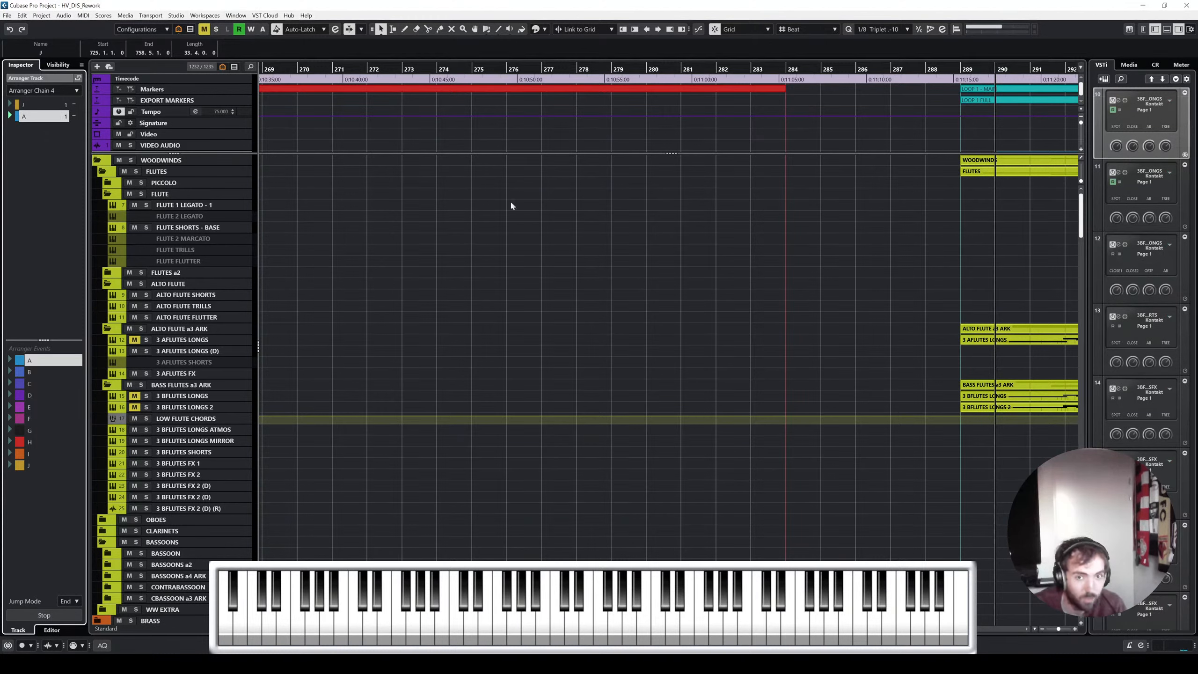
# Switch the arranger track to the LOOP 1 chain and play it from its first event, A, into event C
pyautogui.click(575, 217)
pyautogui.hotkey('shift', 'f')
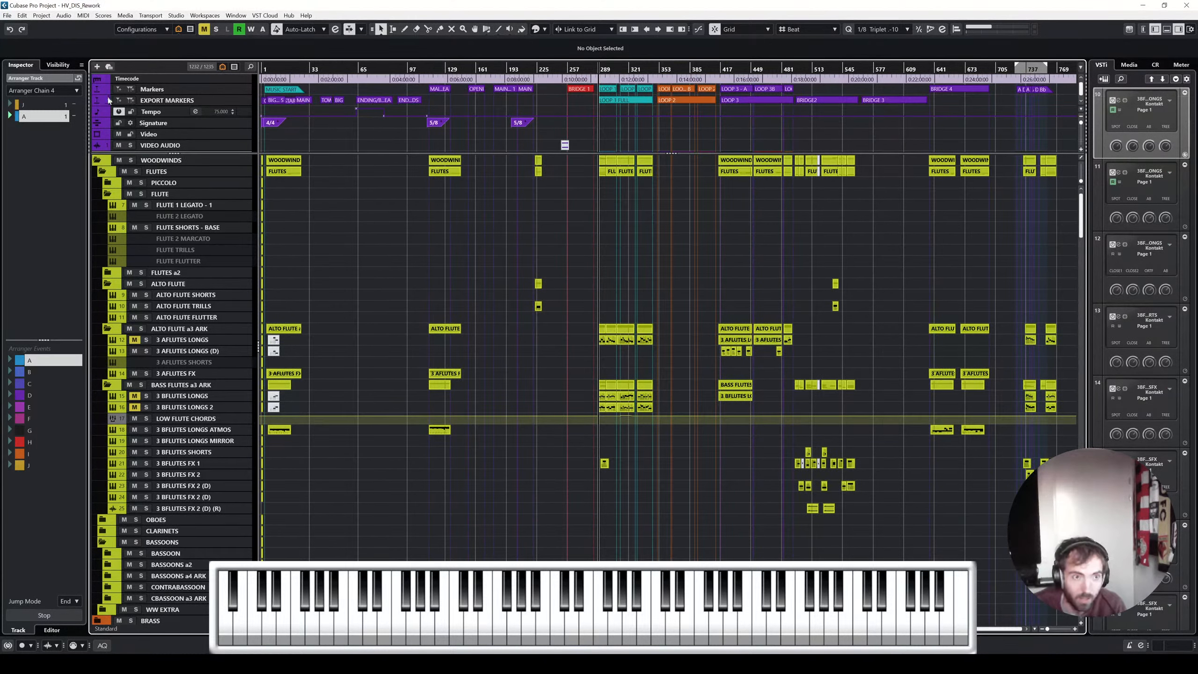
pyautogui.scroll(-4, 144, 128)
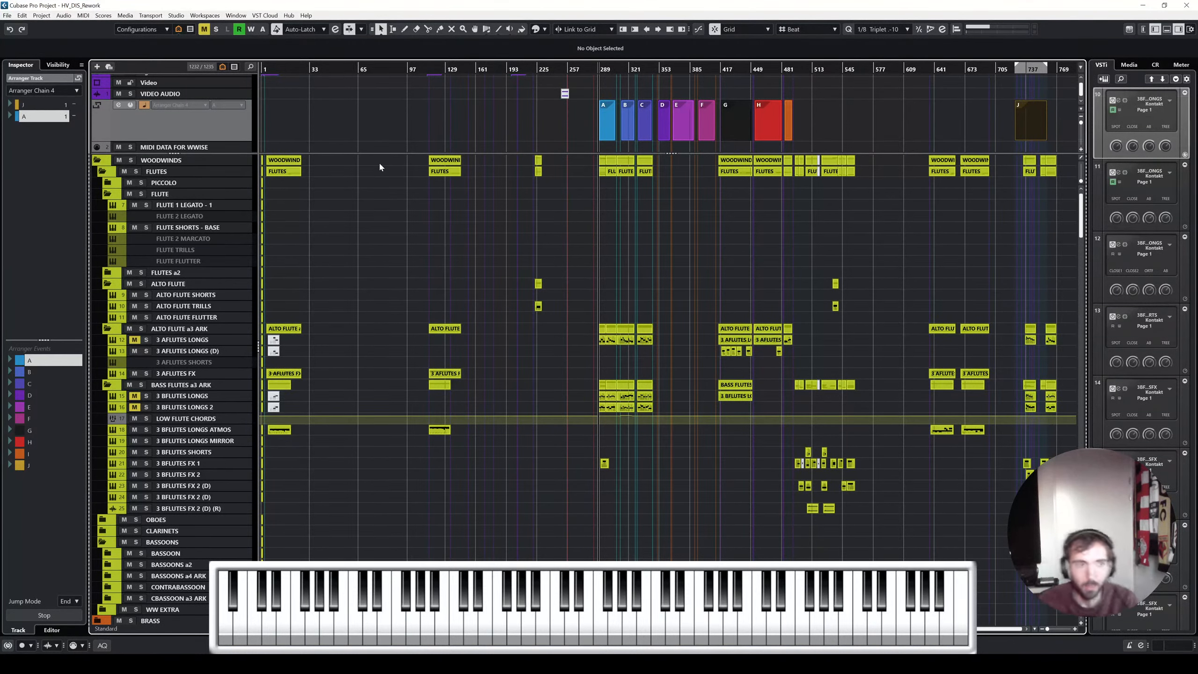
pyautogui.scroll(5, 694, 250)
pyautogui.hscroll(-3, 695, 249)
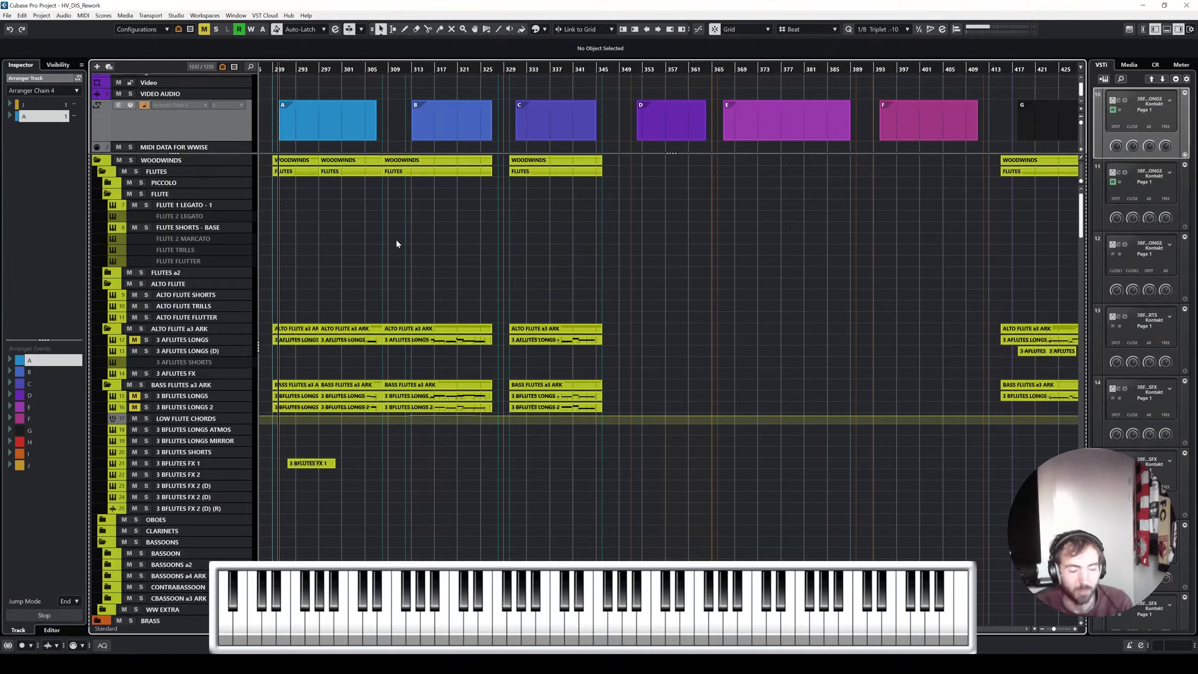
pyautogui.click(43, 90)
pyautogui.click(43, 99)
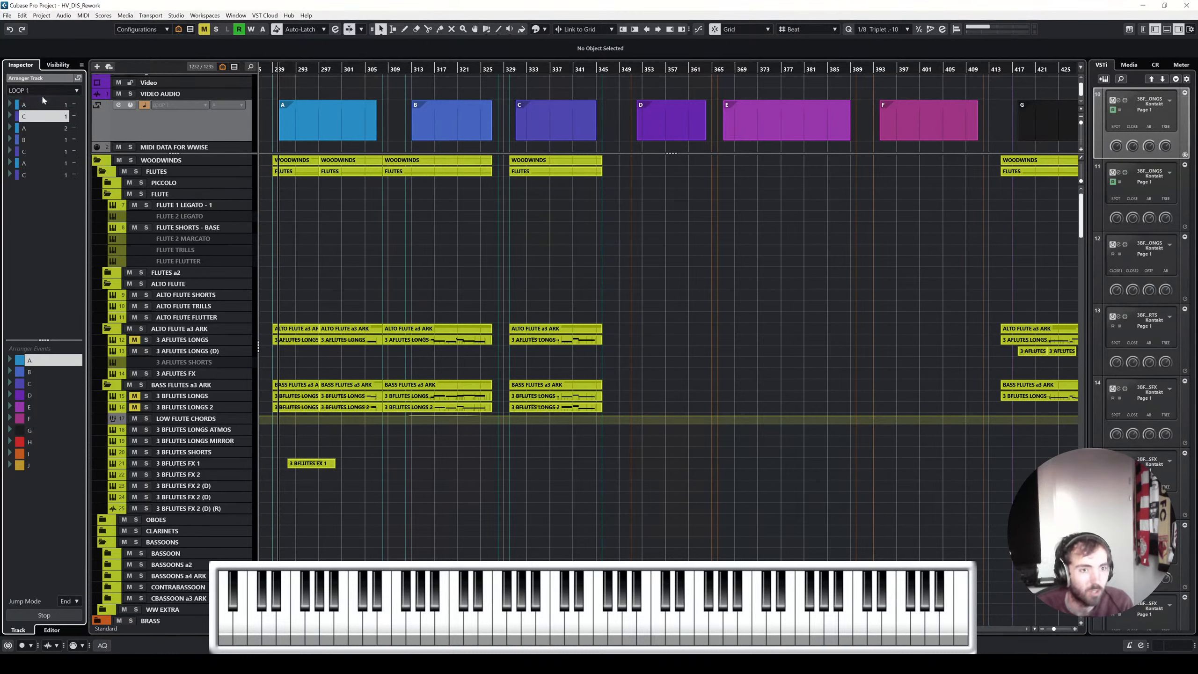
pyautogui.click(26, 193)
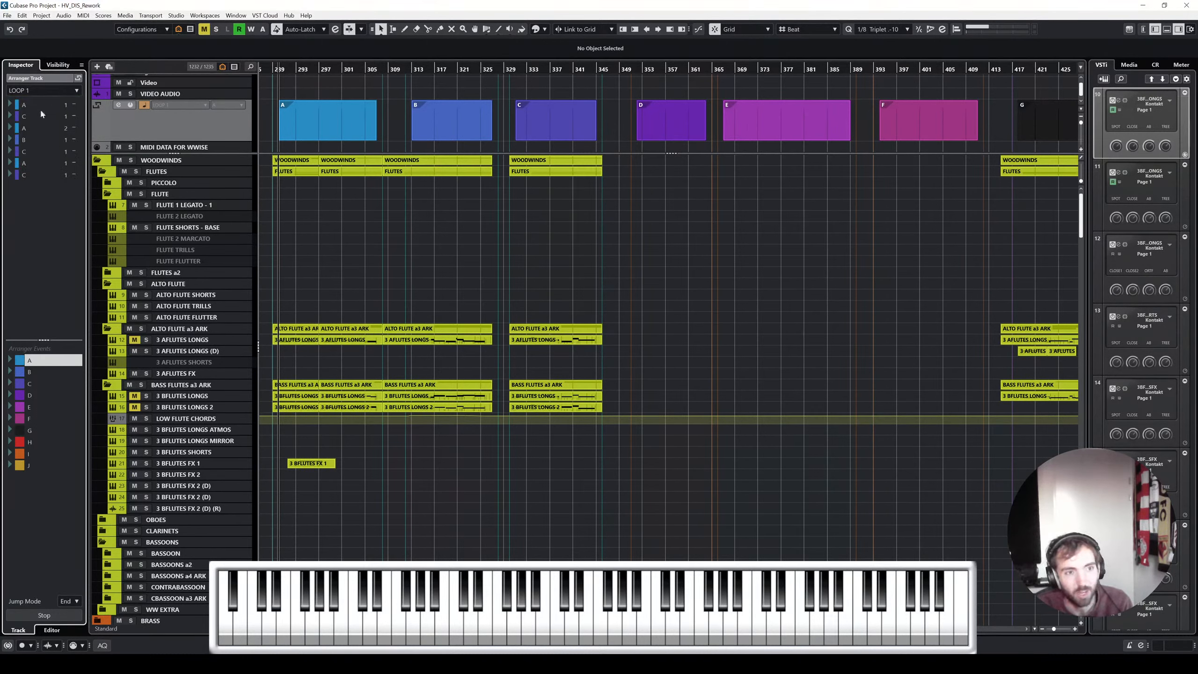
pyautogui.click(10, 104)
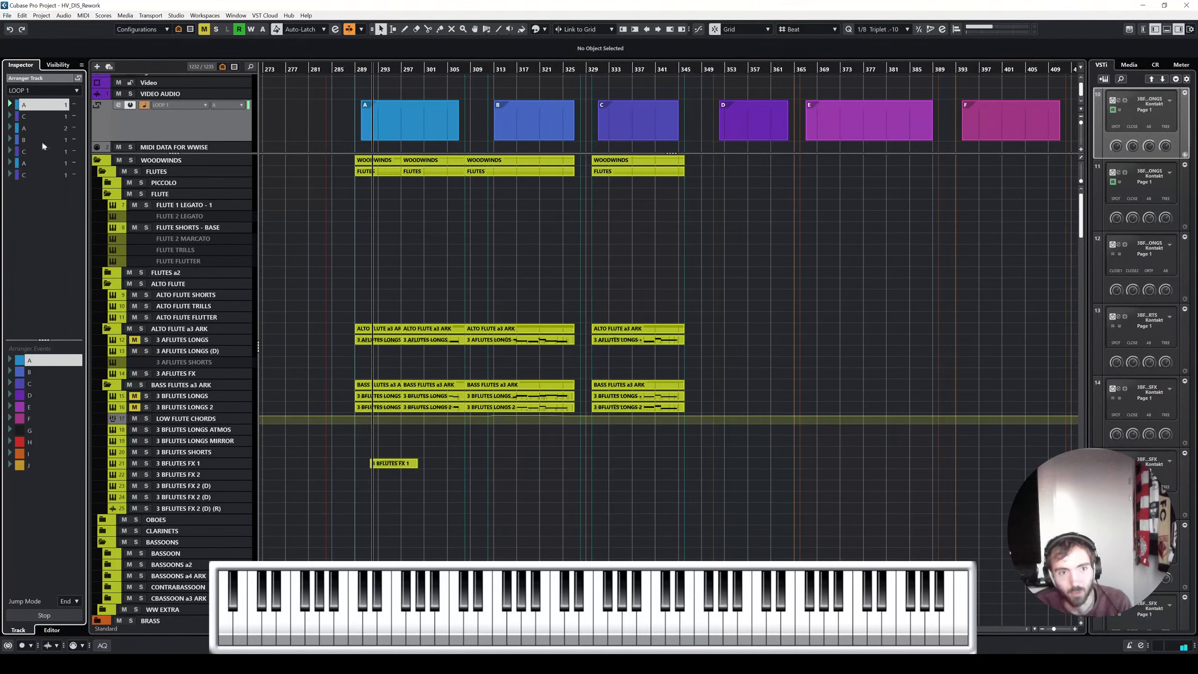
pyautogui.click(448, 71)
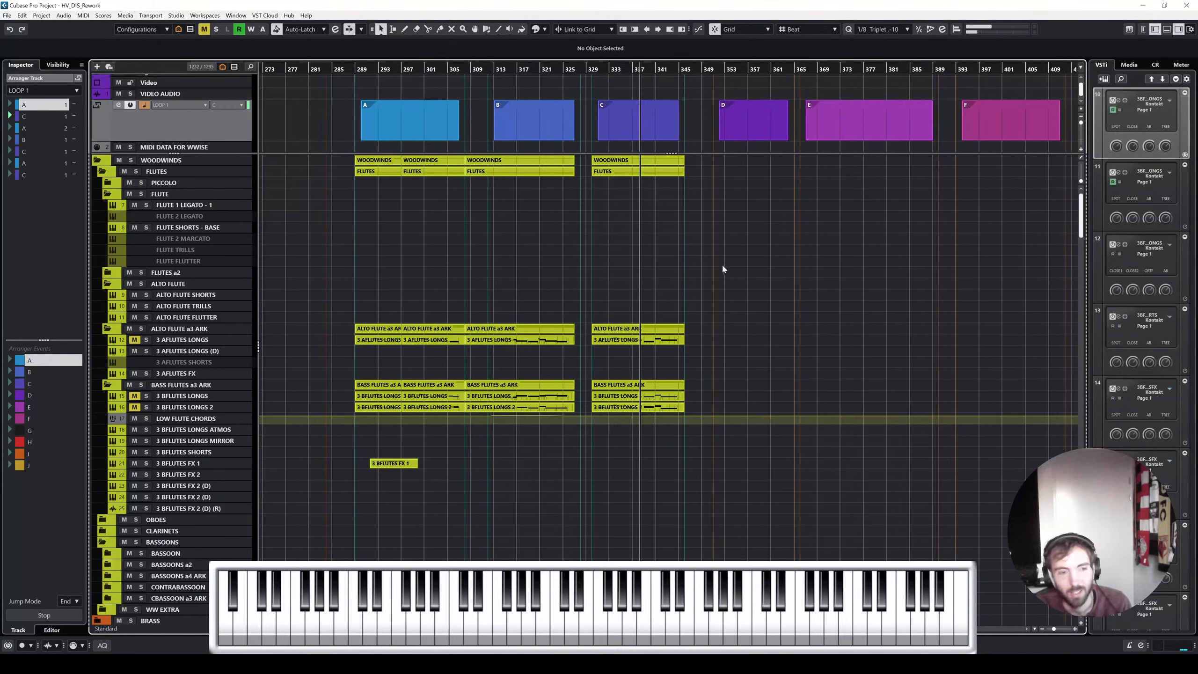
# Leave arranger mode and play the section under event J from about bar 745
pyautogui.hscroll(5, 722, 265)
pyautogui.hscroll(4, 723, 270)
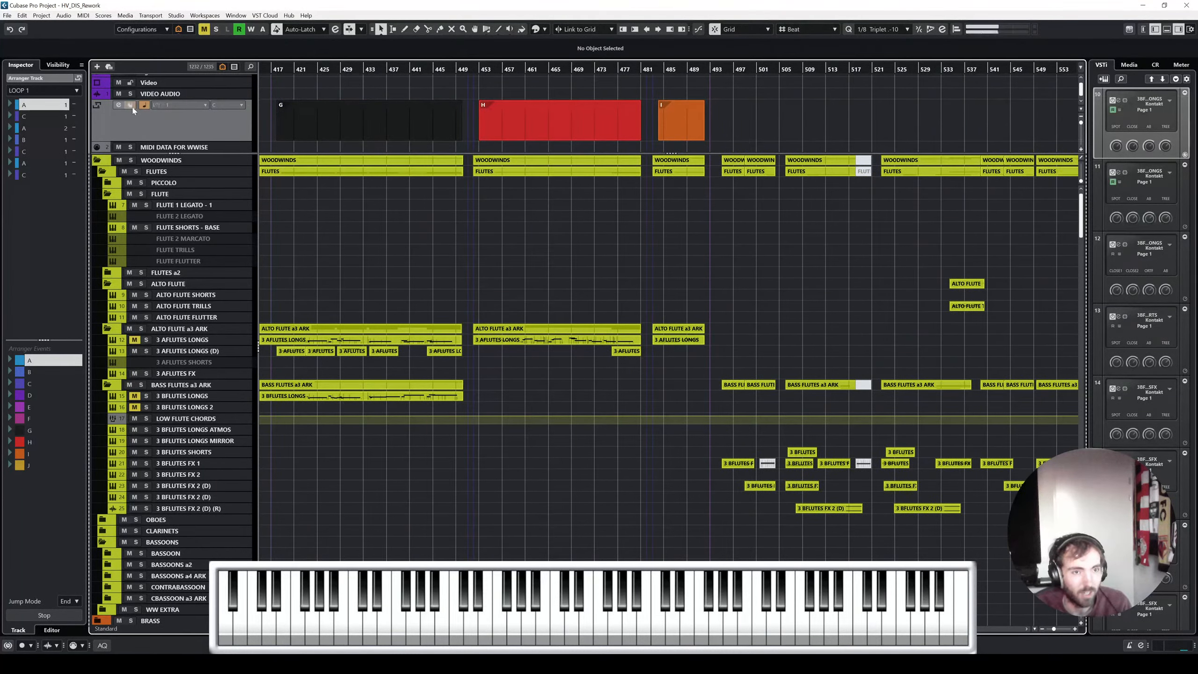
pyautogui.hscroll(14, 513, 240)
pyautogui.scroll(4, 760, 250)
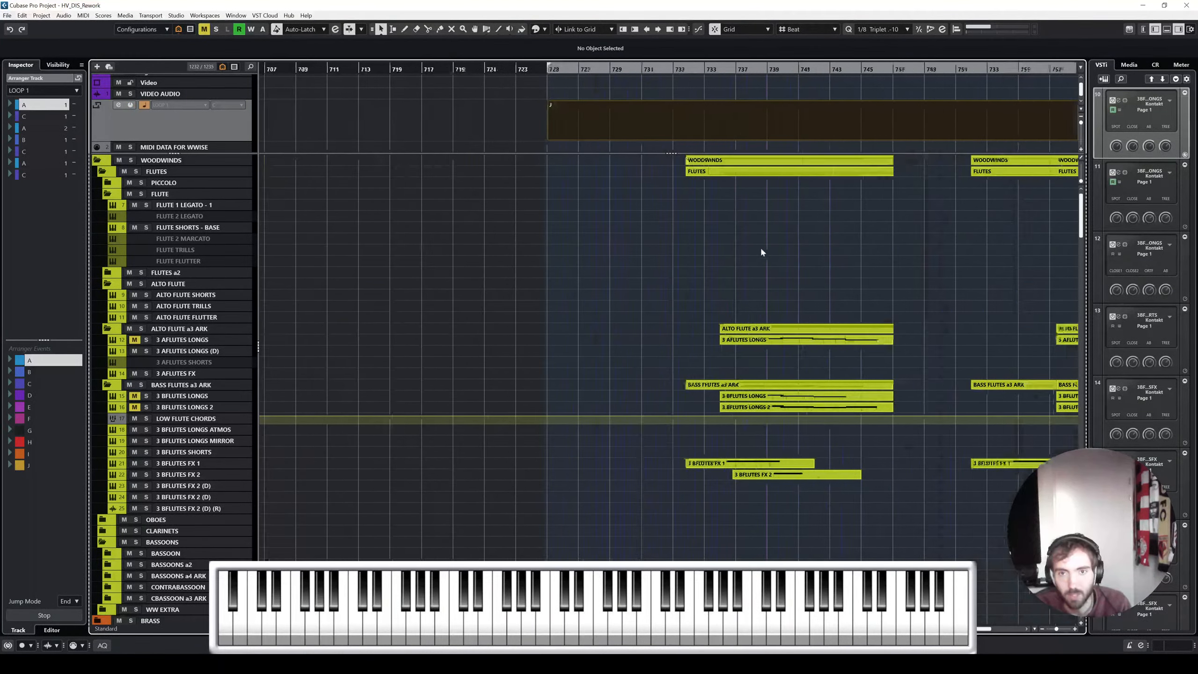
pyautogui.hscroll(3, 730, 245)
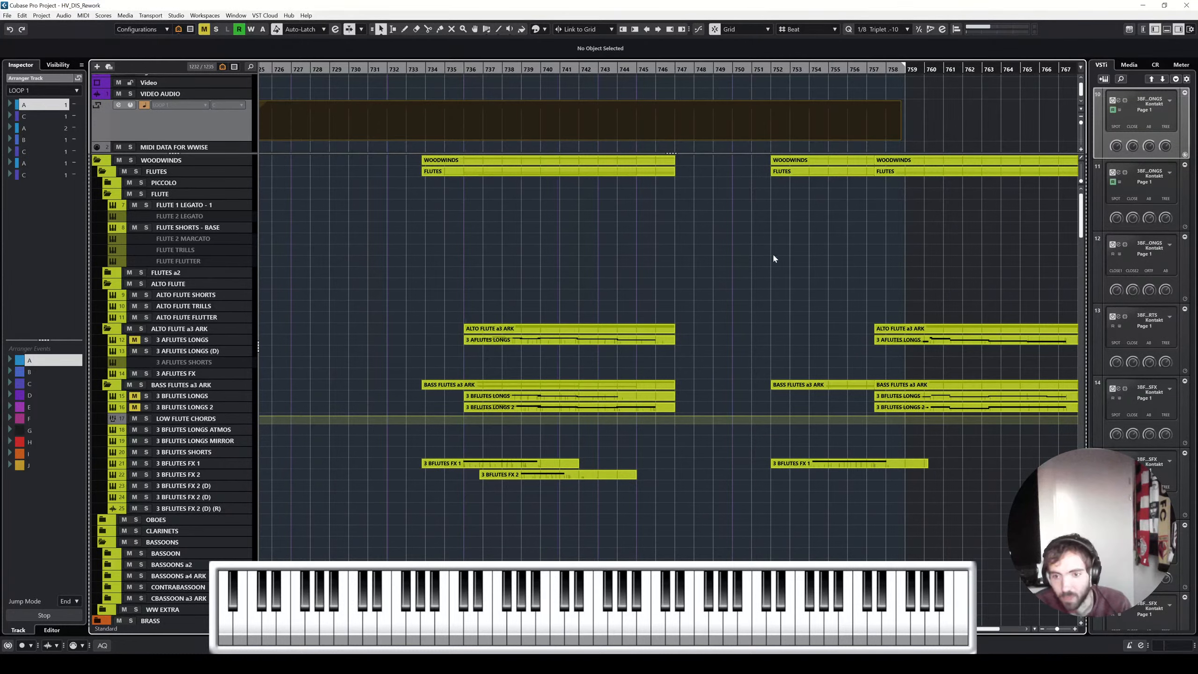
pyautogui.scroll(2, 773, 253)
pyautogui.moveTo(703, 70); pyautogui.dragTo(527, 84)
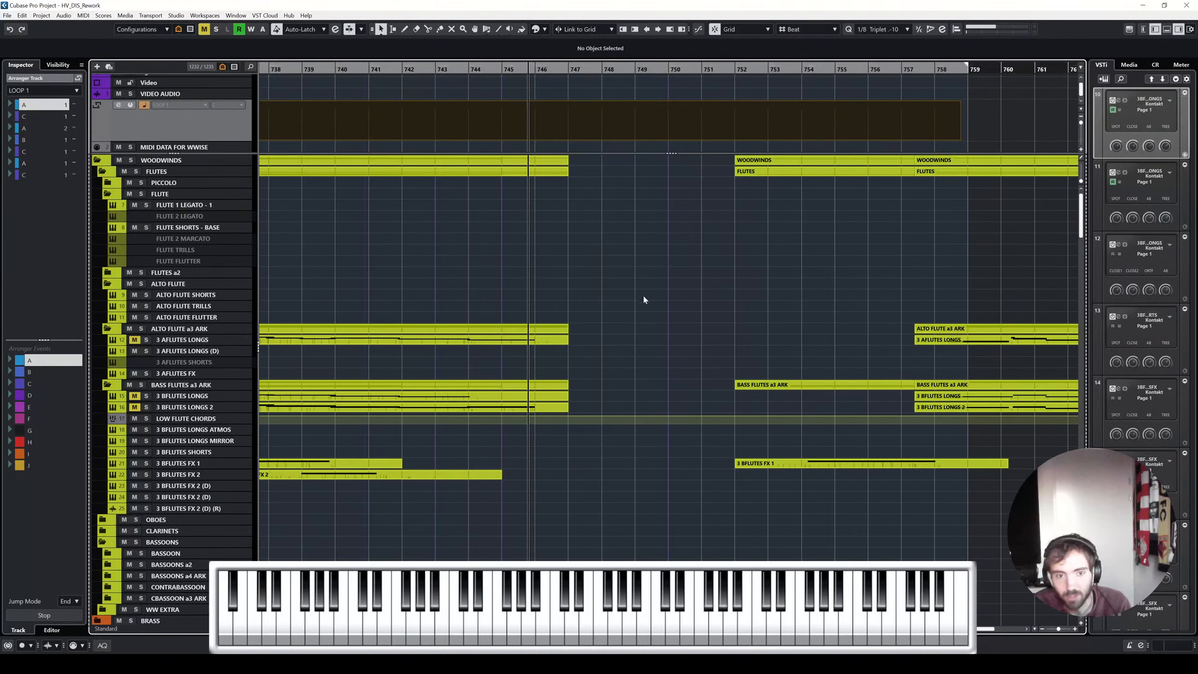
pyautogui.press('space')
# Shorten the 8DIO HARP 2 HARM part that starts at 749.4.1 so that it ends at 753.3.1
pyautogui.scroll(-4, 638, 297)
pyautogui.scroll(-3, 640, 296)
pyautogui.scroll(1, 655, 316)
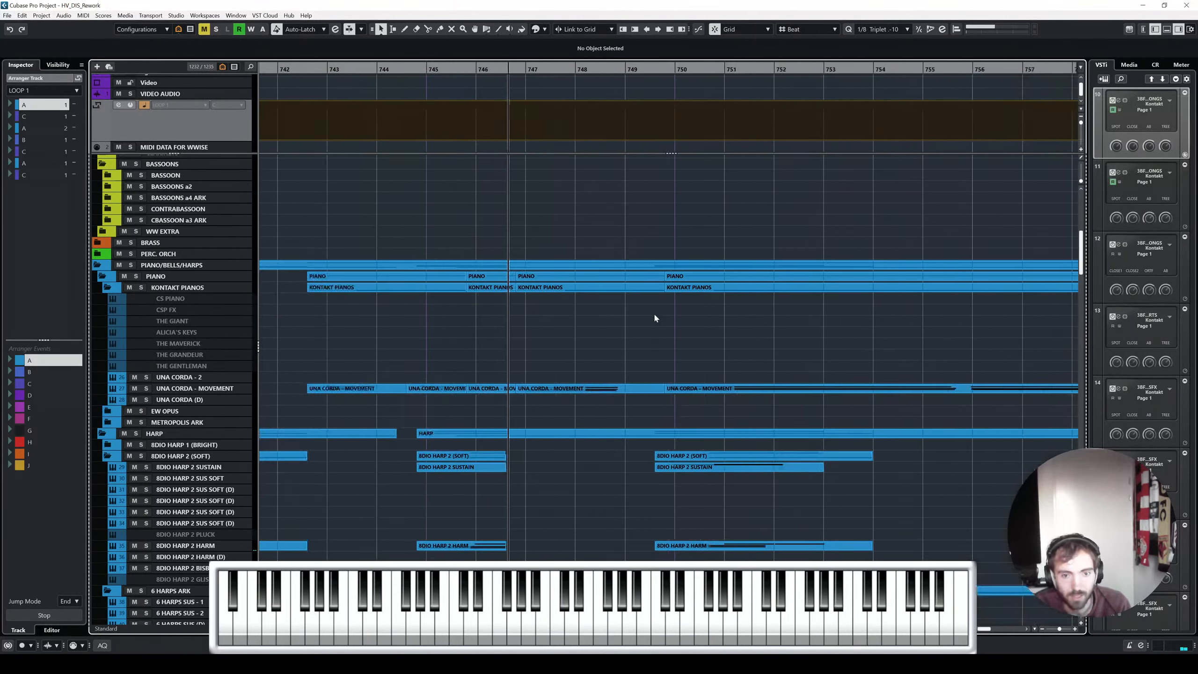
pyautogui.scroll(-3, 655, 316)
pyautogui.scroll(-3, 655, 316)
pyautogui.press('f')
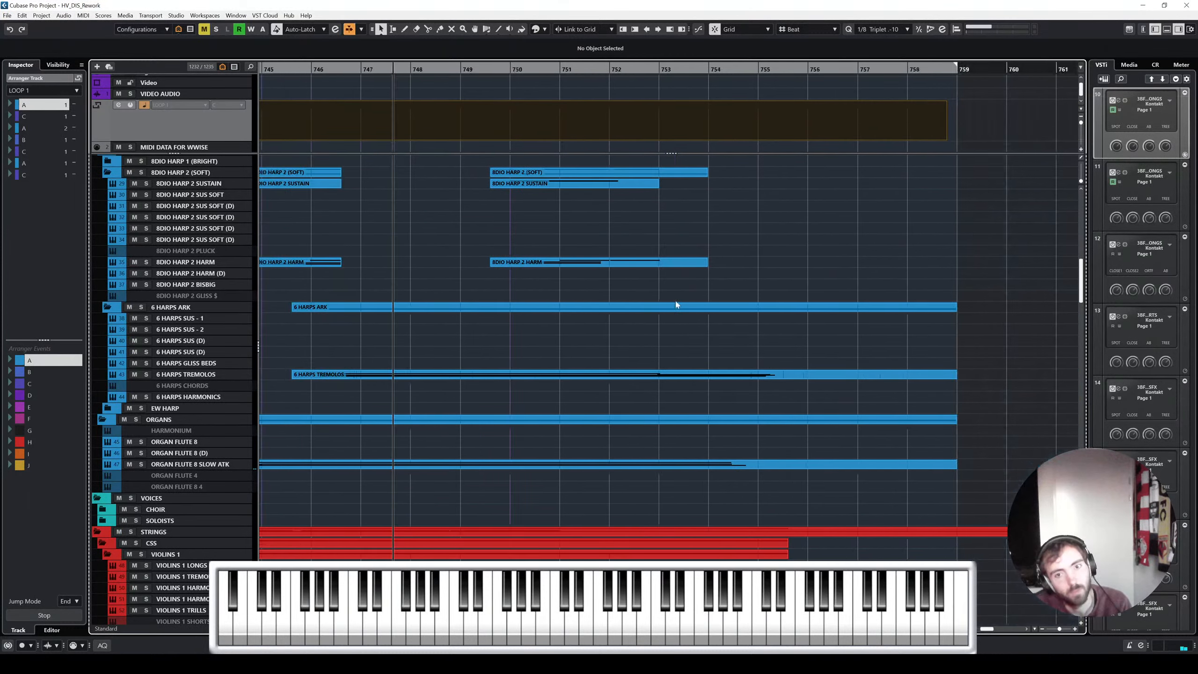
pyautogui.moveTo(626, 267); pyautogui.dragTo(596, 266)
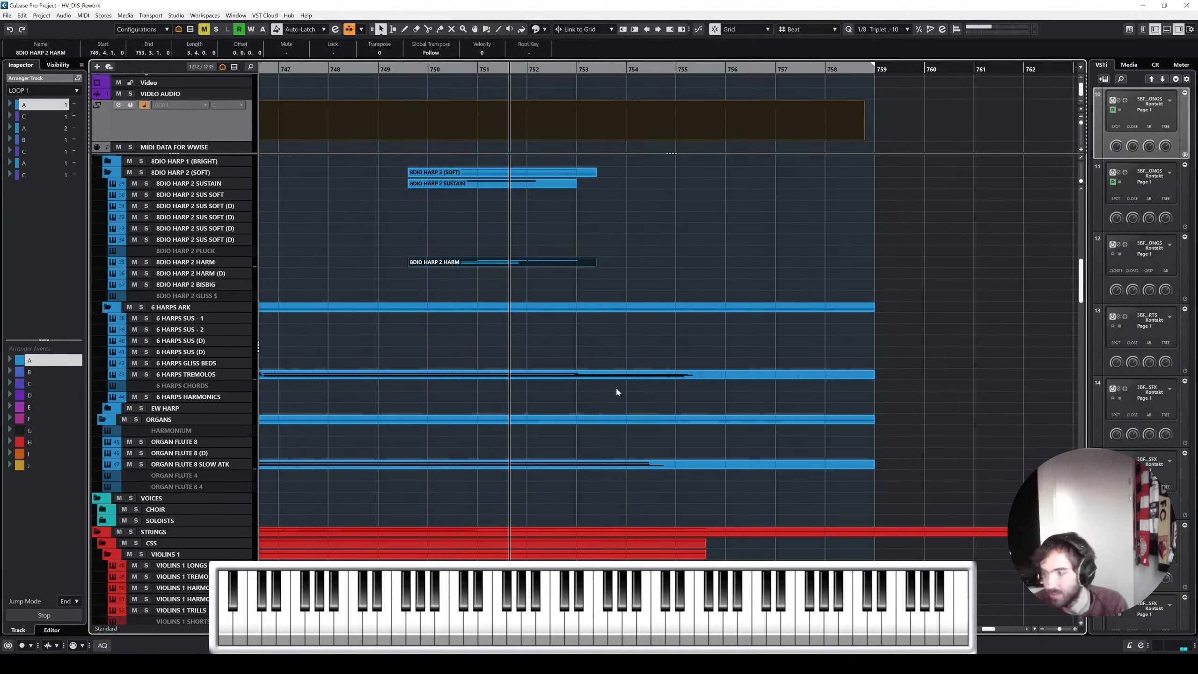
# Record a four-note harmonics phrase on the 8DIO HARP 2 HARM track over about bars 752 to 756
pyautogui.scroll(4, 521, 246)
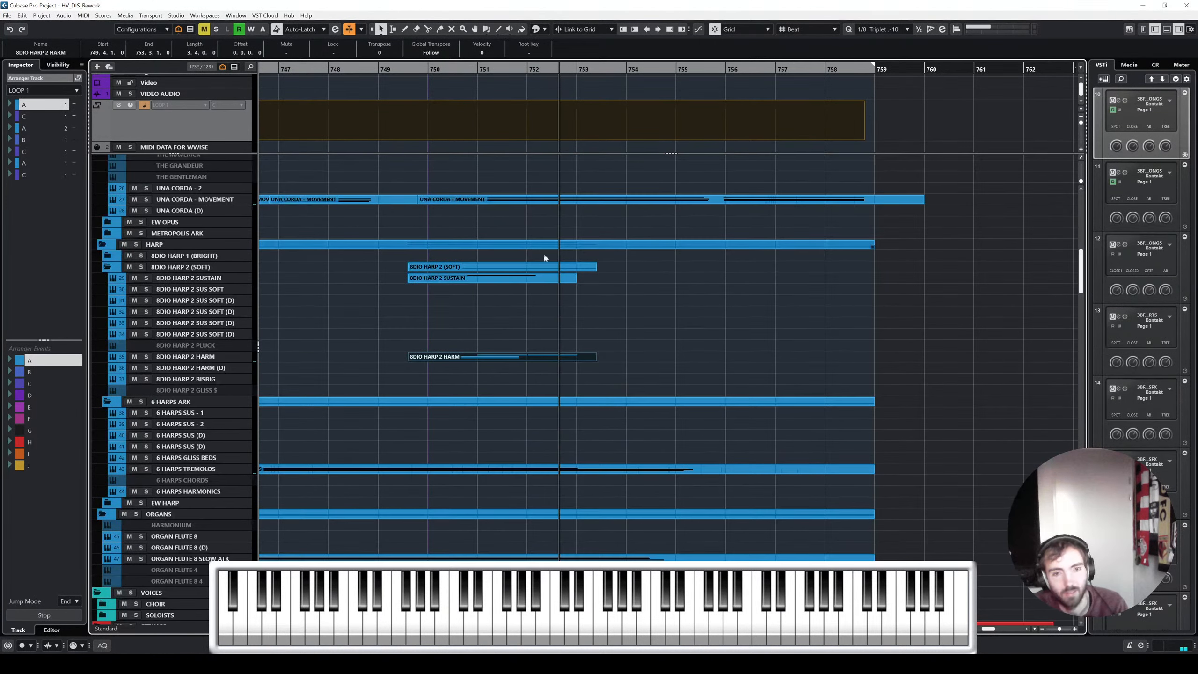
pyautogui.keyDown('shift'); pyautogui.click(537, 282); pyautogui.keyUp('shift')
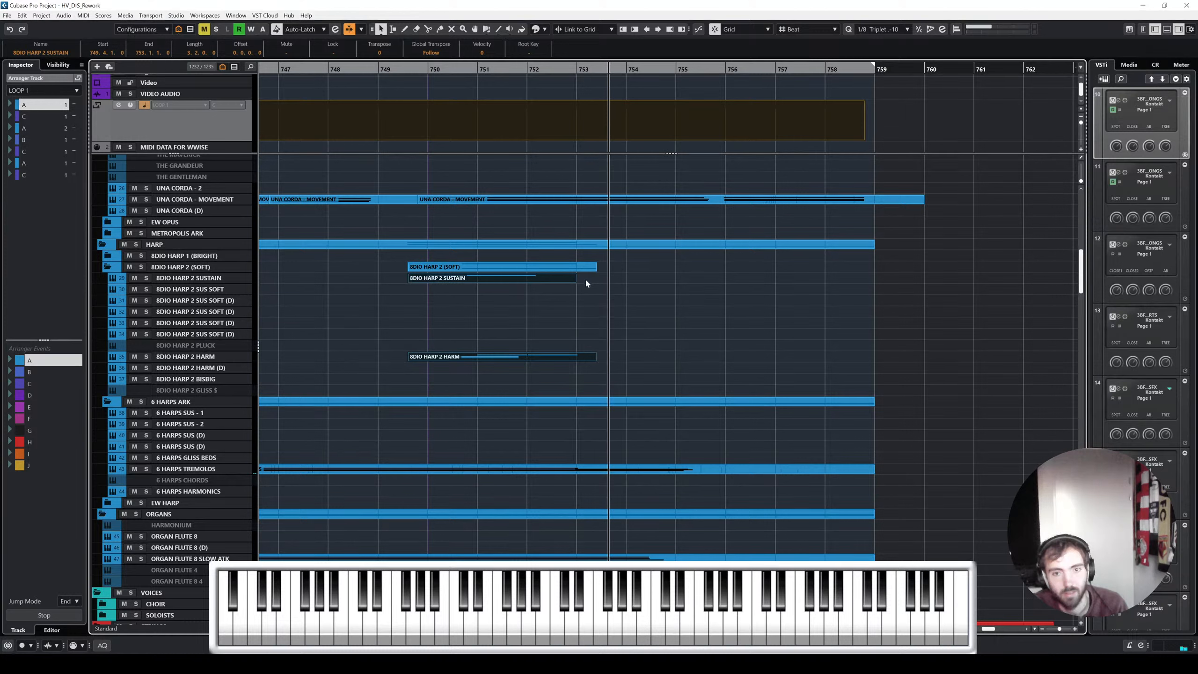
pyautogui.click(216, 360)
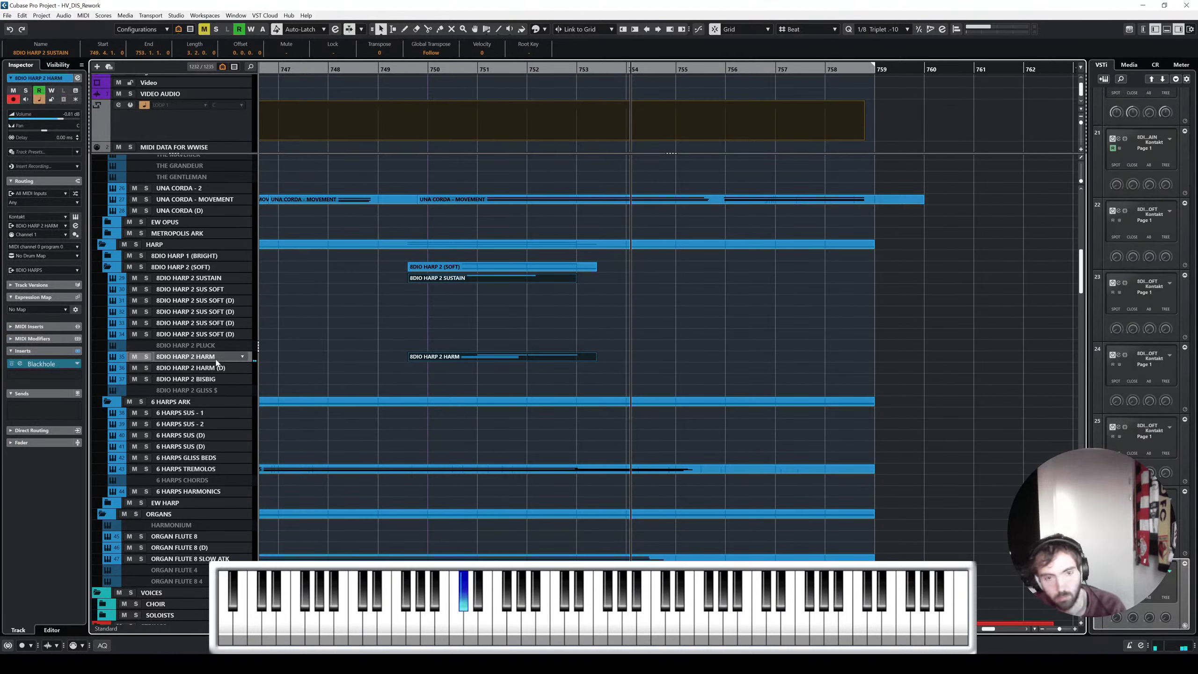
pyautogui.click(568, 67)
pyautogui.press('KP_Multiply')
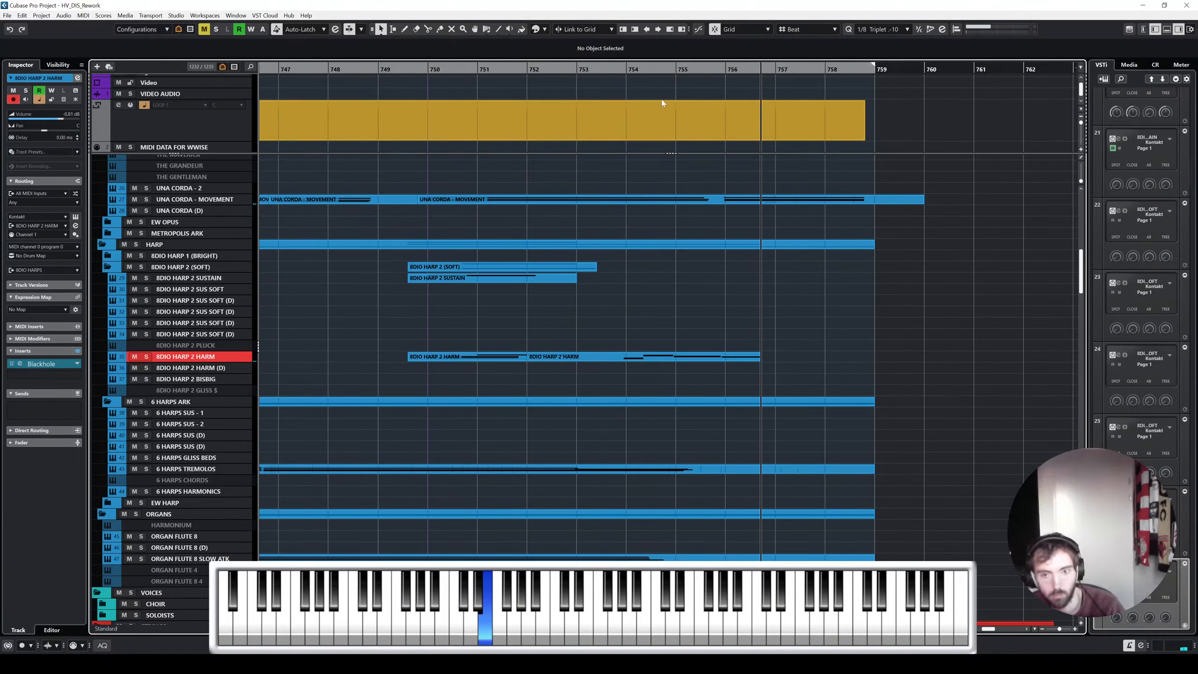
pyautogui.press('space')
# Quantize the notes of the newly recorded 8DIO HARP 2 HARM part with the 1/8 R-10 preset in the Key Editor
pyautogui.doubleClick(669, 355)
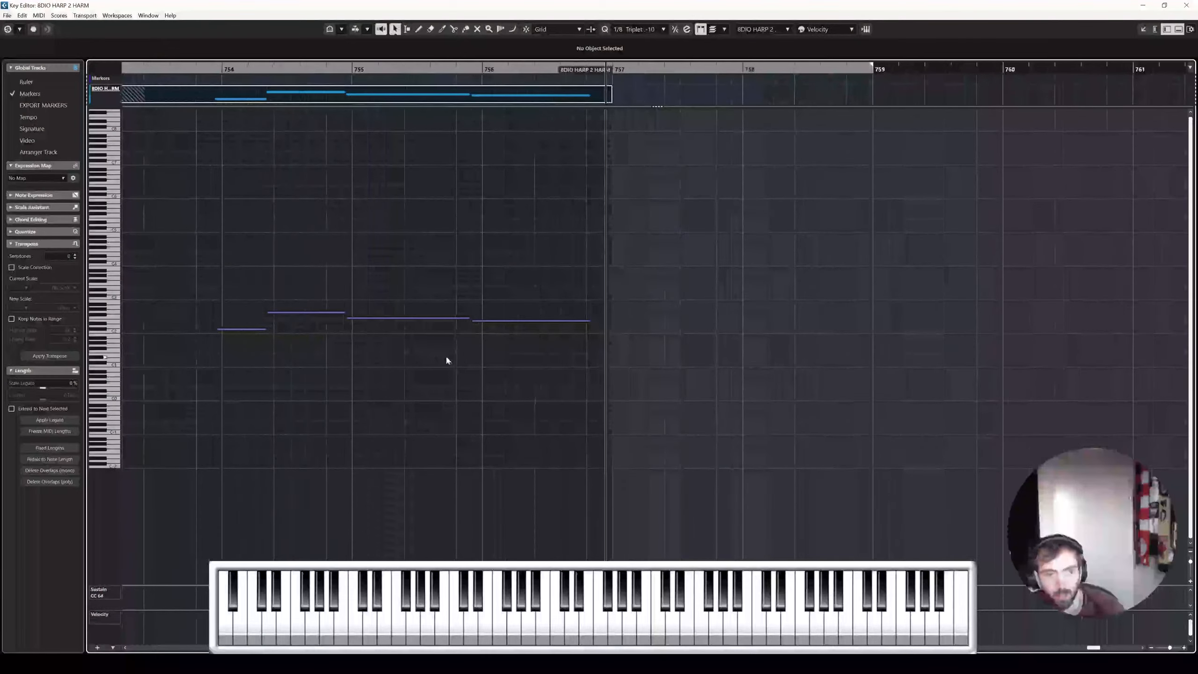
pyautogui.moveTo(304, 275); pyautogui.dragTo(753, 396)
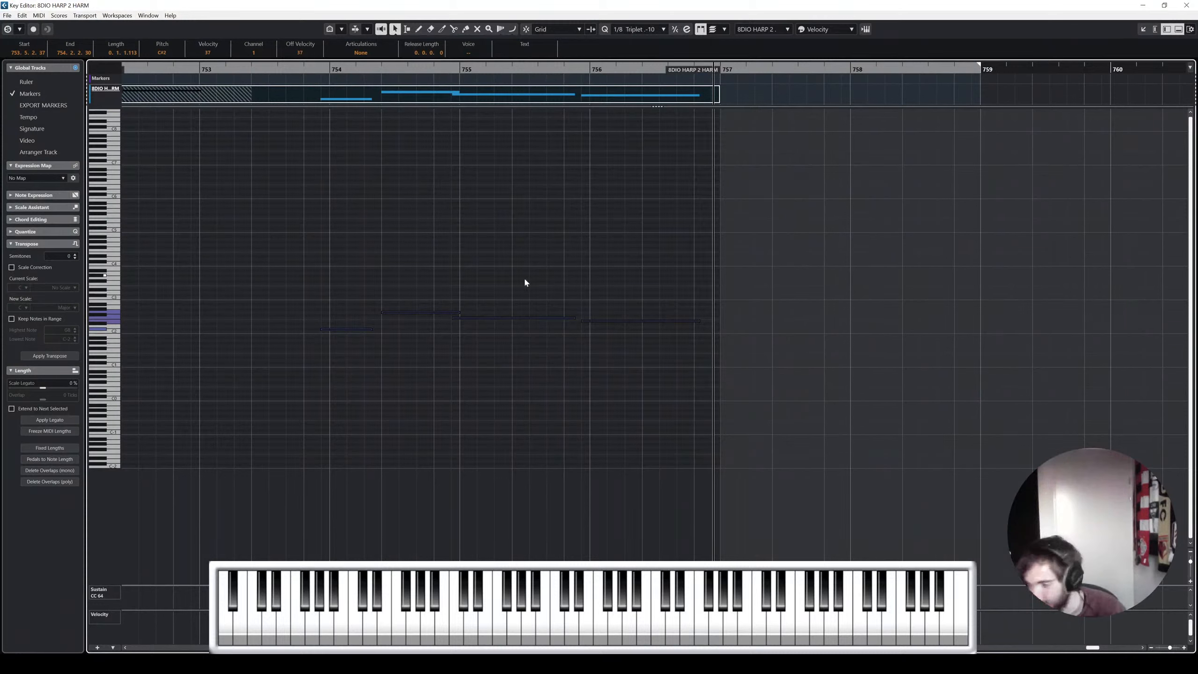
pyautogui.click(347, 329)
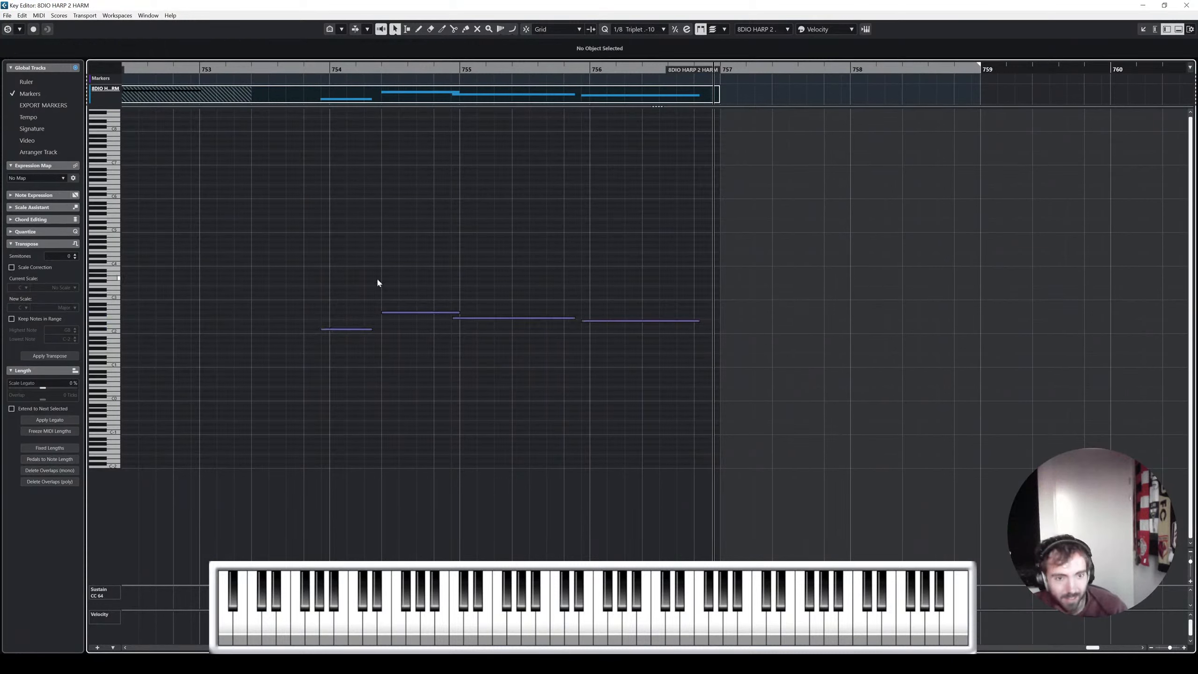
pyautogui.click(639, 30)
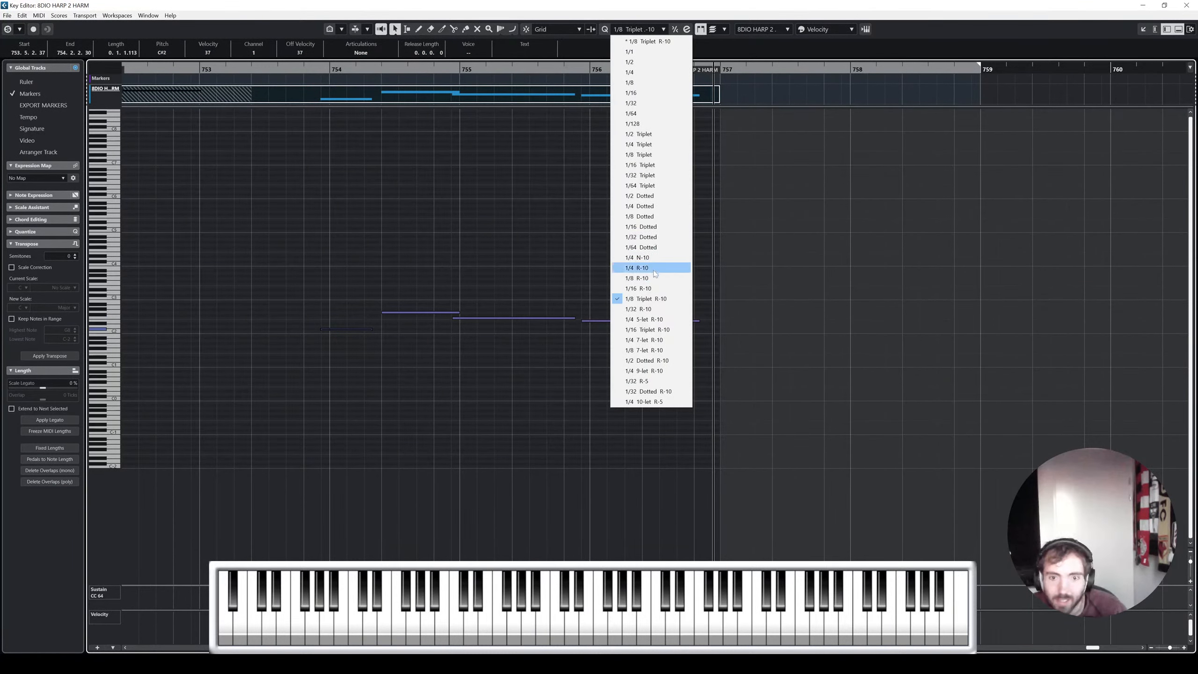
pyautogui.click(675, 278)
pyautogui.moveTo(674, 276); pyautogui.dragTo(346, 383)
pyautogui.press('q')
pyautogui.moveTo(348, 285); pyautogui.dragTo(349, 356)
pyautogui.moveTo(415, 284); pyautogui.dragTo(410, 333)
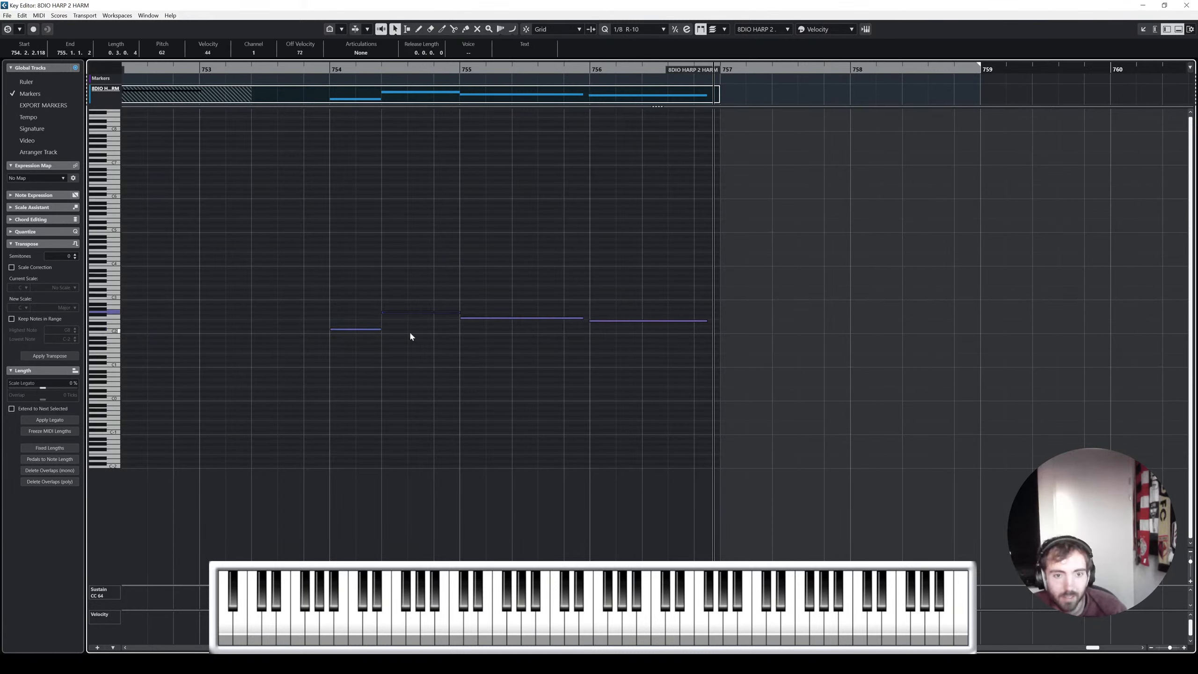
pyautogui.moveTo(516, 283); pyautogui.dragTo(512, 351)
pyautogui.moveTo(657, 283); pyautogui.dragTo(618, 380)
pyautogui.click(616, 386)
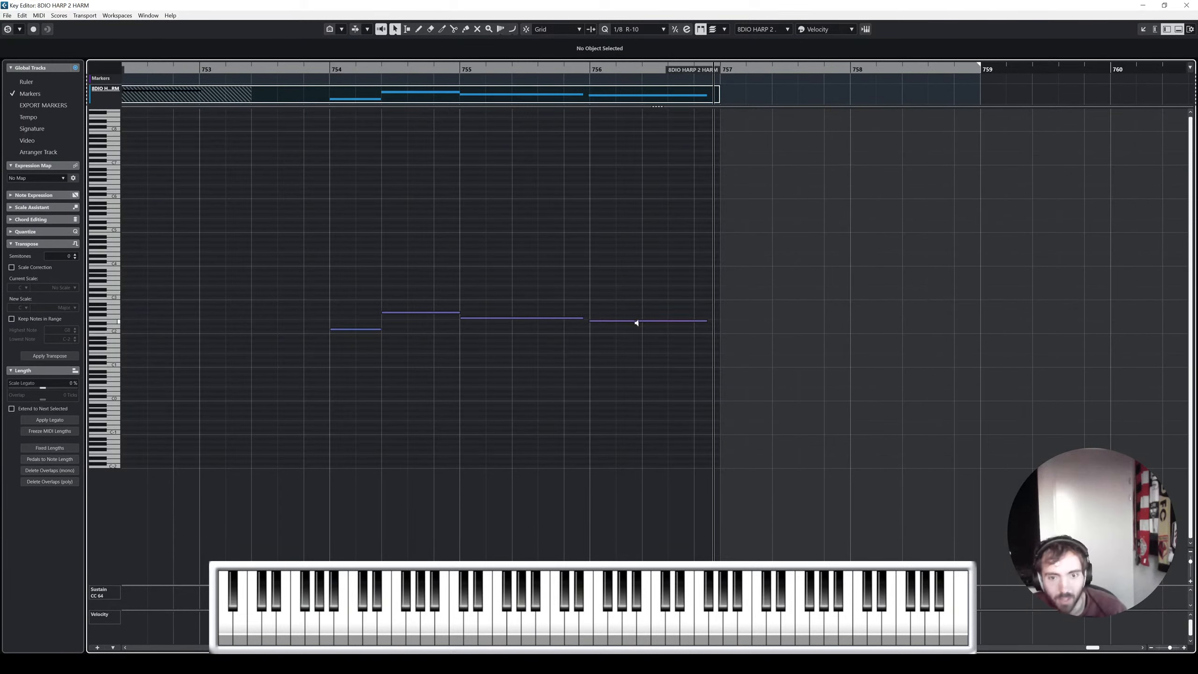
pyautogui.click(1187, 6)
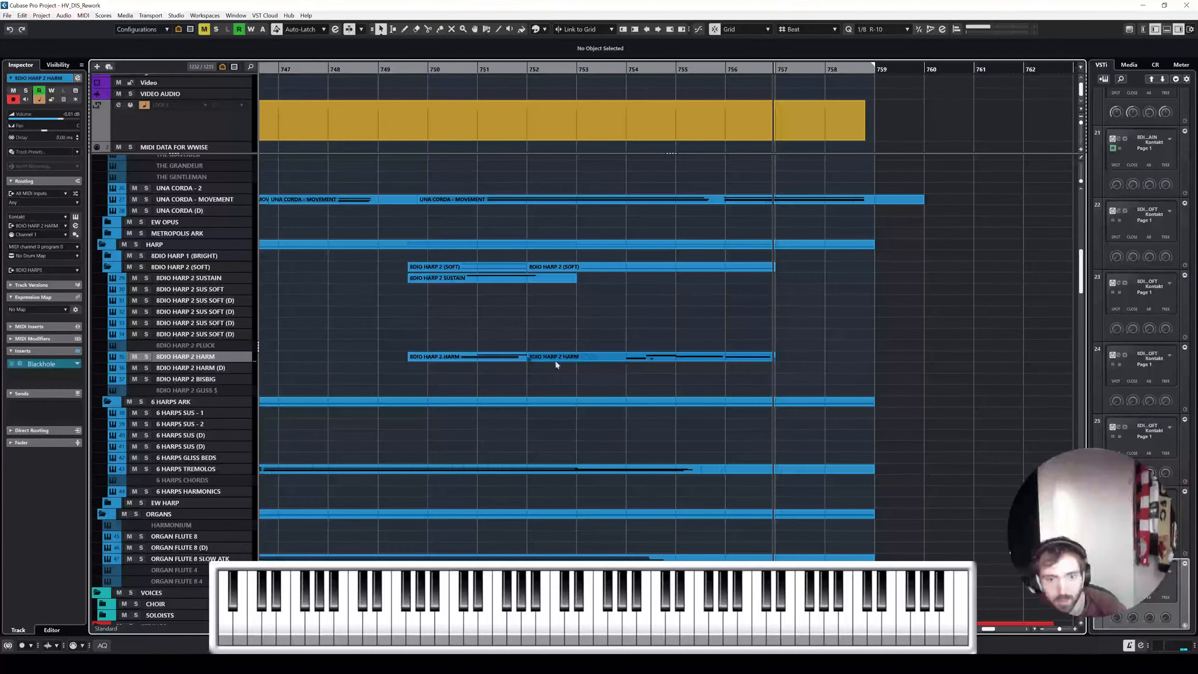
# Trim the start of the newly recorded 8DIO HARP 2 HARM part to 753.4.1
pyautogui.moveTo(530, 360); pyautogui.dragTo(609, 360)
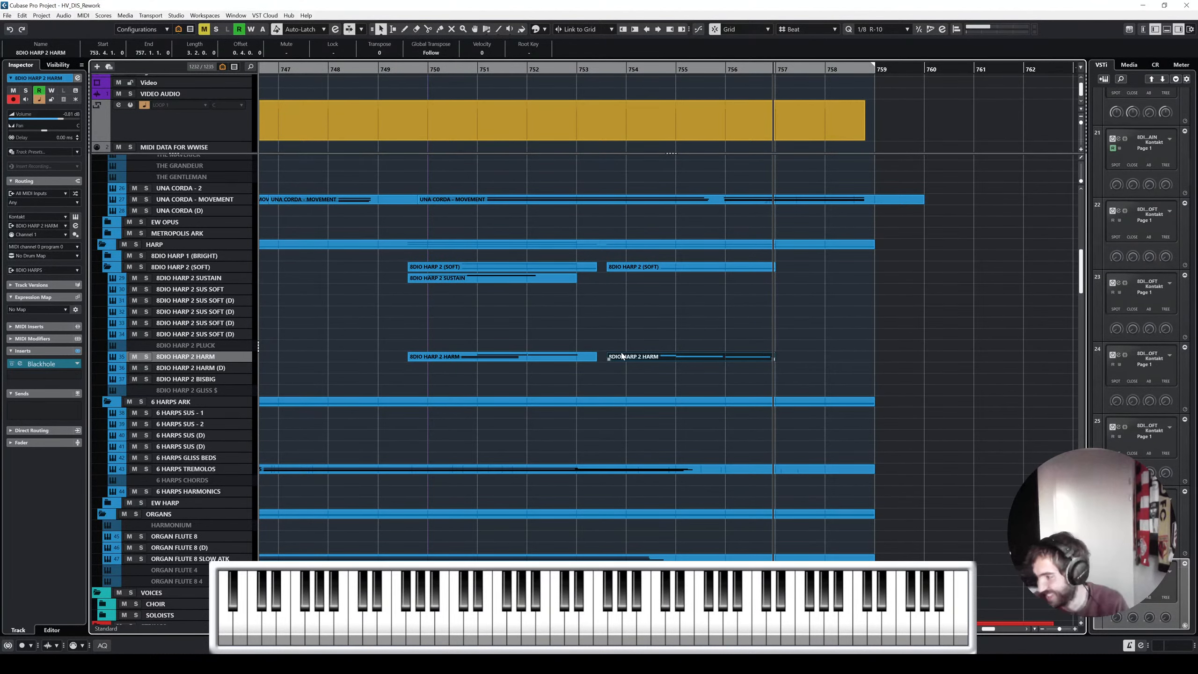
pyautogui.click(609, 336)
pyautogui.scroll(6, 625, 321)
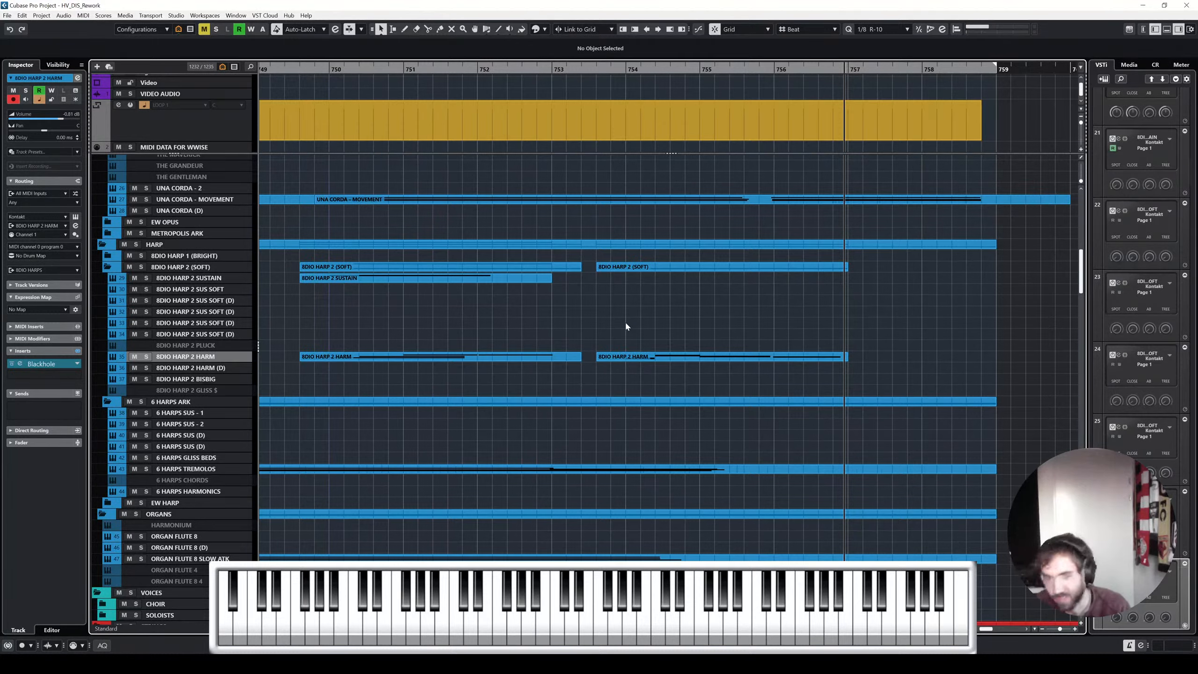
pyautogui.click(561, 356)
pyautogui.hscroll(3, 710, 361)
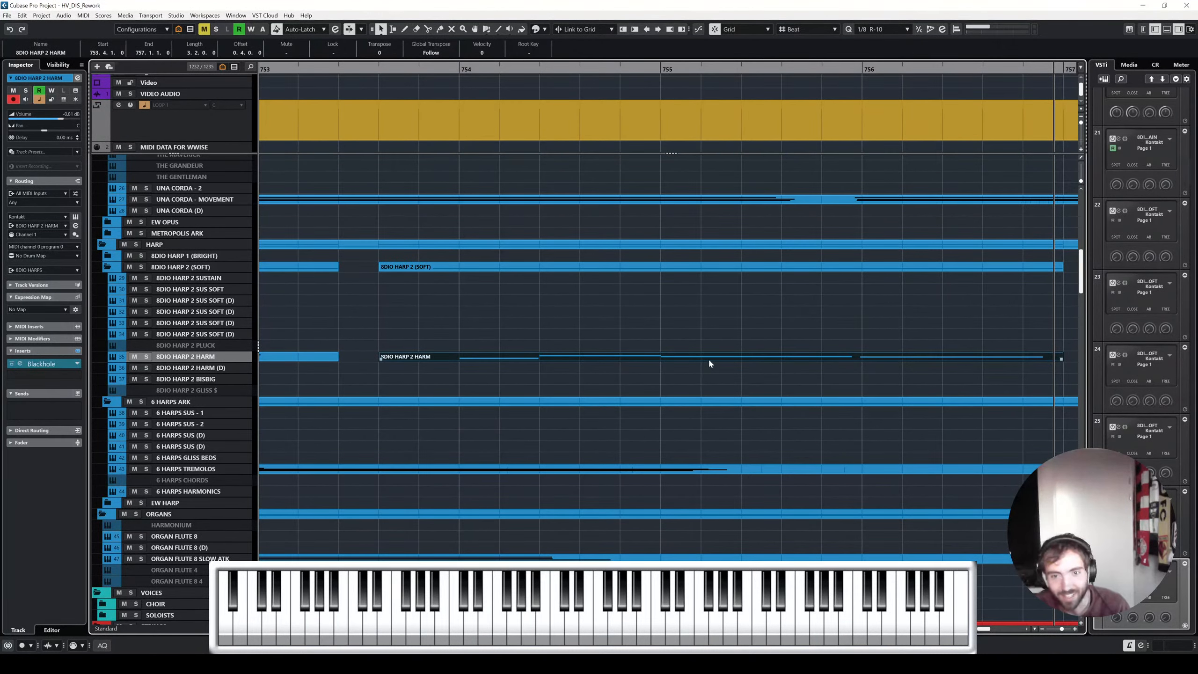
# Trim the start of the newly recorded 8DIO HARP 2 HARM part to 753.5.1
pyautogui.click(667, 323)
pyautogui.scroll(-5, 664, 321)
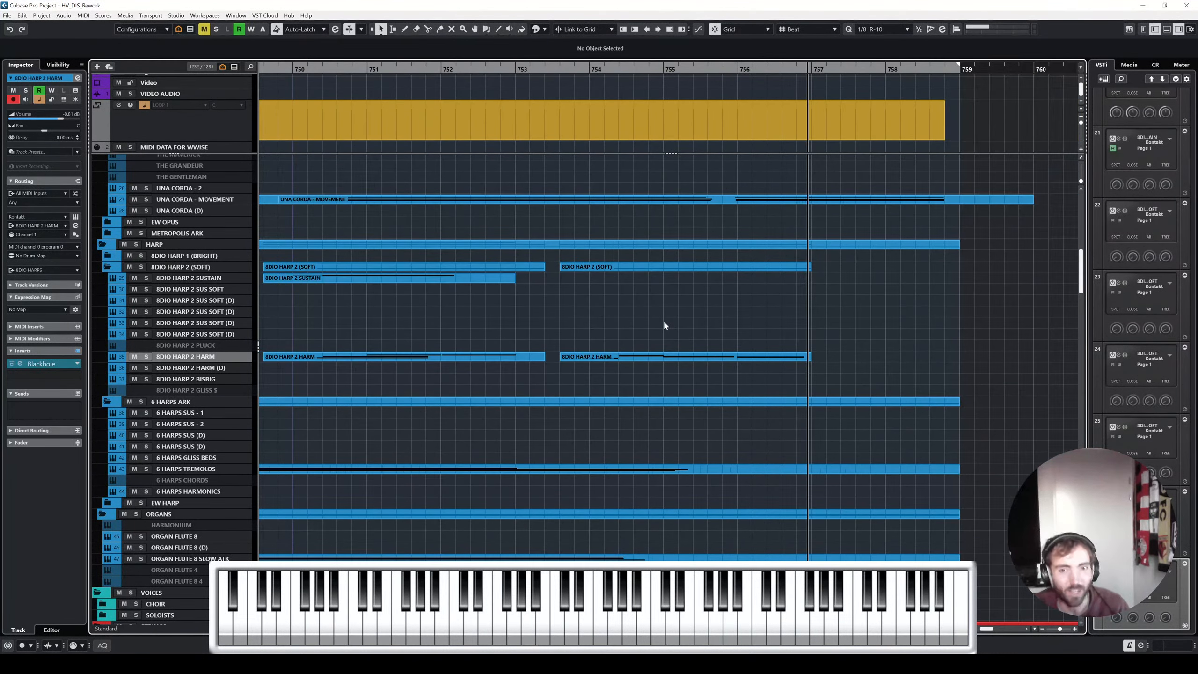
pyautogui.scroll(4, 603, 175)
pyautogui.click(551, 72)
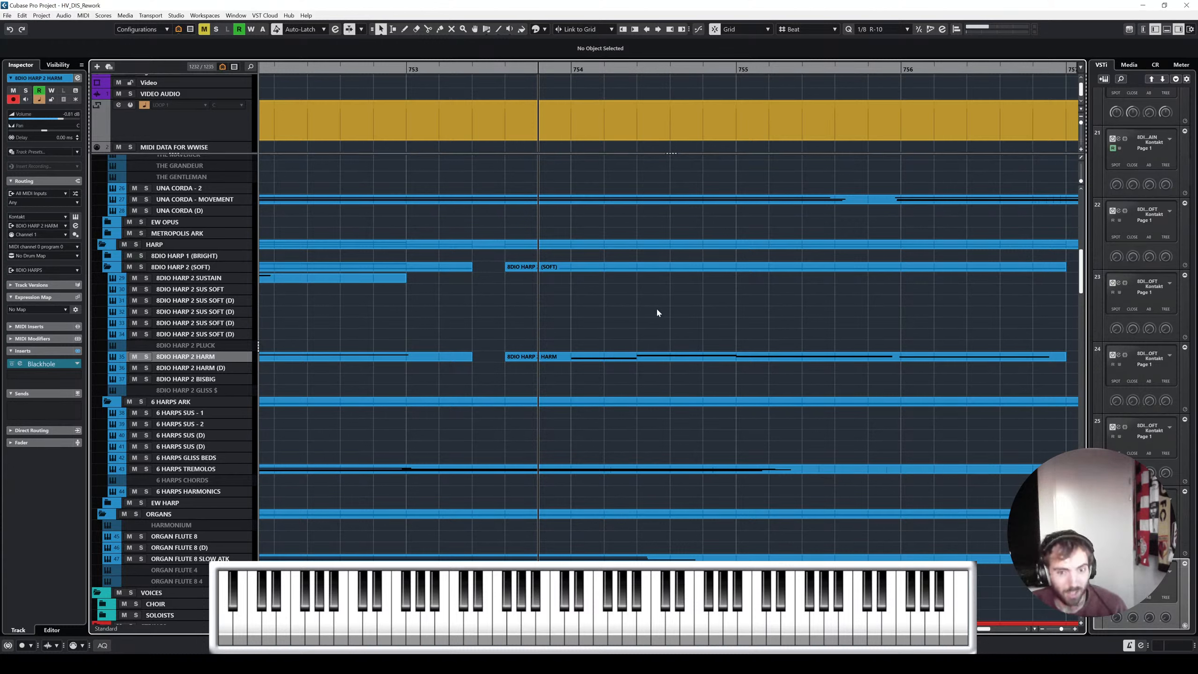
pyautogui.click(613, 356)
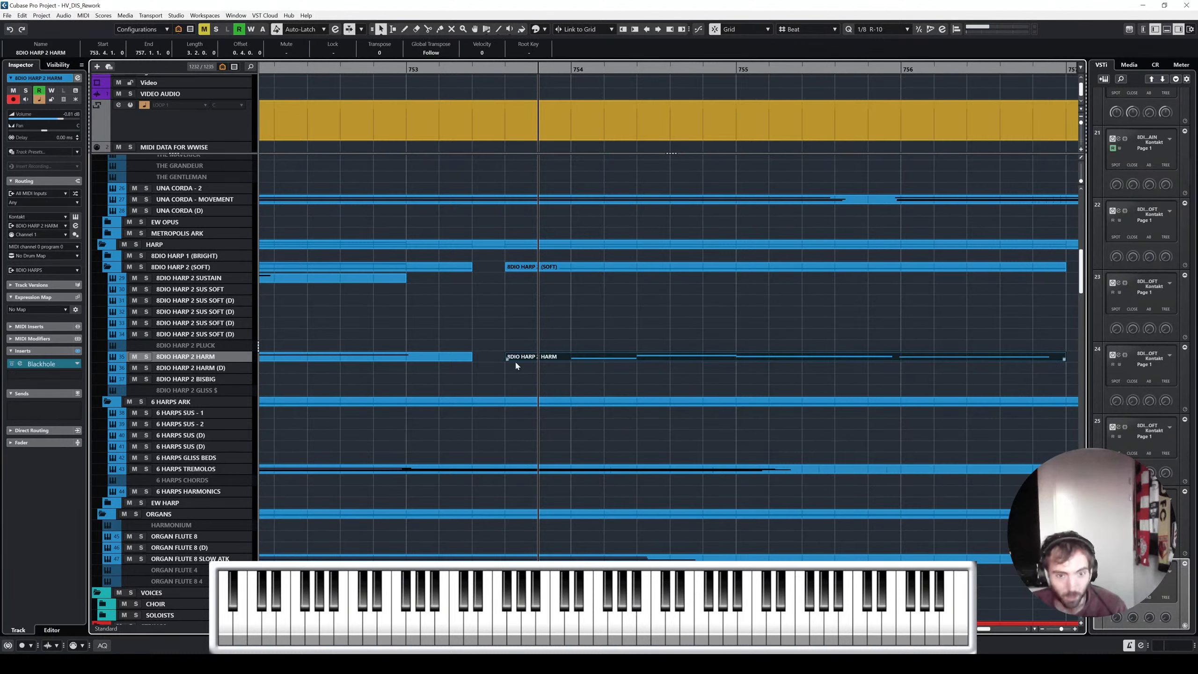
pyautogui.moveTo(508, 359); pyautogui.dragTo(540, 358)
pyautogui.click(580, 351)
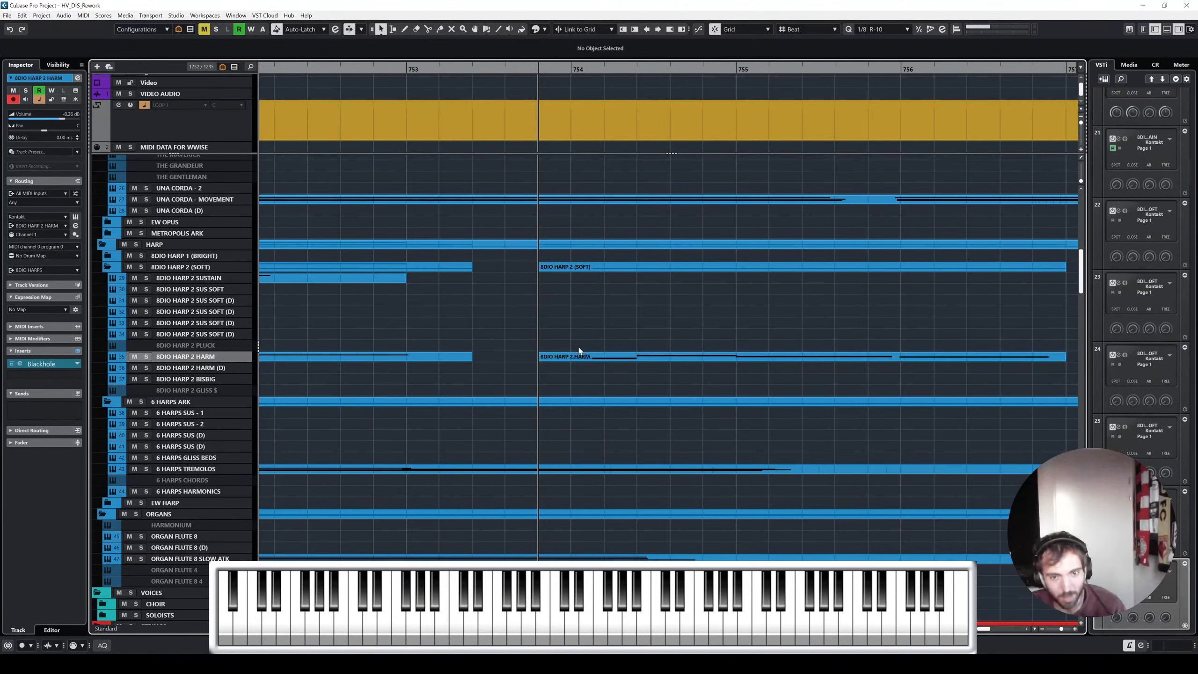
# Play back the 8DIO HARP 2 HARM phrase from 753.5 with the view following the playhead, and check how it fits the passage
pyautogui.scroll(2, 580, 351)
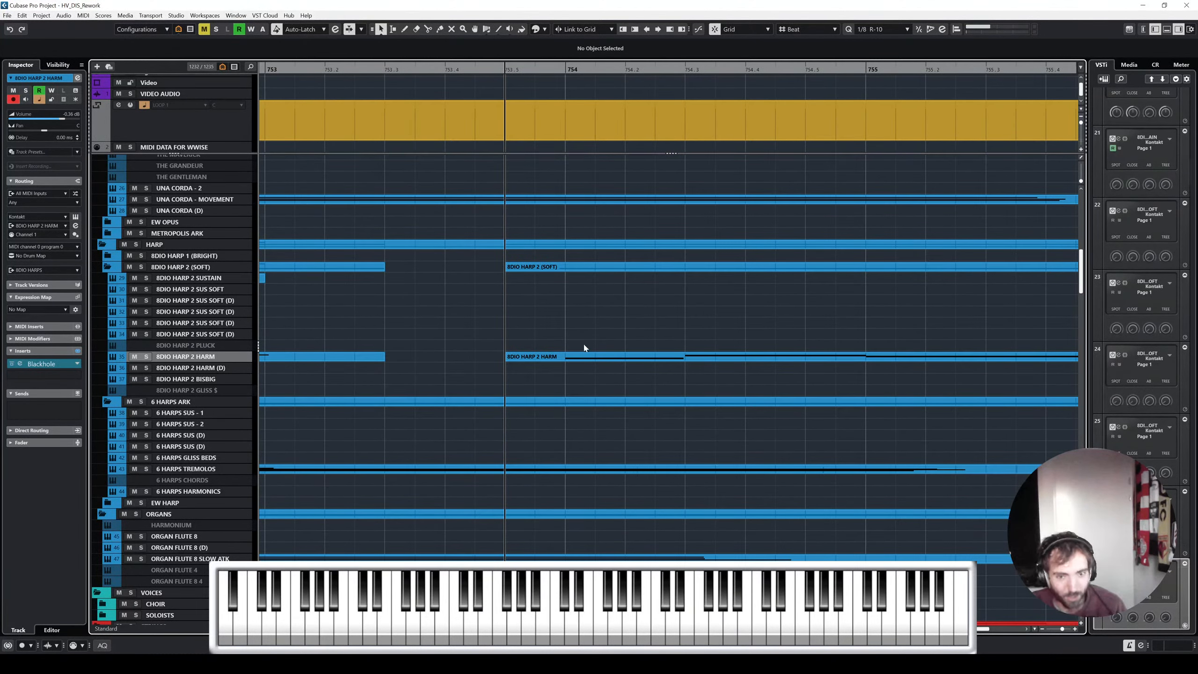
pyautogui.click(609, 358)
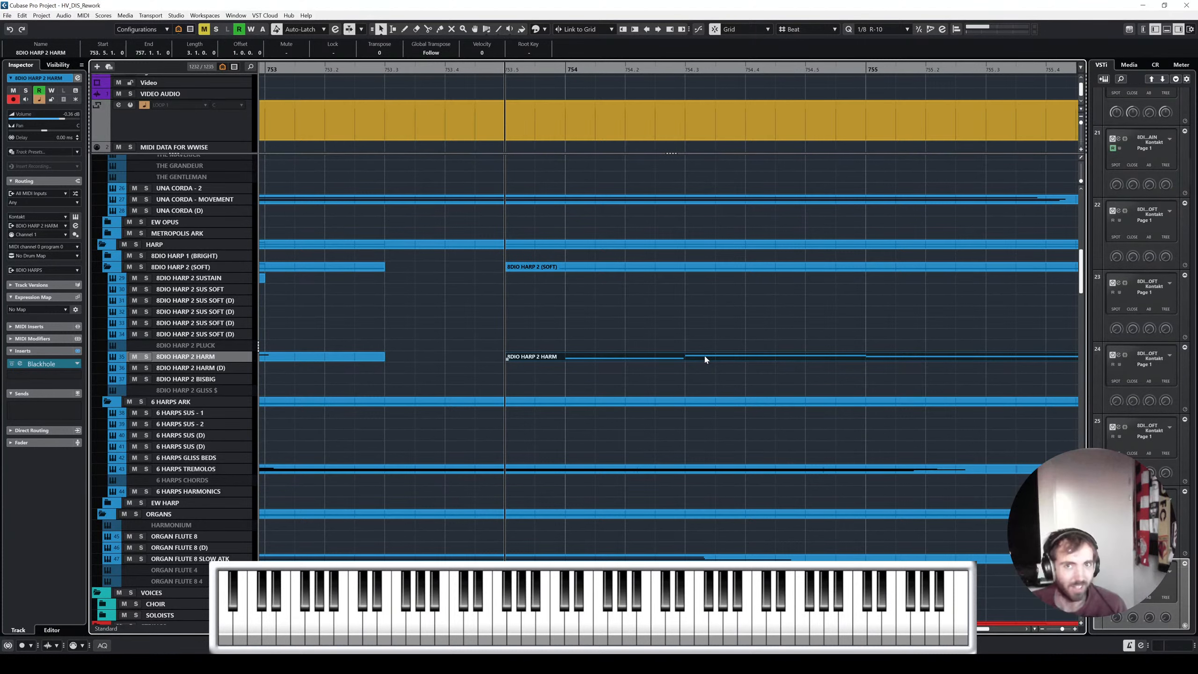
pyautogui.scroll(-1, 706, 359)
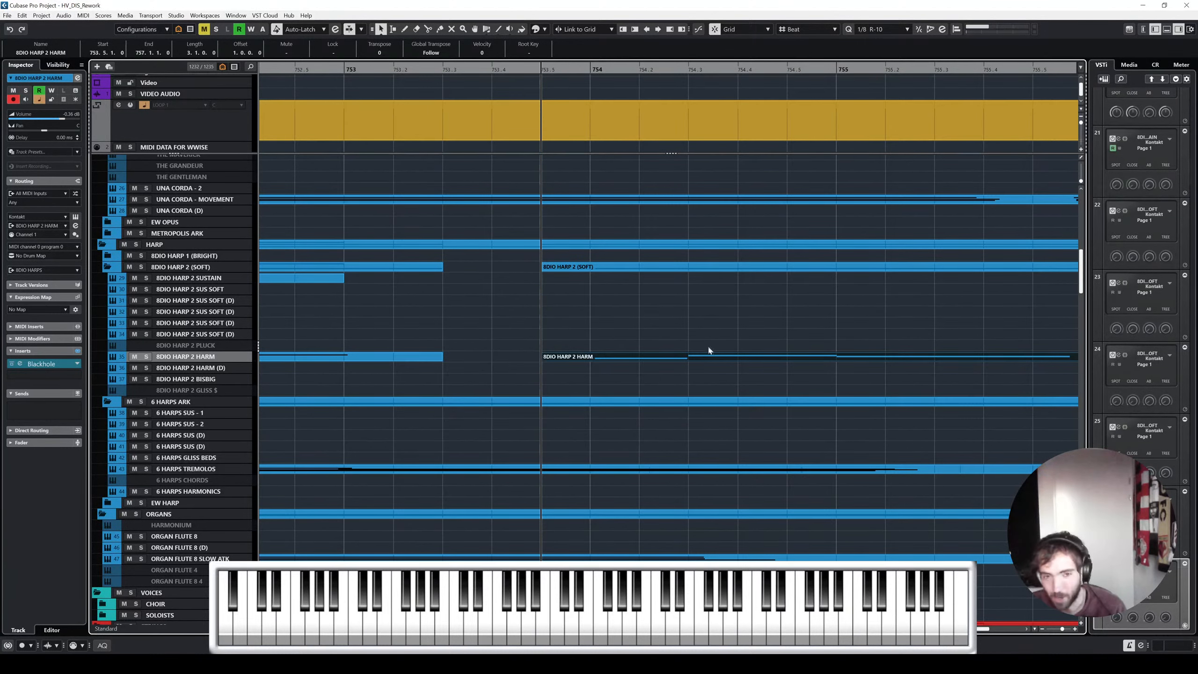
pyautogui.click(724, 343)
pyautogui.hscroll(3, 734, 336)
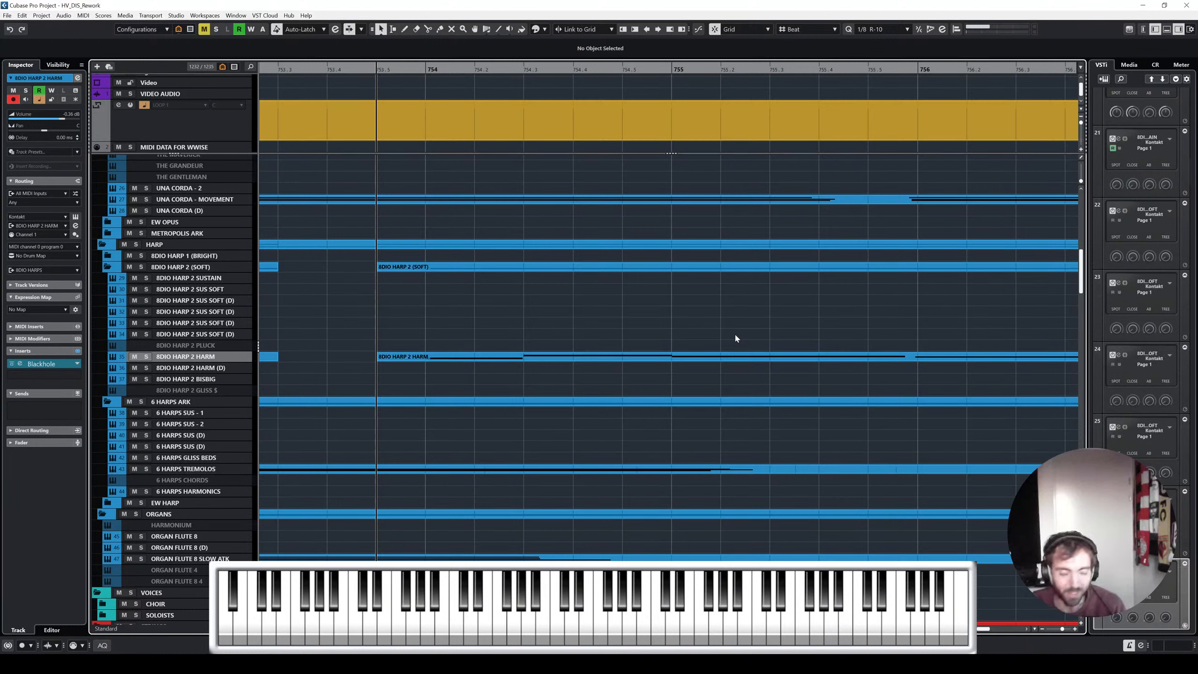
pyautogui.scroll(1, 654, 313)
pyautogui.hscroll(-3, 605, 317)
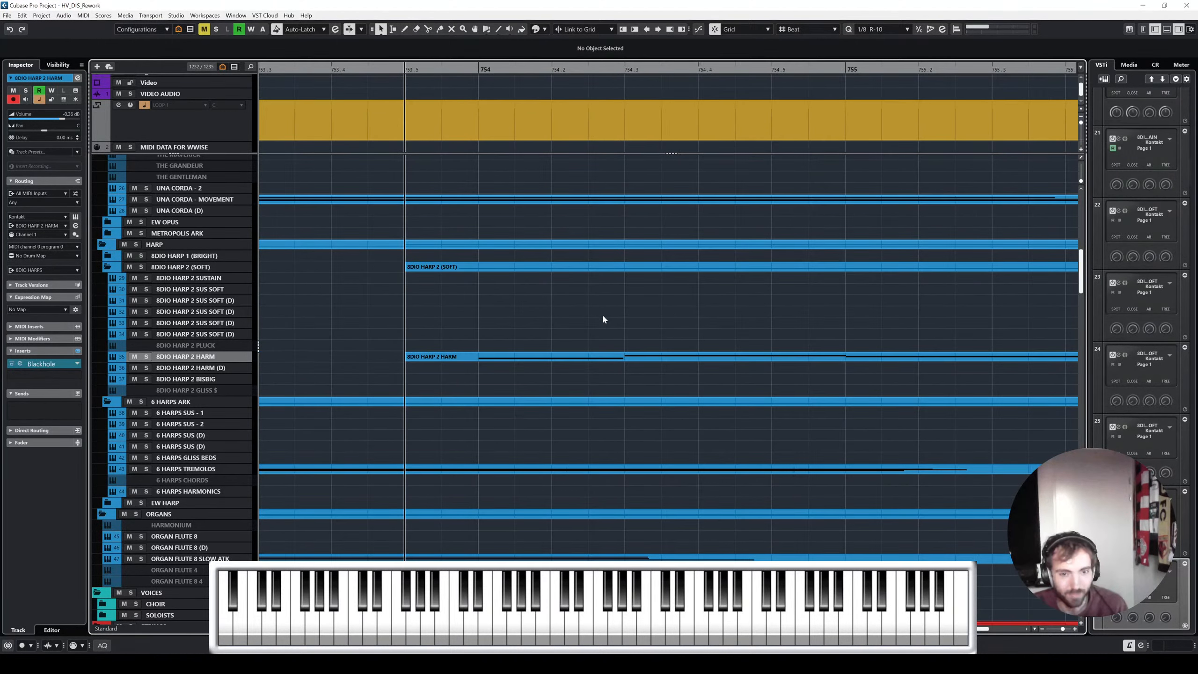
pyautogui.scroll(-3, 604, 317)
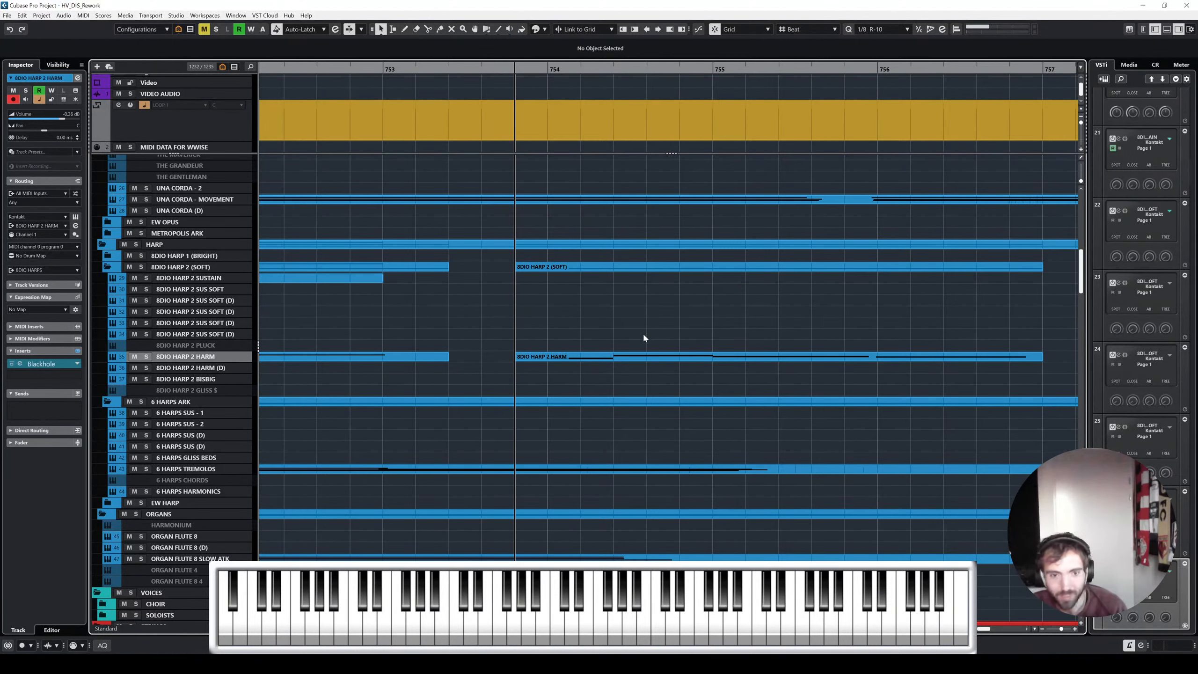
pyautogui.press('space')
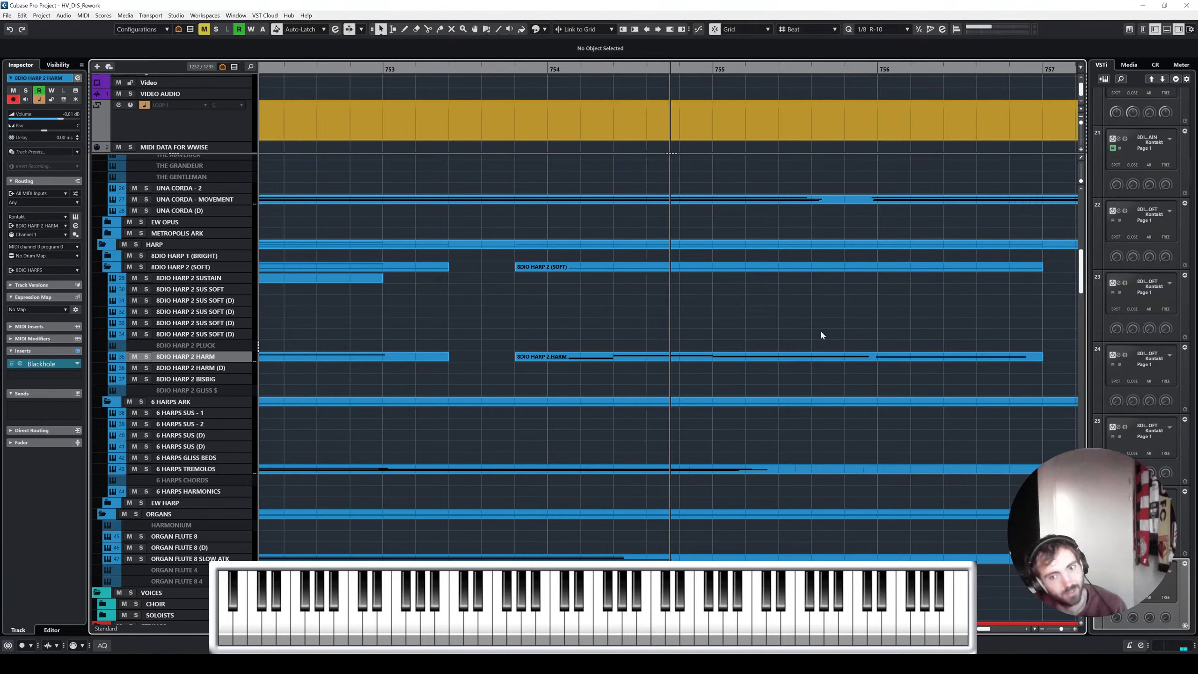
pyautogui.press('f')
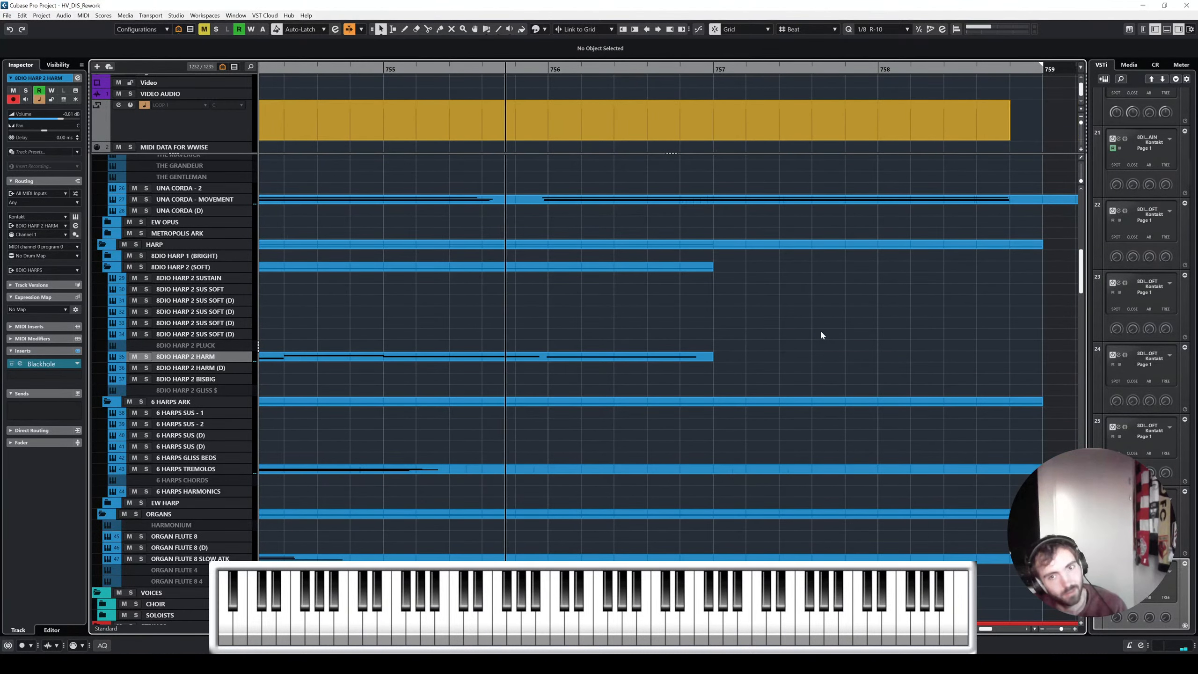
pyautogui.scroll(-2, 611, 330)
pyautogui.hscroll(-3, 611, 330)
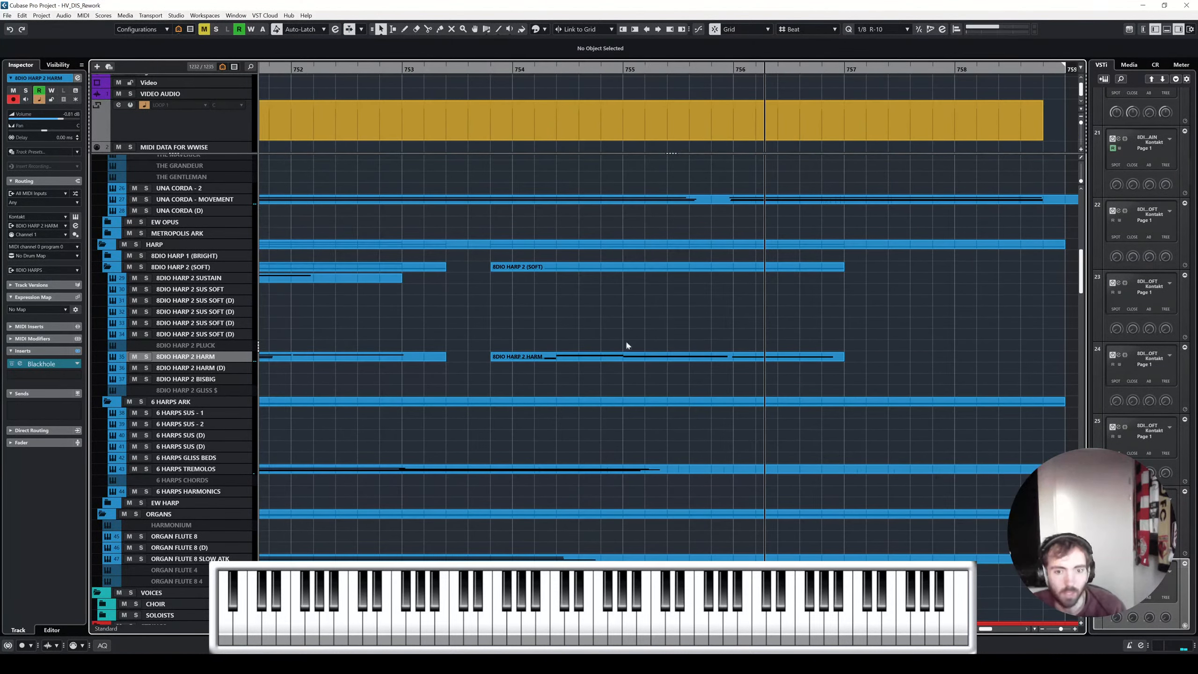
# Record a four-note phrase on the 8DIO HARP 2 SUSTAIN track over about bars 755 to 758
pyautogui.click(195, 290)
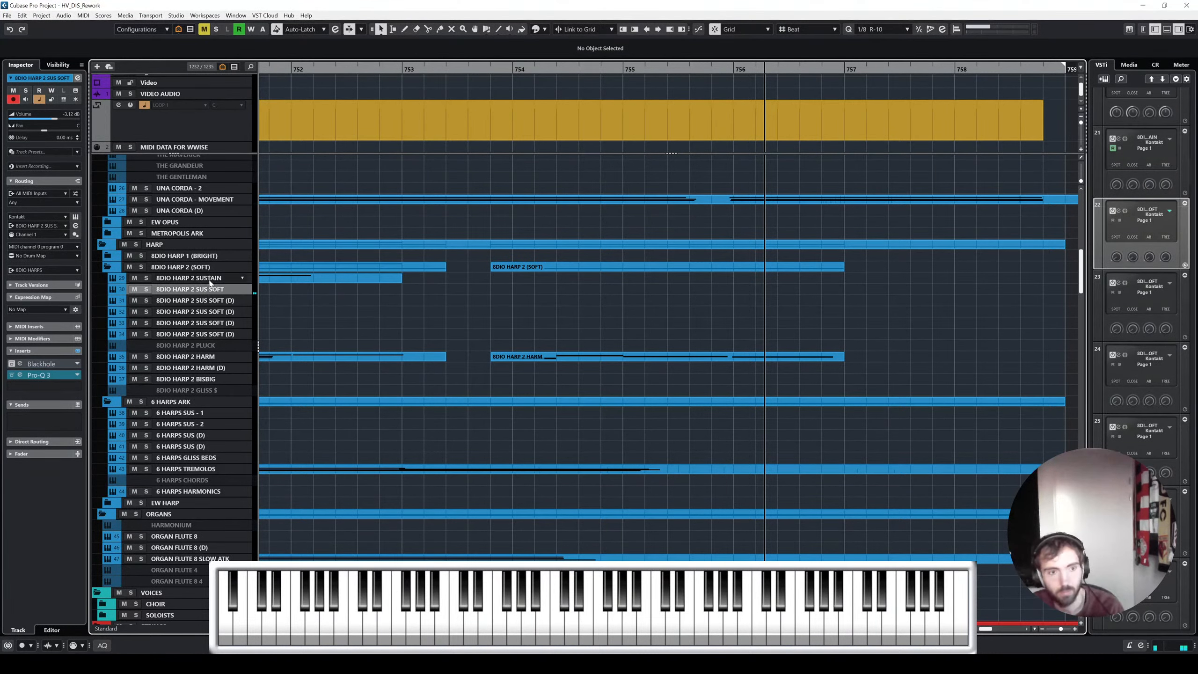
pyautogui.click(210, 278)
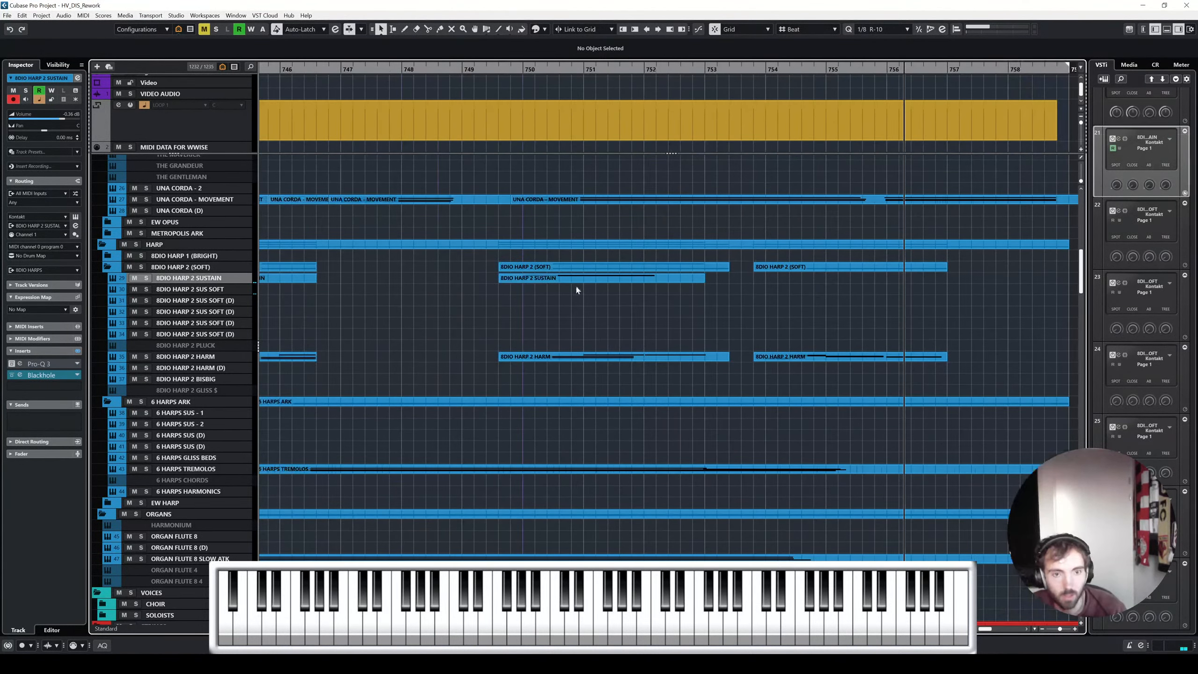
pyautogui.scroll(-3, 575, 284)
pyautogui.hscroll(3, 580, 281)
pyautogui.scroll(6, 625, 278)
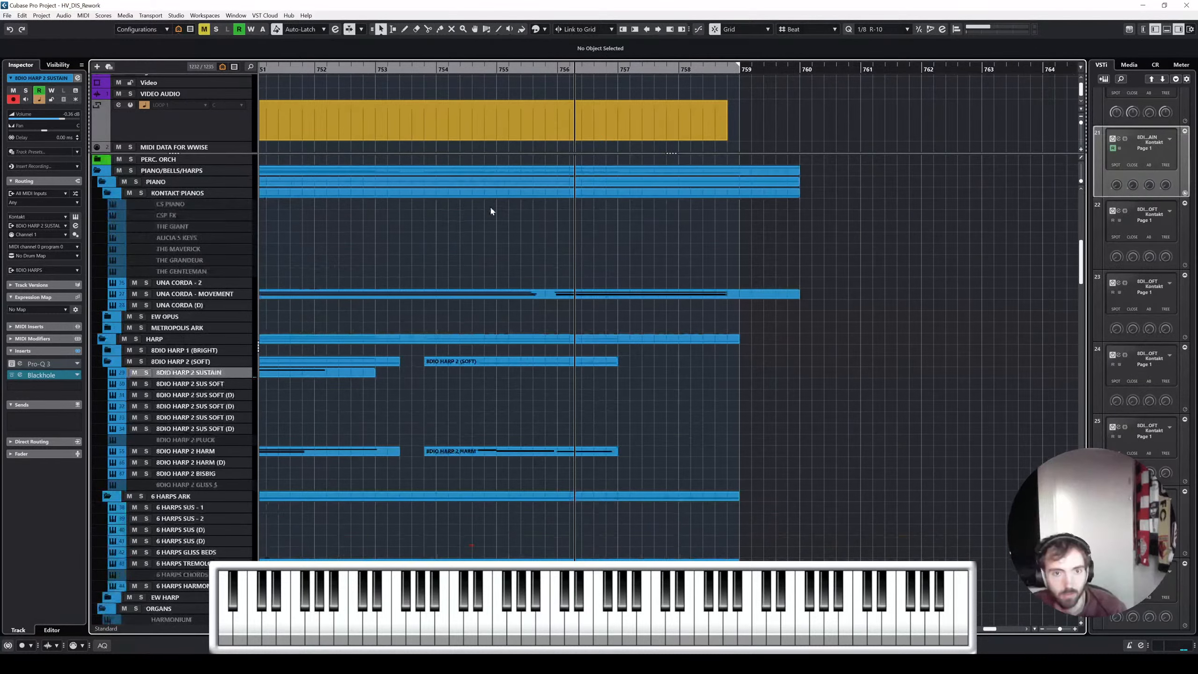
pyautogui.click(475, 72)
pyautogui.press('KP_Multiply')
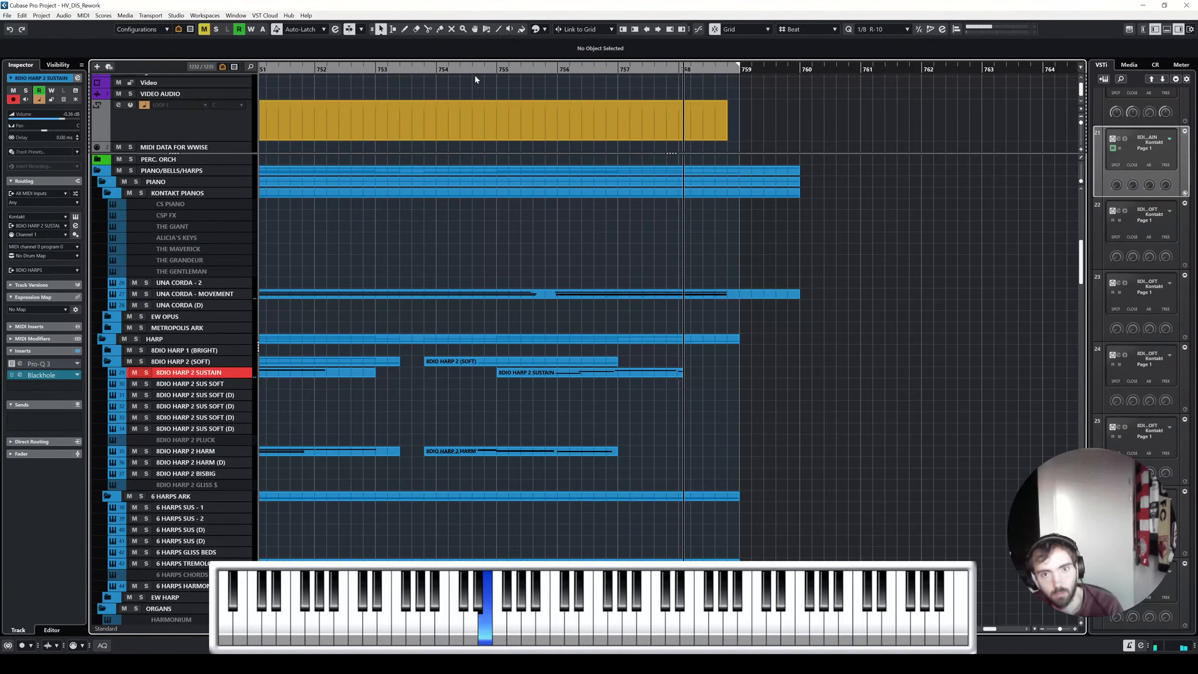
pyautogui.press('space')
# Quantize the newly recorded 8DIO HARP 2 SUSTAIN notes with the 1/8 R-10 preset and delete the phrase's last note at bar 758
pyautogui.doubleClick(693, 375)
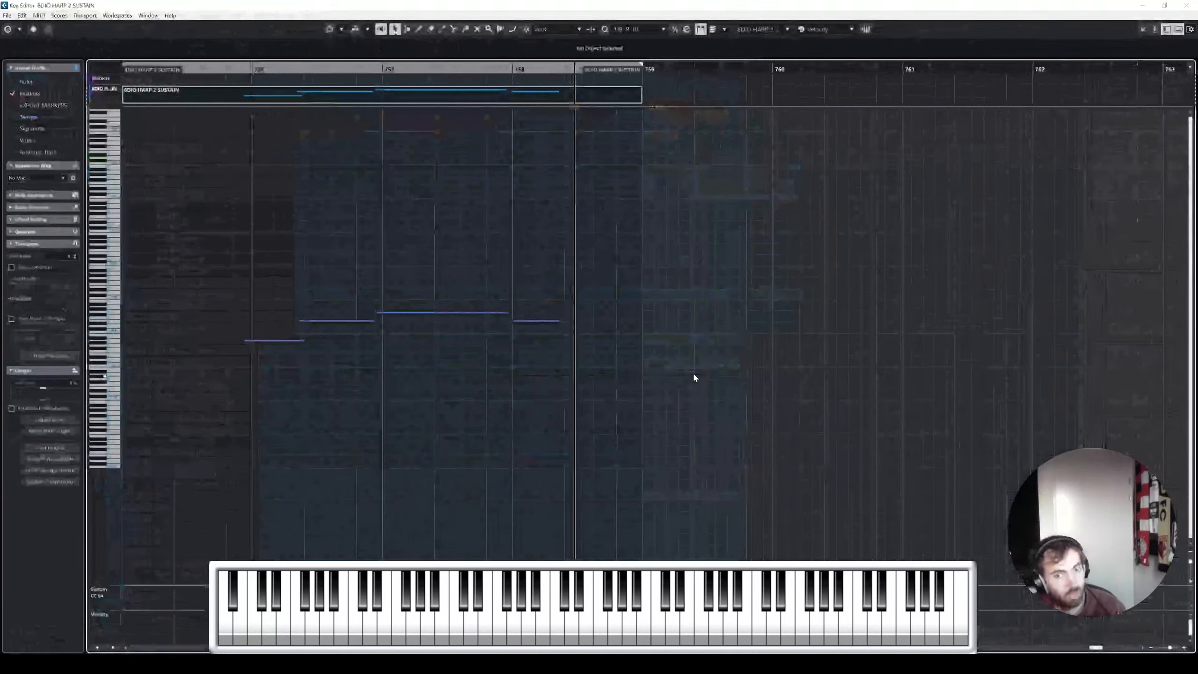
pyautogui.moveTo(394, 289); pyautogui.dragTo(424, 336)
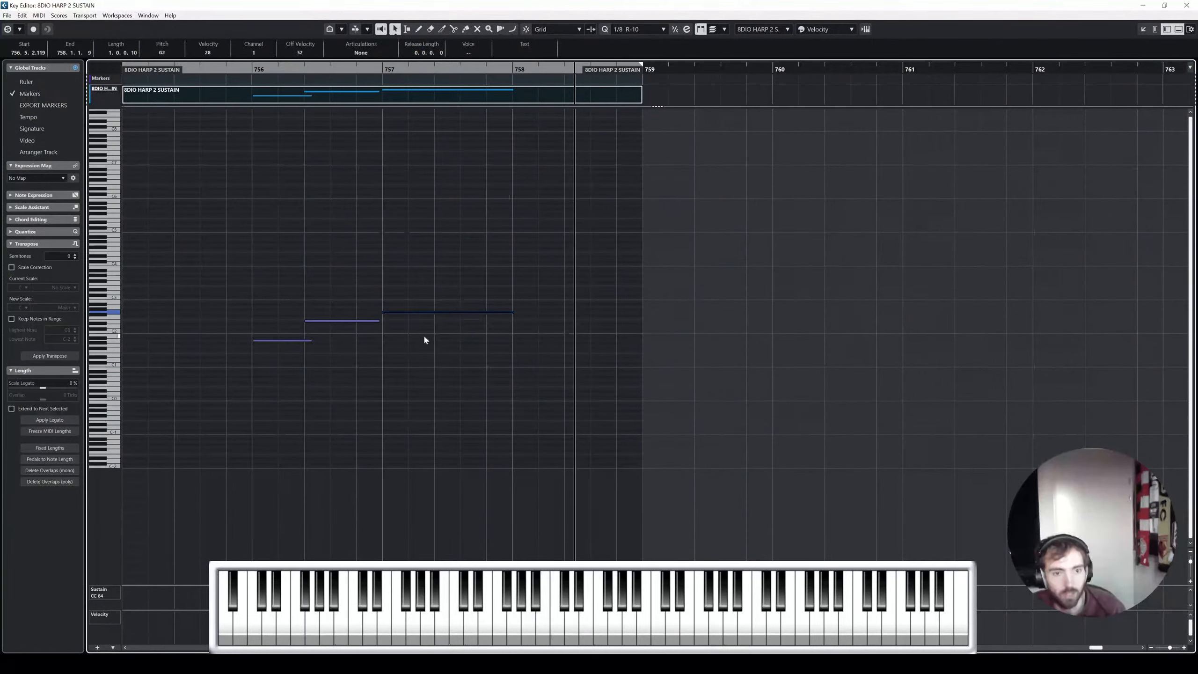
pyautogui.moveTo(355, 312); pyautogui.dragTo(286, 341)
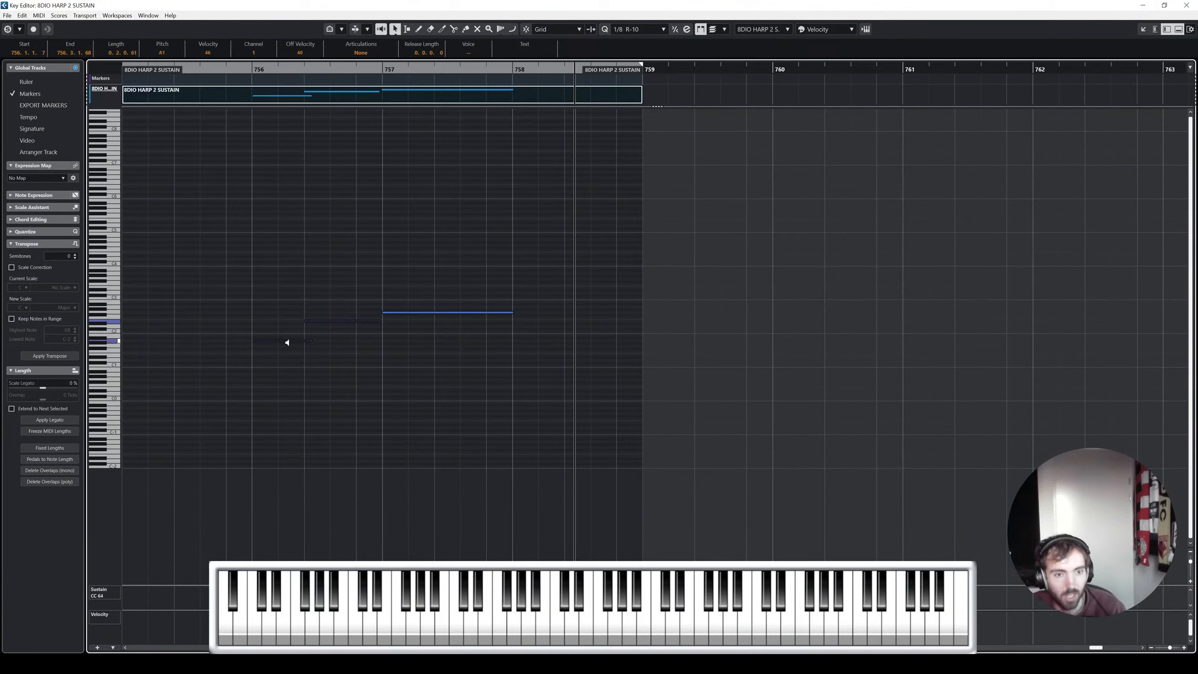
pyautogui.click(308, 309)
pyautogui.click(1187, 5)
# Review the piano, harp, woodwind and string tracks across bars 725–759 to find where the section needs another instrument
pyautogui.click(198, 294)
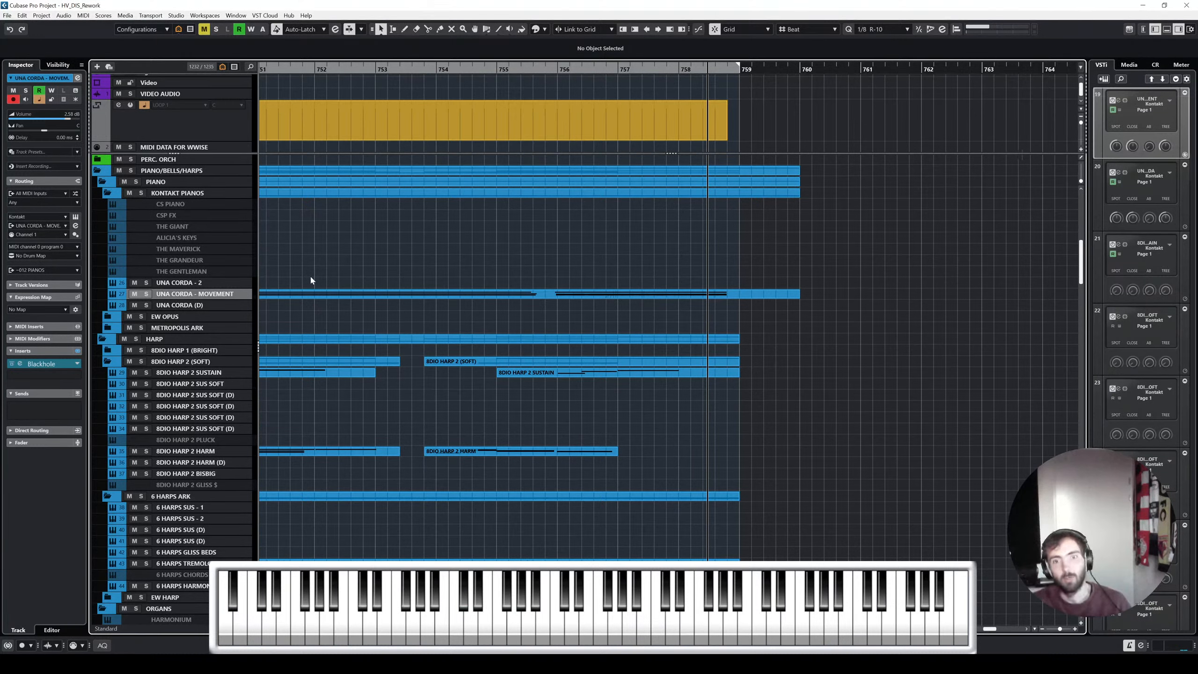
pyautogui.press('g')
pyautogui.press('g')
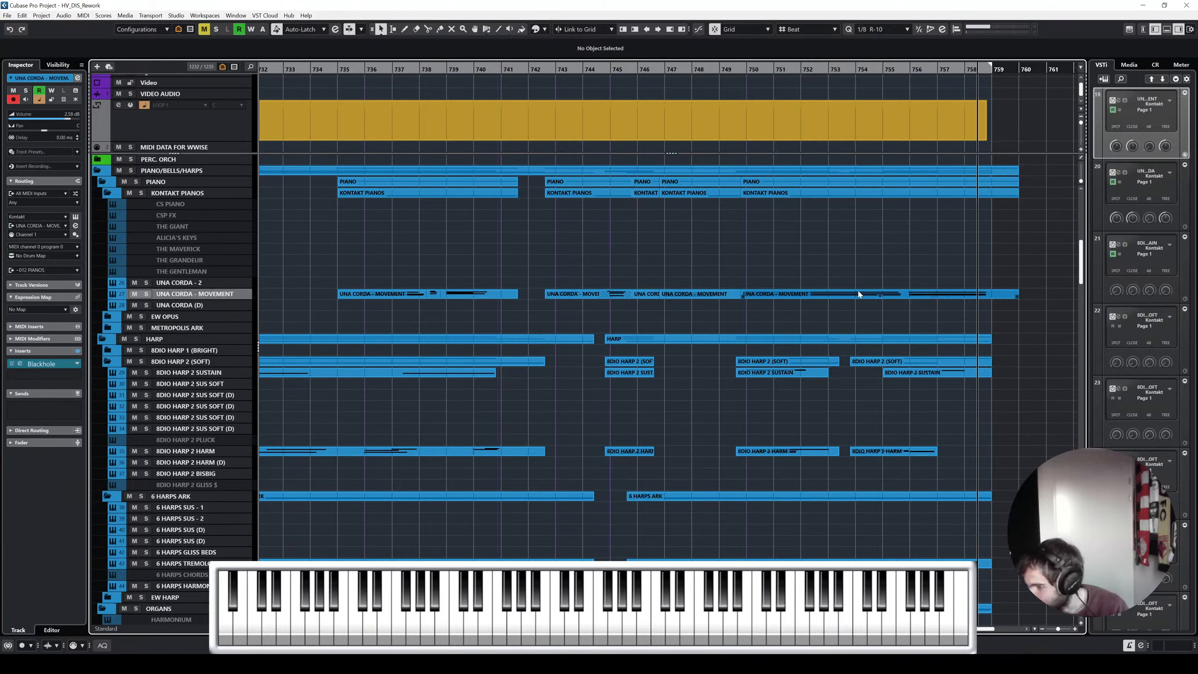
pyautogui.scroll(5, 923, 273)
pyautogui.hscroll(3, 924, 273)
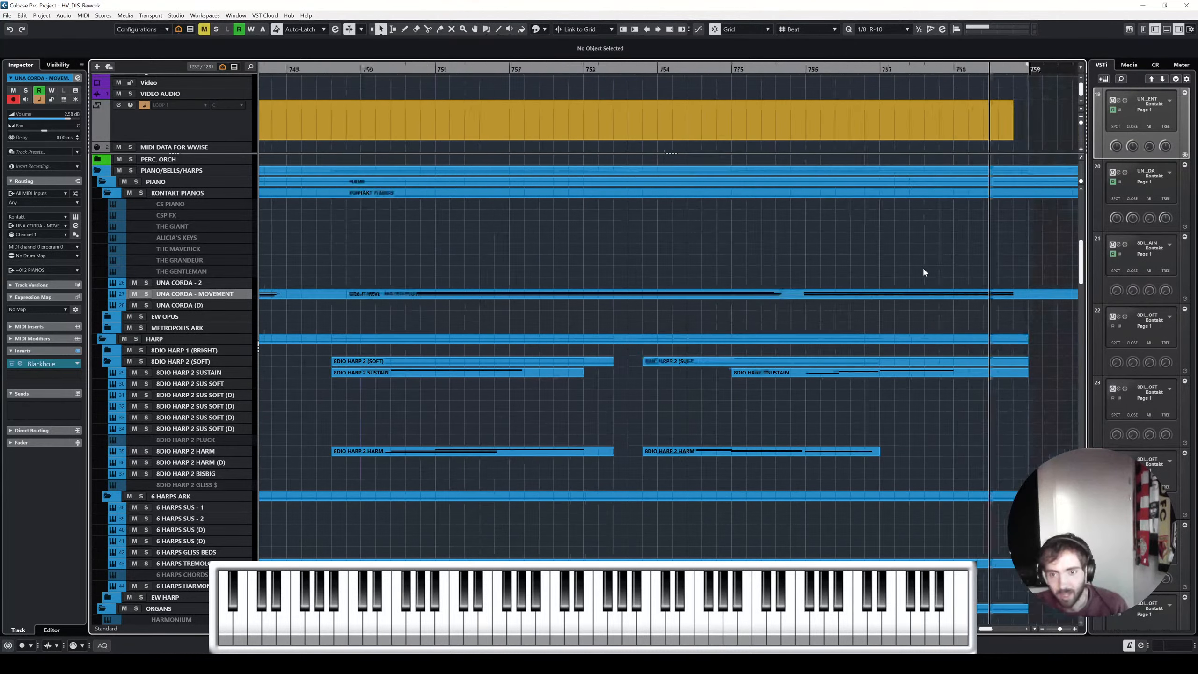
pyautogui.scroll(-4, 923, 273)
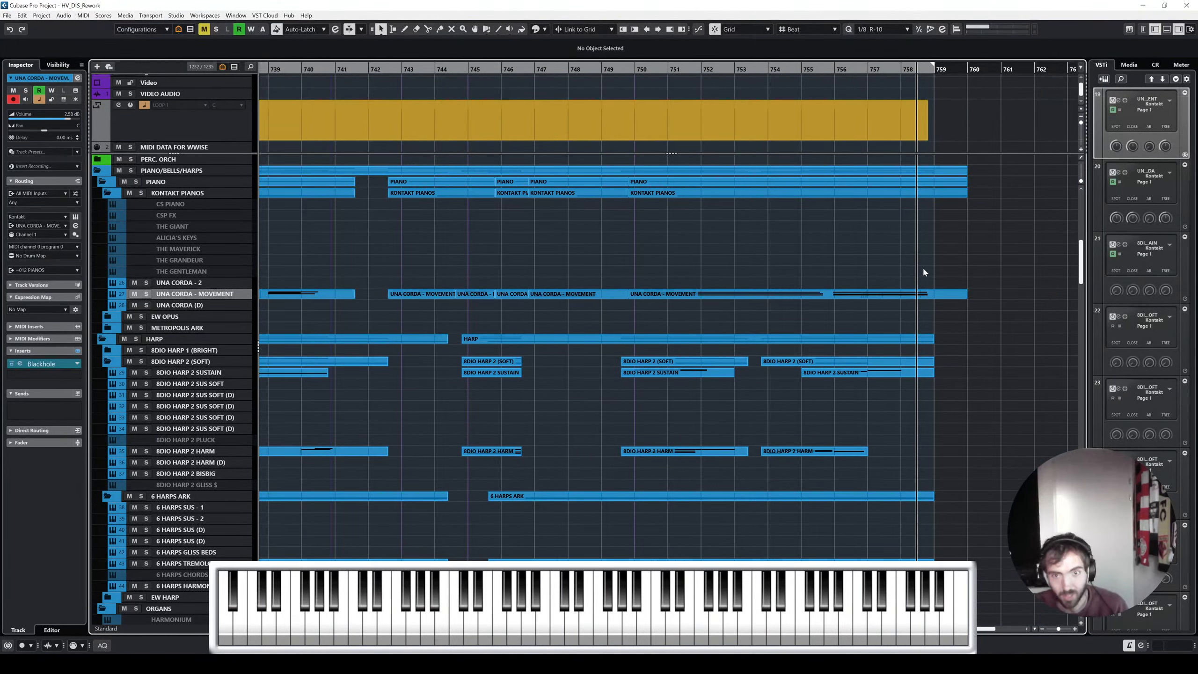
pyautogui.scroll(10, 924, 272)
pyautogui.scroll(-3, 923, 273)
pyautogui.hscroll(-3, 924, 272)
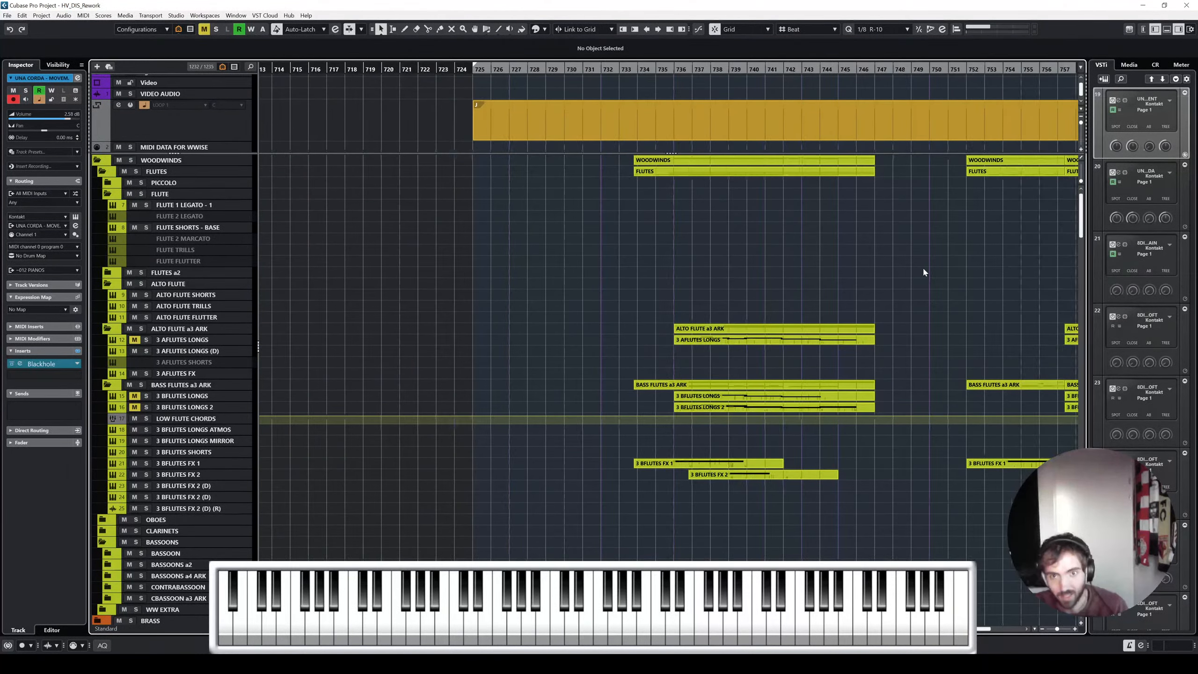
pyautogui.hscroll(5, 924, 272)
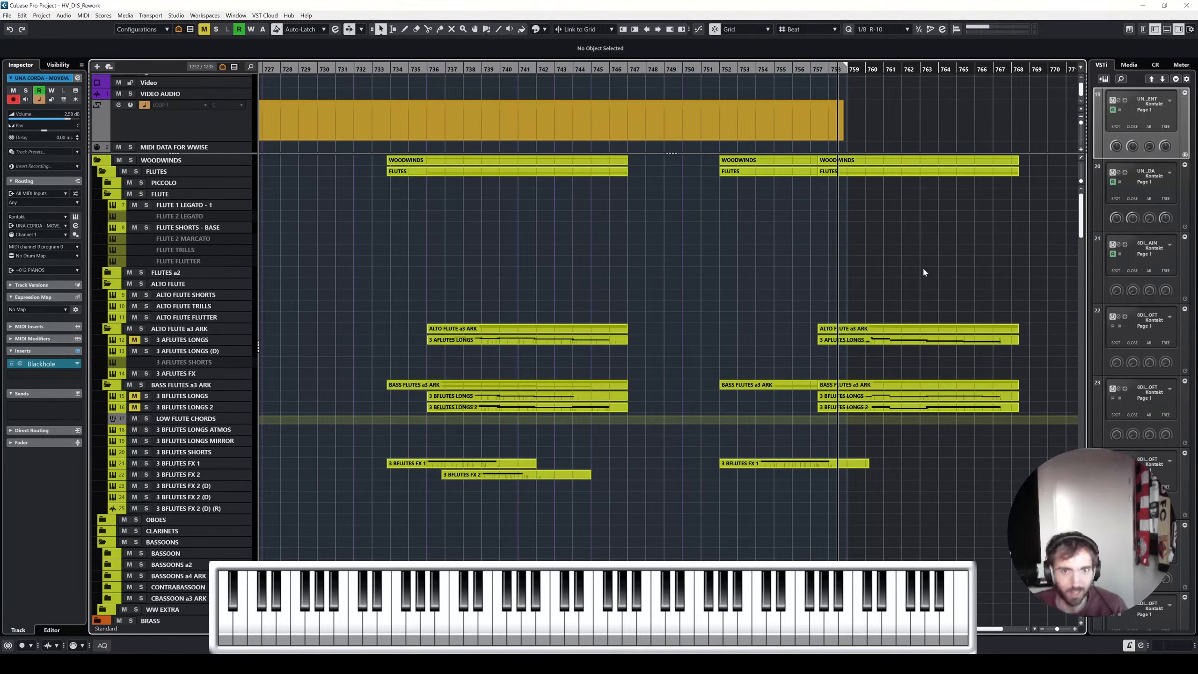
pyautogui.hscroll(-5, 734, 291)
pyautogui.scroll(-15, 707, 283)
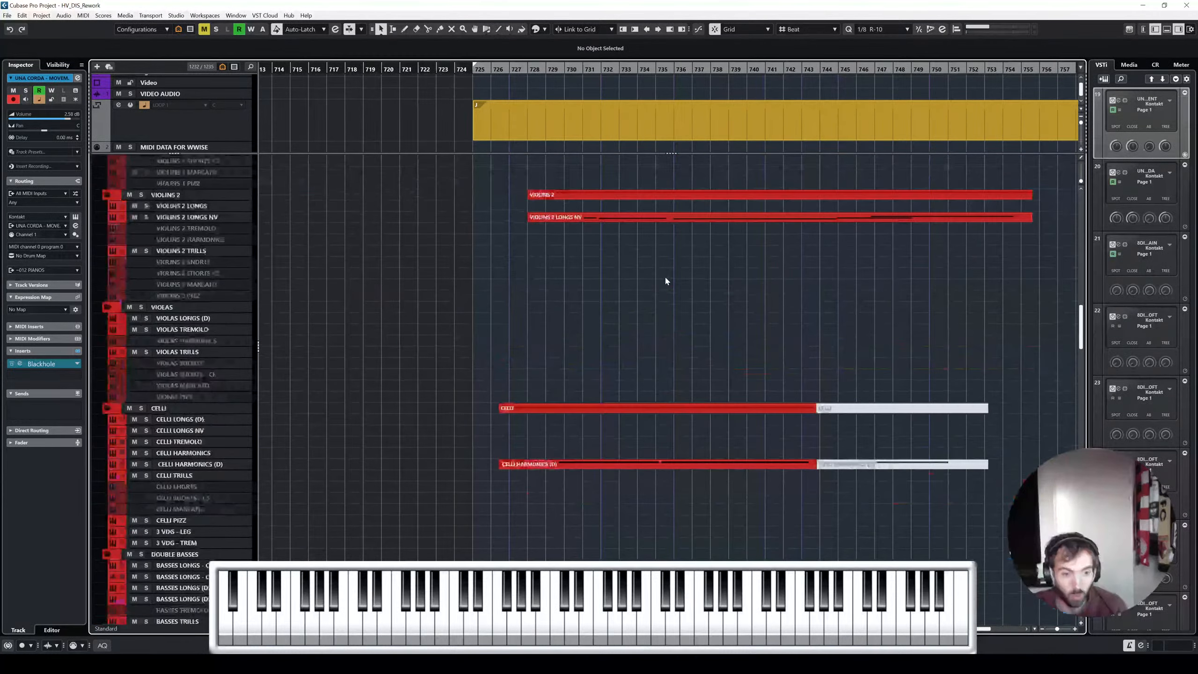
pyautogui.scroll(10, 325, 302)
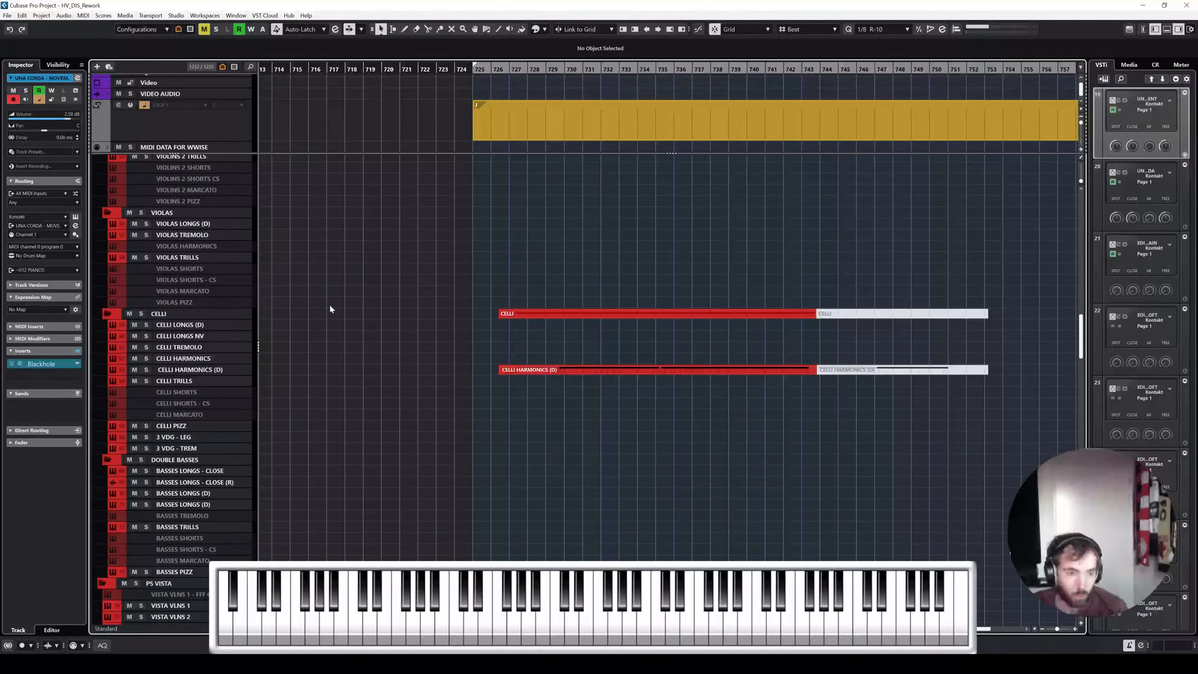
pyautogui.scroll(3, 205, 256)
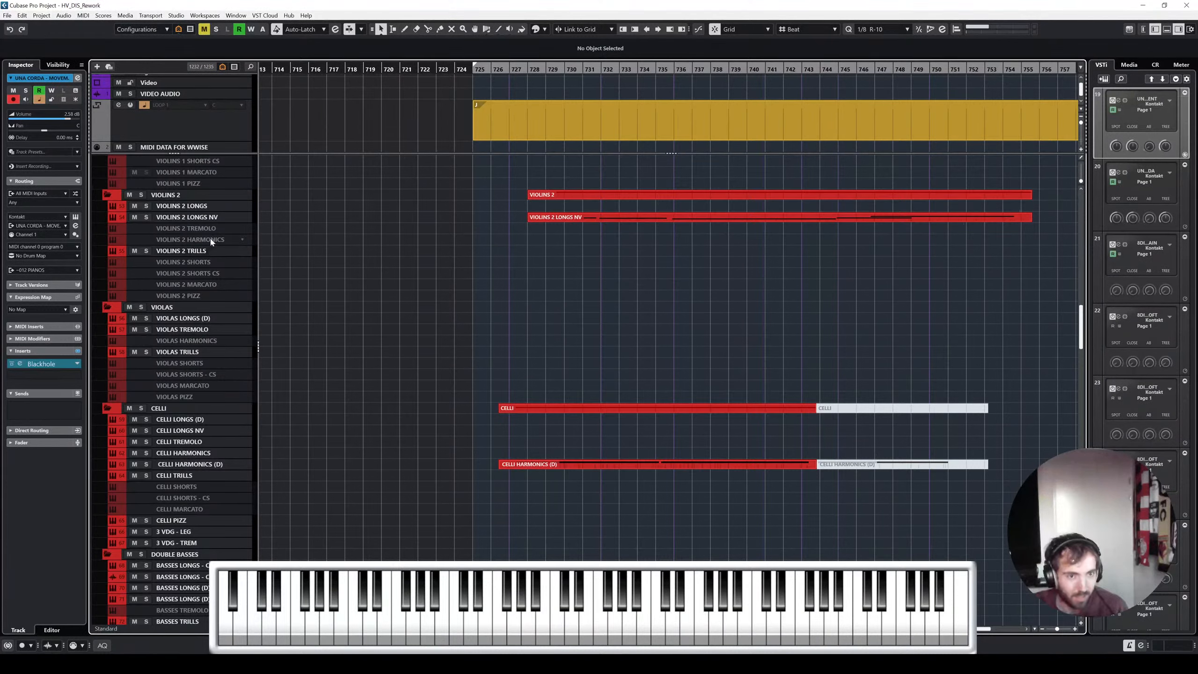
pyautogui.scroll(-6, 211, 245)
pyautogui.scroll(6, 209, 296)
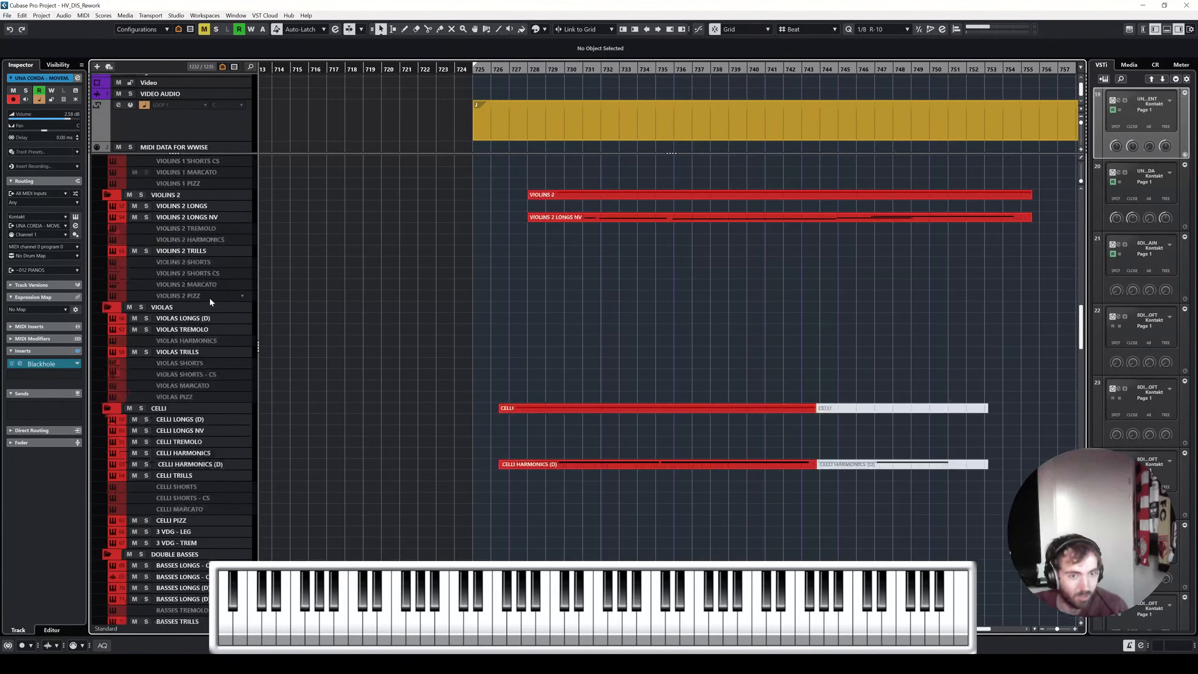
pyautogui.scroll(3, 210, 300)
# Draw a new MIDI part on the VIOLINS 1 SHORTS track from the start of bar 725 to 727.2 and open it for editing
pyautogui.click(212, 247)
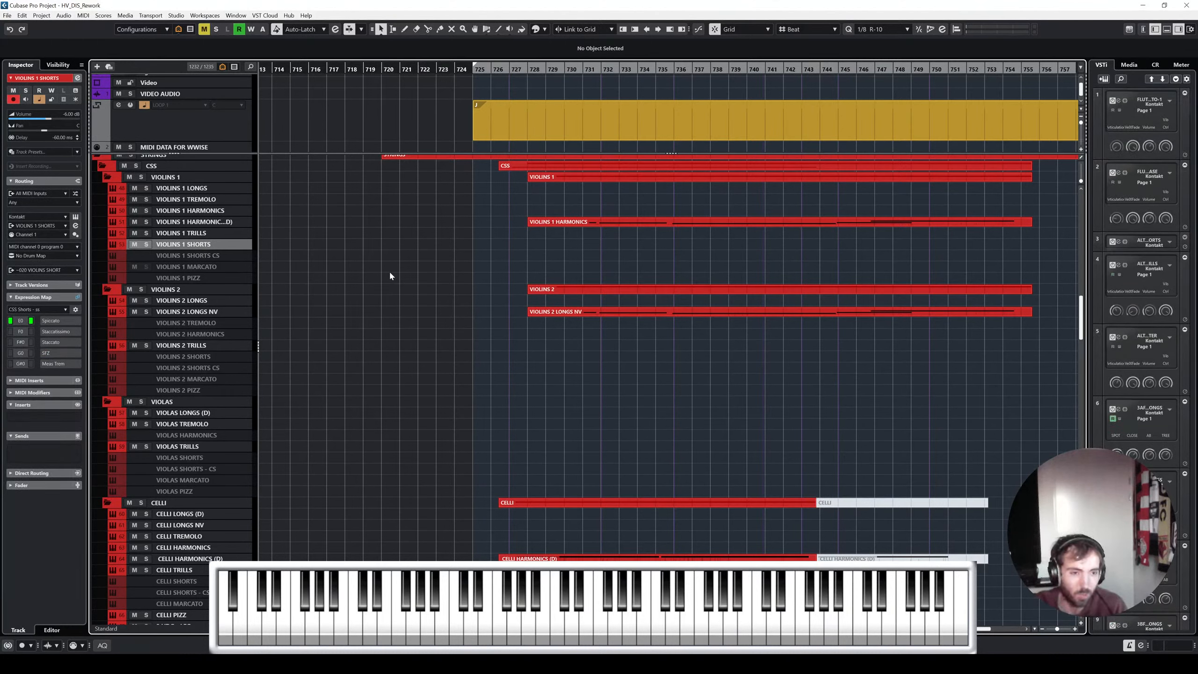
pyautogui.rightClick(477, 251)
pyautogui.click(497, 250)
pyautogui.scroll(6, 494, 249)
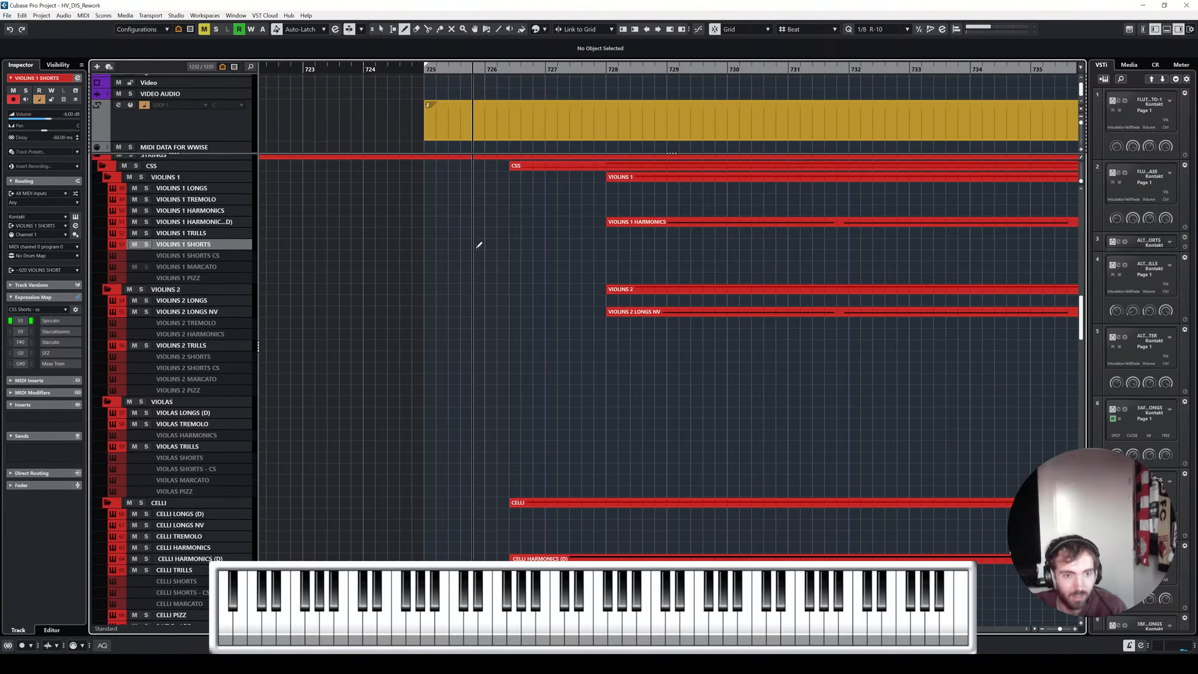
pyautogui.click(479, 244)
pyautogui.doubleClick(477, 244)
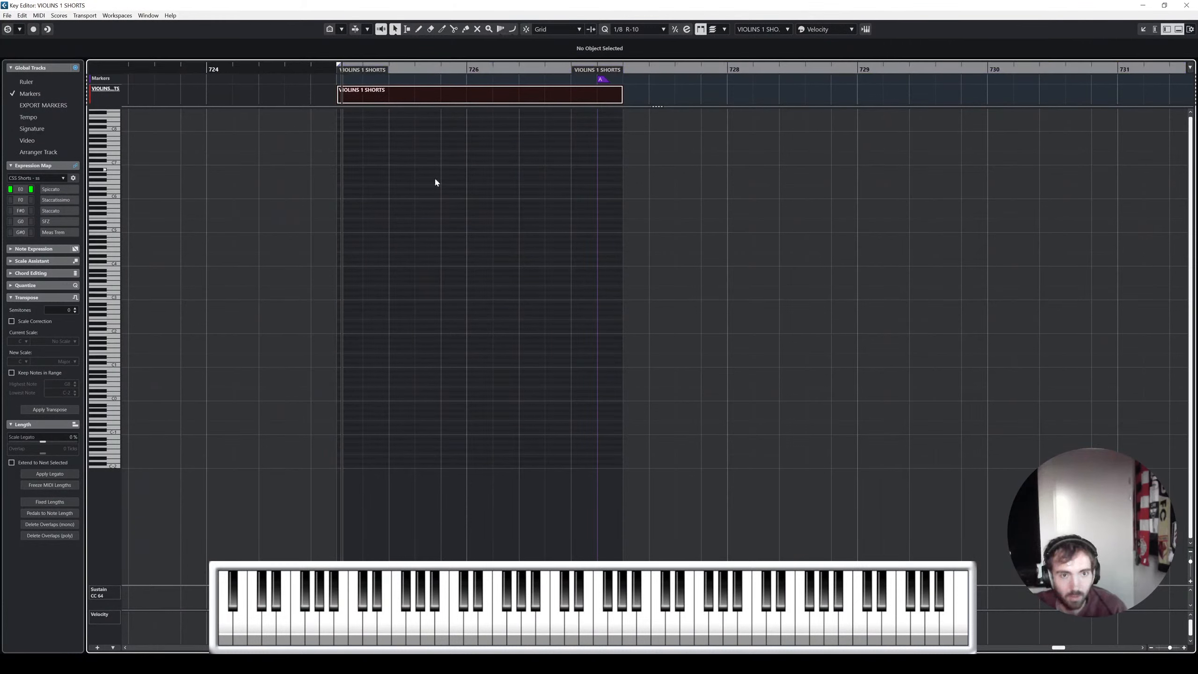
# Record an eight-note violin phrase around bar 726 and glue the recorded part to the existing VIOLINS 1 SHORTS part
pyautogui.press('space')
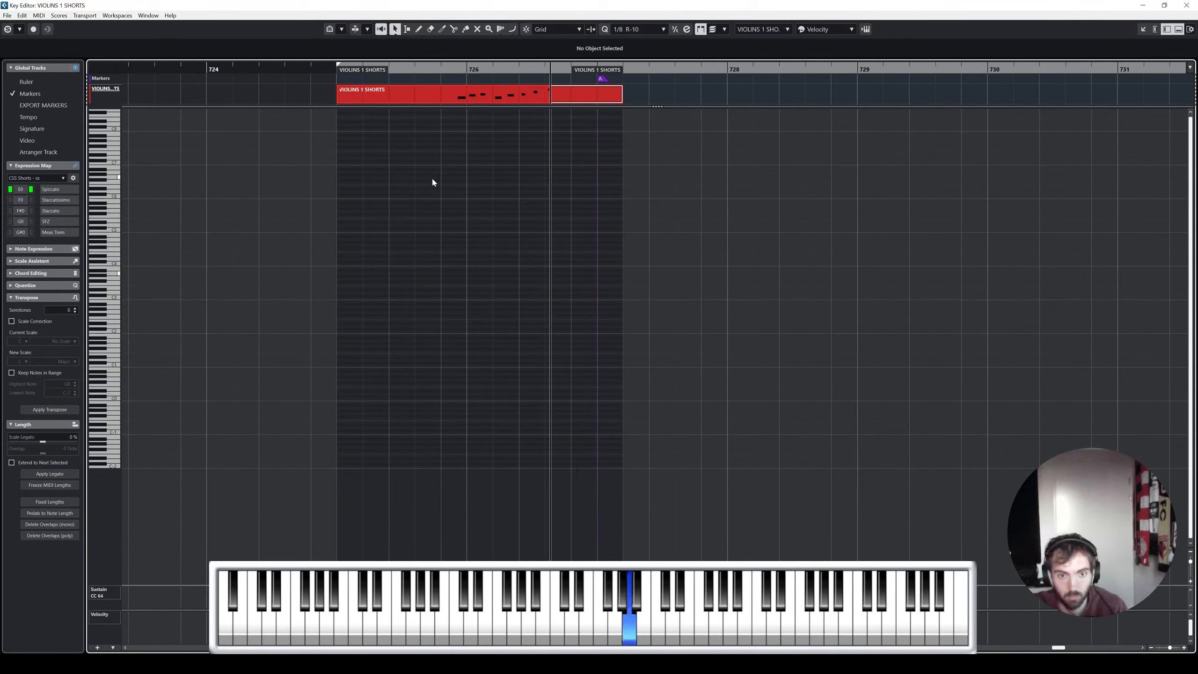
pyautogui.press('space')
pyautogui.rightClick(477, 109)
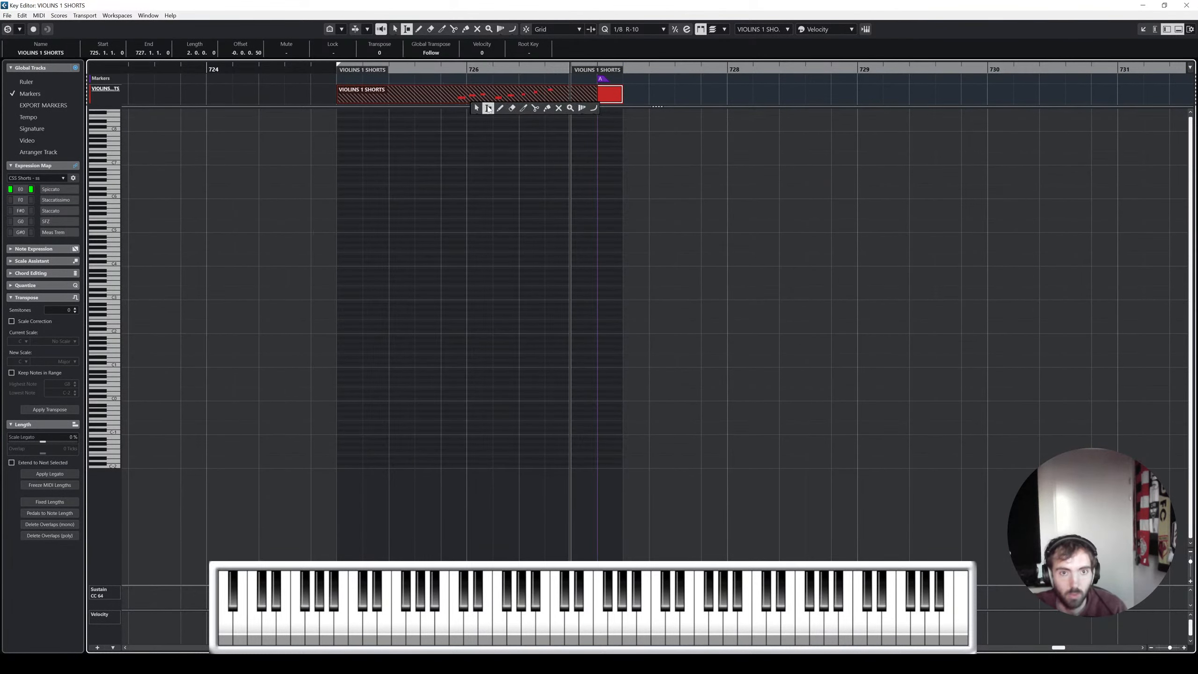
pyautogui.click(545, 109)
pyautogui.click(520, 94)
pyautogui.rightClick(519, 94)
pyautogui.click(519, 93)
pyautogui.scroll(3, 647, 195)
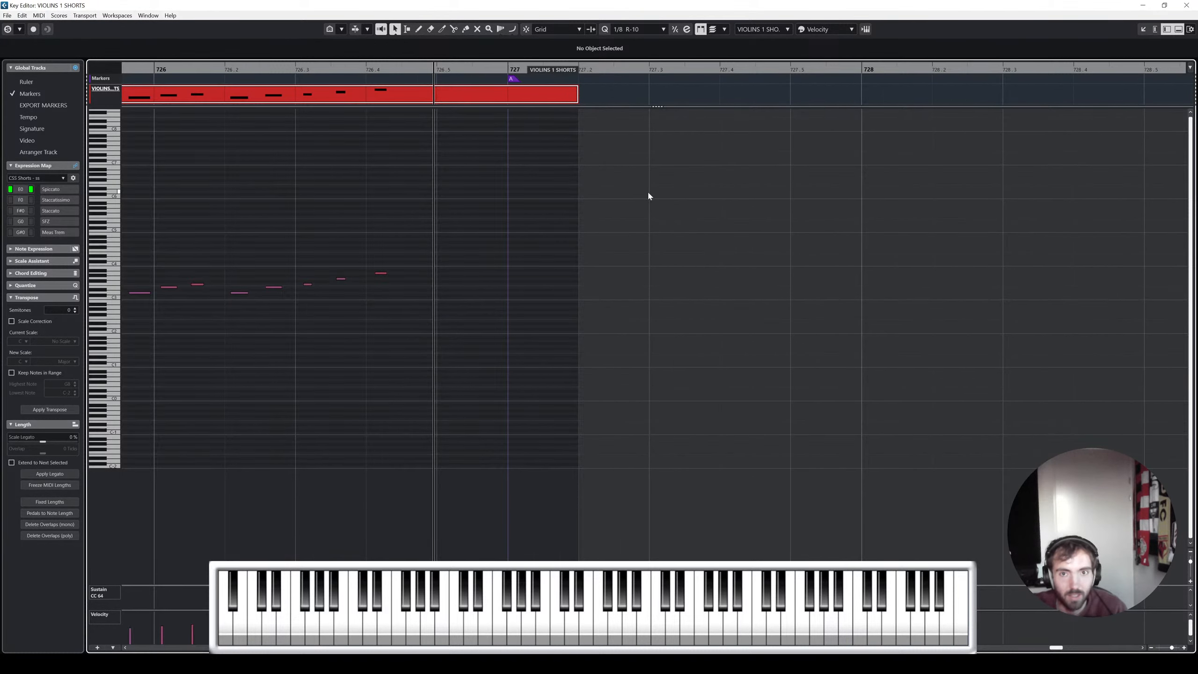
# Choose the 1/16 R-10 quantize preset, move the whole violin phrase to start at bar 726, and audition it
pyautogui.click(637, 30)
pyautogui.click(651, 287)
pyautogui.hscroll(-3, 520, 295)
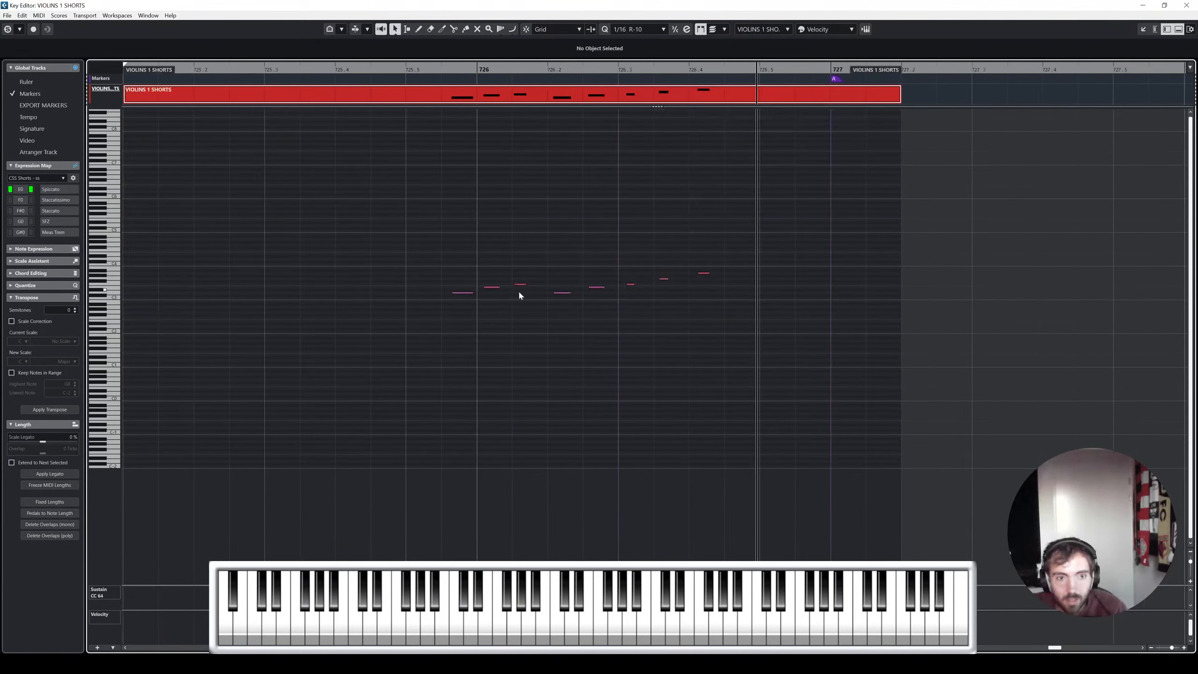
pyautogui.hotkey('ctrl', 'a')
pyautogui.moveTo(461, 292); pyautogui.dragTo(487, 292)
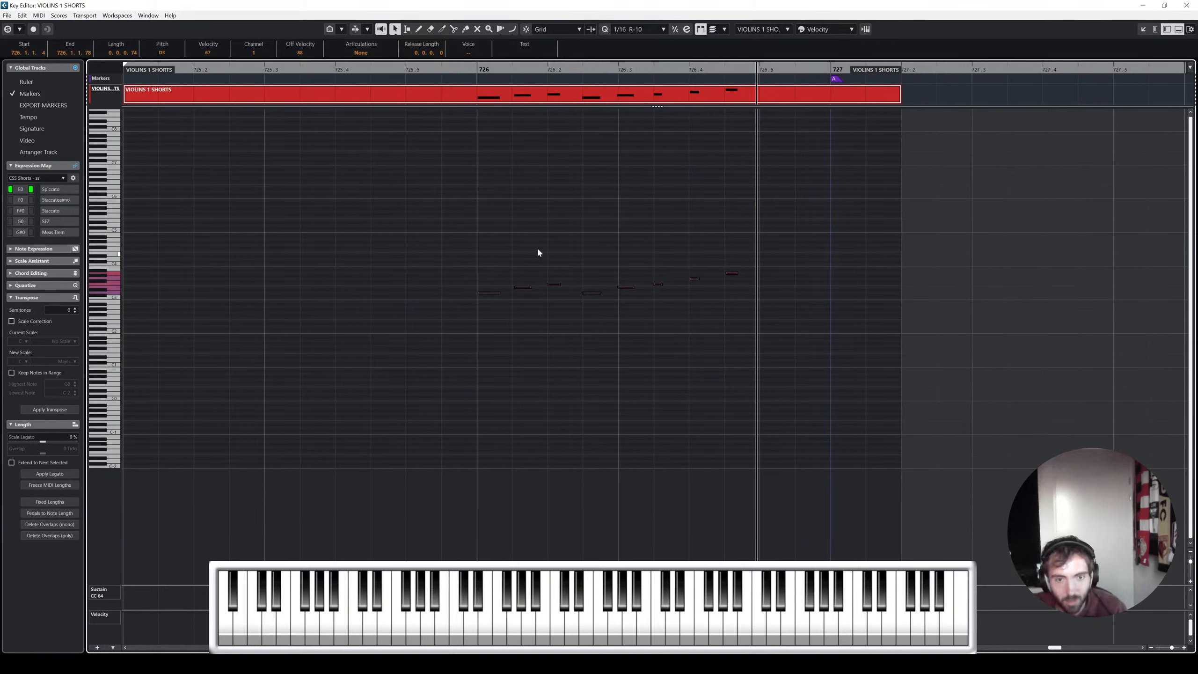
pyautogui.click(538, 247)
pyautogui.press('space')
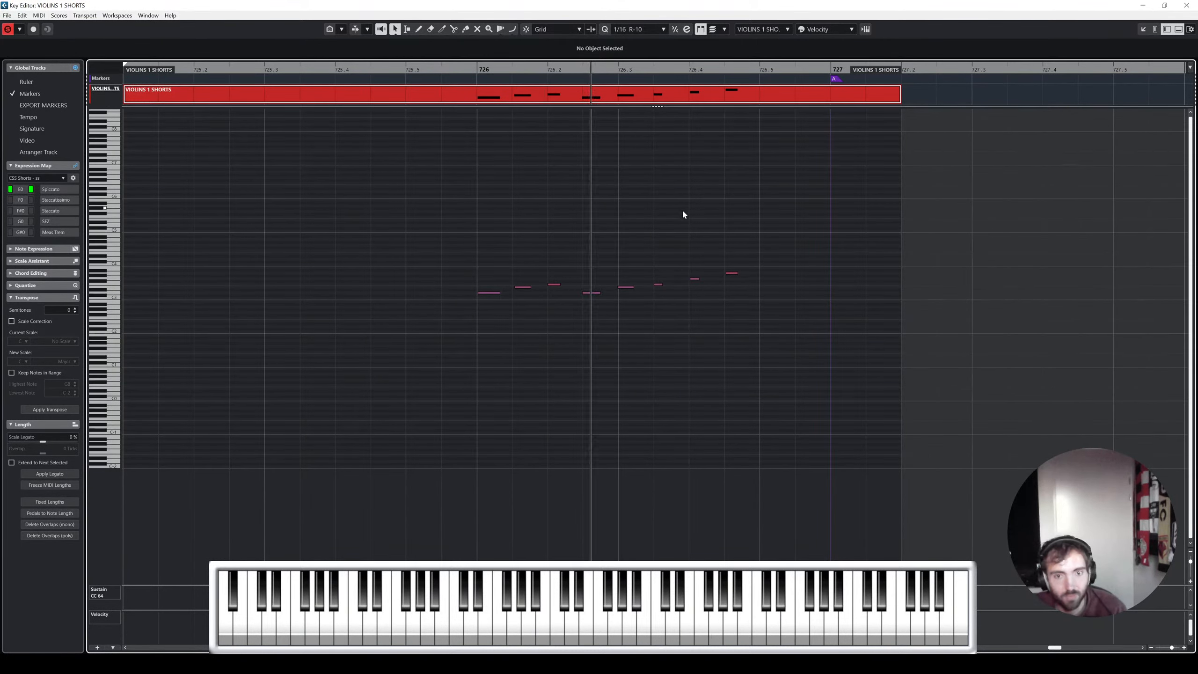
pyautogui.press('space')
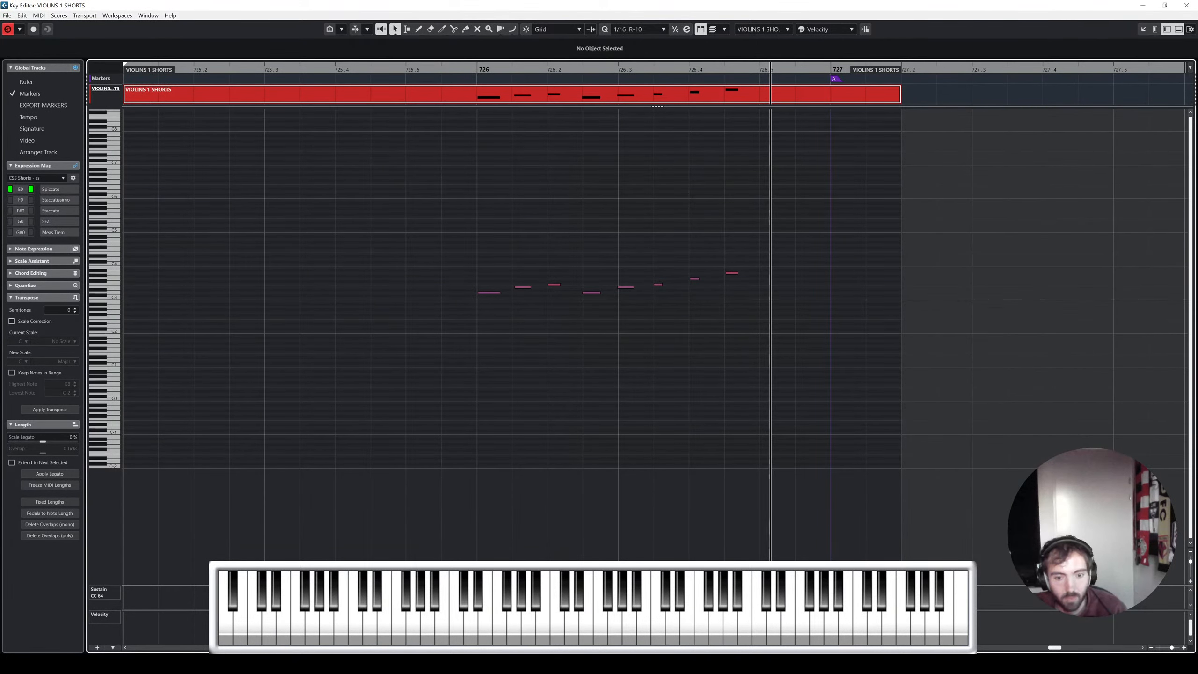
# Enlarge the velocity lane, then try Sforzato and MTrem on the phrase's first note, D3 at bar 726, returning to Sforzato
pyautogui.moveTo(547, 610); pyautogui.dragTo(545, 482)
pyautogui.moveTo(477, 529)
pyautogui.mouseDown()
pyautogui.moveTo(528, 567)
pyautogui.moveTo(736, 543)
pyautogui.moveTo(711, 555)
pyautogui.mouseUp()
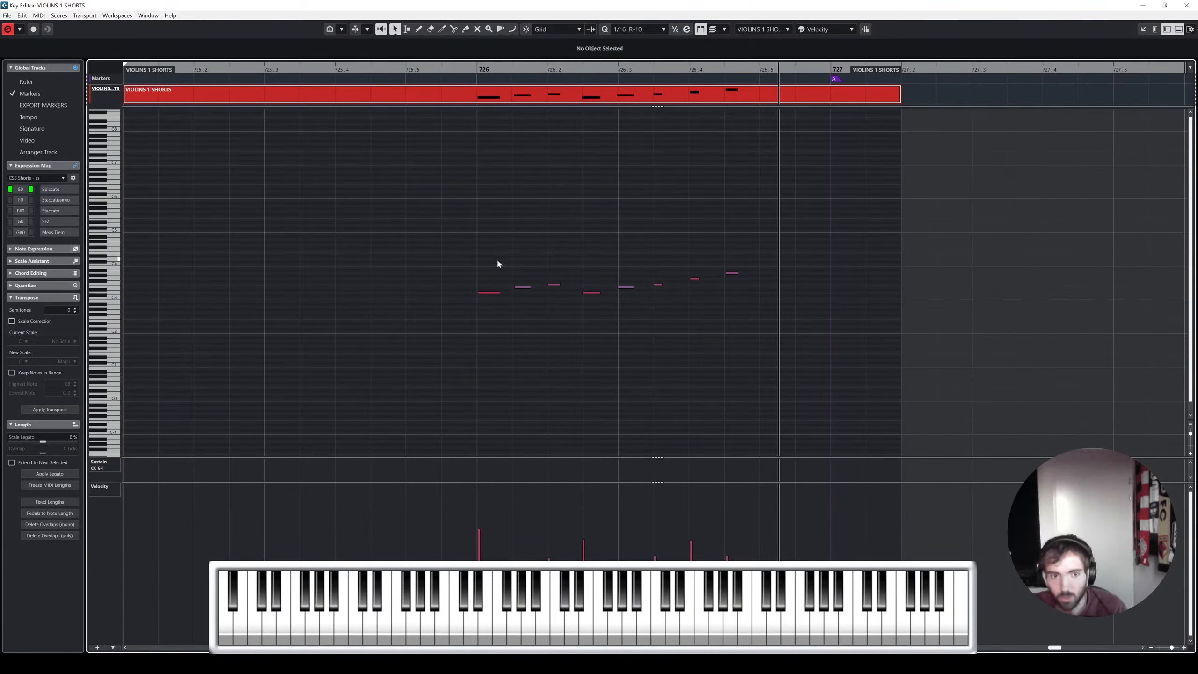
pyautogui.click(493, 293)
pyautogui.click(369, 54)
pyautogui.click(363, 94)
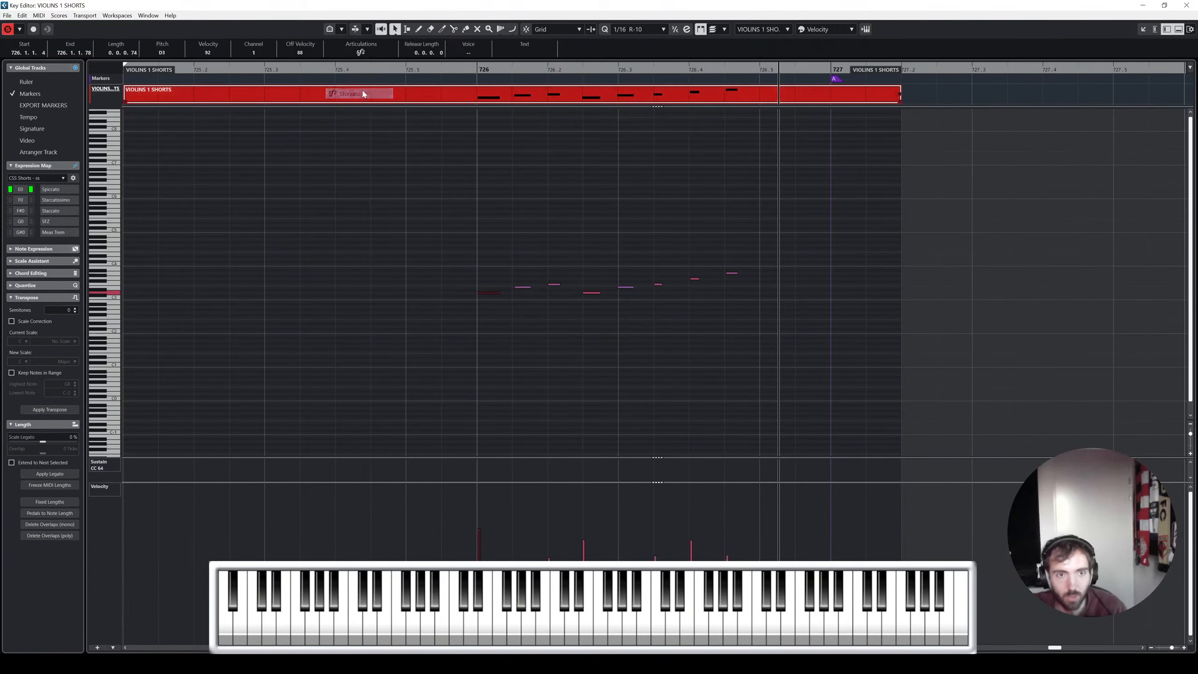
pyautogui.click(364, 53)
pyautogui.click(366, 104)
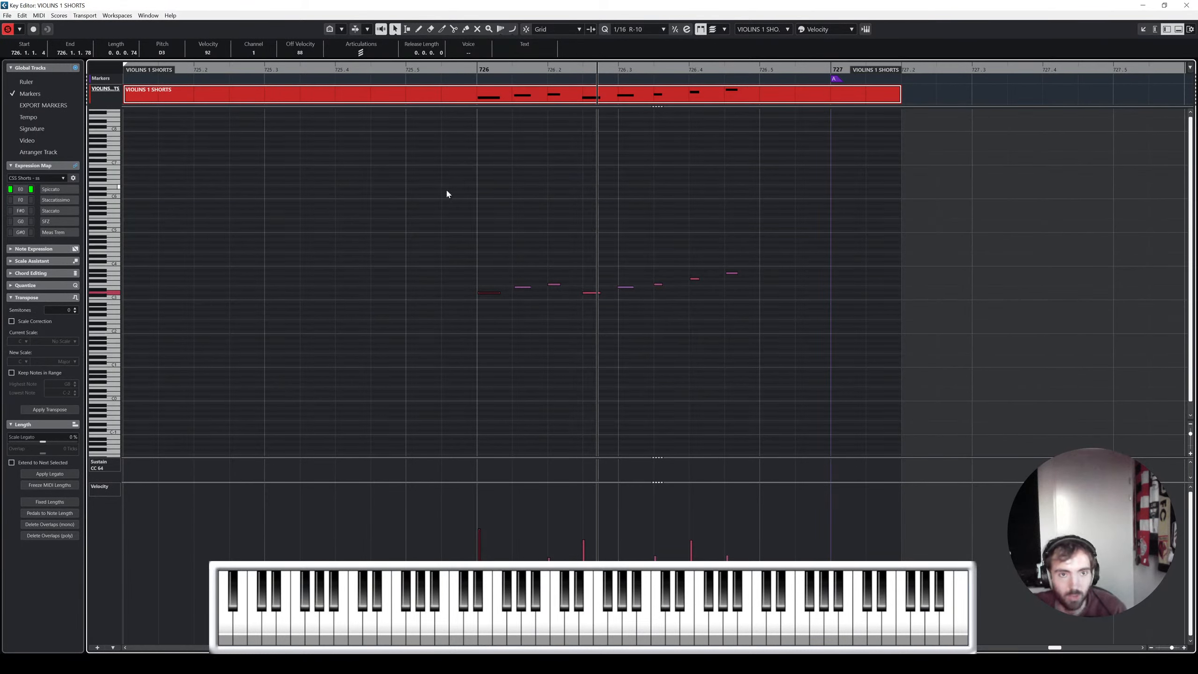
pyautogui.hotkey('ctrl', 'z')
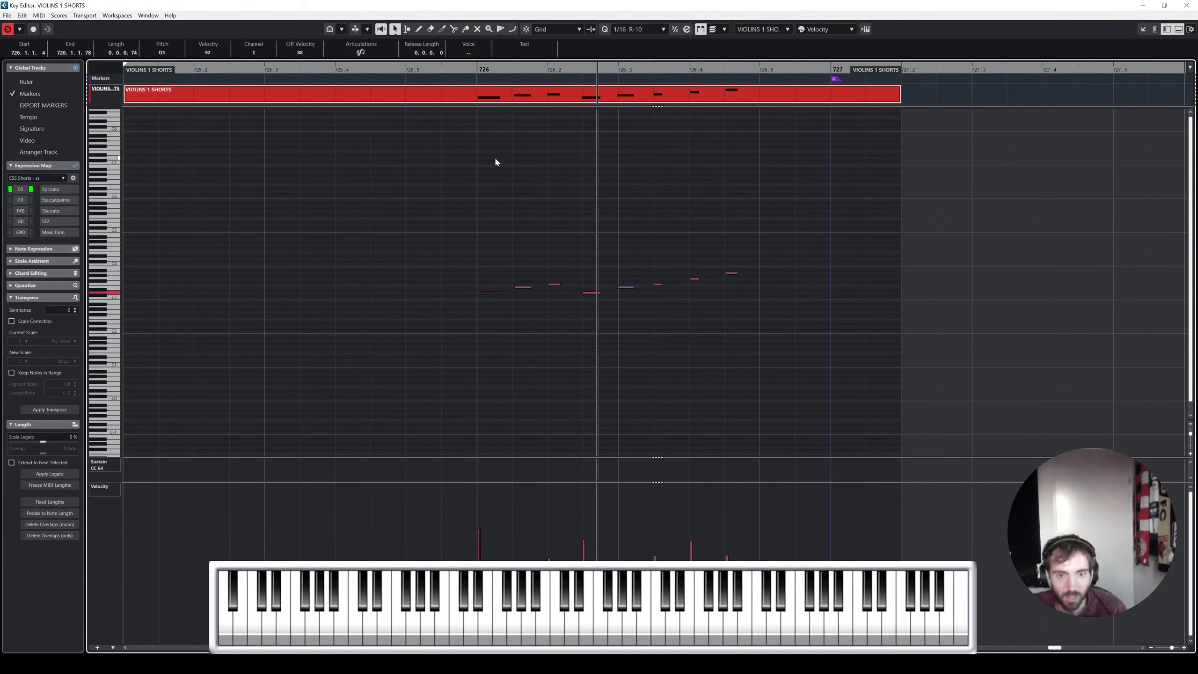
# Give the phrase's last note, A3, the Sforzato articulation and cue playback from bar 726
pyautogui.moveTo(690, 191); pyautogui.dragTo(744, 277)
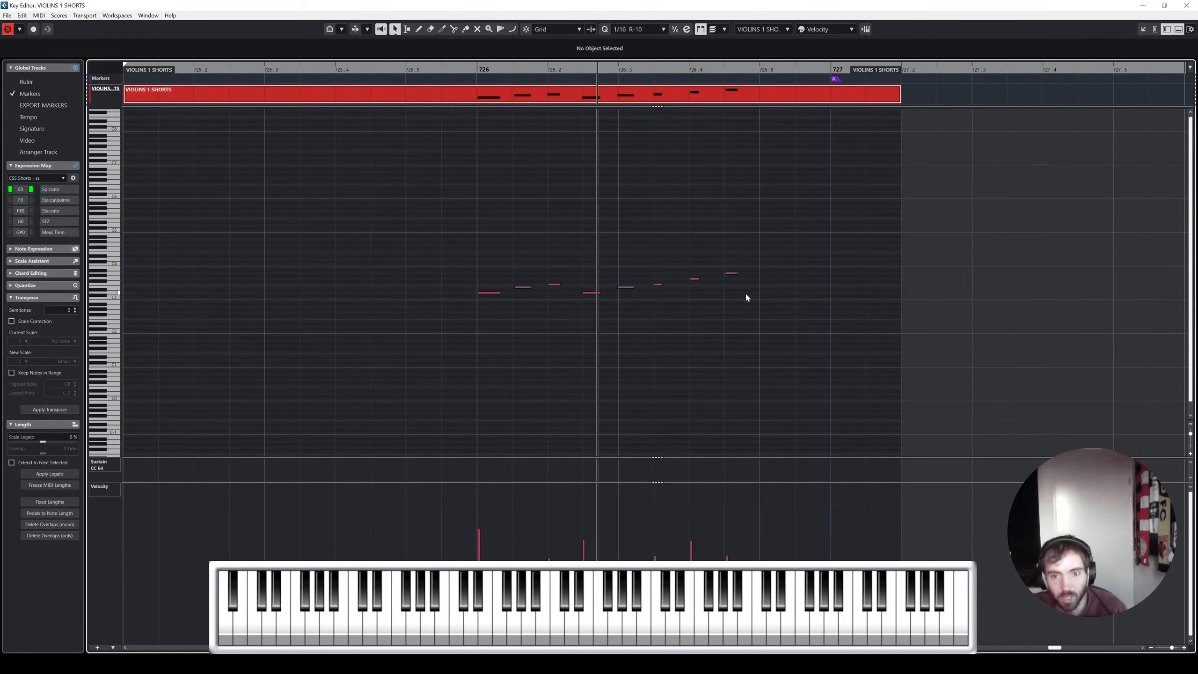
pyautogui.click(367, 53)
pyautogui.click(370, 94)
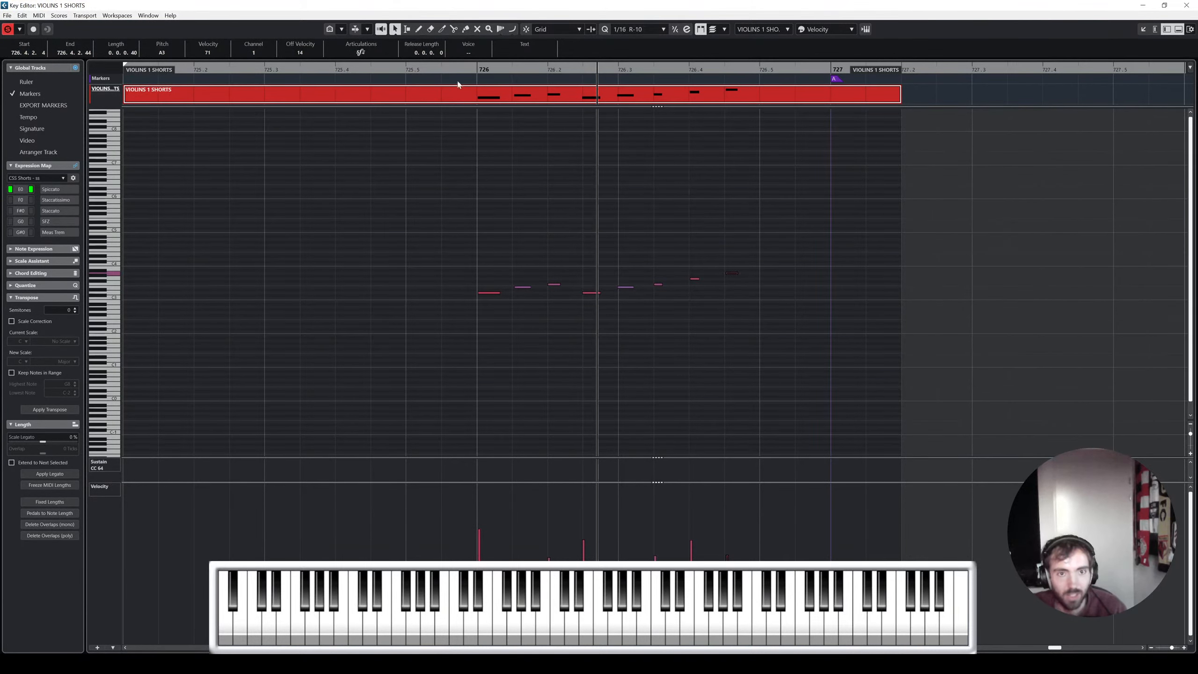
pyautogui.click(477, 75)
pyautogui.click(477, 70)
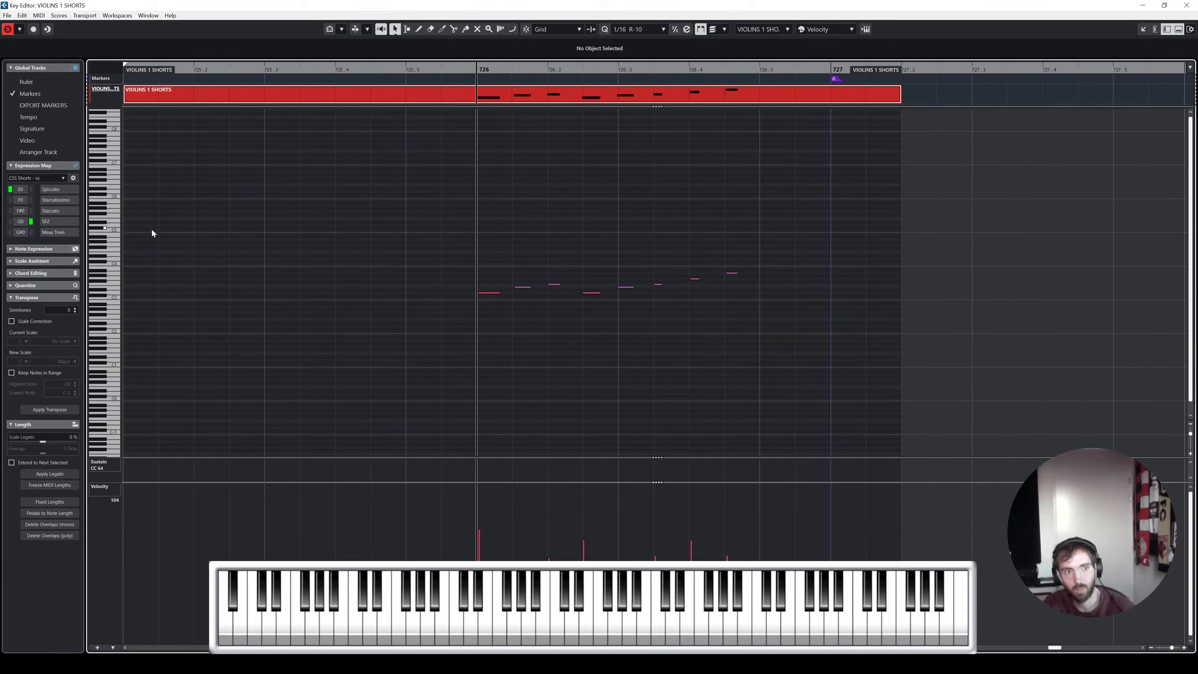
# Set the phrase's first note and the accented notes near 726.2 and 726.4 to Staccatissimo, then audition the phrase
pyautogui.scroll(1, 489, 298)
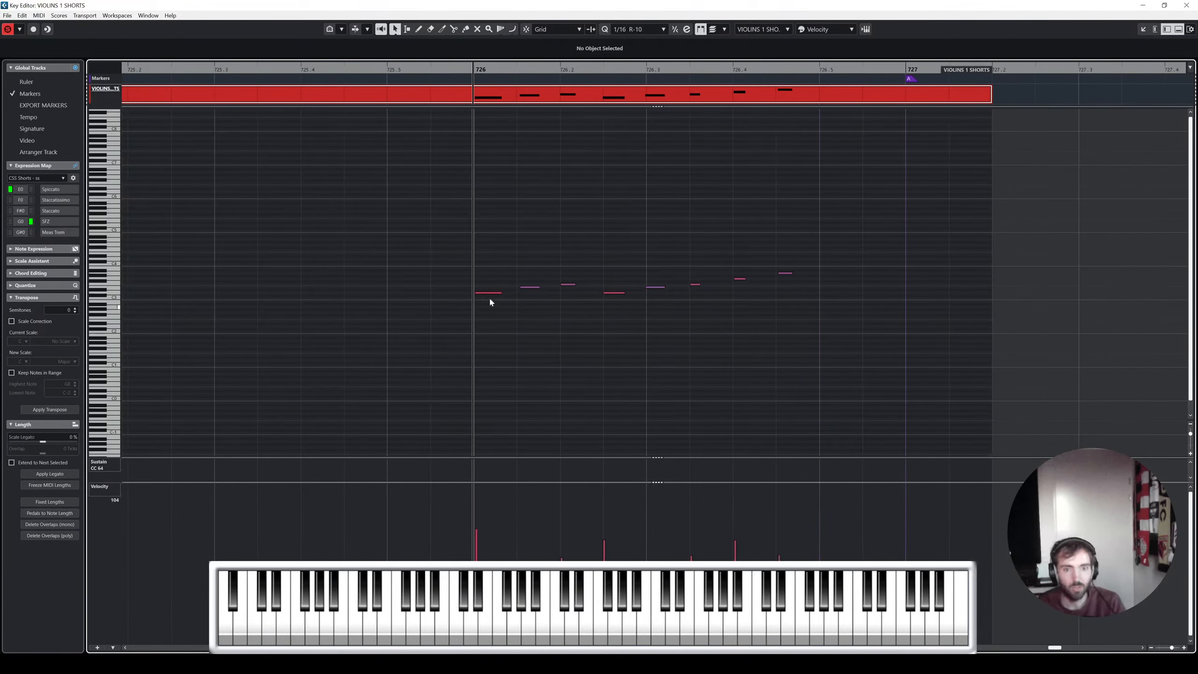
pyautogui.click(489, 293)
pyautogui.click(360, 52)
pyautogui.click(357, 73)
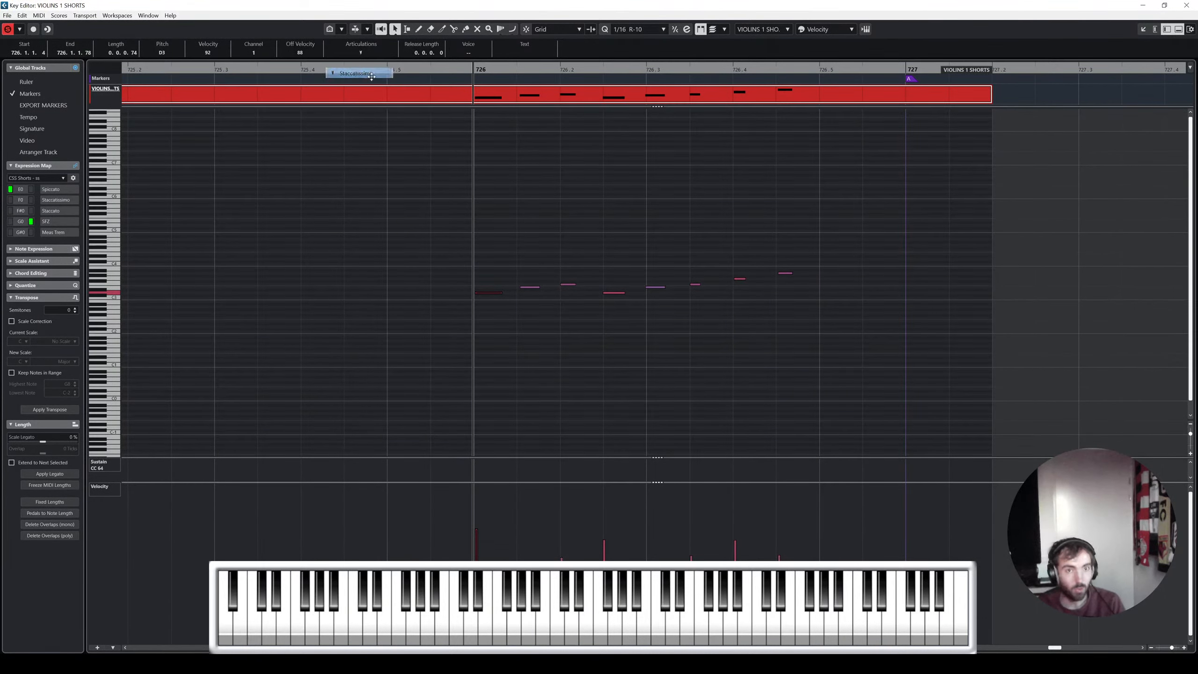
pyautogui.moveTo(627, 260); pyautogui.dragTo(612, 300)
pyautogui.moveTo(741, 265); pyautogui.dragTo(737, 283)
pyautogui.click(360, 53)
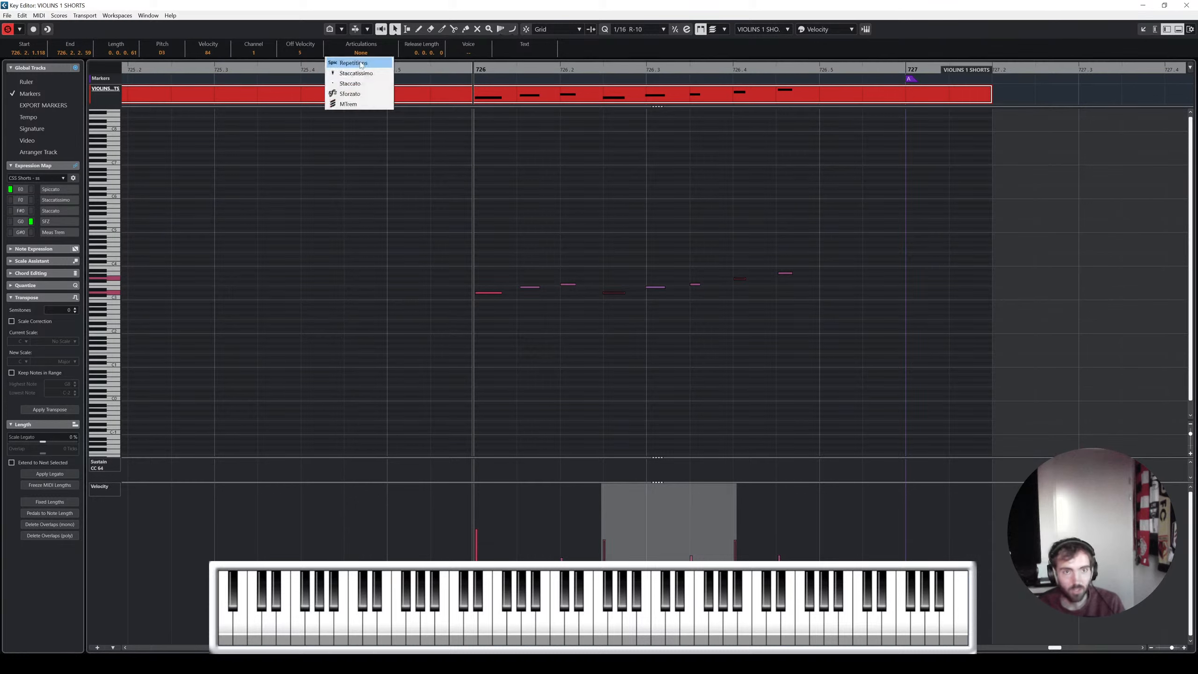
pyautogui.click(349, 59)
pyautogui.press('space')
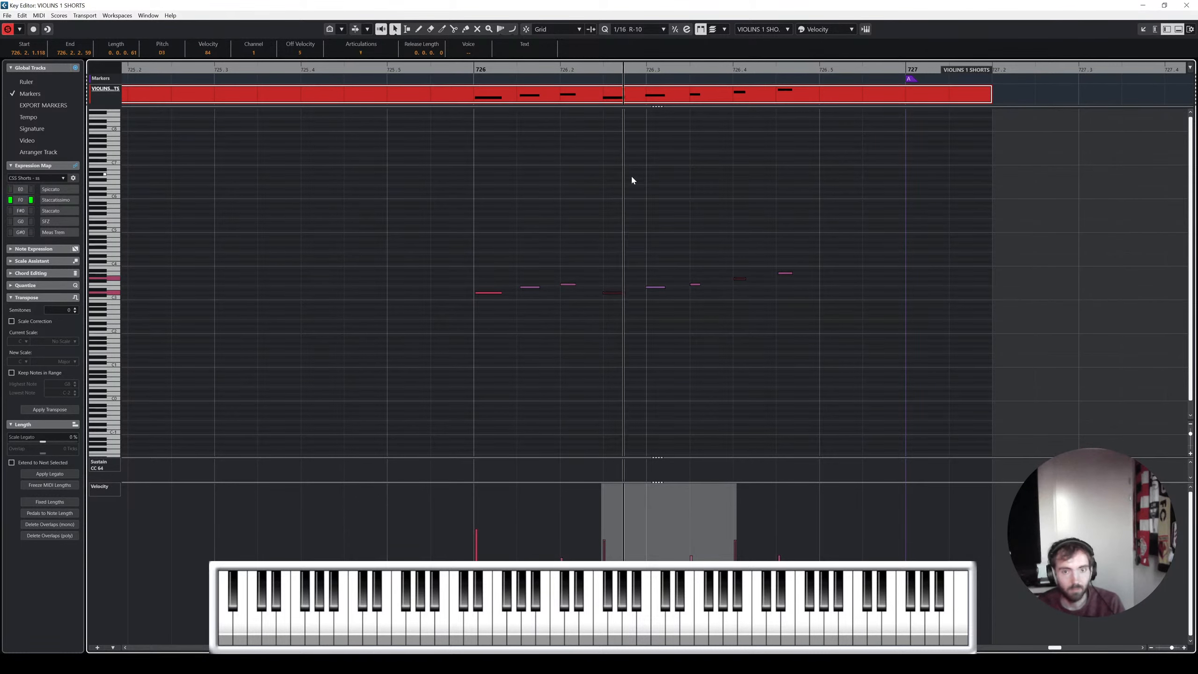
# Raise the velocity of the phrase's last note, A3, to about 89 and play the phrase back
pyautogui.click(789, 273)
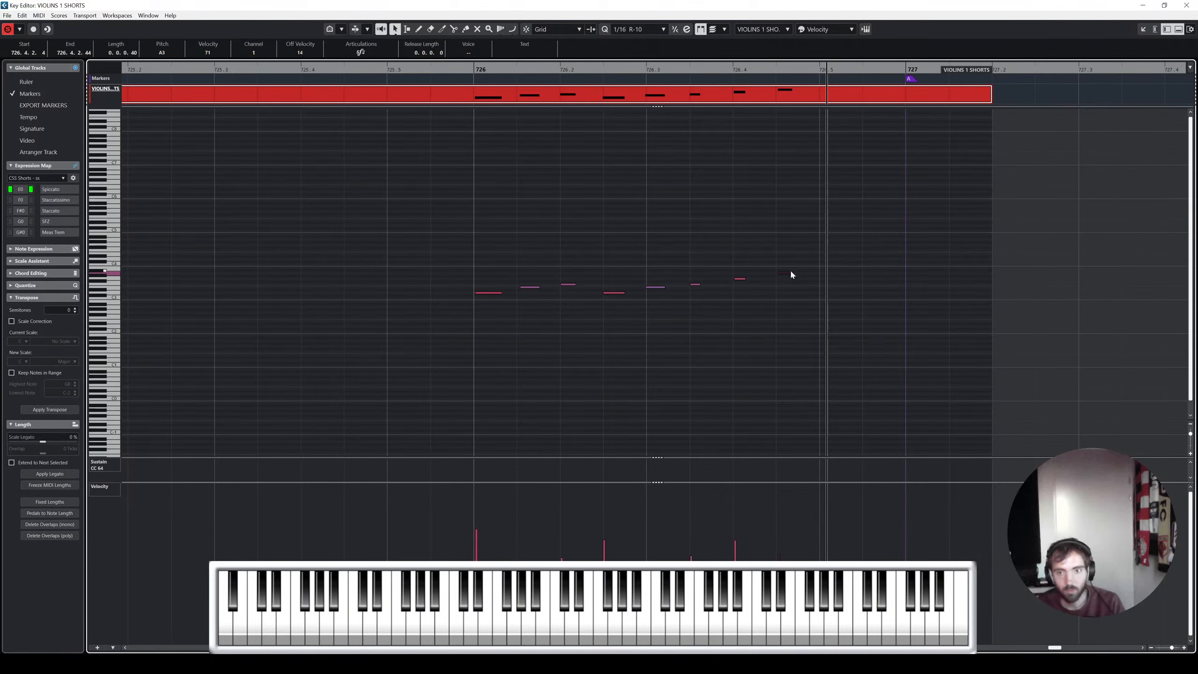
pyautogui.moveTo(789, 255); pyautogui.dragTo(789, 252)
pyautogui.press('space')
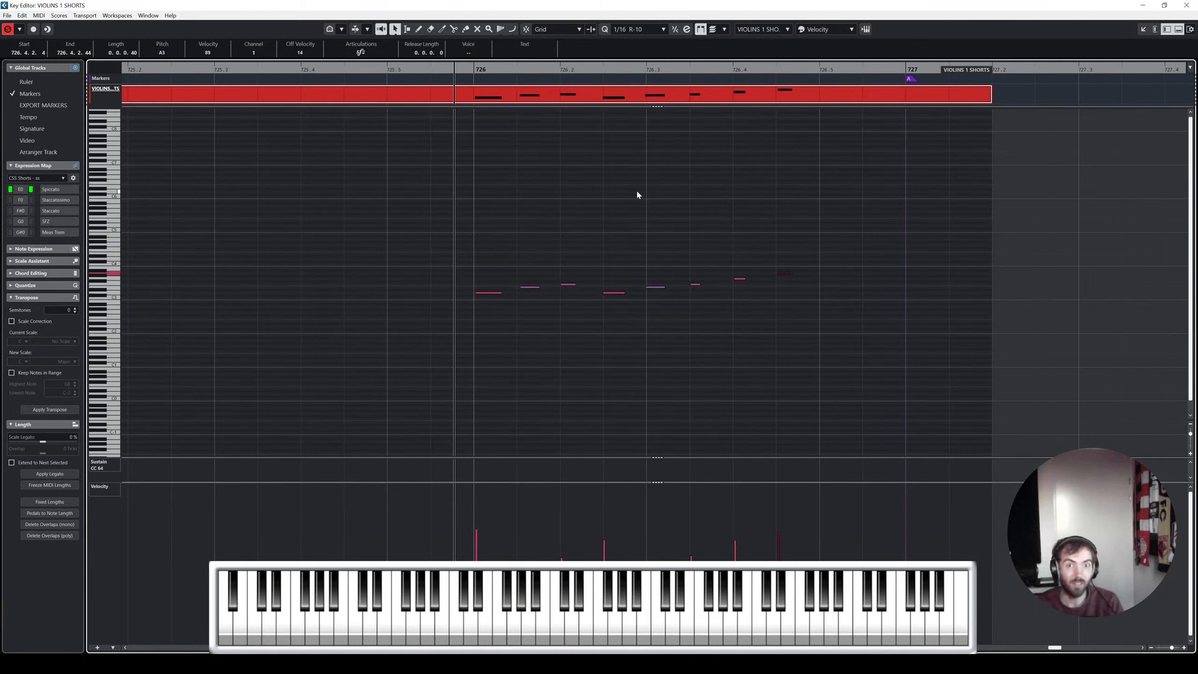
# Close the note editor and delete the VIOLINS 1 SHORTS part at bars 725–727 from the project
pyautogui.click(1187, 5)
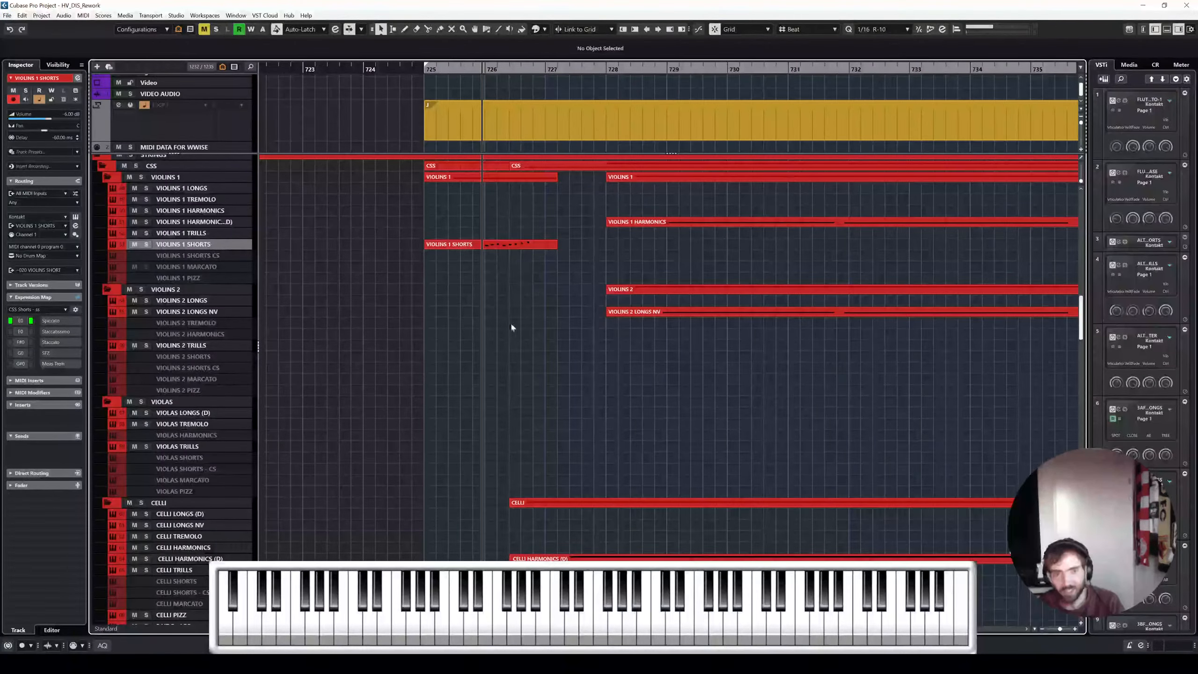
pyautogui.moveTo(510, 323); pyautogui.dragTo(504, 229)
pyautogui.press('Delete')
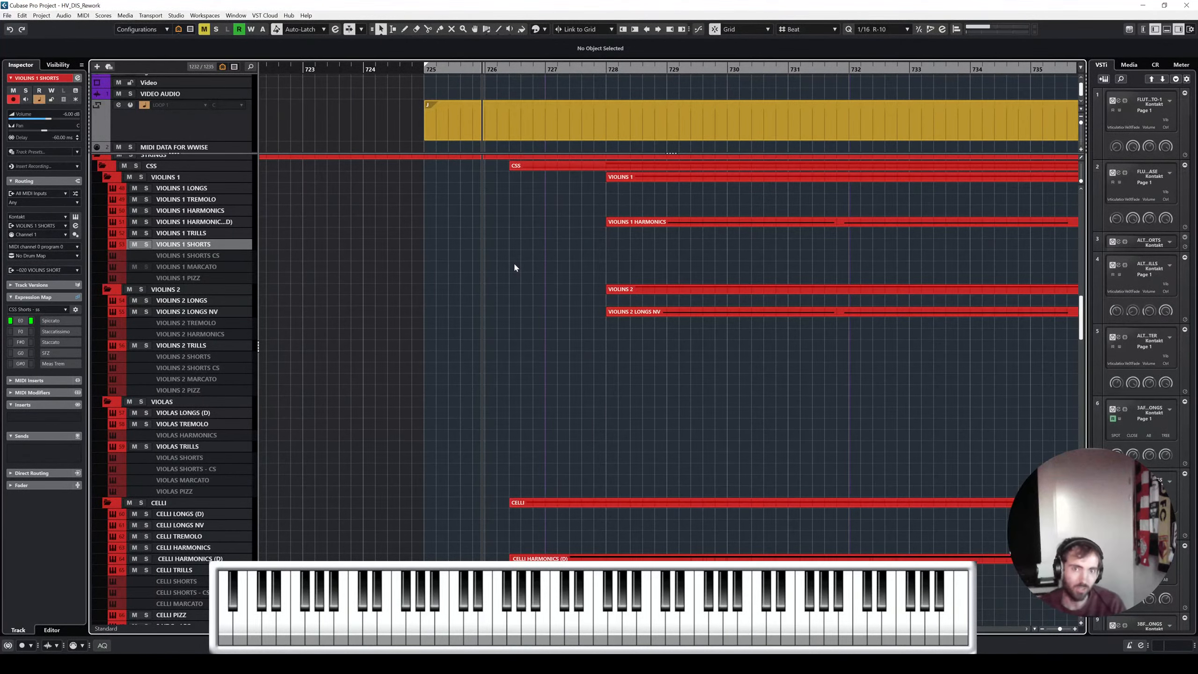
# Return to the piano and harp tracks and shrink the upper track area containing the arranger track
pyautogui.scroll(-3, 511, 248)
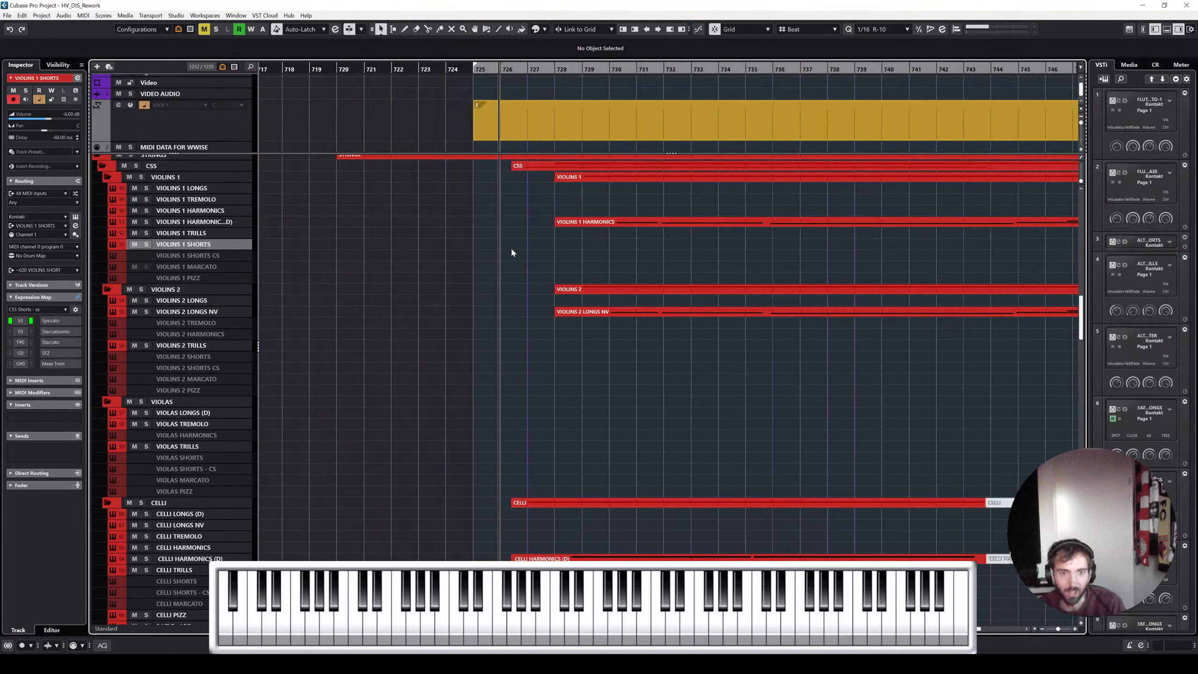
pyautogui.hscroll(3, 512, 247)
pyautogui.scroll(-3, 584, 254)
pyautogui.scroll(8, 584, 254)
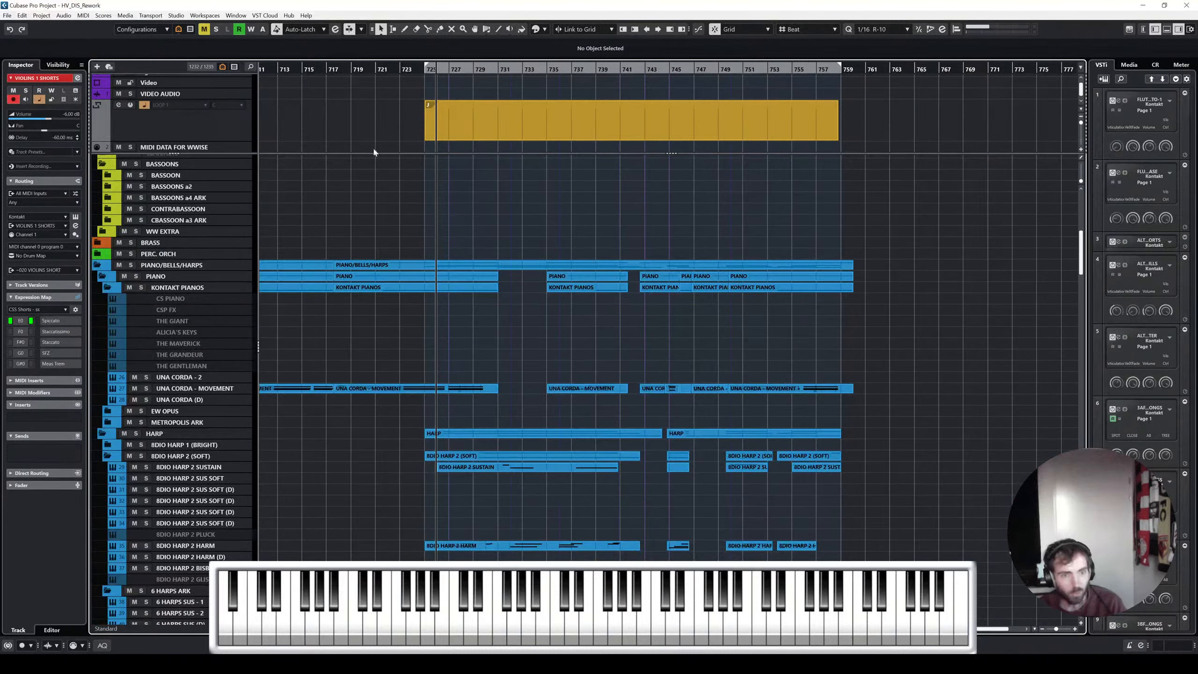
pyautogui.moveTo(380, 154); pyautogui.dragTo(386, 116)
pyautogui.scroll(6, 536, 187)
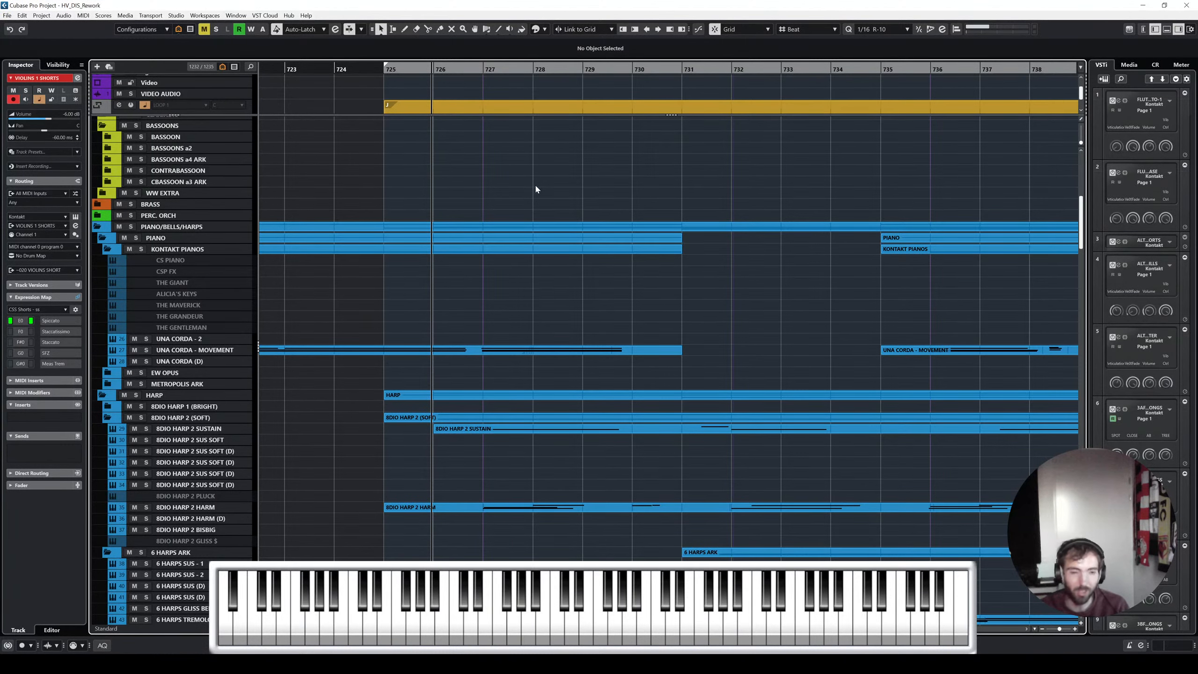
# Play through bars 725–759 and examine how the harp, piano and woodwind parts work together up to the section's end
pyautogui.scroll(-2, 538, 189)
pyautogui.scroll(-2, 540, 189)
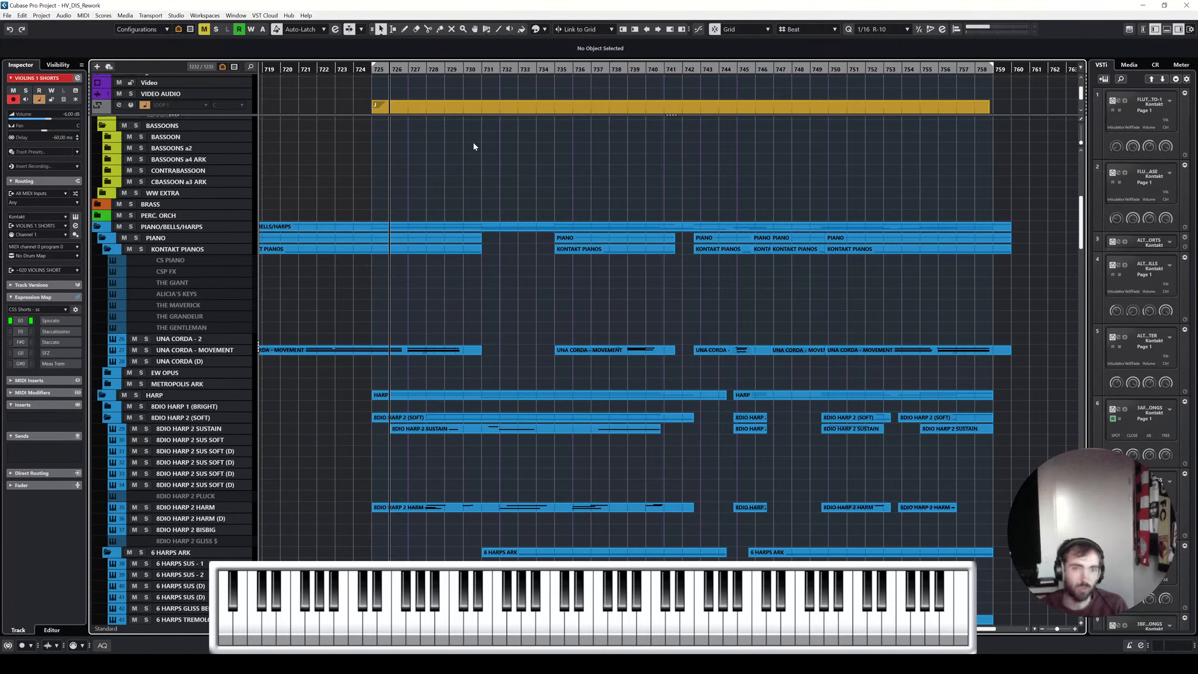
pyautogui.scroll(5, 527, 145)
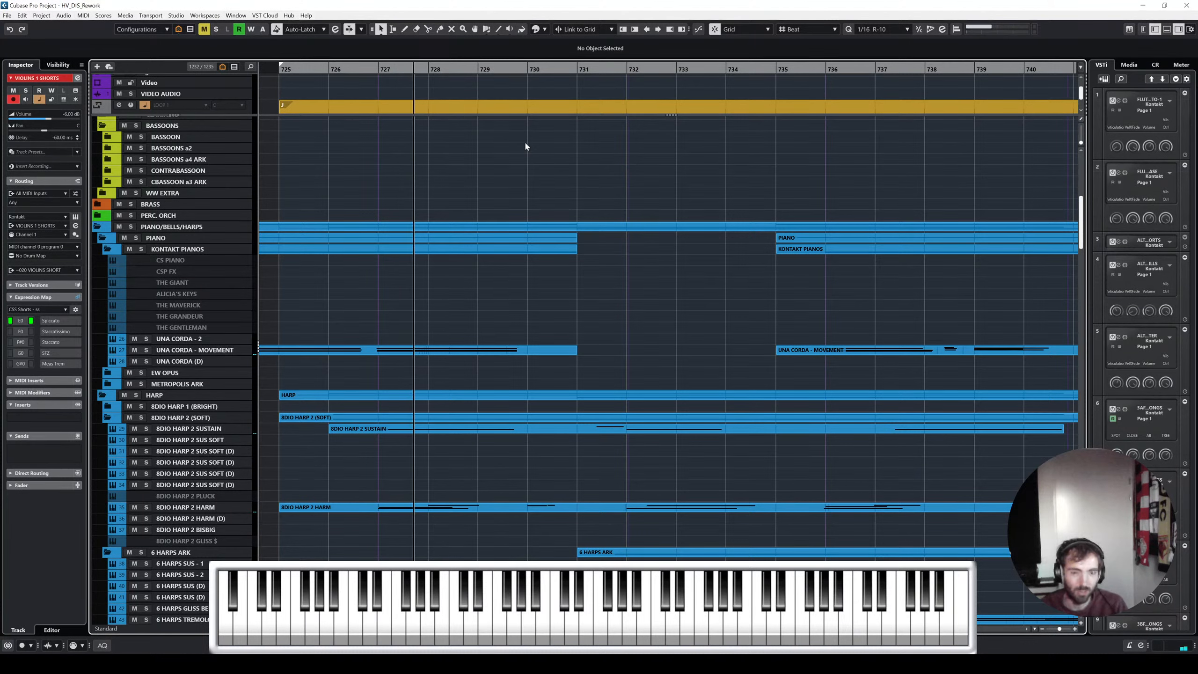
pyautogui.scroll(8, 593, 163)
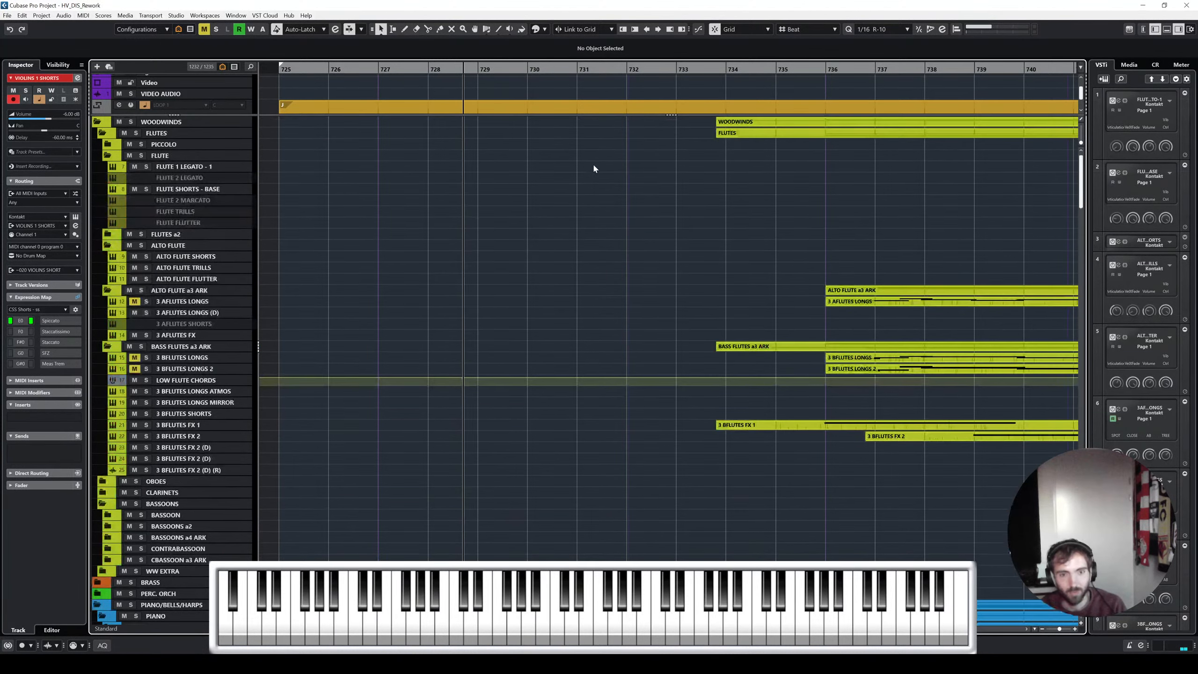
pyautogui.press('f')
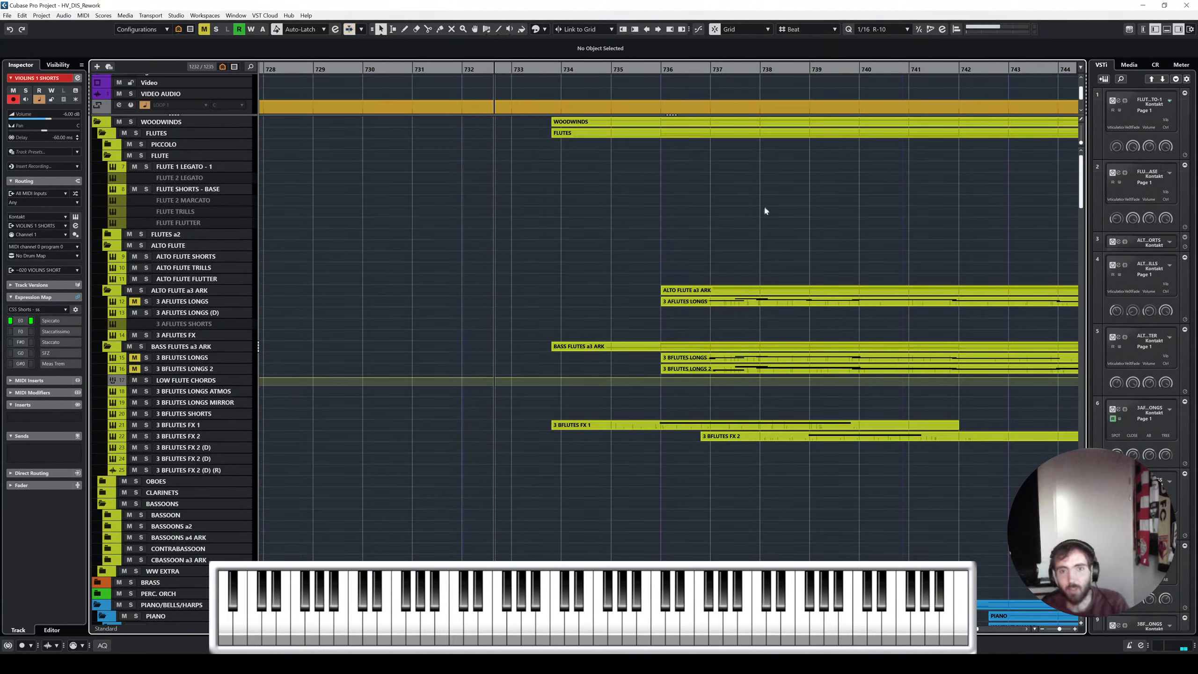
pyautogui.hscroll(5, 767, 208)
pyautogui.scroll(-4, 786, 212)
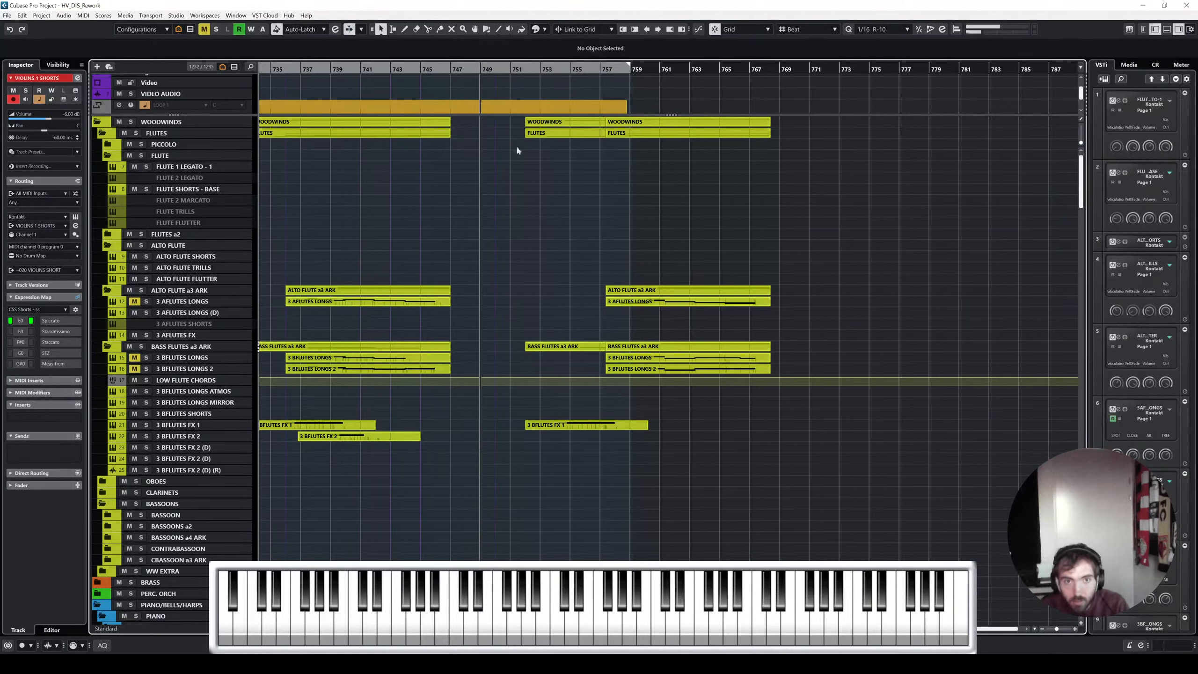
pyautogui.scroll(4, 532, 170)
pyautogui.press('f')
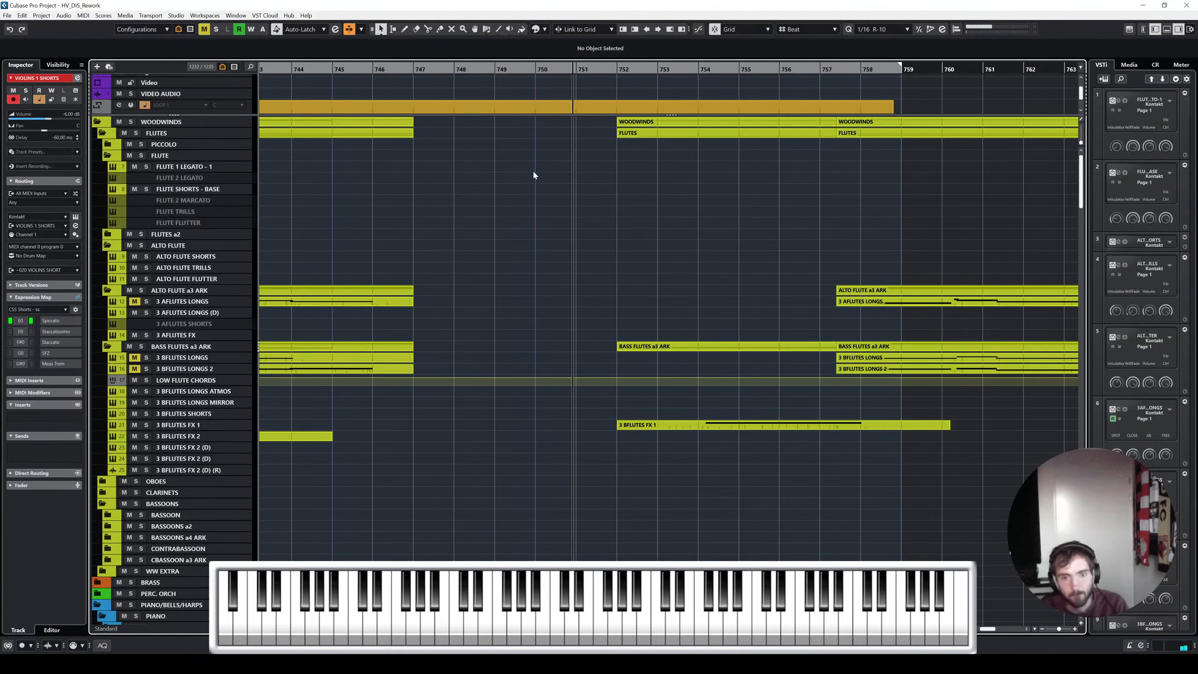
pyautogui.scroll(-10, 539, 174)
pyautogui.hscroll(3, 613, 228)
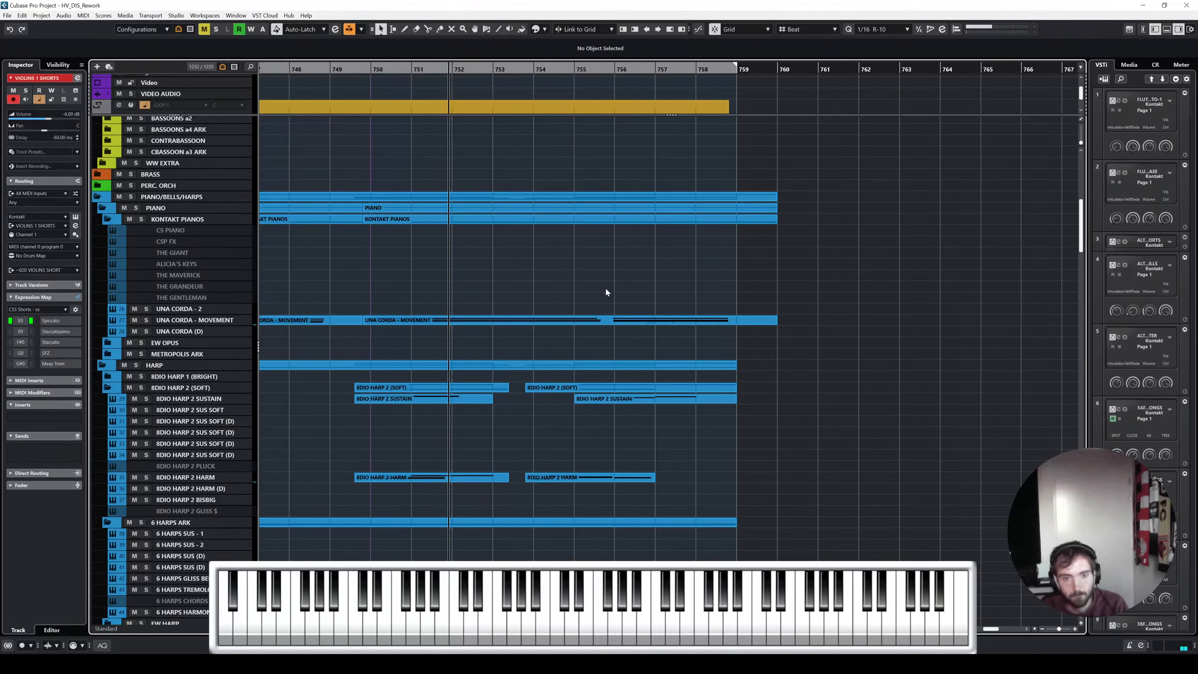
pyautogui.scroll(3, 545, 304)
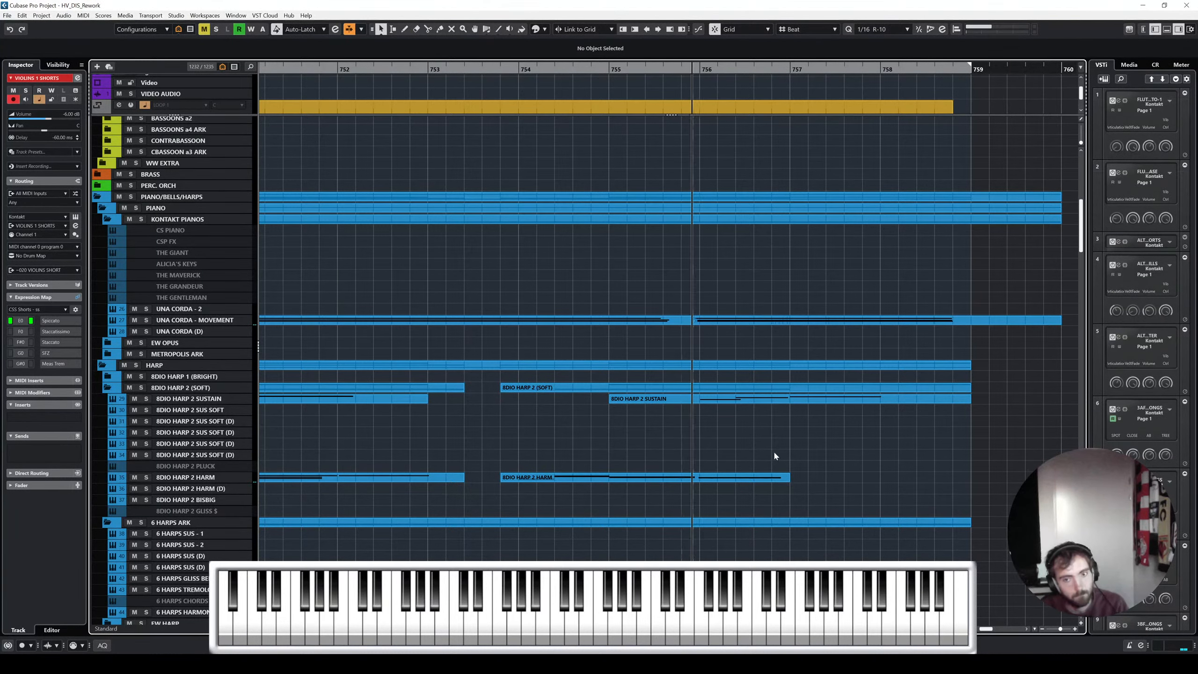
pyautogui.hscroll(2, 783, 443)
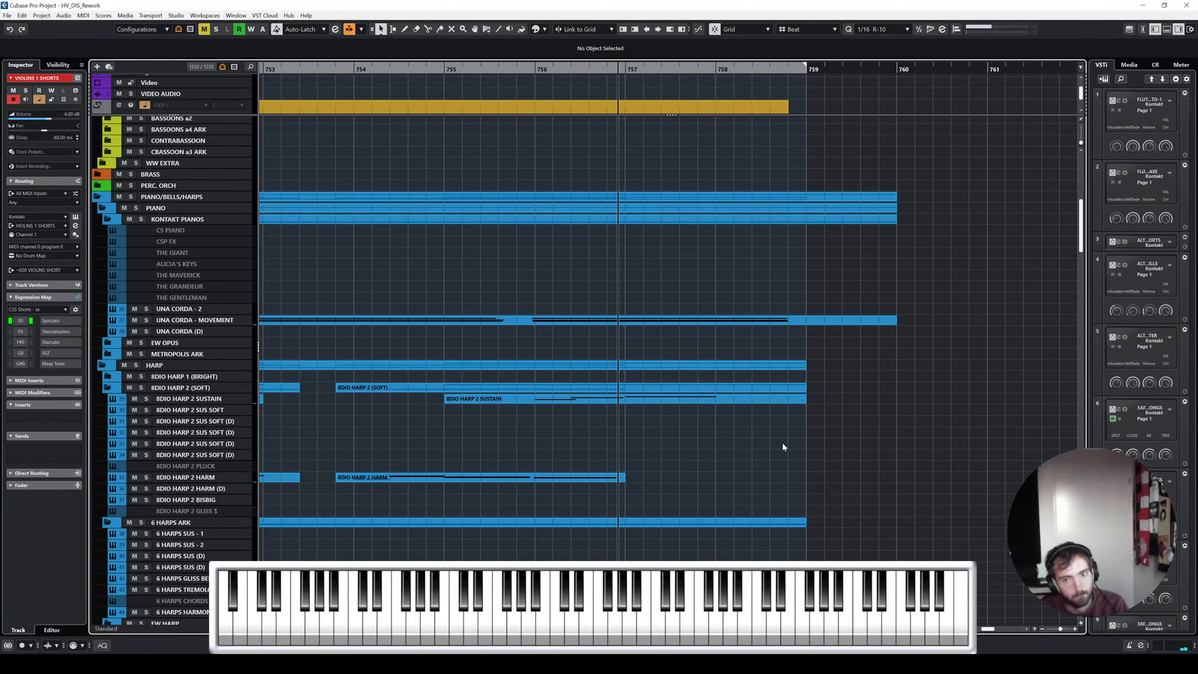
# Inspect the 8DIO harp, 6 HARPS TREMOLOS and ORGAN FLUTE 8 SLOW ATK parts around bars 753–757 and play back from near bar 755
pyautogui.click(699, 401)
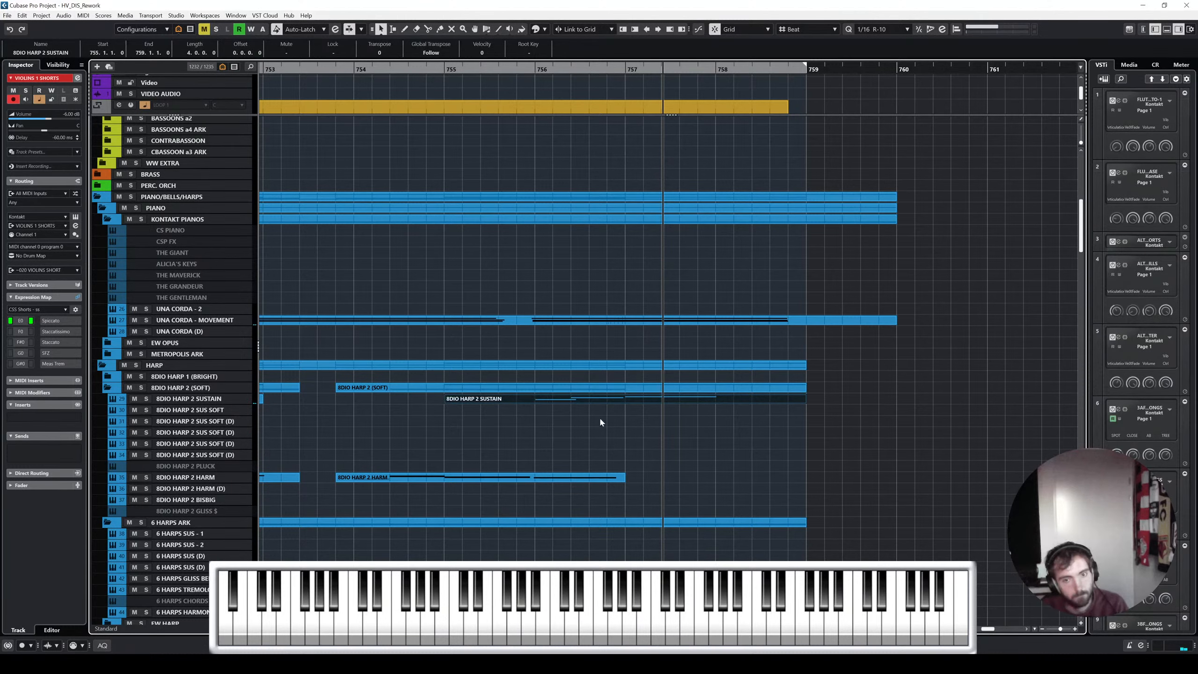
pyautogui.moveTo(599, 415); pyautogui.dragTo(570, 476)
pyautogui.scroll(-9, 532, 409)
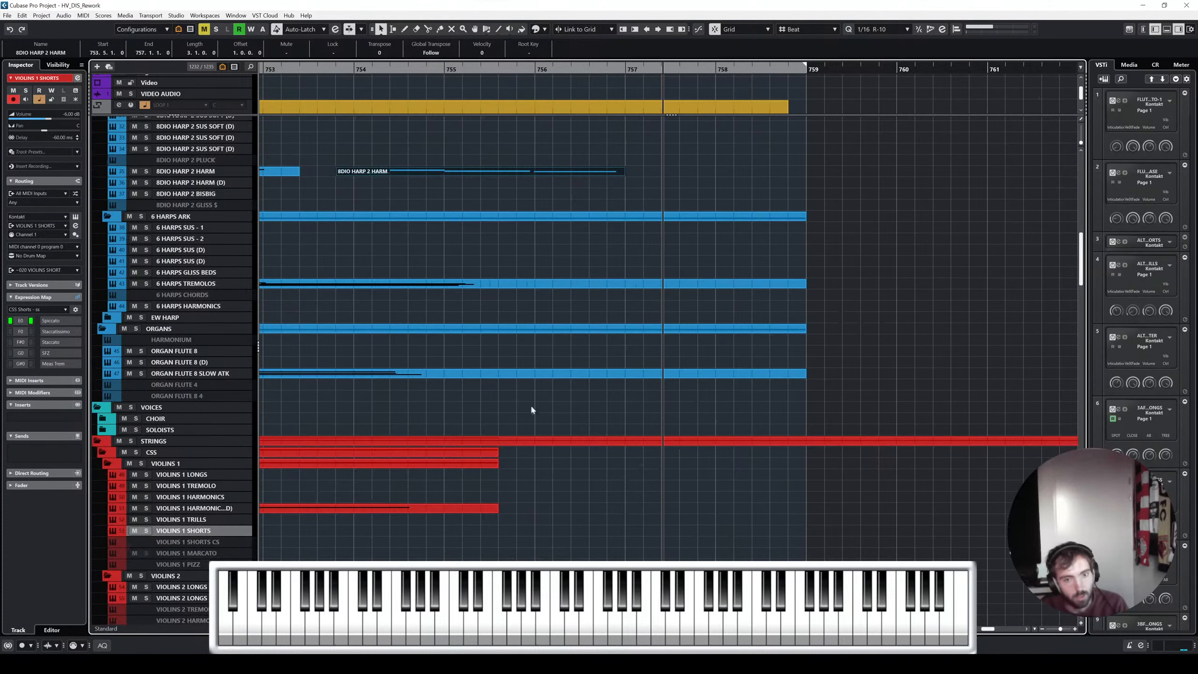
pyautogui.doubleClick(519, 286)
pyautogui.click(1187, 5)
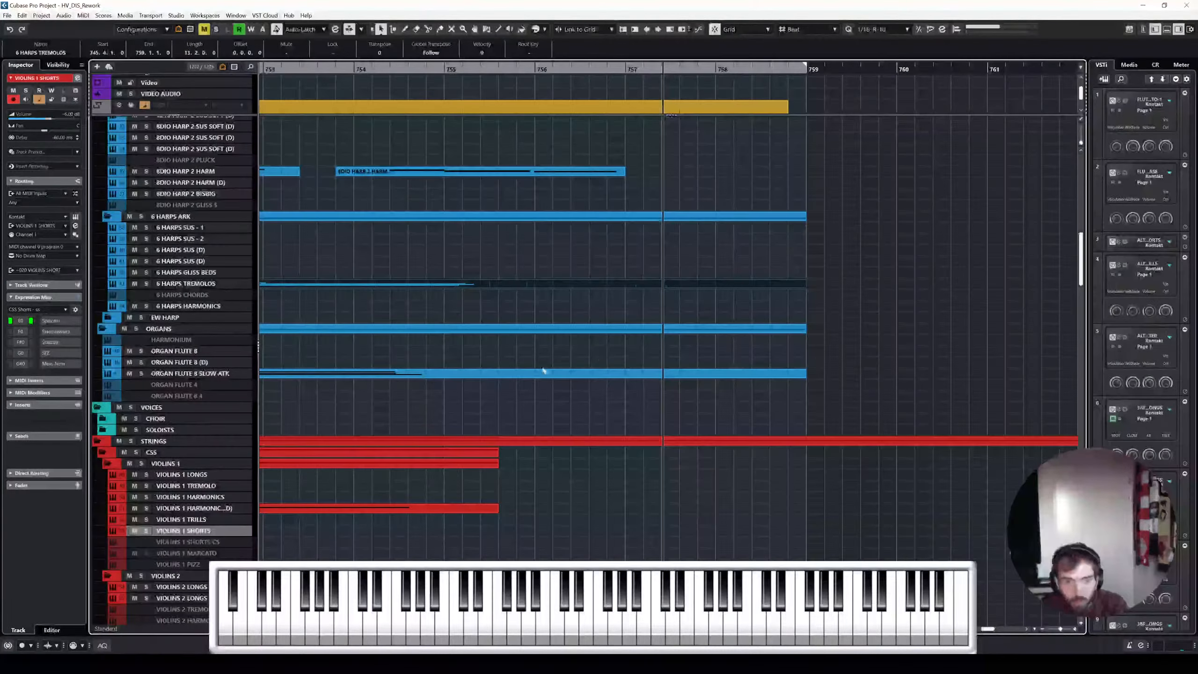
pyautogui.doubleClick(525, 370)
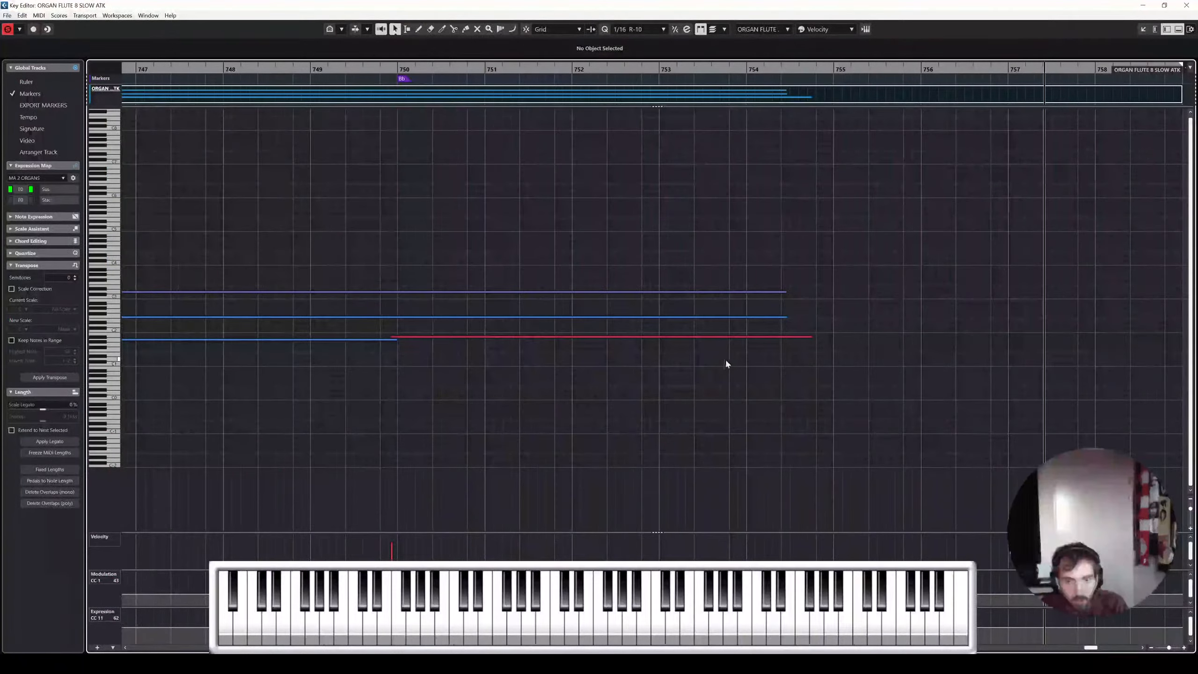
pyautogui.moveTo(726, 361); pyautogui.dragTo(760, 282)
pyautogui.click(812, 70)
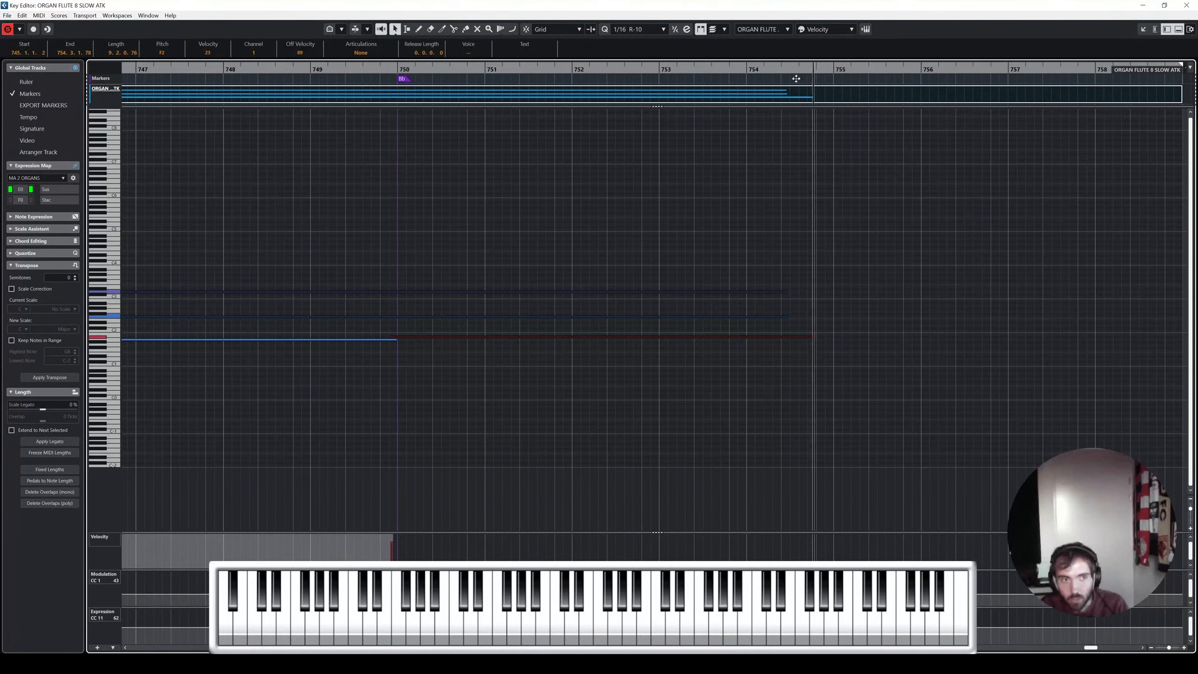
pyautogui.press('s')
pyautogui.press('space')
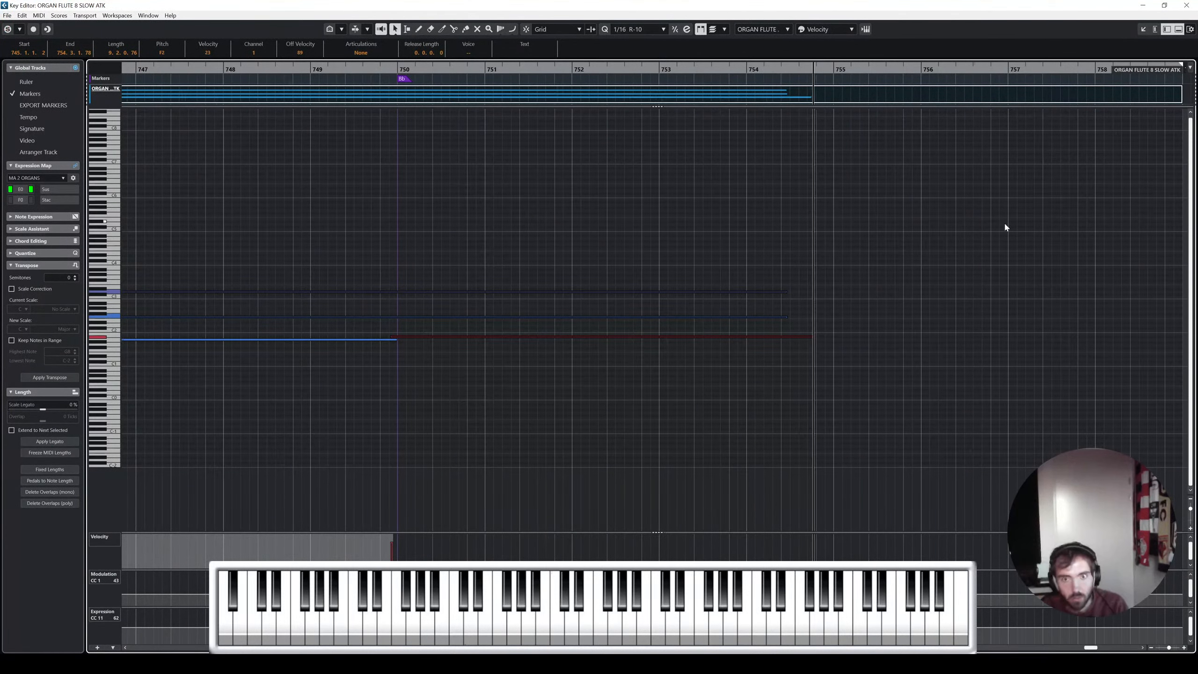
# Add a marker just before bar 756 with the description "A???" and close the note editor
pyautogui.rightClick(926, 85)
pyautogui.click(924, 78)
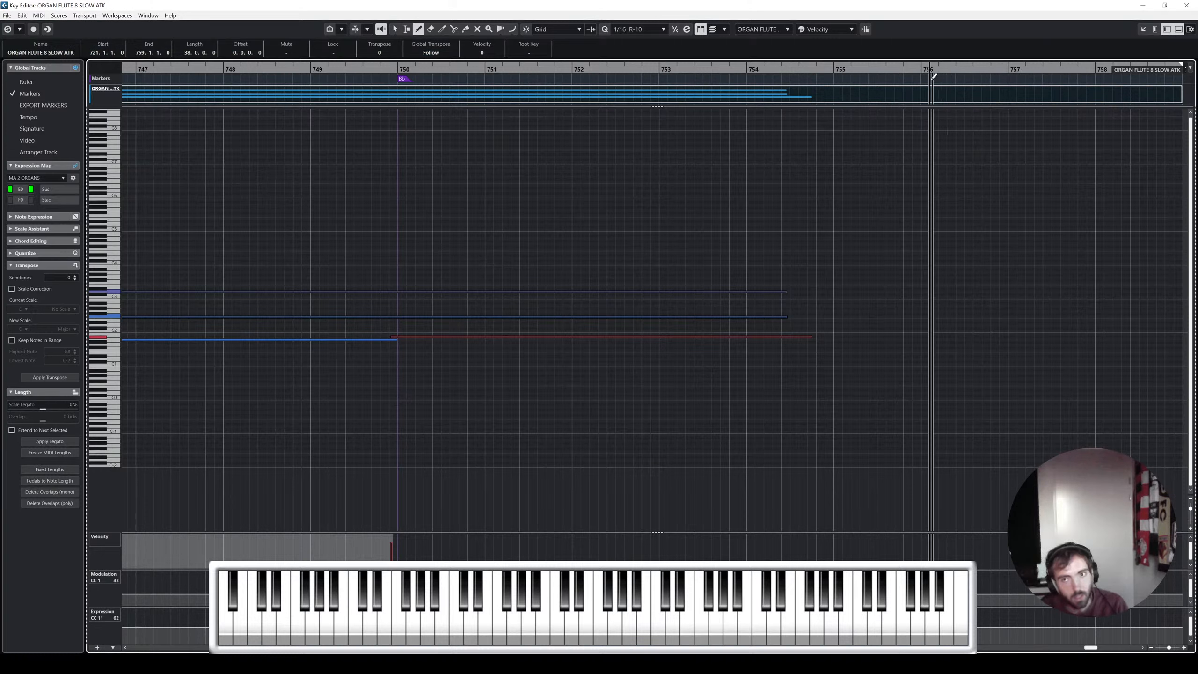
pyautogui.click(879, 87)
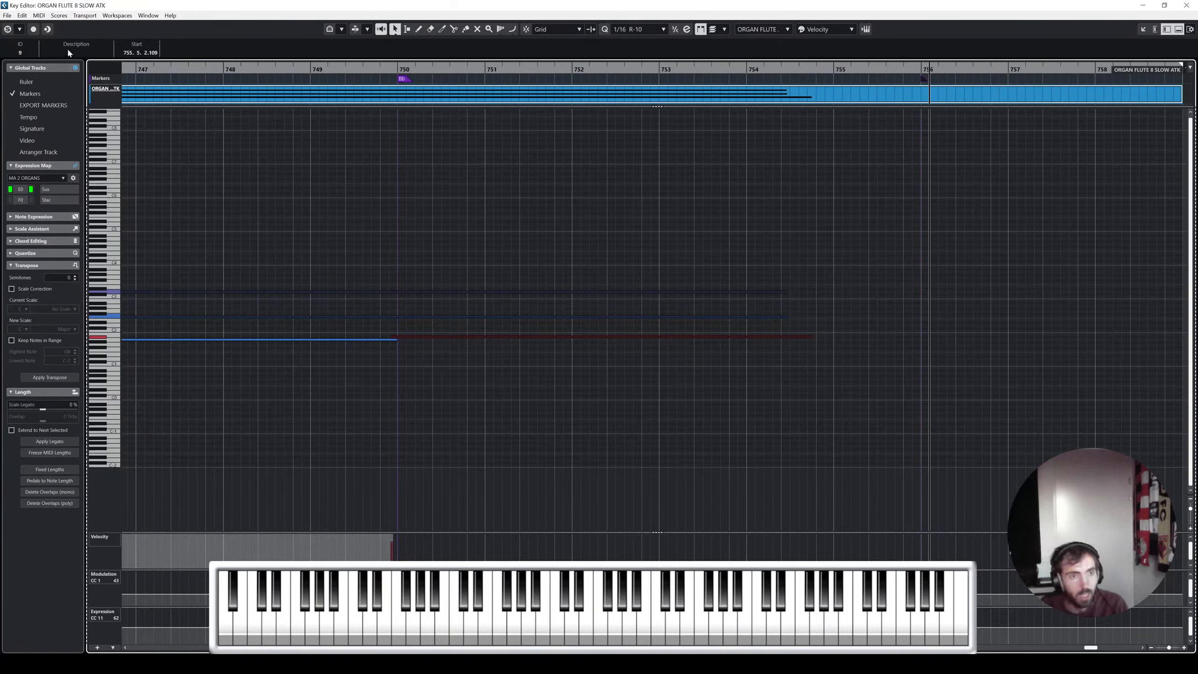
pyautogui.click(69, 52)
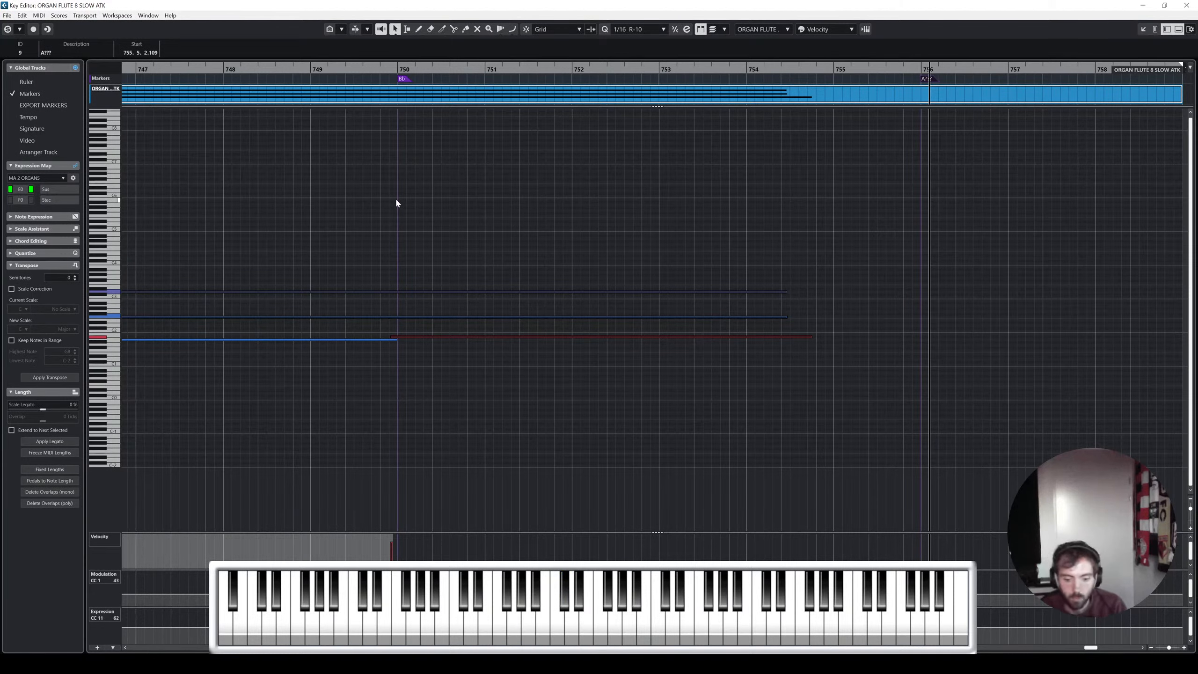
pyautogui.click(1186, 5)
# Select the UNA CORDA - MOVEMENT track and examine its notes against the 8DIO HARP 2 SUSTAIN notes around bars 756–758
pyautogui.scroll(9, 237, 287)
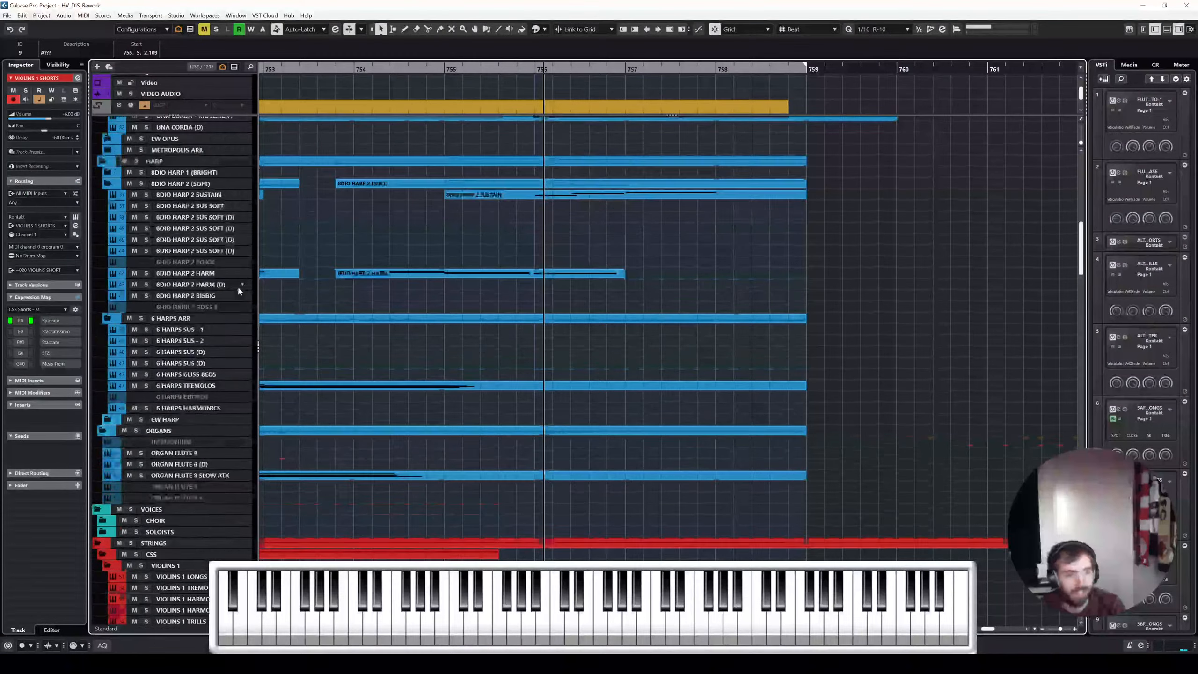
pyautogui.click(202, 320)
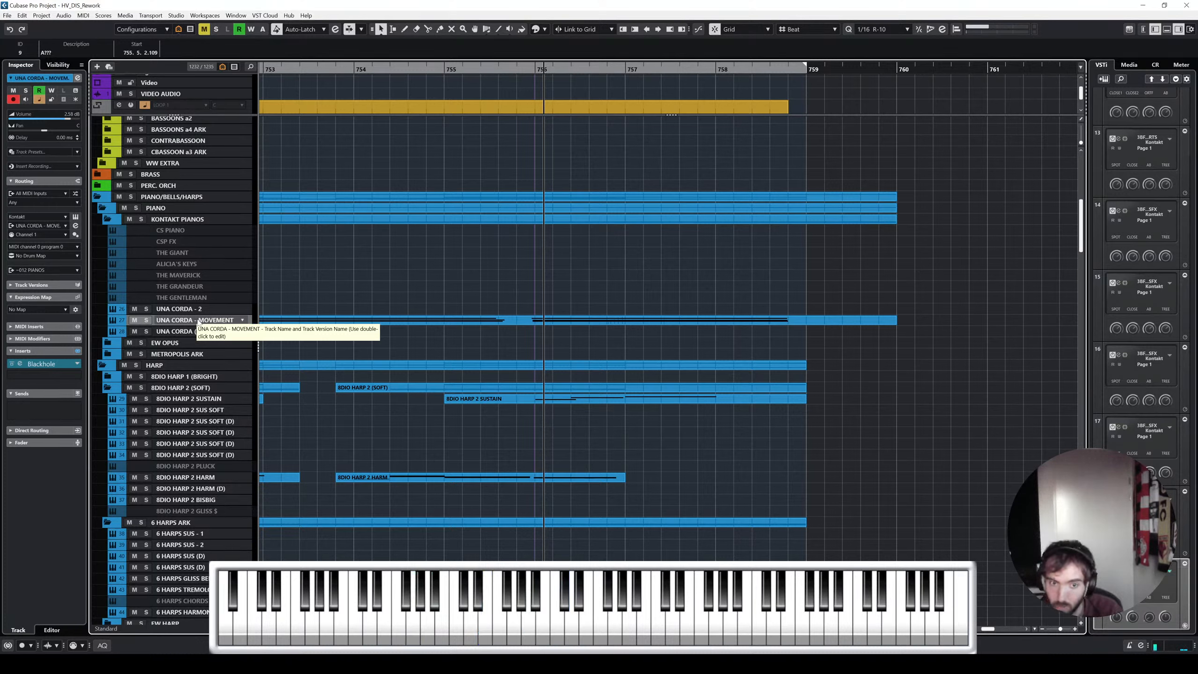
pyautogui.click(573, 404)
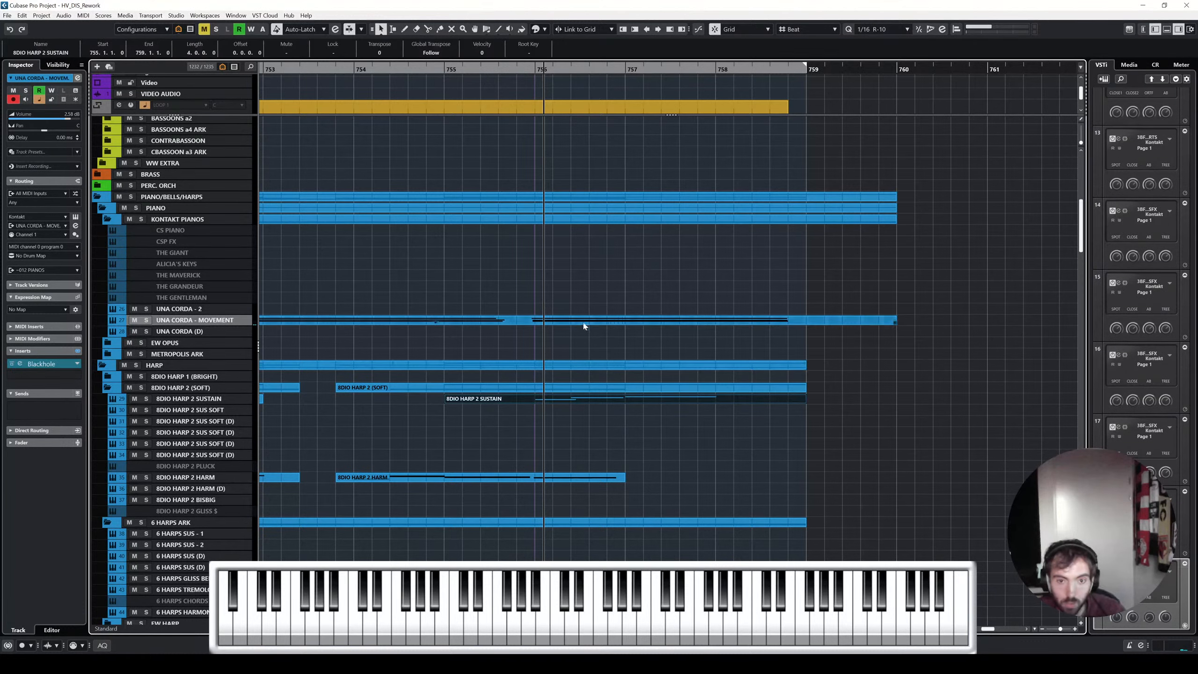
pyautogui.keyDown('shift'); pyautogui.click(596, 321); pyautogui.keyUp('shift')
pyautogui.doubleClick(597, 326)
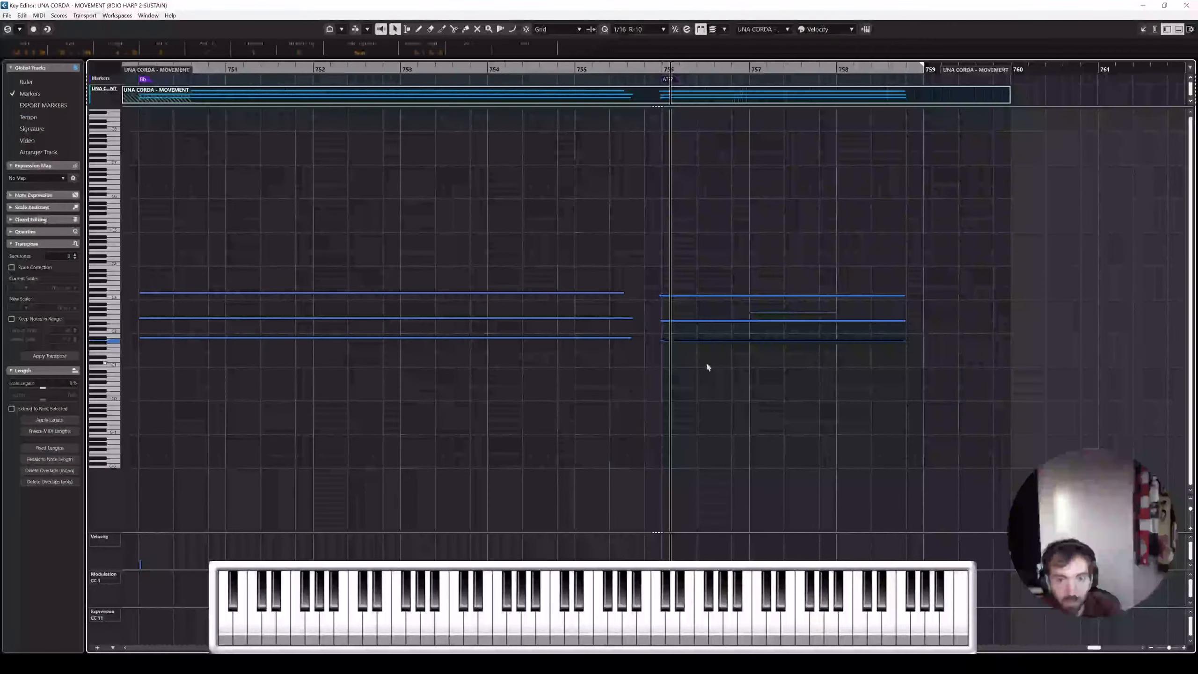
pyautogui.press('Escape')
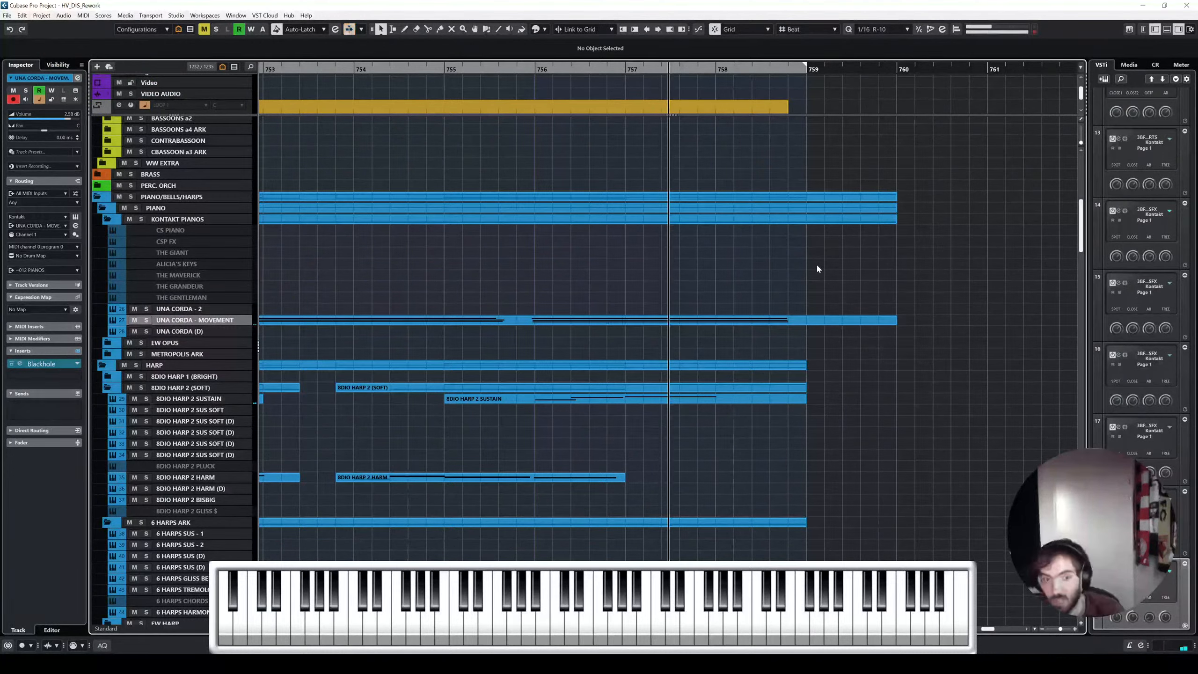
pyautogui.doubleClick(700, 399)
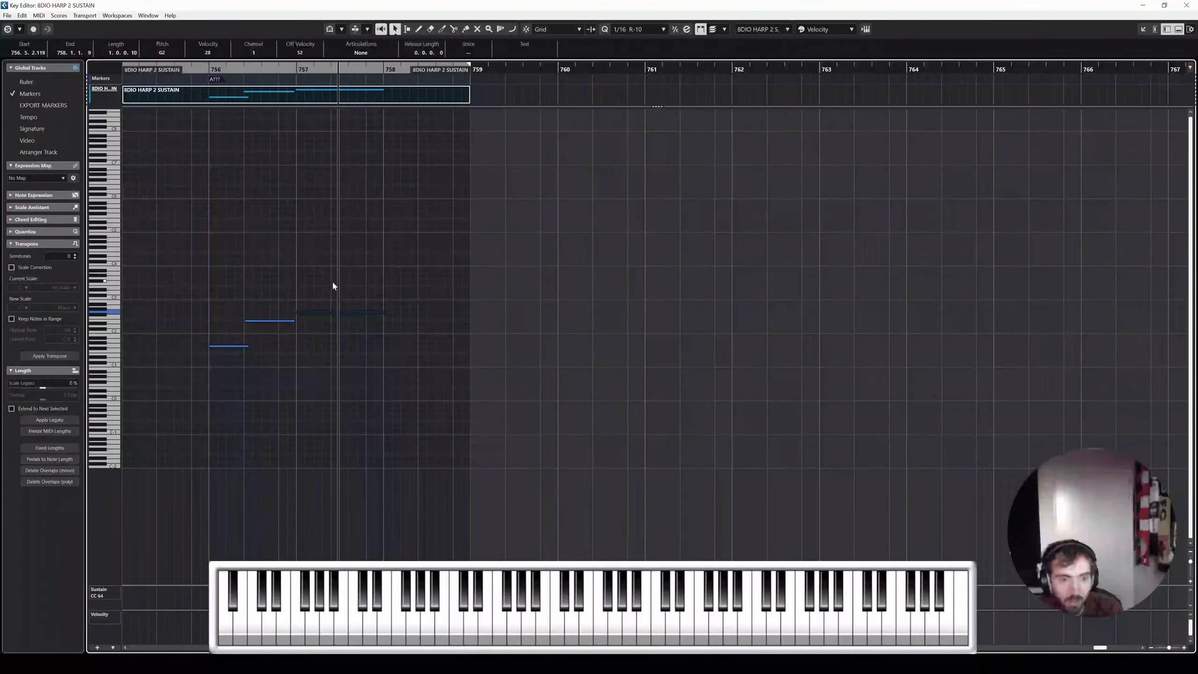
pyautogui.press('Escape')
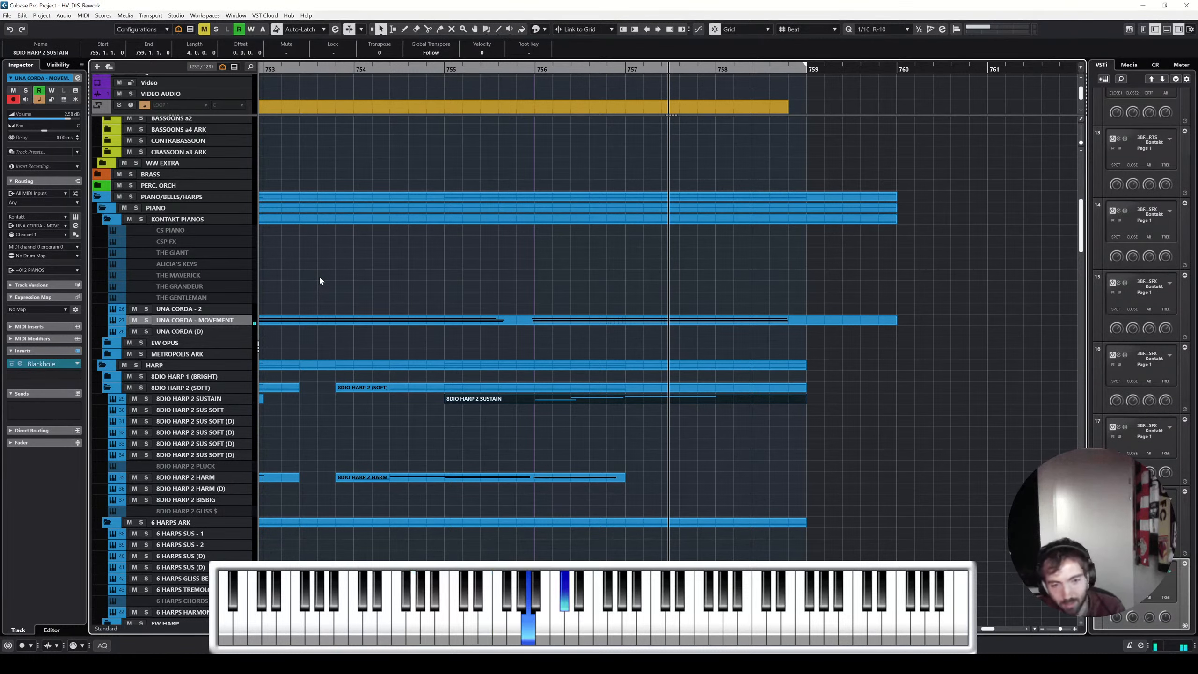
# Open the ORGAN FLUTE 8 SLOW ATK part and extend its held chord to the marker at bar 756
pyautogui.scroll(-6, 600, 467)
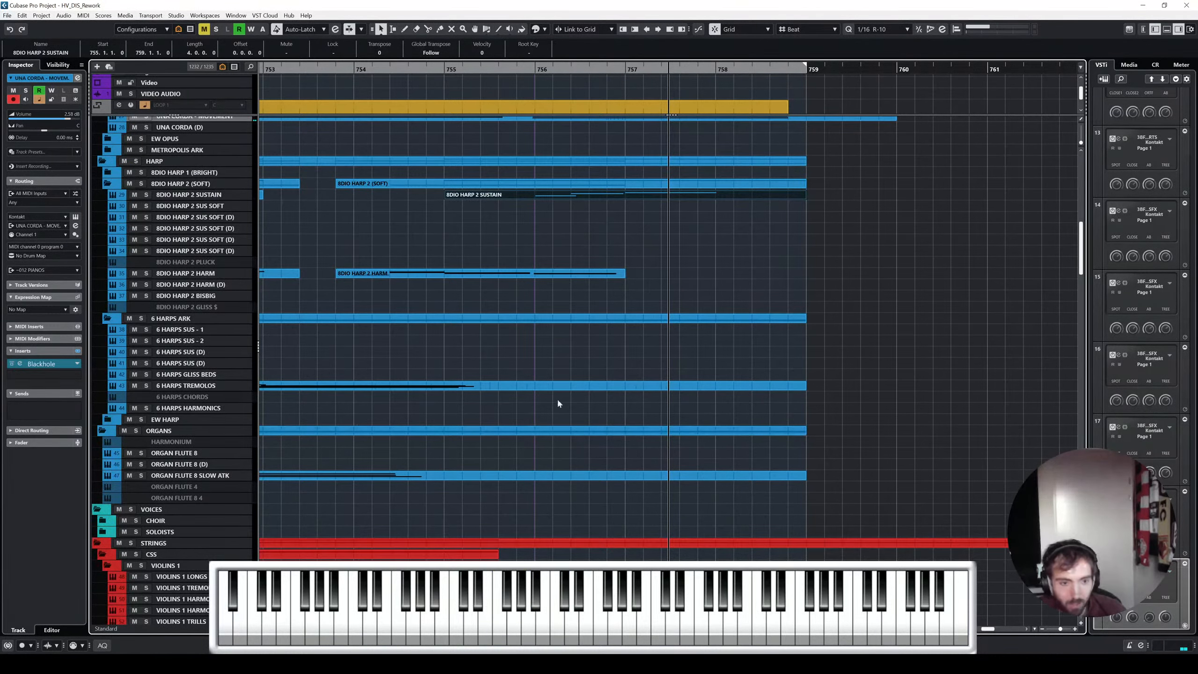
pyautogui.click(552, 386)
pyautogui.click(541, 476)
pyautogui.doubleClick(541, 476)
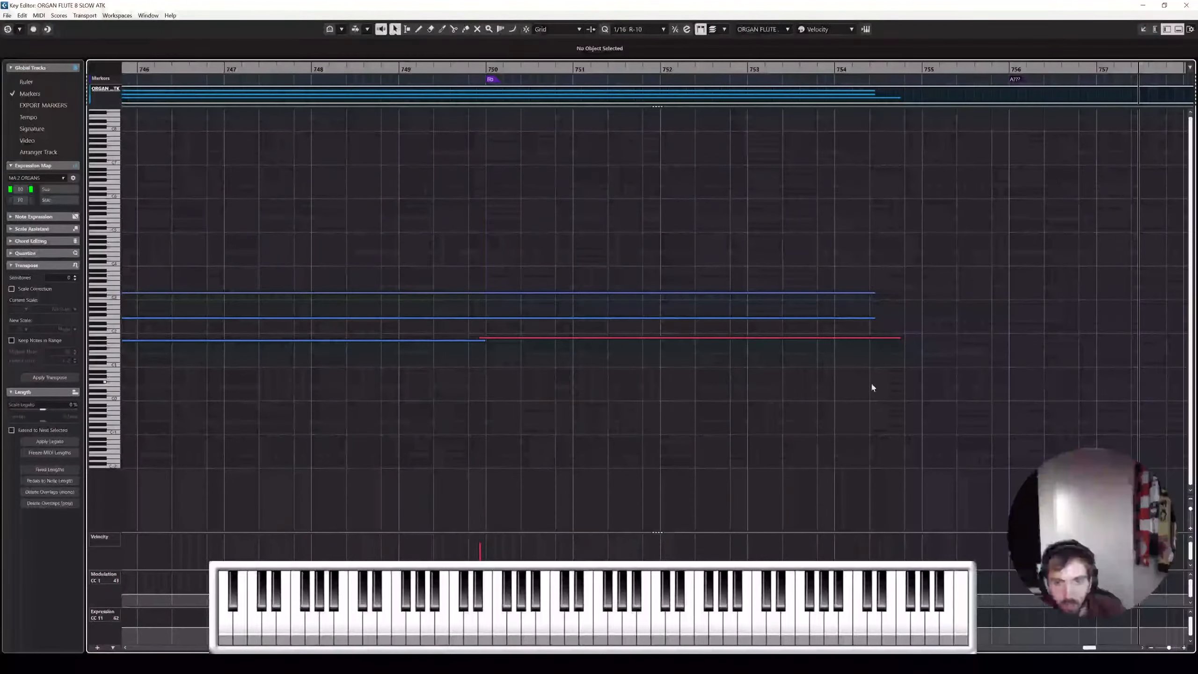
pyautogui.moveTo(684, 337); pyautogui.dragTo(794, 338)
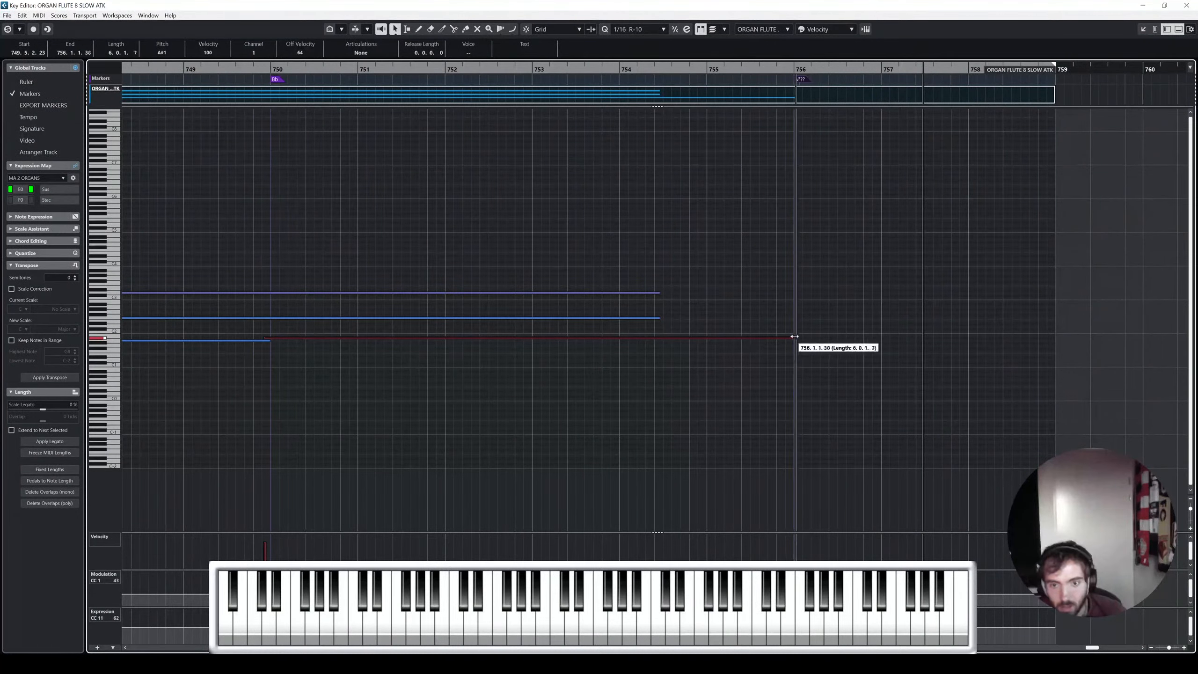
# Draw a four-note organ chord starting at bar 756 and lasting until about the second half of bar 757
pyautogui.moveTo(677, 279)
pyautogui.mouseDown()
pyautogui.moveTo(655, 324)
pyautogui.moveTo(923, 295)
pyautogui.mouseUp()
pyautogui.click(836, 308)
pyautogui.moveTo(802, 304); pyautogui.dragTo(936, 304)
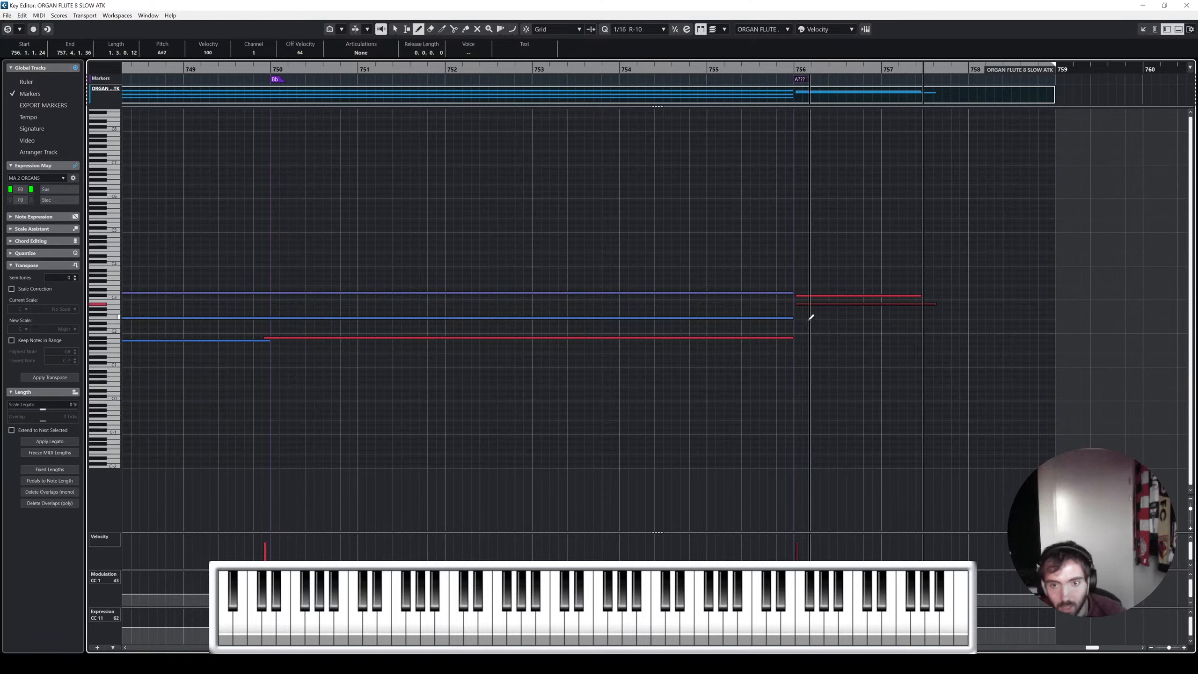
pyautogui.moveTo(794, 321); pyautogui.dragTo(940, 321)
pyautogui.moveTo(793, 347); pyautogui.dragTo(952, 347)
pyautogui.press('1')
pyautogui.click(865, 282)
# Play back the transition into the new organ chord and lengthen its four notes to about bar 758
pyautogui.click(738, 69)
pyautogui.press('s')
pyautogui.press('space')
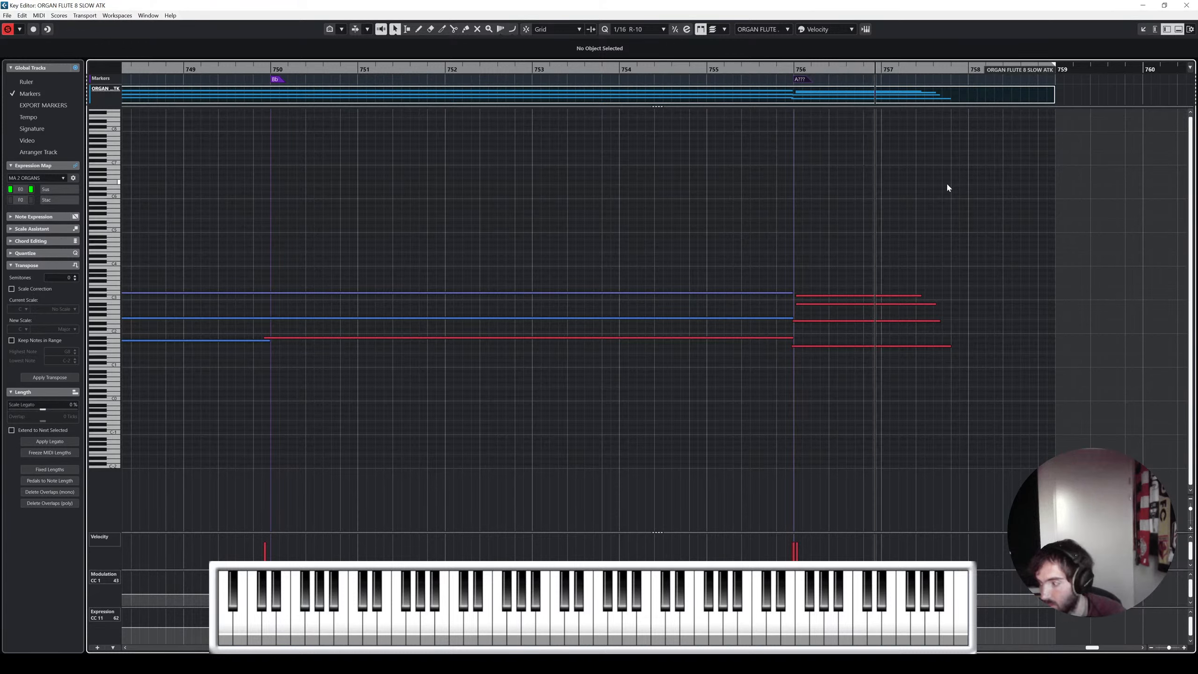
pyautogui.moveTo(939, 220); pyautogui.dragTo(914, 382)
pyautogui.press('space')
pyautogui.moveTo(950, 347); pyautogui.dragTo(1004, 345)
pyautogui.click(929, 240)
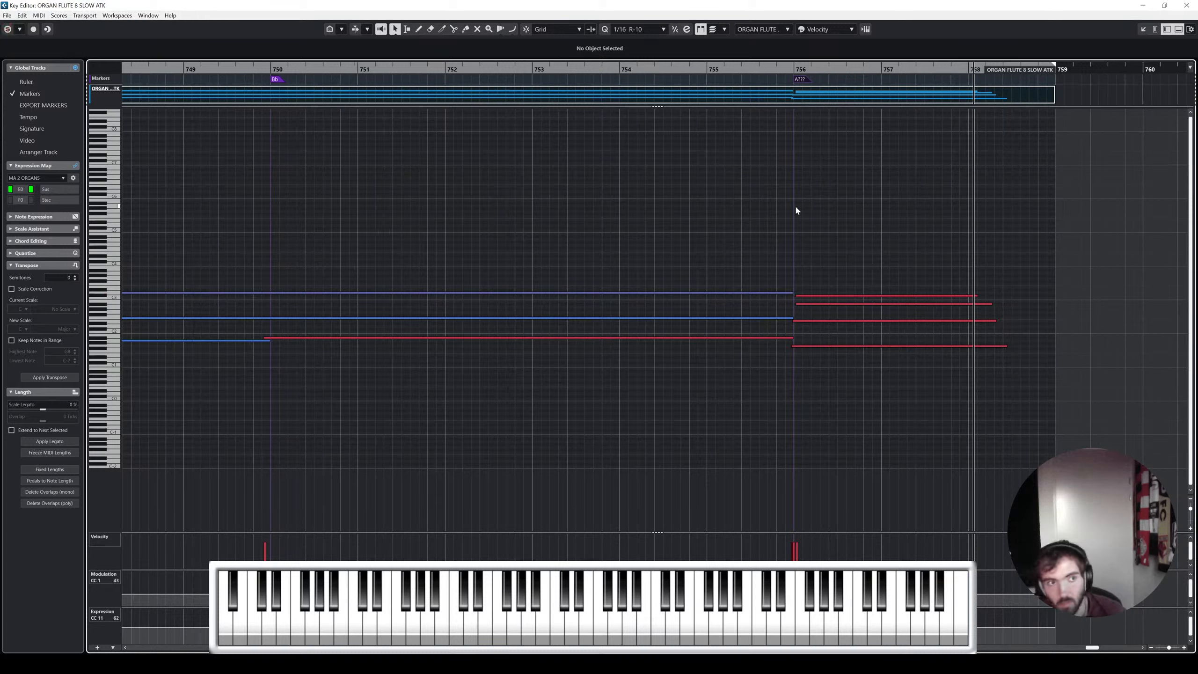
# Lower the organ chord's A#2 note to G2, checking it from bar 754, and close the note editor
pyautogui.moveTo(669, 69); pyautogui.dragTo(651, 71)
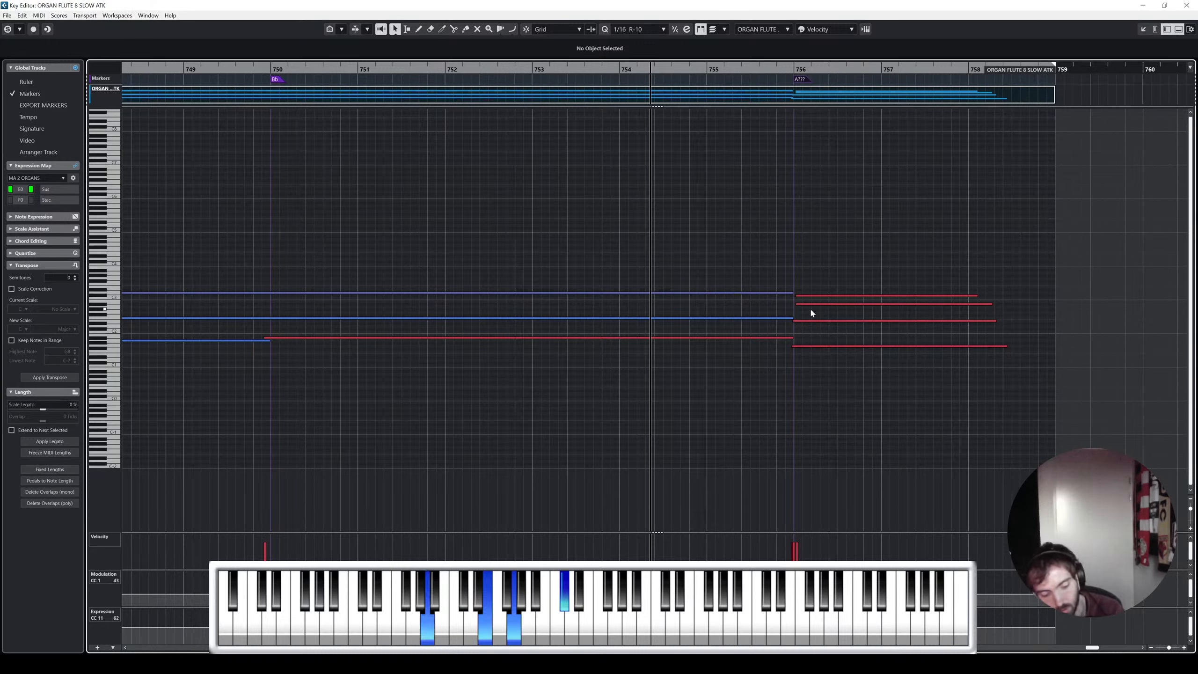
pyautogui.click(822, 321)
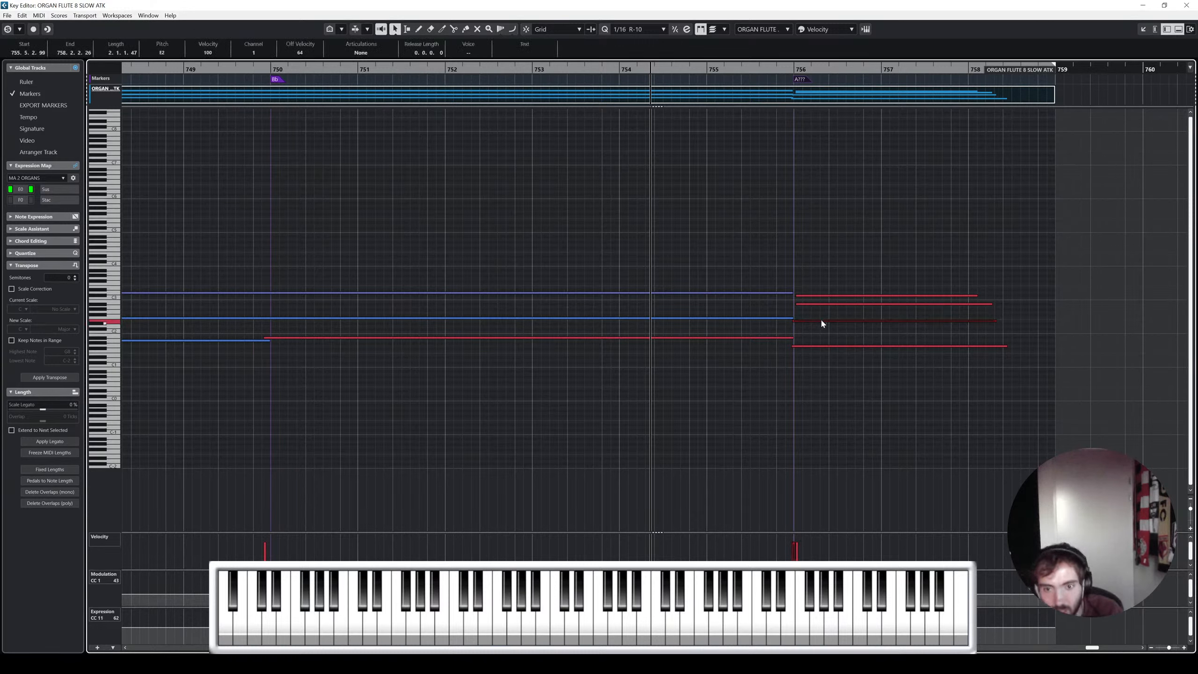
pyautogui.click(826, 304)
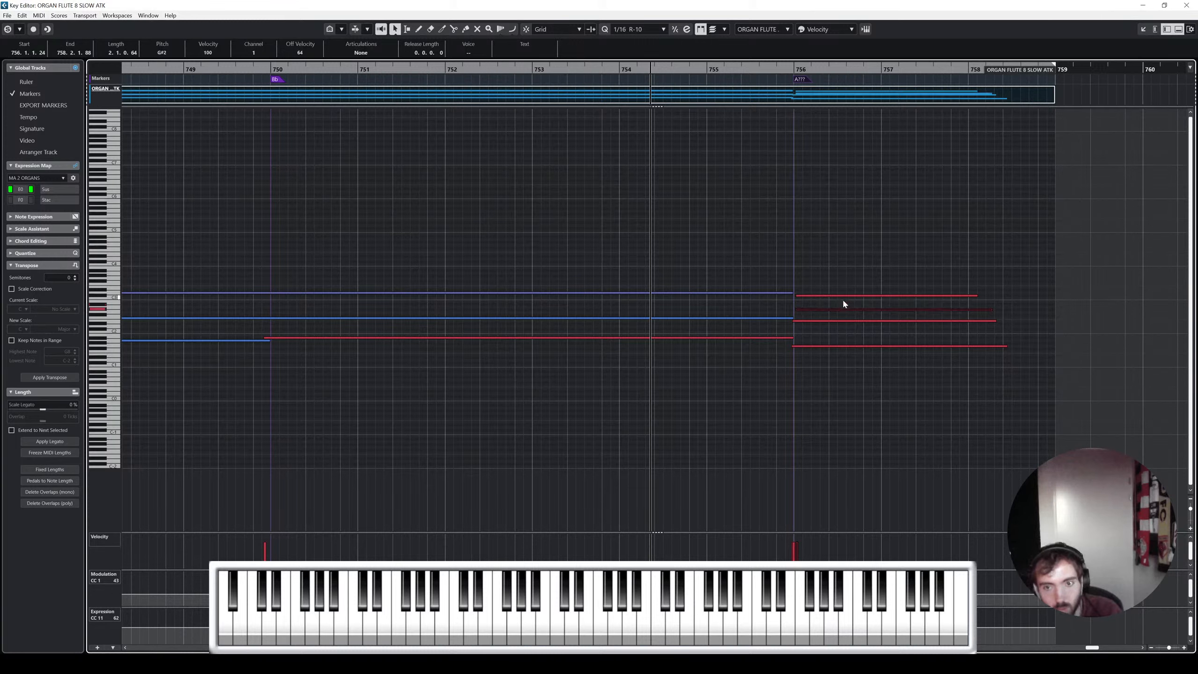
pyautogui.press('Down')
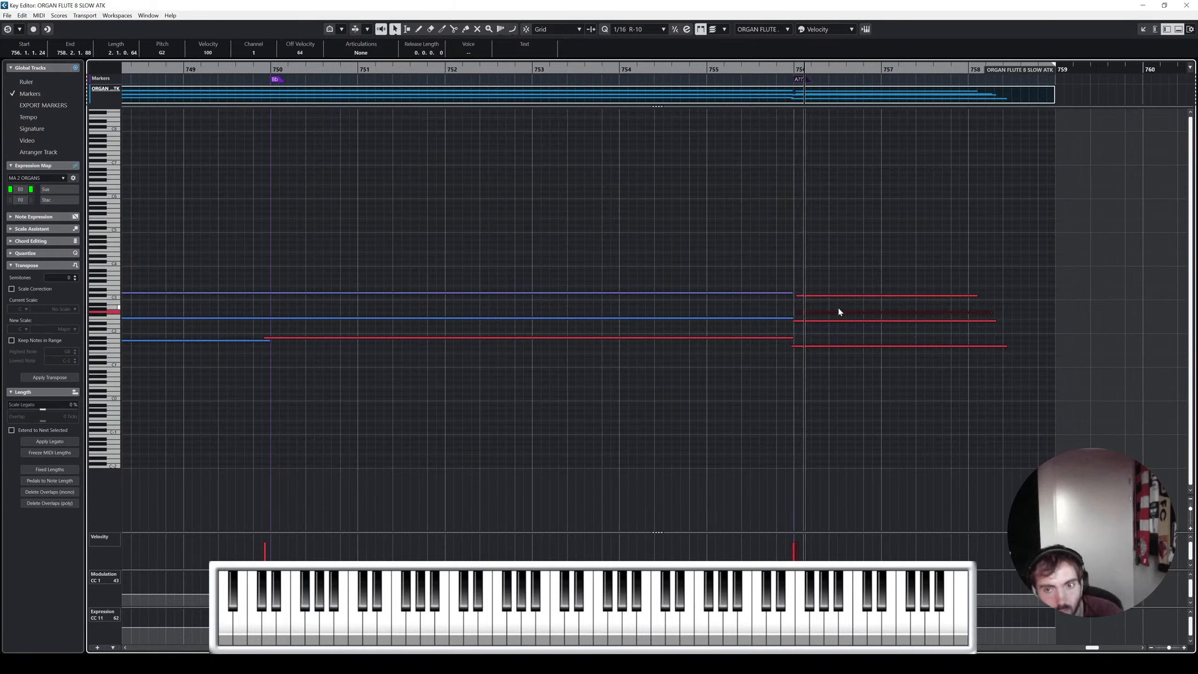
pyautogui.click(1187, 5)
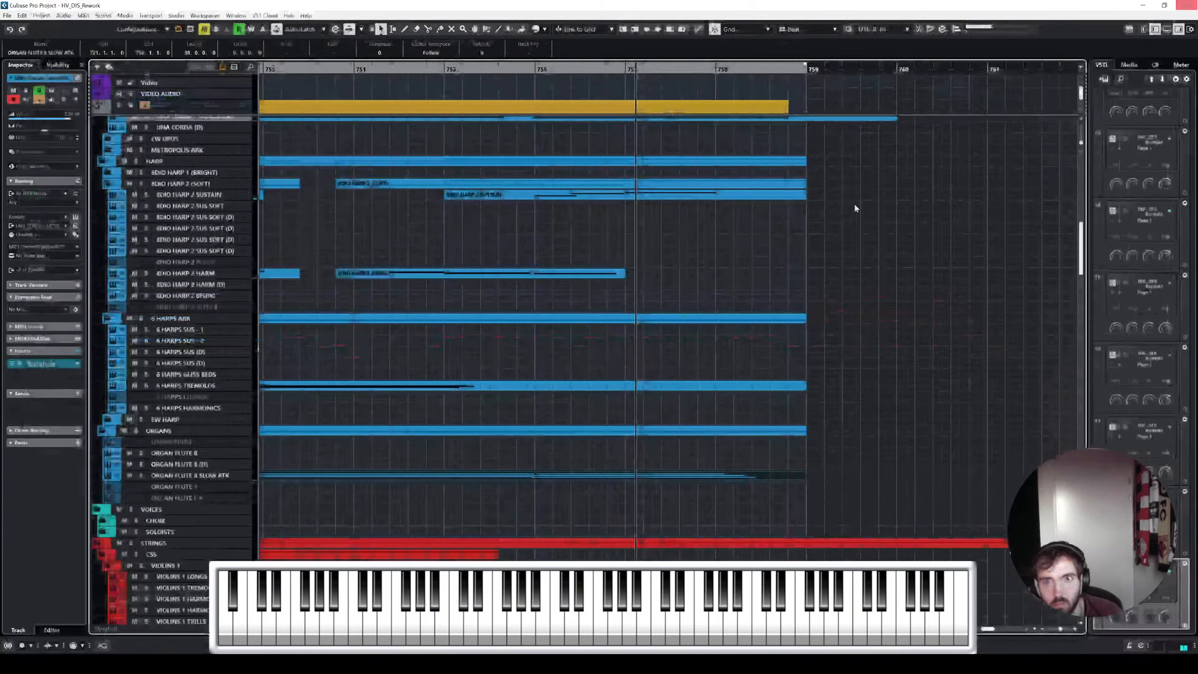
# Try raising the last note of the 8DIO HARP 2 SUSTAIN part, at bar 757, by six semitones
pyautogui.doubleClick(688, 197)
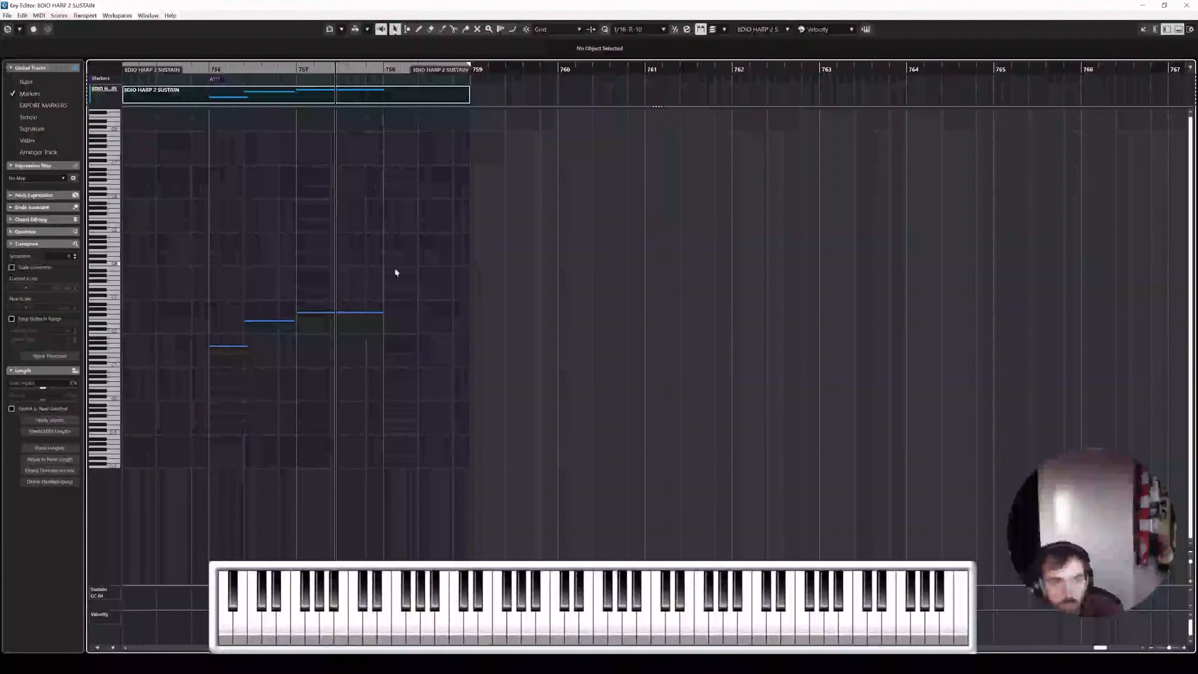
pyautogui.moveTo(359, 279)
pyautogui.mouseDown()
pyautogui.moveTo(344, 321)
pyautogui.moveTo(276, 311)
pyautogui.moveTo(233, 356)
pyautogui.mouseUp()
pyautogui.moveTo(279, 345); pyautogui.dragTo(262, 309)
pyautogui.moveTo(322, 300); pyautogui.dragTo(337, 338)
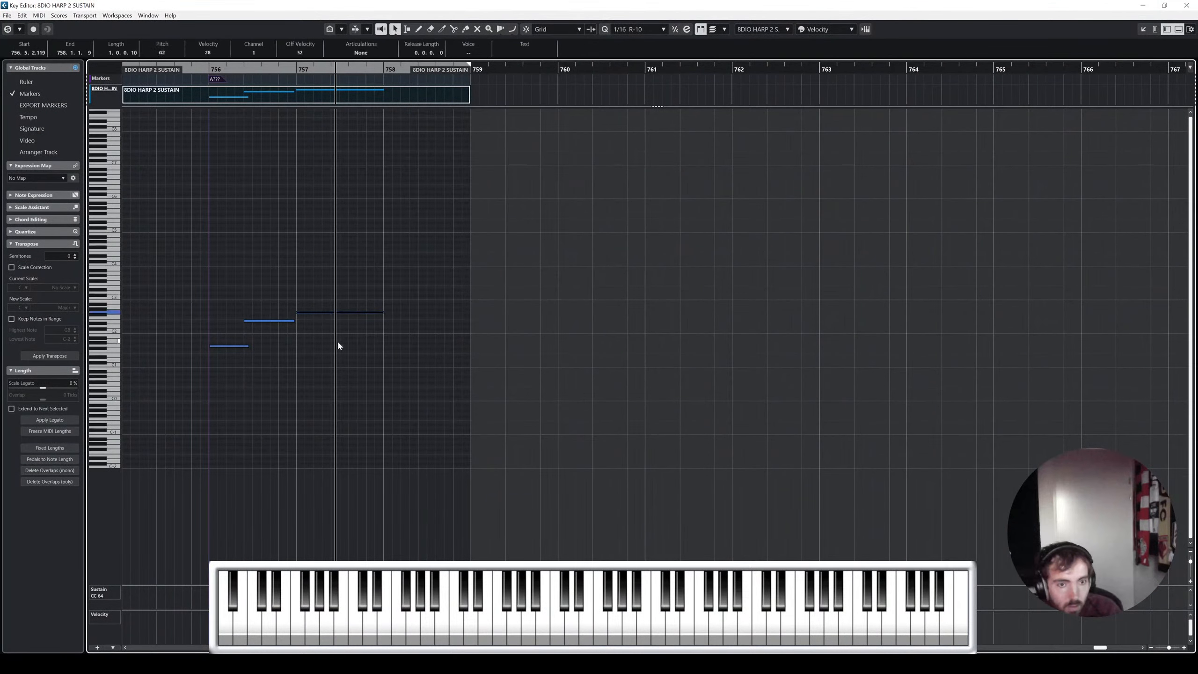
pyautogui.press('Up')
pyautogui.press('Up')
pyautogui.press('Up')
pyautogui.press('Up')
pyautogui.press('Up')
pyautogui.press('Up')
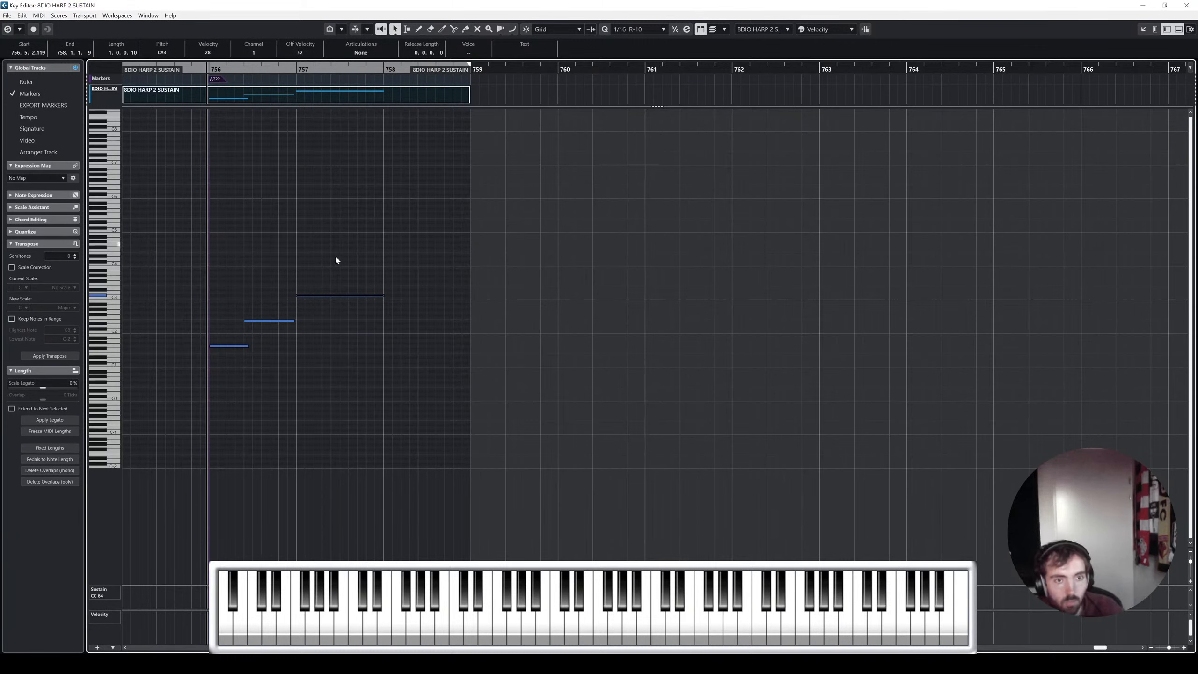
# Delete the last harp note and the trial copy at bar 757 from the 8DIO HARP 2 SUSTAIN part, and close the editor
pyautogui.press('Delete')
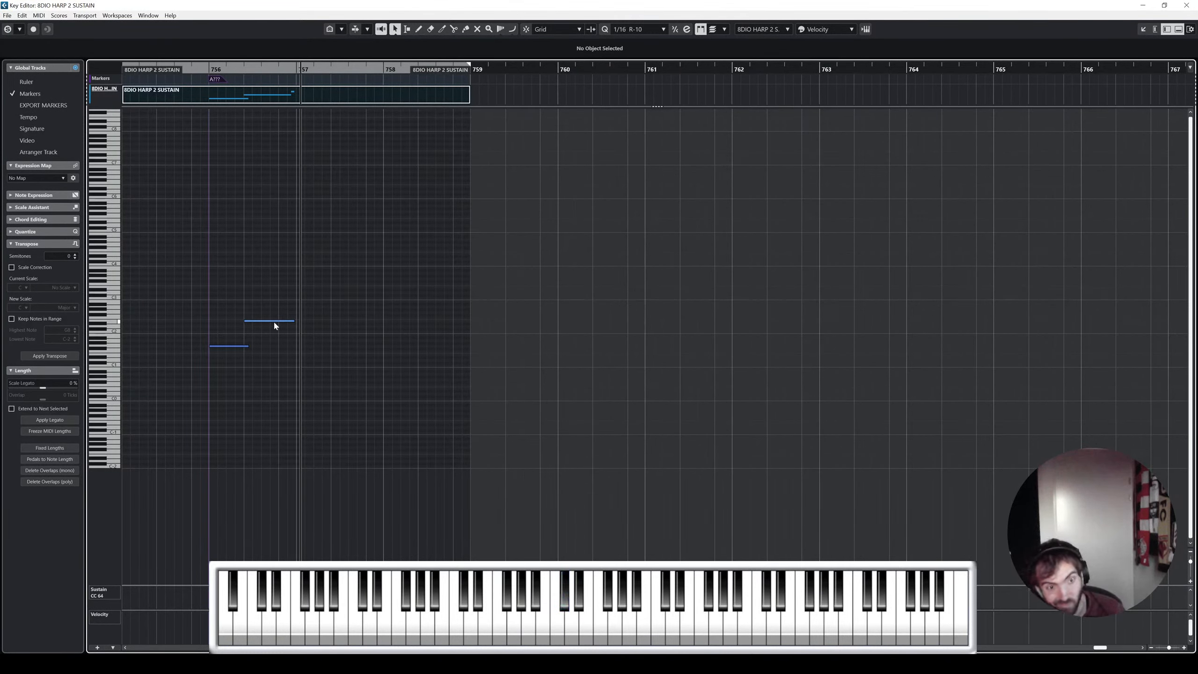
pyautogui.moveTo(275, 324); pyautogui.dragTo(330, 297)
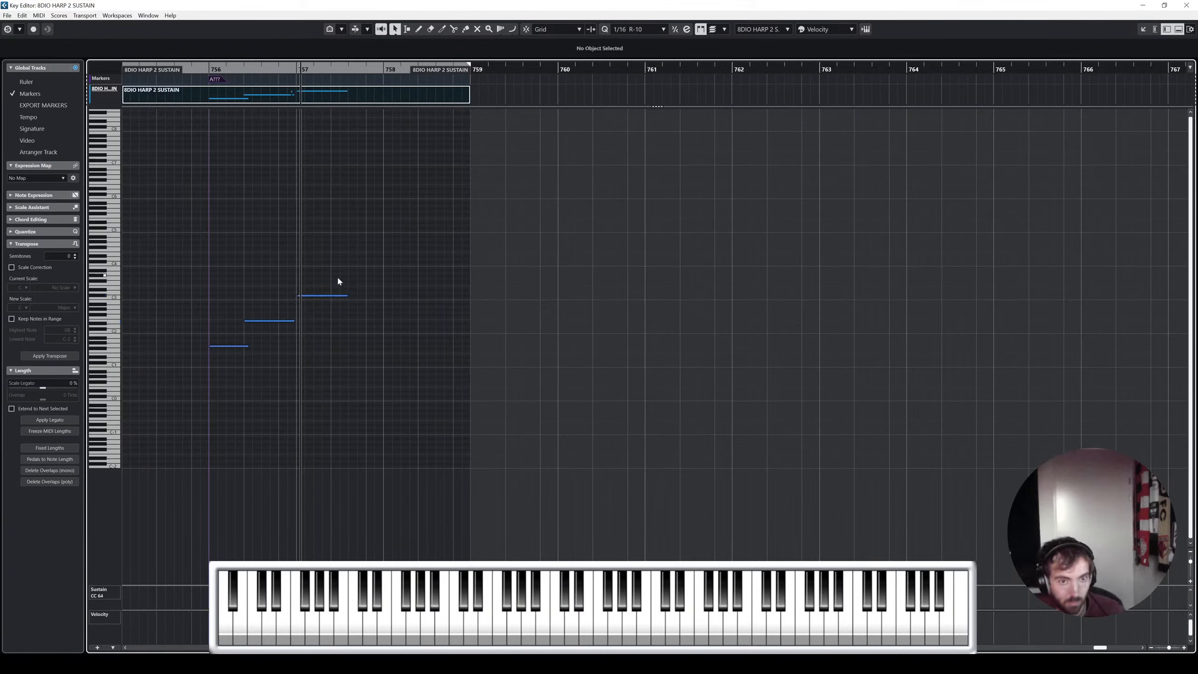
pyautogui.click(337, 296)
pyautogui.press('Delete')
pyautogui.click(1187, 5)
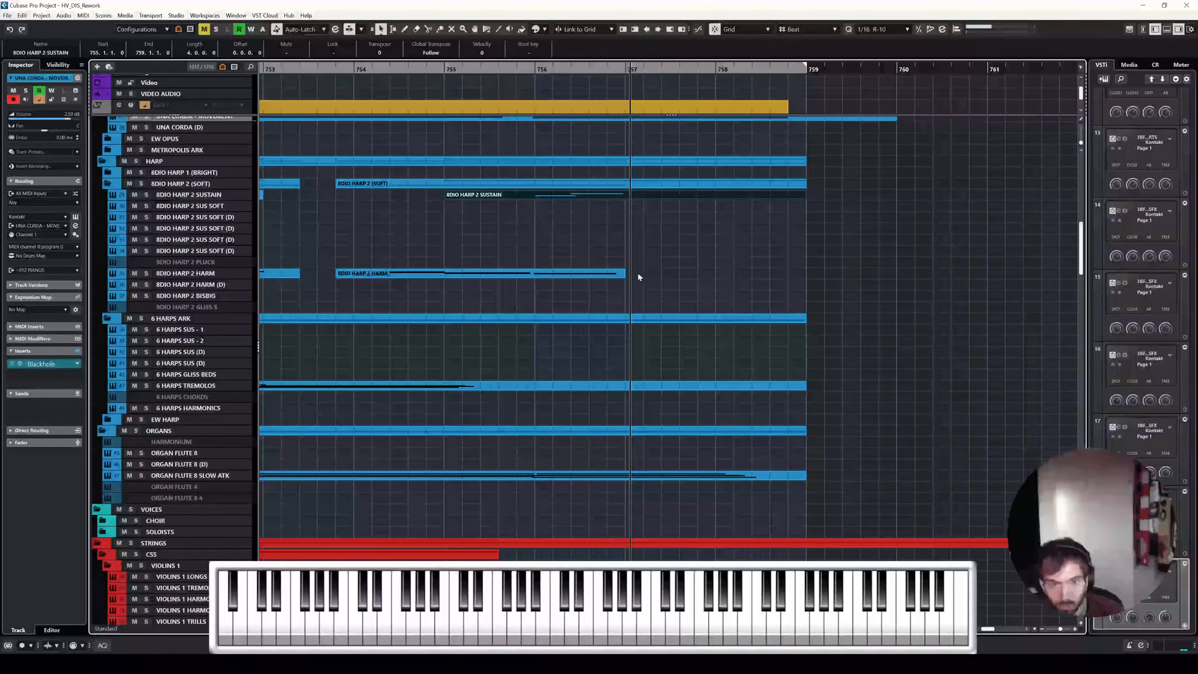
# Extend the 8DIO HARP 2 HARM part past bar 759 and place a C#2 note at bar 757 in it
pyautogui.moveTo(625, 276); pyautogui.dragTo(843, 277)
pyautogui.doubleClick(794, 275)
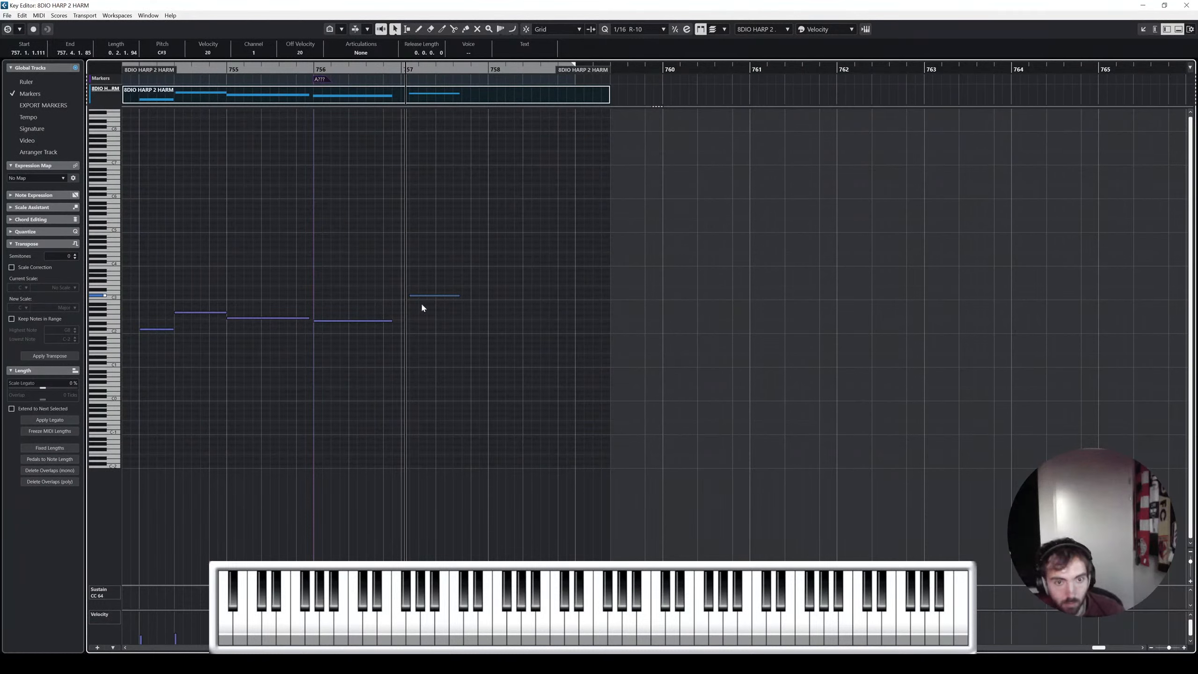
pyautogui.moveTo(423, 307); pyautogui.dragTo(415, 330)
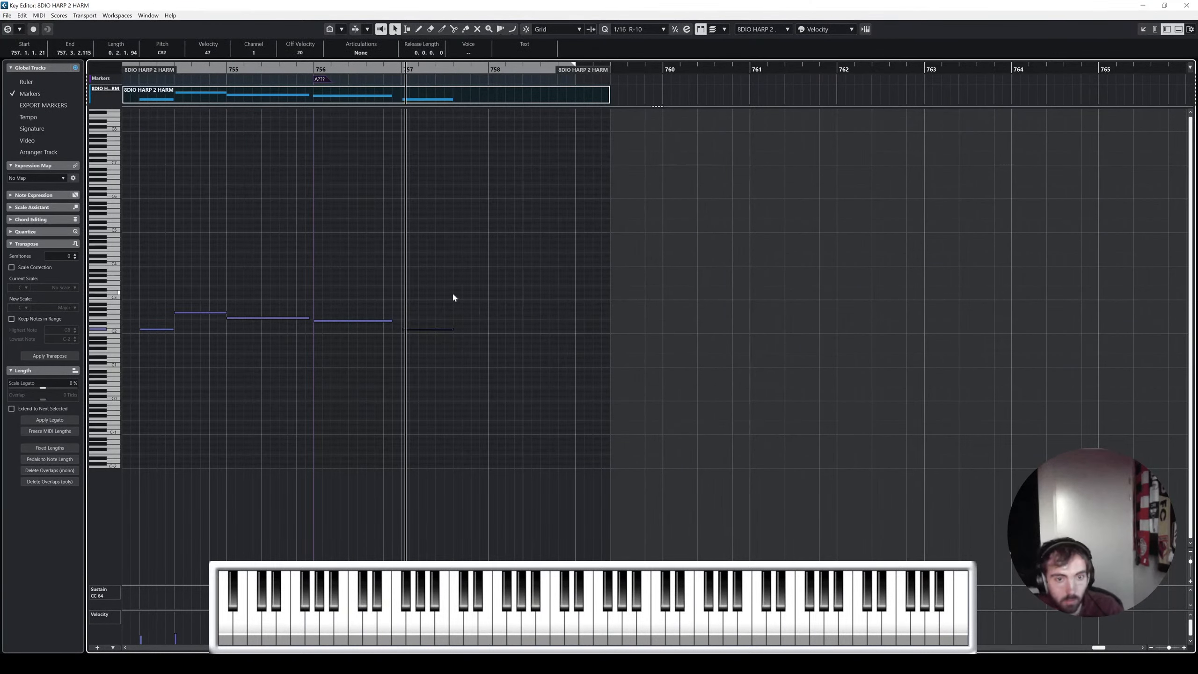
# Quantize the C#2 note at bar 757 in the 8DIO HARP 2 HARM part and check it by playing from bar 756
pyautogui.press('q')
pyautogui.click(332, 71)
pyautogui.press('space')
pyautogui.scroll(2, 479, 197)
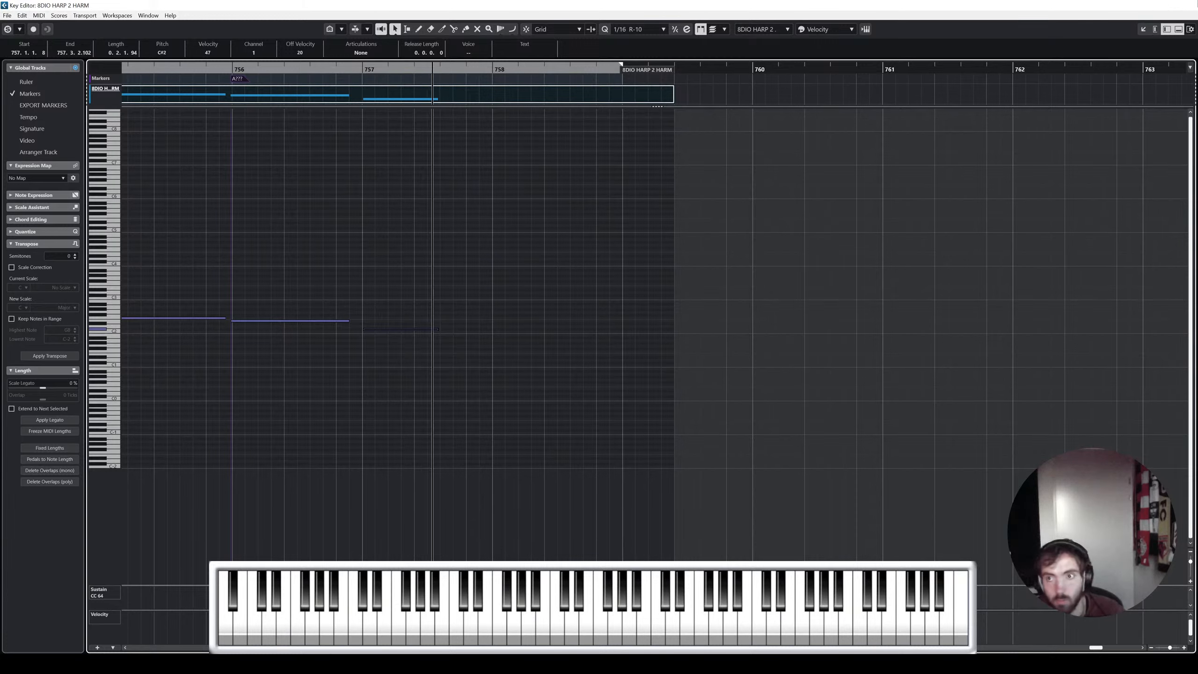
pyautogui.press('Escape')
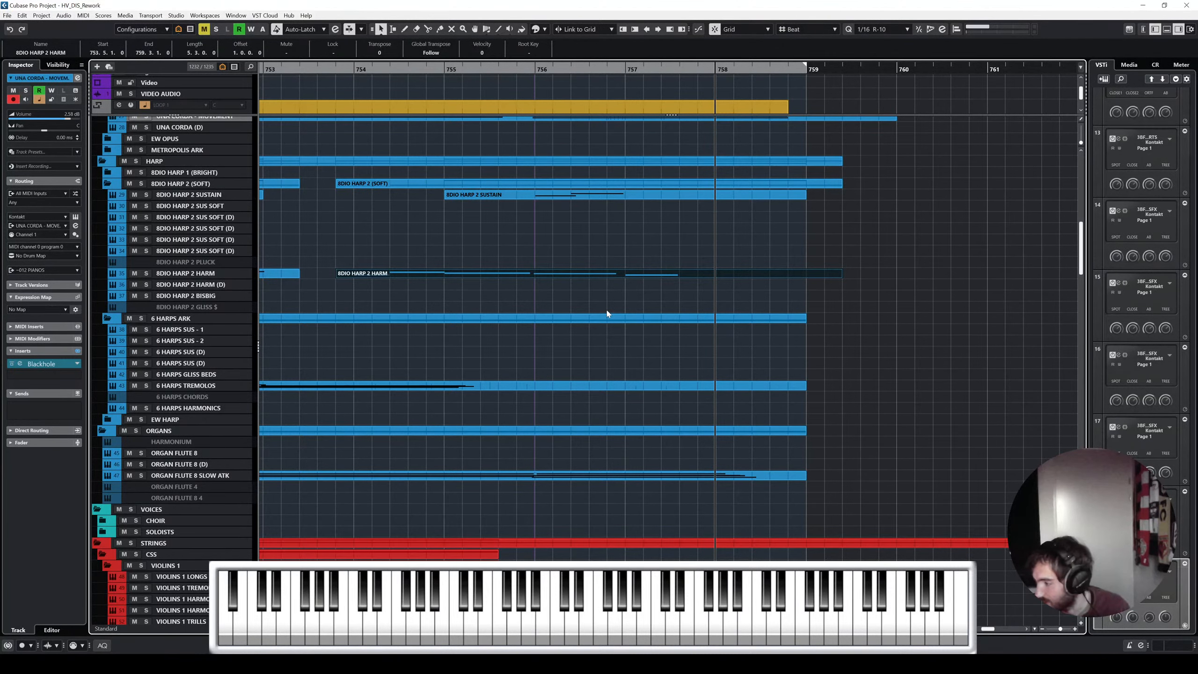
# Deselect the harp part and select the CSS SUS SORD 1 track among the string ensembles
pyautogui.click(637, 256)
pyautogui.scroll(-6, 642, 250)
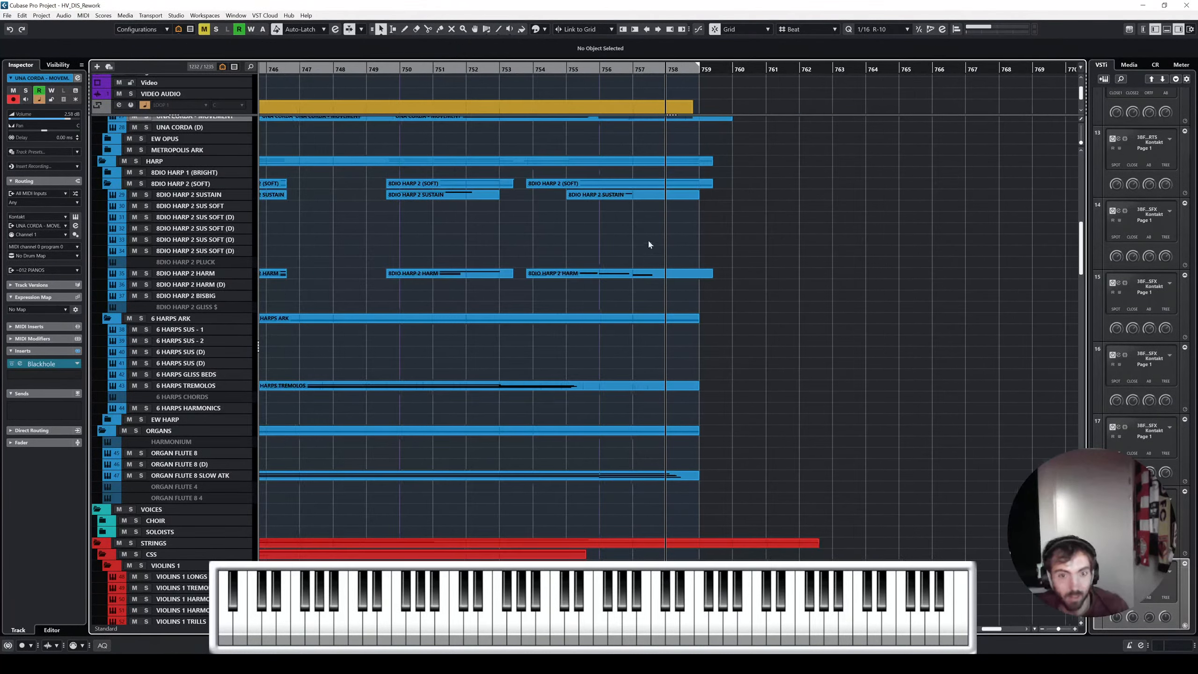
pyautogui.hscroll(-4, 648, 245)
pyautogui.scroll(-8, 648, 239)
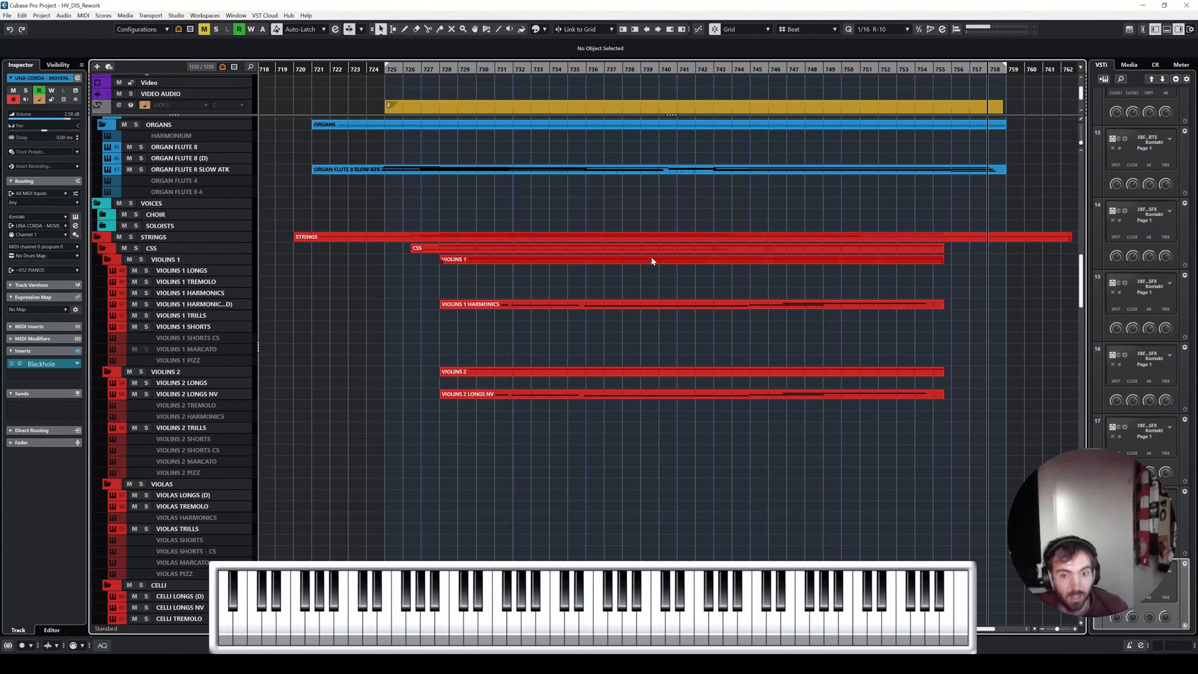
pyautogui.hscroll(4, 744, 296)
pyautogui.scroll(10, 745, 296)
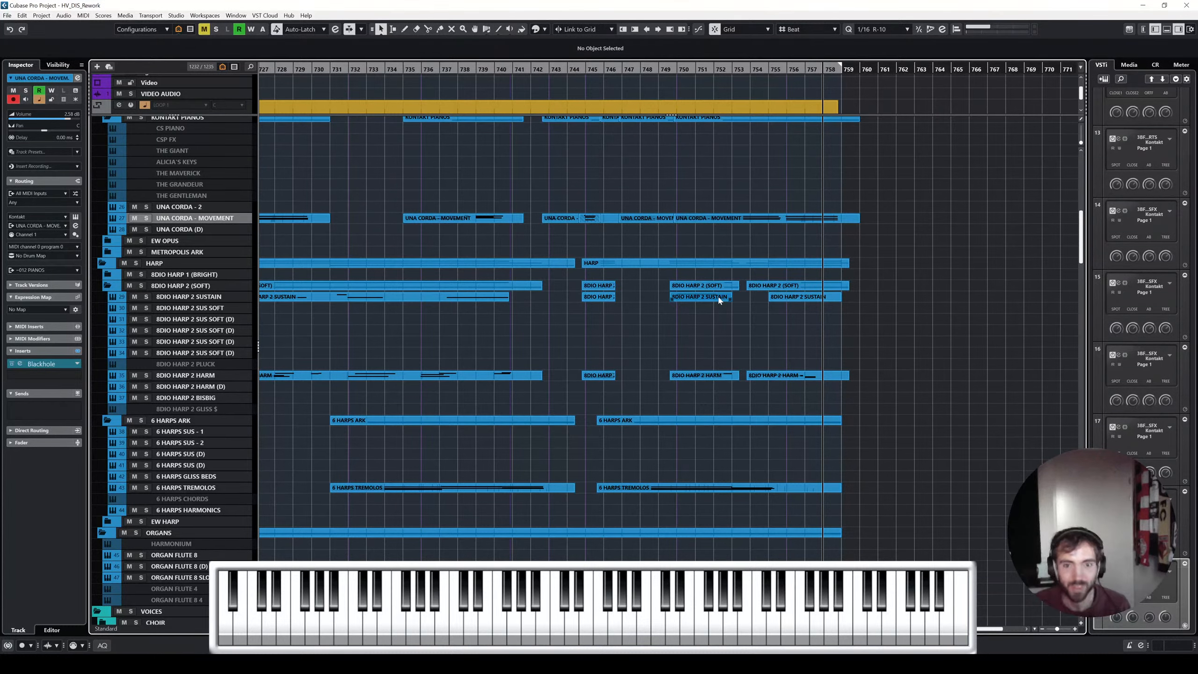
pyautogui.scroll(-20, 720, 301)
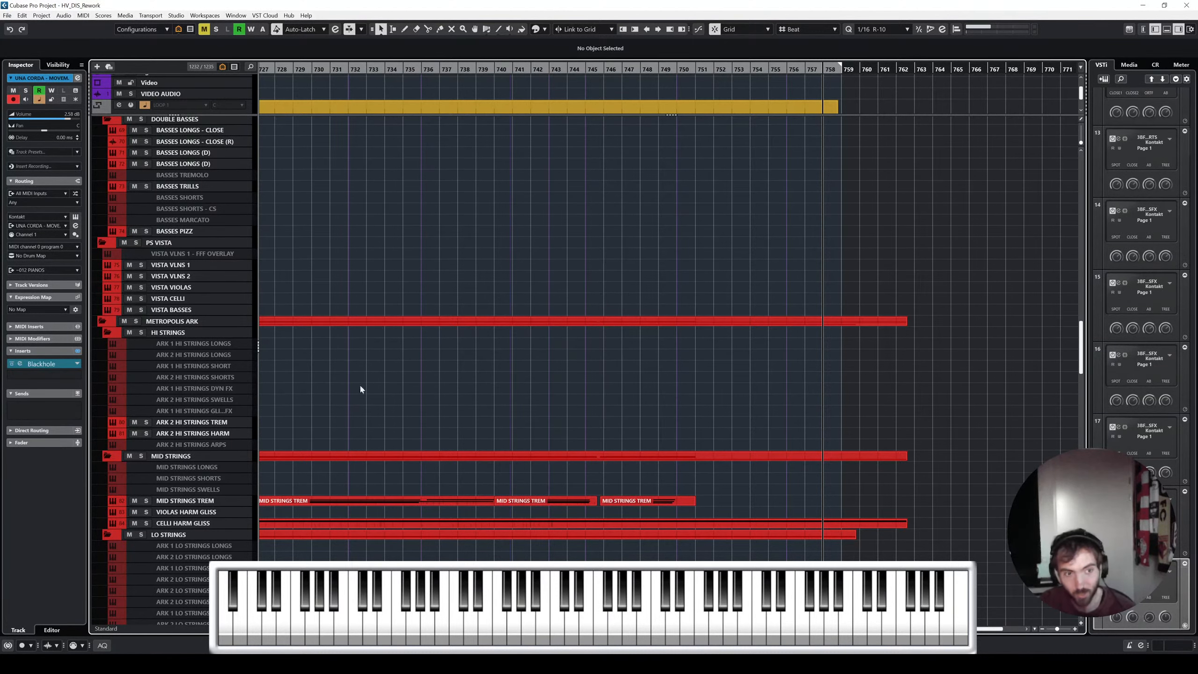
pyautogui.scroll(6, 352, 379)
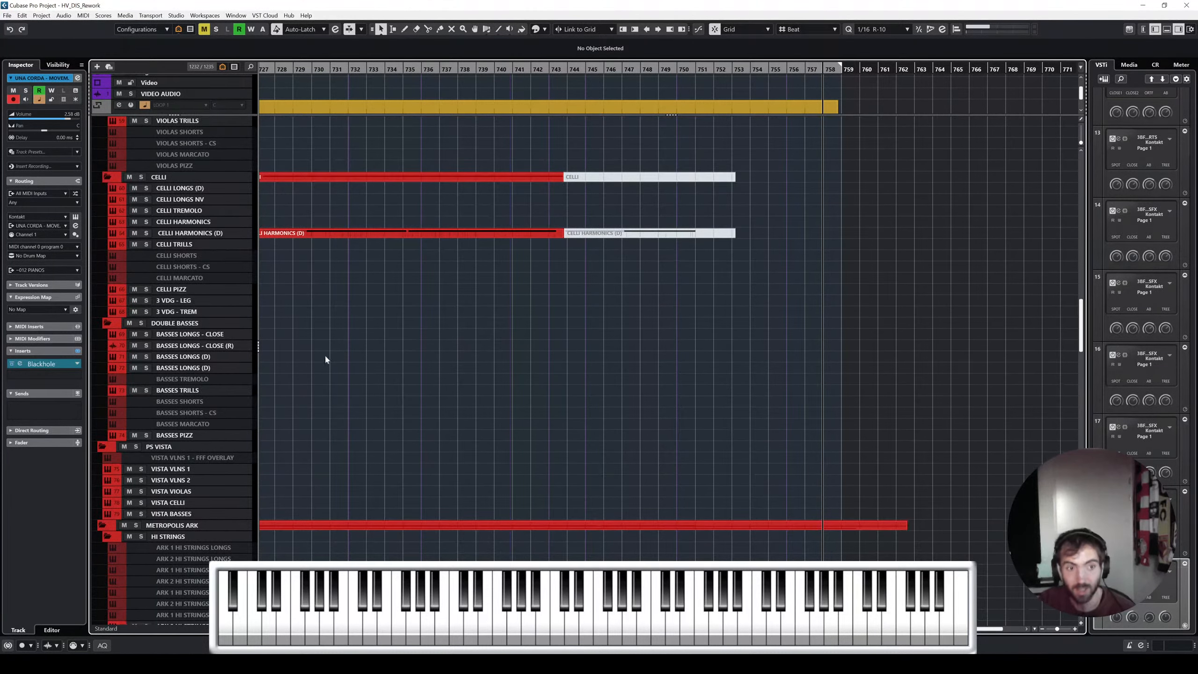
pyautogui.scroll(9, 326, 359)
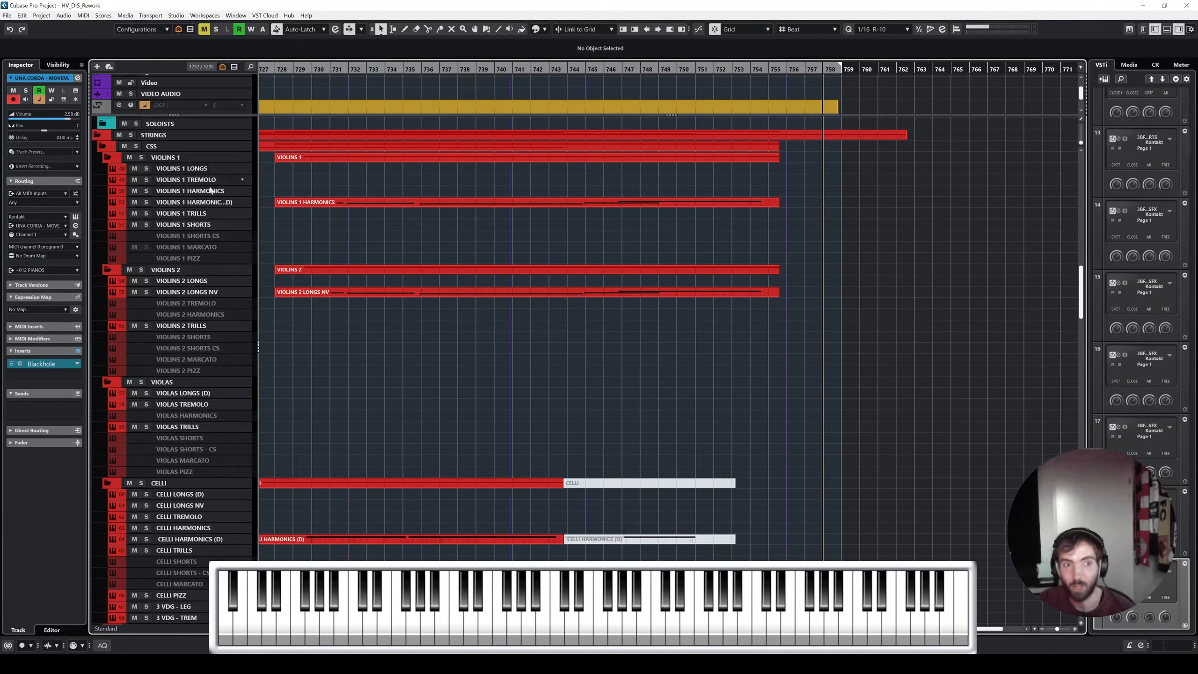
pyautogui.scroll(-20, 203, 369)
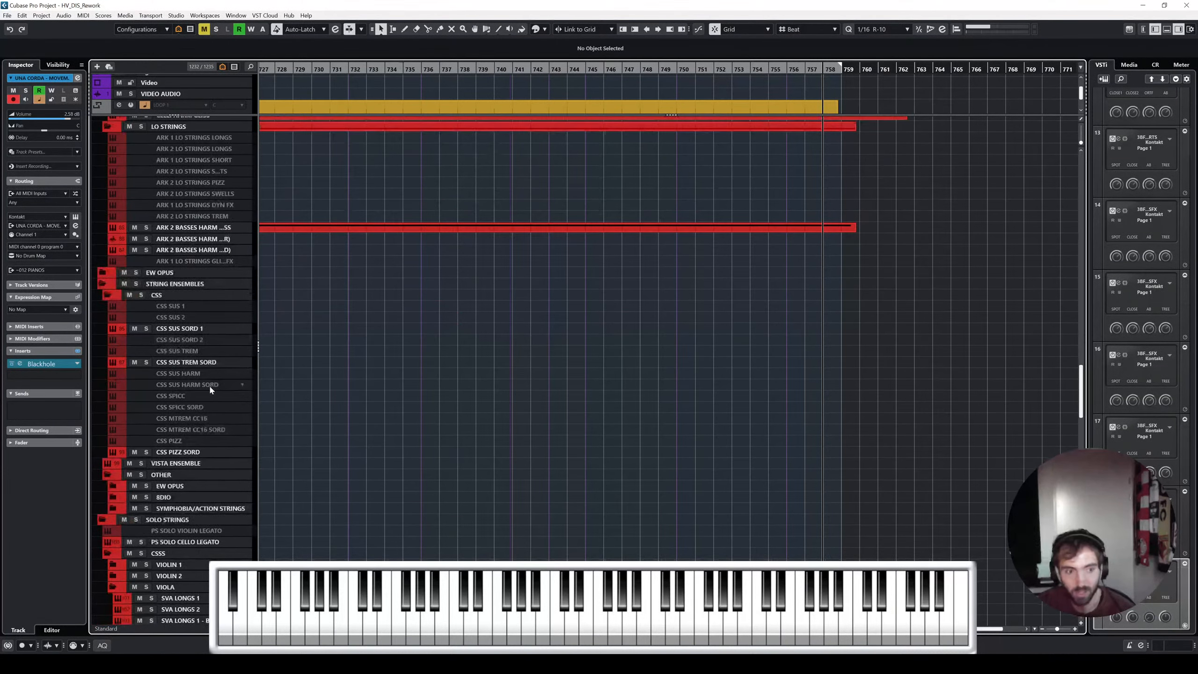
pyautogui.click(203, 368)
pyautogui.click(218, 330)
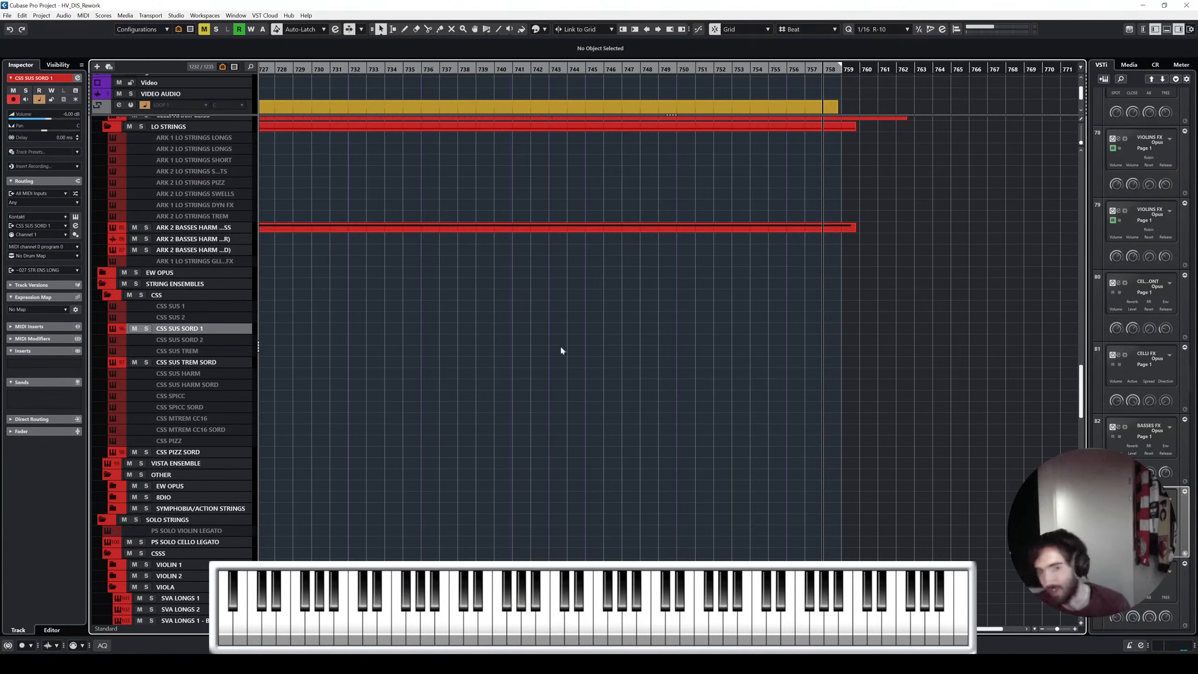
# Reduce the height of the pinned track area above the woodwinds so only its upper tracks stay in view
pyautogui.hscroll(-3, 574, 348)
pyautogui.scroll(-2, 624, 345)
pyautogui.hscroll(1, 624, 346)
pyautogui.scroll(15, 586, 348)
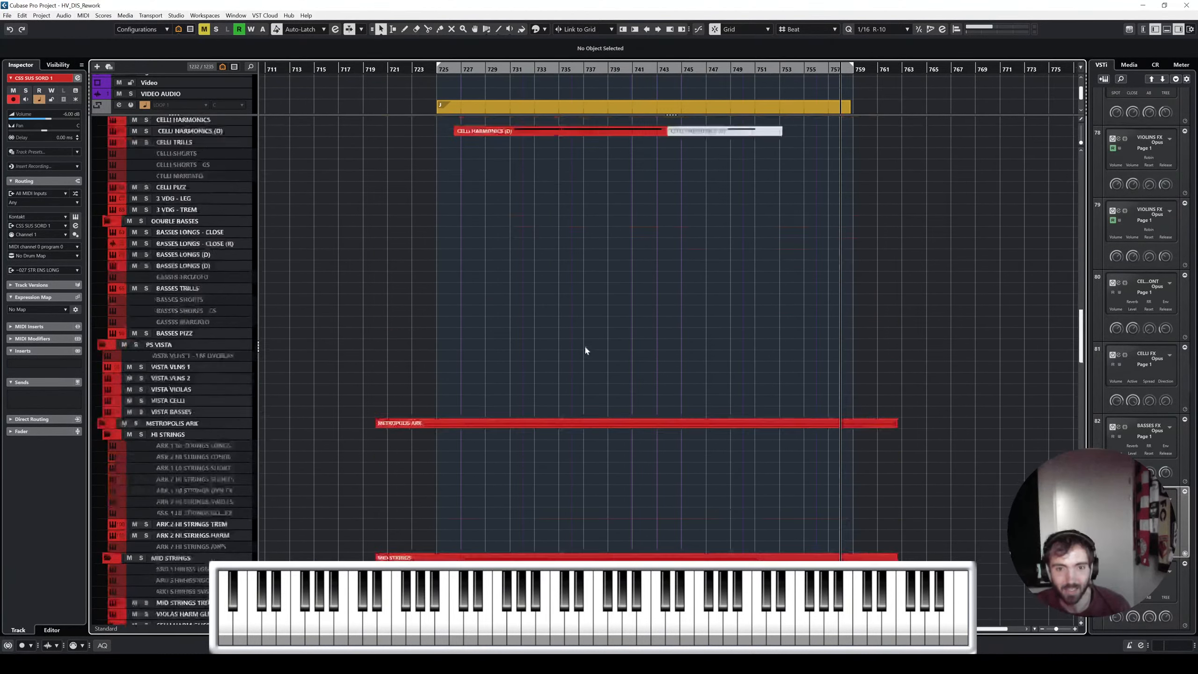
pyautogui.scroll(6, 586, 351)
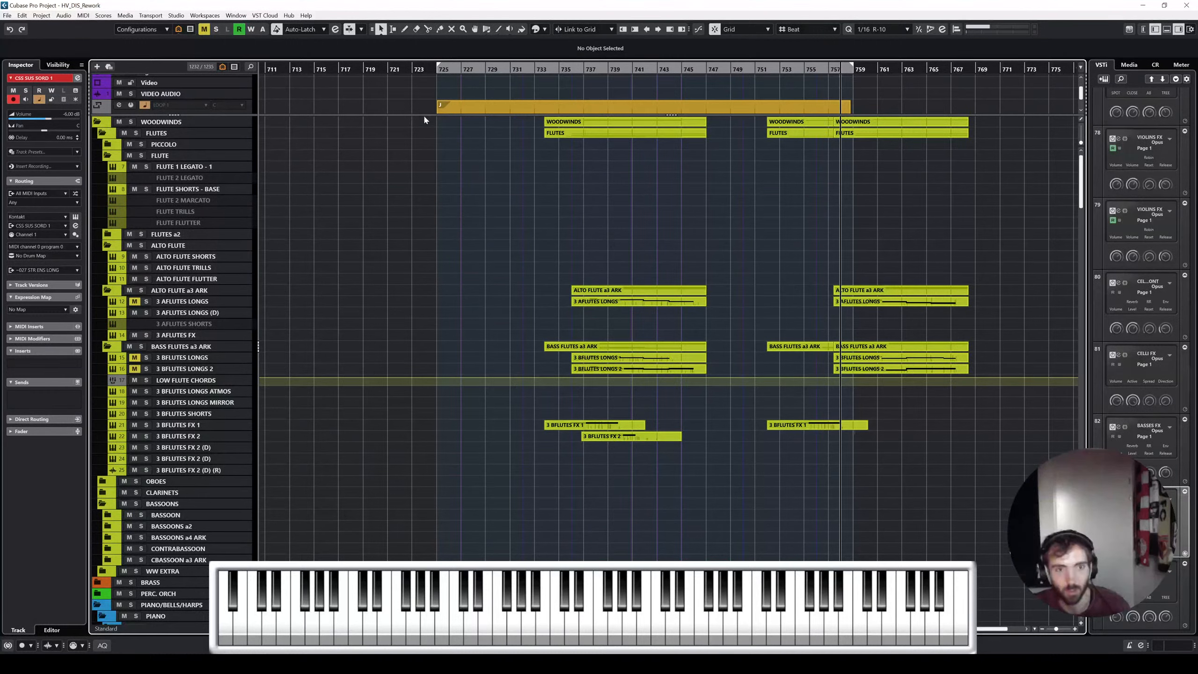
pyautogui.moveTo(425, 115); pyautogui.dragTo(426, 102)
# Return the playhead to bar 725 and examine the woodwind, harp, organ and string parts, including those before the section
pyautogui.scroll(3, 688, 197)
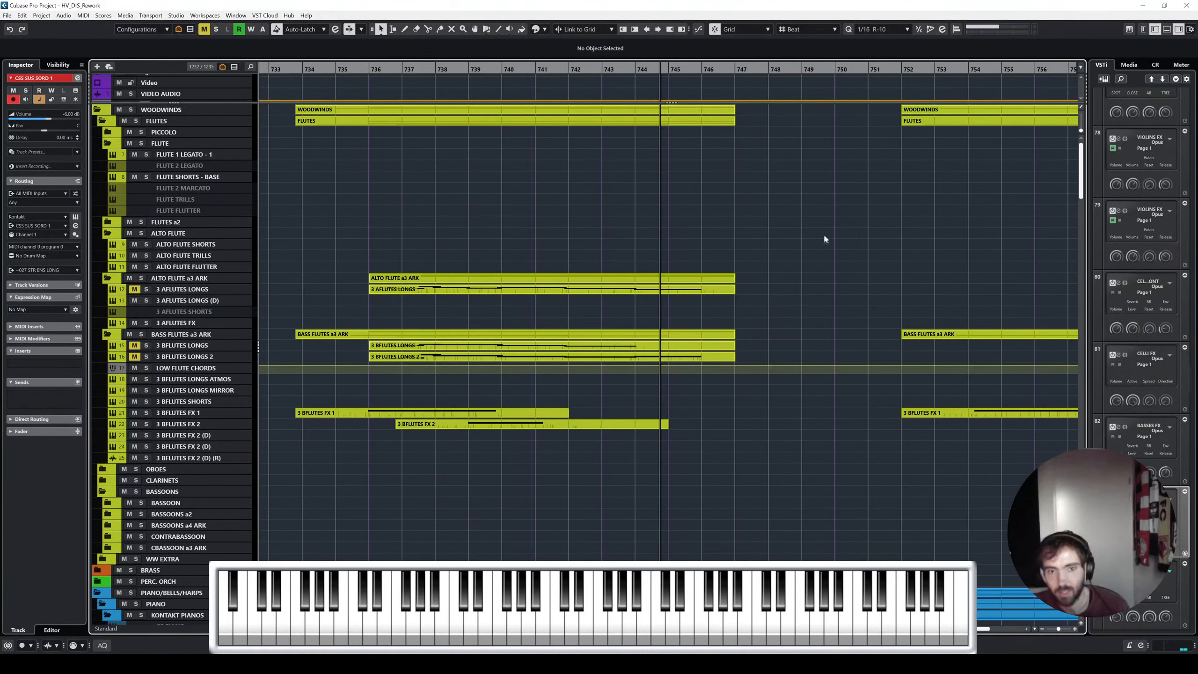
pyautogui.scroll(-3, 812, 240)
pyautogui.hscroll(3, 808, 241)
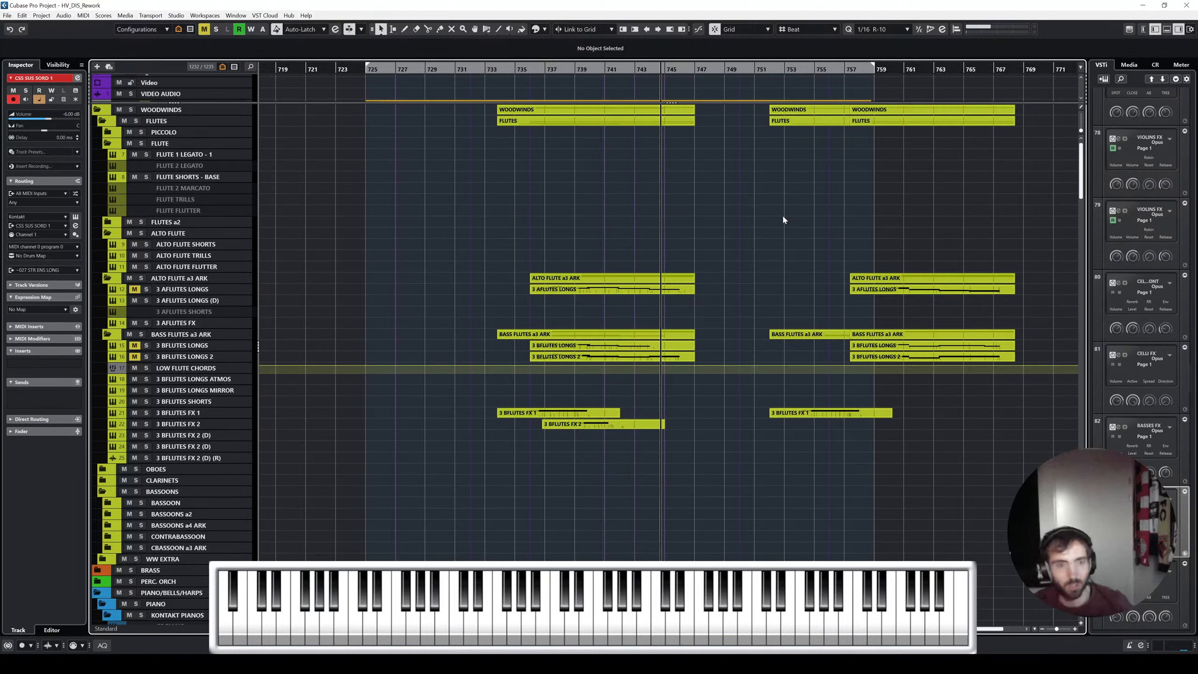
pyautogui.press('KP_1')
pyautogui.scroll(-15, 440, 186)
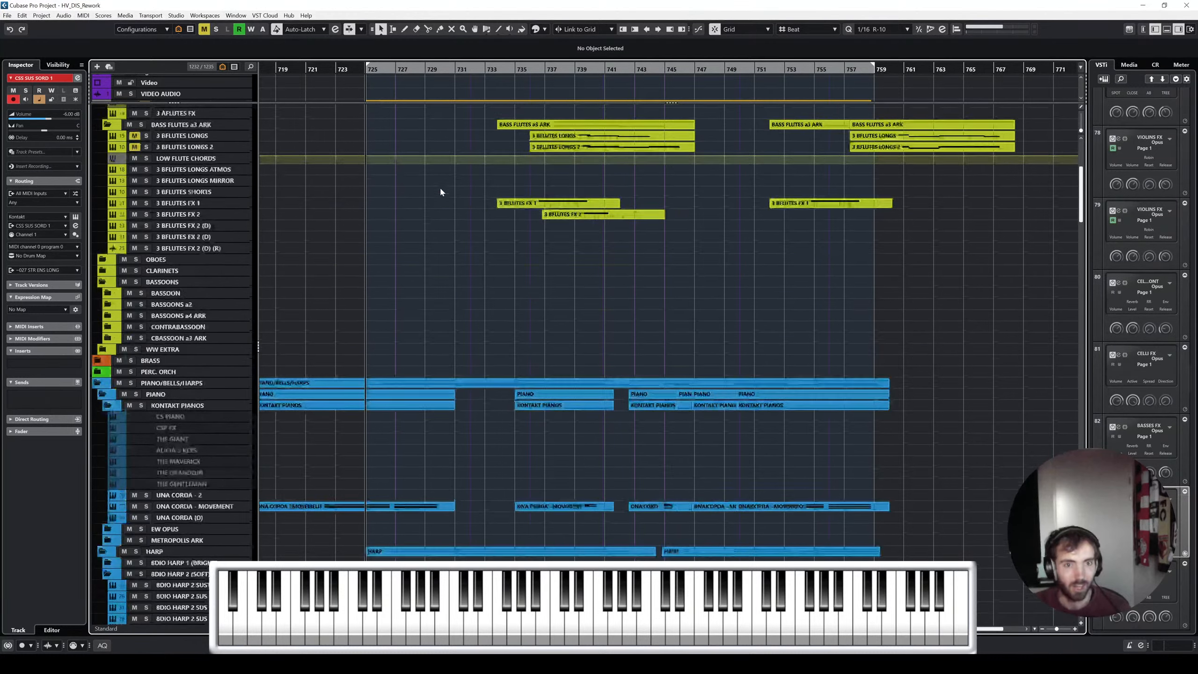
pyautogui.scroll(10, 456, 210)
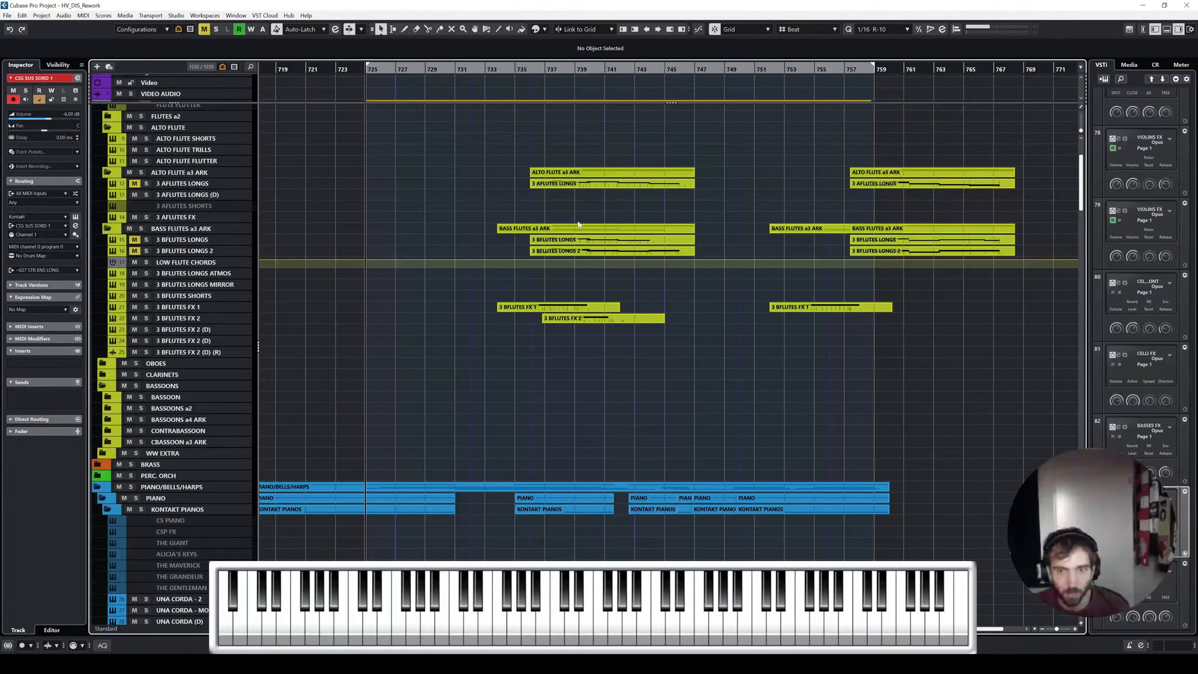
pyautogui.scroll(-10, 408, 354)
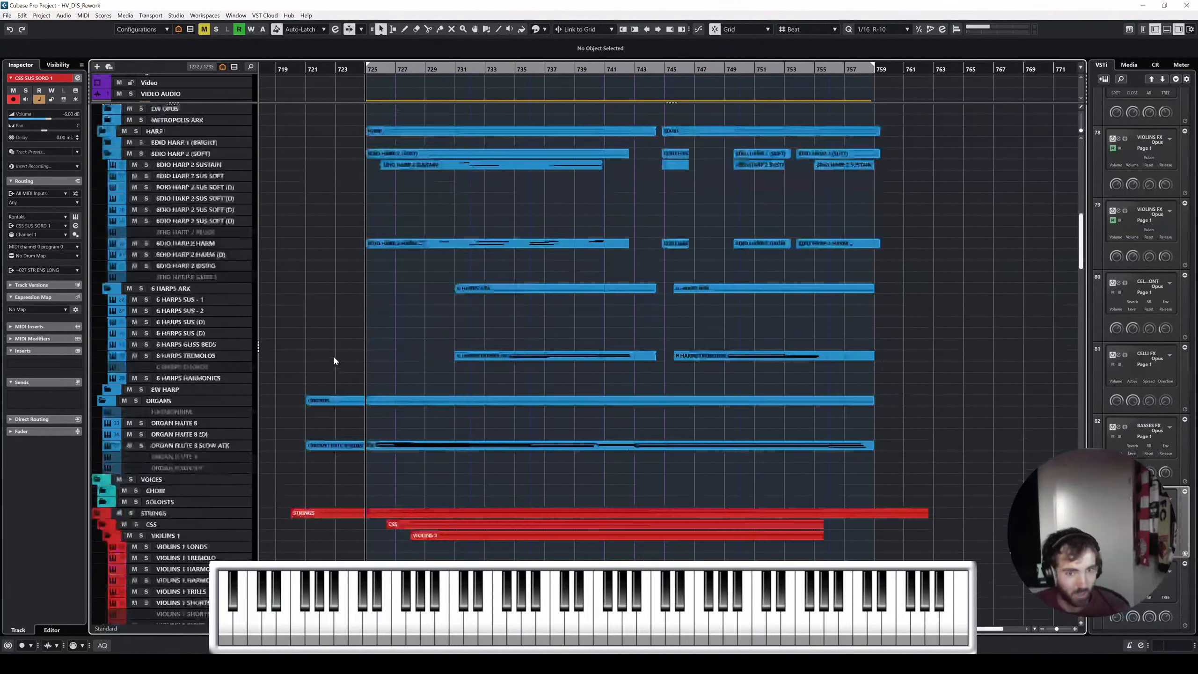
pyautogui.scroll(-10, 334, 360)
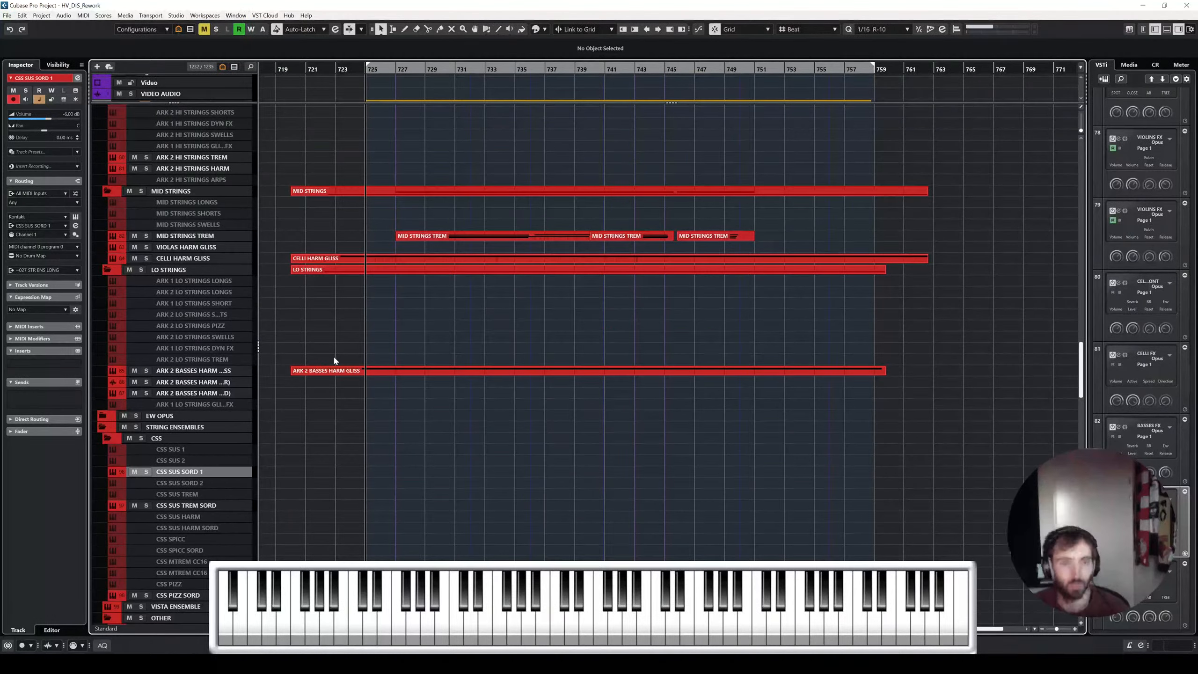
pyautogui.hscroll(-5, 331, 331)
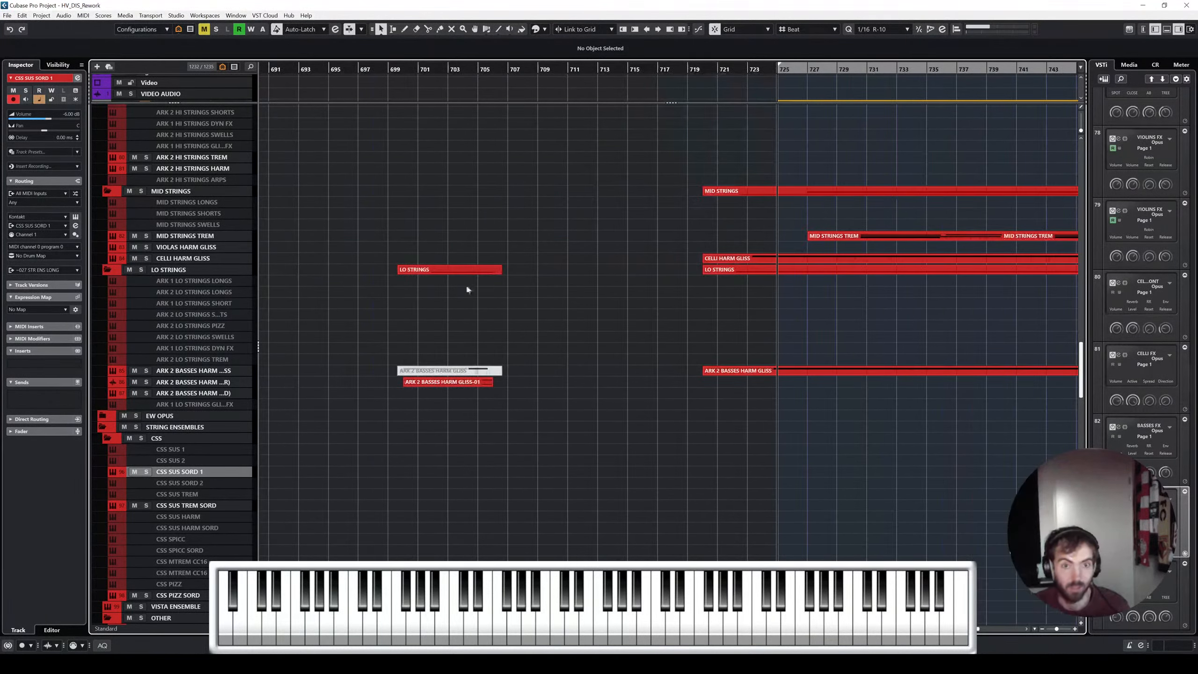
pyautogui.scroll(-1, 527, 280)
pyautogui.scroll(10, 567, 263)
pyautogui.scroll(12, 567, 266)
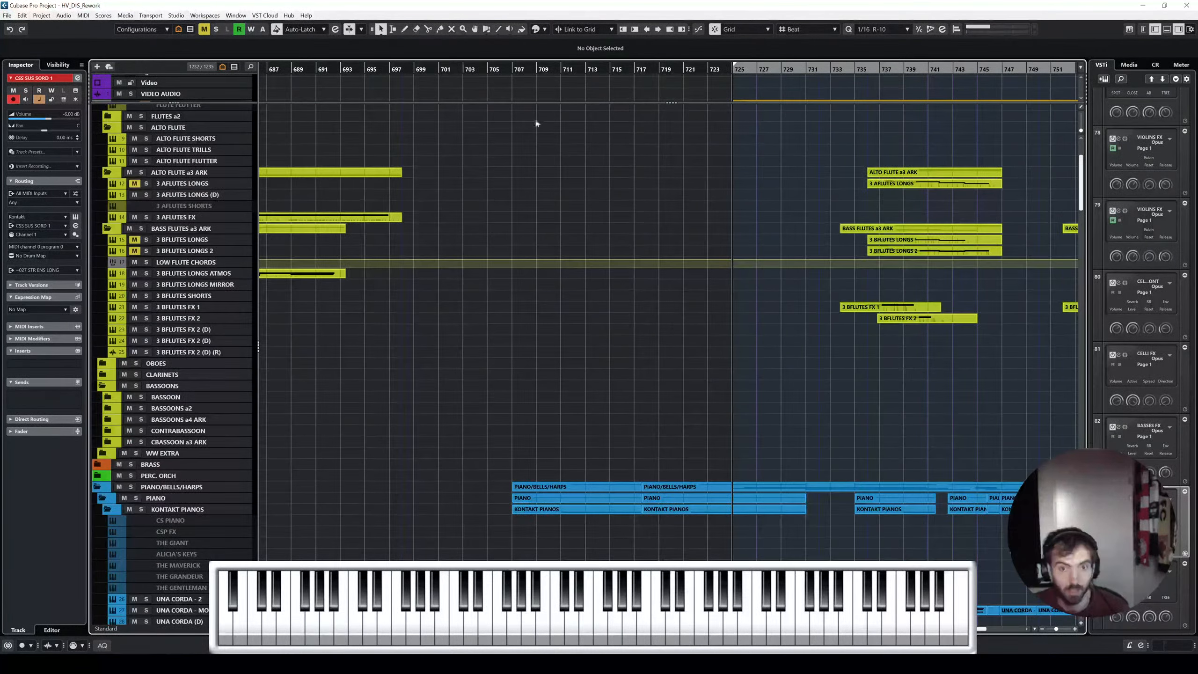
# Select the PIANO/BELLS/HARPS folder parts from bar 707 onward and set the locator range around them
pyautogui.scroll(-8, 552, 137)
pyautogui.moveTo(575, 373); pyautogui.dragTo(838, 429)
pyautogui.scroll(-3, 810, 381)
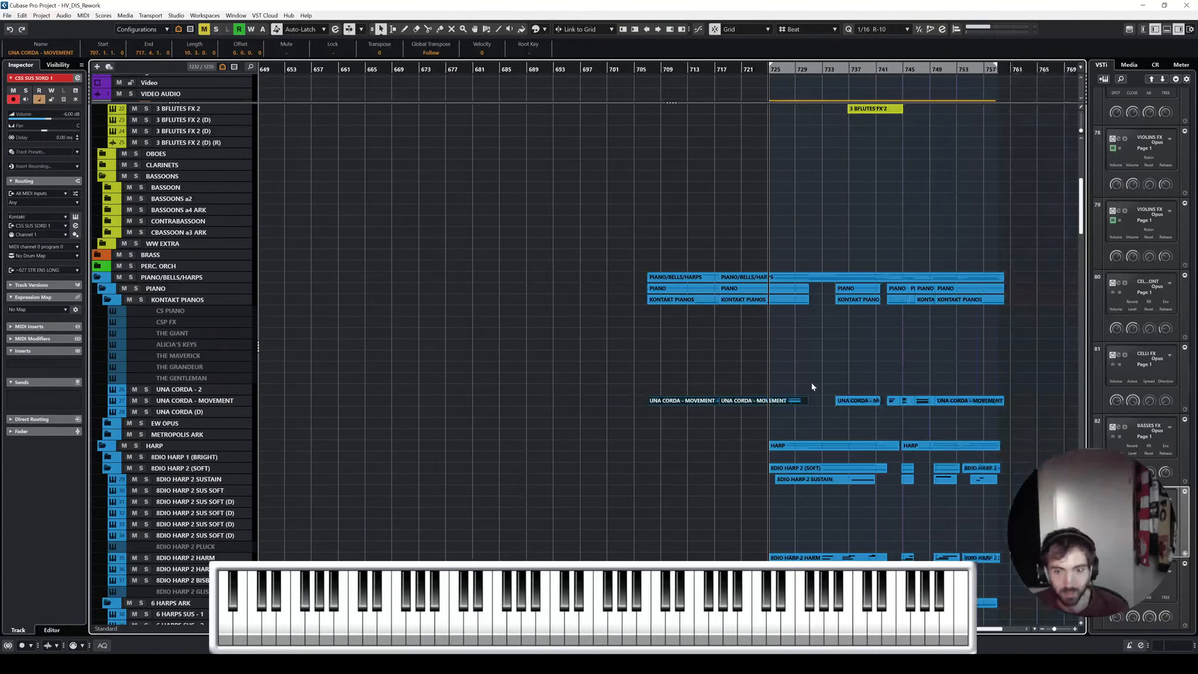
pyautogui.moveTo(685, 234); pyautogui.dragTo(1018, 281)
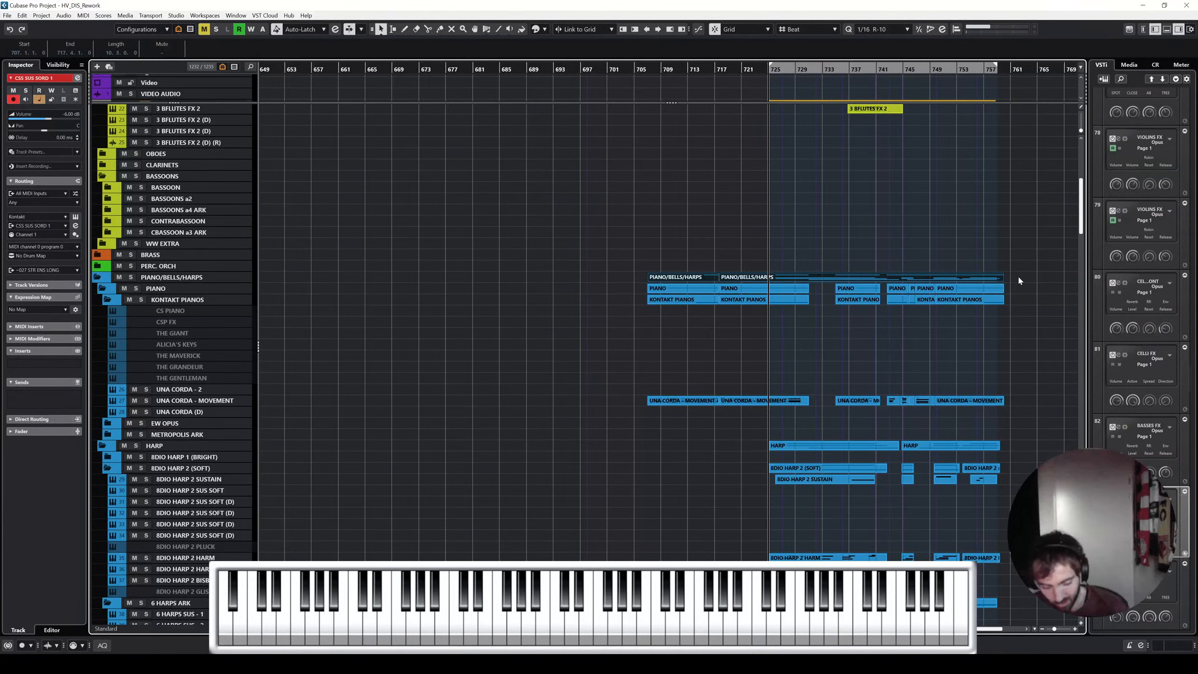
pyautogui.scroll(4, 756, 227)
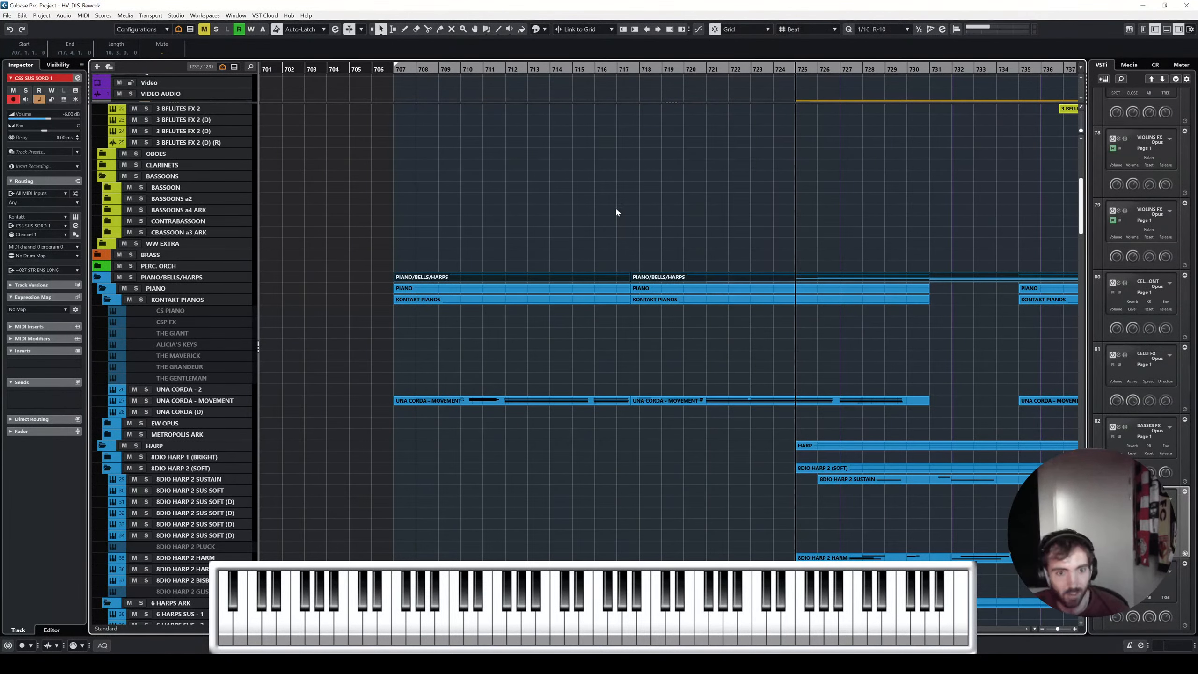
# Extend the right locator to about bar 761 and play the section from bar 707
pyautogui.scroll(10, 633, 209)
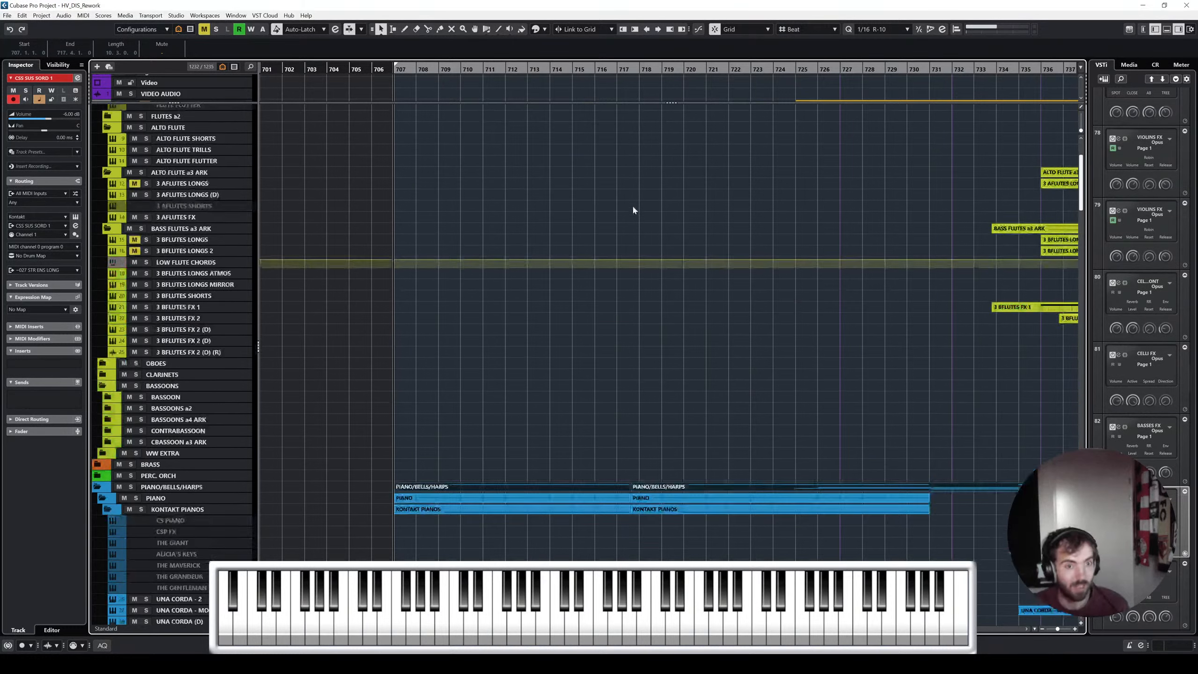
pyautogui.scroll(-14, 632, 210)
pyautogui.scroll(9, 633, 209)
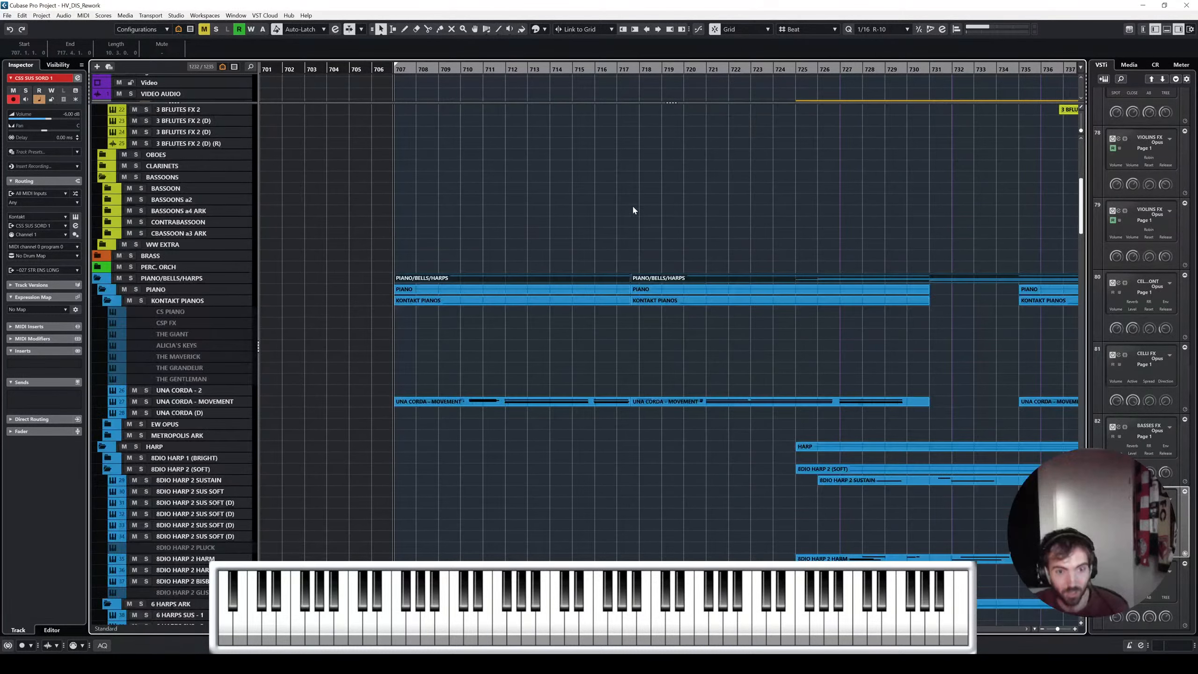
pyautogui.scroll(-3, 633, 210)
pyautogui.hscroll(2, 633, 210)
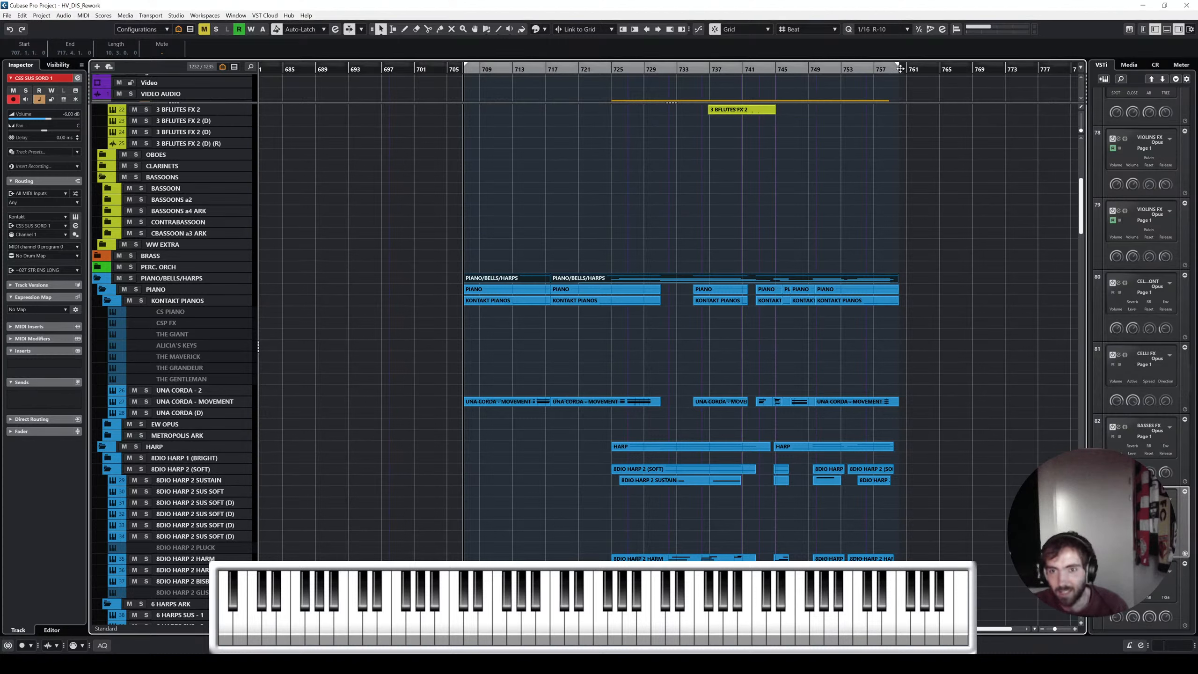
pyautogui.moveTo(897, 65); pyautogui.dragTo(905, 65)
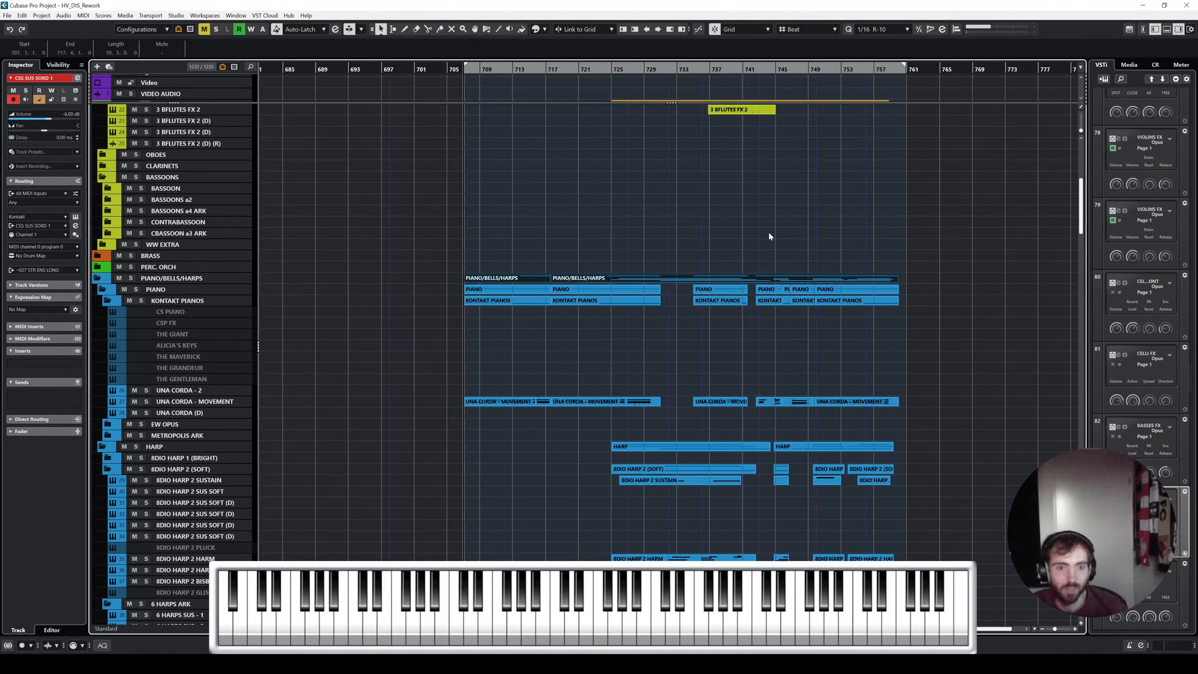
pyautogui.press('h')
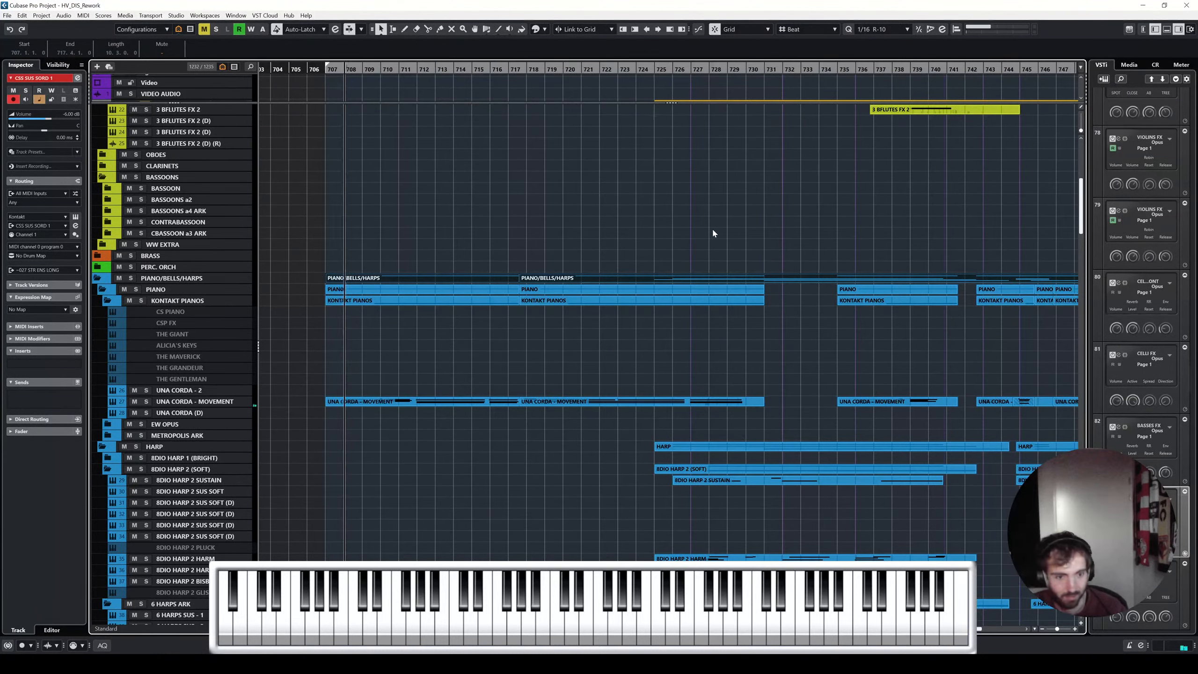